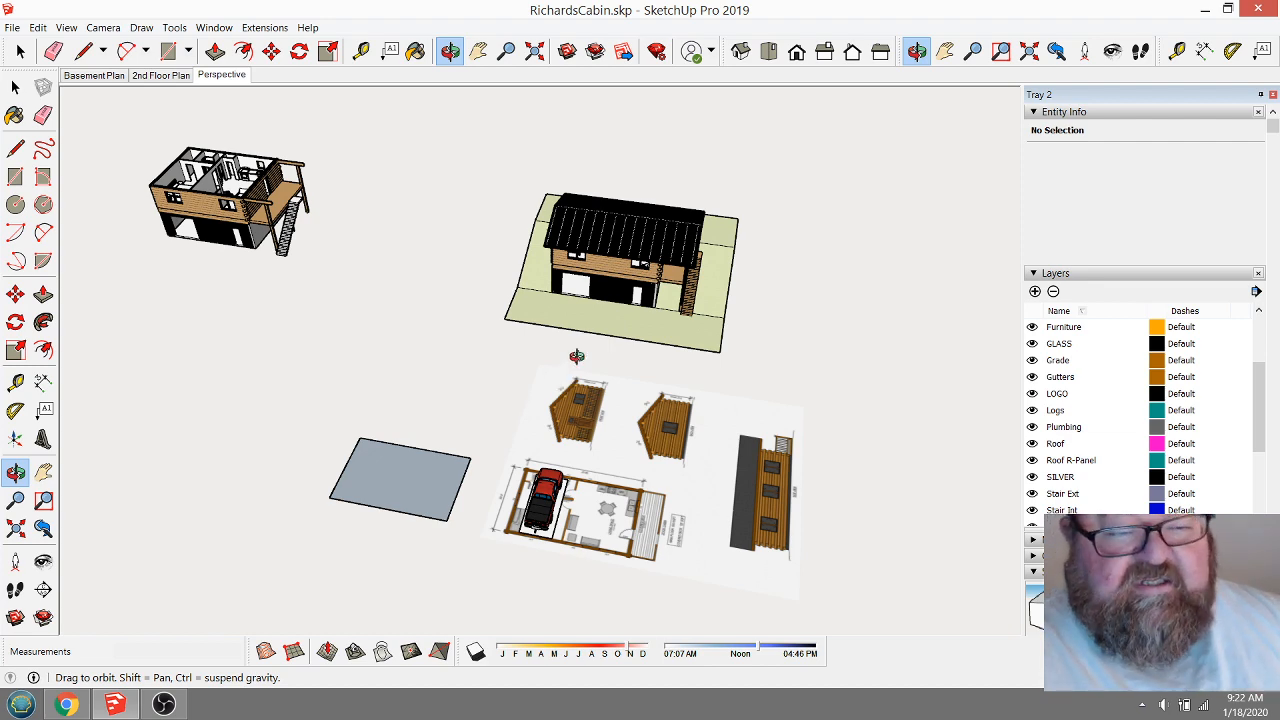
Examine the two cabin models, the blank rectangle and the log cabin reference sheet from several angles.
{"action": "left_click_drag", "start_coordinate": [575, 356], "coordinate": [487, 494]}
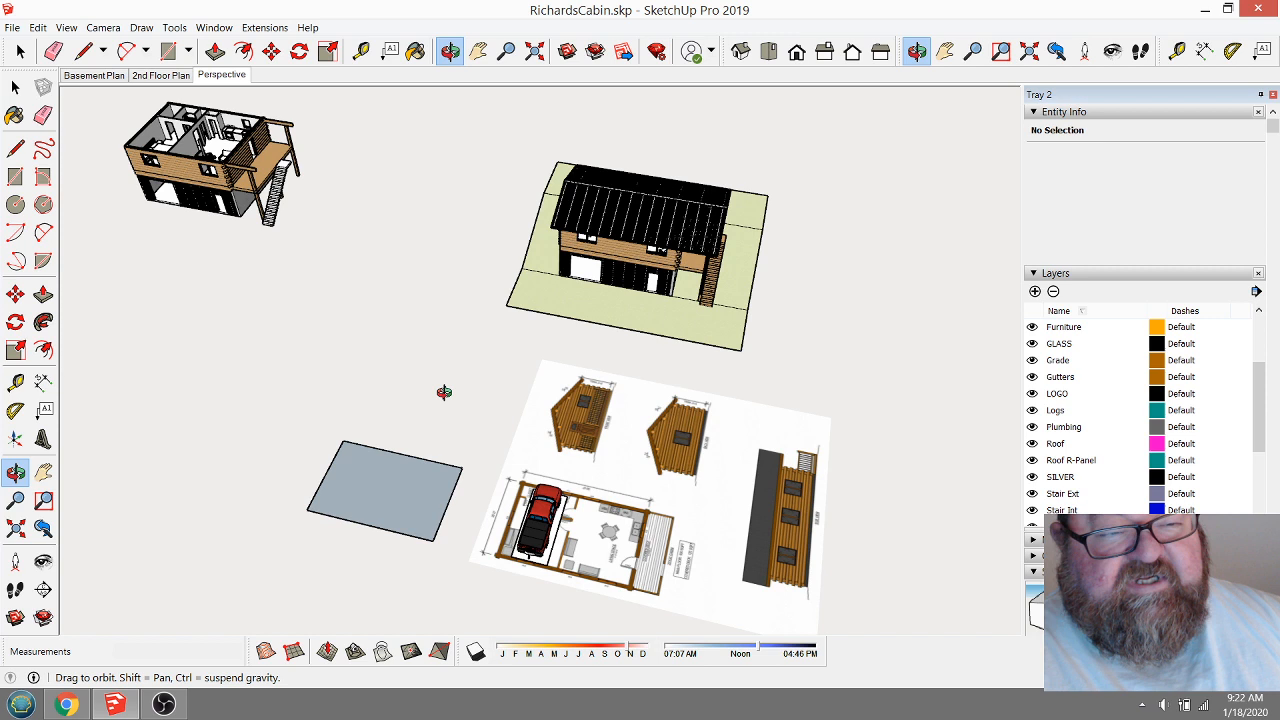
{"action": "left_click_drag", "start_coordinate": [443, 391], "coordinate": [458, 406]}
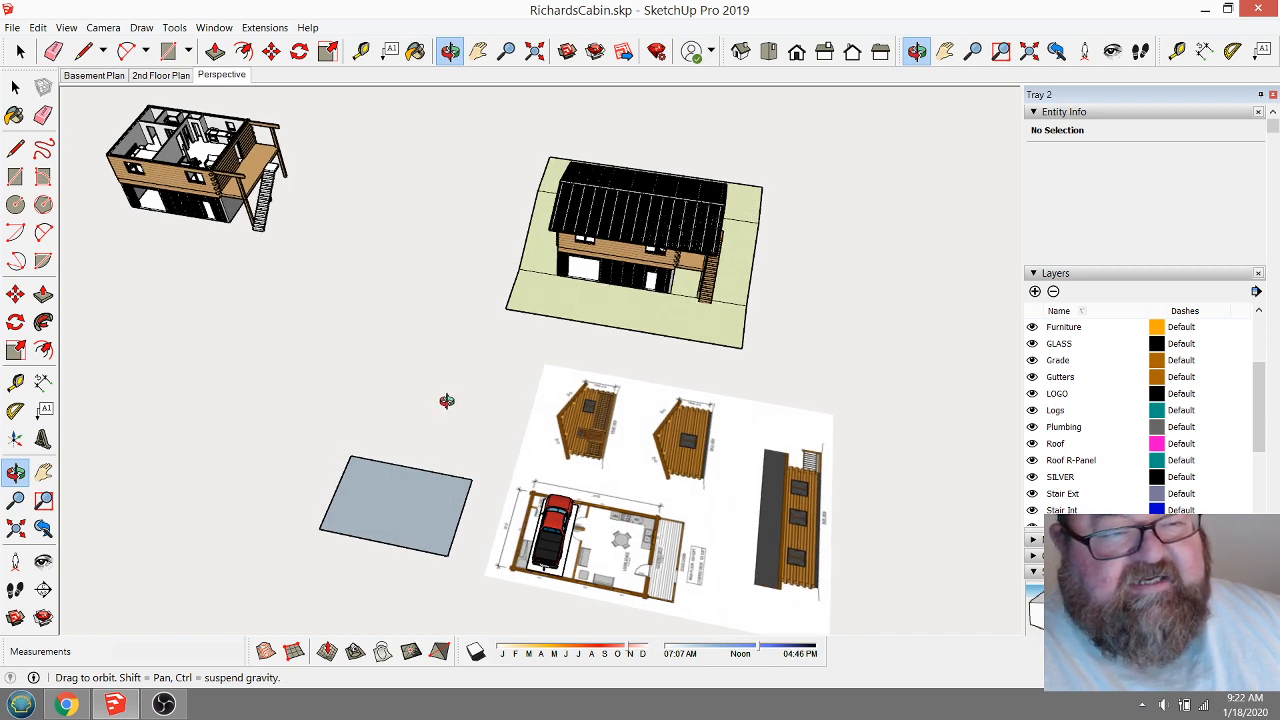
{"action": "left_click_drag", "start_coordinate": [446, 401], "coordinate": [471, 387]}
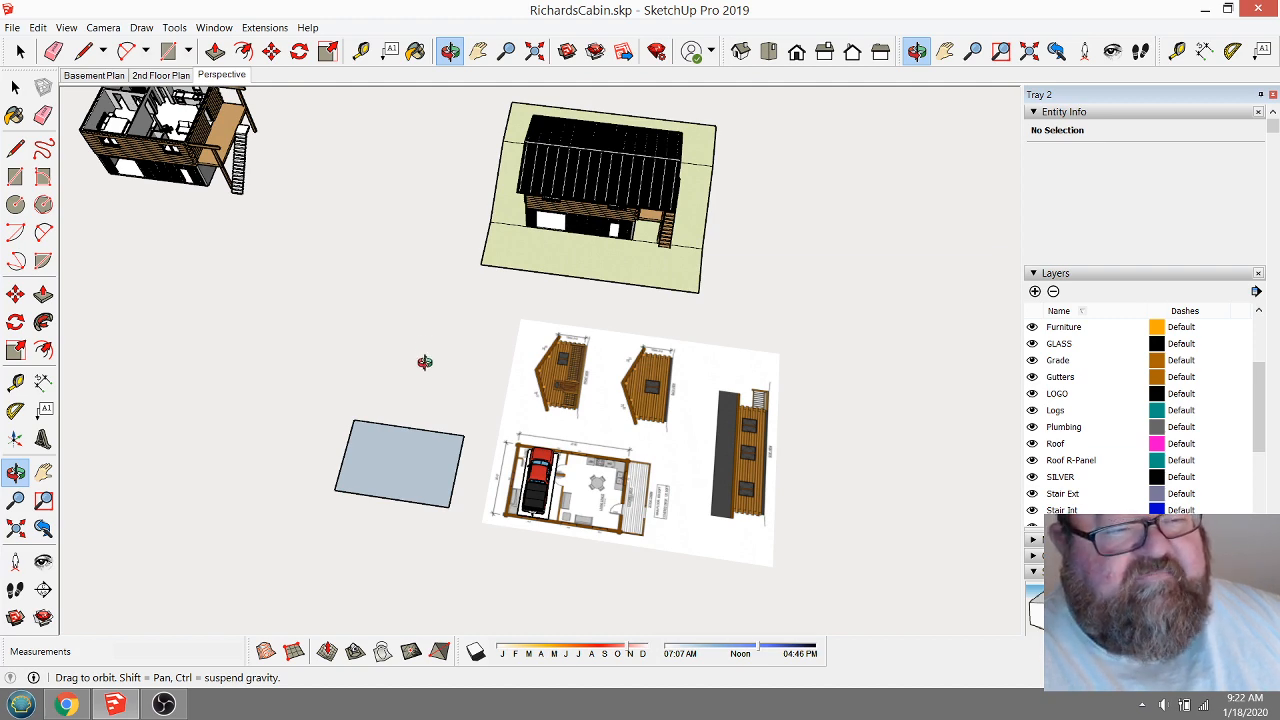
{"action": "mouse_move", "coordinate": [426, 363]}
{"action": "left_mouse_down"}
{"action": "mouse_move", "coordinate": [400, 340]}
{"action": "mouse_move", "coordinate": [433, 359]}
{"action": "left_mouse_up"}
{"action": "scroll", "coordinate": [415, 356], "scroll_direction": "down", "scroll_amount": 2}
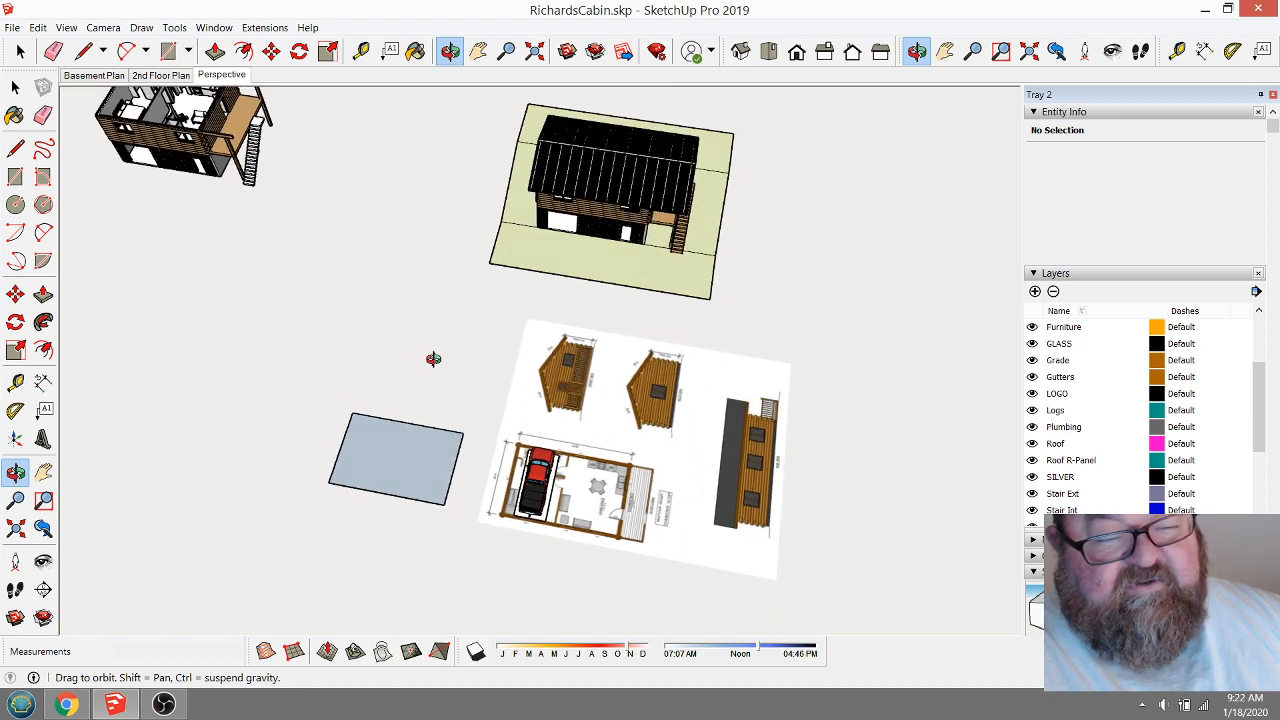
{"action": "scroll", "coordinate": [508, 509], "scroll_direction": "up", "scroll_amount": 3}
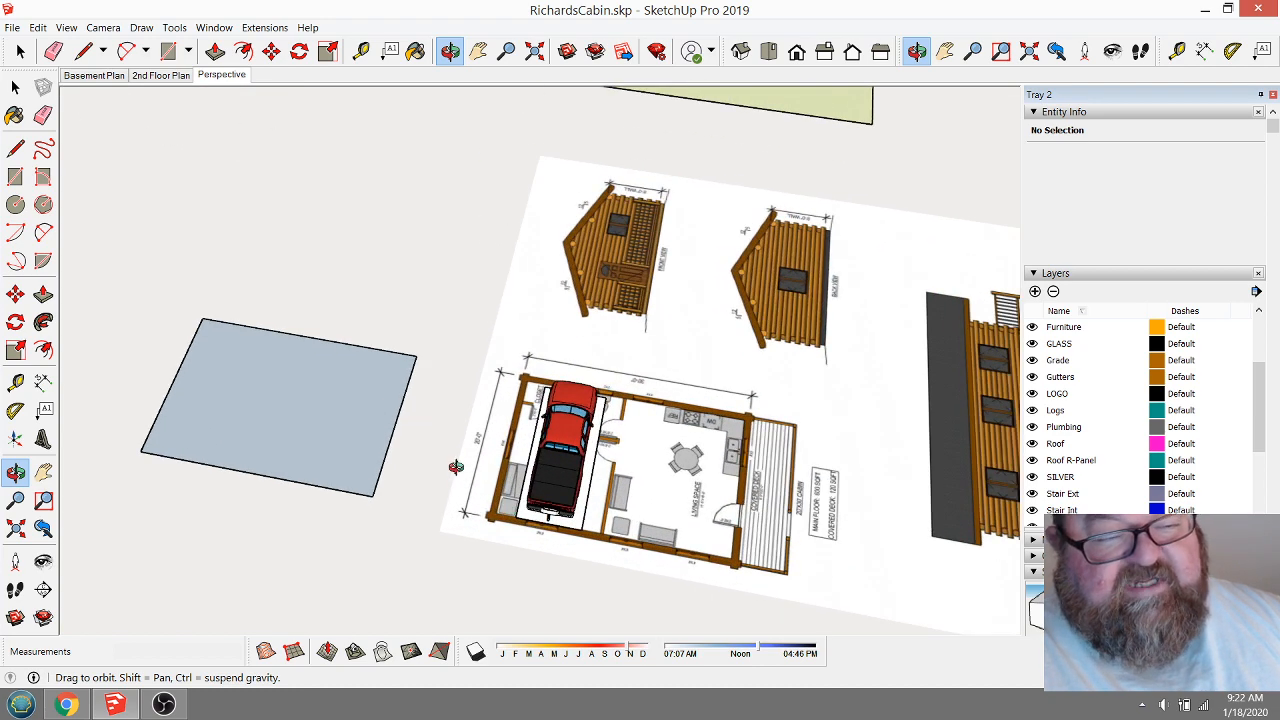
{"action": "left_click_drag", "start_coordinate": [456, 467], "coordinate": [470, 497]}
{"action": "scroll", "coordinate": [452, 512], "scroll_direction": "down", "scroll_amount": 5}
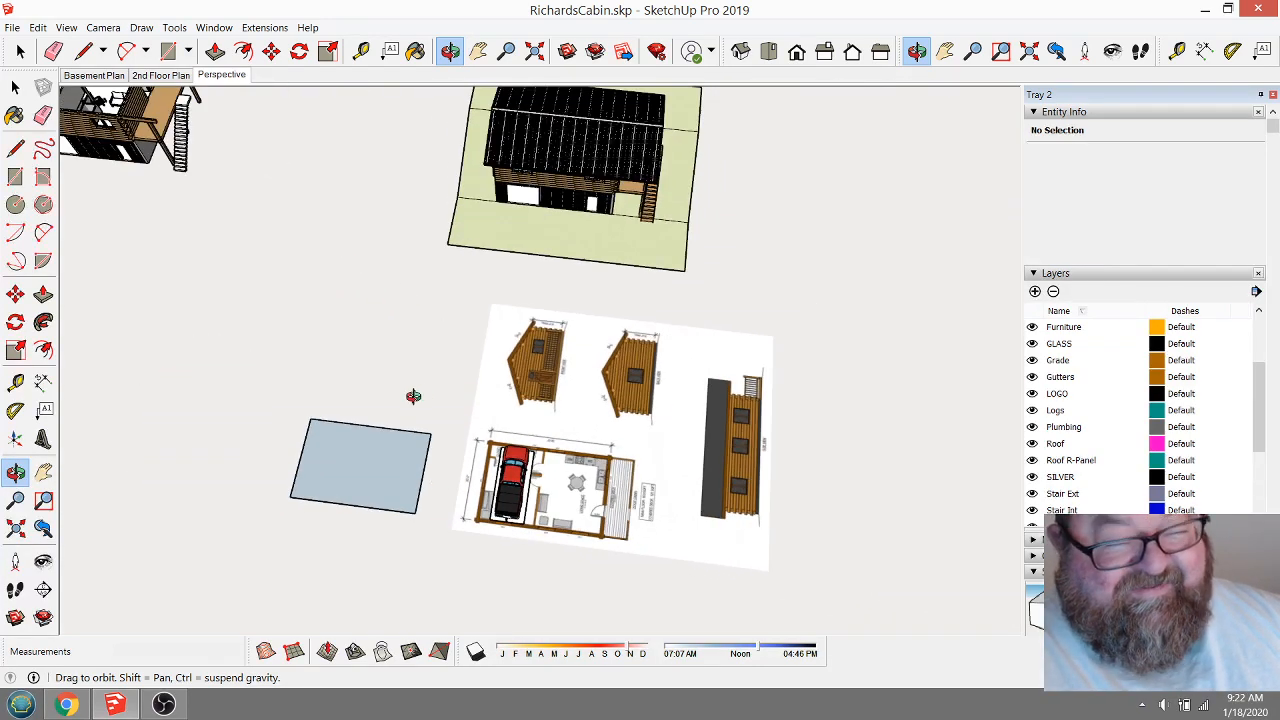
{"action": "left_click_drag", "start_coordinate": [413, 396], "coordinate": [391, 354]}
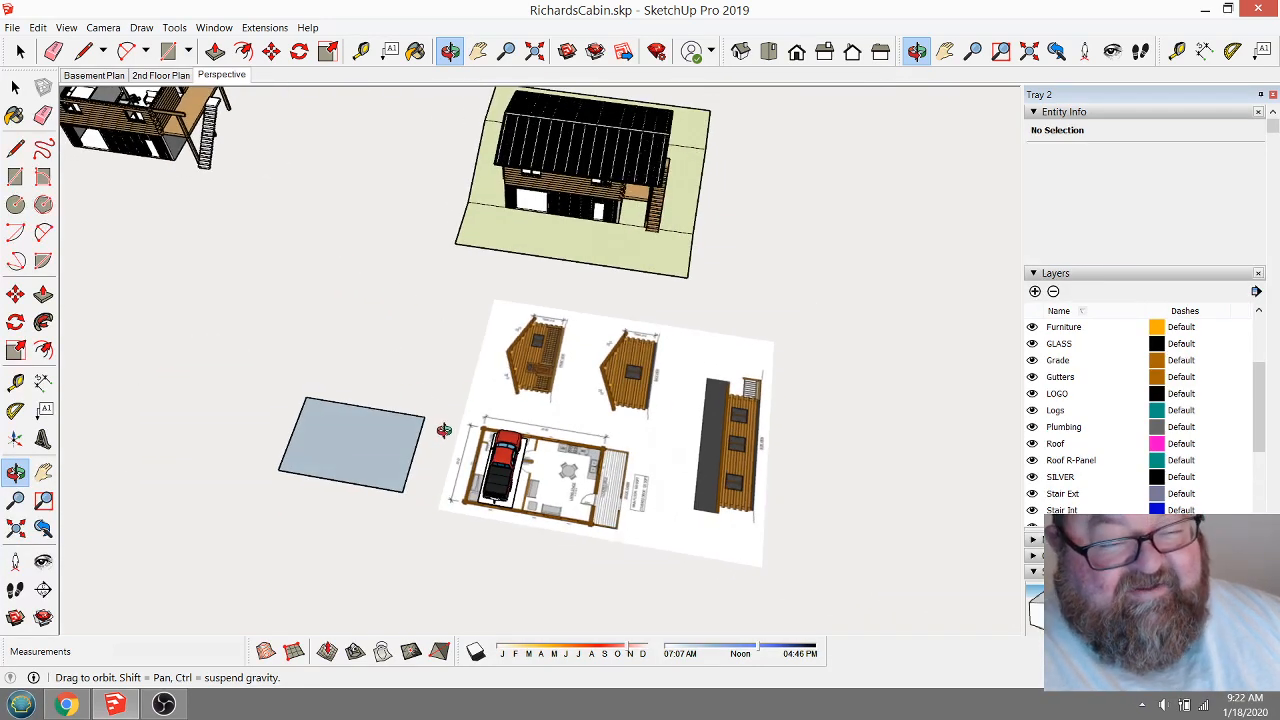
{"action": "scroll", "coordinate": [440, 450], "scroll_direction": "up", "scroll_amount": 3}
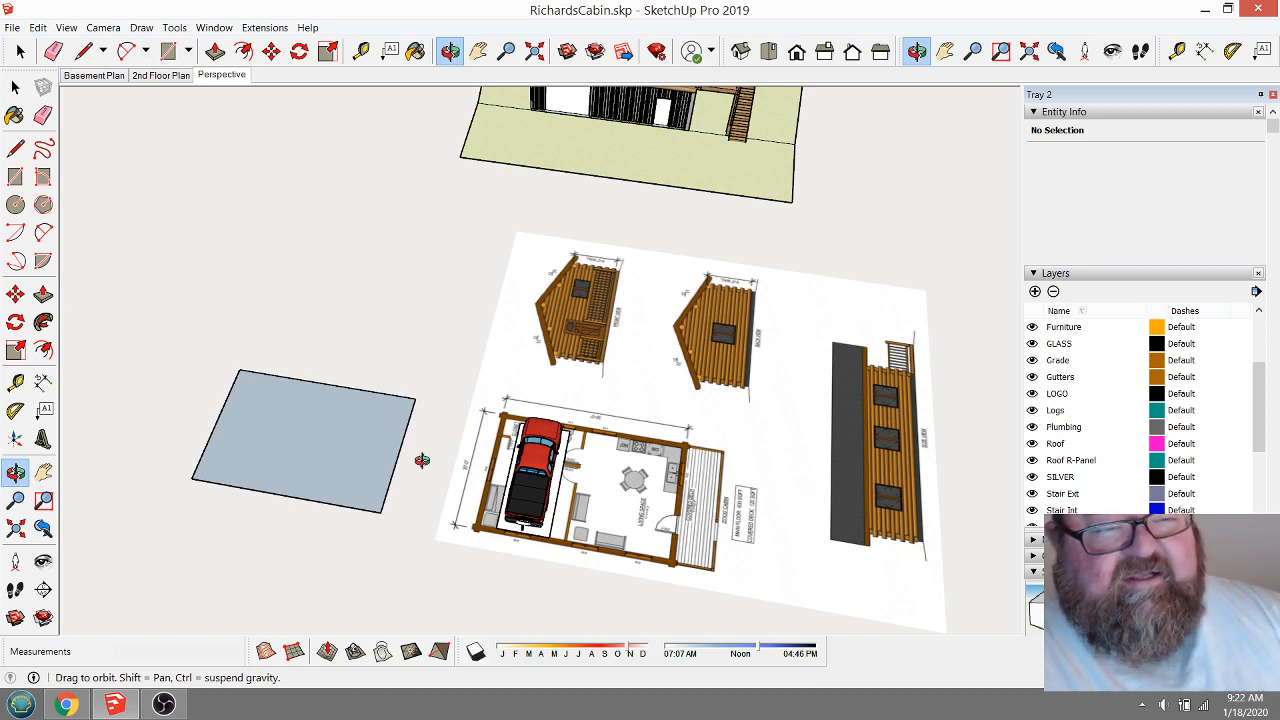
Switch to YouTube Studio in Chrome and post "This is a work session and I will check comments periodically" in the live chat.
{"action": "left_click", "coordinate": [114, 706]}
{"action": "left_click", "coordinate": [454, 128]}
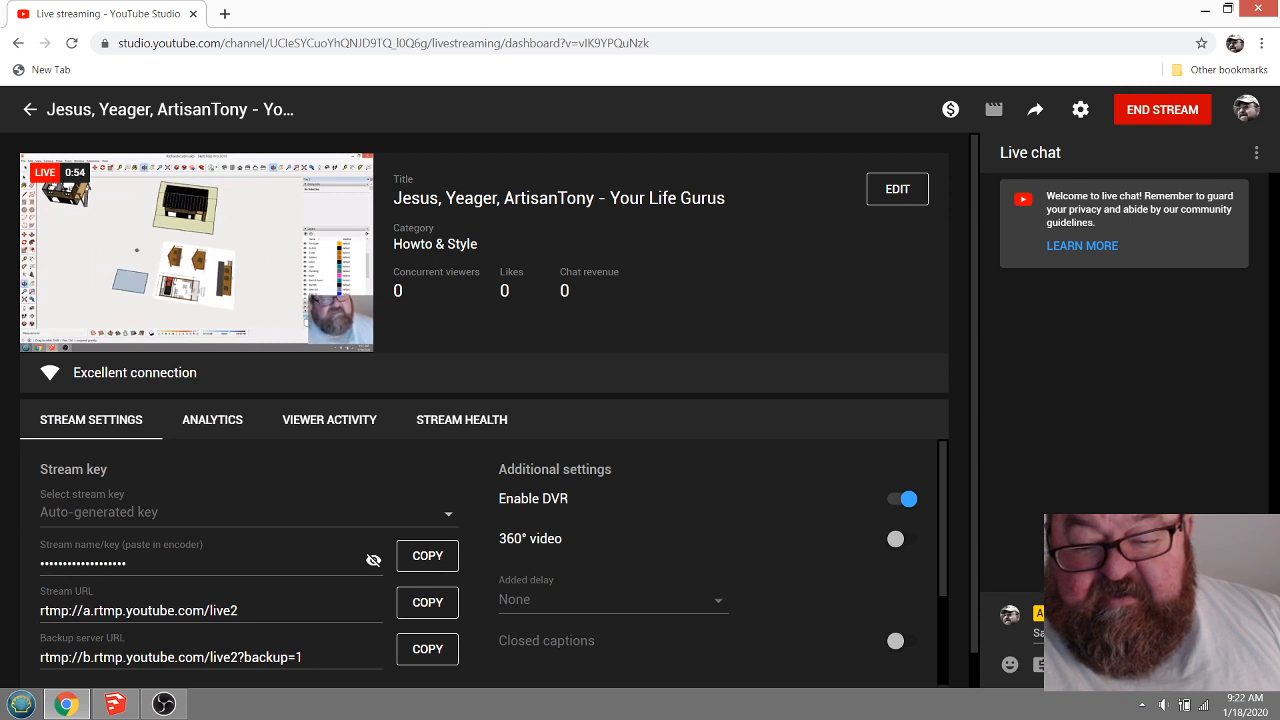
{"action": "left_click", "coordinate": [1080, 633]}
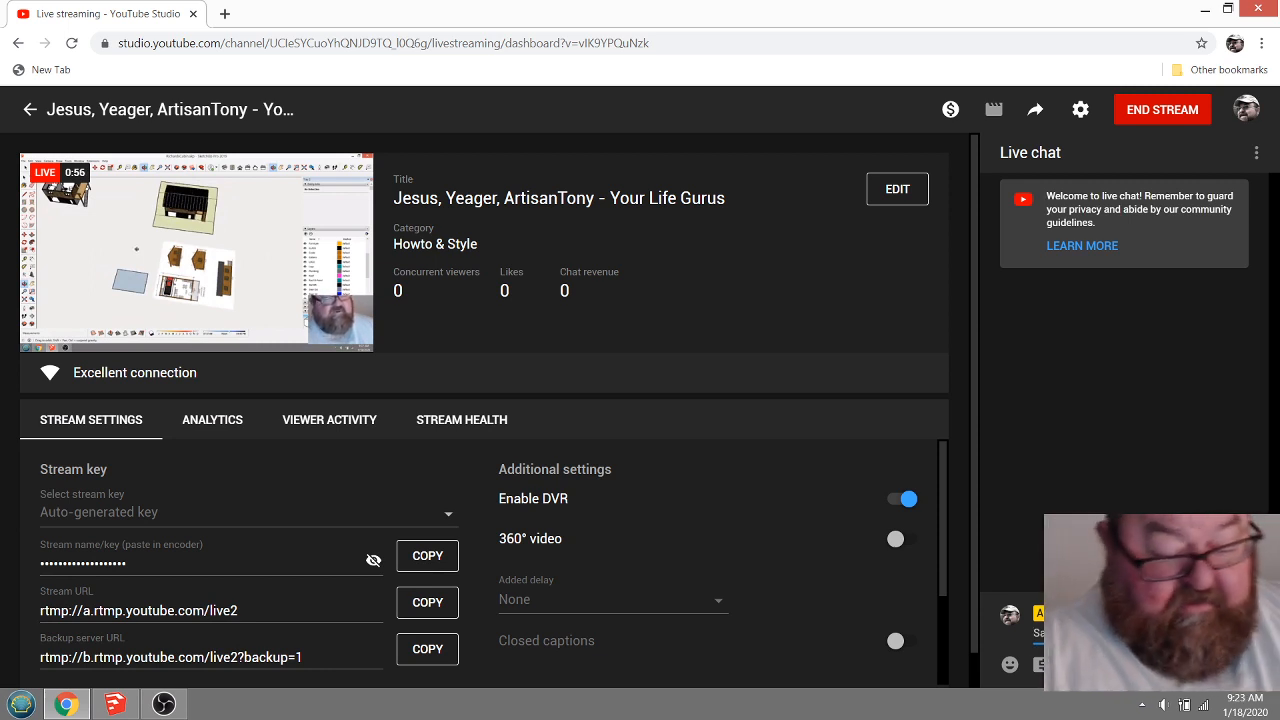
{"action": "type", "text": "Th"}
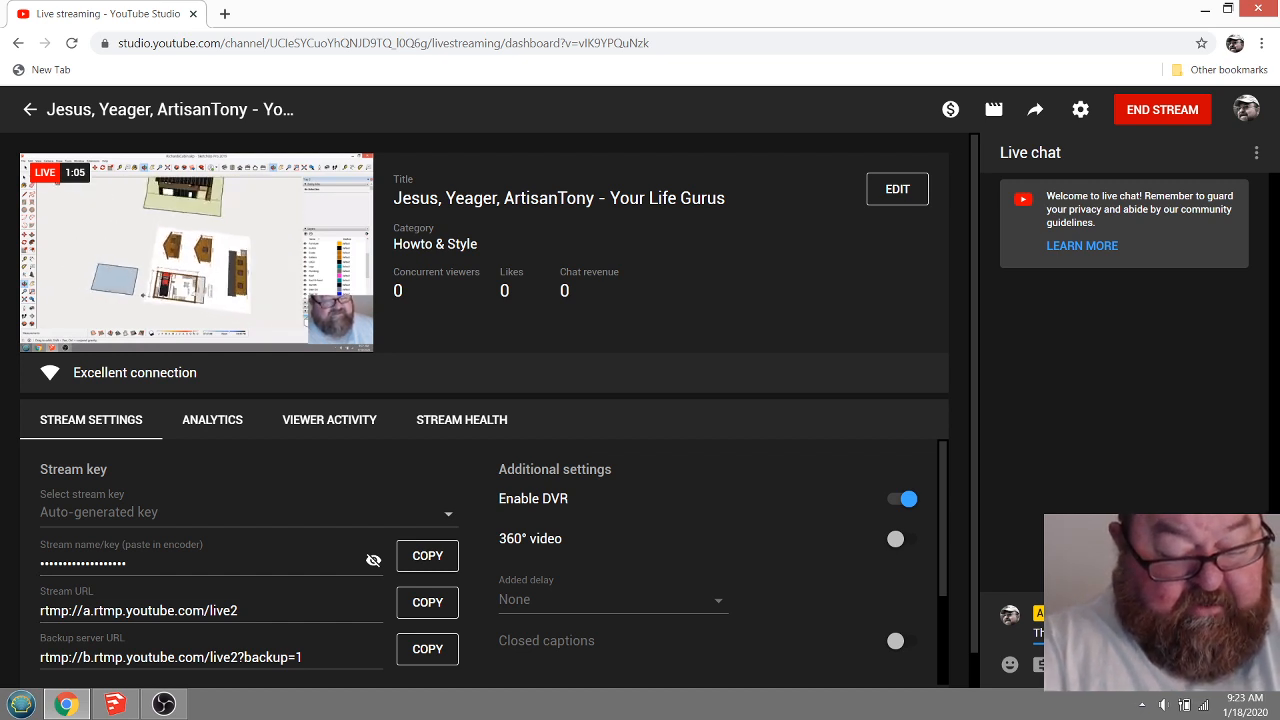
{"action": "type", "text": "co"}
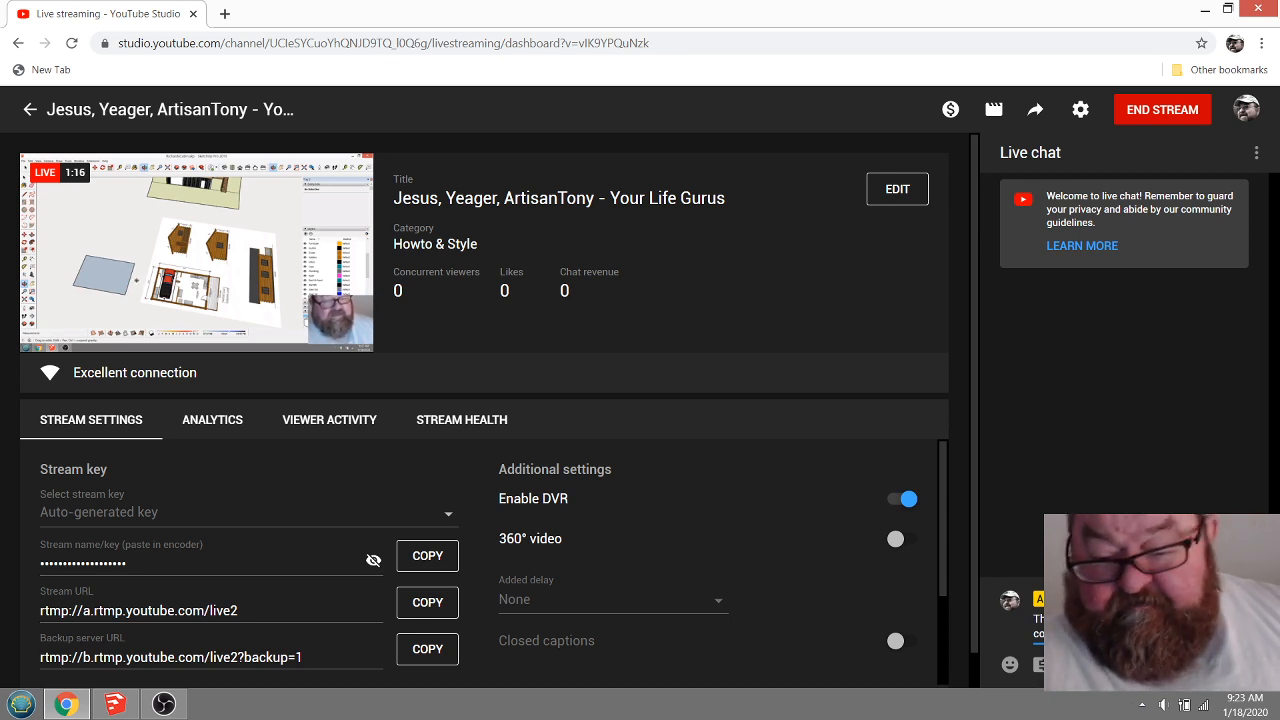
{"action": "right_click", "coordinate": [1040, 633]}
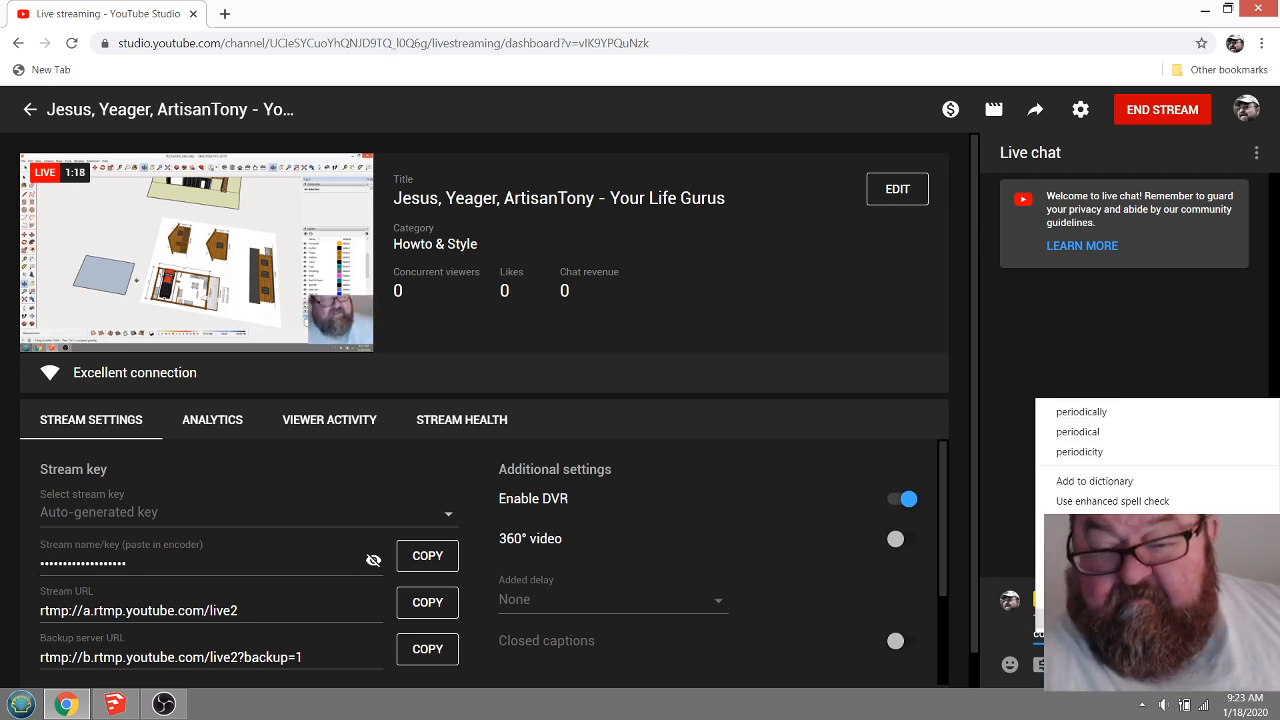
{"action": "left_click", "coordinate": [1100, 413]}
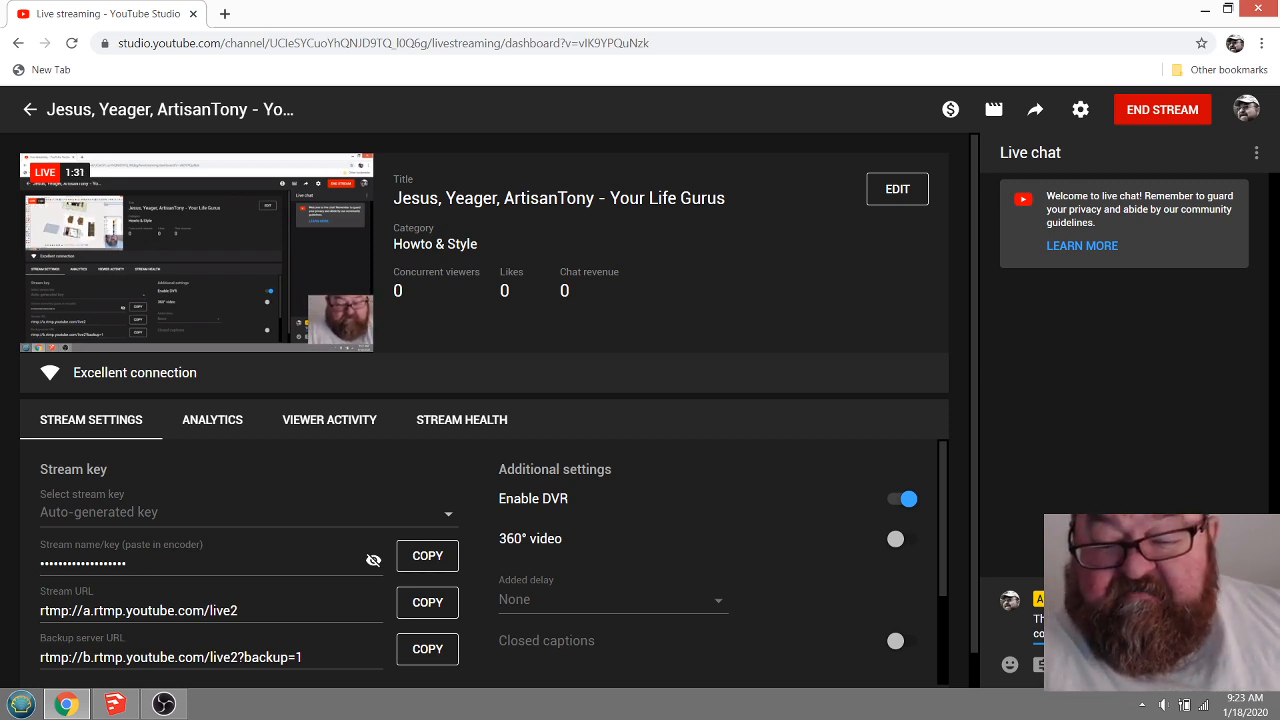
{"action": "key", "text": "Return"}
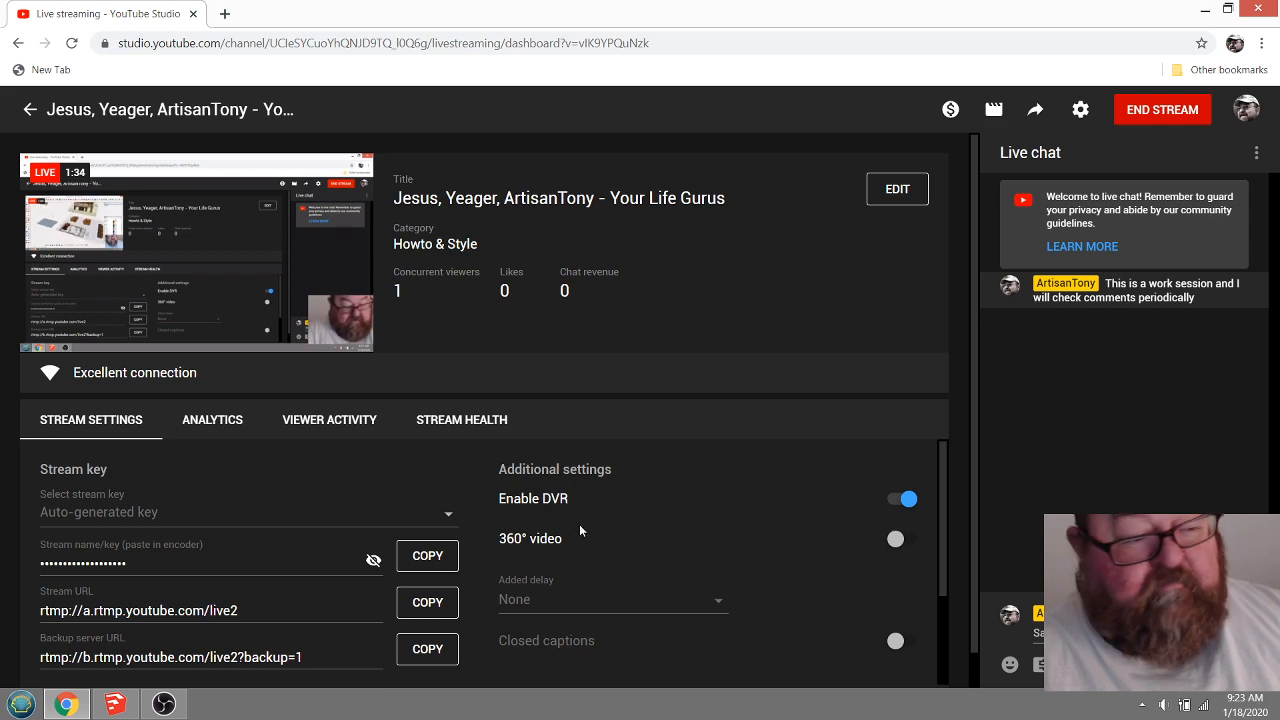
Return to SketchUp and examine the reference sheet's floor plan and elevations alongside the existing cabin model.
{"action": "mouse_move", "coordinate": [120, 708]}
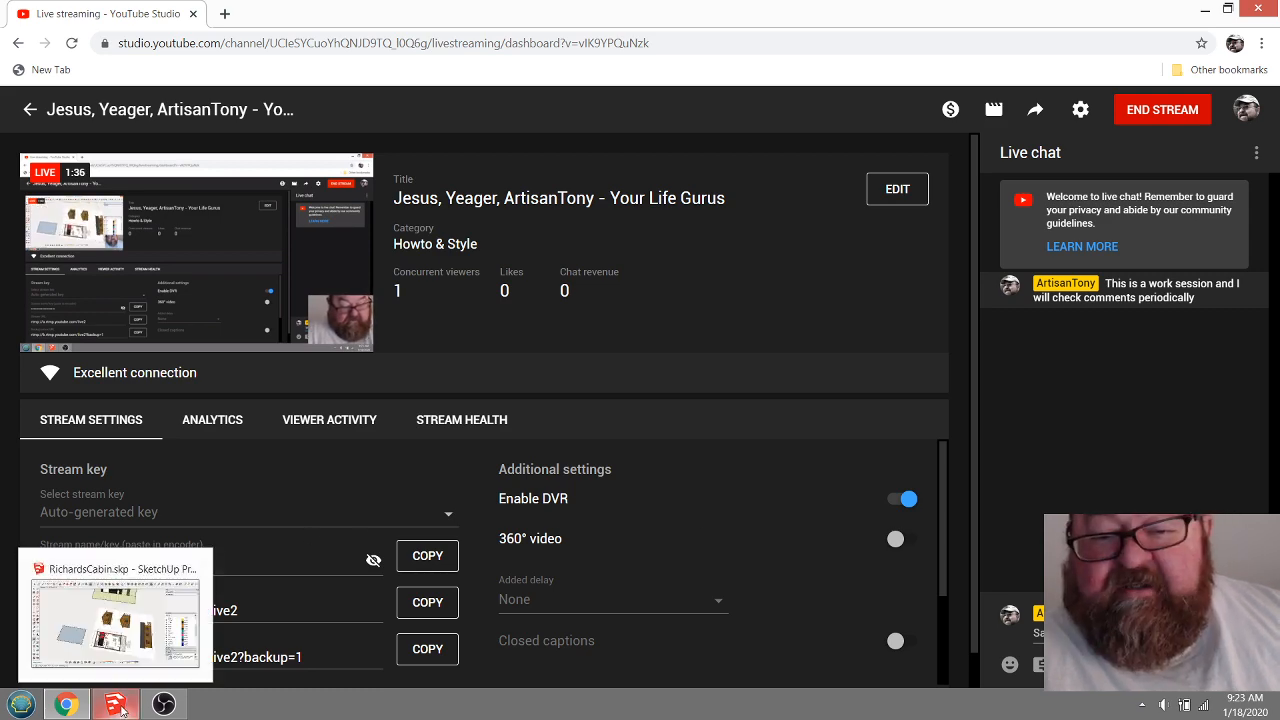
{"action": "left_click", "coordinate": [120, 708]}
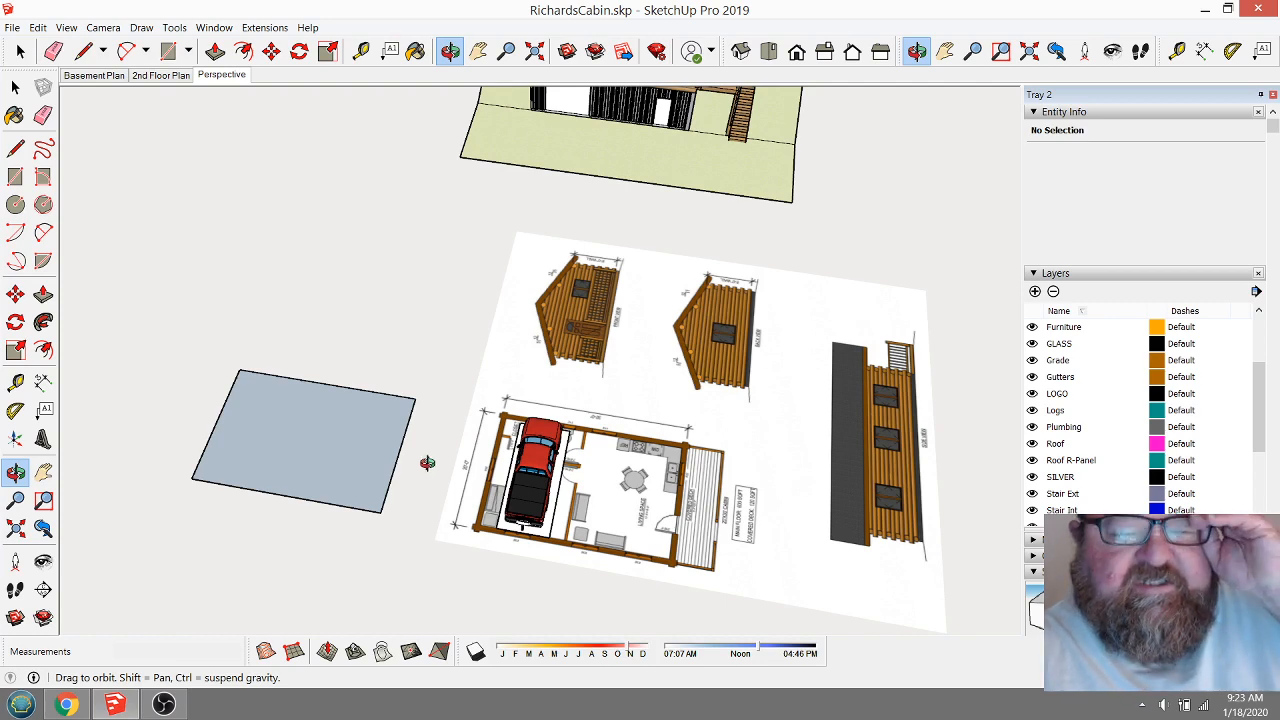
{"action": "mouse_move", "coordinate": [427, 463]}
{"action": "left_mouse_down"}
{"action": "mouse_move", "coordinate": [409, 394]}
{"action": "mouse_move", "coordinate": [311, 283]}
{"action": "mouse_move", "coordinate": [206, 240]}
{"action": "mouse_move", "coordinate": [223, 238]}
{"action": "mouse_move", "coordinate": [174, 258]}
{"action": "mouse_move", "coordinate": [351, 400]}
{"action": "mouse_move", "coordinate": [361, 474]}
{"action": "mouse_move", "coordinate": [403, 471]}
{"action": "mouse_move", "coordinate": [189, 274]}
{"action": "mouse_move", "coordinate": [200, 237]}
{"action": "mouse_move", "coordinate": [255, 252]}
{"action": "mouse_move", "coordinate": [300, 320]}
{"action": "mouse_move", "coordinate": [397, 403]}
{"action": "mouse_move", "coordinate": [344, 461]}
{"action": "mouse_move", "coordinate": [394, 515]}
{"action": "mouse_move", "coordinate": [374, 449]}
{"action": "mouse_move", "coordinate": [309, 369]}
{"action": "mouse_move", "coordinate": [281, 568]}
{"action": "mouse_move", "coordinate": [348, 548]}
{"action": "mouse_move", "coordinate": [352, 456]}
{"action": "mouse_move", "coordinate": [443, 583]}
{"action": "mouse_move", "coordinate": [425, 560]}
{"action": "mouse_move", "coordinate": [420, 457]}
{"action": "mouse_move", "coordinate": [330, 420]}
{"action": "mouse_move", "coordinate": [380, 403]}
{"action": "mouse_move", "coordinate": [429, 411]}
{"action": "mouse_move", "coordinate": [443, 463]}
{"action": "left_mouse_up"}
{"action": "left_click_drag", "start_coordinate": [397, 334], "coordinate": [430, 436]}
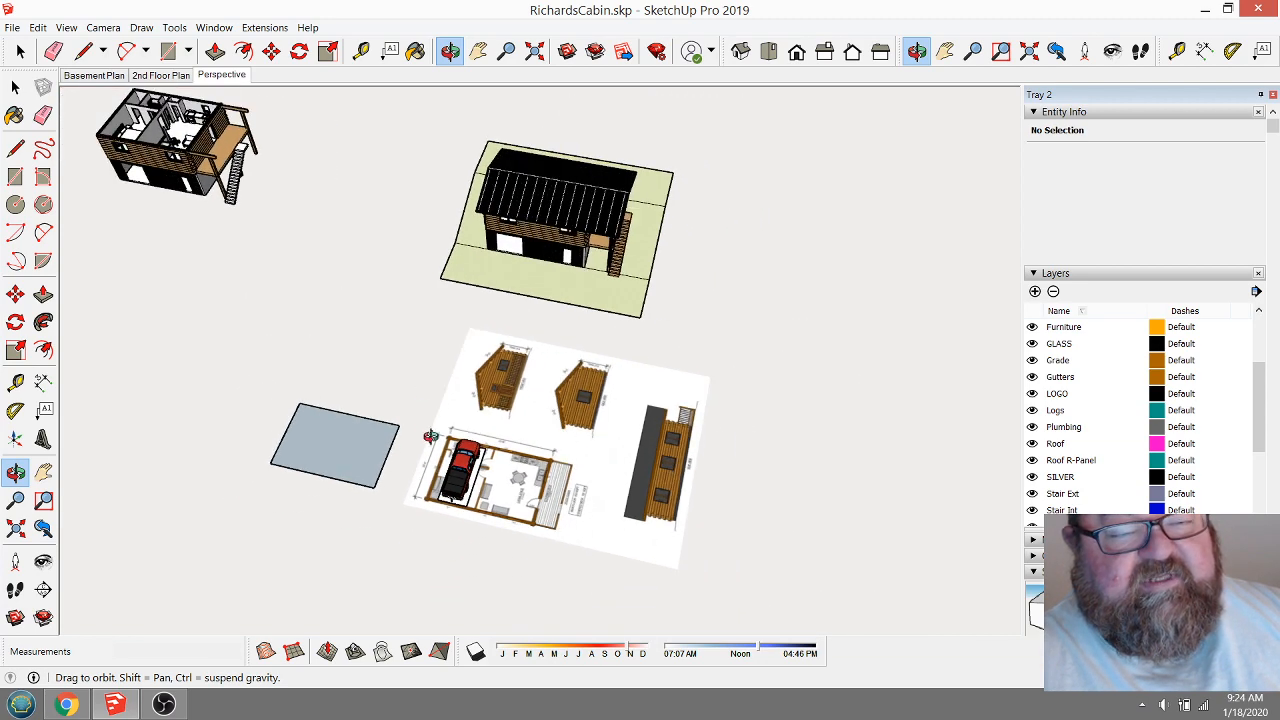
{"action": "scroll", "coordinate": [503, 554], "scroll_direction": "up", "scroll_amount": 5}
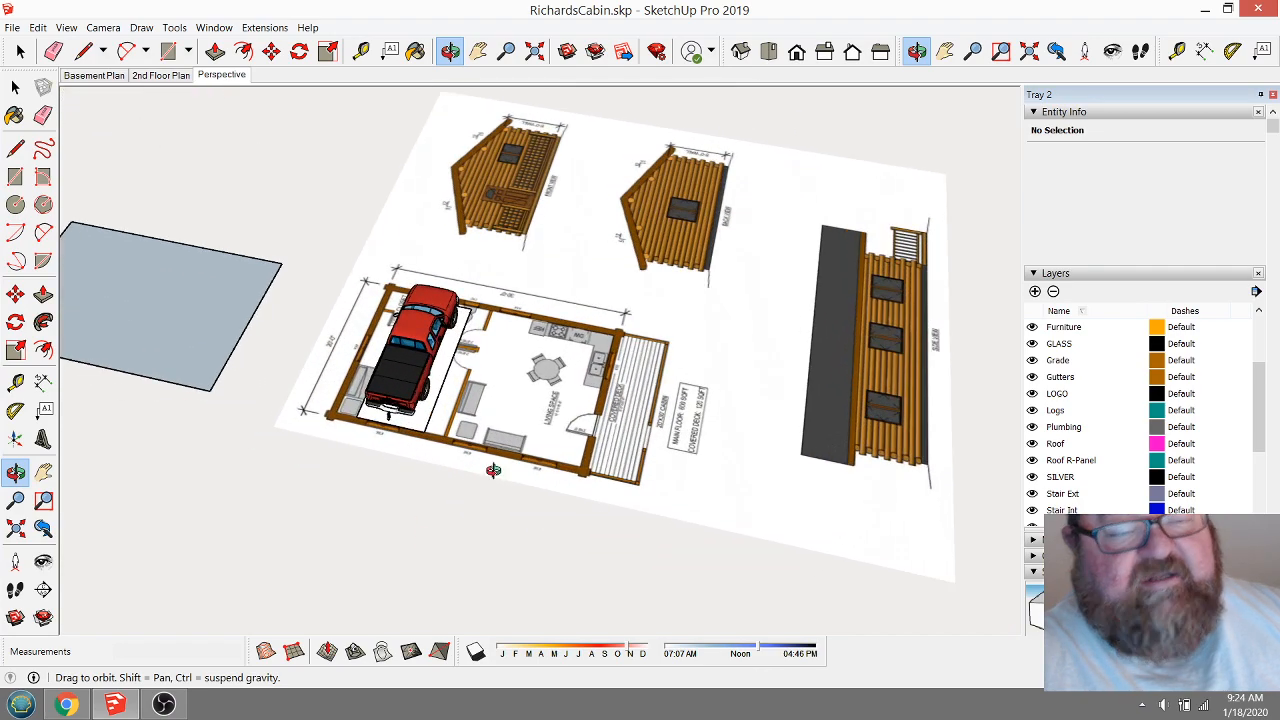
{"action": "left_click_drag", "start_coordinate": [603, 517], "coordinate": [443, 506]}
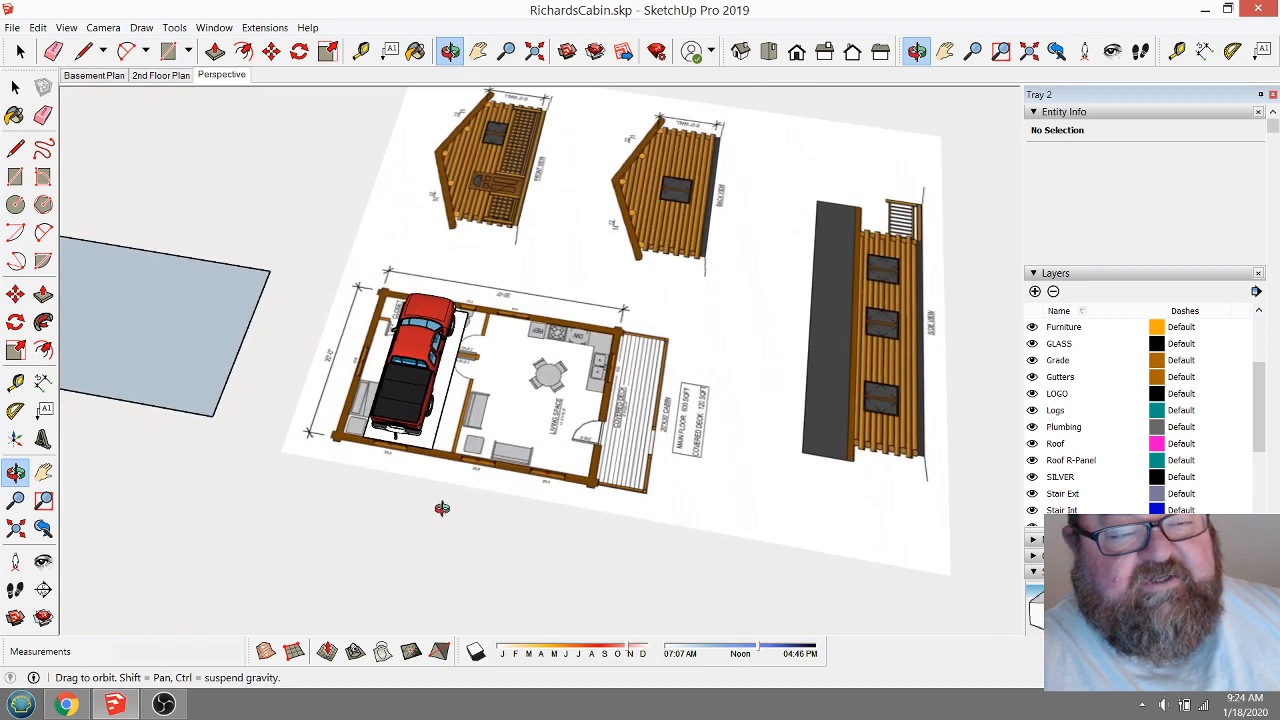
{"action": "left_click_drag", "start_coordinate": [363, 483], "coordinate": [557, 552]}
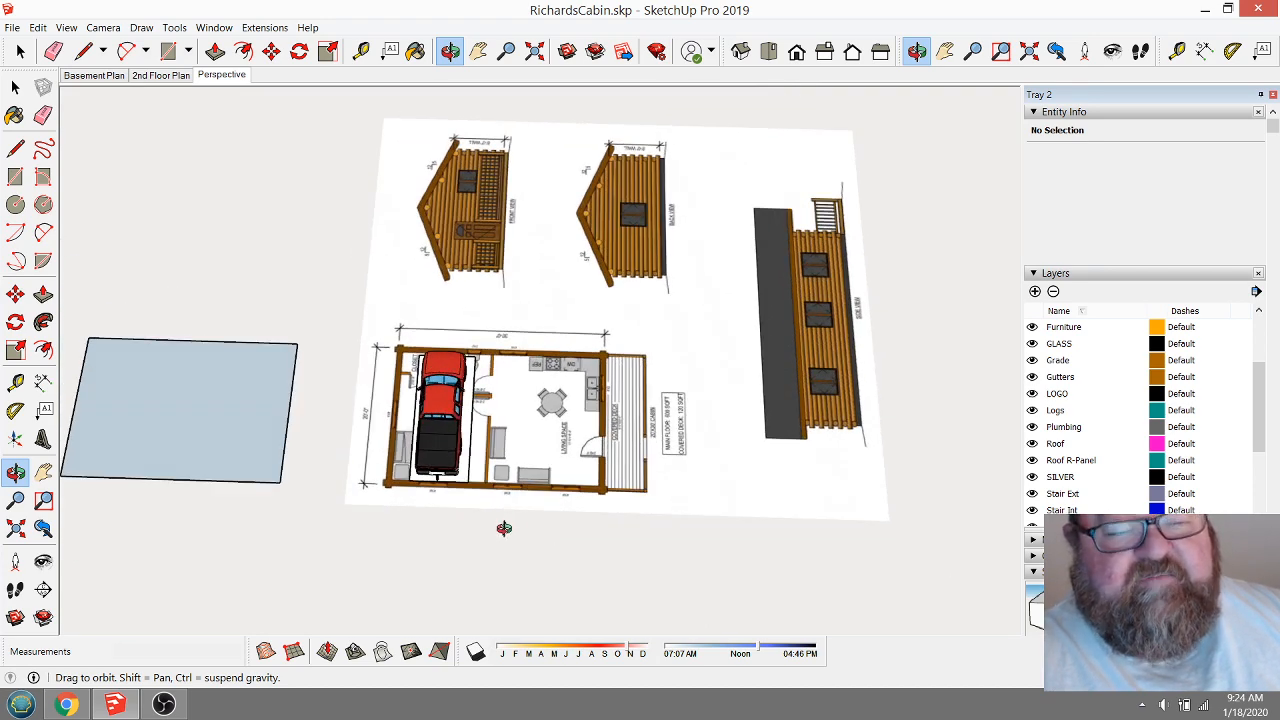
{"action": "scroll", "coordinate": [550, 528], "scroll_direction": "down", "scroll_amount": 2}
{"action": "left_click_drag", "start_coordinate": [550, 528], "coordinate": [487, 377]}
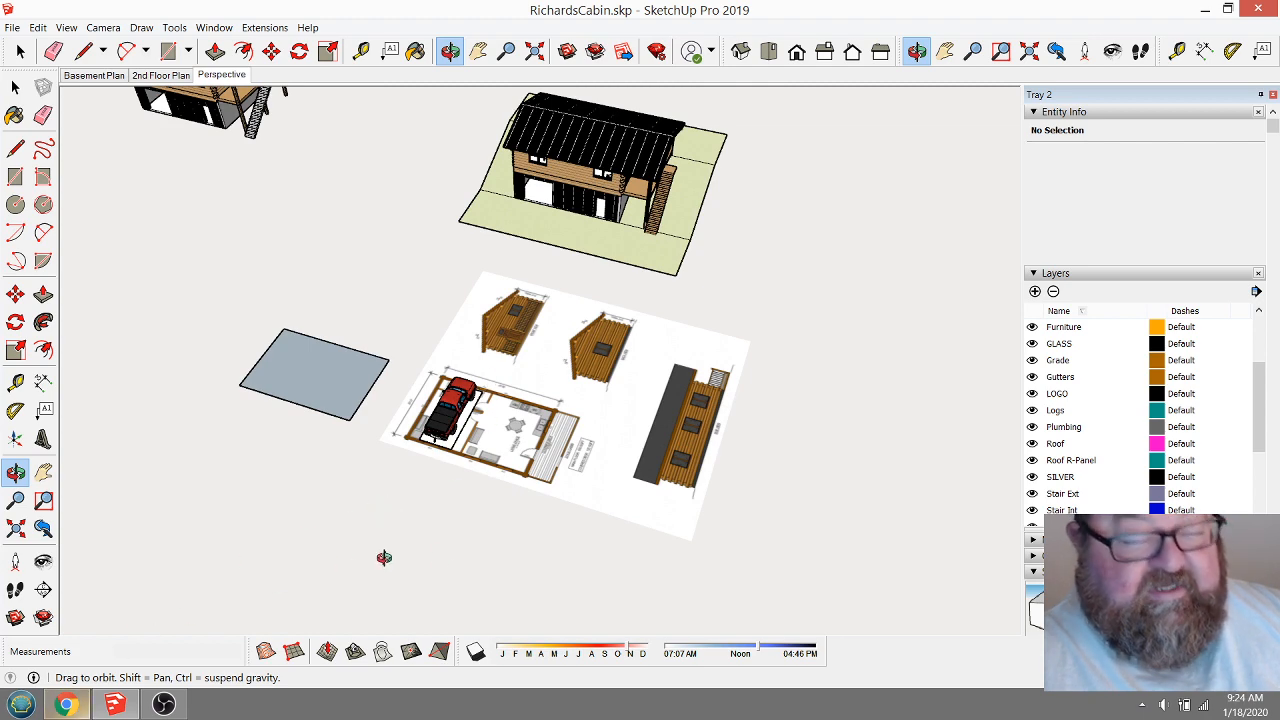
{"action": "left_click_drag", "start_coordinate": [474, 517], "coordinate": [534, 580]}
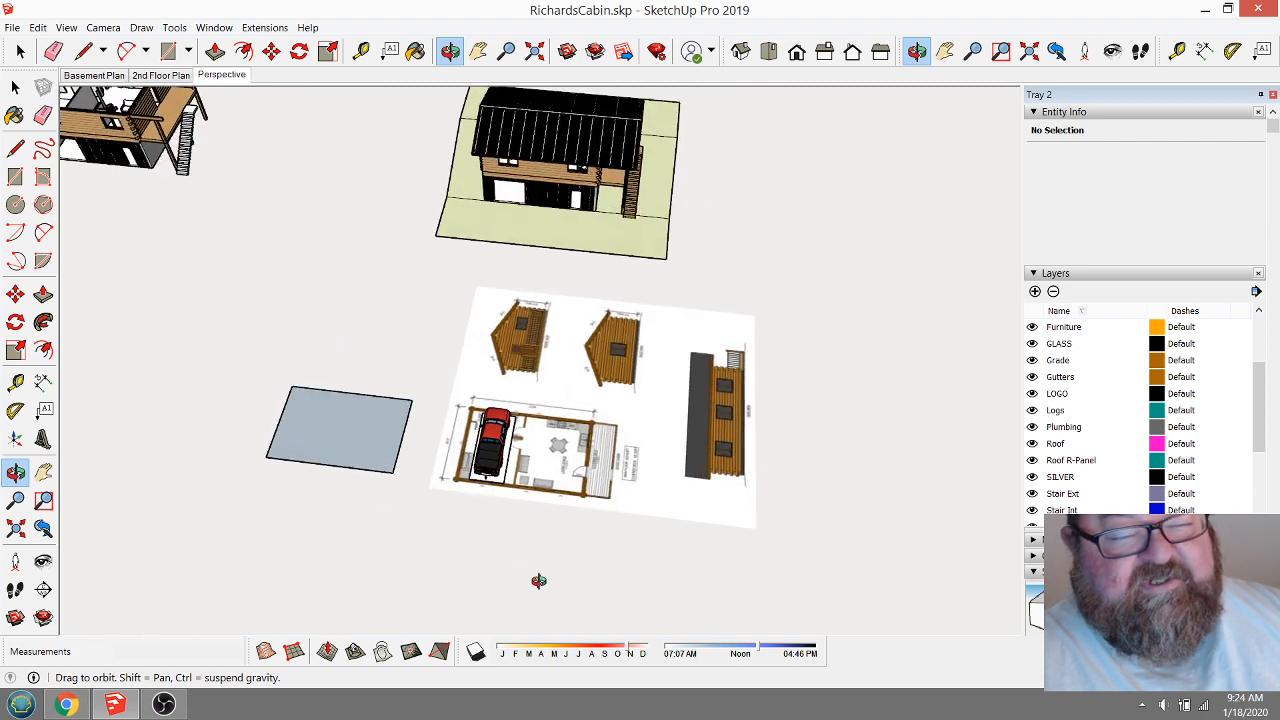
Inspect the reference floor plan up close, including the parked truck, living space and covered deck, against the blank rectangle.
{"action": "scroll", "coordinate": [455, 325], "scroll_direction": "up", "scroll_amount": 2}
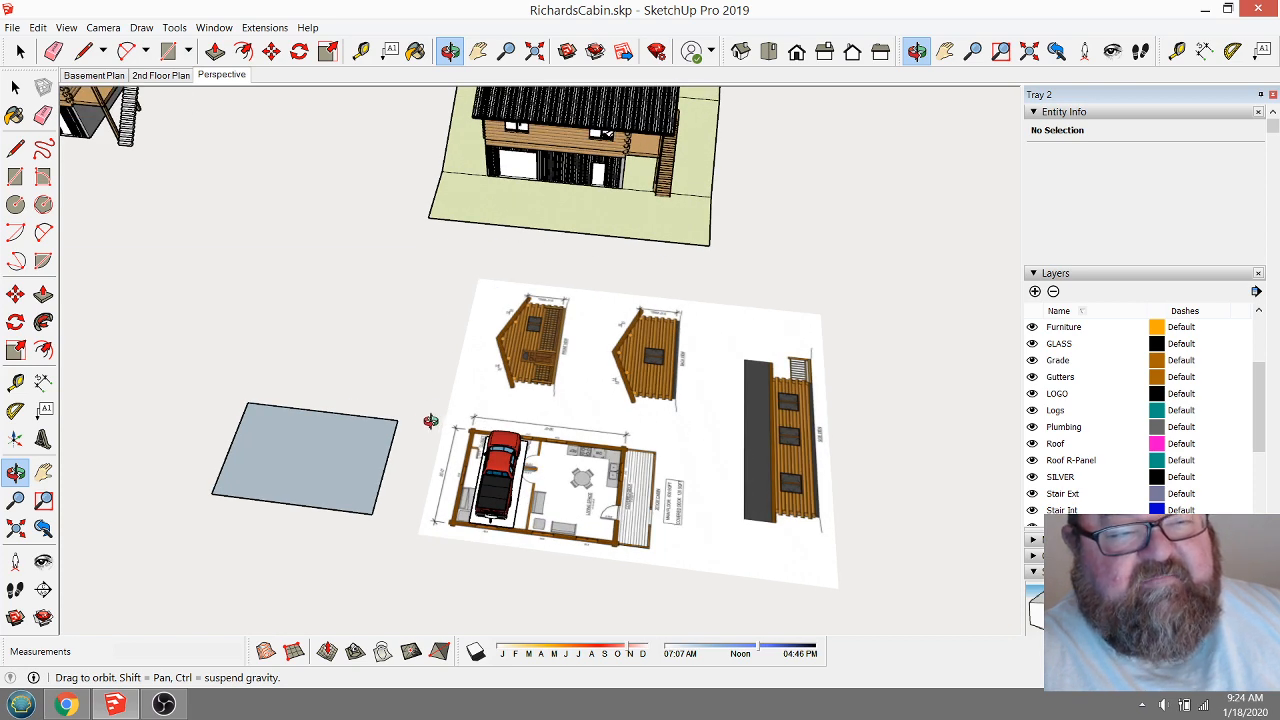
{"action": "left_click_drag", "start_coordinate": [430, 420], "coordinate": [428, 467]}
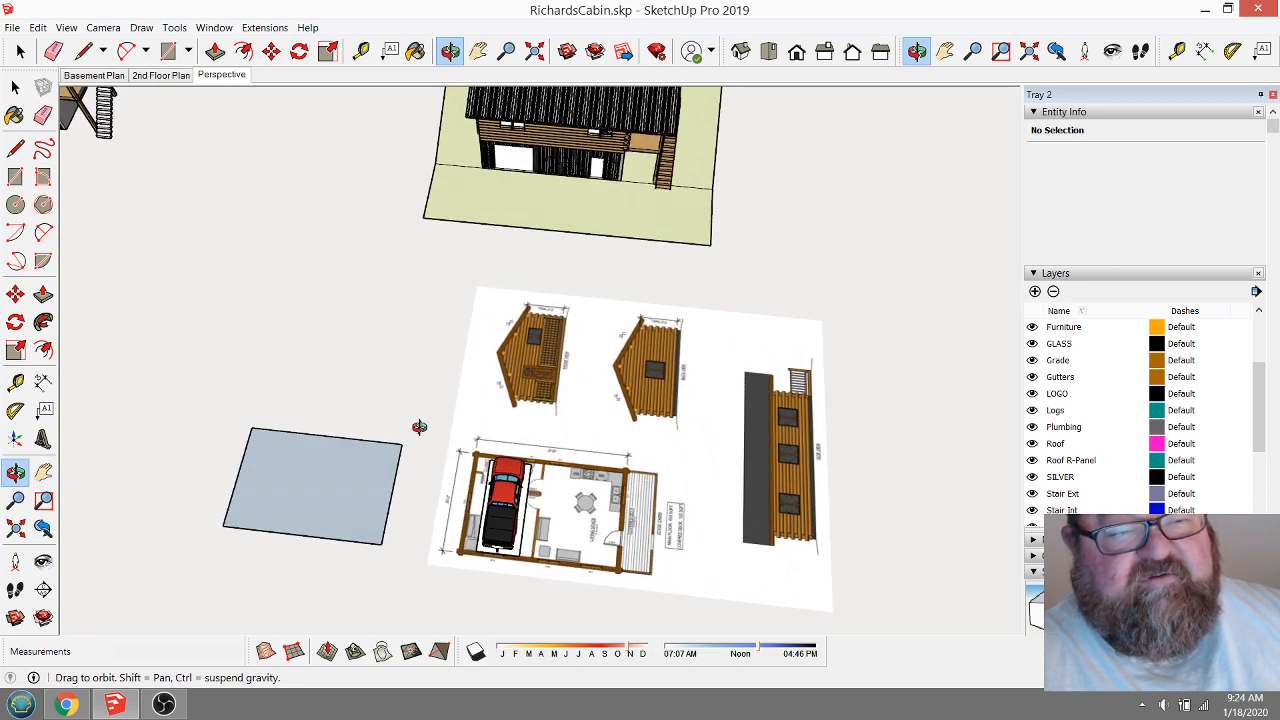
{"action": "mouse_move", "coordinate": [414, 446]}
{"action": "left_mouse_down"}
{"action": "mouse_move", "coordinate": [321, 343]}
{"action": "mouse_move", "coordinate": [426, 449]}
{"action": "left_mouse_up"}
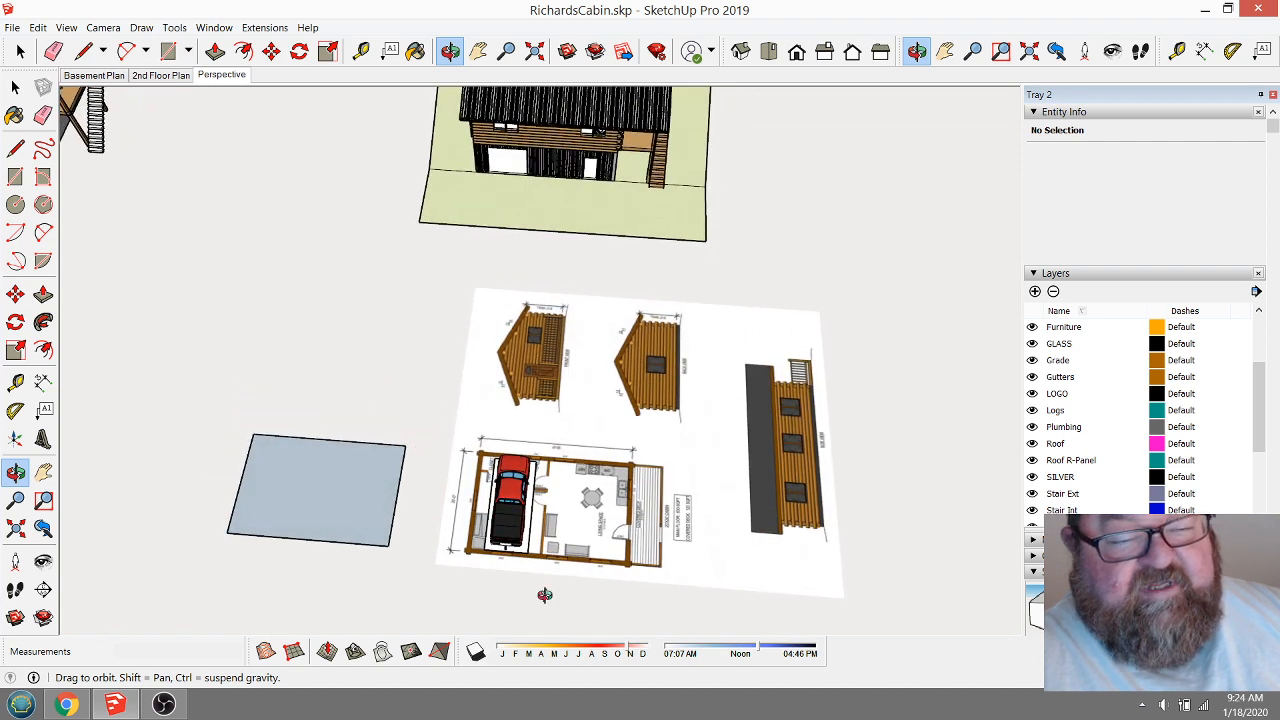
{"action": "scroll", "coordinate": [555, 598], "scroll_direction": "up", "scroll_amount": 2}
{"action": "left_click_drag", "start_coordinate": [354, 491], "coordinate": [311, 486]}
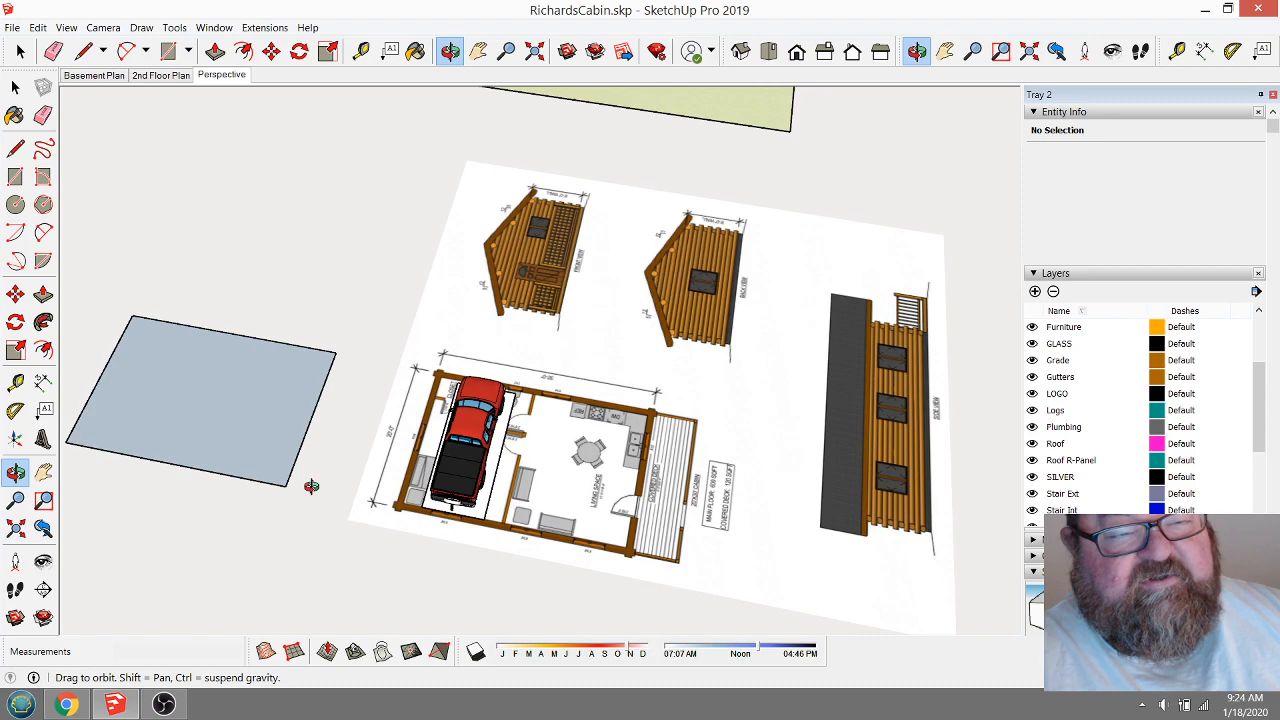
{"action": "mouse_move", "coordinate": [558, 547]}
{"action": "left_mouse_down"}
{"action": "mouse_move", "coordinate": [223, 317]}
{"action": "mouse_move", "coordinate": [558, 535]}
{"action": "mouse_move", "coordinate": [563, 557]}
{"action": "left_mouse_up"}
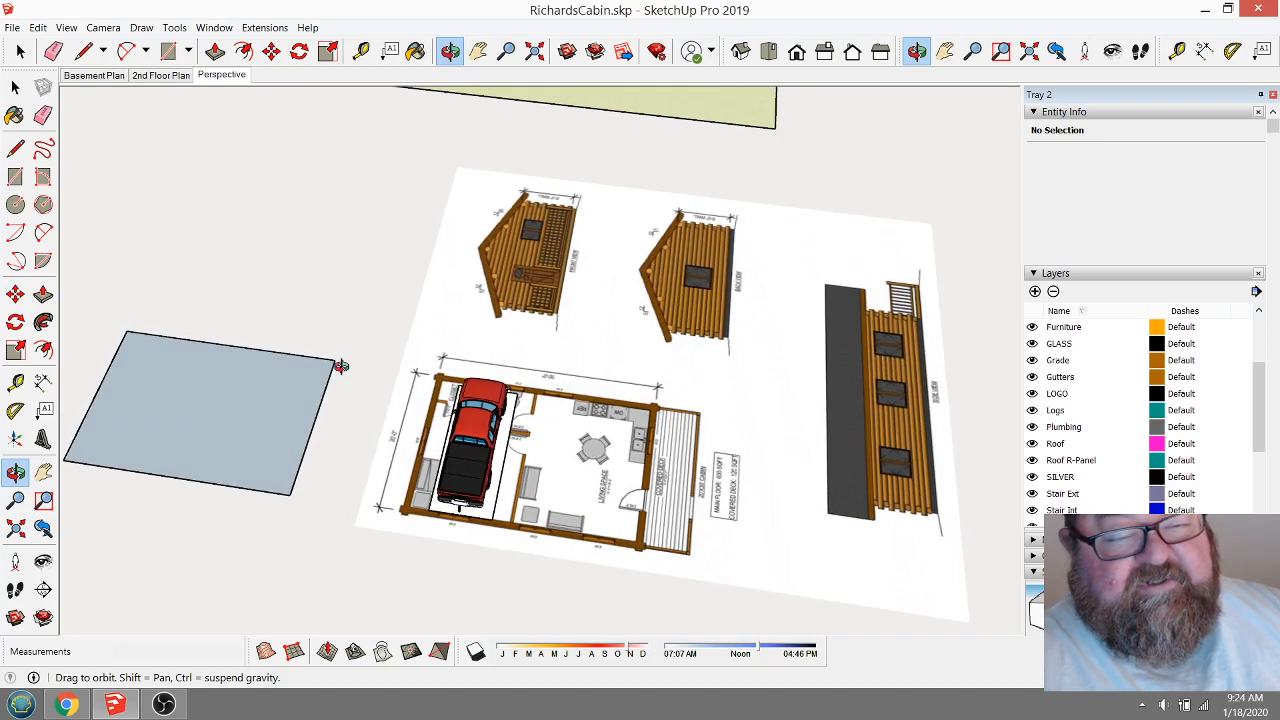
{"action": "left_click_drag", "start_coordinate": [341, 367], "coordinate": [507, 547]}
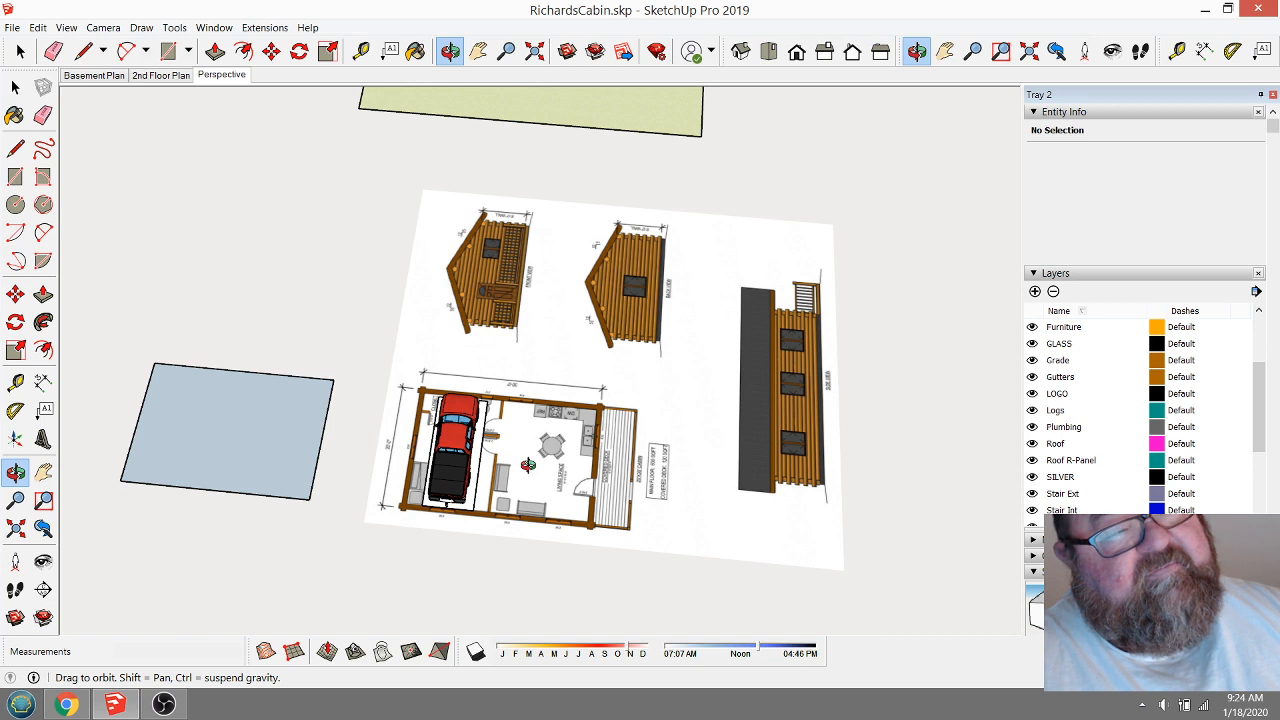
{"action": "left_click_drag", "start_coordinate": [543, 455], "coordinate": [549, 461]}
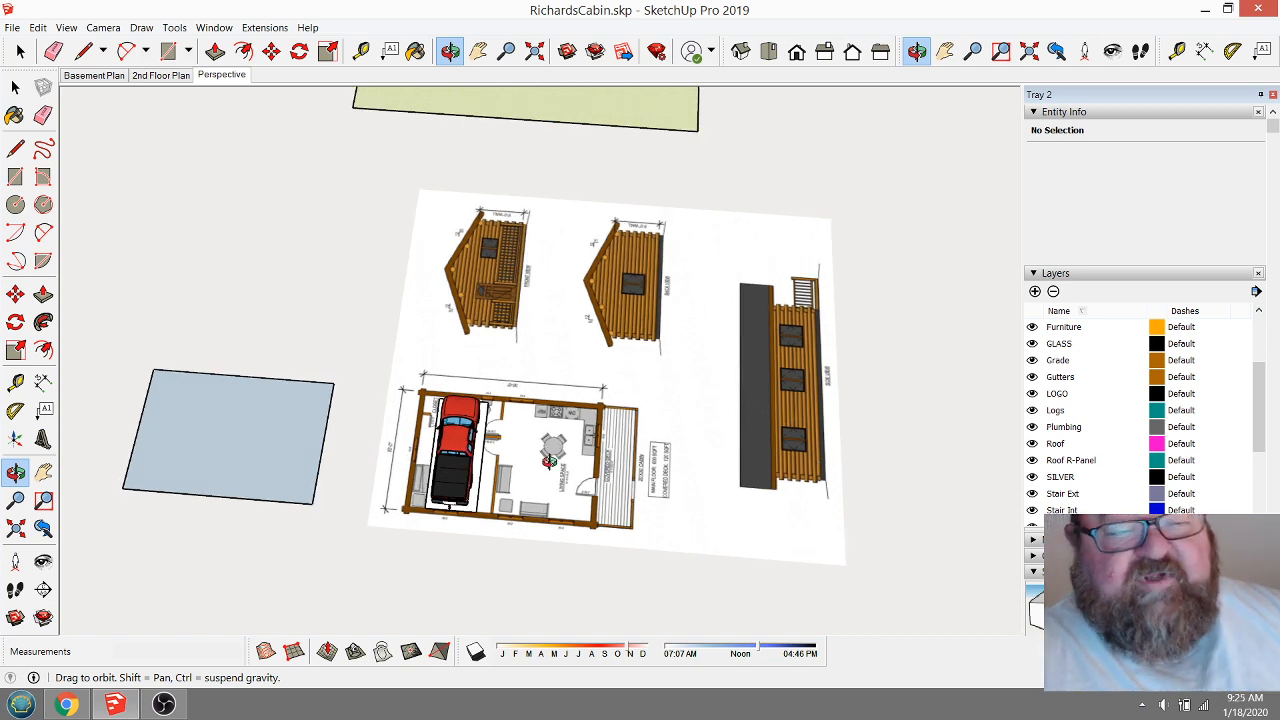
{"action": "left_click_drag", "start_coordinate": [549, 461], "coordinate": [484, 313]}
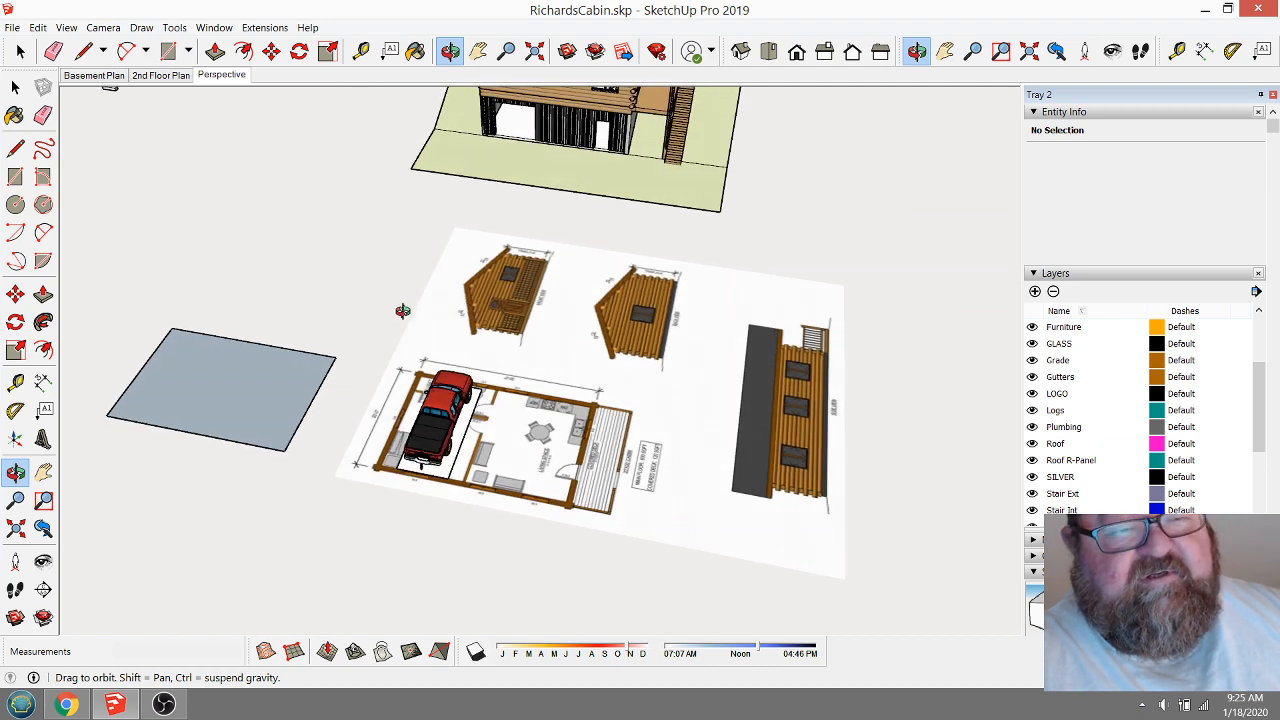
{"action": "left_click_drag", "start_coordinate": [403, 311], "coordinate": [493, 406]}
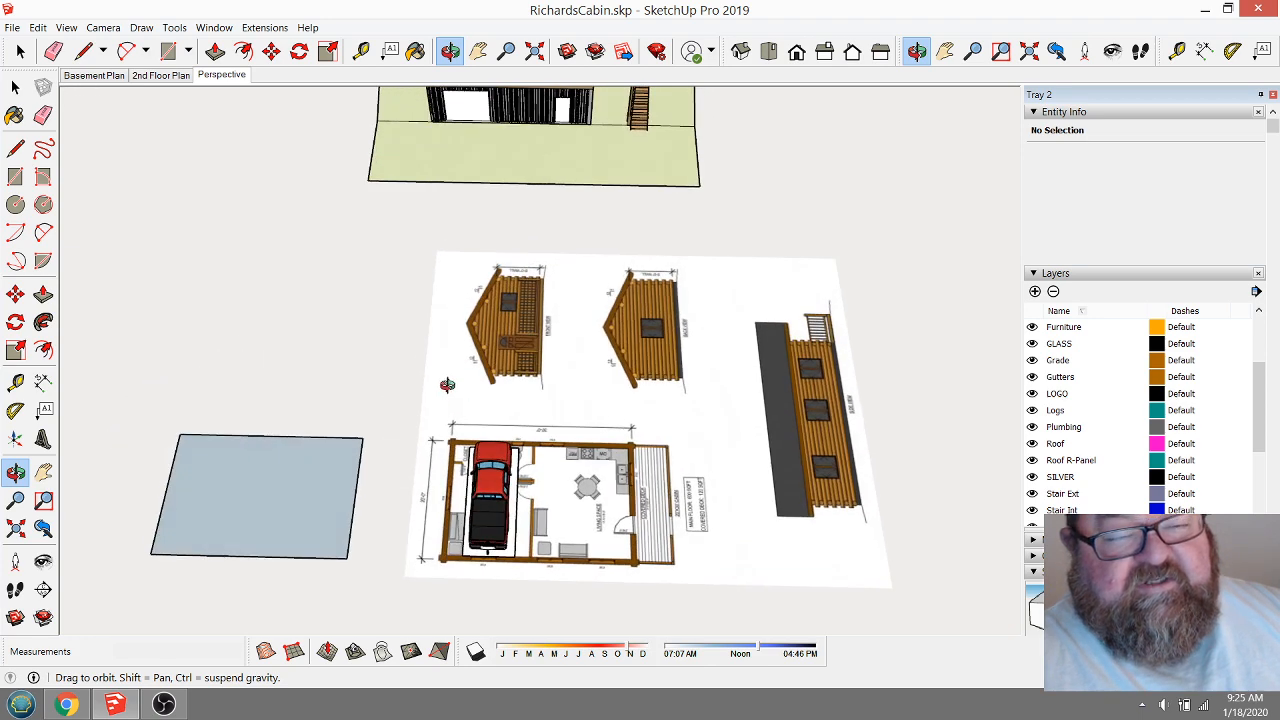
{"action": "scroll", "coordinate": [540, 500], "scroll_direction": "up", "scroll_amount": 5}
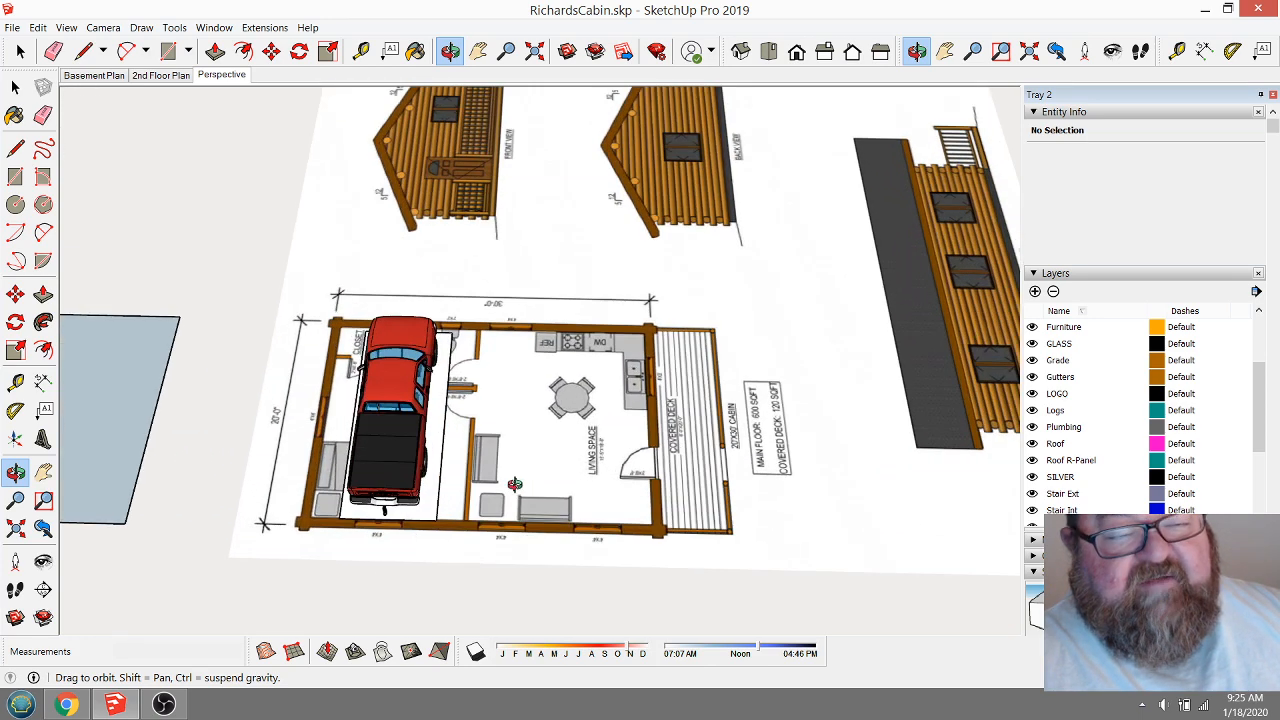
{"action": "left_click_drag", "start_coordinate": [452, 378], "coordinate": [452, 449]}
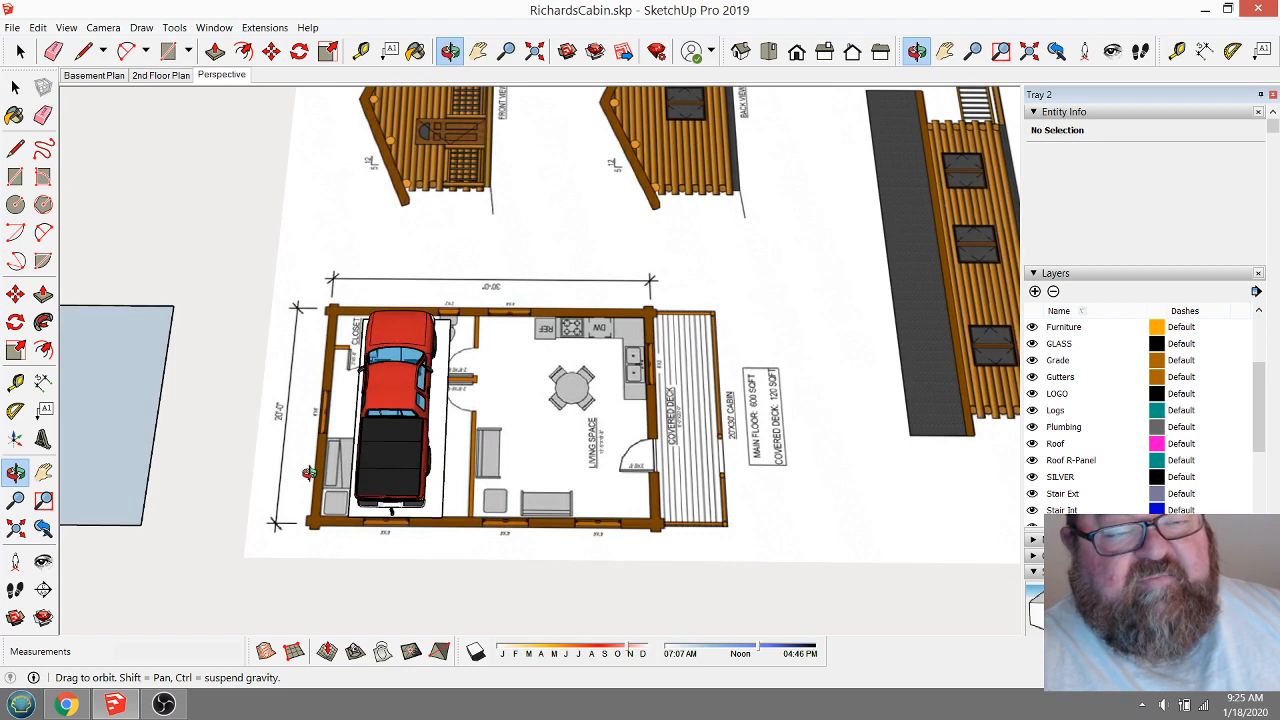
{"action": "scroll", "coordinate": [310, 473], "scroll_direction": "down", "scroll_amount": 2}
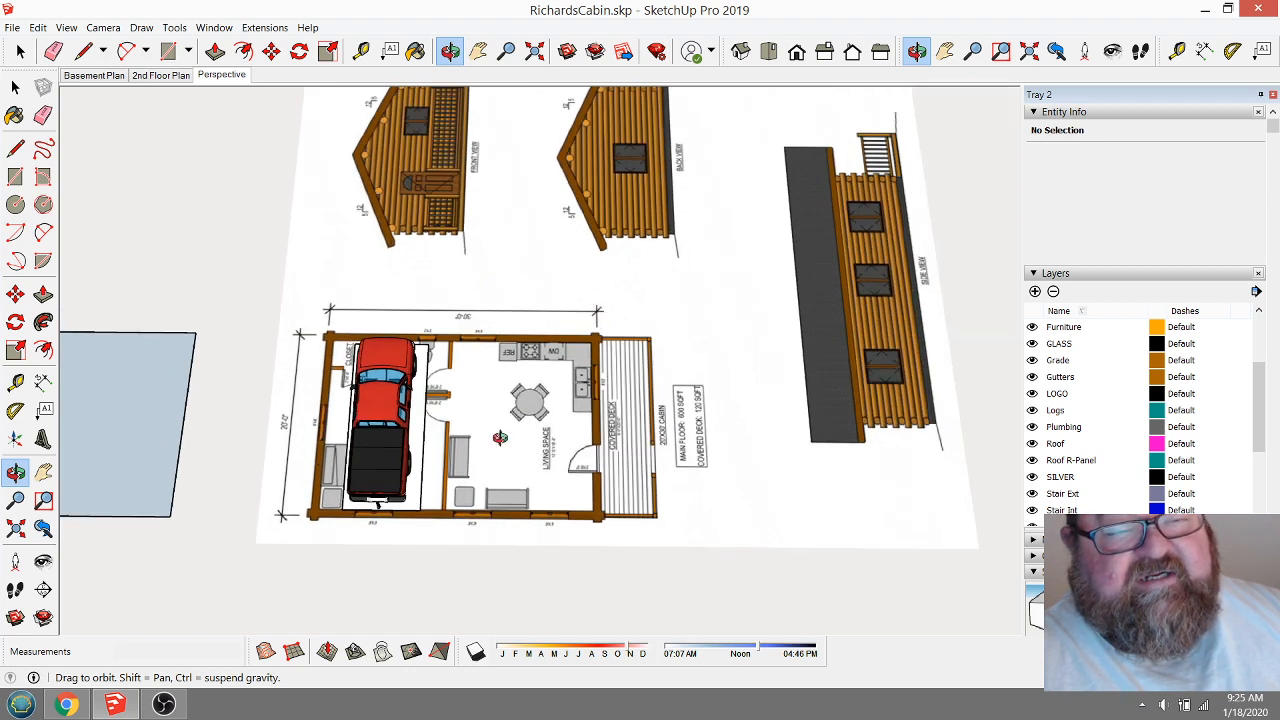
Examine the reference sheet's floor plan and elevations in relation to the blank rectangle and the roofed cabin model.
{"action": "left_click_drag", "start_coordinate": [500, 437], "coordinate": [464, 342]}
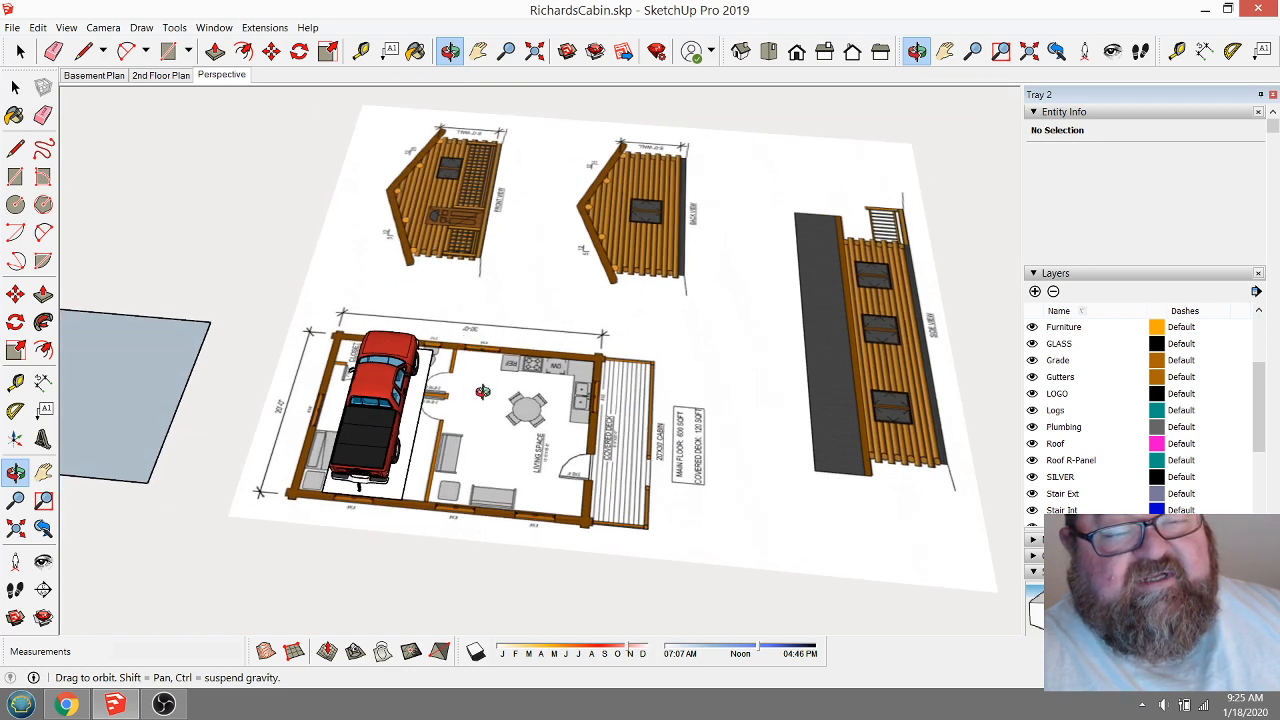
{"action": "left_click_drag", "start_coordinate": [505, 418], "coordinate": [539, 497]}
{"action": "left_click_drag", "start_coordinate": [519, 444], "coordinate": [484, 319]}
{"action": "scroll", "coordinate": [502, 421], "scroll_direction": "up", "scroll_amount": 2}
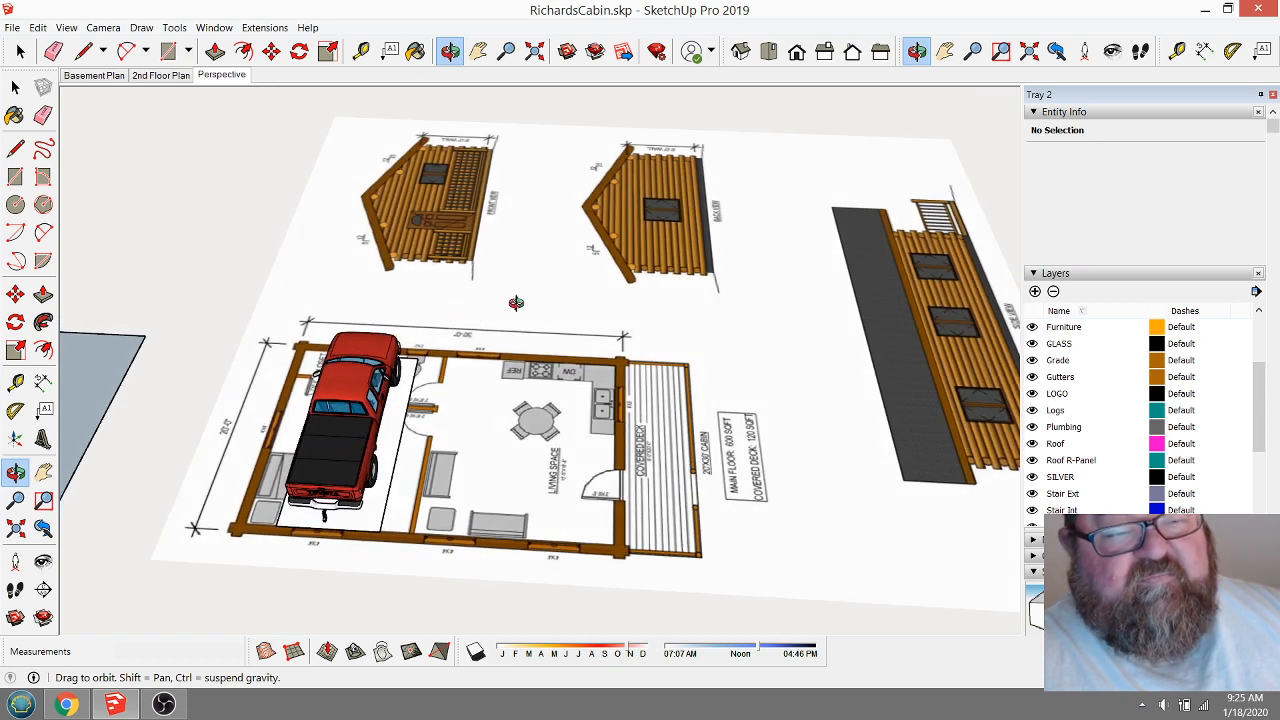
{"action": "scroll", "coordinate": [541, 486], "scroll_direction": "down", "scroll_amount": 5}
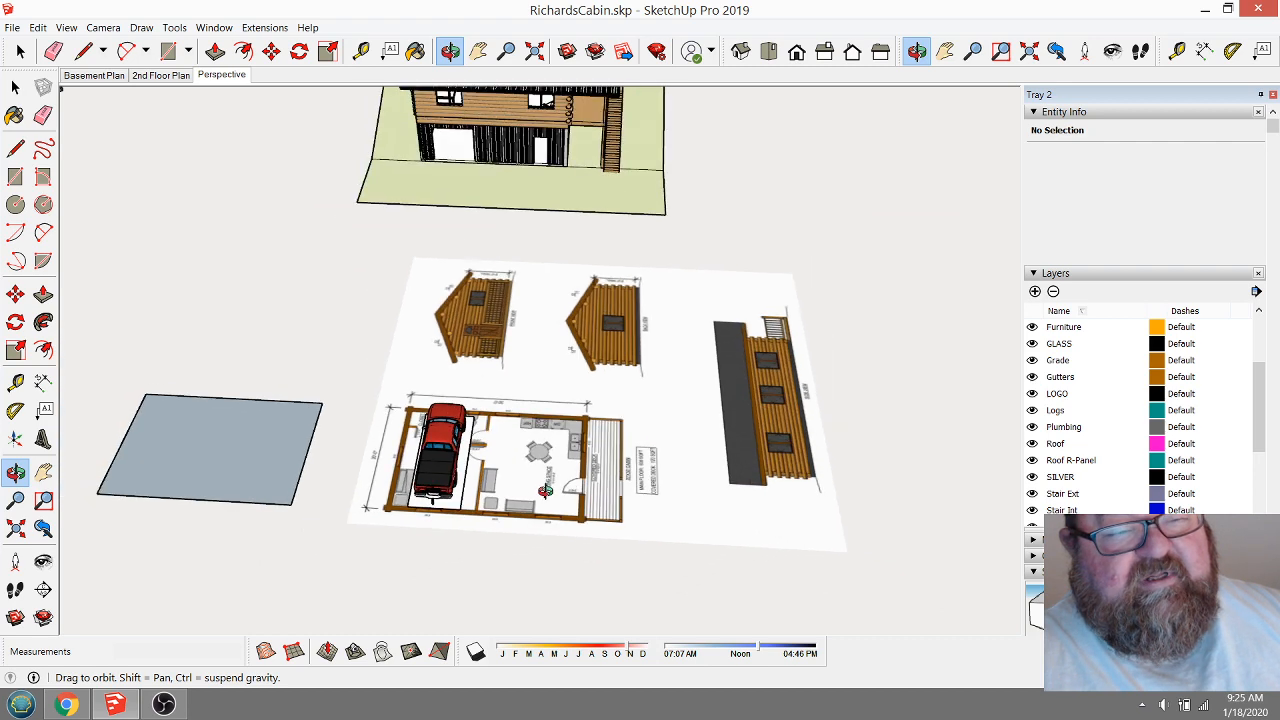
{"action": "left_click_drag", "start_coordinate": [541, 486], "coordinate": [563, 447]}
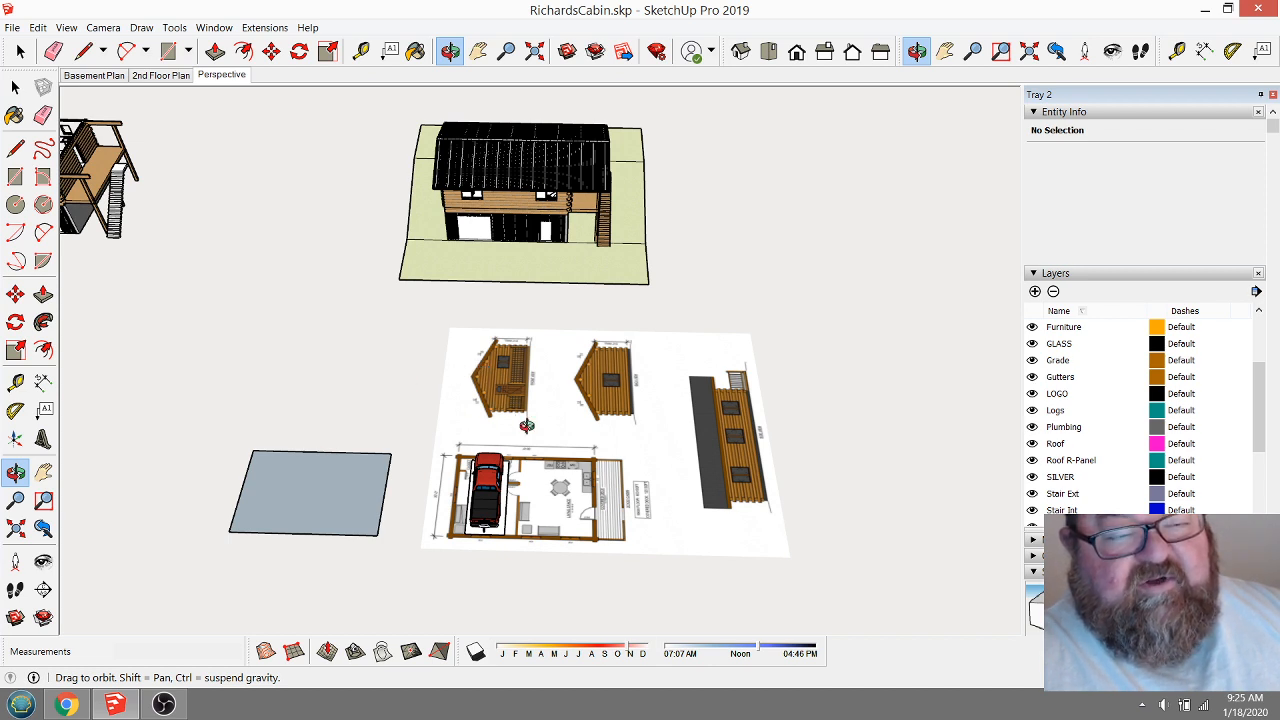
{"action": "left_click_drag", "start_coordinate": [547, 430], "coordinate": [597, 521]}
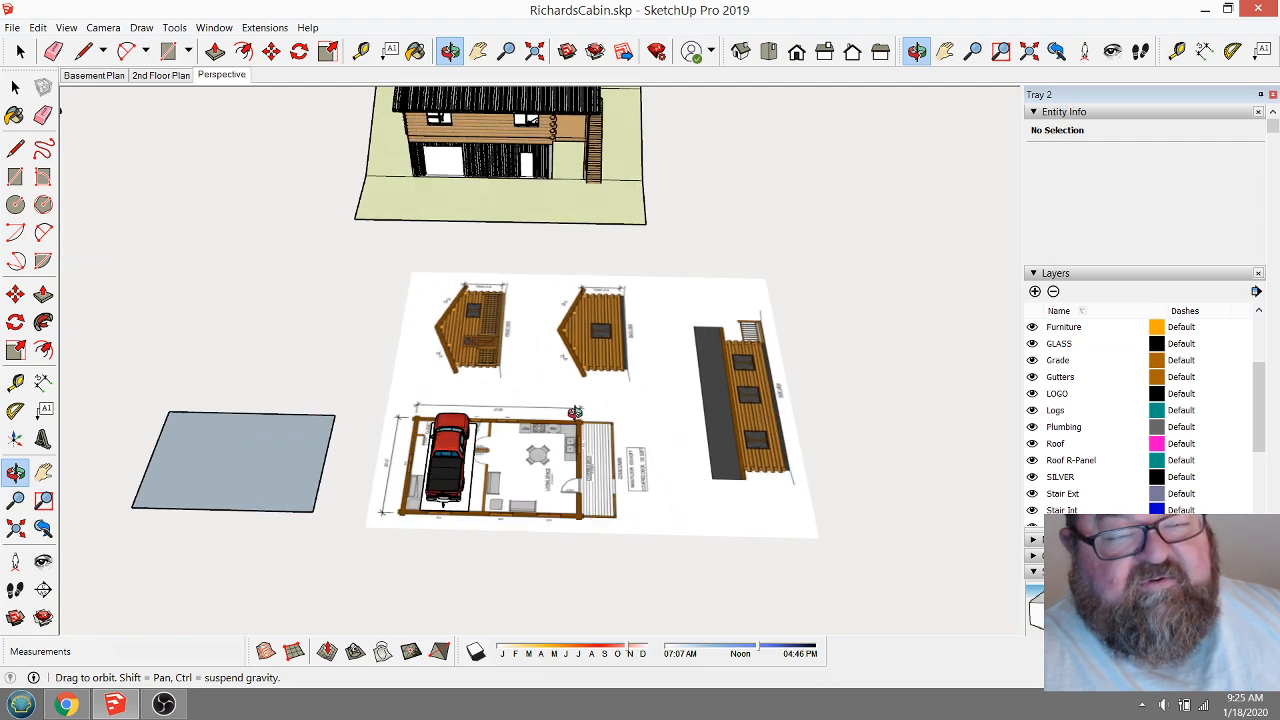
{"action": "left_click_drag", "start_coordinate": [554, 408], "coordinate": [551, 430]}
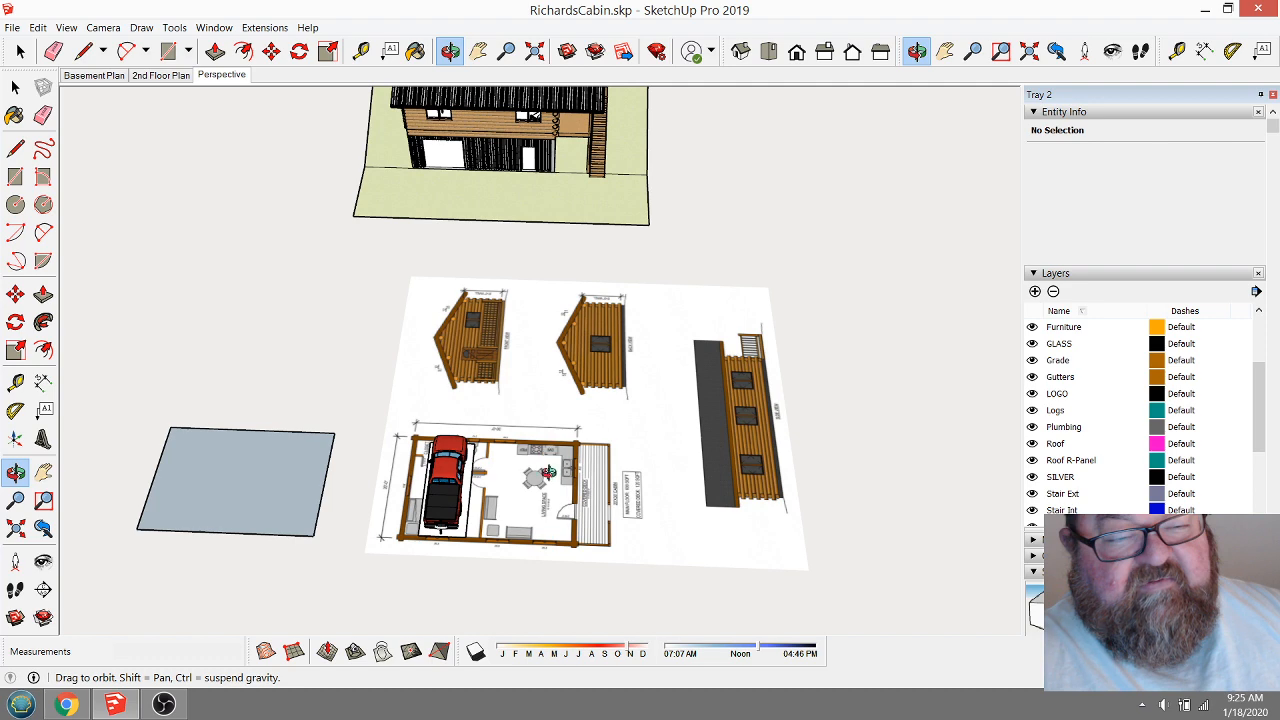
Review the front, back and side elevations on the reference sheet against the two existing cabin models.
{"action": "scroll", "coordinate": [605, 561], "scroll_direction": "up", "scroll_amount": 5}
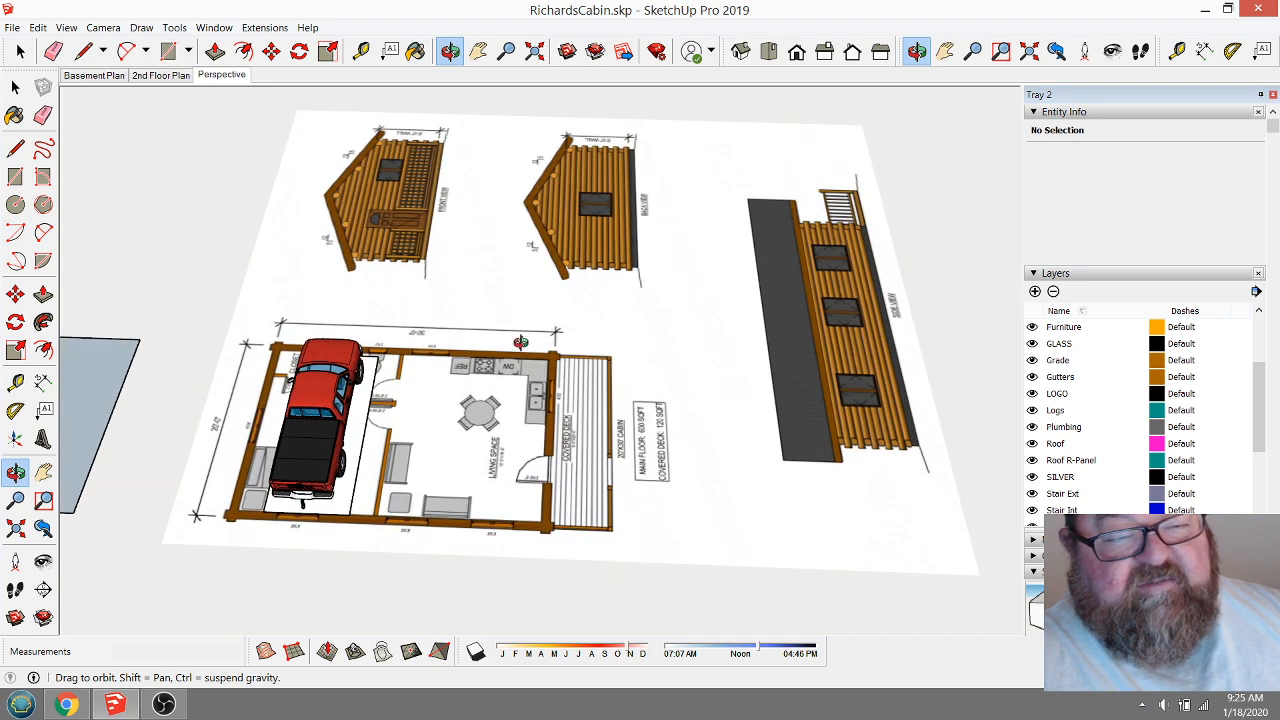
{"action": "left_click_drag", "start_coordinate": [521, 342], "coordinate": [525, 415]}
{"action": "scroll", "coordinate": [643, 567], "scroll_direction": "down", "scroll_amount": 3}
{"action": "left_click_drag", "start_coordinate": [562, 351], "coordinate": [494, 302]}
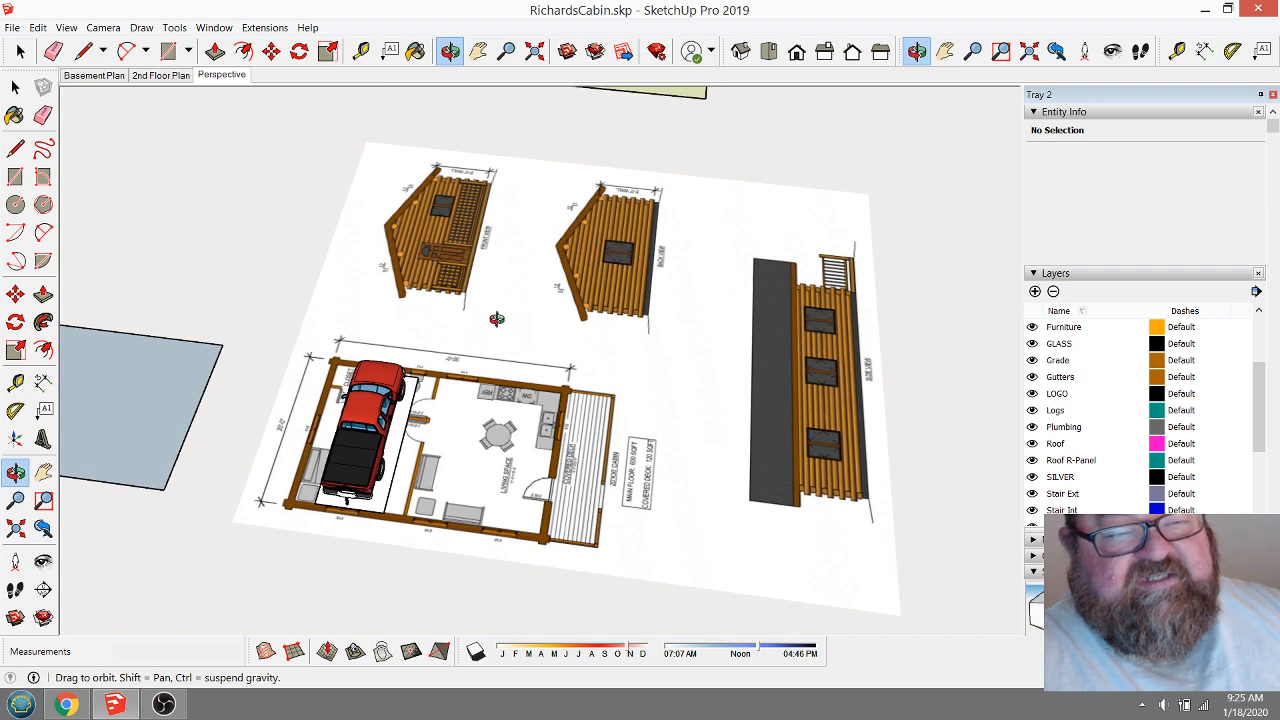
{"action": "left_click_drag", "start_coordinate": [536, 356], "coordinate": [511, 258]}
{"action": "scroll", "coordinate": [587, 552], "scroll_direction": "down", "scroll_amount": 5}
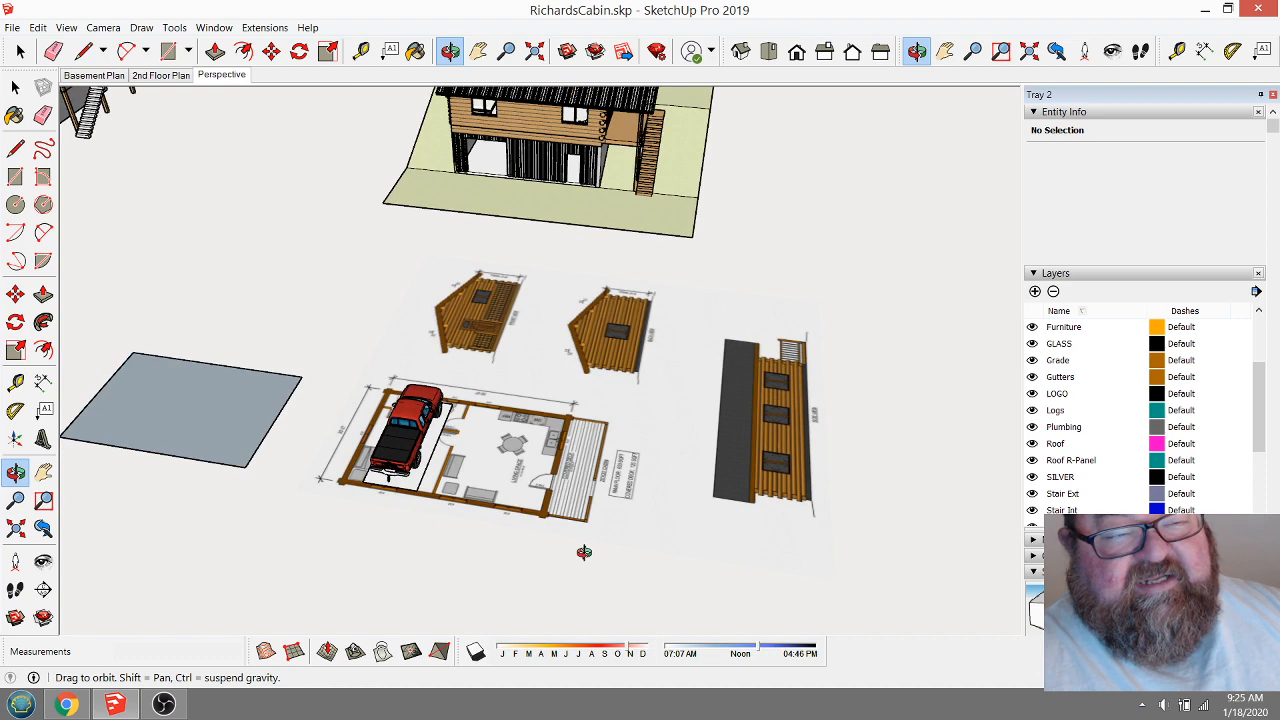
{"action": "left_click_drag", "start_coordinate": [538, 390], "coordinate": [557, 428]}
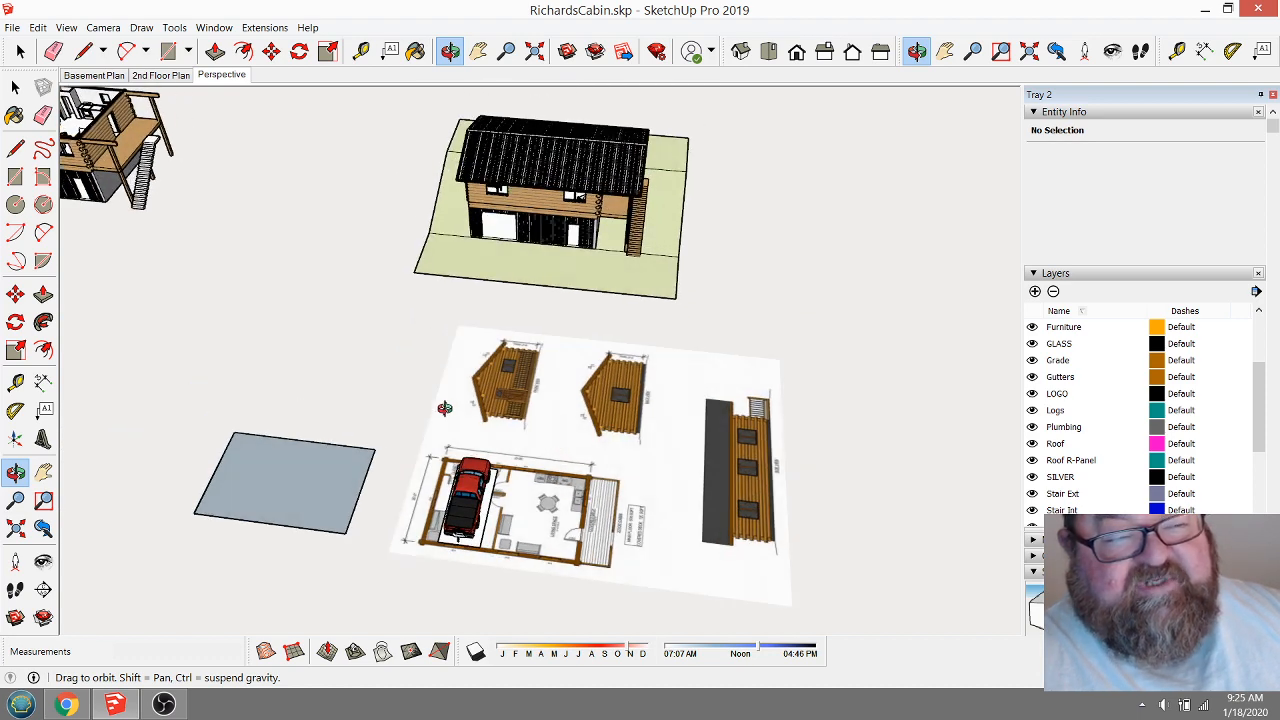
{"action": "left_click_drag", "start_coordinate": [567, 456], "coordinate": [600, 505]}
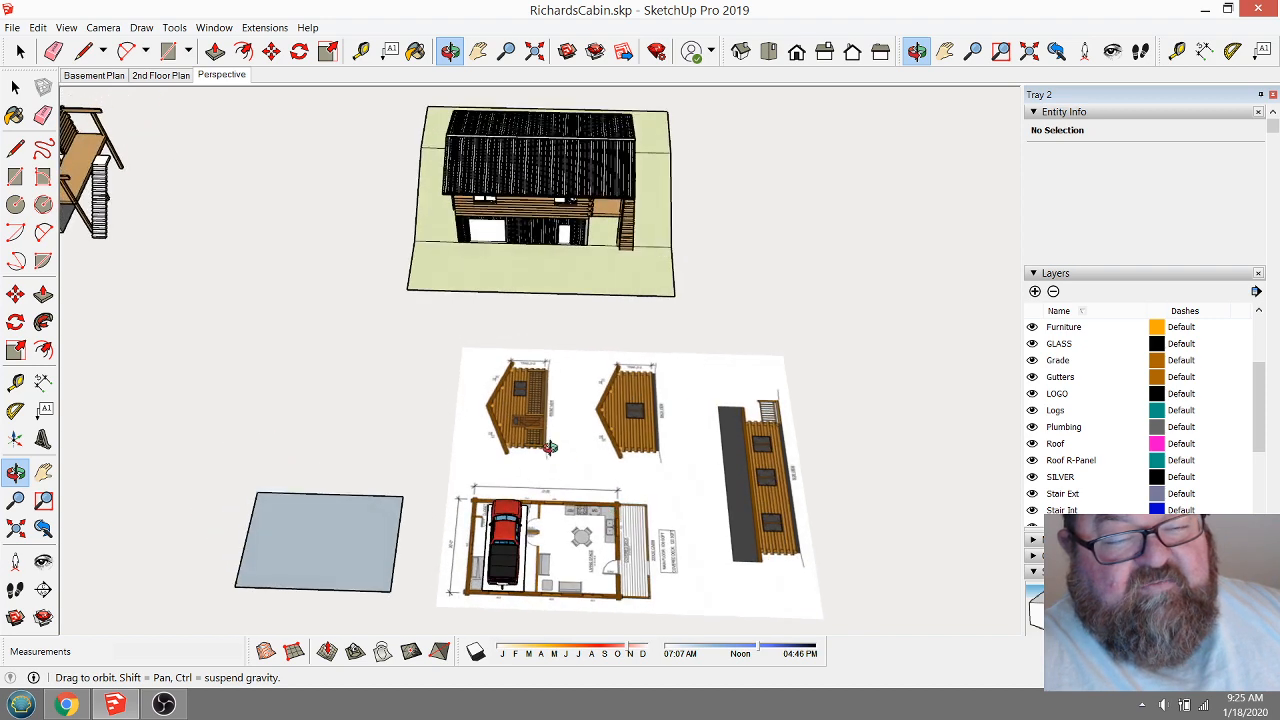
{"action": "left_click_drag", "start_coordinate": [550, 448], "coordinate": [557, 563]}
Inspect the 20'x30' floor plan's living space and covered deck, and relate it to the surrounding cabin models.
{"action": "scroll", "coordinate": [540, 596], "scroll_direction": "up", "scroll_amount": 3}
{"action": "scroll", "coordinate": [540, 596], "scroll_direction": "up", "scroll_amount": 2}
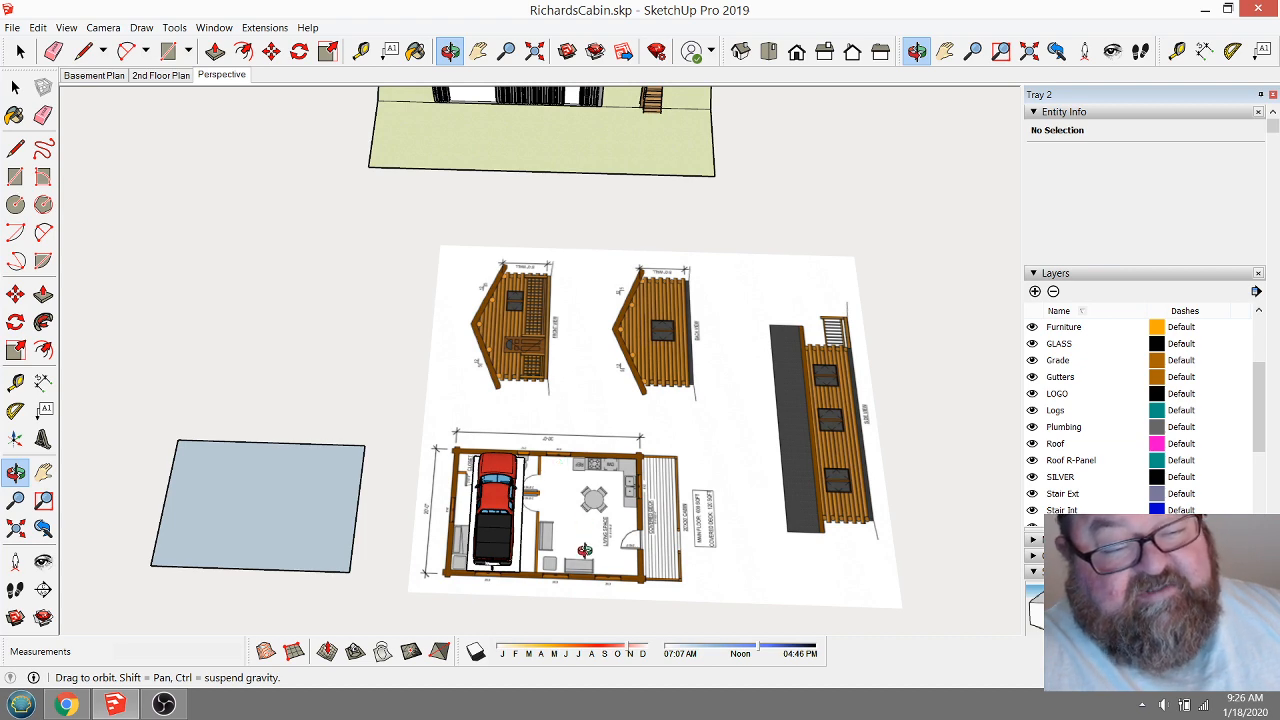
{"action": "scroll", "coordinate": [592, 580], "scroll_direction": "up", "scroll_amount": 5}
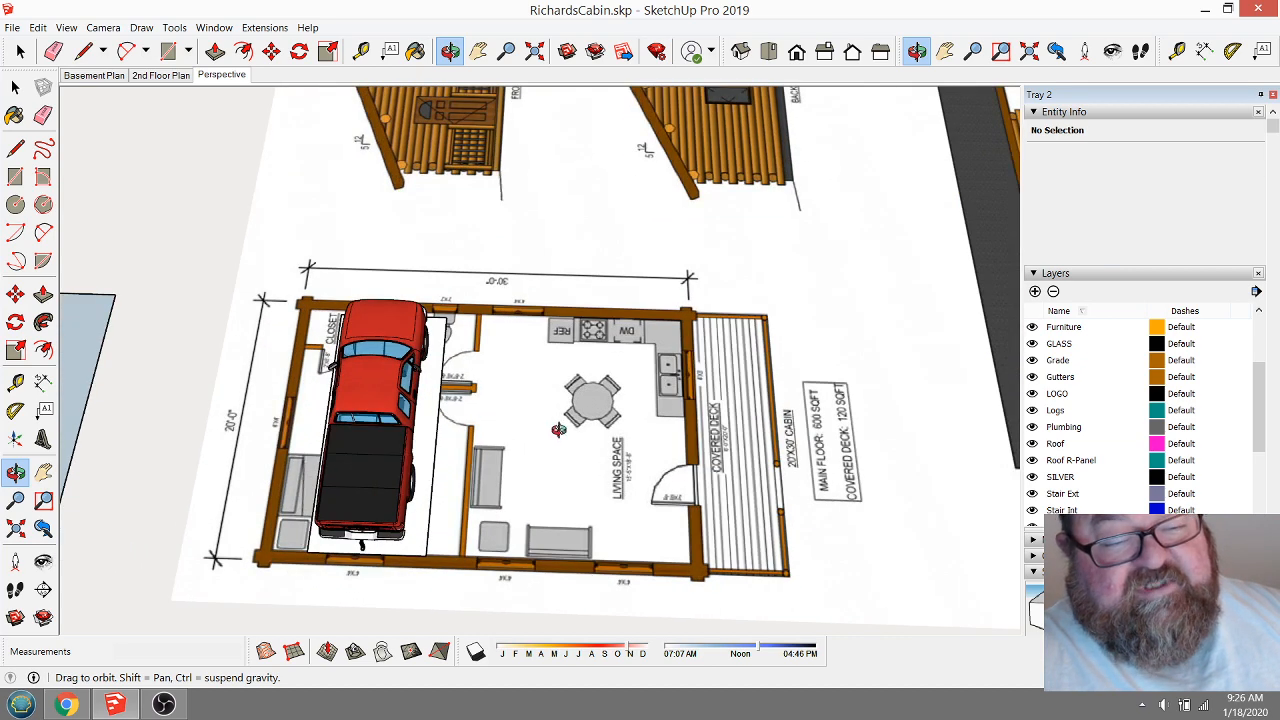
{"action": "left_click_drag", "start_coordinate": [558, 430], "coordinate": [475, 396]}
{"action": "scroll", "coordinate": [535, 420], "scroll_direction": "down", "scroll_amount": 2}
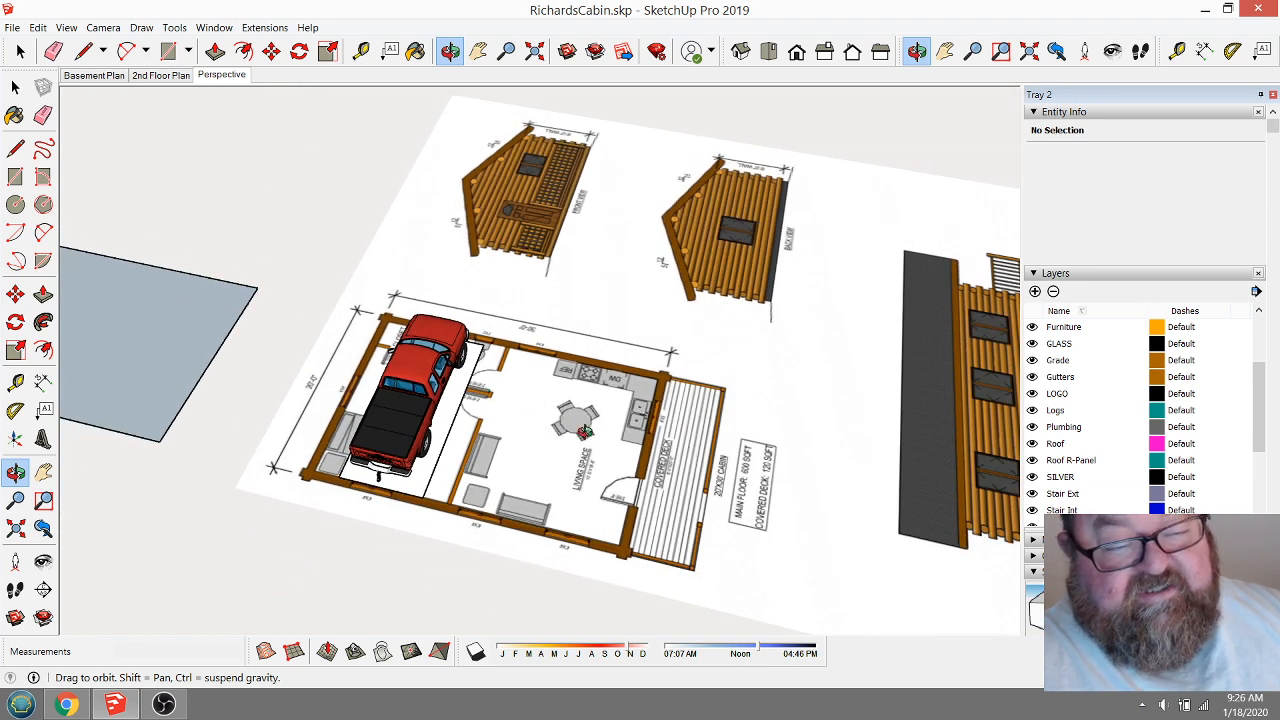
{"action": "left_click_drag", "start_coordinate": [541, 421], "coordinate": [399, 342]}
{"action": "scroll", "coordinate": [566, 426], "scroll_direction": "down", "scroll_amount": 2}
{"action": "scroll", "coordinate": [596, 492], "scroll_direction": "down", "scroll_amount": 1}
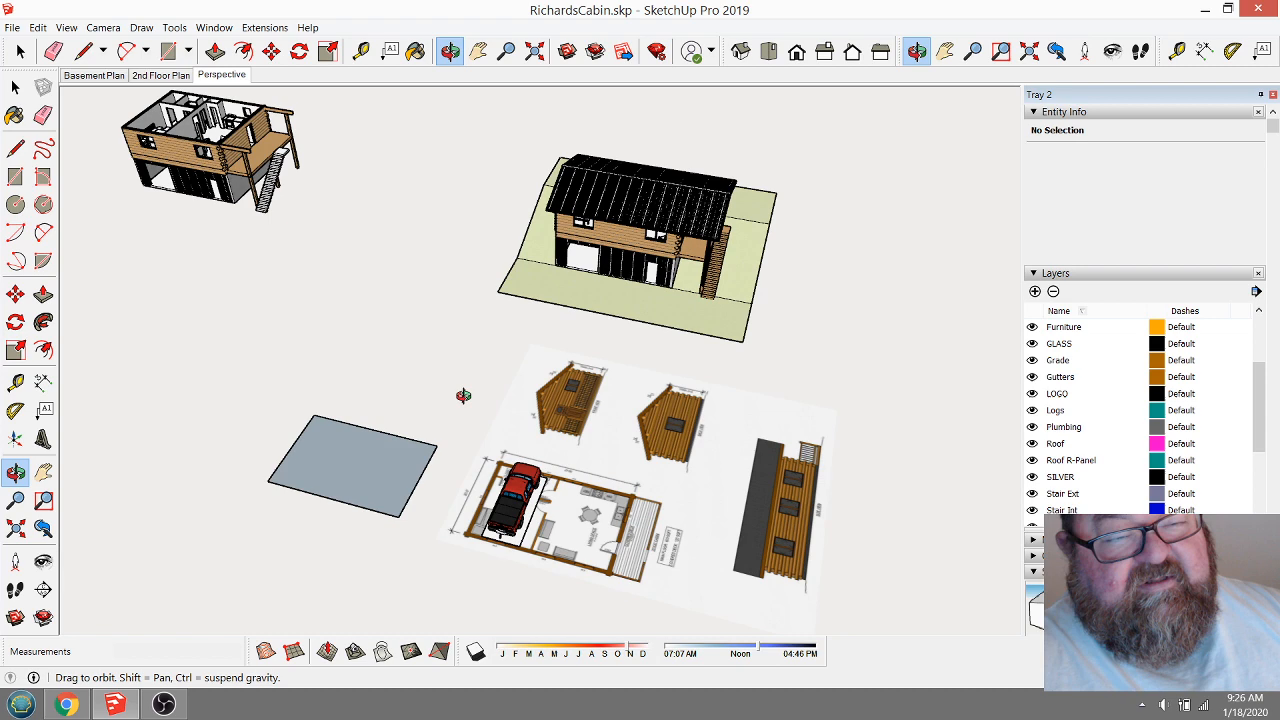
{"action": "left_click_drag", "start_coordinate": [463, 395], "coordinate": [609, 586]}
Inspect how the parked truck fits between the closet, outer walls and interior partition of the floor plan.
{"action": "scroll", "coordinate": [612, 586], "scroll_direction": "up", "scroll_amount": 6}
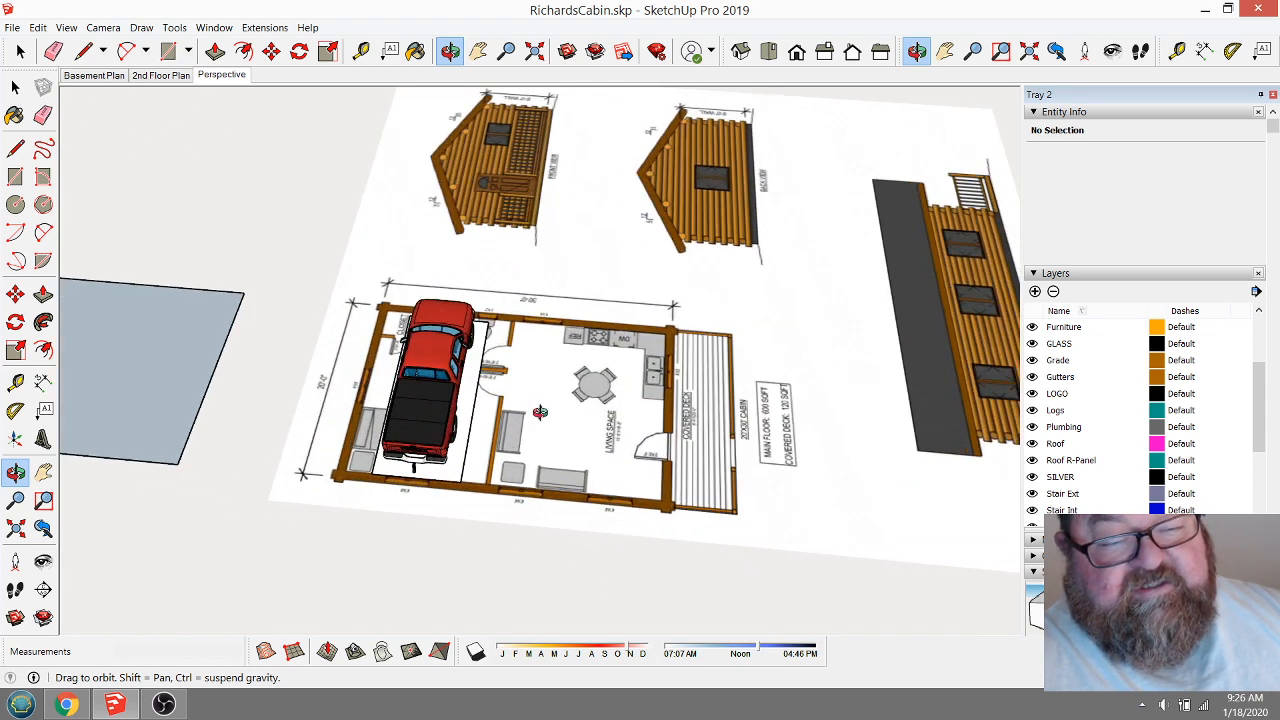
{"action": "left_click_drag", "start_coordinate": [540, 411], "coordinate": [400, 440]}
{"action": "scroll", "coordinate": [345, 443], "scroll_direction": "up", "scroll_amount": 5}
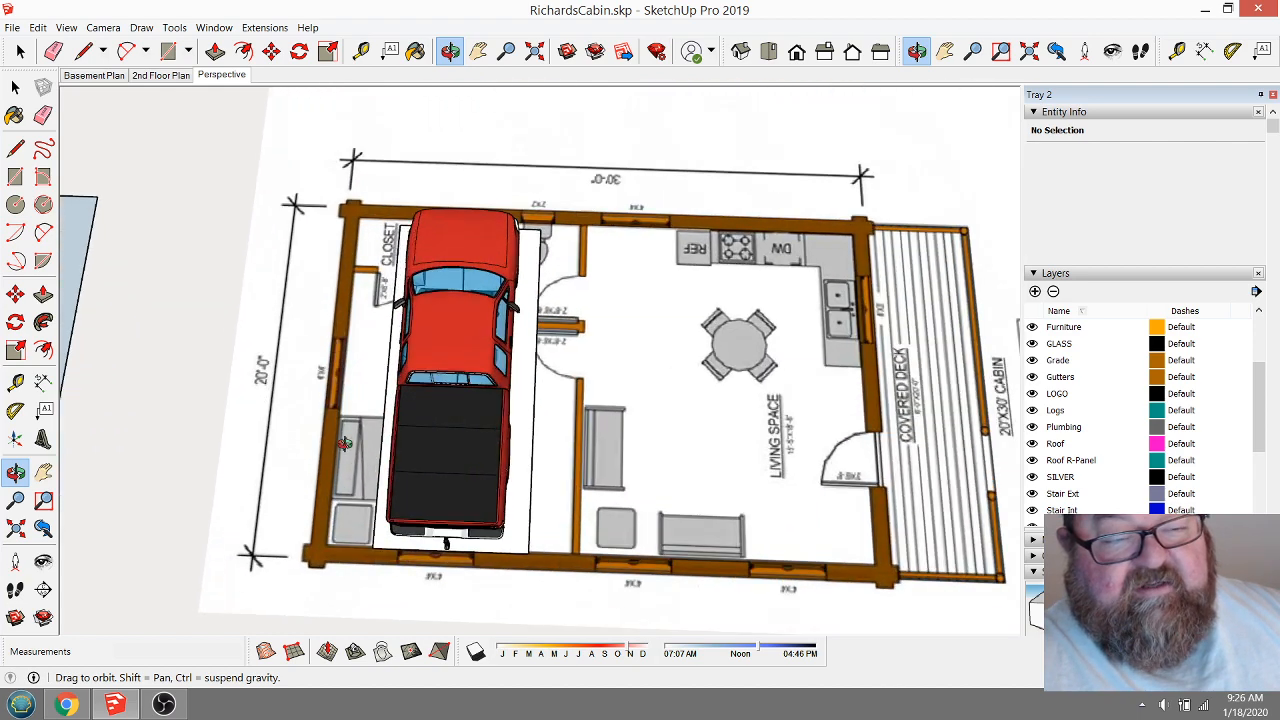
{"action": "scroll", "coordinate": [340, 443], "scroll_direction": "down", "scroll_amount": 2}
{"action": "left_click_drag", "start_coordinate": [604, 431], "coordinate": [335, 437]}
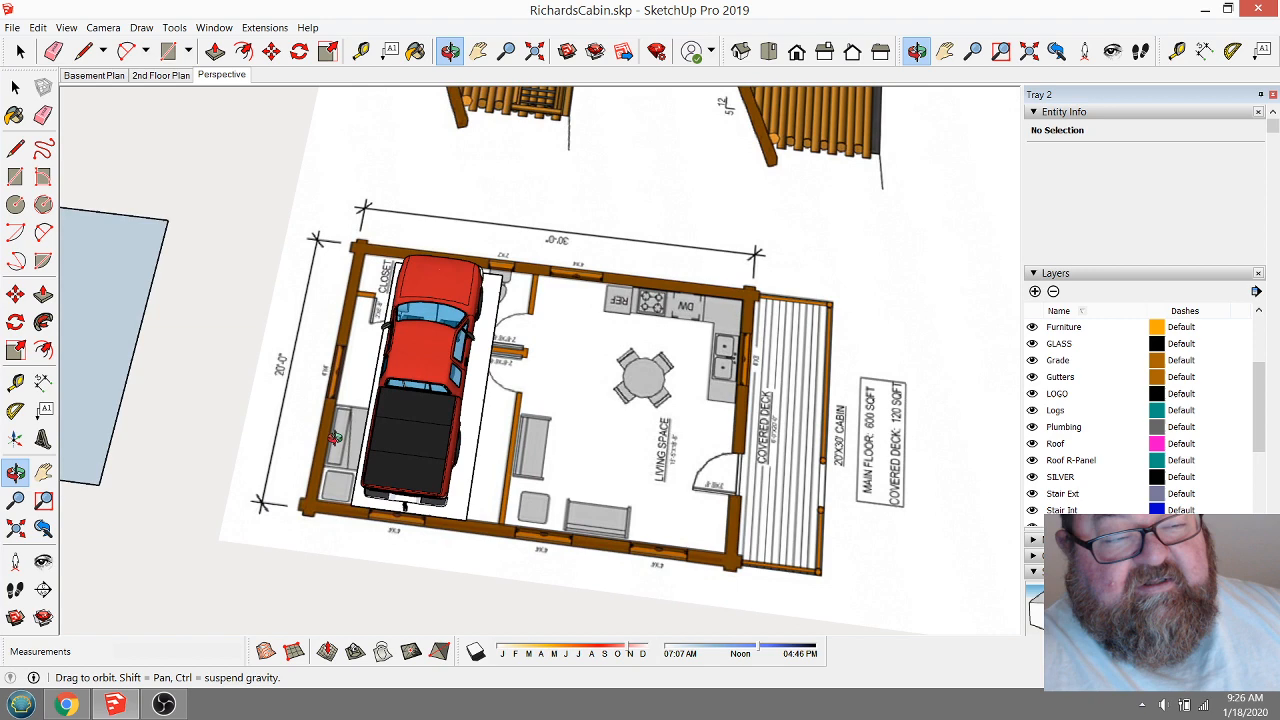
{"action": "left_click_drag", "start_coordinate": [534, 405], "coordinate": [535, 325]}
{"action": "scroll", "coordinate": [160, 352], "scroll_direction": "down", "scroll_amount": 3}
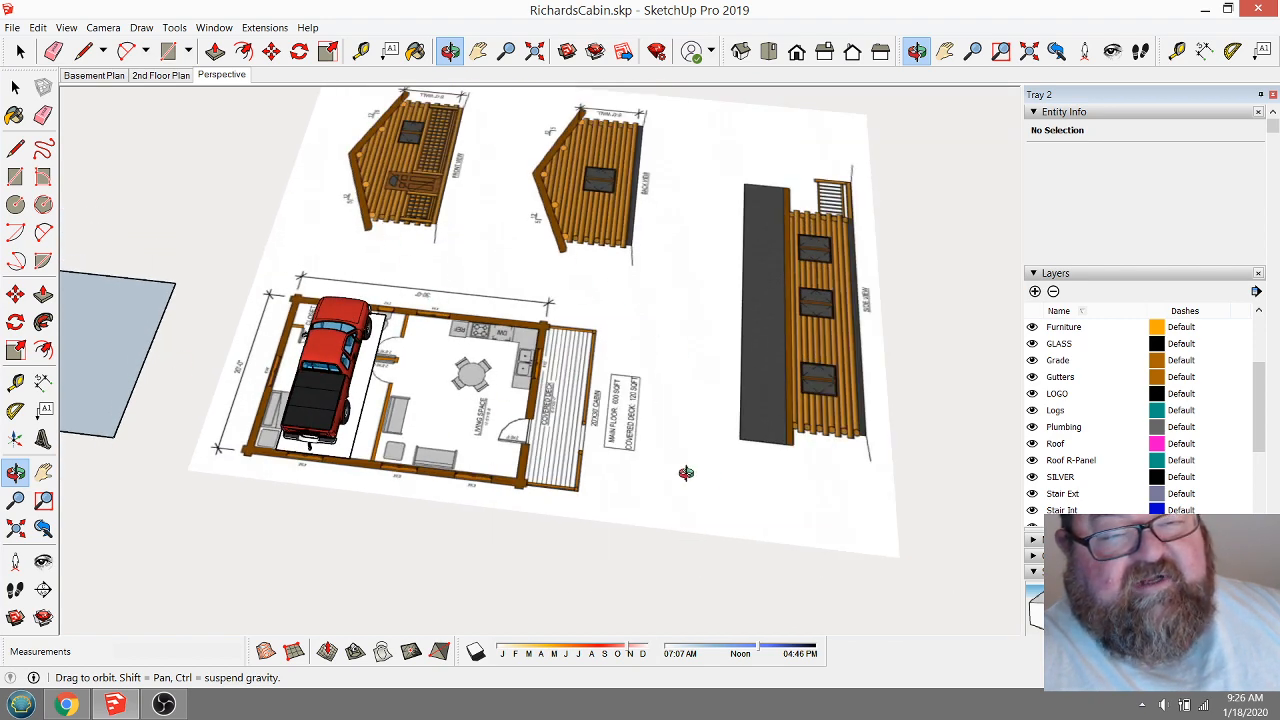
Study the floor plan alongside the front, back and side views, with the blank rectangle for reference.
{"action": "left_click_drag", "start_coordinate": [686, 473], "coordinate": [723, 485]}
{"action": "scroll", "coordinate": [363, 291], "scroll_direction": "up", "scroll_amount": 2}
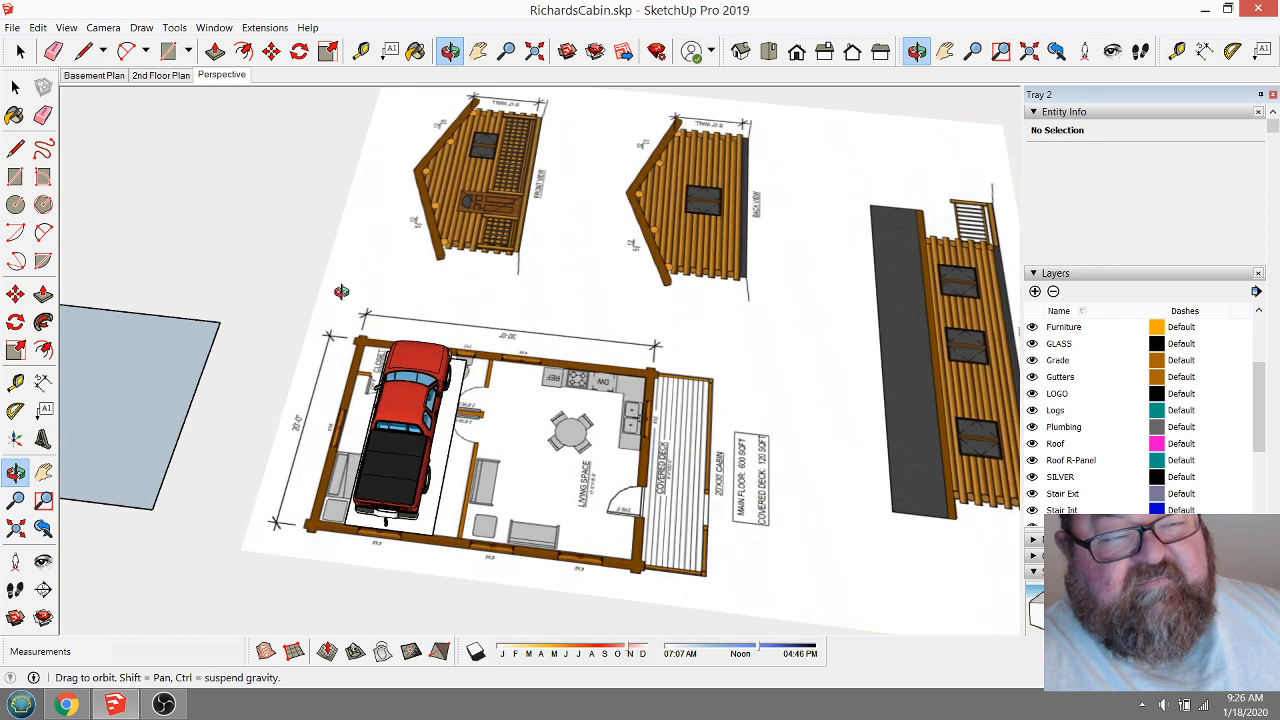
{"action": "scroll", "coordinate": [341, 291], "scroll_direction": "down", "scroll_amount": 2}
{"action": "left_click_drag", "start_coordinate": [508, 458], "coordinate": [570, 513]}
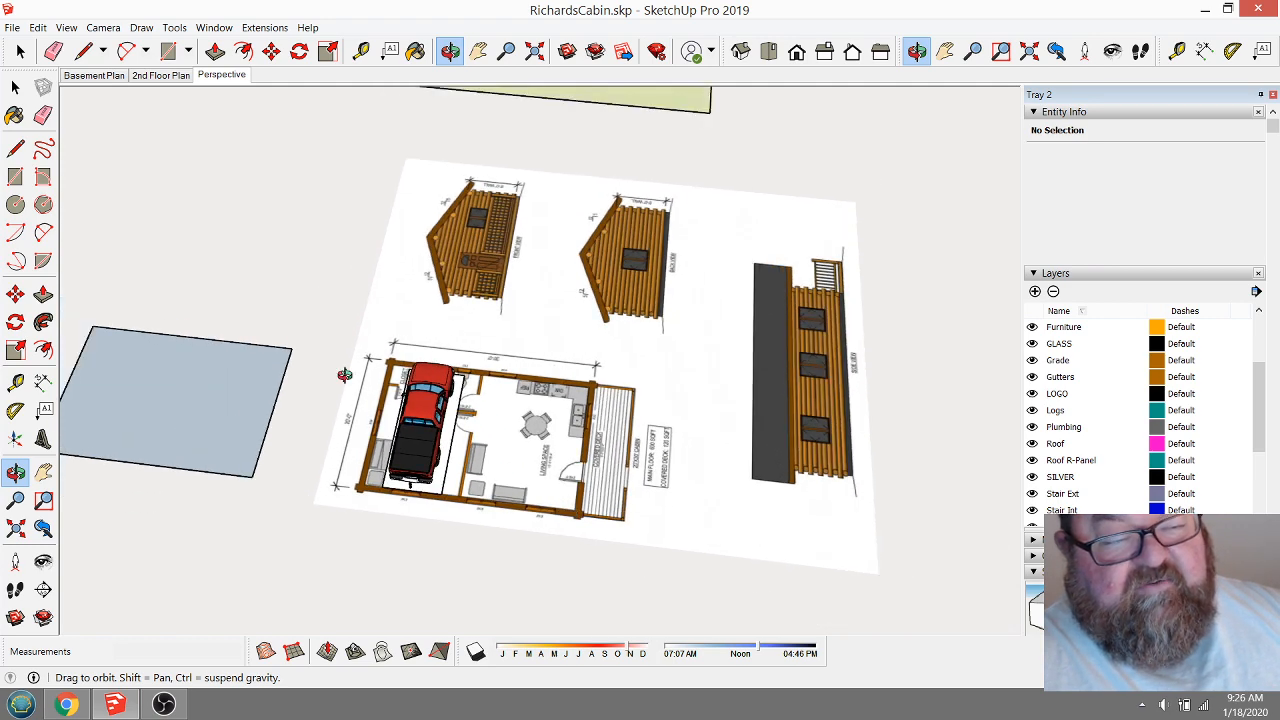
{"action": "left_click_drag", "start_coordinate": [506, 445], "coordinate": [523, 486]}
{"action": "scroll", "coordinate": [523, 486], "scroll_direction": "up", "scroll_amount": 3}
{"action": "left_click_drag", "start_coordinate": [447, 465], "coordinate": [487, 553]}
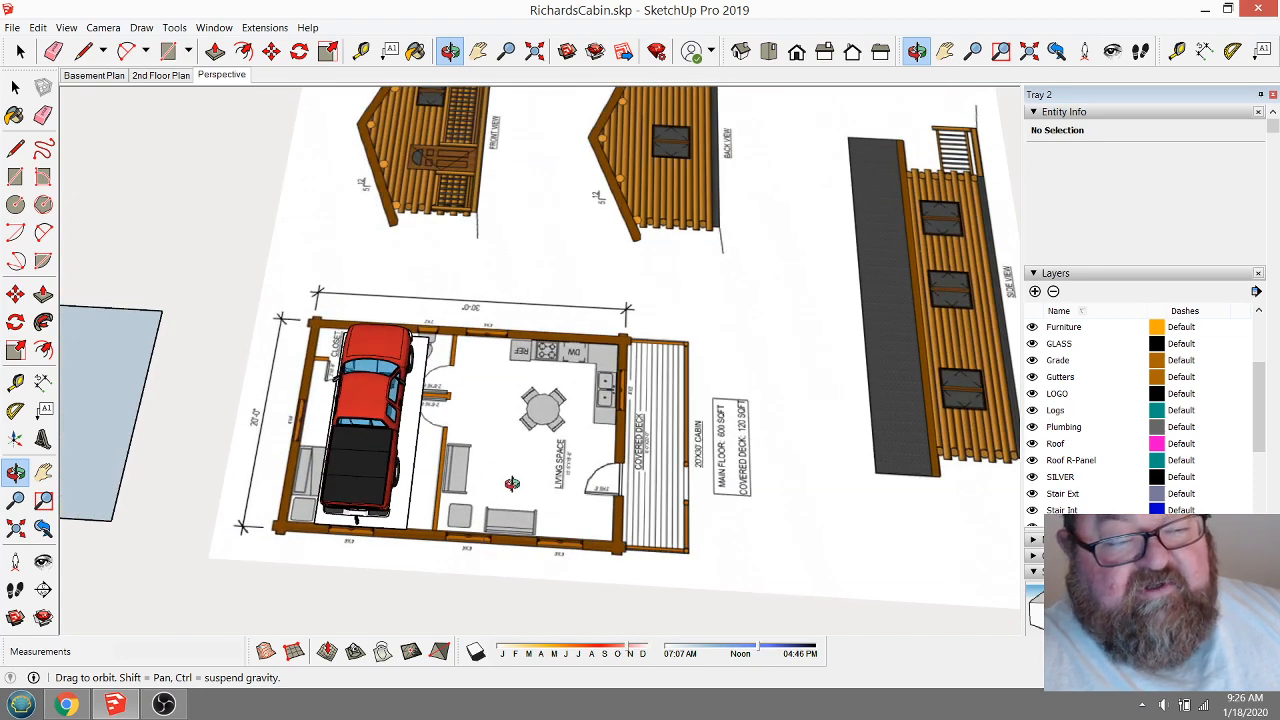
{"action": "left_click_drag", "start_coordinate": [545, 438], "coordinate": [545, 439]}
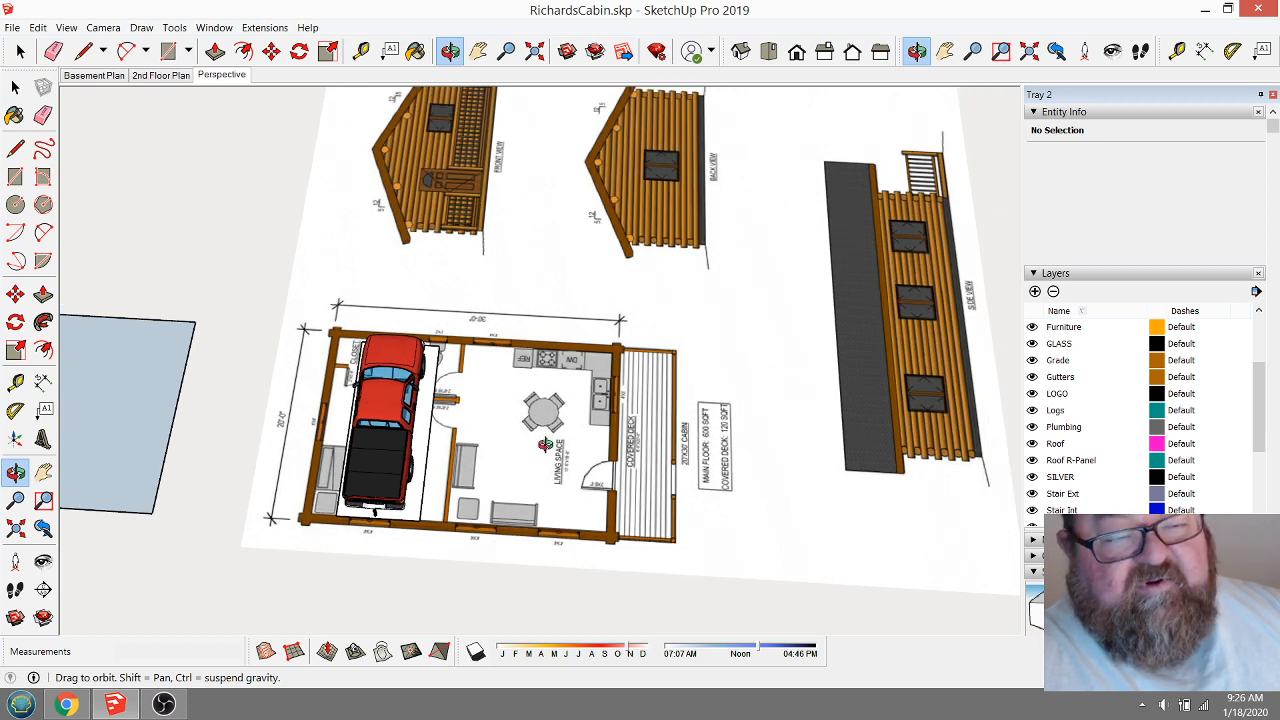
Look over the whole site with the roofed cabin model, and re-examine the floor plan beside the blank rectangle.
{"action": "left_click_drag", "start_coordinate": [477, 444], "coordinate": [435, 180]}
{"action": "left_click_drag", "start_coordinate": [633, 410], "coordinate": [521, 244]}
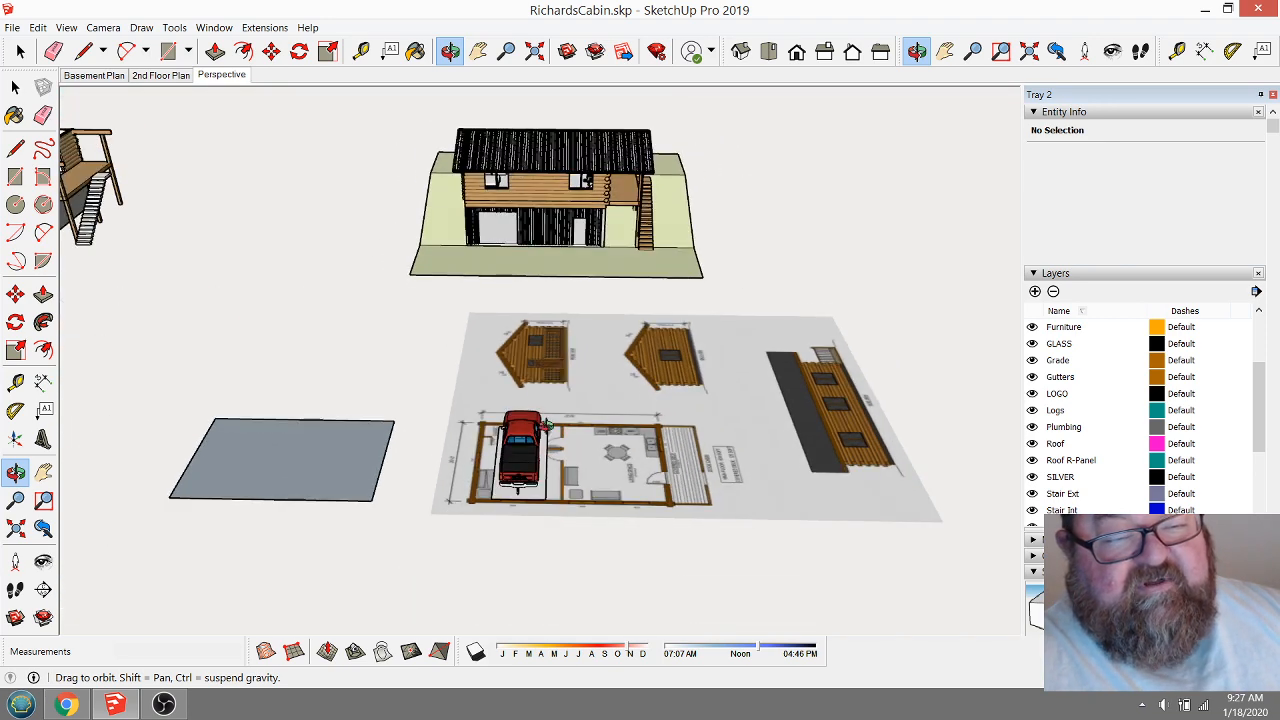
{"action": "mouse_move", "coordinate": [546, 423]}
{"action": "left_mouse_down"}
{"action": "mouse_move", "coordinate": [548, 395]}
{"action": "mouse_move", "coordinate": [551, 443]}
{"action": "left_mouse_up"}
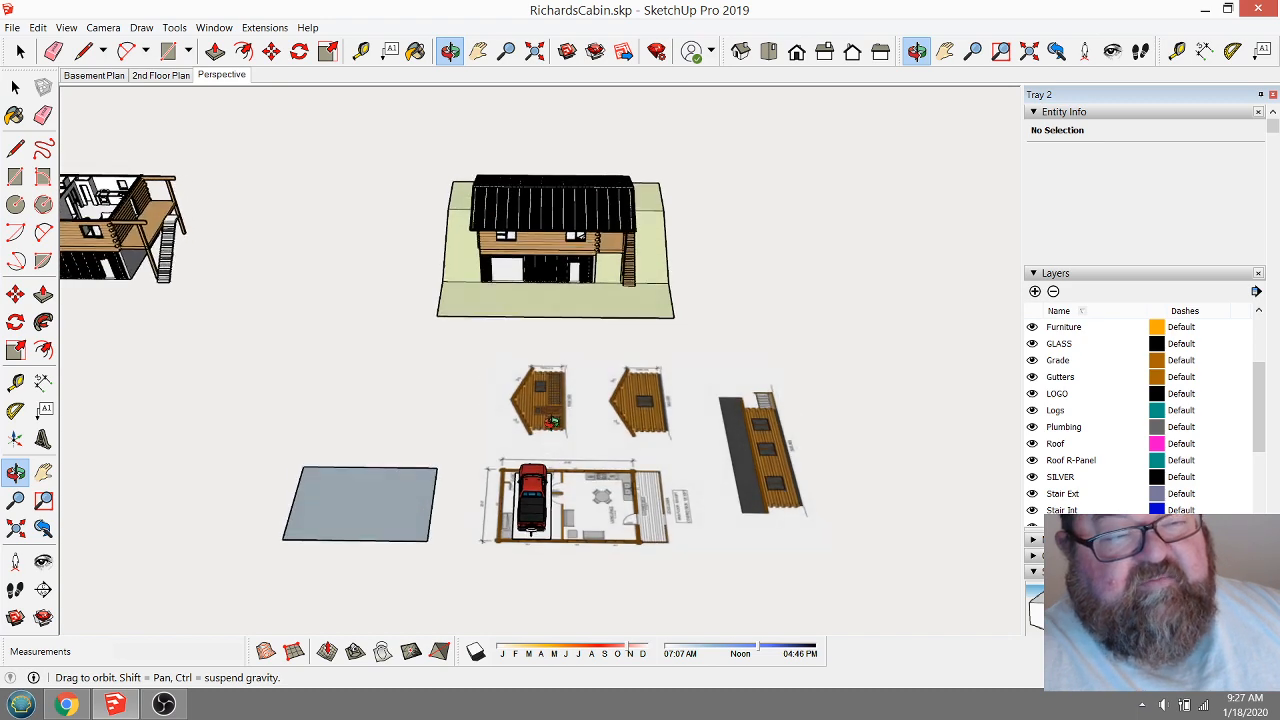
{"action": "left_click_drag", "start_coordinate": [600, 559], "coordinate": [540, 497]}
{"action": "scroll", "coordinate": [553, 577], "scroll_direction": "up", "scroll_amount": 7}
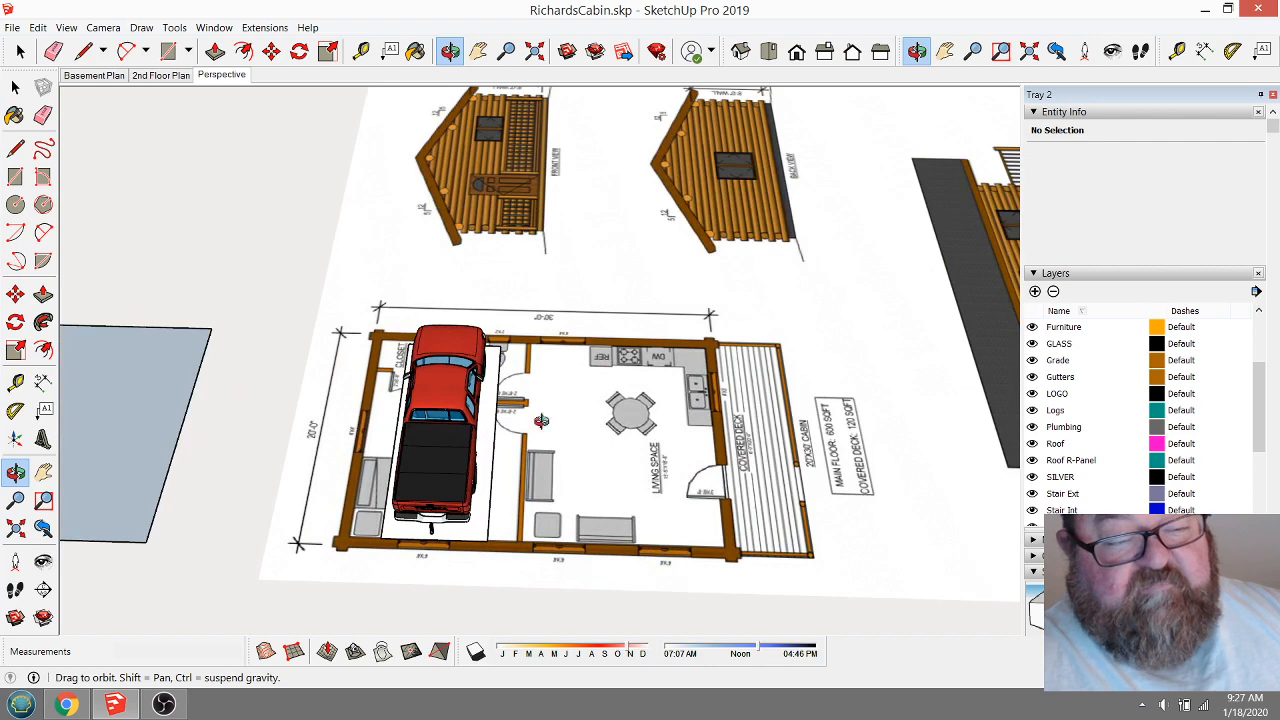
{"action": "left_click_drag", "start_coordinate": [536, 380], "coordinate": [523, 474]}
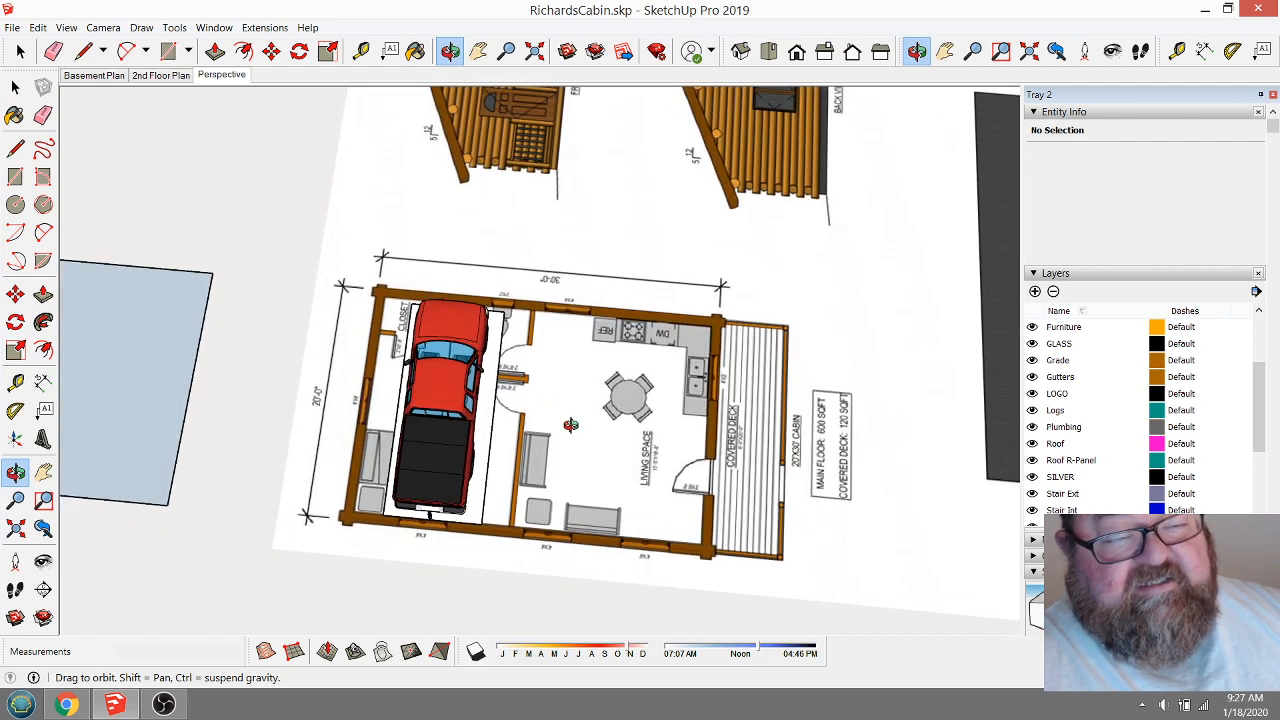
{"action": "left_click_drag", "start_coordinate": [570, 425], "coordinate": [596, 462]}
{"action": "scroll", "coordinate": [607, 471], "scroll_direction": "down", "scroll_amount": 2}
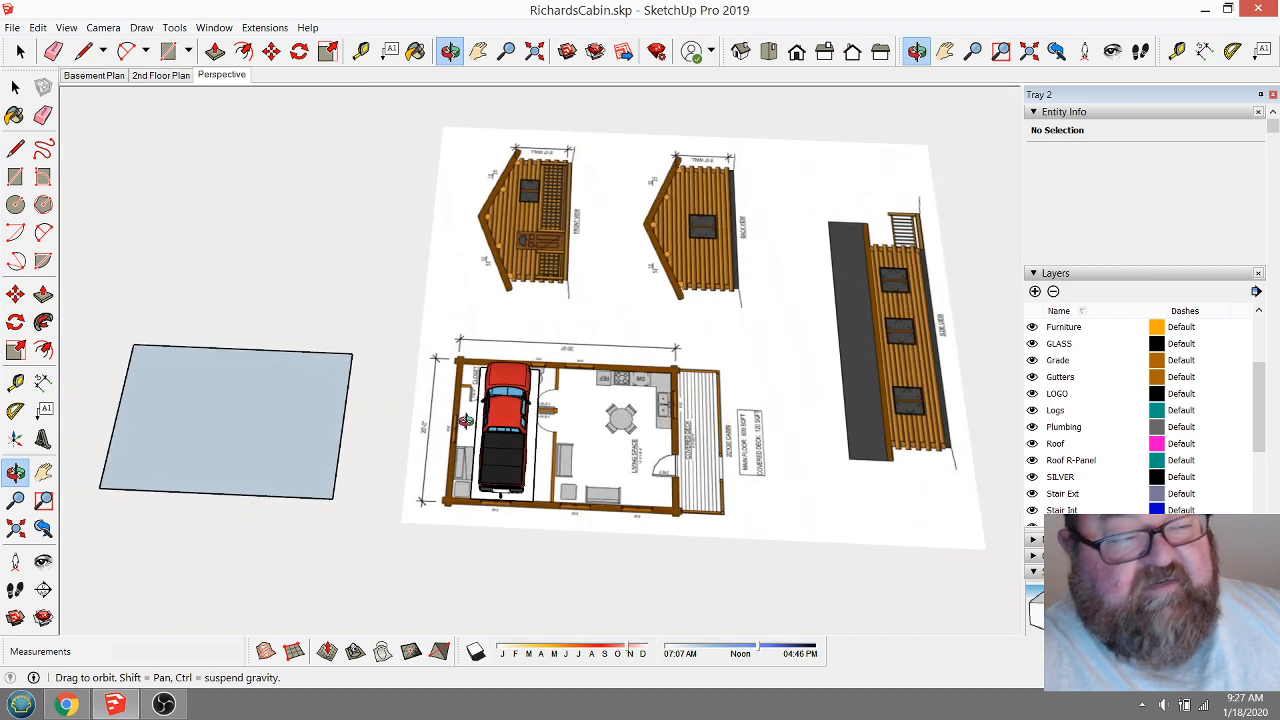
Select the truck group on the floor plan and examine its footprint against the cabin walls and the blank rectangle.
{"action": "left_click", "coordinate": [20, 51]}
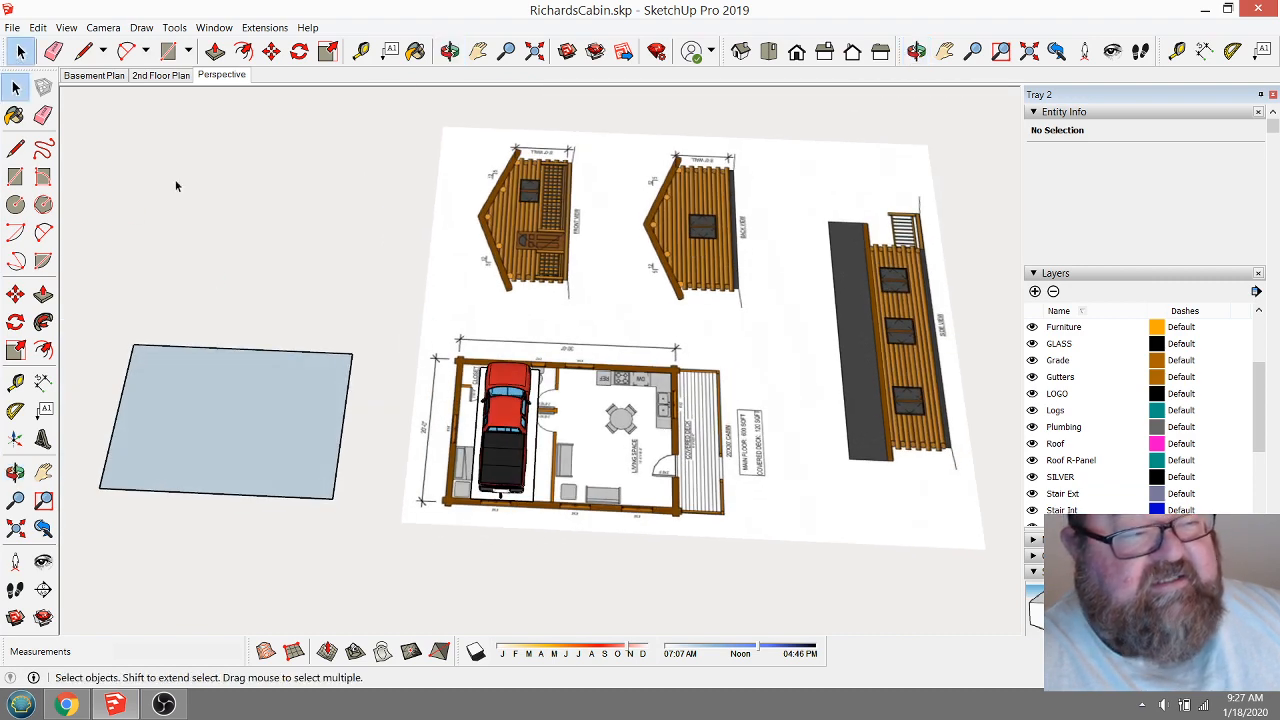
{"action": "left_click", "coordinate": [512, 428]}
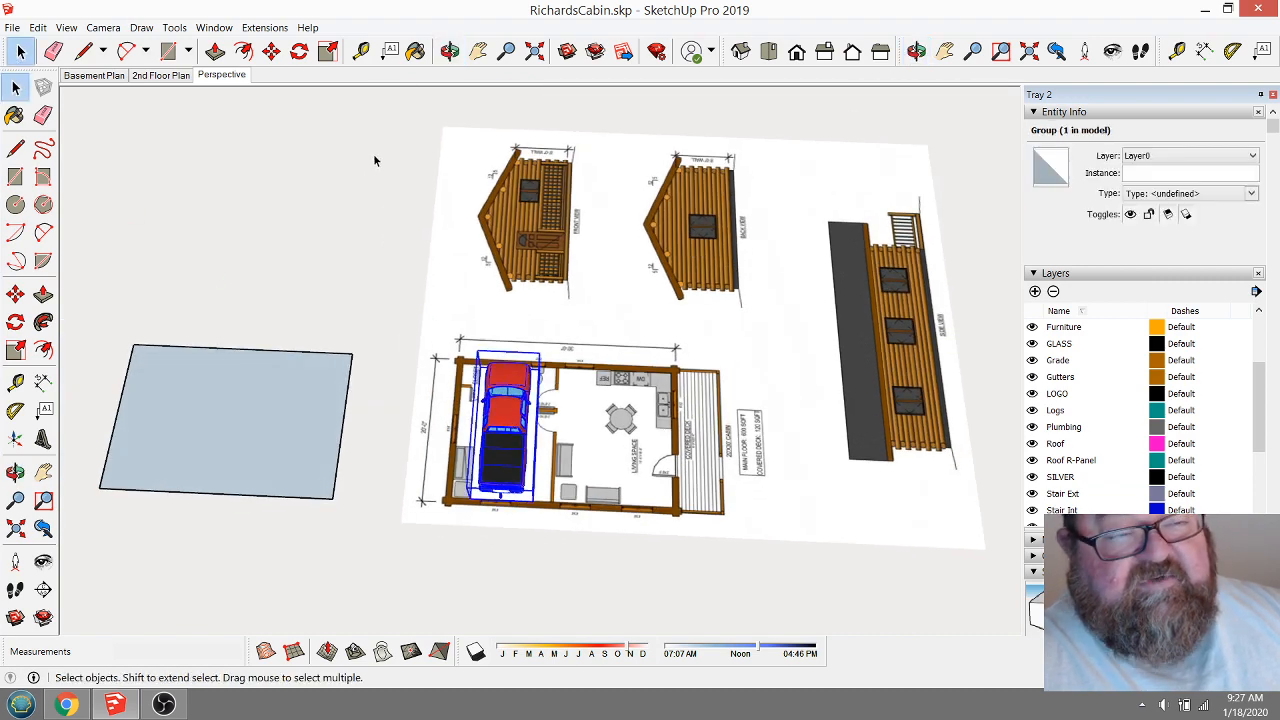
{"action": "left_click", "coordinate": [449, 51]}
{"action": "left_click_drag", "start_coordinate": [430, 400], "coordinate": [450, 390]}
{"action": "scroll", "coordinate": [500, 458], "scroll_direction": "up", "scroll_amount": 4}
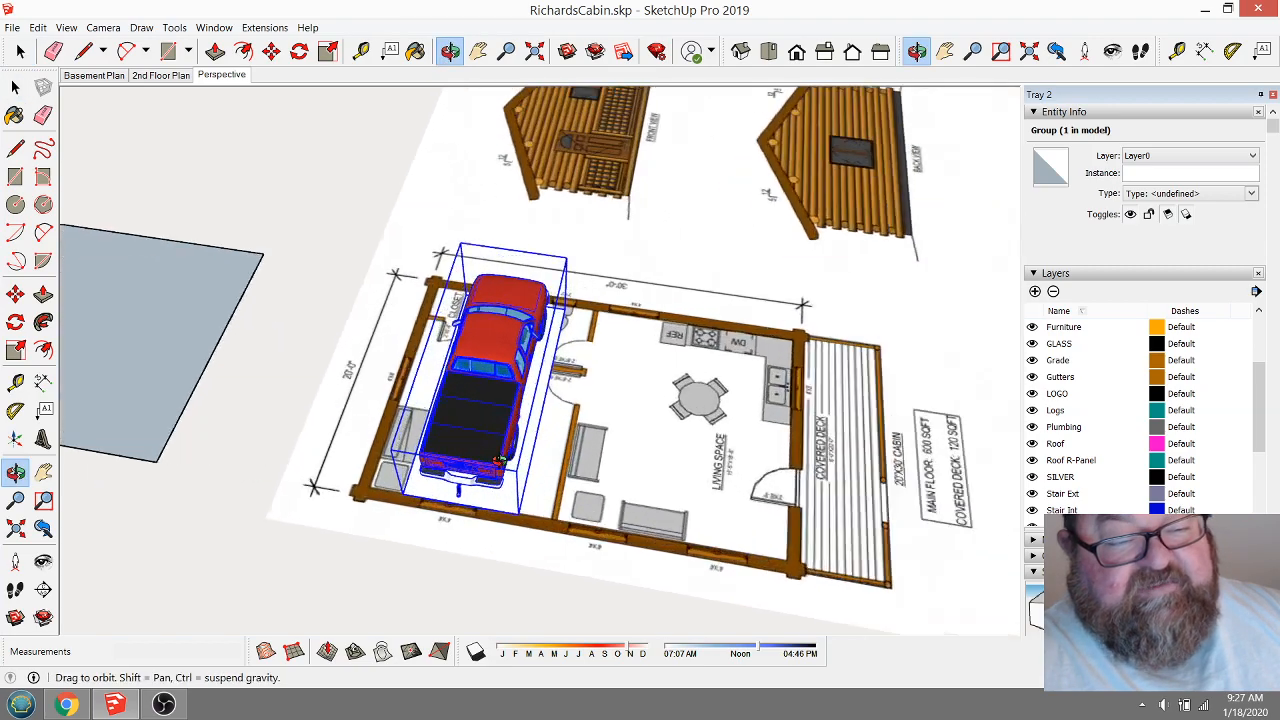
{"action": "scroll", "coordinate": [500, 458], "scroll_direction": "down", "scroll_amount": 1}
{"action": "left_click_drag", "start_coordinate": [492, 440], "coordinate": [554, 508]}
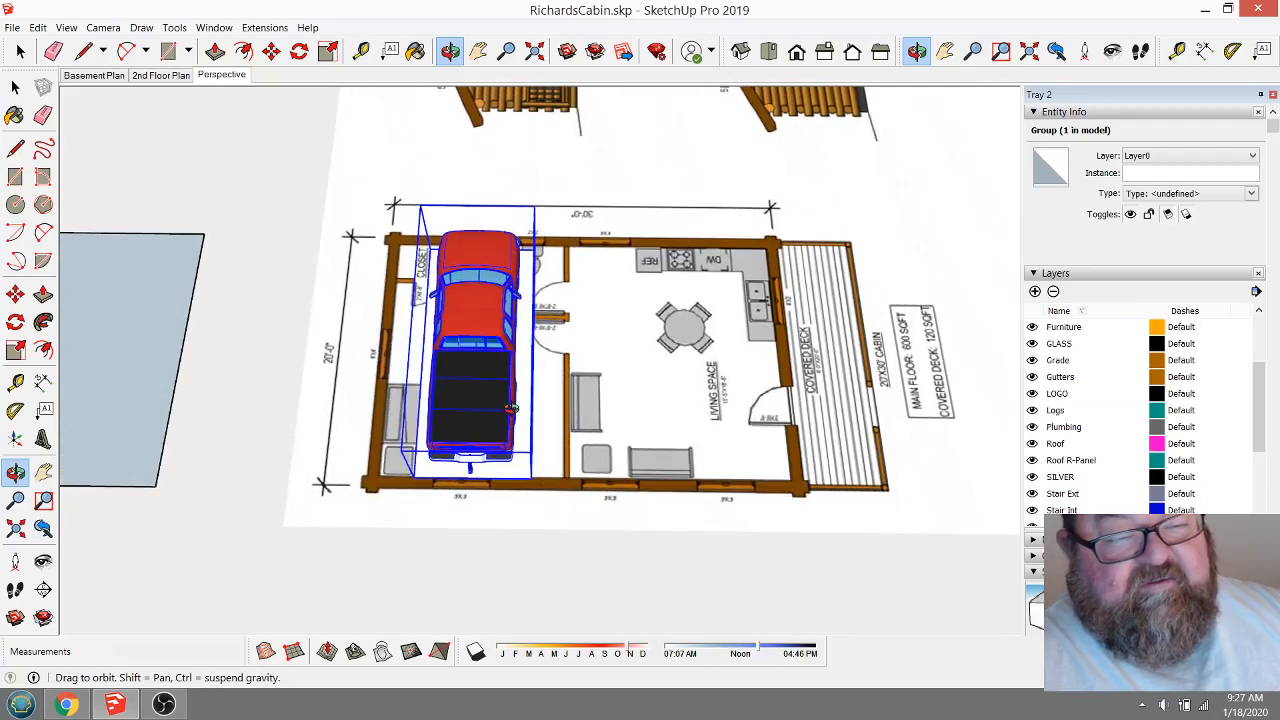
{"action": "scroll", "coordinate": [626, 433], "scroll_direction": "down", "scroll_amount": 2}
{"action": "scroll", "coordinate": [672, 438], "scroll_direction": "down", "scroll_amount": 1}
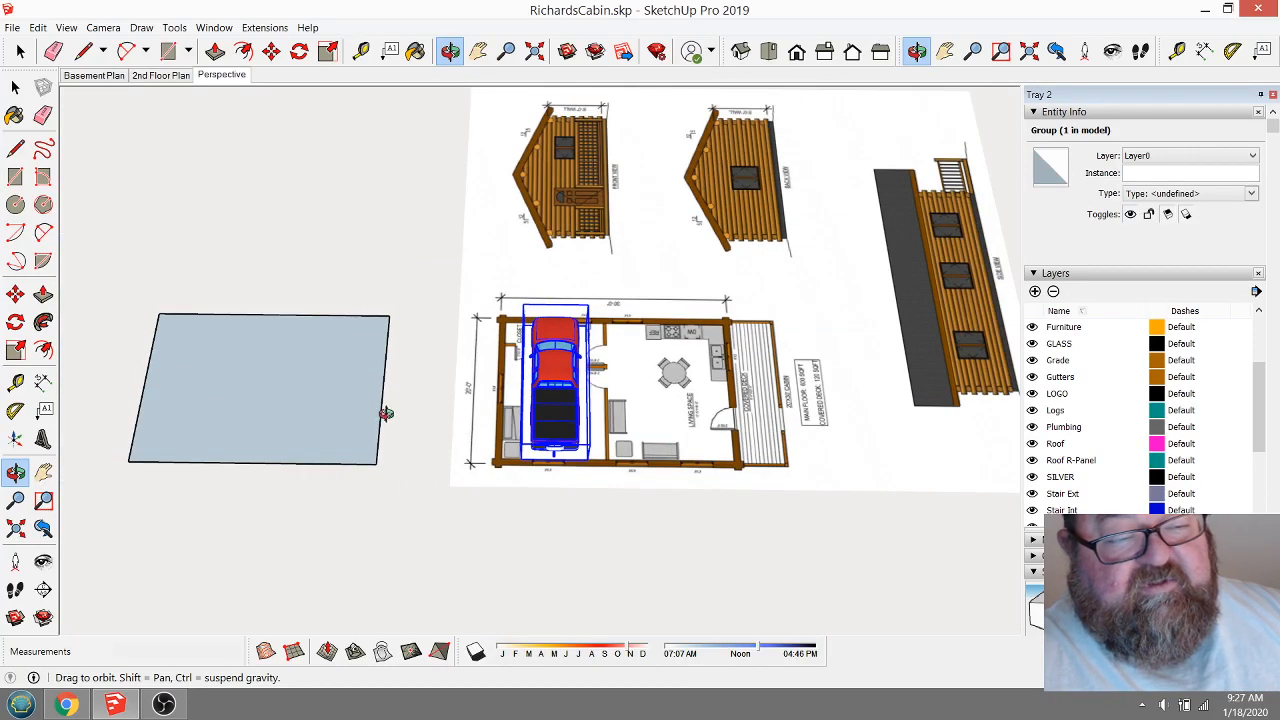
{"action": "scroll", "coordinate": [545, 457], "scroll_direction": "down", "scroll_amount": 1}
{"action": "scroll", "coordinate": [545, 457], "scroll_direction": "up", "scroll_amount": 3}
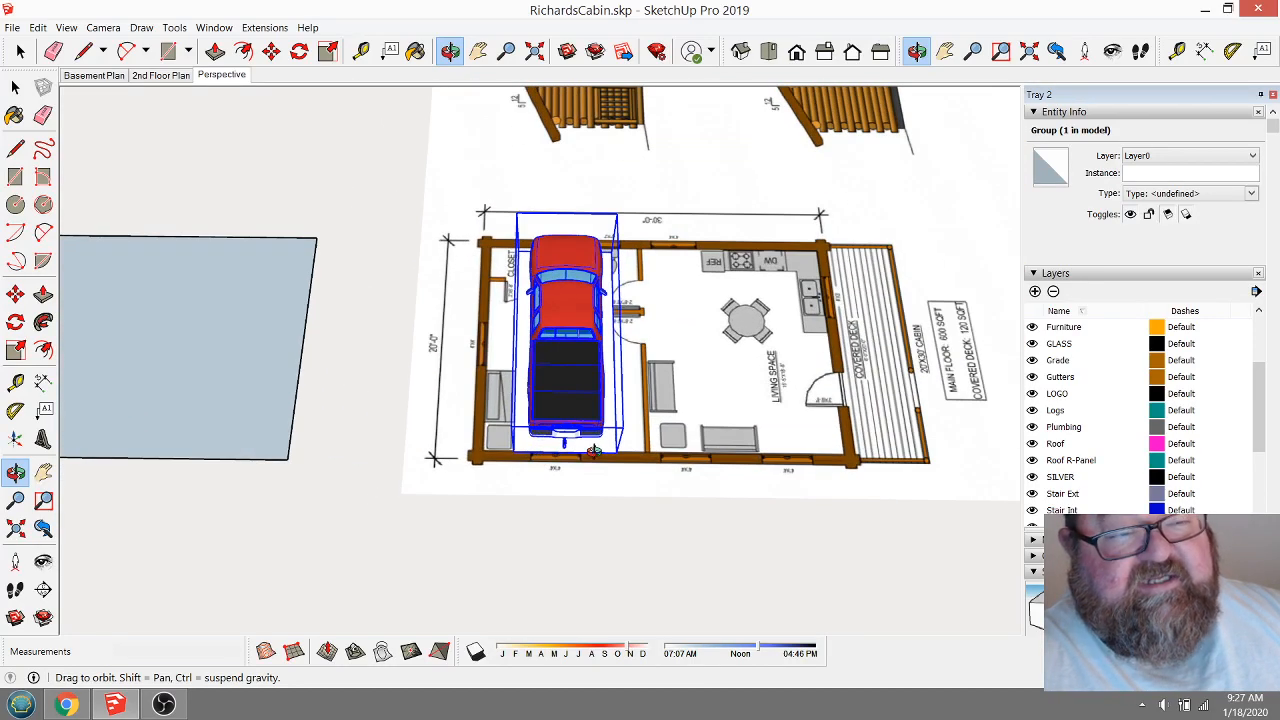
{"action": "left_click_drag", "start_coordinate": [593, 452], "coordinate": [522, 466]}
{"action": "scroll", "coordinate": [710, 430], "scroll_direction": "down", "scroll_amount": 2}
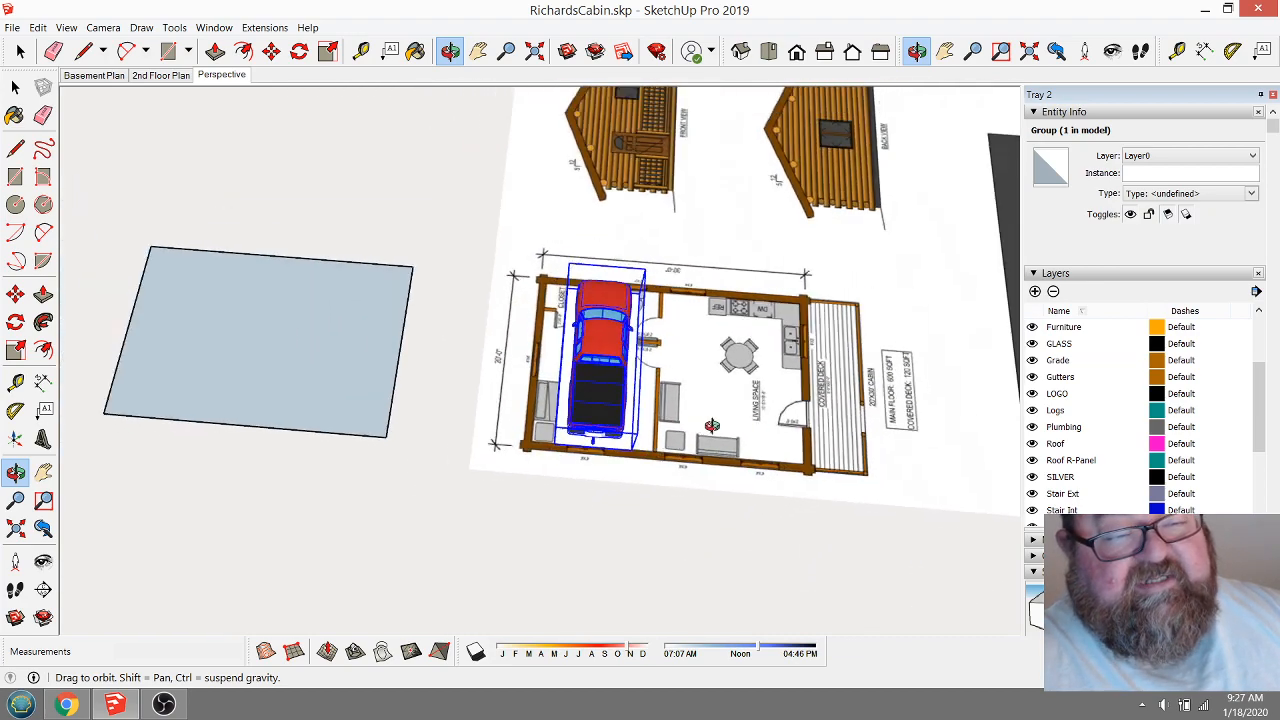
Check the live-stream dashboard and its chat in Chrome, and return to the cabin model in SketchUp.
{"action": "scroll", "coordinate": [711, 425], "scroll_direction": "down", "scroll_amount": 1}
{"action": "scroll", "coordinate": [286, 394], "scroll_direction": "down", "scroll_amount": 1}
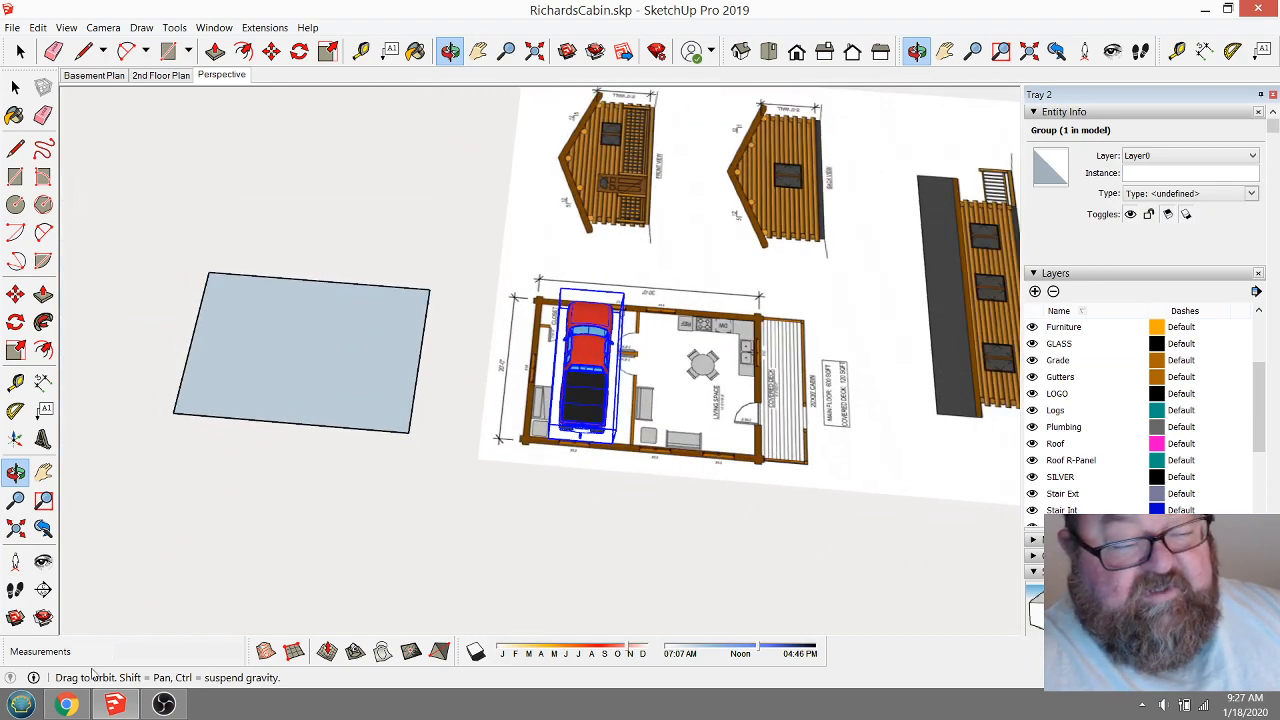
{"action": "left_click", "coordinate": [66, 704]}
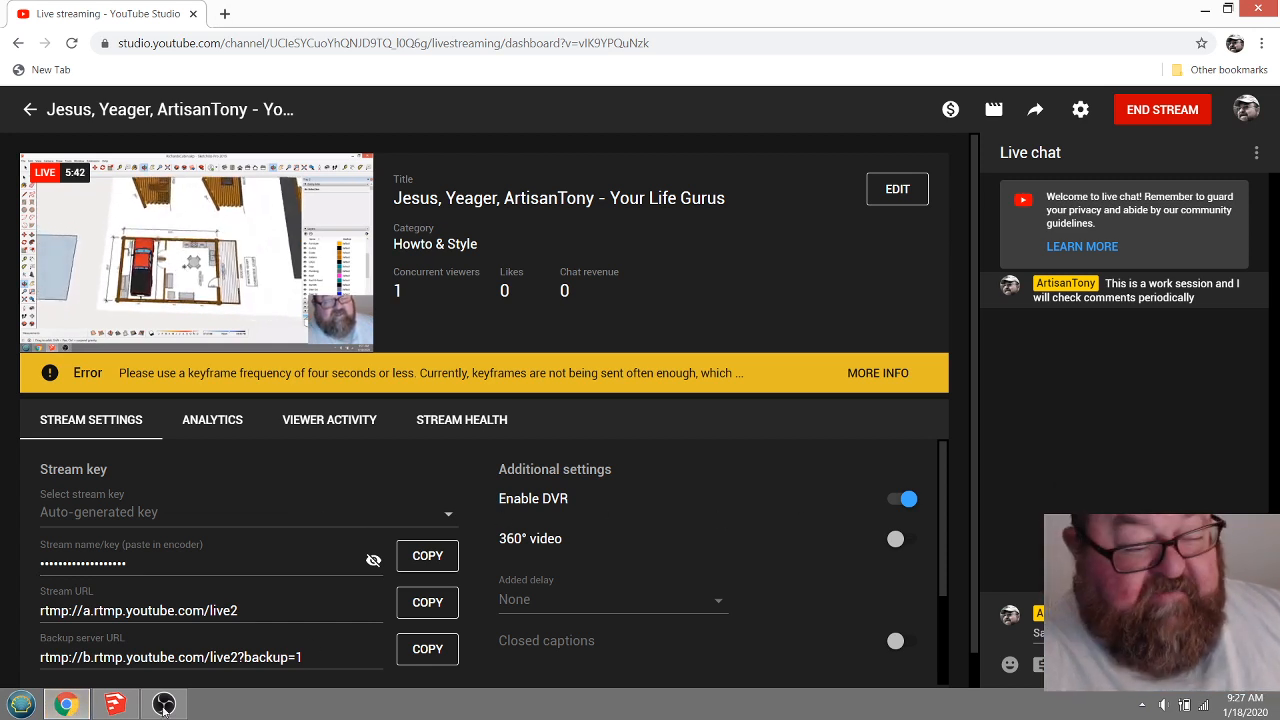
{"action": "left_click", "coordinate": [114, 704]}
Examine the floor plan from several angles, comparing the truck's footprint with the 20'-0" by 30'-0" outer walls.
{"action": "left_click_drag", "start_coordinate": [495, 387], "coordinate": [664, 381]}
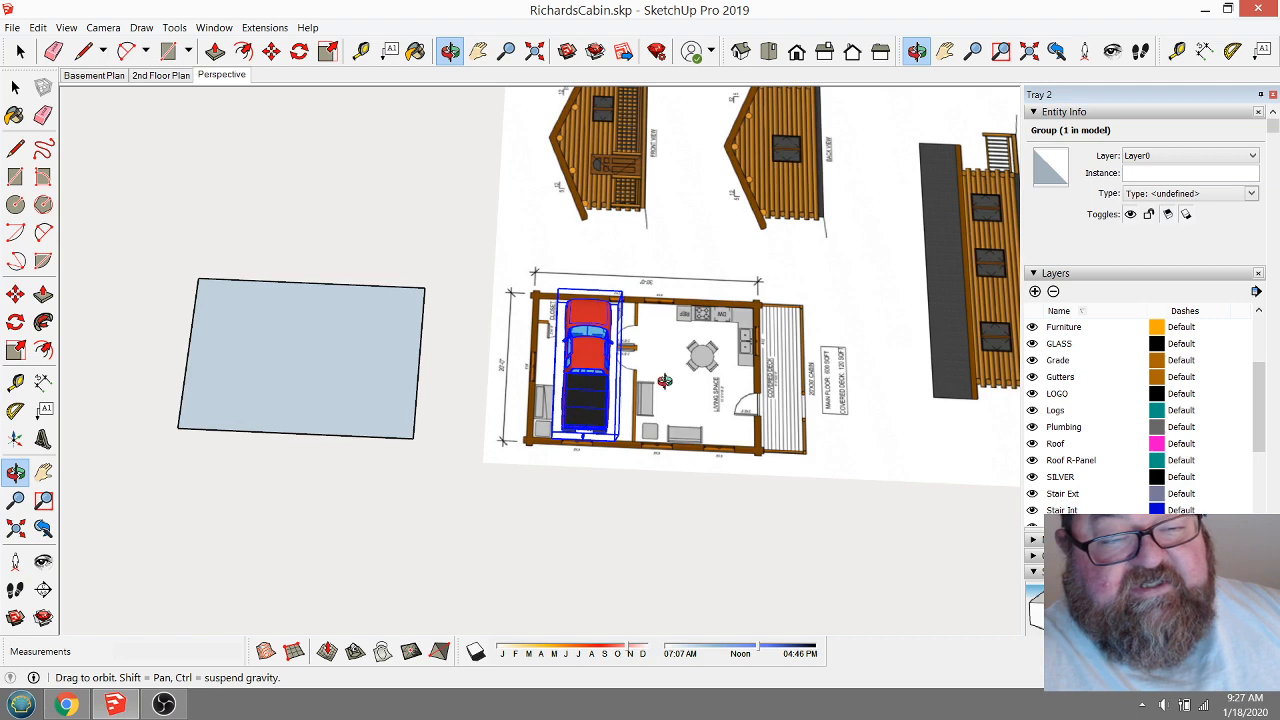
{"action": "scroll", "coordinate": [664, 381], "scroll_direction": "up", "scroll_amount": 3}
{"action": "scroll", "coordinate": [72, 432], "scroll_direction": "down", "scroll_amount": 2}
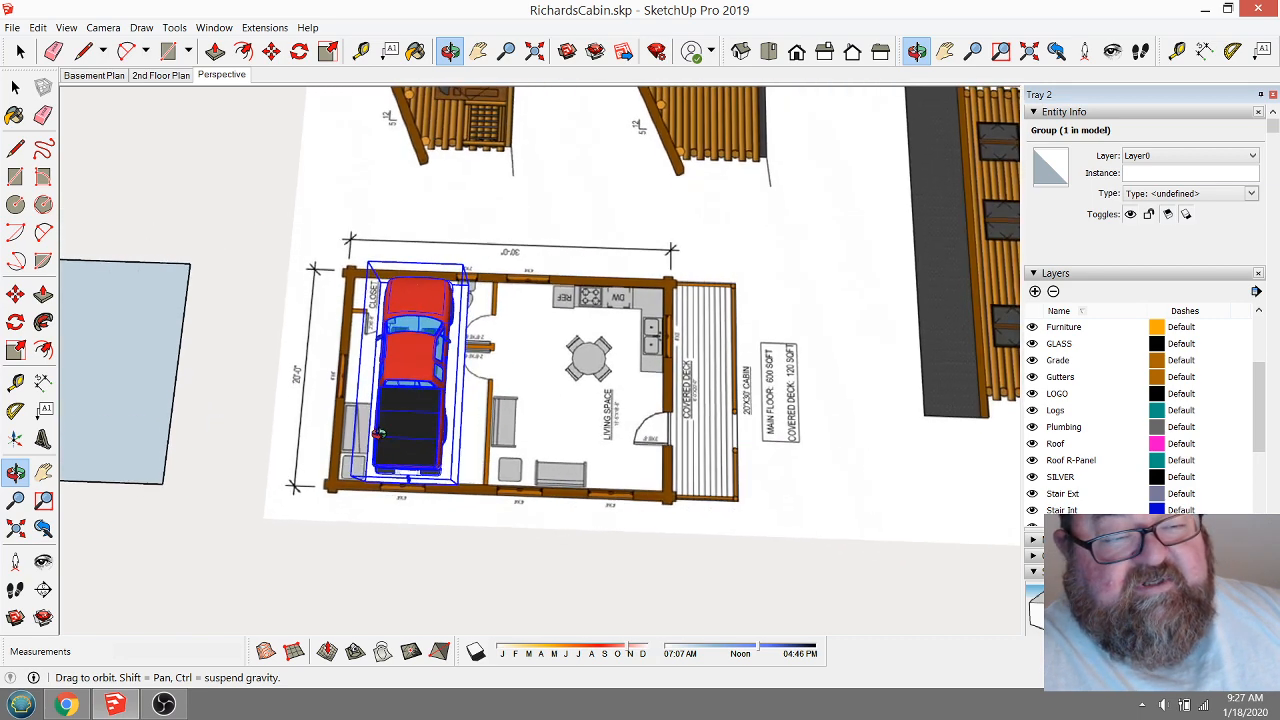
{"action": "left_click_drag", "start_coordinate": [379, 433], "coordinate": [370, 384]}
{"action": "scroll", "coordinate": [615, 417], "scroll_direction": "down", "scroll_amount": 3}
{"action": "scroll", "coordinate": [218, 387], "scroll_direction": "up", "scroll_amount": 3}
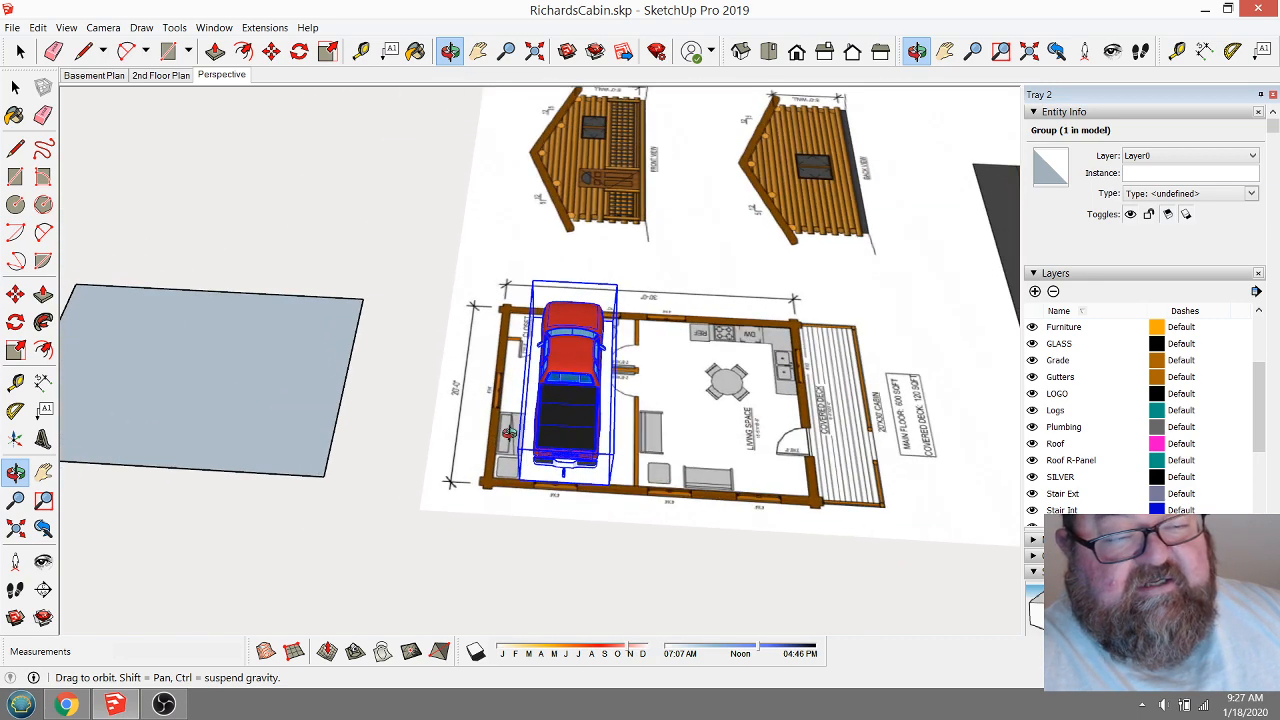
{"action": "scroll", "coordinate": [443, 434], "scroll_direction": "down", "scroll_amount": 2}
{"action": "left_click_drag", "start_coordinate": [443, 434], "coordinate": [240, 426]}
{"action": "left_click_drag", "start_coordinate": [446, 440], "coordinate": [561, 452]}
{"action": "scroll", "coordinate": [561, 452], "scroll_direction": "up", "scroll_amount": 3}
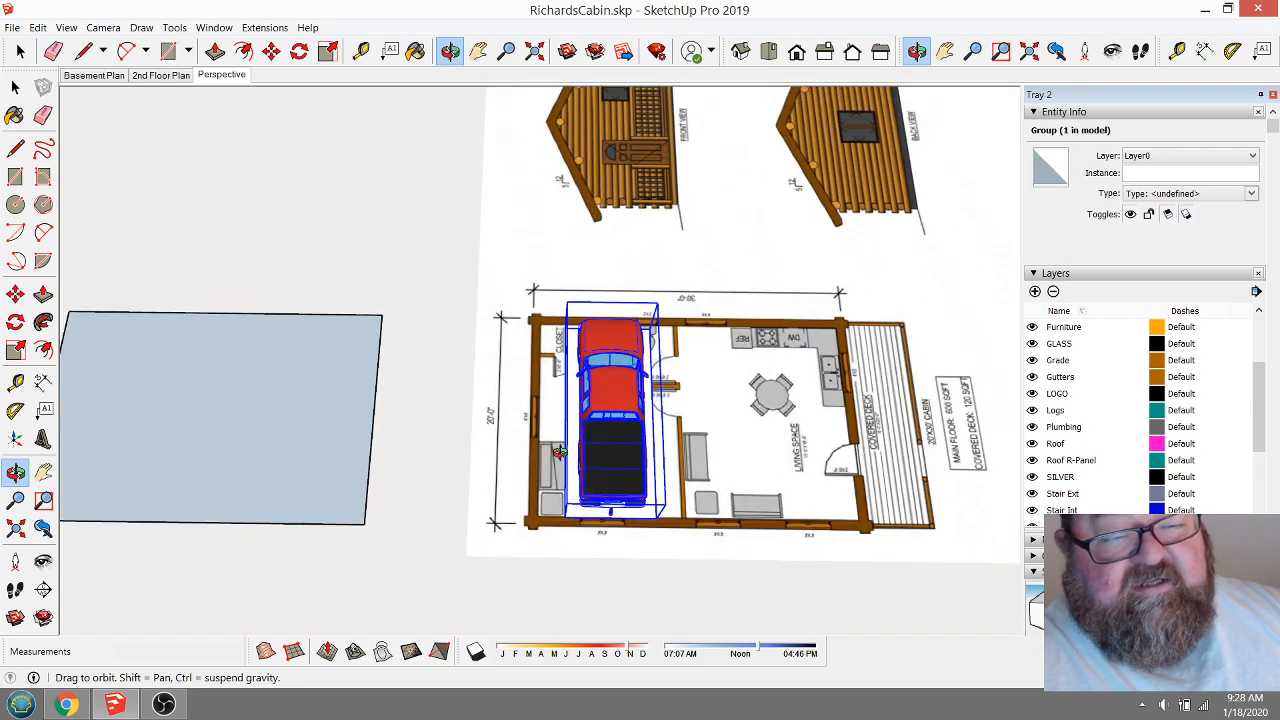
{"action": "left_click_drag", "start_coordinate": [564, 446], "coordinate": [567, 466]}
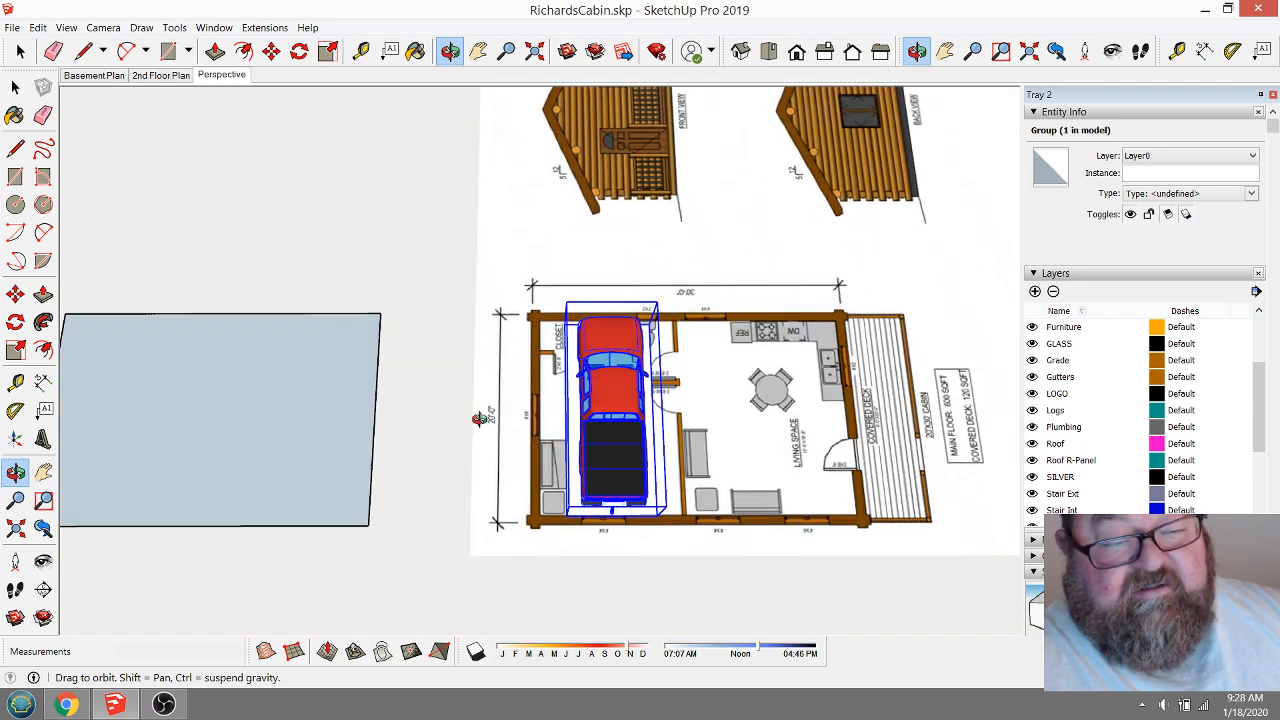
{"action": "left_click_drag", "start_coordinate": [480, 418], "coordinate": [444, 389]}
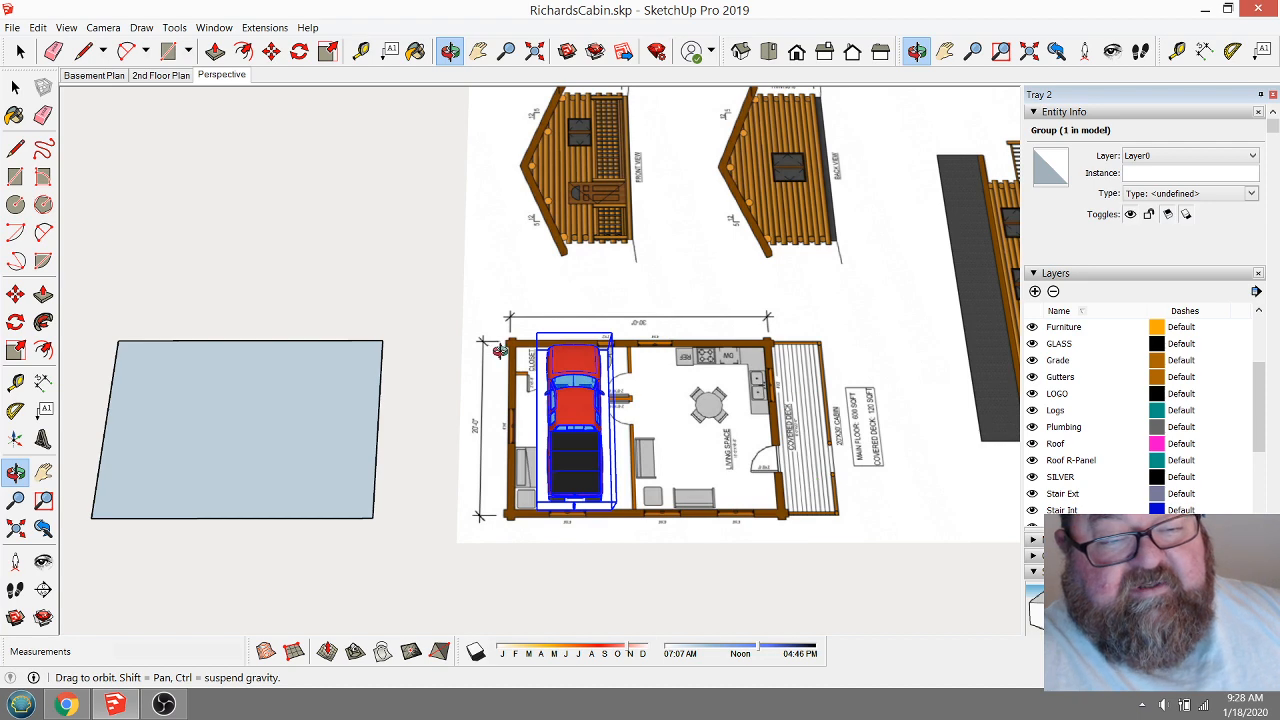
{"action": "scroll", "coordinate": [489, 463], "scroll_direction": "up", "scroll_amount": 3}
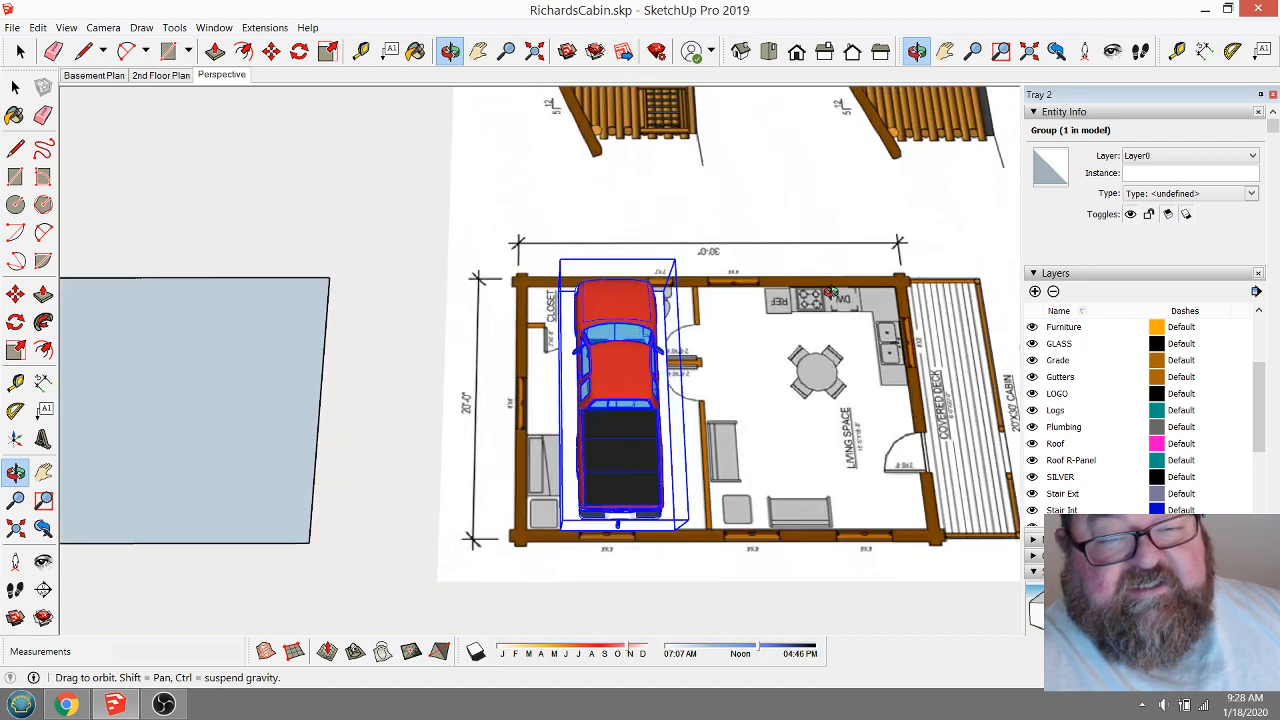
View the whole reference sheet with the blank rectangle, and inspect the truck closely between the closet and partition.
{"action": "scroll", "coordinate": [779, 441], "scroll_direction": "down", "scroll_amount": 5}
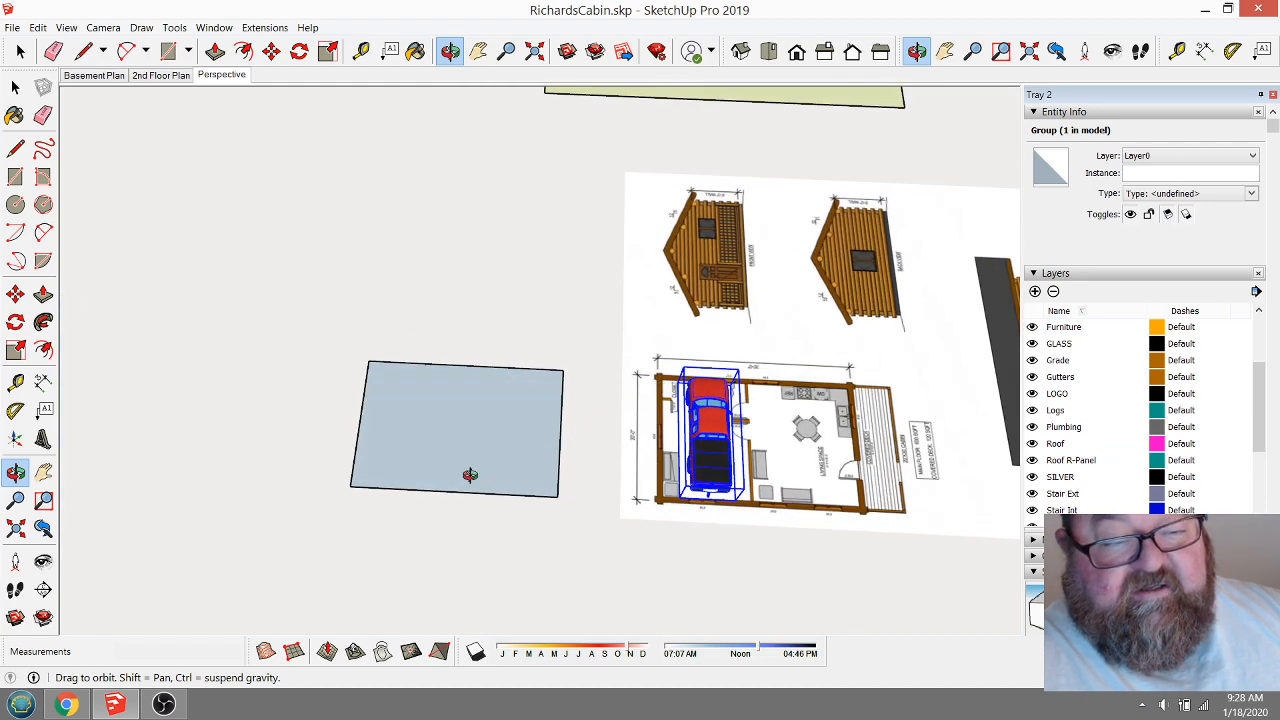
{"action": "scroll", "coordinate": [255, 458], "scroll_direction": "down", "scroll_amount": 3}
{"action": "scroll", "coordinate": [569, 472], "scroll_direction": "up", "scroll_amount": 2}
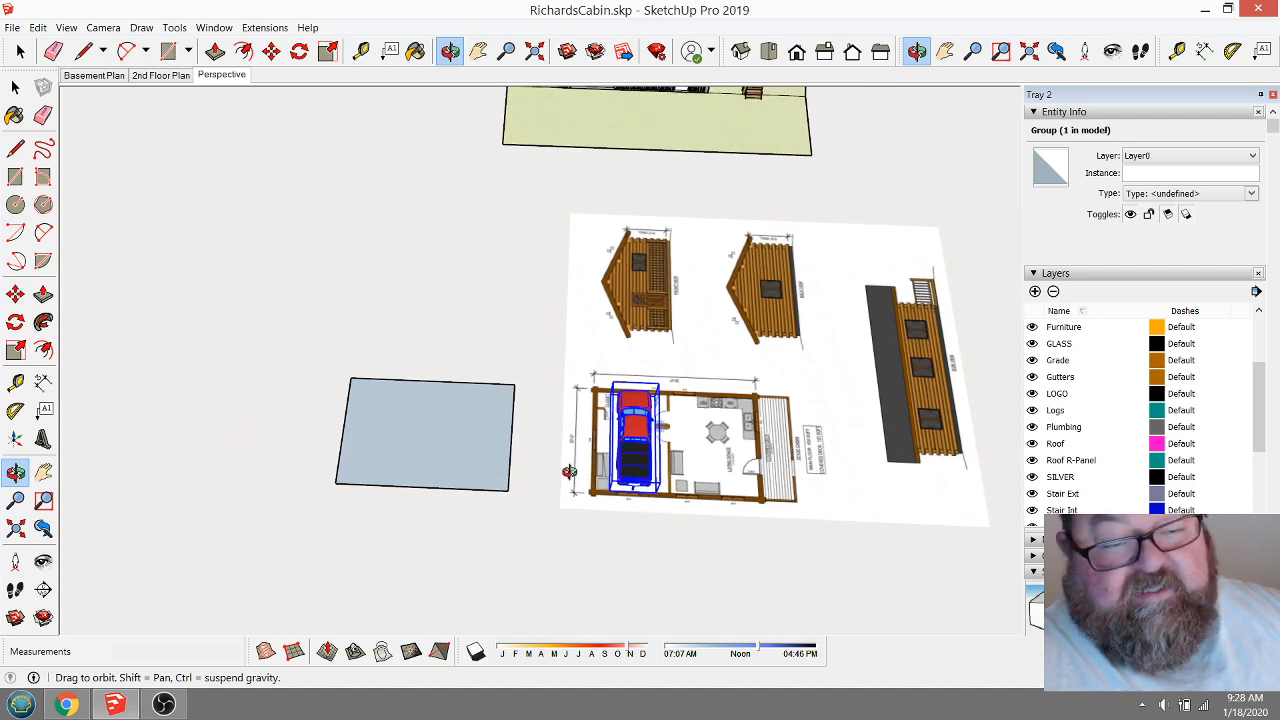
{"action": "scroll", "coordinate": [508, 490], "scroll_direction": "up", "scroll_amount": 3}
{"action": "left_click_drag", "start_coordinate": [508, 490], "coordinate": [788, 329]}
{"action": "scroll", "coordinate": [491, 421], "scroll_direction": "up", "scroll_amount": 5}
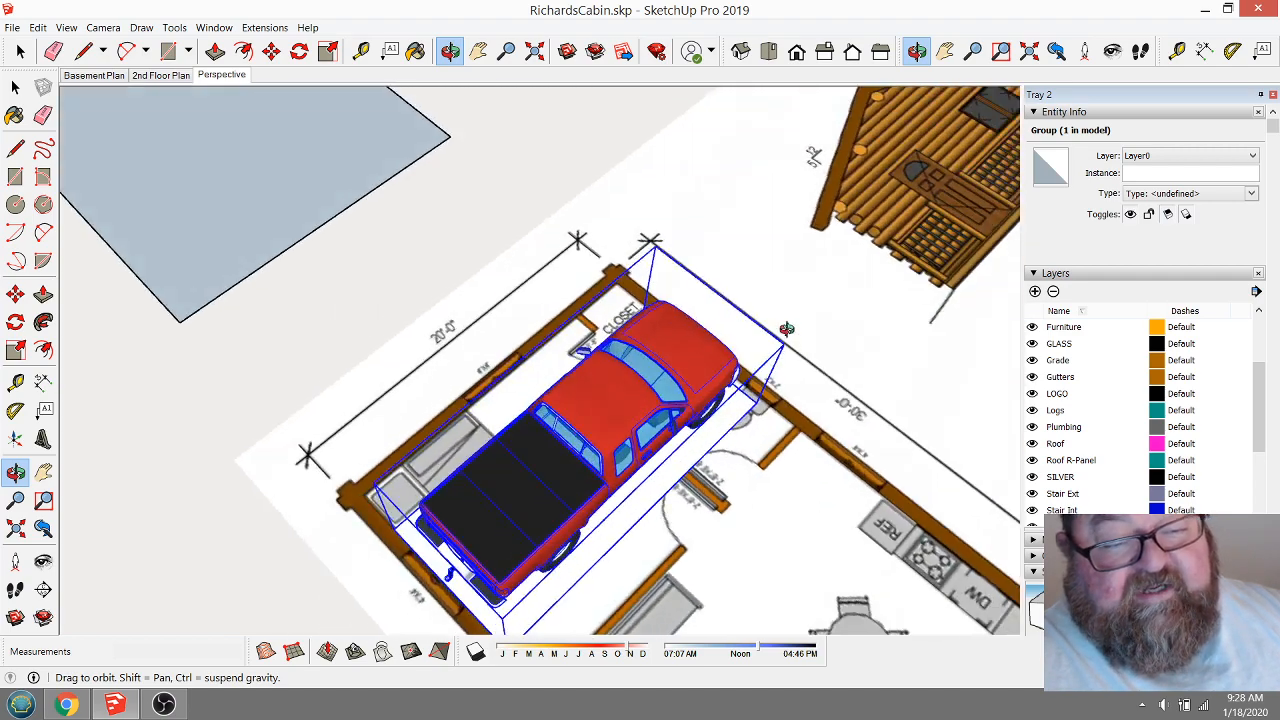
Study the floor plan from above, covering the truck, the living space, the kitchen and the covered deck.
{"action": "scroll", "coordinate": [414, 296], "scroll_direction": "down", "scroll_amount": 3}
{"action": "left_click_drag", "start_coordinate": [423, 342], "coordinate": [712, 434]}
{"action": "scroll", "coordinate": [715, 431], "scroll_direction": "up", "scroll_amount": 3}
{"action": "scroll", "coordinate": [714, 430], "scroll_direction": "up", "scroll_amount": 1}
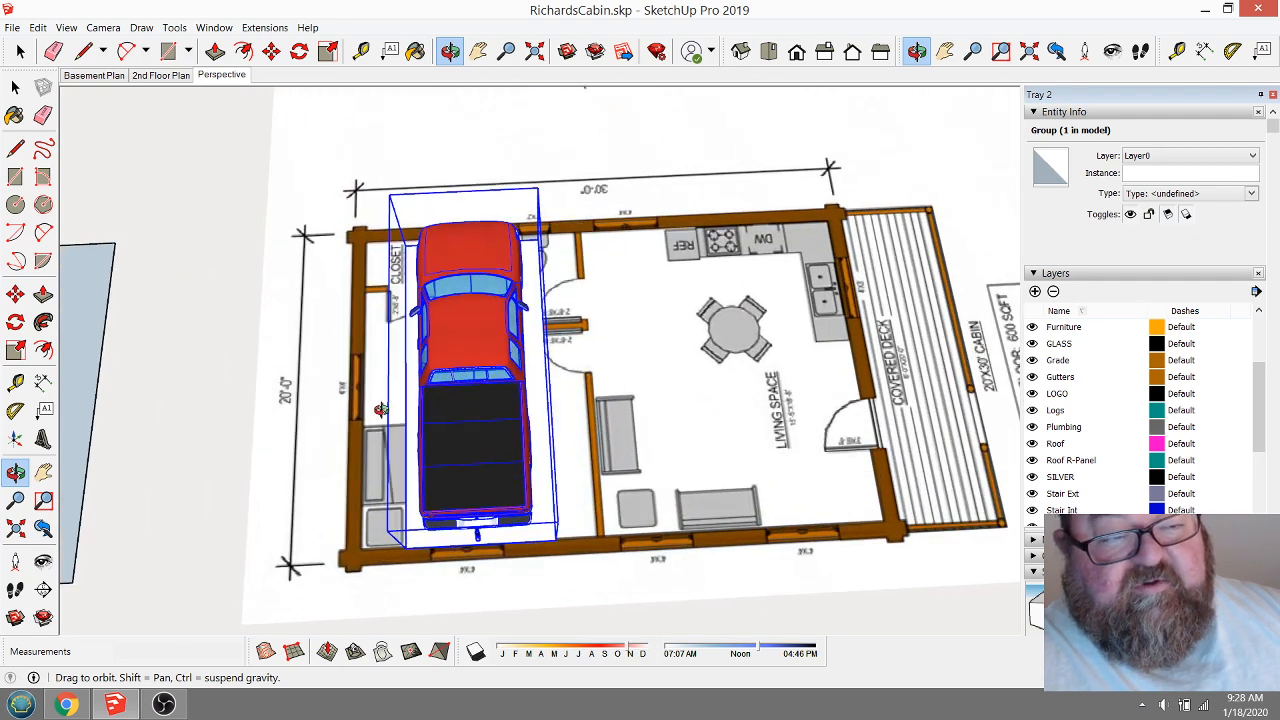
{"action": "left_click_drag", "start_coordinate": [381, 409], "coordinate": [535, 444]}
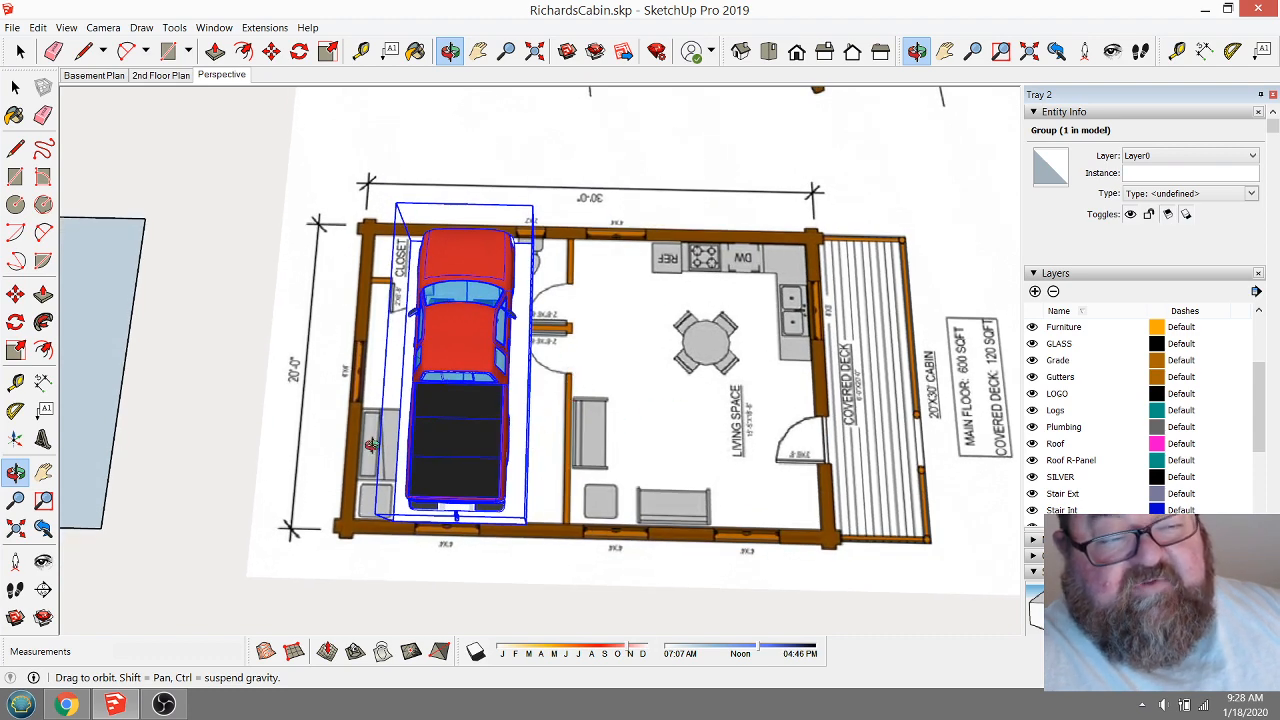
{"action": "left_click_drag", "start_coordinate": [645, 499], "coordinate": [648, 418]}
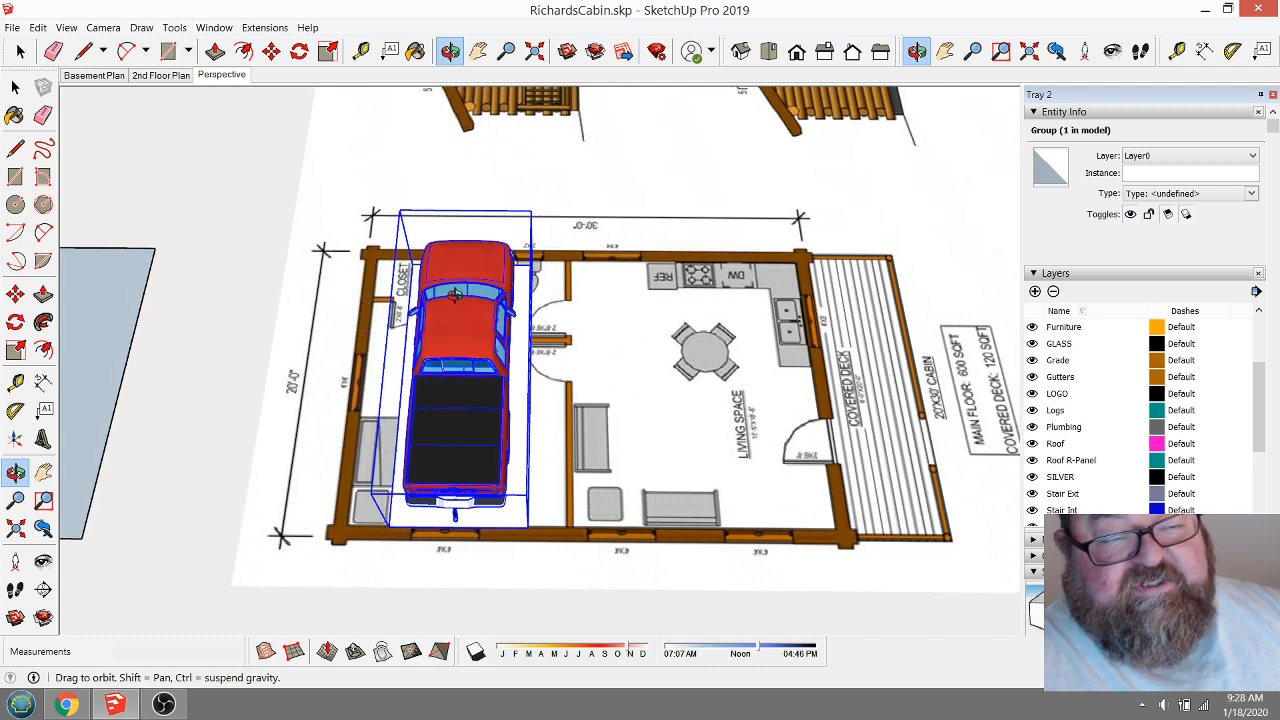
{"action": "left_click_drag", "start_coordinate": [545, 437], "coordinate": [670, 394]}
{"action": "scroll", "coordinate": [662, 394], "scroll_direction": "up", "scroll_amount": 3}
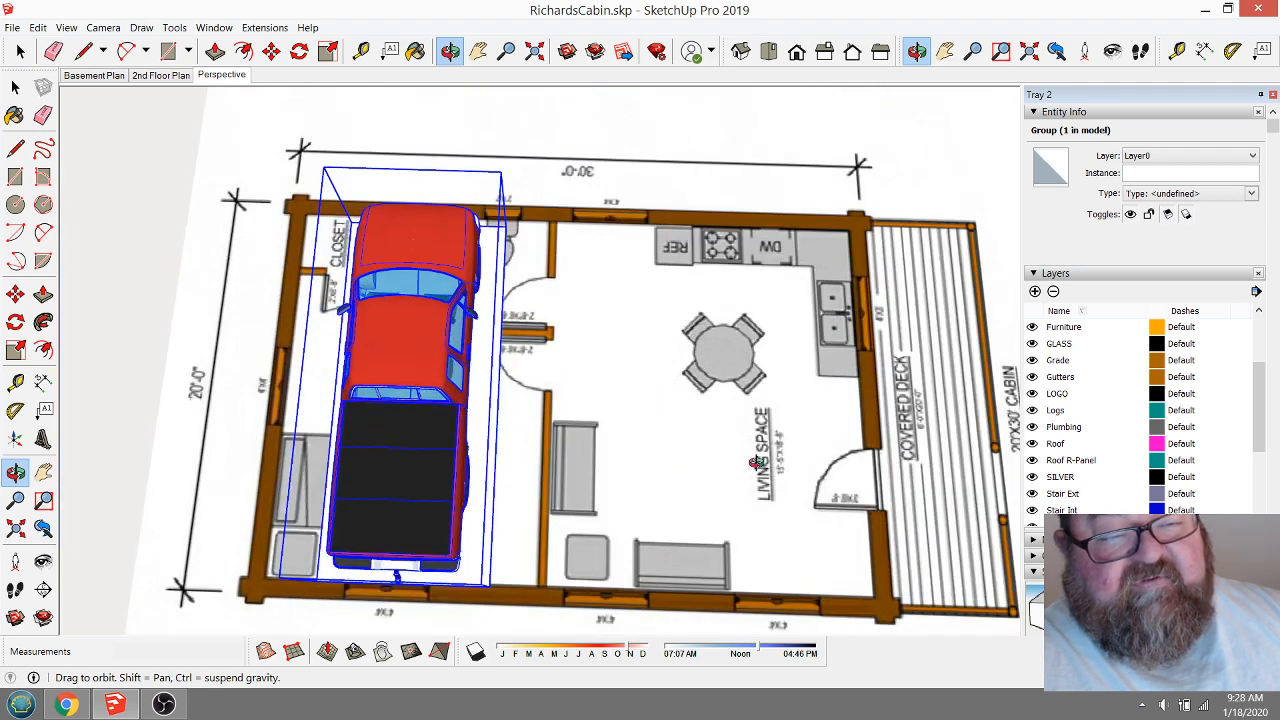
Compare the floor plan with the neighbouring blank rectangle, and look closely at the living space and entry door.
{"action": "scroll", "coordinate": [757, 462], "scroll_direction": "down", "scroll_amount": 2}
{"action": "scroll", "coordinate": [693, 430], "scroll_direction": "down", "scroll_amount": 5}
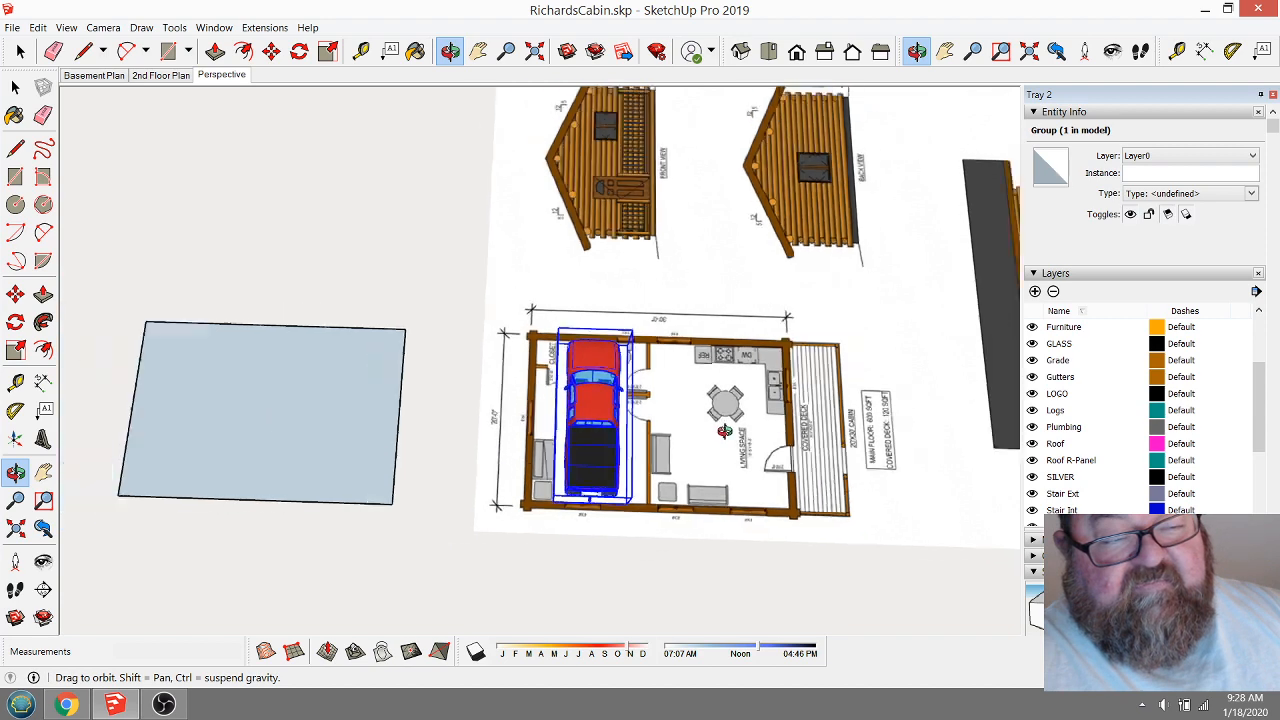
{"action": "scroll", "coordinate": [552, 442], "scroll_direction": "up", "scroll_amount": 4}
{"action": "scroll", "coordinate": [722, 437], "scroll_direction": "down", "scroll_amount": 2}
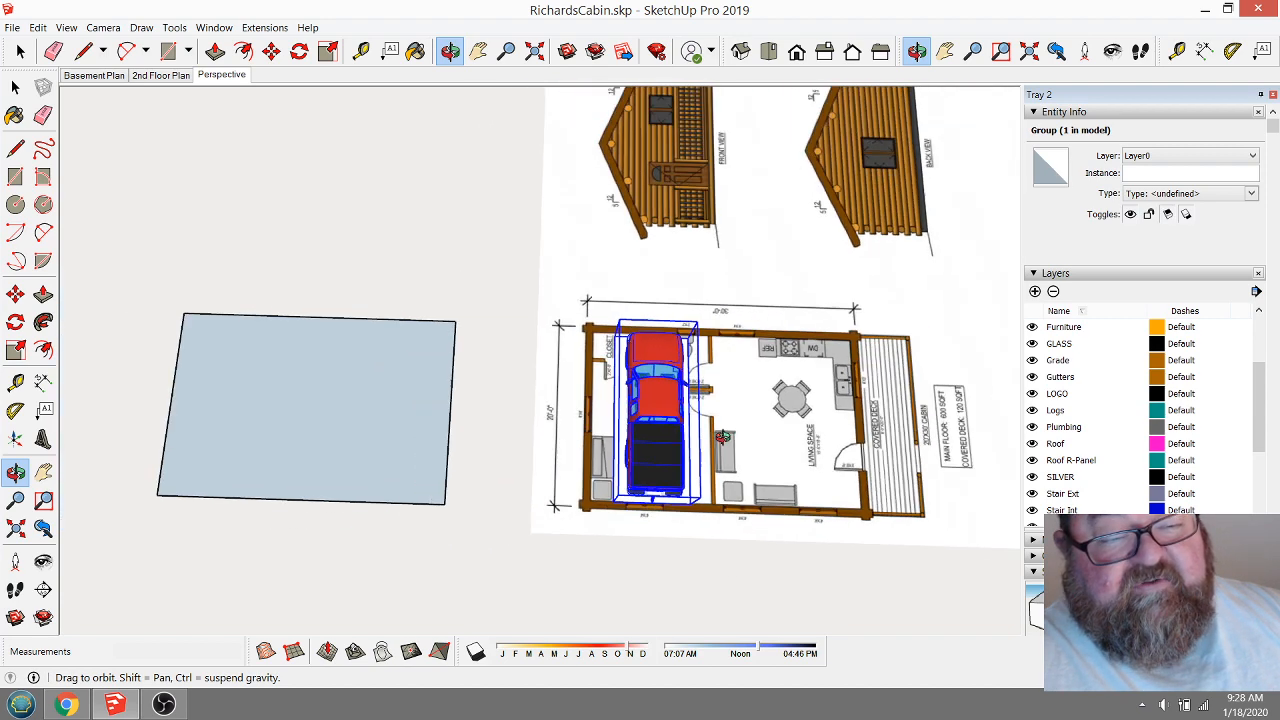
{"action": "mouse_move", "coordinate": [501, 414]}
{"action": "left_mouse_down"}
{"action": "mouse_move", "coordinate": [523, 377]}
{"action": "mouse_move", "coordinate": [510, 392]}
{"action": "left_mouse_up"}
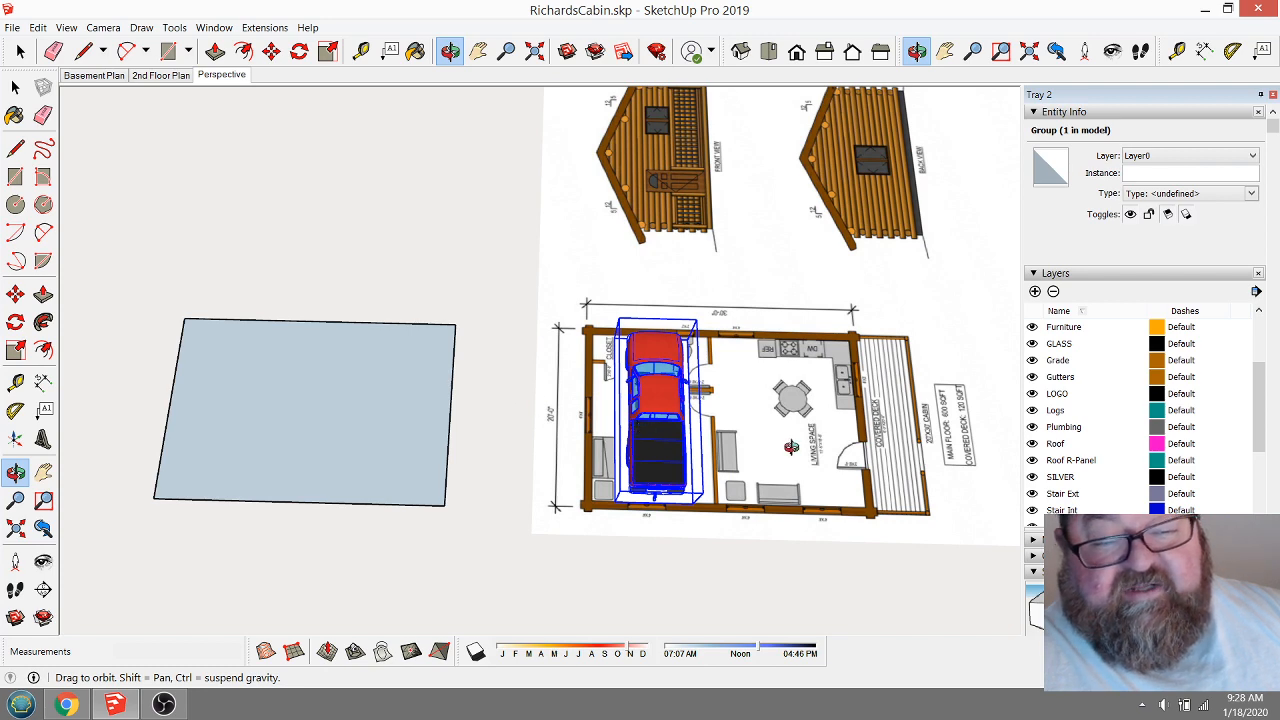
{"action": "scroll", "coordinate": [791, 447], "scroll_direction": "up", "scroll_amount": 3}
{"action": "scroll", "coordinate": [792, 447], "scroll_direction": "down", "scroll_amount": 3}
{"action": "scroll", "coordinate": [850, 492], "scroll_direction": "up", "scroll_amount": 5}
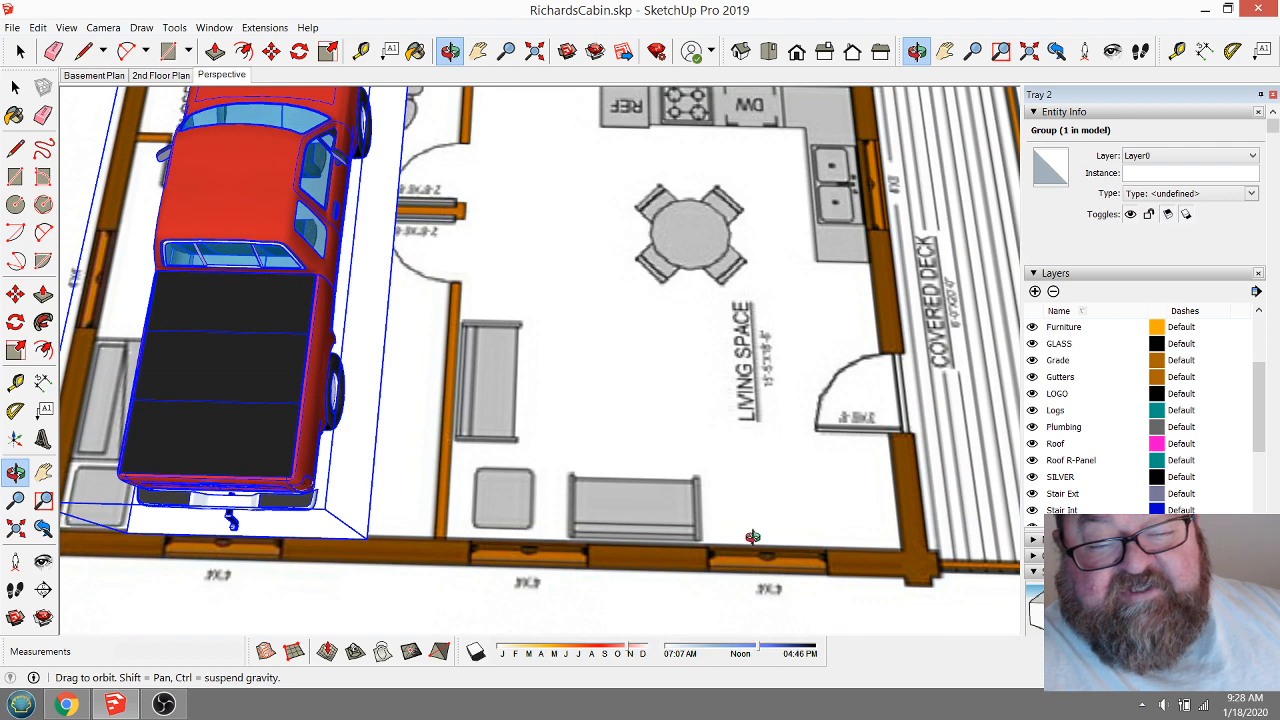
{"action": "scroll", "coordinate": [802, 392], "scroll_direction": "down", "scroll_amount": 6}
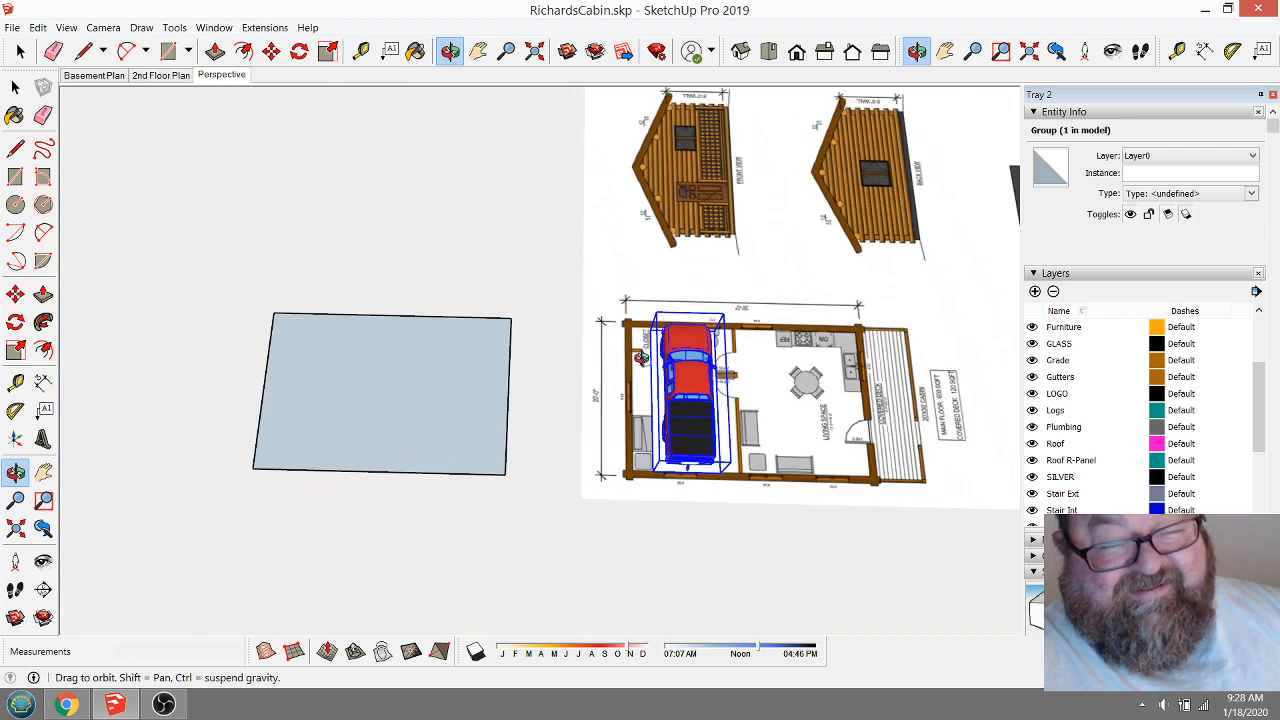
Examine the blank rectangle beside the parked truck, and look over the site with its cabin models.
{"action": "left_click_drag", "start_coordinate": [774, 418], "coordinate": [742, 401]}
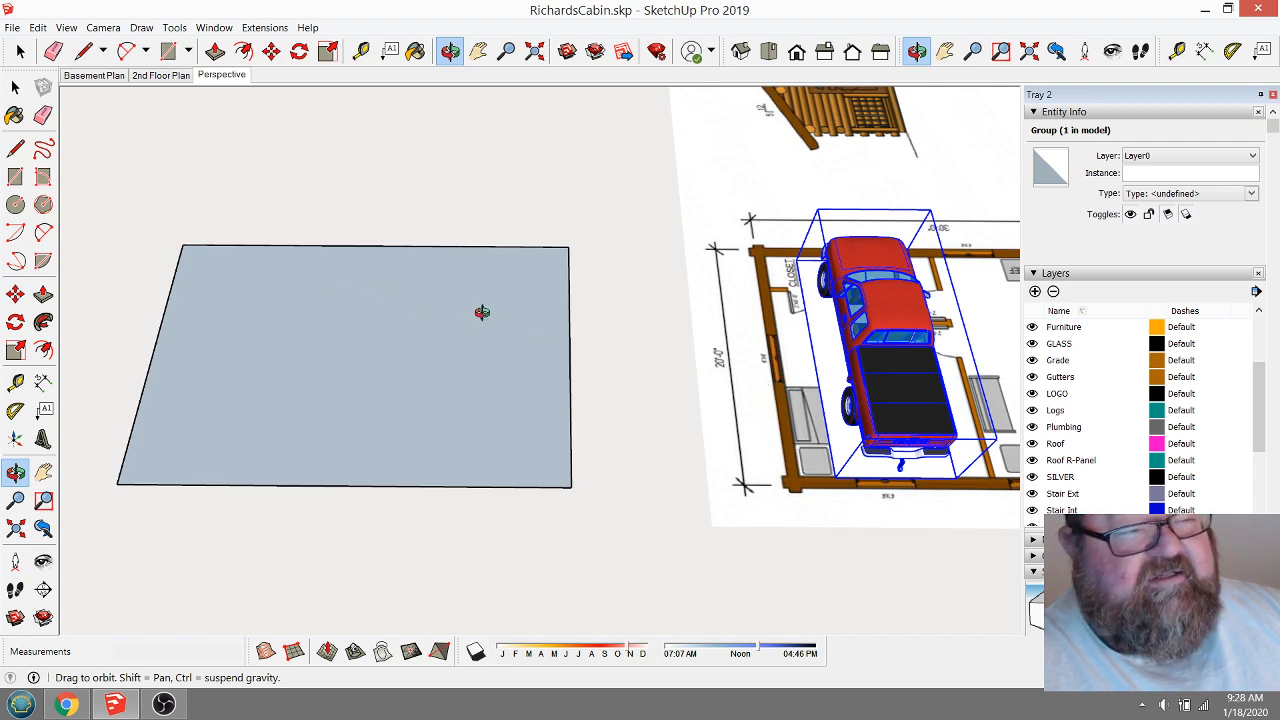
{"action": "left_click_drag", "start_coordinate": [482, 312], "coordinate": [682, 395]}
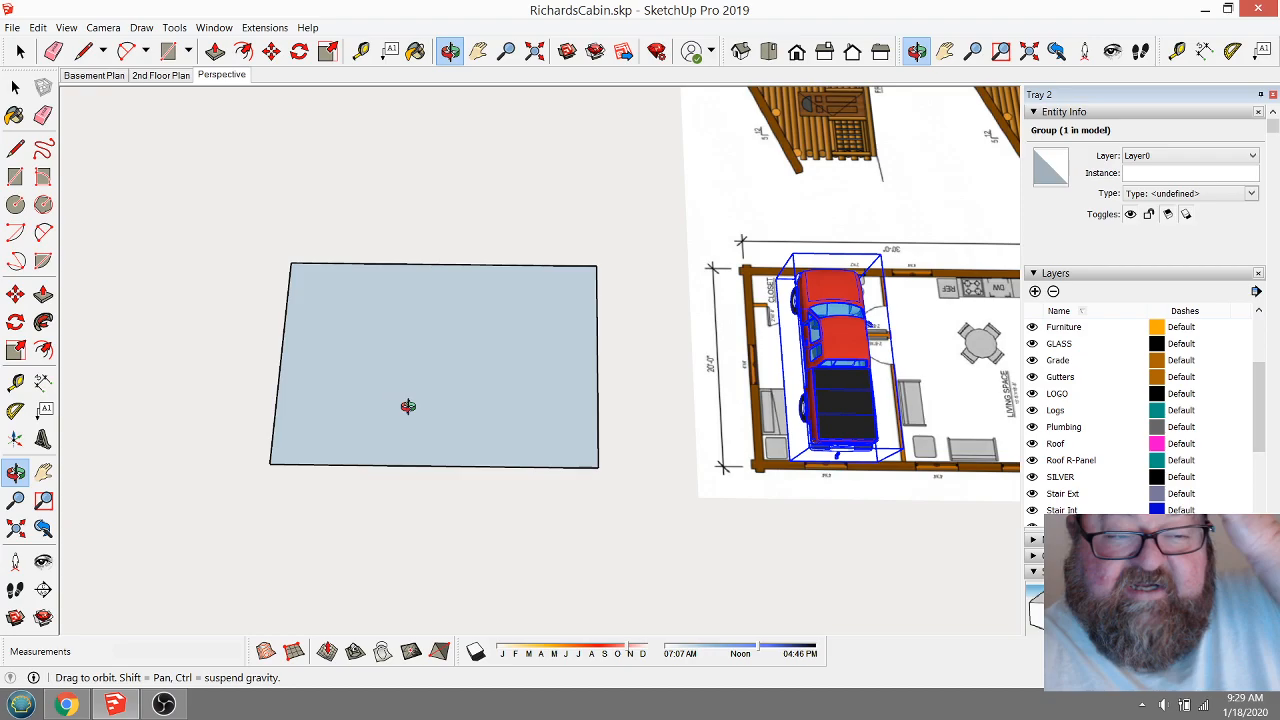
{"action": "scroll", "coordinate": [393, 431], "scroll_direction": "down", "scroll_amount": 5}
{"action": "left_click_drag", "start_coordinate": [393, 431], "coordinate": [600, 190]}
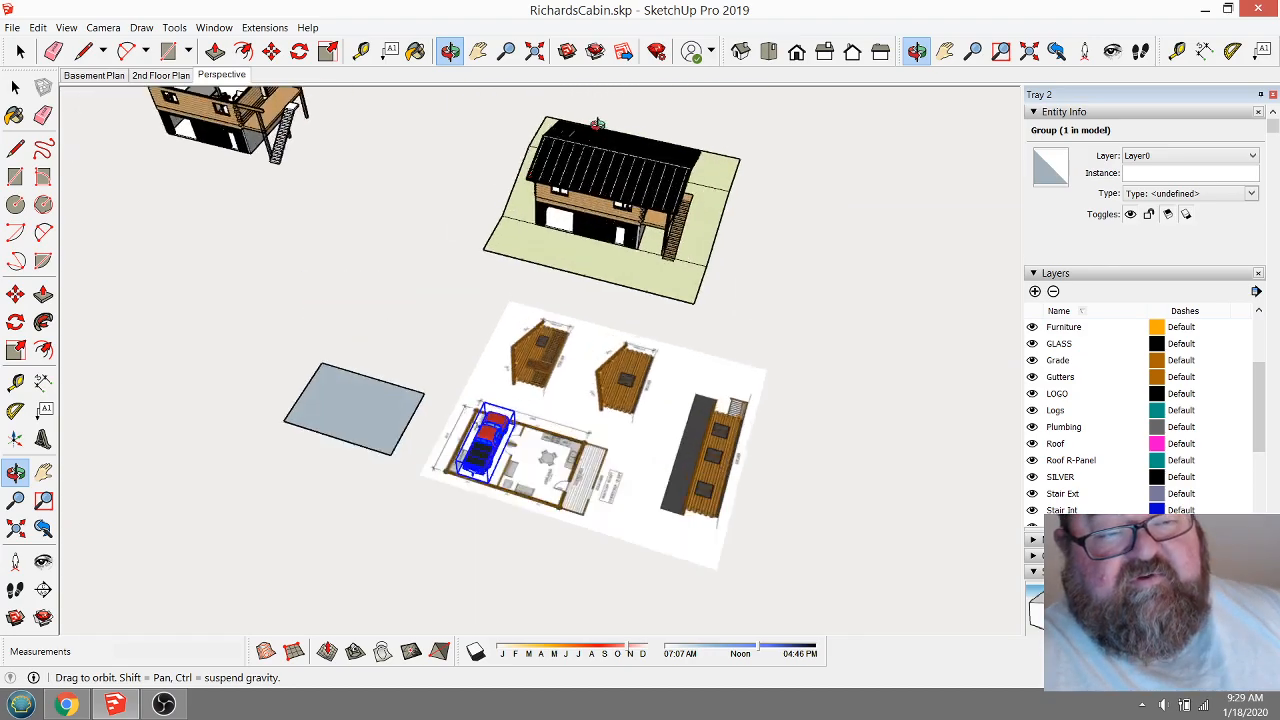
Inspect the roofed cabin's front wall, basement openings, log upper floor and metal roof at close range.
{"action": "scroll", "coordinate": [645, 137], "scroll_direction": "up", "scroll_amount": 5}
{"action": "scroll", "coordinate": [645, 137], "scroll_direction": "up", "scroll_amount": 10}
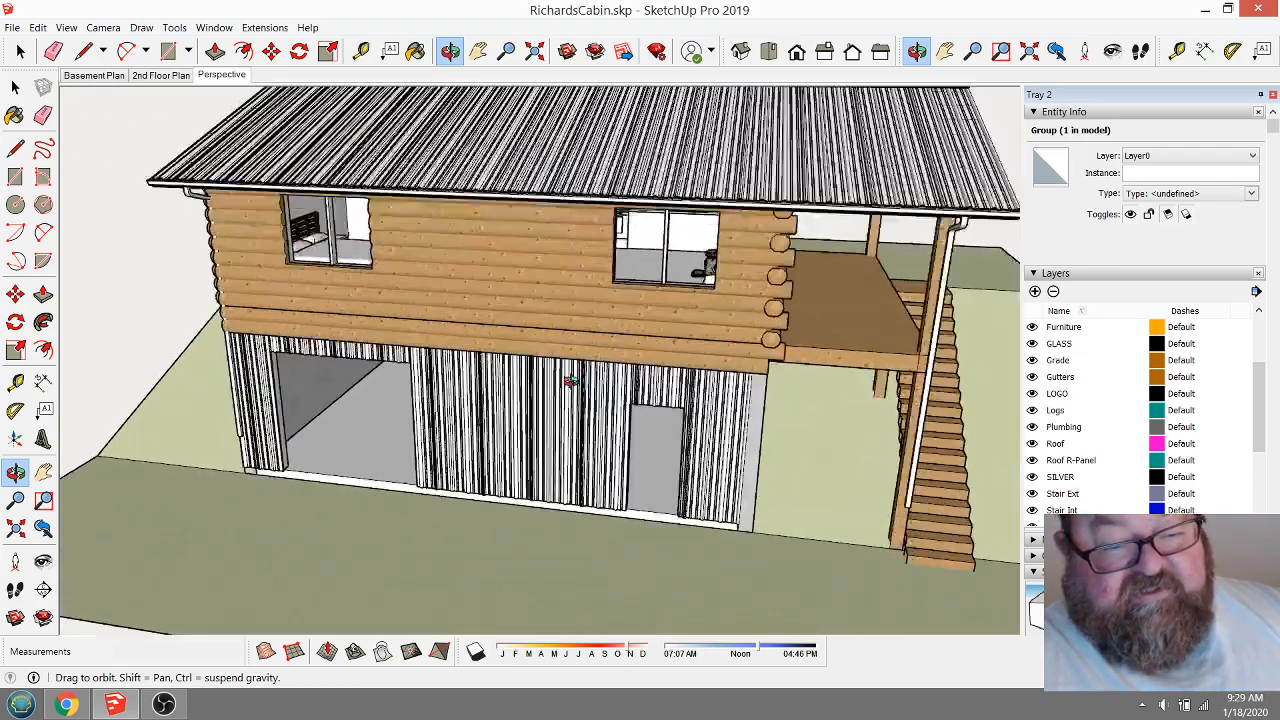
{"action": "scroll", "coordinate": [480, 243], "scroll_direction": "up", "scroll_amount": 3}
{"action": "left_click_drag", "start_coordinate": [480, 243], "coordinate": [526, 406]}
{"action": "scroll", "coordinate": [514, 420], "scroll_direction": "down", "scroll_amount": 6}
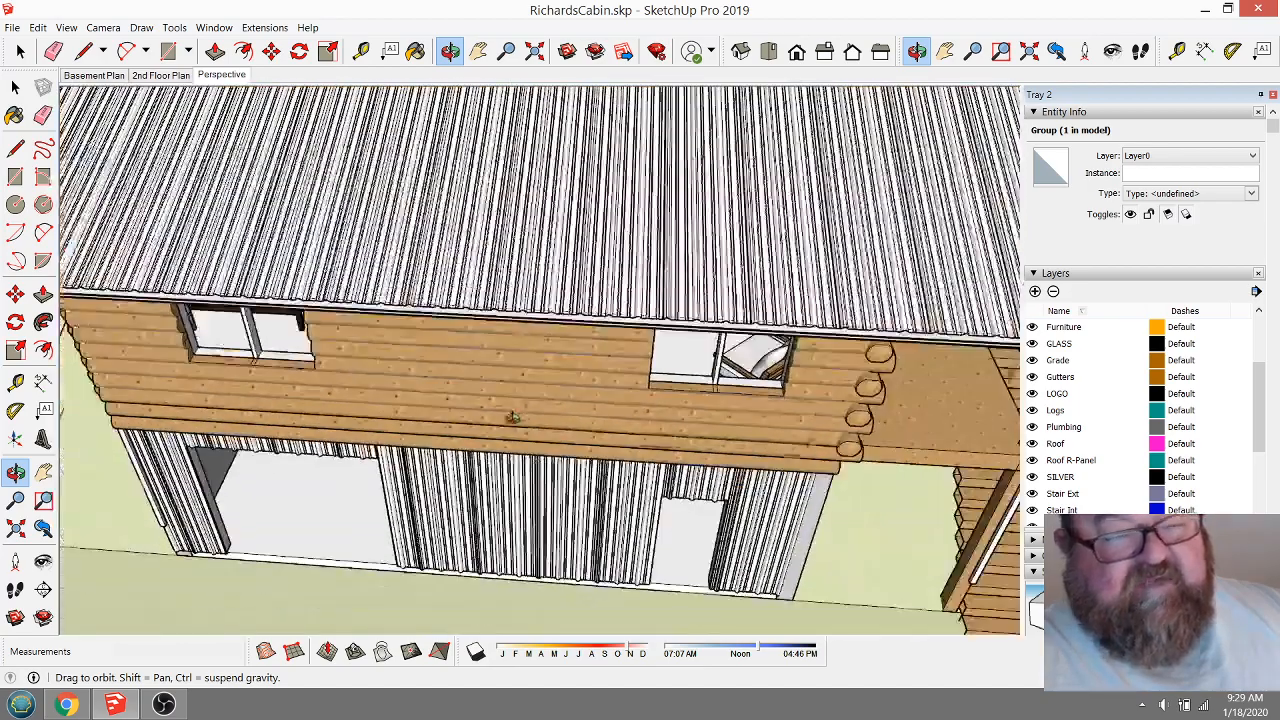
Show the Basement Plan and 2nd Floor Plan scenes, and compare the upper-floor layout with the reference drawings.
{"action": "left_click", "coordinate": [205, 75]}
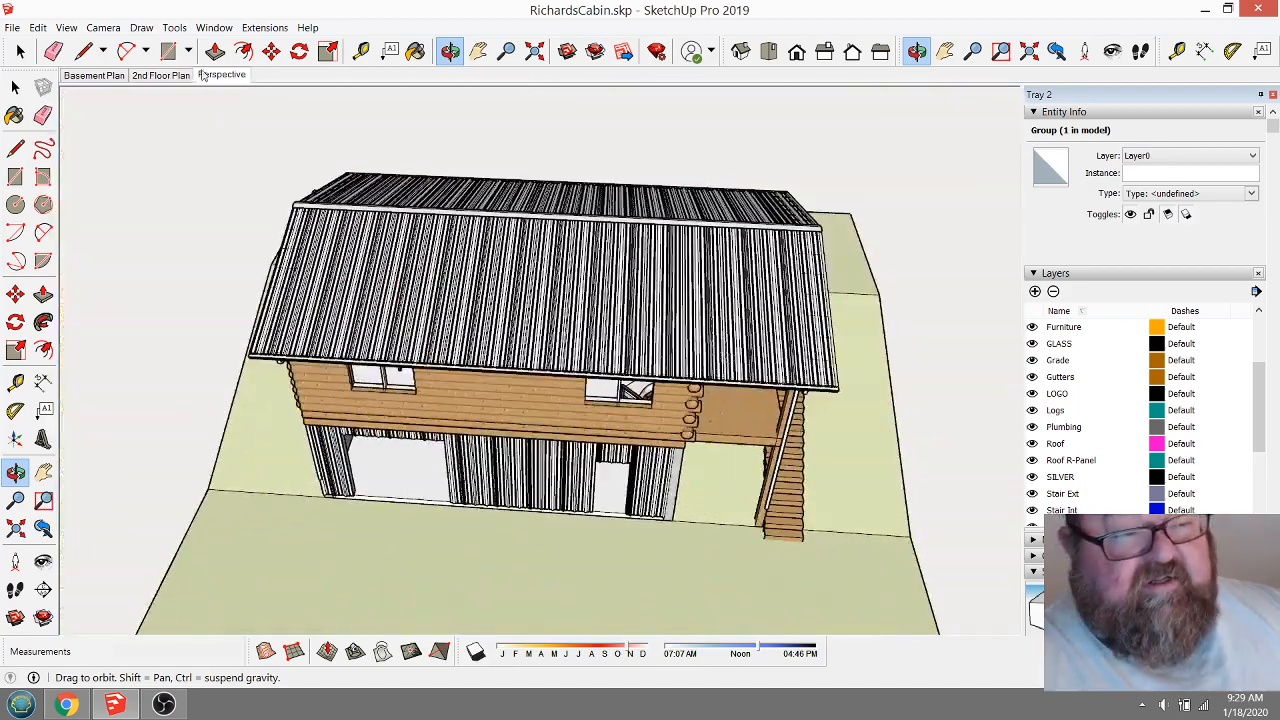
{"action": "left_click", "coordinate": [97, 76]}
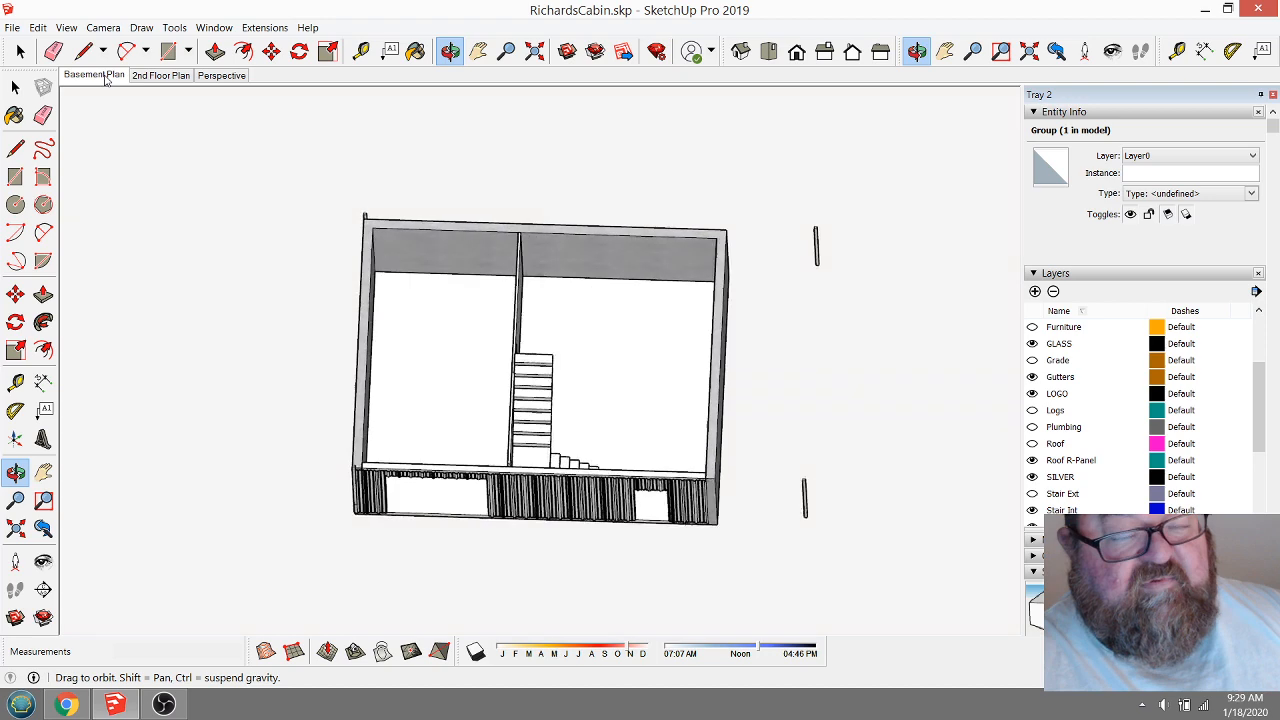
{"action": "left_click", "coordinate": [165, 76]}
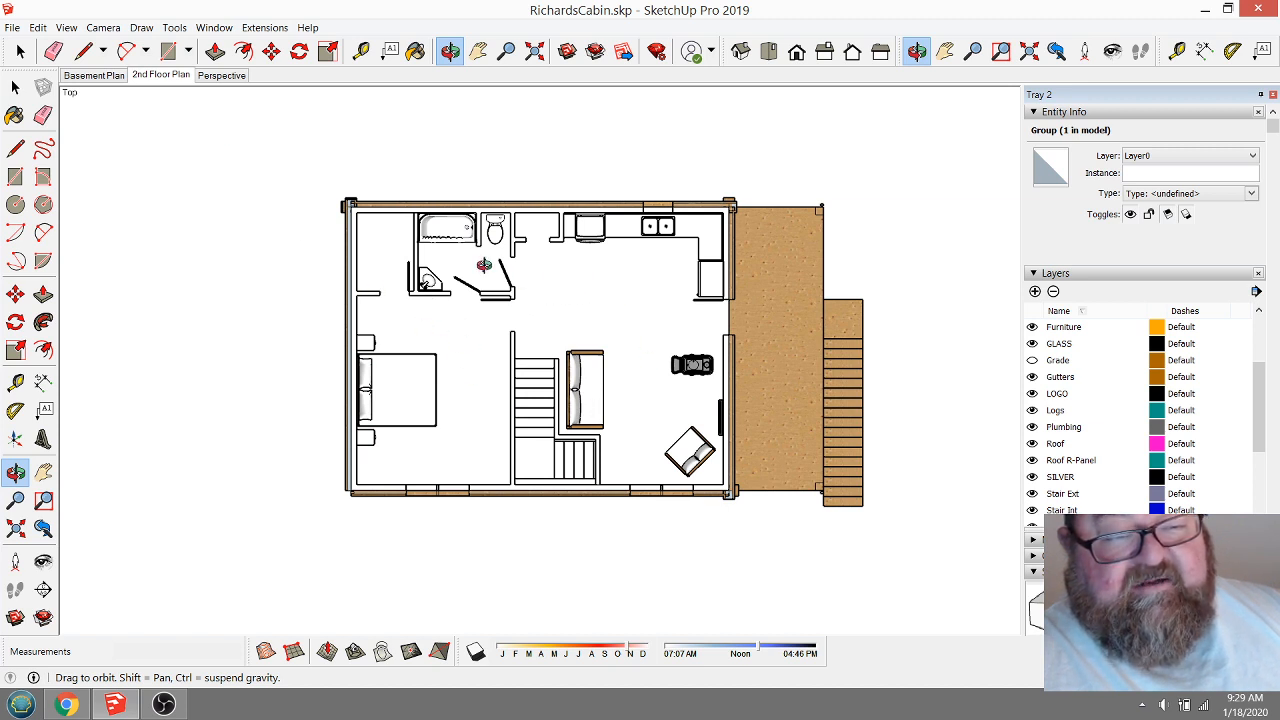
{"action": "scroll", "coordinate": [475, 252], "scroll_direction": "down", "scroll_amount": 7}
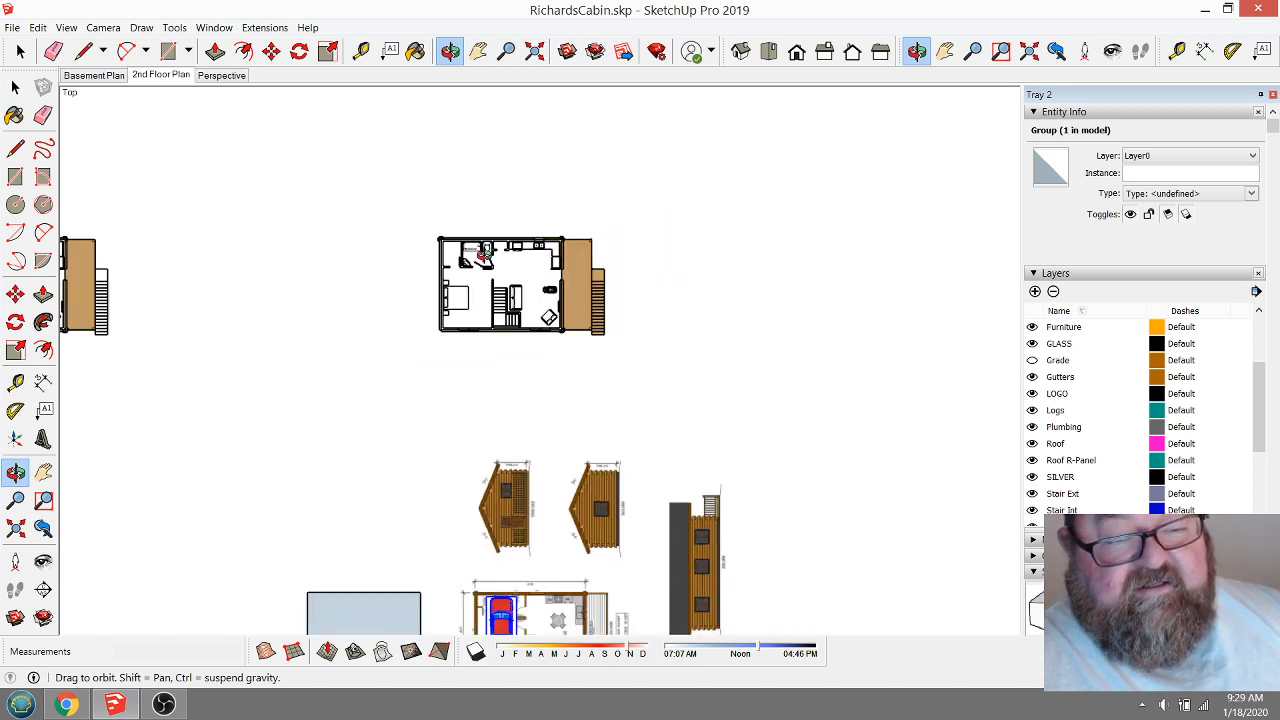
{"action": "scroll", "coordinate": [572, 424], "scroll_direction": "down", "scroll_amount": 2}
{"action": "scroll", "coordinate": [514, 572], "scroll_direction": "up", "scroll_amount": 6}
{"action": "scroll", "coordinate": [604, 370], "scroll_direction": "down", "scroll_amount": 4}
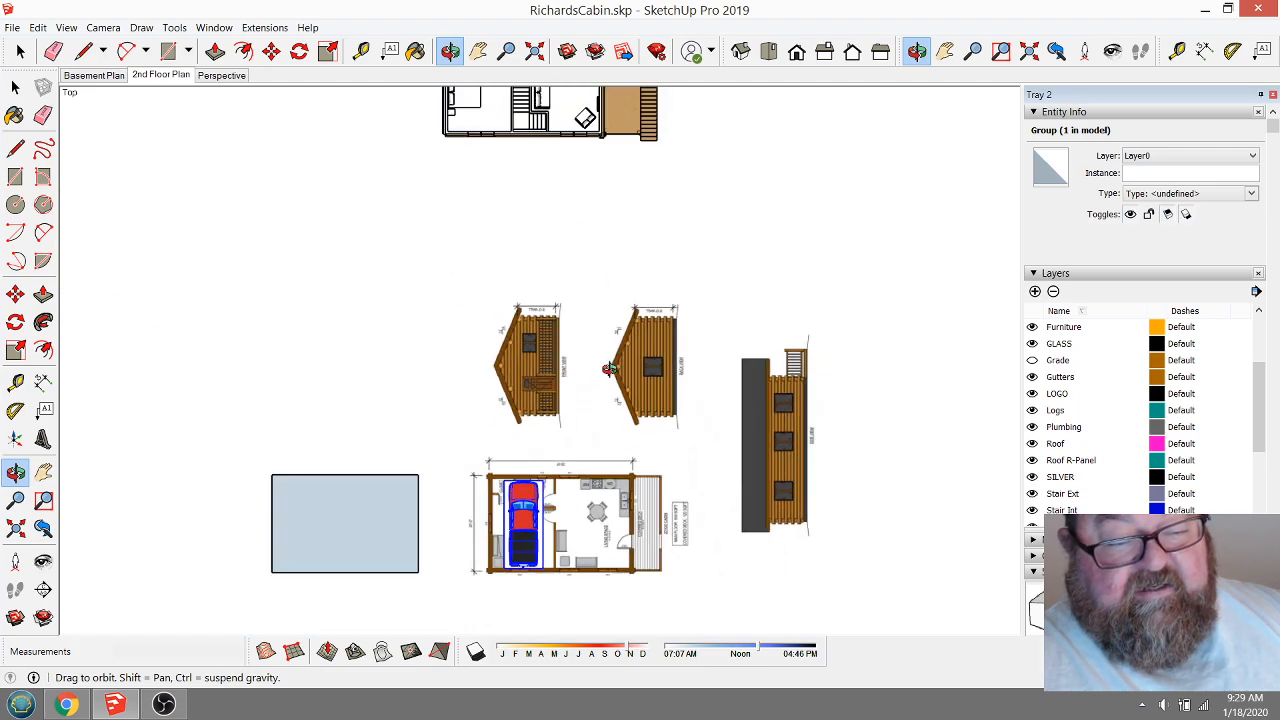
Show the Perspective scene and review both cabin models together with the reference sheet.
{"action": "left_click", "coordinate": [229, 78]}
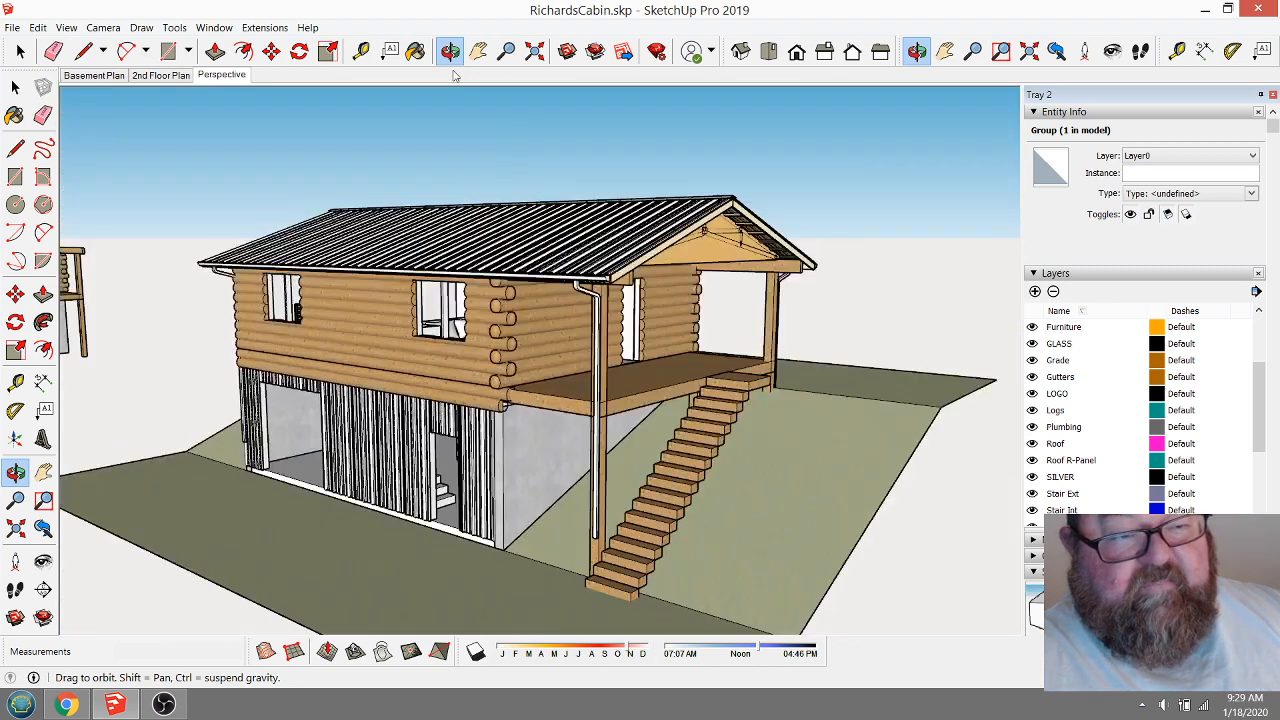
{"action": "scroll", "coordinate": [773, 348], "scroll_direction": "down", "scroll_amount": 6}
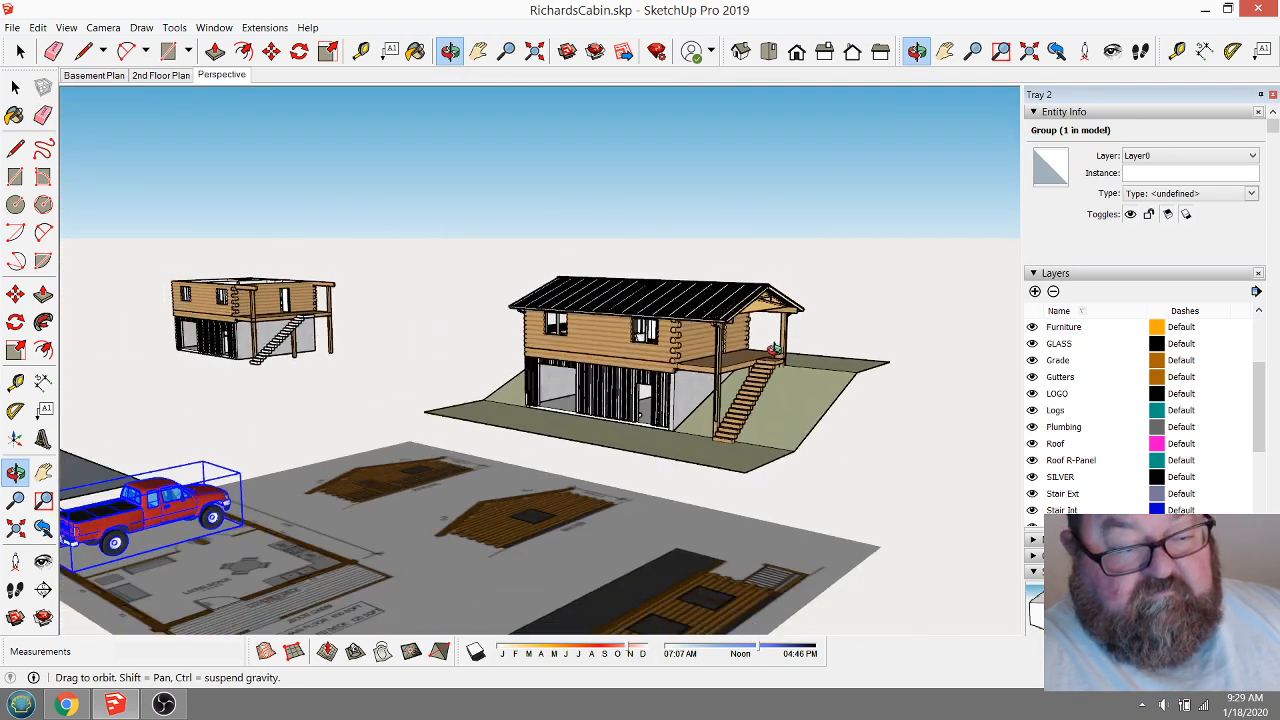
{"action": "left_click_drag", "start_coordinate": [773, 348], "coordinate": [544, 472]}
Re-examine the blank rectangle, and inspect the truck's clearance to the closet and side wall on the floor plan.
{"action": "mouse_move", "coordinate": [445, 479]}
{"action": "left_mouse_down"}
{"action": "mouse_move", "coordinate": [600, 540]}
{"action": "mouse_move", "coordinate": [748, 569]}
{"action": "mouse_move", "coordinate": [734, 600]}
{"action": "mouse_move", "coordinate": [640, 569]}
{"action": "mouse_move", "coordinate": [586, 523]}
{"action": "mouse_move", "coordinate": [567, 289]}
{"action": "mouse_move", "coordinate": [589, 543]}
{"action": "mouse_move", "coordinate": [503, 466]}
{"action": "mouse_move", "coordinate": [445, 472]}
{"action": "left_mouse_up"}
{"action": "scroll", "coordinate": [503, 541], "scroll_direction": "up", "scroll_amount": 4}
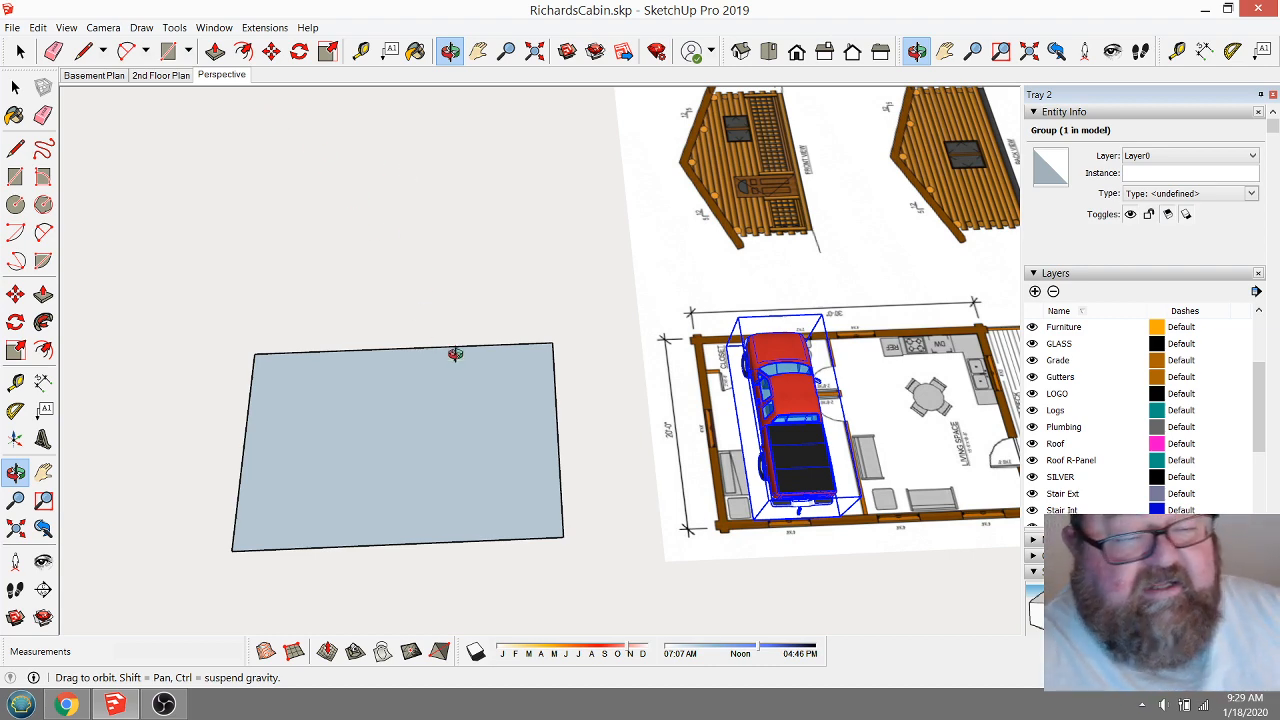
{"action": "left_click_drag", "start_coordinate": [455, 354], "coordinate": [485, 338]}
{"action": "scroll", "coordinate": [810, 383], "scroll_direction": "up", "scroll_amount": 3}
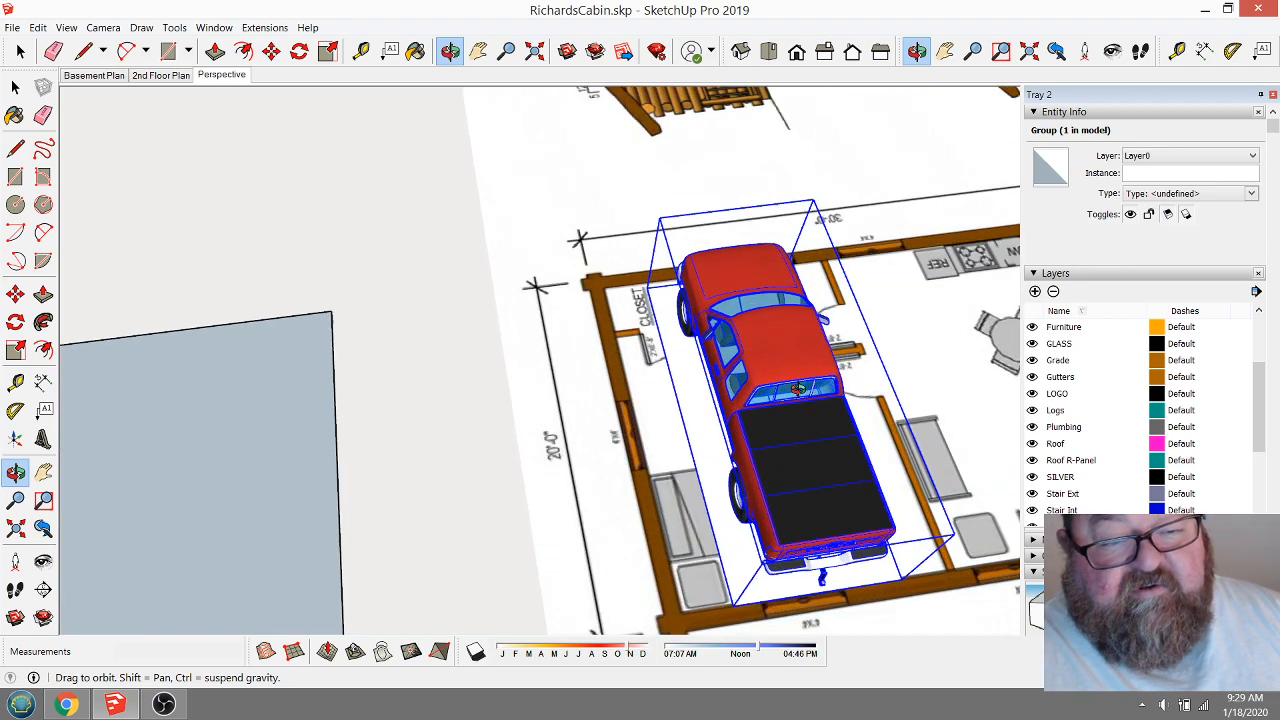
Deselect the truck and inspect it up close on the floor plan, along with the nearby blank rectangle.
{"action": "scroll", "coordinate": [805, 383], "scroll_direction": "down", "scroll_amount": 3}
{"action": "left_click_drag", "start_coordinate": [800, 383], "coordinate": [847, 287]}
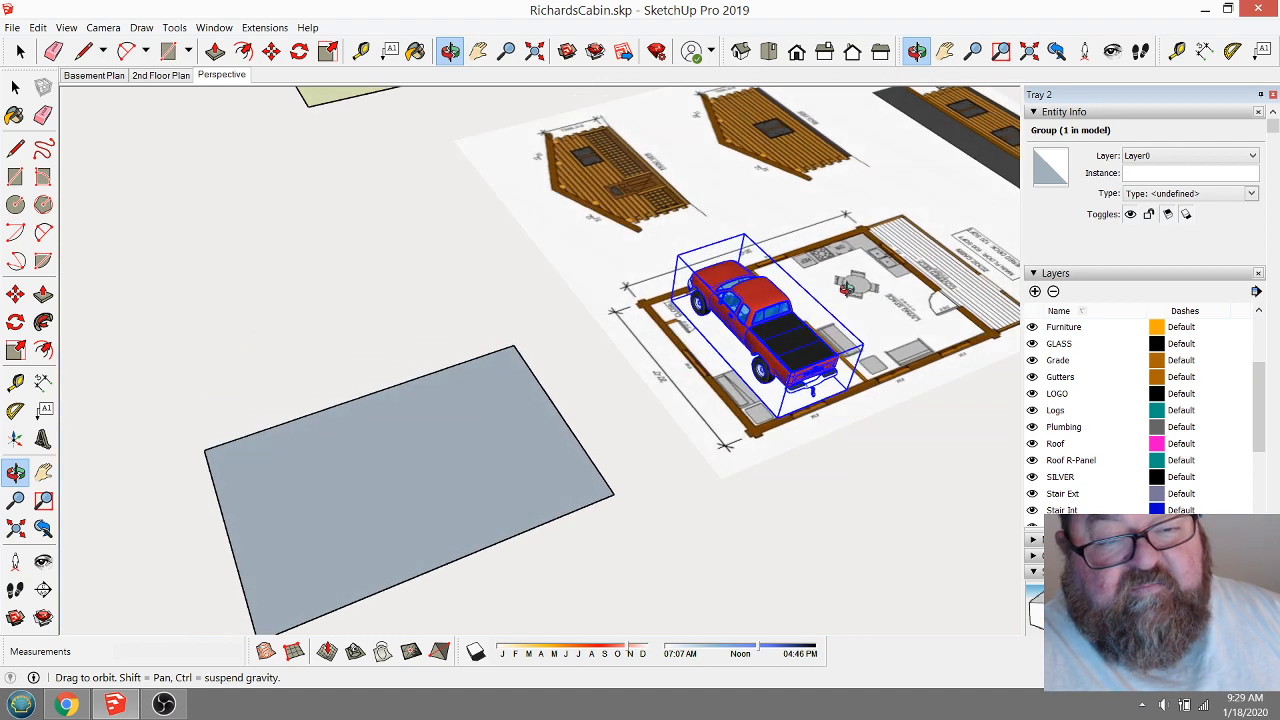
{"action": "key", "text": "space"}
{"action": "left_click", "coordinate": [415, 51]}
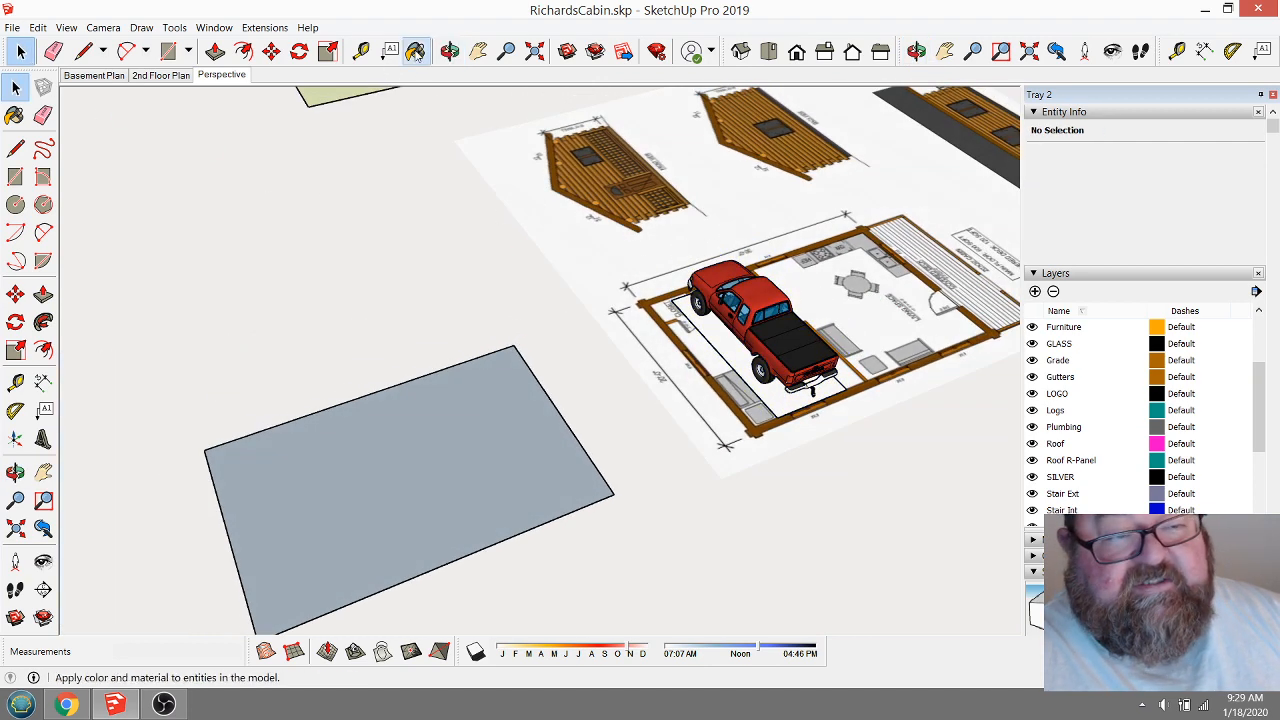
{"action": "left_click", "coordinate": [449, 51]}
{"action": "left_click_drag", "start_coordinate": [560, 380], "coordinate": [561, 354]}
{"action": "scroll", "coordinate": [534, 358], "scroll_direction": "down", "scroll_amount": 2}
{"action": "scroll", "coordinate": [561, 354], "scroll_direction": "up", "scroll_amount": 3}
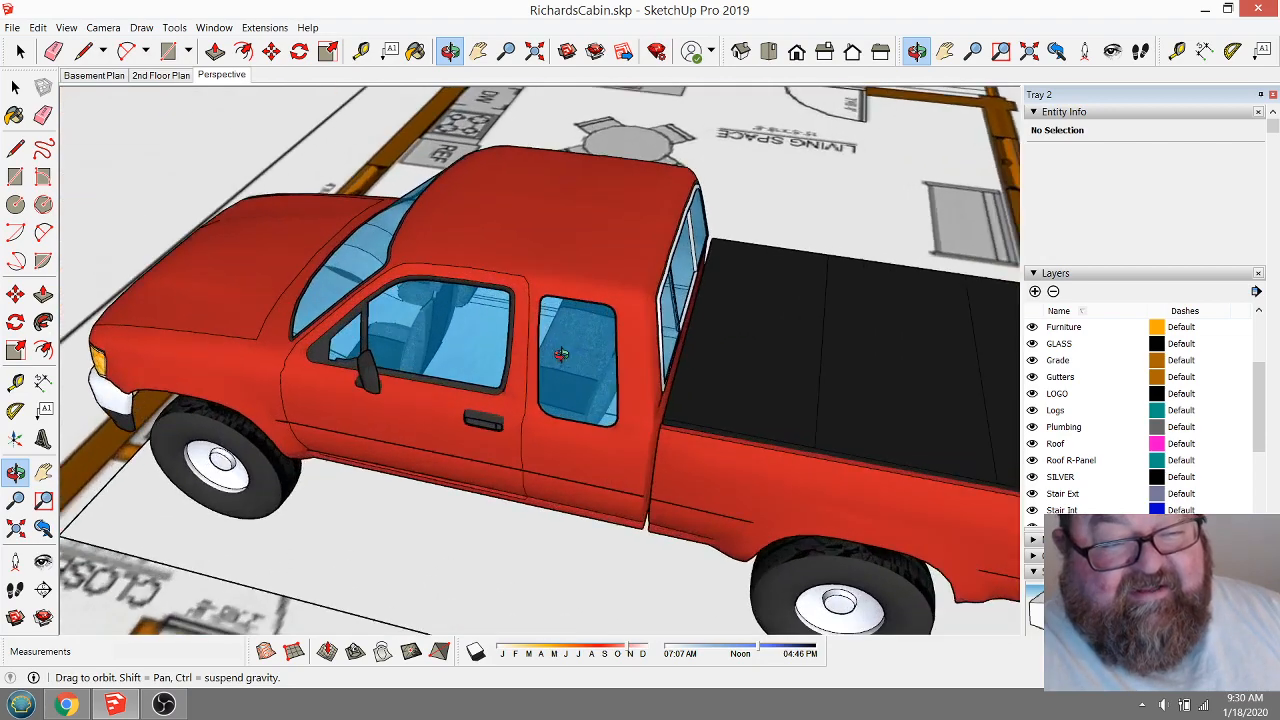
{"action": "scroll", "coordinate": [604, 296], "scroll_direction": "down", "scroll_amount": 3}
{"action": "scroll", "coordinate": [691, 315], "scroll_direction": "down", "scroll_amount": 6}
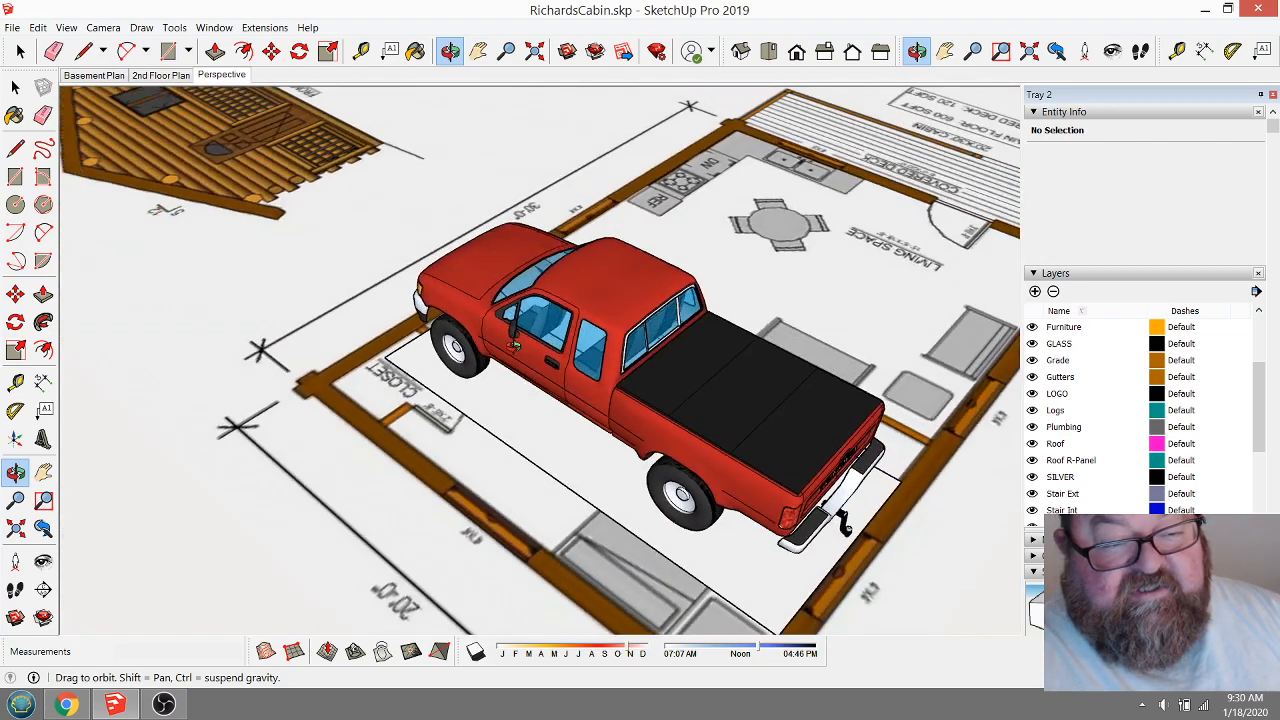
{"action": "middle_click_drag", "start_coordinate": [660, 330], "coordinate": [527, 372]}
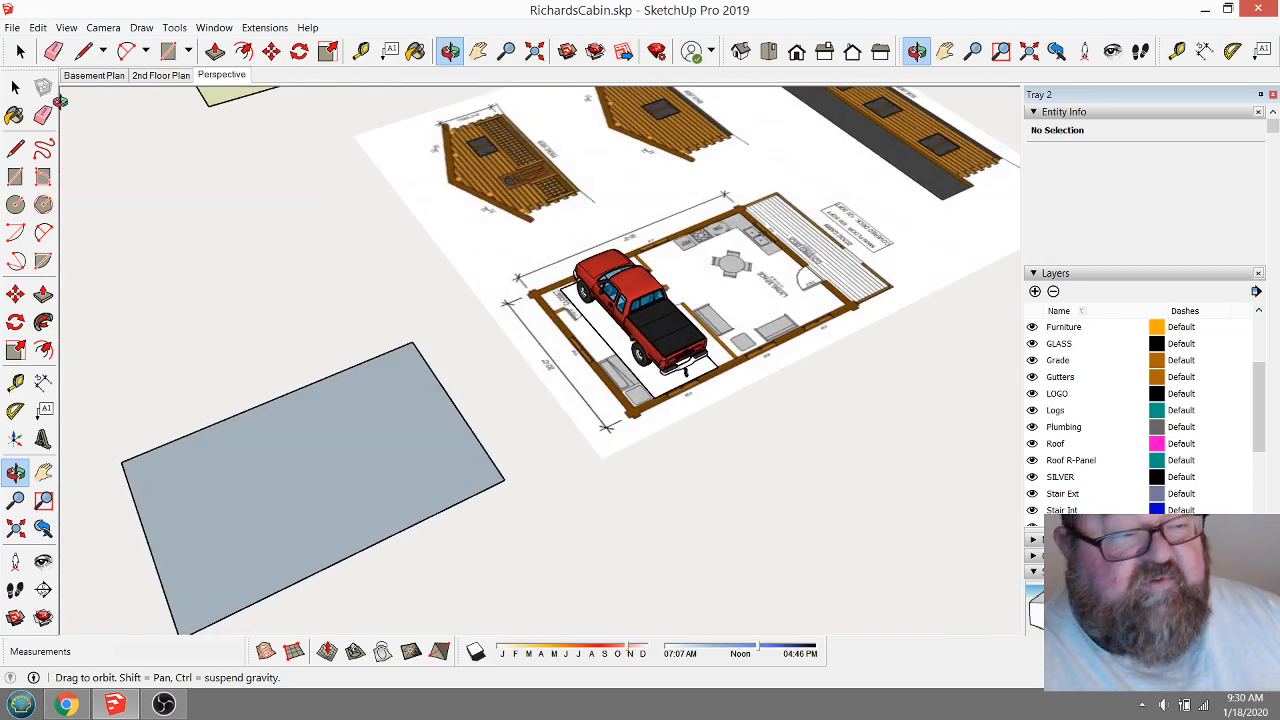
Move the truck about 36' 1" from the floor plan onto the blank rectangle, near its front corner.
{"action": "left_click", "coordinate": [20, 52]}
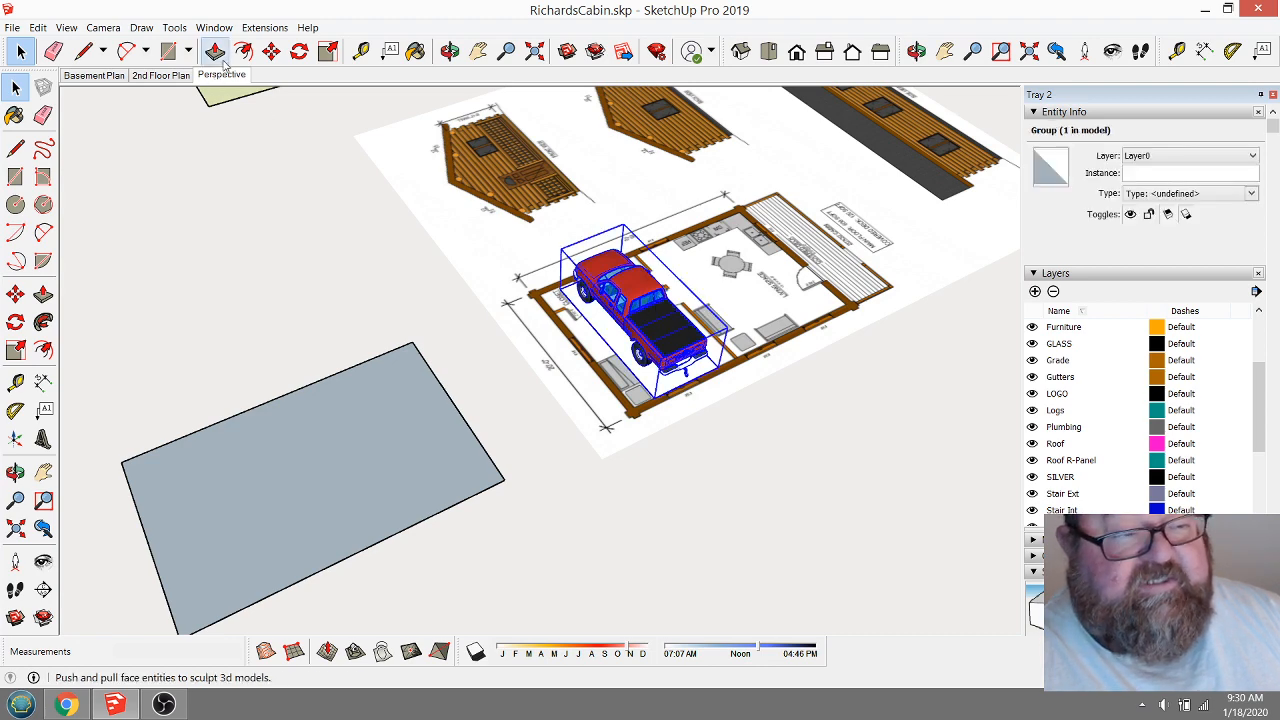
{"action": "left_click", "coordinate": [271, 51]}
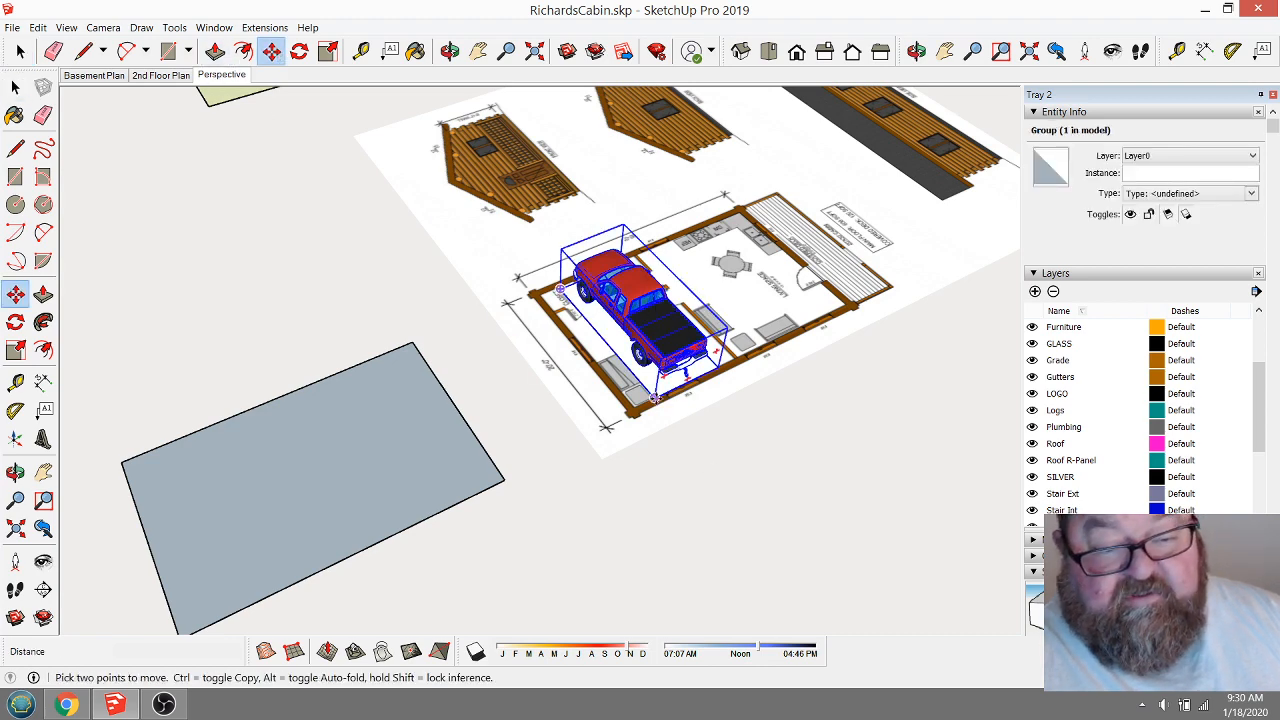
{"action": "left_click_drag", "start_coordinate": [655, 397], "coordinate": [420, 540]}
{"action": "scroll", "coordinate": [645, 600], "scroll_direction": "down", "scroll_amount": 3}
{"action": "scroll", "coordinate": [500, 523], "scroll_direction": "up", "scroll_amount": 5}
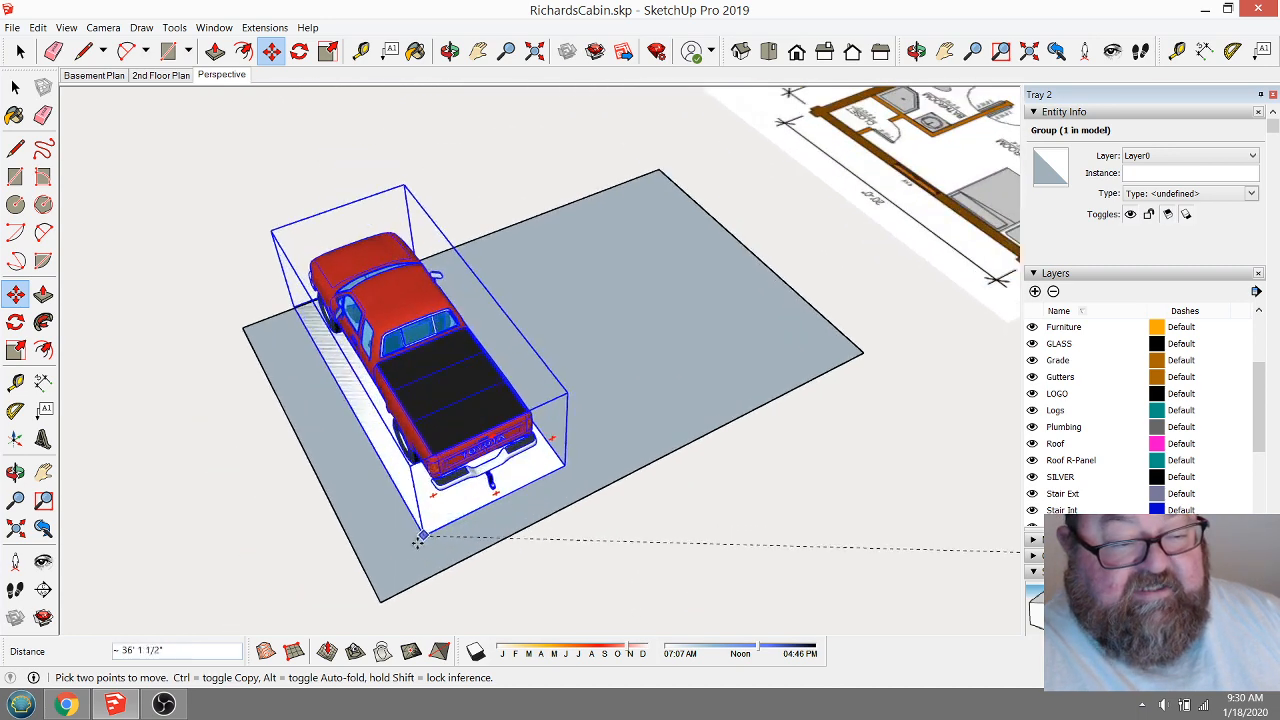
{"action": "scroll", "coordinate": [417, 542], "scroll_direction": "up", "scroll_amount": 2}
{"action": "left_click", "coordinate": [417, 572]}
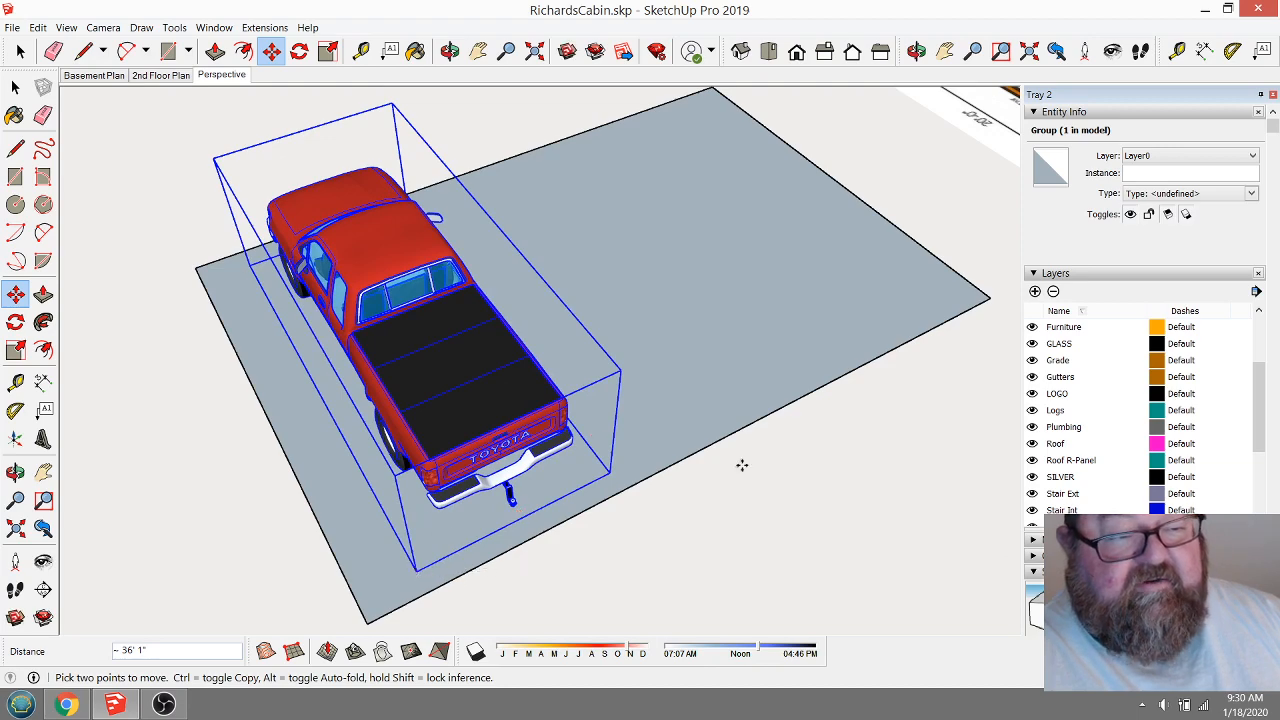
Move the truck about 13' 7" sideways off the rectangle so it stands beside the short edge.
{"action": "scroll", "coordinate": [742, 463], "scroll_direction": "down", "scroll_amount": 3}
{"action": "left_click", "coordinate": [450, 51]}
{"action": "left_click_drag", "start_coordinate": [629, 286], "coordinate": [446, 452]}
{"action": "left_click", "coordinate": [270, 51]}
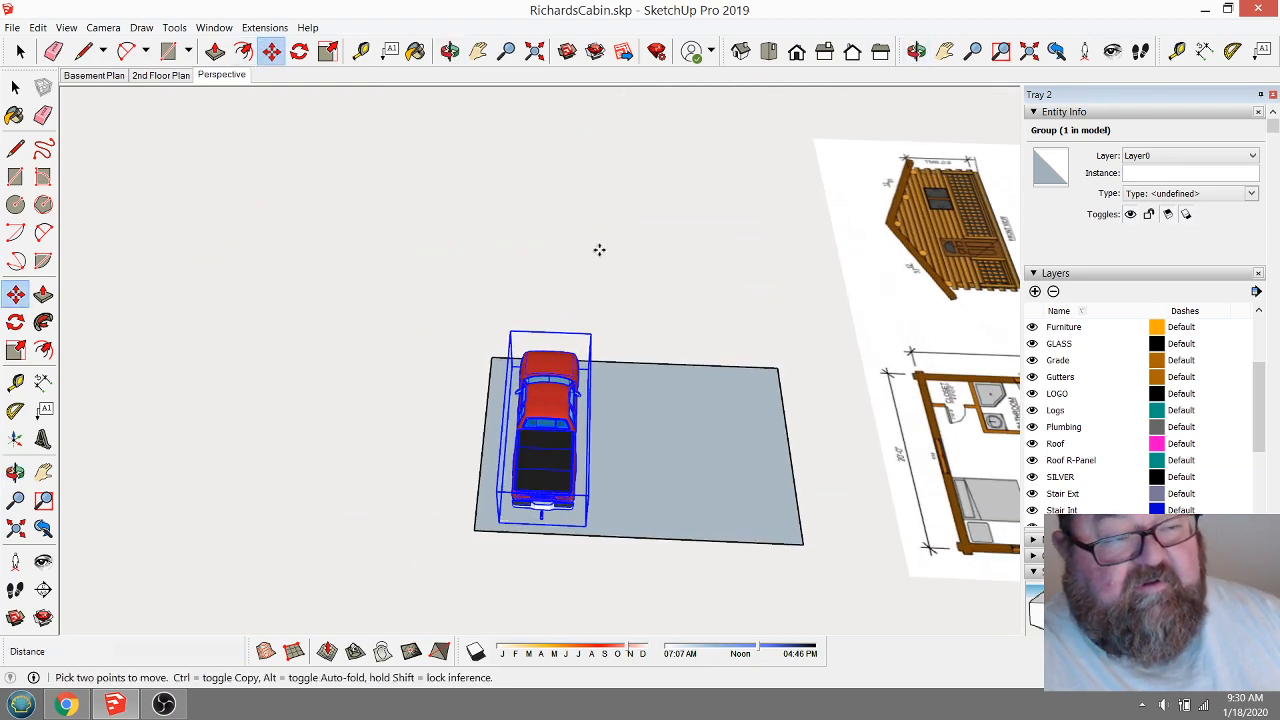
{"action": "left_click", "coordinate": [622, 274]}
{"action": "left_click", "coordinate": [506, 261]}
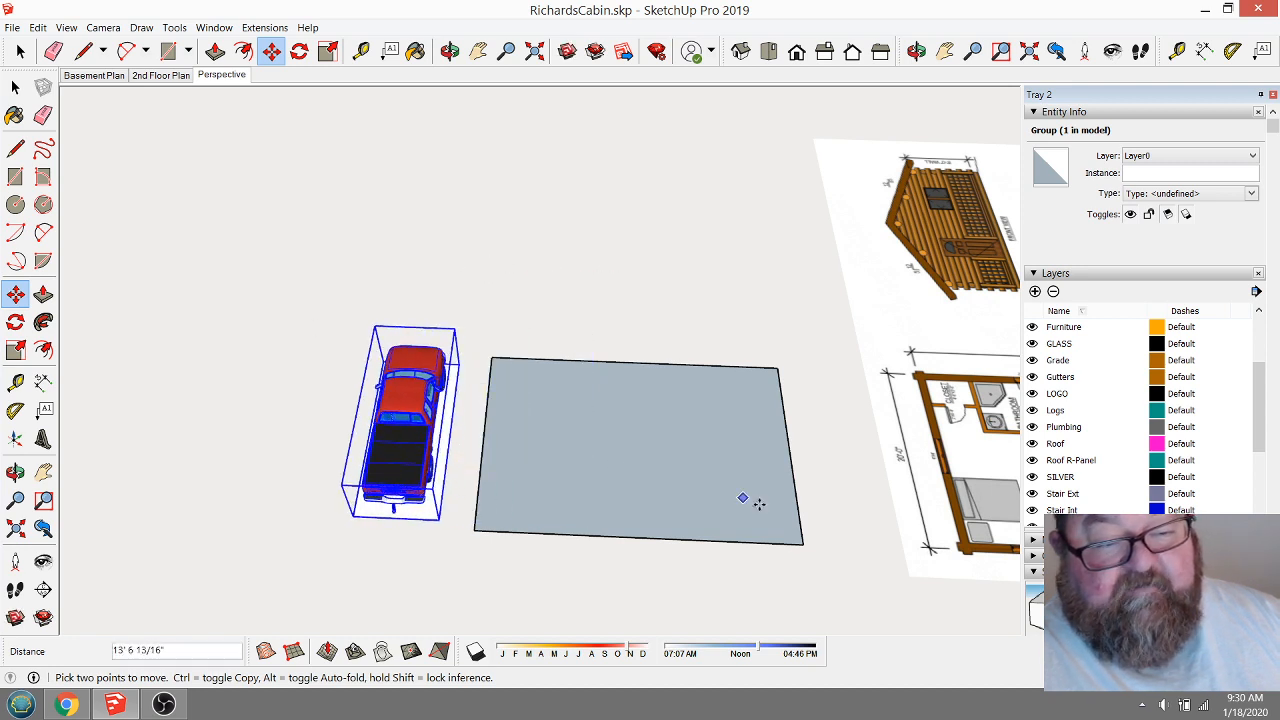
Offset the blank rectangle's outline 10" inward to mark the wall thickness.
{"action": "scroll", "coordinate": [760, 503], "scroll_direction": "up", "scroll_amount": 1}
{"action": "scroll", "coordinate": [349, 489], "scroll_direction": "down", "scroll_amount": 1}
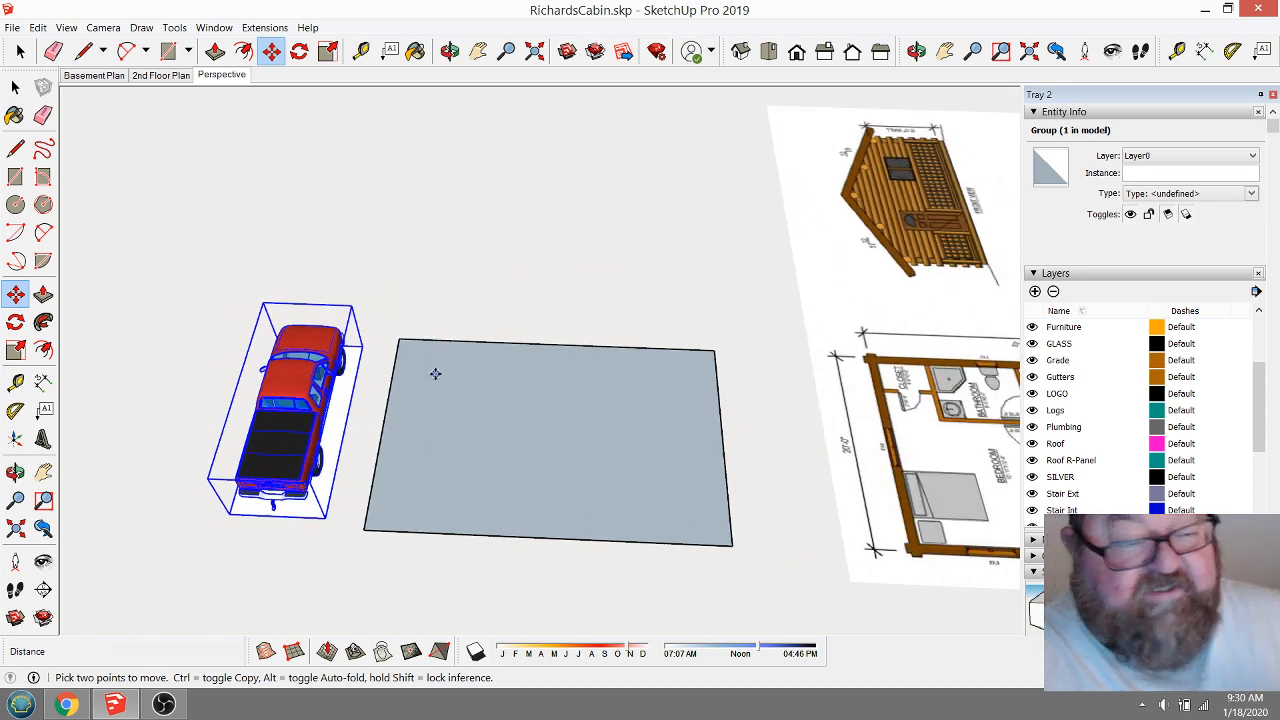
{"action": "scroll", "coordinate": [436, 398], "scroll_direction": "up", "scroll_amount": 1}
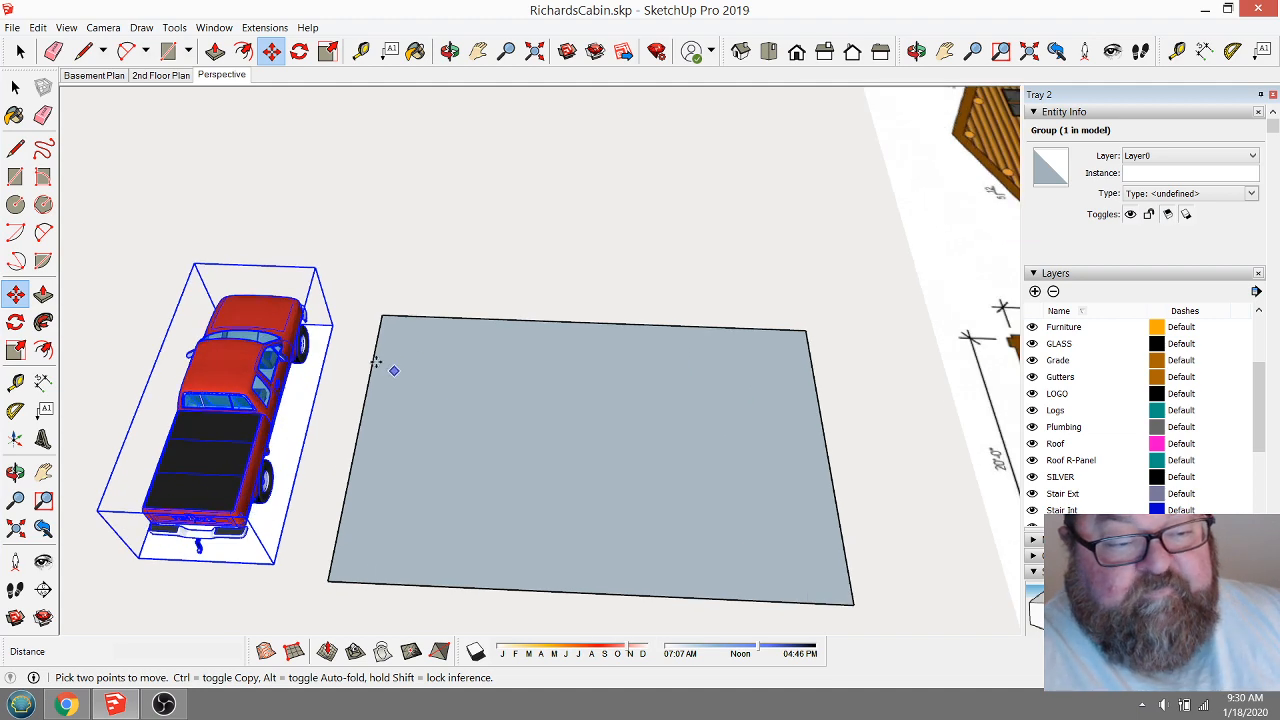
{"action": "scroll", "coordinate": [332, 176], "scroll_direction": "down", "scroll_amount": 1}
{"action": "key", "text": "space"}
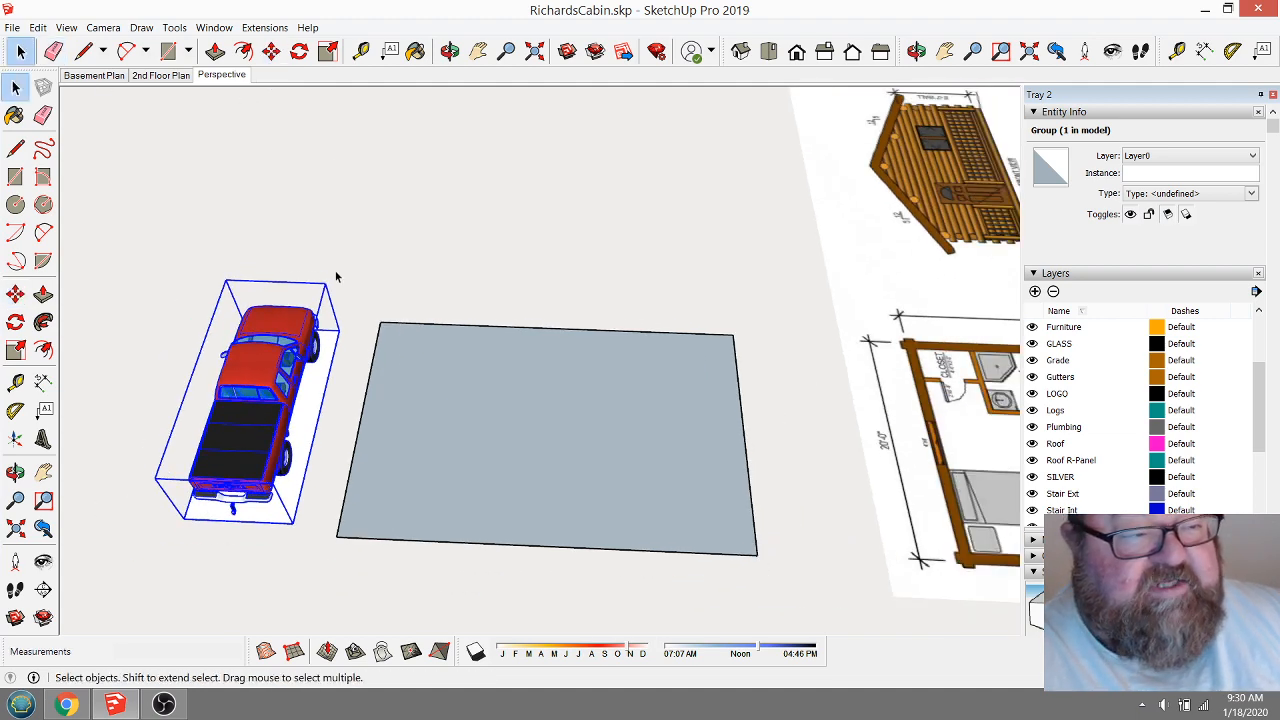
{"action": "left_click", "coordinate": [505, 398]}
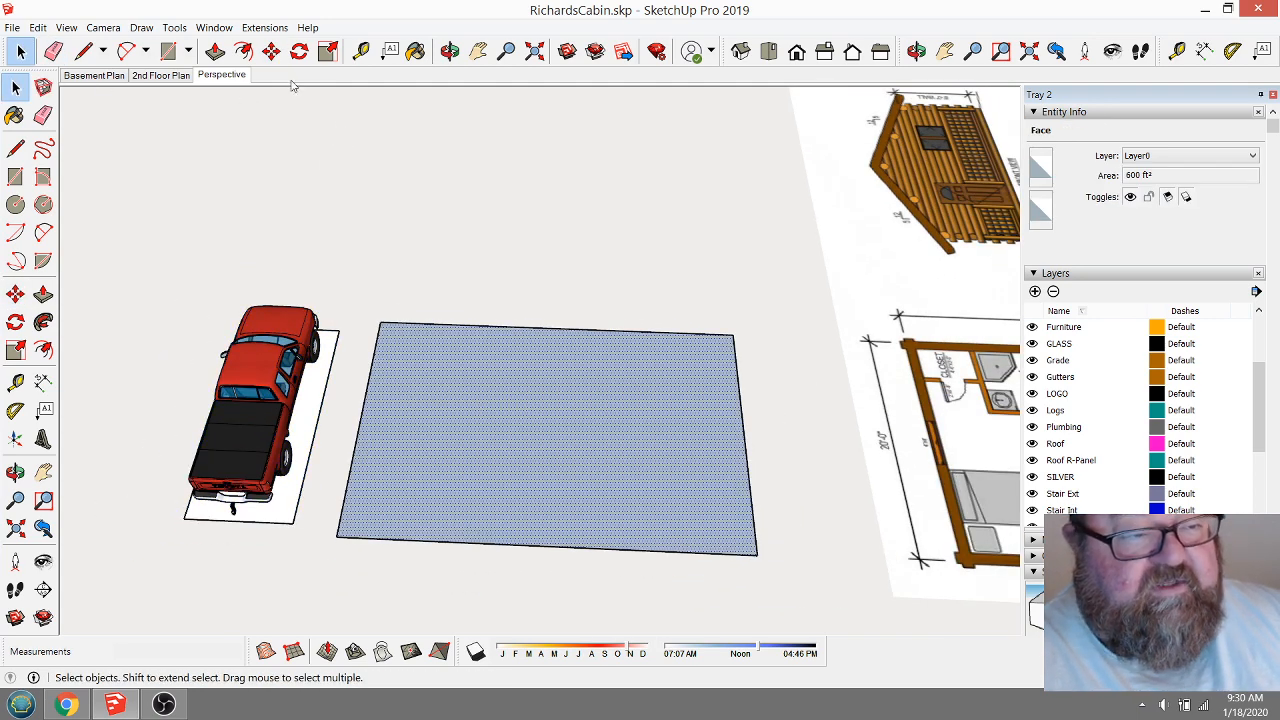
{"action": "left_click", "coordinate": [247, 53]}
{"action": "left_click", "coordinate": [376, 345]}
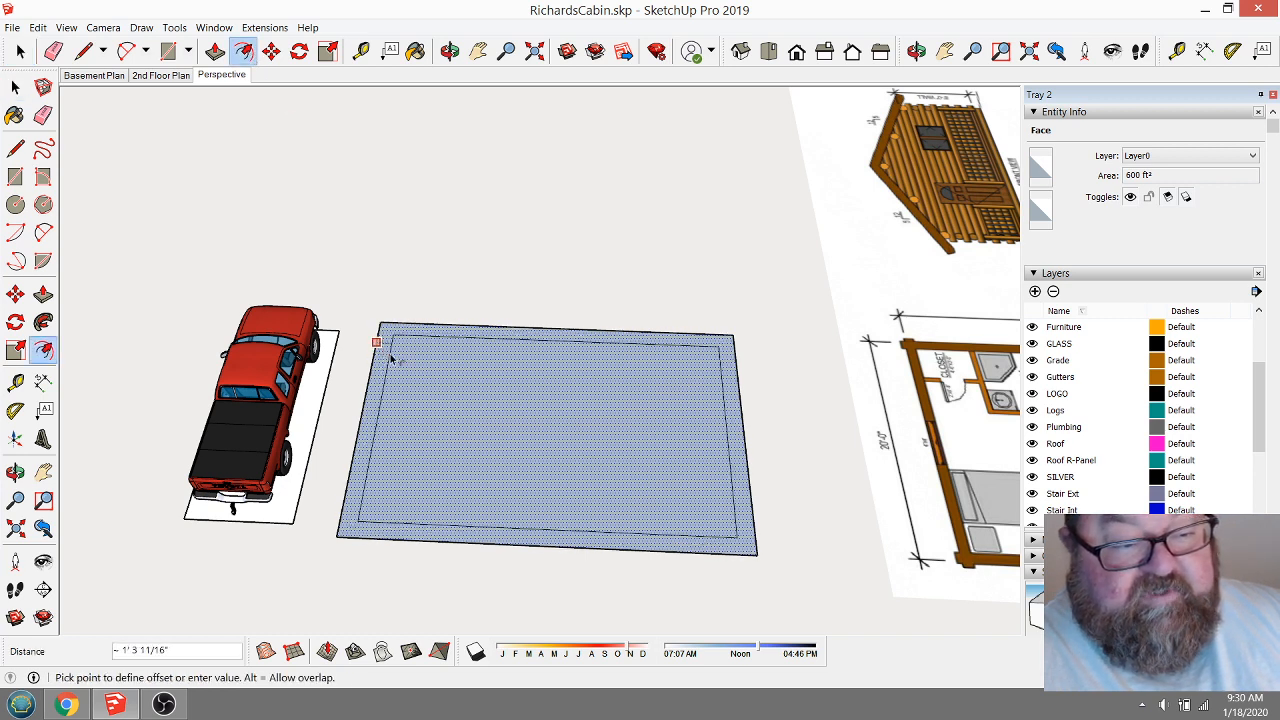
{"action": "left_click", "coordinate": [392, 362]}
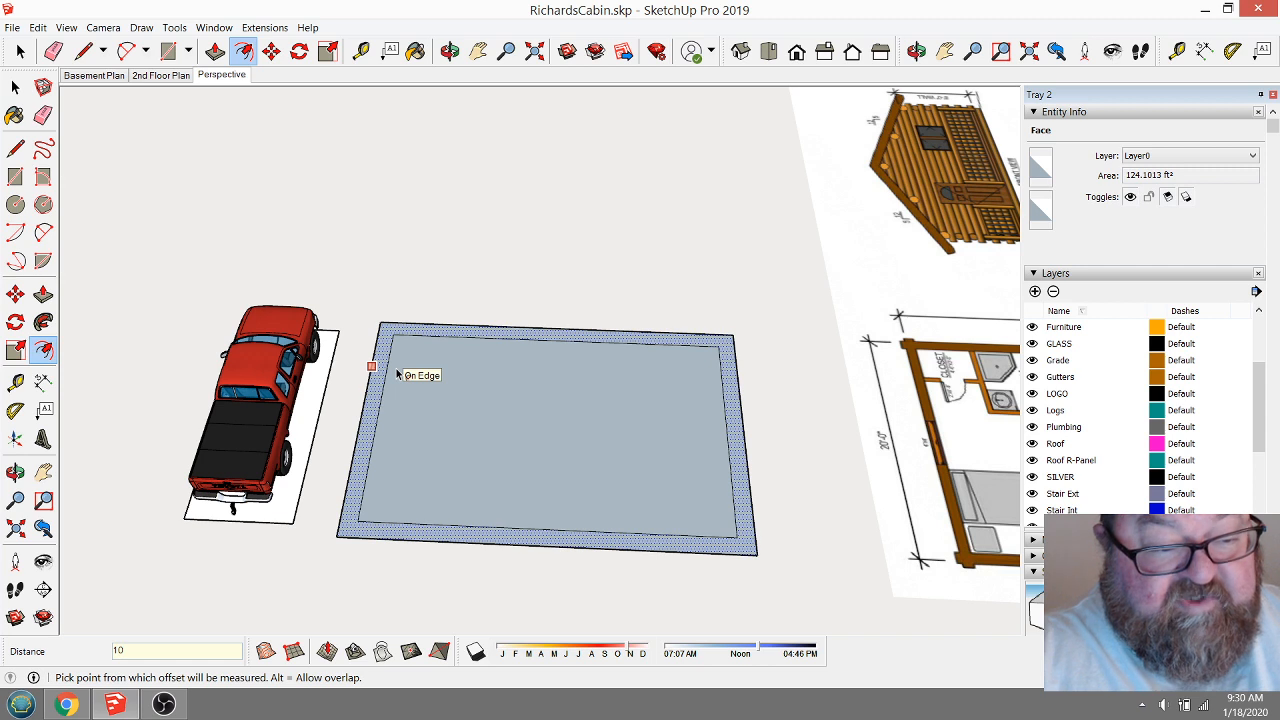
{"action": "type", "text": "10"}
{"action": "key", "text": "Return"}
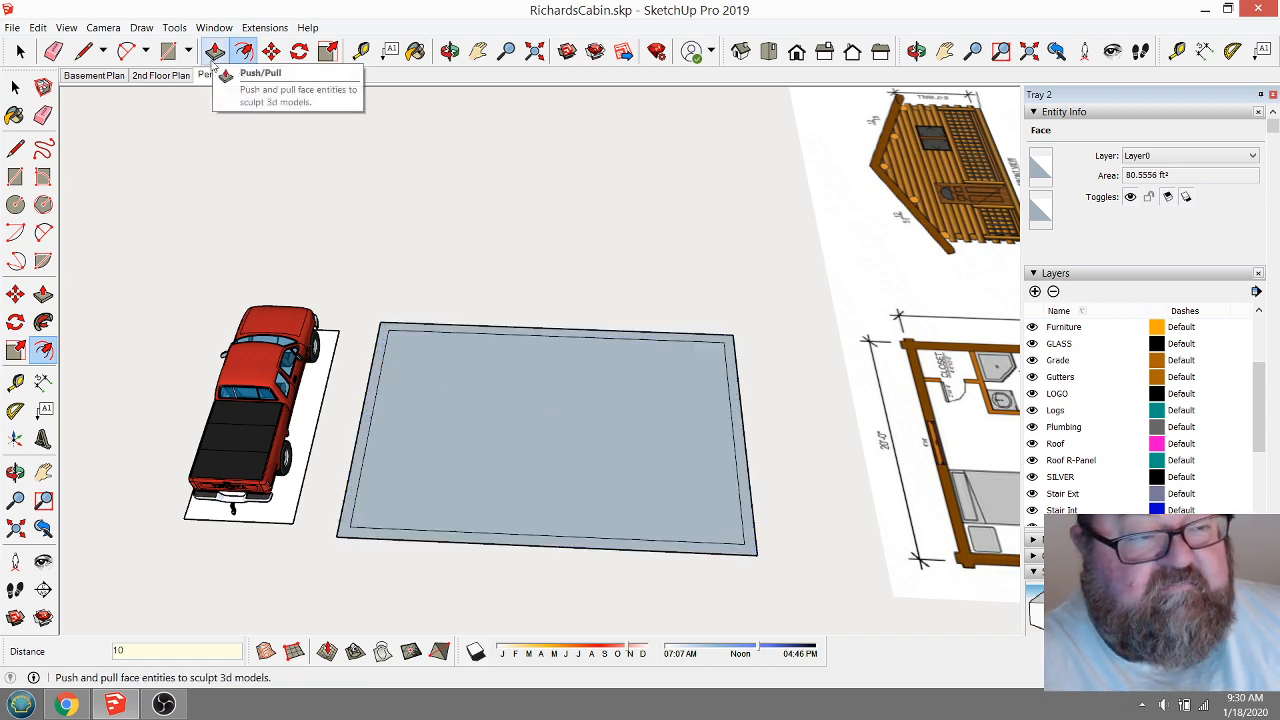
Examine the roofed cabin's stairs, concrete foundation, sloping grade and front wall, then compare all the models from a distance.
{"action": "left_click", "coordinate": [450, 51]}
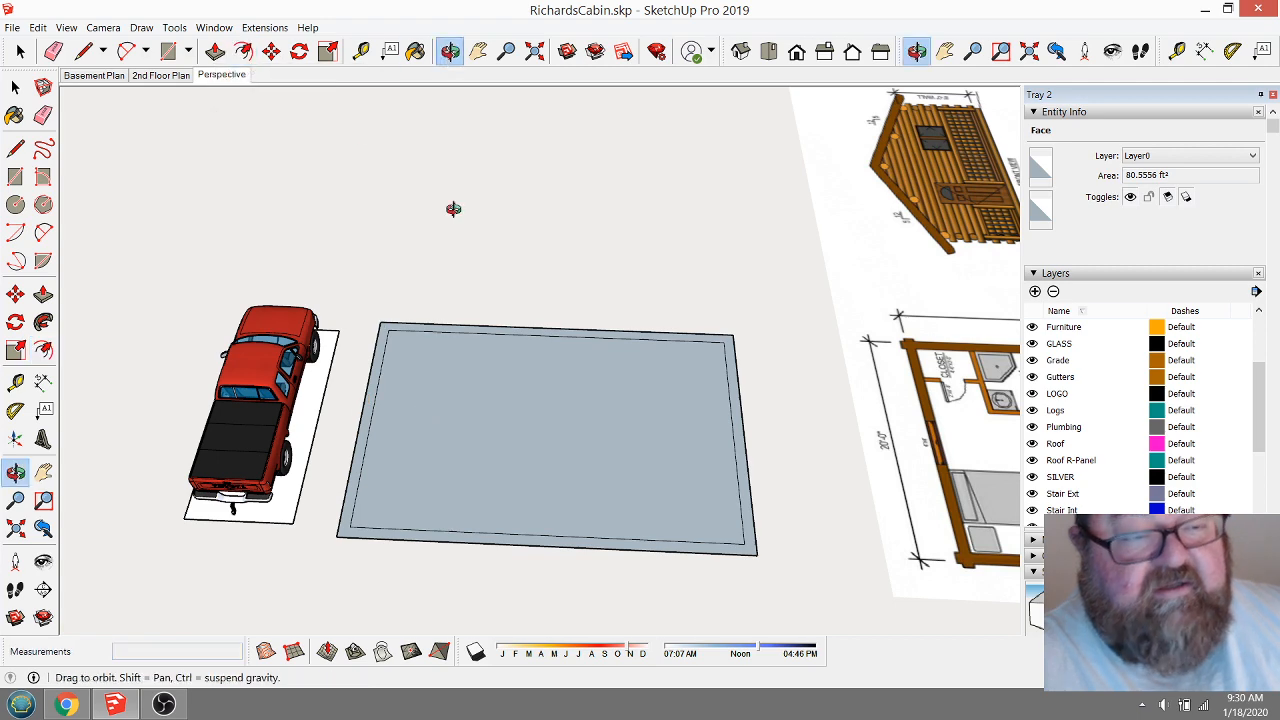
{"action": "left_click_drag", "start_coordinate": [451, 209], "coordinate": [797, 260]}
{"action": "scroll", "coordinate": [797, 260], "scroll_direction": "up", "scroll_amount": 6}
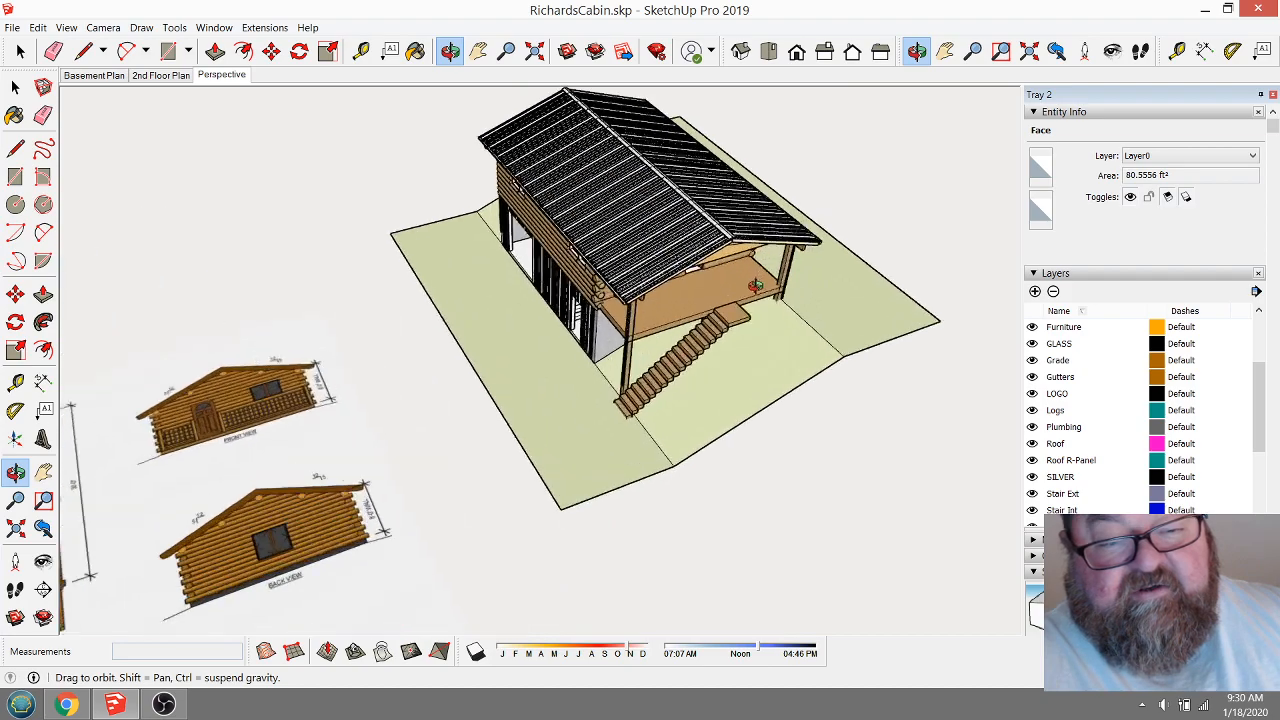
{"action": "left_click_drag", "start_coordinate": [689, 257], "coordinate": [687, 417]}
{"action": "left_click_drag", "start_coordinate": [527, 393], "coordinate": [698, 362]}
{"action": "left_click_drag", "start_coordinate": [776, 394], "coordinate": [329, 343]}
{"action": "left_click_drag", "start_coordinate": [590, 378], "coordinate": [826, 376]}
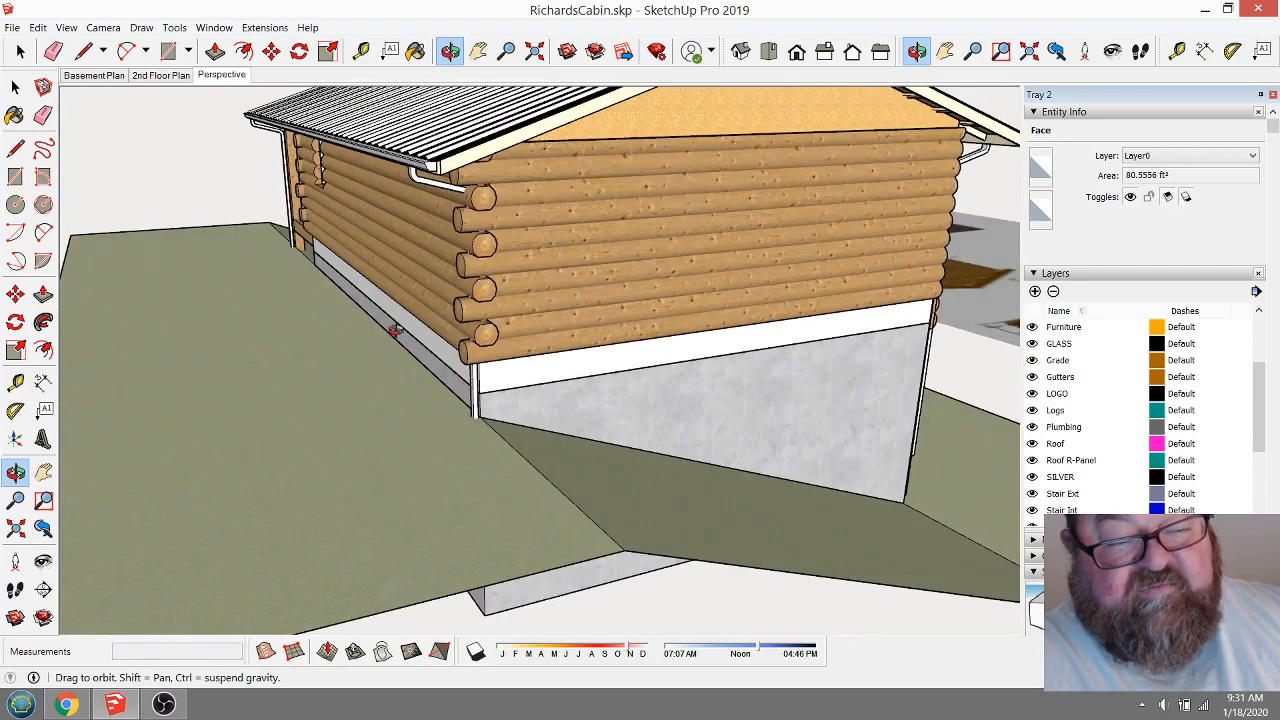
{"action": "left_click_drag", "start_coordinate": [396, 331], "coordinate": [679, 379]}
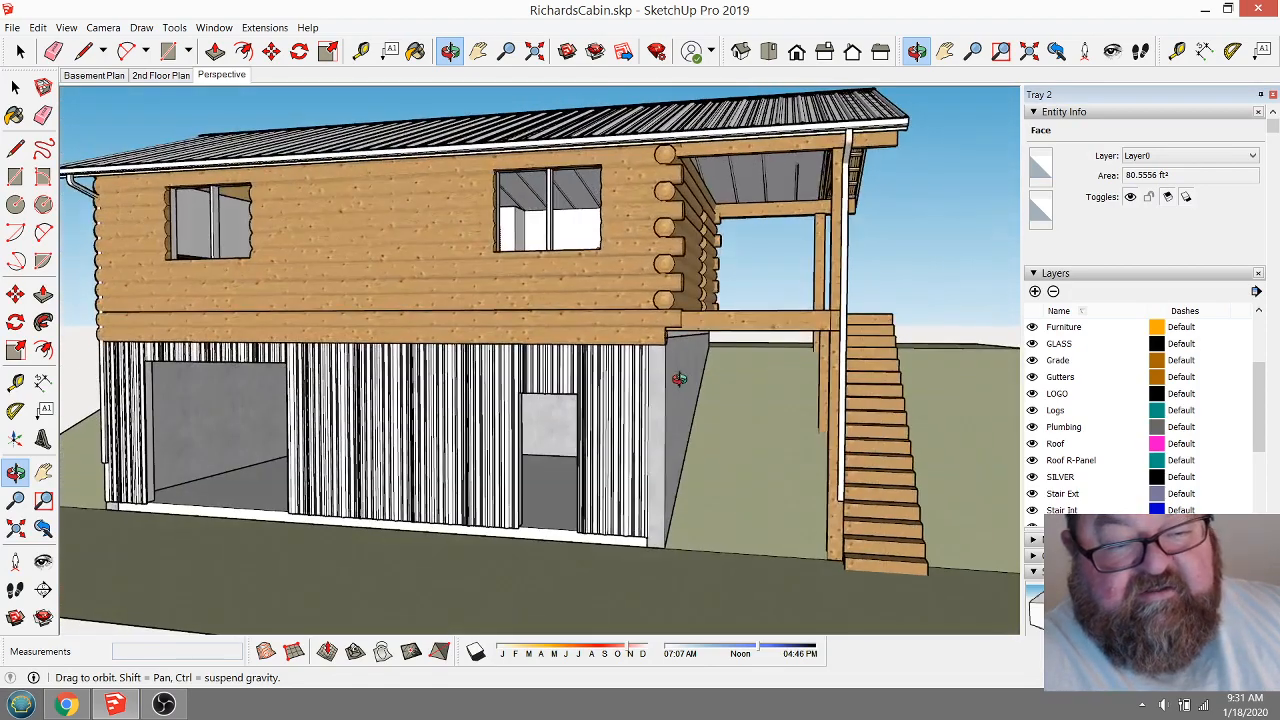
{"action": "scroll", "coordinate": [679, 379], "scroll_direction": "down", "scroll_amount": 10}
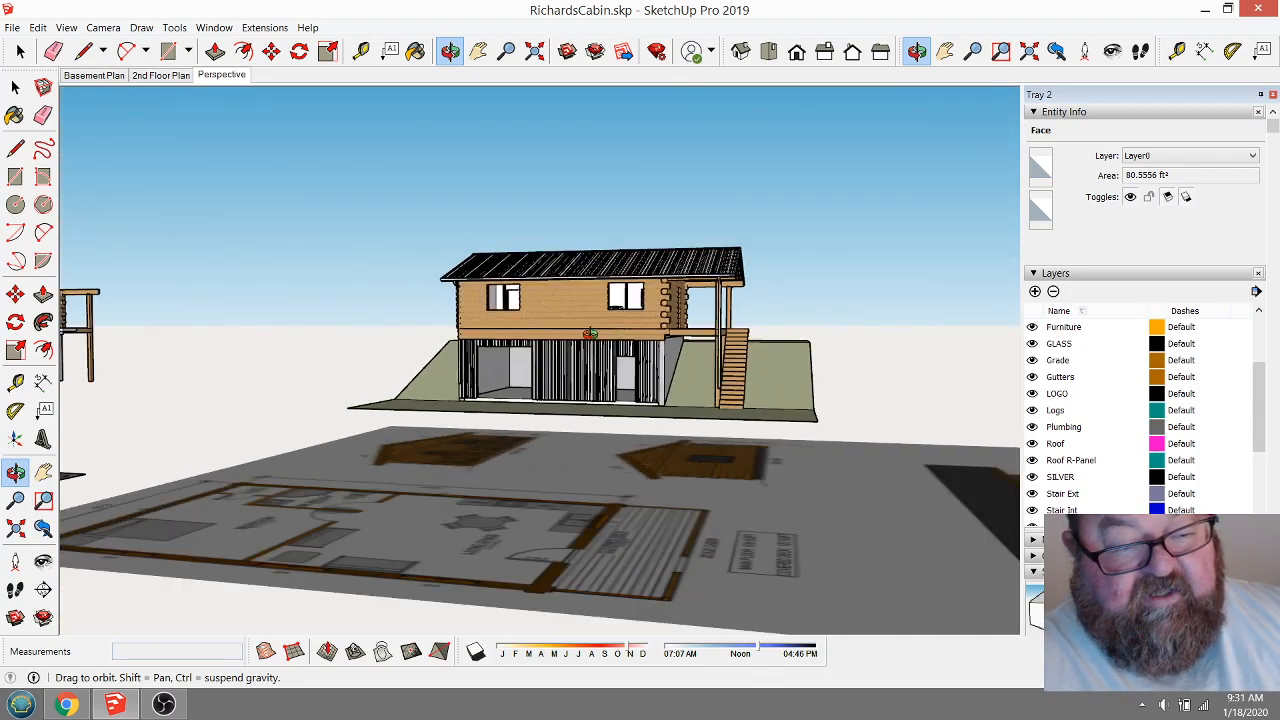
{"action": "left_click_drag", "start_coordinate": [591, 334], "coordinate": [586, 400]}
{"action": "scroll", "coordinate": [586, 400], "scroll_direction": "down", "scroll_amount": 6}
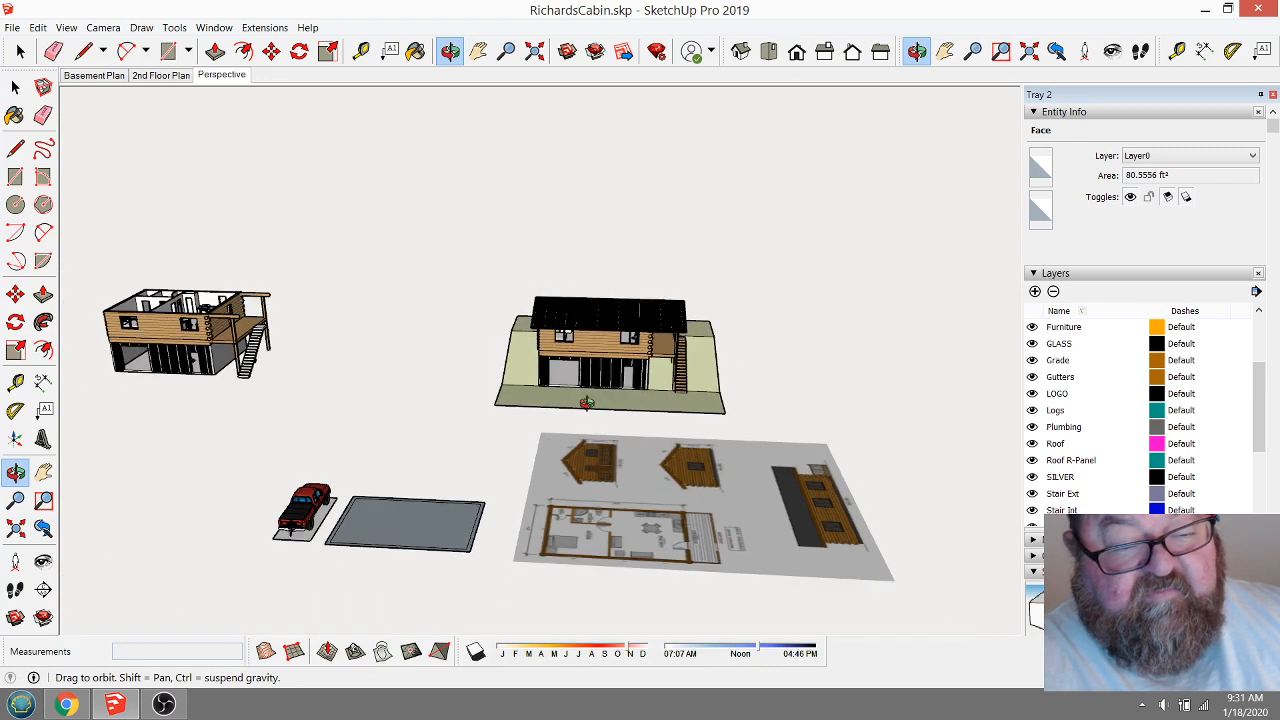
Examine the offset wall outline beside the truck and the reference floor plan from several angles.
{"action": "scroll", "coordinate": [360, 571], "scroll_direction": "up", "scroll_amount": 5}
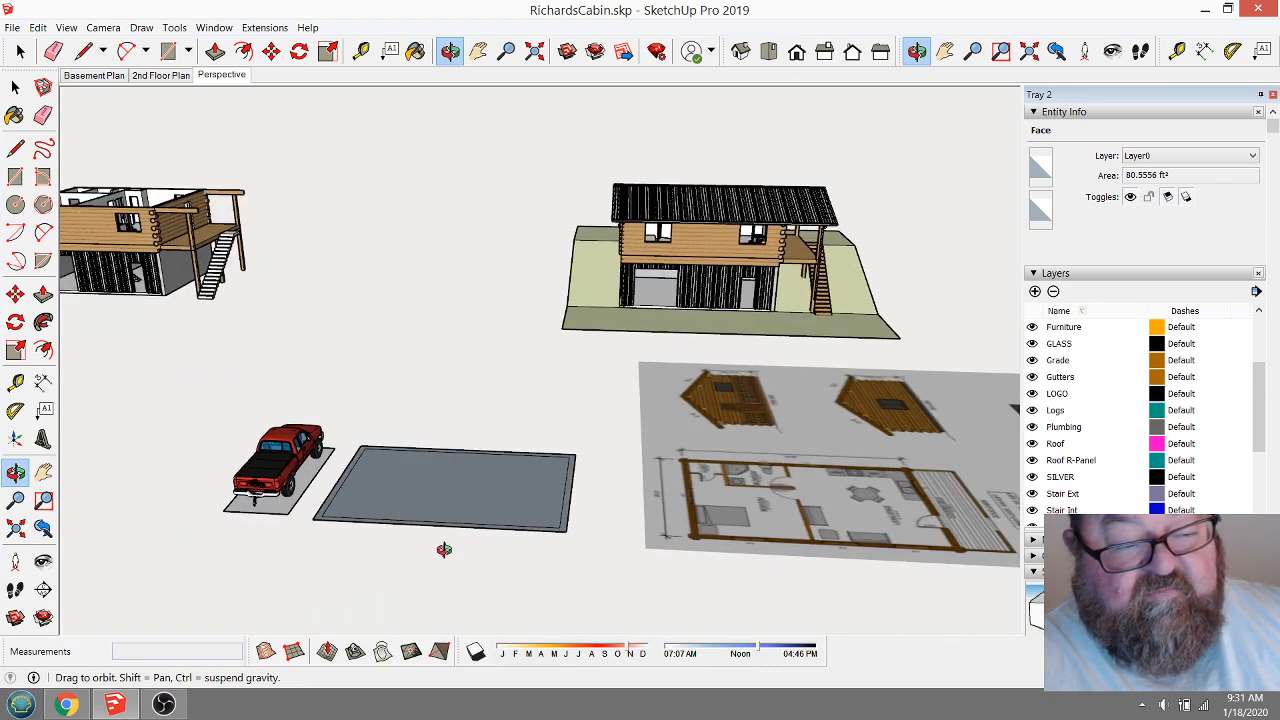
{"action": "scroll", "coordinate": [468, 279], "scroll_direction": "up", "scroll_amount": 5}
{"action": "scroll", "coordinate": [468, 280], "scroll_direction": "down", "scroll_amount": 3}
{"action": "left_click_drag", "start_coordinate": [479, 519], "coordinate": [471, 563]}
{"action": "scroll", "coordinate": [479, 582], "scroll_direction": "up", "scroll_amount": 3}
{"action": "scroll", "coordinate": [479, 582], "scroll_direction": "up", "scroll_amount": 3}
{"action": "scroll", "coordinate": [480, 443], "scroll_direction": "up", "scroll_amount": 2}
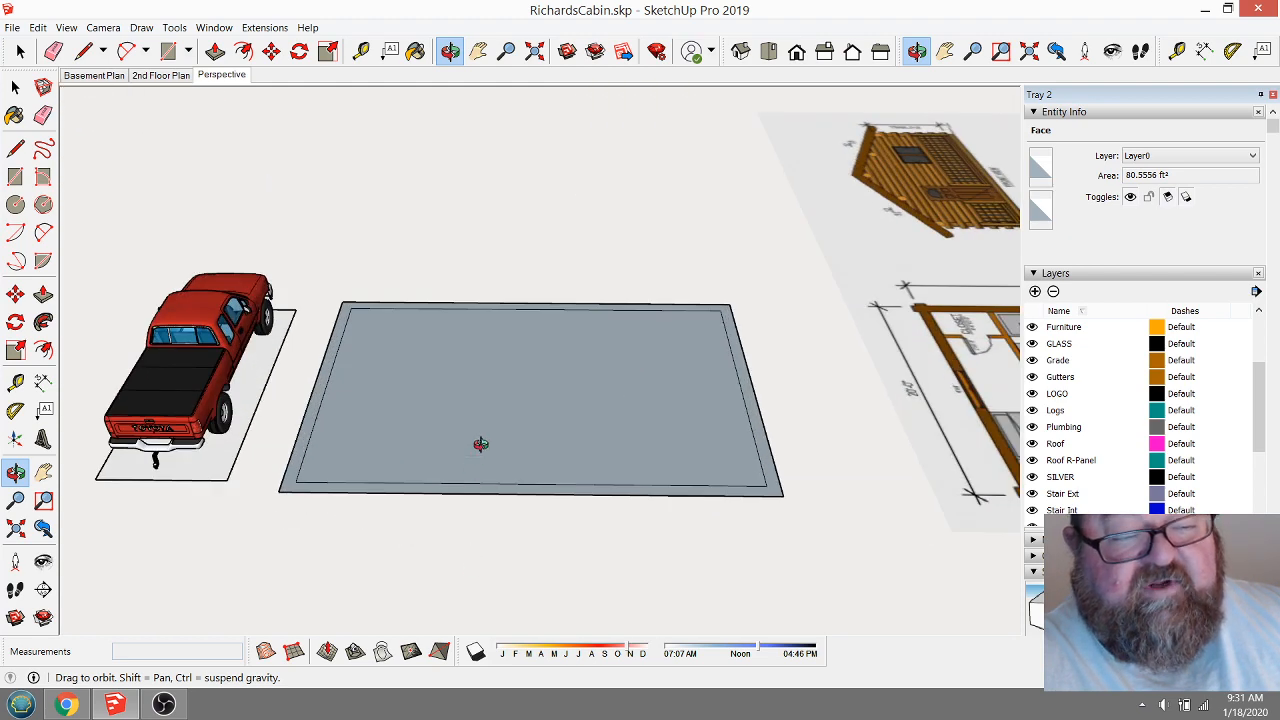
{"action": "left_click_drag", "start_coordinate": [480, 443], "coordinate": [462, 532]}
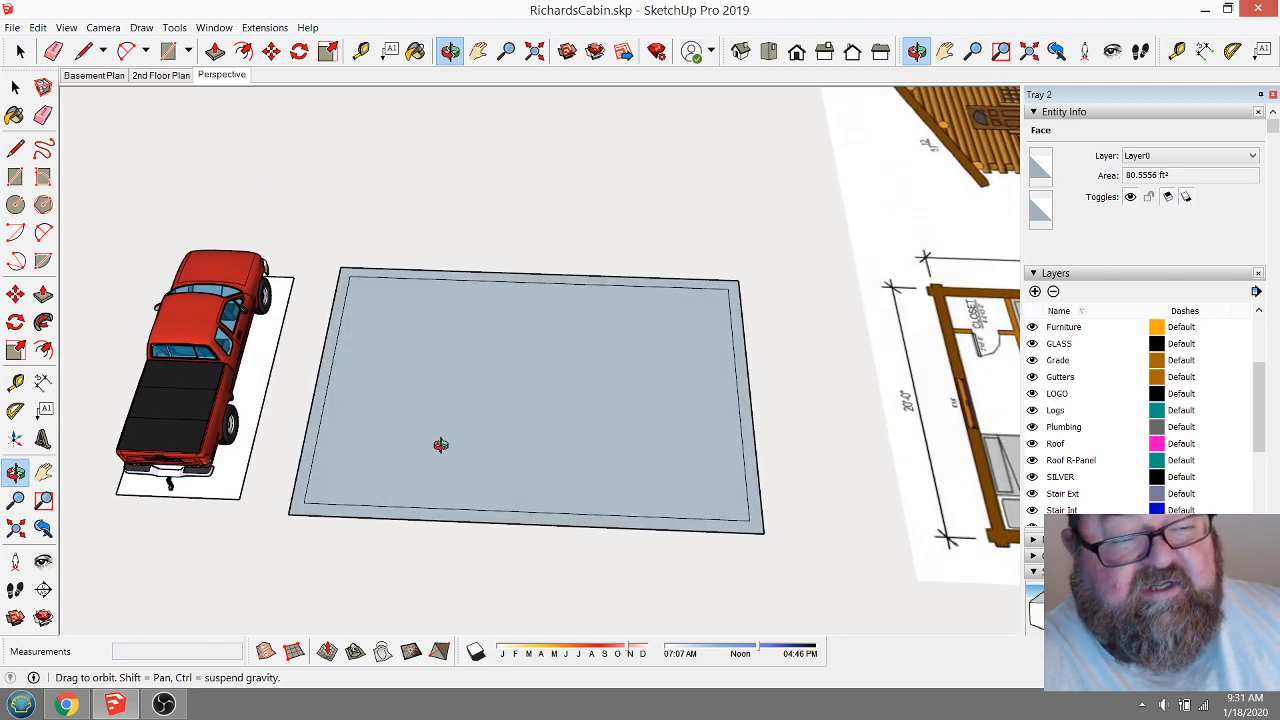
{"action": "scroll", "coordinate": [600, 429], "scroll_direction": "up", "scroll_amount": 3}
{"action": "scroll", "coordinate": [600, 429], "scroll_direction": "down", "scroll_amount": 1}
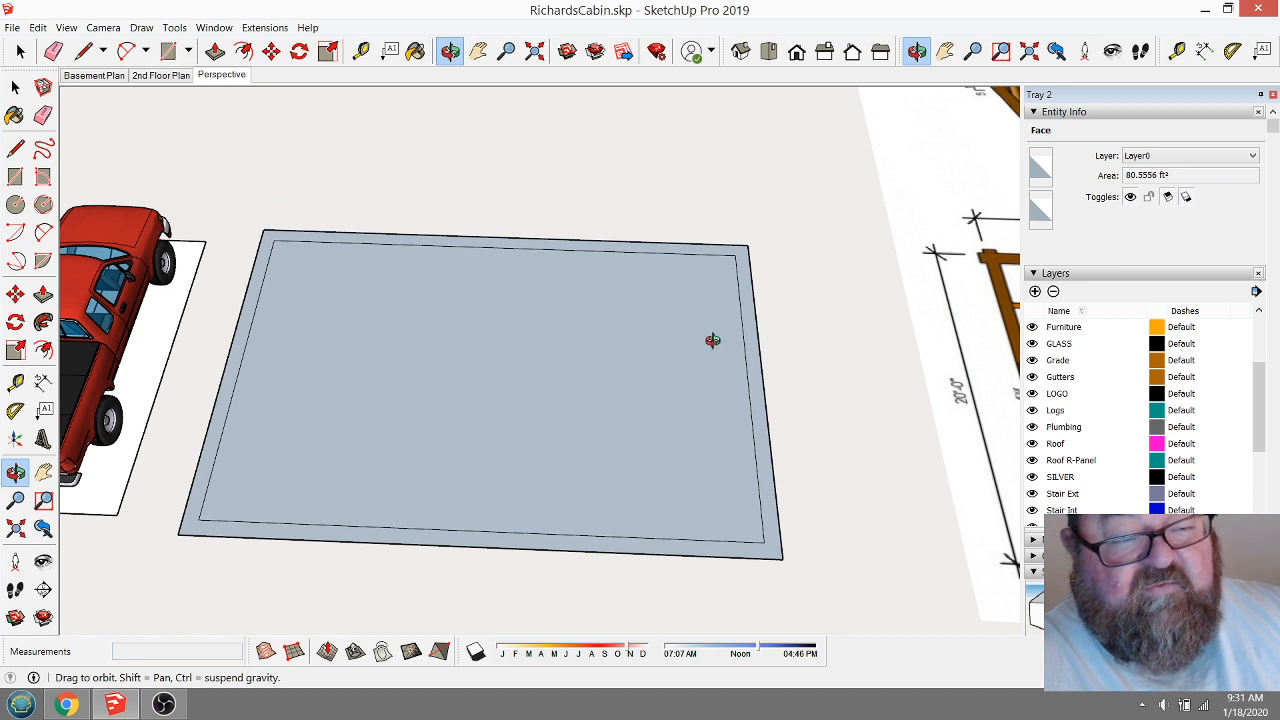
{"action": "left_click_drag", "start_coordinate": [654, 436], "coordinate": [663, 445]}
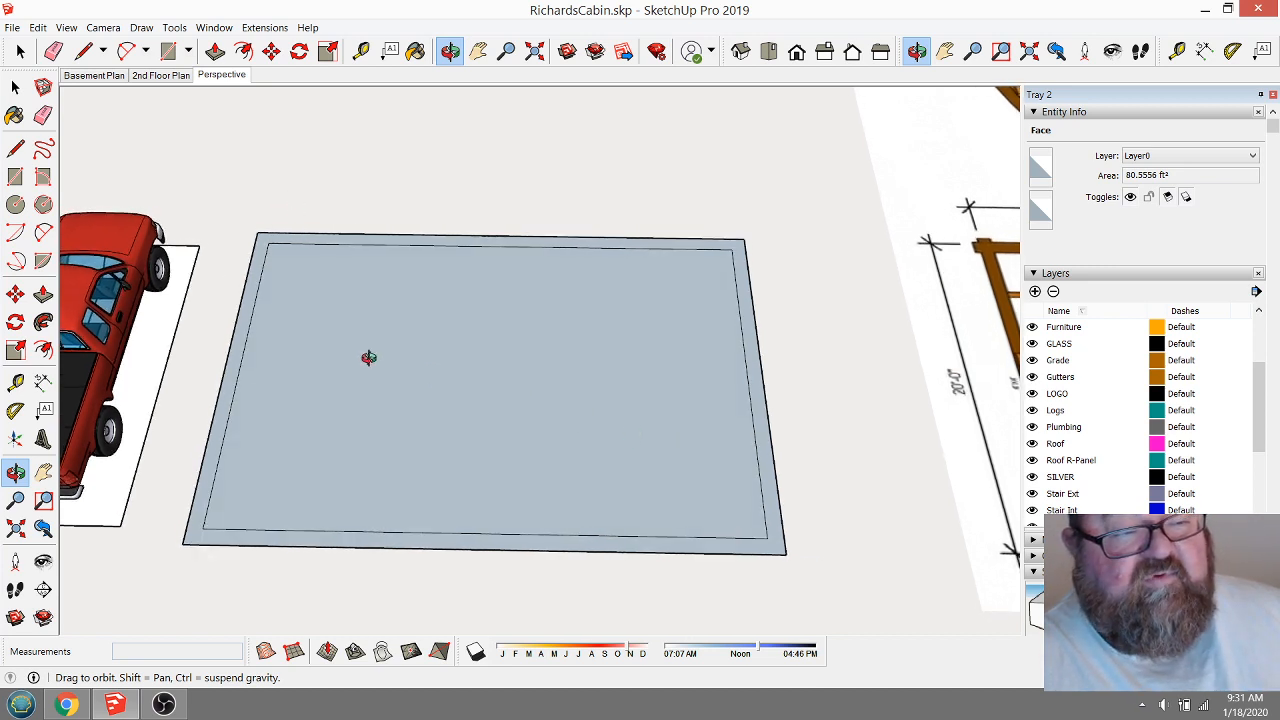
{"action": "left_click_drag", "start_coordinate": [406, 330], "coordinate": [405, 336]}
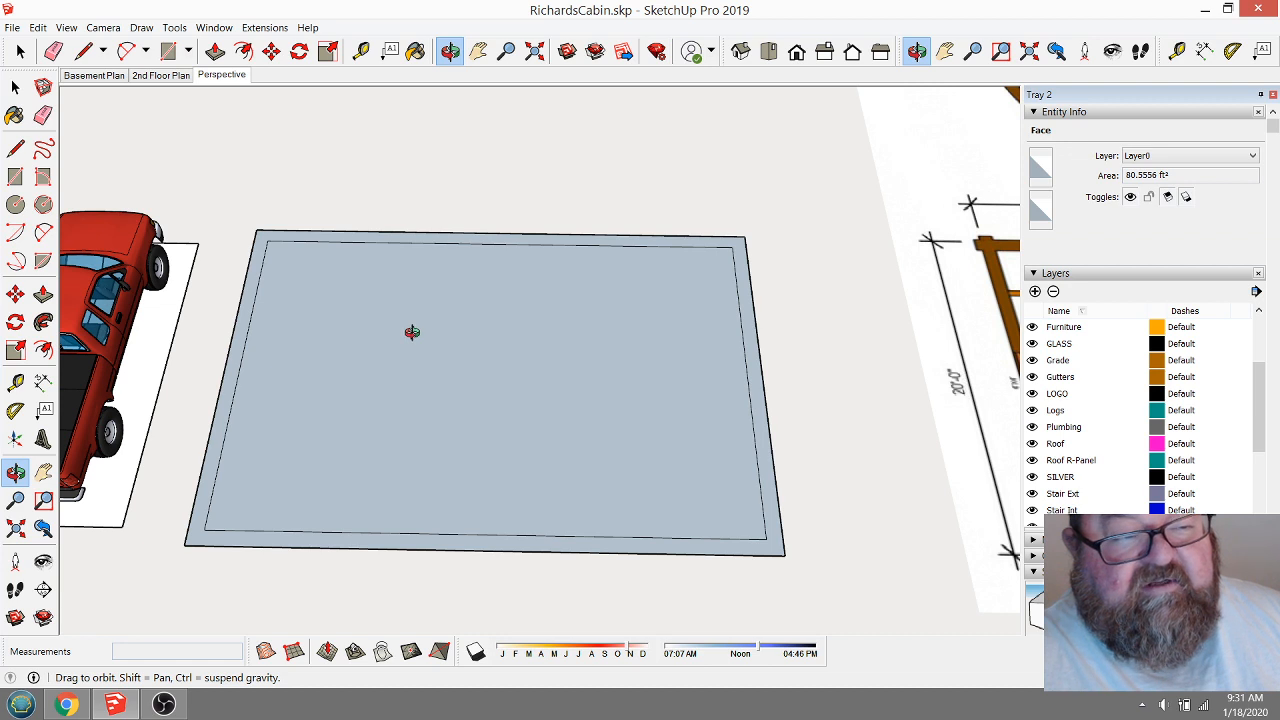
{"action": "left_click_drag", "start_coordinate": [425, 343], "coordinate": [431, 361]}
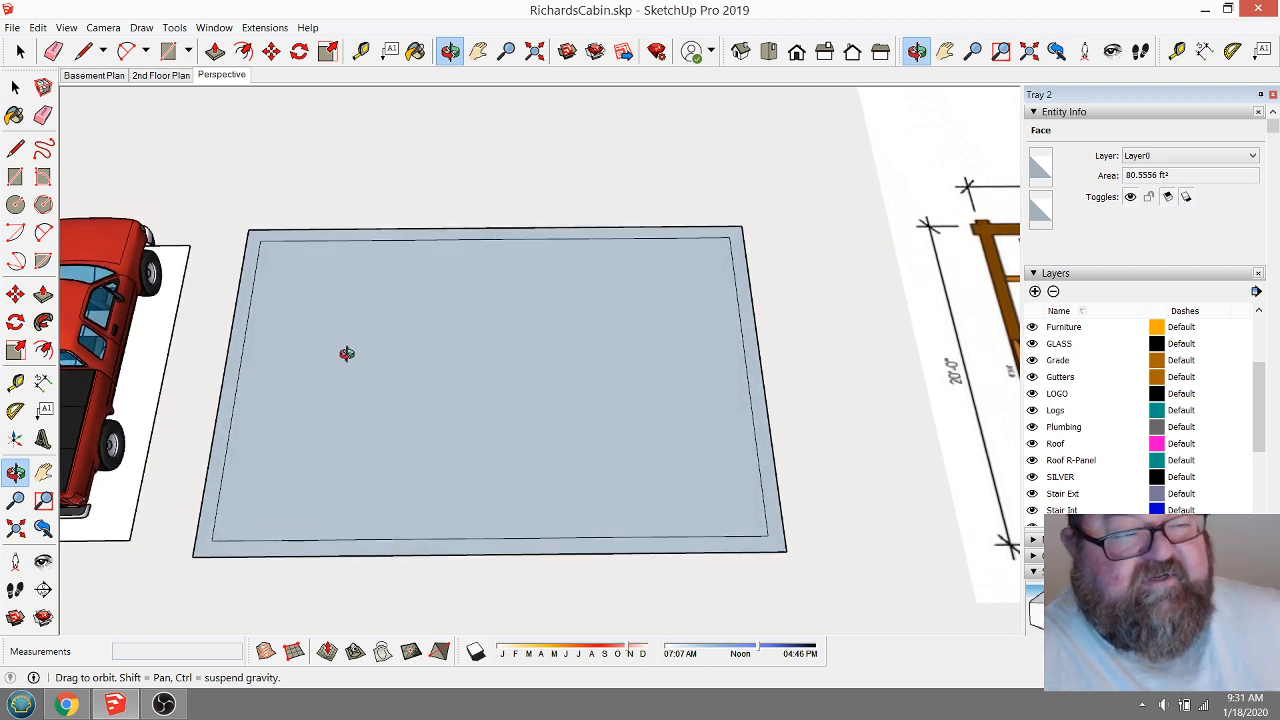
{"action": "left_click_drag", "start_coordinate": [440, 410], "coordinate": [425, 422]}
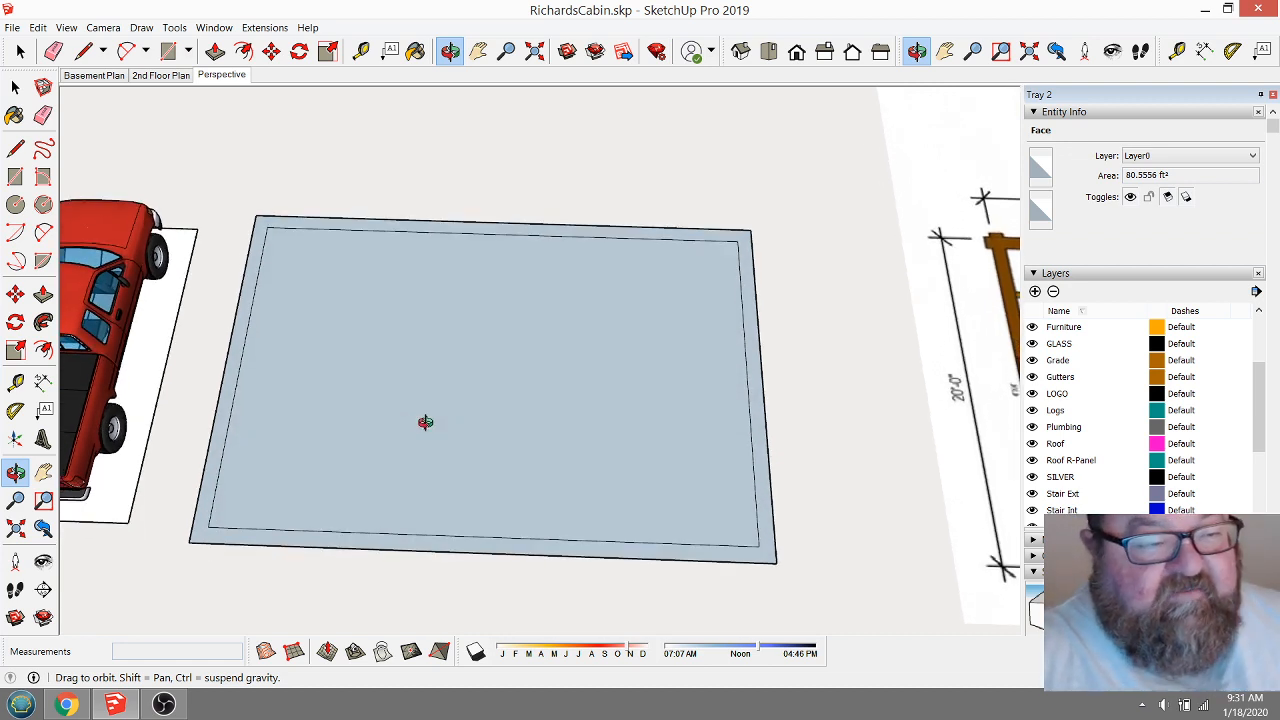
{"action": "mouse_move", "coordinate": [356, 353]}
{"action": "left_mouse_down"}
{"action": "mouse_move", "coordinate": [437, 374]}
{"action": "mouse_move", "coordinate": [391, 386]}
{"action": "left_mouse_up"}
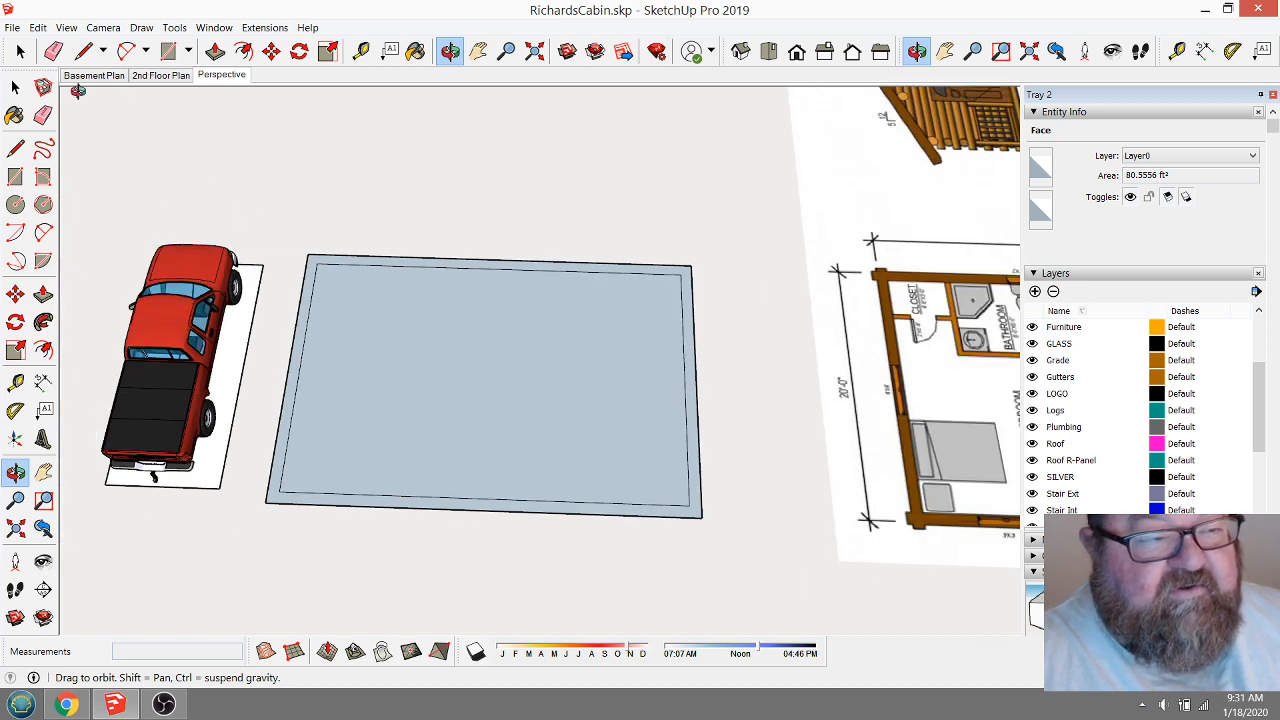
{"action": "left_click", "coordinate": [22, 51]}
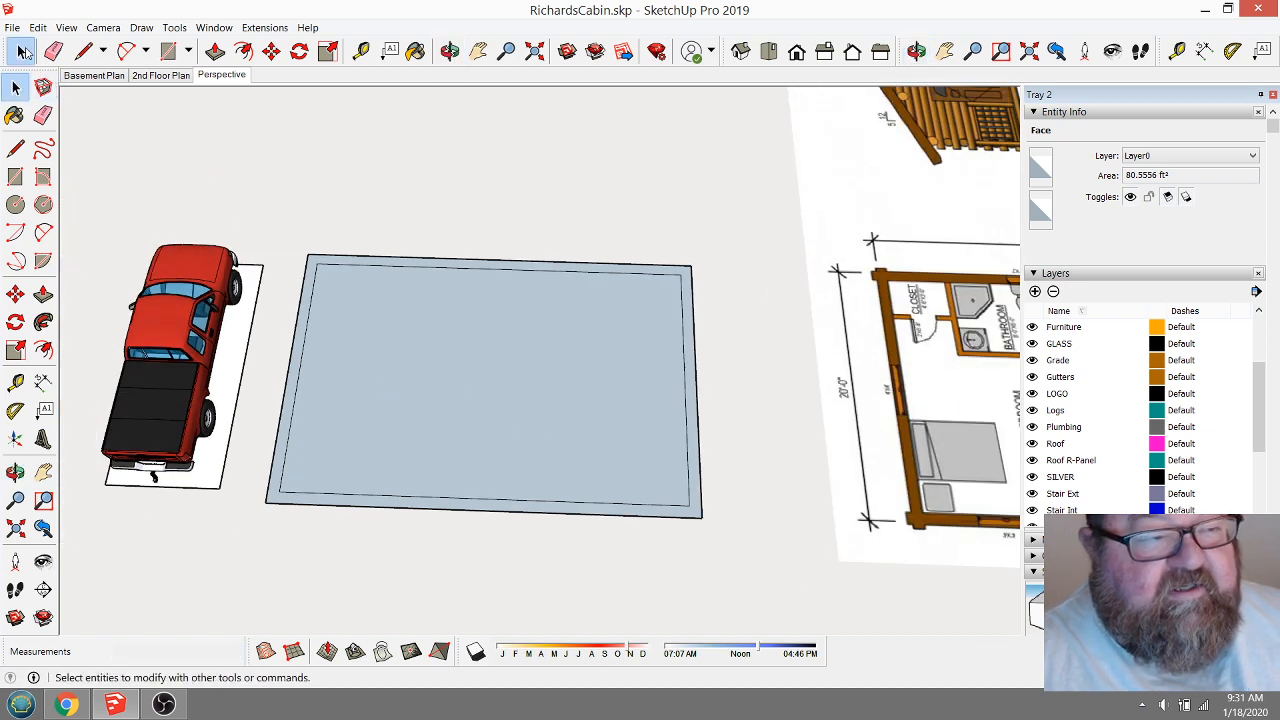
{"action": "left_click", "coordinate": [267, 52]}
{"action": "left_click", "coordinate": [241, 370]}
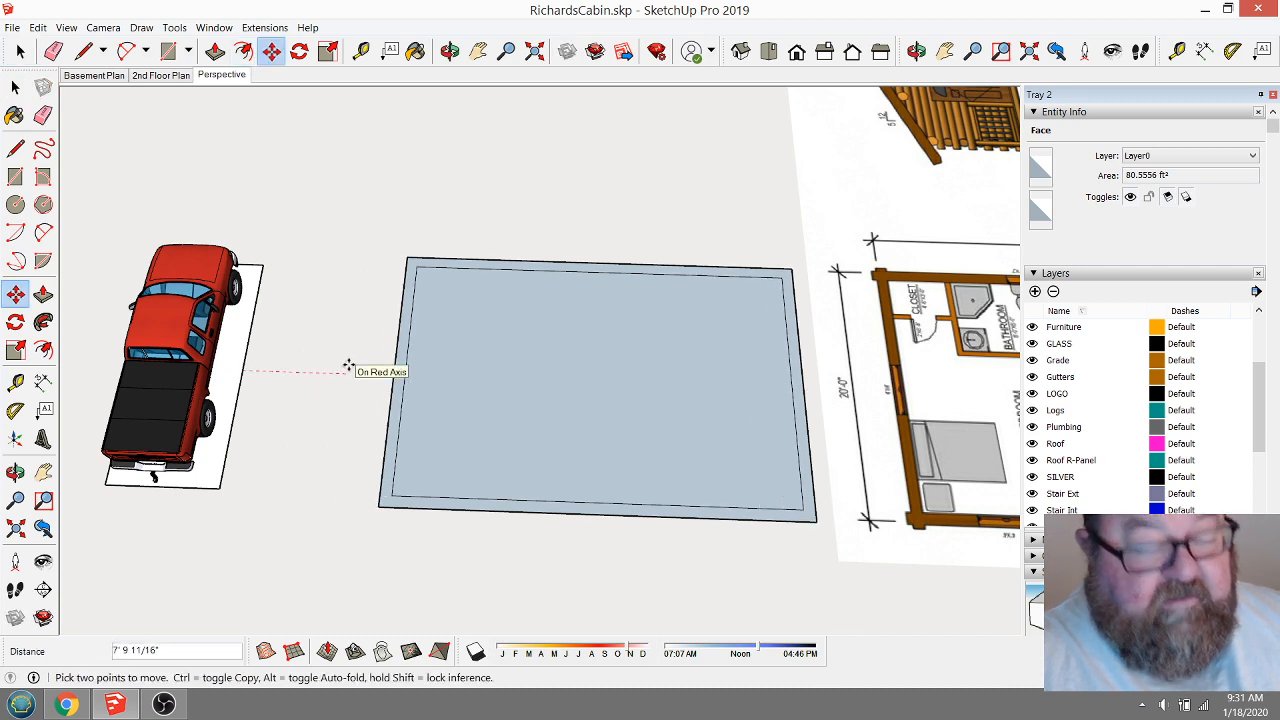
{"action": "key", "text": "Escape"}
{"action": "left_click", "coordinate": [20, 52]}
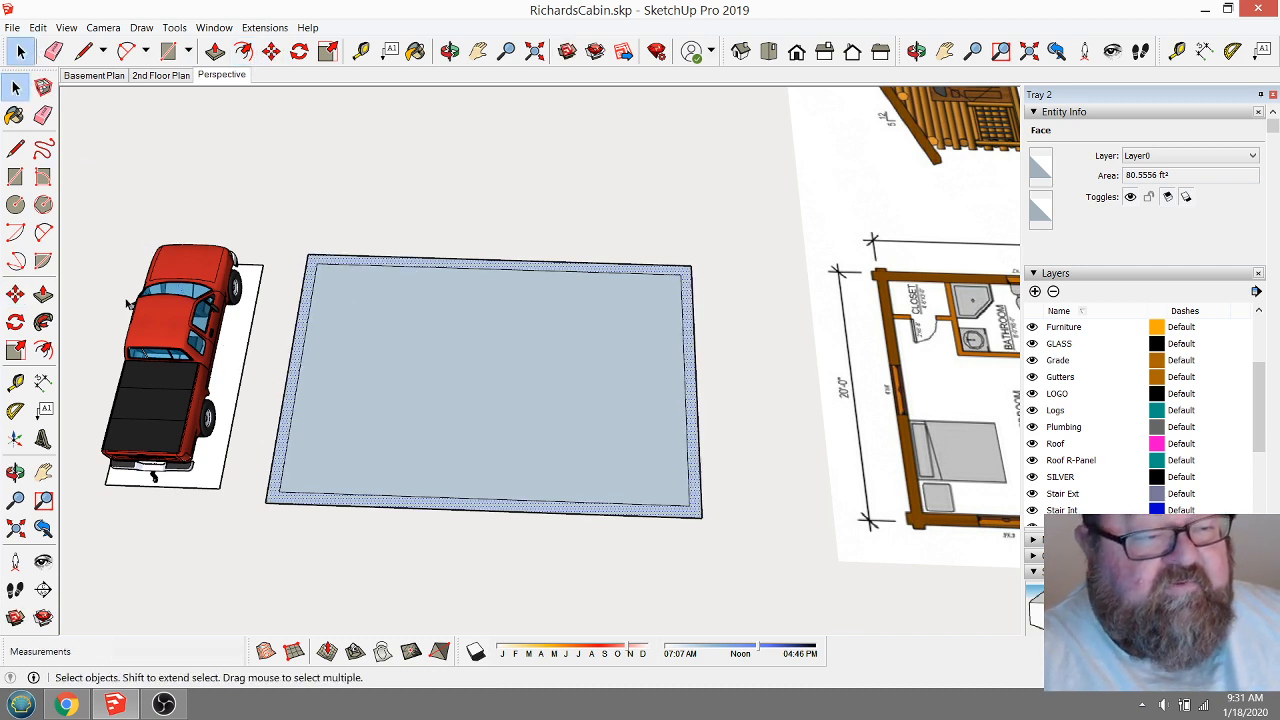
Move the truck sideways onto the rectangle so it stands inside the wall outline along the nearest short edge.
{"action": "left_click", "coordinate": [150, 316]}
{"action": "left_click", "coordinate": [271, 52]}
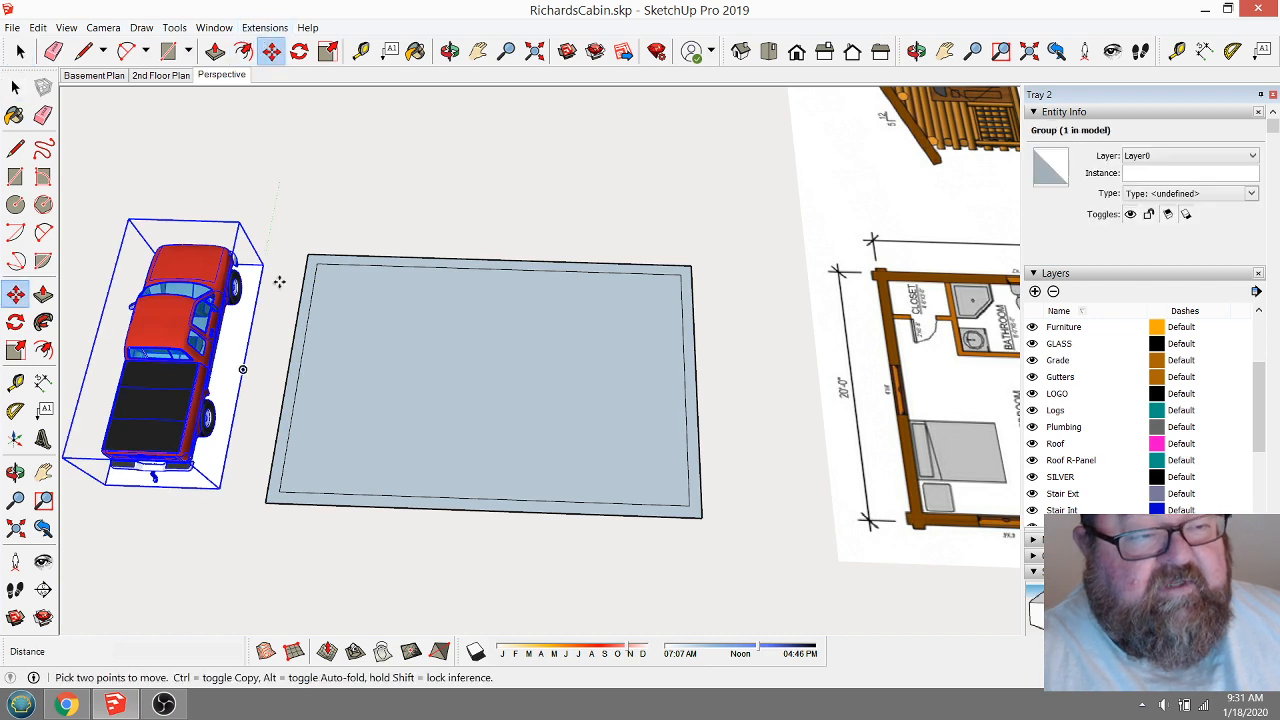
{"action": "left_click", "coordinate": [245, 356]}
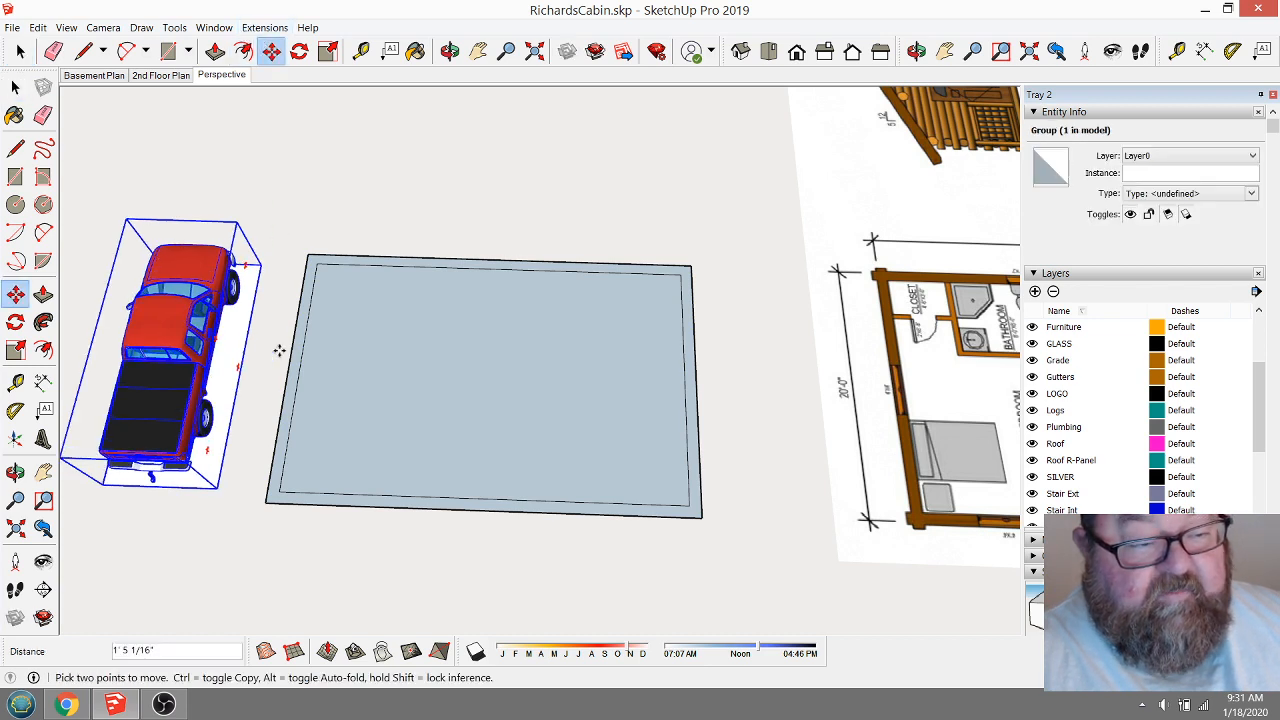
{"action": "left_click", "coordinate": [424, 364]}
{"action": "left_click", "coordinate": [450, 51]}
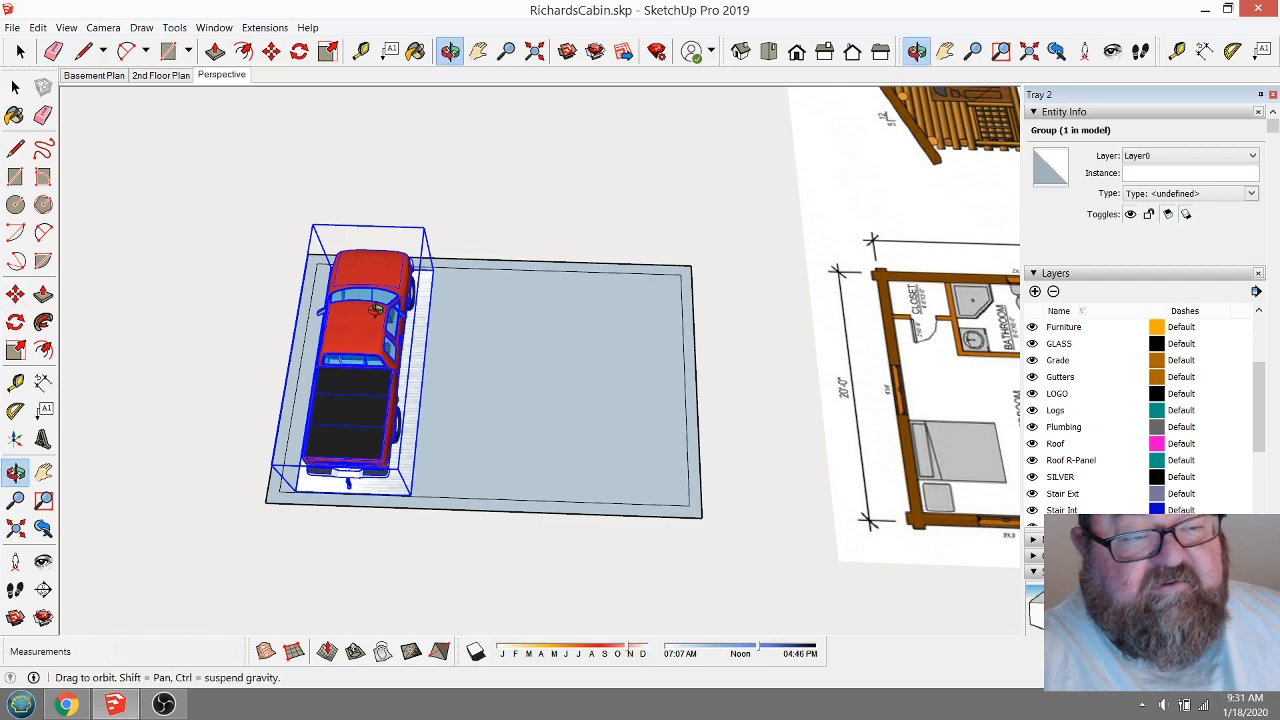
{"action": "left_click_drag", "start_coordinate": [640, 300], "coordinate": [535, 478]}
{"action": "scroll", "coordinate": [544, 502], "scroll_direction": "up", "scroll_amount": 3}
{"action": "left_click_drag", "start_coordinate": [644, 473], "coordinate": [765, 427]}
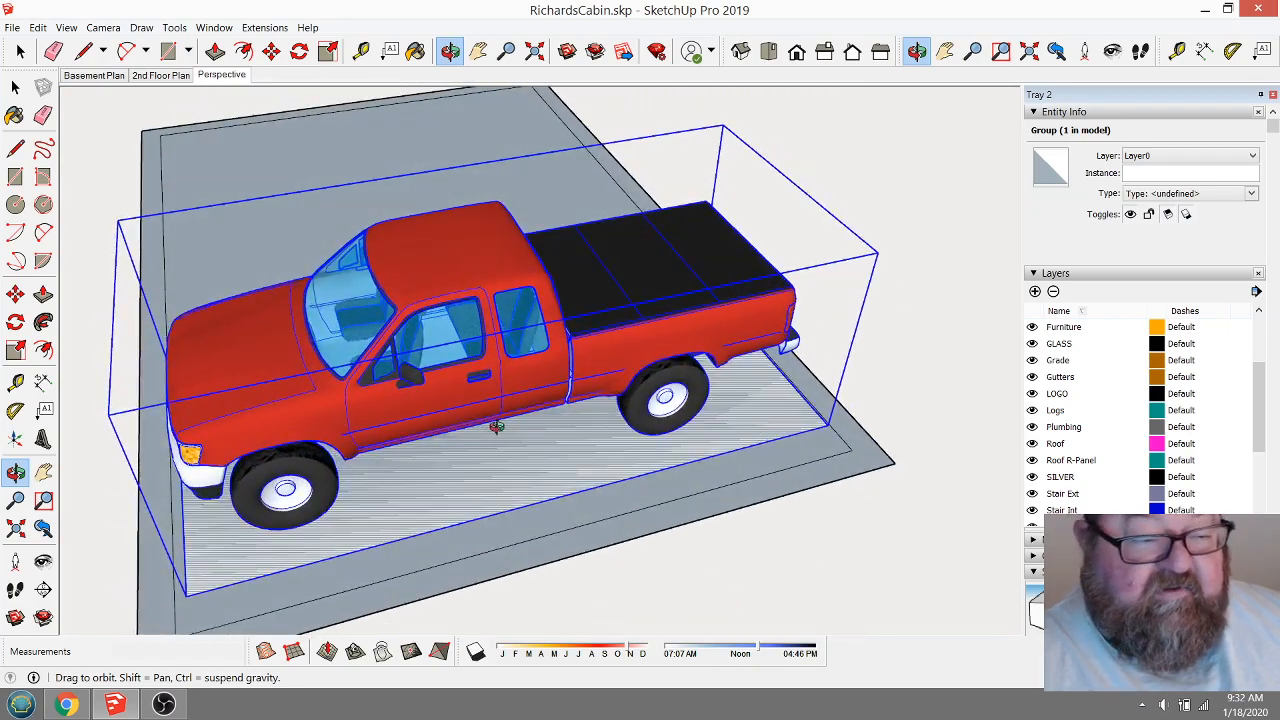
{"action": "left_click_drag", "start_coordinate": [497, 426], "coordinate": [384, 416]}
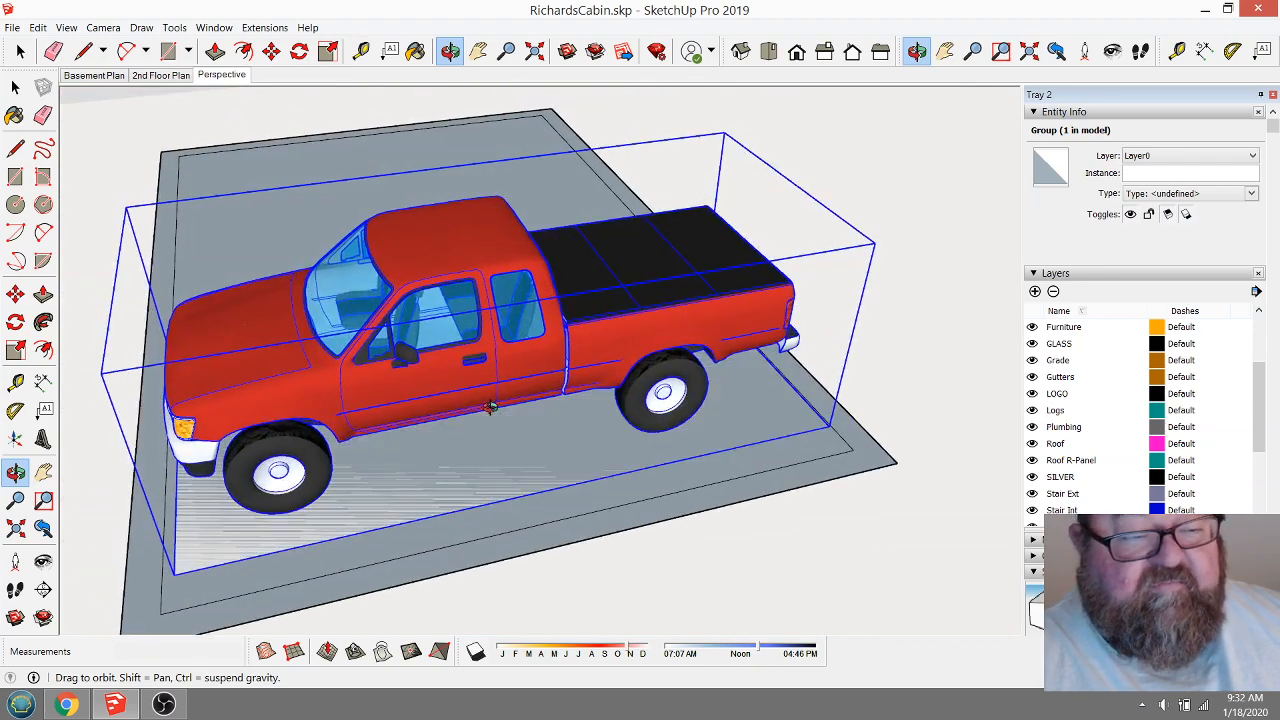
{"action": "left_click_drag", "start_coordinate": [490, 407], "coordinate": [469, 468]}
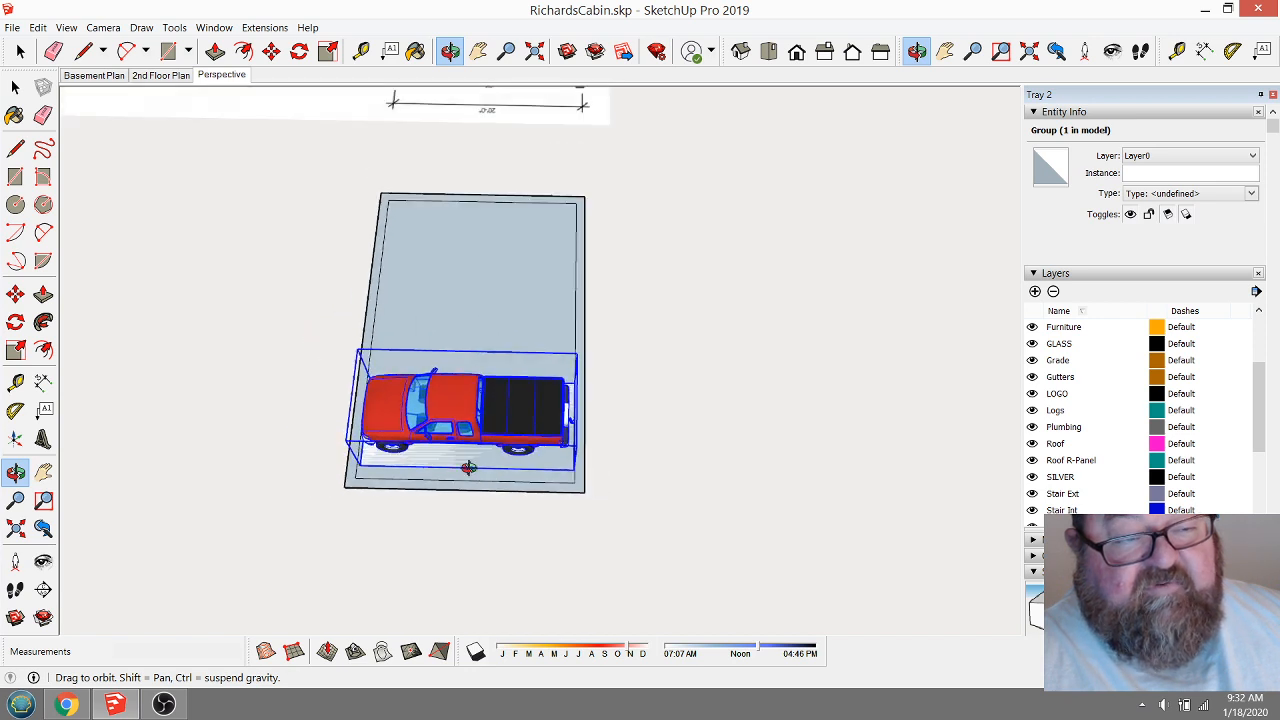
Move the truck about 20' 4" lengthwise off the rectangle so it stands beyond the long edge nearest its hood.
{"action": "left_click", "coordinate": [20, 51]}
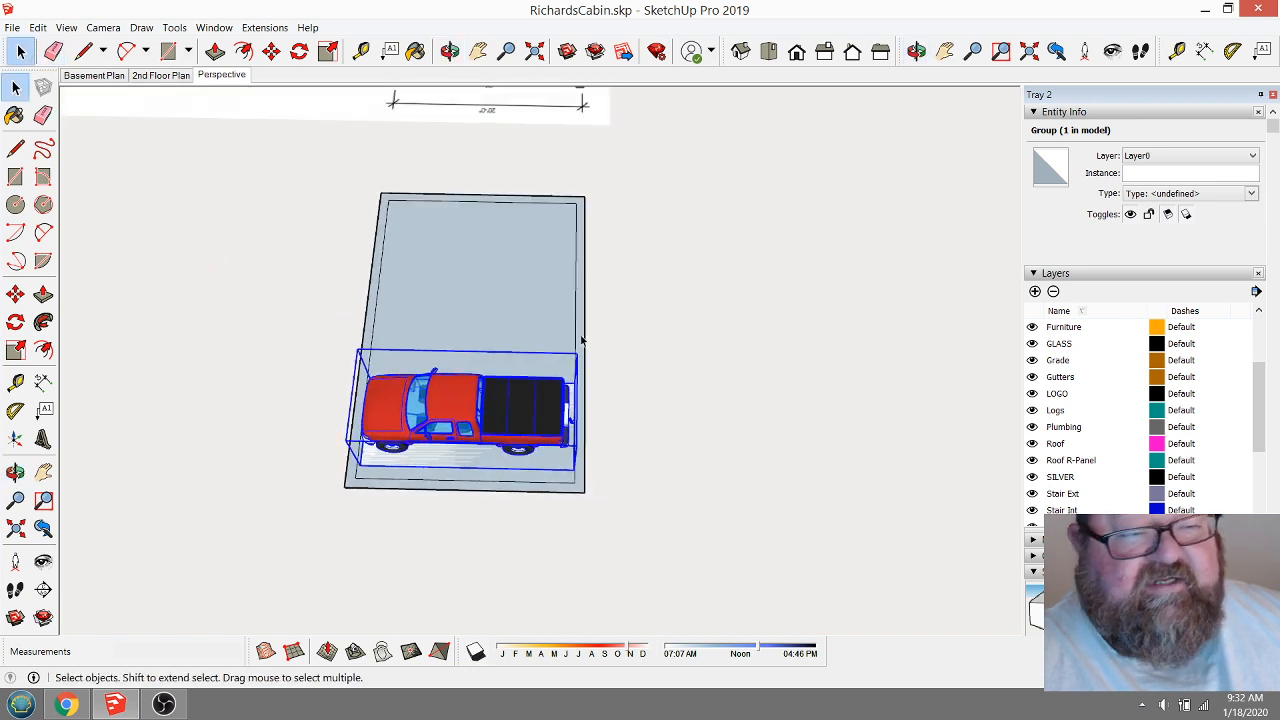
{"action": "left_click", "coordinate": [271, 51]}
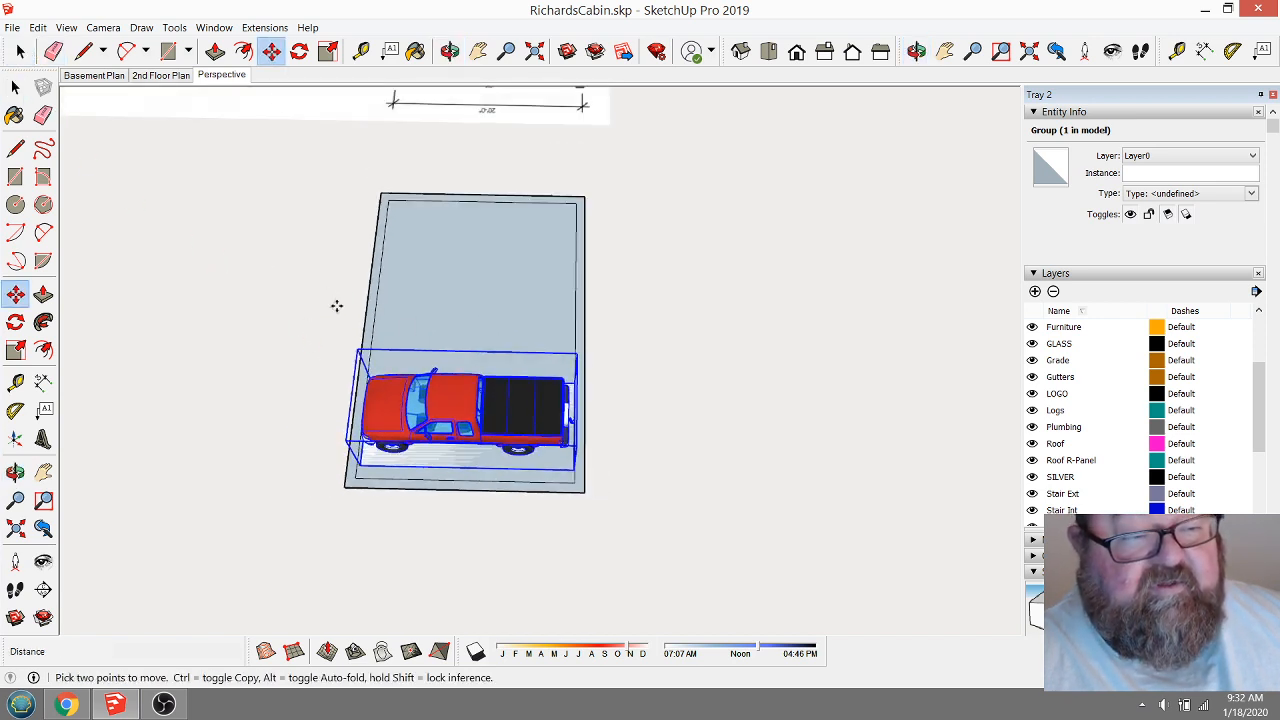
{"action": "left_click", "coordinate": [335, 304]}
{"action": "left_click", "coordinate": [117, 300]}
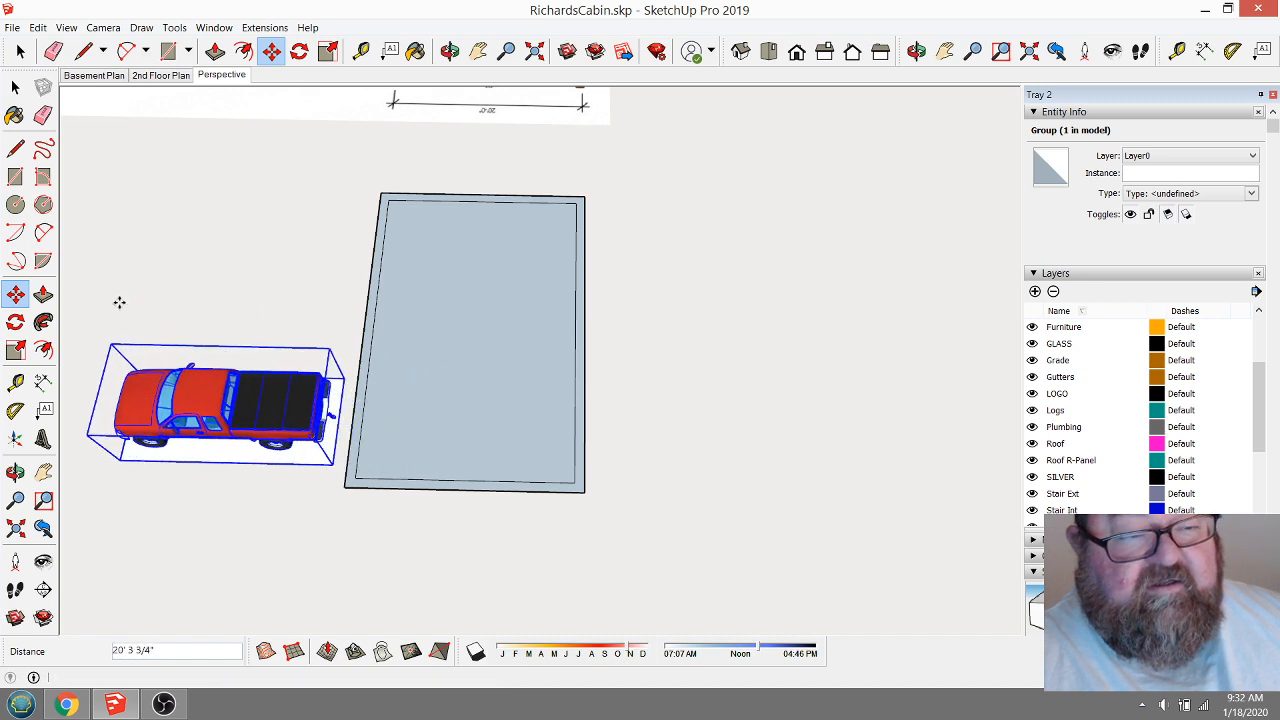
{"action": "left_click", "coordinate": [28, 58]}
{"action": "left_click", "coordinate": [28, 58]}
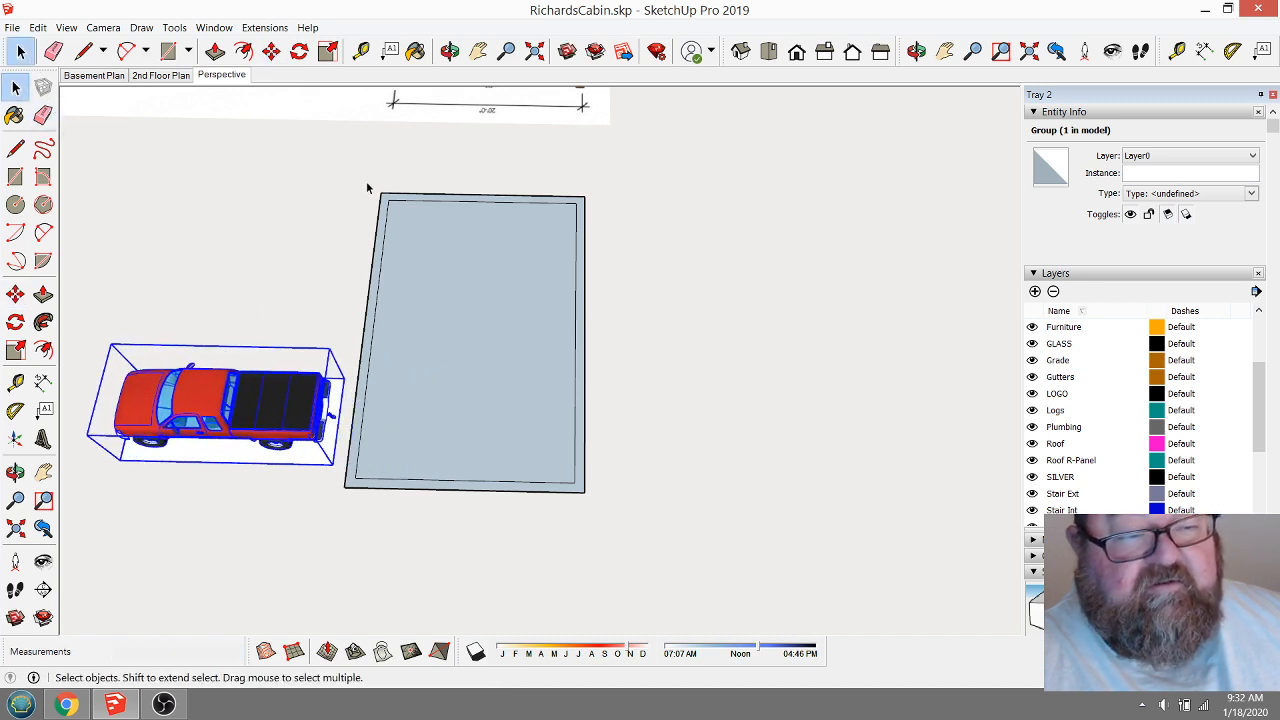
{"action": "left_click_drag", "start_coordinate": [597, 352], "coordinate": [662, 518]}
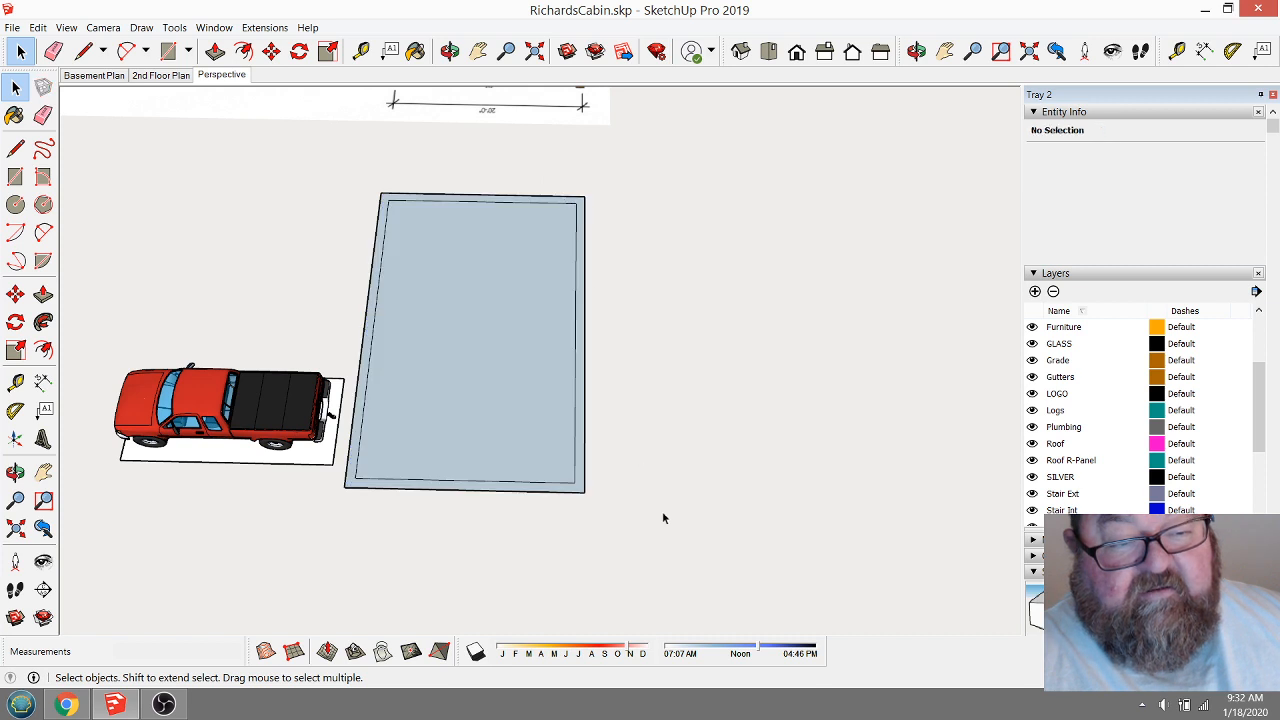
{"action": "left_click_drag", "start_coordinate": [527, 188], "coordinate": [511, 191]}
{"action": "key", "text": "m"}
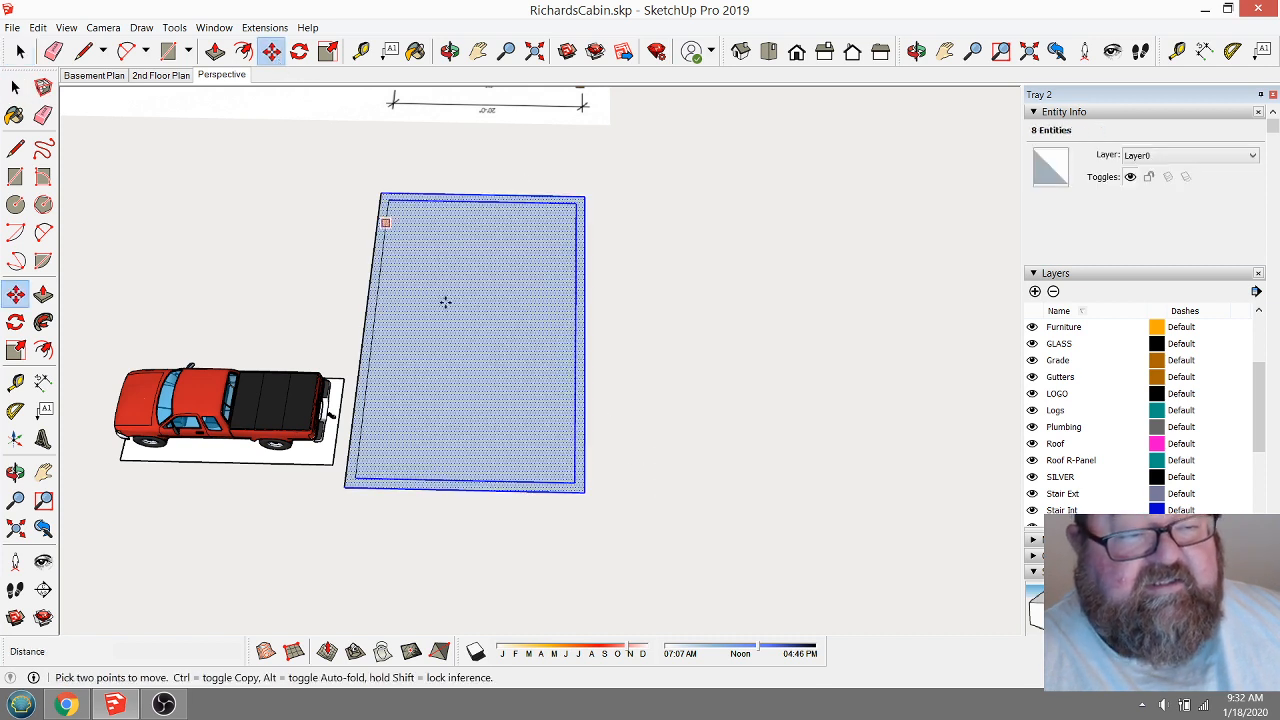
{"action": "key", "text": "Escape"}
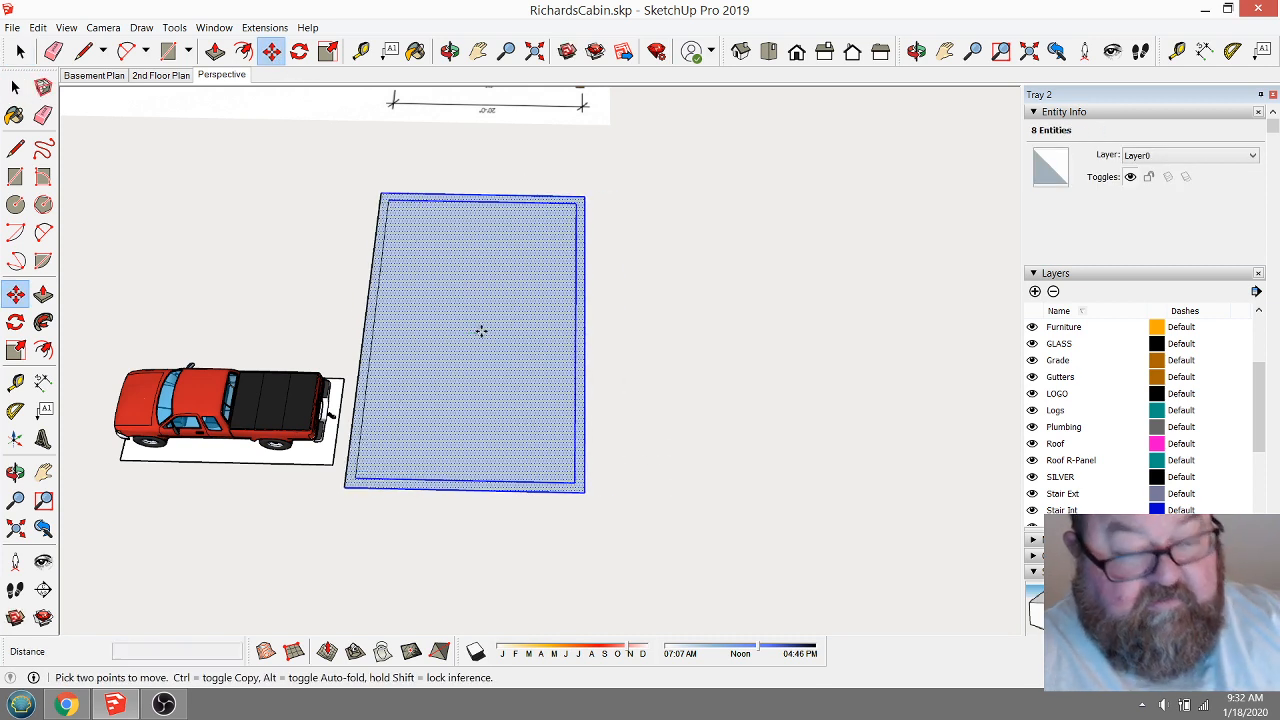
{"action": "left_click", "coordinate": [20, 51]}
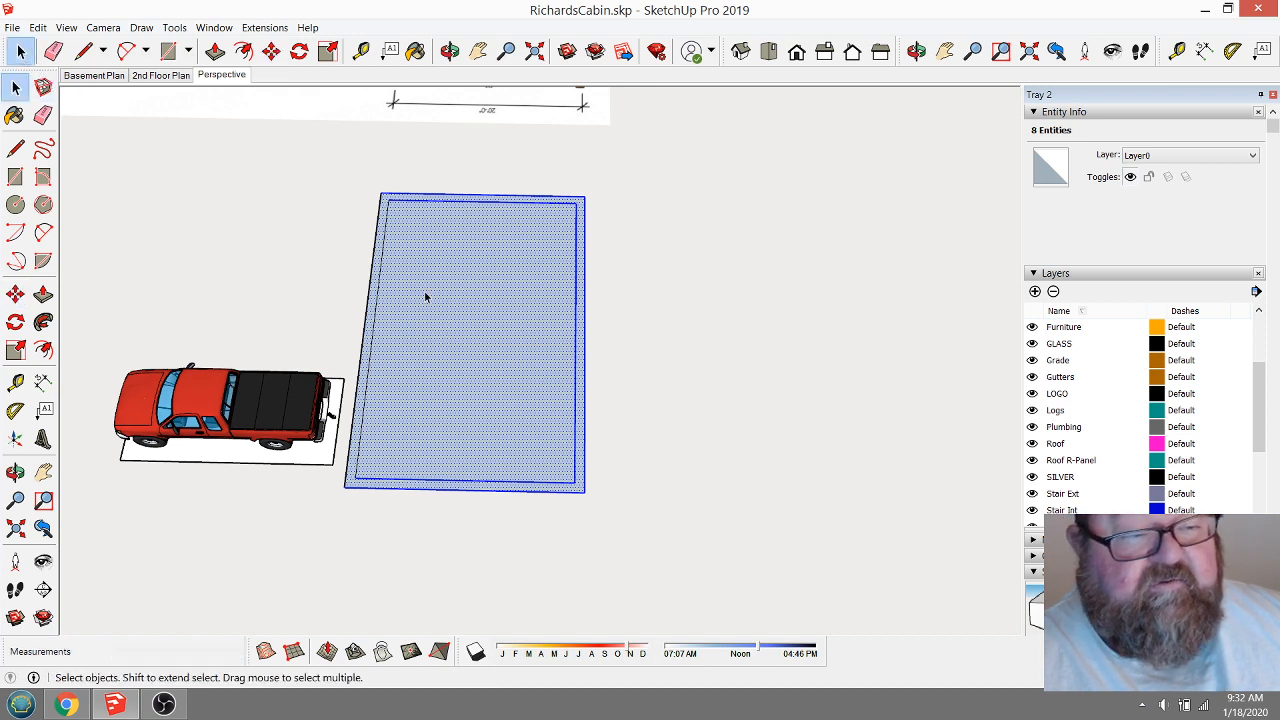
Widen the wall outline by moving the outer and inner long edges on the side away from the truck 4' outward.
{"action": "left_click", "coordinate": [585, 437]}
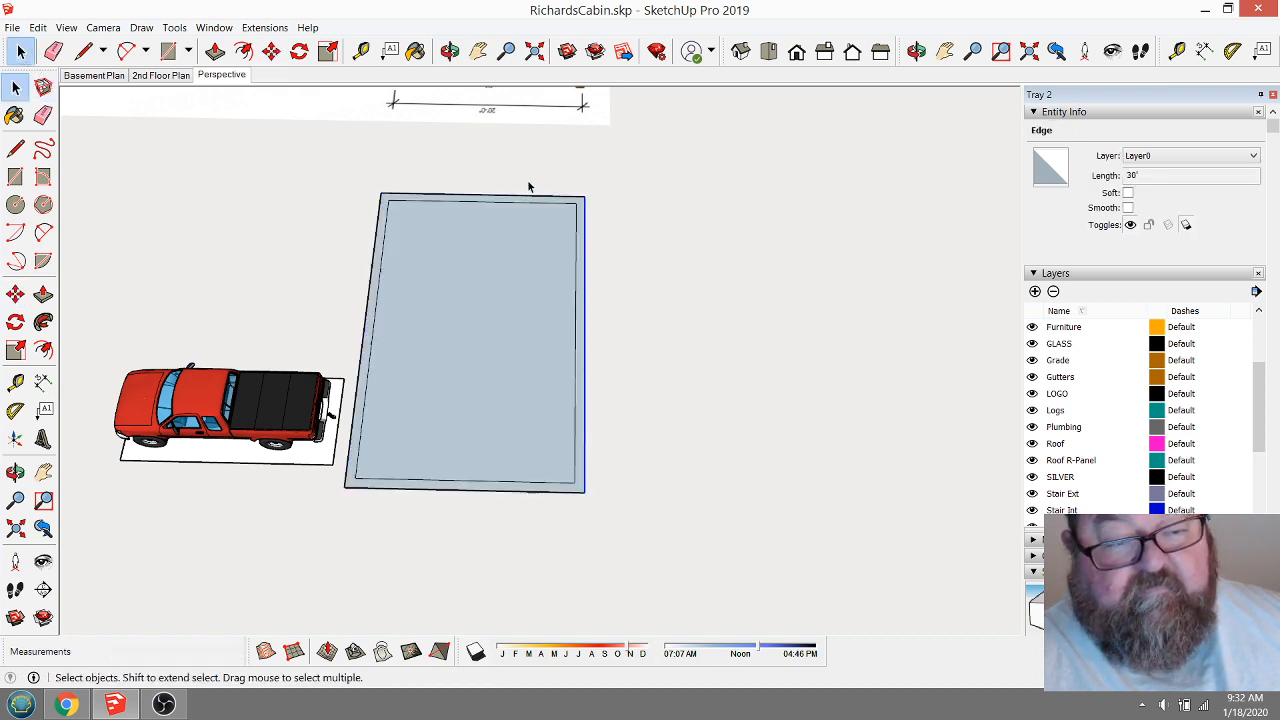
{"action": "left_click_drag", "start_coordinate": [530, 187], "coordinate": [667, 571]}
{"action": "key", "text": "m"}
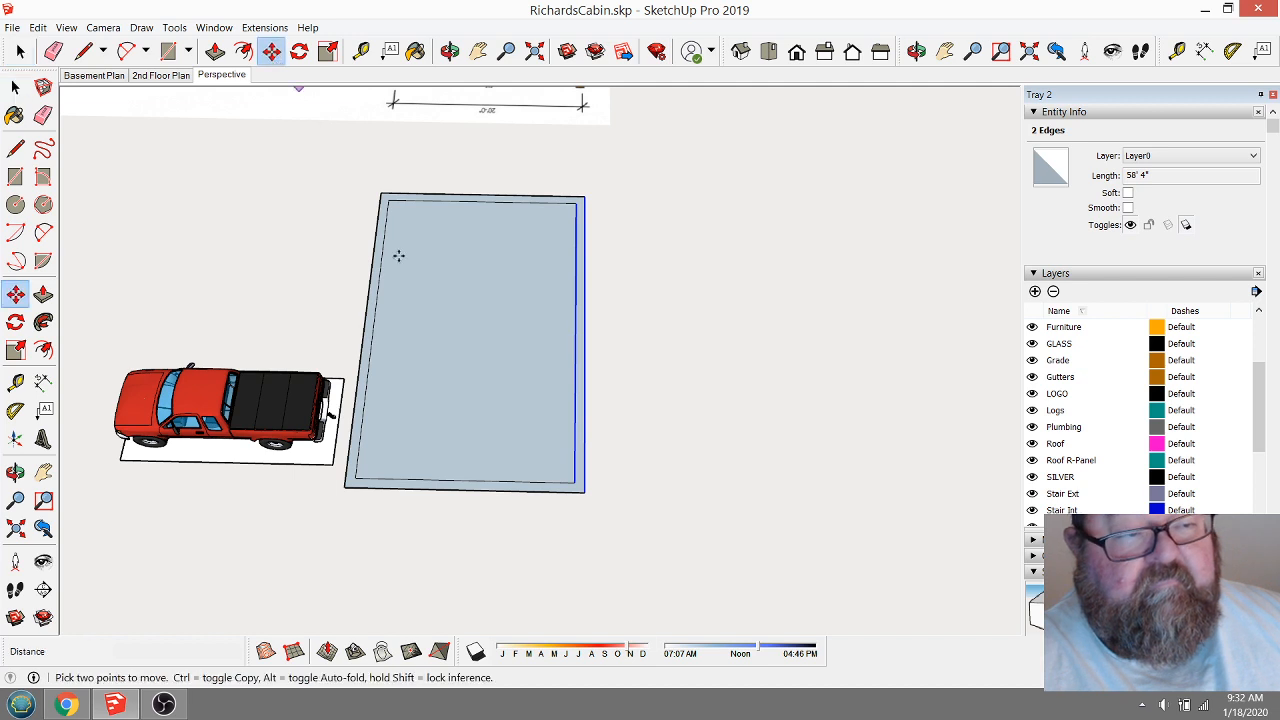
{"action": "left_click", "coordinate": [471, 494]}
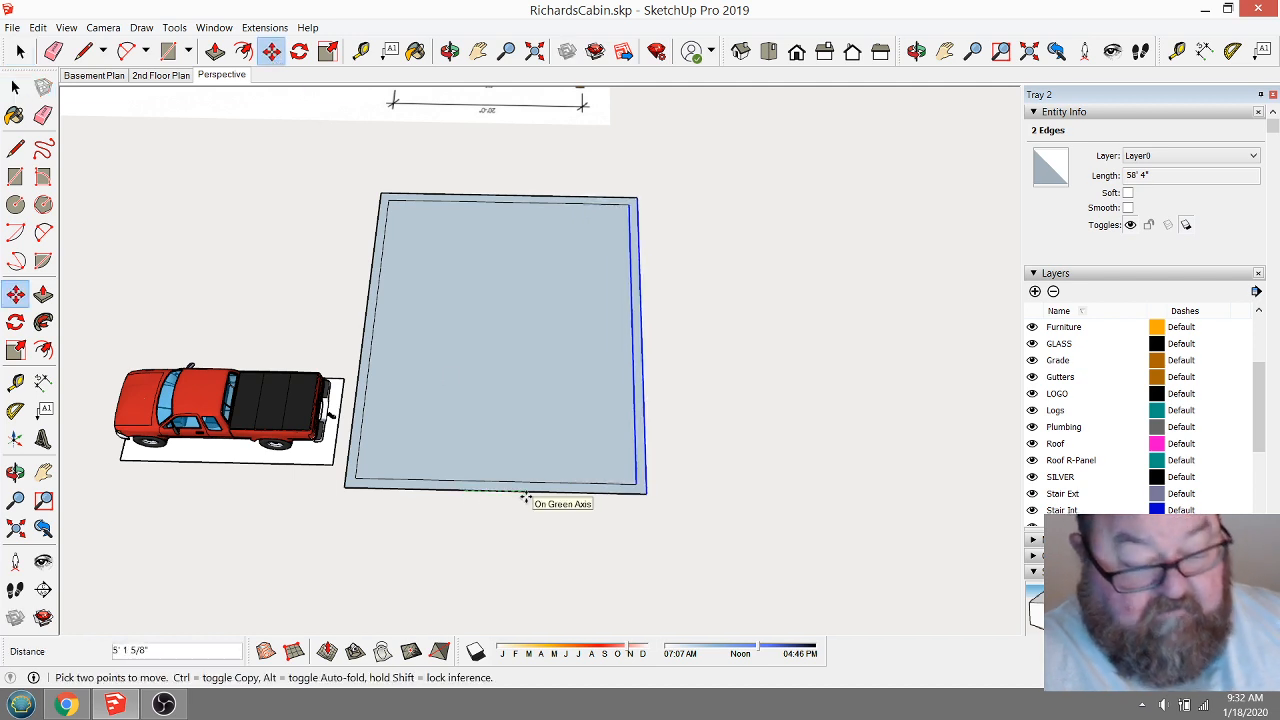
{"action": "key", "text": "Return"}
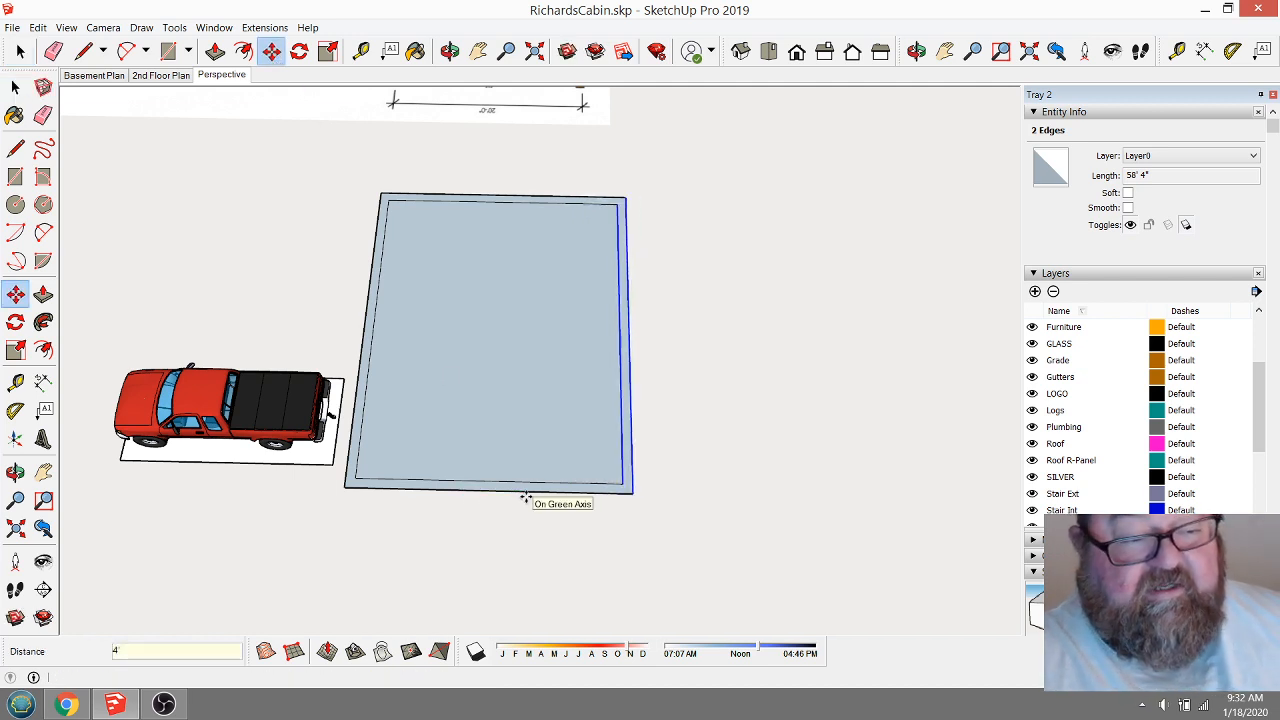
{"action": "left_click", "coordinate": [19, 52]}
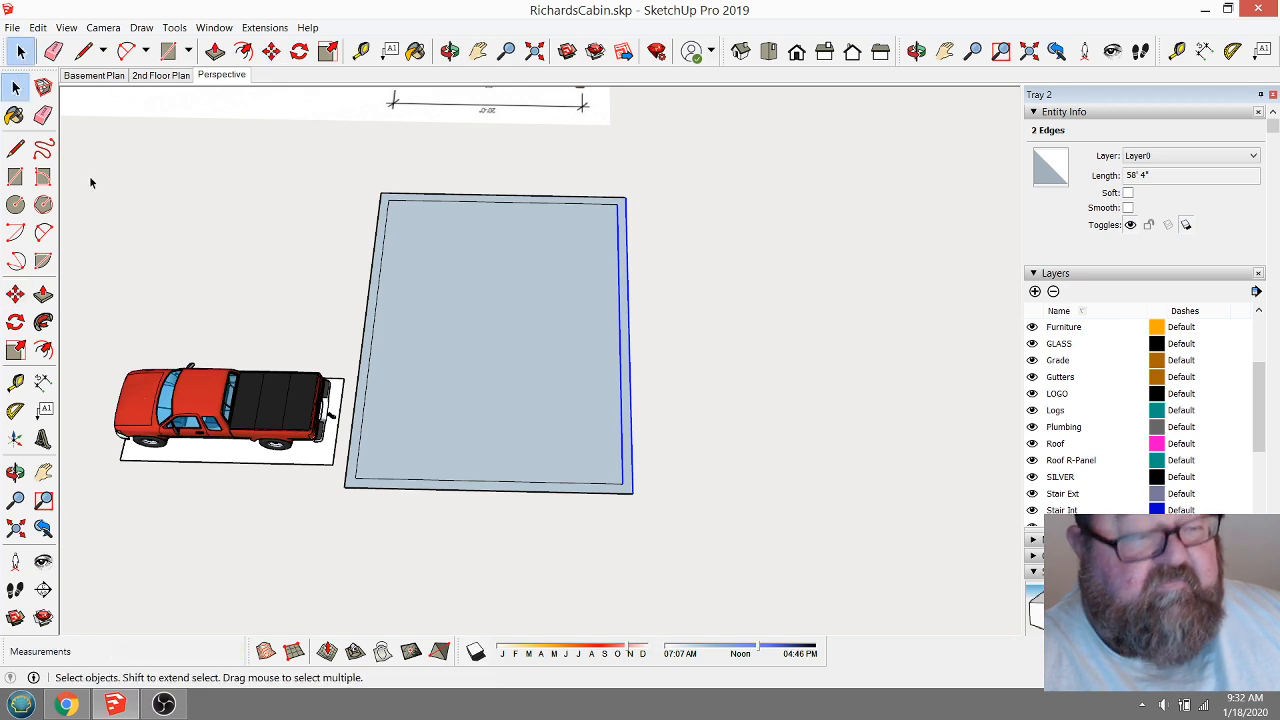
Move the truck about 21' back inside the widened wall outline and shift it about 1' closer to the short wall.
{"action": "left_click", "coordinate": [196, 408]}
{"action": "left_click", "coordinate": [271, 51]}
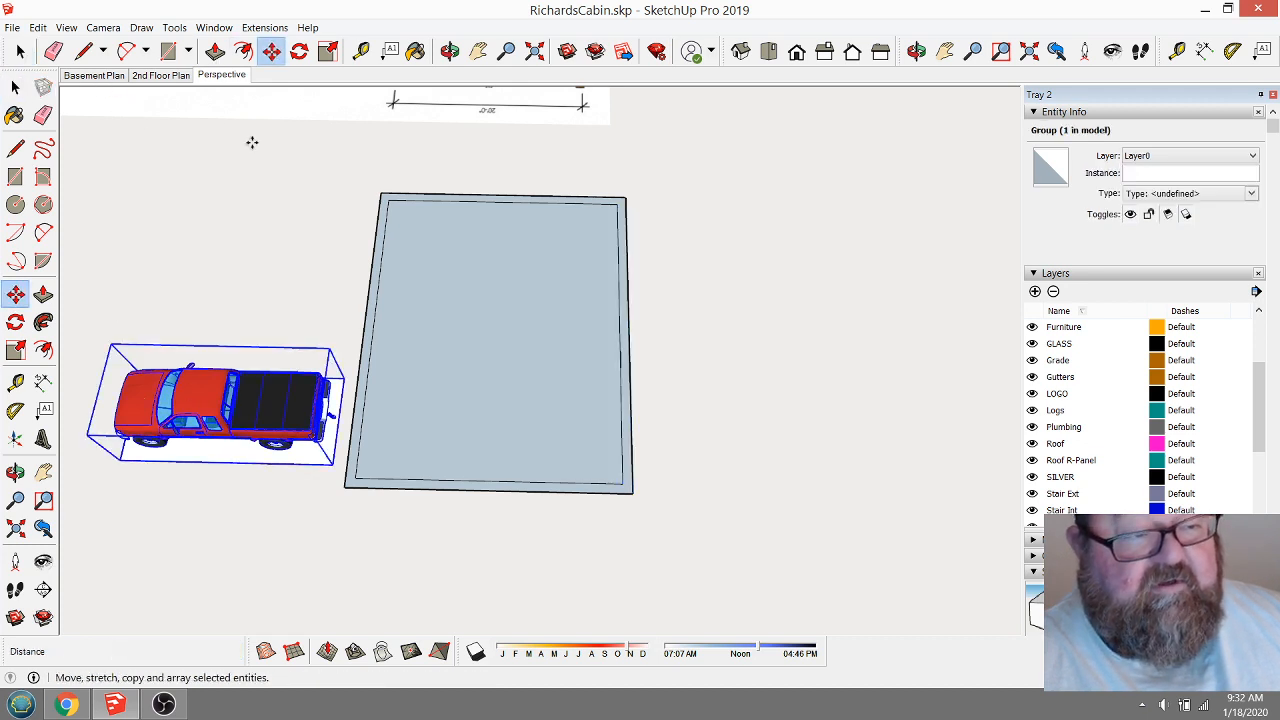
{"action": "left_click", "coordinate": [225, 462]}
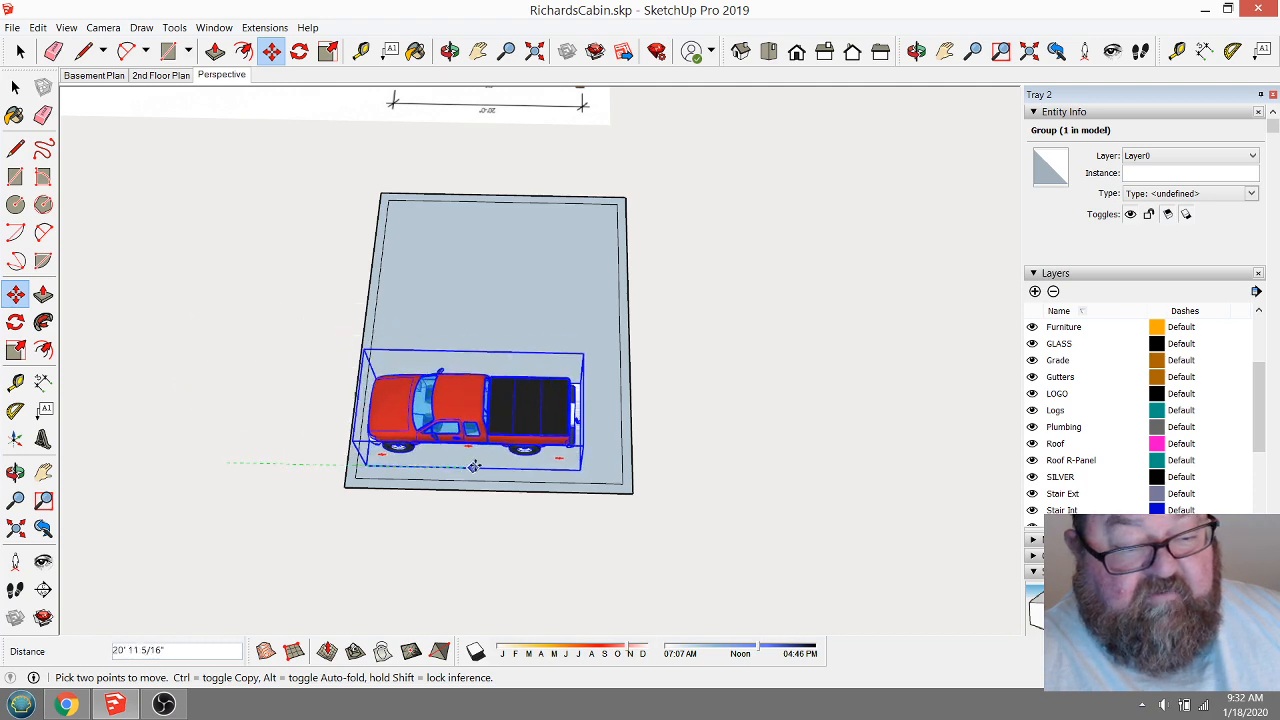
{"action": "left_click", "coordinate": [482, 467]}
{"action": "scroll", "coordinate": [480, 472], "scroll_direction": "up", "scroll_amount": 4}
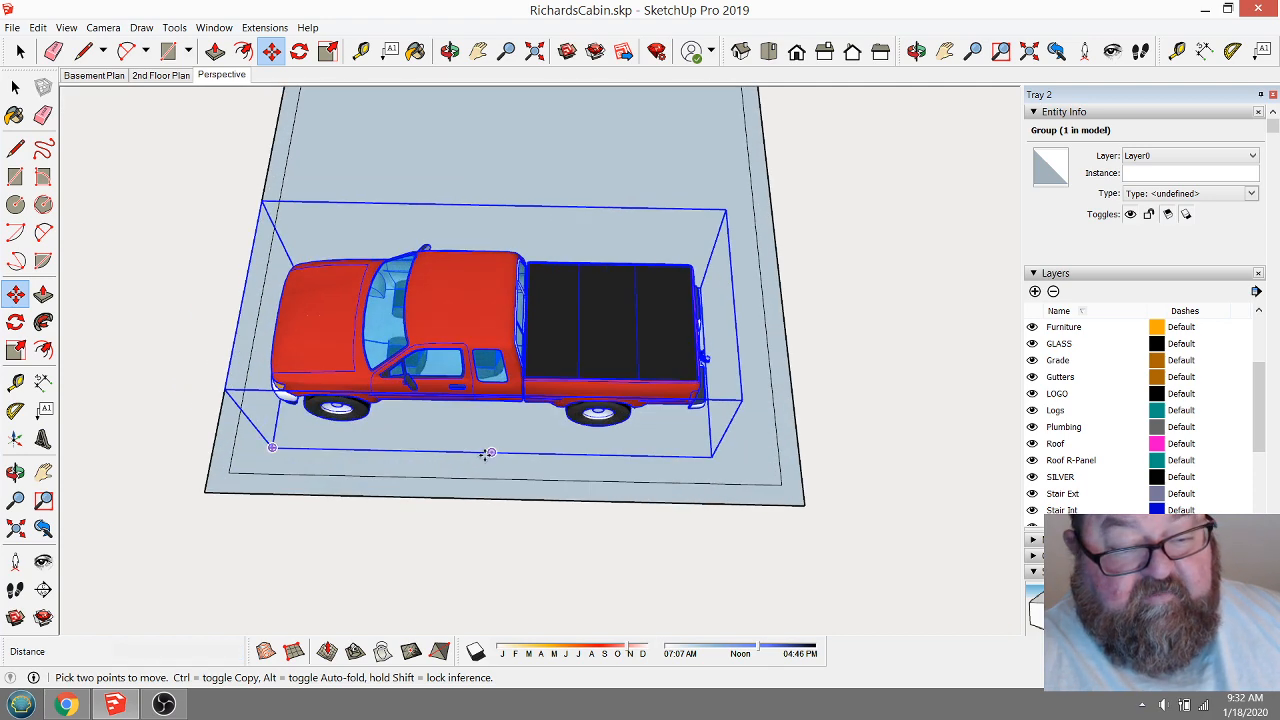
{"action": "left_click", "coordinate": [487, 453]}
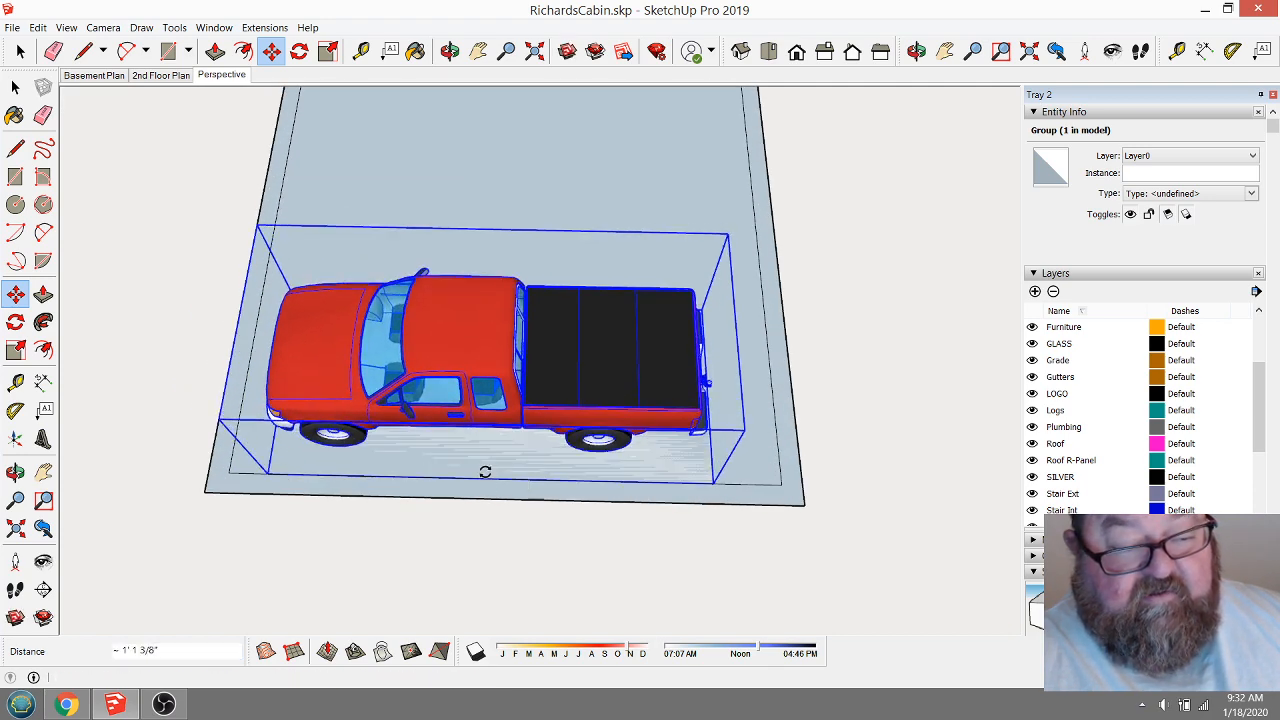
{"action": "left_click", "coordinate": [485, 471]}
Shift the truck about 1' 6" backward inside the outline, toward the long wall behind its tailgate.
{"action": "left_click", "coordinate": [450, 50]}
{"action": "left_click_drag", "start_coordinate": [666, 357], "coordinate": [183, 369]}
{"action": "scroll", "coordinate": [472, 346], "scroll_direction": "down", "scroll_amount": 3}
{"action": "scroll", "coordinate": [444, 383], "scroll_direction": "up", "scroll_amount": 2}
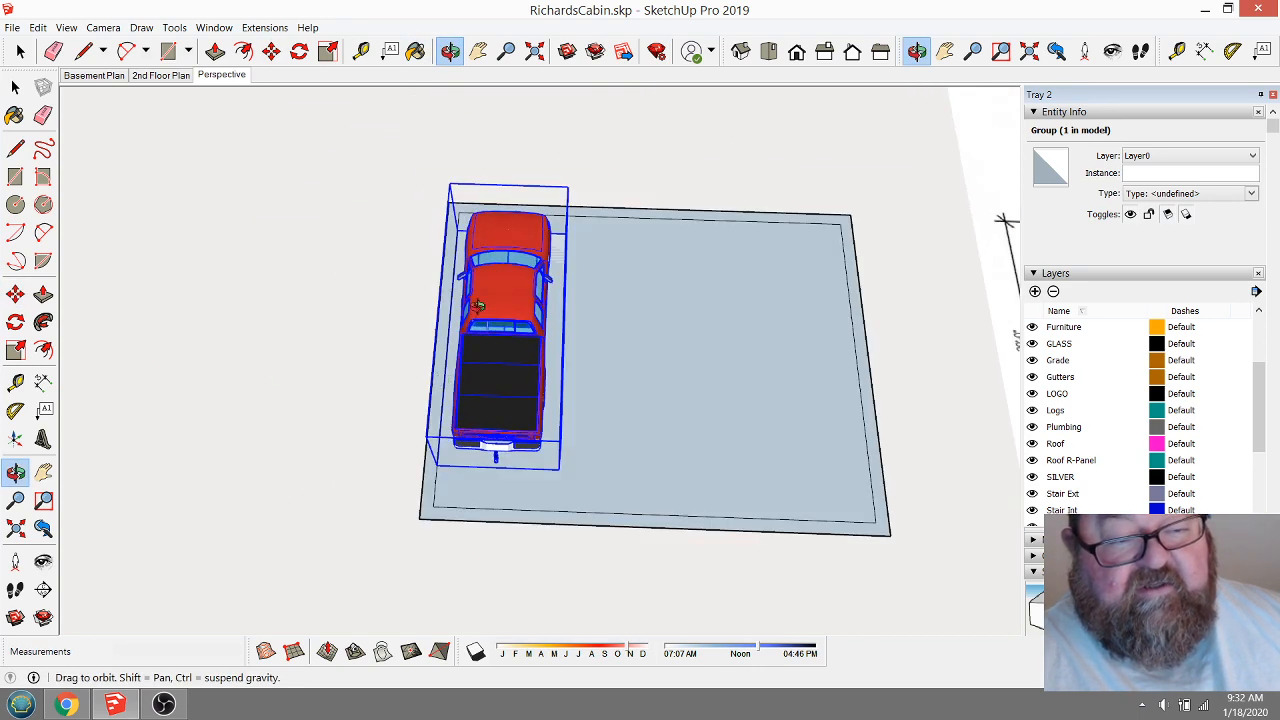
{"action": "scroll", "coordinate": [500, 480], "scroll_direction": "up", "scroll_amount": 4}
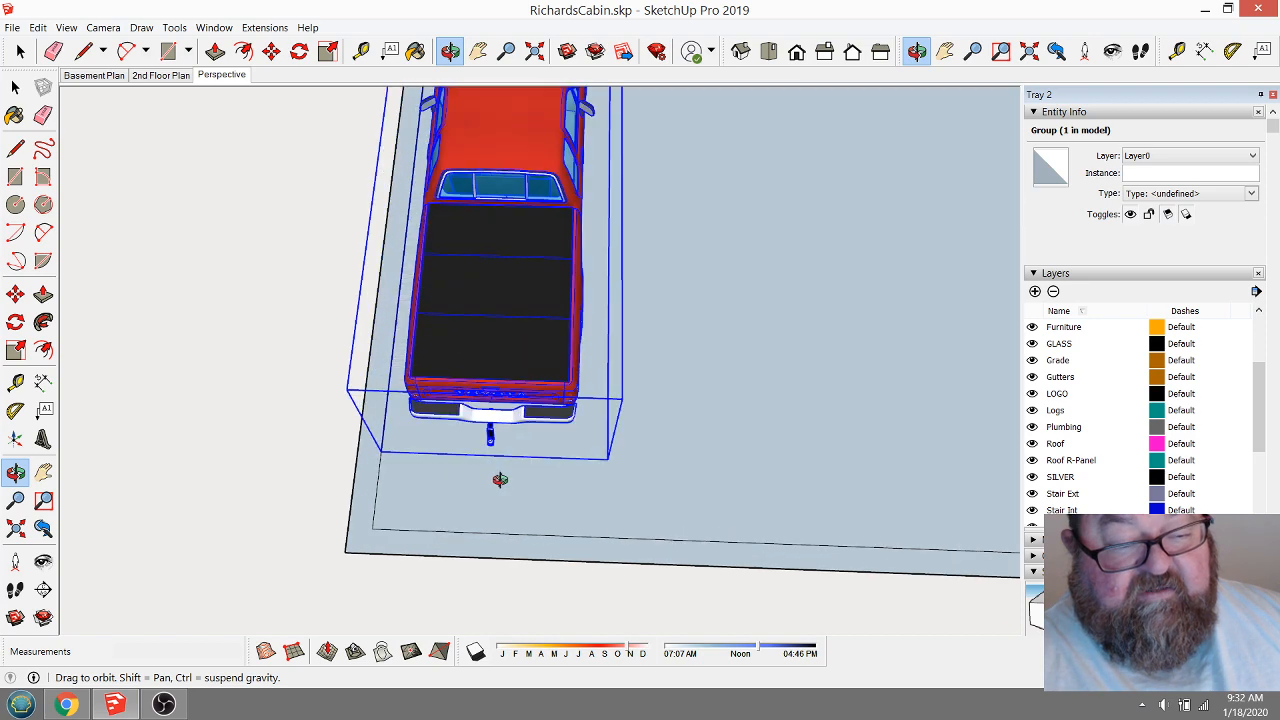
{"action": "left_click_drag", "start_coordinate": [500, 480], "coordinate": [229, 394]}
{"action": "scroll", "coordinate": [229, 394], "scroll_direction": "down", "scroll_amount": 3}
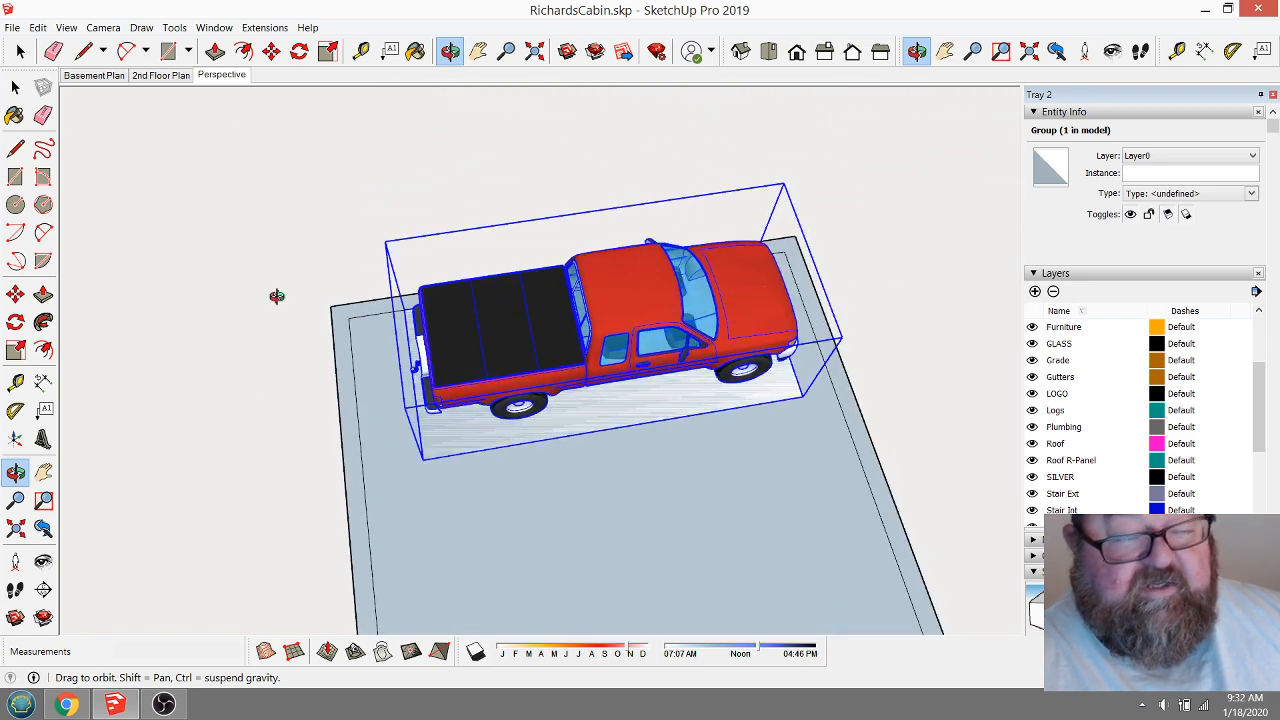
{"action": "left_click", "coordinate": [271, 51]}
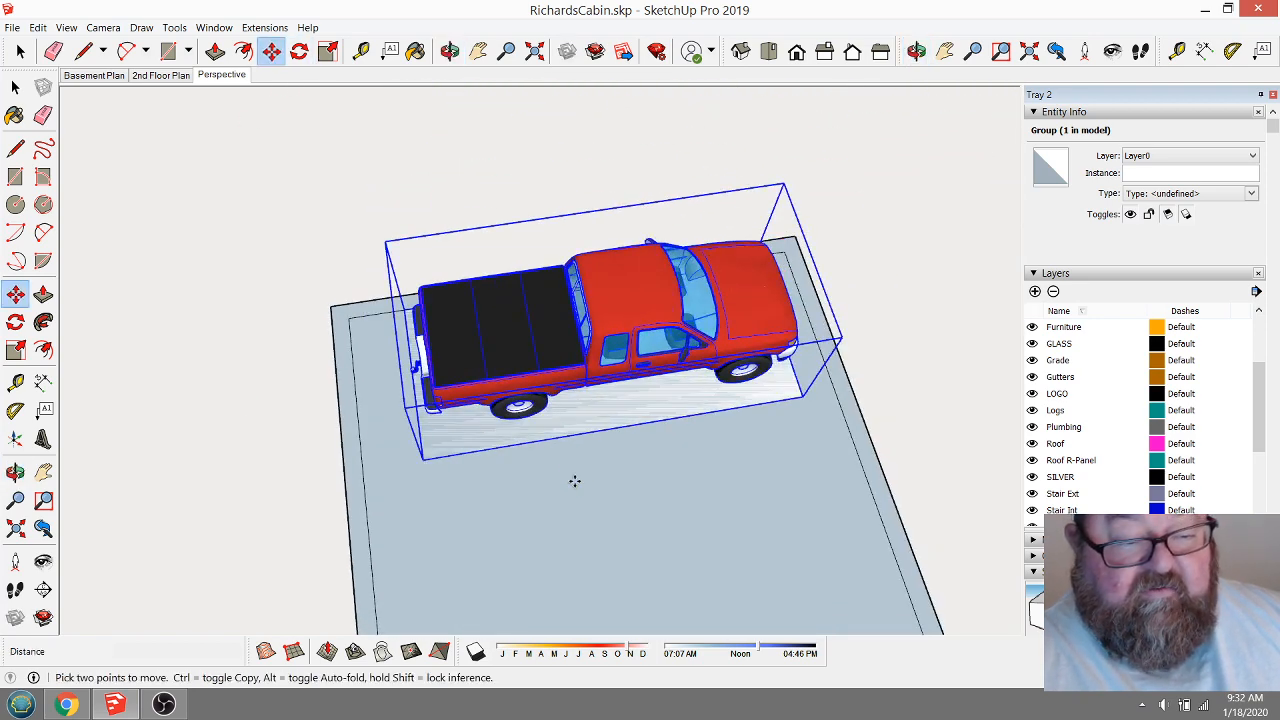
{"action": "left_click", "coordinate": [575, 481]}
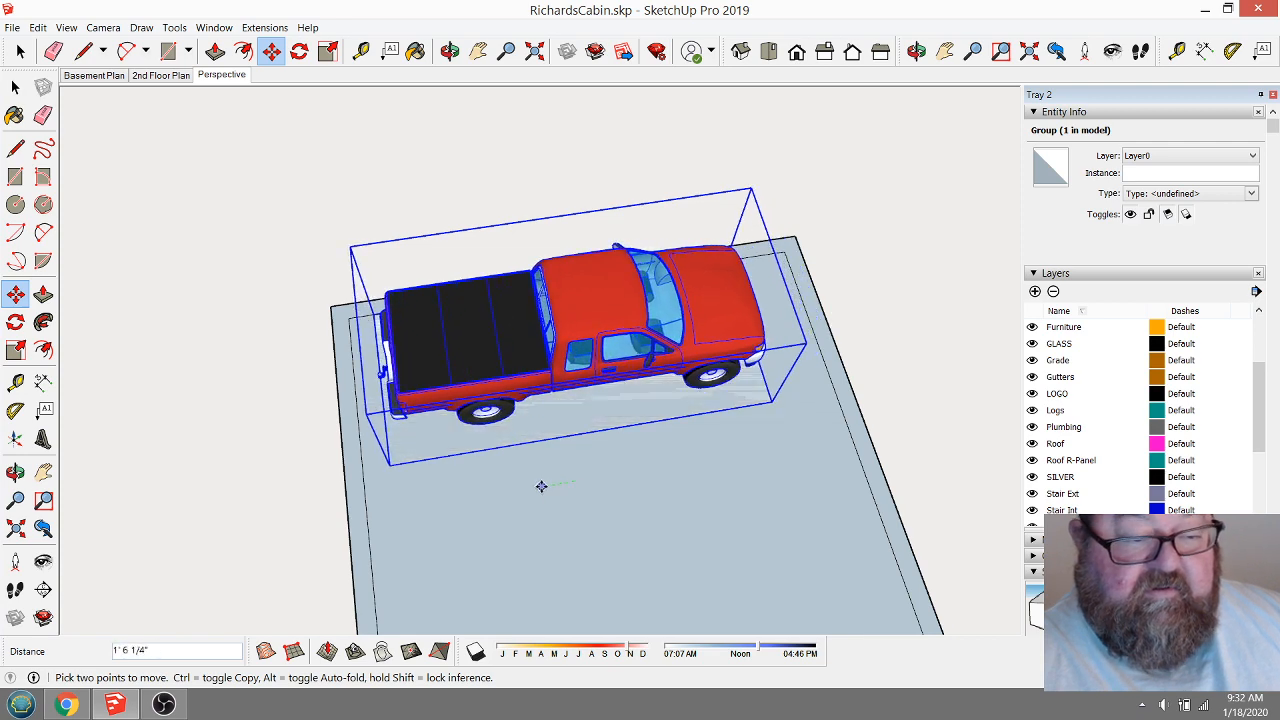
Examine the clearance between the parked truck and the surrounding wall outline from several angles.
{"action": "left_click", "coordinate": [450, 51]}
{"action": "left_click_drag", "start_coordinate": [570, 330], "coordinate": [769, 397]}
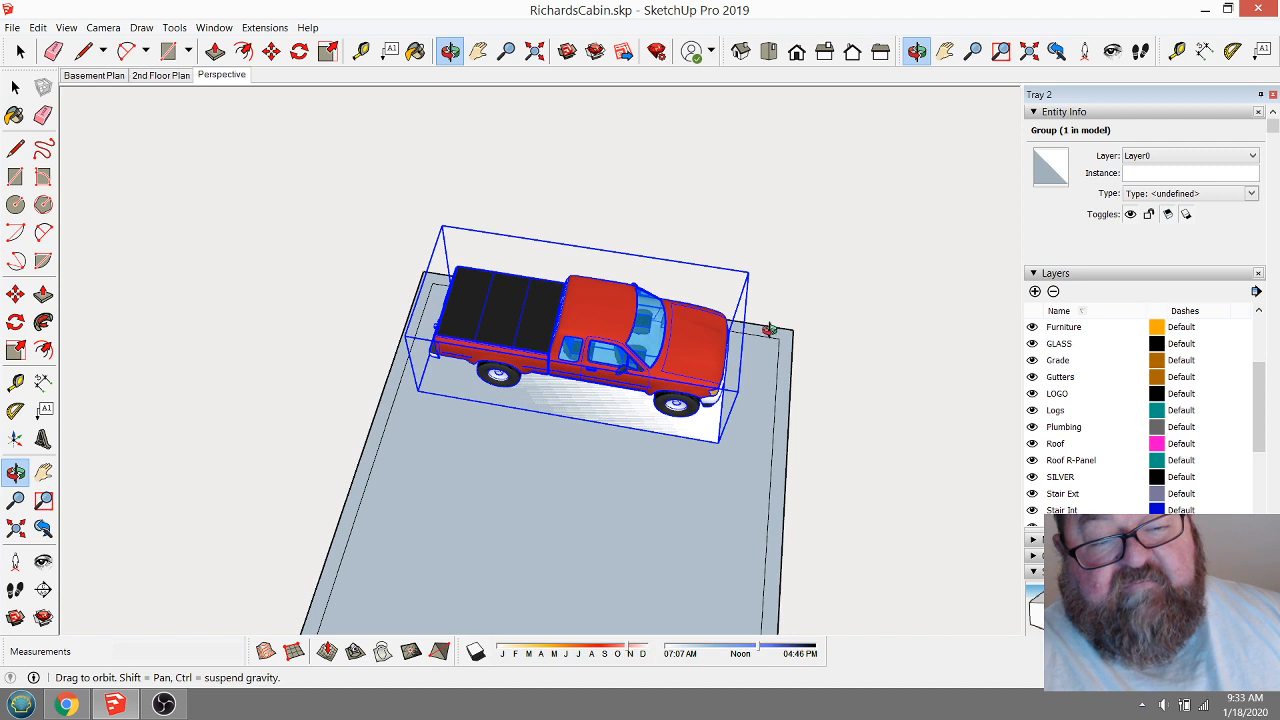
{"action": "left_click_drag", "start_coordinate": [760, 487], "coordinate": [767, 315]}
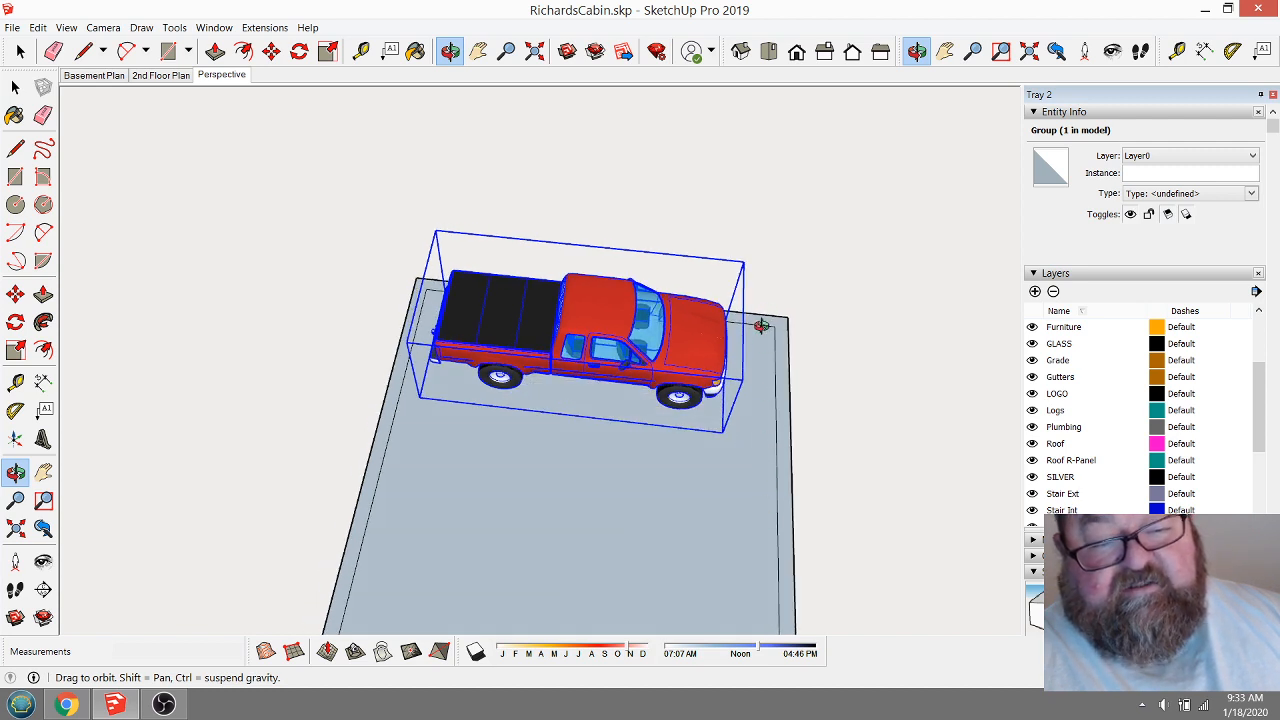
{"action": "left_click_drag", "start_coordinate": [753, 381], "coordinate": [780, 410]}
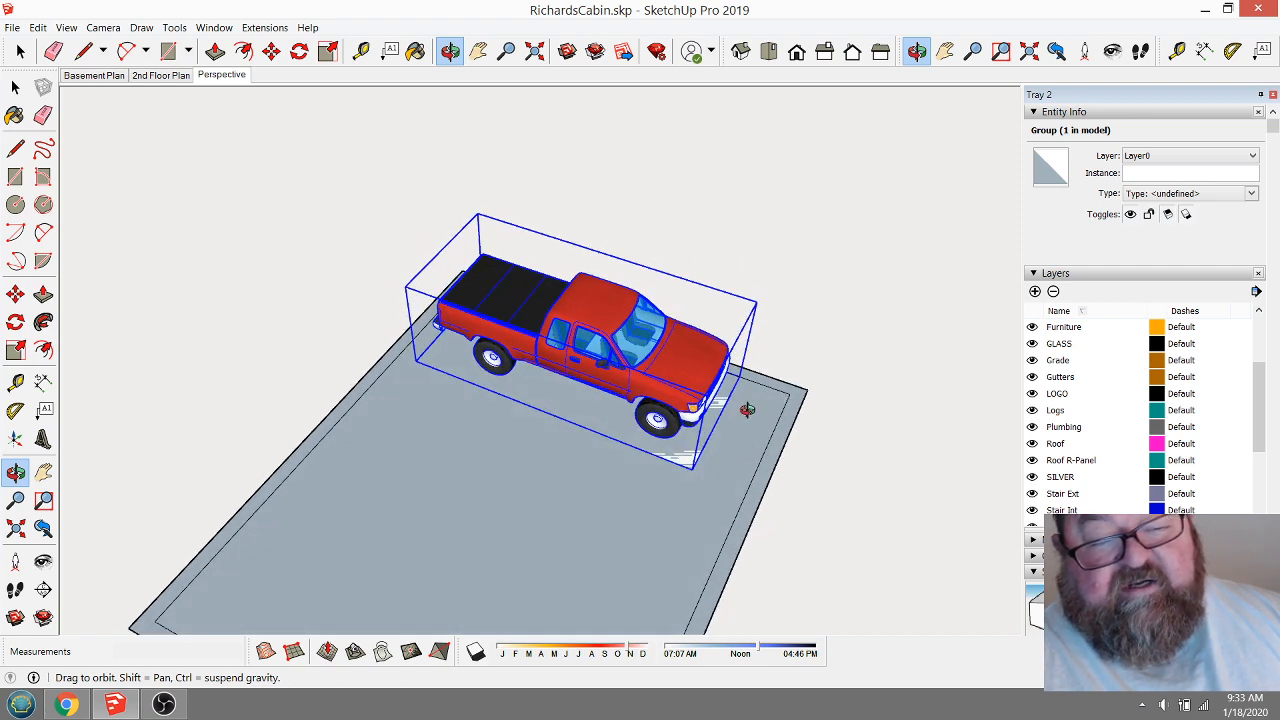
{"action": "left_click_drag", "start_coordinate": [714, 457], "coordinate": [492, 318]}
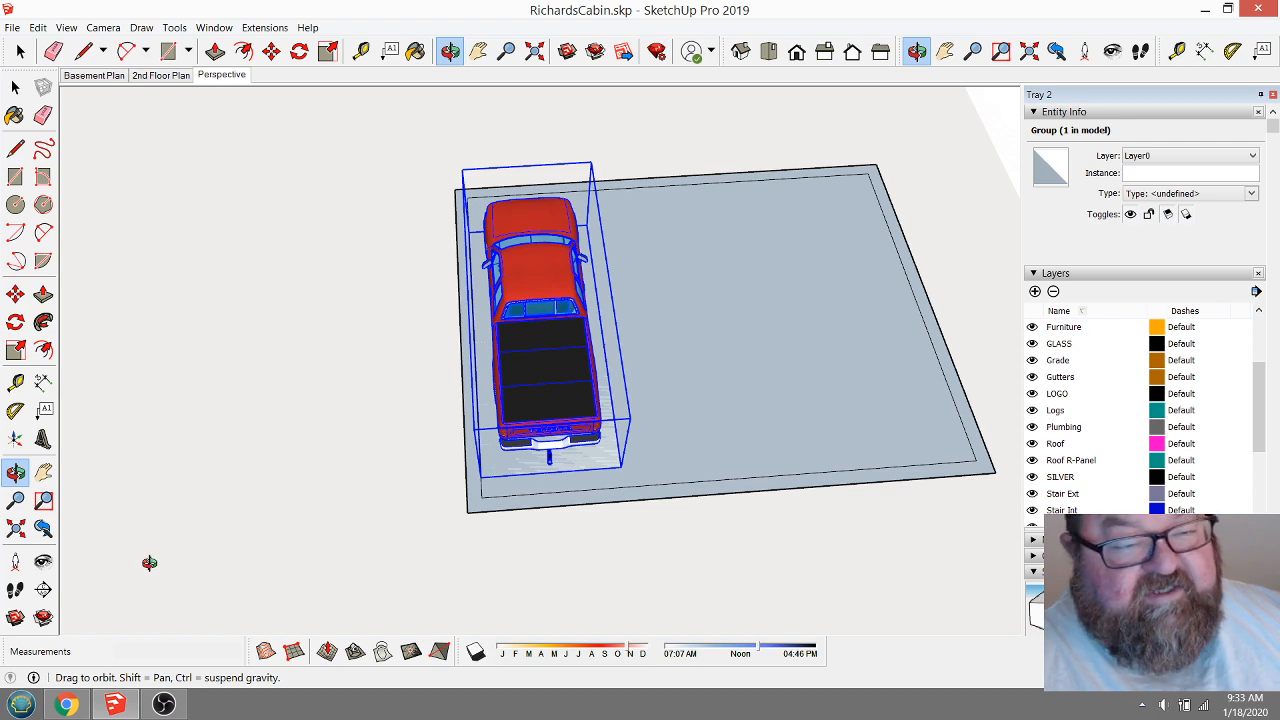
Switch to YouTube Studio in the browser to check the live chat, and return to SketchUp.
{"action": "key", "text": "alt+Tab"}
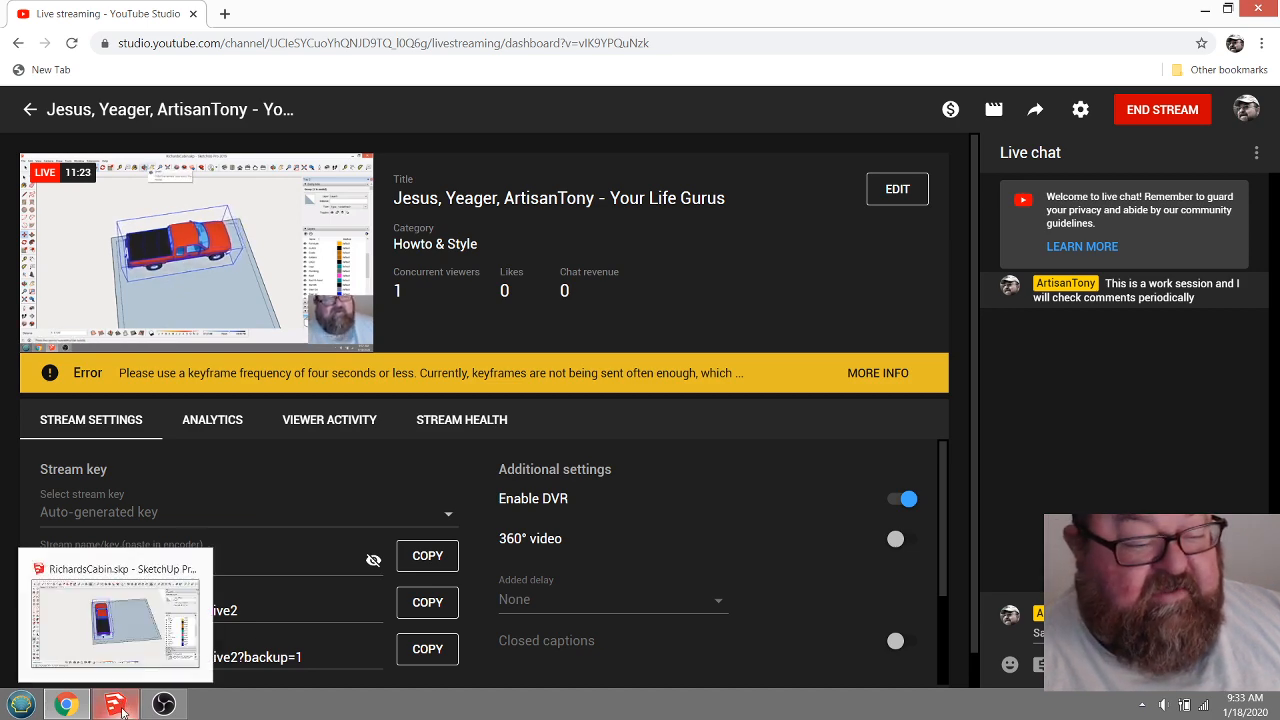
{"action": "left_click", "coordinate": [116, 708]}
Place a guide 2' 6" inside the inner edge of the short wall beside the truck, parallel to that wall.
{"action": "mouse_move", "coordinate": [663, 366]}
{"action": "left_mouse_down"}
{"action": "mouse_move", "coordinate": [267, 413]}
{"action": "mouse_move", "coordinate": [246, 440]}
{"action": "mouse_move", "coordinate": [466, 497]}
{"action": "mouse_move", "coordinate": [433, 482]}
{"action": "mouse_move", "coordinate": [491, 429]}
{"action": "mouse_move", "coordinate": [234, 374]}
{"action": "mouse_move", "coordinate": [139, 297]}
{"action": "mouse_move", "coordinate": [434, 417]}
{"action": "mouse_move", "coordinate": [400, 434]}
{"action": "mouse_move", "coordinate": [789, 515]}
{"action": "mouse_move", "coordinate": [506, 494]}
{"action": "mouse_move", "coordinate": [543, 409]}
{"action": "mouse_move", "coordinate": [449, 514]}
{"action": "mouse_move", "coordinate": [504, 491]}
{"action": "mouse_move", "coordinate": [834, 503]}
{"action": "mouse_move", "coordinate": [363, 471]}
{"action": "mouse_move", "coordinate": [631, 478]}
{"action": "mouse_move", "coordinate": [594, 491]}
{"action": "mouse_move", "coordinate": [577, 449]}
{"action": "mouse_move", "coordinate": [596, 534]}
{"action": "left_mouse_up"}
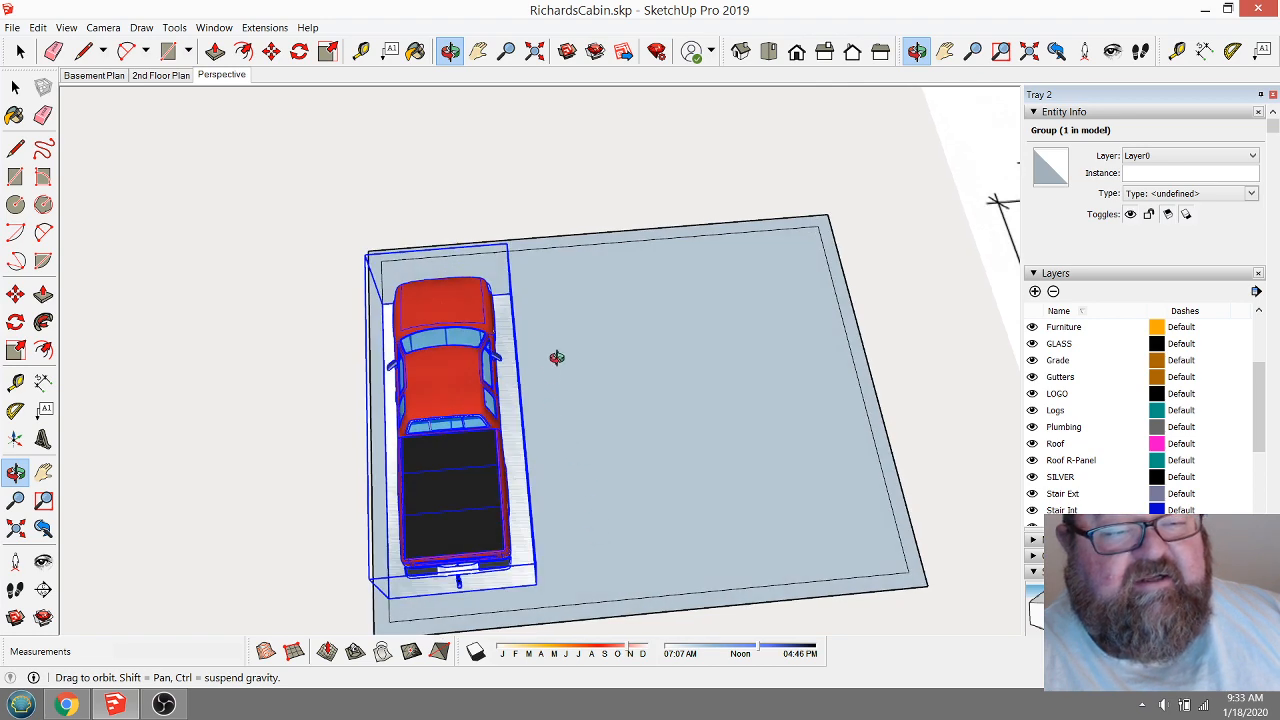
{"action": "left_click_drag", "start_coordinate": [557, 358], "coordinate": [537, 424]}
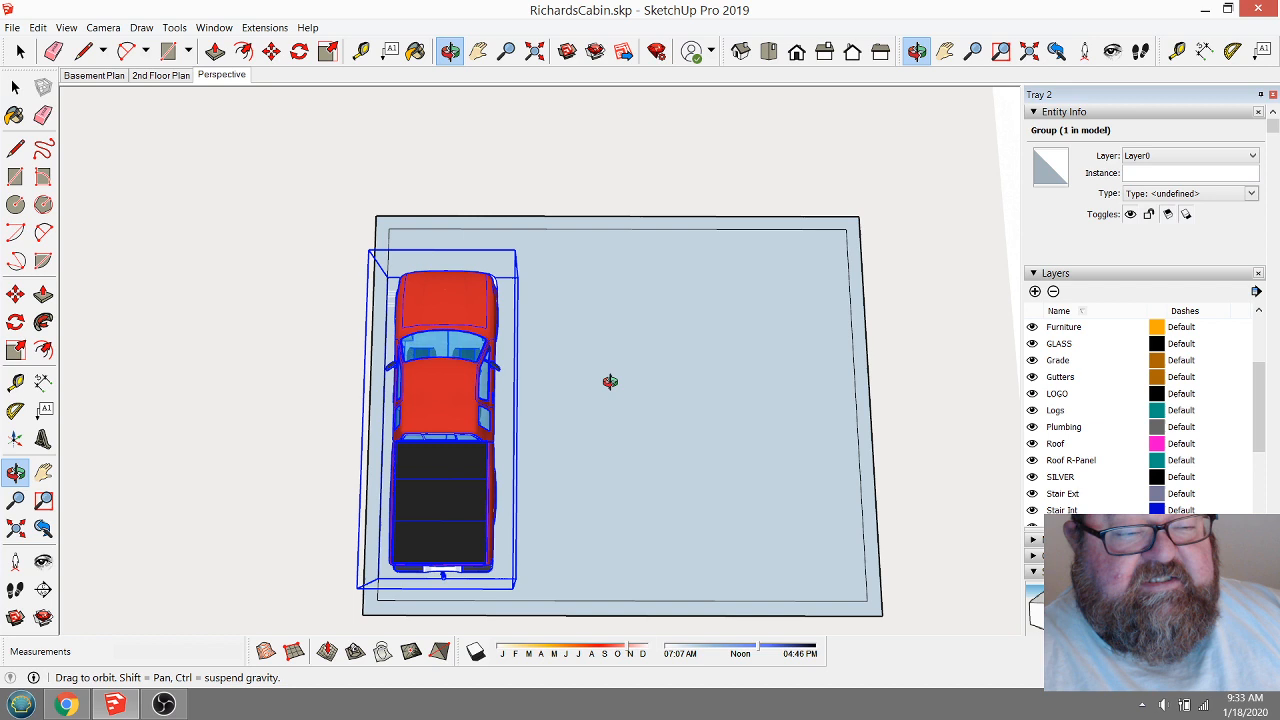
{"action": "left_click", "coordinate": [361, 51]}
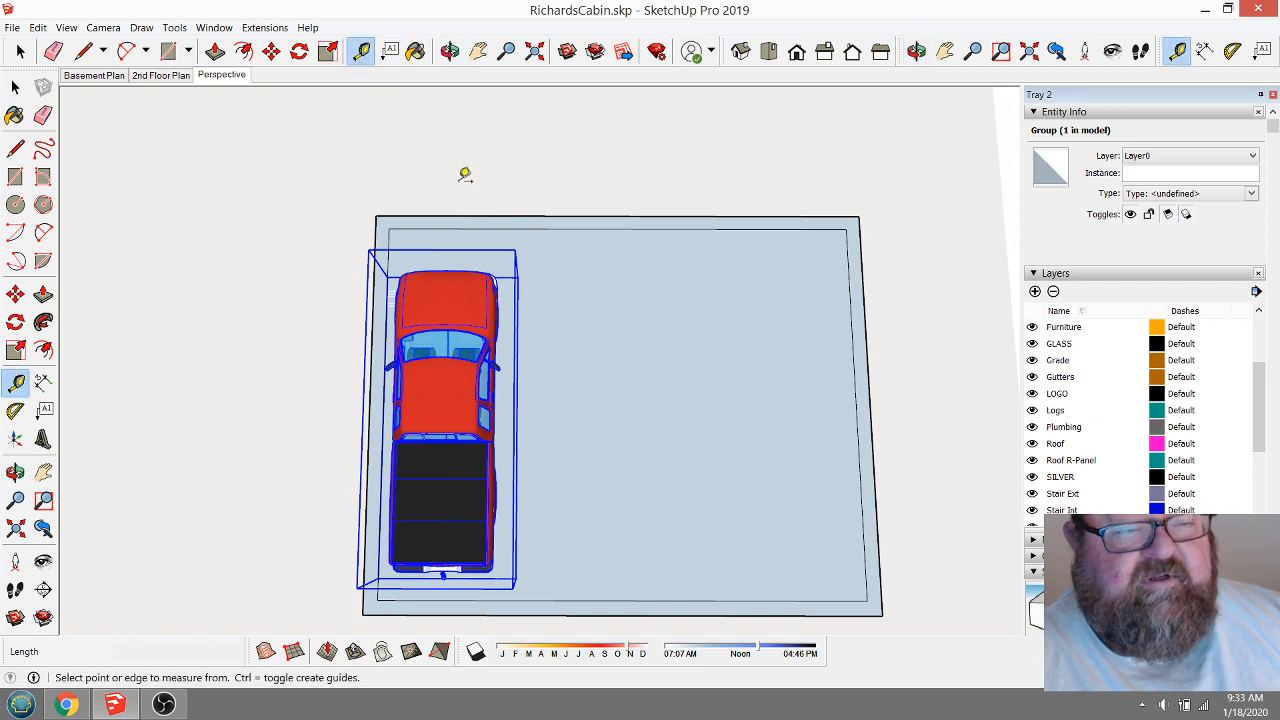
{"action": "scroll", "coordinate": [425, 222], "scroll_direction": "up", "scroll_amount": 4}
{"action": "scroll", "coordinate": [410, 237], "scroll_direction": "up", "scroll_amount": 2}
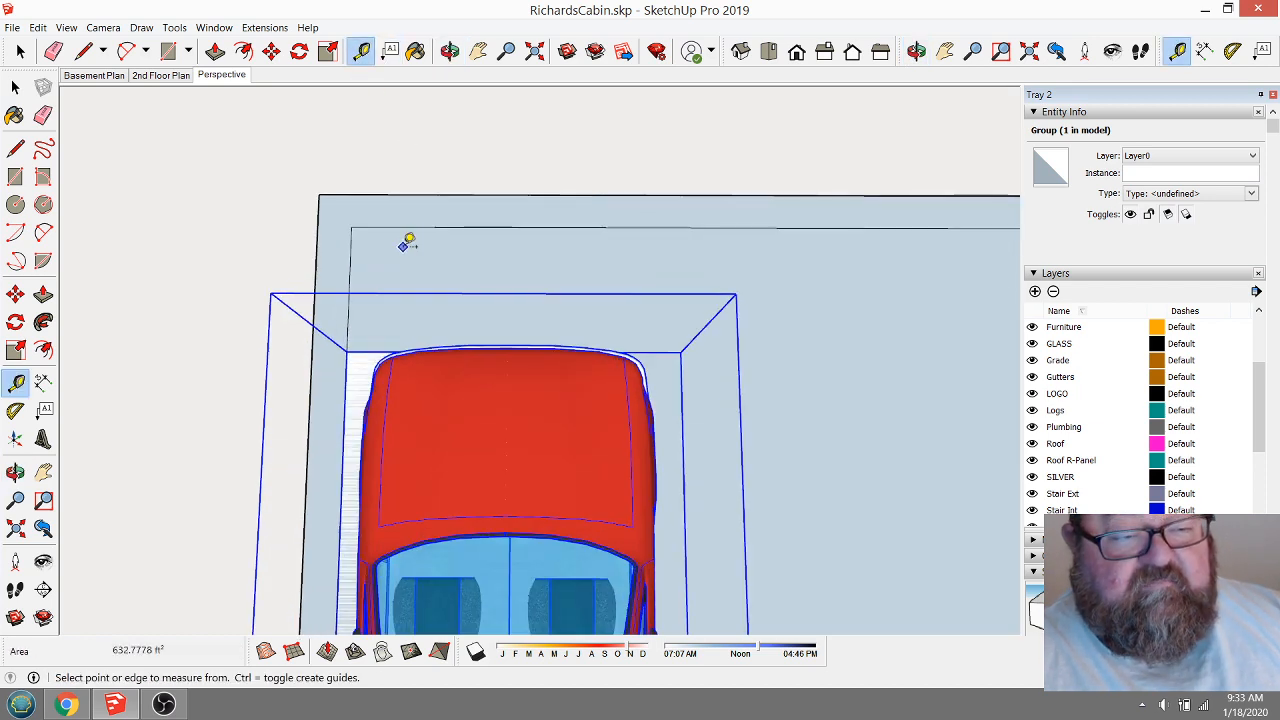
{"action": "left_click", "coordinate": [350, 290]}
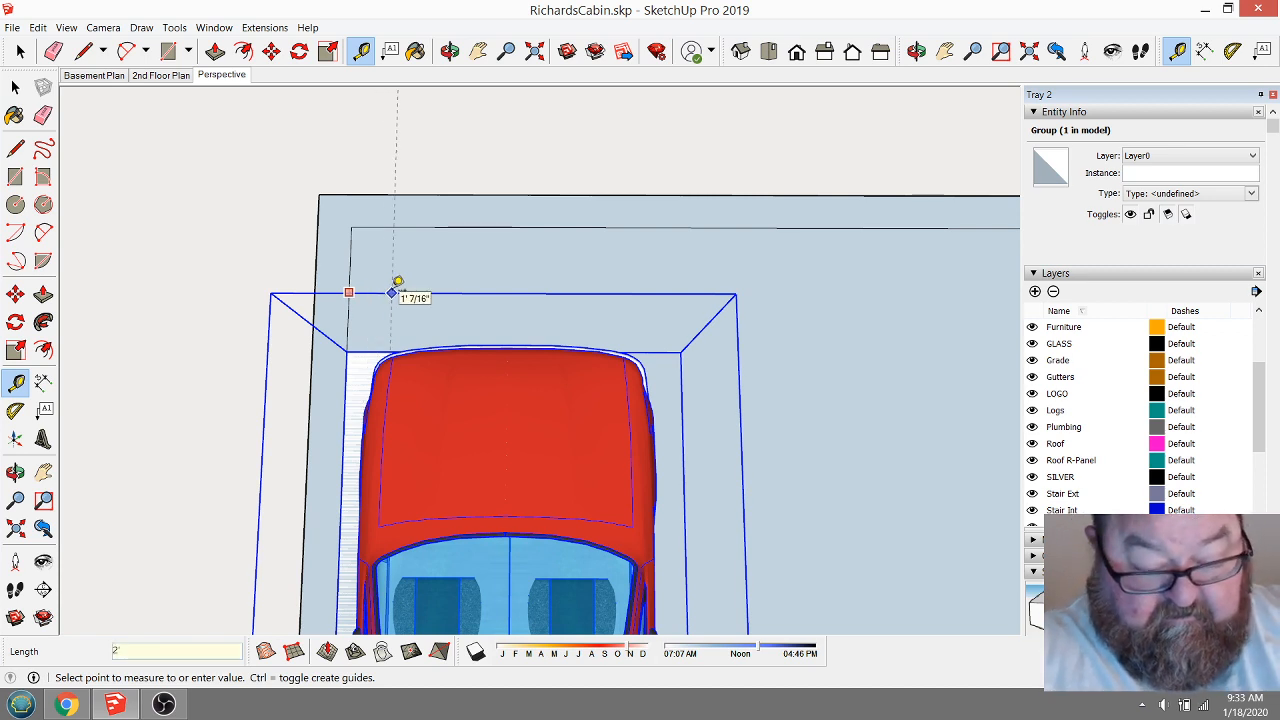
{"action": "key", "text": "Return"}
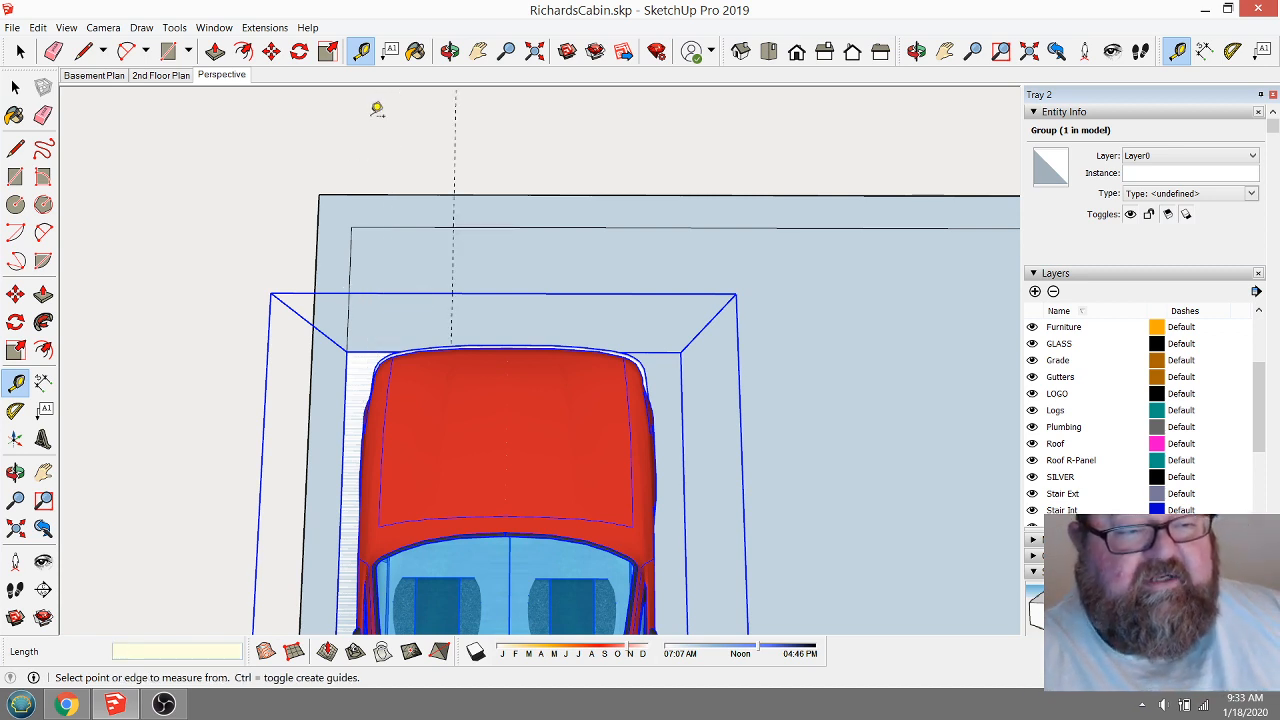
Move the truck away from the short wall so the front corner of its base rectangle sits on the guide.
{"action": "left_click", "coordinate": [449, 51]}
{"action": "left_click_drag", "start_coordinate": [491, 283], "coordinate": [703, 271]}
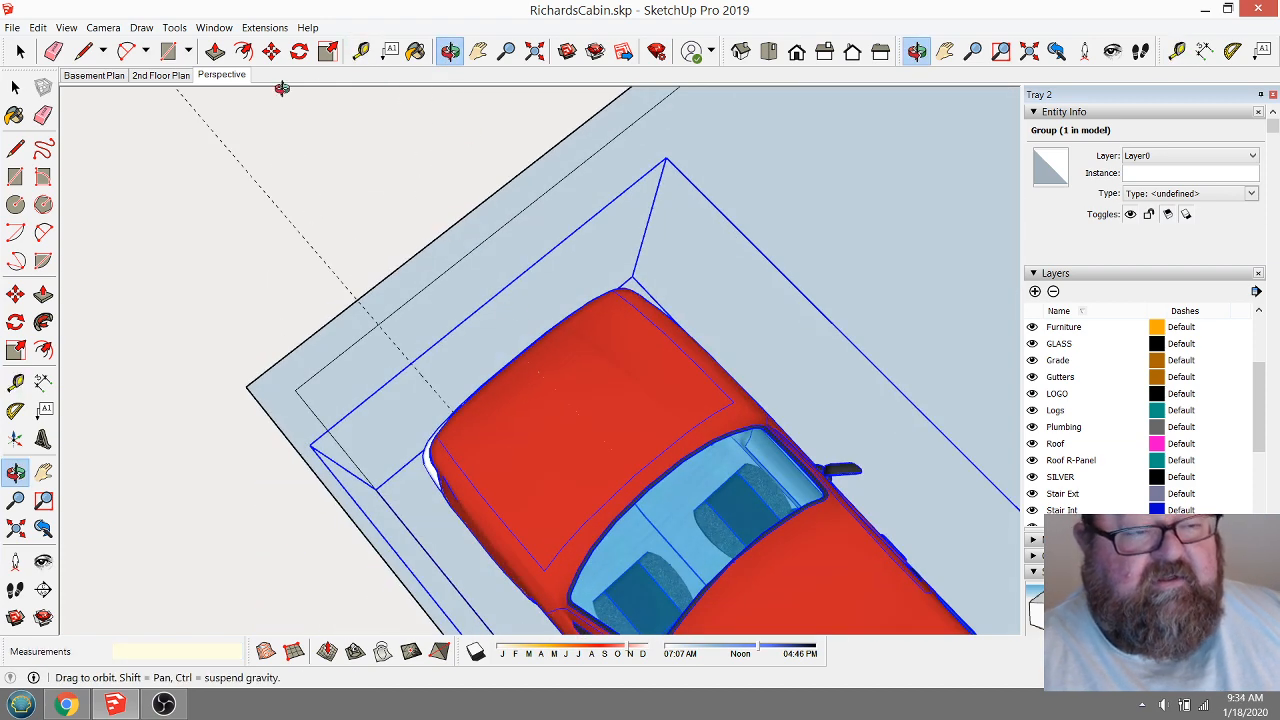
{"action": "left_click", "coordinate": [271, 51]}
{"action": "left_click", "coordinate": [380, 496]}
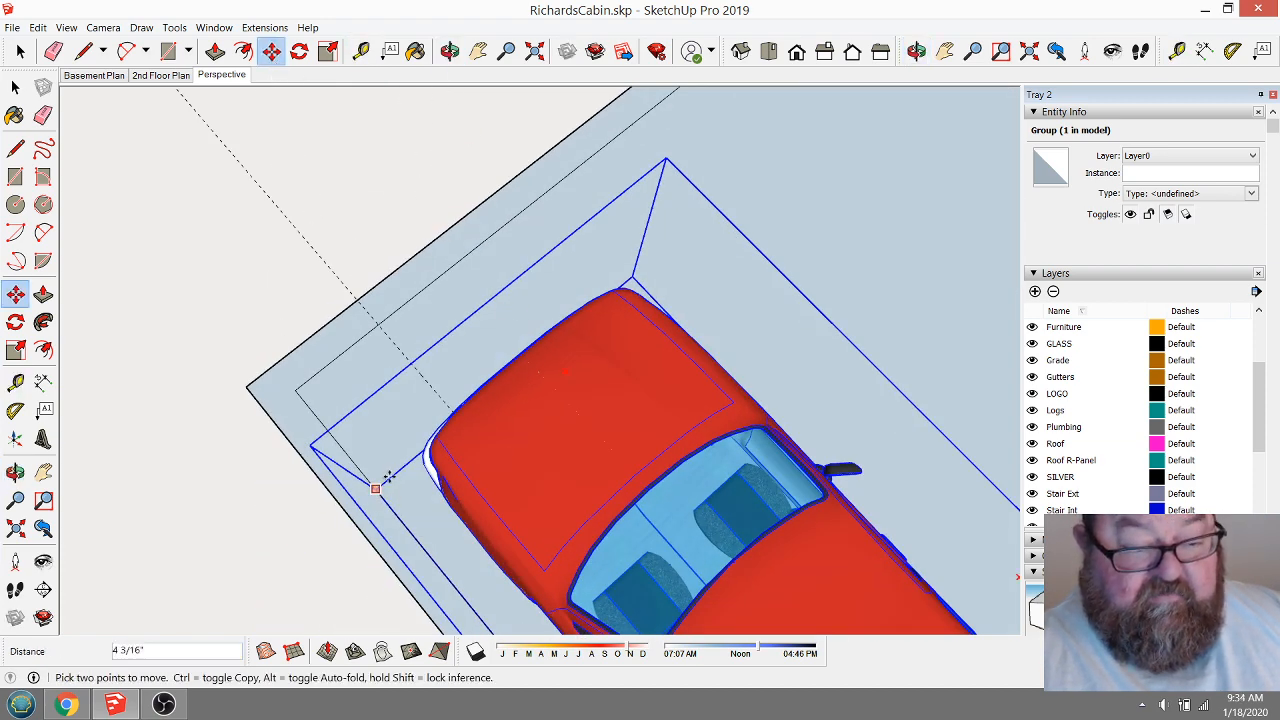
{"action": "left_click", "coordinate": [457, 423]}
{"action": "scroll", "coordinate": [263, 400], "scroll_direction": "down", "scroll_amount": 5}
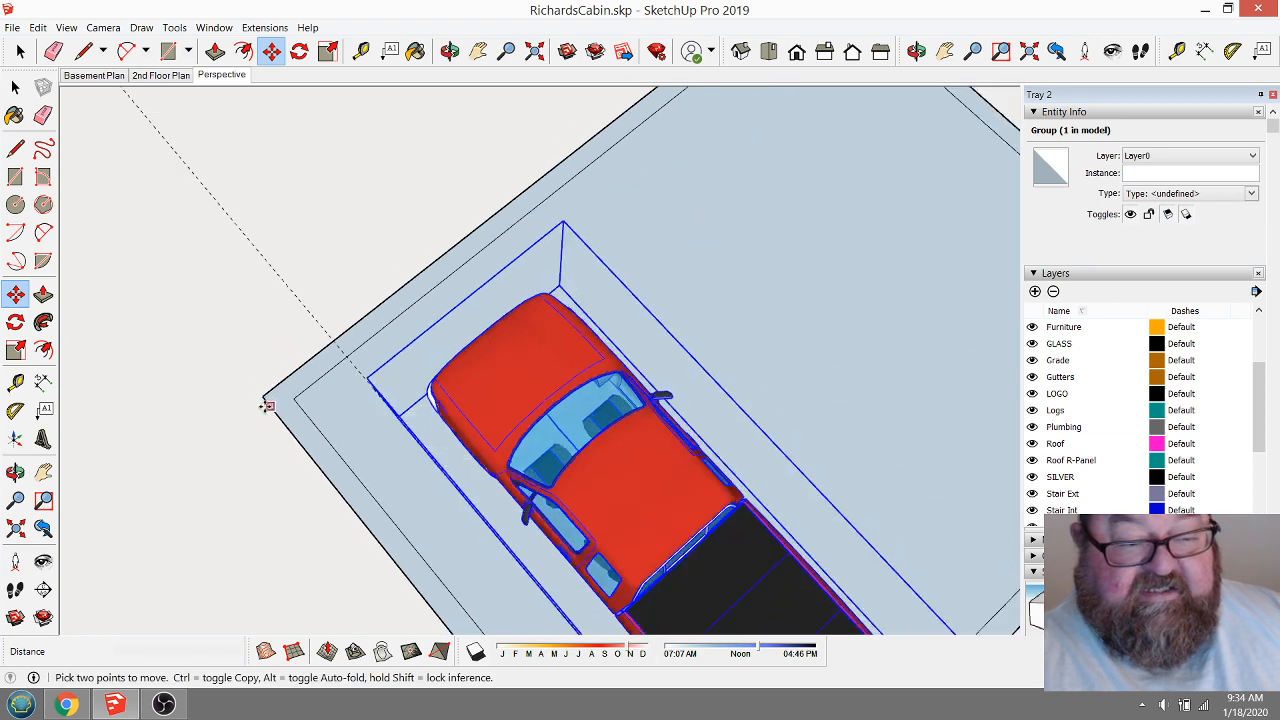
Add a parallel guide 8' from the first one, through the opposite front corner of the truck's base rectangle.
{"action": "left_click", "coordinate": [449, 51]}
{"action": "left_click_drag", "start_coordinate": [531, 358], "coordinate": [350, 399]}
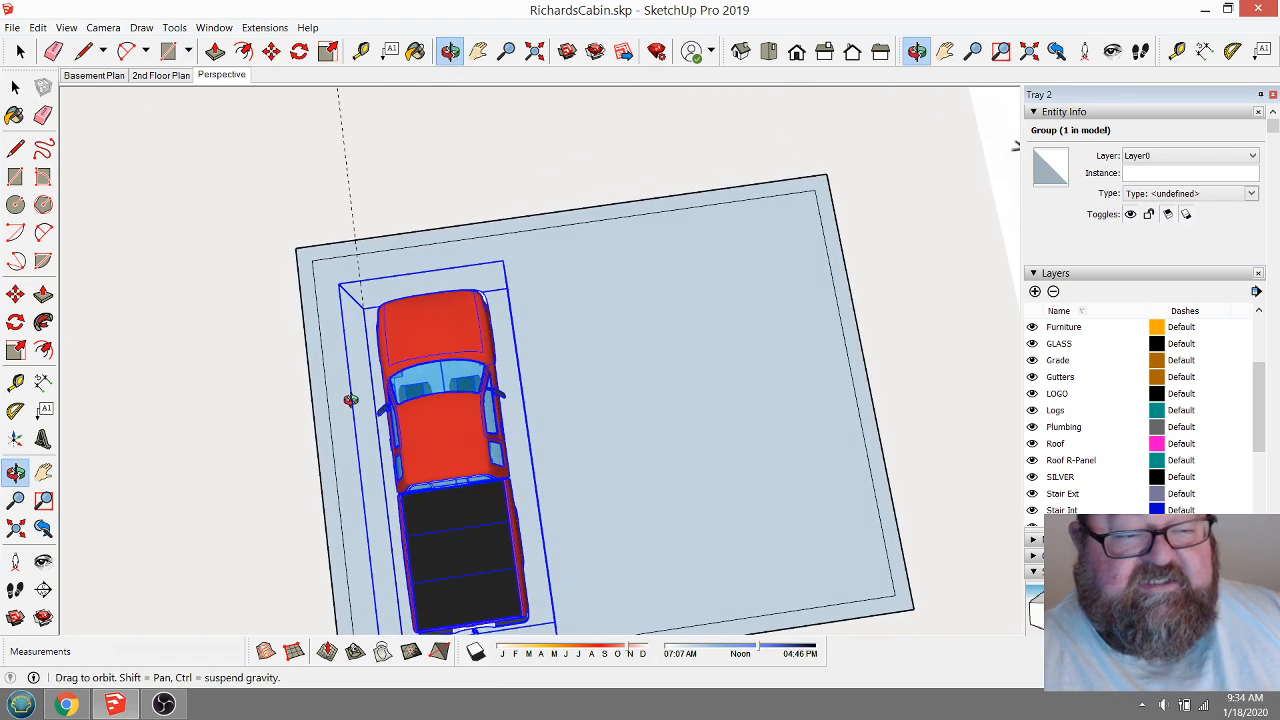
{"action": "left_click_drag", "start_coordinate": [443, 120], "coordinate": [482, 211]}
{"action": "left_click", "coordinate": [361, 51]}
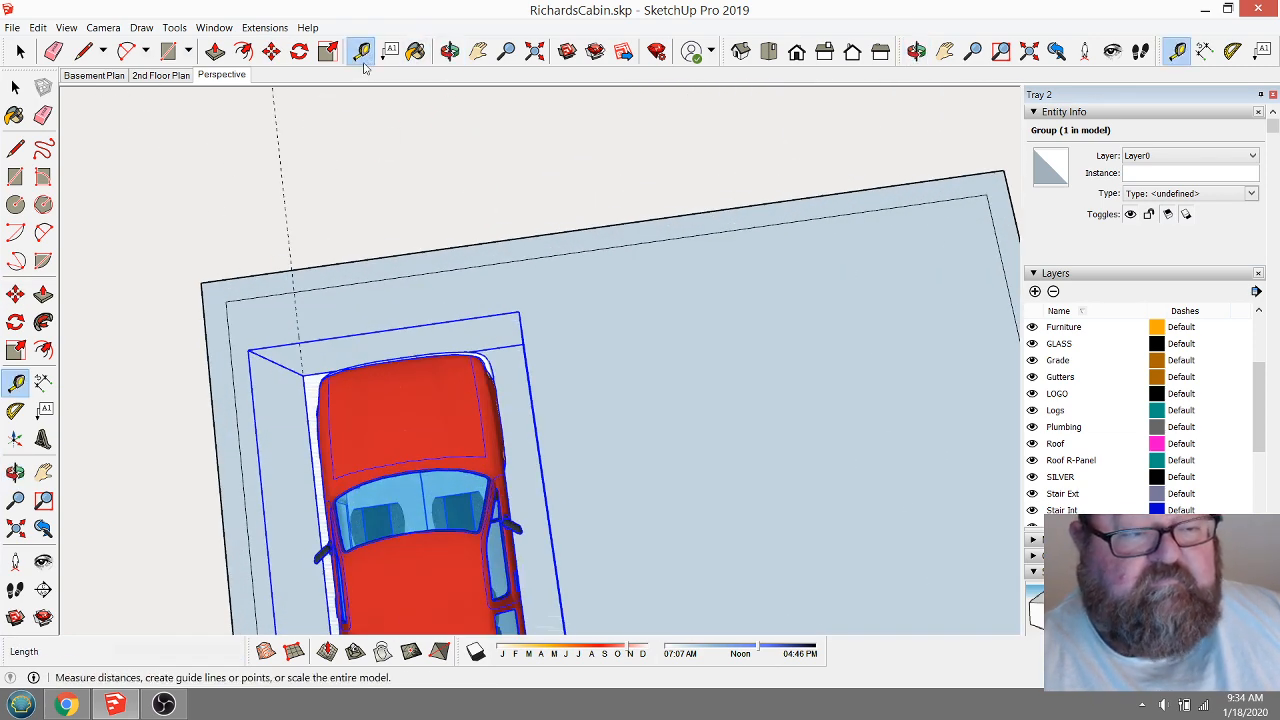
{"action": "left_click", "coordinate": [298, 331]}
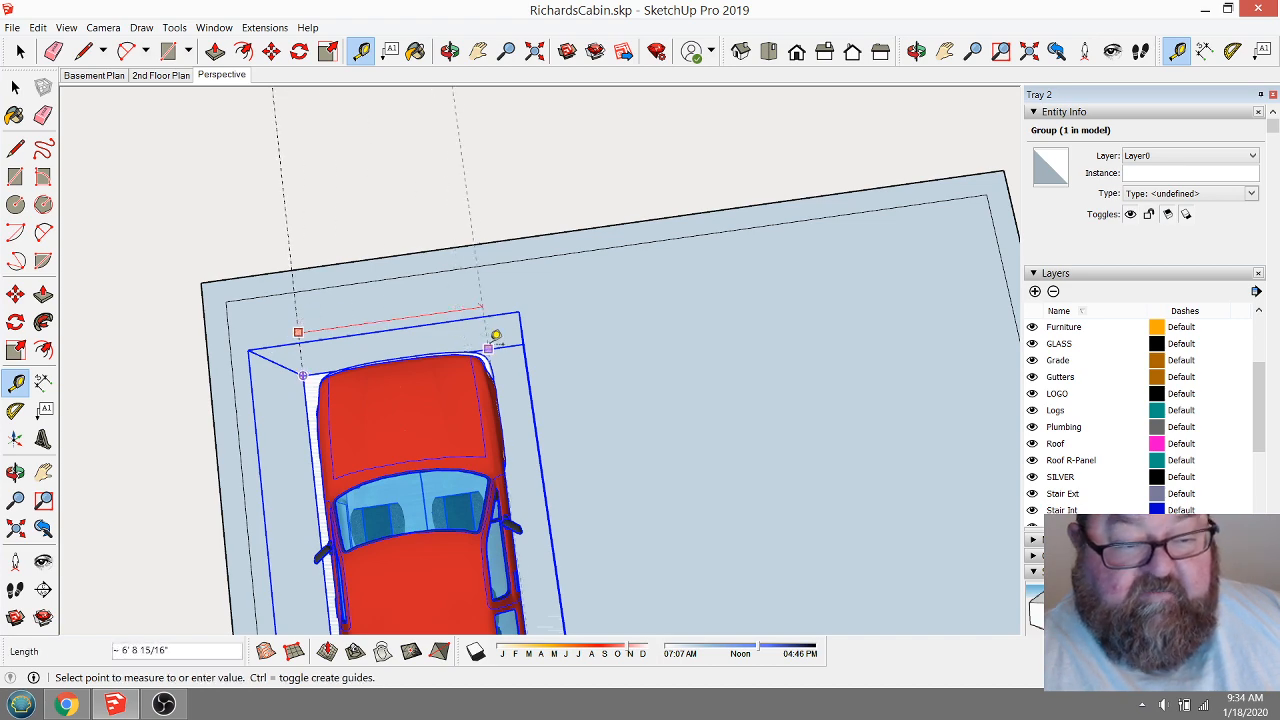
{"action": "scroll", "coordinate": [497, 348], "scroll_direction": "up", "scroll_amount": 5}
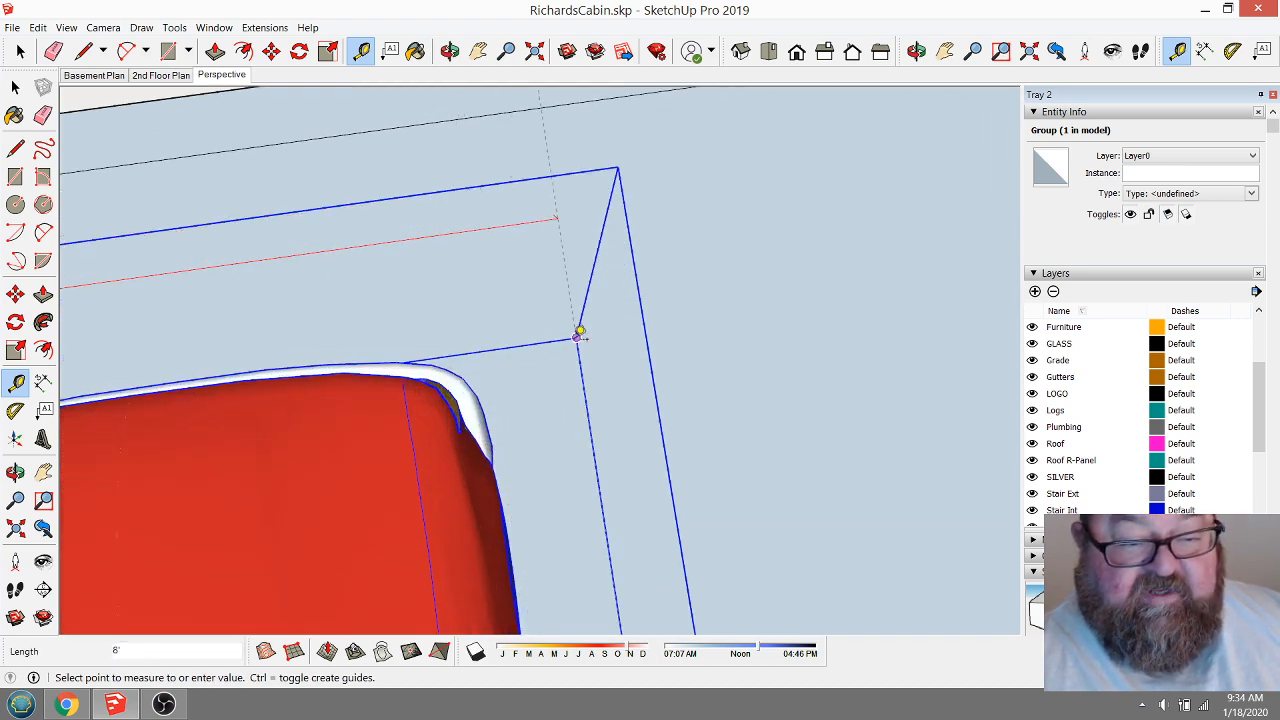
{"action": "left_click", "coordinate": [577, 338]}
Add a third guide 2' 6" beyond the truck's far side and measure from the short wall's inner edge to it.
{"action": "scroll", "coordinate": [453, 386], "scroll_direction": "down", "scroll_amount": 5}
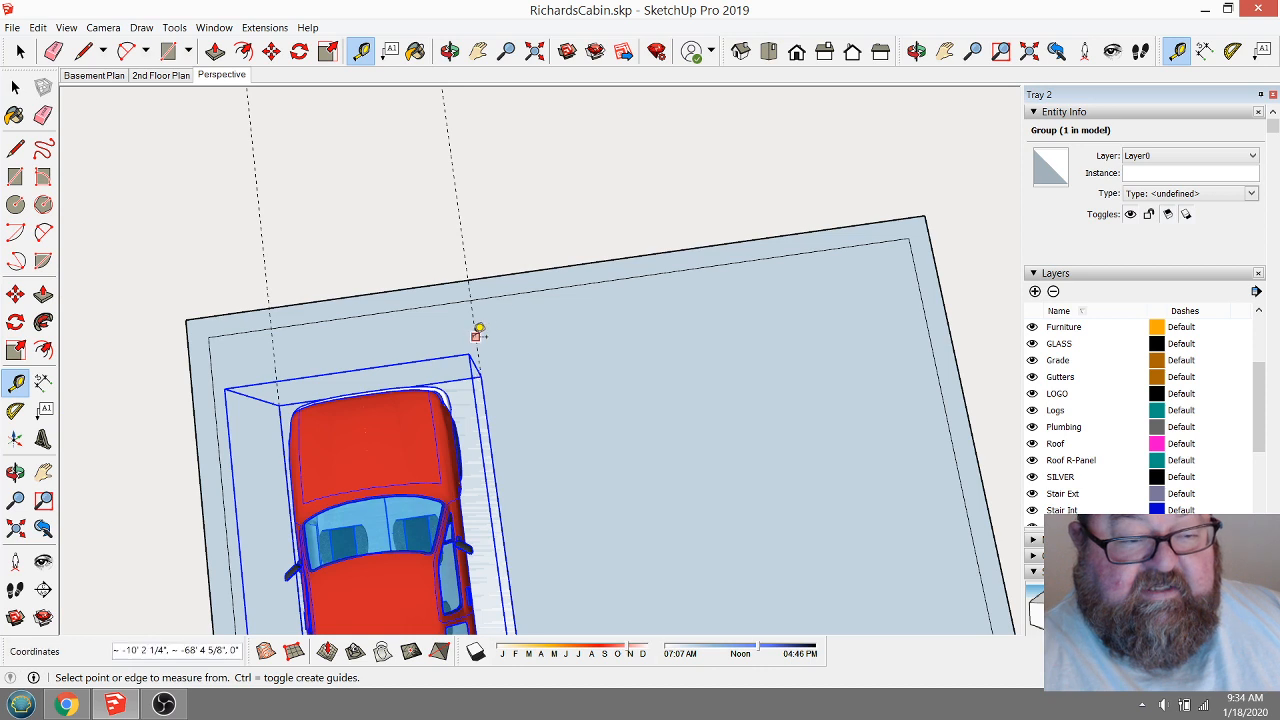
{"action": "left_click", "coordinate": [475, 336]}
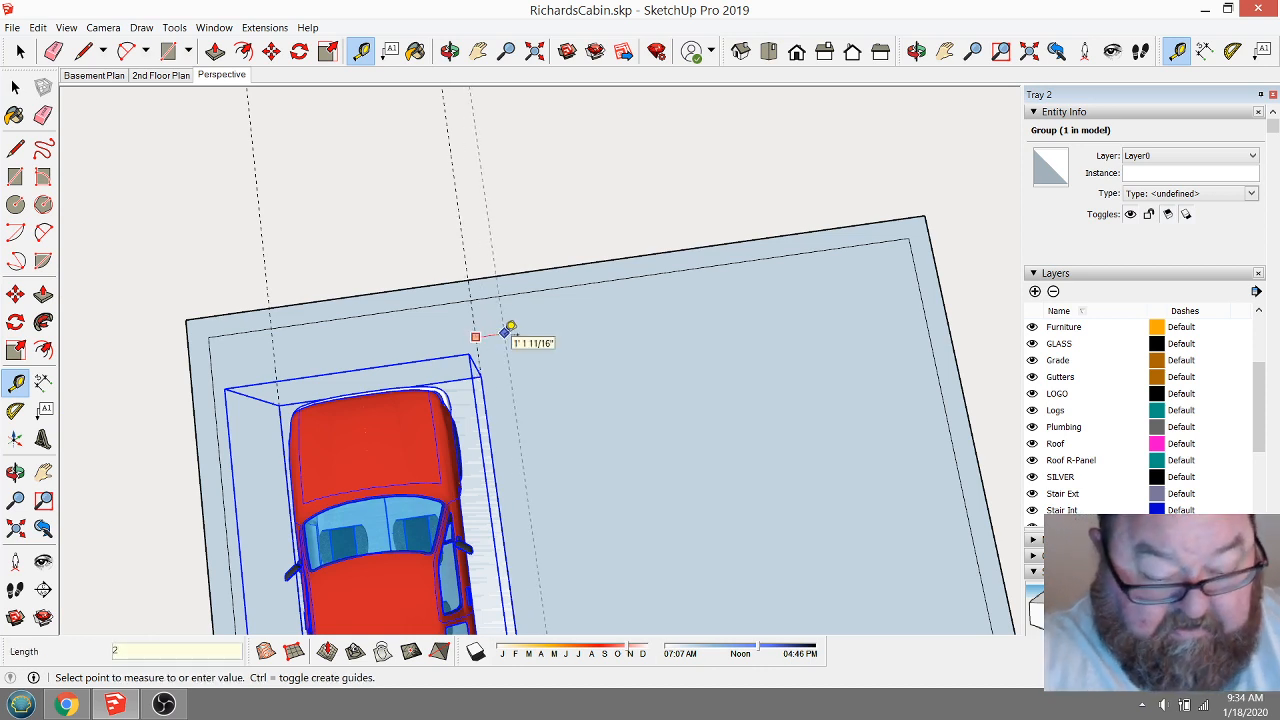
{"action": "type", "text": "2'6"}
{"action": "key", "text": "Return"}
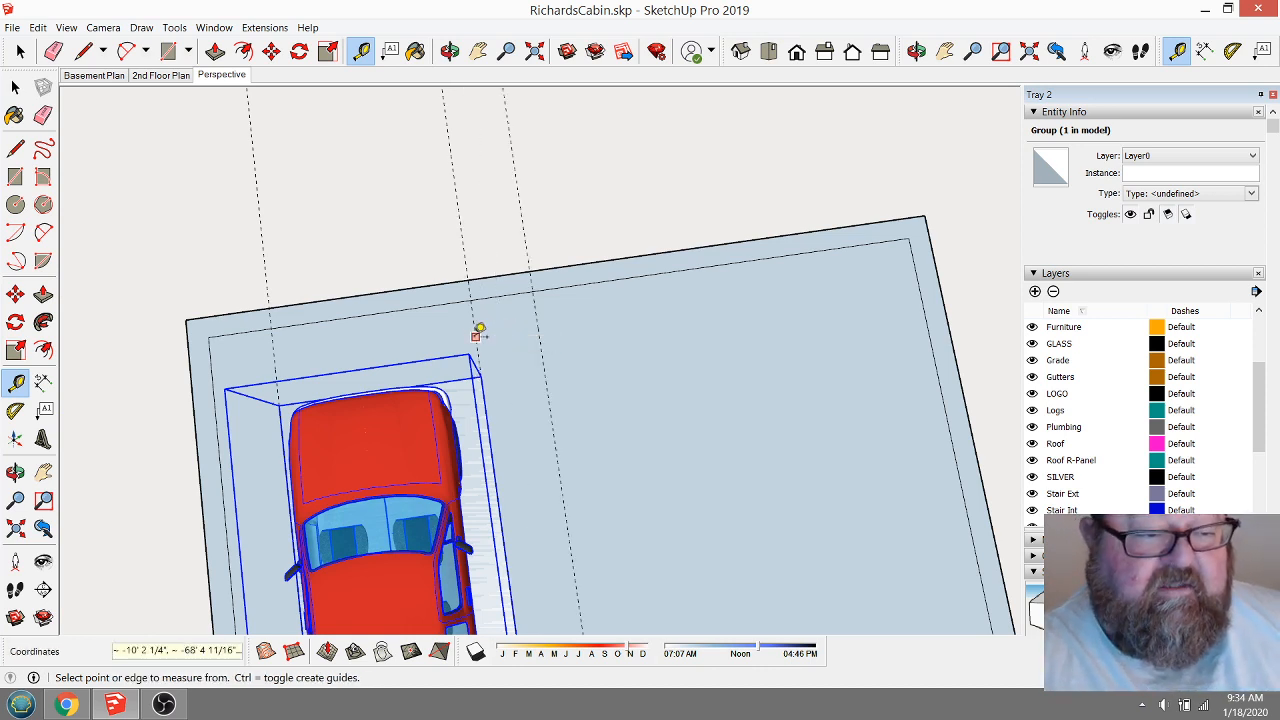
{"action": "left_click", "coordinate": [210, 352]}
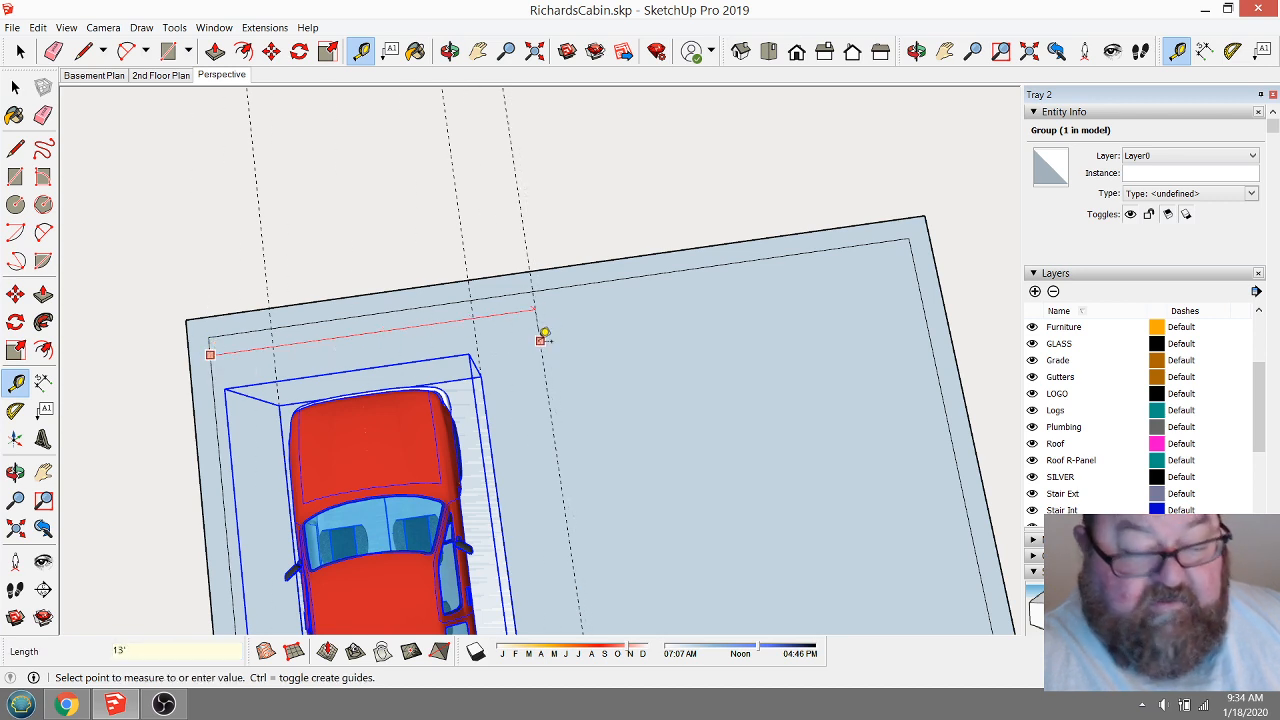
{"action": "left_click", "coordinate": [541, 342]}
{"action": "scroll", "coordinate": [545, 340], "scroll_direction": "down", "scroll_amount": 3}
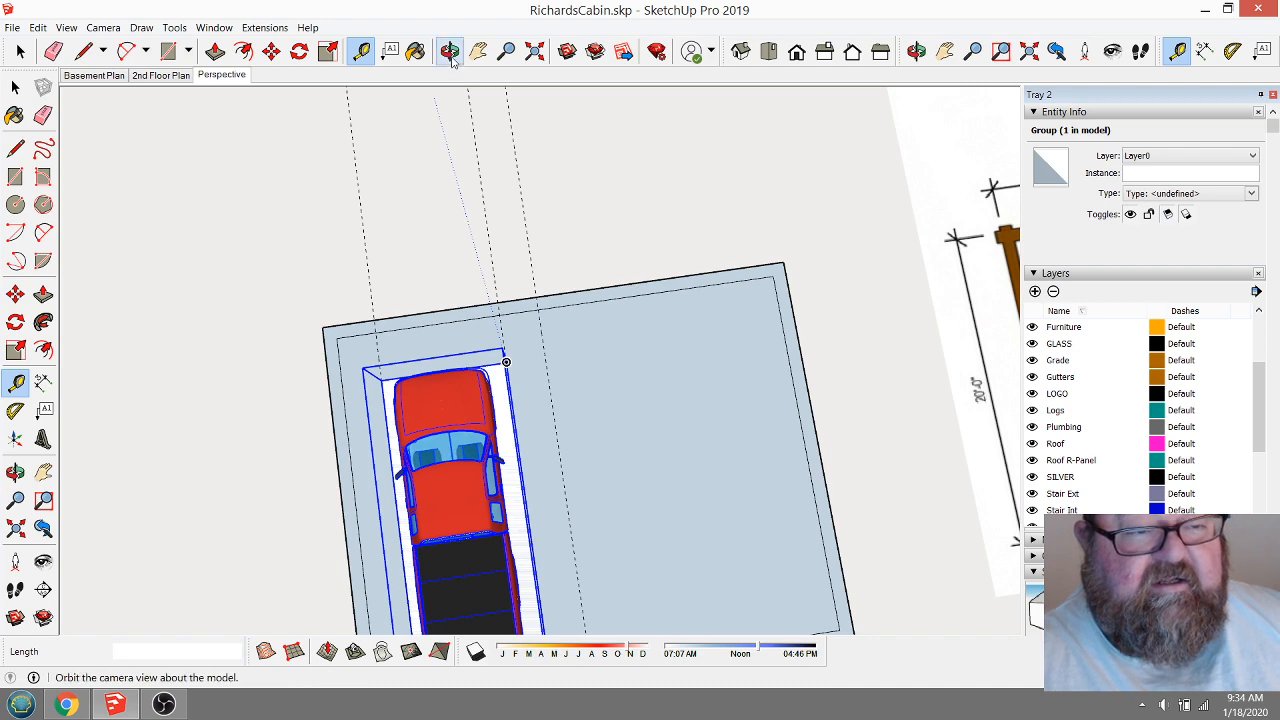
Place a guide parallel to the short wall through the midpoint of the base rectangle's rear edge, along the truck's centerline.
{"action": "left_click", "coordinate": [449, 51]}
{"action": "left_click_drag", "start_coordinate": [545, 355], "coordinate": [486, 560]}
{"action": "scroll", "coordinate": [470, 500], "scroll_direction": "up", "scroll_amount": 5}
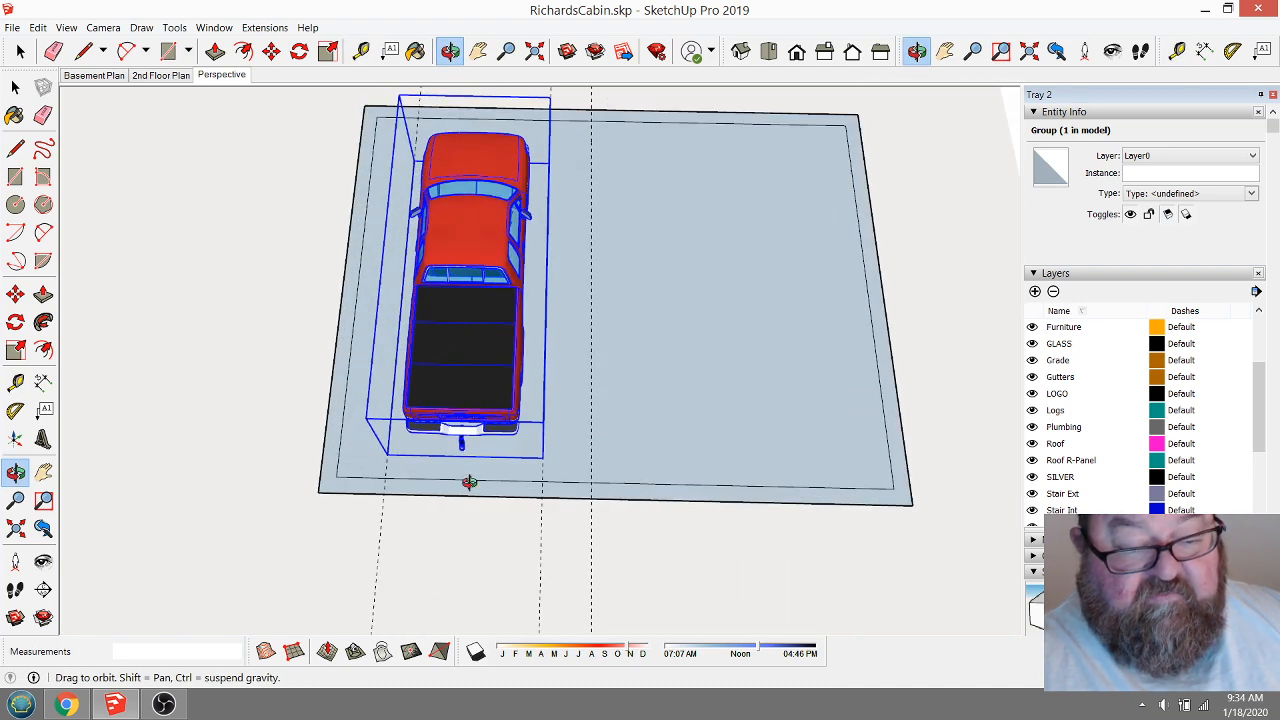
{"action": "left_click_drag", "start_coordinate": [483, 454], "coordinate": [483, 464]}
{"action": "scroll", "coordinate": [363, 499], "scroll_direction": "up", "scroll_amount": 4}
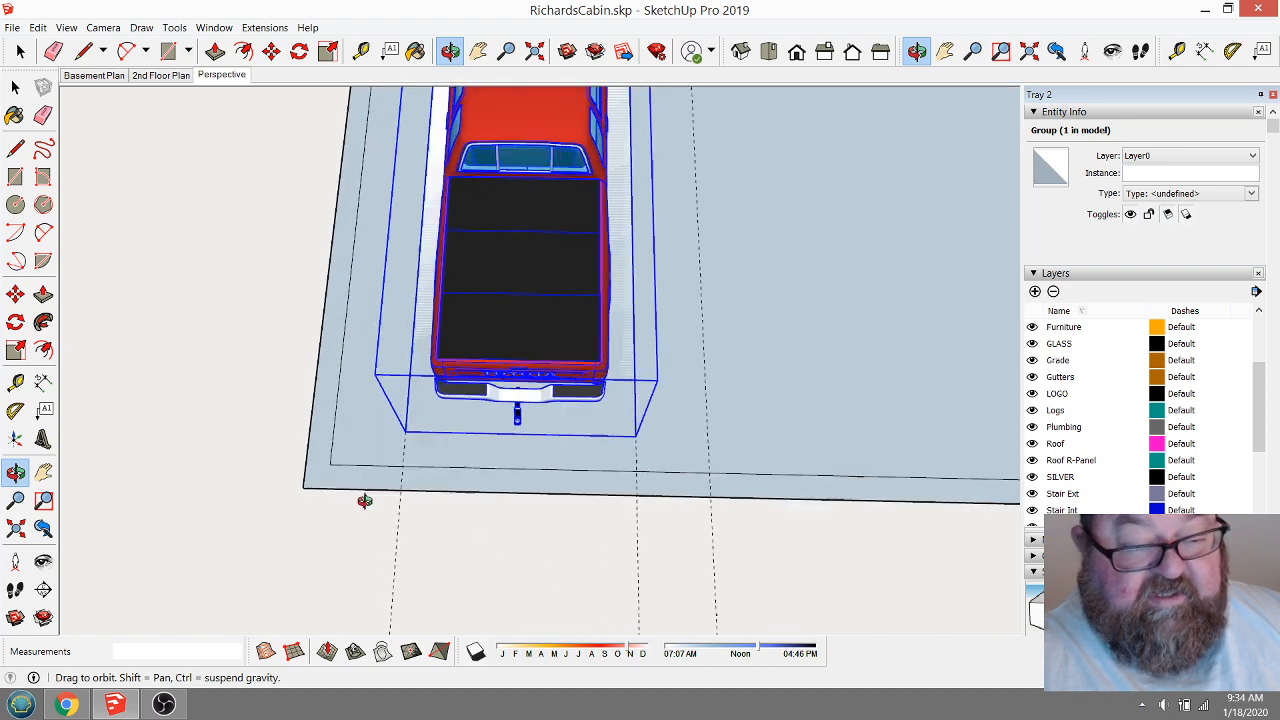
{"action": "left_click_drag", "start_coordinate": [295, 440], "coordinate": [384, 427]}
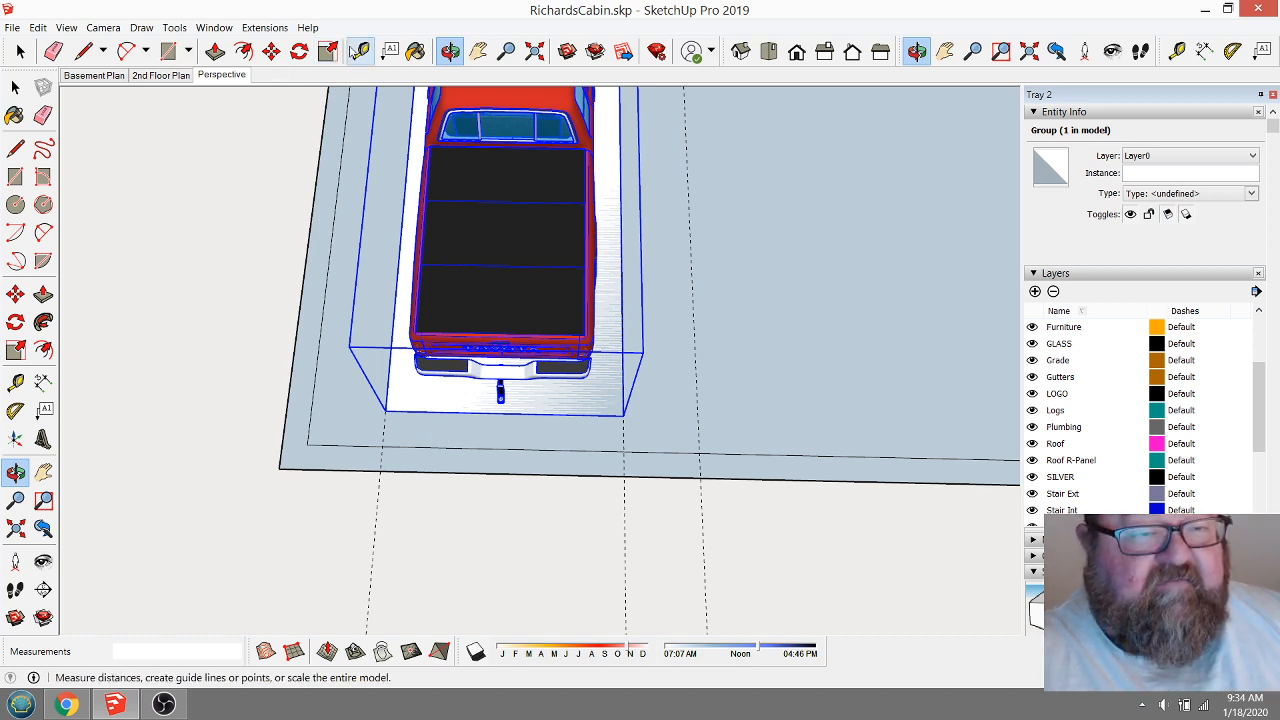
{"action": "left_click", "coordinate": [361, 51]}
{"action": "left_click", "coordinate": [287, 405]}
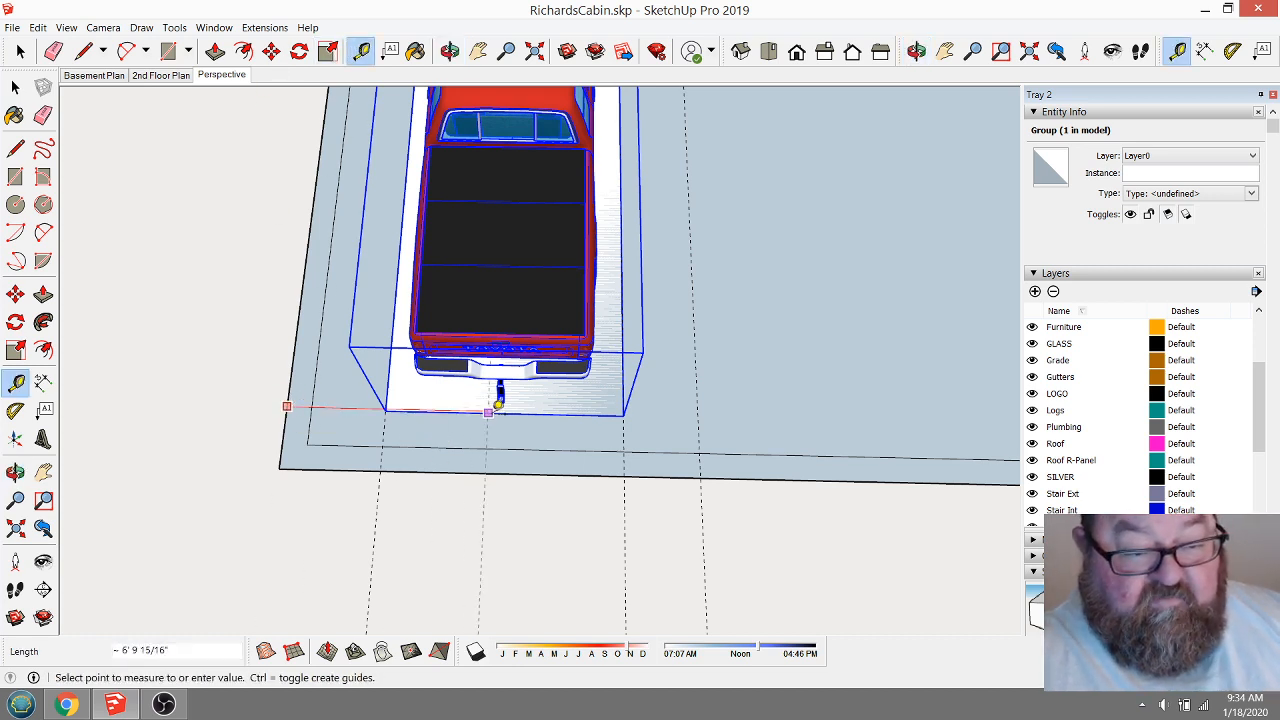
{"action": "left_click", "coordinate": [509, 405]}
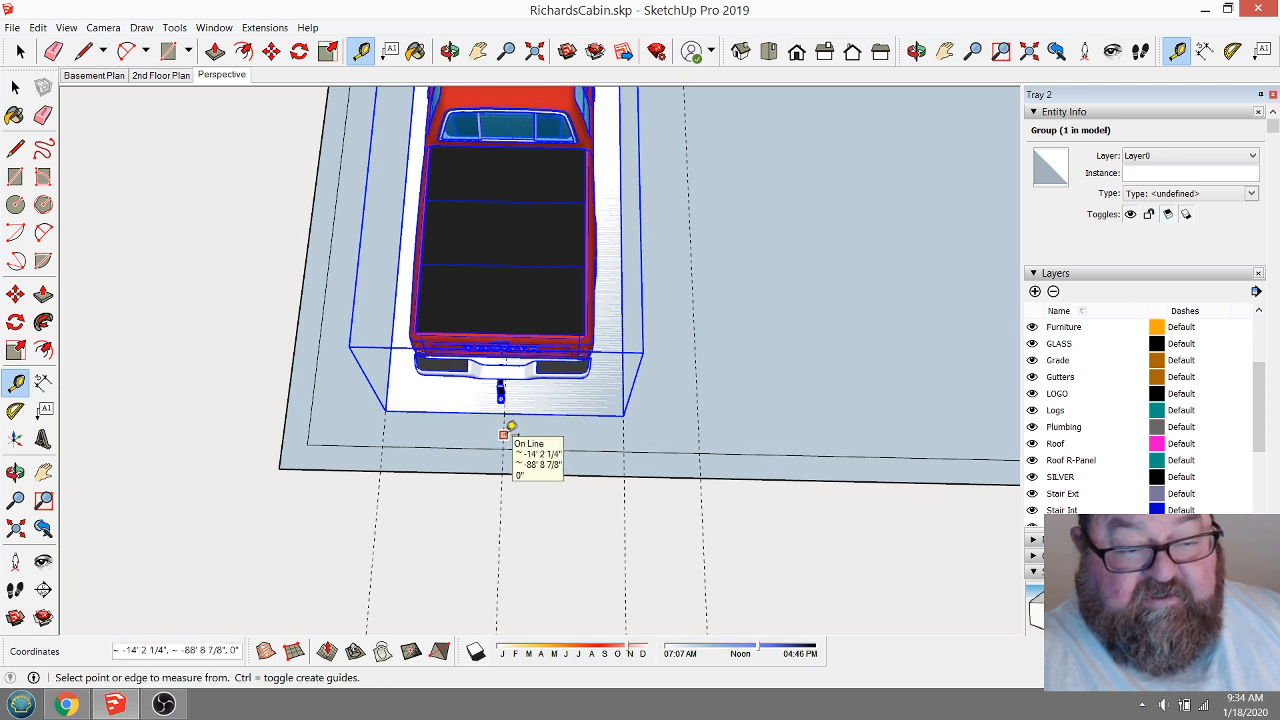
Offset a guide 4' 6" to each side of the truck's centerline guide to mark the opening in the wall behind the tailgate.
{"action": "left_click", "coordinate": [503, 434]}
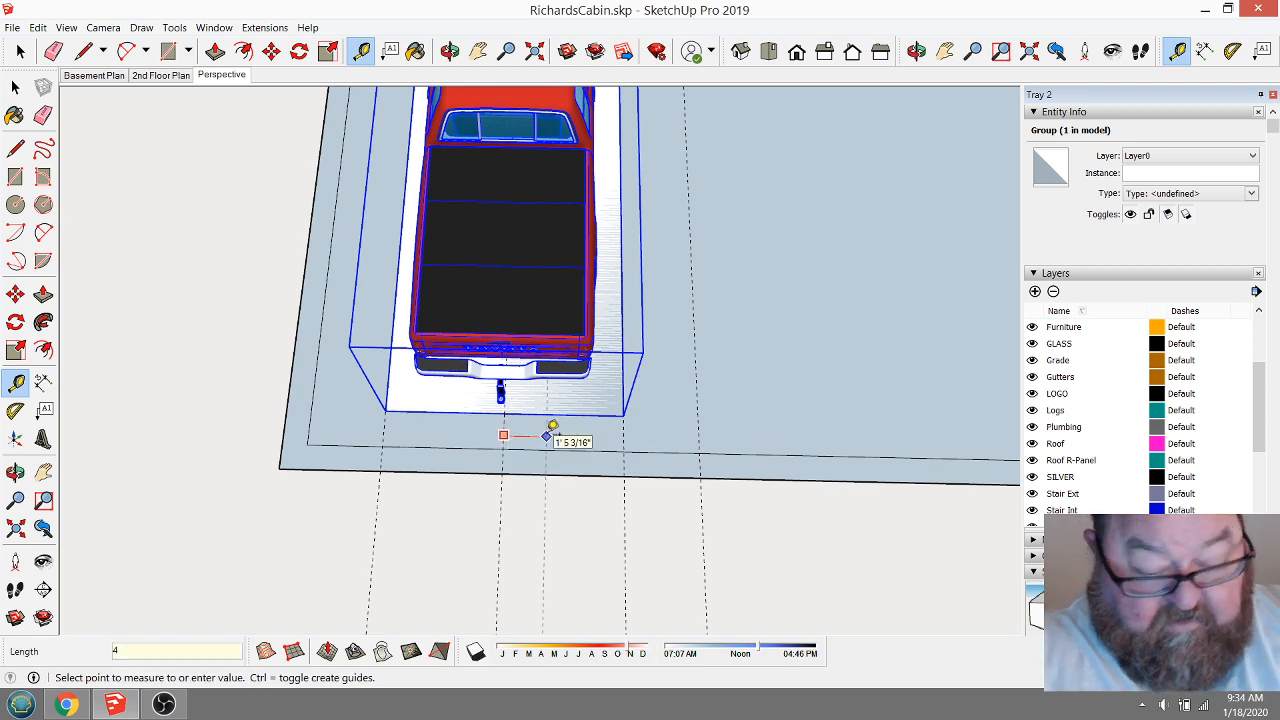
{"action": "type", "text": "4'6"}
{"action": "key", "text": "Return"}
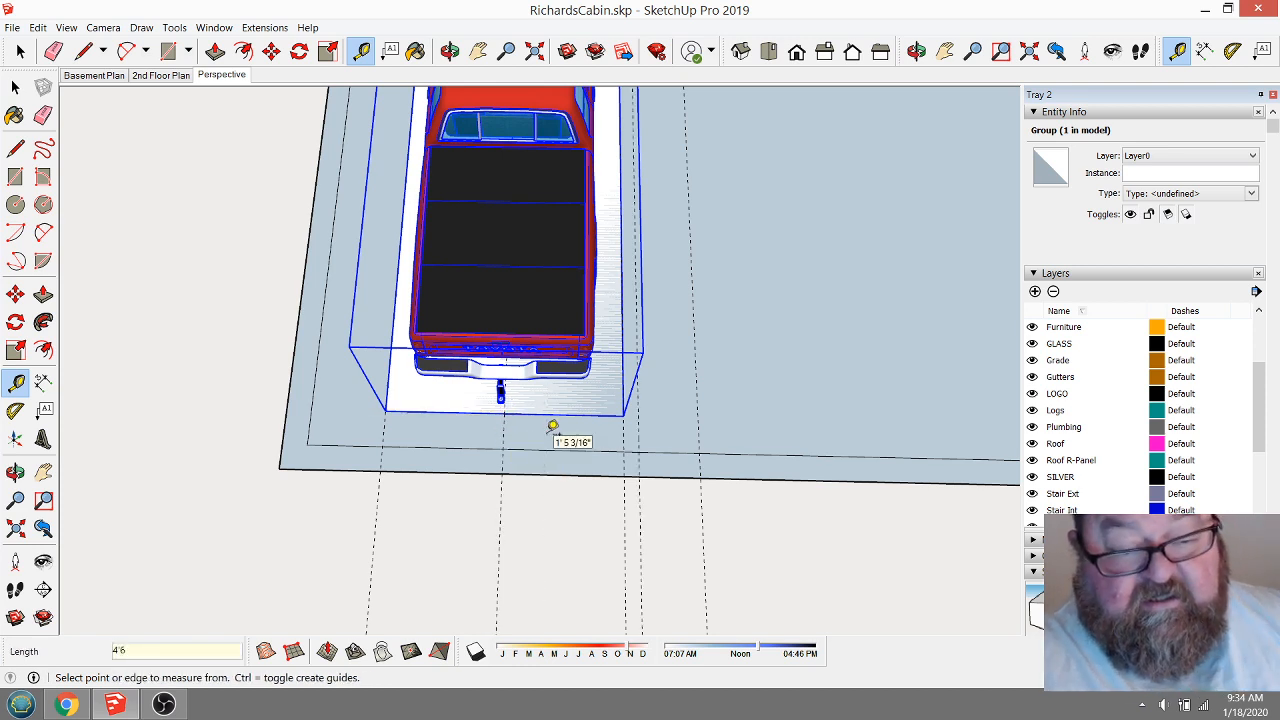
{"action": "left_click", "coordinate": [503, 433]}
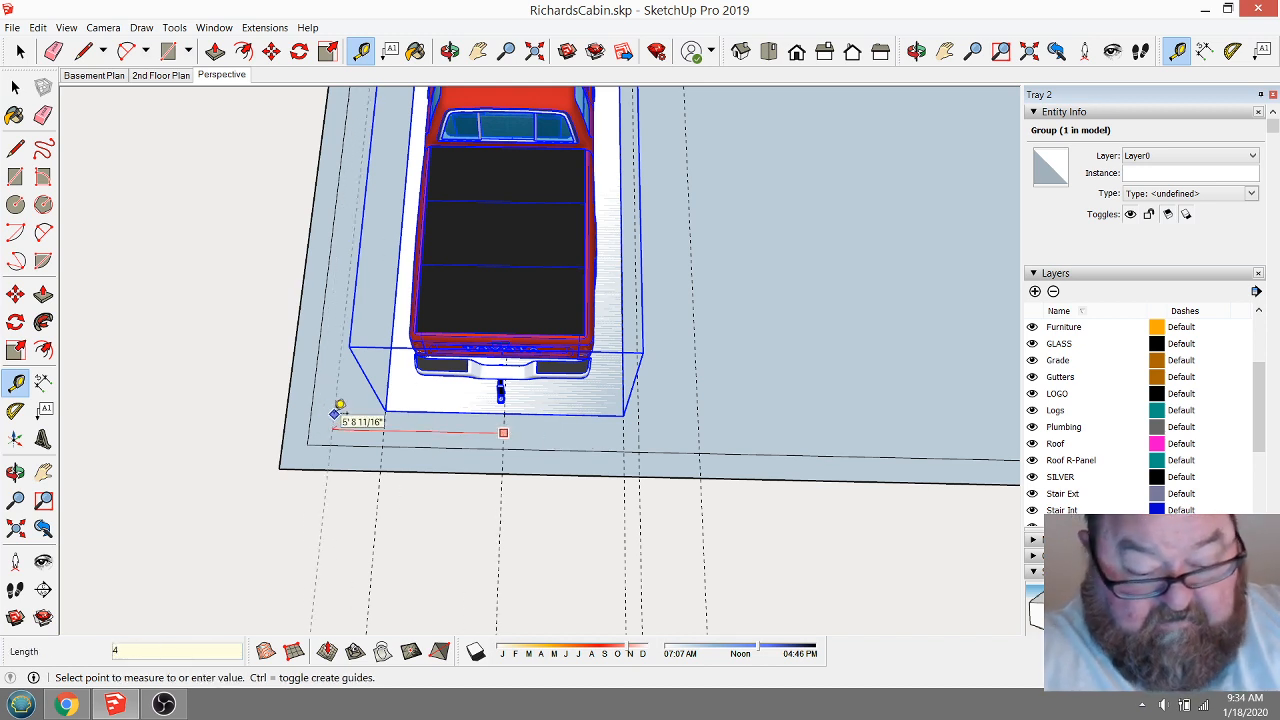
{"action": "type", "text": "4'6"}
{"action": "key", "text": "Return"}
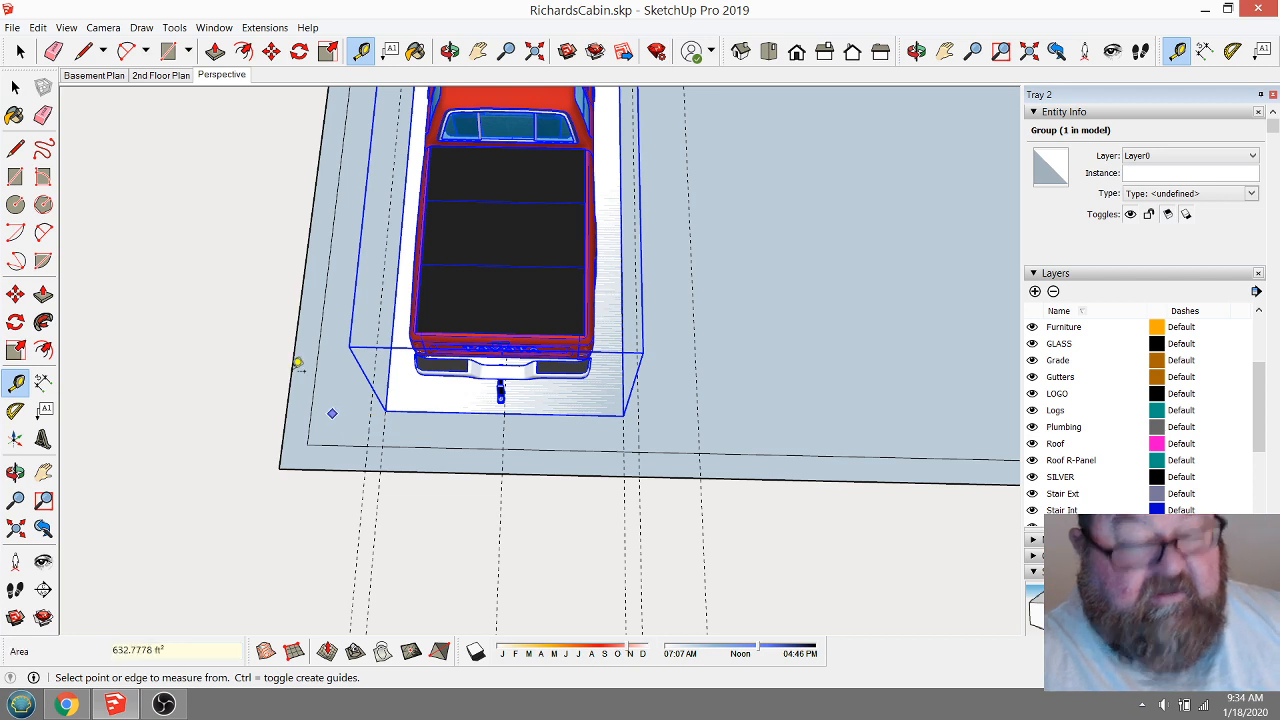
Draw two 10" lines across the wall behind the tailgate, at the guides 4' 6" either side of the truck's centerline.
{"action": "key", "text": "l"}
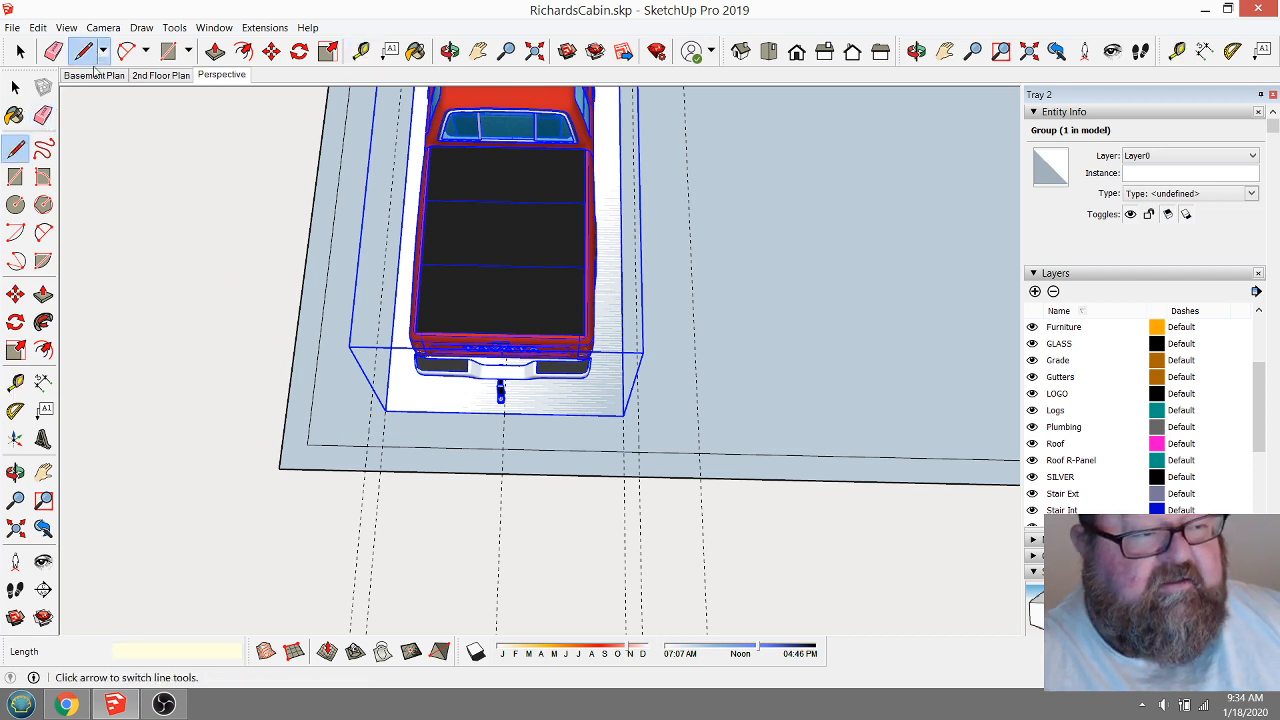
{"action": "left_click", "coordinate": [368, 440]}
{"action": "left_click", "coordinate": [364, 465]}
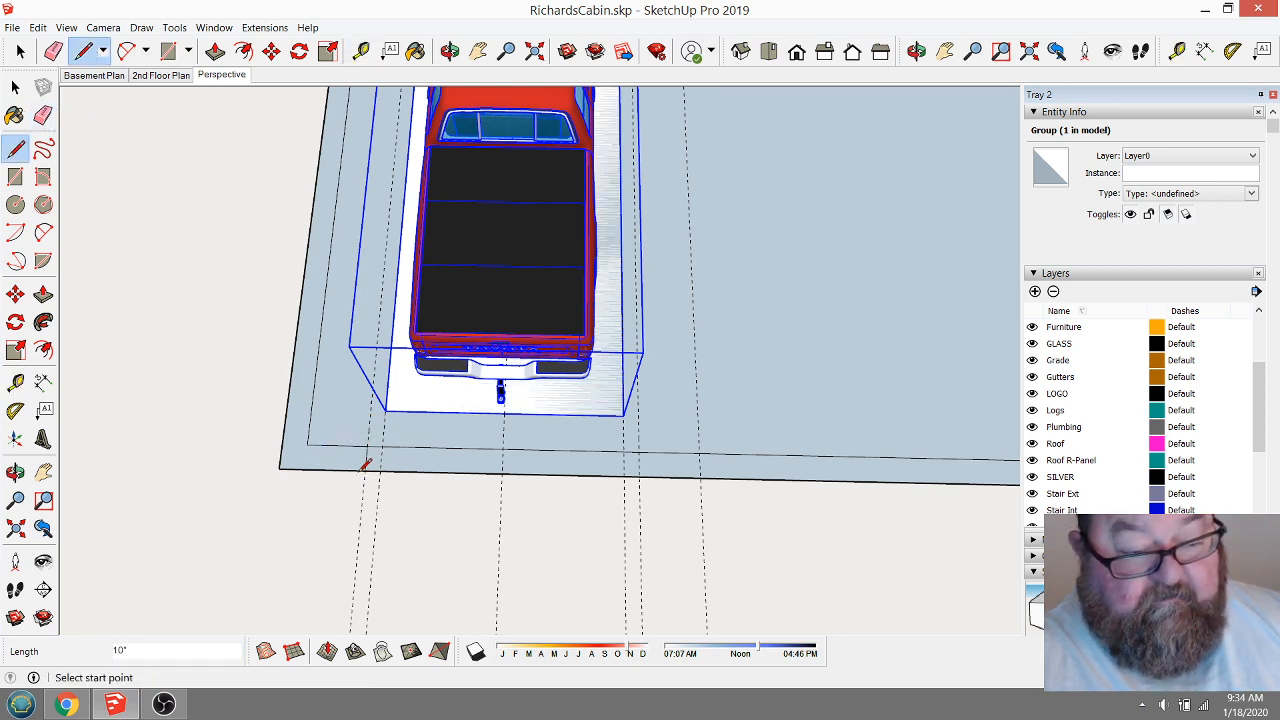
{"action": "left_click", "coordinate": [639, 451]}
{"action": "left_click", "coordinate": [640, 475]}
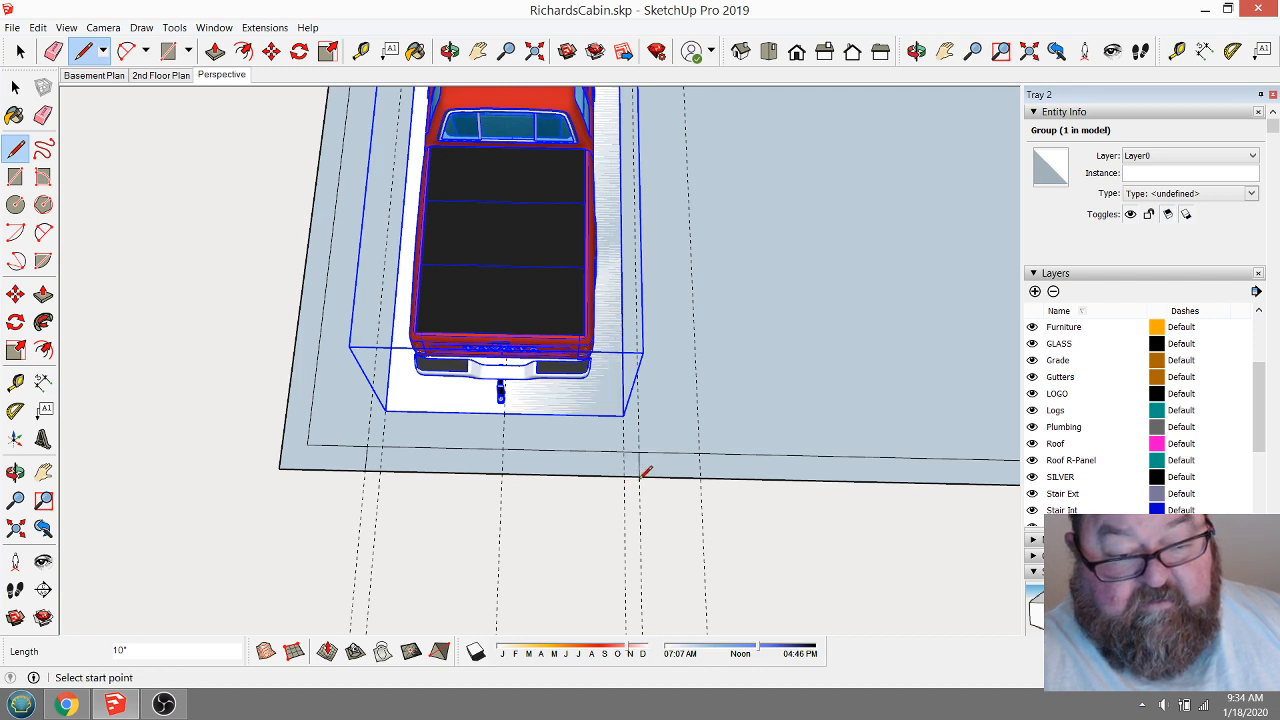
Erase the inner wall line between the two opening lines and all guides except the one 2' 6" beyond the truck's far side.
{"action": "left_click", "coordinate": [53, 51]}
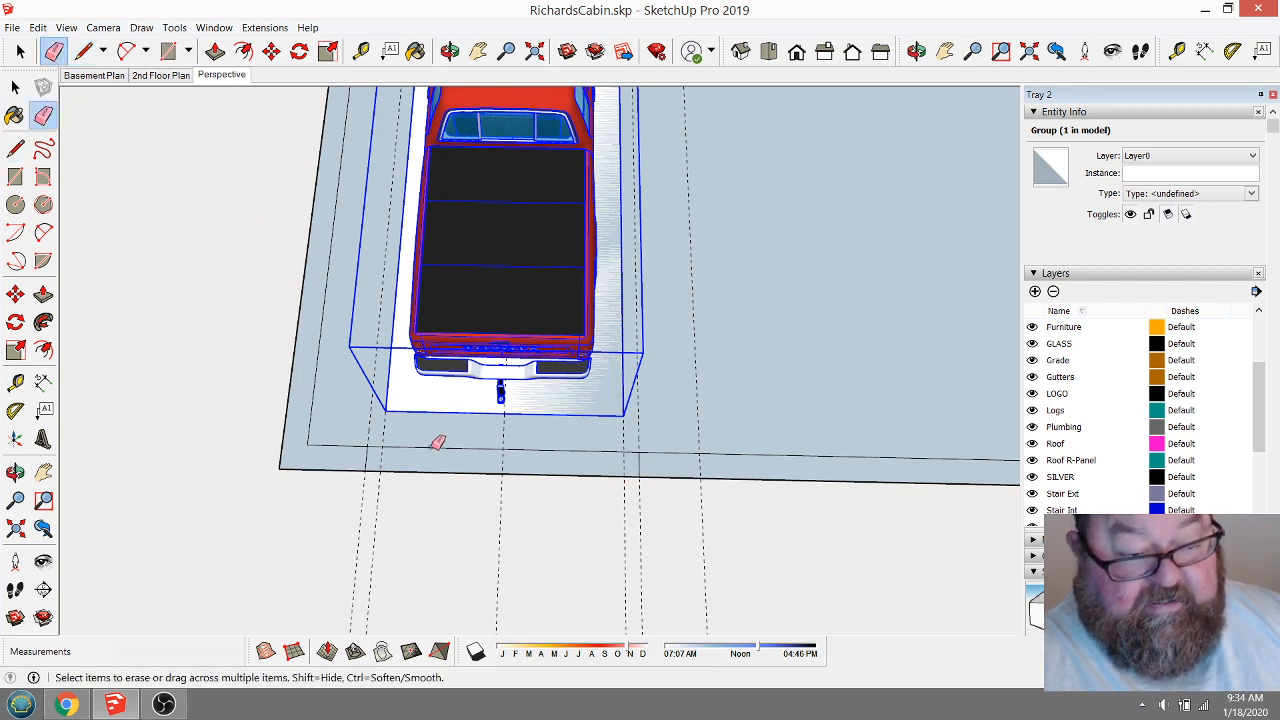
{"action": "left_click", "coordinate": [437, 445]}
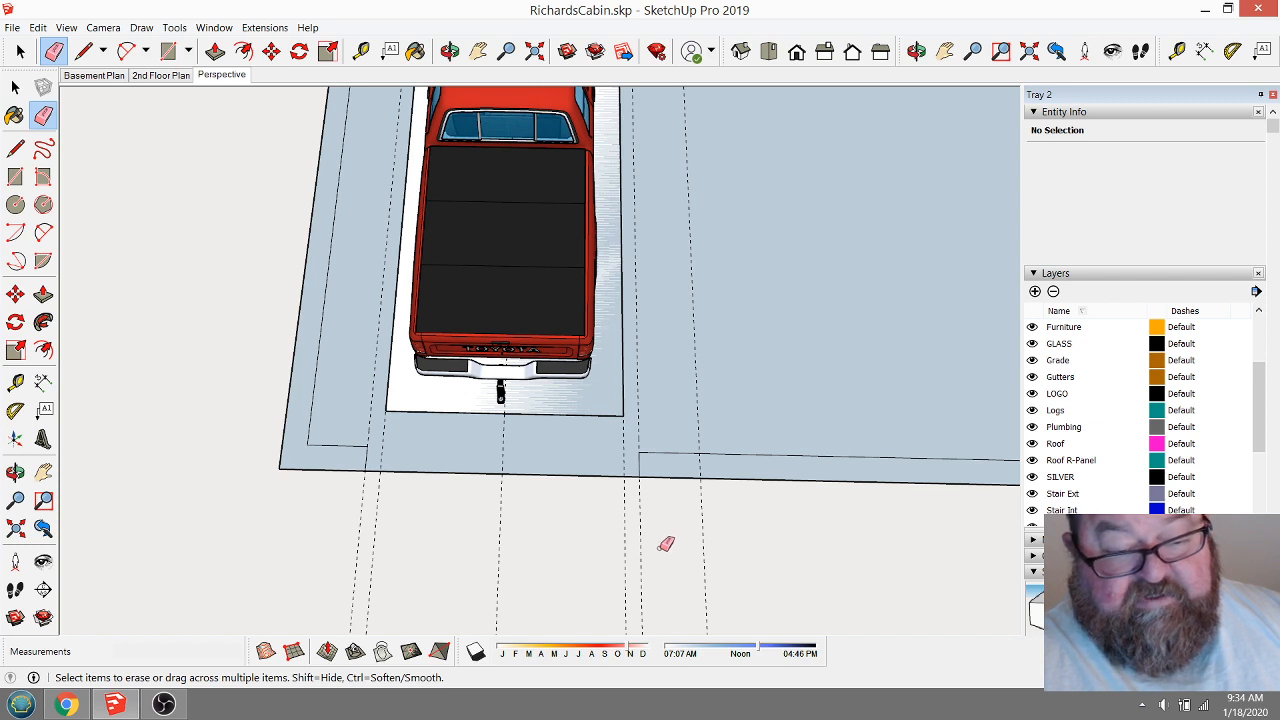
{"action": "scroll", "coordinate": [297, 540], "scroll_direction": "down", "scroll_amount": 2}
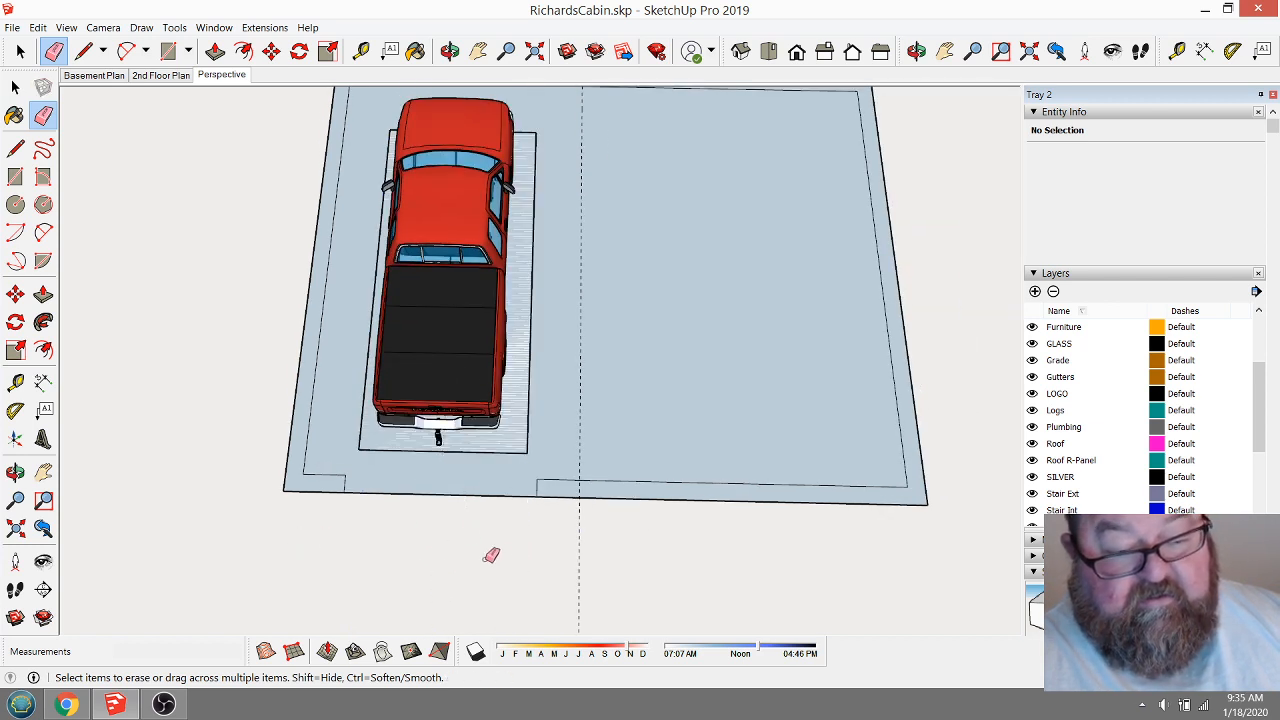
{"action": "left_click", "coordinate": [450, 51]}
{"action": "mouse_move", "coordinate": [500, 360]}
{"action": "left_mouse_down"}
{"action": "mouse_move", "coordinate": [409, 366]}
{"action": "mouse_move", "coordinate": [517, 376]}
{"action": "left_mouse_up"}
{"action": "left_click_drag", "start_coordinate": [322, 500], "coordinate": [358, 479]}
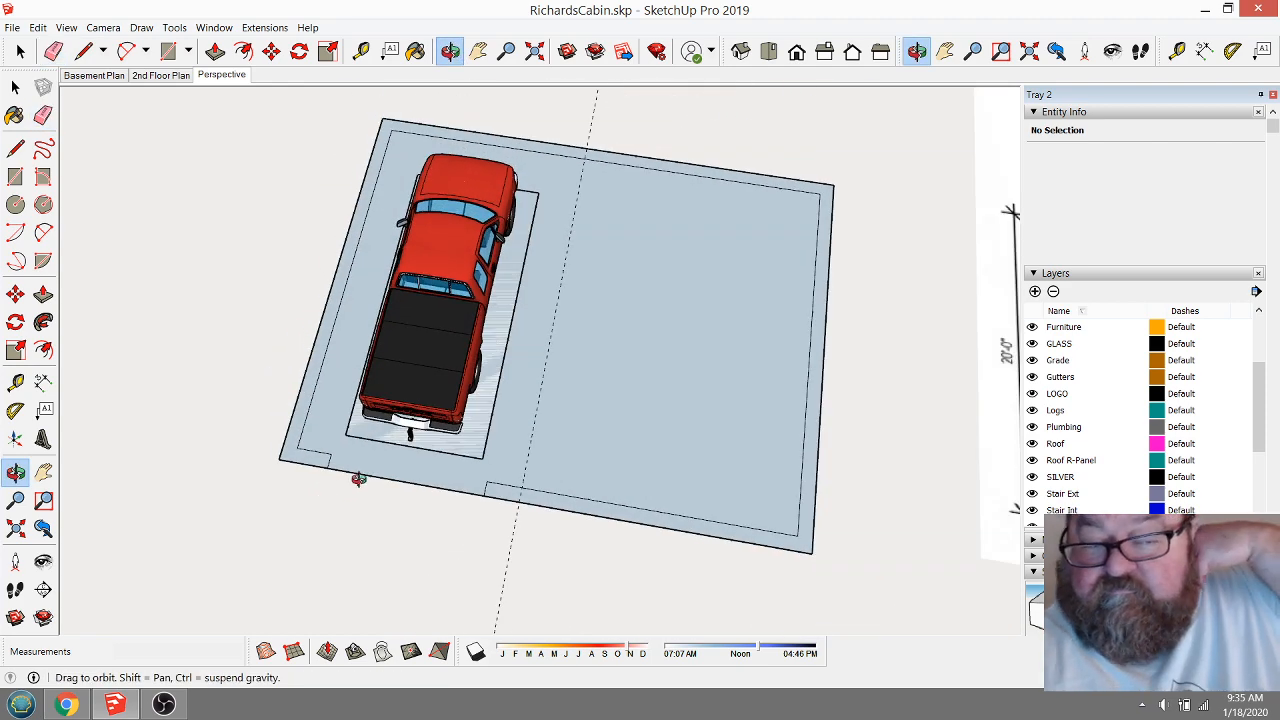
{"action": "left_click_drag", "start_coordinate": [496, 425], "coordinate": [574, 365]}
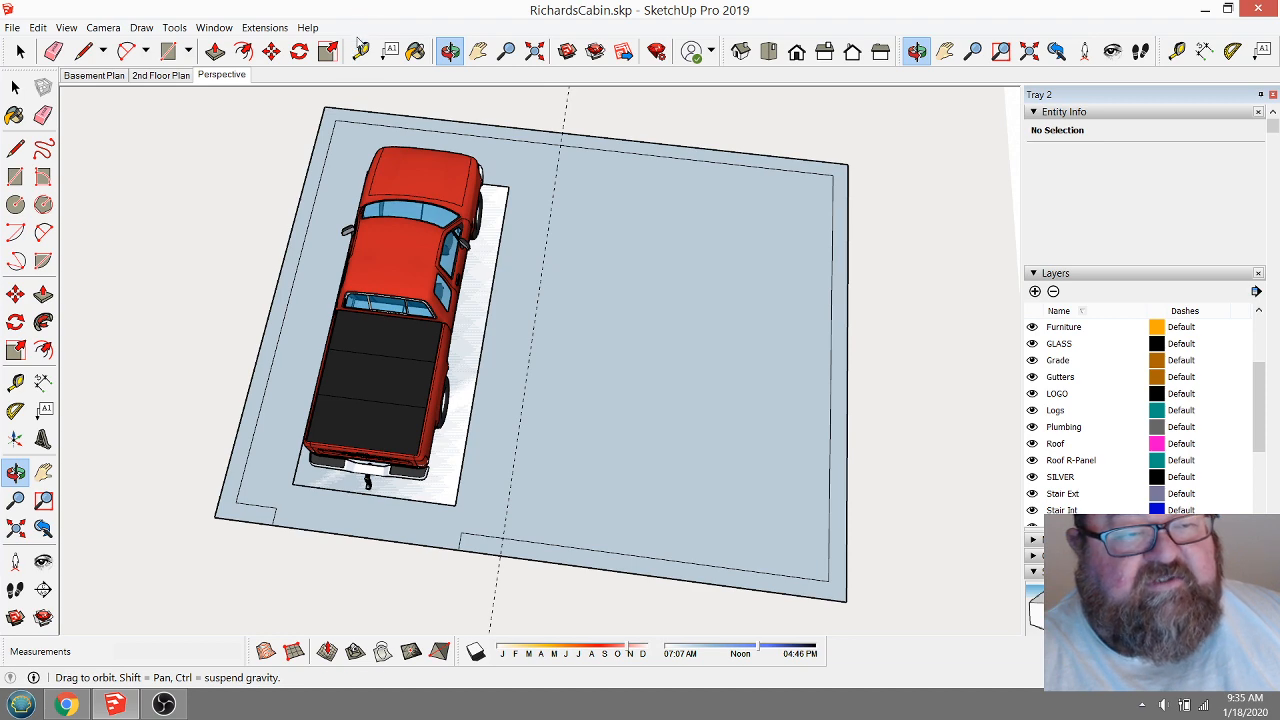
{"action": "left_click", "coordinate": [271, 50]}
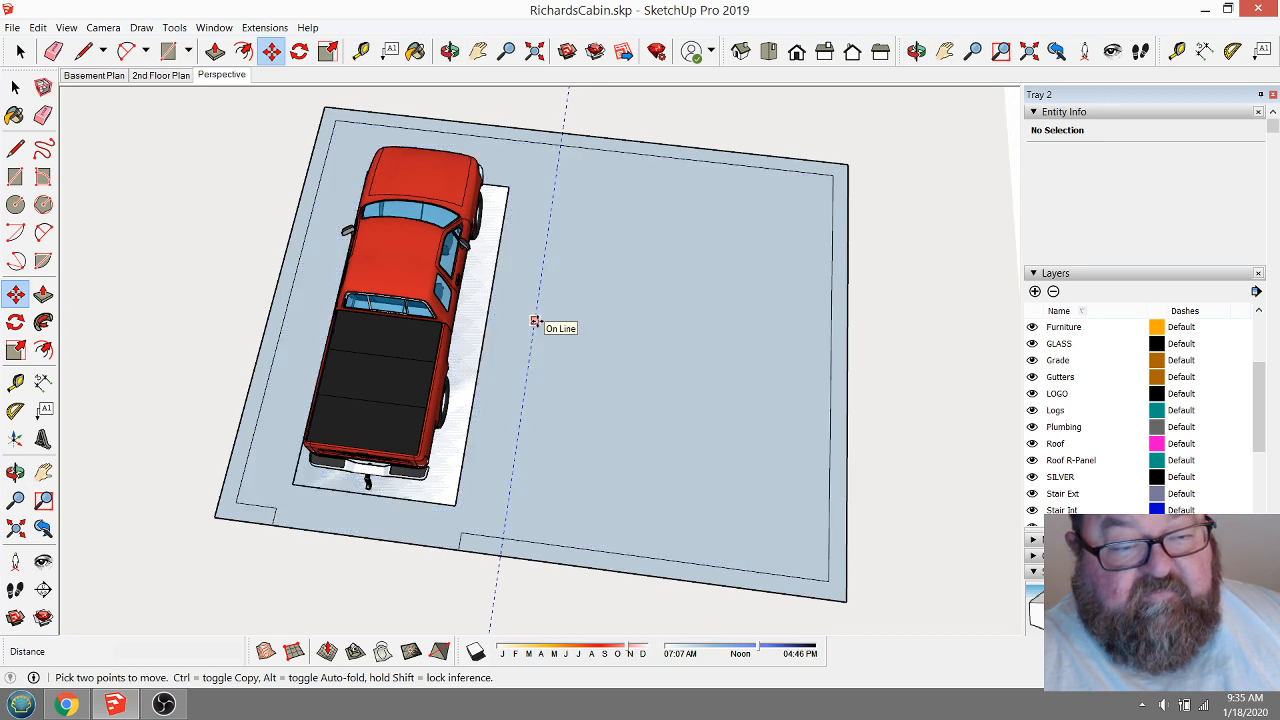
{"action": "left_click", "coordinate": [535, 321]}
{"action": "key", "text": "Escape"}
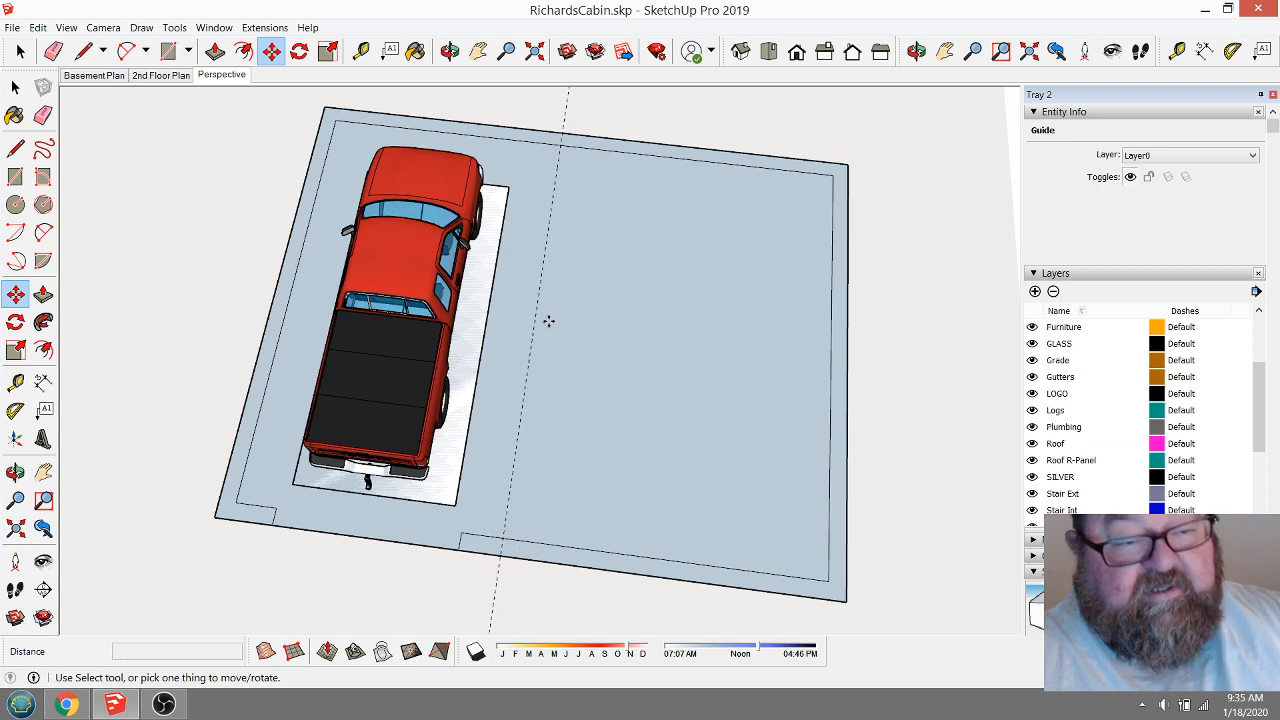
Offset a guide 4.5" from the guide beyond the truck's far side, on the side away from the truck.
{"action": "key", "text": "t"}
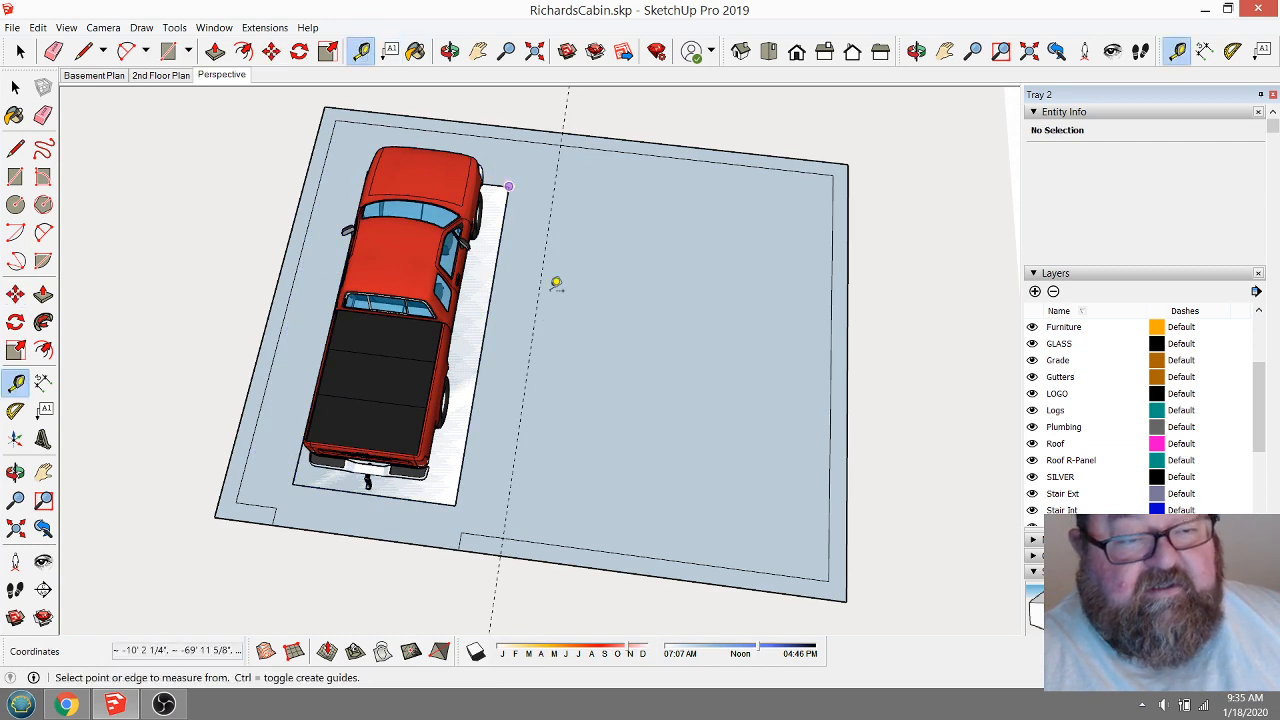
{"action": "left_click", "coordinate": [282, 323]}
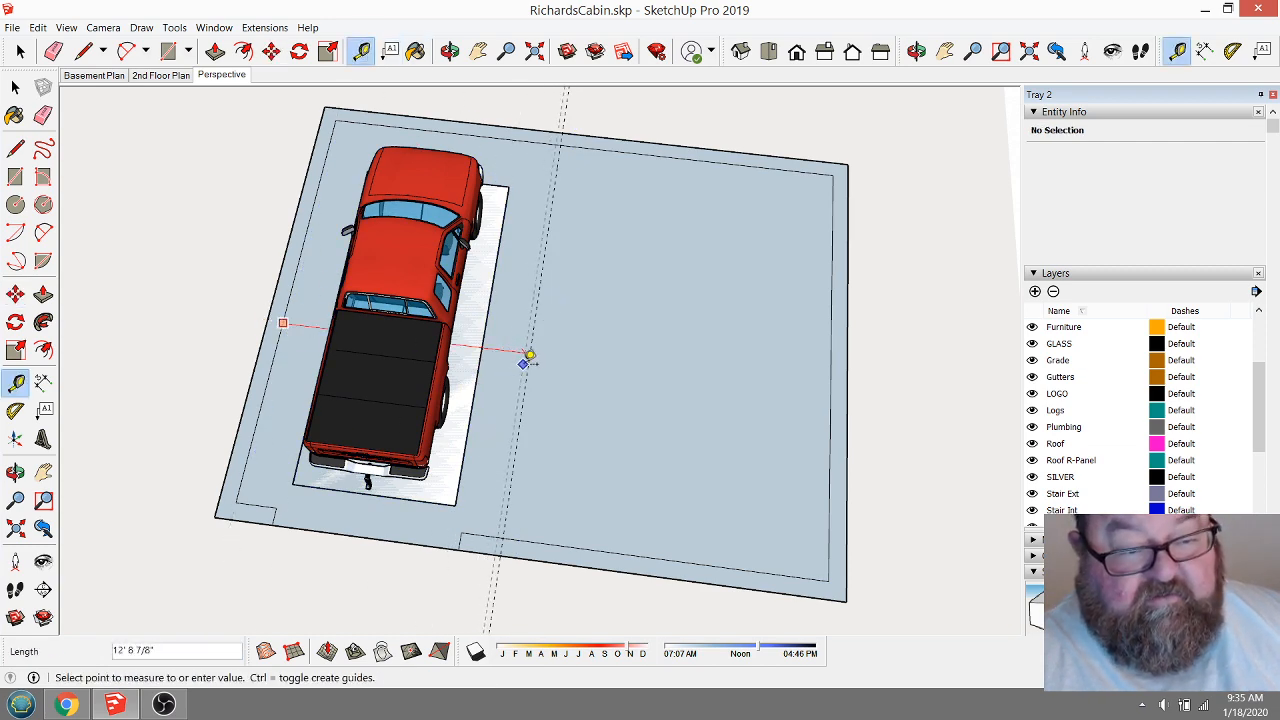
{"action": "left_click", "coordinate": [535, 355]}
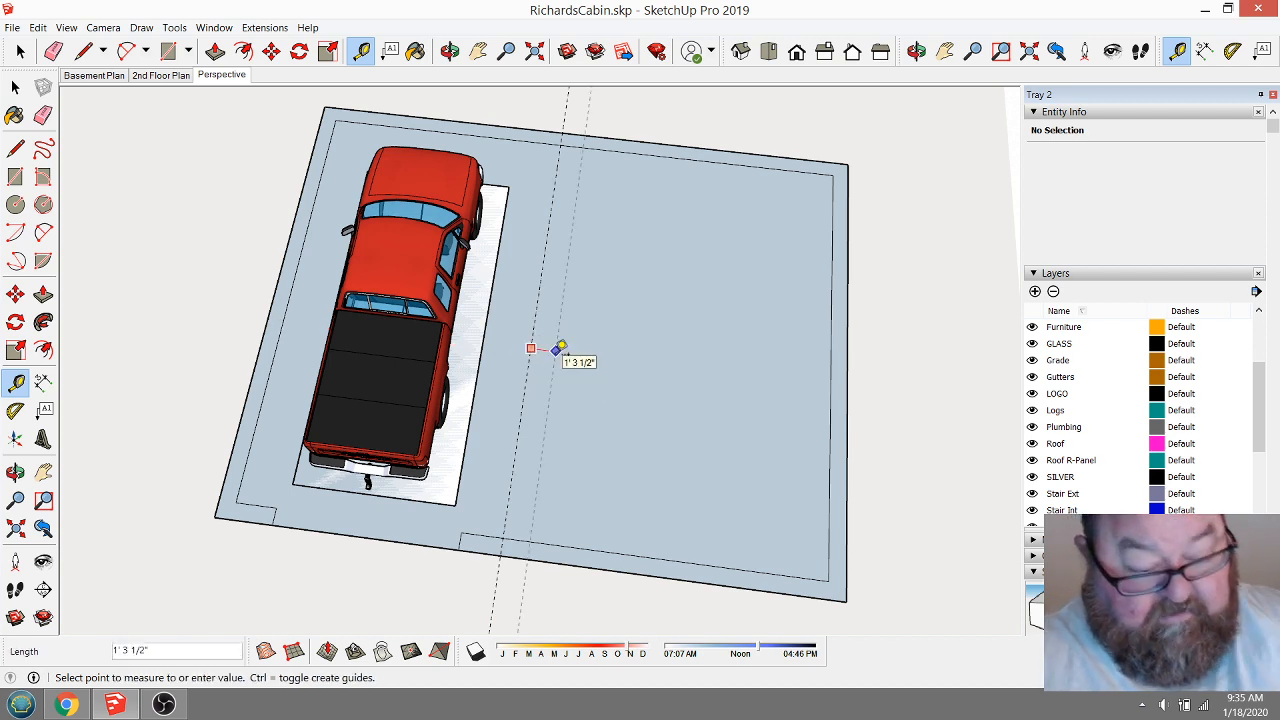
{"action": "key", "text": "Return"}
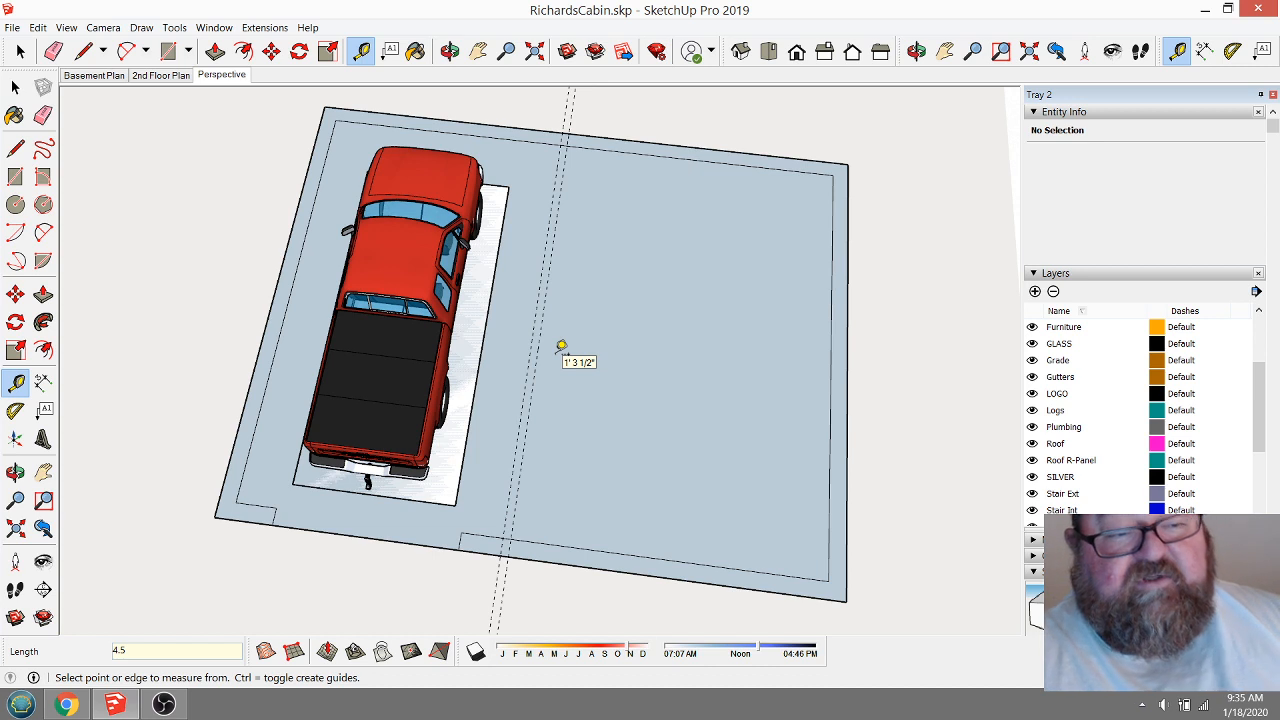
Draw a 4.5" by 22' 4" partition rectangle between the two guides and the inner wall lines, and erase both guides.
{"action": "left_click", "coordinate": [168, 51]}
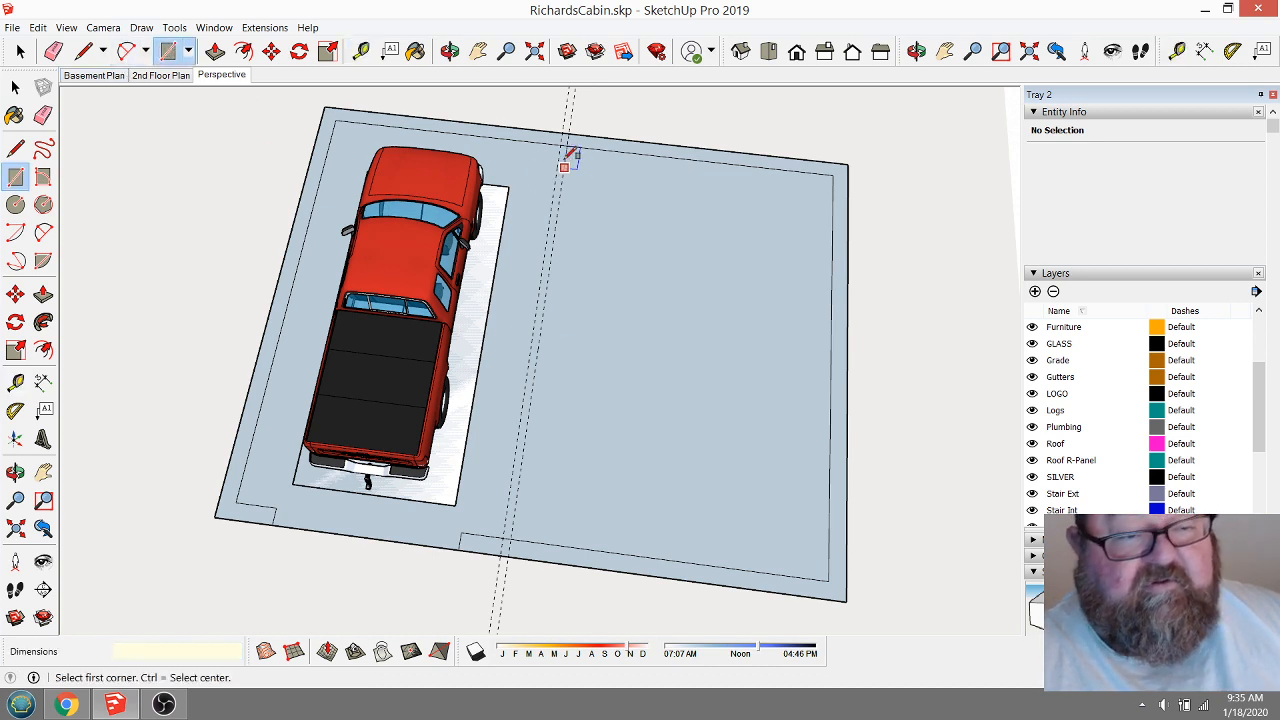
{"action": "left_click", "coordinate": [560, 144]}
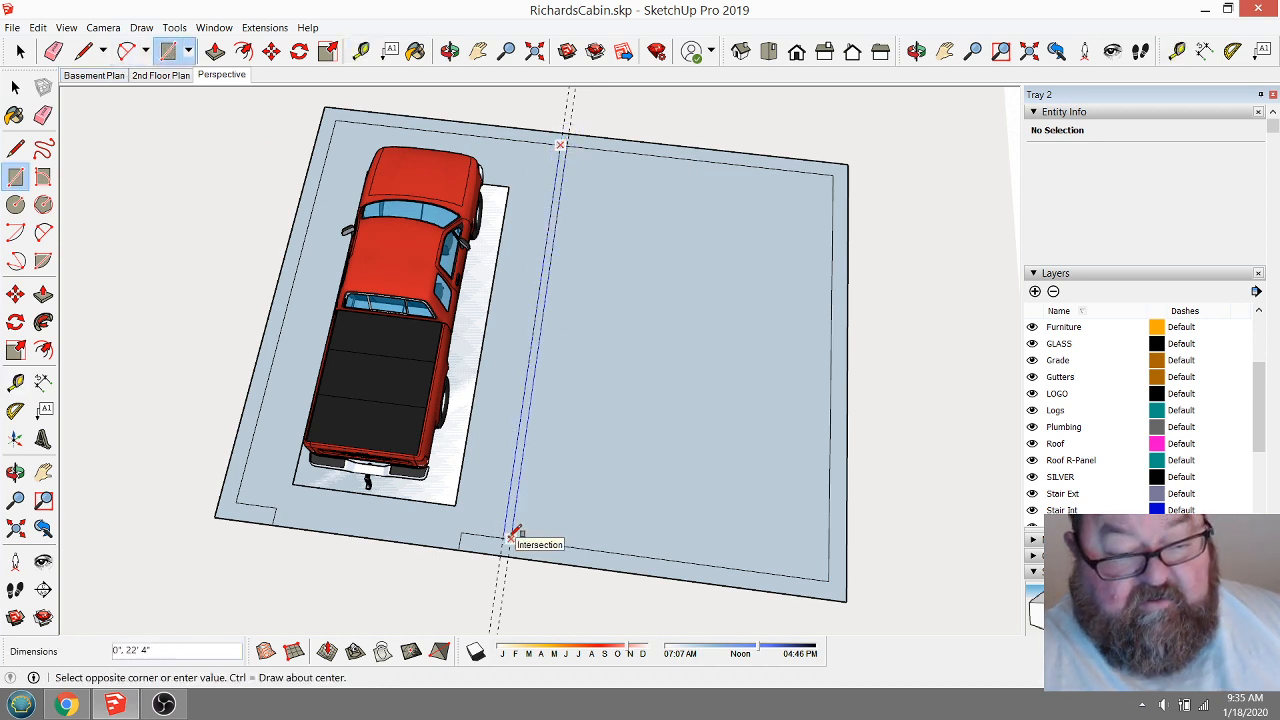
{"action": "left_click", "coordinate": [514, 537]}
{"action": "left_click", "coordinate": [53, 51]}
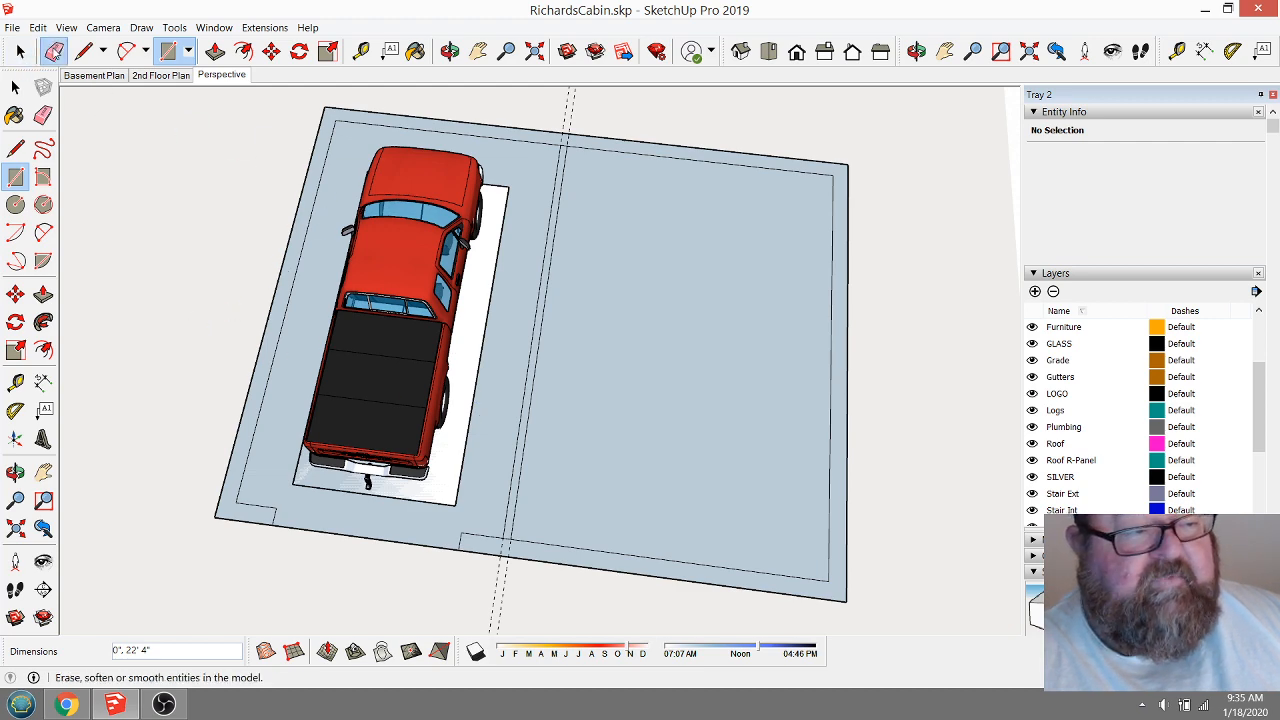
{"action": "middle_click_drag", "start_coordinate": [143, 325], "coordinate": [250, 250]}
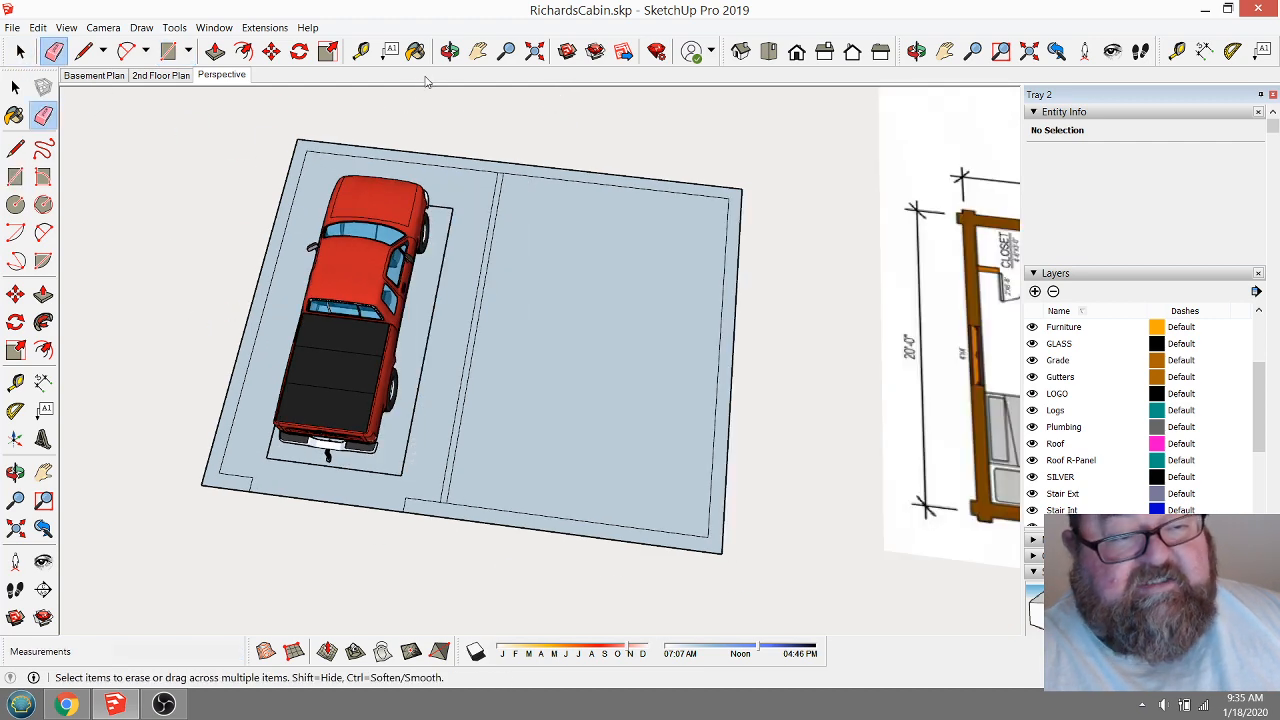
Inspect the new foundation plan from above, including the partition wall beside the truck.
{"action": "left_click", "coordinate": [450, 51]}
{"action": "left_click_drag", "start_coordinate": [530, 330], "coordinate": [559, 371]}
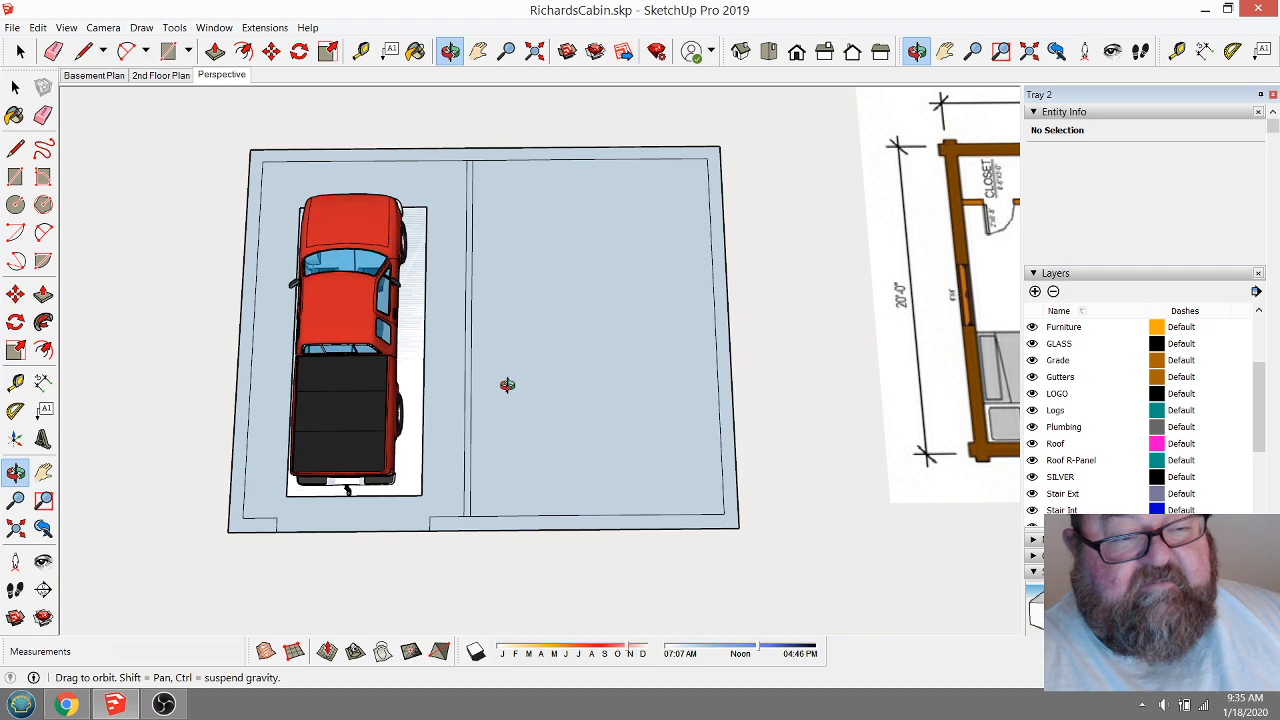
{"action": "scroll", "coordinate": [507, 385], "scroll_direction": "up", "scroll_amount": 2}
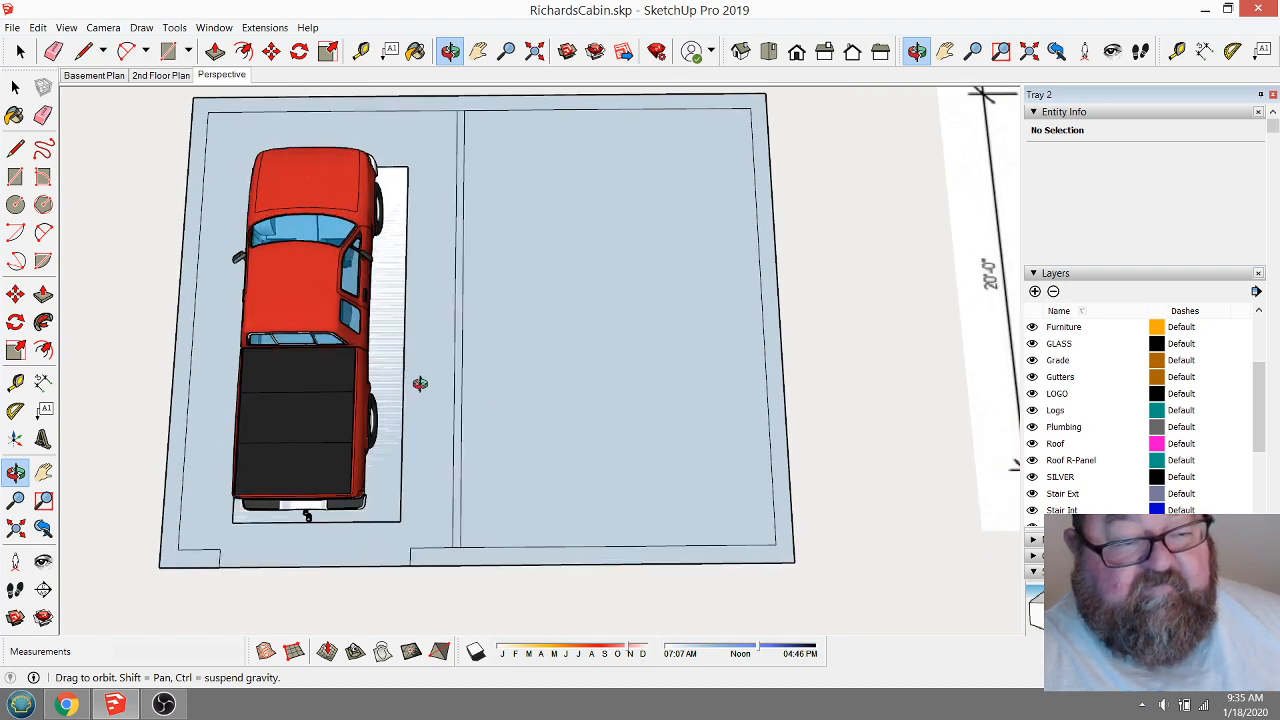
{"action": "scroll", "coordinate": [420, 383], "scroll_direction": "down", "scroll_amount": 2}
{"action": "left_click_drag", "start_coordinate": [480, 409], "coordinate": [471, 429]}
{"action": "scroll", "coordinate": [531, 313], "scroll_direction": "up", "scroll_amount": 2}
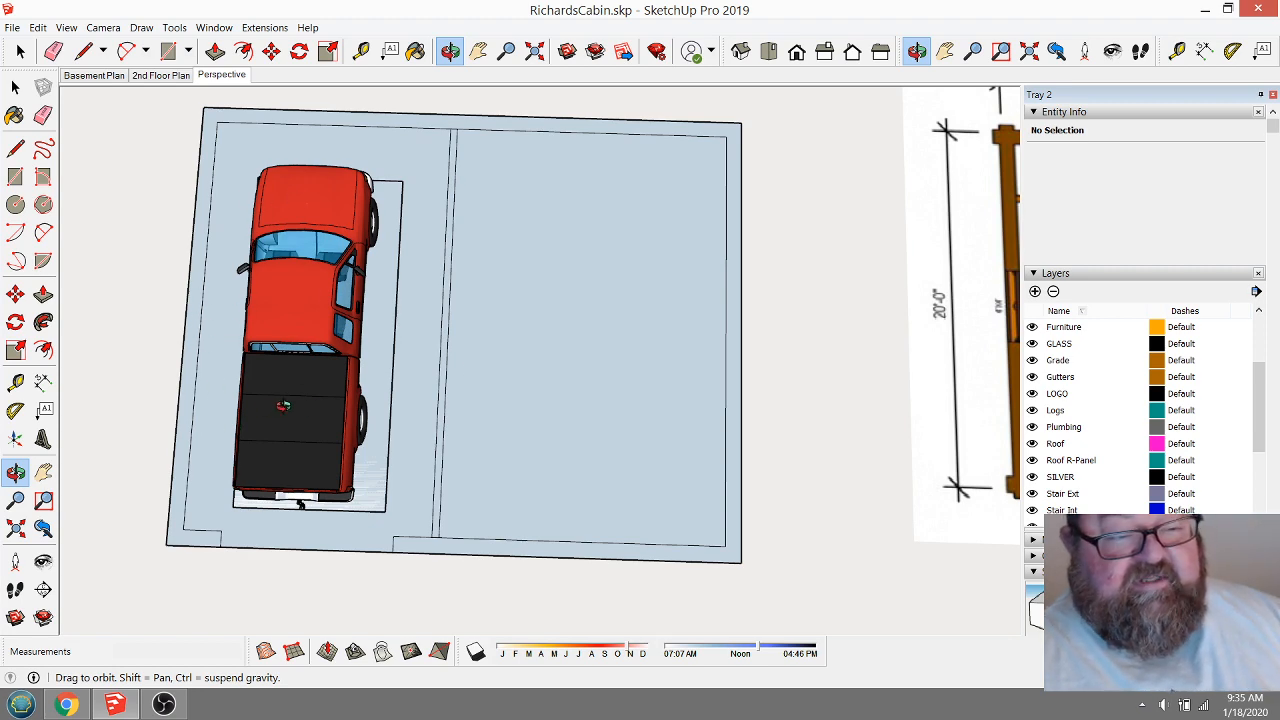
Hide the Roof and Roof R-Panel layers to expose the interiors of the existing cabin models.
{"action": "scroll", "coordinate": [283, 405], "scroll_direction": "down", "scroll_amount": 8}
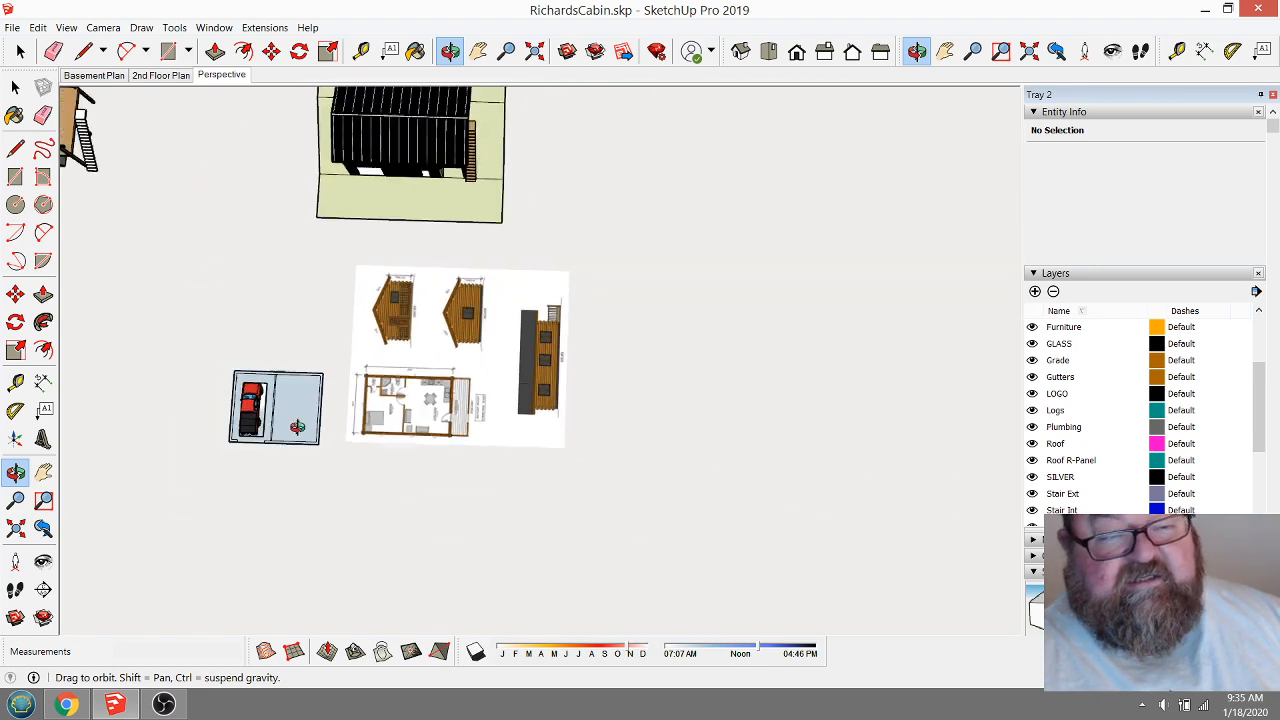
{"action": "scroll", "coordinate": [297, 427], "scroll_direction": "down", "scroll_amount": 1}
{"action": "left_click_drag", "start_coordinate": [440, 449], "coordinate": [222, 309]}
{"action": "scroll", "coordinate": [499, 118], "scroll_direction": "up", "scroll_amount": 4}
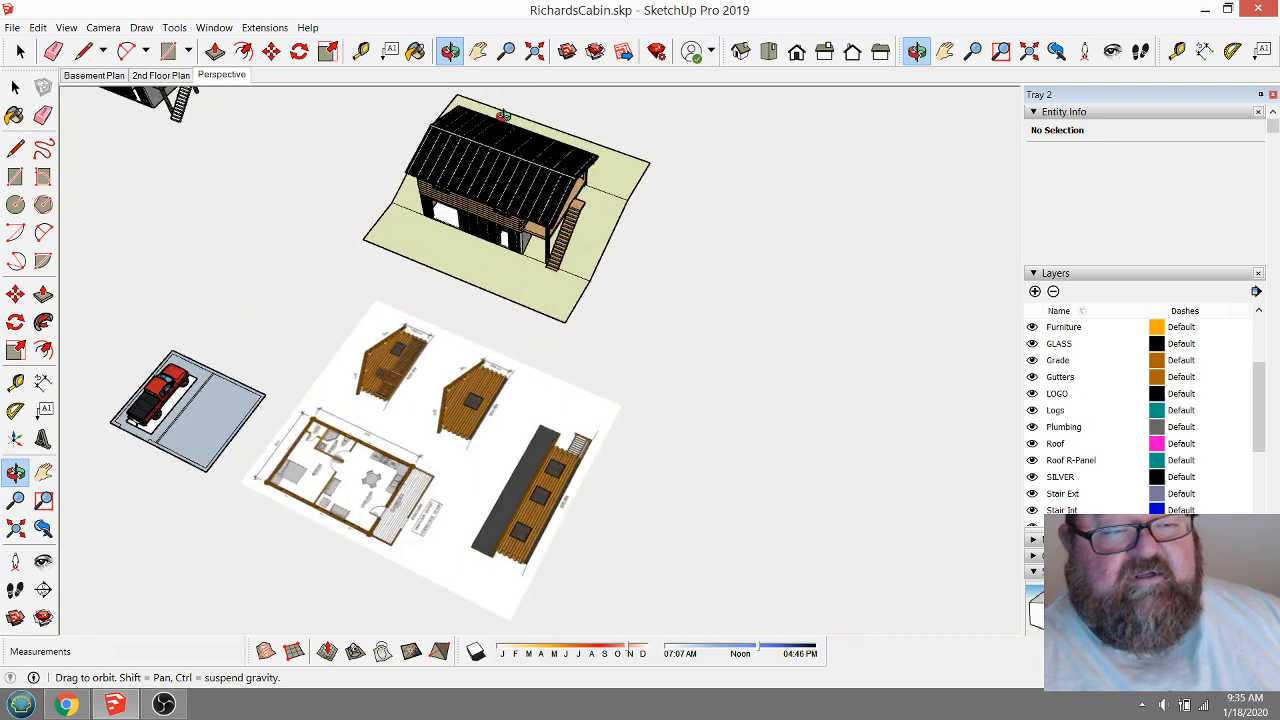
{"action": "scroll", "coordinate": [500, 130], "scroll_direction": "up", "scroll_amount": 4}
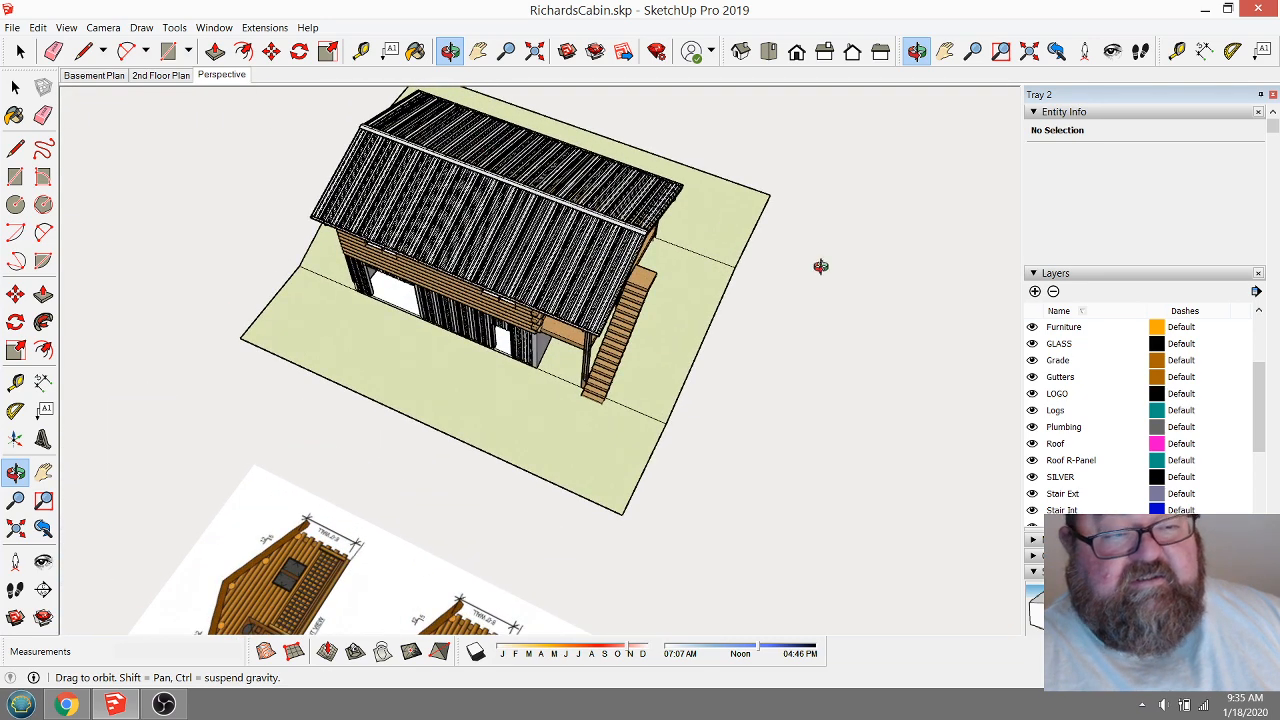
{"action": "scroll", "coordinate": [1100, 455], "scroll_direction": "down", "scroll_amount": 3}
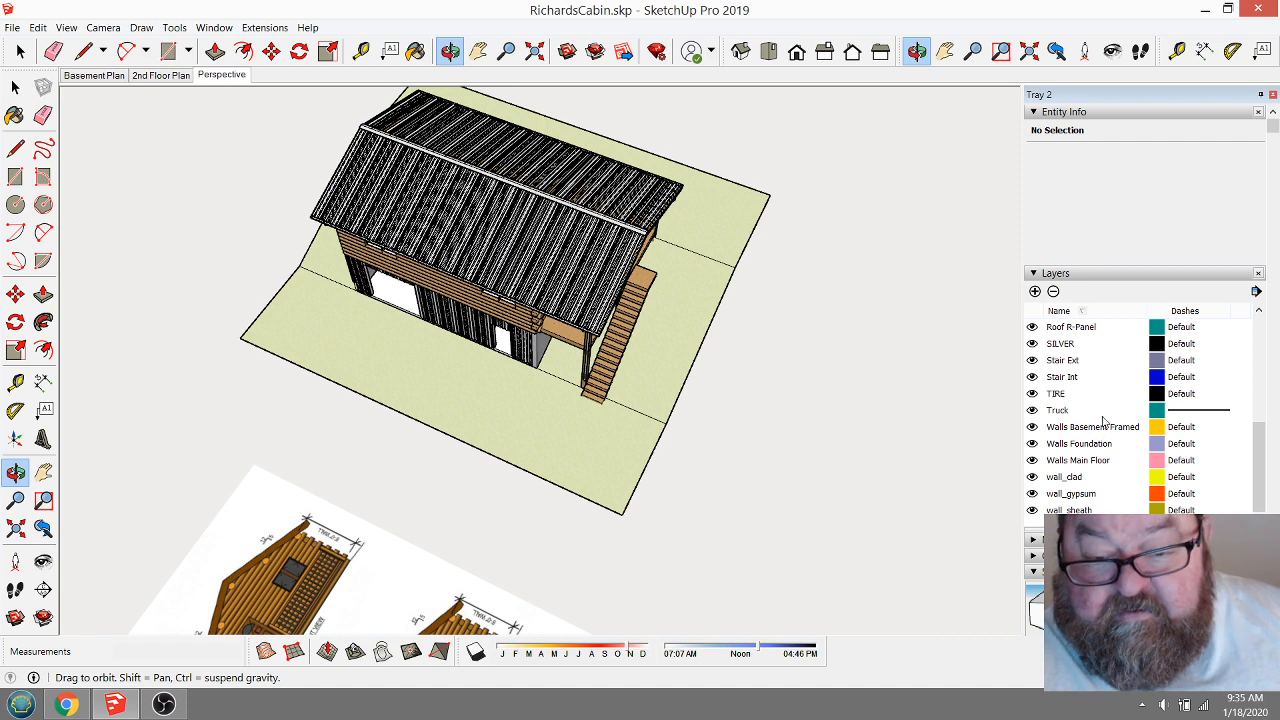
{"action": "scroll", "coordinate": [1060, 420], "scroll_direction": "up", "scroll_amount": 1}
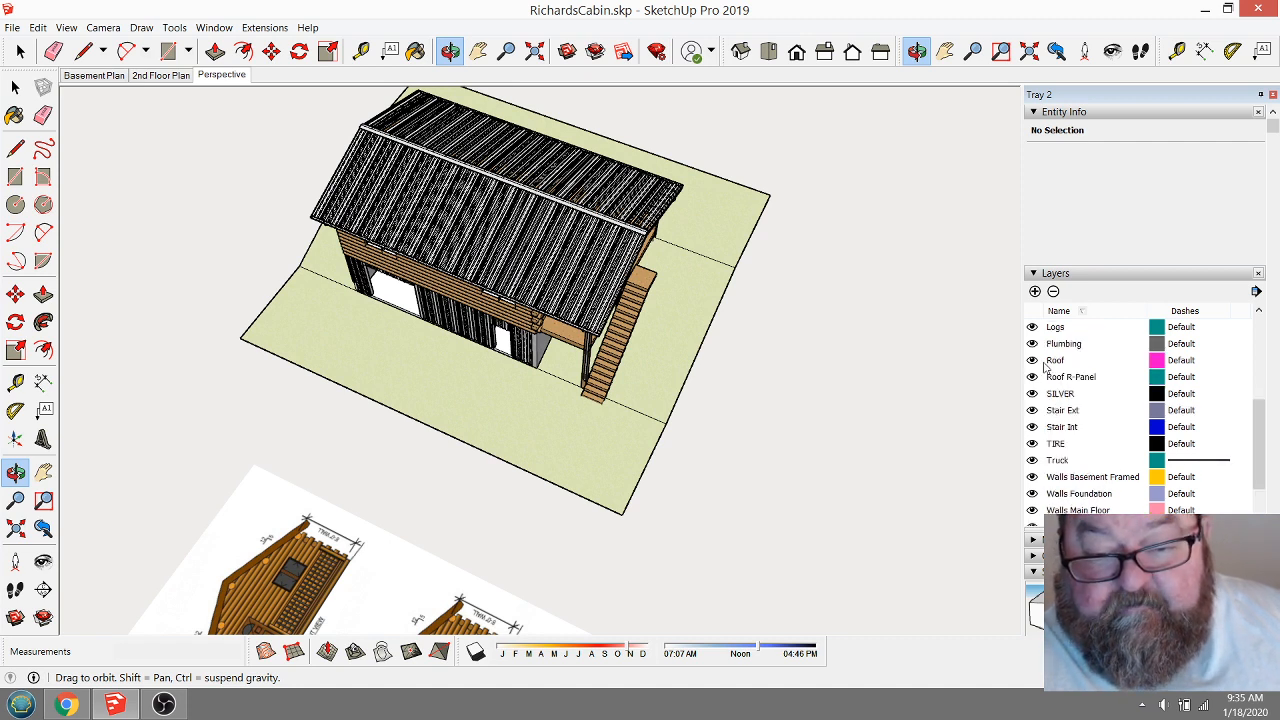
{"action": "left_click", "coordinate": [1041, 366]}
{"action": "left_click", "coordinate": [1034, 377]}
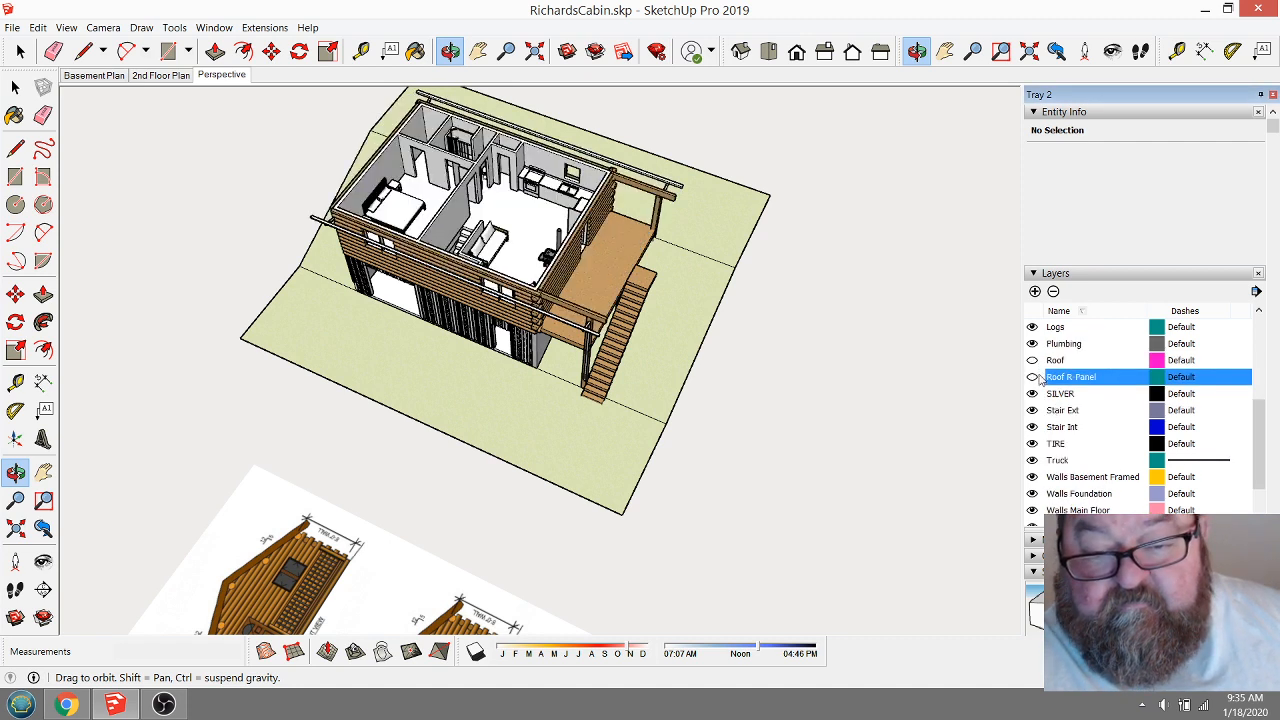
{"action": "left_click_drag", "start_coordinate": [535, 236], "coordinate": [470, 228]}
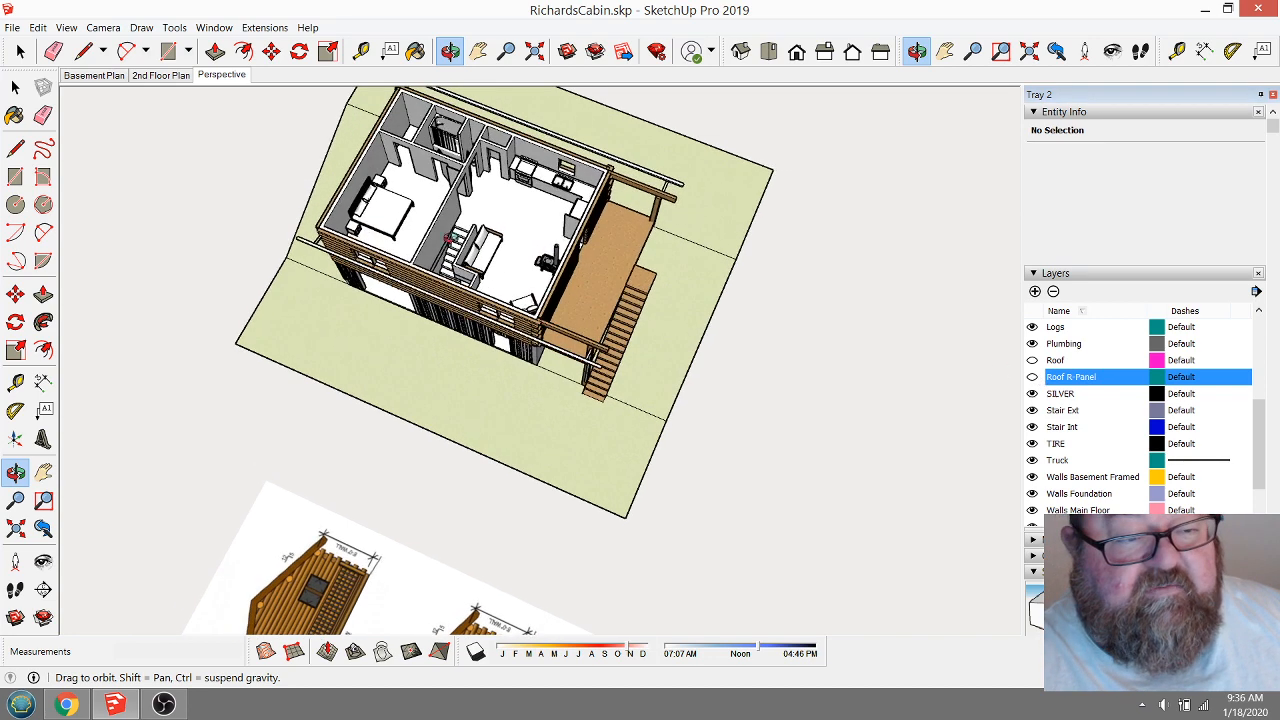
{"action": "scroll", "coordinate": [443, 222], "scroll_direction": "up", "scroll_amount": 3}
{"action": "left_click", "coordinate": [15, 87]}
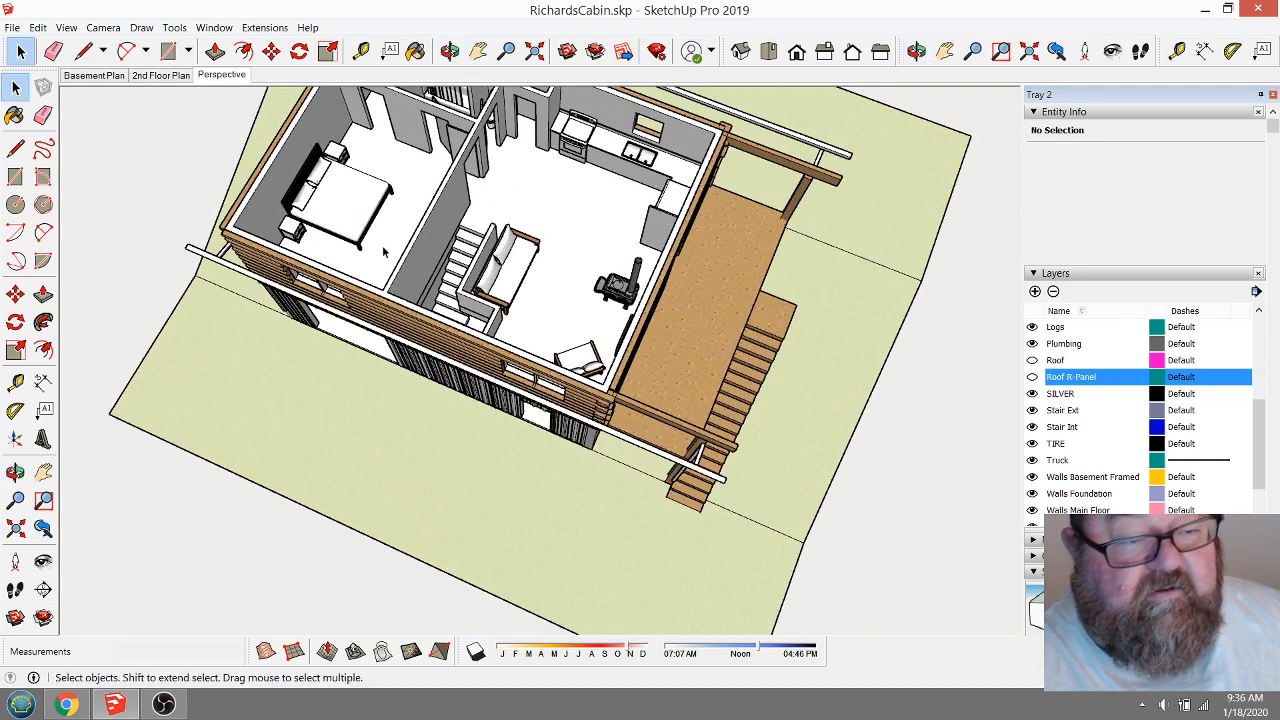
{"action": "scroll", "coordinate": [470, 248], "scroll_direction": "down", "scroll_amount": 2}
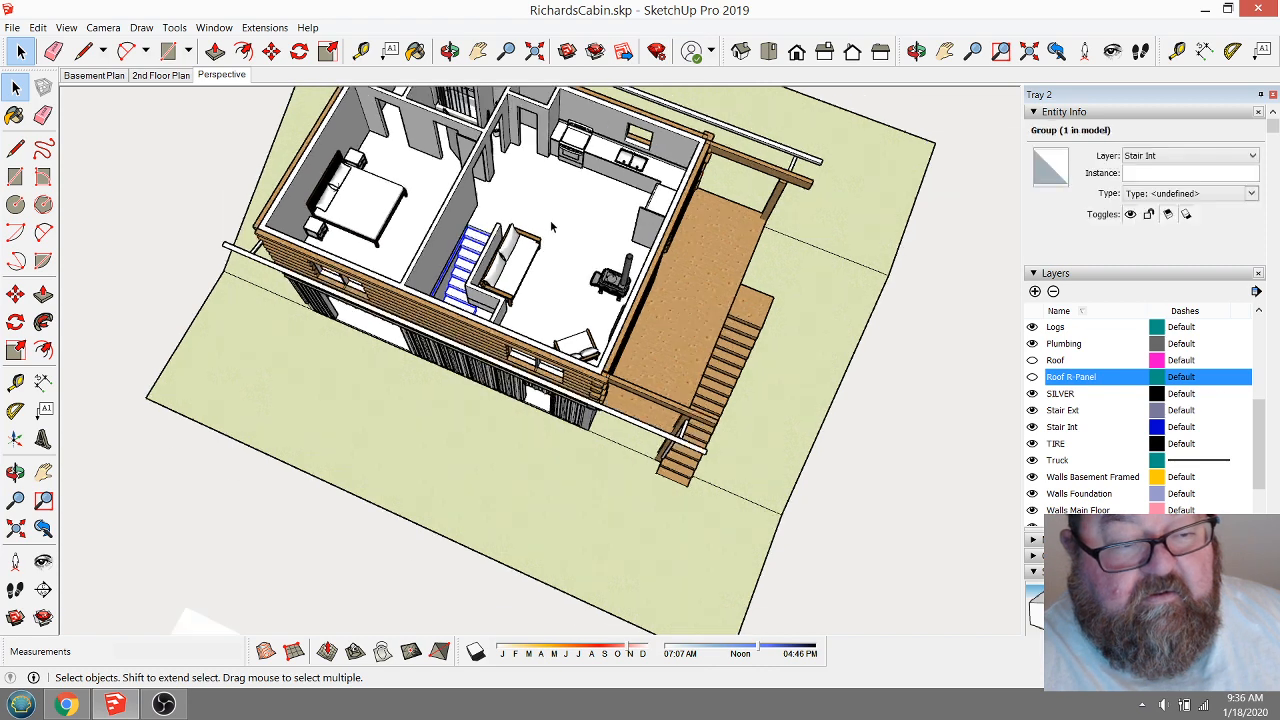
{"action": "left_click", "coordinate": [271, 51]}
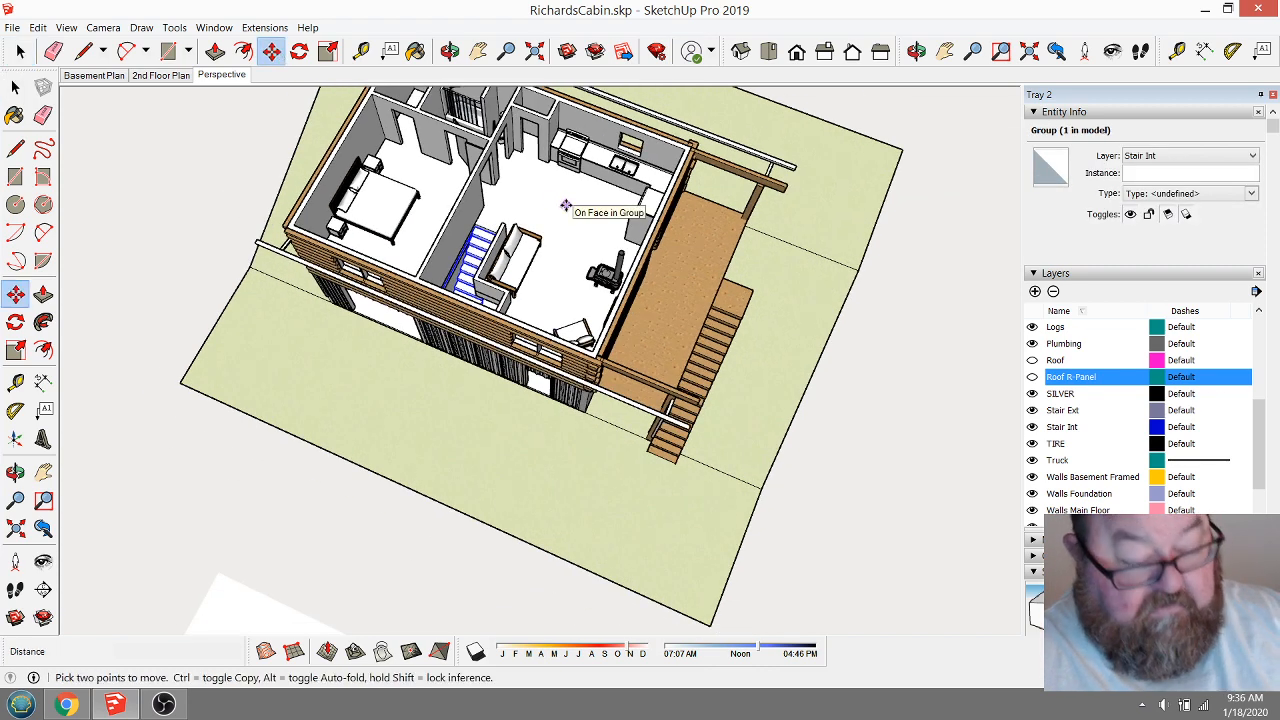
{"action": "left_click", "coordinate": [566, 205]}
{"action": "key", "text": "ctrl"}
{"action": "scroll", "coordinate": [545, 250], "scroll_direction": "down", "scroll_amount": 5}
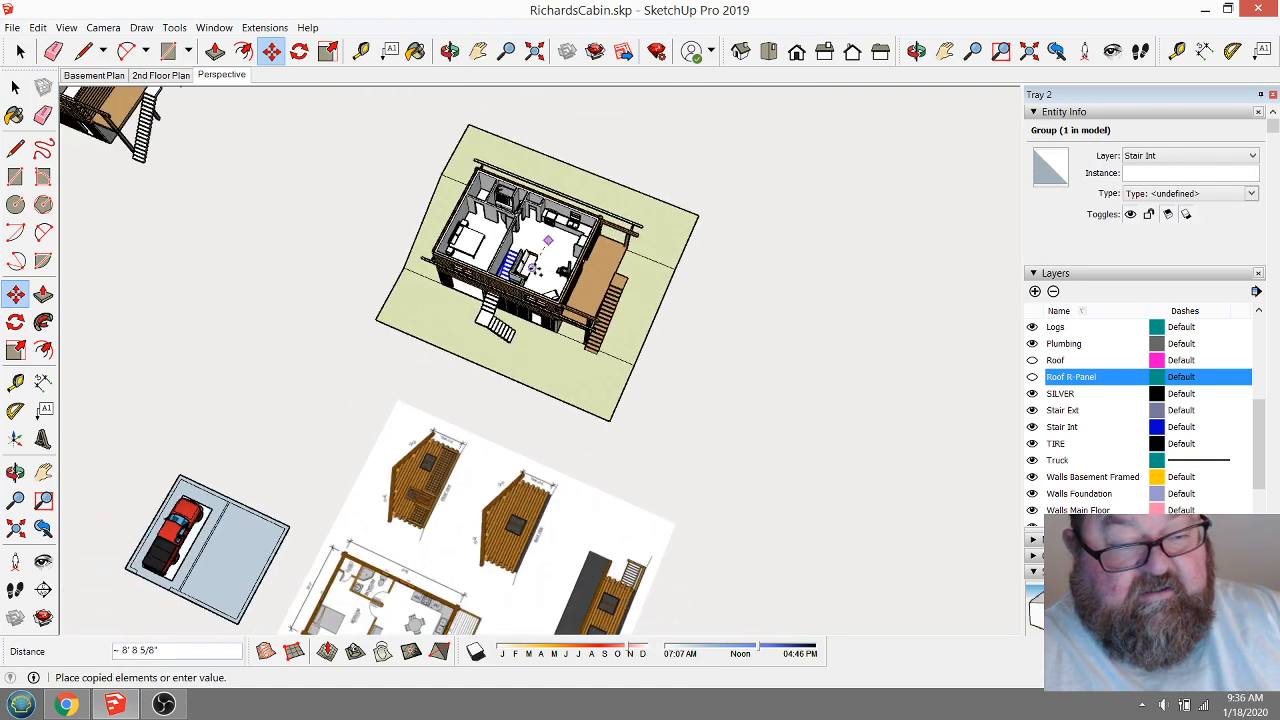
{"action": "scroll", "coordinate": [537, 268], "scroll_direction": "down", "scroll_amount": 1}
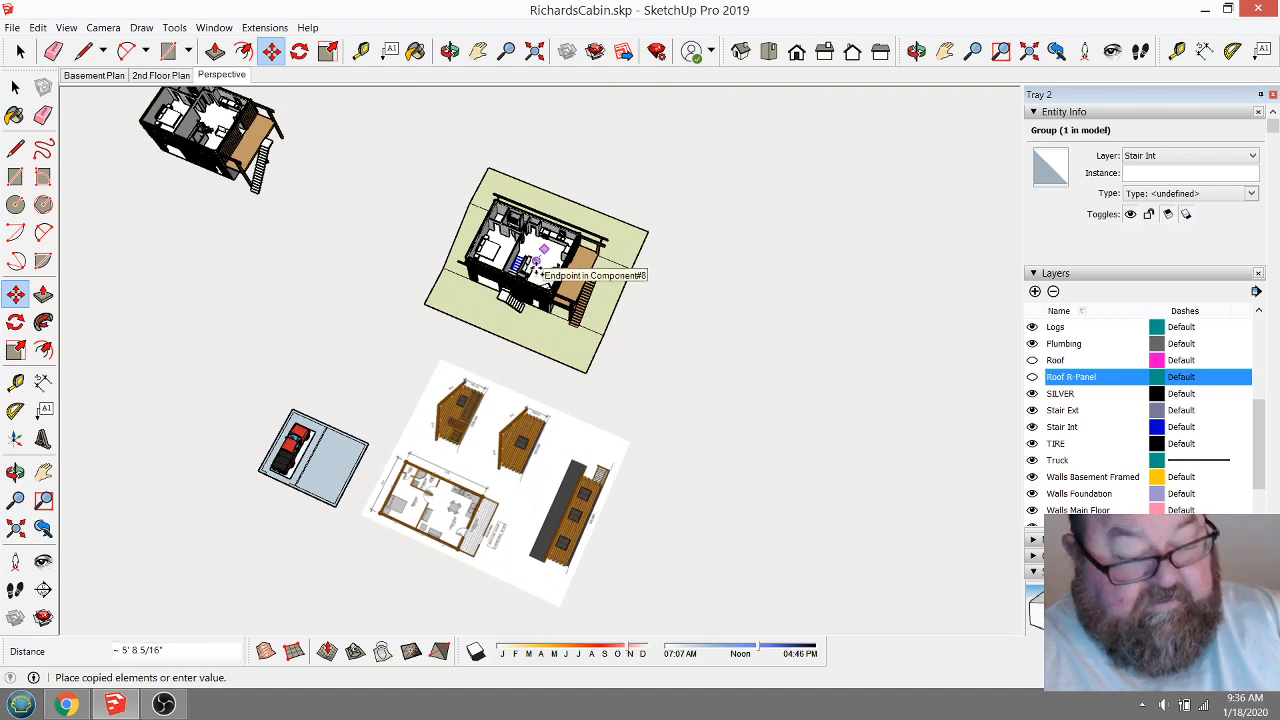
{"action": "left_click", "coordinate": [537, 263]}
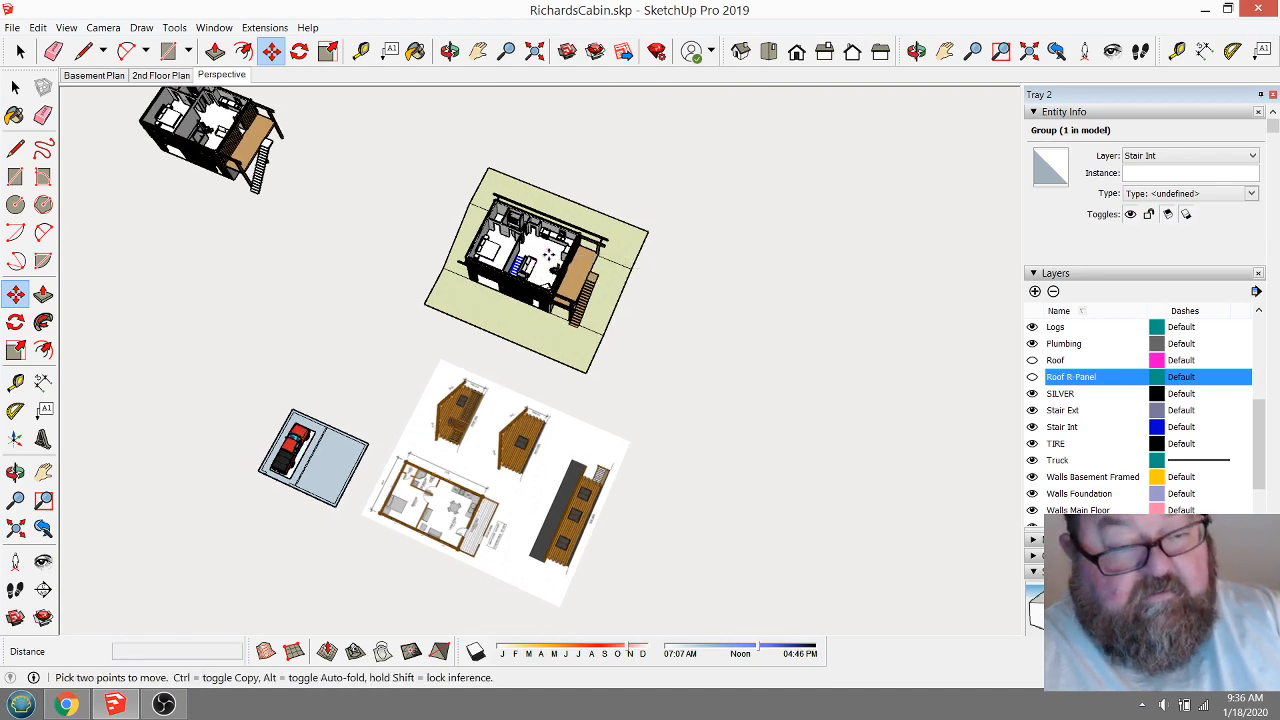
Copy the interior switchback stair group from the cabin without terrain onto the new foundation, beside the truck bay.
{"action": "middle_click_drag", "start_coordinate": [537, 258], "coordinate": [500, 300]}
{"action": "scroll", "coordinate": [210, 146], "scroll_direction": "up", "scroll_amount": 6}
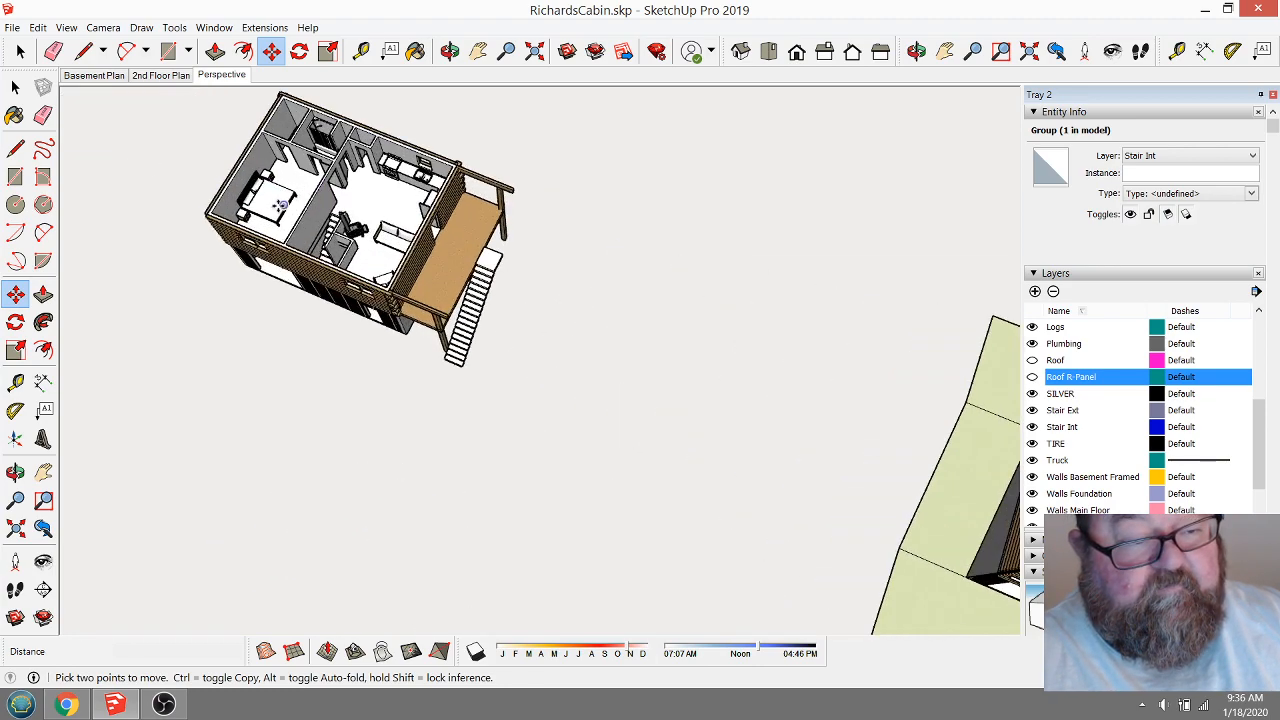
{"action": "scroll", "coordinate": [210, 228], "scroll_direction": "up", "scroll_amount": 5}
{"action": "middle_click_drag", "start_coordinate": [490, 235], "coordinate": [556, 244]}
{"action": "left_click", "coordinate": [20, 52]}
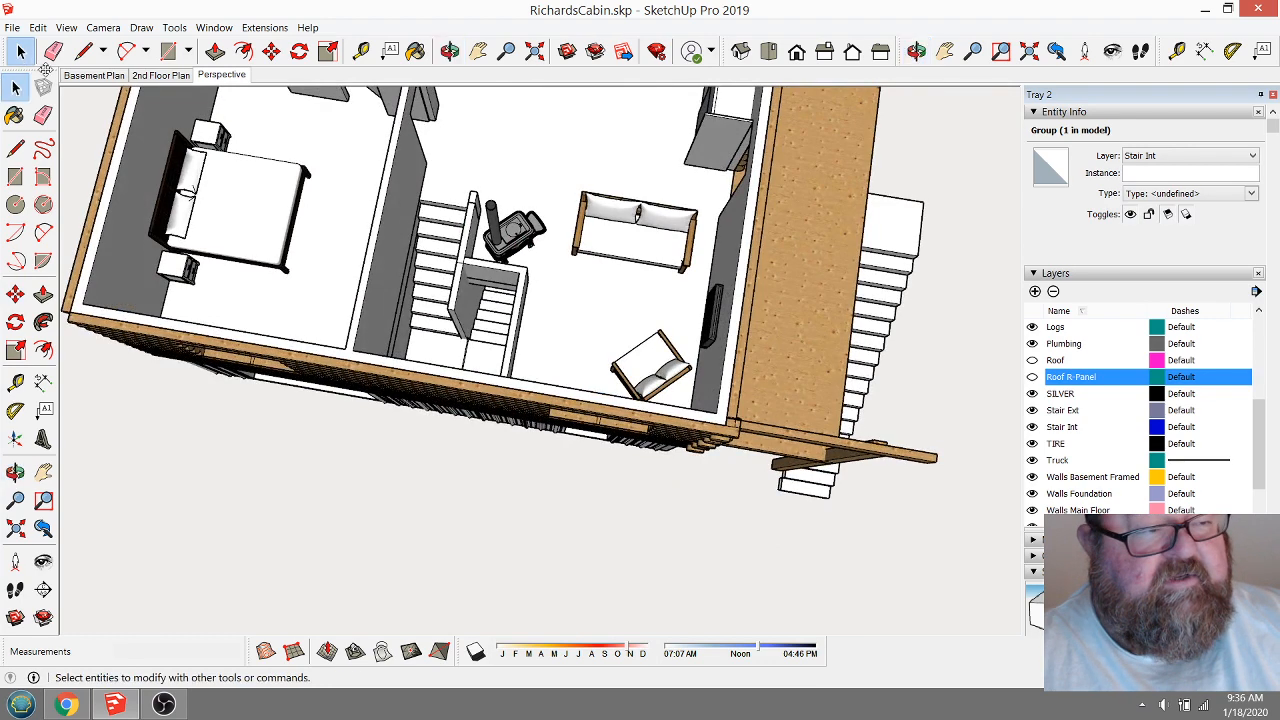
{"action": "left_click", "coordinate": [436, 248]}
{"action": "scroll", "coordinate": [484, 167], "scroll_direction": "down", "scroll_amount": 3}
{"action": "scroll", "coordinate": [510, 167], "scroll_direction": "down", "scroll_amount": 4}
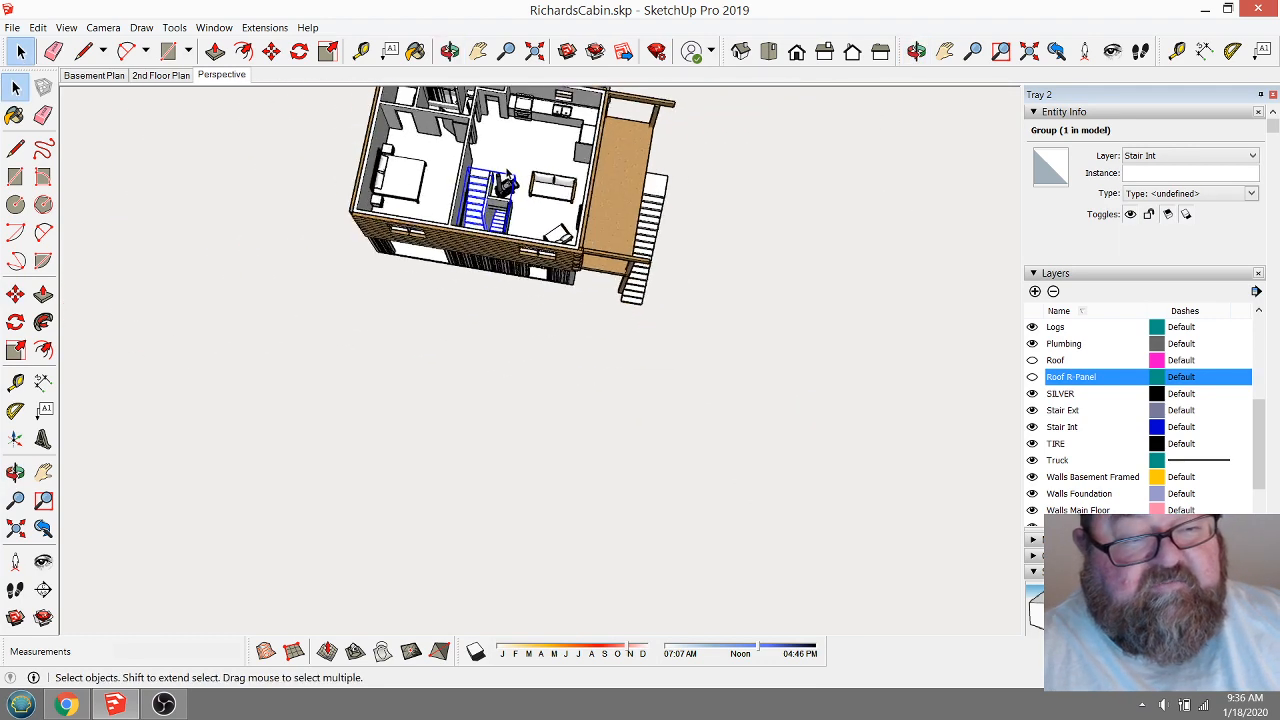
{"action": "scroll", "coordinate": [446, 235], "scroll_direction": "down", "scroll_amount": 3}
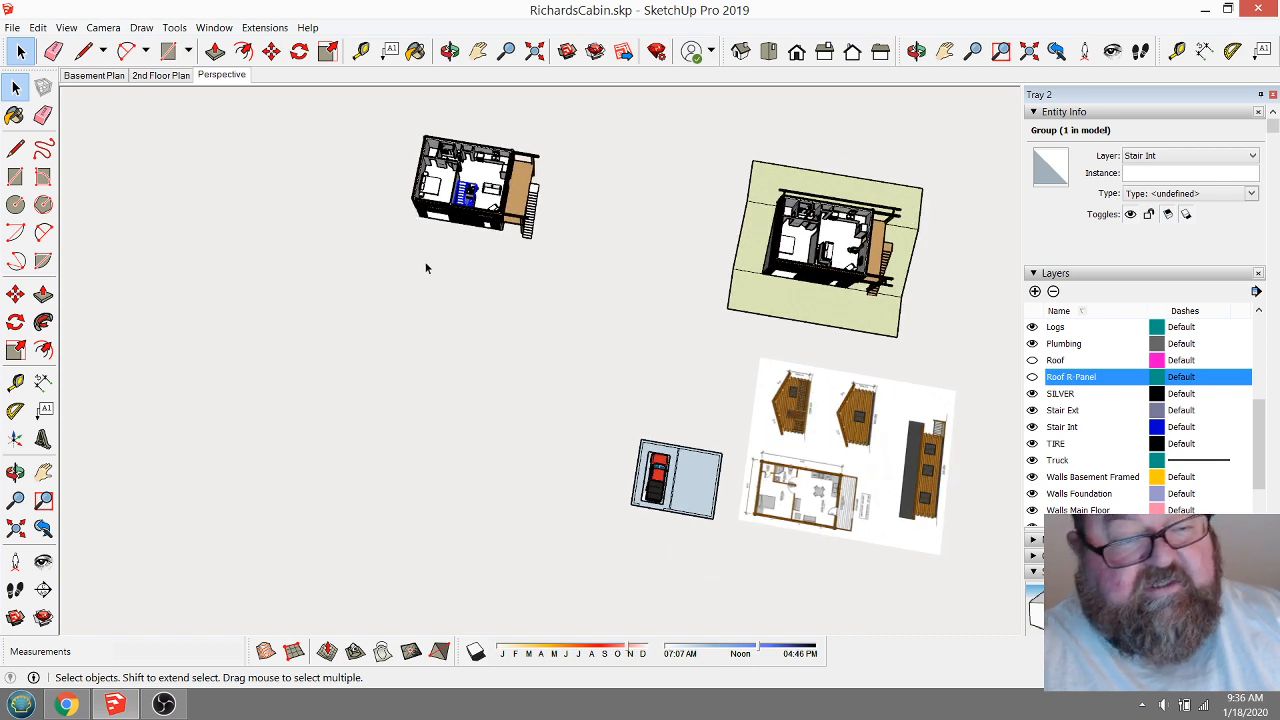
{"action": "key", "text": "m"}
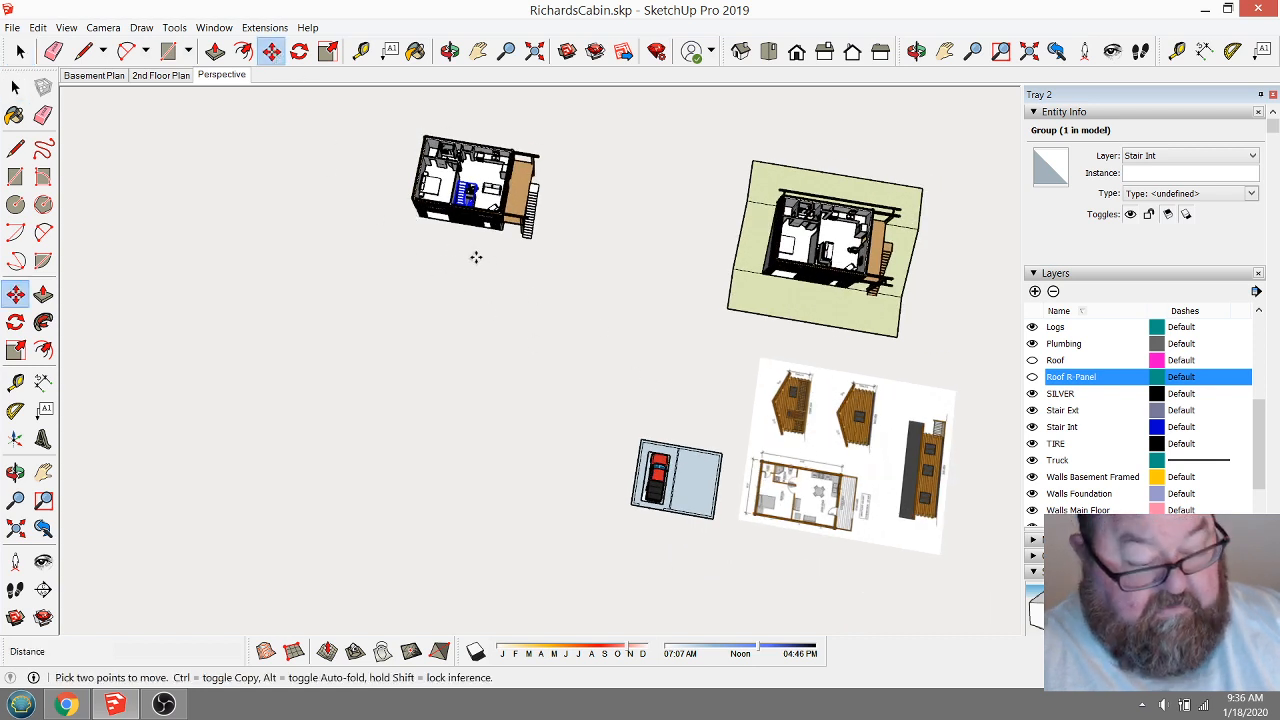
{"action": "left_click", "coordinate": [476, 257]}
{"action": "key", "text": "ctrl"}
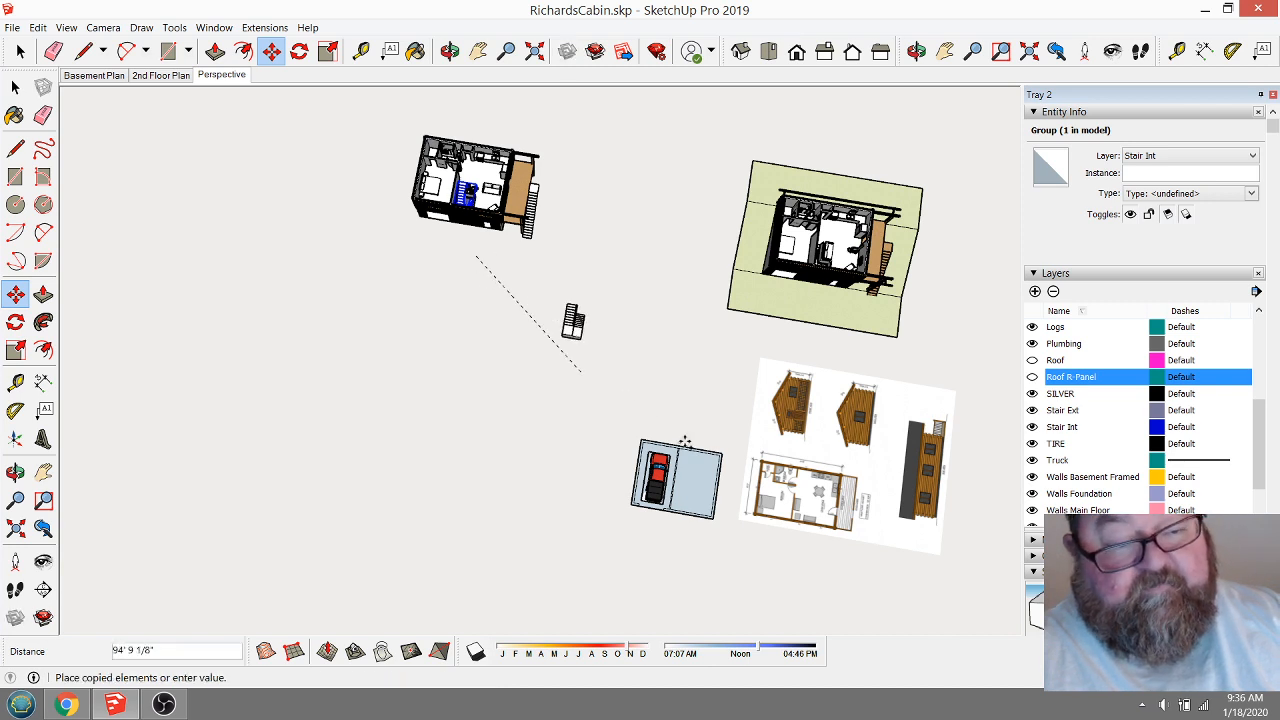
{"action": "left_click", "coordinate": [692, 545]}
Examine how the copied stairs sit against the partition and rear wall of the new foundation.
{"action": "left_click", "coordinate": [449, 51]}
{"action": "scroll", "coordinate": [491, 511], "scroll_direction": "down", "scroll_amount": 1}
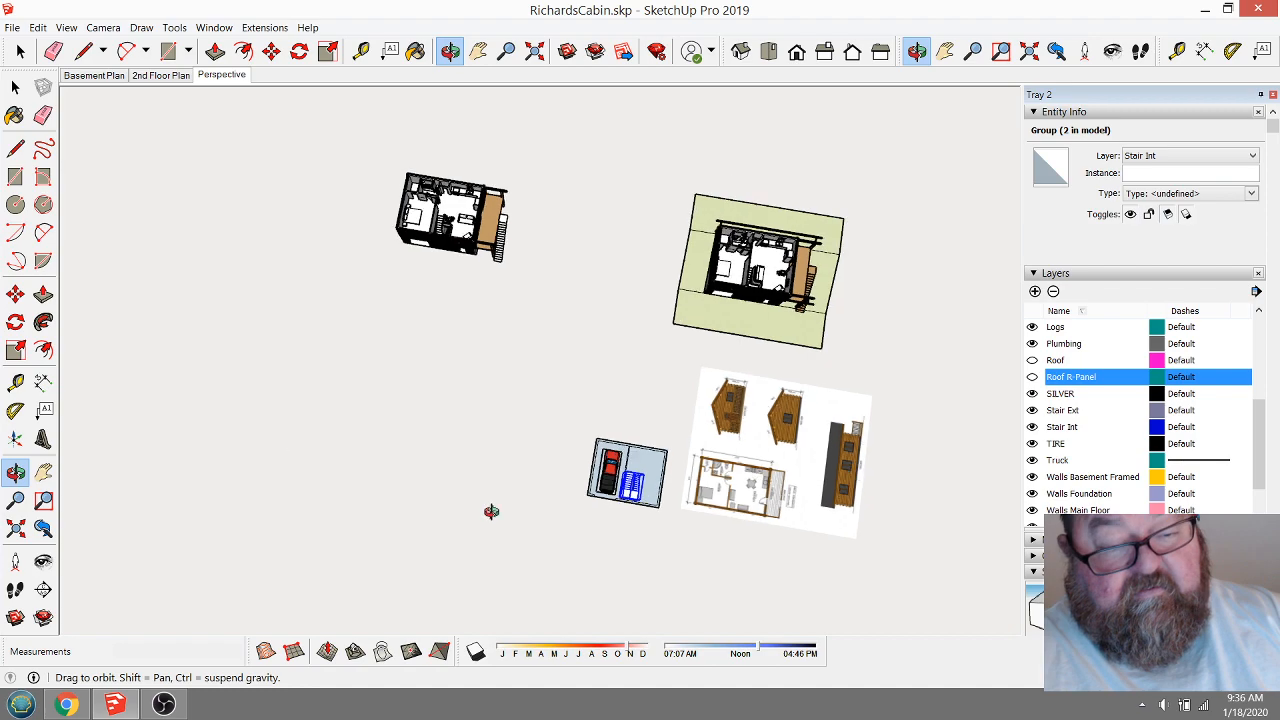
{"action": "scroll", "coordinate": [646, 523], "scroll_direction": "up", "scroll_amount": 5}
{"action": "scroll", "coordinate": [625, 490], "scroll_direction": "up", "scroll_amount": 6}
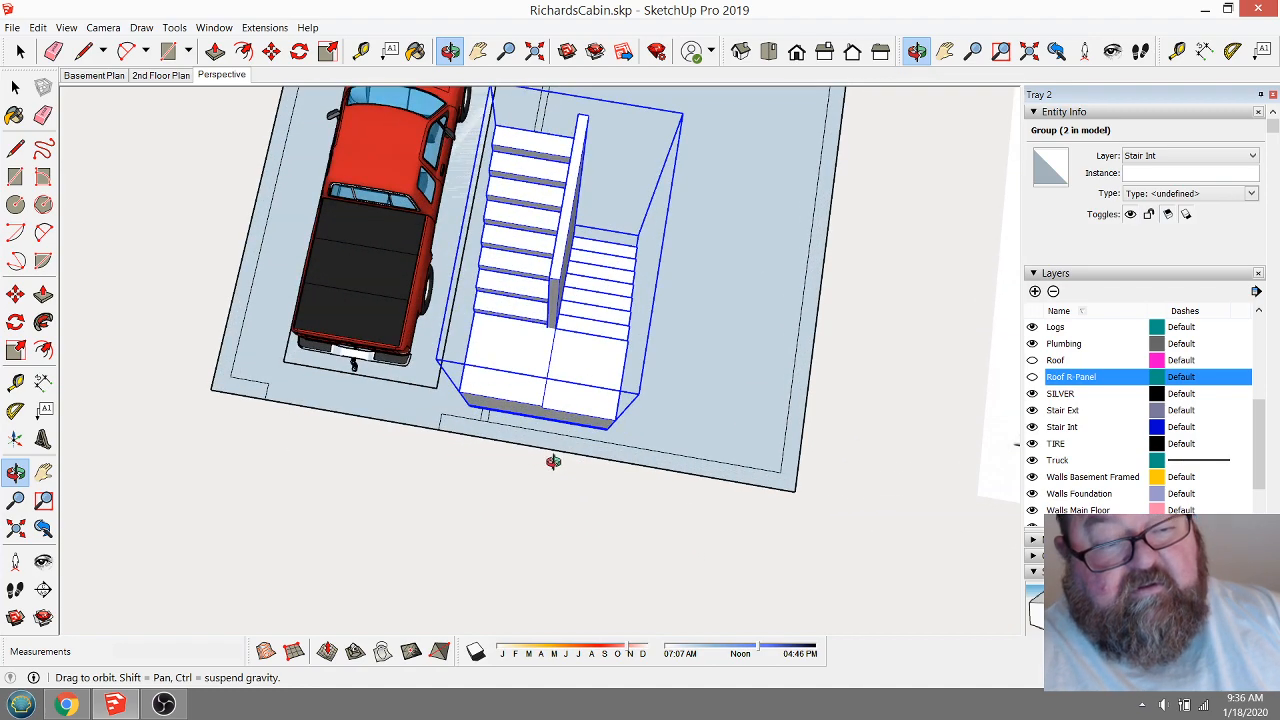
Move the copied stair group so its bottom landing corner sits where the partition meets the inner line of the foundation wall.
{"action": "left_click_drag", "start_coordinate": [551, 457], "coordinate": [674, 235]}
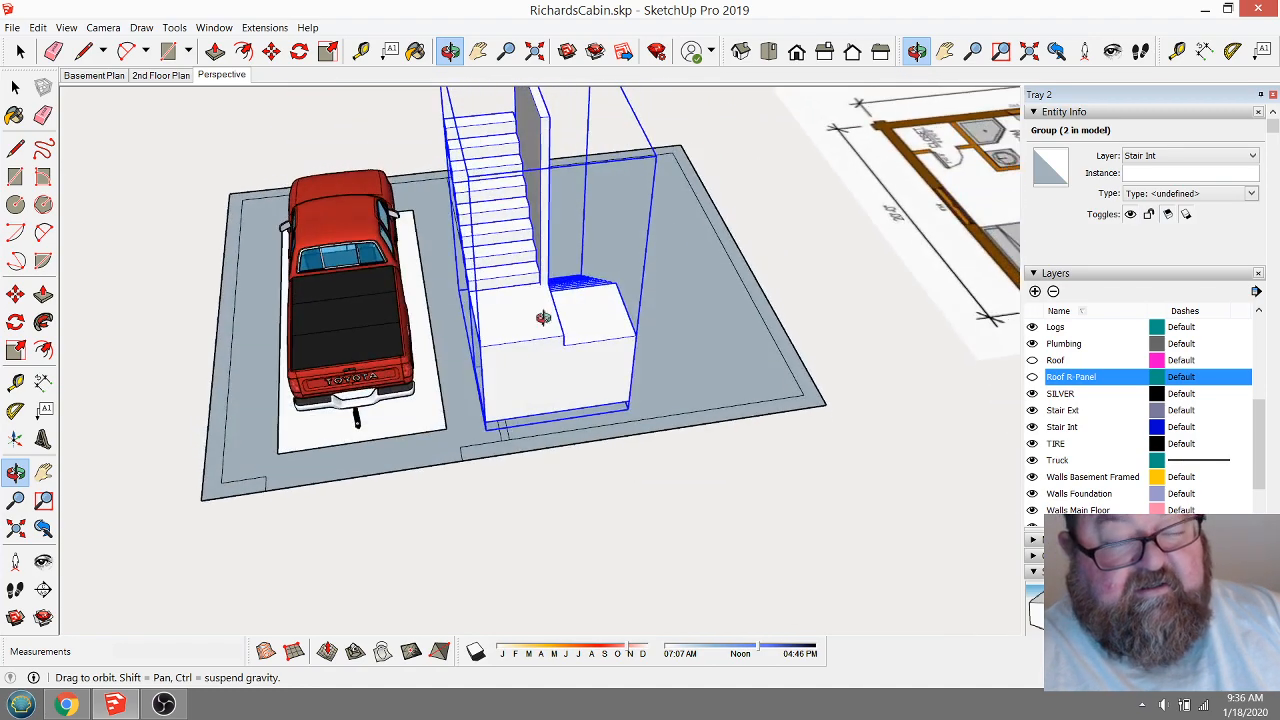
{"action": "scroll", "coordinate": [511, 403], "scroll_direction": "up", "scroll_amount": 5}
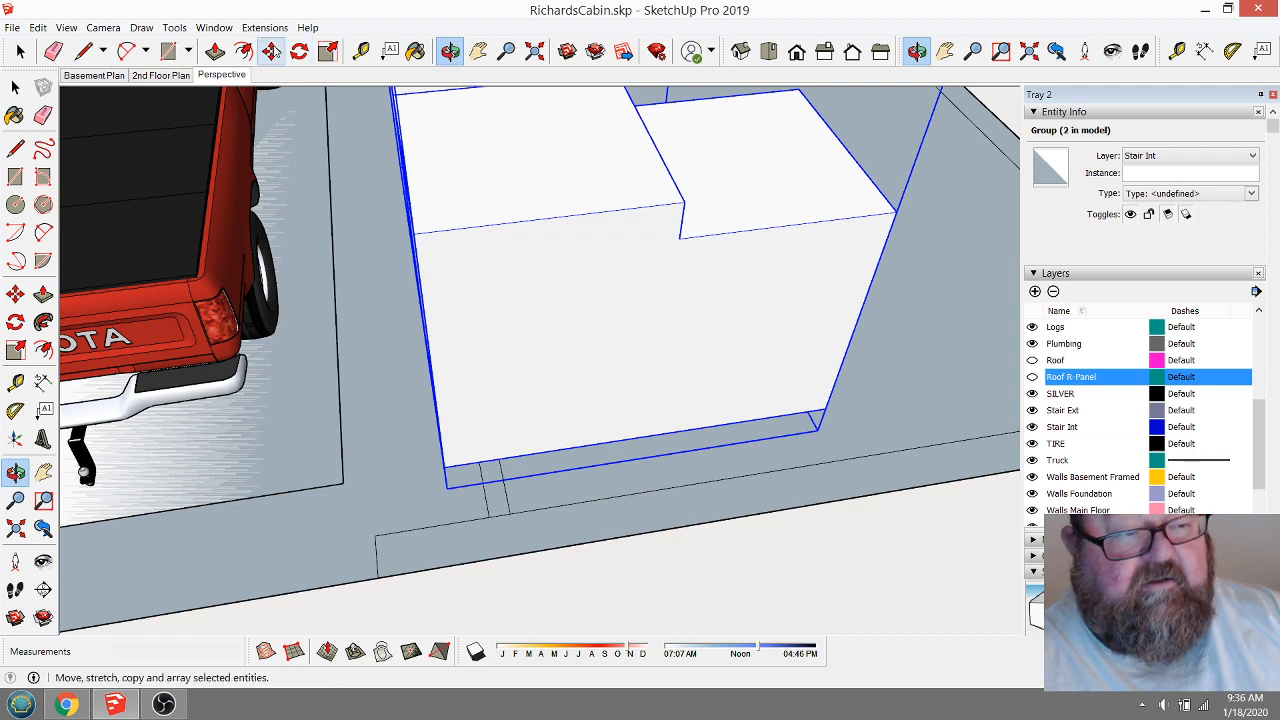
{"action": "left_click", "coordinate": [271, 51]}
{"action": "left_click", "coordinate": [444, 463]}
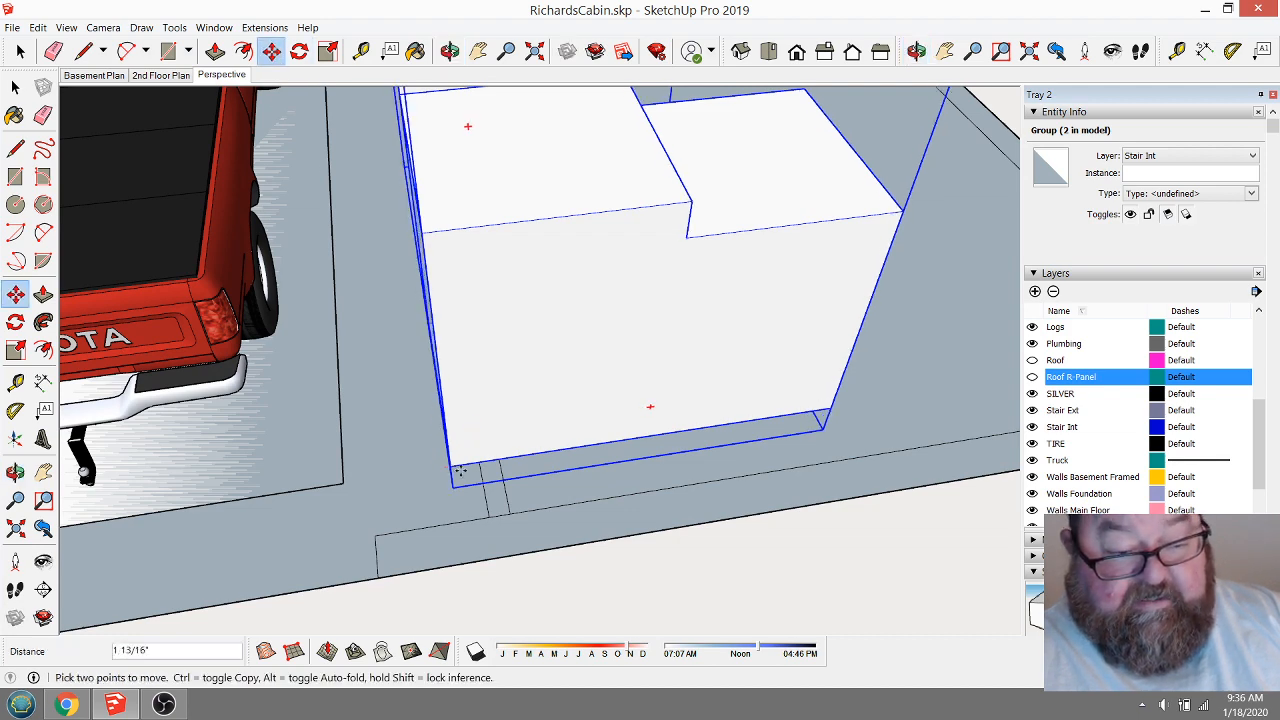
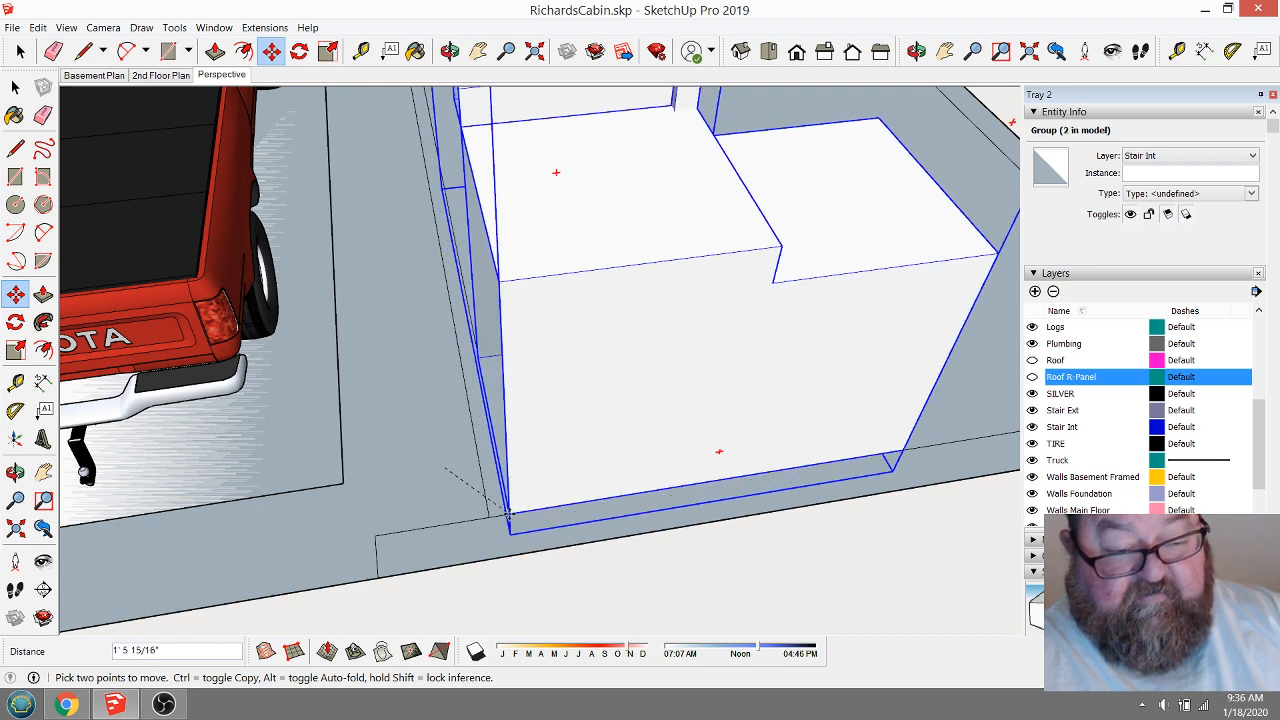
{"action": "left_click", "coordinate": [516, 495]}
{"action": "scroll", "coordinate": [520, 530], "scroll_direction": "up", "scroll_amount": 5}
{"action": "scroll", "coordinate": [507, 512], "scroll_direction": "up", "scroll_amount": 1}
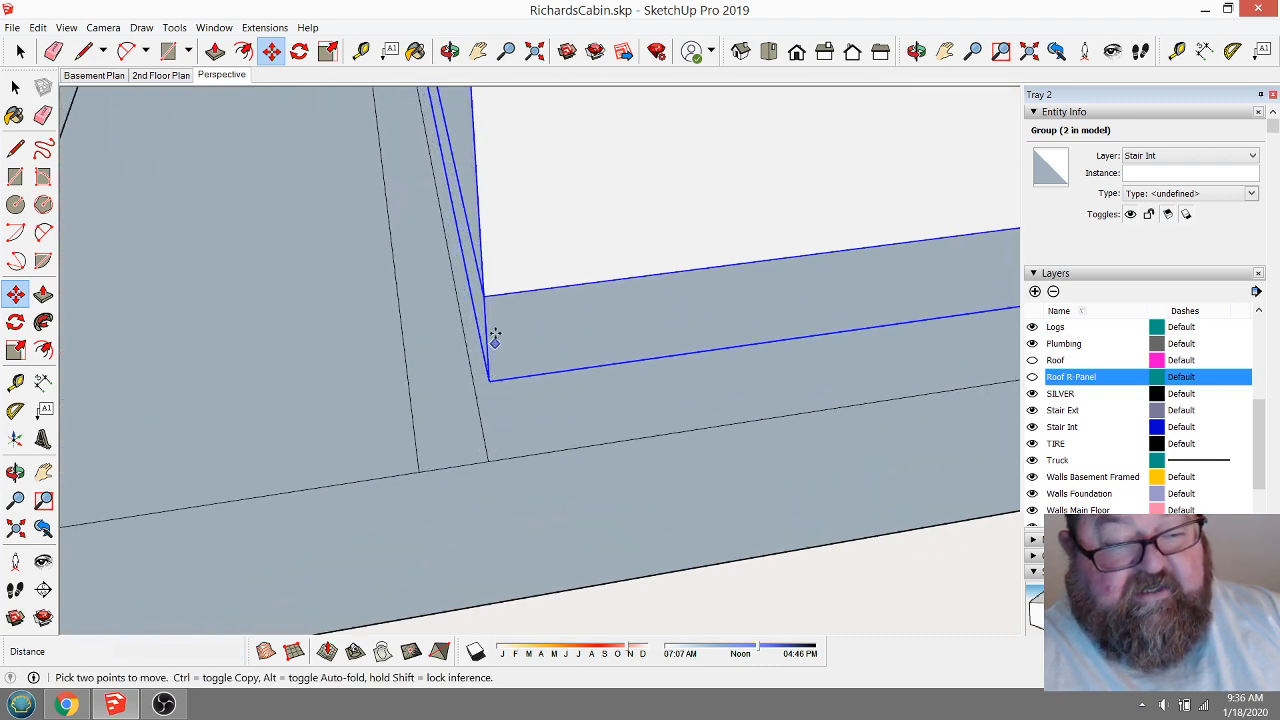
{"action": "left_click", "coordinate": [484, 296]}
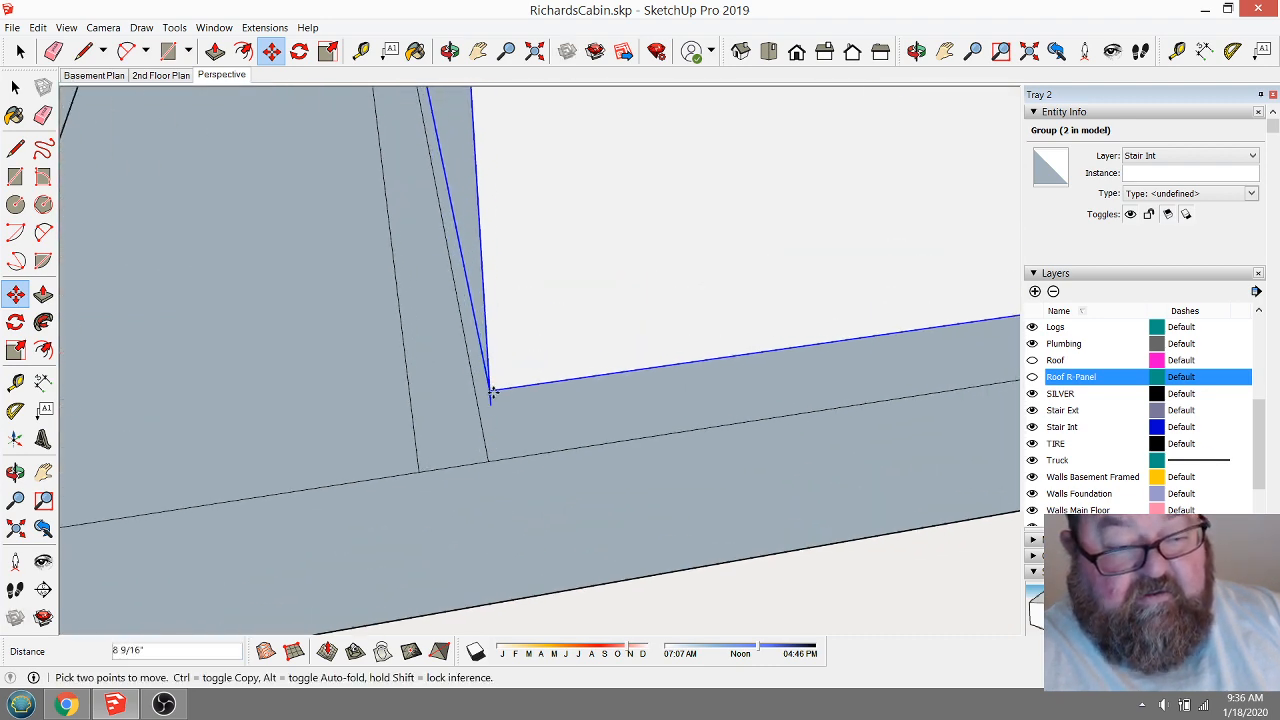
{"action": "left_click", "coordinate": [470, 466]}
{"action": "scroll", "coordinate": [364, 511], "scroll_direction": "down", "scroll_amount": 10}
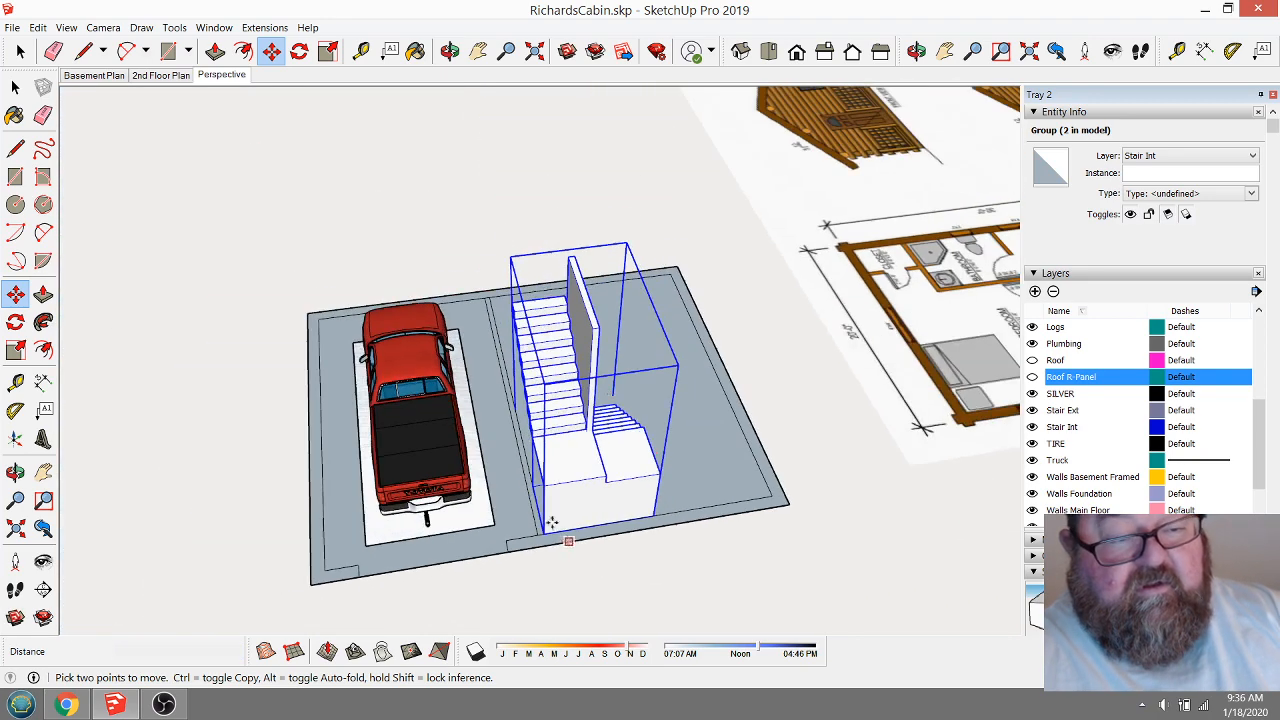
Measure the width of a tread on the lower flight of the copied stairs.
{"action": "left_click", "coordinate": [449, 51]}
{"action": "left_click_drag", "start_coordinate": [505, 360], "coordinate": [445, 478]}
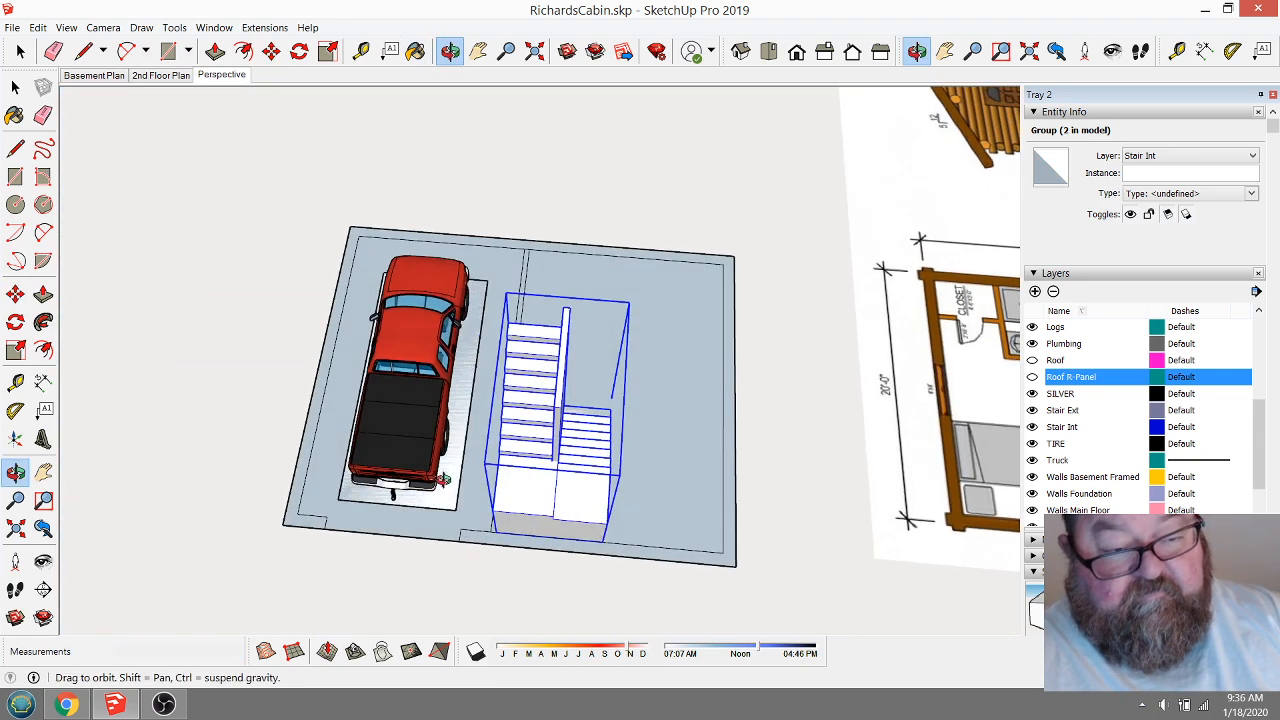
{"action": "left_click_drag", "start_coordinate": [658, 459], "coordinate": [291, 479]}
{"action": "scroll", "coordinate": [400, 380], "scroll_direction": "up", "scroll_amount": 6}
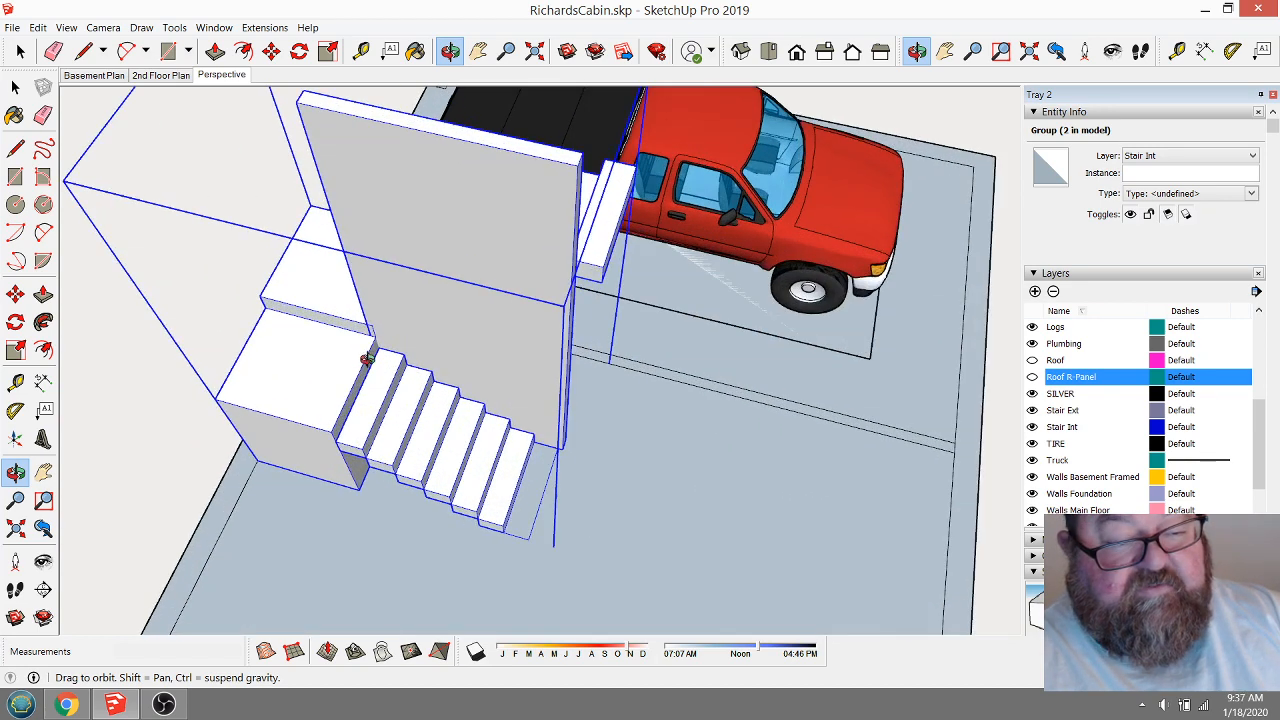
{"action": "left_click", "coordinate": [361, 51]}
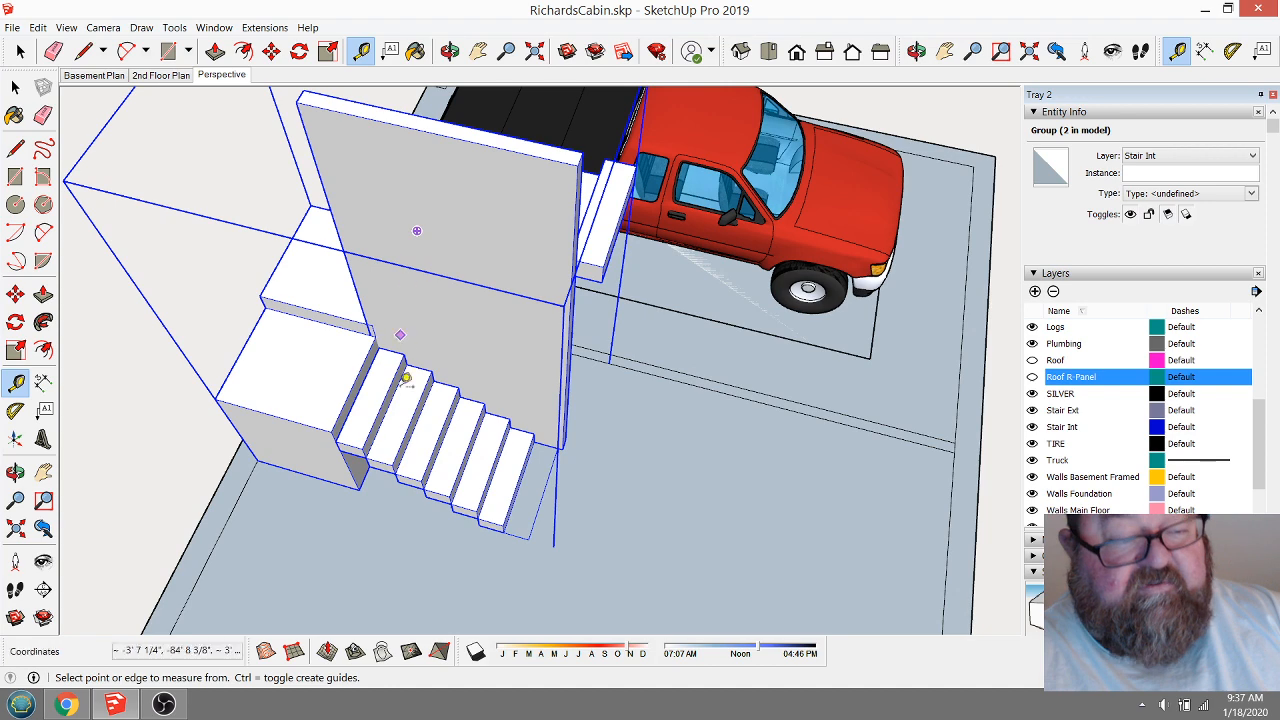
{"action": "scroll", "coordinate": [392, 452], "scroll_direction": "up", "scroll_amount": 4}
{"action": "left_click", "coordinate": [374, 462]}
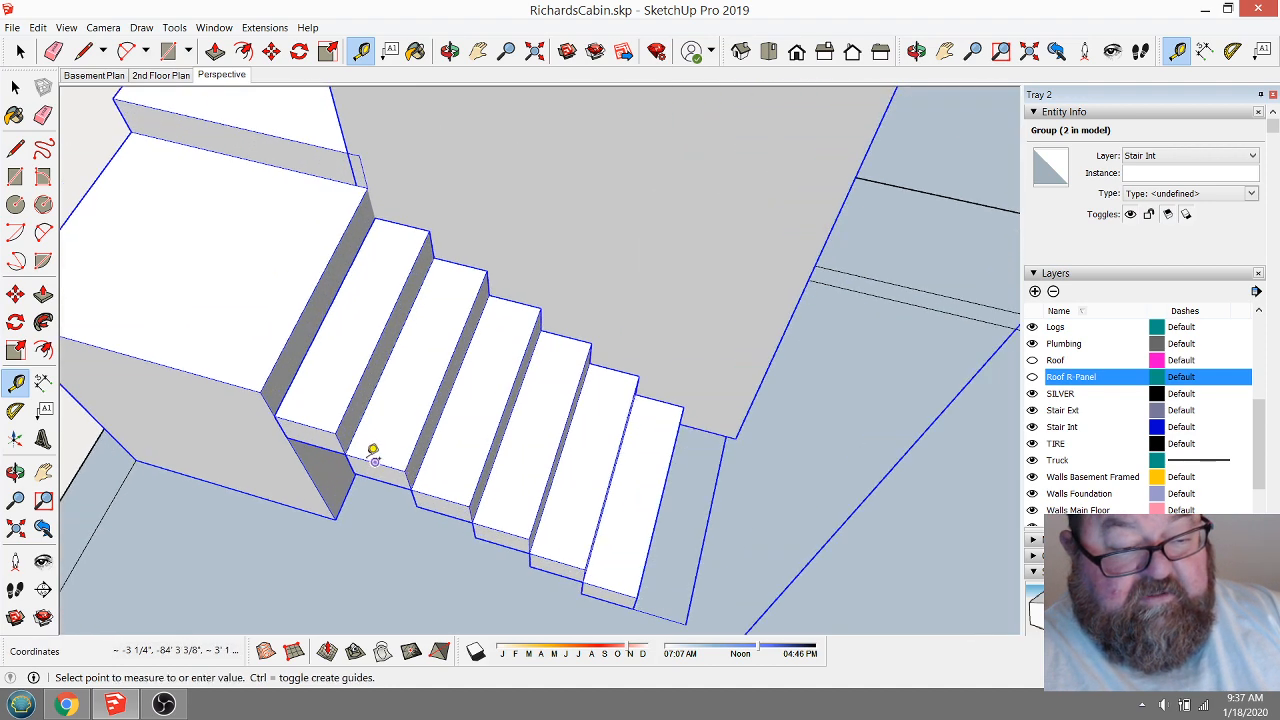
{"action": "left_click", "coordinate": [462, 262]}
{"action": "scroll", "coordinate": [462, 345], "scroll_direction": "down", "scroll_amount": 5}
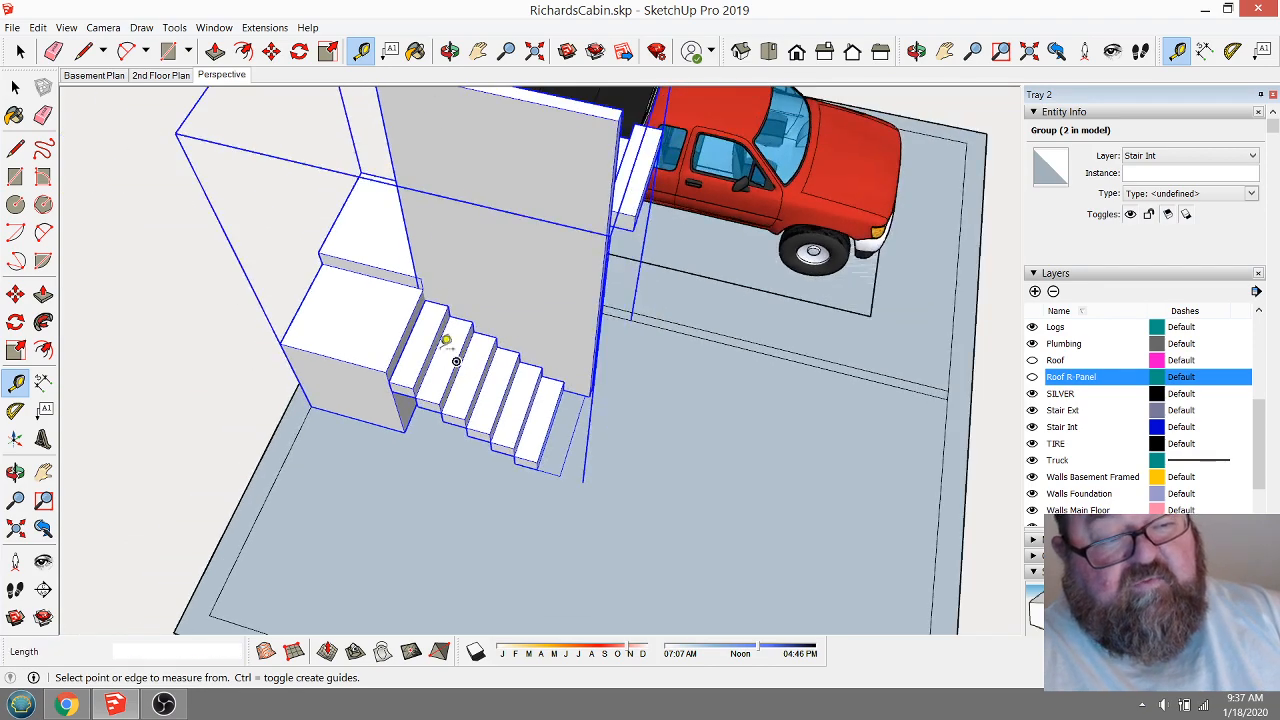
Examine both stair flights and the open floor around them from several sides of the foundation.
{"action": "key", "text": "o"}
{"action": "left_click_drag", "start_coordinate": [456, 361], "coordinate": [597, 366]}
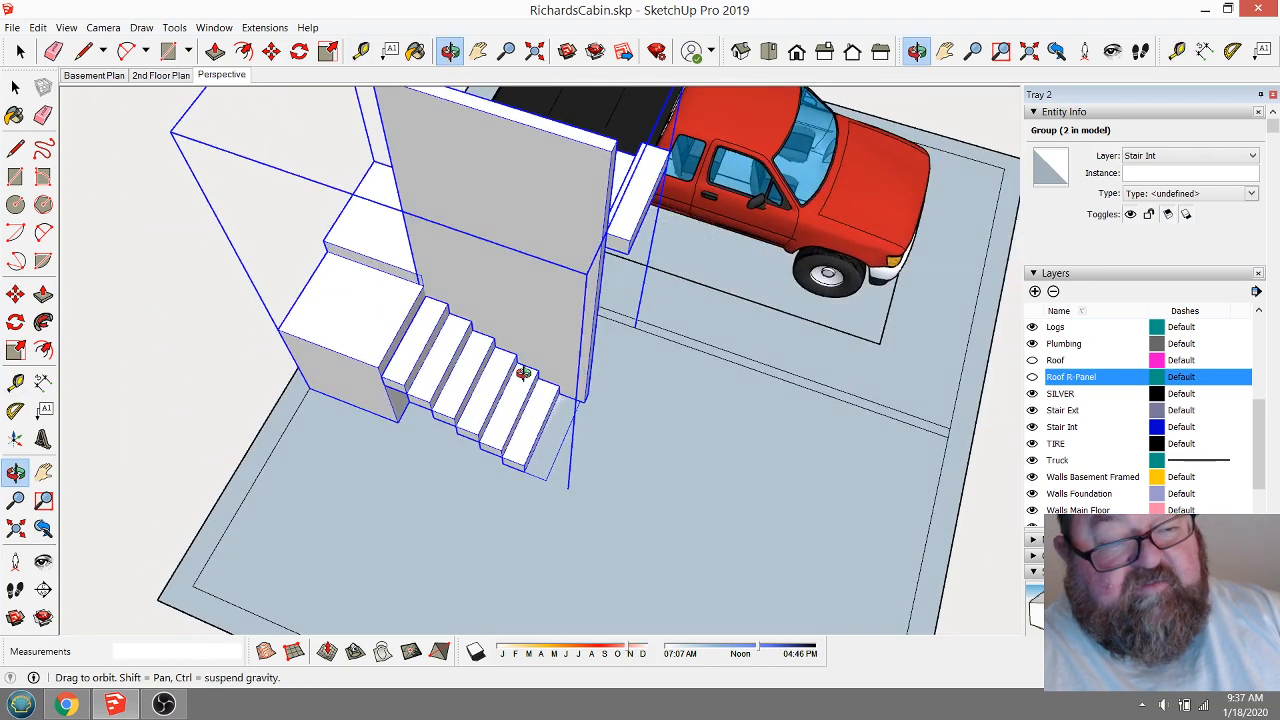
{"action": "left_click_drag", "start_coordinate": [506, 380], "coordinate": [206, 378]}
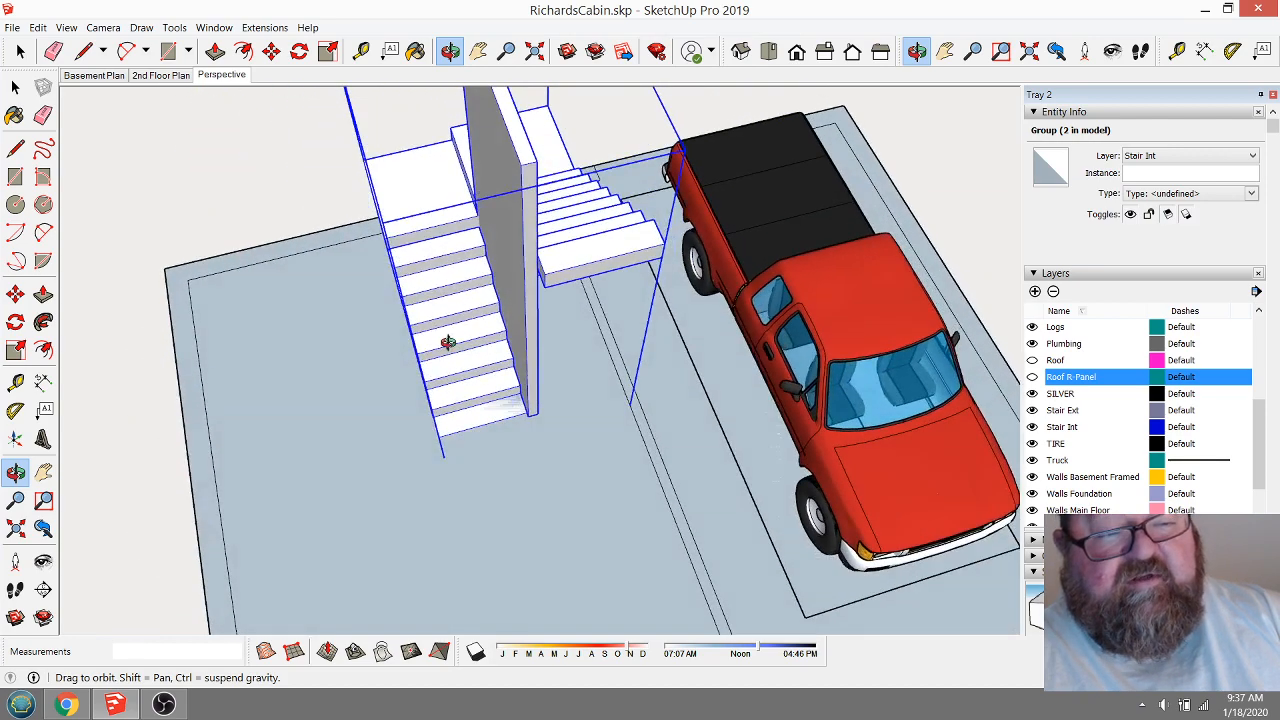
{"action": "left_click_drag", "start_coordinate": [448, 342], "coordinate": [386, 347]}
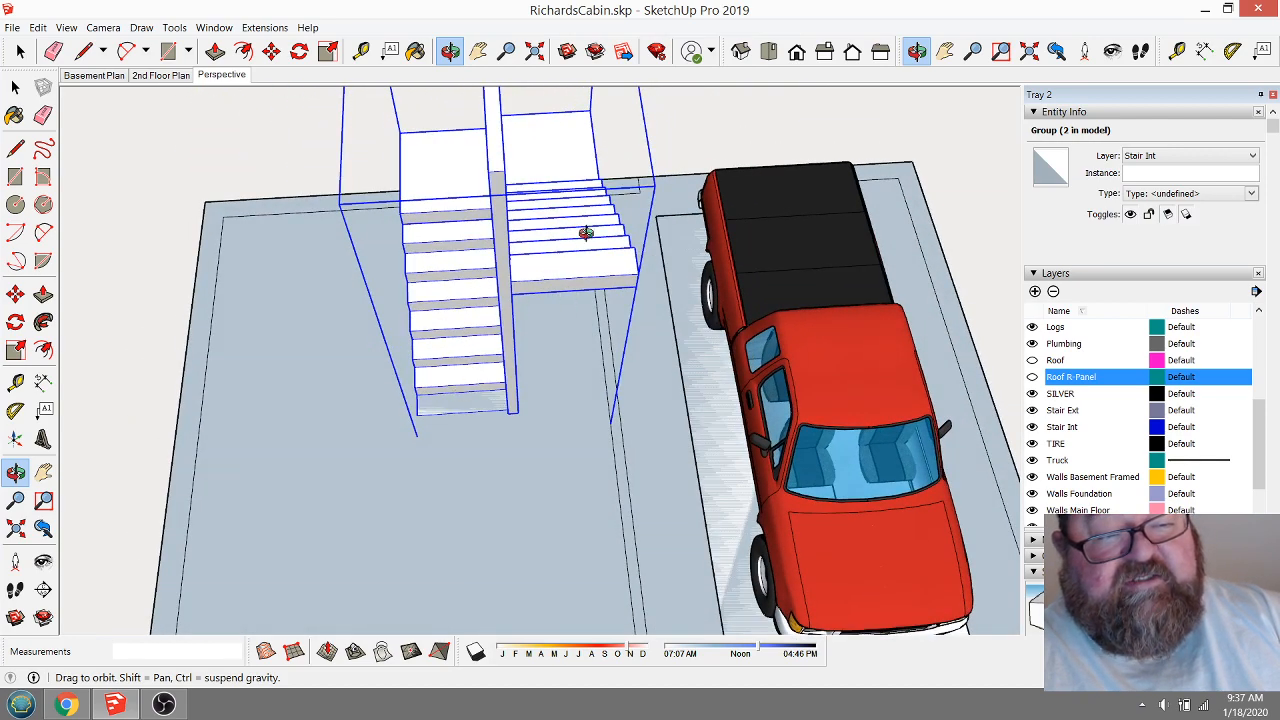
{"action": "left_click_drag", "start_coordinate": [469, 315], "coordinate": [286, 390]}
{"action": "scroll", "coordinate": [502, 403], "scroll_direction": "down", "scroll_amount": 10}
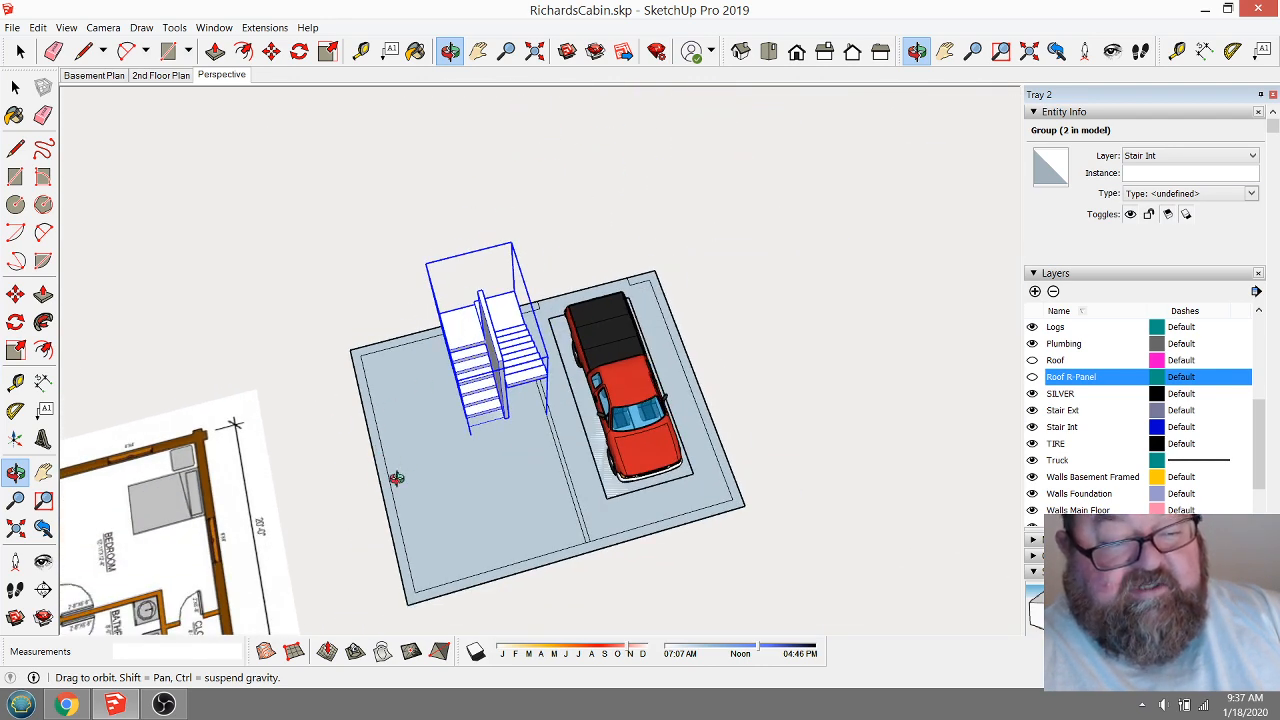
{"action": "left_click_drag", "start_coordinate": [422, 421], "coordinate": [497, 475]}
{"action": "scroll", "coordinate": [575, 452], "scroll_direction": "up", "scroll_amount": 5}
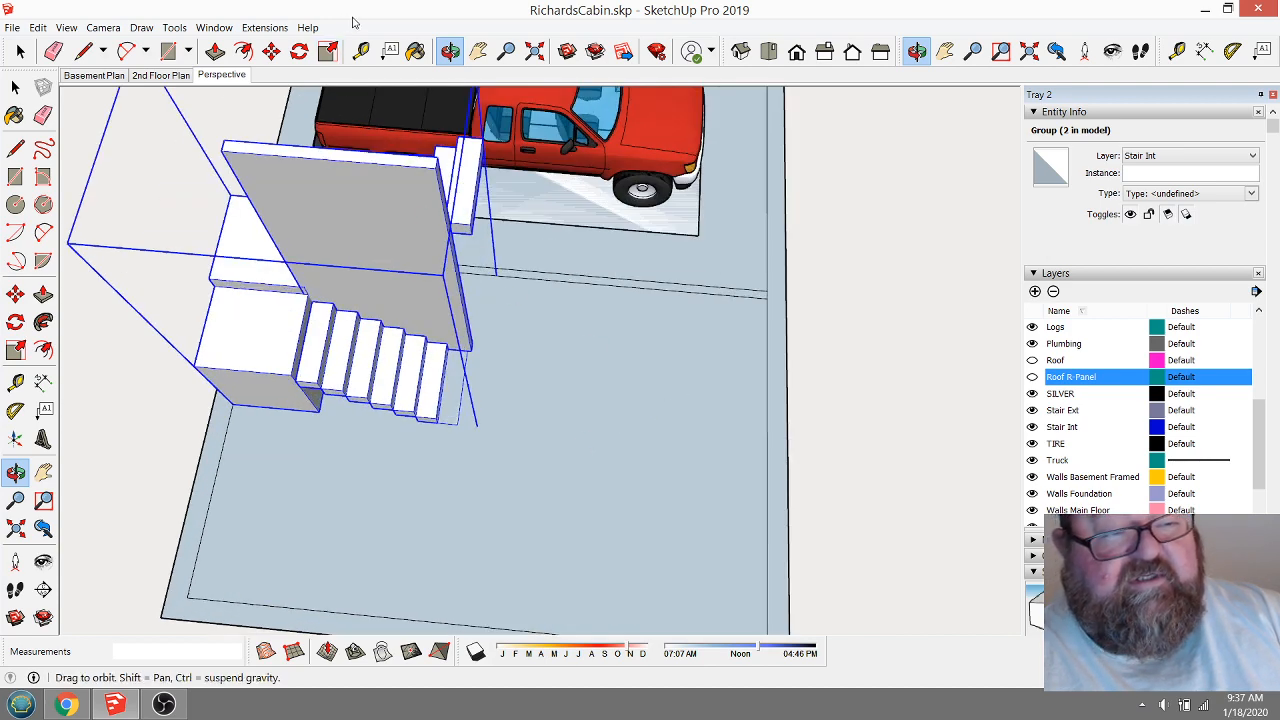
Measure the floor distance from the lowest stair riser to the inner line of the foundation wall ahead of it.
{"action": "left_click", "coordinate": [361, 51]}
{"action": "scroll", "coordinate": [491, 423], "scroll_direction": "up", "scroll_amount": 6}
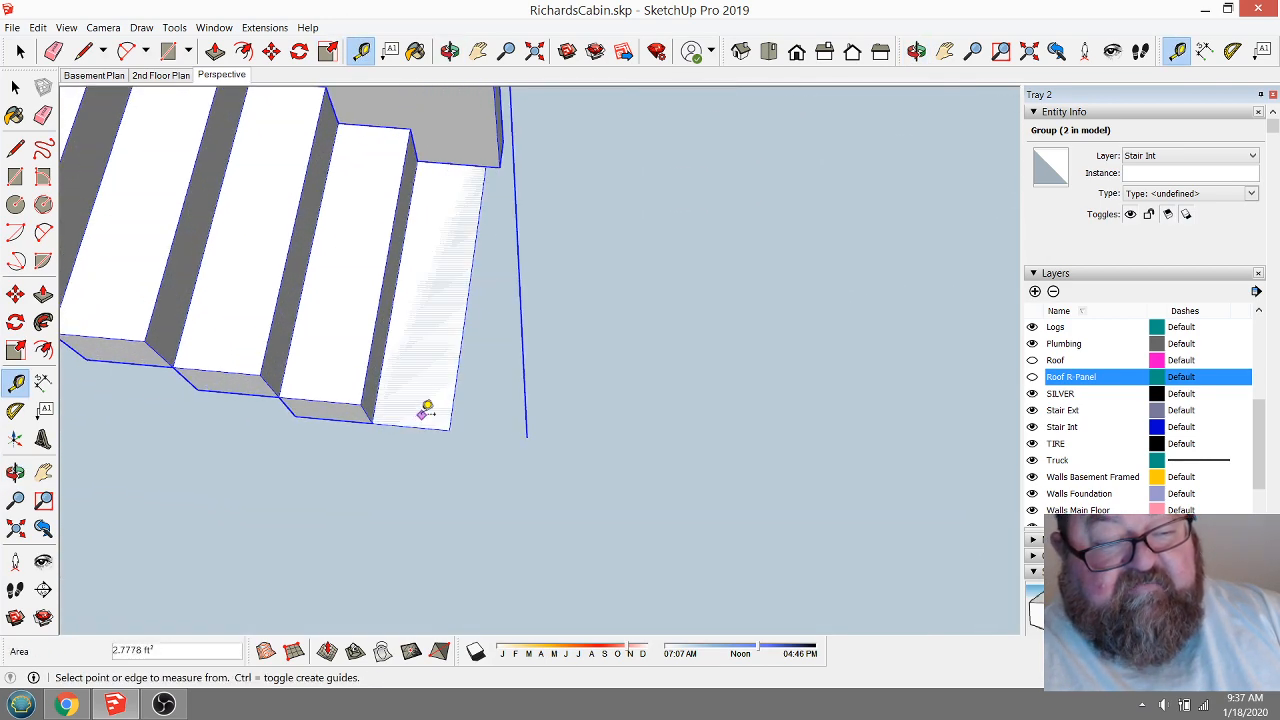
{"action": "left_click", "coordinate": [381, 380]}
{"action": "scroll", "coordinate": [397, 397], "scroll_direction": "down", "scroll_amount": 3}
{"action": "scroll", "coordinate": [415, 380], "scroll_direction": "up", "scroll_amount": 2}
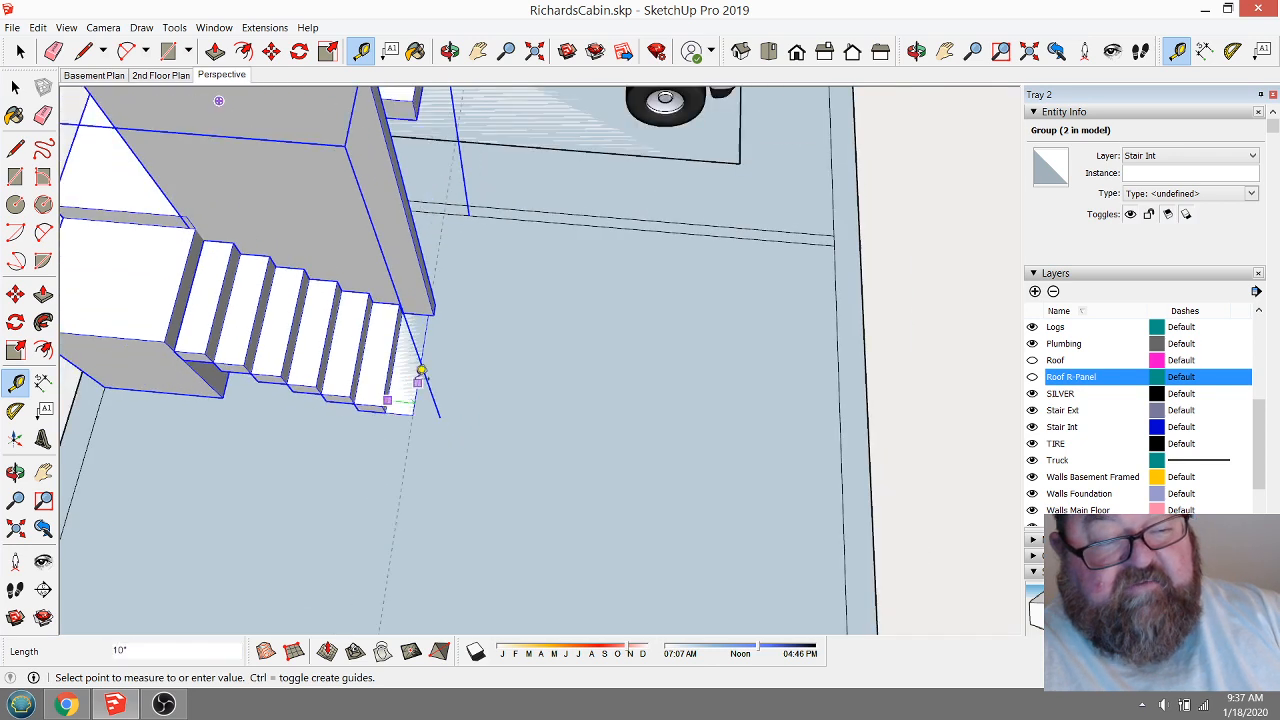
{"action": "left_click", "coordinate": [841, 378]}
{"action": "scroll", "coordinate": [614, 363], "scroll_direction": "down", "scroll_amount": 4}
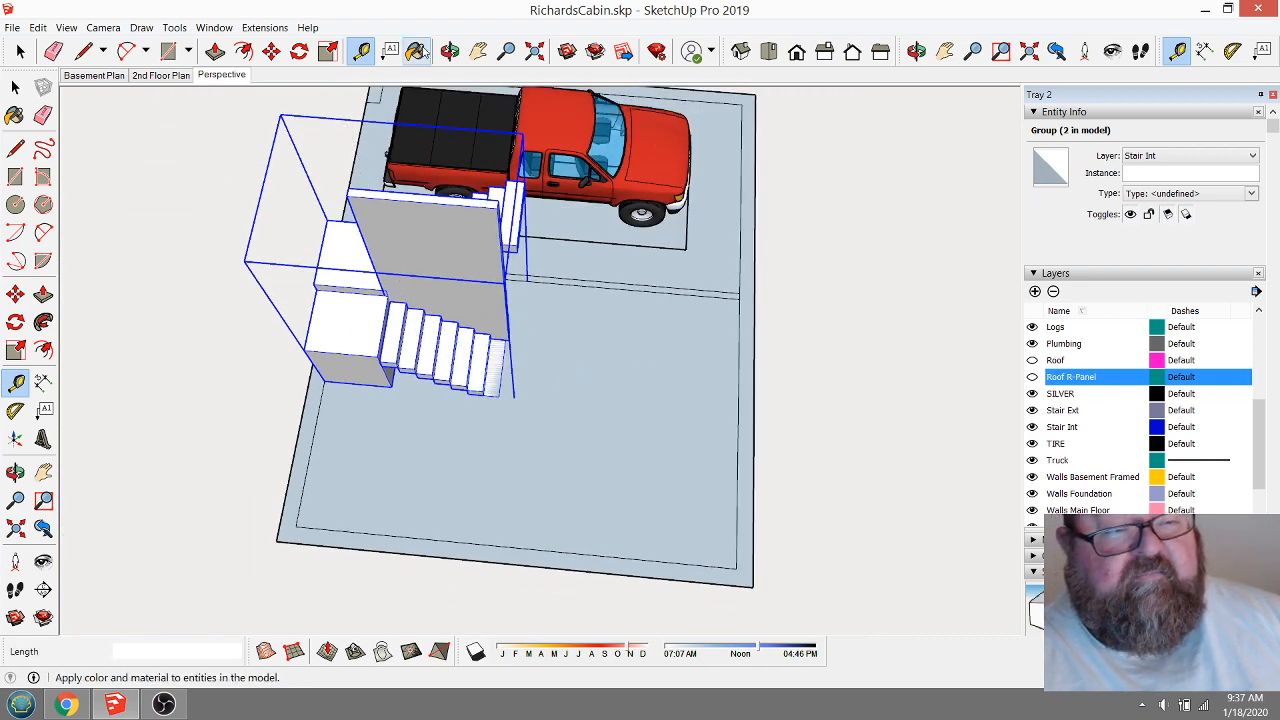
Place a guide line parallel to the foundation wall, crossing the partition level with the end of the stairs' centre wall.
{"action": "left_click", "coordinate": [449, 51]}
{"action": "left_click_drag", "start_coordinate": [450, 285], "coordinate": [600, 251]}
{"action": "scroll", "coordinate": [582, 282], "scroll_direction": "up", "scroll_amount": 5}
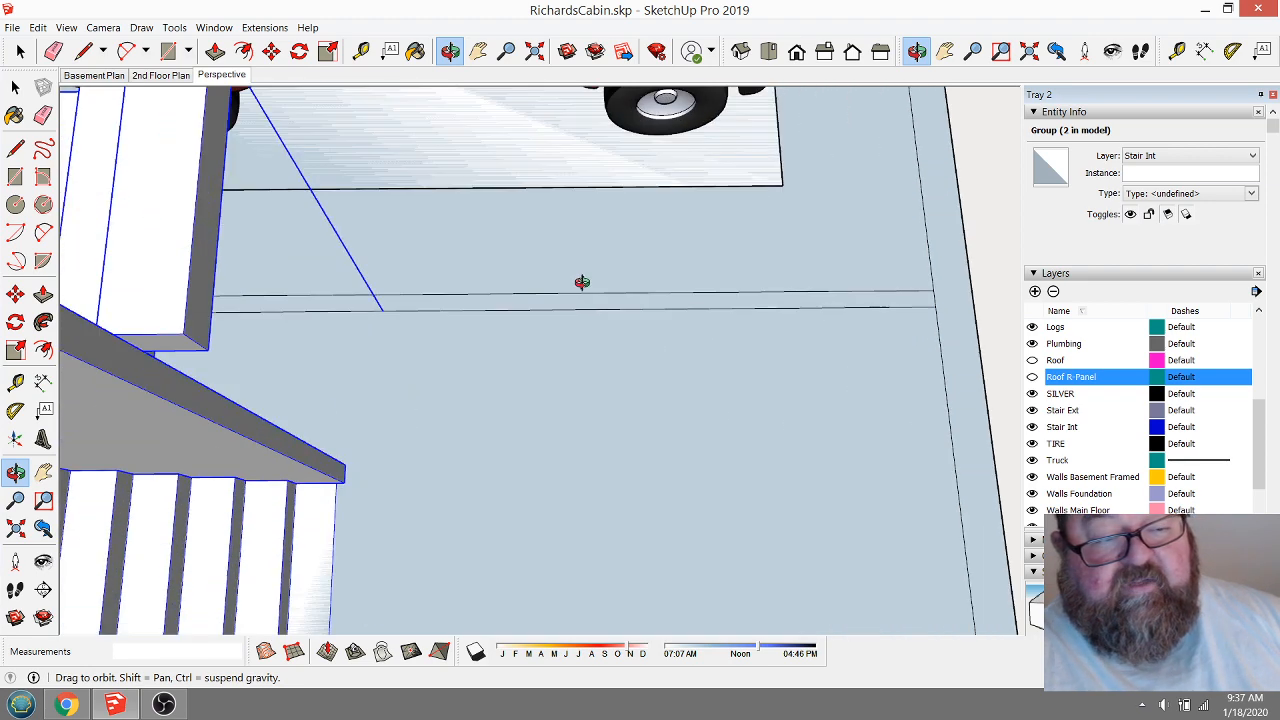
{"action": "left_click", "coordinate": [361, 51]}
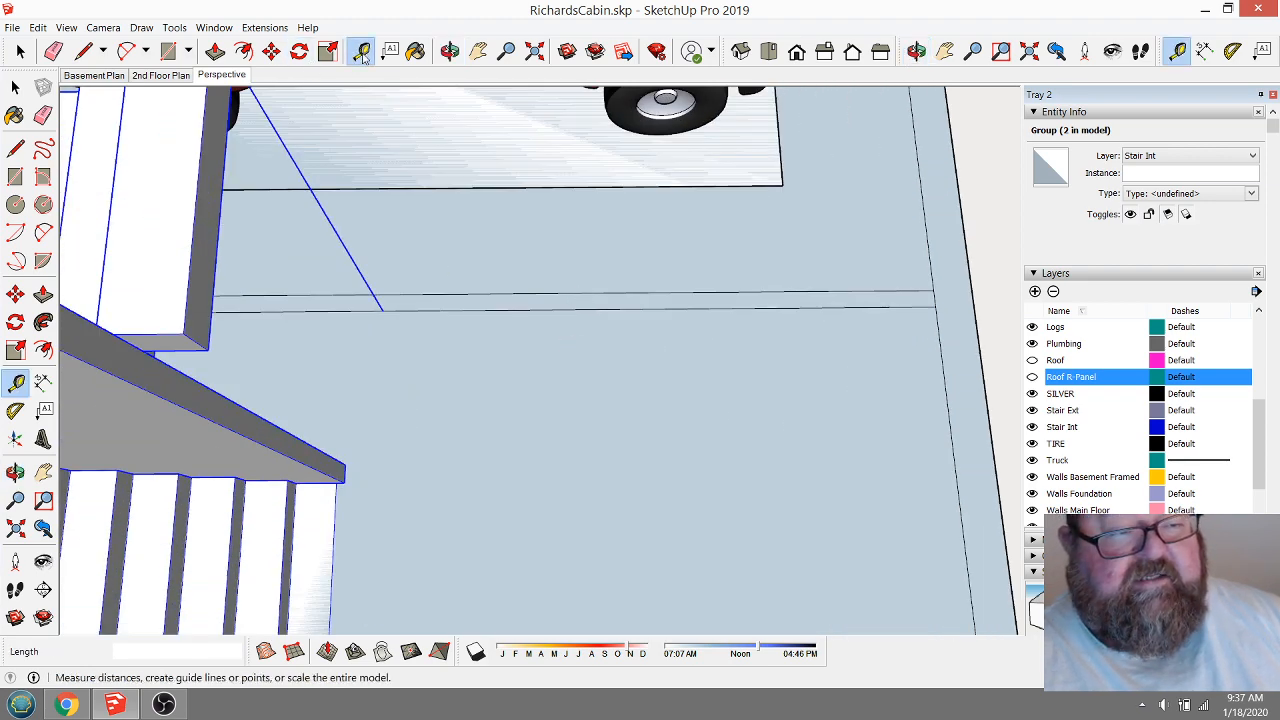
{"action": "left_click", "coordinate": [941, 350]}
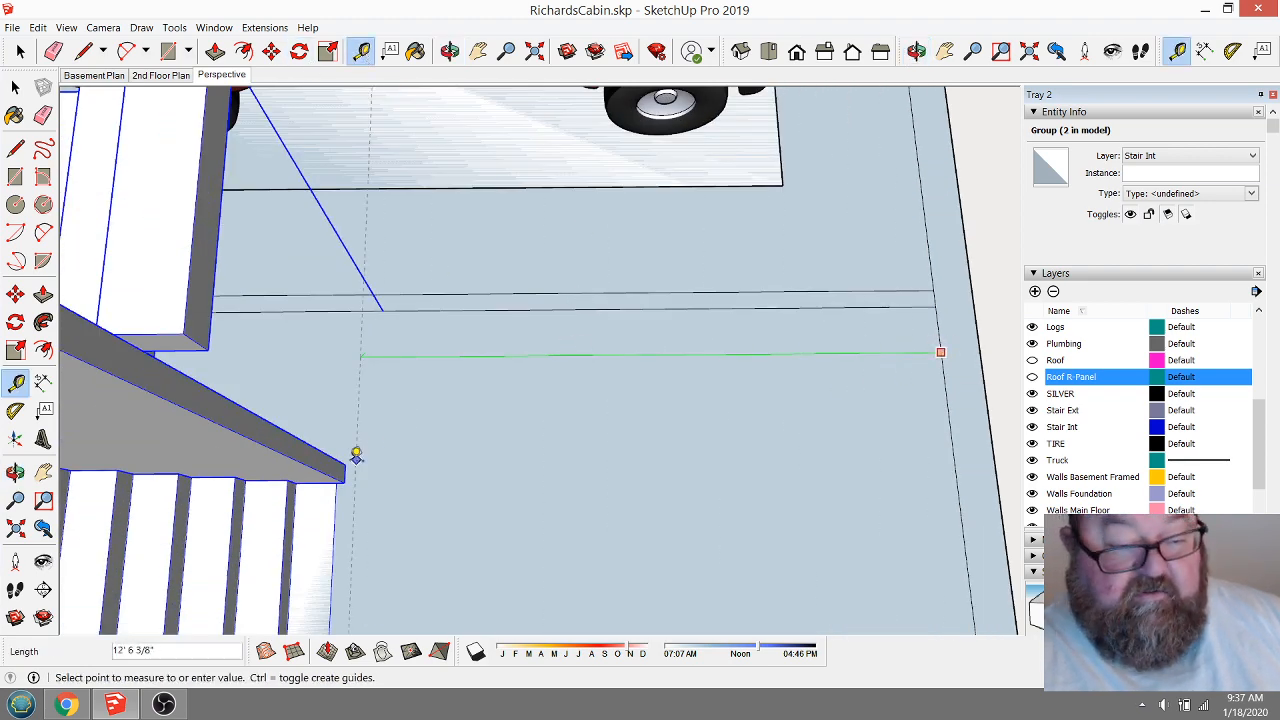
{"action": "left_click", "coordinate": [350, 451]}
Add a guide 4 inches beyond the stair-end guide and another 32 inches past that to mark a door opening.
{"action": "left_click", "coordinate": [353, 330]}
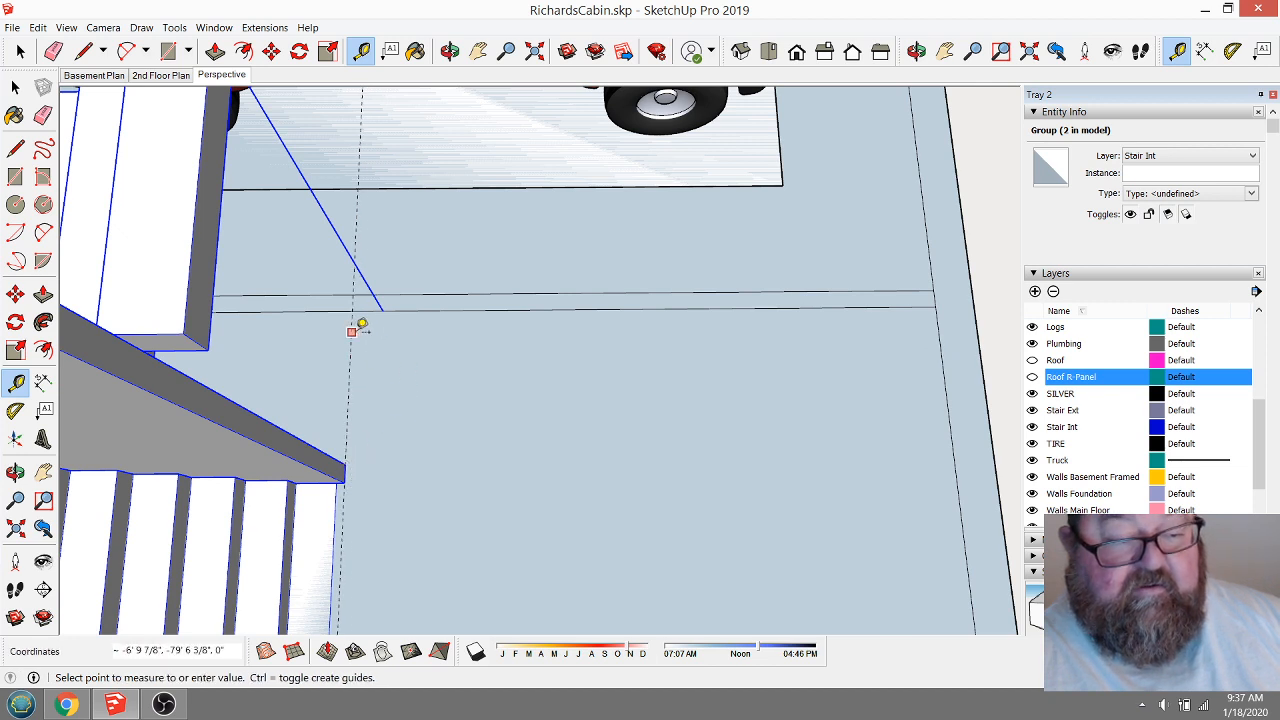
{"action": "type", "text": "4."}
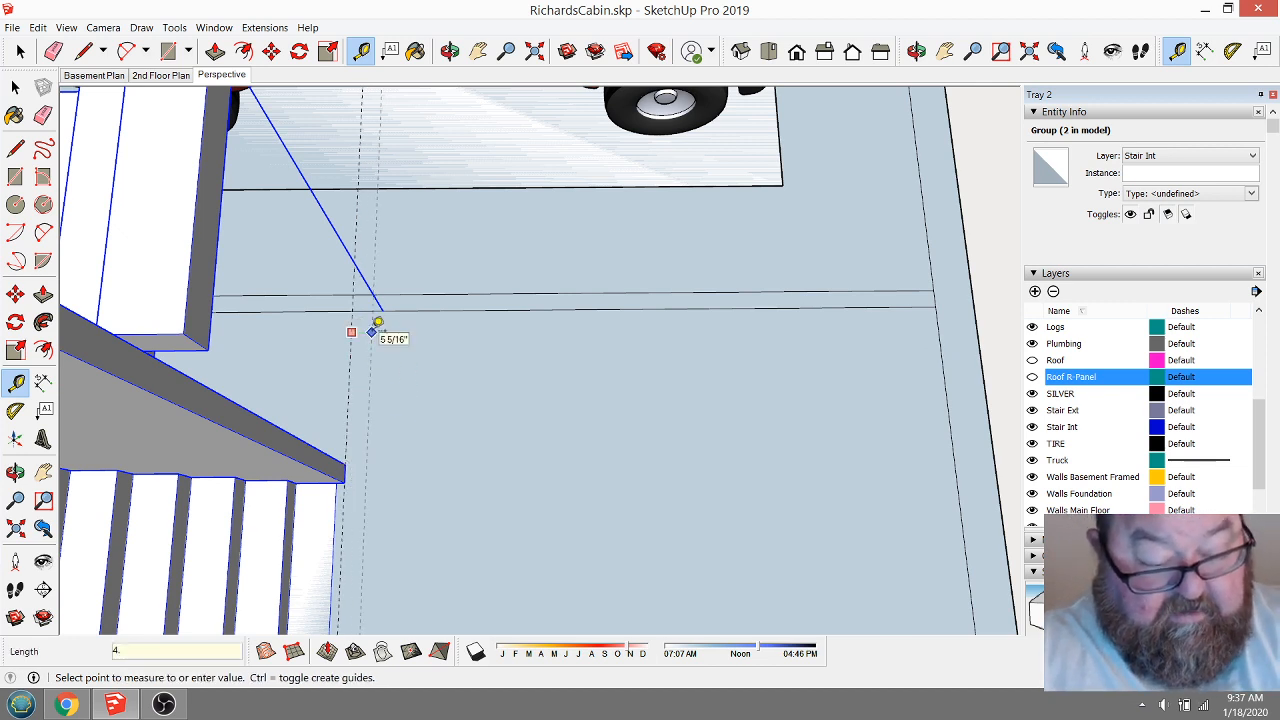
{"action": "key", "text": "Return"}
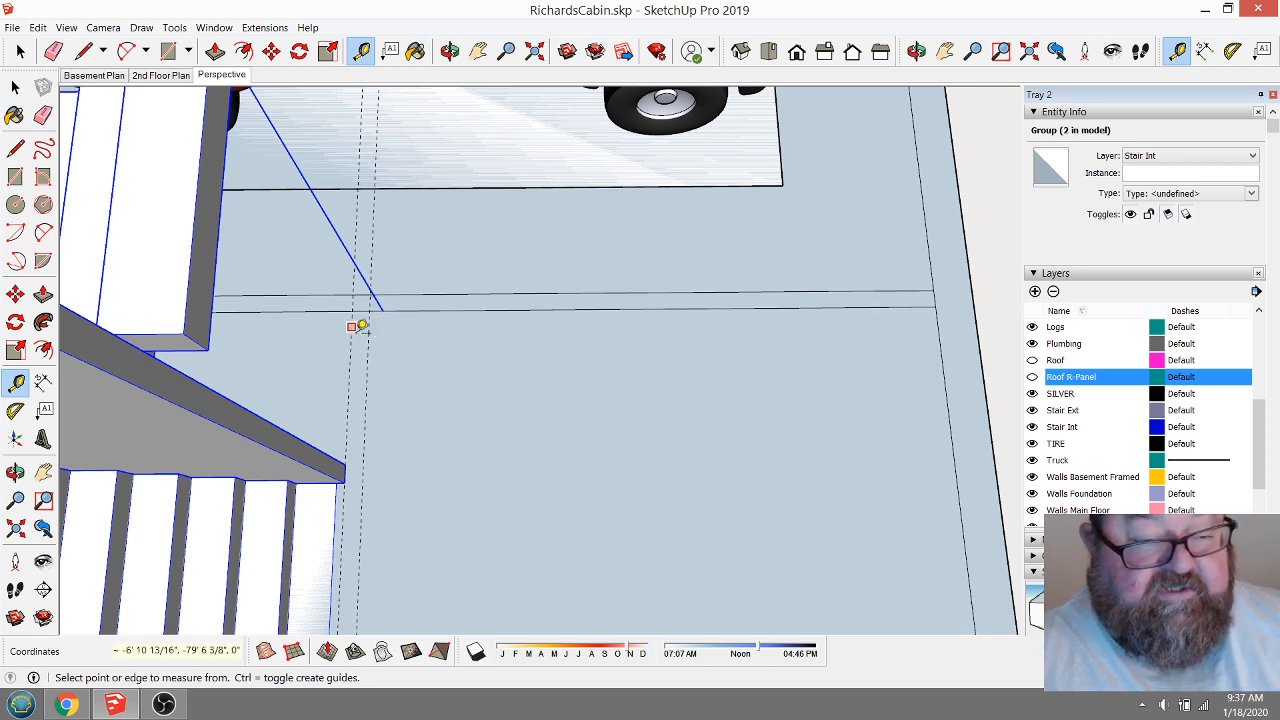
{"action": "left_click", "coordinate": [368, 352]}
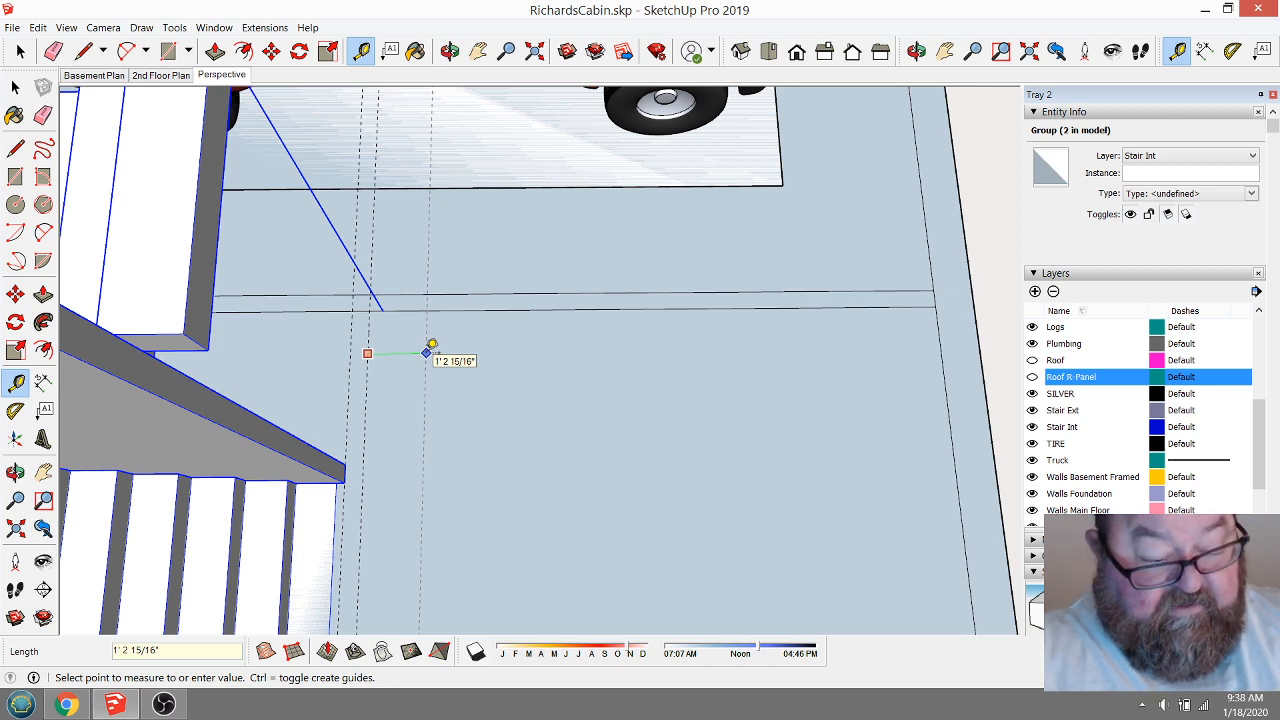
{"action": "type", "text": "32"}
{"action": "key", "text": "Return"}
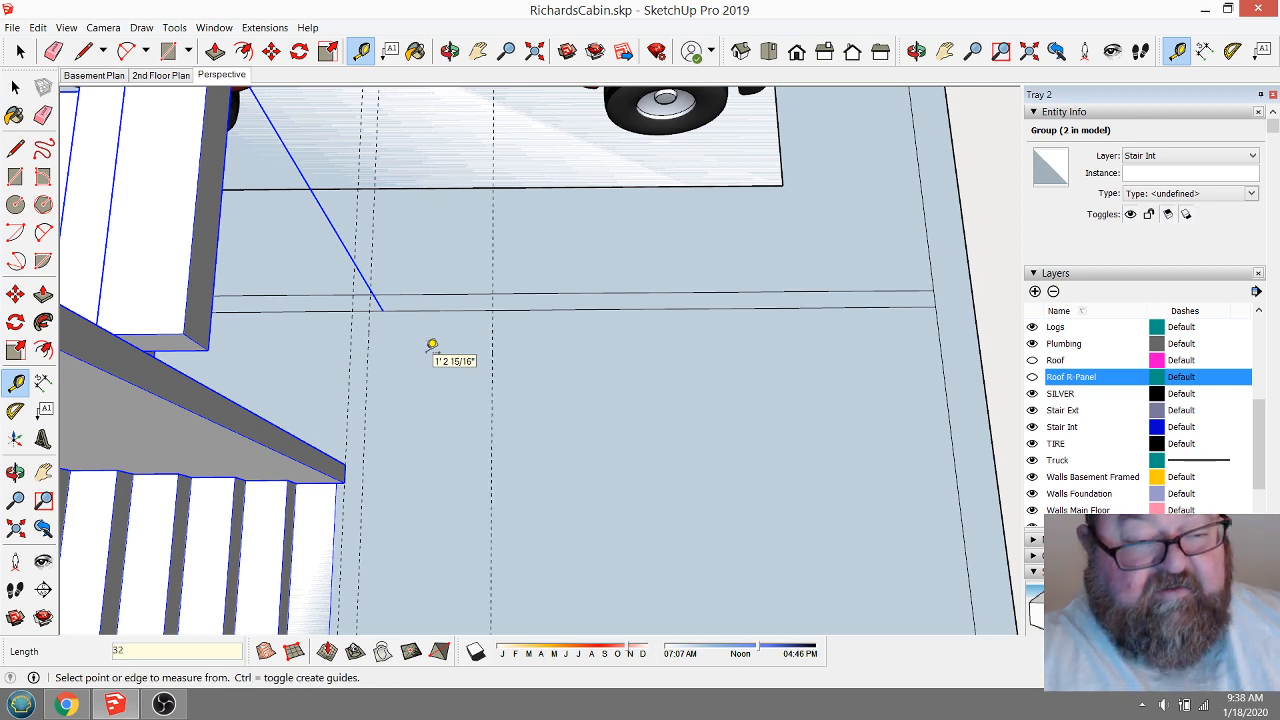
Draw short lines across the partition wall at the two guides that mark the sides of the door opening.
{"action": "key", "text": "l"}
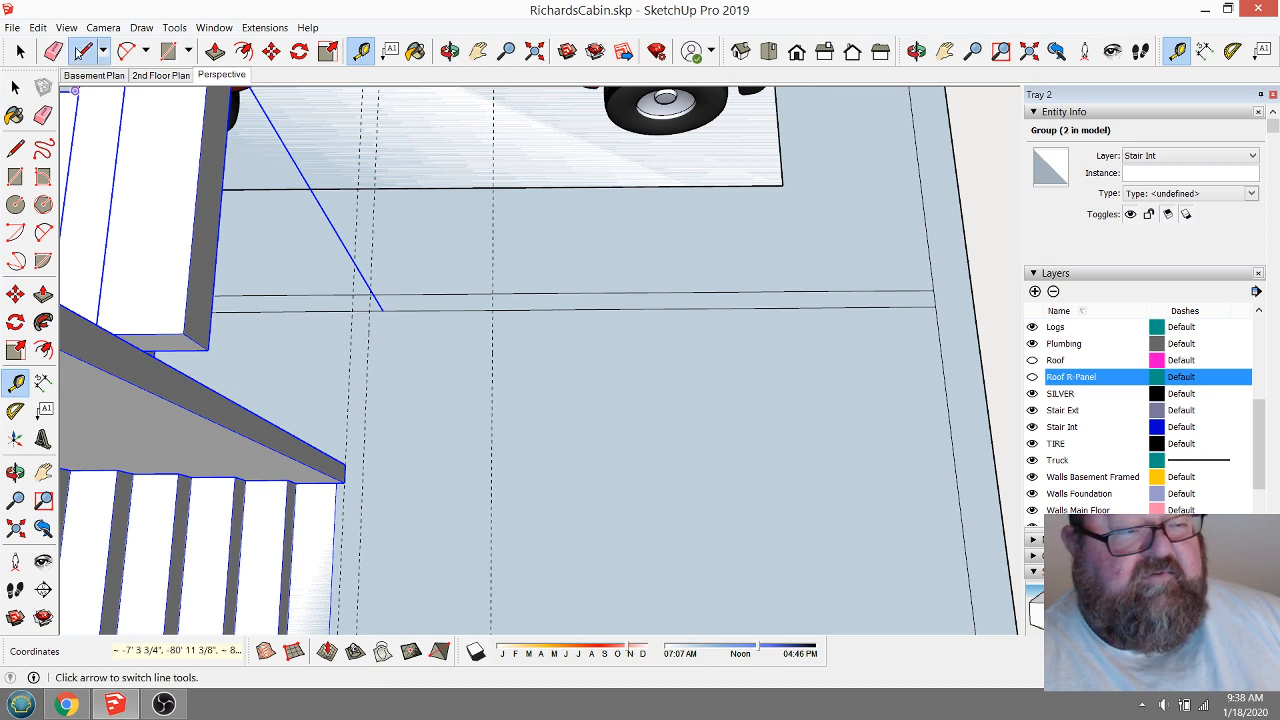
{"action": "left_click", "coordinate": [370, 295]}
{"action": "left_click", "coordinate": [369, 309]}
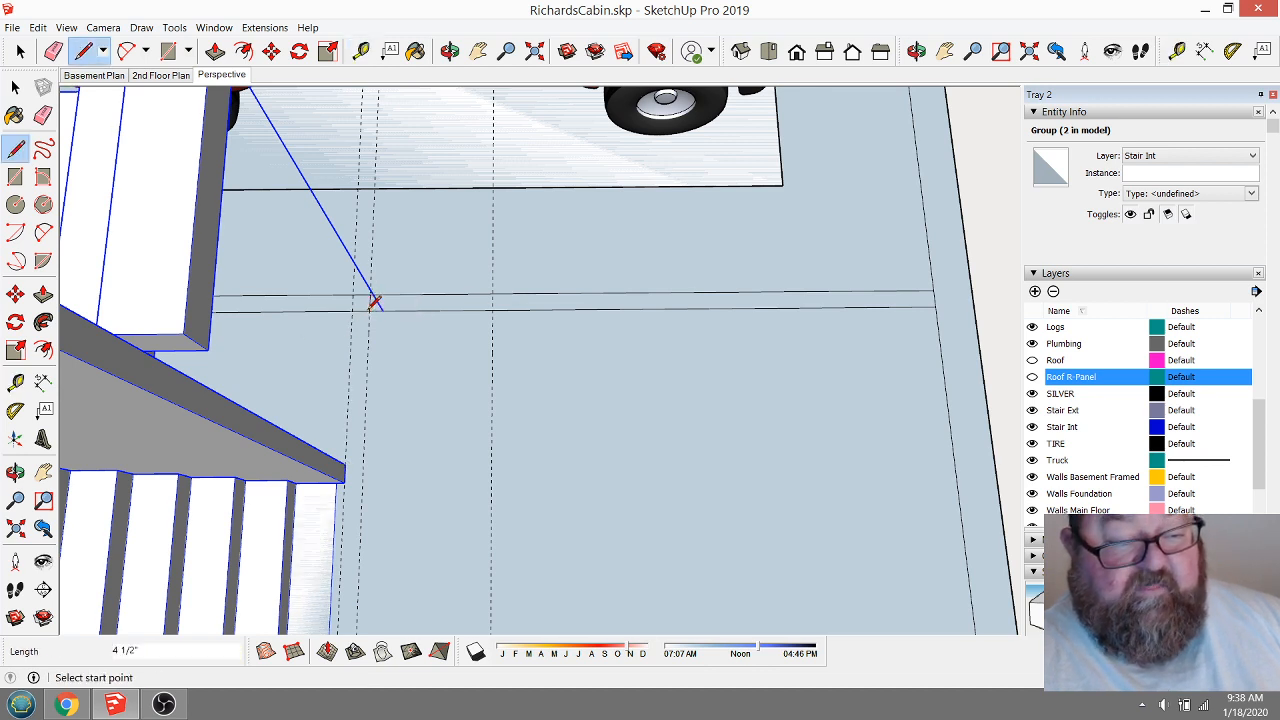
{"action": "left_click", "coordinate": [492, 309]}
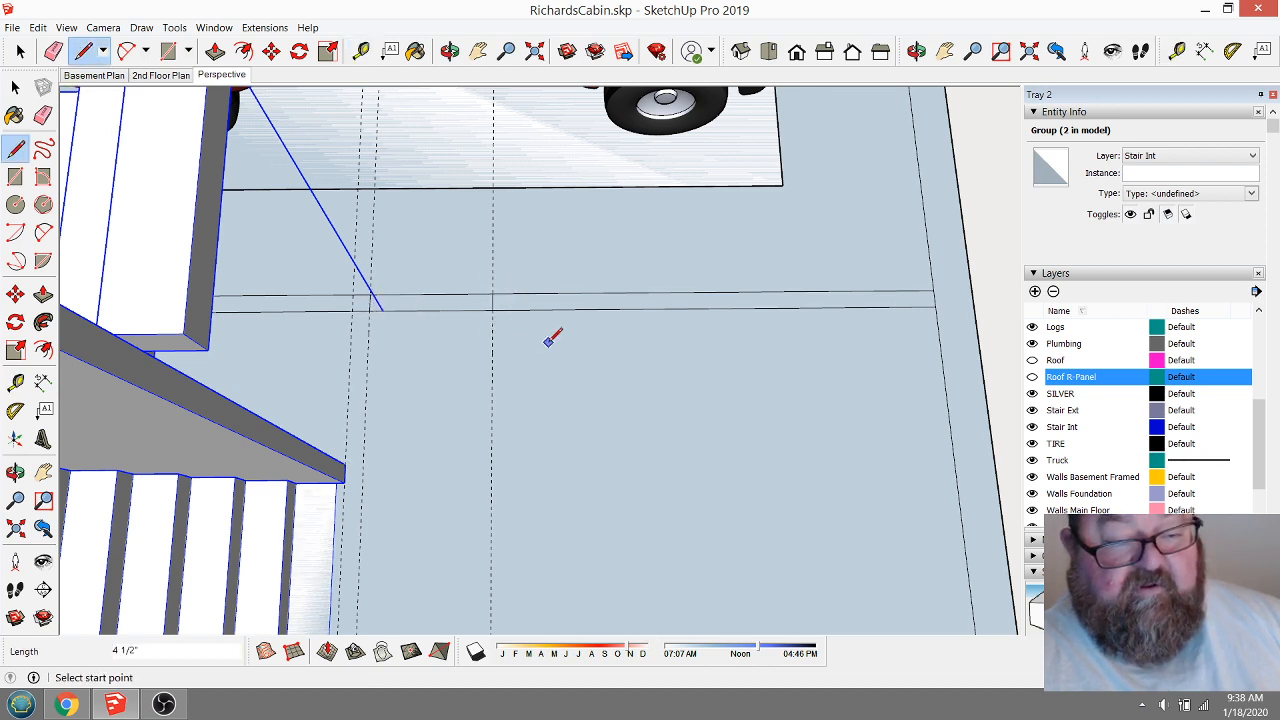
Erase the partition lines between the two opening marks, along with the construction guides.
{"action": "left_click", "coordinate": [53, 51]}
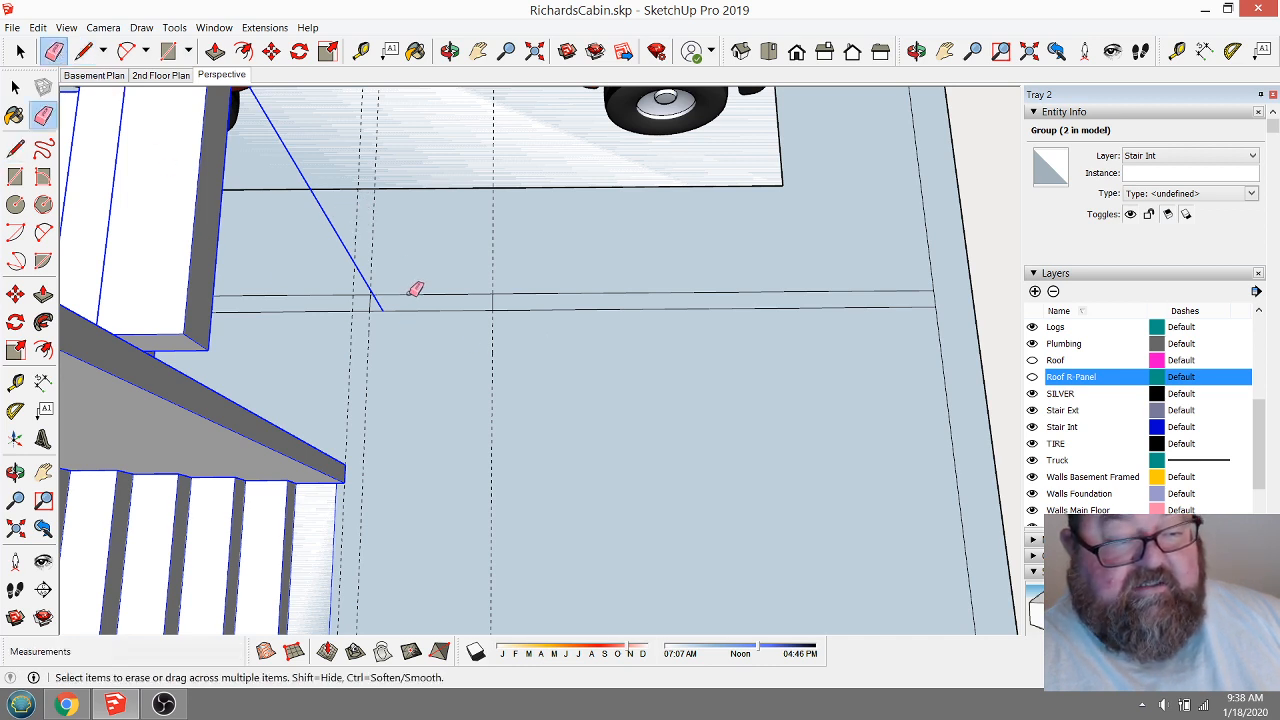
{"action": "left_click_drag", "start_coordinate": [418, 289], "coordinate": [432, 304]}
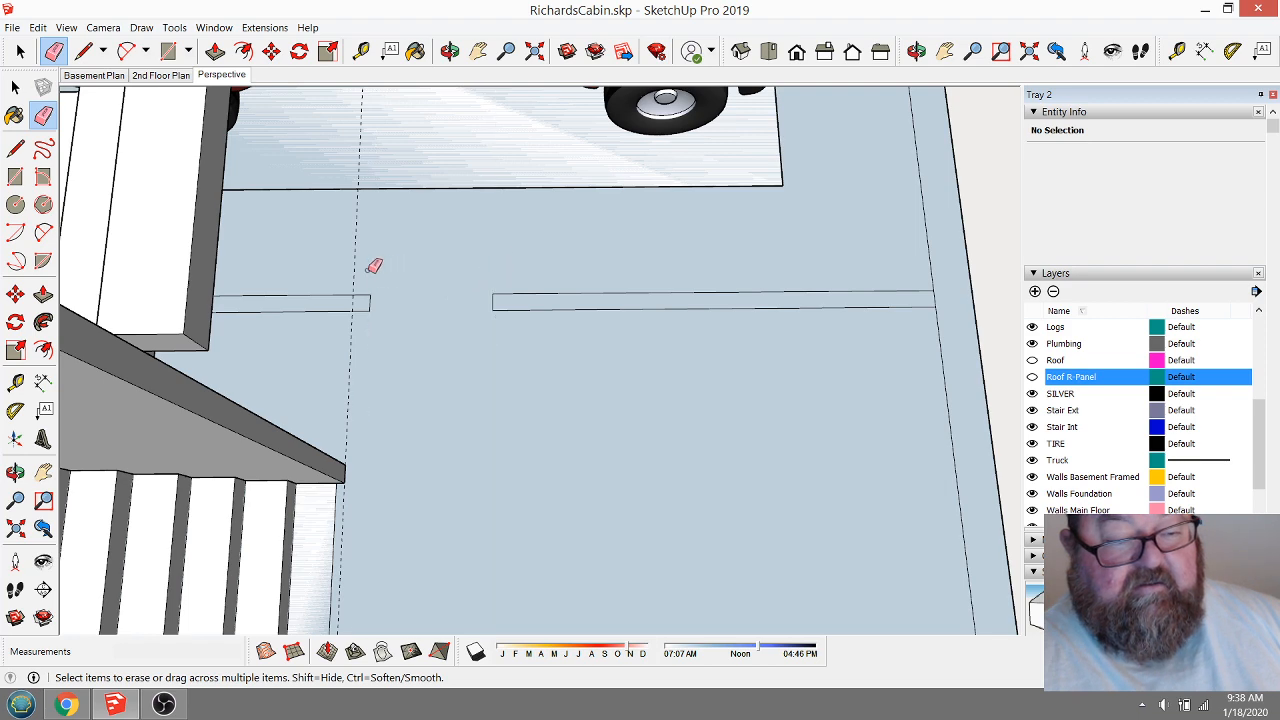
{"action": "scroll", "coordinate": [468, 275], "scroll_direction": "down", "scroll_amount": 3}
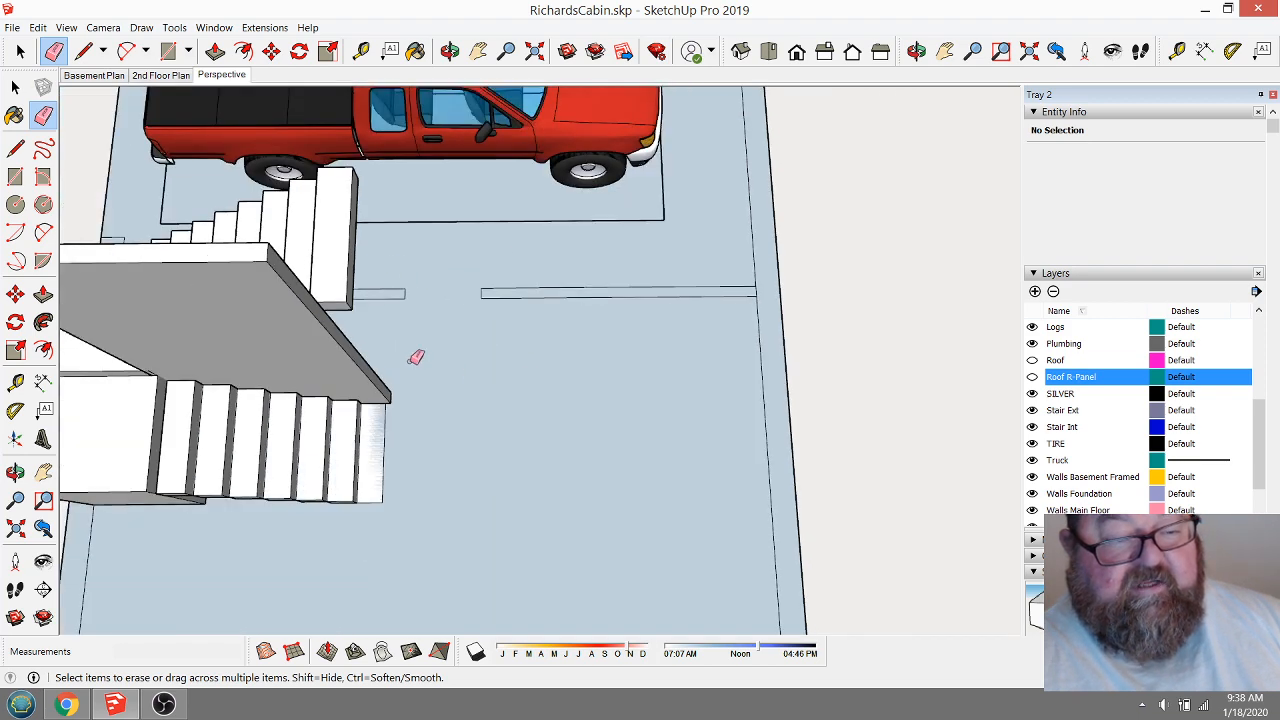
{"action": "scroll", "coordinate": [416, 357], "scroll_direction": "up", "scroll_amount": 5}
{"action": "scroll", "coordinate": [386, 363], "scroll_direction": "down", "scroll_amount": 2}
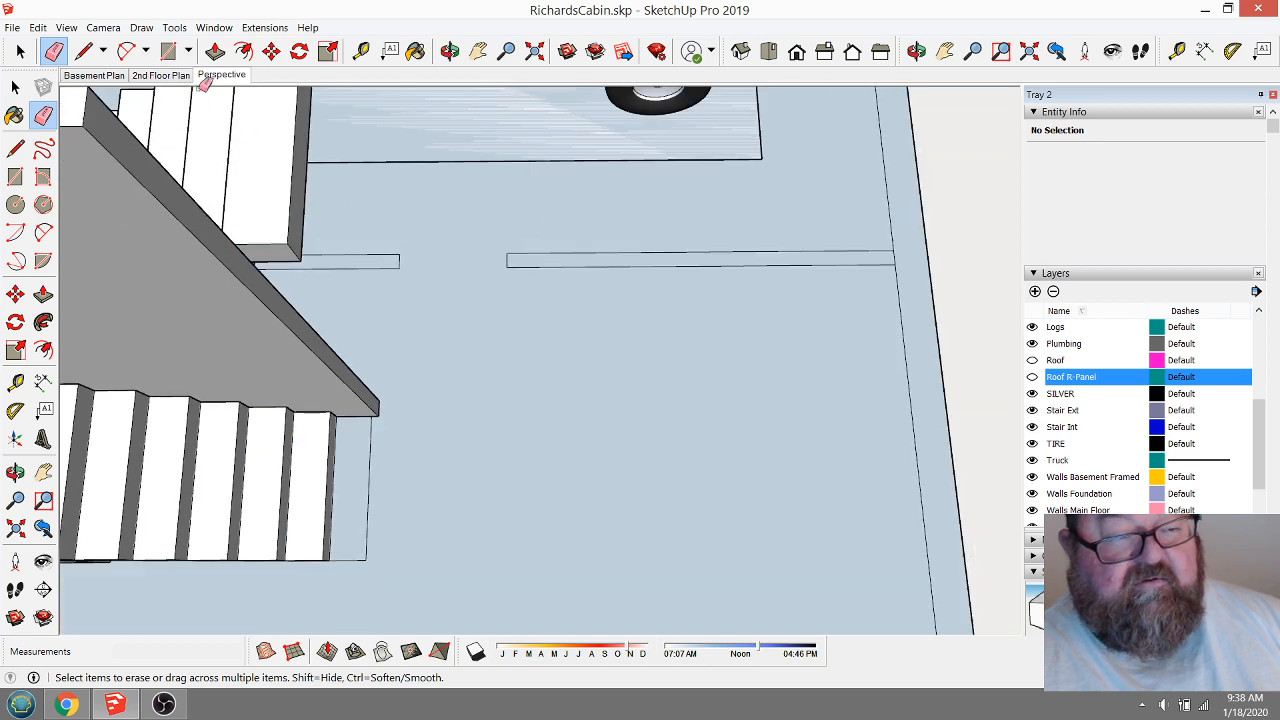
Draw a line from the end corner of the stairs' centre wall straight across to the near edge of the partition wall.
{"action": "left_click", "coordinate": [84, 51]}
{"action": "scroll", "coordinate": [349, 280], "scroll_direction": "up", "scroll_amount": 2}
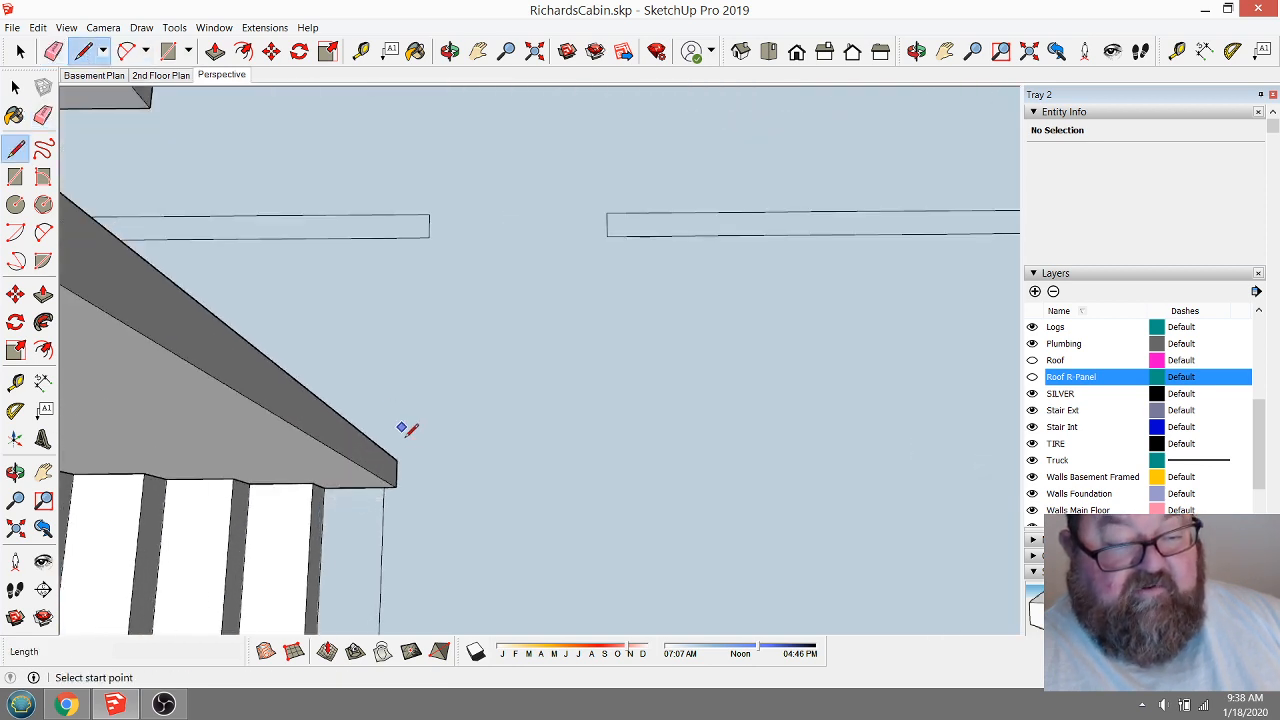
{"action": "left_click", "coordinate": [397, 460]}
{"action": "left_click", "coordinate": [404, 237]}
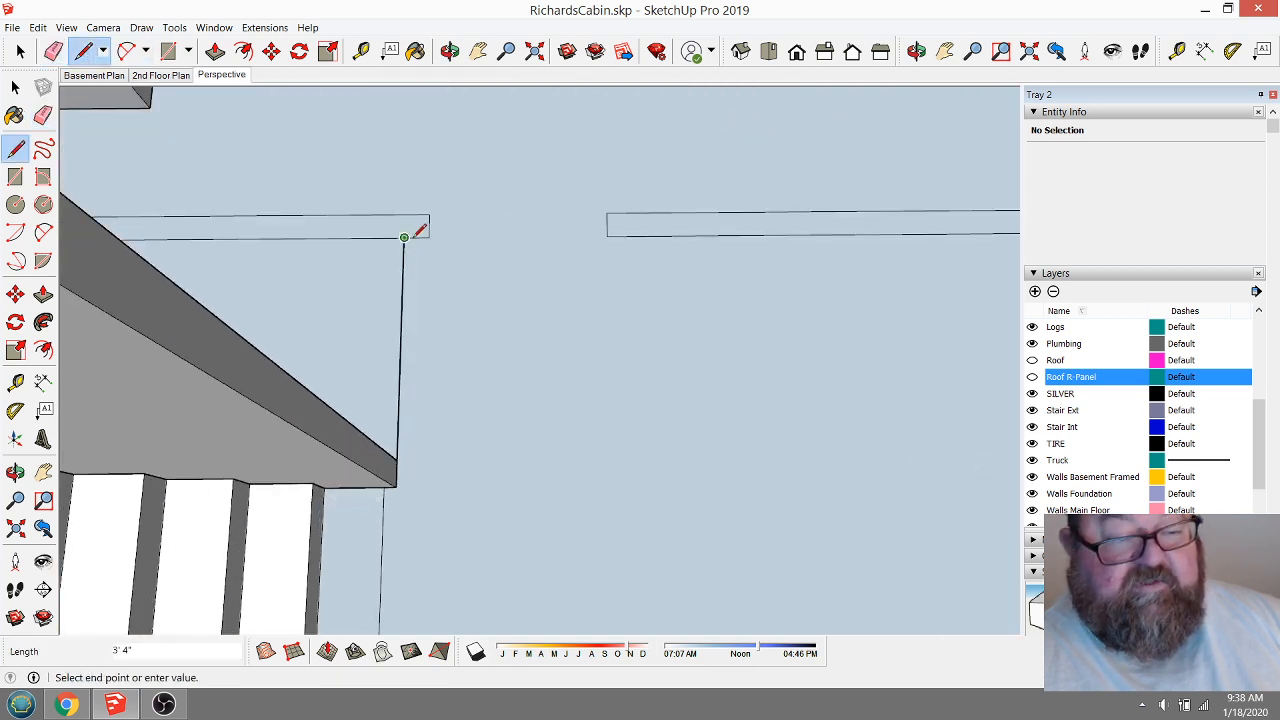
{"action": "key", "text": "Escape"}
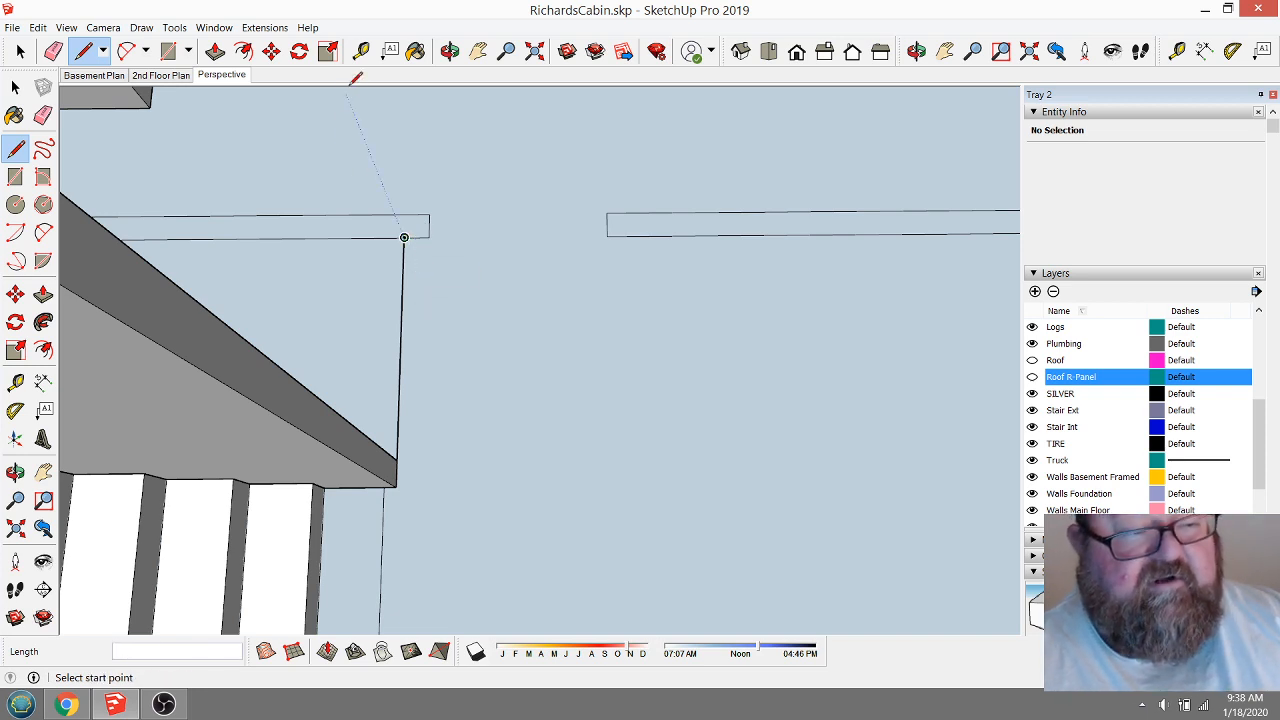
Place a parallel guide 4.5 inches from the new connecting line, on the stair side.
{"action": "left_click", "coordinate": [361, 51]}
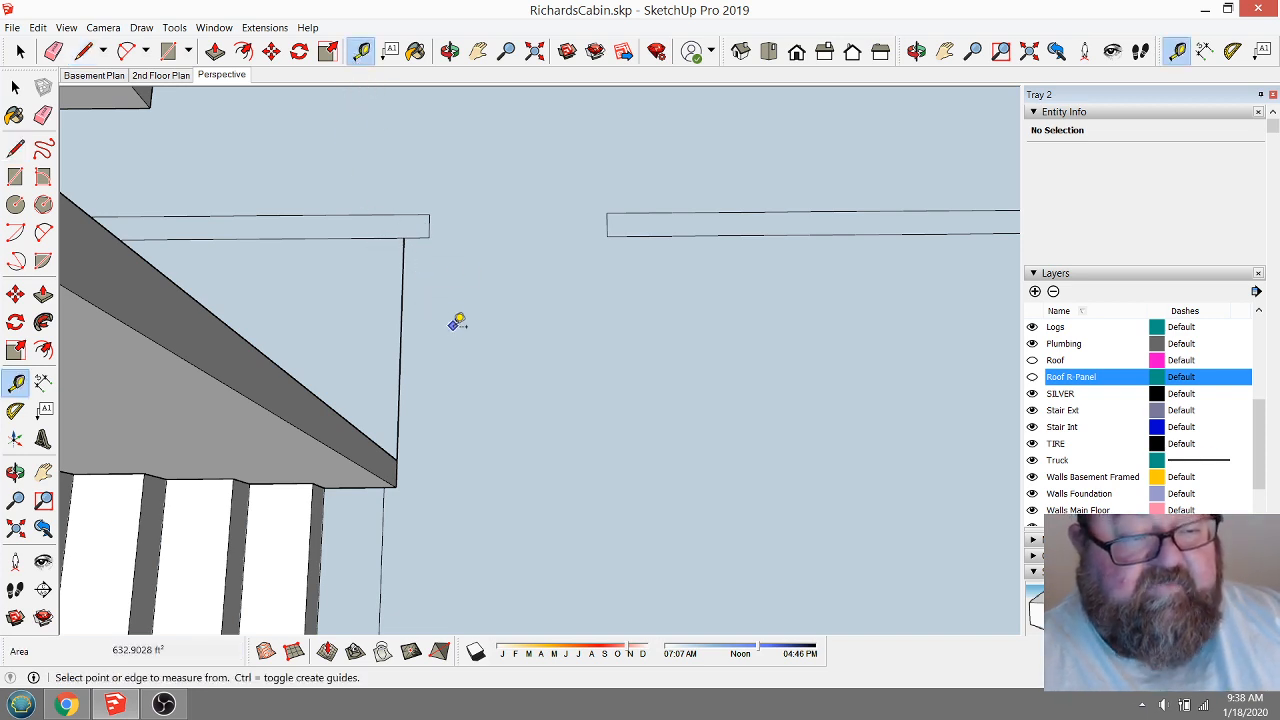
{"action": "left_click", "coordinate": [403, 311]}
{"action": "type", "text": "4.5"}
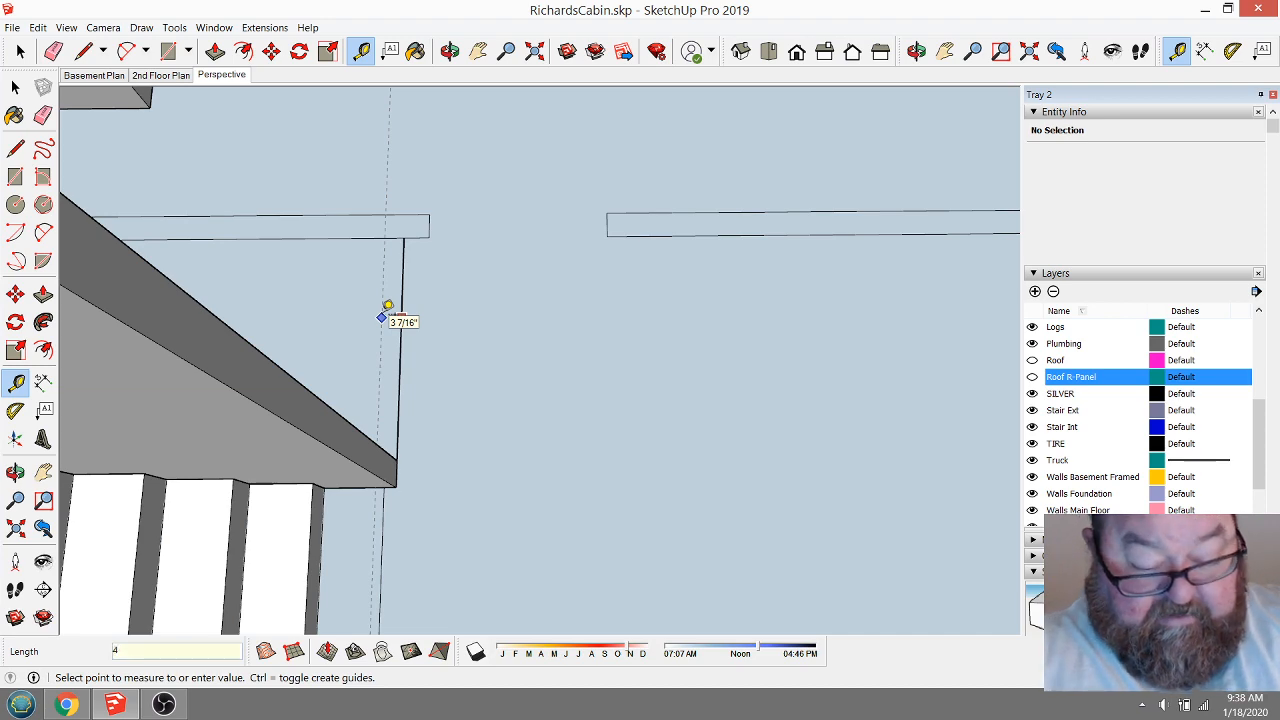
{"action": "key", "text": "Return"}
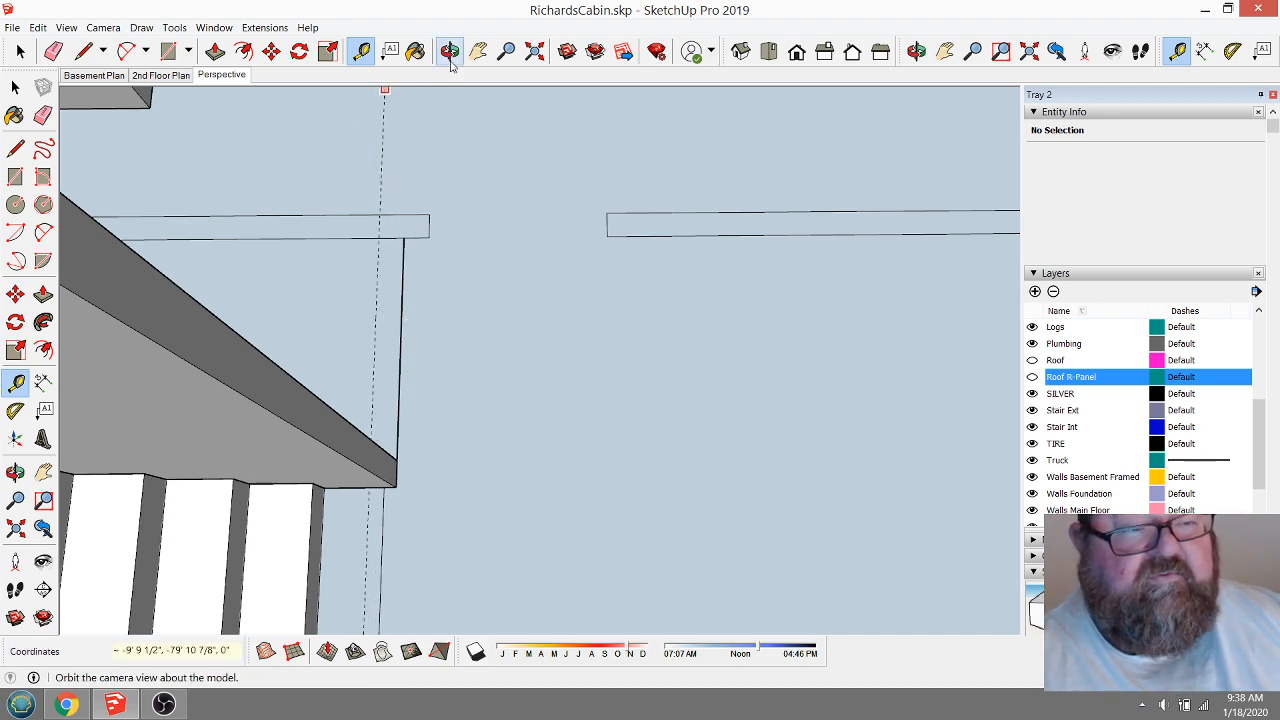
Draw a second line along the guide from the stairs' centre wall to the partition, outlining the short connecting wall.
{"action": "left_click", "coordinate": [450, 51]}
{"action": "mouse_move", "coordinate": [534, 283]}
{"action": "left_mouse_down"}
{"action": "mouse_move", "coordinate": [145, 375]}
{"action": "mouse_move", "coordinate": [383, 289]}
{"action": "left_mouse_up"}
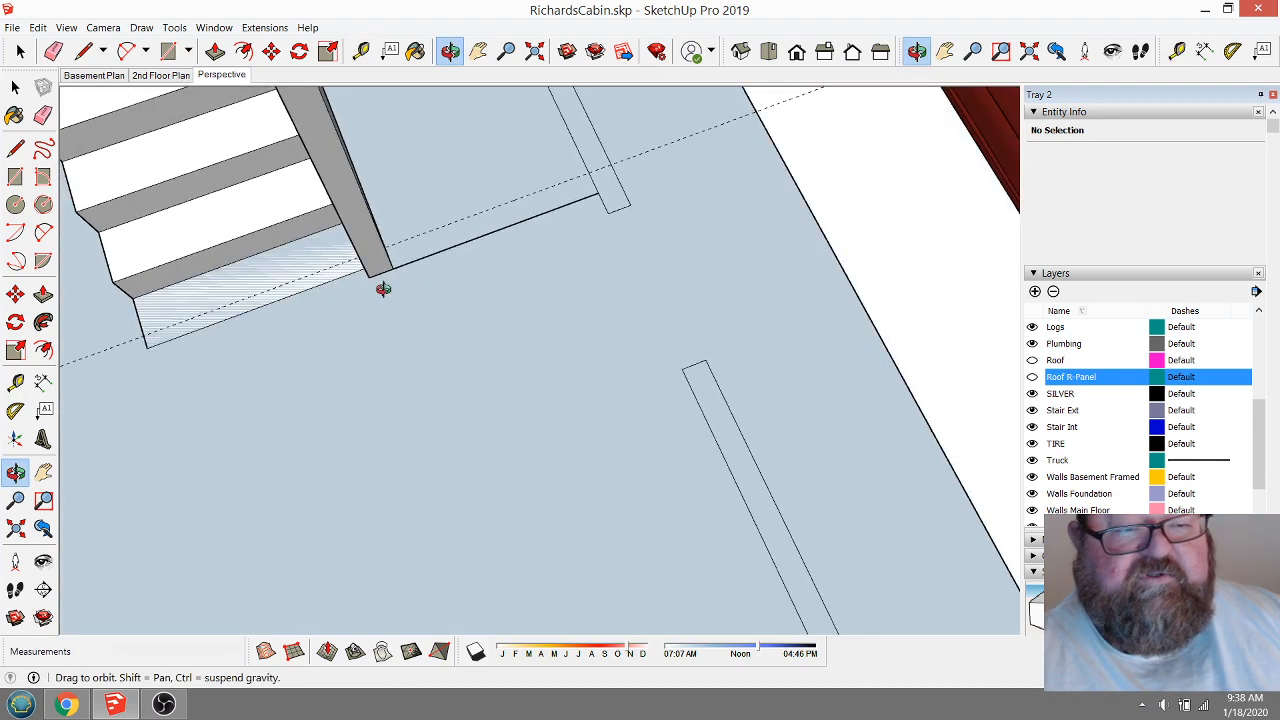
{"action": "left_click", "coordinate": [84, 51]}
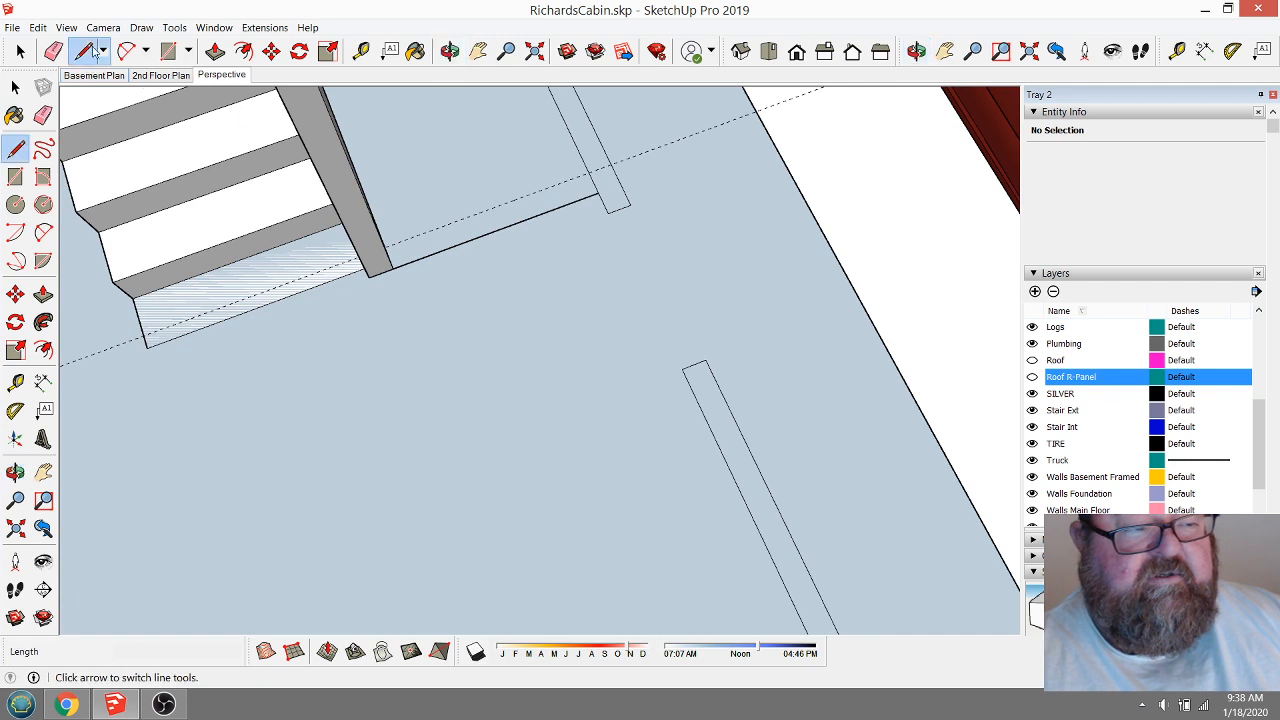
{"action": "left_click", "coordinate": [384, 246]}
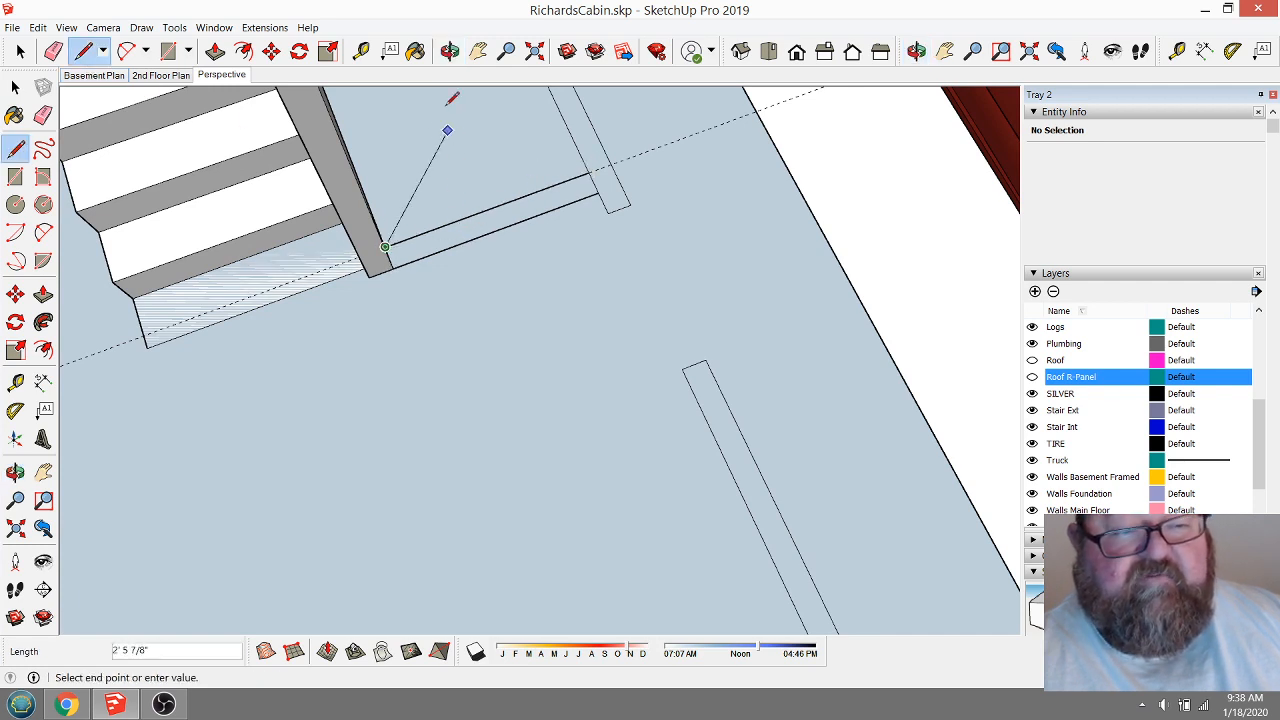
{"action": "left_click", "coordinate": [448, 55]}
{"action": "left_click_drag", "start_coordinate": [470, 180], "coordinate": [414, 216]}
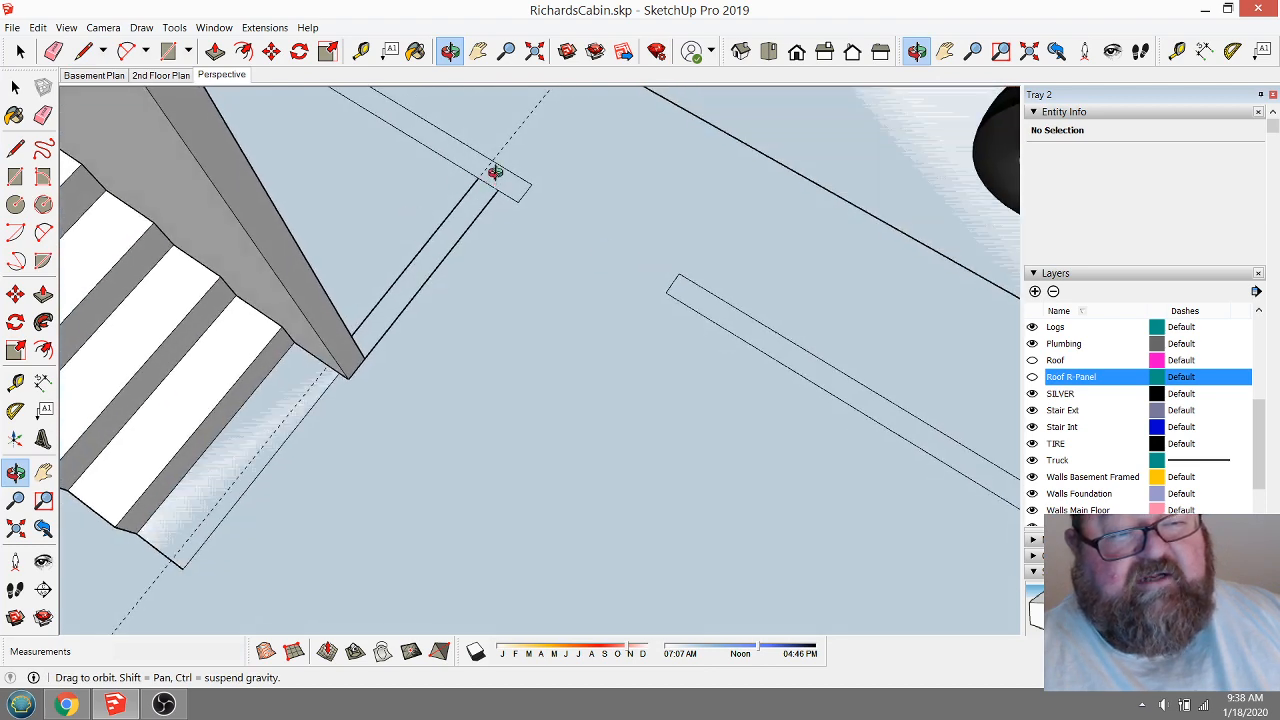
Erase the construction guide that runs along the short connecting wall.
{"action": "scroll", "coordinate": [493, 249], "scroll_direction": "down", "scroll_amount": 10}
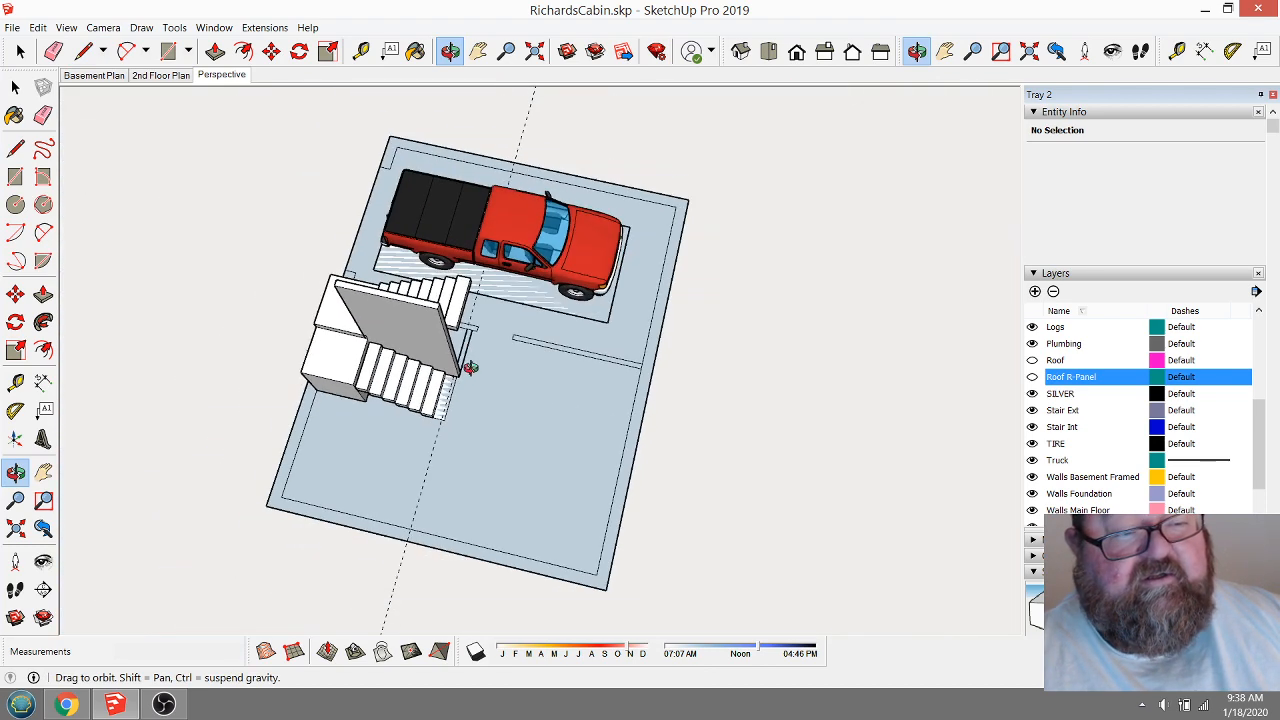
{"action": "left_click", "coordinate": [53, 51]}
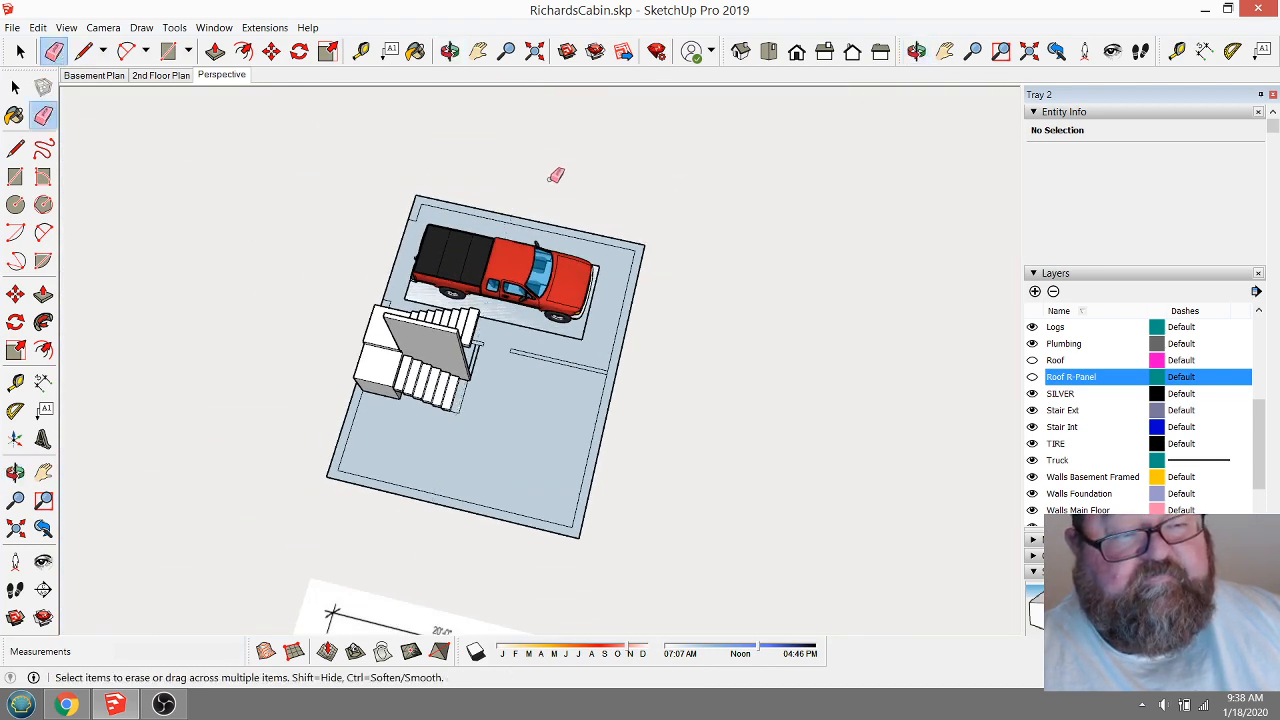
{"action": "scroll", "coordinate": [513, 183], "scroll_direction": "down", "scroll_amount": 2}
{"action": "scroll", "coordinate": [553, 395], "scroll_direction": "up", "scroll_amount": 3}
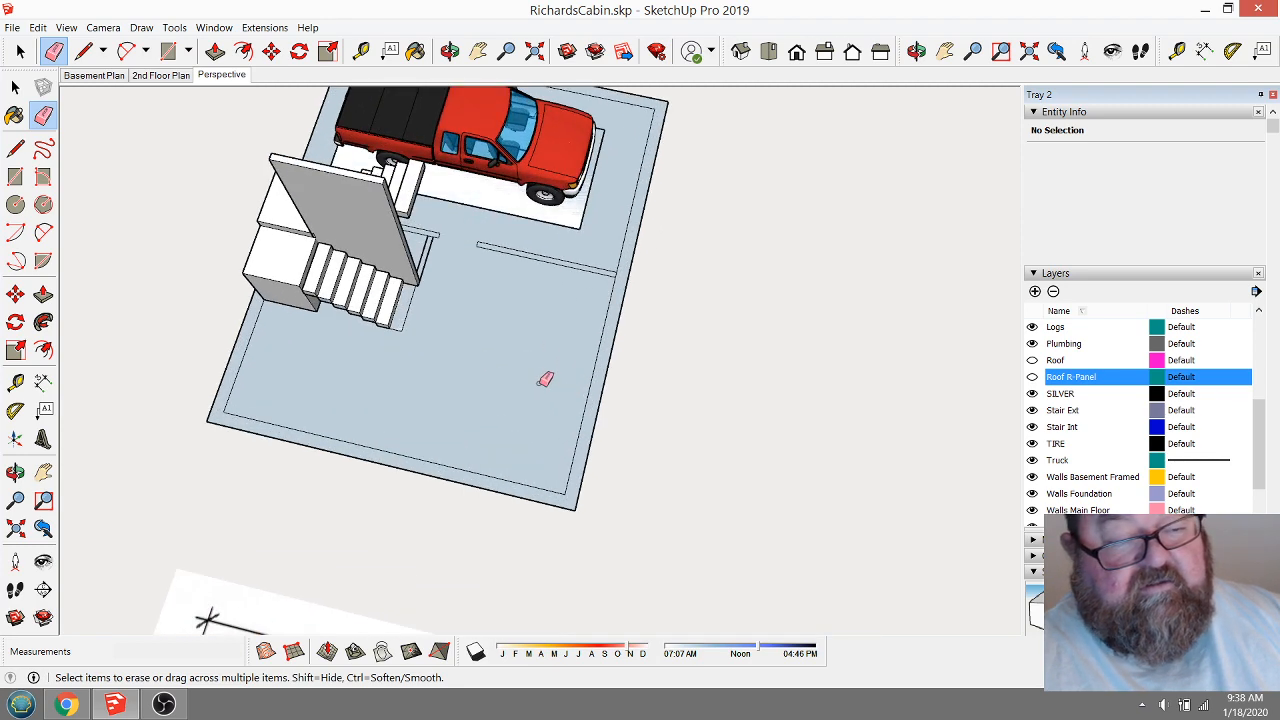
Check the live chat on the YouTube Studio streaming page in Chrome, and return to the SketchUp model.
{"action": "left_click", "coordinate": [66, 705]}
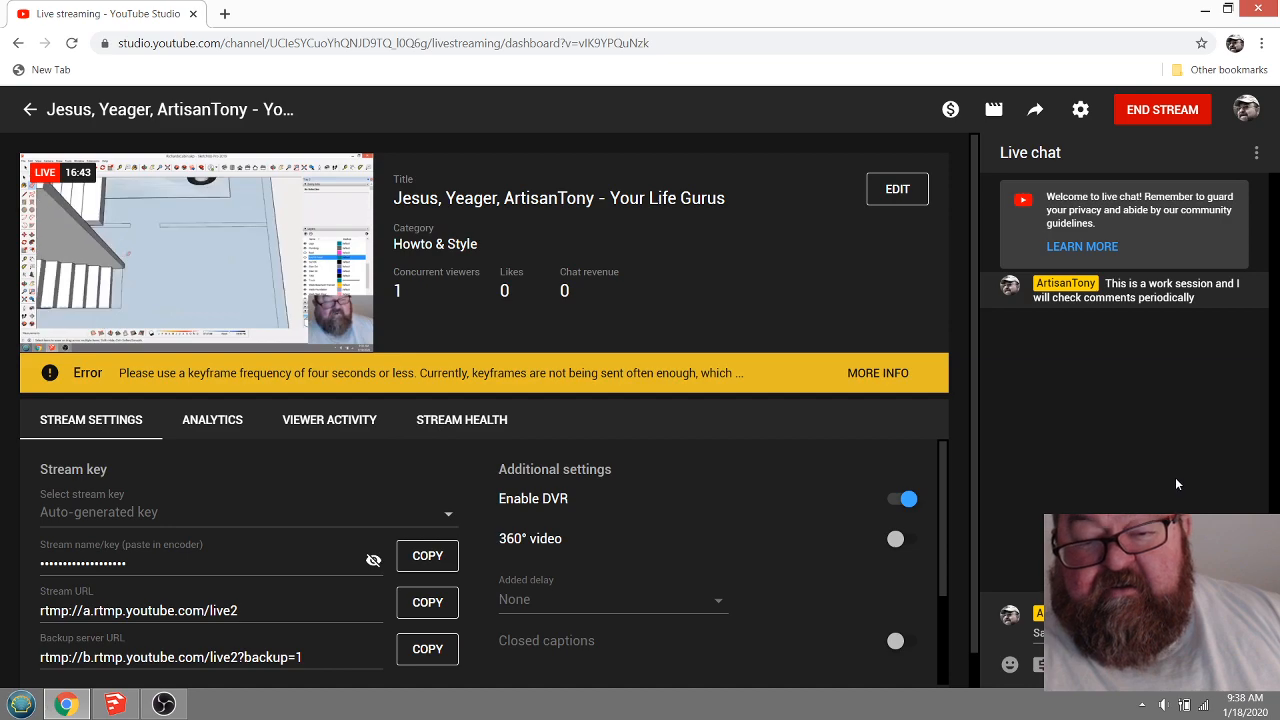
{"action": "left_click", "coordinate": [114, 705]}
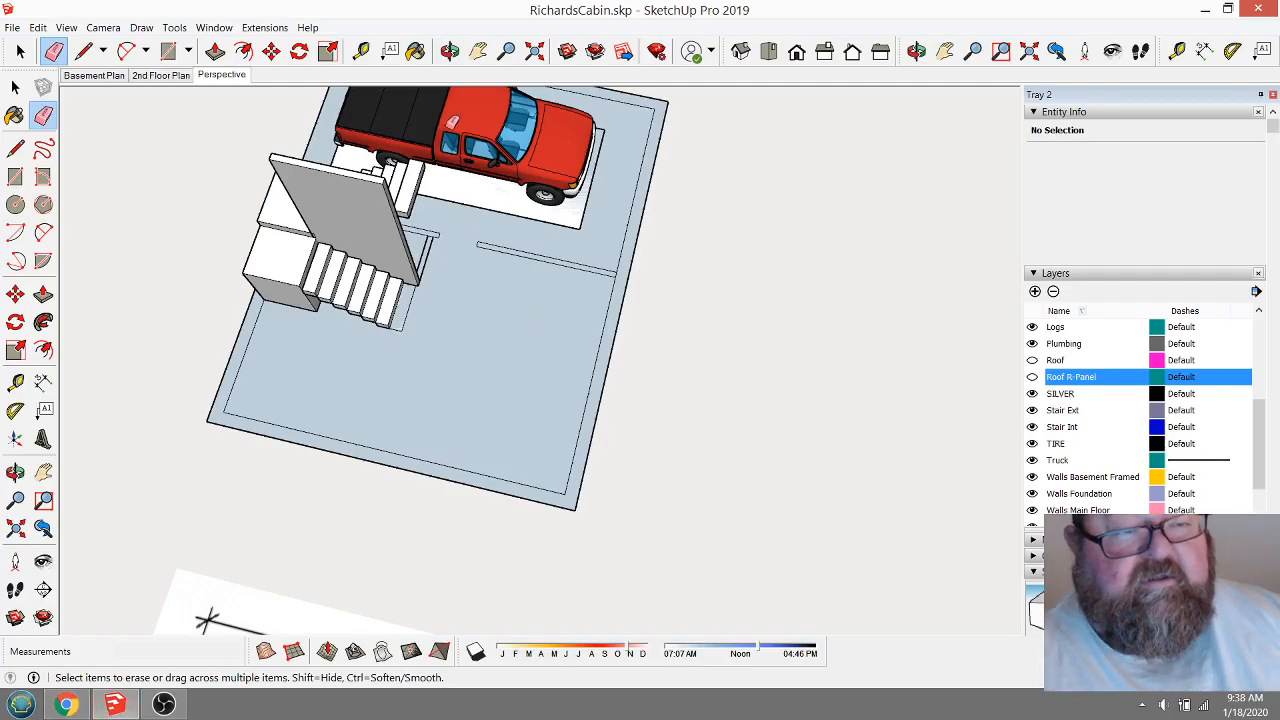
Place a guide 12 feet from the partition wall's room-side line, running parallel across the open part of the foundation.
{"action": "left_click", "coordinate": [450, 51]}
{"action": "left_click_drag", "start_coordinate": [420, 360], "coordinate": [326, 226]}
{"action": "scroll", "coordinate": [483, 326], "scroll_direction": "up", "scroll_amount": 6}
{"action": "left_click_drag", "start_coordinate": [386, 306], "coordinate": [634, 349]}
{"action": "scroll", "coordinate": [500, 383], "scroll_direction": "down", "scroll_amount": 3}
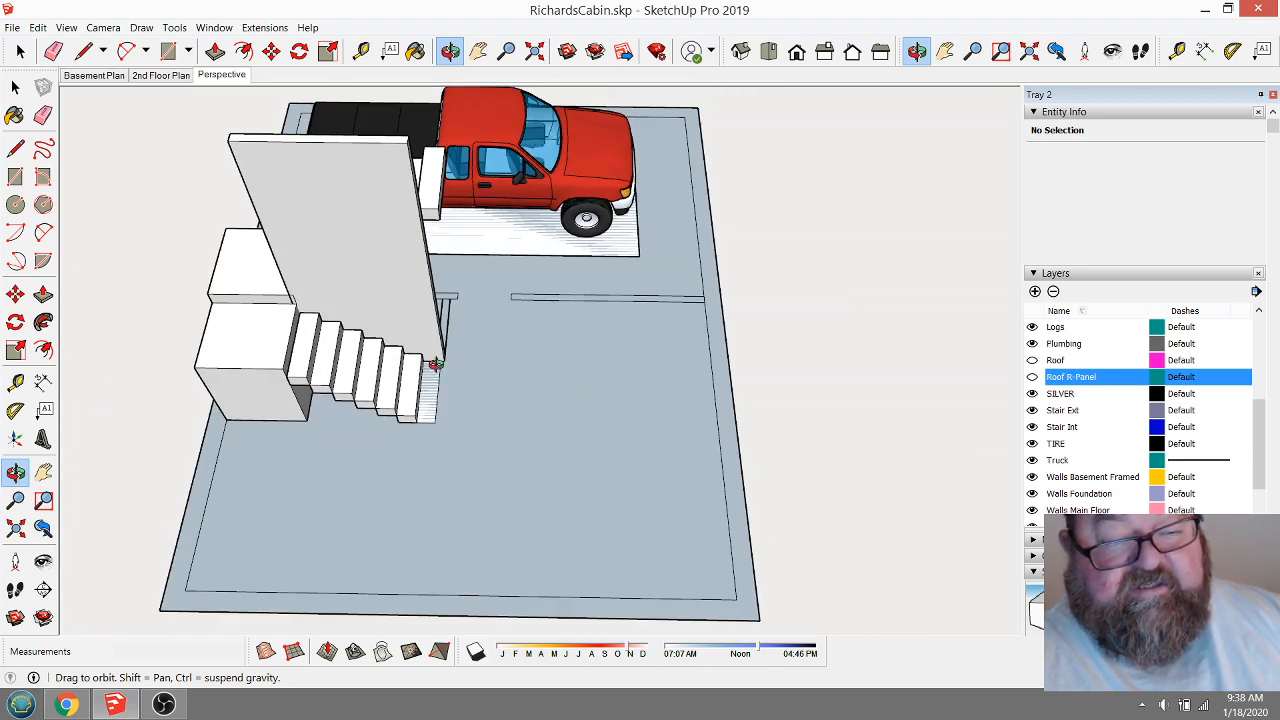
{"action": "left_click_drag", "start_coordinate": [420, 374], "coordinate": [698, 414]}
{"action": "scroll", "coordinate": [698, 414], "scroll_direction": "up", "scroll_amount": 3}
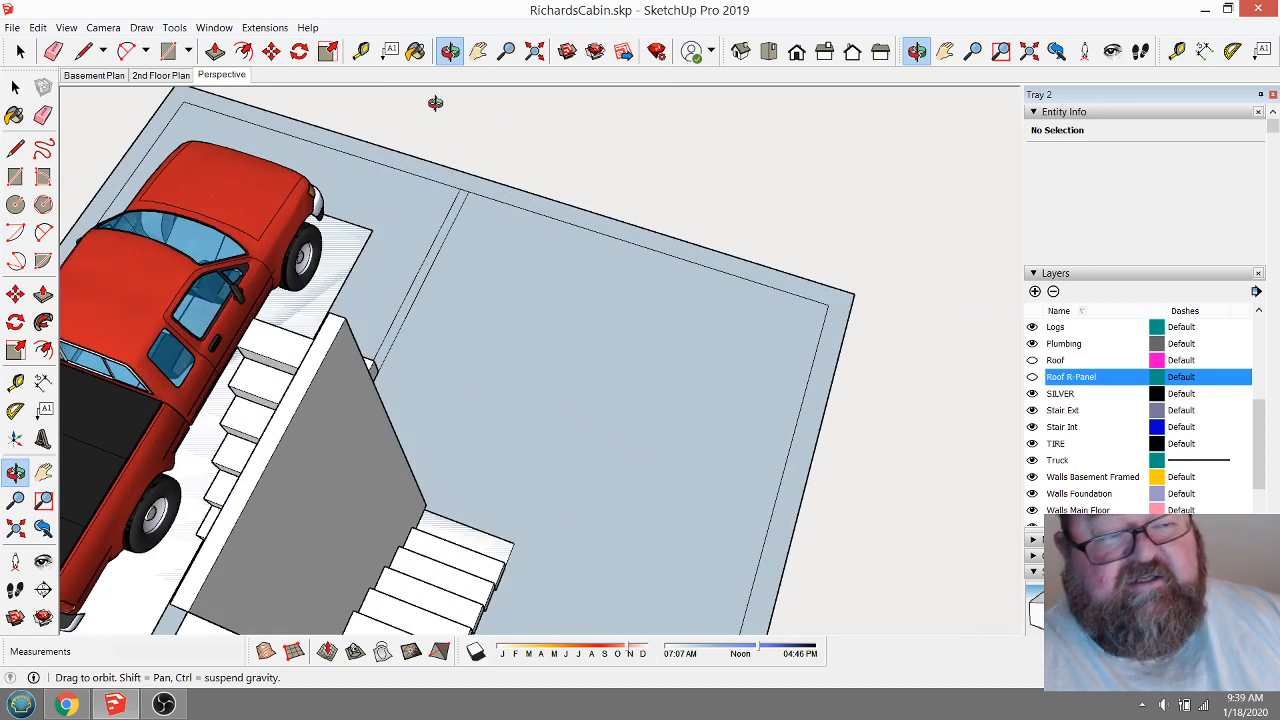
{"action": "key", "text": "t"}
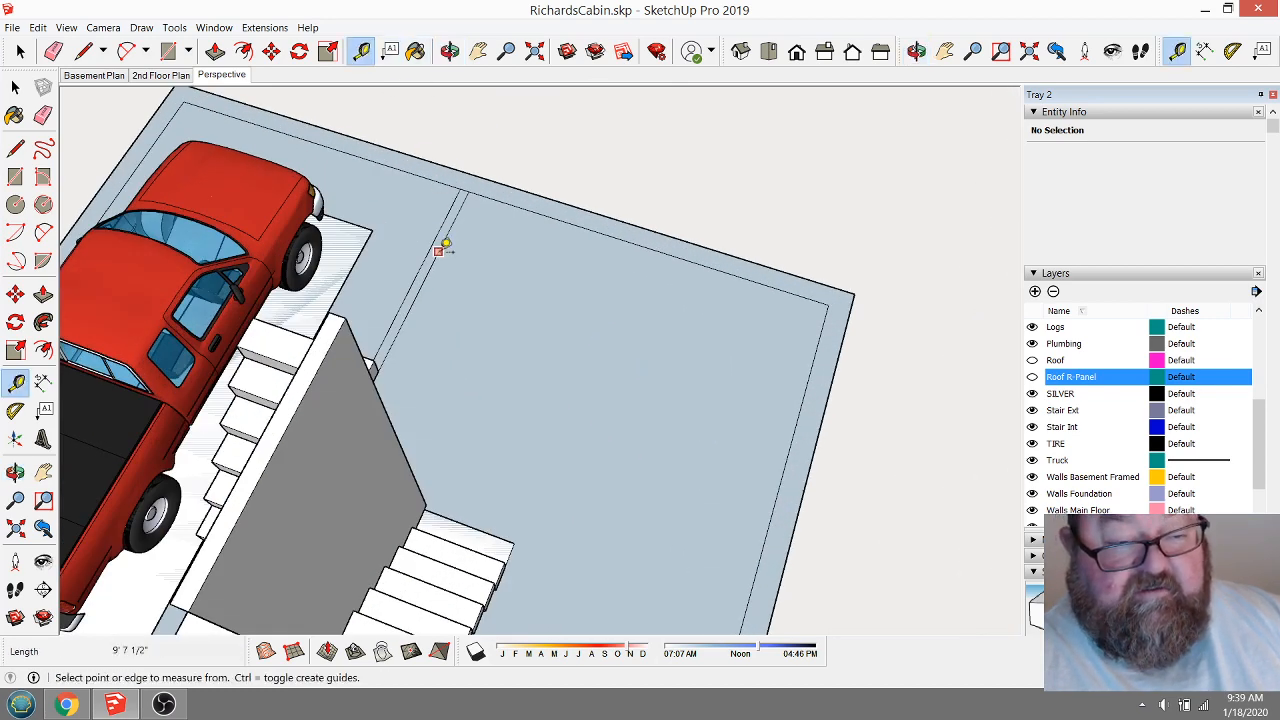
{"action": "left_click", "coordinate": [438, 251]}
{"action": "type", "text": "12'"}
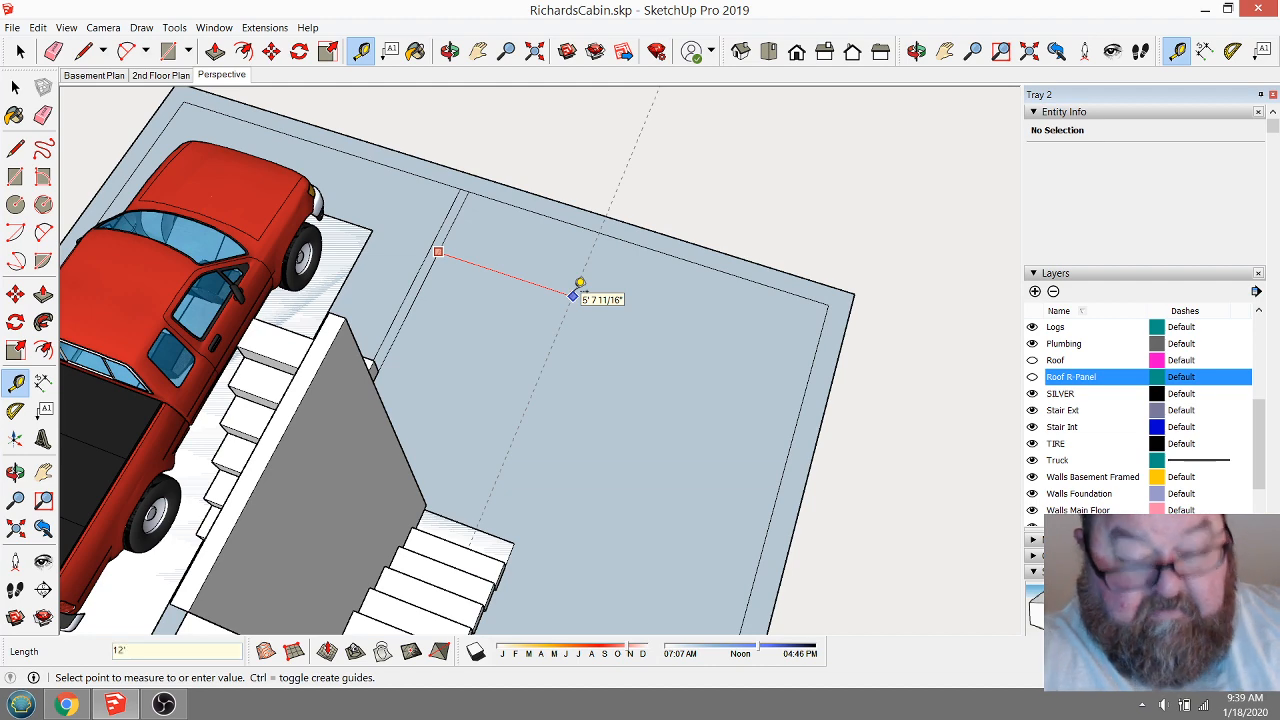
{"action": "key", "text": "Return"}
{"action": "scroll", "coordinate": [501, 271], "scroll_direction": "down", "scroll_amount": 5}
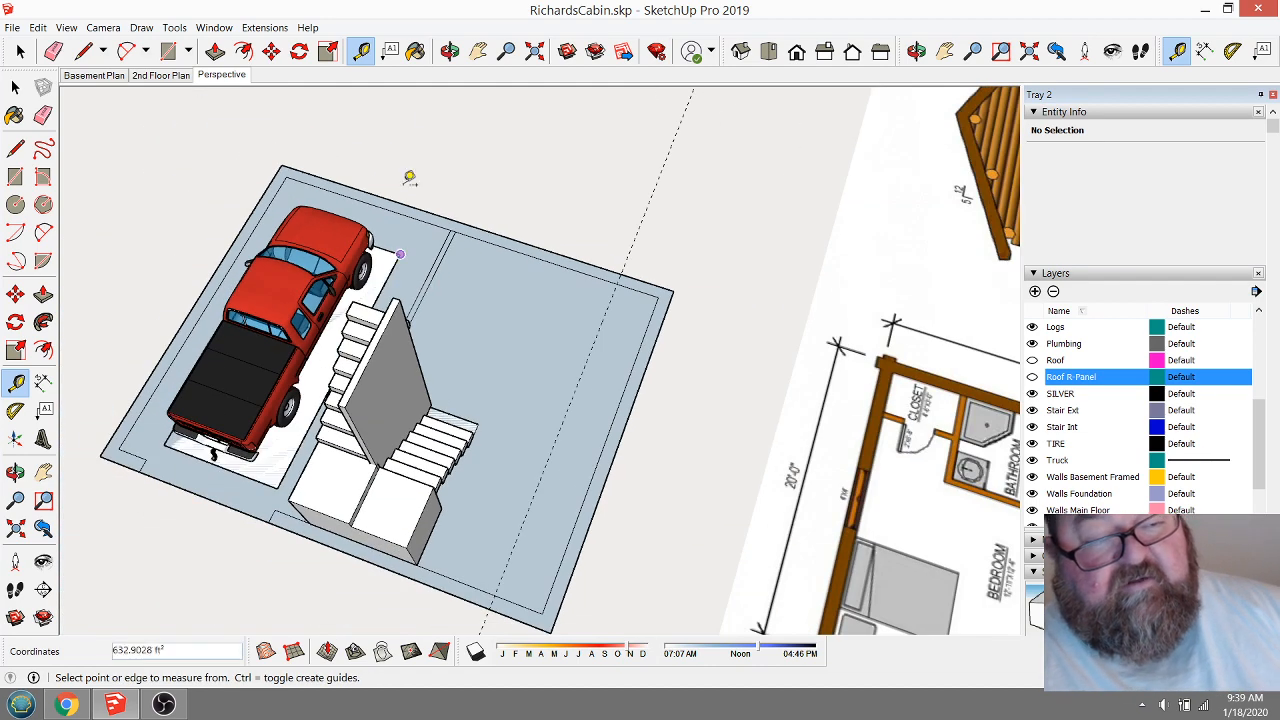
Select the whole foundation with its truck, stairs and guide, and move it along the red axis away from the floor plan image.
{"action": "key", "text": "o"}
{"action": "left_click_drag", "start_coordinate": [398, 305], "coordinate": [516, 298]}
{"action": "scroll", "coordinate": [494, 292], "scroll_direction": "down", "scroll_amount": 3}
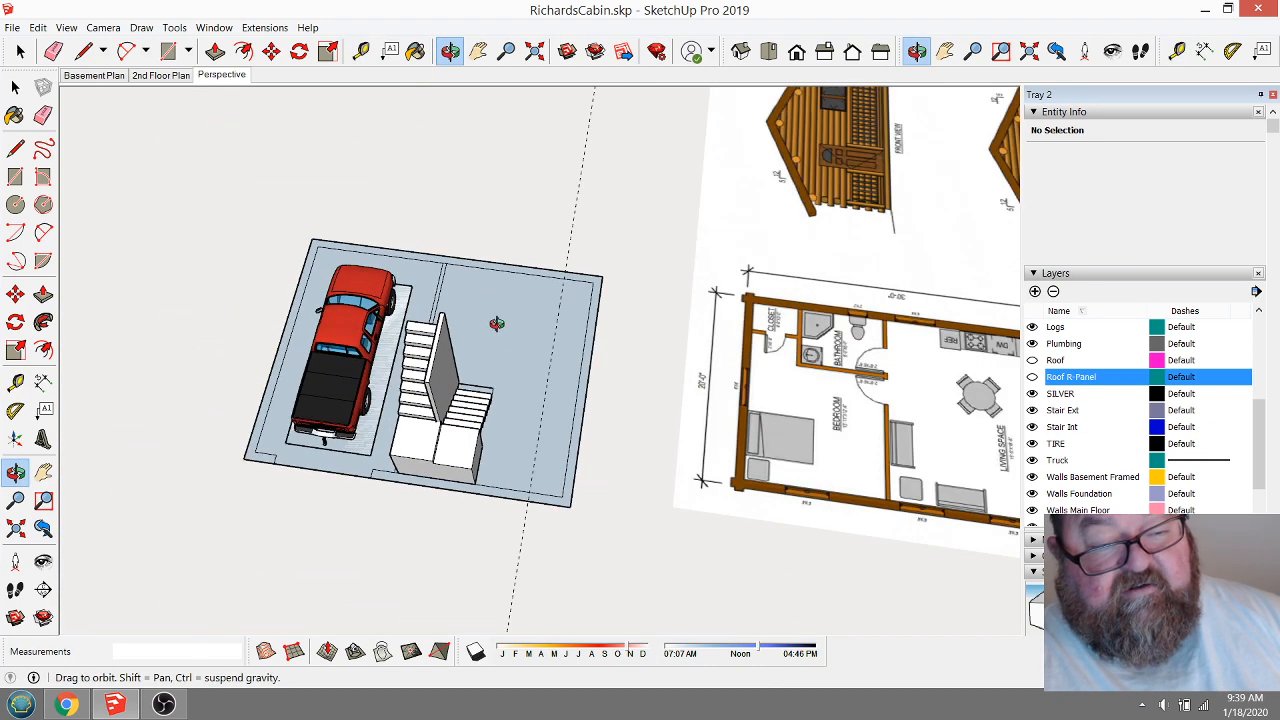
{"action": "left_click_drag", "start_coordinate": [528, 362], "coordinate": [537, 366]}
{"action": "scroll", "coordinate": [533, 365], "scroll_direction": "down", "scroll_amount": 2}
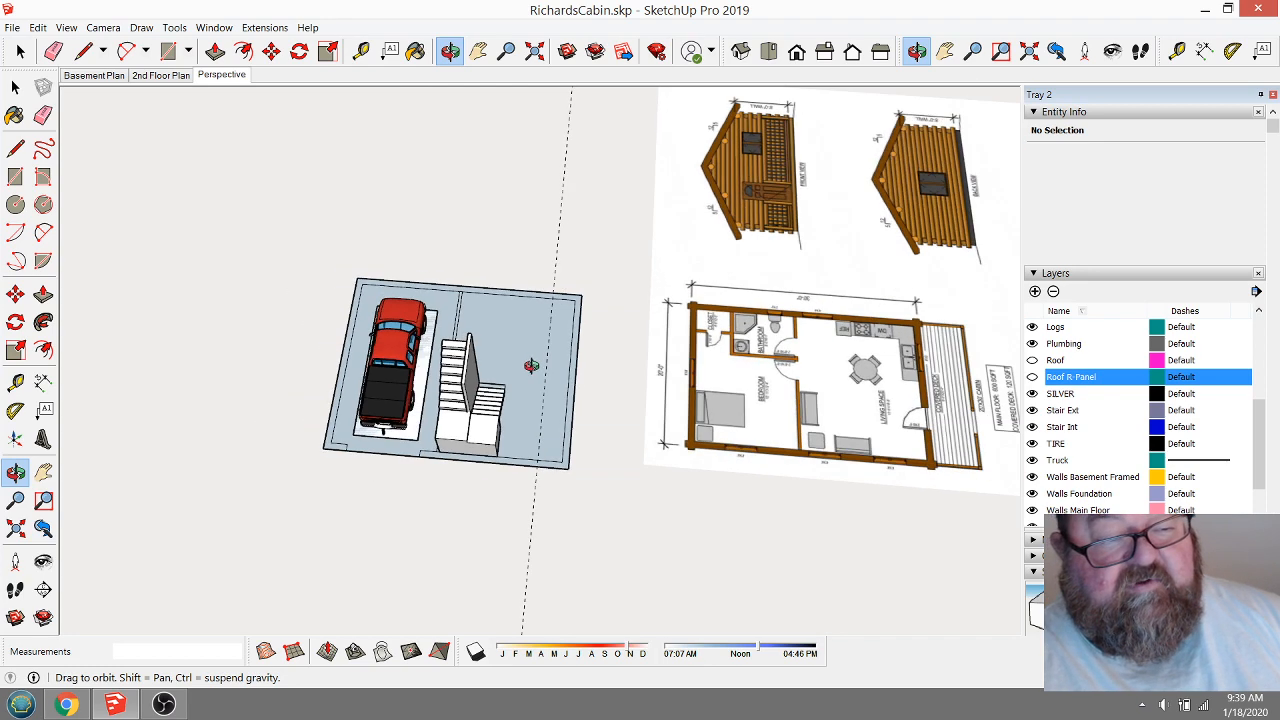
{"action": "left_click", "coordinate": [15, 87]}
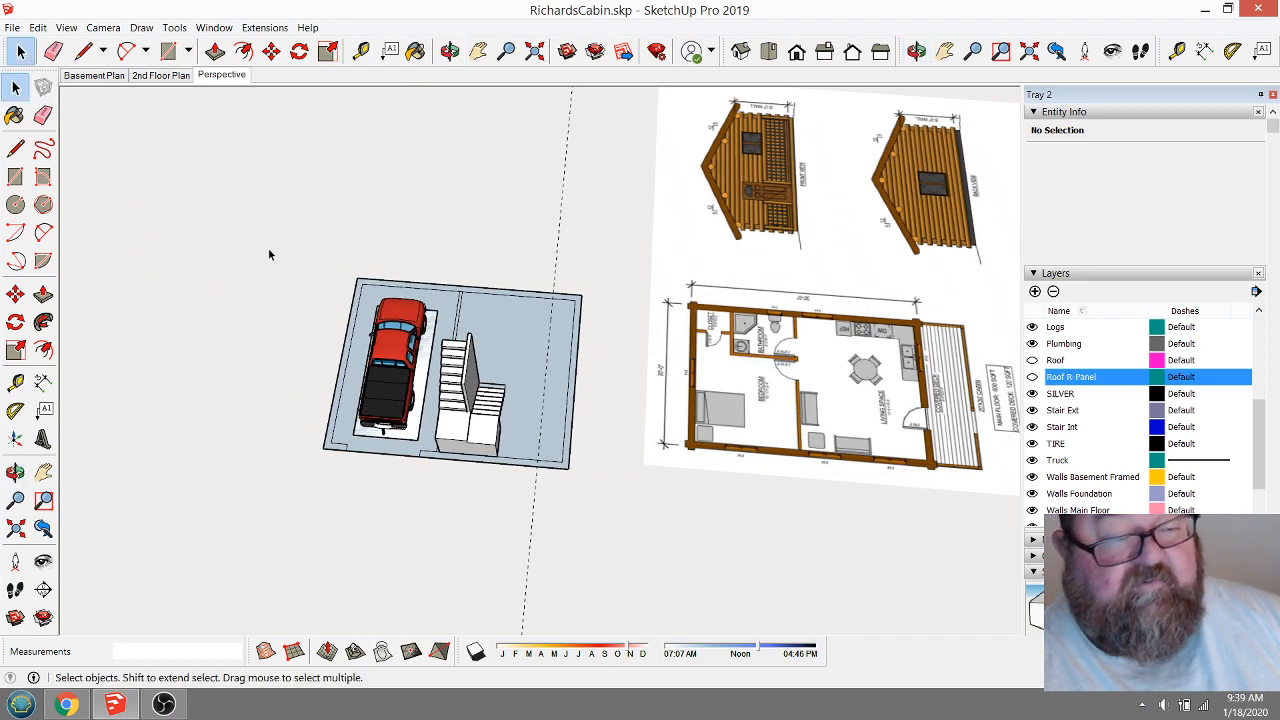
{"action": "left_click_drag", "start_coordinate": [264, 246], "coordinate": [619, 563]}
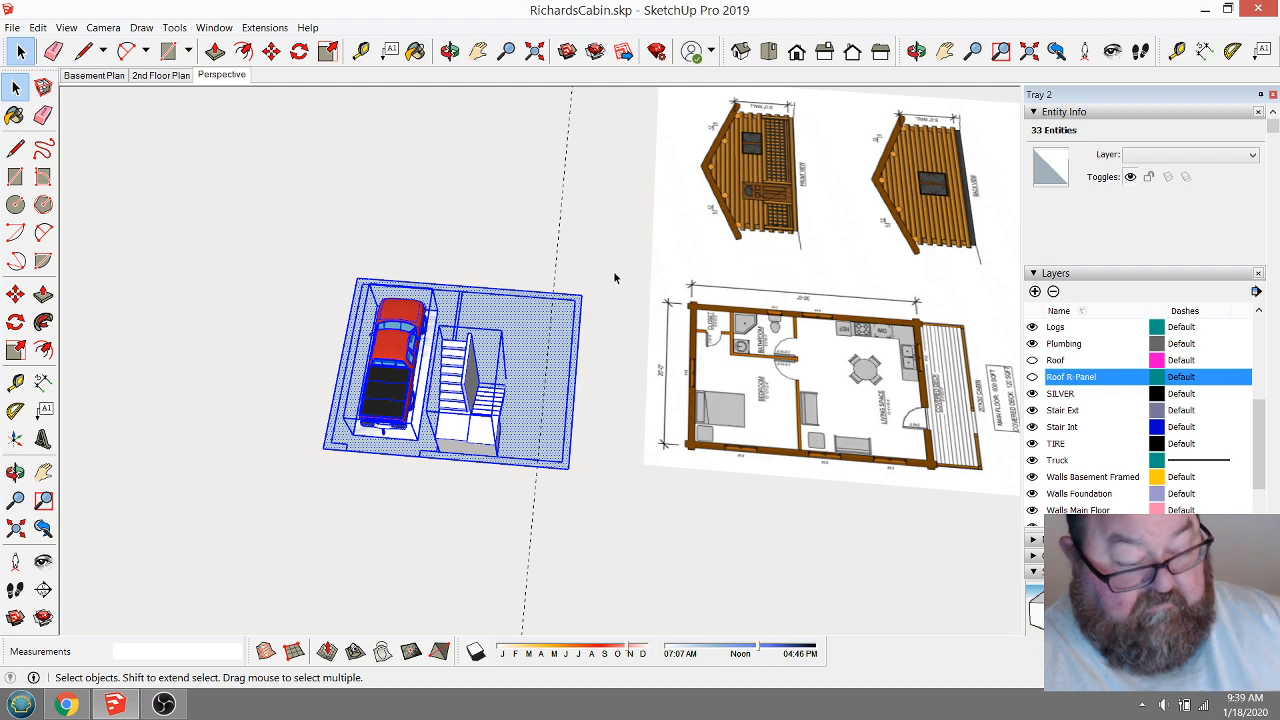
{"action": "left_click", "coordinate": [271, 51]}
{"action": "left_click", "coordinate": [498, 217]}
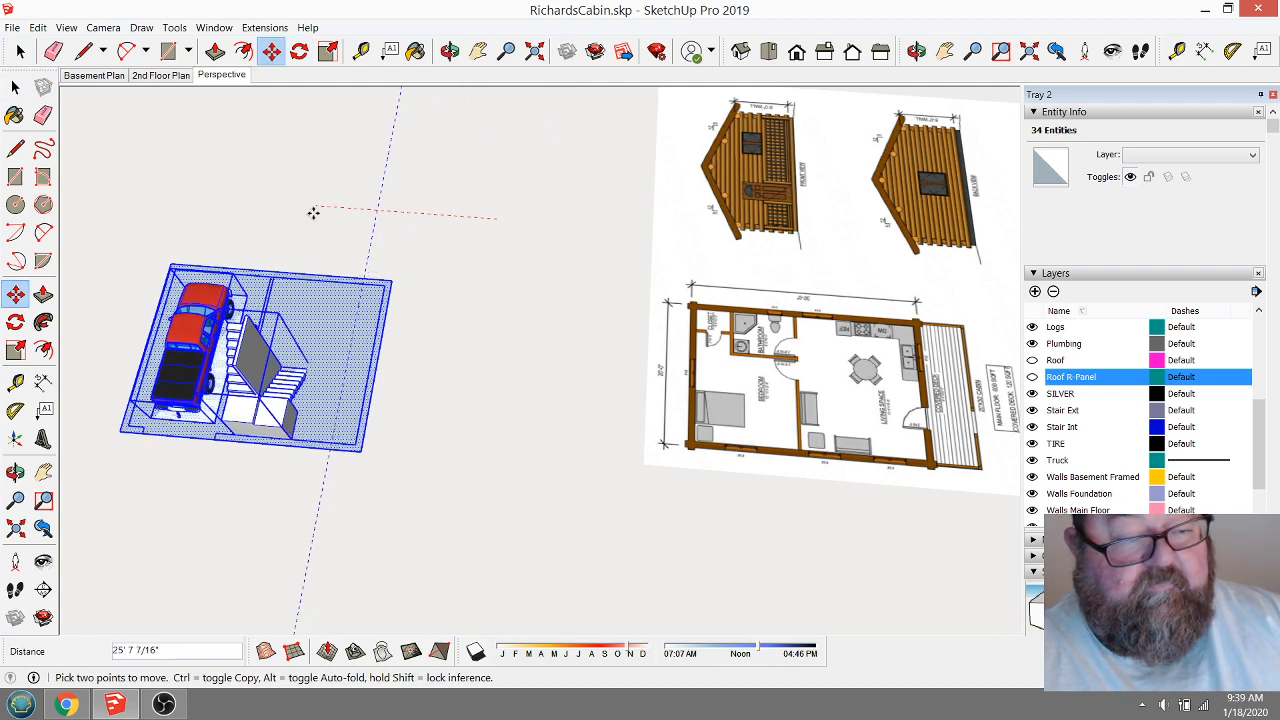
{"action": "left_click", "coordinate": [355, 210]}
Add a second guide 4.5 inches beyond the 12-foot guide to mark the thickness of another wall.
{"action": "left_click", "coordinate": [449, 51]}
{"action": "left_click_drag", "start_coordinate": [610, 390], "coordinate": [297, 442]}
{"action": "scroll", "coordinate": [303, 430], "scroll_direction": "up", "scroll_amount": 3}
{"action": "scroll", "coordinate": [586, 509], "scroll_direction": "down", "scroll_amount": 2}
{"action": "left_click_drag", "start_coordinate": [586, 509], "coordinate": [449, 443]}
{"action": "scroll", "coordinate": [535, 419], "scroll_direction": "up", "scroll_amount": 3}
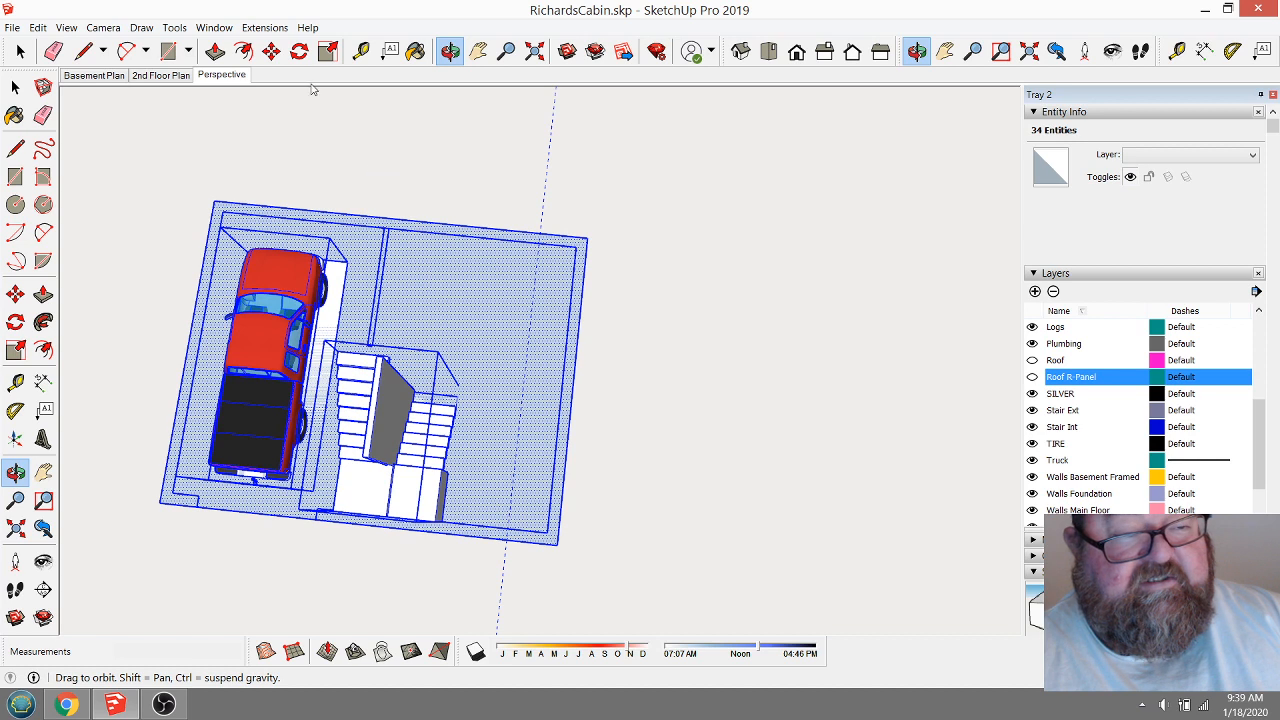
{"action": "left_click", "coordinate": [361, 51]}
{"action": "left_click", "coordinate": [545, 183]}
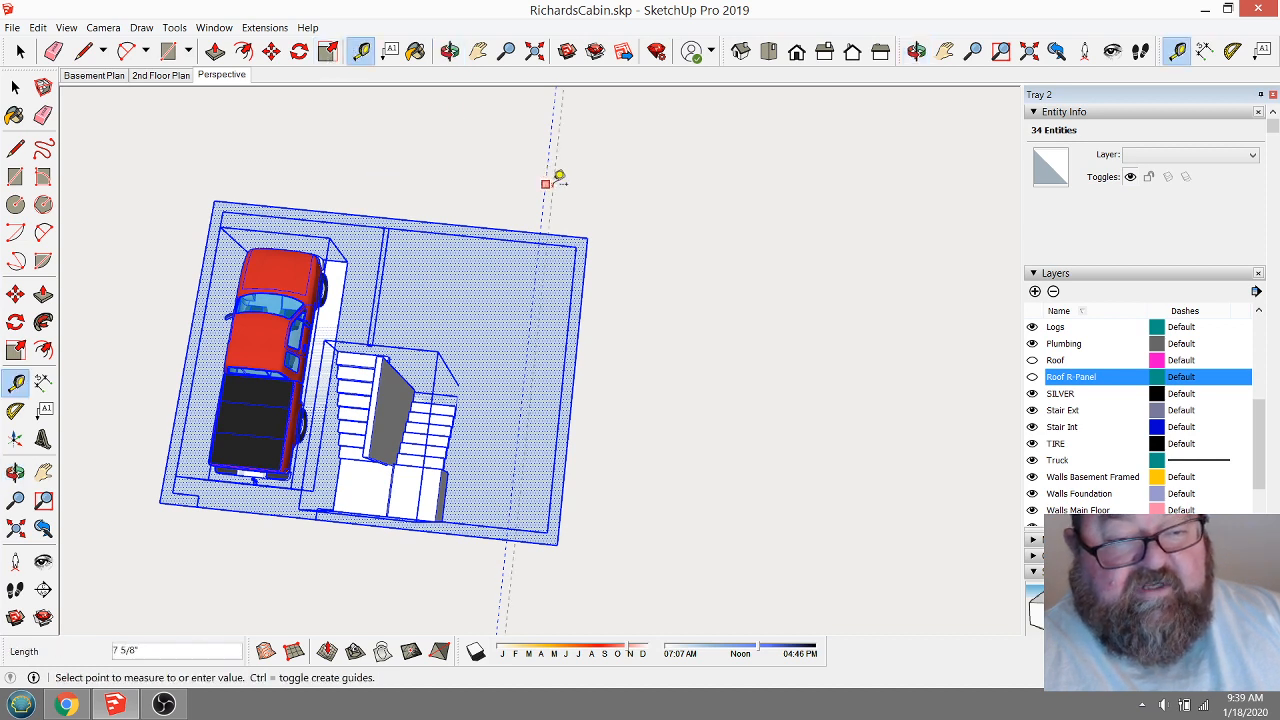
{"action": "type", "text": "4.5"}
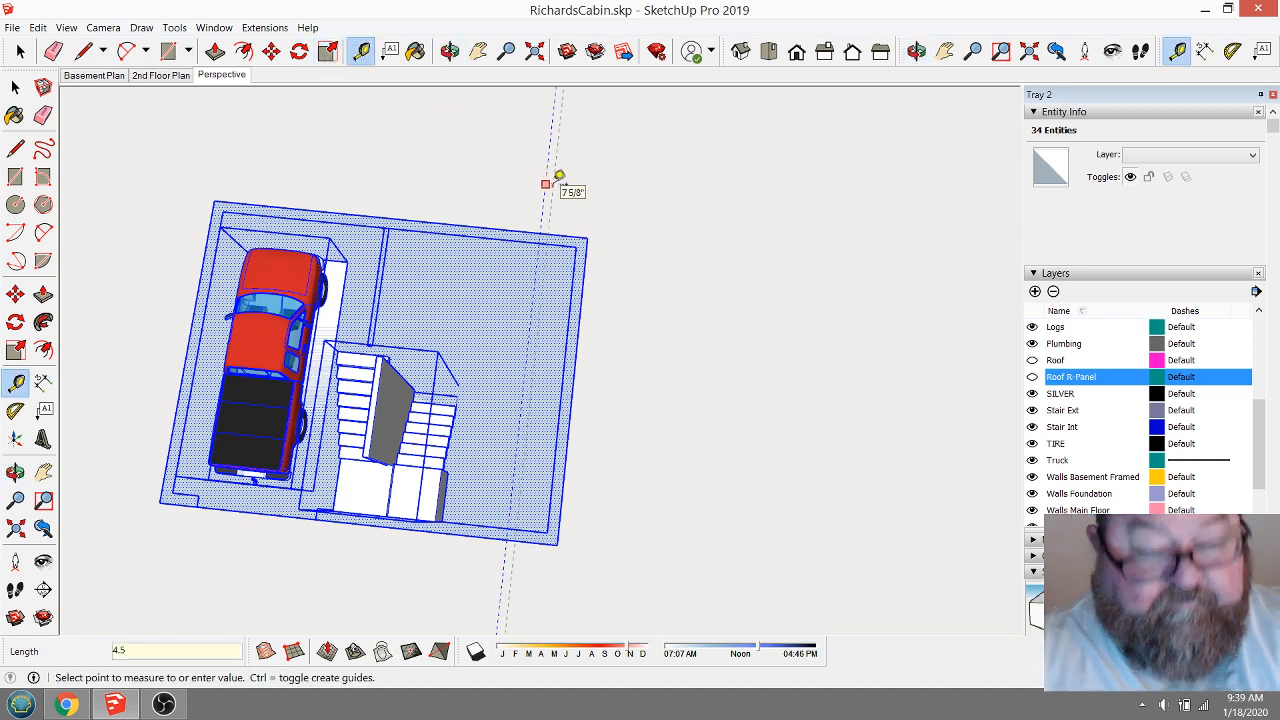
{"action": "key", "text": "Return"}
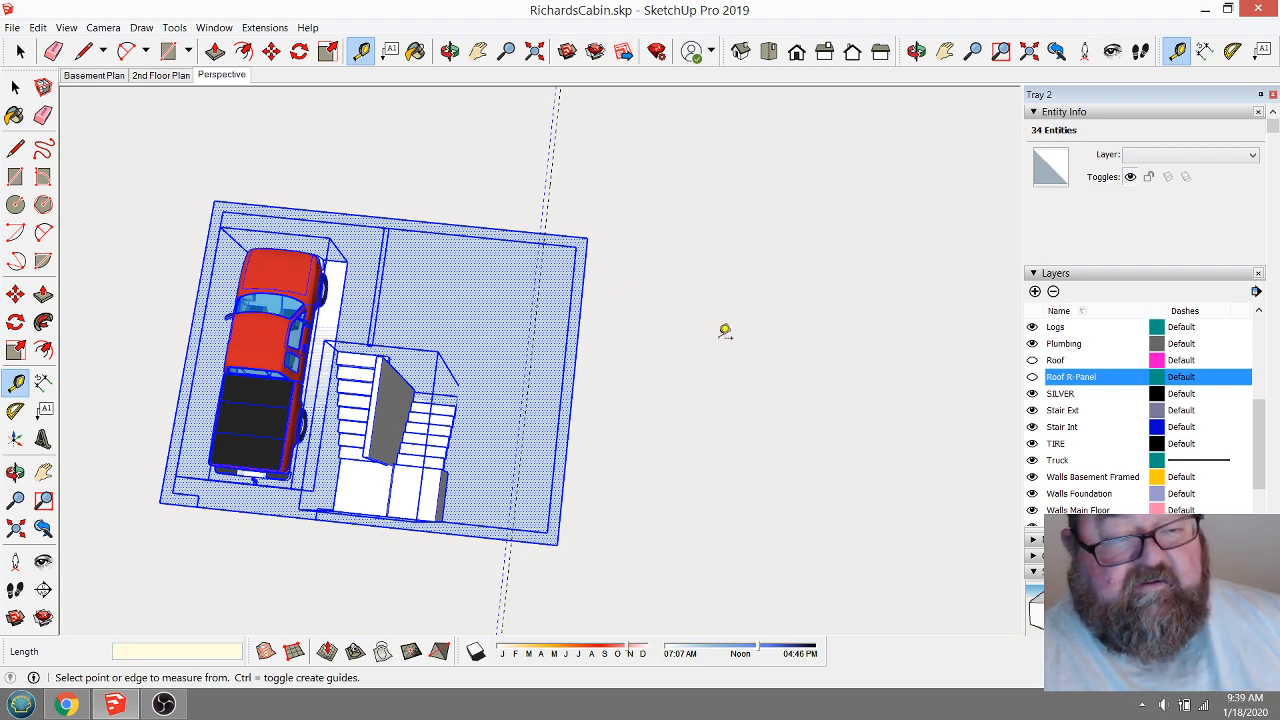
Select both edges of the foundation's end wall beyond the guides and move them about 18 feet 3 inches outward.
{"action": "left_click", "coordinate": [20, 52]}
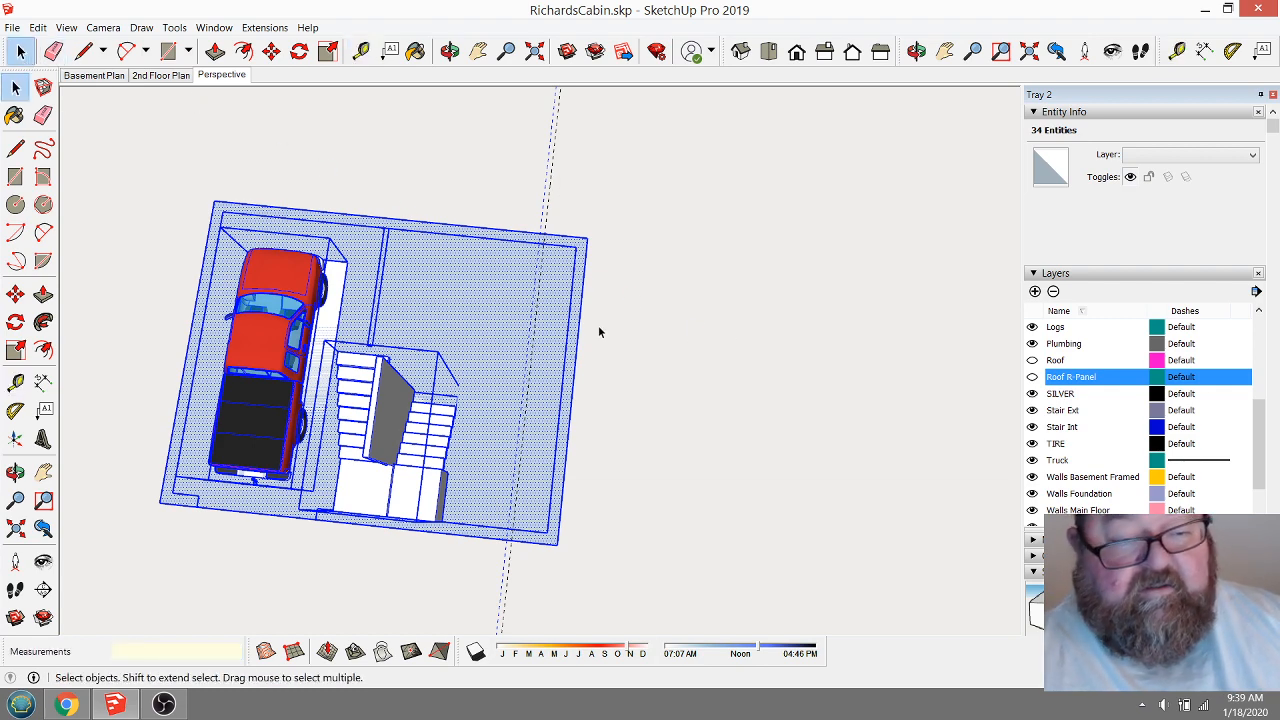
{"action": "left_click", "coordinate": [451, 51]}
{"action": "left_click_drag", "start_coordinate": [640, 220], "coordinate": [709, 246]}
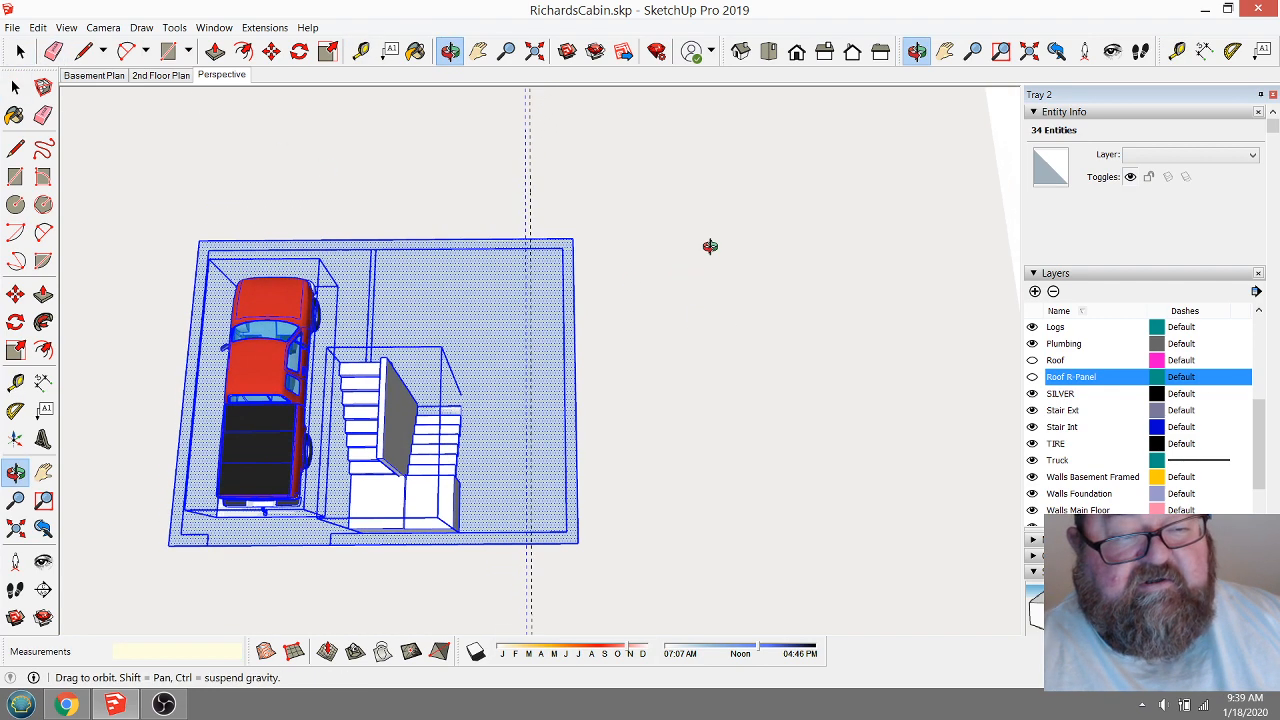
{"action": "key", "text": "space"}
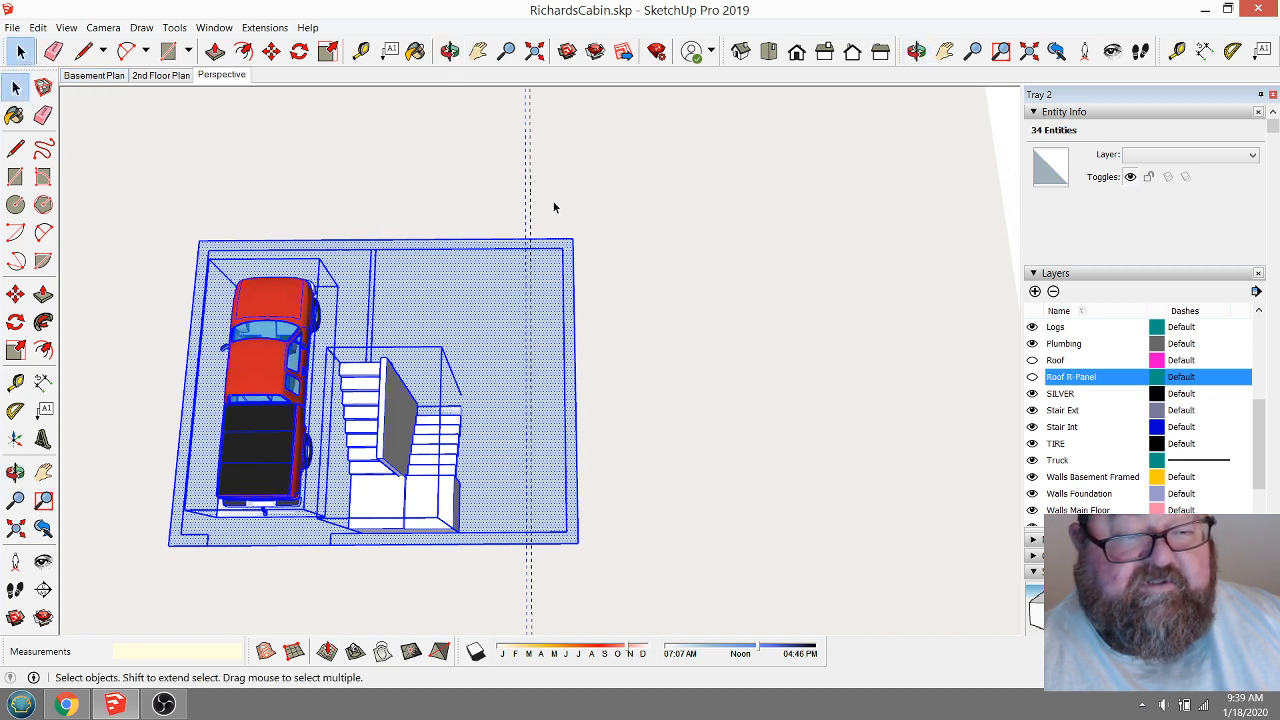
{"action": "left_click_drag", "start_coordinate": [554, 207], "coordinate": [645, 586]}
{"action": "left_click", "coordinate": [278, 54]}
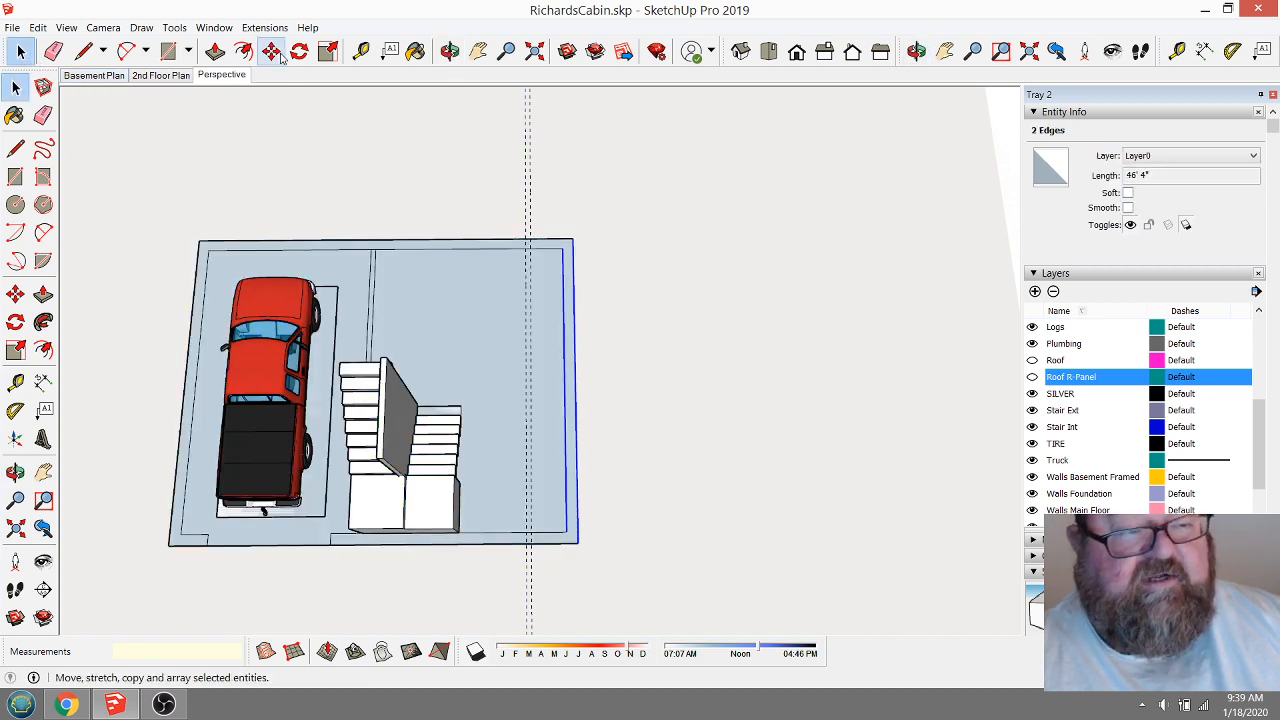
{"action": "left_click", "coordinate": [272, 52]}
{"action": "left_click", "coordinate": [572, 177]}
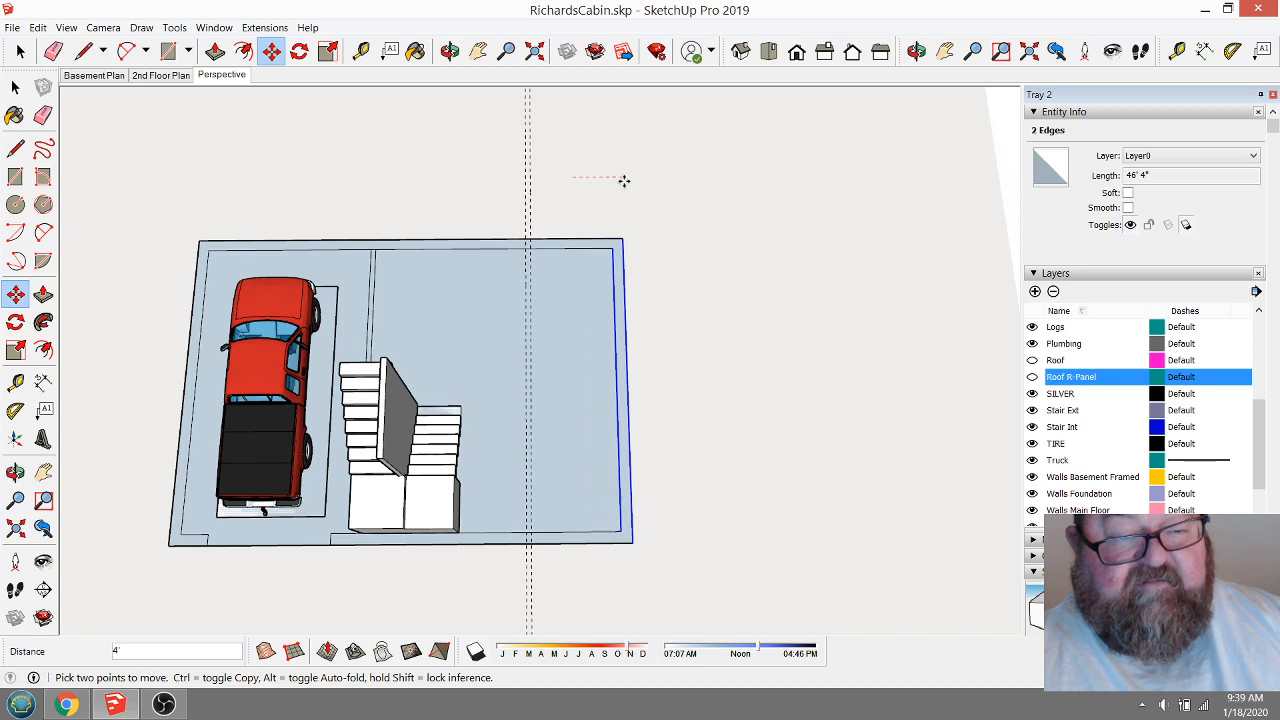
{"action": "left_click", "coordinate": [798, 176]}
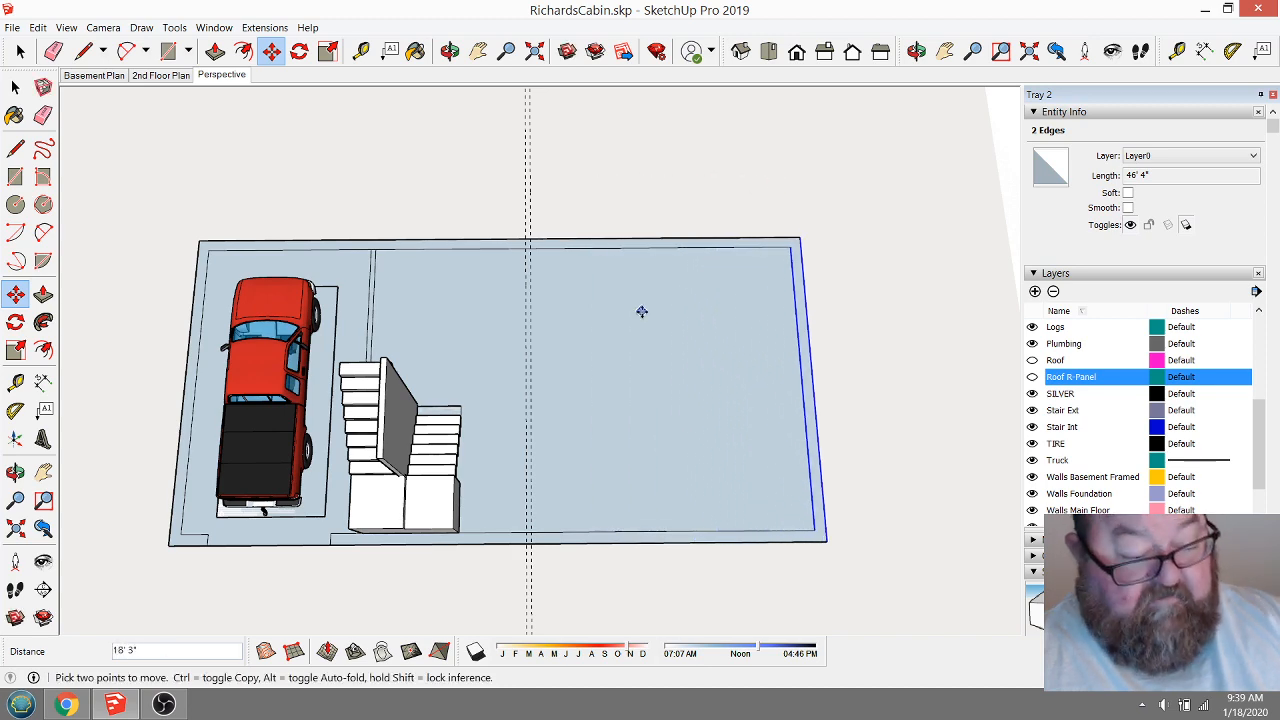
{"action": "key", "text": "F1"}
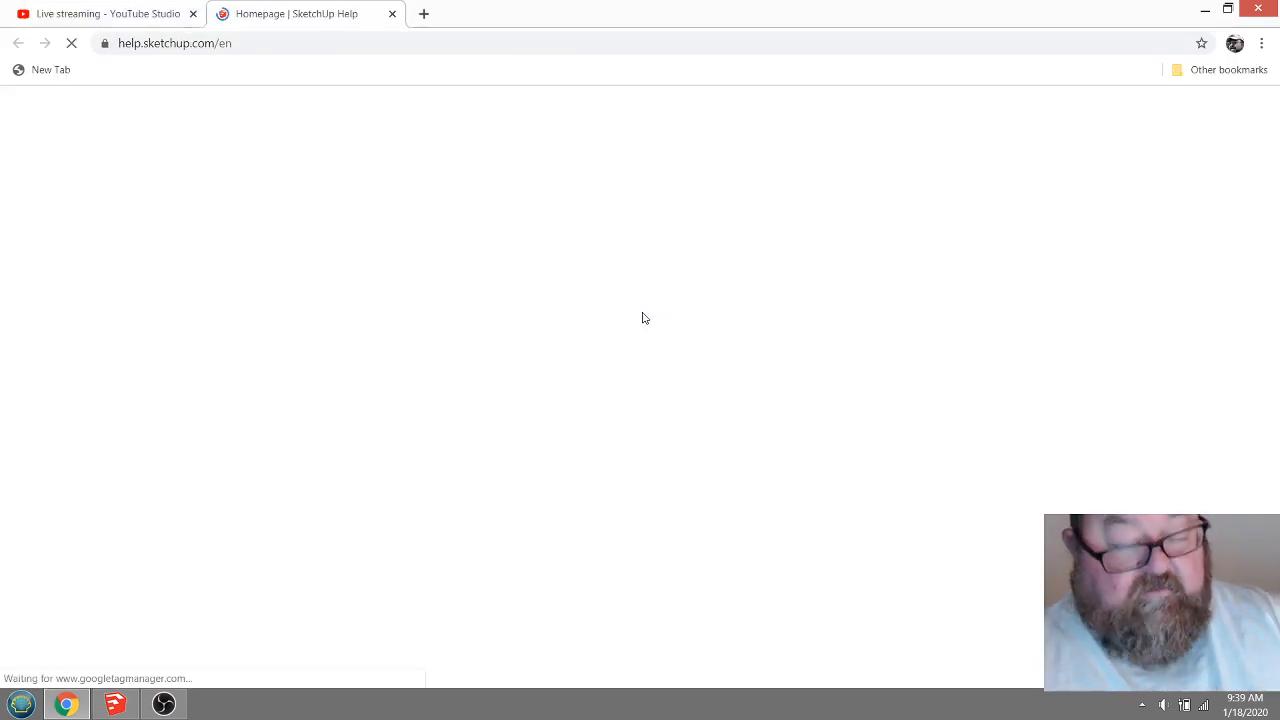
{"action": "left_click", "coordinate": [150, 14]}
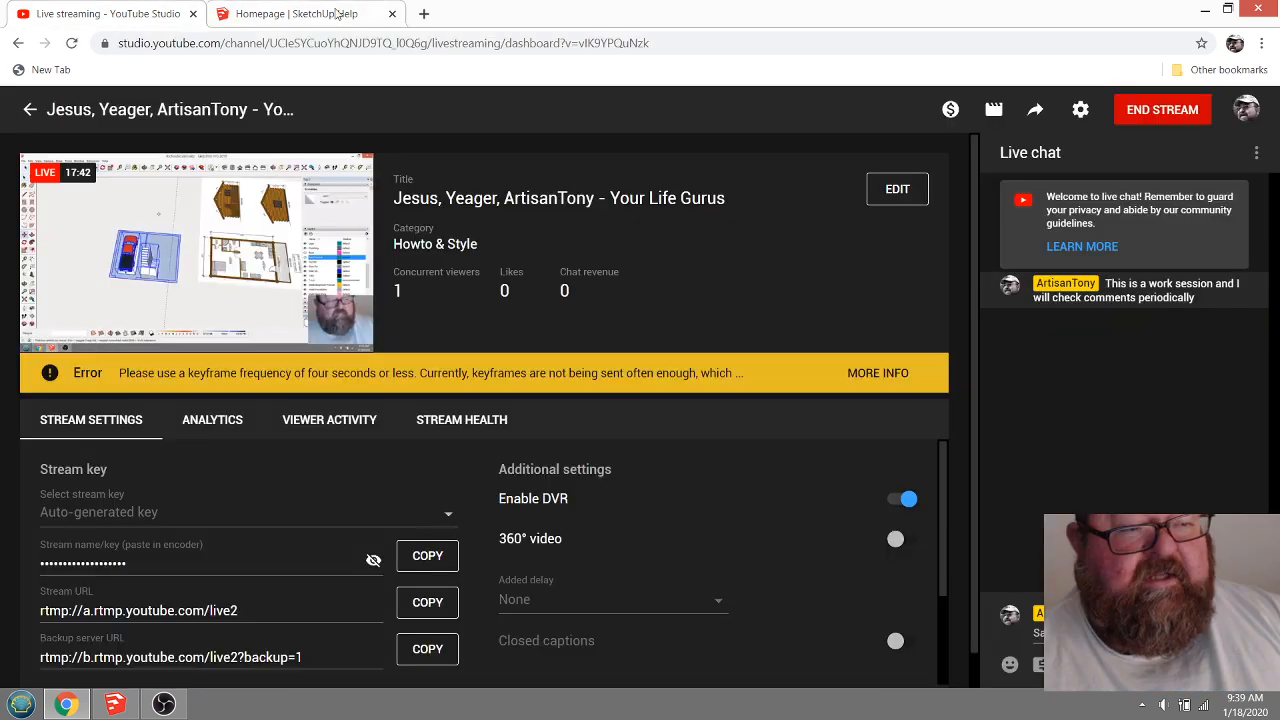
{"action": "left_click", "coordinate": [393, 13]}
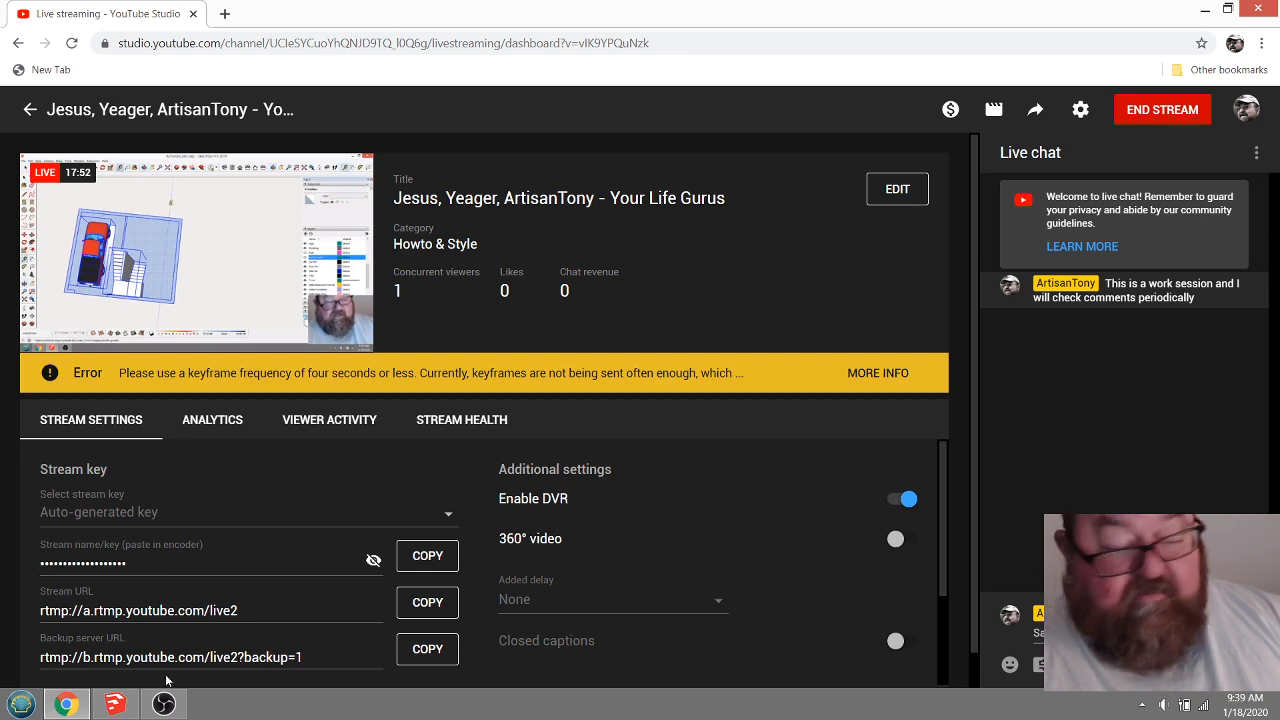
{"action": "left_click", "coordinate": [113, 704]}
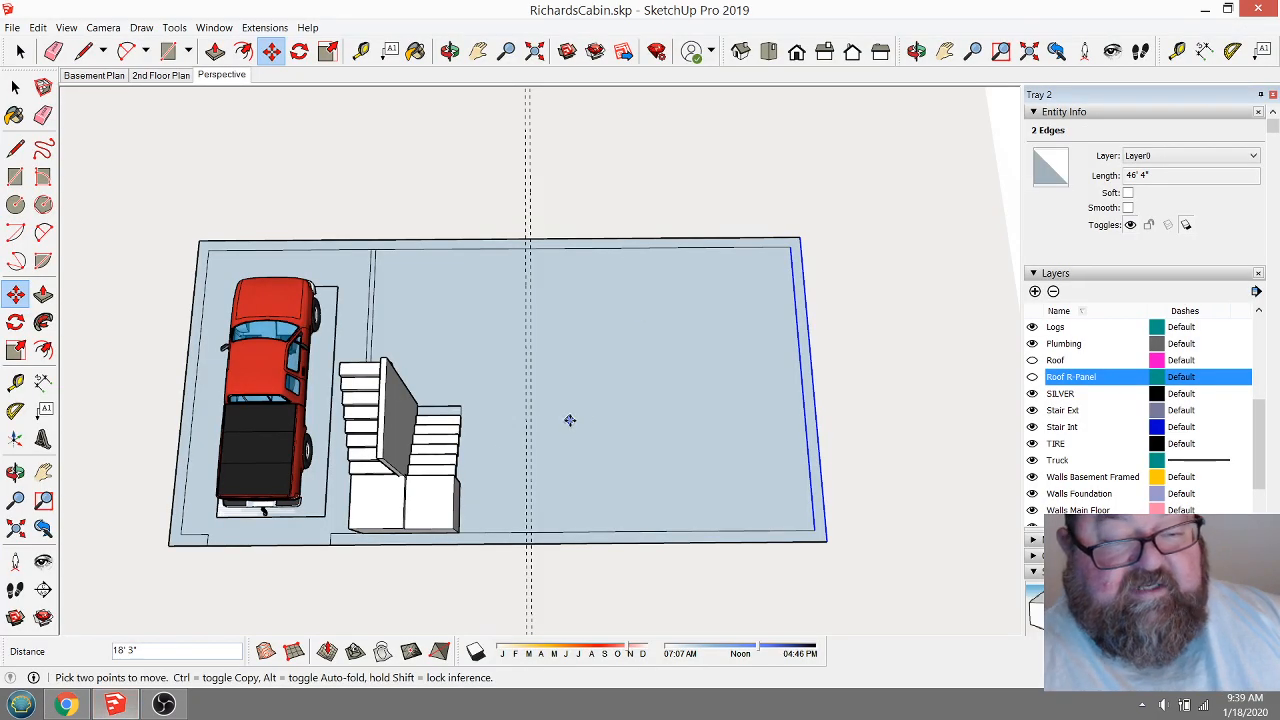
Draw a narrow rectangle between the two parallel guides, spanning the foundation's inner width, as the outline of the second partition wall.
{"action": "left_click", "coordinate": [449, 51]}
{"action": "mouse_move", "coordinate": [549, 366]}
{"action": "left_mouse_down"}
{"action": "mouse_move", "coordinate": [543, 400]}
{"action": "mouse_move", "coordinate": [557, 380]}
{"action": "left_mouse_up"}
{"action": "scroll", "coordinate": [526, 443], "scroll_direction": "up", "scroll_amount": 3}
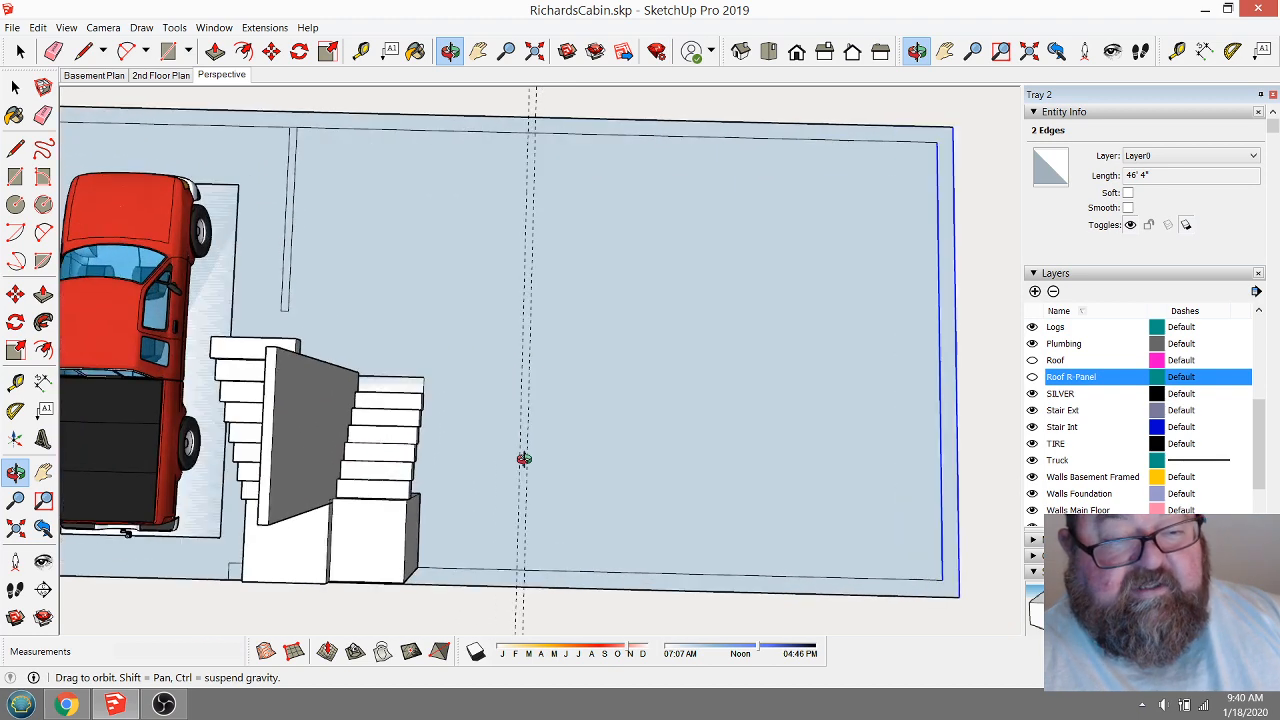
{"action": "left_click", "coordinate": [168, 51]}
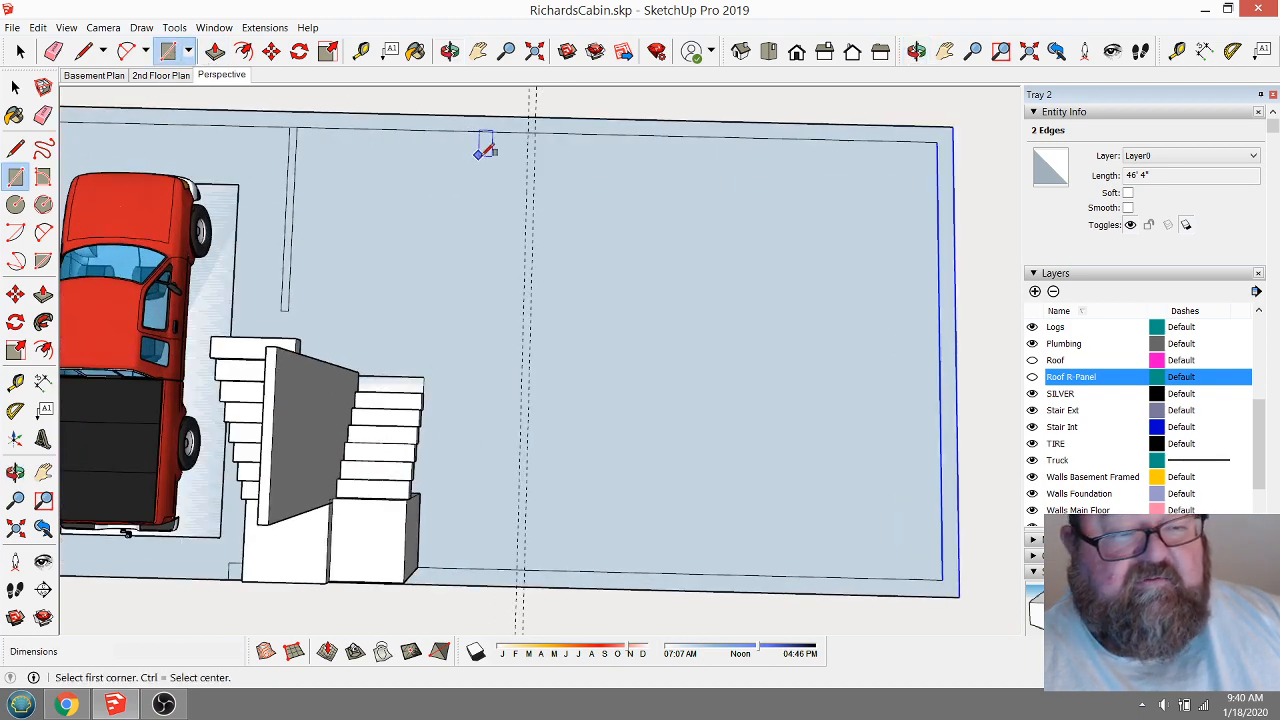
{"action": "left_click", "coordinate": [529, 130]}
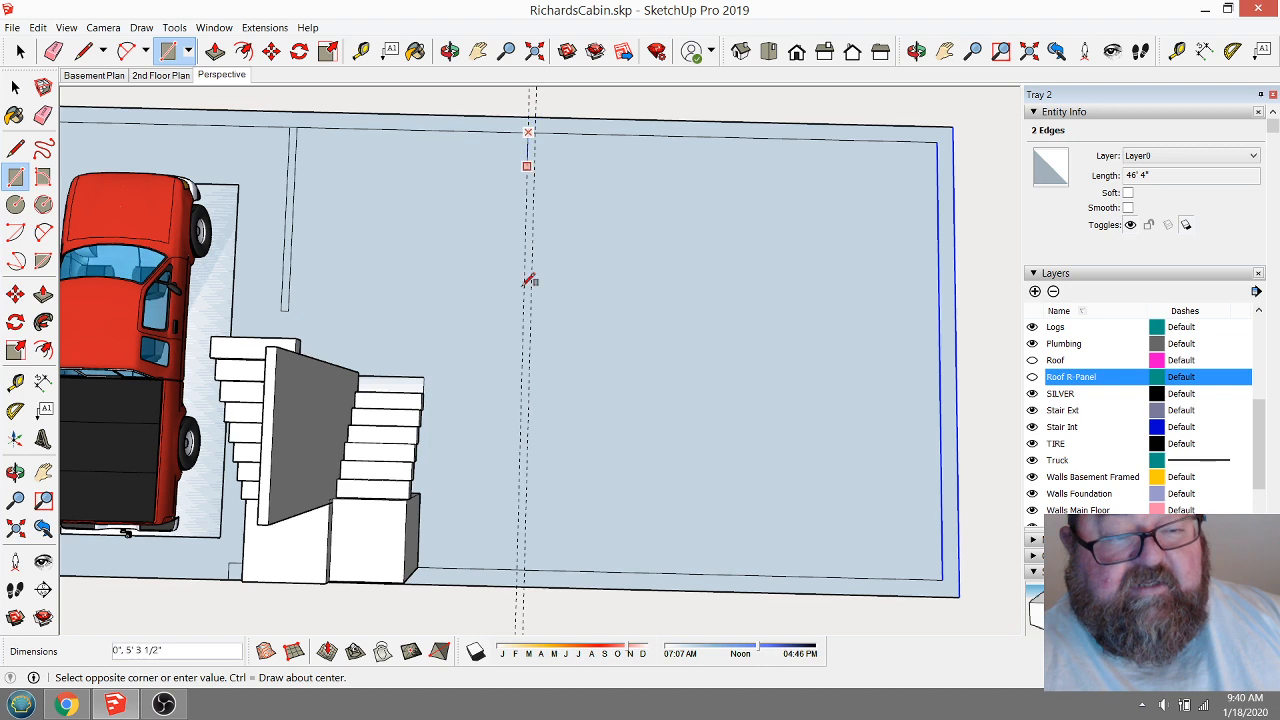
{"action": "left_click", "coordinate": [529, 566]}
{"action": "scroll", "coordinate": [645, 360], "scroll_direction": "down", "scroll_amount": 2}
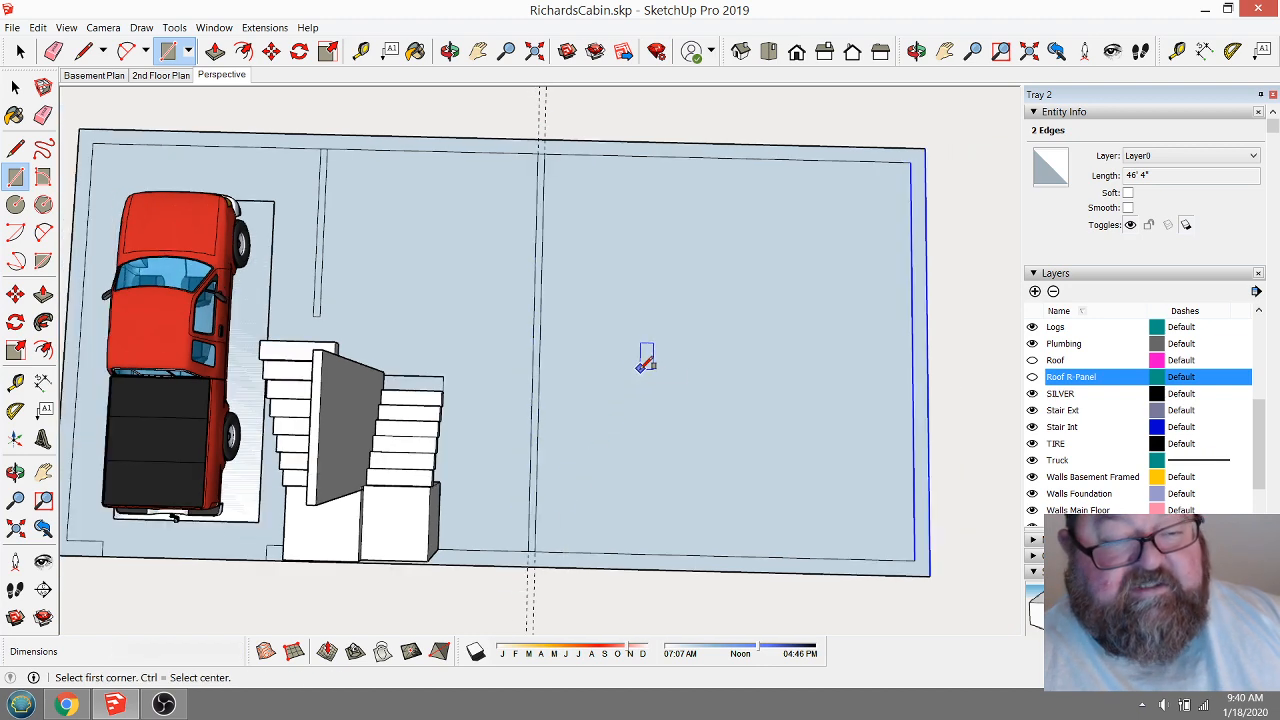
Erase both construction guides that run along the new partition wall's outline.
{"action": "left_click", "coordinate": [449, 51]}
{"action": "left_click_drag", "start_coordinate": [473, 88], "coordinate": [419, 335]}
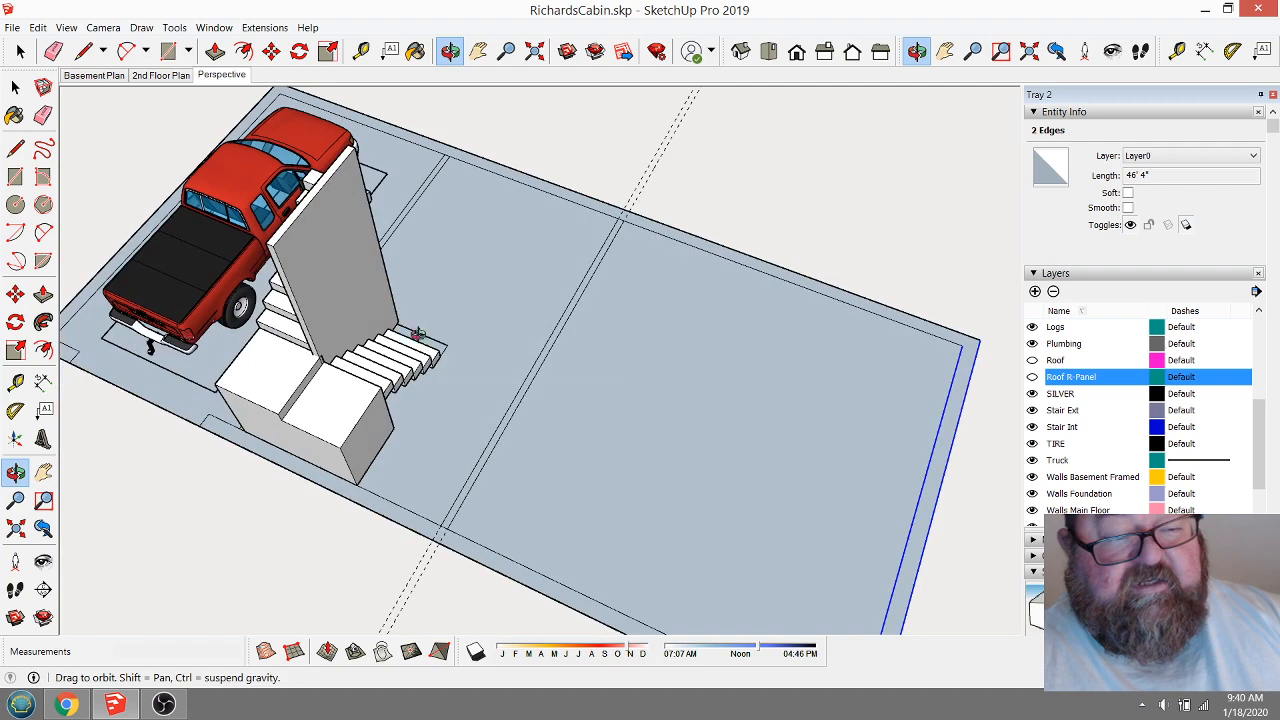
{"action": "left_click_drag", "start_coordinate": [480, 391], "coordinate": [657, 415]}
{"action": "scroll", "coordinate": [503, 410], "scroll_direction": "up", "scroll_amount": 5}
{"action": "scroll", "coordinate": [638, 369], "scroll_direction": "down", "scroll_amount": 2}
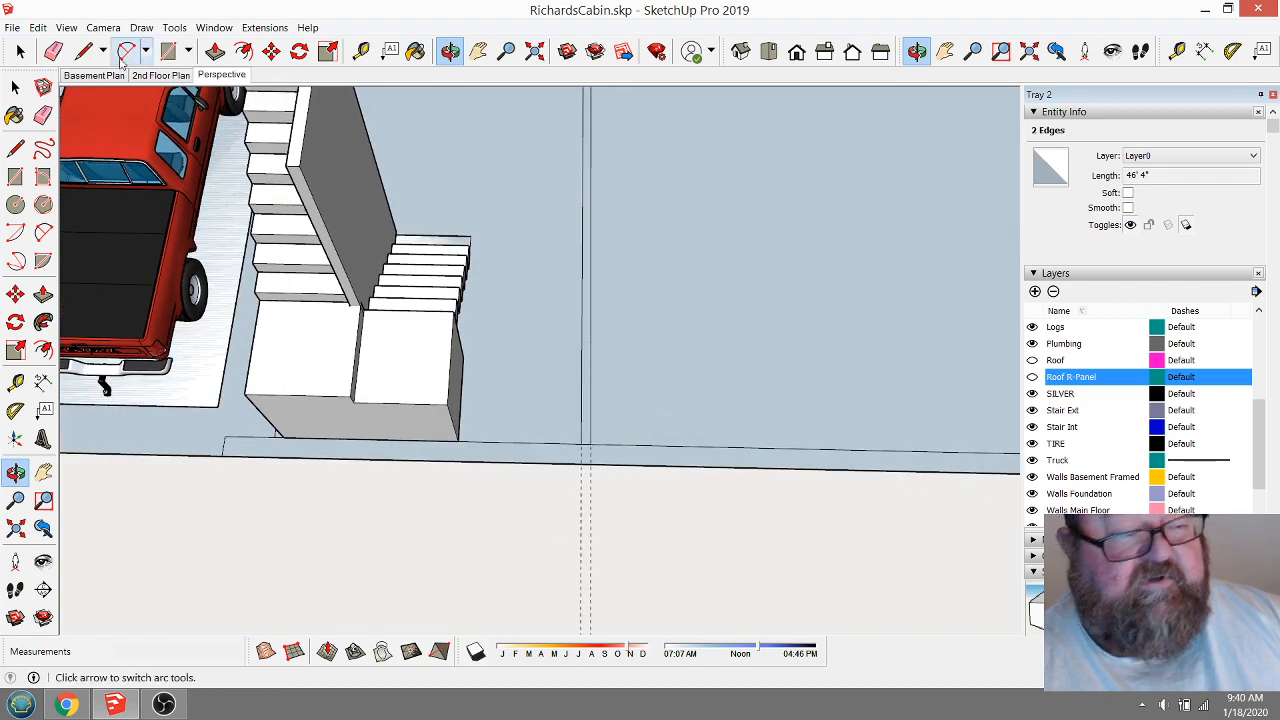
{"action": "left_click", "coordinate": [53, 51]}
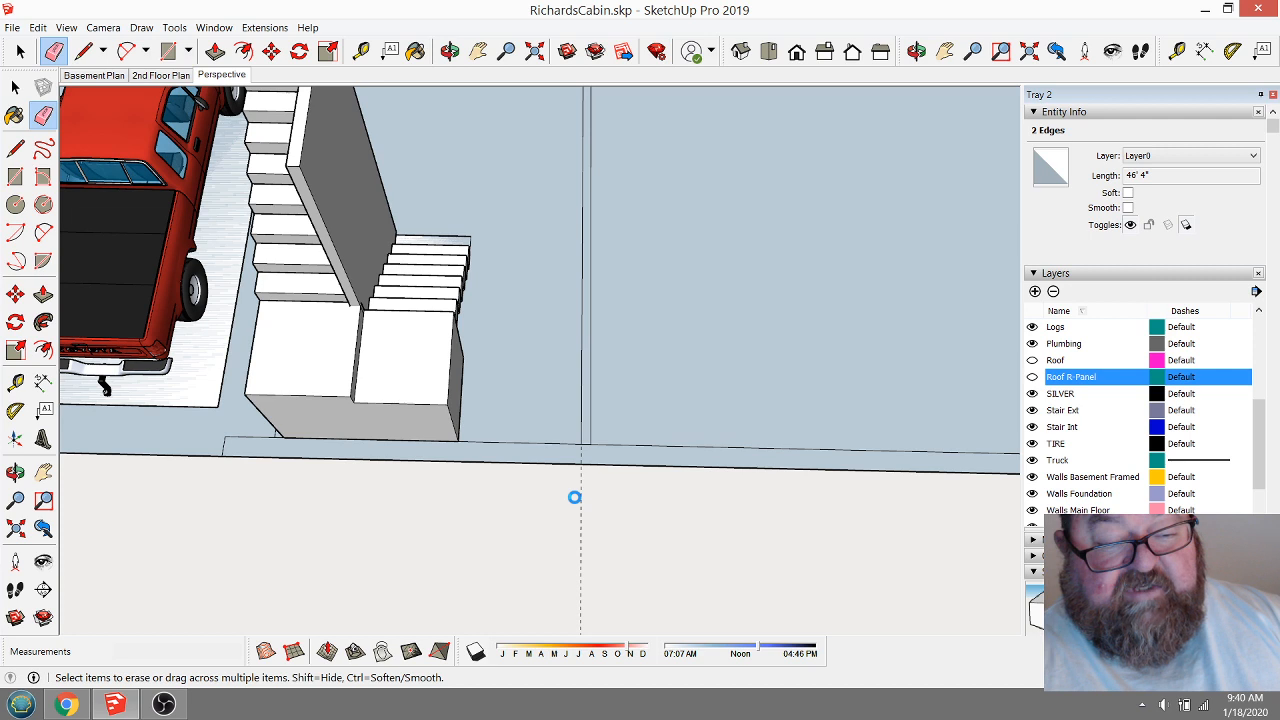
{"action": "left_click", "coordinate": [587, 499]}
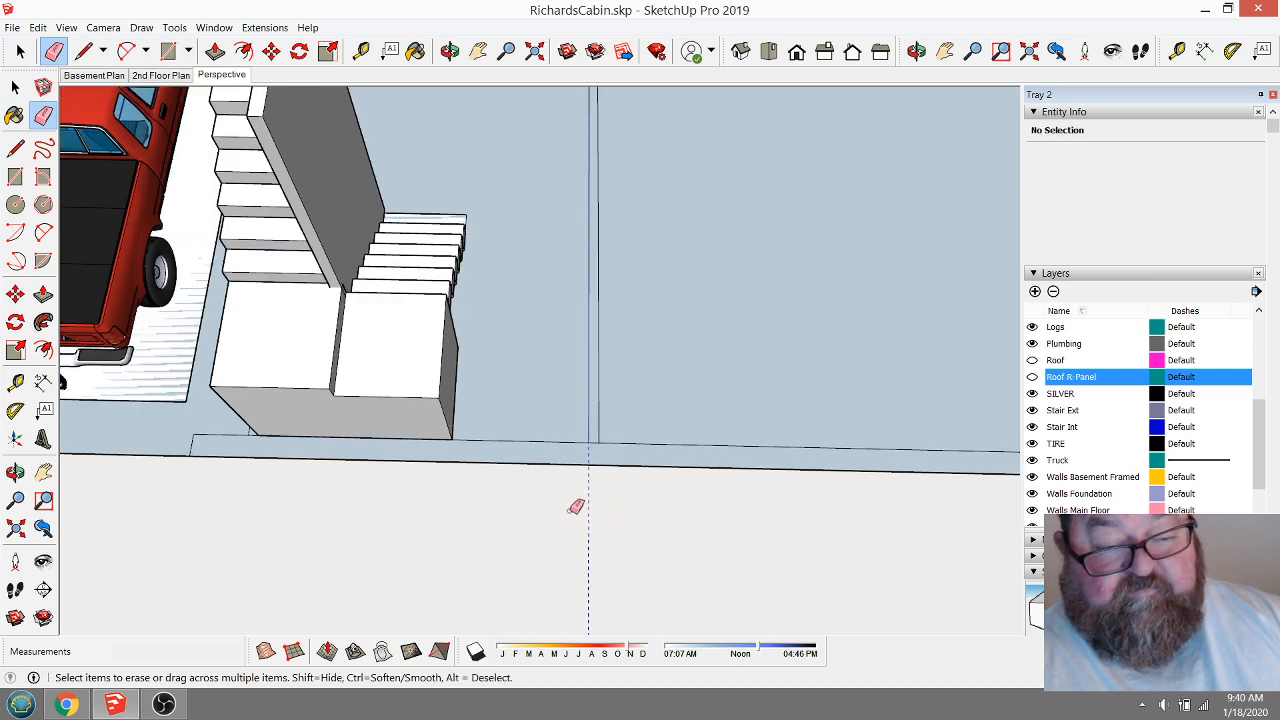
Place a guide 4.5 inches out from the side of the stair landing and measure from it to the new partition wall.
{"action": "scroll", "coordinate": [516, 420], "scroll_direction": "up", "scroll_amount": 2}
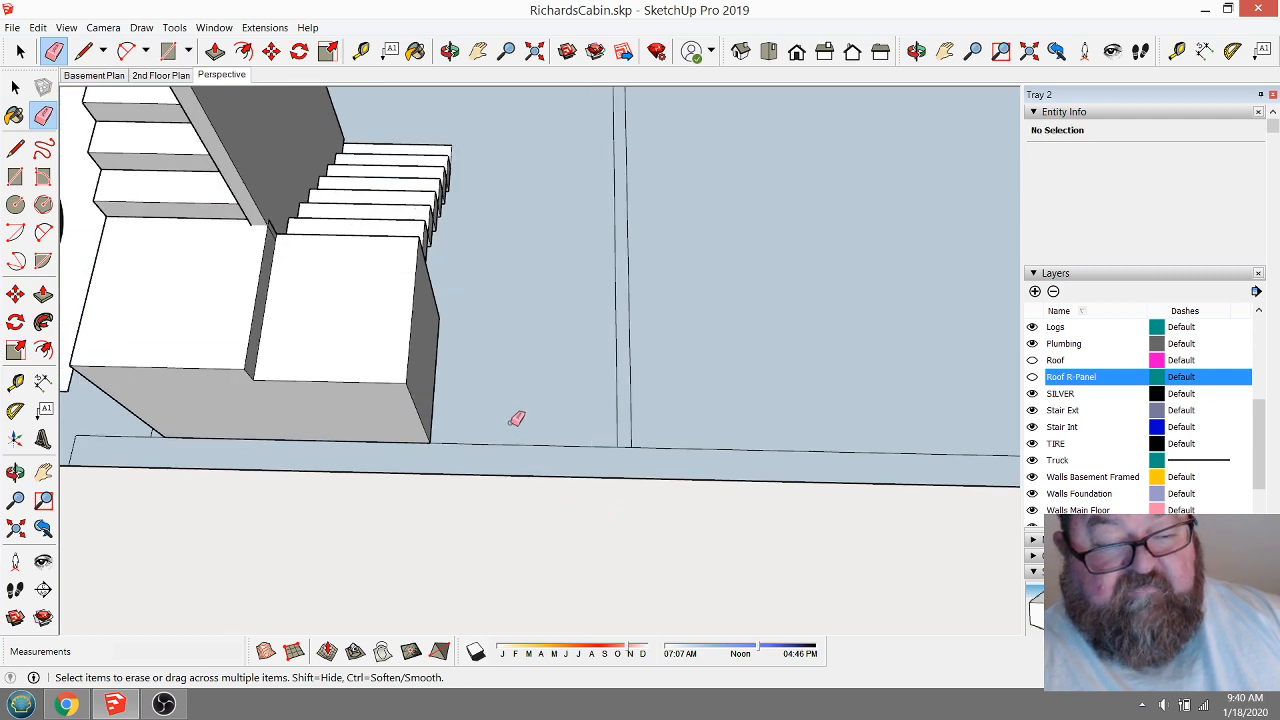
{"action": "left_click", "coordinate": [361, 51]}
{"action": "left_click", "coordinate": [436, 393]}
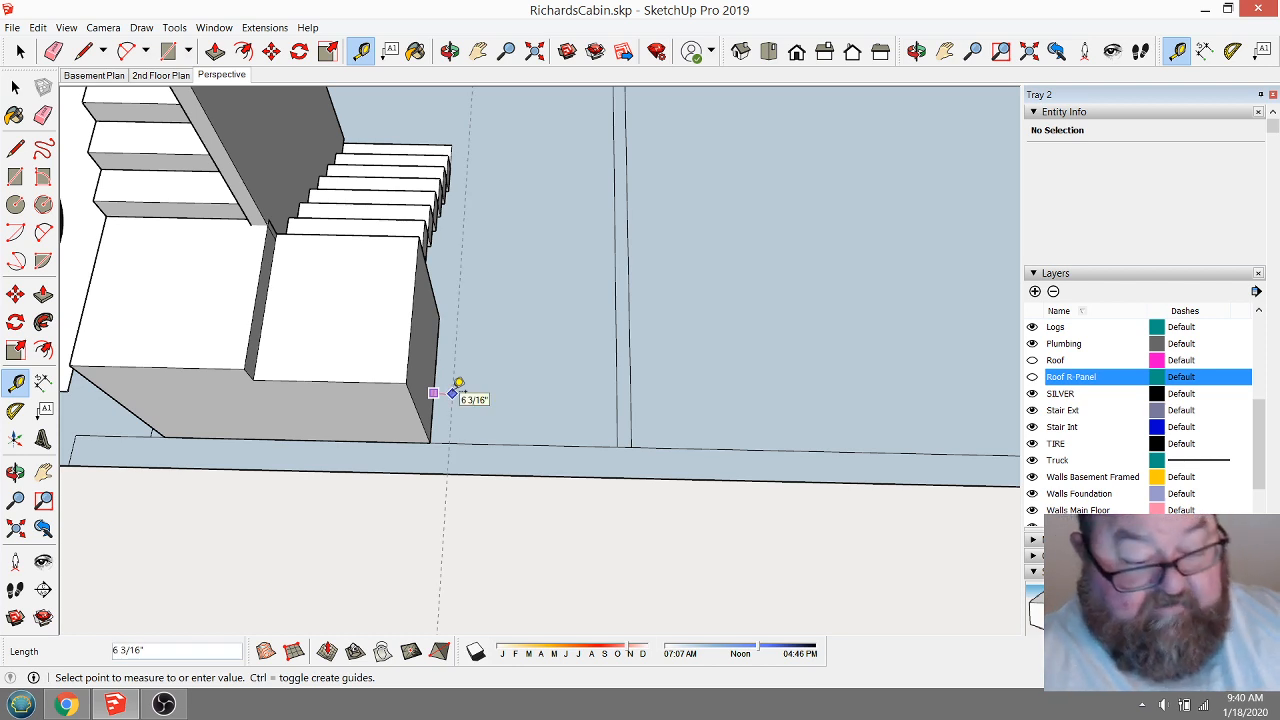
{"action": "type", "text": "4."}
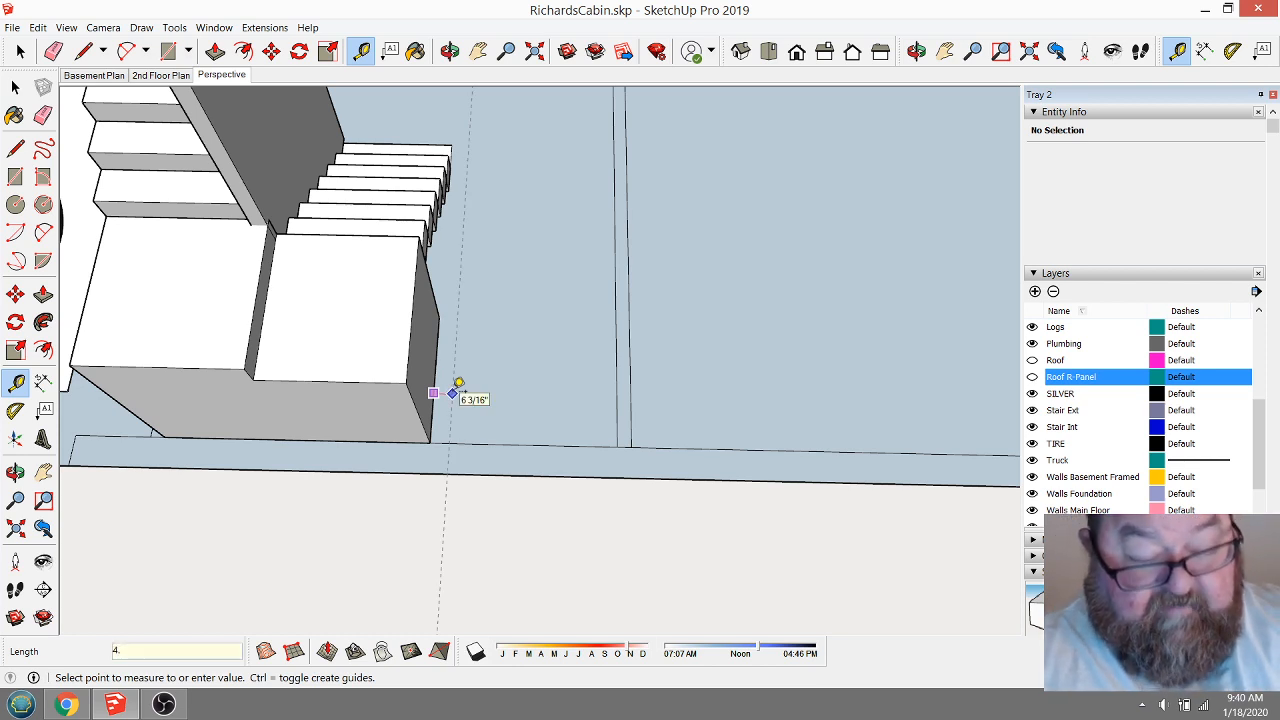
{"action": "type", "text": "5"}
{"action": "key", "text": "Return"}
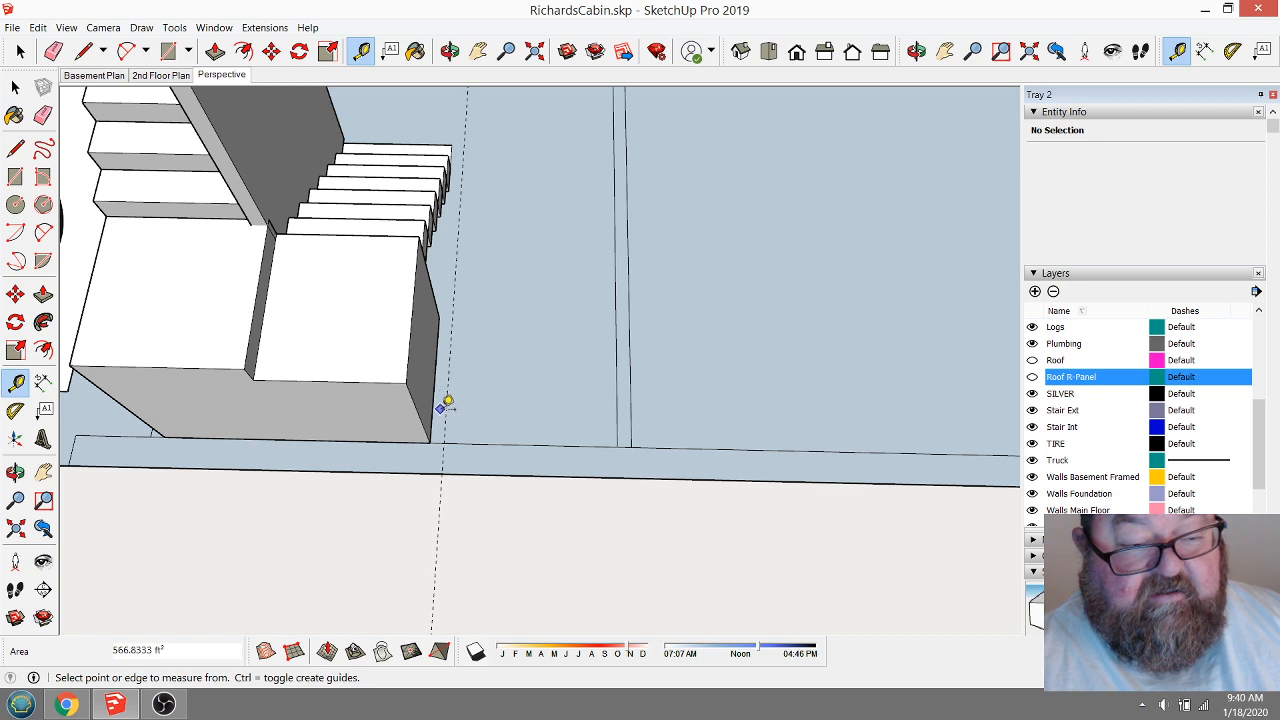
{"action": "left_click", "coordinate": [446, 412]}
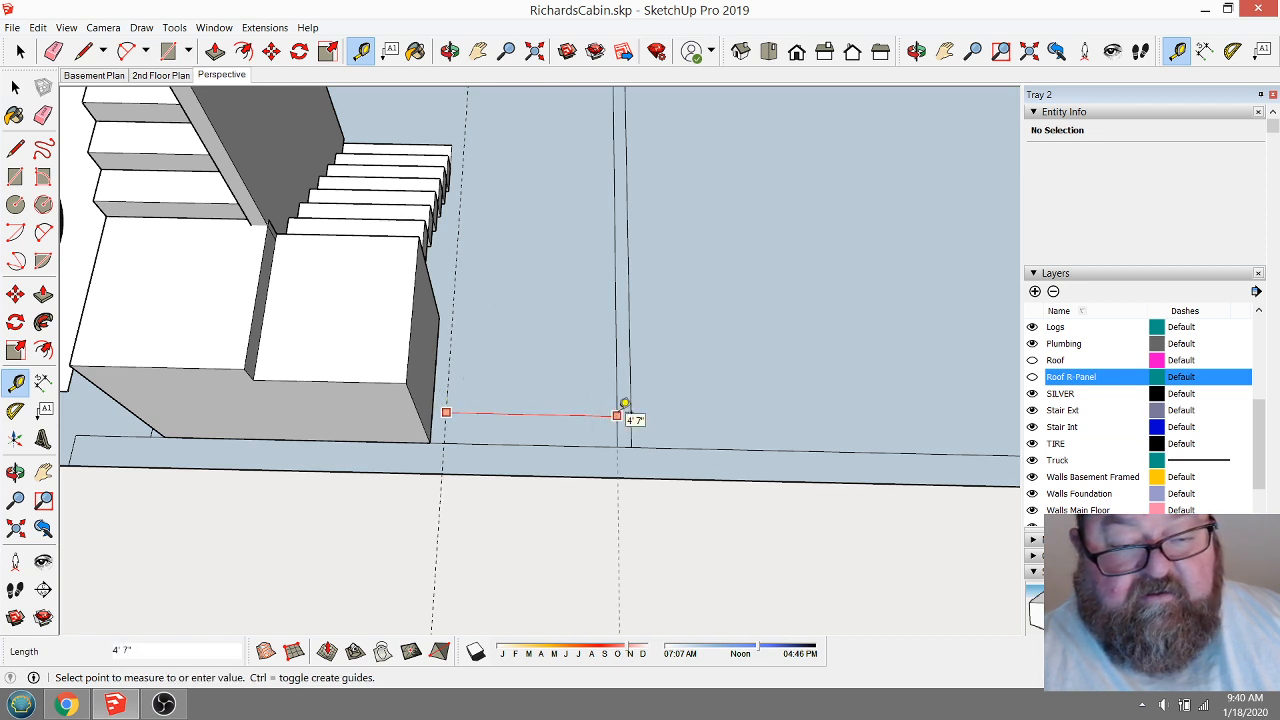
Place a guide midway between the stair-side guide and the interior wall, and offset a second guide 16" from it toward that wall.
{"action": "left_click", "coordinate": [536, 412]}
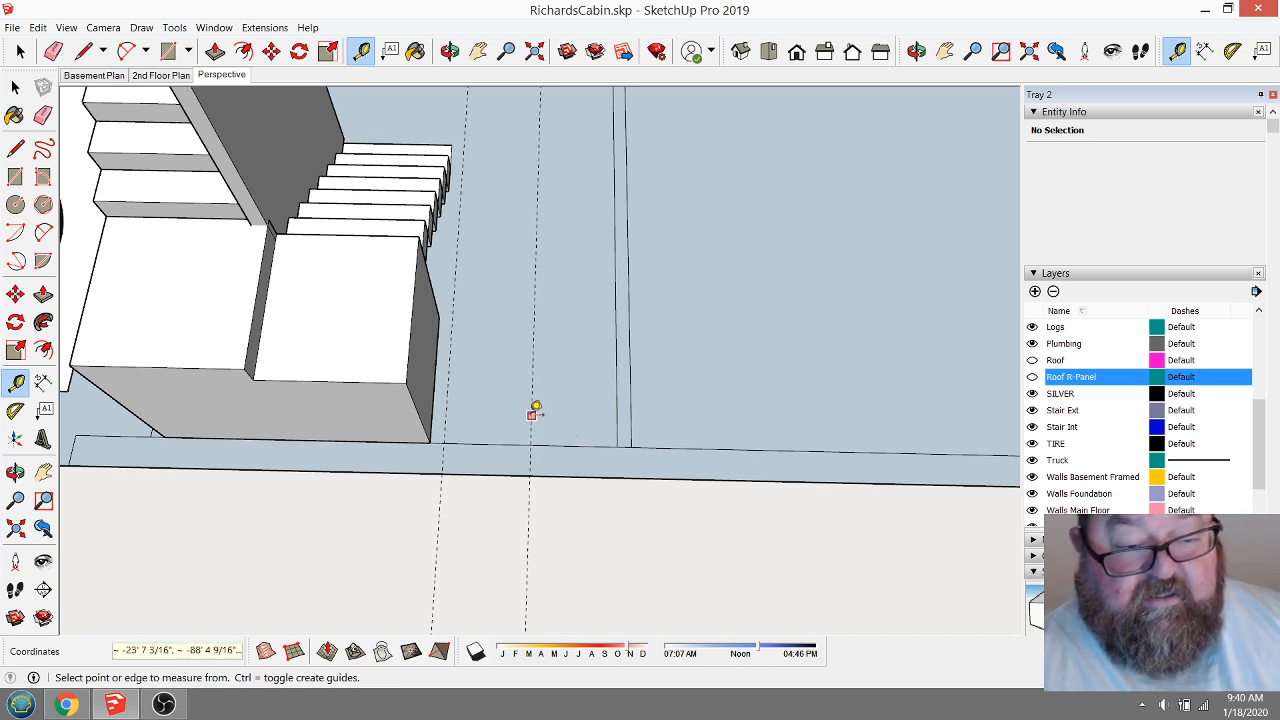
{"action": "left_click", "coordinate": [531, 414]}
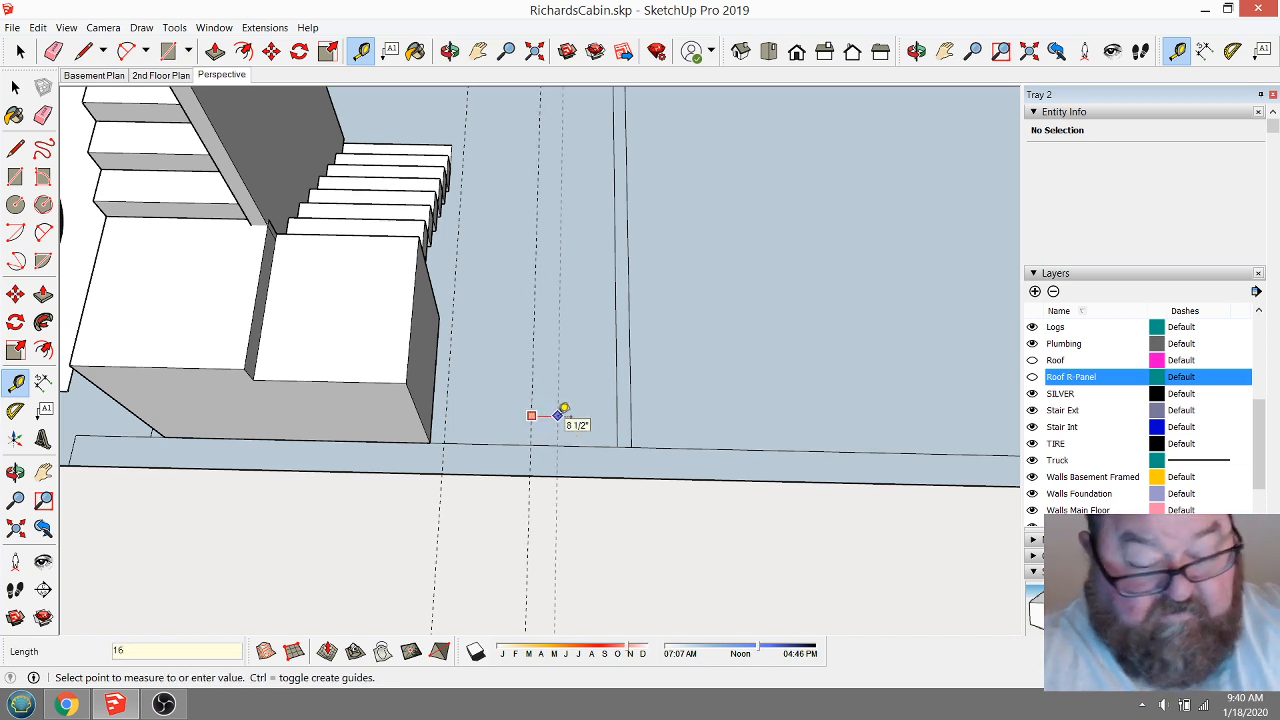
{"action": "type", "text": "16"}
{"action": "key", "text": "Return"}
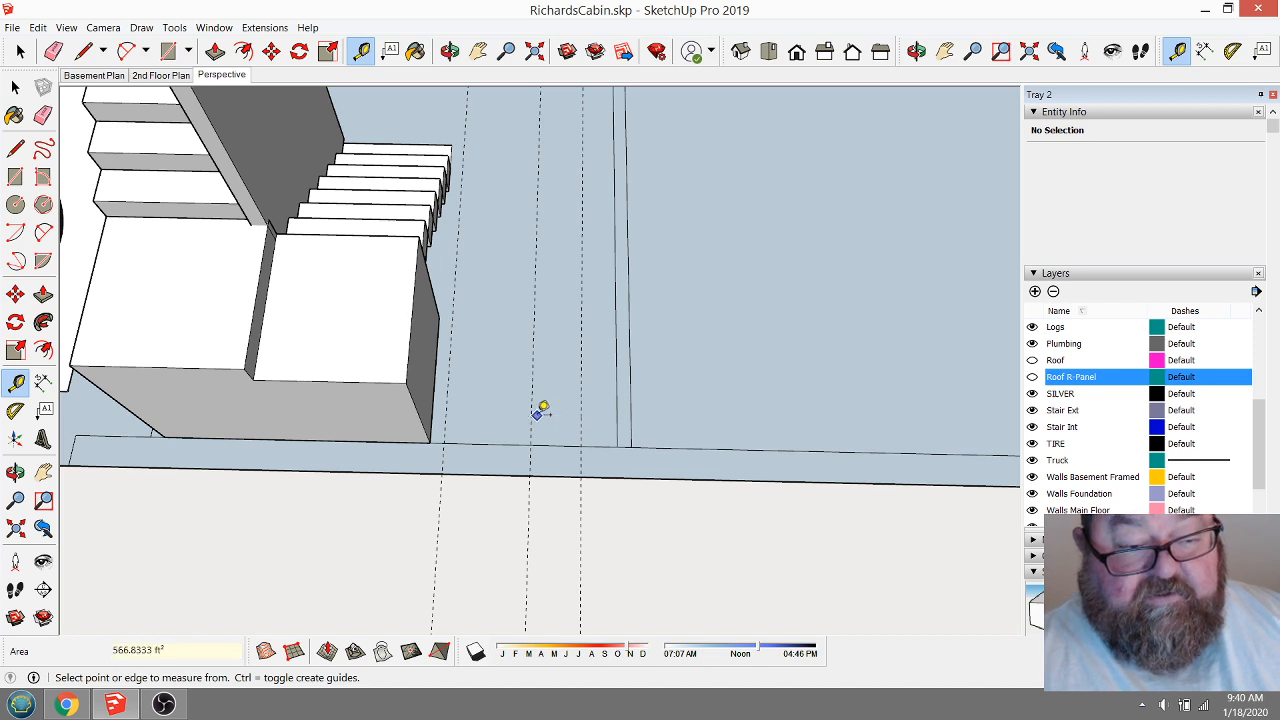
{"action": "left_click", "coordinate": [531, 414]}
{"action": "type", "text": "3"}
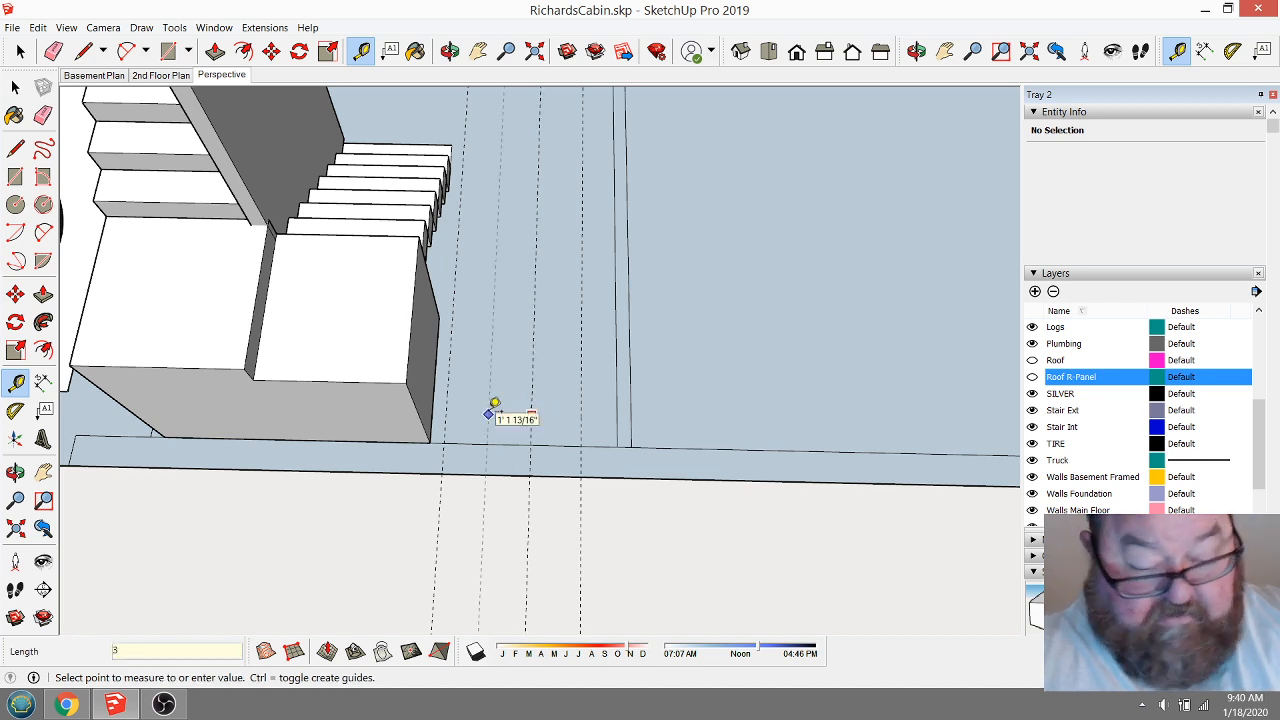
{"action": "type", "text": "2"}
{"action": "key", "text": "Return"}
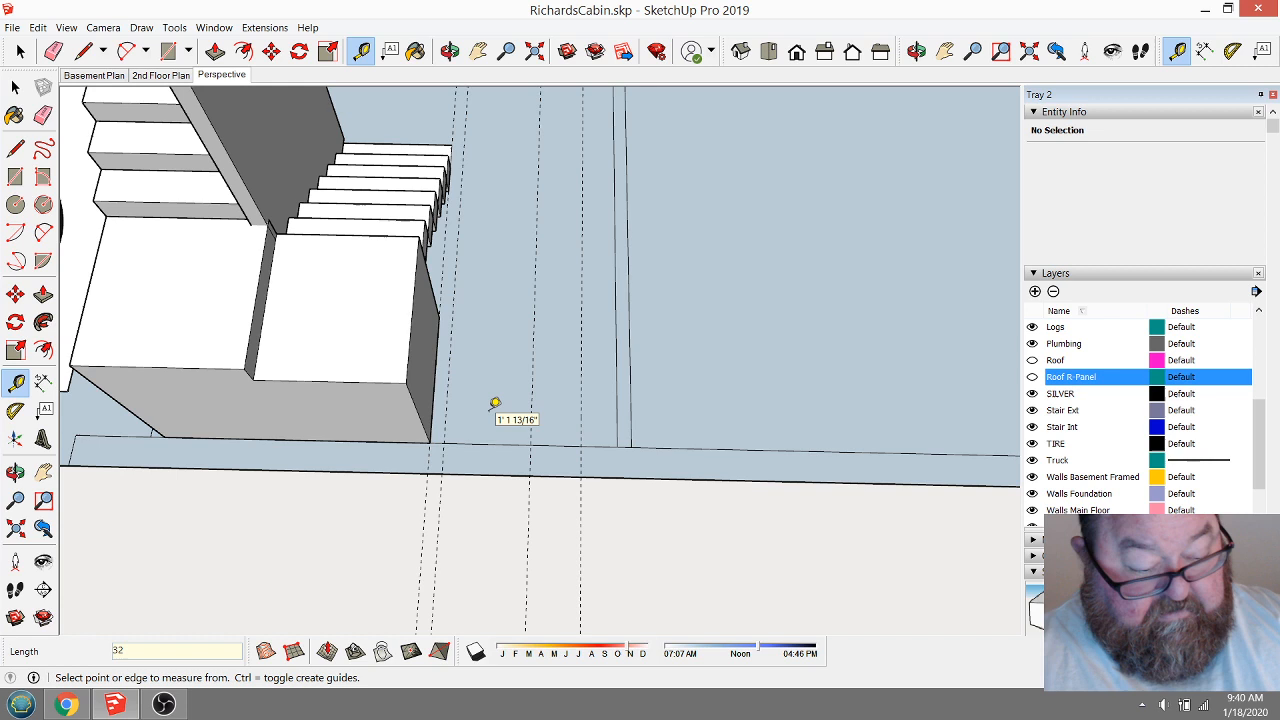
Offset a guide 16" from the center guide toward the stairs.
{"action": "left_click", "coordinate": [531, 414]}
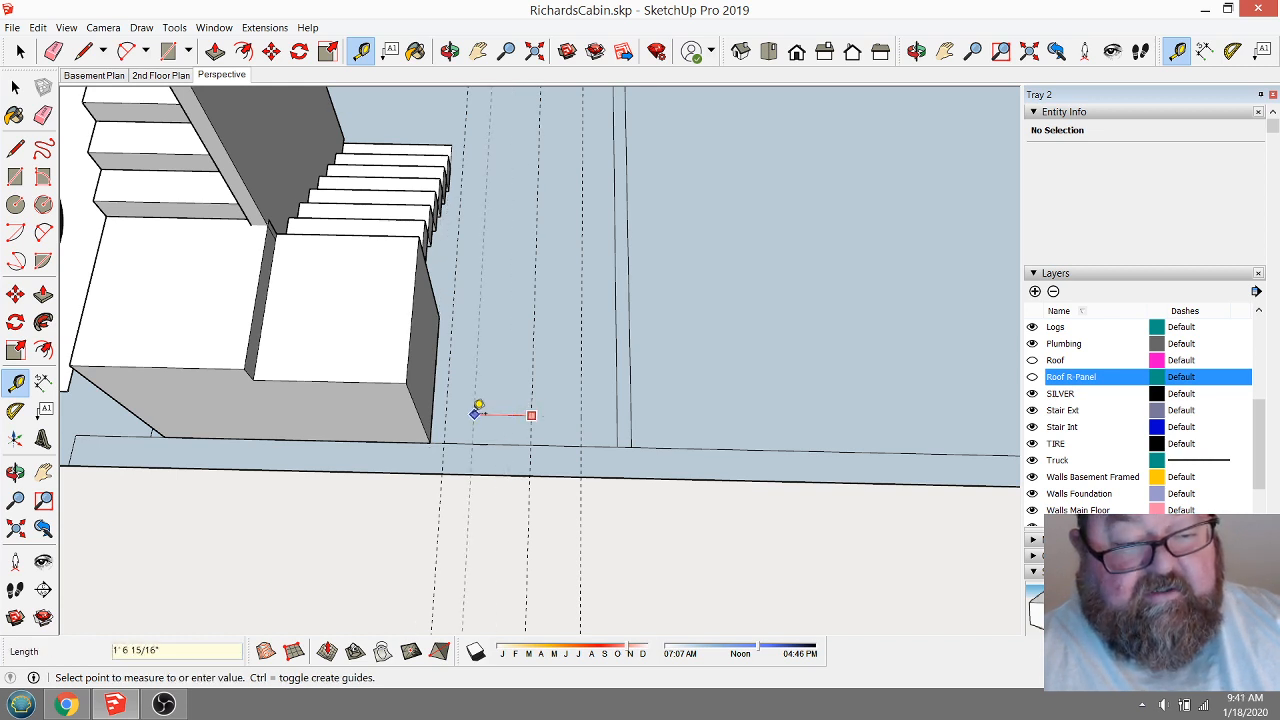
{"action": "type", "text": "1"}
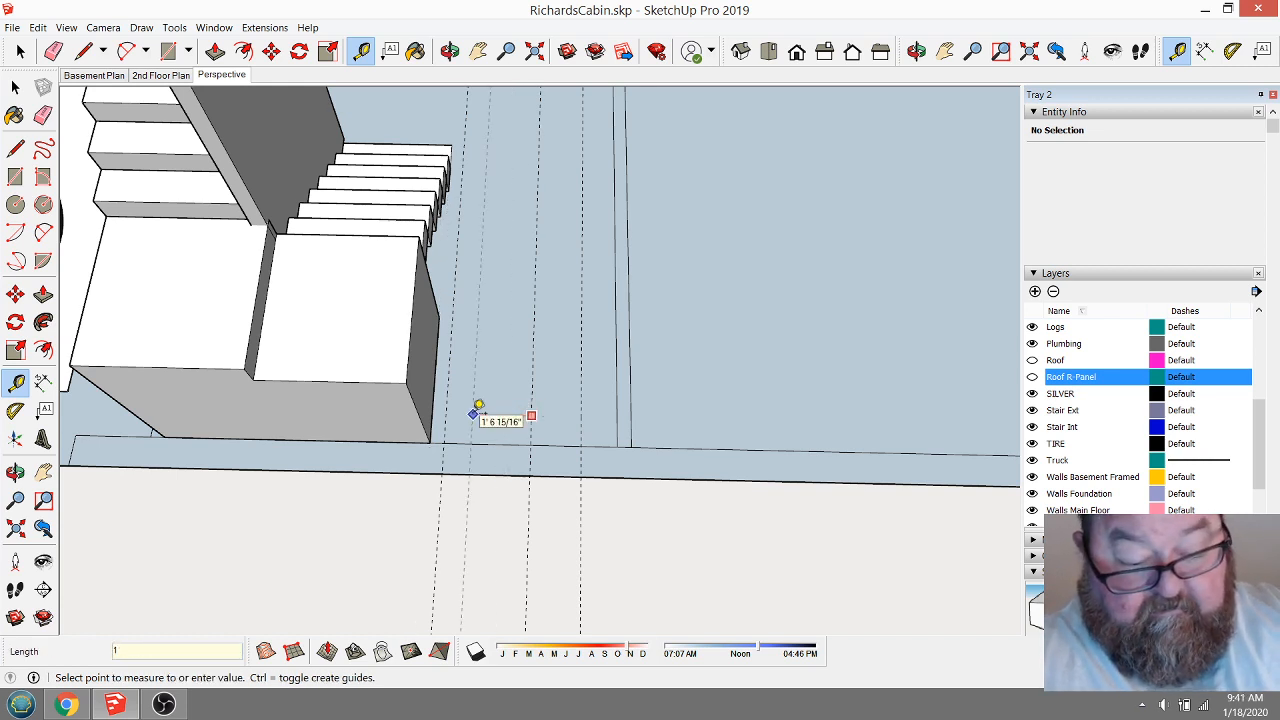
{"action": "type", "text": "6"}
{"action": "key", "text": "Return"}
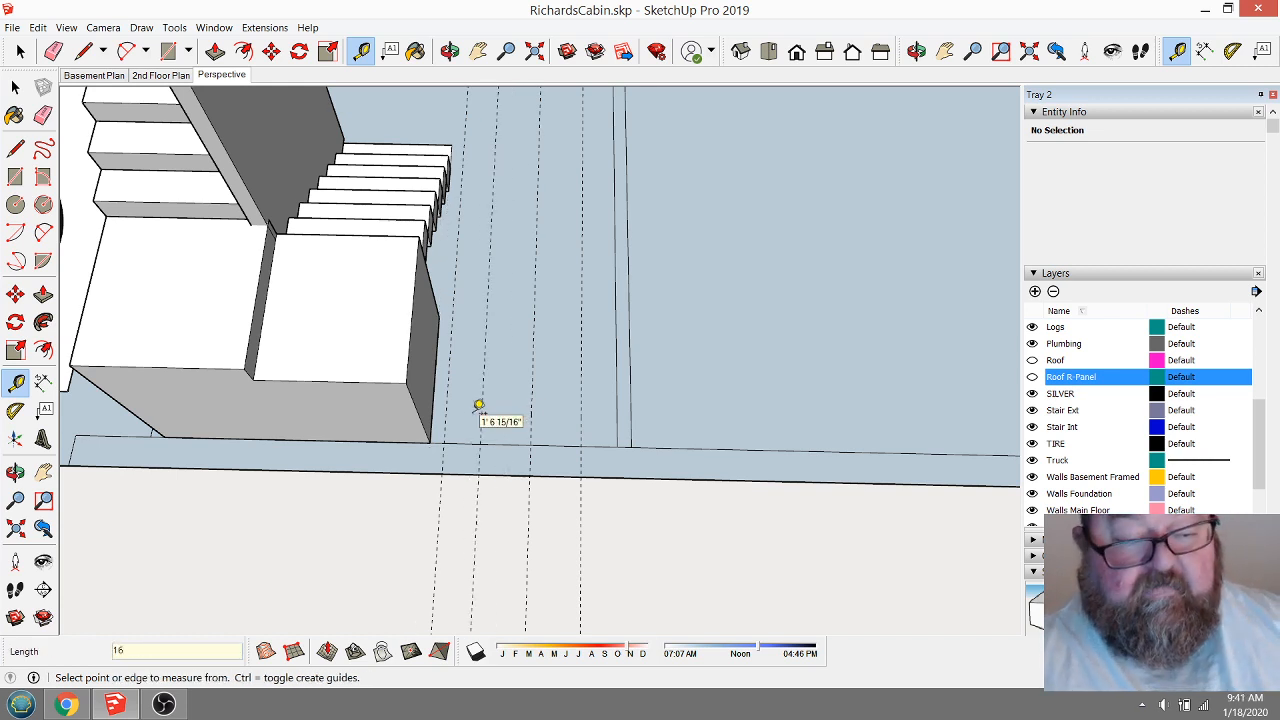
Draw lines across the foundation wall at the two 16" offset guides, and erase the wall edges and guides between them to form an opening.
{"action": "left_click", "coordinate": [84, 52]}
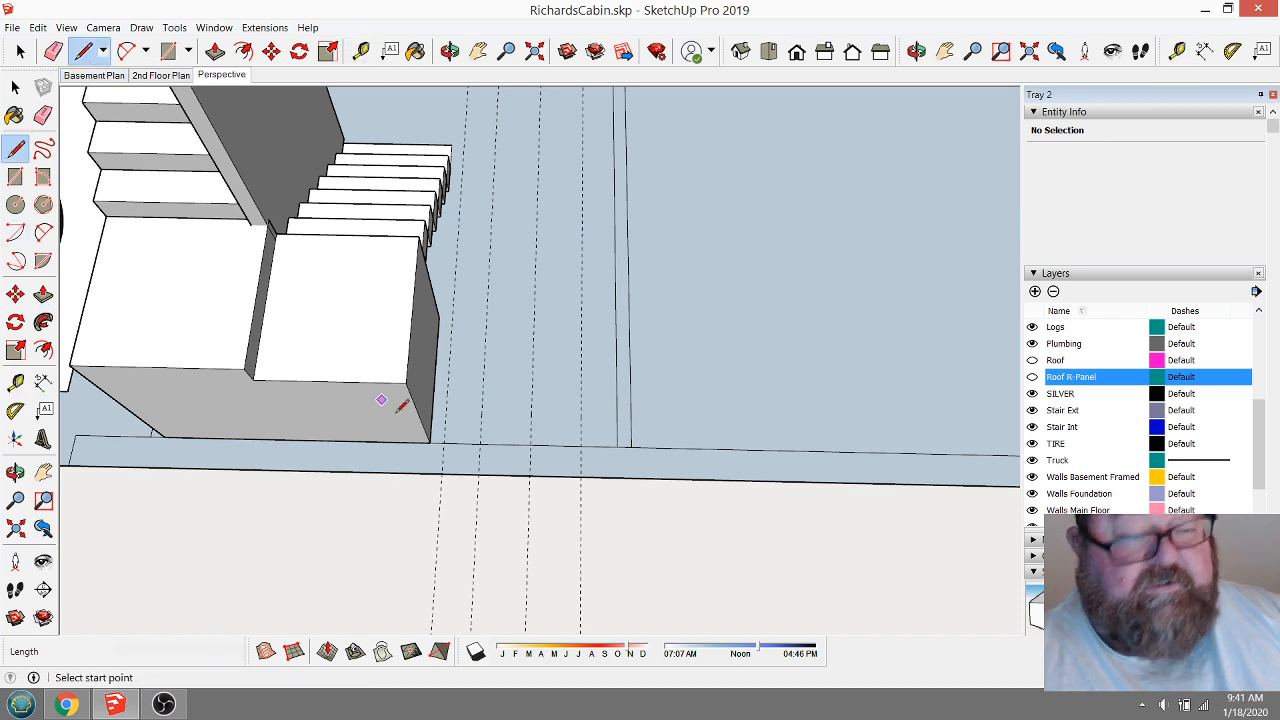
{"action": "left_click", "coordinate": [481, 442]}
{"action": "left_click", "coordinate": [482, 468]}
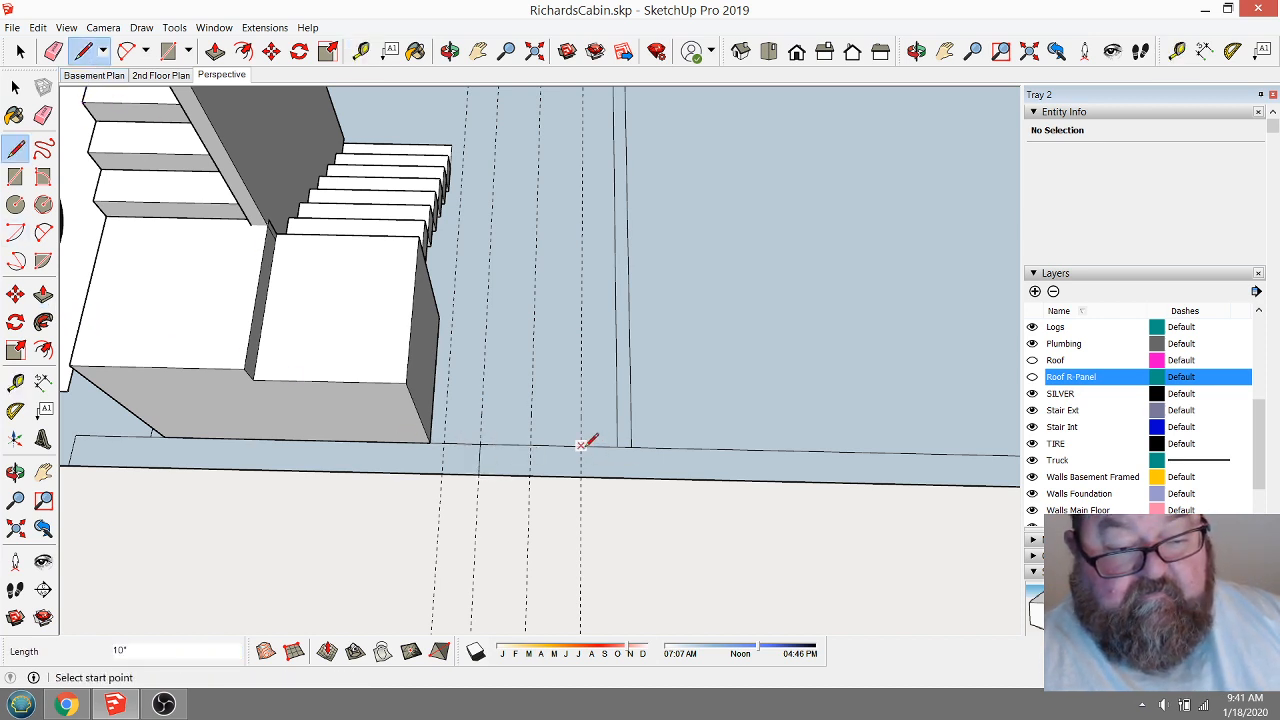
{"action": "left_click", "coordinate": [581, 443]}
{"action": "left_click", "coordinate": [581, 474]}
{"action": "left_click", "coordinate": [53, 52]}
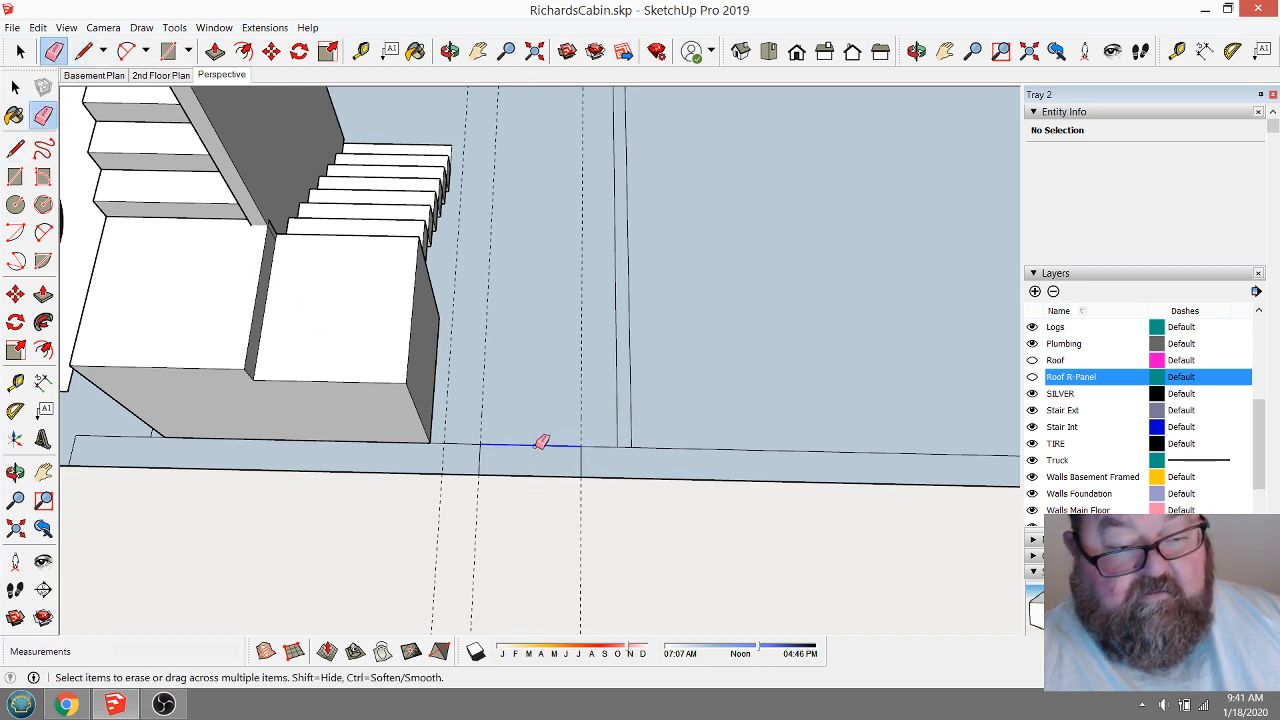
{"action": "left_click_drag", "start_coordinate": [592, 521], "coordinate": [474, 520]}
Examine the basement layout from several angles, including the truck, the stairs, the wall openings and the rooms between the interior walls.
{"action": "scroll", "coordinate": [519, 537], "scroll_direction": "down", "scroll_amount": 2}
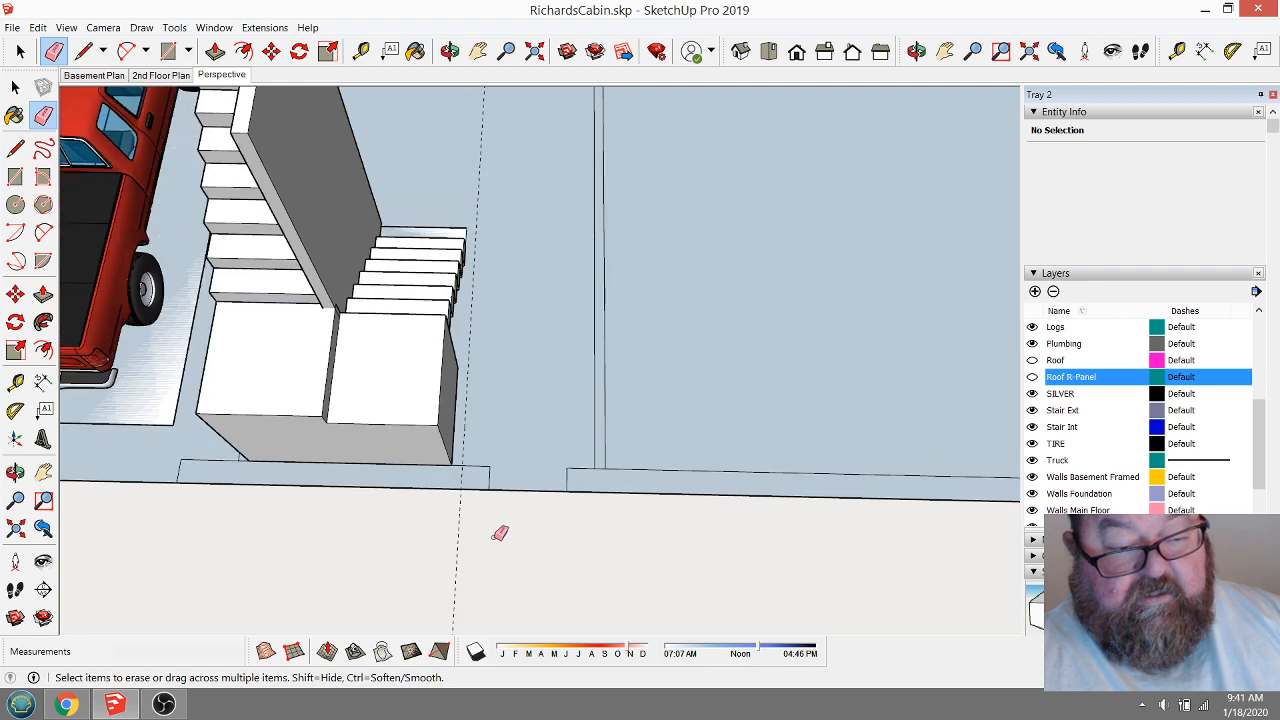
{"action": "scroll", "coordinate": [403, 542], "scroll_direction": "down", "scroll_amount": 4}
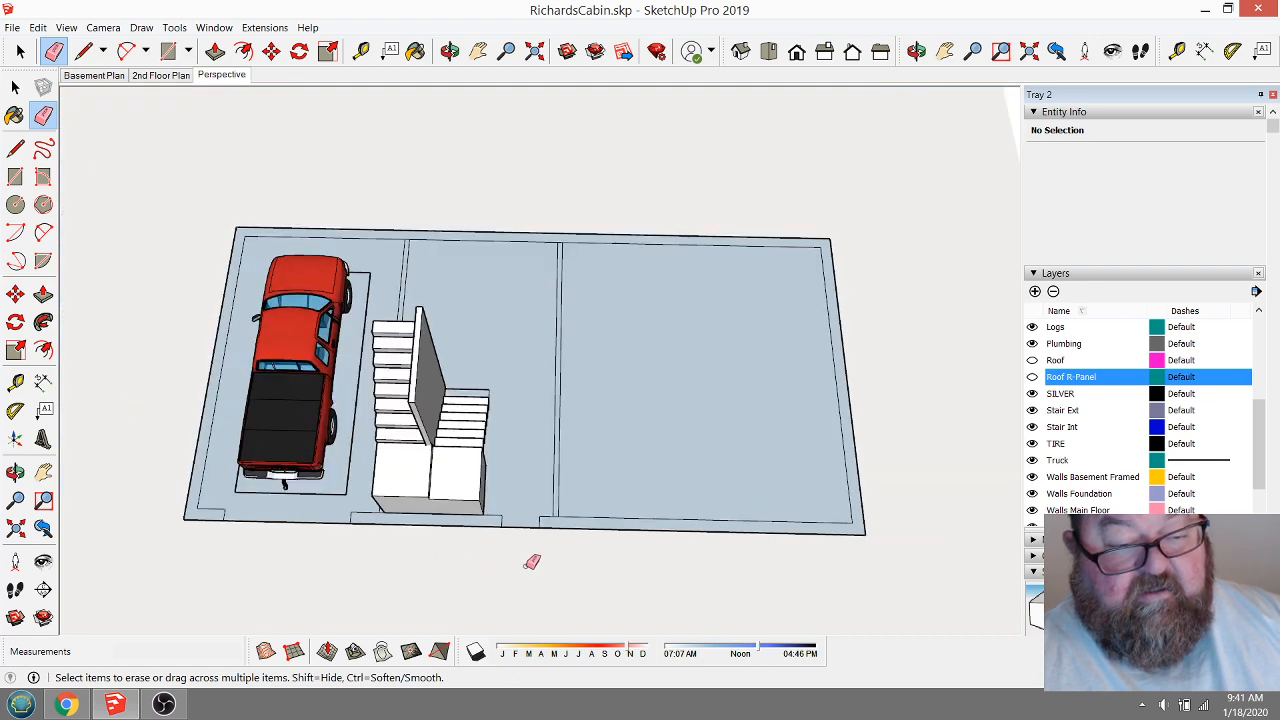
{"action": "left_click", "coordinate": [450, 51]}
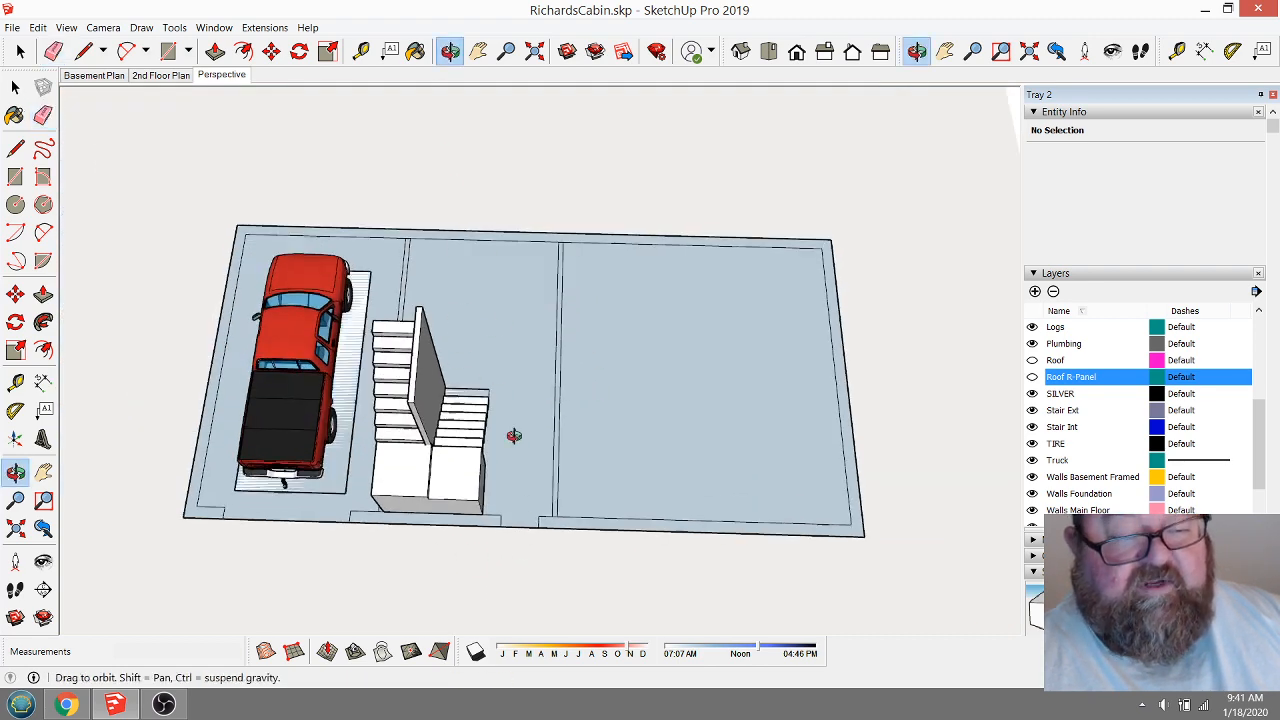
{"action": "left_click_drag", "start_coordinate": [514, 434], "coordinate": [409, 471]}
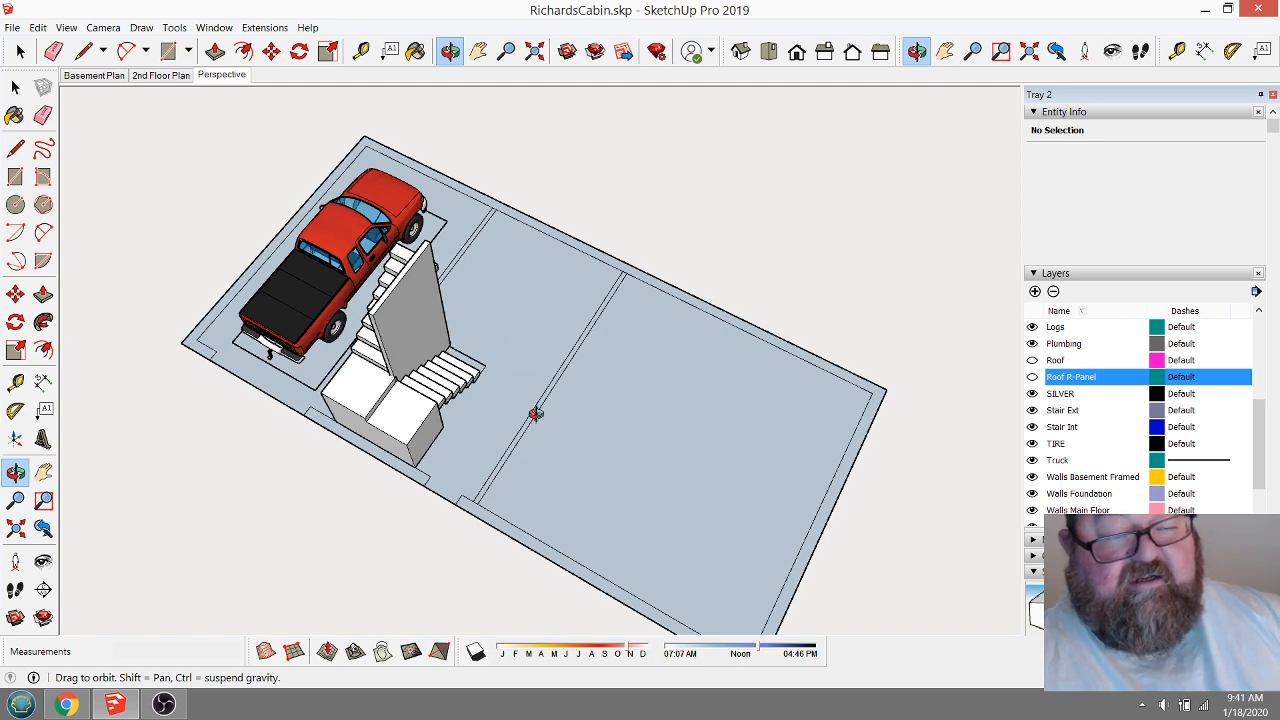
{"action": "left_click_drag", "start_coordinate": [536, 413], "coordinate": [580, 415]}
{"action": "left_click_drag", "start_coordinate": [479, 331], "coordinate": [231, 365]}
{"action": "left_click_drag", "start_coordinate": [397, 417], "coordinate": [773, 426]}
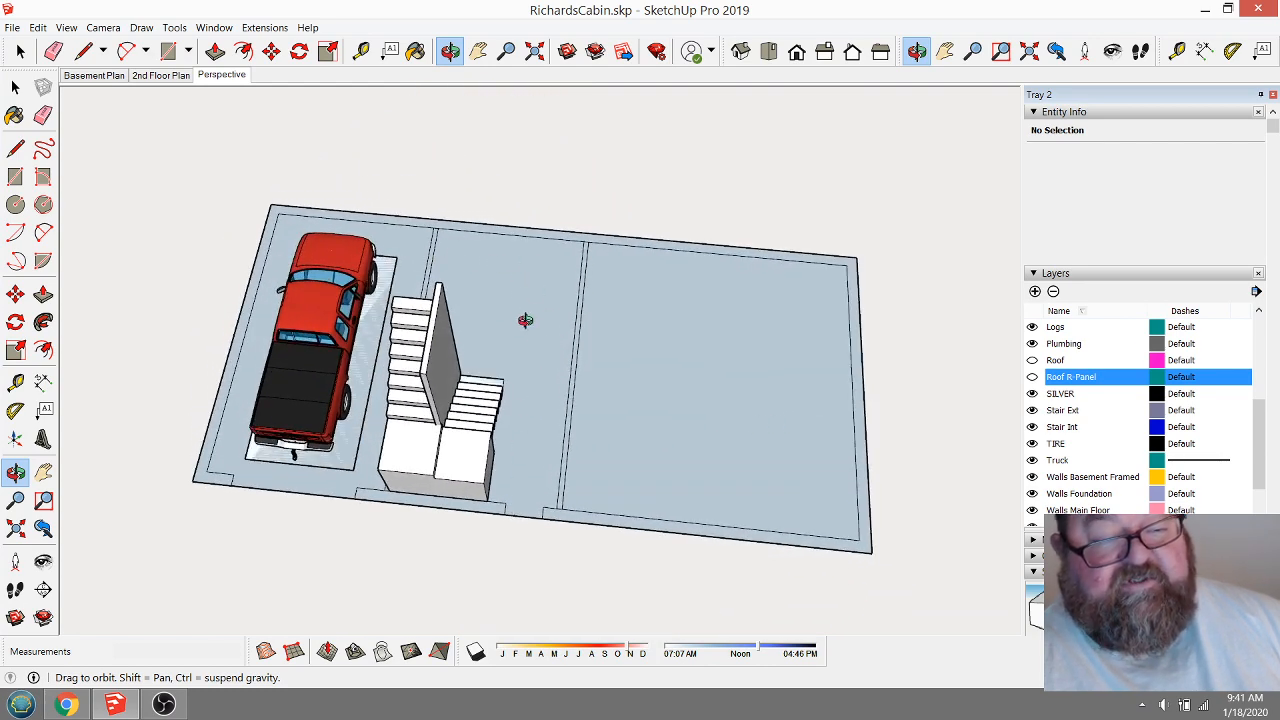
{"action": "left_click_drag", "start_coordinate": [525, 320], "coordinate": [514, 391]}
{"action": "left_click_drag", "start_coordinate": [568, 478], "coordinate": [372, 381]}
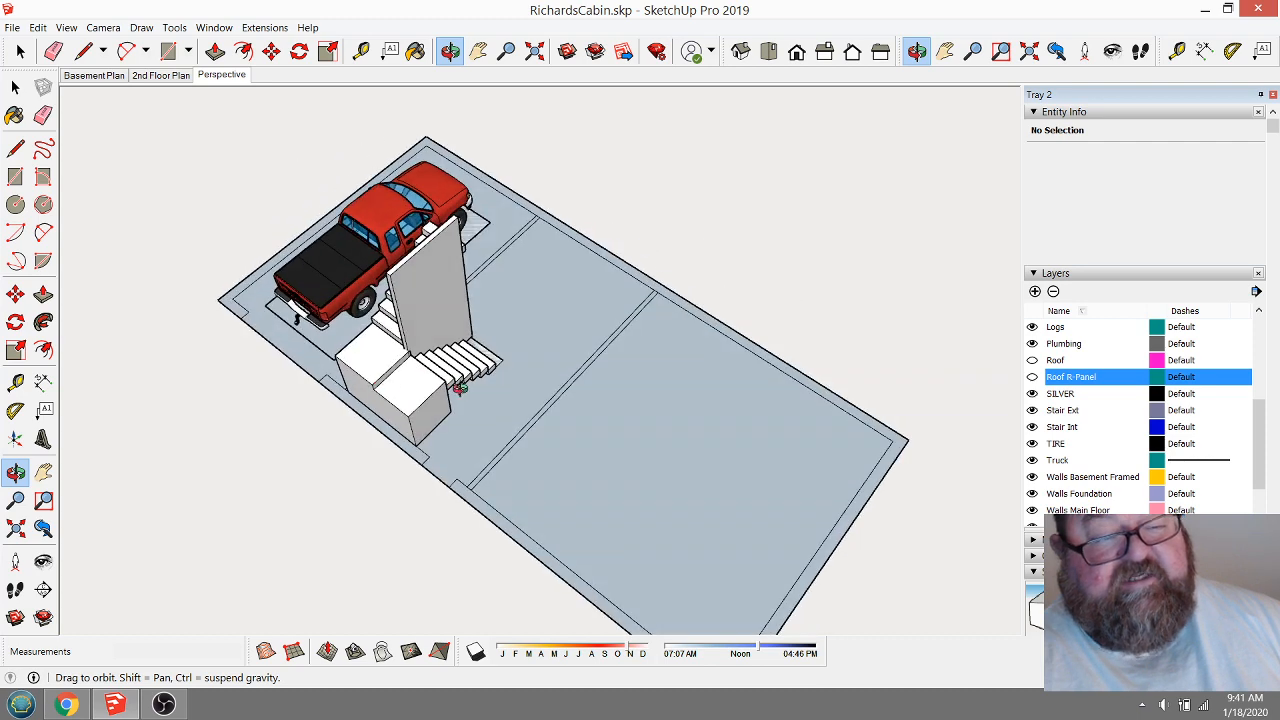
{"action": "left_click_drag", "start_coordinate": [458, 388], "coordinate": [661, 401]}
{"action": "left_click_drag", "start_coordinate": [500, 255], "coordinate": [545, 222]}
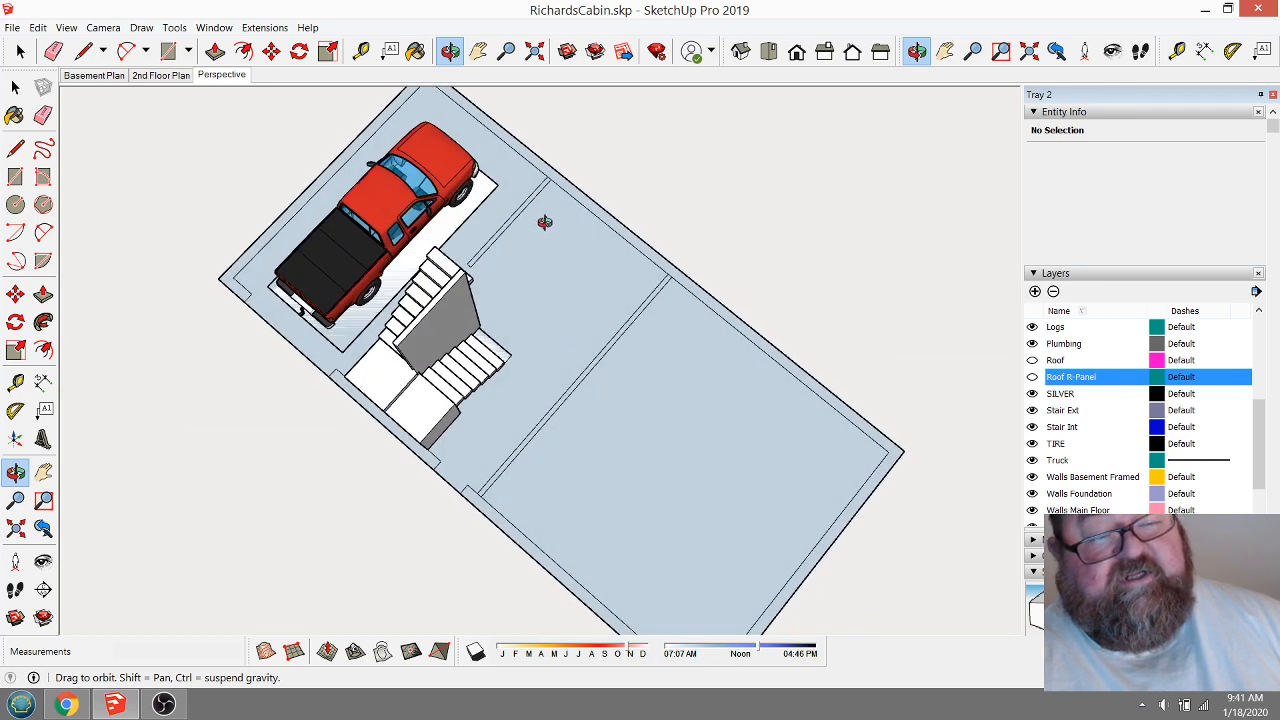
{"action": "scroll", "coordinate": [600, 269], "scroll_direction": "down", "scroll_amount": 2}
{"action": "left_click_drag", "start_coordinate": [600, 269], "coordinate": [586, 194]}
{"action": "scroll", "coordinate": [586, 194], "scroll_direction": "up", "scroll_amount": 3}
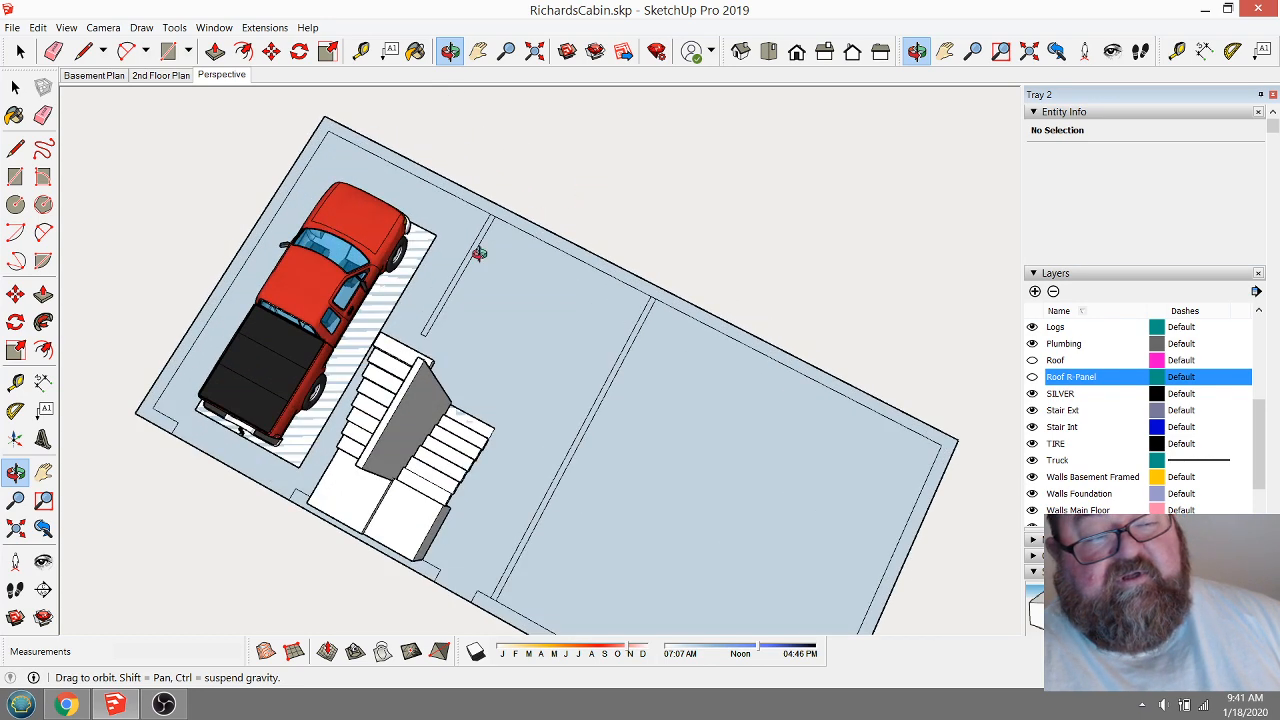
{"action": "scroll", "coordinate": [512, 276], "scroll_direction": "up", "scroll_amount": 3}
{"action": "scroll", "coordinate": [537, 281], "scroll_direction": "up", "scroll_amount": 1}
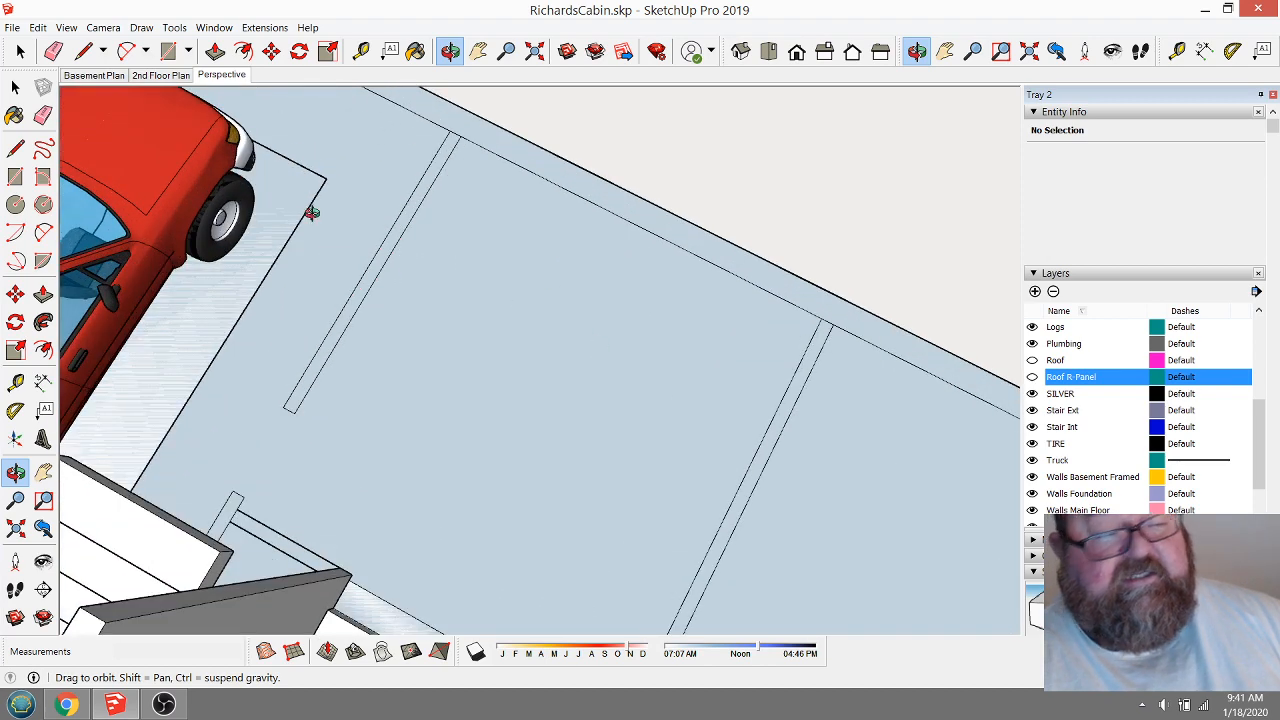
Open 3D Warehouse and replace the previous search term with "queen" to search for models.
{"action": "left_click", "coordinate": [214, 27]}
{"action": "left_click", "coordinate": [216, 168]}
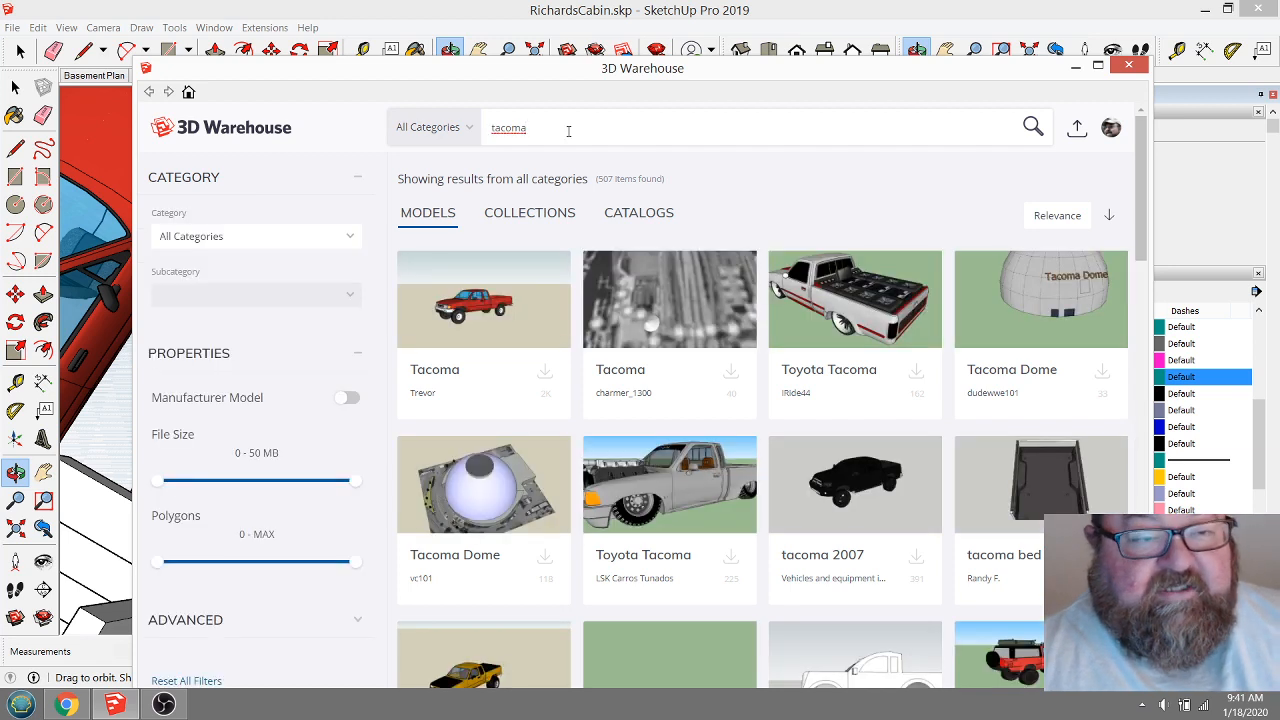
{"action": "left_click", "coordinate": [568, 131]}
{"action": "key", "text": "BackSpace"}
{"action": "key", "text": "BackSpace"}
{"action": "key", "text": "BackSpace"}
{"action": "key", "text": "BackSpace"}
{"action": "key", "text": "BackSpace"}
{"action": "key", "text": "BackSpace"}
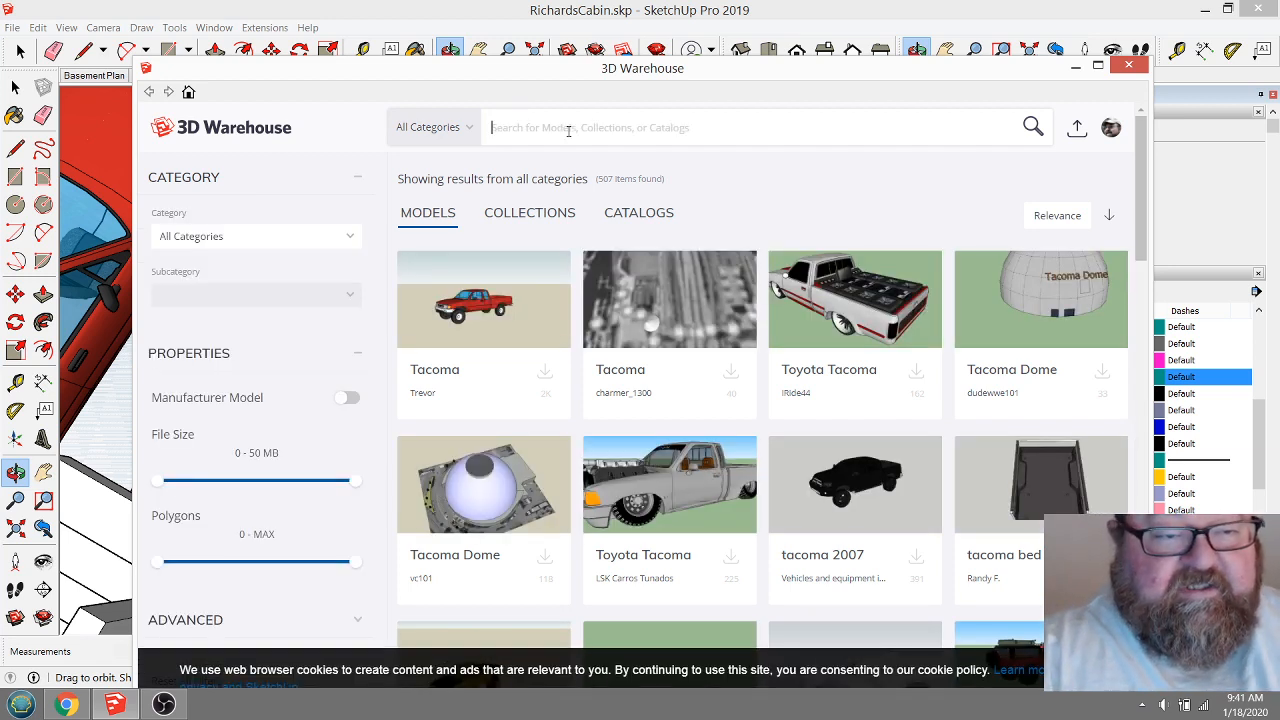
{"action": "type", "text": "queen"}
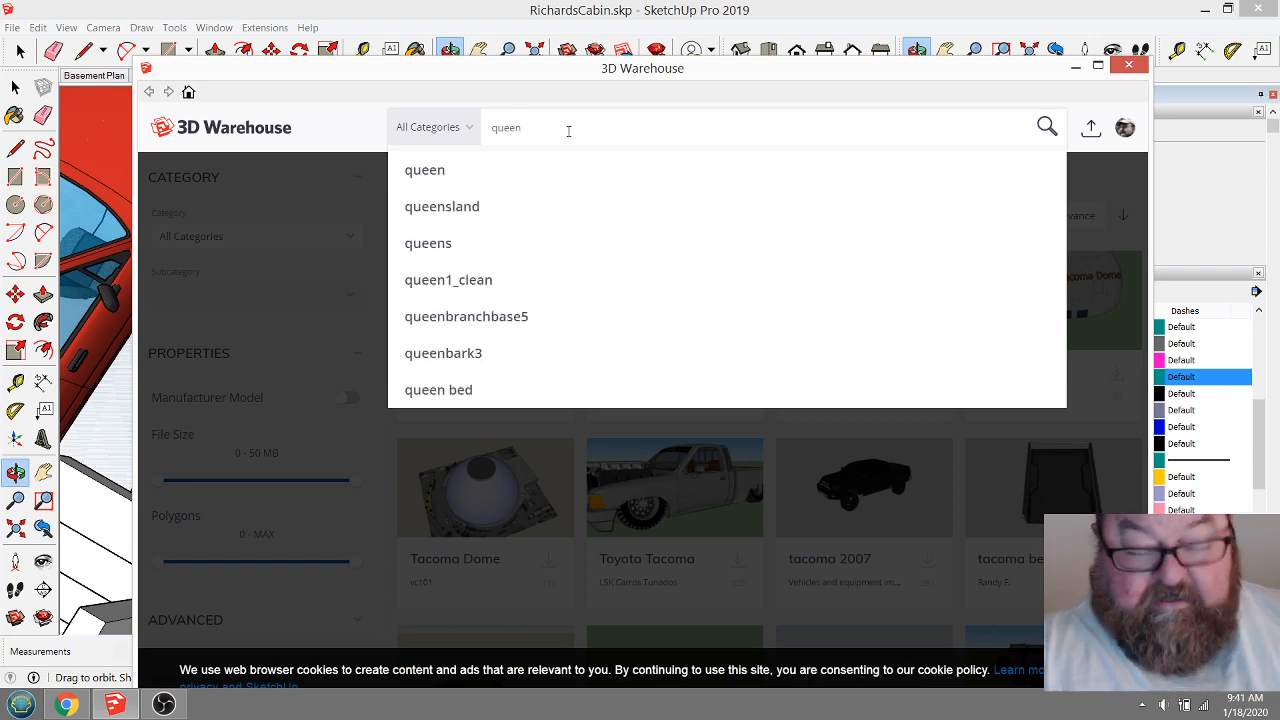
{"action": "key", "text": "Return"}
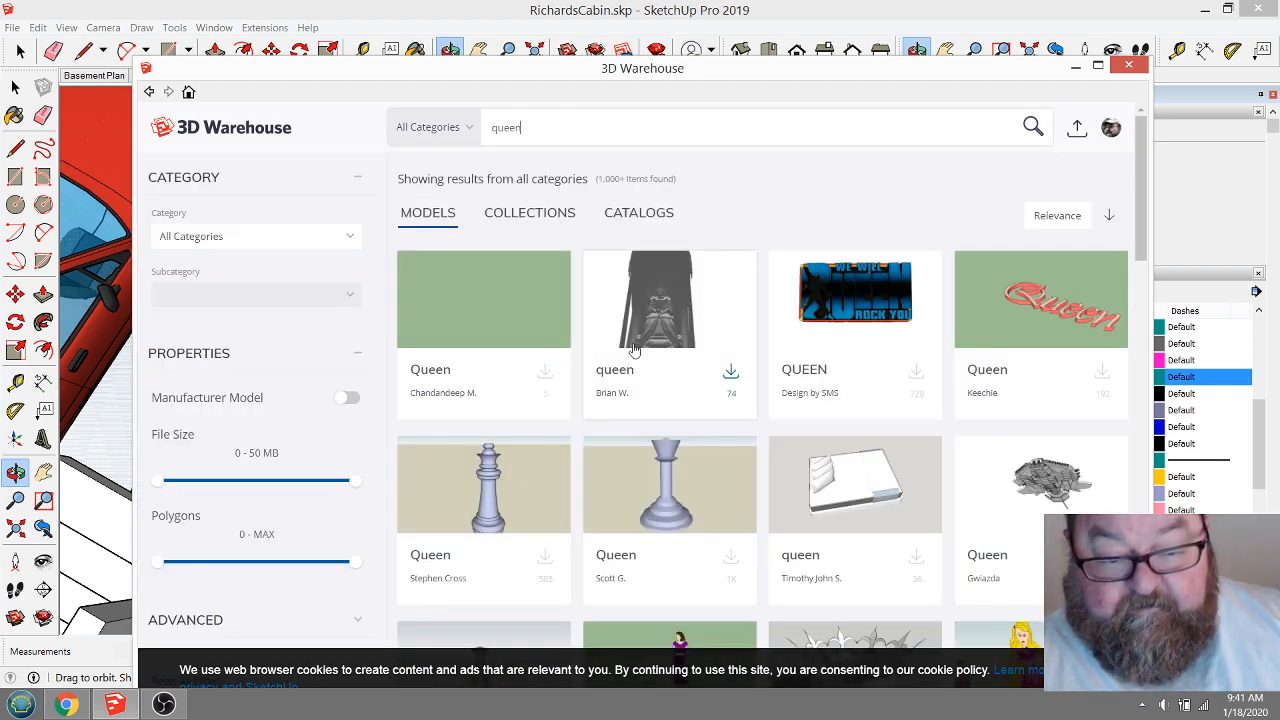
Download the white queen bed into the model and place it between the two interior walls near the rear foundation wall.
{"action": "scroll", "coordinate": [697, 387], "scroll_direction": "down", "scroll_amount": 3}
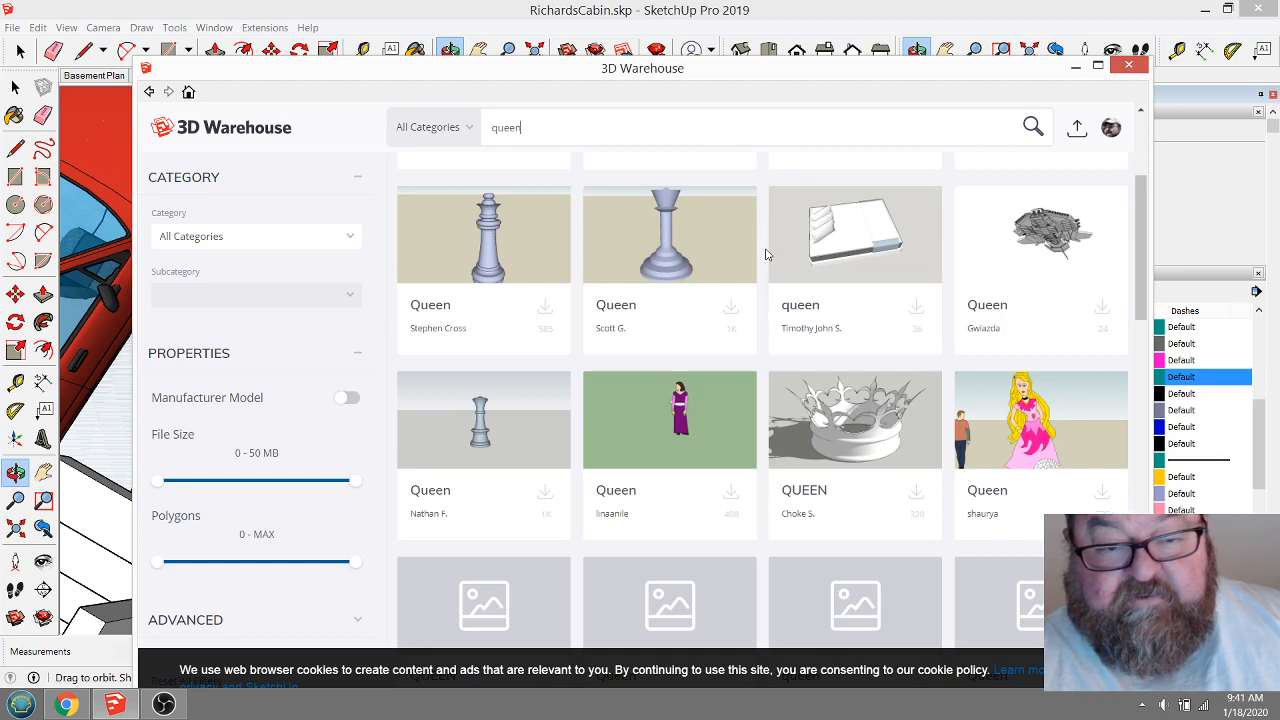
{"action": "left_click", "coordinate": [856, 245]}
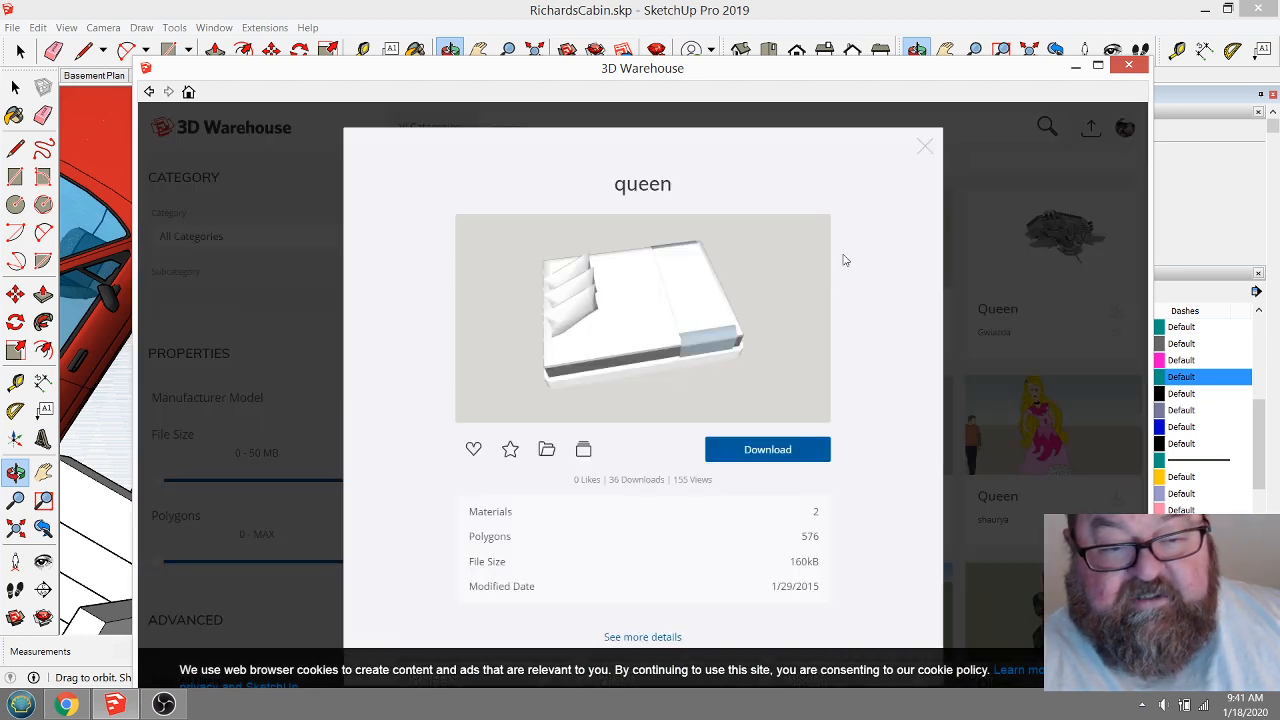
{"action": "left_click", "coordinate": [768, 452]}
{"action": "left_click", "coordinate": [596, 430]}
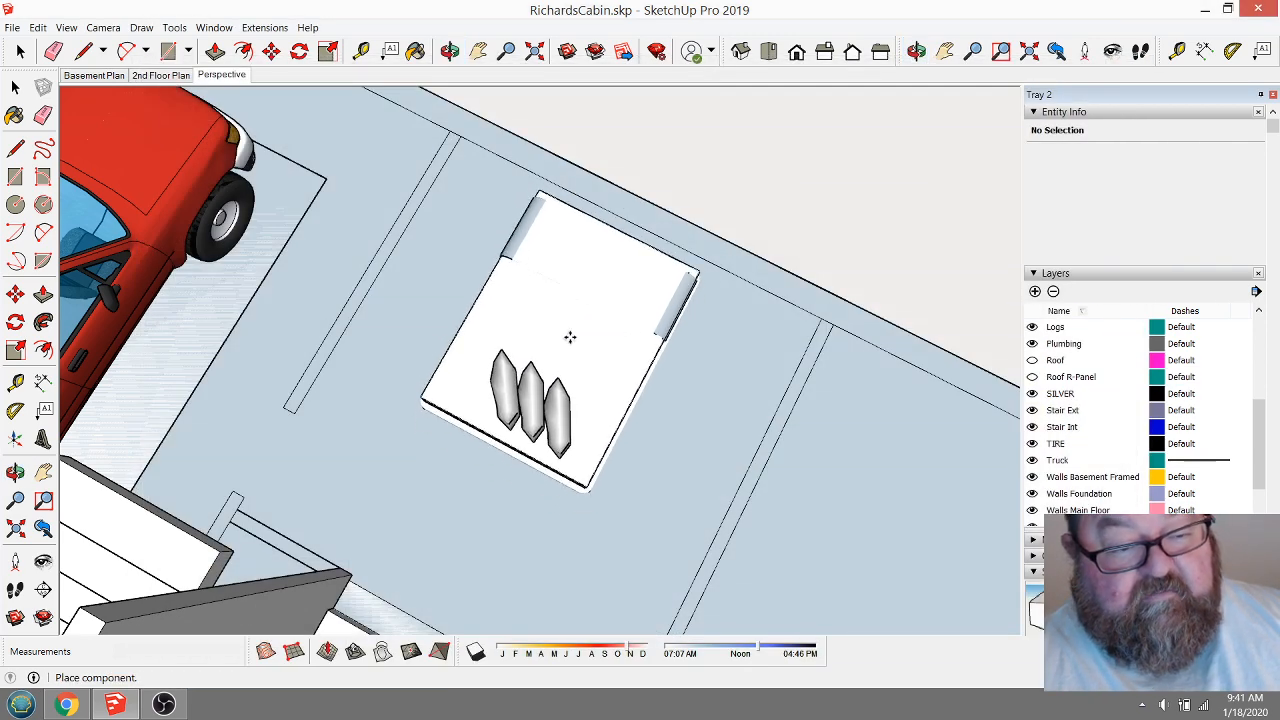
{"action": "left_click", "coordinate": [568, 333]}
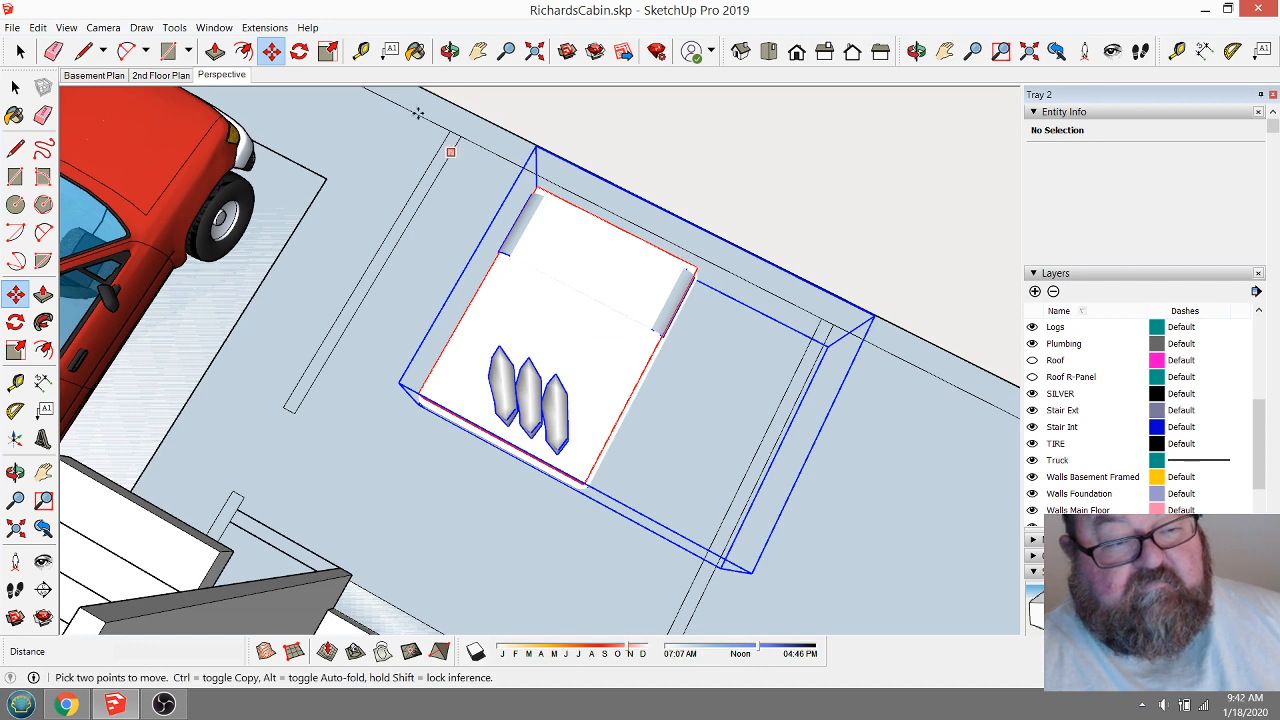
Rotate the queen bed 180 degrees so its pillows face the rear foundation wall.
{"action": "left_click", "coordinate": [299, 51]}
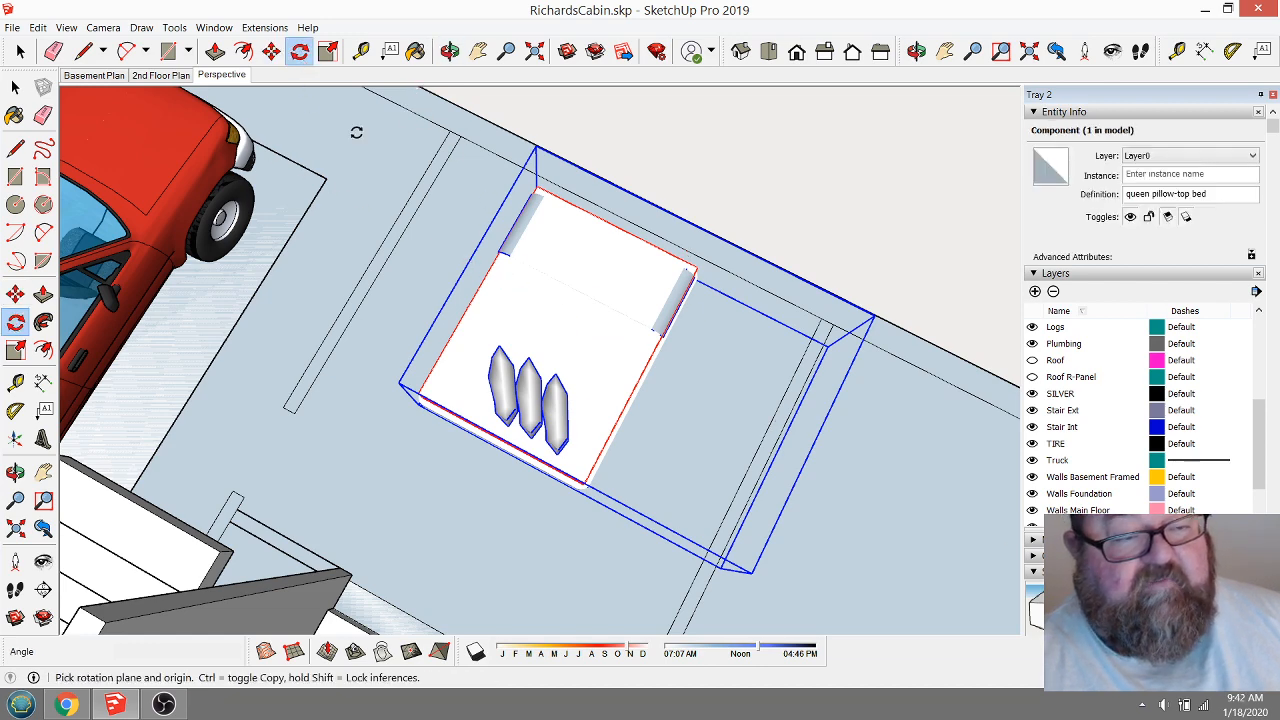
{"action": "left_click", "coordinate": [546, 274]}
{"action": "left_click", "coordinate": [596, 289]}
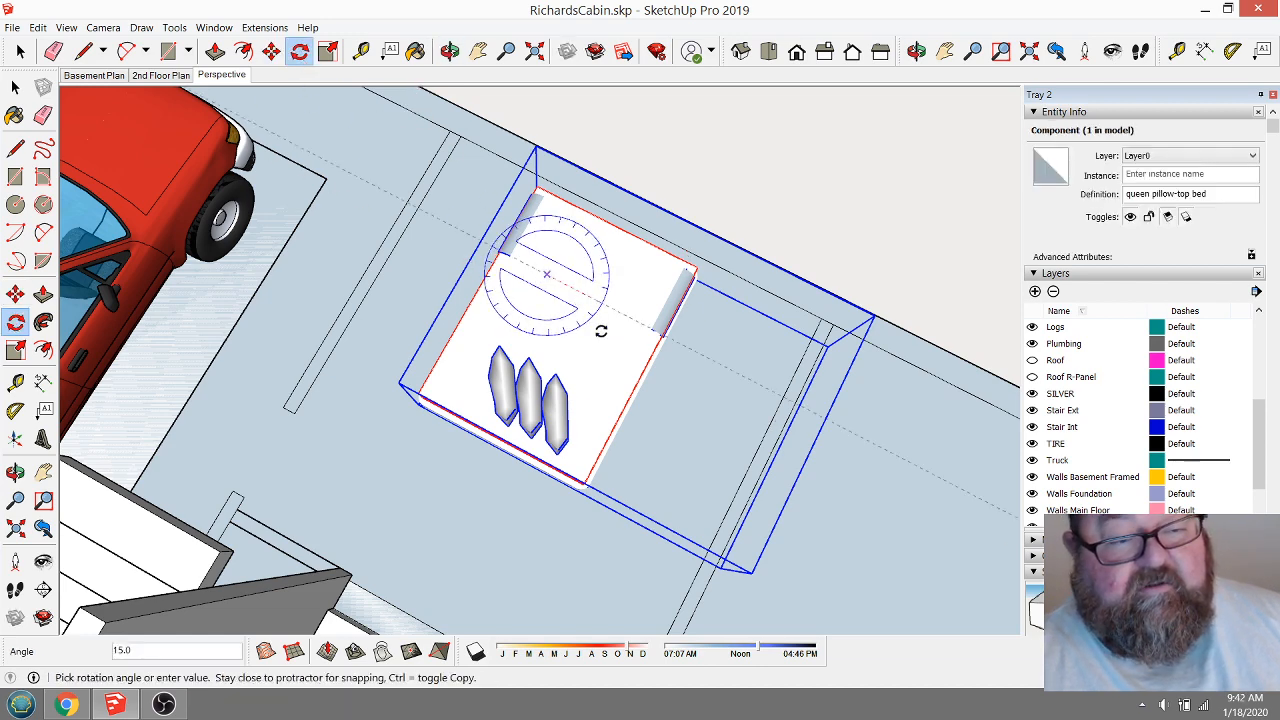
{"action": "left_click", "coordinate": [398, 203]}
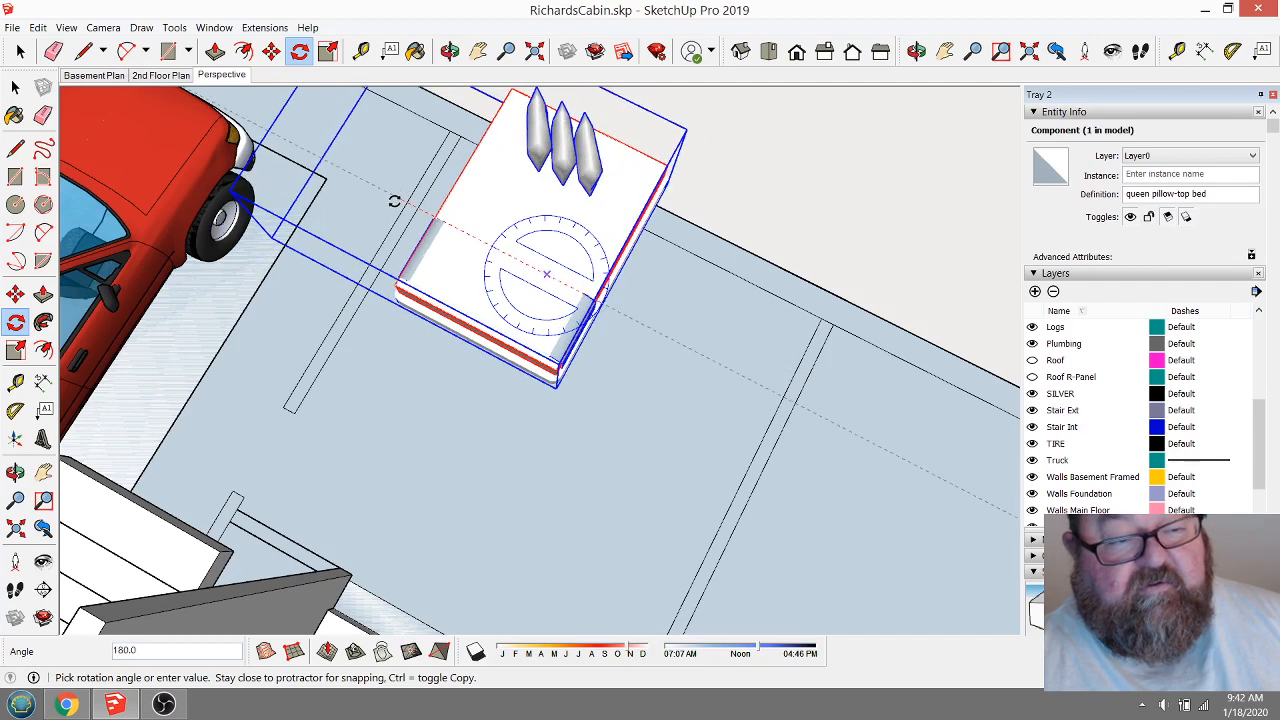
Move the queen bed about 2' 10" into the room so its pillow end sits just inside the rear foundation wall.
{"action": "left_click", "coordinate": [274, 55]}
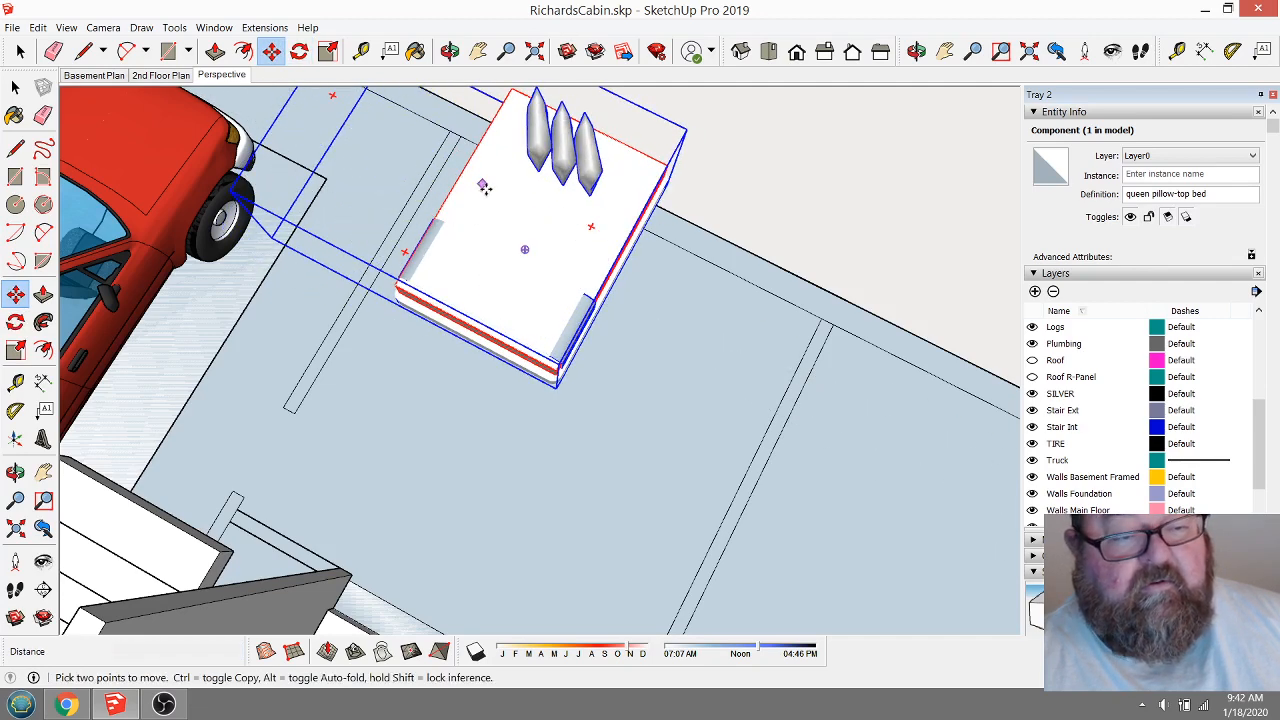
{"action": "left_click", "coordinate": [525, 249]}
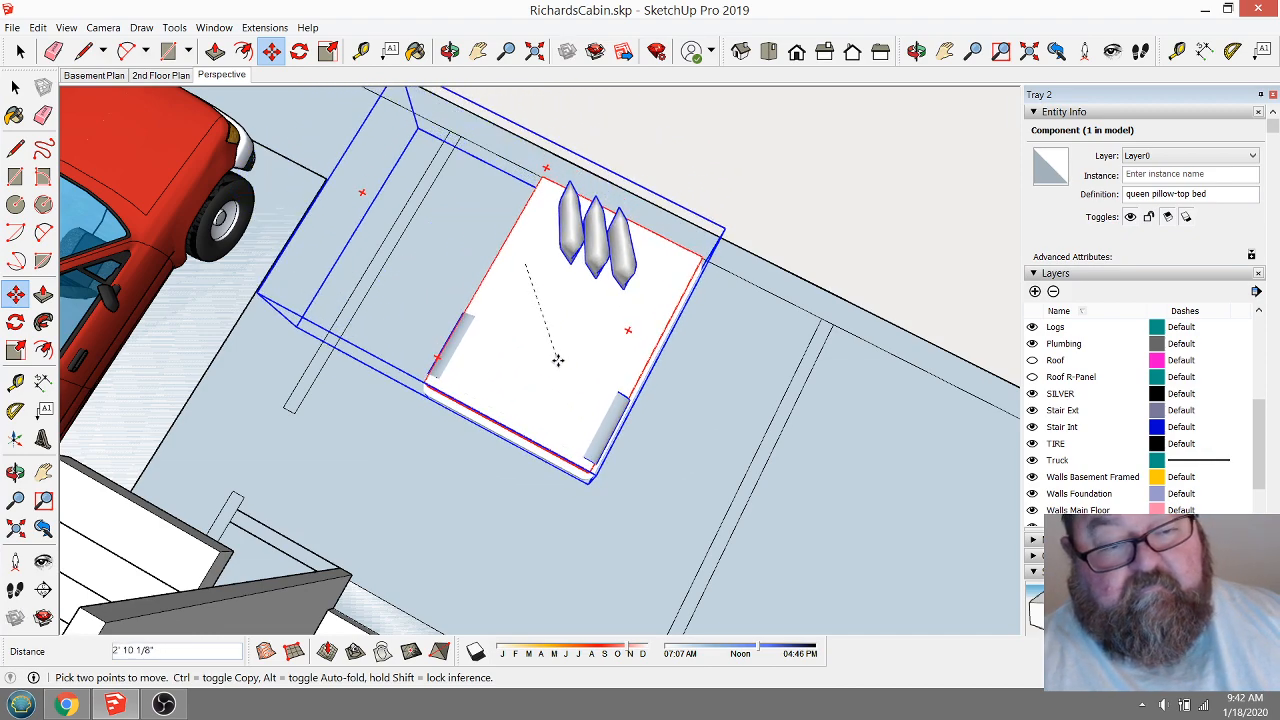
{"action": "left_click", "coordinate": [561, 360]}
{"action": "left_click", "coordinate": [449, 51]}
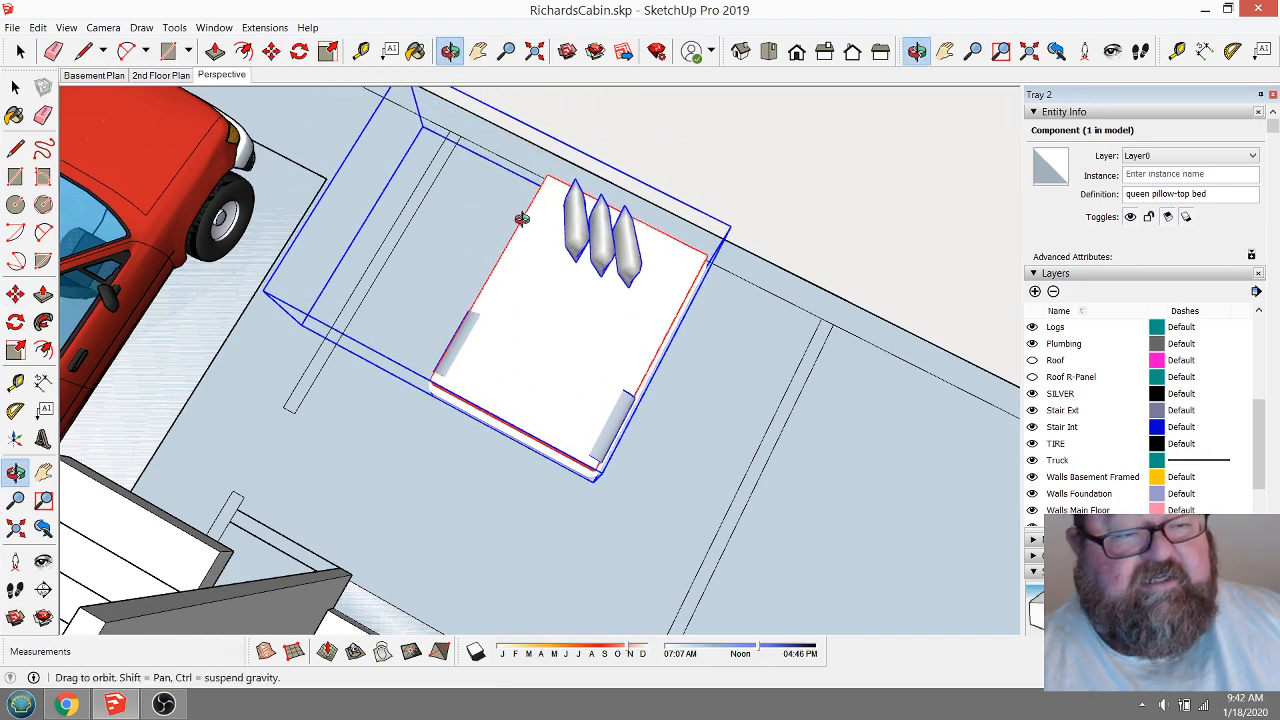
{"action": "left_click_drag", "start_coordinate": [523, 214], "coordinate": [97, 132]}
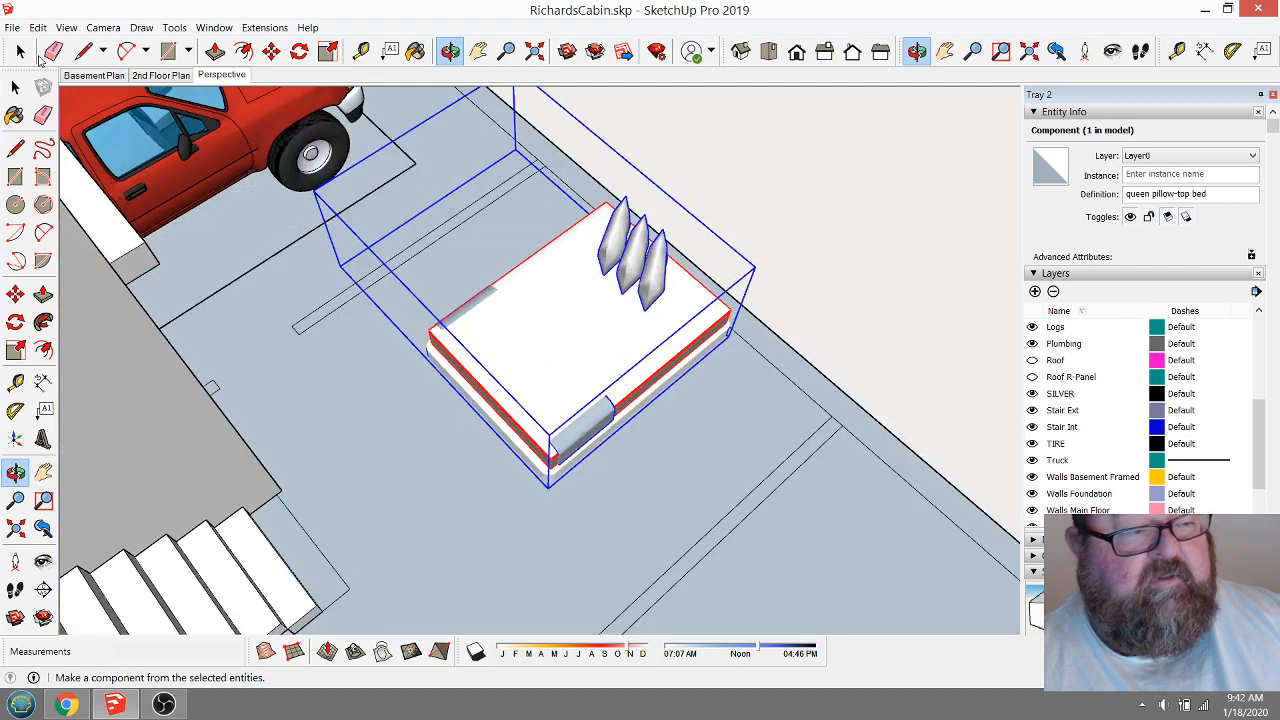
Move the queen bed about 5 1/4" along the red axis, parallel to the rear foundation wall and away from the truck.
{"action": "left_click", "coordinate": [20, 51]}
{"action": "left_click", "coordinate": [725, 347]}
{"action": "scroll", "coordinate": [725, 347], "scroll_direction": "down", "scroll_amount": 2}
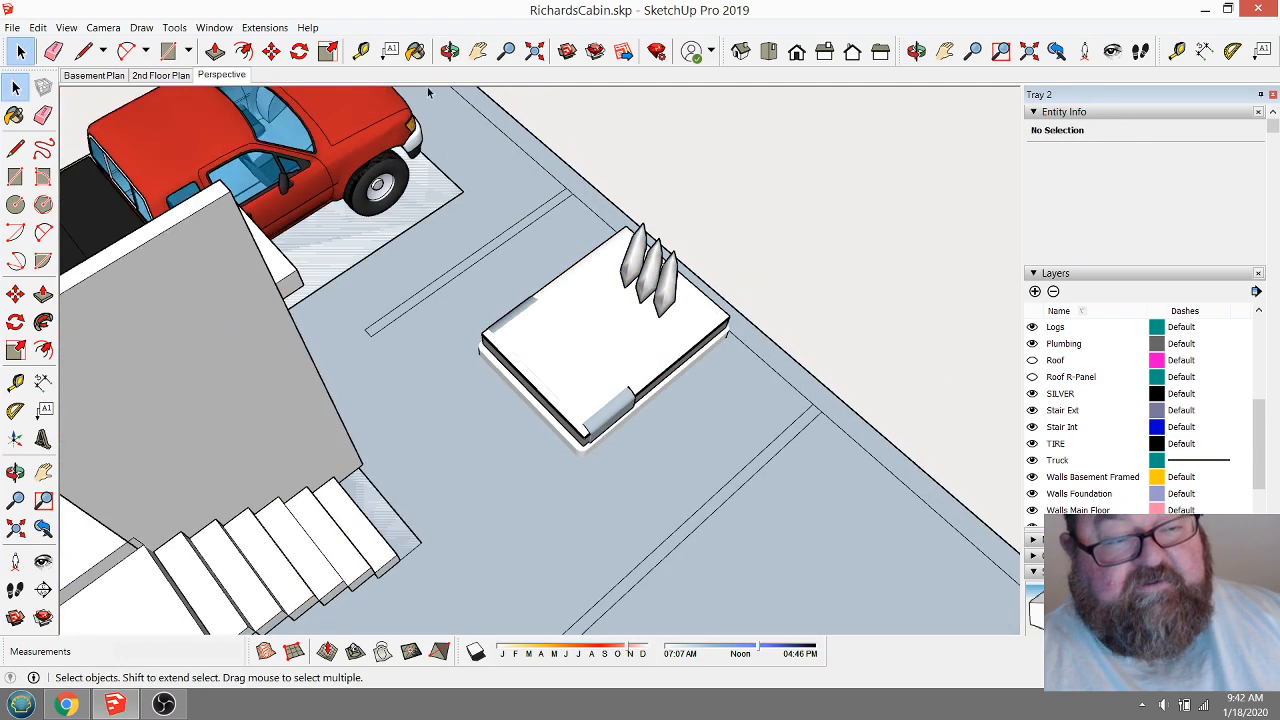
{"action": "left_click", "coordinate": [449, 51]}
{"action": "left_click_drag", "start_coordinate": [597, 294], "coordinate": [680, 377]}
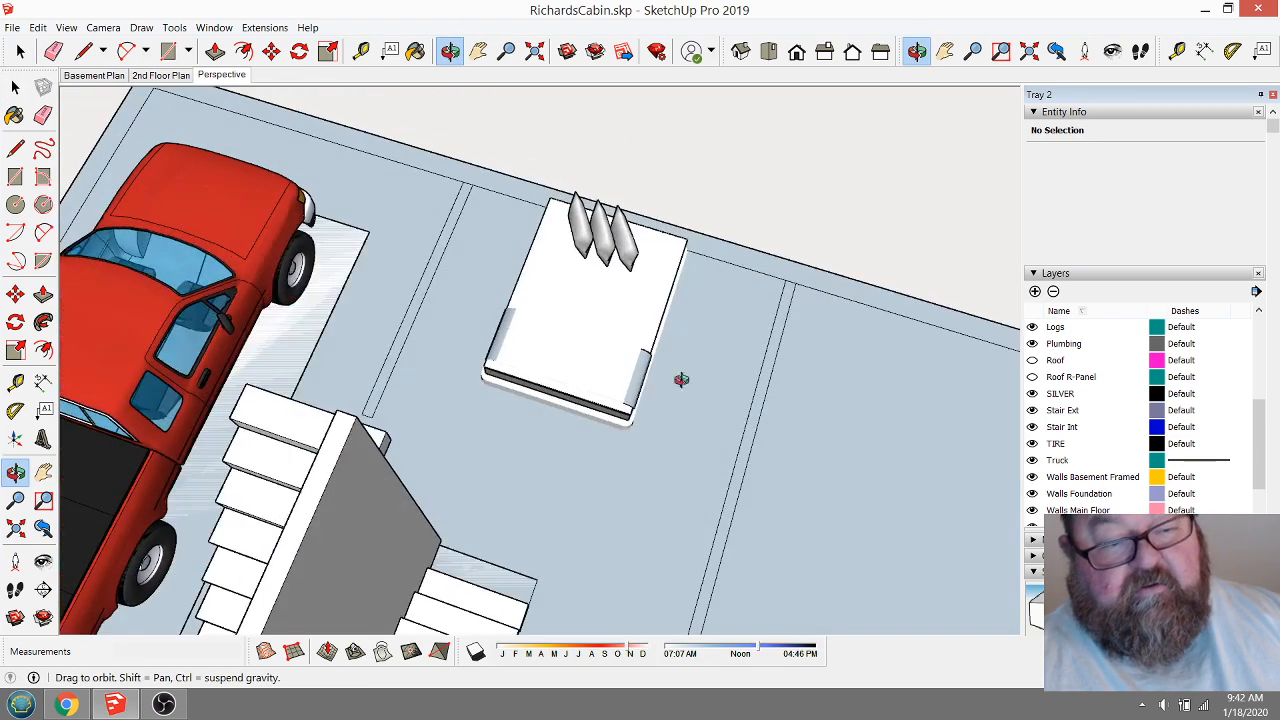
{"action": "left_click", "coordinate": [20, 51]}
{"action": "left_click", "coordinate": [585, 290]}
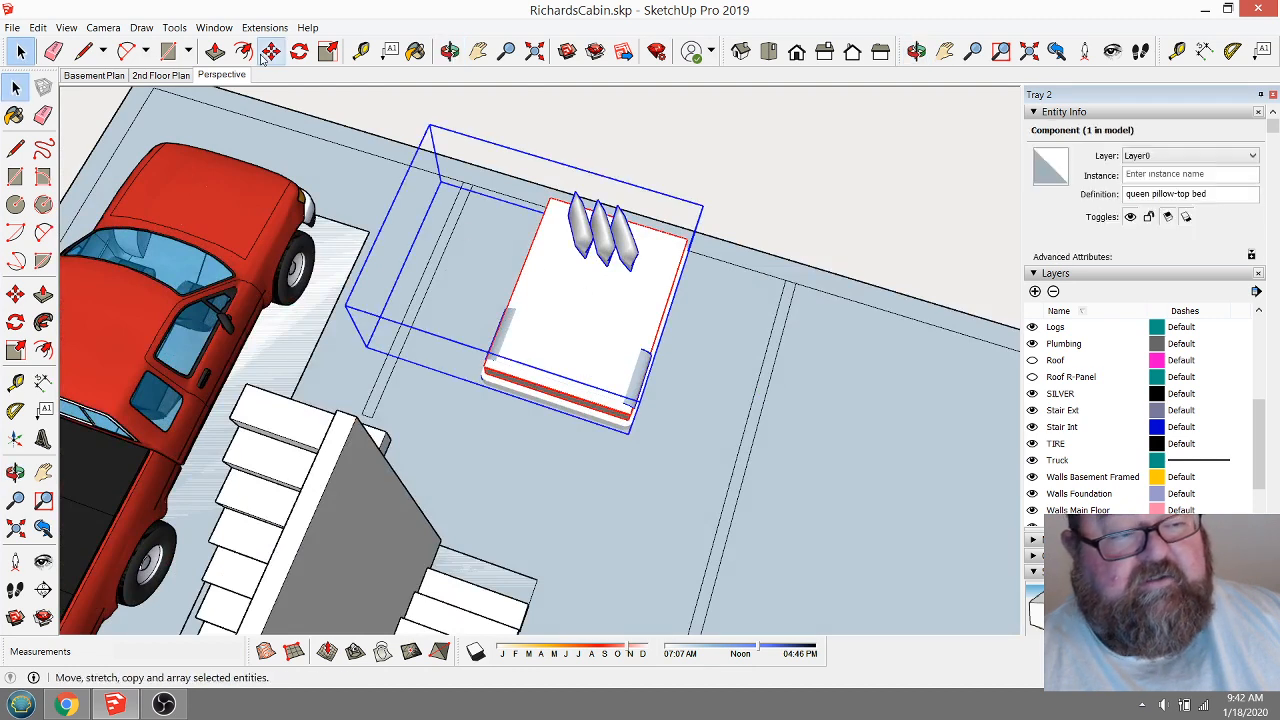
{"action": "left_click", "coordinate": [270, 51]}
{"action": "left_click", "coordinate": [580, 268]}
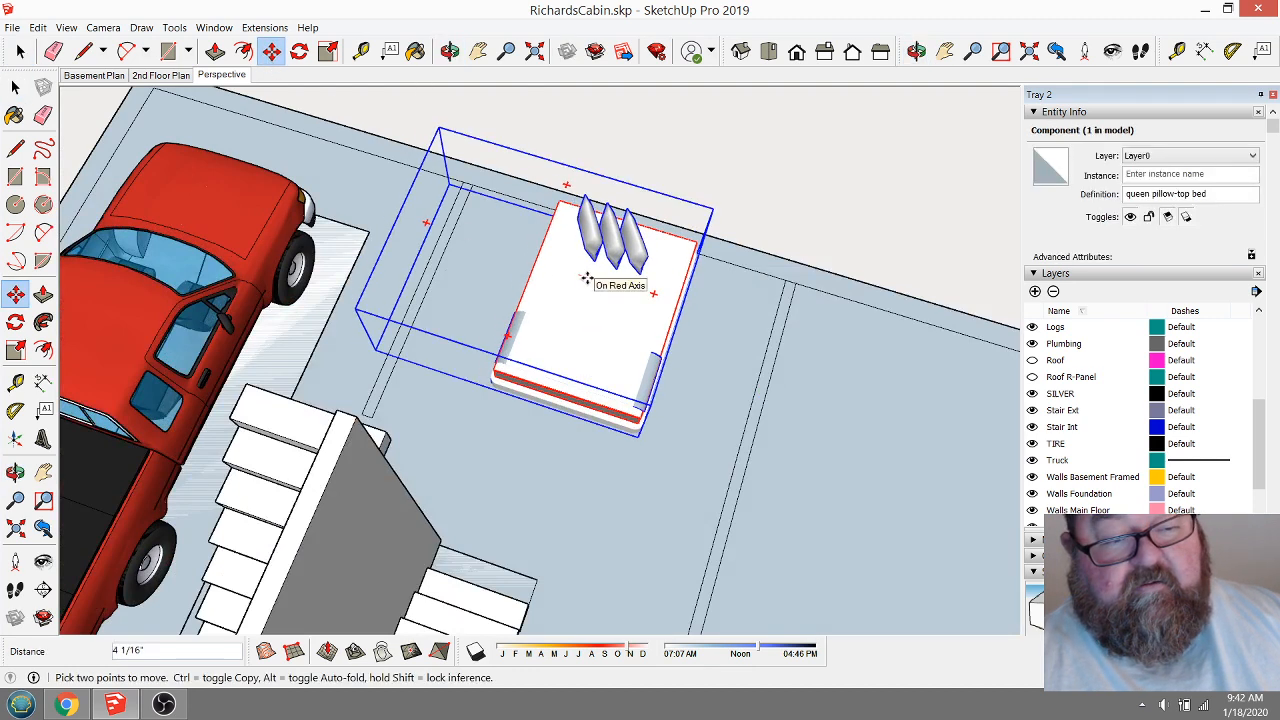
{"action": "left_click", "coordinate": [425, 225]}
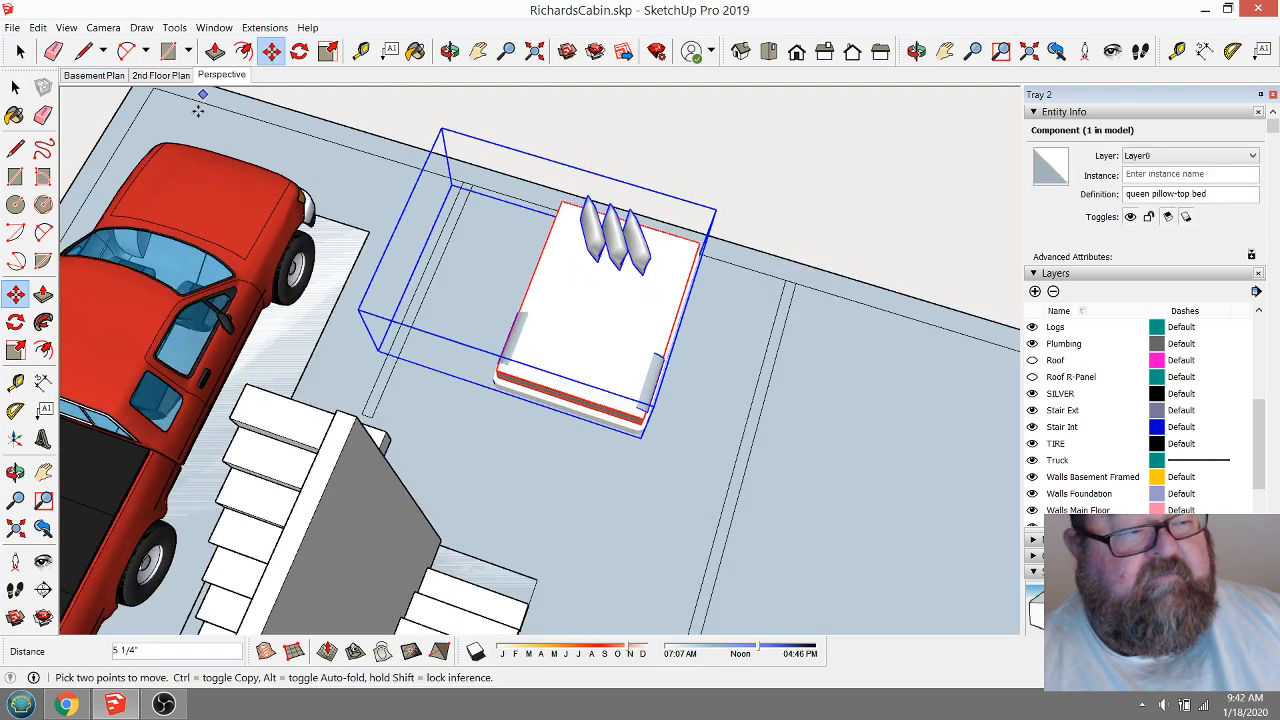
{"action": "left_click", "coordinate": [20, 51]}
{"action": "left_click", "coordinate": [586, 114]}
Examine the whole basement layout from several angles, including the truck bay, stairs, bedroom and large empty room.
{"action": "left_click", "coordinate": [449, 51]}
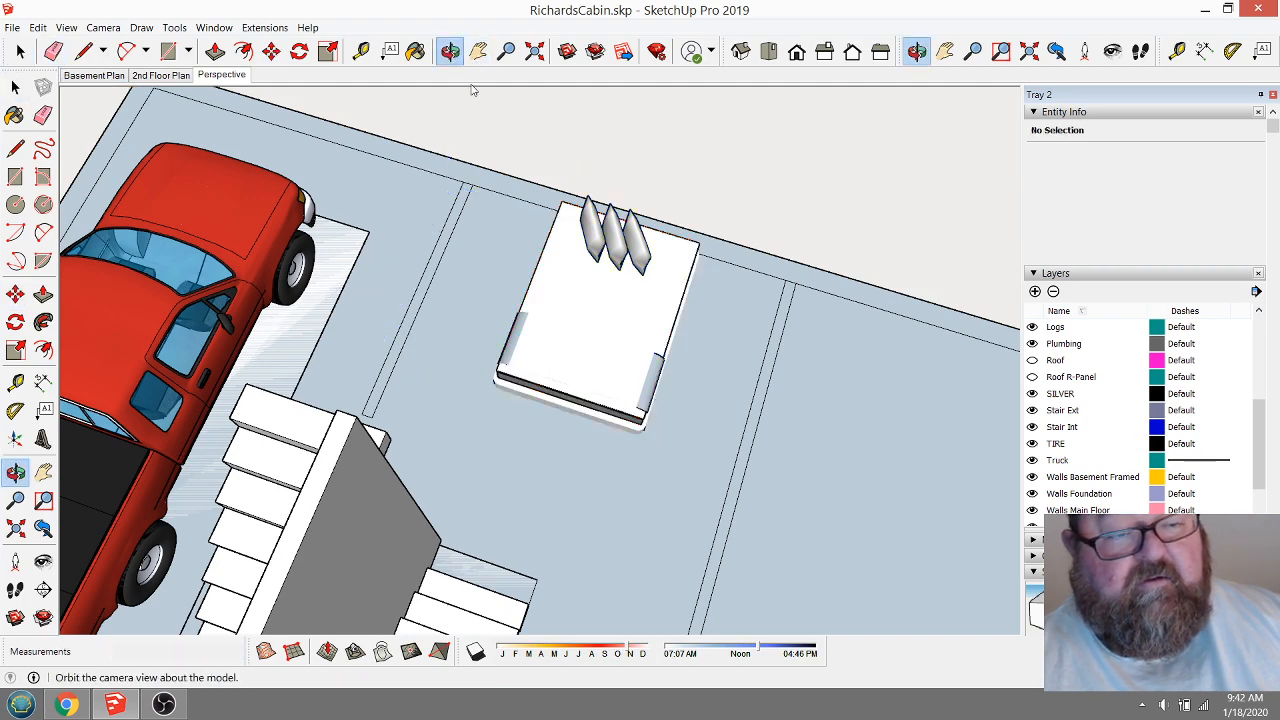
{"action": "left_click_drag", "start_coordinate": [560, 330], "coordinate": [650, 508]}
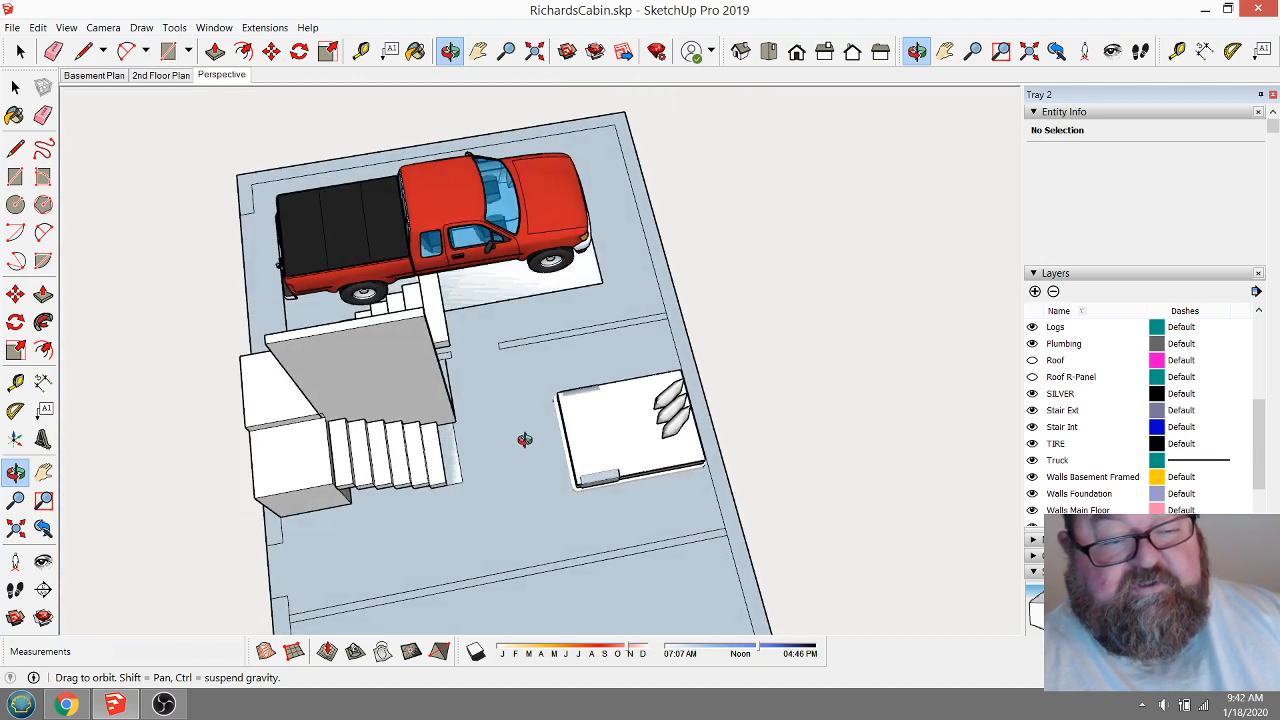
{"action": "left_click_drag", "start_coordinate": [572, 469], "coordinate": [882, 432]}
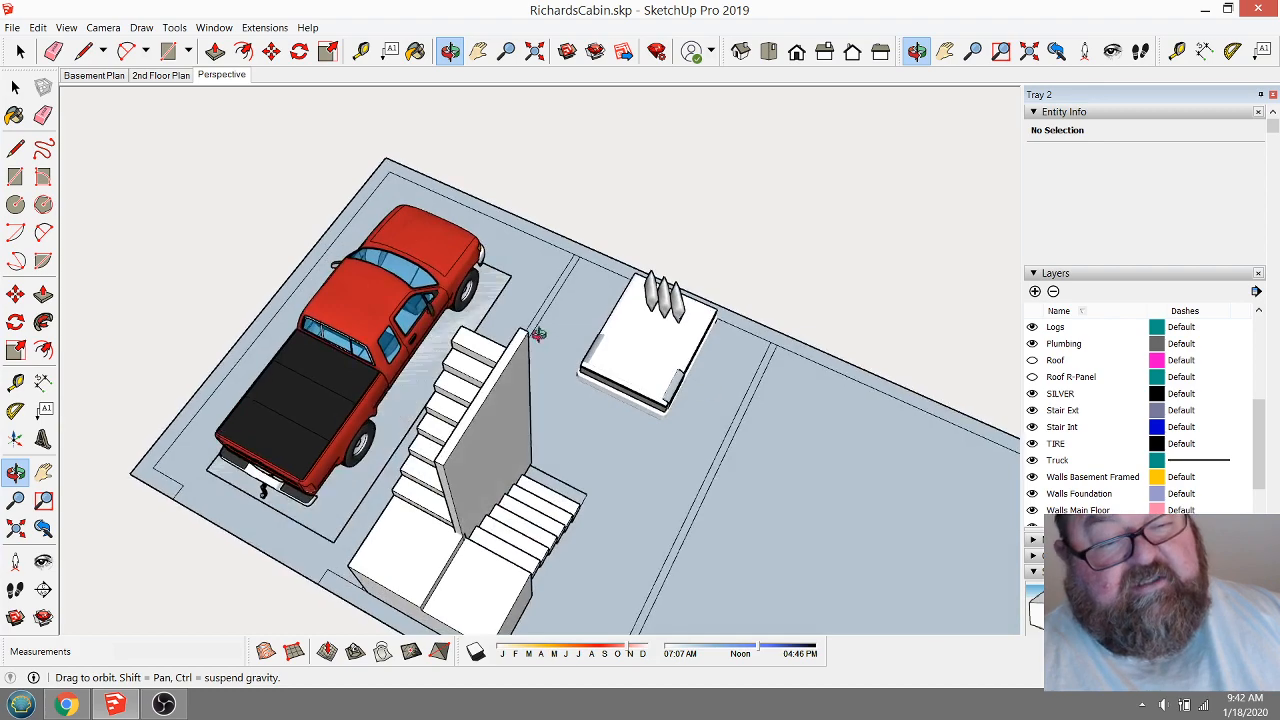
{"action": "left_click_drag", "start_coordinate": [697, 443], "coordinate": [450, 407]}
{"action": "left_click_drag", "start_coordinate": [554, 448], "coordinate": [254, 393]}
{"action": "left_click_drag", "start_coordinate": [428, 398], "coordinate": [494, 466]}
{"action": "scroll", "coordinate": [702, 430], "scroll_direction": "up", "scroll_amount": 2}
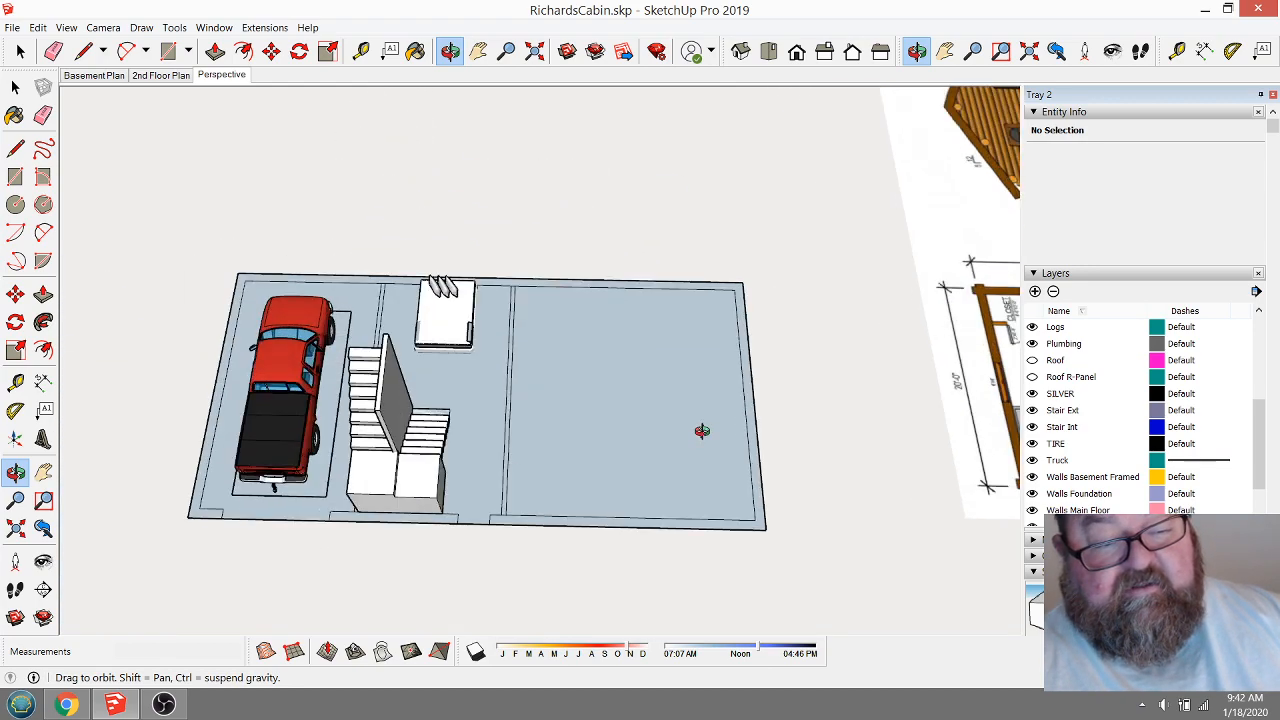
{"action": "scroll", "coordinate": [604, 359], "scroll_direction": "up", "scroll_amount": 2}
{"action": "scroll", "coordinate": [590, 381], "scroll_direction": "down", "scroll_amount": 2}
{"action": "left_click_drag", "start_coordinate": [590, 381], "coordinate": [535, 380]}
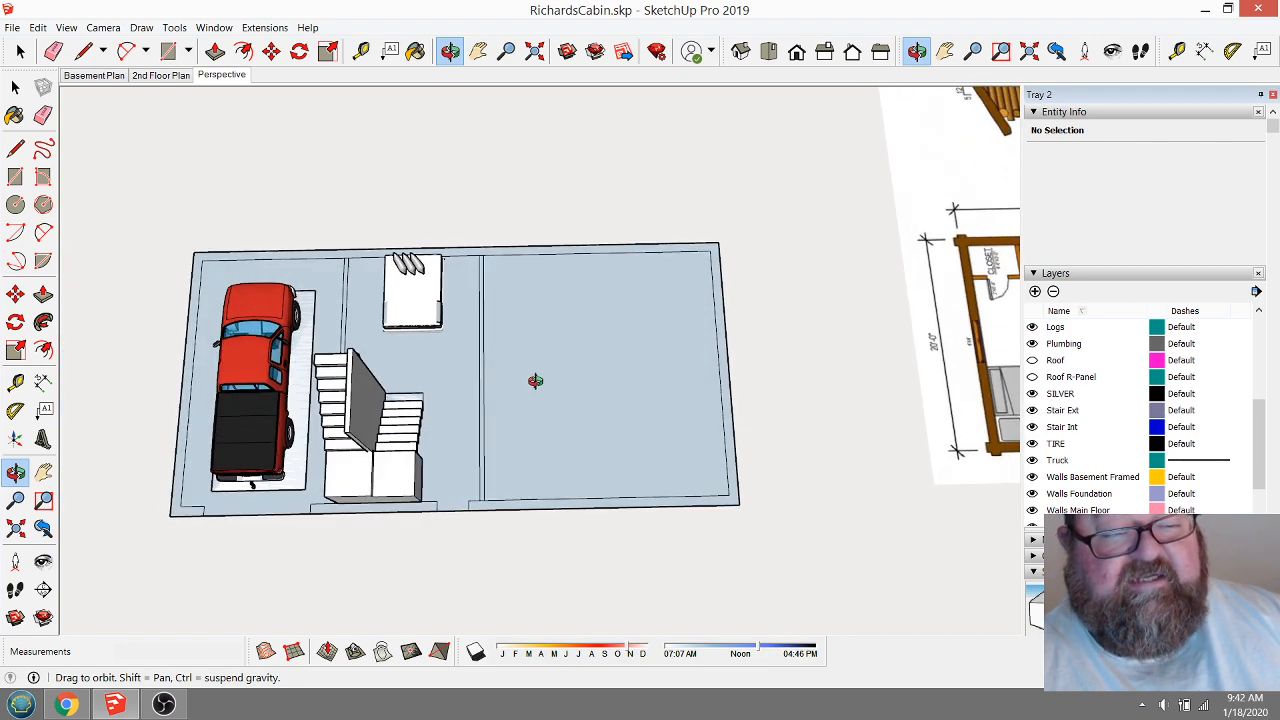
{"action": "scroll", "coordinate": [535, 380], "scroll_direction": "up", "scroll_amount": 1}
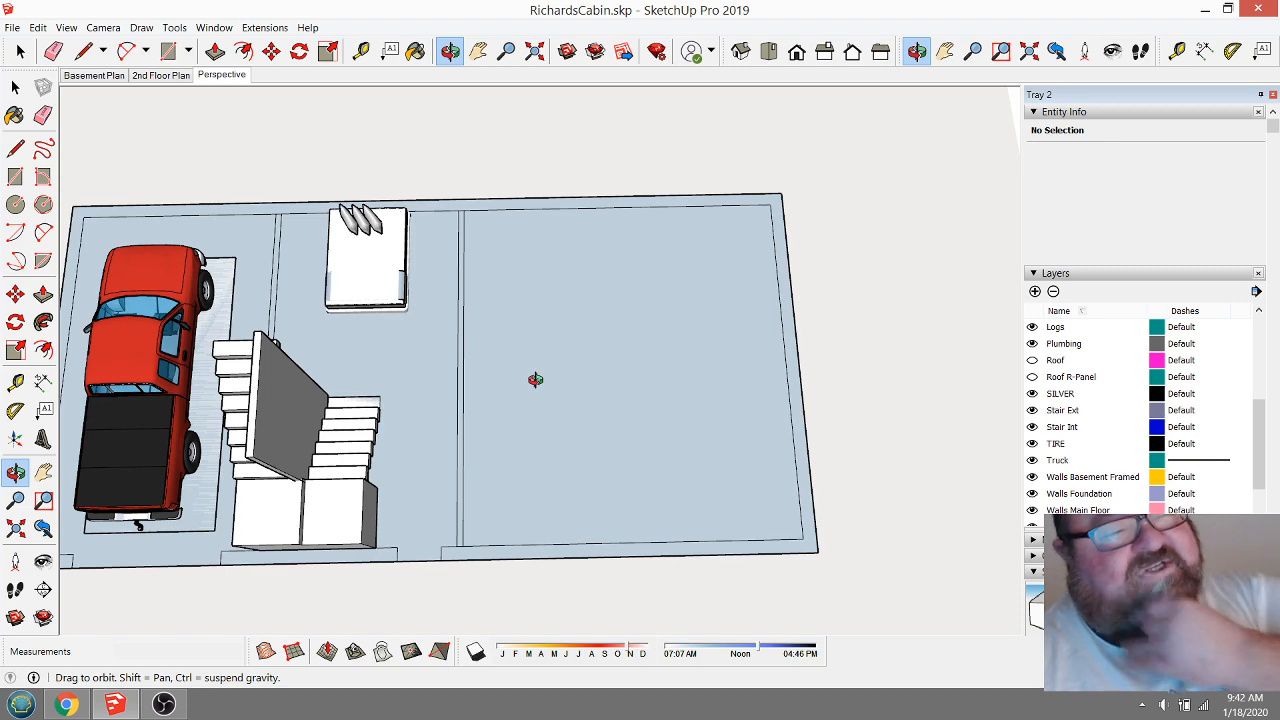
{"action": "scroll", "coordinate": [620, 457], "scroll_direction": "down", "scroll_amount": 2}
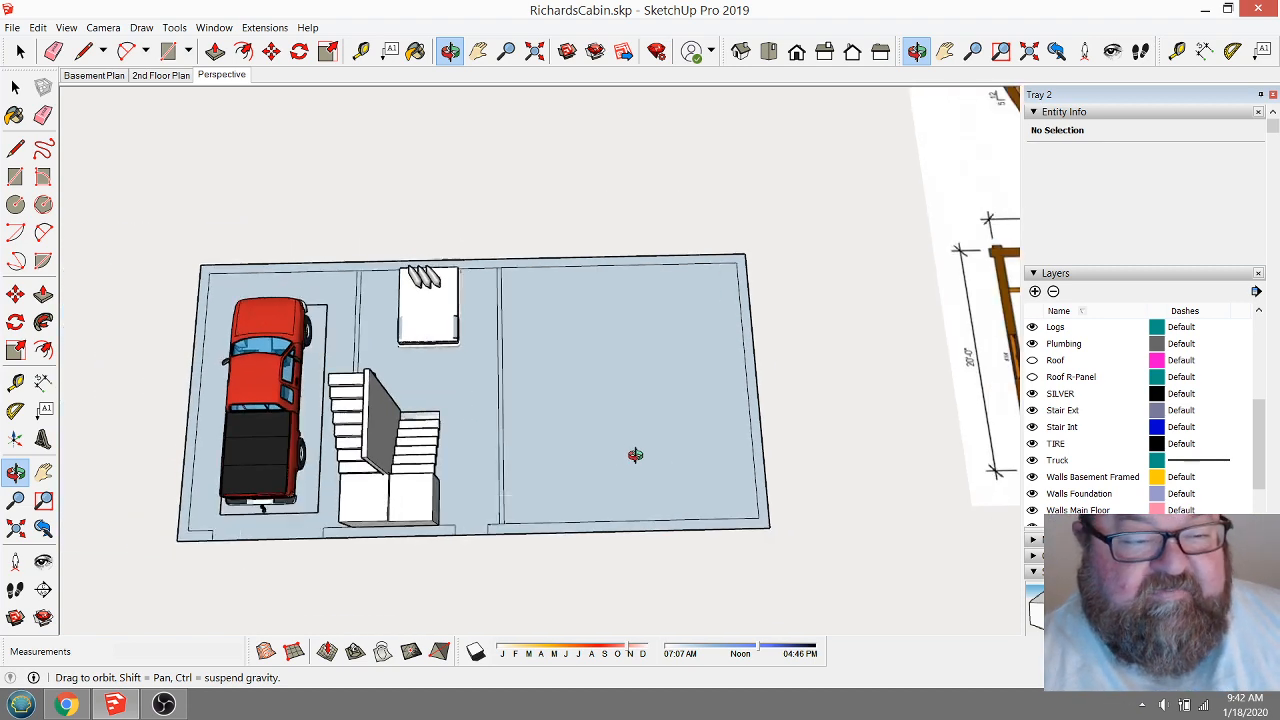
{"action": "scroll", "coordinate": [560, 457], "scroll_direction": "up", "scroll_amount": 2}
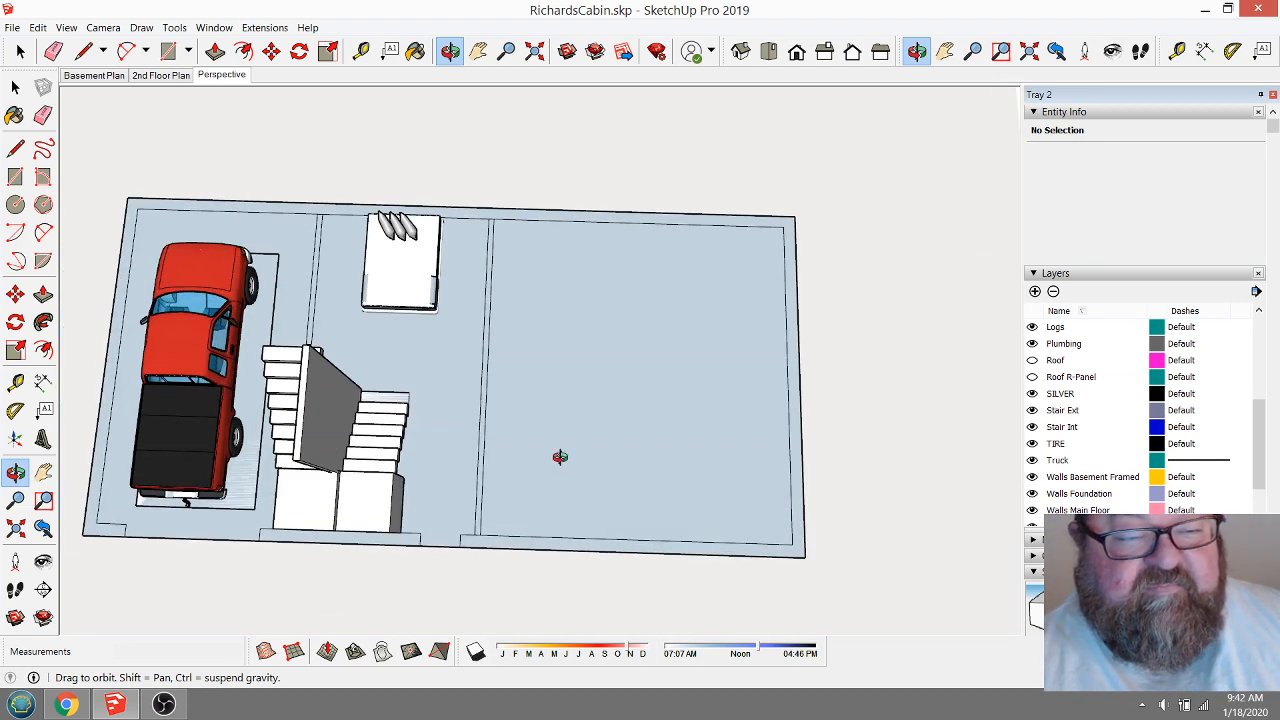
{"action": "left_click_drag", "start_coordinate": [560, 457], "coordinate": [582, 433]}
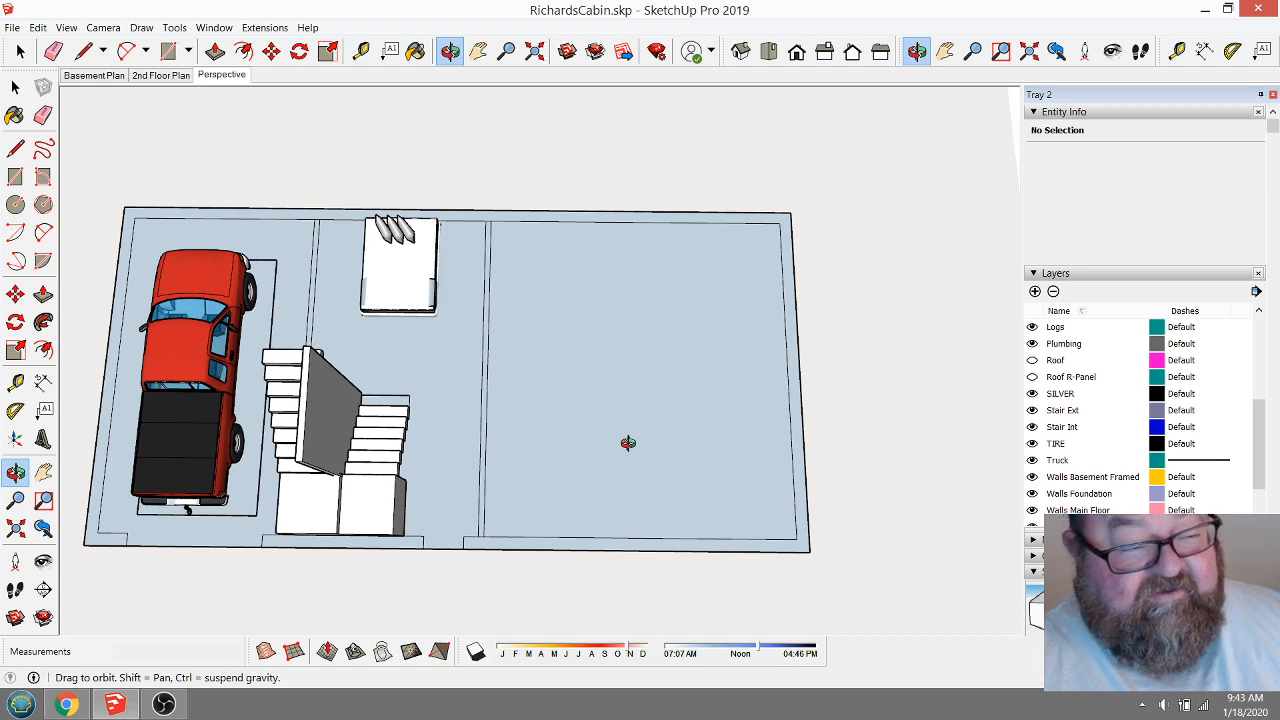
Switch to the YouTube Studio live dashboard in Chrome to check the stream chat, and return to SketchUp.
{"action": "left_click", "coordinate": [66, 704]}
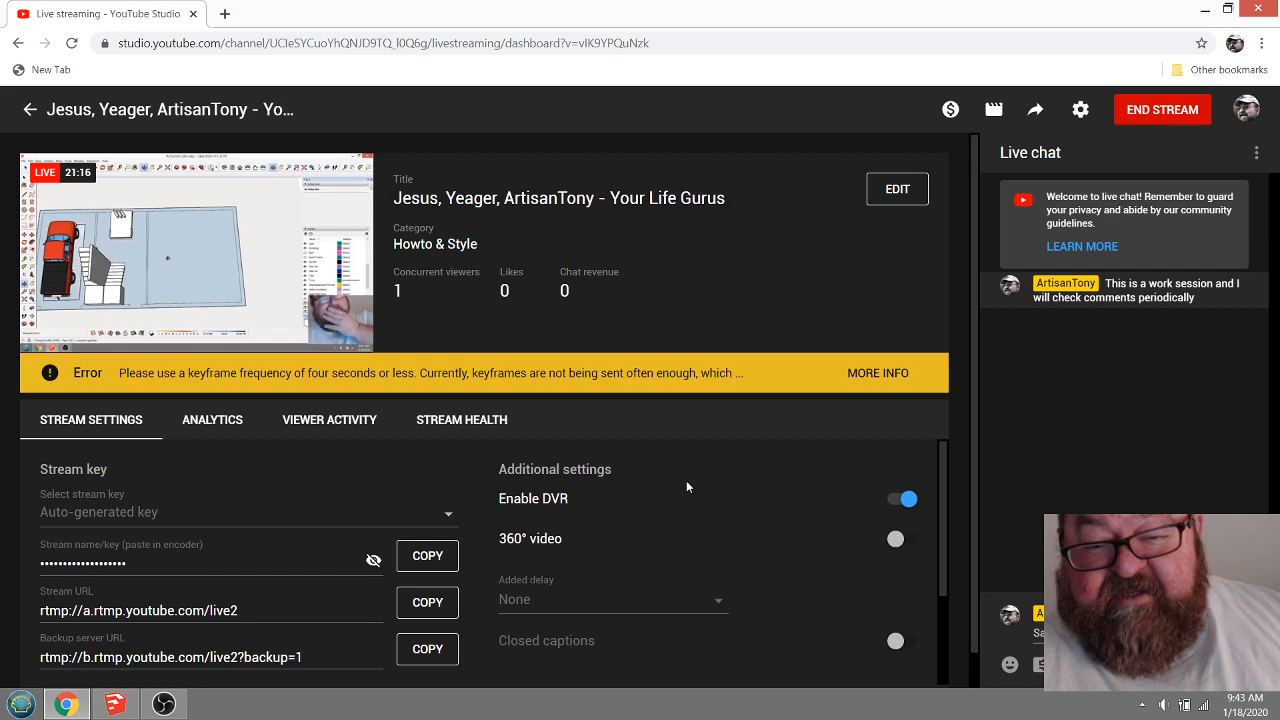
{"action": "left_click", "coordinate": [114, 704]}
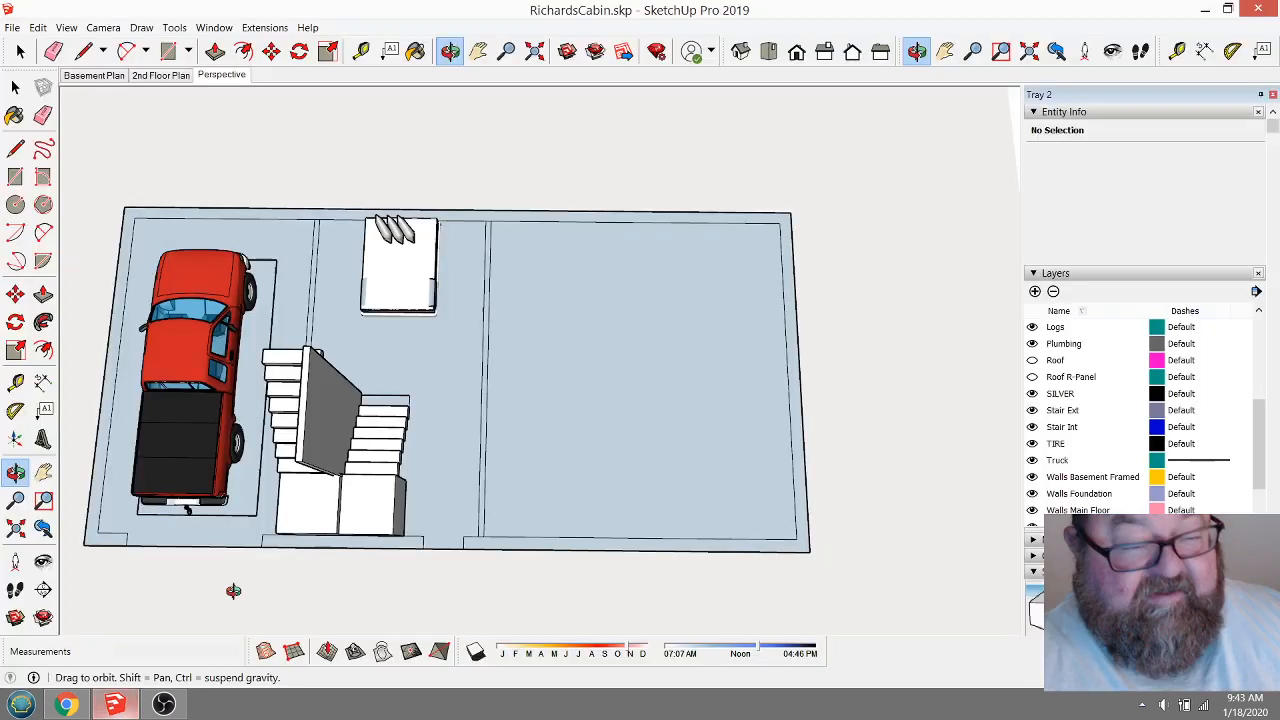
Examine the large empty room beyond the bedroom's long partition wall and its relation to the rest of the basement.
{"action": "left_click_drag", "start_coordinate": [600, 400], "coordinate": [651, 437]}
{"action": "scroll", "coordinate": [616, 456], "scroll_direction": "up", "scroll_amount": 2}
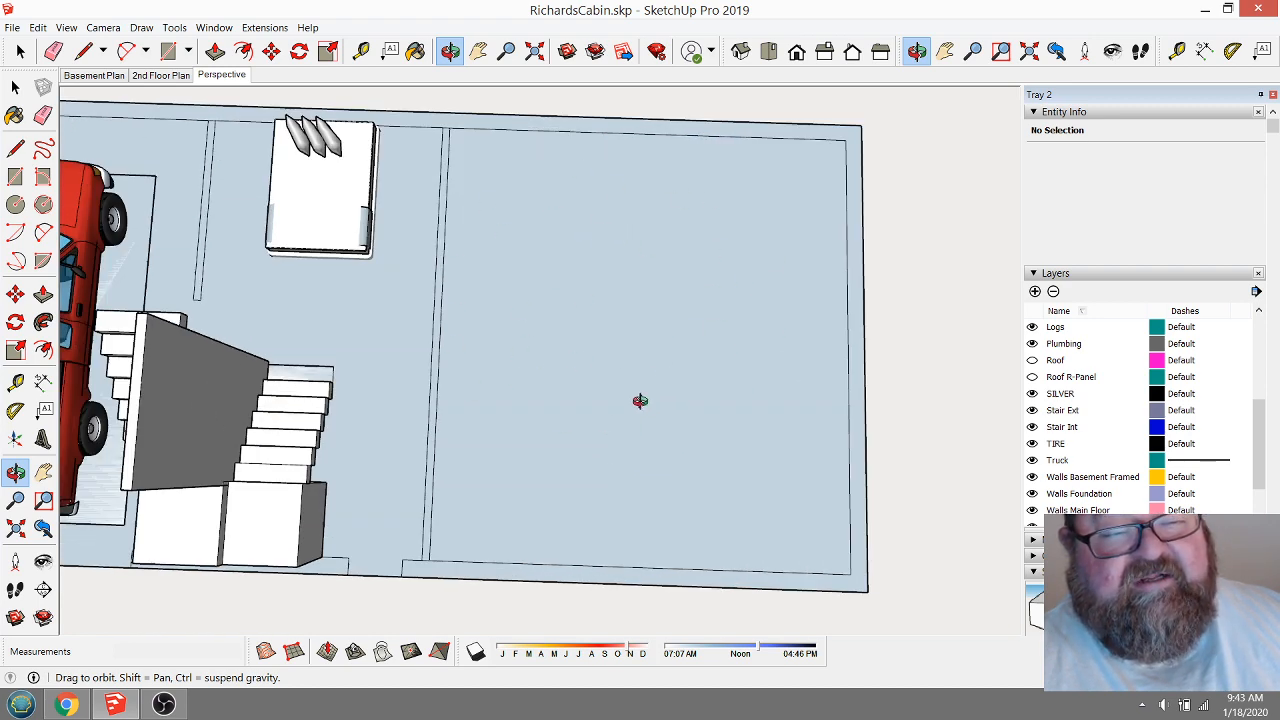
{"action": "left_click_drag", "start_coordinate": [640, 401], "coordinate": [586, 420]}
{"action": "scroll", "coordinate": [586, 420], "scroll_direction": "down", "scroll_amount": 3}
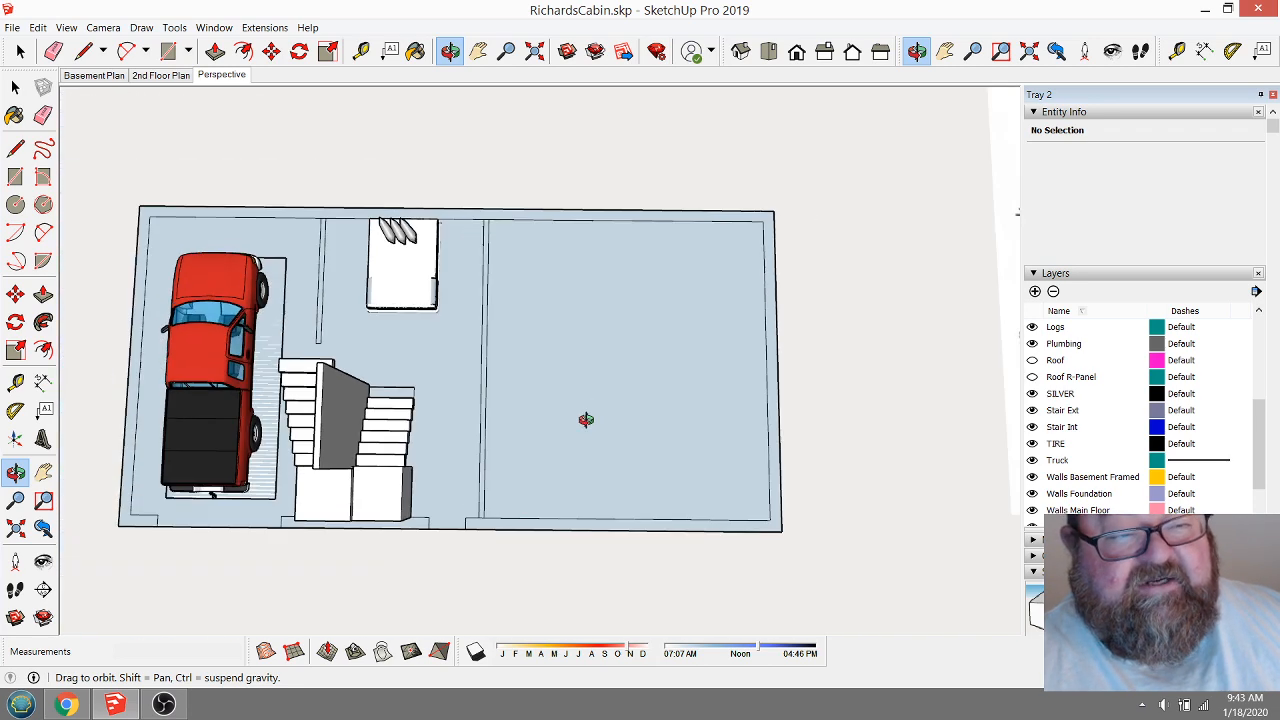
{"action": "scroll", "coordinate": [595, 410], "scroll_direction": "up", "scroll_amount": 2}
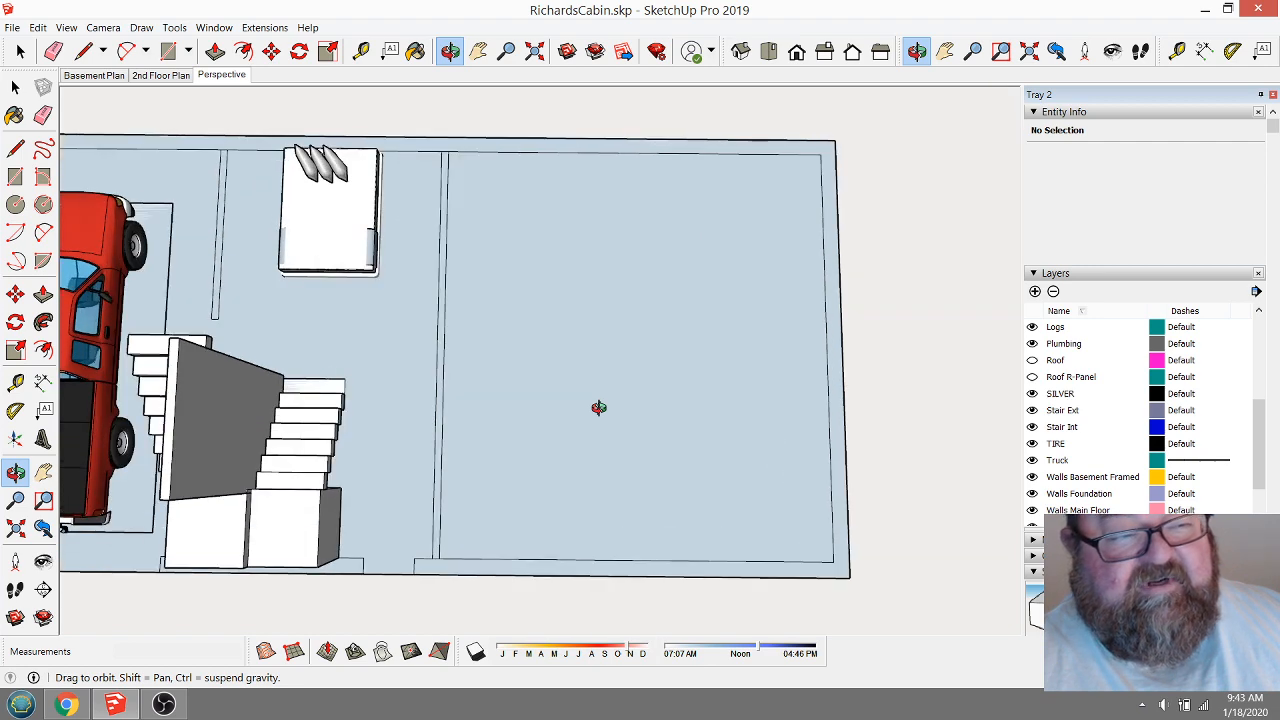
{"action": "scroll", "coordinate": [598, 407], "scroll_direction": "down", "scroll_amount": 1}
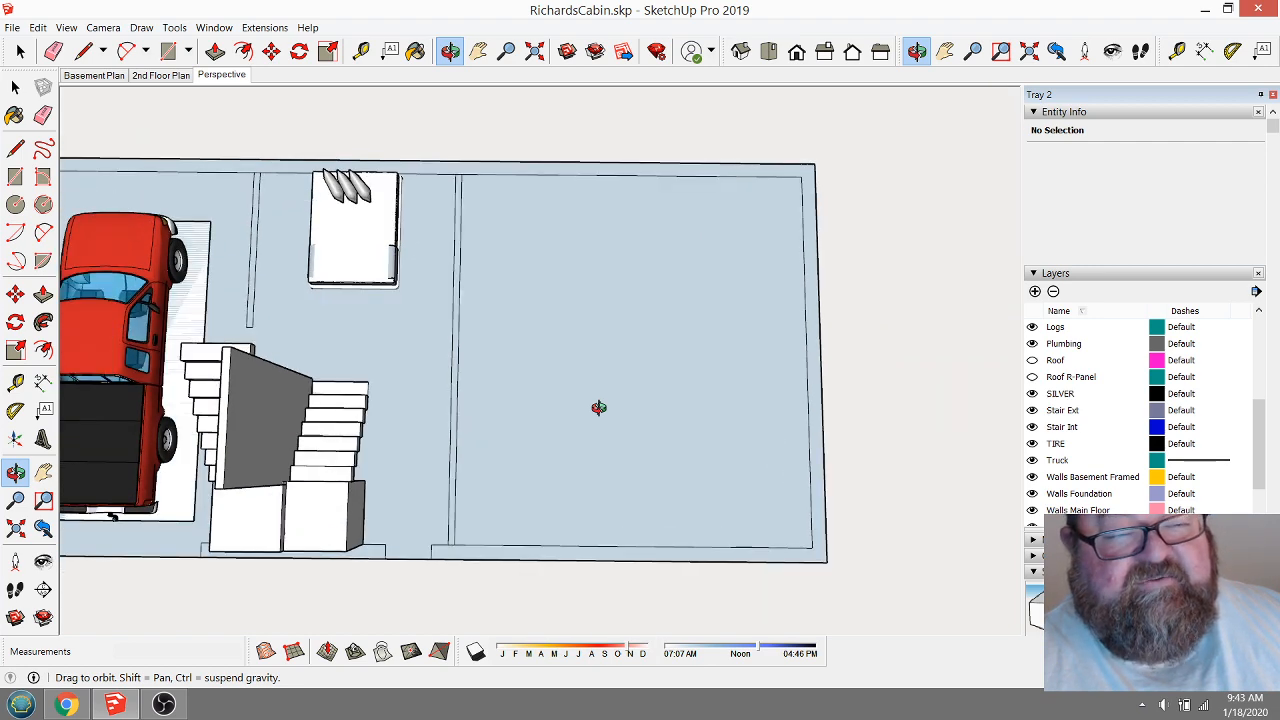
{"action": "left_click_drag", "start_coordinate": [608, 399], "coordinate": [839, 378]}
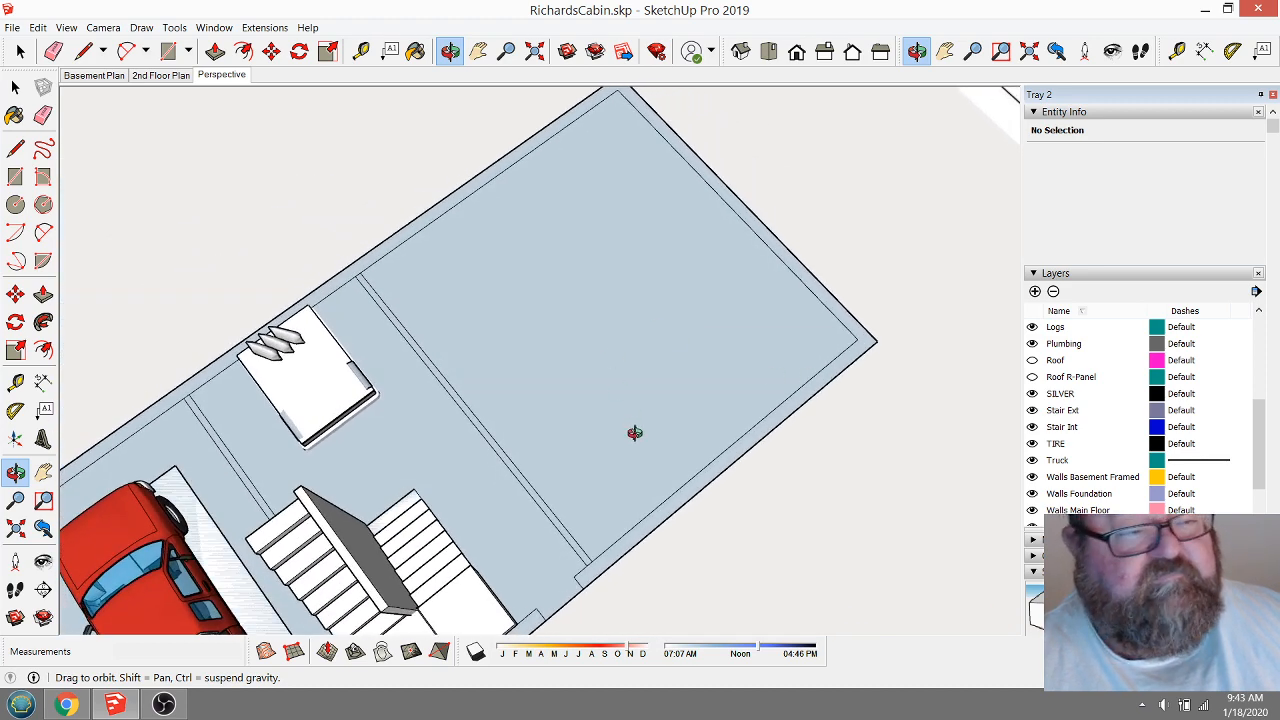
{"action": "left_click_drag", "start_coordinate": [634, 432], "coordinate": [473, 425]}
Open 3D Warehouse, search for "small shop" in place of the previous term, and look through the results.
{"action": "left_click", "coordinate": [214, 27]}
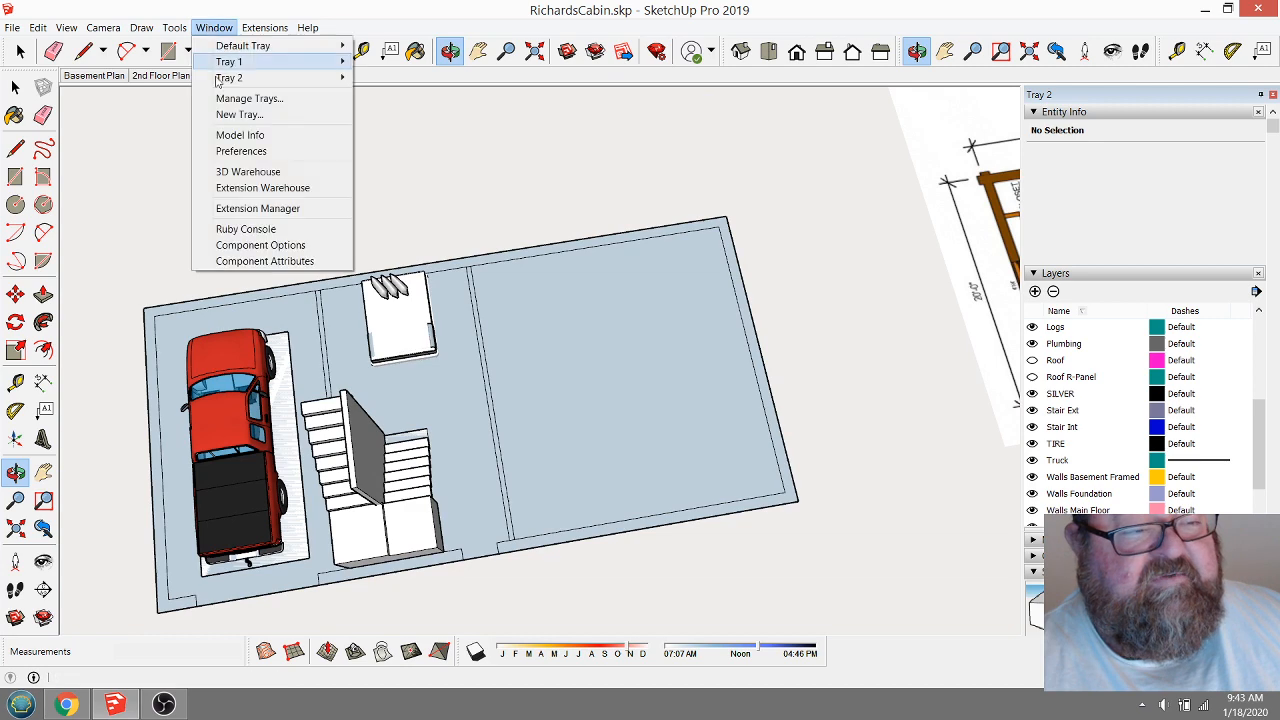
{"action": "left_click", "coordinate": [248, 171]}
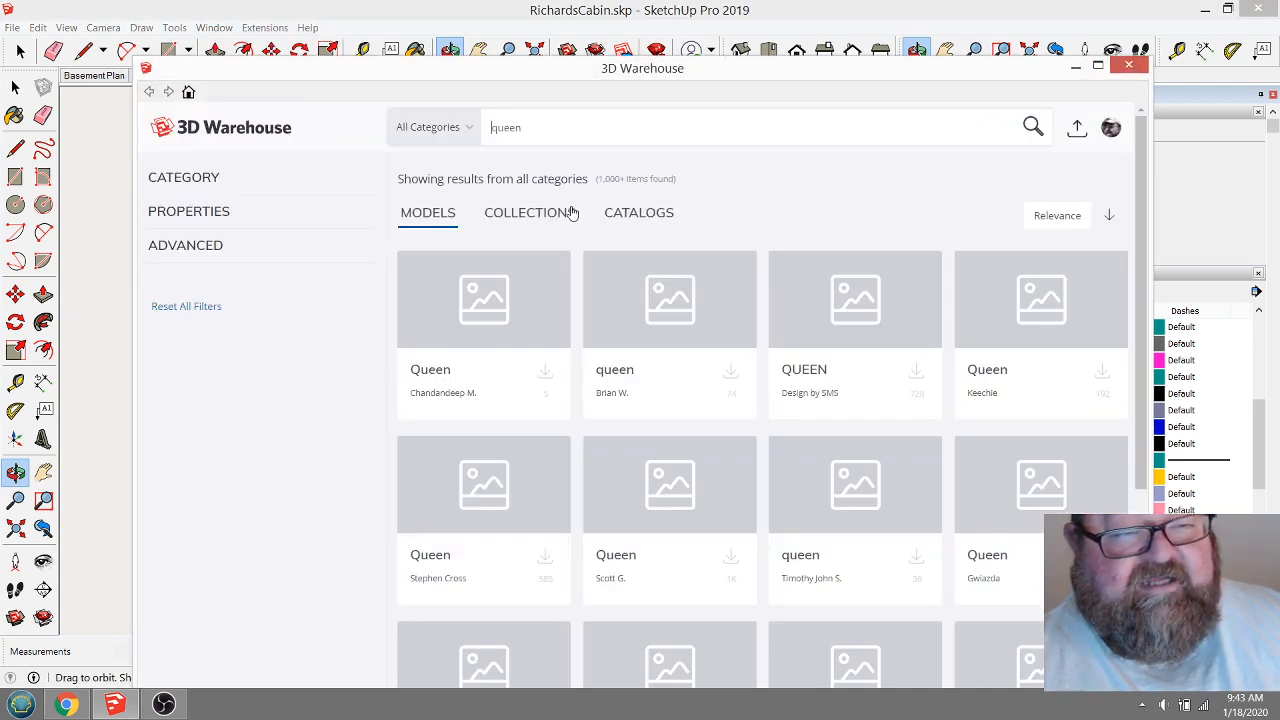
{"action": "left_click_drag", "start_coordinate": [523, 128], "coordinate": [493, 131]}
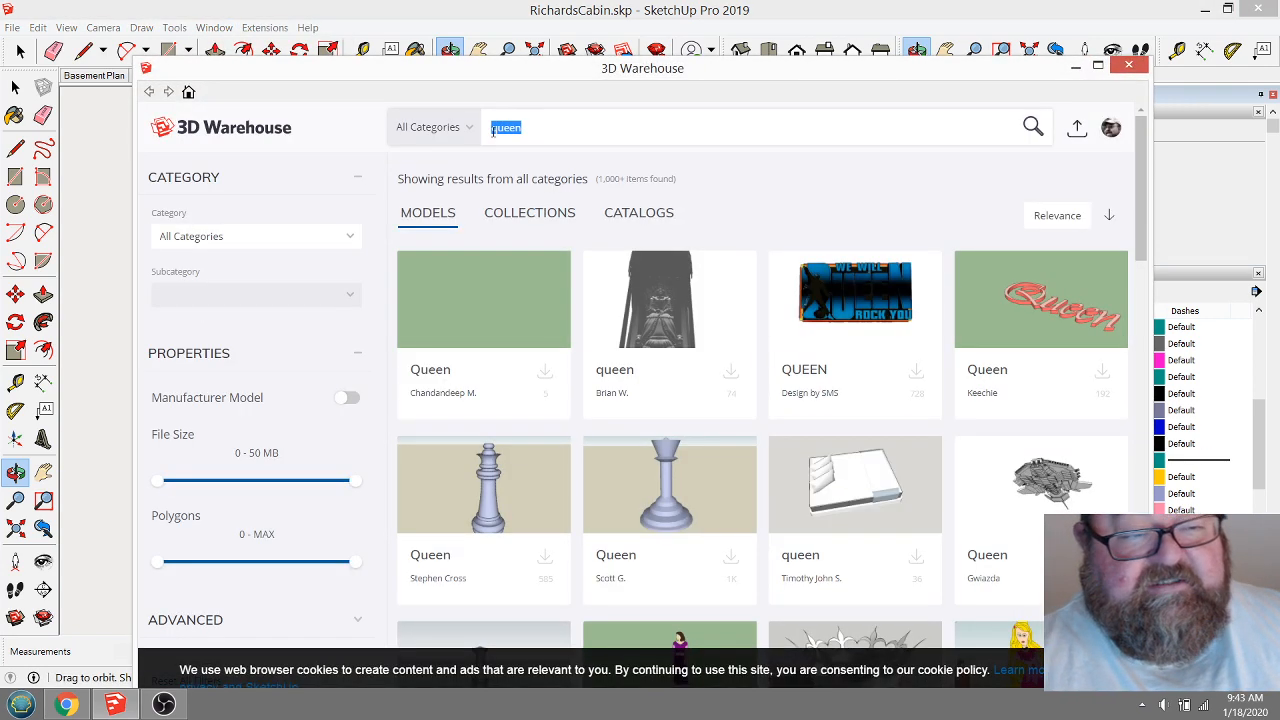
{"action": "type", "text": "sm"}
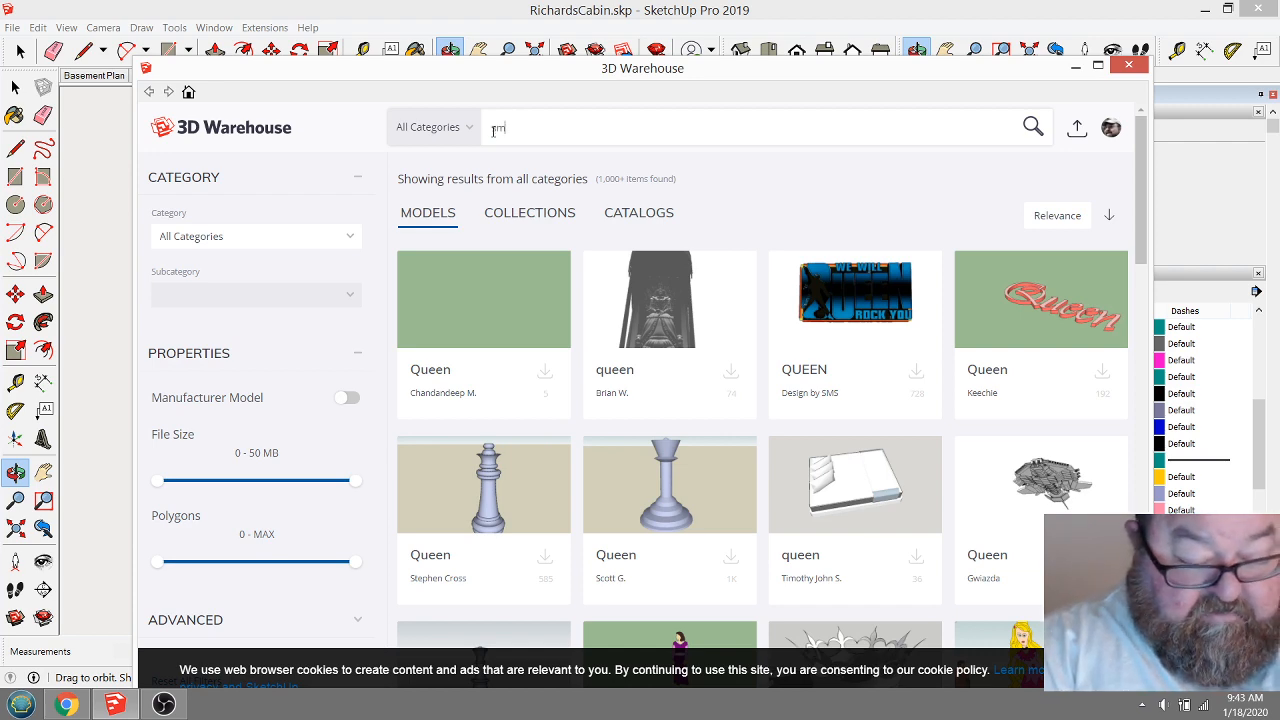
{"action": "type", "text": "all shep"}
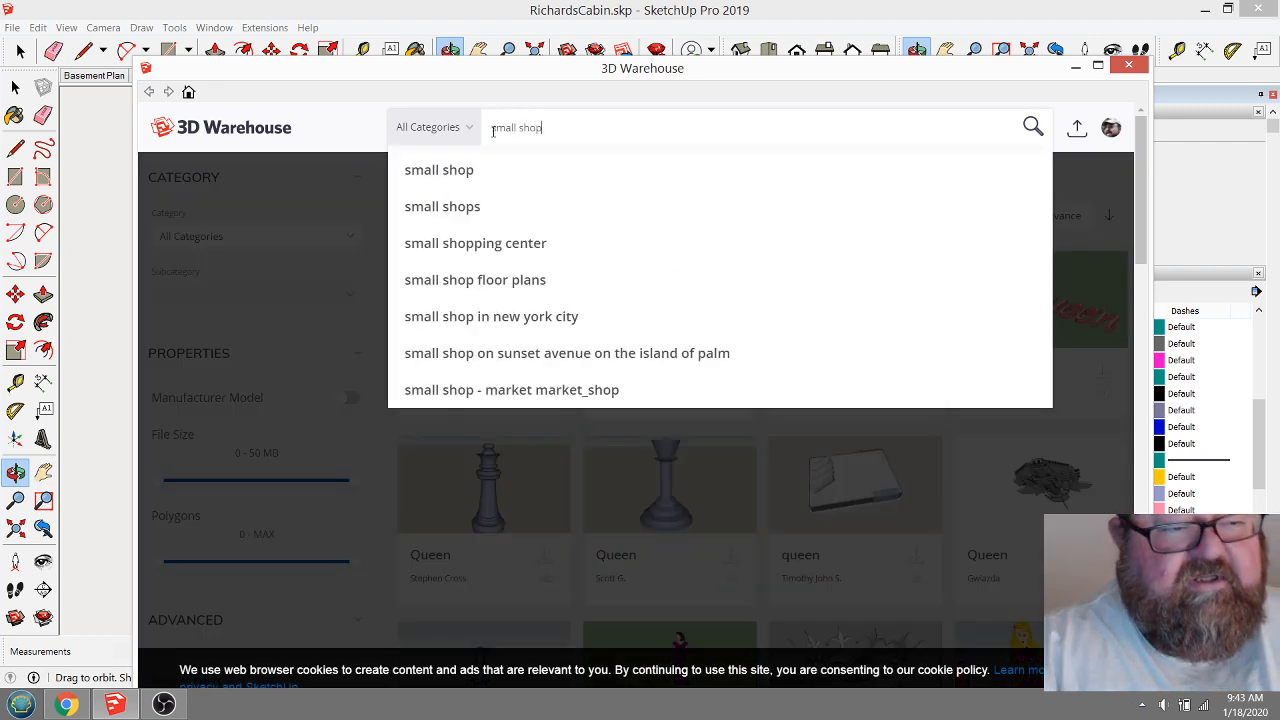
{"action": "key", "text": "Return"}
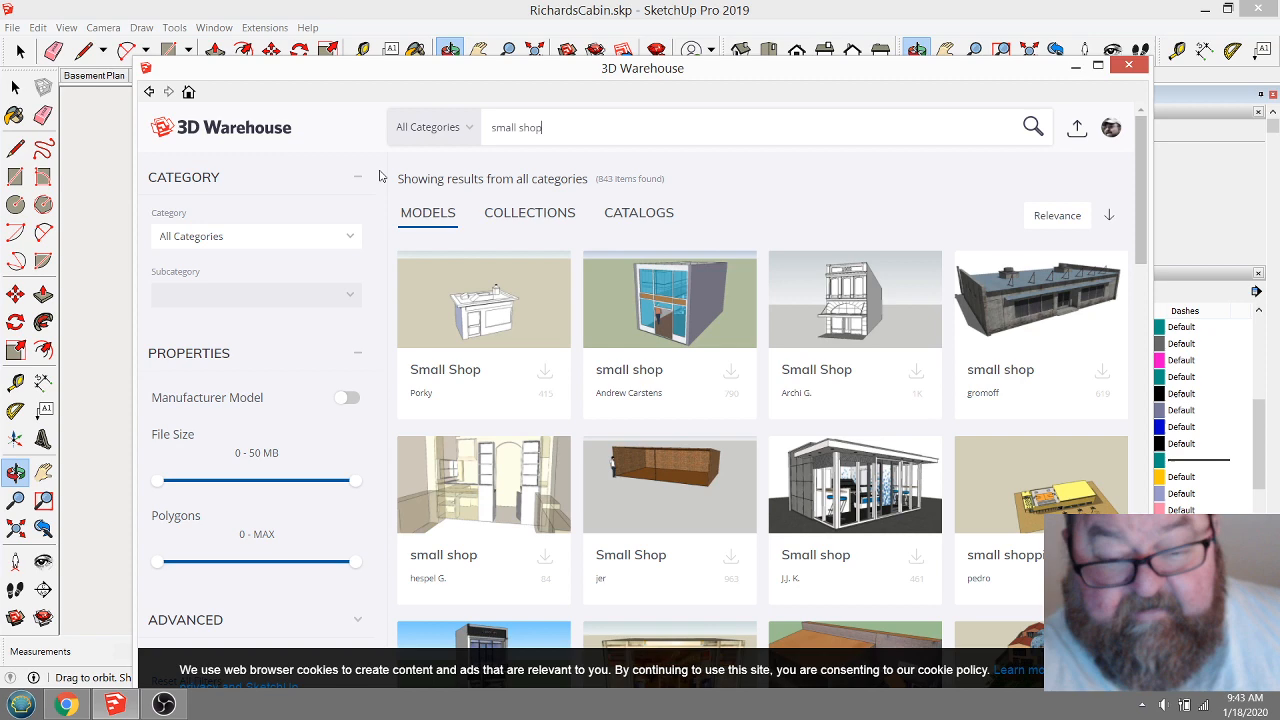
{"action": "scroll", "coordinate": [376, 178], "scroll_direction": "down", "scroll_amount": 3}
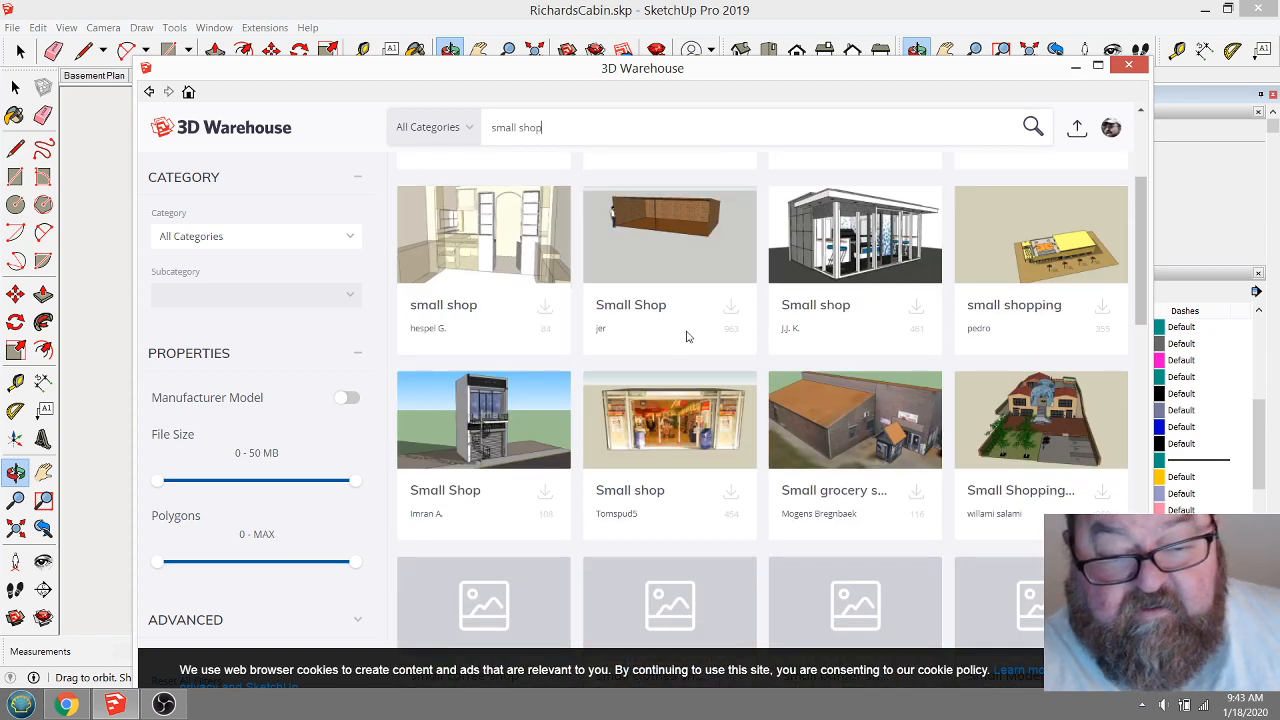
{"action": "scroll", "coordinate": [715, 340], "scroll_direction": "up", "scroll_amount": 2}
{"action": "scroll", "coordinate": [737, 366], "scroll_direction": "up", "scroll_amount": 2}
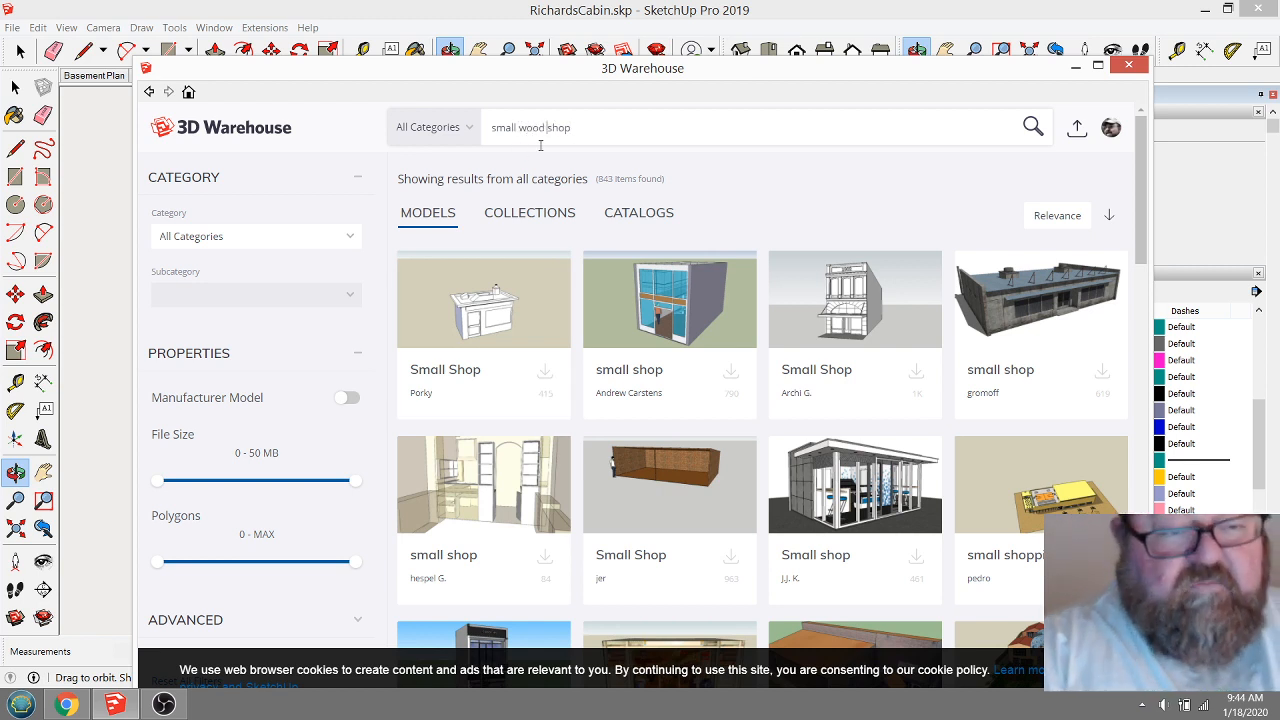
Refine the 3D Warehouse search to "small wood shop" and browse the results for a suitable workshop model.
{"action": "key", "text": "Return"}
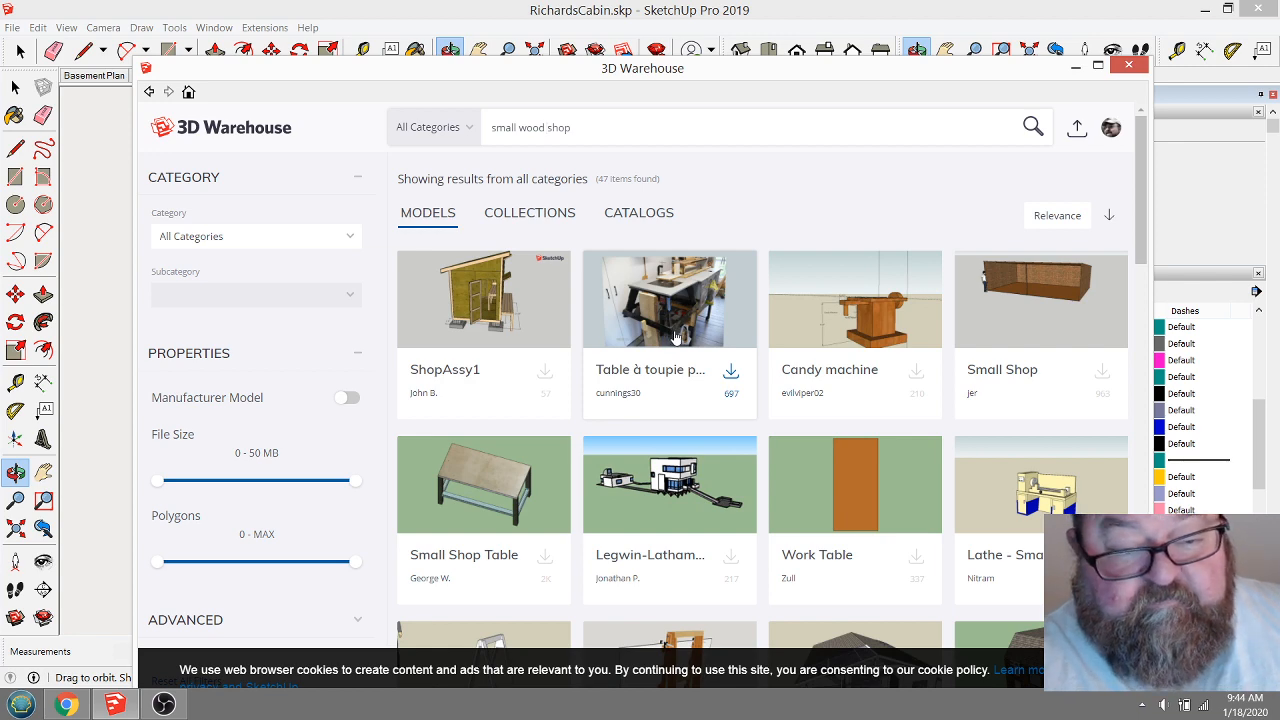
{"action": "scroll", "coordinate": [675, 337], "scroll_direction": "down", "scroll_amount": 2}
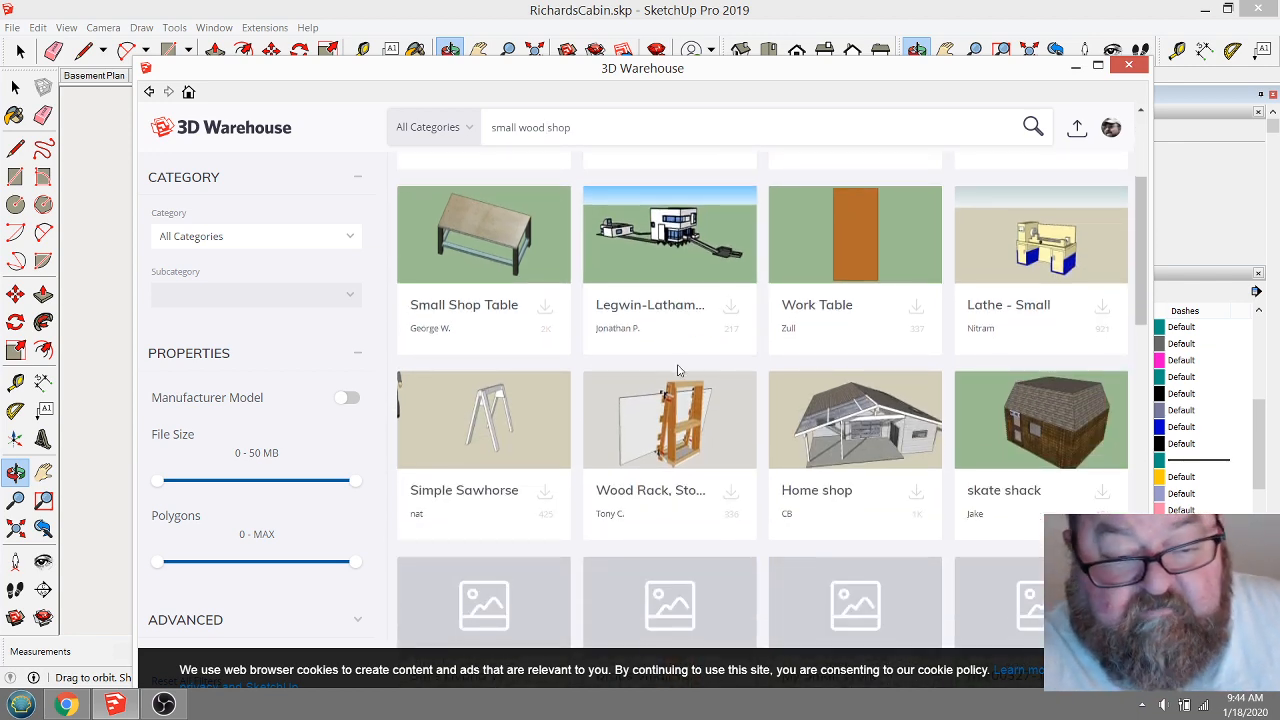
{"action": "scroll", "coordinate": [678, 360], "scroll_direction": "down", "scroll_amount": 2}
{"action": "scroll", "coordinate": [678, 360], "scroll_direction": "down", "scroll_amount": 1}
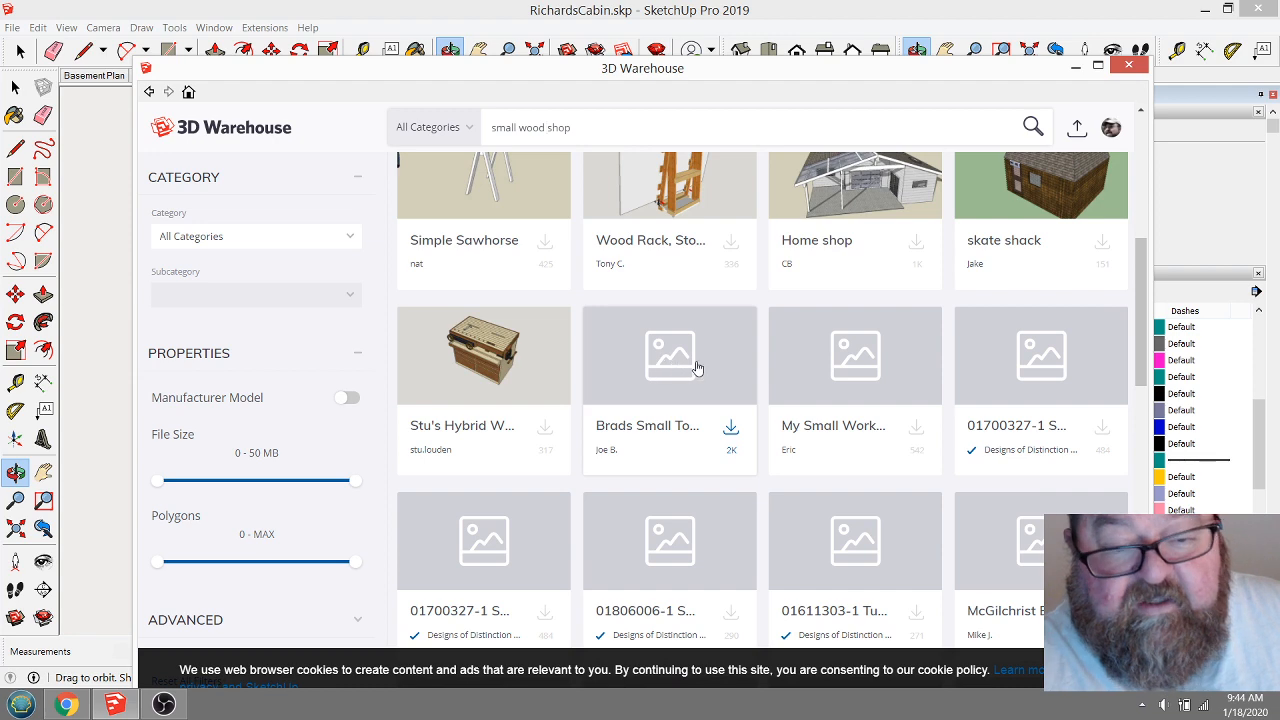
{"action": "scroll", "coordinate": [697, 368], "scroll_direction": "up", "scroll_amount": 2}
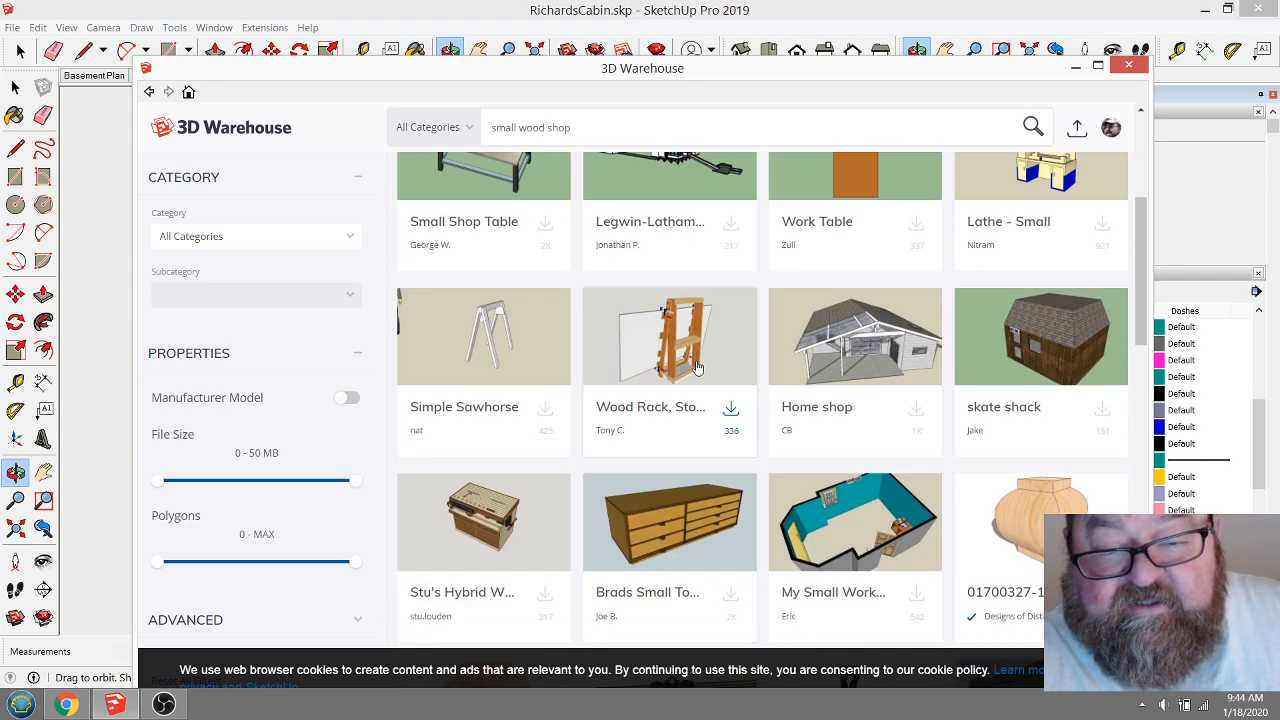
{"action": "scroll", "coordinate": [697, 368], "scroll_direction": "down", "scroll_amount": 3}
{"action": "scroll", "coordinate": [697, 367], "scroll_direction": "down", "scroll_amount": 4}
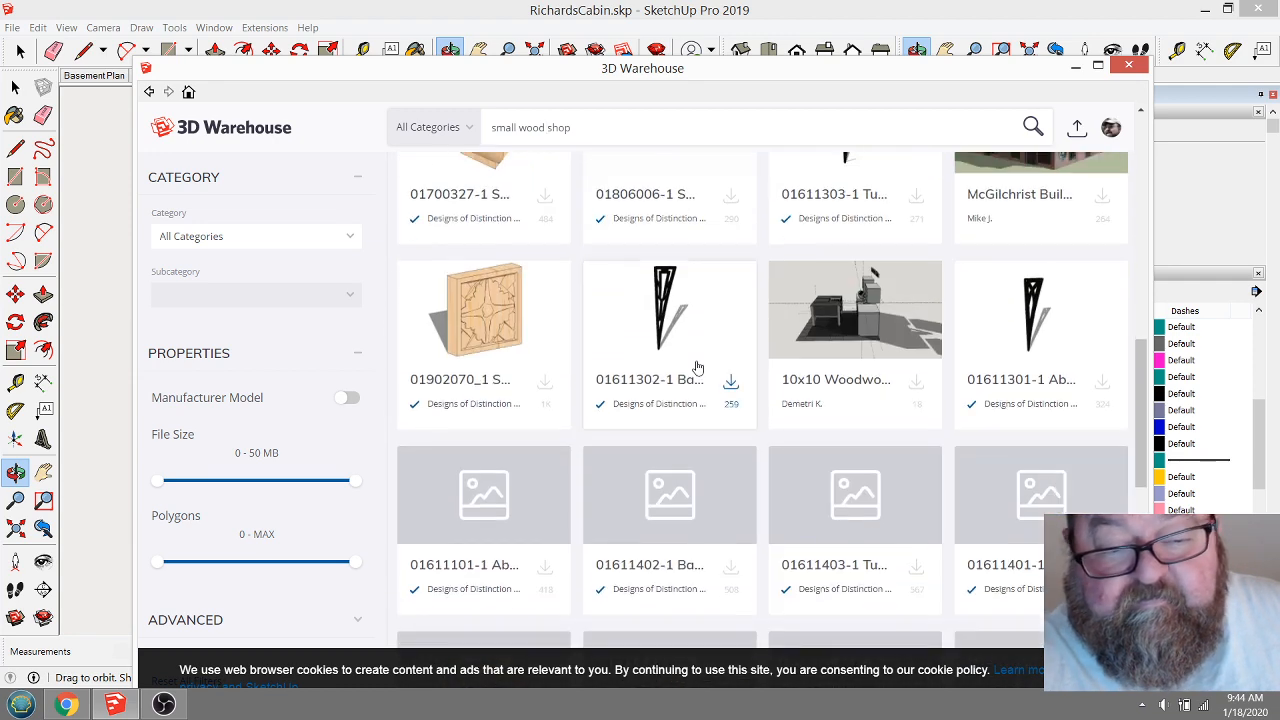
{"action": "scroll", "coordinate": [697, 367], "scroll_direction": "down", "scroll_amount": 4}
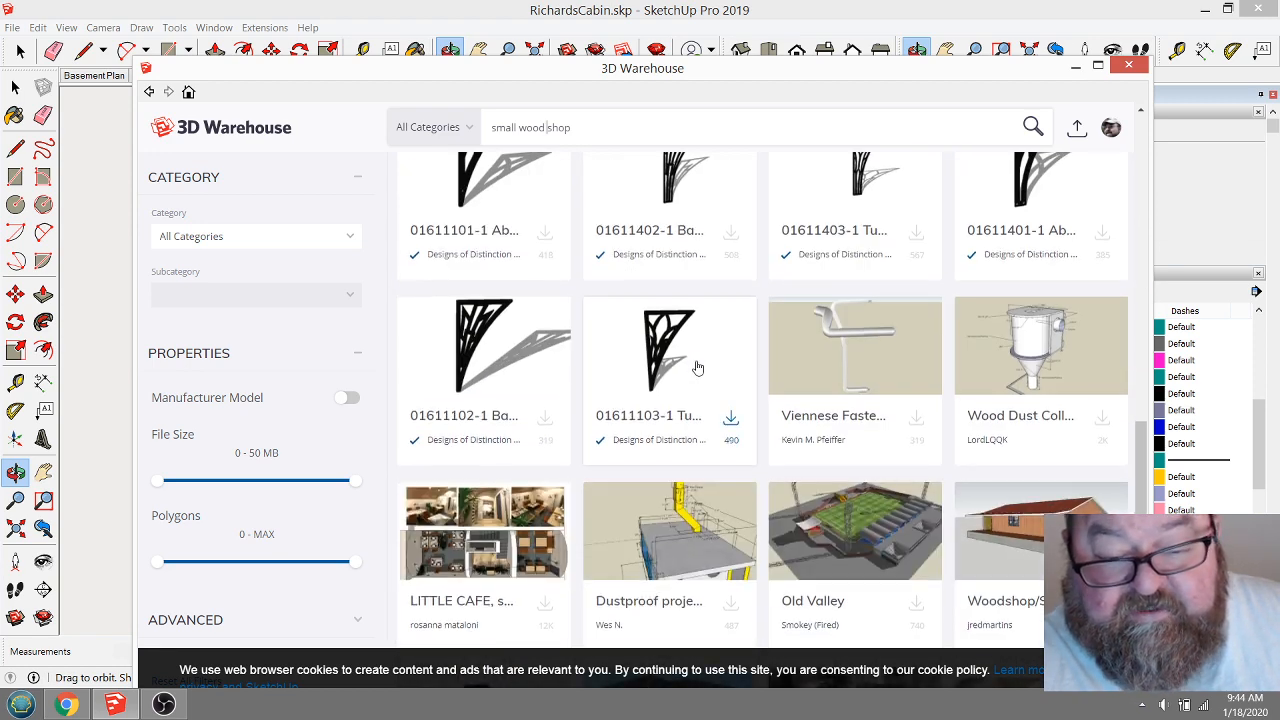
Look through the remaining workshop results and replace the 3D Warehouse search with "miter saw".
{"action": "scroll", "coordinate": [697, 368], "scroll_direction": "down", "scroll_amount": 4}
{"action": "scroll", "coordinate": [678, 393], "scroll_direction": "down", "scroll_amount": 2}
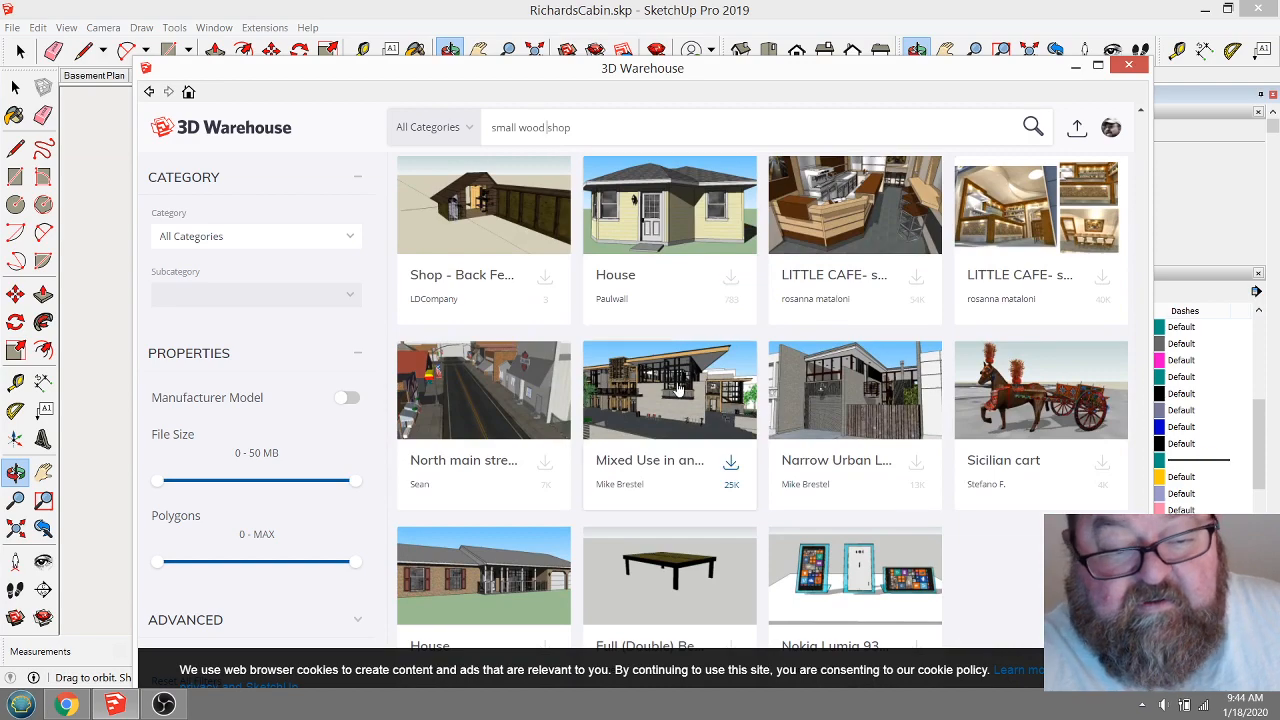
{"action": "scroll", "coordinate": [678, 390], "scroll_direction": "up", "scroll_amount": 14}
{"action": "scroll", "coordinate": [678, 389], "scroll_direction": "up", "scroll_amount": 5}
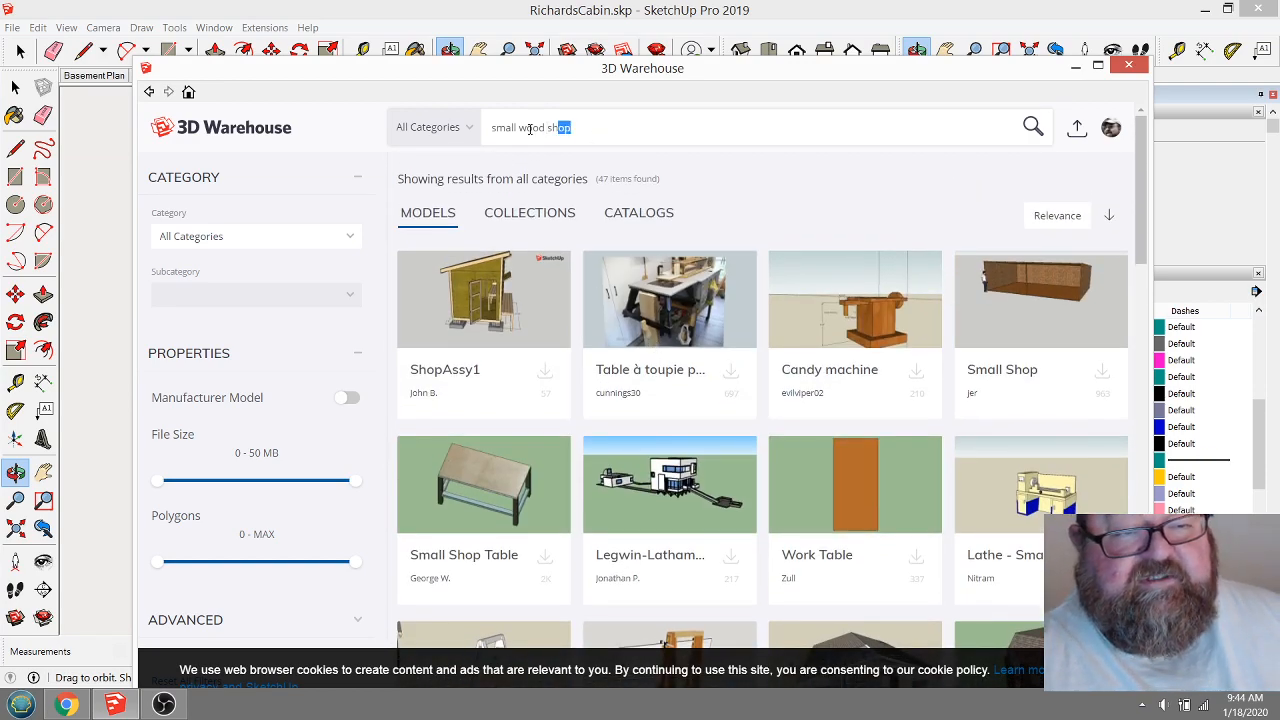
{"action": "left_click_drag", "start_coordinate": [530, 128], "coordinate": [488, 127]}
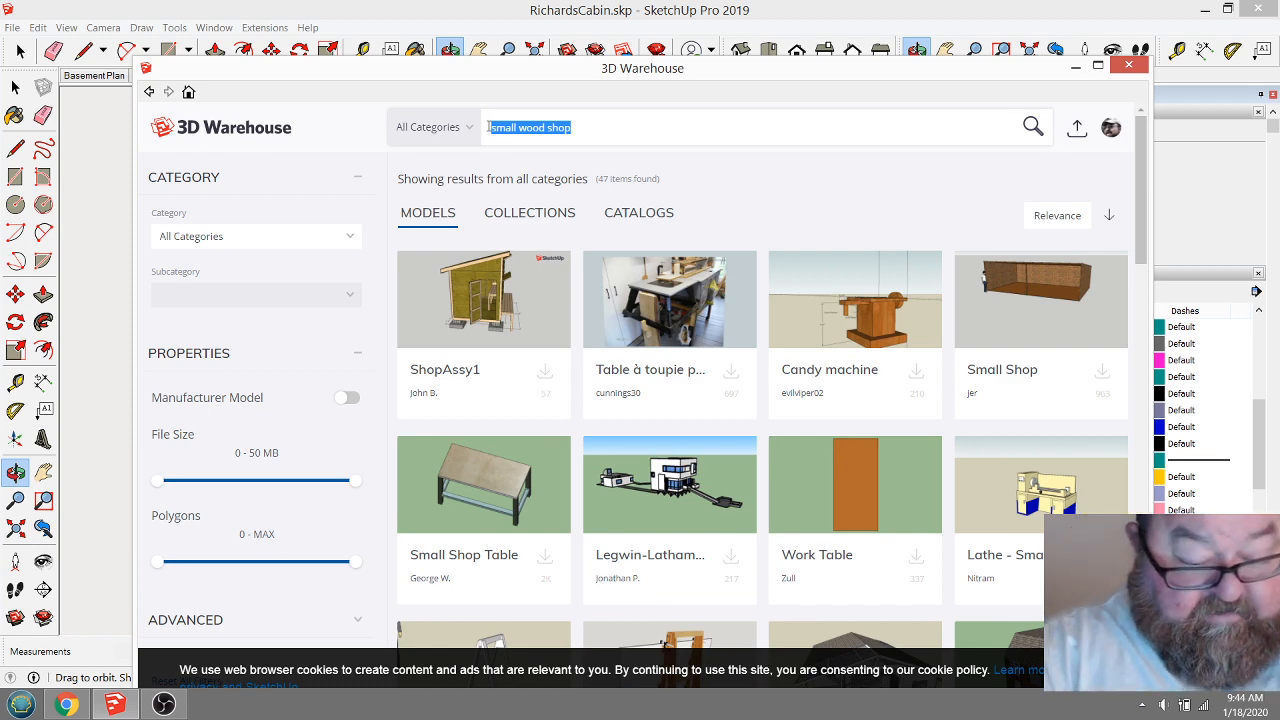
{"action": "type", "text": "miter saw"}
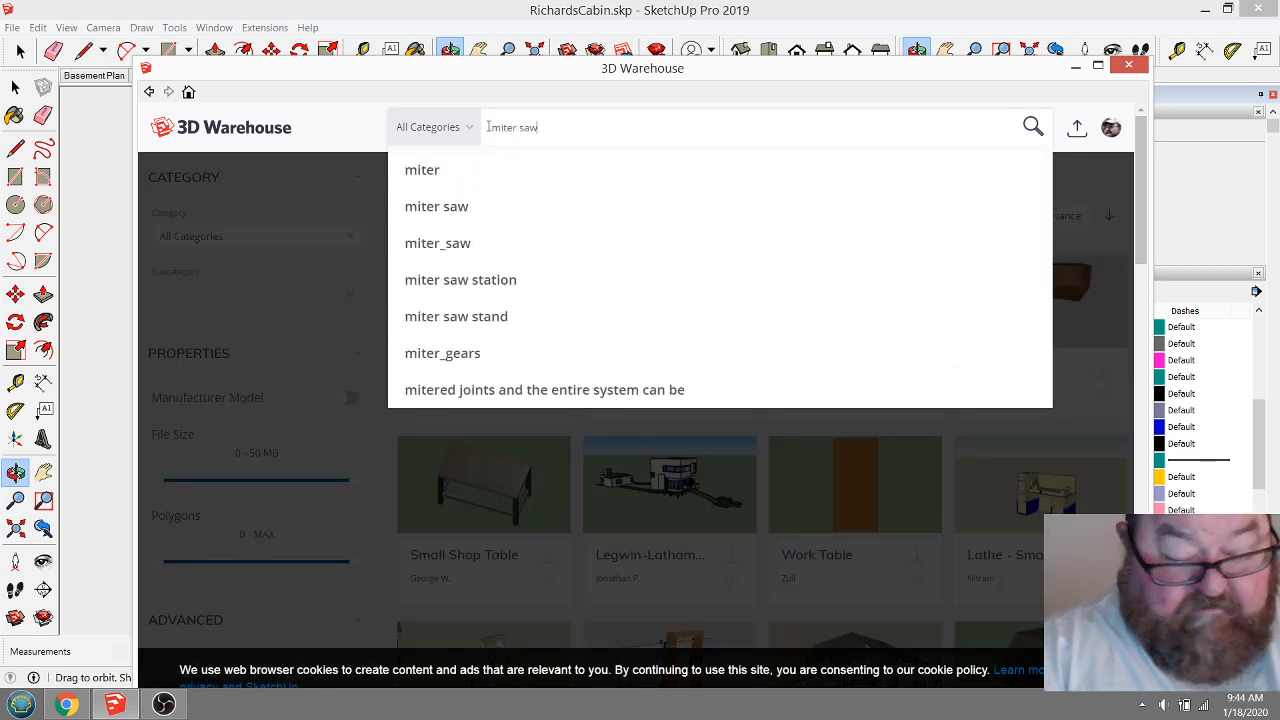
{"action": "key", "text": "Return"}
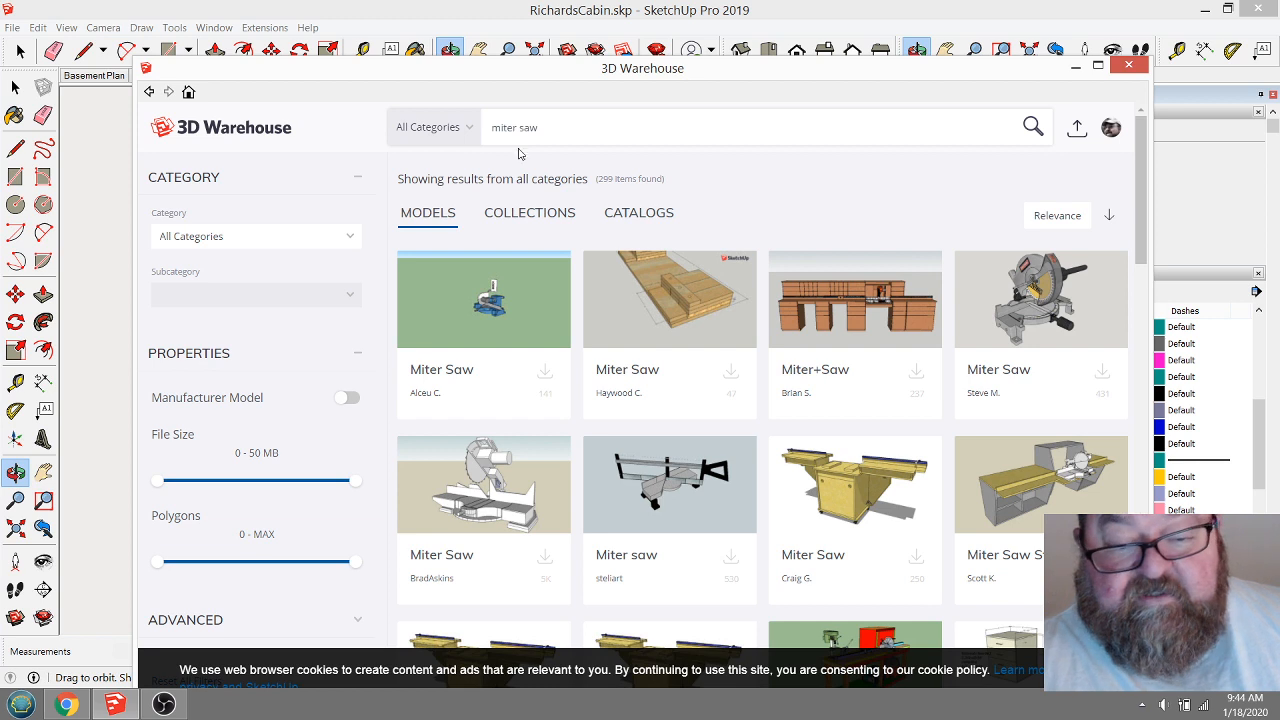
Download the Miter Saw Stand with wooden trestle legs from the results and place it near the large room's end wall.
{"action": "scroll", "coordinate": [519, 398], "scroll_direction": "down", "scroll_amount": 2}
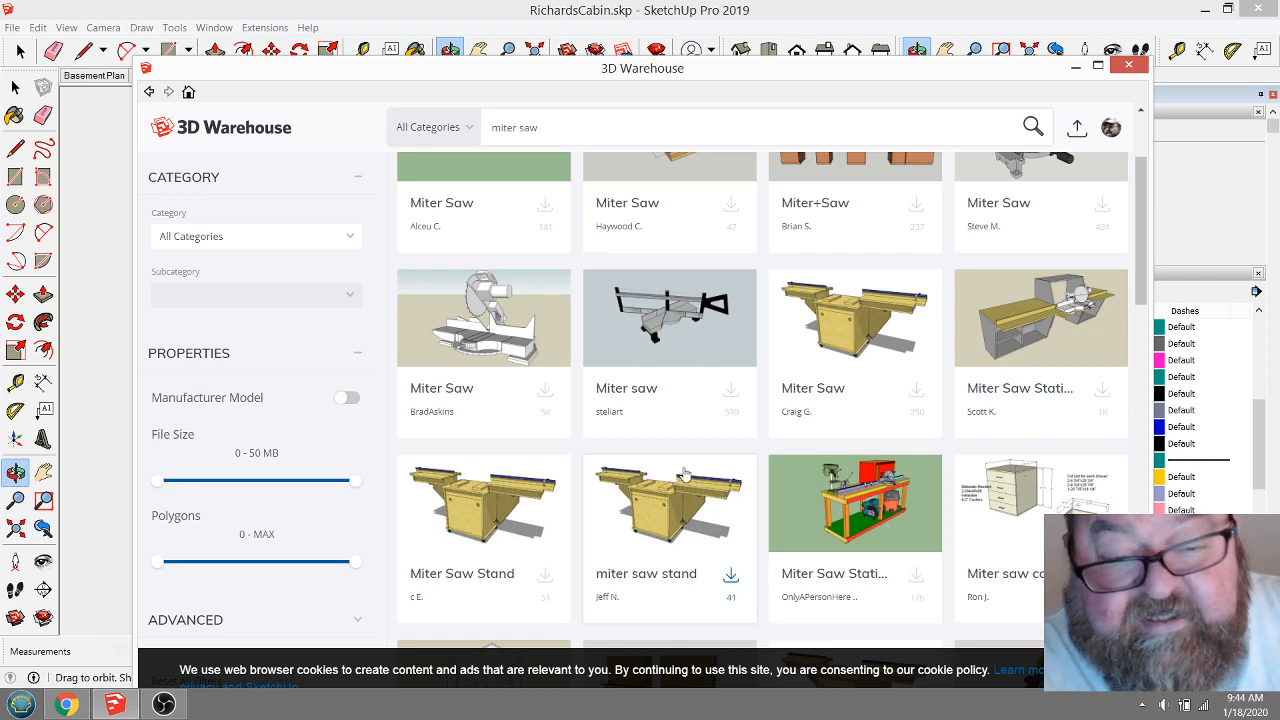
{"action": "scroll", "coordinate": [684, 476], "scroll_direction": "down", "scroll_amount": 3}
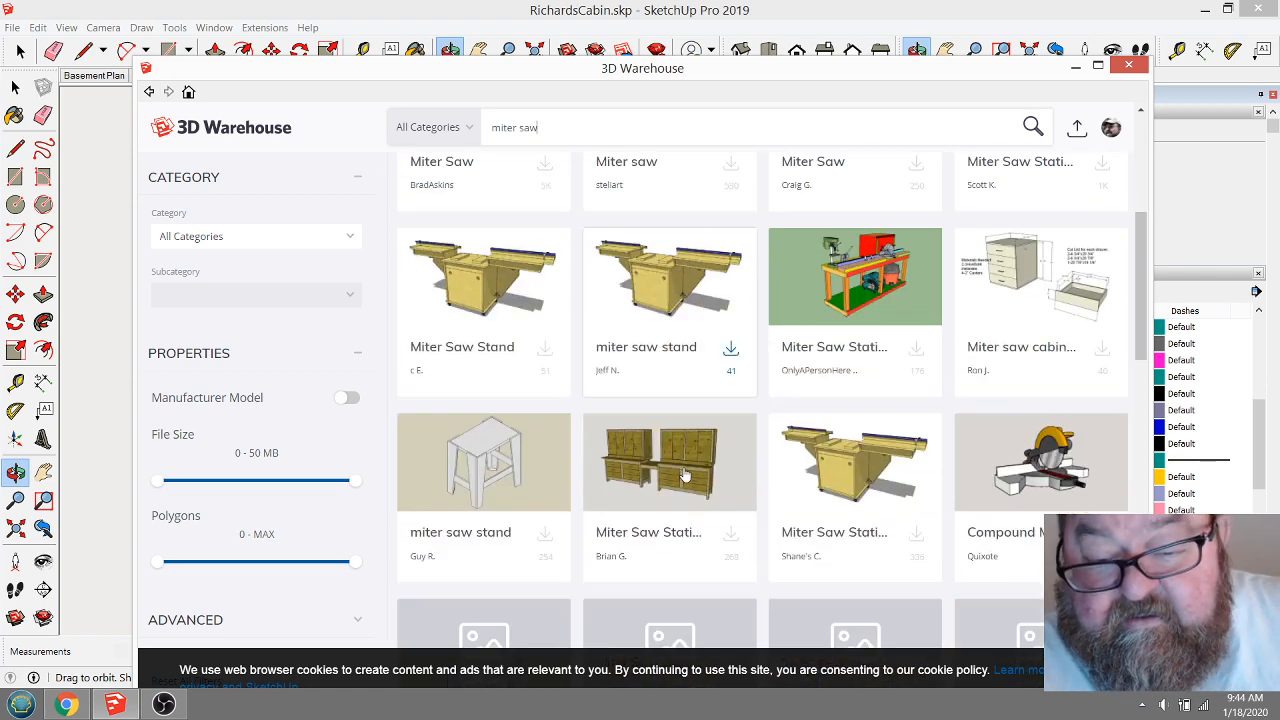
{"action": "scroll", "coordinate": [684, 476], "scroll_direction": "down", "scroll_amount": 4}
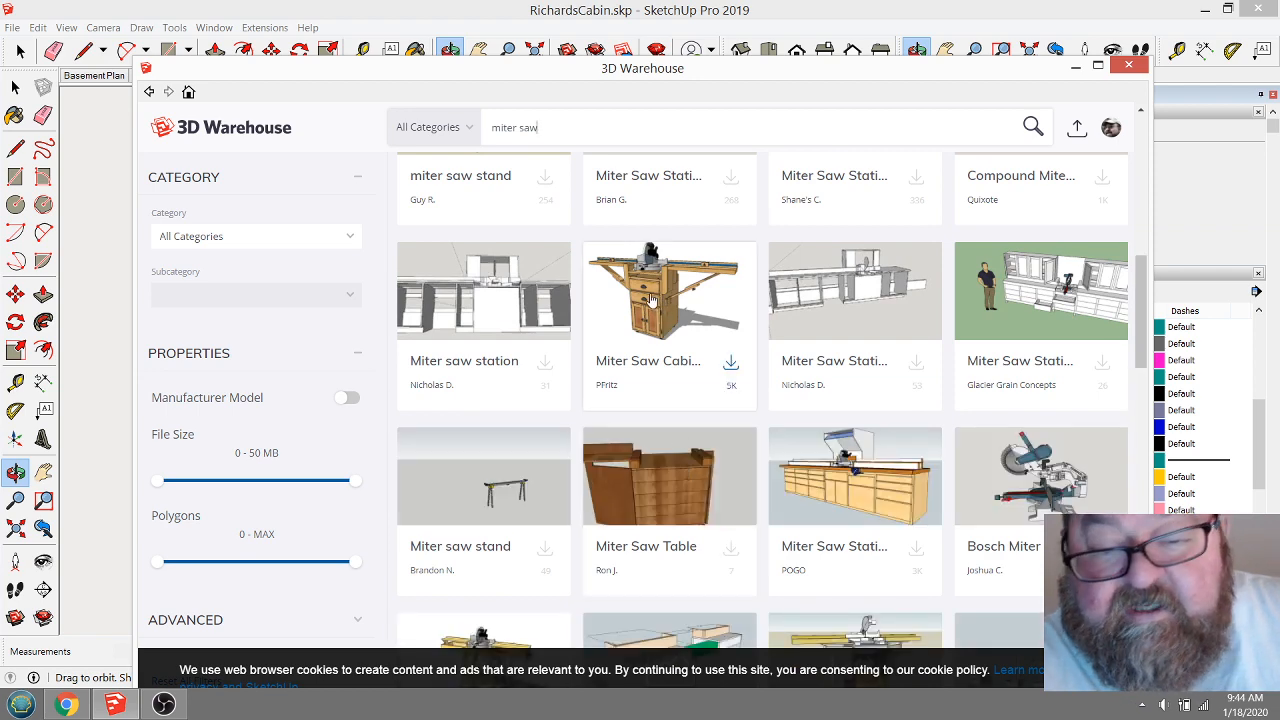
{"action": "scroll", "coordinate": [677, 441], "scroll_direction": "down", "scroll_amount": 3}
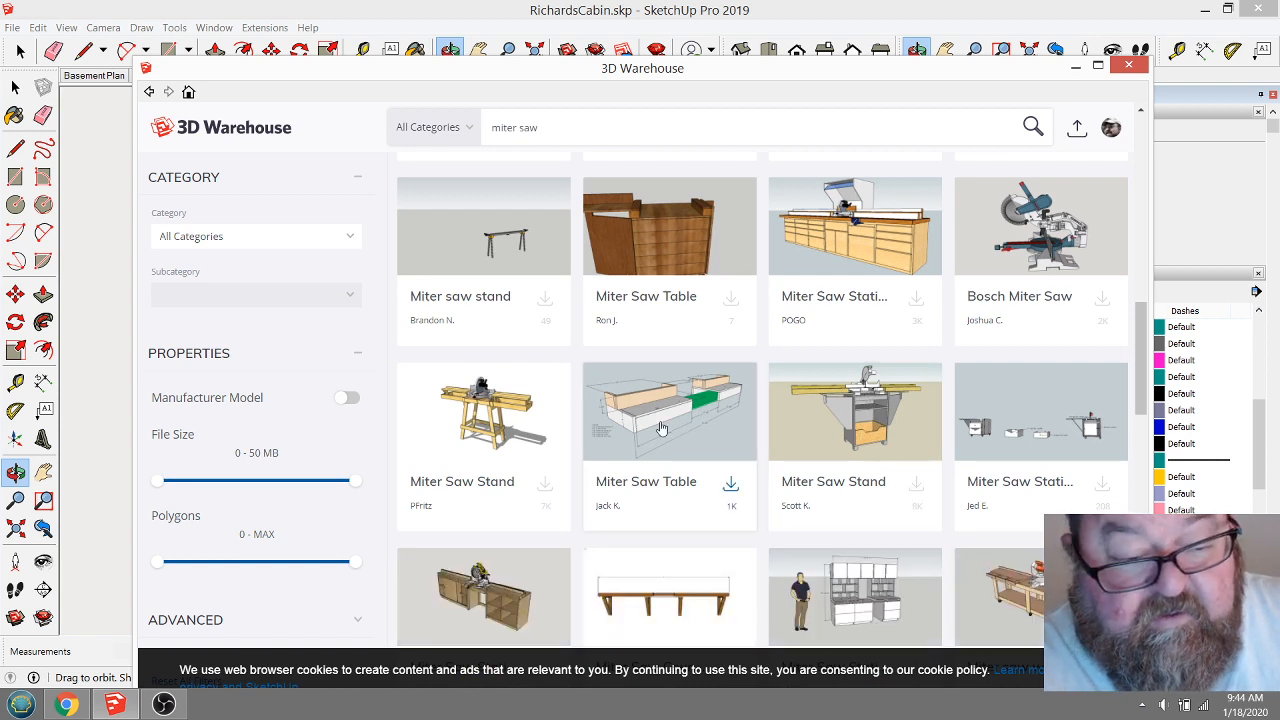
{"action": "left_click", "coordinate": [484, 396]}
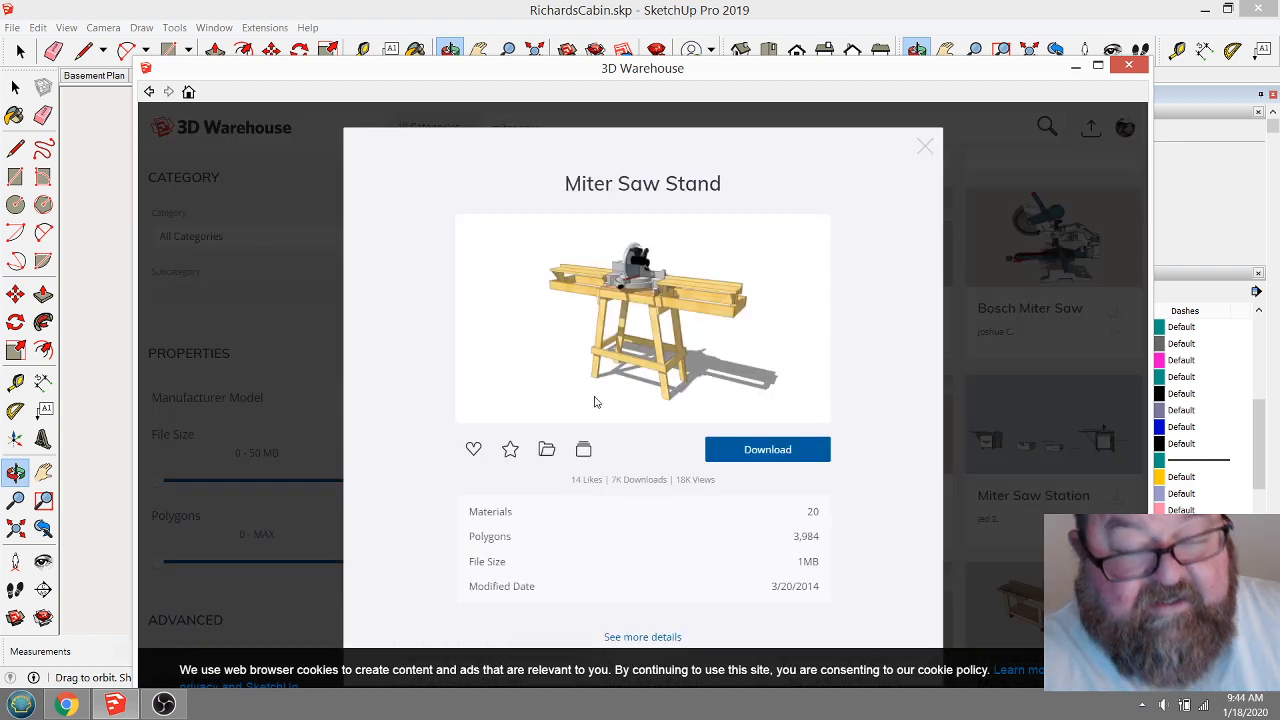
{"action": "left_click", "coordinate": [785, 451]}
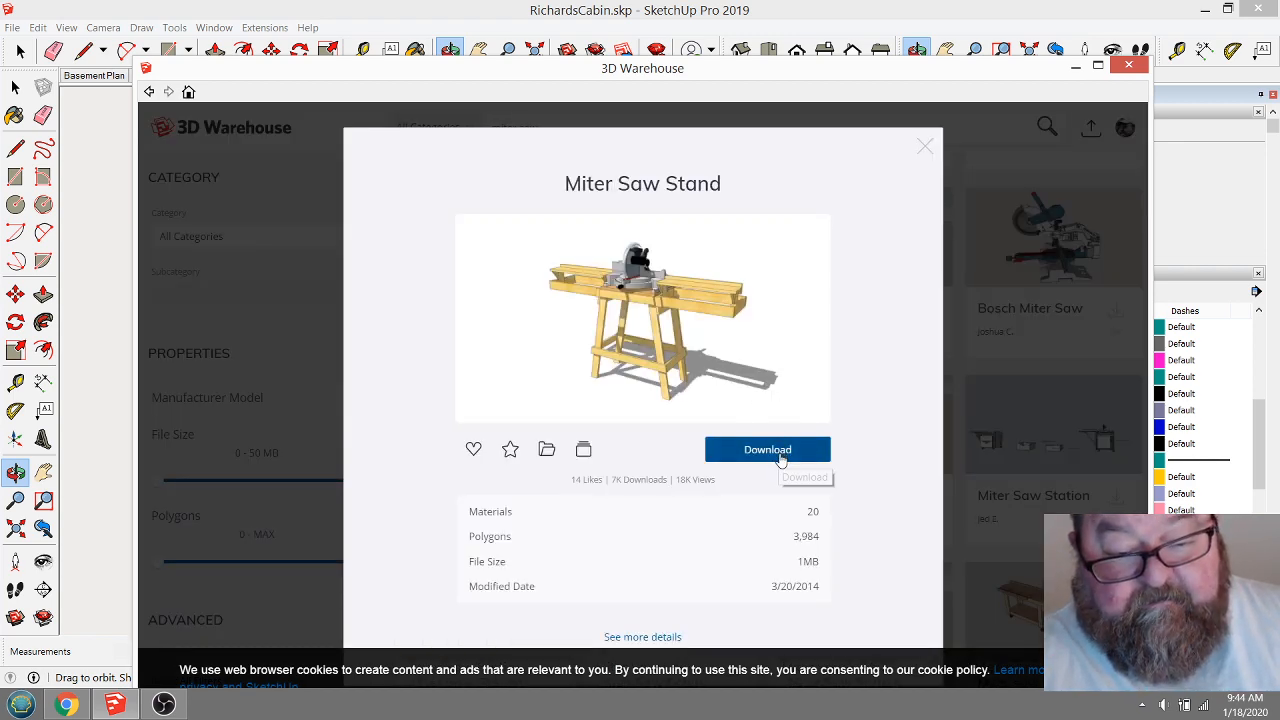
{"action": "left_click", "coordinate": [596, 430]}
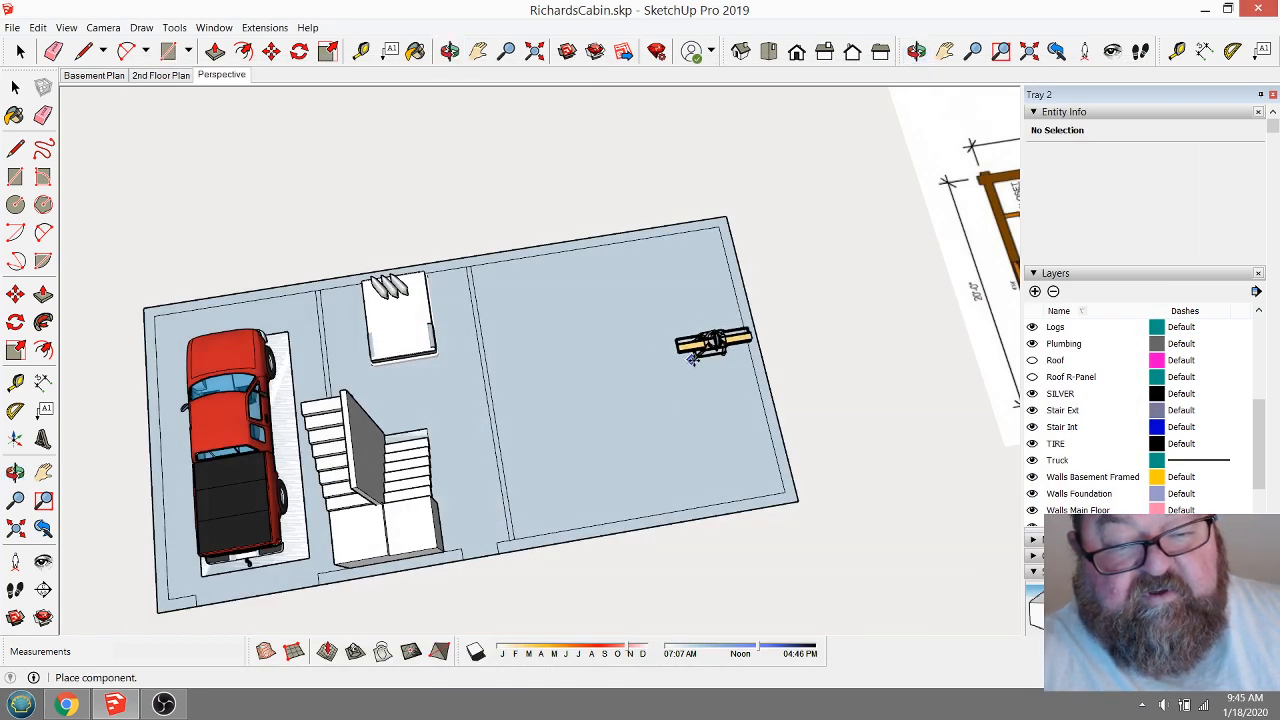
{"action": "left_click", "coordinate": [684, 362]}
Rotate the miter saw stand 90 degrees on the floor plane.
{"action": "left_click", "coordinate": [450, 51]}
{"action": "left_click_drag", "start_coordinate": [600, 300], "coordinate": [713, 369]}
{"action": "scroll", "coordinate": [657, 334], "scroll_direction": "up", "scroll_amount": 5}
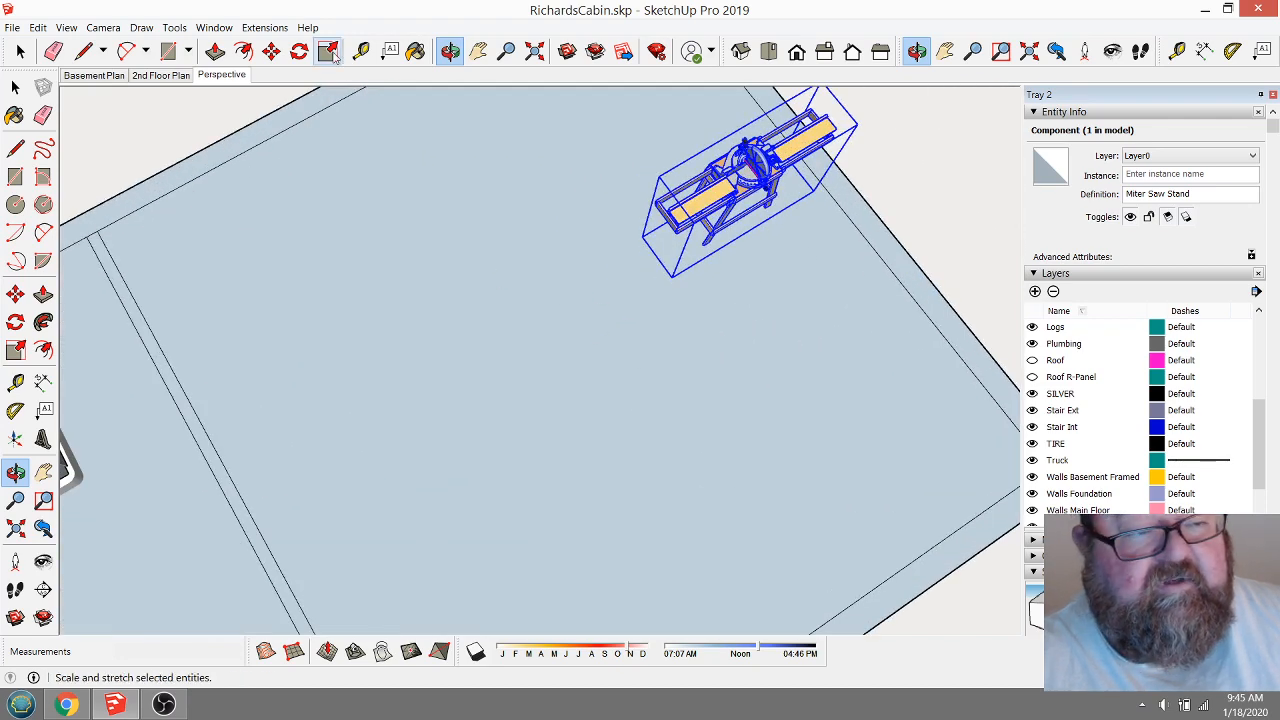
{"action": "left_click", "coordinate": [299, 51]}
{"action": "left_click", "coordinate": [602, 341]}
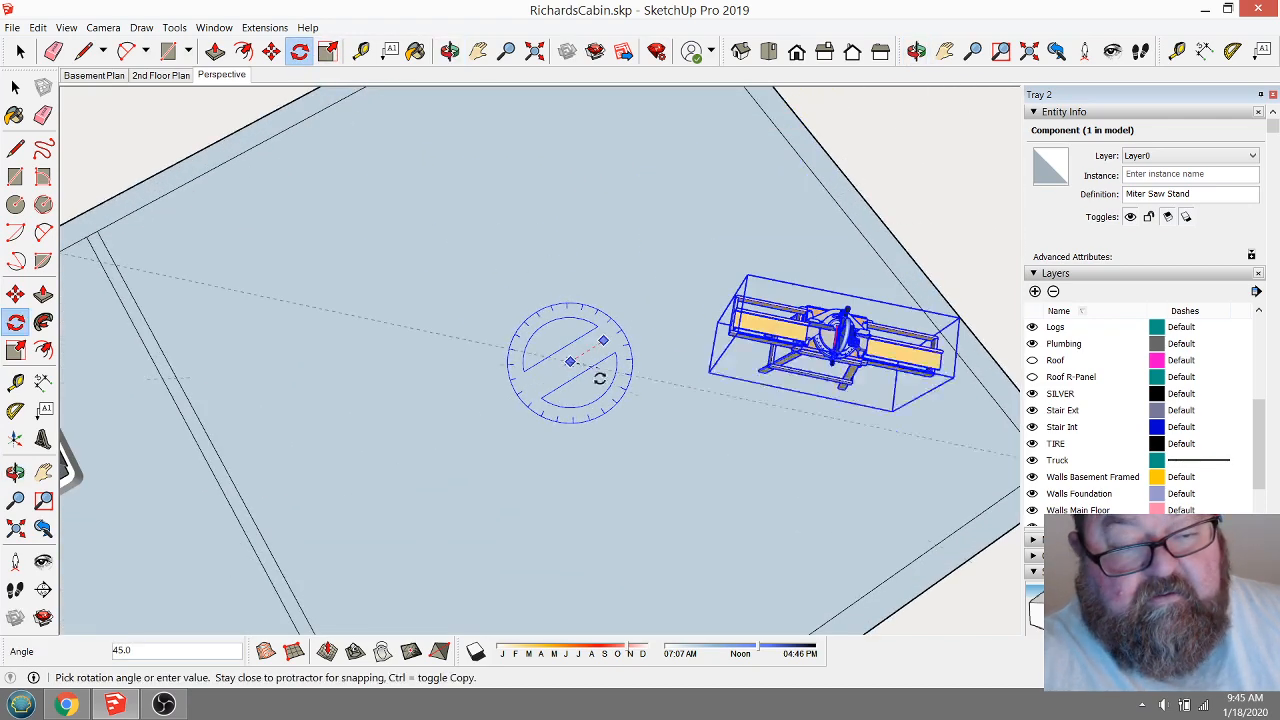
{"action": "left_click", "coordinate": [595, 398]}
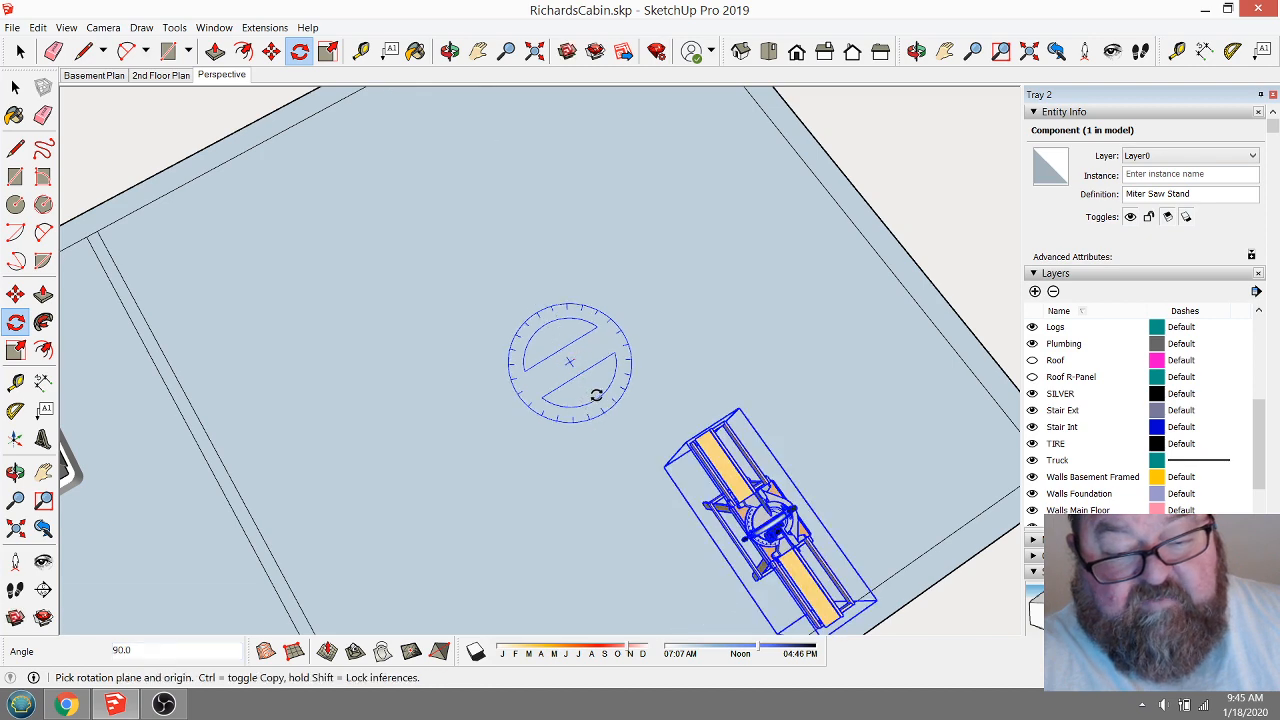
Examine the rotated miter saw stand's position in the large room from several angles.
{"action": "scroll", "coordinate": [594, 394], "scroll_direction": "down", "scroll_amount": 4}
{"action": "key", "text": "o"}
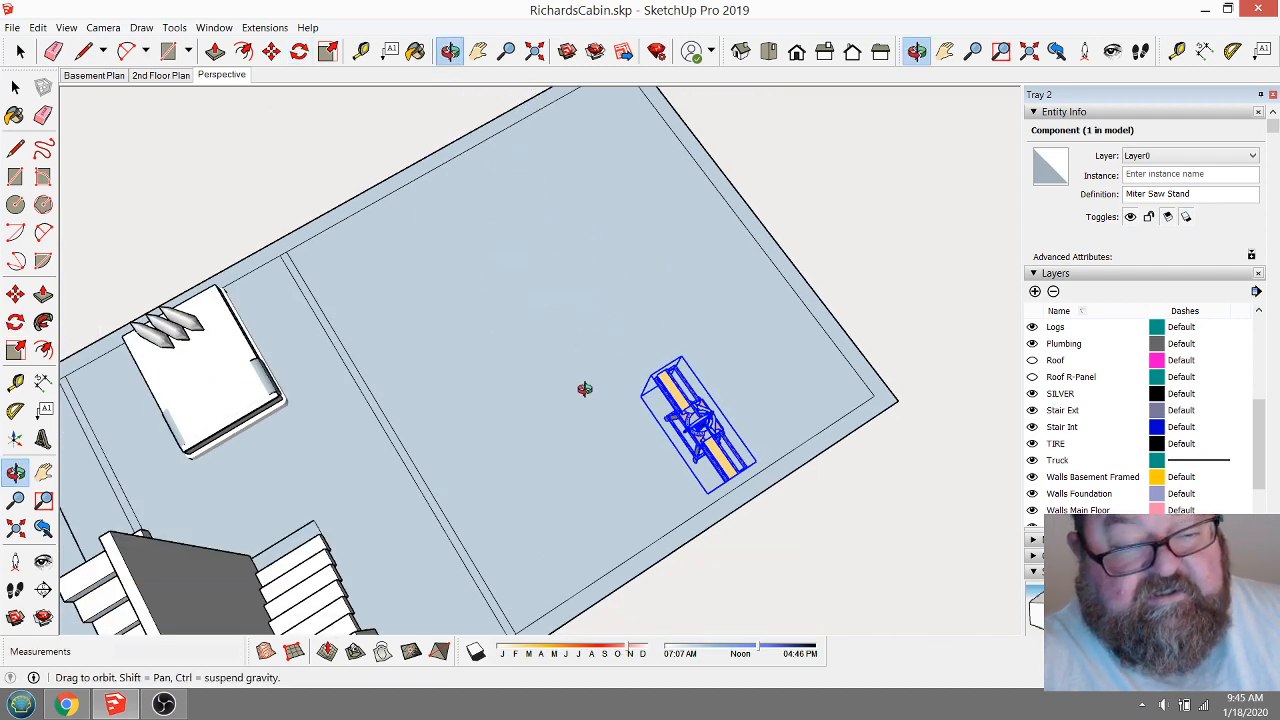
{"action": "left_click_drag", "start_coordinate": [586, 391], "coordinate": [496, 432]}
{"action": "scroll", "coordinate": [564, 506], "scroll_direction": "up", "scroll_amount": 3}
{"action": "scroll", "coordinate": [666, 523], "scroll_direction": "down", "scroll_amount": 3}
{"action": "left_click_drag", "start_coordinate": [666, 523], "coordinate": [557, 402]}
{"action": "scroll", "coordinate": [757, 295], "scroll_direction": "up", "scroll_amount": 3}
{"action": "scroll", "coordinate": [612, 443], "scroll_direction": "down", "scroll_amount": 3}
{"action": "scroll", "coordinate": [668, 471], "scroll_direction": "down", "scroll_amount": 2}
{"action": "scroll", "coordinate": [557, 402], "scroll_direction": "down", "scroll_amount": 2}
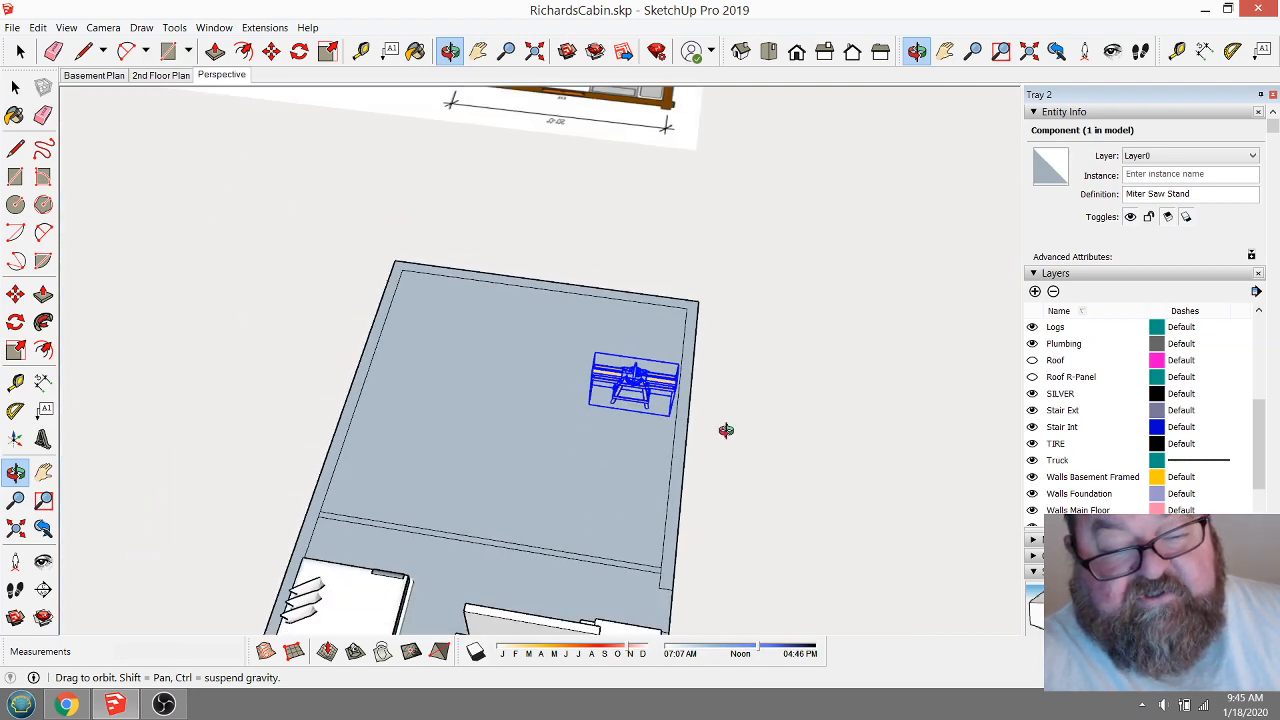
{"action": "left_click_drag", "start_coordinate": [691, 437], "coordinate": [851, 451]}
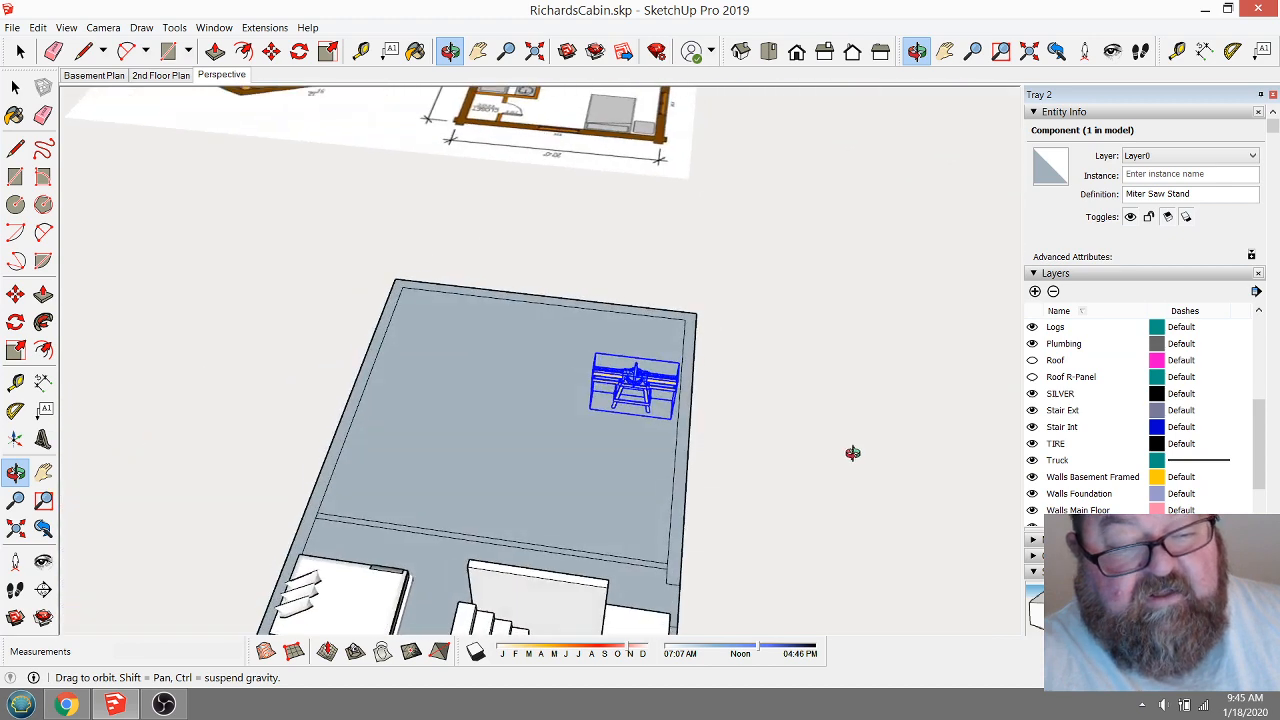
{"action": "scroll", "coordinate": [629, 407], "scroll_direction": "up", "scroll_amount": 2}
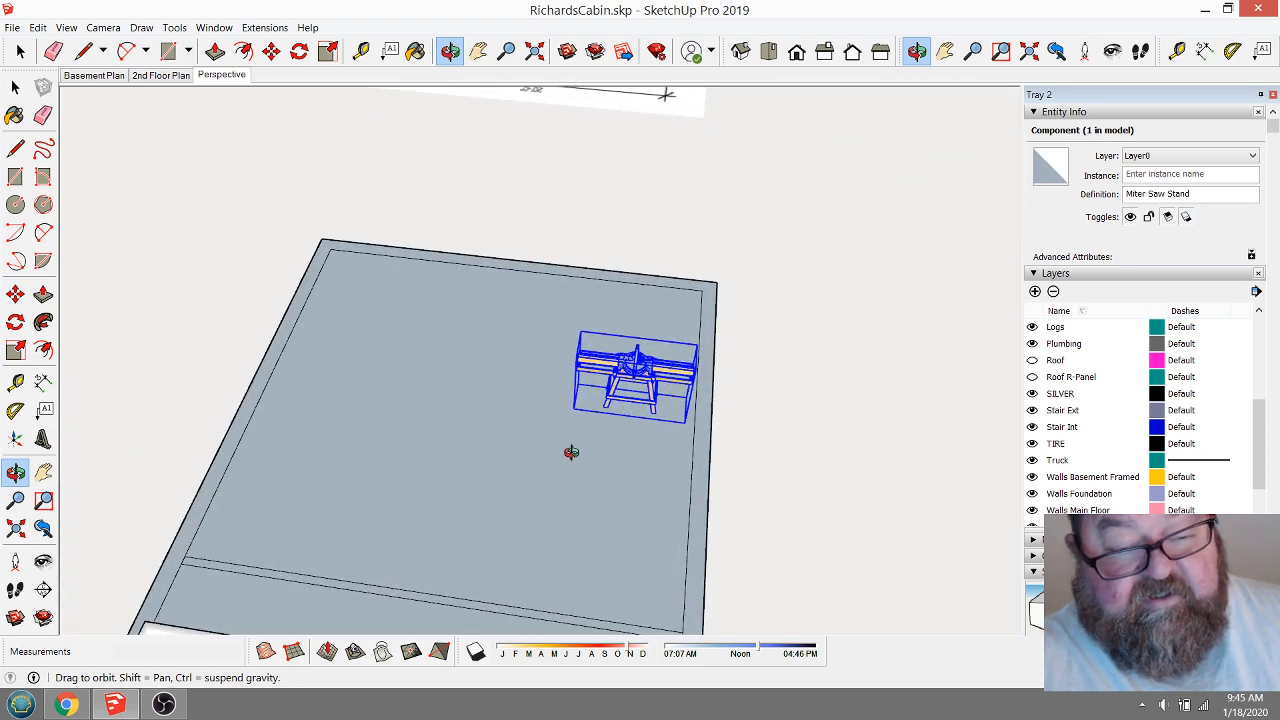
{"action": "left_click_drag", "start_coordinate": [571, 451], "coordinate": [603, 457]}
{"action": "left_click_drag", "start_coordinate": [485, 428], "coordinate": [538, 436]}
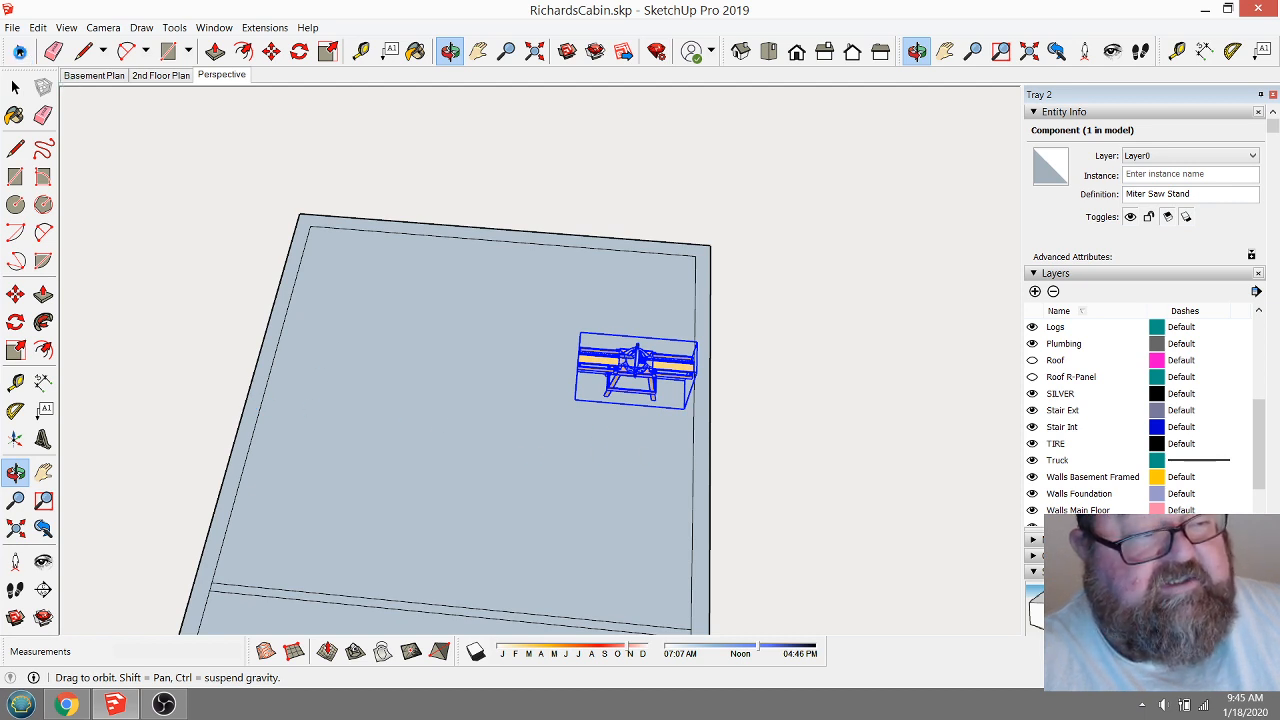
Move the miter saw stand about 7' 10" across the large room, away from the long side wall.
{"action": "left_click", "coordinate": [20, 51]}
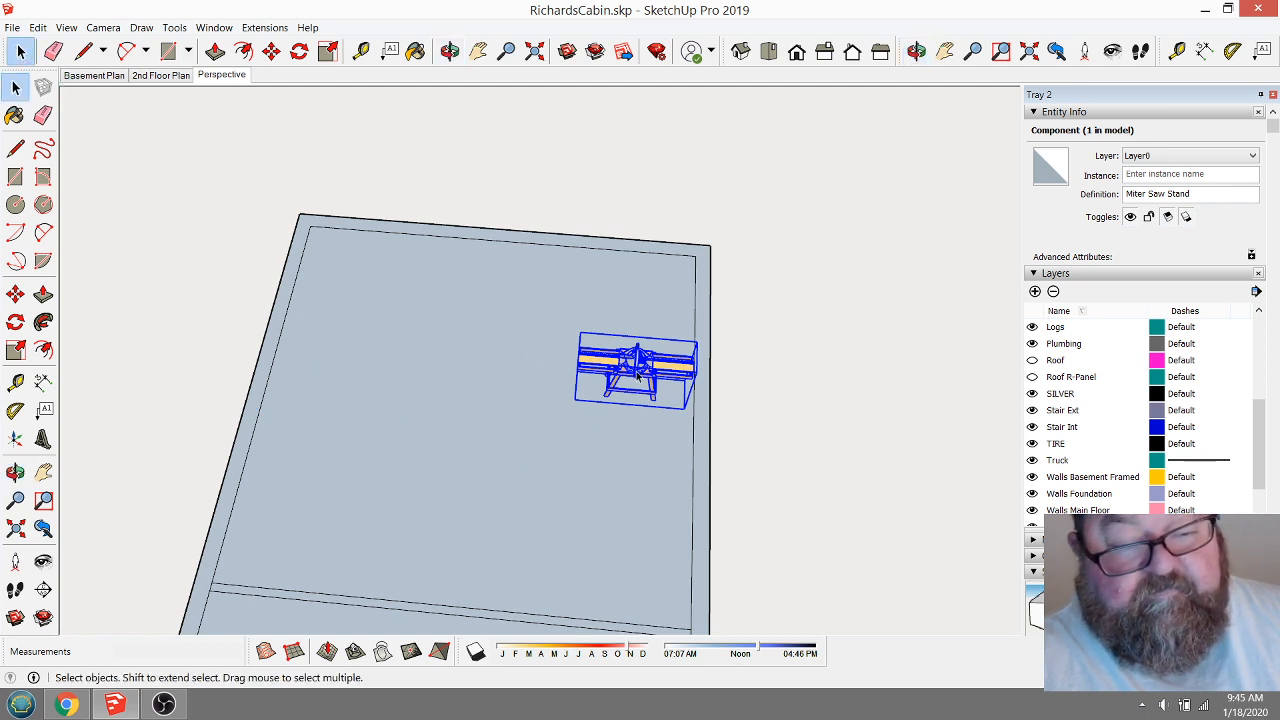
{"action": "scroll", "coordinate": [627, 412], "scroll_direction": "up", "scroll_amount": 1}
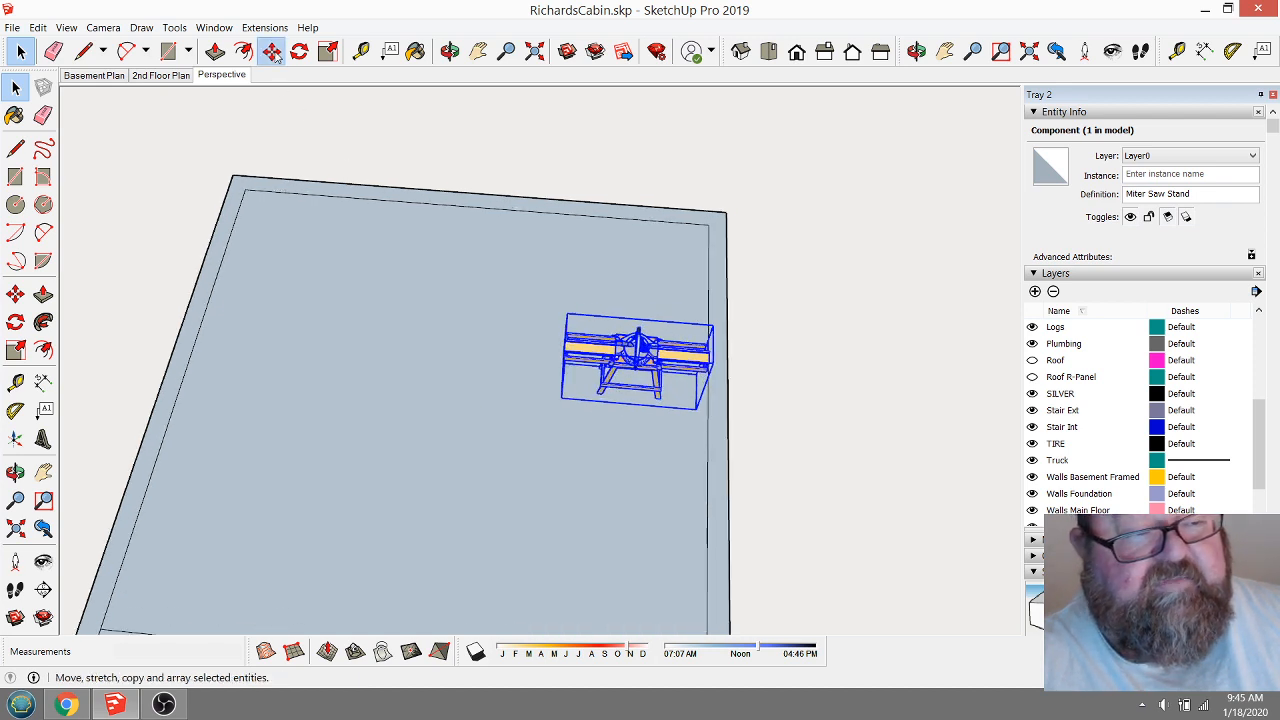
{"action": "left_click", "coordinate": [271, 51]}
{"action": "left_click", "coordinate": [629, 384]}
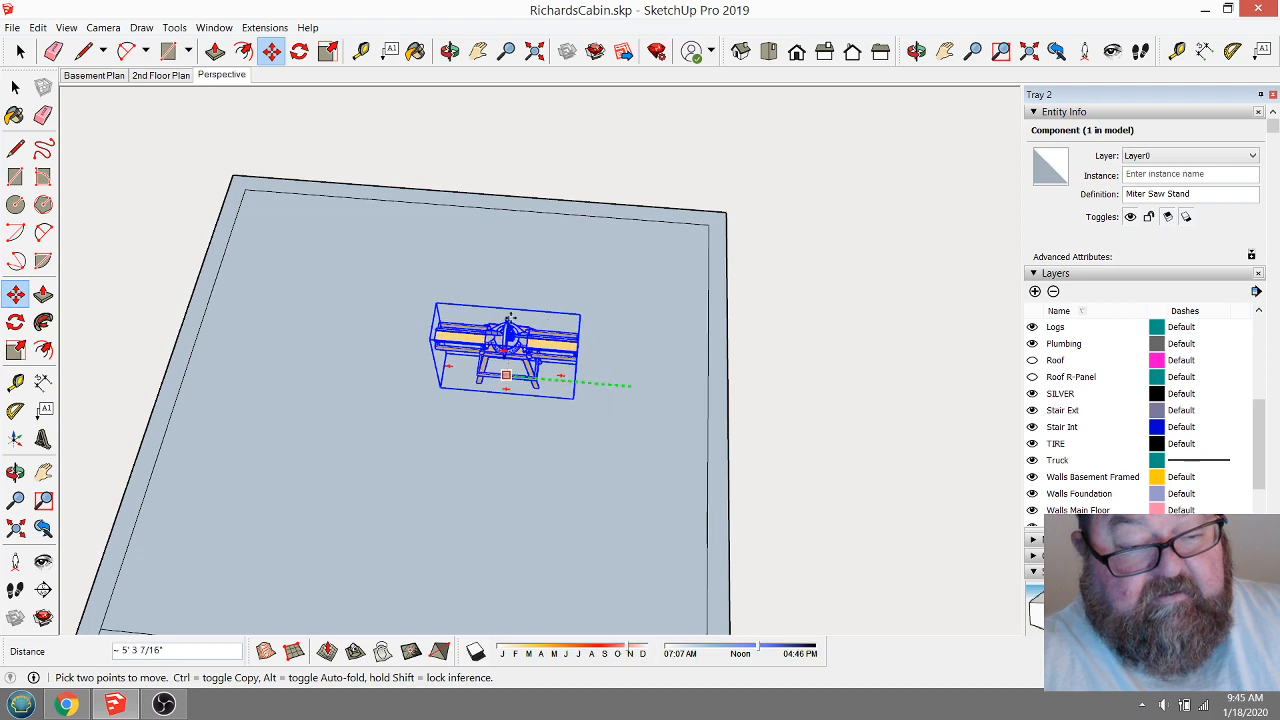
{"action": "left_click", "coordinate": [475, 207]}
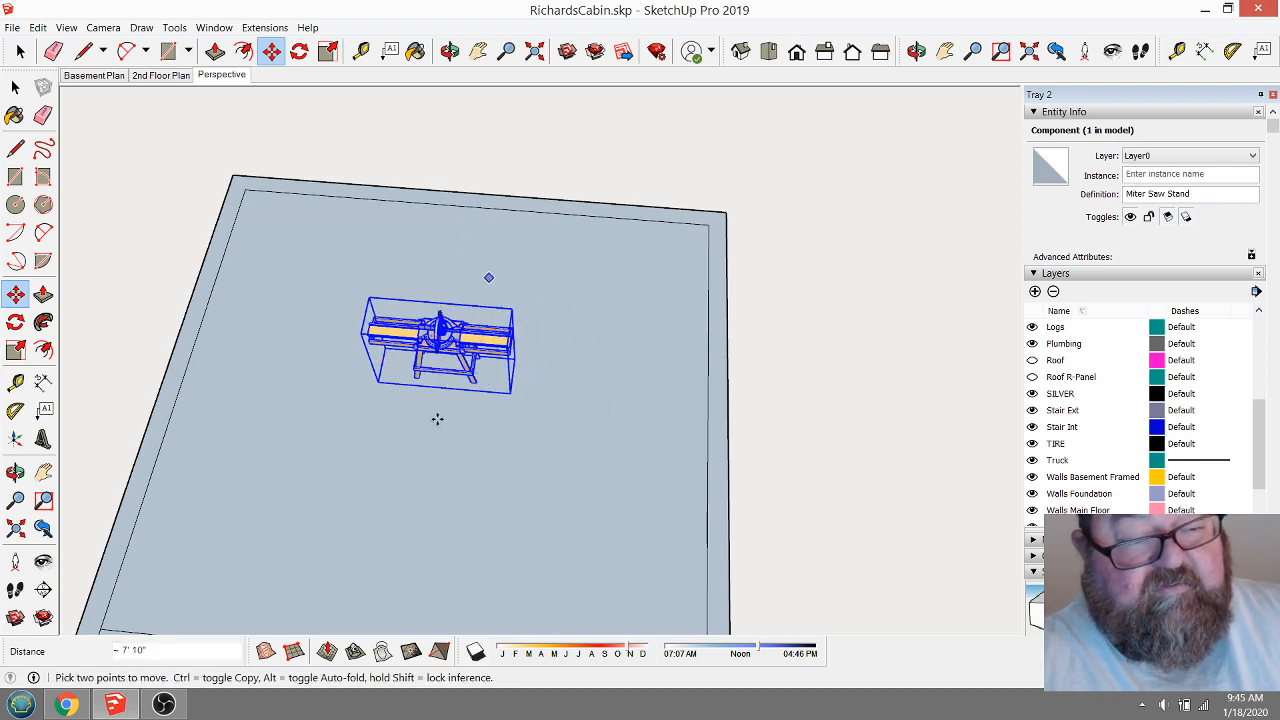
Create a guide line 16' from the room-side edge of the partition wall, parallel to it across the large room.
{"action": "left_click", "coordinate": [450, 50]}
{"action": "left_click_drag", "start_coordinate": [557, 343], "coordinate": [557, 429]}
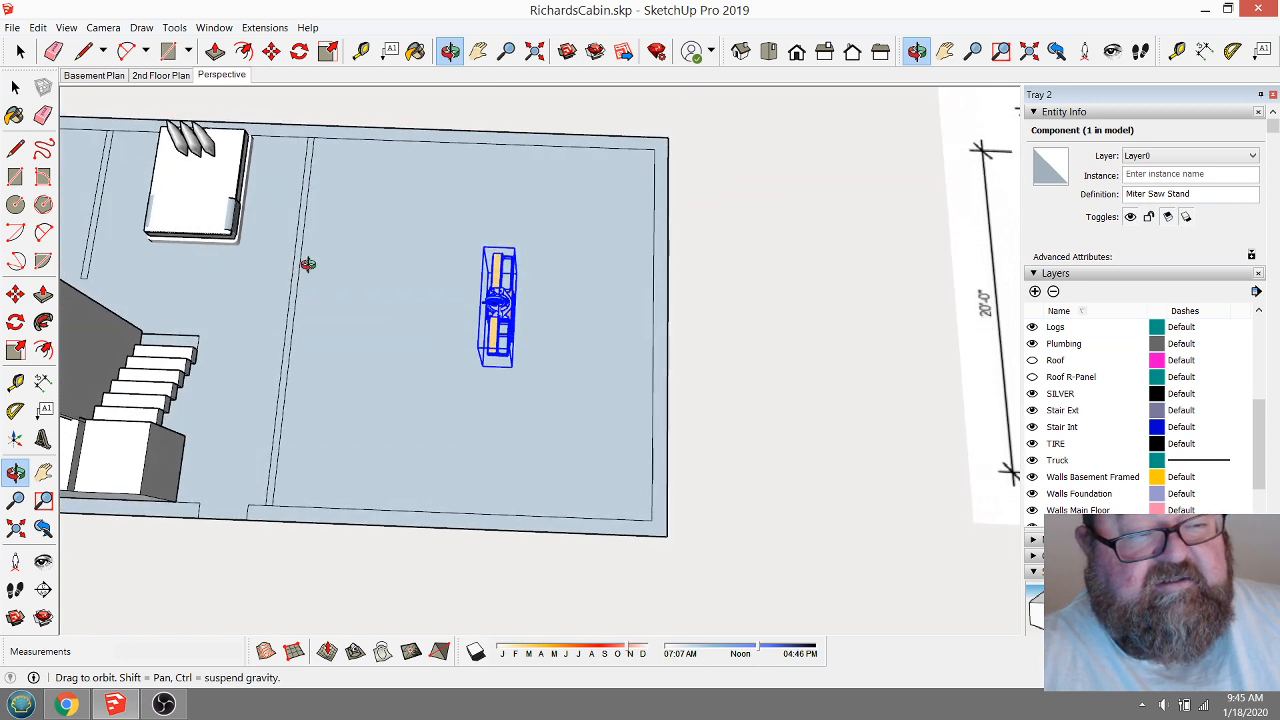
{"action": "scroll", "coordinate": [309, 266], "scroll_direction": "up", "scroll_amount": 2}
{"action": "left_click", "coordinate": [362, 51]}
{"action": "left_click", "coordinate": [297, 266]}
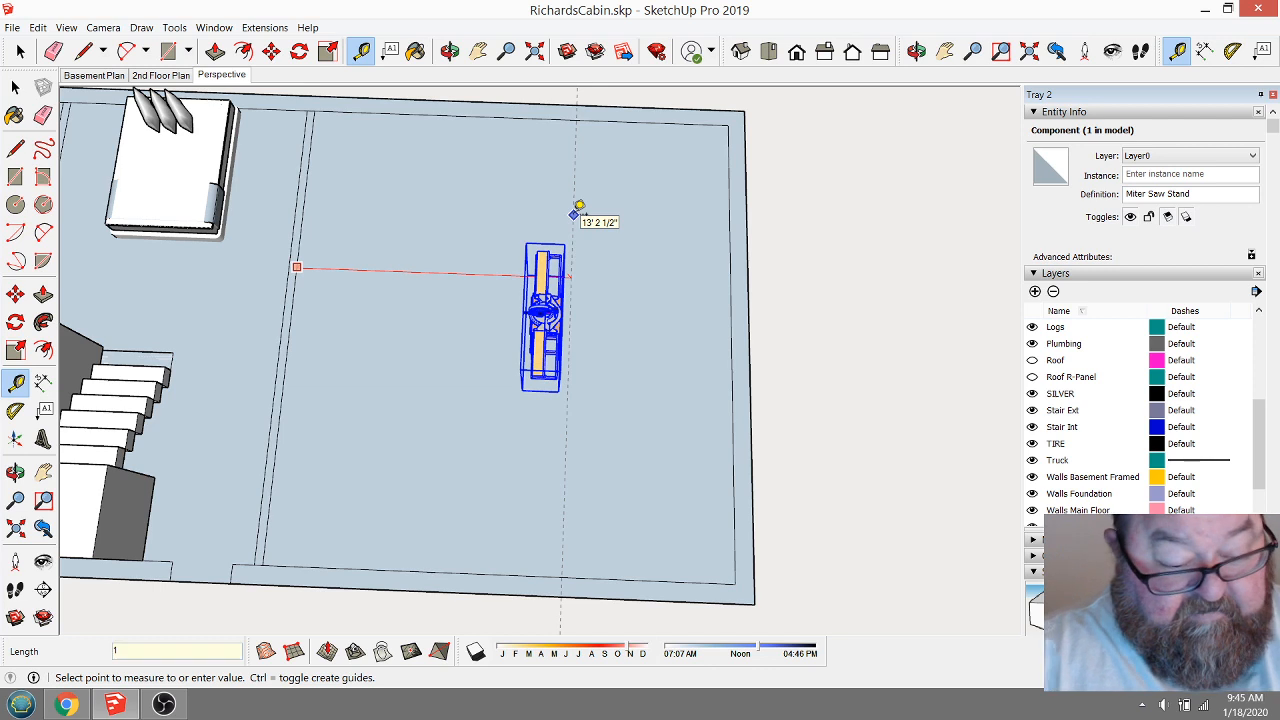
{"action": "type", "text": "16'"}
{"action": "key", "text": "Return"}
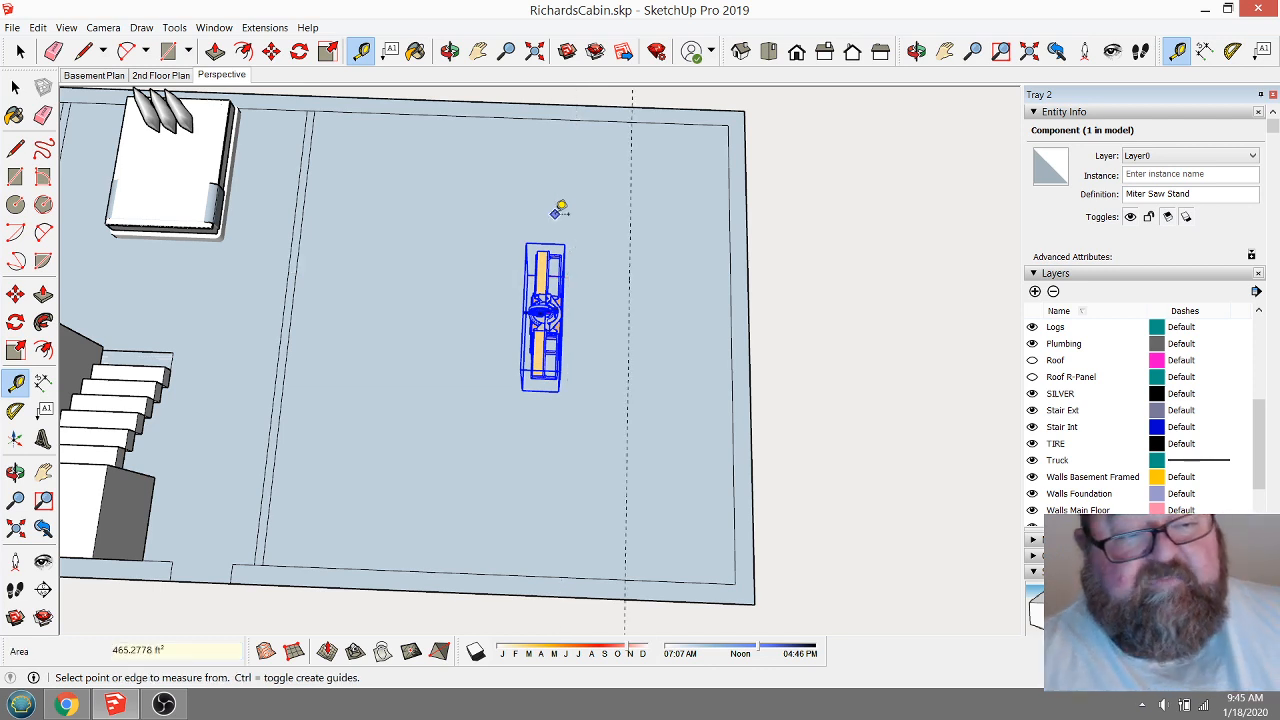
Move the inner and outer edges of the basement's end wall inward so the outer edge meets the guide line.
{"action": "middle_click_drag", "start_coordinate": [560, 206], "coordinate": [597, 306]}
{"action": "key", "text": "space"}
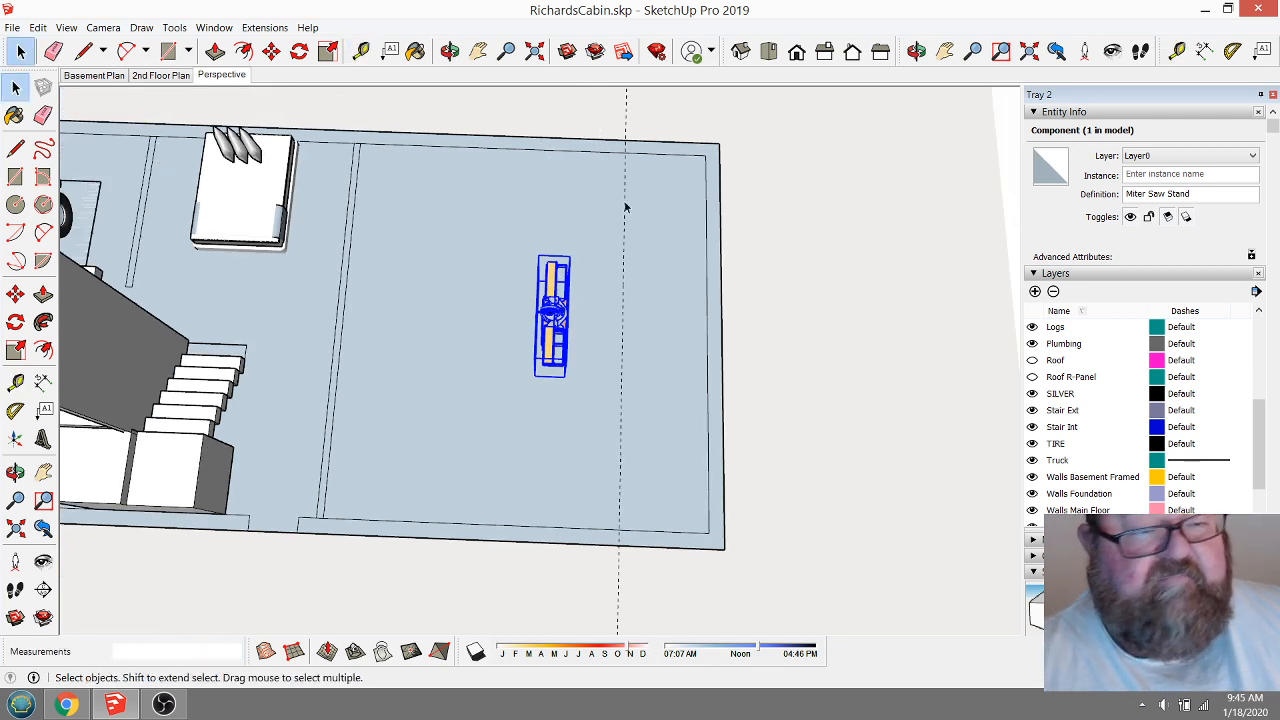
{"action": "left_click_drag", "start_coordinate": [651, 112], "coordinate": [800, 585]}
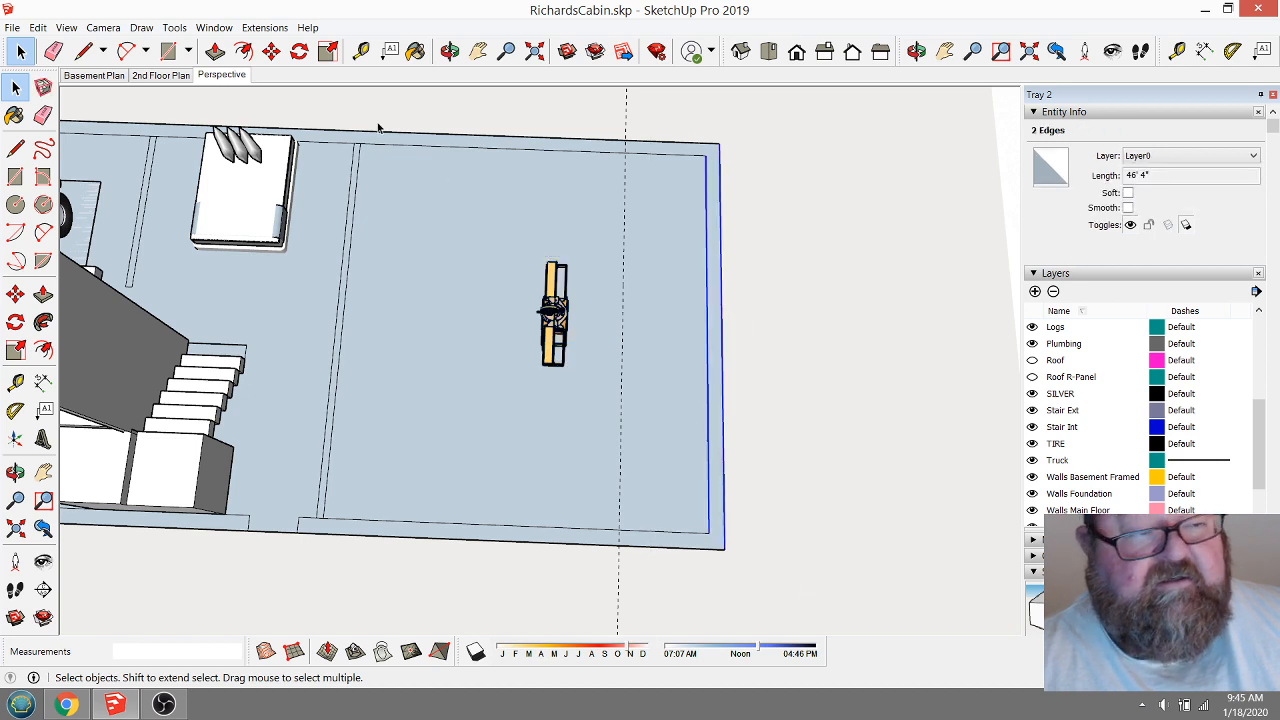
{"action": "left_click", "coordinate": [272, 51]}
{"action": "left_click", "coordinate": [722, 313]}
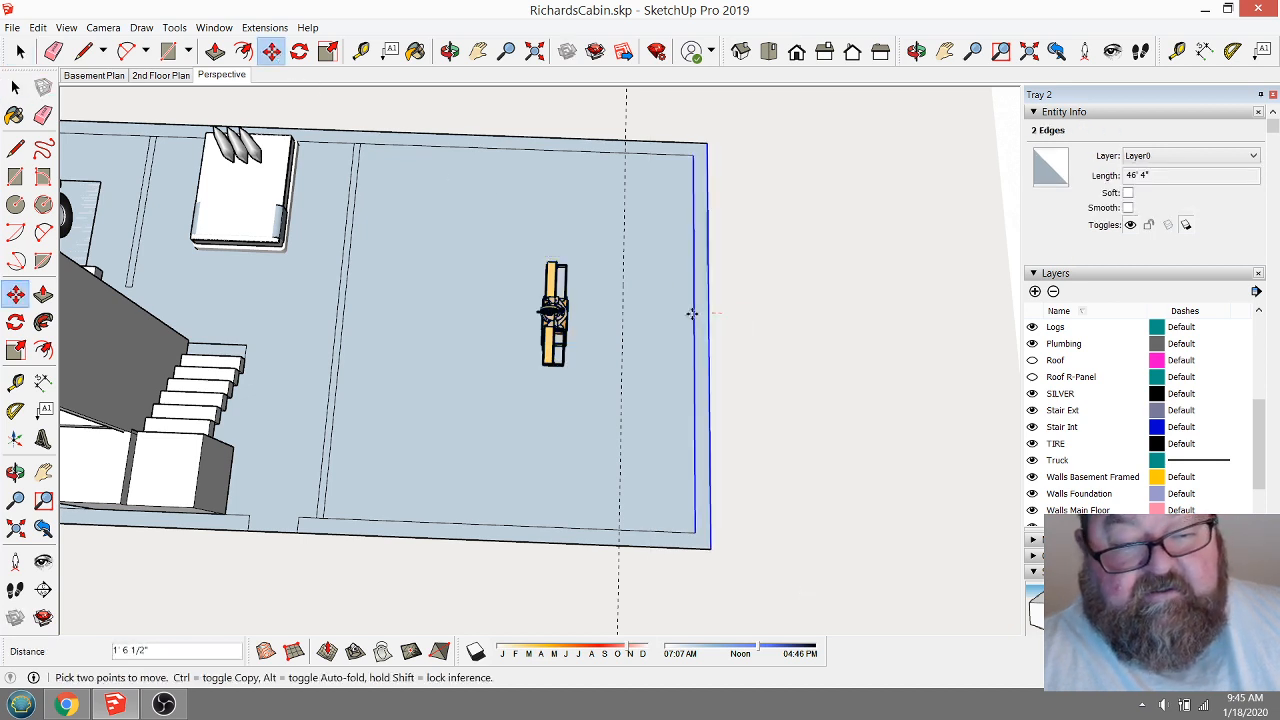
{"action": "left_click", "coordinate": [620, 309]}
Measure the basement's overall length from the garage's outer wall to the relocated end wall, and examine the shortened room.
{"action": "scroll", "coordinate": [645, 328], "scroll_direction": "down", "scroll_amount": 3}
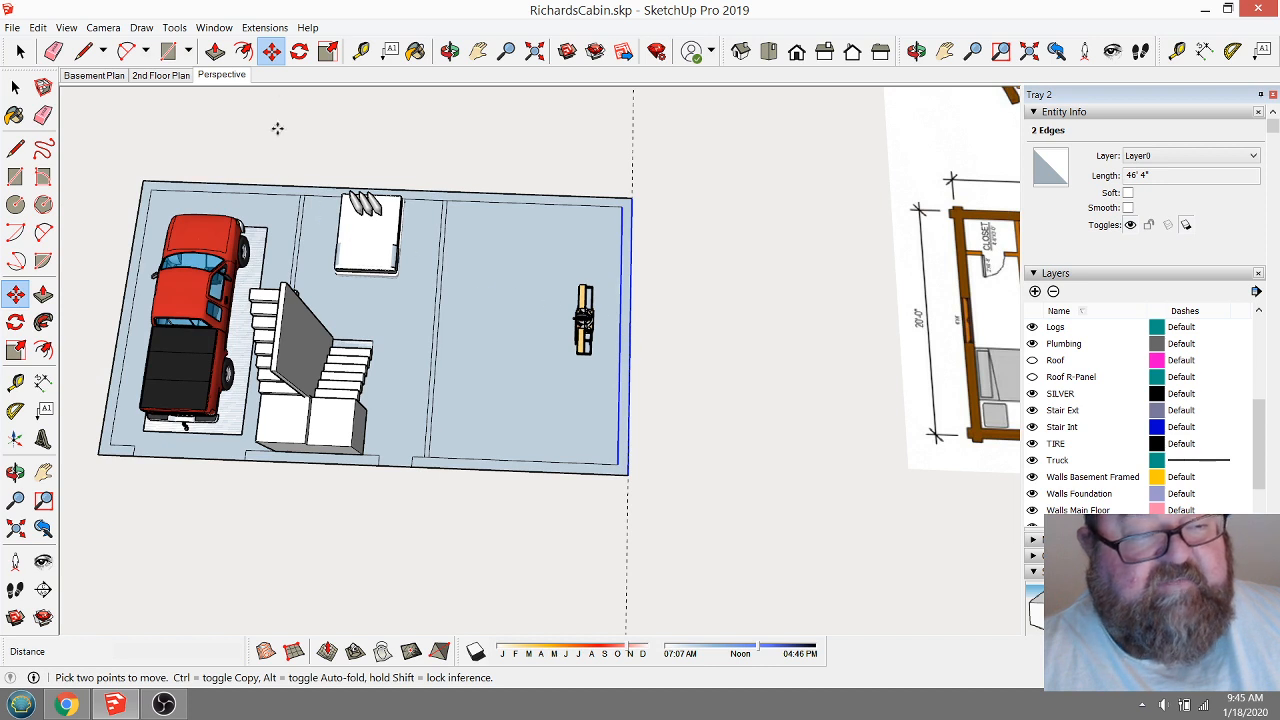
{"action": "left_click", "coordinate": [361, 51]}
{"action": "left_click", "coordinate": [137, 225]}
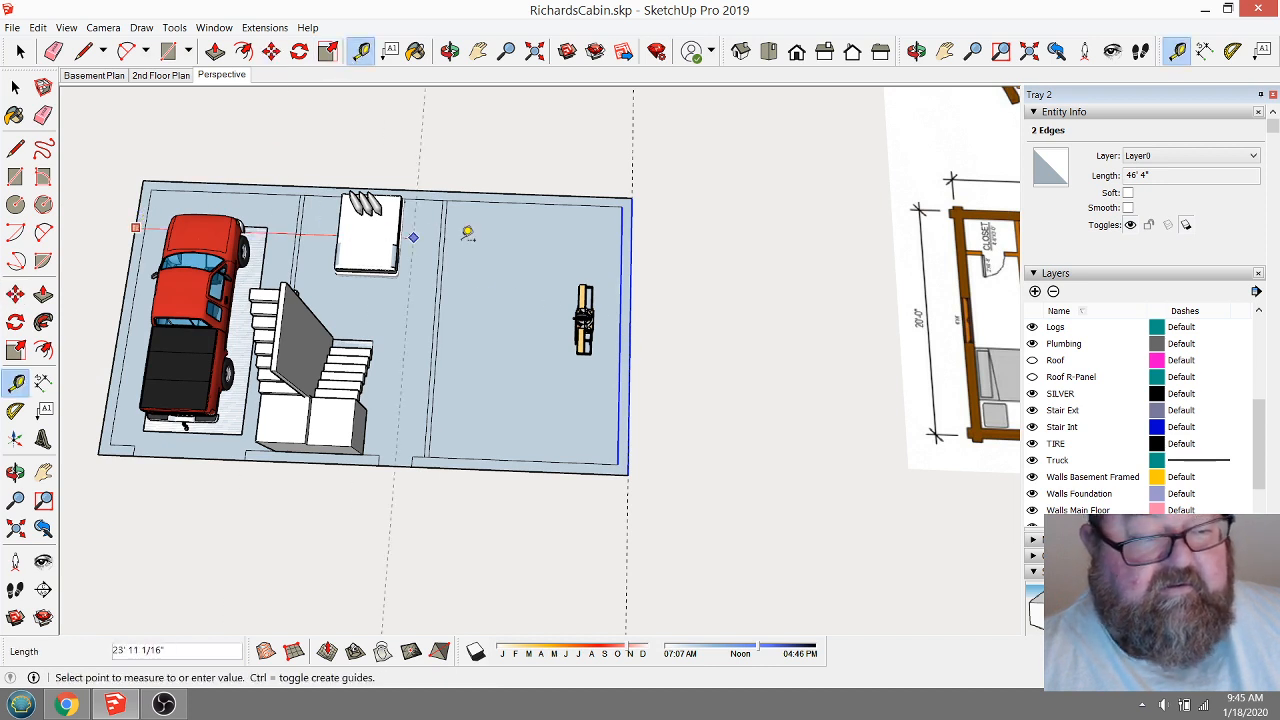
{"action": "left_click", "coordinate": [641, 239]}
{"action": "scroll", "coordinate": [603, 375], "scroll_direction": "up", "scroll_amount": 3}
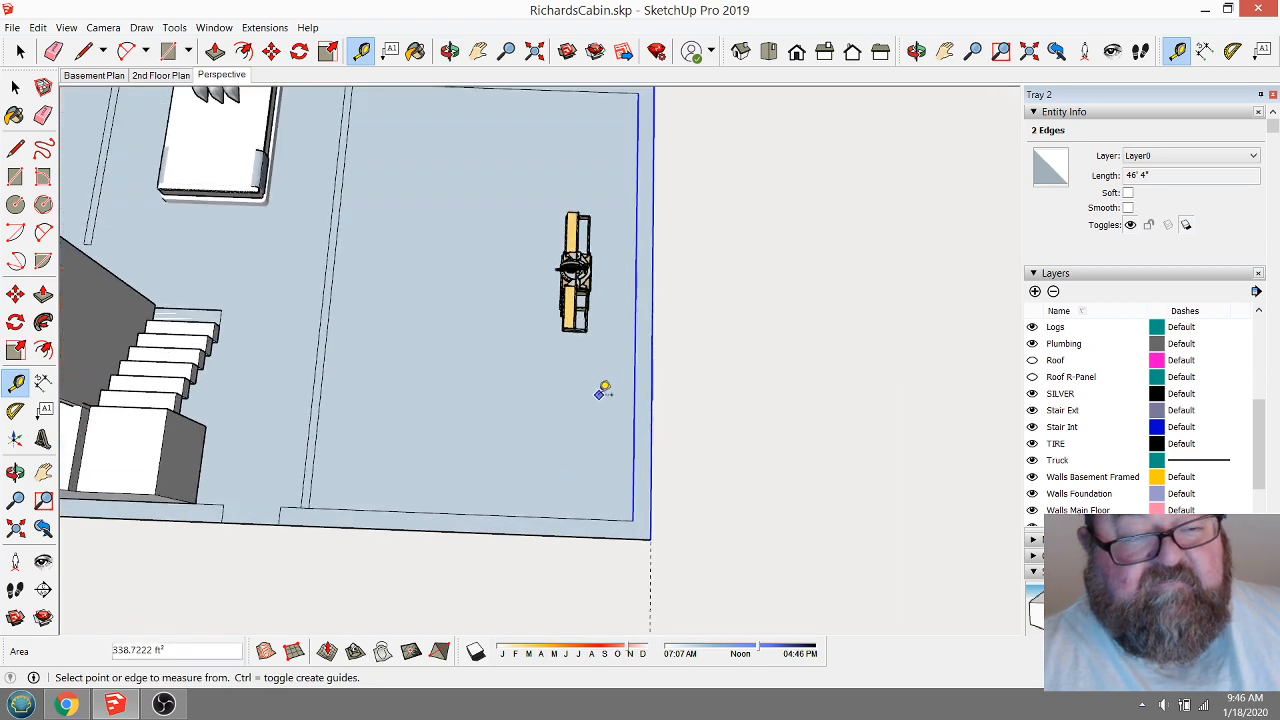
{"action": "scroll", "coordinate": [603, 390], "scroll_direction": "down", "scroll_amount": 3}
{"action": "scroll", "coordinate": [737, 371], "scroll_direction": "up", "scroll_amount": 3}
{"action": "scroll", "coordinate": [654, 423], "scroll_direction": "down", "scroll_amount": 1}
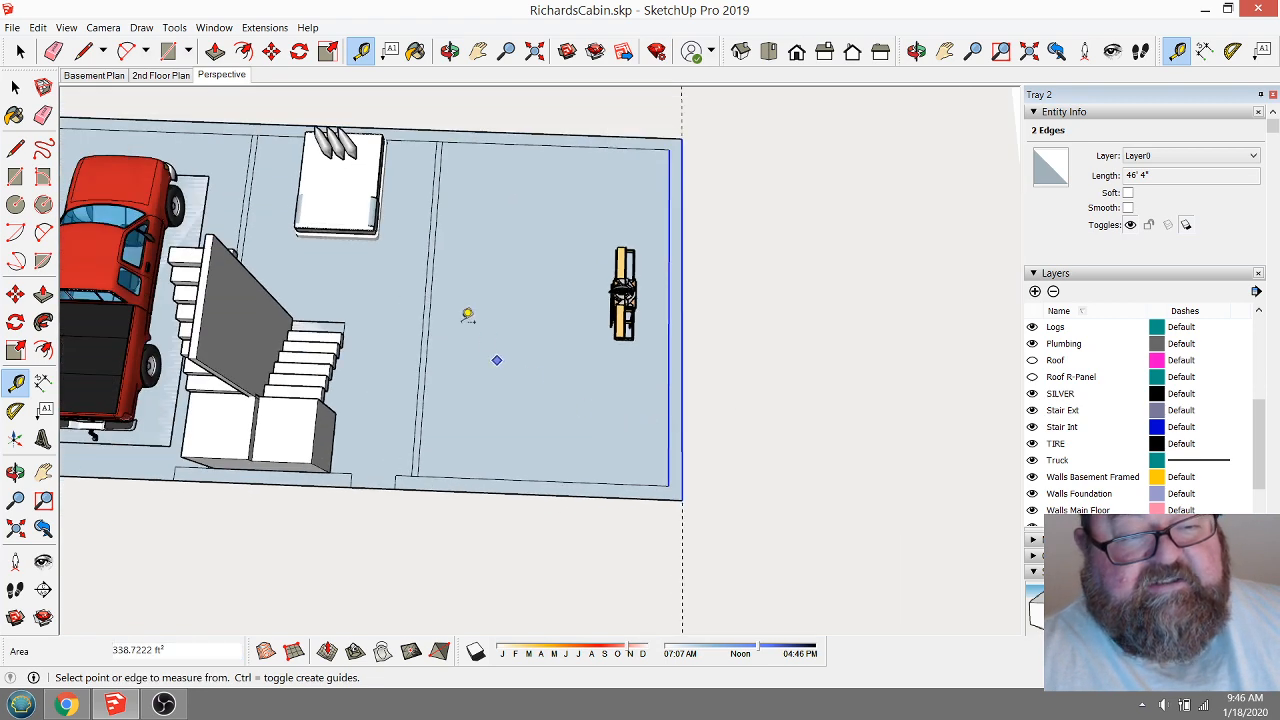
{"action": "scroll", "coordinate": [463, 262], "scroll_direction": "up", "scroll_amount": 1}
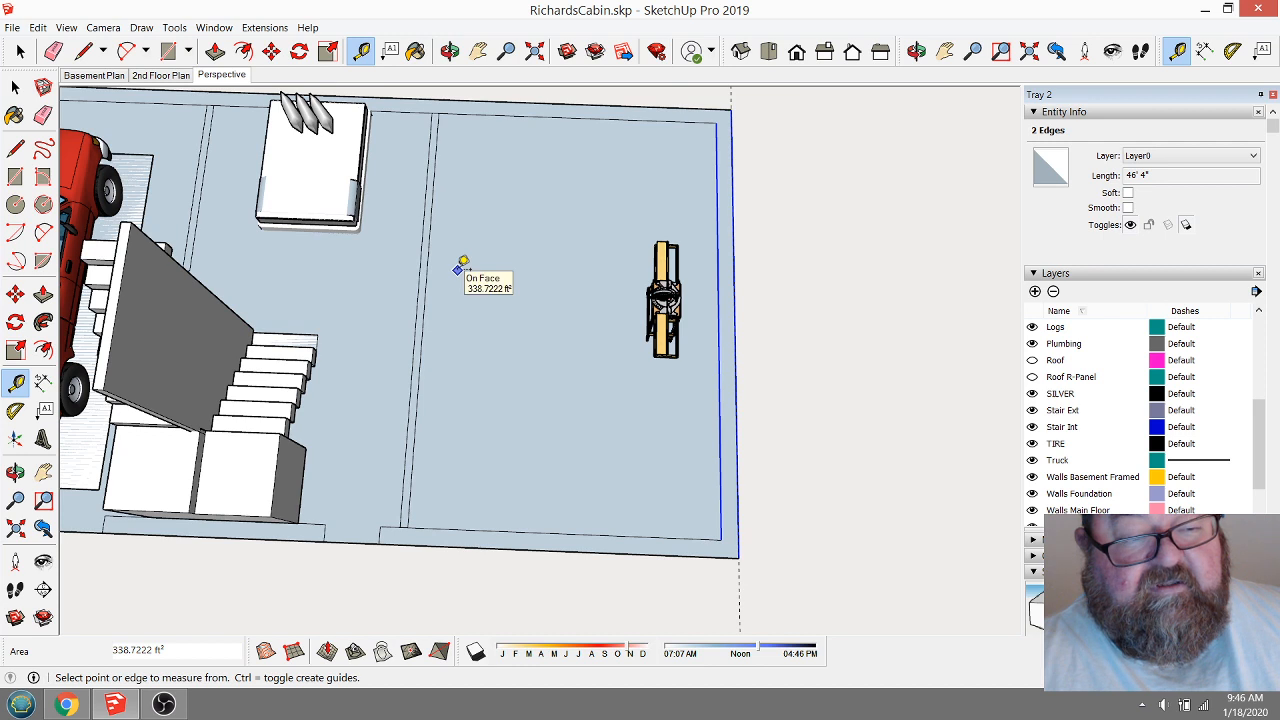
Create a guide line 10' from the partition wall, parallel to it across the workshop.
{"action": "left_click", "coordinate": [433, 196]}
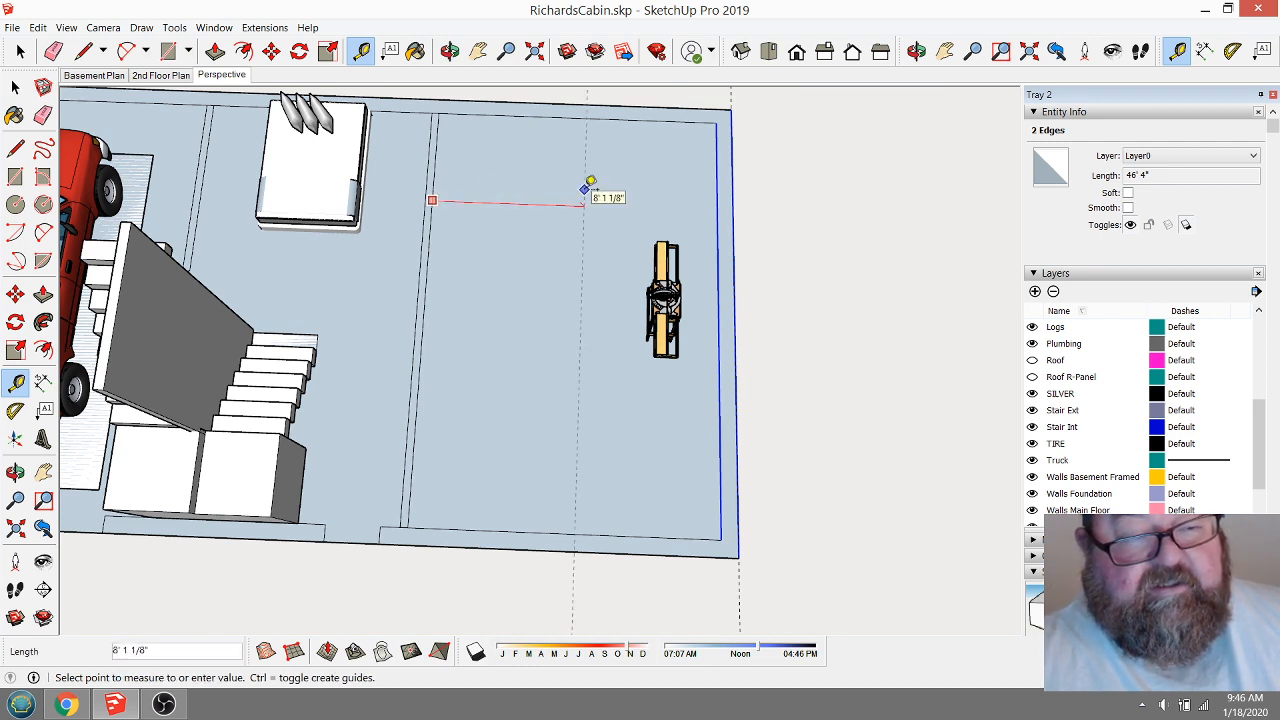
{"action": "key", "text": "Escape"}
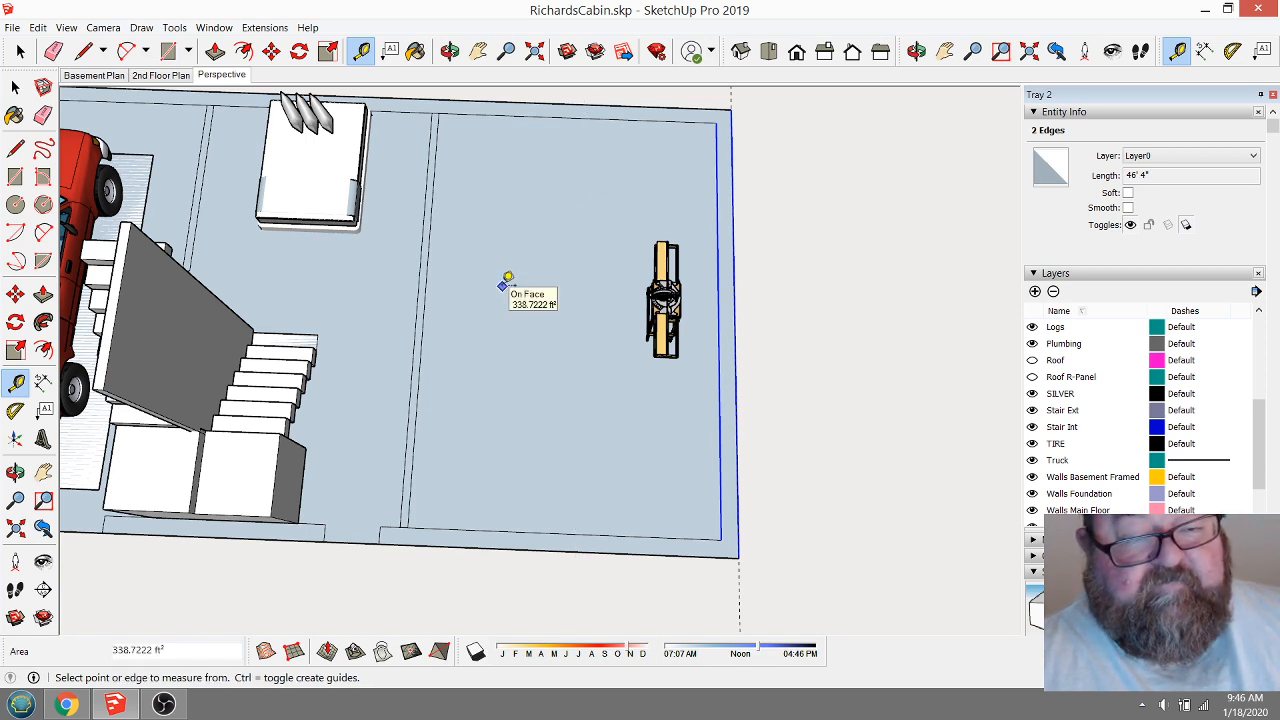
{"action": "left_click", "coordinate": [421, 338]}
{"action": "type", "text": "1"}
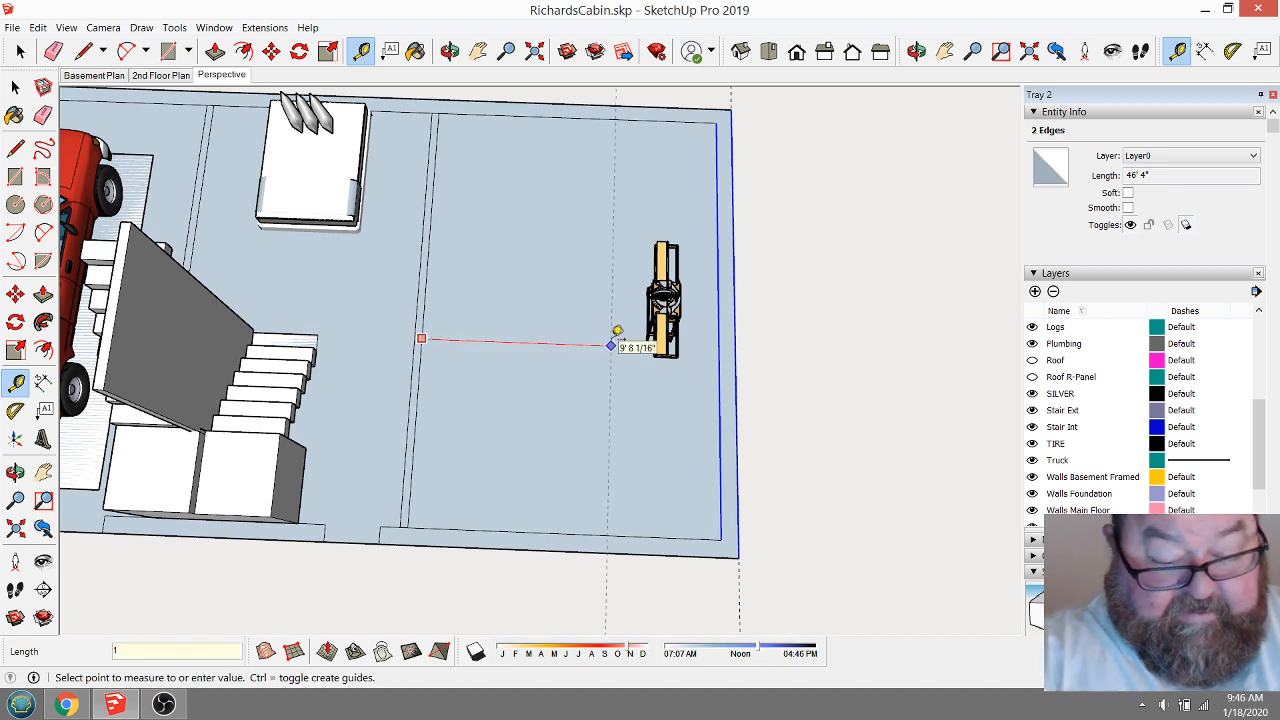
{"action": "type", "text": "0"}
{"action": "key", "text": "Return"}
{"action": "scroll", "coordinate": [610, 345], "scroll_direction": "up", "scroll_amount": 2}
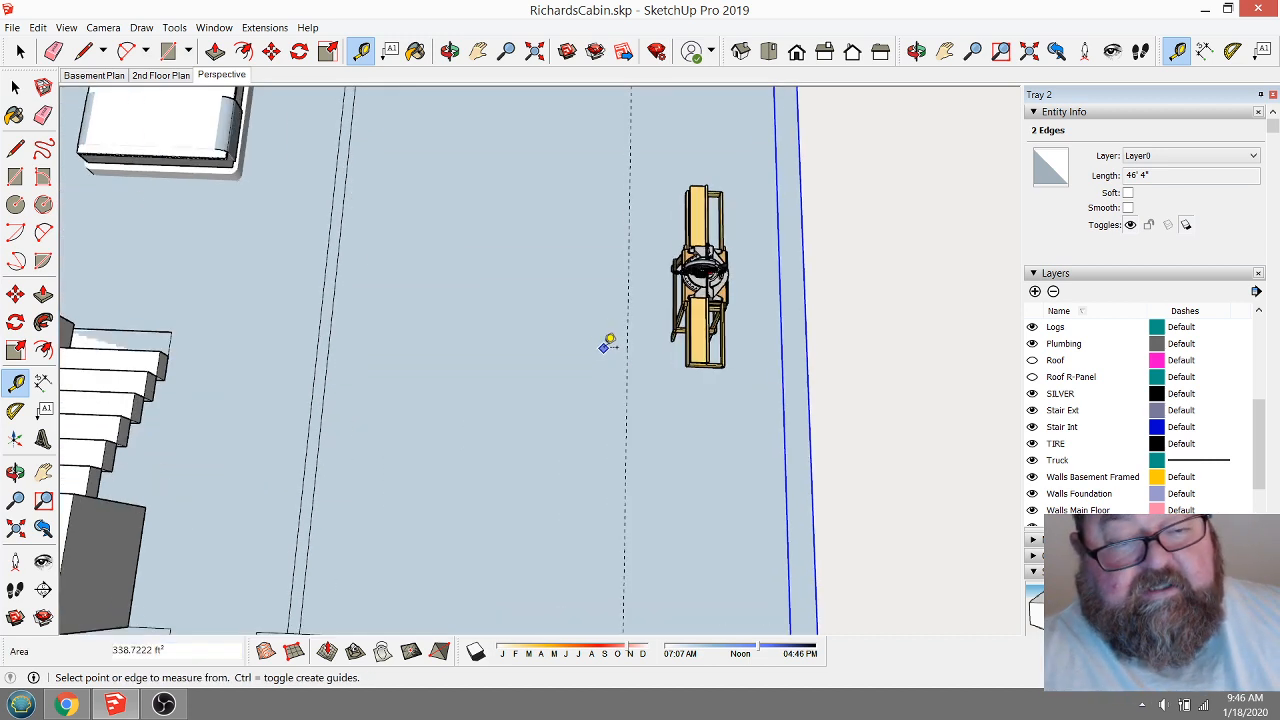
Move the miter saw stand across the 10' guide line to its partition-wall side.
{"action": "left_click", "coordinate": [20, 51]}
{"action": "left_click", "coordinate": [694, 281]}
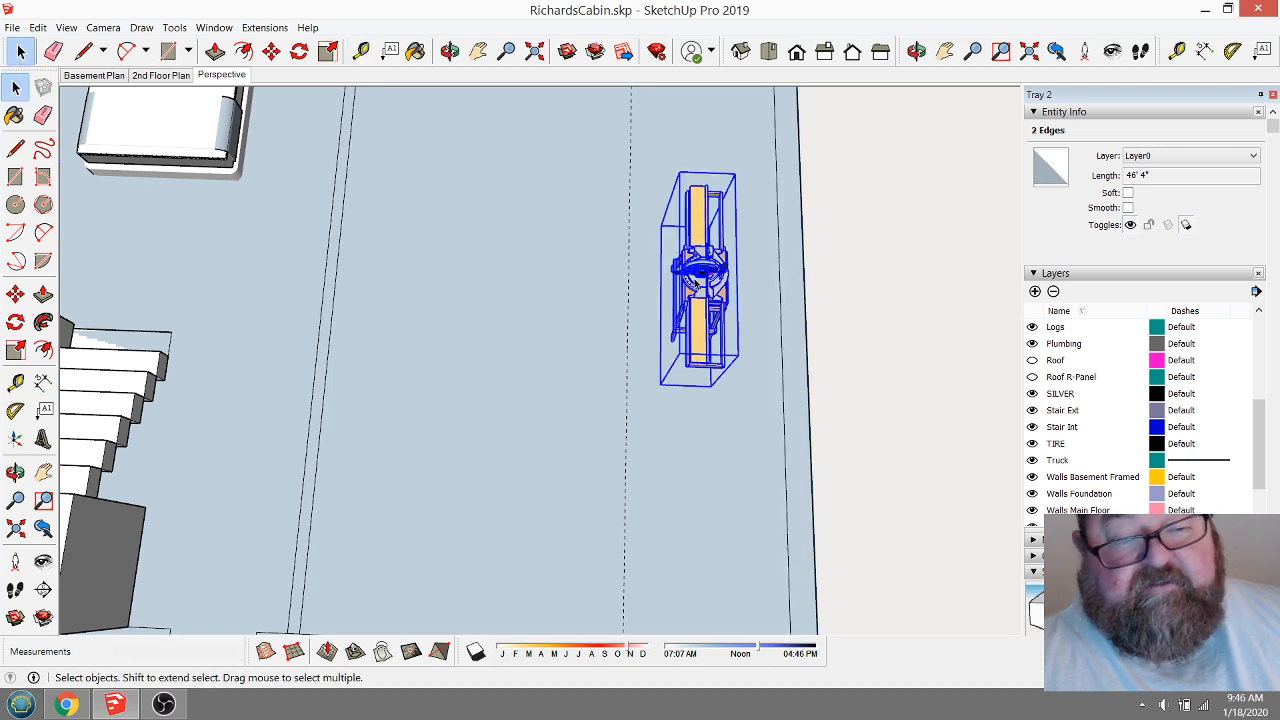
{"action": "left_click", "coordinate": [271, 51]}
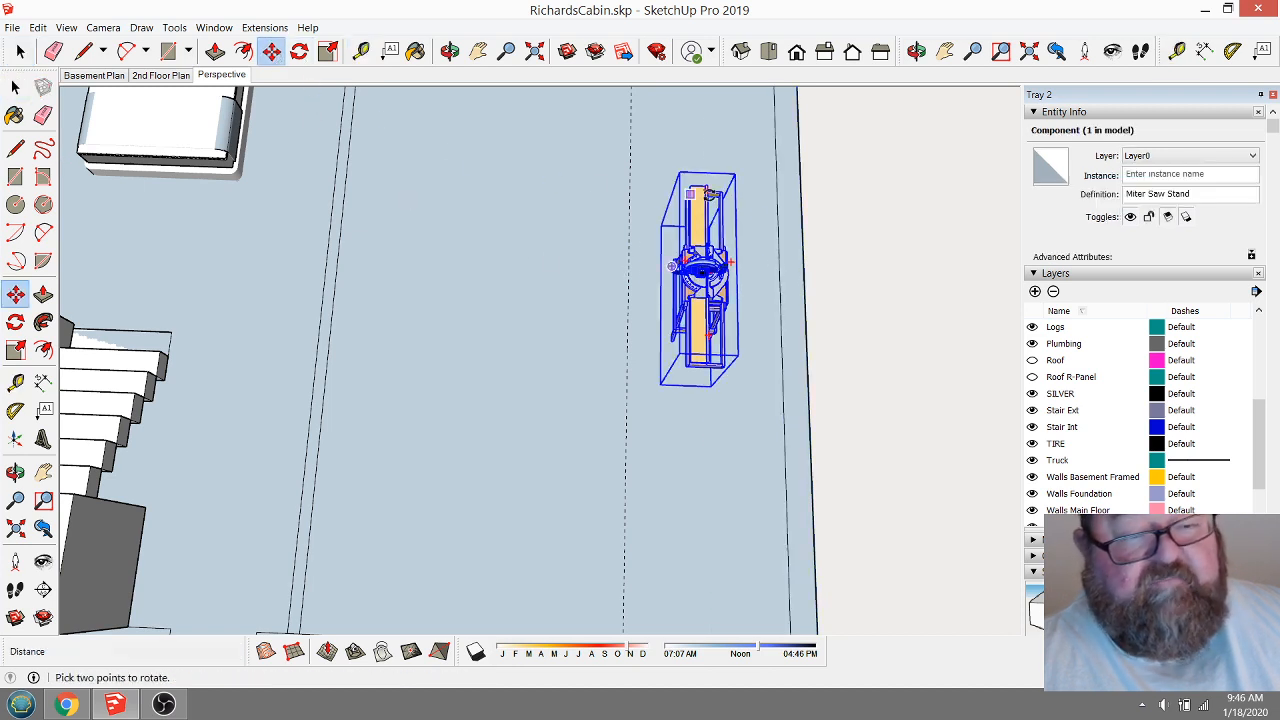
{"action": "left_click", "coordinate": [697, 143]}
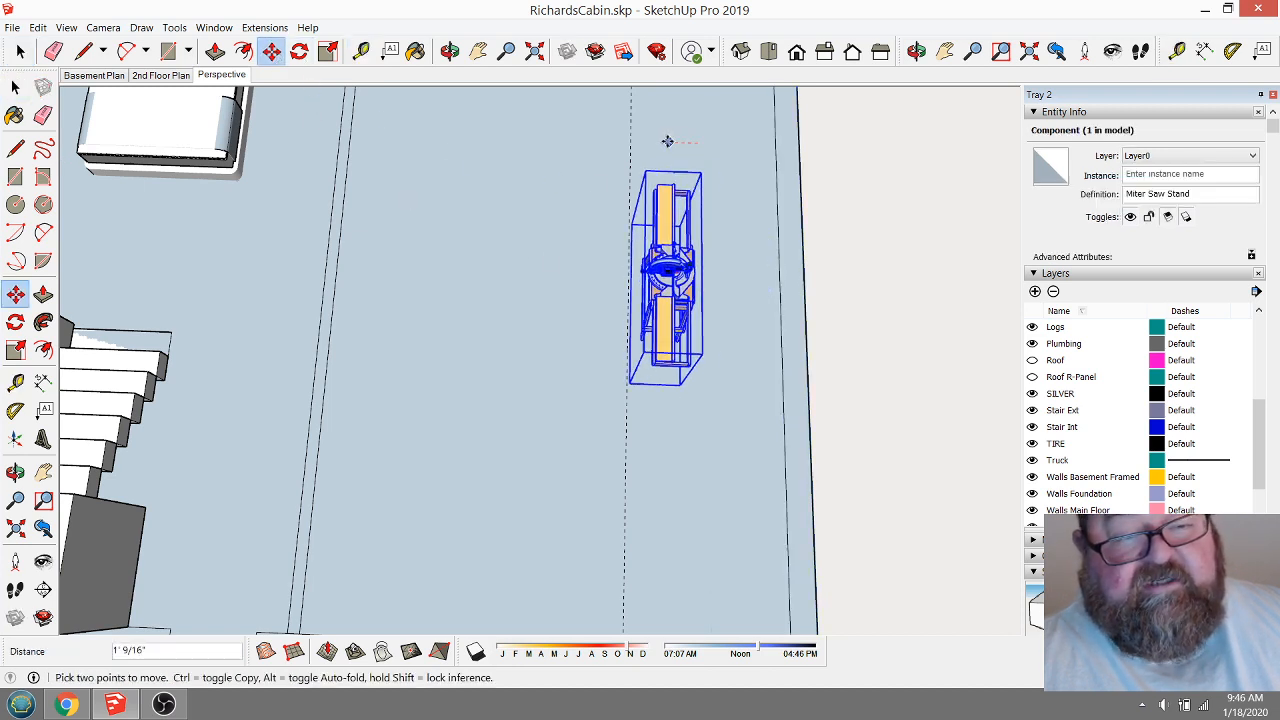
{"action": "left_click", "coordinate": [600, 135]}
Create a parallel guide line 24" from the 10' guide, toward the partition wall beneath the miter saw stand.
{"action": "middle_click_drag", "start_coordinate": [505, 245], "coordinate": [522, 383]}
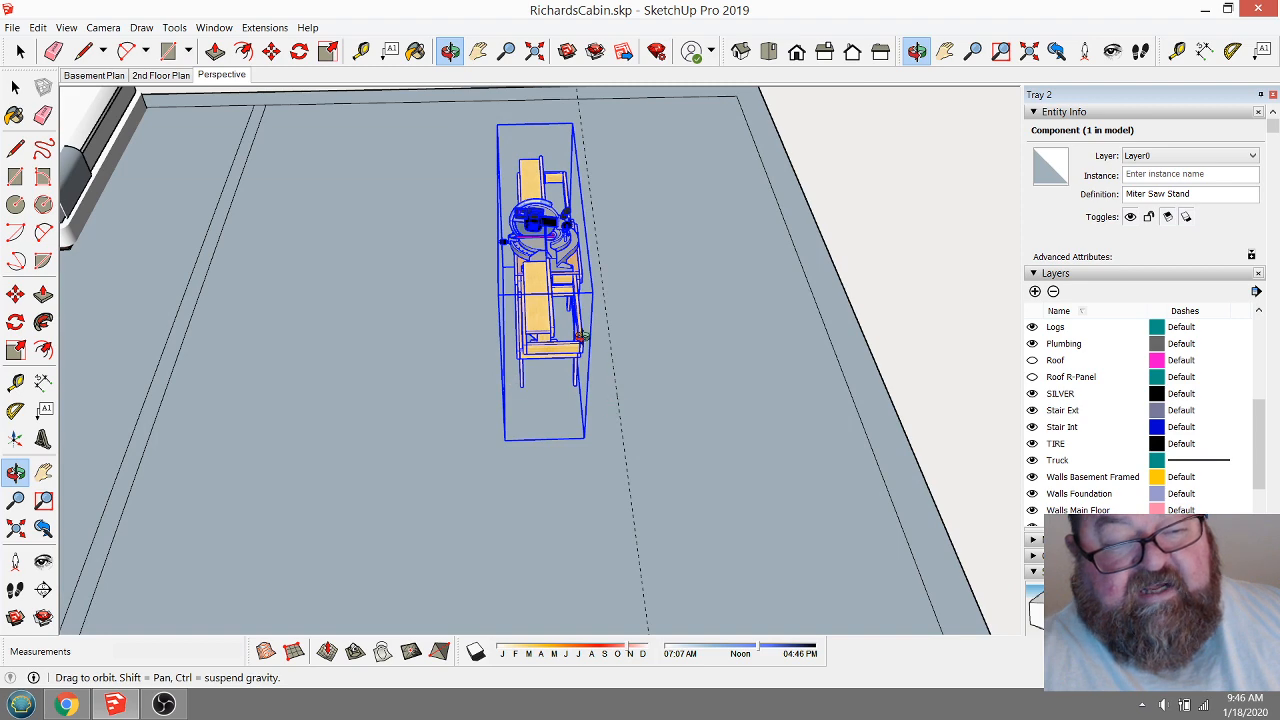
{"action": "middle_click_drag", "start_coordinate": [580, 337], "coordinate": [541, 232]}
{"action": "scroll", "coordinate": [541, 232], "scroll_direction": "up", "scroll_amount": 3}
{"action": "middle_click_drag", "start_coordinate": [525, 327], "coordinate": [513, 245]}
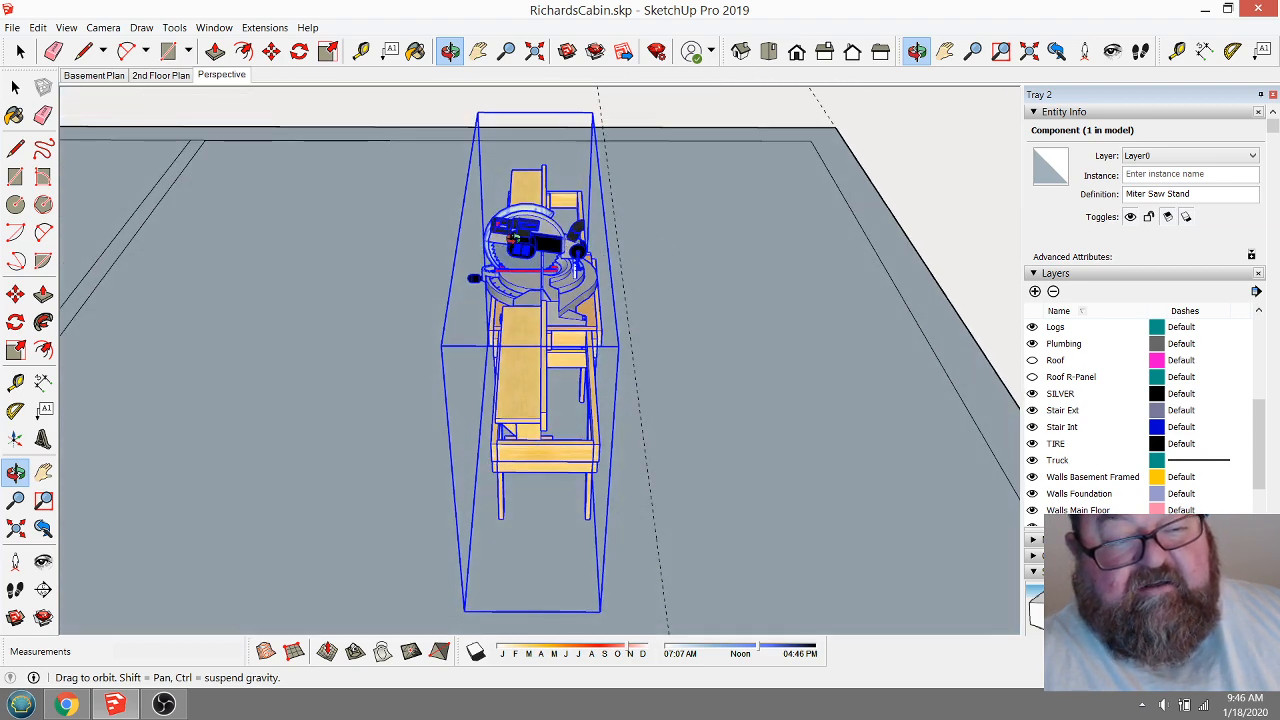
{"action": "middle_click_drag", "start_coordinate": [501, 276], "coordinate": [524, 398]}
{"action": "scroll", "coordinate": [545, 285], "scroll_direction": "down", "scroll_amount": 2}
{"action": "scroll", "coordinate": [533, 375], "scroll_direction": "down", "scroll_amount": 2}
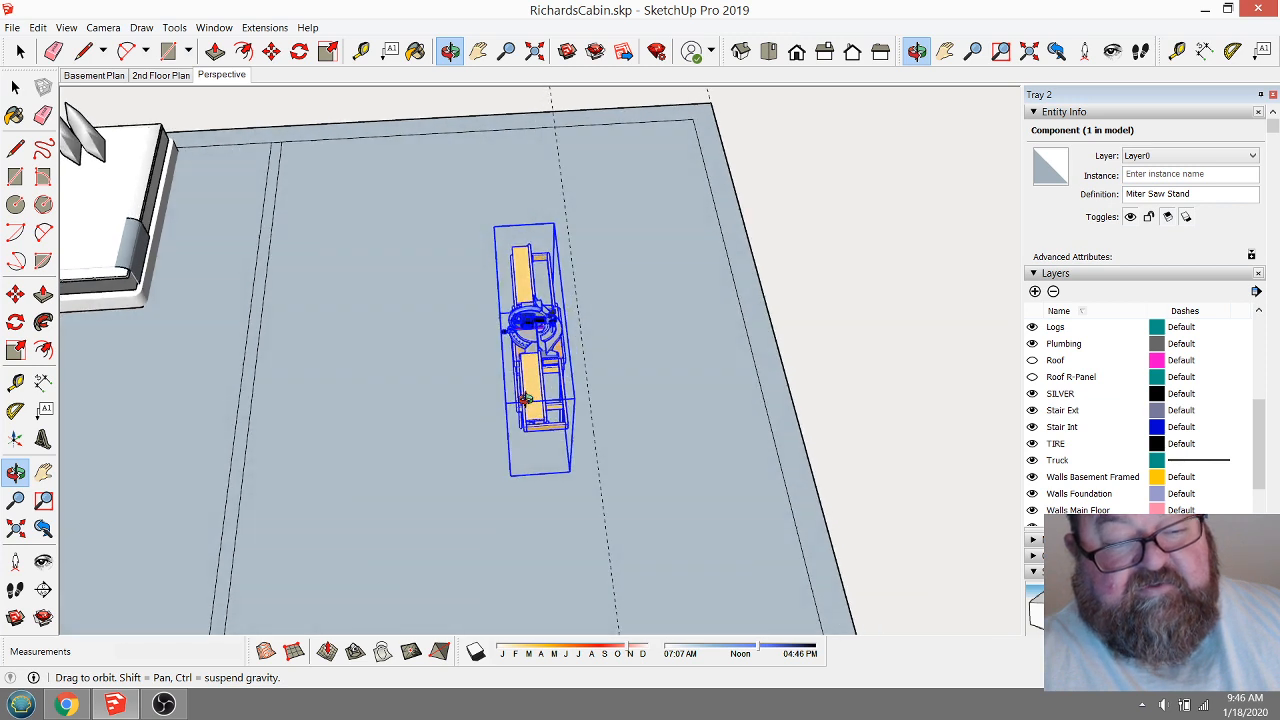
{"action": "scroll", "coordinate": [524, 398], "scroll_direction": "down", "scroll_amount": 1}
{"action": "left_click", "coordinate": [361, 51]}
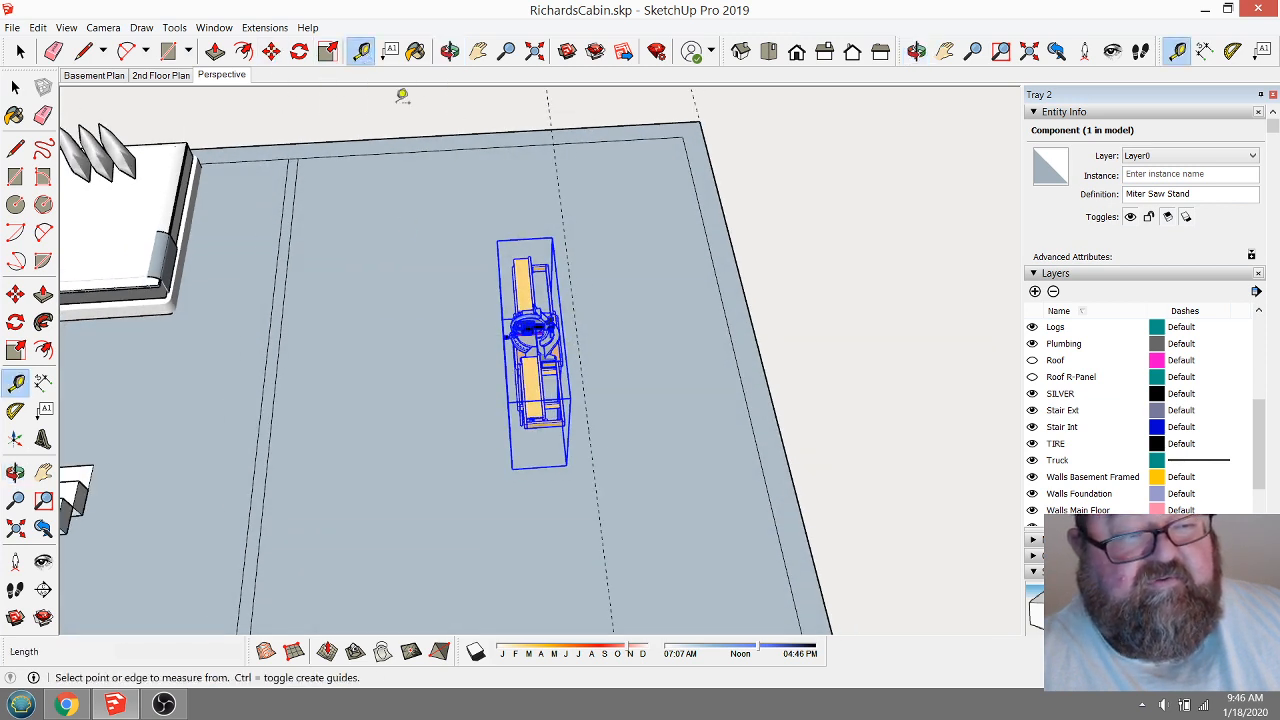
{"action": "left_click", "coordinate": [594, 471]}
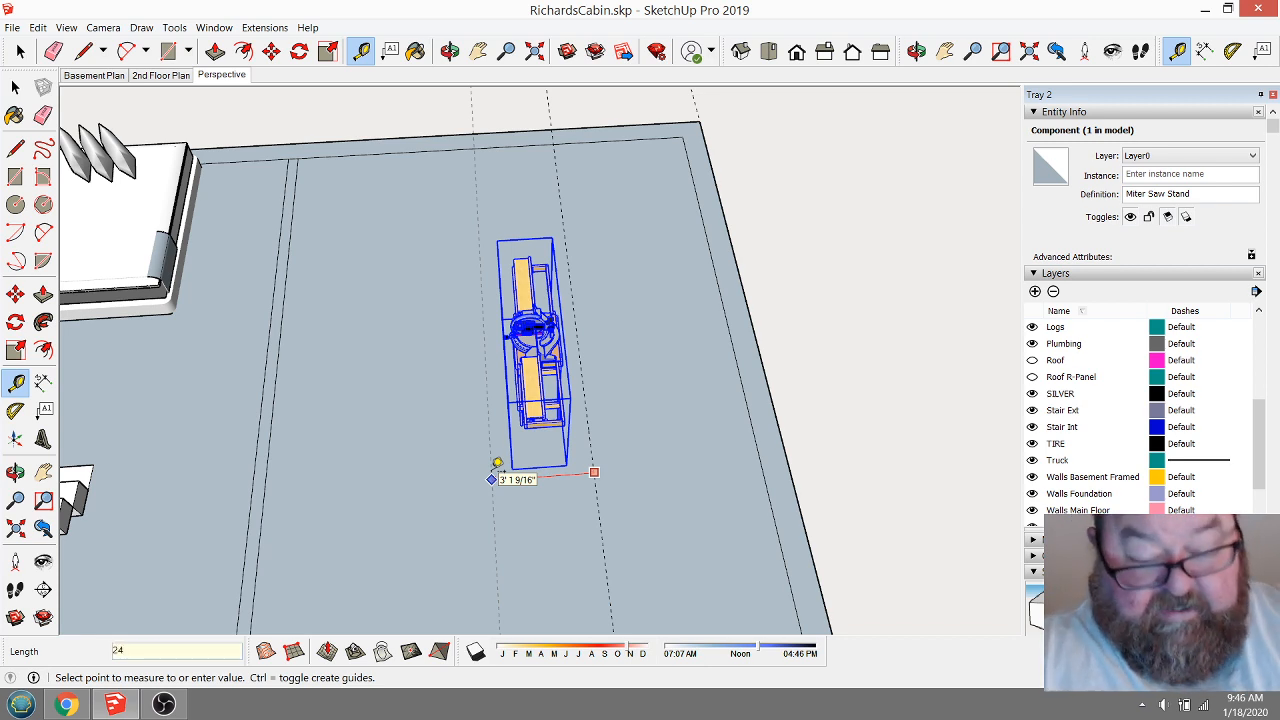
{"action": "type", "text": "24"}
{"action": "key", "text": "Return"}
Move the miter saw stand about 4 5/8" toward the 10' guide to fit it between the two guide lines.
{"action": "scroll", "coordinate": [477, 435], "scroll_direction": "up", "scroll_amount": 1}
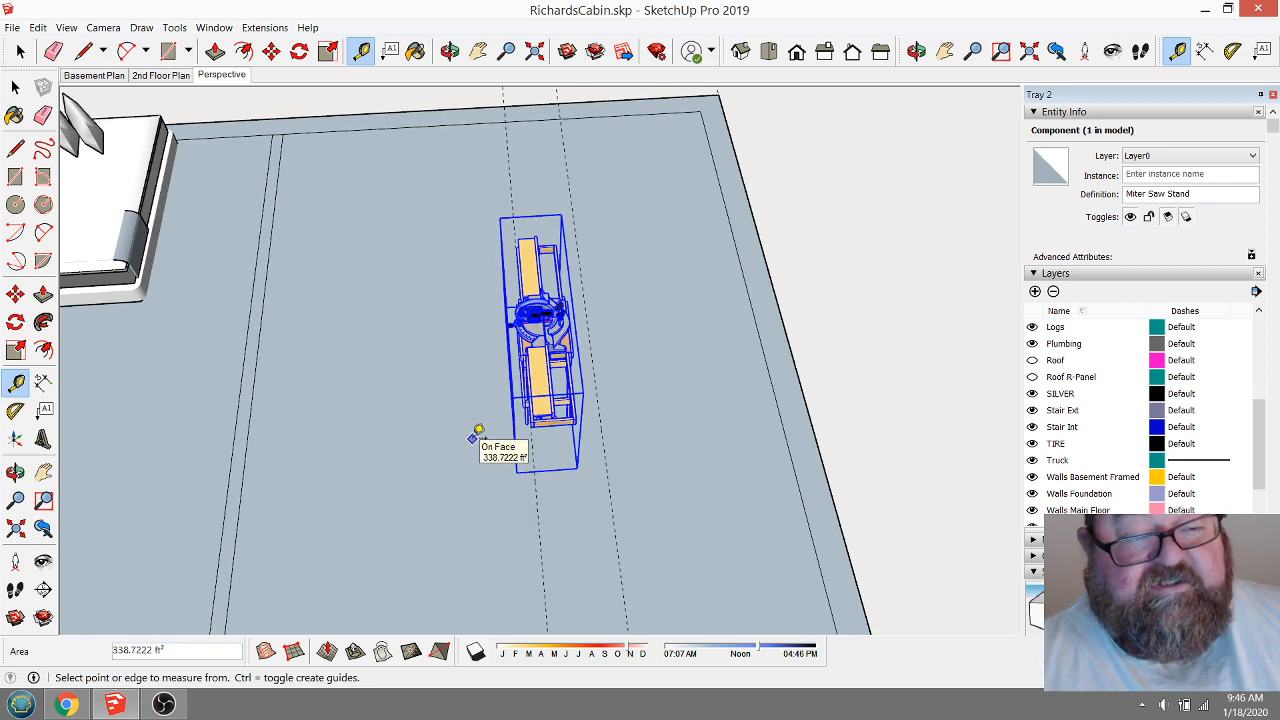
{"action": "left_click", "coordinate": [24, 54]}
{"action": "scroll", "coordinate": [488, 318], "scroll_direction": "up", "scroll_amount": 1}
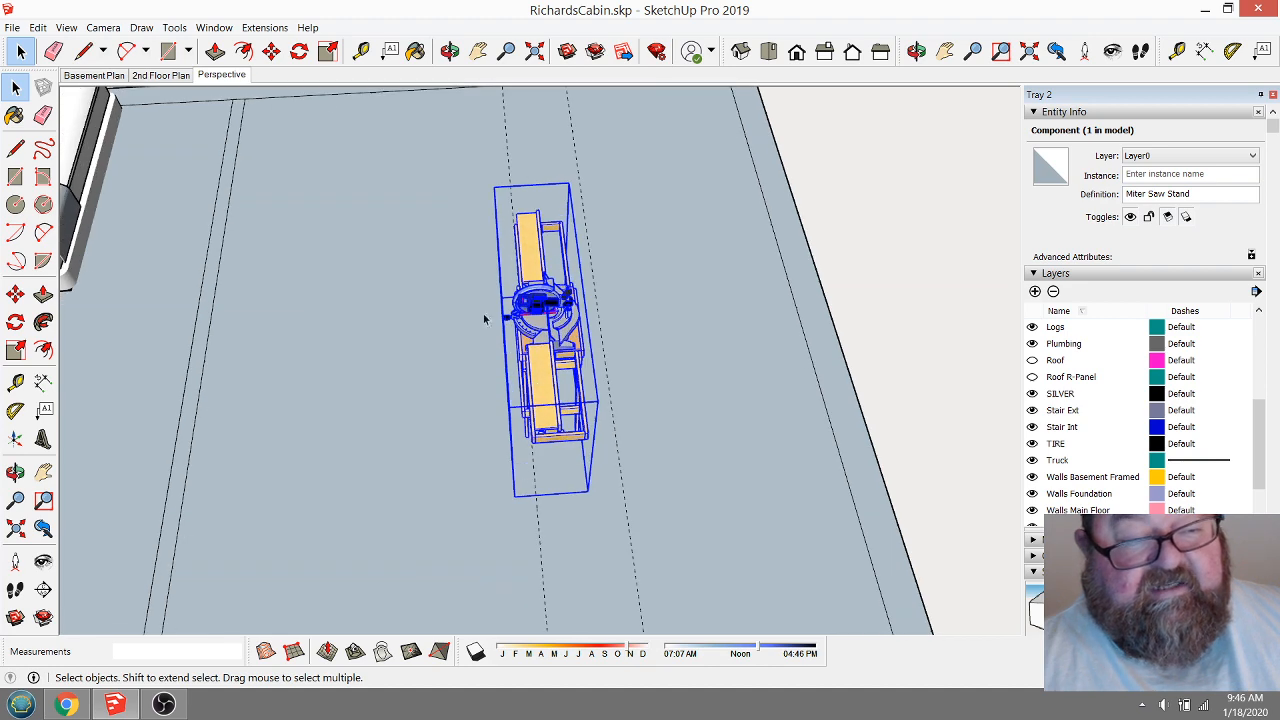
{"action": "key", "text": "m"}
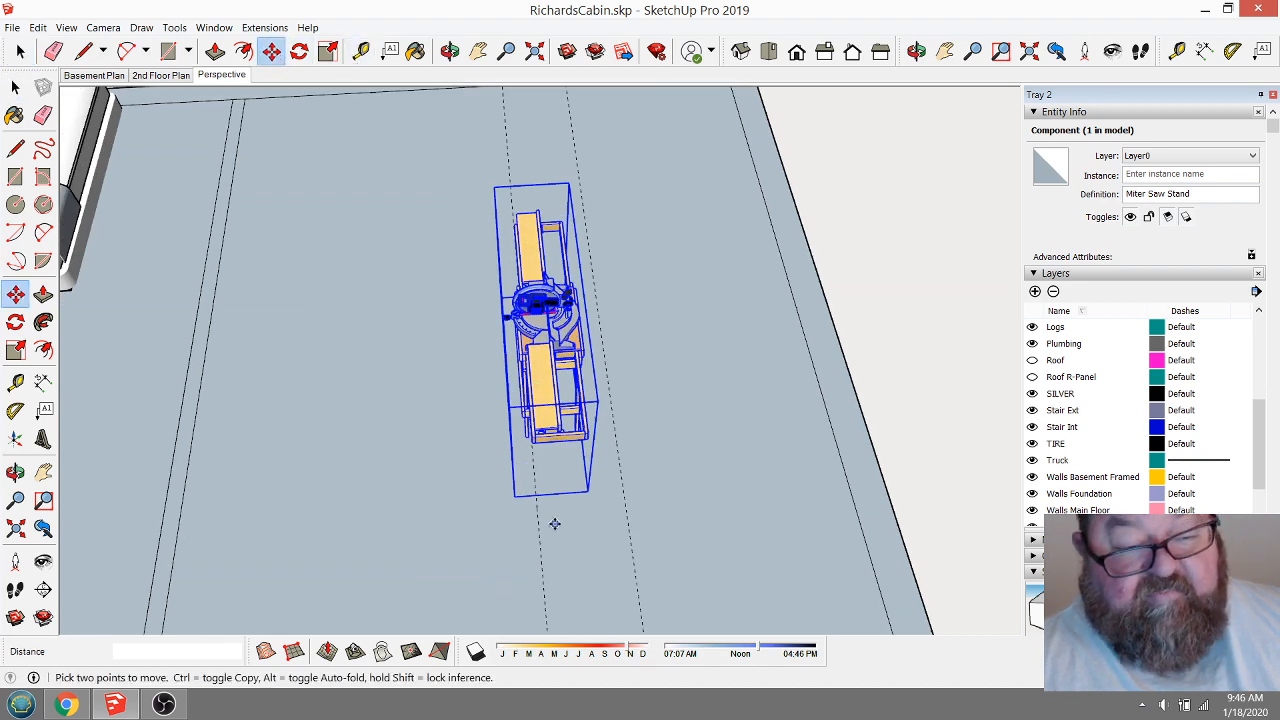
{"action": "scroll", "coordinate": [554, 524], "scroll_direction": "up", "scroll_amount": 1}
{"action": "left_click", "coordinate": [408, 519]}
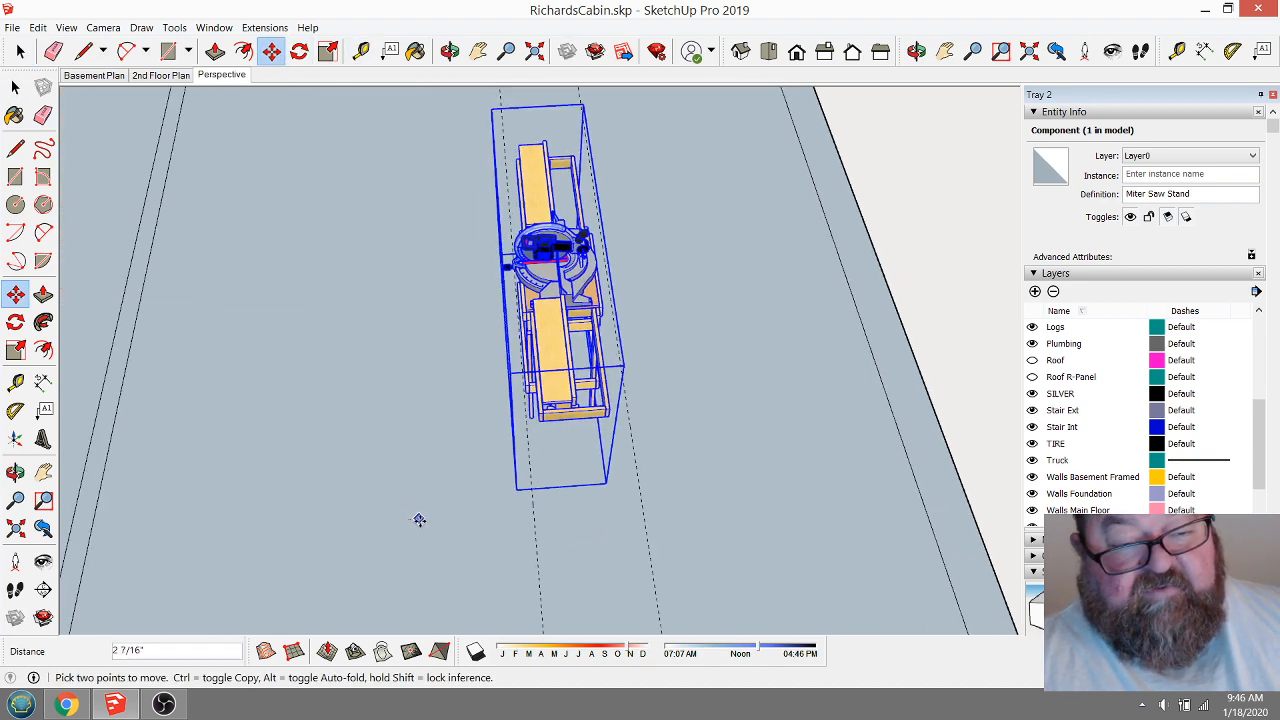
{"action": "left_click", "coordinate": [428, 523]}
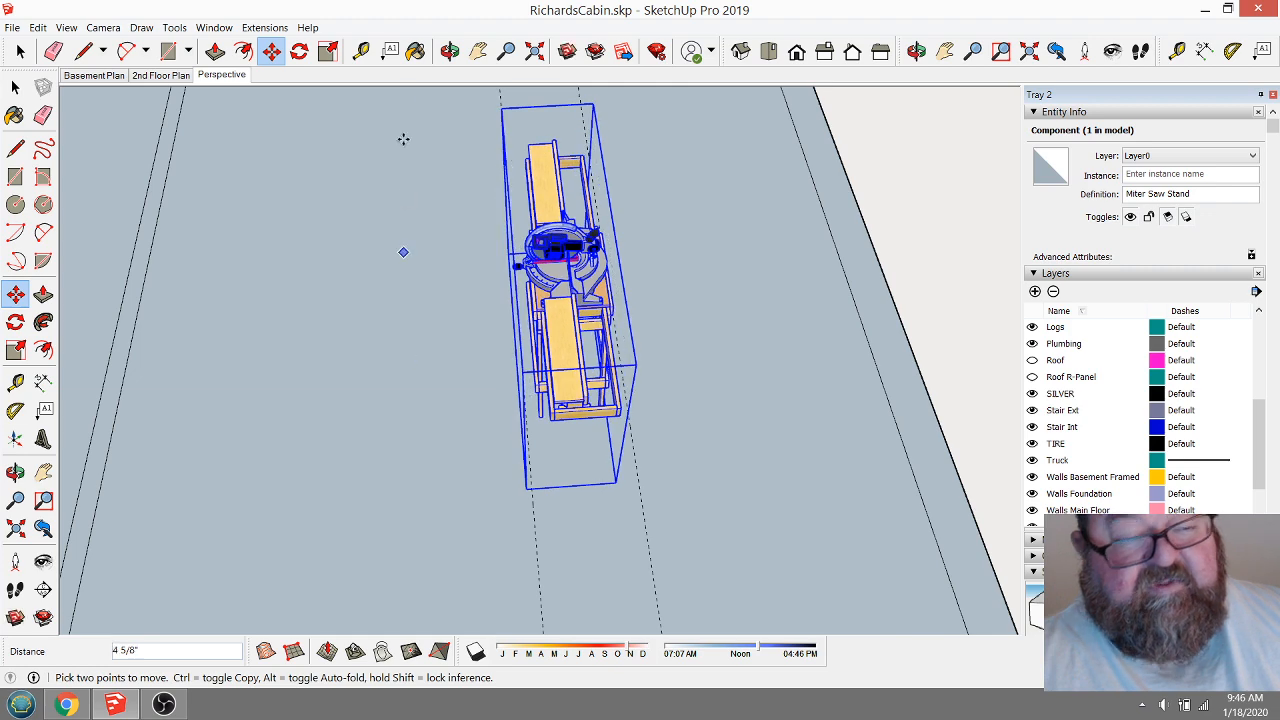
Examine the miter saw stand's fit between the guide lines and the free workshop floor around it from several angles.
{"action": "left_click", "coordinate": [449, 52]}
{"action": "left_click_drag", "start_coordinate": [480, 220], "coordinate": [455, 337]}
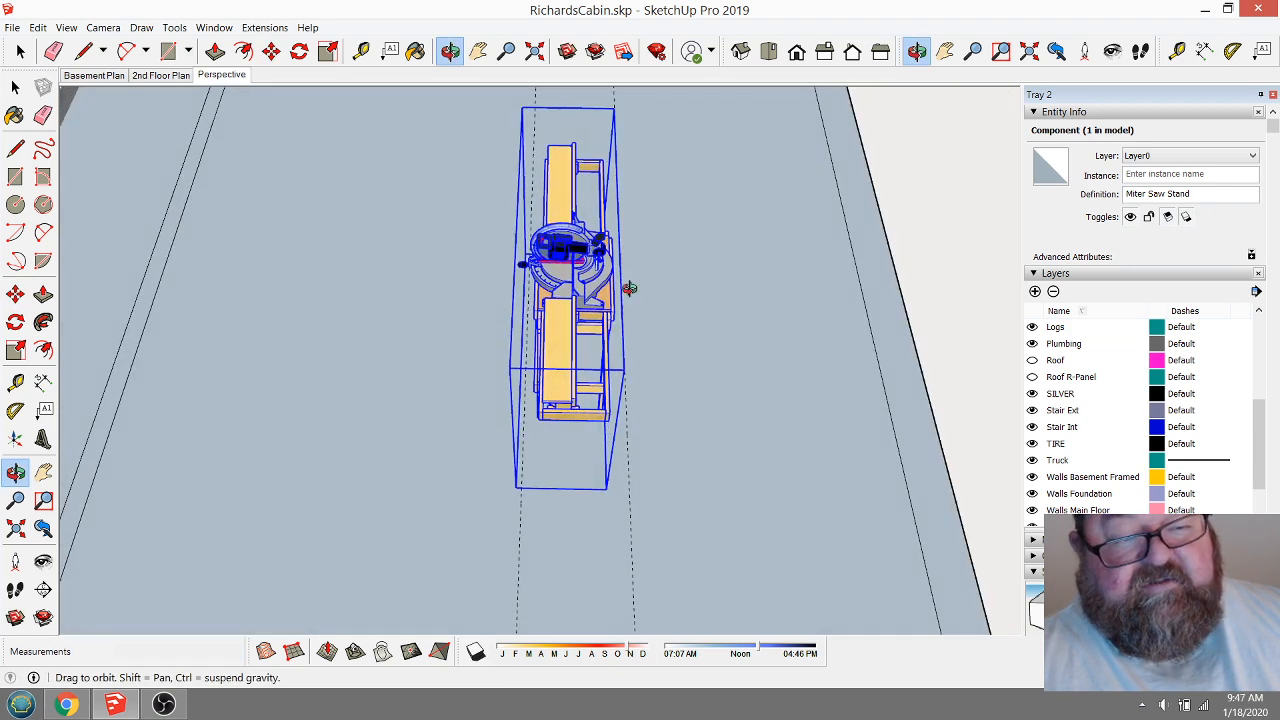
{"action": "left_click_drag", "start_coordinate": [565, 290], "coordinate": [695, 337]}
{"action": "scroll", "coordinate": [544, 261], "scroll_direction": "up", "scroll_amount": 6}
{"action": "scroll", "coordinate": [571, 311], "scroll_direction": "down", "scroll_amount": 8}
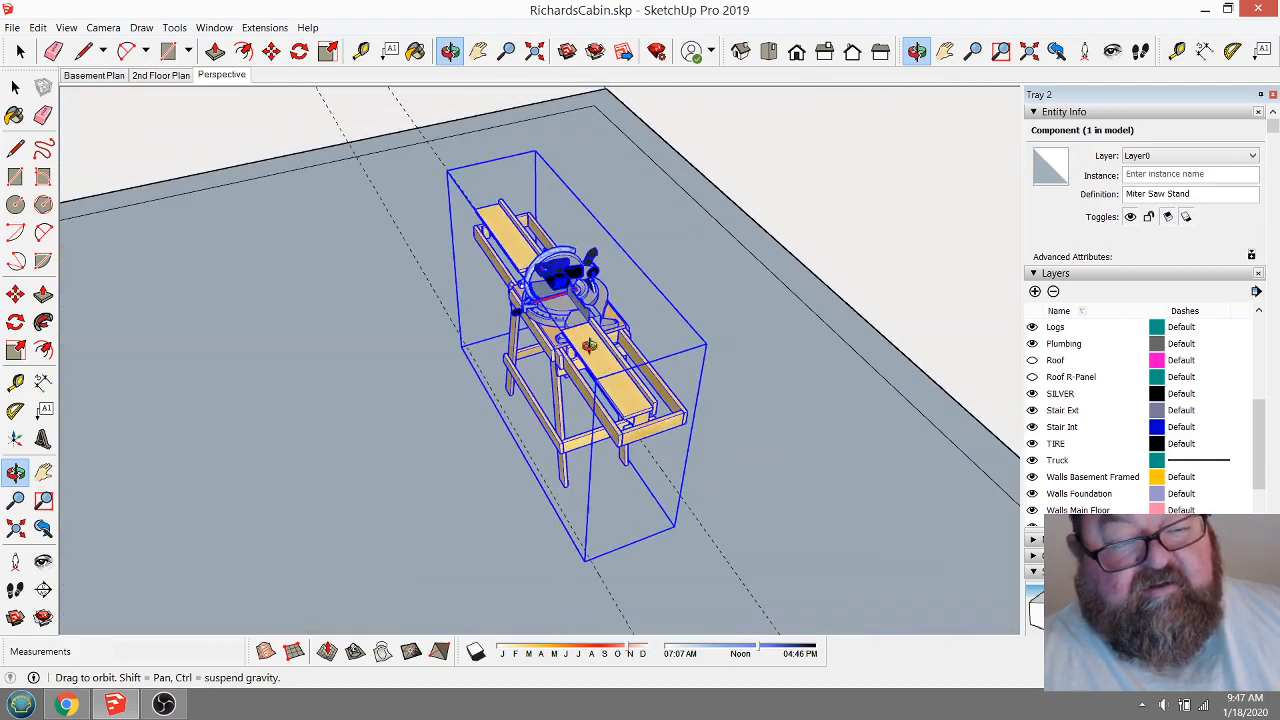
{"action": "left_click_drag", "start_coordinate": [608, 383], "coordinate": [579, 299]}
{"action": "left_click_drag", "start_coordinate": [640, 336], "coordinate": [297, 417]}
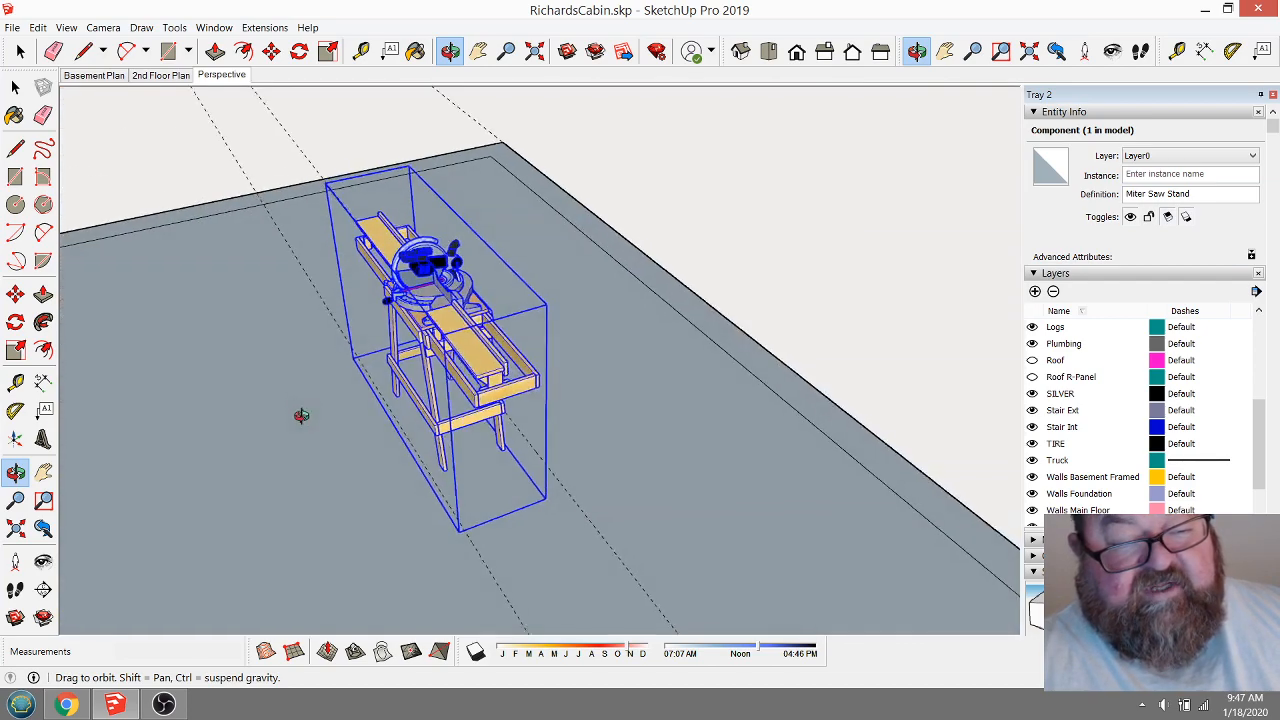
{"action": "scroll", "coordinate": [589, 391], "scroll_direction": "down", "scroll_amount": 4}
{"action": "left_click_drag", "start_coordinate": [589, 391], "coordinate": [426, 456]}
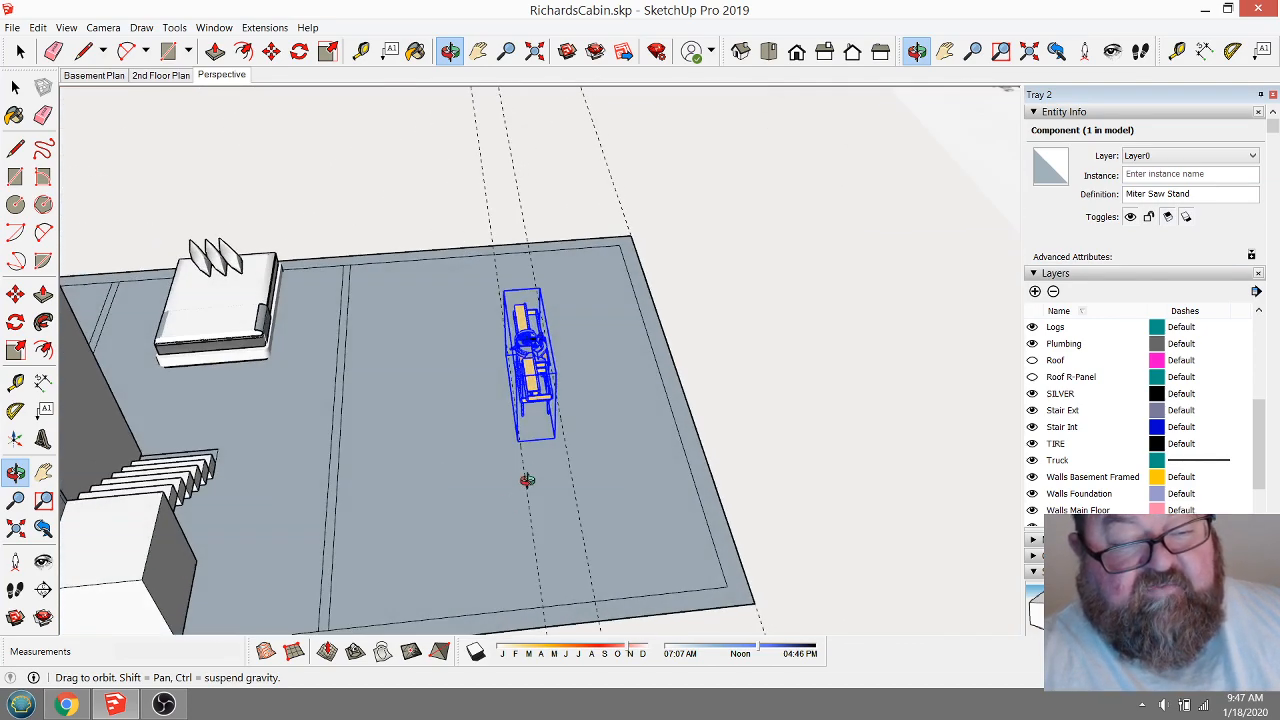
{"action": "left_click_drag", "start_coordinate": [523, 458], "coordinate": [581, 418]}
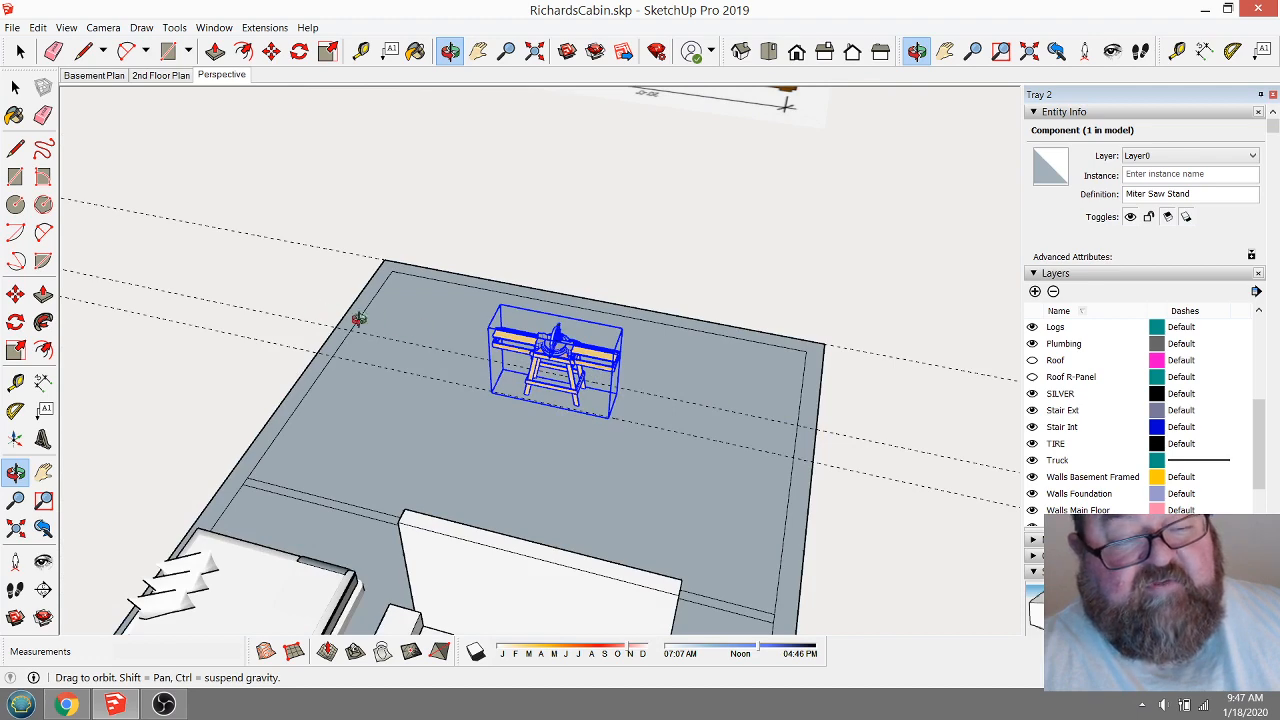
{"action": "left_click_drag", "start_coordinate": [576, 318], "coordinate": [311, 441]}
{"action": "left_click_drag", "start_coordinate": [557, 401], "coordinate": [463, 440]}
{"action": "scroll", "coordinate": [520, 278], "scroll_direction": "down", "scroll_amount": 3}
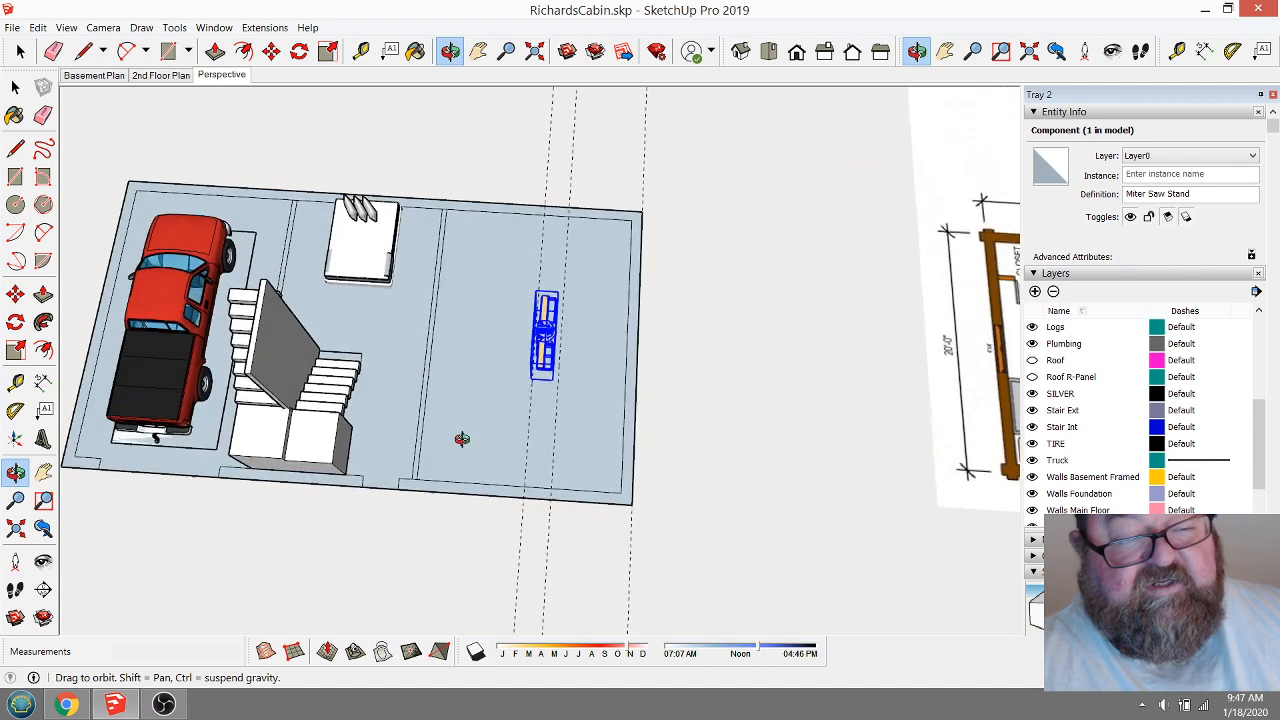
{"action": "left_click_drag", "start_coordinate": [468, 389], "coordinate": [482, 260]}
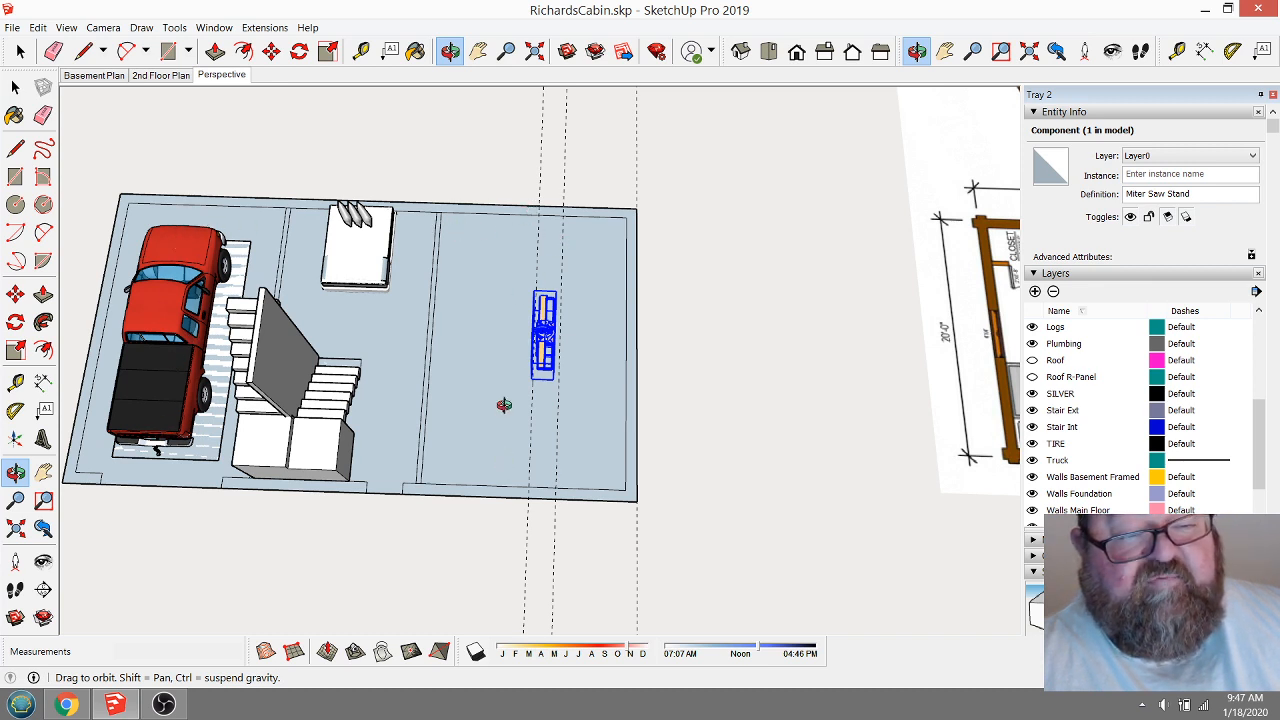
{"action": "scroll", "coordinate": [481, 341], "scroll_direction": "up", "scroll_amount": 5}
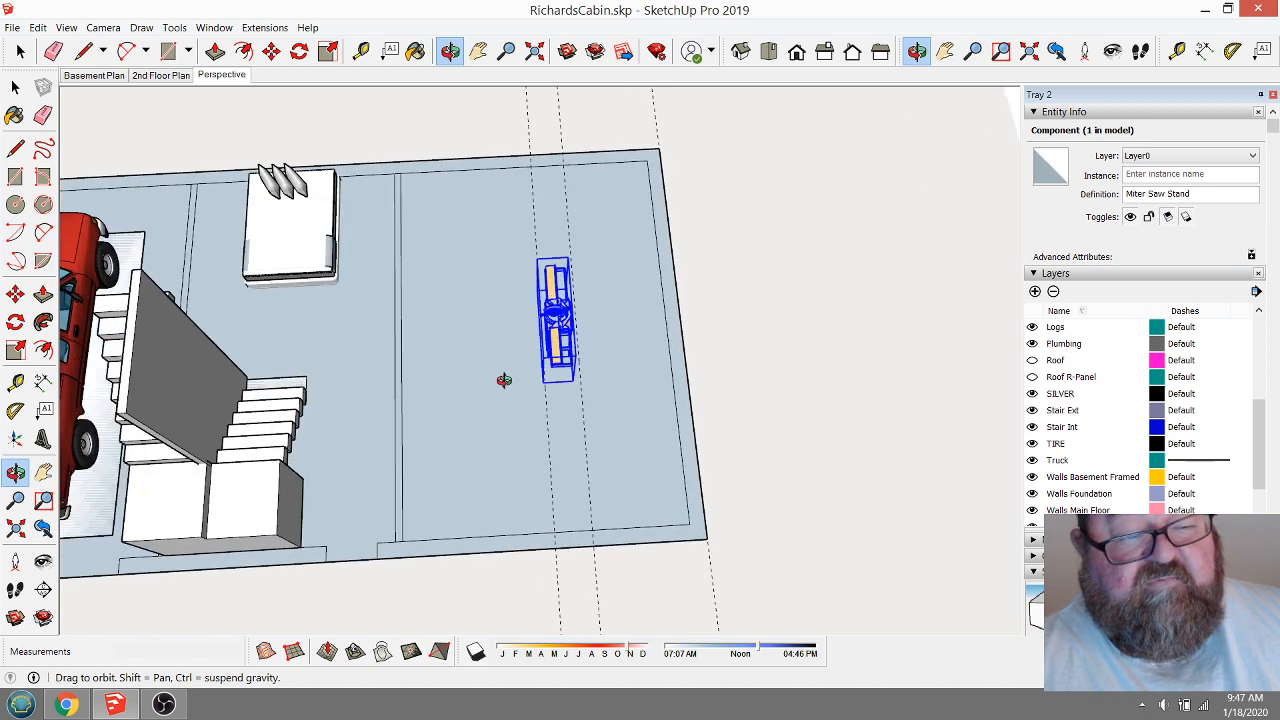
{"action": "left_click_drag", "start_coordinate": [515, 406], "coordinate": [543, 305]}
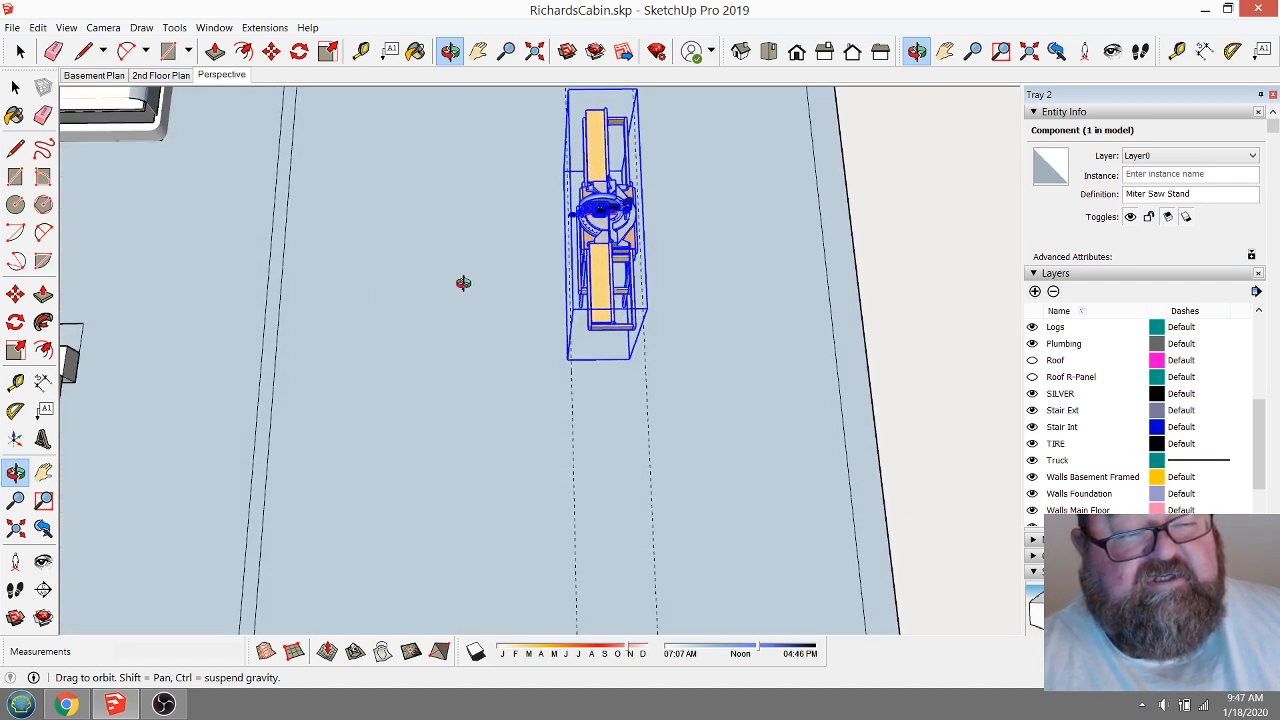
{"action": "scroll", "coordinate": [507, 391], "scroll_direction": "down", "scroll_amount": 2}
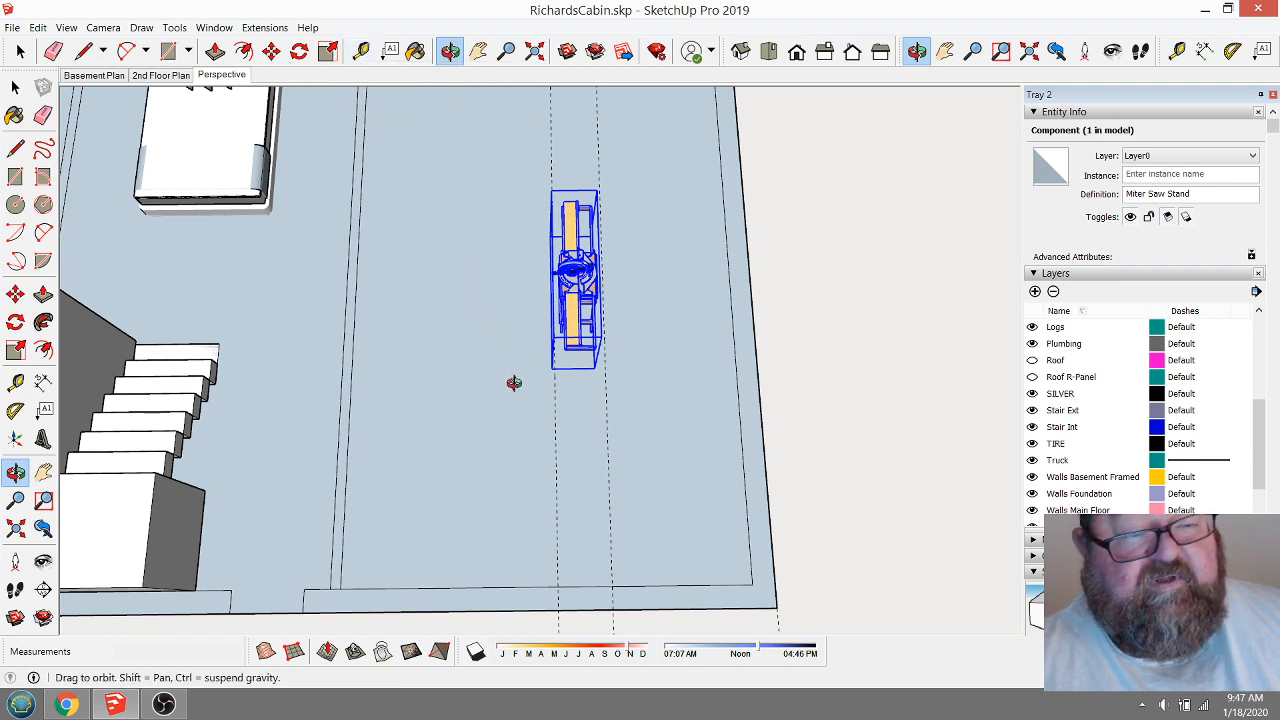
{"action": "scroll", "coordinate": [514, 383], "scroll_direction": "down", "scroll_amount": 2}
{"action": "scroll", "coordinate": [457, 329], "scroll_direction": "up", "scroll_amount": 3}
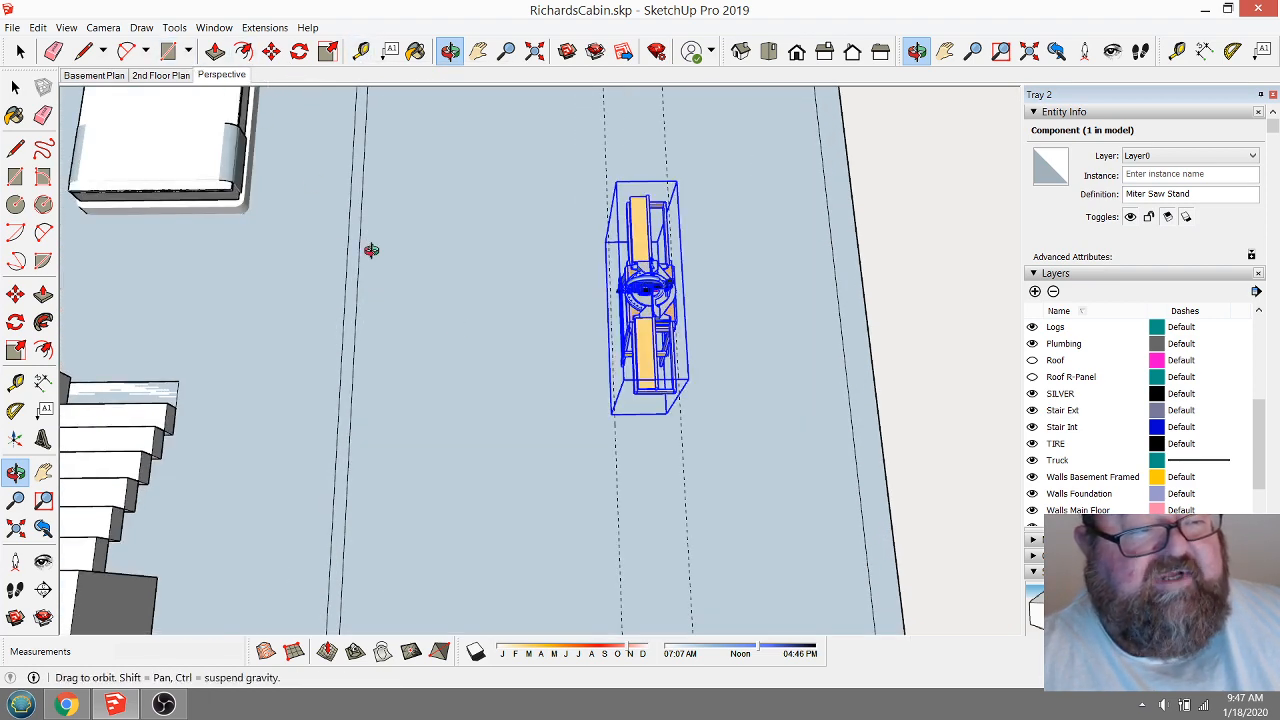
Draw a 96" by 30" rectangle on the workshop floor between the partition wall and the miter saw stand.
{"action": "left_click", "coordinate": [168, 51]}
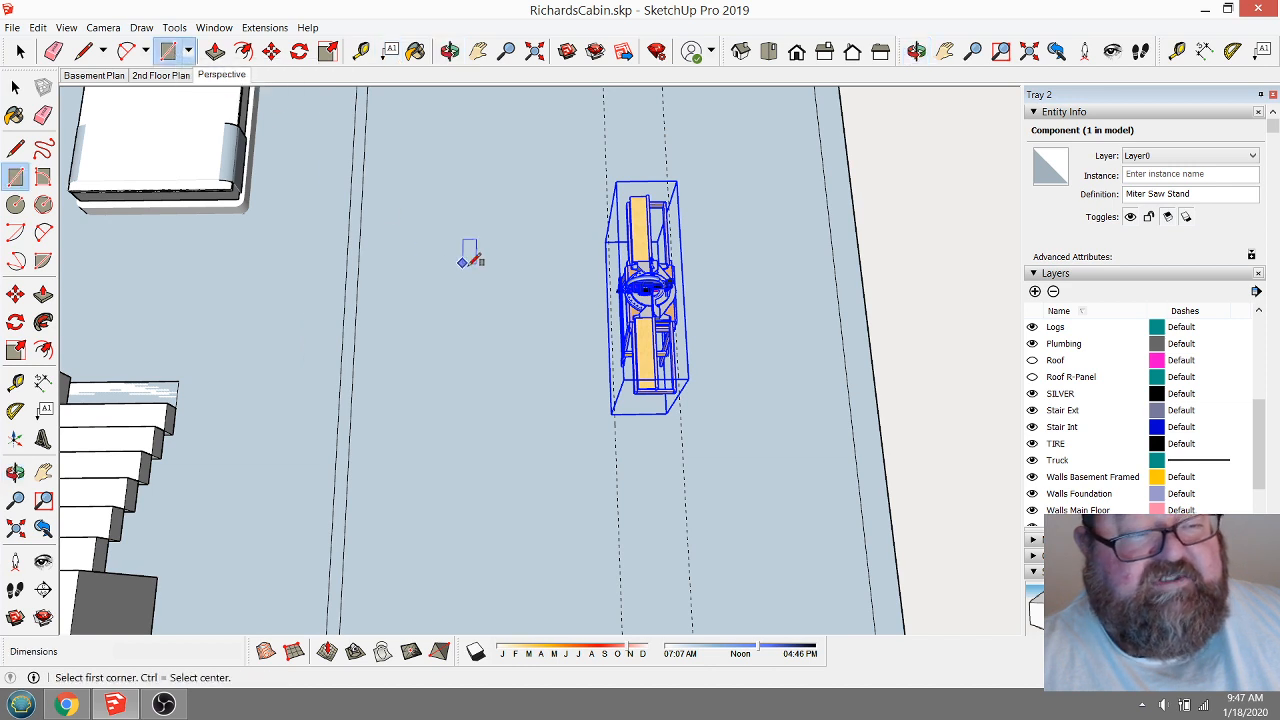
{"action": "left_click", "coordinate": [443, 203]}
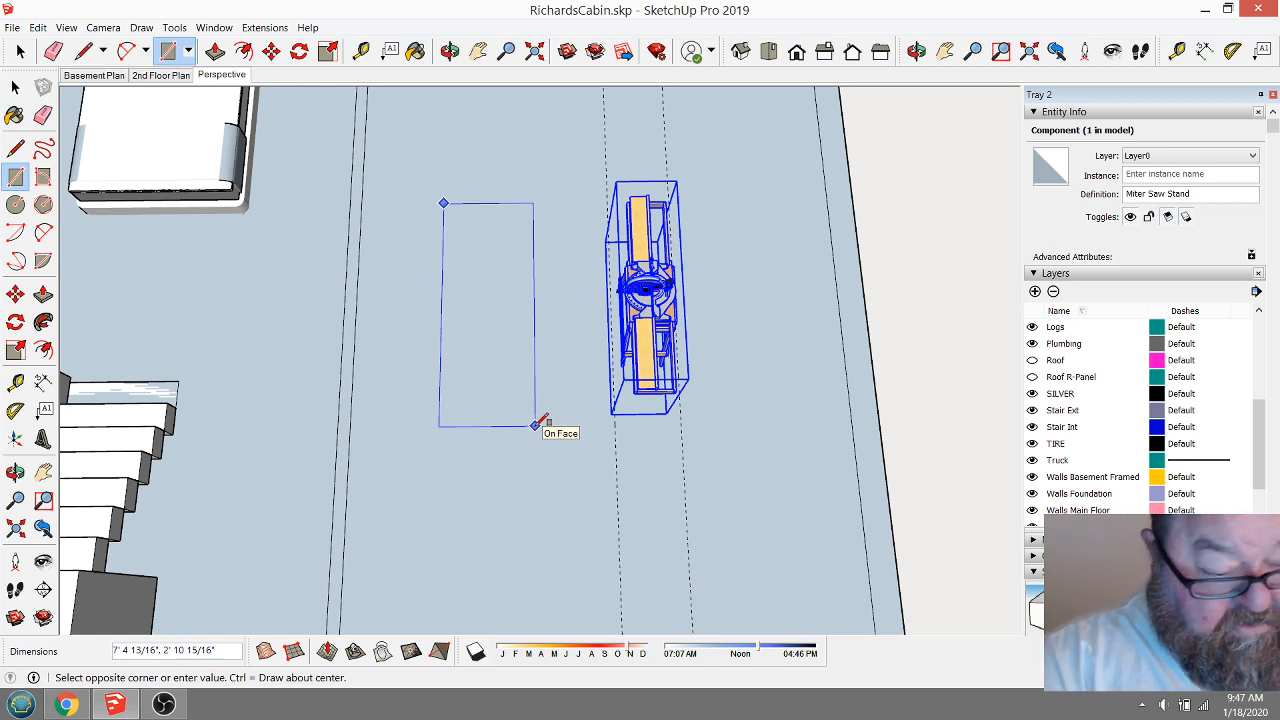
{"action": "type", "text": "96"}
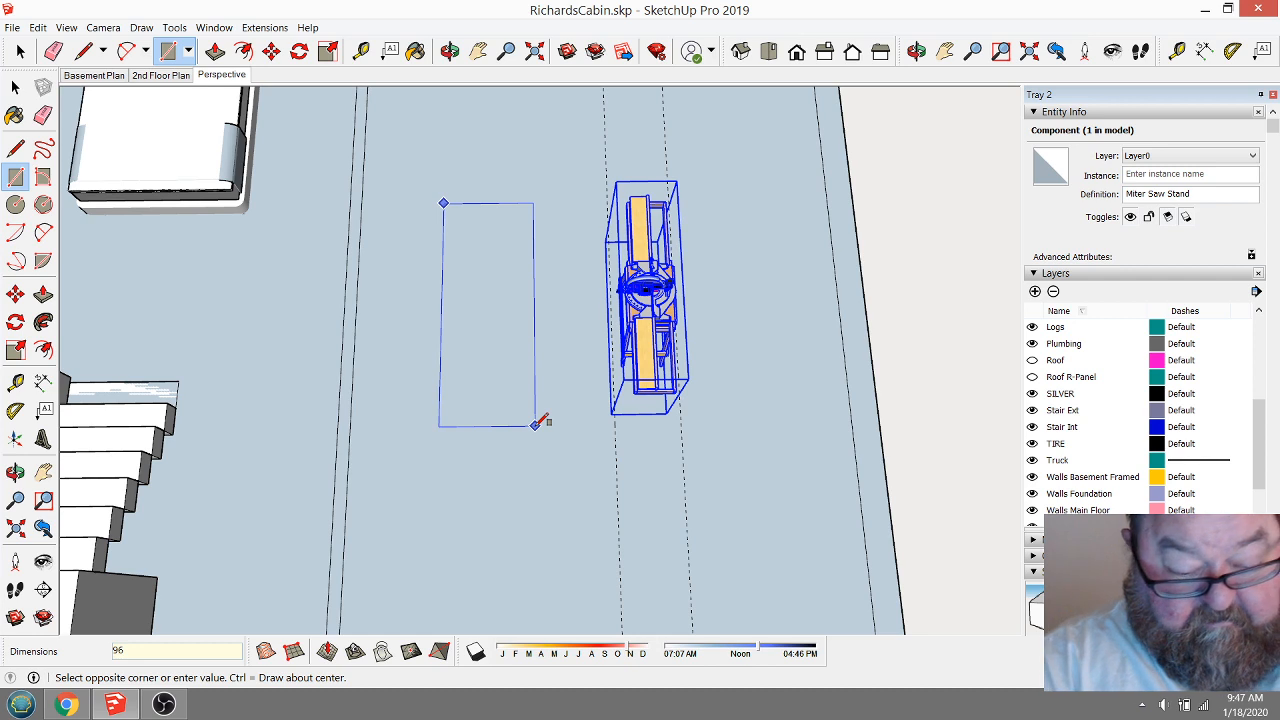
{"action": "type", "text": ",30"}
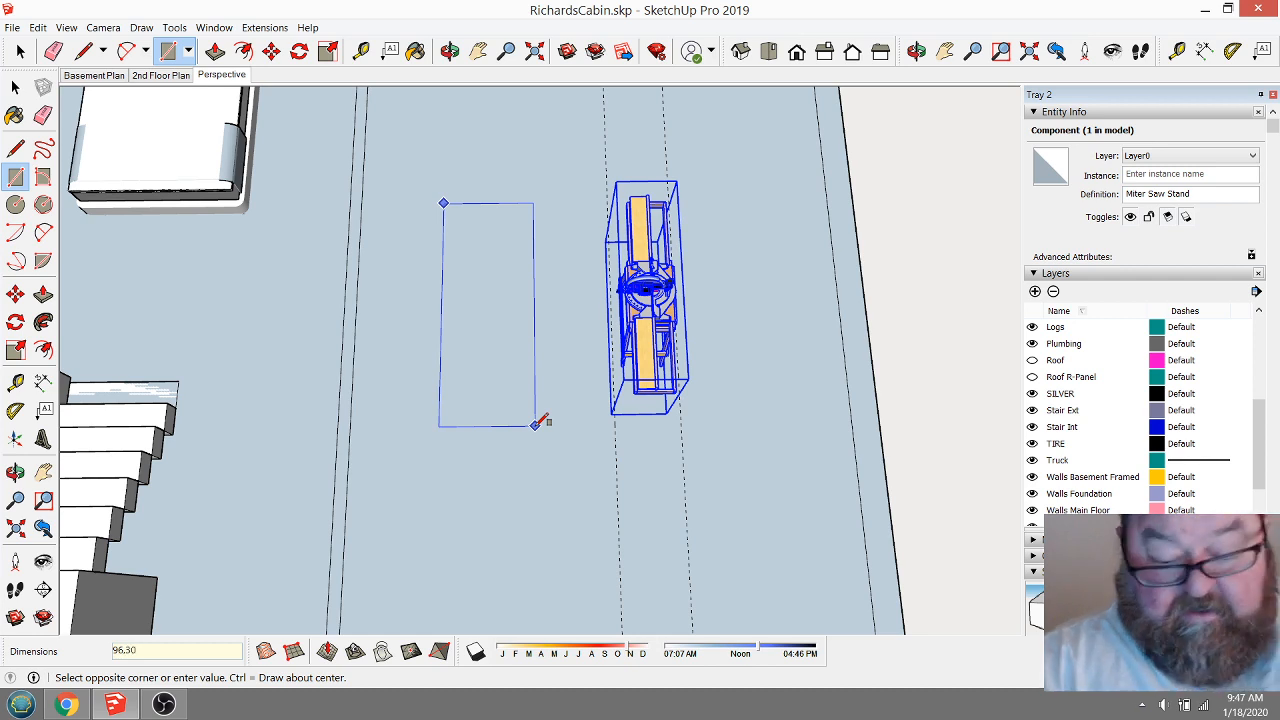
{"action": "key", "text": "Return"}
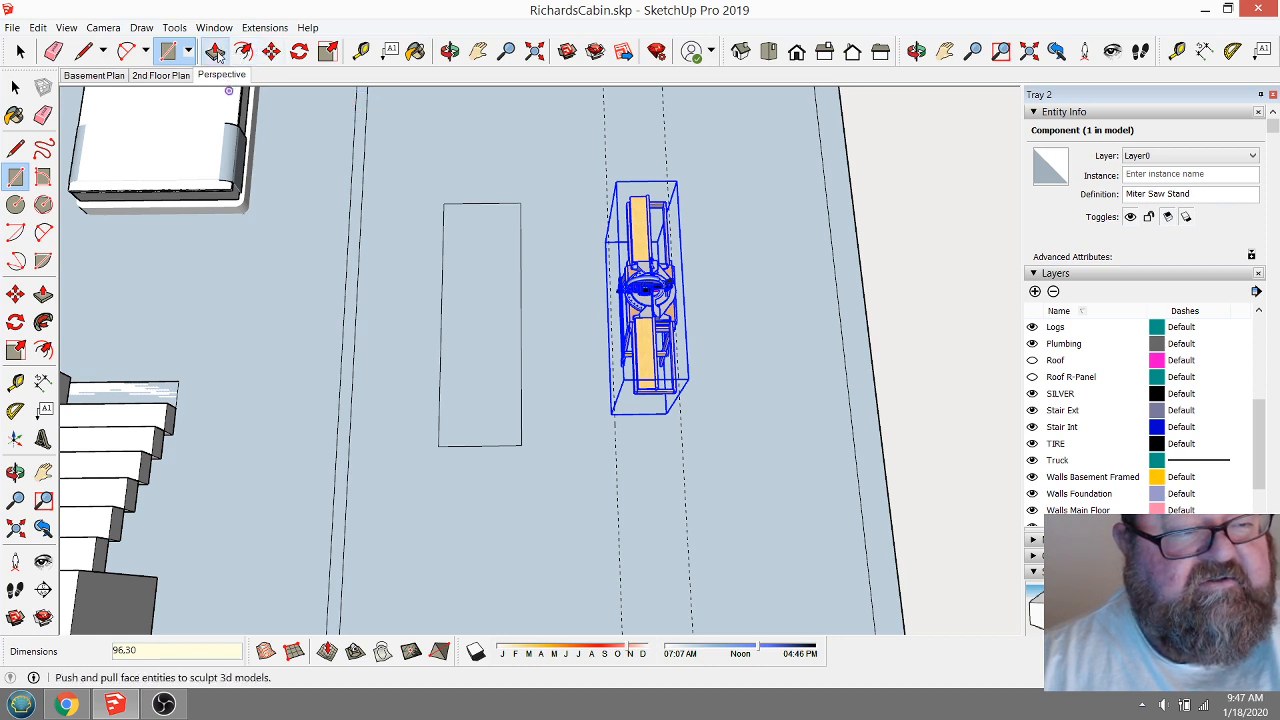
Widen the bench rectangle by moving its long edge facing the miter saw stand 6" toward the stand.
{"action": "left_click", "coordinate": [20, 51]}
{"action": "left_click", "coordinate": [520, 252]}
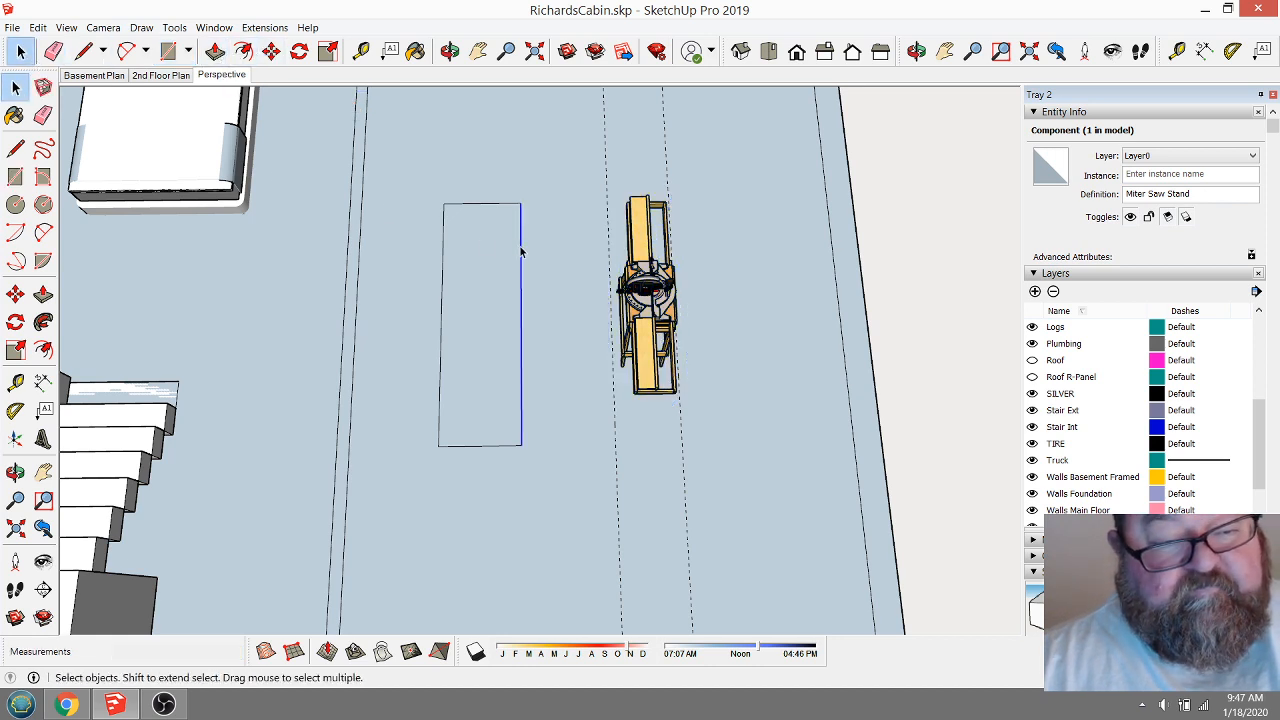
{"action": "left_click", "coordinate": [271, 54]}
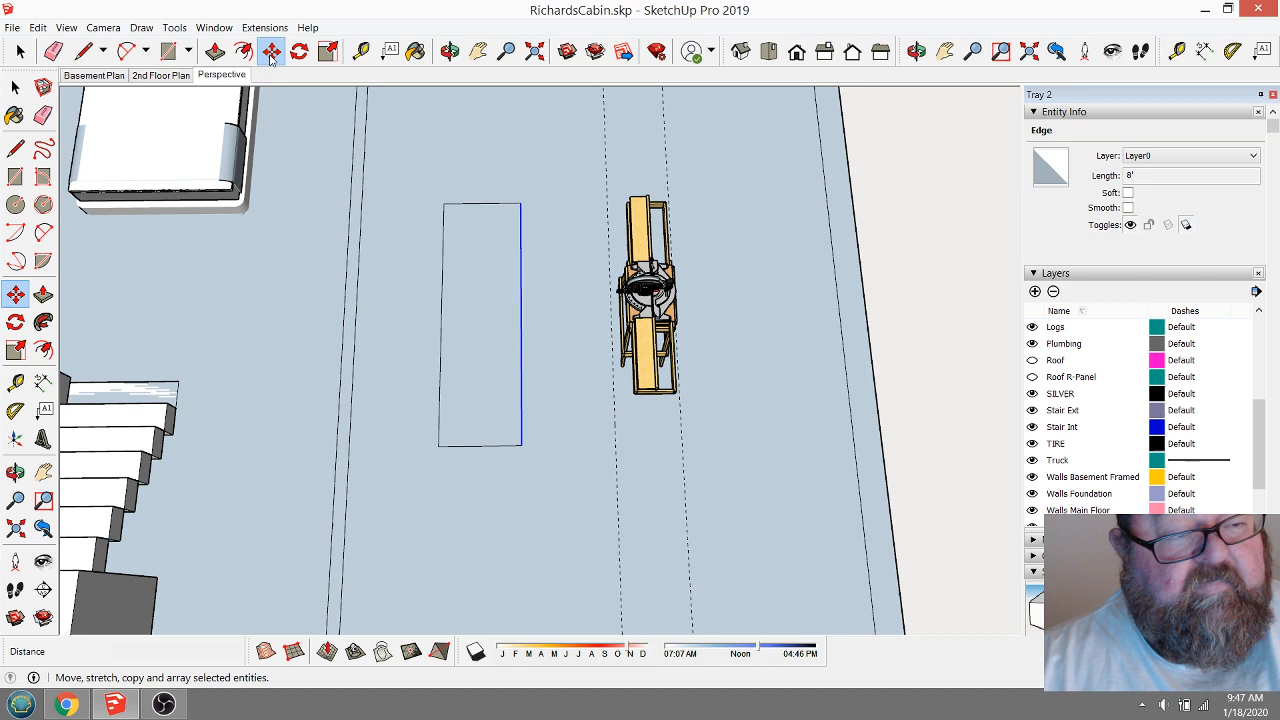
{"action": "left_click", "coordinate": [480, 206]}
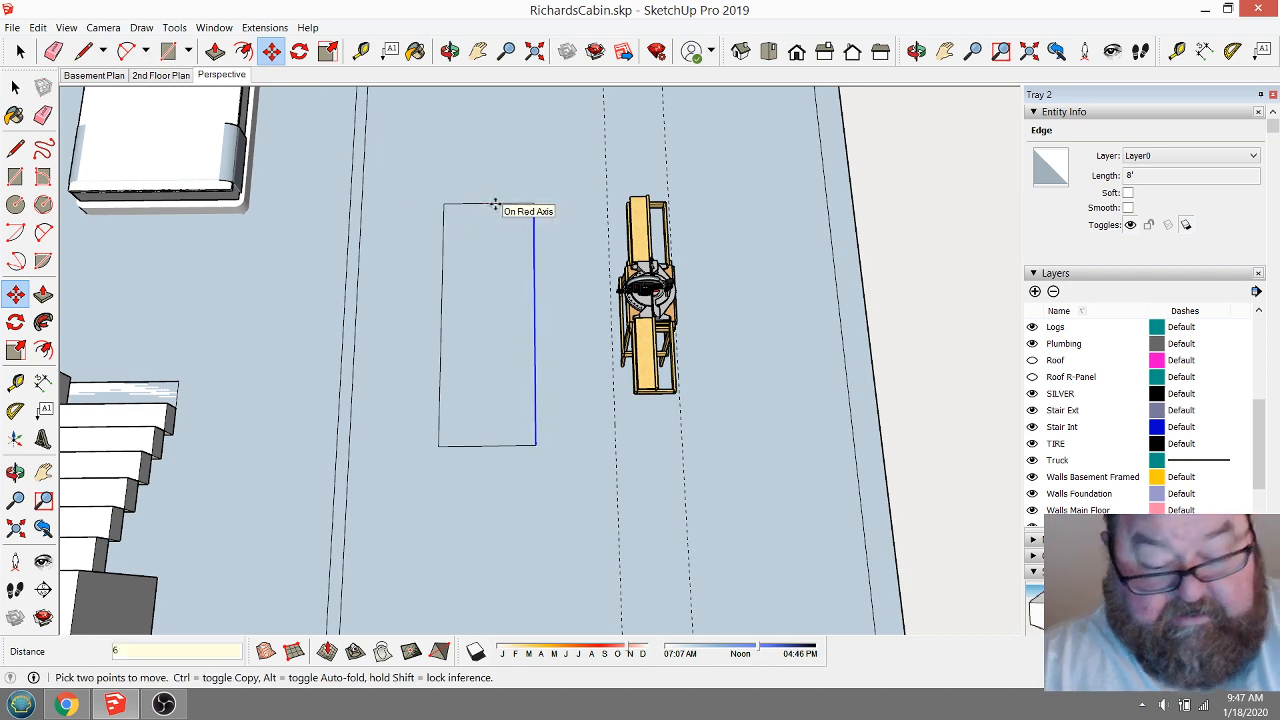
{"action": "key", "text": "Return"}
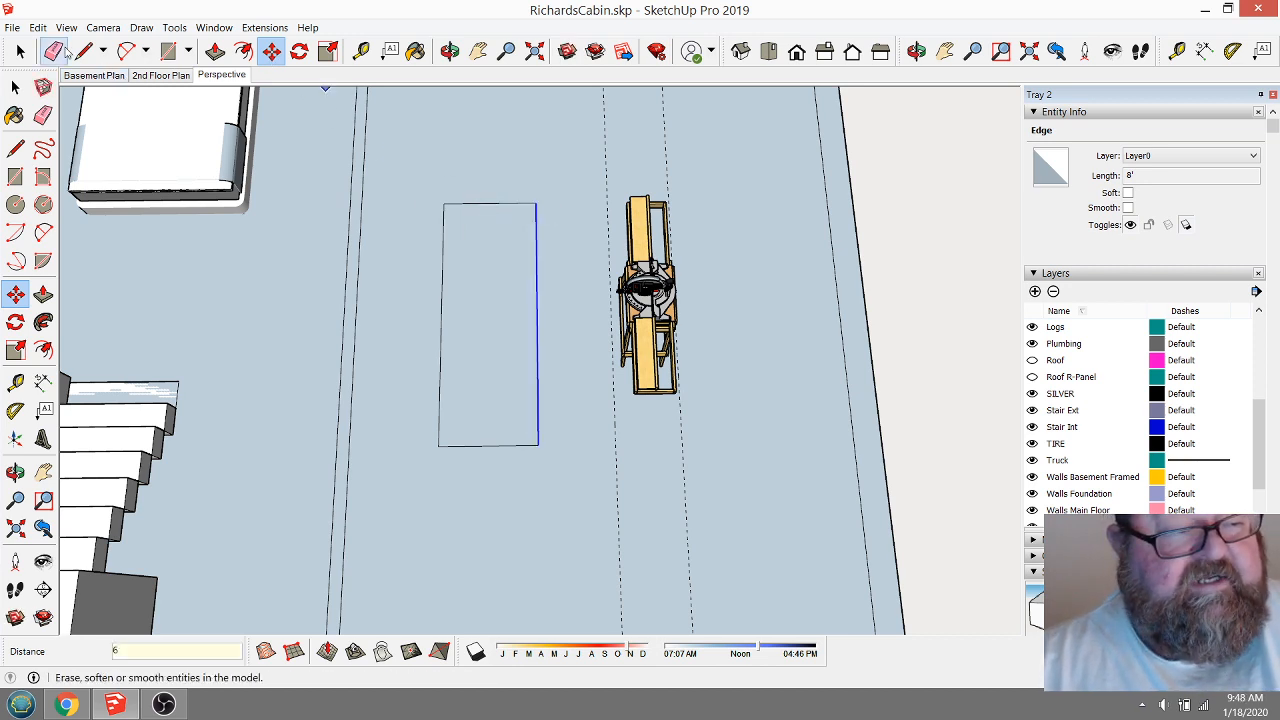
Make a group from the bench rectangle's face and edges.
{"action": "left_click", "coordinate": [20, 51]}
{"action": "left_click_drag", "start_coordinate": [428, 176], "coordinate": [562, 480]}
{"action": "right_click", "coordinate": [469, 331]}
{"action": "left_click", "coordinate": [505, 454]}
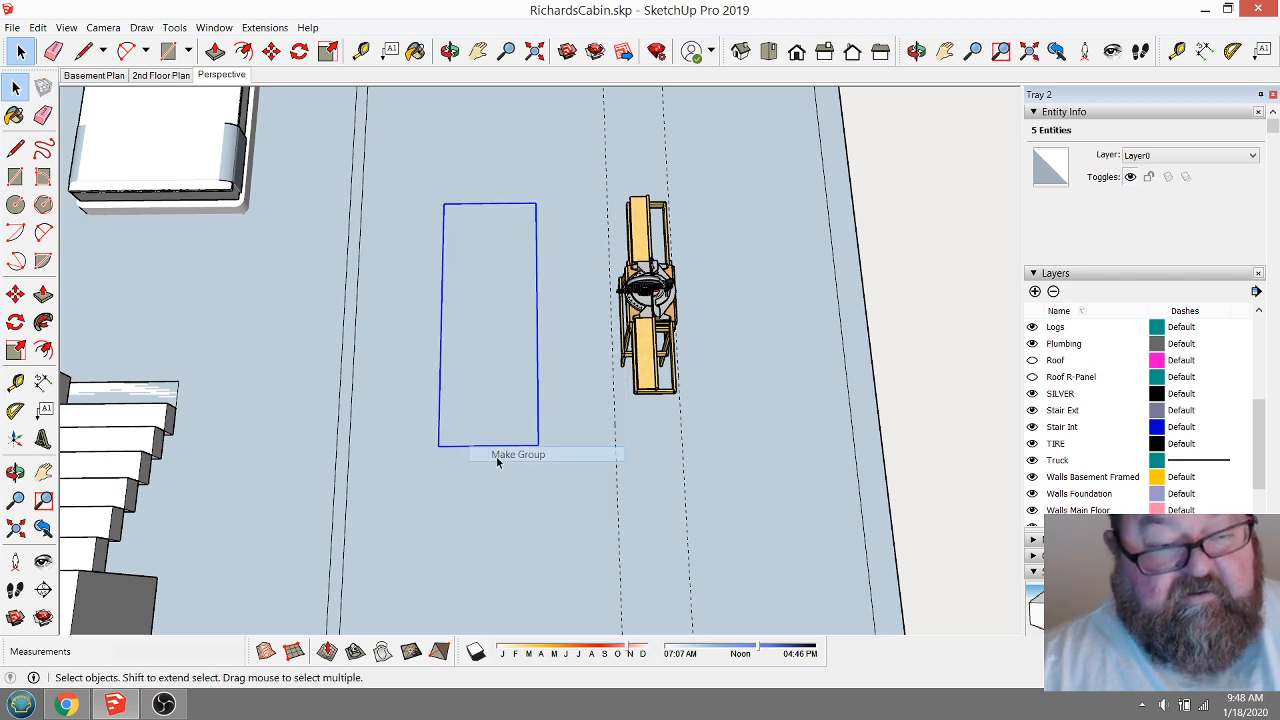
{"action": "scroll", "coordinate": [540, 345], "scroll_direction": "up", "scroll_amount": 2}
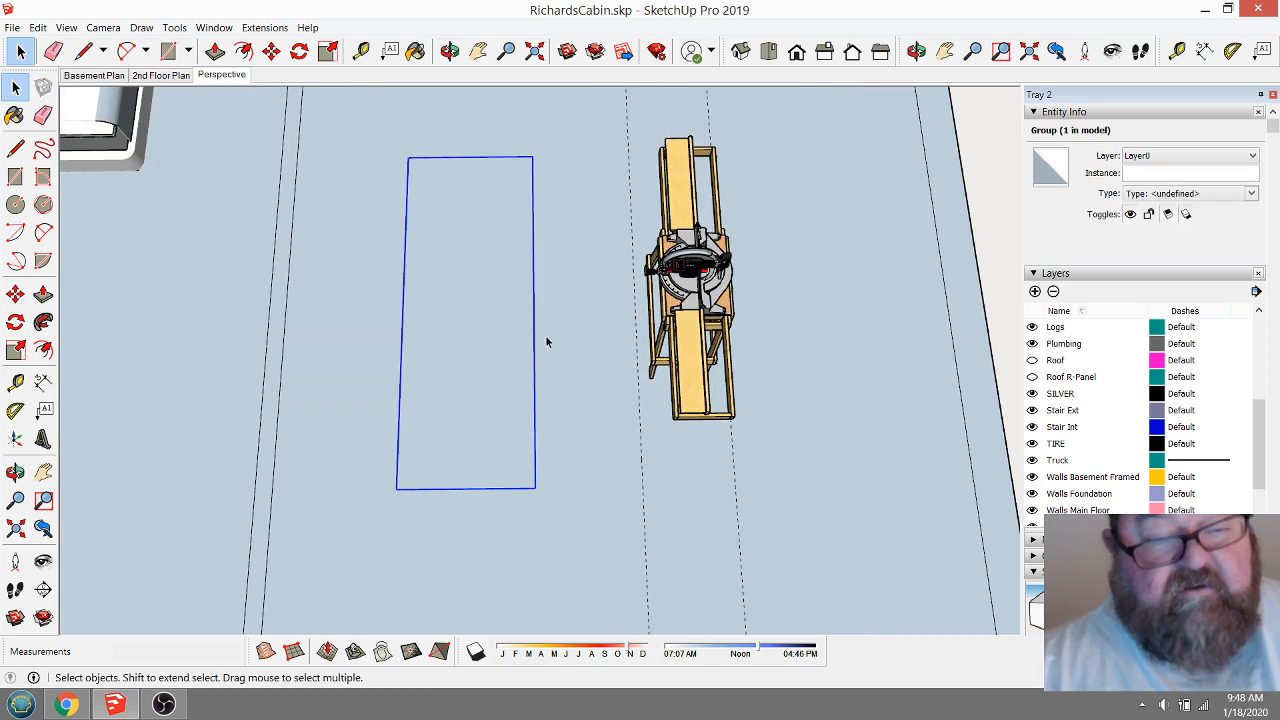
Create a parallel guide 2'6" from the partition-side guide at the saw stand, and move the bench group about 2 1/8" onto it.
{"action": "left_click", "coordinate": [361, 51]}
{"action": "left_click", "coordinate": [621, 201]}
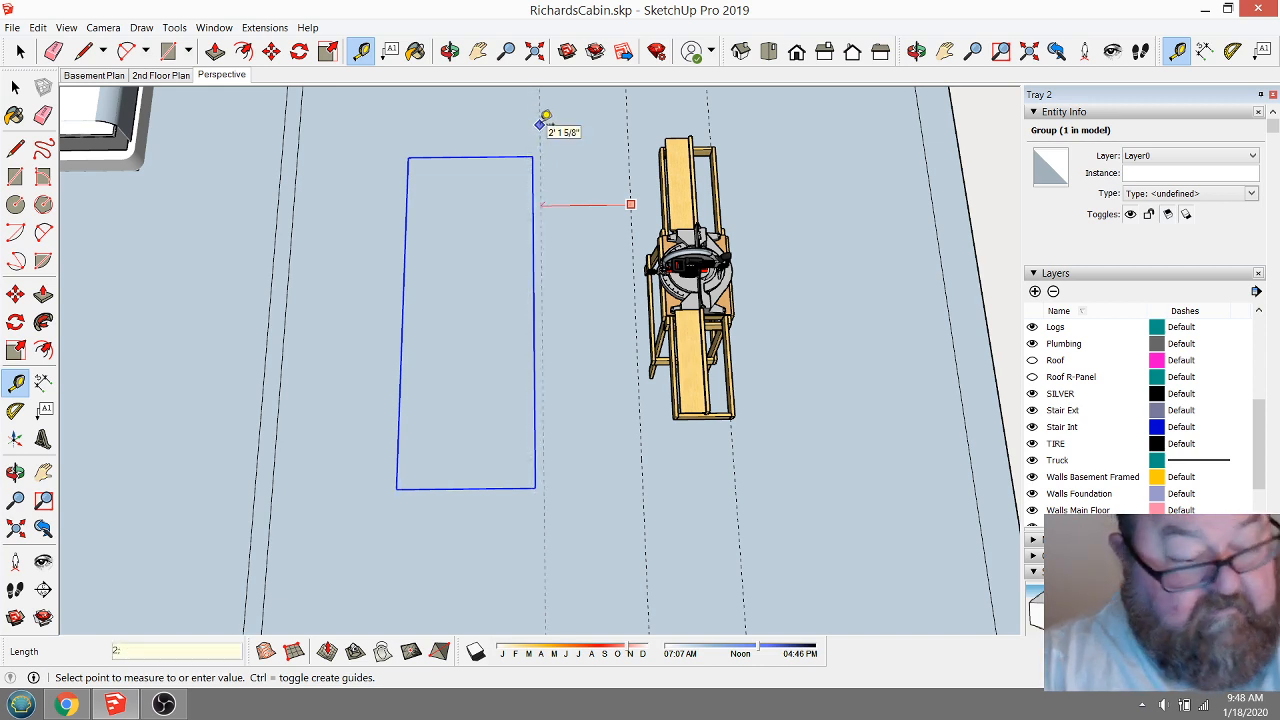
{"action": "type", "text": "'6"}
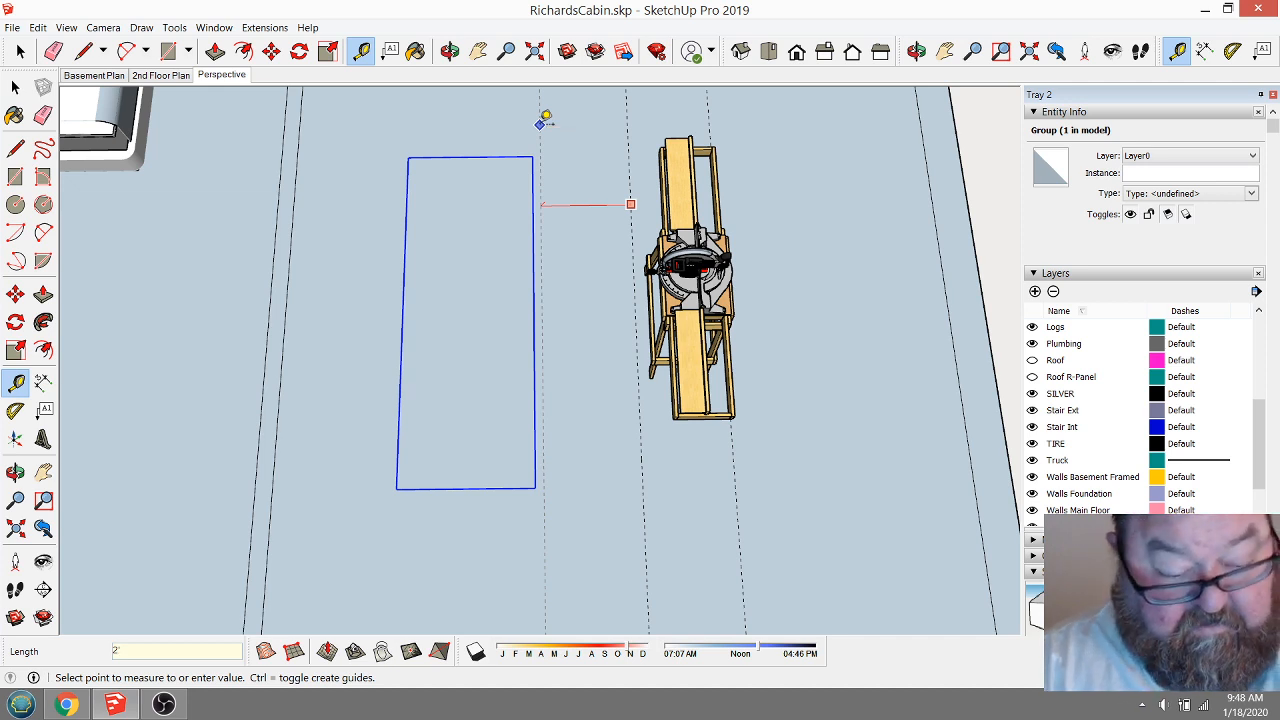
{"action": "key", "text": "Return"}
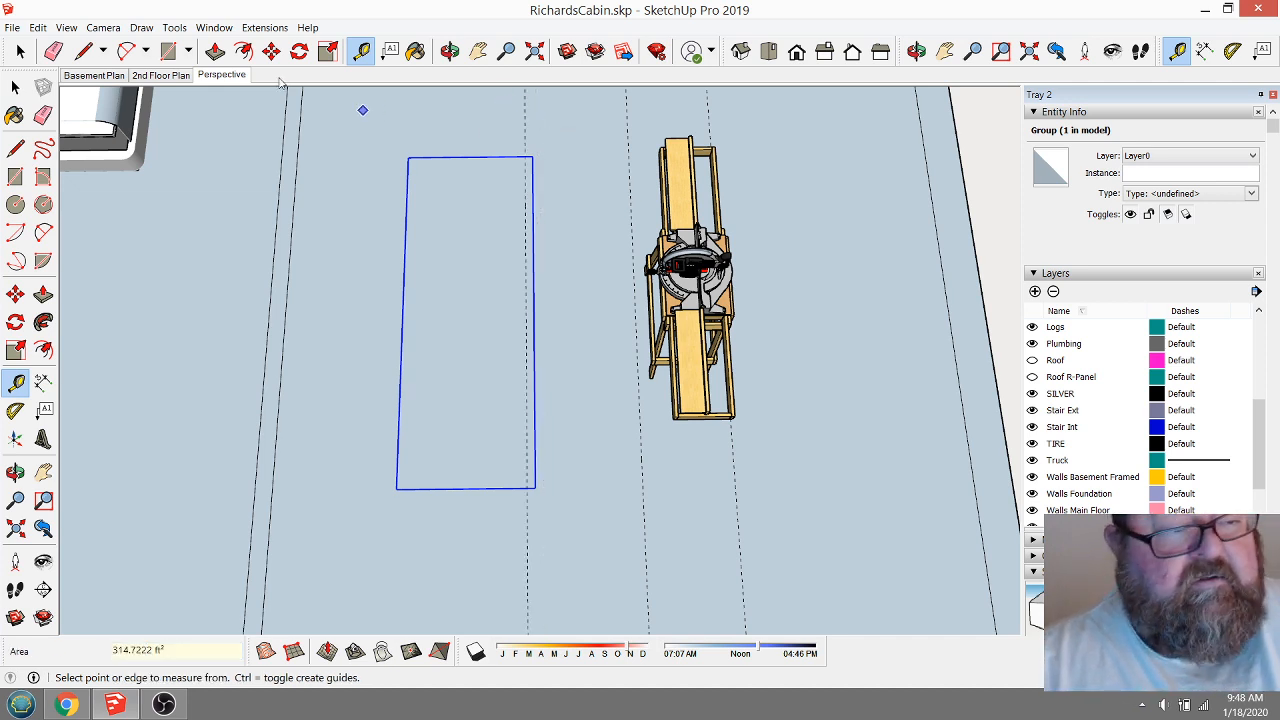
{"action": "key", "text": "m"}
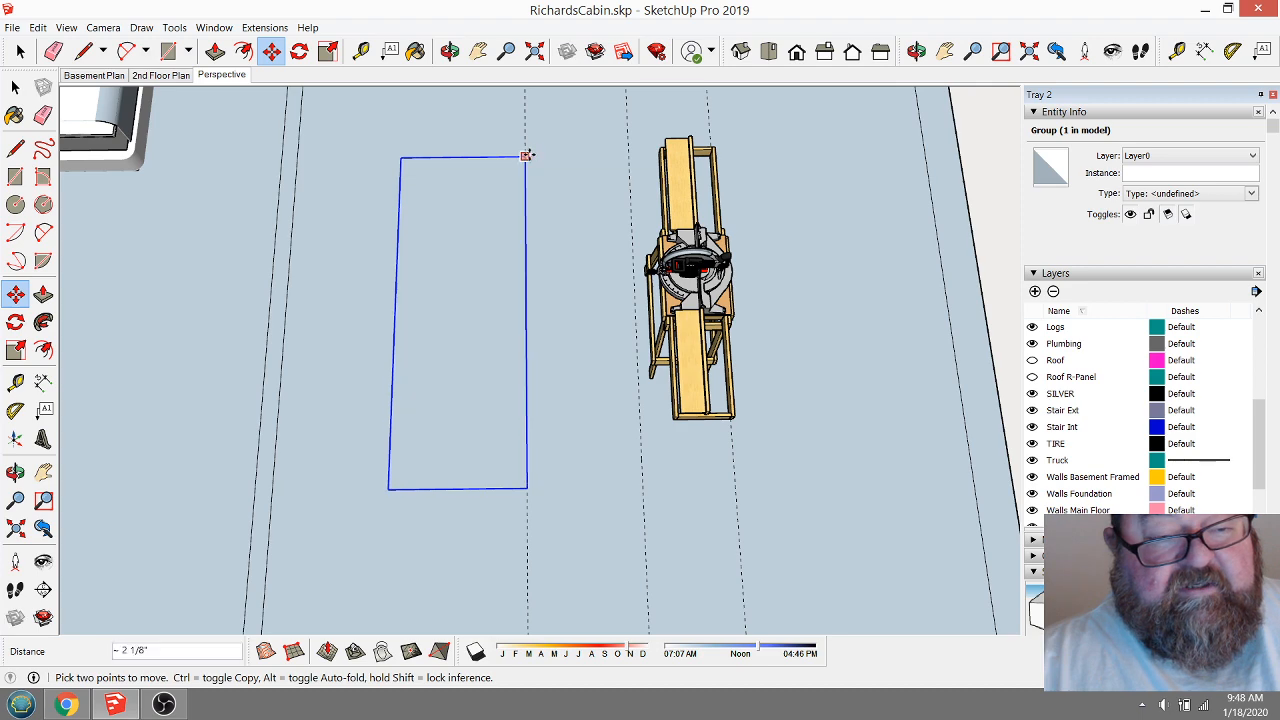
{"action": "scroll", "coordinate": [577, 297], "scroll_direction": "down", "scroll_amount": 4}
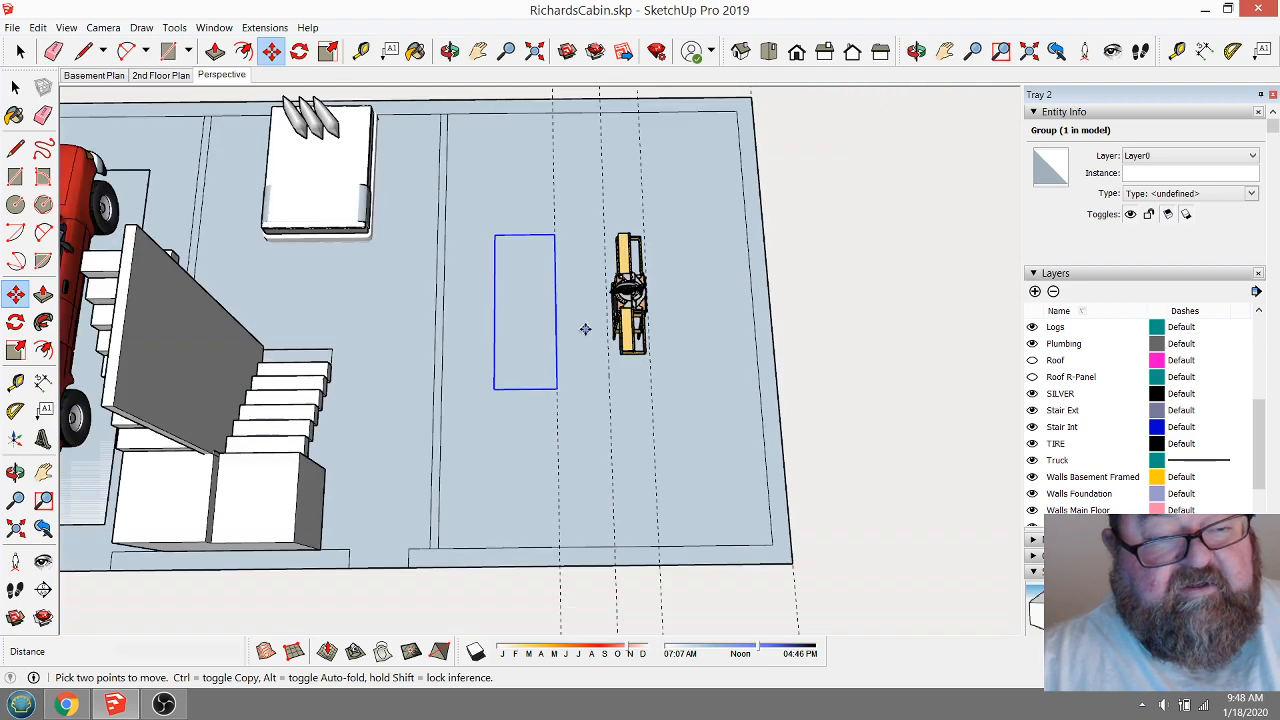
Measure the clearance between the bench rectangle and the partition wall from a top-down view.
{"action": "left_click", "coordinate": [452, 54]}
{"action": "left_click_drag", "start_coordinate": [490, 205], "coordinate": [509, 320]}
{"action": "scroll", "coordinate": [448, 223], "scroll_direction": "up", "scroll_amount": 1}
{"action": "scroll", "coordinate": [448, 223], "scroll_direction": "up", "scroll_amount": 2}
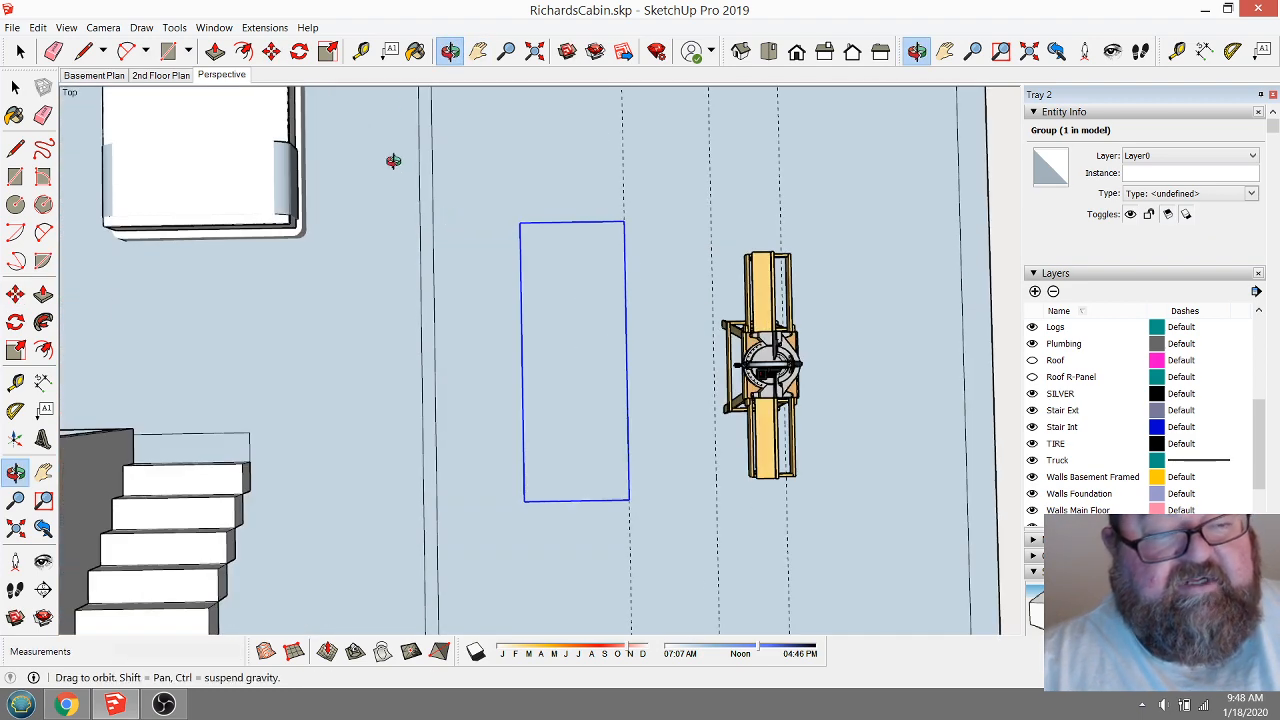
{"action": "left_click", "coordinate": [361, 51]}
{"action": "left_click", "coordinate": [521, 289]}
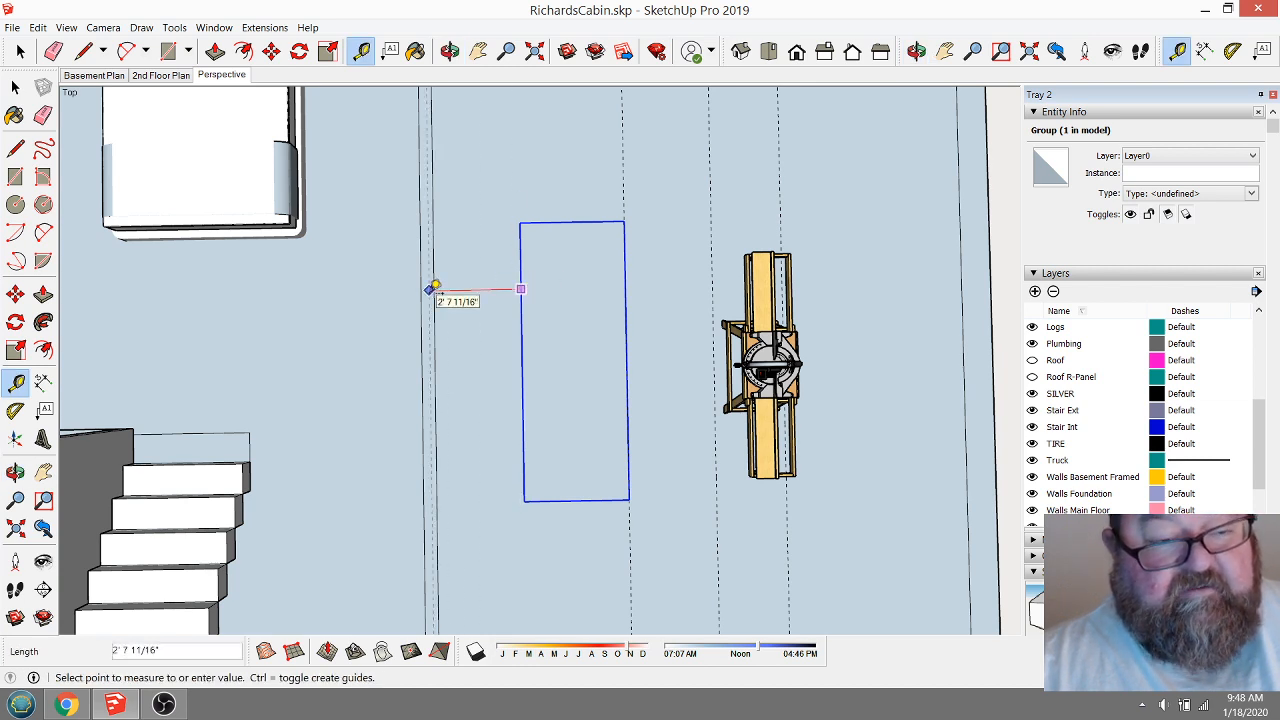
{"action": "key", "text": "Escape"}
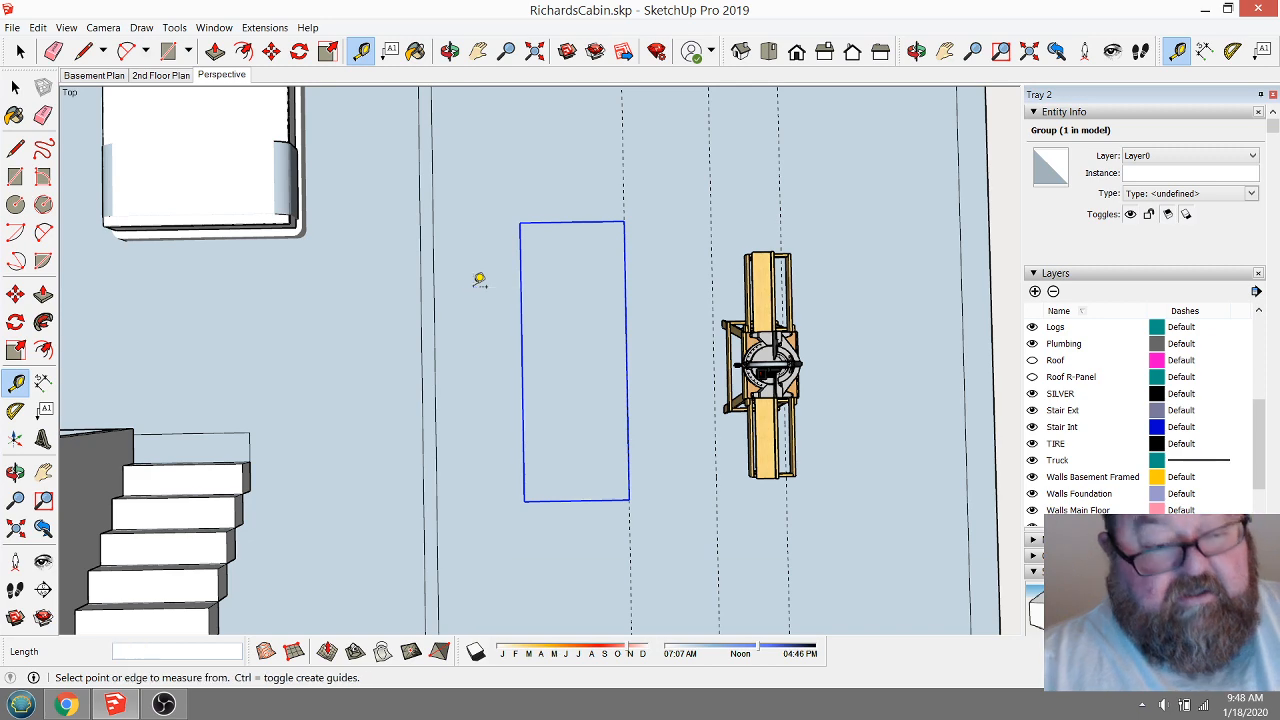
Open the bench group for editing and extrude its rectangular face up 2'6" with Push/Pull.
{"action": "scroll", "coordinate": [477, 277], "scroll_direction": "down", "scroll_amount": 3}
{"action": "left_click", "coordinate": [449, 51]}
{"action": "left_click_drag", "start_coordinate": [540, 451], "coordinate": [560, 229]}
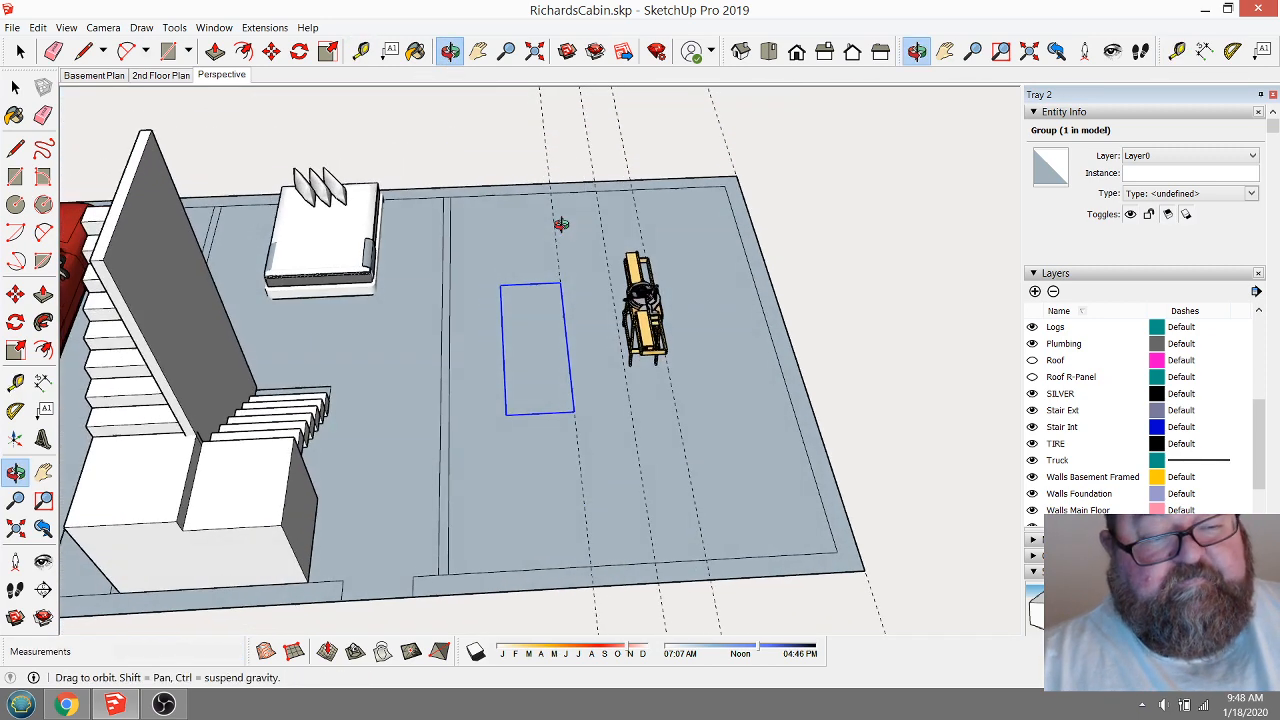
{"action": "scroll", "coordinate": [540, 366], "scroll_direction": "up", "scroll_amount": 5}
{"action": "left_click_drag", "start_coordinate": [547, 377], "coordinate": [580, 377]}
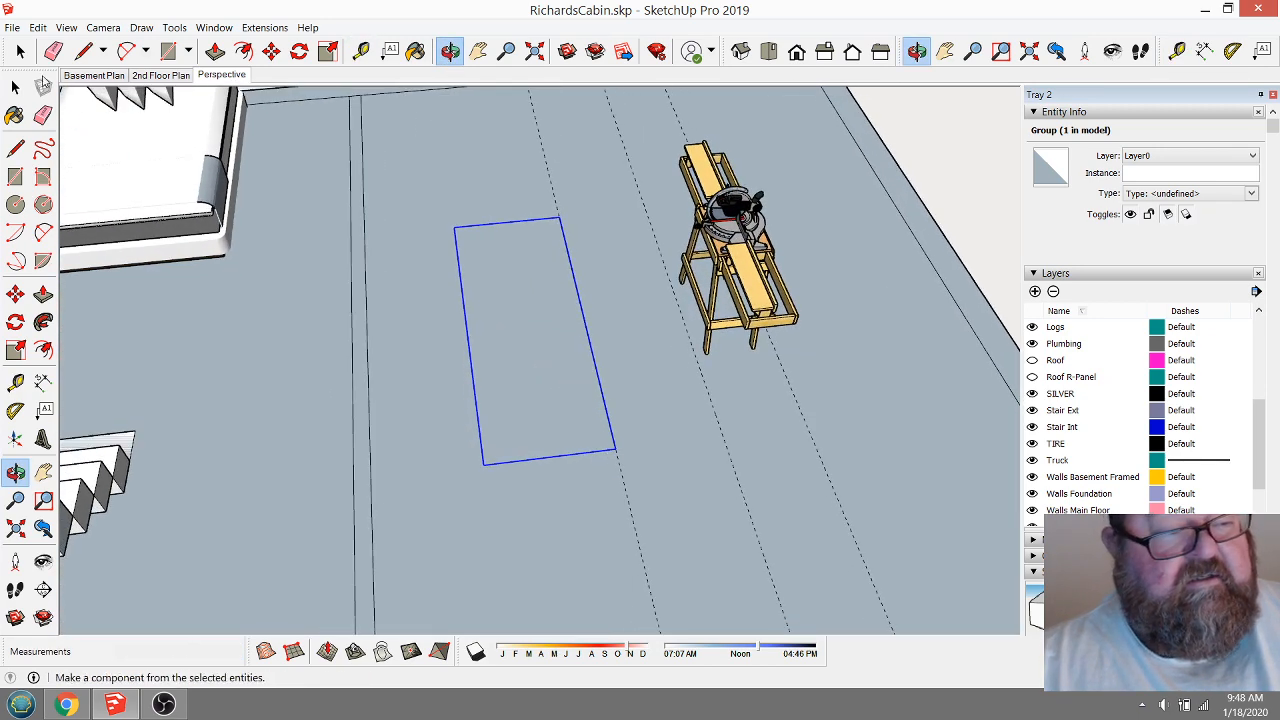
{"action": "left_click", "coordinate": [22, 52]}
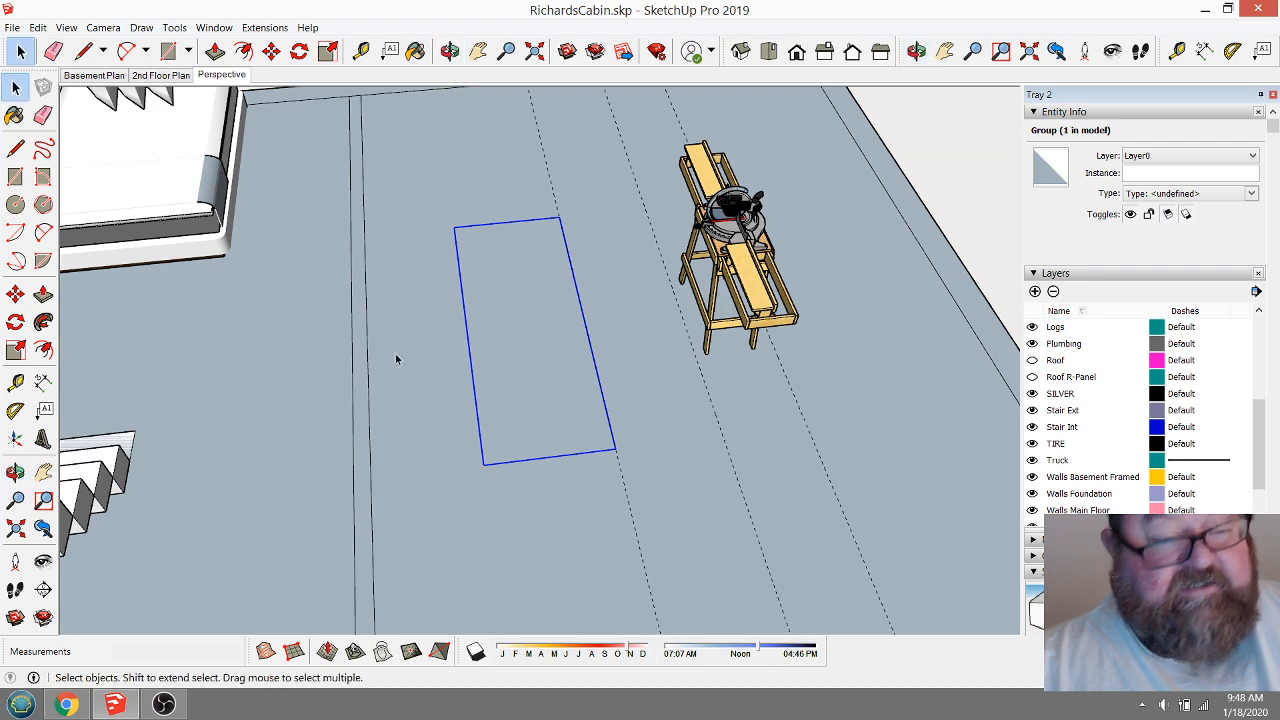
{"action": "triple_click", "coordinate": [479, 427]}
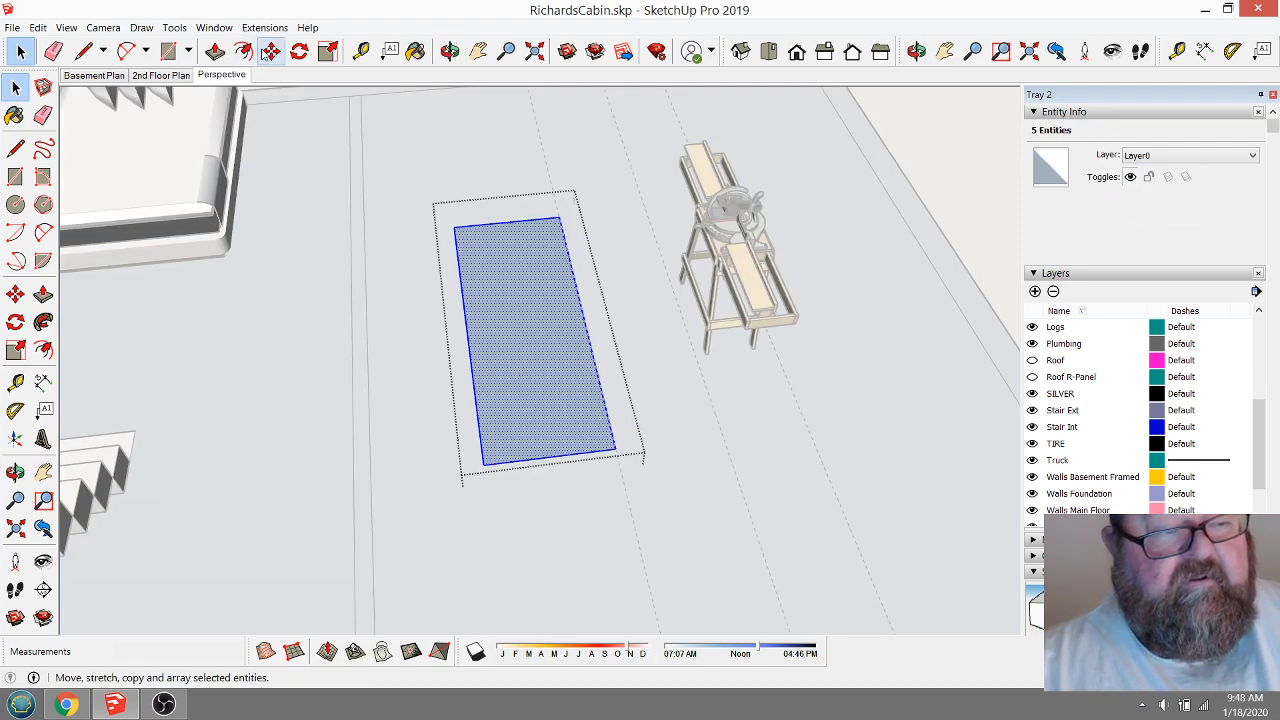
{"action": "left_click", "coordinate": [265, 53]}
{"action": "left_click", "coordinate": [214, 50]}
{"action": "left_click_drag", "start_coordinate": [509, 343], "coordinate": [510, 290]}
{"action": "type", "text": "2'6"}
{"action": "key", "text": "Return"}
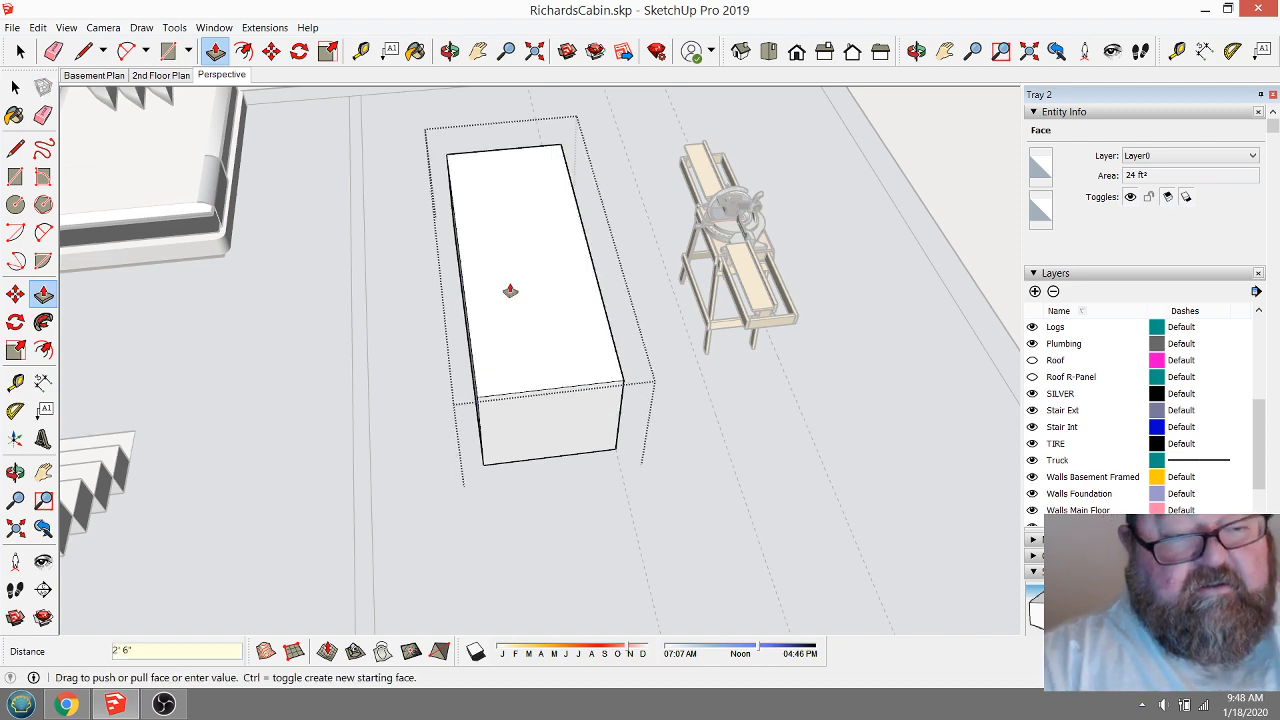
Open the 3D Warehouse and search for "skill table saw" models.
{"action": "left_click", "coordinate": [450, 51]}
{"action": "left_click_drag", "start_coordinate": [700, 260], "coordinate": [554, 362]}
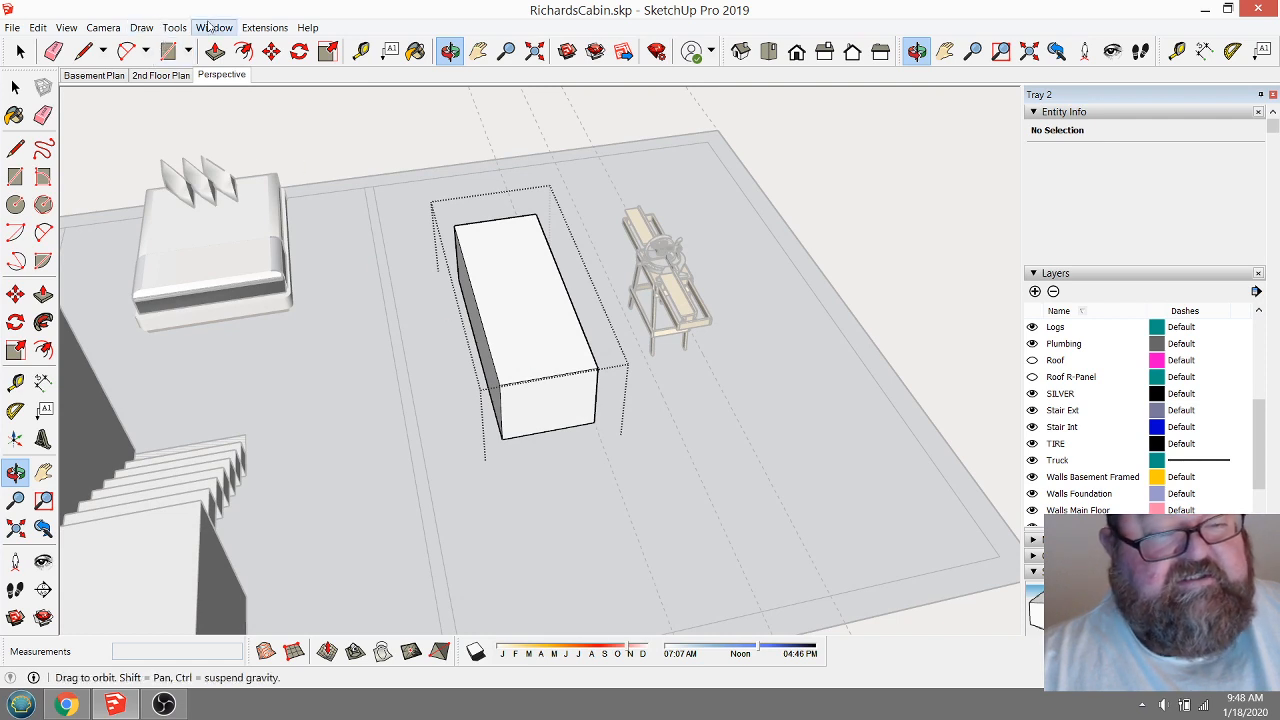
{"action": "left_click_drag", "start_coordinate": [528, 294], "coordinate": [470, 290]}
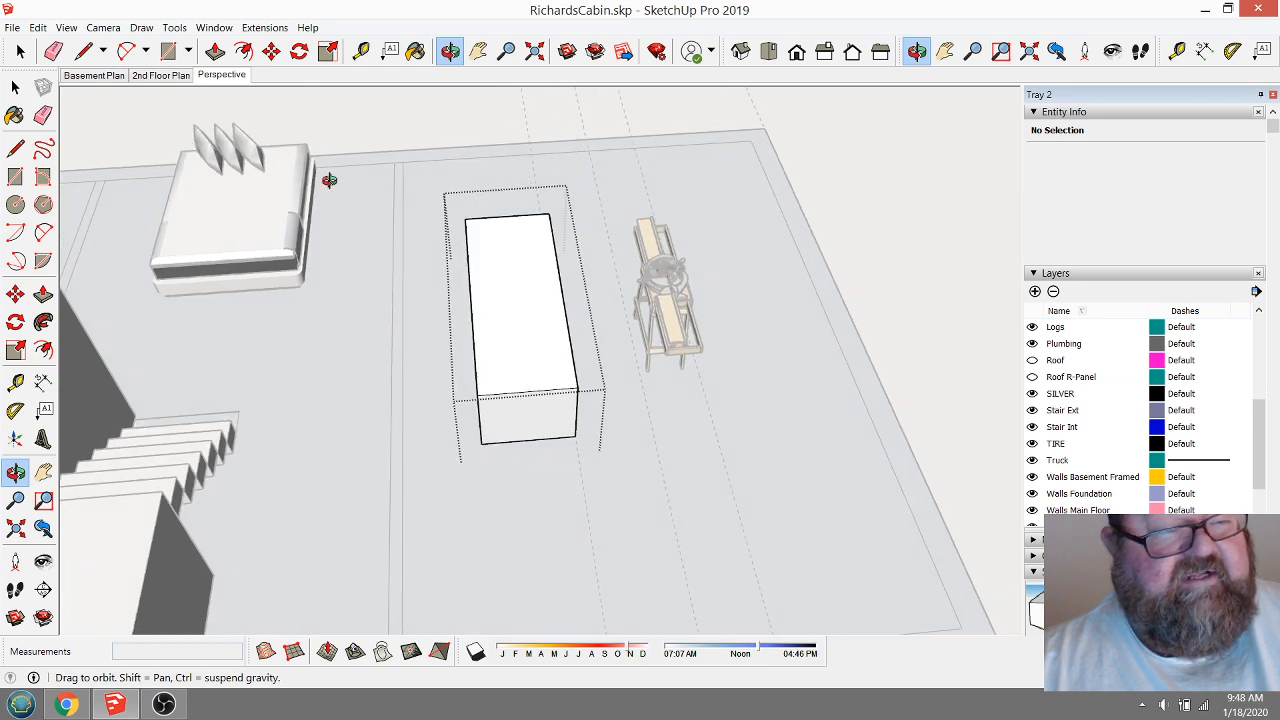
{"action": "left_click", "coordinate": [226, 28]}
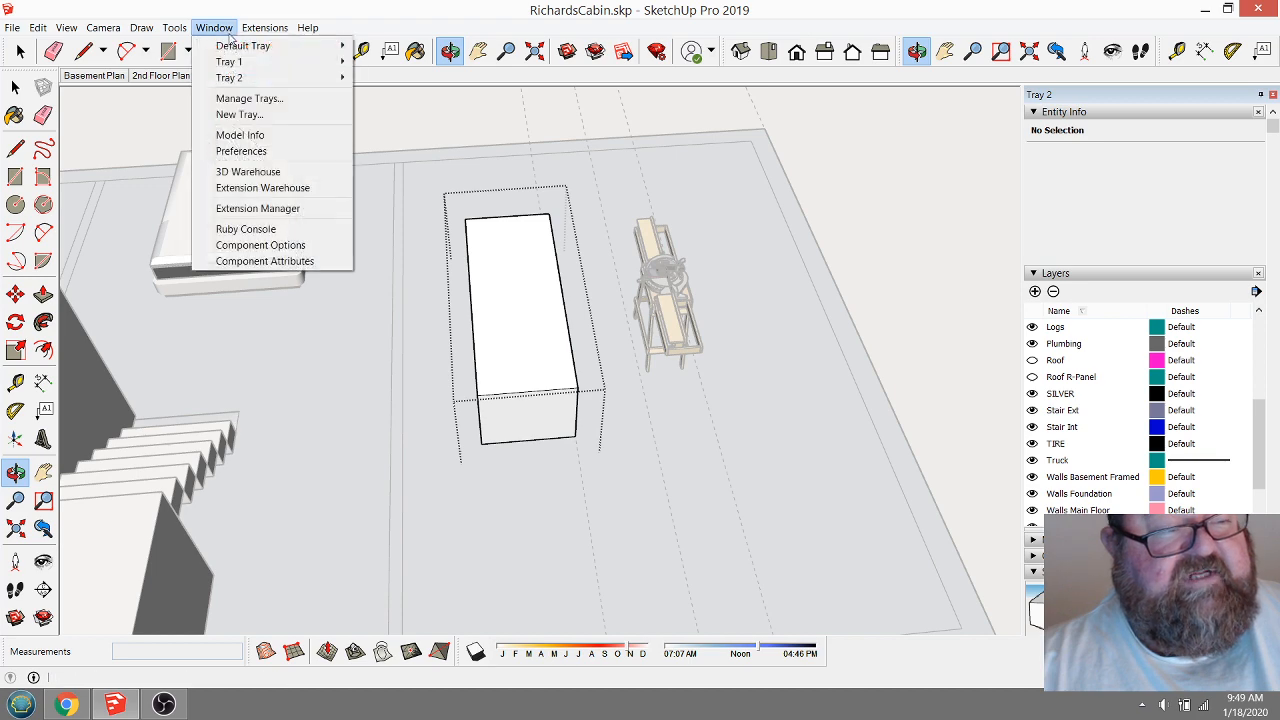
{"action": "left_click", "coordinate": [236, 169]}
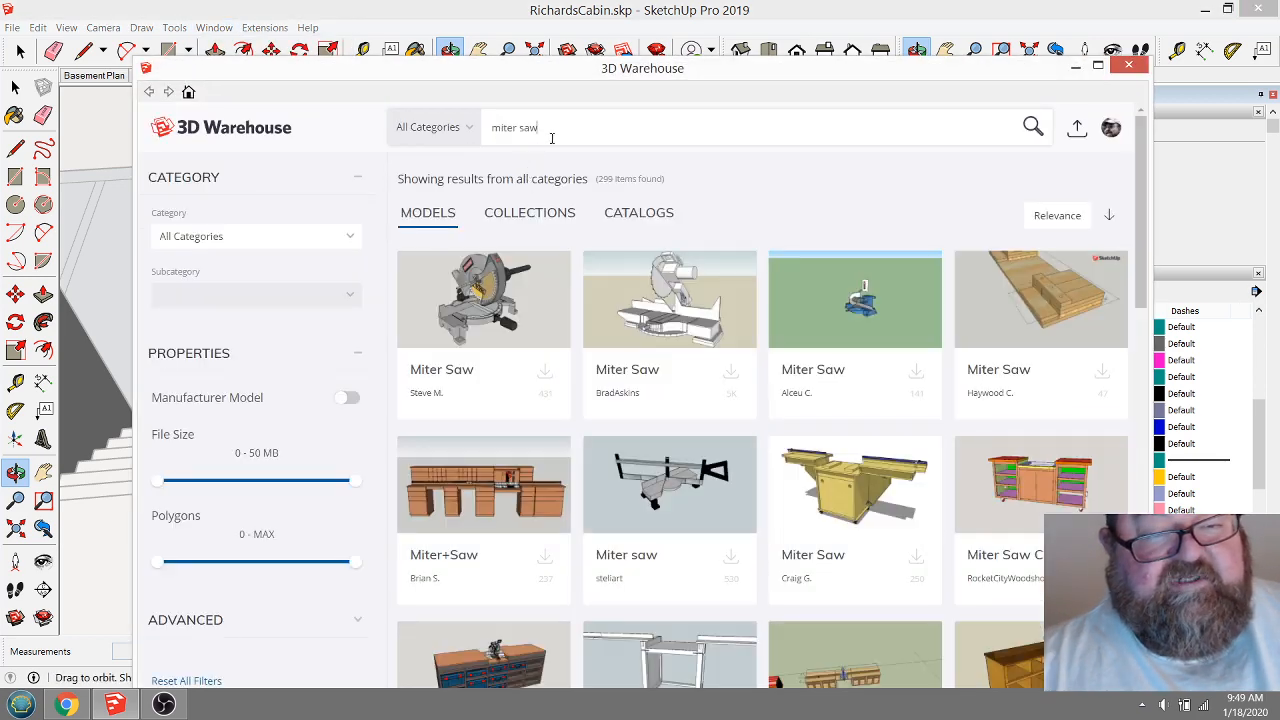
{"action": "left_click_drag", "start_coordinate": [540, 127], "coordinate": [486, 131]}
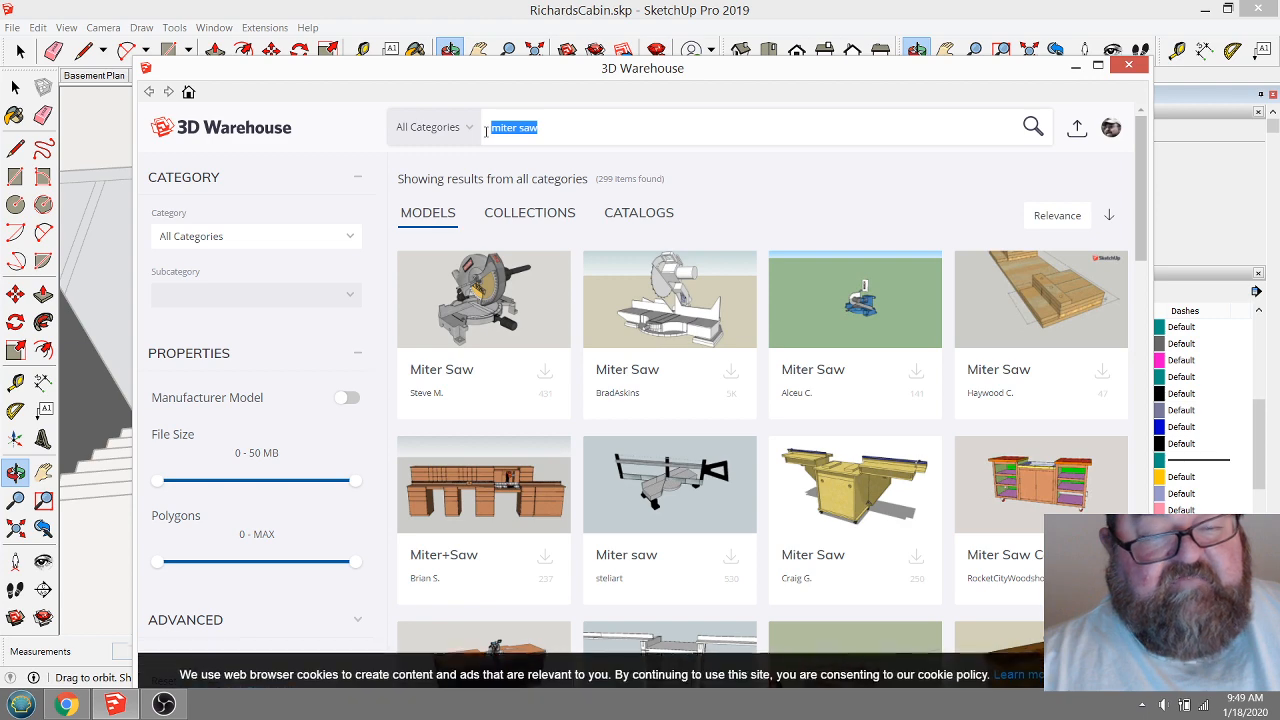
{"action": "key", "text": "BackSpace"}
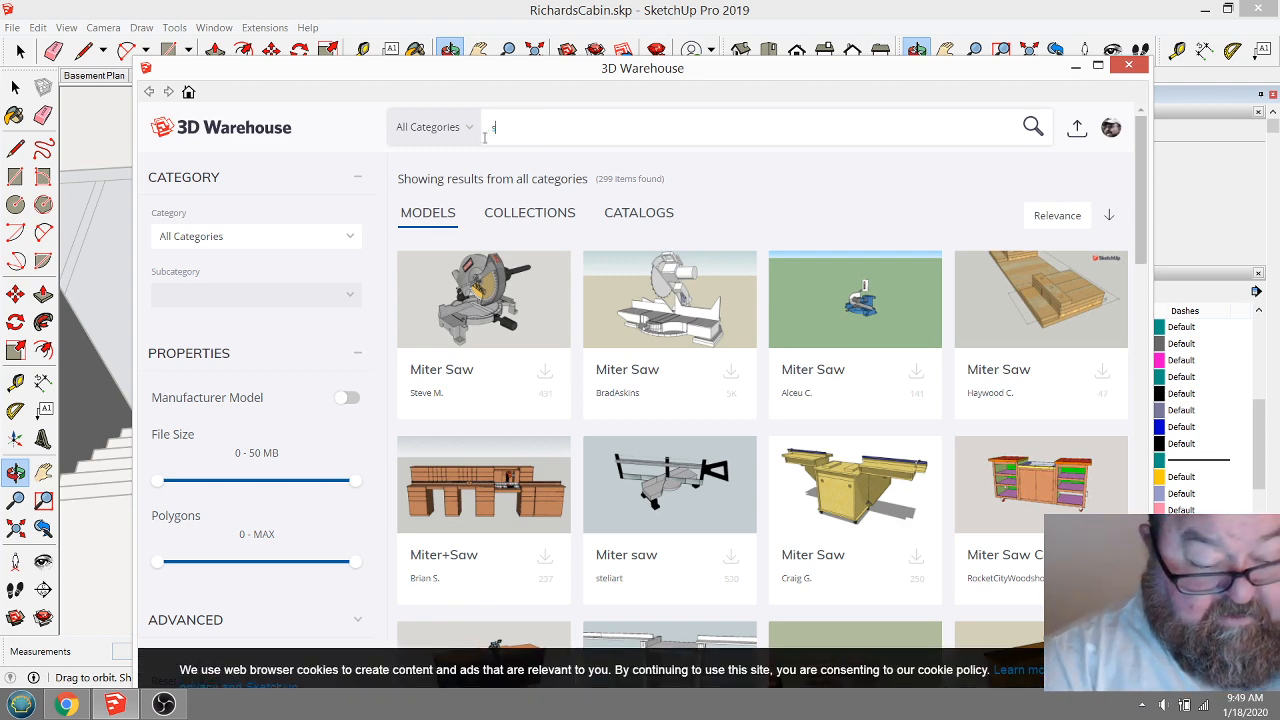
{"action": "type", "text": "skill"}
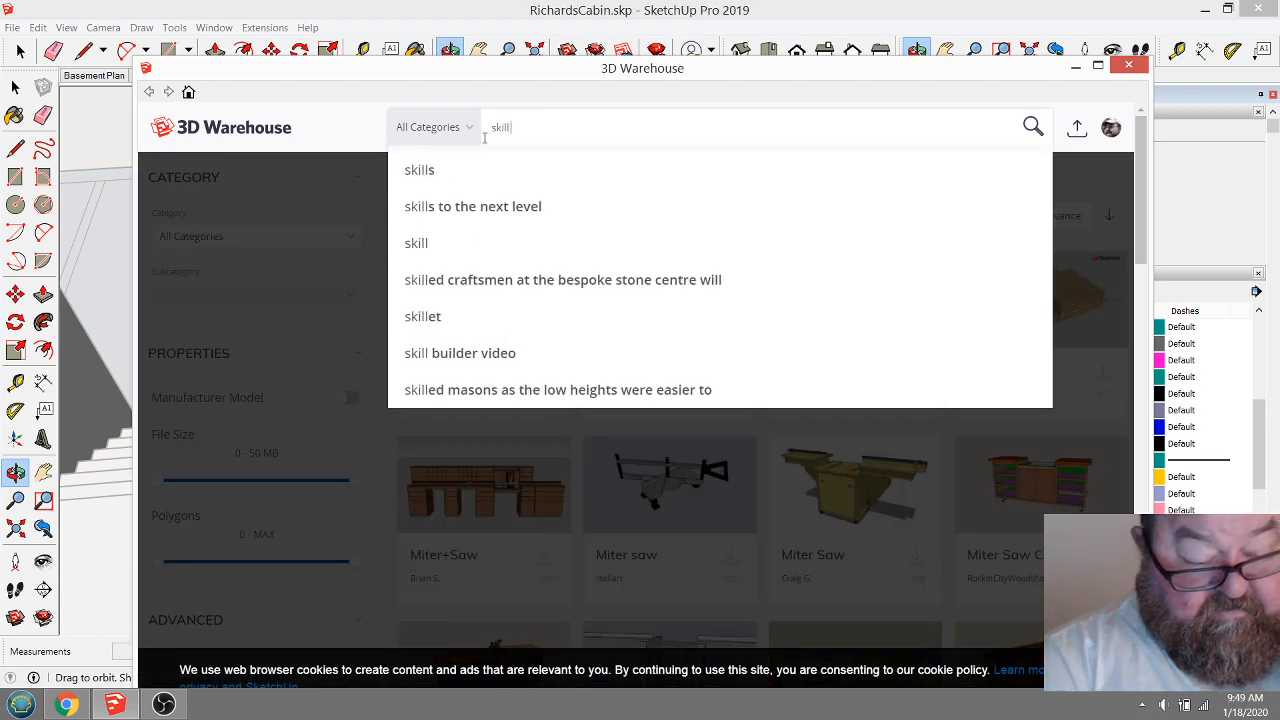
{"action": "type", "text": " table"}
{"action": "key", "text": "Return"}
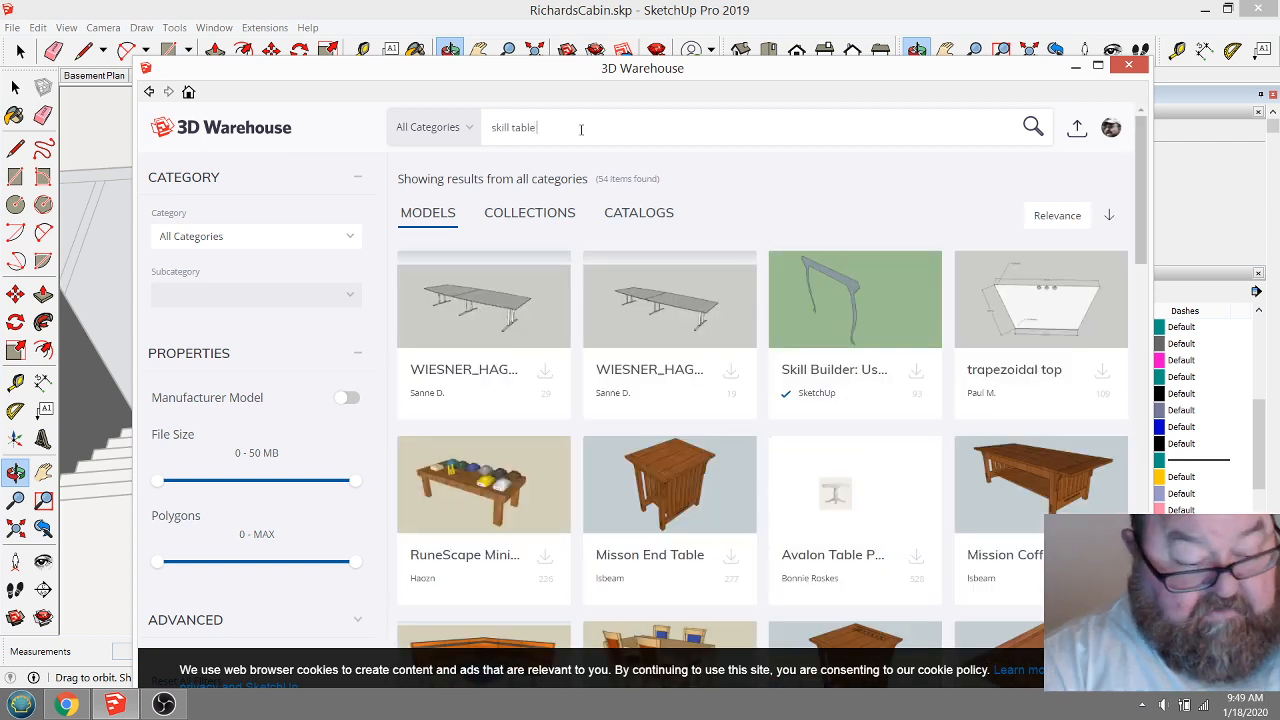
{"action": "type", "text": "saw"}
{"action": "key", "text": "Return"}
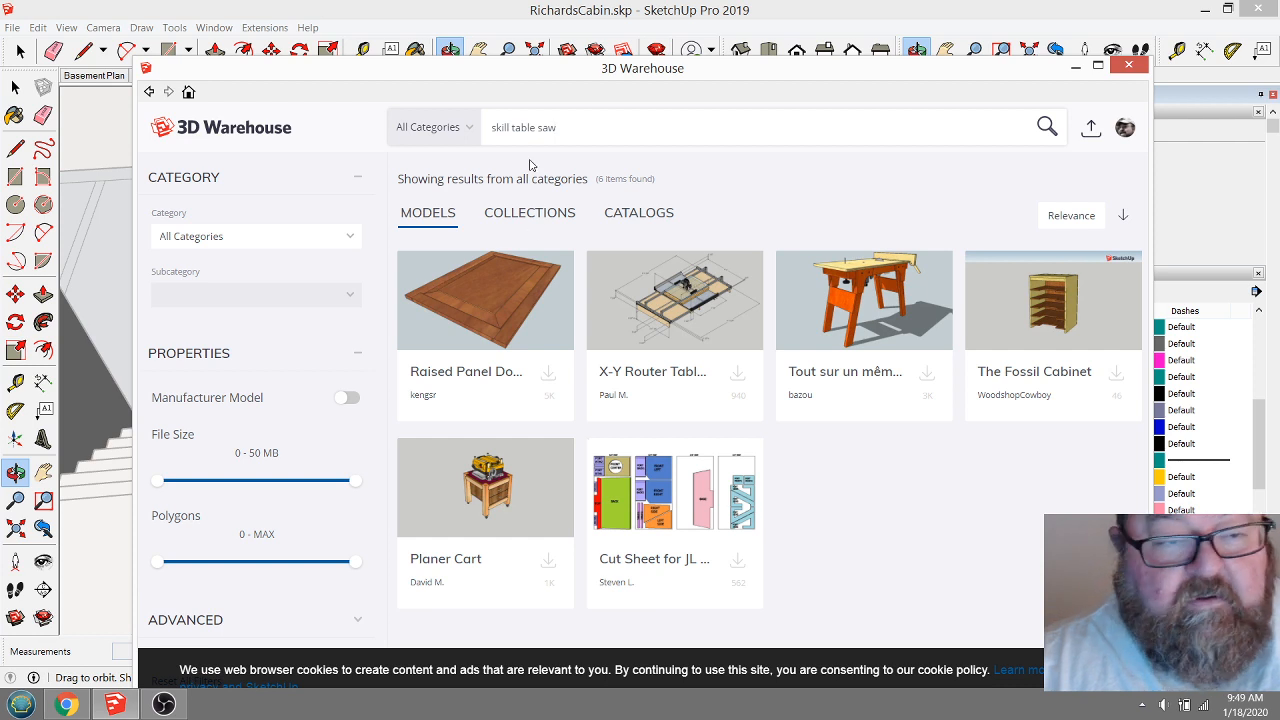
Shorten the 3D Warehouse search to "table saw" and run it.
{"action": "left_click", "coordinate": [515, 127]}
{"action": "key", "text": "BackSpace"}
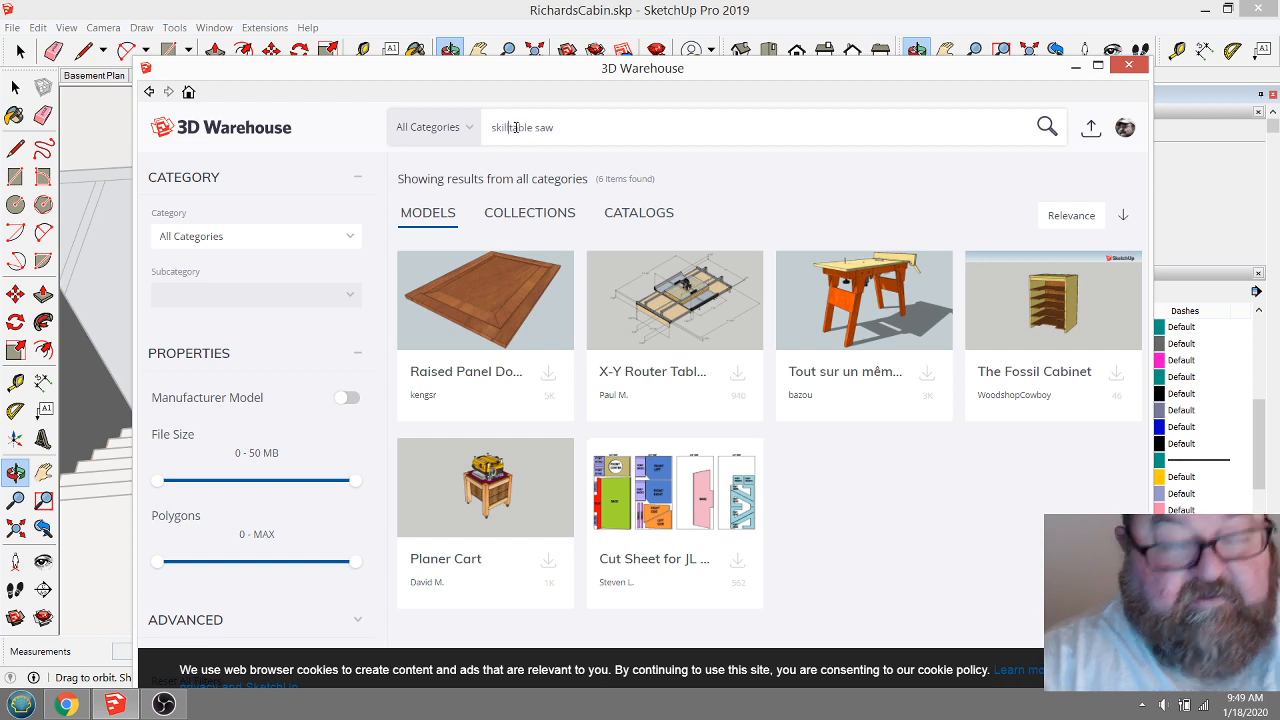
{"action": "key", "text": "BackSpace"}
{"action": "key", "text": "BackSpace"}
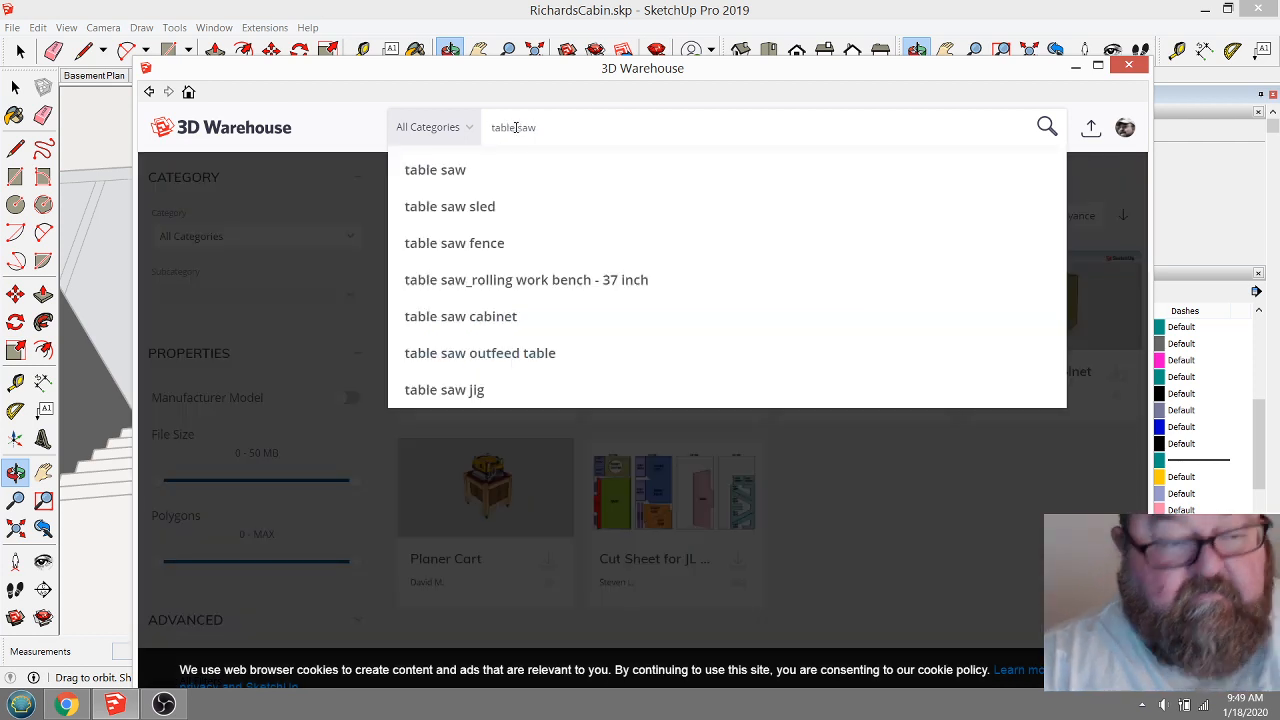
{"action": "key", "text": "Return"}
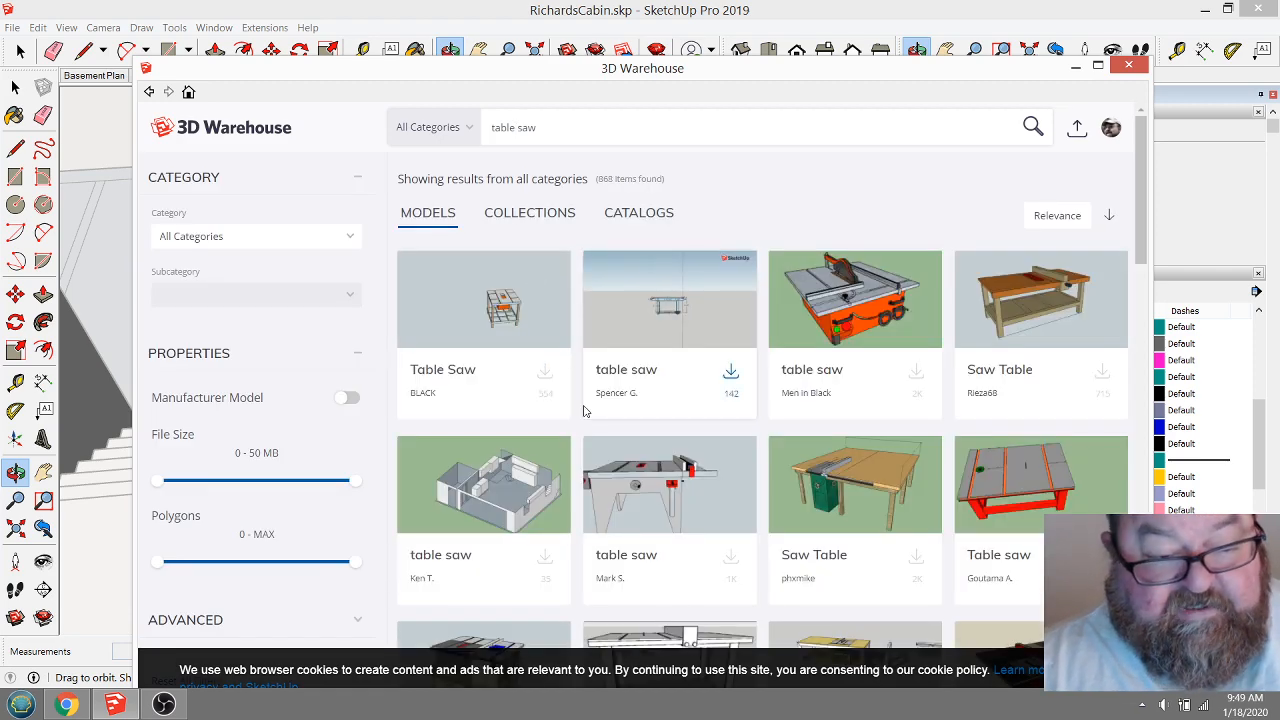
Browse the table saw search results for a model that suits the workshop bench.
{"action": "scroll", "coordinate": [585, 410], "scroll_direction": "down", "scroll_amount": 2}
{"action": "scroll", "coordinate": [585, 410], "scroll_direction": "down", "scroll_amount": 4}
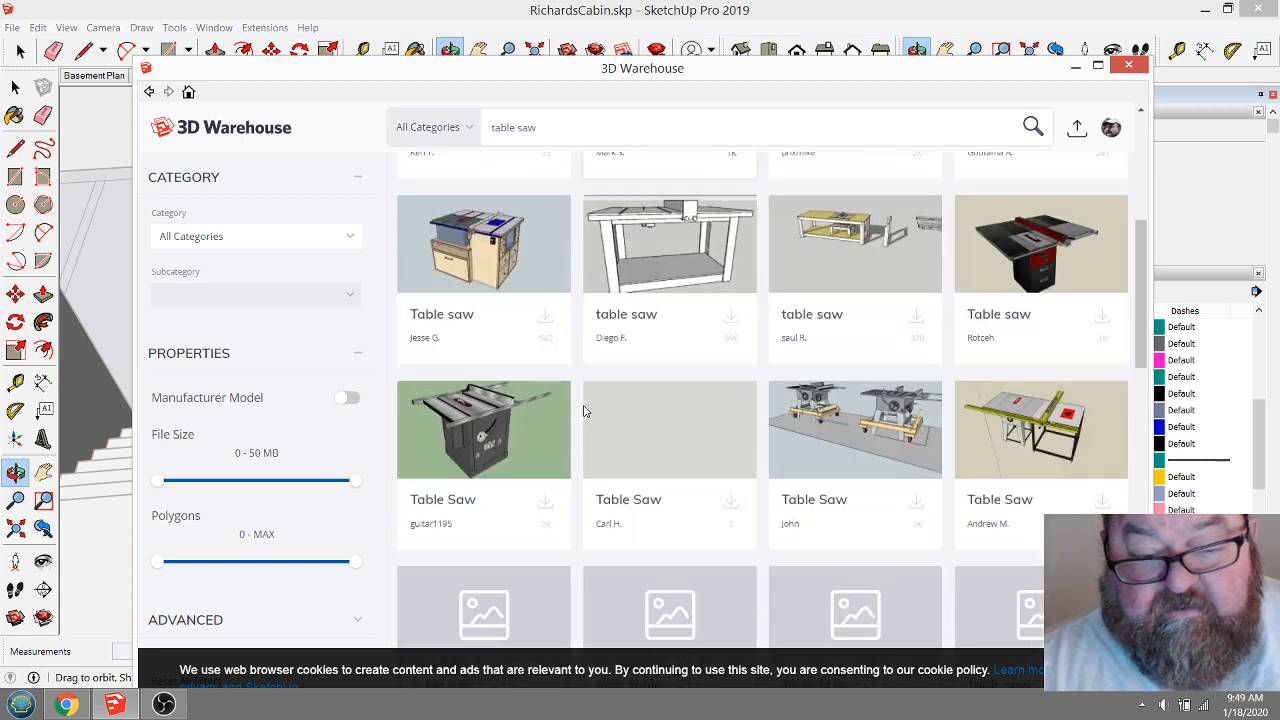
{"action": "scroll", "coordinate": [602, 427], "scroll_direction": "down", "scroll_amount": 4}
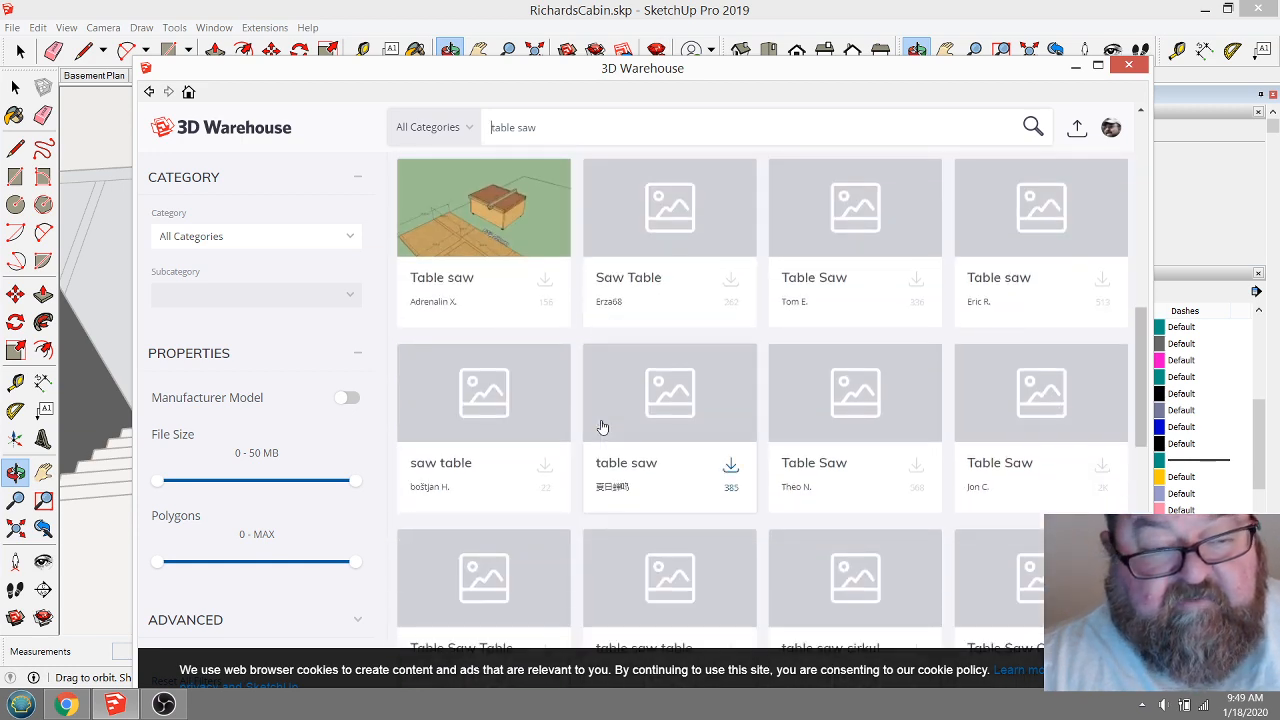
{"action": "scroll", "coordinate": [602, 427], "scroll_direction": "up", "scroll_amount": 4}
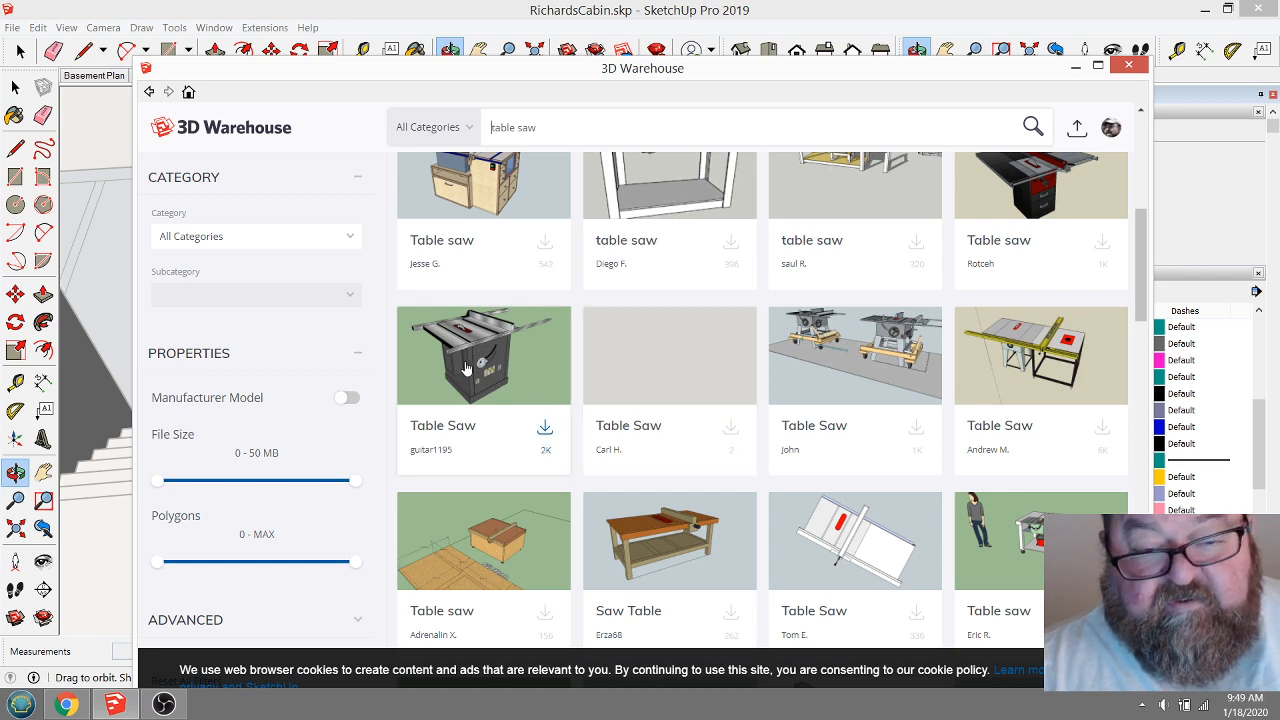
{"action": "scroll", "coordinate": [632, 463], "scroll_direction": "up", "scroll_amount": 2}
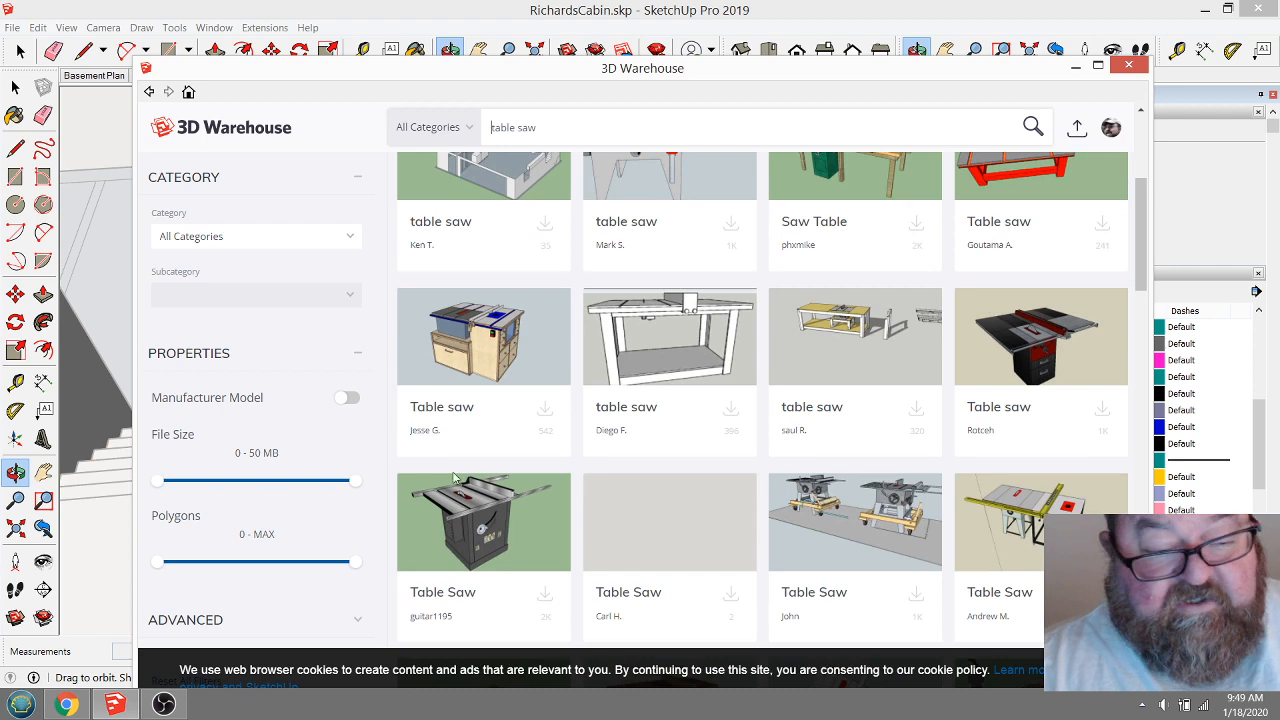
{"action": "scroll", "coordinate": [458, 470], "scroll_direction": "down", "scroll_amount": 2}
{"action": "scroll", "coordinate": [577, 477], "scroll_direction": "up", "scroll_amount": 1}
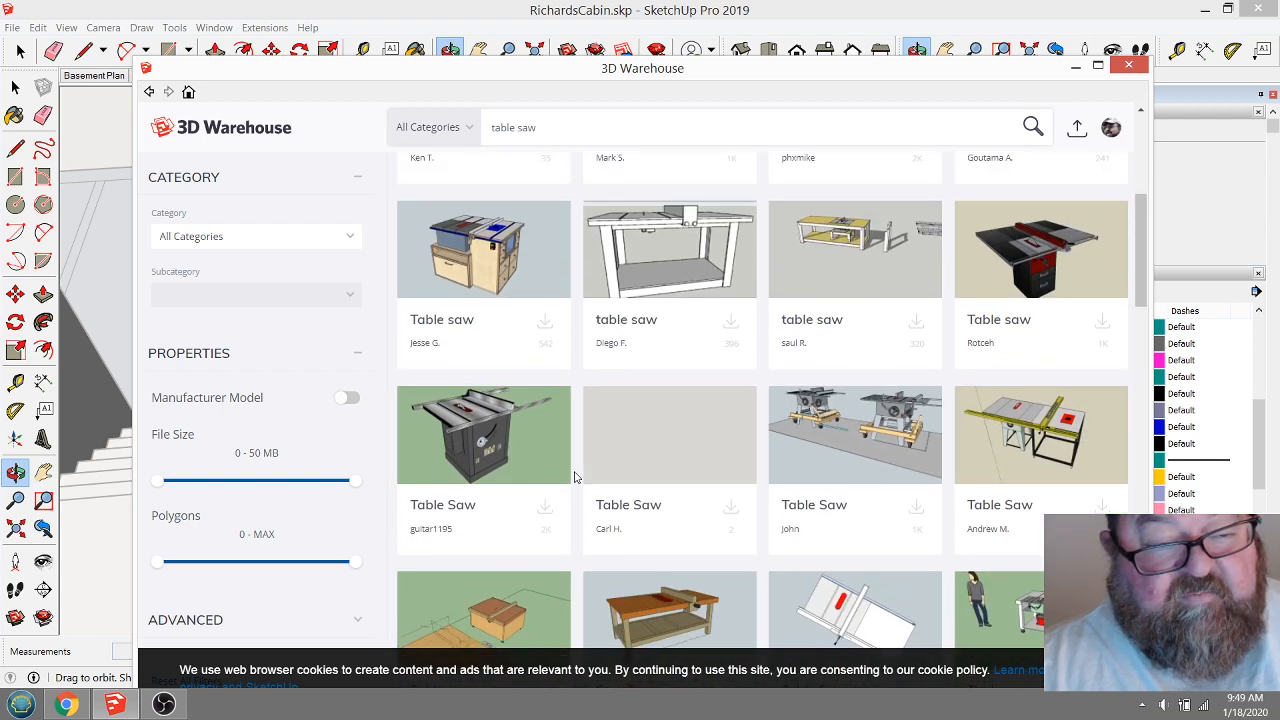
{"action": "scroll", "coordinate": [585, 490], "scroll_direction": "up", "scroll_amount": 3}
{"action": "scroll", "coordinate": [585, 490], "scroll_direction": "down", "scroll_amount": 3}
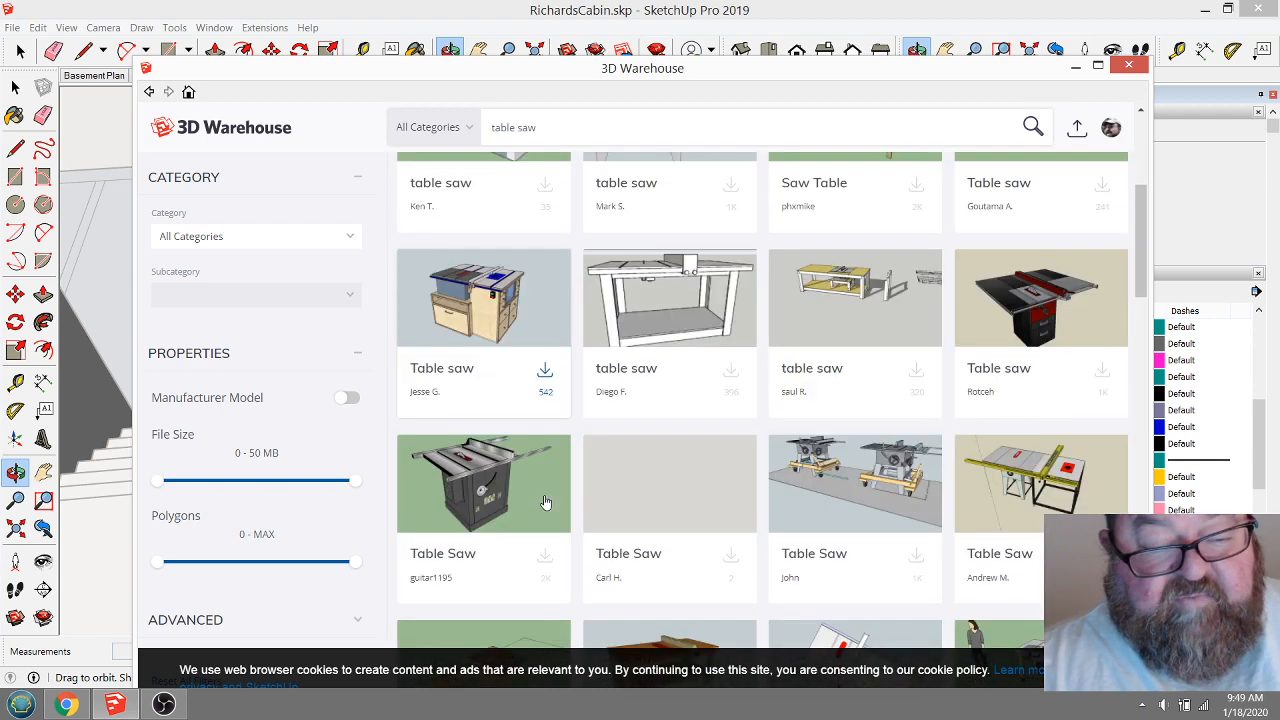
{"action": "scroll", "coordinate": [557, 470], "scroll_direction": "up", "scroll_amount": 5}
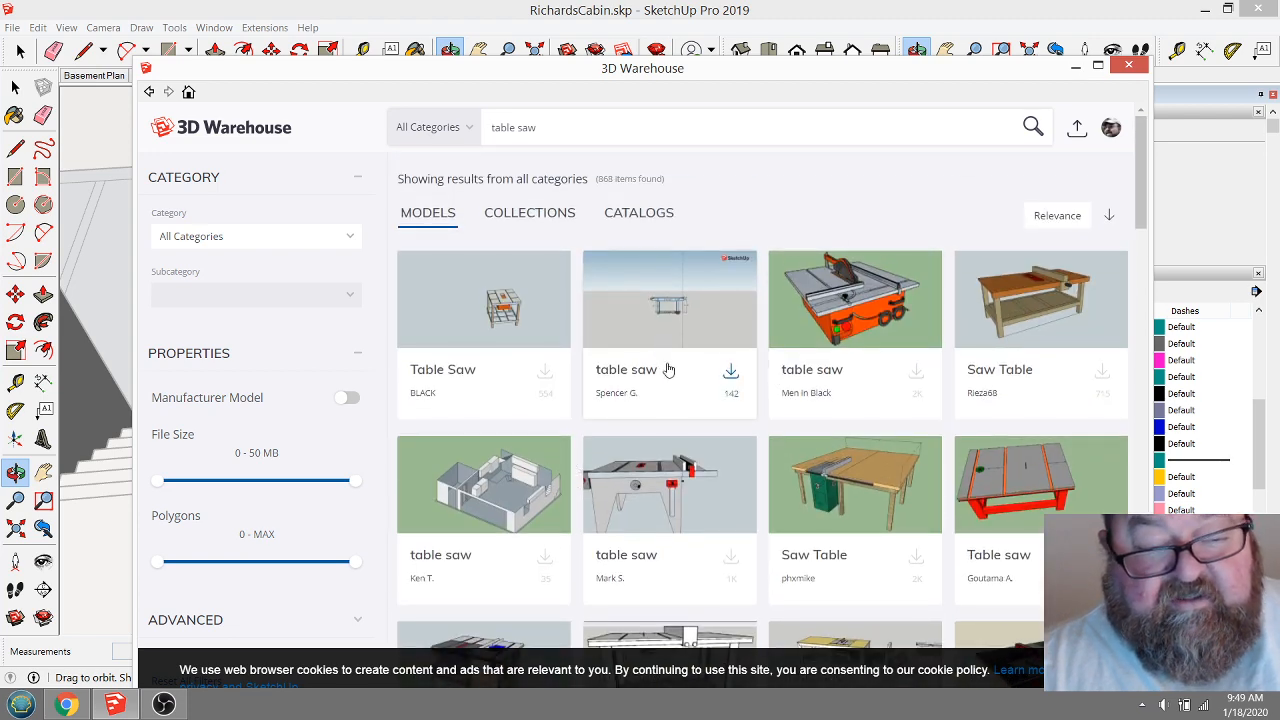
Load the orange "table saw" model directly into the SketchUp model and place it on the bench near its end.
{"action": "left_click", "coordinate": [149, 91]}
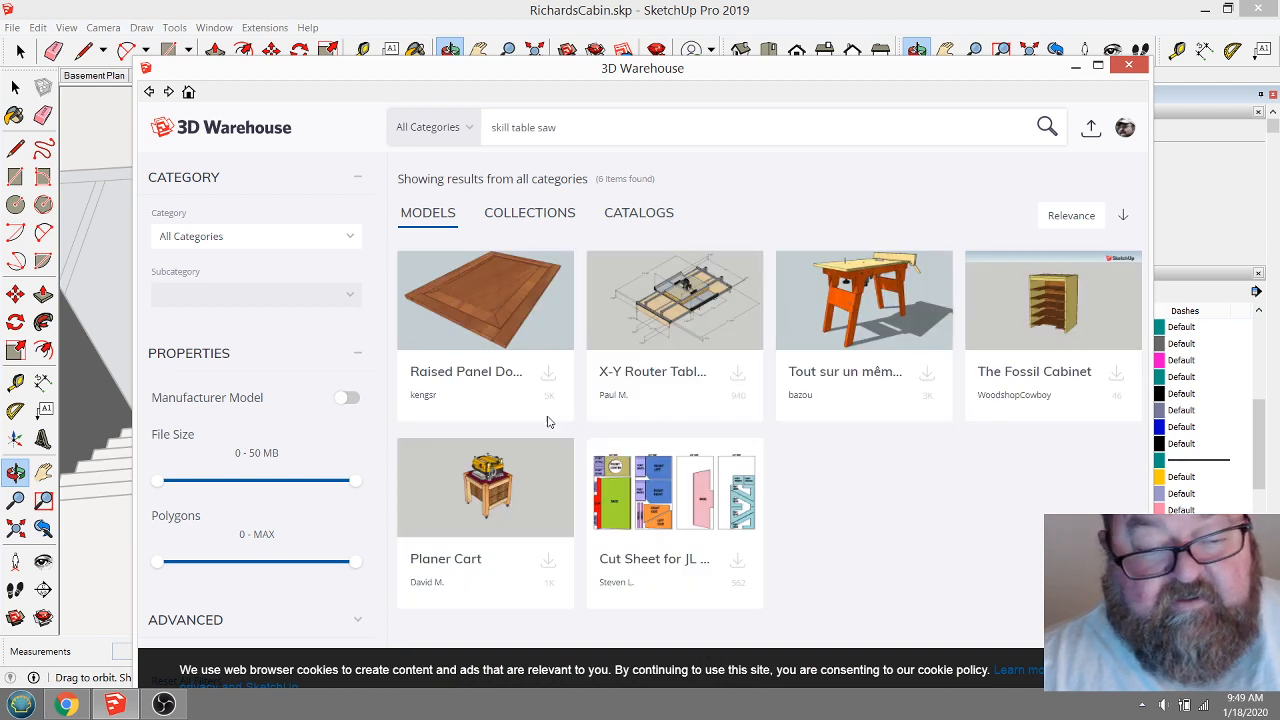
{"action": "left_click", "coordinate": [169, 91]}
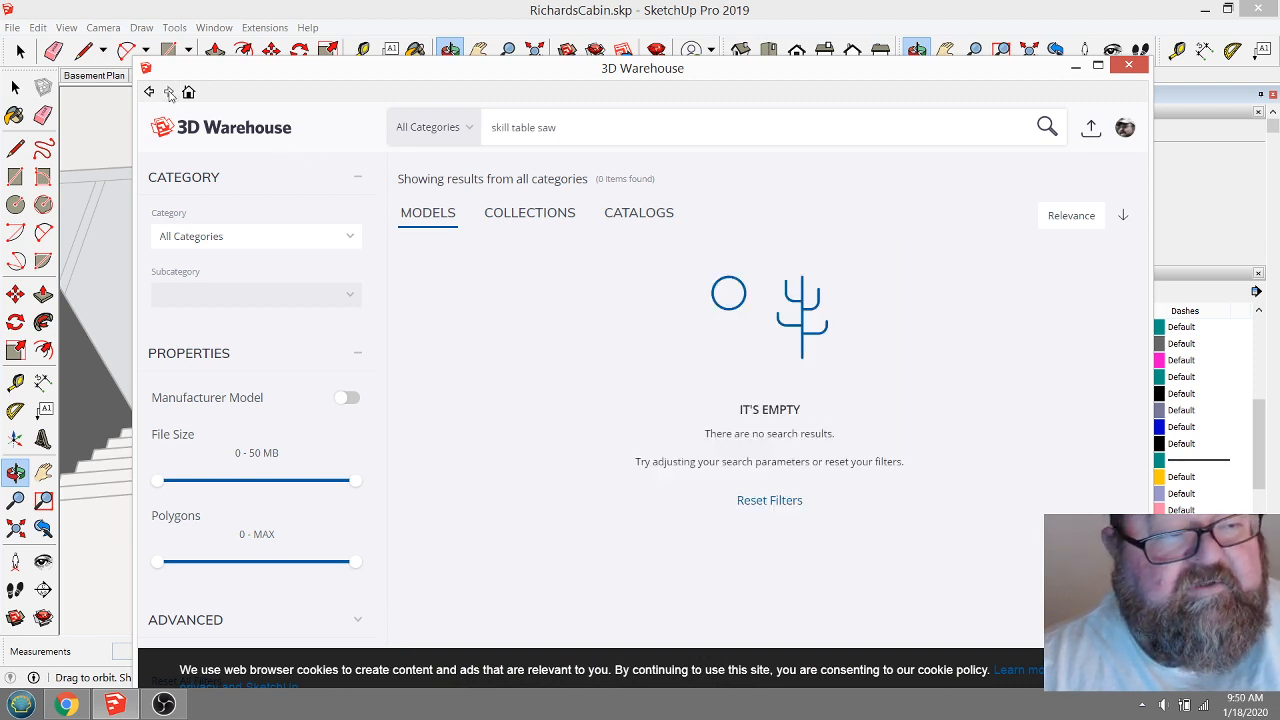
{"action": "left_click", "coordinate": [847, 304]}
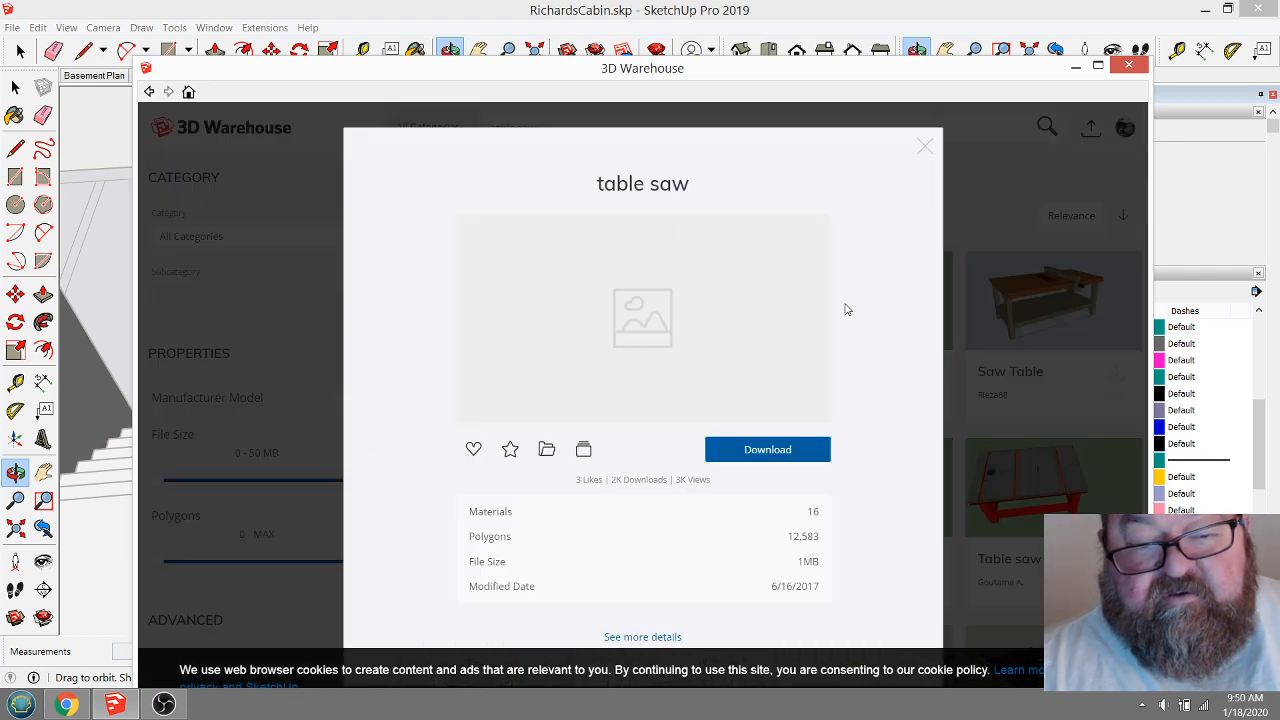
{"action": "left_click", "coordinate": [772, 455]}
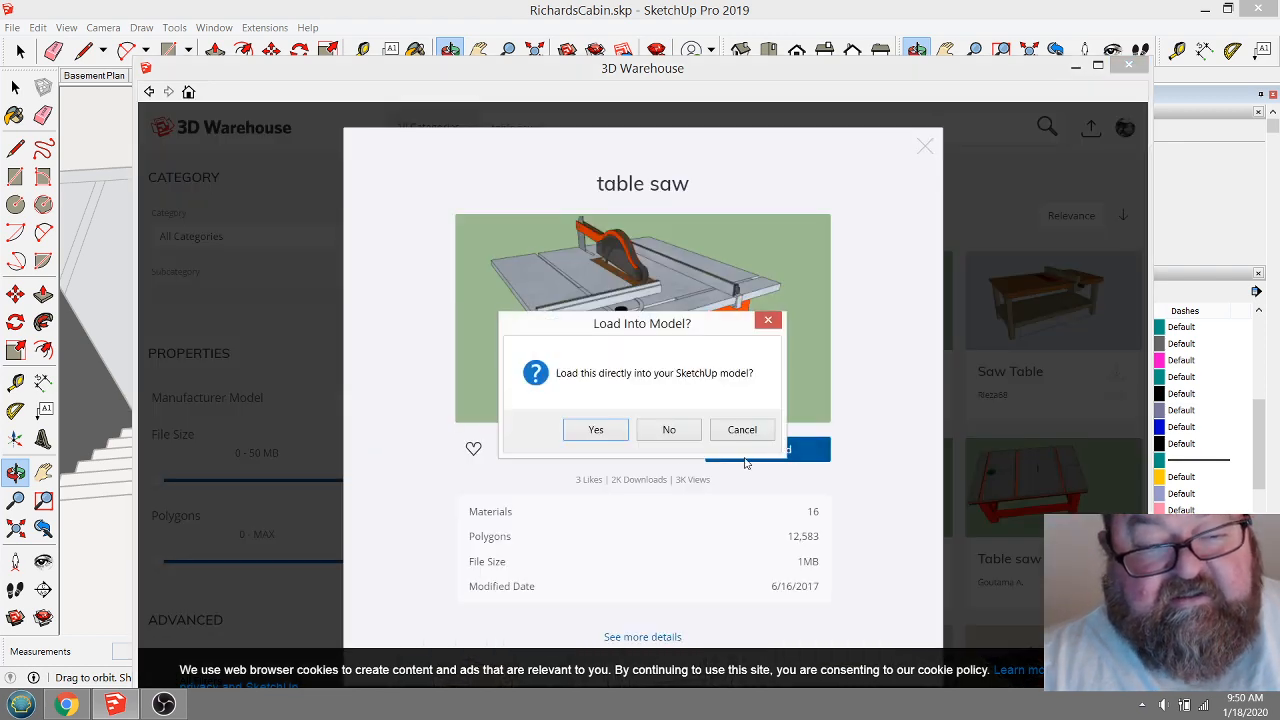
{"action": "left_click", "coordinate": [596, 430]}
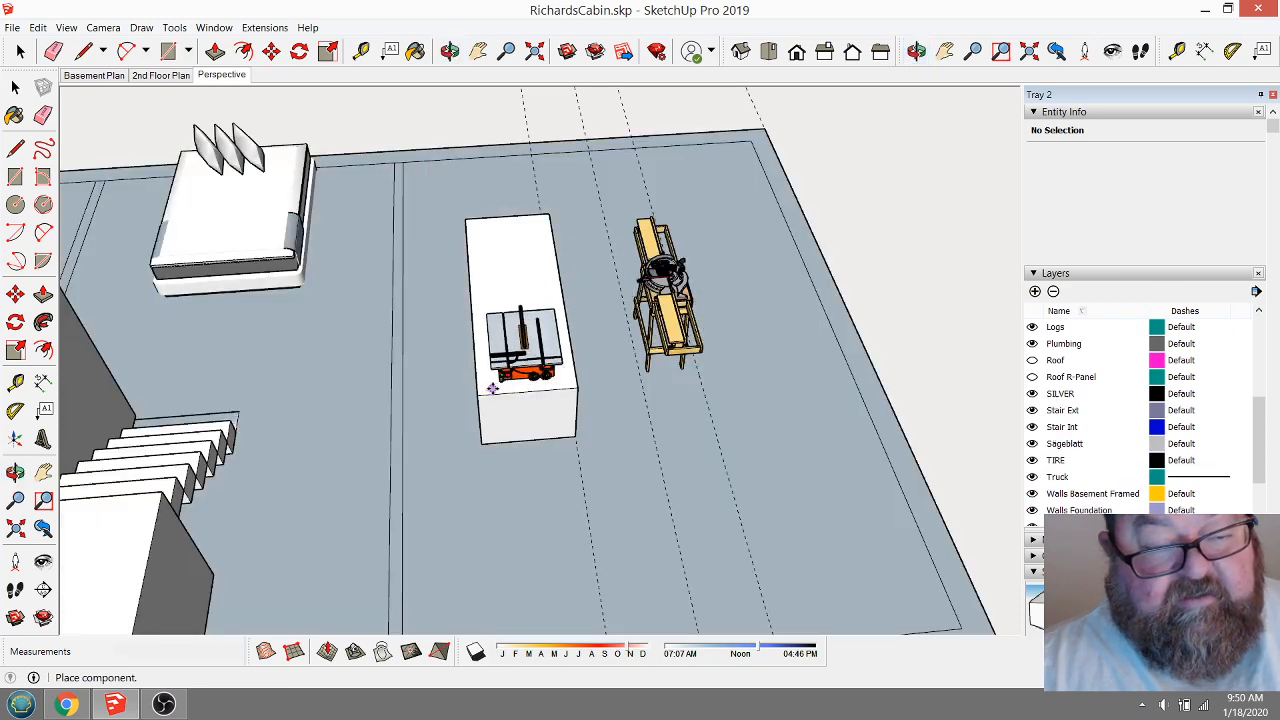
{"action": "left_click", "coordinate": [491, 390]}
Move the table saw about 4 5/8" along the bench toward its near end, and deselect it.
{"action": "left_click", "coordinate": [450, 51]}
{"action": "left_click_drag", "start_coordinate": [530, 290], "coordinate": [608, 366]}
{"action": "scroll", "coordinate": [608, 366], "scroll_direction": "up", "scroll_amount": 8}
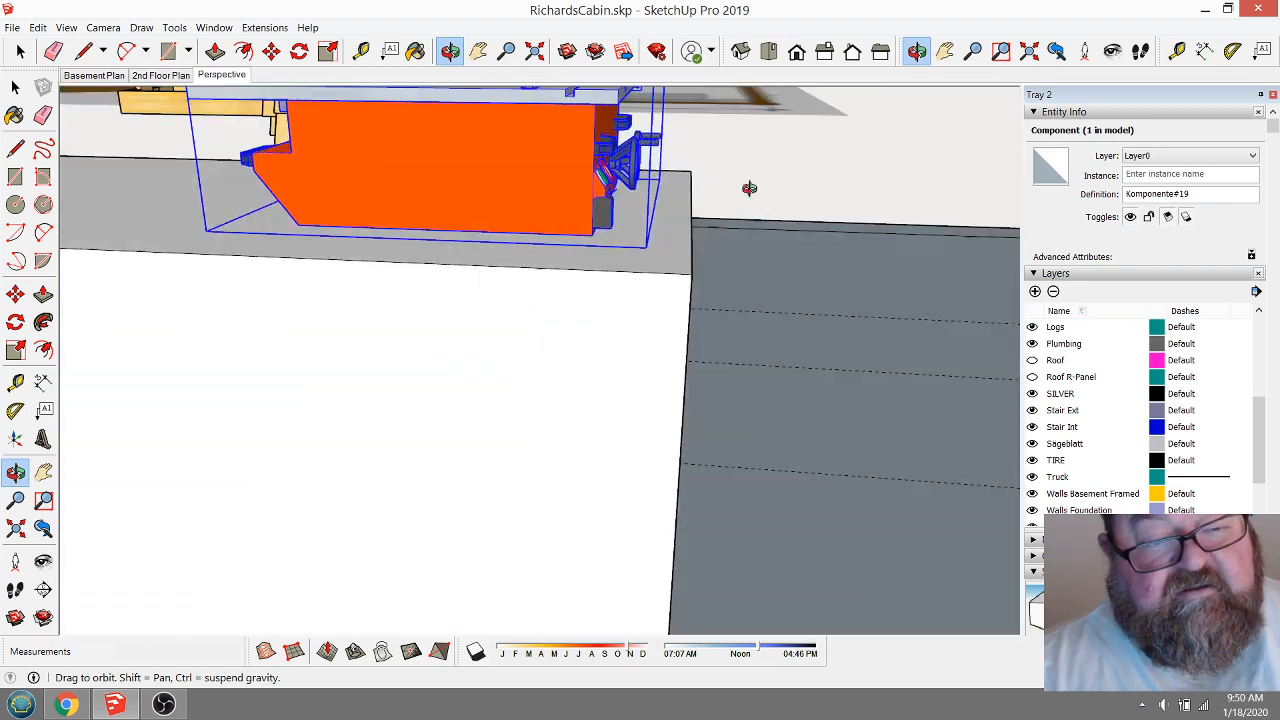
{"action": "left_click_drag", "start_coordinate": [749, 188], "coordinate": [634, 389]}
{"action": "scroll", "coordinate": [634, 389], "scroll_direction": "down", "scroll_amount": 2}
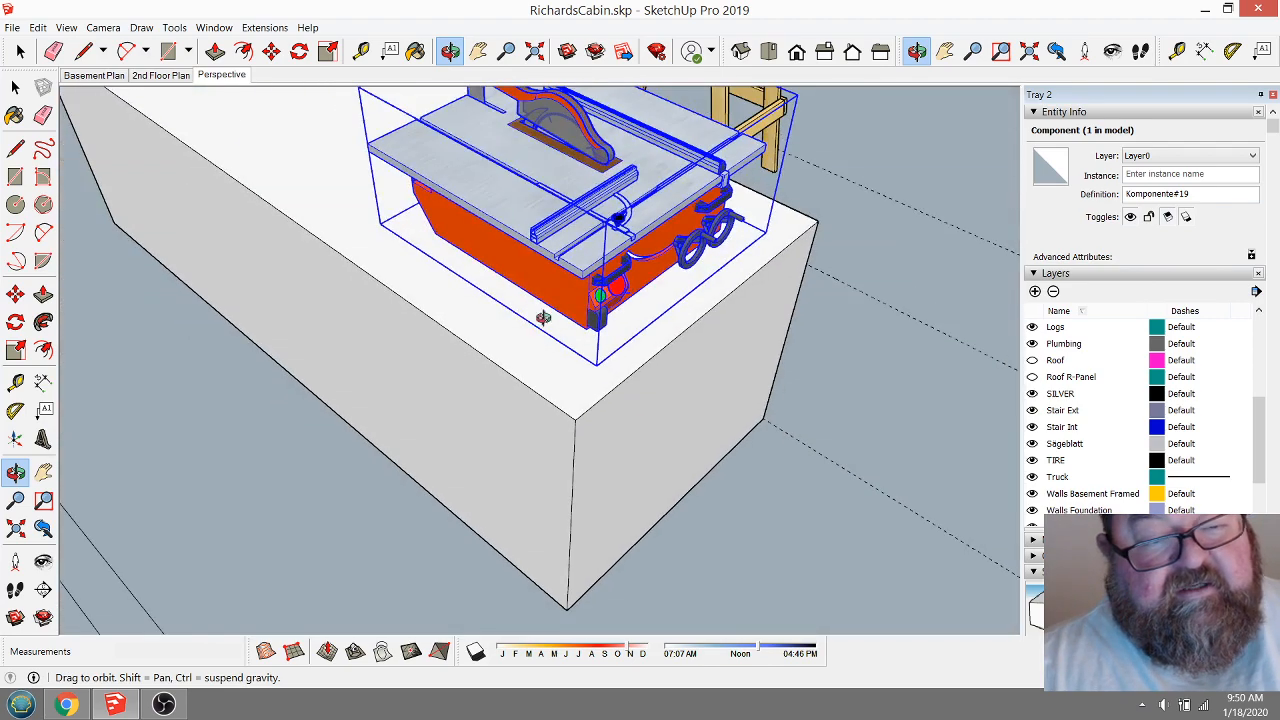
{"action": "left_click", "coordinate": [271, 51]}
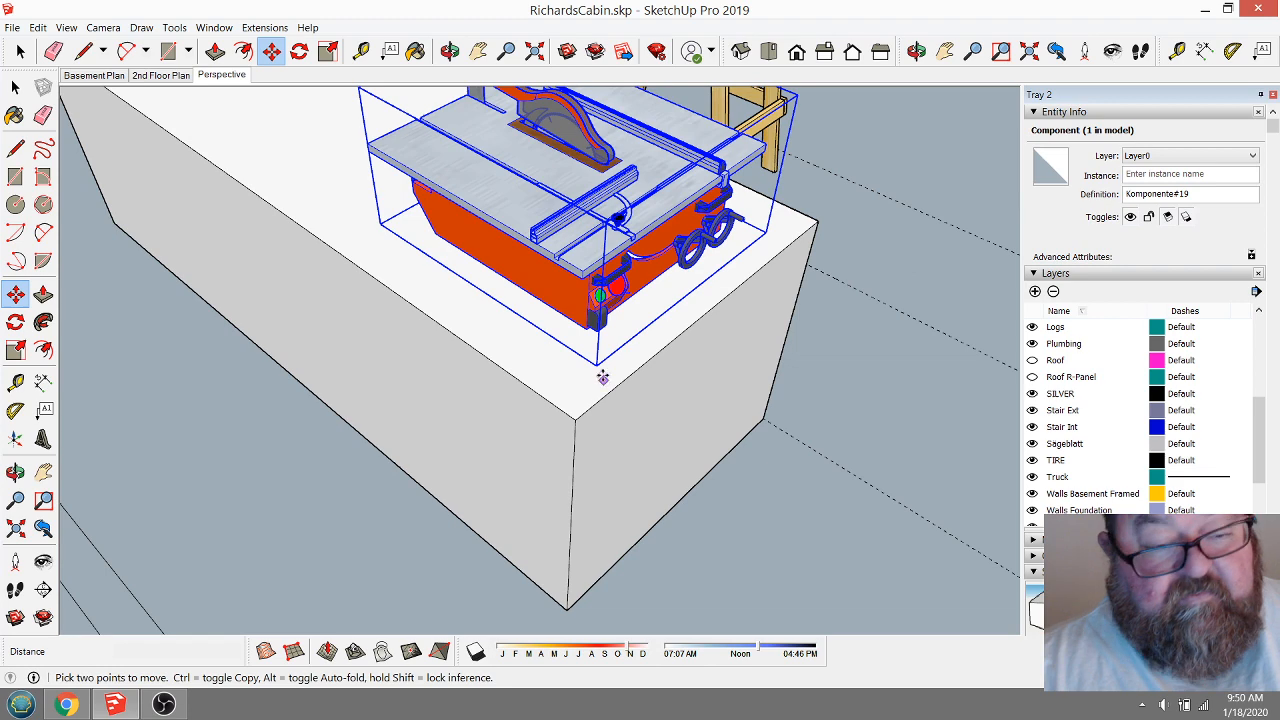
{"action": "left_click", "coordinate": [474, 310]}
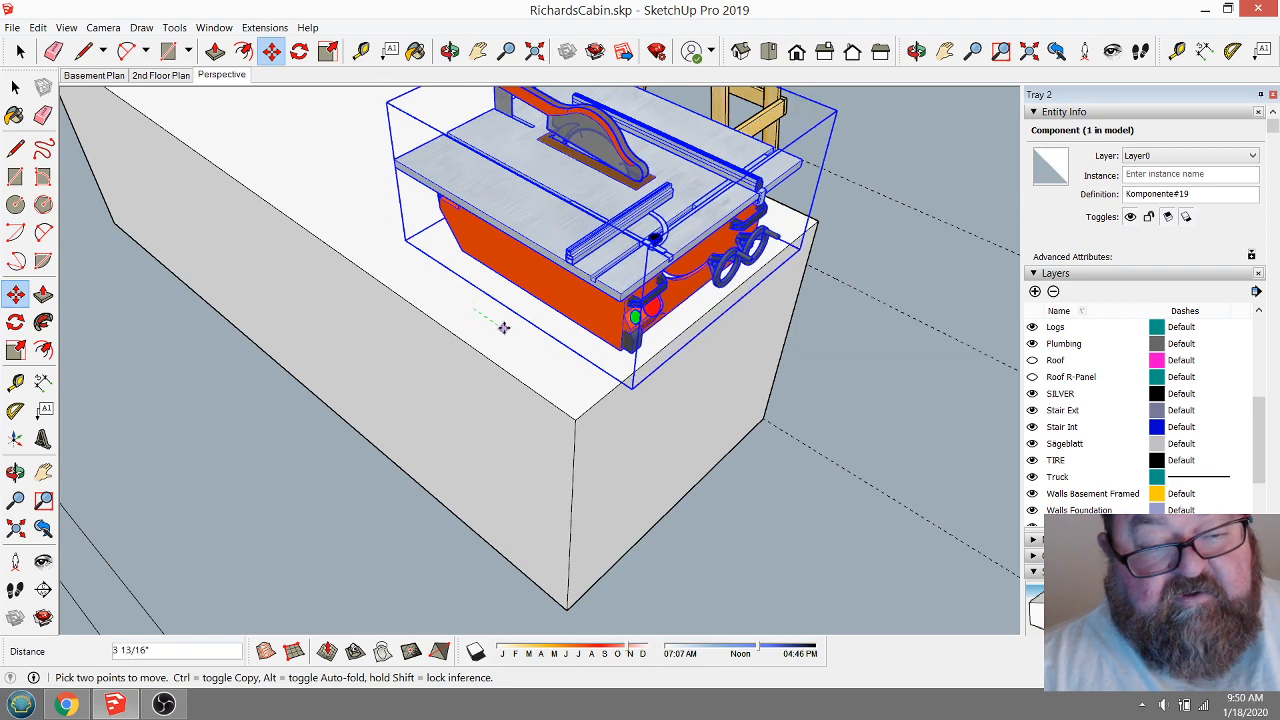
{"action": "left_click", "coordinate": [509, 333]}
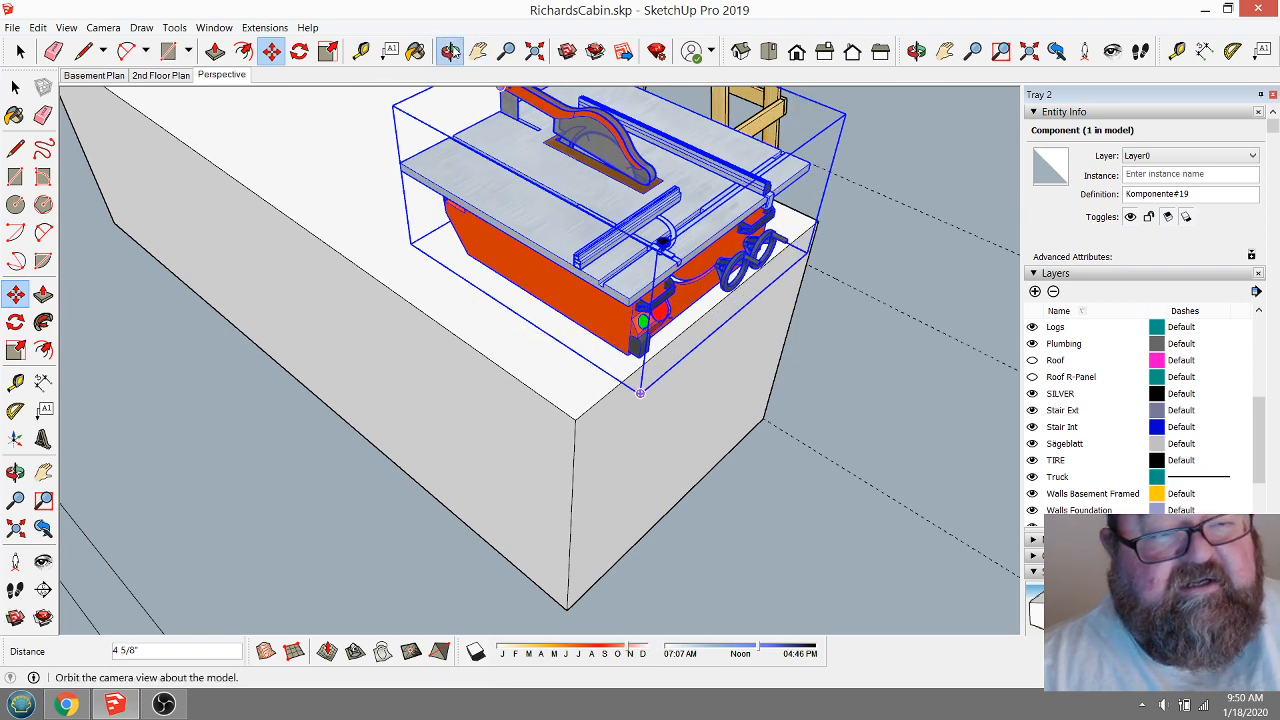
{"action": "left_click", "coordinate": [450, 51]}
{"action": "left_click_drag", "start_coordinate": [704, 352], "coordinate": [499, 341]}
{"action": "left_click_drag", "start_coordinate": [583, 406], "coordinate": [640, 400]}
{"action": "key", "text": "space"}
{"action": "left_click", "coordinate": [368, 271]}
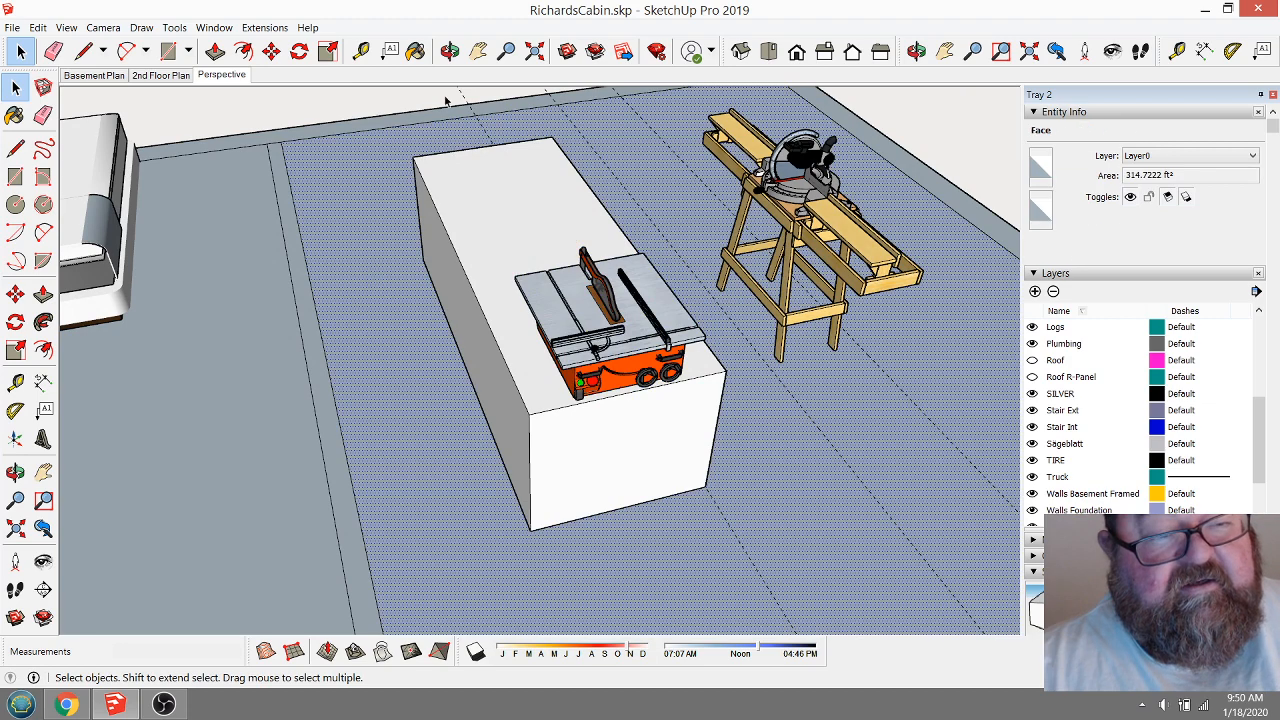
Show the entire model and bring the view back to the basement workshop.
{"action": "left_click", "coordinate": [450, 51]}
{"action": "left_click_drag", "start_coordinate": [570, 262], "coordinate": [877, 278]}
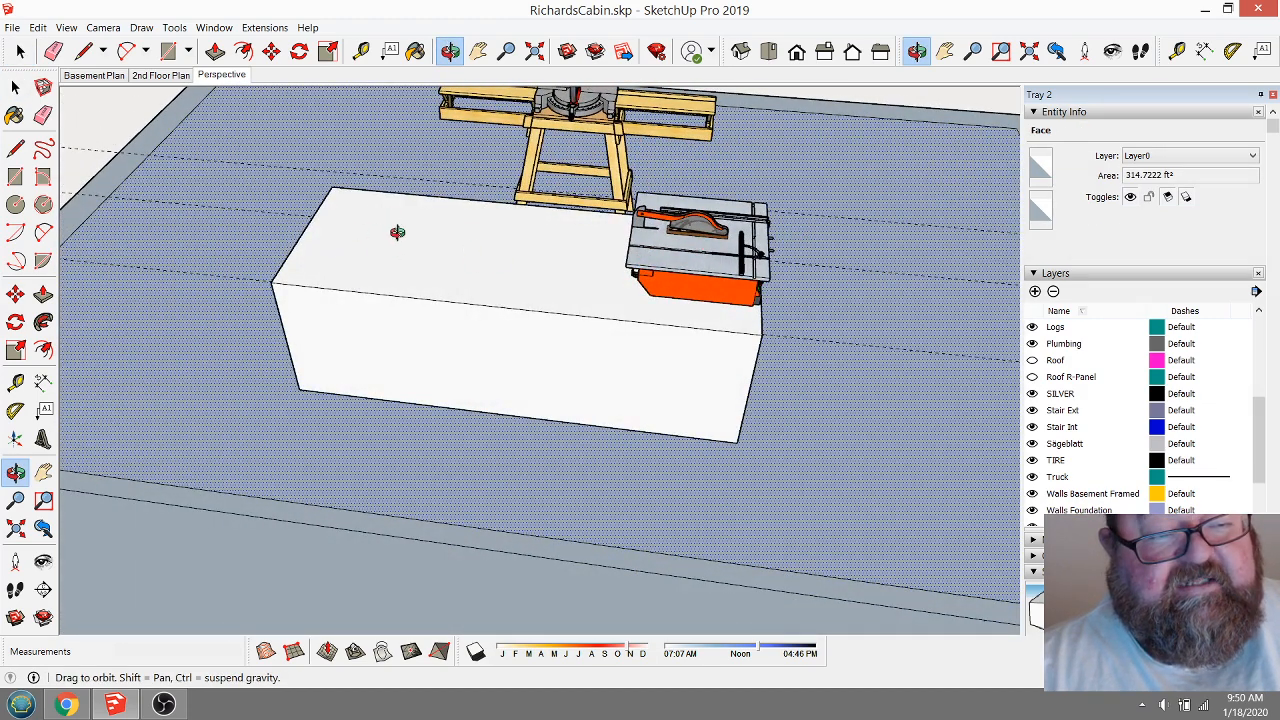
{"action": "left_click_drag", "start_coordinate": [343, 240], "coordinate": [300, 221]}
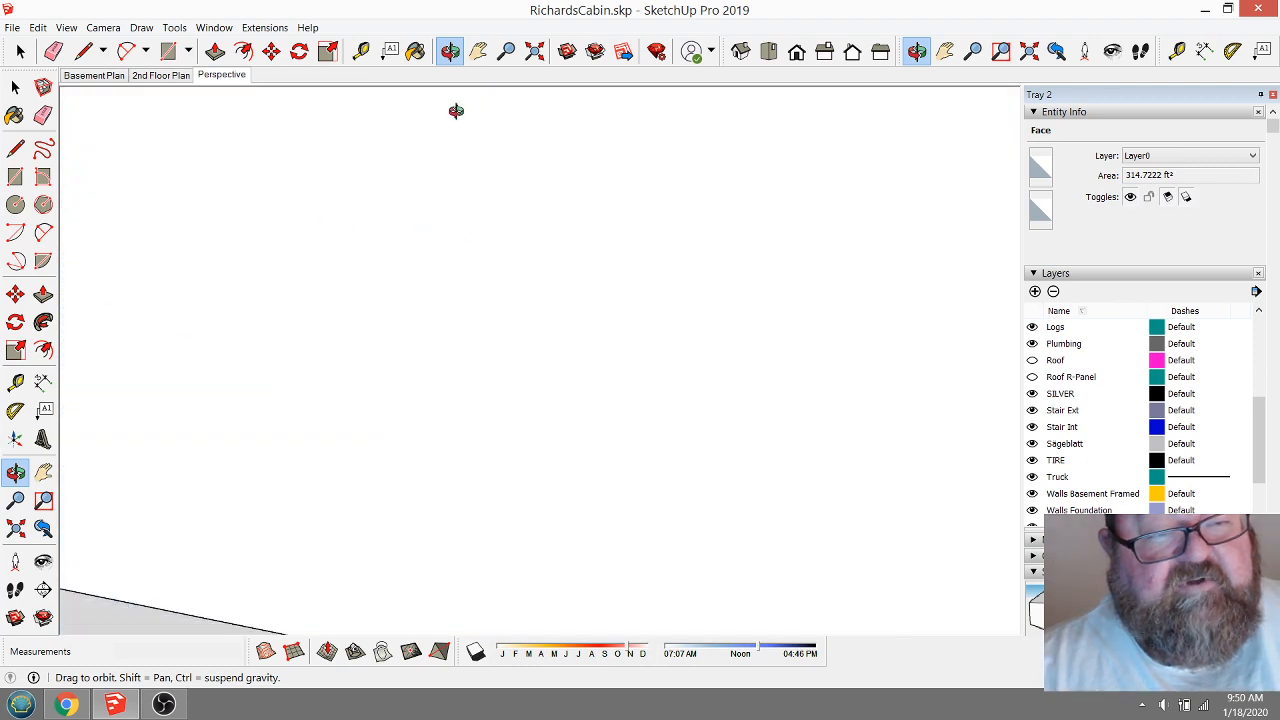
{"action": "left_click", "coordinate": [534, 53]}
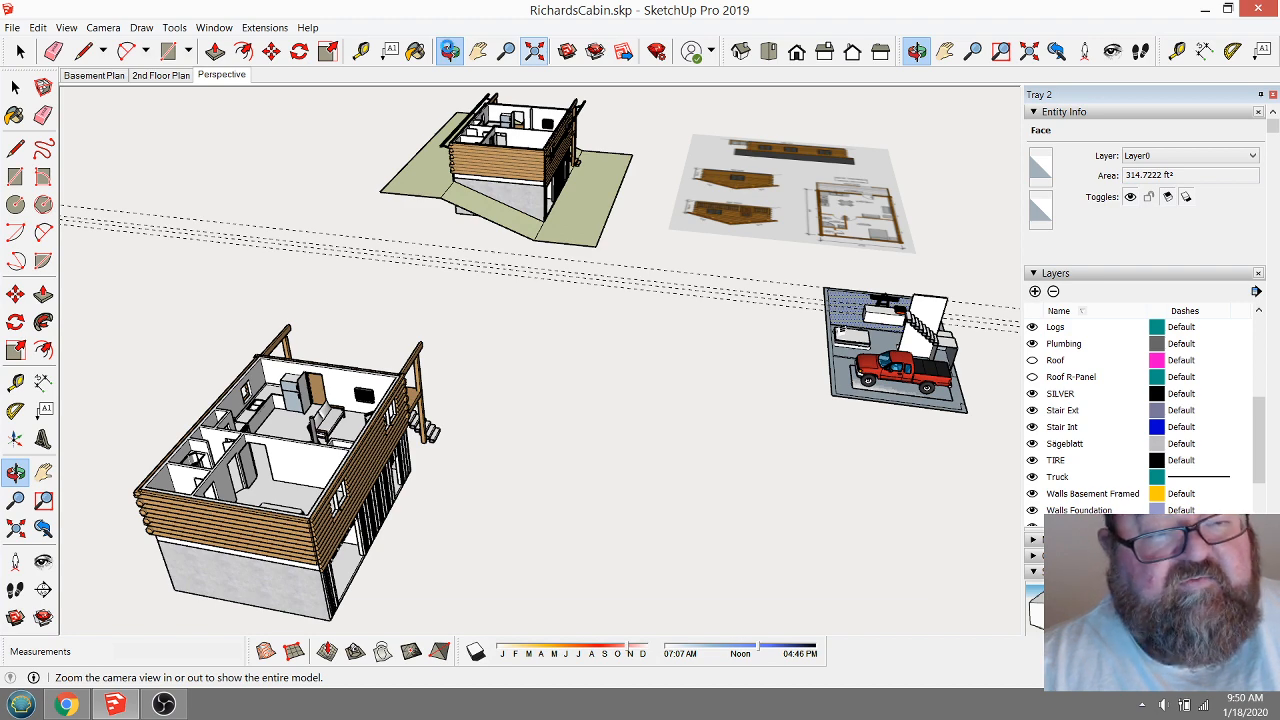
{"action": "left_click_drag", "start_coordinate": [465, 180], "coordinate": [888, 342]}
{"action": "scroll", "coordinate": [858, 340], "scroll_direction": "up", "scroll_amount": 6}
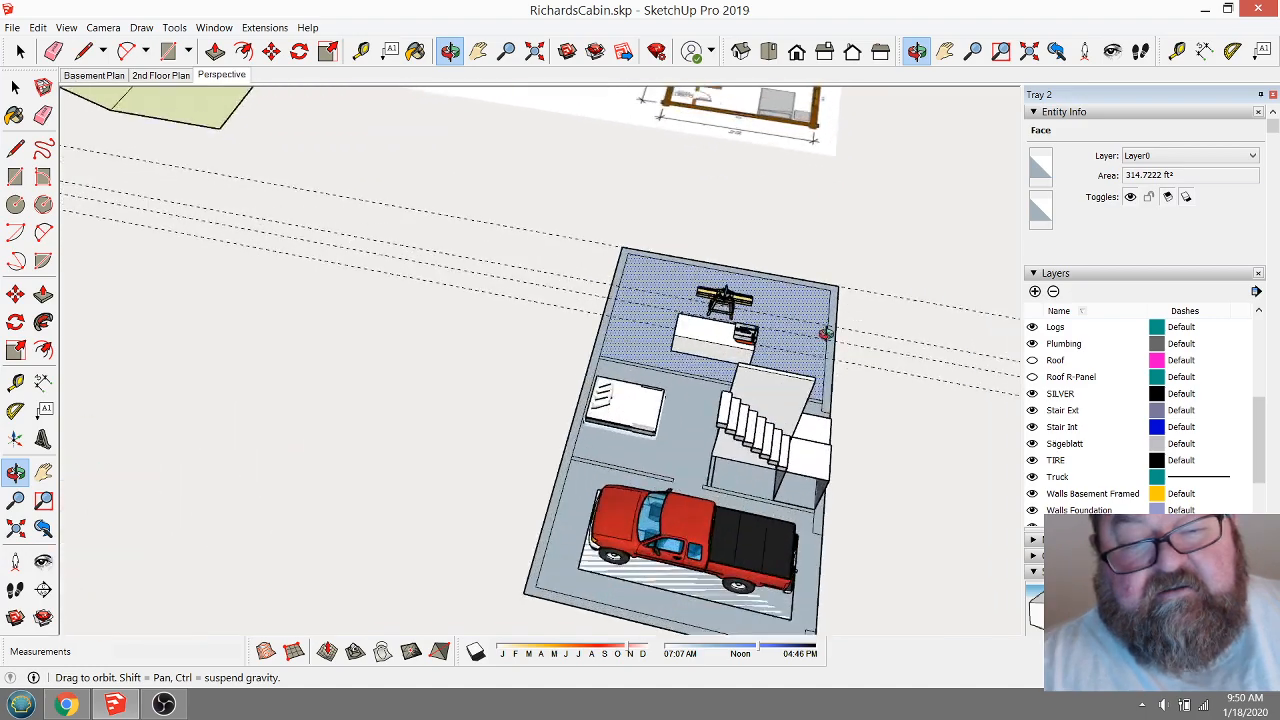
{"action": "left_click_drag", "start_coordinate": [760, 345], "coordinate": [294, 379]}
{"action": "scroll", "coordinate": [582, 414], "scroll_direction": "up", "scroll_amount": 5}
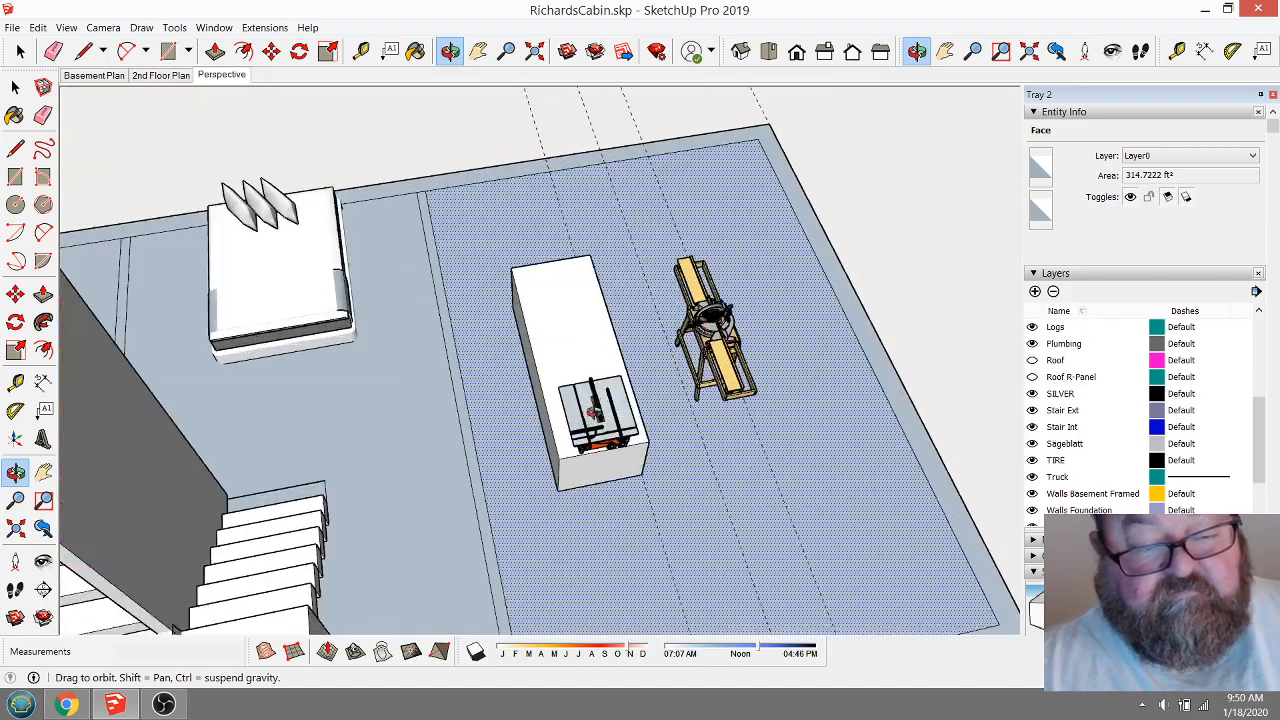
Examine the bench, table saw and miter saw stand from several angles and the space around them.
{"action": "left_click_drag", "start_coordinate": [584, 414], "coordinate": [981, 392]}
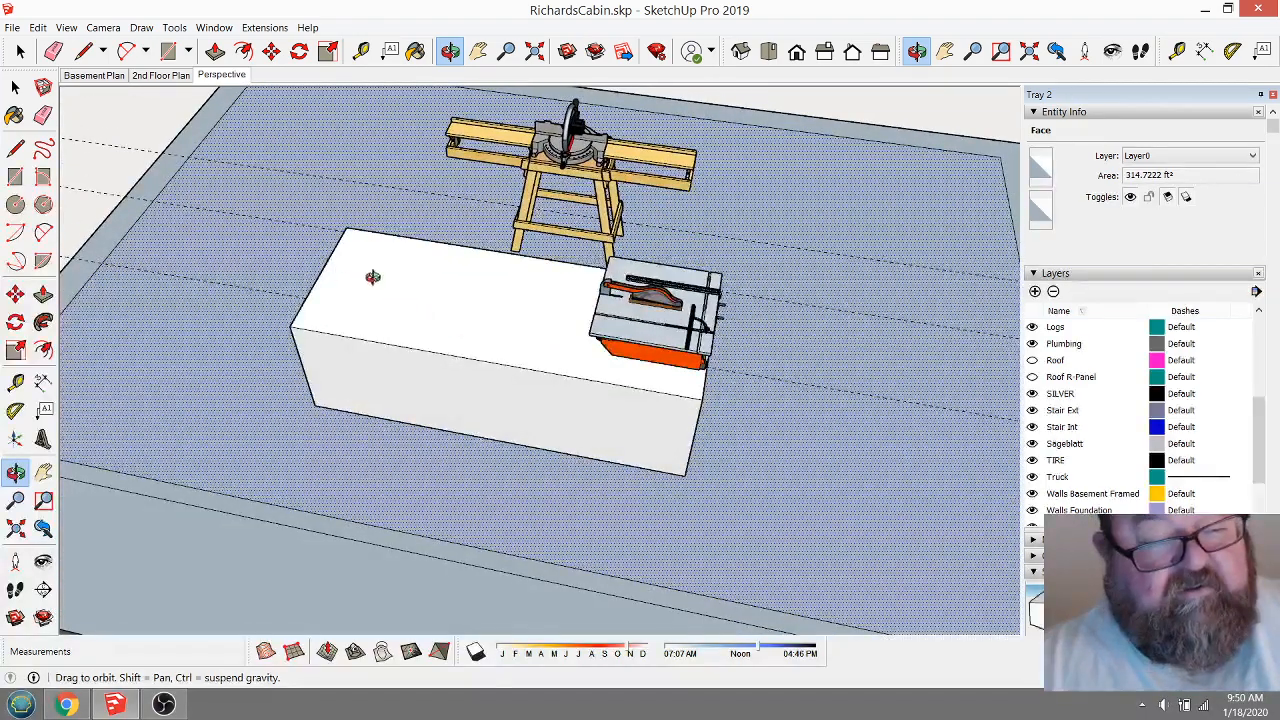
{"action": "scroll", "coordinate": [443, 278], "scroll_direction": "up", "scroll_amount": 3}
{"action": "scroll", "coordinate": [486, 300], "scroll_direction": "down", "scroll_amount": 4}
{"action": "left_click_drag", "start_coordinate": [486, 300], "coordinate": [543, 347]}
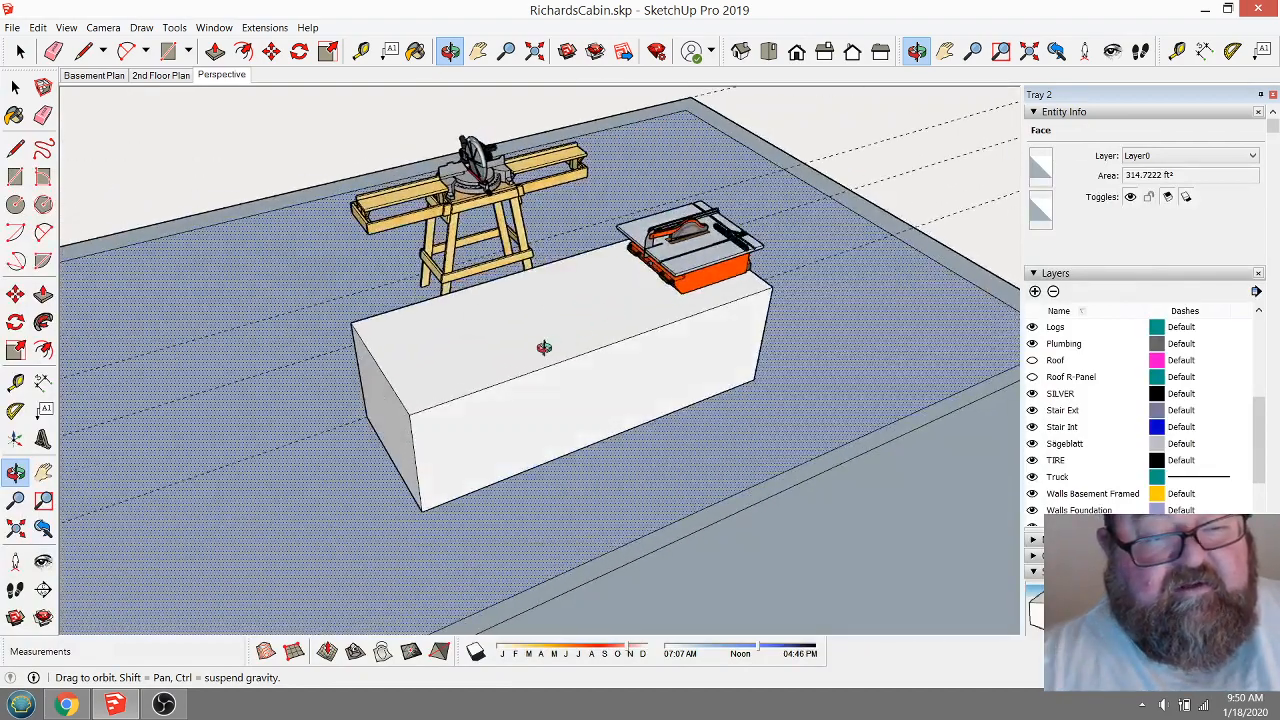
{"action": "left_click_drag", "start_coordinate": [435, 317], "coordinate": [552, 412]}
{"action": "scroll", "coordinate": [552, 412], "scroll_direction": "down", "scroll_amount": 2}
{"action": "left_click_drag", "start_coordinate": [550, 490], "coordinate": [513, 408]}
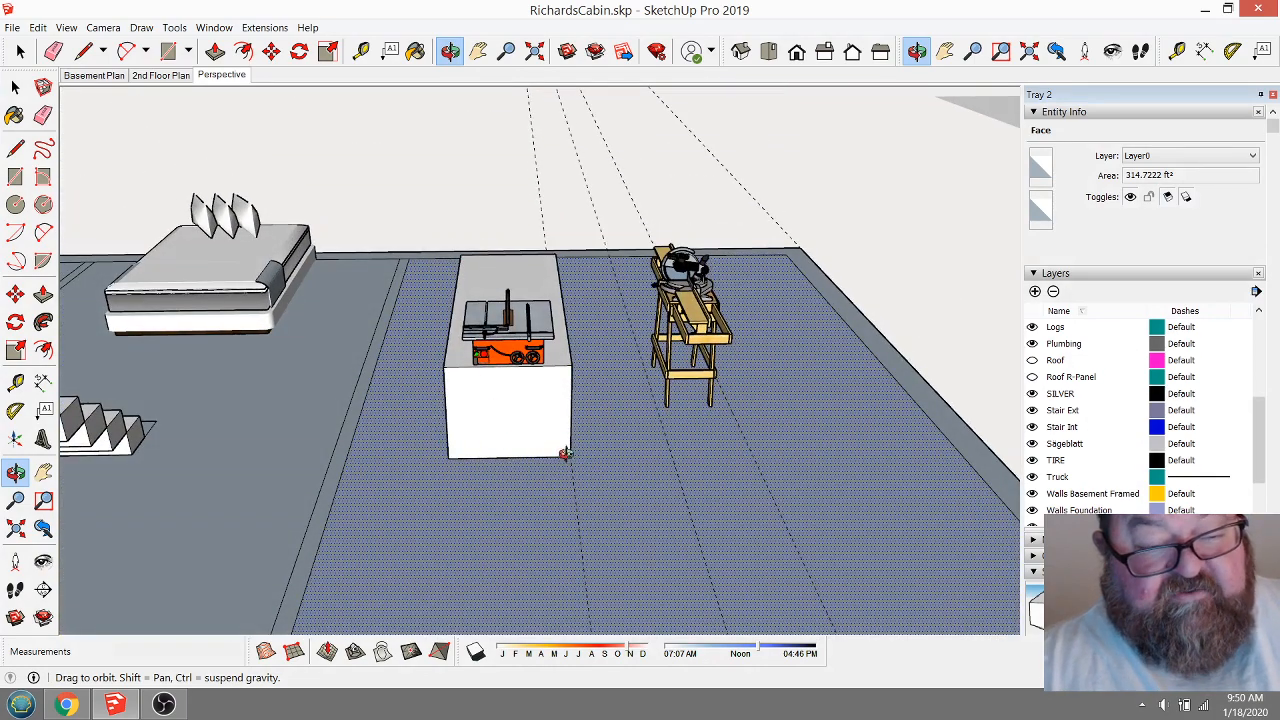
{"action": "left_click_drag", "start_coordinate": [565, 453], "coordinate": [606, 423]}
{"action": "left_click_drag", "start_coordinate": [507, 376], "coordinate": [491, 441]}
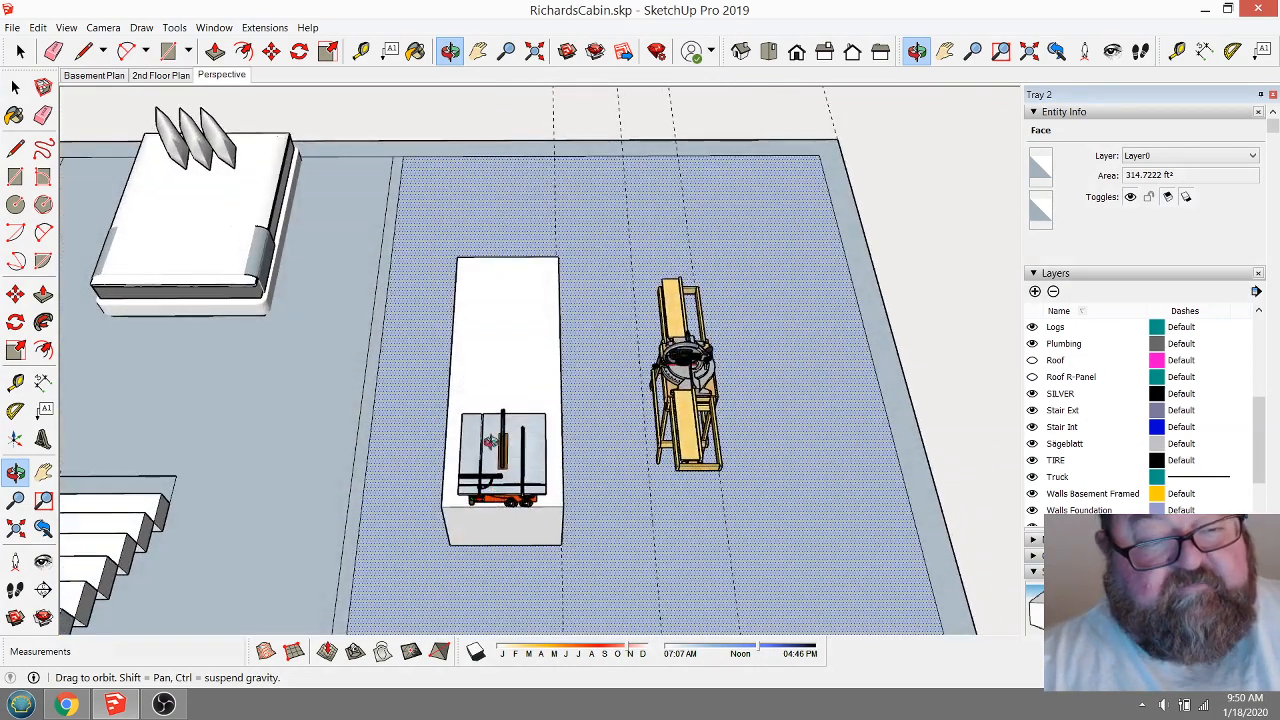
{"action": "scroll", "coordinate": [511, 303], "scroll_direction": "down", "scroll_amount": 5}
{"action": "mouse_move", "coordinate": [508, 370]}
{"action": "left_mouse_down"}
{"action": "mouse_move", "coordinate": [511, 397]}
{"action": "mouse_move", "coordinate": [468, 391]}
{"action": "mouse_move", "coordinate": [487, 372]}
{"action": "mouse_move", "coordinate": [486, 343]}
{"action": "mouse_move", "coordinate": [507, 372]}
{"action": "left_mouse_up"}
{"action": "scroll", "coordinate": [517, 396], "scroll_direction": "up", "scroll_amount": 3}
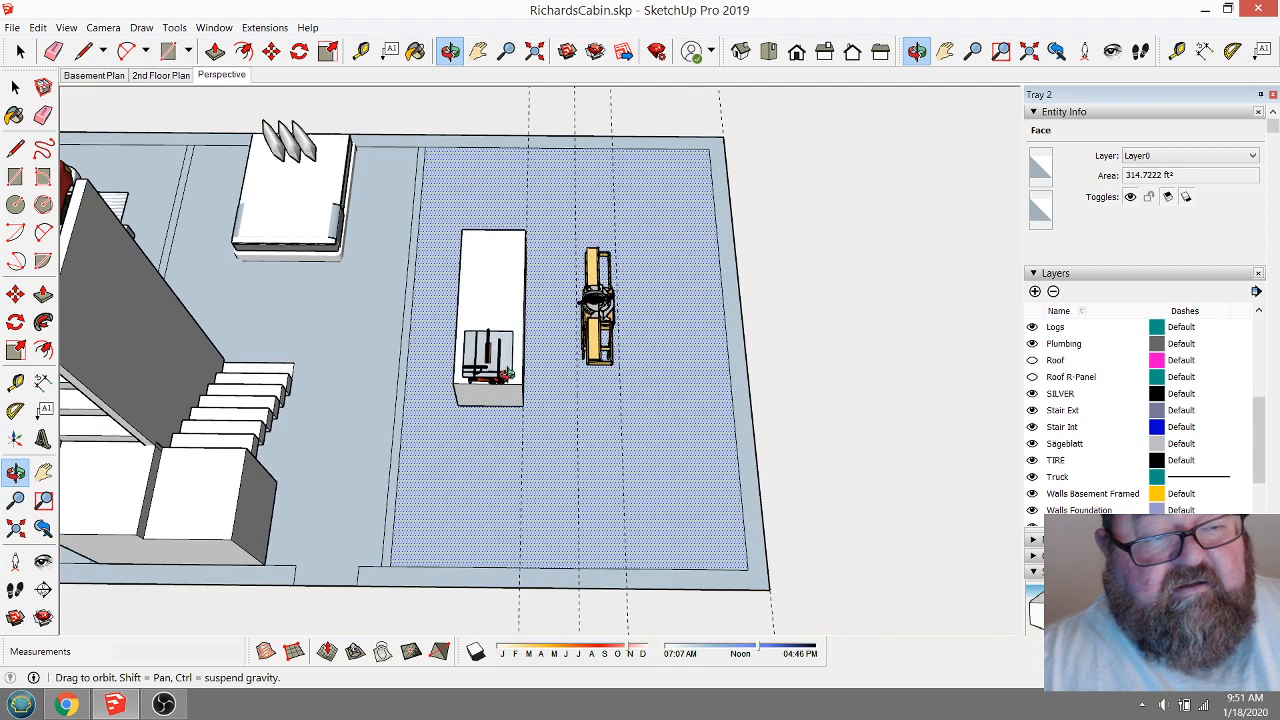
{"action": "scroll", "coordinate": [340, 320], "scroll_direction": "up", "scroll_amount": 6}
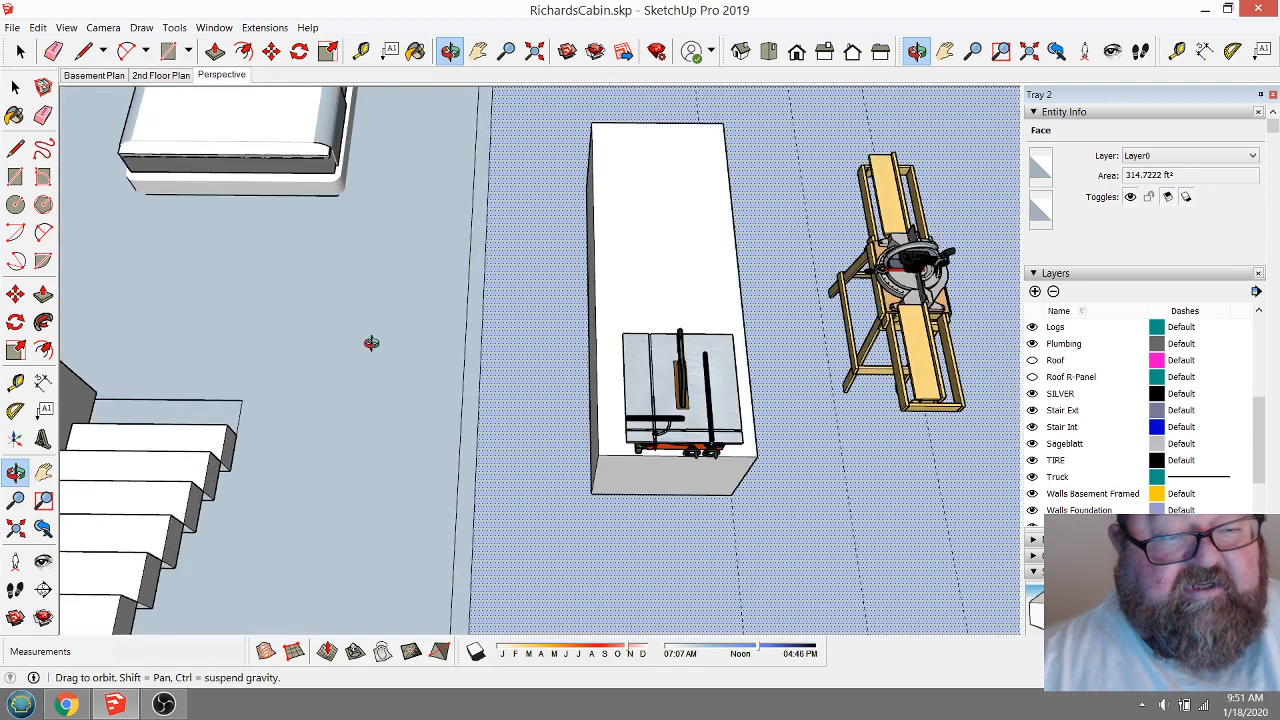
Measure the clearance from the bench's side edge to the partition wall.
{"action": "left_click", "coordinate": [361, 51]}
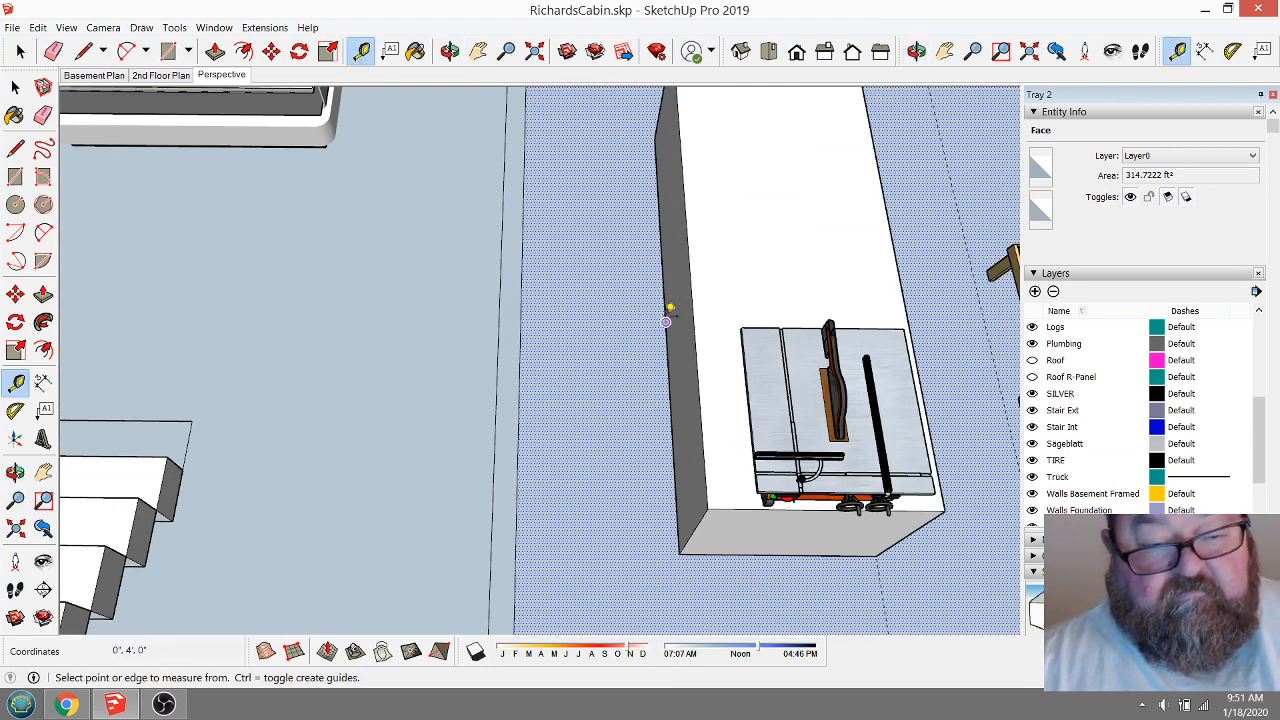
{"action": "left_click", "coordinate": [666, 321]}
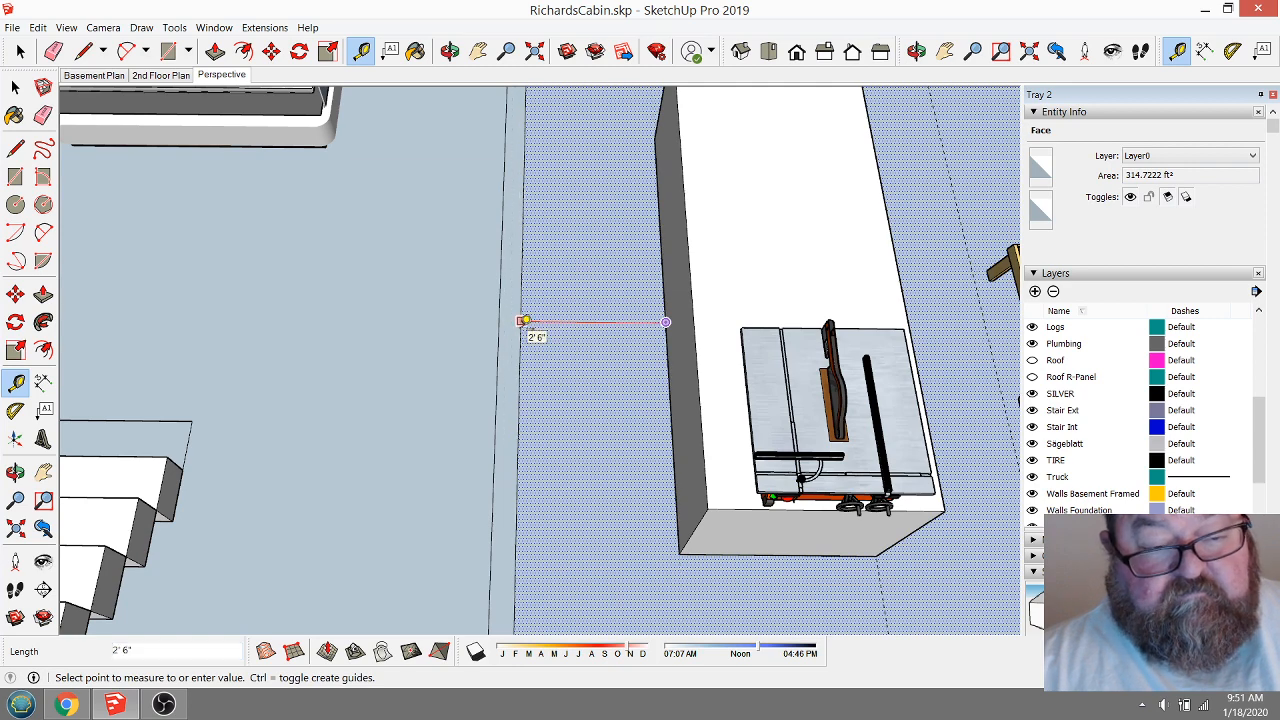
{"action": "left_click", "coordinate": [525, 320]}
{"action": "scroll", "coordinate": [420, 360], "scroll_direction": "down", "scroll_amount": 6}
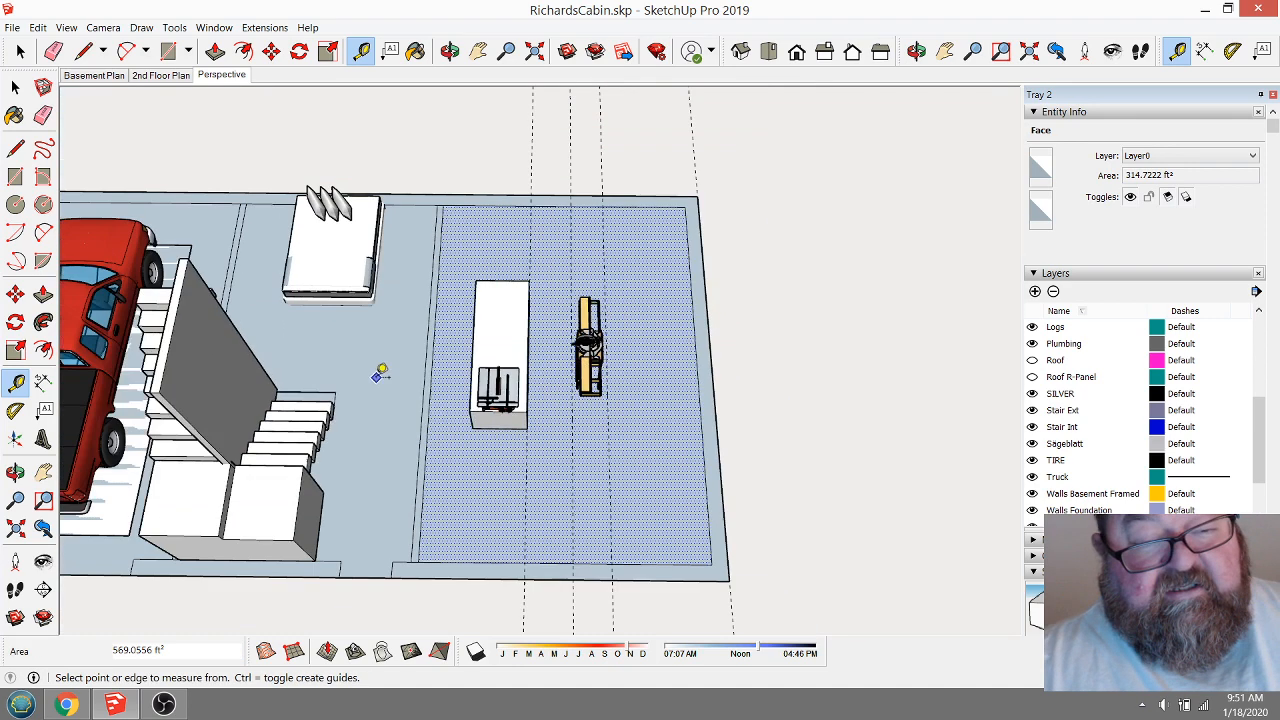
Place a guide line 10" outward from the existing guide behind the miter saw stand.
{"action": "scroll", "coordinate": [600, 295], "scroll_direction": "down", "scroll_amount": 2}
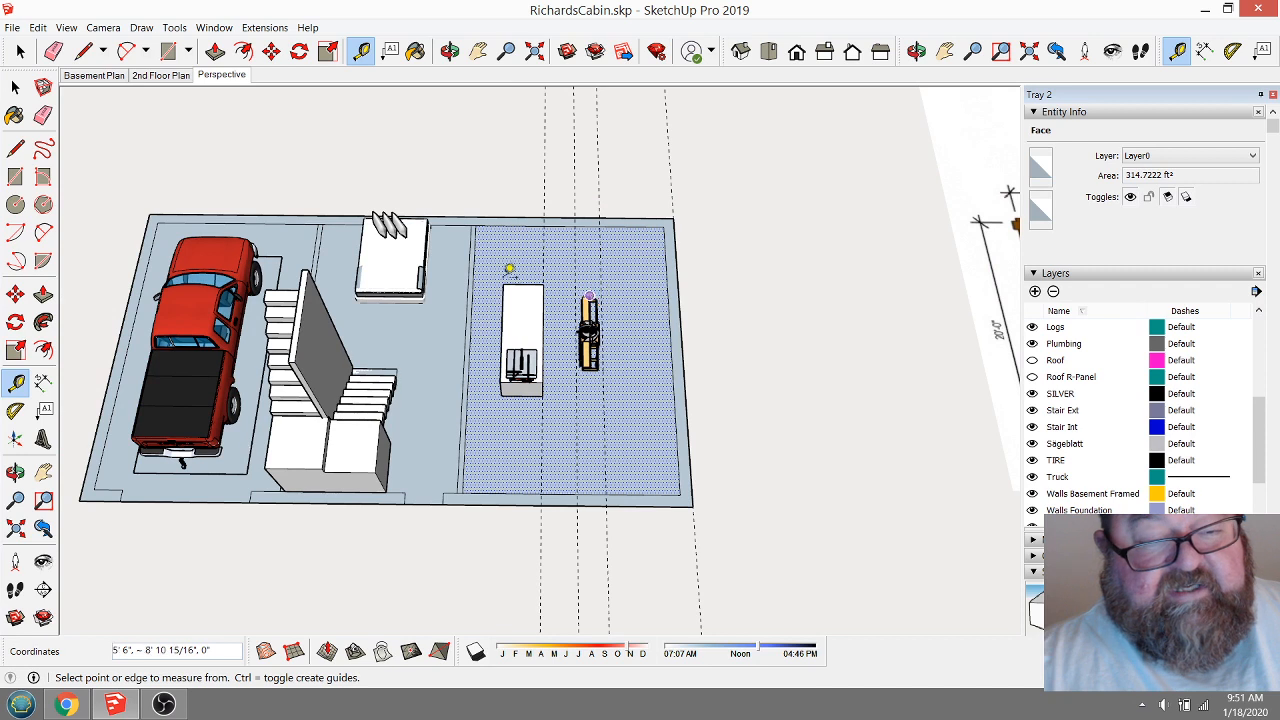
{"action": "left_click", "coordinate": [143, 239]}
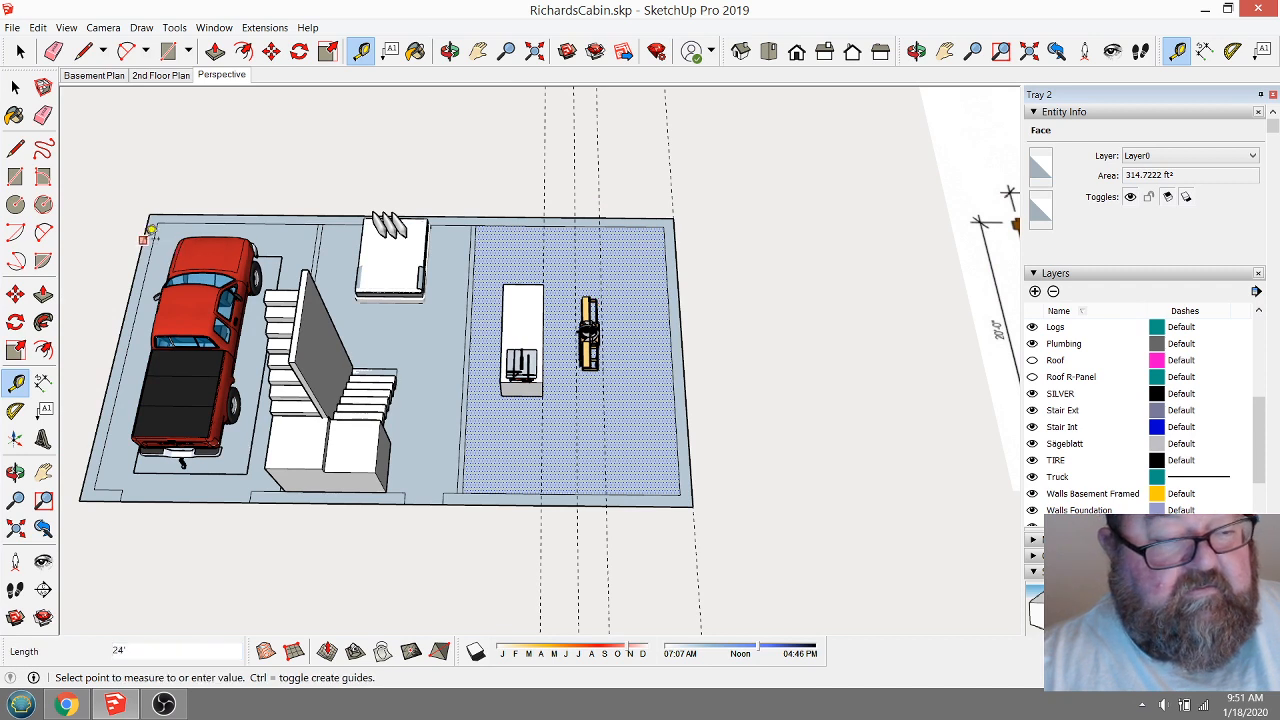
{"action": "left_click", "coordinate": [610, 244]}
{"action": "left_click", "coordinate": [600, 257]}
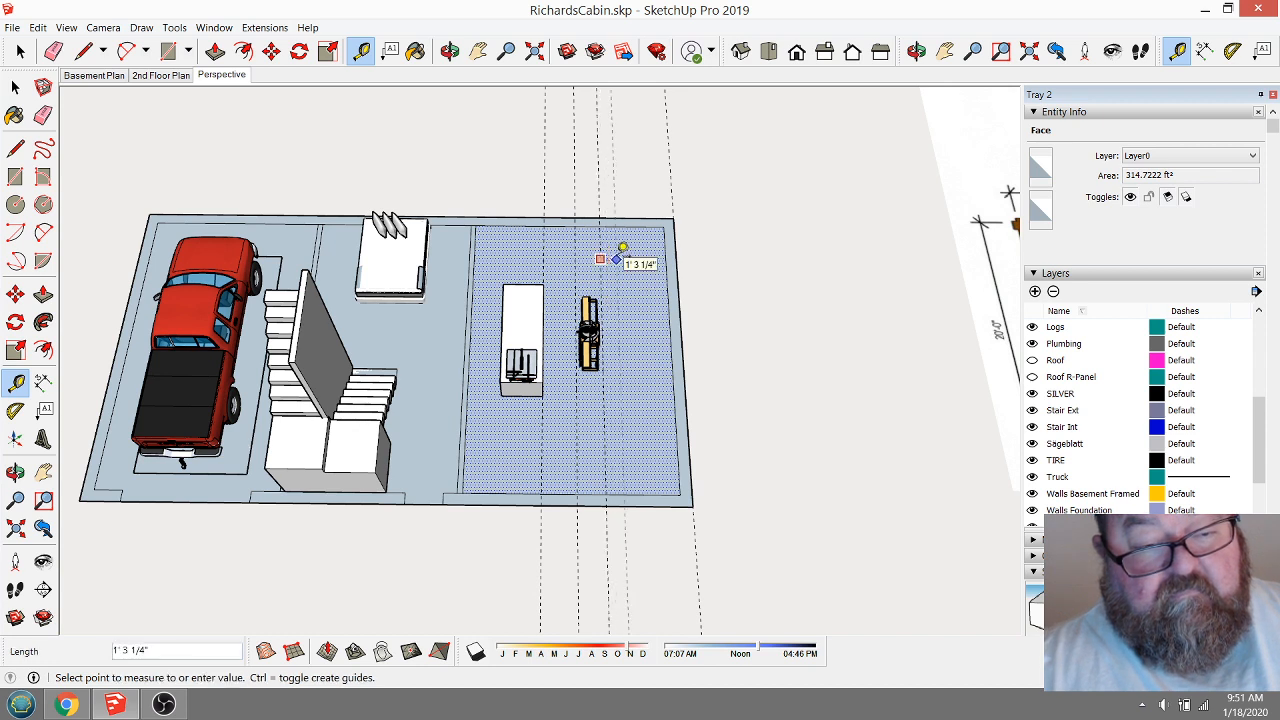
{"action": "type", "text": "10"}
{"action": "key", "text": "Return"}
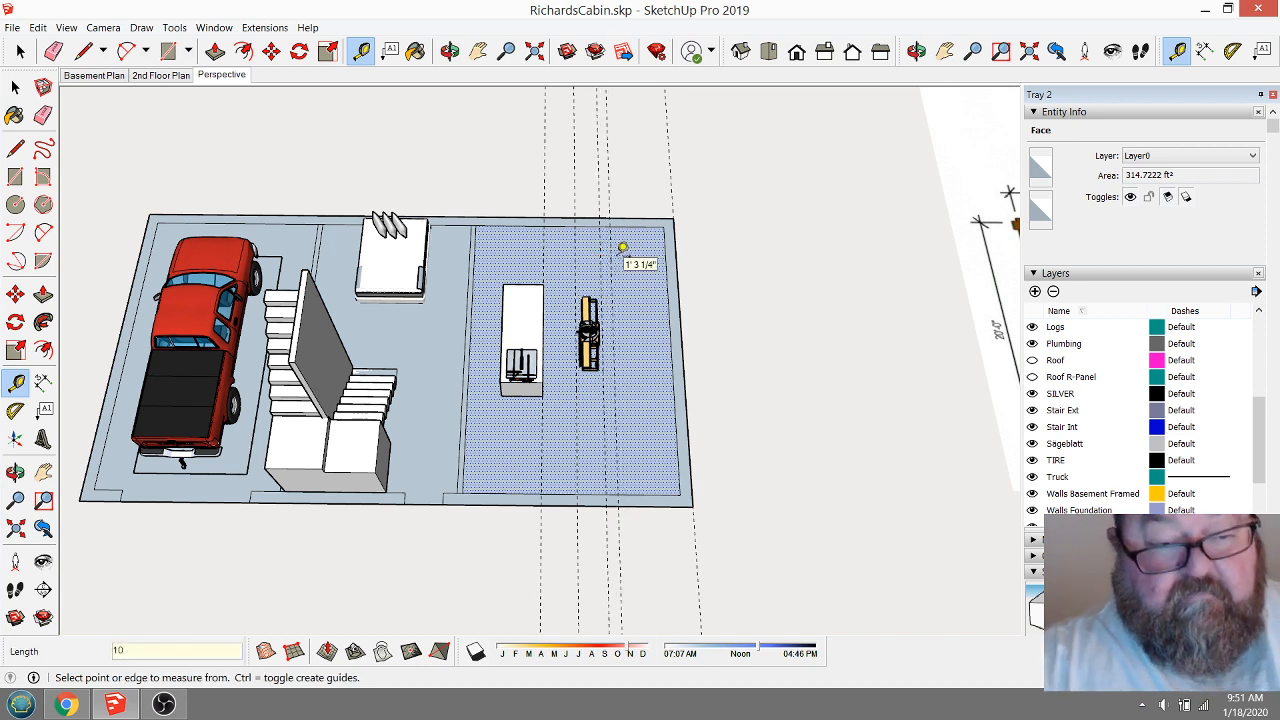
Move both edges of the workshop's end wall inward to line up with the guides behind the miter saw stand.
{"action": "left_click", "coordinate": [19, 51]}
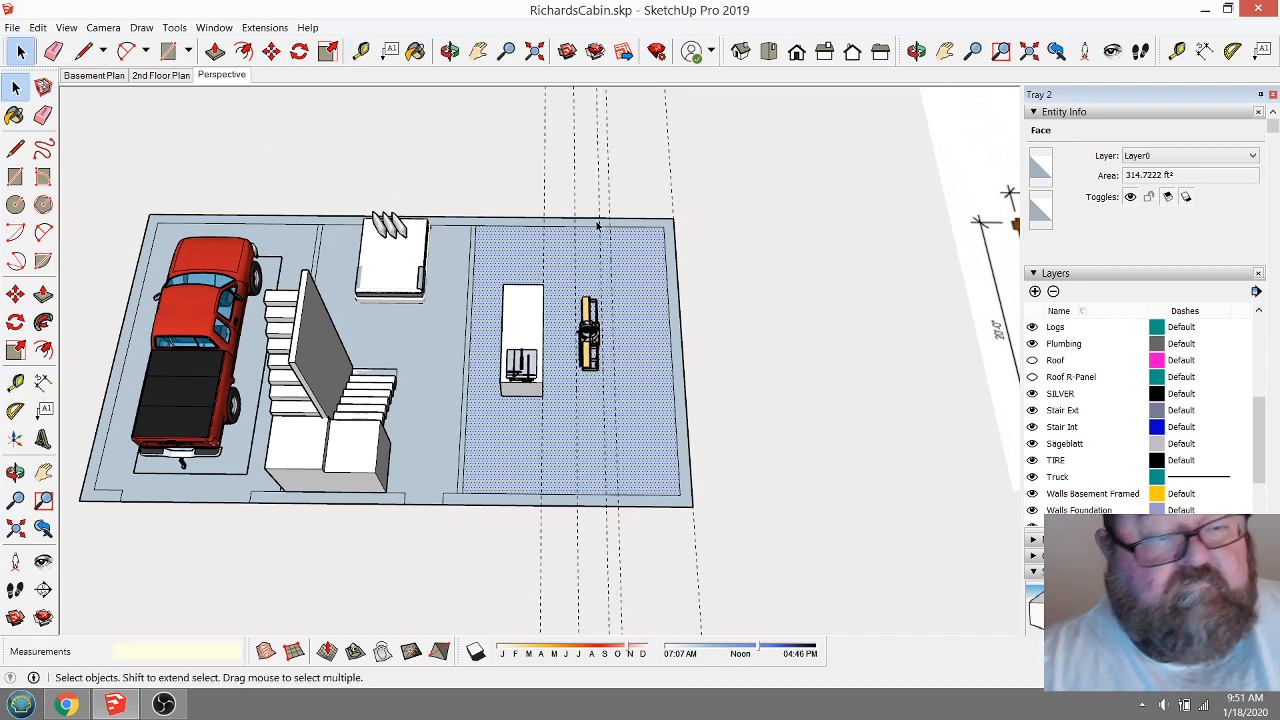
{"action": "left_click_drag", "start_coordinate": [638, 188], "coordinate": [757, 571]}
{"action": "scroll", "coordinate": [666, 318], "scroll_direction": "up", "scroll_amount": 2}
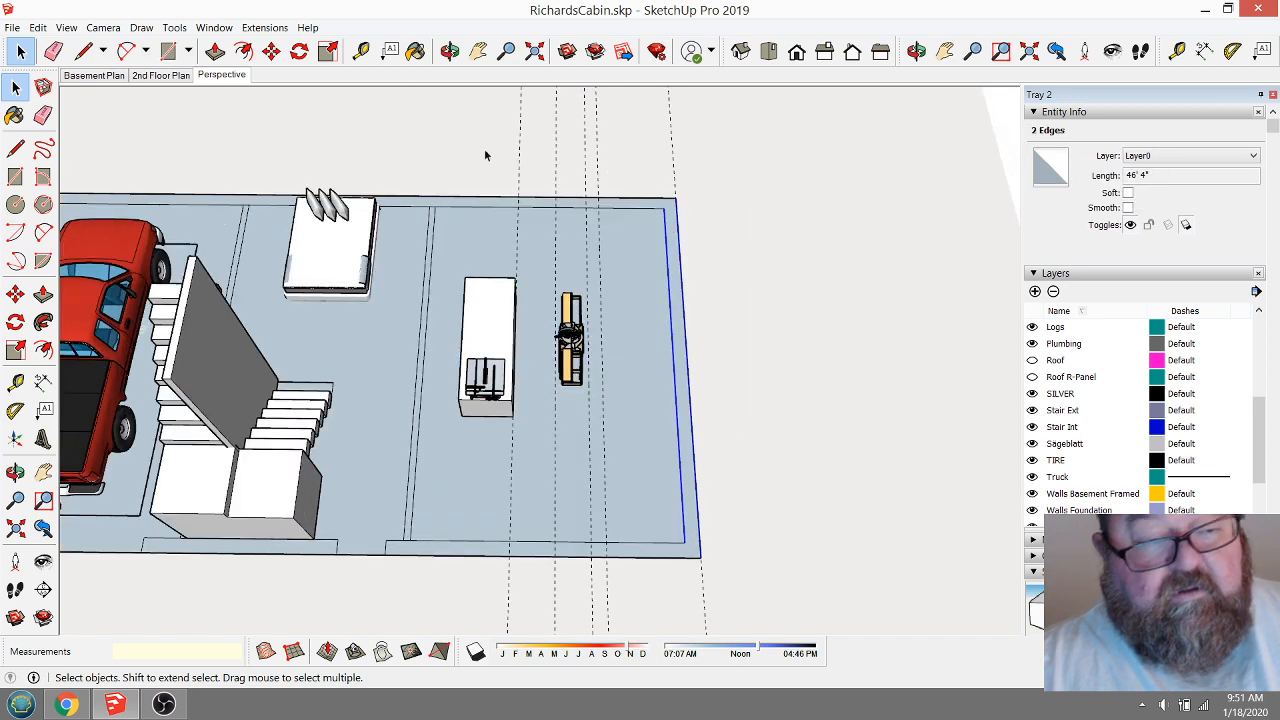
{"action": "left_click", "coordinate": [271, 51]}
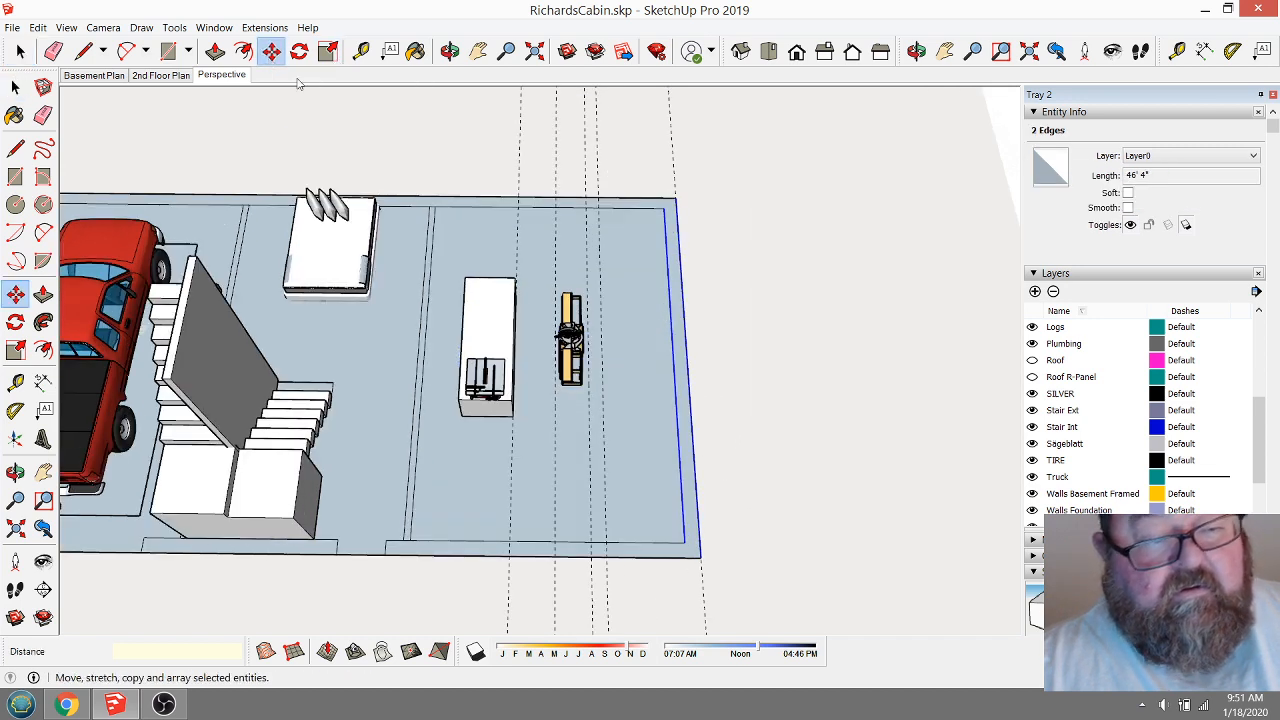
{"action": "left_click", "coordinate": [672, 349]}
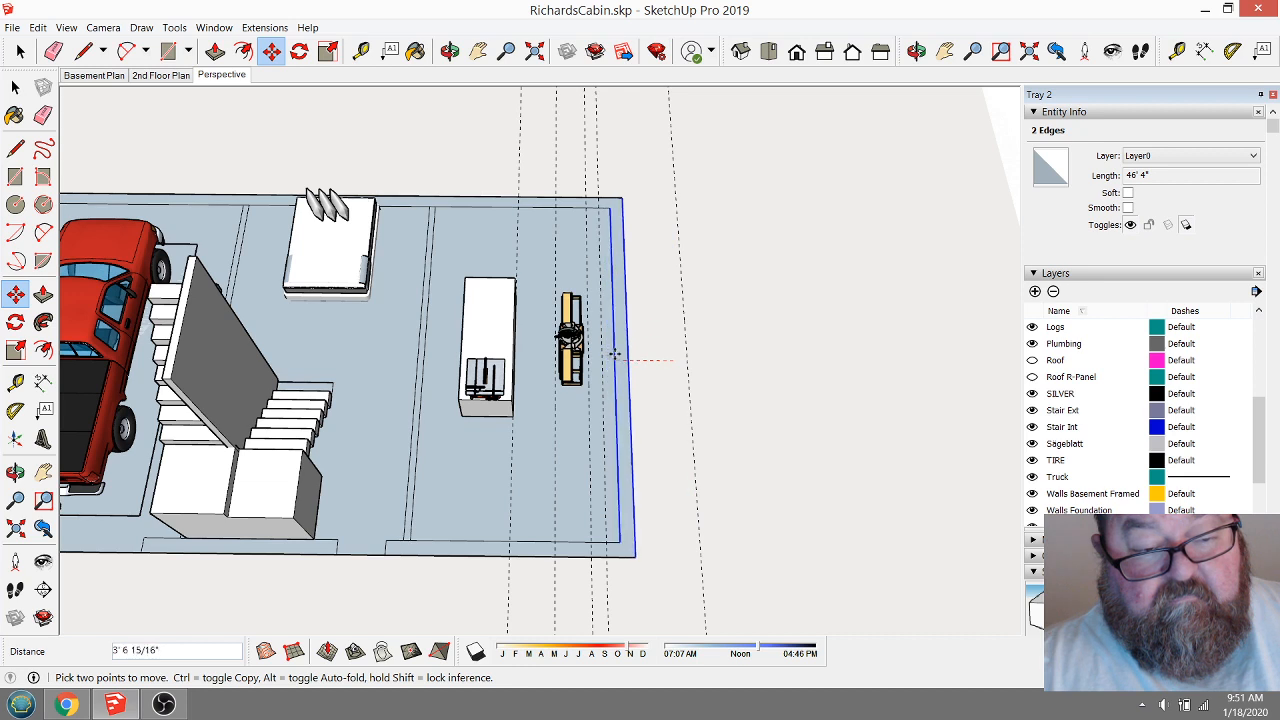
{"action": "left_click", "coordinate": [616, 360]}
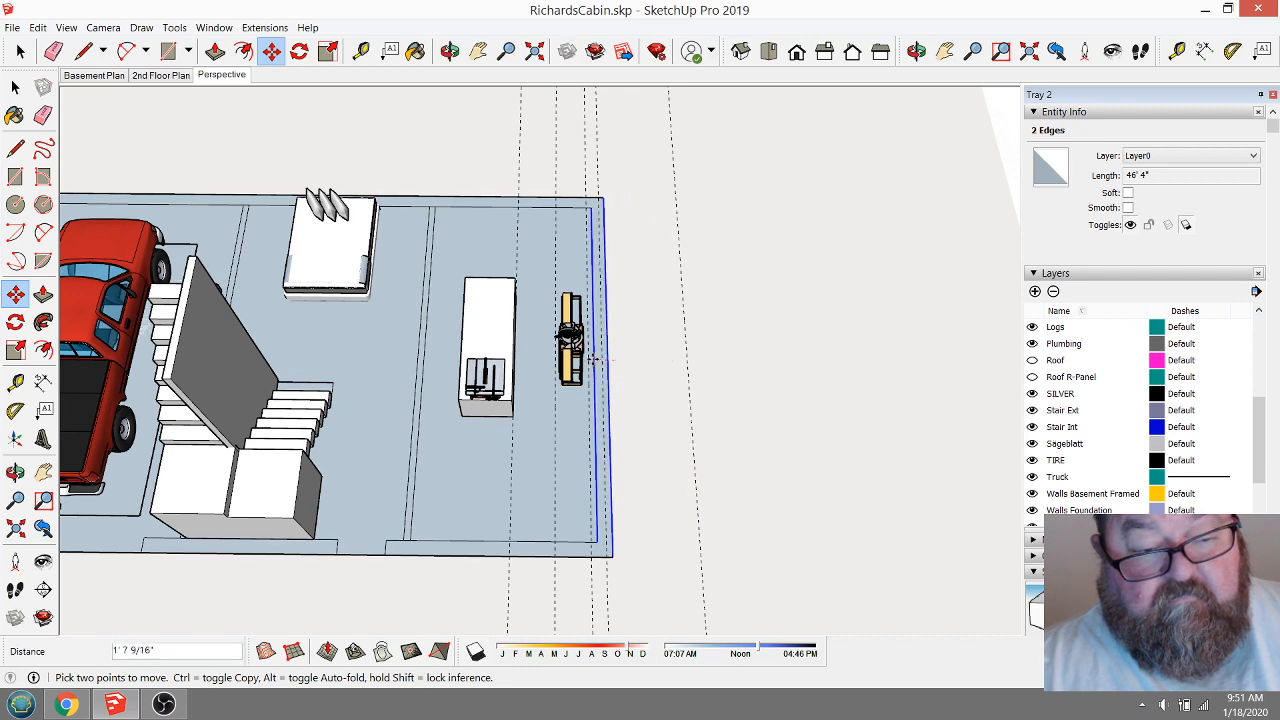
{"action": "left_click", "coordinate": [592, 360]}
Place a guide line 37'6" from the outer edge of the garage side's exterior wall.
{"action": "scroll", "coordinate": [691, 426], "scroll_direction": "down", "scroll_amount": 2}
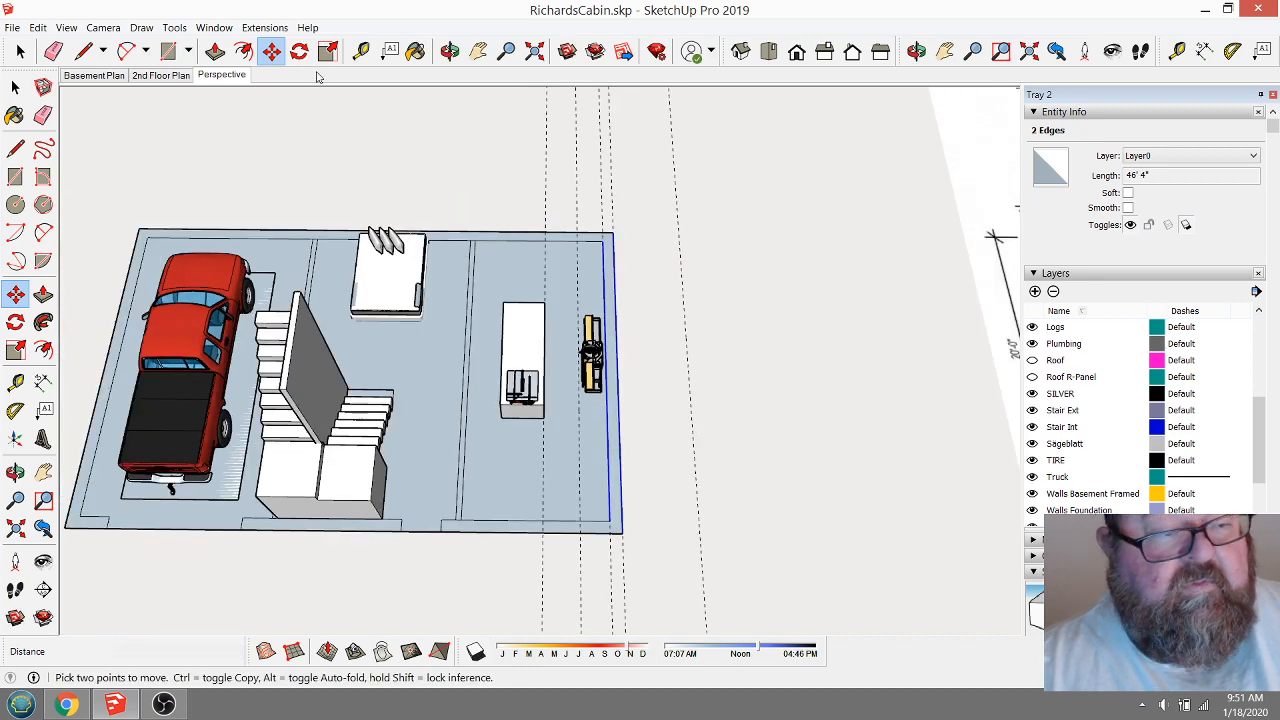
{"action": "left_click", "coordinate": [361, 51]}
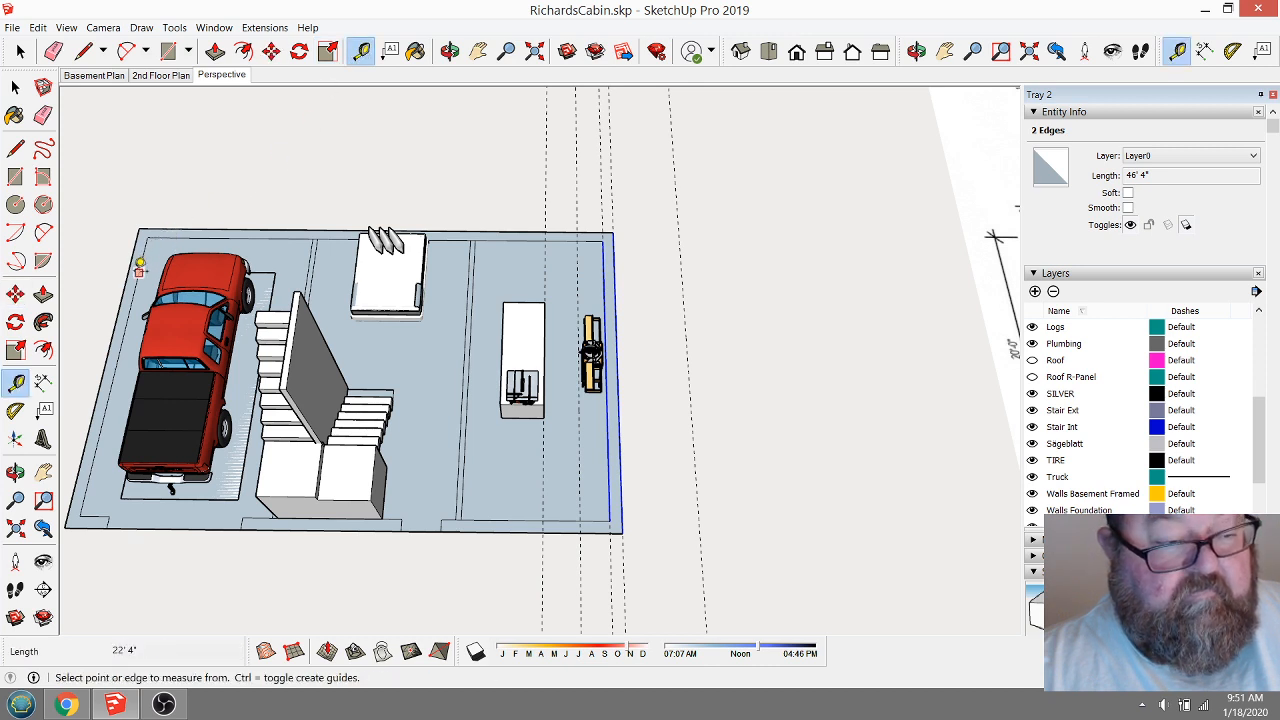
{"action": "left_click", "coordinate": [127, 276]}
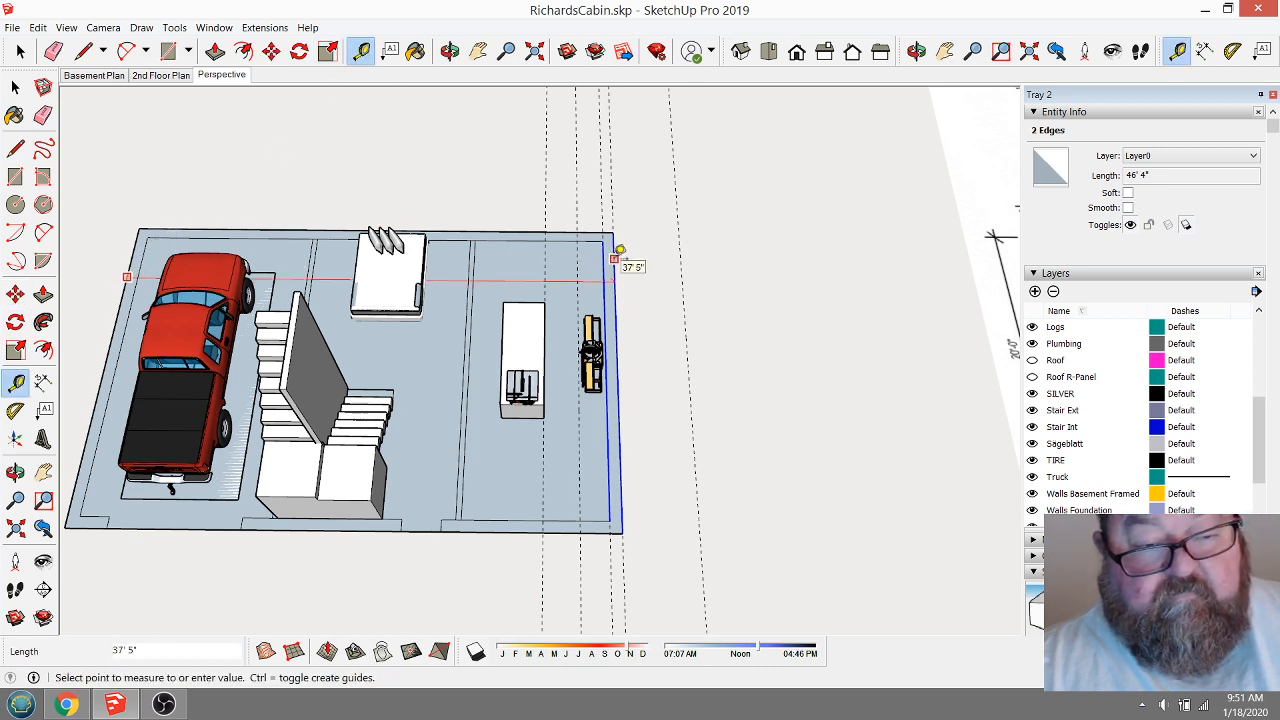
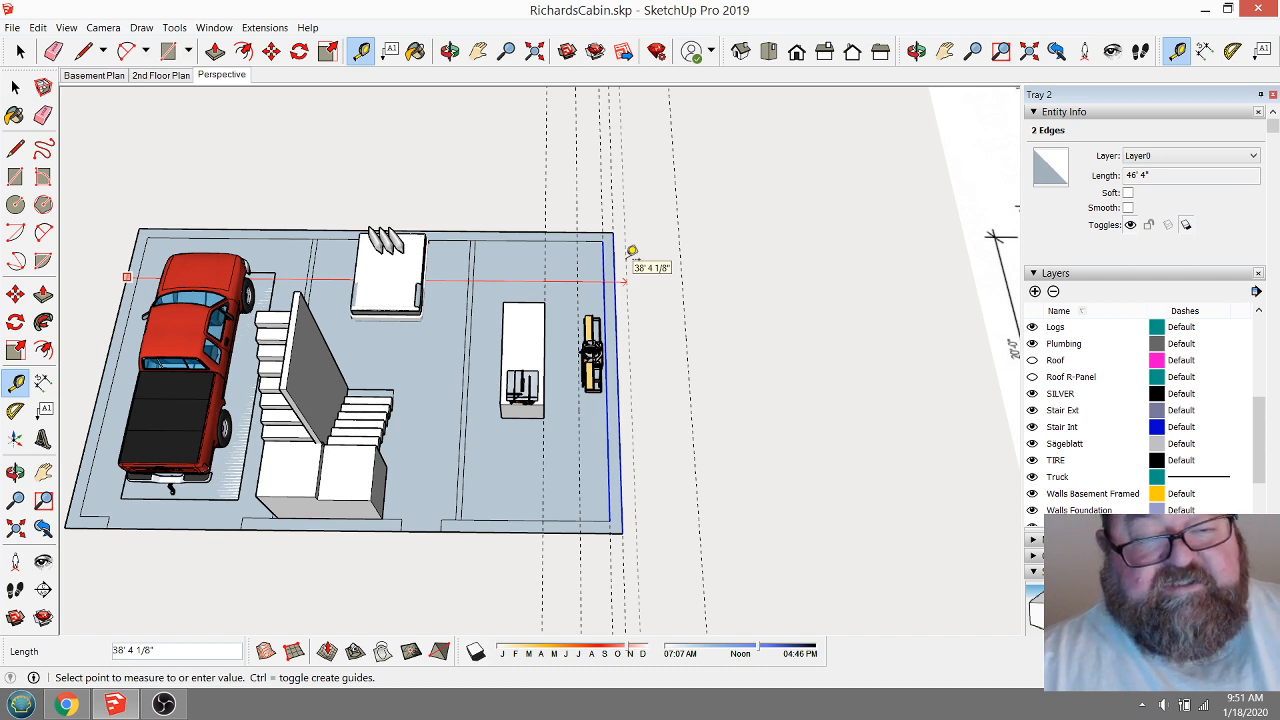
{"action": "scroll", "coordinate": [631, 252], "scroll_direction": "down", "scroll_amount": 1}
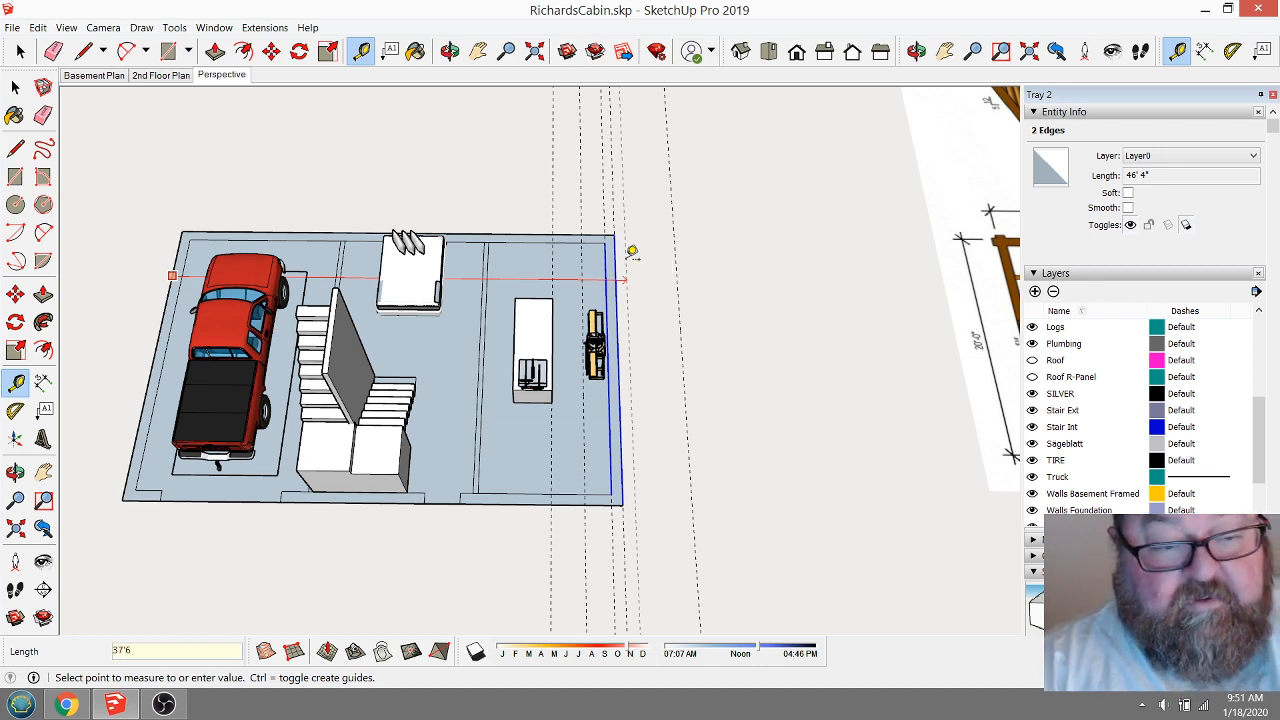
{"action": "left_click", "coordinate": [631, 252]}
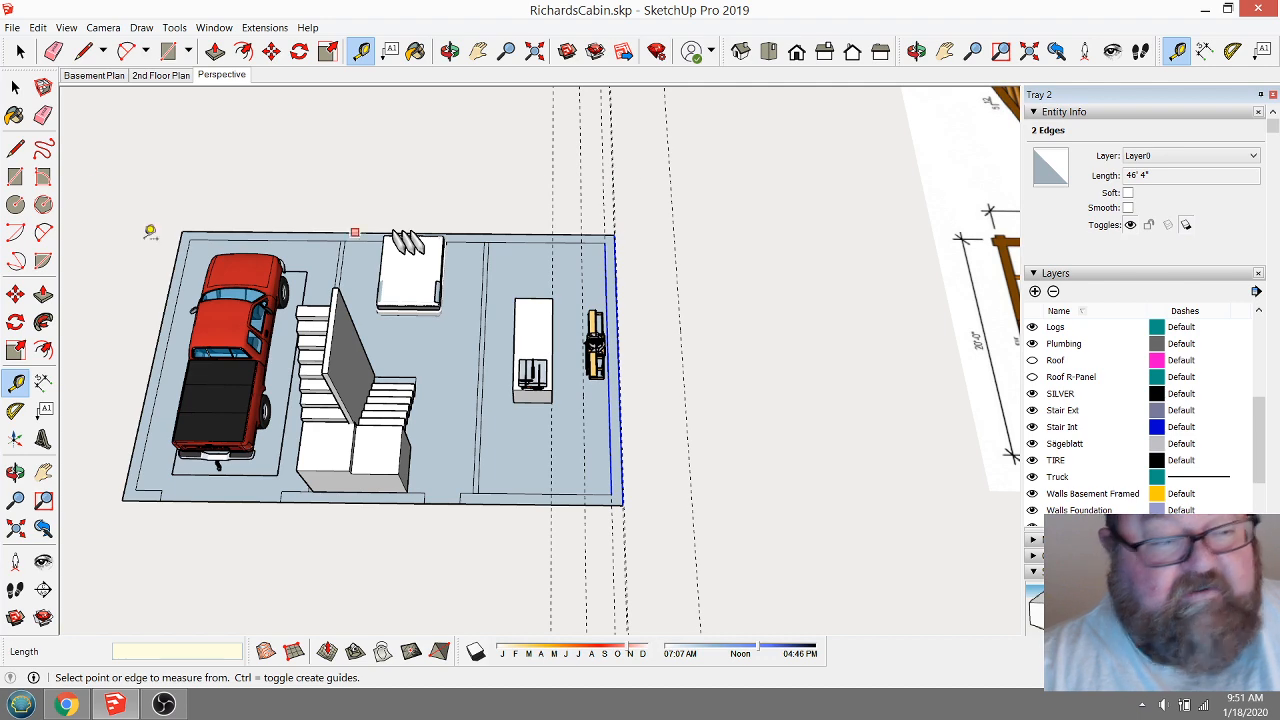
Move the workshop's end wall edges outward so the outer edge meets the 37'6" guide.
{"action": "left_click", "coordinate": [20, 51]}
{"action": "scroll", "coordinate": [607, 250], "scroll_direction": "up", "scroll_amount": 5}
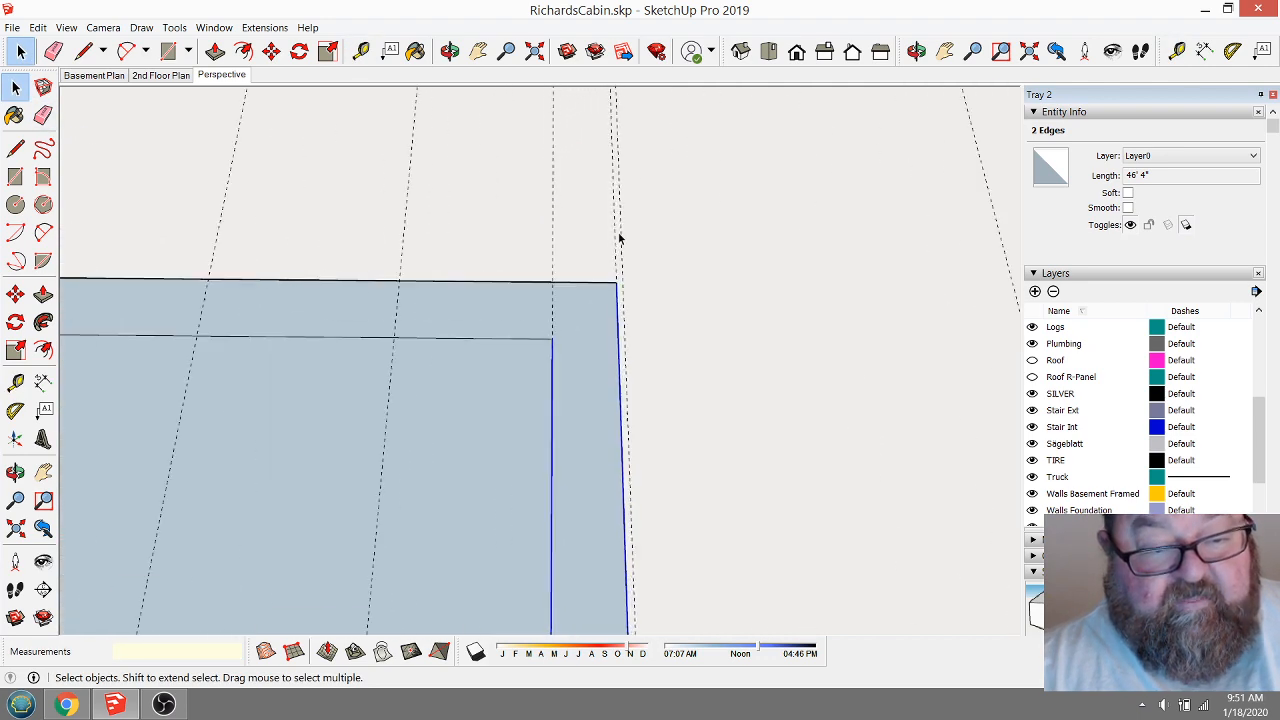
{"action": "left_click", "coordinate": [270, 51]}
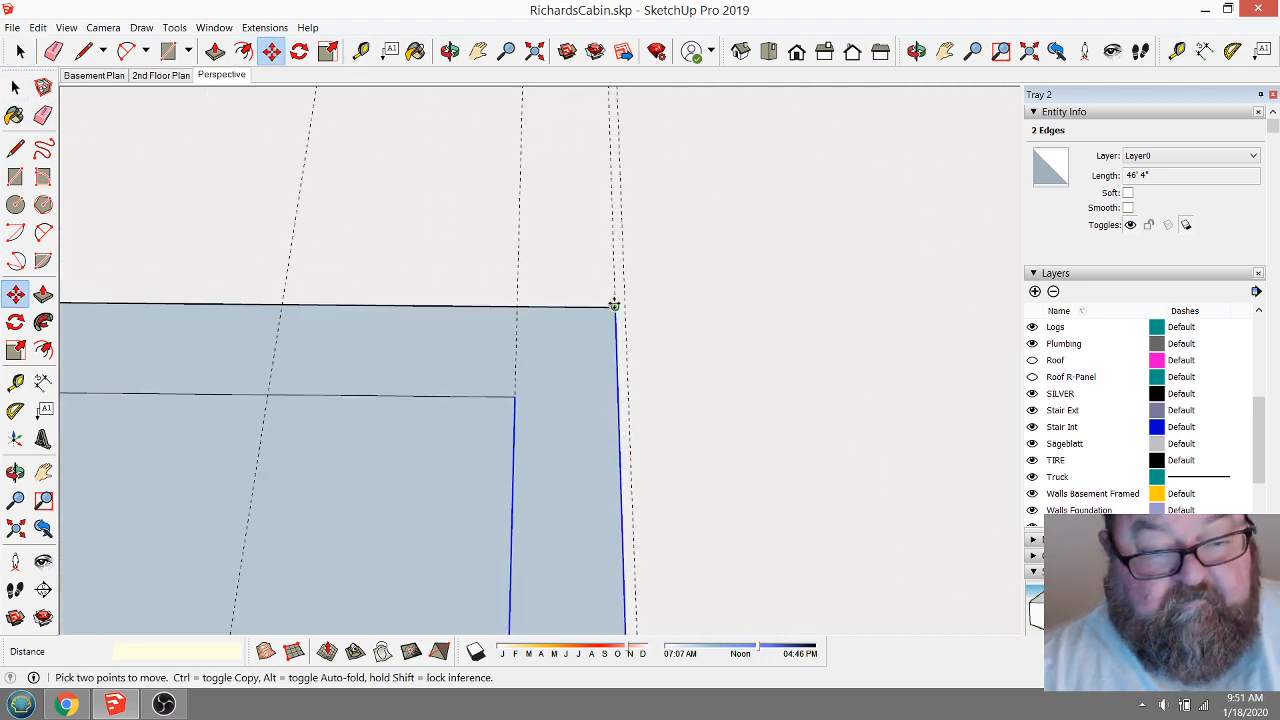
{"action": "scroll", "coordinate": [622, 285], "scroll_direction": "down", "scroll_amount": 3}
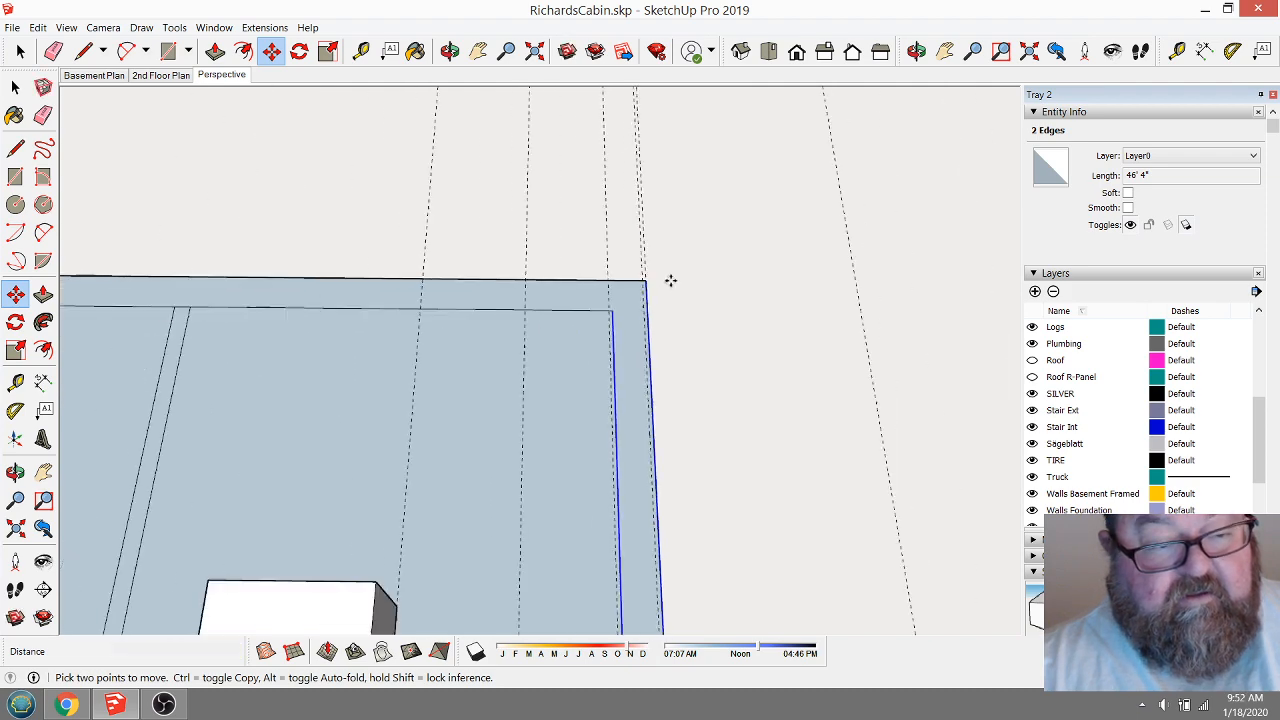
{"action": "scroll", "coordinate": [625, 284], "scroll_direction": "down", "scroll_amount": 7}
Group the workshop bench together with the table saw.
{"action": "left_click", "coordinate": [451, 54]}
{"action": "left_click_drag", "start_coordinate": [455, 252], "coordinate": [490, 289]}
{"action": "scroll", "coordinate": [414, 340], "scroll_direction": "down", "scroll_amount": 2}
{"action": "mouse_move", "coordinate": [442, 383]}
{"action": "left_mouse_down"}
{"action": "mouse_move", "coordinate": [410, 353]}
{"action": "mouse_move", "coordinate": [434, 304]}
{"action": "mouse_move", "coordinate": [476, 333]}
{"action": "mouse_move", "coordinate": [443, 404]}
{"action": "left_mouse_up"}
{"action": "scroll", "coordinate": [479, 386], "scroll_direction": "up", "scroll_amount": 5}
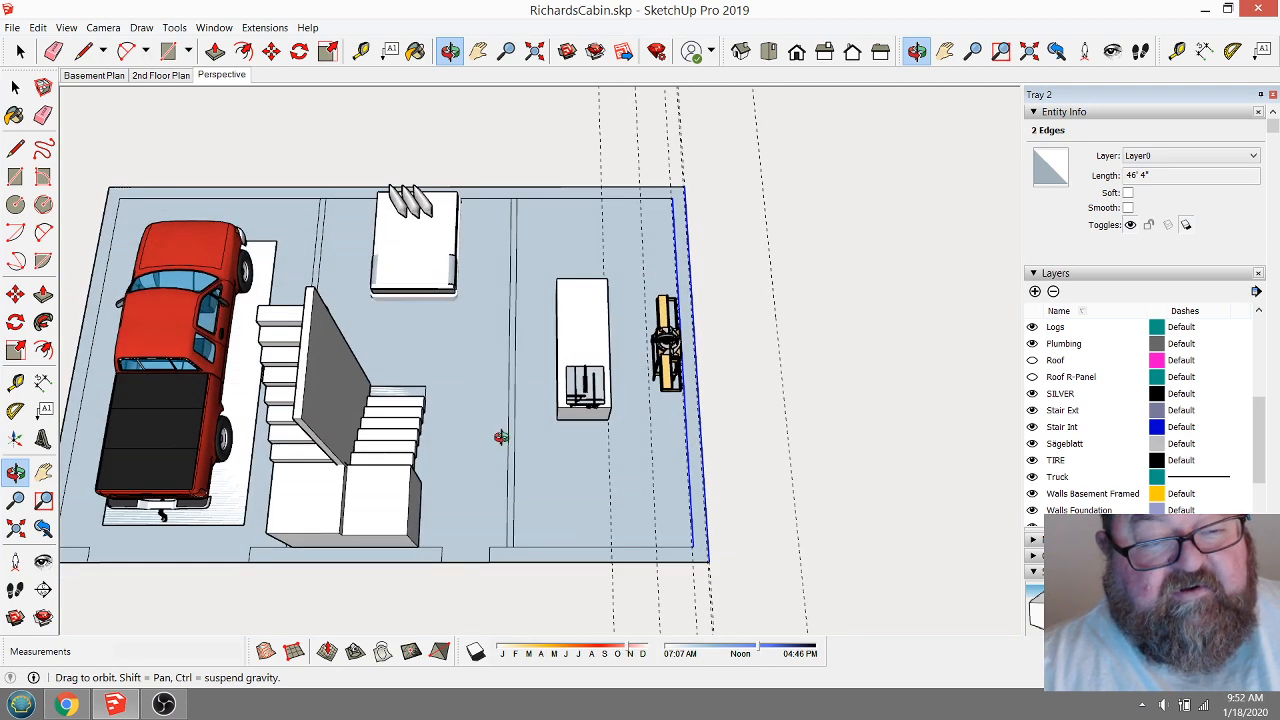
{"action": "left_click_drag", "start_coordinate": [500, 437], "coordinate": [560, 257]}
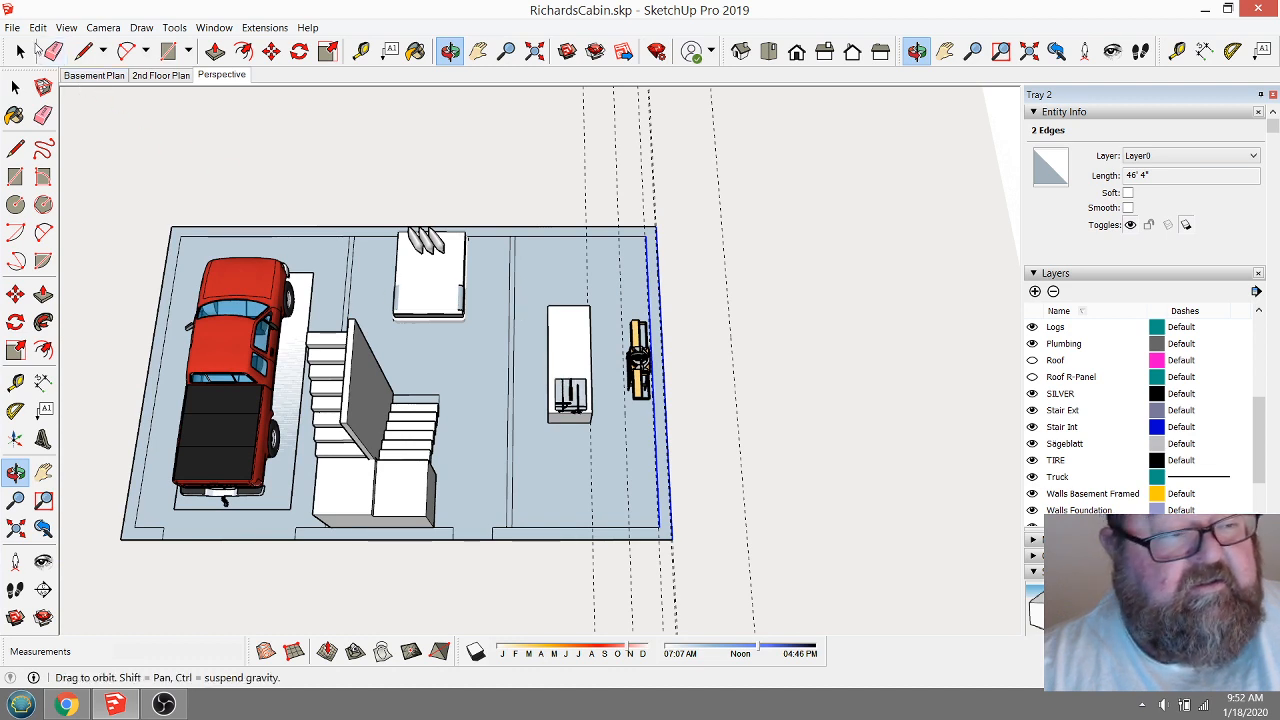
{"action": "left_click", "coordinate": [22, 51]}
{"action": "left_click_drag", "start_coordinate": [538, 291], "coordinate": [606, 446]}
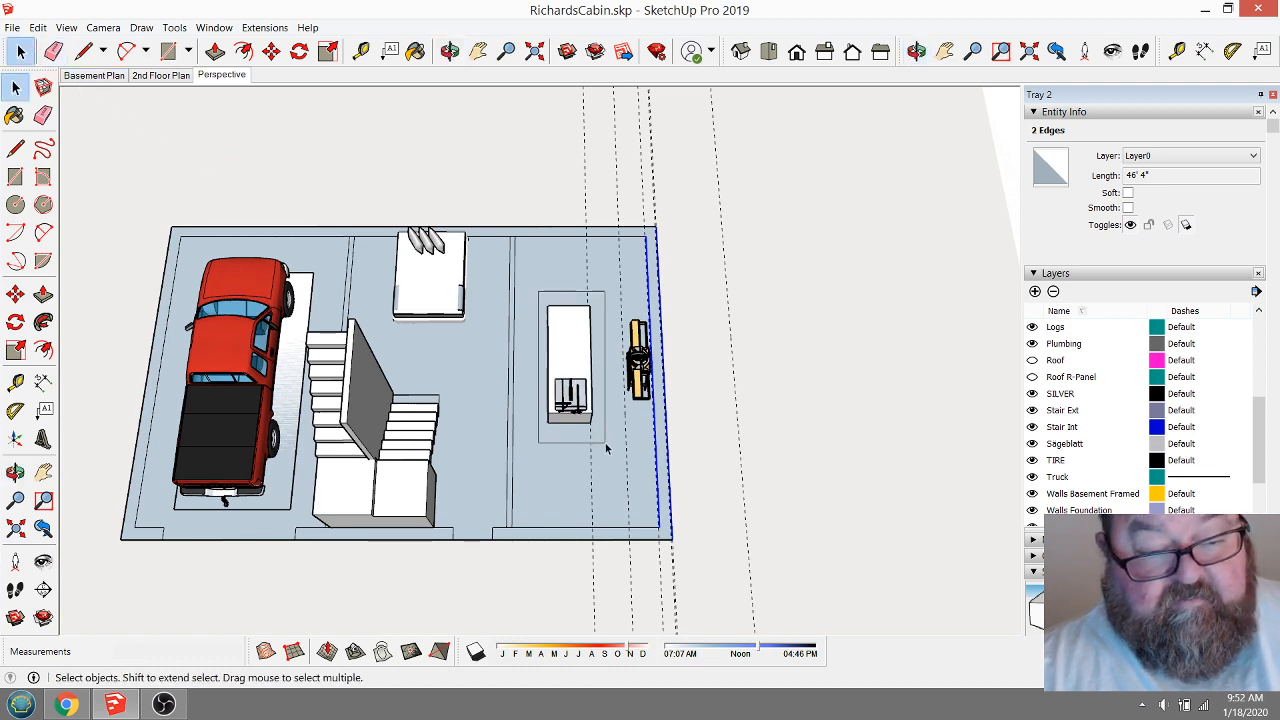
{"action": "right_click", "coordinate": [563, 384]}
{"action": "left_click", "coordinate": [612, 493]}
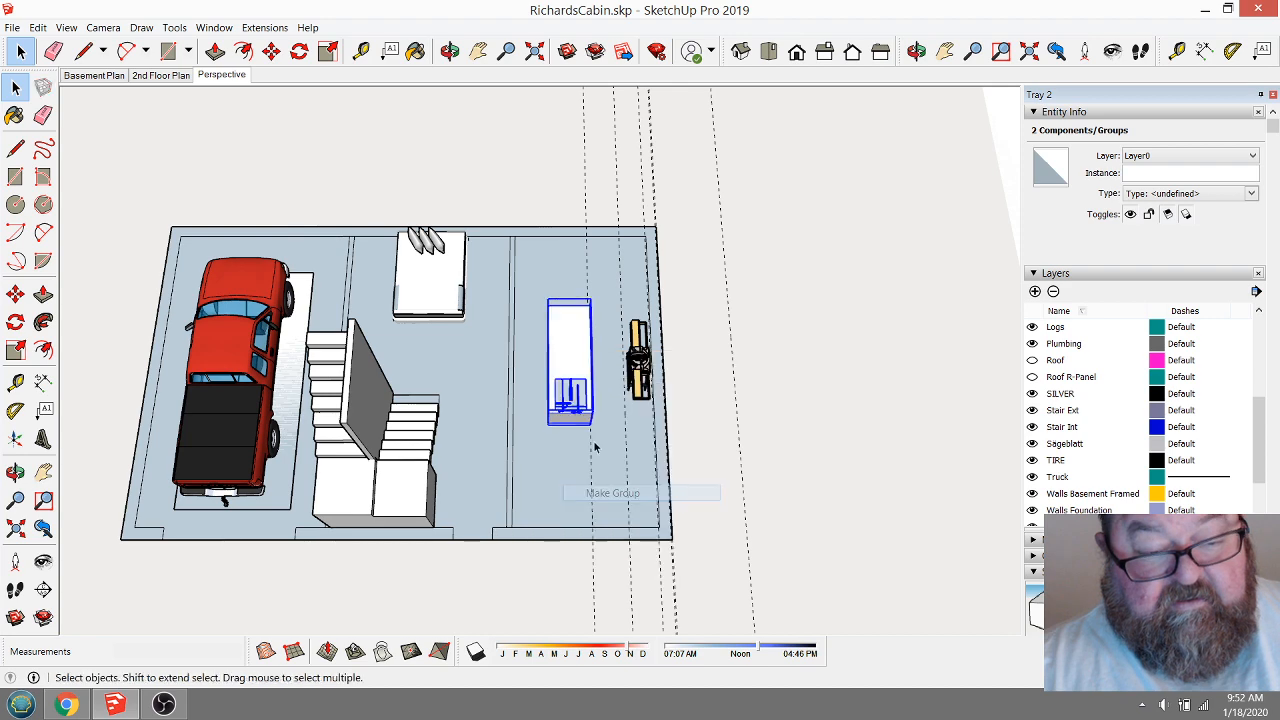
Move the bench and table saw group along the room toward the near exterior wall.
{"action": "left_click", "coordinate": [271, 53]}
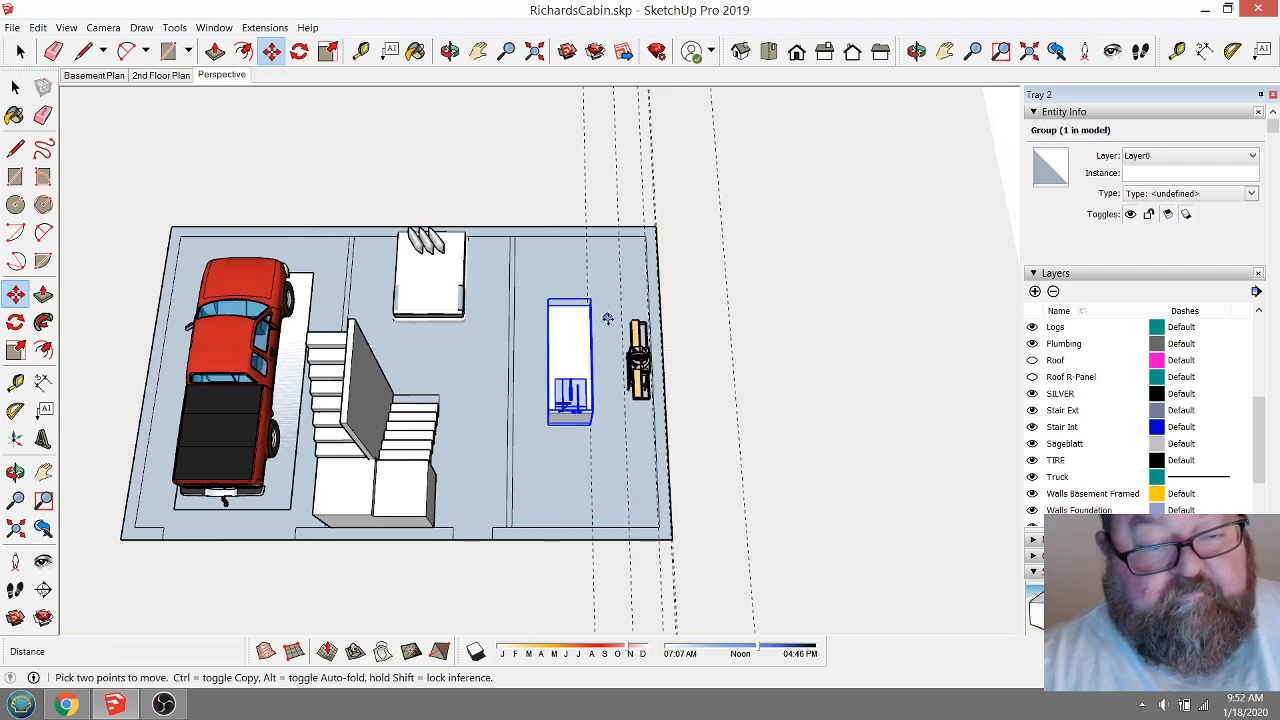
{"action": "left_click", "coordinate": [607, 318]}
{"action": "left_click", "coordinate": [606, 363]}
{"action": "scroll", "coordinate": [293, 480], "scroll_direction": "down", "scroll_amount": 2}
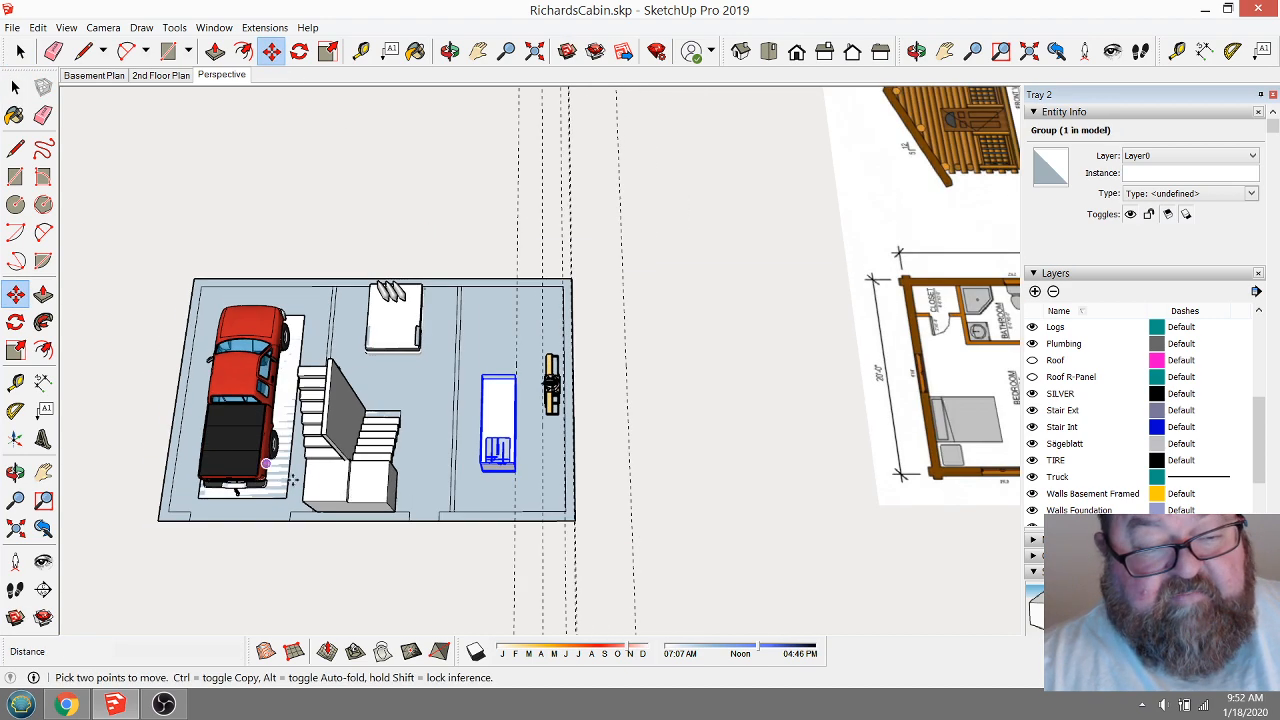
Measure the workshop's width from the partition wall to the inner face of the end wall.
{"action": "scroll", "coordinate": [293, 480], "scroll_direction": "up", "scroll_amount": 6}
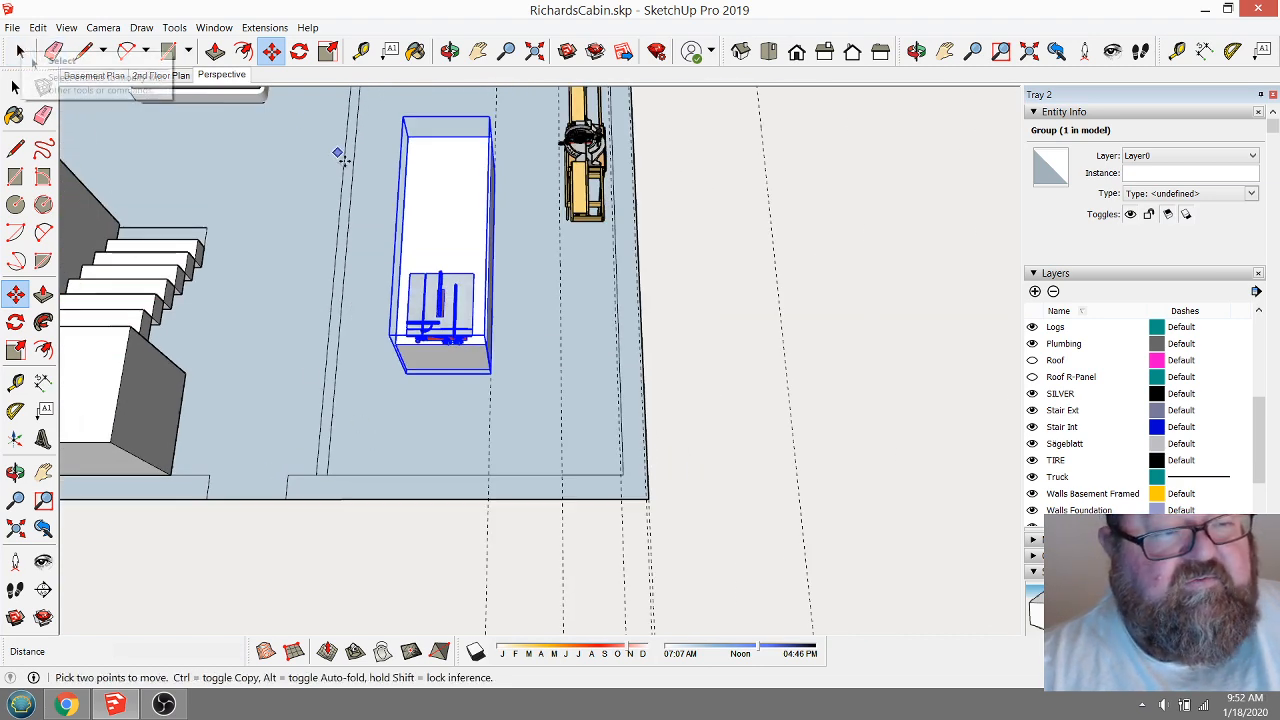
{"action": "left_click", "coordinate": [360, 54]}
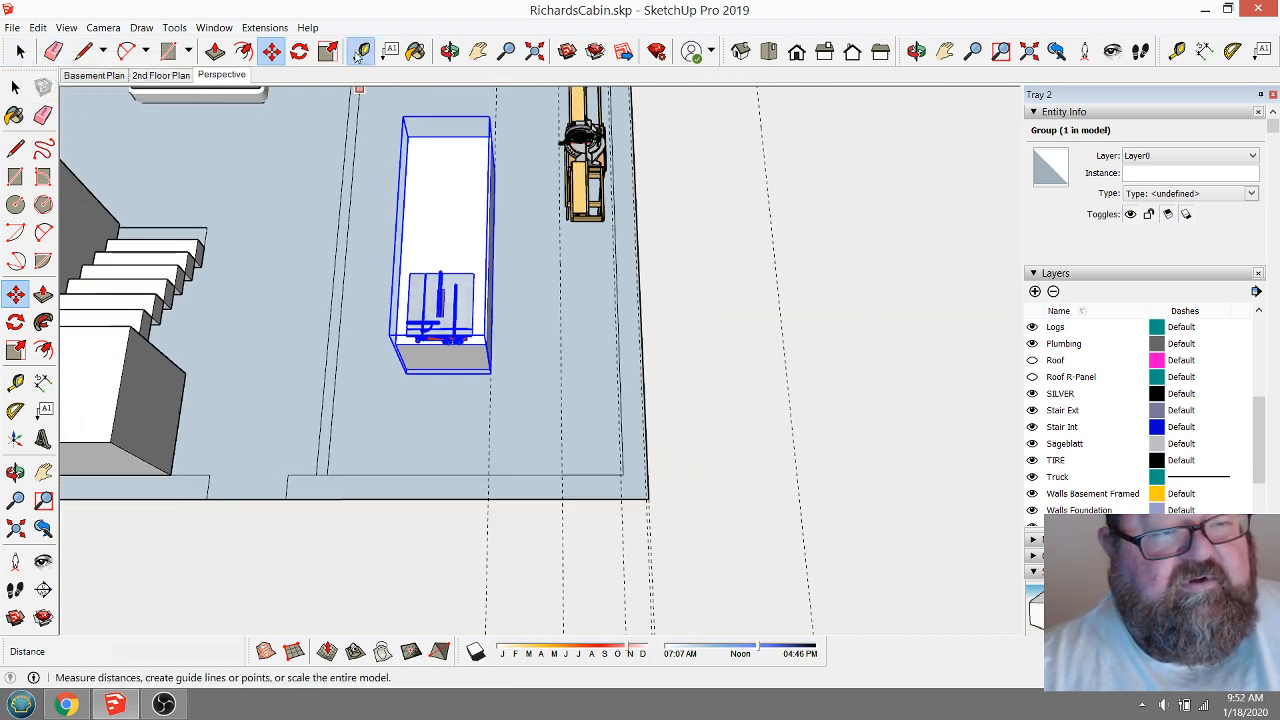
{"action": "left_click", "coordinate": [330, 440]}
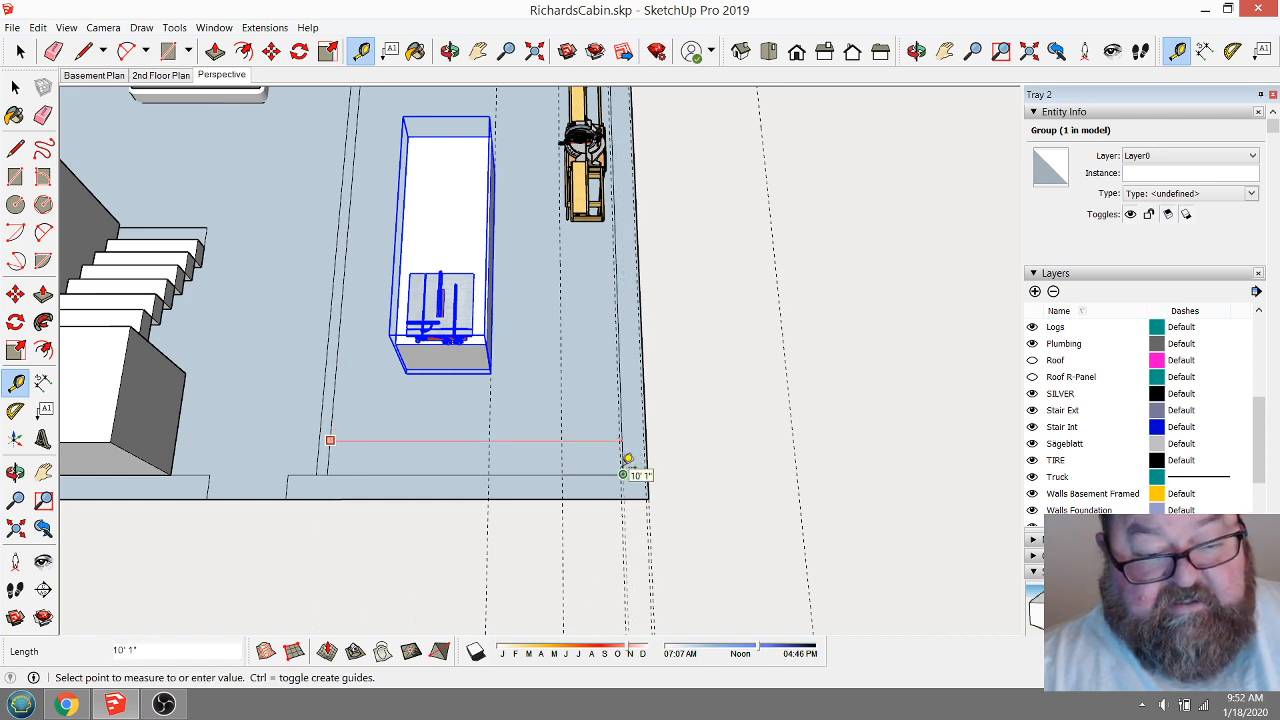
{"action": "left_click", "coordinate": [443, 472]}
Erase all the guide lines crossing the workshop.
{"action": "scroll", "coordinate": [450, 470], "scroll_direction": "down", "scroll_amount": 2}
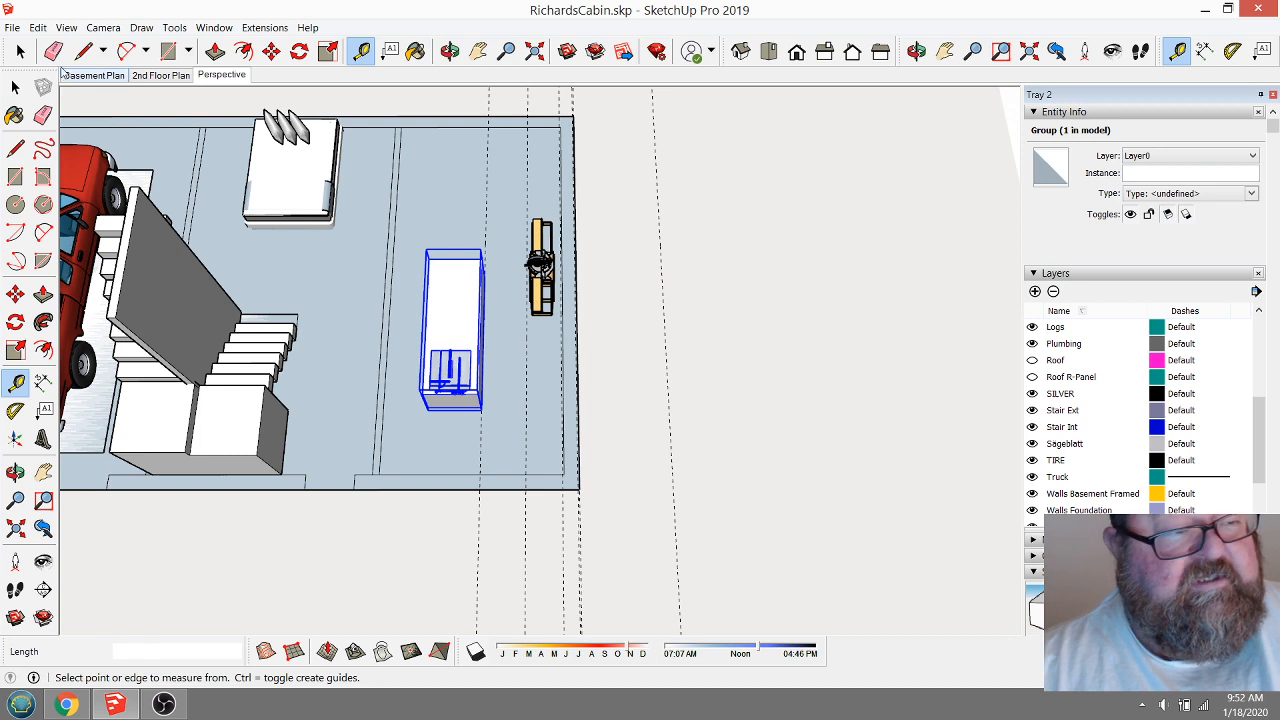
{"action": "key", "text": "e"}
{"action": "mouse_move", "coordinate": [497, 518]}
{"action": "left_mouse_down"}
{"action": "mouse_move", "coordinate": [574, 557]}
{"action": "mouse_move", "coordinate": [746, 534]}
{"action": "mouse_move", "coordinate": [526, 589]}
{"action": "mouse_move", "coordinate": [590, 555]}
{"action": "mouse_move", "coordinate": [550, 556]}
{"action": "left_mouse_up"}
{"action": "scroll", "coordinate": [430, 517], "scroll_direction": "up", "scroll_amount": 2}
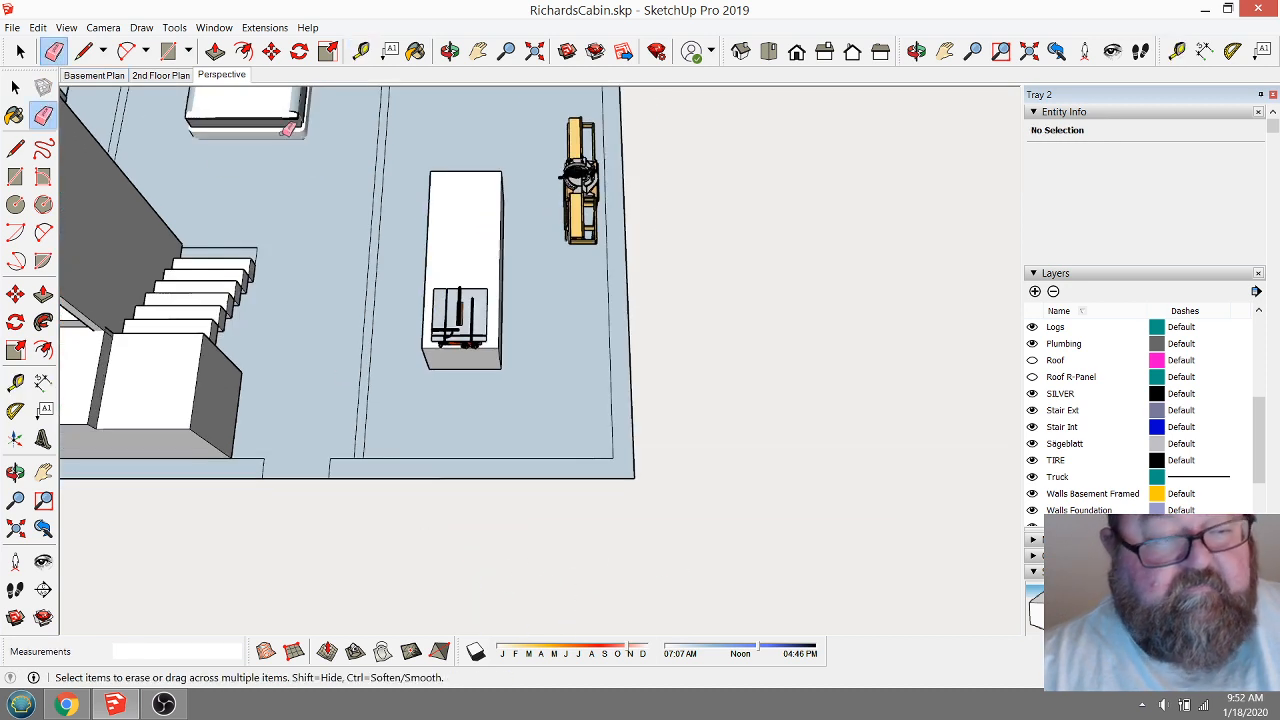
Place a guide line 5' from the partition wall's workshop face.
{"action": "left_click", "coordinate": [361, 51]}
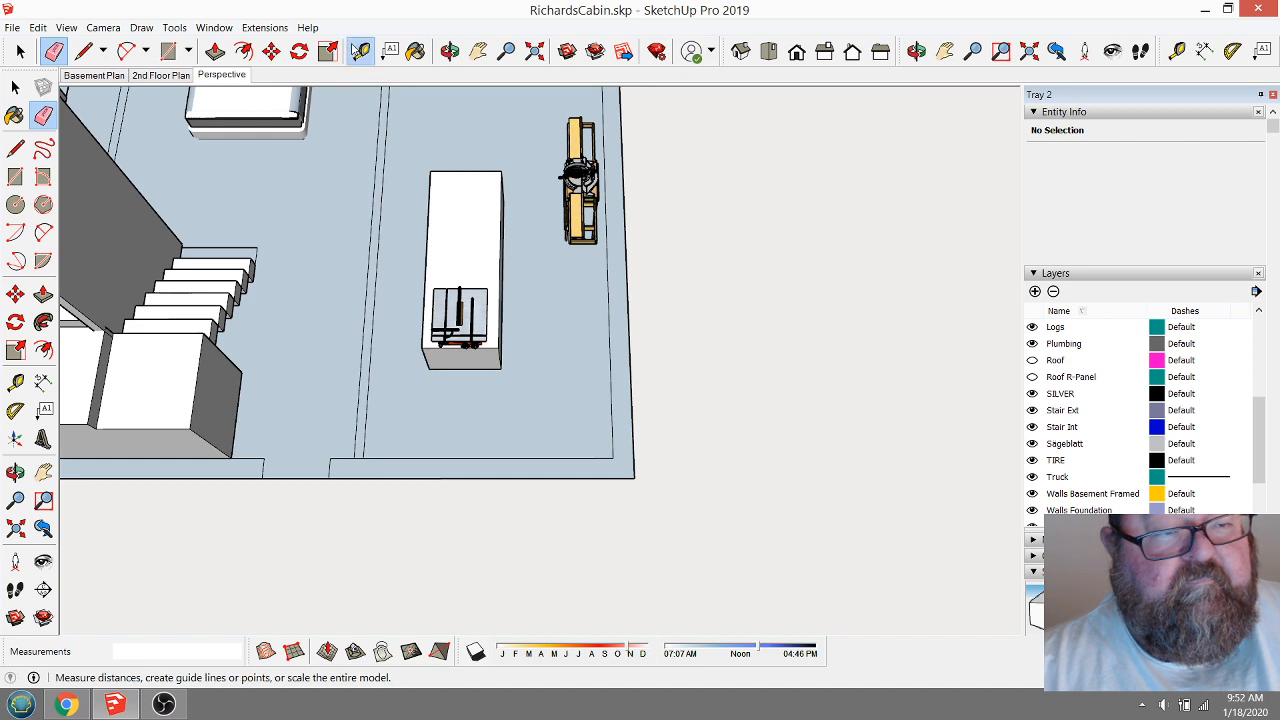
{"action": "left_click", "coordinate": [364, 440]}
{"action": "type", "text": "5"}
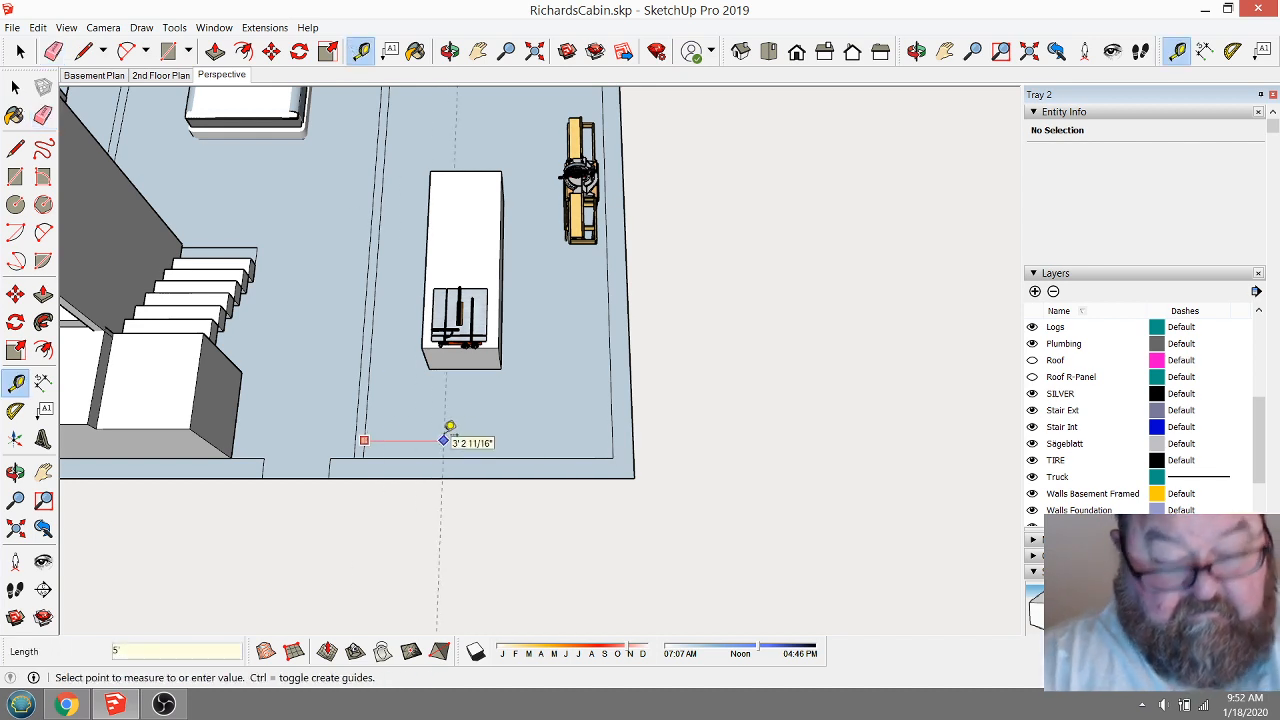
{"action": "key", "text": "Return"}
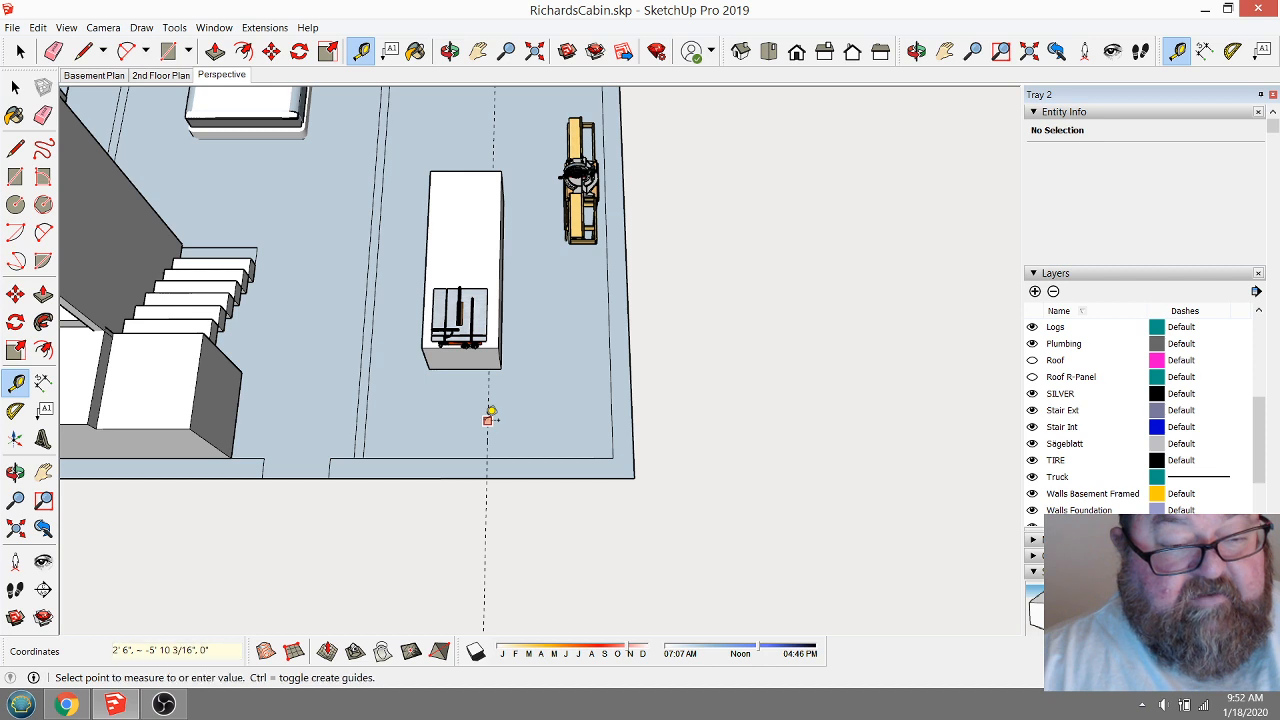
Place a second guide line 36" from the 5' guide, toward the partition wall.
{"action": "left_click", "coordinate": [487, 420]}
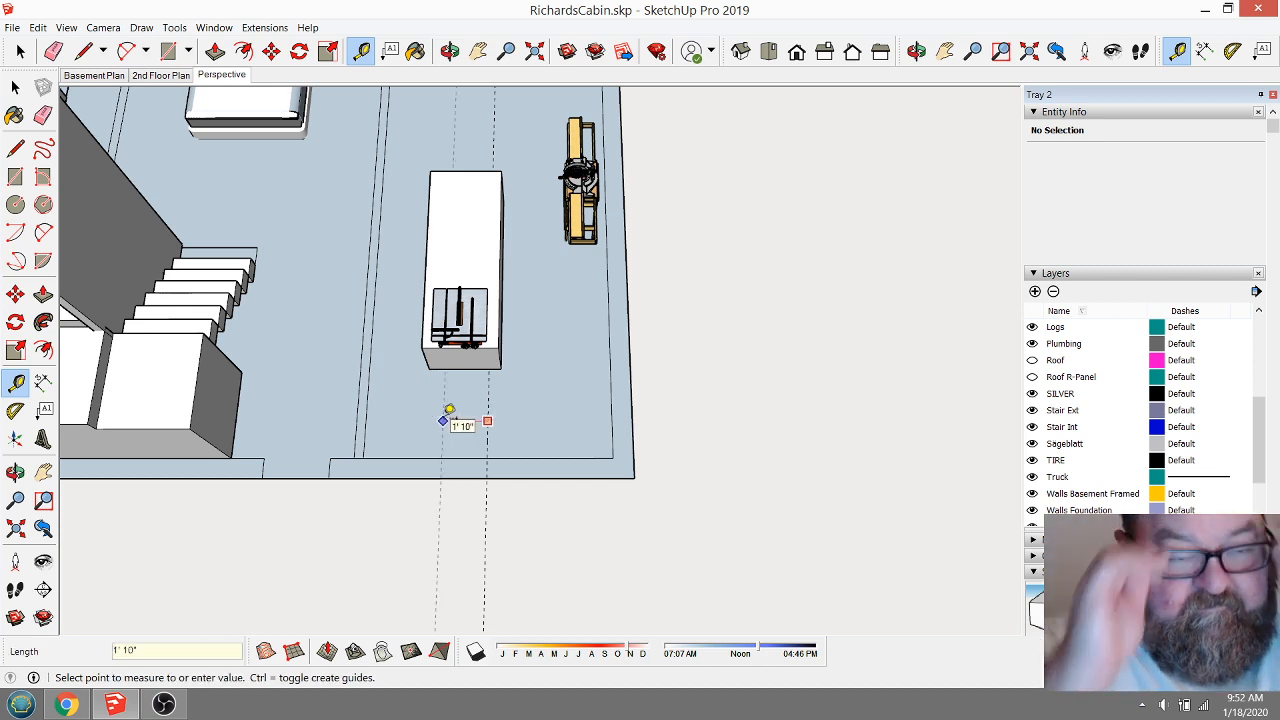
{"action": "type", "text": "3"}
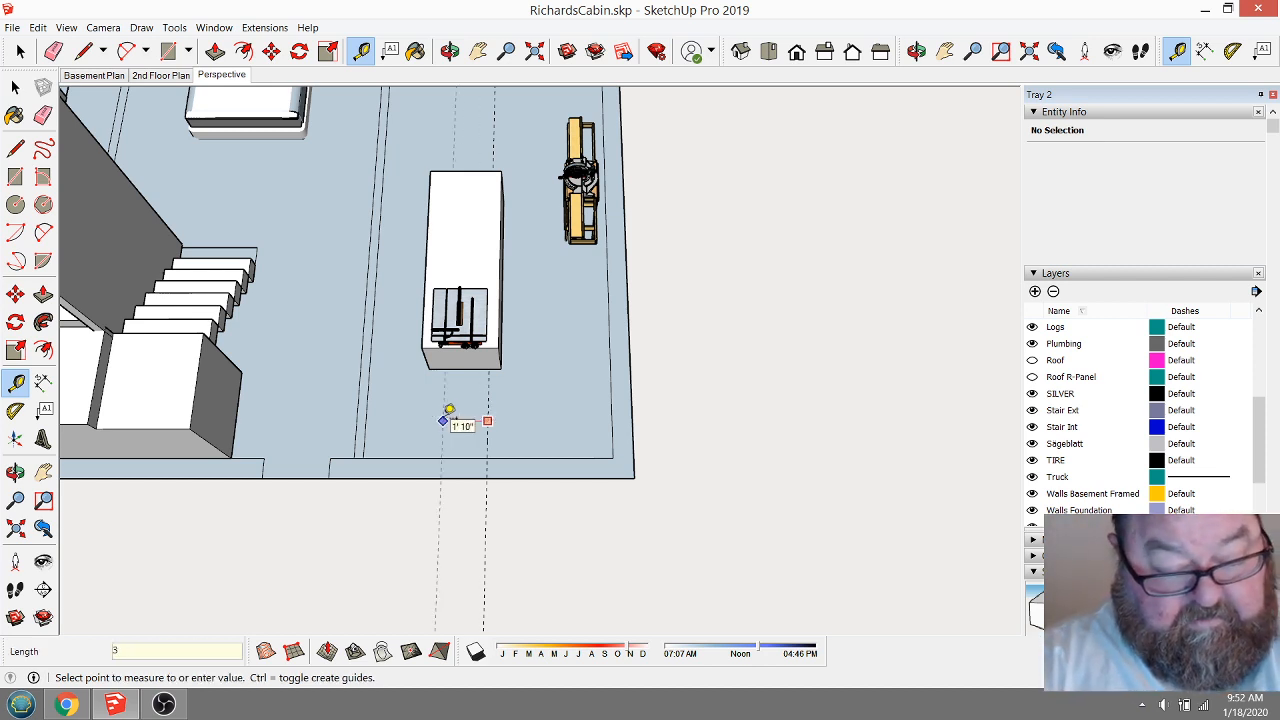
{"action": "type", "text": "6"}
{"action": "key", "text": "Return"}
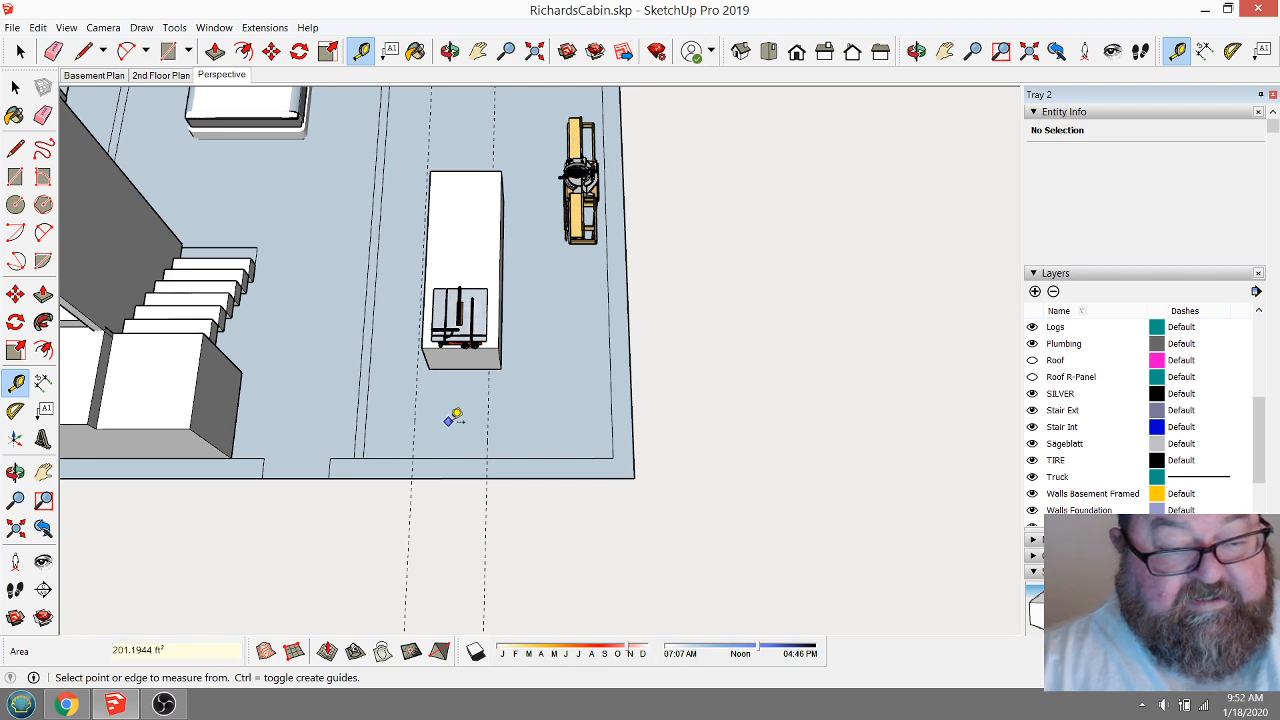
Add a guide 36" from the 5' guide toward the end wall, and draw 10" lines across the workshop's front wall at the outer guides.
{"action": "left_click", "coordinate": [487, 430]}
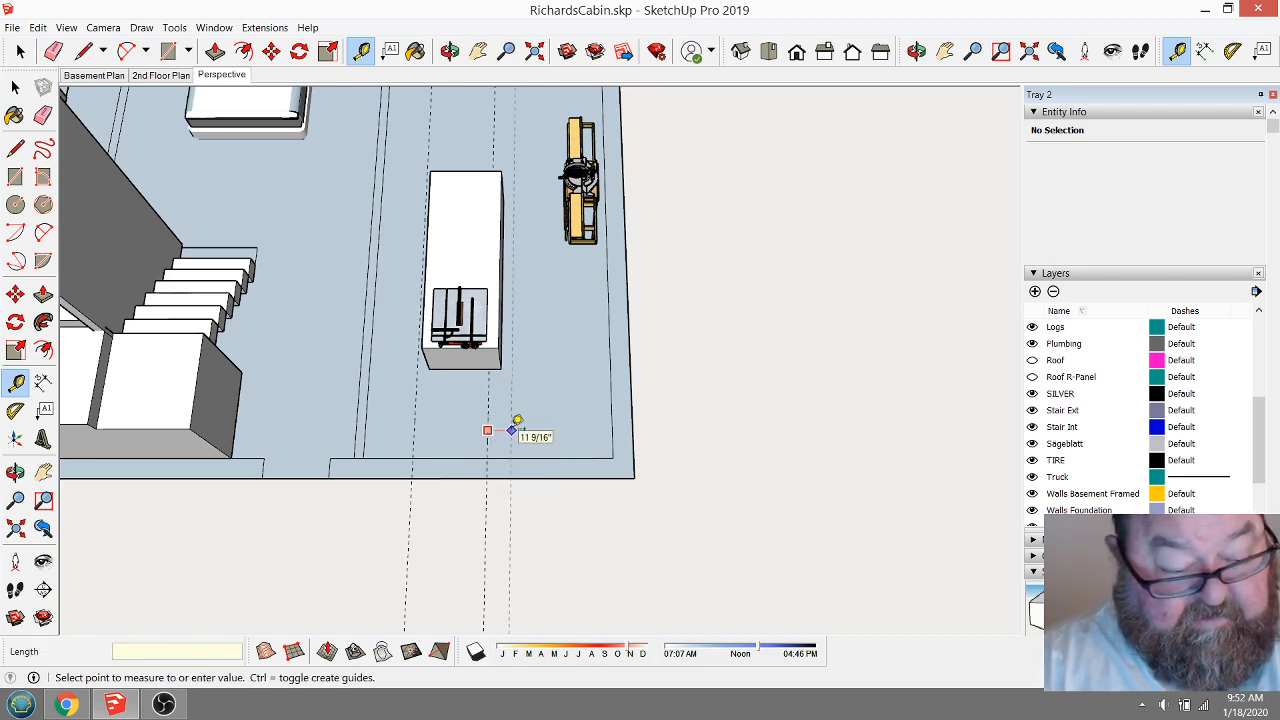
{"action": "key", "text": "Return"}
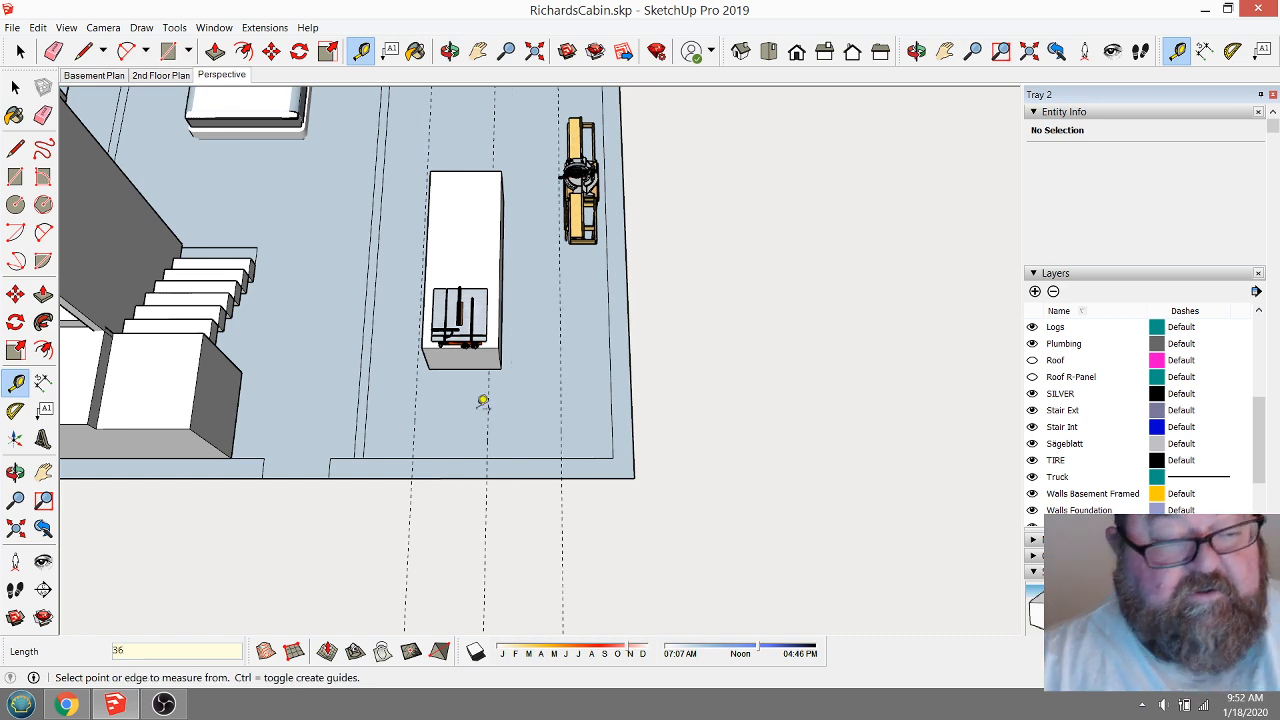
{"action": "left_click", "coordinate": [83, 51]}
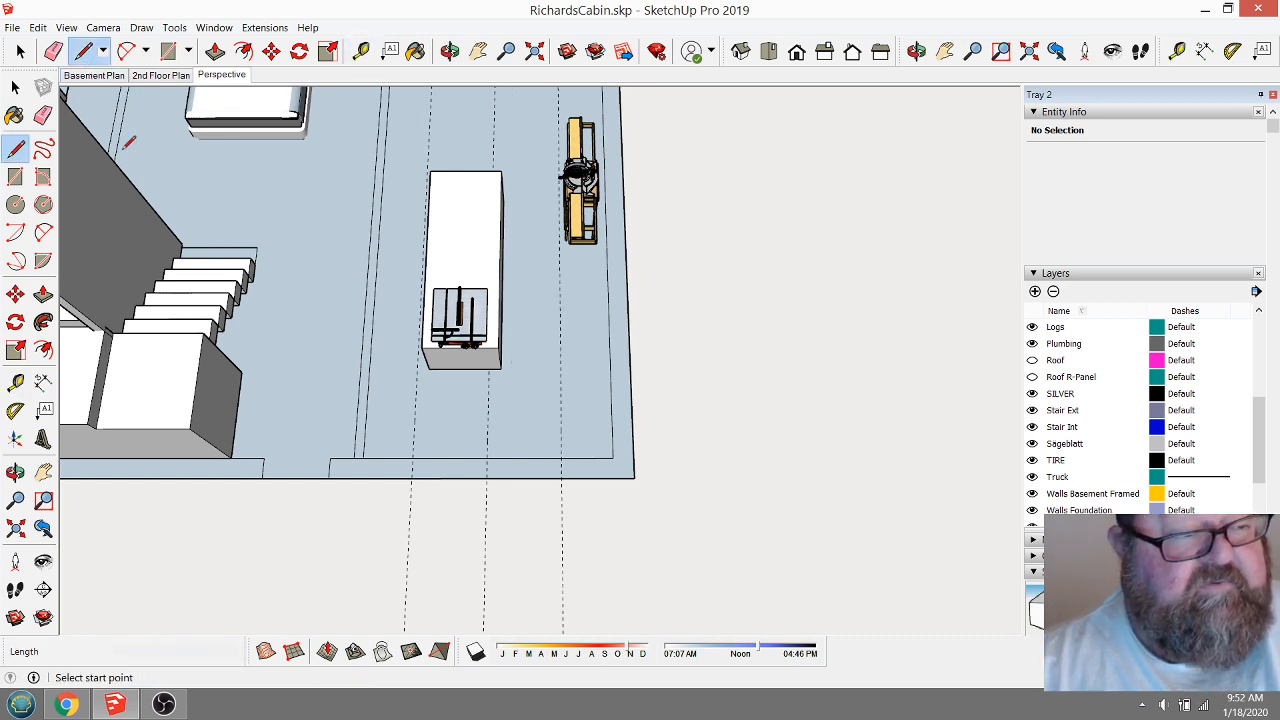
{"action": "left_click", "coordinate": [412, 457]}
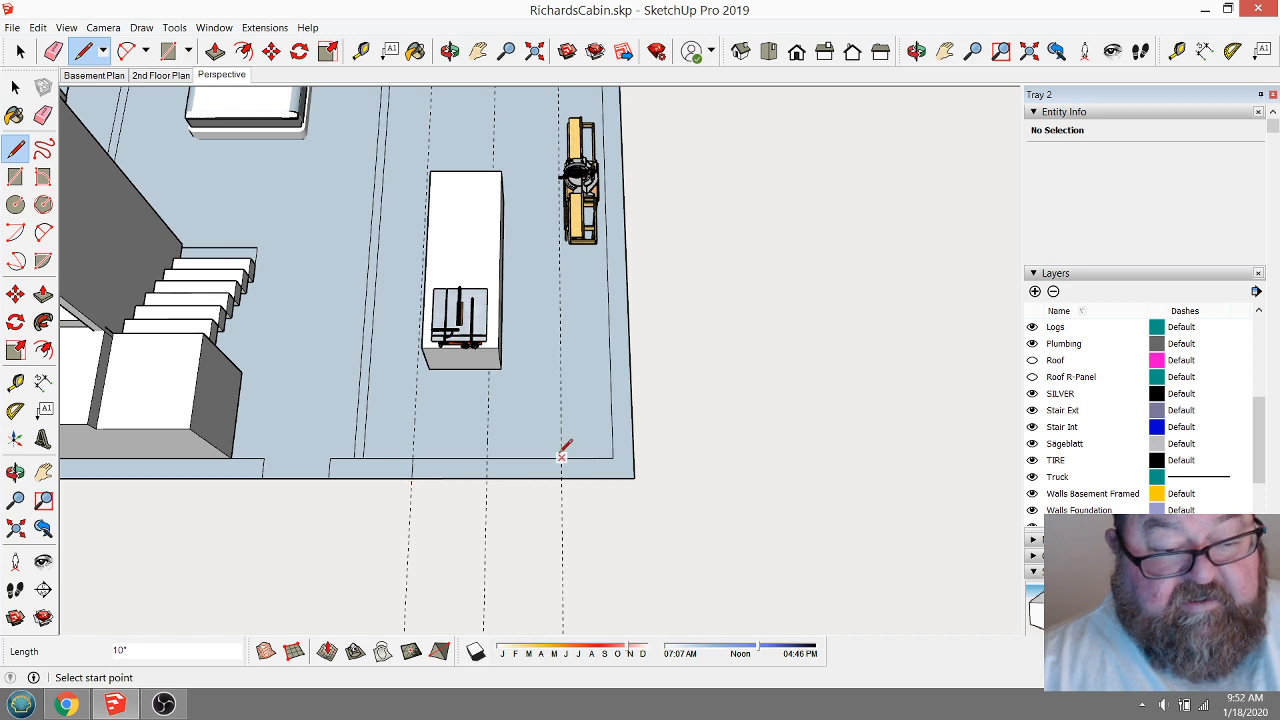
{"action": "type", "text": "10"}
{"action": "key", "text": "Return"}
{"action": "key", "text": "space"}
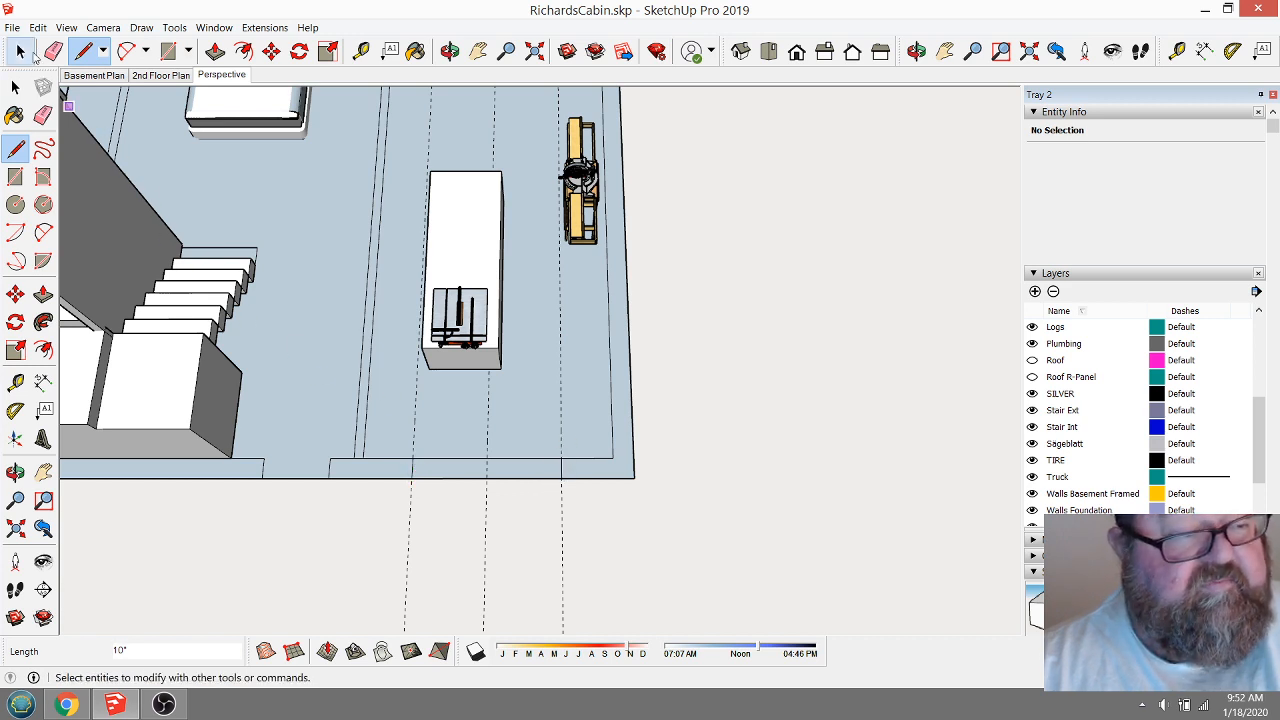
Erase the front wall edges between the two 10" lines to open the workshop doorway, and erase the guide lines.
{"action": "key", "text": "e"}
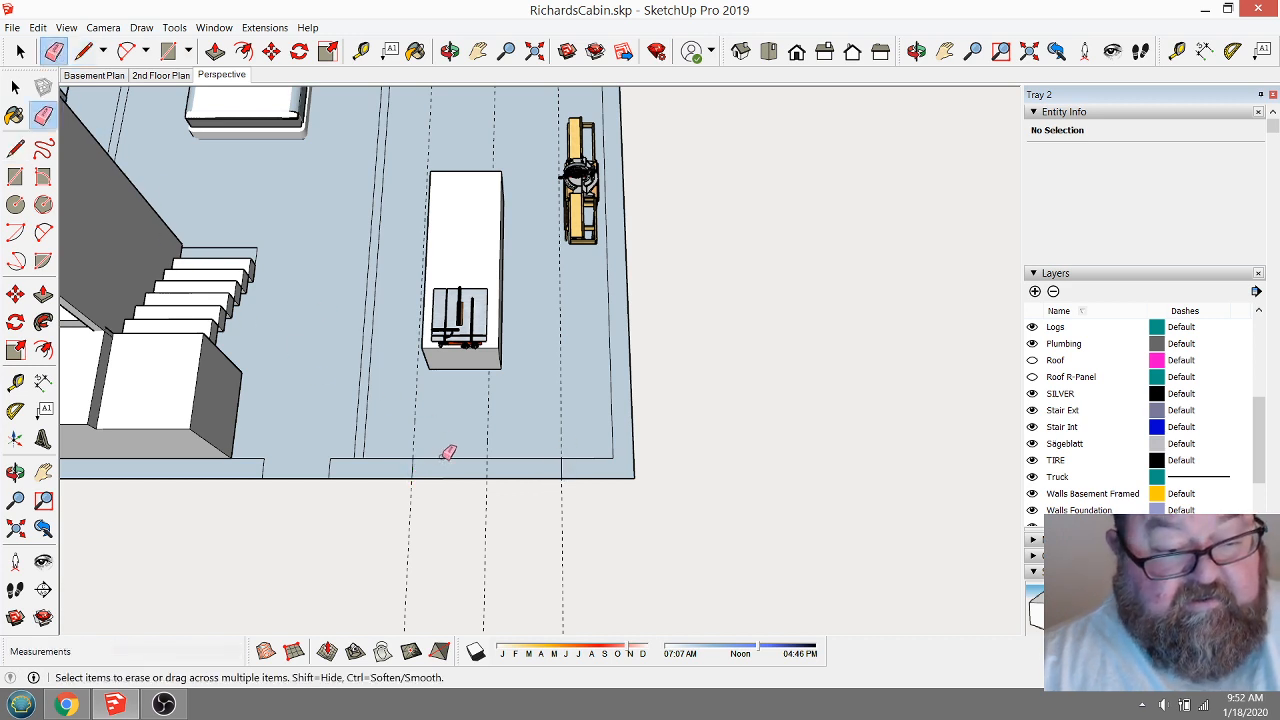
{"action": "left_click", "coordinate": [444, 458]}
{"action": "left_click_drag", "start_coordinate": [609, 521], "coordinate": [383, 526]}
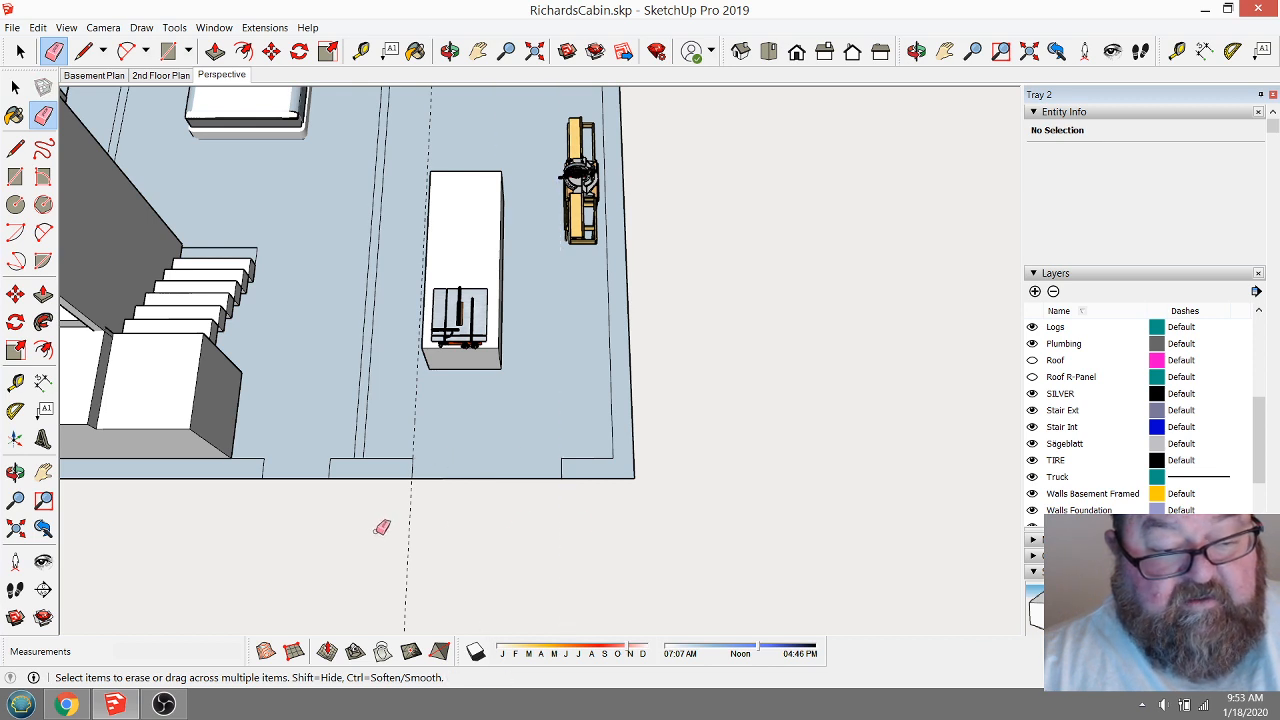
{"action": "scroll", "coordinate": [765, 517], "scroll_direction": "down", "scroll_amount": 2}
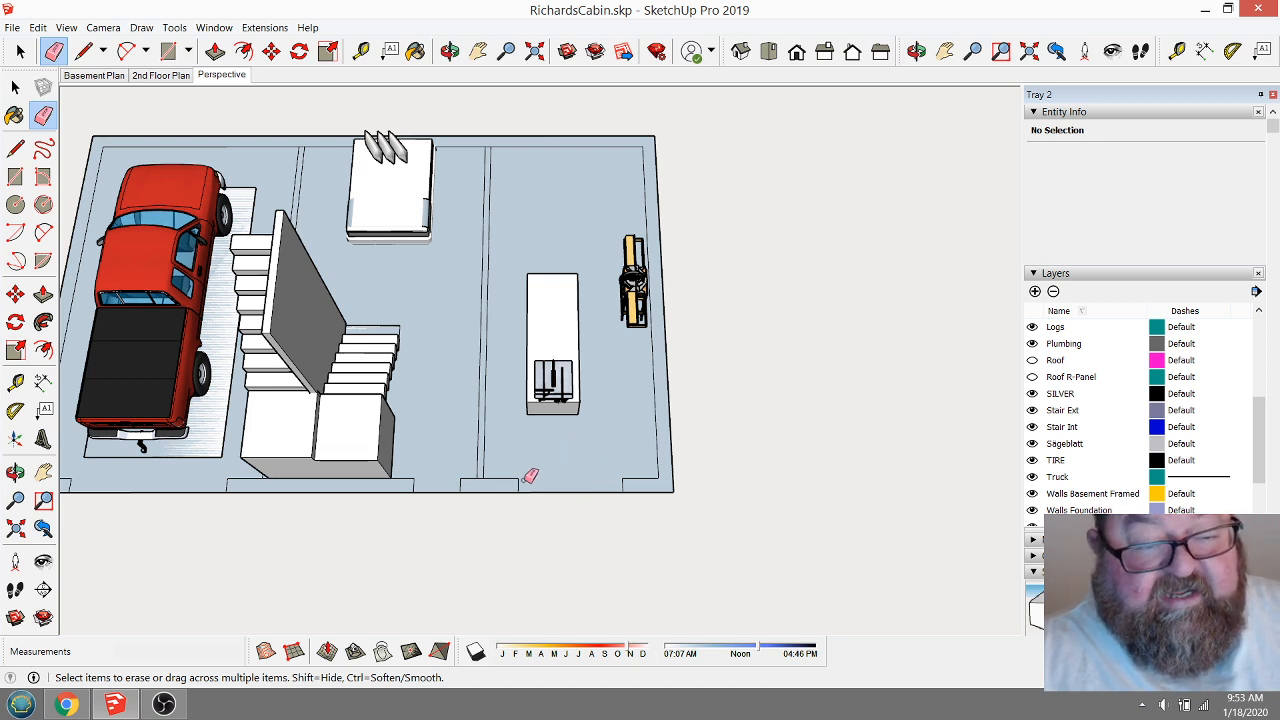
Place a guide line 2" inside the inner face of the long wall behind the bed.
{"action": "scroll", "coordinate": [552, 533], "scroll_direction": "up", "scroll_amount": 1}
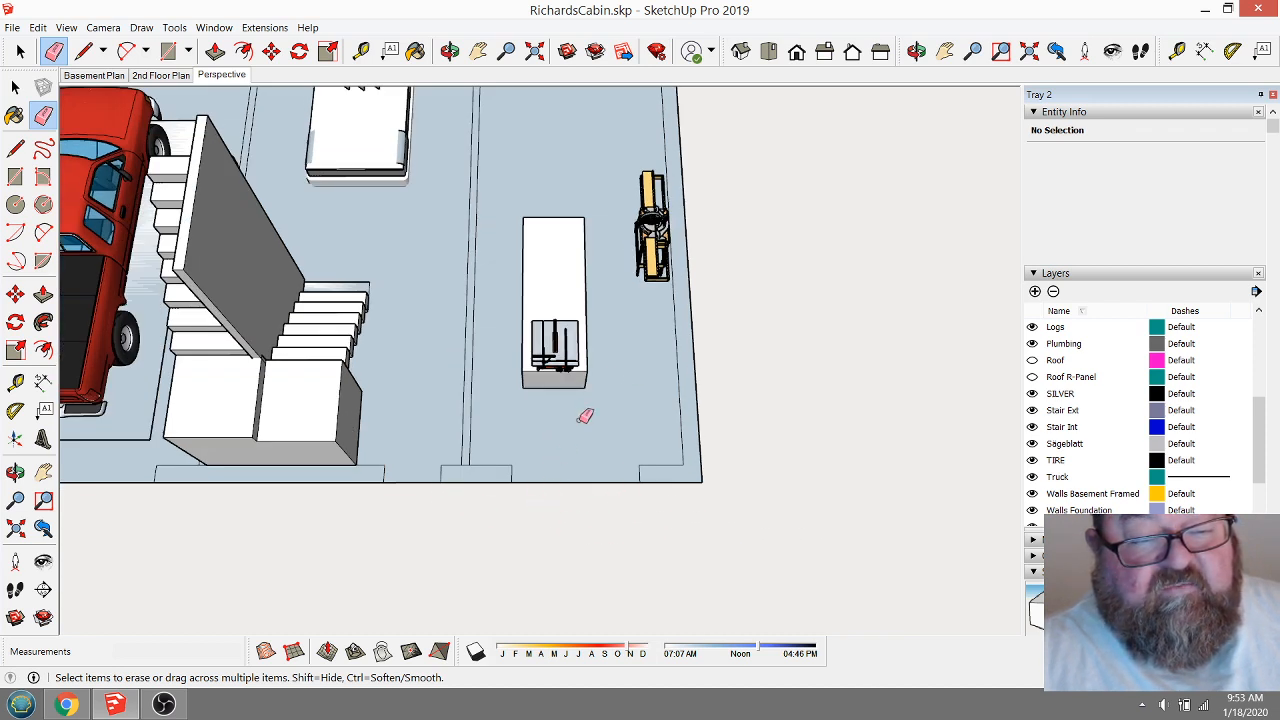
{"action": "scroll", "coordinate": [747, 594], "scroll_direction": "down", "scroll_amount": 2}
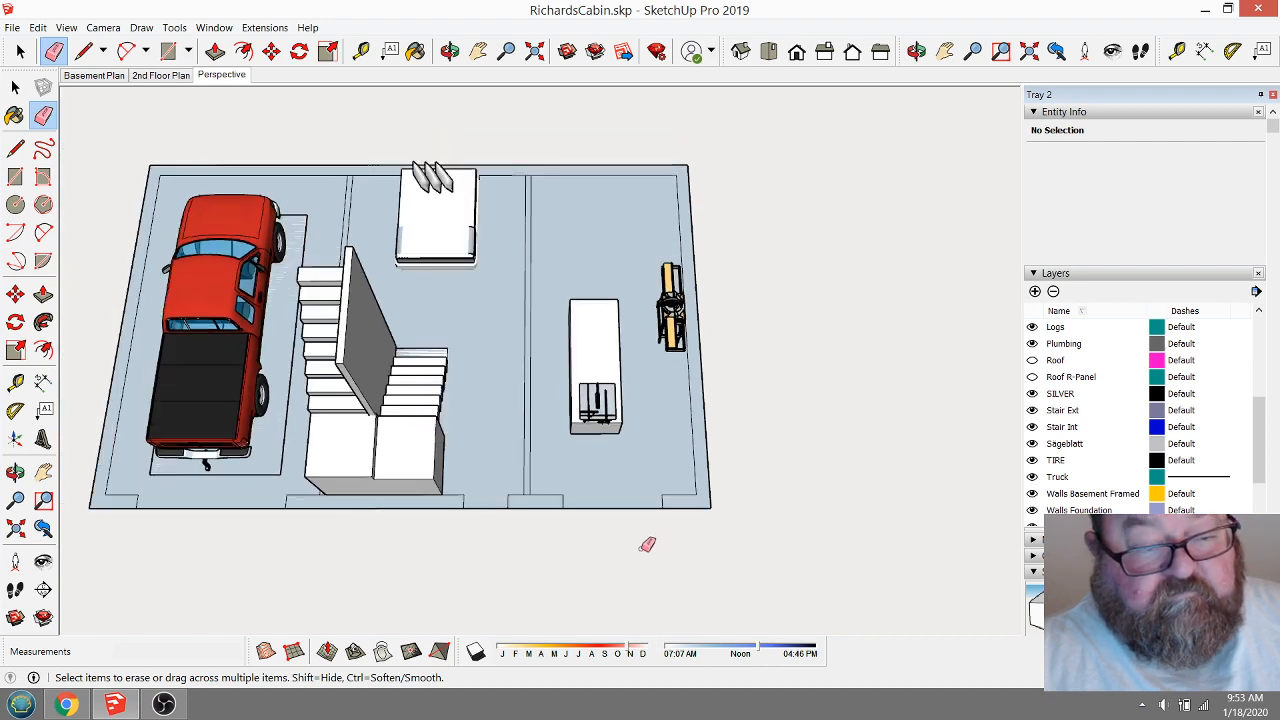
{"action": "left_click", "coordinate": [450, 52]}
{"action": "mouse_move", "coordinate": [458, 240]}
{"action": "left_mouse_down"}
{"action": "mouse_move", "coordinate": [466, 388]}
{"action": "mouse_move", "coordinate": [410, 290]}
{"action": "mouse_move", "coordinate": [224, 342]}
{"action": "mouse_move", "coordinate": [260, 385]}
{"action": "mouse_move", "coordinate": [608, 313]}
{"action": "left_mouse_up"}
{"action": "scroll", "coordinate": [608, 313], "scroll_direction": "up", "scroll_amount": 4}
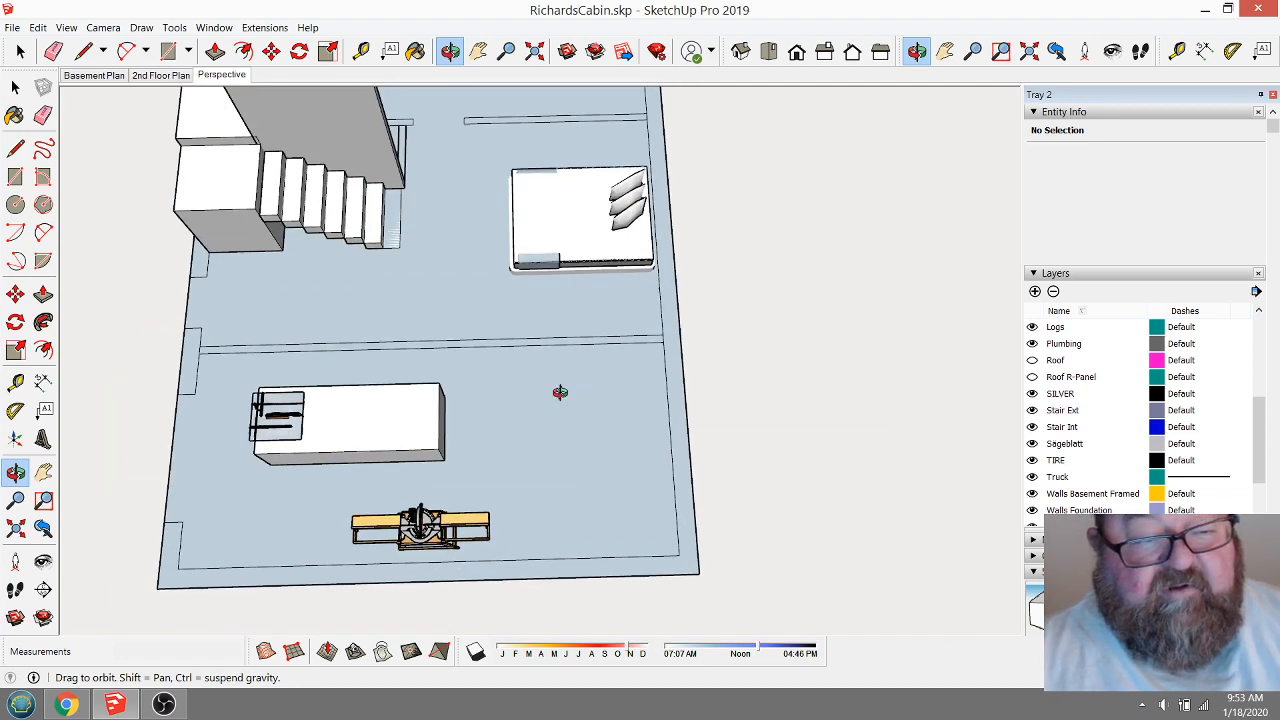
{"action": "left_click_drag", "start_coordinate": [576, 389], "coordinate": [564, 386]}
{"action": "left_click", "coordinate": [361, 51]}
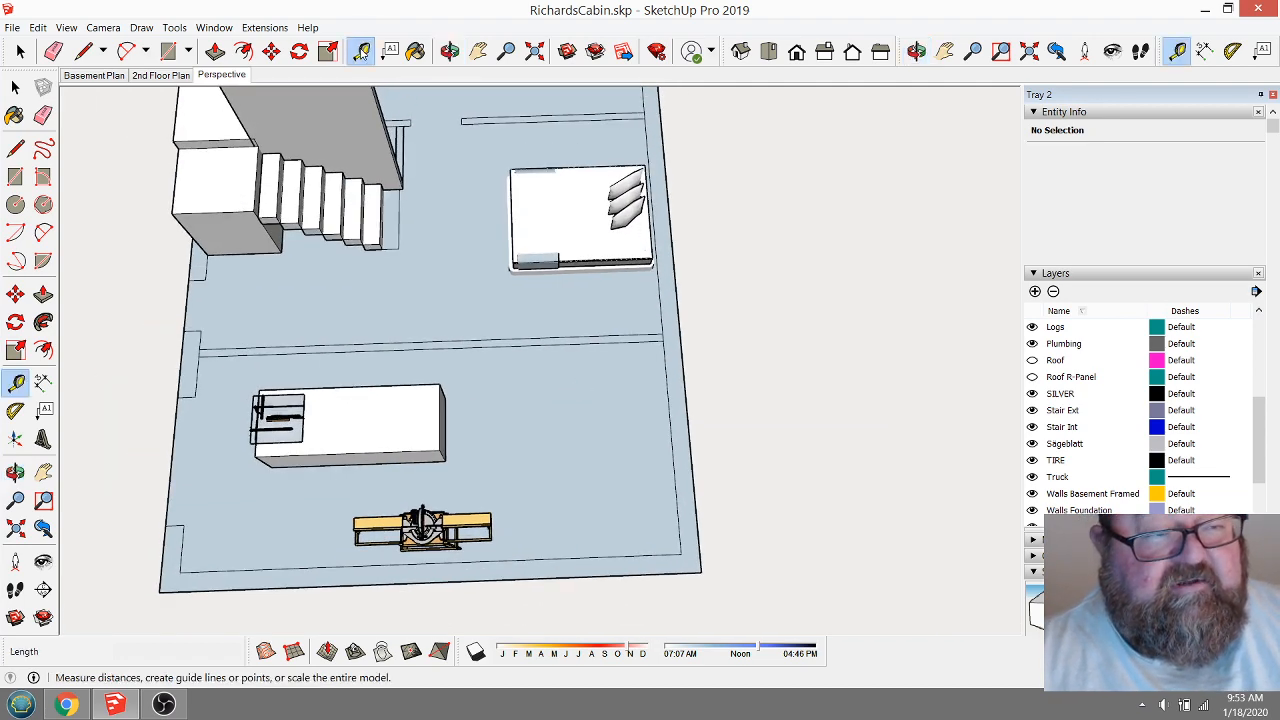
{"action": "scroll", "coordinate": [560, 346], "scroll_direction": "down", "scroll_amount": 3}
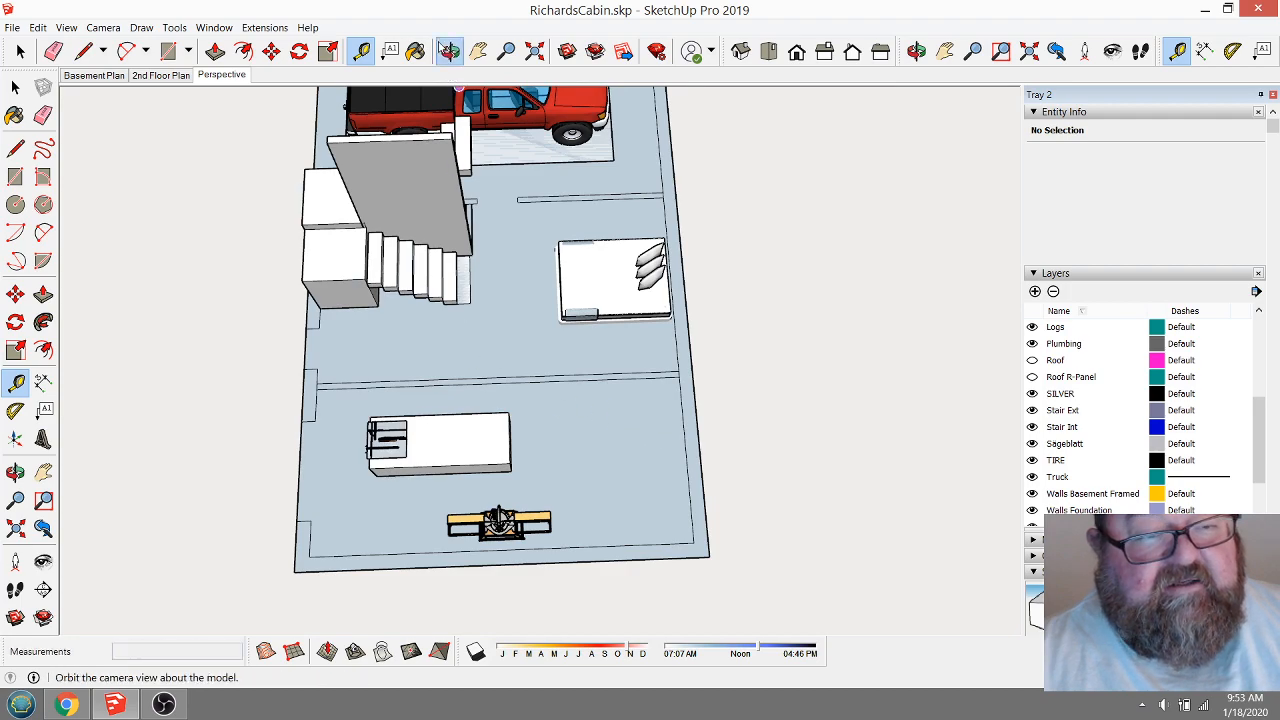
{"action": "left_click", "coordinate": [449, 51]}
{"action": "left_click_drag", "start_coordinate": [403, 353], "coordinate": [552, 374]}
{"action": "scroll", "coordinate": [552, 374], "scroll_direction": "up", "scroll_amount": 4}
{"action": "left_click_drag", "start_coordinate": [640, 393], "coordinate": [571, 428]}
{"action": "scroll", "coordinate": [669, 339], "scroll_direction": "up", "scroll_amount": 5}
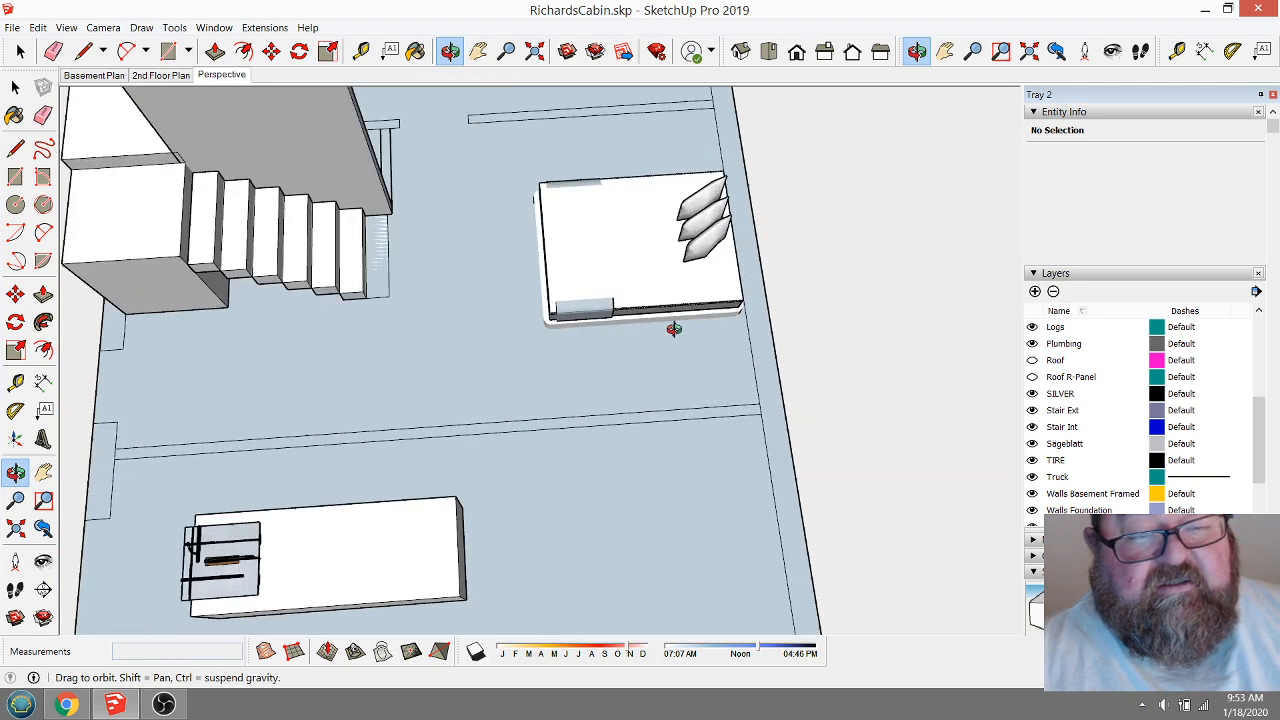
{"action": "left_click", "coordinate": [361, 51]}
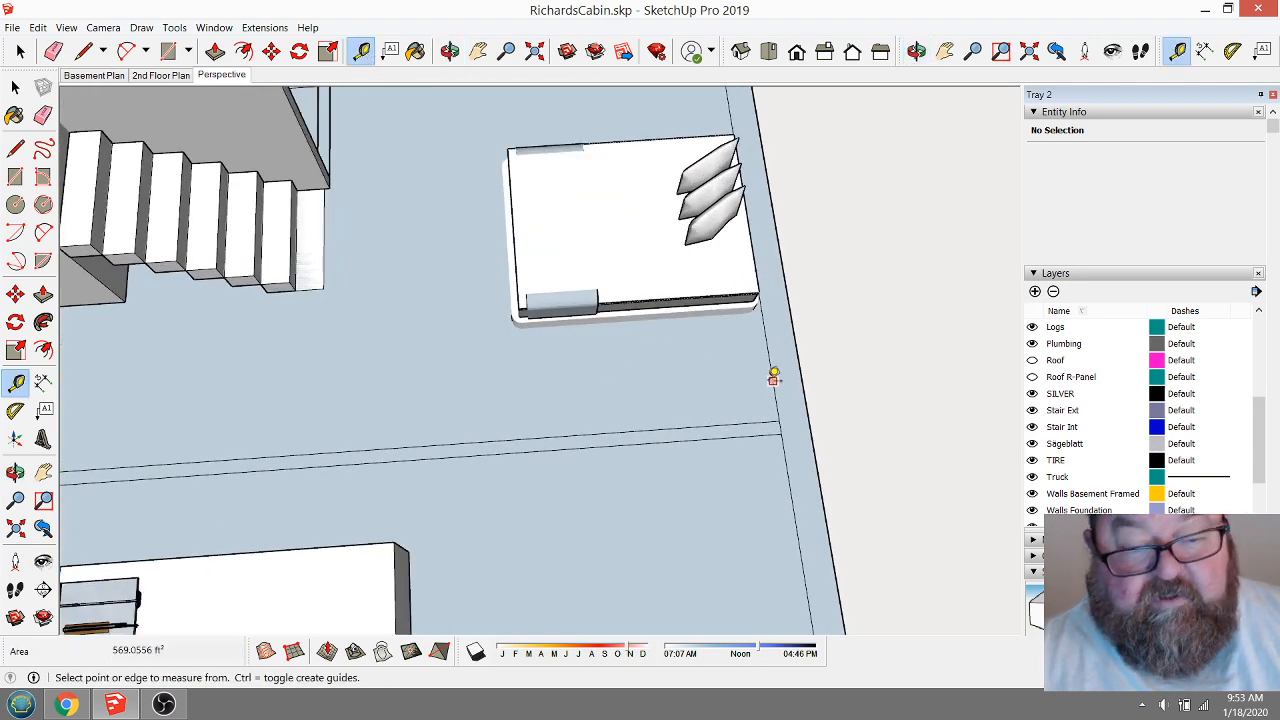
{"action": "left_click", "coordinate": [773, 379]}
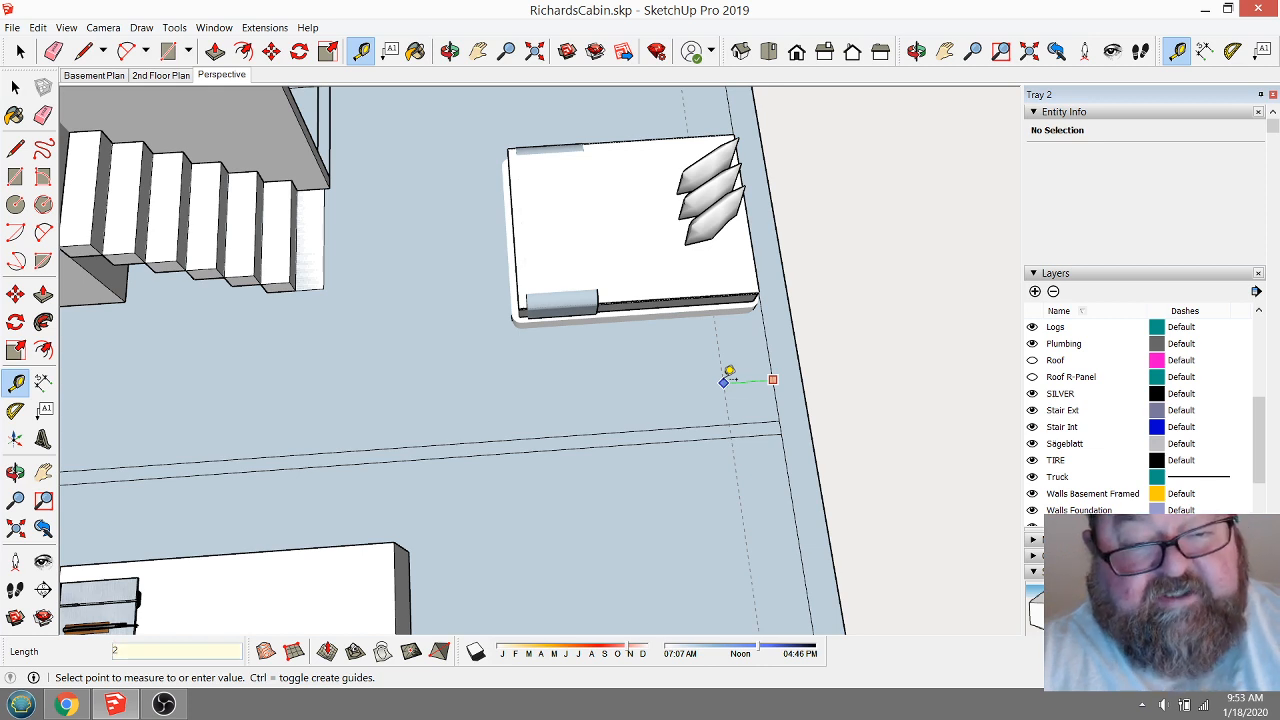
{"action": "left_click", "coordinate": [729, 373]}
{"action": "scroll", "coordinate": [537, 486], "scroll_direction": "down", "scroll_amount": 5}
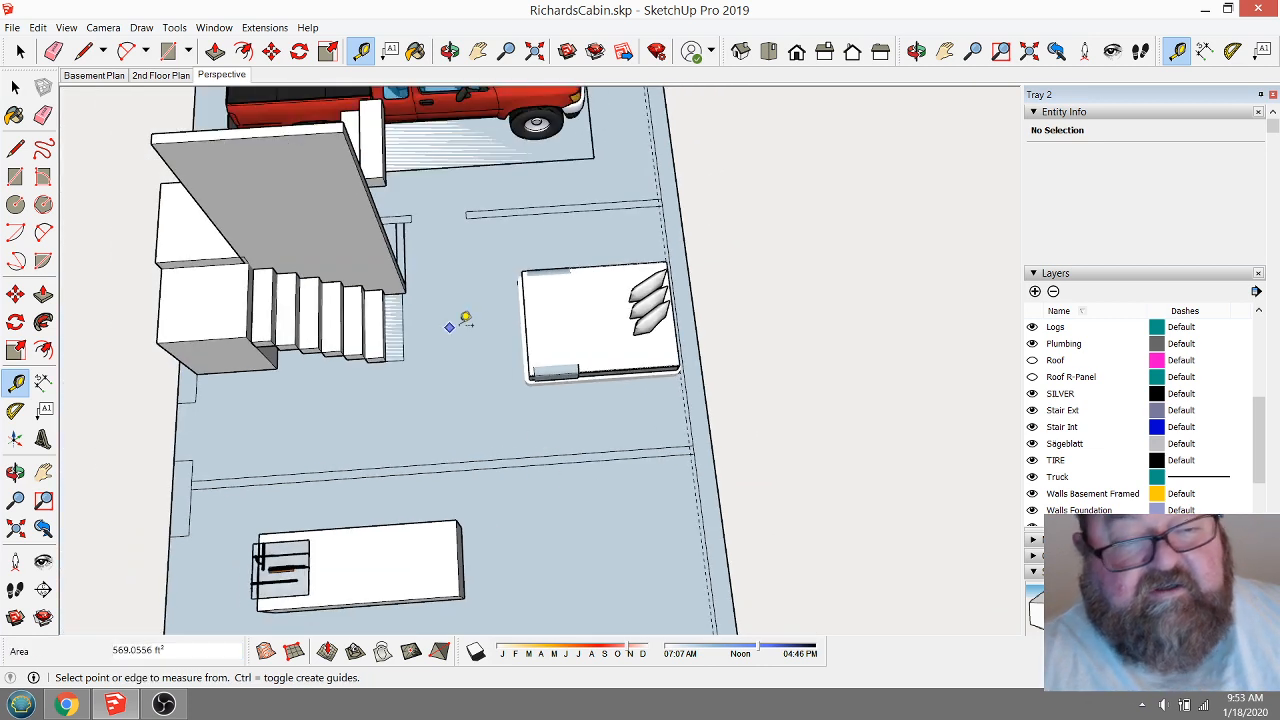
Draw a line along the 2" guide between the two partition walls and on into the workshop.
{"action": "left_click", "coordinate": [84, 51]}
{"action": "scroll", "coordinate": [743, 198], "scroll_direction": "up", "scroll_amount": 2}
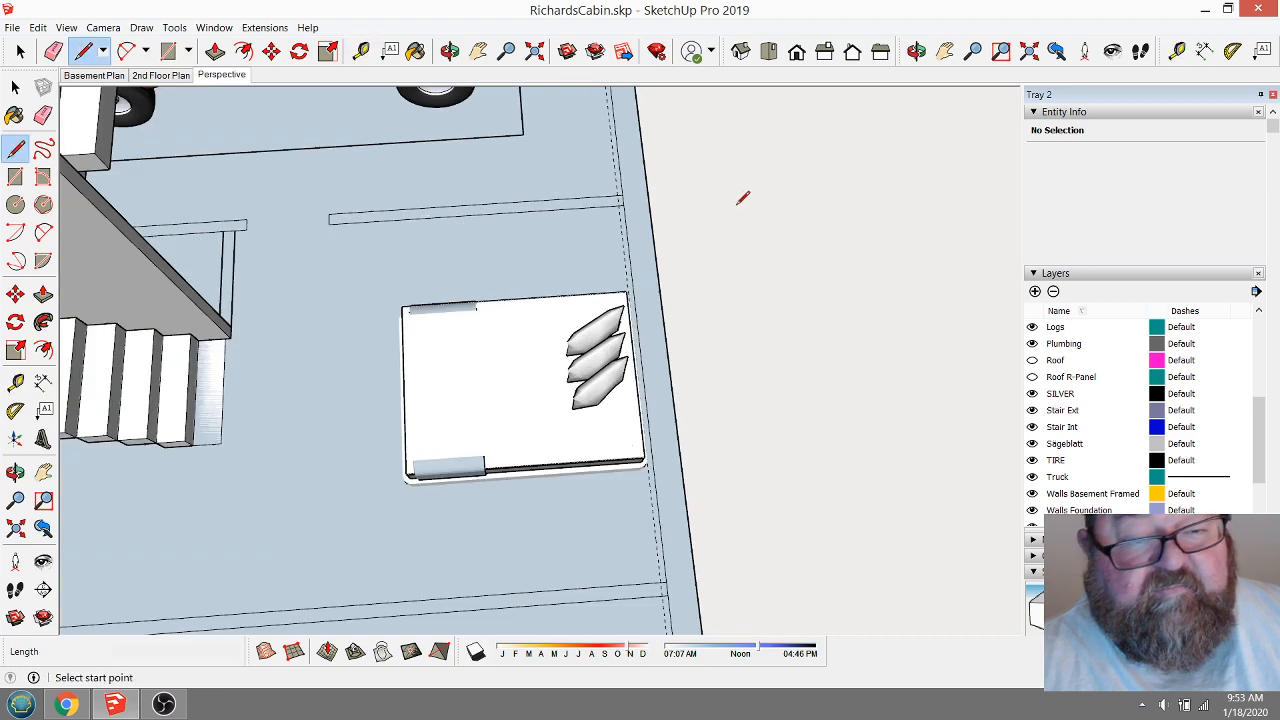
{"action": "scroll", "coordinate": [580, 200], "scroll_direction": "up", "scroll_amount": 3}
{"action": "left_click", "coordinate": [586, 203]}
{"action": "scroll", "coordinate": [580, 222], "scroll_direction": "down", "scroll_amount": 2}
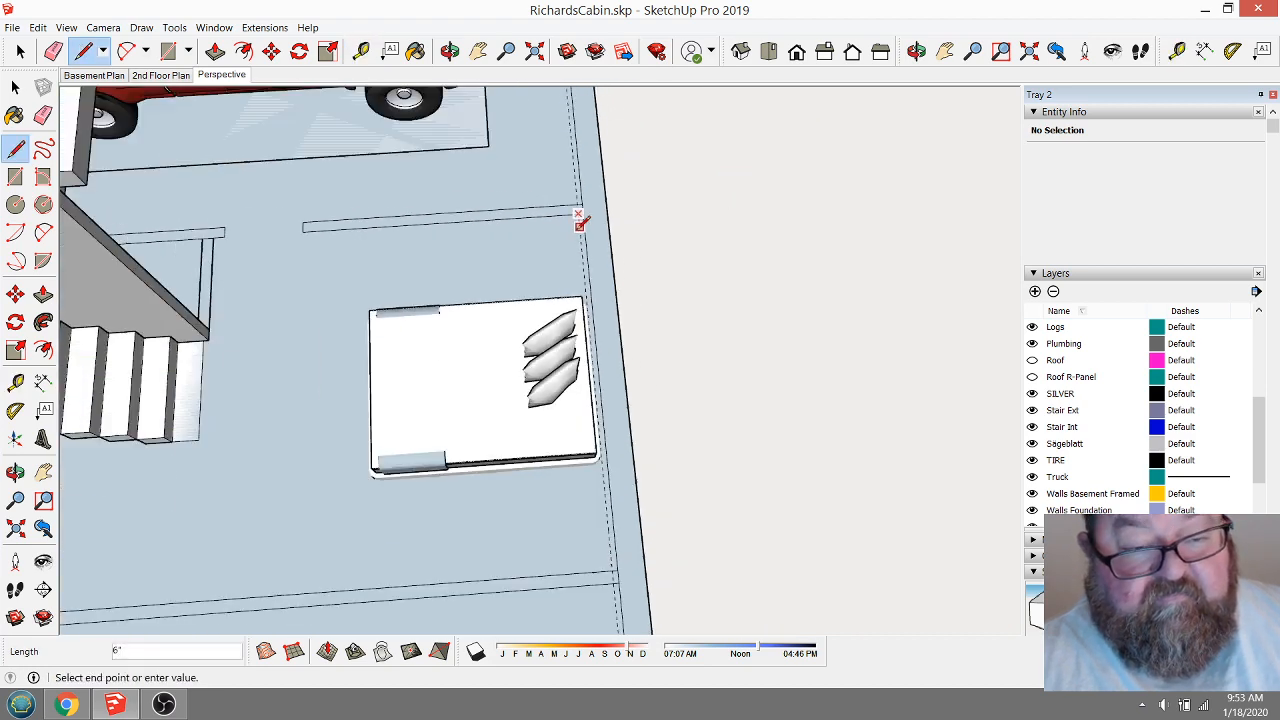
{"action": "scroll", "coordinate": [580, 222], "scroll_direction": "down", "scroll_amount": 2}
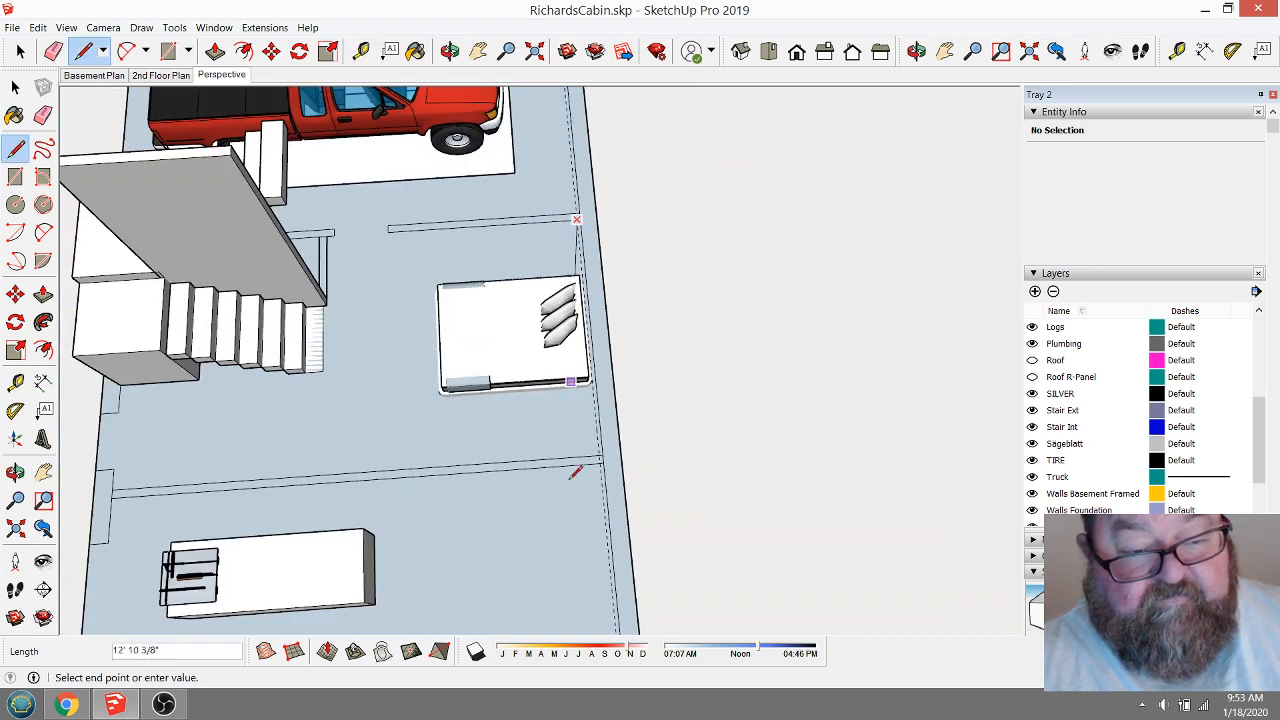
{"action": "left_click", "coordinate": [612, 588]}
{"action": "key", "text": "Escape"}
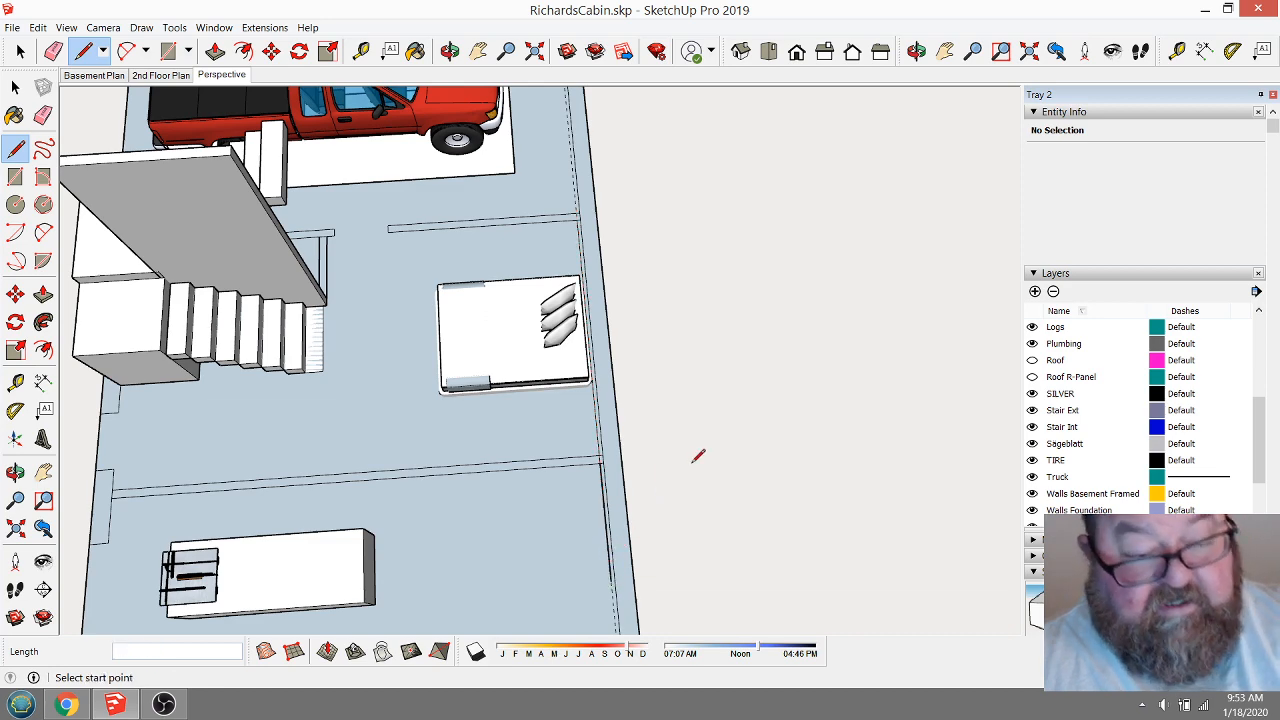
Place a guide line 5' from the line drawn along the workshop's long wall, toward the bench.
{"action": "scroll", "coordinate": [698, 456], "scroll_direction": "down", "scroll_amount": 3}
{"action": "scroll", "coordinate": [632, 455], "scroll_direction": "up", "scroll_amount": 5}
{"action": "scroll", "coordinate": [662, 360], "scroll_direction": "down", "scroll_amount": 1}
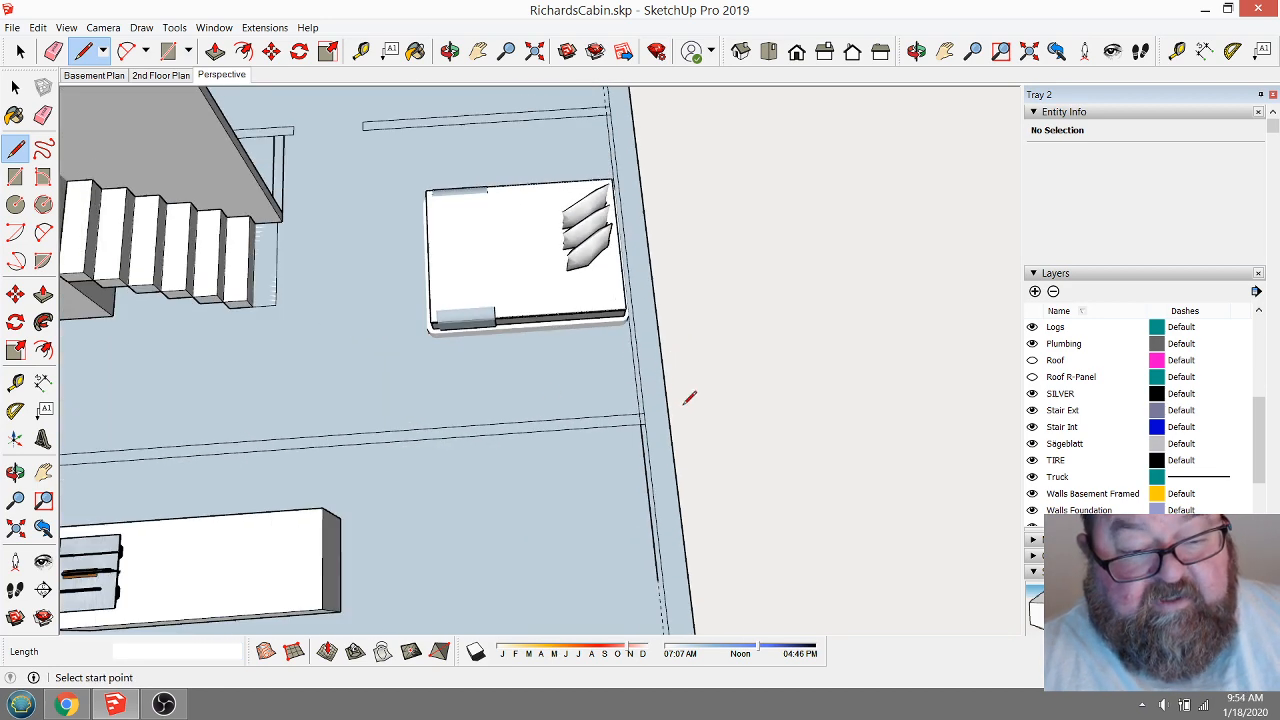
{"action": "left_click", "coordinate": [361, 51]}
{"action": "scroll", "coordinate": [600, 394], "scroll_direction": "down", "scroll_amount": 2}
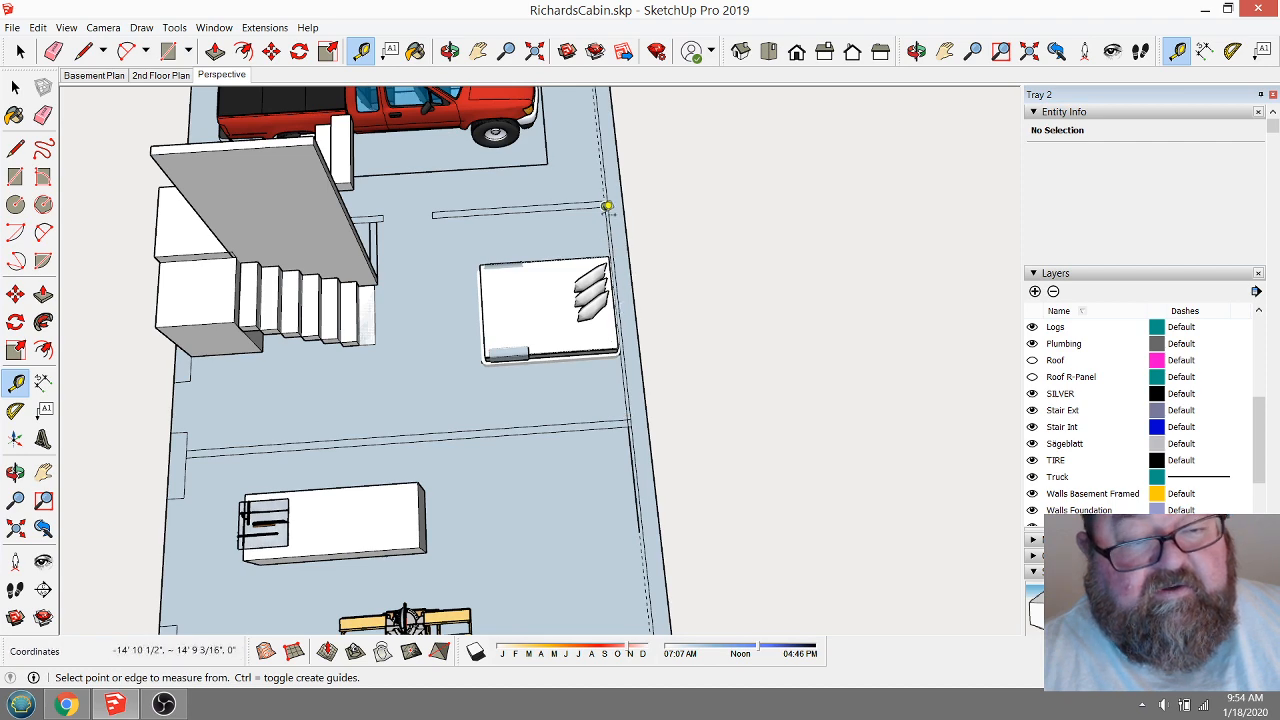
{"action": "scroll", "coordinate": [618, 408], "scroll_direction": "down", "scroll_amount": 3}
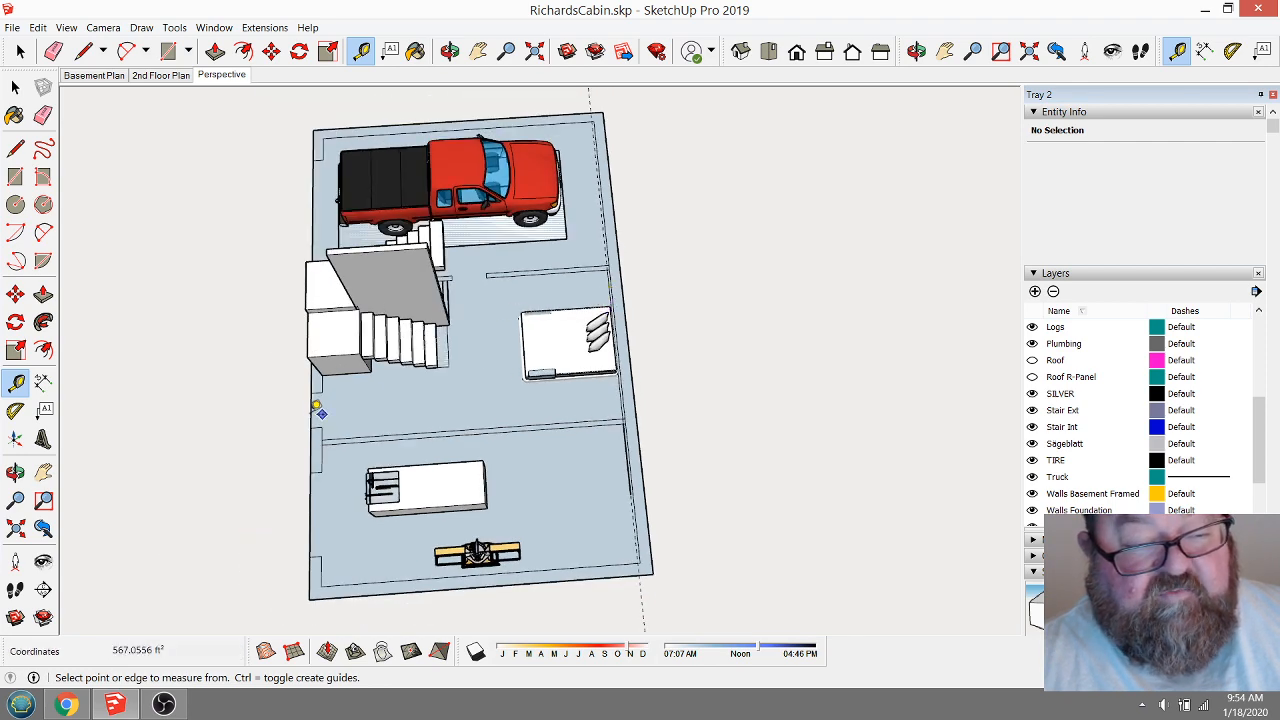
{"action": "scroll", "coordinate": [328, 410], "scroll_direction": "up", "scroll_amount": 4}
{"action": "scroll", "coordinate": [406, 449], "scroll_direction": "down", "scroll_amount": 2}
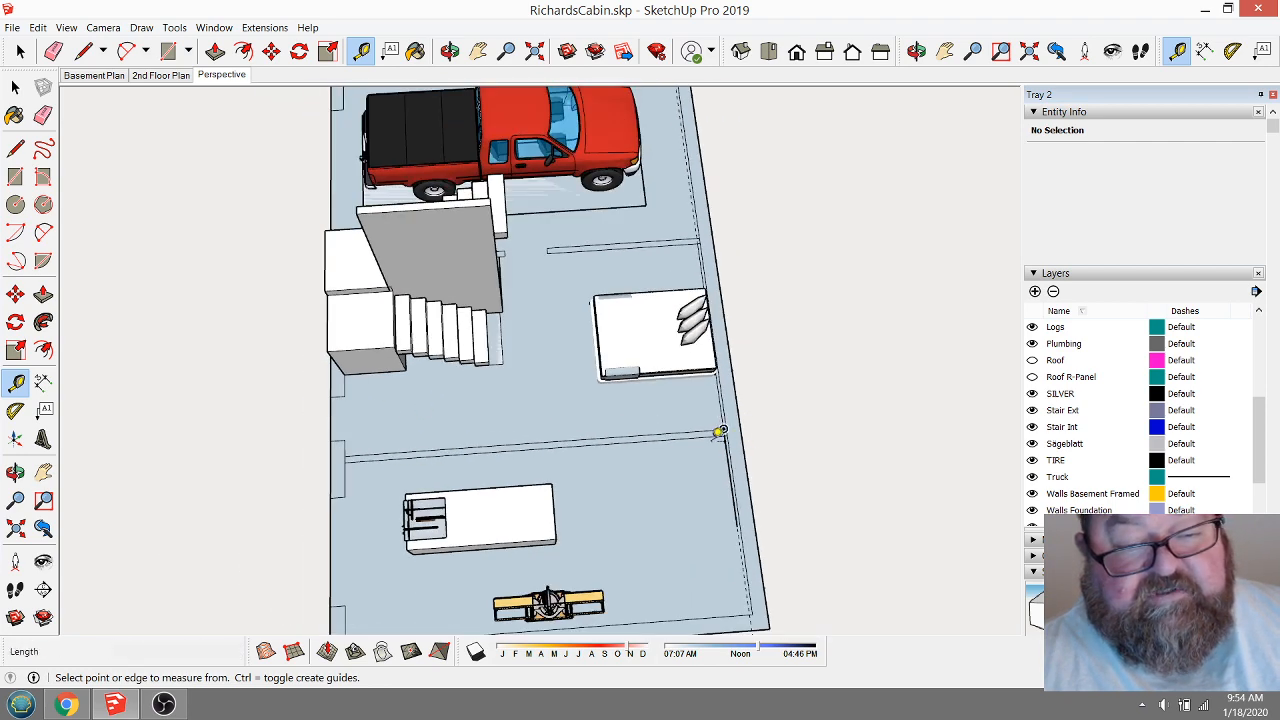
{"action": "scroll", "coordinate": [708, 438], "scroll_direction": "up", "scroll_amount": 4}
{"action": "scroll", "coordinate": [631, 343], "scroll_direction": "down", "scroll_amount": 2}
{"action": "scroll", "coordinate": [670, 500], "scroll_direction": "up", "scroll_amount": 2}
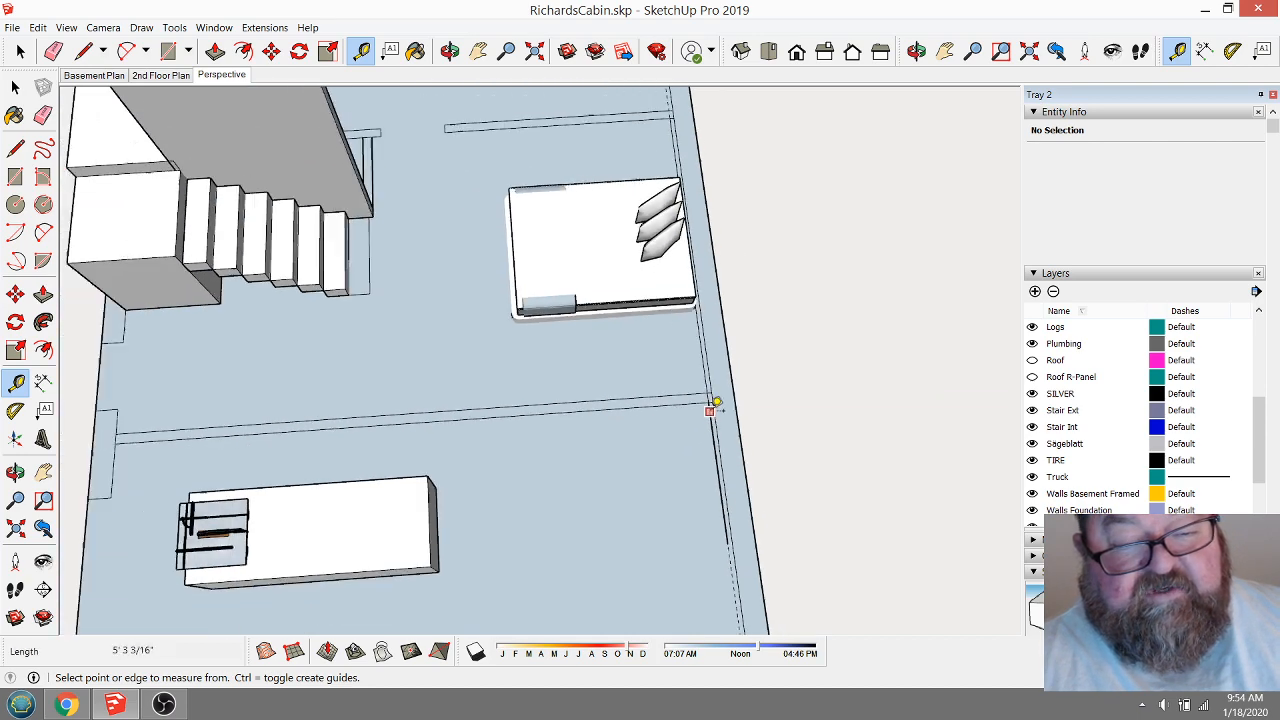
{"action": "scroll", "coordinate": [670, 500], "scroll_direction": "up", "scroll_amount": 2}
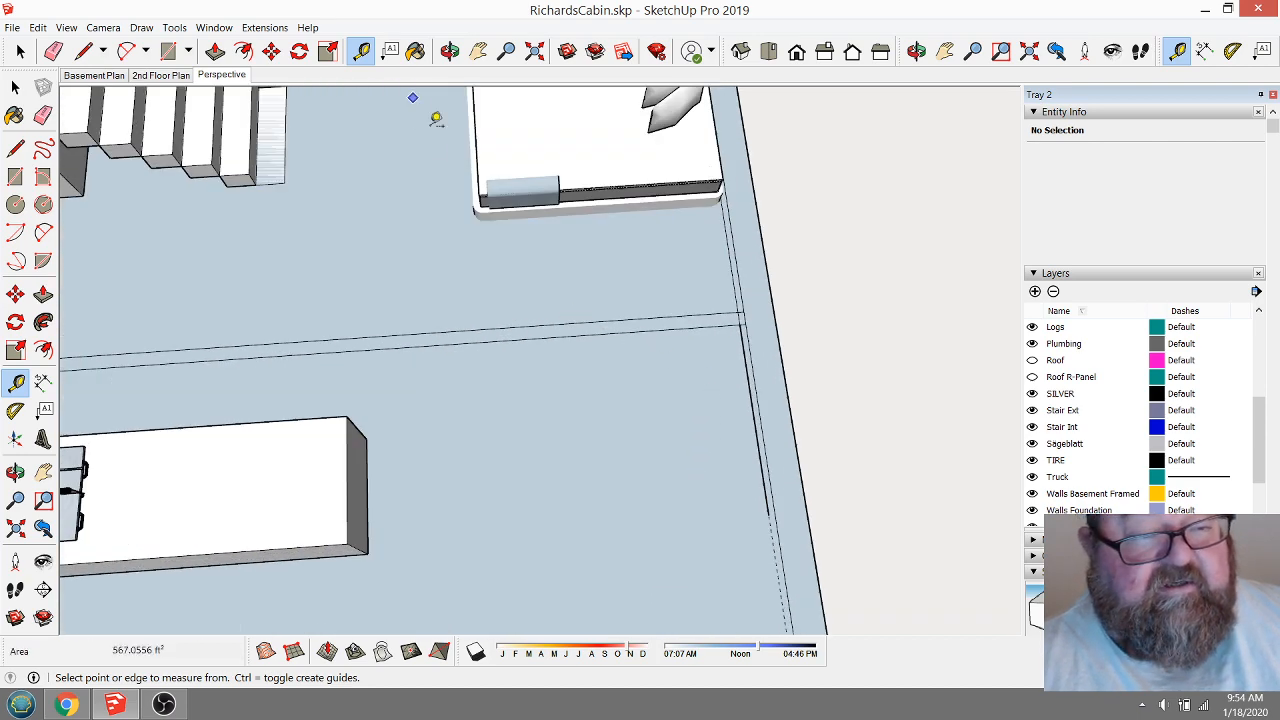
{"action": "left_click", "coordinate": [750, 393]}
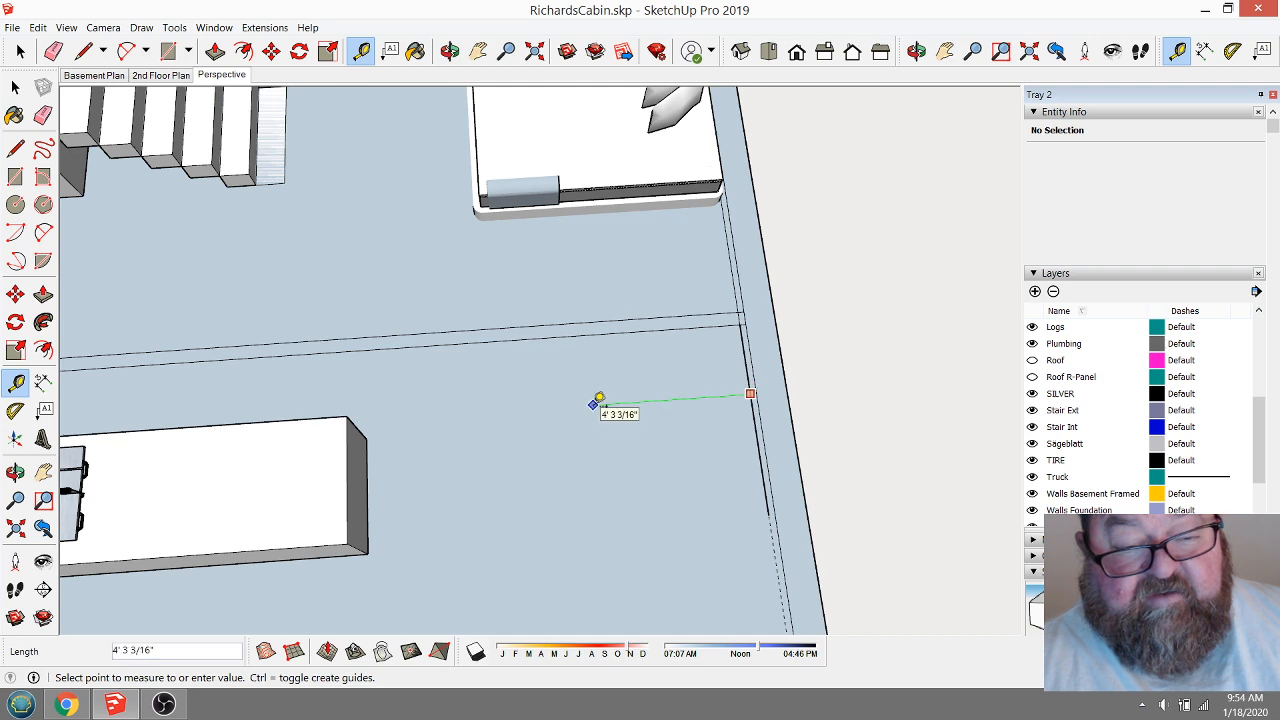
{"action": "key", "text": "Escape"}
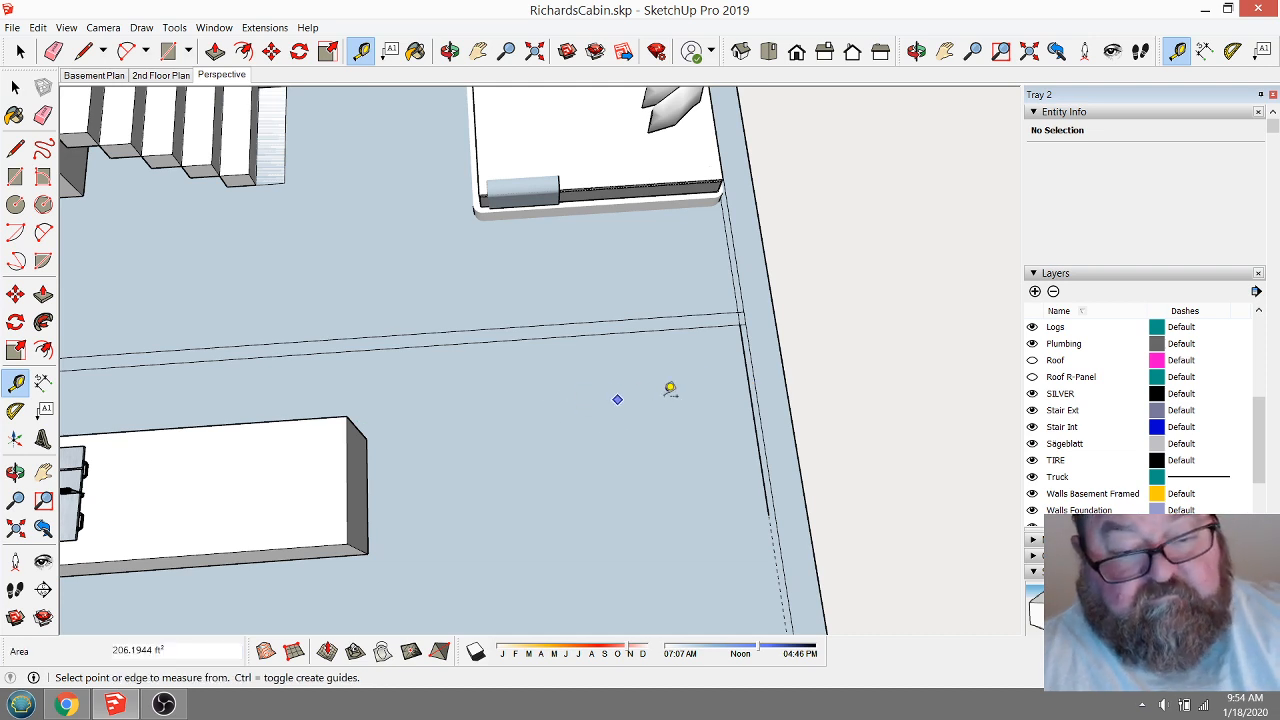
{"action": "left_click", "coordinate": [746, 369]}
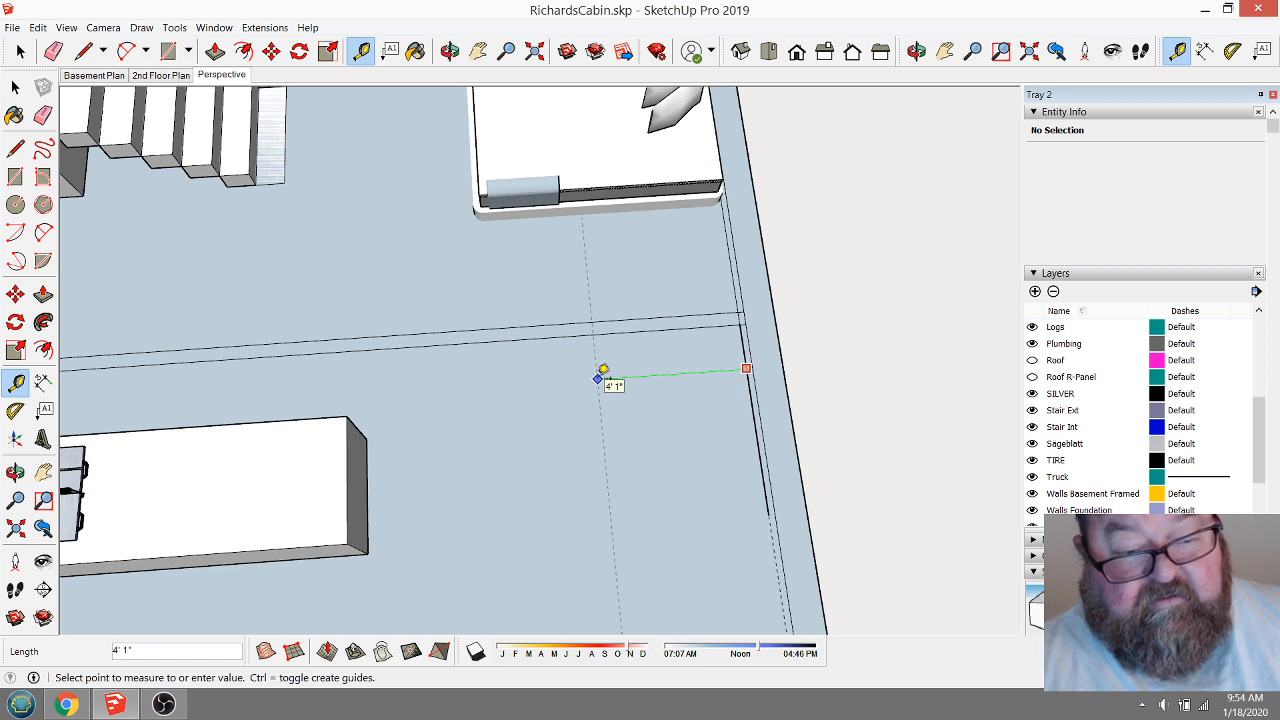
{"action": "type", "text": "5"}
{"action": "key", "text": "Return"}
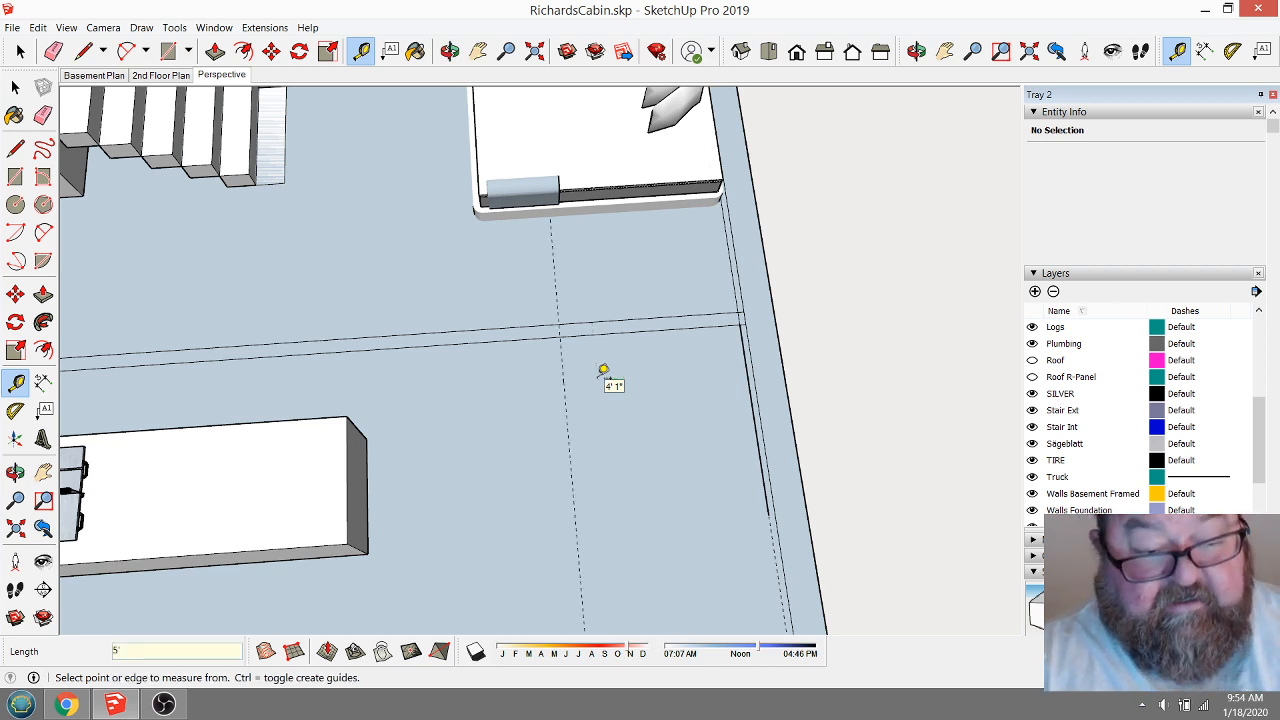
Place a guide line 30" from the partition wall's workshop face, crossing the 5' guide.
{"action": "left_click", "coordinate": [638, 330]}
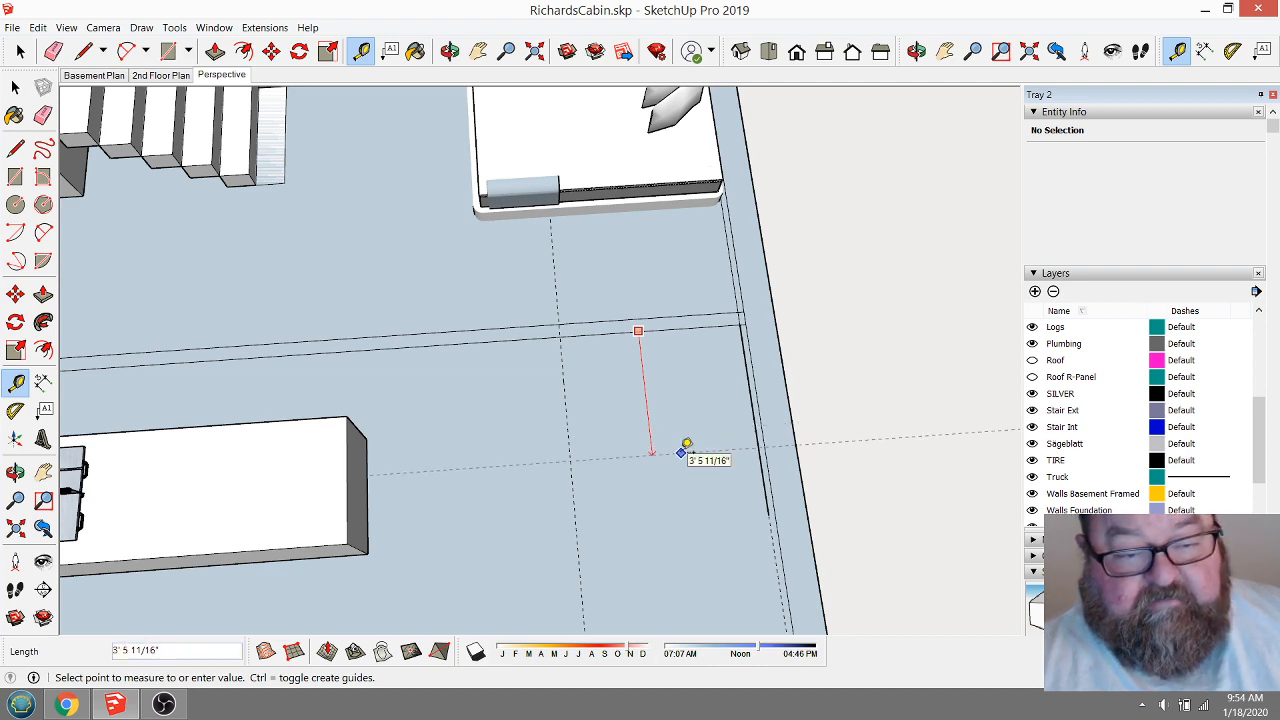
{"action": "scroll", "coordinate": [682, 452], "scroll_direction": "down", "scroll_amount": 5}
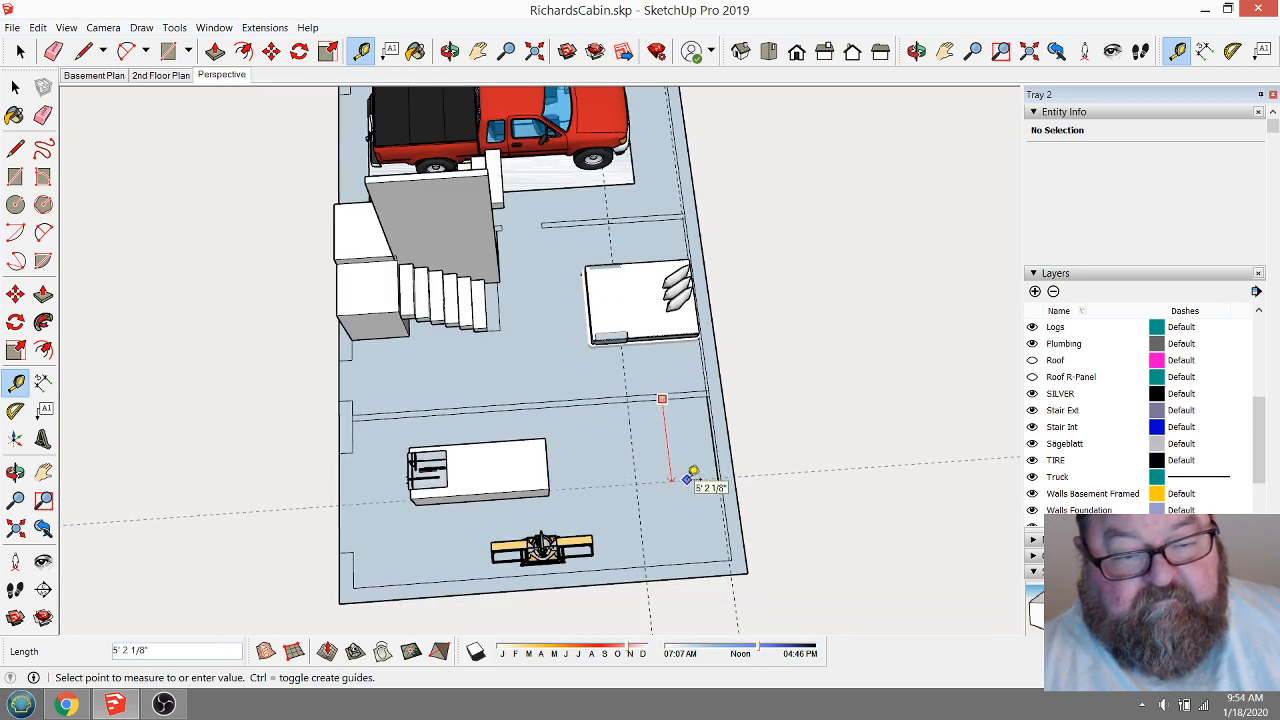
{"action": "scroll", "coordinate": [692, 474], "scroll_direction": "up", "scroll_amount": 4}
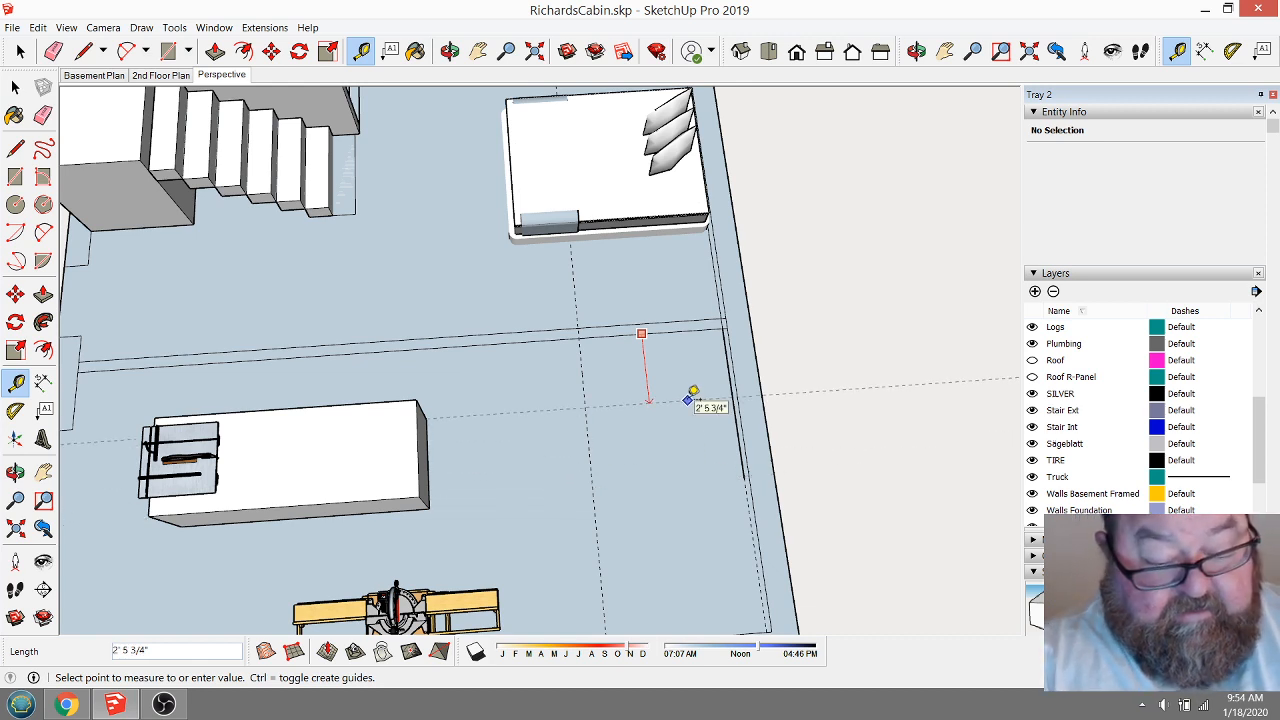
{"action": "type", "text": "30"}
{"action": "key", "text": "Return"}
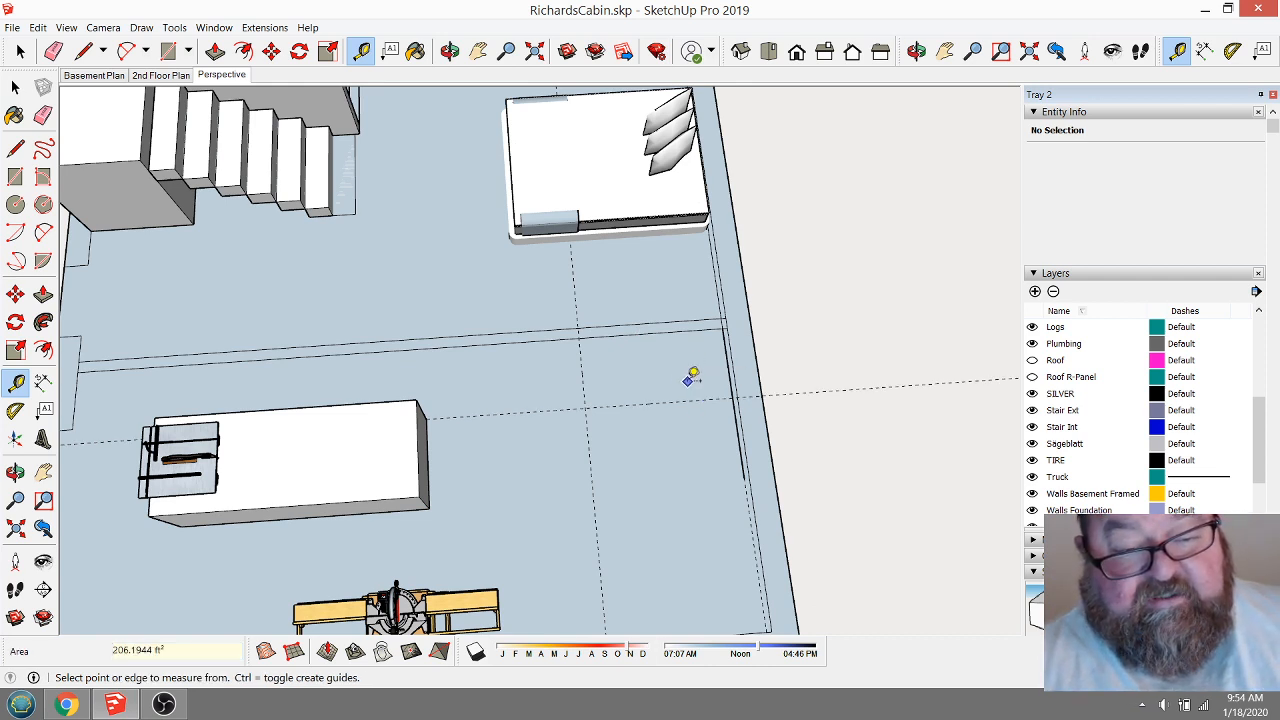
Place a guide line 36" beyond the 30" guide, farther from the partition wall and crossing the workshop.
{"action": "left_click", "coordinate": [677, 401]}
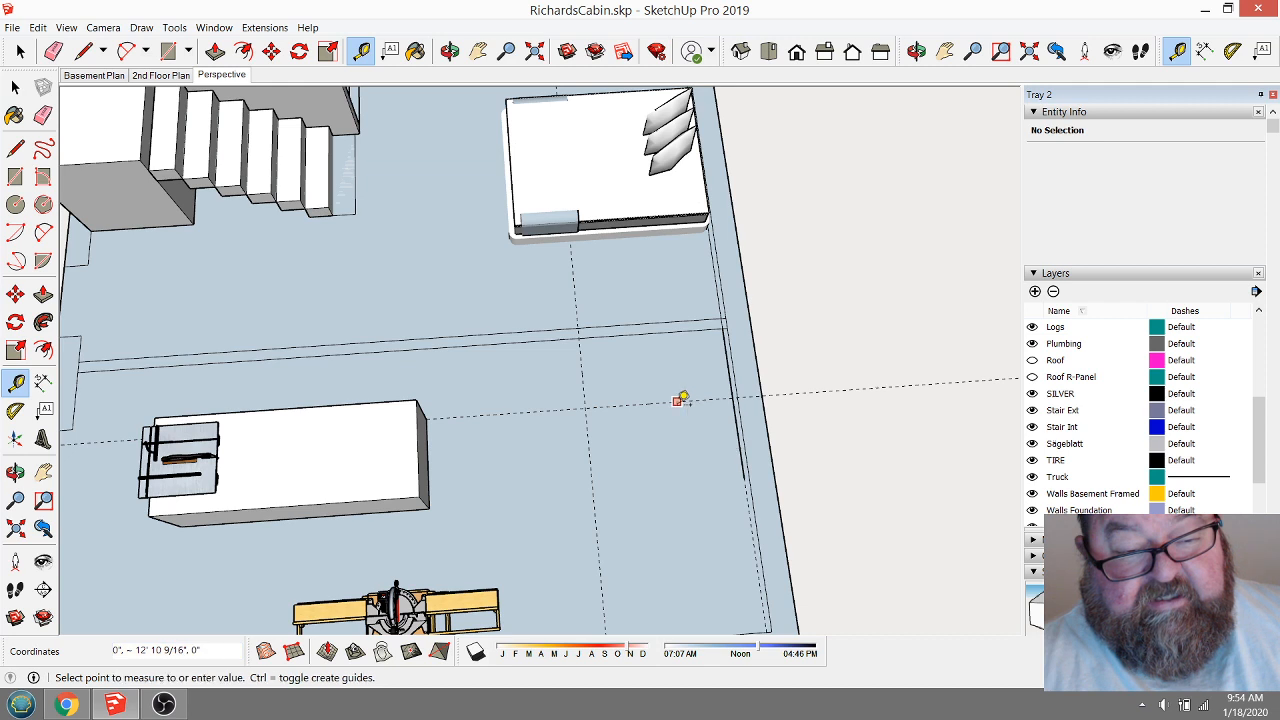
{"action": "type", "text": "3"}
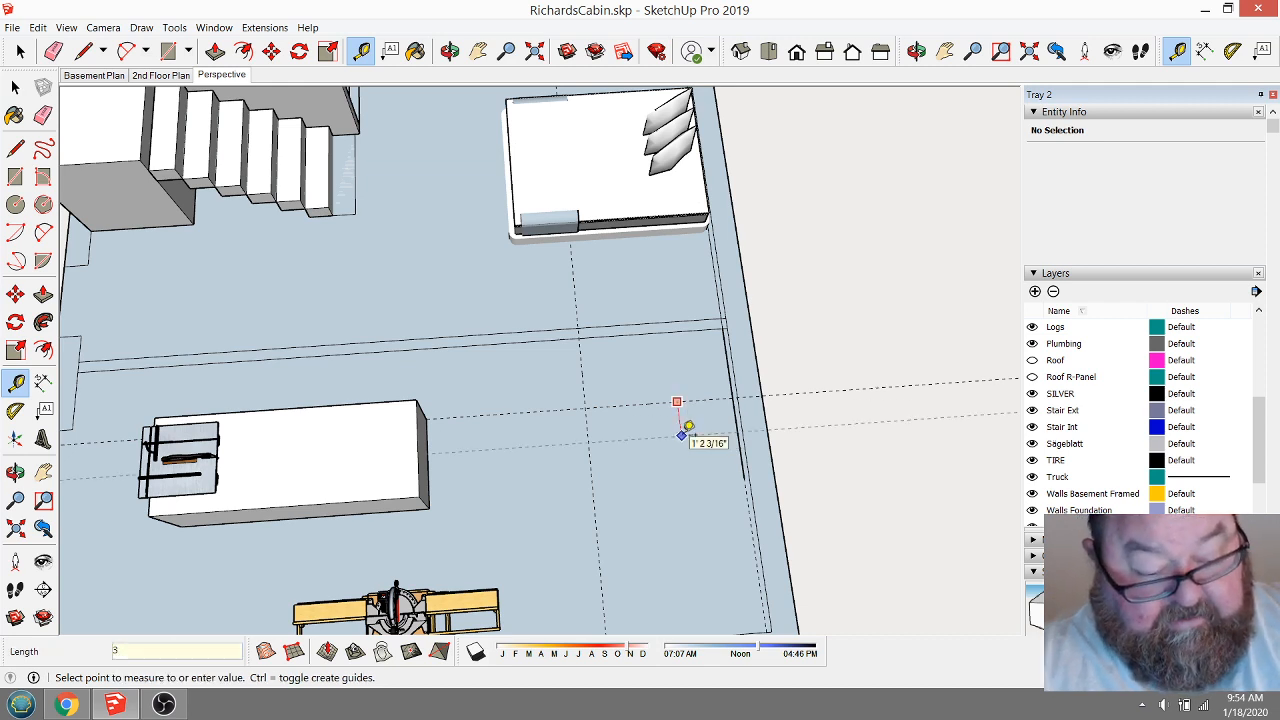
{"action": "type", "text": "6"}
{"action": "key", "text": "Return"}
{"action": "scroll", "coordinate": [669, 471], "scroll_direction": "up", "scroll_amount": 1}
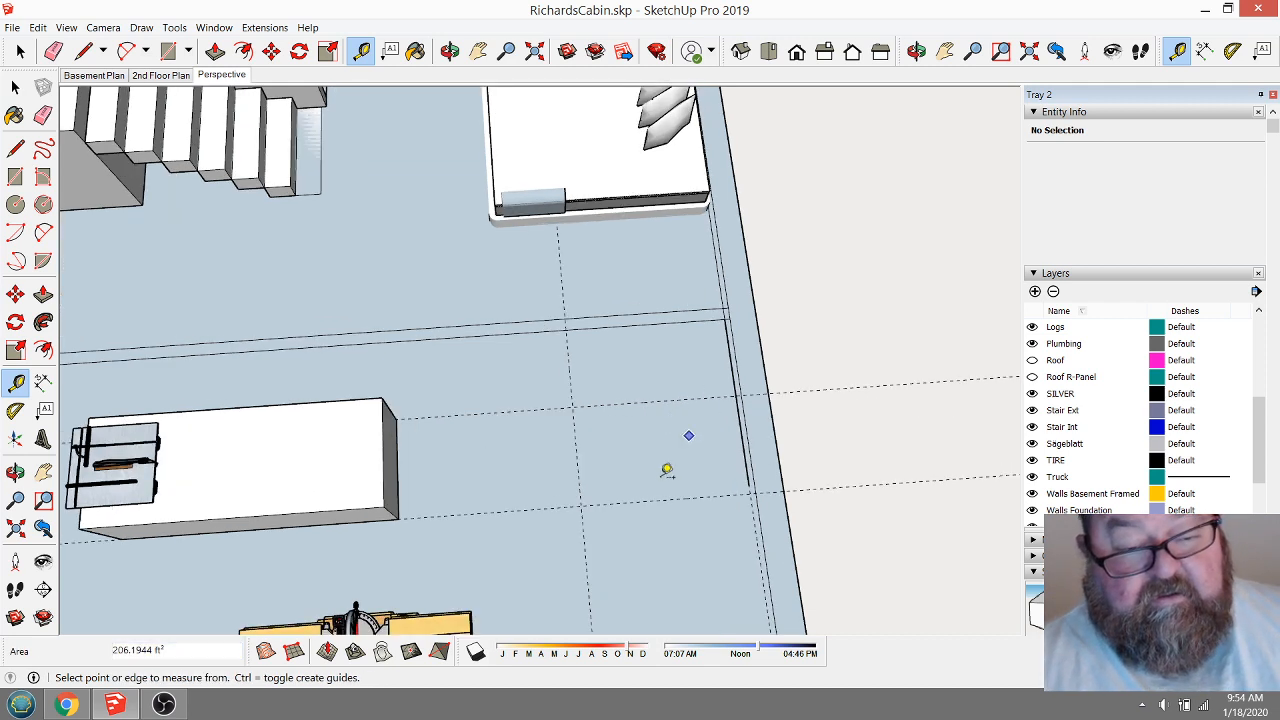
Examine the guide layout in the workshop and its relation to the bed, stairs and truck from above.
{"action": "scroll", "coordinate": [729, 380], "scroll_direction": "up", "scroll_amount": 2}
{"action": "scroll", "coordinate": [728, 383], "scroll_direction": "down", "scroll_amount": 2}
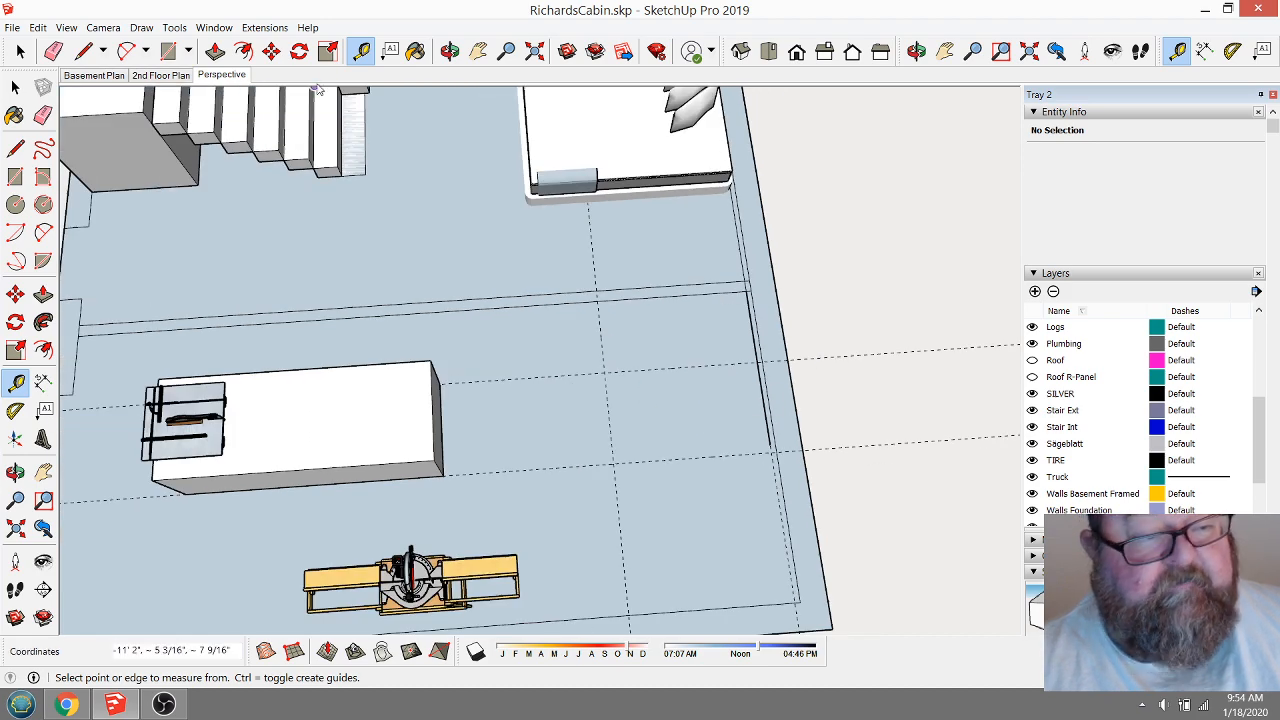
{"action": "scroll", "coordinate": [700, 323], "scroll_direction": "down", "scroll_amount": 2}
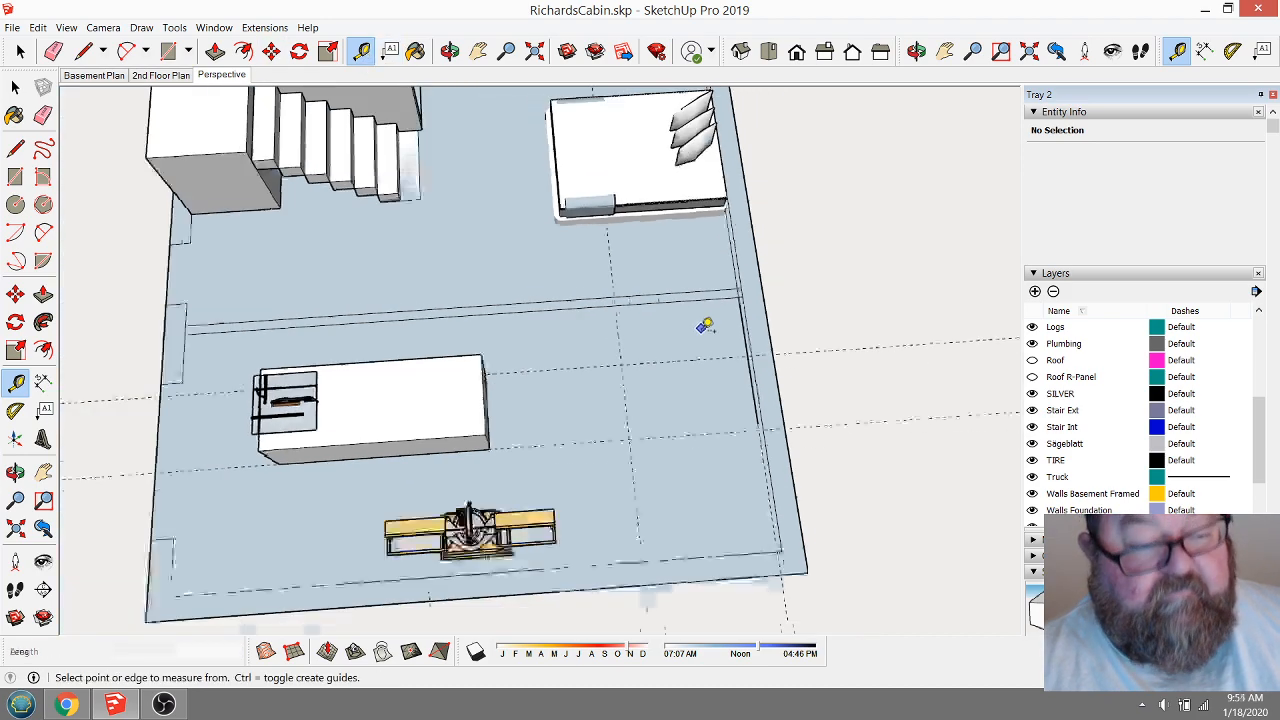
{"action": "scroll", "coordinate": [640, 337], "scroll_direction": "up", "scroll_amount": 3}
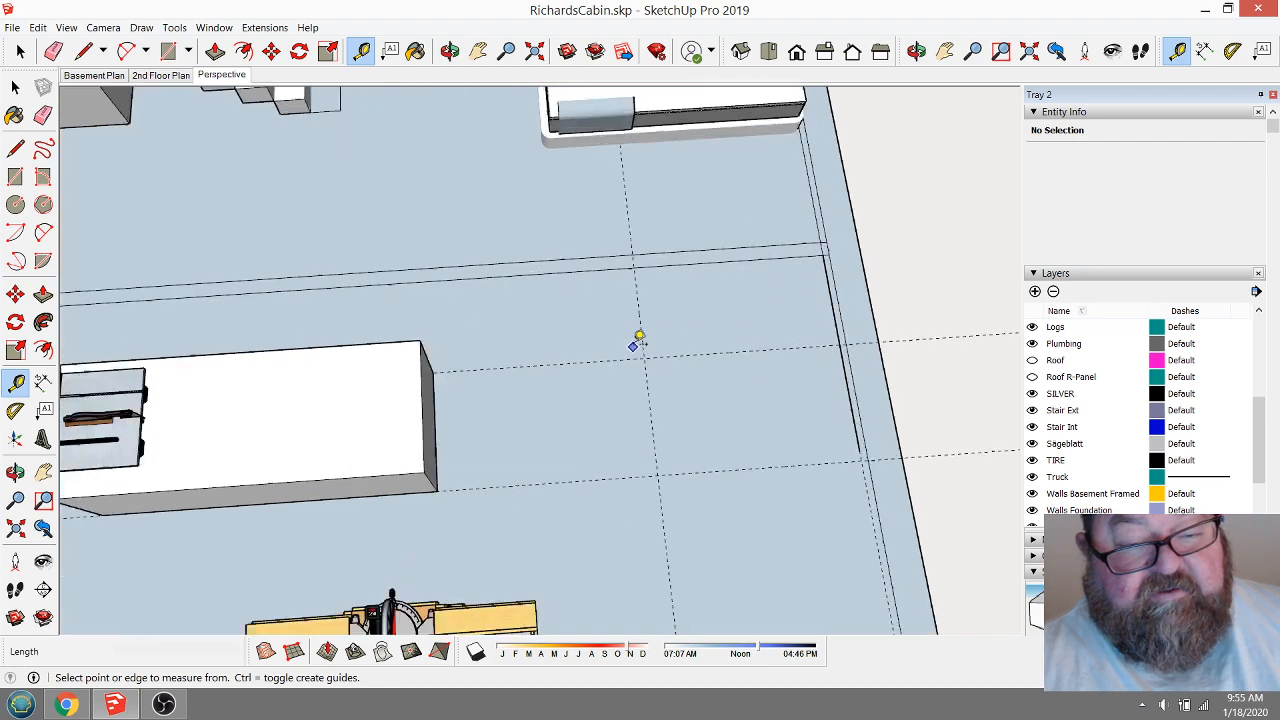
{"action": "scroll", "coordinate": [664, 415], "scroll_direction": "down", "scroll_amount": 3}
{"action": "scroll", "coordinate": [664, 430], "scroll_direction": "down", "scroll_amount": 1}
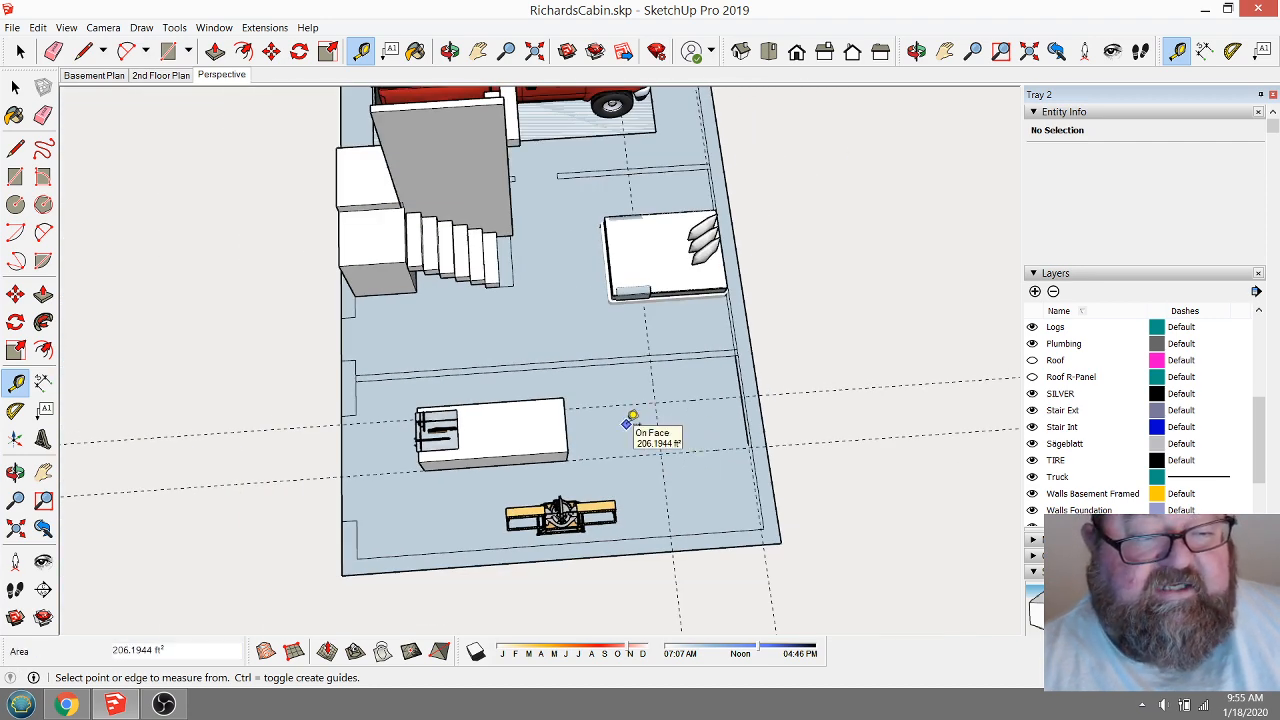
{"action": "scroll", "coordinate": [630, 424], "scroll_direction": "down", "scroll_amount": 3}
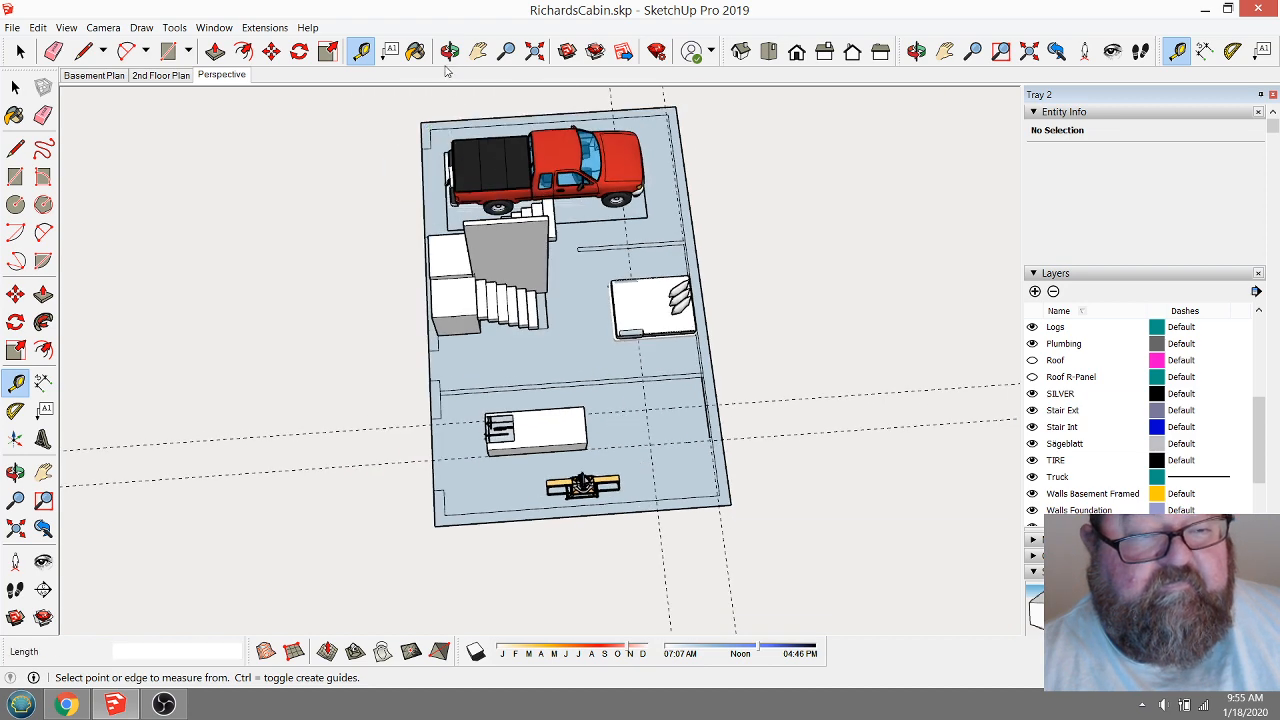
{"action": "left_click", "coordinate": [449, 52]}
{"action": "left_click_drag", "start_coordinate": [494, 318], "coordinate": [457, 357]}
{"action": "scroll", "coordinate": [549, 317], "scroll_direction": "up", "scroll_amount": 4}
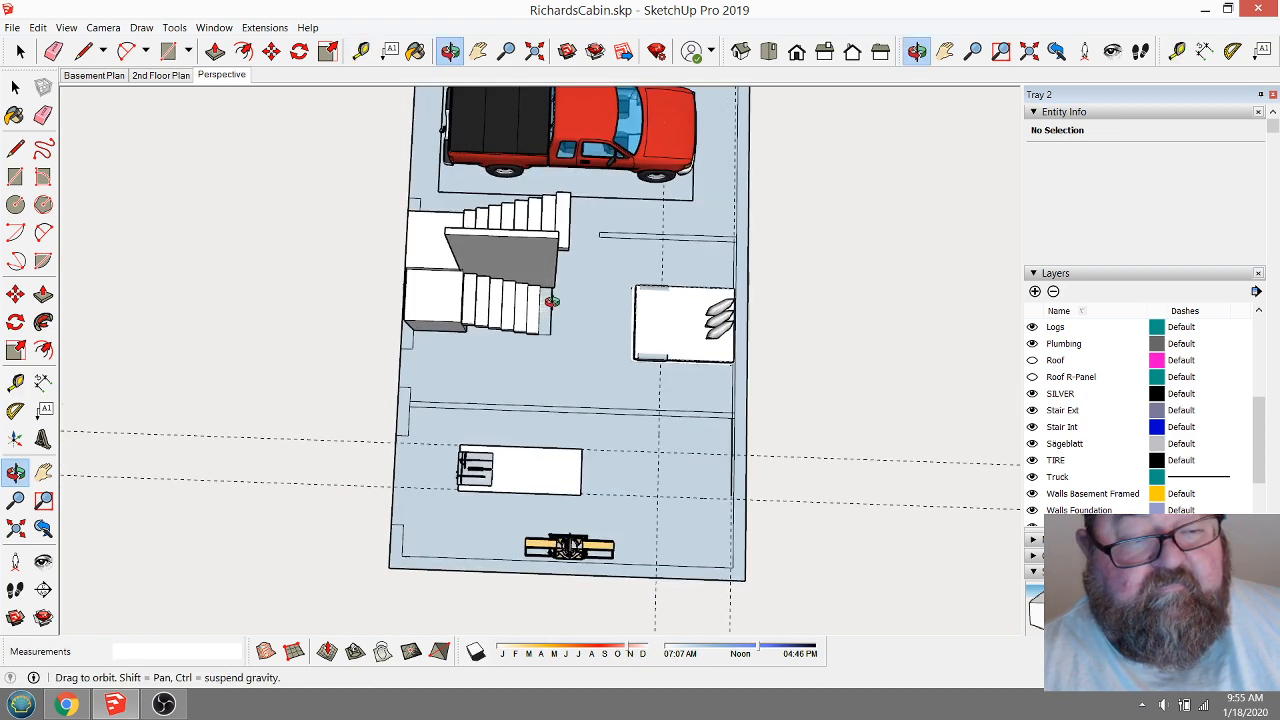
{"action": "left_click_drag", "start_coordinate": [541, 366], "coordinate": [550, 373]}
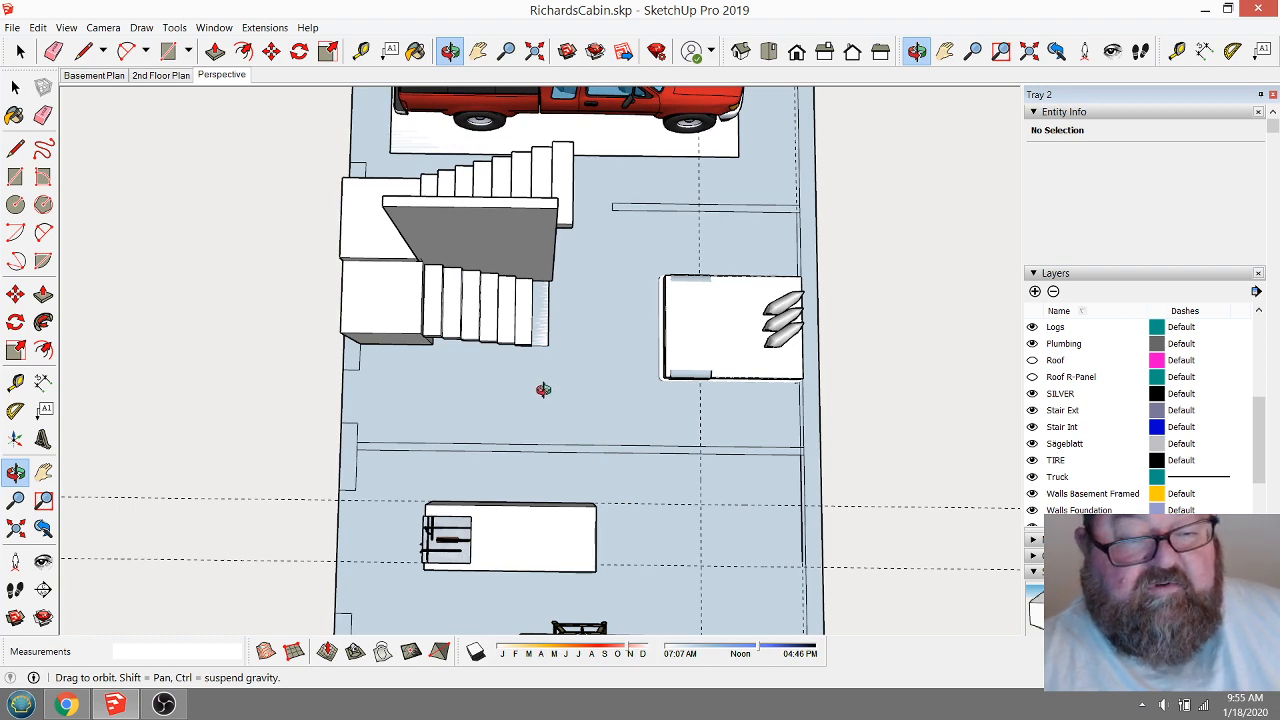
Check the live stream's dashboard and chat in Chrome, return to SketchUp and review the basement layout from several angles.
{"action": "left_click", "coordinate": [66, 704]}
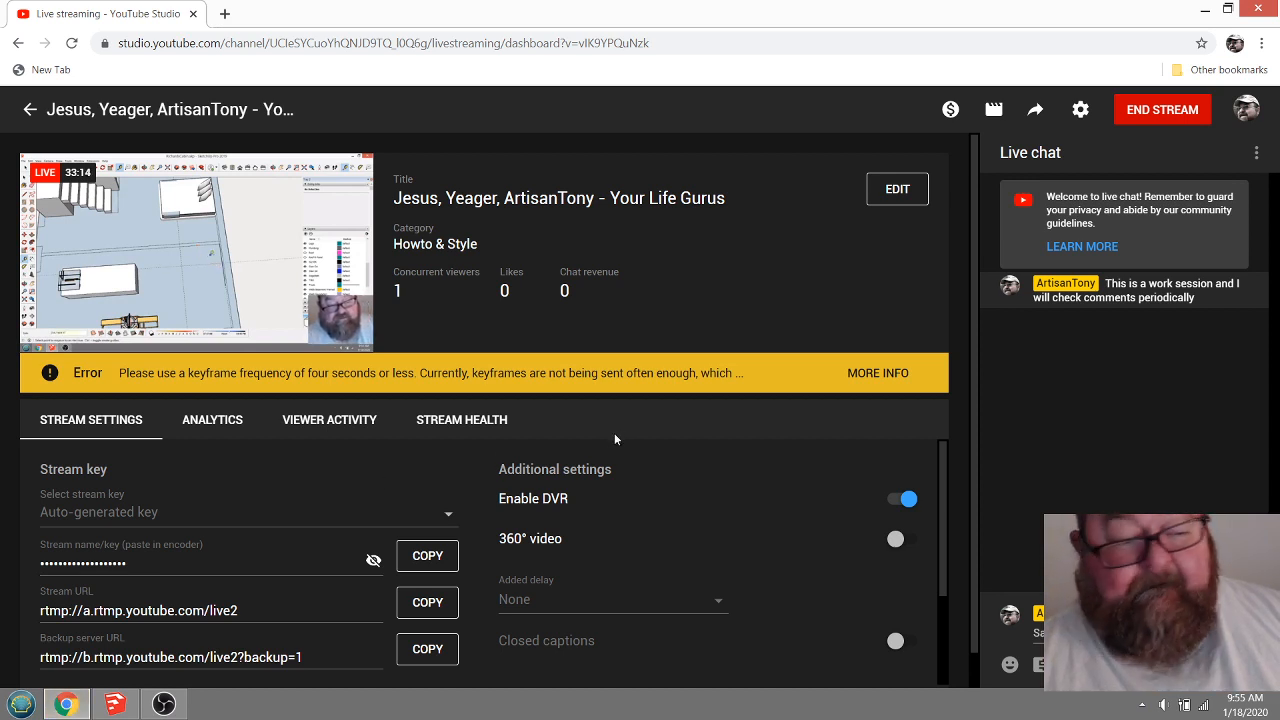
{"action": "left_click", "coordinate": [114, 704]}
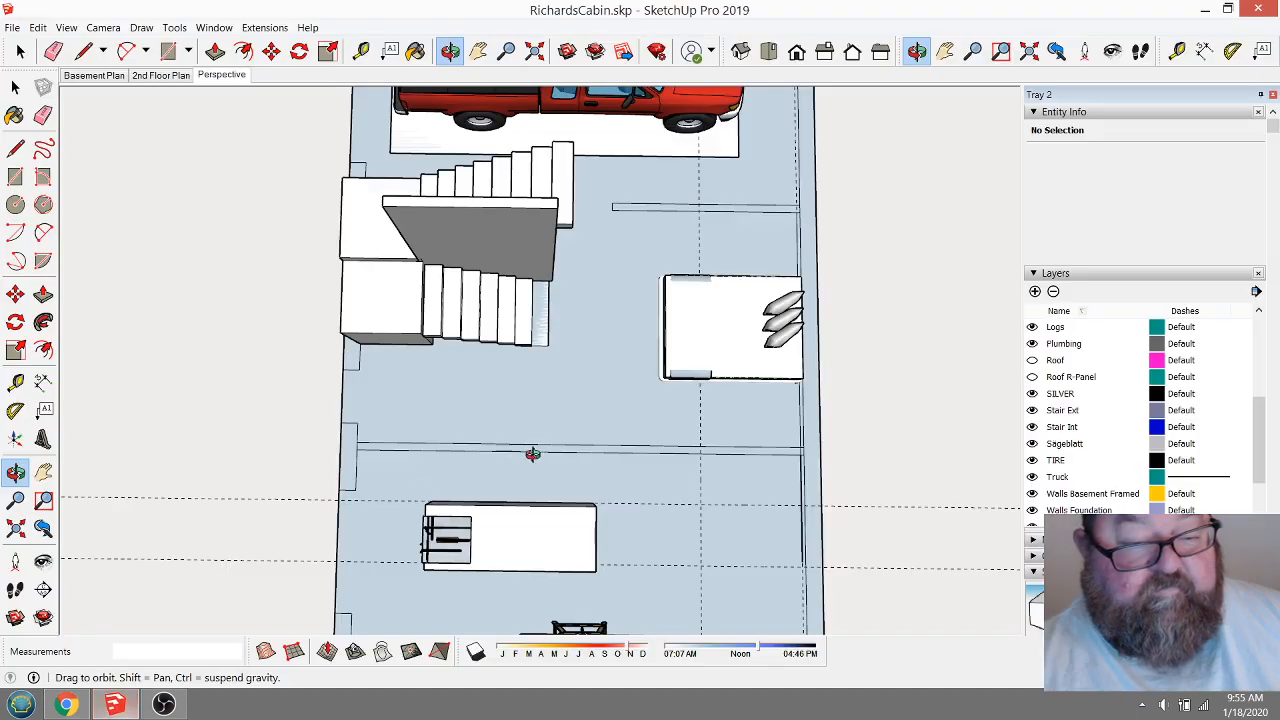
{"action": "left_click_drag", "start_coordinate": [542, 459], "coordinate": [665, 423]}
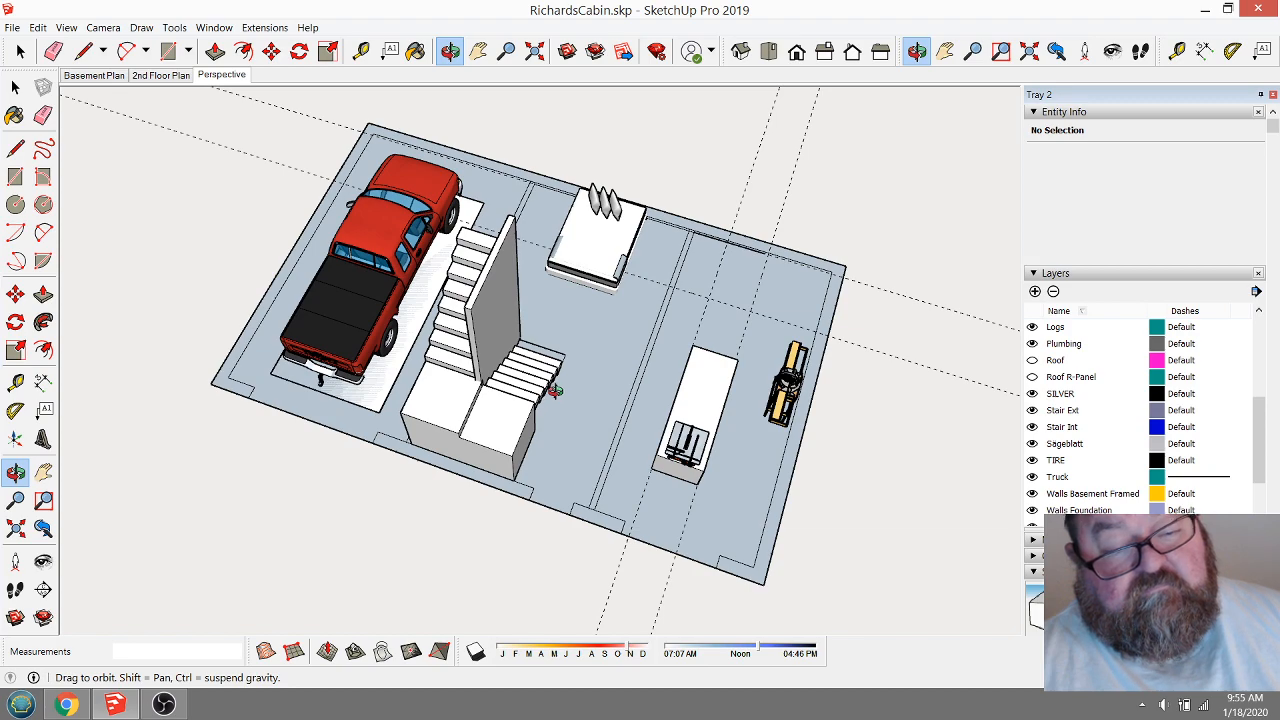
{"action": "left_click_drag", "start_coordinate": [565, 397], "coordinate": [517, 437]}
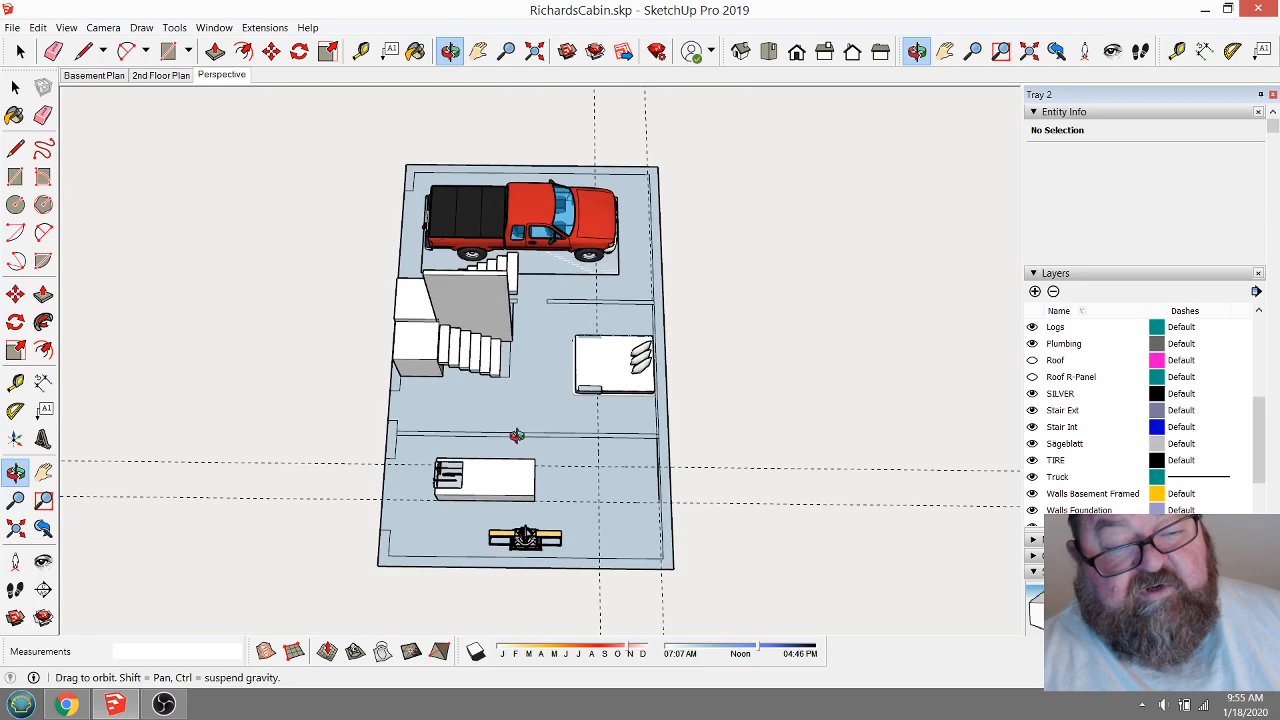
{"action": "scroll", "coordinate": [531, 431], "scroll_direction": "up", "scroll_amount": 5}
{"action": "left_click_drag", "start_coordinate": [367, 363], "coordinate": [428, 388]}
{"action": "scroll", "coordinate": [365, 392], "scroll_direction": "down", "scroll_amount": 2}
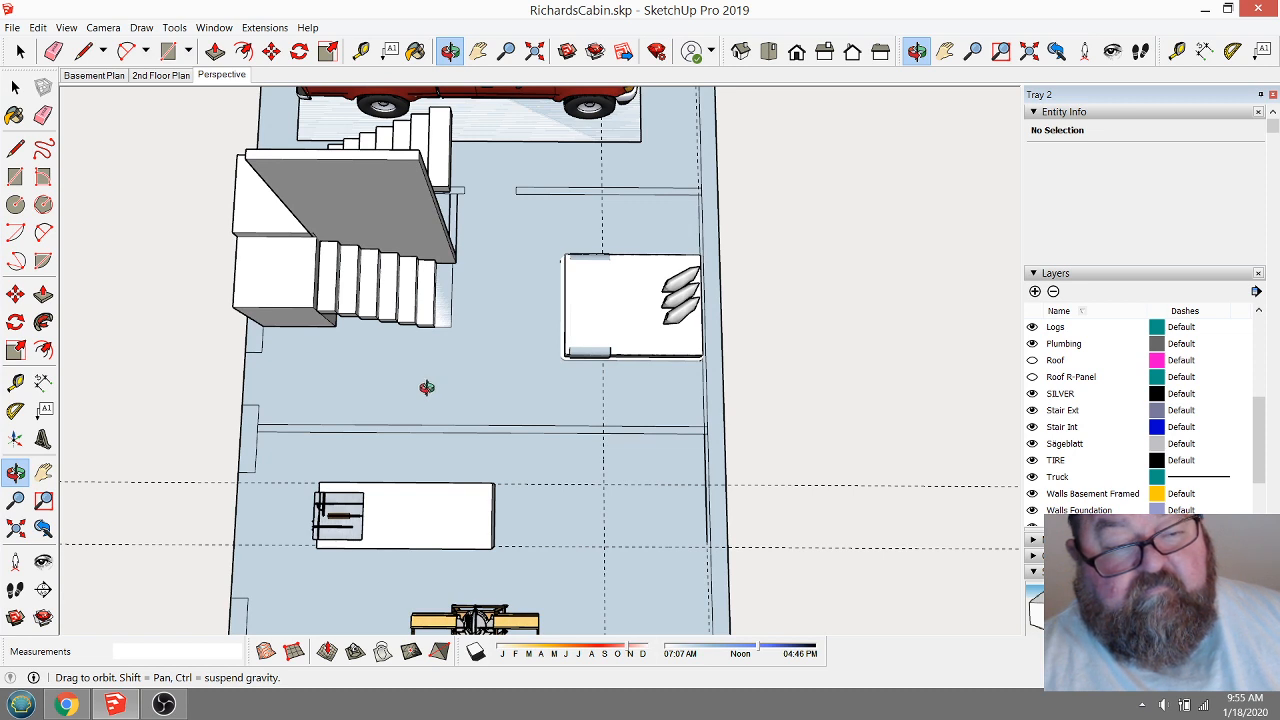
Rotate the queen bed 90° on the floor so its pillows point toward the truck.
{"action": "key", "text": "space"}
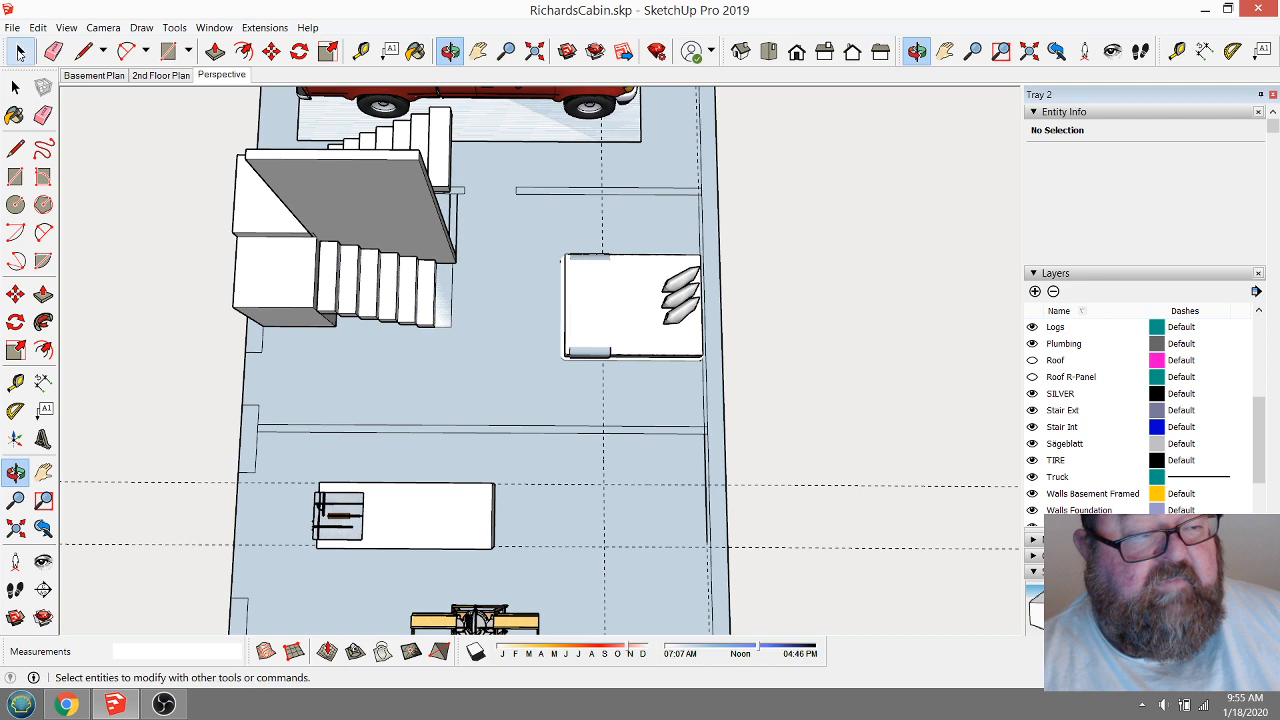
{"action": "left_click", "coordinate": [621, 291]}
{"action": "left_click", "coordinate": [299, 51]}
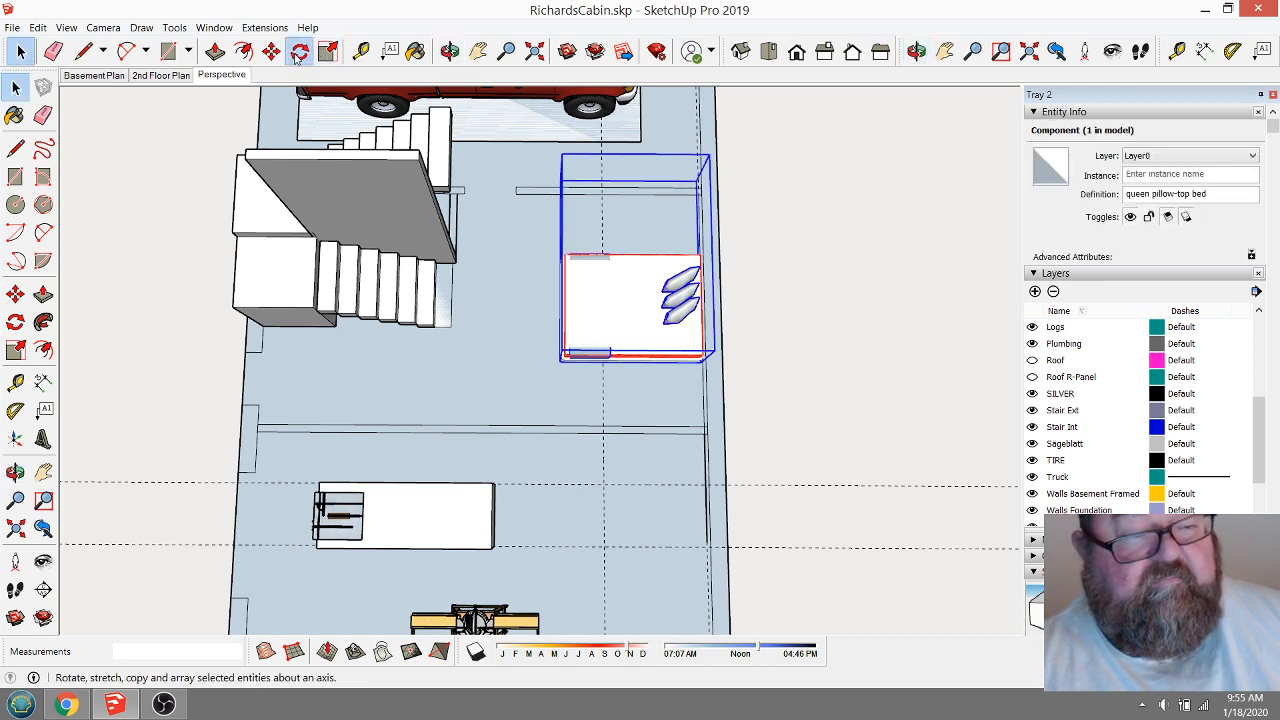
{"action": "left_click", "coordinate": [492, 309]}
{"action": "left_click", "coordinate": [525, 309]}
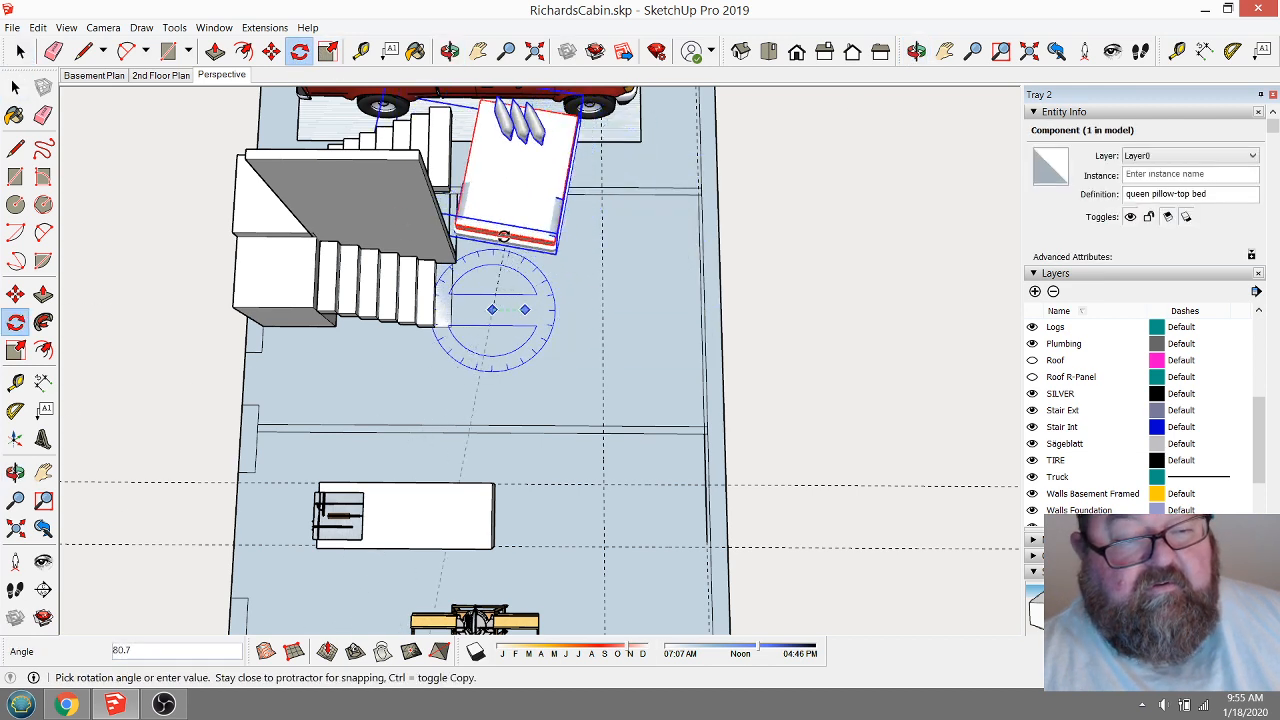
{"action": "left_click", "coordinate": [496, 238]}
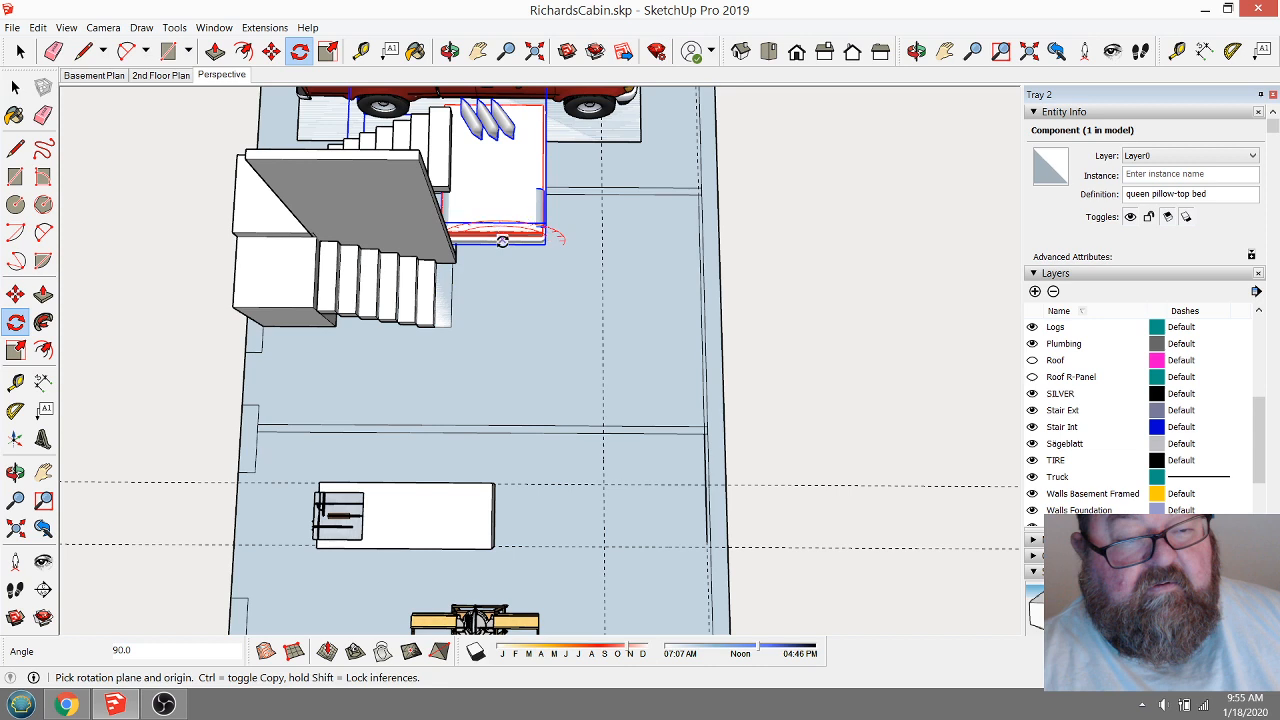
Try the rotated bed against the partition wall near the truck, and undo both its move and its rotation.
{"action": "left_click", "coordinate": [271, 51]}
{"action": "left_click", "coordinate": [505, 190]}
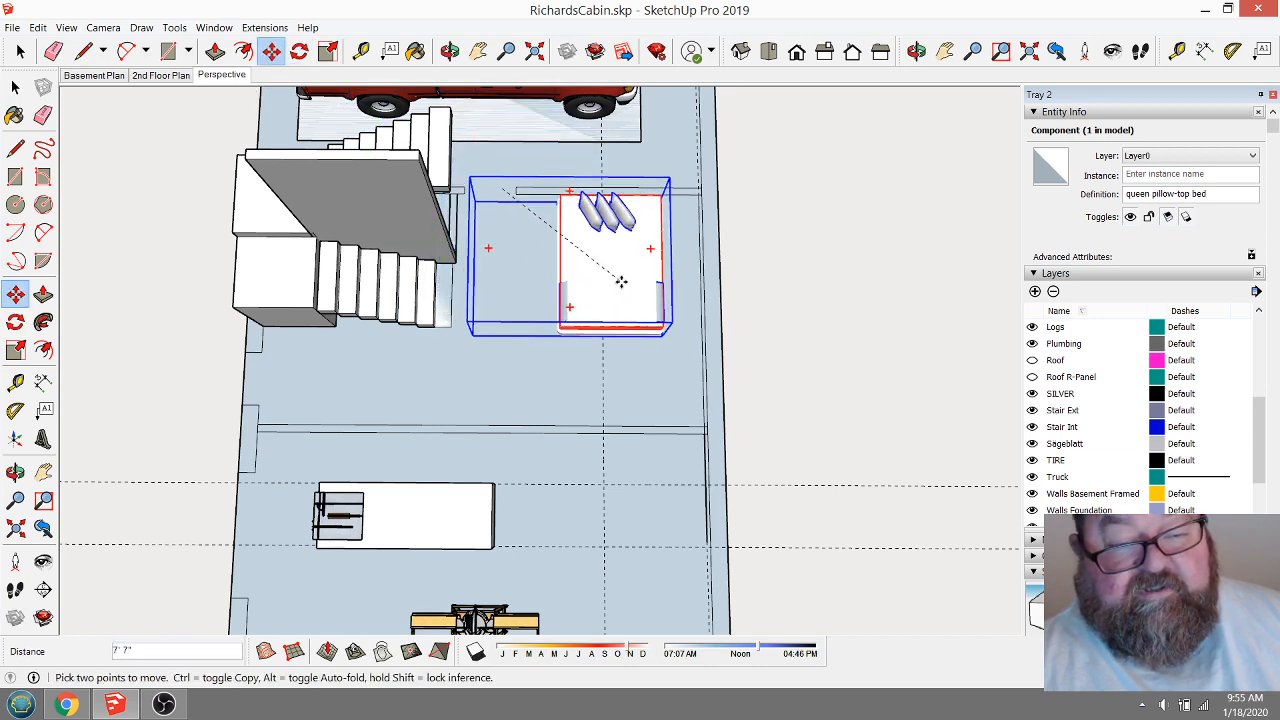
{"action": "left_click", "coordinate": [621, 282]}
{"action": "scroll", "coordinate": [645, 465], "scroll_direction": "up", "scroll_amount": 2}
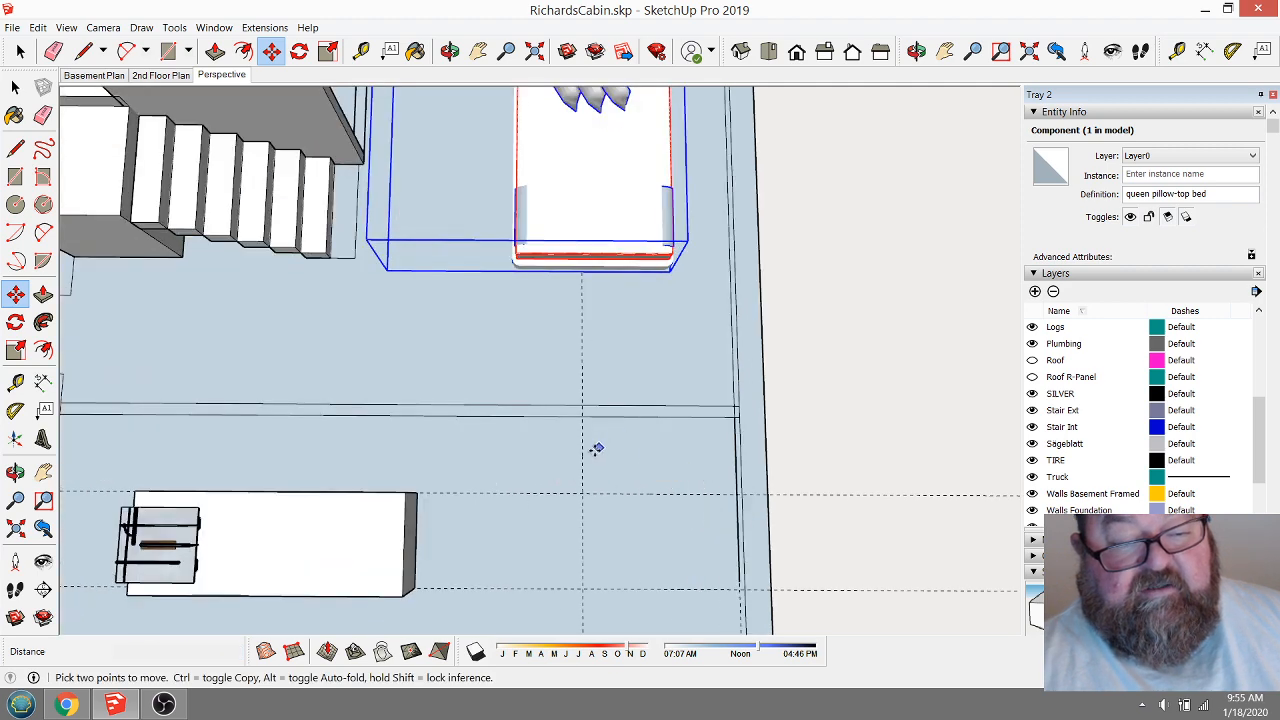
{"action": "scroll", "coordinate": [571, 345], "scroll_direction": "down", "scroll_amount": 3}
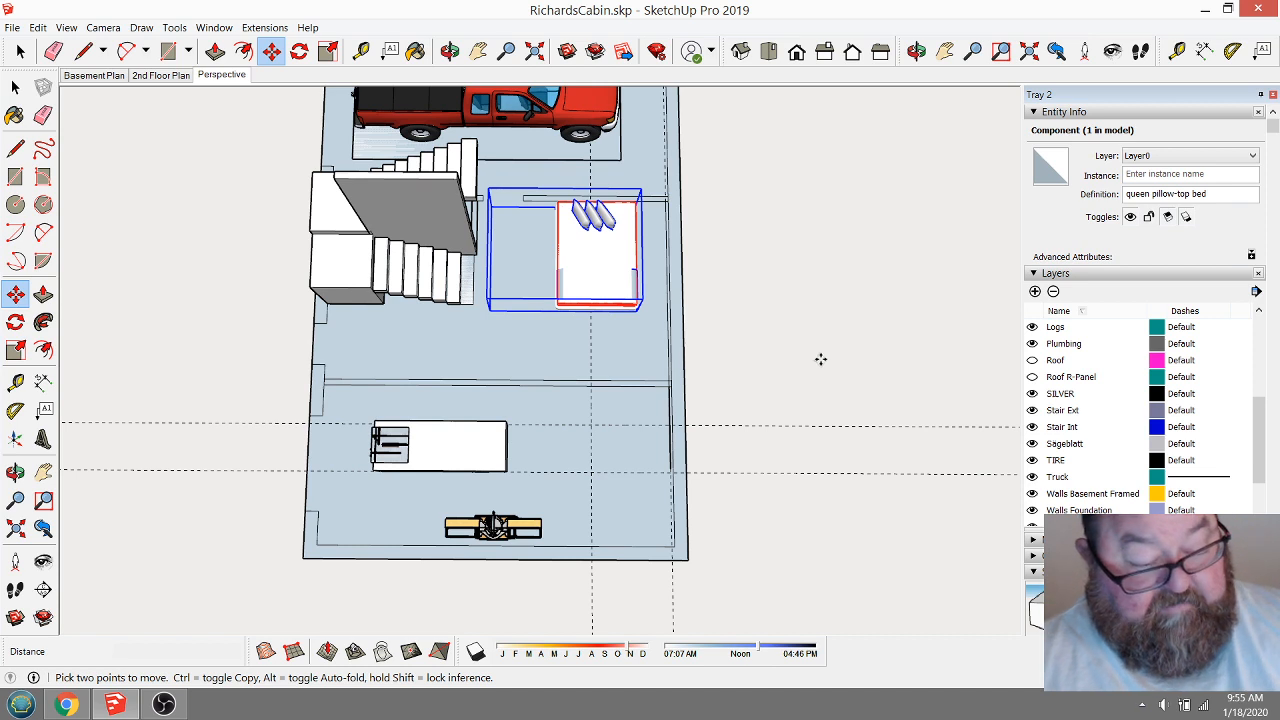
{"action": "key", "text": "ctrl+z"}
{"action": "key", "text": "ctrl+y"}
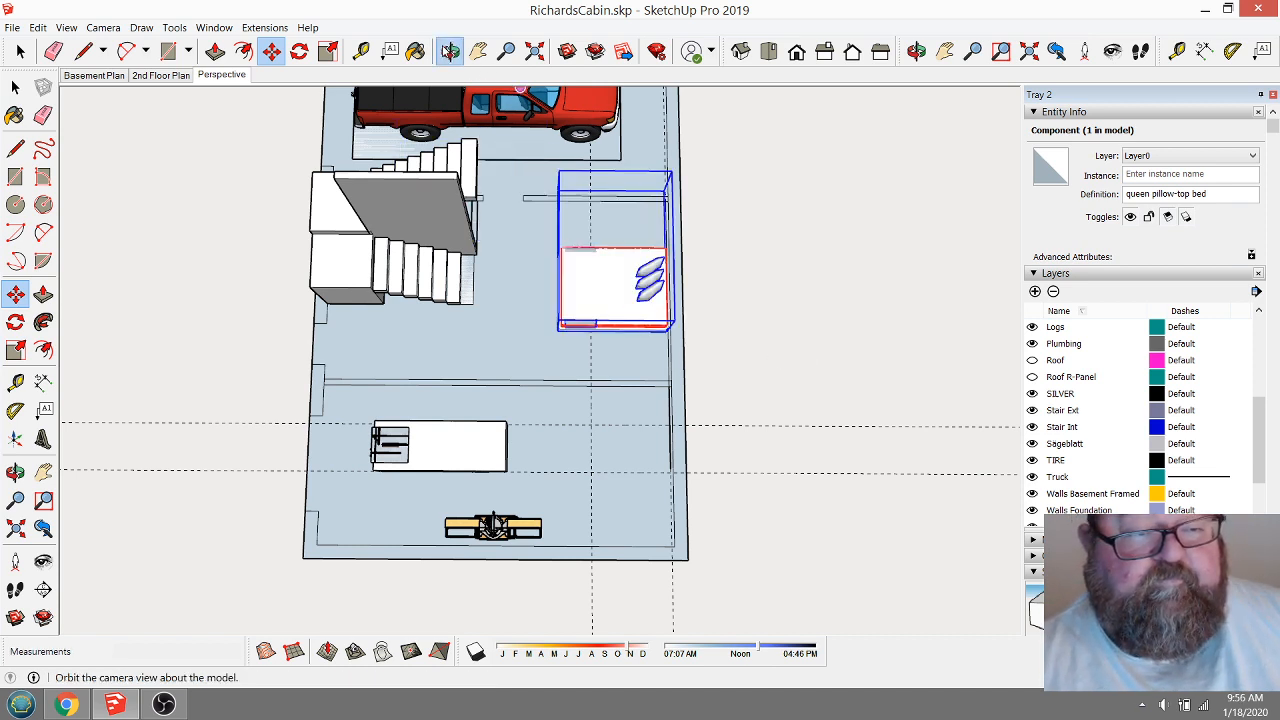
Place another guide line parallel to the workshop's long wall, just beyond the 5' guide toward the bench.
{"action": "left_click", "coordinate": [449, 51]}
{"action": "left_click_drag", "start_coordinate": [470, 318], "coordinate": [794, 304]}
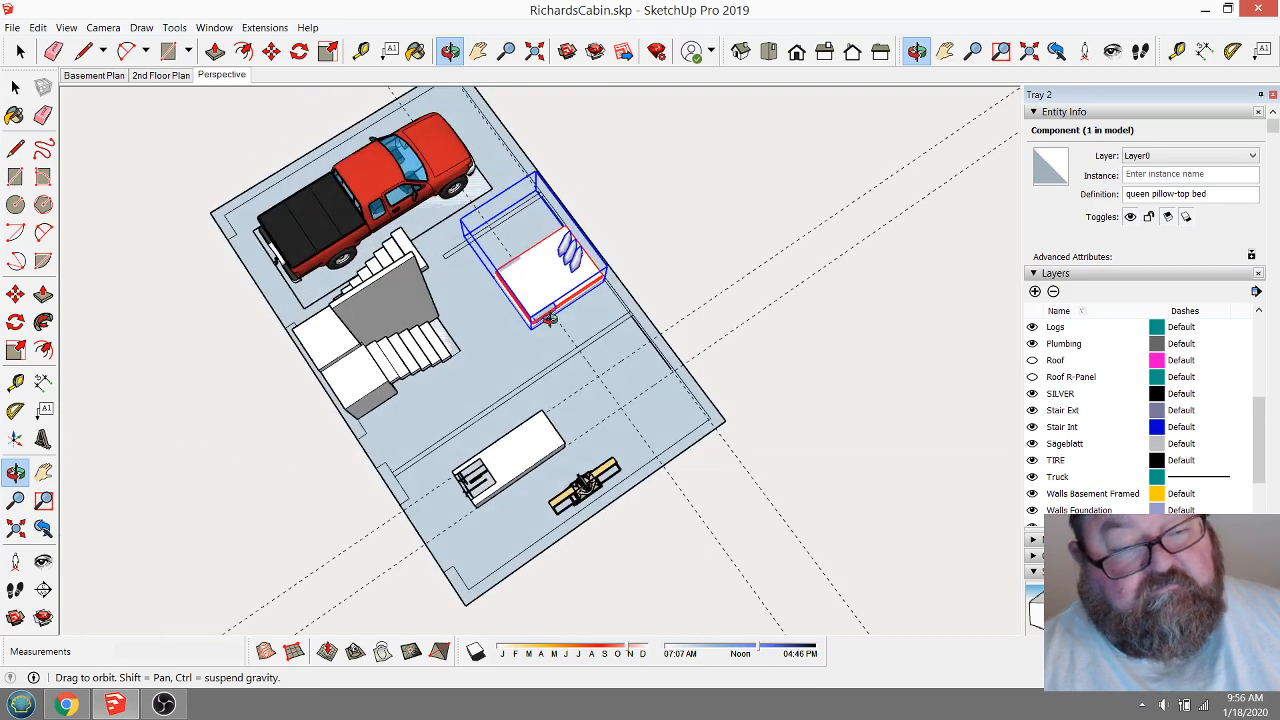
{"action": "scroll", "coordinate": [549, 318], "scroll_direction": "up", "scroll_amount": 6}
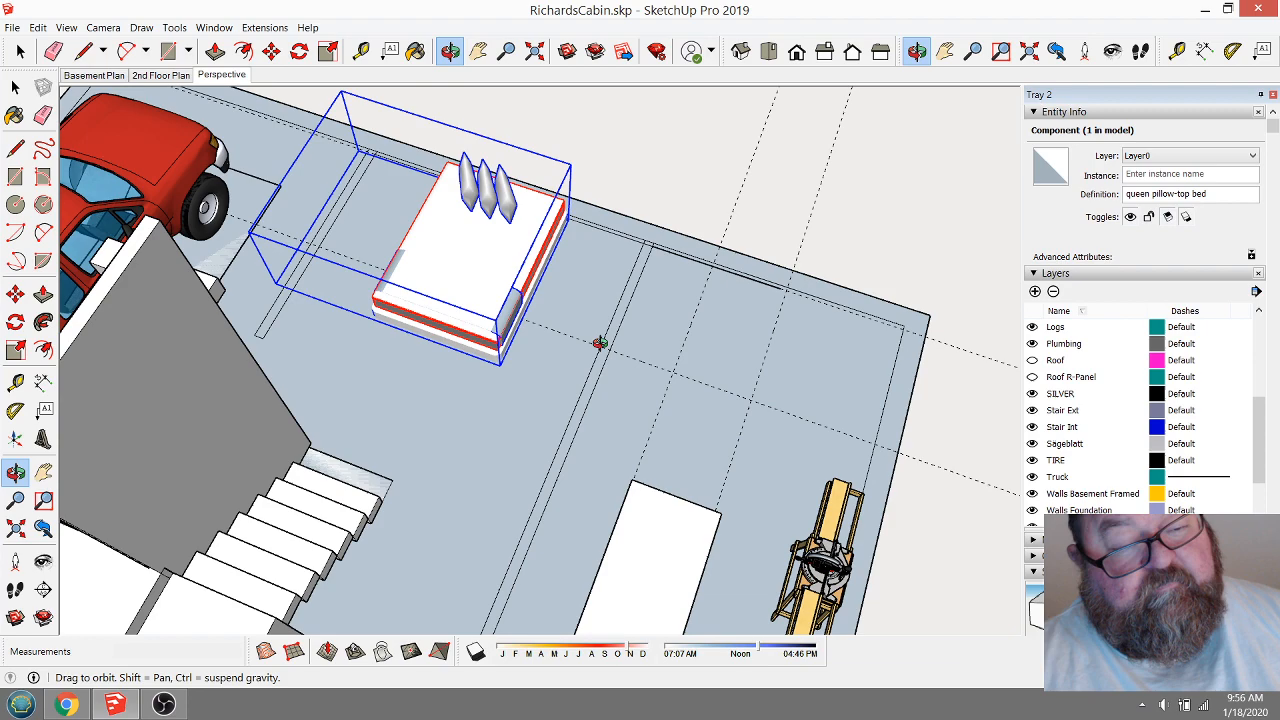
{"action": "scroll", "coordinate": [600, 340], "scroll_direction": "down", "scroll_amount": 5}
{"action": "left_click_drag", "start_coordinate": [600, 331], "coordinate": [556, 447]}
{"action": "scroll", "coordinate": [556, 447], "scroll_direction": "up", "scroll_amount": 10}
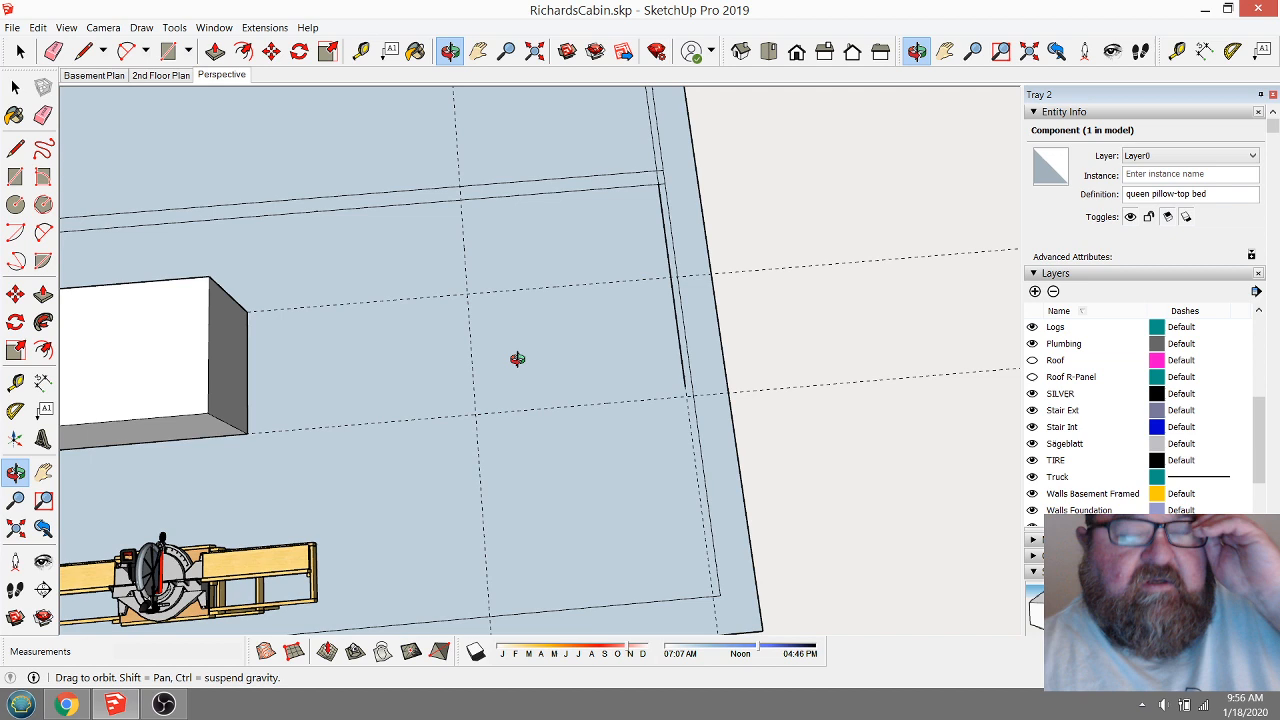
{"action": "left_click_drag", "start_coordinate": [549, 343], "coordinate": [547, 340]}
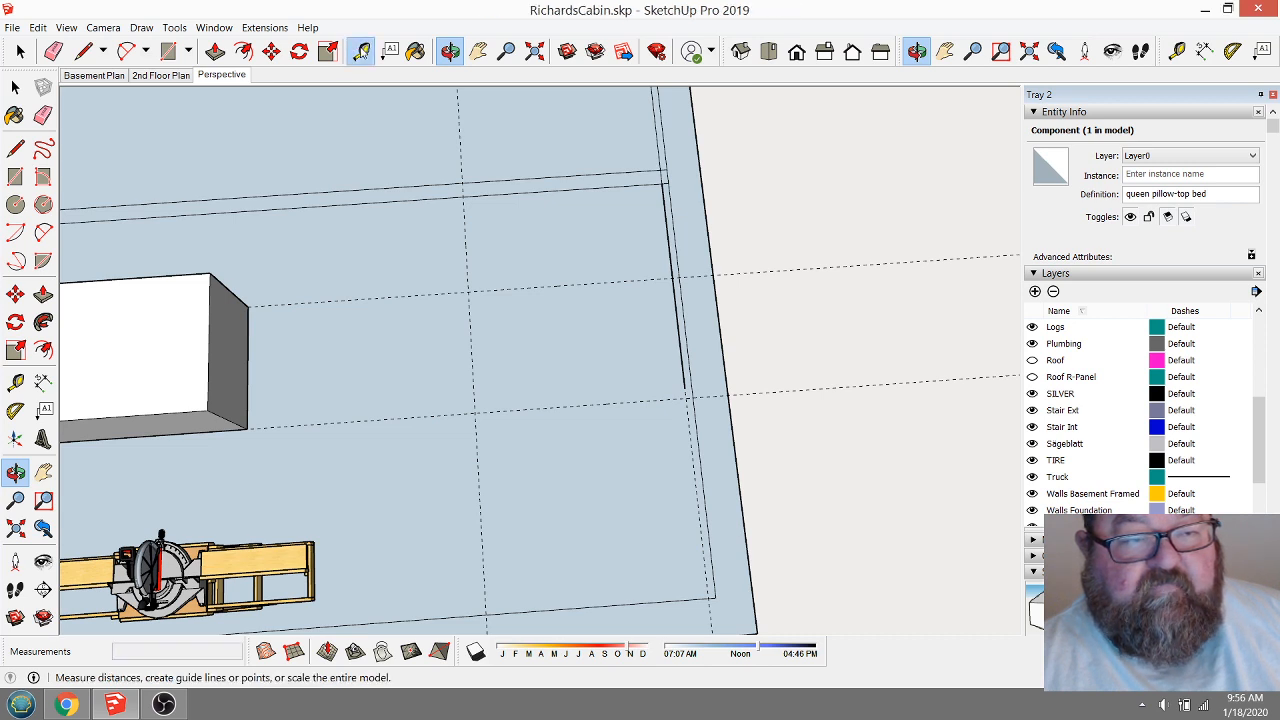
{"action": "left_click", "coordinate": [361, 50]}
{"action": "left_click", "coordinate": [666, 228]}
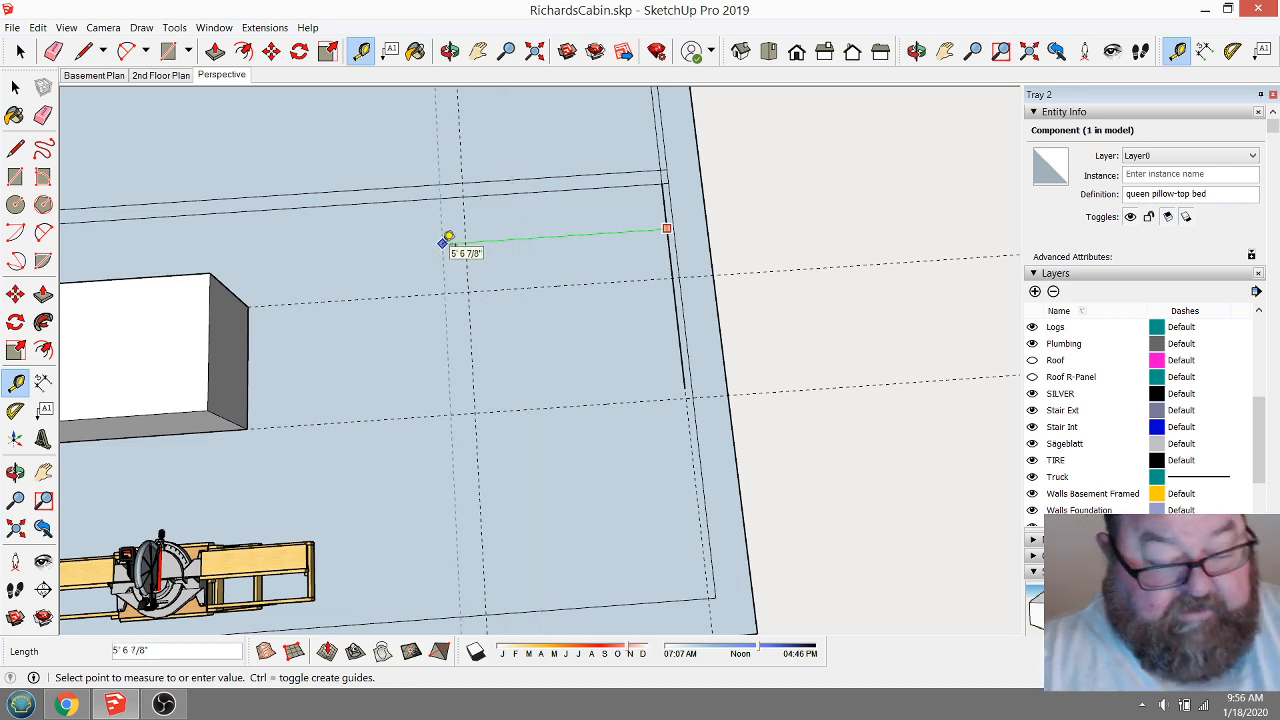
{"action": "key", "text": "Return"}
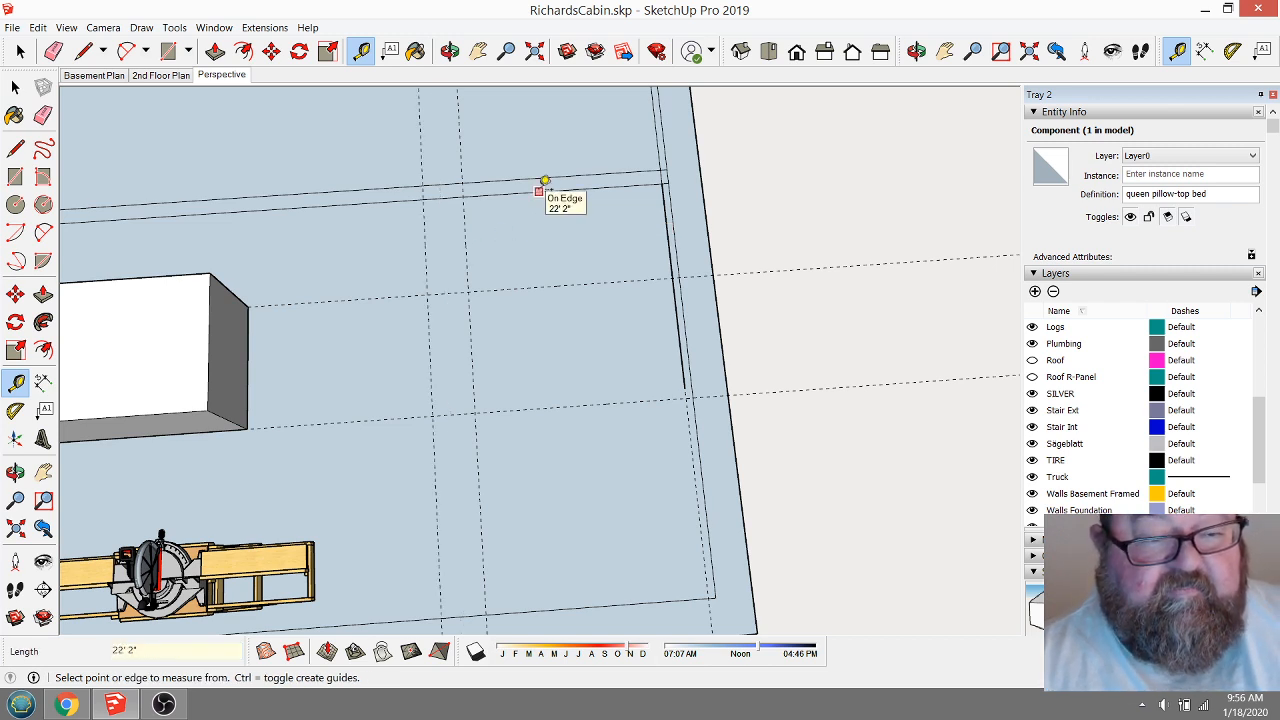
Erase both guide lines that run across the workshop parallel to the partition wall.
{"action": "left_click", "coordinate": [540, 187]}
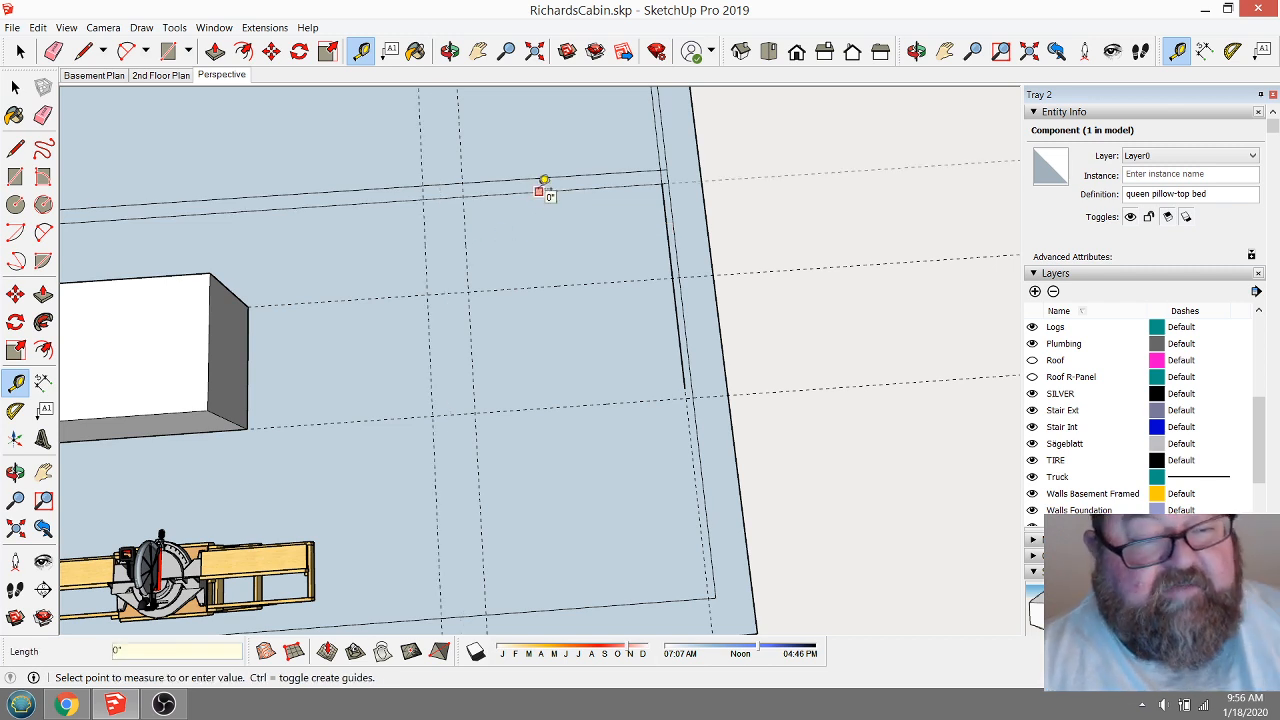
{"action": "key", "text": "Escape"}
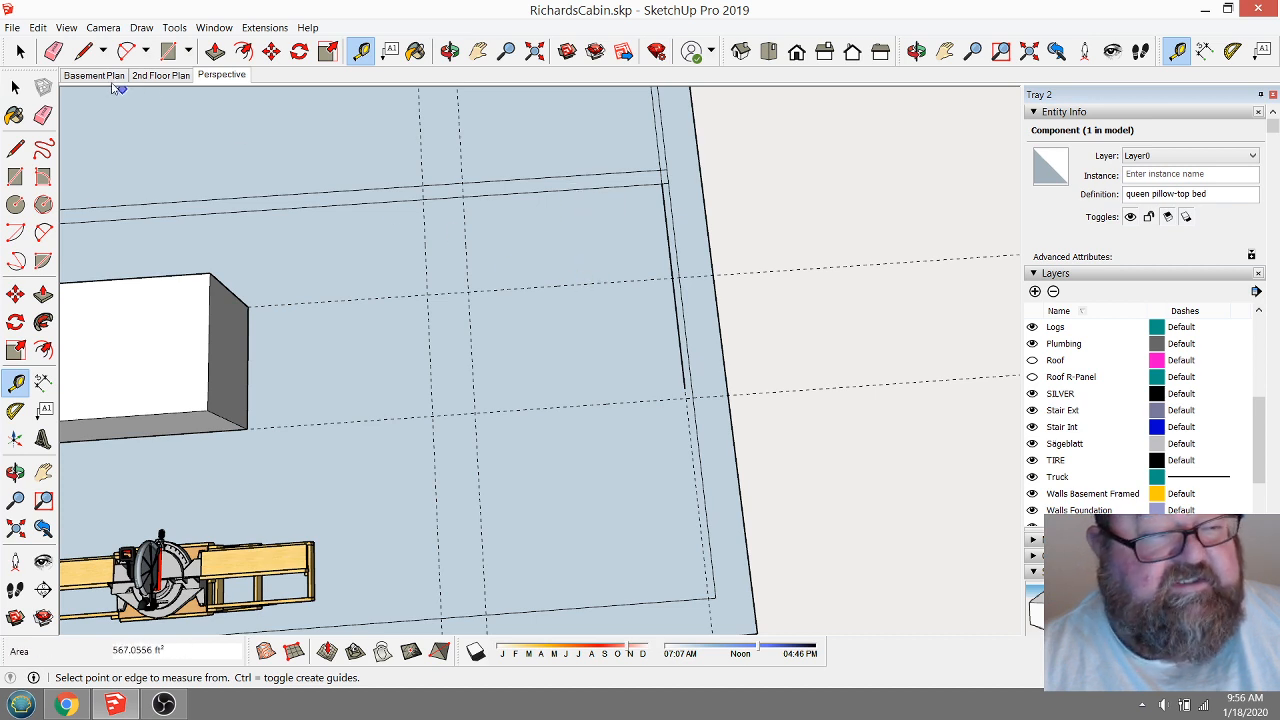
{"action": "left_click", "coordinate": [53, 51]}
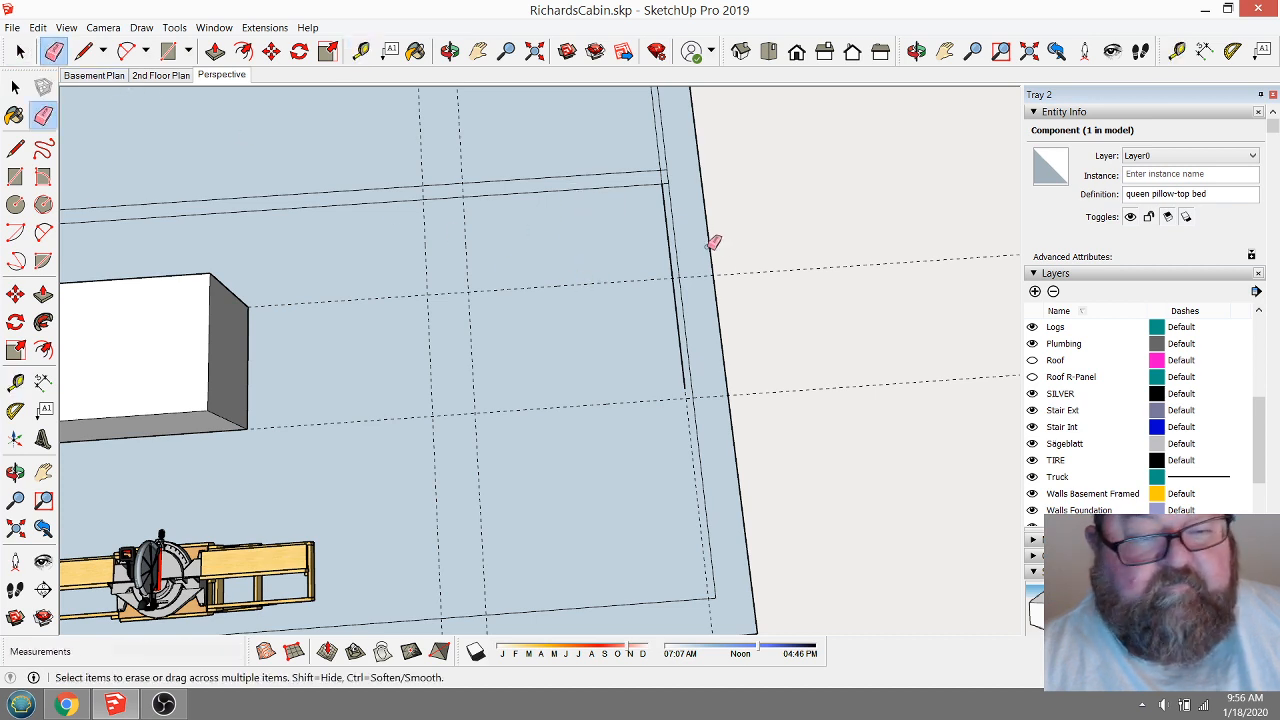
{"action": "left_click_drag", "start_coordinate": [777, 269], "coordinate": [809, 424]}
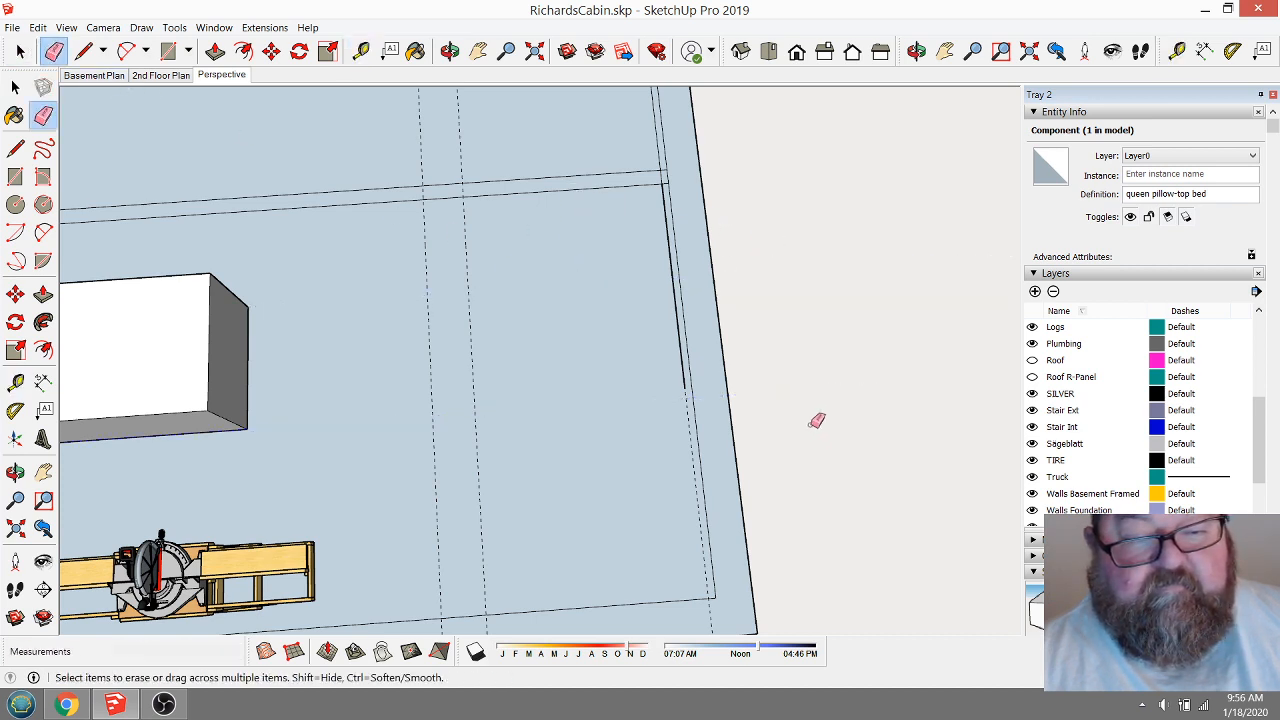
Place a guide line 30" from the partition wall's workshop face, crossing the guides beside the bench.
{"action": "left_click", "coordinate": [361, 52]}
{"action": "left_click", "coordinate": [564, 189]}
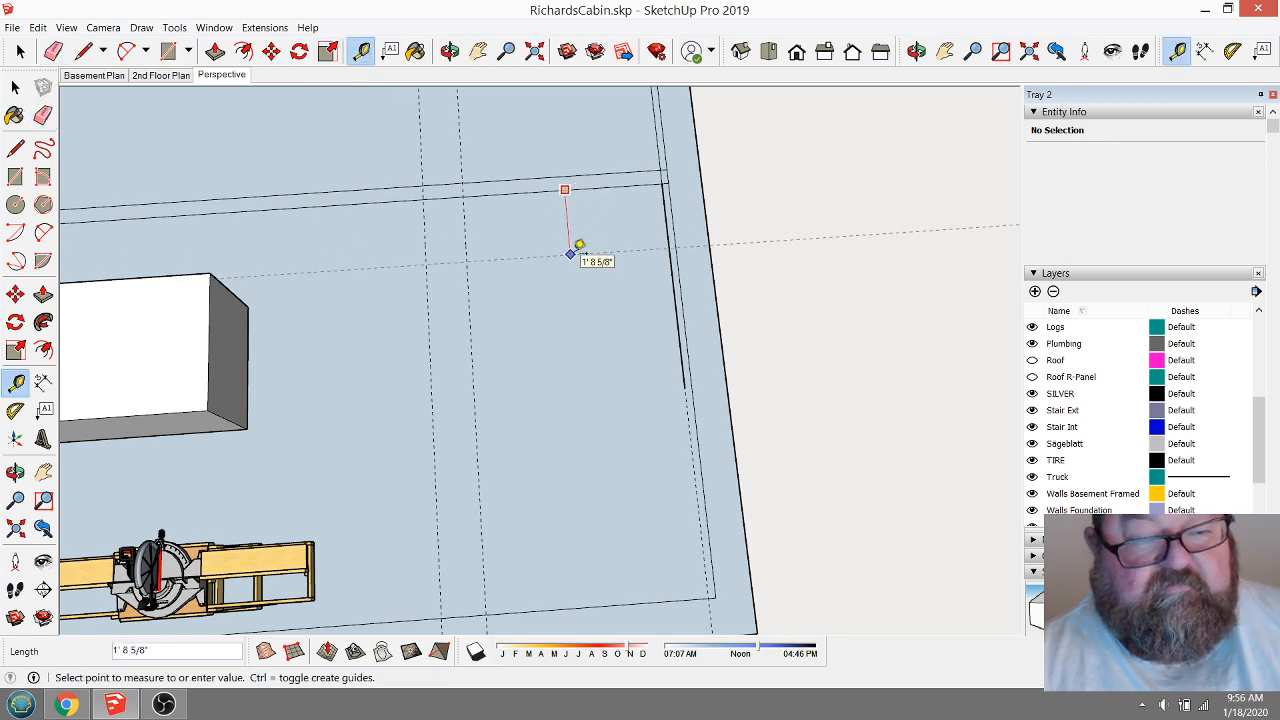
{"action": "type", "text": "30"}
{"action": "key", "text": "Return"}
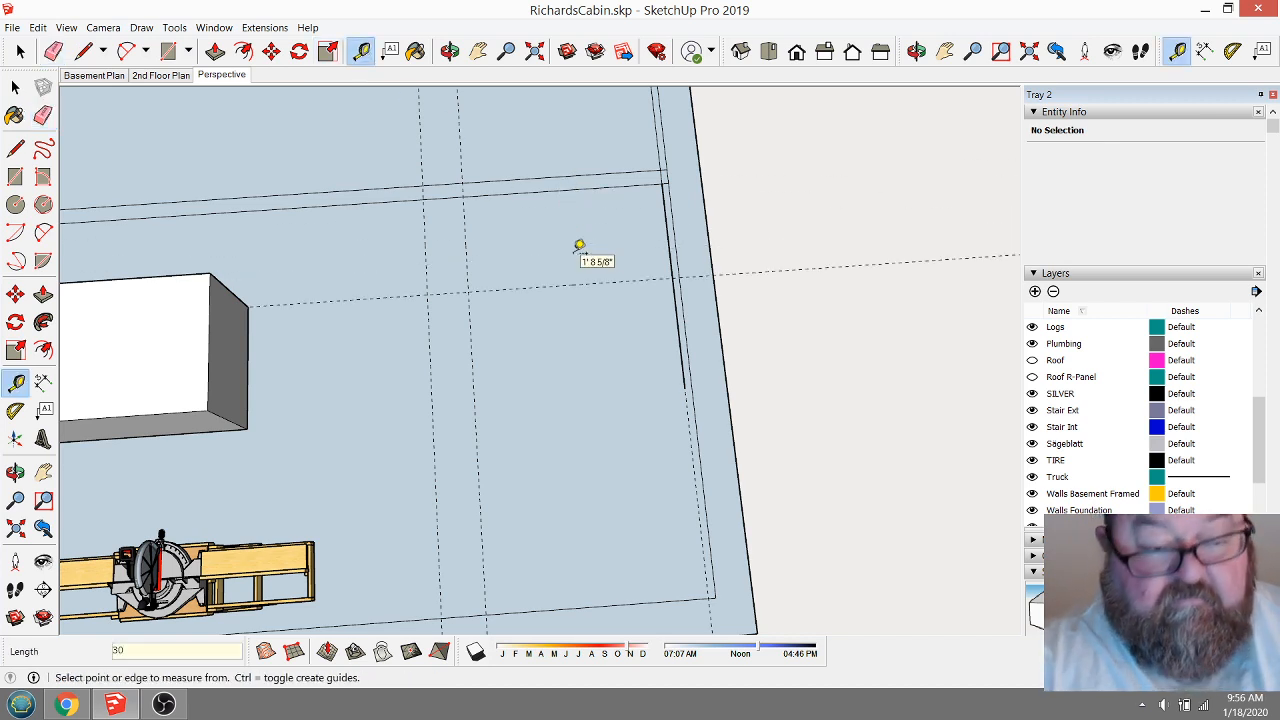
Place a guide line 36" beyond the 30" guide, and erase the 5' guide running parallel to the workshop's long wall.
{"action": "left_click", "coordinate": [583, 284]}
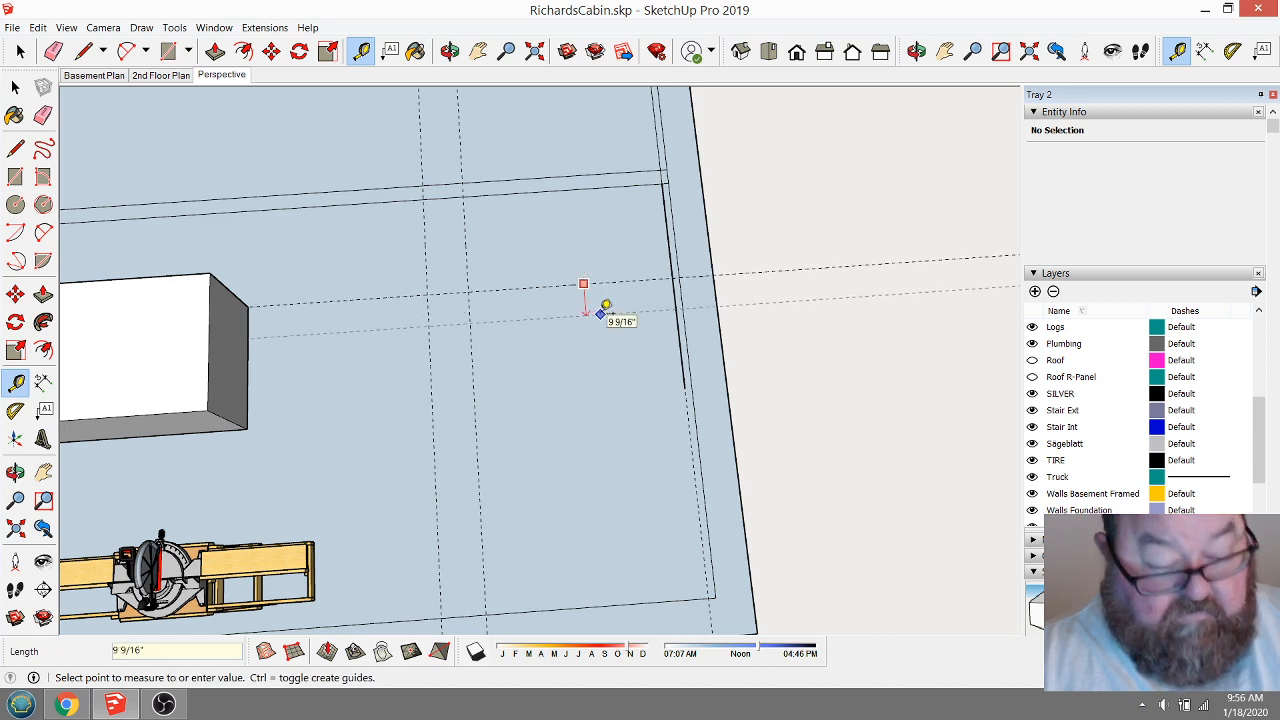
{"action": "key", "text": "Return"}
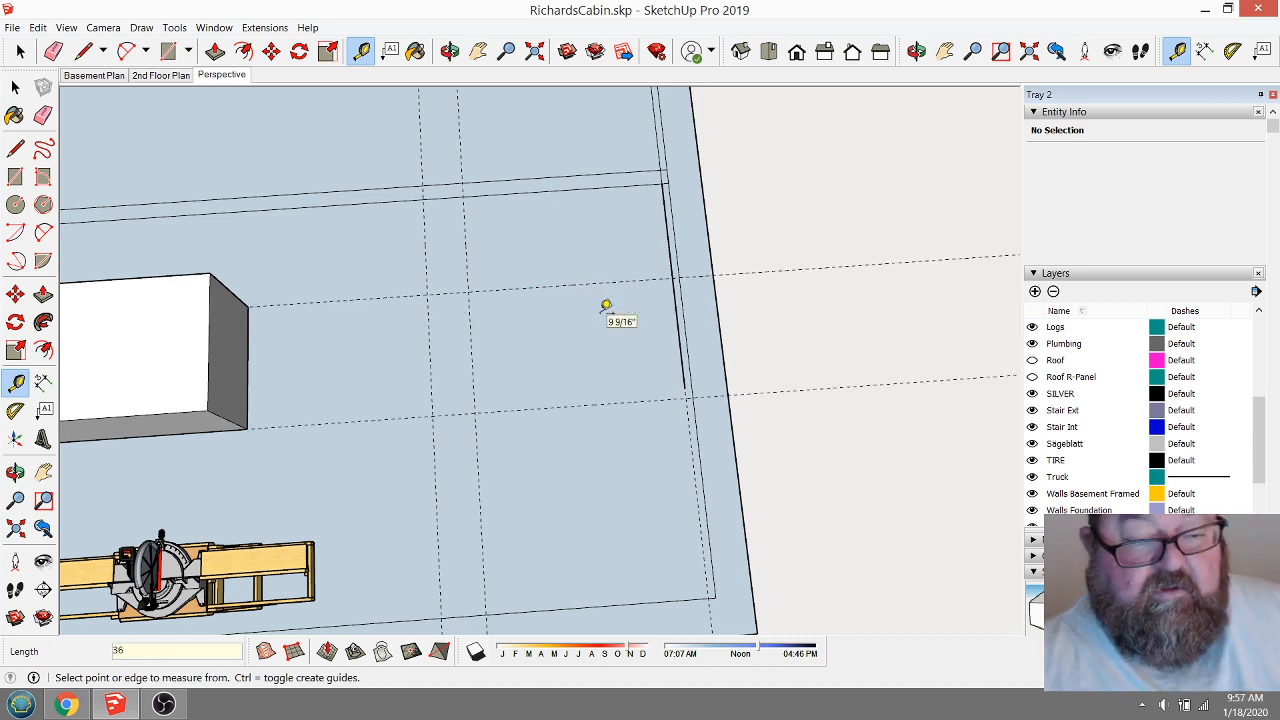
{"action": "left_click", "coordinate": [53, 51]}
{"action": "scroll", "coordinate": [688, 297], "scroll_direction": "down", "scroll_amount": 3}
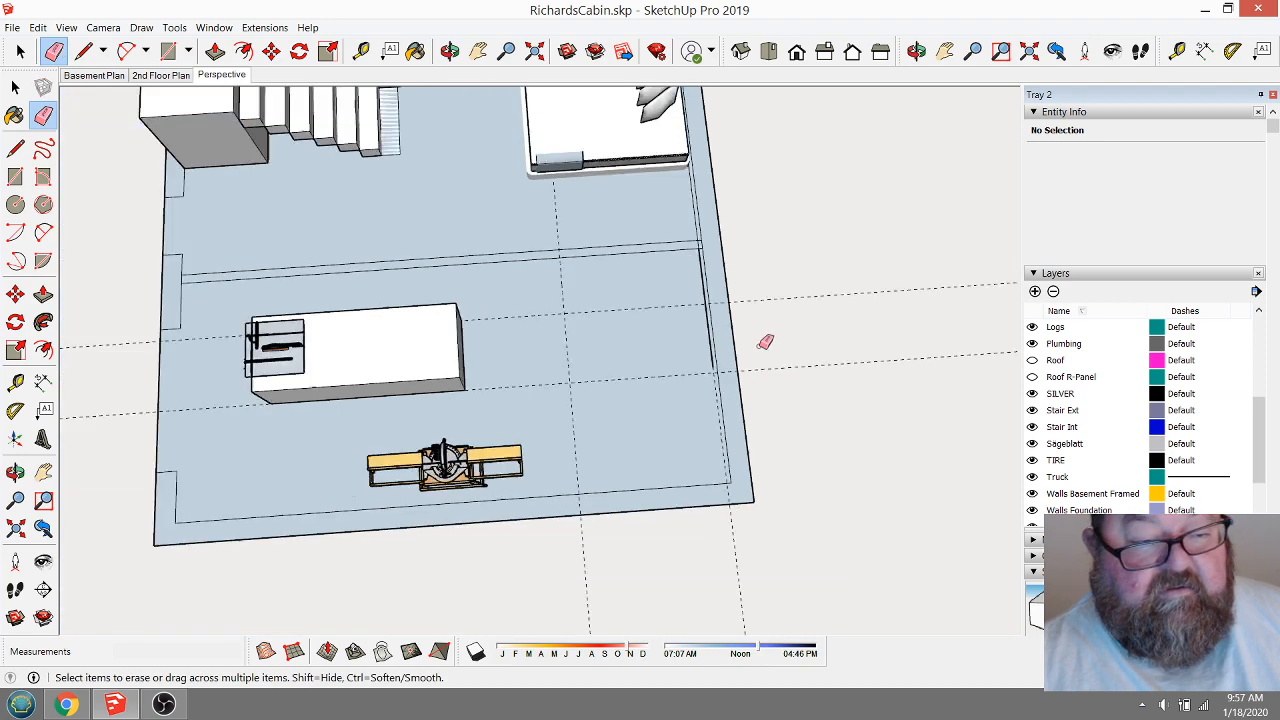
{"action": "scroll", "coordinate": [654, 331], "scroll_direction": "up", "scroll_amount": 3}
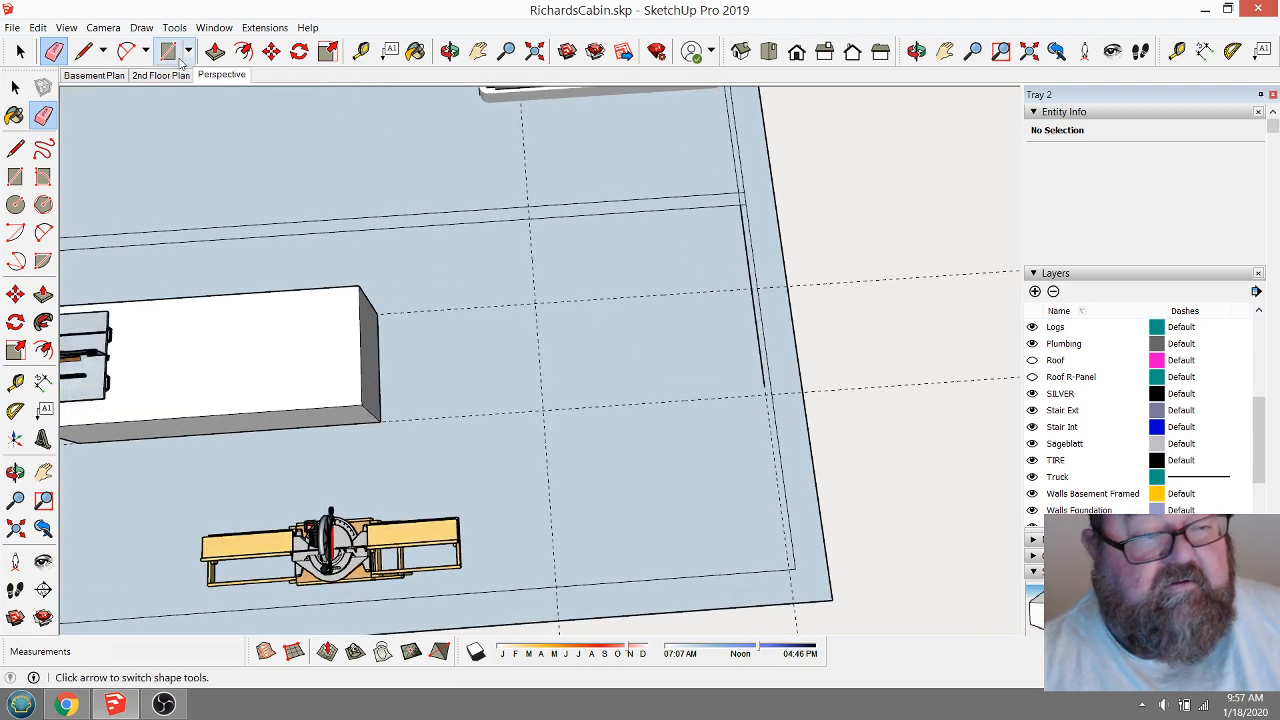
Place guide lines 4.5" outside the corner space's bench-side and saw-side guides to mark the thickness of its two walls.
{"action": "left_click", "coordinate": [361, 51]}
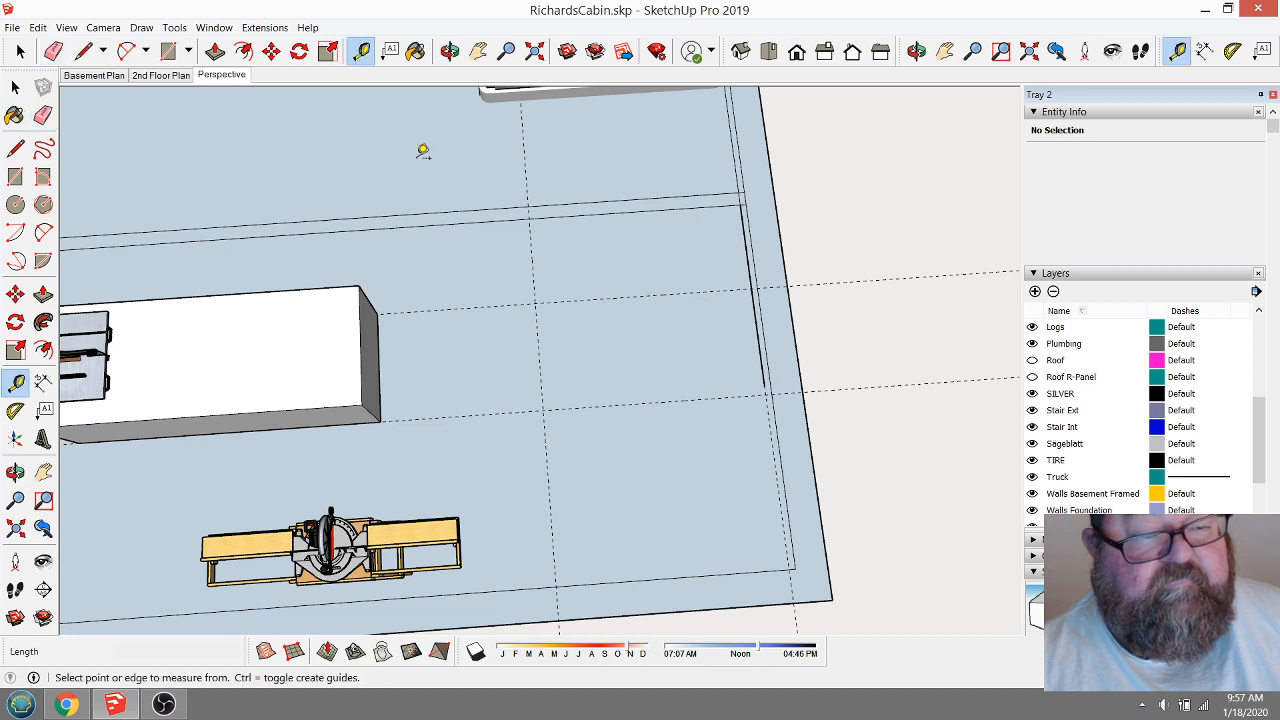
{"action": "left_click", "coordinate": [531, 251]}
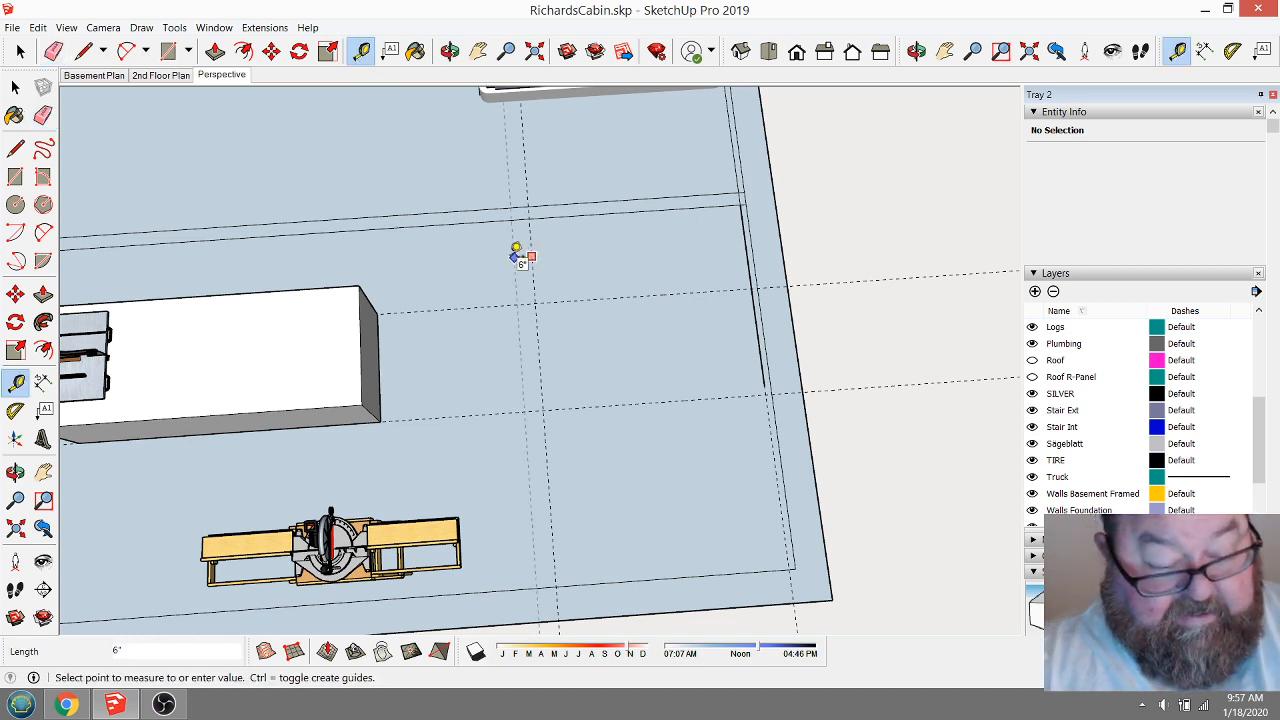
{"action": "type", "text": "4.5"}
{"action": "key", "text": "Return"}
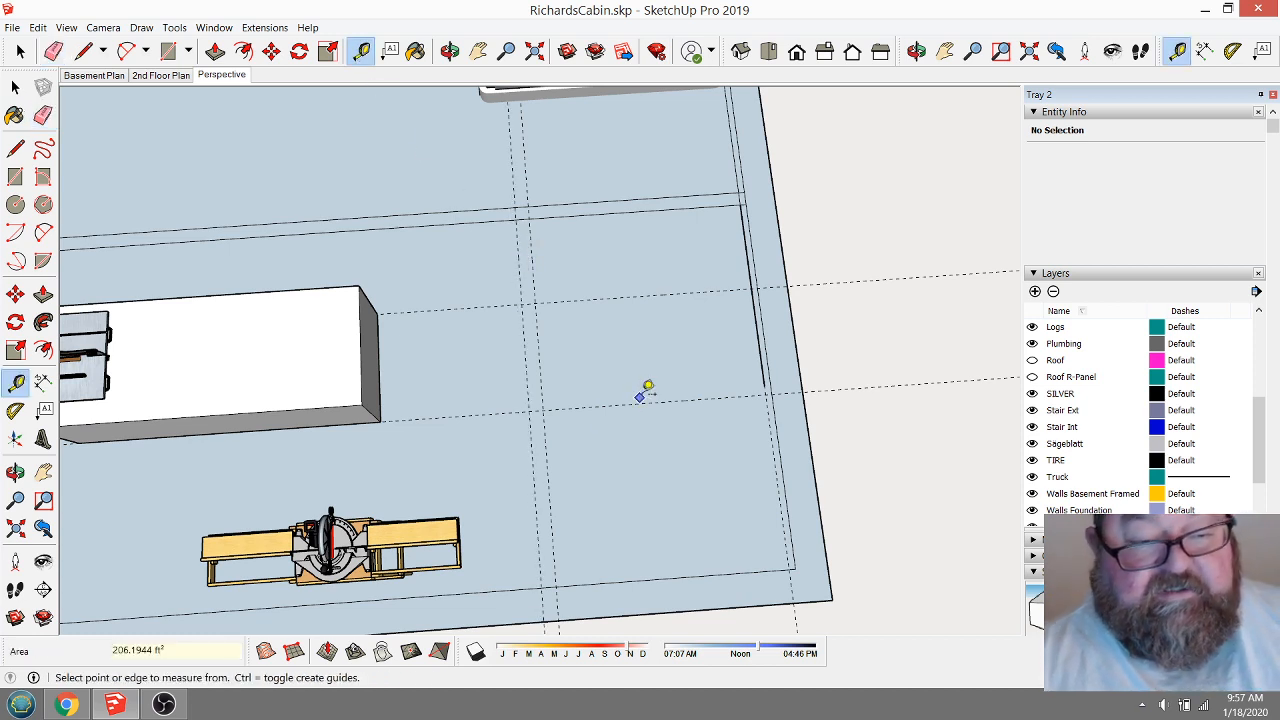
{"action": "left_click", "coordinate": [644, 403]}
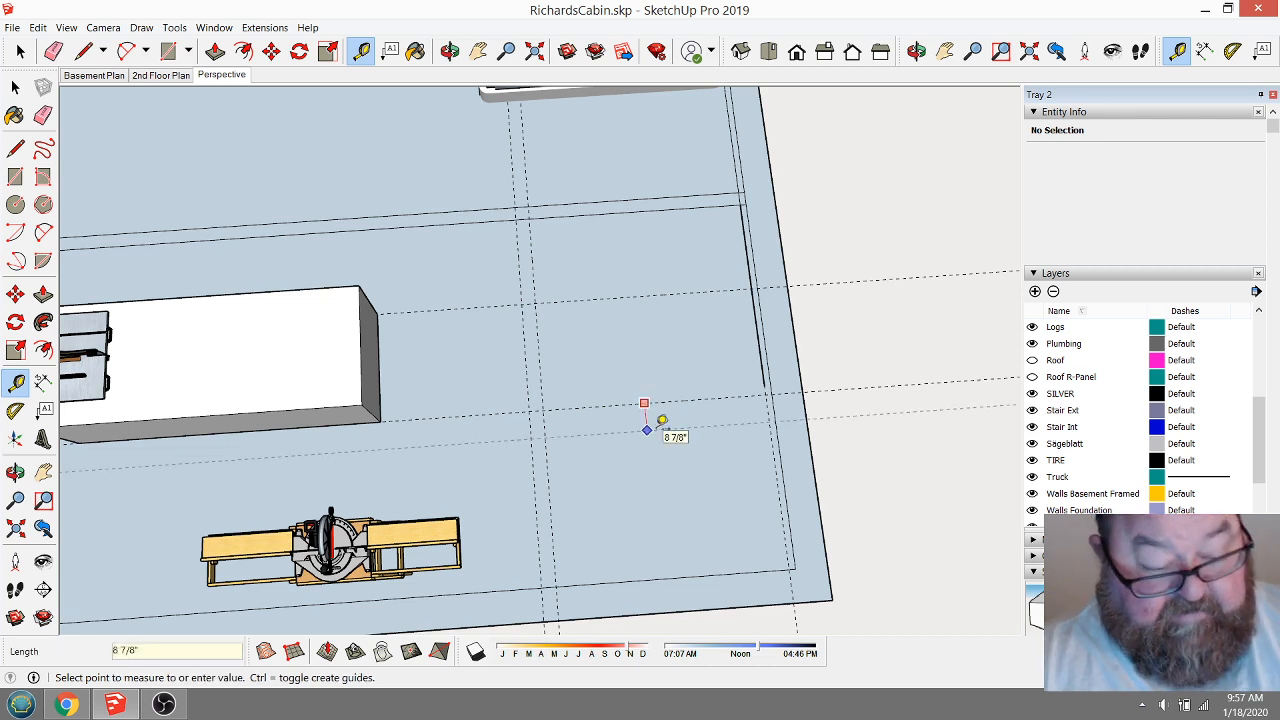
{"action": "type", "text": "4"}
{"action": "key", "text": "Return"}
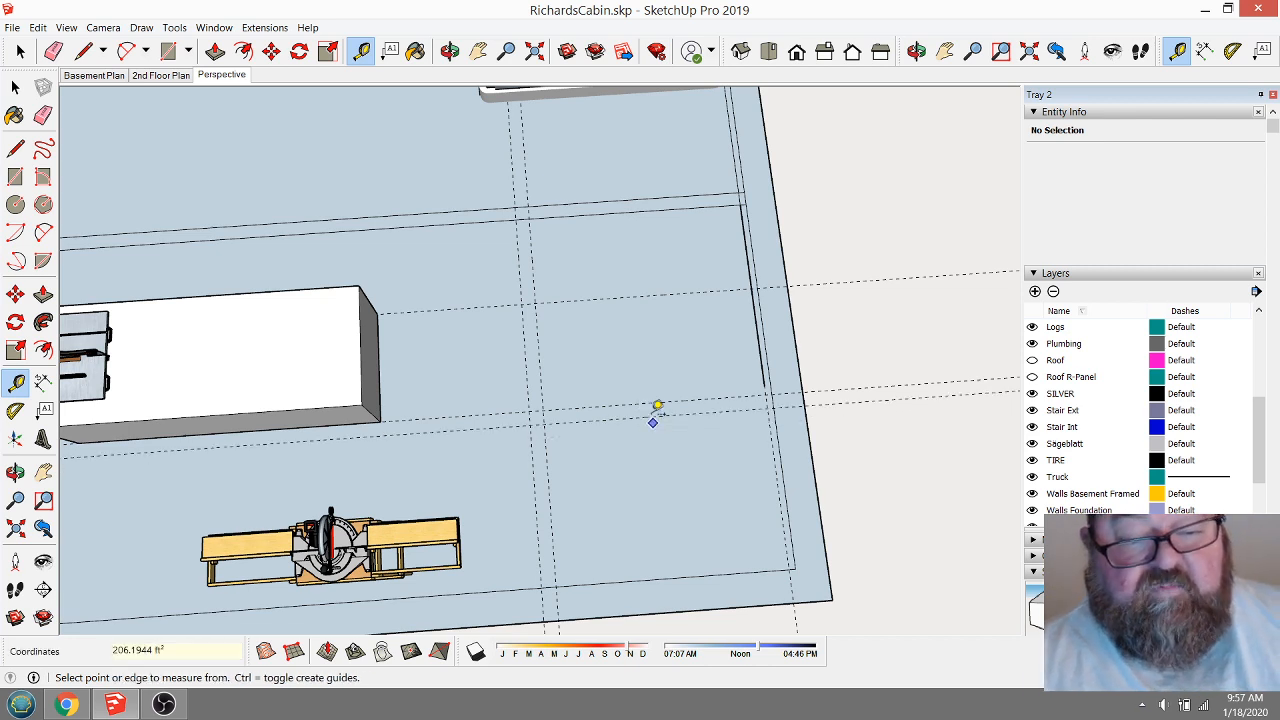
Draw the outer and inner edges of the corner room's two walls along the guides, between the partition and the long wall.
{"action": "left_click", "coordinate": [84, 51]}
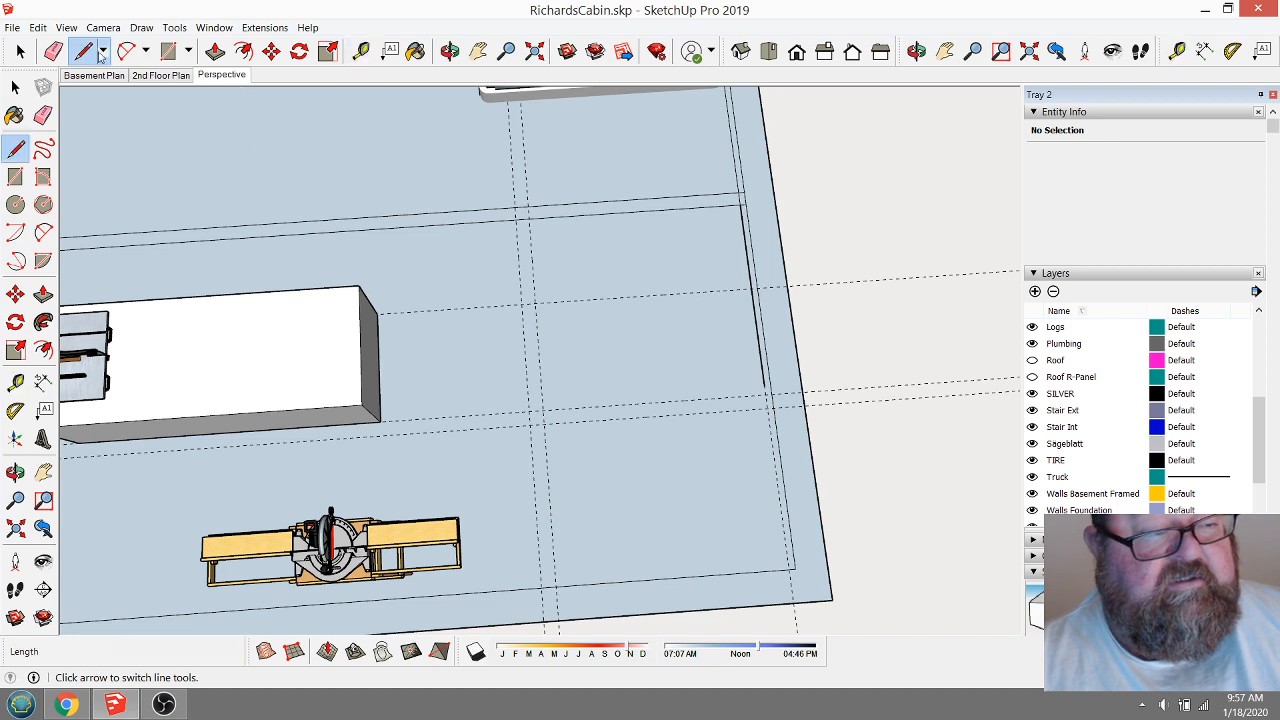
{"action": "left_click", "coordinate": [775, 405]}
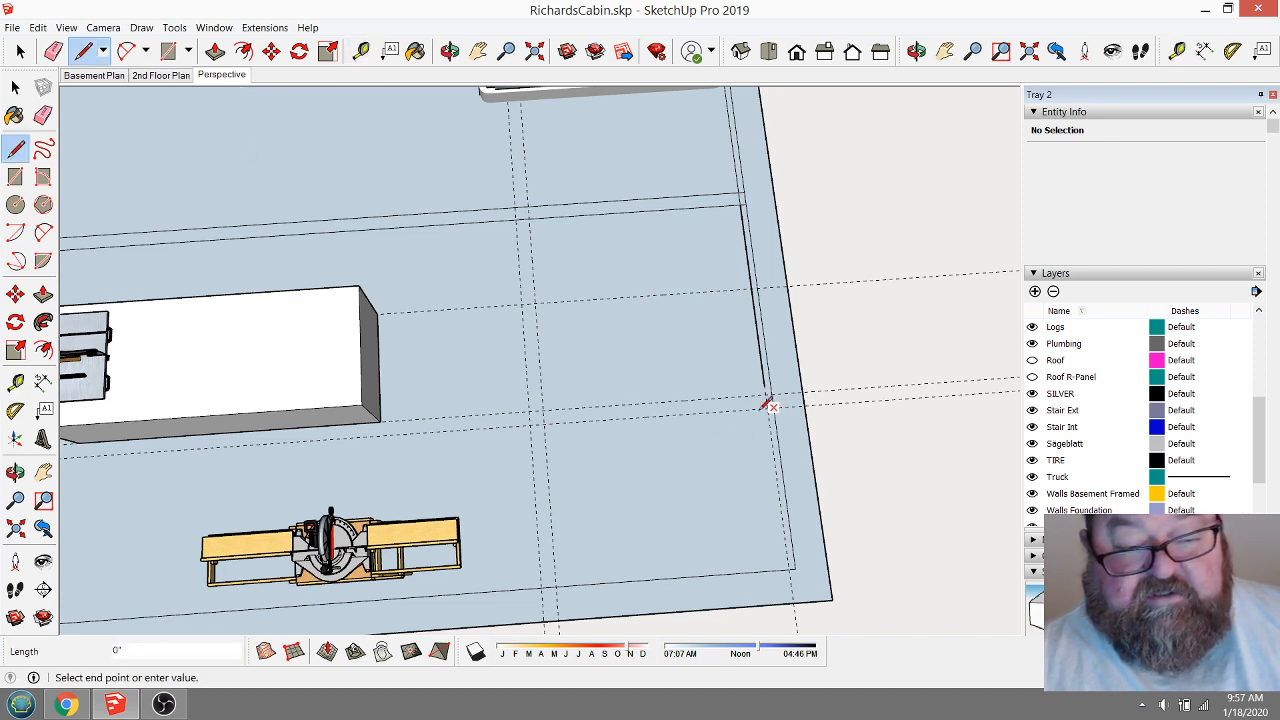
{"action": "left_click", "coordinate": [530, 425]}
{"action": "left_click", "coordinate": [516, 219]}
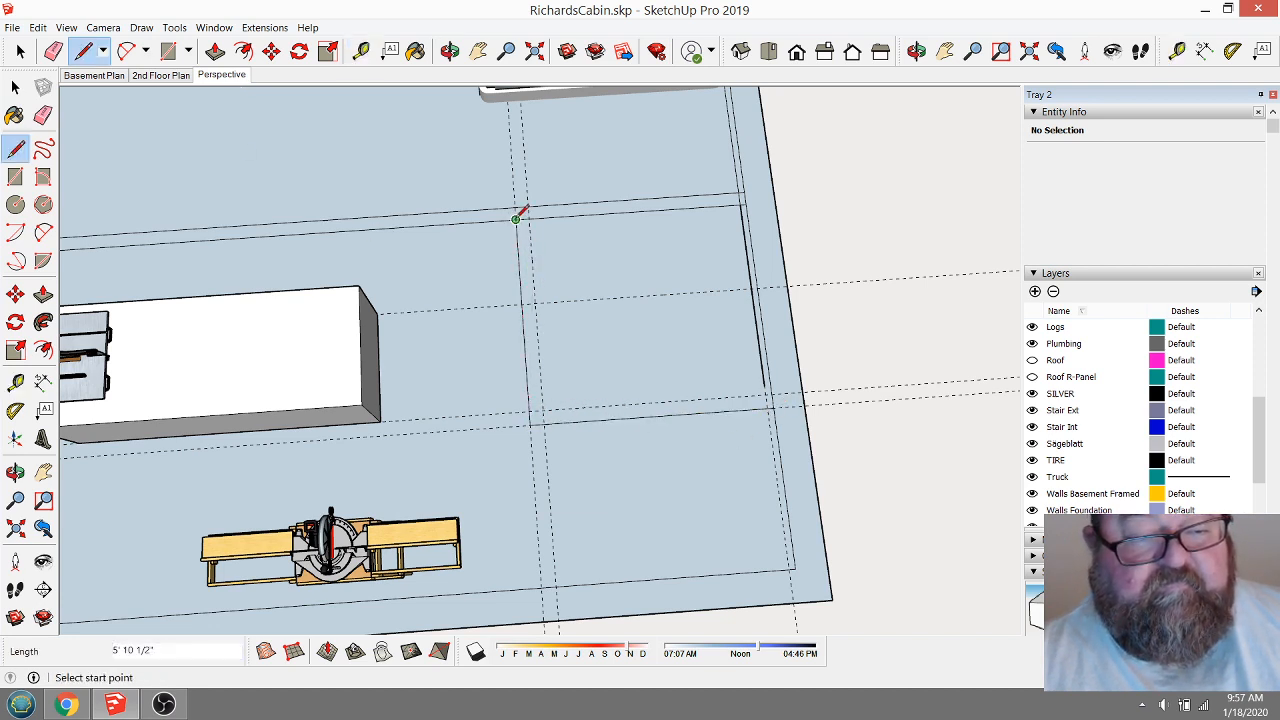
{"action": "left_click", "coordinate": [530, 215]}
{"action": "left_click", "coordinate": [542, 410]}
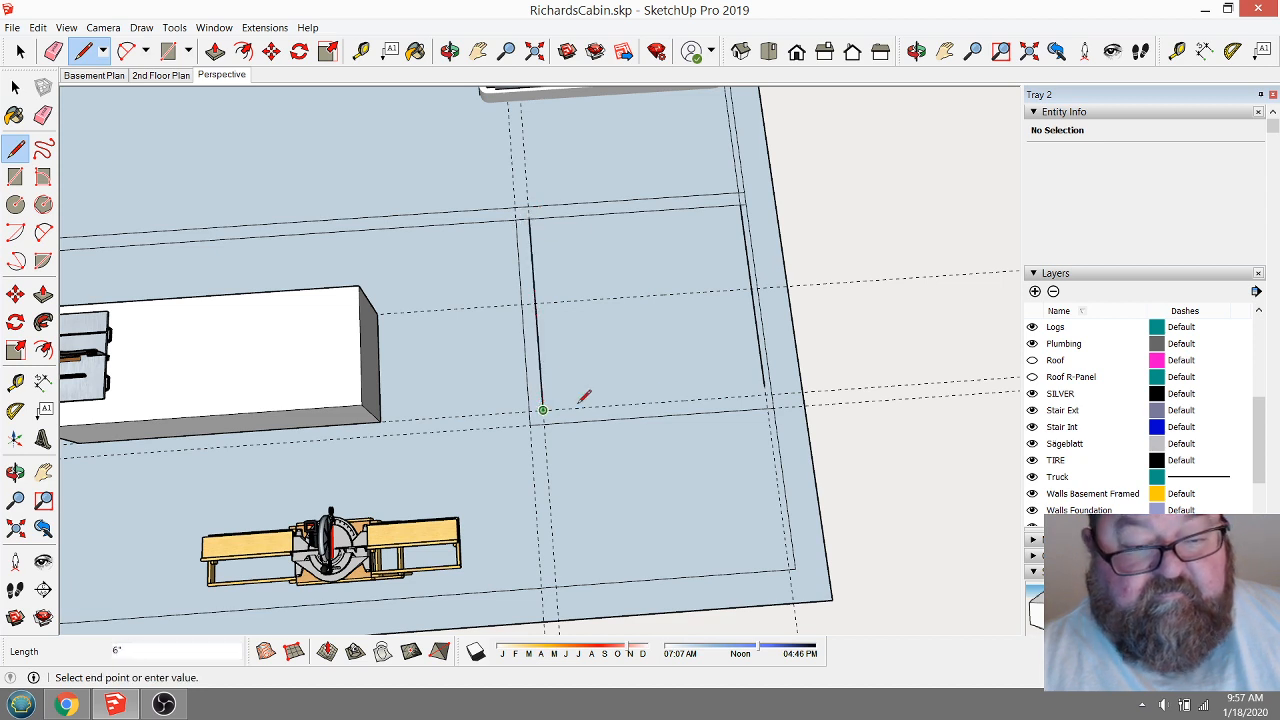
{"action": "left_click", "coordinate": [768, 392]}
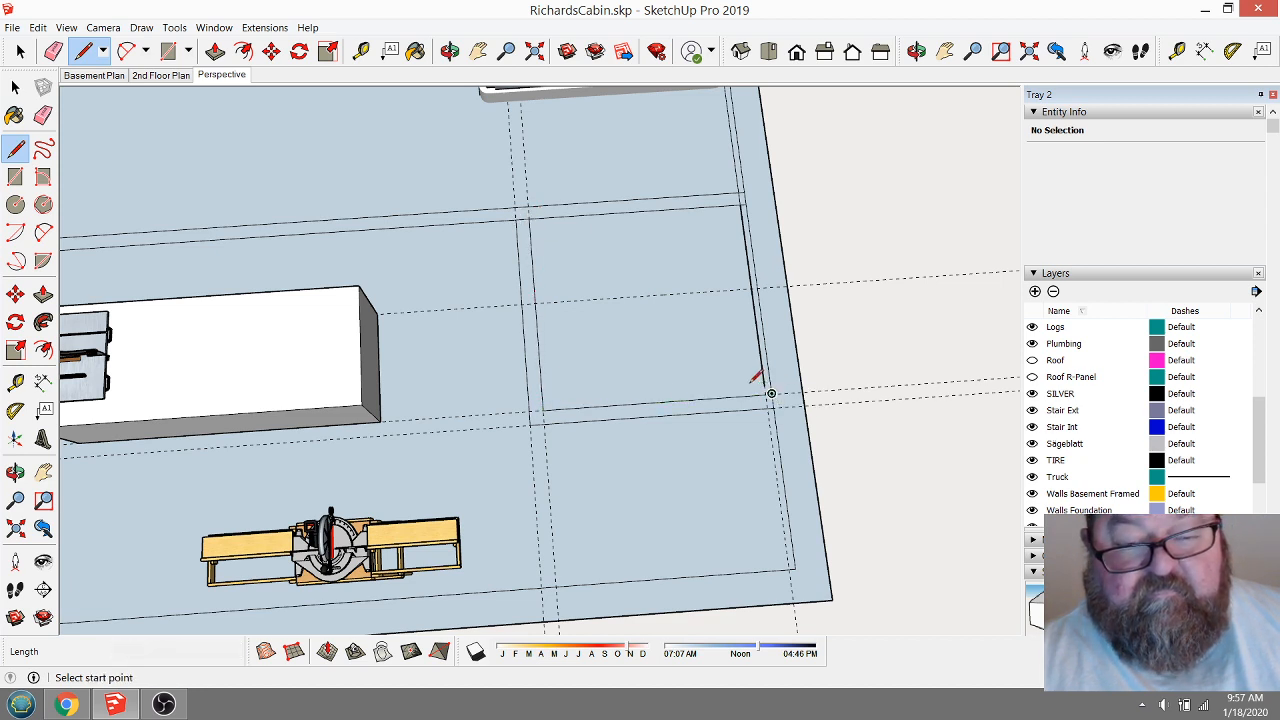
Erase all the guide lines around the new corner room.
{"action": "scroll", "coordinate": [768, 392], "scroll_direction": "up", "scroll_amount": 2}
{"action": "left_click", "coordinate": [53, 51]}
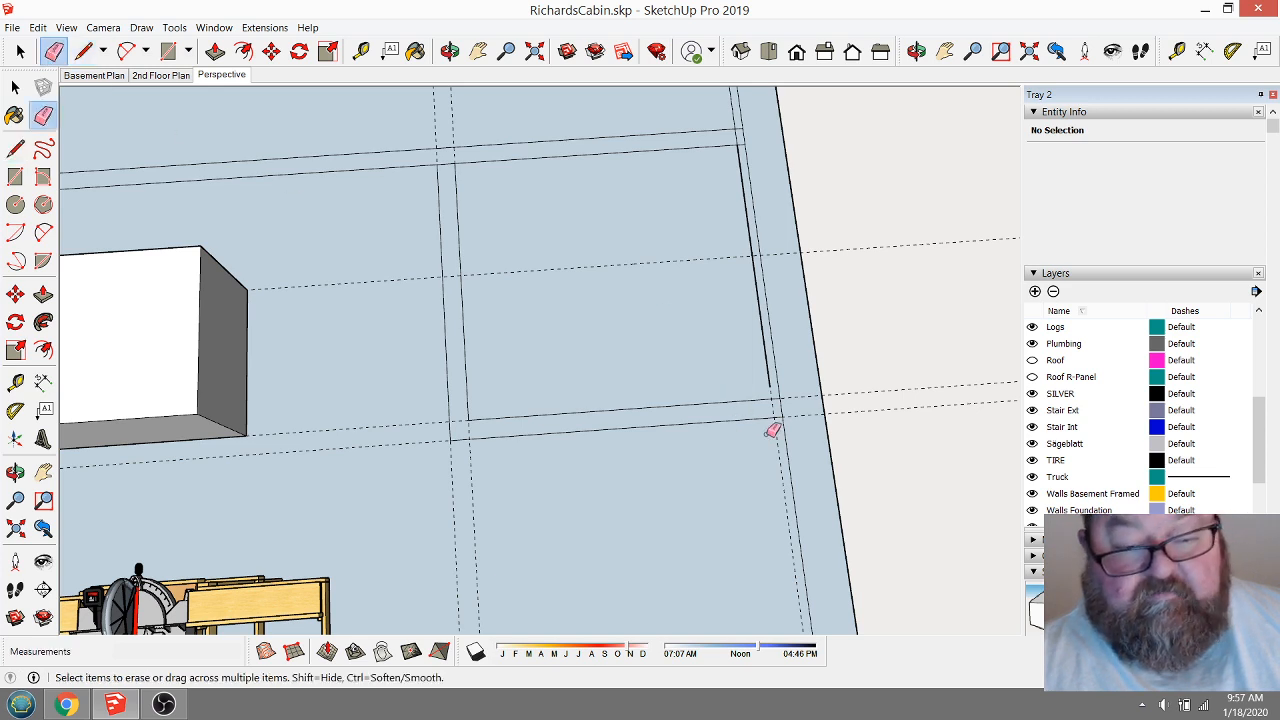
{"action": "scroll", "coordinate": [778, 393], "scroll_direction": "up", "scroll_amount": 2}
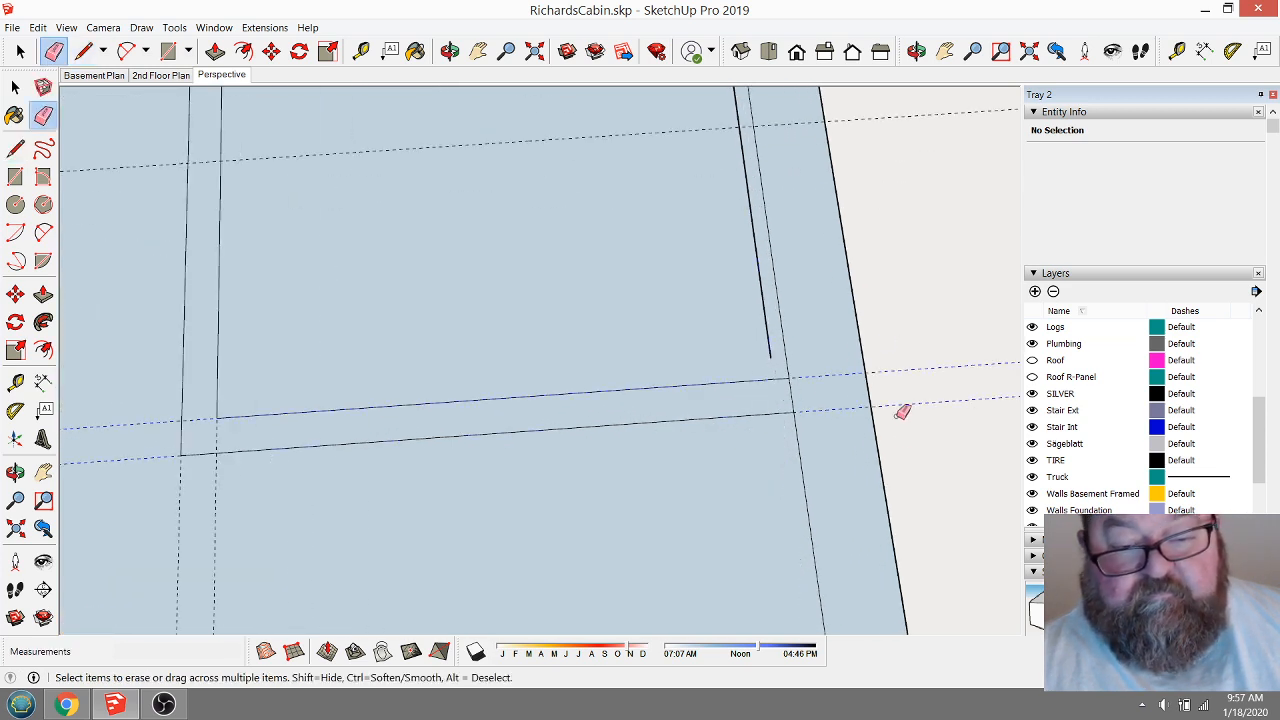
{"action": "scroll", "coordinate": [905, 449], "scroll_direction": "down", "scroll_amount": 3}
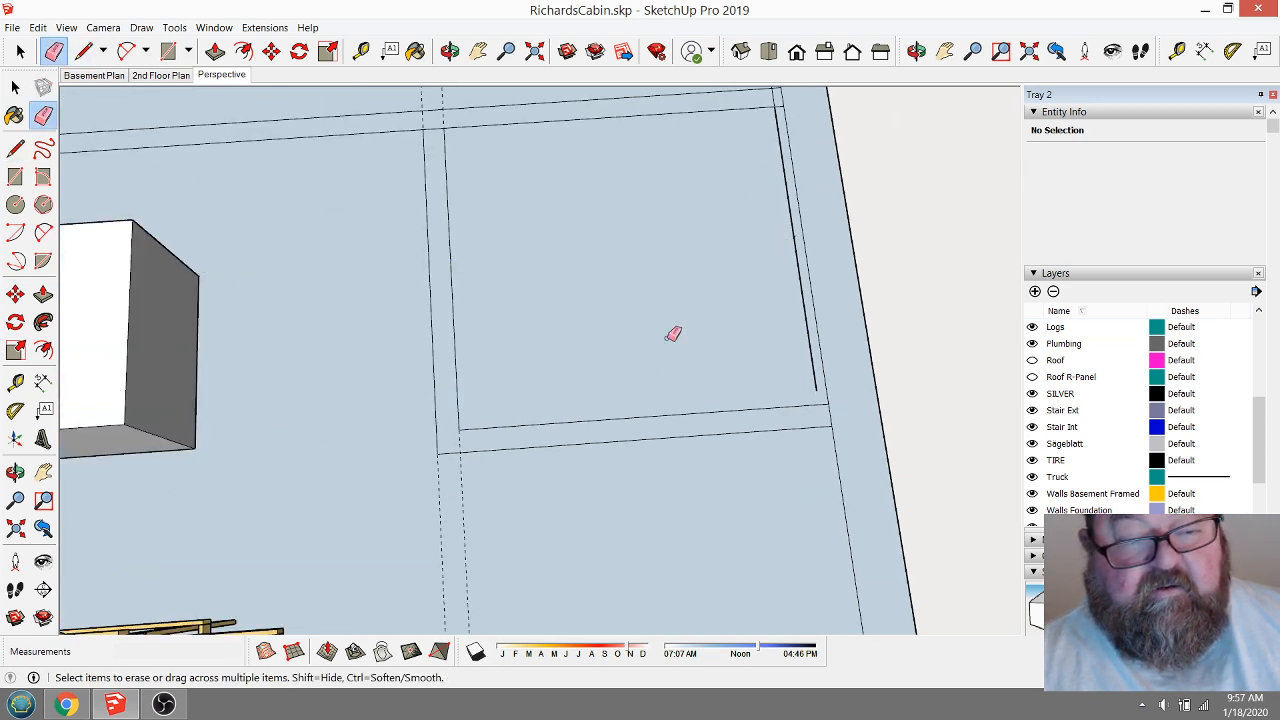
{"action": "scroll", "coordinate": [668, 443], "scroll_direction": "down", "scroll_amount": 2}
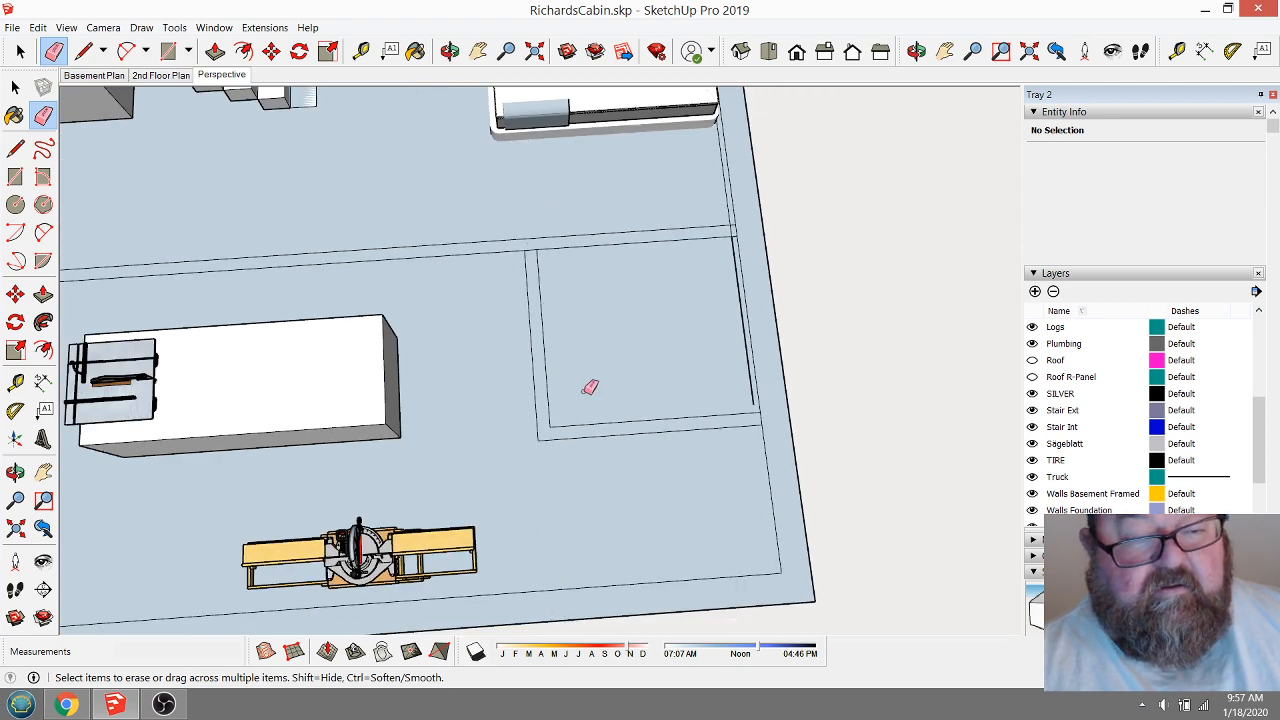
Examine how the new corner room sits among the workshop tools, bed, stairs and truck, viewing the basement from several angles.
{"action": "scroll", "coordinate": [634, 414], "scroll_direction": "down", "scroll_amount": 5}
{"action": "scroll", "coordinate": [690, 437], "scroll_direction": "up", "scroll_amount": 5}
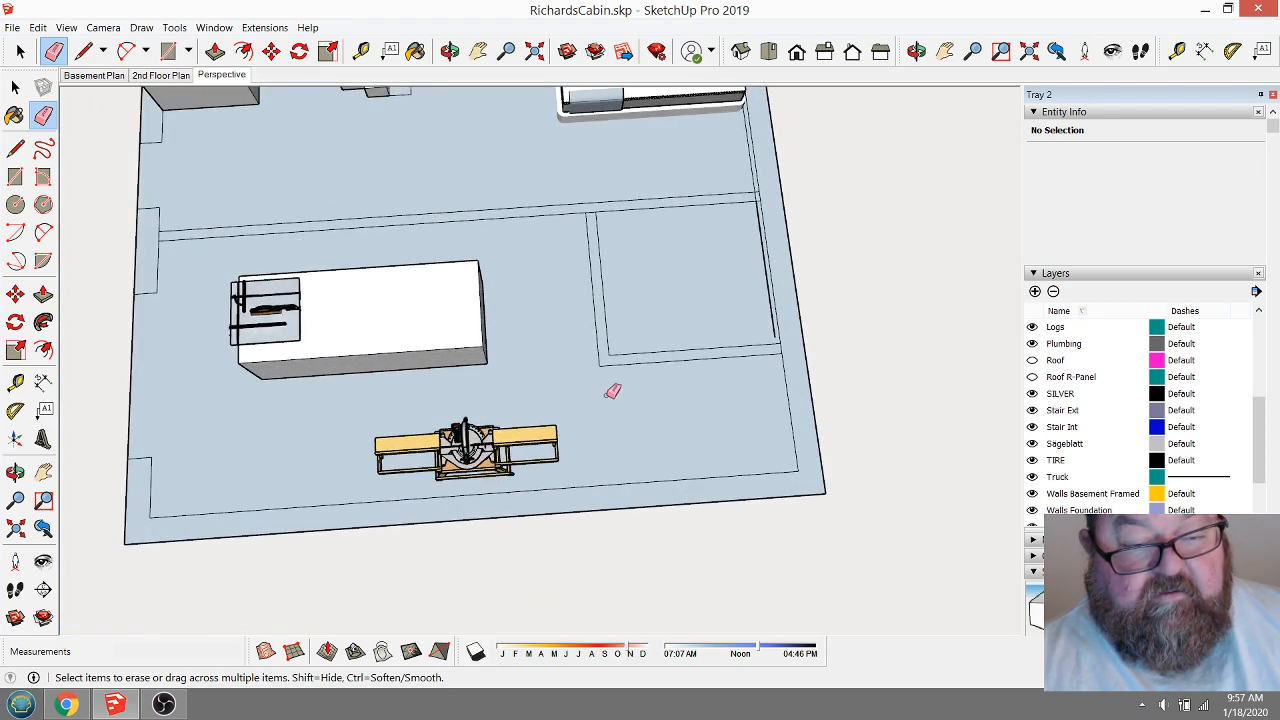
{"action": "scroll", "coordinate": [734, 440], "scroll_direction": "down", "scroll_amount": 2}
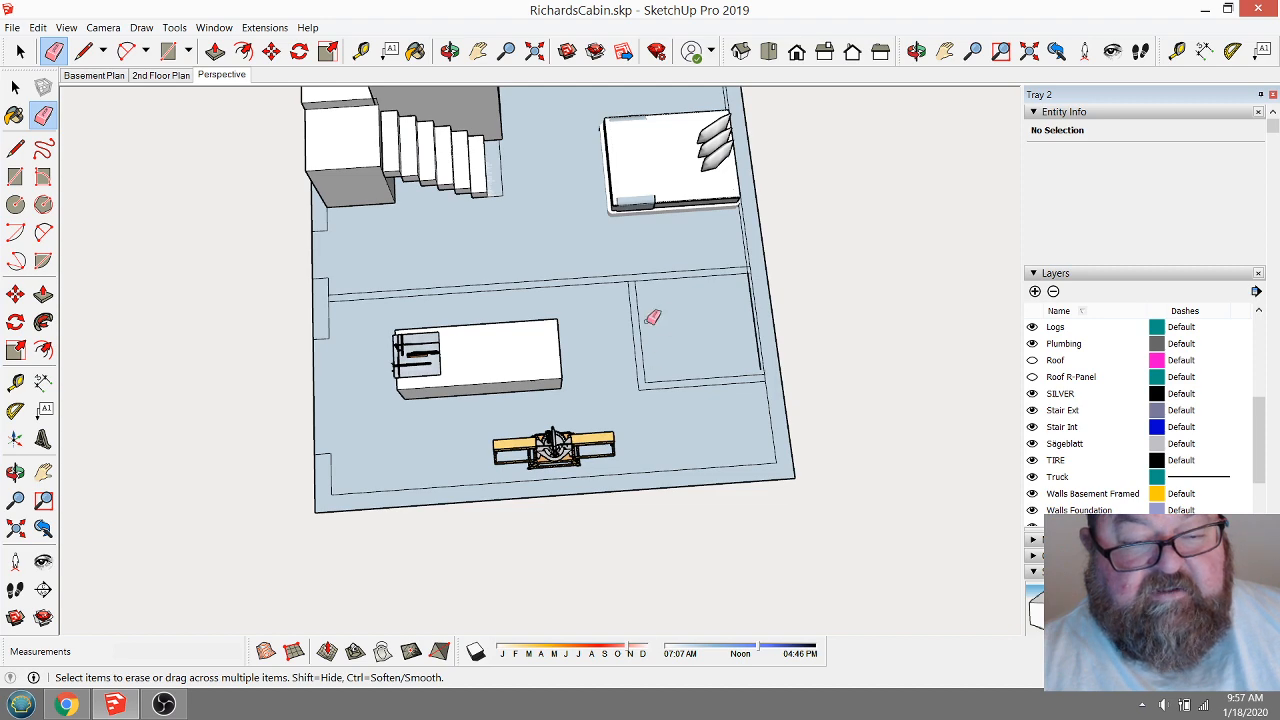
{"action": "scroll", "coordinate": [623, 214], "scroll_direction": "up", "scroll_amount": 3}
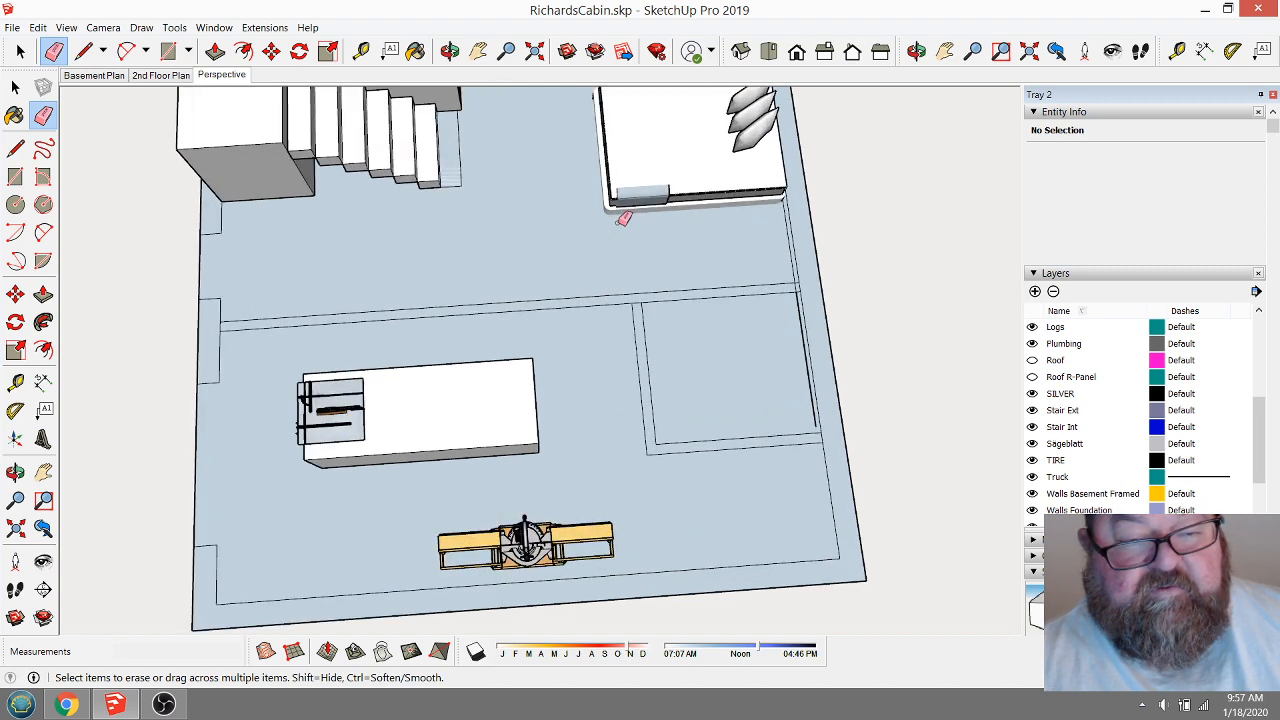
{"action": "scroll", "coordinate": [683, 457], "scroll_direction": "down", "scroll_amount": 4}
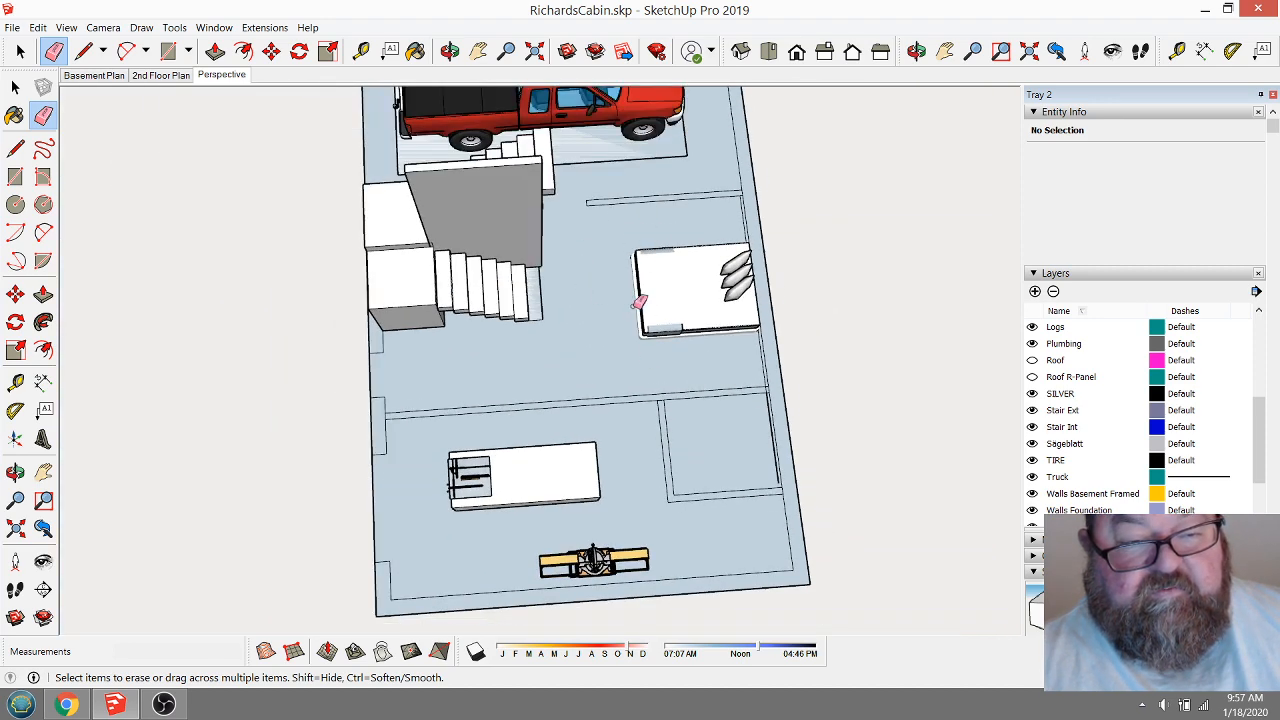
{"action": "left_click", "coordinate": [450, 52]}
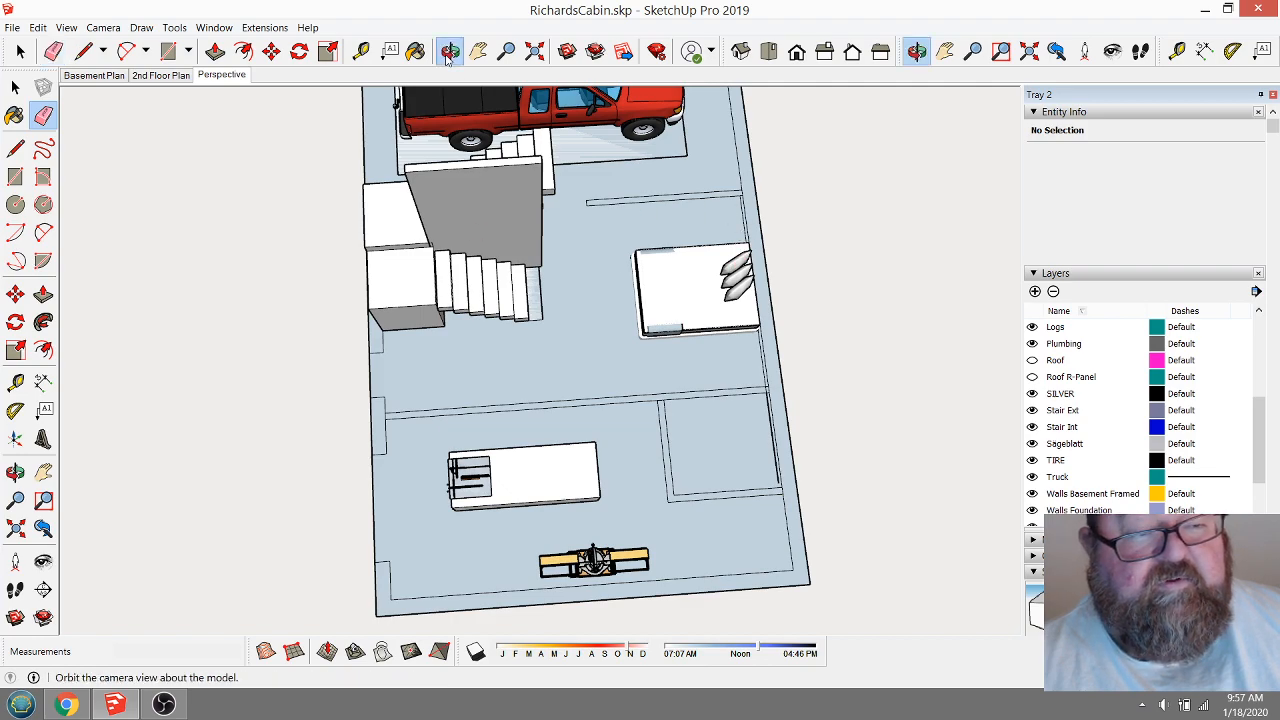
{"action": "left_click_drag", "start_coordinate": [560, 190], "coordinate": [985, 295]}
{"action": "scroll", "coordinate": [472, 135], "scroll_direction": "up", "scroll_amount": 3}
{"action": "left_click_drag", "start_coordinate": [444, 118], "coordinate": [514, 202]}
{"action": "left_click", "coordinate": [362, 51]}
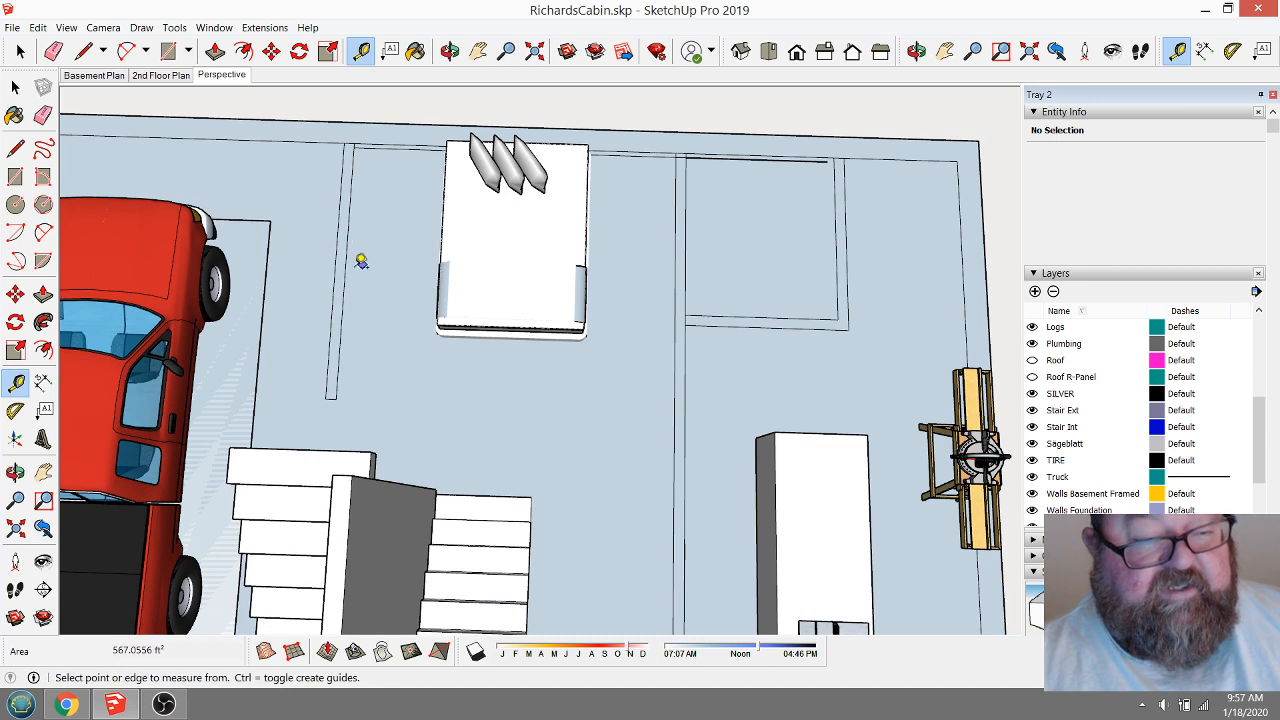
Place a guide line 24 inches from the interior wall edge on the truck side of the bed.
{"action": "left_click", "coordinate": [345, 270]}
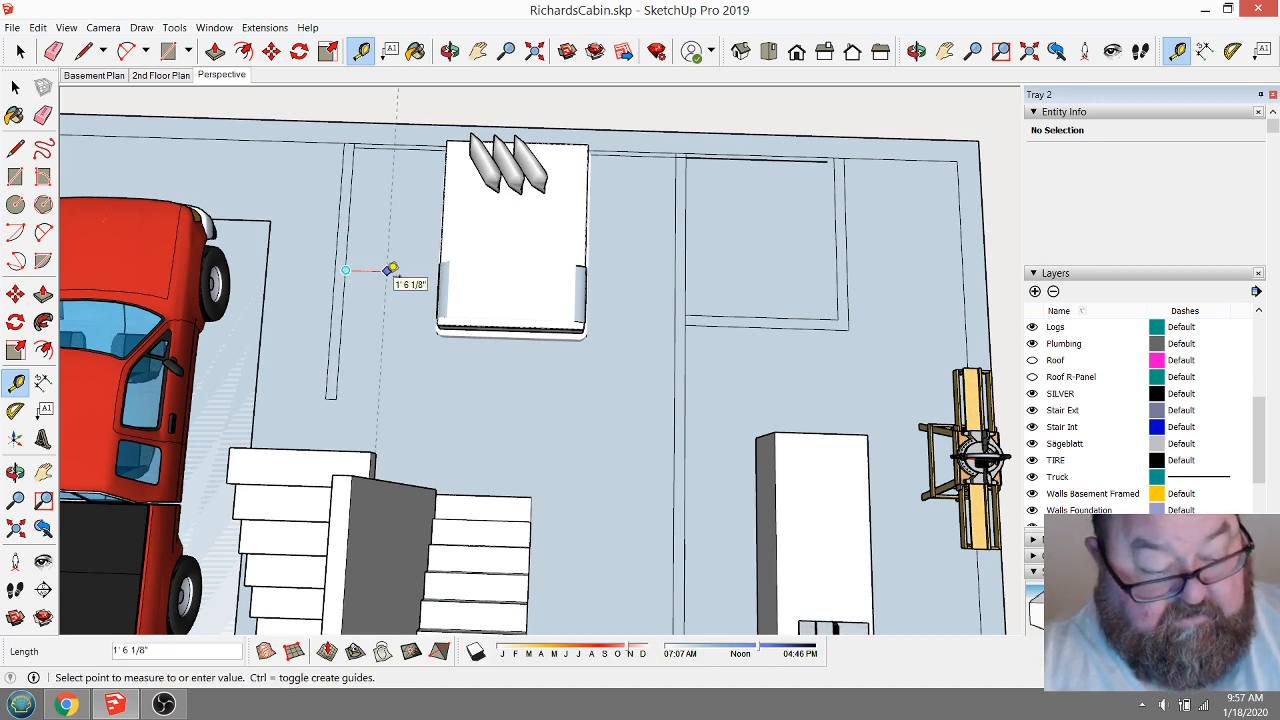
{"action": "type", "text": "24"}
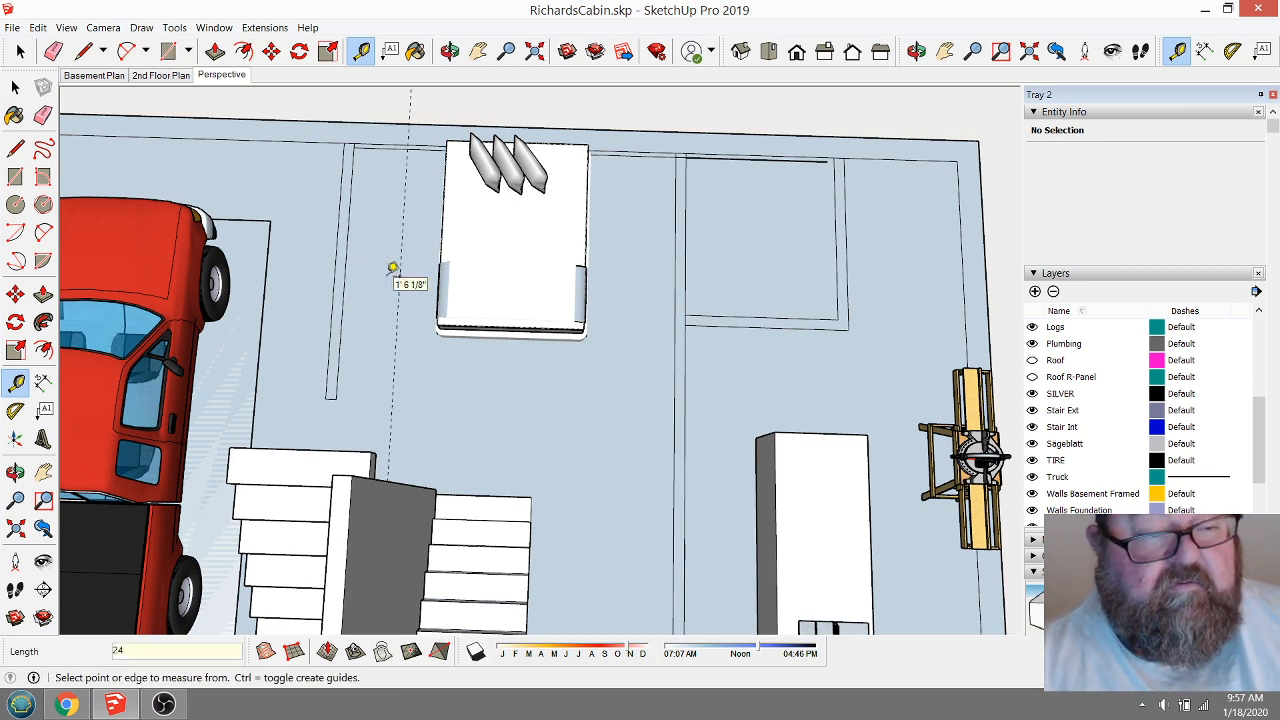
{"action": "key", "text": "Return"}
Move the queen pillow-top bed toward the truck-side wall so its side lines up with the 24-inch guide.
{"action": "left_click", "coordinate": [20, 50]}
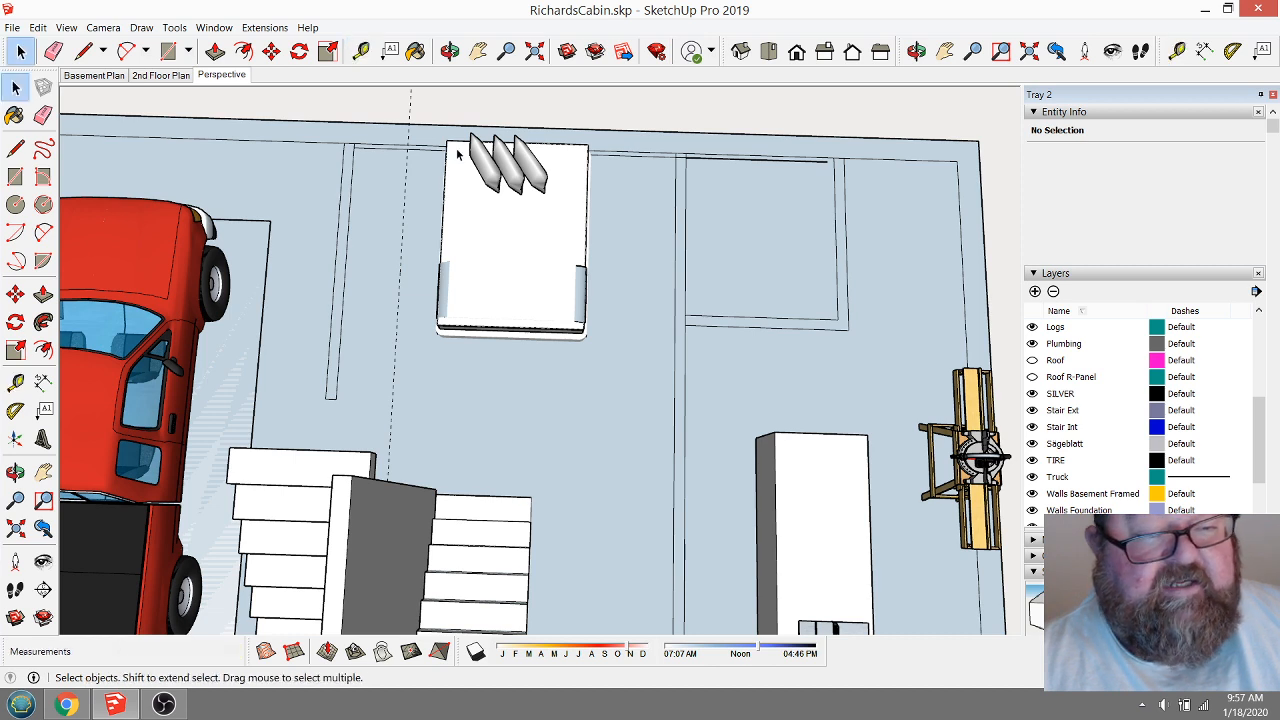
{"action": "left_click", "coordinate": [464, 184]}
{"action": "left_click", "coordinate": [271, 50]}
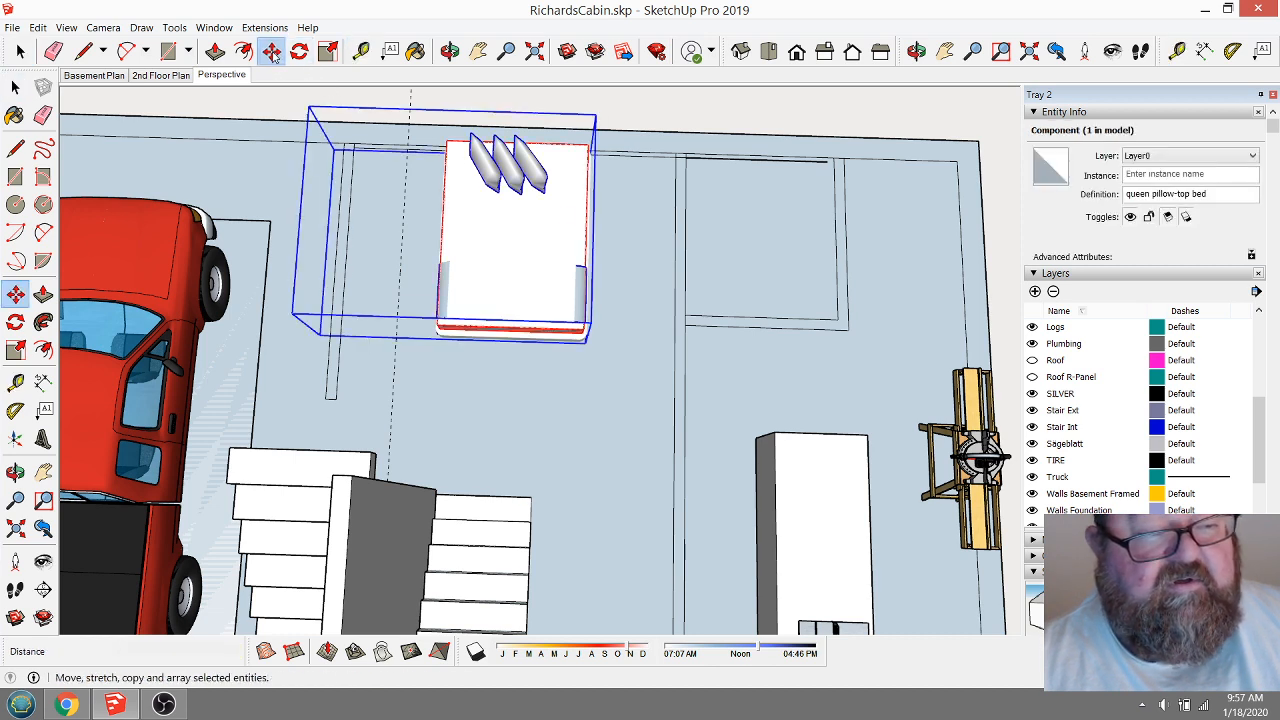
{"action": "left_click", "coordinate": [493, 229]}
{"action": "left_click", "coordinate": [452, 224]}
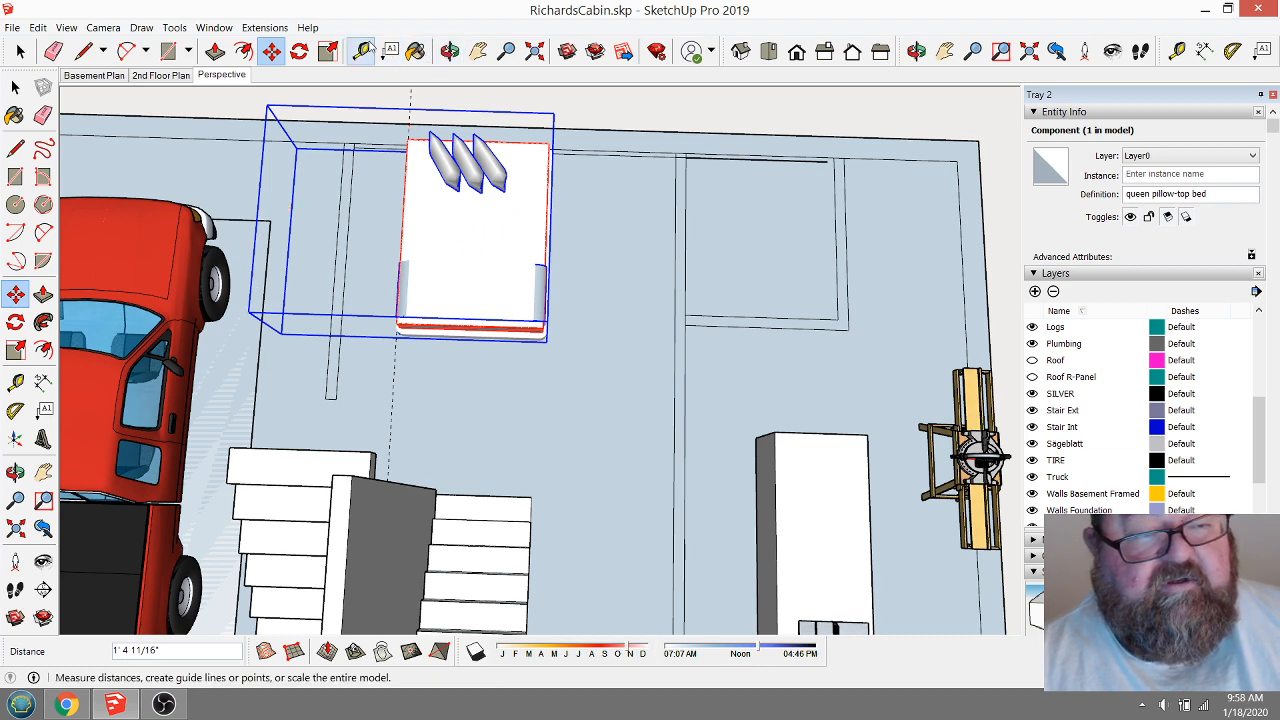
Place a guide from the partition wall at the bed's far bottom corner, plus a parallel guide 24 inches beyond it.
{"action": "left_click", "coordinate": [361, 50]}
{"action": "scroll", "coordinate": [165, 328], "scroll_direction": "down", "scroll_amount": 1}
{"action": "scroll", "coordinate": [541, 247], "scroll_direction": "up", "scroll_amount": 4}
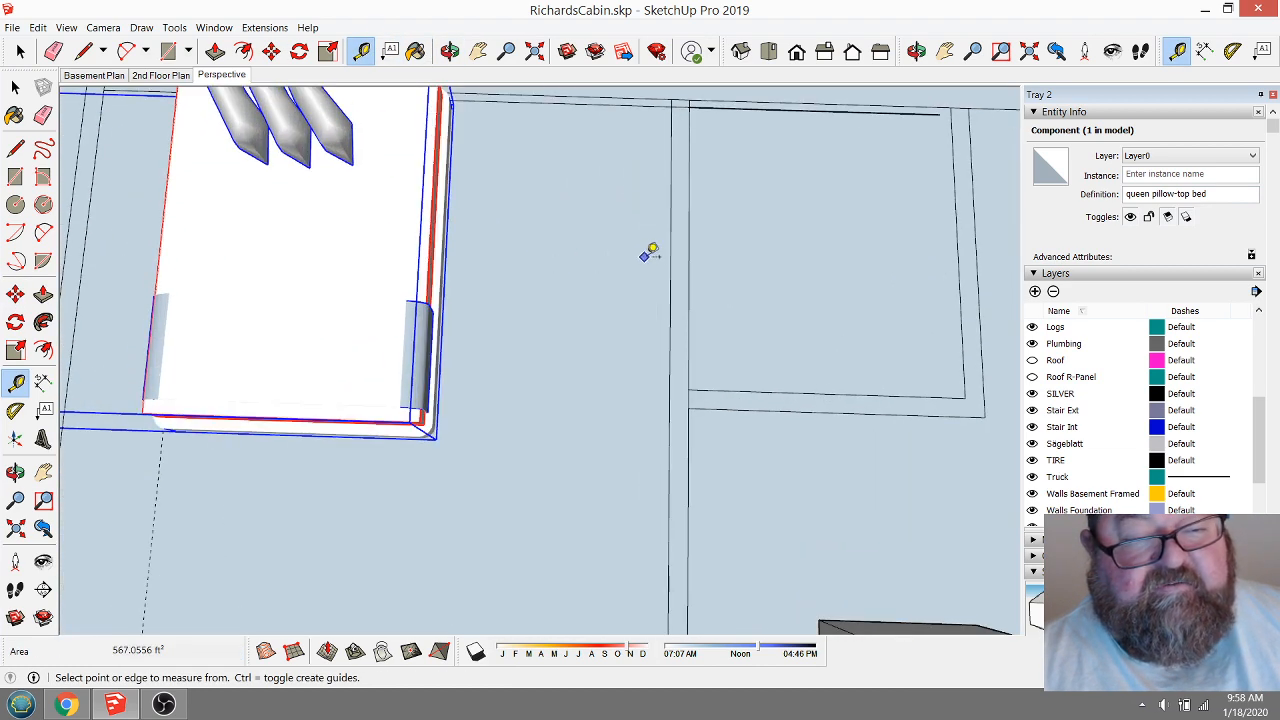
{"action": "left_click", "coordinate": [670, 280]}
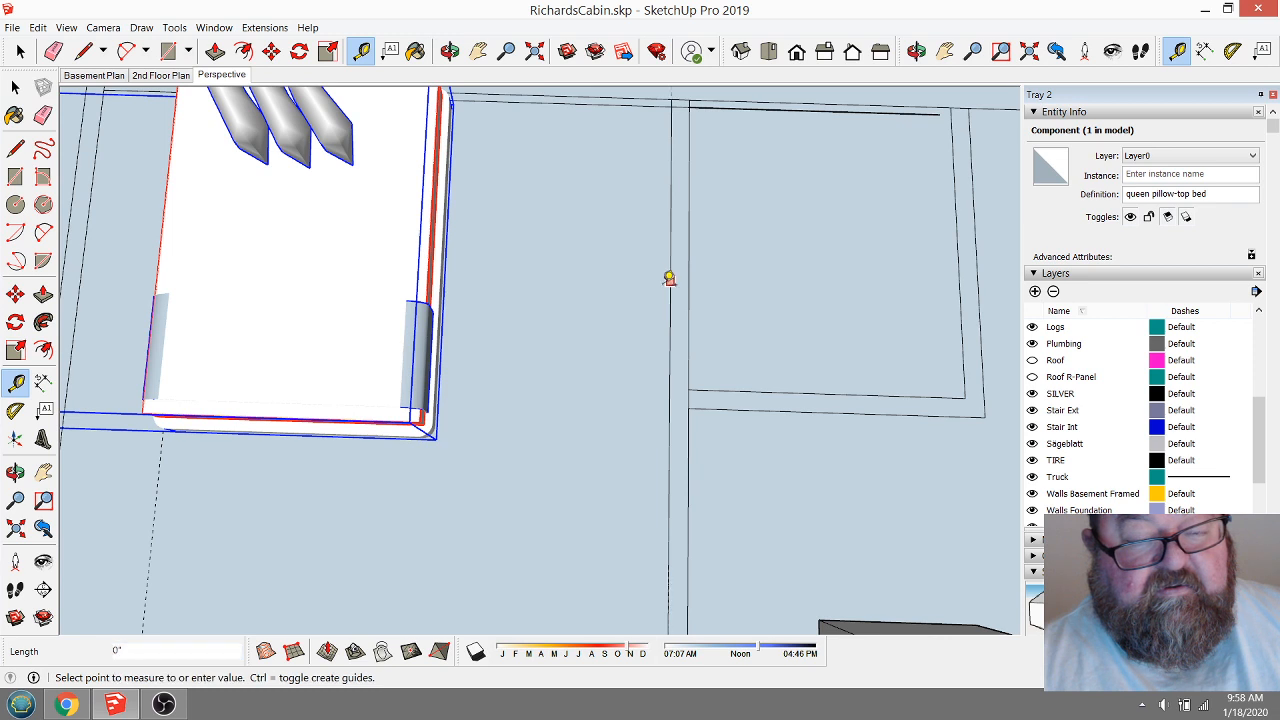
{"action": "left_click", "coordinate": [437, 444]}
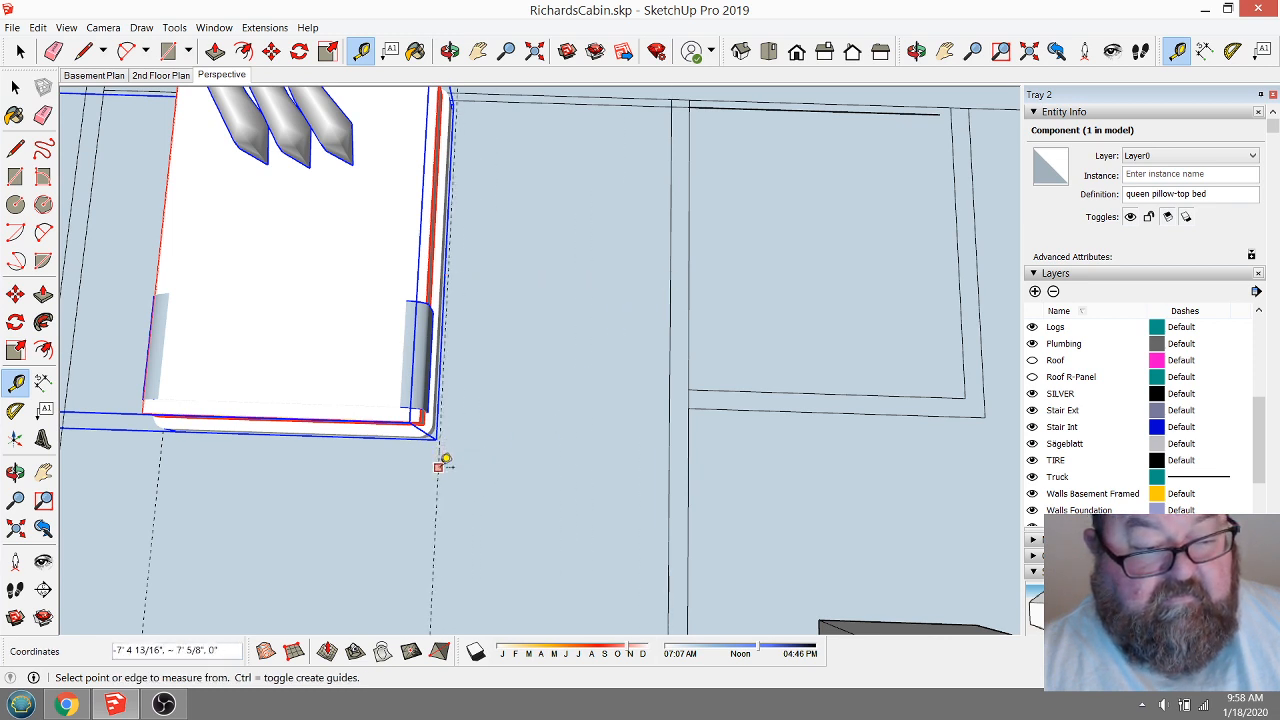
{"action": "left_click", "coordinate": [438, 467]}
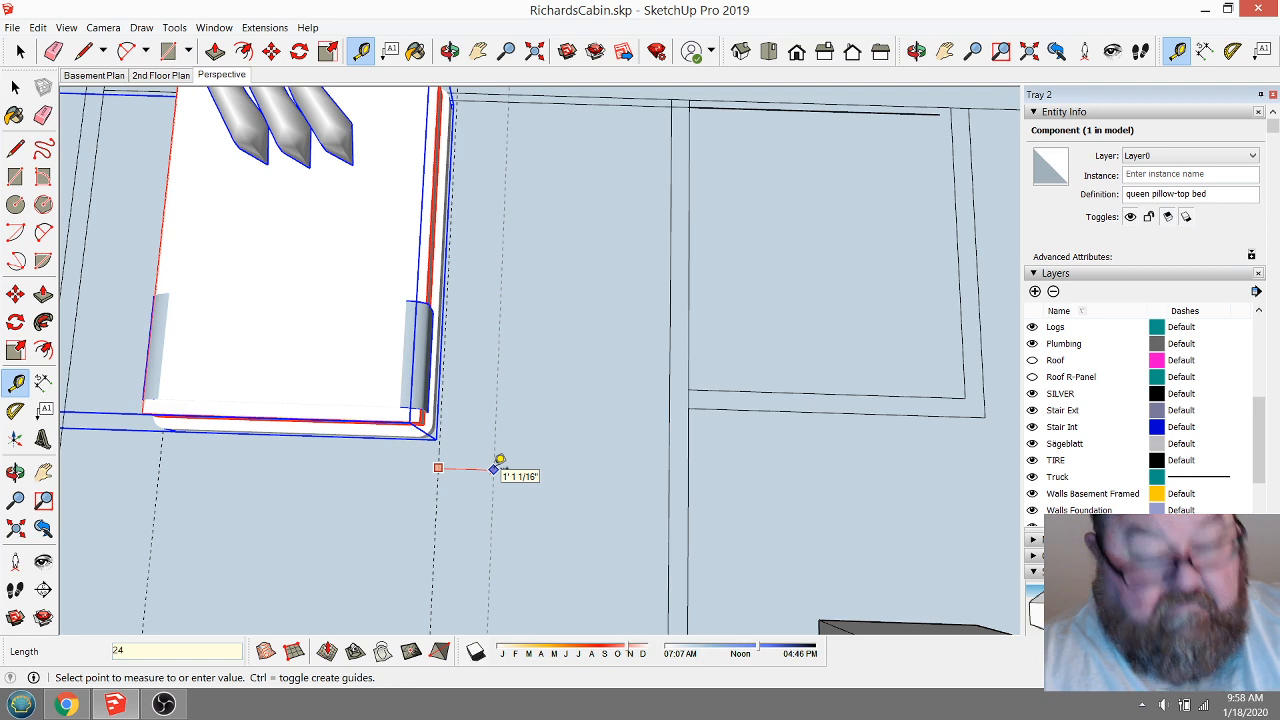
{"action": "key", "text": "Return"}
{"action": "scroll", "coordinate": [500, 457], "scroll_direction": "down", "scroll_amount": 3}
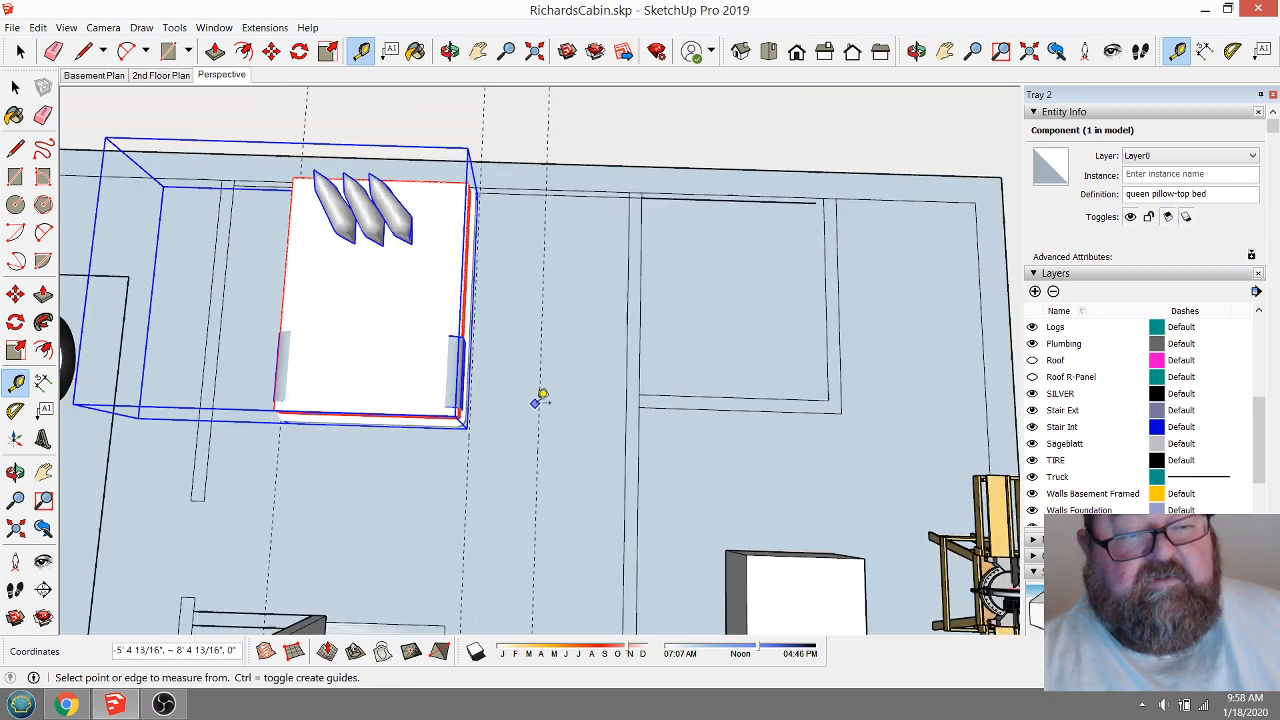
{"action": "scroll", "coordinate": [620, 295], "scroll_direction": "down", "scroll_amount": 2}
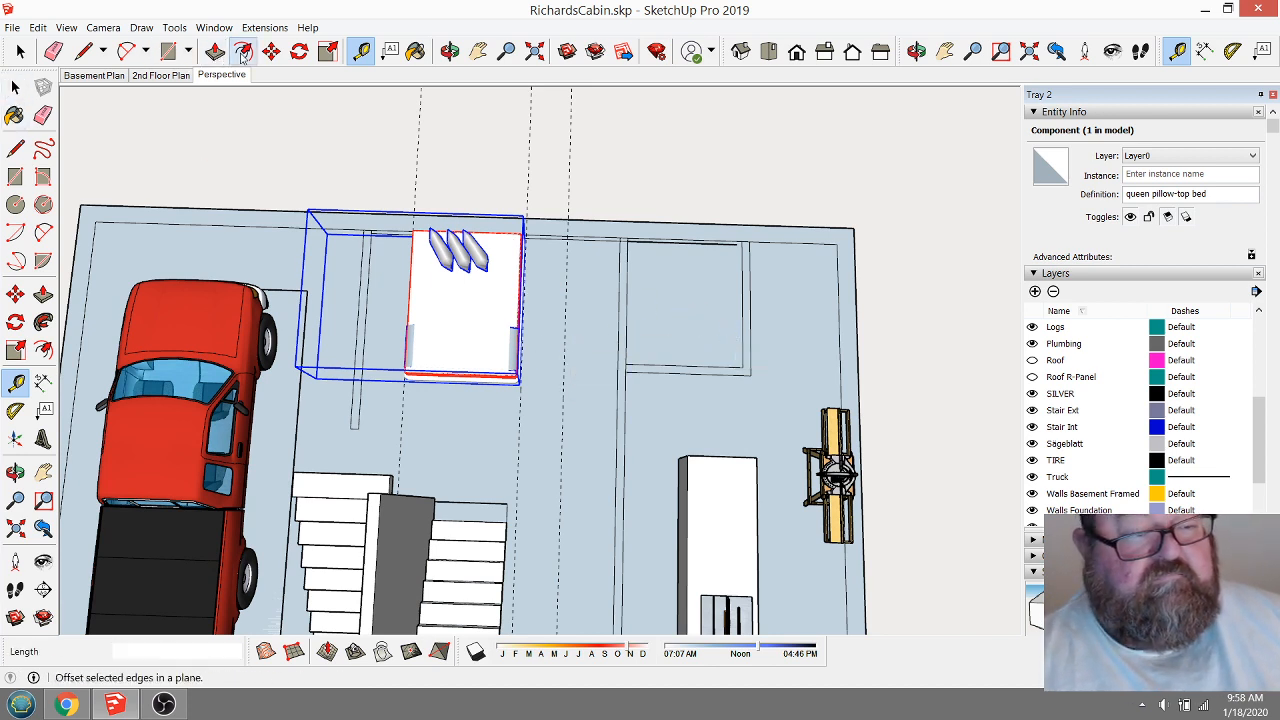
{"action": "left_click", "coordinate": [298, 52]}
{"action": "left_click", "coordinate": [453, 307]}
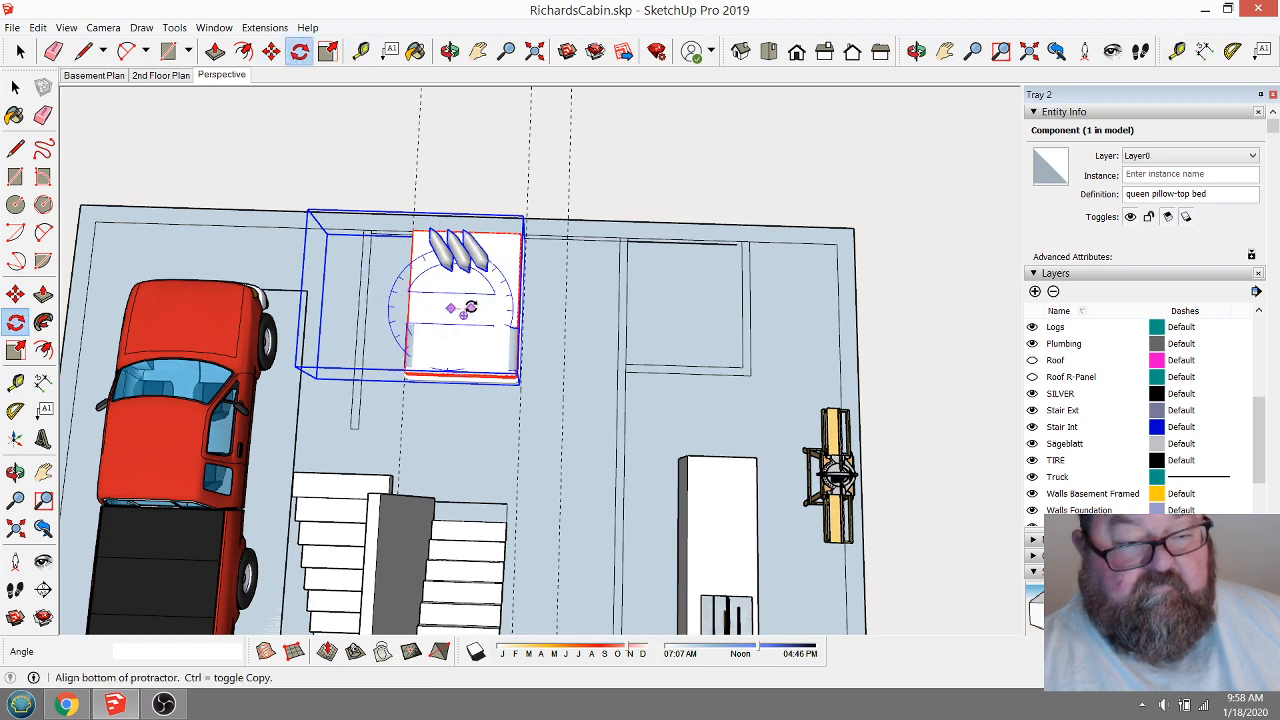
{"action": "left_click", "coordinate": [470, 308]}
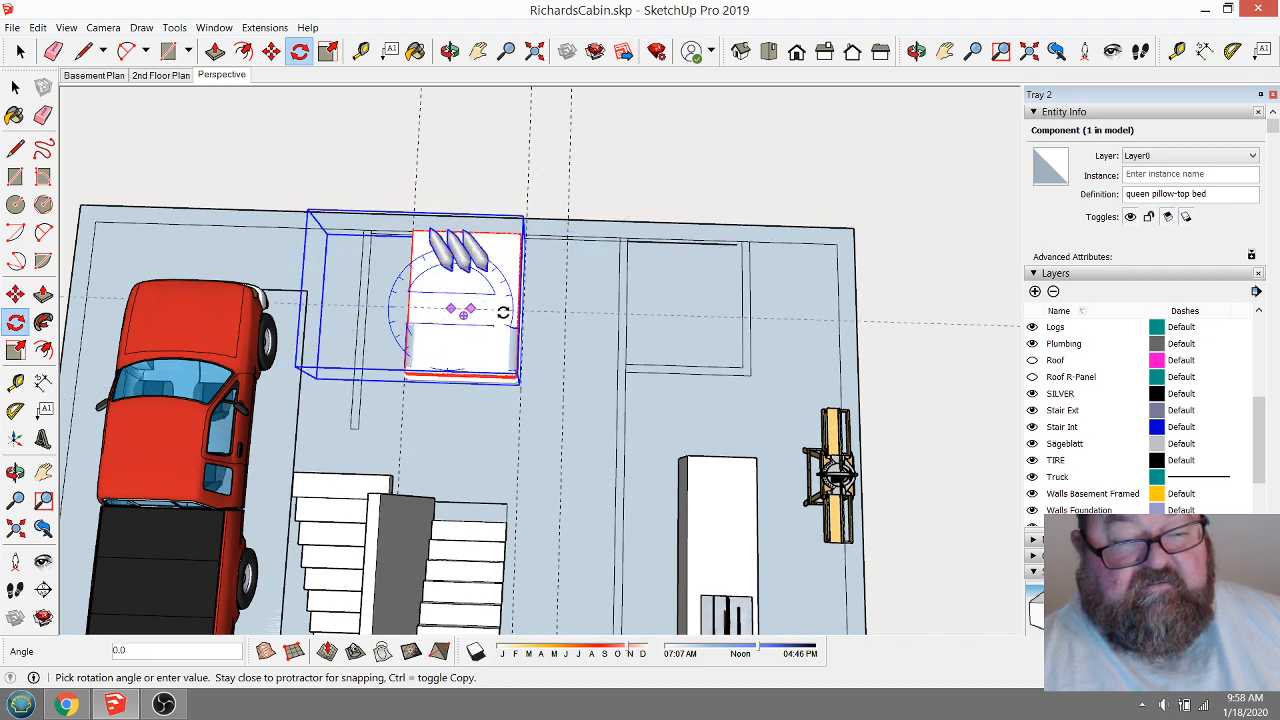
{"action": "key", "text": "Escape"}
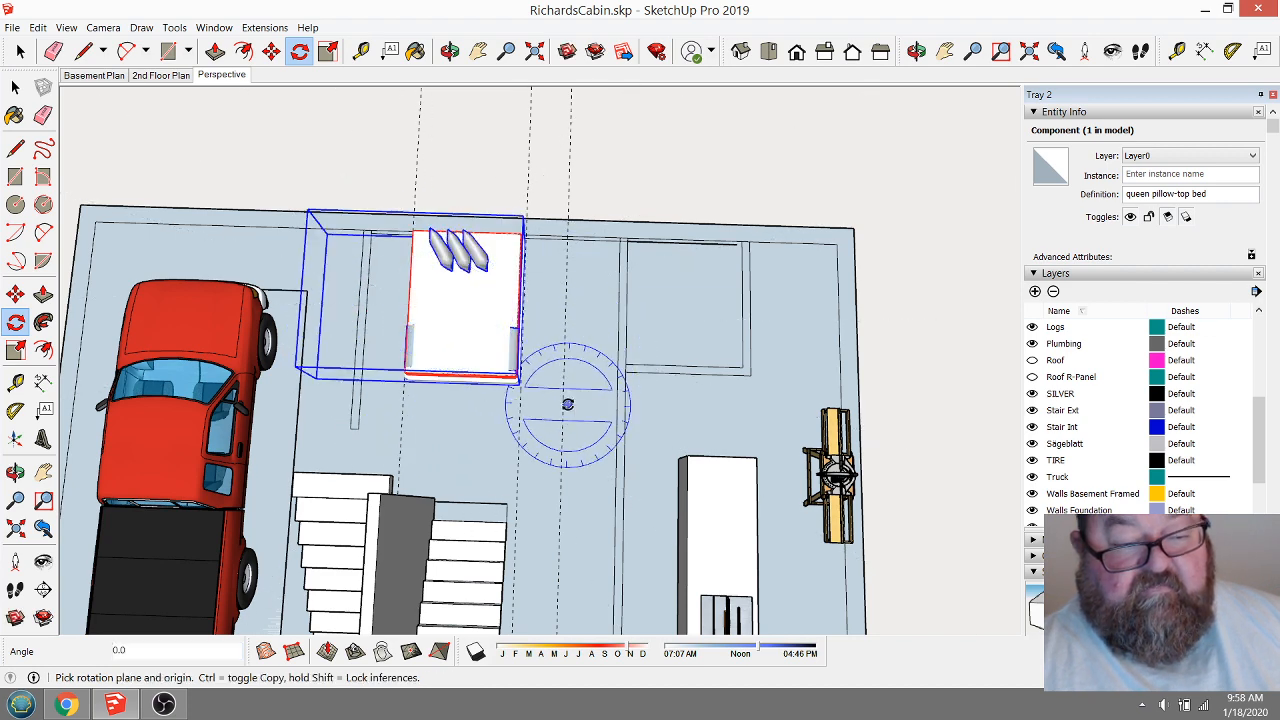
Search the 3D Warehouse for "shower stall".
{"action": "left_click", "coordinate": [450, 51]}
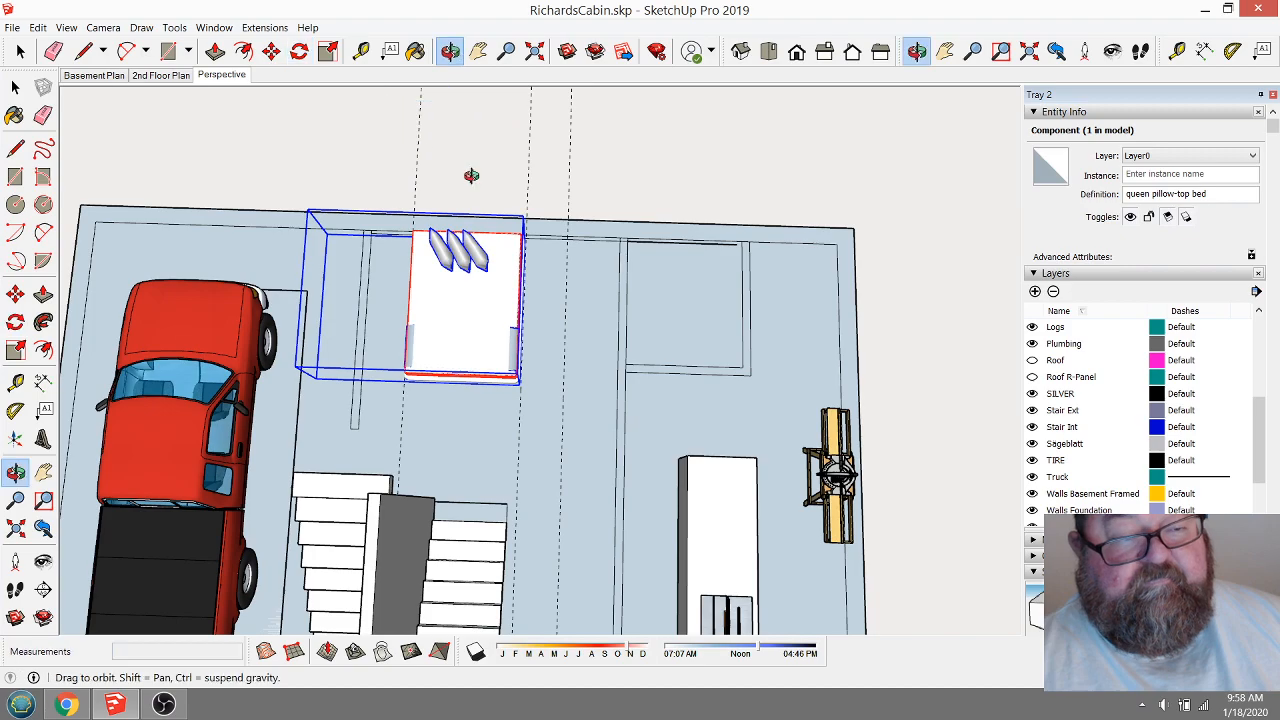
{"action": "left_click_drag", "start_coordinate": [559, 350], "coordinate": [860, 360]}
{"action": "scroll", "coordinate": [627, 333], "scroll_direction": "up", "scroll_amount": 2}
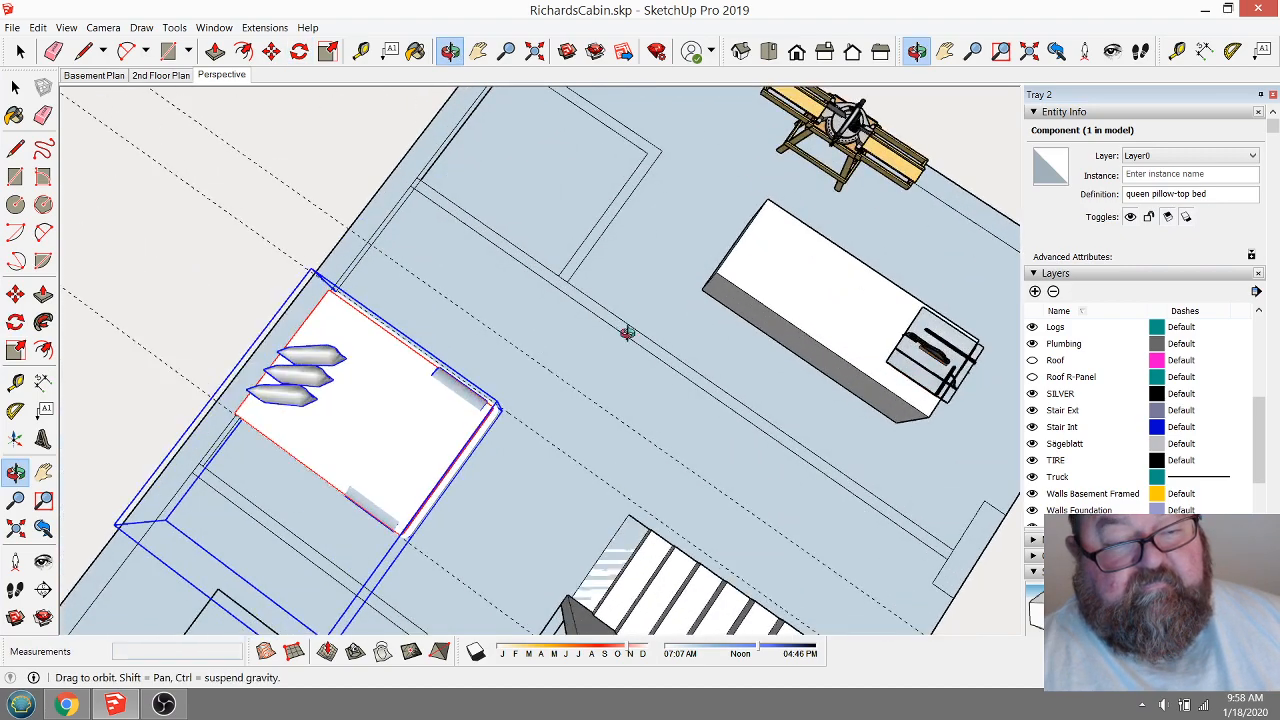
{"action": "scroll", "coordinate": [618, 331], "scroll_direction": "up", "scroll_amount": 1}
{"action": "scroll", "coordinate": [478, 462], "scroll_direction": "down", "scroll_amount": 2}
{"action": "scroll", "coordinate": [570, 471], "scroll_direction": "down", "scroll_amount": 3}
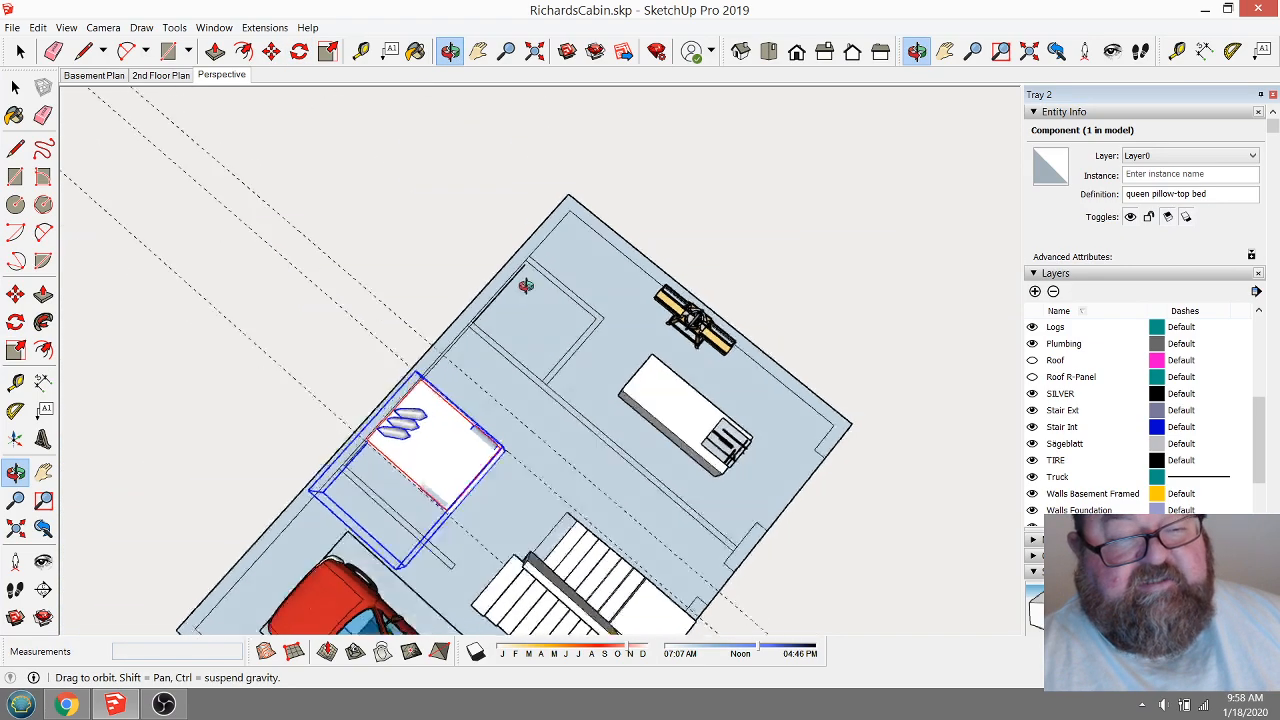
{"action": "scroll", "coordinate": [314, 220], "scroll_direction": "up", "scroll_amount": 4}
{"action": "left_click", "coordinate": [212, 29]}
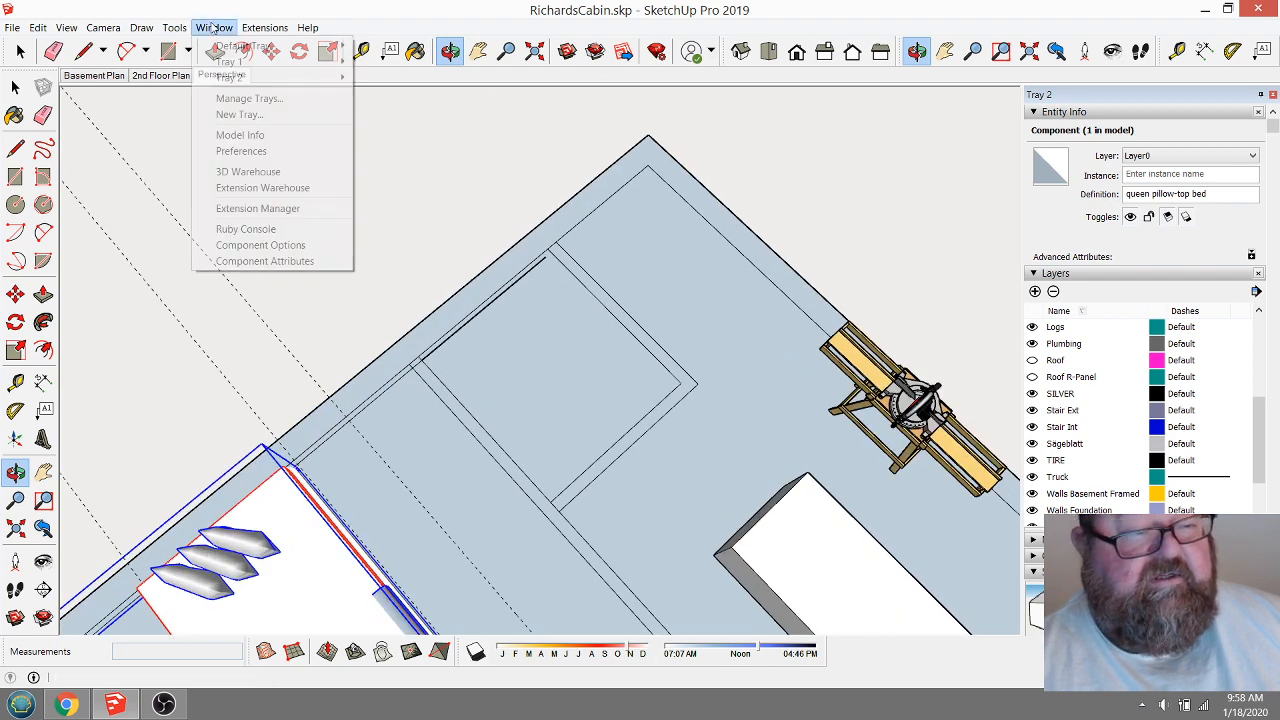
{"action": "left_click", "coordinate": [243, 169]}
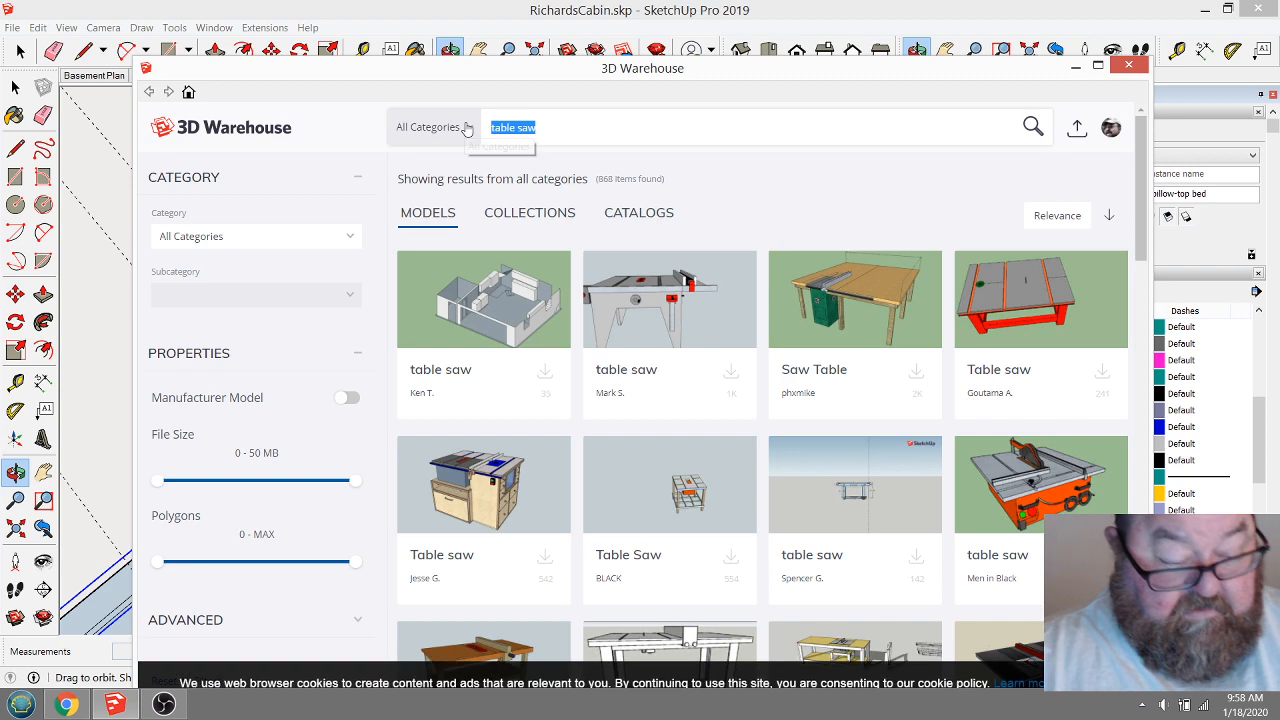
{"action": "type", "text": "shower sta"}
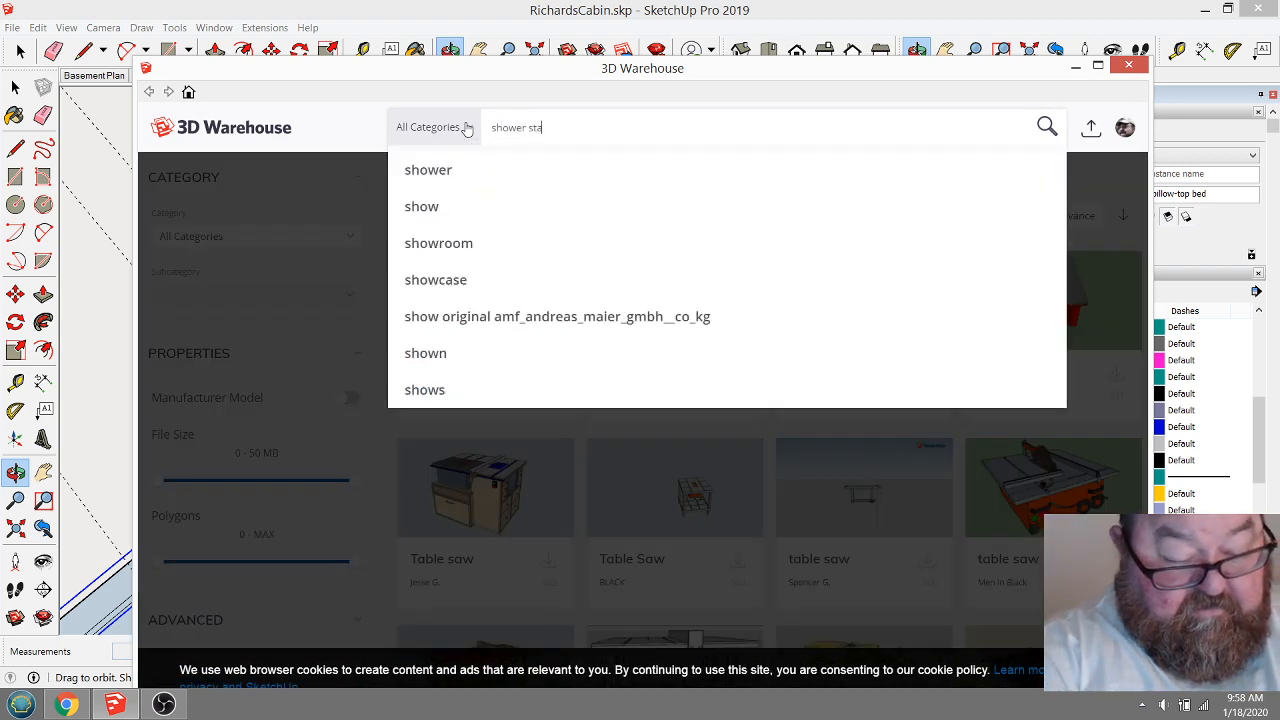
{"action": "type", "text": "ll"}
{"action": "key", "text": "Return"}
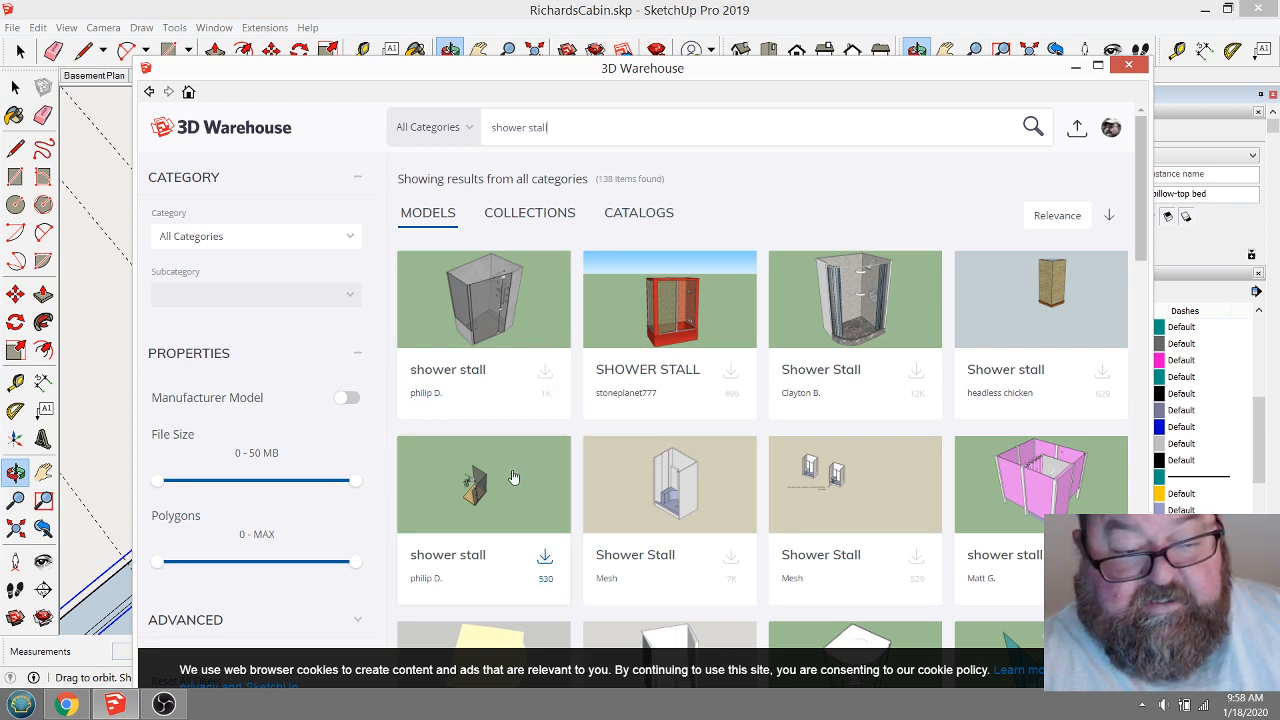
Load the white open-front Shower Stall model with the moulded seat from the results directly into the cabin model.
{"action": "scroll", "coordinate": [451, 457], "scroll_direction": "down", "scroll_amount": 1}
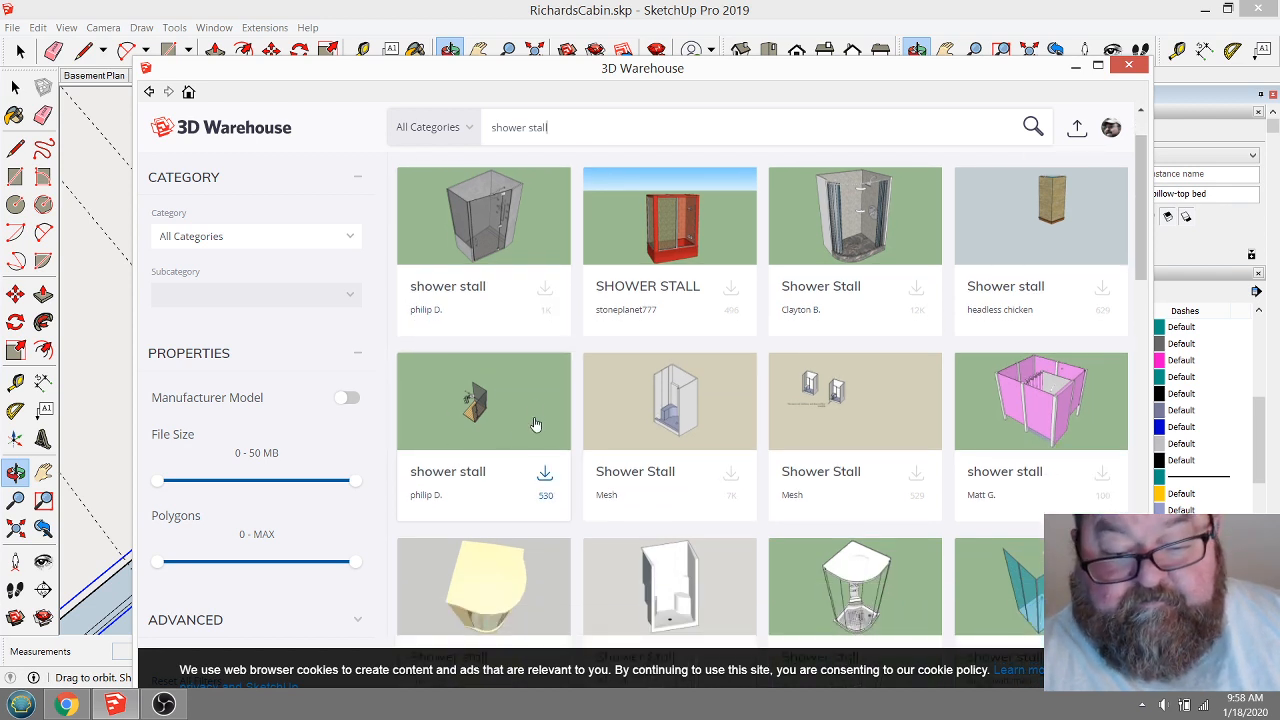
{"action": "scroll", "coordinate": [531, 392], "scroll_direction": "down", "scroll_amount": 4}
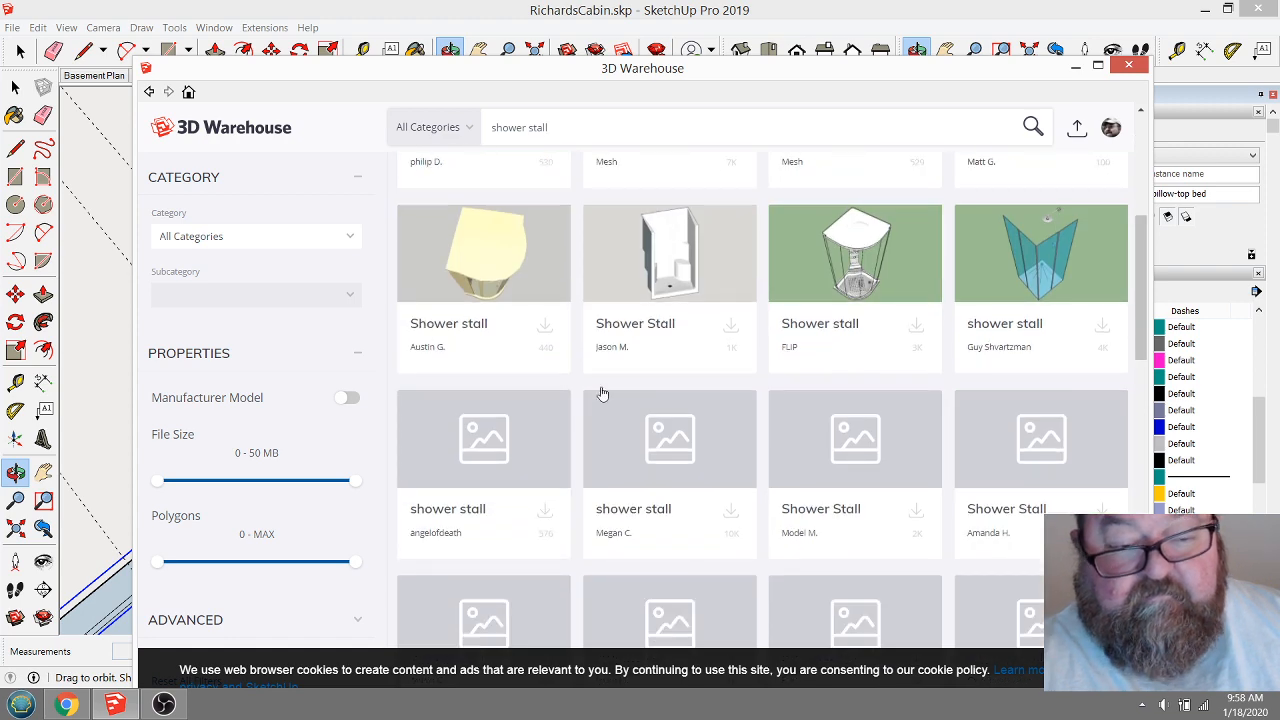
{"action": "left_click", "coordinate": [673, 277]}
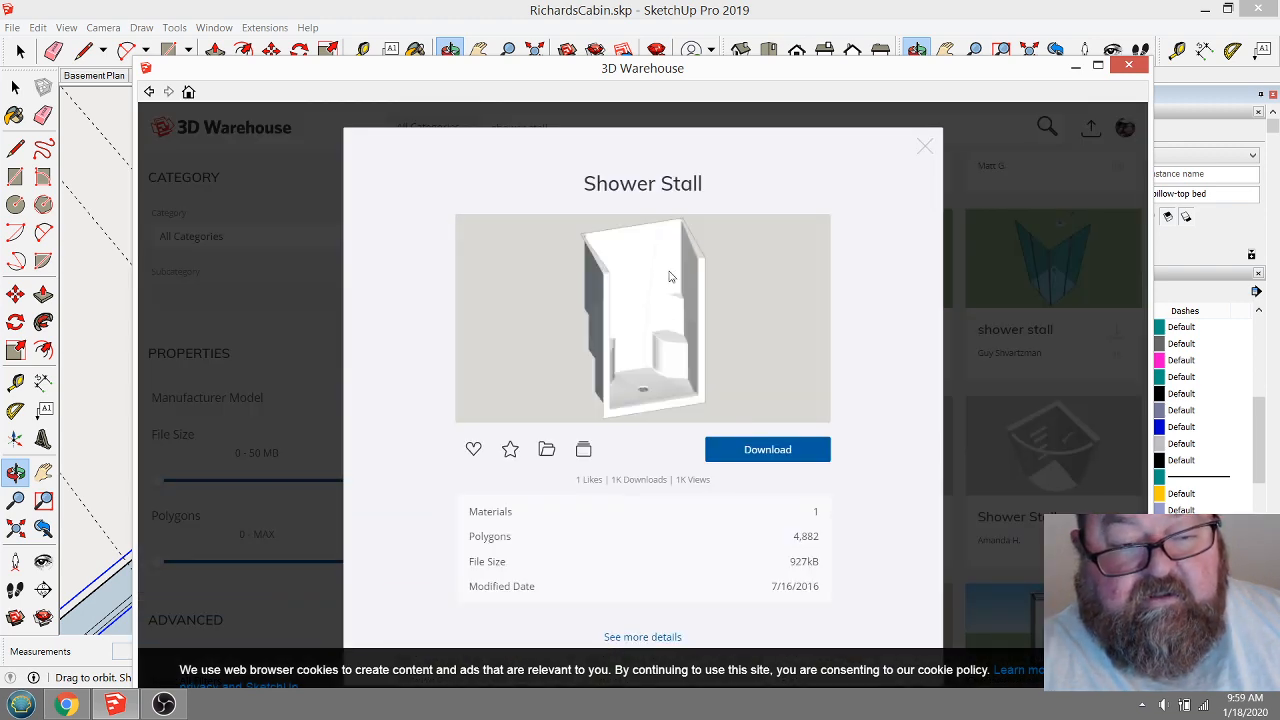
{"action": "left_click", "coordinate": [763, 451]}
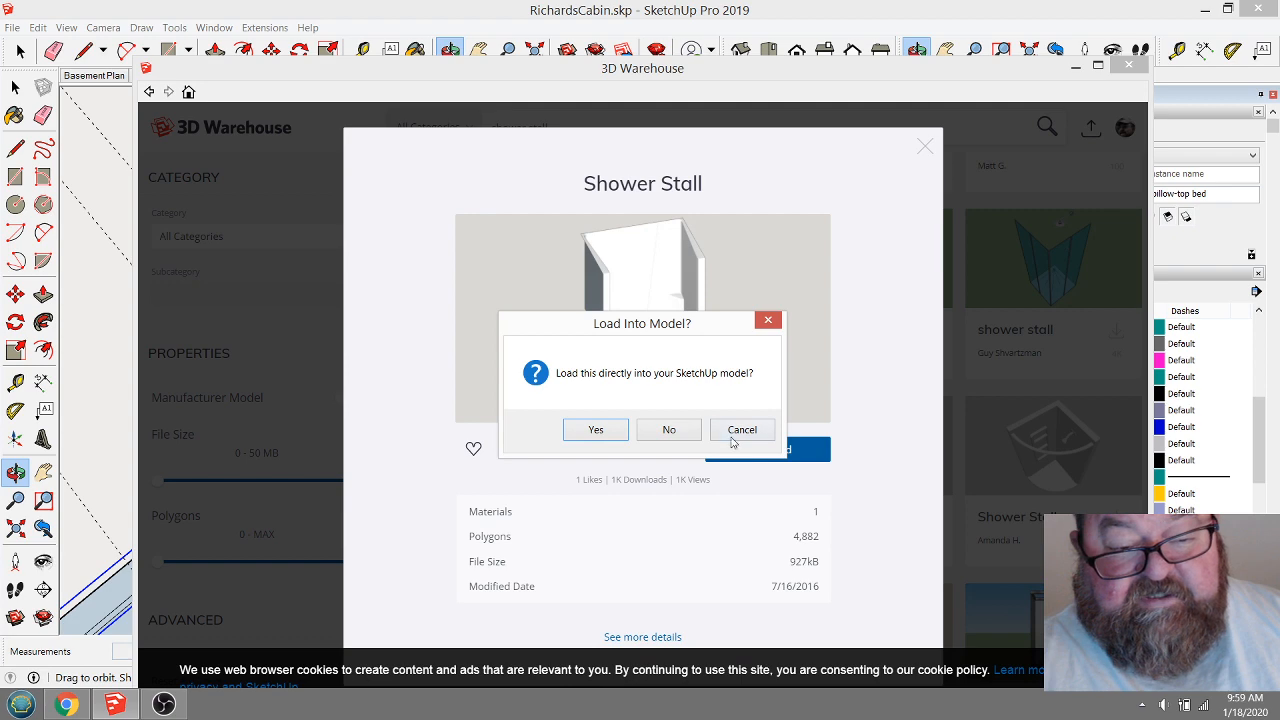
{"action": "left_click", "coordinate": [597, 430]}
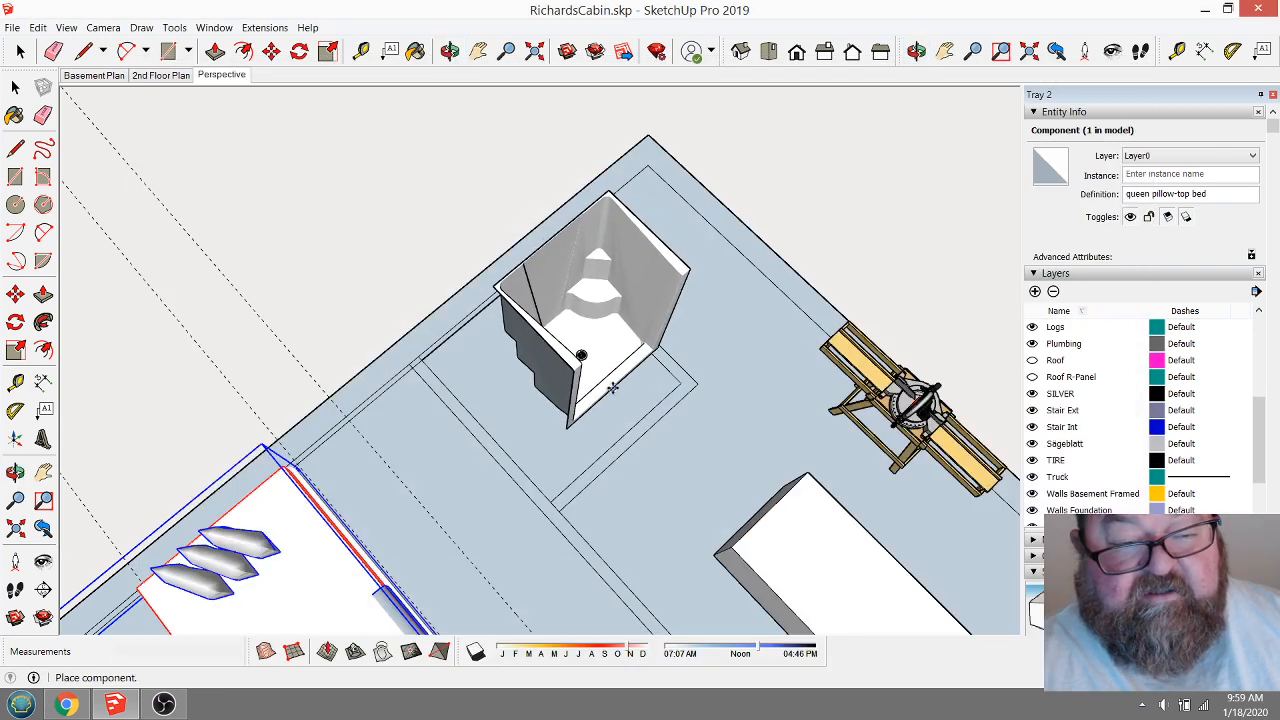
Measure the shower stall's width between its two outer front edges.
{"action": "left_click", "coordinate": [450, 51]}
{"action": "left_click_drag", "start_coordinate": [540, 370], "coordinate": [485, 343]}
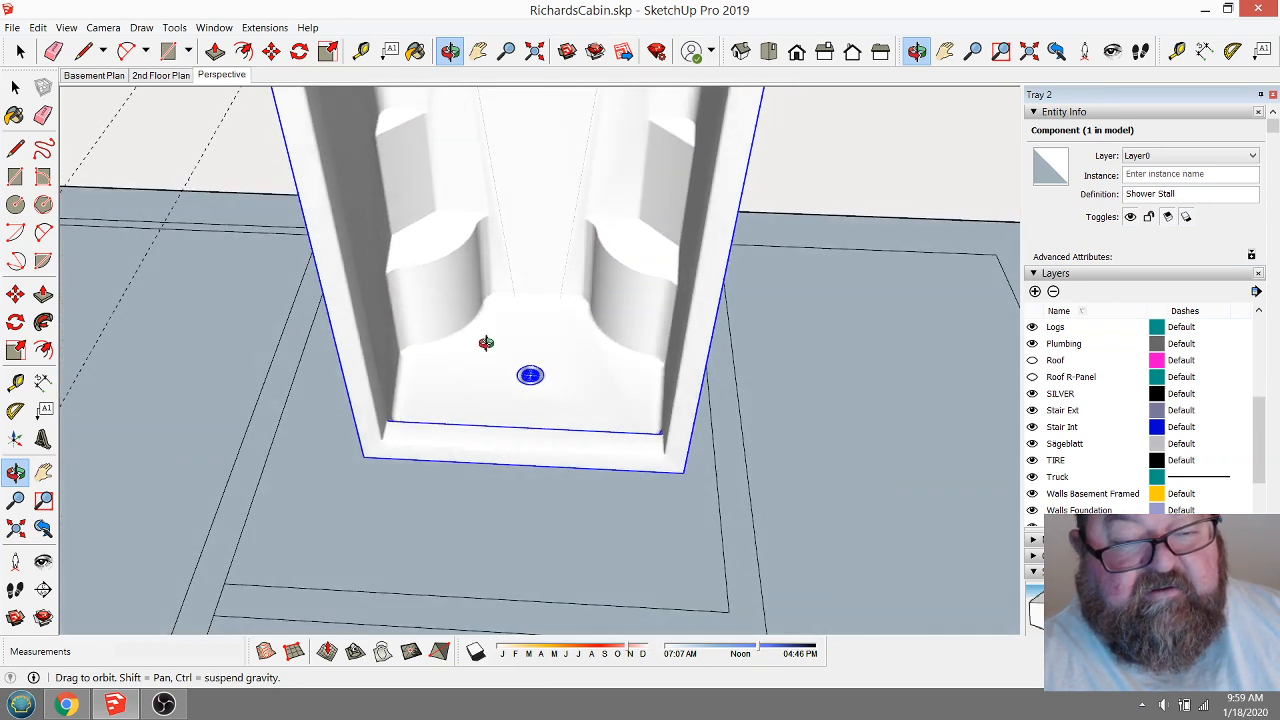
{"action": "left_click", "coordinate": [361, 51]}
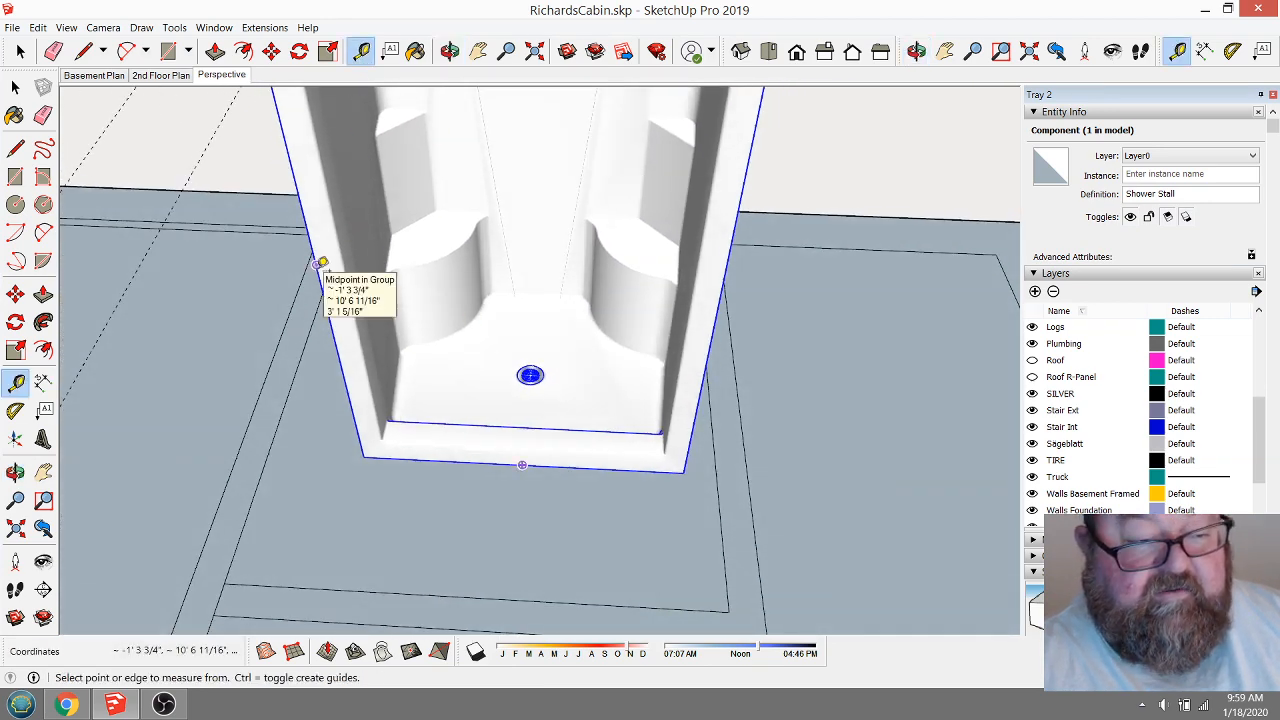
{"action": "left_click", "coordinate": [315, 265]}
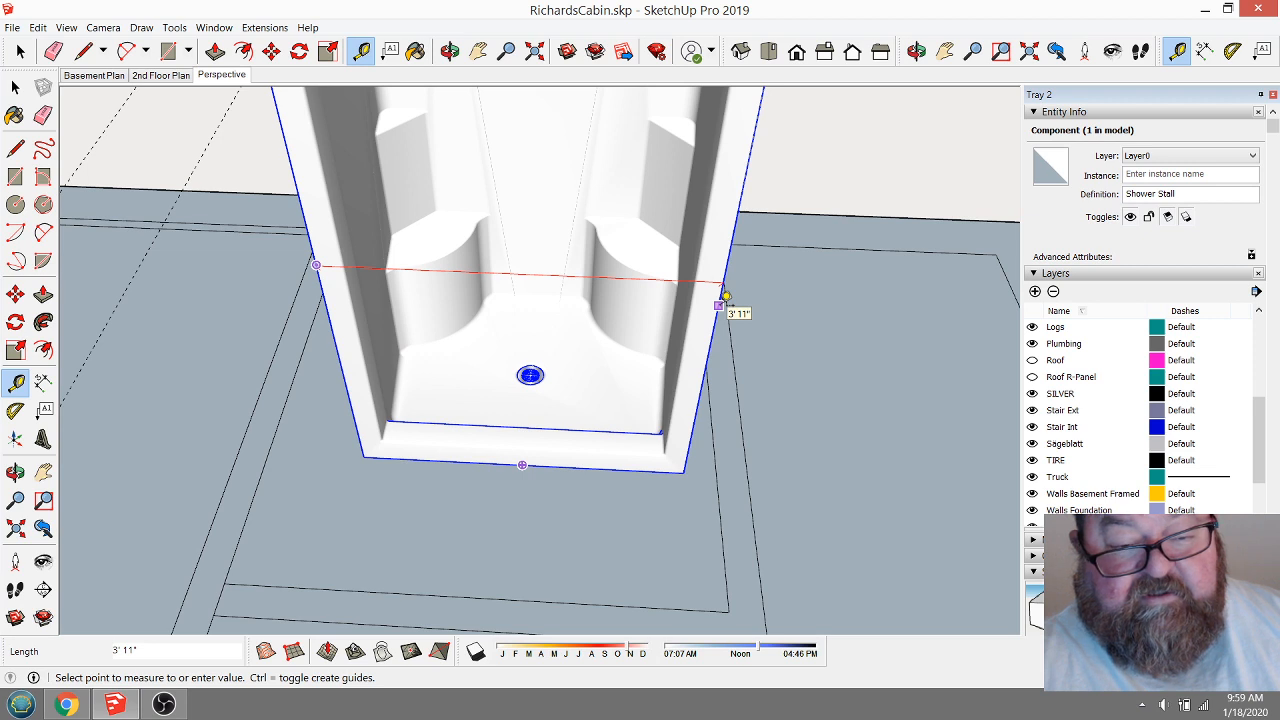
{"action": "left_click", "coordinate": [723, 295]}
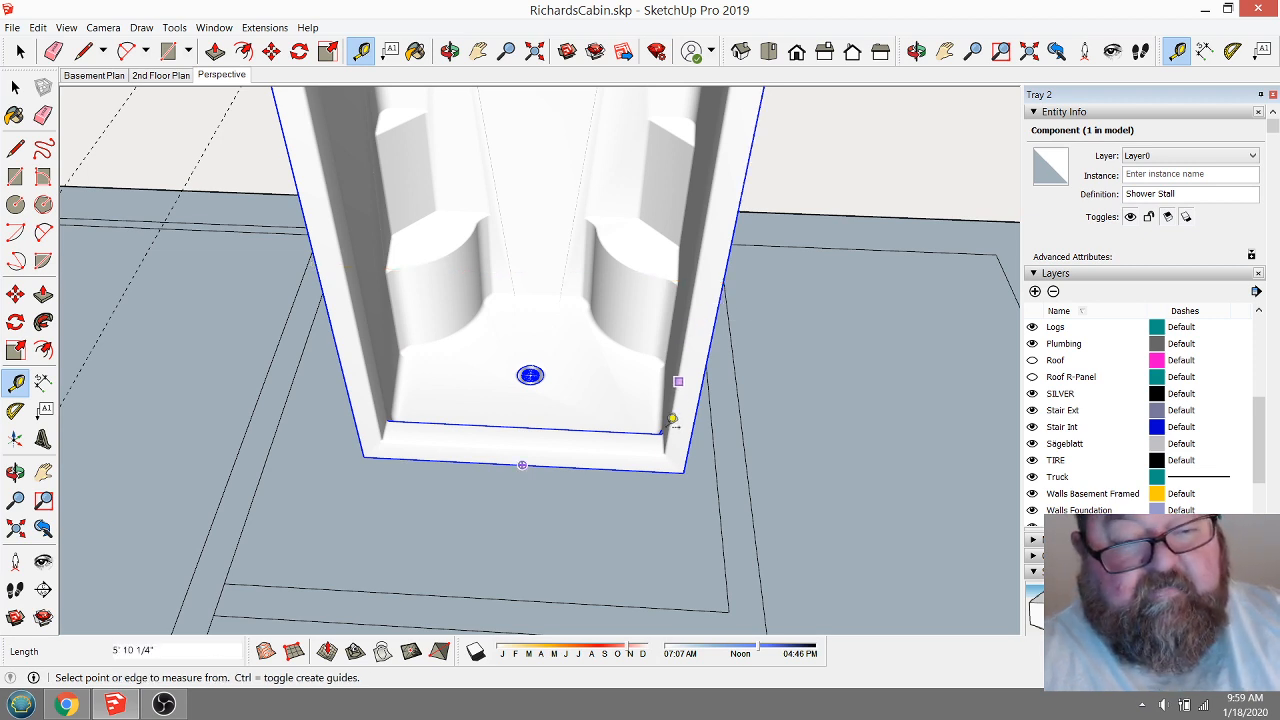
Delete the shower stall from the small room.
{"action": "scroll", "coordinate": [670, 440], "scroll_direction": "down", "scroll_amount": 2}
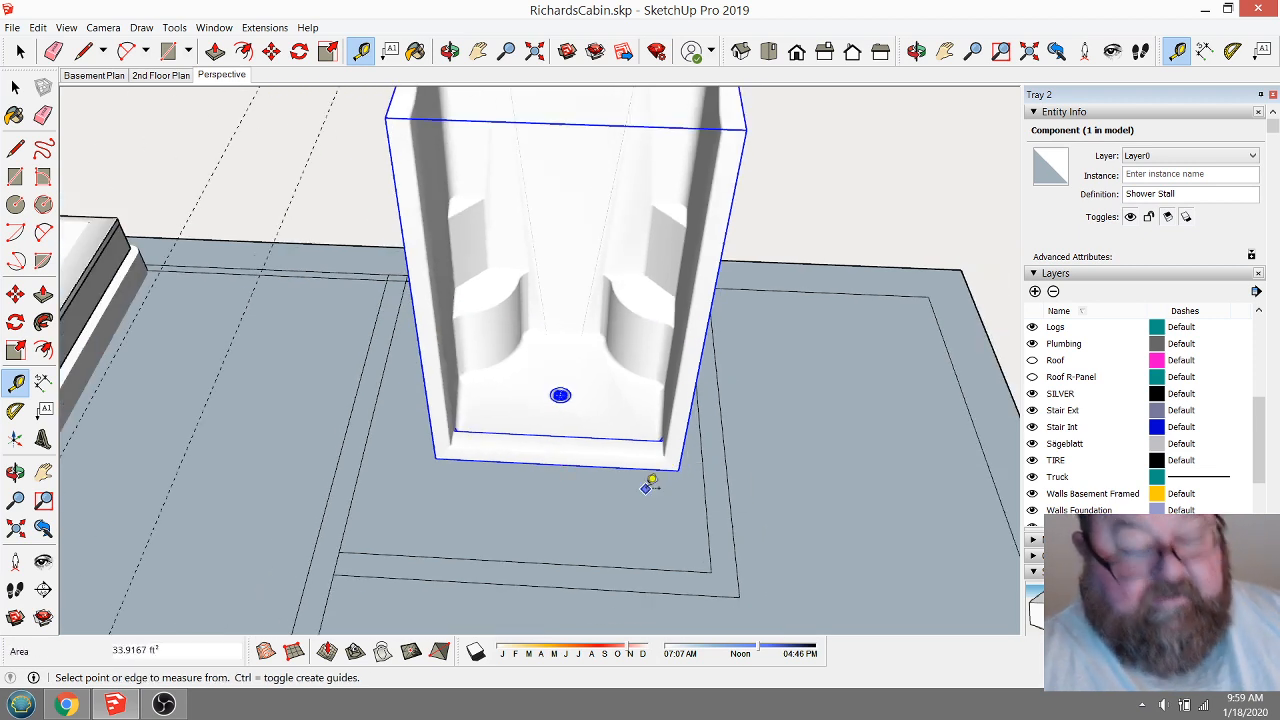
{"action": "key", "text": "Delete"}
{"action": "scroll", "coordinate": [651, 480], "scroll_direction": "down", "scroll_amount": 3}
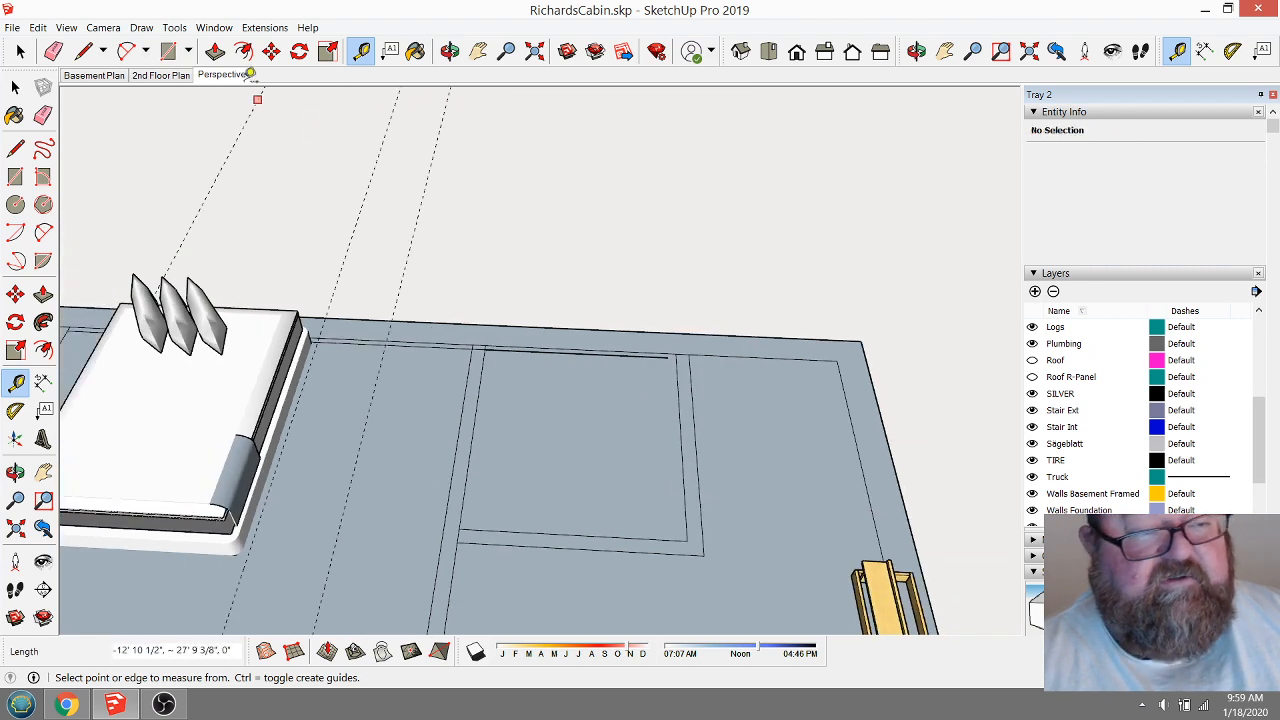
Search the 3D Warehouse for "shower stall 36".
{"action": "left_click", "coordinate": [214, 27]}
{"action": "left_click", "coordinate": [245, 171]}
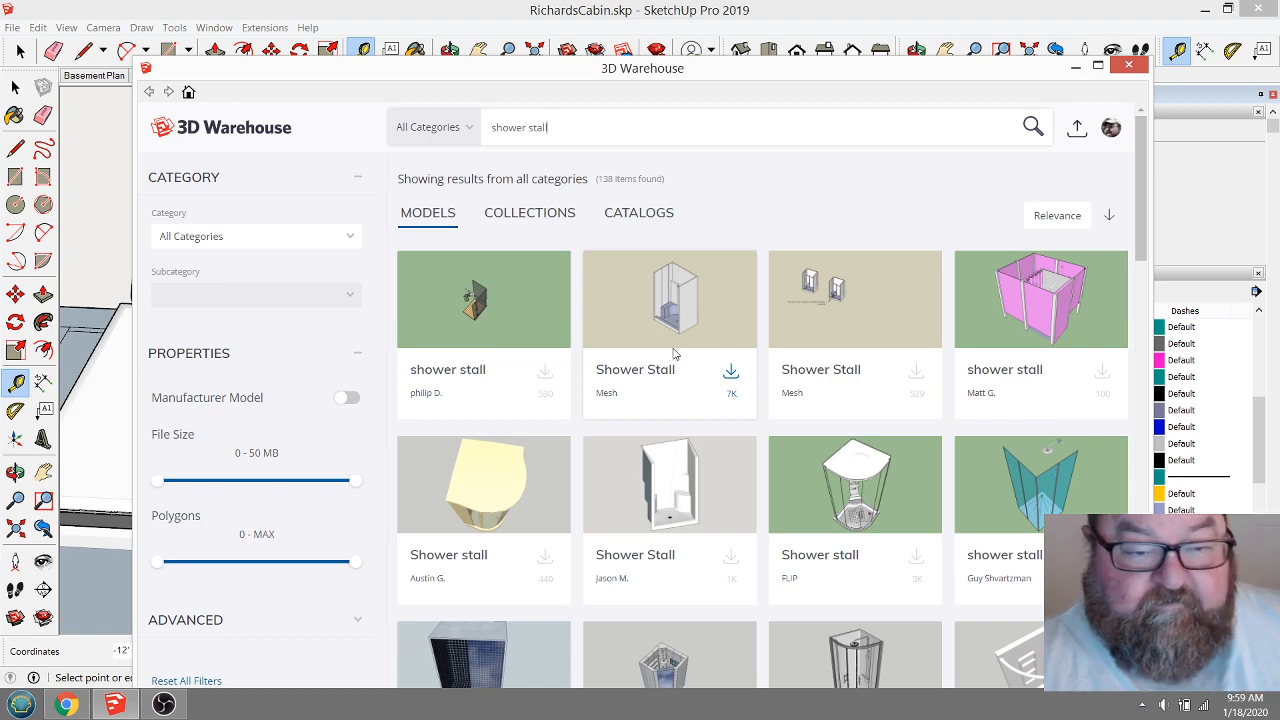
{"action": "scroll", "coordinate": [678, 350], "scroll_direction": "down", "scroll_amount": 3}
{"action": "scroll", "coordinate": [690, 345], "scroll_direction": "up", "scroll_amount": 3}
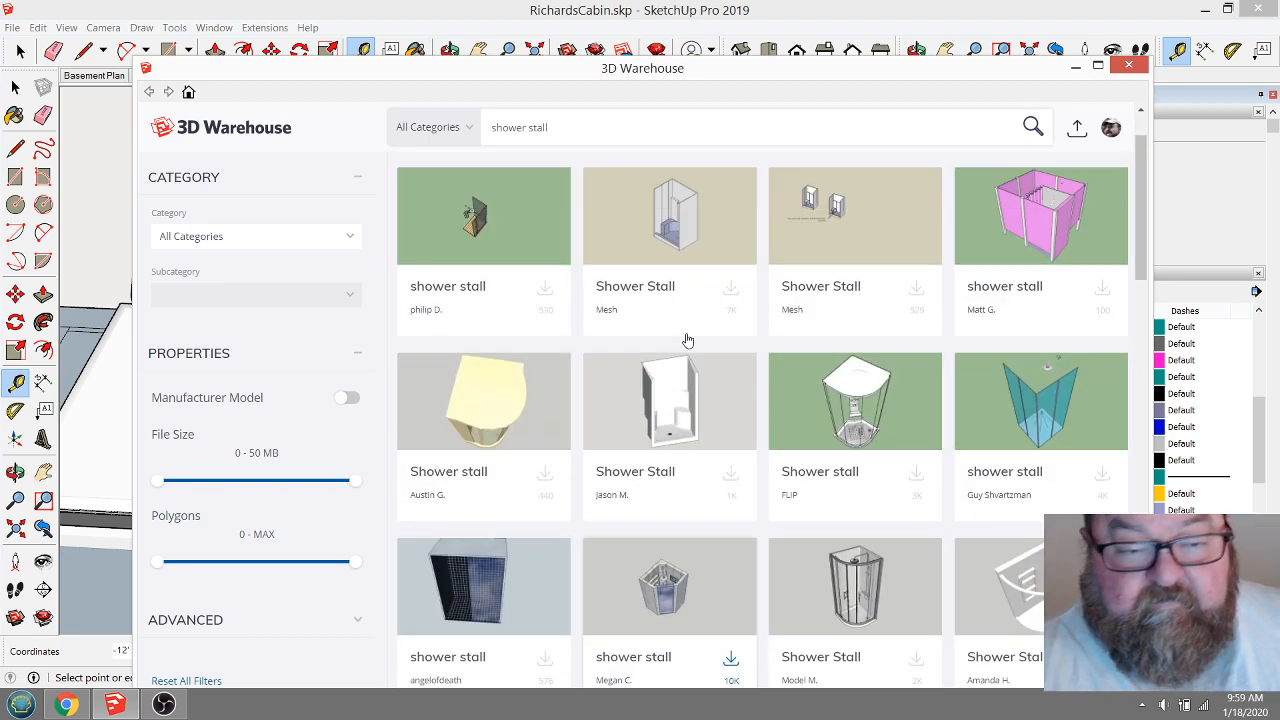
{"action": "type", "text": "36"}
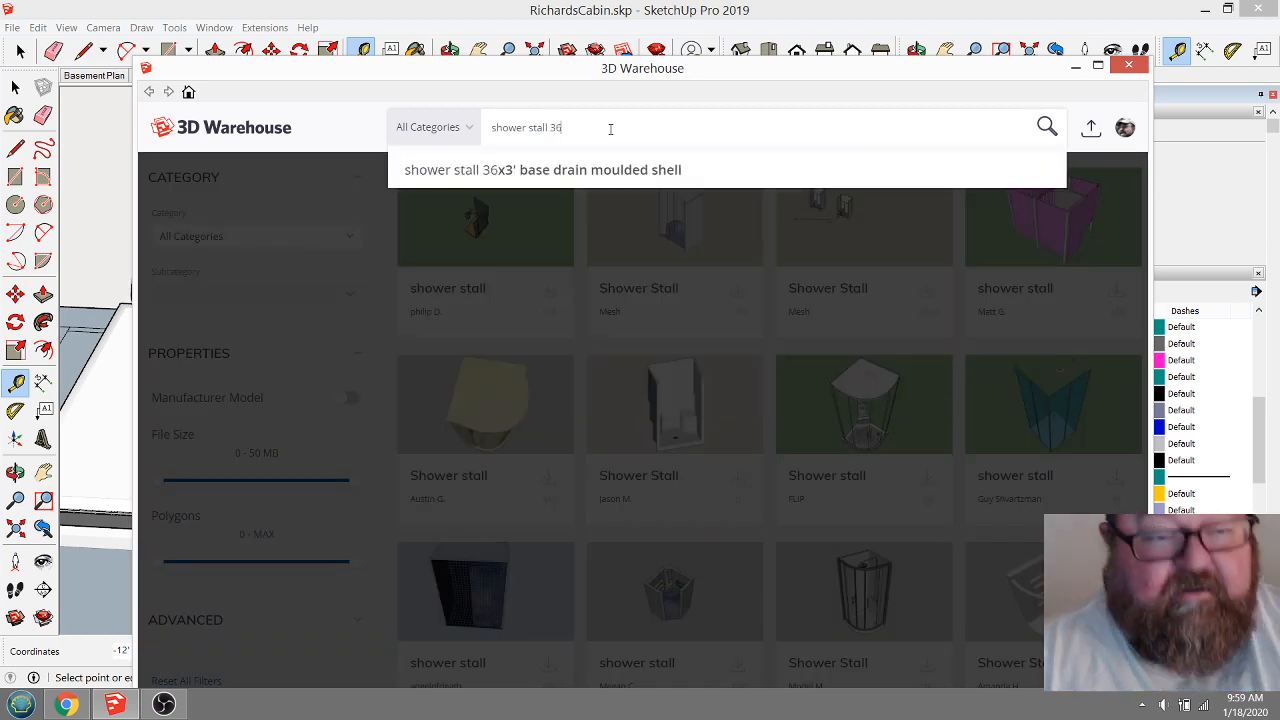
{"action": "key", "text": "Return"}
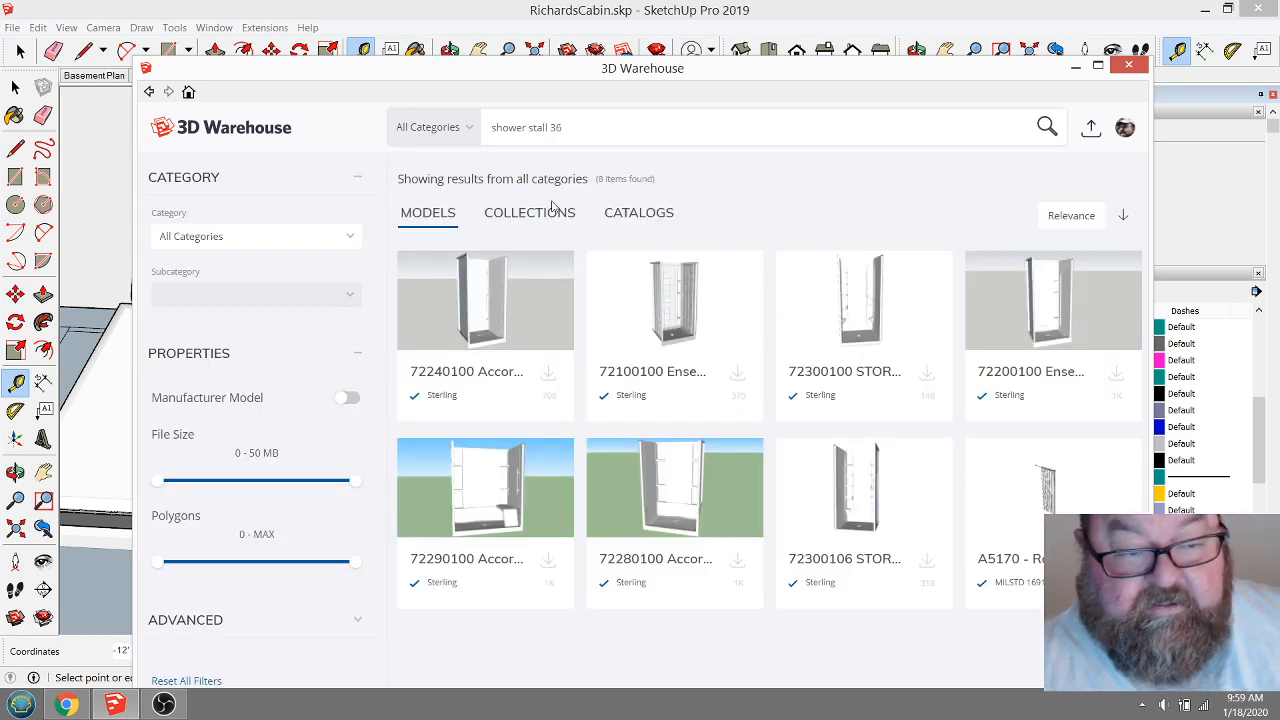
Load the 72240100 Accord Series 7224 36 x 36 x 75-3/4 inch shower stall into the model and place it in the small room.
{"action": "left_click", "coordinate": [502, 326]}
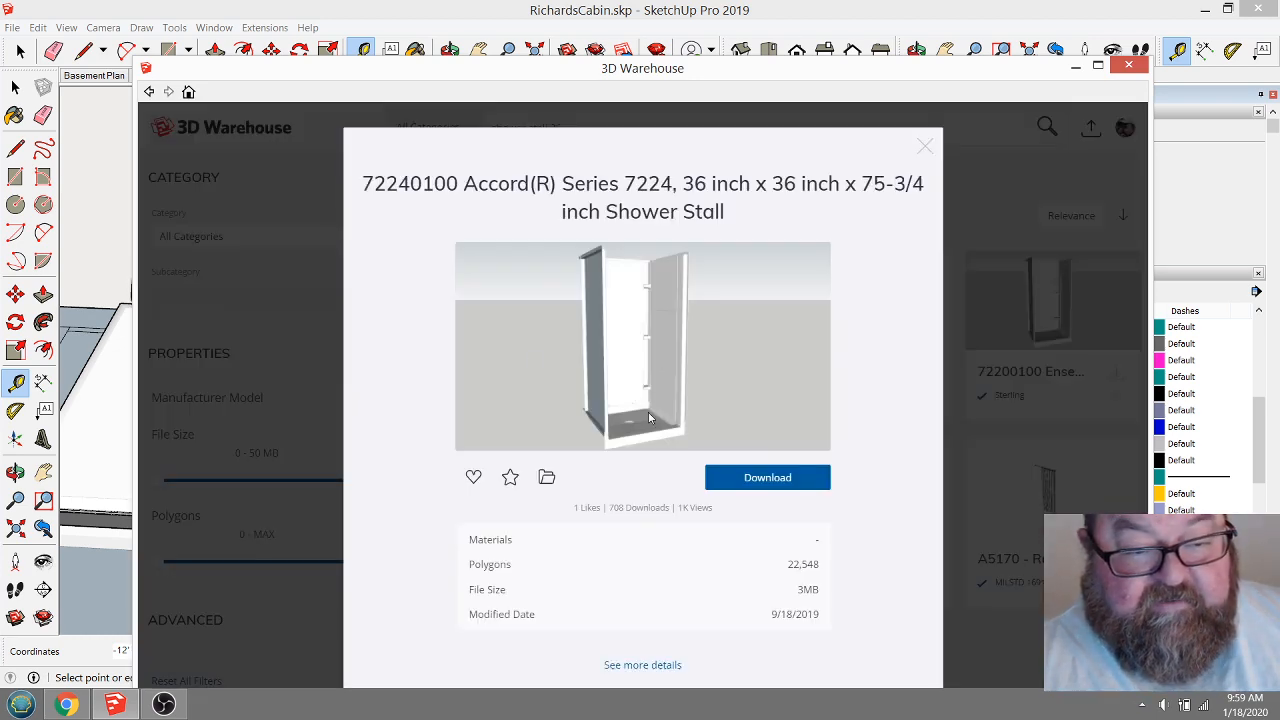
{"action": "left_click", "coordinate": [750, 484]}
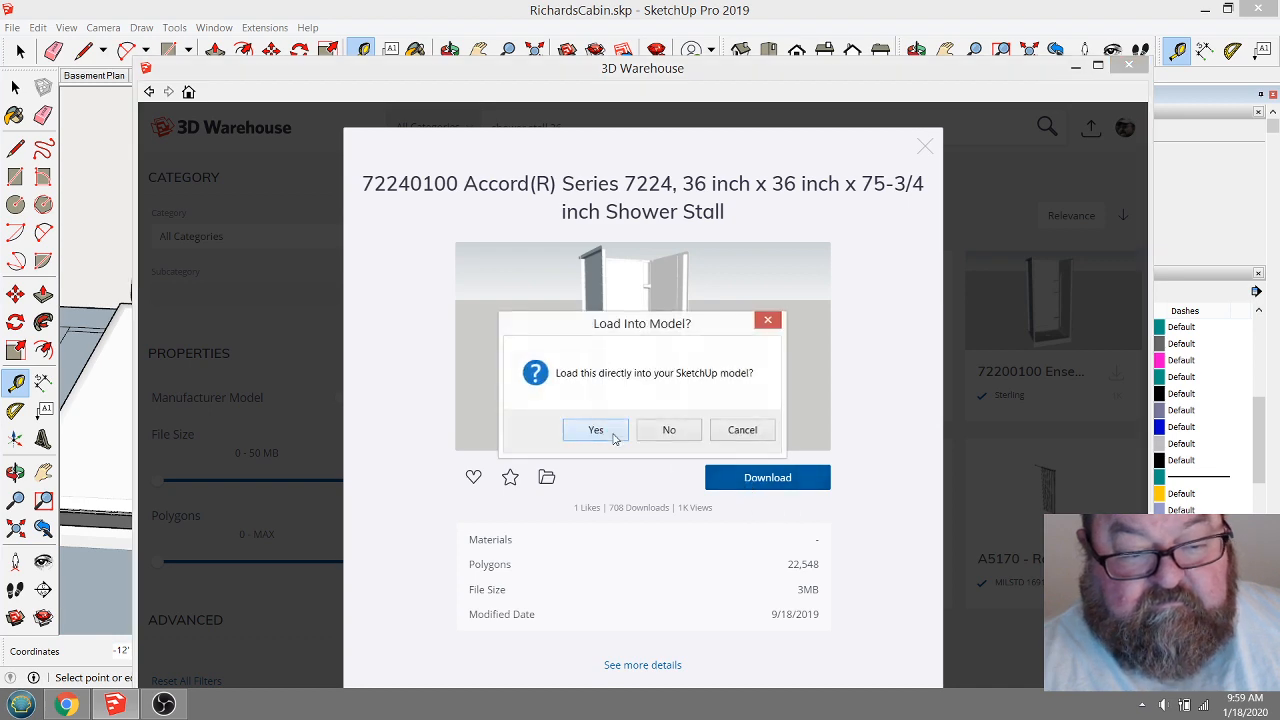
{"action": "left_click", "coordinate": [595, 430]}
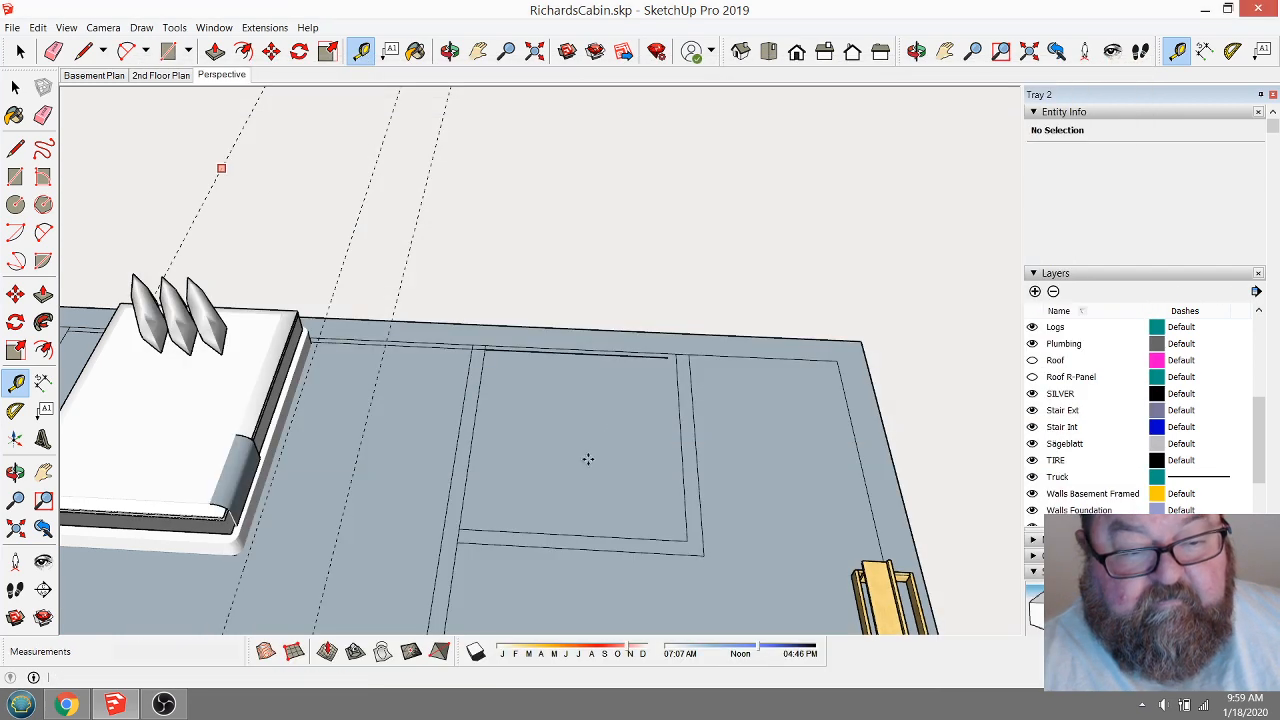
{"action": "left_click", "coordinate": [592, 440]}
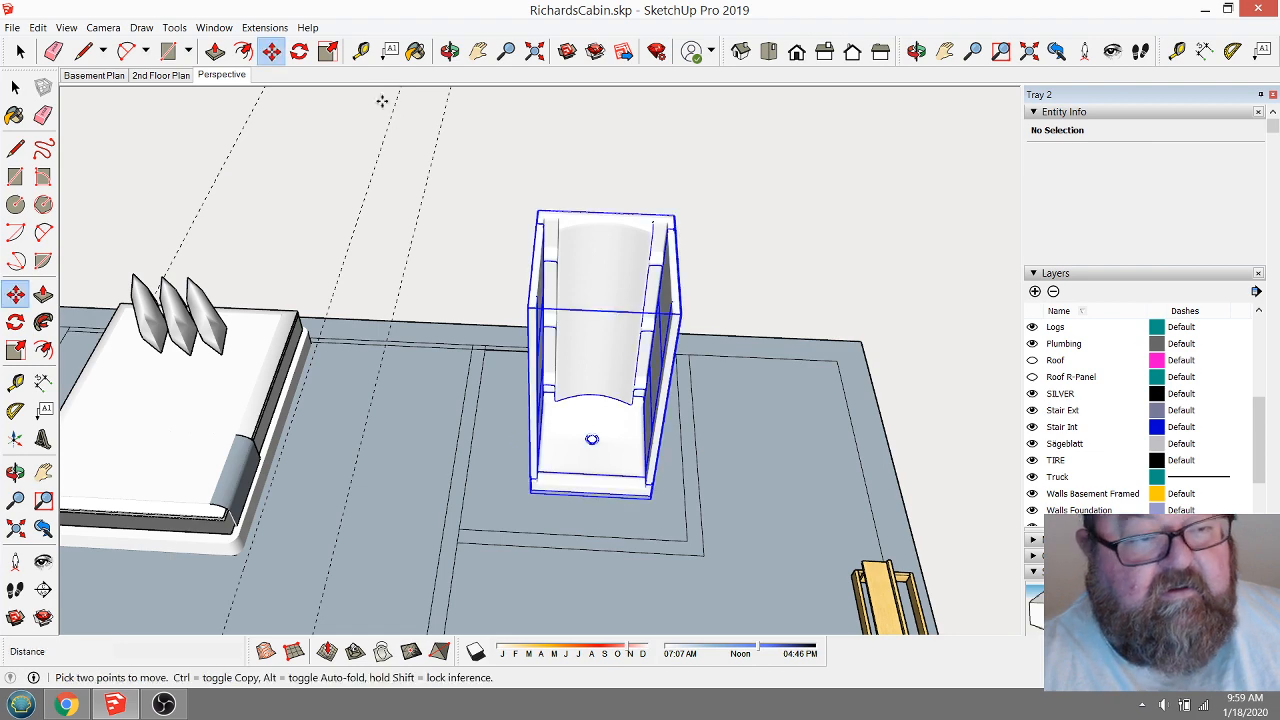
Rotate the shower stall a quarter turn on the floor so its open front faces the bed side.
{"action": "left_click", "coordinate": [299, 51]}
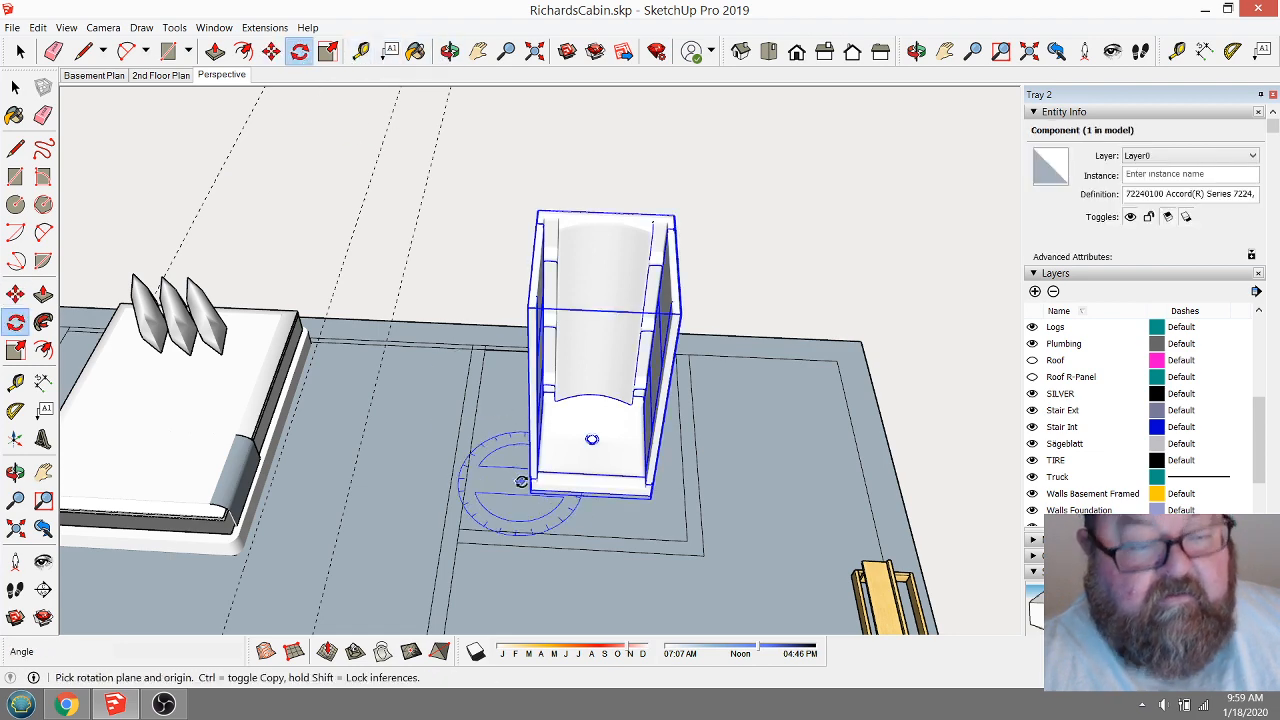
{"action": "left_click", "coordinate": [492, 493]}
{"action": "left_click", "coordinate": [512, 493]}
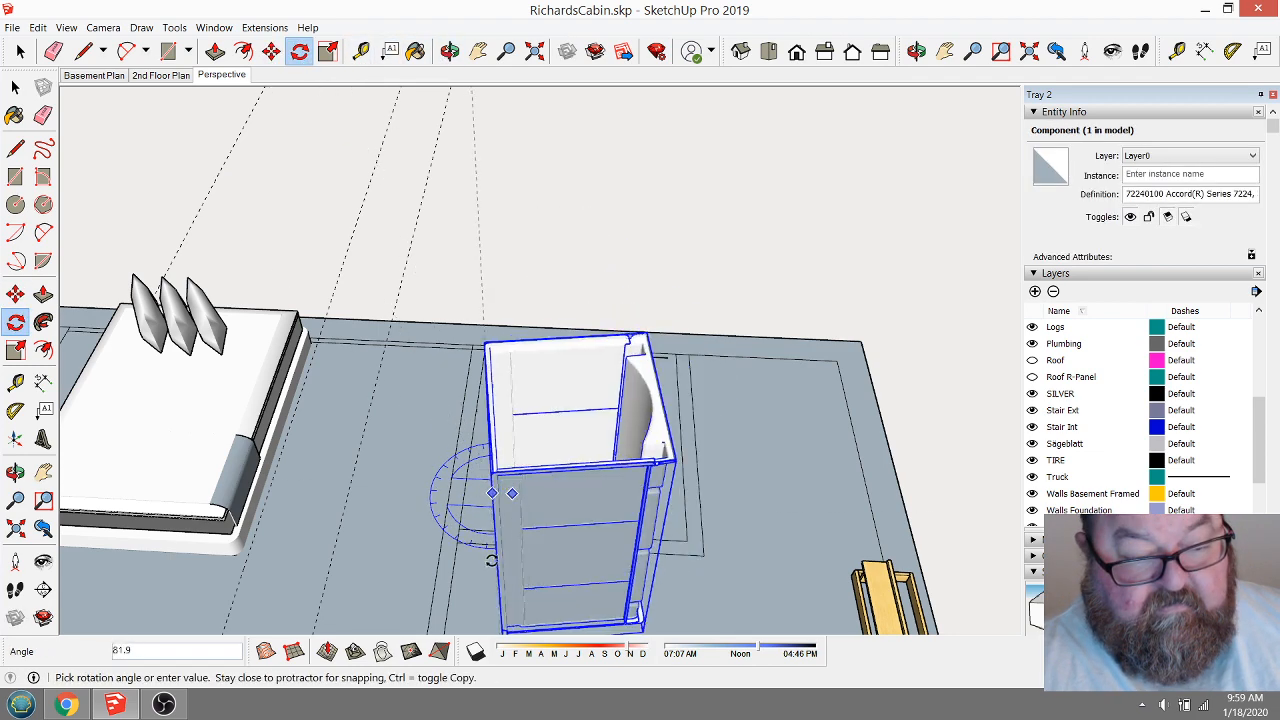
{"action": "left_click", "coordinate": [488, 562]}
Move the shower stall across the small room from its rear base corner towards the outer foundation wall.
{"action": "left_click", "coordinate": [450, 51]}
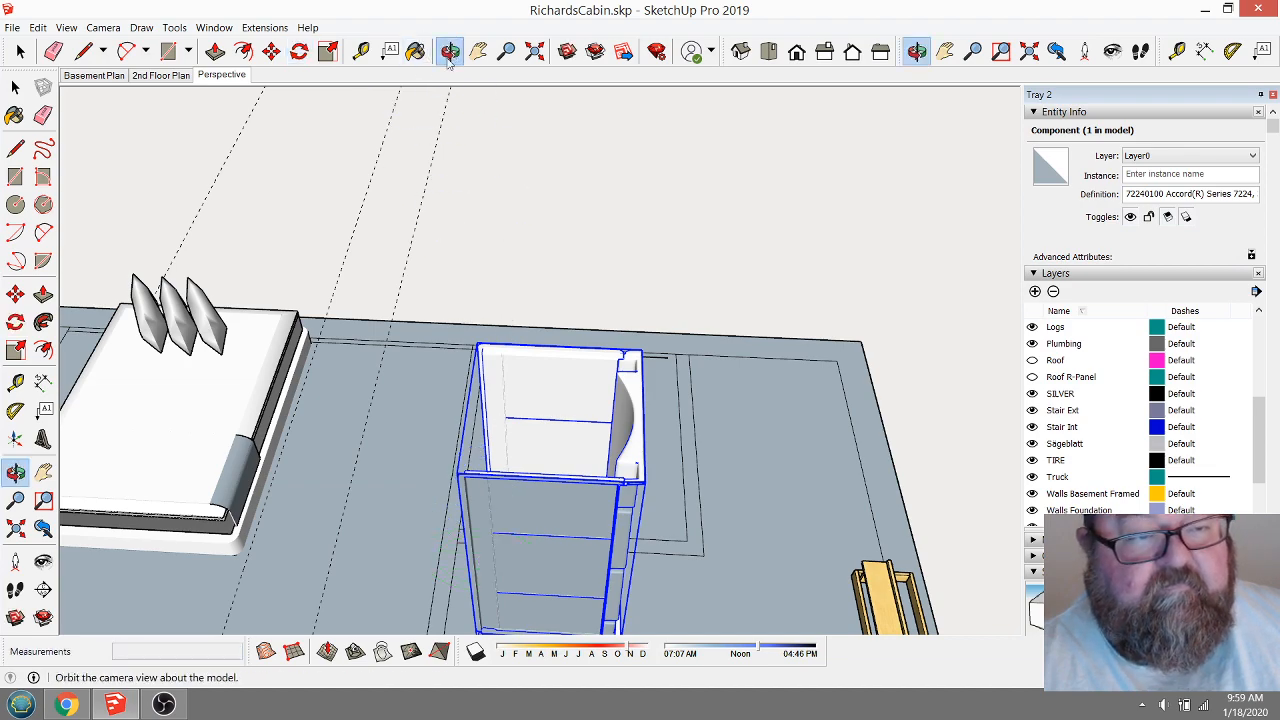
{"action": "left_click_drag", "start_coordinate": [470, 400], "coordinate": [582, 356]}
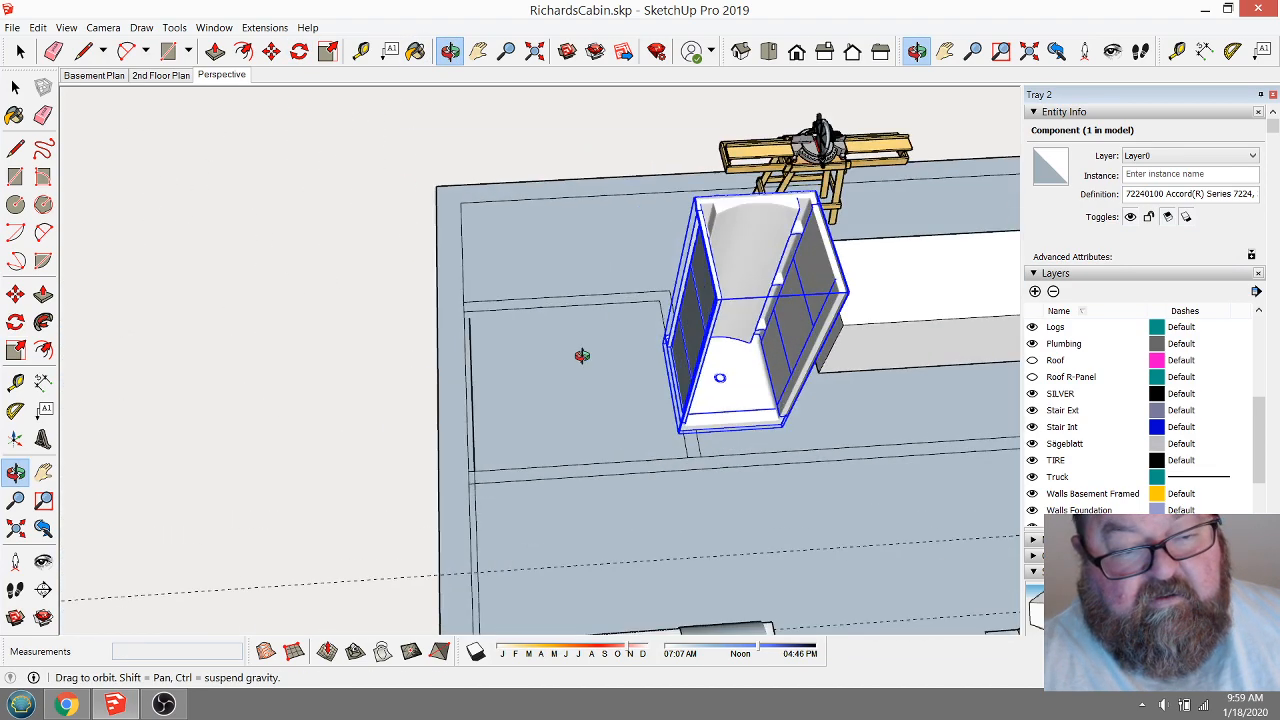
{"action": "scroll", "coordinate": [582, 356], "scroll_direction": "up", "scroll_amount": 3}
{"action": "left_click", "coordinate": [271, 51]}
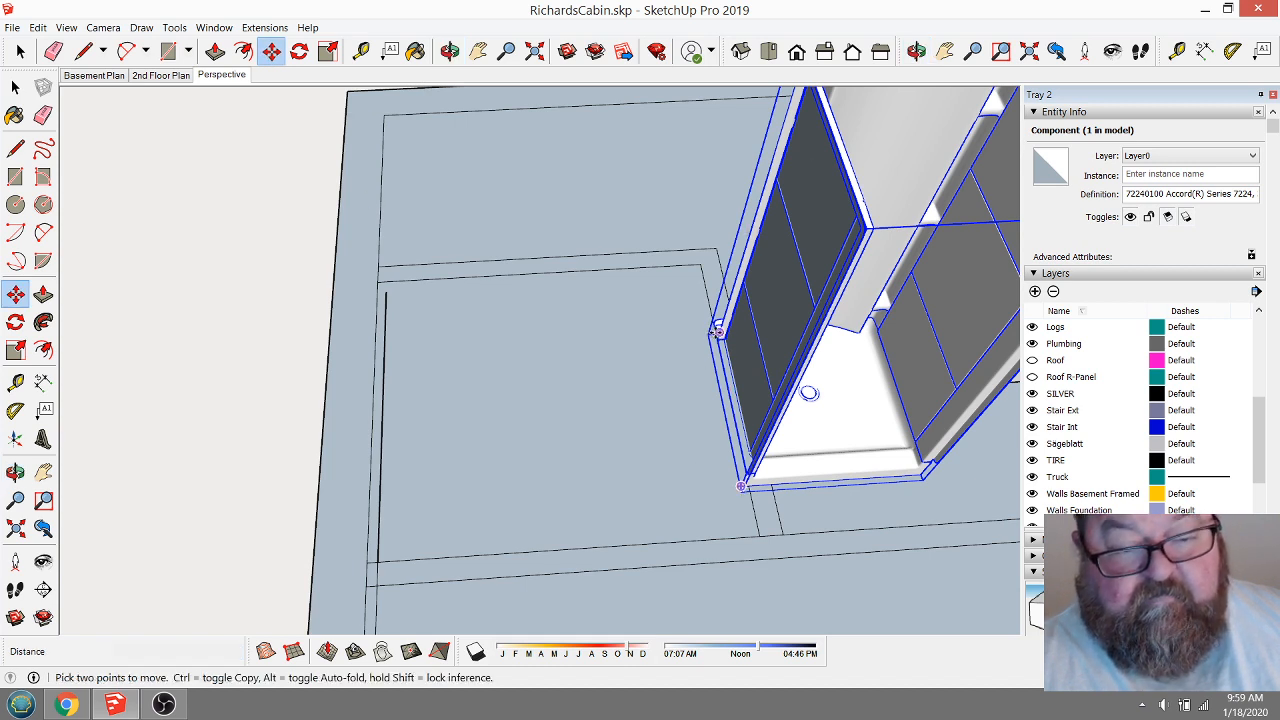
{"action": "left_click", "coordinate": [718, 334]}
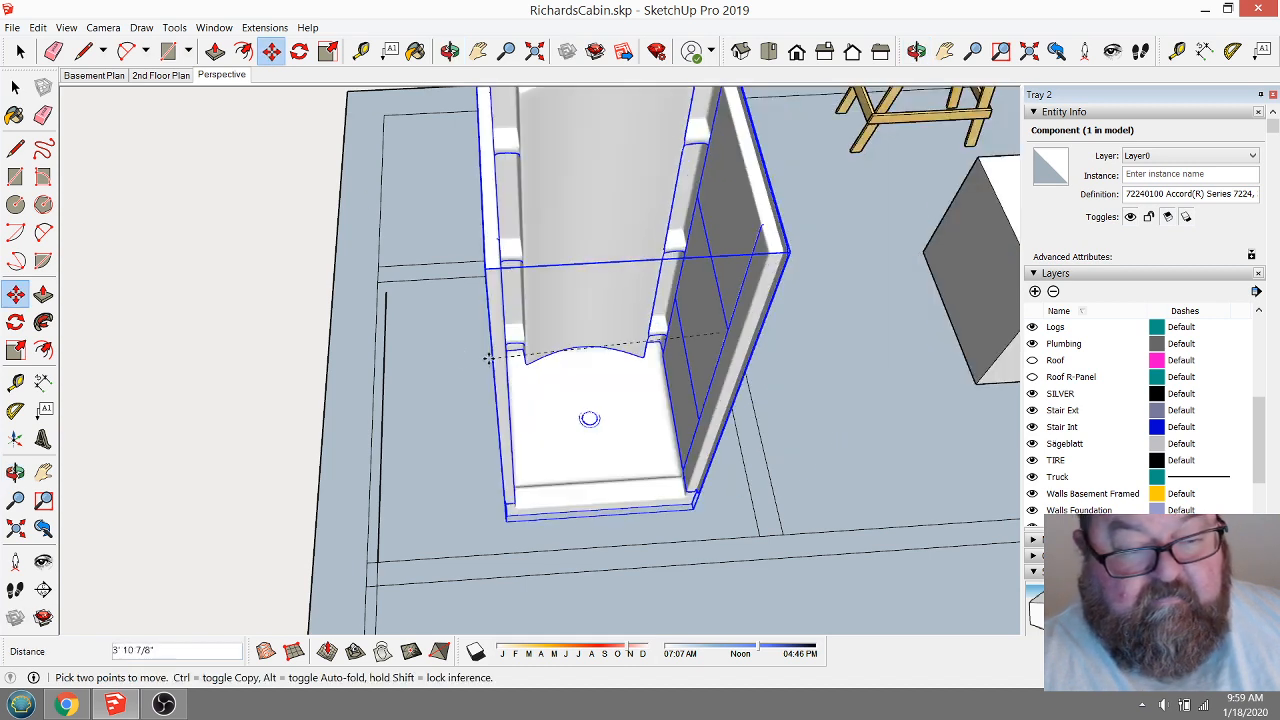
{"action": "left_click", "coordinate": [460, 360]}
Move the shower stall 15 inches towards the outer wall, then shift it 2 inches back into the room.
{"action": "scroll", "coordinate": [460, 360], "scroll_direction": "down", "scroll_amount": 3}
{"action": "scroll", "coordinate": [530, 476], "scroll_direction": "up", "scroll_amount": 6}
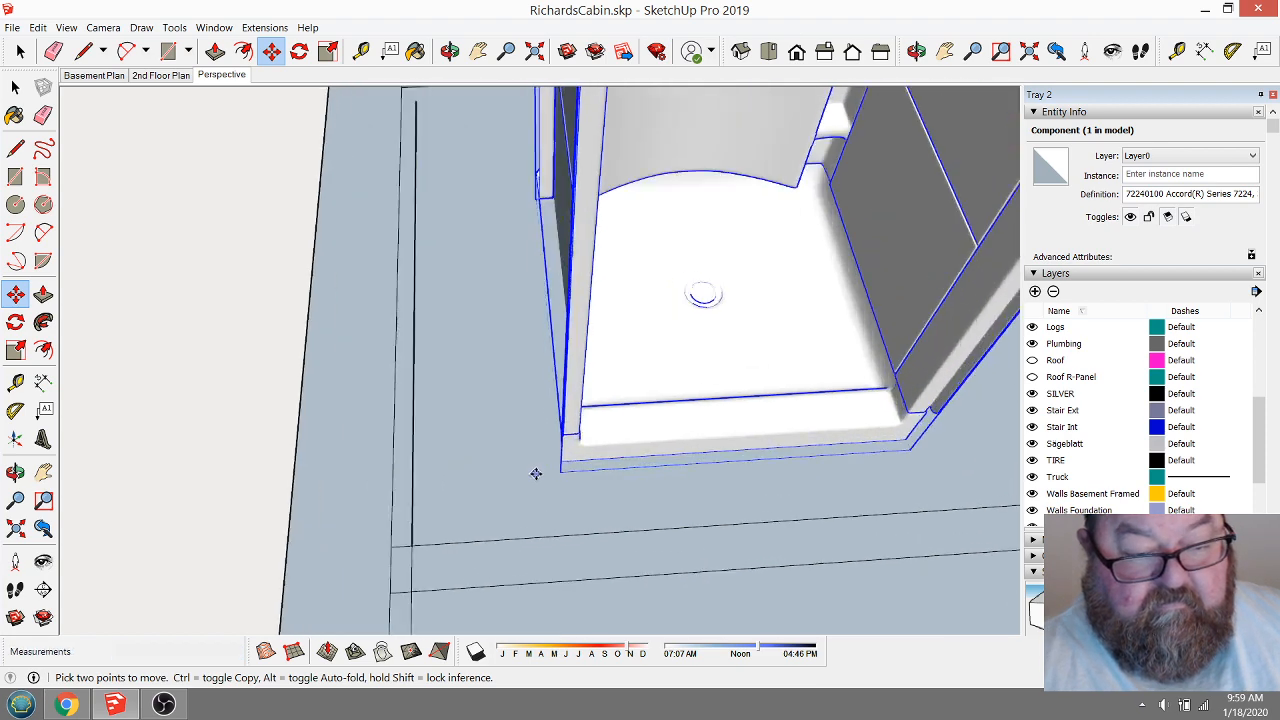
{"action": "scroll", "coordinate": [535, 473], "scroll_direction": "up", "scroll_amount": 2}
{"action": "left_click", "coordinate": [578, 467]}
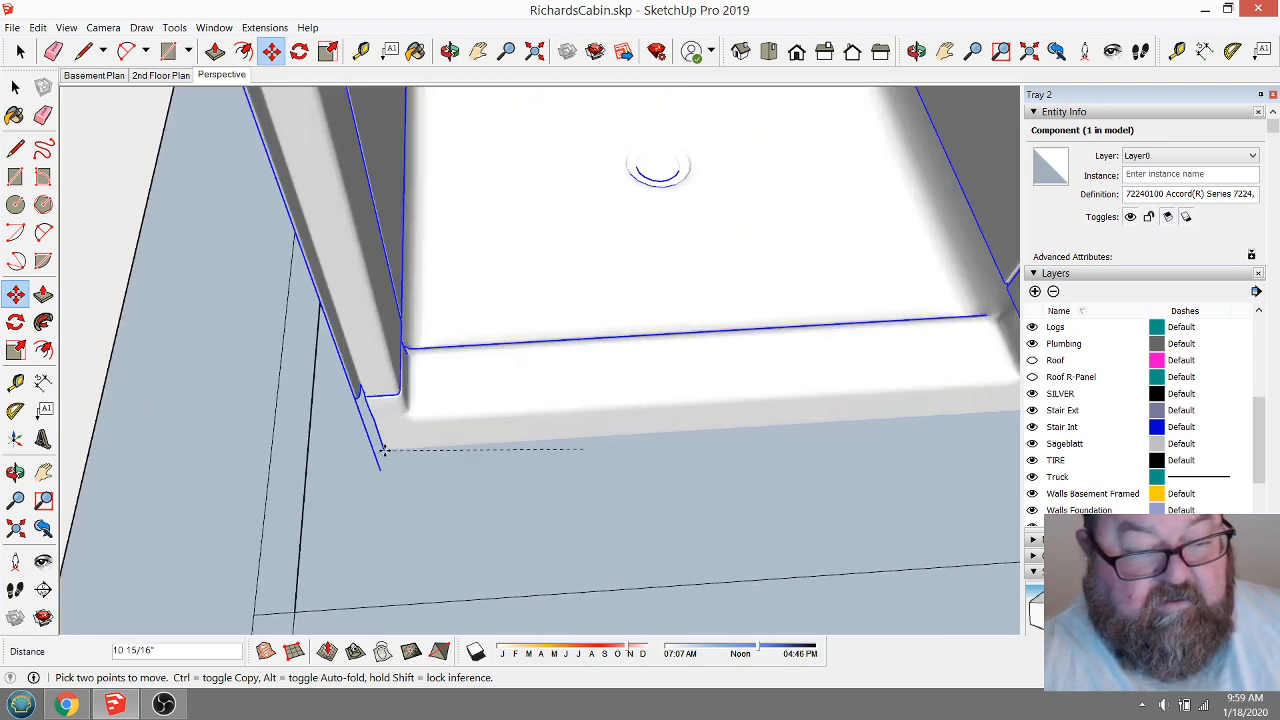
{"action": "type", "text": "15"}
{"action": "key", "text": "Return"}
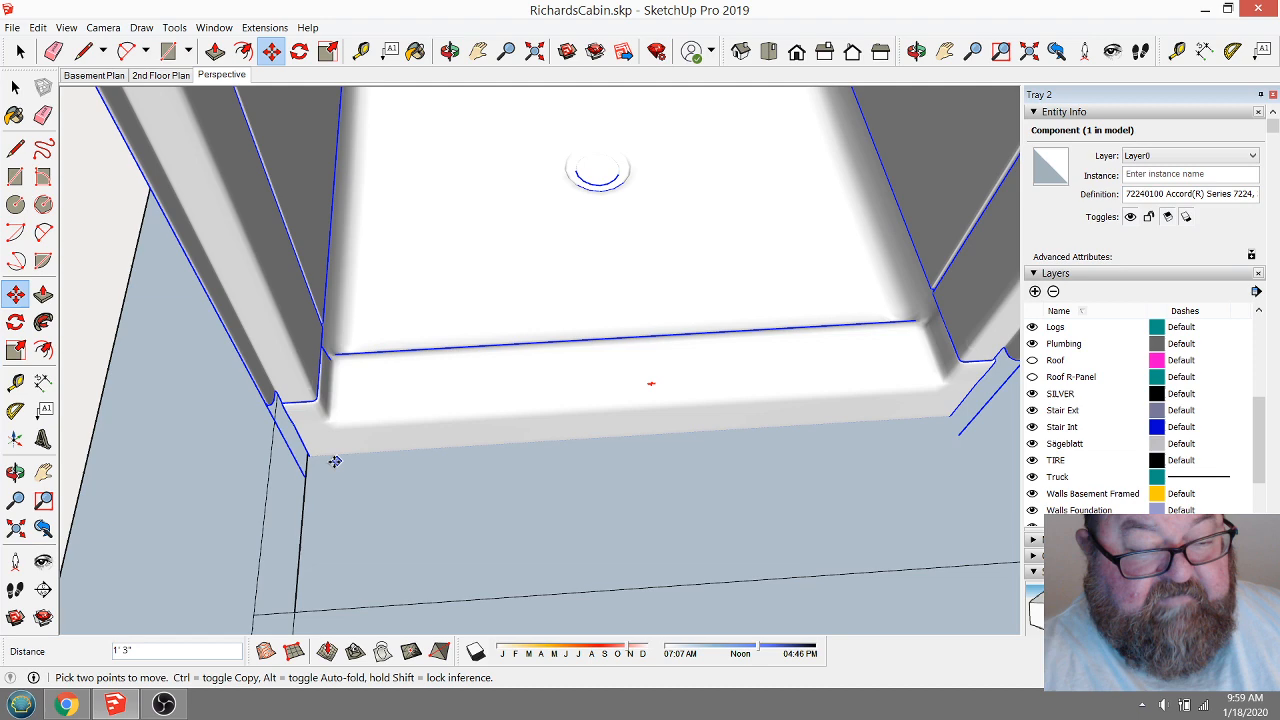
{"action": "left_click", "coordinate": [310, 458]}
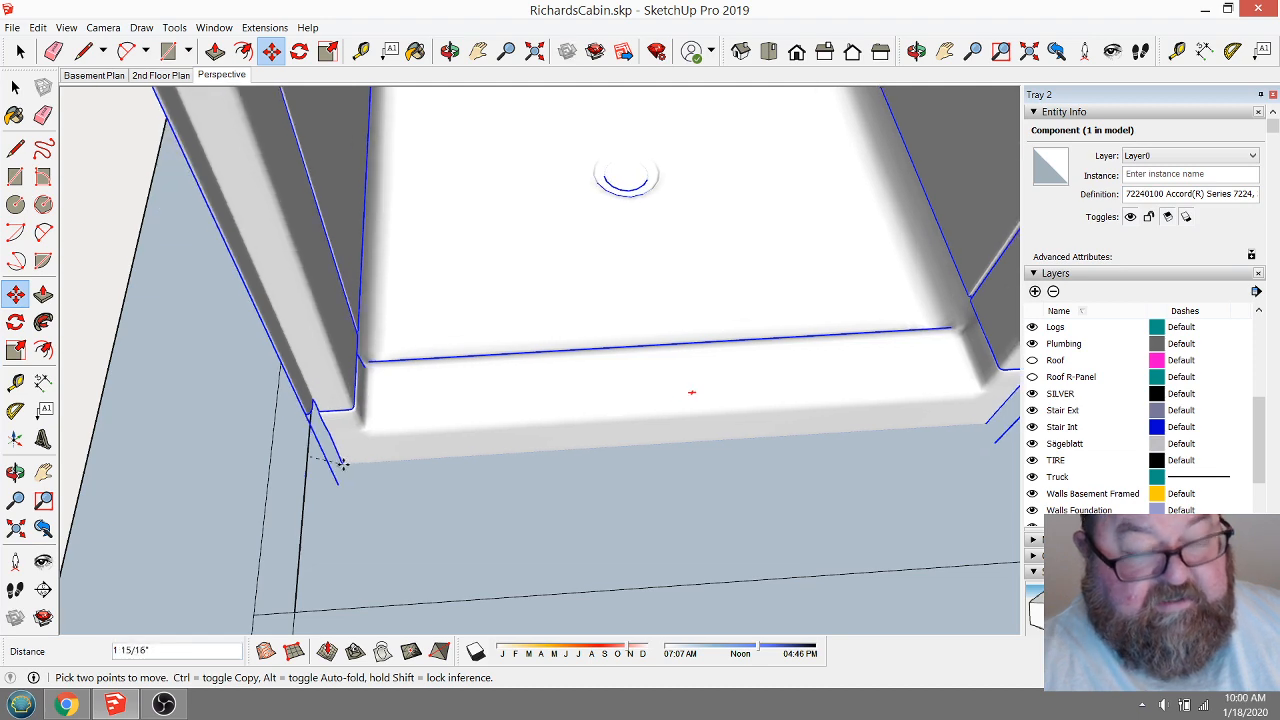
{"action": "type", "text": "2"}
{"action": "key", "text": "Return"}
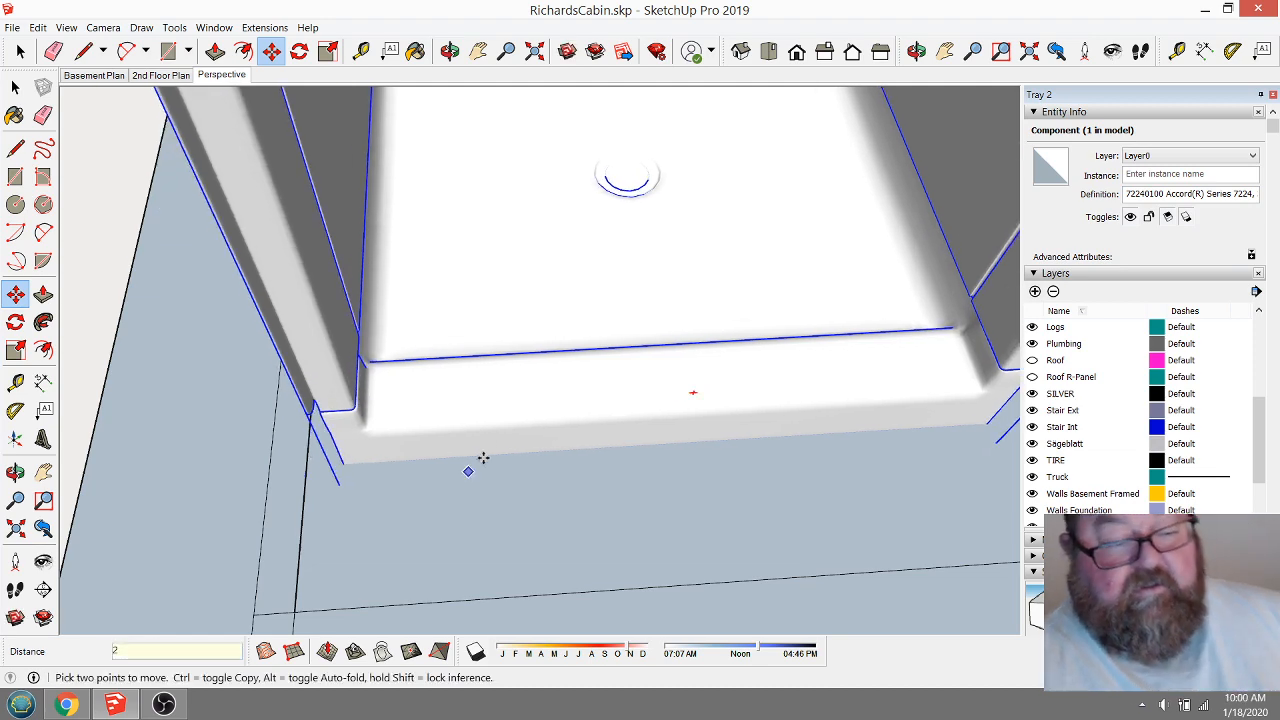
Move the shower stall about 1' 9 3/16" along the red axis so its back meets the partition farthest from the bed.
{"action": "scroll", "coordinate": [500, 452], "scroll_direction": "down", "scroll_amount": 1}
{"action": "scroll", "coordinate": [551, 456], "scroll_direction": "down", "scroll_amount": 3}
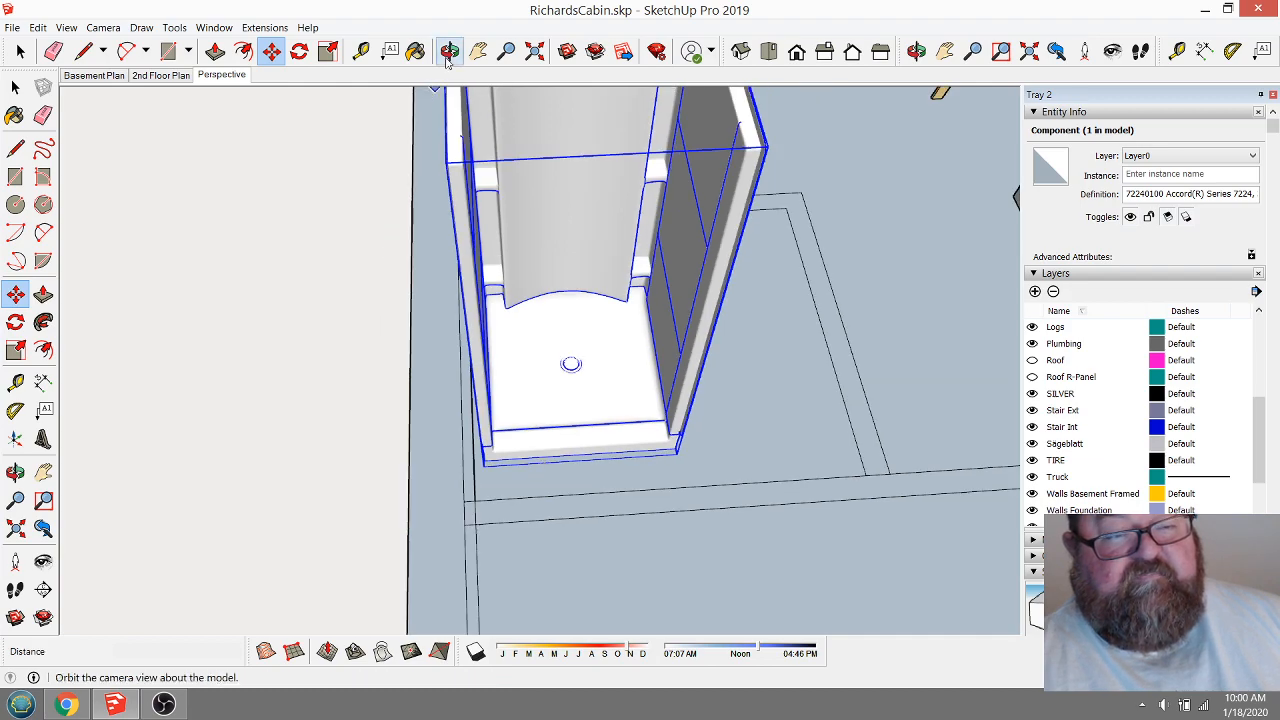
{"action": "left_click", "coordinate": [449, 51]}
{"action": "scroll", "coordinate": [414, 318], "scroll_direction": "down", "scroll_amount": 3}
{"action": "left_click_drag", "start_coordinate": [614, 389], "coordinate": [114, 381]}
{"action": "scroll", "coordinate": [396, 434], "scroll_direction": "down", "scroll_amount": 2}
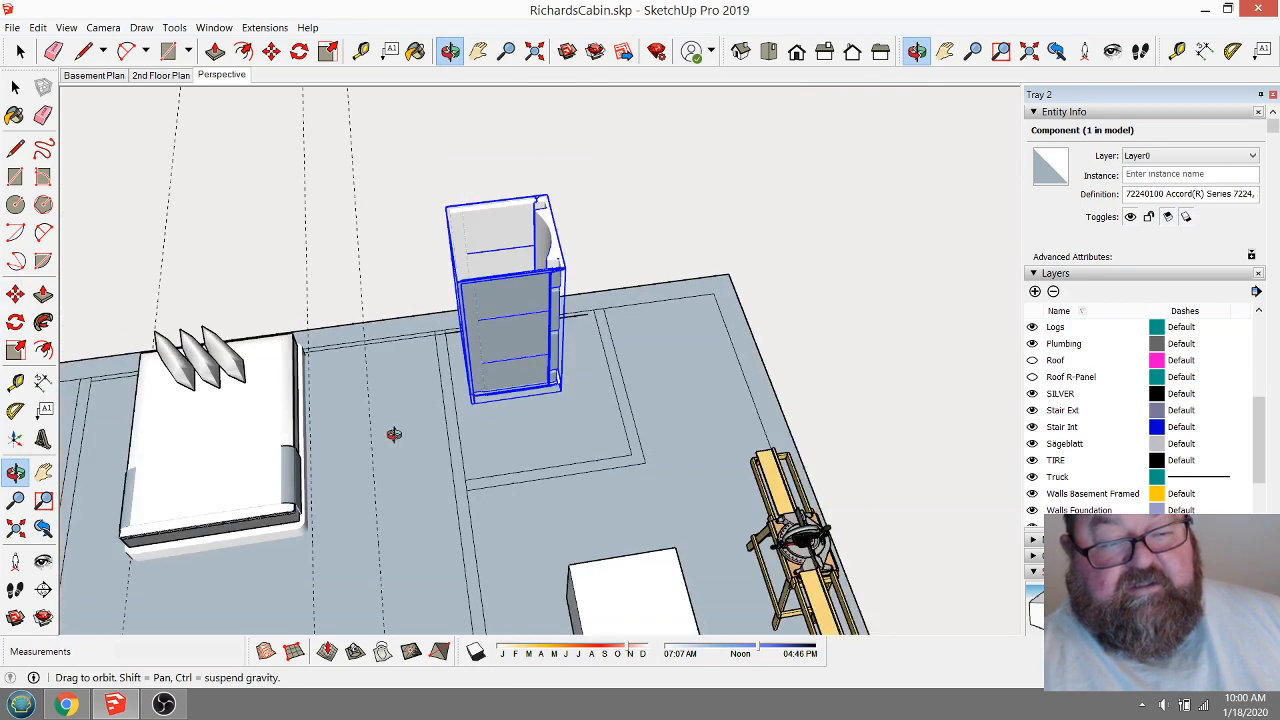
{"action": "left_click_drag", "start_coordinate": [510, 443], "coordinate": [400, 445]}
{"action": "scroll", "coordinate": [558, 442], "scroll_direction": "up", "scroll_amount": 5}
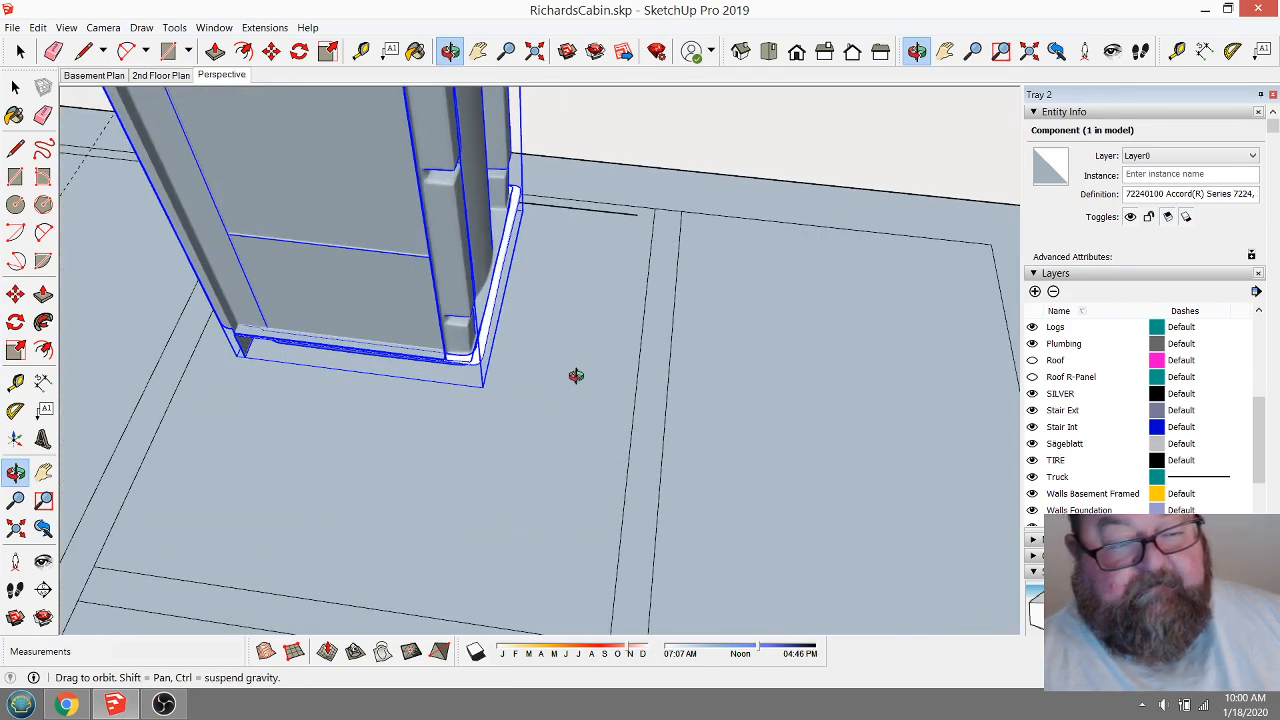
{"action": "left_click", "coordinate": [271, 51]}
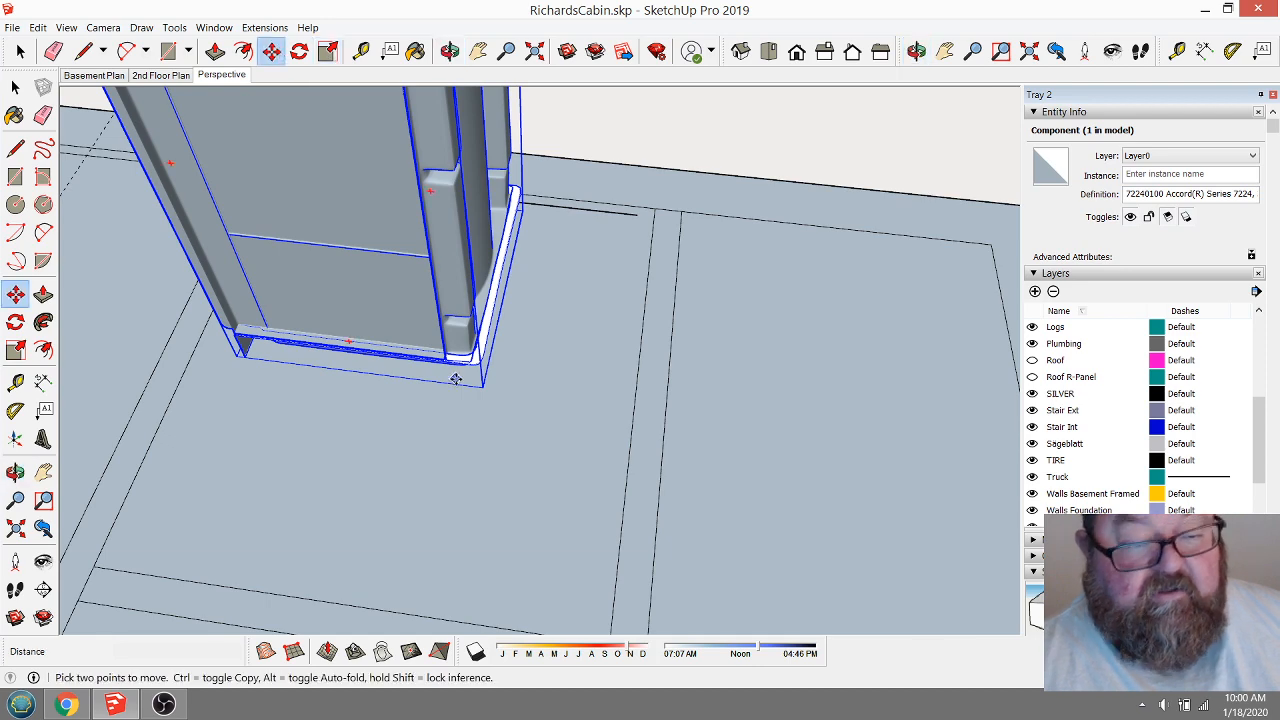
{"action": "left_click", "coordinate": [480, 380]}
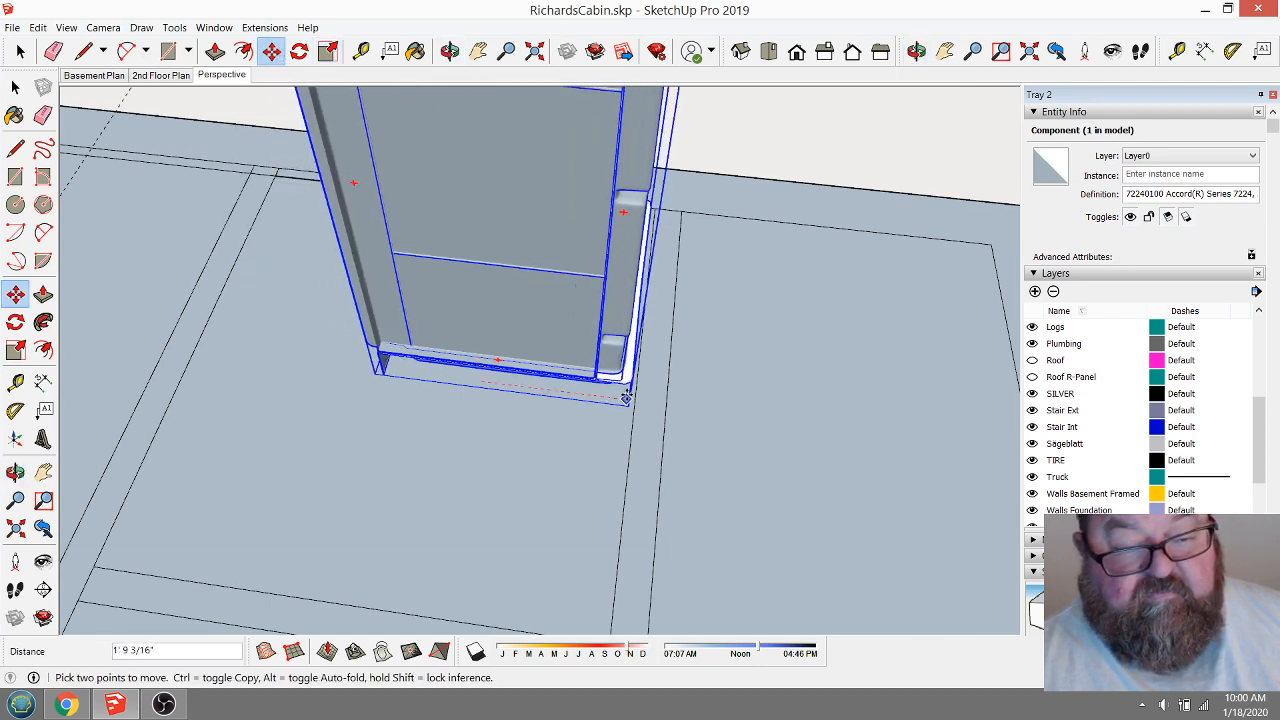
{"action": "scroll", "coordinate": [563, 451], "scroll_direction": "down", "scroll_amount": 6}
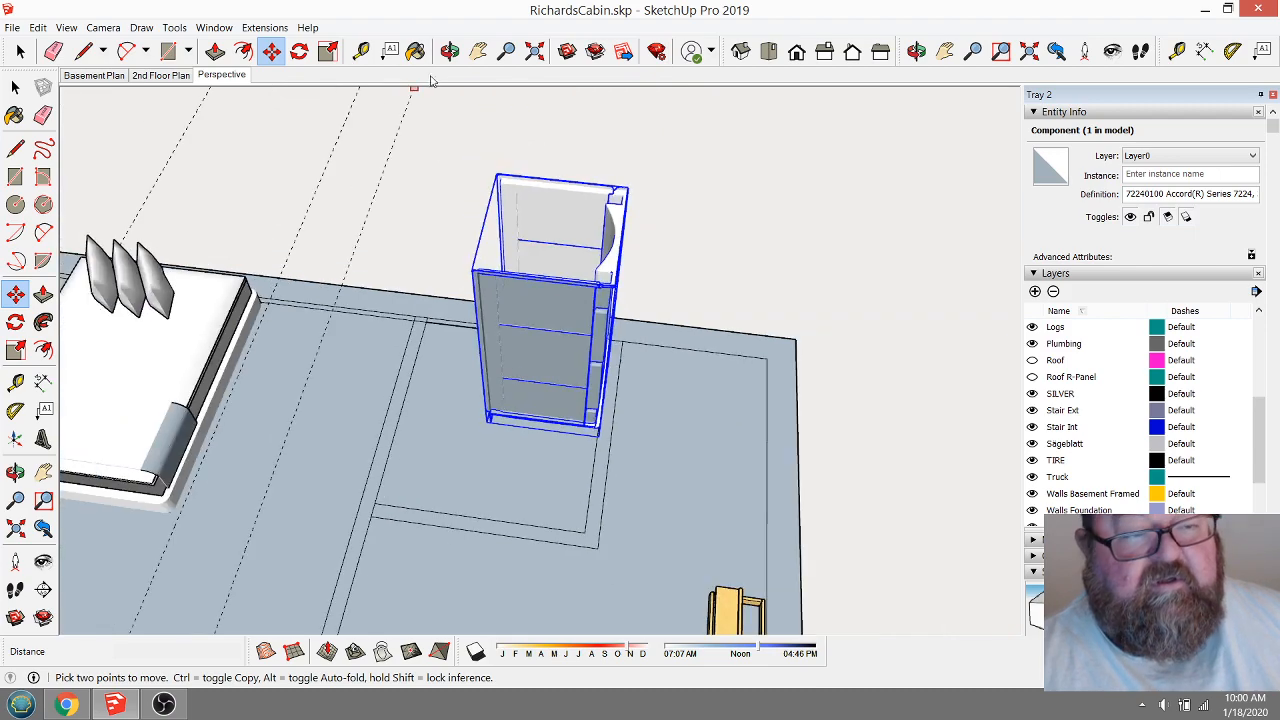
Check the shower stall's fit against the walls from several sides and start a tape measurement at its upper rear edge.
{"action": "left_click", "coordinate": [449, 51]}
{"action": "left_click_drag", "start_coordinate": [500, 420], "coordinate": [702, 420]}
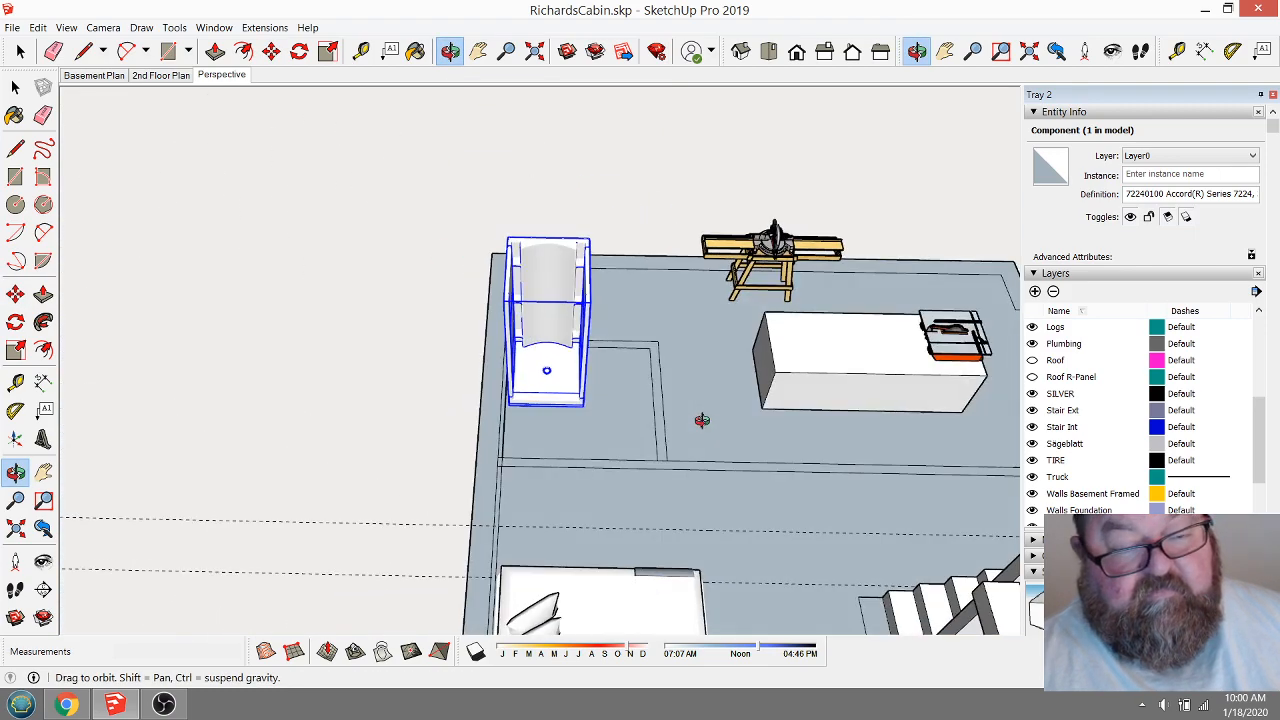
{"action": "scroll", "coordinate": [630, 400], "scroll_direction": "up", "scroll_amount": 5}
{"action": "left_click_drag", "start_coordinate": [586, 394], "coordinate": [453, 387]}
{"action": "scroll", "coordinate": [507, 417], "scroll_direction": "down", "scroll_amount": 3}
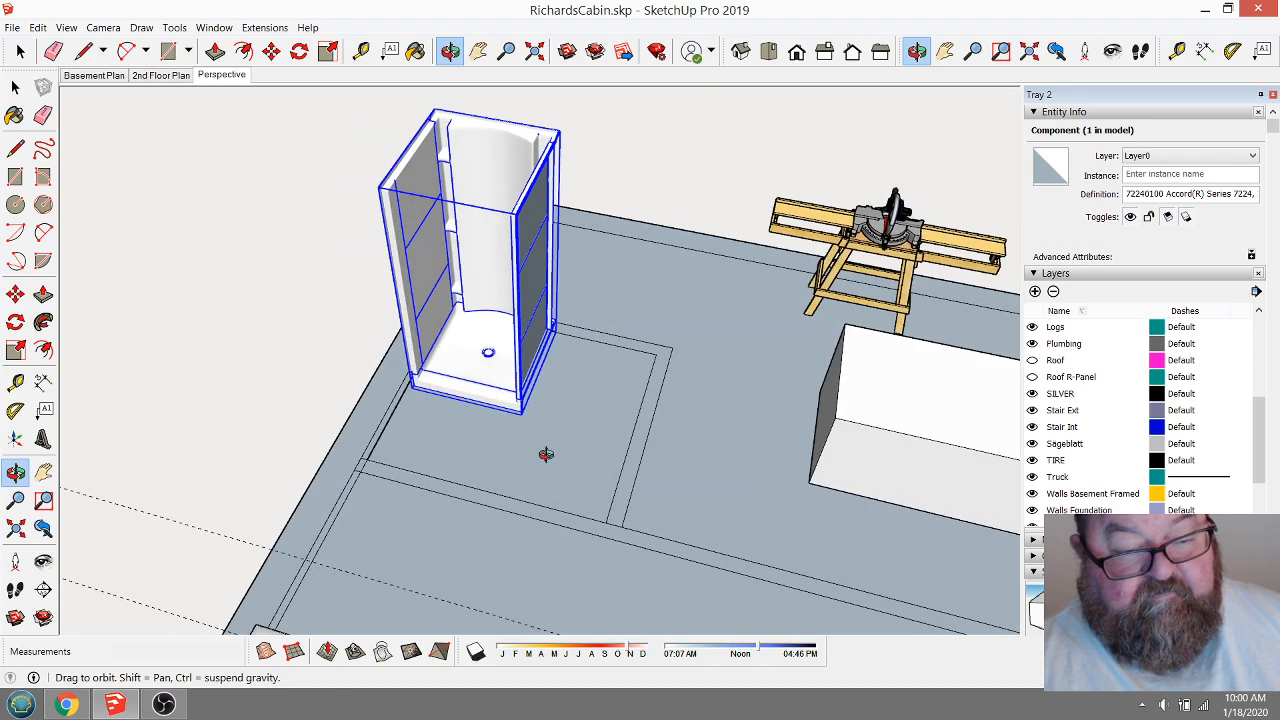
{"action": "left_click_drag", "start_coordinate": [546, 454], "coordinate": [268, 451]}
{"action": "scroll", "coordinate": [580, 436], "scroll_direction": "up", "scroll_amount": 6}
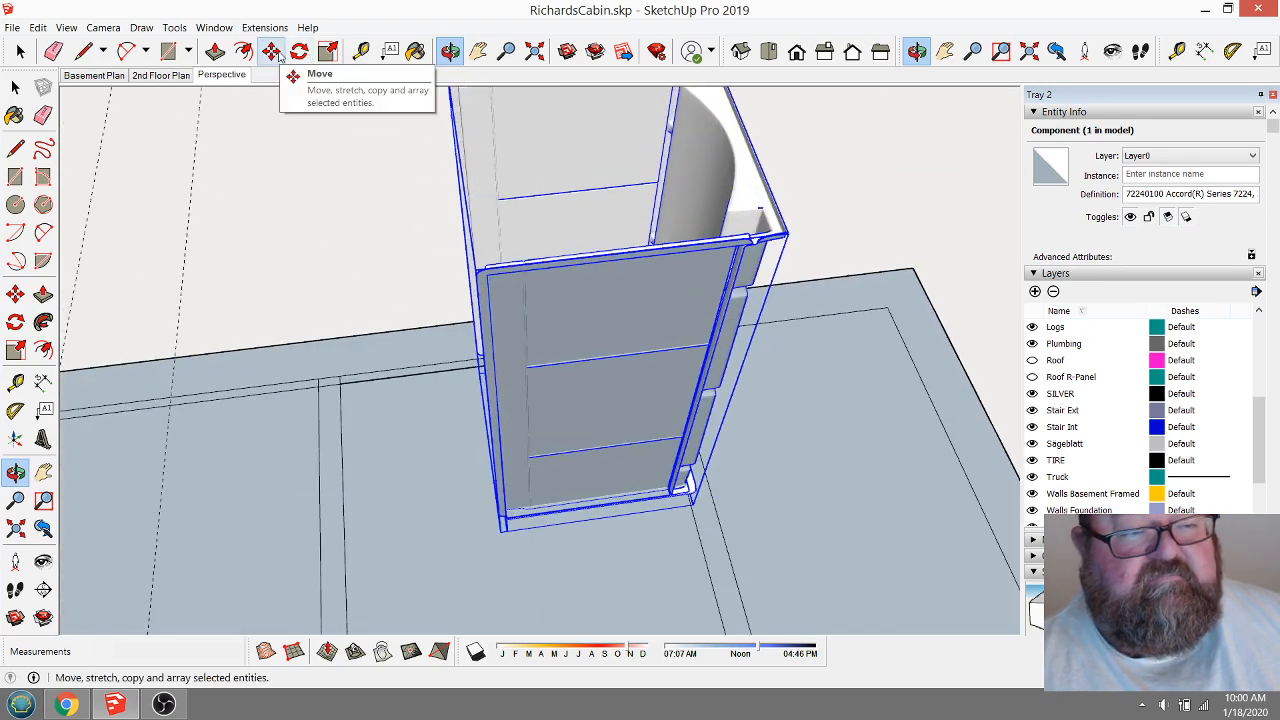
{"action": "left_click", "coordinate": [361, 51]}
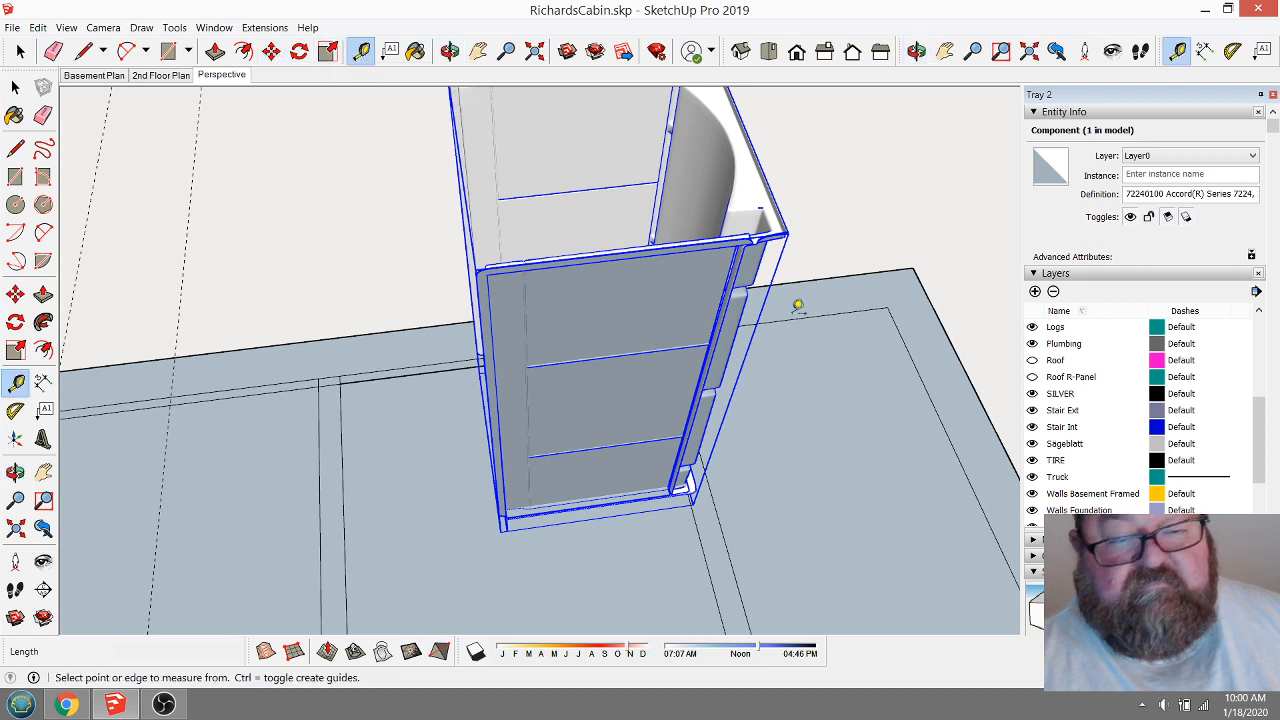
{"action": "left_click", "coordinate": [775, 206]}
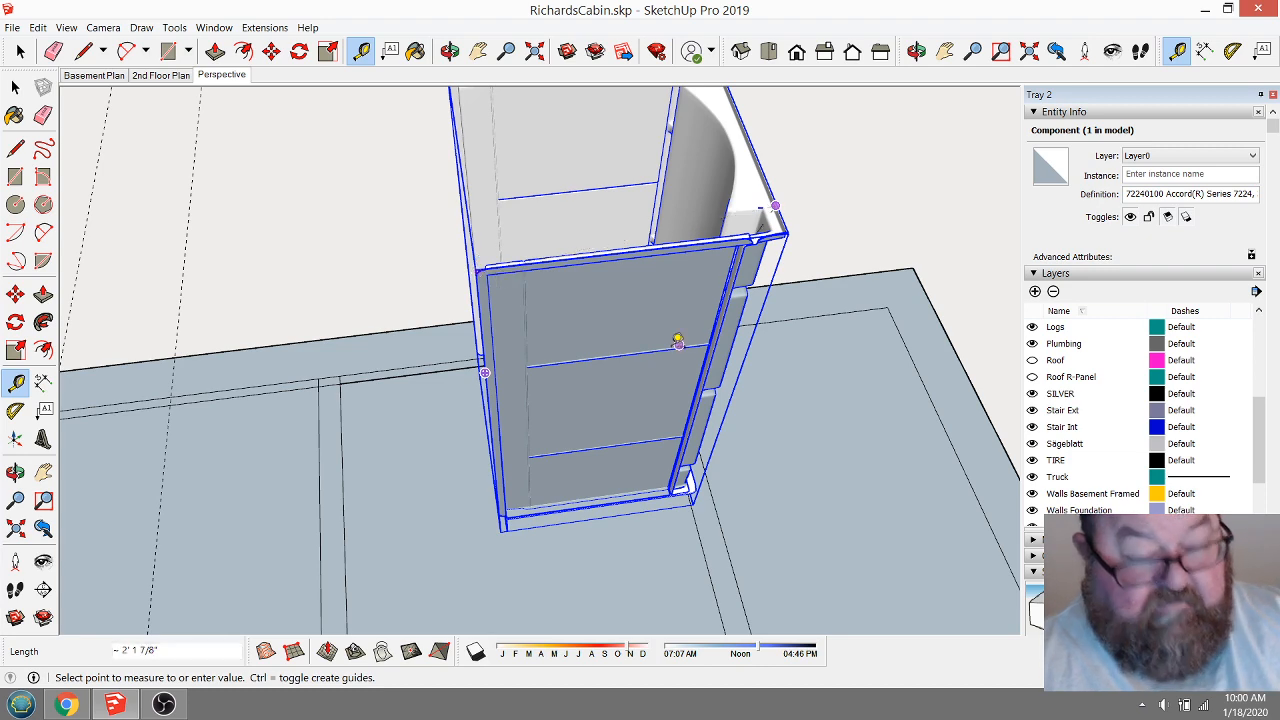
Examine the shower stall's position and the floor space left between its open front and the bed-side partition.
{"action": "scroll", "coordinate": [680, 340], "scroll_direction": "down", "scroll_amount": 5}
{"action": "left_click", "coordinate": [450, 51]}
{"action": "left_click_drag", "start_coordinate": [470, 310], "coordinate": [629, 371]}
{"action": "scroll", "coordinate": [600, 390], "scroll_direction": "up", "scroll_amount": 4}
{"action": "left_click_drag", "start_coordinate": [533, 410], "coordinate": [494, 474]}
{"action": "scroll", "coordinate": [450, 422], "scroll_direction": "down", "scroll_amount": 5}
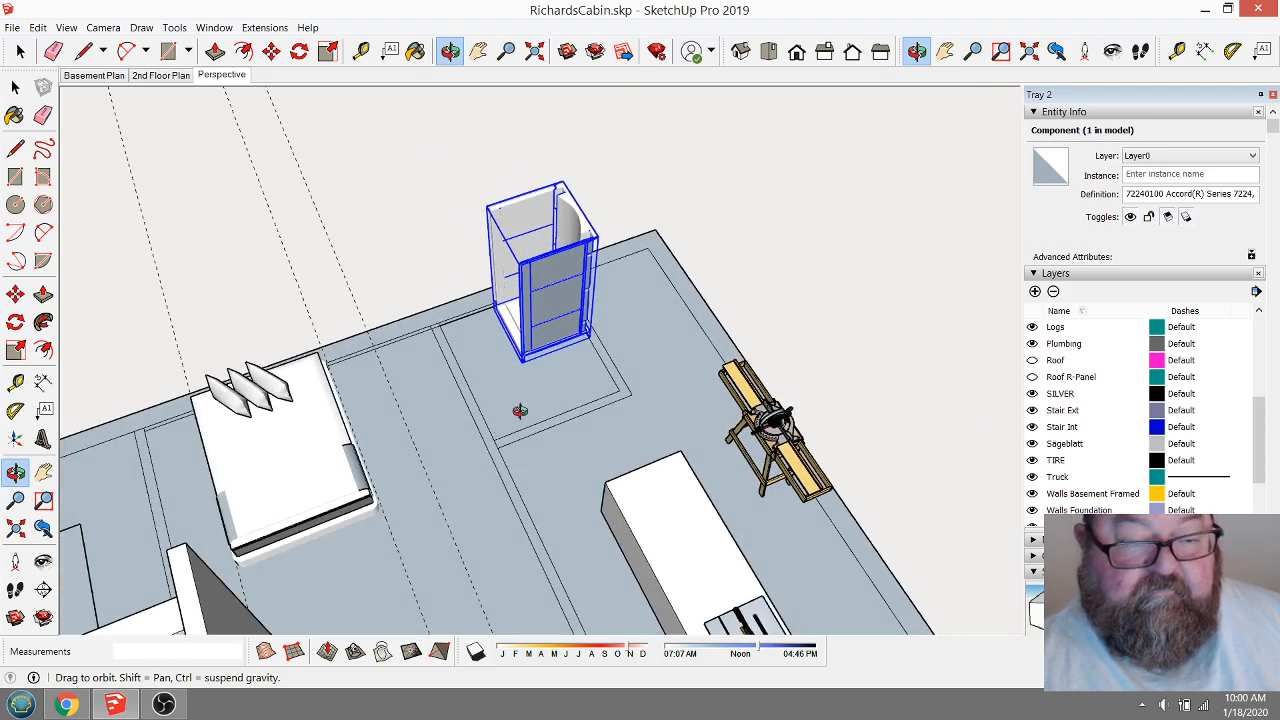
{"action": "left_click_drag", "start_coordinate": [520, 410], "coordinate": [428, 427]}
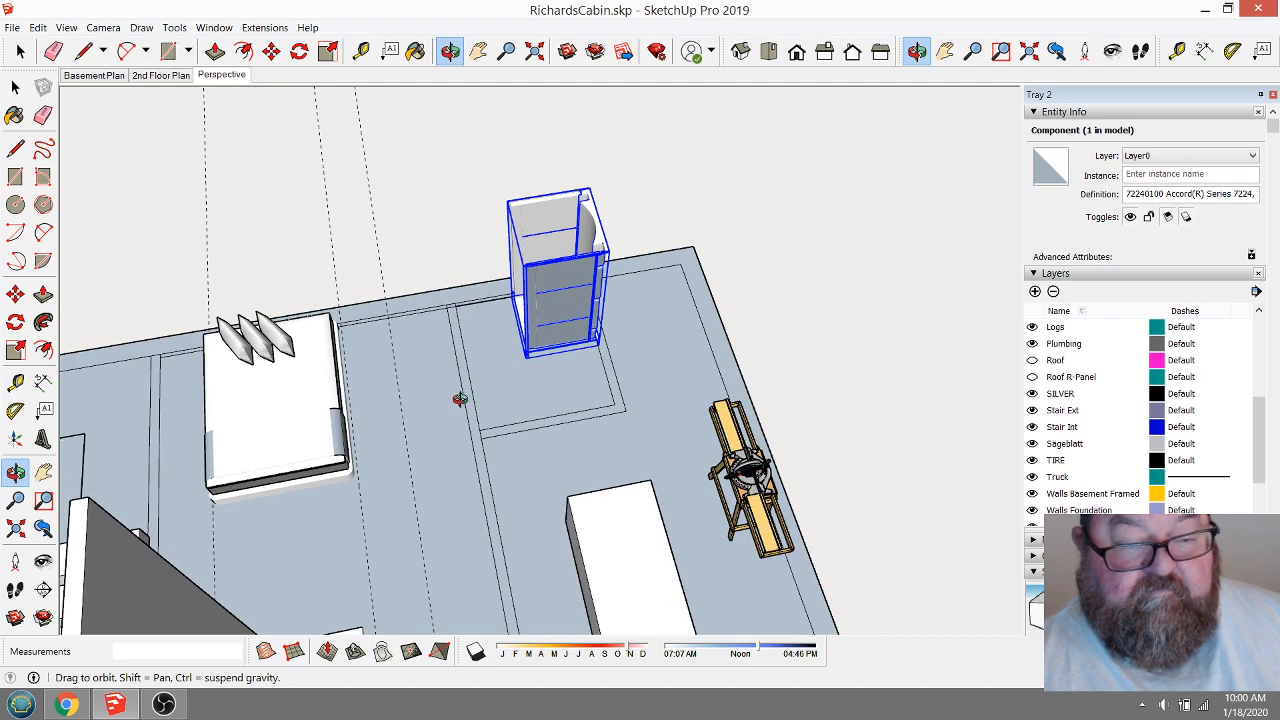
{"action": "scroll", "coordinate": [470, 360], "scroll_direction": "up", "scroll_amount": 6}
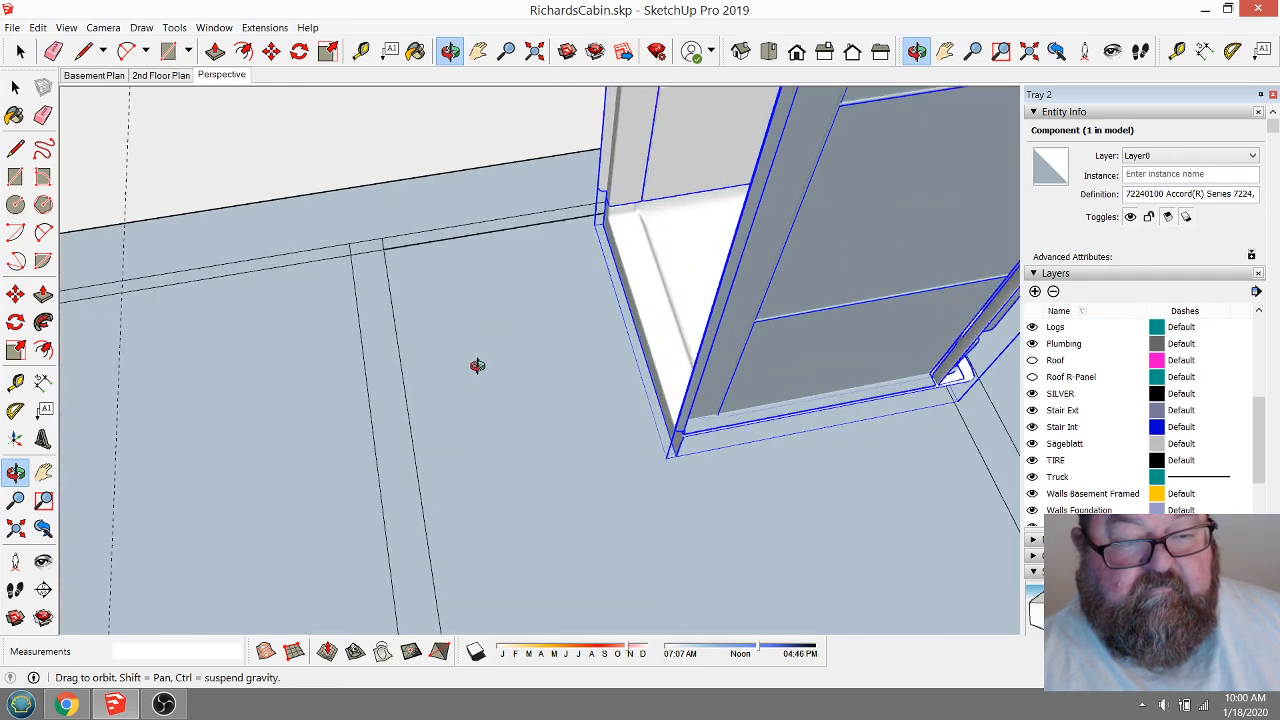
{"action": "scroll", "coordinate": [348, 378], "scroll_direction": "down", "scroll_amount": 4}
{"action": "left_click_drag", "start_coordinate": [494, 447], "coordinate": [442, 442]}
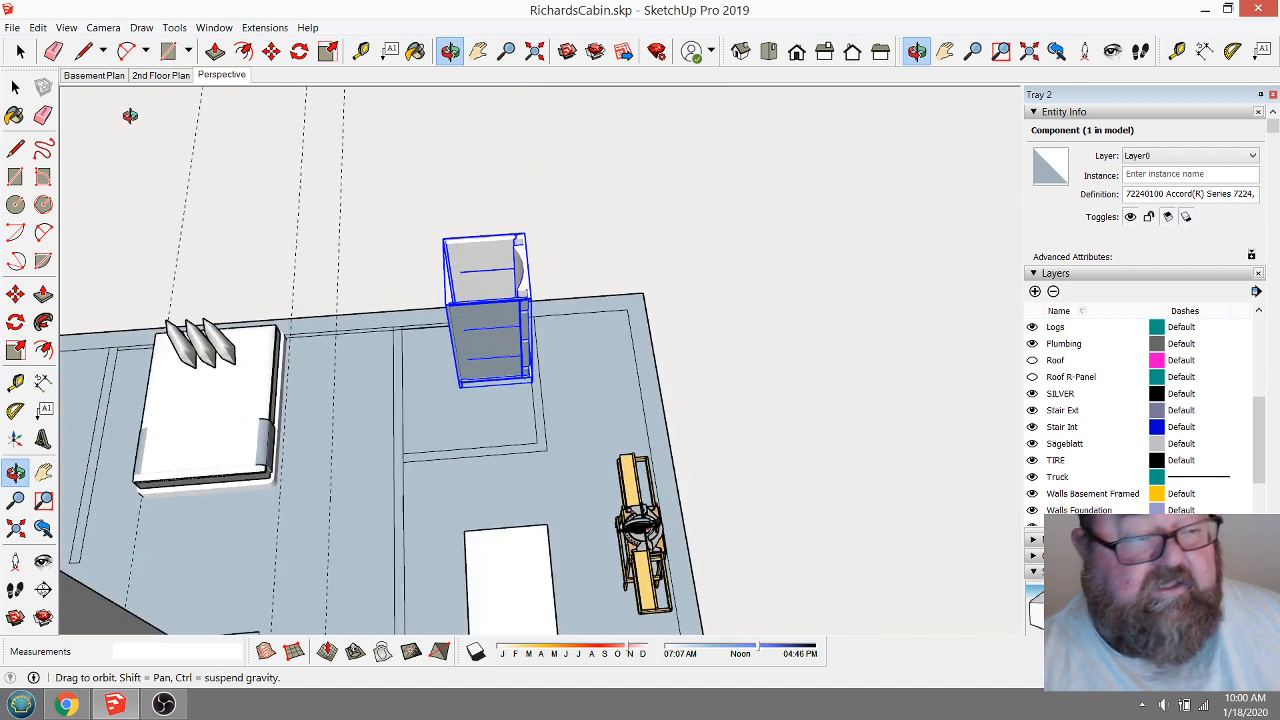
{"action": "left_click", "coordinate": [28, 55]}
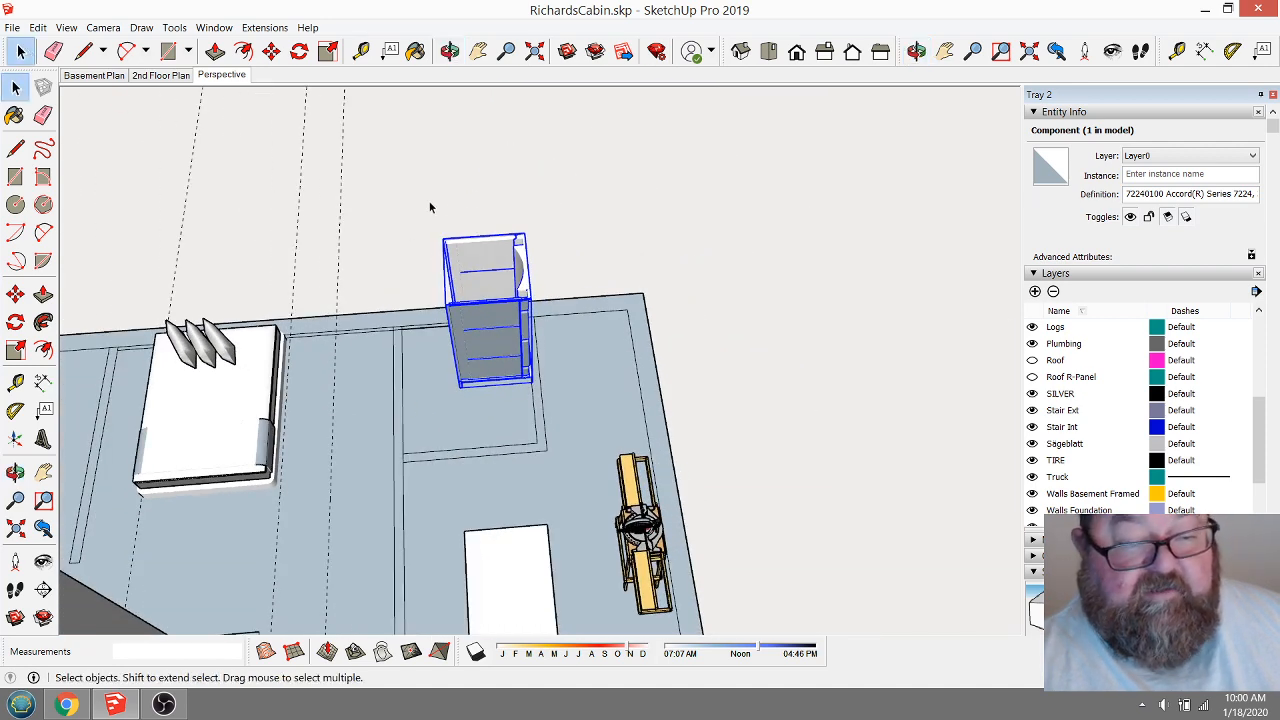
Move the shower stall together with the partition lines behind it 2 inches along the red axis.
{"action": "left_click_drag", "start_coordinate": [430, 207], "coordinate": [620, 474]}
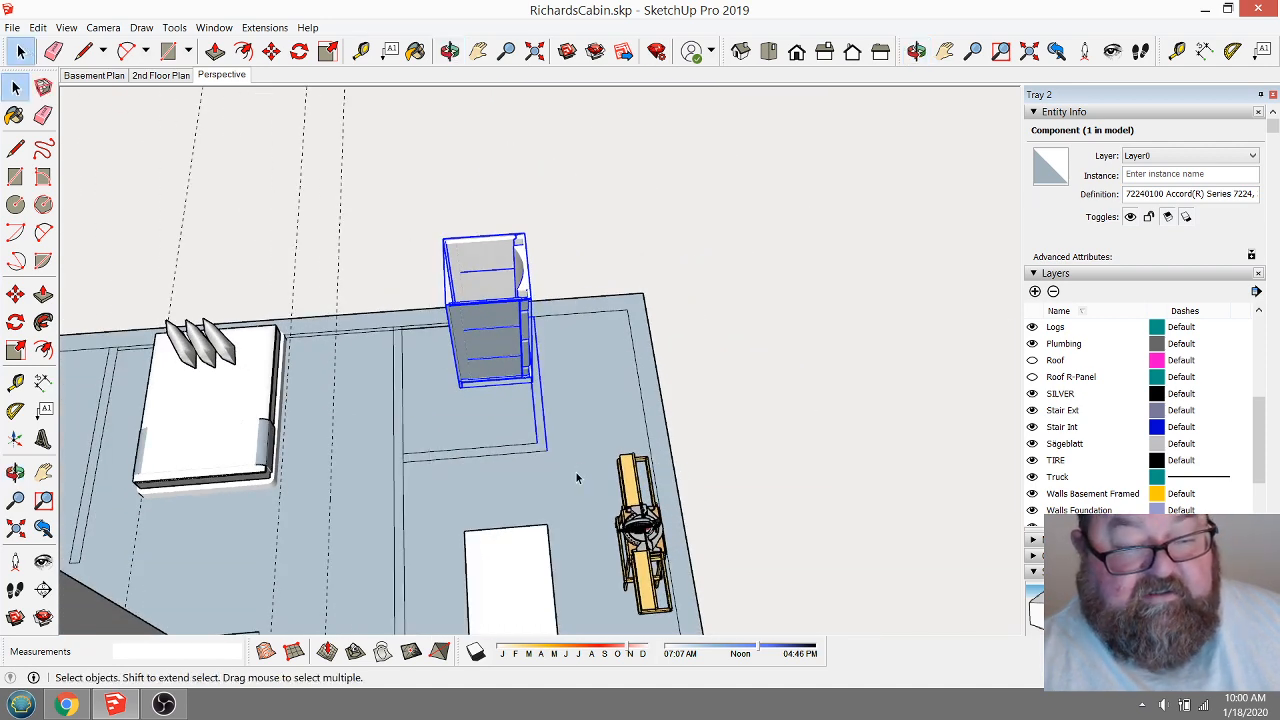
{"action": "left_click", "coordinate": [271, 52]}
{"action": "left_click", "coordinate": [579, 394]}
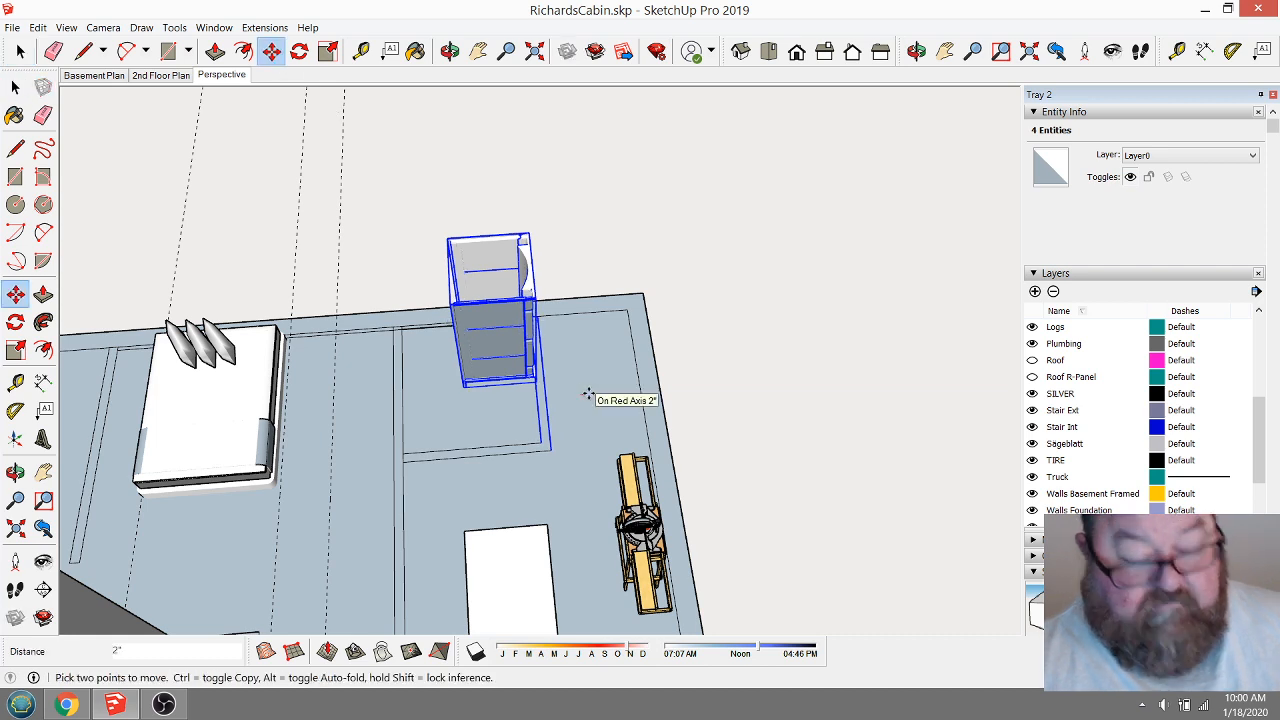
{"action": "type", "text": "2"}
{"action": "key", "text": "Return"}
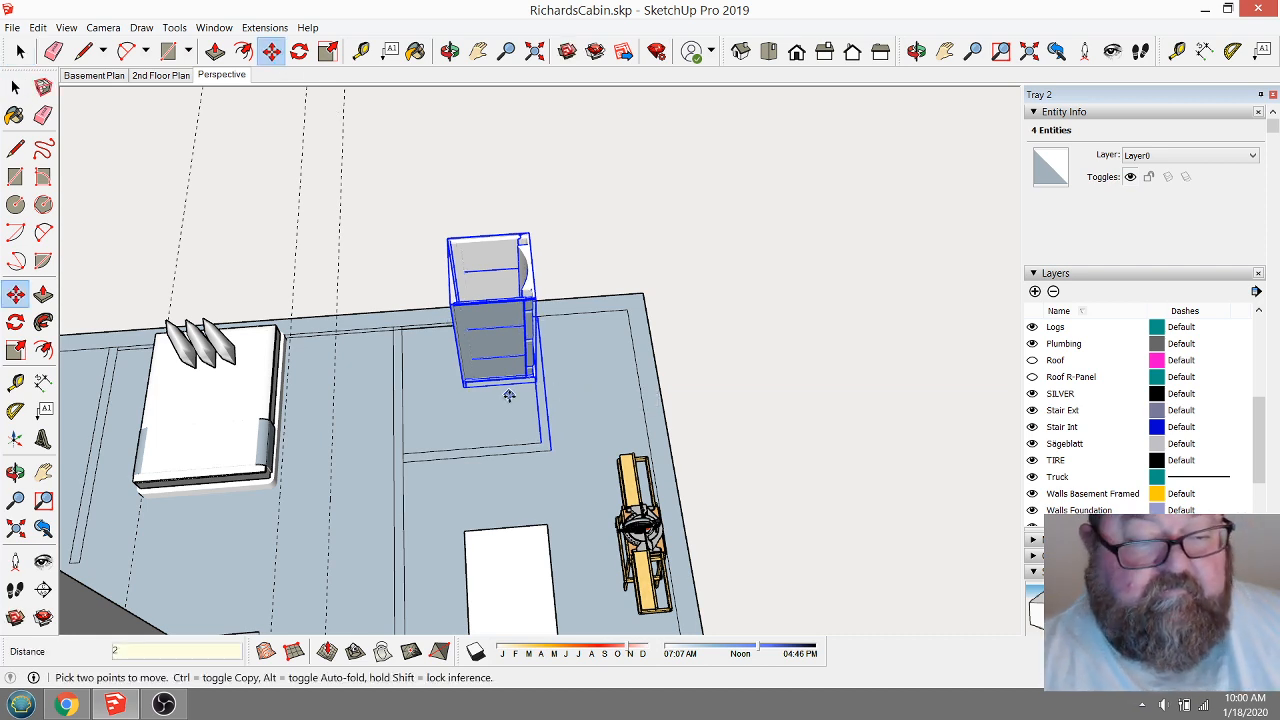
{"action": "left_click", "coordinate": [449, 52]}
{"action": "left_click_drag", "start_coordinate": [472, 300], "coordinate": [701, 336]}
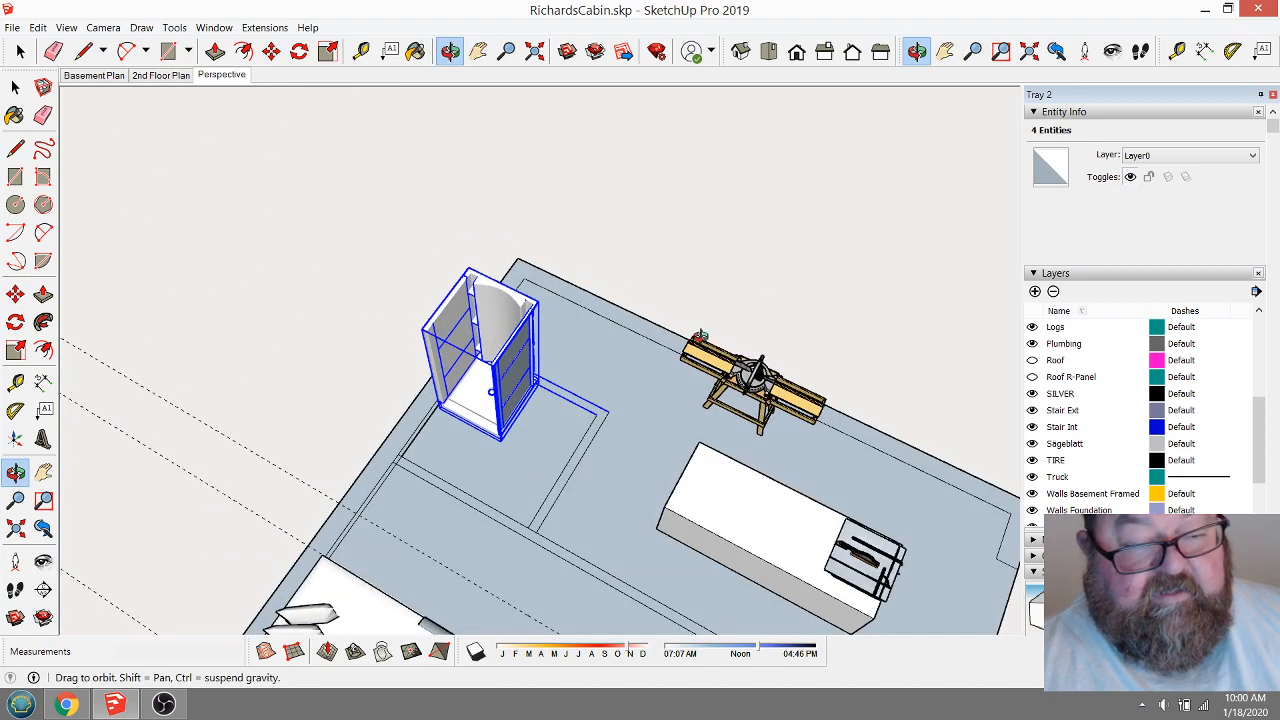
{"action": "scroll", "coordinate": [465, 406], "scroll_direction": "down", "scroll_amount": 3}
{"action": "left_click_drag", "start_coordinate": [488, 453], "coordinate": [491, 420]}
{"action": "scroll", "coordinate": [480, 490], "scroll_direction": "up", "scroll_amount": 6}
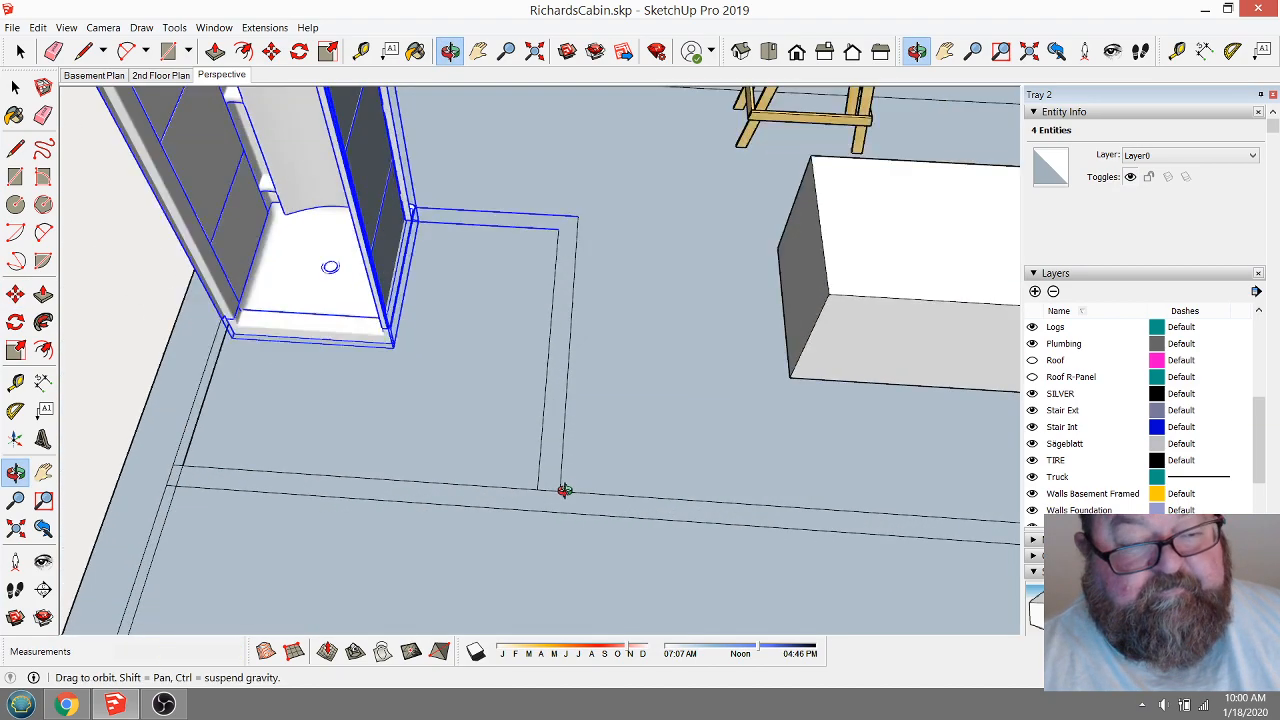
{"action": "left_click", "coordinate": [271, 52]}
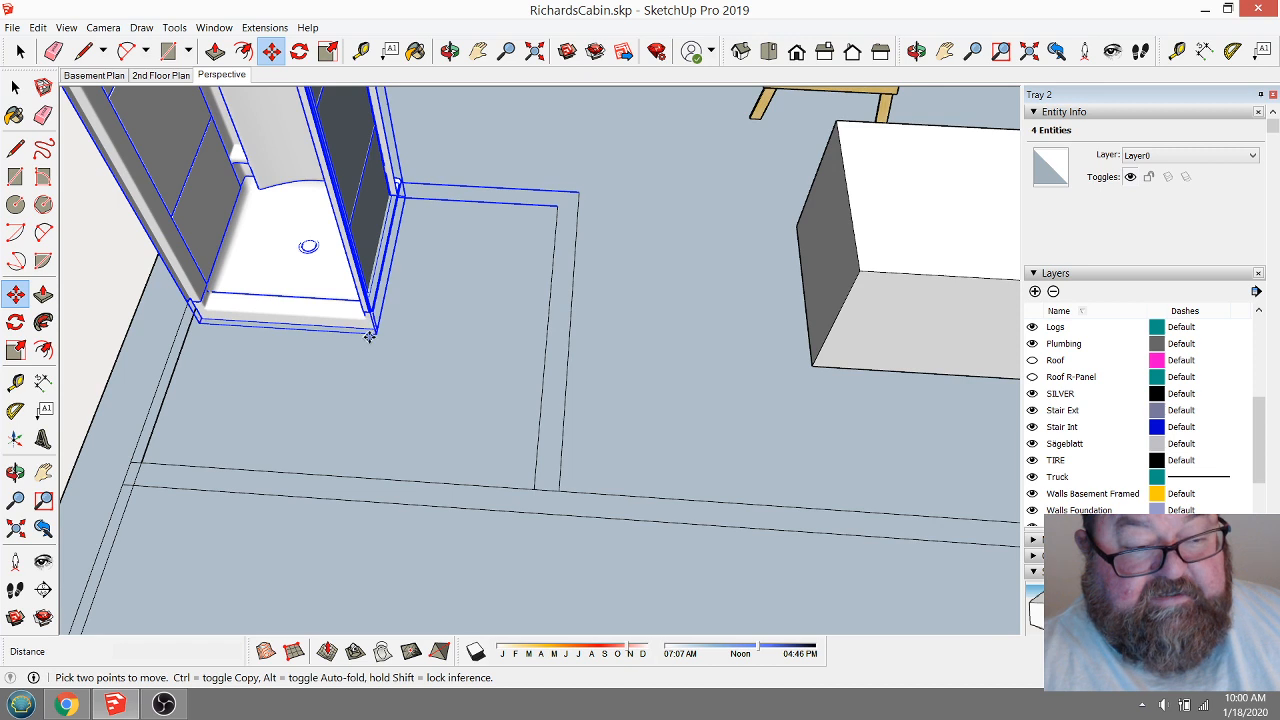
{"action": "left_click", "coordinate": [371, 328]}
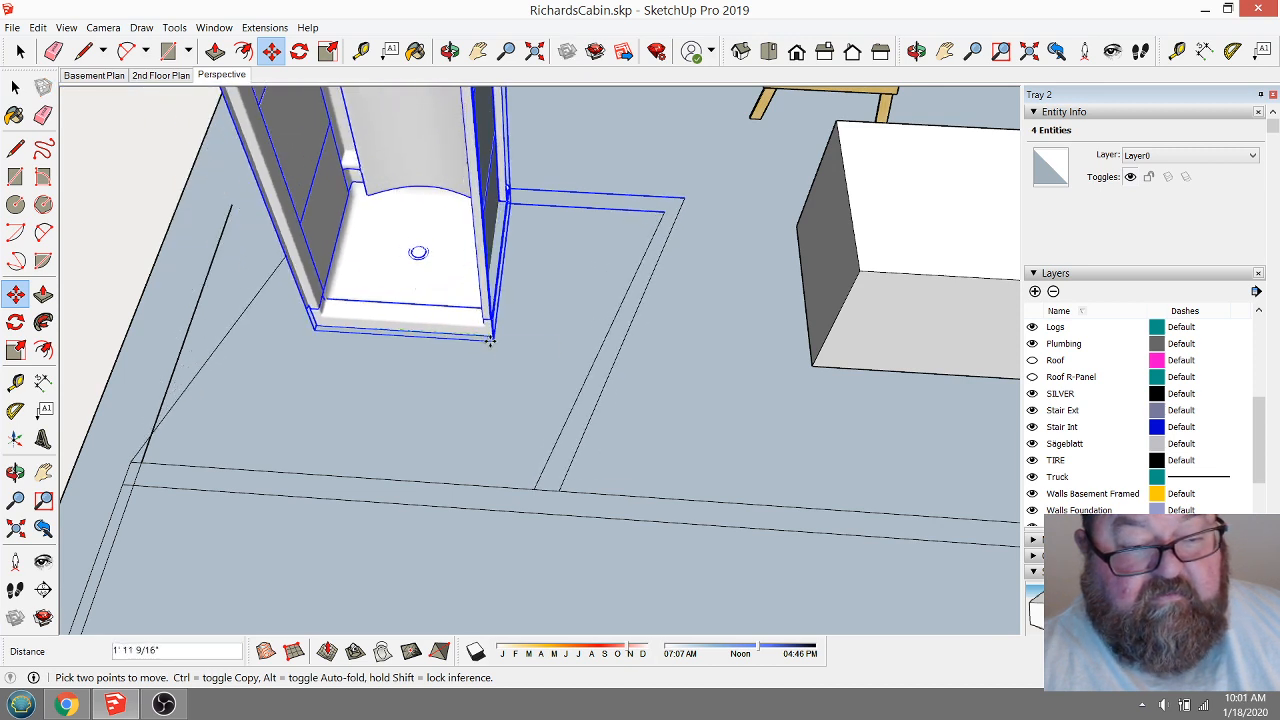
{"action": "key", "text": "Escape"}
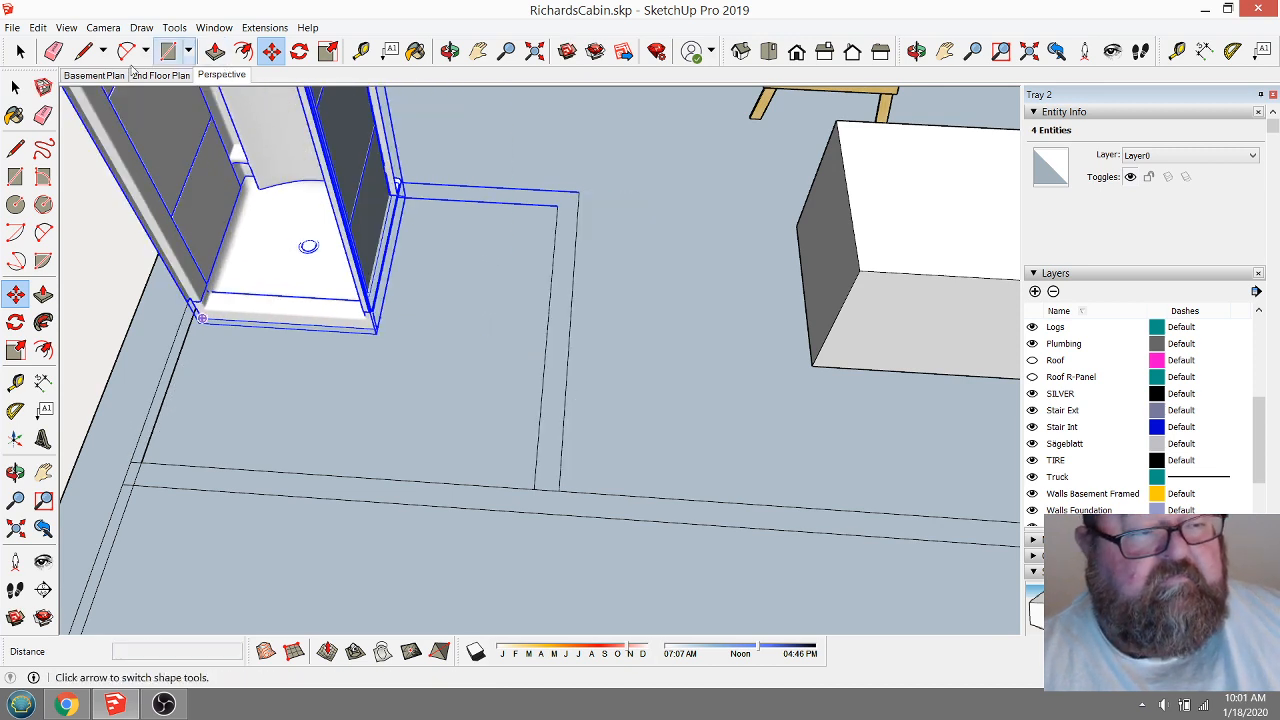
Move only the shower stall across the small bathroom, away from the outer wall, to the partition on the workshop side.
{"action": "left_click", "coordinate": [20, 52]}
{"action": "left_click", "coordinate": [271, 52]}
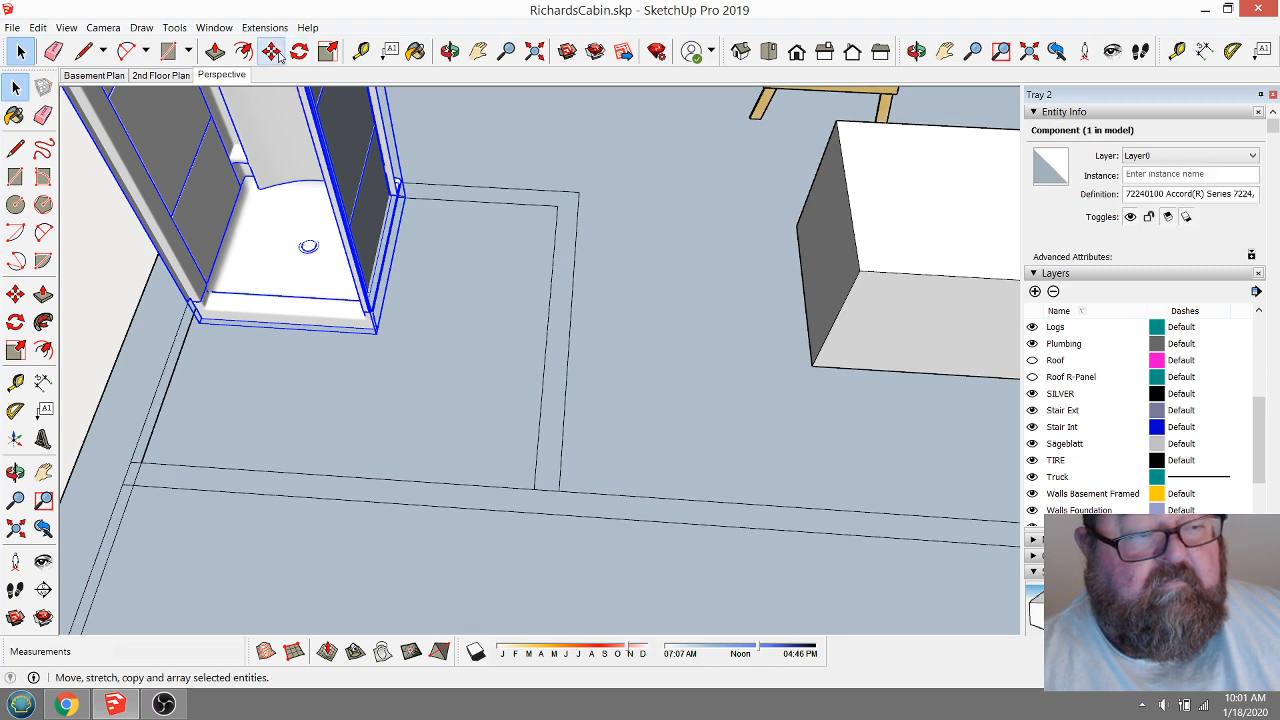
{"action": "left_click", "coordinate": [381, 329]}
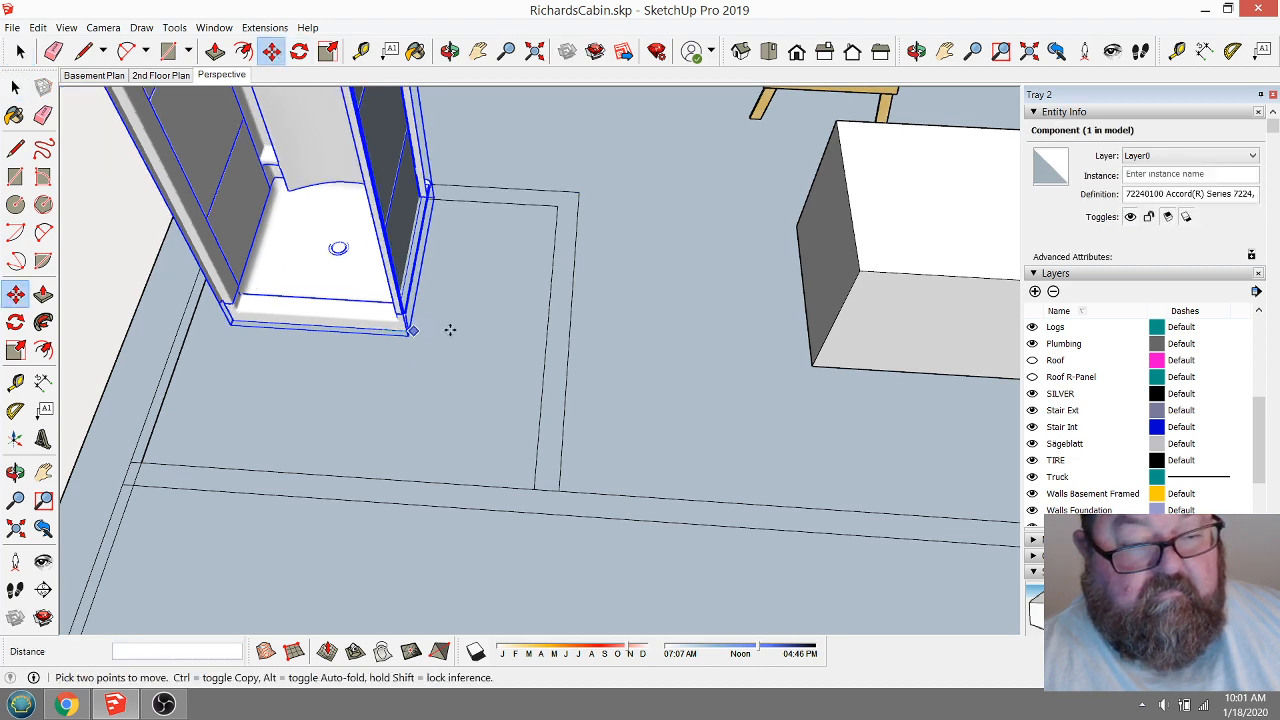
{"action": "left_click", "coordinate": [546, 340]}
{"action": "scroll", "coordinate": [723, 437], "scroll_direction": "down", "scroll_amount": 4}
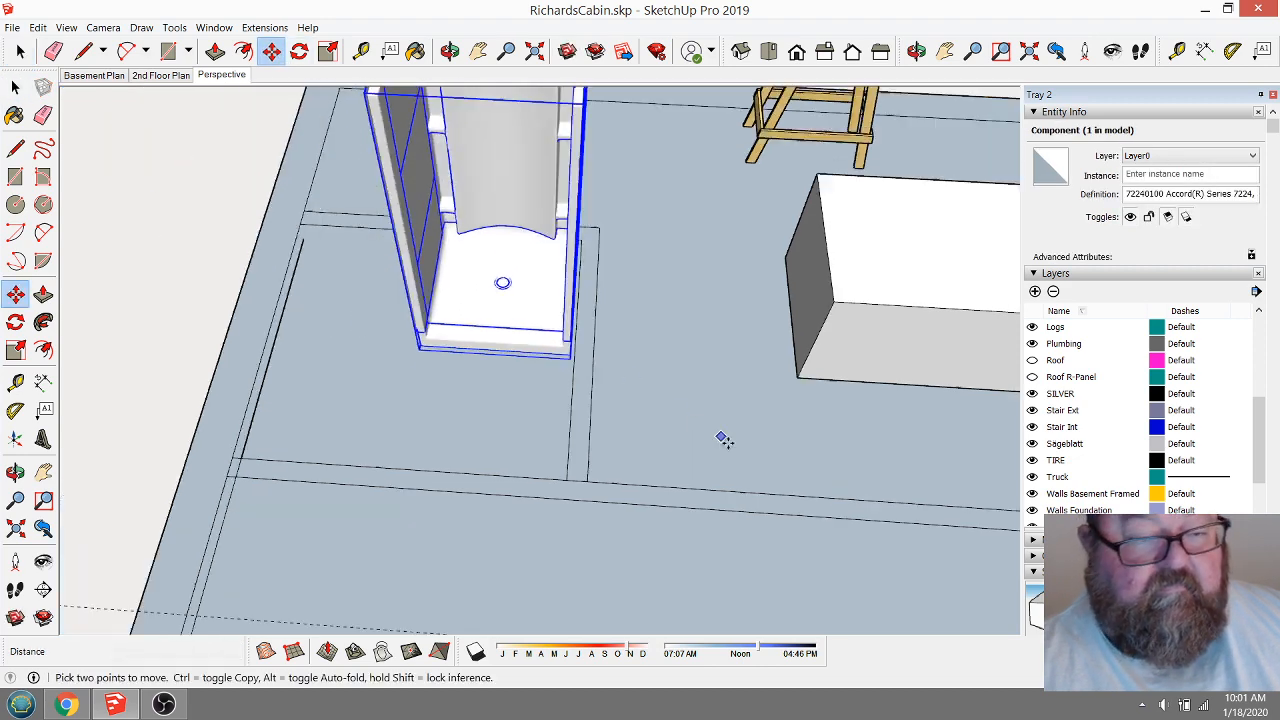
{"action": "scroll", "coordinate": [486, 351], "scroll_direction": "up", "scroll_amount": 5}
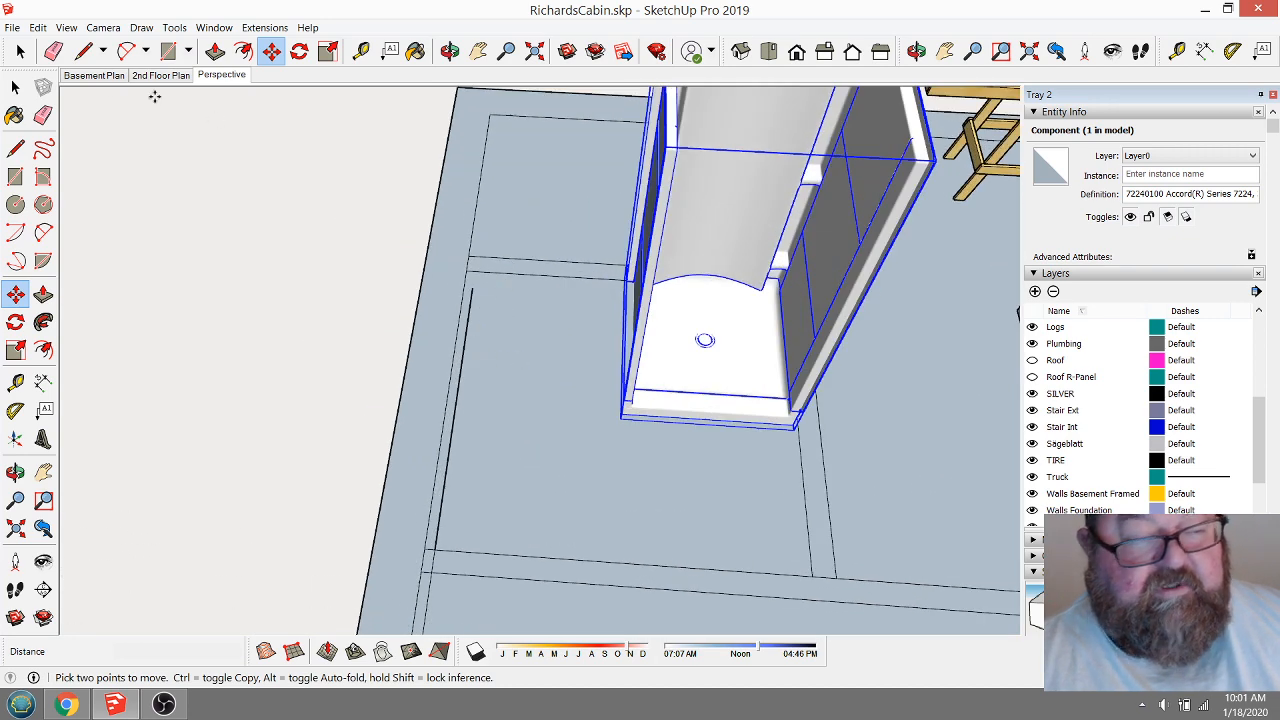
Draw a line about 4 13/16" long to close the gap in the outer wall's inner line at the bathroom corner.
{"action": "left_click", "coordinate": [83, 52]}
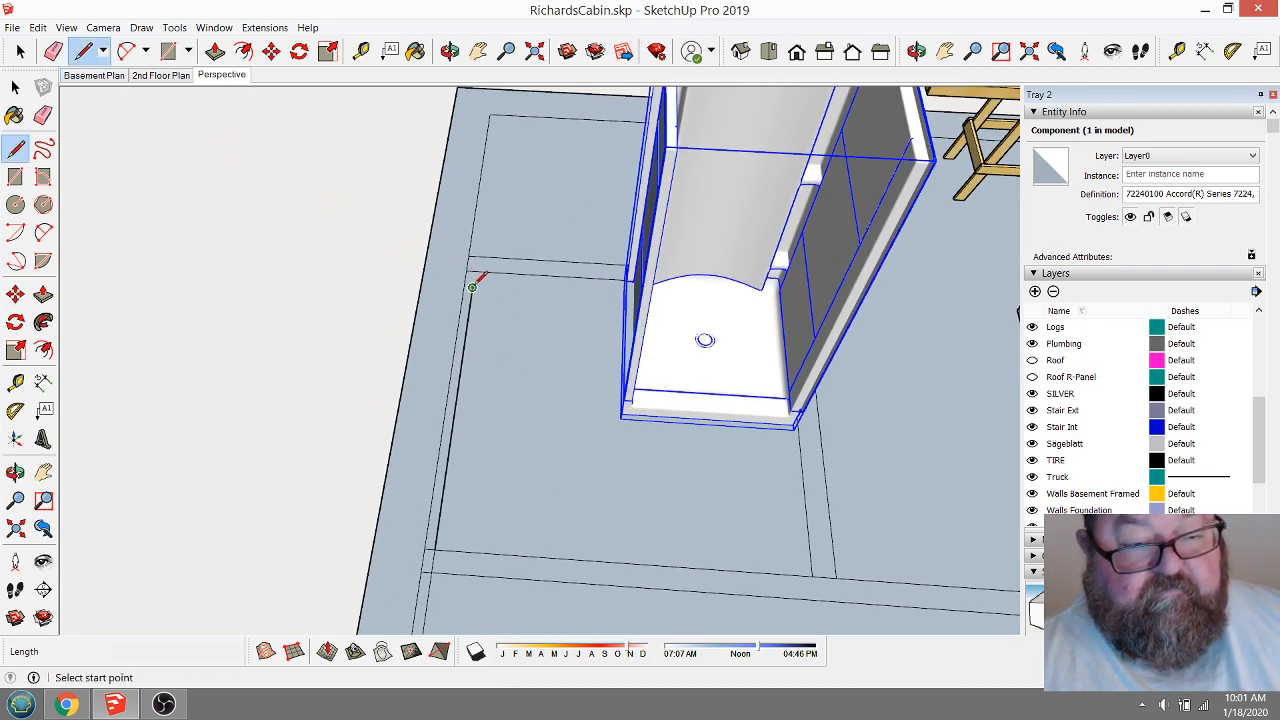
{"action": "left_click", "coordinate": [467, 270]}
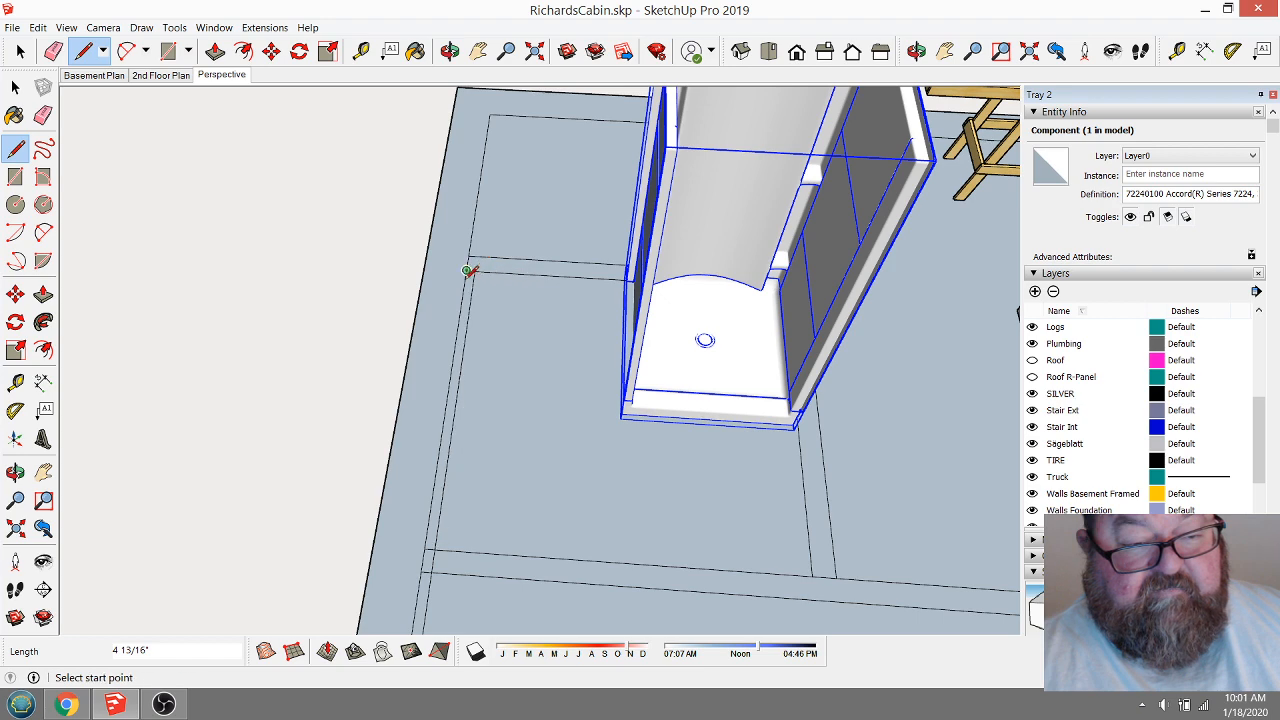
{"action": "scroll", "coordinate": [372, 310], "scroll_direction": "down", "scroll_amount": 3}
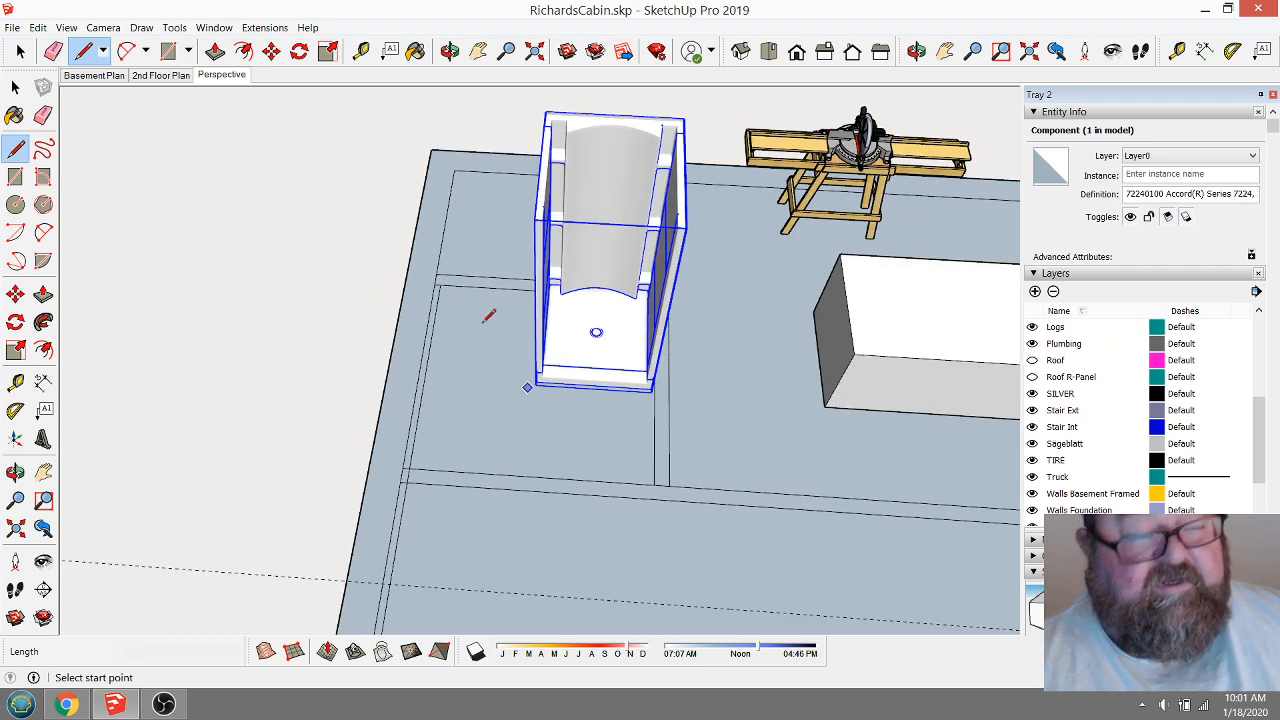
Copy the corner sink vanity and the toilet from the furnished main-floor bathroom.
{"action": "left_click", "coordinate": [450, 52]}
{"action": "scroll", "coordinate": [604, 371], "scroll_direction": "down", "scroll_amount": 8}
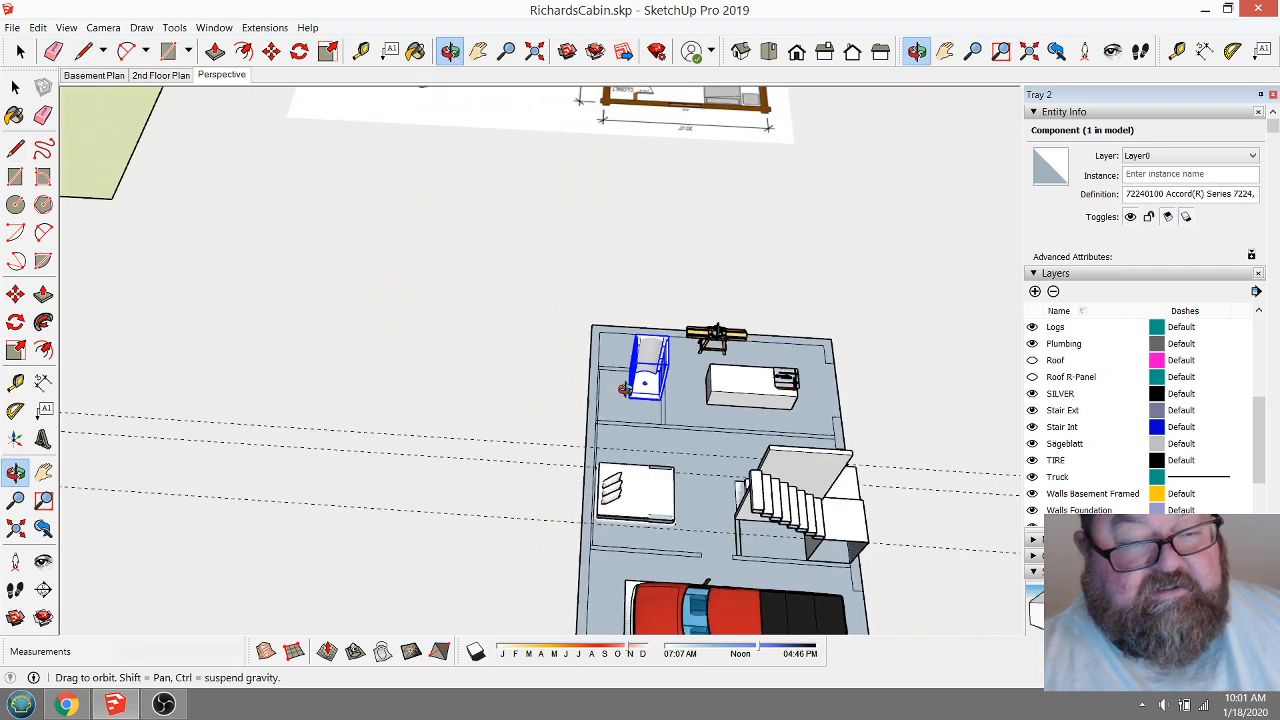
{"action": "left_click_drag", "start_coordinate": [680, 375], "coordinate": [783, 437]}
{"action": "scroll", "coordinate": [493, 427], "scroll_direction": "up", "scroll_amount": 10}
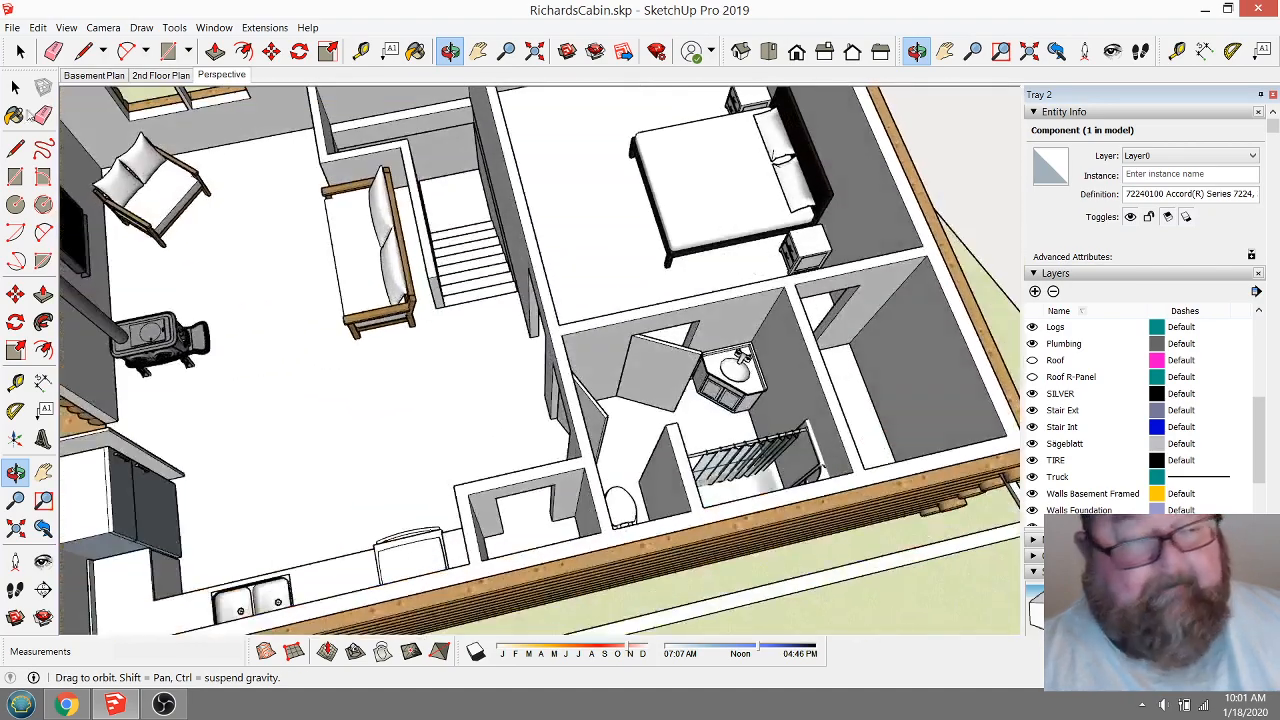
{"action": "key", "text": "space"}
{"action": "left_click", "coordinate": [733, 388]}
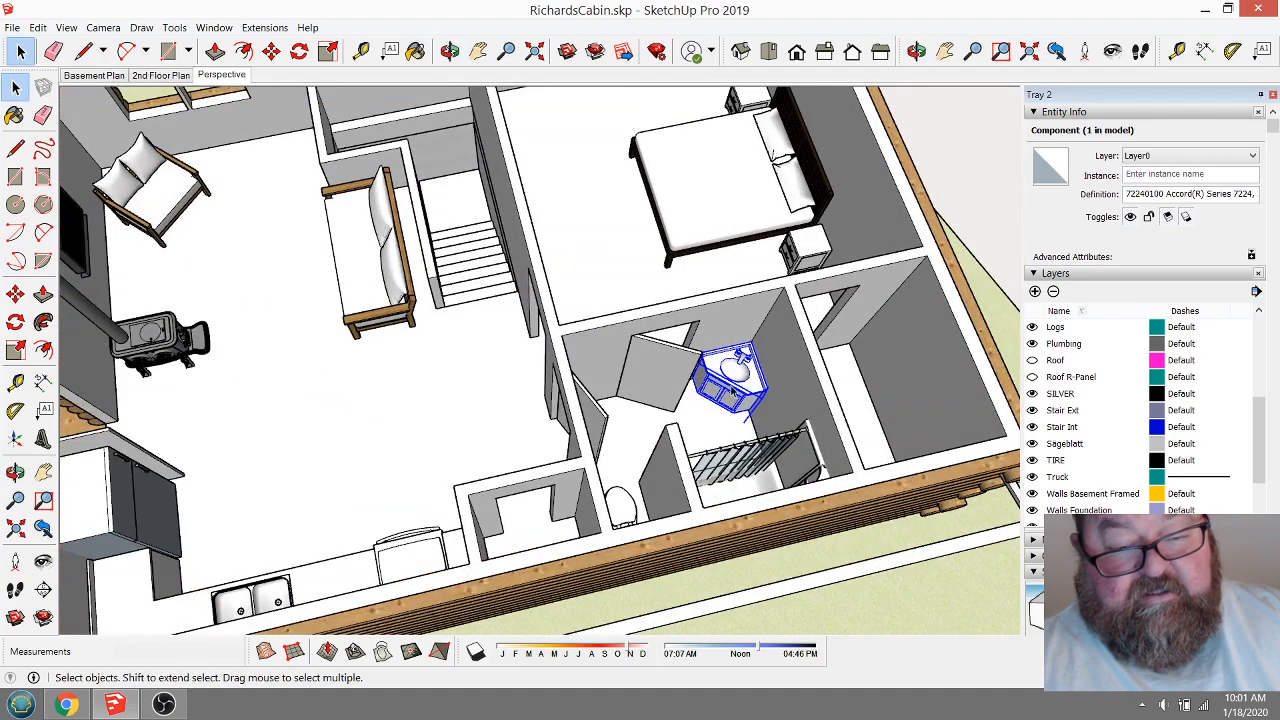
{"action": "left_click", "coordinate": [622, 508], "text": "shift"}
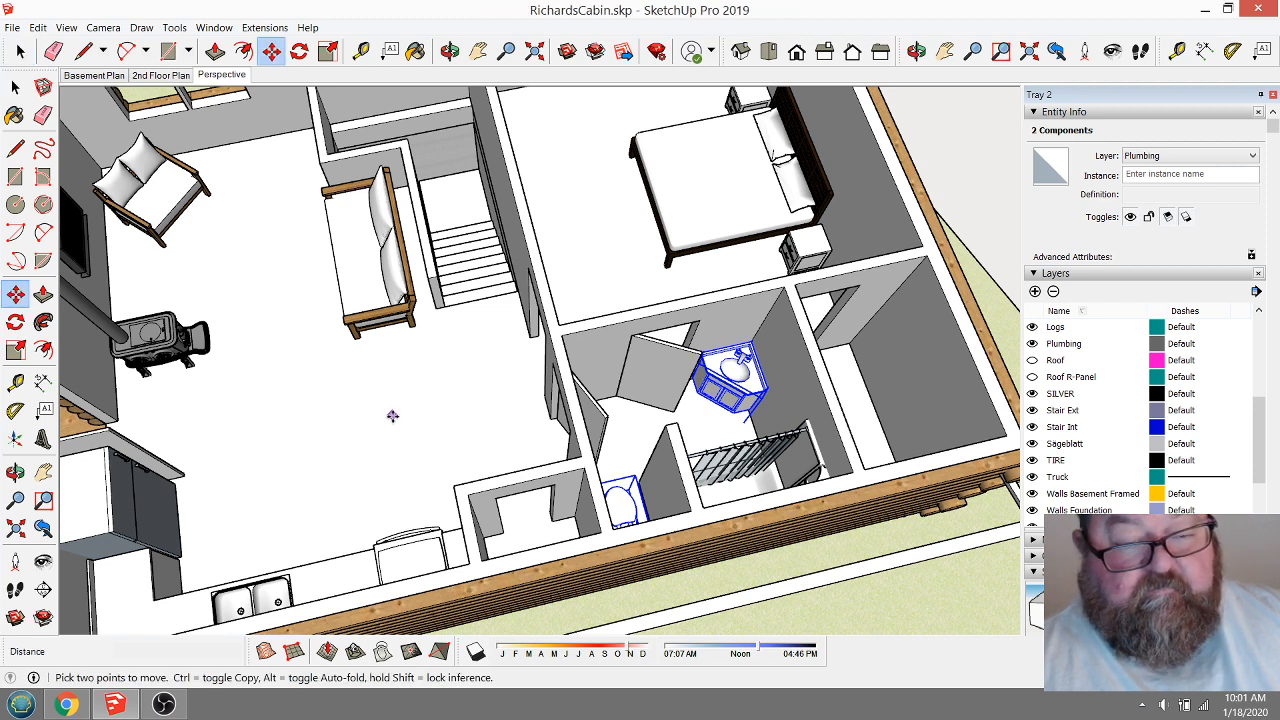
{"action": "left_click", "coordinate": [394, 423]}
{"action": "key", "text": "ctrl"}
{"action": "left_click", "coordinate": [445, 331]}
{"action": "scroll", "coordinate": [468, 350], "scroll_direction": "down", "scroll_amount": 5}
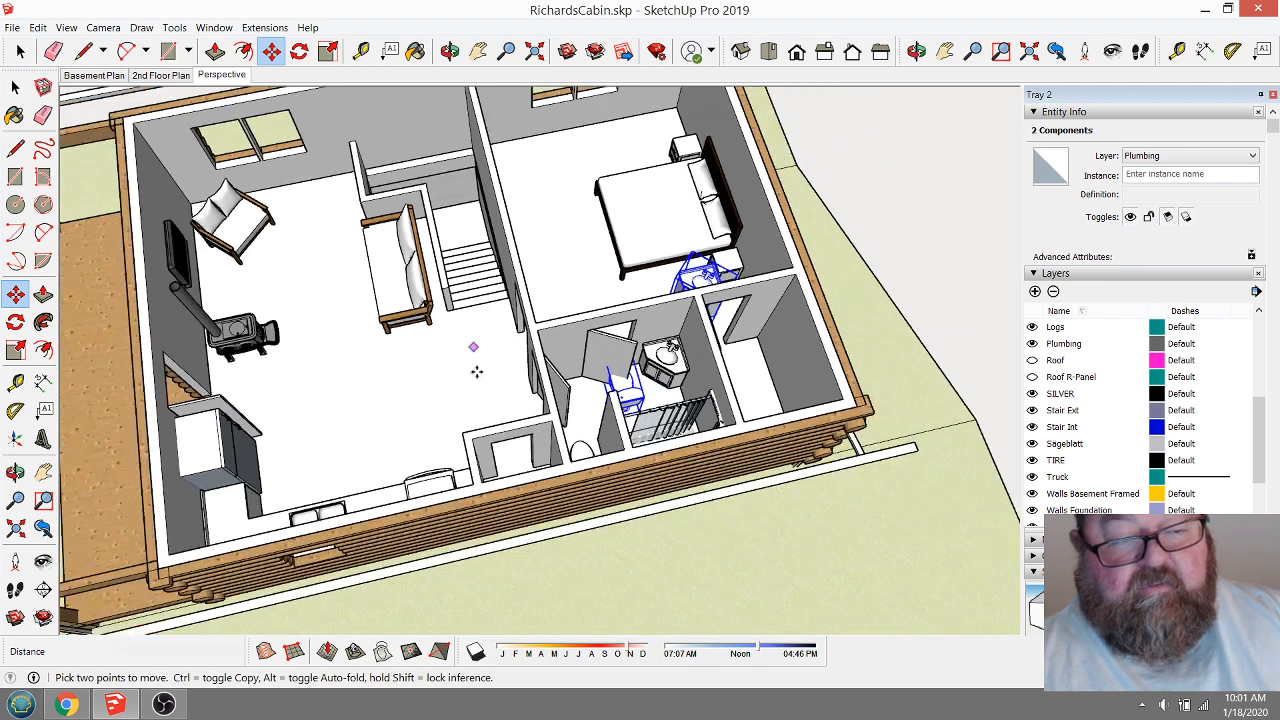
Move the toilet and vanity copies from the furnished cabin to the bathroom end of the basement plan.
{"action": "scroll", "coordinate": [464, 395], "scroll_direction": "down", "scroll_amount": 5}
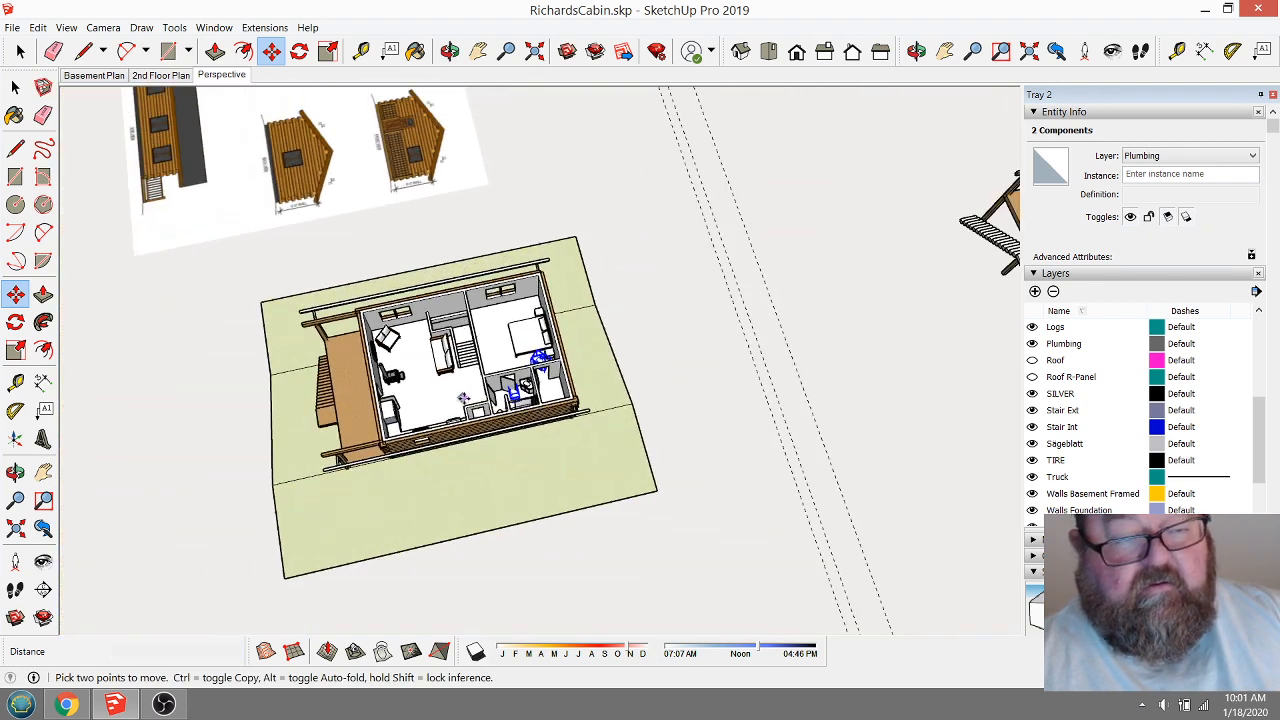
{"action": "left_click", "coordinate": [461, 387]}
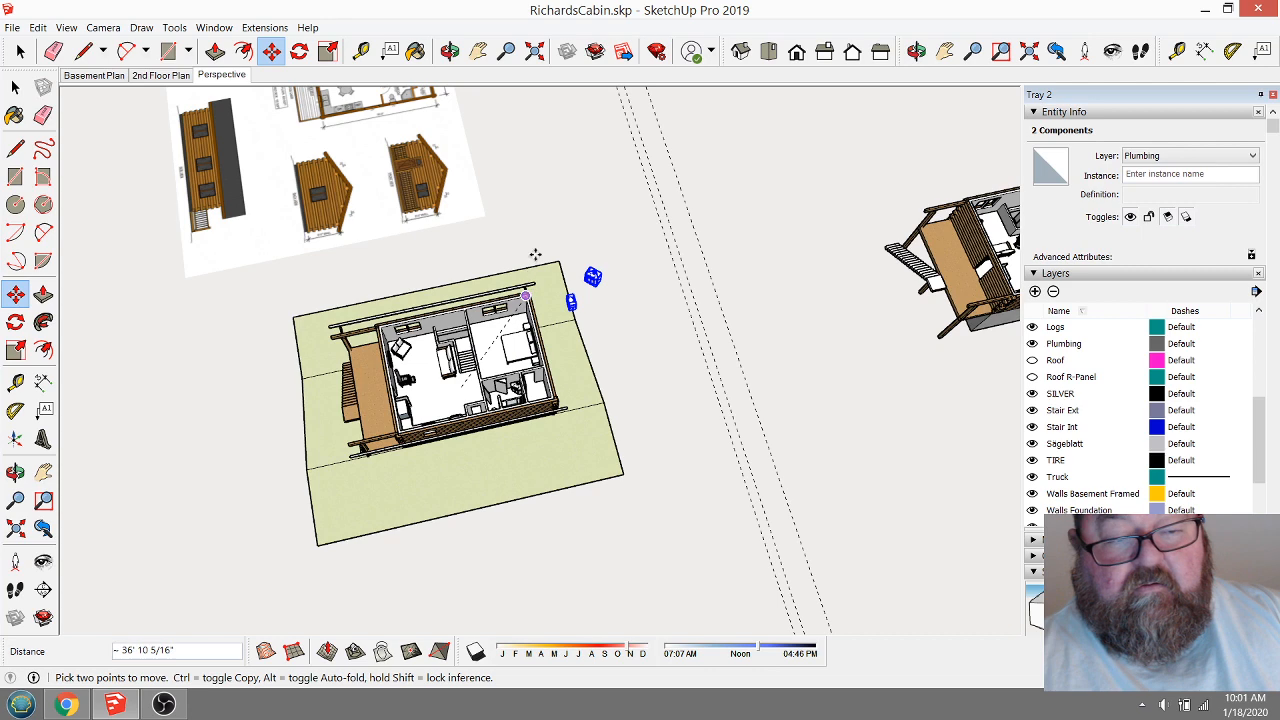
{"action": "scroll", "coordinate": [534, 284], "scroll_direction": "down", "scroll_amount": 3}
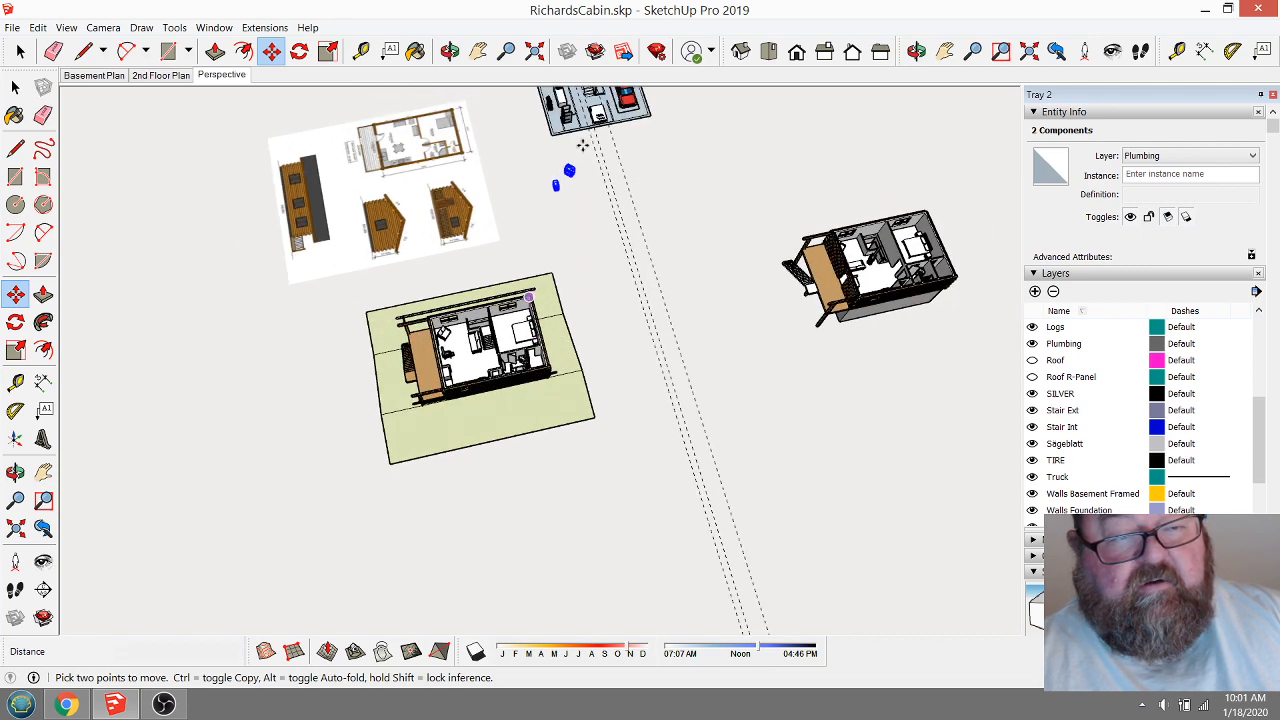
{"action": "scroll", "coordinate": [572, 110], "scroll_direction": "up", "scroll_amount": 6}
{"action": "scroll", "coordinate": [567, 112], "scroll_direction": "up", "scroll_amount": 2}
{"action": "left_click", "coordinate": [559, 435]}
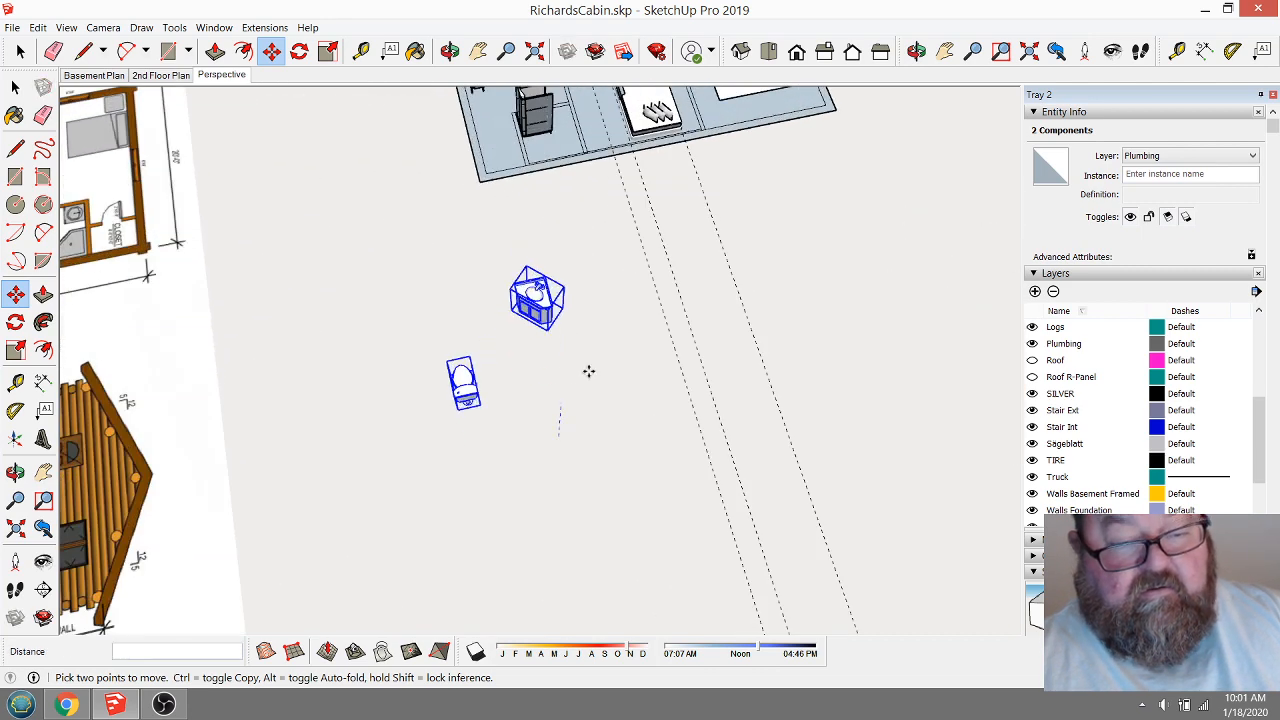
Shift the toilet and vanity copies clear of the basement slab's corner, towards the reference drawings.
{"action": "key", "text": "o"}
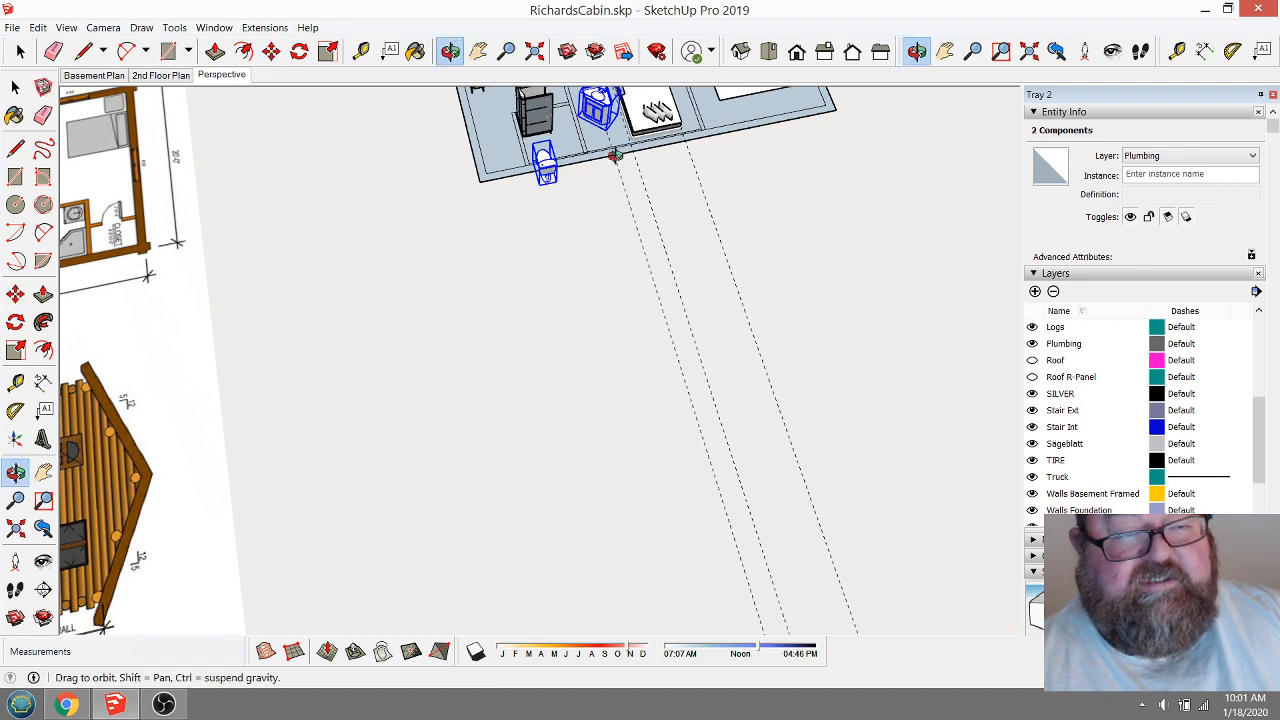
{"action": "left_click_drag", "start_coordinate": [512, 111], "coordinate": [178, 311]}
{"action": "left_click_drag", "start_coordinate": [506, 298], "coordinate": [603, 357]}
{"action": "left_click", "coordinate": [271, 51]}
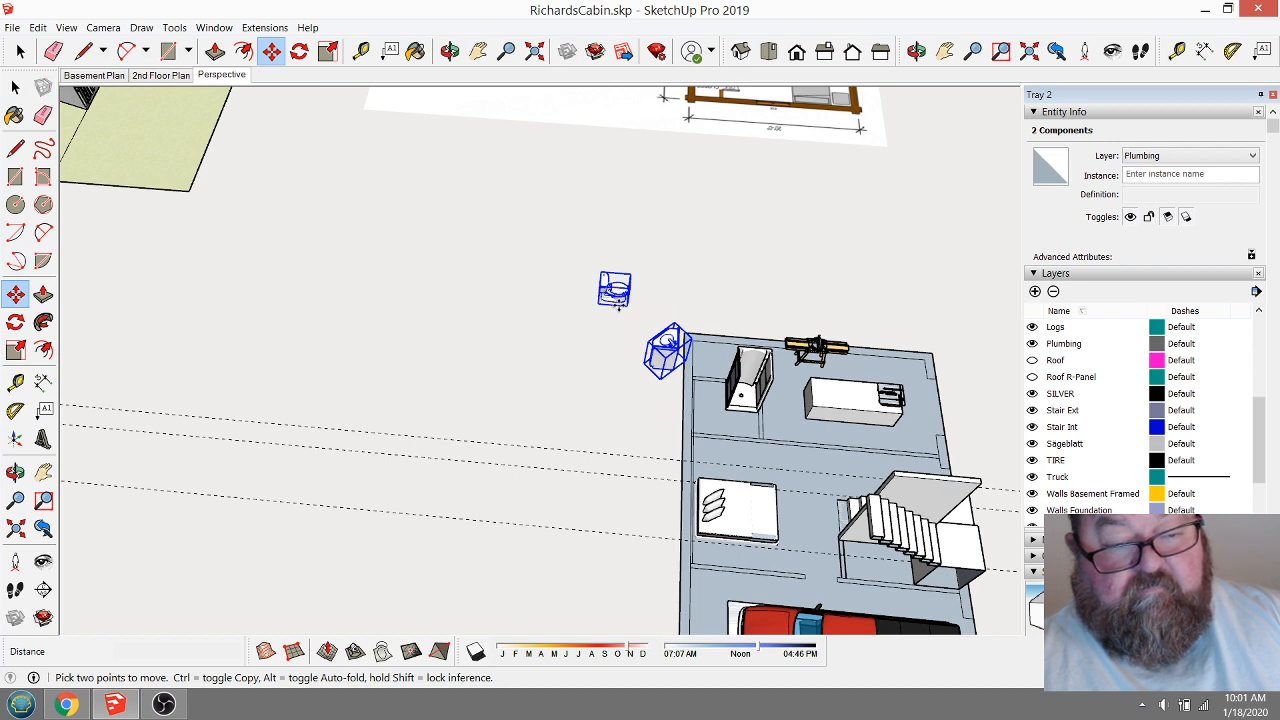
{"action": "left_click", "coordinate": [618, 306]}
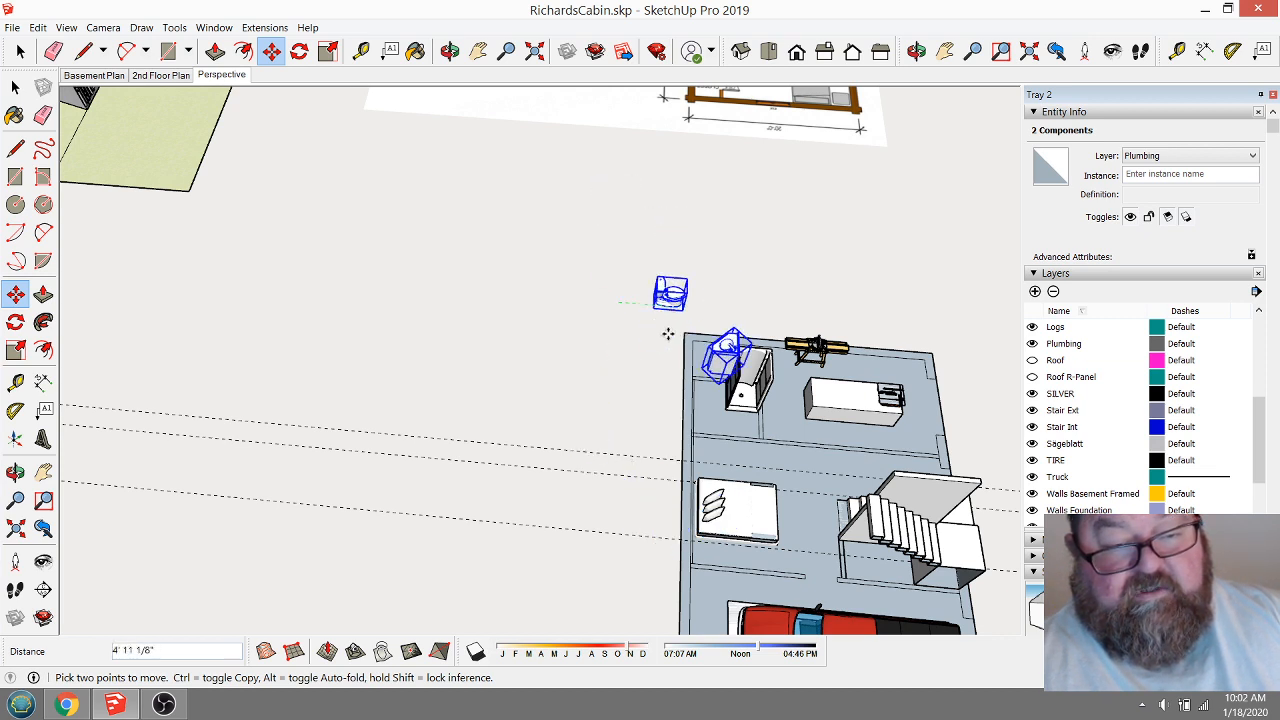
{"action": "left_click", "coordinate": [523, 195]}
Lower the toilet and vanity copies along the blue axis to the basement floor level, beside the slab.
{"action": "left_click", "coordinate": [450, 55]}
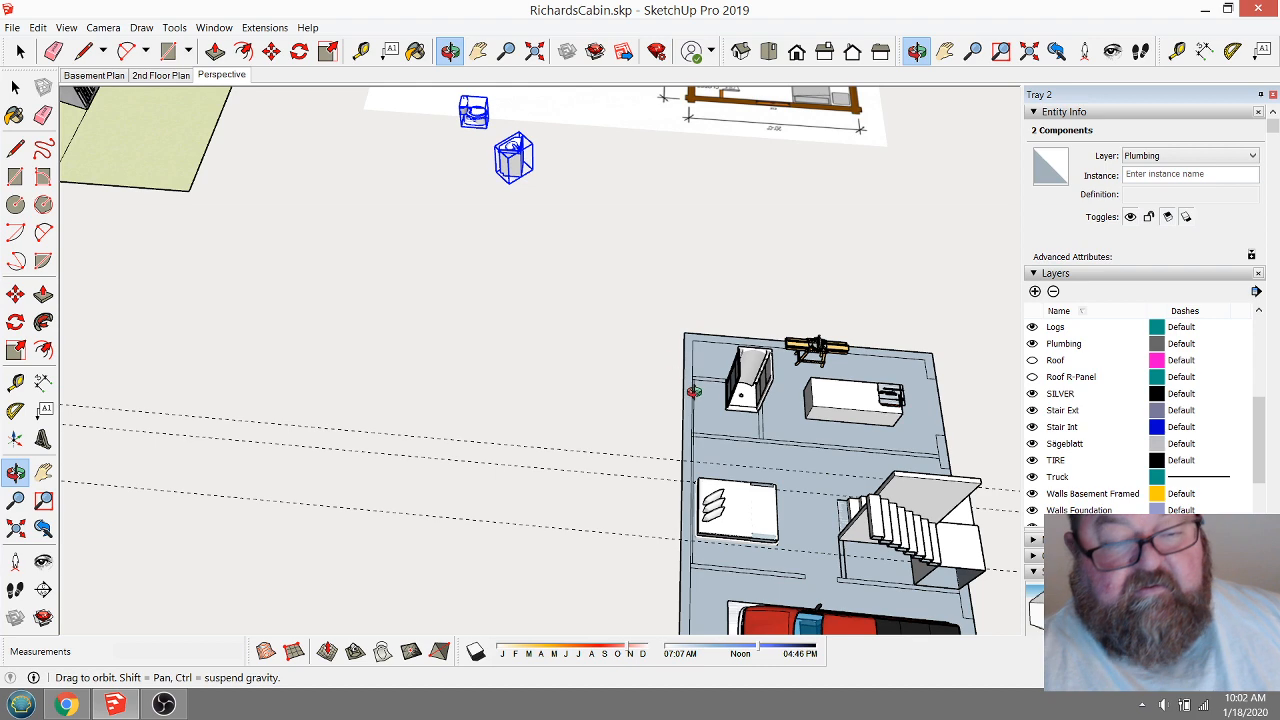
{"action": "left_click_drag", "start_coordinate": [620, 300], "coordinate": [636, 150]}
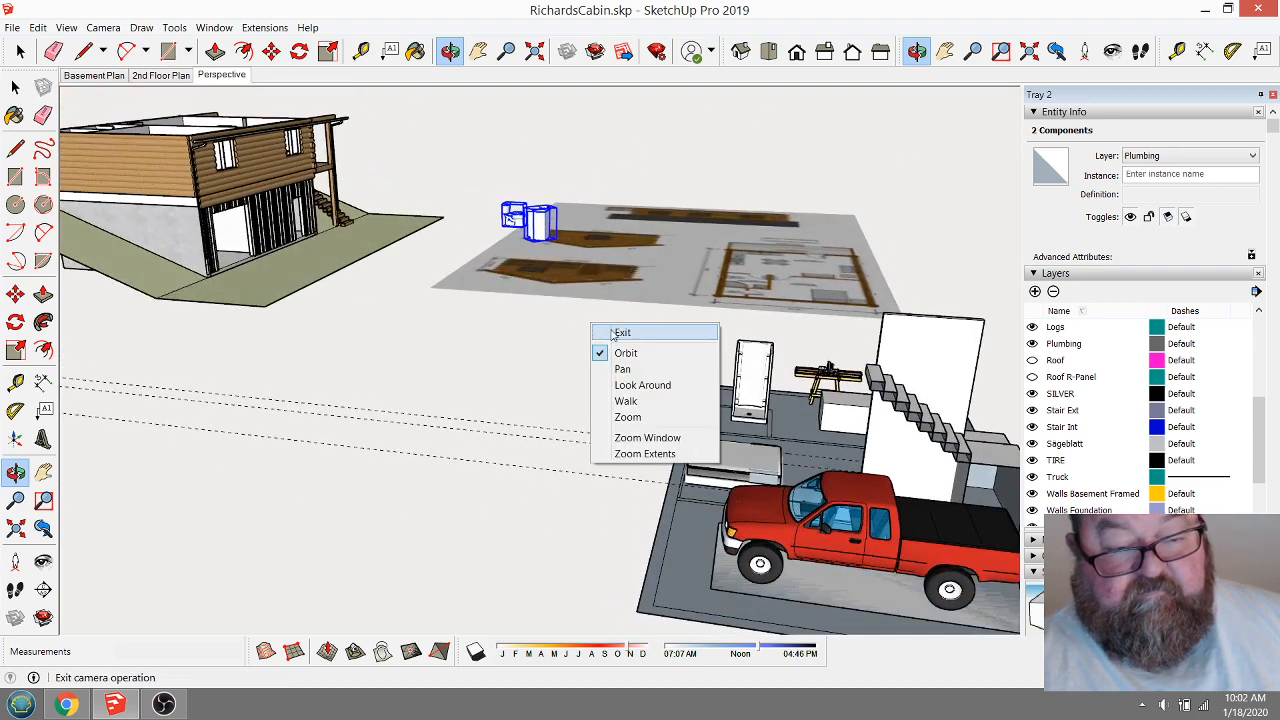
{"action": "left_click", "coordinate": [620, 332]}
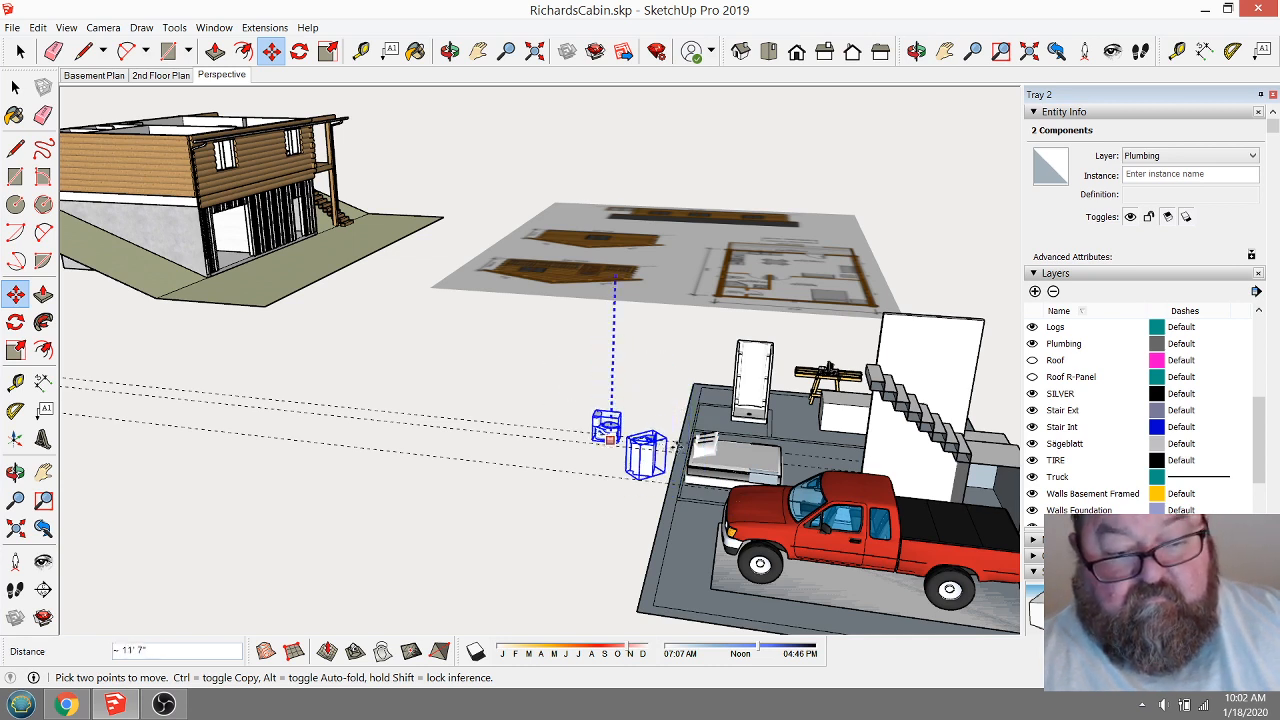
{"action": "left_click", "coordinate": [694, 430]}
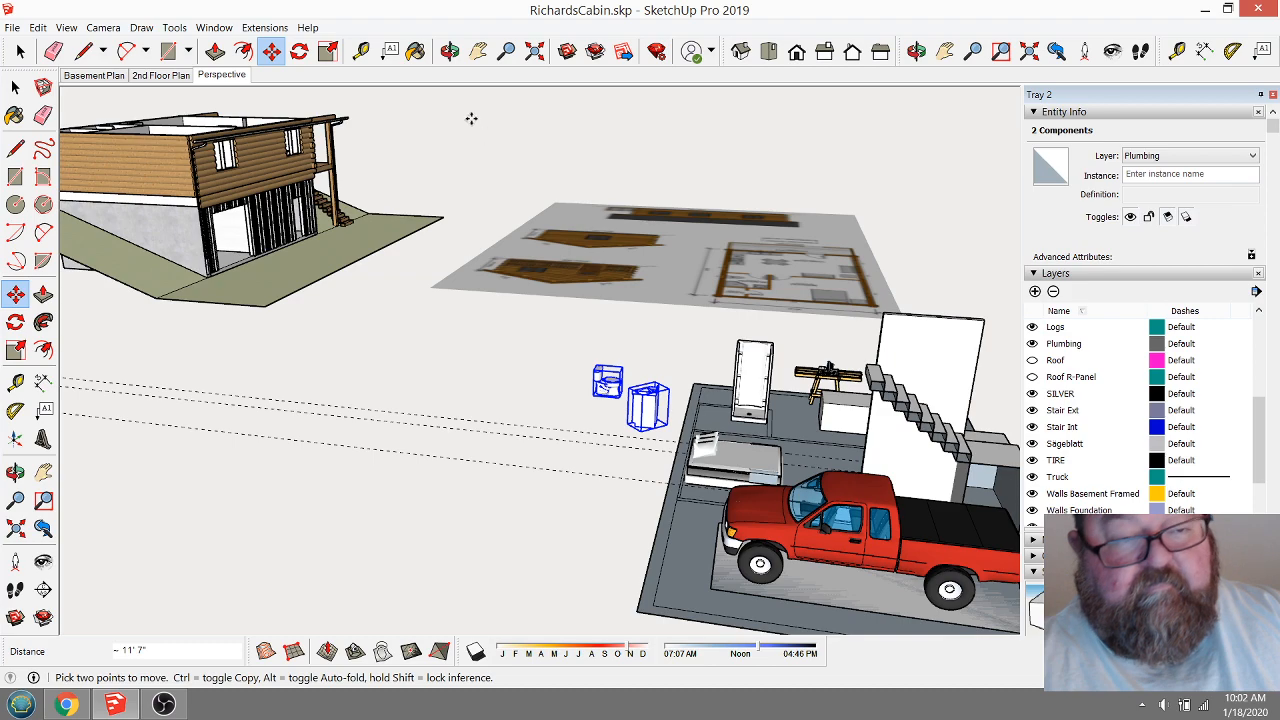
Rotate the toilet copy 90 degrees so it faces along the length of the shower stall.
{"action": "left_click", "coordinate": [450, 50]}
{"action": "left_click_drag", "start_coordinate": [477, 289], "coordinate": [624, 531]}
{"action": "scroll", "coordinate": [624, 531], "scroll_direction": "up", "scroll_amount": 6}
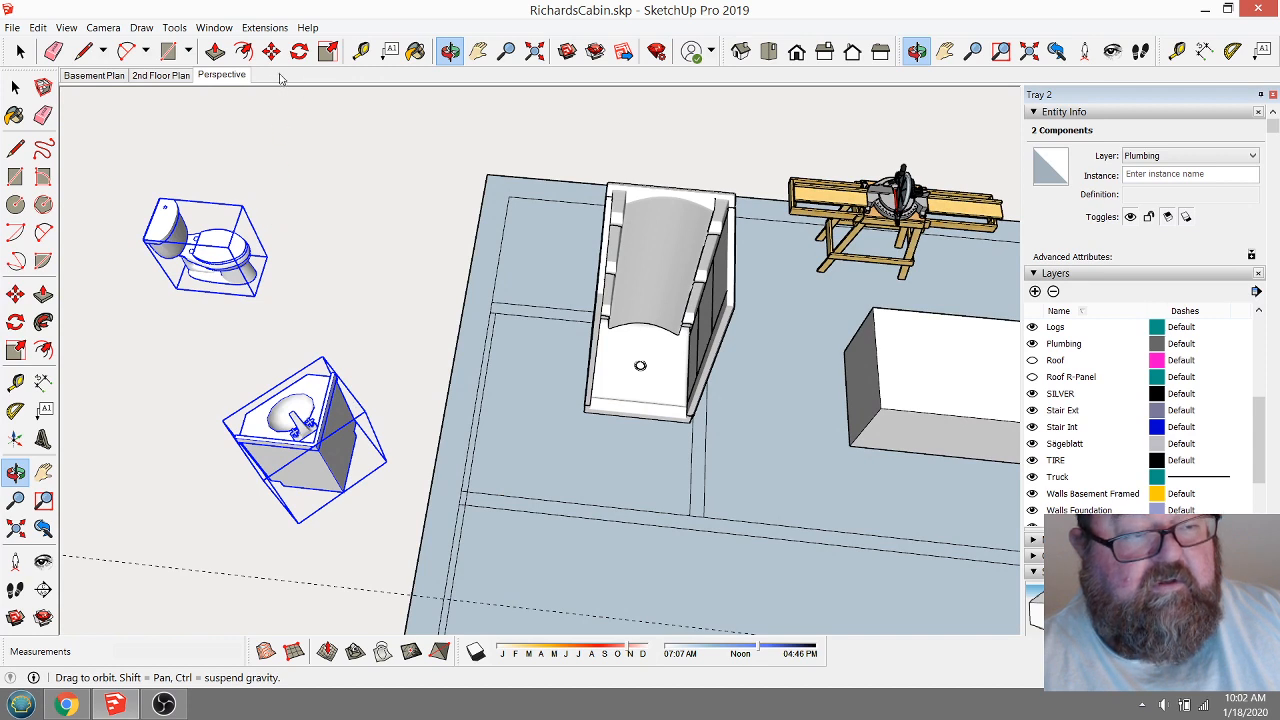
{"action": "left_click", "coordinate": [20, 51]}
{"action": "left_click", "coordinate": [213, 230]}
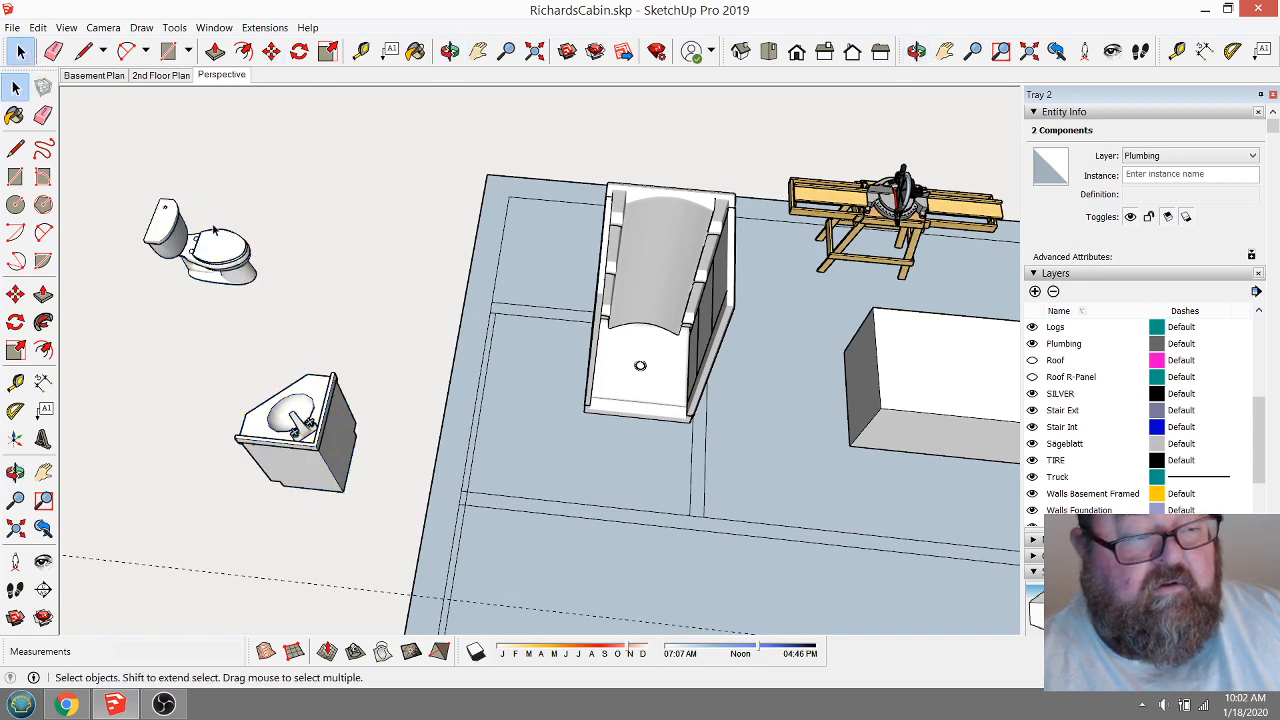
{"action": "left_click", "coordinate": [225, 250]}
{"action": "key", "text": "q"}
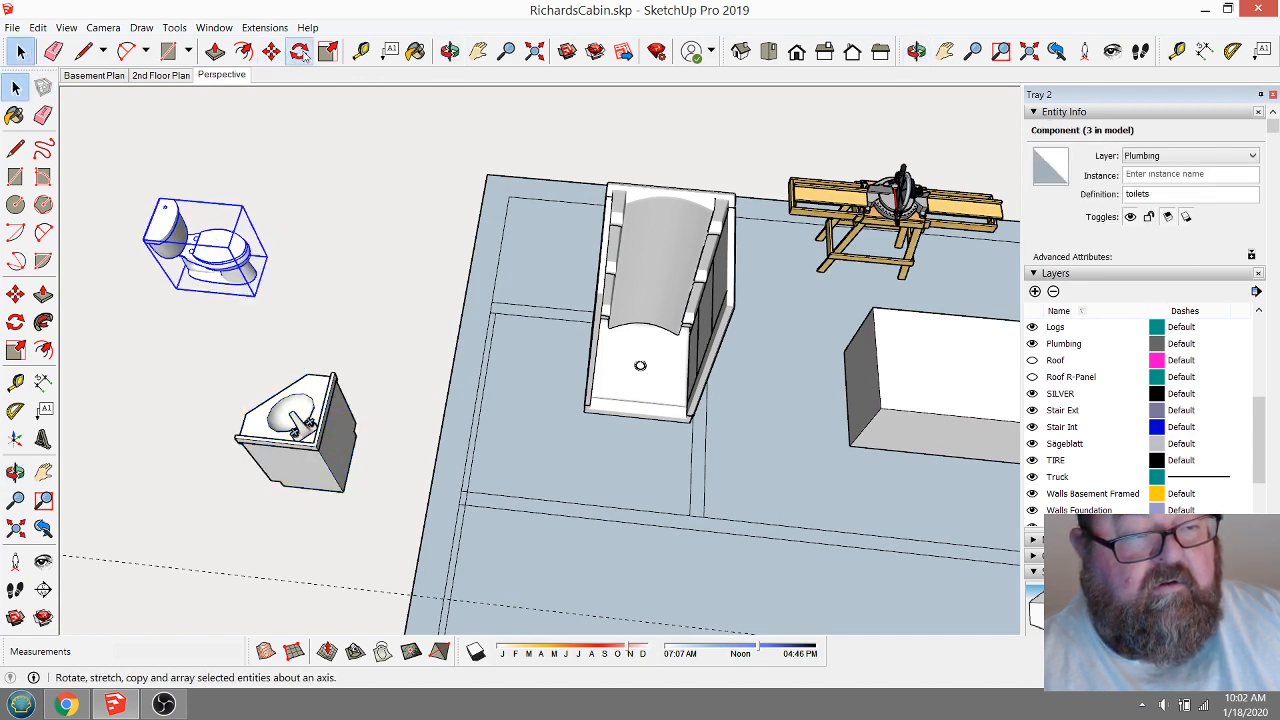
{"action": "left_click", "coordinate": [302, 335]}
{"action": "left_click", "coordinate": [355, 340]}
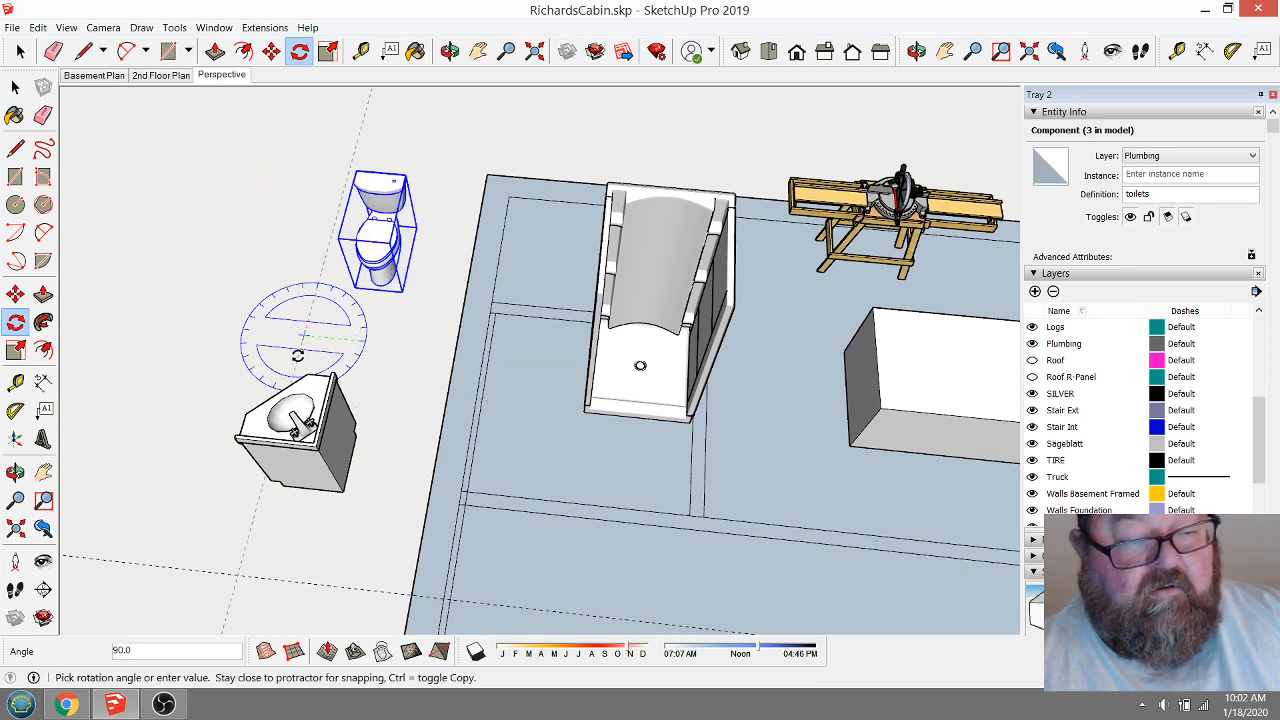
{"action": "left_click", "coordinate": [302, 356]}
Move the toilet copy onto the basement slab, between the outer wall line and the shower stall.
{"action": "left_click", "coordinate": [271, 51]}
{"action": "left_click", "coordinate": [164, 292]}
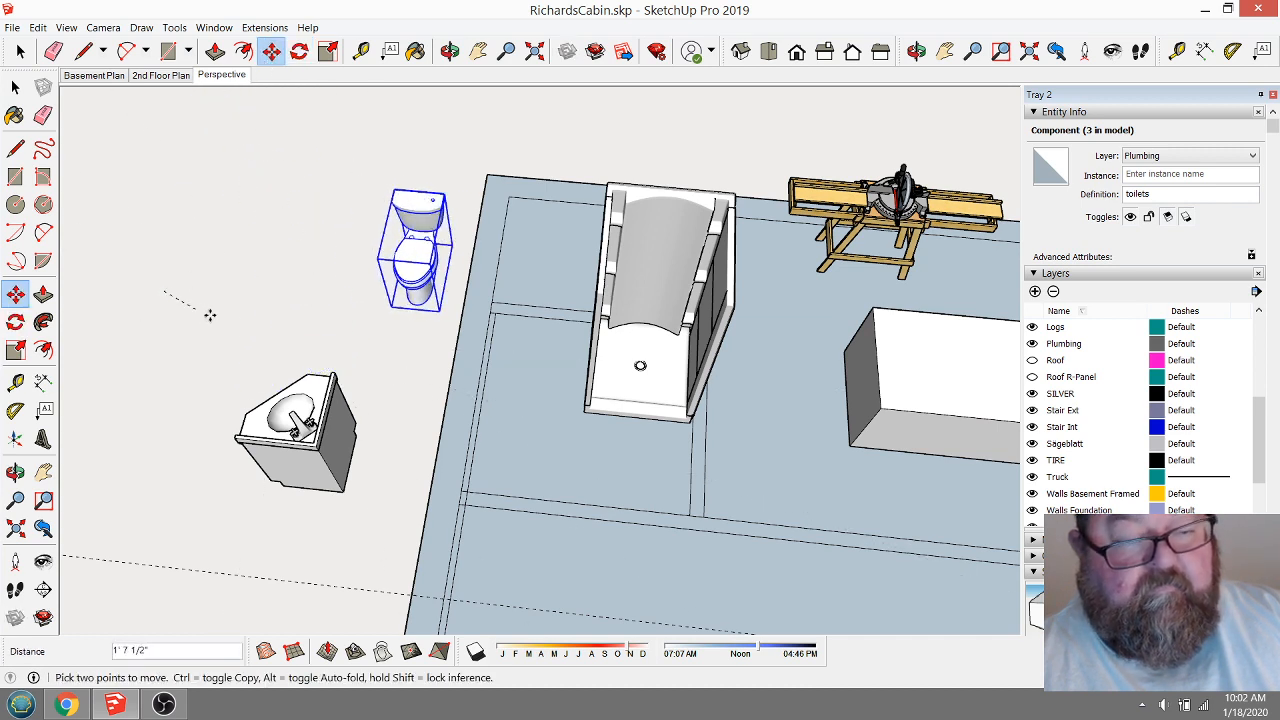
{"action": "left_click", "coordinate": [276, 366]}
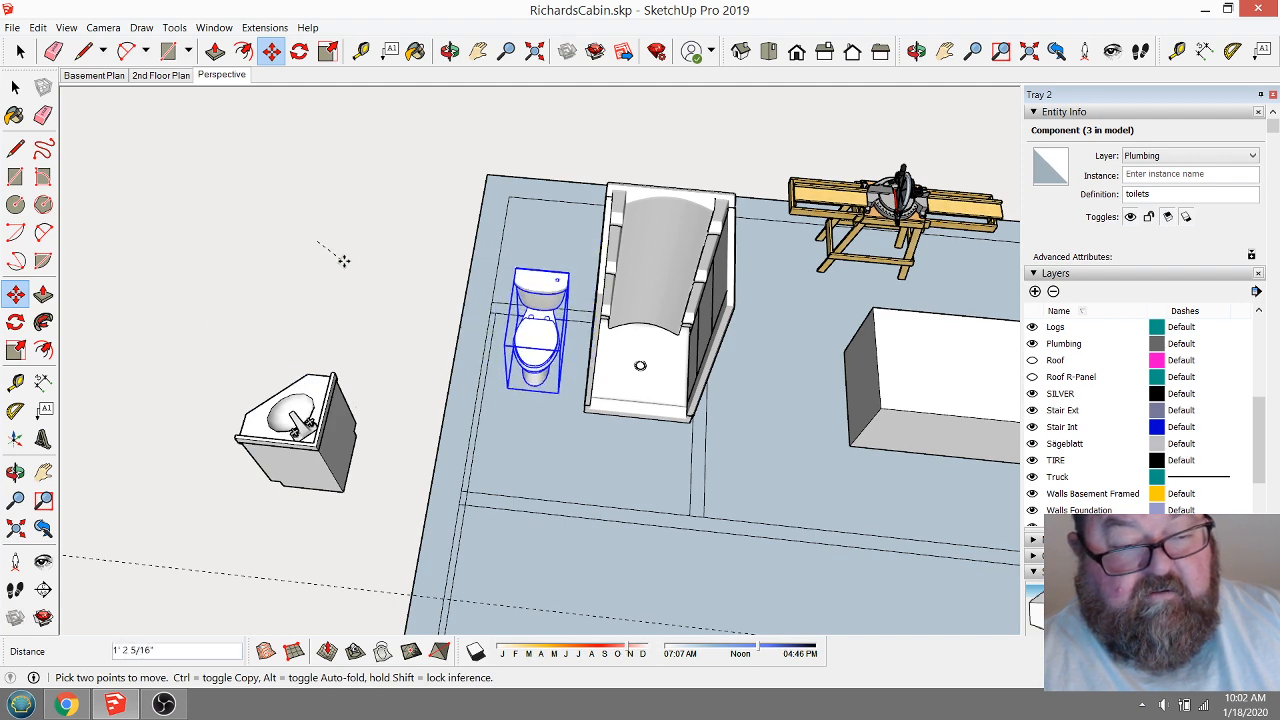
{"action": "left_click", "coordinate": [340, 258]}
Adjust the toilet's position so its tank backs onto the partition line behind it.
{"action": "left_click", "coordinate": [449, 51]}
{"action": "left_click_drag", "start_coordinate": [760, 330], "coordinate": [533, 378]}
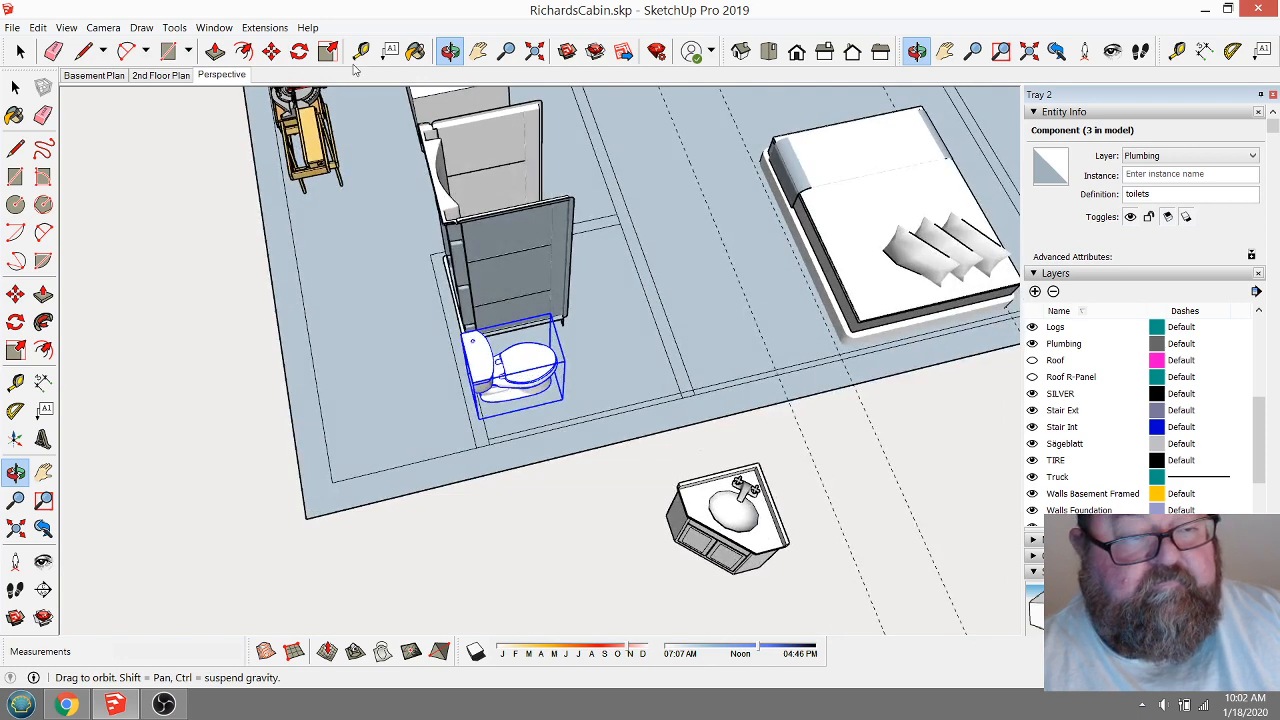
{"action": "left_click", "coordinate": [271, 51]}
{"action": "scroll", "coordinate": [500, 400], "scroll_direction": "up", "scroll_amount": 5}
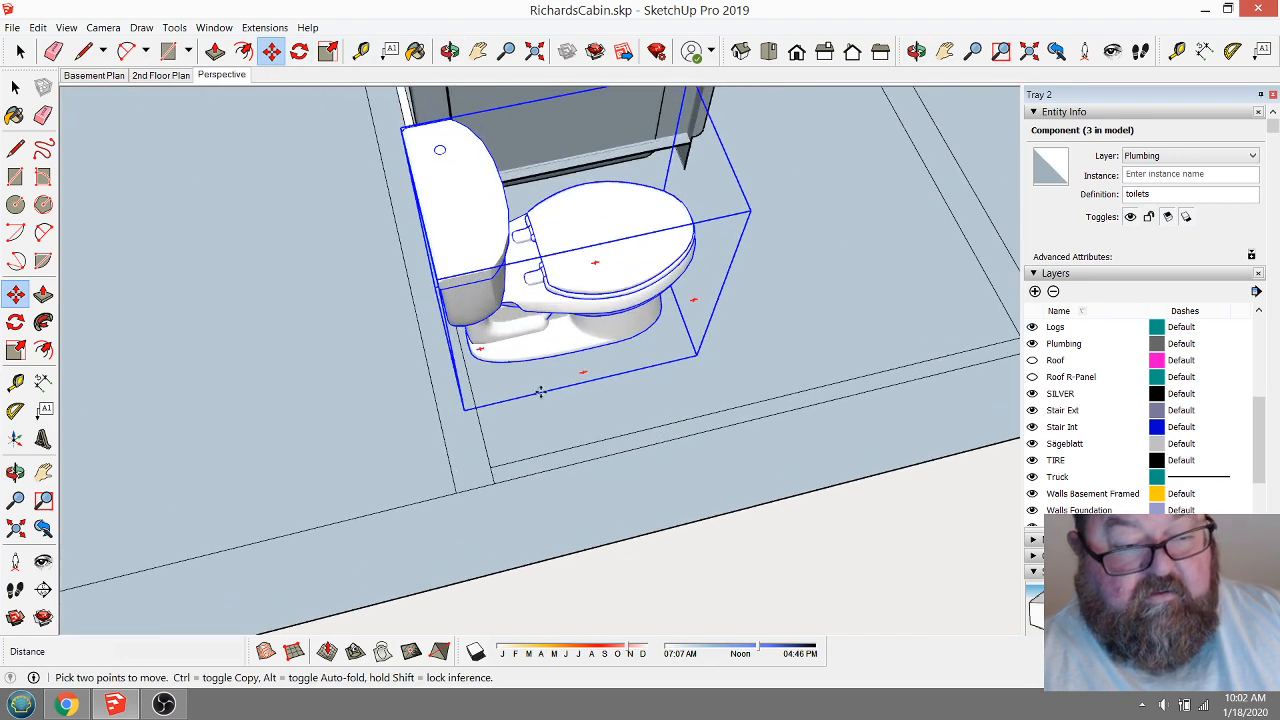
{"action": "left_click", "coordinate": [540, 392]}
{"action": "scroll", "coordinate": [500, 420], "scroll_direction": "down", "scroll_amount": 6}
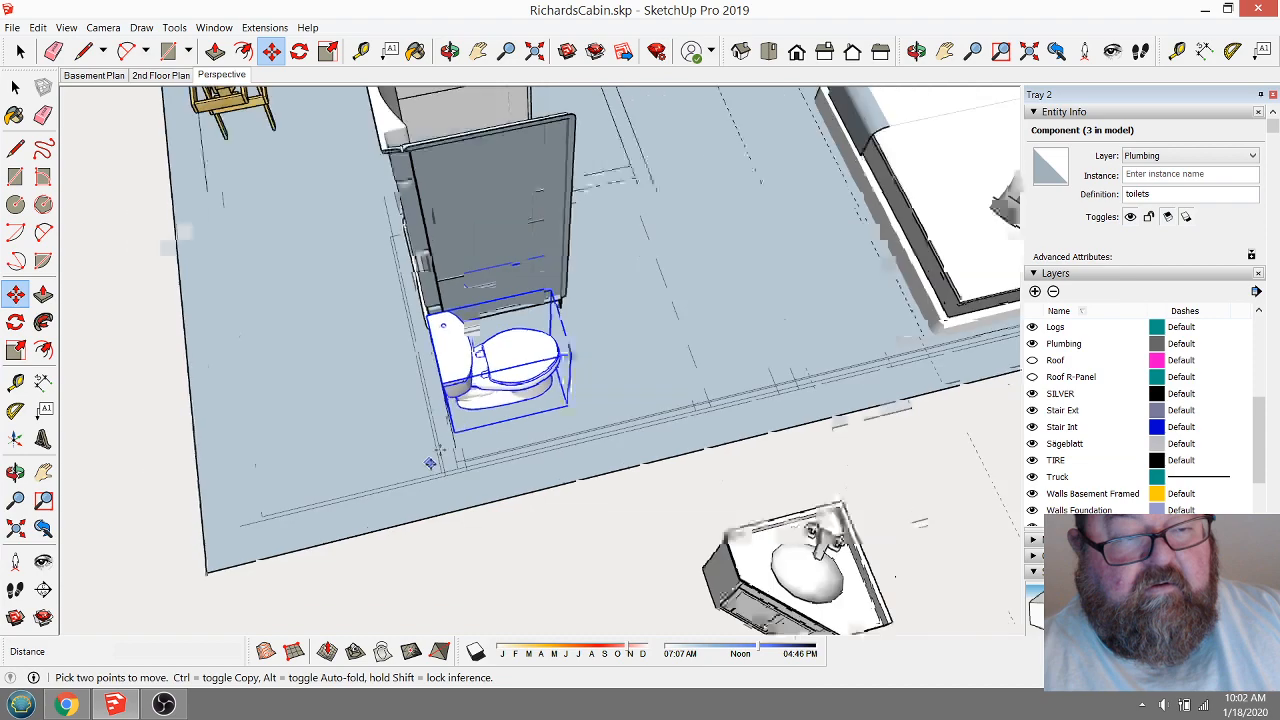
Shift the shower stall about 1 3/16" sideways so its front corner meets the bathroom's inner partition line.
{"action": "left_click", "coordinate": [450, 51]}
{"action": "left_click_drag", "start_coordinate": [400, 300], "coordinate": [163, 331]}
{"action": "left_click_drag", "start_coordinate": [364, 394], "coordinate": [360, 305]}
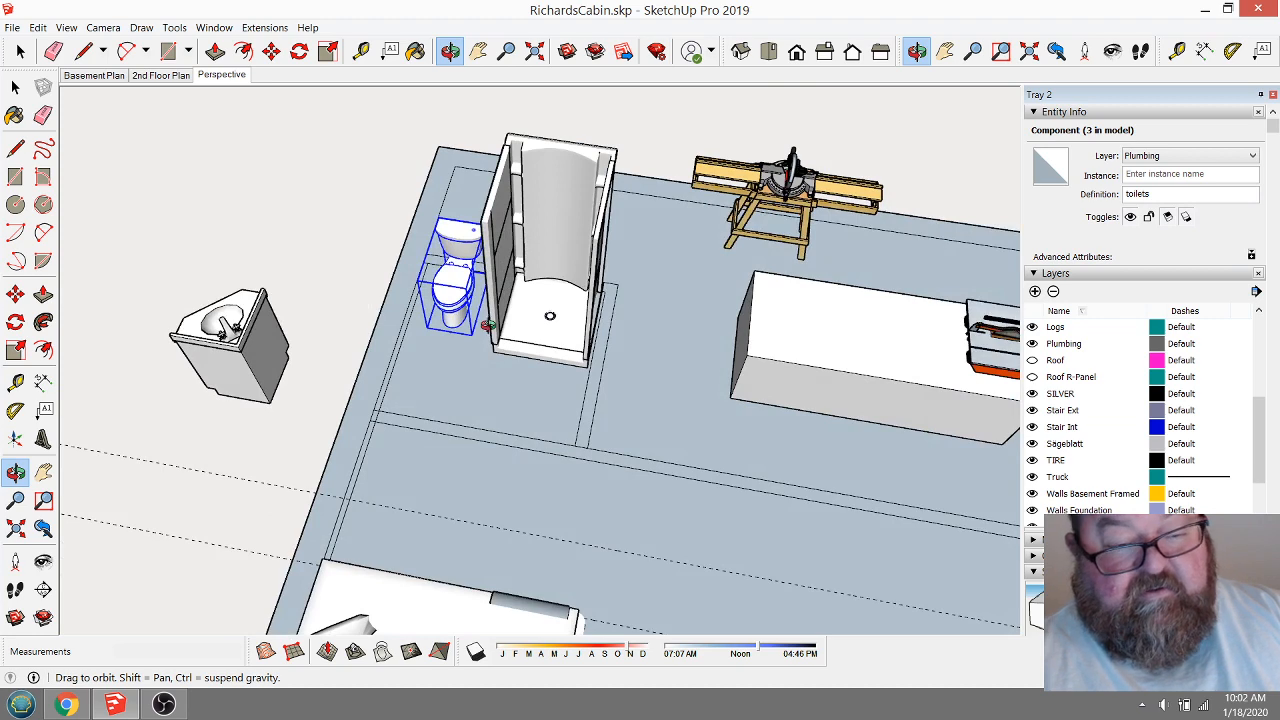
{"action": "scroll", "coordinate": [565, 403], "scroll_direction": "up", "scroll_amount": 6}
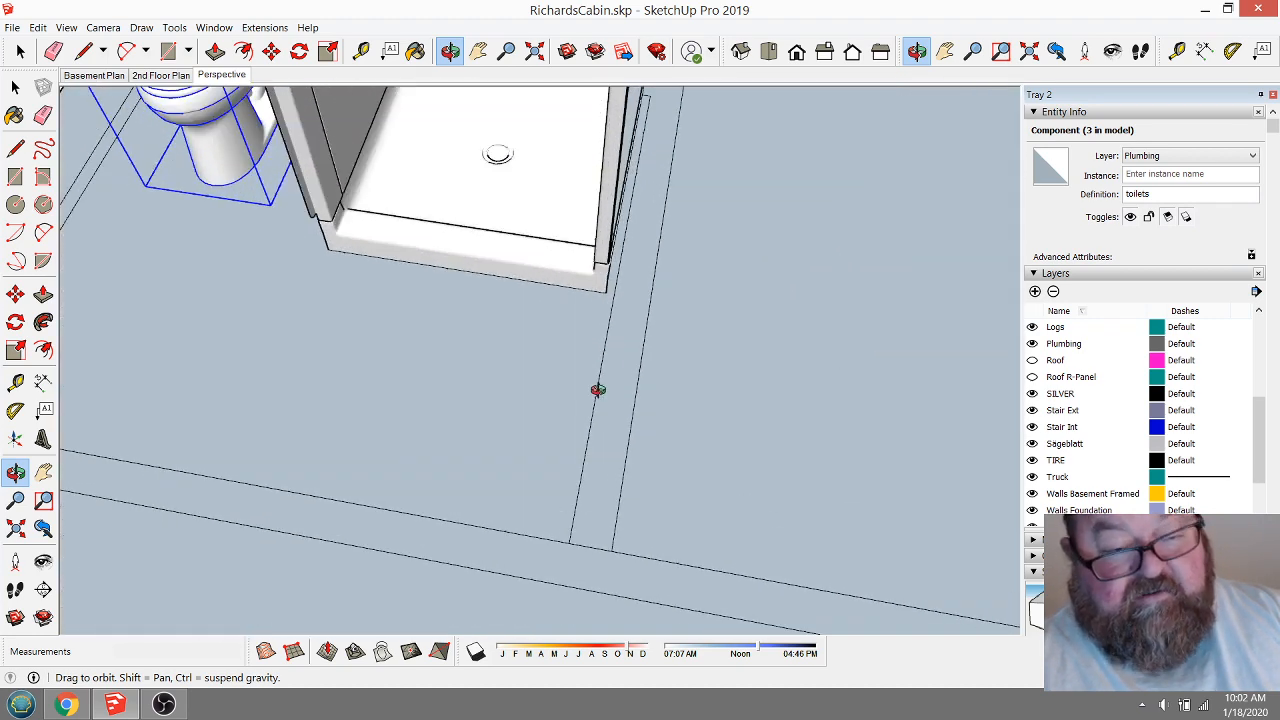
{"action": "scroll", "coordinate": [603, 320], "scroll_direction": "up", "scroll_amount": 4}
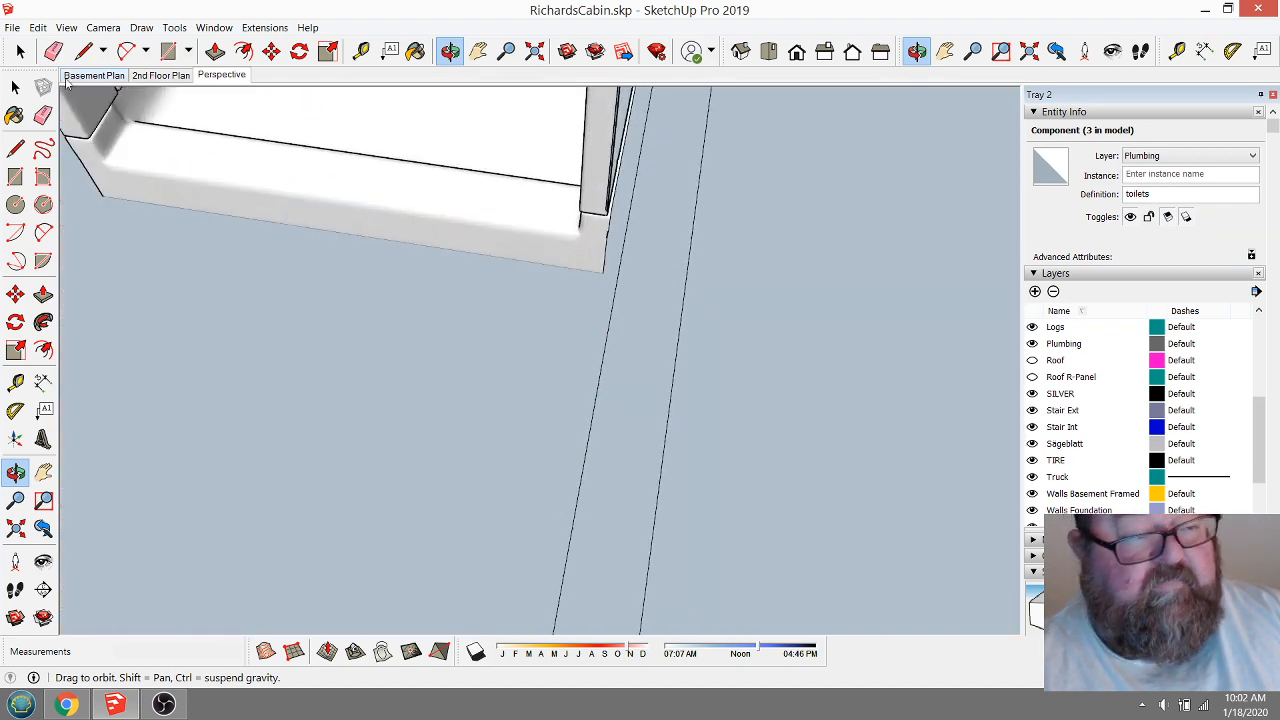
{"action": "left_click", "coordinate": [20, 51]}
{"action": "left_click", "coordinate": [349, 154]}
{"action": "left_click", "coordinate": [272, 53]}
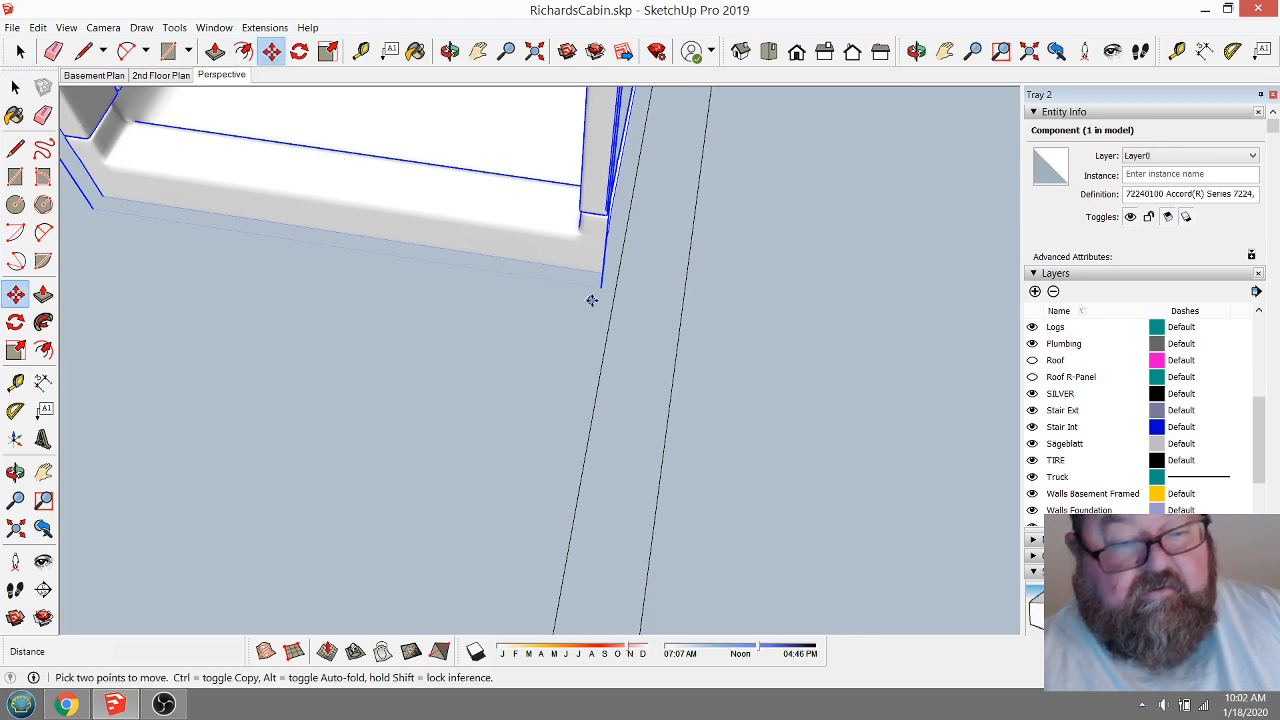
{"action": "left_click", "coordinate": [604, 270]}
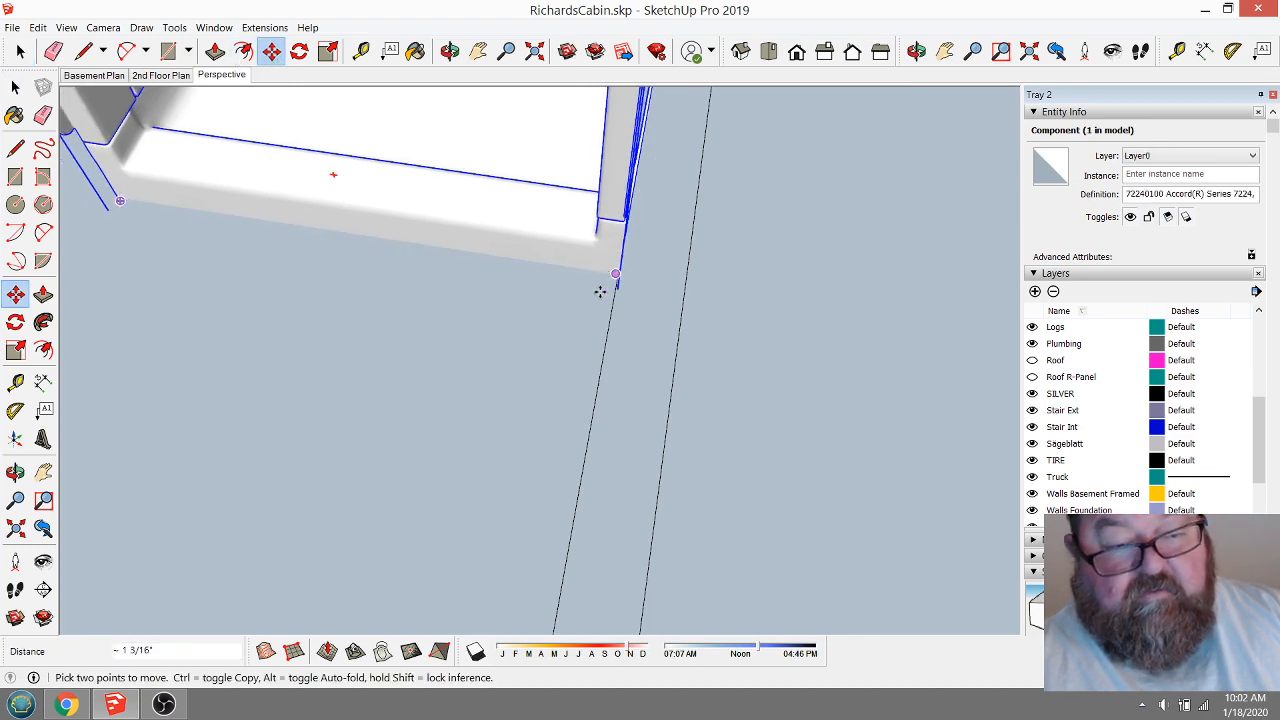
{"action": "scroll", "coordinate": [603, 286], "scroll_direction": "down", "scroll_amount": 5}
{"action": "scroll", "coordinate": [709, 372], "scroll_direction": "down", "scroll_amount": 3}
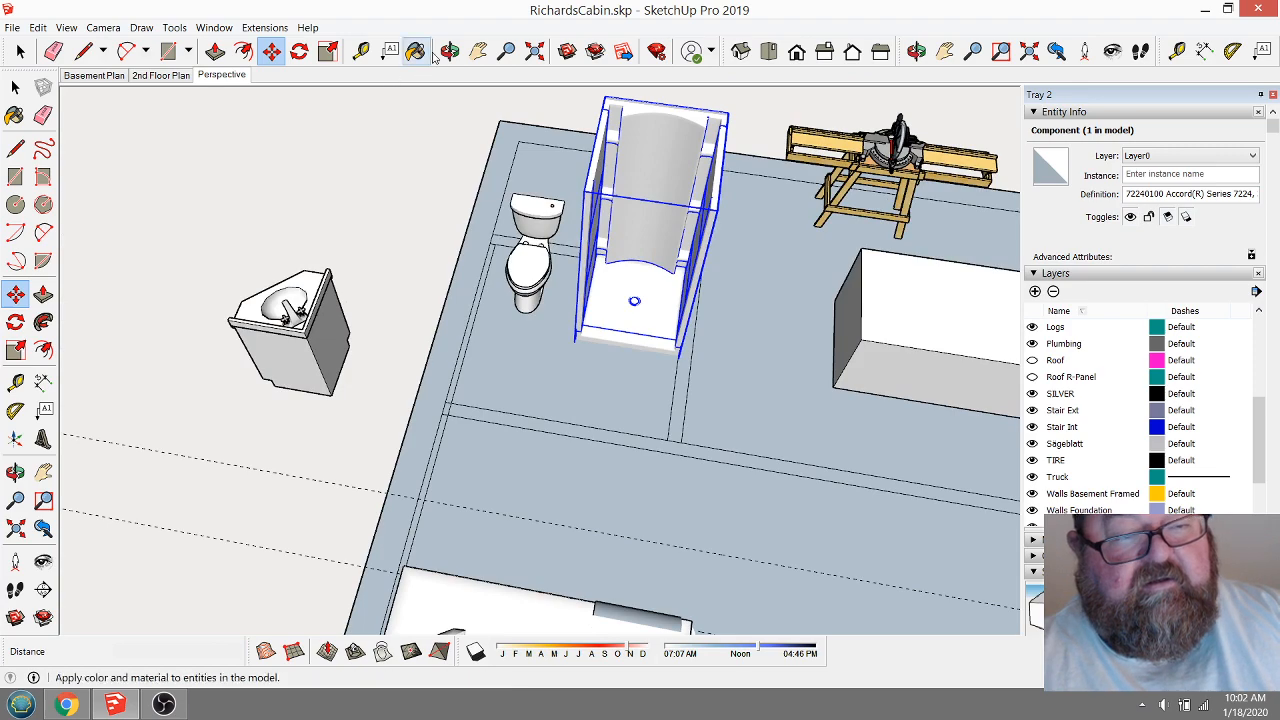
Rotate the corner sink vanity 90 degrees to suit the bathroom corner.
{"action": "left_click", "coordinate": [449, 51]}
{"action": "left_click_drag", "start_coordinate": [531, 314], "coordinate": [429, 374]}
{"action": "scroll", "coordinate": [449, 409], "scroll_direction": "down", "scroll_amount": 3}
{"action": "scroll", "coordinate": [438, 368], "scroll_direction": "up", "scroll_amount": 4}
{"action": "left_click", "coordinate": [15, 87]}
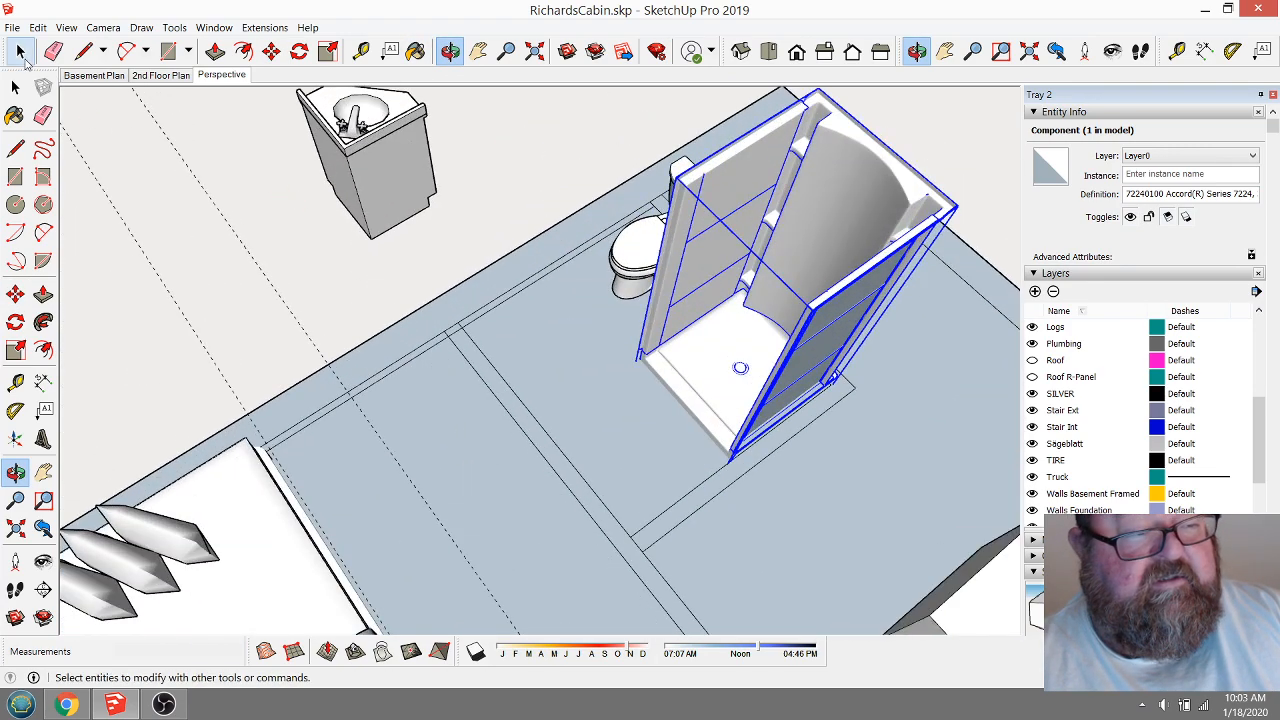
{"action": "left_click", "coordinate": [344, 178]}
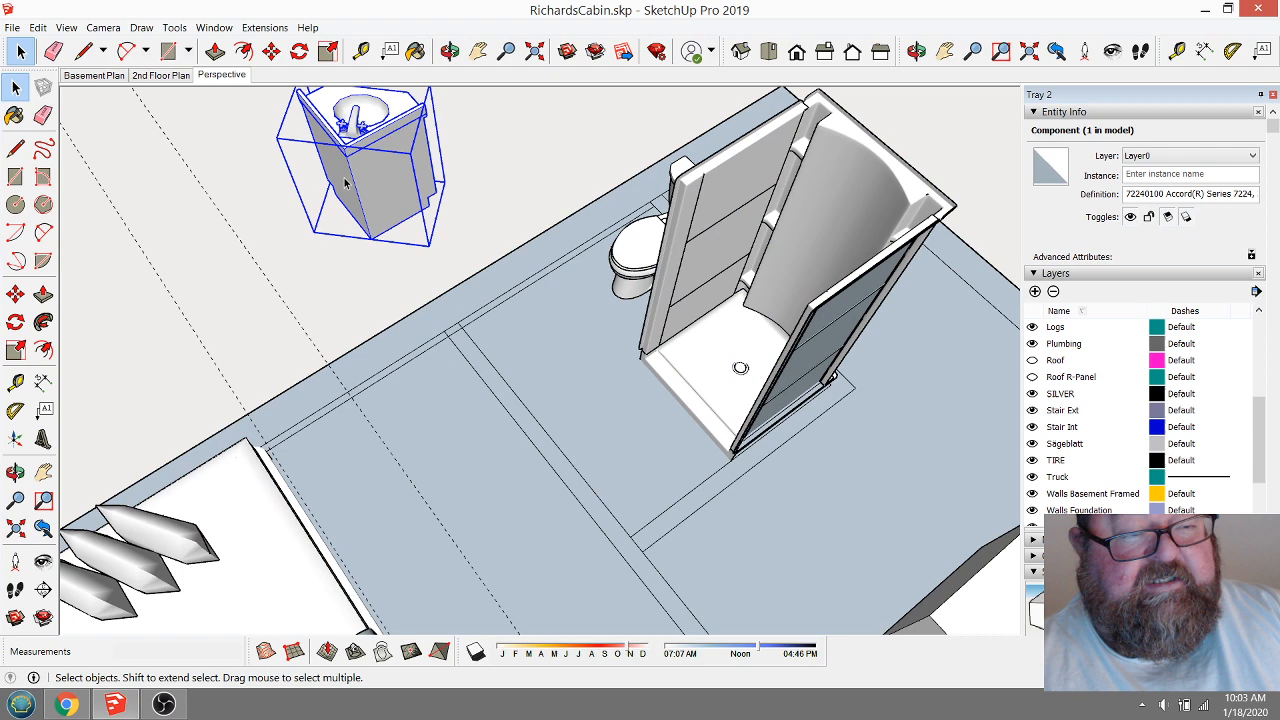
{"action": "left_click", "coordinate": [299, 51]}
{"action": "left_click_drag", "start_coordinate": [360, 268], "coordinate": [396, 257]}
{"action": "left_click", "coordinate": [396, 257]}
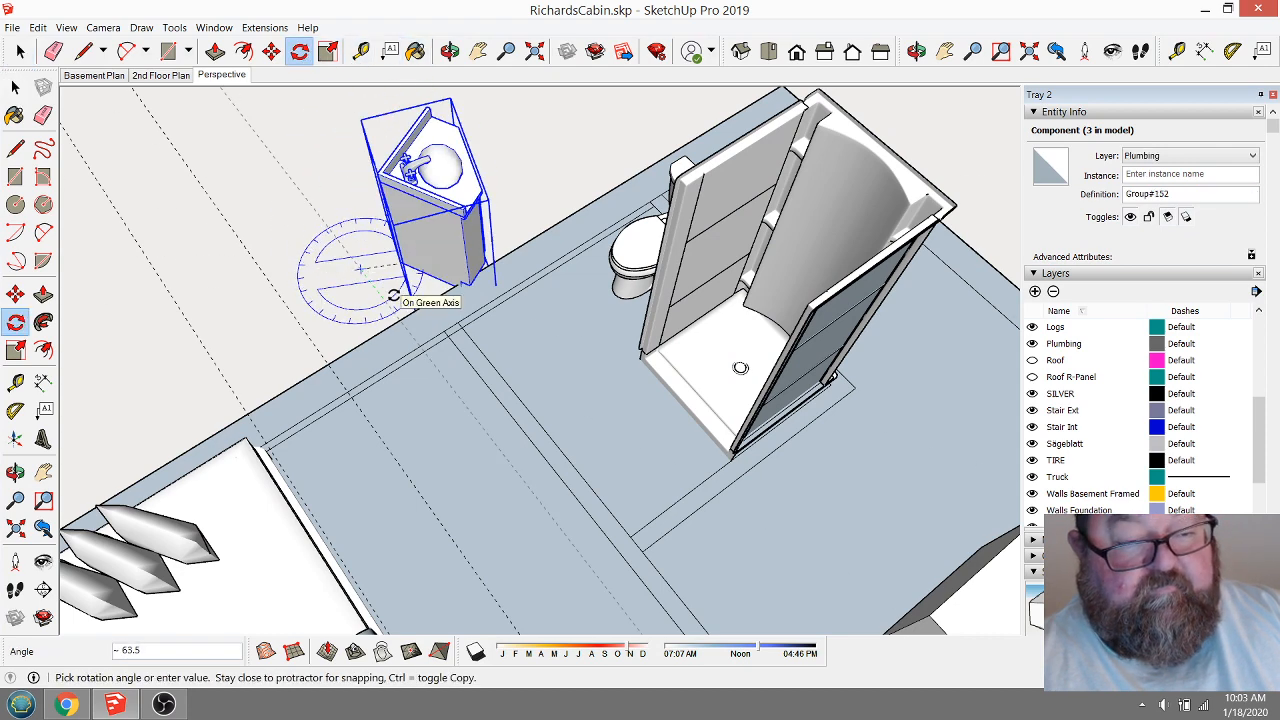
{"action": "left_click", "coordinate": [363, 303]}
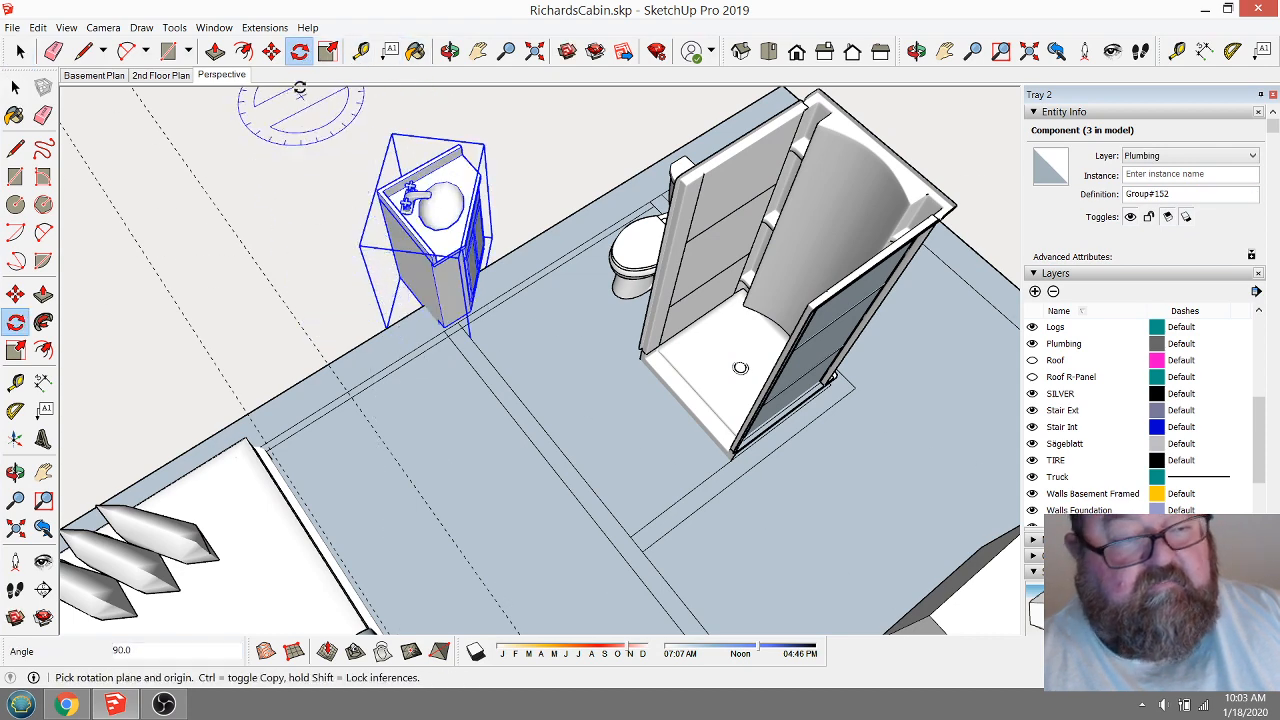
Move the vanity onto the slab at the corner where the bathroom partition meets the outer wall.
{"action": "left_click", "coordinate": [271, 51]}
{"action": "scroll", "coordinate": [410, 268], "scroll_direction": "up", "scroll_amount": 5}
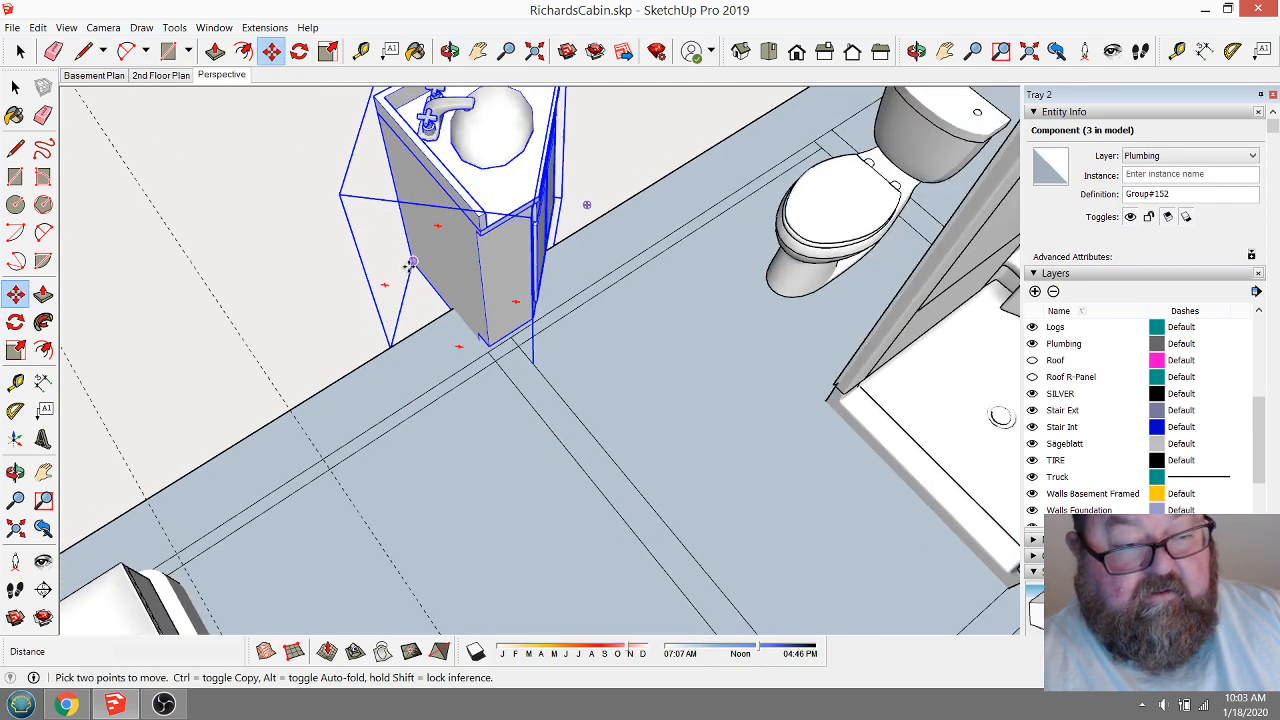
{"action": "left_click", "coordinate": [410, 263]}
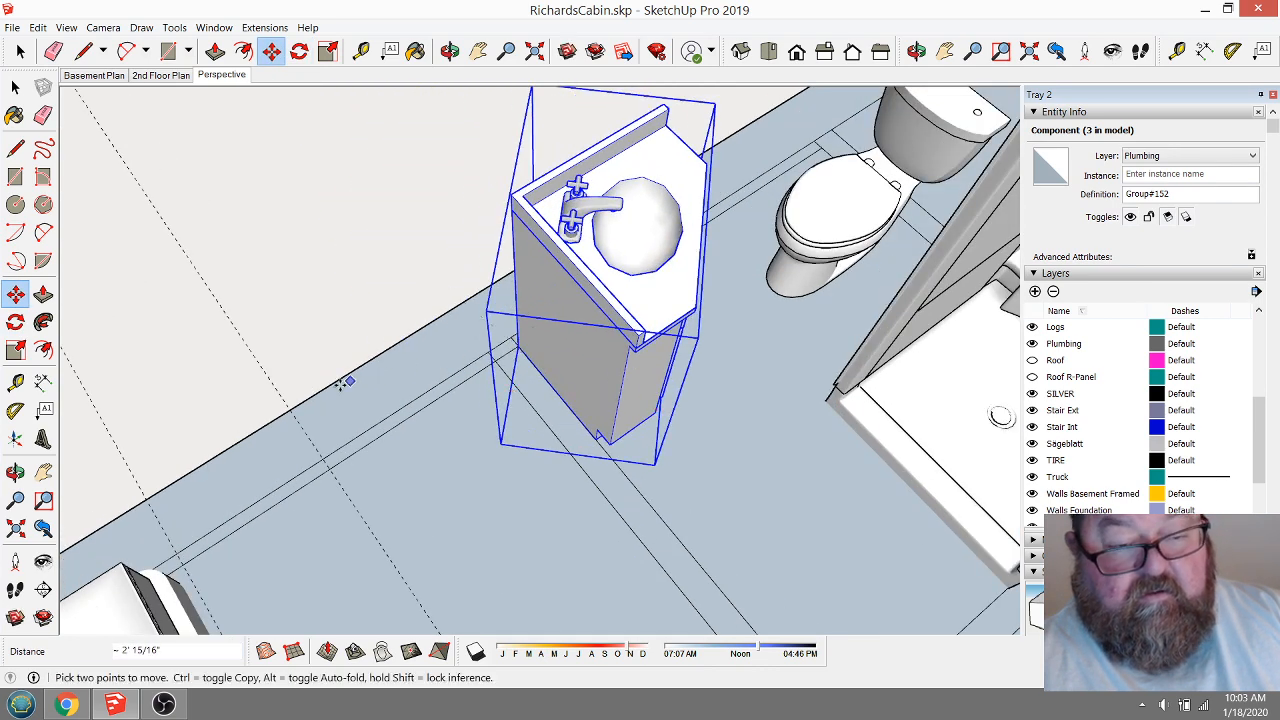
{"action": "scroll", "coordinate": [343, 382], "scroll_direction": "down", "scroll_amount": 3}
Measure the clearance between the bathroom partition line and the front edge of the shower stall.
{"action": "left_click", "coordinate": [450, 51]}
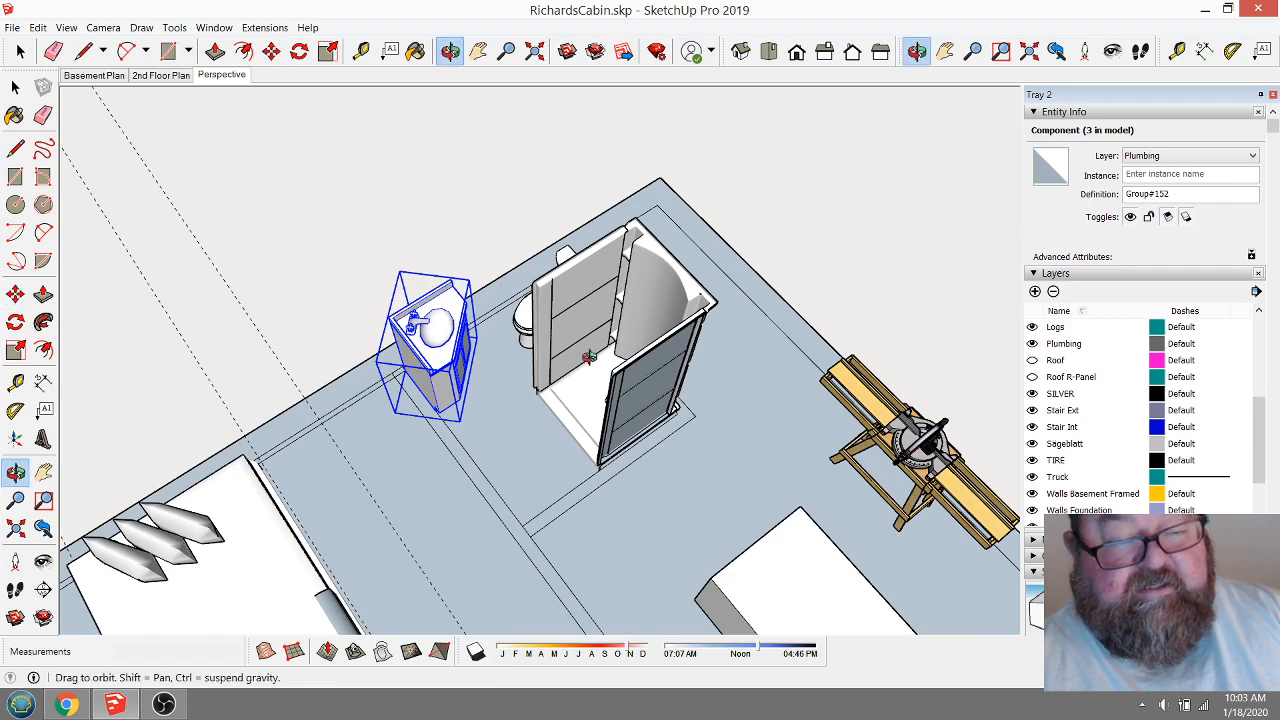
{"action": "left_click_drag", "start_coordinate": [571, 363], "coordinate": [466, 497]}
{"action": "scroll", "coordinate": [509, 510], "scroll_direction": "up", "scroll_amount": 4}
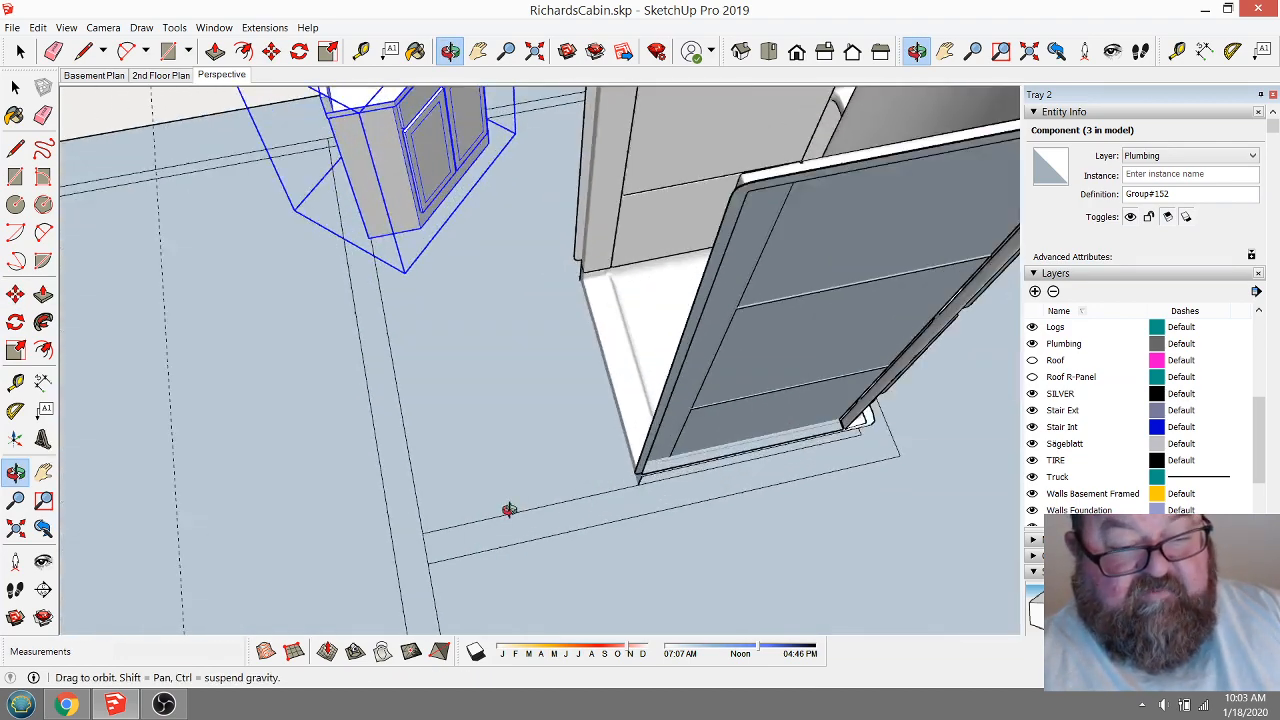
{"action": "left_click", "coordinate": [361, 51]}
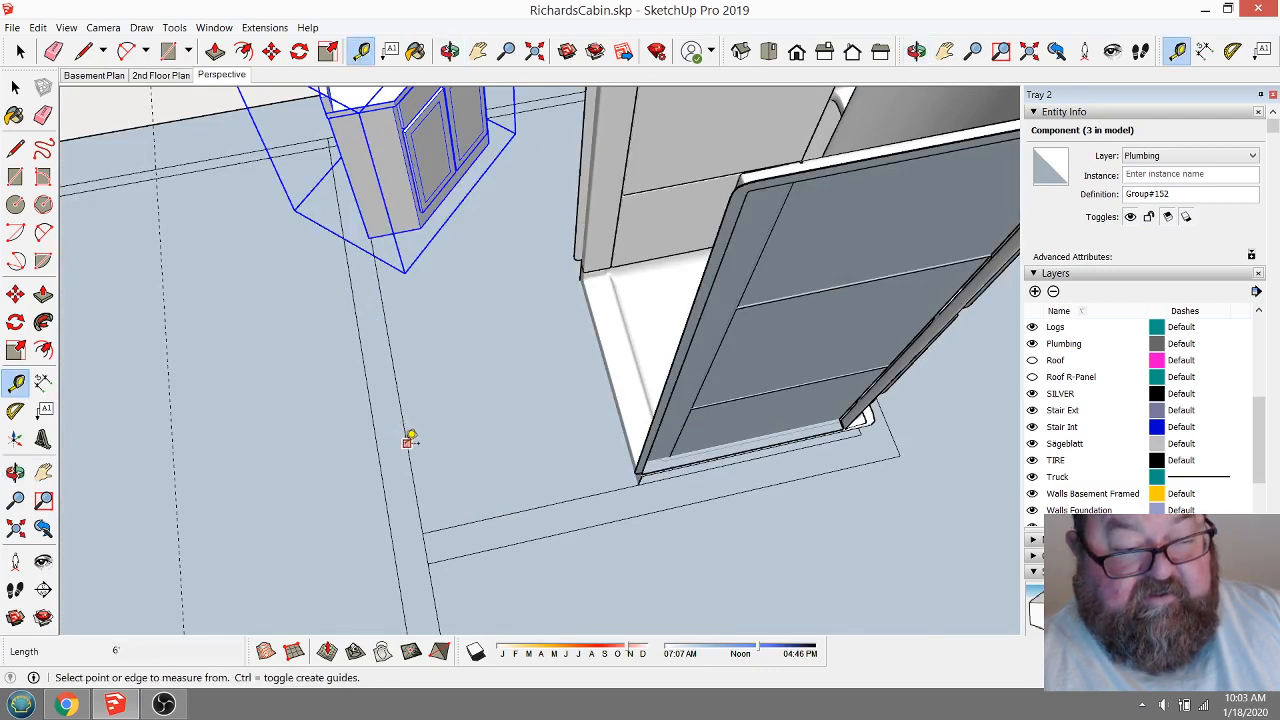
{"action": "left_click", "coordinate": [407, 442]}
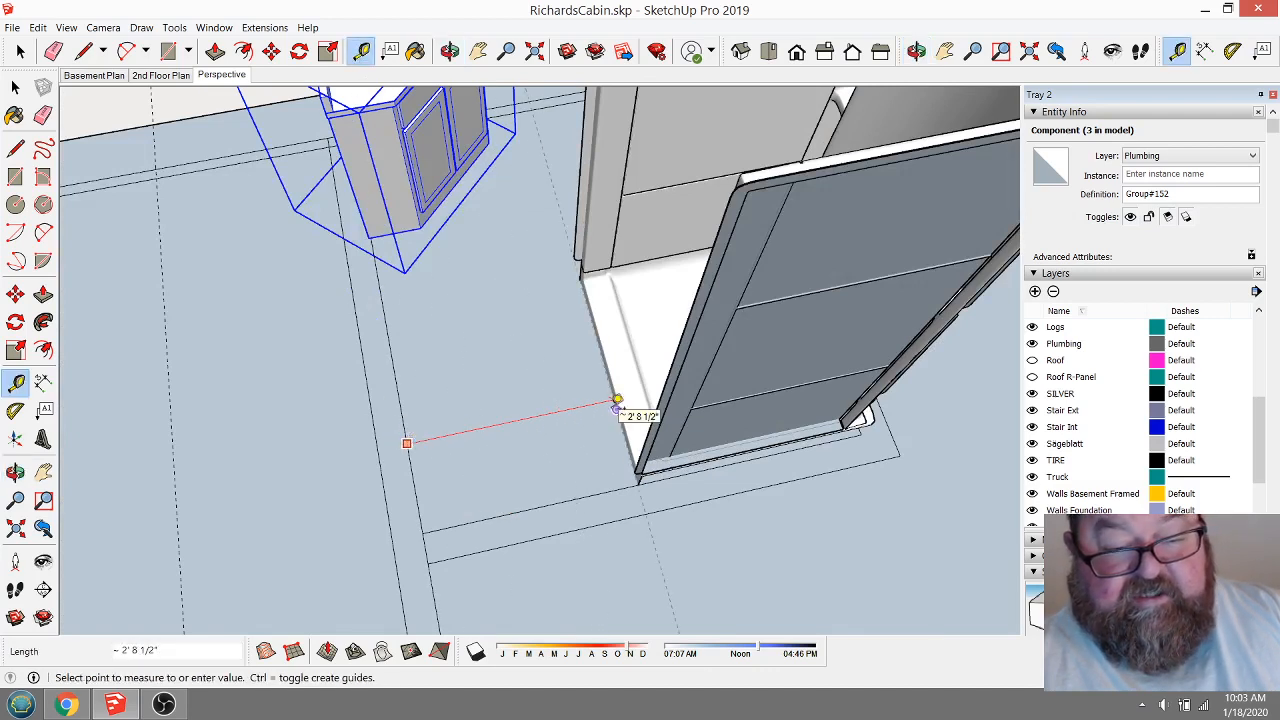
{"action": "left_click", "coordinate": [490, 426]}
{"action": "scroll", "coordinate": [486, 423], "scroll_direction": "down", "scroll_amount": 6}
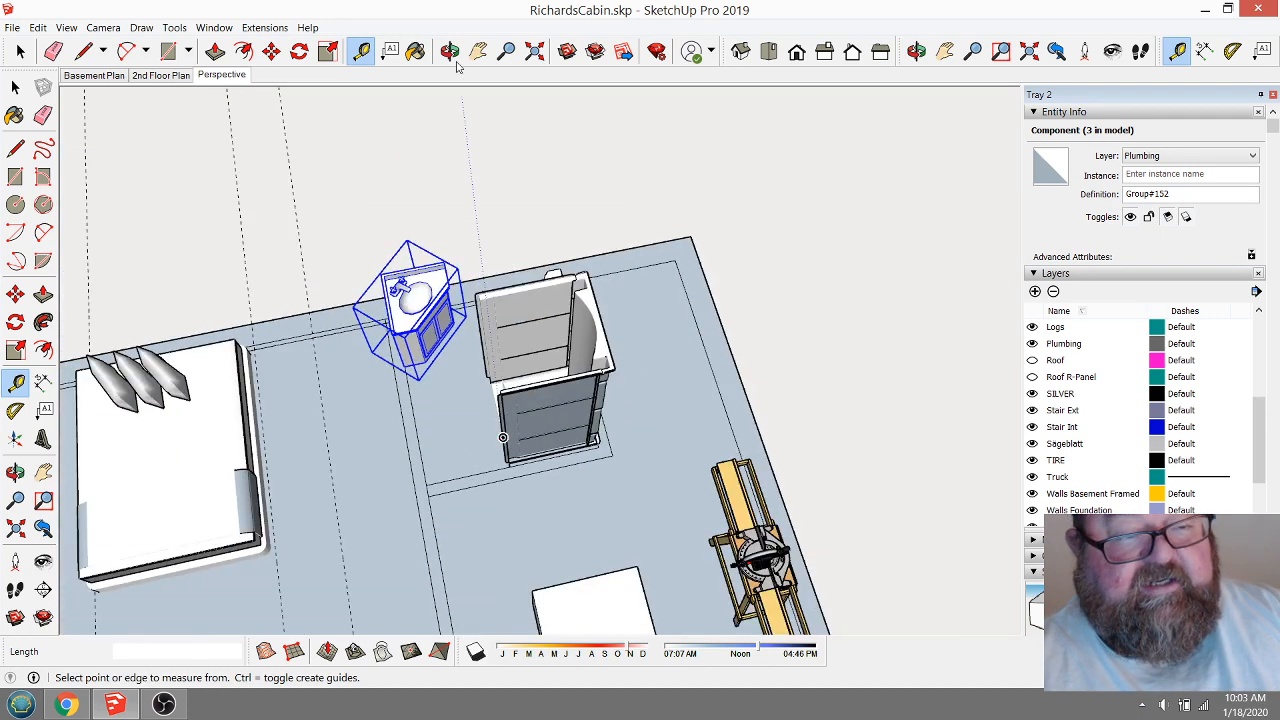
Review the fixture layout, then check the 72100100 Ensemble Series 7210 shower stall in 3D Warehouse as an alternative.
{"action": "left_click", "coordinate": [449, 51]}
{"action": "left_click_drag", "start_coordinate": [540, 420], "coordinate": [635, 400]}
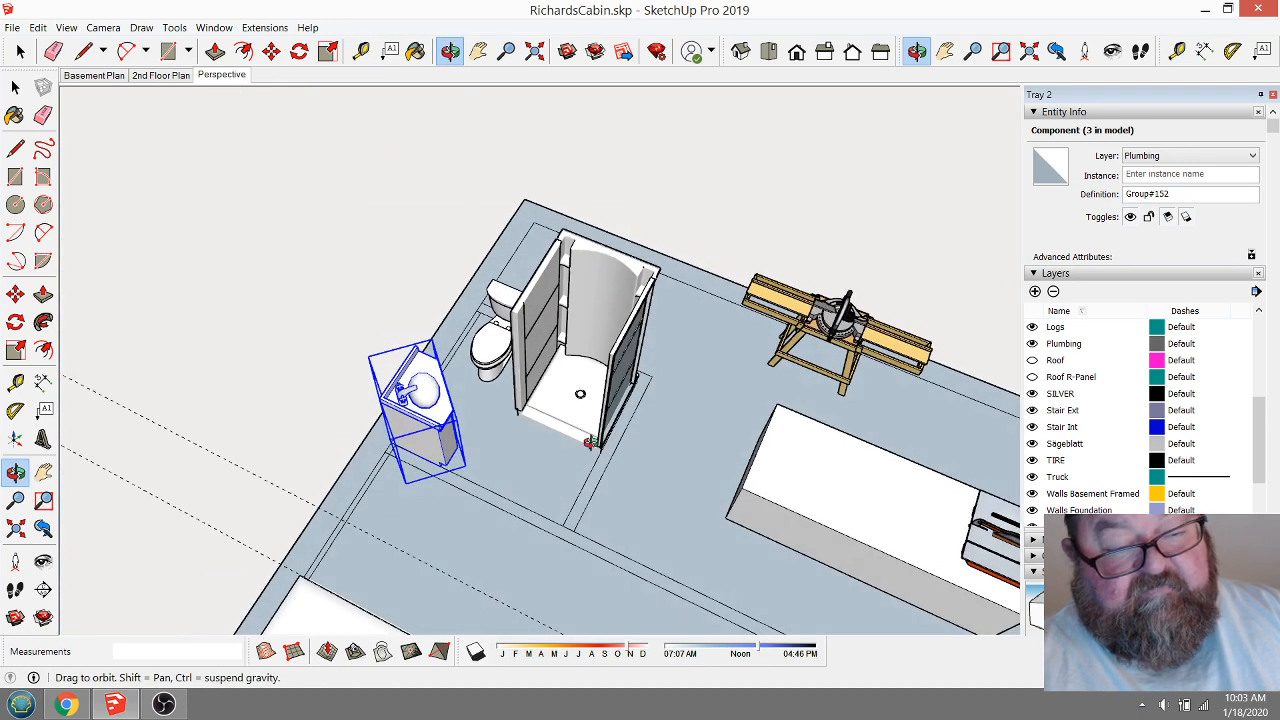
{"action": "left_click_drag", "start_coordinate": [590, 442], "coordinate": [570, 323]}
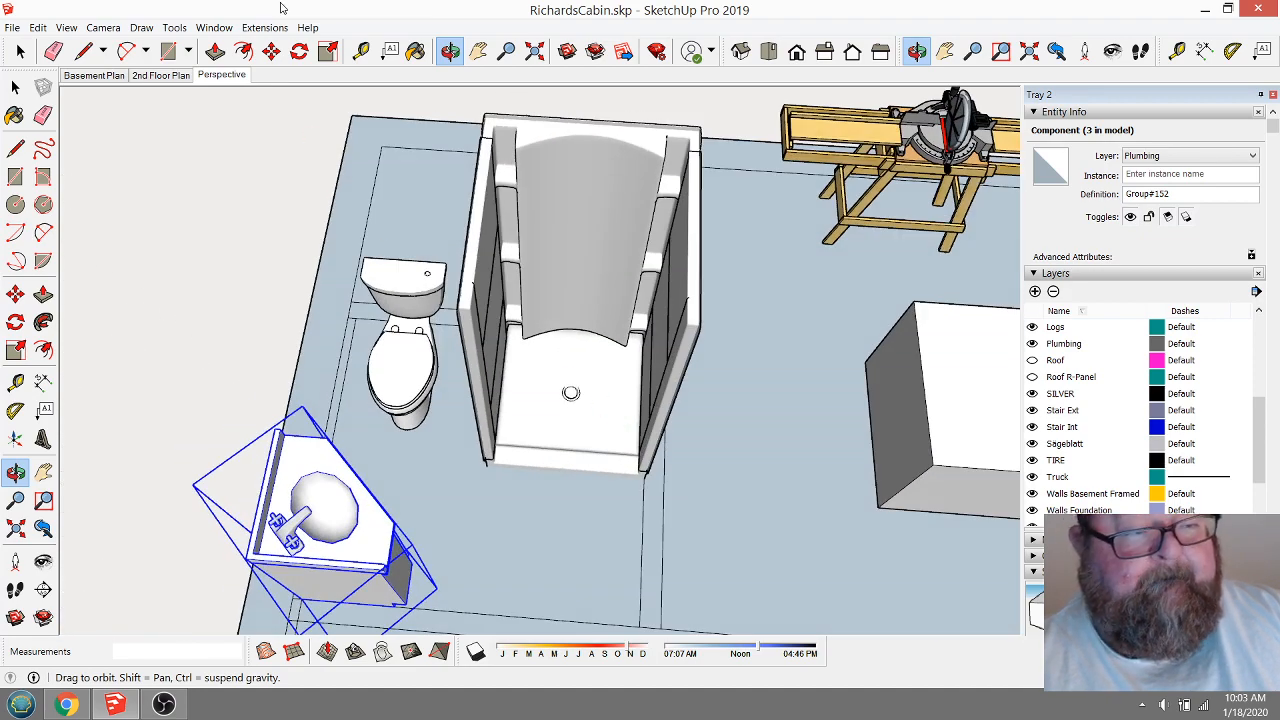
{"action": "left_click", "coordinate": [216, 27]}
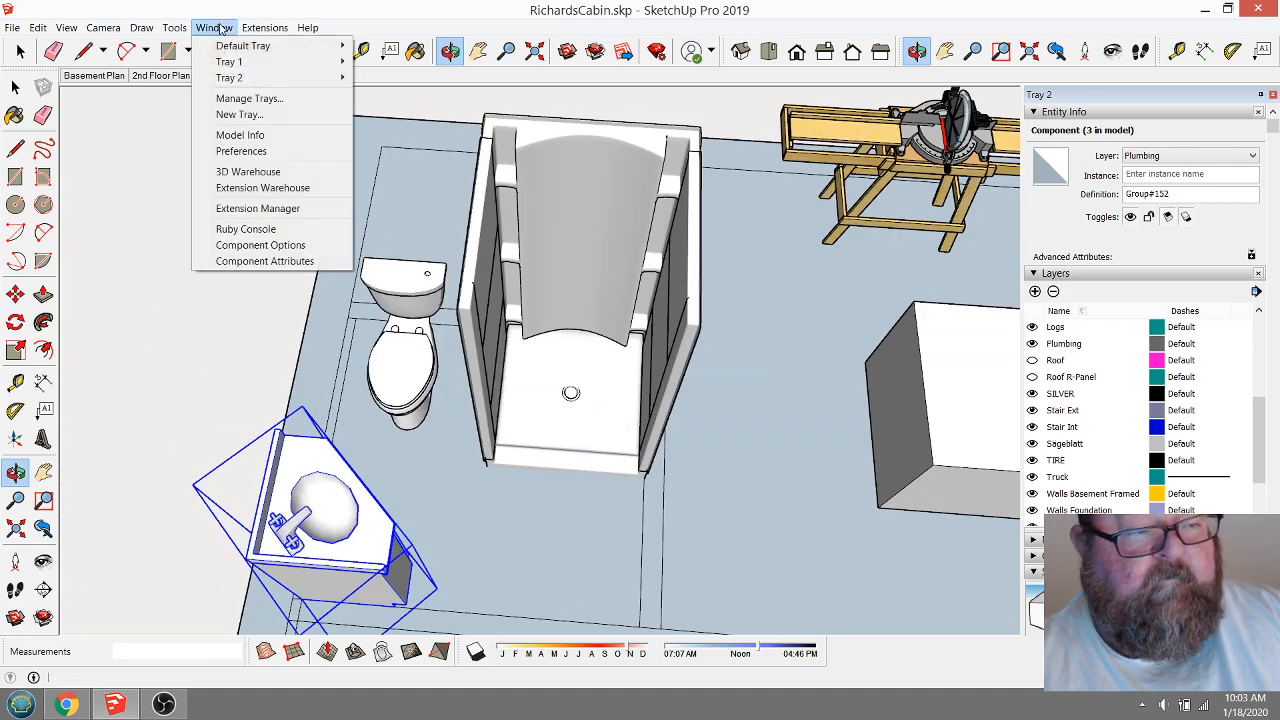
{"action": "left_click", "coordinate": [224, 172]}
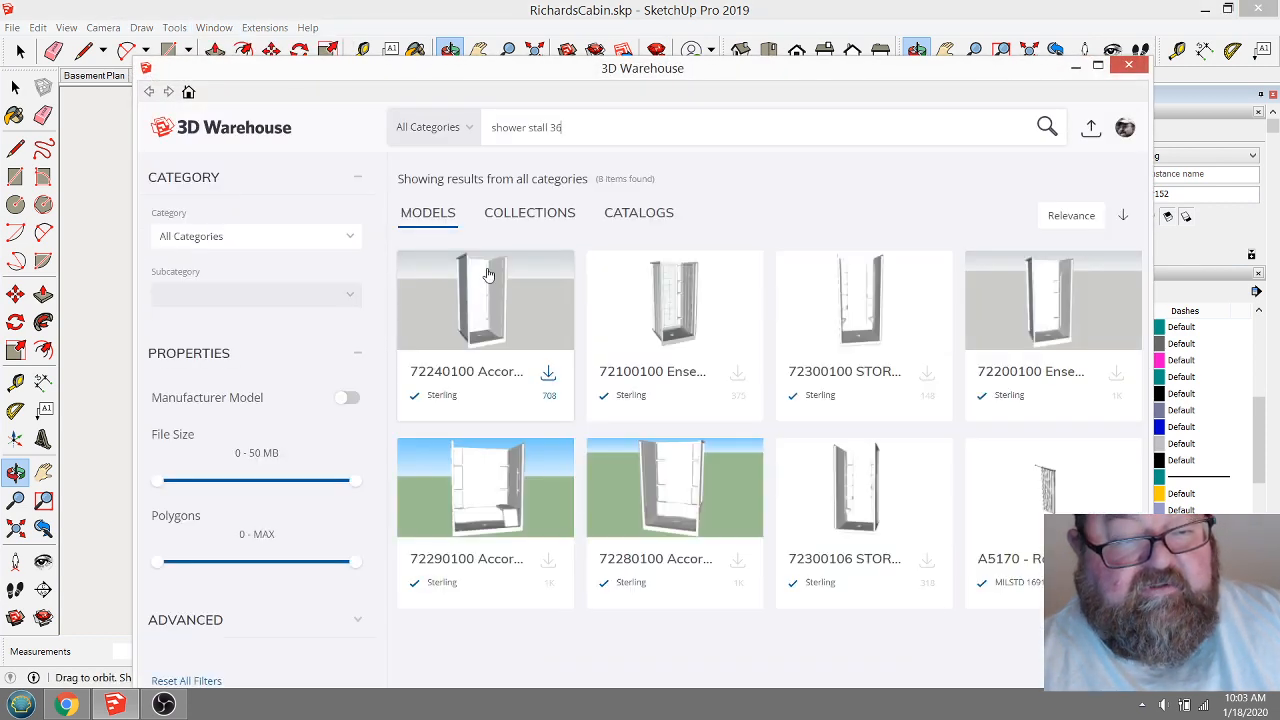
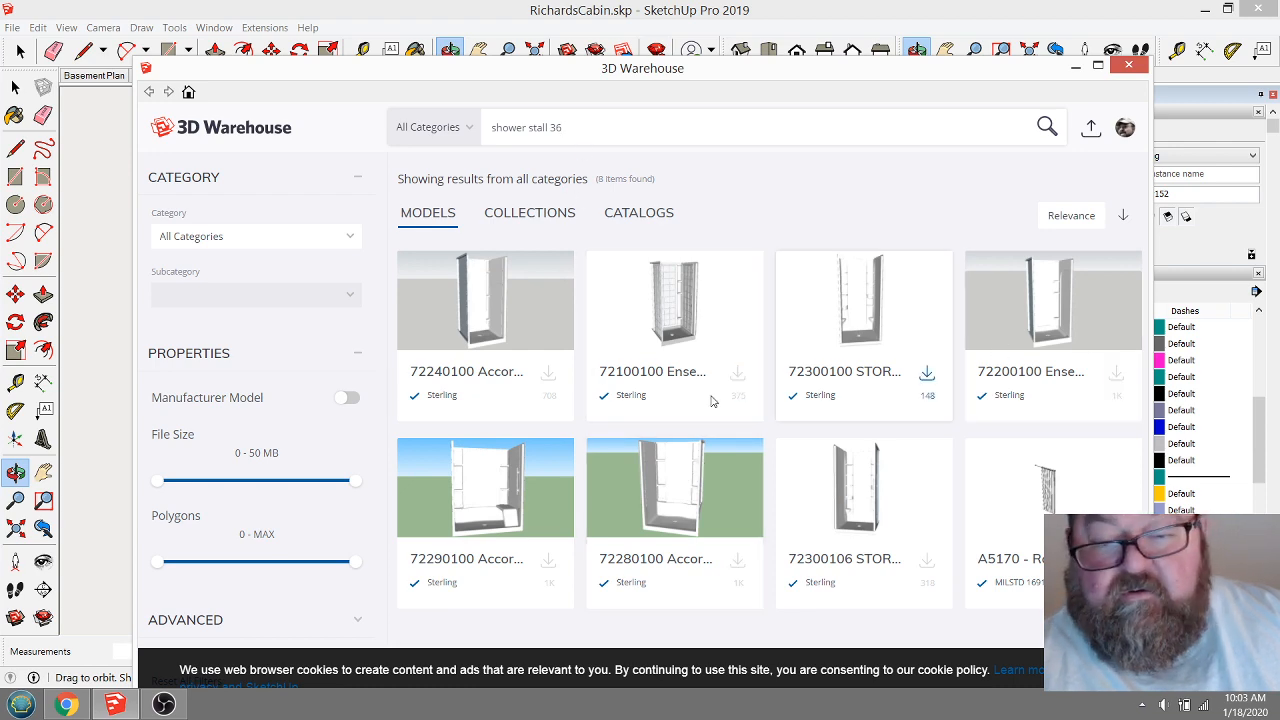
{"action": "left_click", "coordinate": [725, 324]}
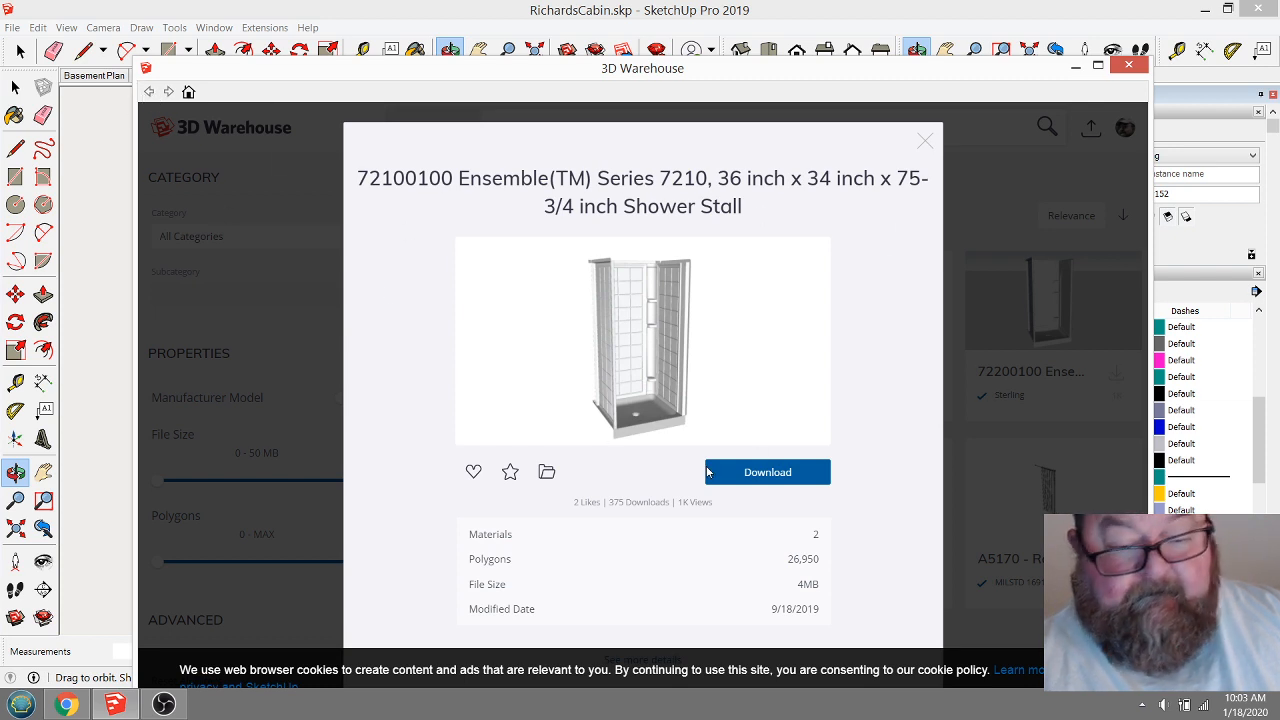
{"action": "left_click", "coordinate": [226, 342]}
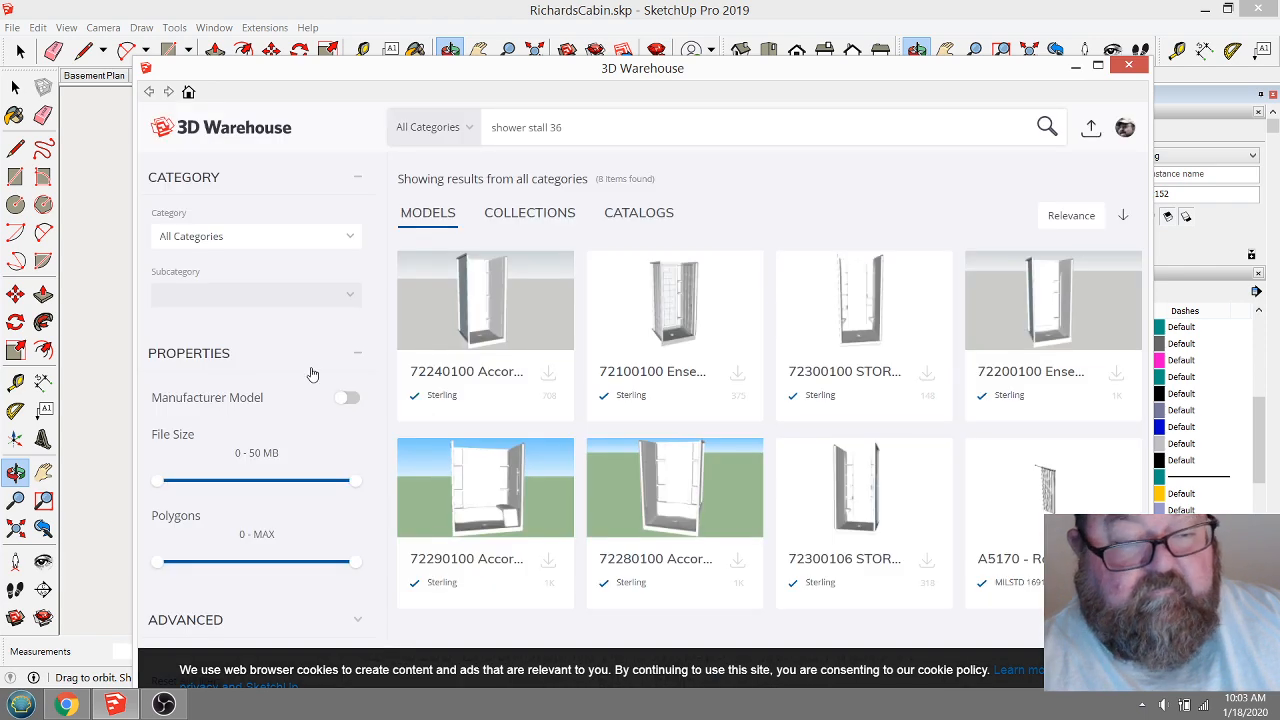
Search 3D Warehouse for "shower stall corner", load the 32x32 shower into the model and place it beside the existing stall.
{"action": "left_click", "coordinate": [586, 126]}
{"action": "type", "text": "corner"}
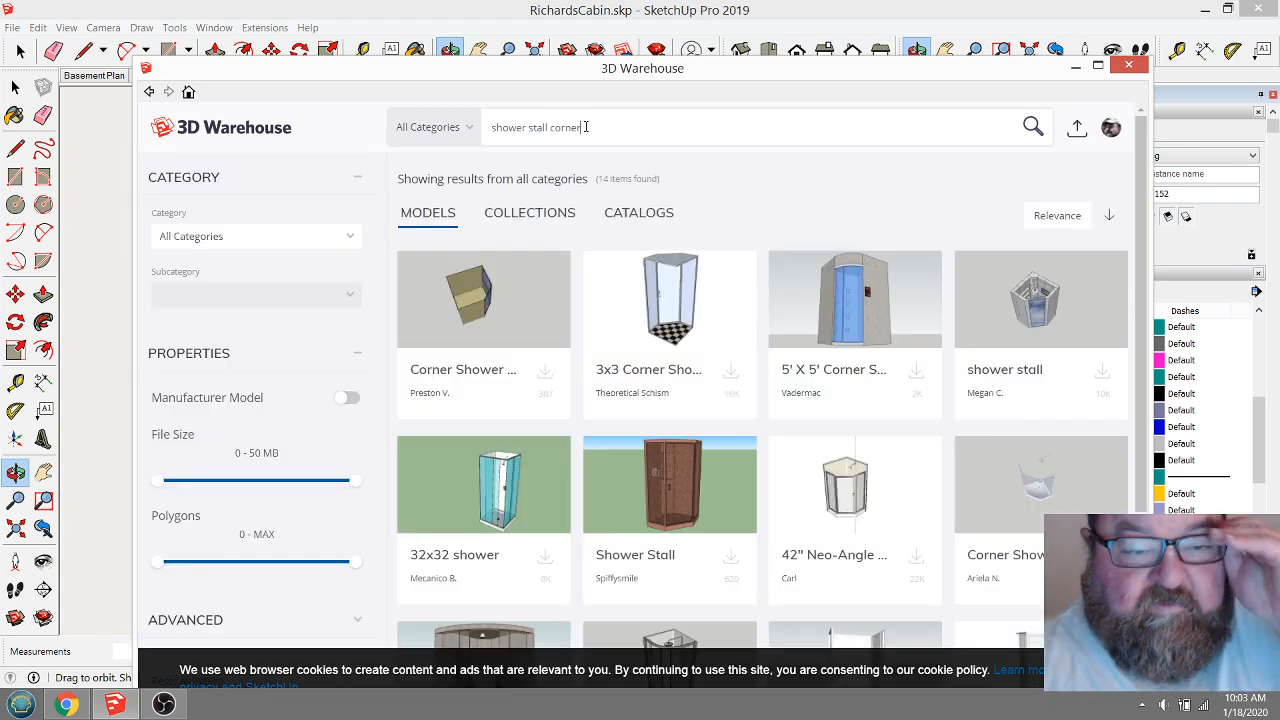
{"action": "left_click", "coordinate": [498, 494]}
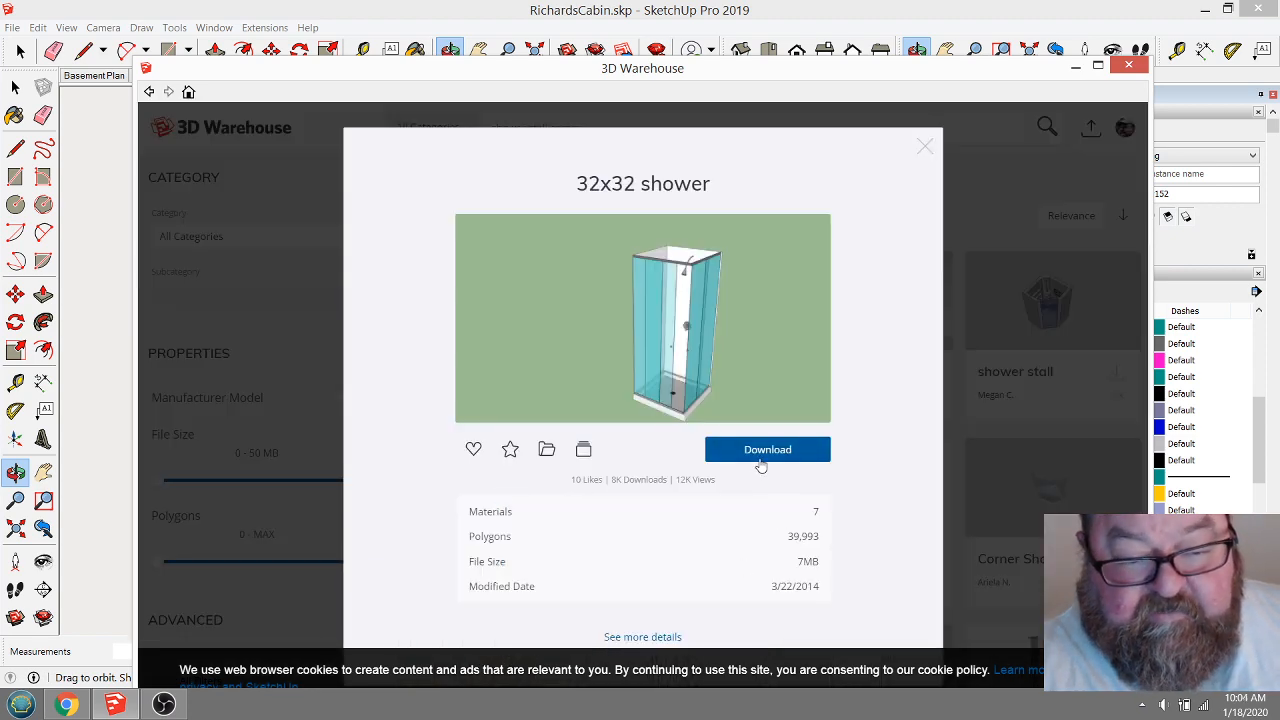
{"action": "left_click", "coordinate": [760, 458]}
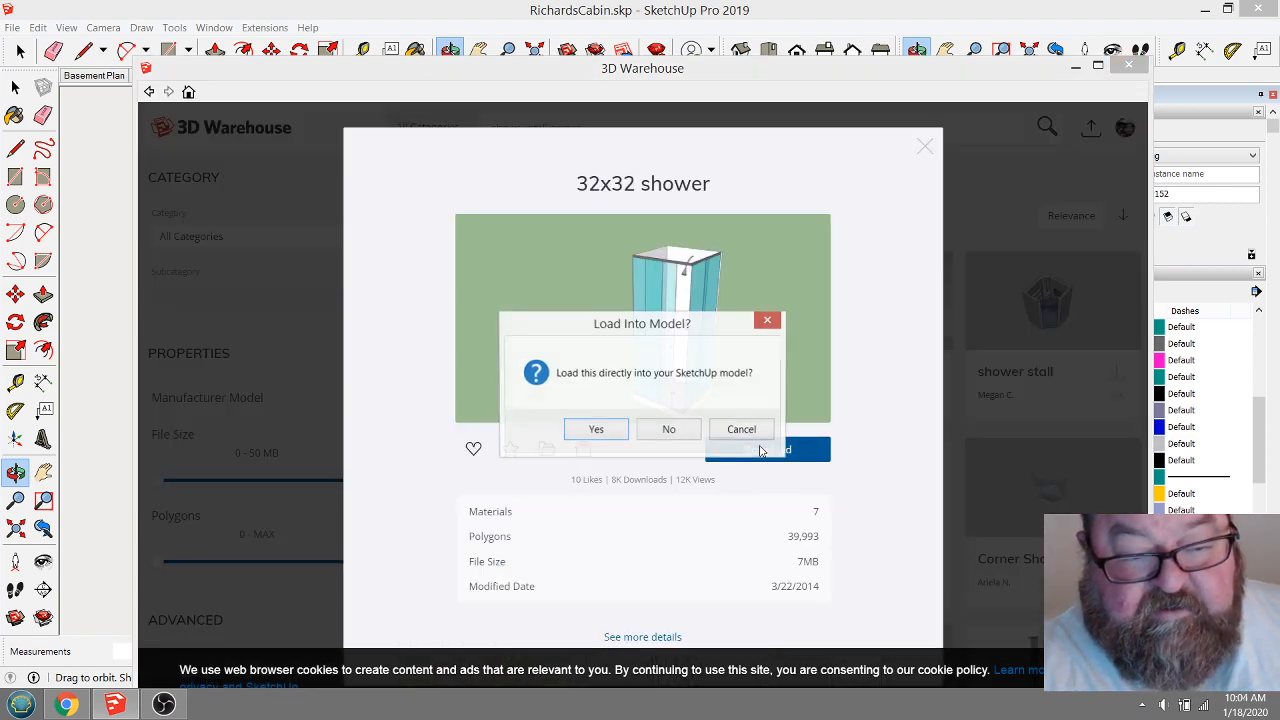
{"action": "left_click", "coordinate": [598, 431]}
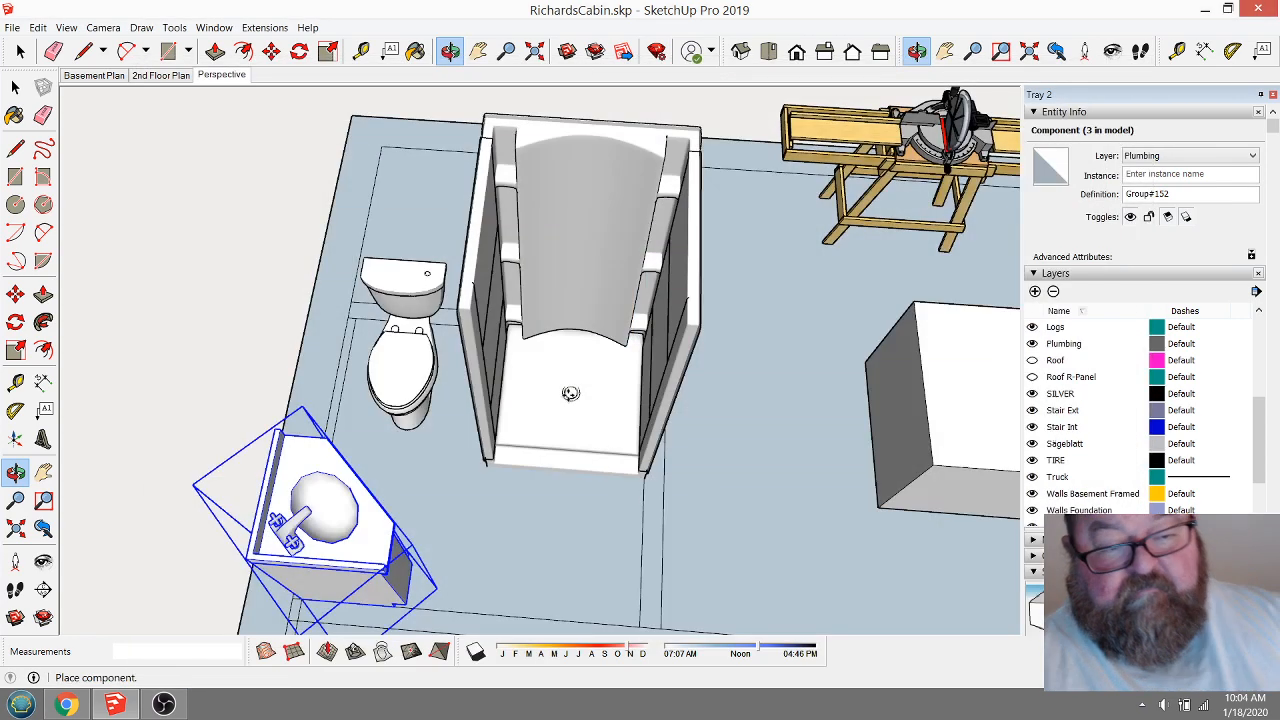
{"action": "scroll", "coordinate": [570, 393], "scroll_direction": "down", "scroll_amount": 3}
{"action": "scroll", "coordinate": [686, 371], "scroll_direction": "down", "scroll_amount": 2}
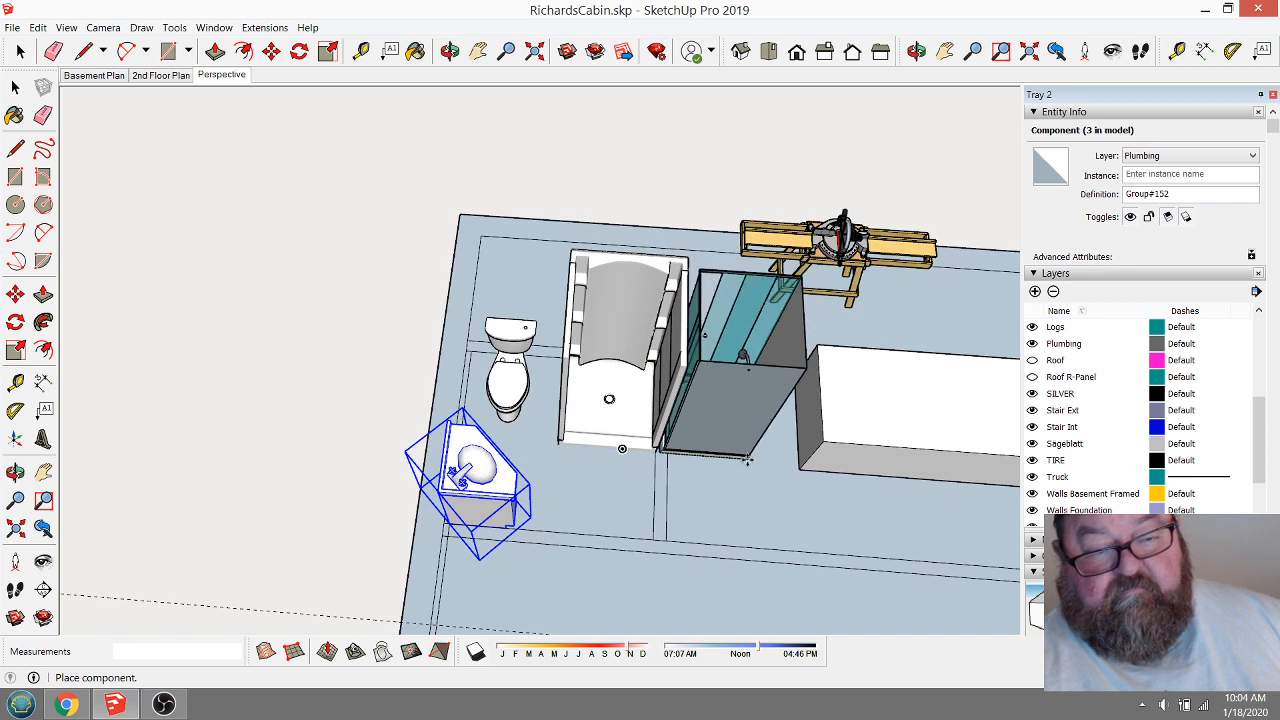
{"action": "left_click", "coordinate": [754, 458]}
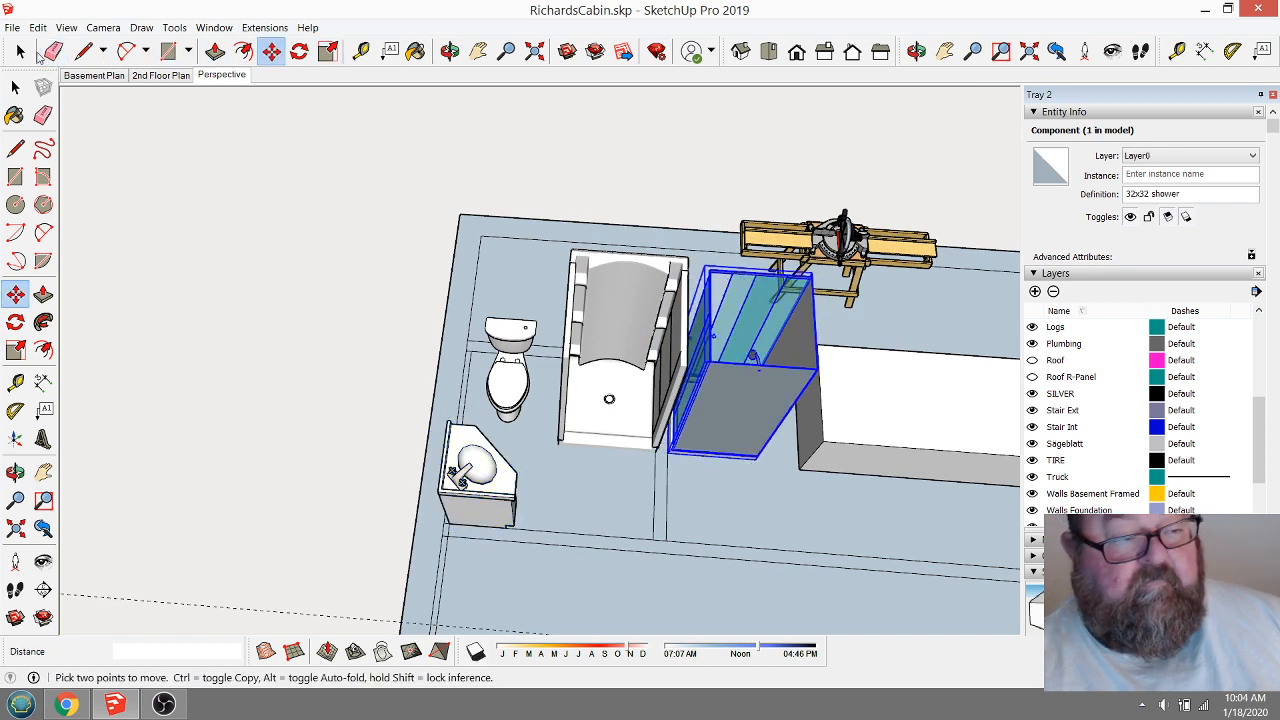
Delete the 72240100 Accord shower stall standing beside the toilet.
{"action": "left_click", "coordinate": [20, 52]}
{"action": "left_click", "coordinate": [646, 298]}
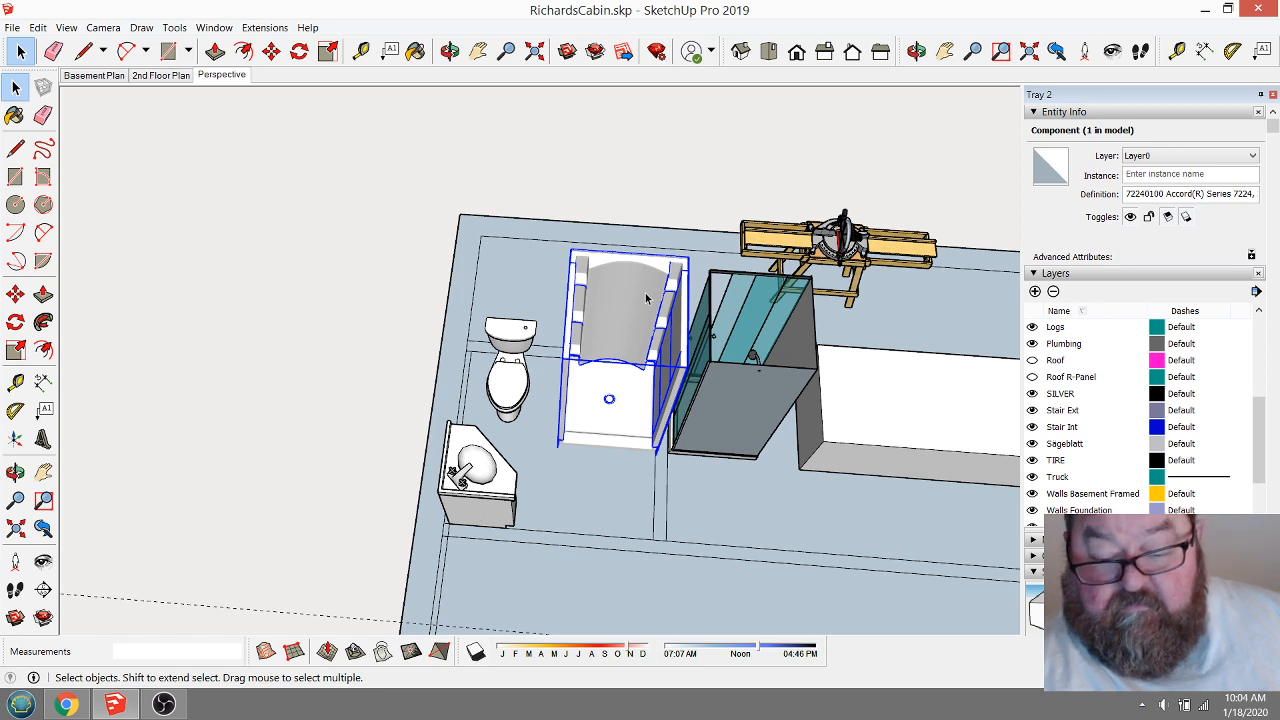
{"action": "key", "text": "Delete"}
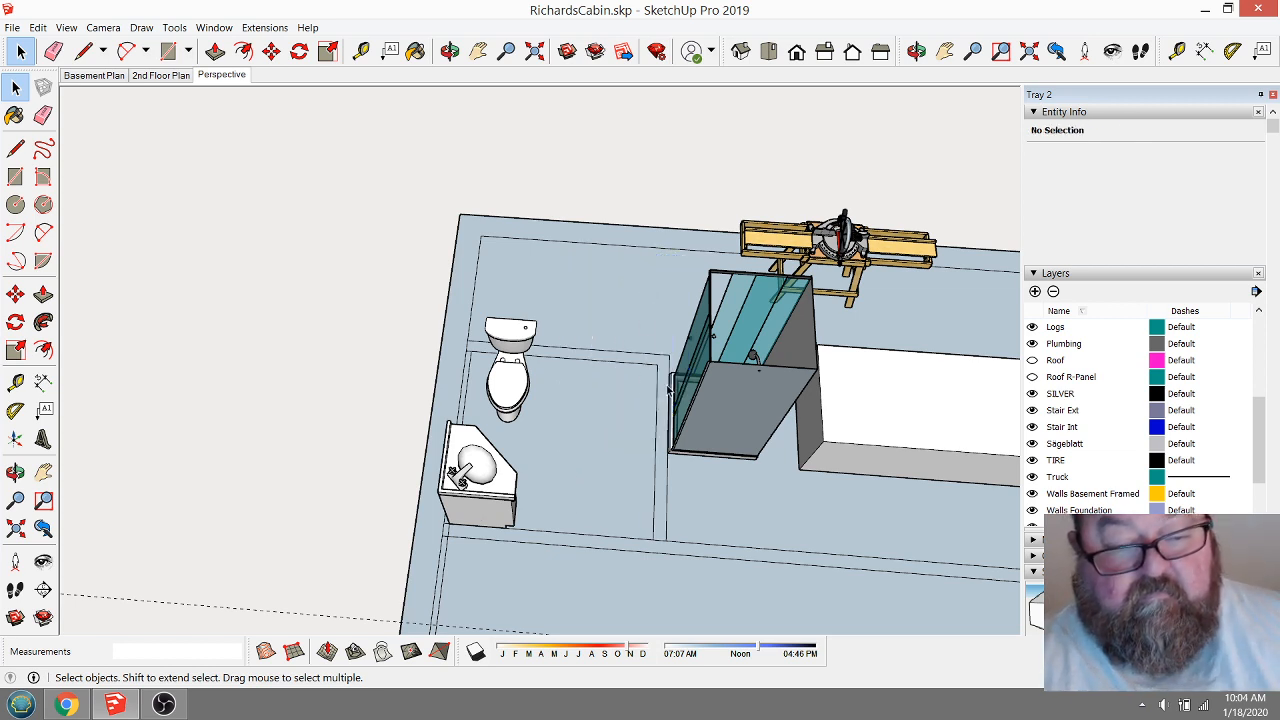
Rotate the 32x32 shower 90 degrees on the slab plane.
{"action": "left_click", "coordinate": [672, 393]}
{"action": "key", "text": "q"}
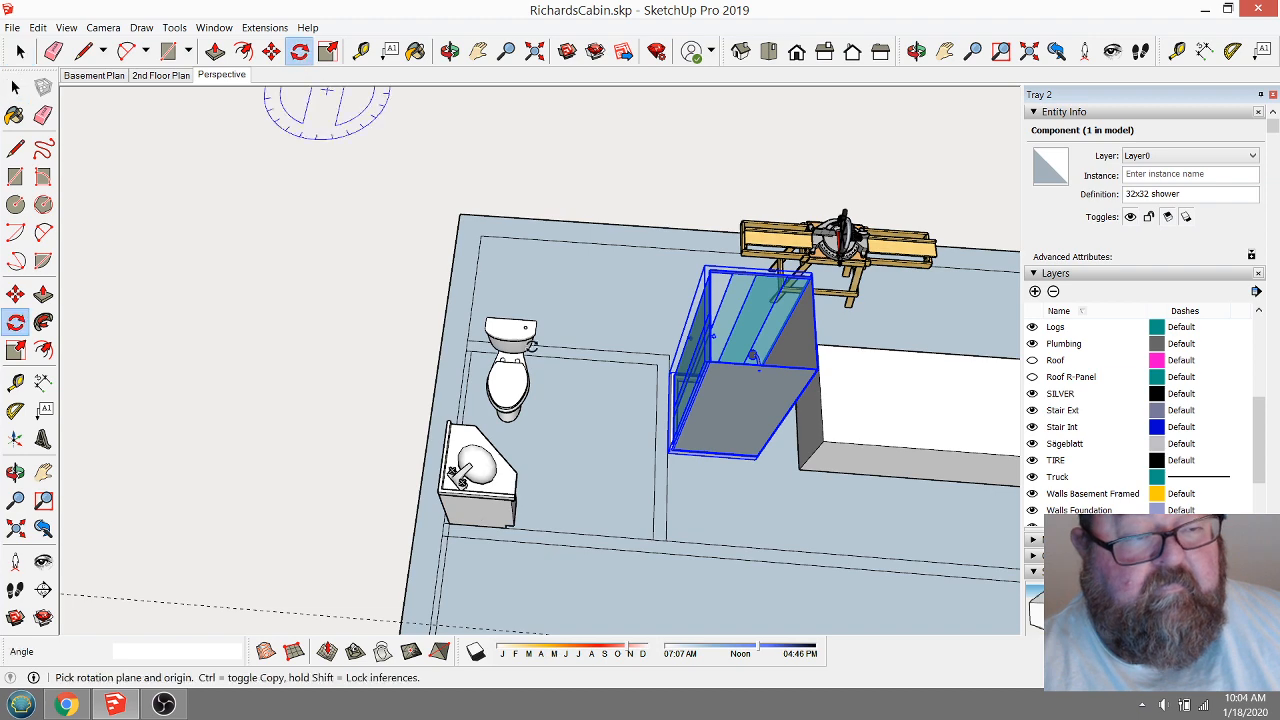
{"action": "left_click", "coordinate": [563, 441]}
{"action": "left_click", "coordinate": [610, 444]}
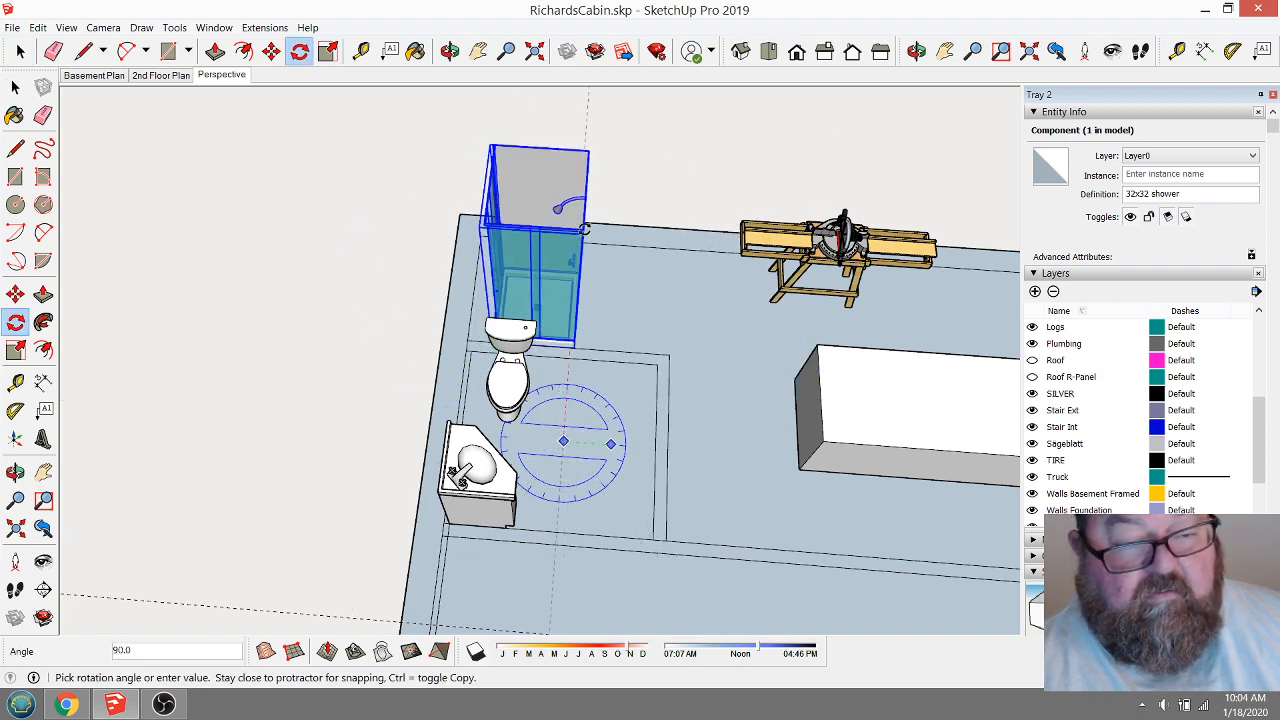
{"action": "left_click", "coordinate": [589, 228]}
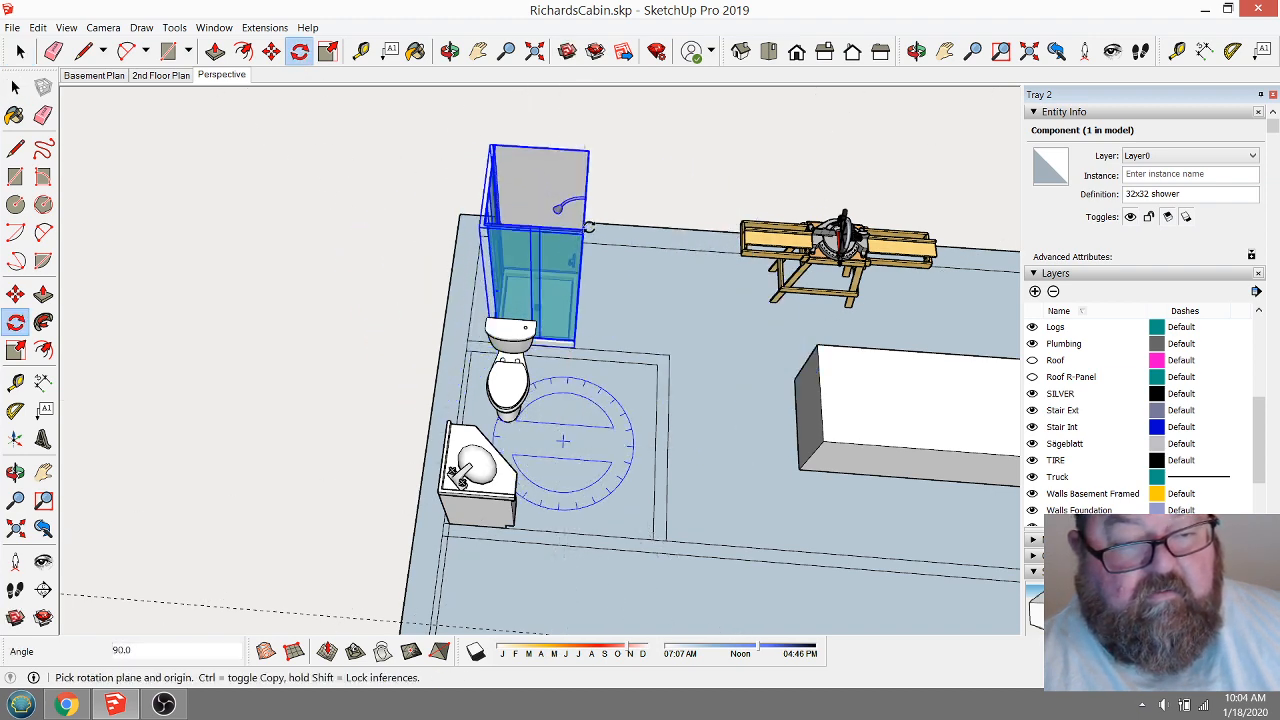
Move the 32x32 shower next to the toilet, toward the inner corner of the bathroom partition lines.
{"action": "left_click", "coordinate": [271, 51]}
{"action": "scroll", "coordinate": [810, 340], "scroll_direction": "up", "scroll_amount": 3}
{"action": "scroll", "coordinate": [700, 325], "scroll_direction": "up", "scroll_amount": 3}
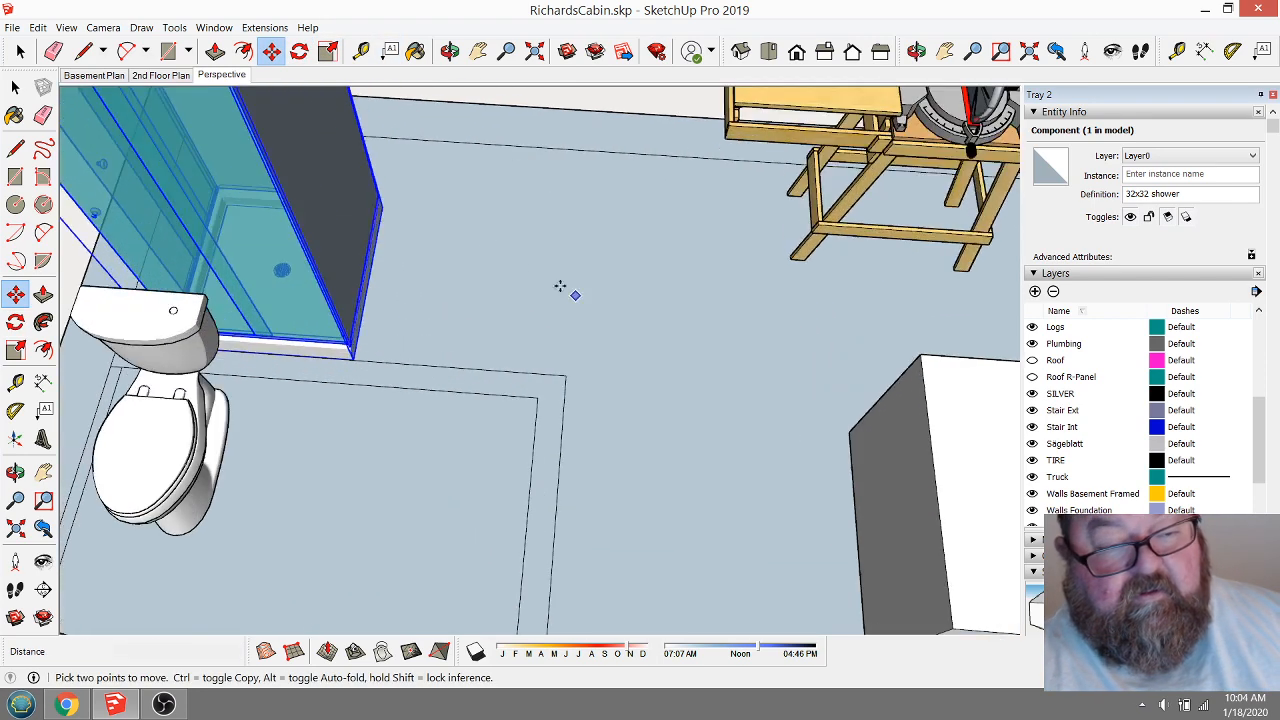
{"action": "left_click", "coordinate": [383, 207]}
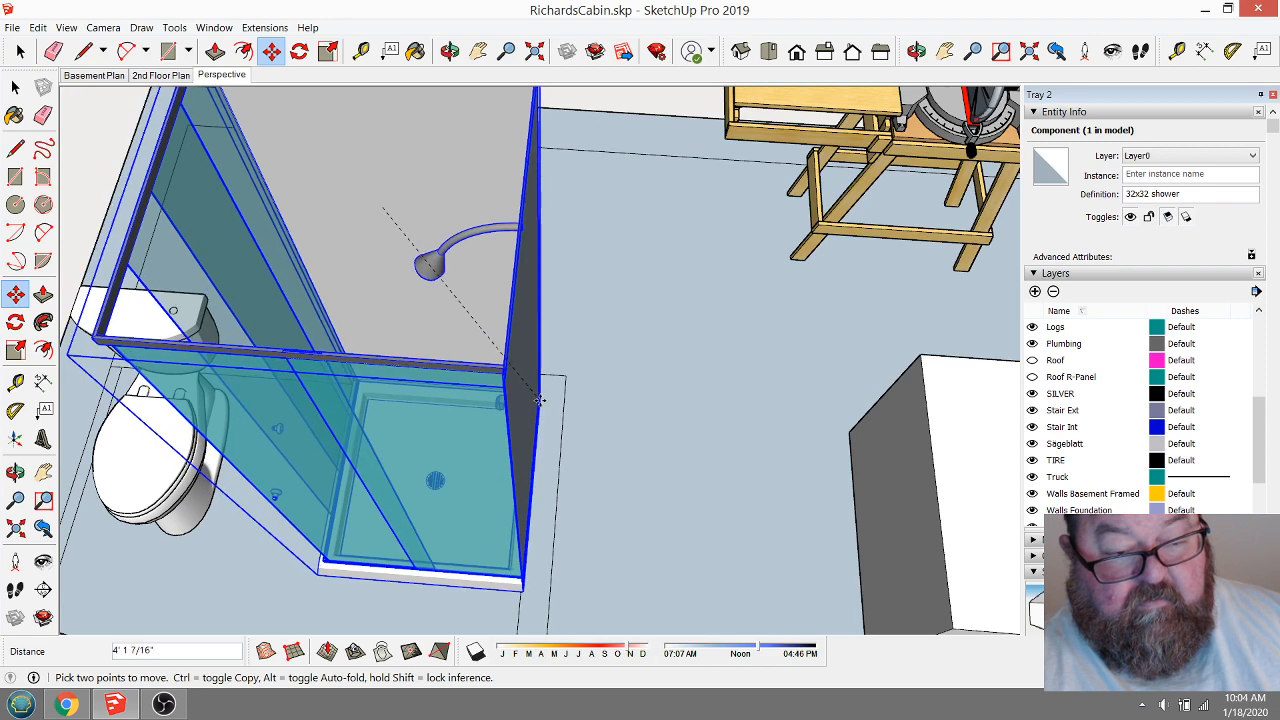
Shift the shower by its bottom base corner so it sits exactly on the inner corner of the partition lines.
{"action": "left_click", "coordinate": [449, 51]}
{"action": "left_click_drag", "start_coordinate": [826, 329], "coordinate": [202, 249]}
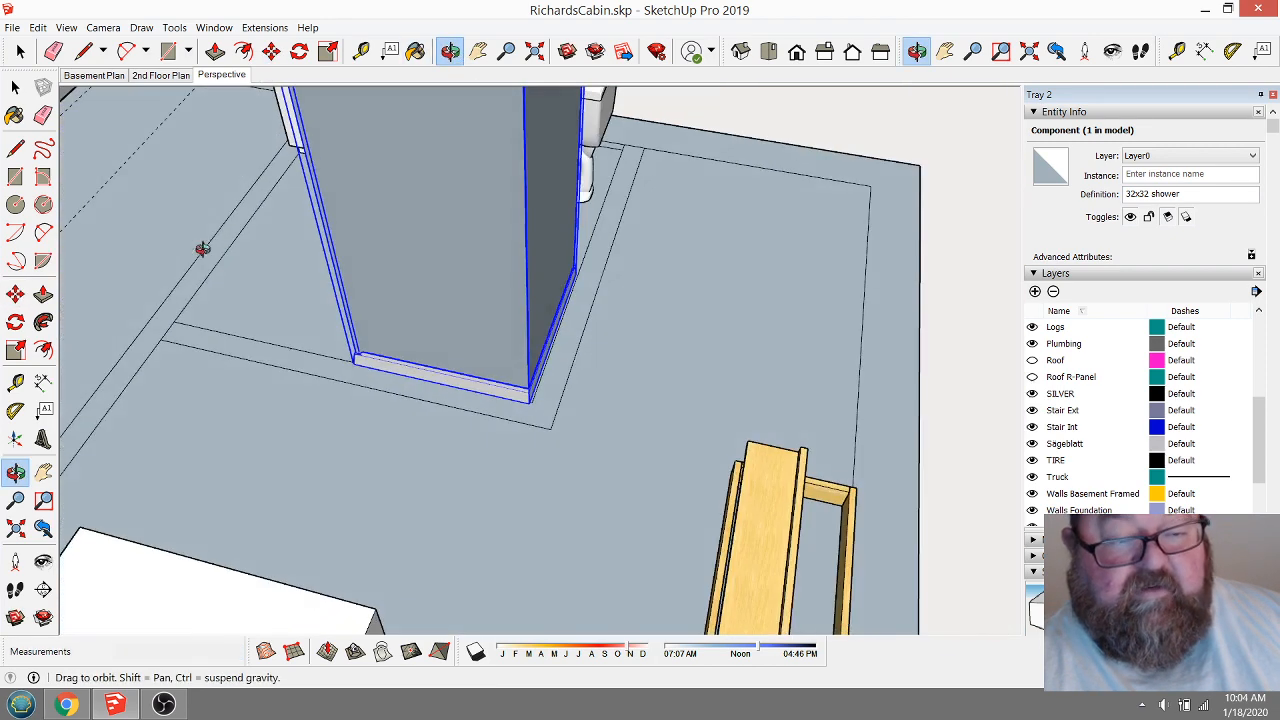
{"action": "scroll", "coordinate": [583, 383], "scroll_direction": "up", "scroll_amount": 5}
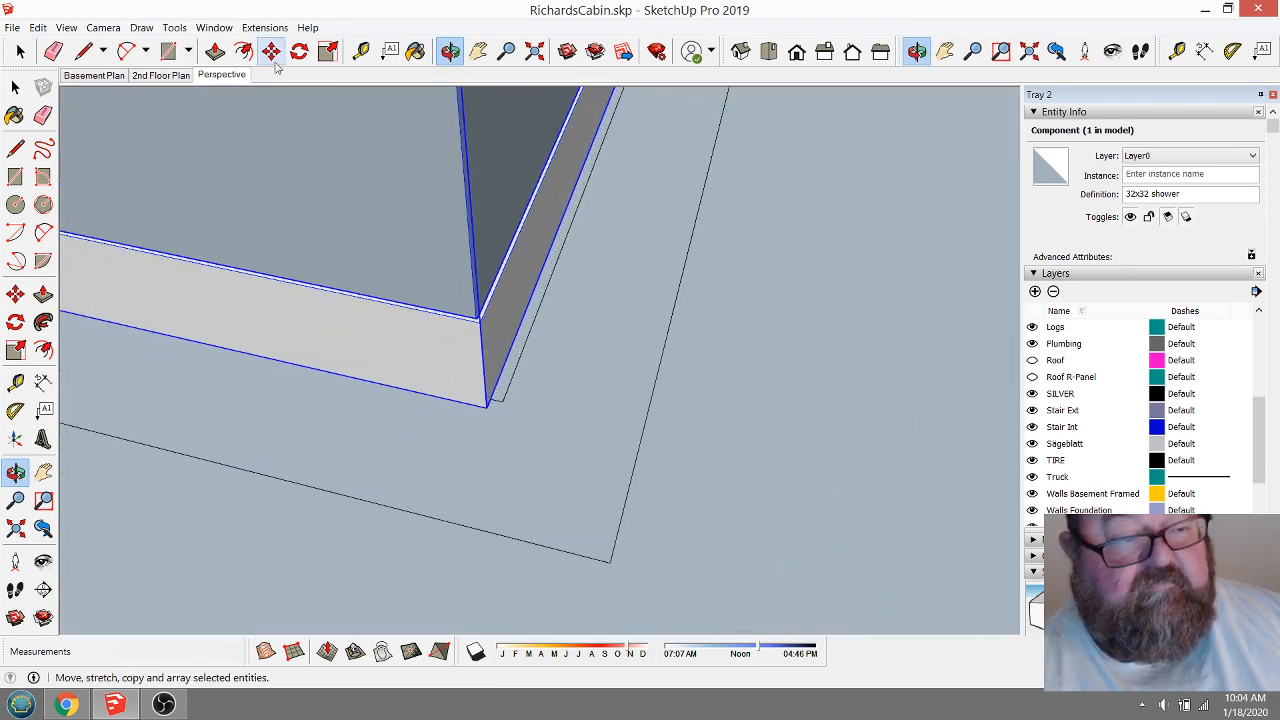
{"action": "left_click", "coordinate": [271, 52]}
{"action": "left_click", "coordinate": [486, 406]}
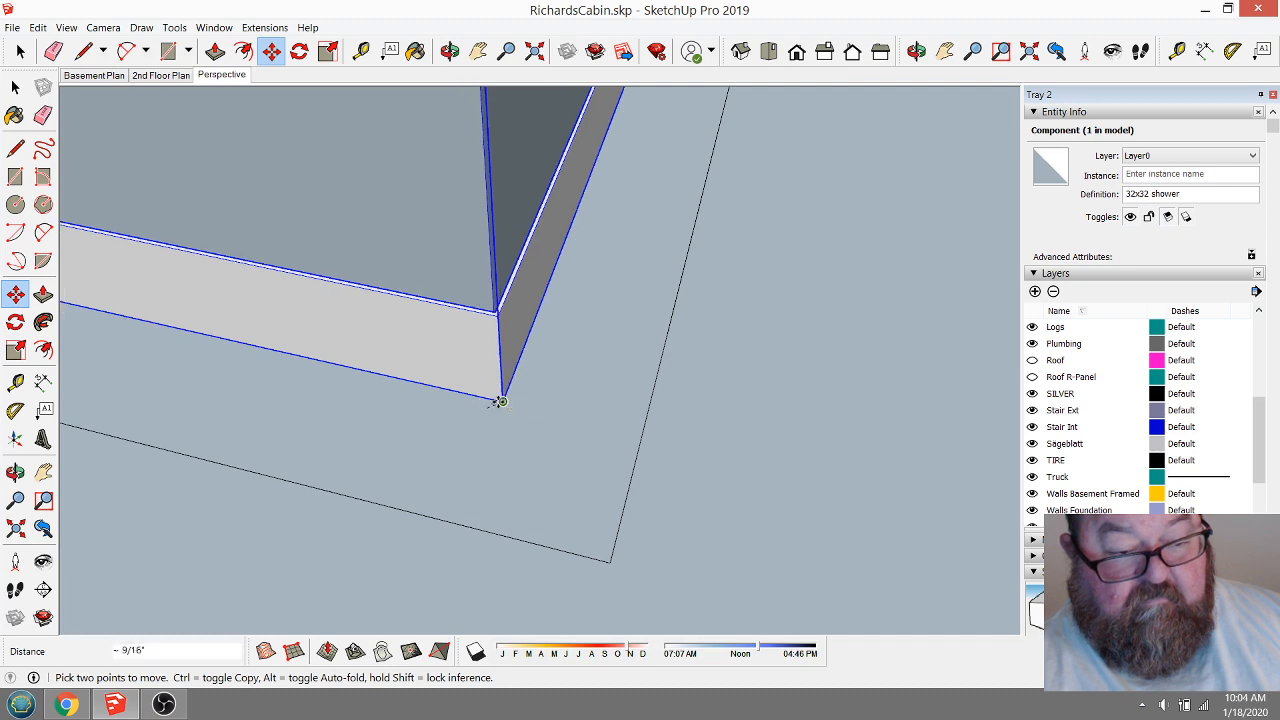
{"action": "left_click", "coordinate": [501, 402]}
{"action": "scroll", "coordinate": [698, 531], "scroll_direction": "down", "scroll_amount": 5}
{"action": "scroll", "coordinate": [698, 531], "scroll_direction": "down", "scroll_amount": 6}
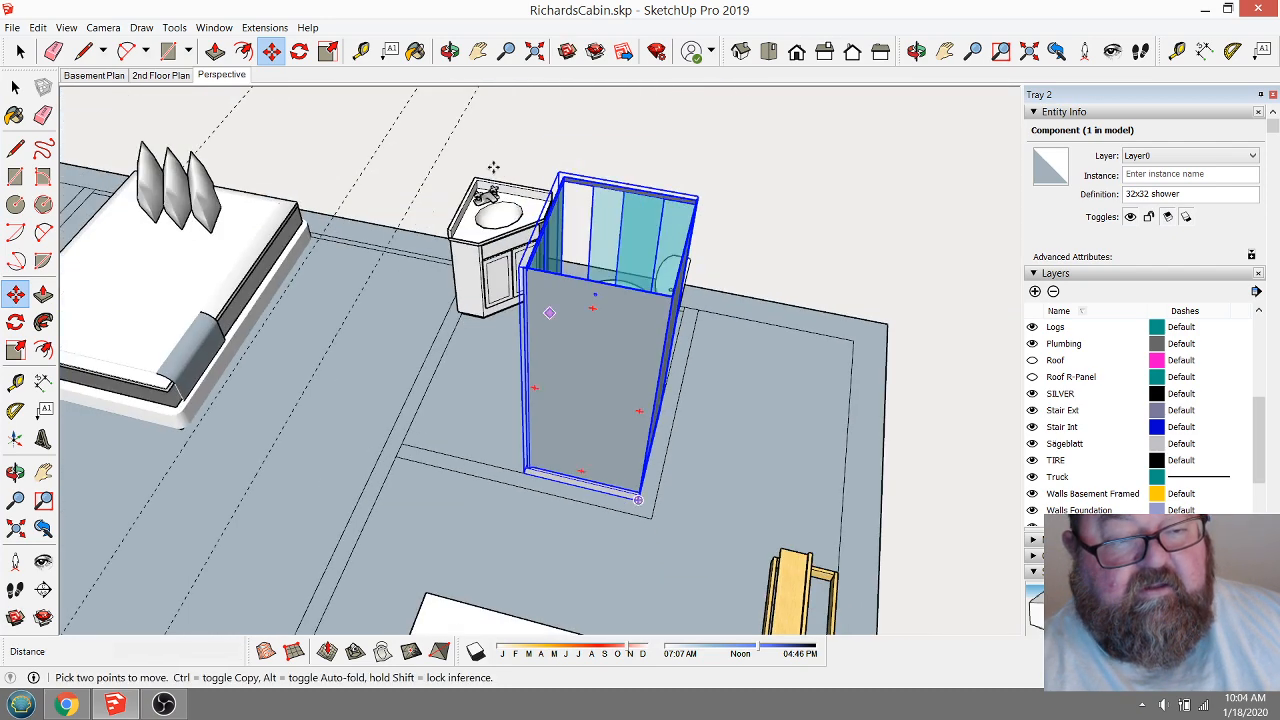
Examine the bathroom layout from several angles, checking the spacing between the shower, toilet, vanity and surrounding workshop area.
{"action": "left_click", "coordinate": [449, 51]}
{"action": "left_click_drag", "start_coordinate": [583, 279], "coordinate": [986, 302]}
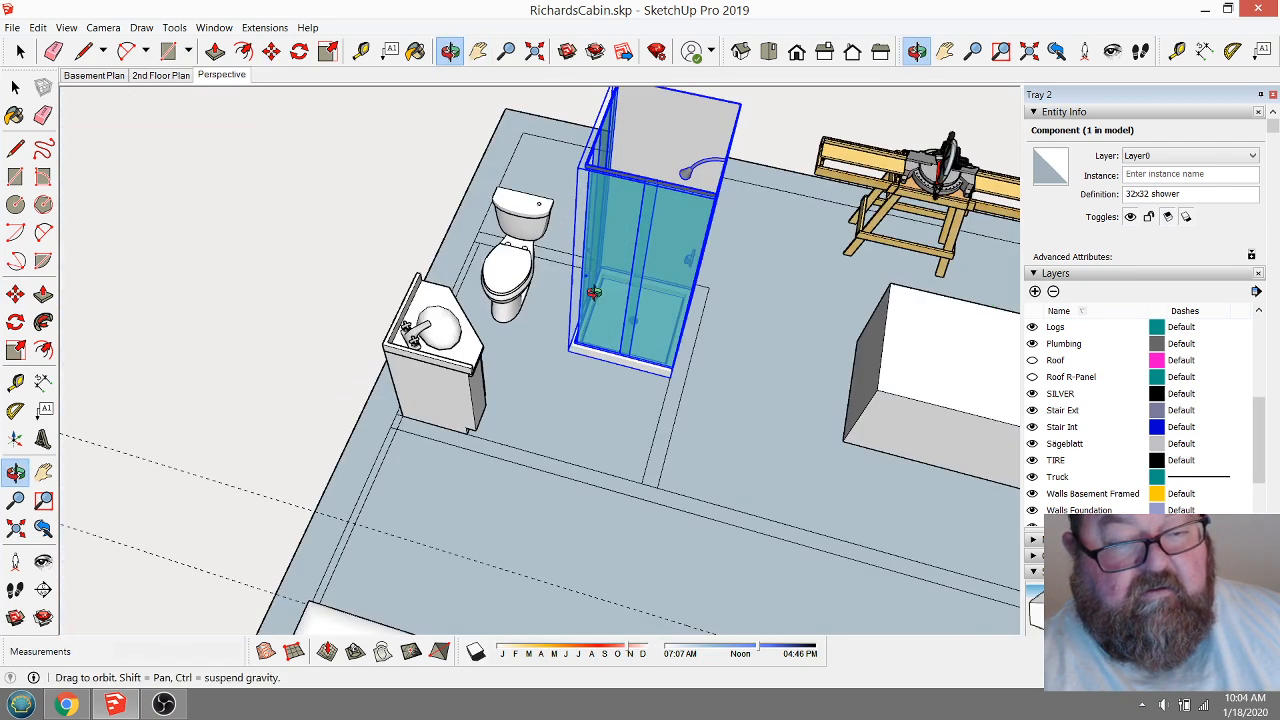
{"action": "left_click_drag", "start_coordinate": [593, 292], "coordinate": [507, 423]}
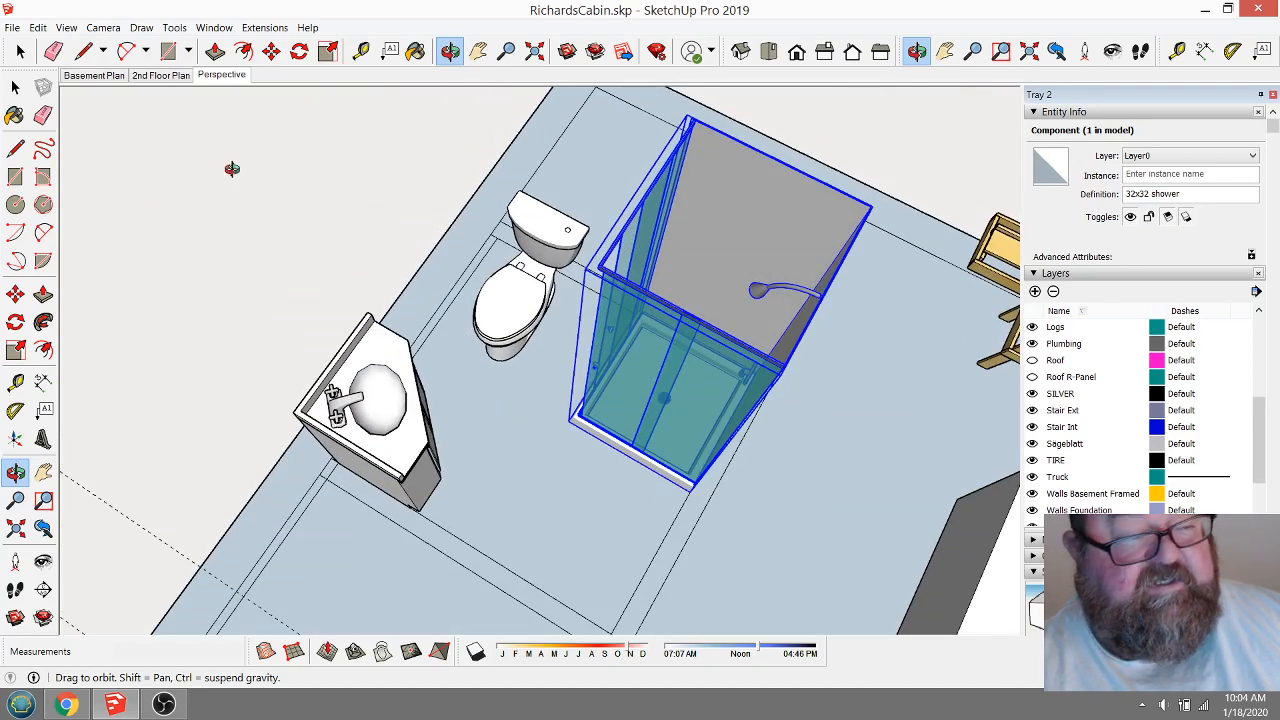
{"action": "left_click", "coordinate": [20, 51]}
{"action": "left_click", "coordinate": [286, 197]}
{"action": "middle_click_drag", "start_coordinate": [286, 197], "coordinate": [371, 264]}
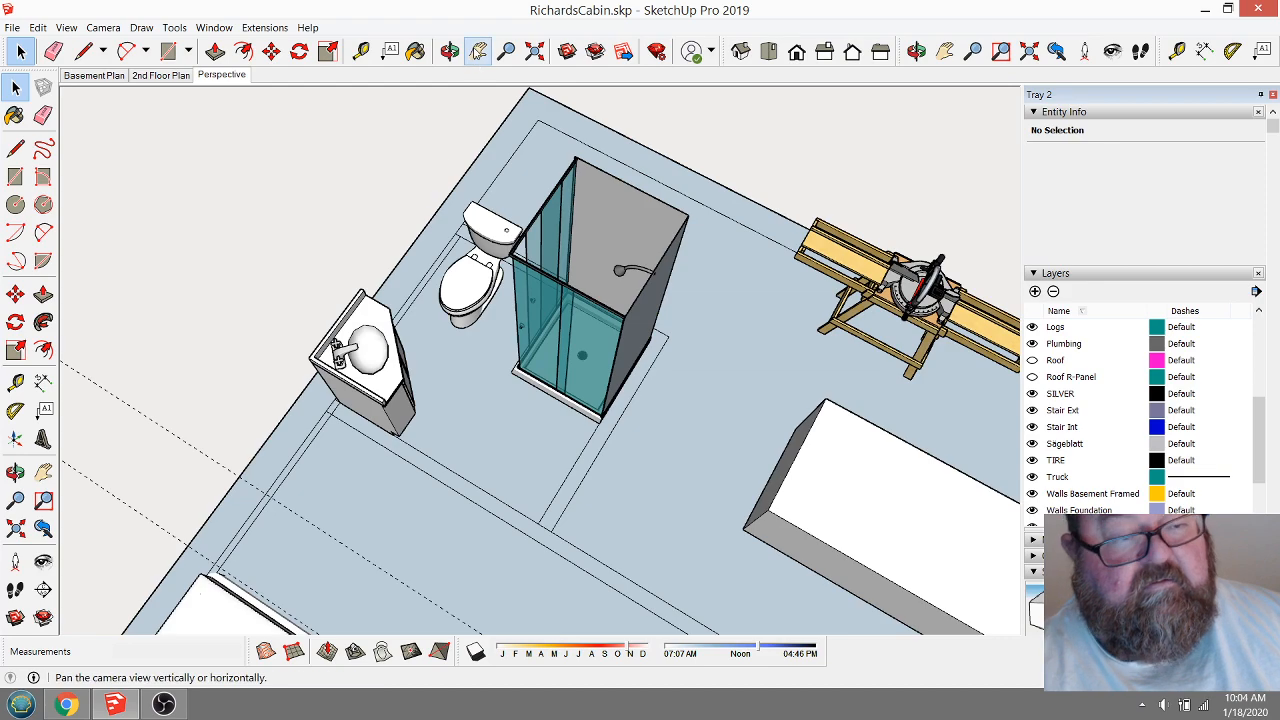
{"action": "left_click", "coordinate": [449, 51]}
{"action": "left_click_drag", "start_coordinate": [700, 250], "coordinate": [783, 296]}
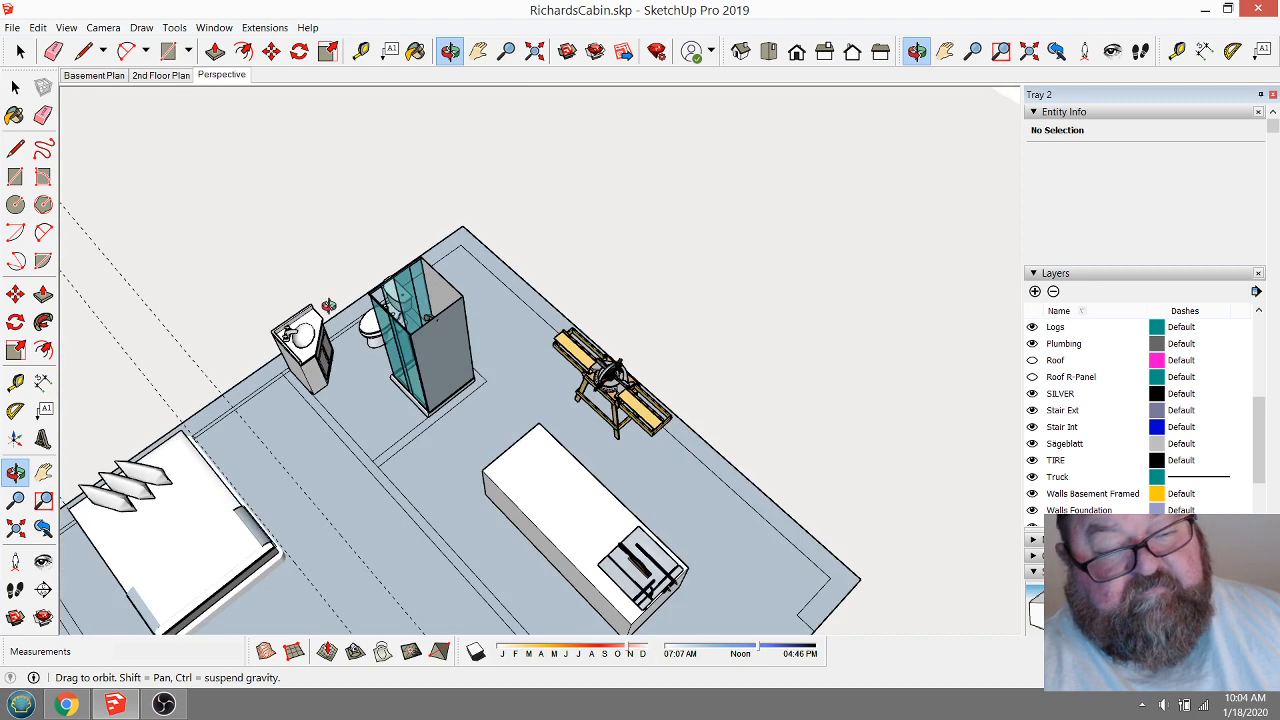
{"action": "left_click_drag", "start_coordinate": [329, 306], "coordinate": [279, 231]}
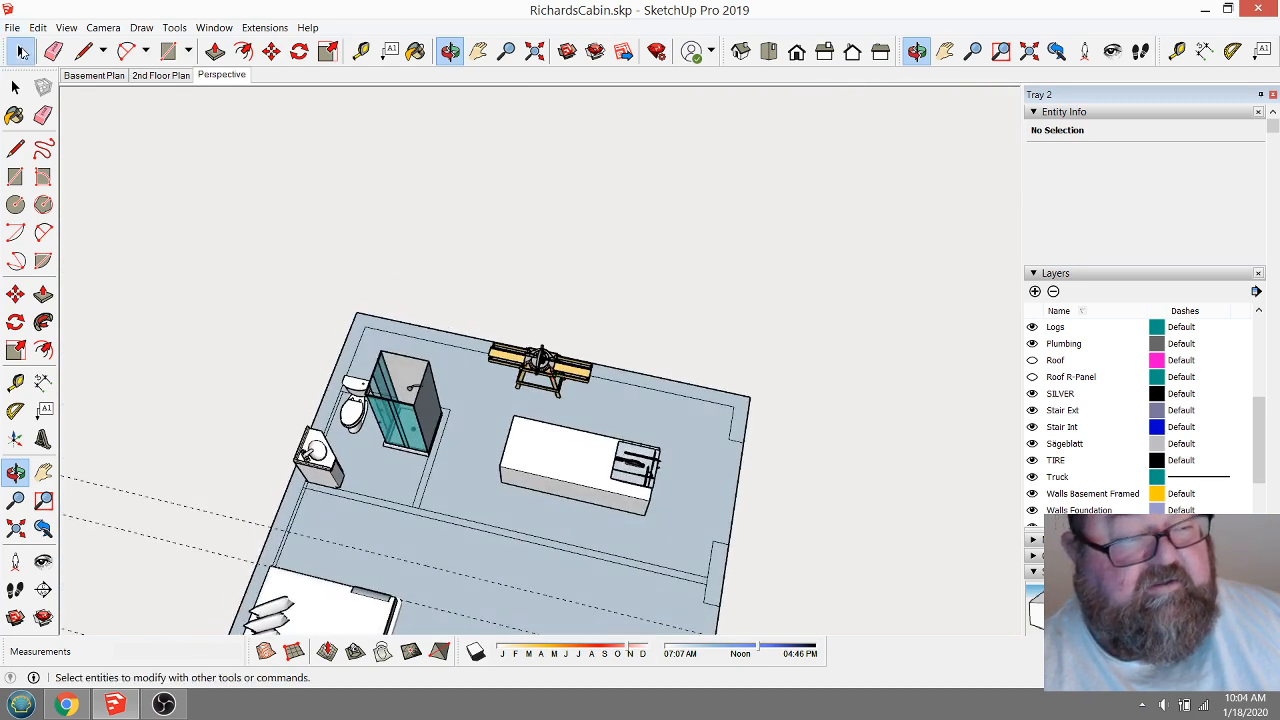
Move the workbench and the miter saw stand together about 1' 3 1/2" away from the bathroom, parallel to the outer wall.
{"action": "left_click", "coordinate": [20, 50]}
{"action": "left_click", "coordinate": [565, 440]}
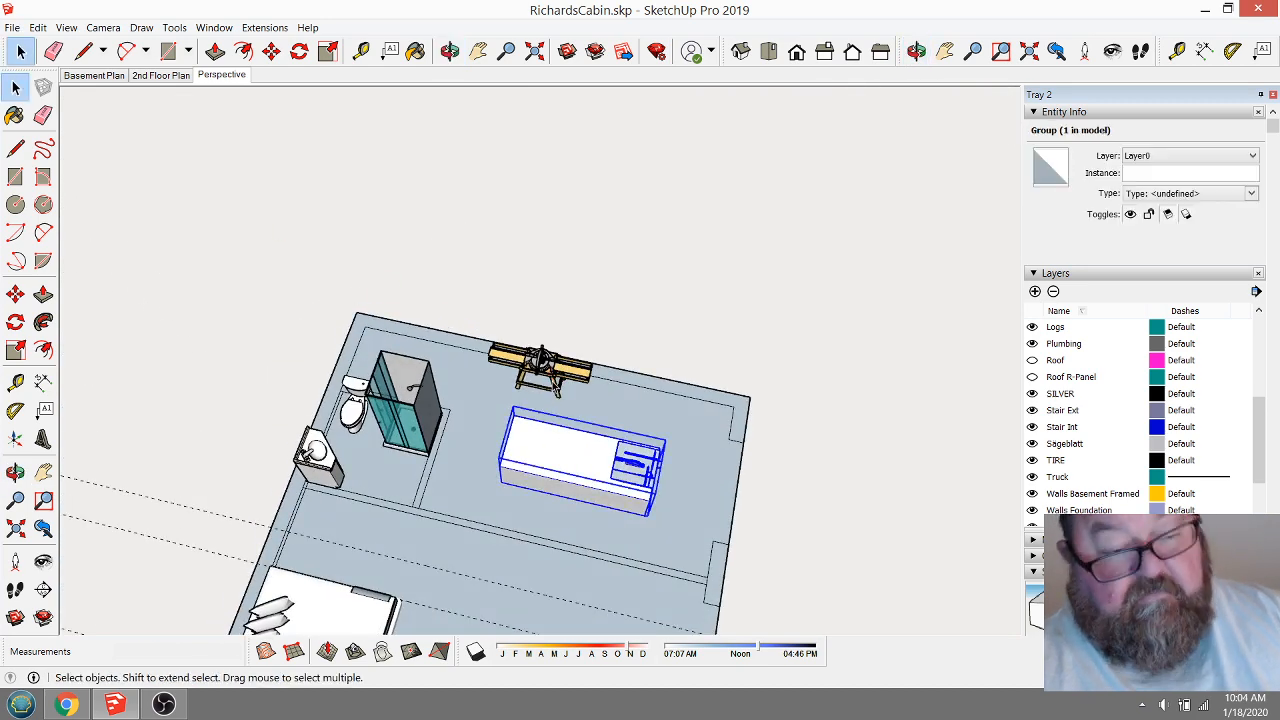
{"action": "left_click", "coordinate": [557, 376]}
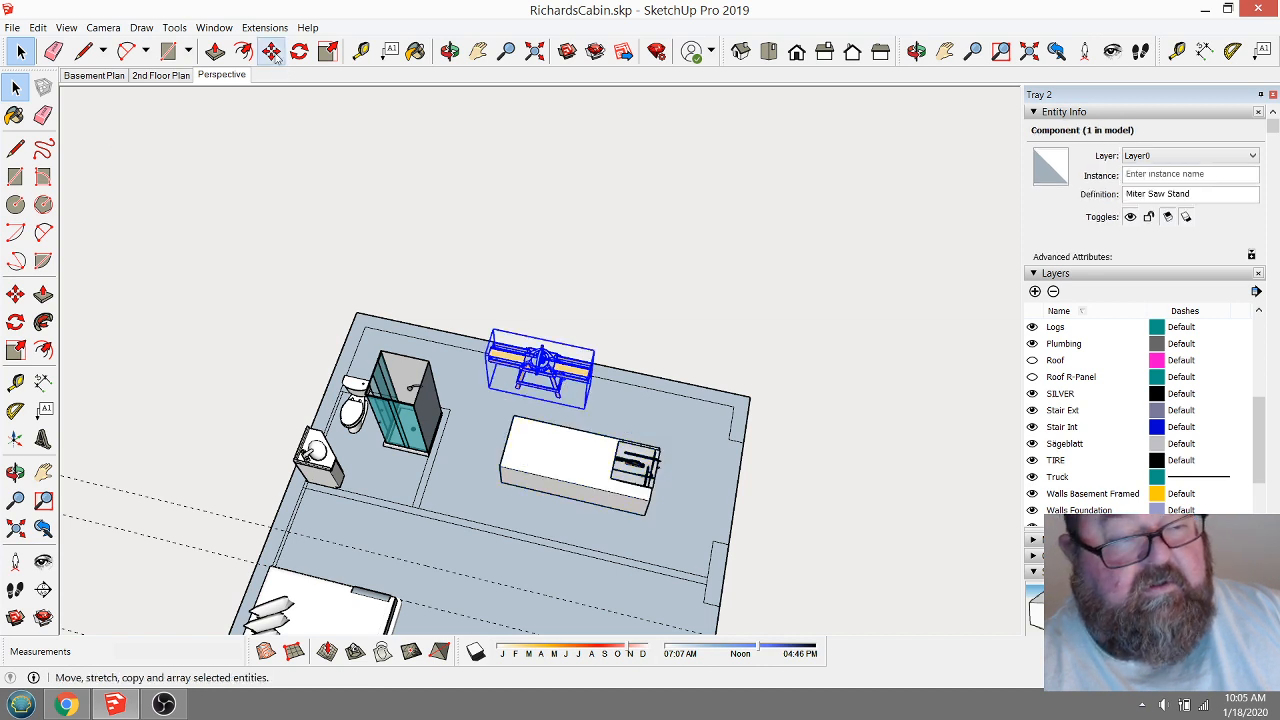
{"action": "left_click", "coordinate": [533, 435], "text": "ctrl"}
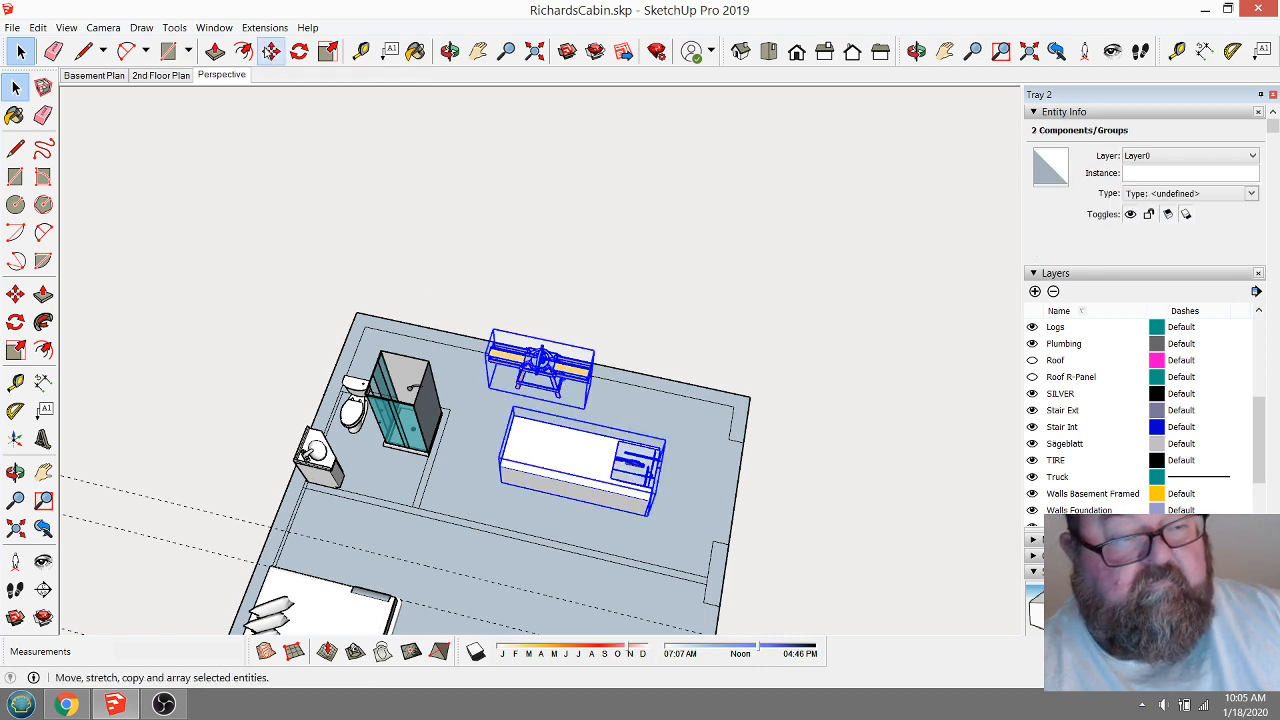
{"action": "left_click", "coordinate": [271, 50]}
{"action": "left_click", "coordinate": [466, 486]}
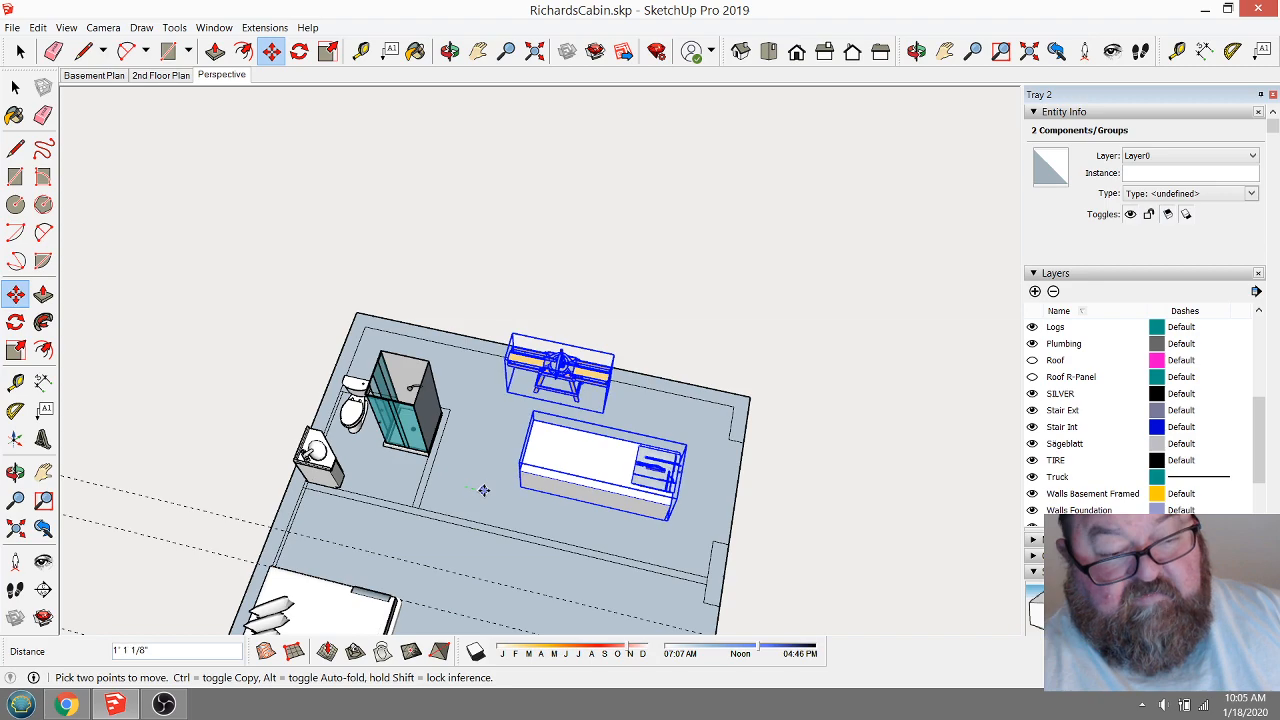
{"action": "left_click", "coordinate": [487, 491]}
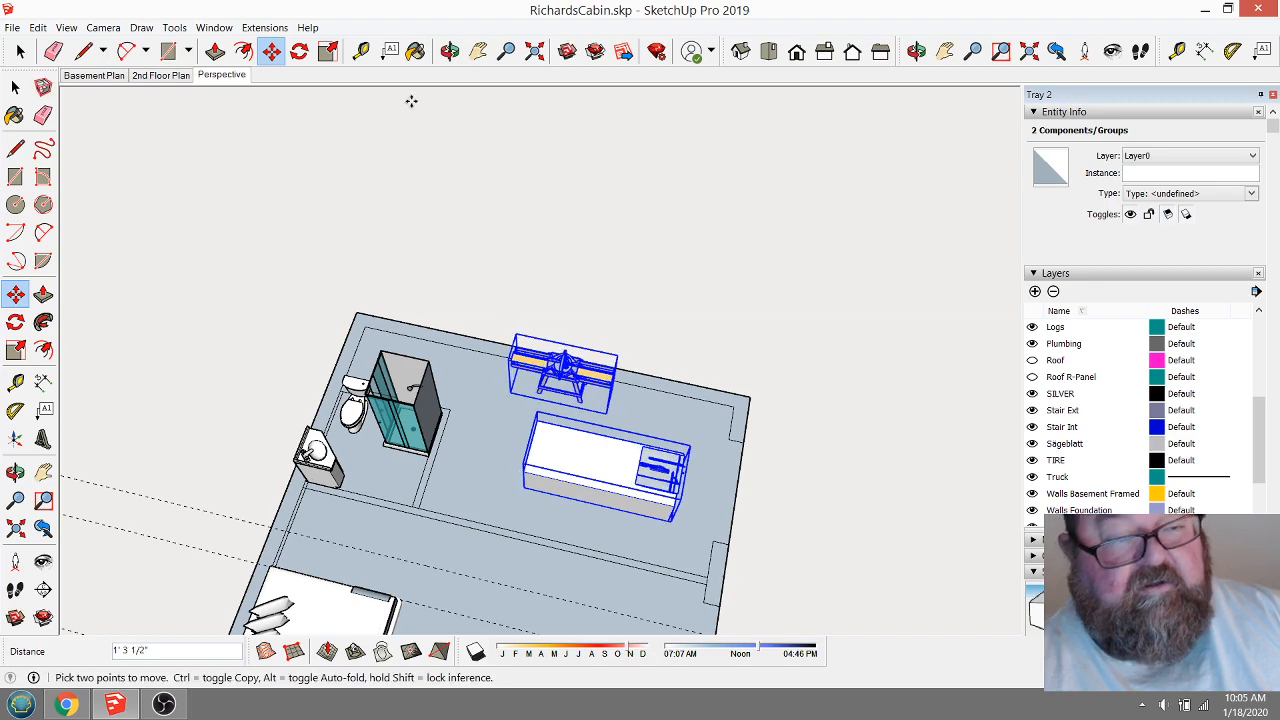
Draw a line across the long partition just beyond the bathroom wall, then erase the partition lines on the bathroom side and the line's overhanging ends.
{"action": "left_click", "coordinate": [449, 50]}
{"action": "left_click_drag", "start_coordinate": [430, 260], "coordinate": [487, 400]}
{"action": "scroll", "coordinate": [487, 400], "scroll_direction": "up", "scroll_amount": 2}
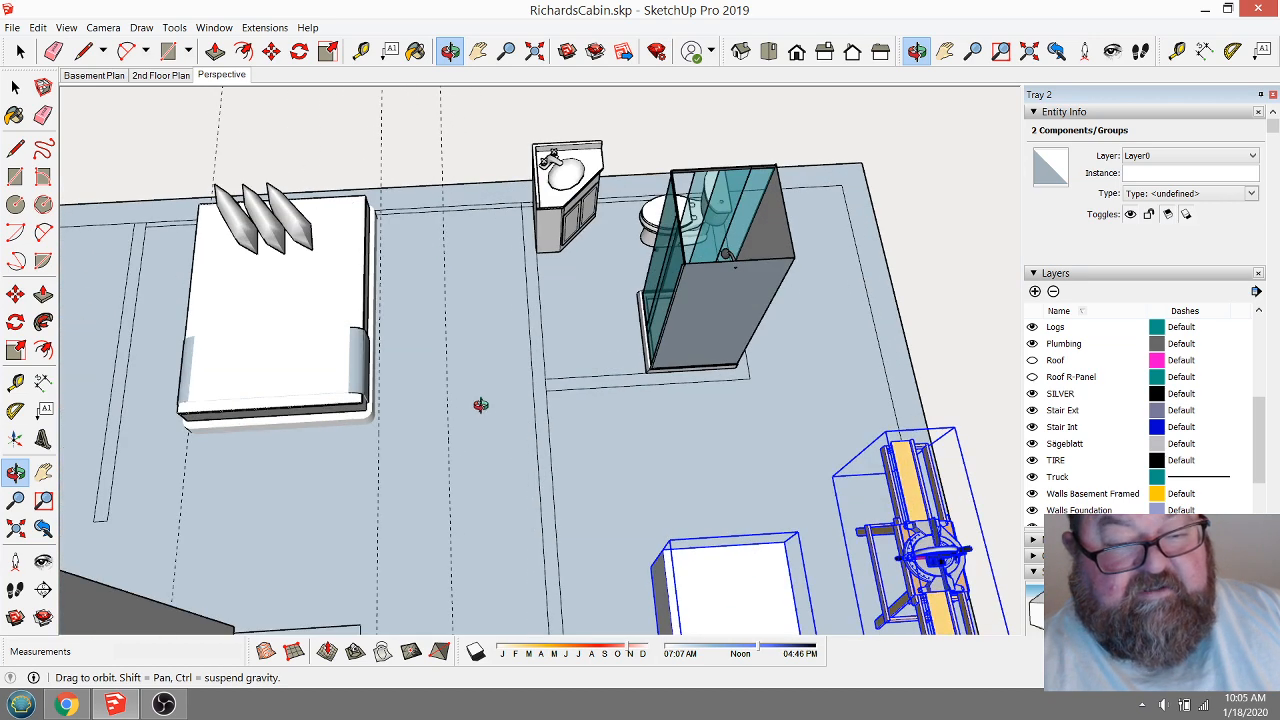
{"action": "left_click", "coordinate": [84, 51]}
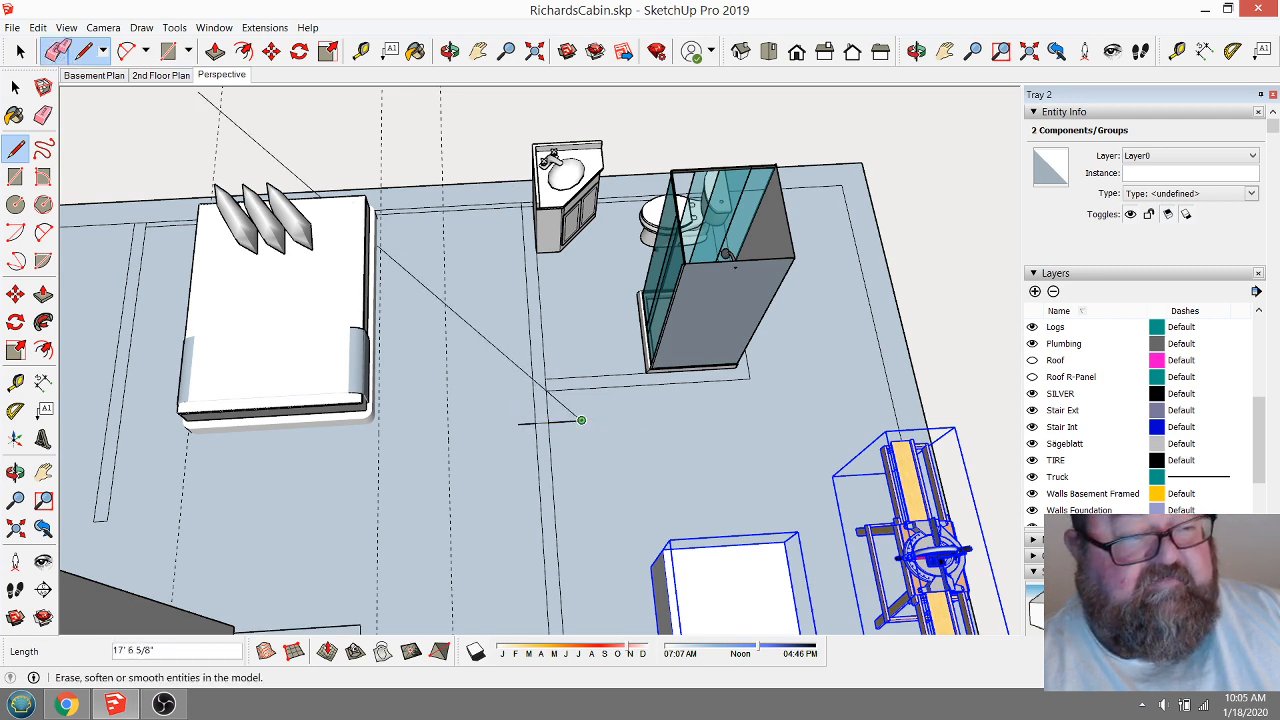
{"action": "left_click", "coordinate": [53, 51]}
{"action": "left_click", "coordinate": [521, 398]}
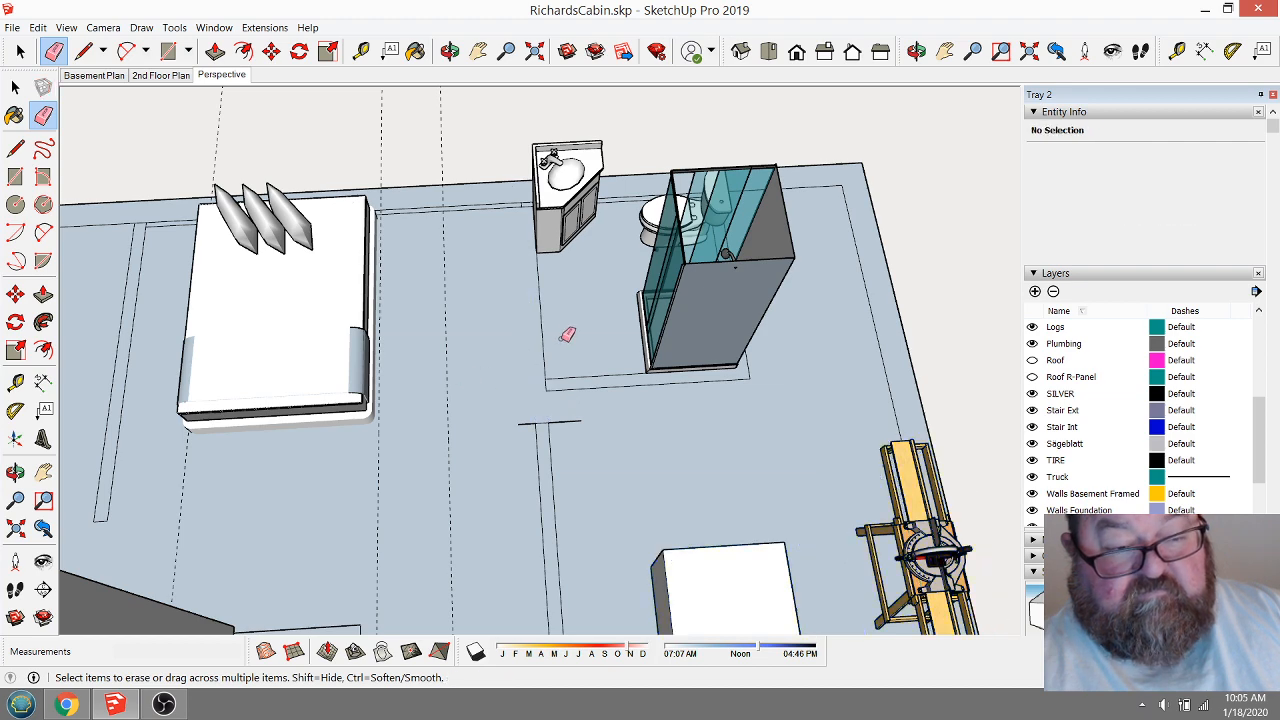
{"action": "scroll", "coordinate": [450, 362], "scroll_direction": "down", "scroll_amount": 2}
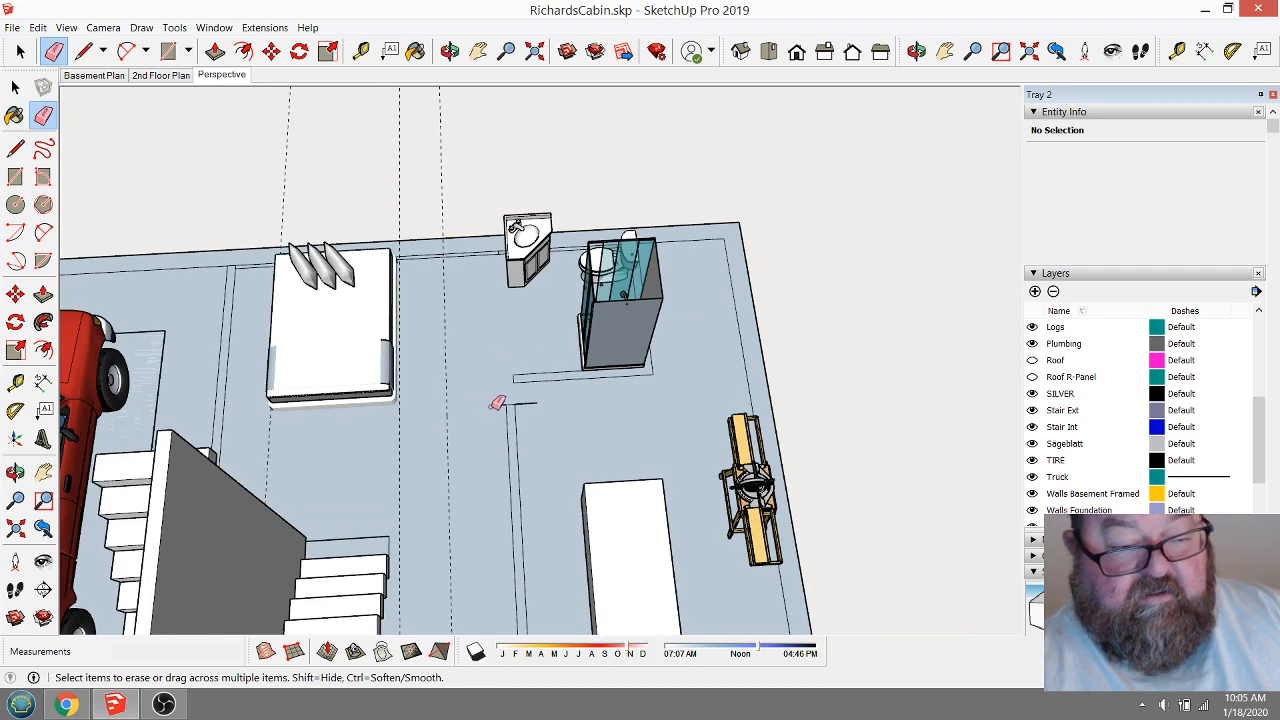
{"action": "middle_click_drag", "start_coordinate": [497, 402], "coordinate": [530, 395]}
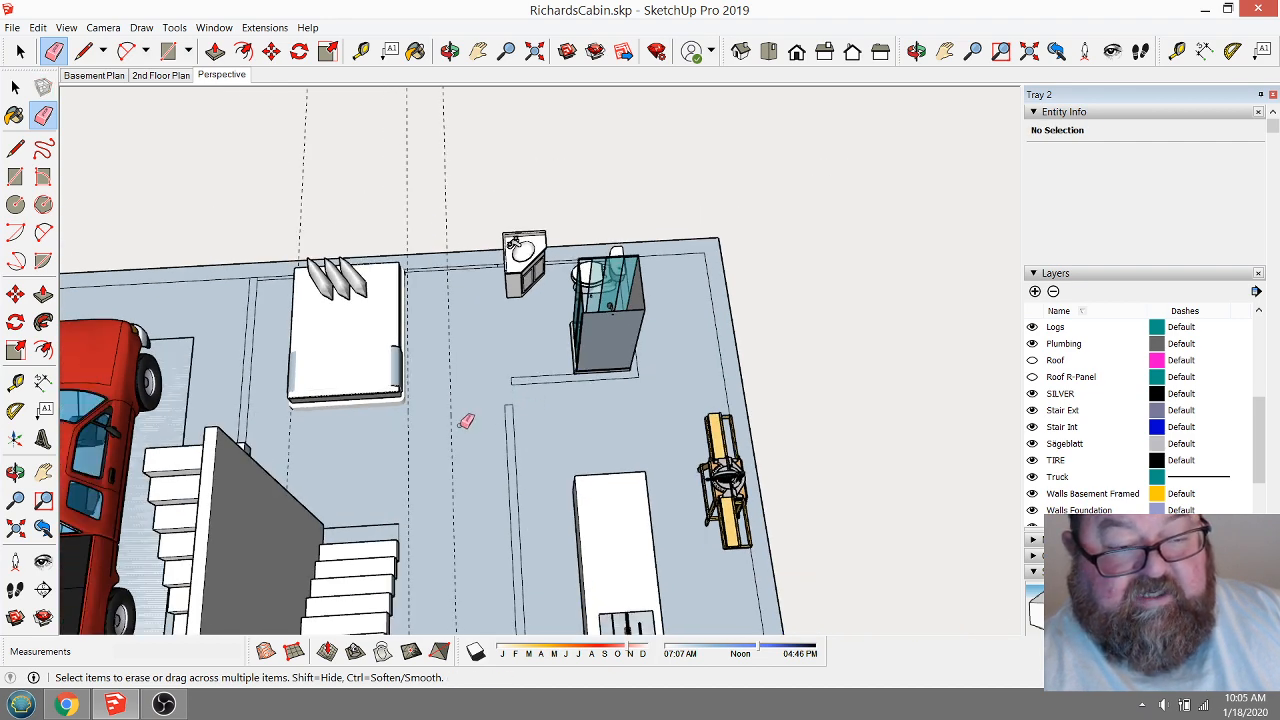
{"action": "scroll", "coordinate": [462, 421], "scroll_direction": "down", "scroll_amount": 2}
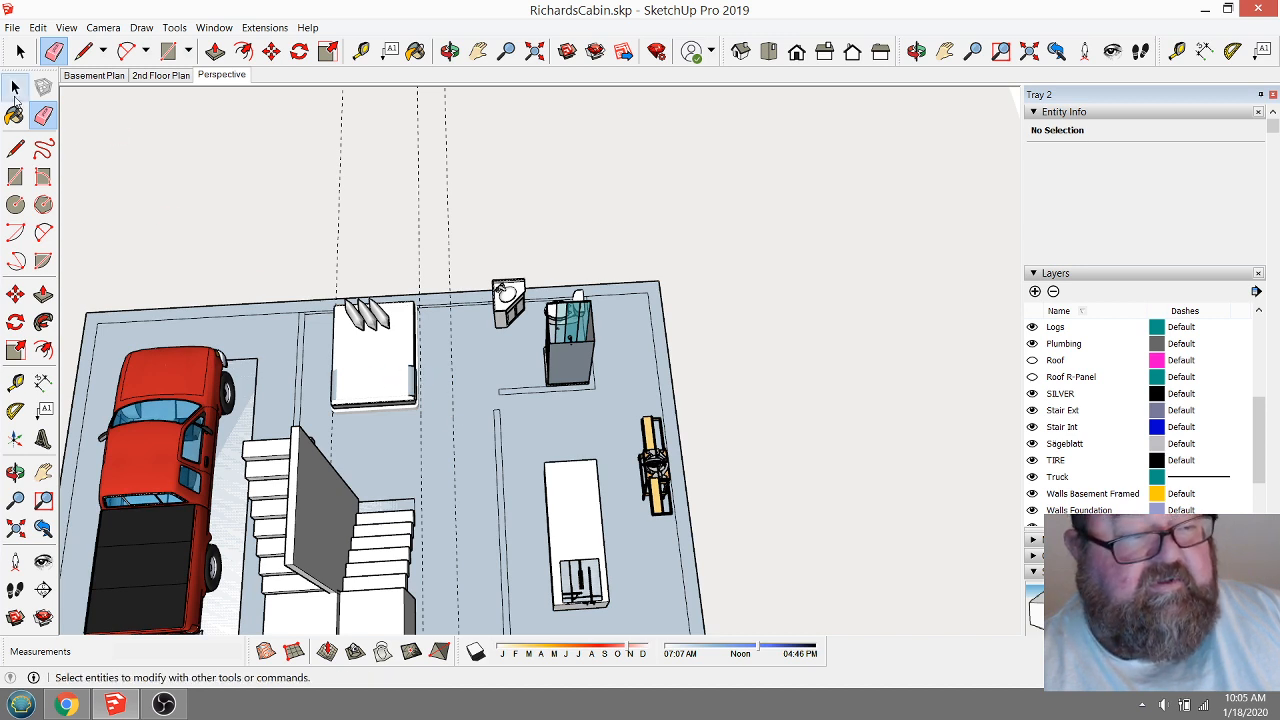
Move the shower, toilet, vanity and the surrounding partition lines together 24" along the red axis toward the bed.
{"action": "left_click", "coordinate": [20, 51]}
{"action": "left_click_drag", "start_coordinate": [466, 260], "coordinate": [612, 422]}
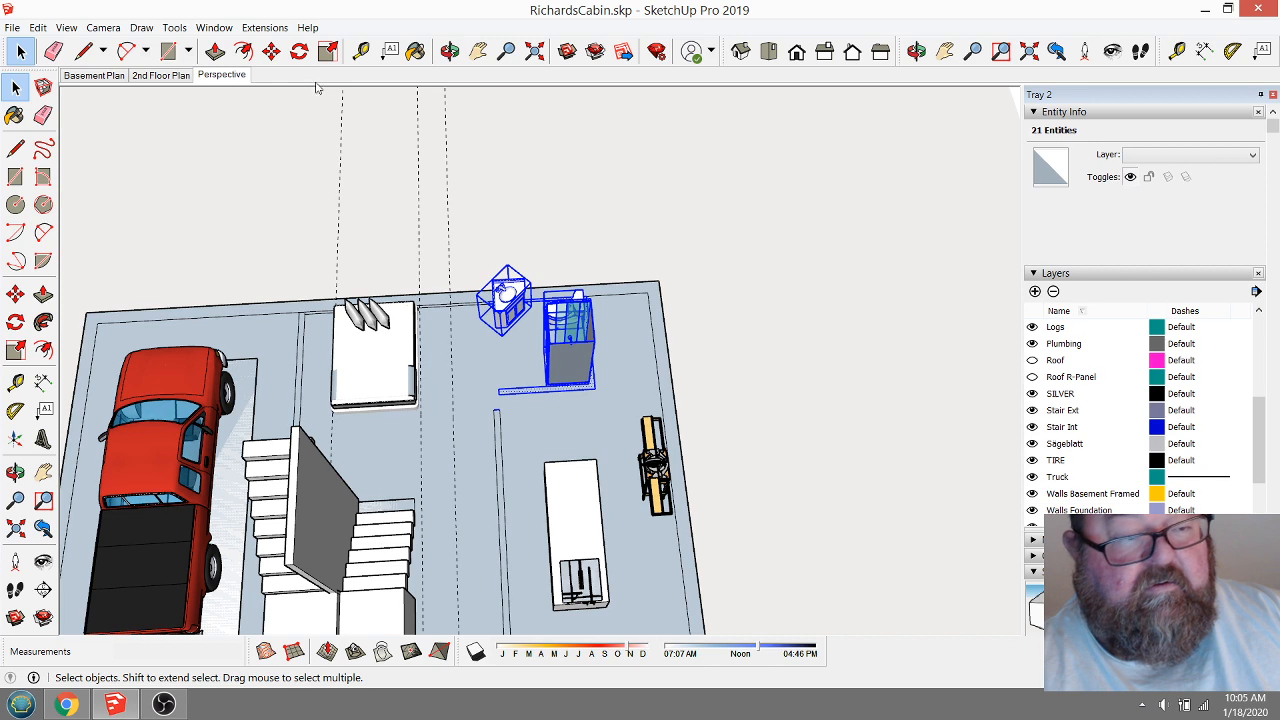
{"action": "left_click", "coordinate": [271, 51]}
{"action": "left_click", "coordinate": [565, 421]}
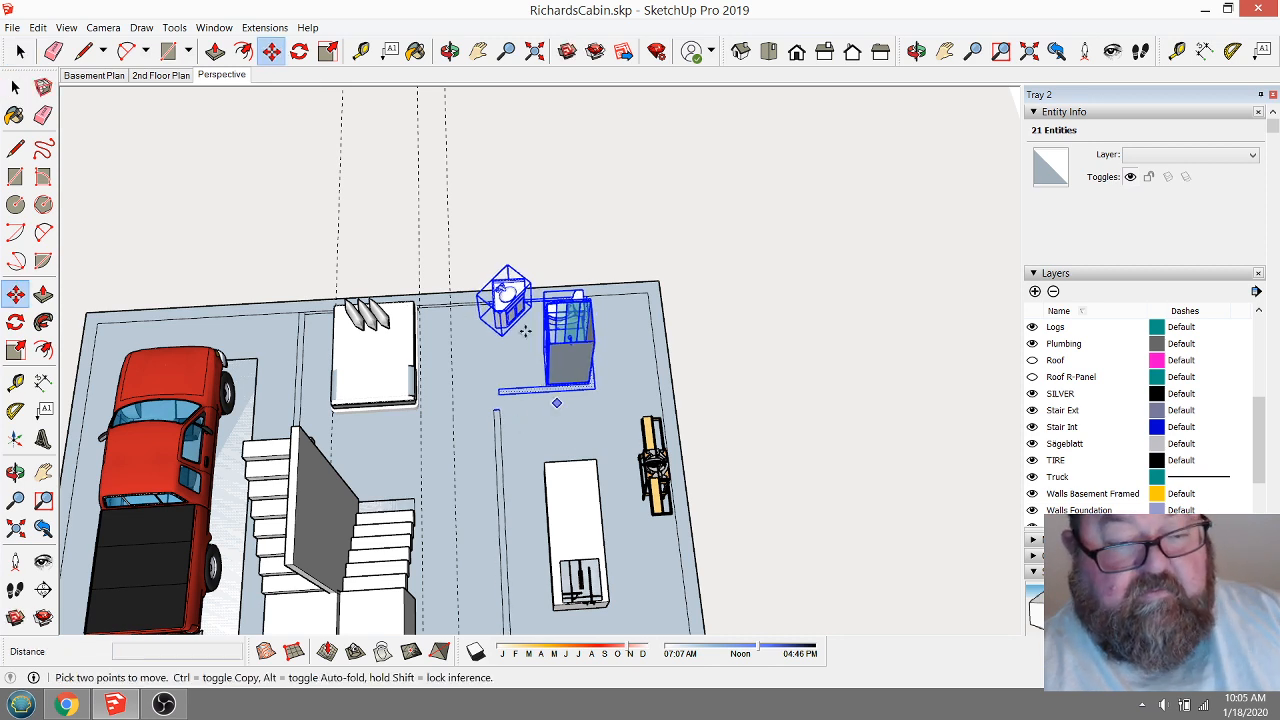
{"action": "scroll", "coordinate": [505, 335], "scroll_direction": "up", "scroll_amount": 2}
{"action": "left_click", "coordinate": [20, 51]}
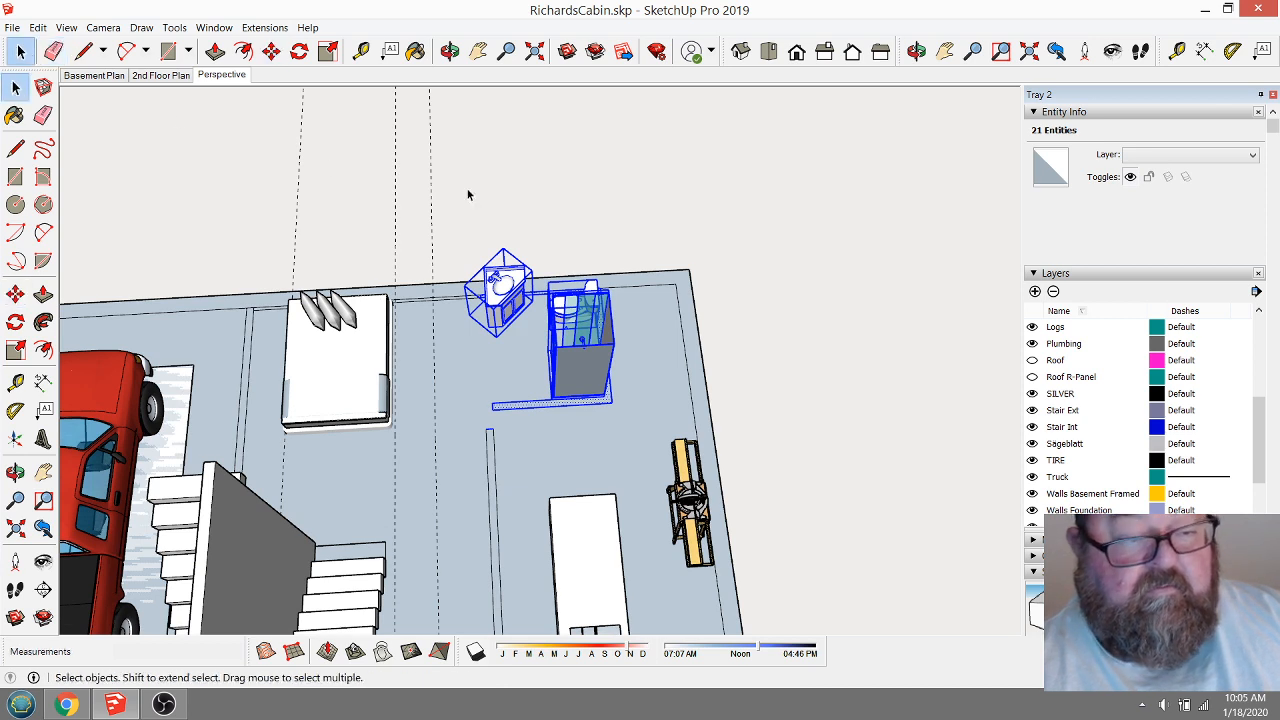
{"action": "left_click_drag", "start_coordinate": [449, 202], "coordinate": [662, 421]}
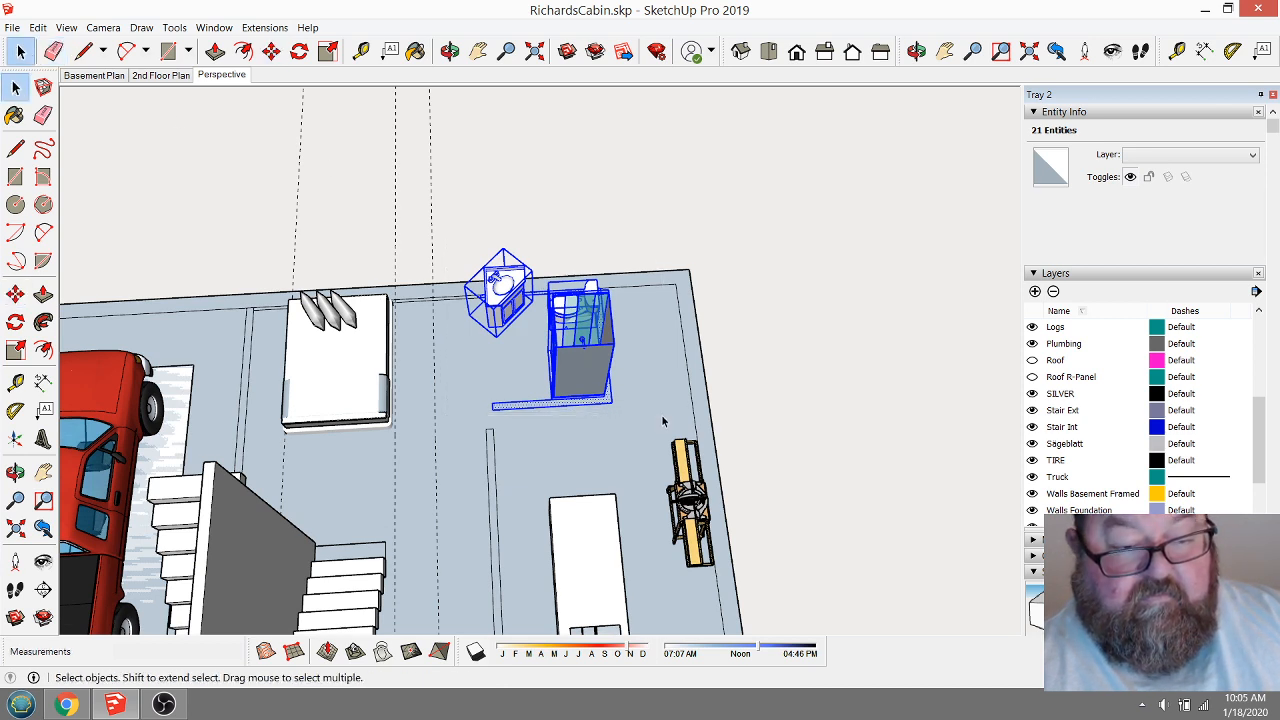
{"action": "left_click", "coordinate": [271, 51]}
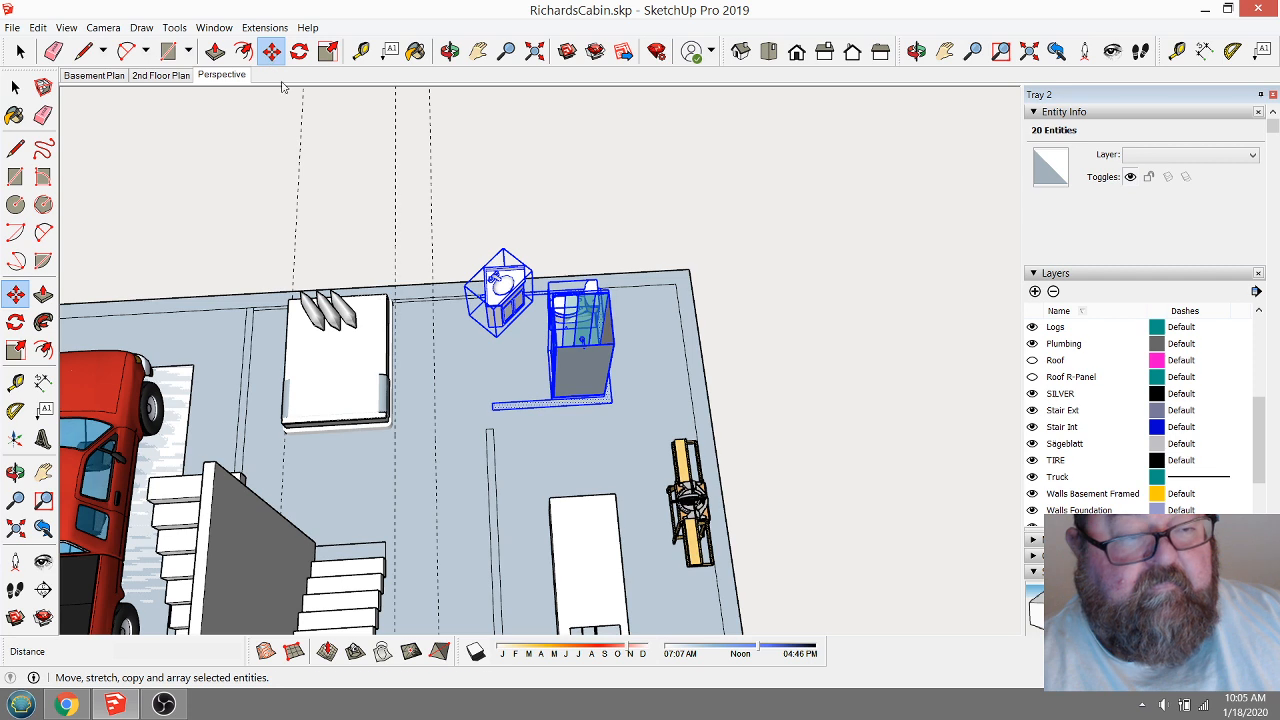
{"action": "left_click", "coordinate": [616, 426]}
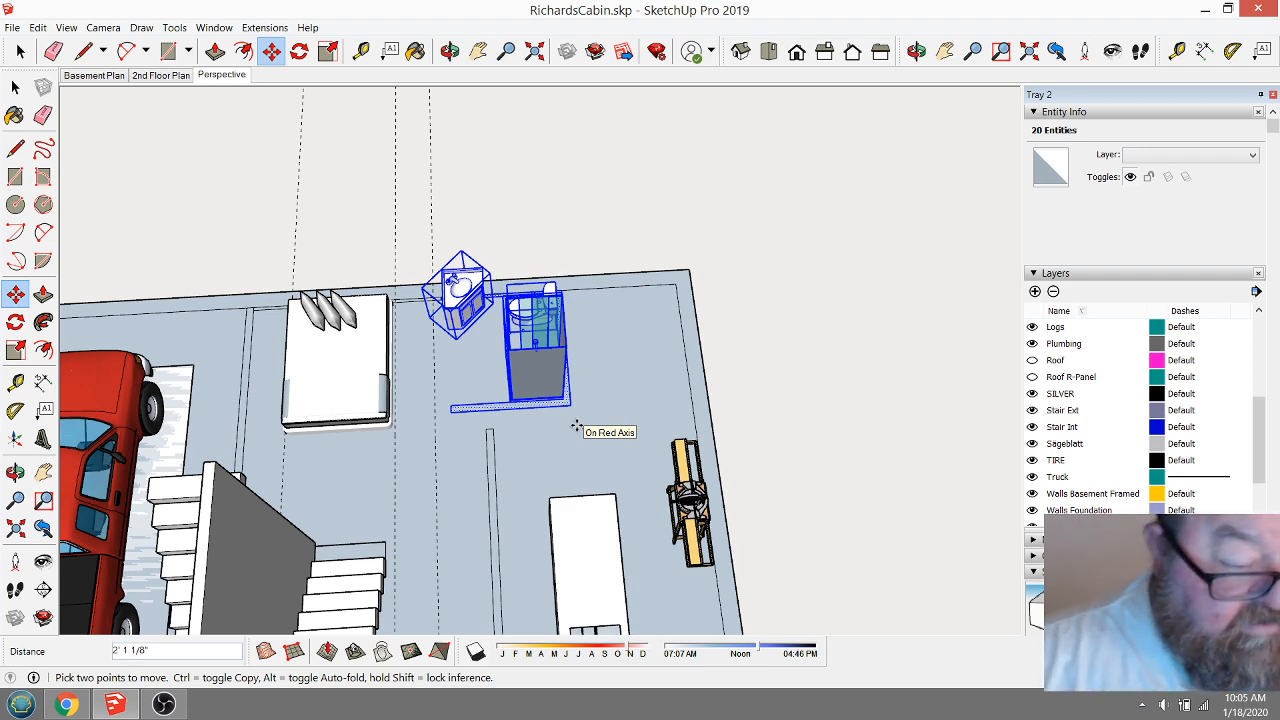
{"action": "type", "text": "24"}
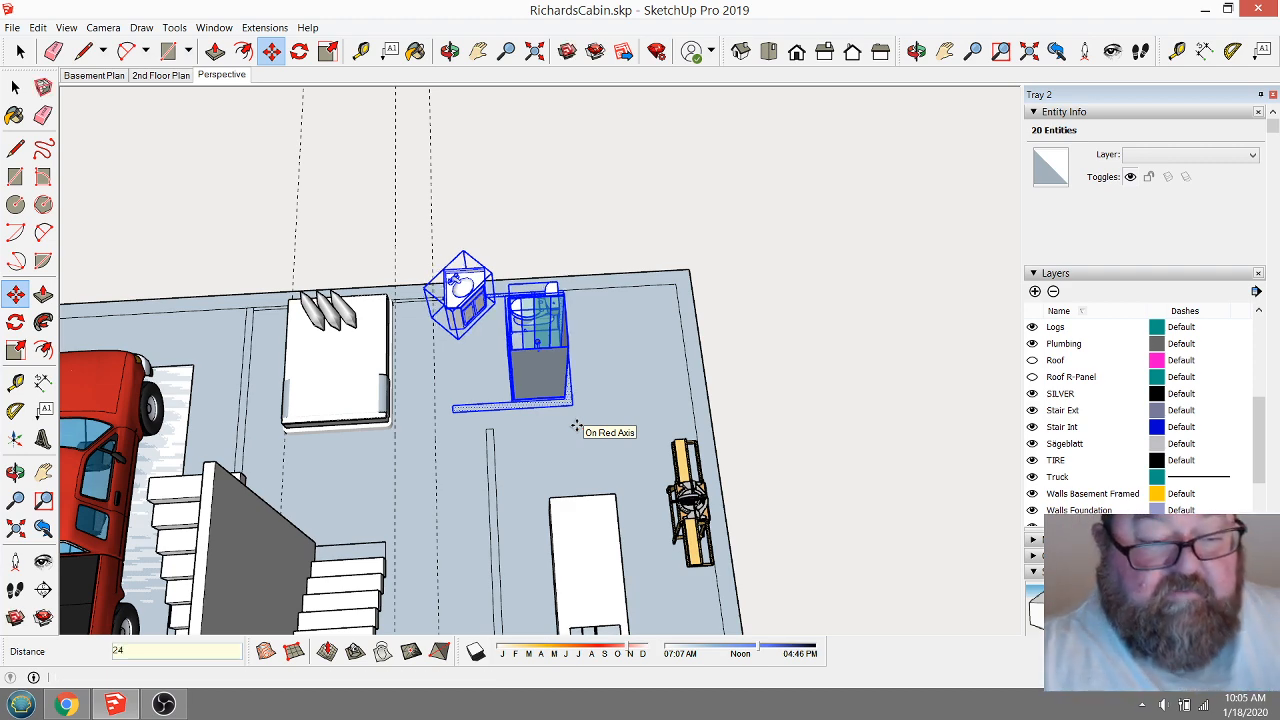
{"action": "key", "text": "Return"}
Examine the shifted bathroom from several angles, checking its spacing to the bed, the stairs and the long partition.
{"action": "scroll", "coordinate": [757, 418], "scroll_direction": "down", "scroll_amount": 2}
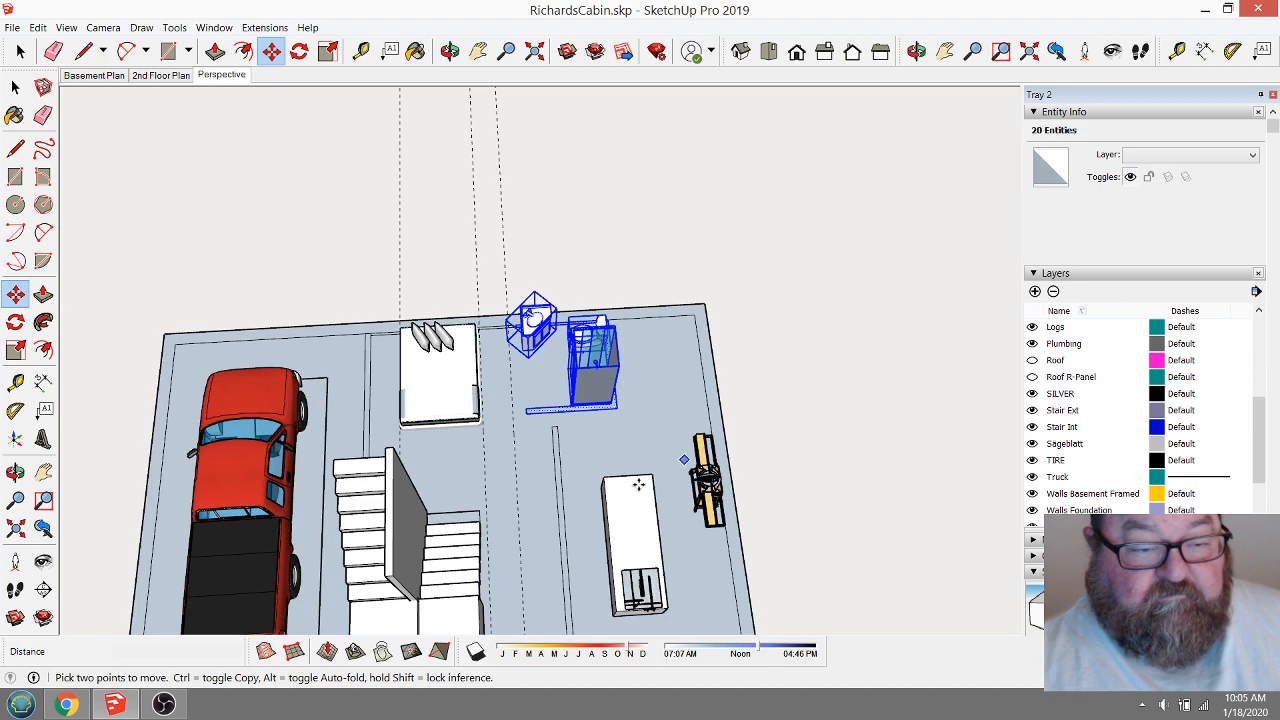
{"action": "left_click", "coordinate": [449, 51]}
{"action": "left_click_drag", "start_coordinate": [474, 303], "coordinate": [531, 380]}
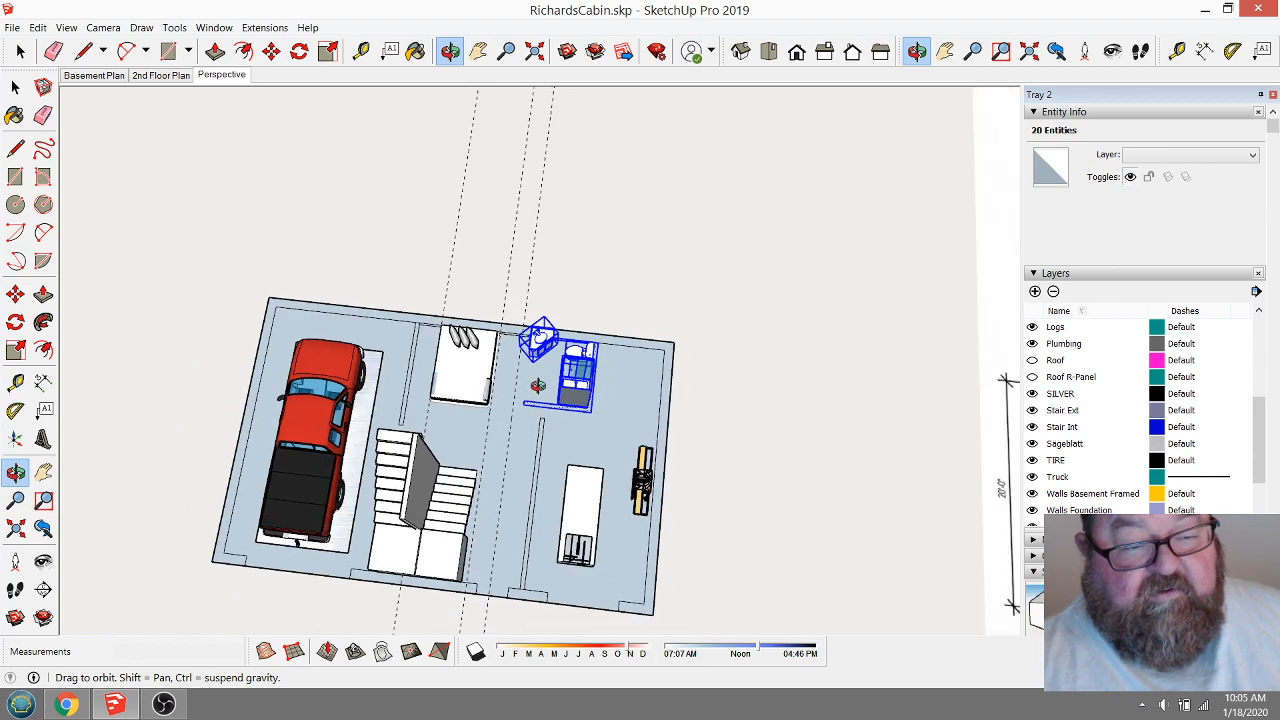
{"action": "scroll", "coordinate": [527, 425], "scroll_direction": "up", "scroll_amount": 4}
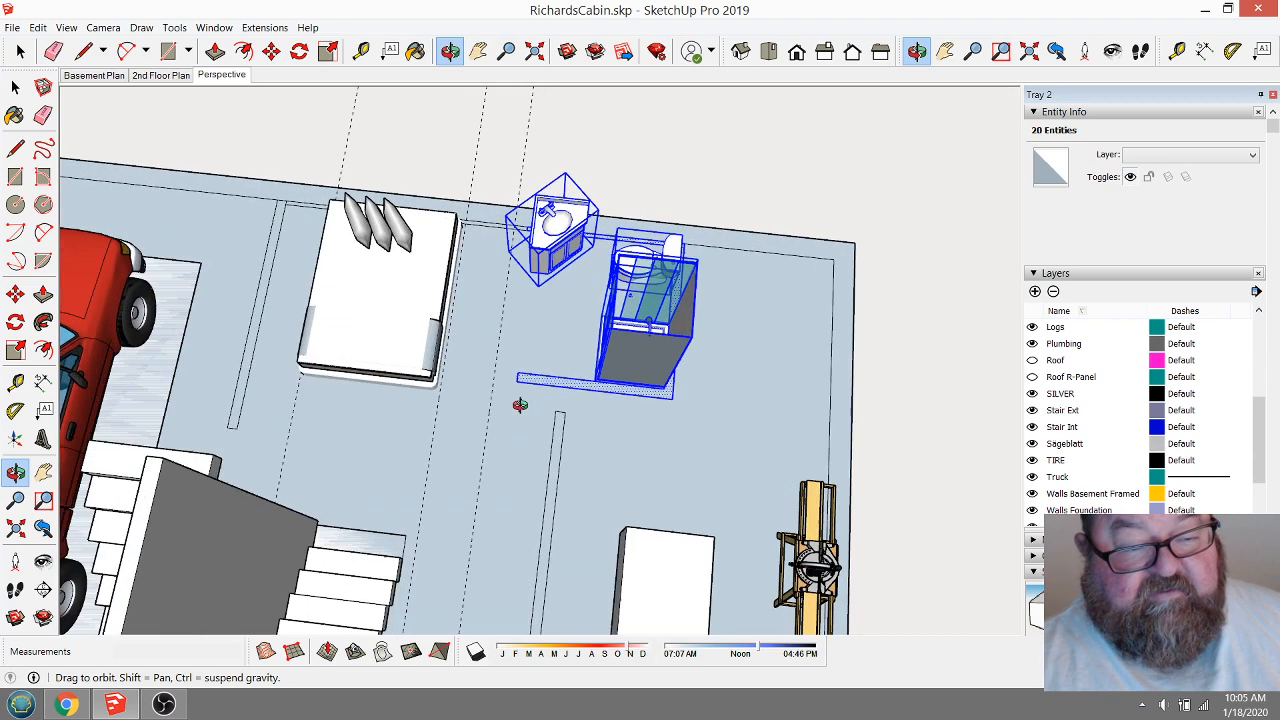
{"action": "left_click_drag", "start_coordinate": [520, 403], "coordinate": [667, 410]}
{"action": "scroll", "coordinate": [682, 392], "scroll_direction": "up", "scroll_amount": 2}
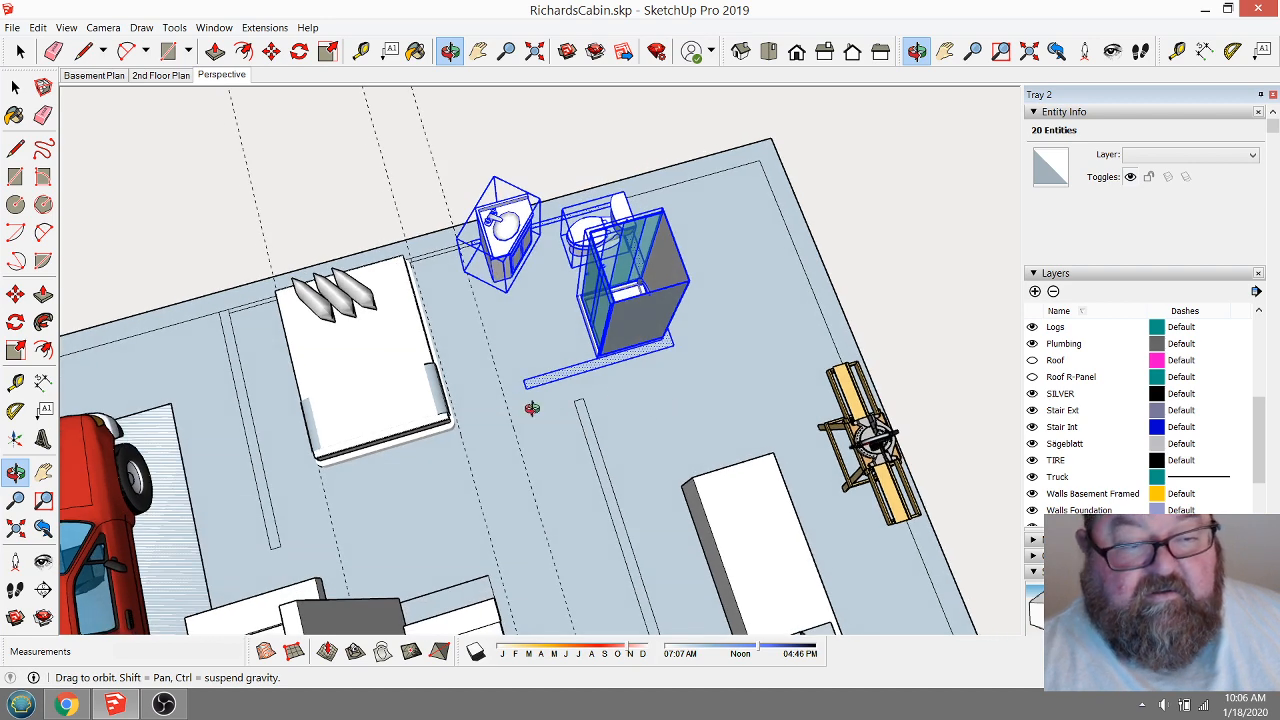
{"action": "left_click_drag", "start_coordinate": [532, 408], "coordinate": [479, 404]}
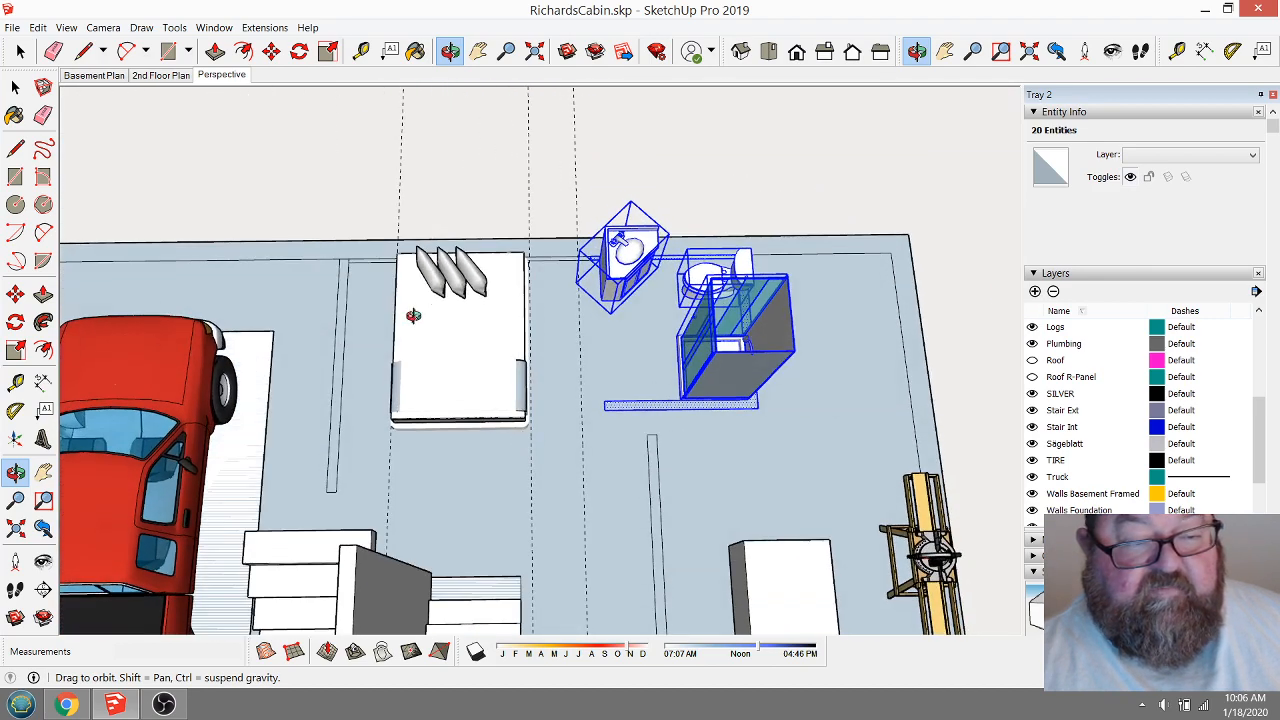
{"action": "left_click_drag", "start_coordinate": [546, 469], "coordinate": [549, 498]}
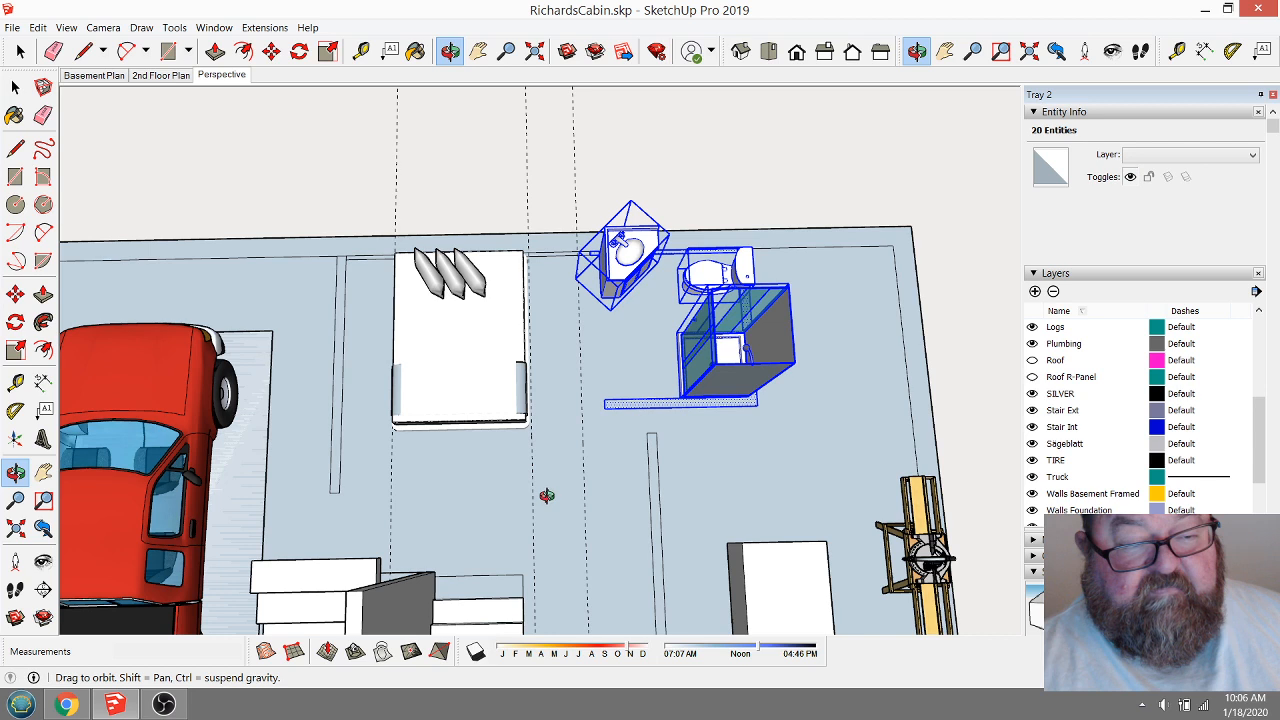
Rotate the queen bed 90 degrees on the floor so its pillow end faces the truck side.
{"action": "left_click", "coordinate": [15, 87]}
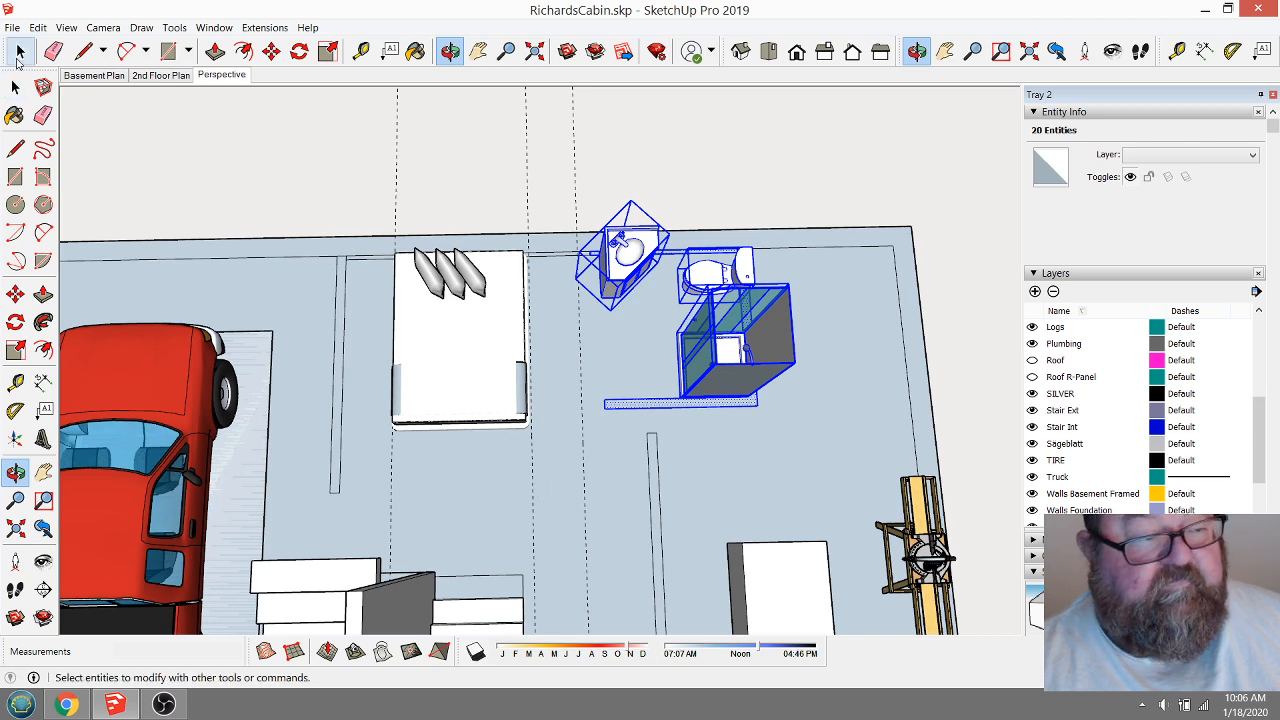
{"action": "left_click", "coordinate": [427, 357]}
{"action": "left_click", "coordinate": [299, 51]}
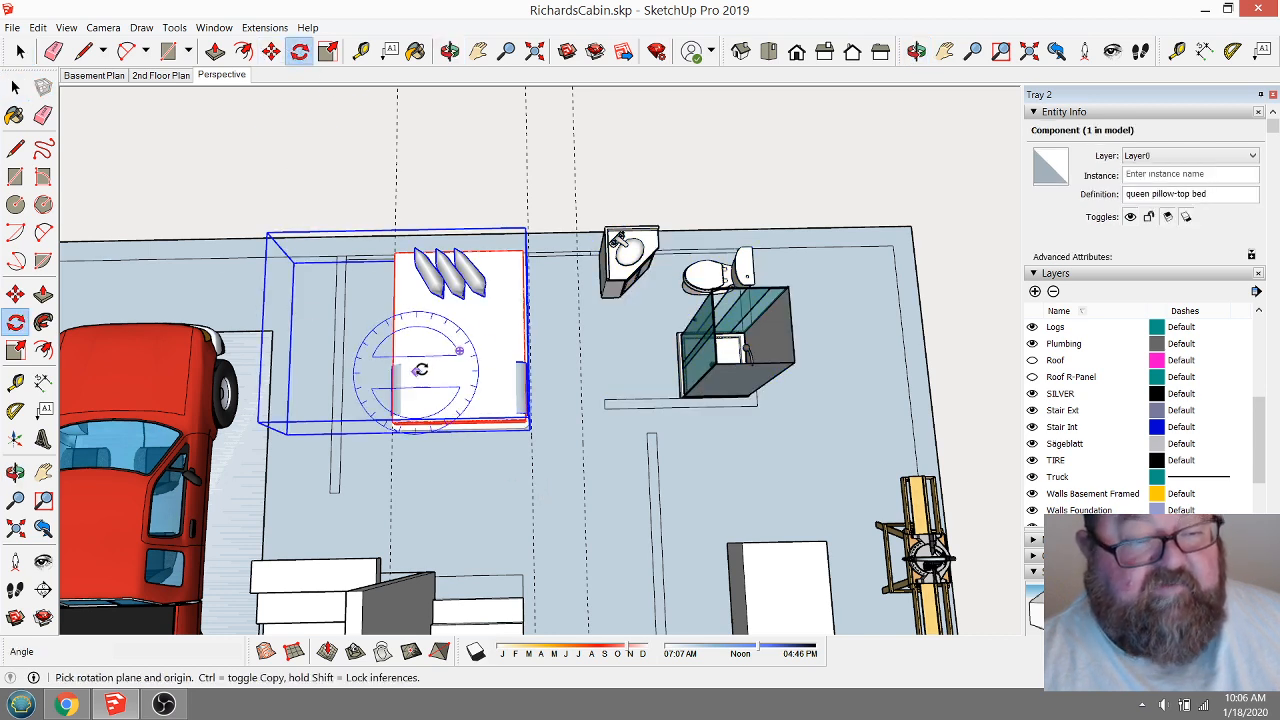
{"action": "left_click", "coordinate": [442, 354]}
{"action": "left_click", "coordinate": [485, 350]}
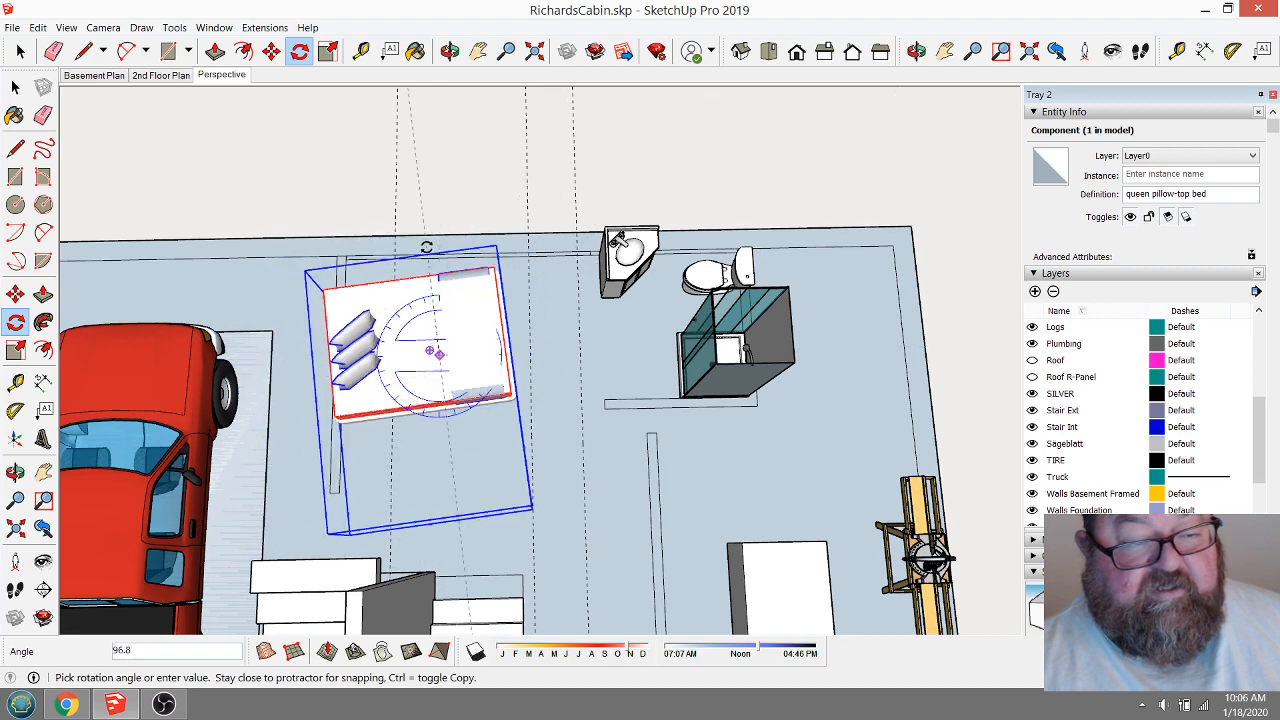
{"action": "left_click", "coordinate": [440, 247]}
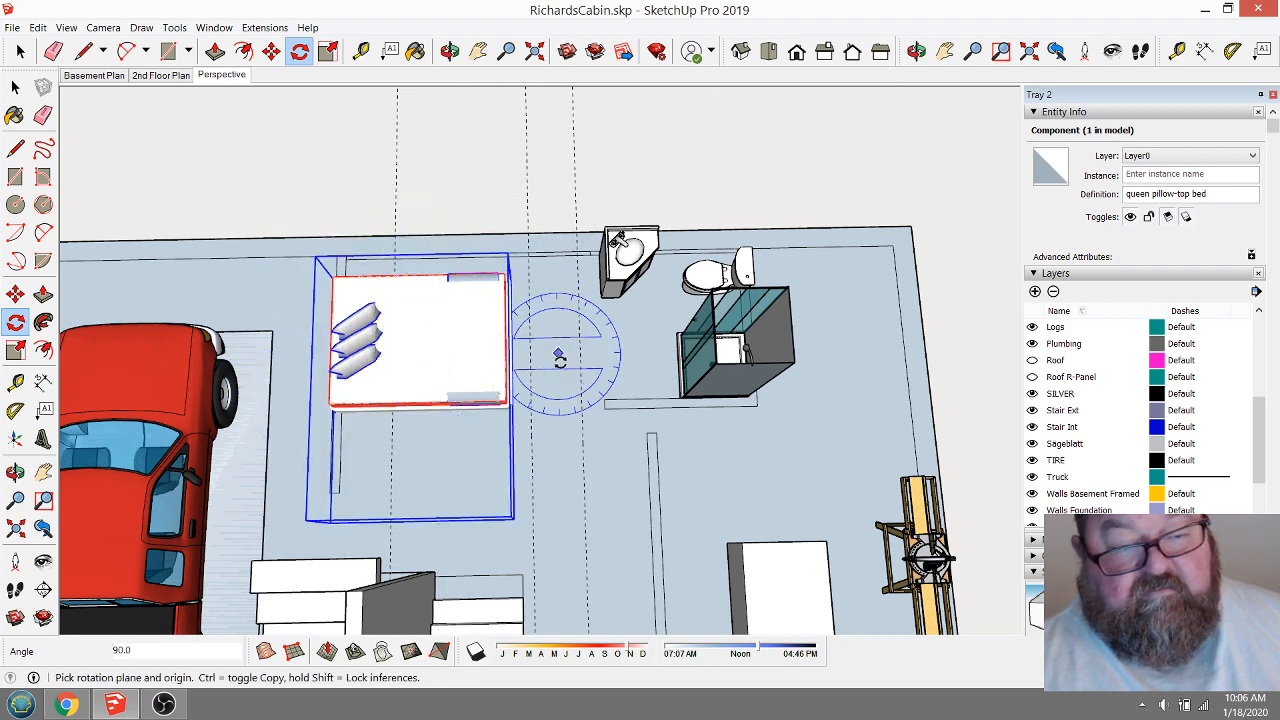
Move the bed about 1' 2 3/8" away from the outer wall along the green axis.
{"action": "scroll", "coordinate": [565, 373], "scroll_direction": "up", "scroll_amount": 2}
{"action": "scroll", "coordinate": [565, 373], "scroll_direction": "up", "scroll_amount": 1}
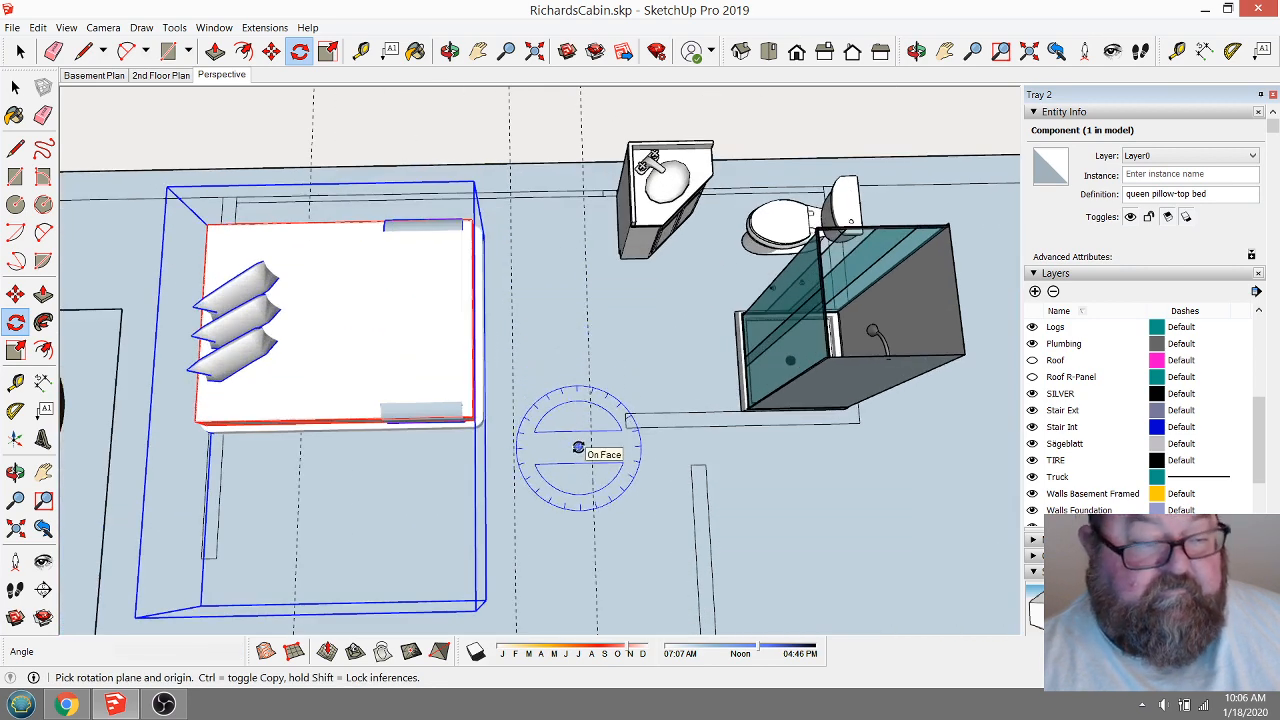
{"action": "left_click", "coordinate": [450, 51]}
{"action": "left_click_drag", "start_coordinate": [663, 374], "coordinate": [477, 397]}
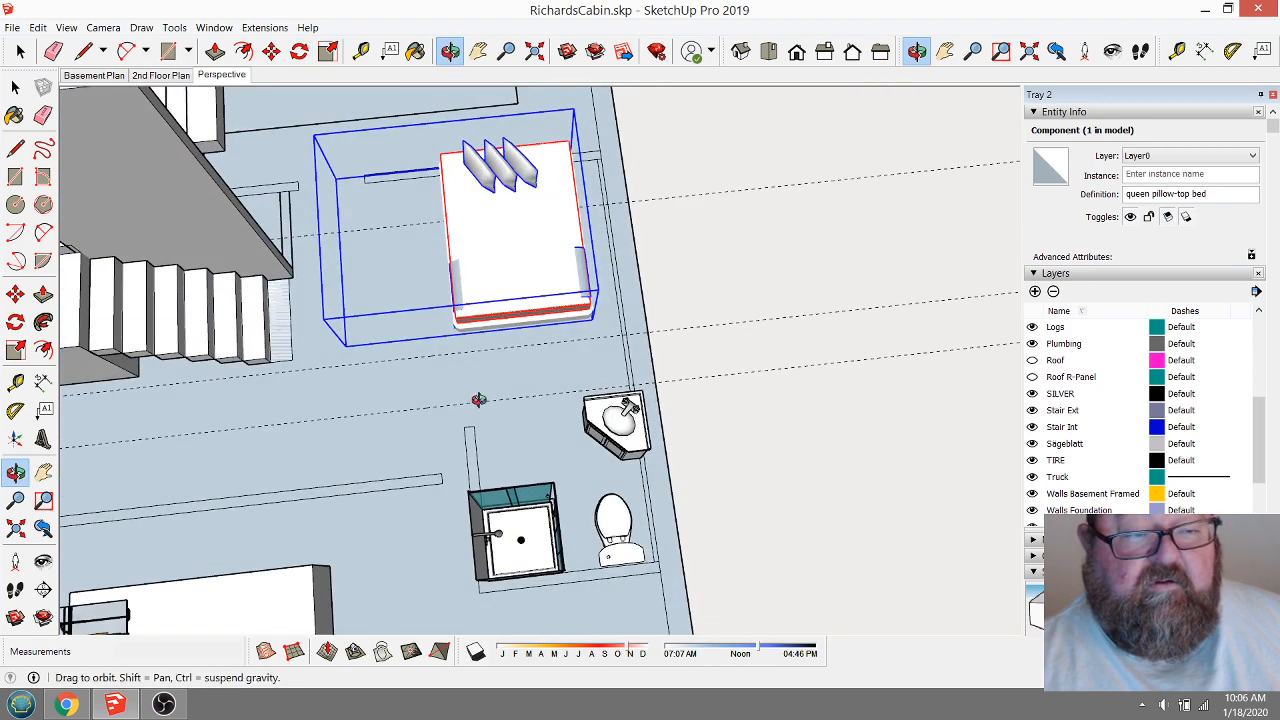
{"action": "left_click", "coordinate": [271, 51]}
{"action": "left_click", "coordinate": [481, 226]}
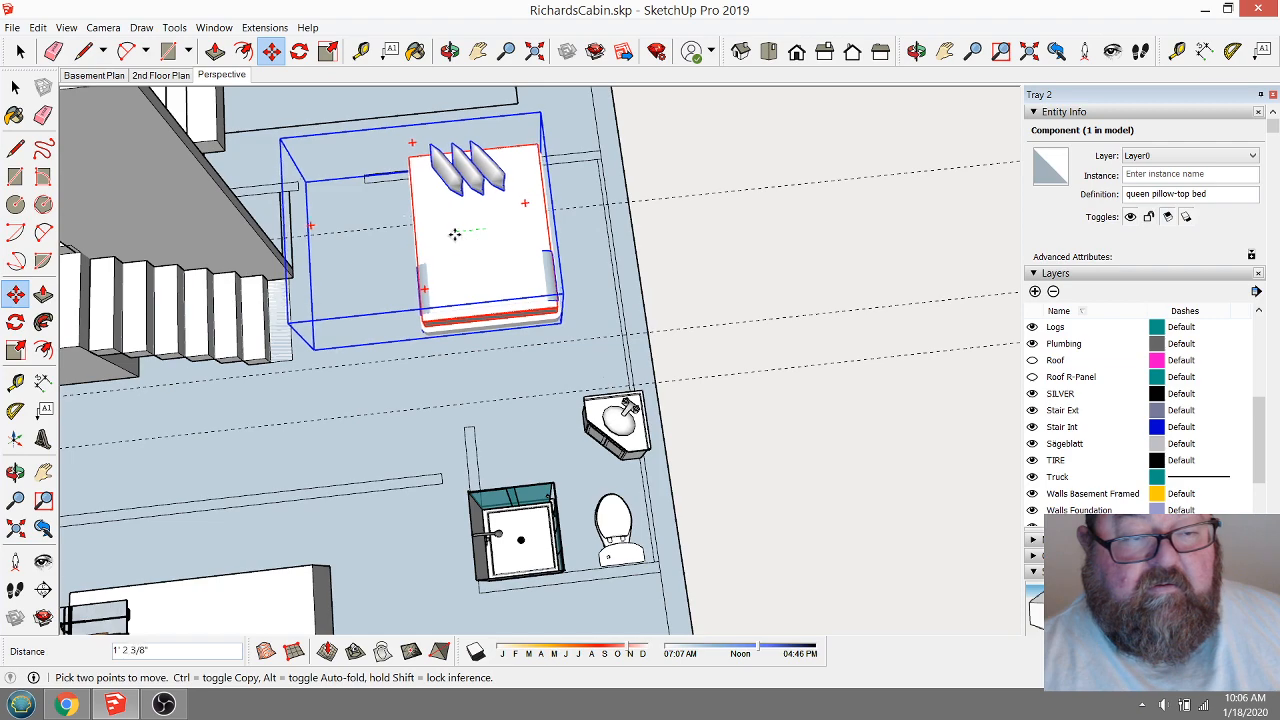
{"action": "left_click", "coordinate": [454, 234]}
Examine the gap between the bed and the bathroom partitions, including the free end of the partition beside the shower.
{"action": "left_click", "coordinate": [450, 51]}
{"action": "left_click_drag", "start_coordinate": [540, 360], "coordinate": [549, 424]}
{"action": "scroll", "coordinate": [549, 424], "scroll_direction": "up", "scroll_amount": 5}
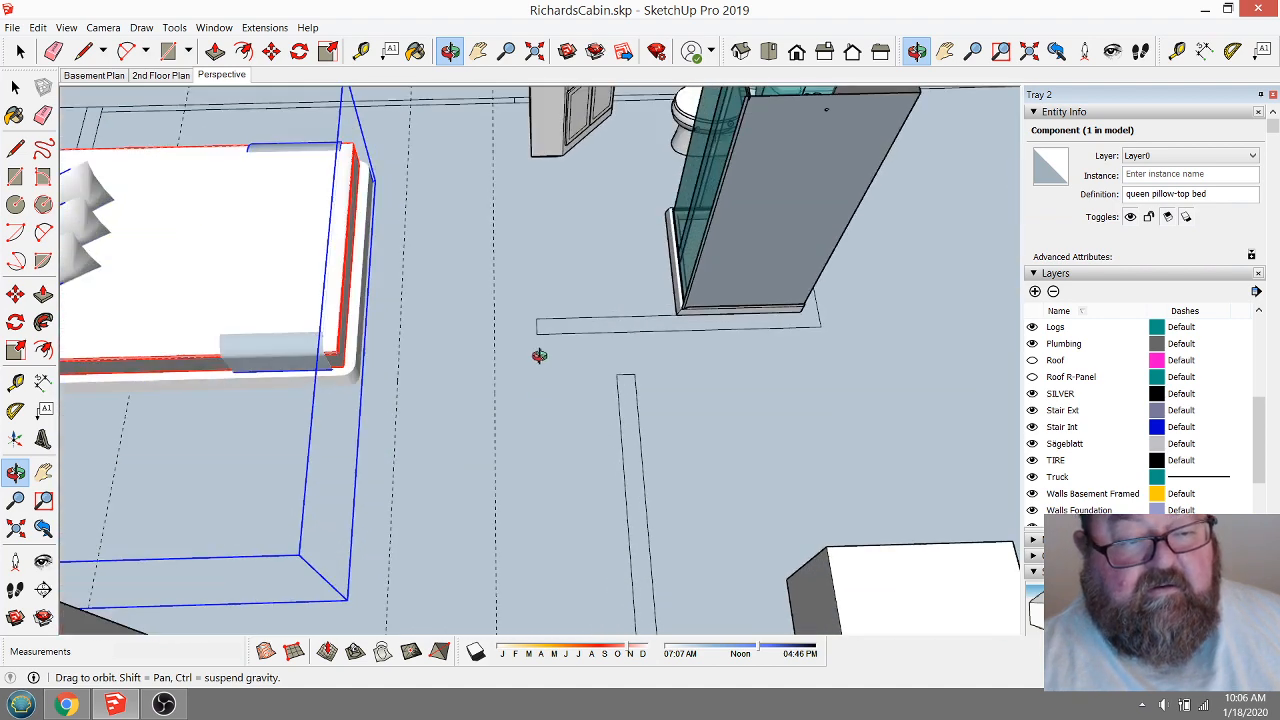
{"action": "left_click_drag", "start_coordinate": [539, 355], "coordinate": [548, 386]}
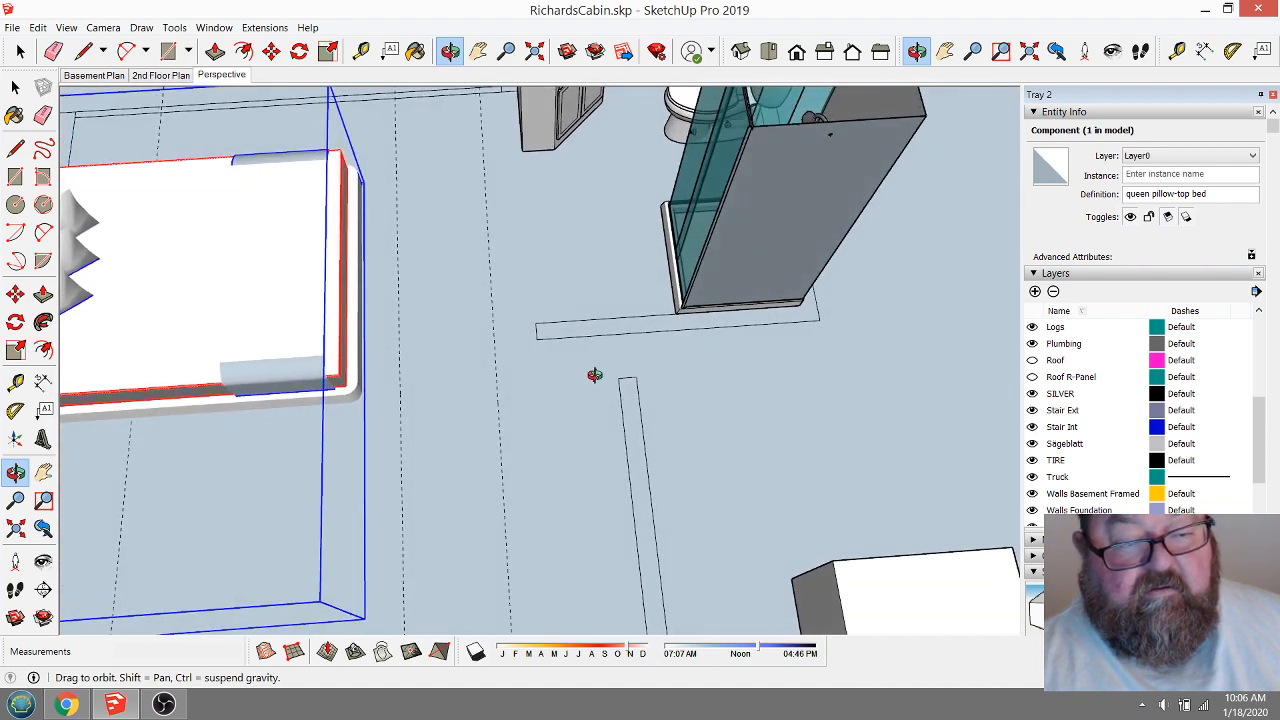
{"action": "scroll", "coordinate": [601, 403], "scroll_direction": "down", "scroll_amount": 2}
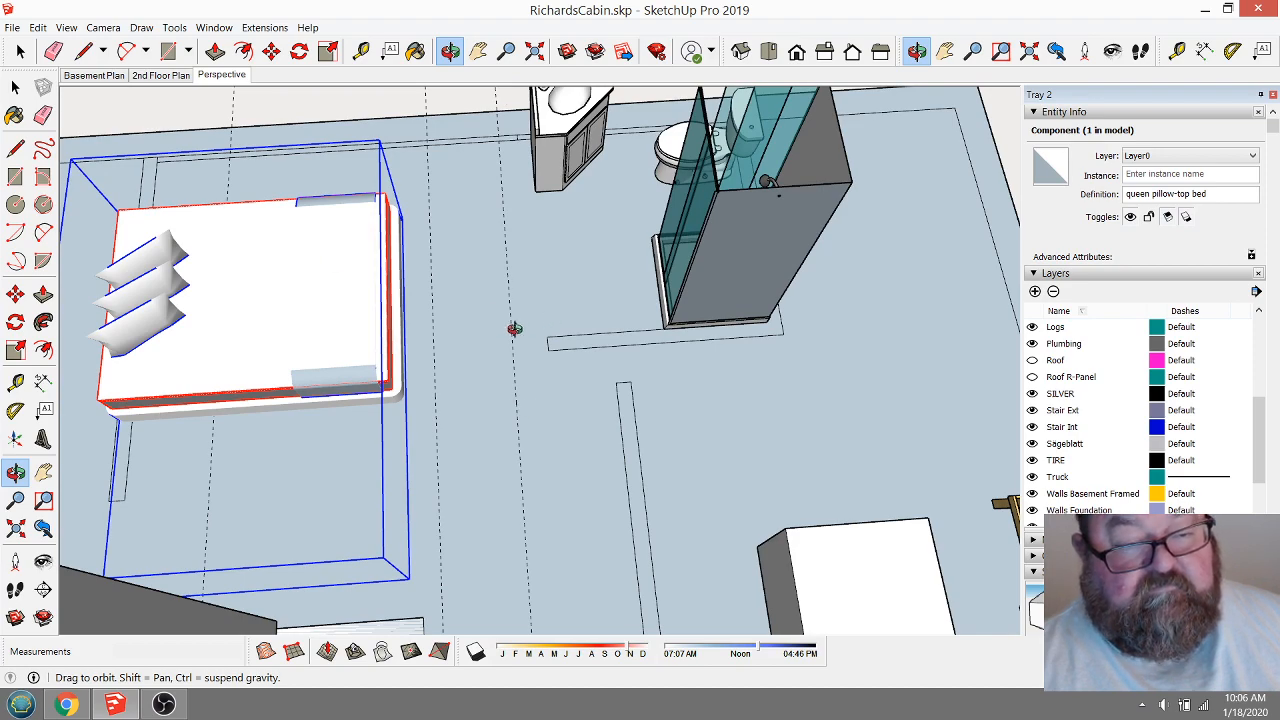
{"action": "left_click_drag", "start_coordinate": [514, 329], "coordinate": [455, 342]}
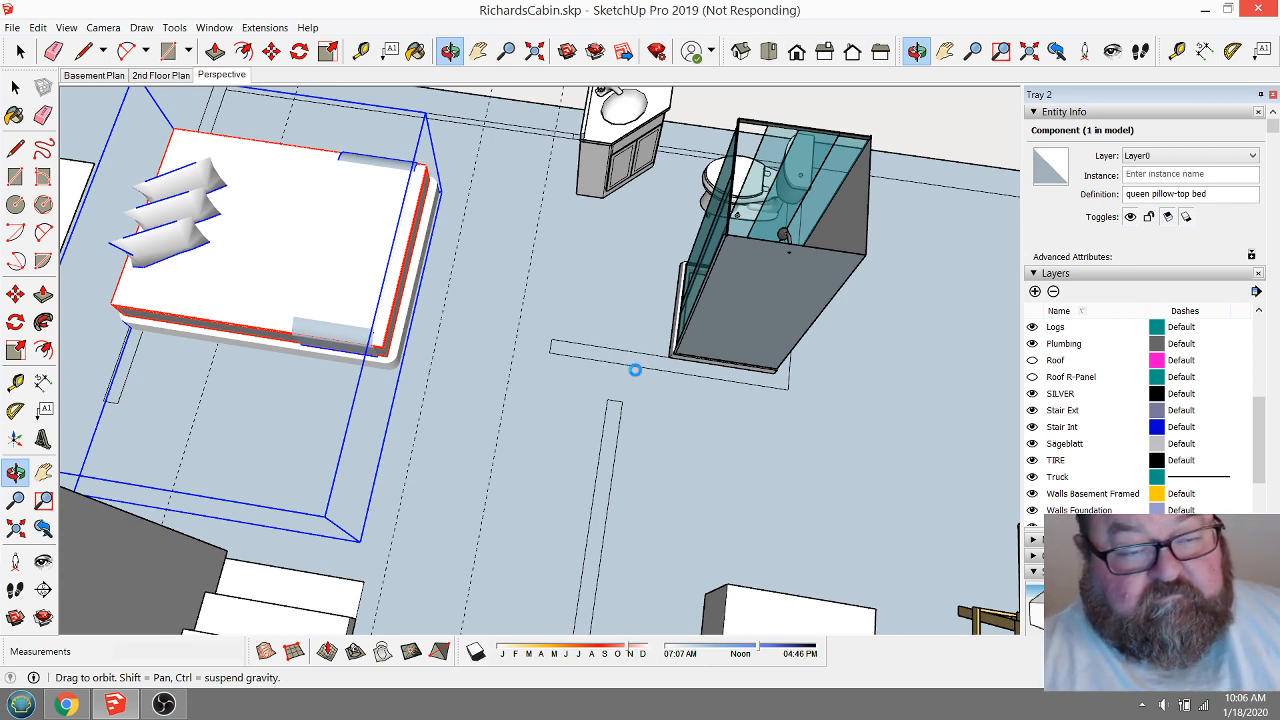
{"action": "scroll", "coordinate": [640, 362], "scroll_direction": "up", "scroll_amount": 5}
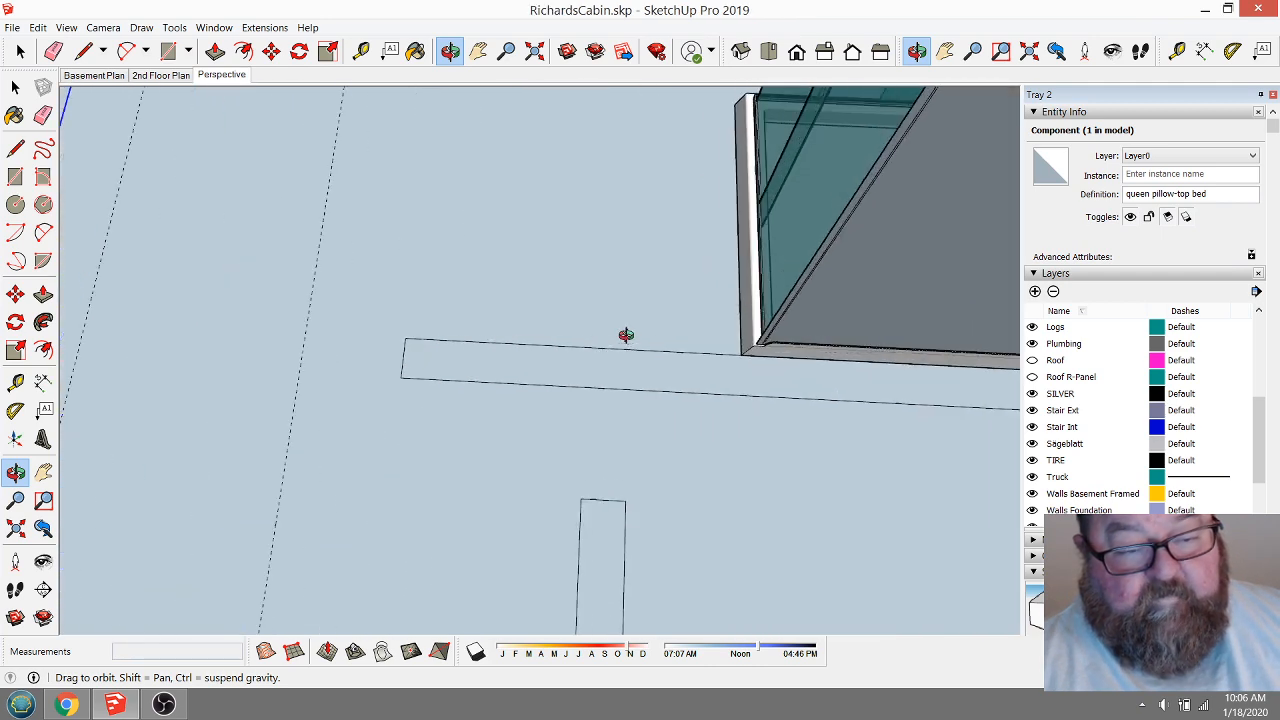
{"action": "scroll", "coordinate": [464, 335], "scroll_direction": "down", "scroll_amount": 2}
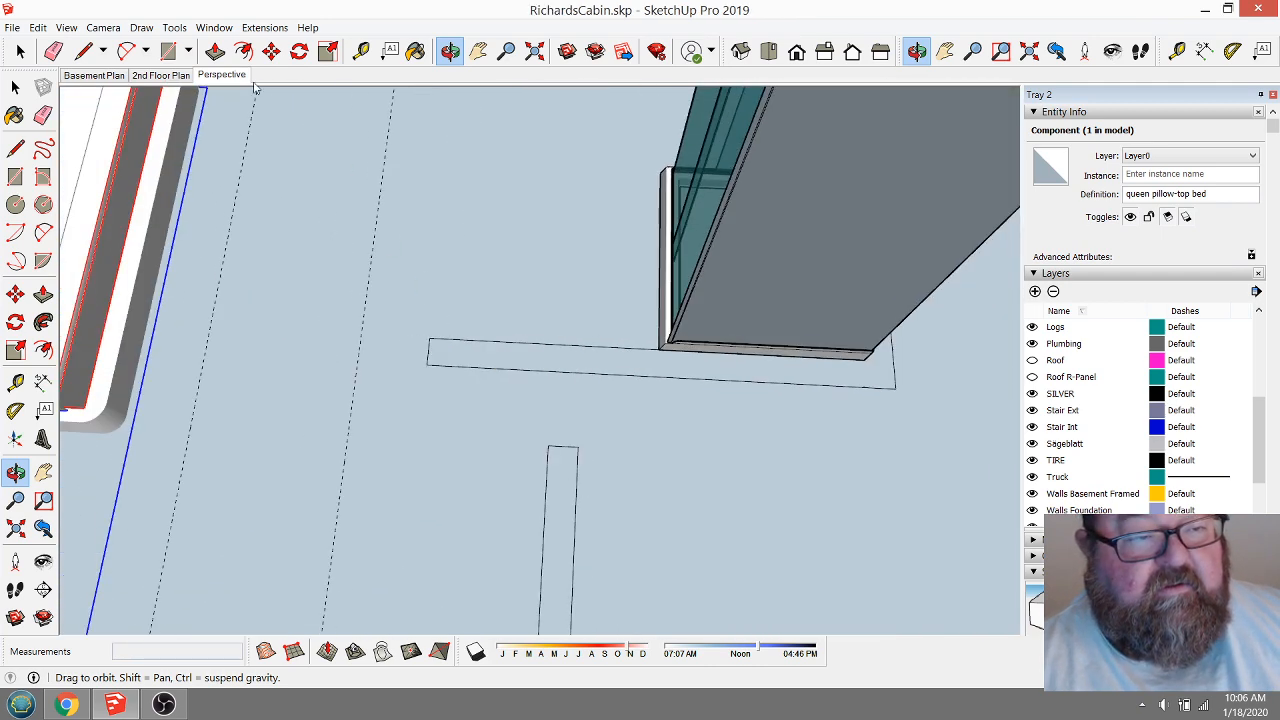
Add a guide parallel to the partition behind the shower, offset from its inner line toward the bed, just past the shower's open side.
{"action": "left_click", "coordinate": [362, 52]}
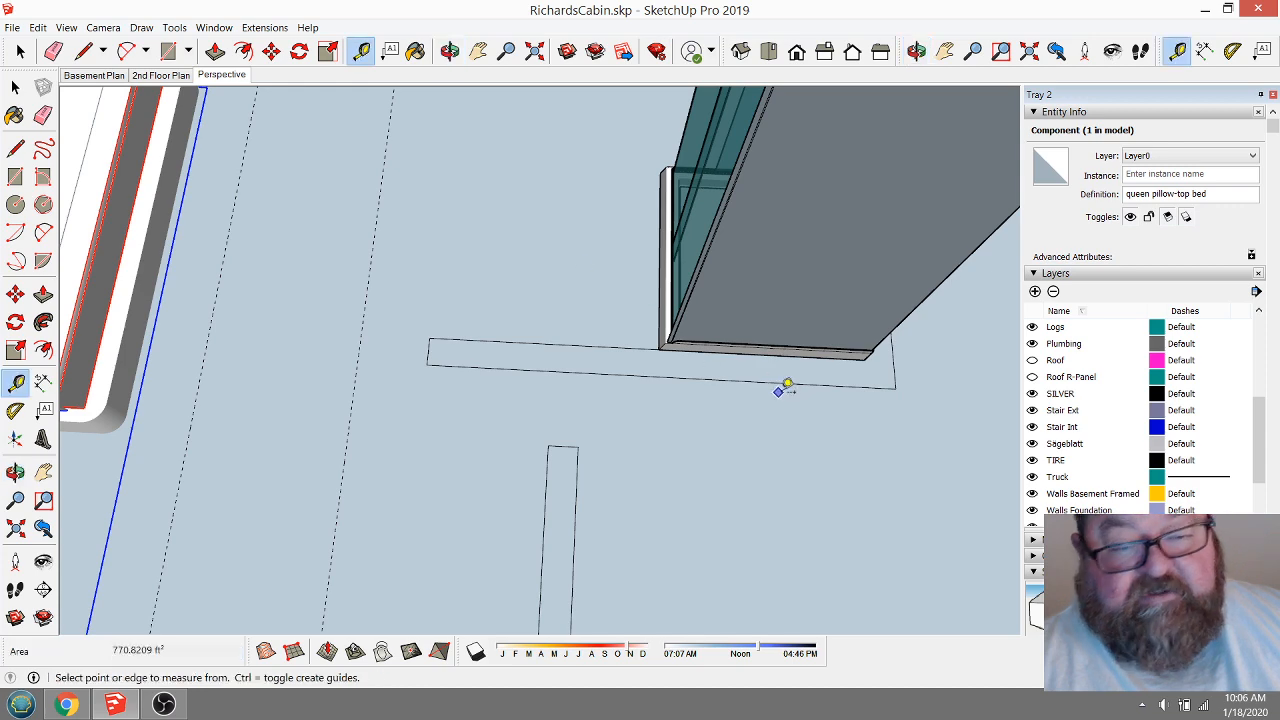
{"action": "scroll", "coordinate": [786, 380], "scroll_direction": "up", "scroll_amount": 2}
{"action": "scroll", "coordinate": [670, 401], "scroll_direction": "down", "scroll_amount": 3}
{"action": "scroll", "coordinate": [620, 371], "scroll_direction": "up", "scroll_amount": 5}
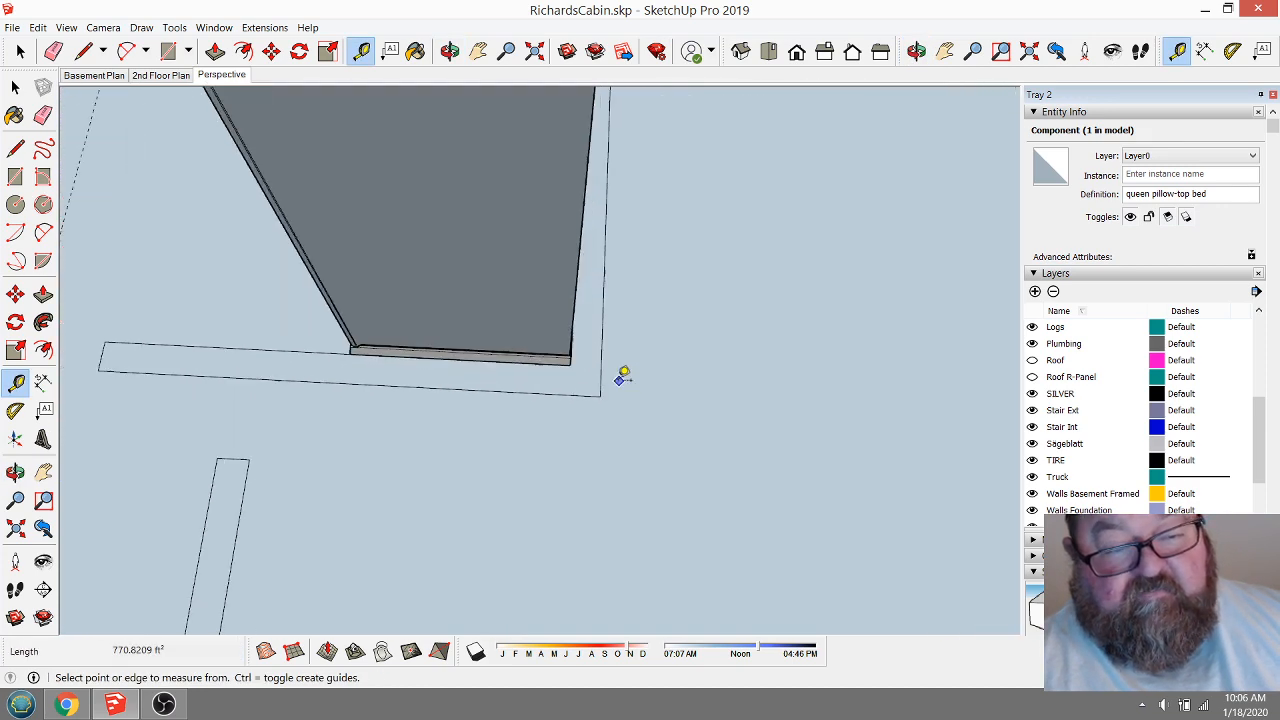
{"action": "scroll", "coordinate": [521, 444], "scroll_direction": "down", "scroll_amount": 3}
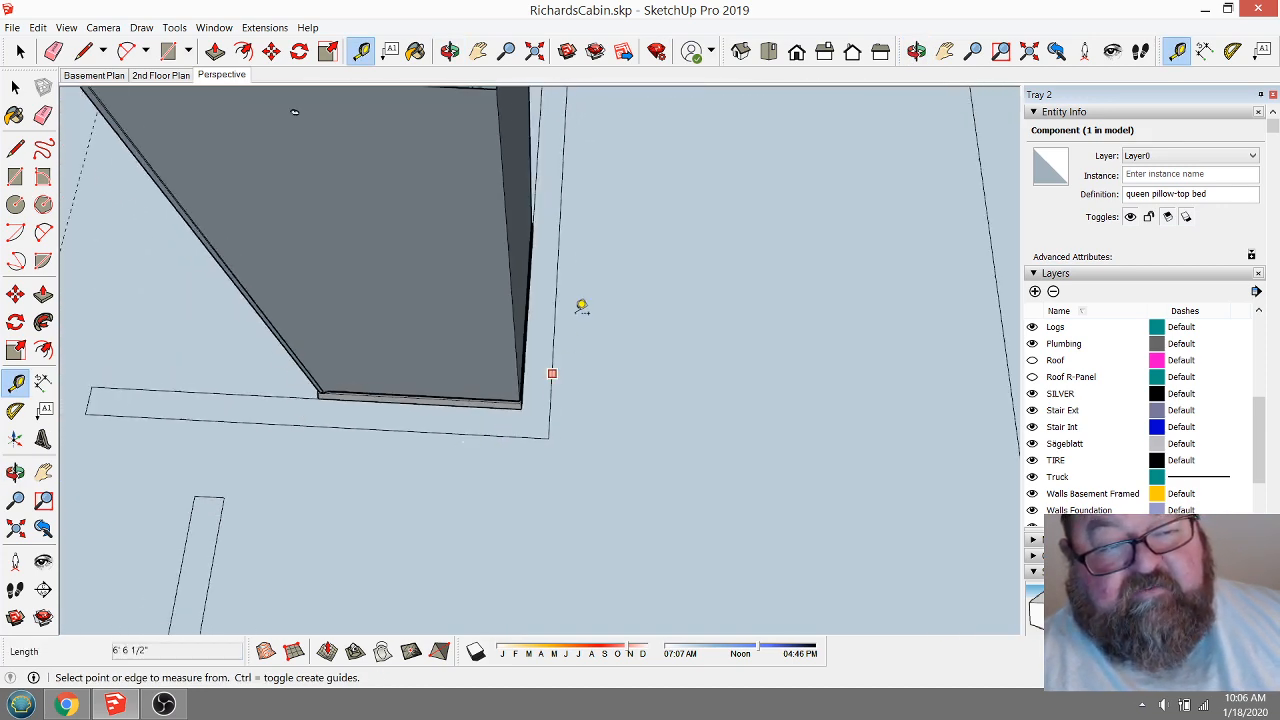
{"action": "left_click", "coordinate": [537, 186]}
{"action": "scroll", "coordinate": [672, 420], "scroll_direction": "down", "scroll_amount": 2}
{"action": "scroll", "coordinate": [671, 421], "scroll_direction": "down", "scroll_amount": 2}
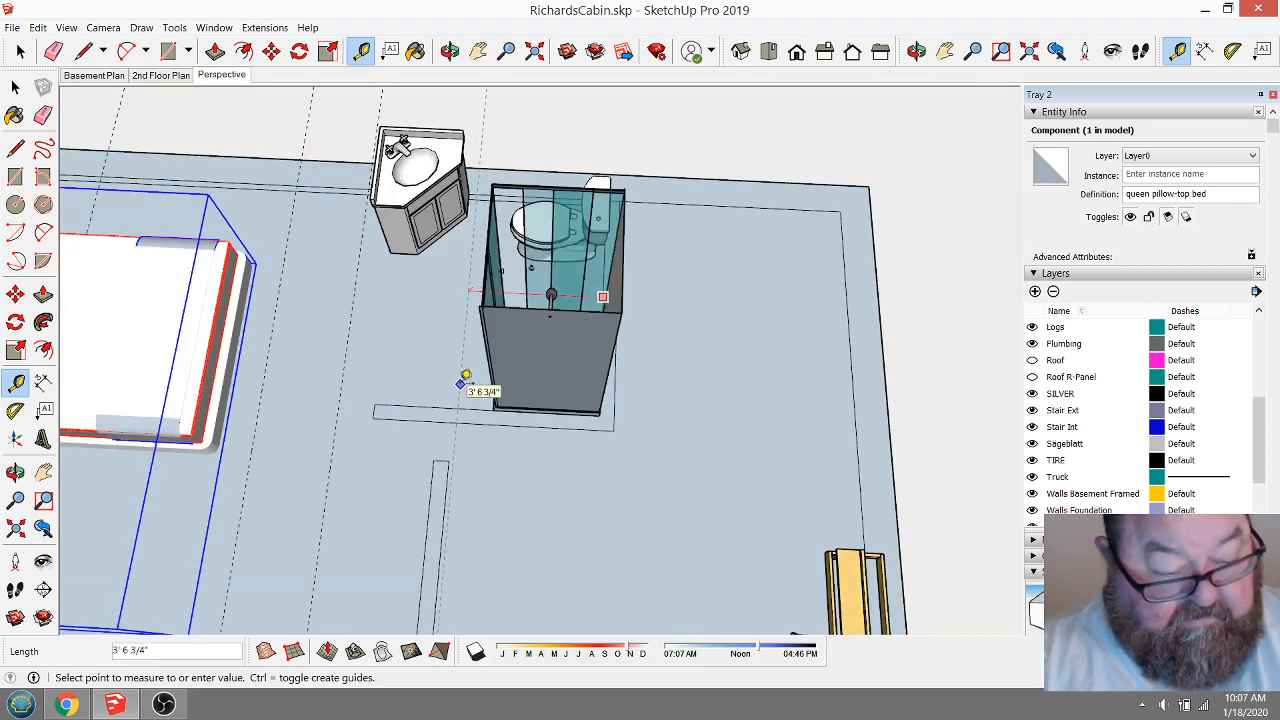
{"action": "key", "text": "Return"}
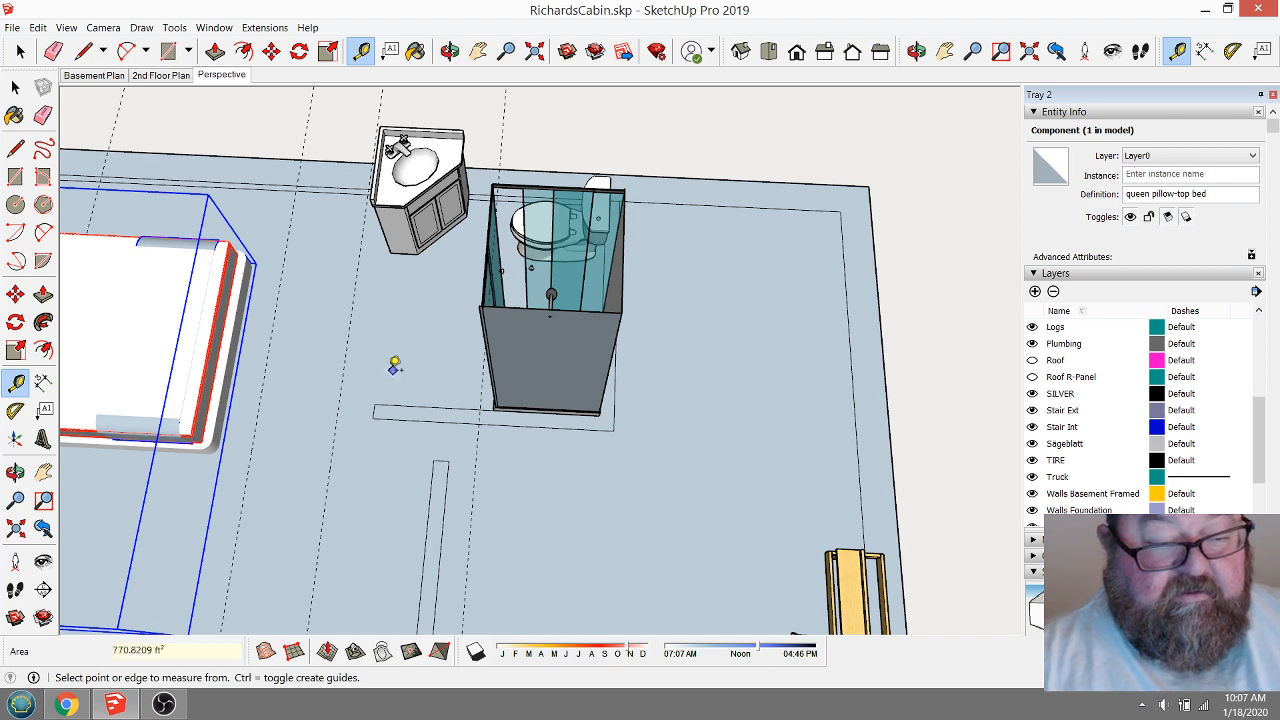
Add a guide 3" from the guide beside the shower toward the bed, and another guide 30" beyond that one.
{"action": "scroll", "coordinate": [414, 429], "scroll_direction": "up", "scroll_amount": 4}
{"action": "left_click", "coordinate": [601, 336]}
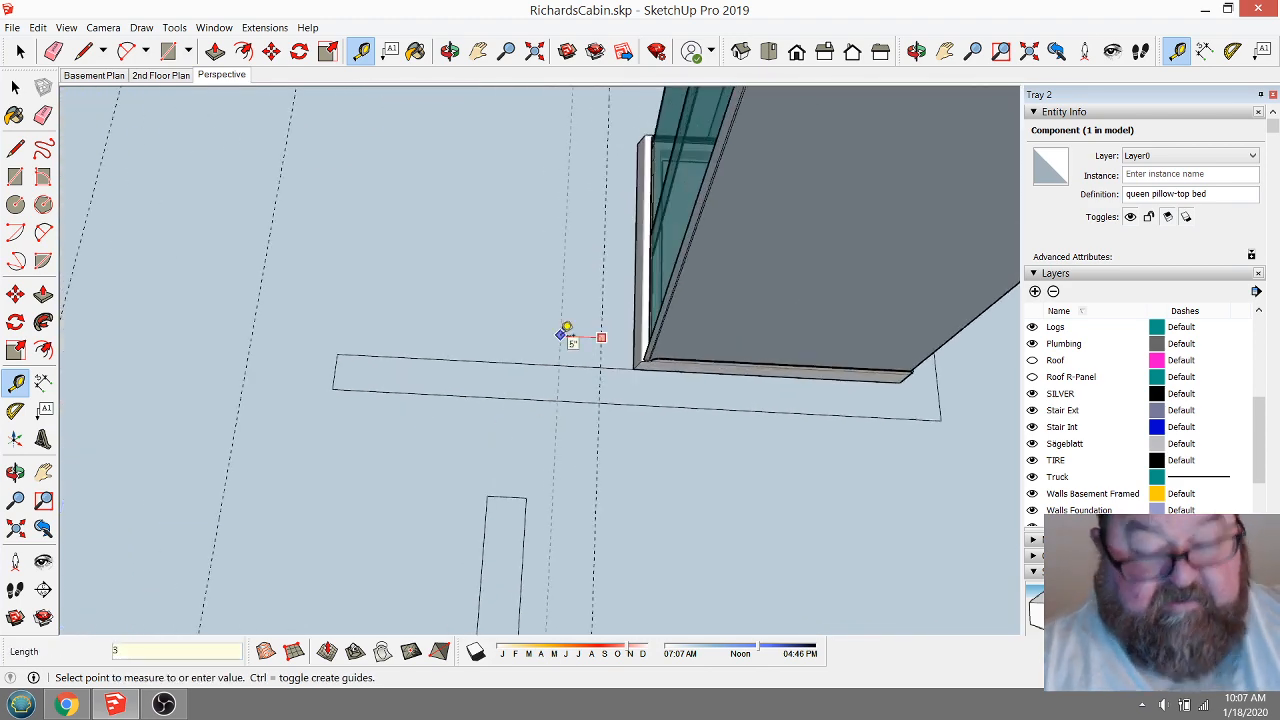
{"action": "key", "text": "Return"}
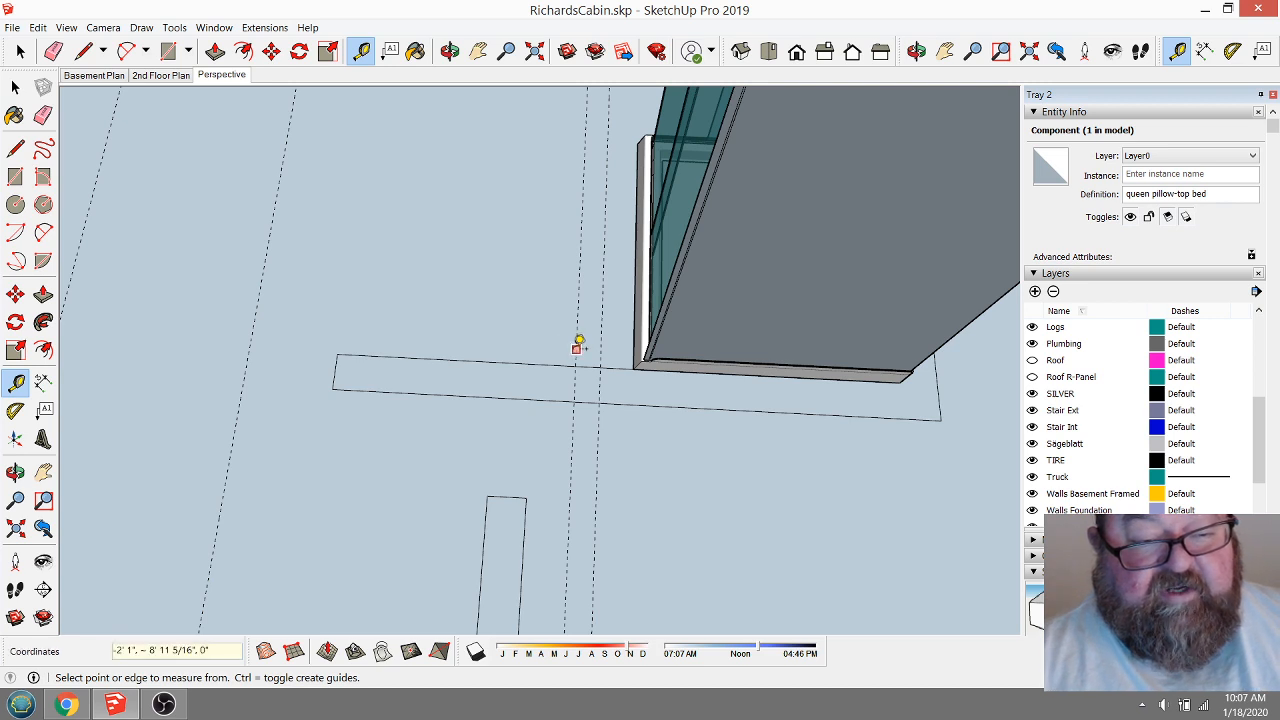
{"action": "left_click", "coordinate": [576, 348]}
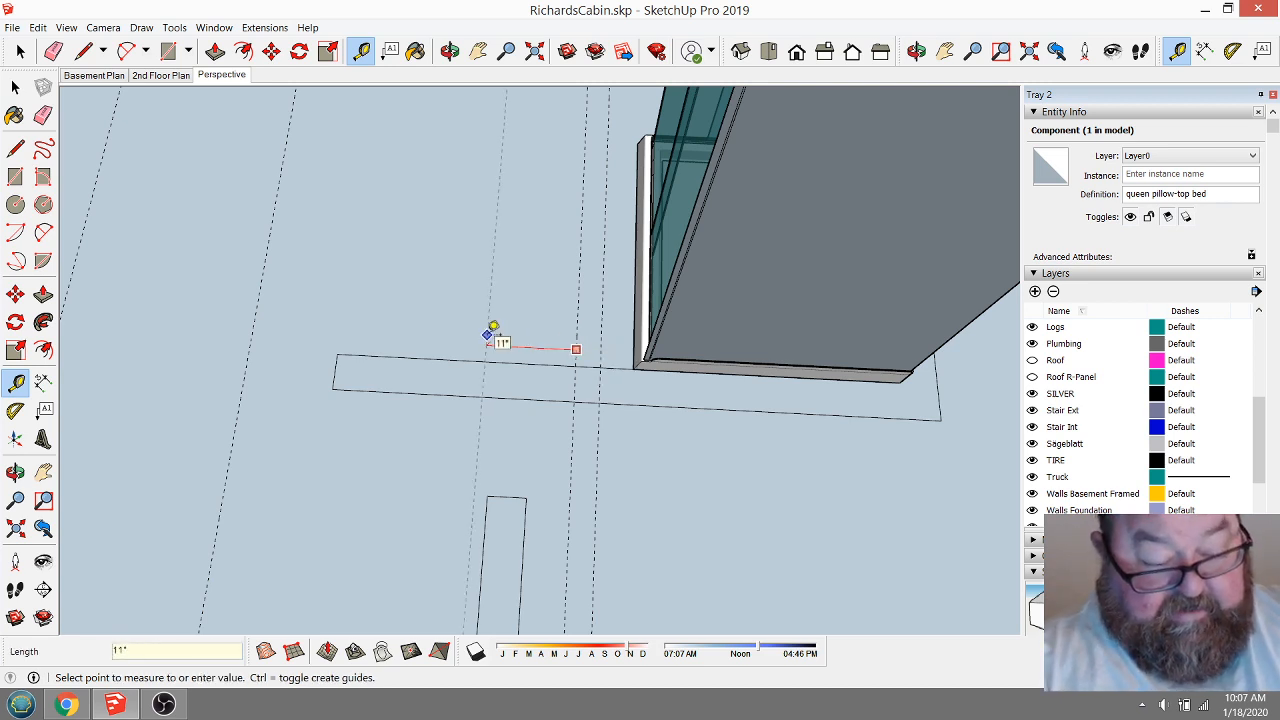
{"action": "type", "text": "30"}
{"action": "key", "text": "Return"}
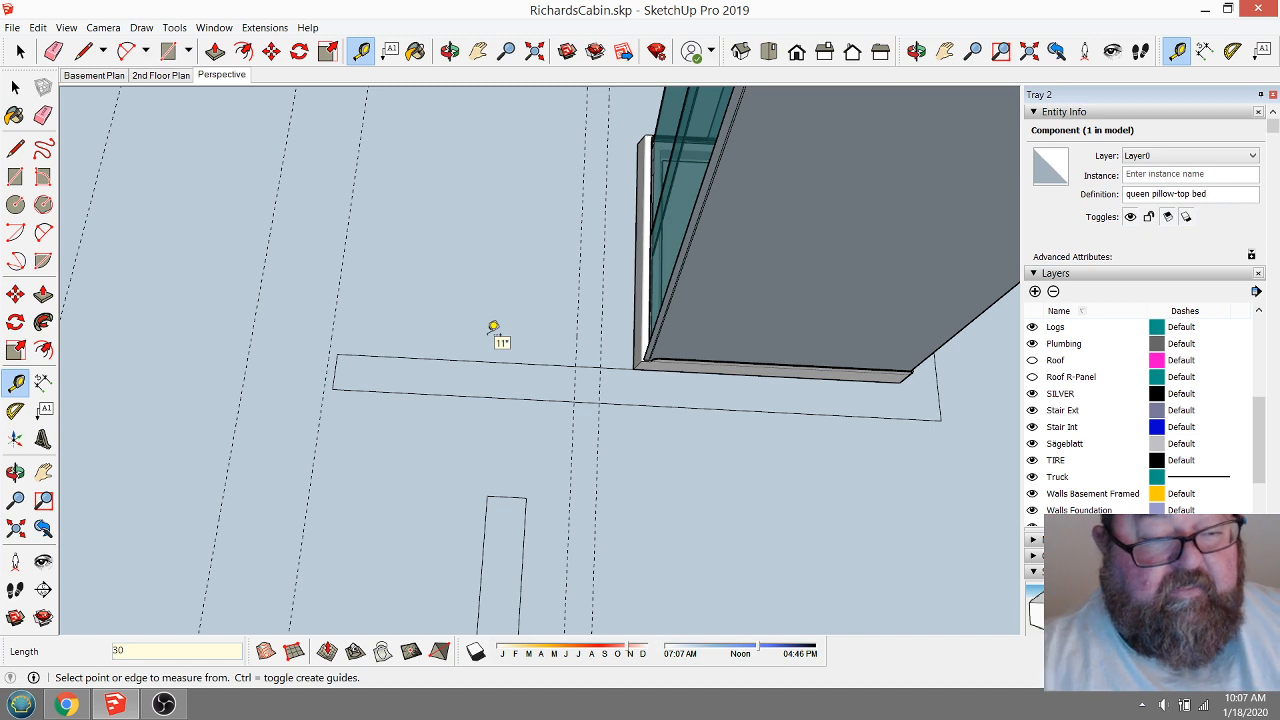
Add a guide 4.5" from the 30" opening guide toward the bed, and erase the old guide just beyond it.
{"action": "scroll", "coordinate": [655, 490], "scroll_direction": "down", "scroll_amount": 2}
{"action": "scroll", "coordinate": [655, 490], "scroll_direction": "down", "scroll_amount": 1}
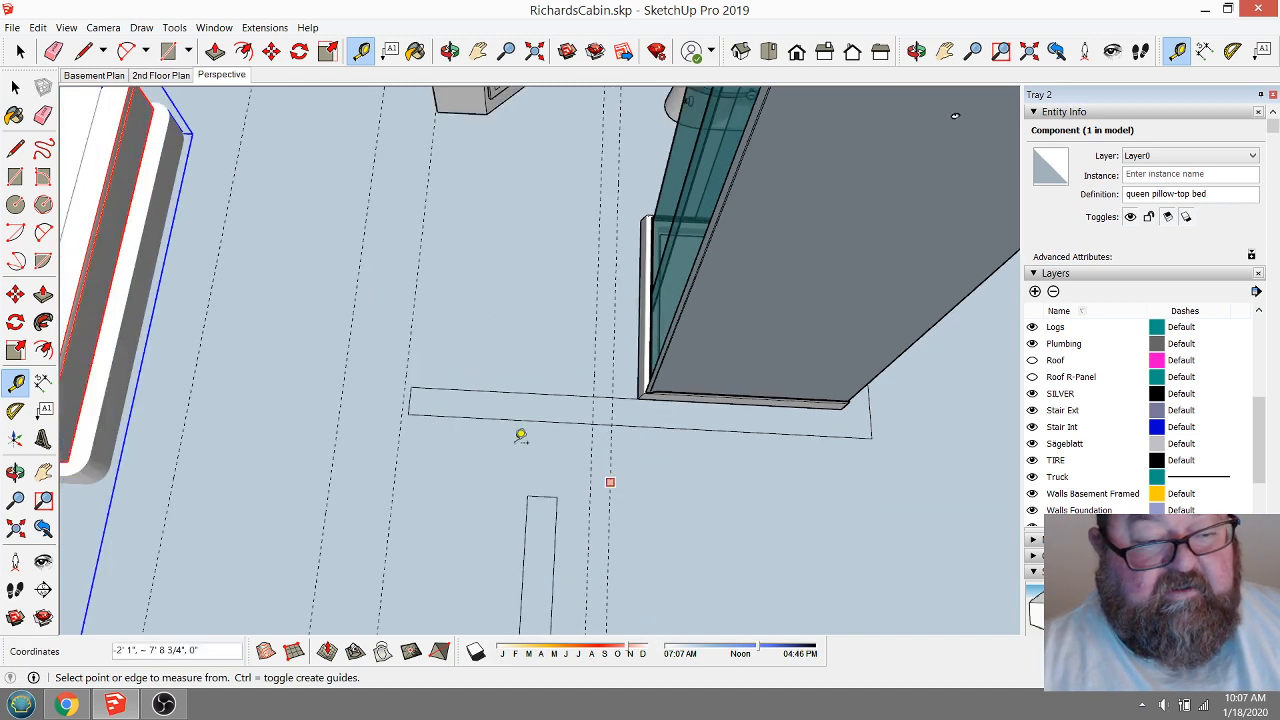
{"action": "left_click", "coordinate": [395, 357]}
{"action": "type", "text": "4.5"}
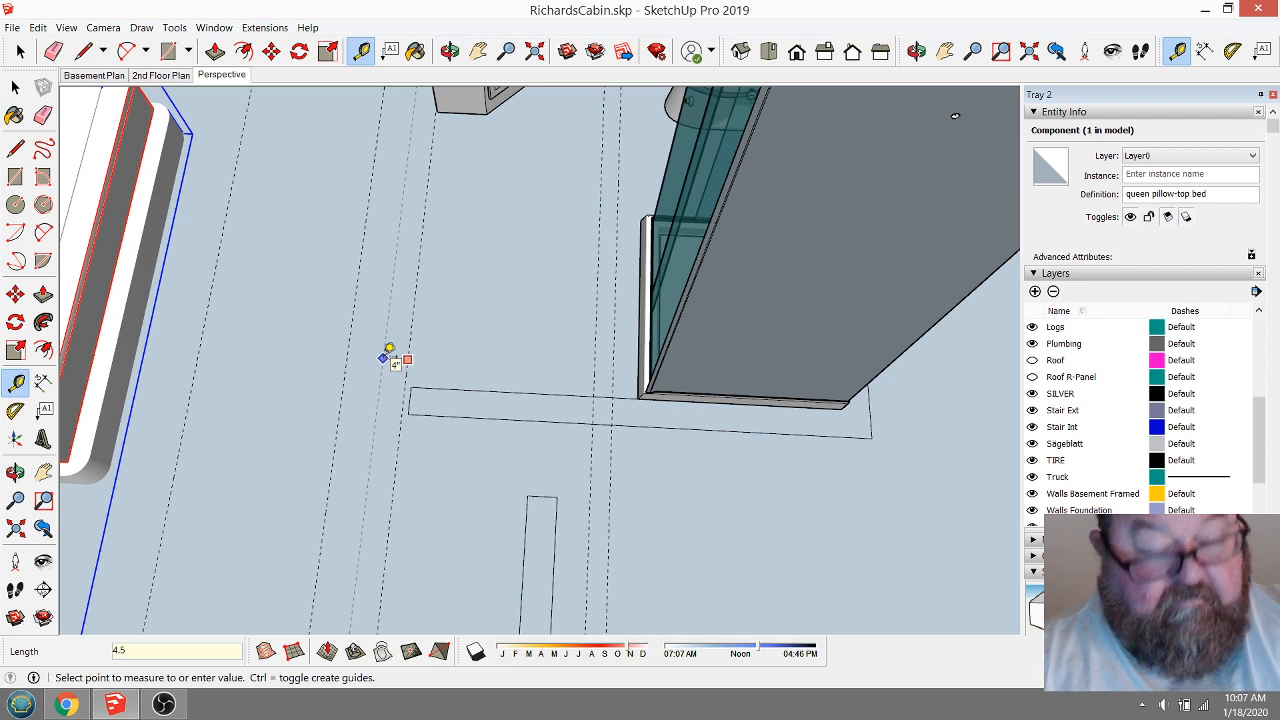
{"action": "key", "text": "Return"}
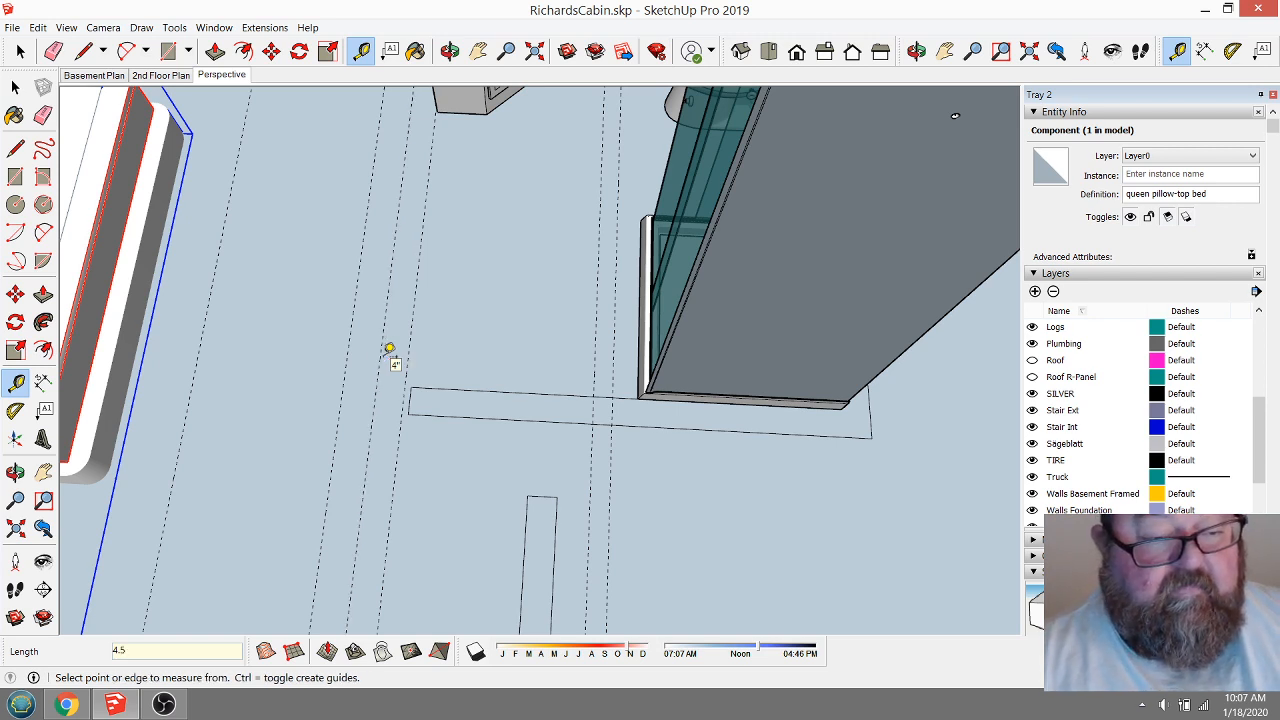
{"action": "left_click", "coordinate": [53, 51]}
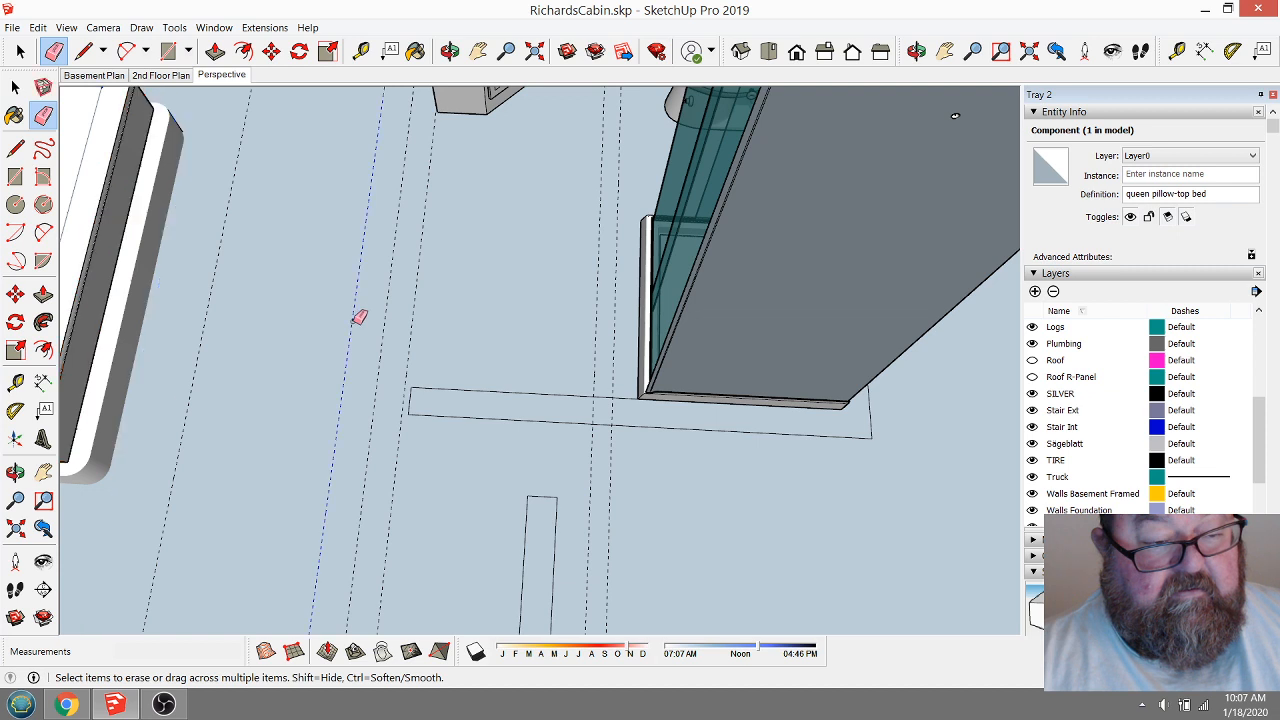
Measure the opening width between the guide beside the shower and the guide marking the opening's far edge.
{"action": "left_click", "coordinate": [361, 51]}
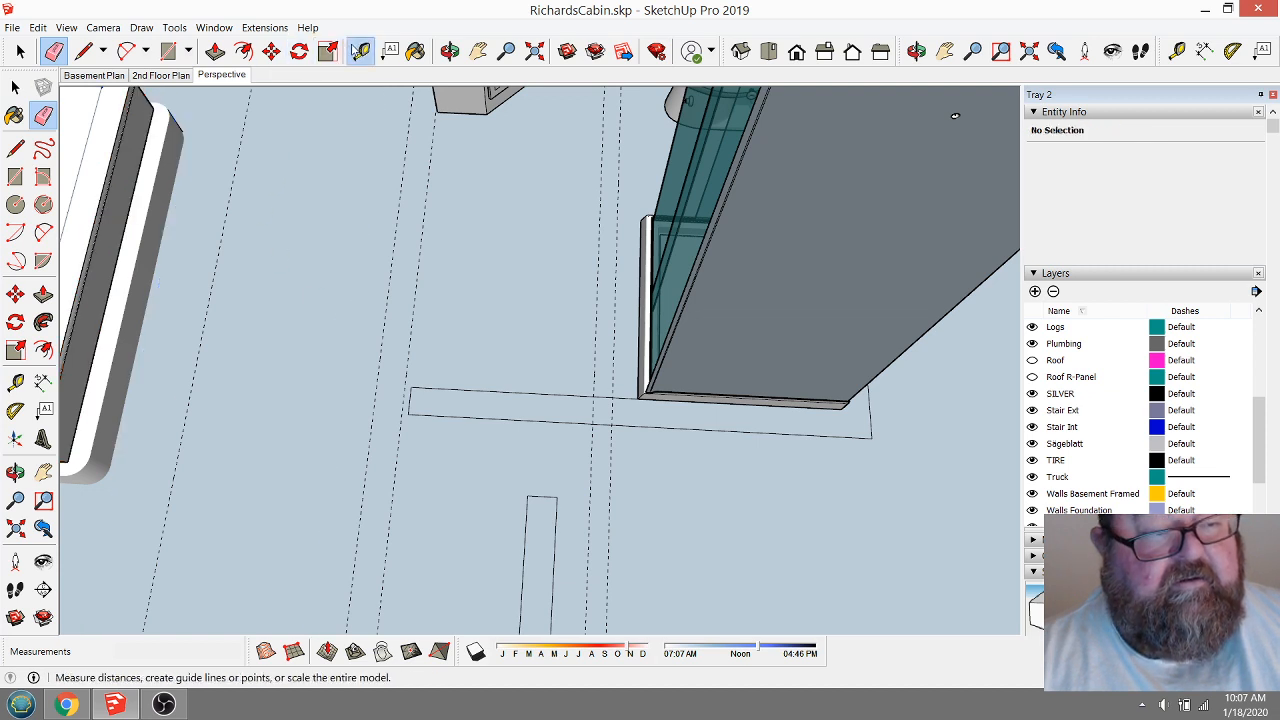
{"action": "left_click", "coordinate": [385, 364]}
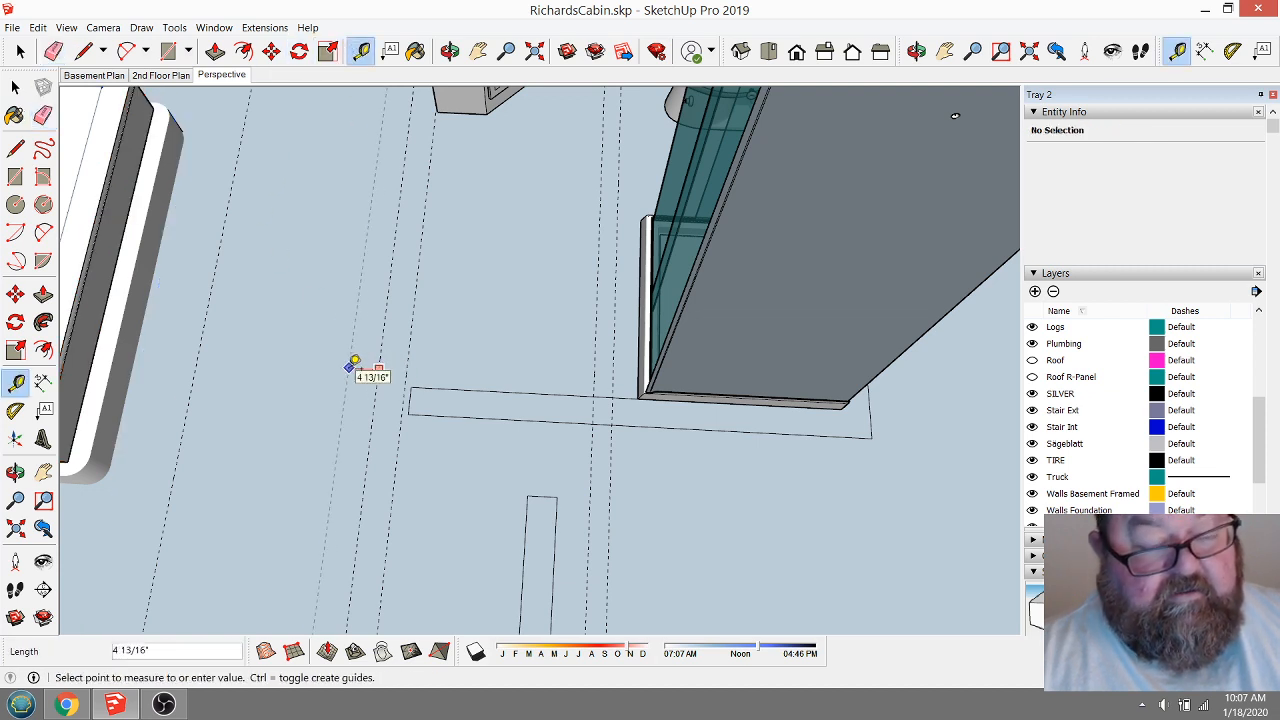
{"action": "key", "text": "Escape"}
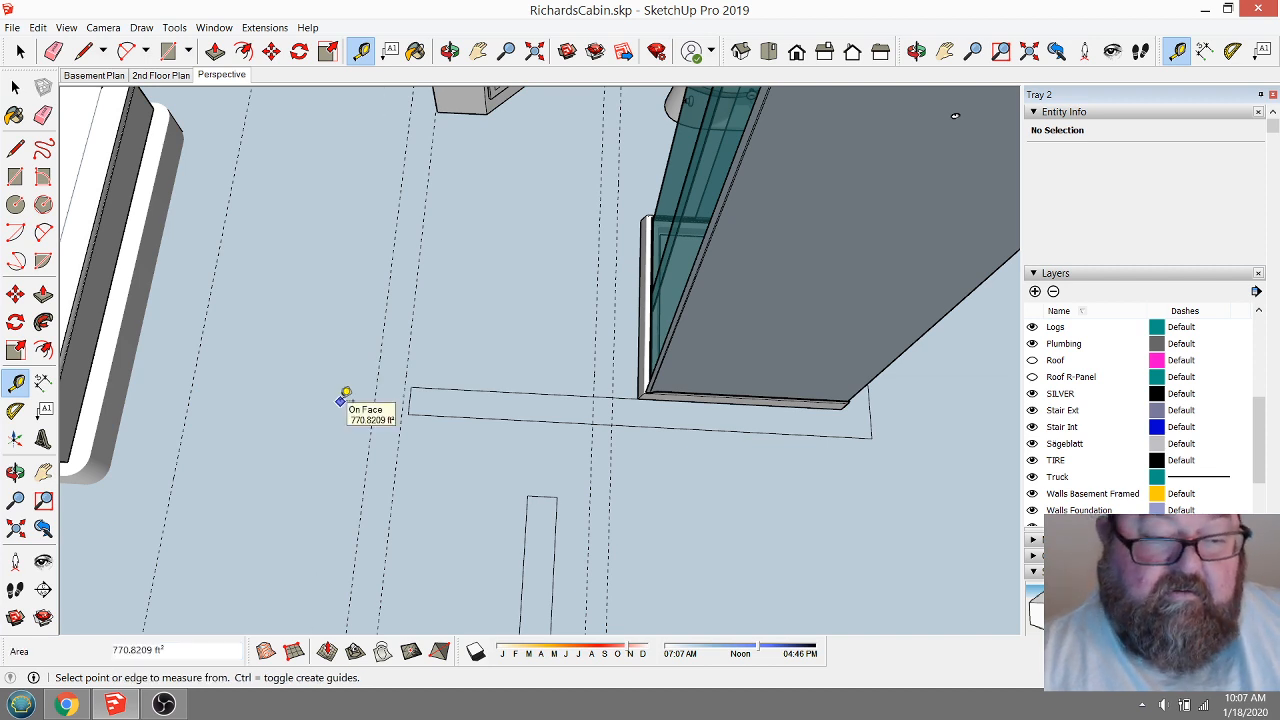
{"action": "left_click", "coordinate": [594, 374]}
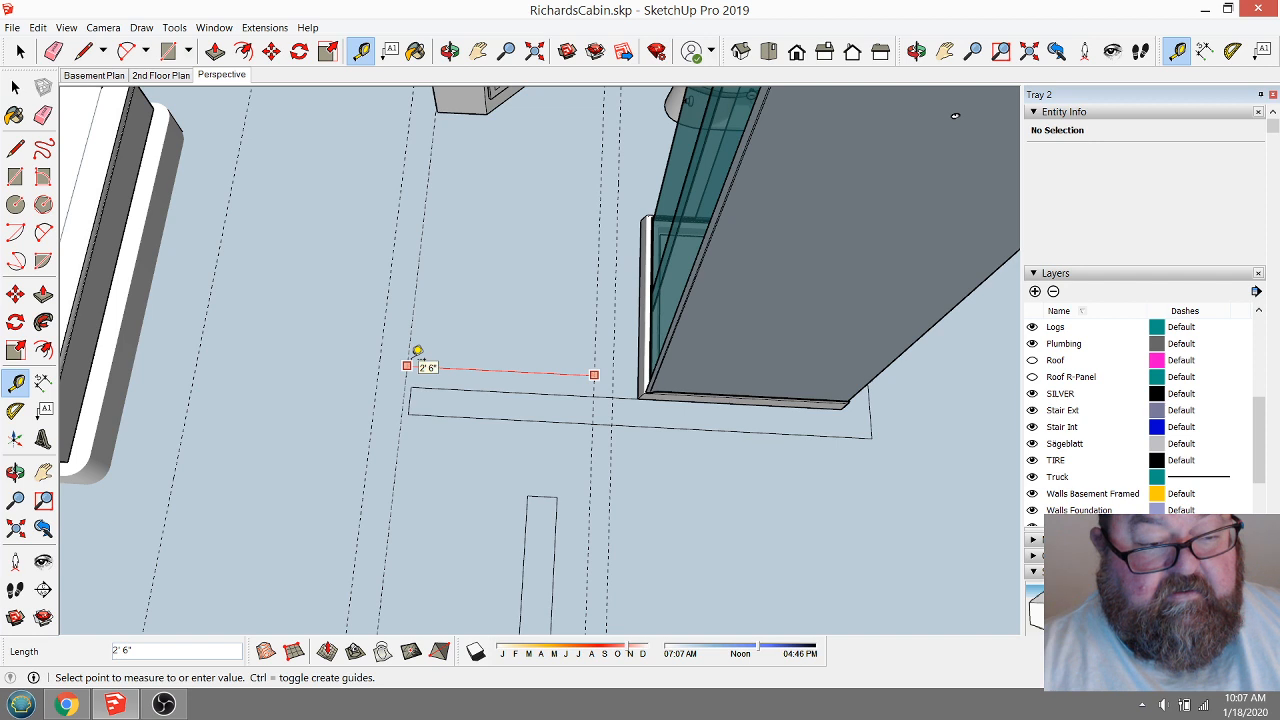
{"action": "key", "text": "Escape"}
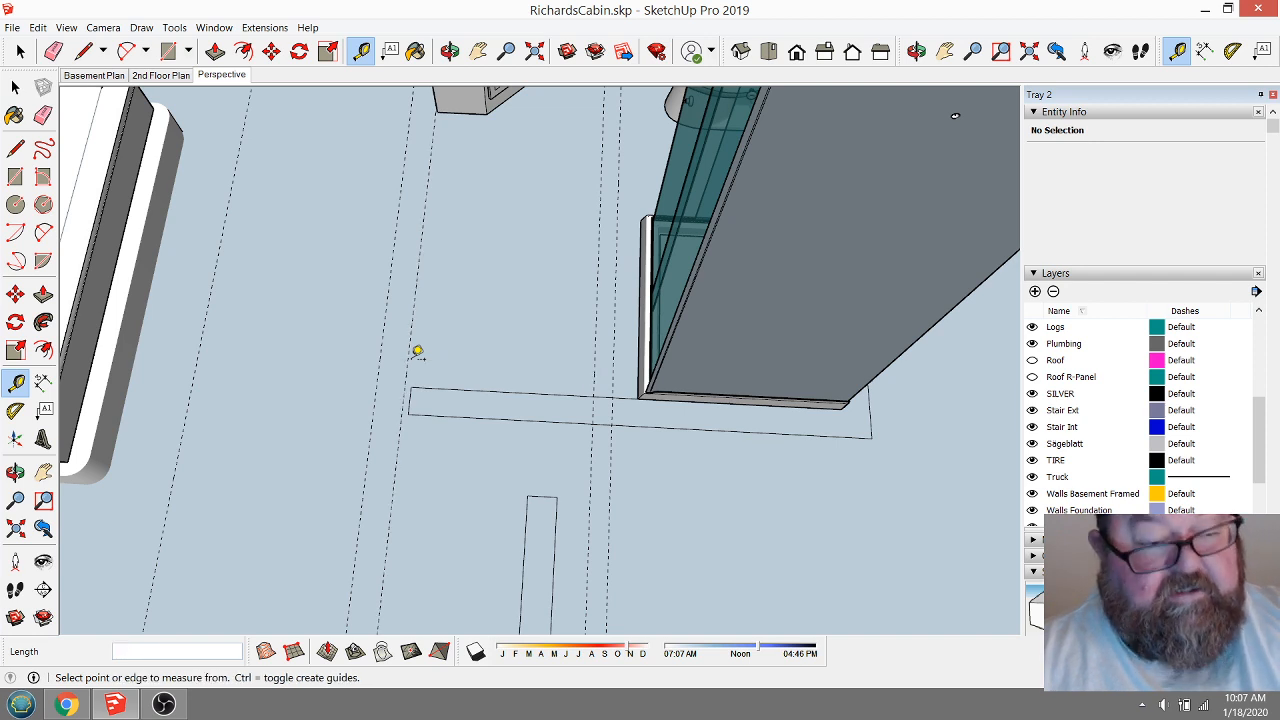
Add a second guide offset 4.5" toward the bed from the new guide to mark the wall's thickness.
{"action": "left_click", "coordinate": [381, 351]}
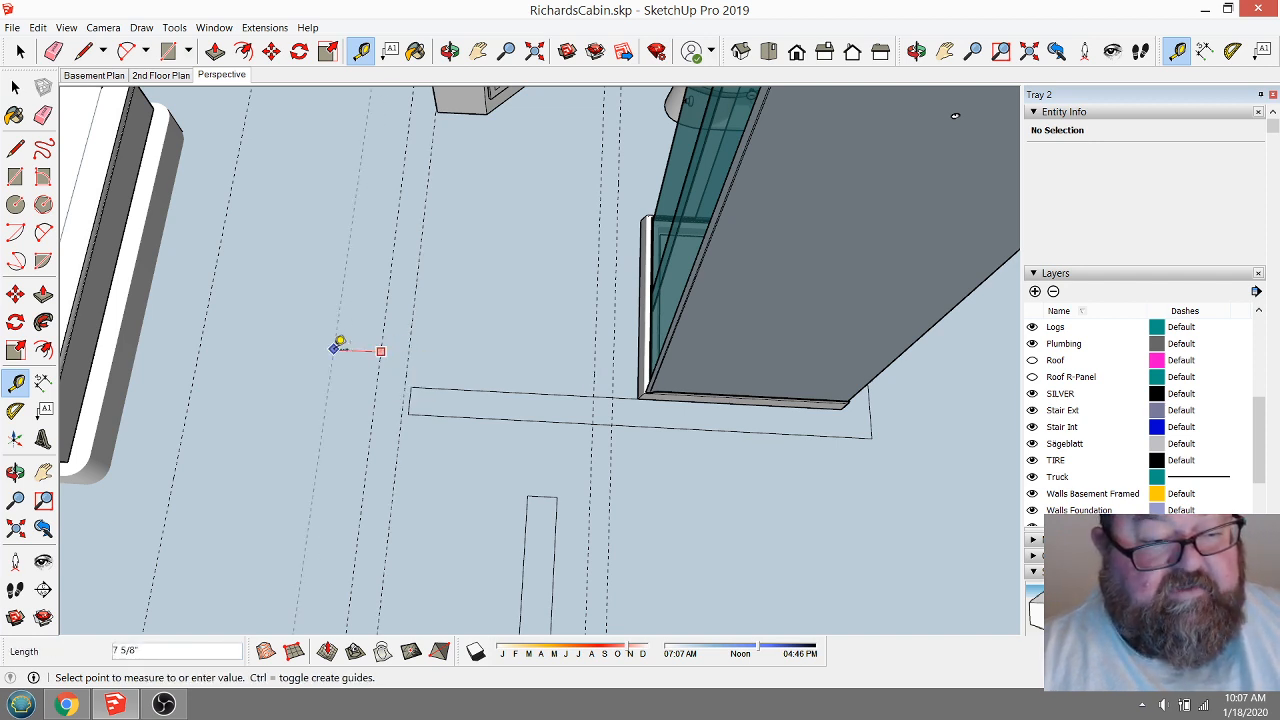
{"action": "type", "text": "4.5"}
{"action": "key", "text": "Return"}
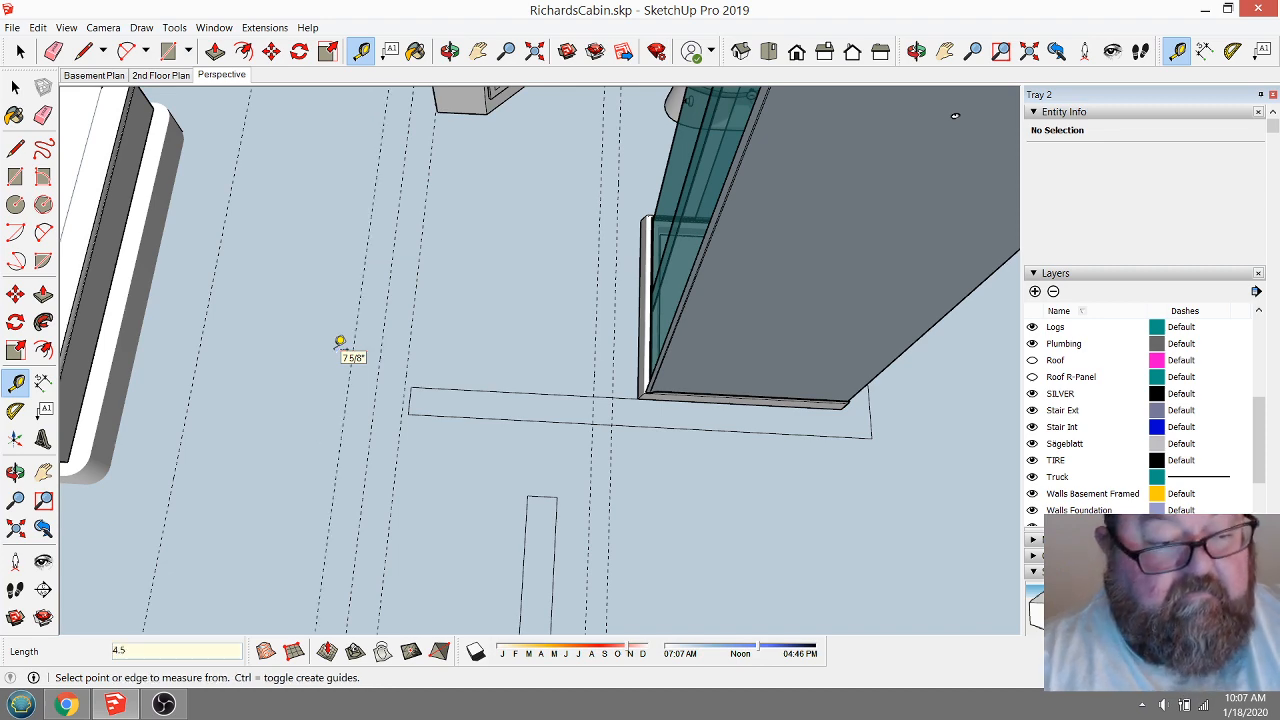
Draw a 6' line along the middle guide from the outer wall's inner line beside the vanity toward the opening.
{"action": "scroll", "coordinate": [517, 514], "scroll_direction": "down", "scroll_amount": 3}
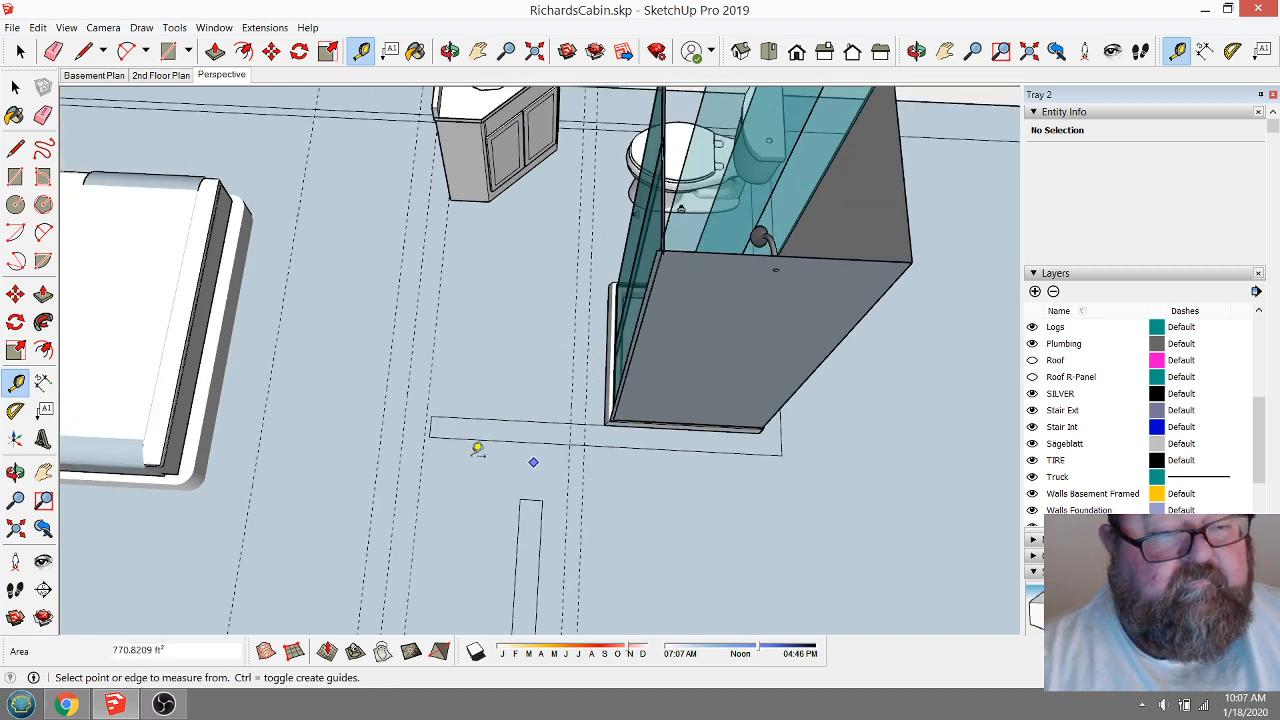
{"action": "left_click", "coordinate": [449, 51]}
{"action": "left_click_drag", "start_coordinate": [540, 260], "coordinate": [583, 241]}
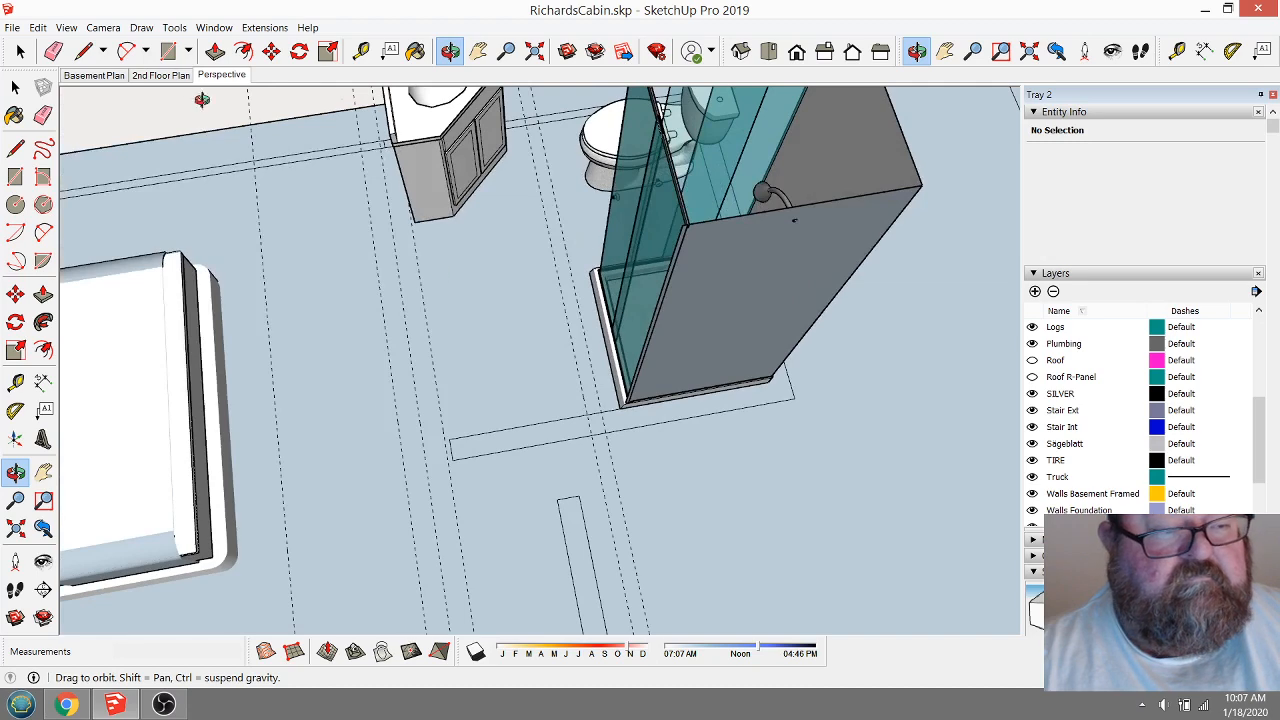
{"action": "left_click", "coordinate": [83, 51]}
{"action": "left_click", "coordinate": [375, 148]}
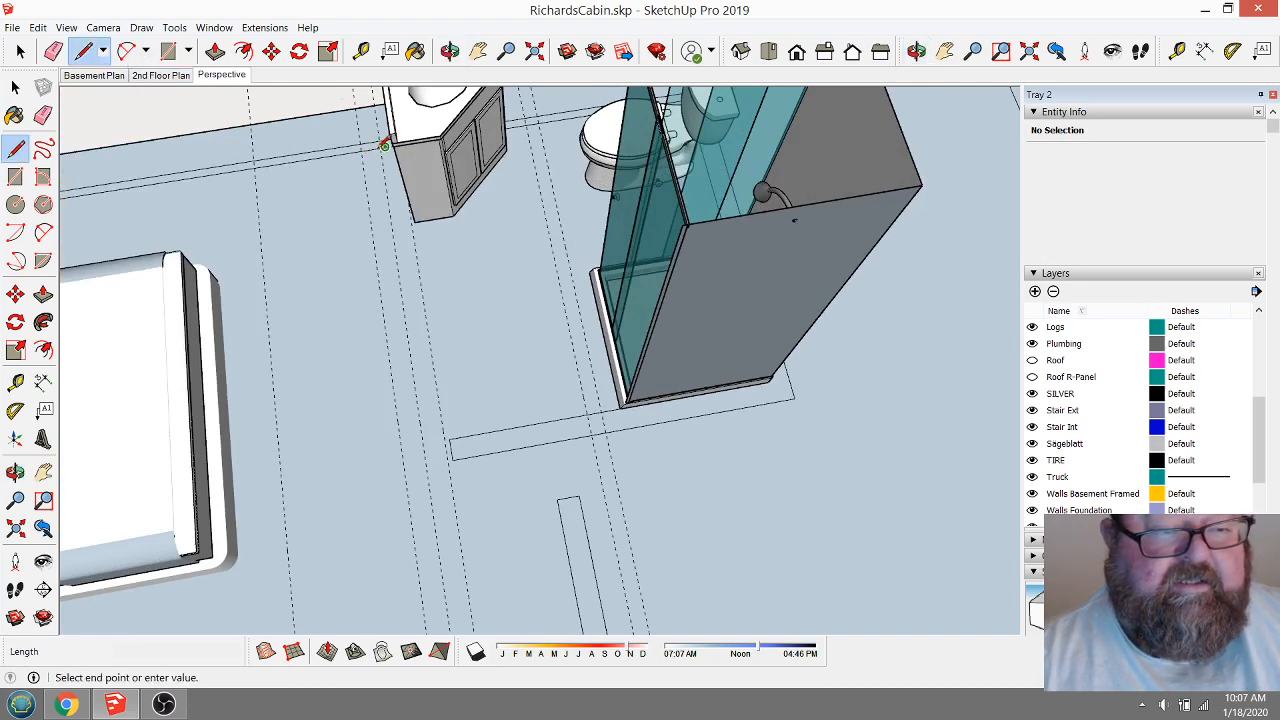
{"action": "scroll", "coordinate": [380, 149], "scroll_direction": "up", "scroll_amount": 1}
{"action": "key", "text": "Escape"}
{"action": "scroll", "coordinate": [376, 152], "scroll_direction": "up", "scroll_amount": 1}
{"action": "scroll", "coordinate": [365, 160], "scroll_direction": "up", "scroll_amount": 3}
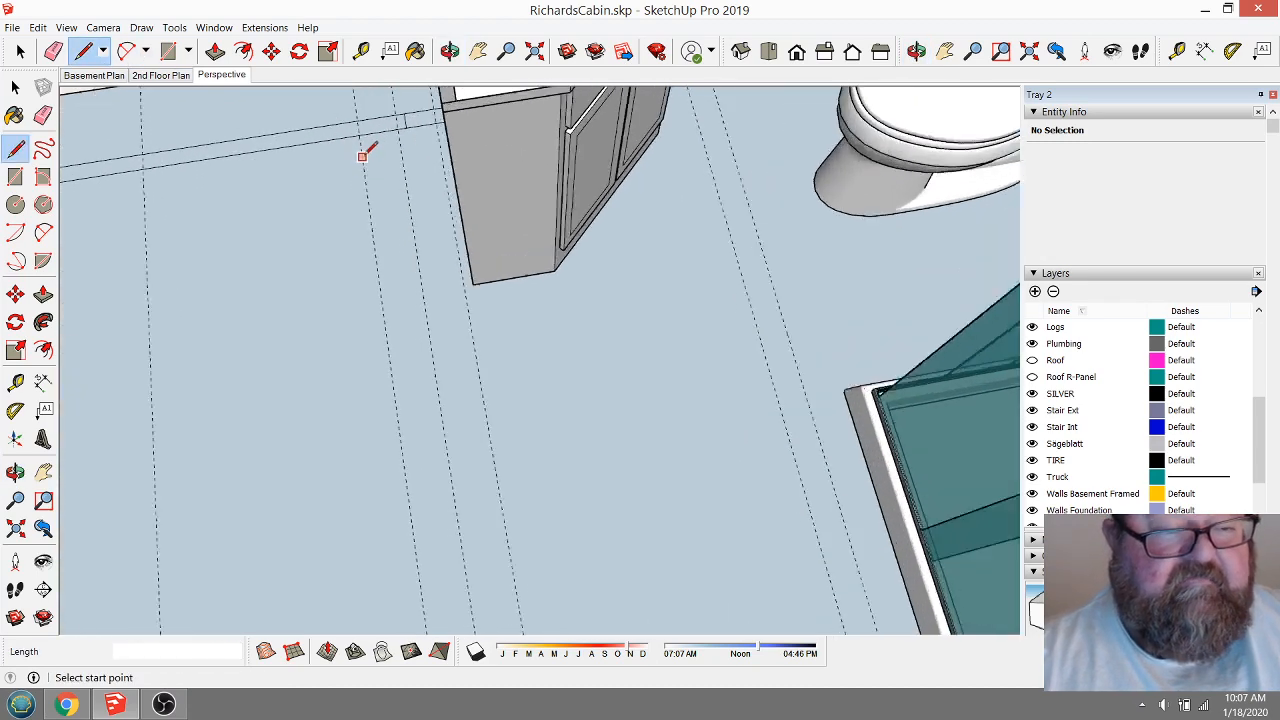
{"action": "left_click", "coordinate": [407, 117]}
{"action": "scroll", "coordinate": [380, 150], "scroll_direction": "down", "scroll_amount": 1}
{"action": "scroll", "coordinate": [356, 179], "scroll_direction": "down", "scroll_amount": 3}
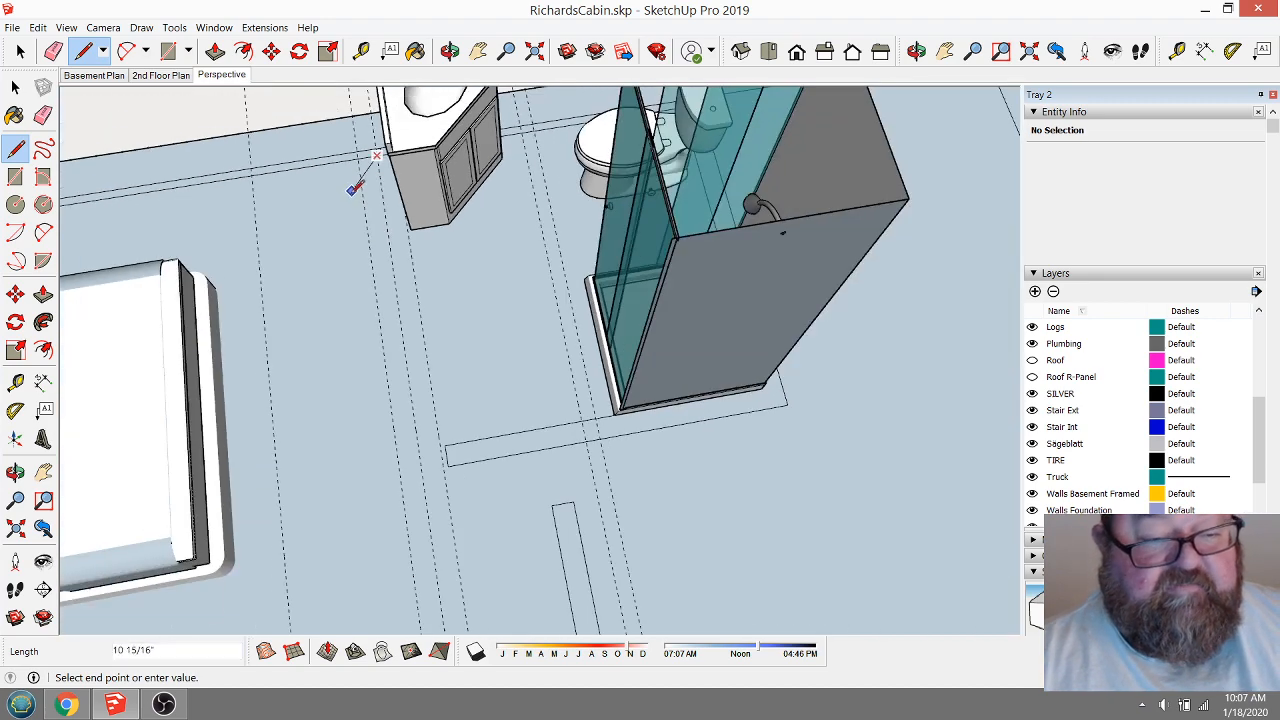
{"action": "scroll", "coordinate": [357, 180], "scroll_direction": "up", "scroll_amount": 2}
{"action": "type", "text": "6'"}
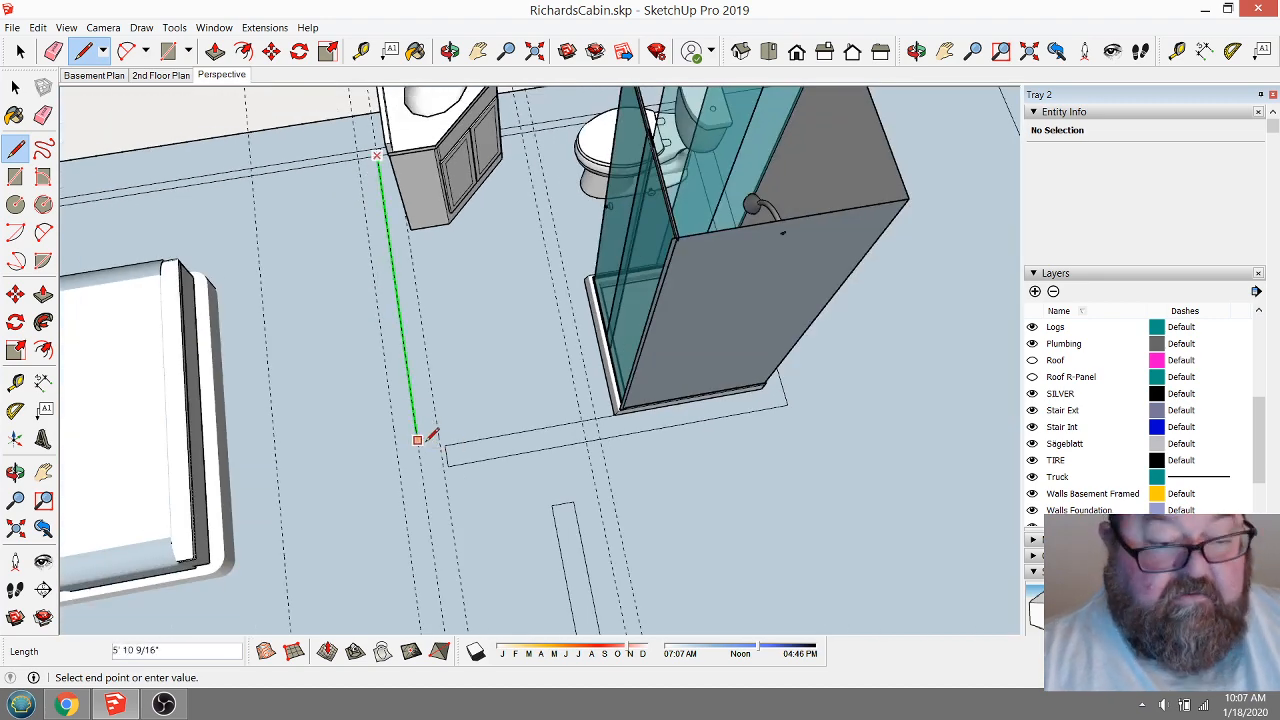
{"action": "key", "text": "Return"}
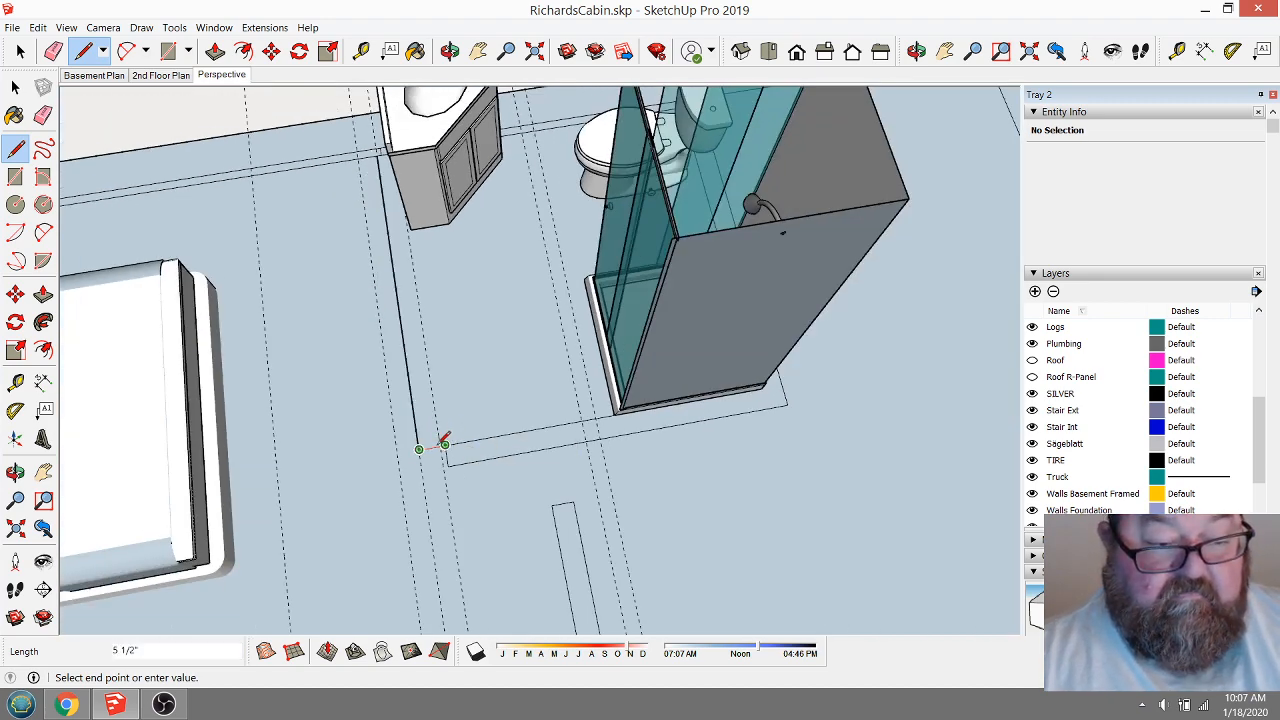
Complete the L-shaped wall outline with a 4 1/2" return to the opening guide and a 6' 4 1/2" line on the bed side.
{"action": "scroll", "coordinate": [450, 440], "scroll_direction": "up", "scroll_amount": 4}
{"action": "left_click", "coordinate": [447, 440]}
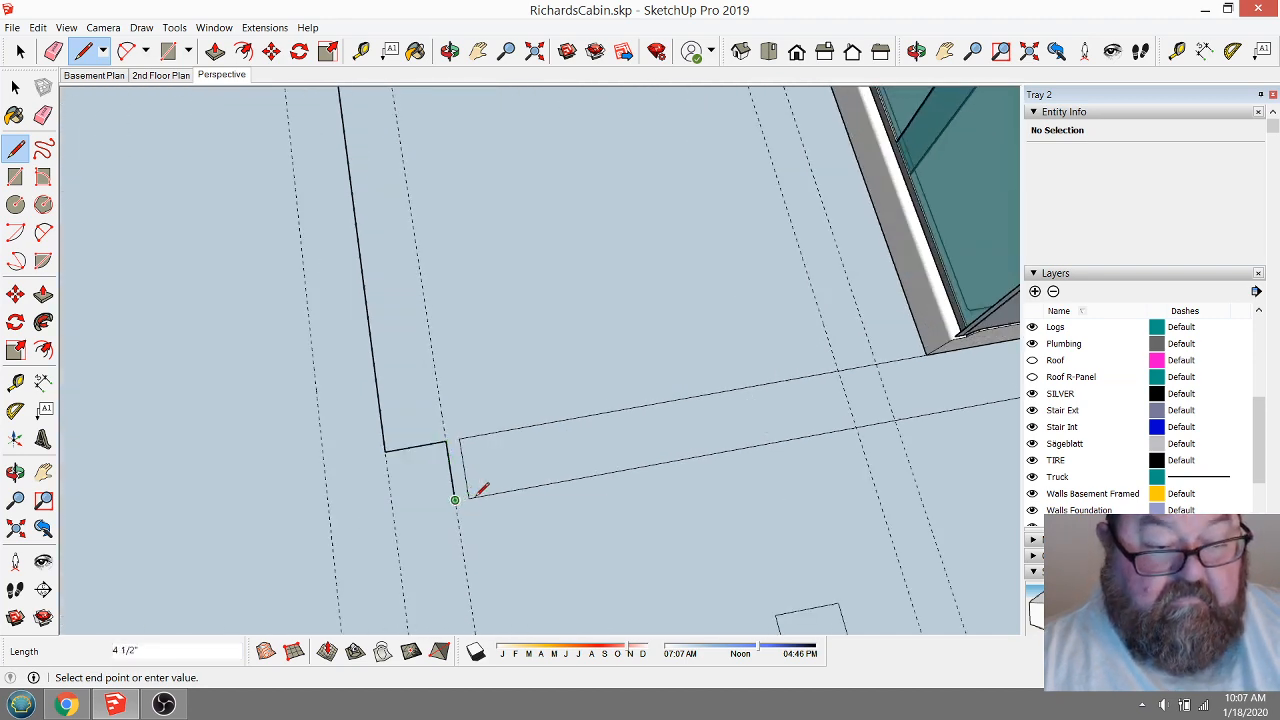
{"action": "left_click", "coordinate": [477, 492]}
{"action": "left_click", "coordinate": [331, 520]}
{"action": "middle_click_drag", "start_coordinate": [331, 520], "coordinate": [521, 544]}
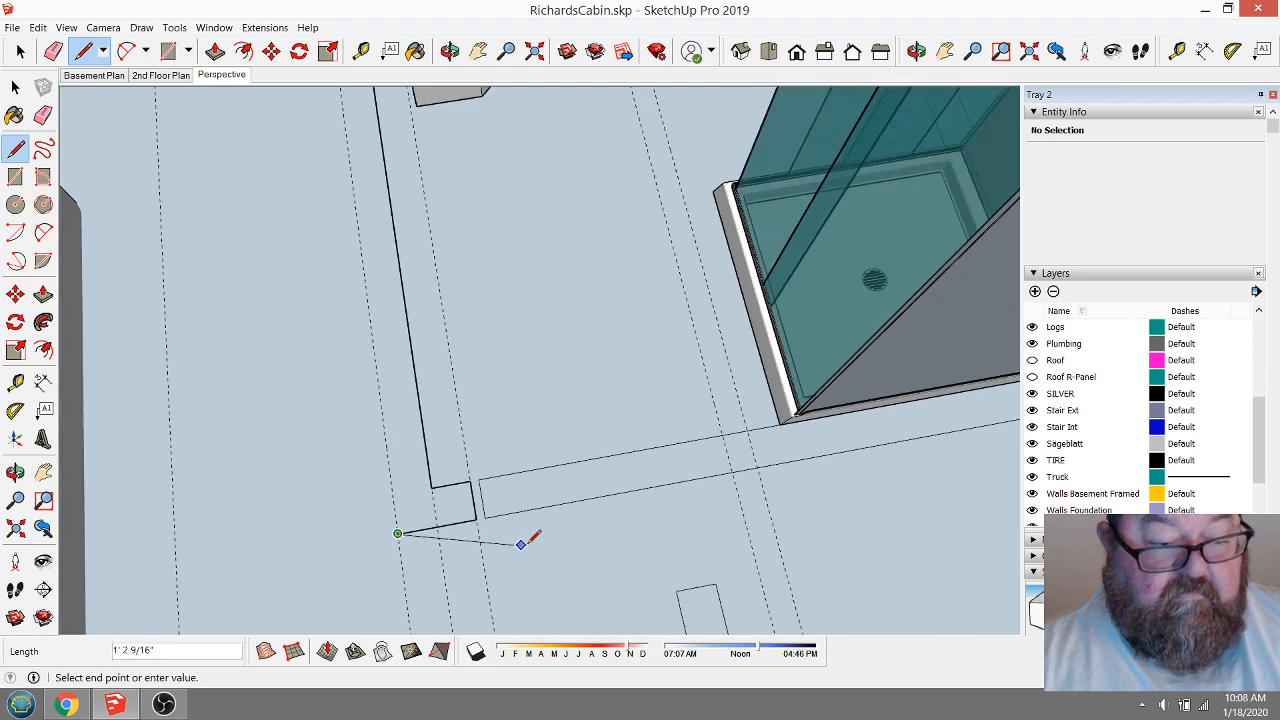
{"action": "scroll", "coordinate": [521, 544], "scroll_direction": "down", "scroll_amount": 3}
{"action": "key", "text": "Escape"}
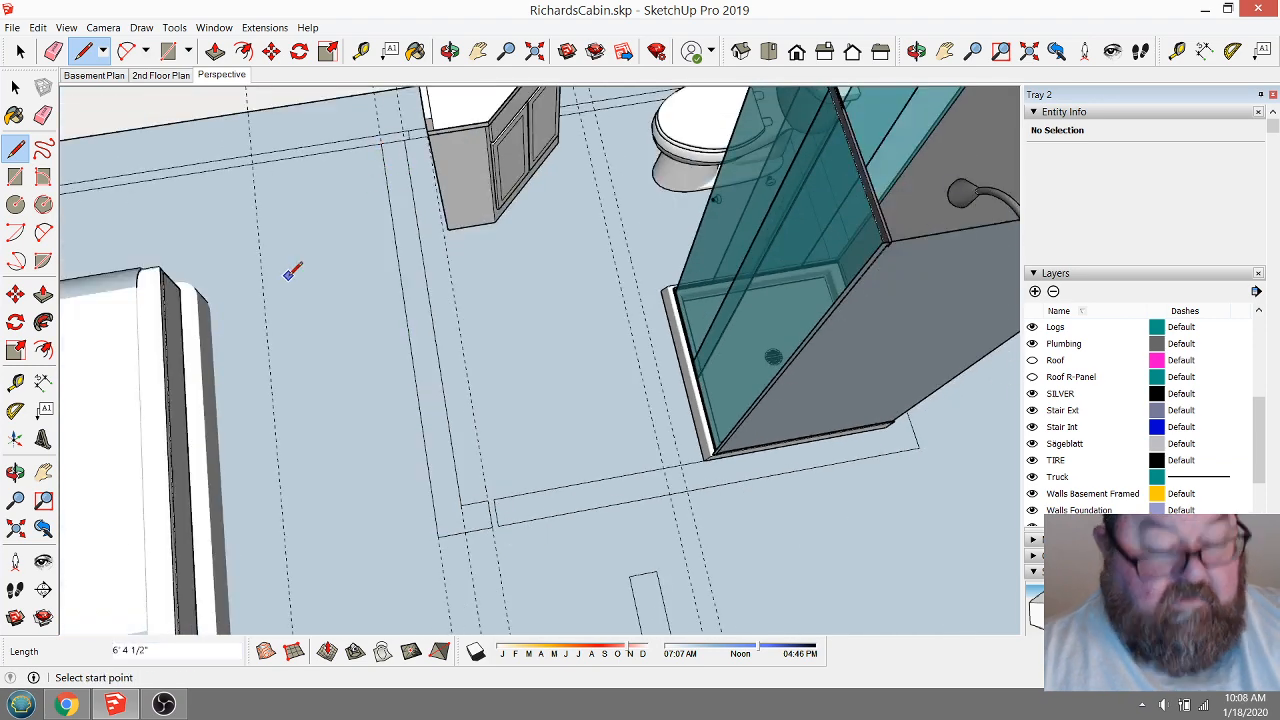
Draw a 4 1/2" line across the partition behind the shower at the adjacent guide nearer the bed.
{"action": "scroll", "coordinate": [338, 347], "scroll_direction": "down", "scroll_amount": 2}
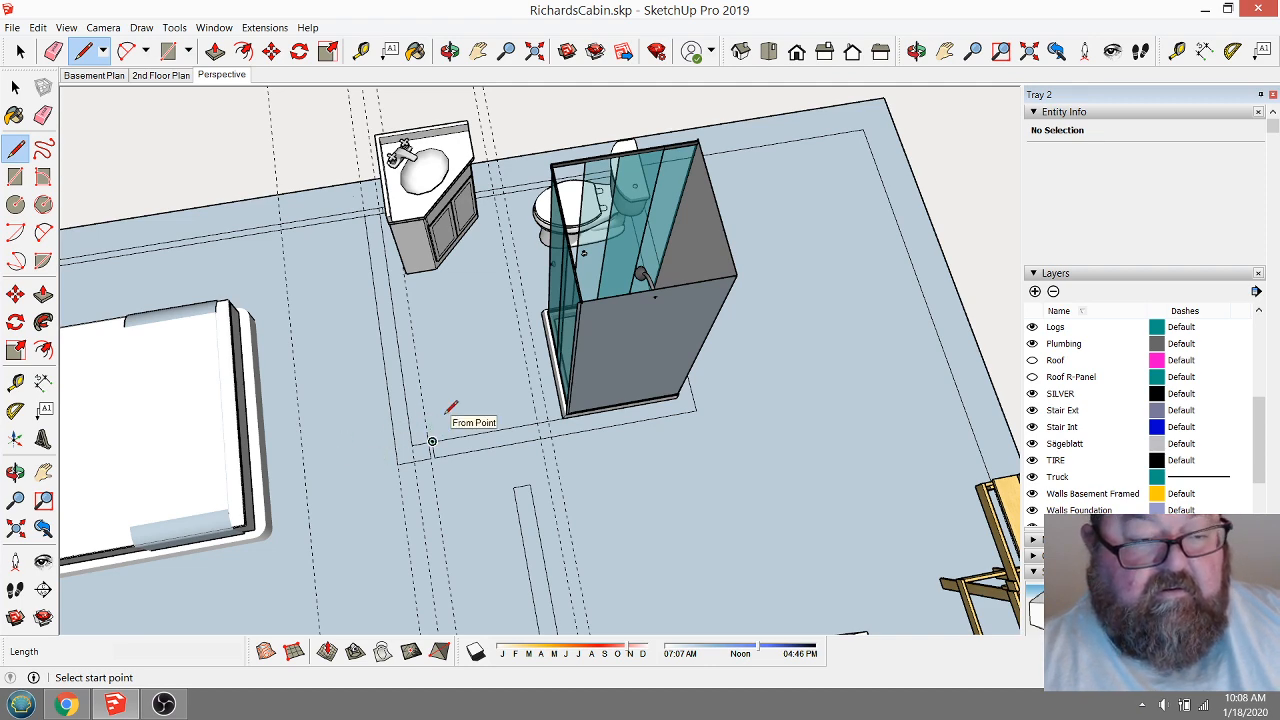
{"action": "scroll", "coordinate": [432, 421], "scroll_direction": "up", "scroll_amount": 2}
{"action": "scroll", "coordinate": [432, 421], "scroll_direction": "up", "scroll_amount": 1}
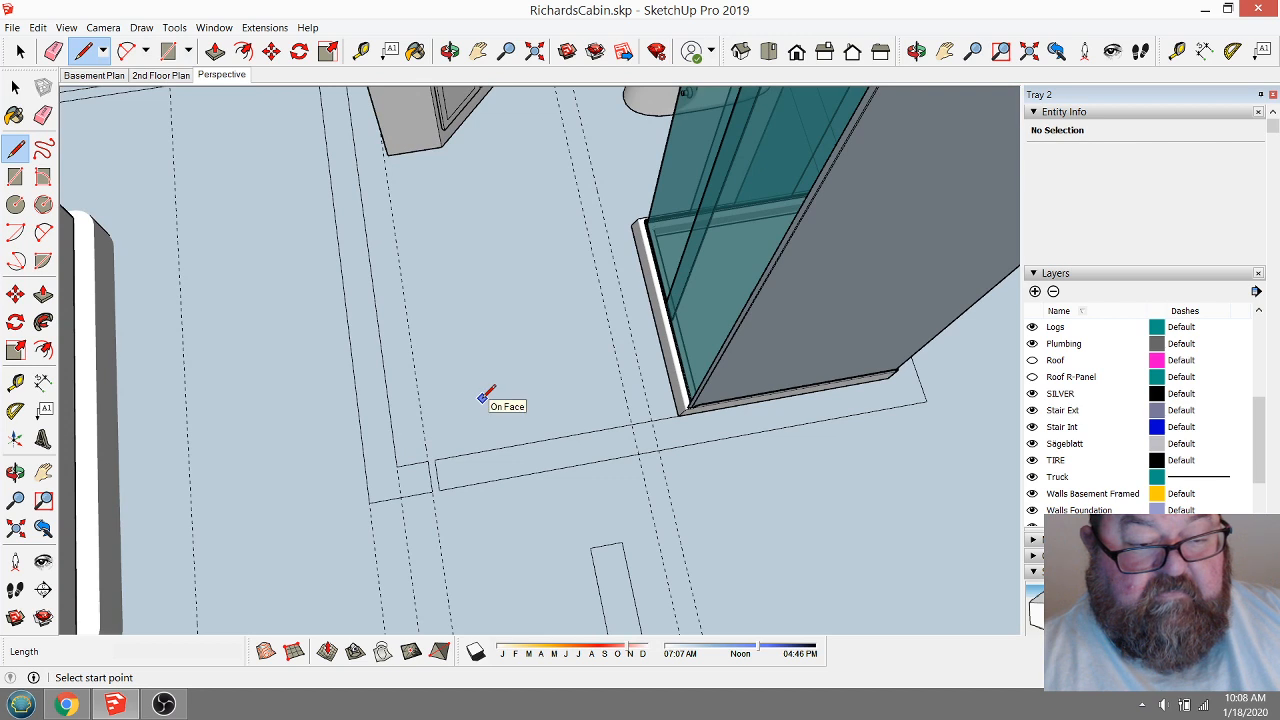
{"action": "left_click", "coordinate": [53, 51]}
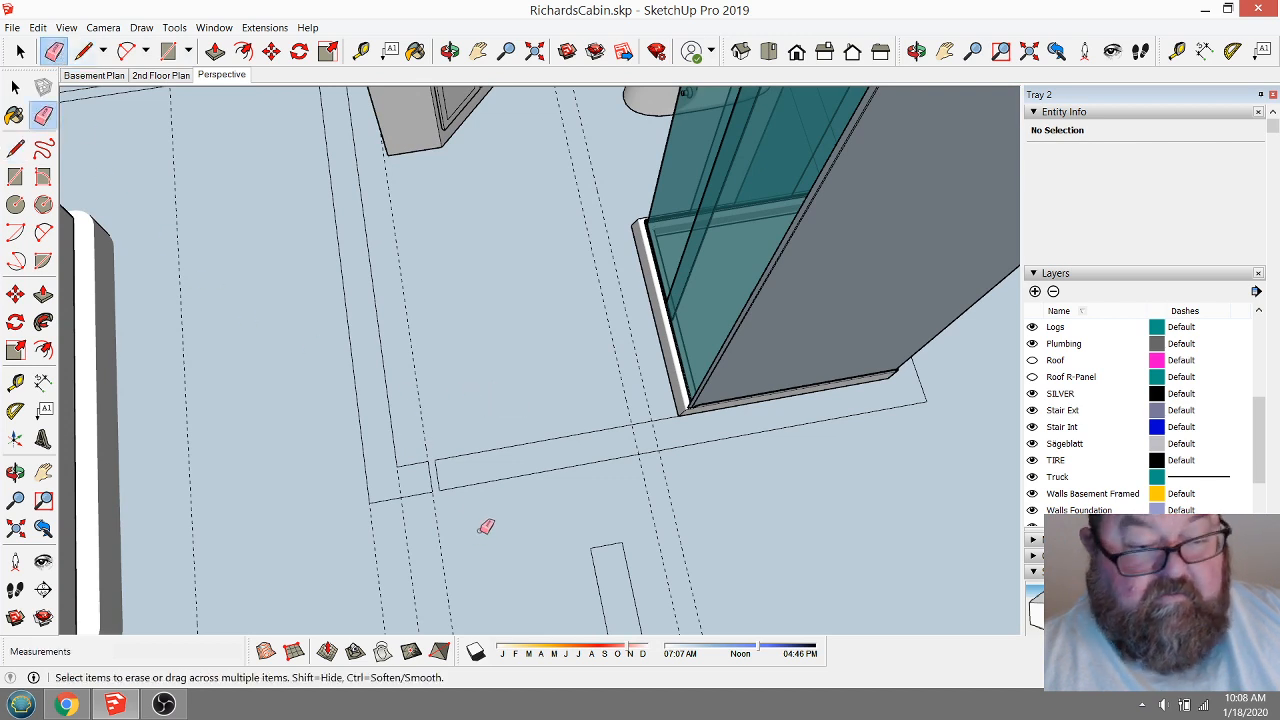
{"action": "left_click", "coordinate": [84, 51]}
{"action": "left_click", "coordinate": [636, 428]}
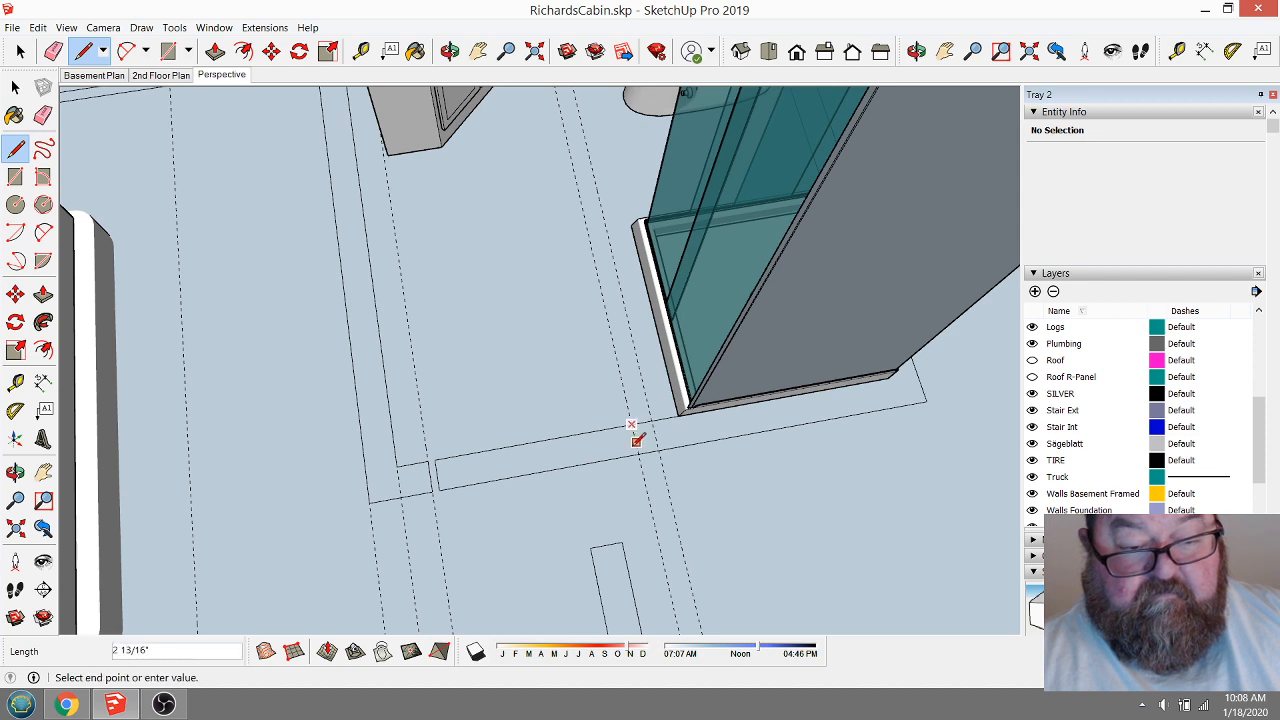
{"action": "left_click", "coordinate": [638, 446]}
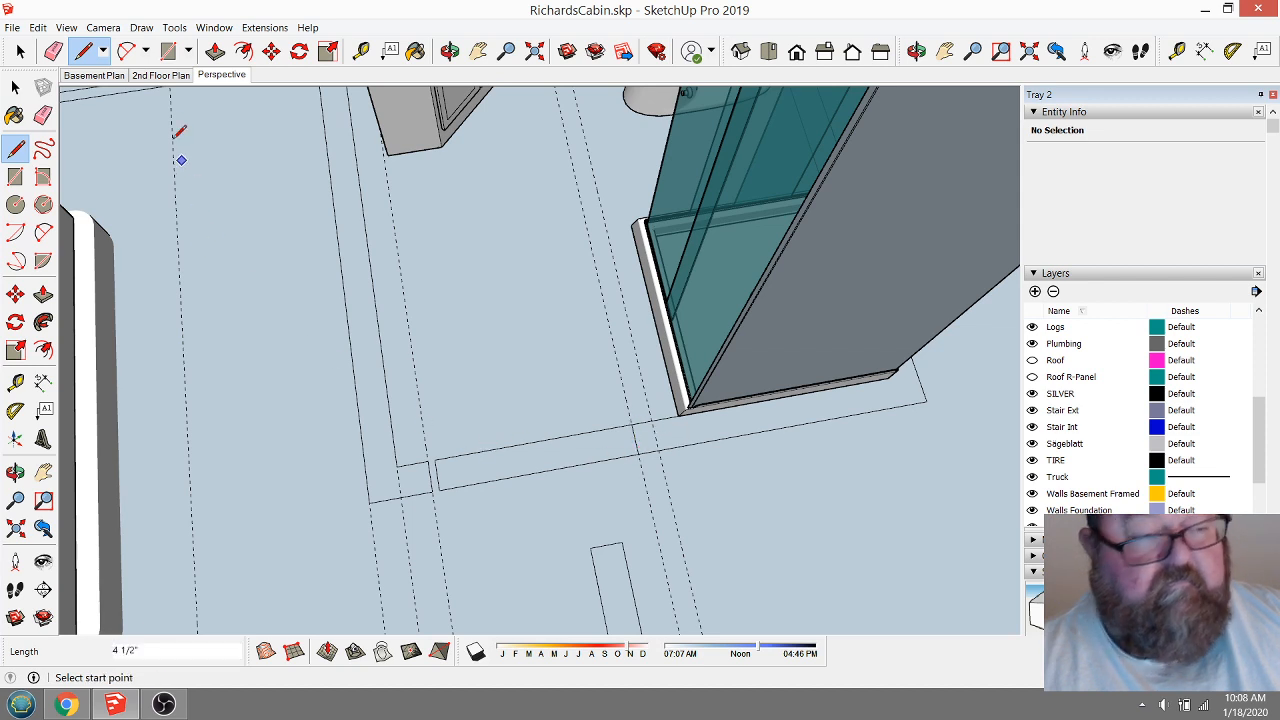
Erase the part of the shower partition that extends past the dividing line toward the L-shaped wall.
{"action": "left_click", "coordinate": [53, 51]}
{"action": "mouse_move", "coordinate": [471, 429]}
{"action": "left_mouse_down"}
{"action": "mouse_move", "coordinate": [483, 480]}
{"action": "mouse_move", "coordinate": [444, 467]}
{"action": "left_mouse_up"}
{"action": "left_click", "coordinate": [438, 473]}
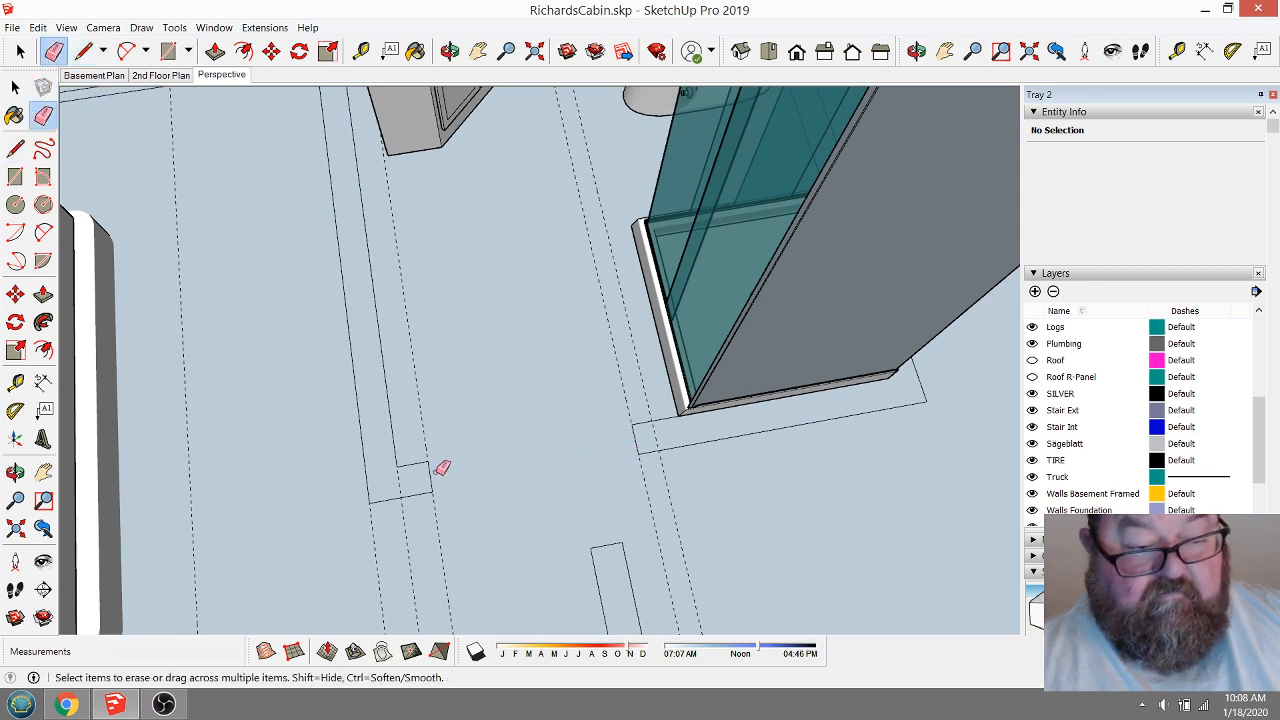
Erase the guides along the L-shaped wall and the pair of guides beside the shower.
{"action": "left_click", "coordinate": [423, 437]}
{"action": "left_click", "coordinate": [402, 484]}
{"action": "left_click", "coordinate": [378, 521]}
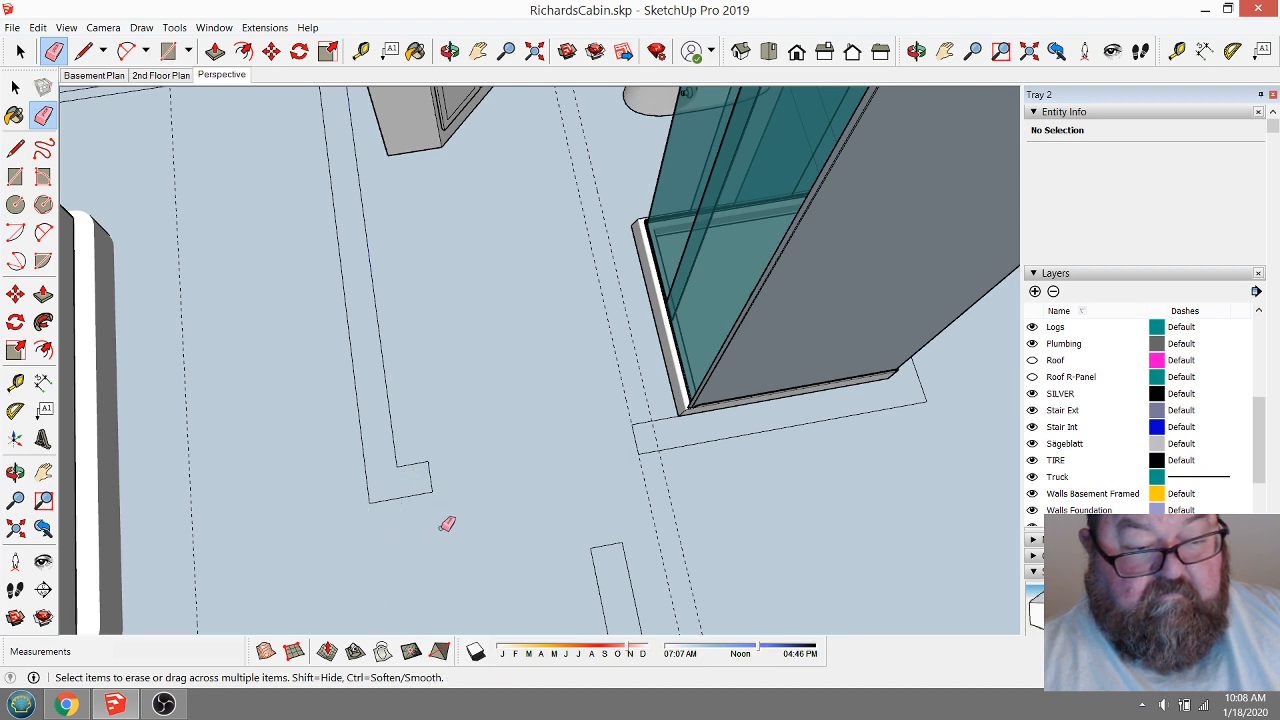
{"action": "scroll", "coordinate": [491, 503], "scroll_direction": "down", "scroll_amount": 5}
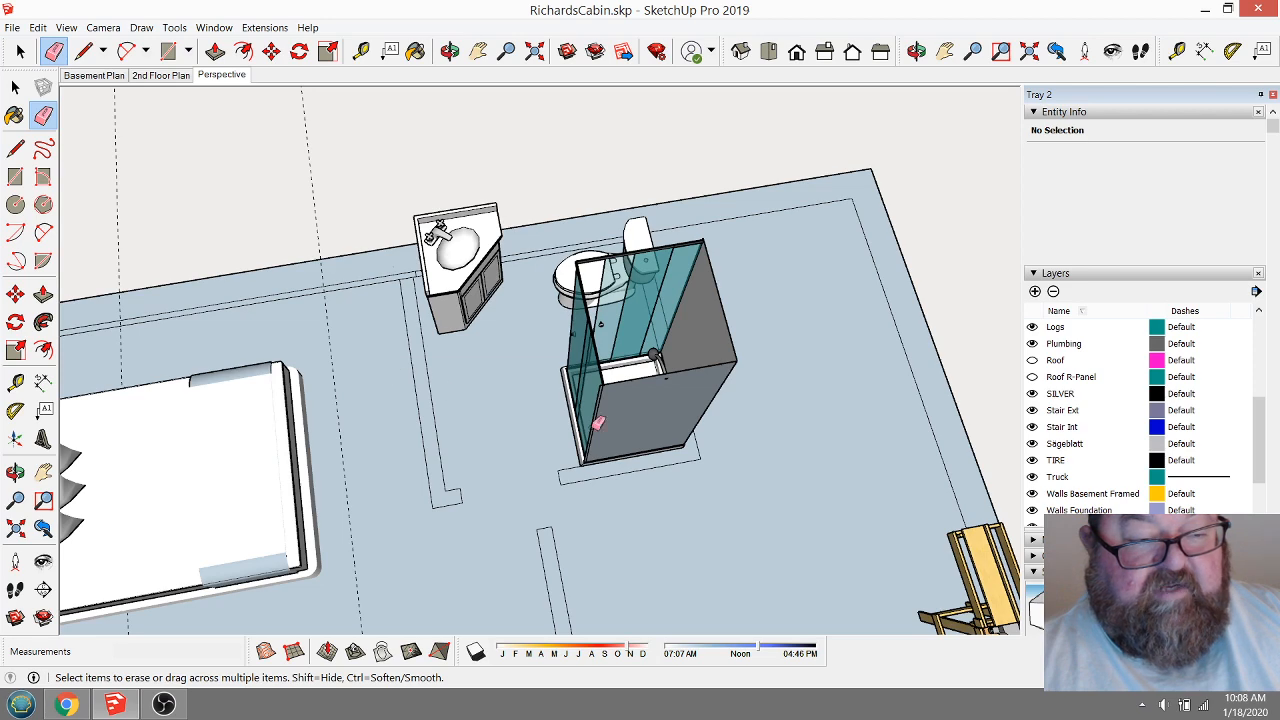
{"action": "scroll", "coordinate": [598, 423], "scroll_direction": "down", "scroll_amount": 2}
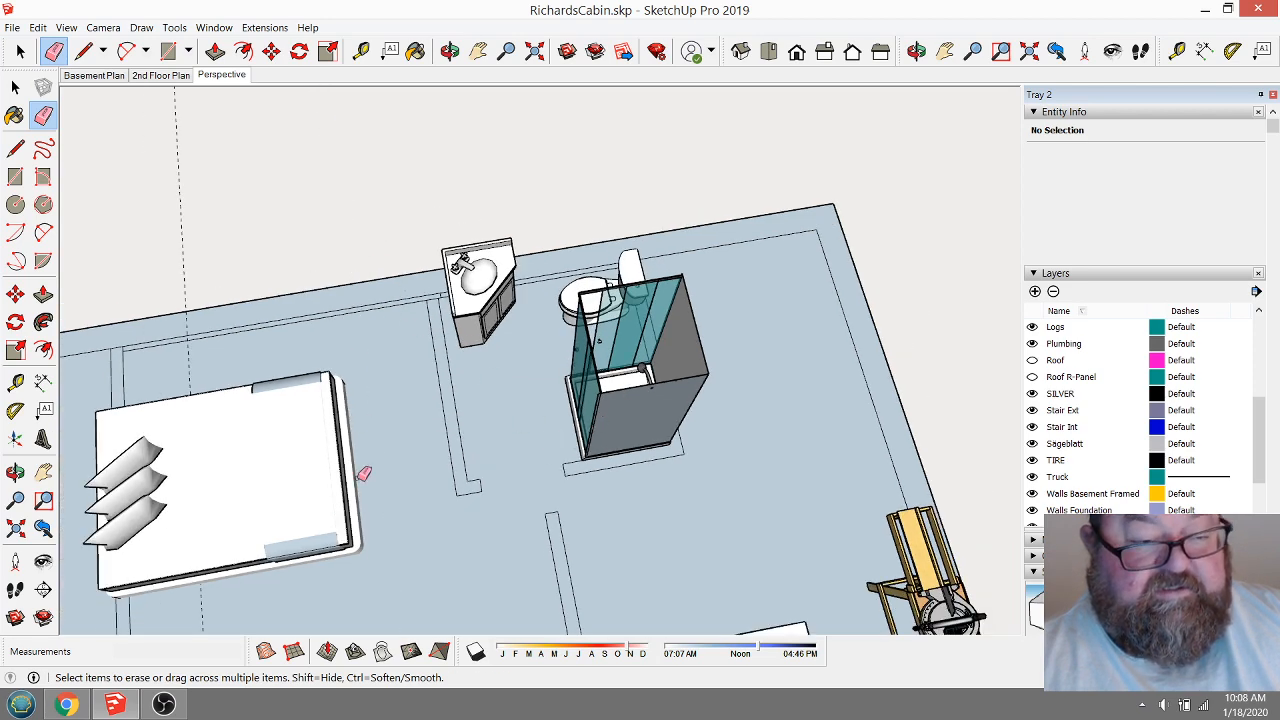
Measure the gap between the bed side of the new L-shaped wall and the foot of the bed.
{"action": "scroll", "coordinate": [364, 476], "scroll_direction": "up", "scroll_amount": 3}
{"action": "left_click", "coordinate": [361, 51]}
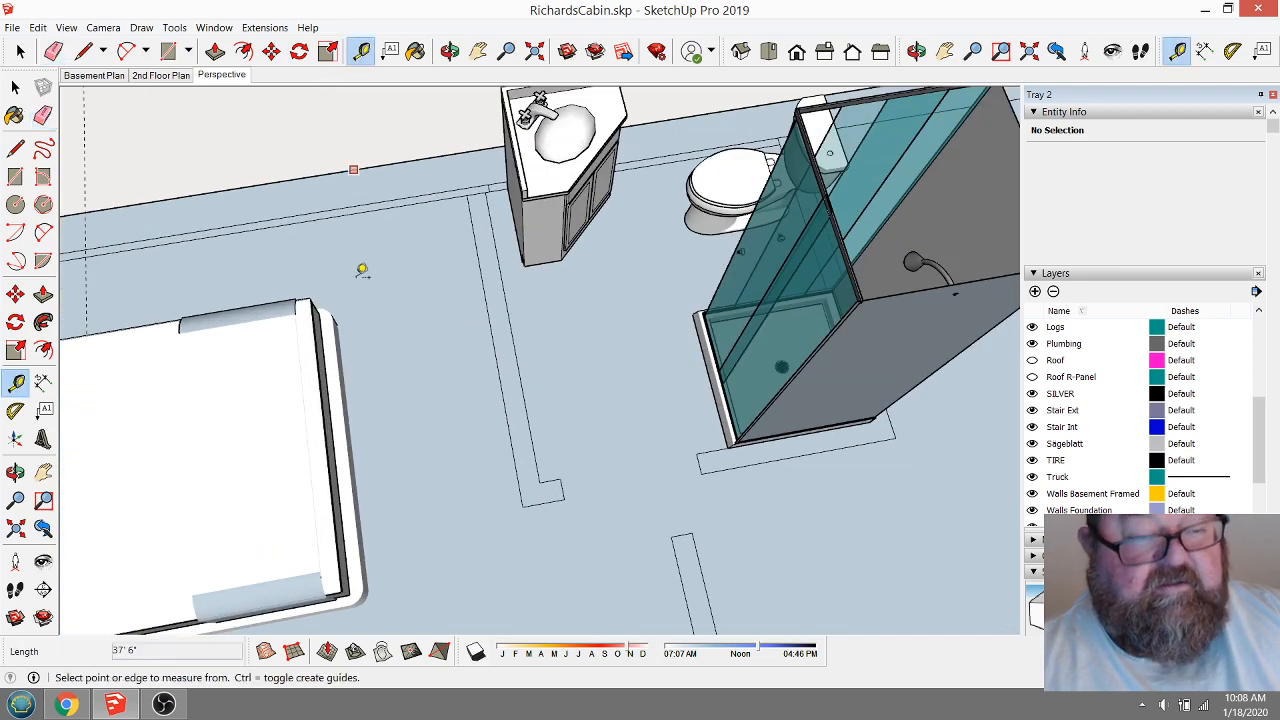
{"action": "left_click", "coordinate": [495, 356]}
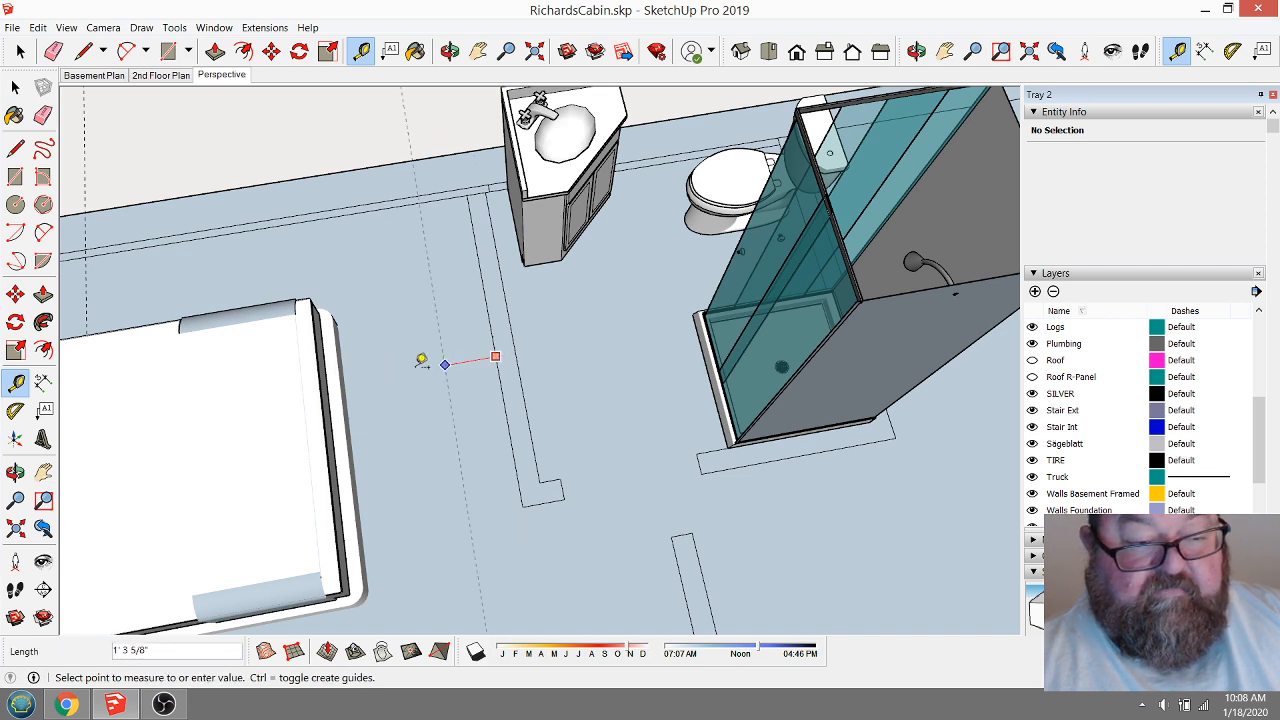
{"action": "left_click", "coordinate": [352, 362]}
{"action": "scroll", "coordinate": [360, 360], "scroll_direction": "down", "scroll_amount": 6}
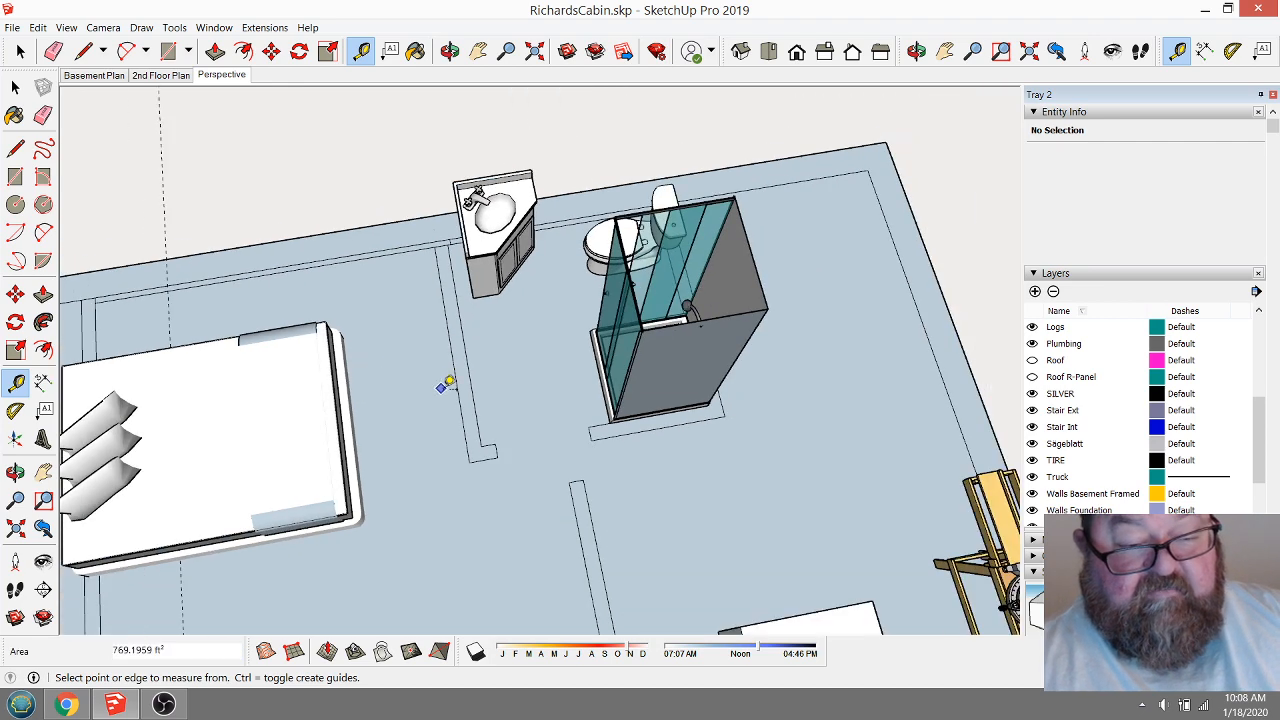
{"action": "scroll", "coordinate": [600, 445], "scroll_direction": "up", "scroll_amount": 3}
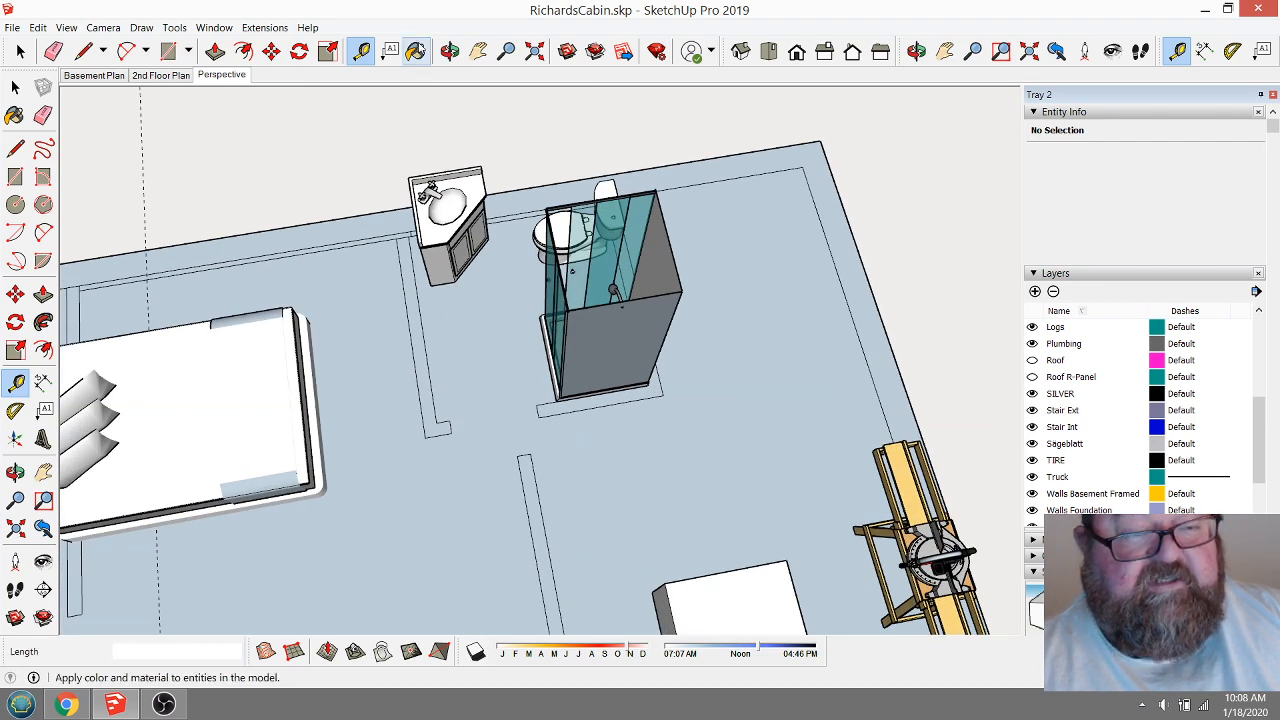
{"action": "left_click", "coordinate": [449, 51]}
{"action": "left_click_drag", "start_coordinate": [470, 330], "coordinate": [465, 231]}
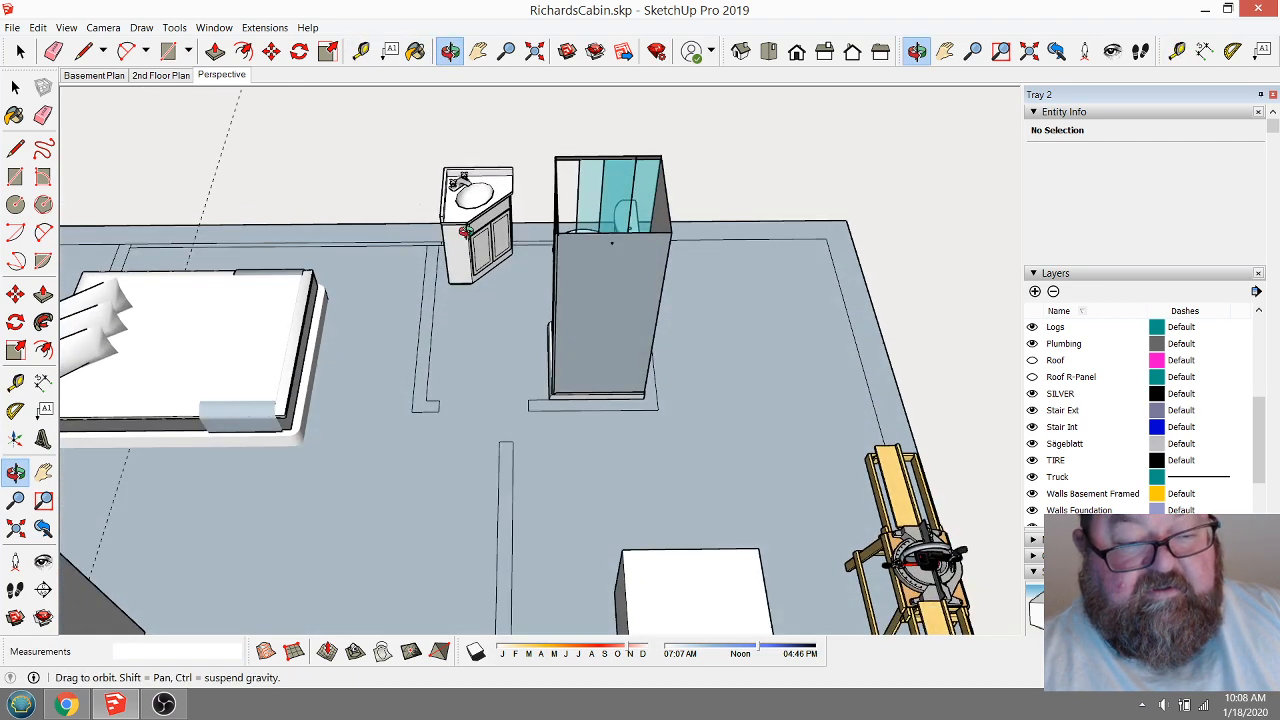
Erase the short stray line across the exterior wall strip just behind the corner vanity.
{"action": "left_click_drag", "start_coordinate": [475, 352], "coordinate": [697, 360]}
{"action": "scroll", "coordinate": [391, 343], "scroll_direction": "up", "scroll_amount": 6}
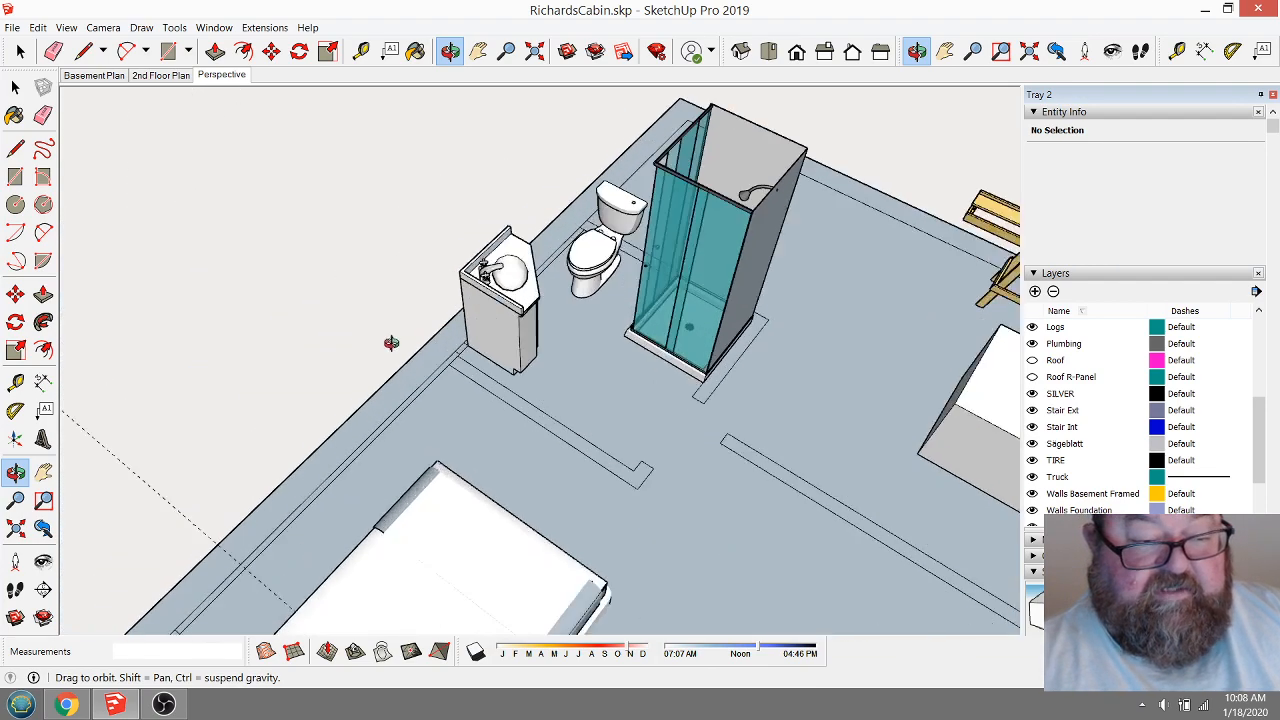
{"action": "left_click_drag", "start_coordinate": [474, 343], "coordinate": [414, 274]}
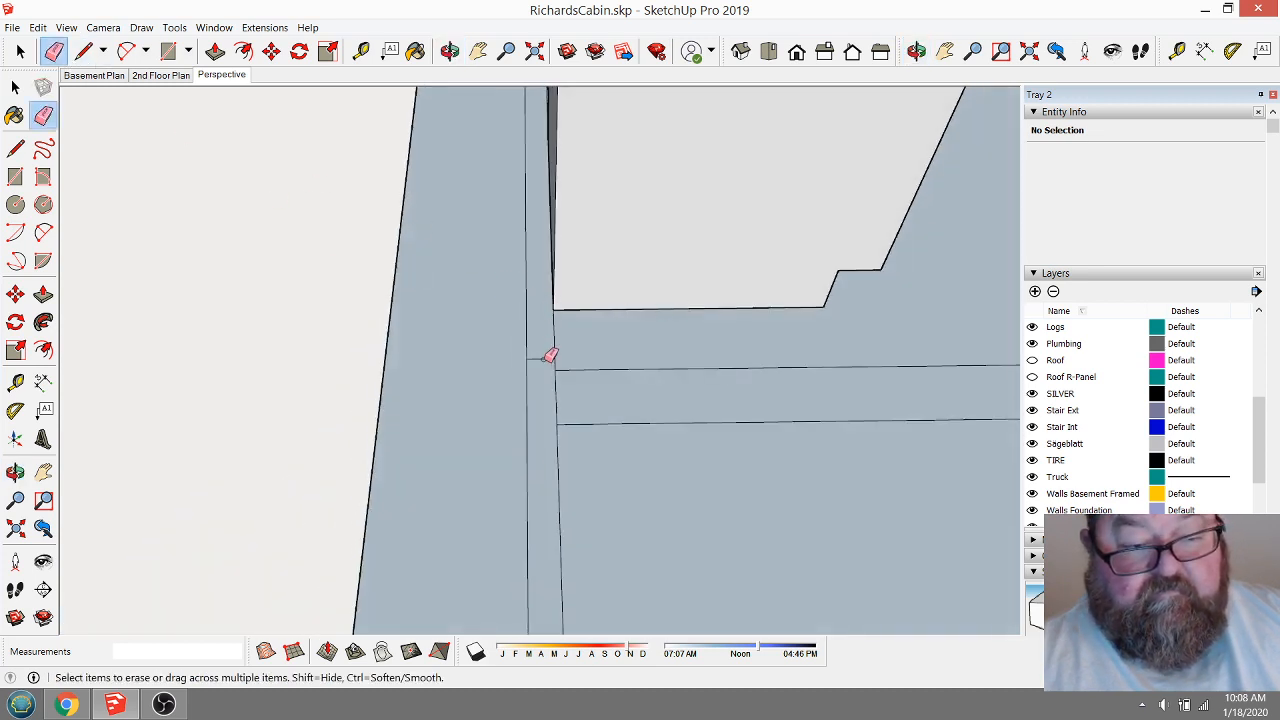
Move the bathroom fixtures and their partition walls toward the bed until the shower partition's end aligns with the bed-side face of the long partition.
{"action": "scroll", "coordinate": [416, 420], "scroll_direction": "down", "scroll_amount": 5}
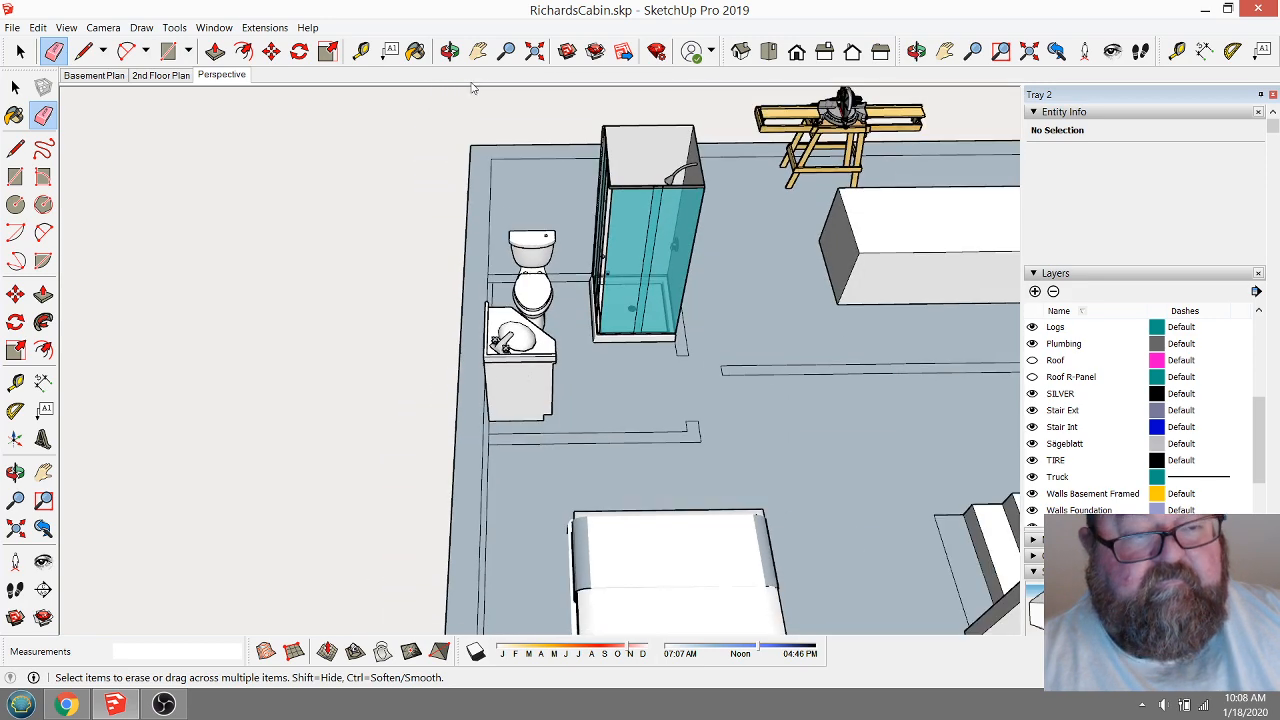
{"action": "left_click", "coordinate": [449, 51]}
{"action": "left_click_drag", "start_coordinate": [470, 320], "coordinate": [469, 497]}
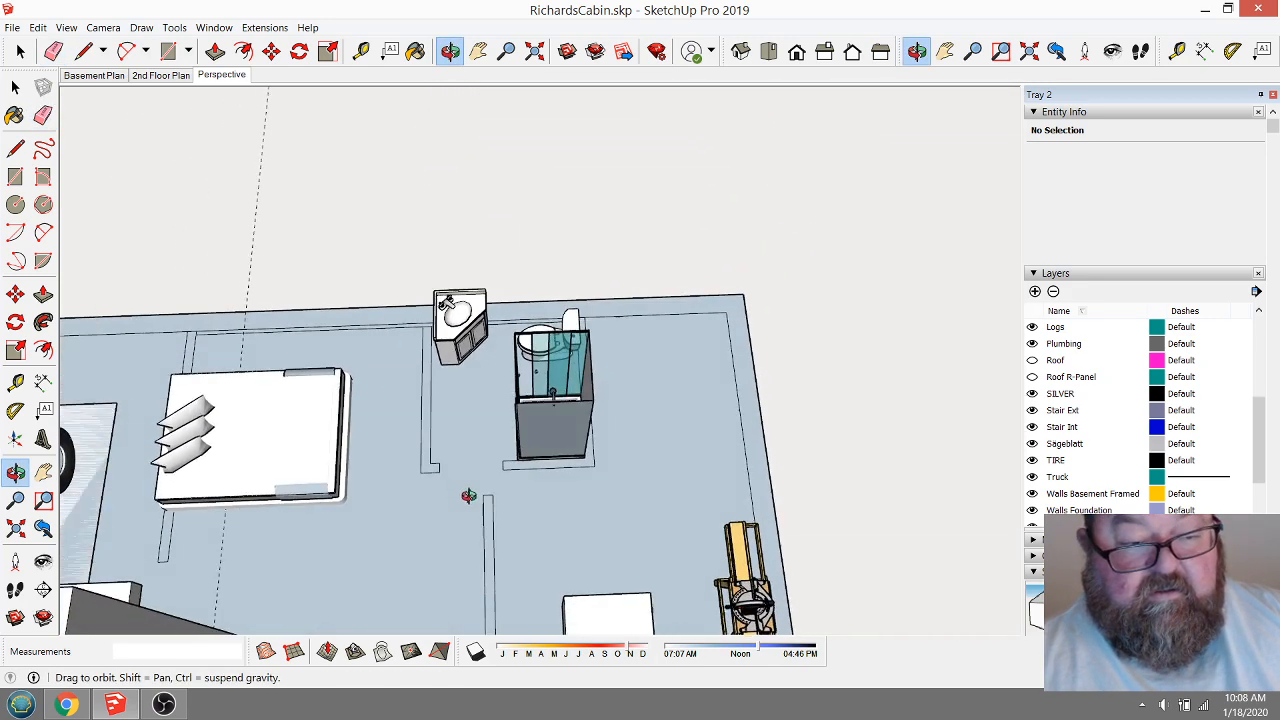
{"action": "left_click", "coordinate": [19, 51]}
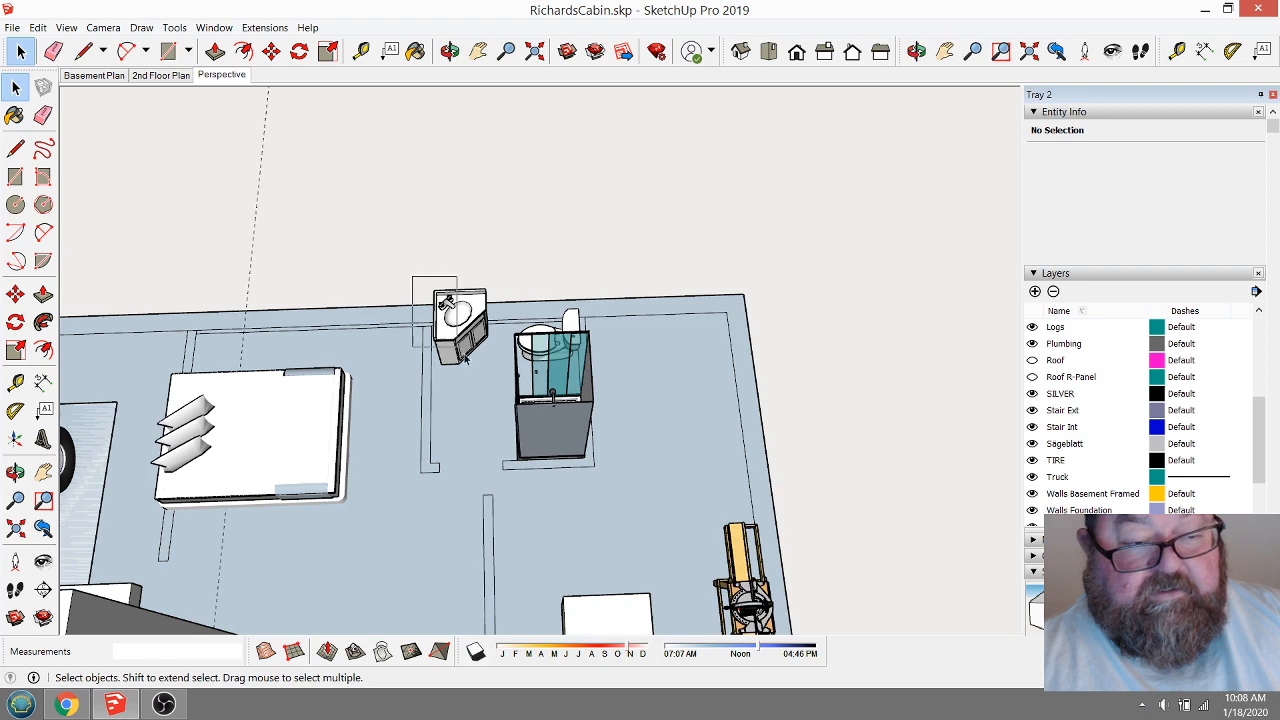
{"action": "left_click_drag", "start_coordinate": [463, 358], "coordinate": [644, 496]}
{"action": "scroll", "coordinate": [490, 495], "scroll_direction": "up", "scroll_amount": 4}
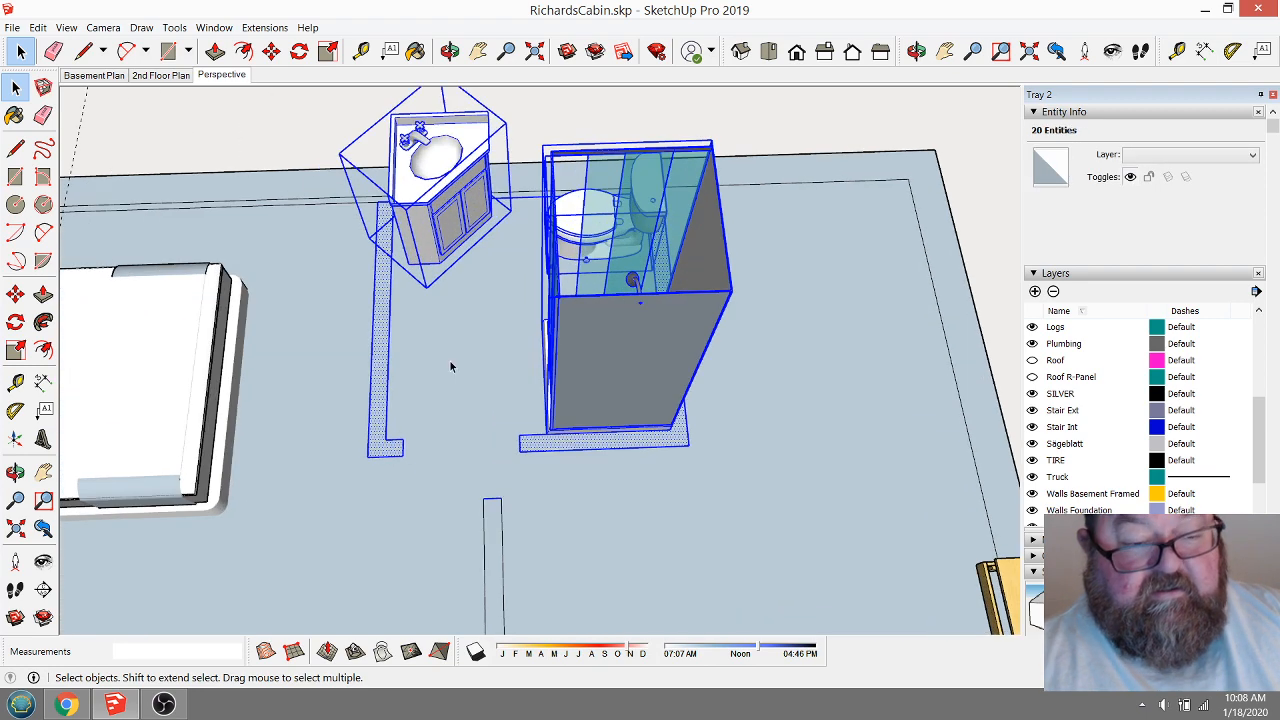
{"action": "scroll", "coordinate": [538, 480], "scroll_direction": "down", "scroll_amount": 4}
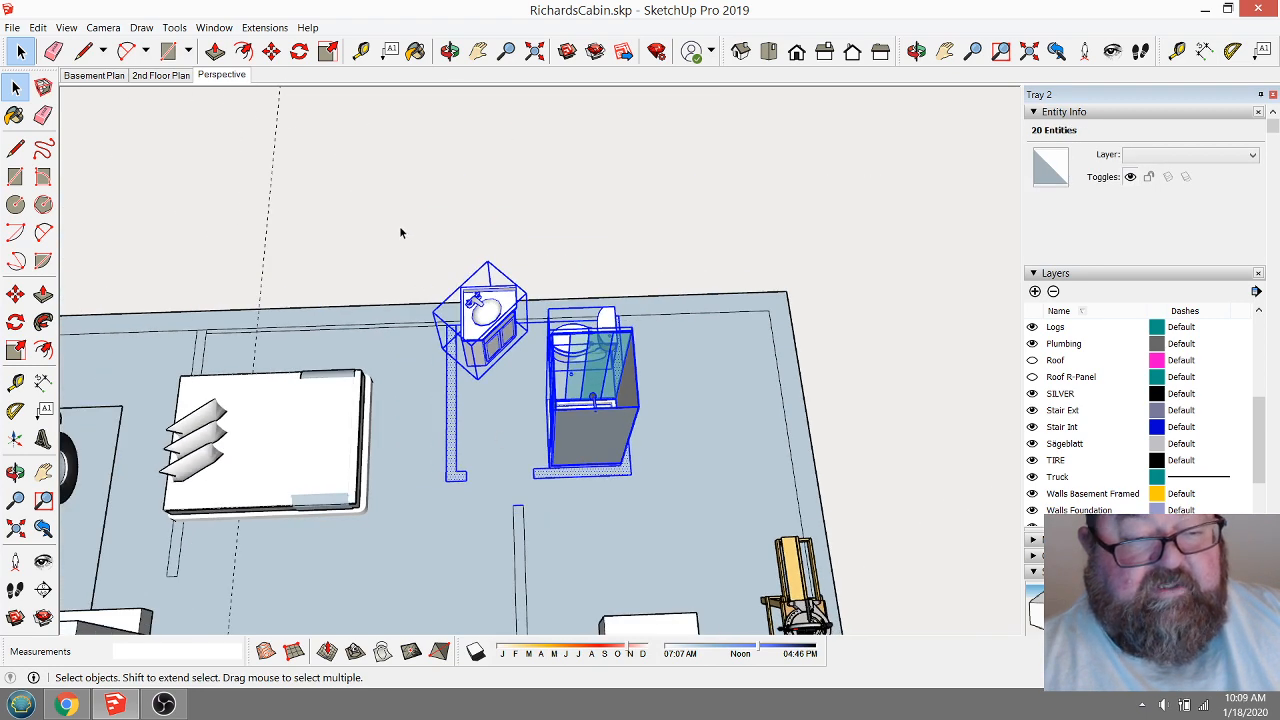
{"action": "left_click_drag", "start_coordinate": [400, 228], "coordinate": [716, 491]}
{"action": "scroll", "coordinate": [512, 490], "scroll_direction": "up", "scroll_amount": 3}
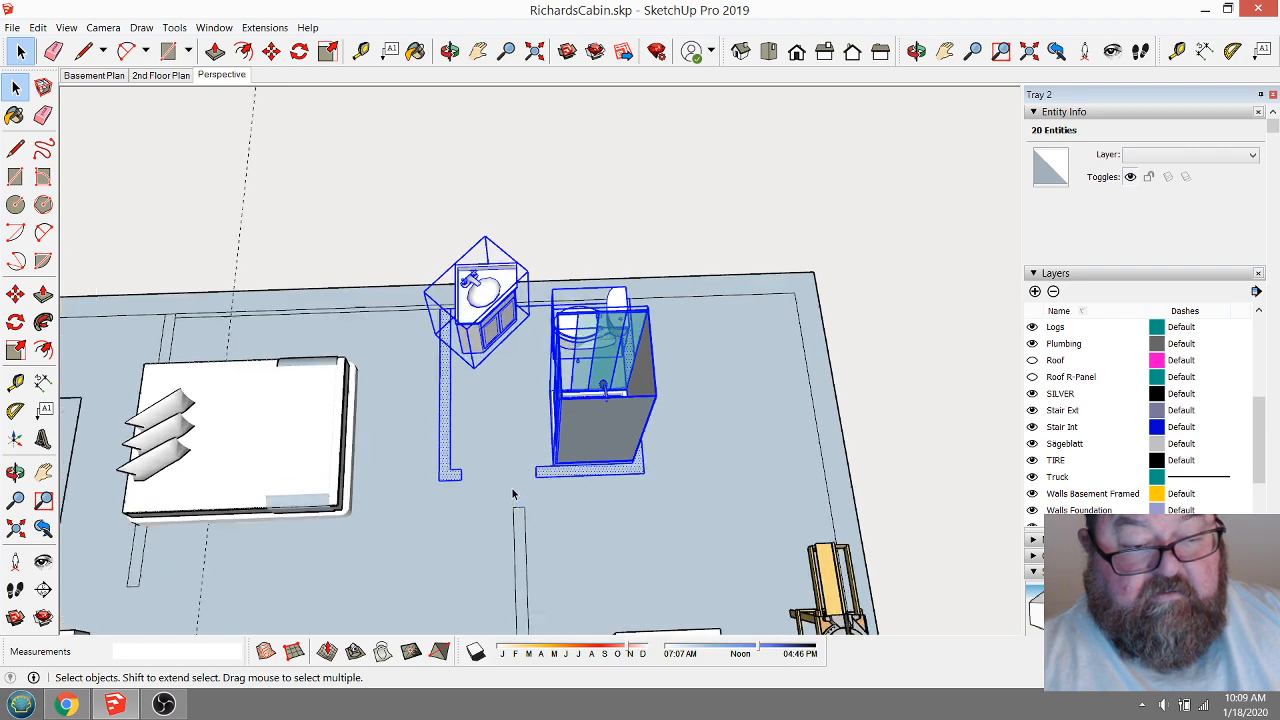
{"action": "left_click", "coordinate": [271, 51]}
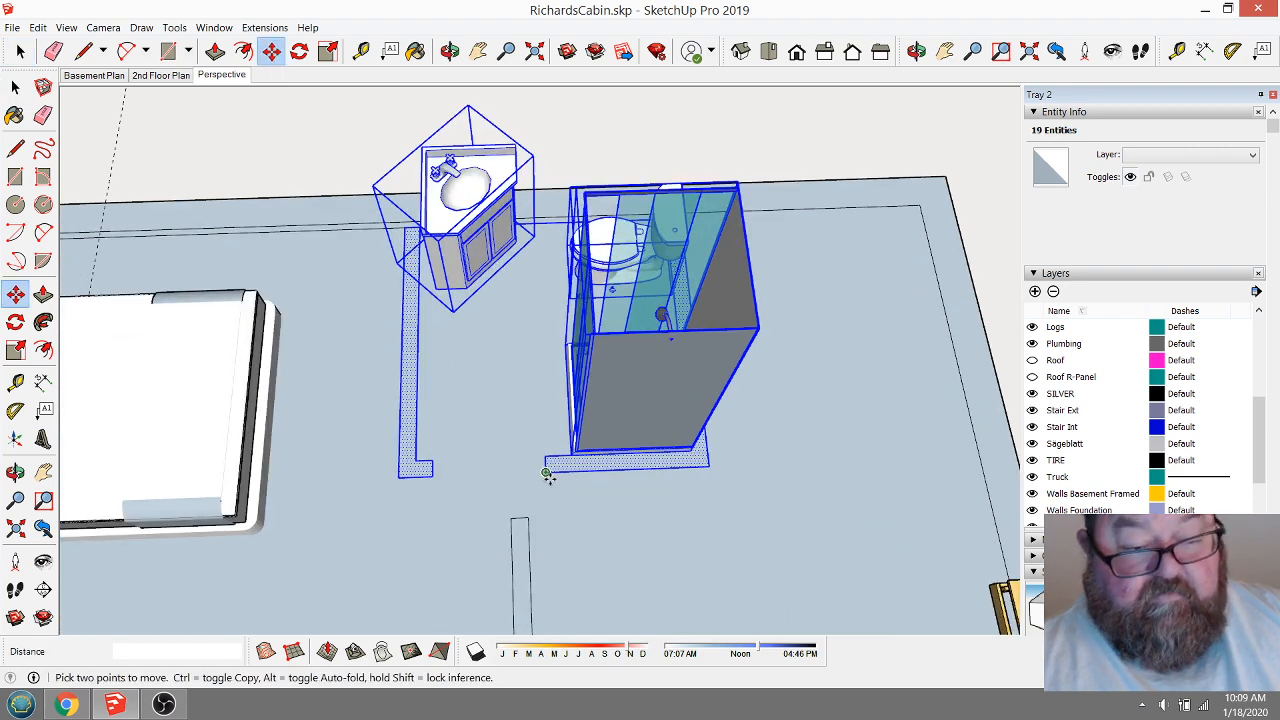
{"action": "left_click", "coordinate": [547, 471]}
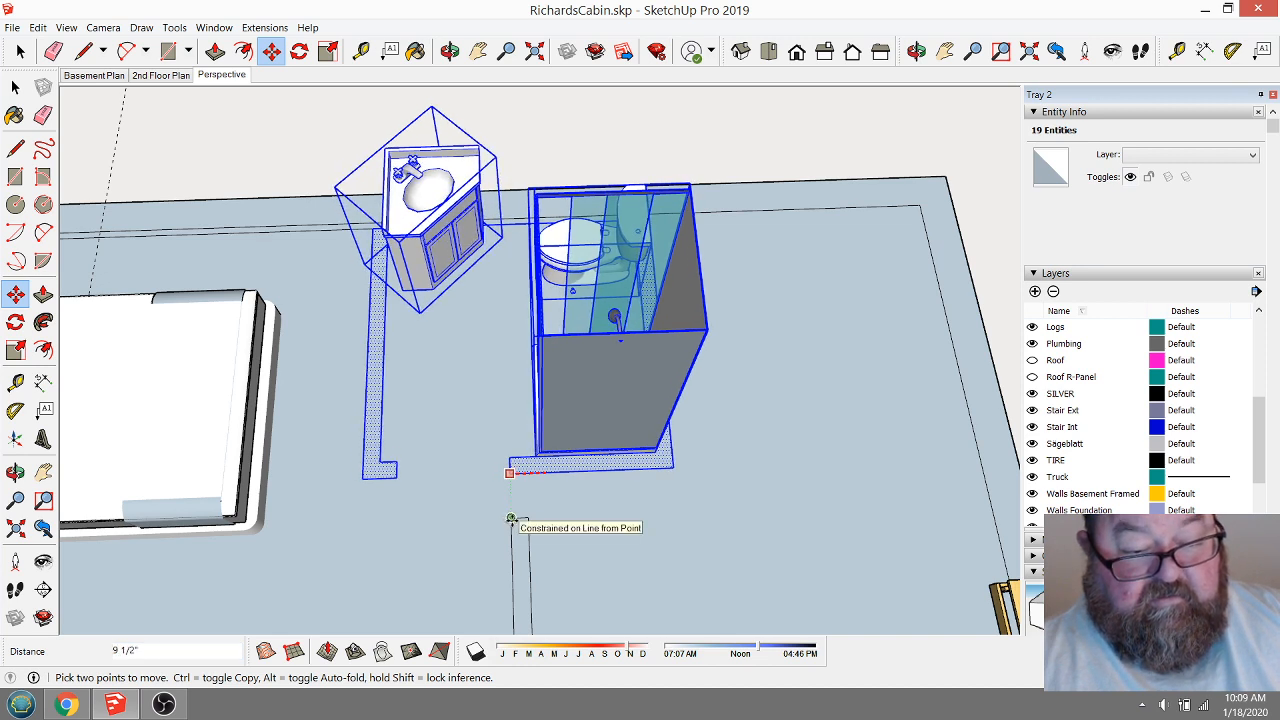
{"action": "left_click", "coordinate": [503, 485]}
Move the bathroom fixtures and partition walls another 3" toward the bed along the red axis.
{"action": "left_click", "coordinate": [509, 473]}
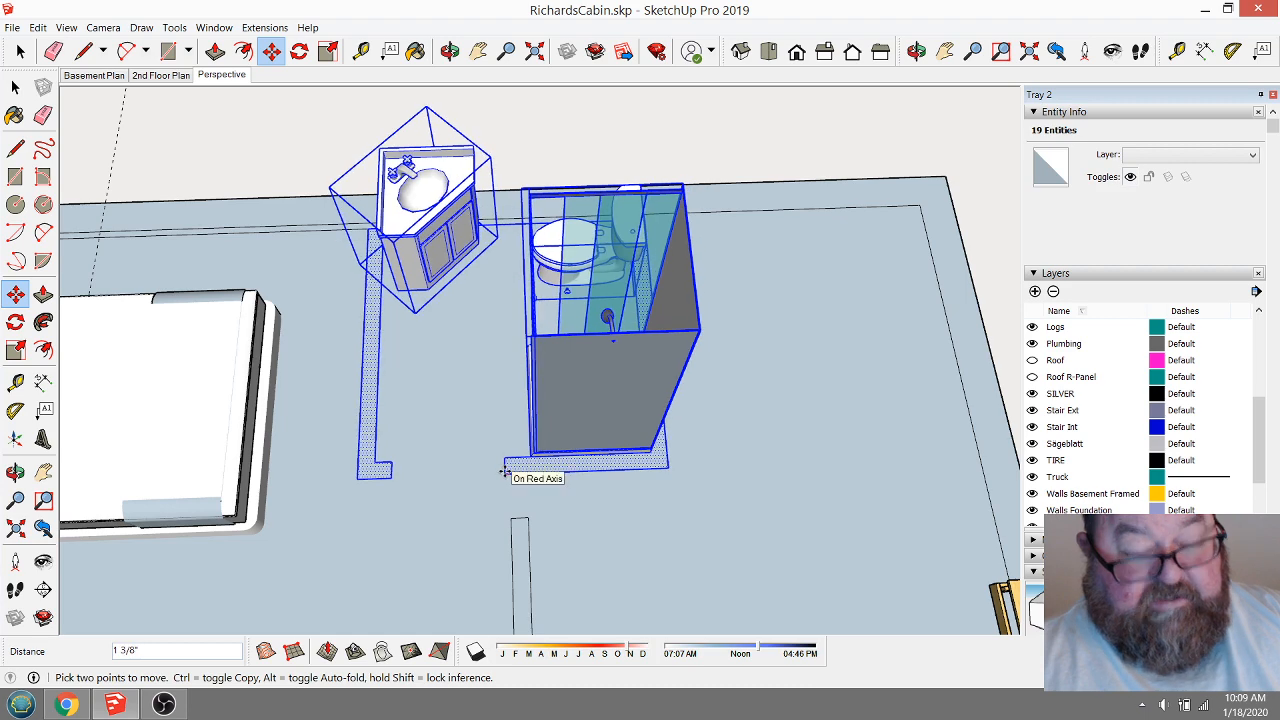
{"action": "type", "text": "3"}
{"action": "key", "text": "Return"}
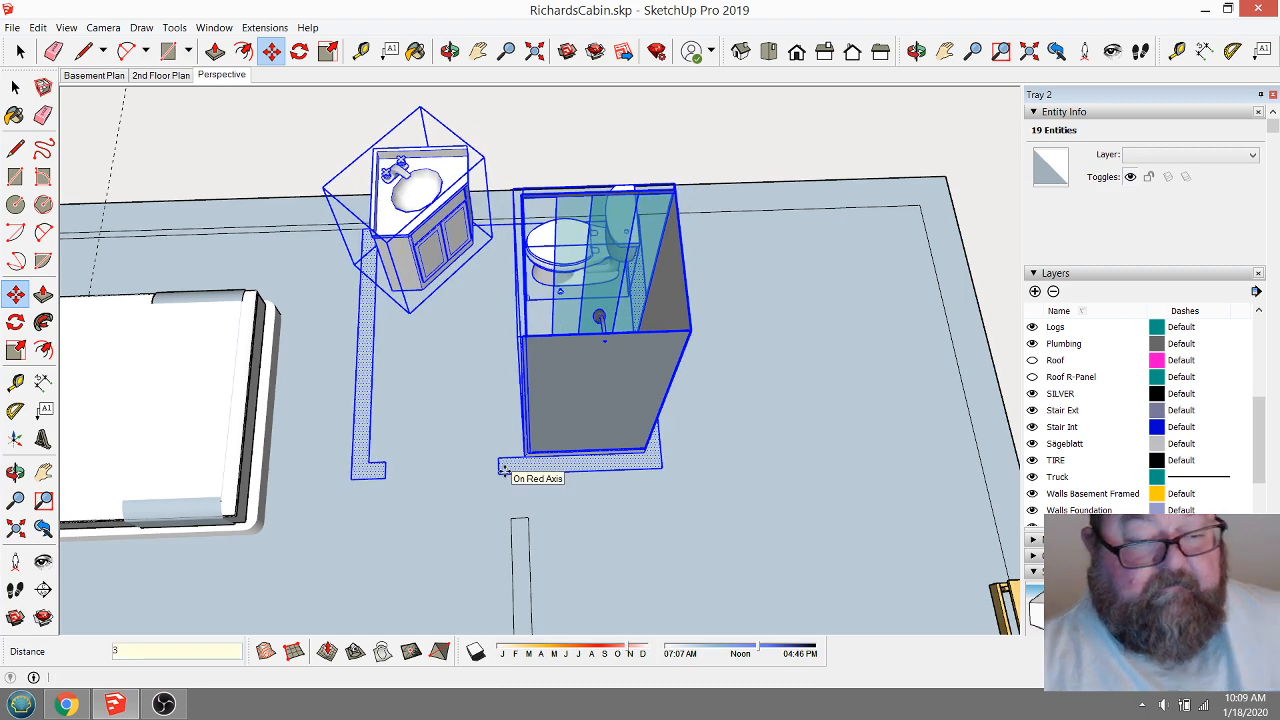
Select the bed and measure the distance between the L-shaped bathroom wall and the partition at the bed's head.
{"action": "scroll", "coordinate": [708, 554], "scroll_direction": "down", "scroll_amount": 4}
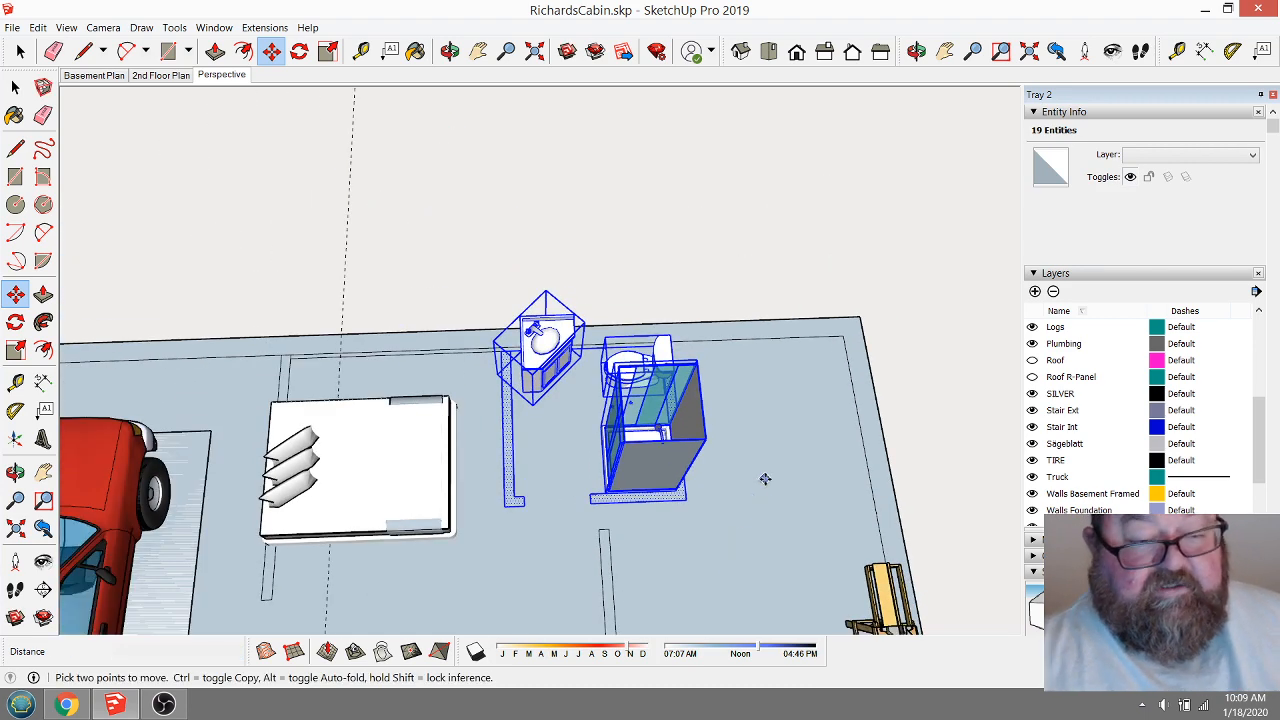
{"action": "scroll", "coordinate": [737, 394], "scroll_direction": "down", "scroll_amount": 1}
{"action": "scroll", "coordinate": [566, 514], "scroll_direction": "up", "scroll_amount": 5}
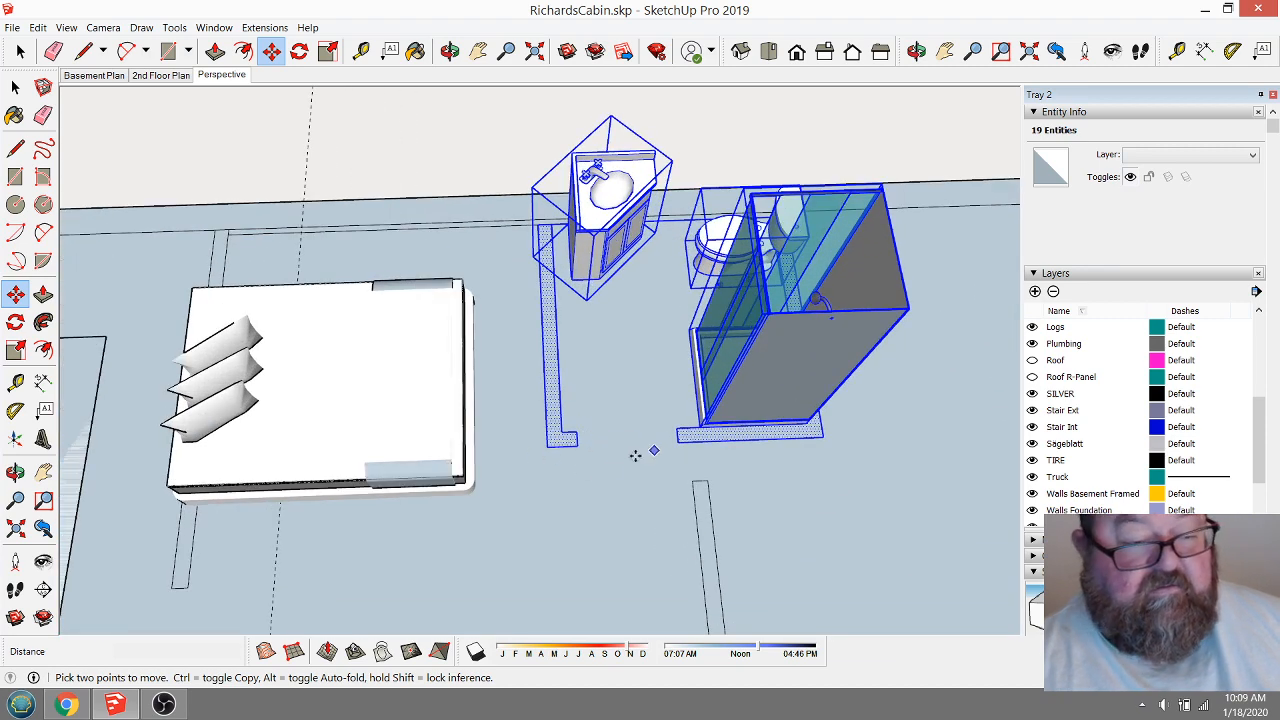
{"action": "left_click", "coordinate": [20, 51]}
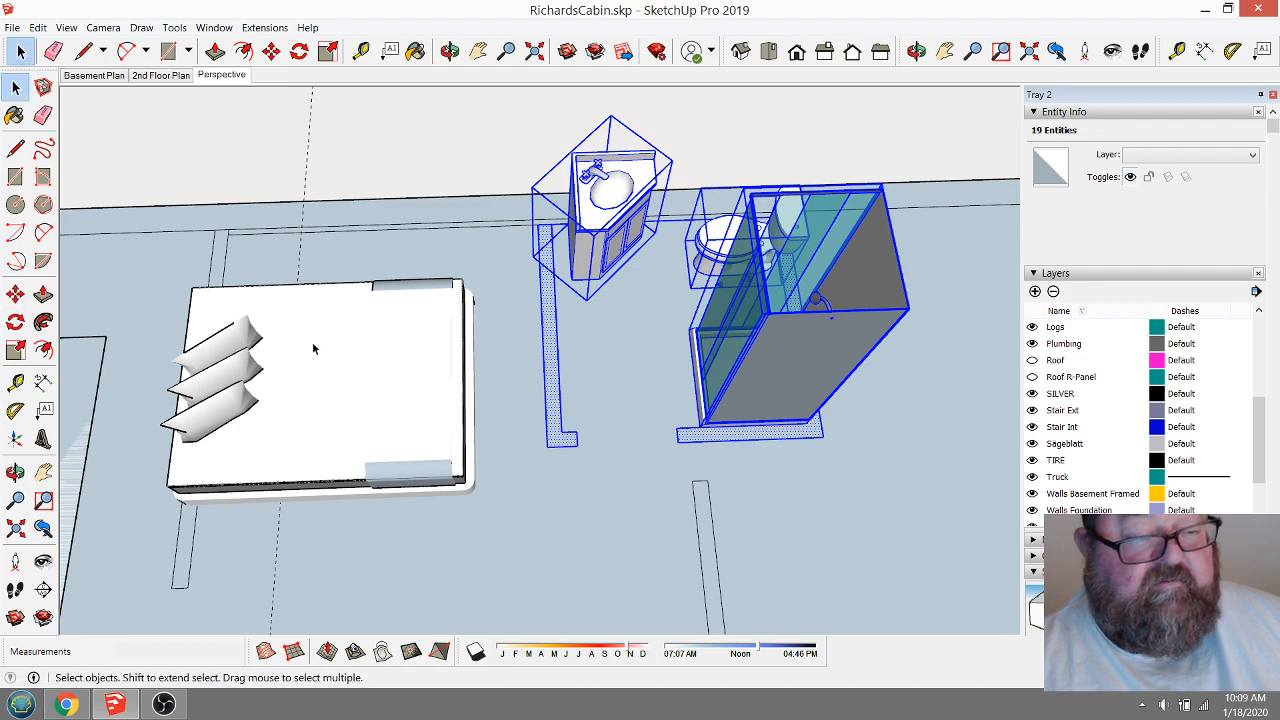
{"action": "left_click", "coordinate": [314, 349]}
{"action": "scroll", "coordinate": [689, 410], "scroll_direction": "down", "scroll_amount": 3}
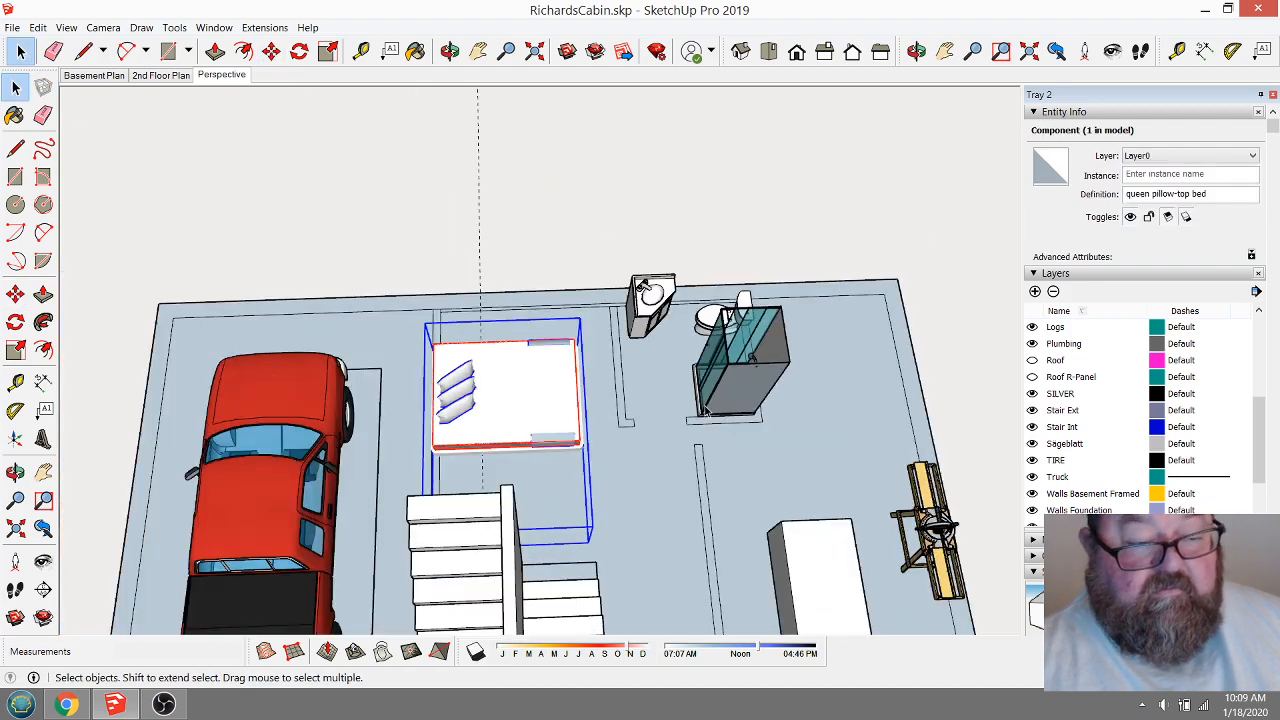
{"action": "key", "text": "o"}
{"action": "left_click_drag", "start_coordinate": [474, 88], "coordinate": [199, 468]}
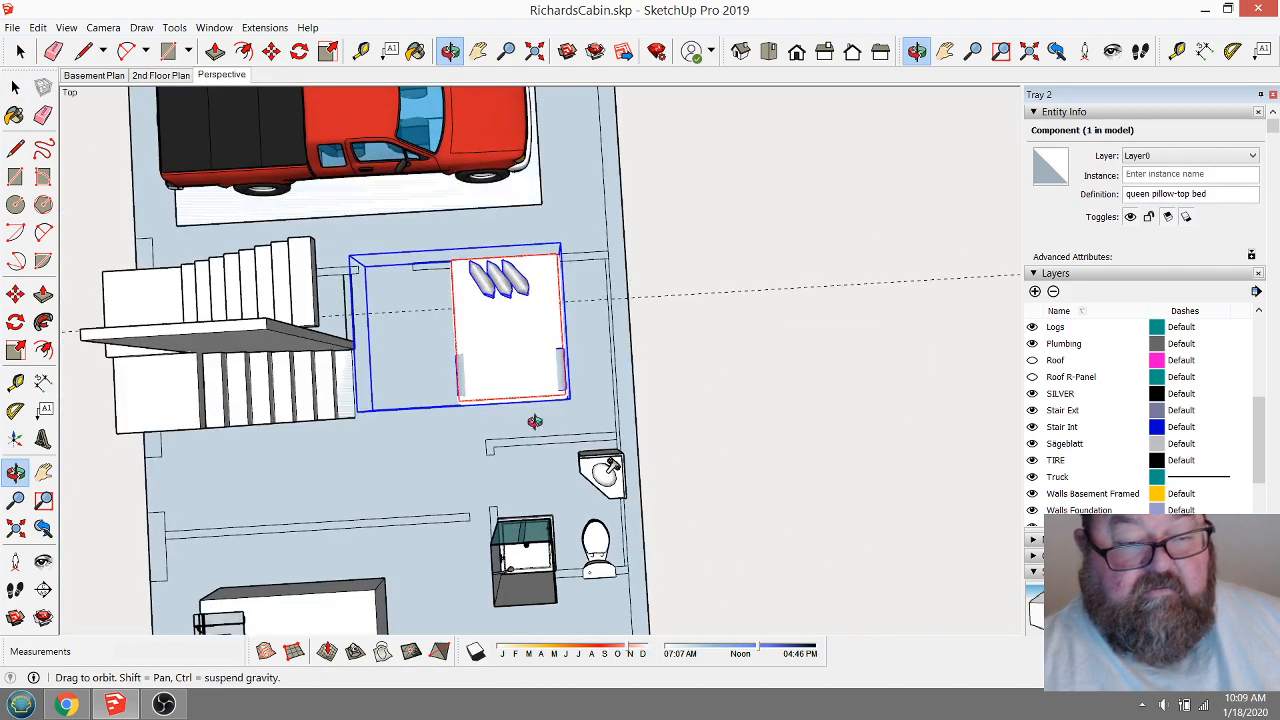
{"action": "left_click_drag", "start_coordinate": [527, 365], "coordinate": [480, 320]}
{"action": "scroll", "coordinate": [503, 297], "scroll_direction": "up", "scroll_amount": 3}
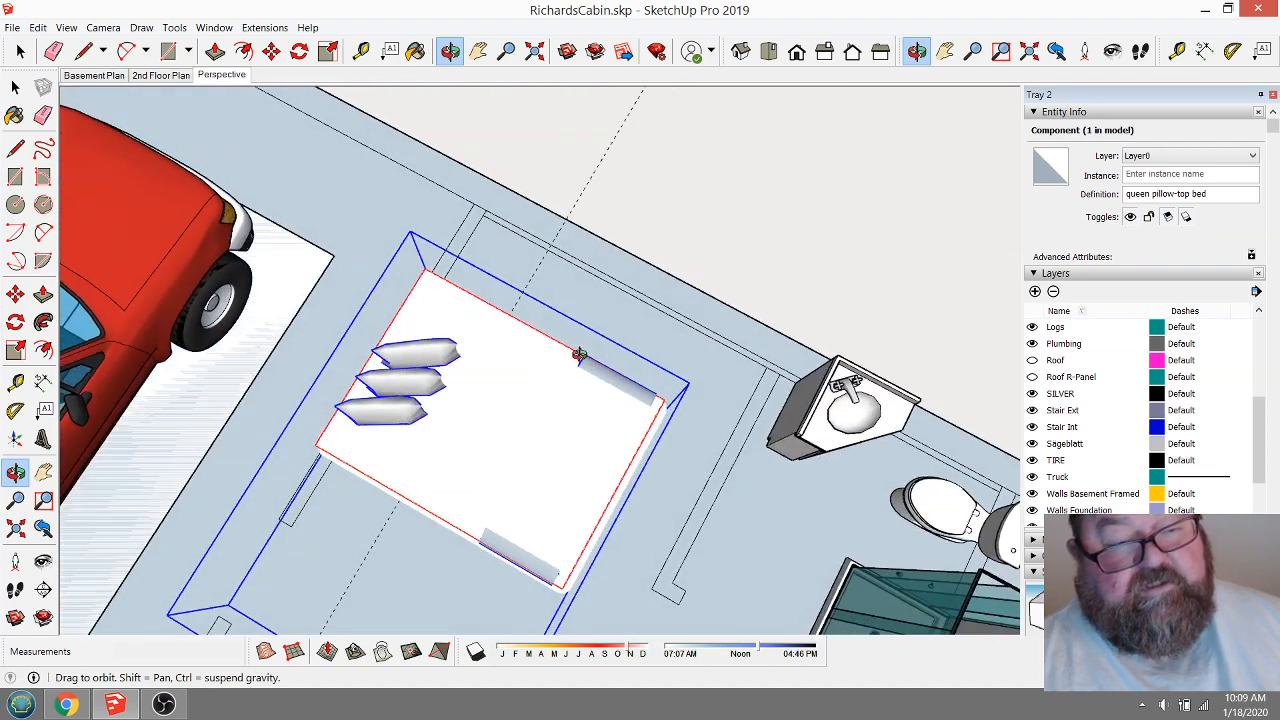
{"action": "left_click", "coordinate": [361, 50]}
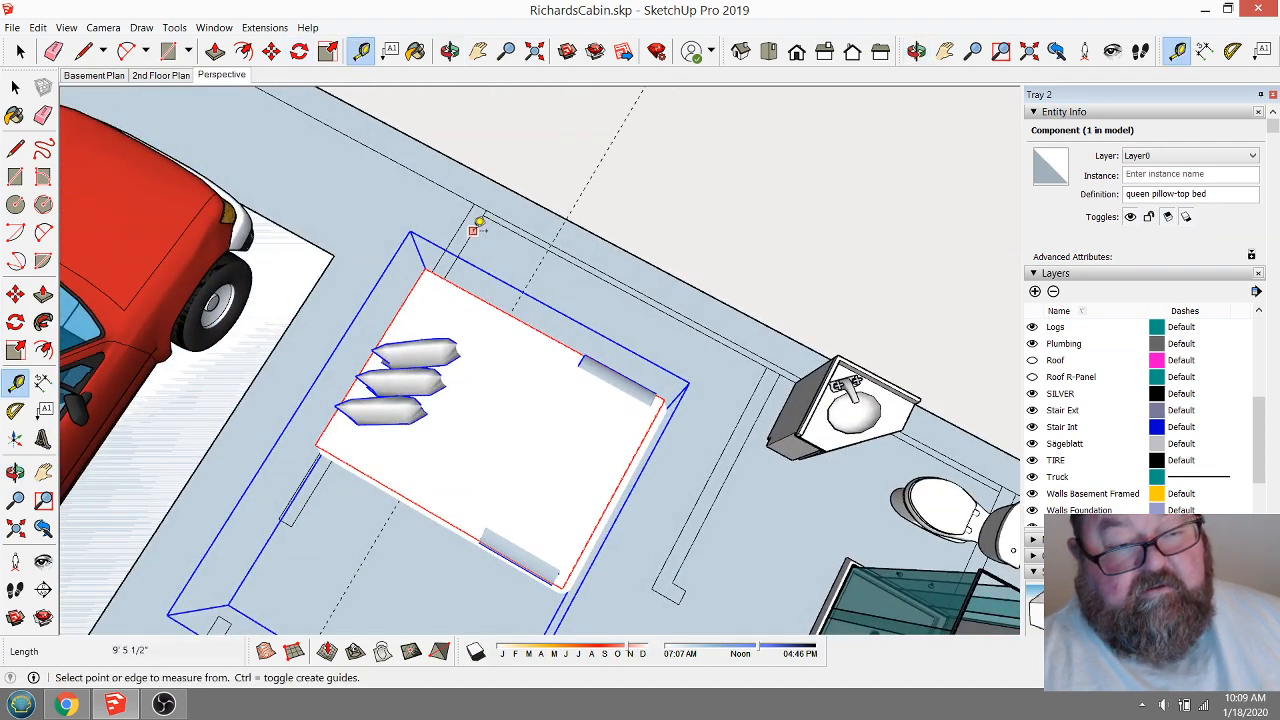
{"action": "left_click", "coordinate": [473, 231]}
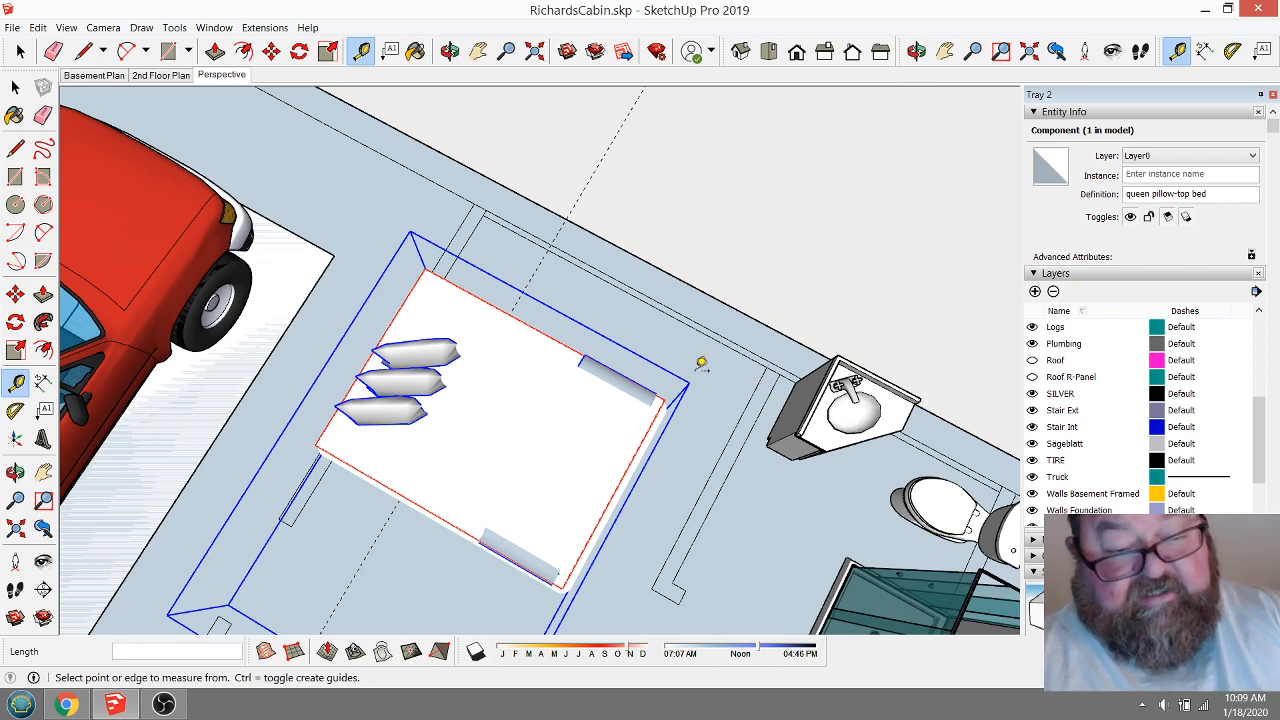
Examine the spacing between the bed, the L-shaped wall and the shower partition.
{"action": "scroll", "coordinate": [700, 362], "scroll_direction": "down", "scroll_amount": 3}
{"action": "middle_click_drag", "start_coordinate": [700, 362], "coordinate": [700, 362]}
{"action": "left_click", "coordinate": [449, 51]}
{"action": "left_click_drag", "start_coordinate": [500, 260], "coordinate": [591, 427]}
{"action": "scroll", "coordinate": [552, 415], "scroll_direction": "down", "scroll_amount": 3}
{"action": "scroll", "coordinate": [524, 370], "scroll_direction": "down", "scroll_amount": 4}
{"action": "scroll", "coordinate": [600, 405], "scroll_direction": "up", "scroll_amount": 5}
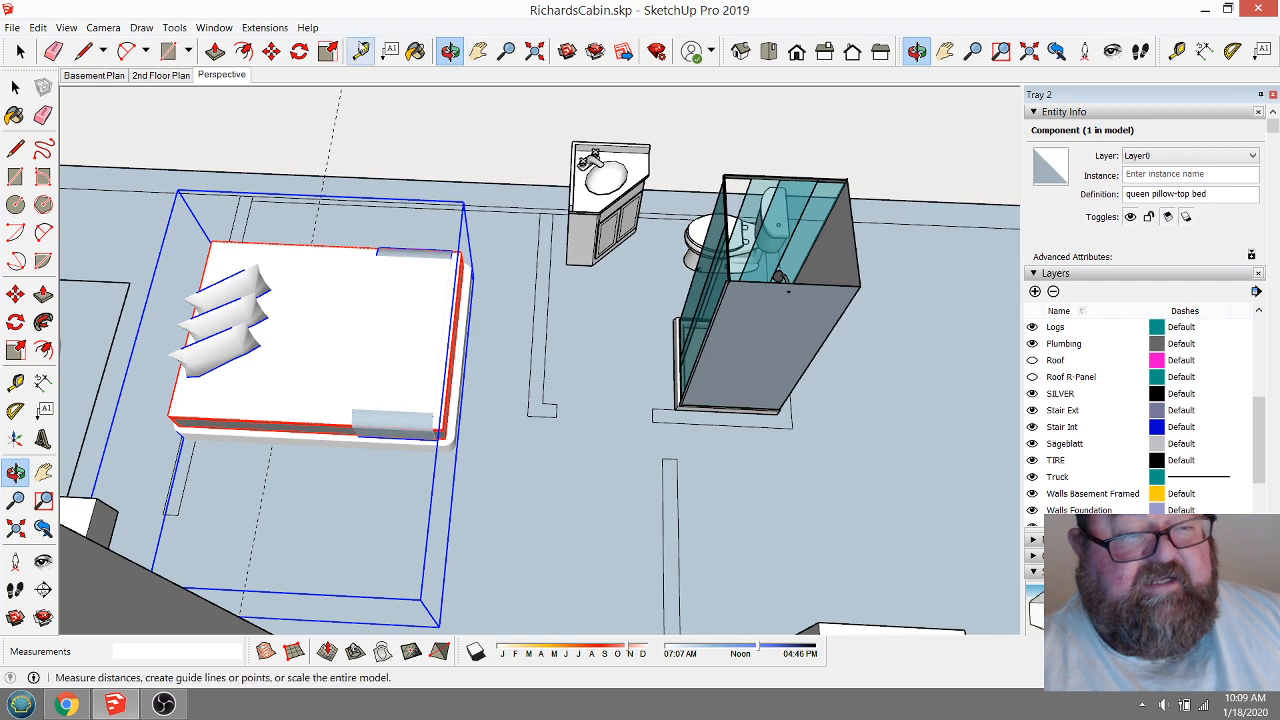
{"action": "left_click", "coordinate": [361, 51]}
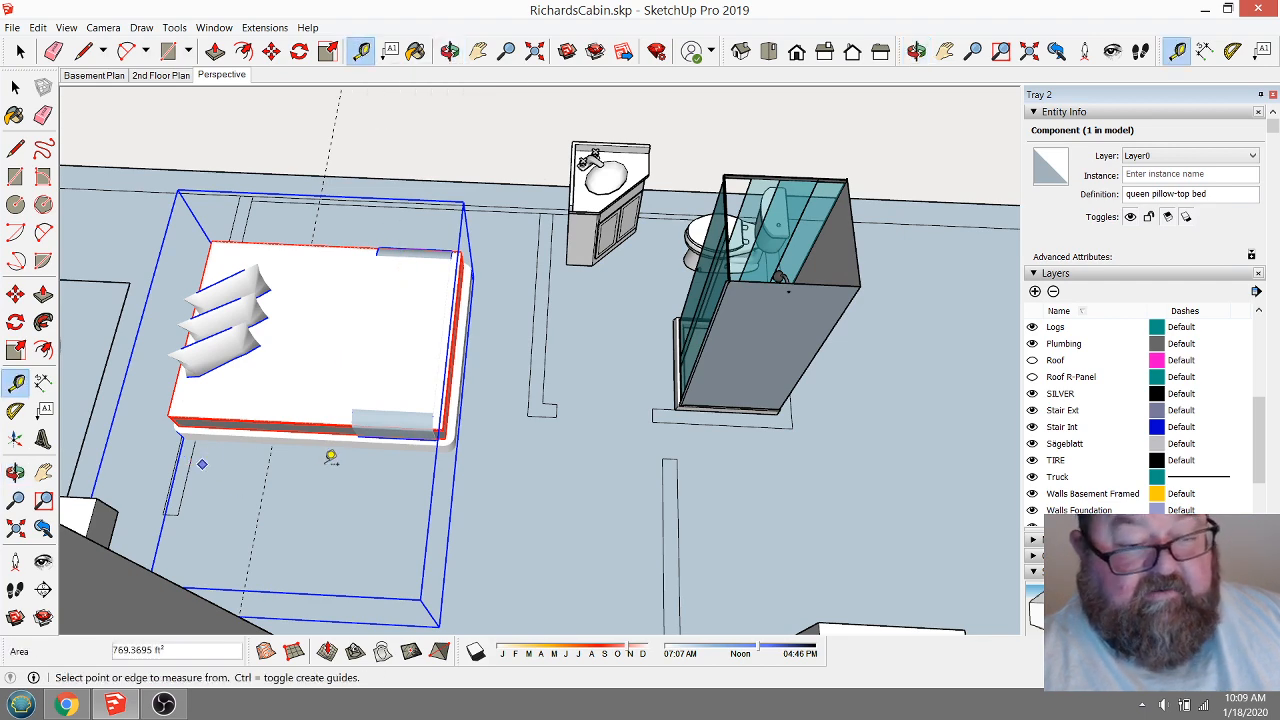
{"action": "scroll", "coordinate": [517, 429], "scroll_direction": "down", "scroll_amount": 2}
Move the bathroom fixtures and their partition walls 6" away from the bed along the red axis.
{"action": "key", "text": "space"}
{"action": "key", "text": "space"}
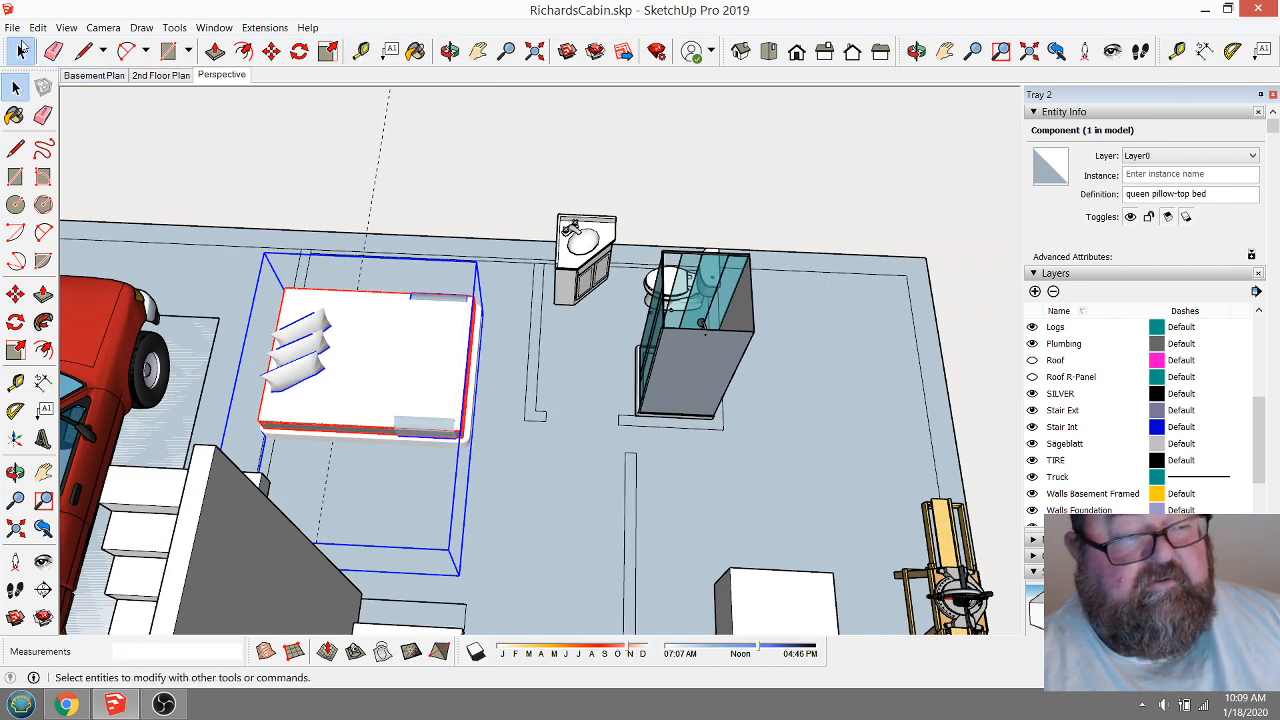
{"action": "left_click_drag", "start_coordinate": [515, 172], "coordinate": [805, 439]}
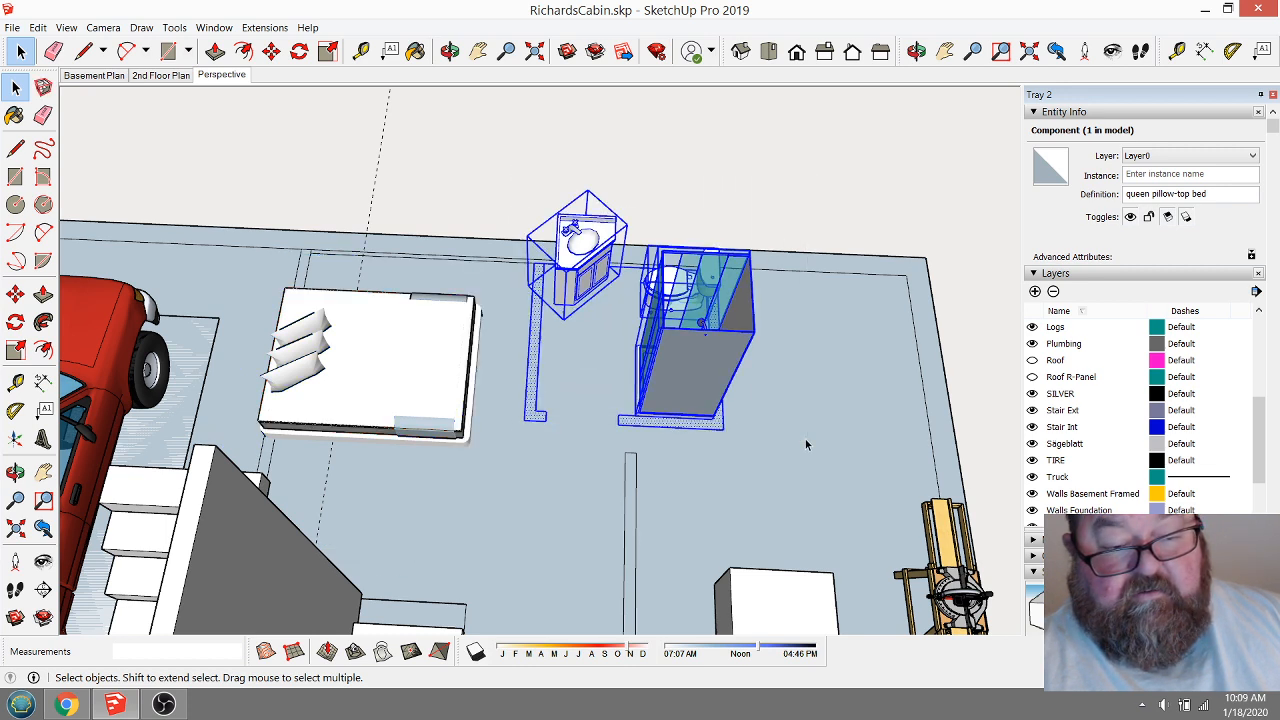
{"action": "left_click", "coordinate": [272, 51]}
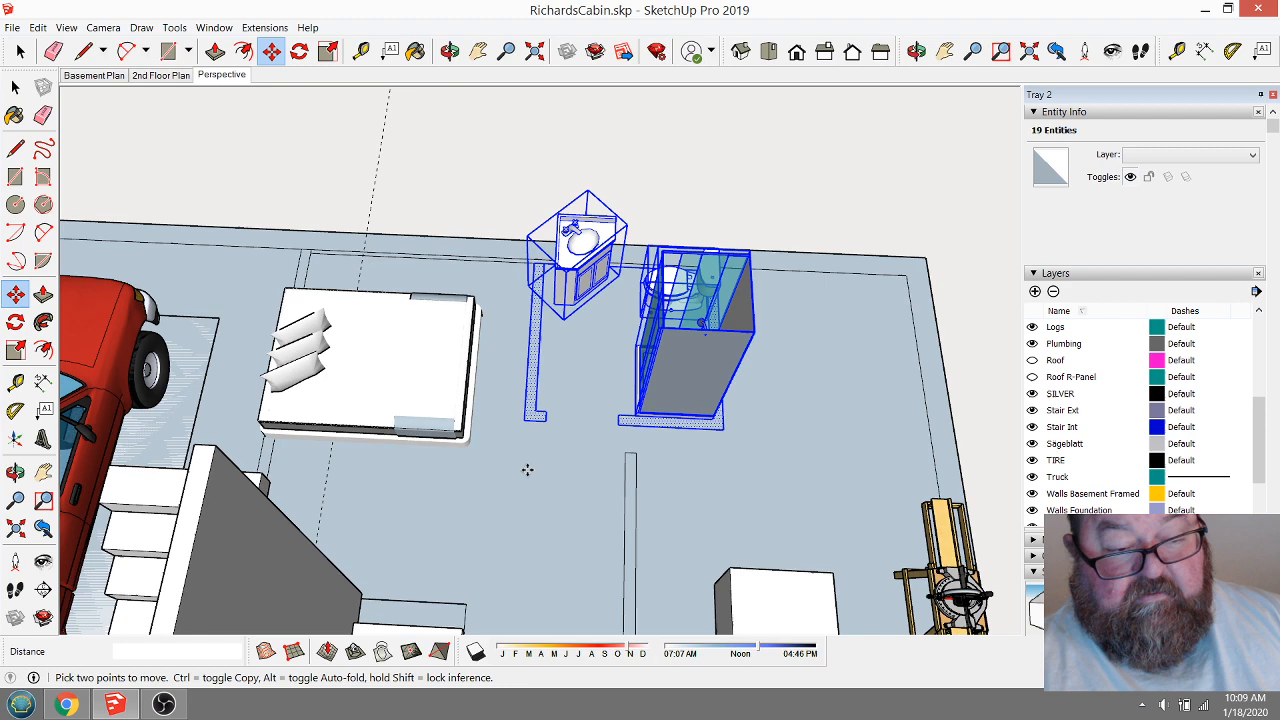
{"action": "left_click", "coordinate": [524, 467]}
{"action": "type", "text": "6"}
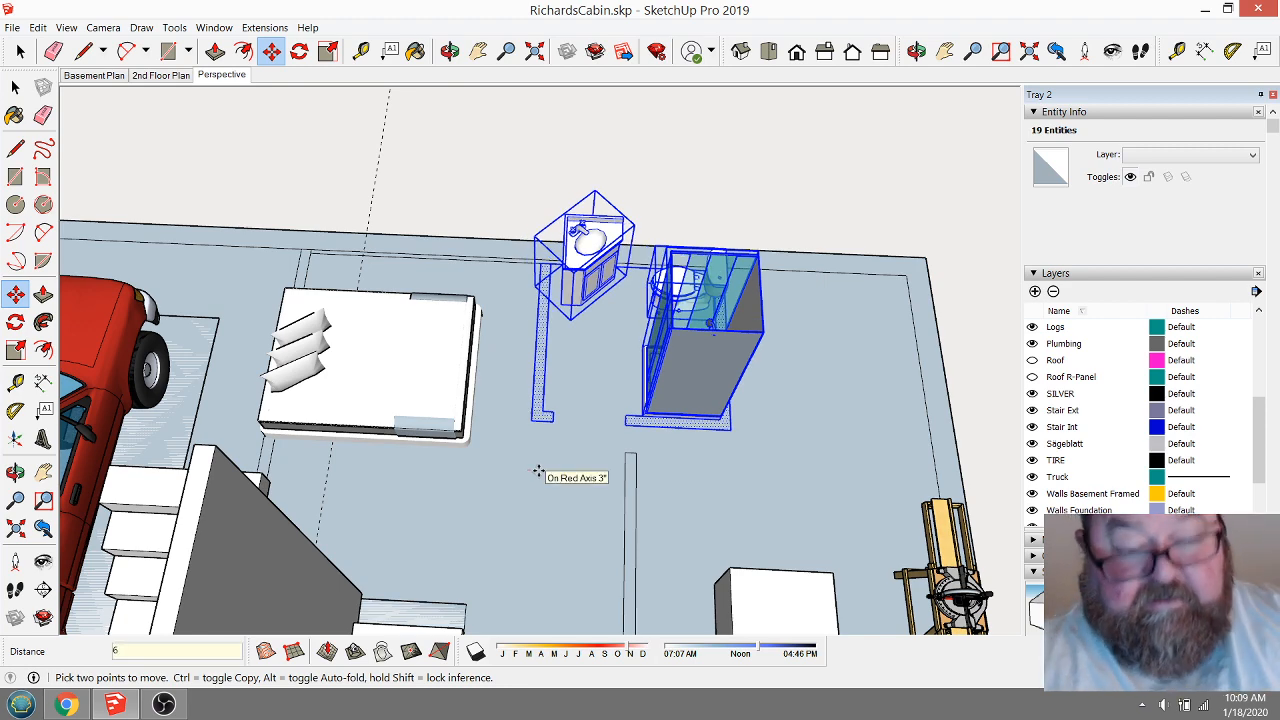
{"action": "key", "text": "Return"}
Try to select the long partition together with the workbench and miter saw beside it.
{"action": "scroll", "coordinate": [535, 470], "scroll_direction": "down", "scroll_amount": 6}
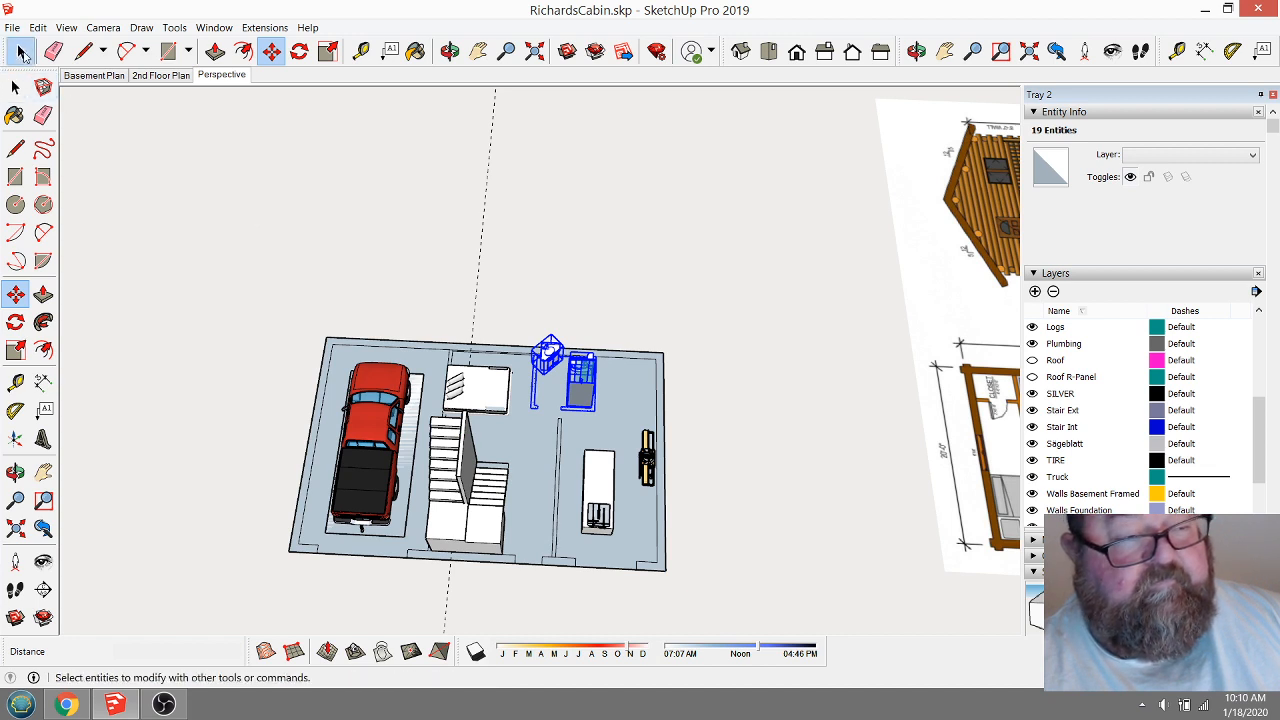
{"action": "left_click", "coordinate": [20, 51]}
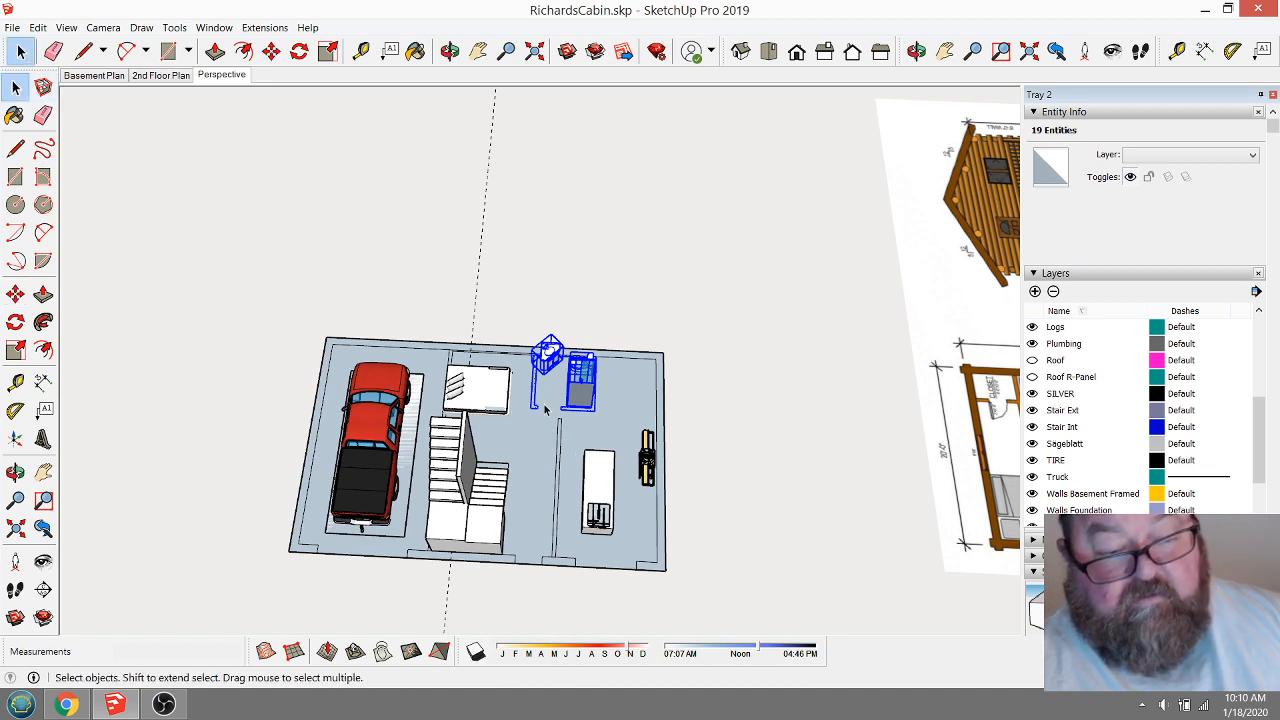
{"action": "left_click_drag", "start_coordinate": [544, 414], "coordinate": [700, 590]}
{"action": "scroll", "coordinate": [557, 566], "scroll_direction": "up", "scroll_amount": 5}
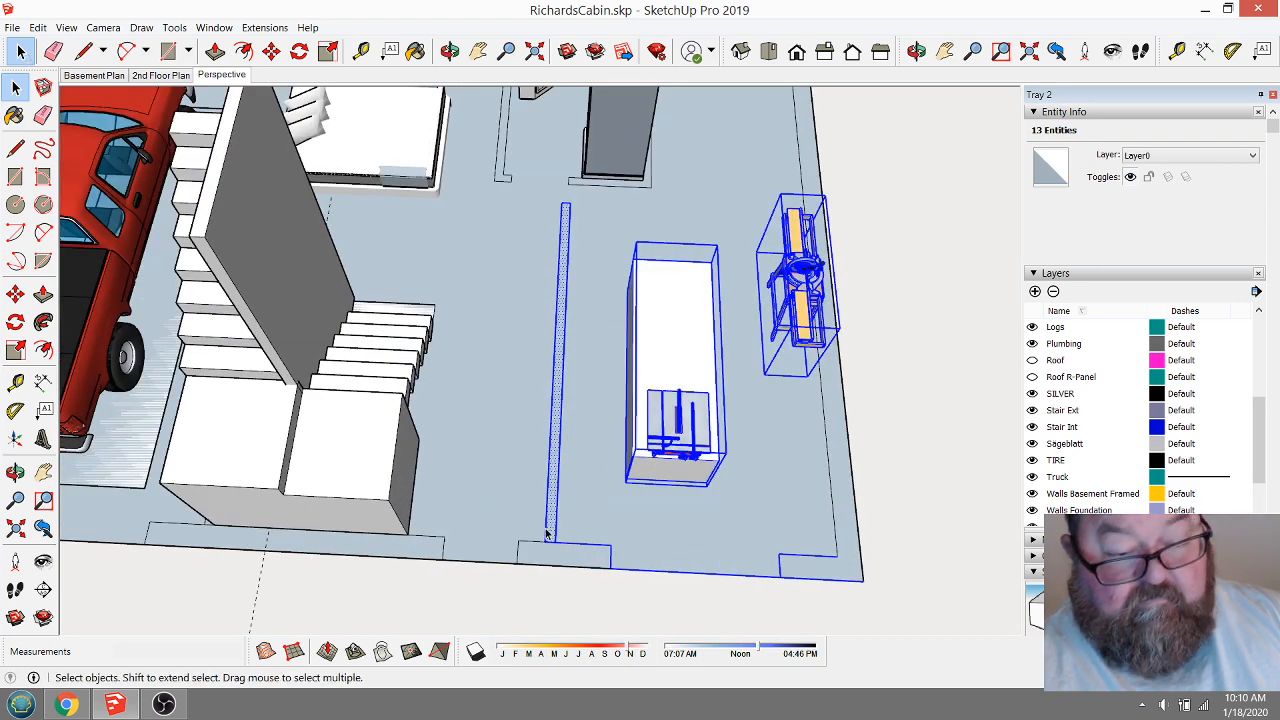
{"action": "scroll", "coordinate": [485, 567], "scroll_direction": "down", "scroll_amount": 5}
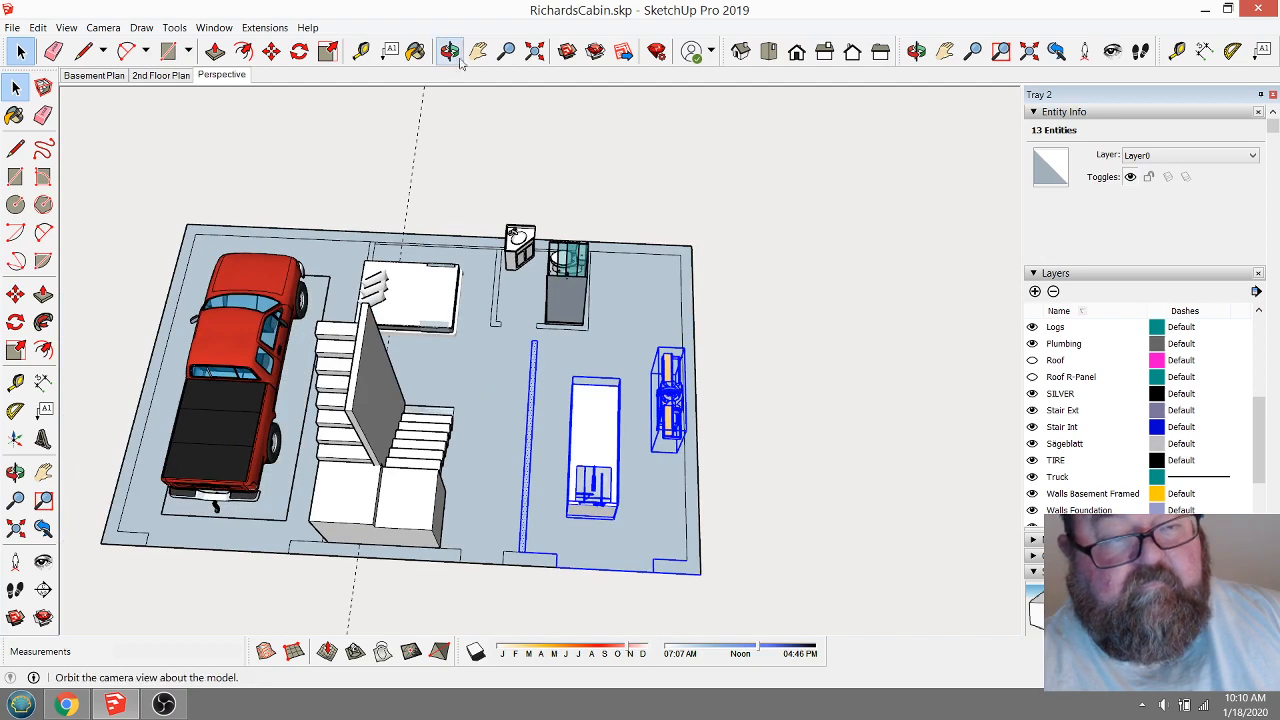
{"action": "left_click", "coordinate": [449, 51]}
{"action": "left_click_drag", "start_coordinate": [456, 324], "coordinate": [530, 458]}
{"action": "scroll", "coordinate": [265, 507], "scroll_direction": "down", "scroll_amount": 2}
{"action": "left_click_drag", "start_coordinate": [513, 504], "coordinate": [466, 505]}
{"action": "left_click", "coordinate": [20, 51]}
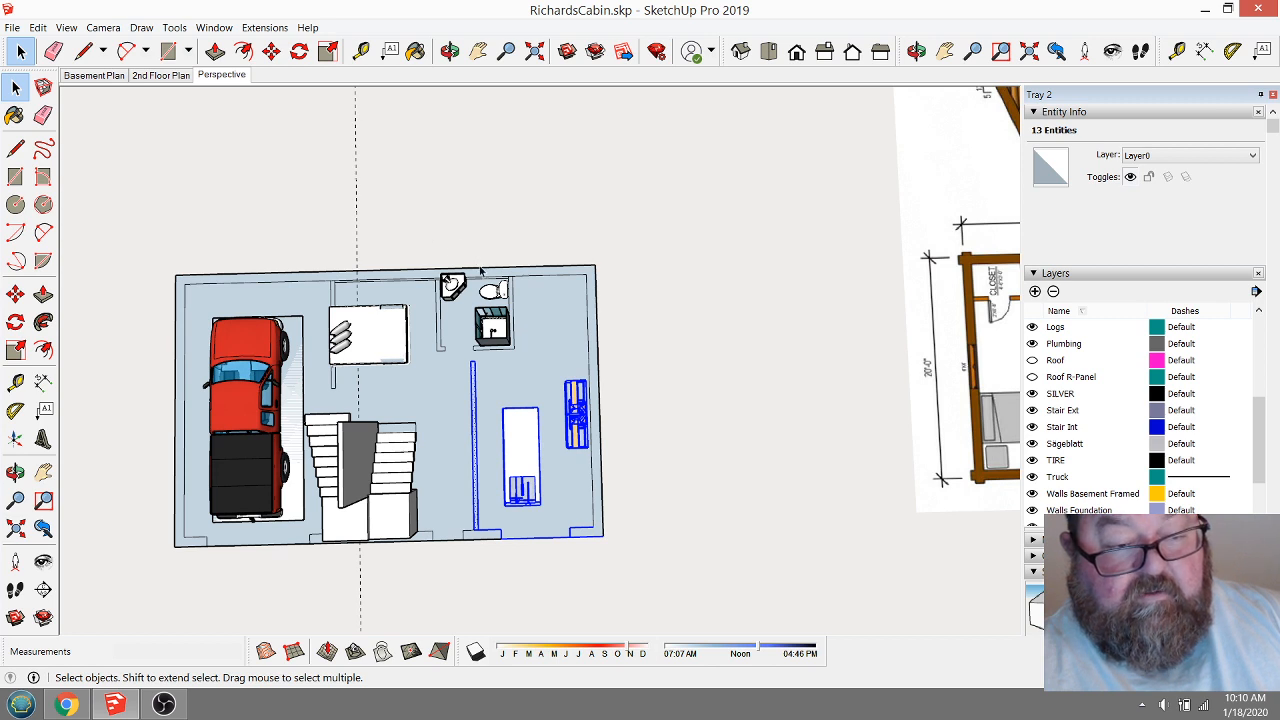
{"action": "left_click_drag", "start_coordinate": [455, 356], "coordinate": [652, 519]}
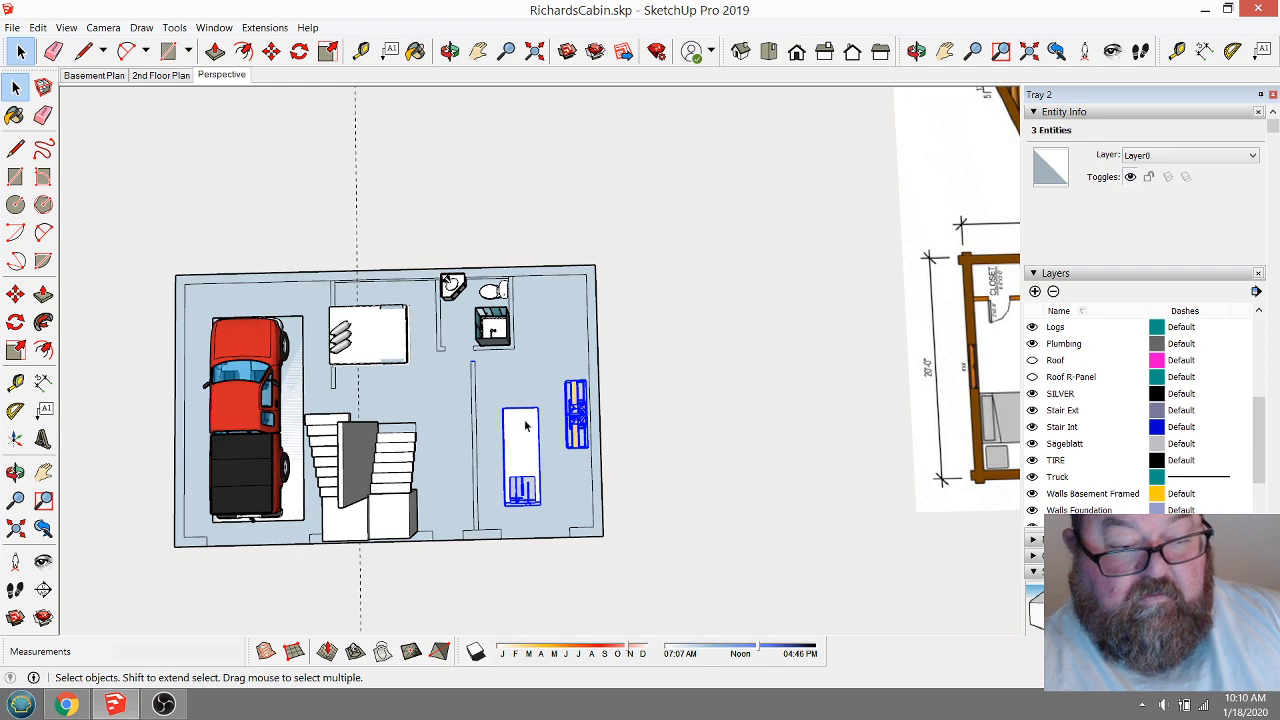
Select the three edges of the long workshop partition together with the workbench and the miter saw.
{"action": "scroll", "coordinate": [463, 437], "scroll_direction": "up", "scroll_amount": 3}
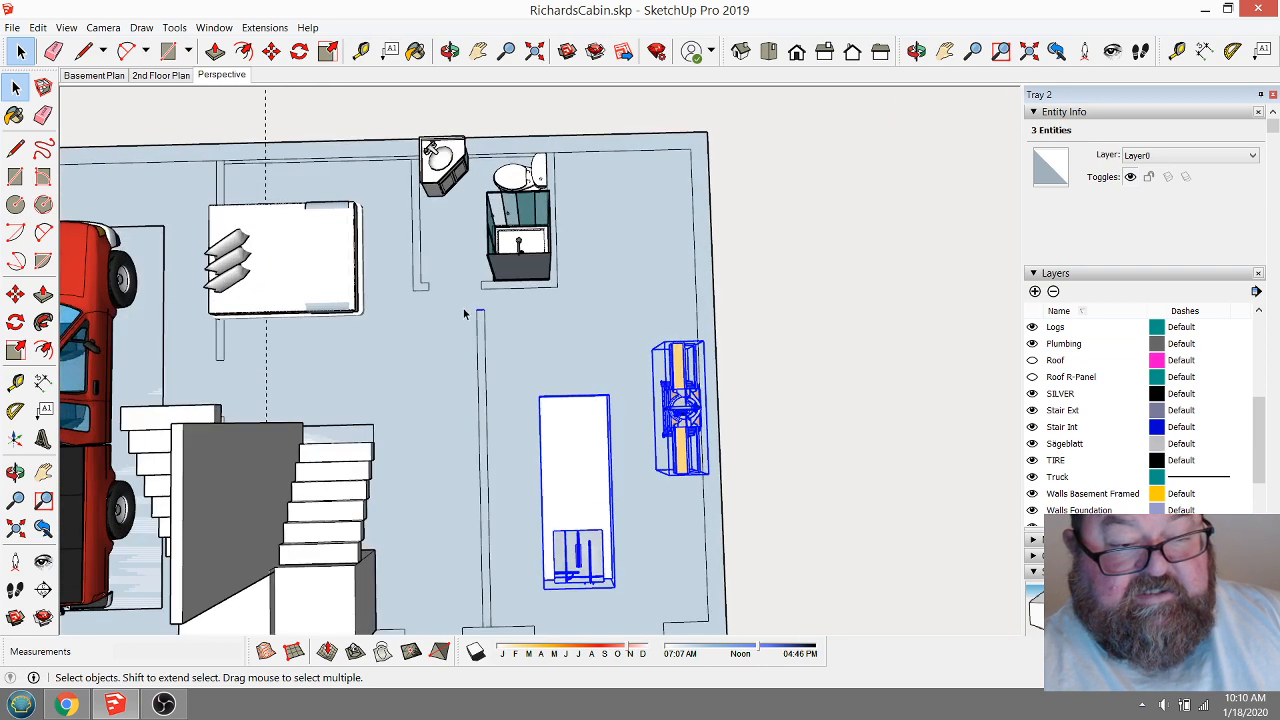
{"action": "scroll", "coordinate": [476, 330], "scroll_direction": "up", "scroll_amount": 5}
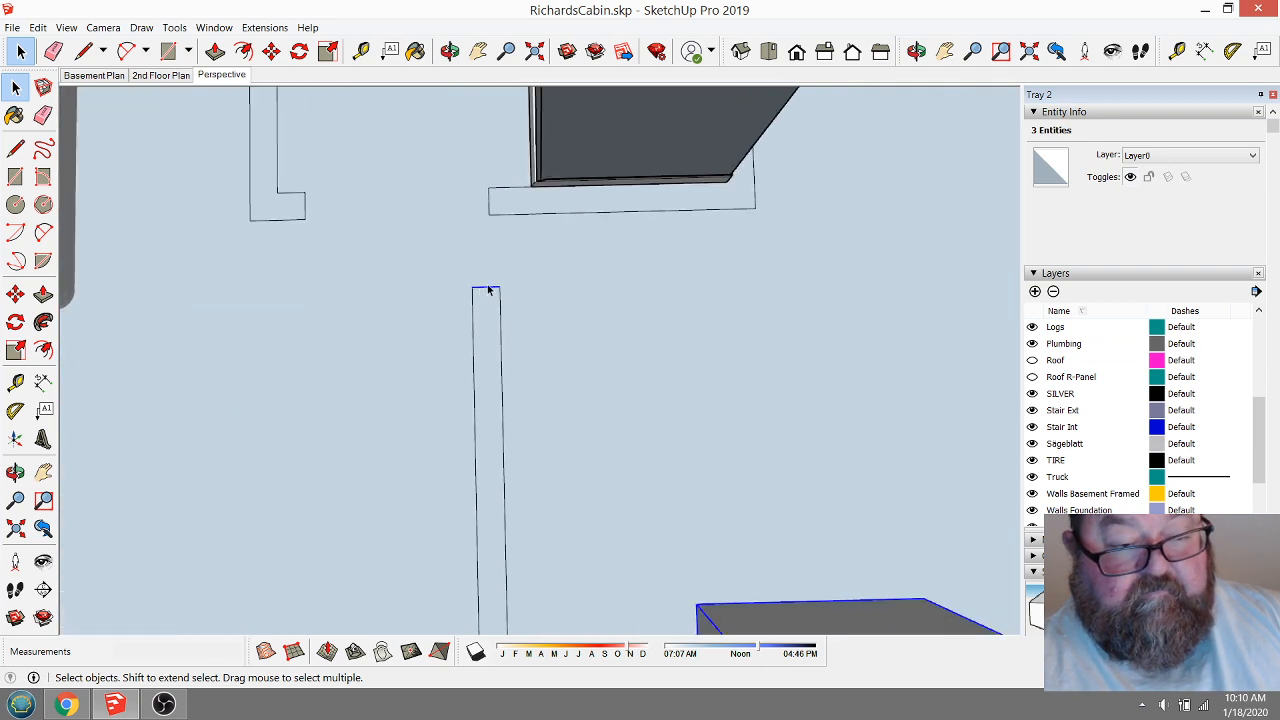
{"action": "left_click", "coordinate": [488, 290]}
{"action": "left_click", "coordinate": [487, 292]}
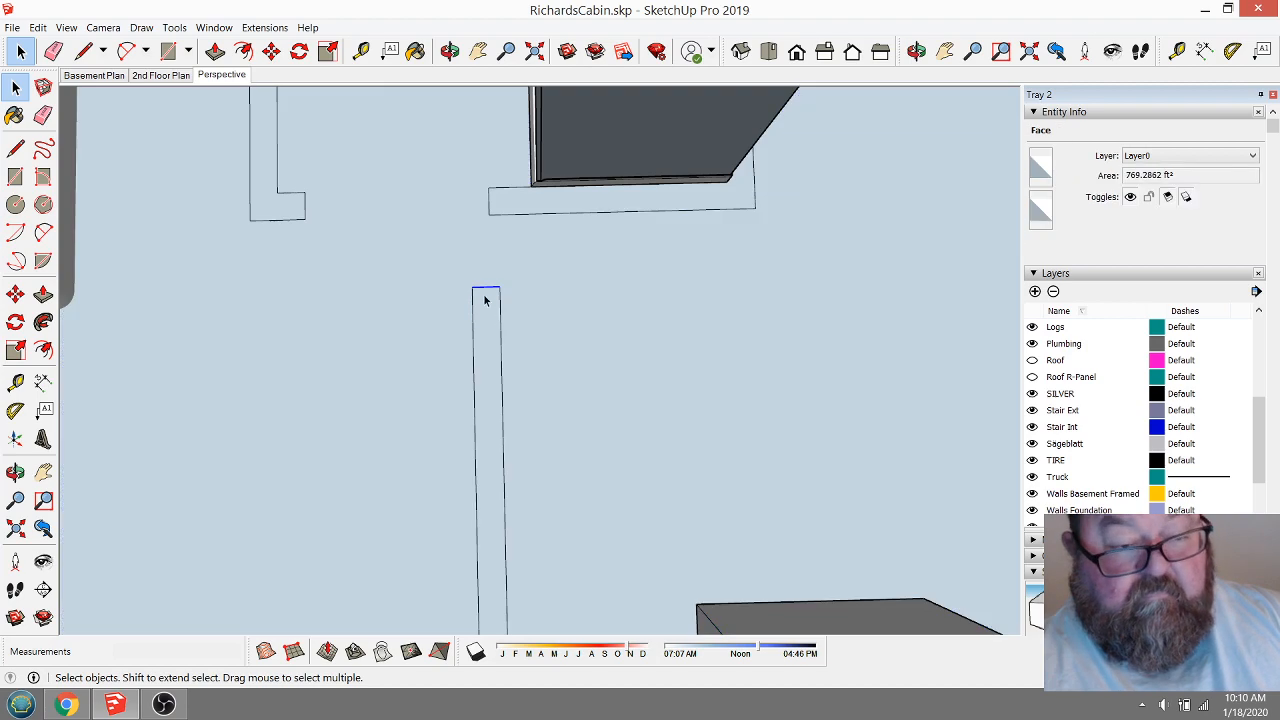
{"action": "left_click", "coordinate": [474, 348], "text": "shift"}
{"action": "left_click", "coordinate": [503, 350], "text": "shift"}
{"action": "scroll", "coordinate": [418, 315], "scroll_direction": "down", "scroll_amount": 5}
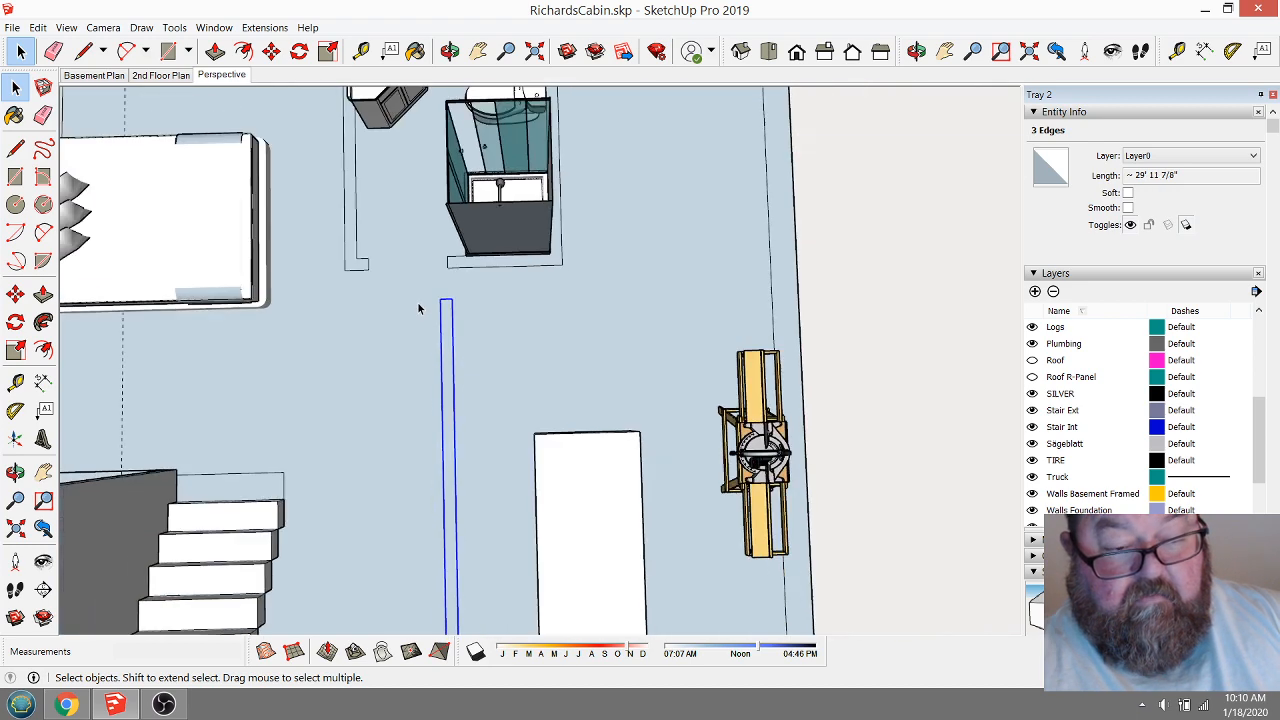
{"action": "left_click", "coordinate": [507, 399], "text": "shift"}
{"action": "left_click", "coordinate": [608, 368], "text": "shift"}
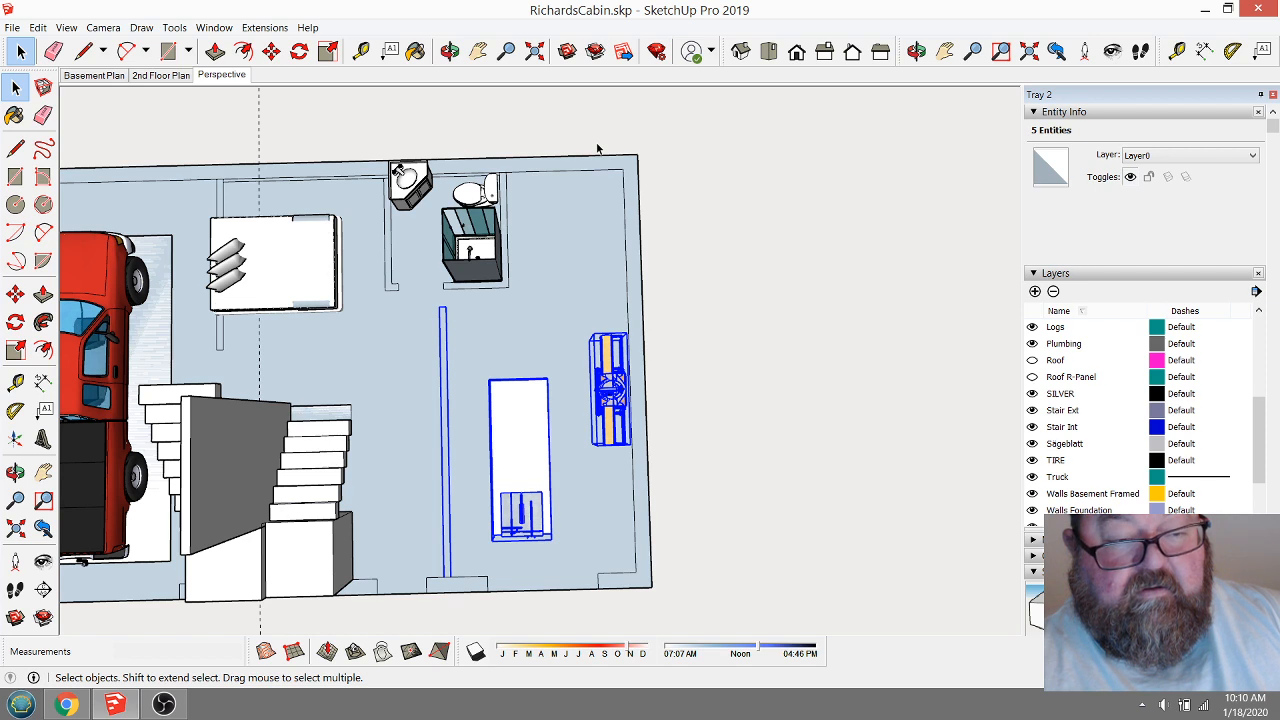
Extend the selection to the edges of the workshop's exterior end wall, keeping the long partition and workbench selected.
{"action": "left_click_drag", "start_coordinate": [597, 143], "coordinate": [686, 600], "text": "shift"}
{"action": "left_click_drag", "start_coordinate": [568, 91], "coordinate": [694, 620], "text": "shift"}
{"action": "left_click_drag", "start_coordinate": [474, 344], "coordinate": [716, 600], "text": "shift"}
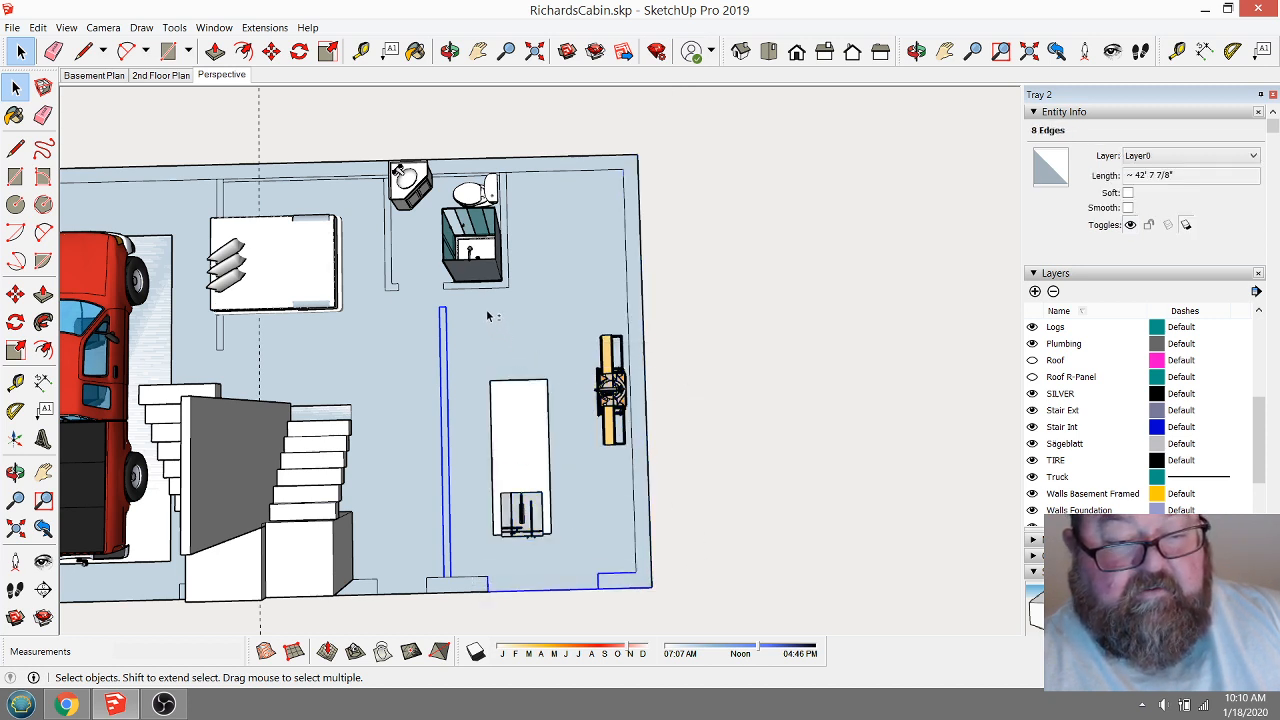
{"action": "left_click_drag", "start_coordinate": [488, 316], "coordinate": [701, 567], "text": "shift"}
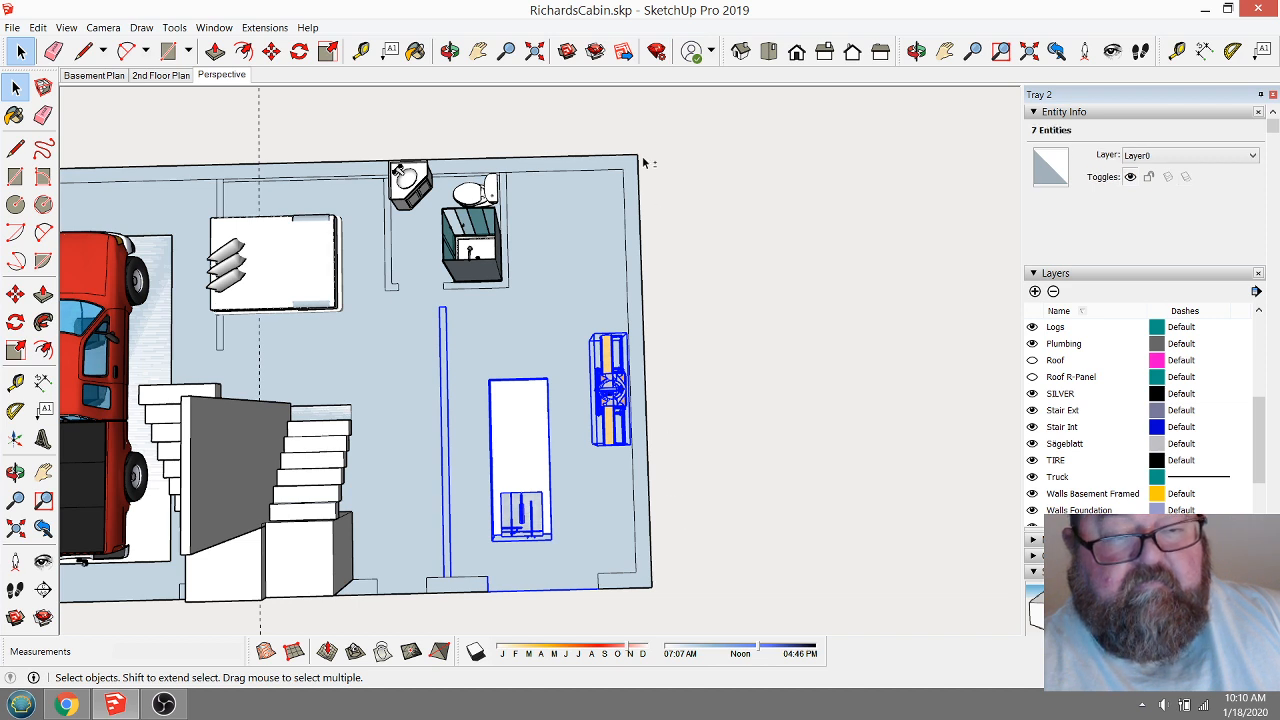
{"action": "left_click_drag", "start_coordinate": [590, 132], "coordinate": [721, 609], "text": "shift"}
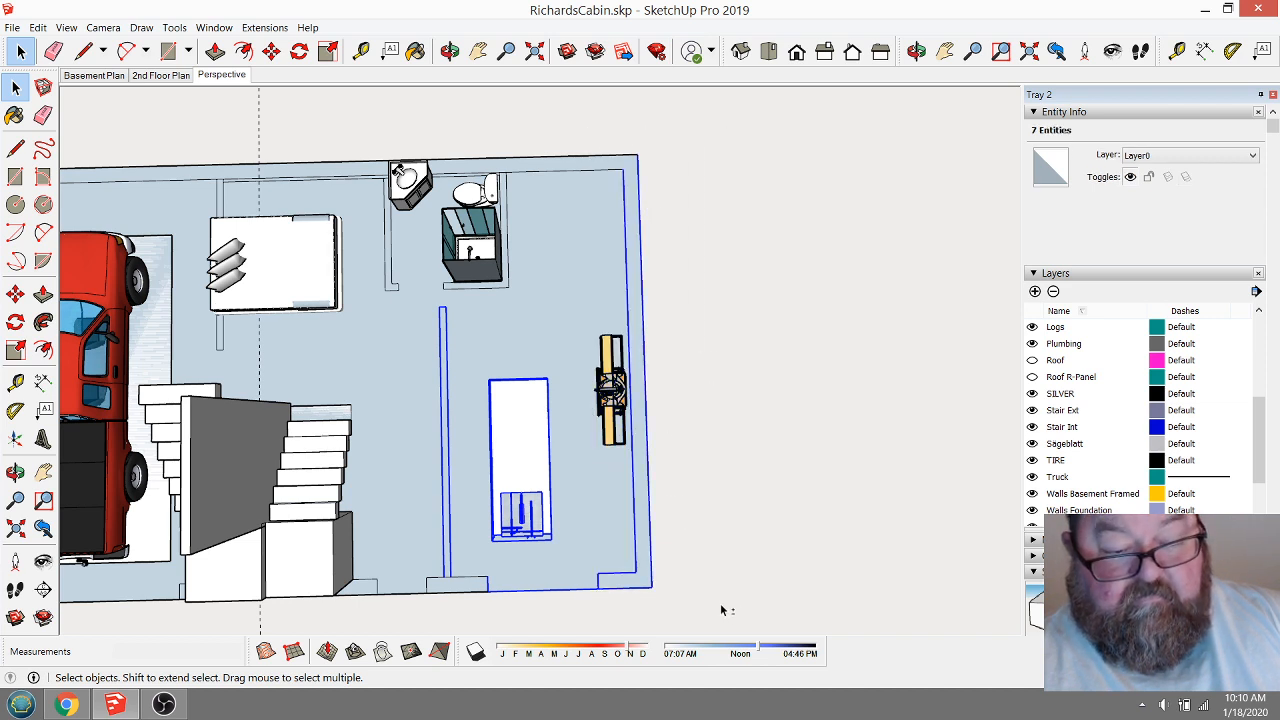
Move the selected partition, workbench and exterior end wall 6" outward along the red axis, and clear the selection.
{"action": "left_click", "coordinate": [271, 51]}
{"action": "left_click", "coordinate": [537, 290]}
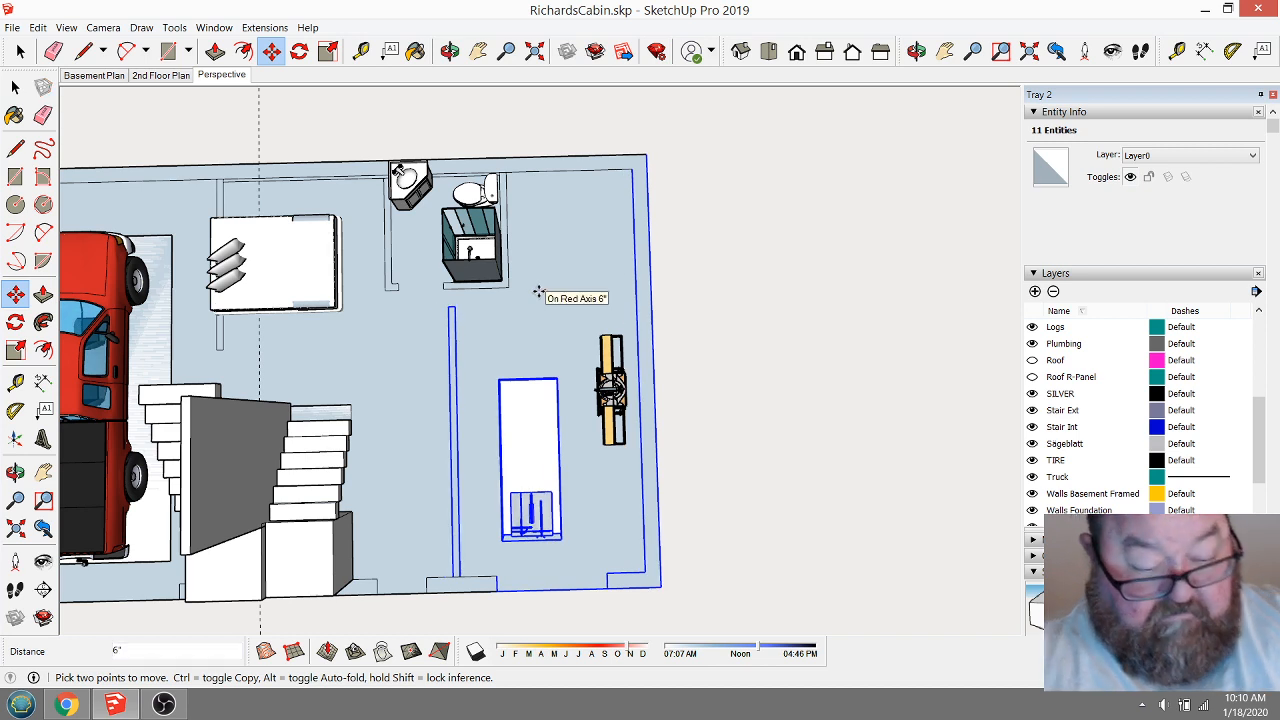
{"action": "type", "text": "6"}
{"action": "key", "text": "Return"}
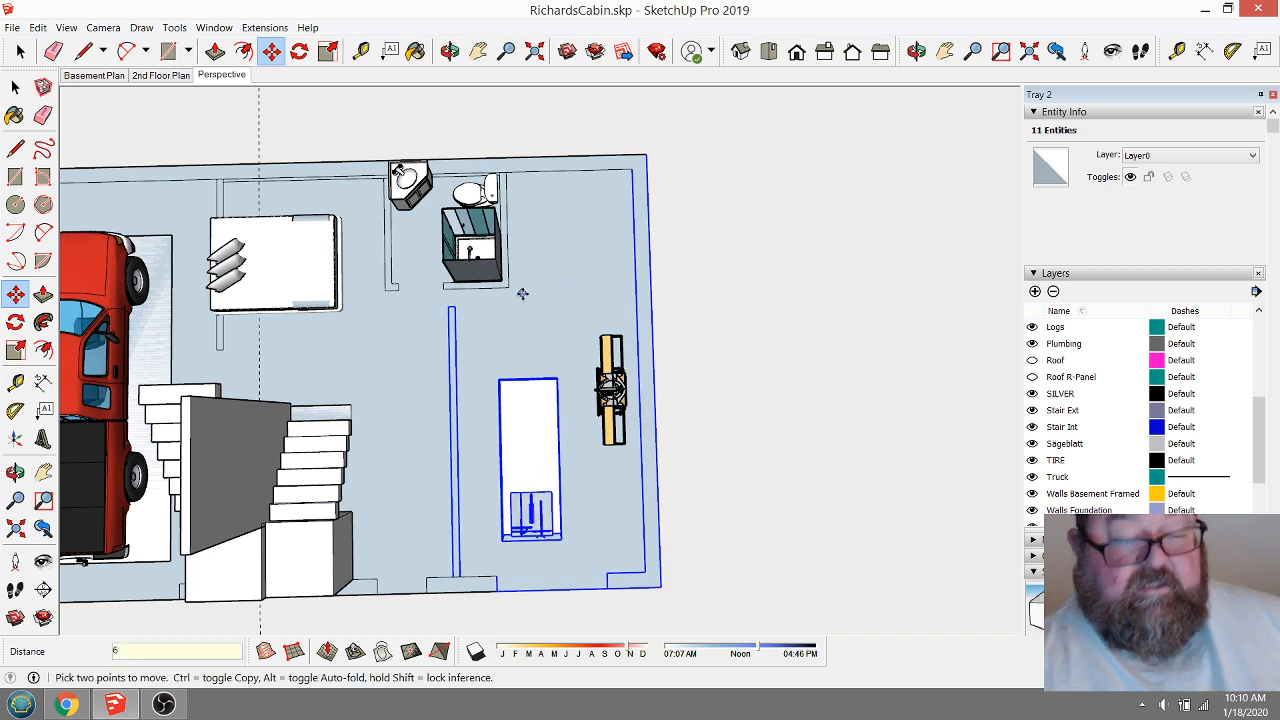
{"action": "scroll", "coordinate": [794, 340], "scroll_direction": "down", "scroll_amount": 3}
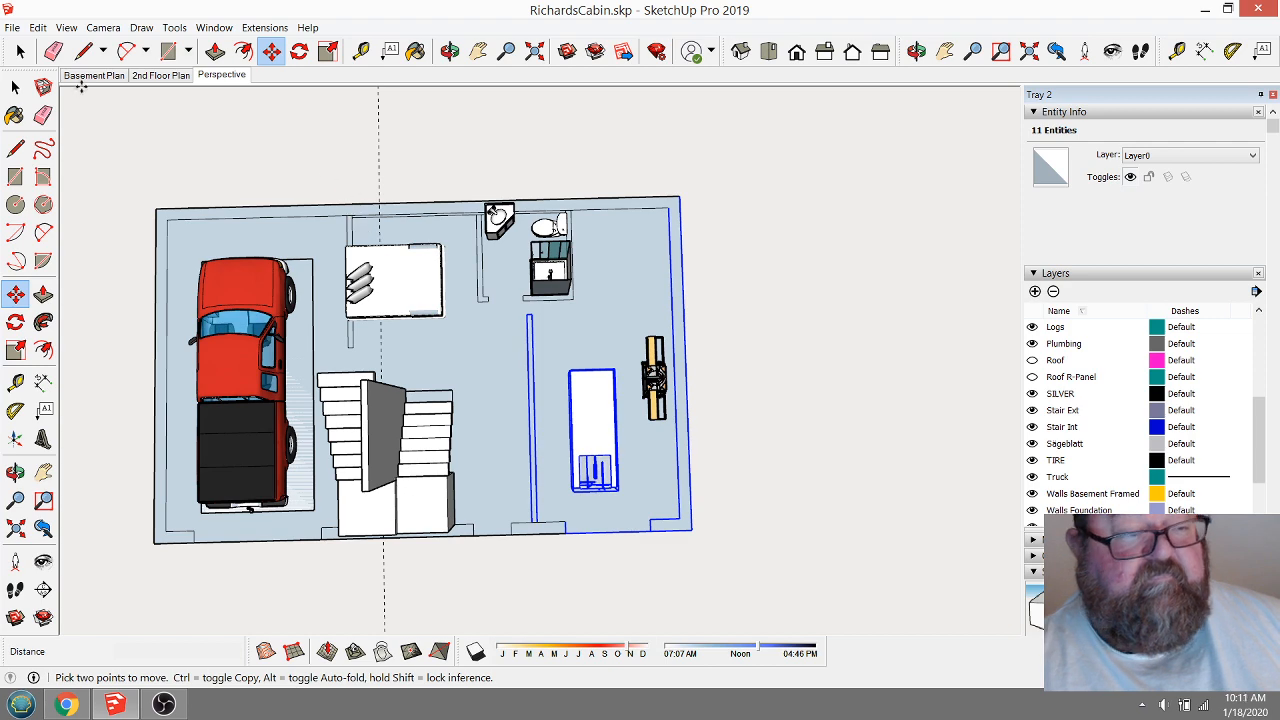
{"action": "left_click", "coordinate": [53, 51]}
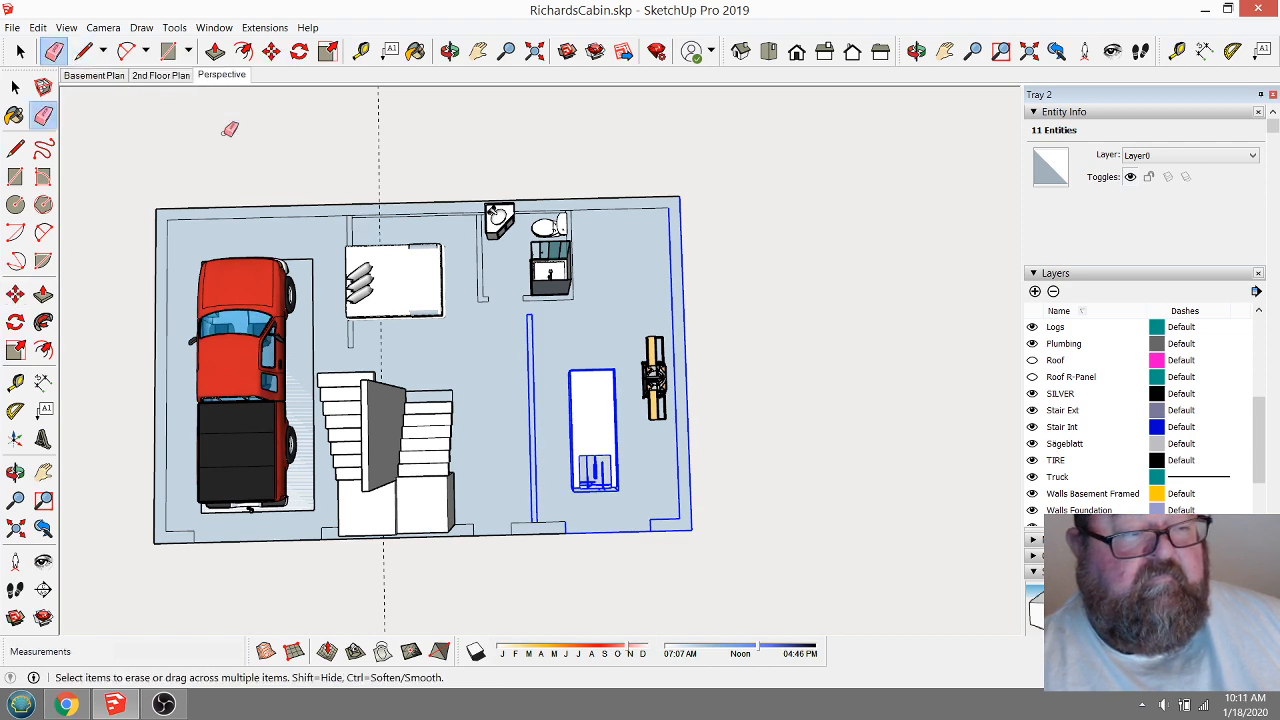
{"action": "left_click", "coordinate": [400, 152]}
Draw two lines about 12" long extending both sides of the long partition to the shower's partition wall.
{"action": "scroll", "coordinate": [562, 313], "scroll_direction": "up", "scroll_amount": 3}
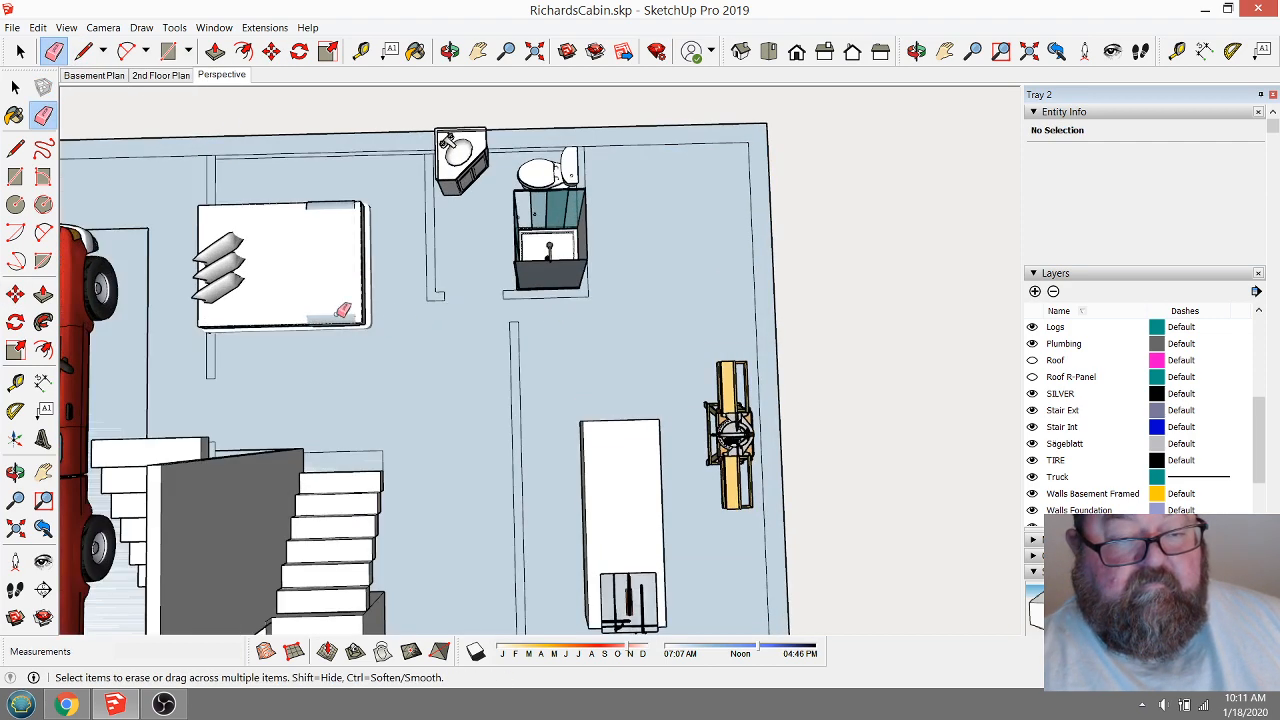
{"action": "scroll", "coordinate": [505, 285], "scroll_direction": "up", "scroll_amount": 5}
{"action": "key", "text": "l"}
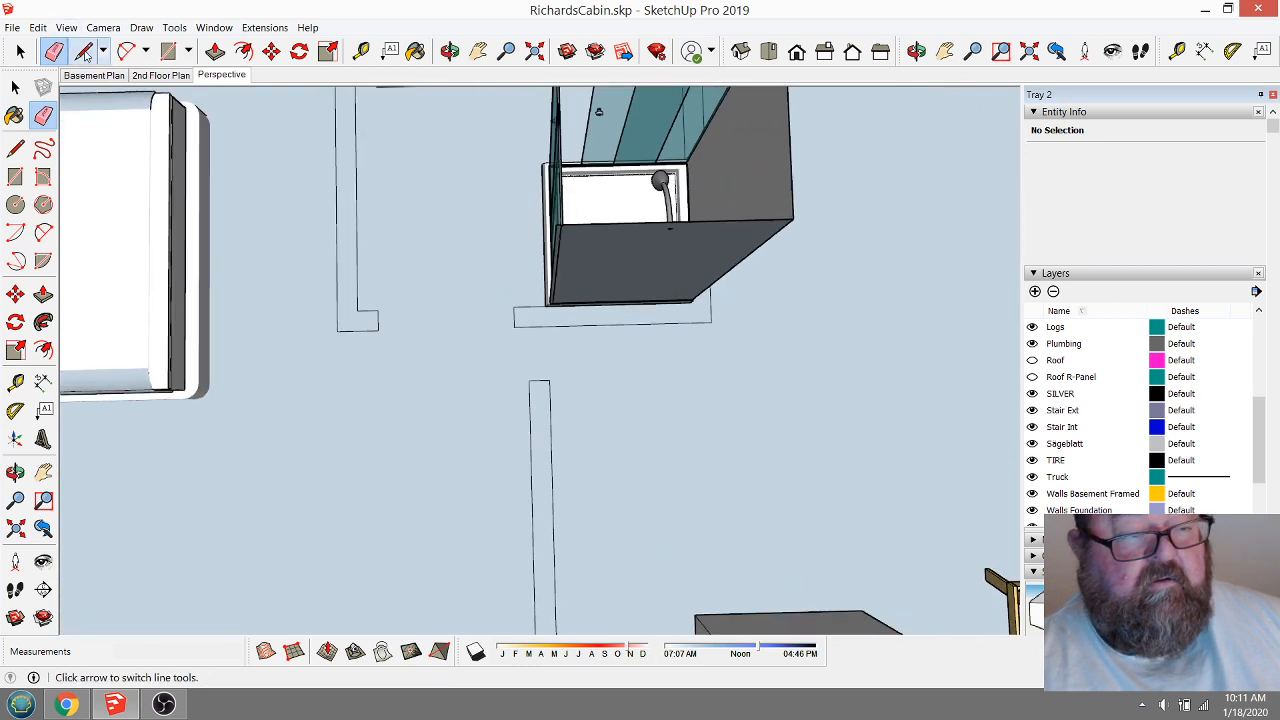
{"action": "scroll", "coordinate": [488, 354], "scroll_direction": "up", "scroll_amount": 2}
{"action": "left_click_drag", "start_coordinate": [612, 427], "coordinate": [610, 317]}
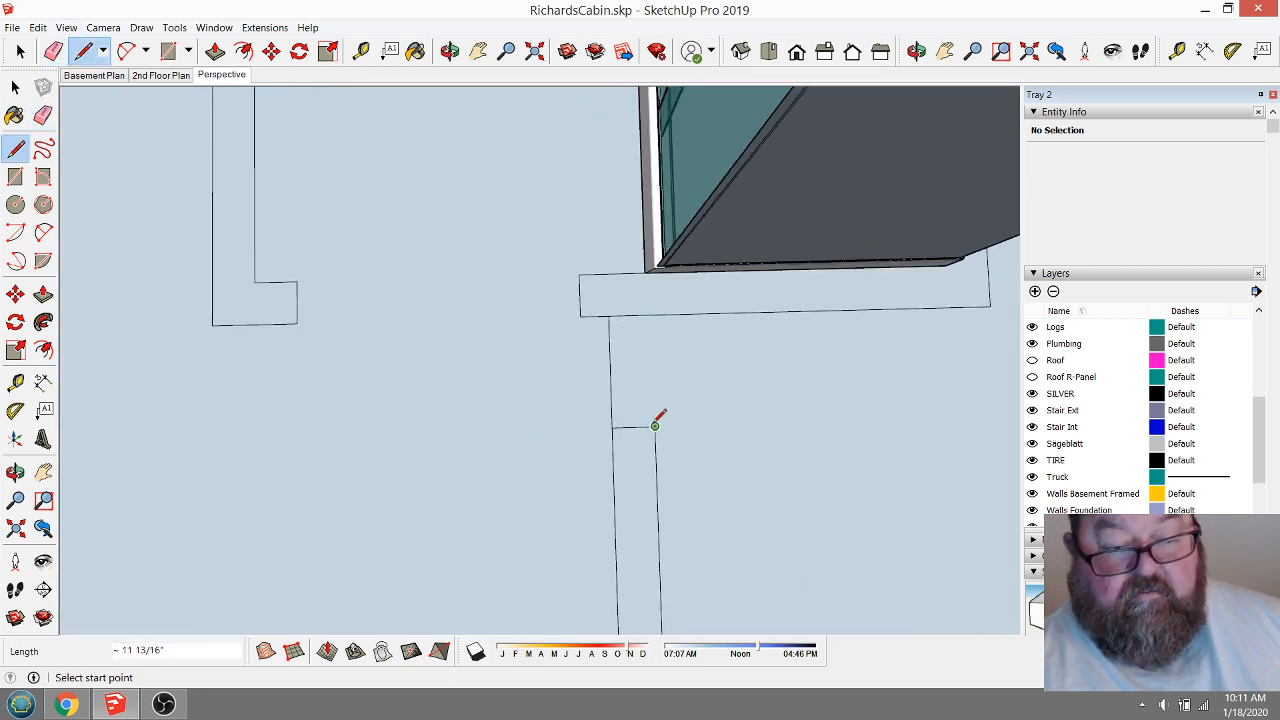
{"action": "mouse_move", "coordinate": [655, 426]}
{"action": "left_mouse_down"}
{"action": "mouse_move", "coordinate": [657, 306]}
{"action": "mouse_move", "coordinate": [651, 315]}
{"action": "left_mouse_up"}
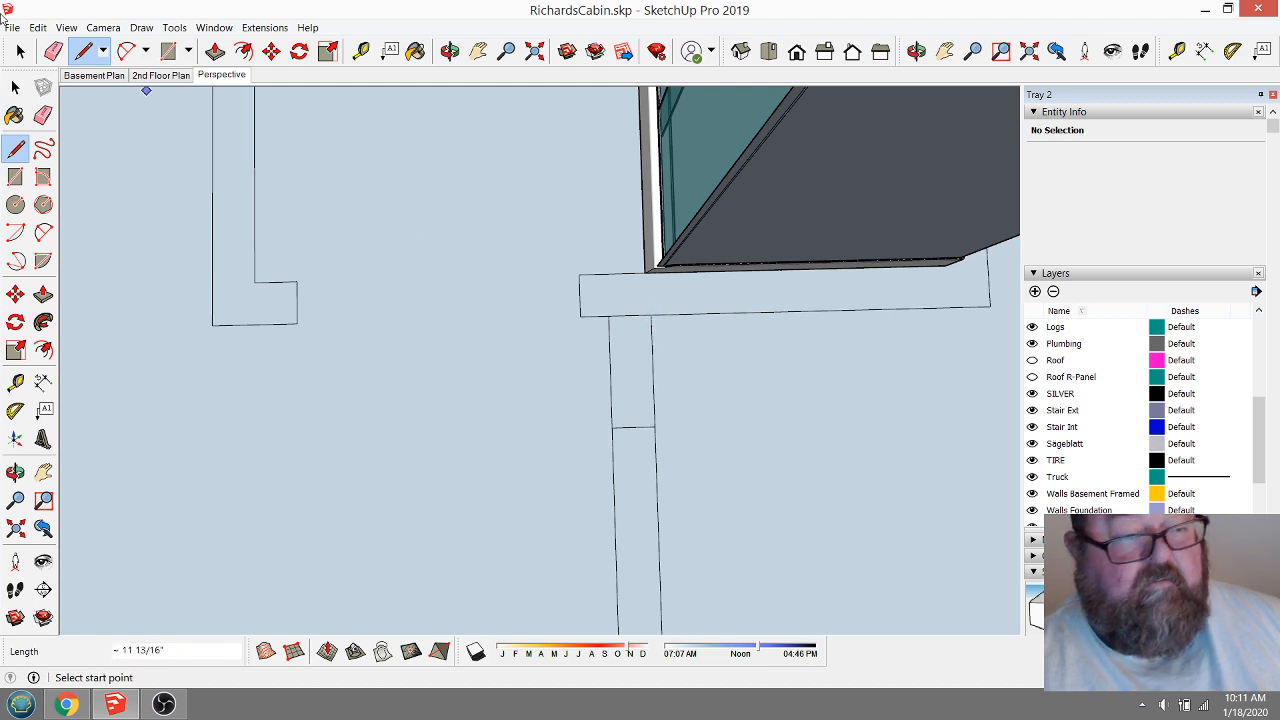
Erase the old end line crossing the extended long partition.
{"action": "left_click", "coordinate": [20, 51]}
{"action": "left_click", "coordinate": [53, 51]}
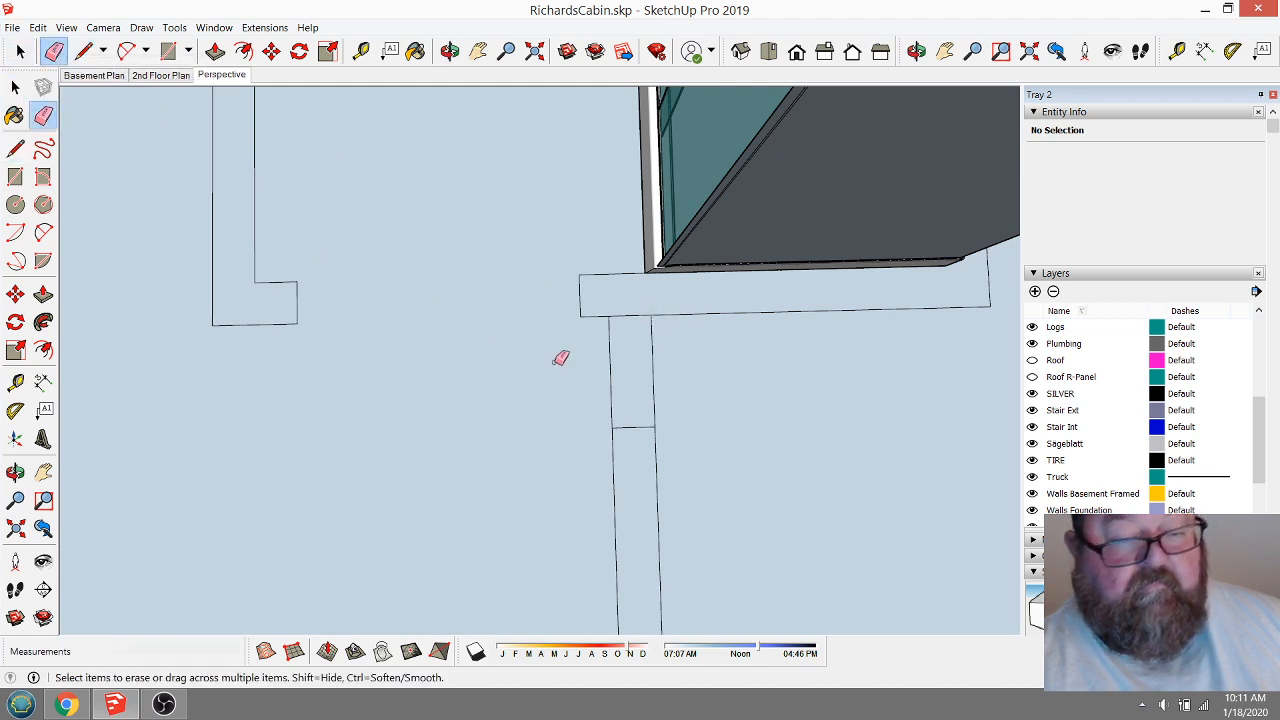
{"action": "left_click", "coordinate": [634, 427]}
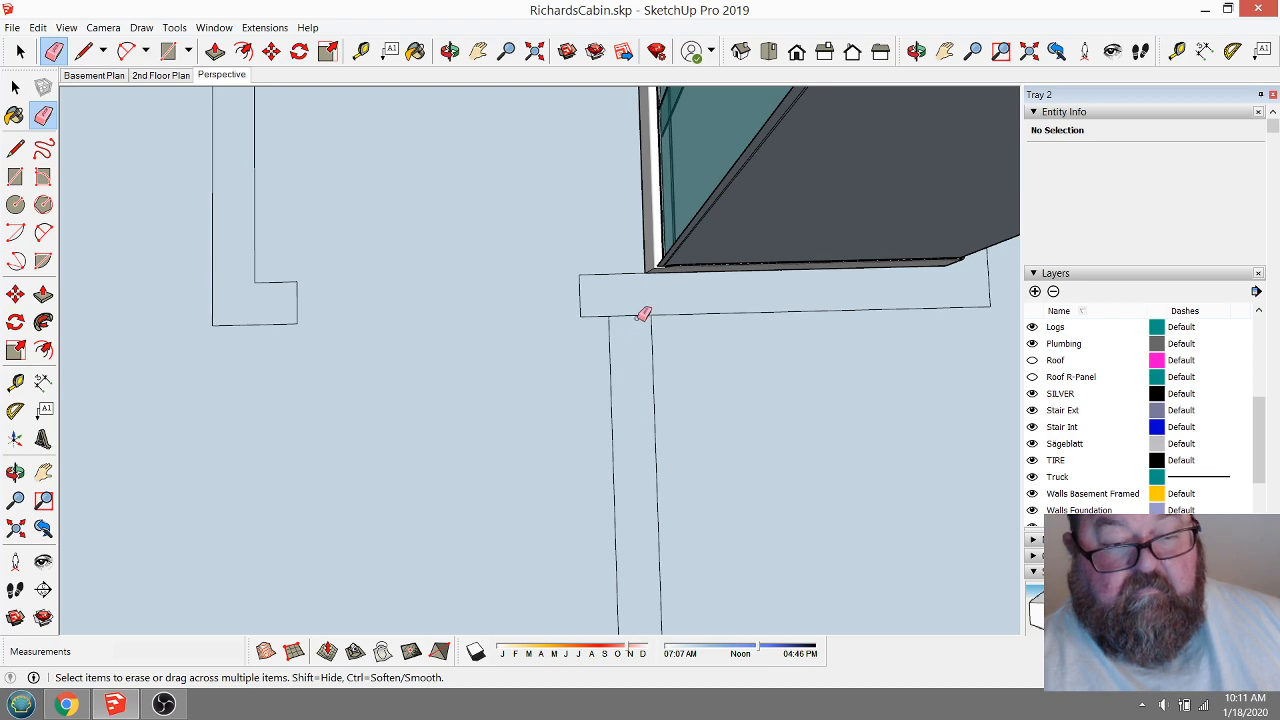
{"action": "scroll", "coordinate": [643, 312], "scroll_direction": "down", "scroll_amount": 6}
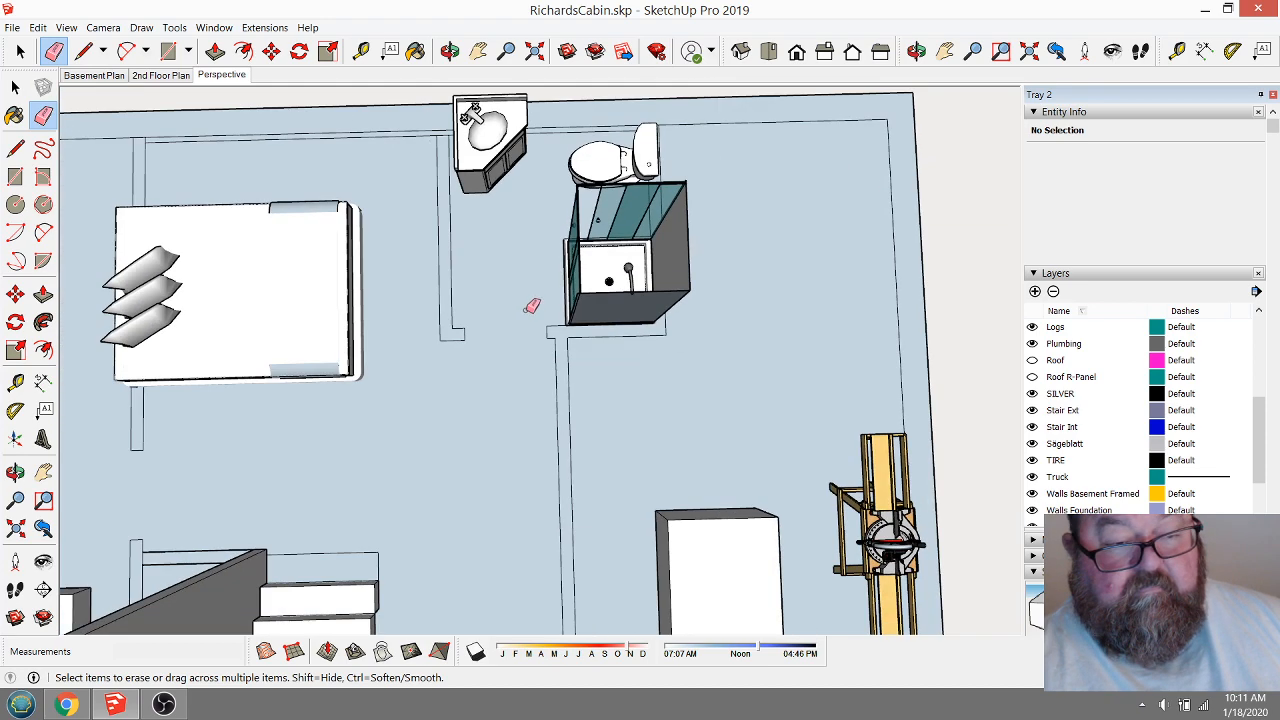
{"action": "scroll", "coordinate": [518, 285], "scroll_direction": "down", "scroll_amount": 2}
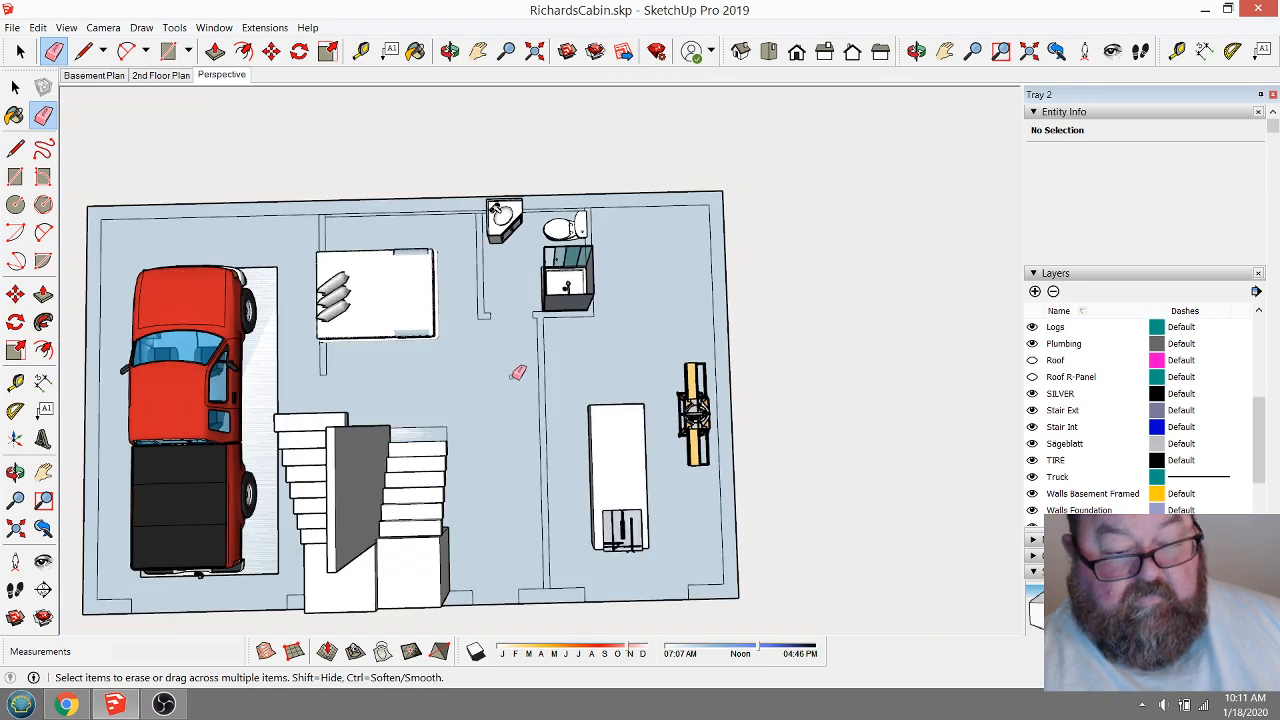
Rotate the queen bed 90° about its middle so the pillows lie toward the exterior wall behind it.
{"action": "left_click", "coordinate": [450, 51]}
{"action": "left_click_drag", "start_coordinate": [482, 396], "coordinate": [409, 400]}
{"action": "scroll", "coordinate": [547, 171], "scroll_direction": "up", "scroll_amount": 5}
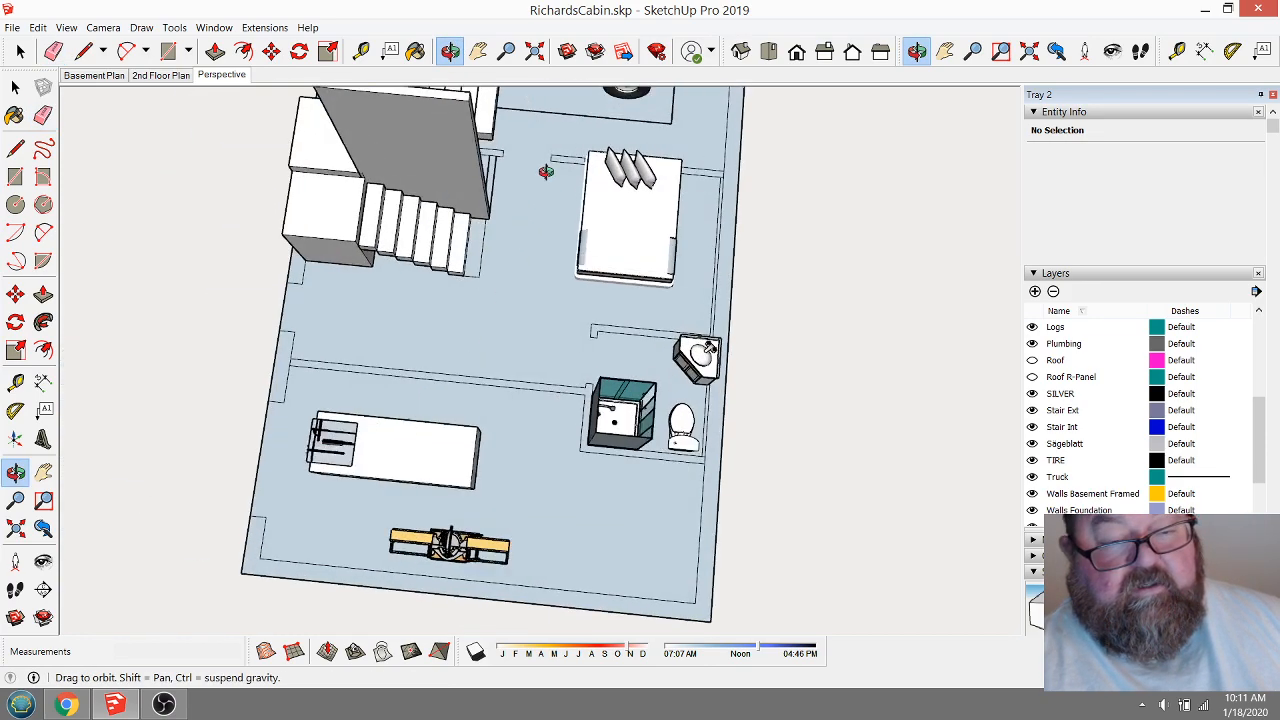
{"action": "left_click_drag", "start_coordinate": [550, 320], "coordinate": [932, 327]}
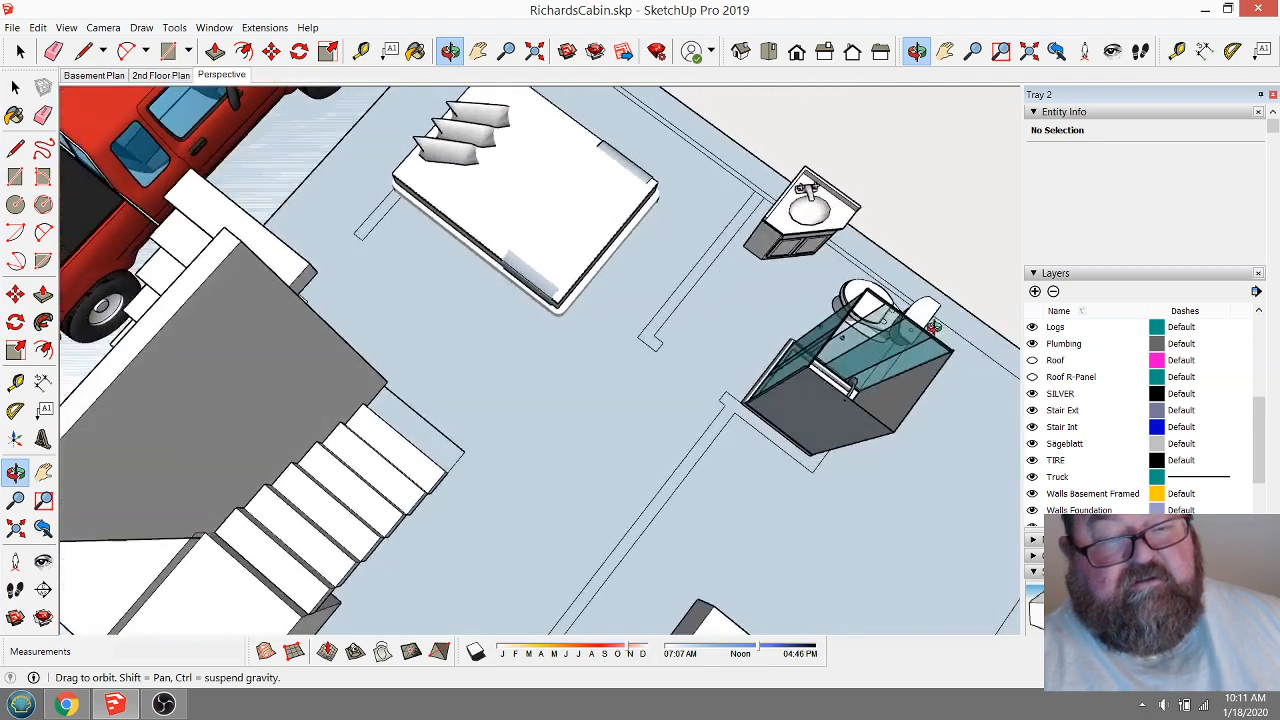
{"action": "left_click_drag", "start_coordinate": [602, 330], "coordinate": [718, 339]}
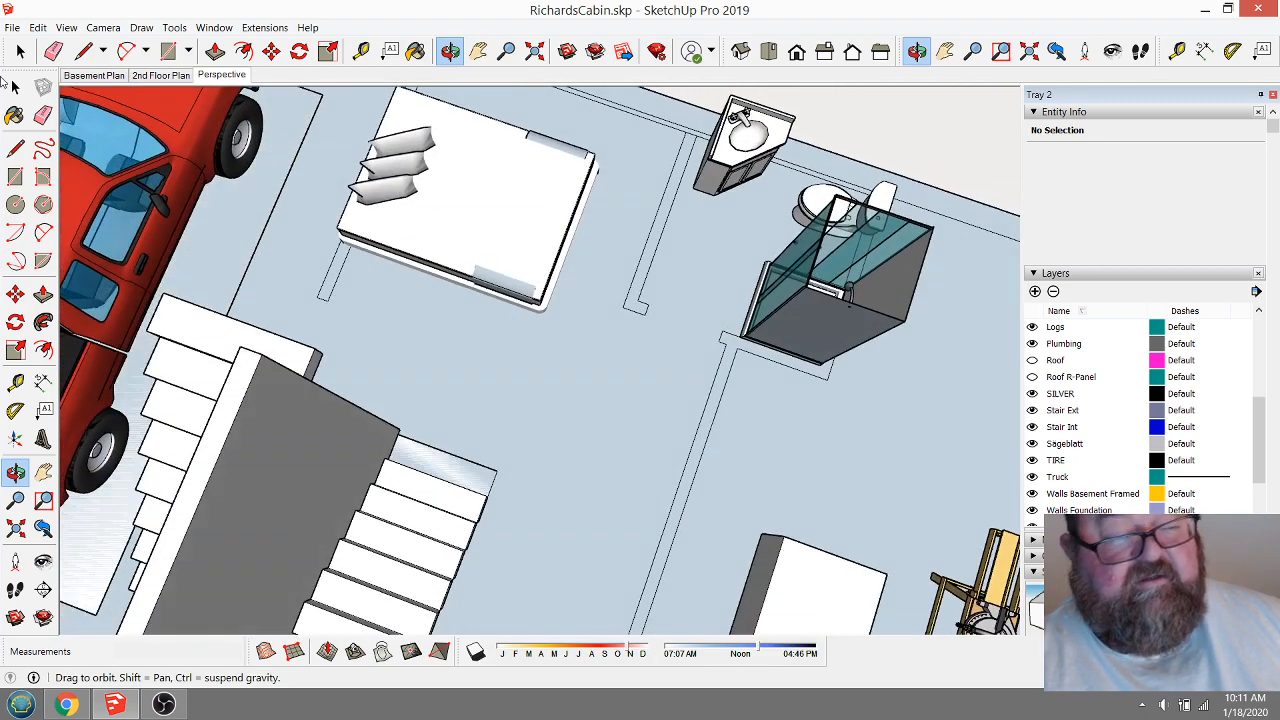
{"action": "left_click", "coordinate": [20, 51]}
{"action": "left_click", "coordinate": [476, 192]}
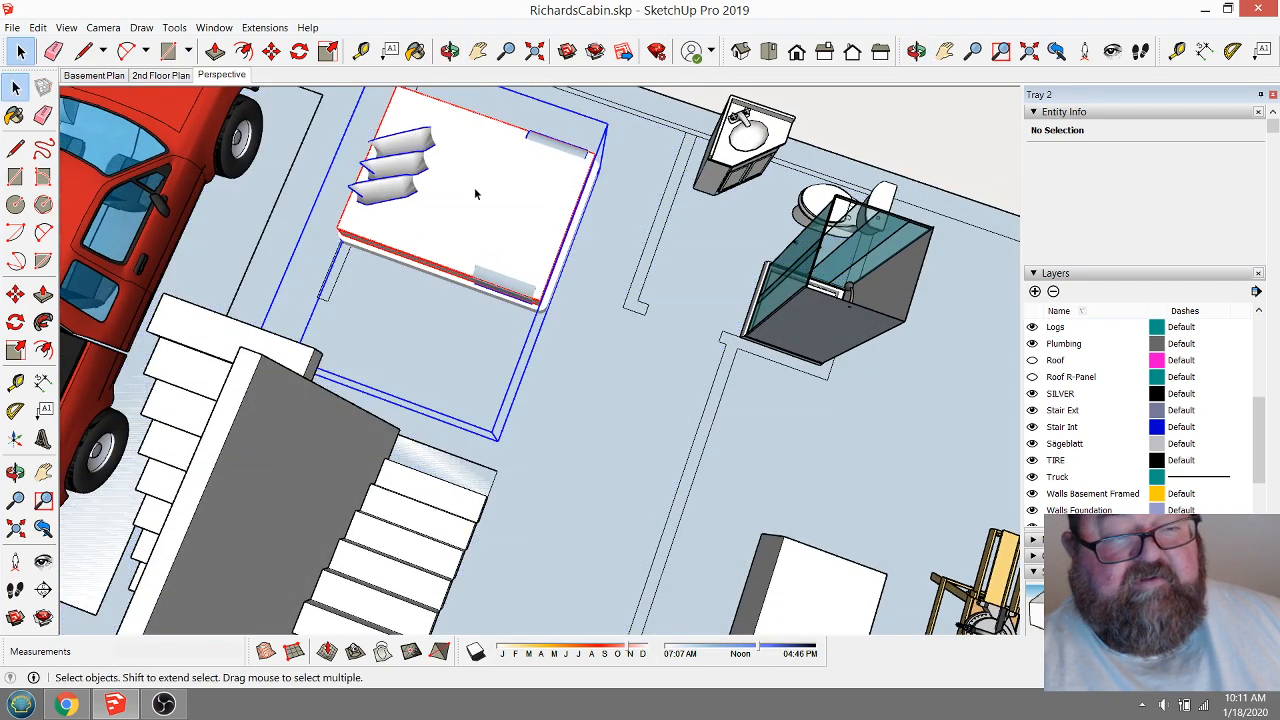
{"action": "left_click", "coordinate": [299, 51]}
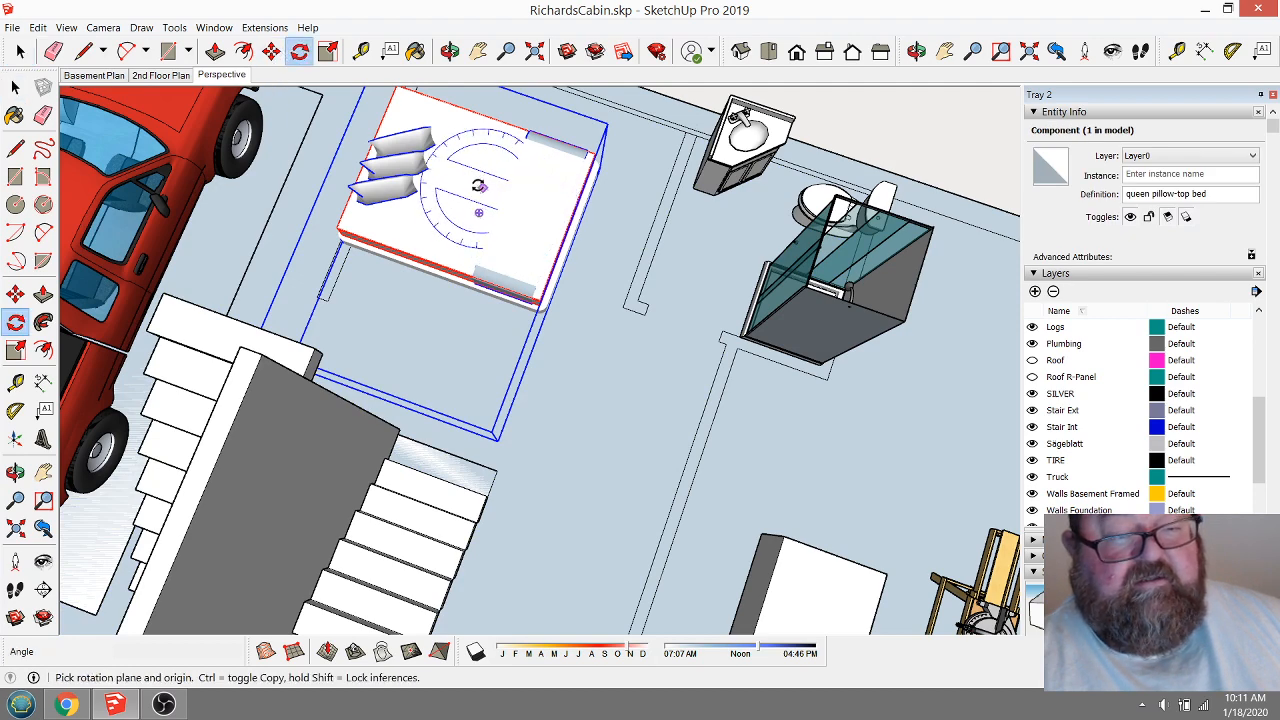
{"action": "left_click", "coordinate": [505, 194]}
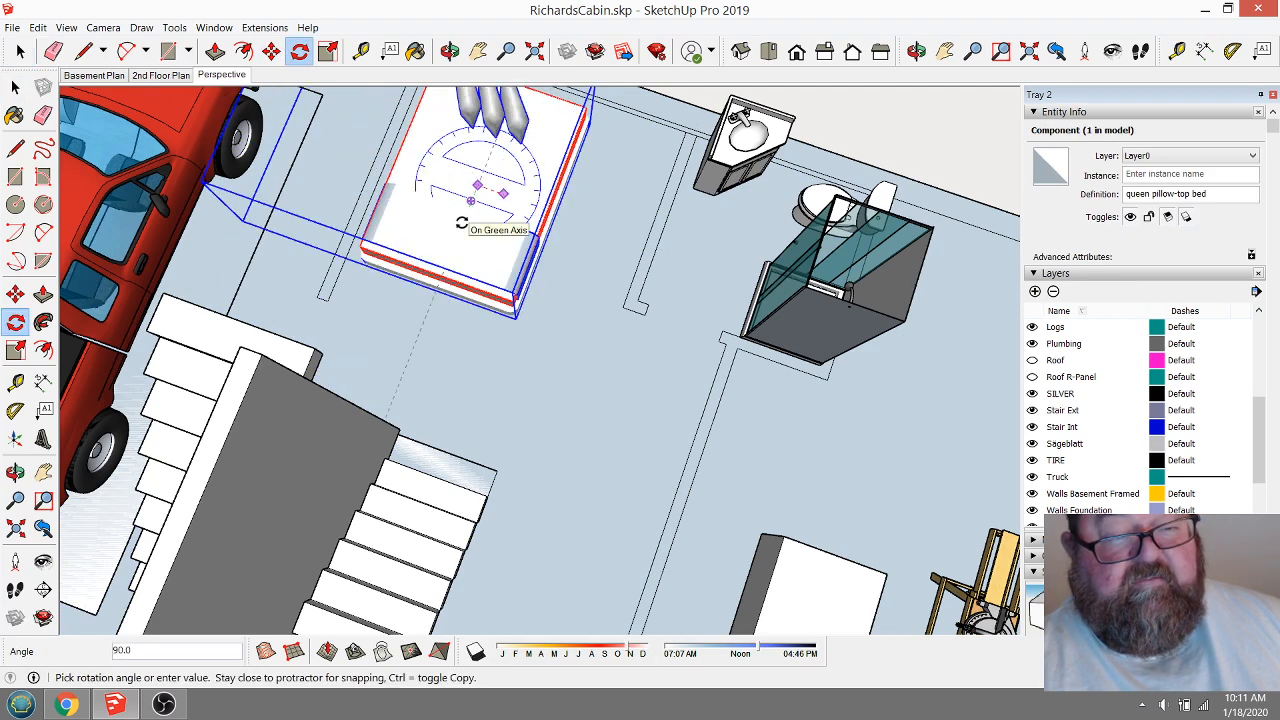
{"action": "left_click", "coordinate": [465, 228]}
Move the bed about 1' 5" toward the L-shaped bathroom wall and clear the selection.
{"action": "left_click", "coordinate": [450, 51]}
{"action": "left_click_drag", "start_coordinate": [620, 430], "coordinate": [686, 420]}
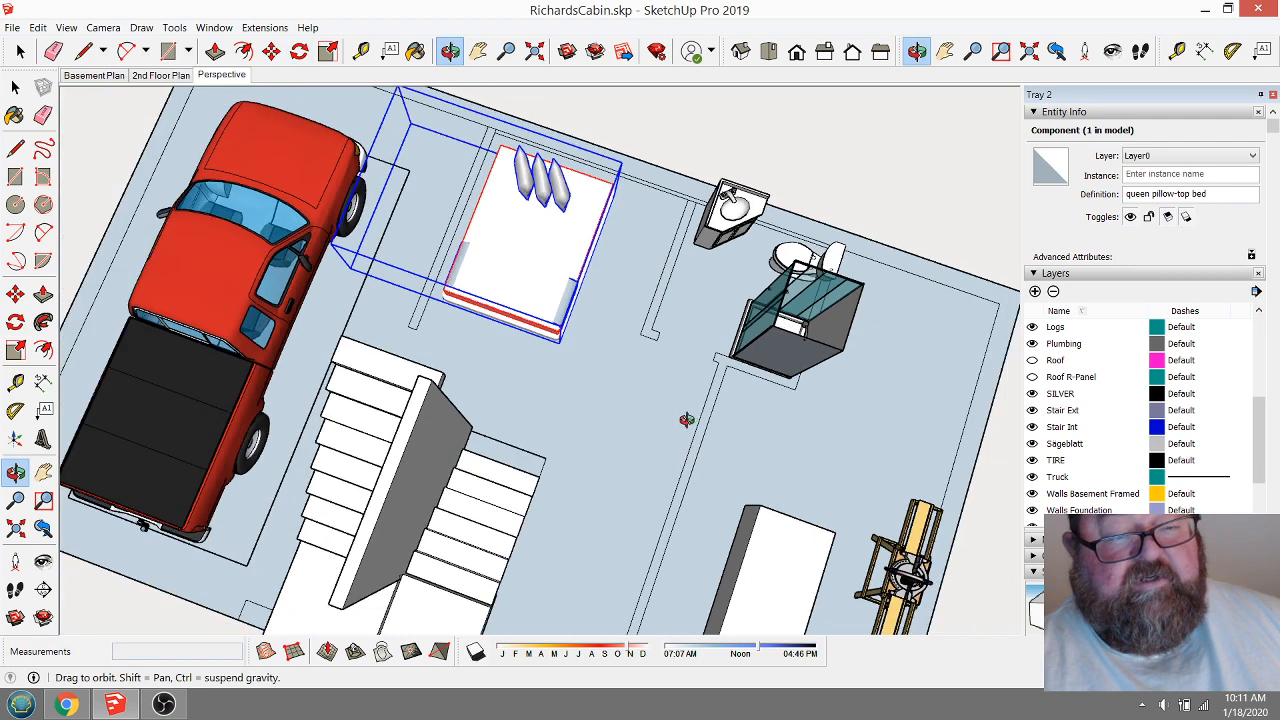
{"action": "left_click_drag", "start_coordinate": [508, 238], "coordinate": [517, 238]}
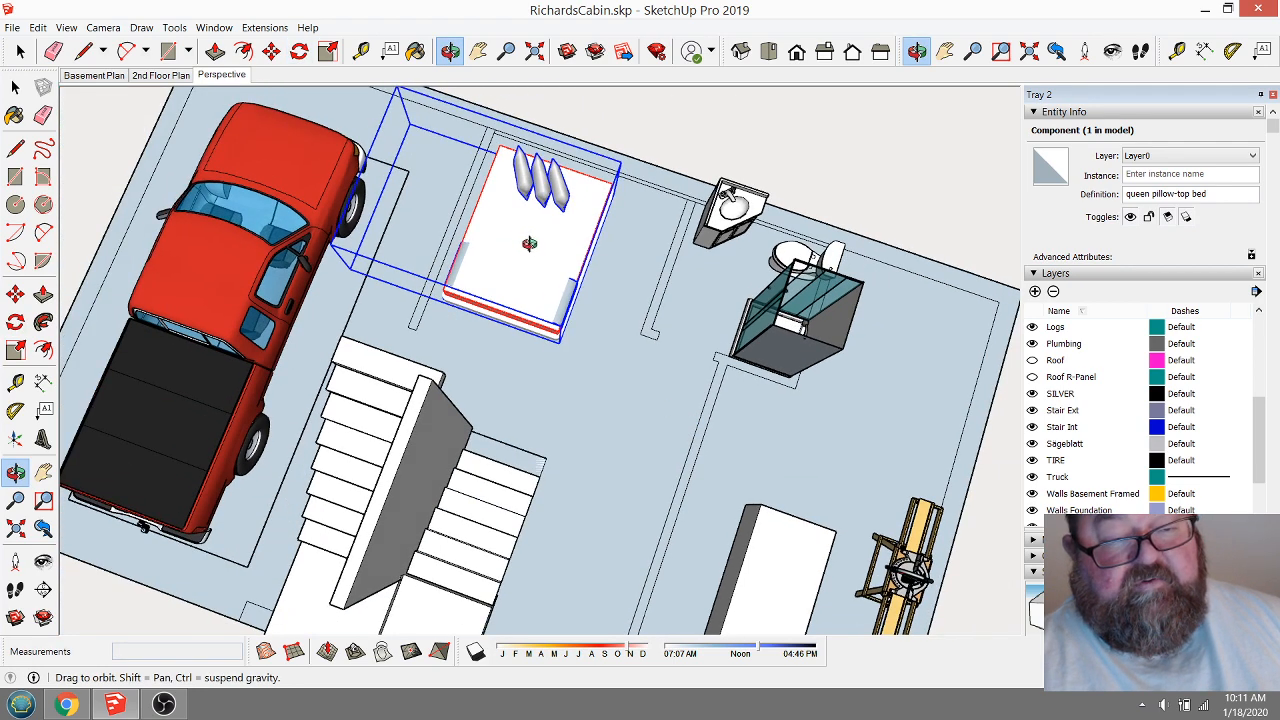
{"action": "left_click", "coordinate": [271, 51]}
{"action": "left_click", "coordinate": [537, 244]}
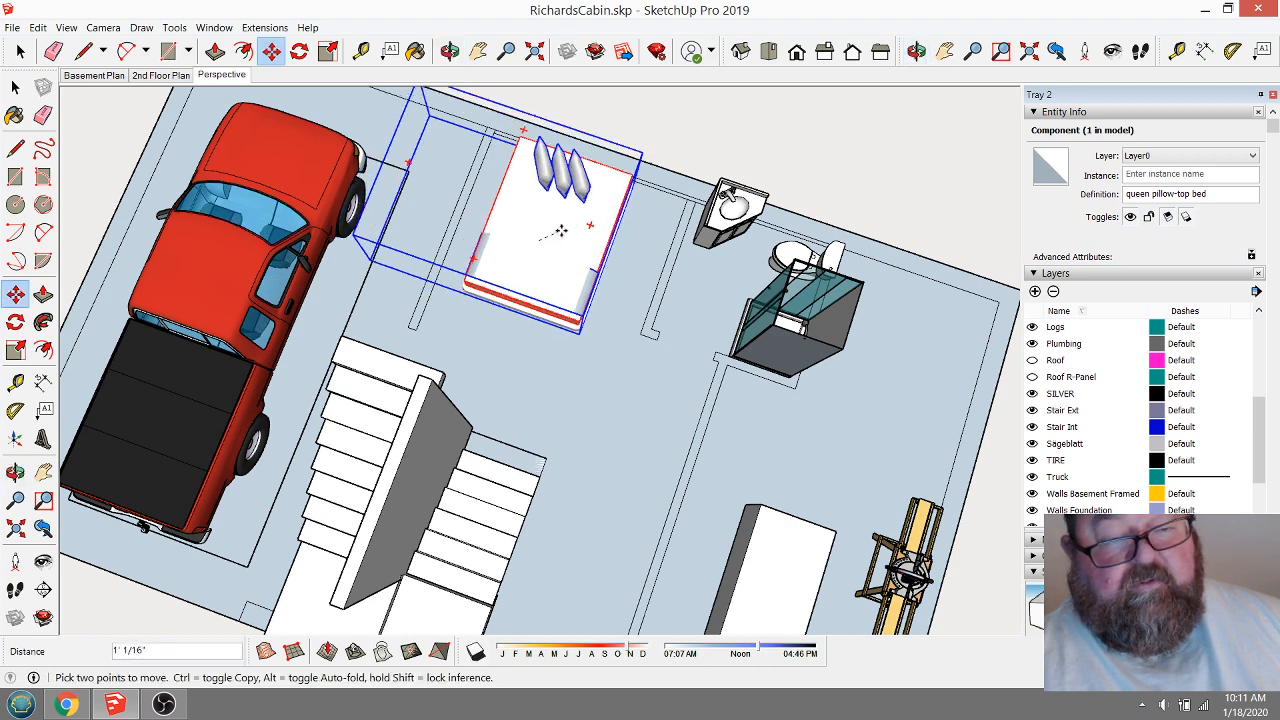
{"action": "left_click", "coordinate": [571, 230]}
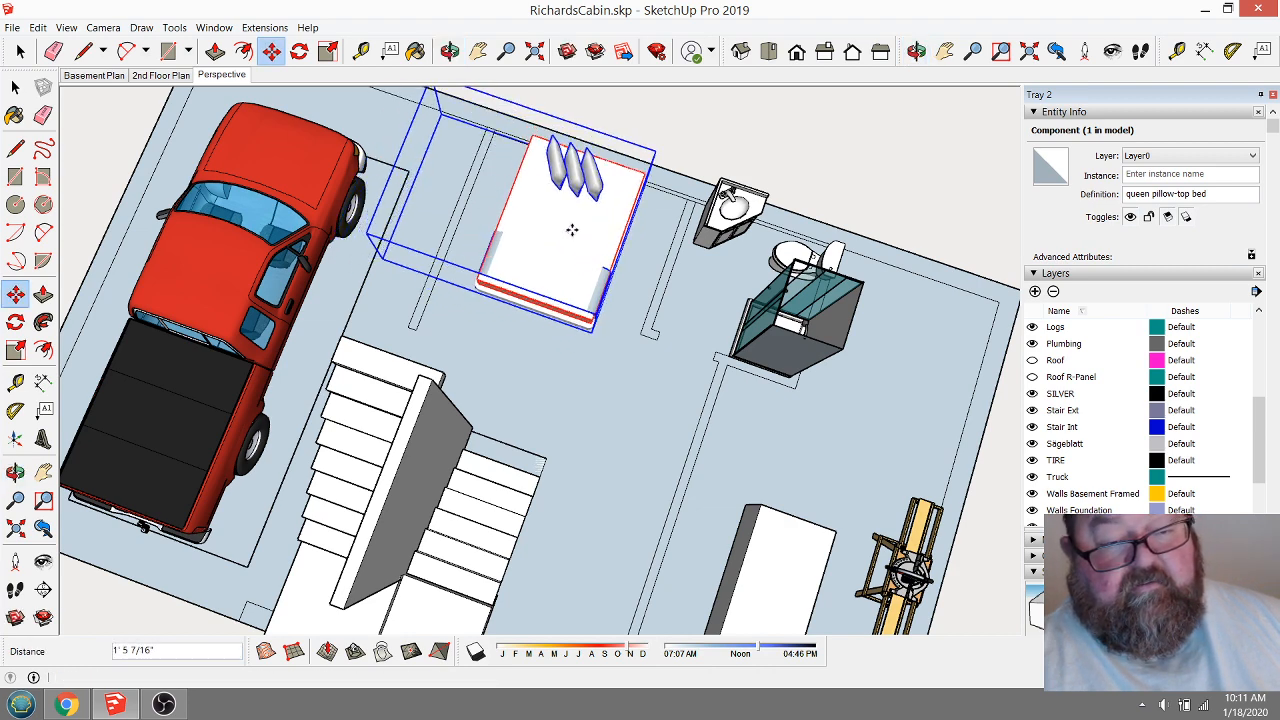
{"action": "left_click", "coordinate": [450, 51]}
{"action": "scroll", "coordinate": [479, 211], "scroll_direction": "down", "scroll_amount": 3}
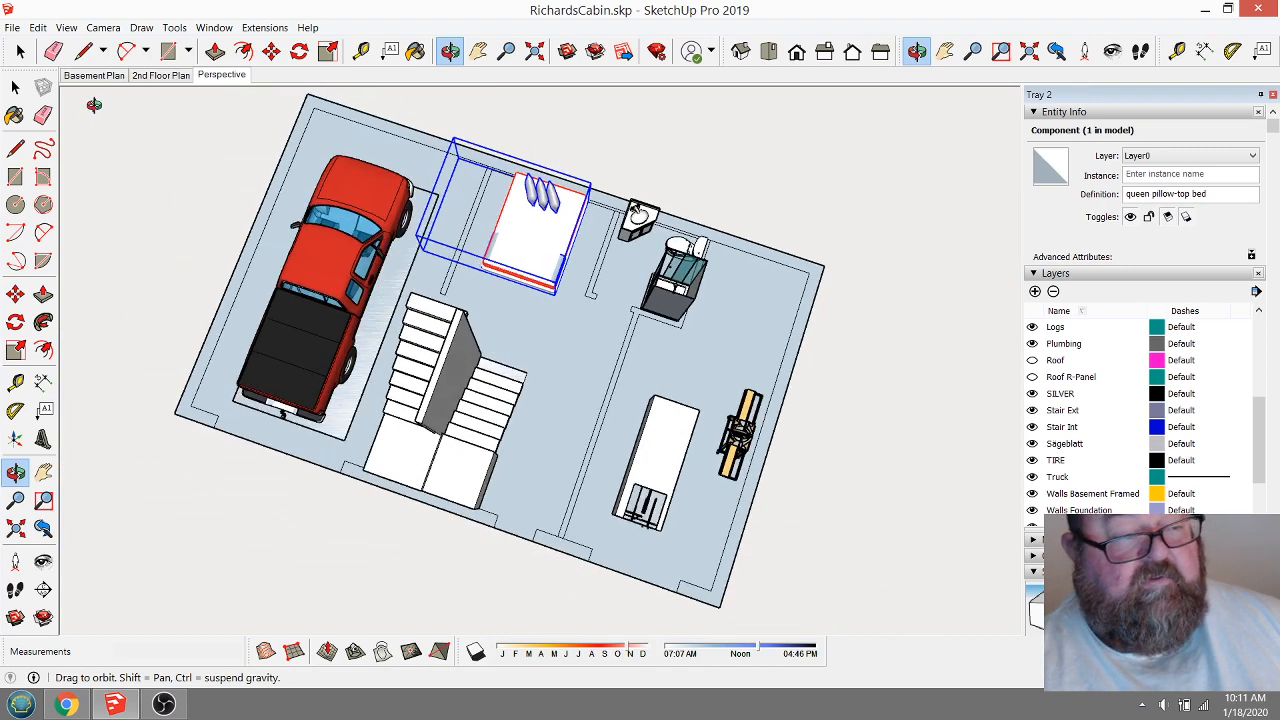
{"action": "left_click", "coordinate": [20, 51]}
{"action": "left_click", "coordinate": [160, 118]}
Examine the revised basement layout around the bed, bathroom and workshop from several angles.
{"action": "left_click", "coordinate": [450, 51]}
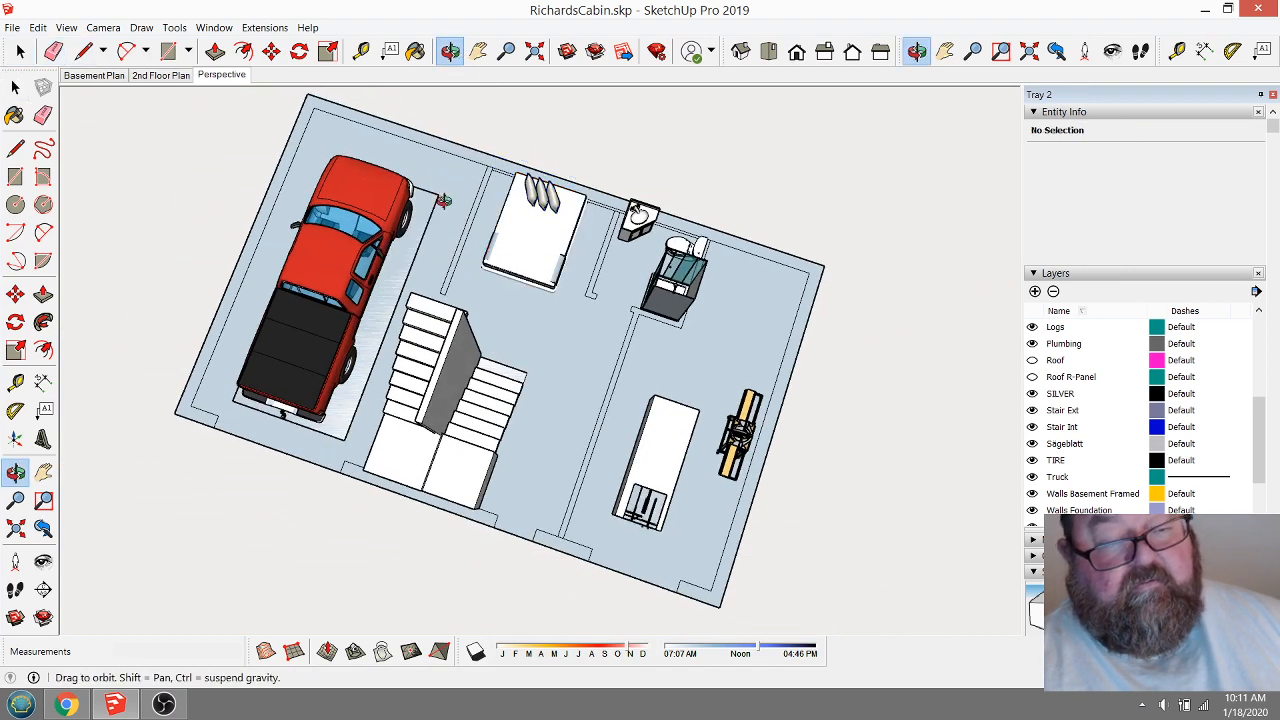
{"action": "left_click_drag", "start_coordinate": [449, 200], "coordinate": [522, 316]}
{"action": "scroll", "coordinate": [484, 324], "scroll_direction": "down", "scroll_amount": 3}
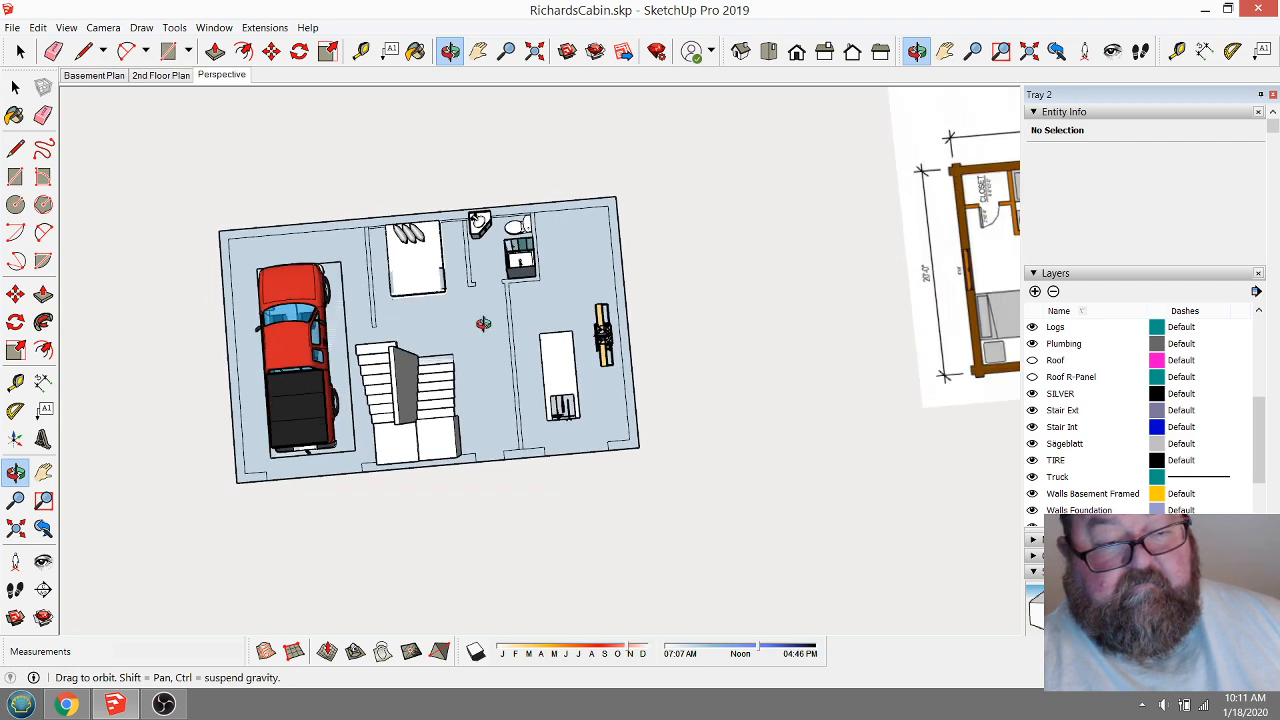
{"action": "scroll", "coordinate": [586, 286], "scroll_direction": "up", "scroll_amount": 5}
{"action": "scroll", "coordinate": [586, 286], "scroll_direction": "up", "scroll_amount": 2}
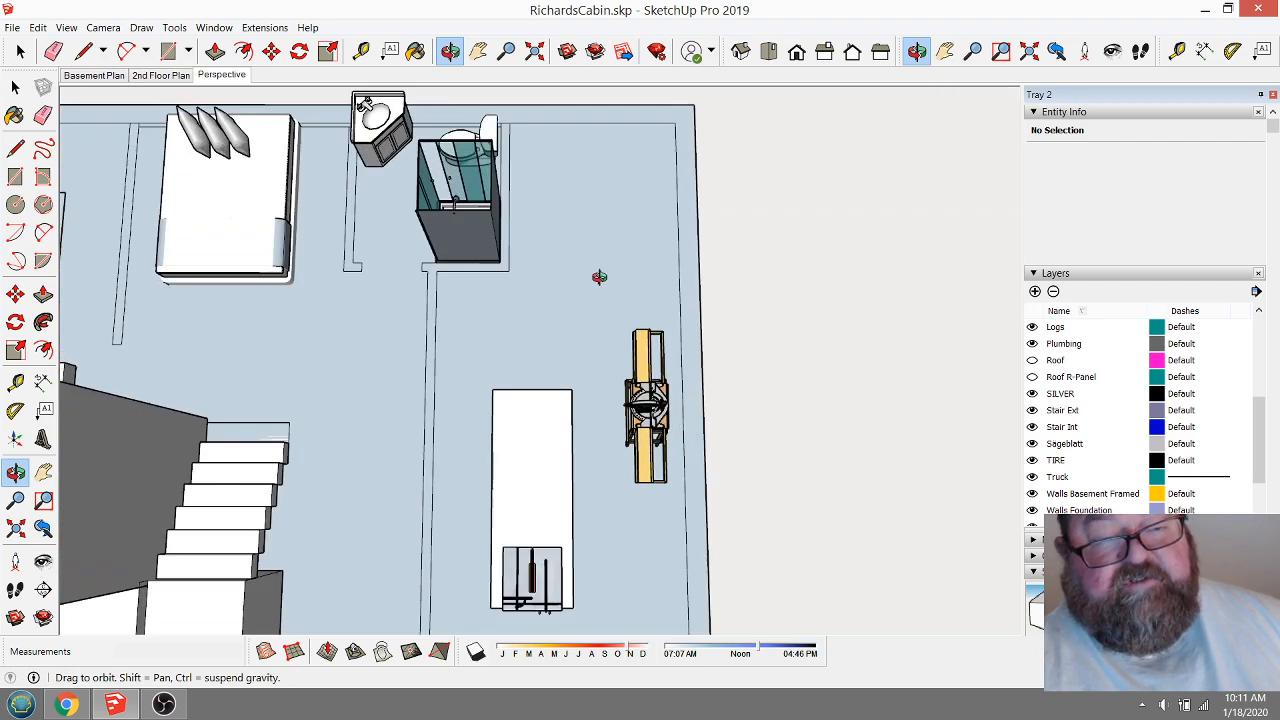
{"action": "scroll", "coordinate": [574, 229], "scroll_direction": "down", "scroll_amount": 3}
{"action": "mouse_move", "coordinate": [594, 303]}
{"action": "left_mouse_down"}
{"action": "mouse_move", "coordinate": [290, 325]}
{"action": "mouse_move", "coordinate": [131, 357]}
{"action": "mouse_move", "coordinate": [233, 357]}
{"action": "left_mouse_up"}
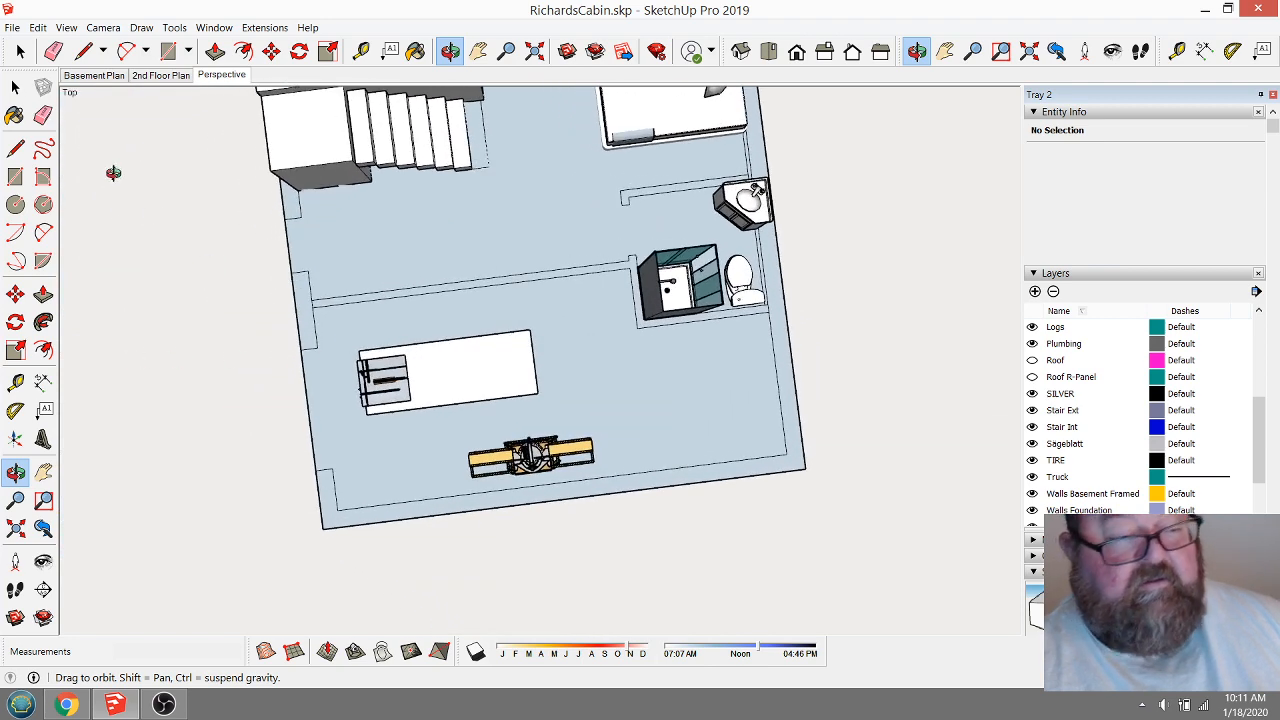
Move the table saw bench and miter saw stand together about 1' 3 1/2" toward the exterior wall behind the bathroom.
{"action": "left_click", "coordinate": [15, 87]}
{"action": "left_click", "coordinate": [430, 378]}
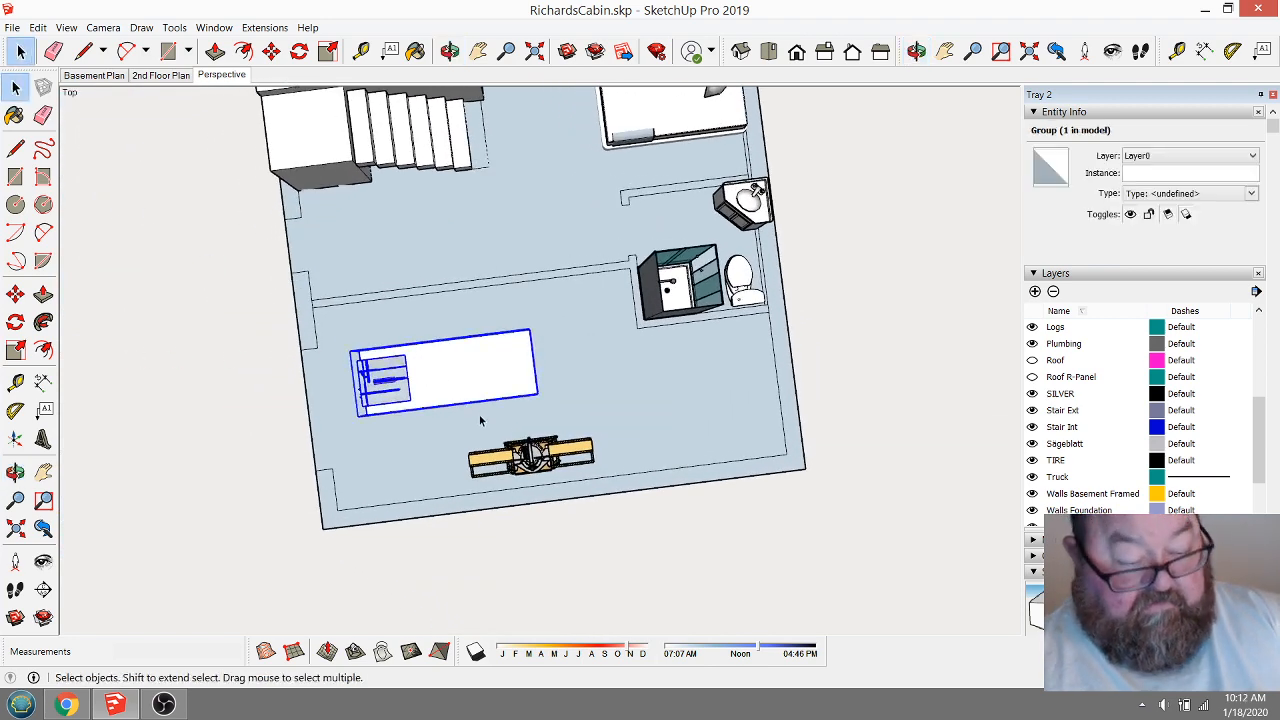
{"action": "left_click", "coordinate": [565, 463], "text": "shift"}
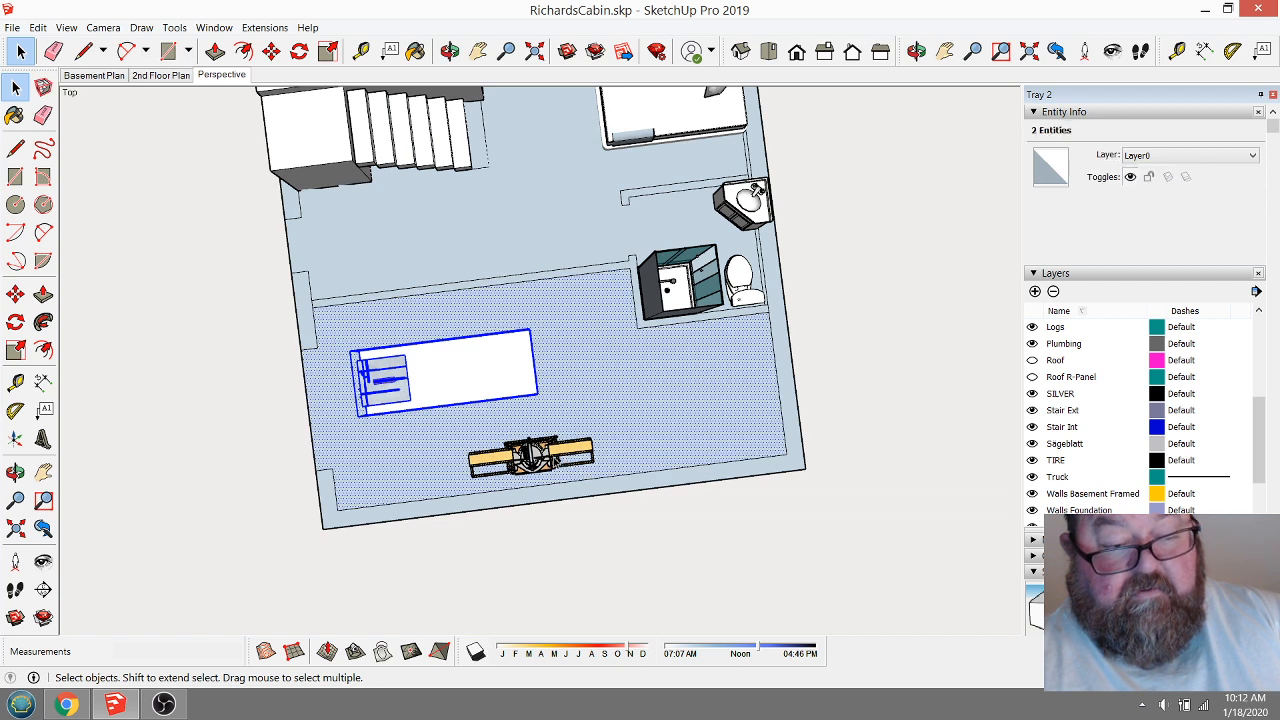
{"action": "left_click", "coordinate": [480, 383]}
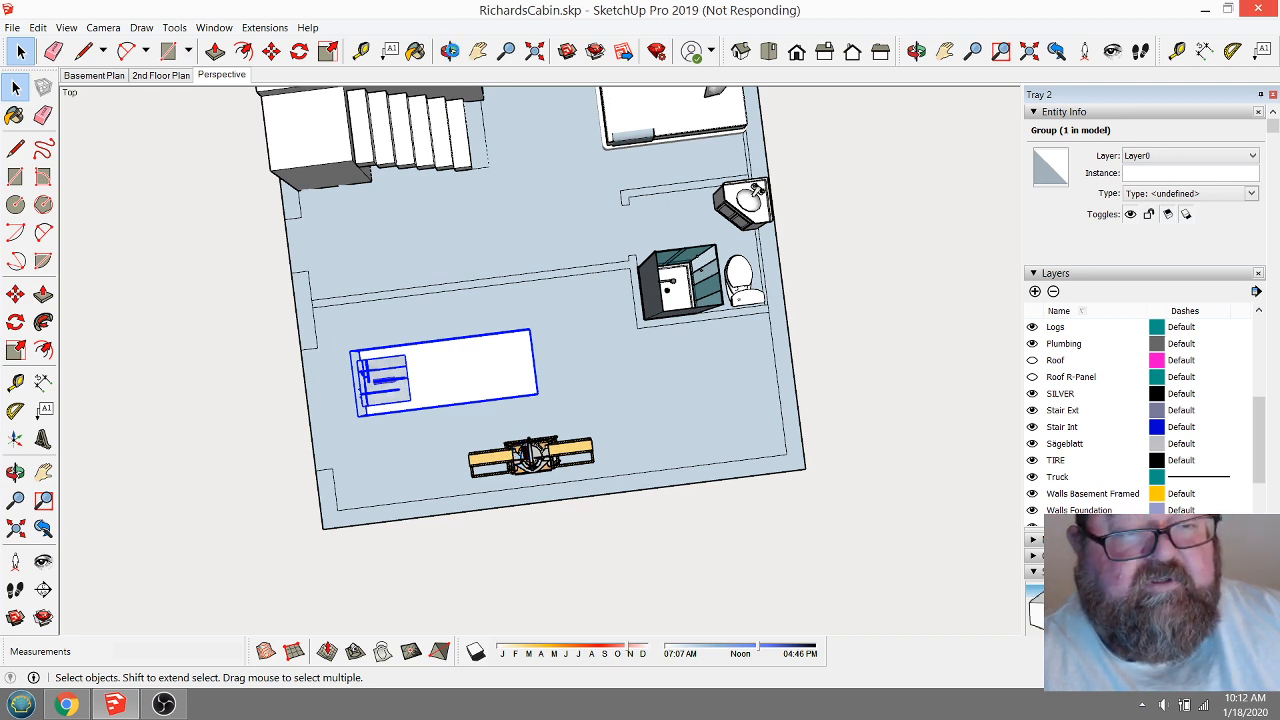
{"action": "left_click", "coordinate": [450, 51]}
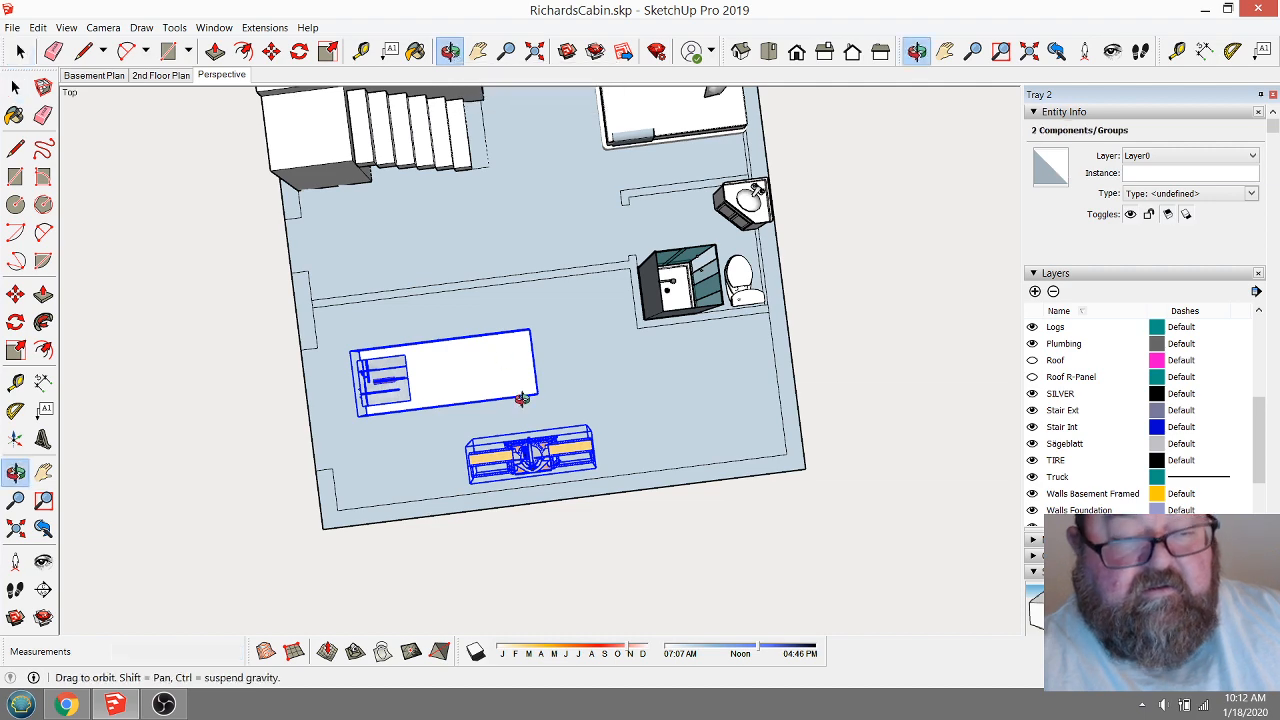
{"action": "left_click_drag", "start_coordinate": [470, 140], "coordinate": [493, 272]}
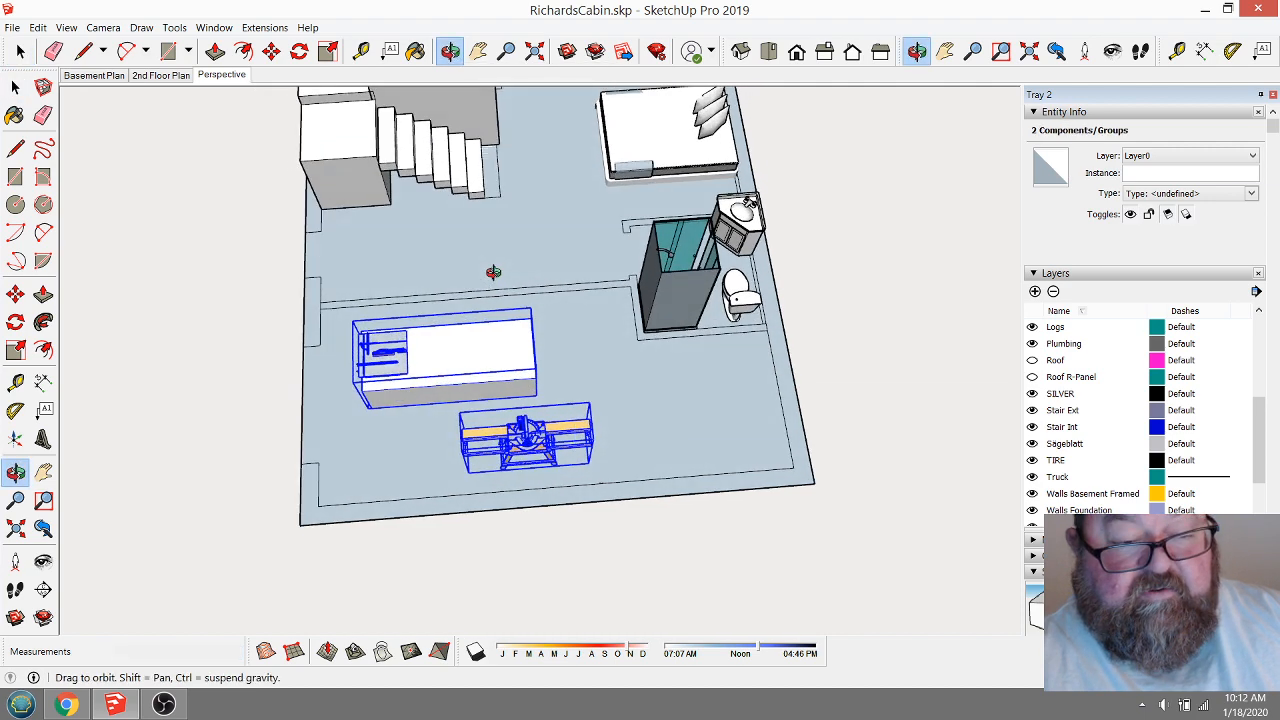
{"action": "left_click", "coordinate": [65, 705]}
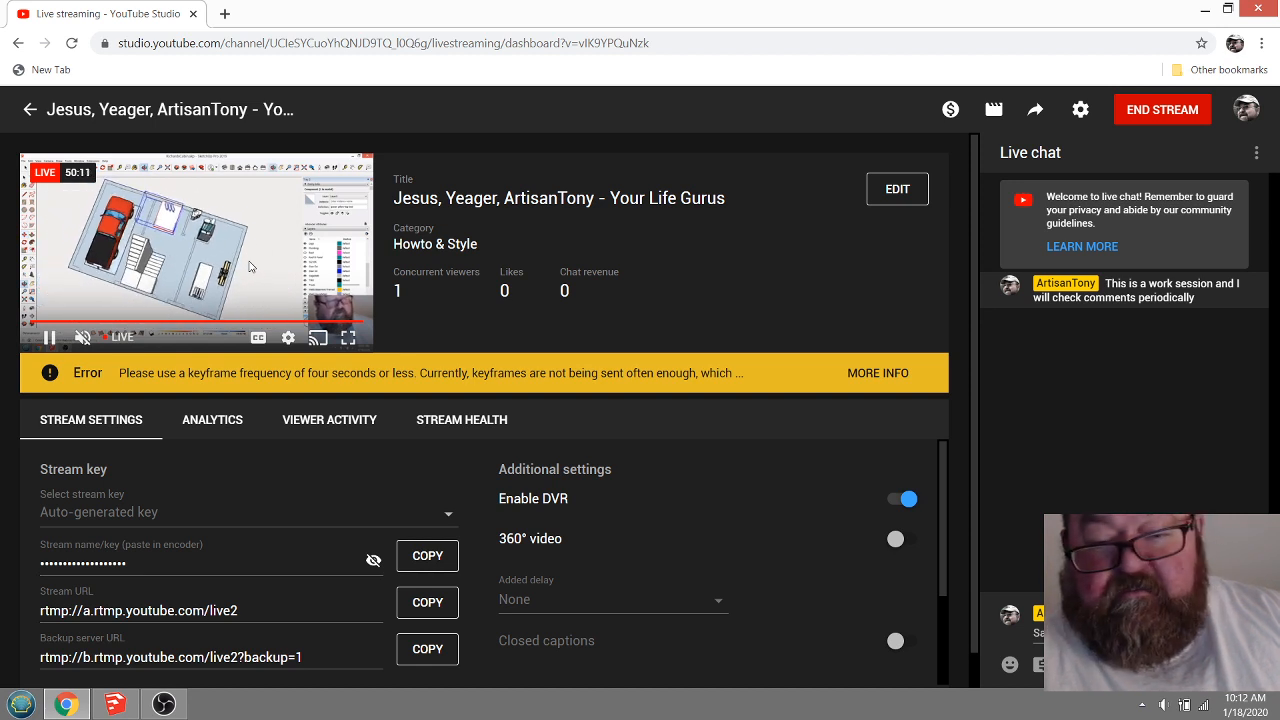
{"action": "left_click", "coordinate": [116, 705]}
{"action": "scroll", "coordinate": [526, 478], "scroll_direction": "up", "scroll_amount": 5}
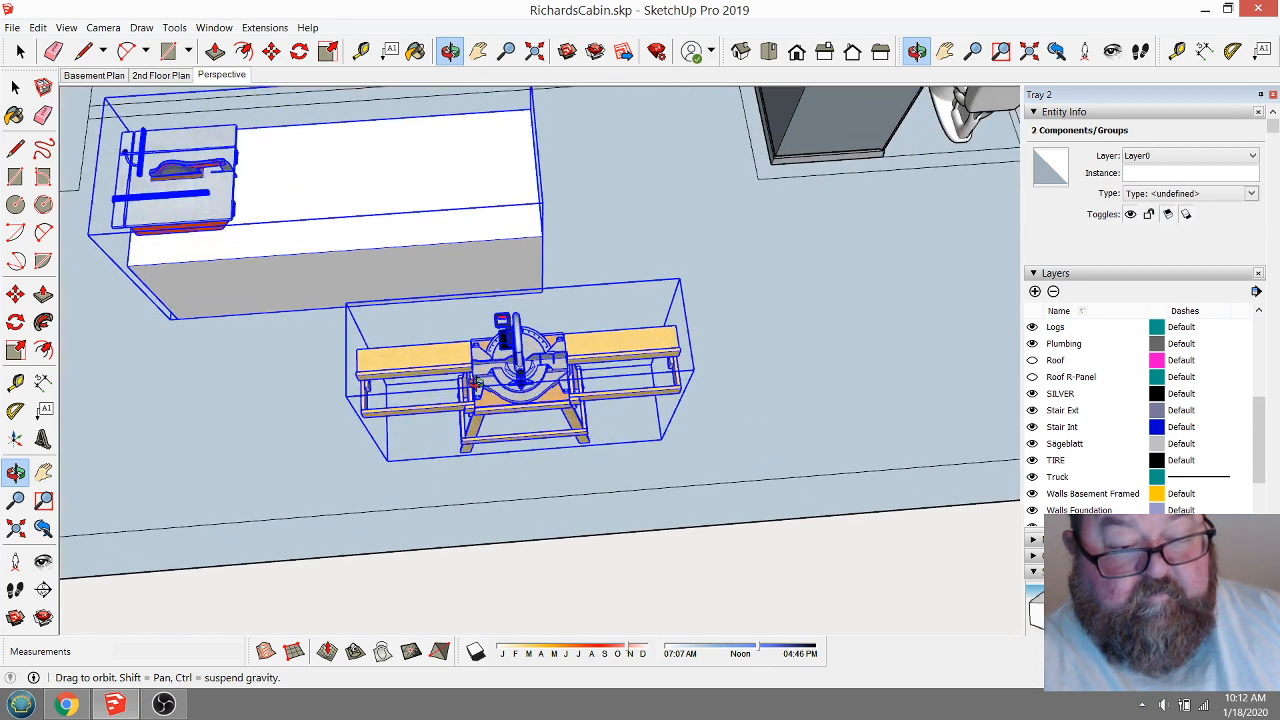
{"action": "left_click", "coordinate": [271, 51]}
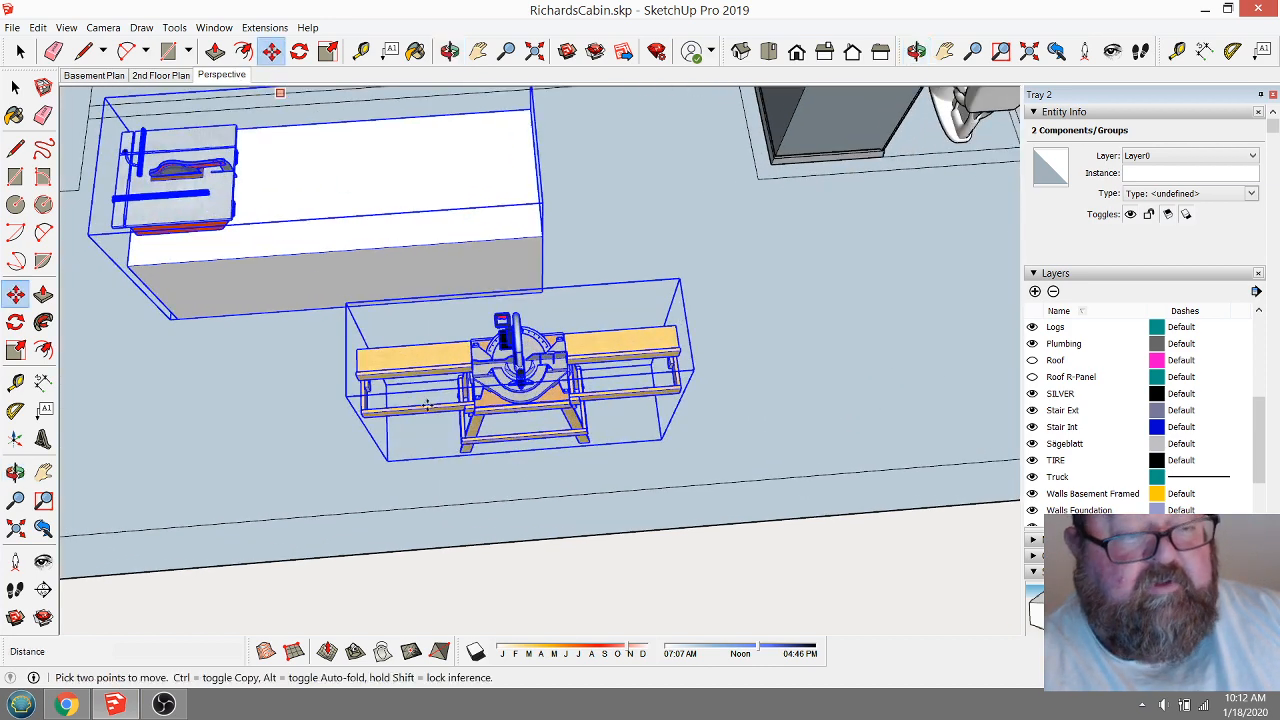
{"action": "key", "text": "ctrl"}
{"action": "left_click", "coordinate": [526, 441]}
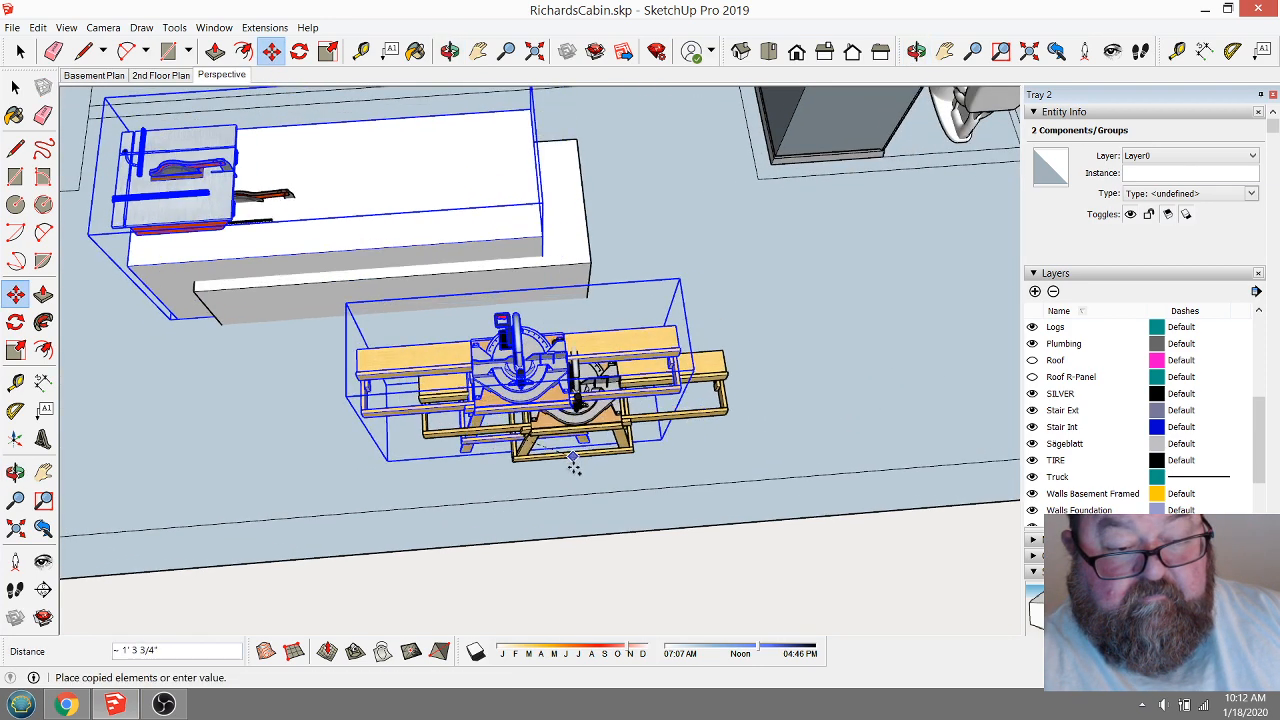
{"action": "key", "text": "ctrl"}
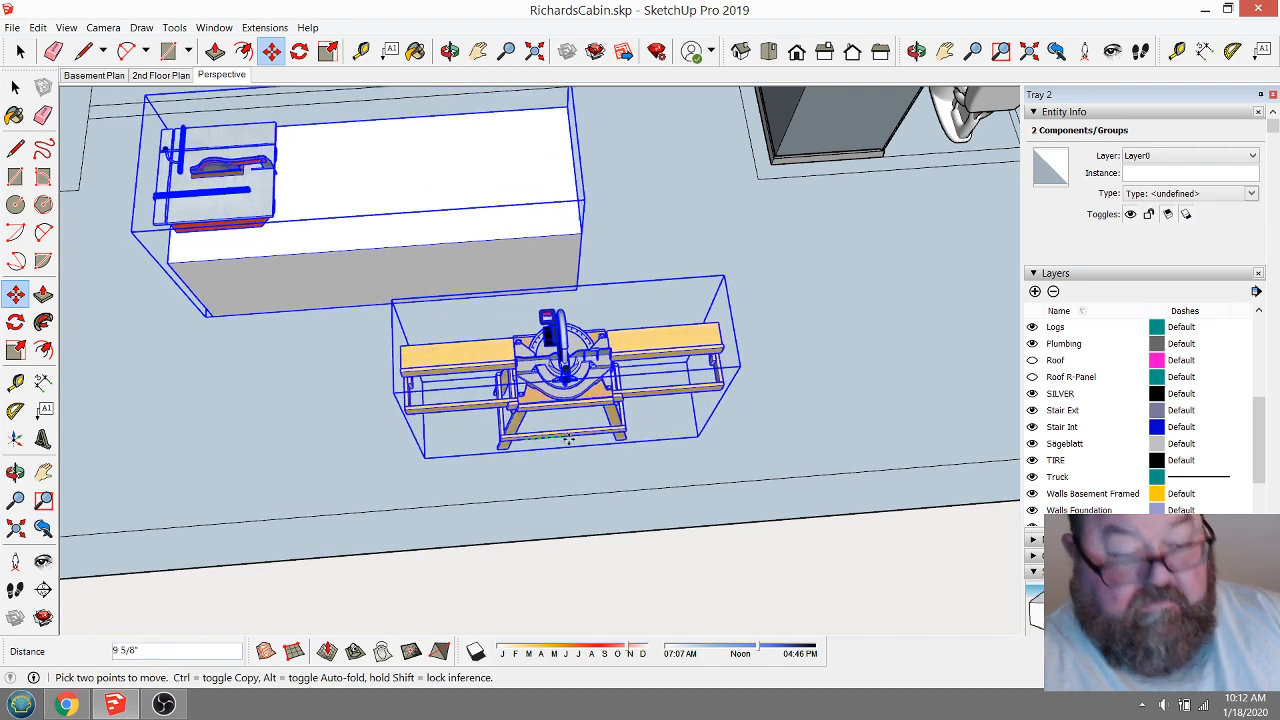
{"action": "left_click", "coordinate": [583, 494]}
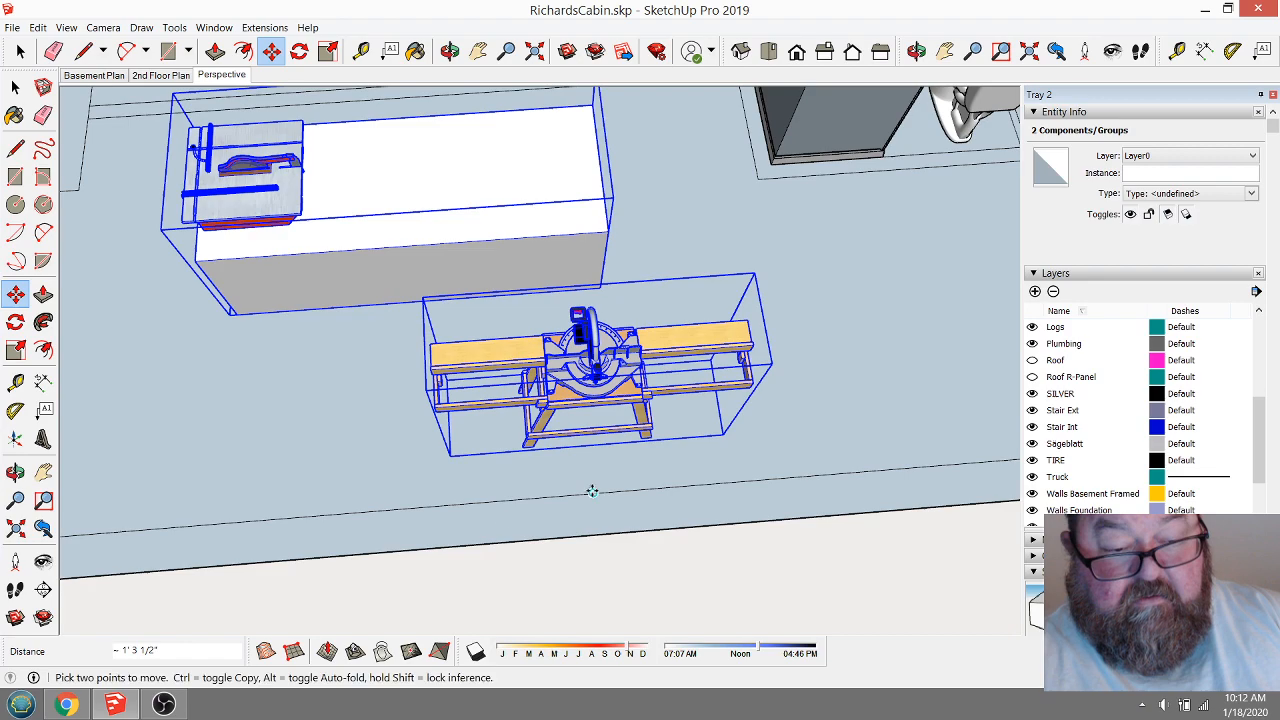
{"action": "scroll", "coordinate": [500, 520], "scroll_direction": "down", "scroll_amount": 3}
Move only the miter saw stand 6" closer to the workshop's exterior end wall.
{"action": "key", "text": "o"}
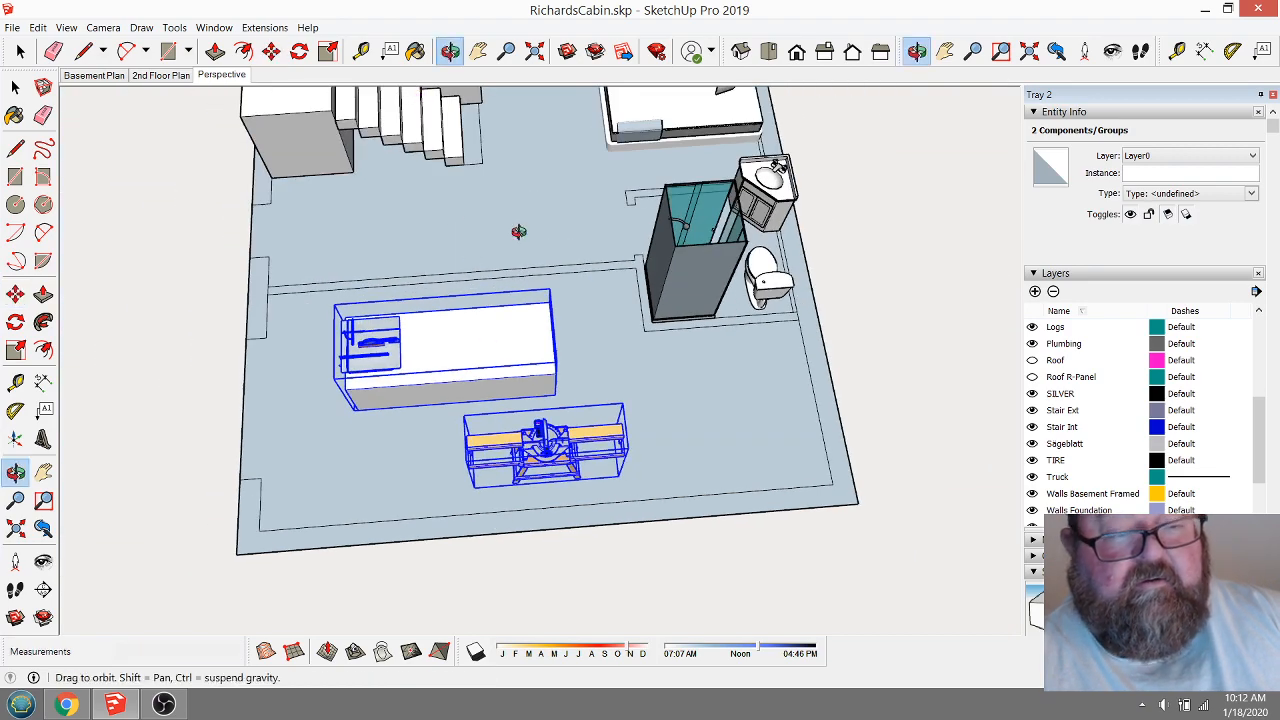
{"action": "left_click_drag", "start_coordinate": [517, 229], "coordinate": [508, 353]}
{"action": "left_click_drag", "start_coordinate": [643, 347], "coordinate": [586, 428]}
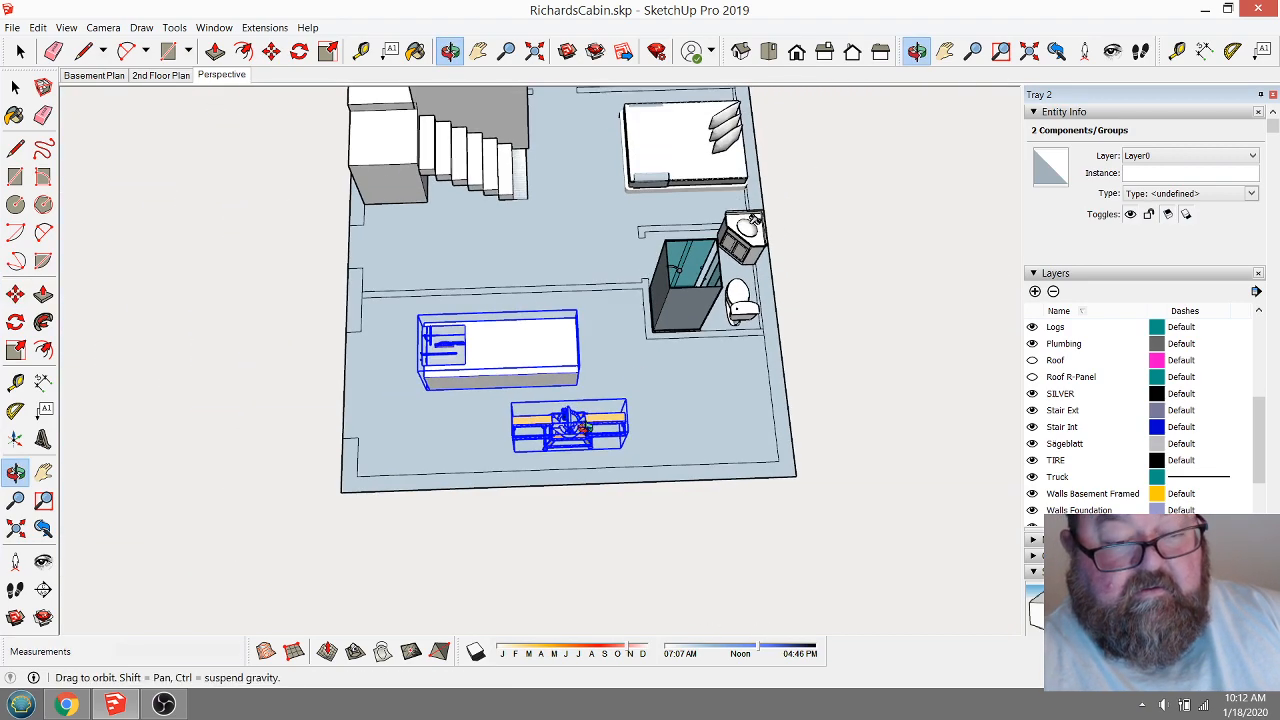
{"action": "scroll", "coordinate": [575, 472], "scroll_direction": "up", "scroll_amount": 4}
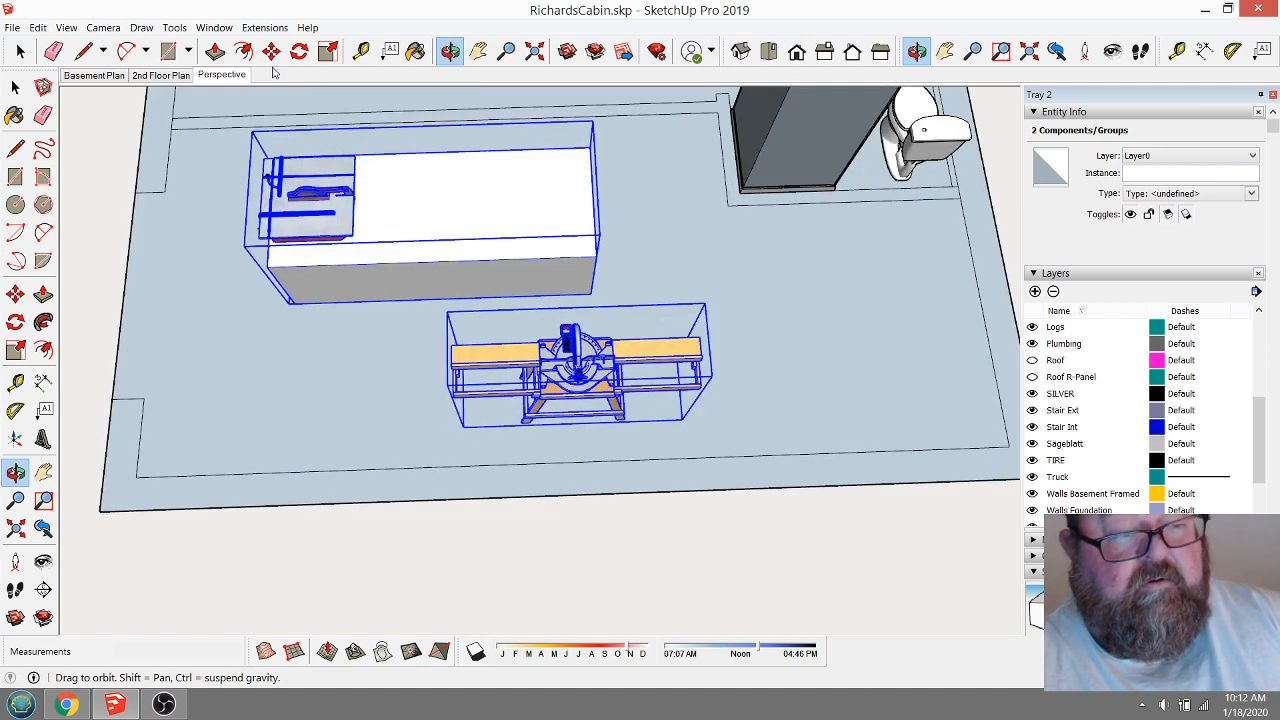
{"action": "left_click", "coordinate": [20, 51]}
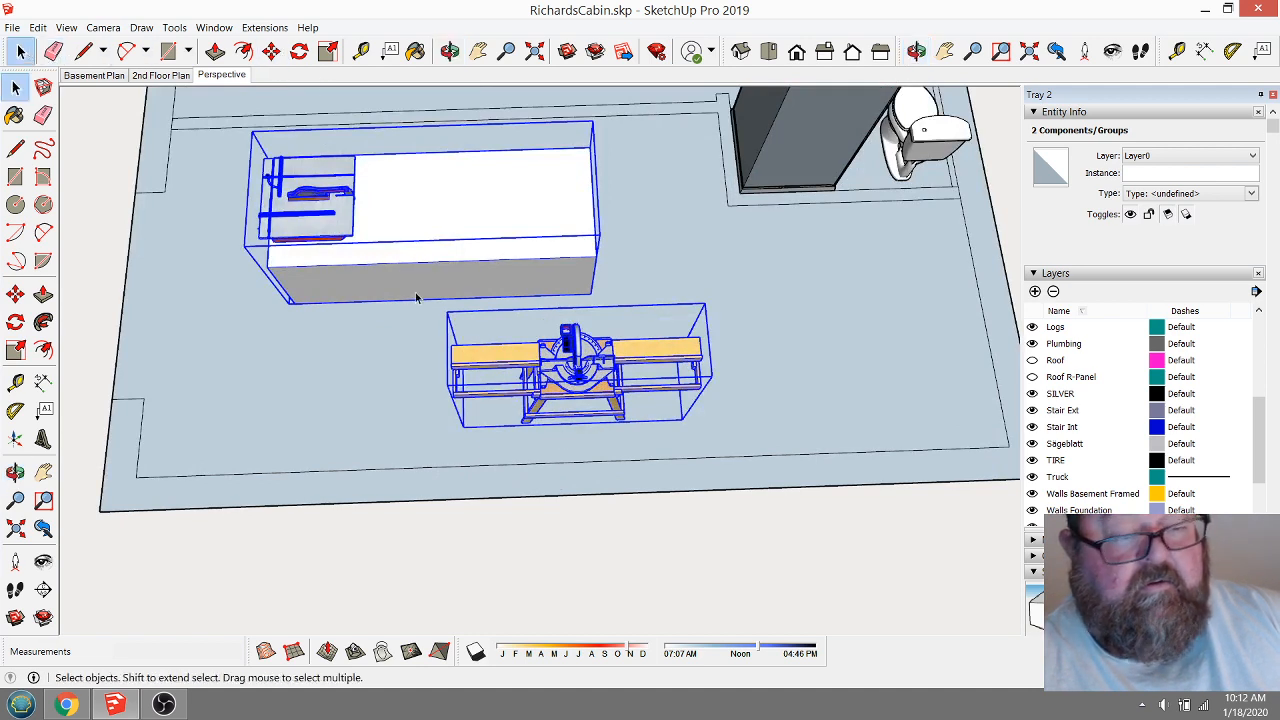
{"action": "left_click", "coordinate": [573, 360]}
{"action": "left_click", "coordinate": [271, 51]}
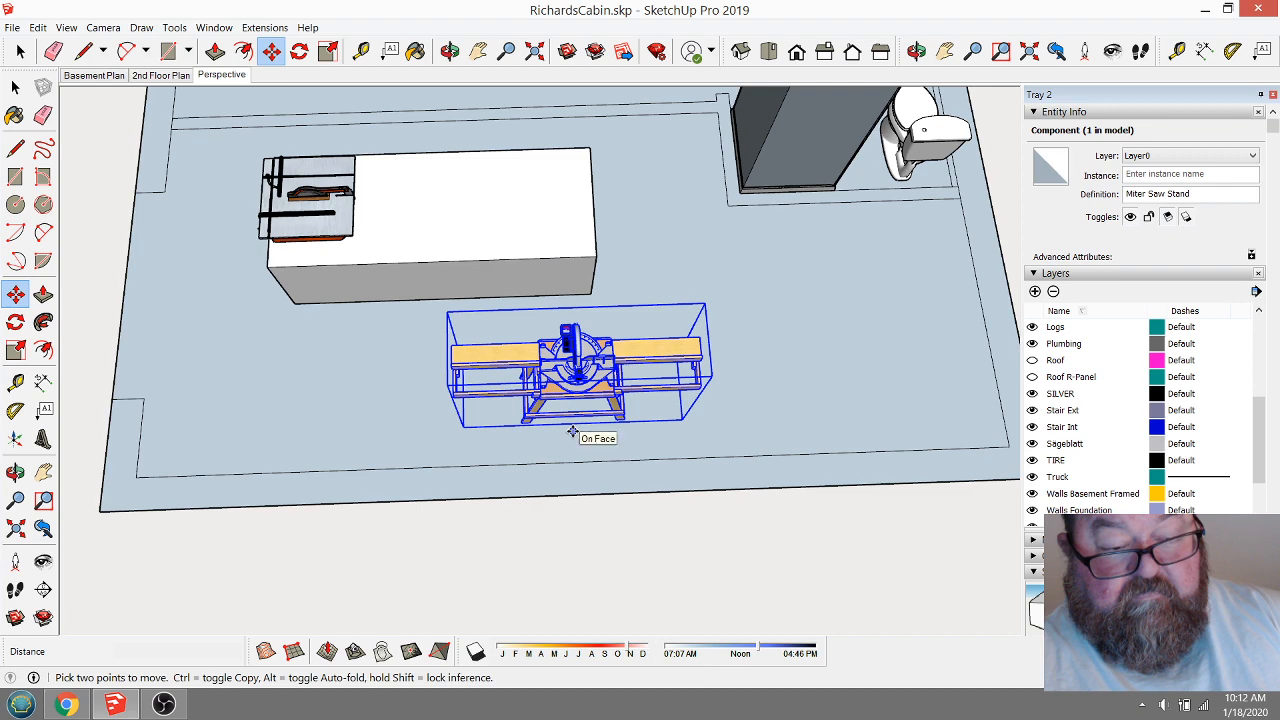
{"action": "left_click", "coordinate": [572, 432]}
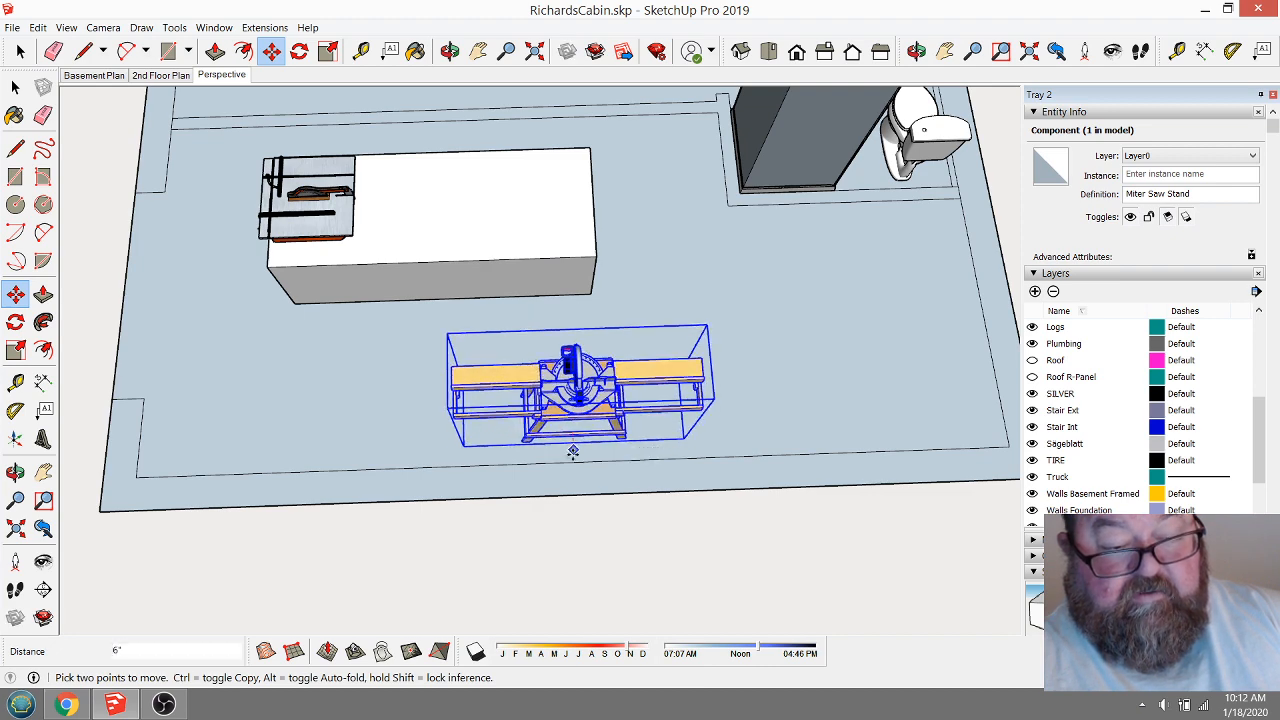
{"action": "left_click", "coordinate": [573, 452]}
Move the table saw bench 6" toward the miter saw stand.
{"action": "scroll", "coordinate": [569, 451], "scroll_direction": "down", "scroll_amount": 3}
{"action": "middle_click_drag", "start_coordinate": [489, 289], "coordinate": [684, 403]}
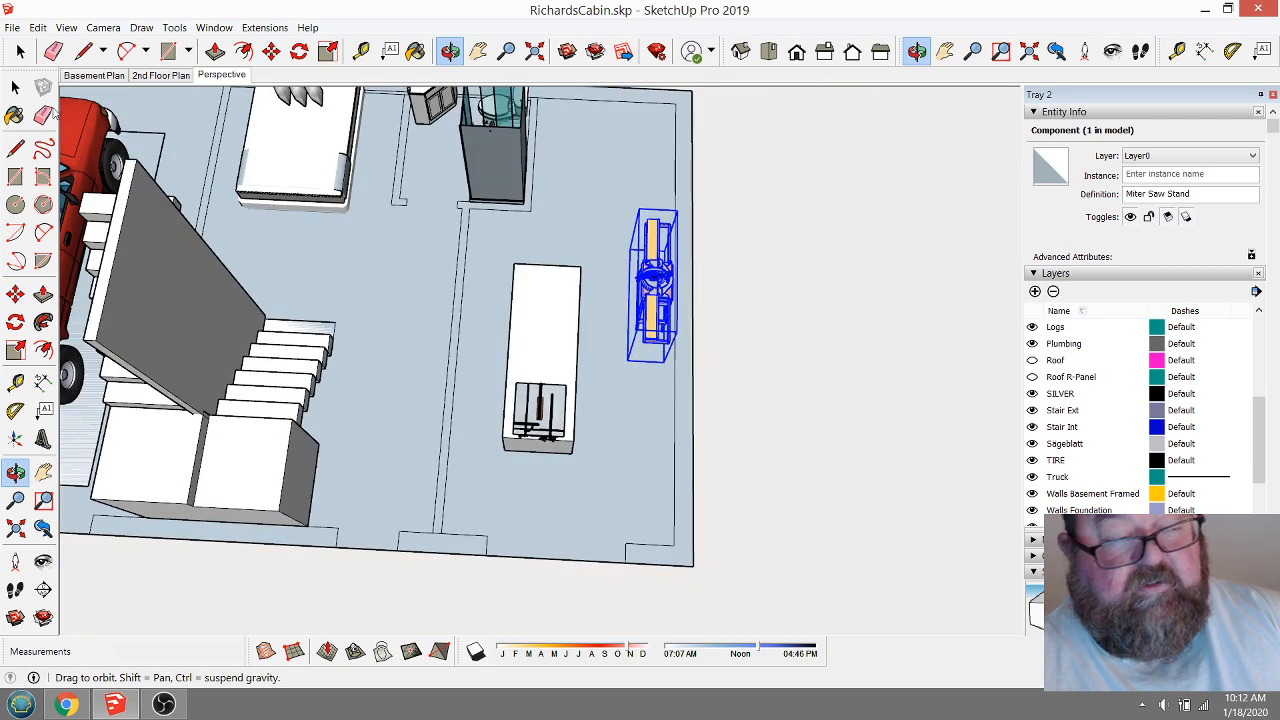
{"action": "left_click", "coordinate": [20, 51]}
{"action": "left_click", "coordinate": [549, 370]}
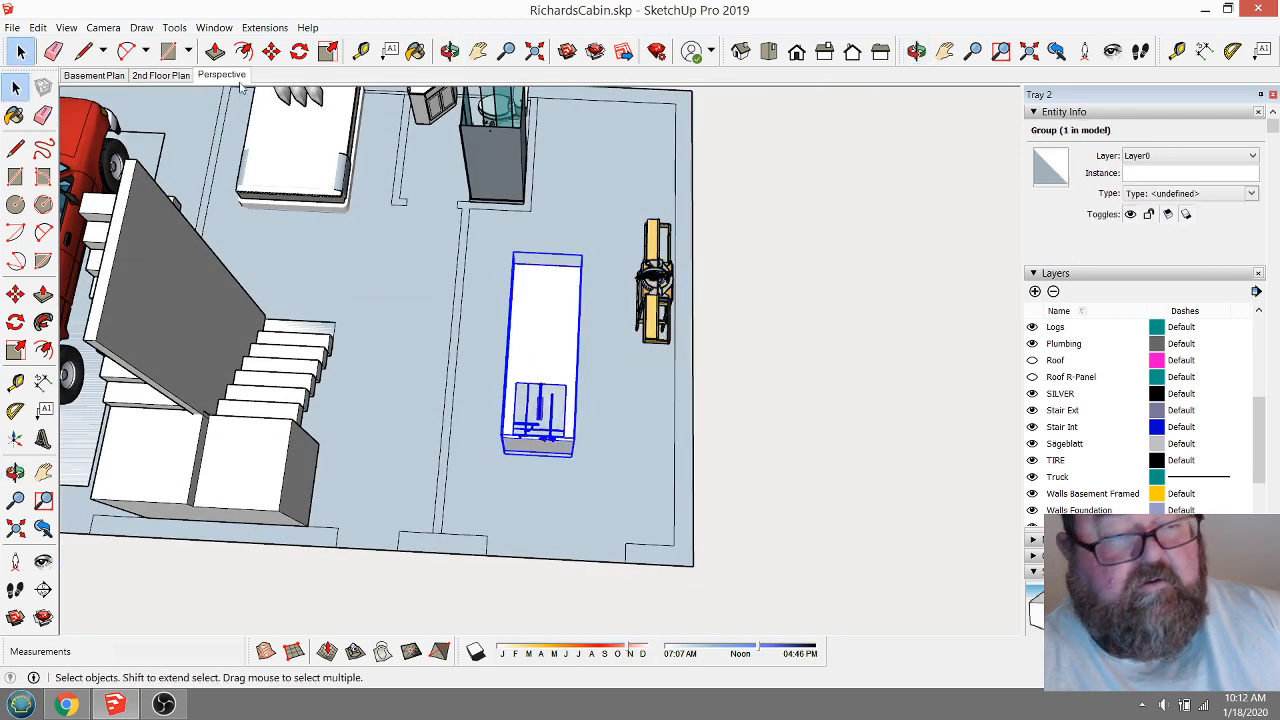
{"action": "left_click", "coordinate": [271, 51]}
{"action": "left_click_drag", "start_coordinate": [535, 306], "coordinate": [547, 306]}
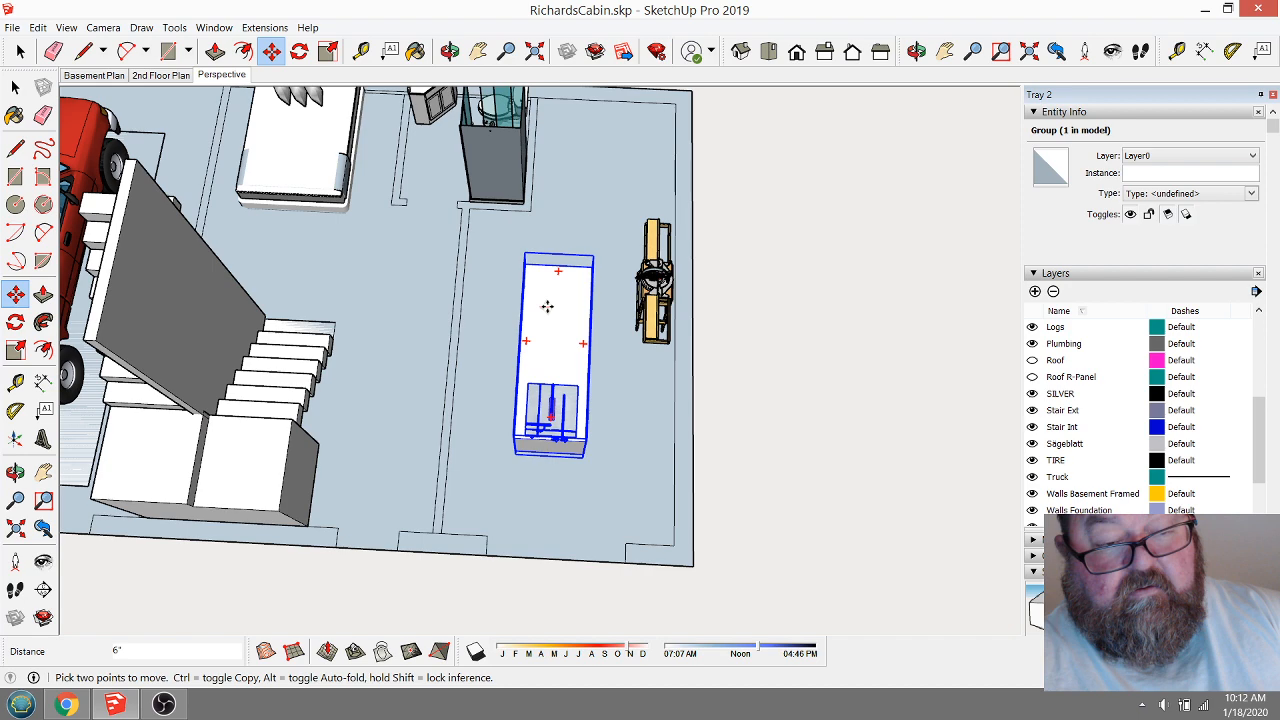
Examine the whole basement layout from above, including the truck bay, stairs, bed, bathroom and workshop.
{"action": "scroll", "coordinate": [436, 348], "scroll_direction": "down", "scroll_amount": 5}
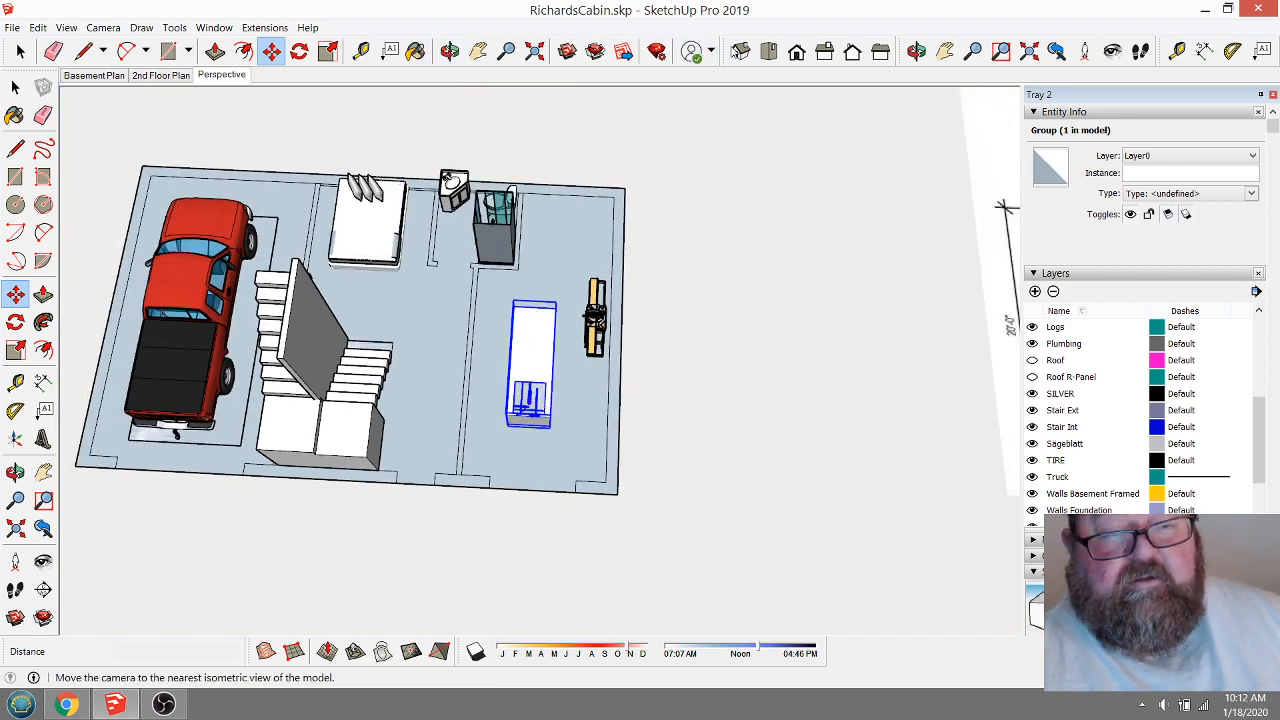
{"action": "left_click", "coordinate": [768, 51]}
{"action": "scroll", "coordinate": [860, 291], "scroll_direction": "down", "scroll_amount": 2}
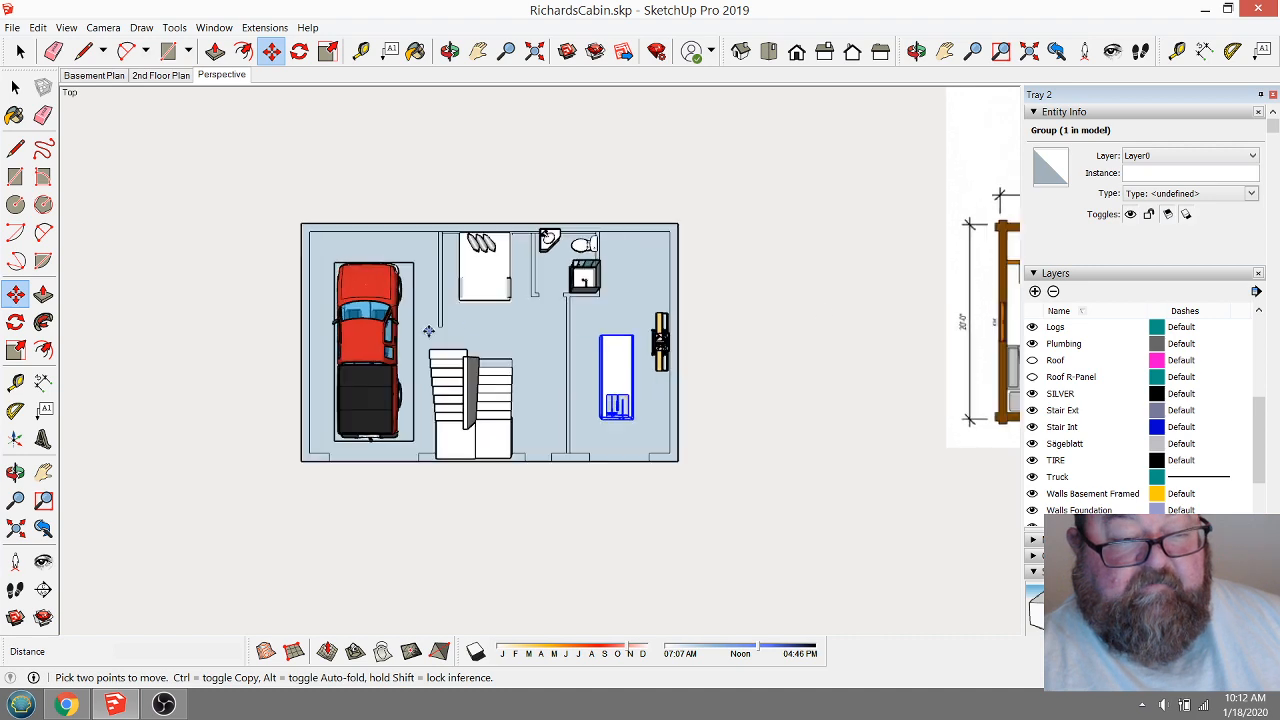
{"action": "scroll", "coordinate": [450, 370], "scroll_direction": "up", "scroll_amount": 4}
{"action": "scroll", "coordinate": [560, 297], "scroll_direction": "down", "scroll_amount": 1}
{"action": "scroll", "coordinate": [560, 300], "scroll_direction": "up", "scroll_amount": 2}
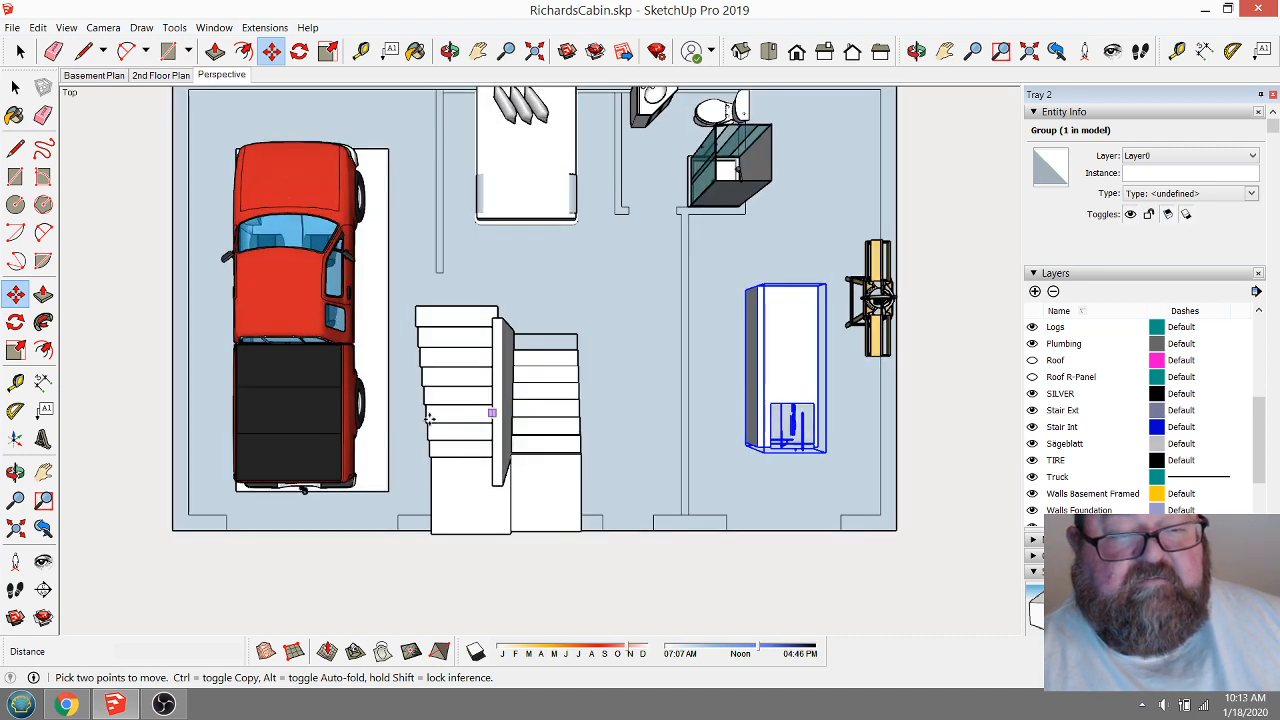
{"action": "scroll", "coordinate": [380, 420], "scroll_direction": "down", "scroll_amount": 1}
{"action": "scroll", "coordinate": [380, 420], "scroll_direction": "down", "scroll_amount": 2}
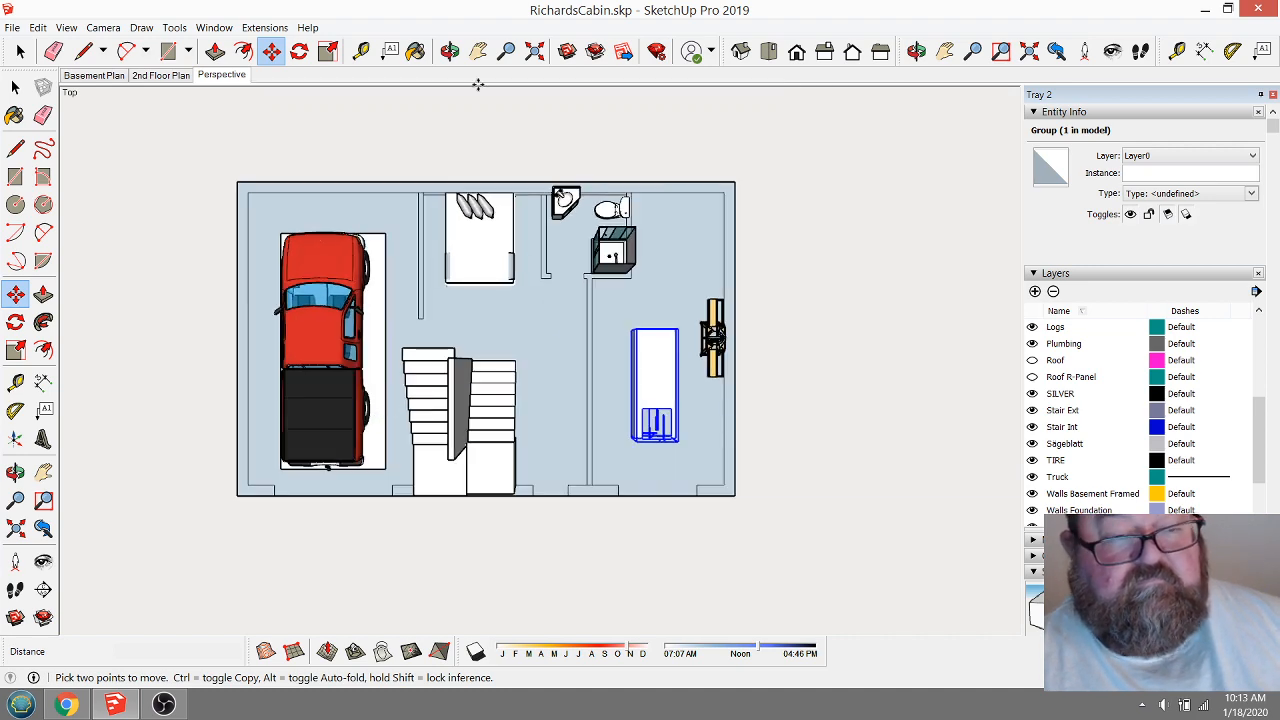
{"action": "left_click", "coordinate": [450, 51]}
{"action": "left_click_drag", "start_coordinate": [500, 260], "coordinate": [508, 302]}
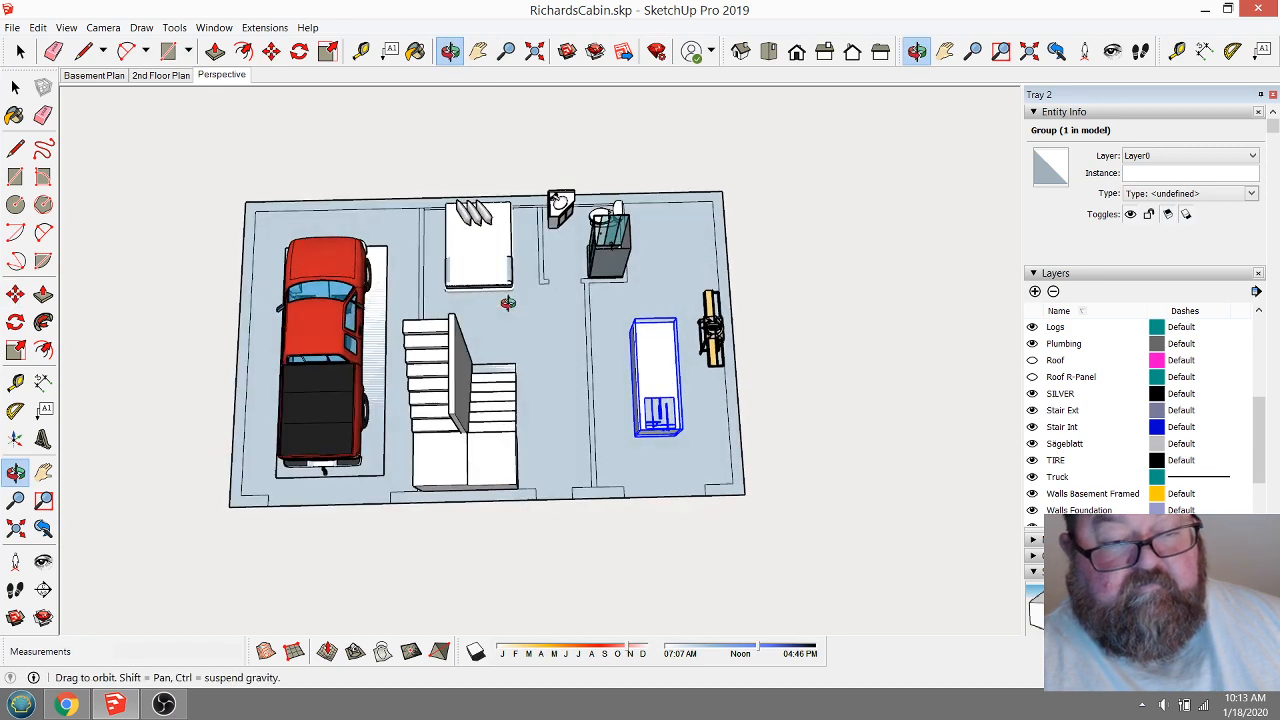
Measure the basement's overall length from the truck bay's outer end edge to the workshop's outer end edge.
{"action": "left_click", "coordinate": [361, 51]}
{"action": "left_click", "coordinate": [241, 274]}
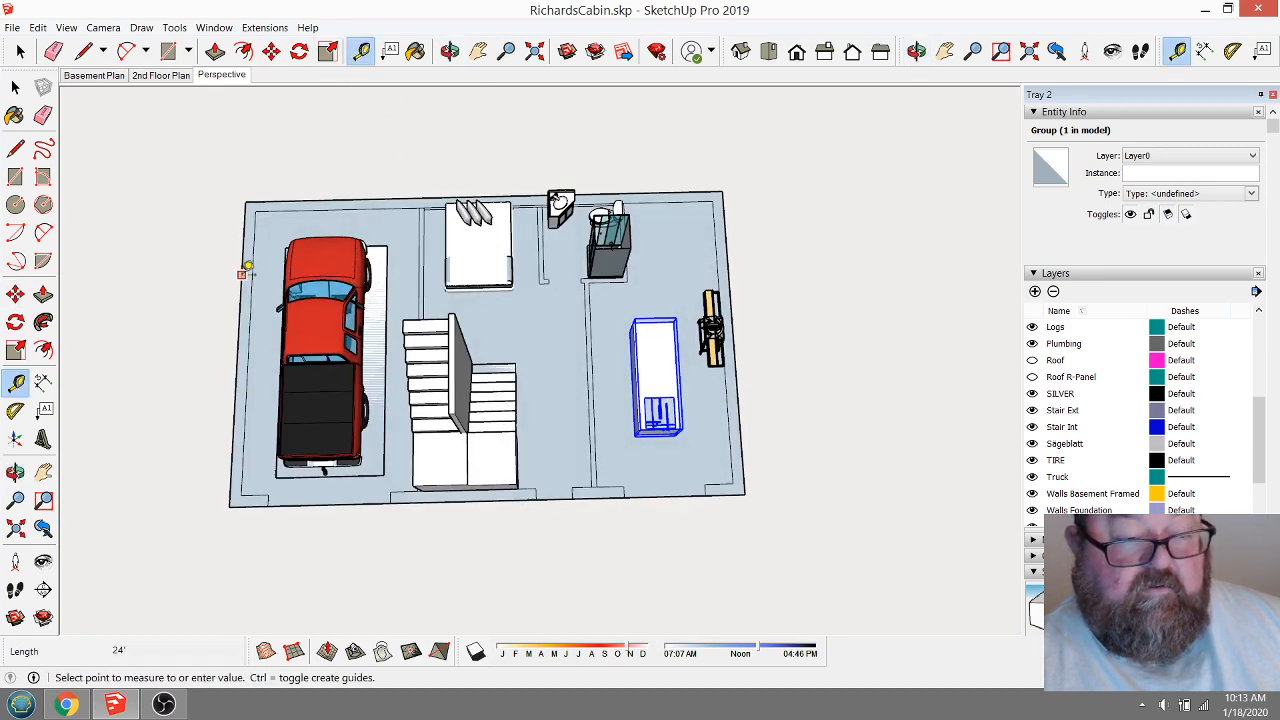
{"action": "left_click", "coordinate": [730, 241]}
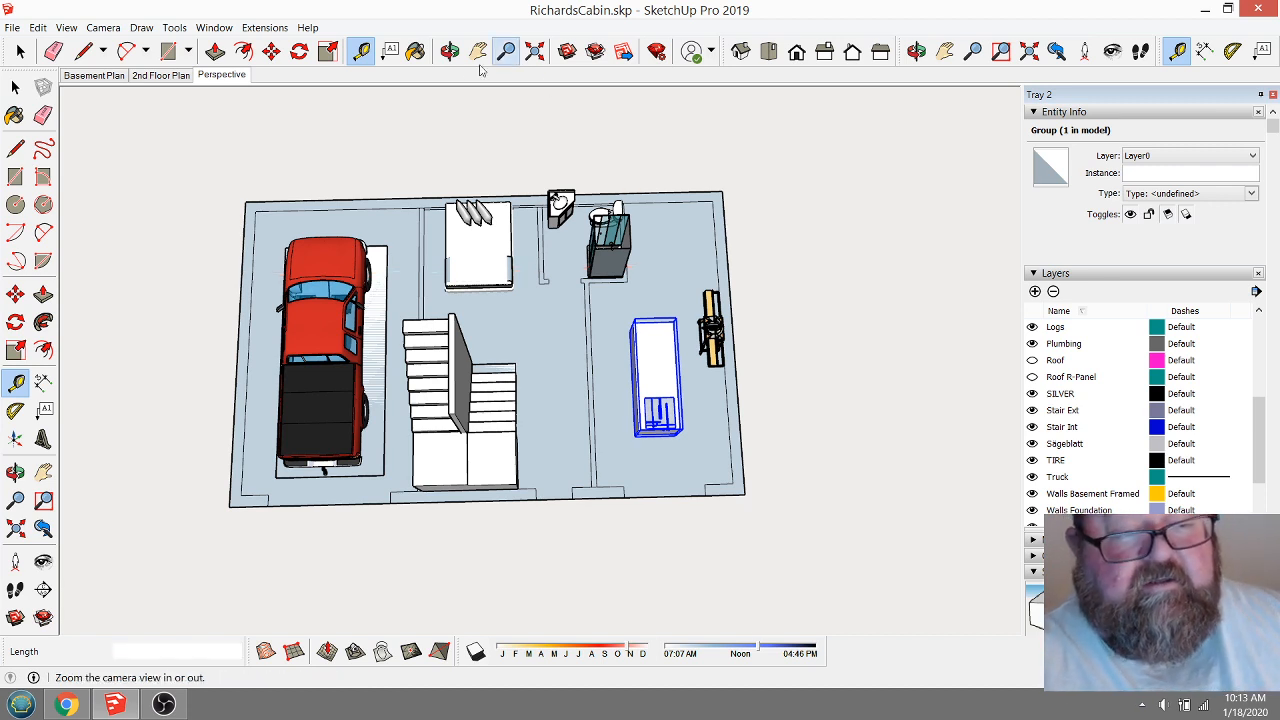
{"action": "left_click", "coordinate": [449, 51]}
{"action": "left_click_drag", "start_coordinate": [549, 303], "coordinate": [540, 326]}
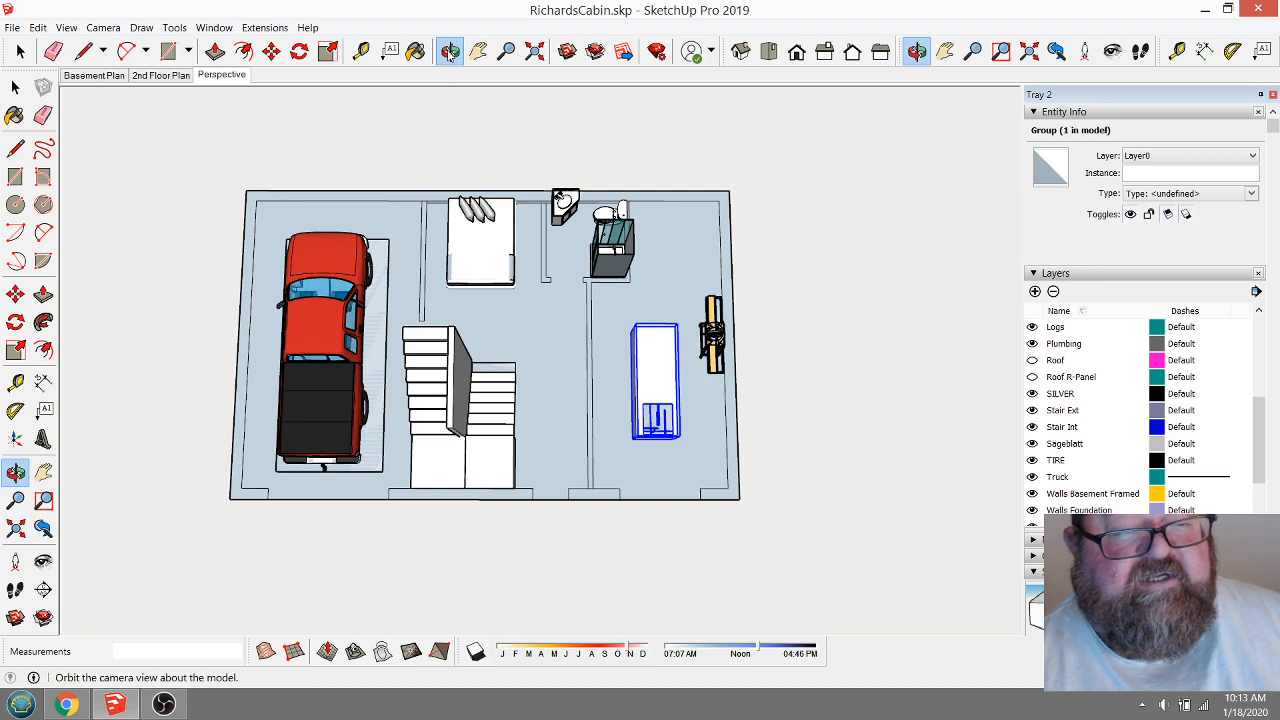
Examine the basement layout from several angles, including the truck bay, stairs, bathroom fixtures and workshop area.
{"action": "left_click_drag", "start_coordinate": [430, 130], "coordinate": [606, 366]}
{"action": "scroll", "coordinate": [578, 449], "scroll_direction": "up", "scroll_amount": 5}
{"action": "scroll", "coordinate": [529, 400], "scroll_direction": "down", "scroll_amount": 4}
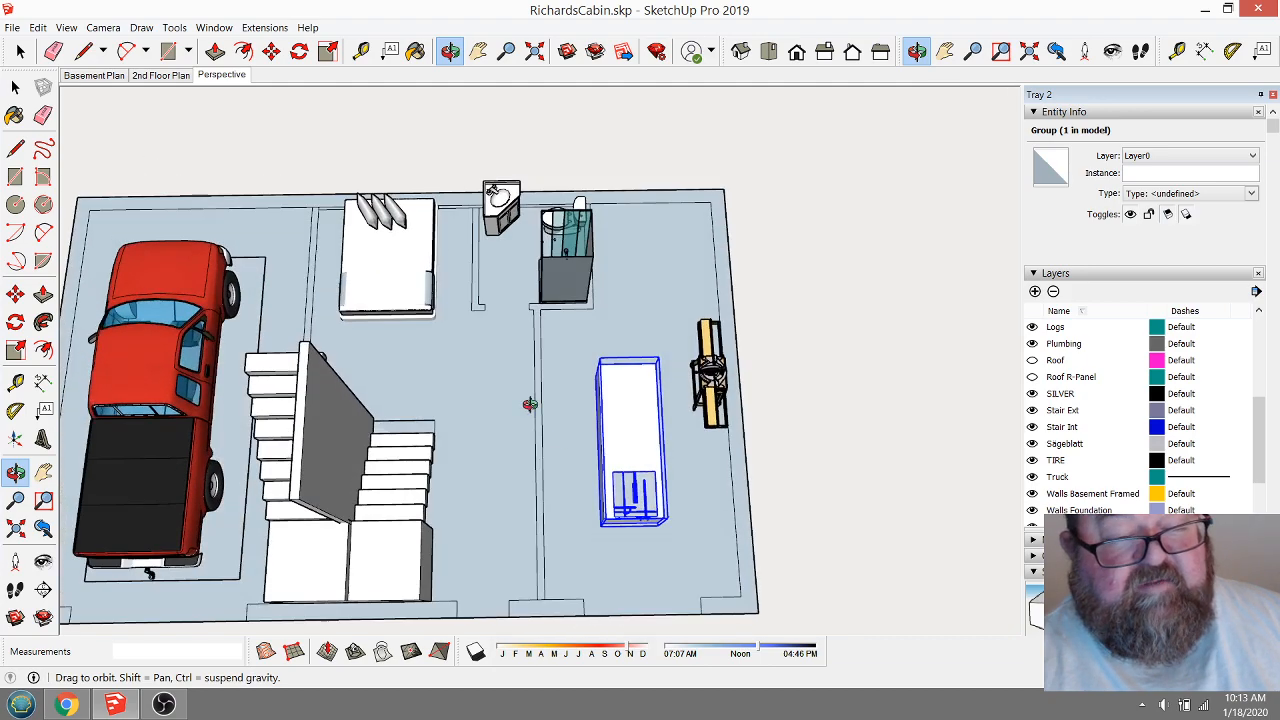
{"action": "left_click_drag", "start_coordinate": [677, 498], "coordinate": [363, 411]}
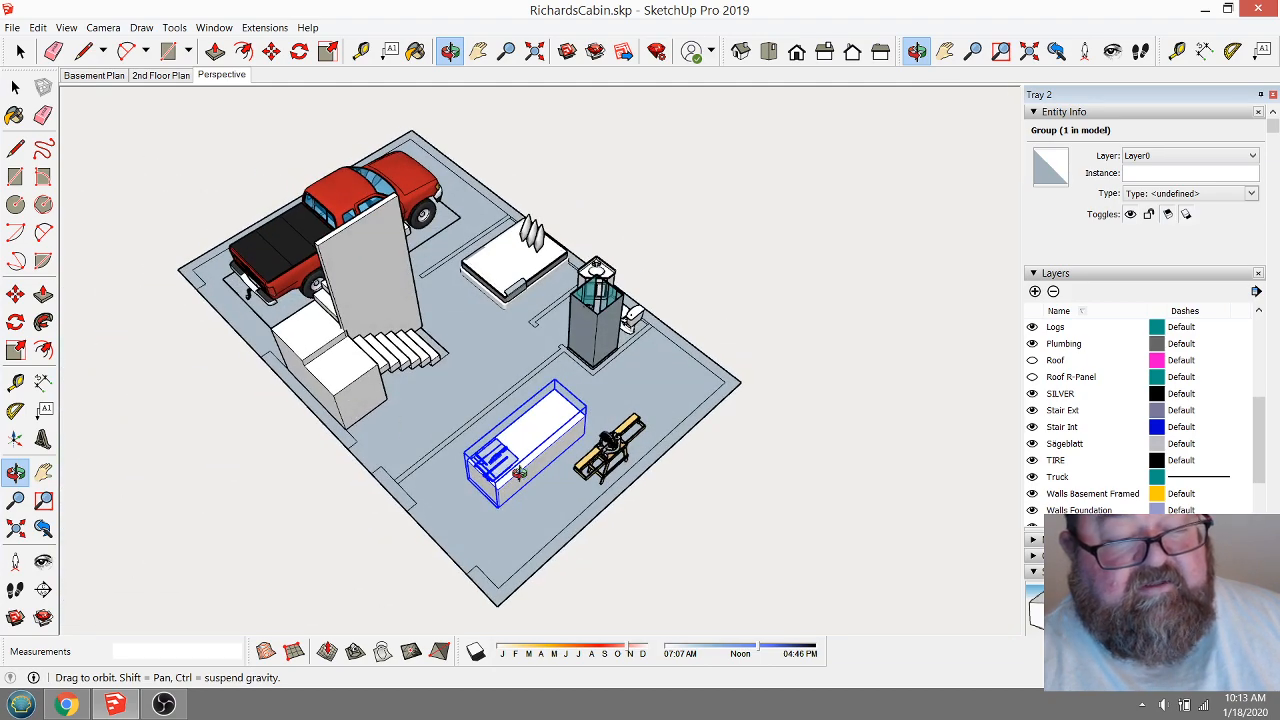
{"action": "left_click_drag", "start_coordinate": [519, 474], "coordinate": [570, 461]}
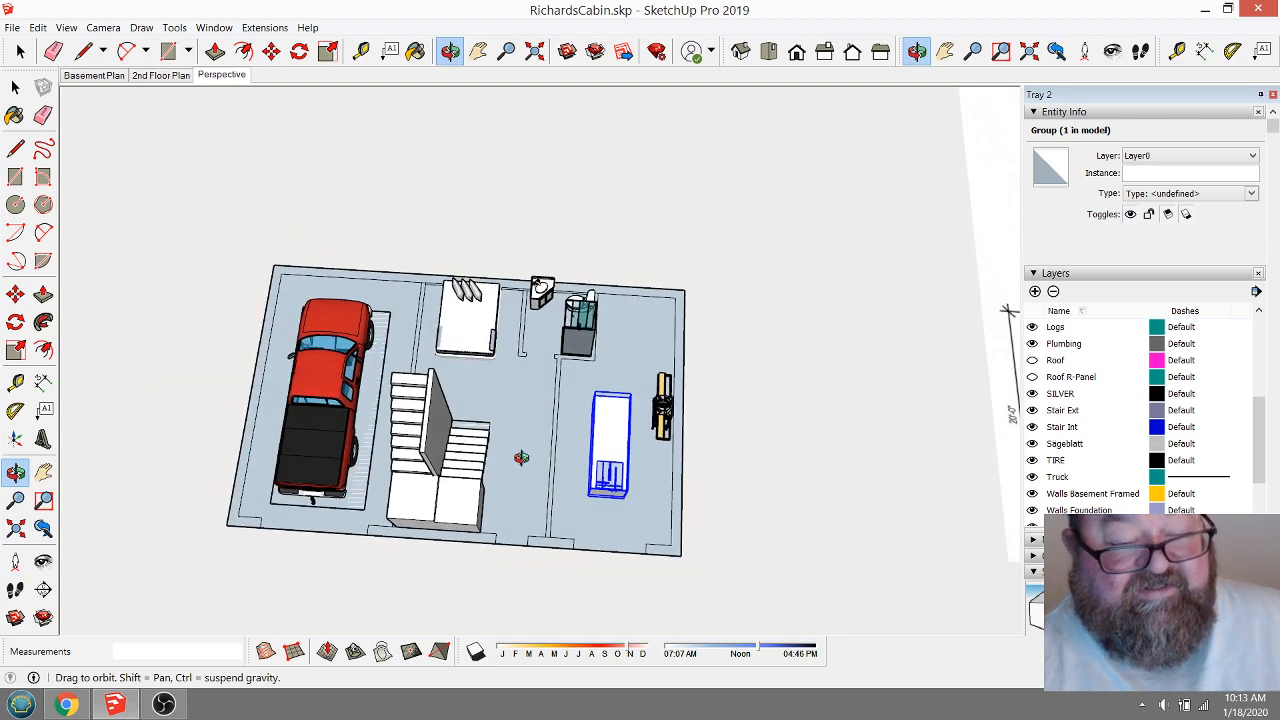
Examine the reference 20'x30' cabin floor plan image, focusing on the bedroom, closet and bathroom arrangement.
{"action": "scroll", "coordinate": [607, 490], "scroll_direction": "down", "scroll_amount": 5}
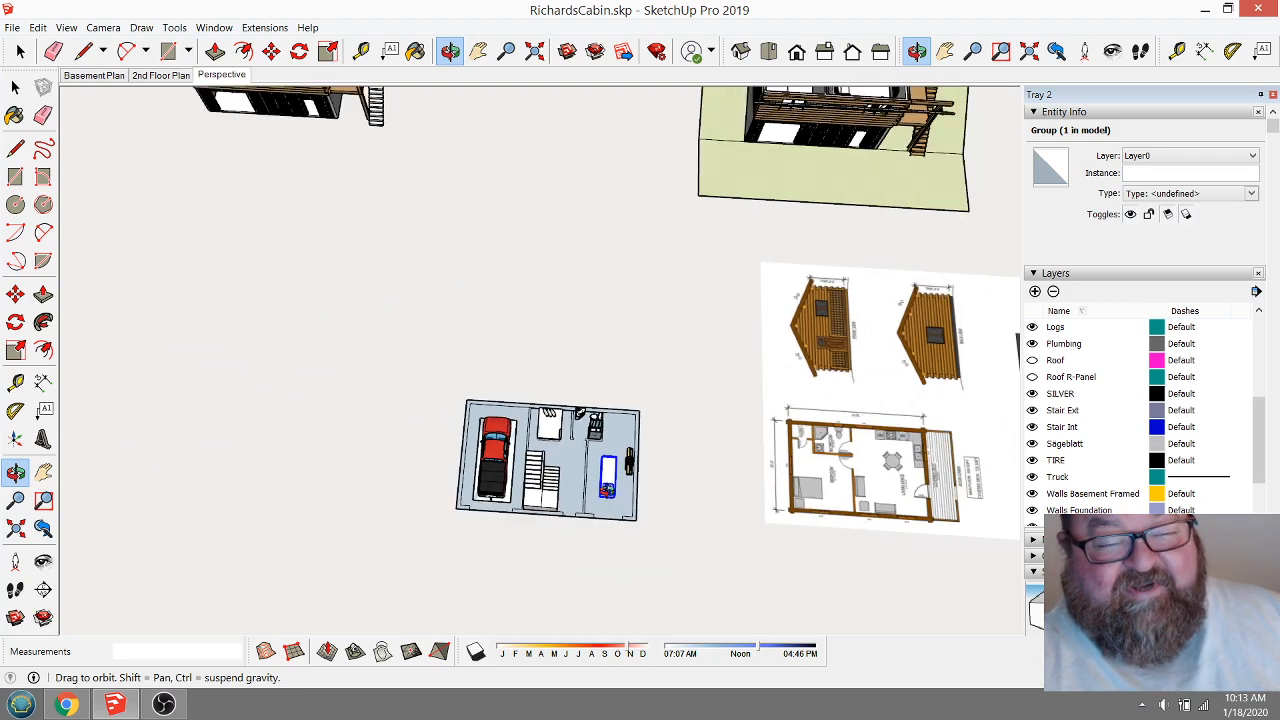
{"action": "left_click_drag", "start_coordinate": [578, 414], "coordinate": [557, 404]}
{"action": "scroll", "coordinate": [370, 485], "scroll_direction": "down", "scroll_amount": 4}
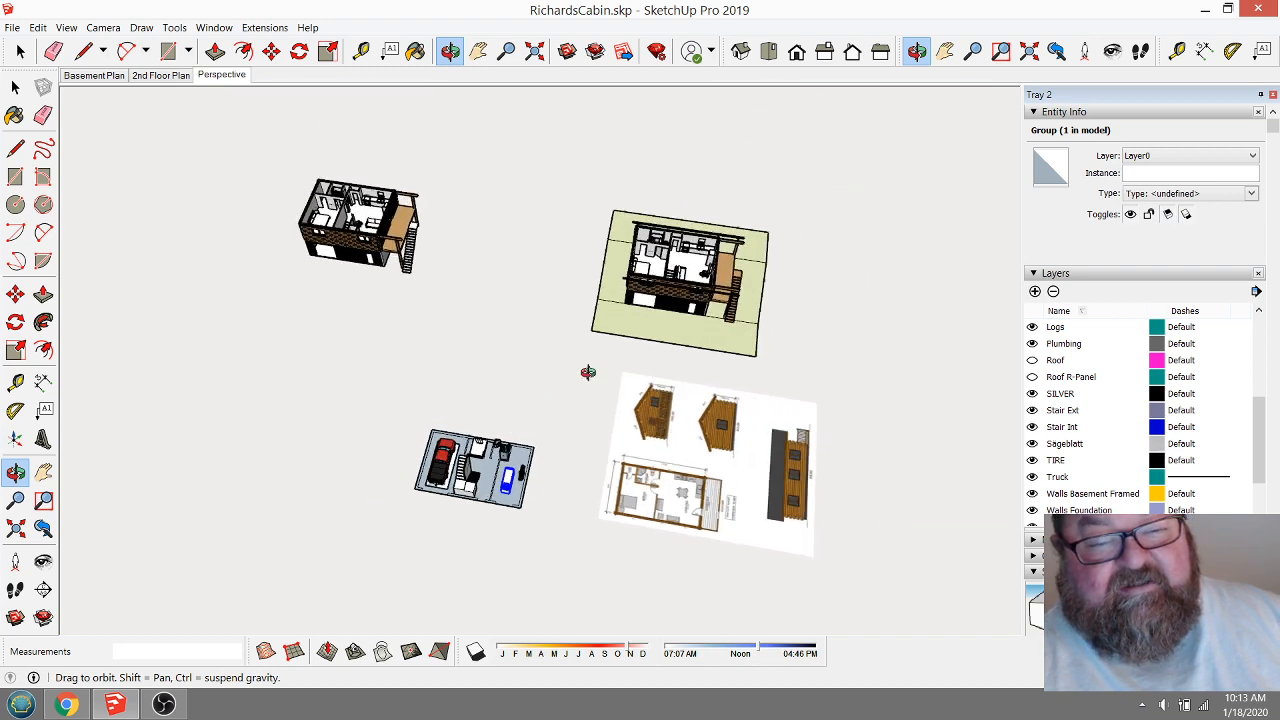
{"action": "scroll", "coordinate": [693, 507], "scroll_direction": "up", "scroll_amount": 4}
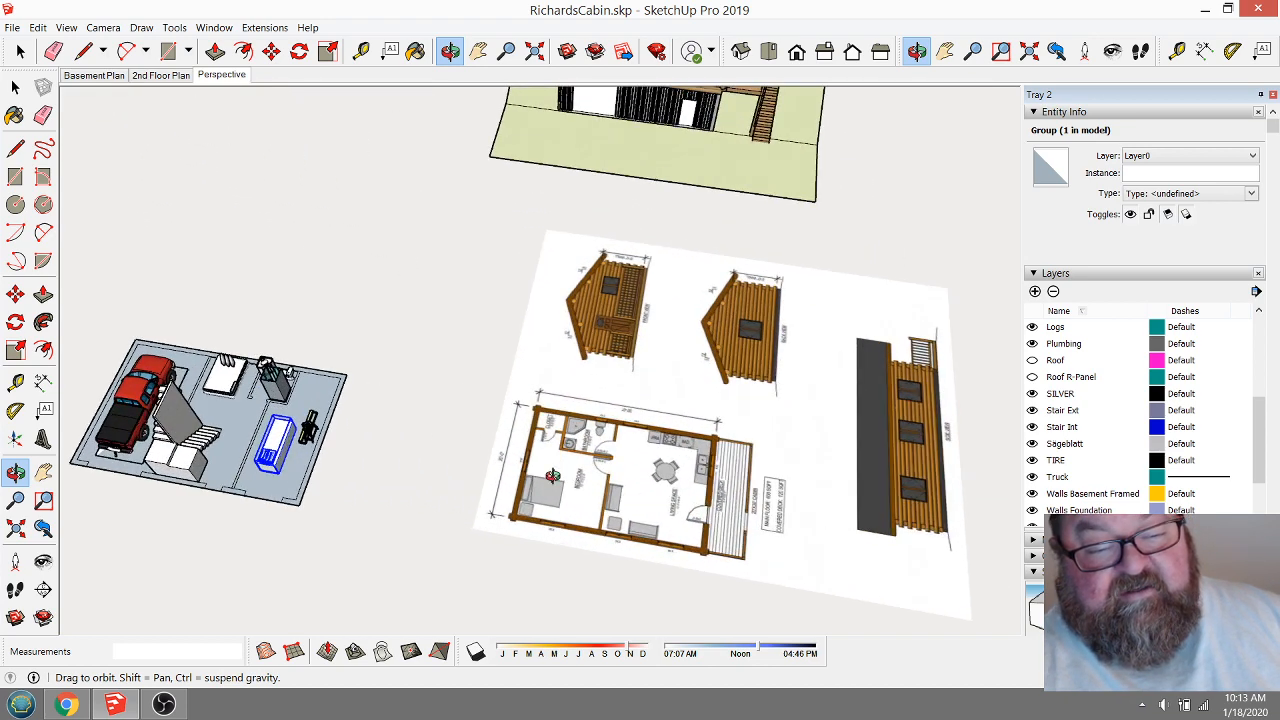
{"action": "scroll", "coordinate": [552, 476], "scroll_direction": "up", "scroll_amount": 6}
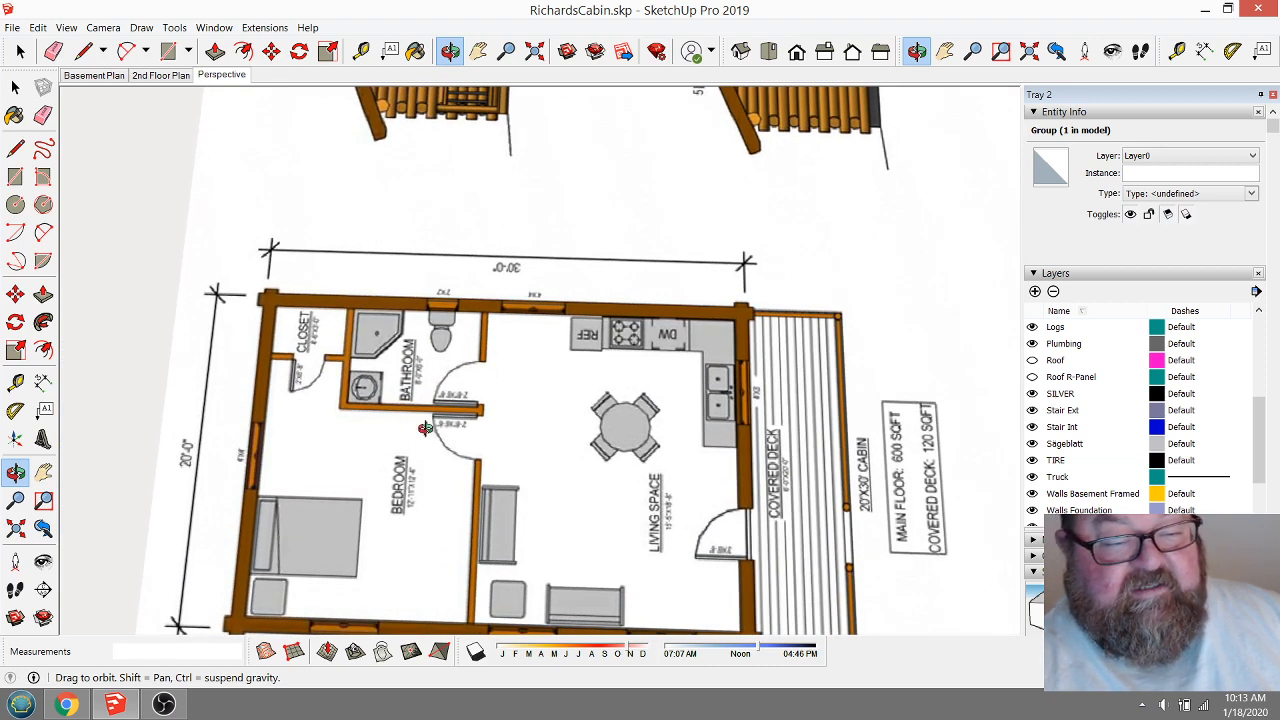
{"action": "scroll", "coordinate": [460, 493], "scroll_direction": "up", "scroll_amount": 2}
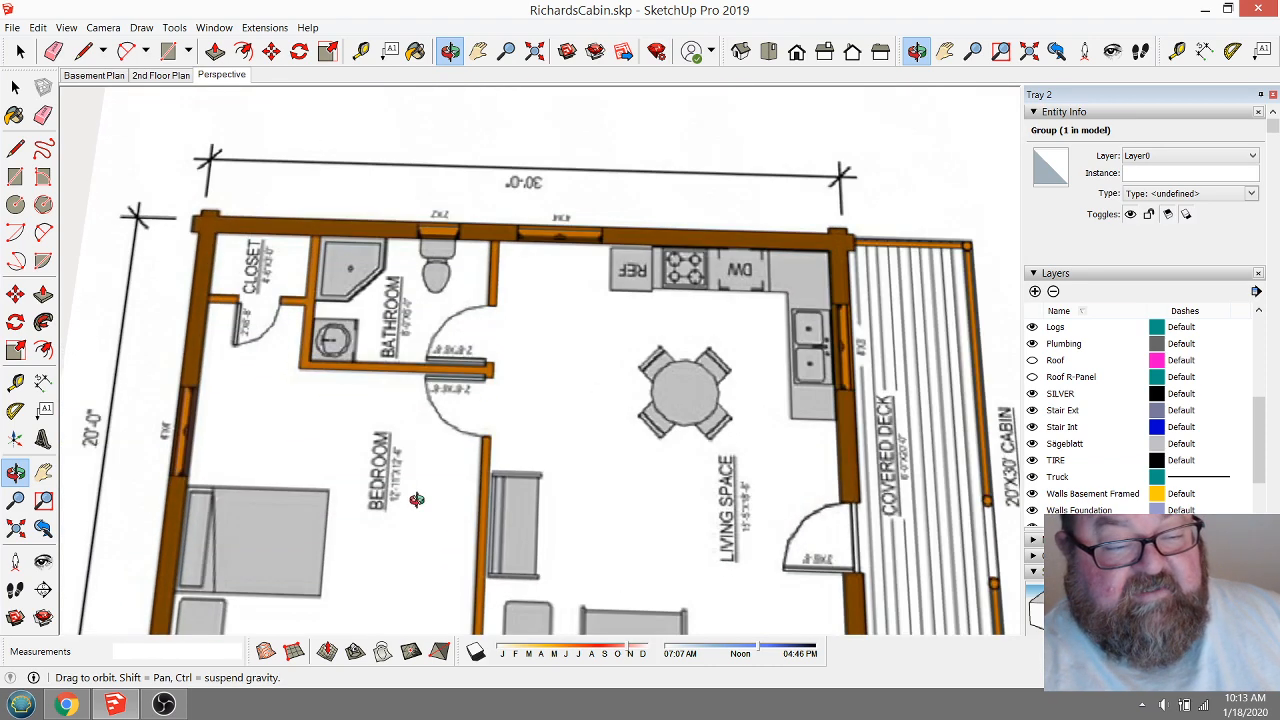
{"action": "scroll", "coordinate": [408, 337], "scroll_direction": "down", "scroll_amount": 2}
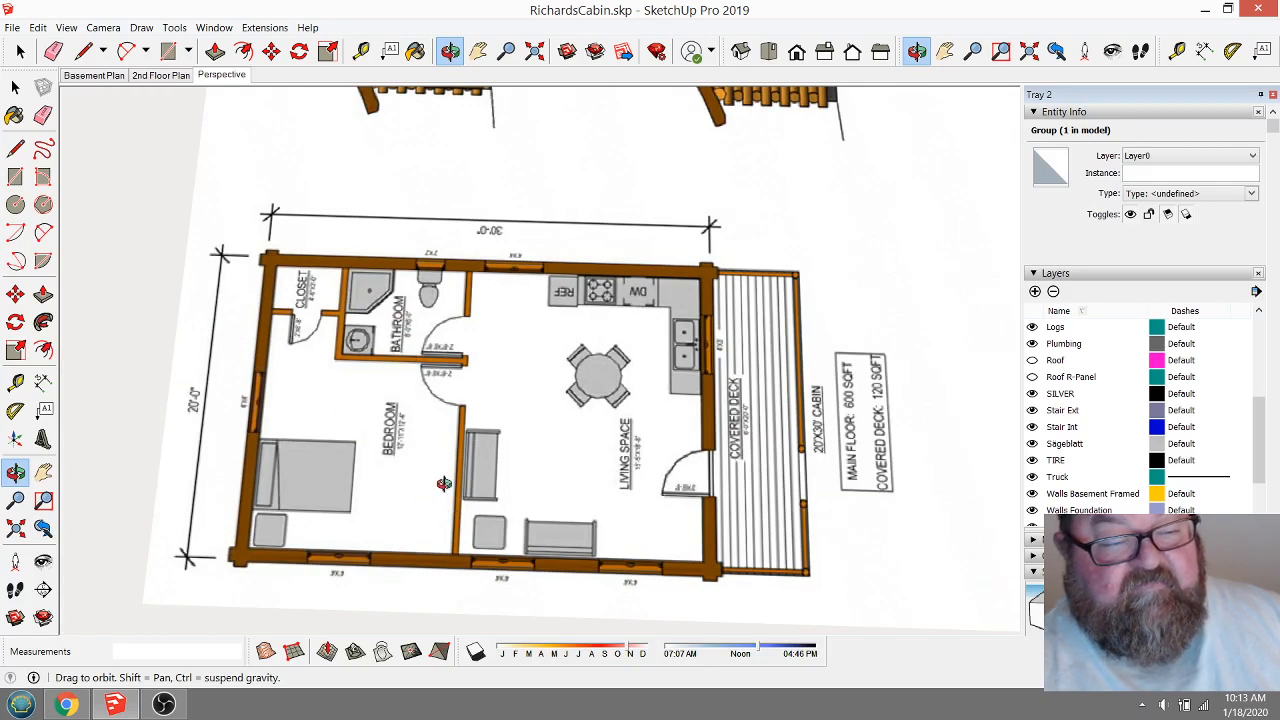
{"action": "scroll", "coordinate": [444, 484], "scroll_direction": "down", "scroll_amount": 4}
{"action": "scroll", "coordinate": [393, 487], "scroll_direction": "up", "scroll_amount": 5}
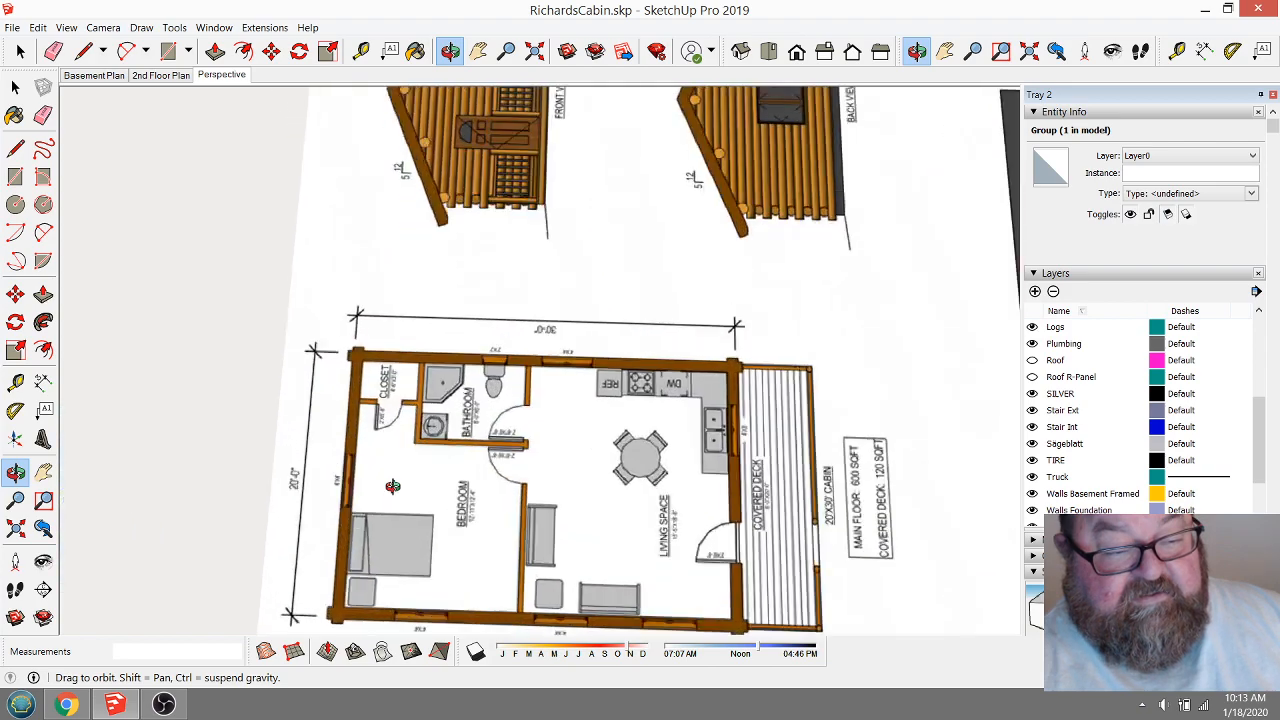
{"action": "scroll", "coordinate": [393, 487], "scroll_direction": "up", "scroll_amount": 2}
Inspect the modelled main floor of the cabin on the terrain, covering the bedroom, closet, bathroom and kitchen.
{"action": "scroll", "coordinate": [357, 432], "scroll_direction": "down", "scroll_amount": 6}
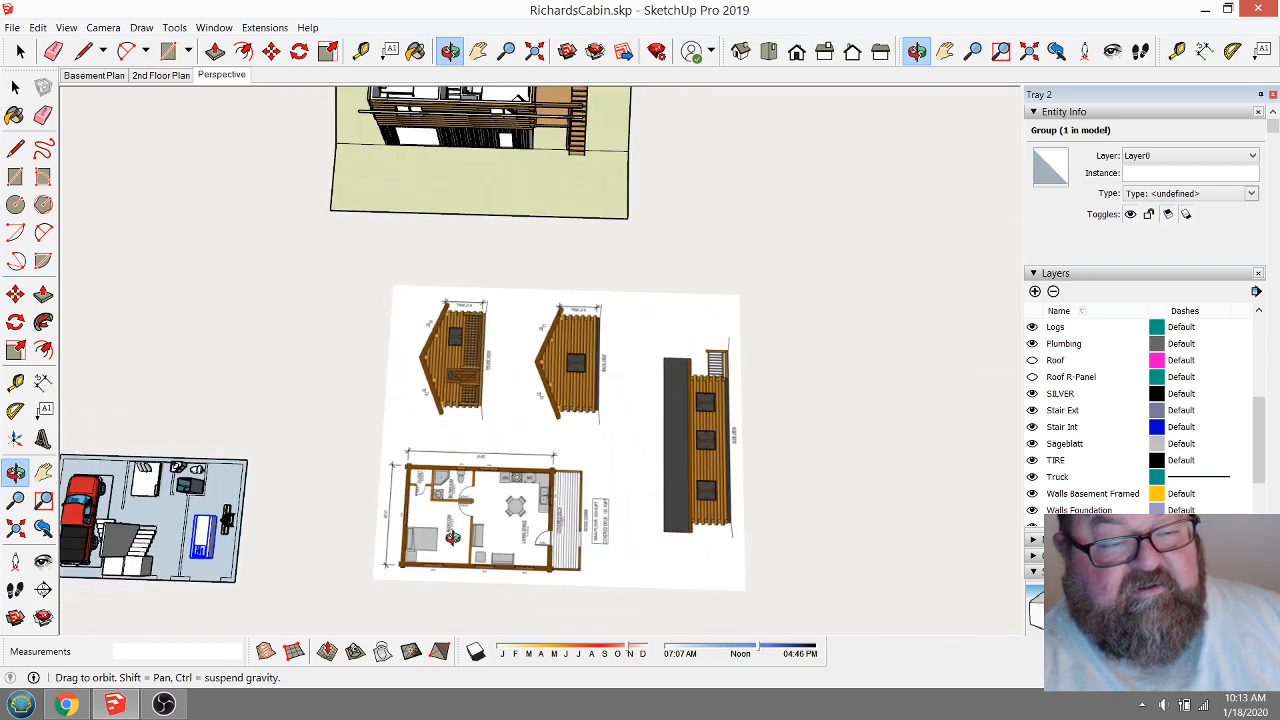
{"action": "scroll", "coordinate": [444, 138], "scroll_direction": "up", "scroll_amount": 5}
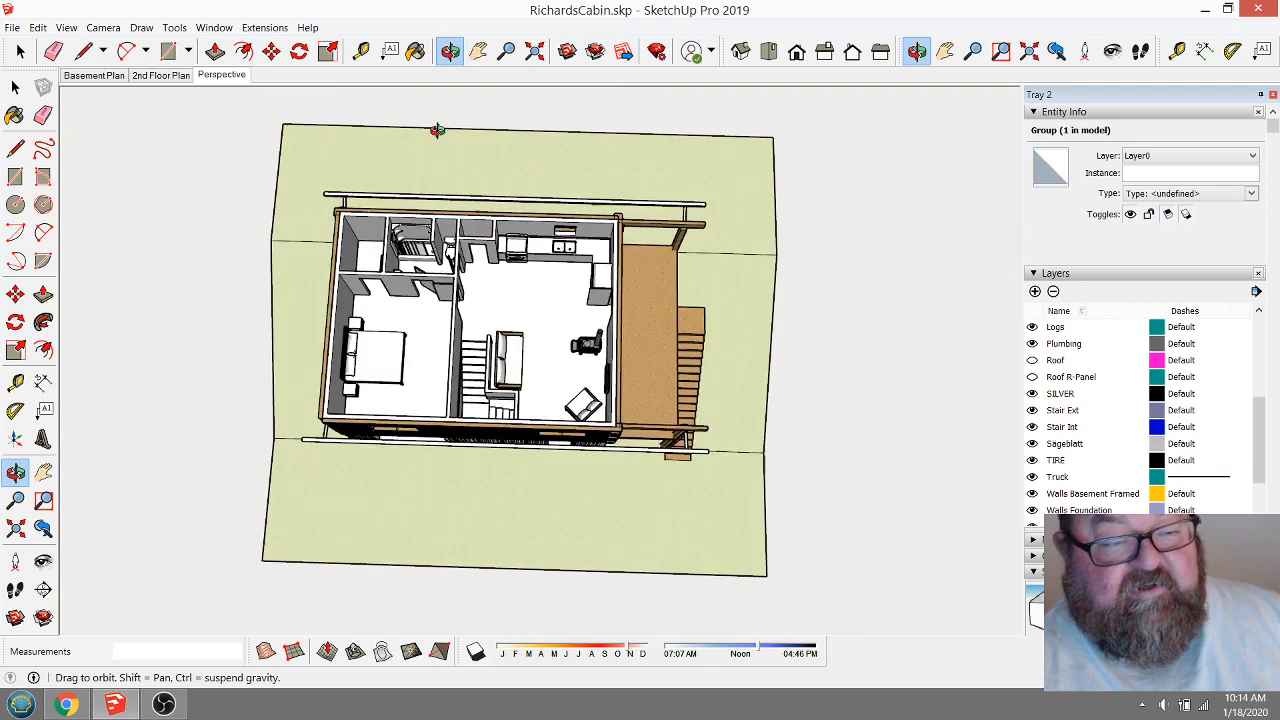
{"action": "scroll", "coordinate": [487, 346], "scroll_direction": "up", "scroll_amount": 4}
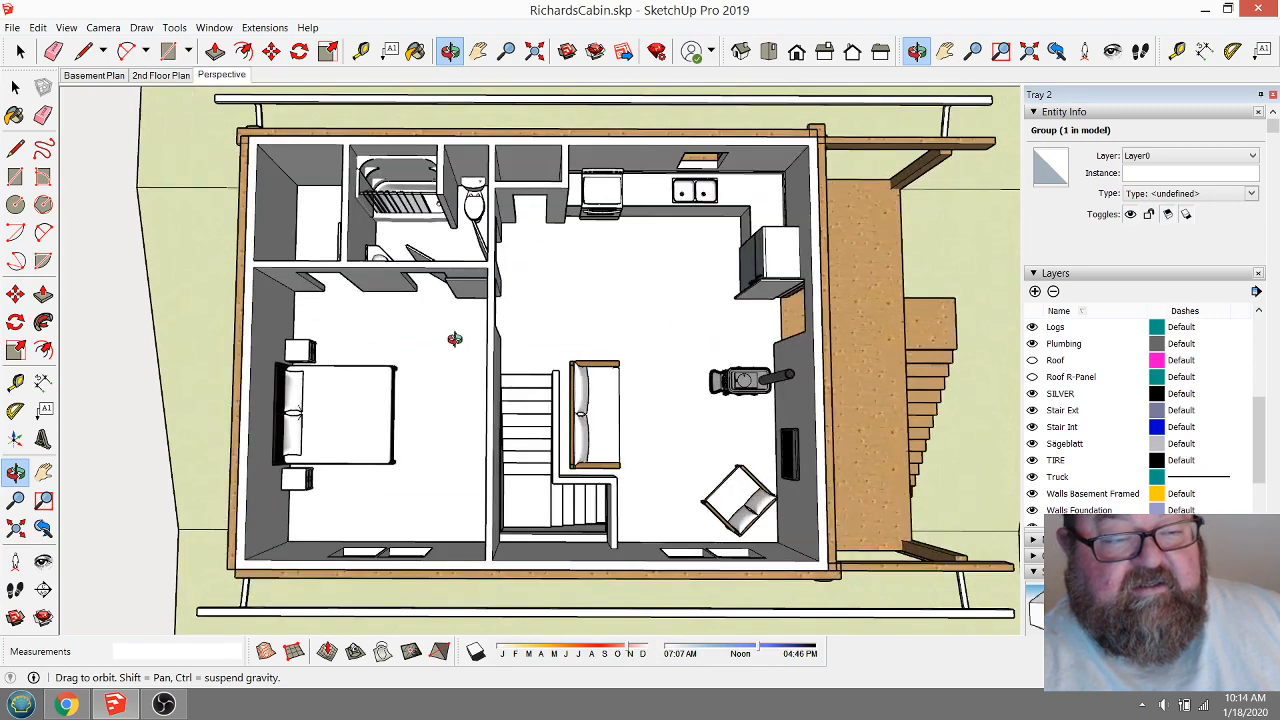
{"action": "left_click_drag", "start_coordinate": [418, 400], "coordinate": [416, 288]}
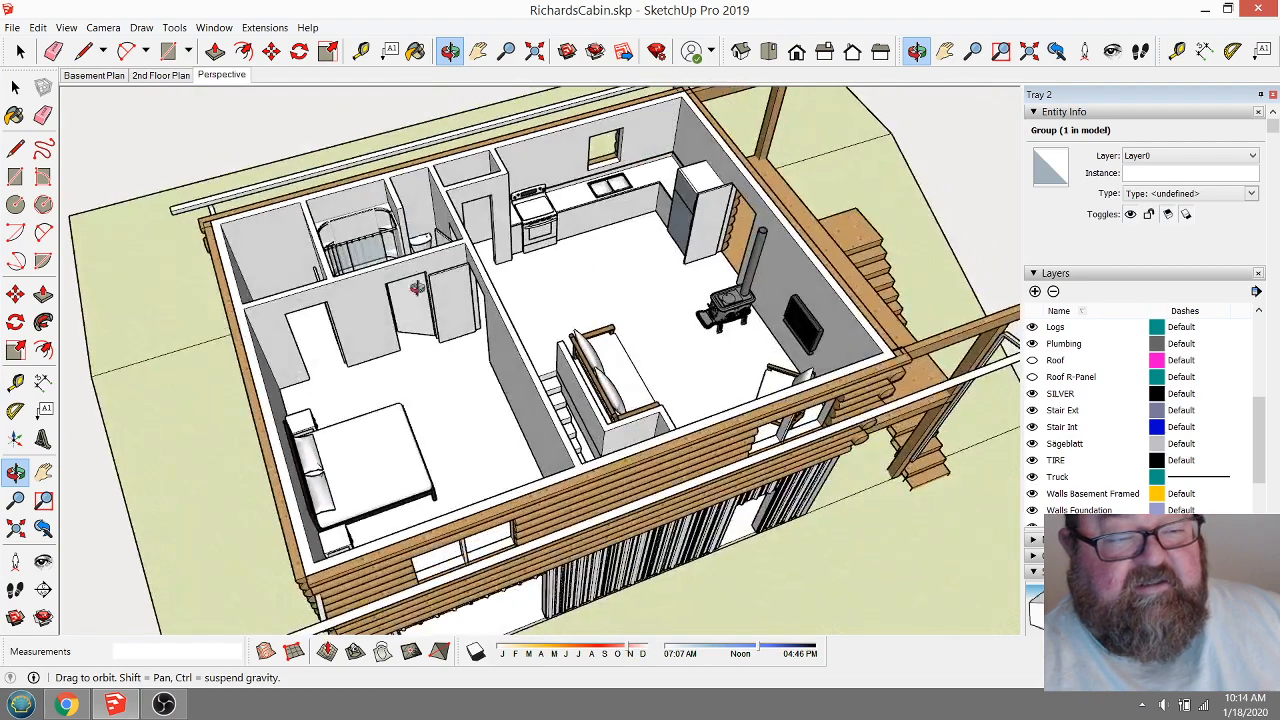
{"action": "left_click_drag", "start_coordinate": [435, 360], "coordinate": [500, 424]}
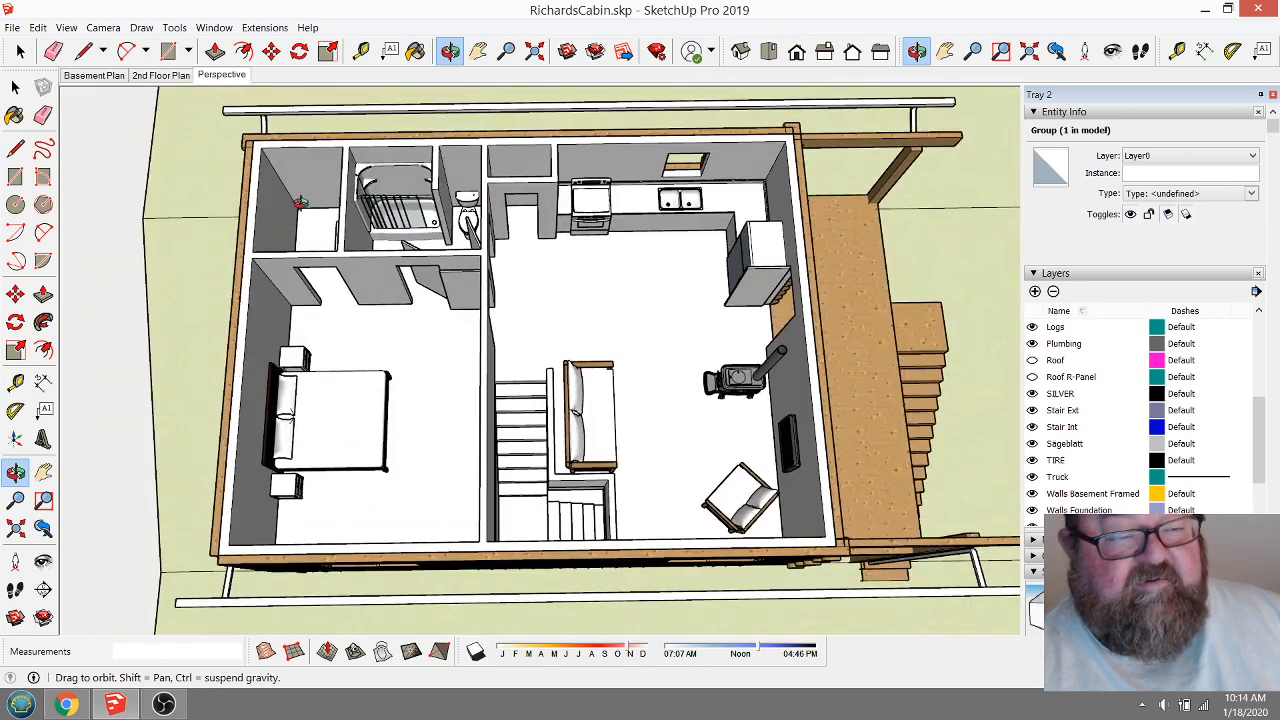
{"action": "left_click_drag", "start_coordinate": [392, 340], "coordinate": [271, 226]}
{"action": "left_click_drag", "start_coordinate": [421, 336], "coordinate": [602, 409]}
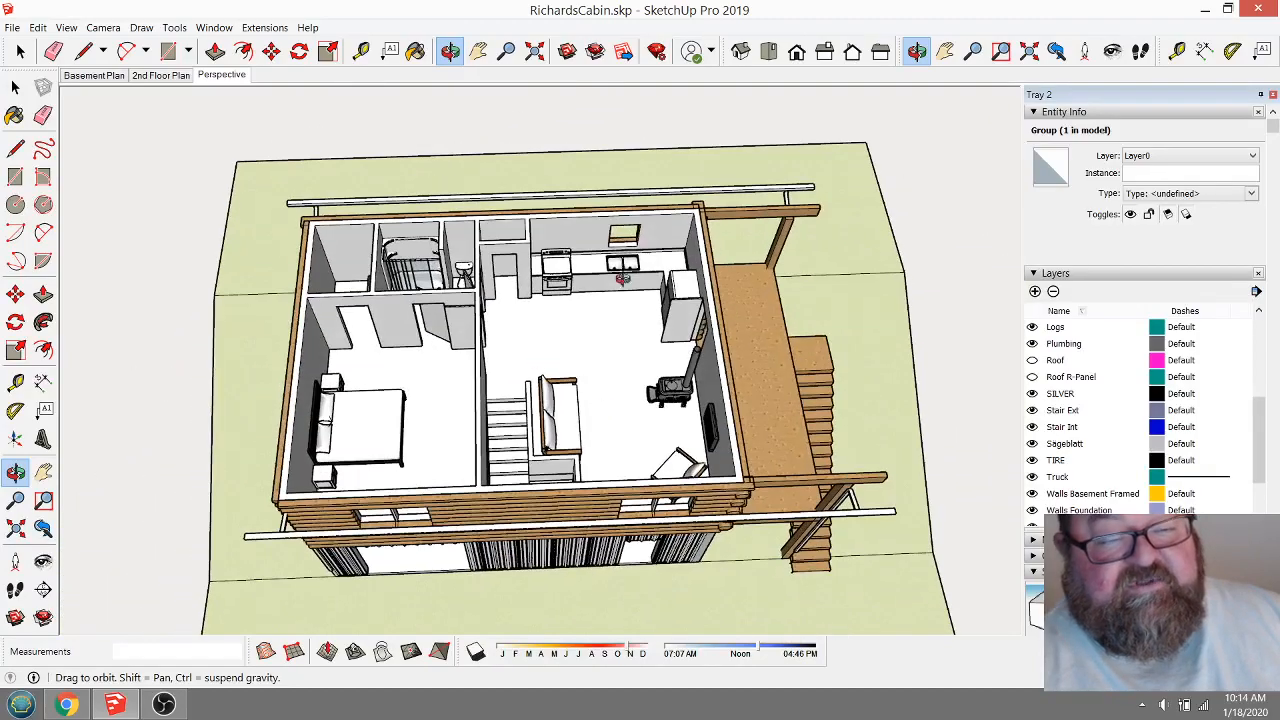
{"action": "scroll", "coordinate": [624, 279], "scroll_direction": "up", "scroll_amount": 6}
{"action": "left_click_drag", "start_coordinate": [585, 360], "coordinate": [399, 313]}
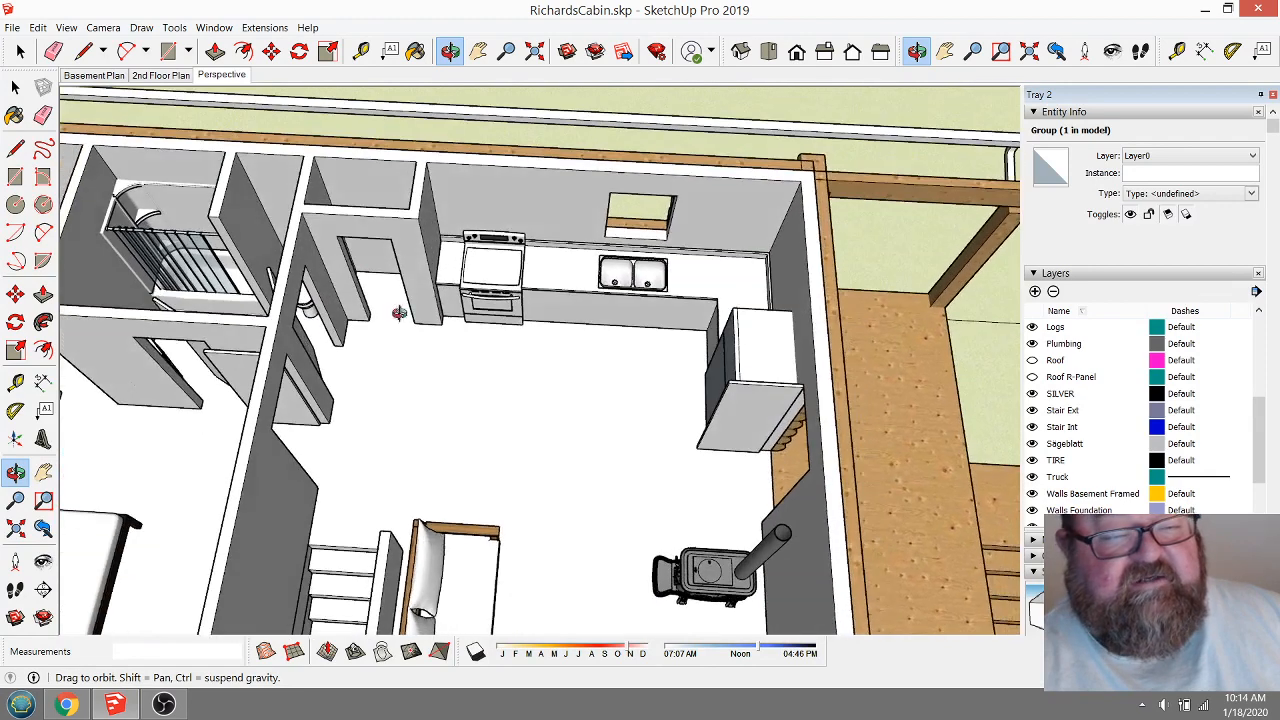
Examine the kitchen layout on the reference floor plan, including the refrigerator, stove, dishwasher, sink and dining table.
{"action": "scroll", "coordinate": [397, 245], "scroll_direction": "down", "scroll_amount": 10}
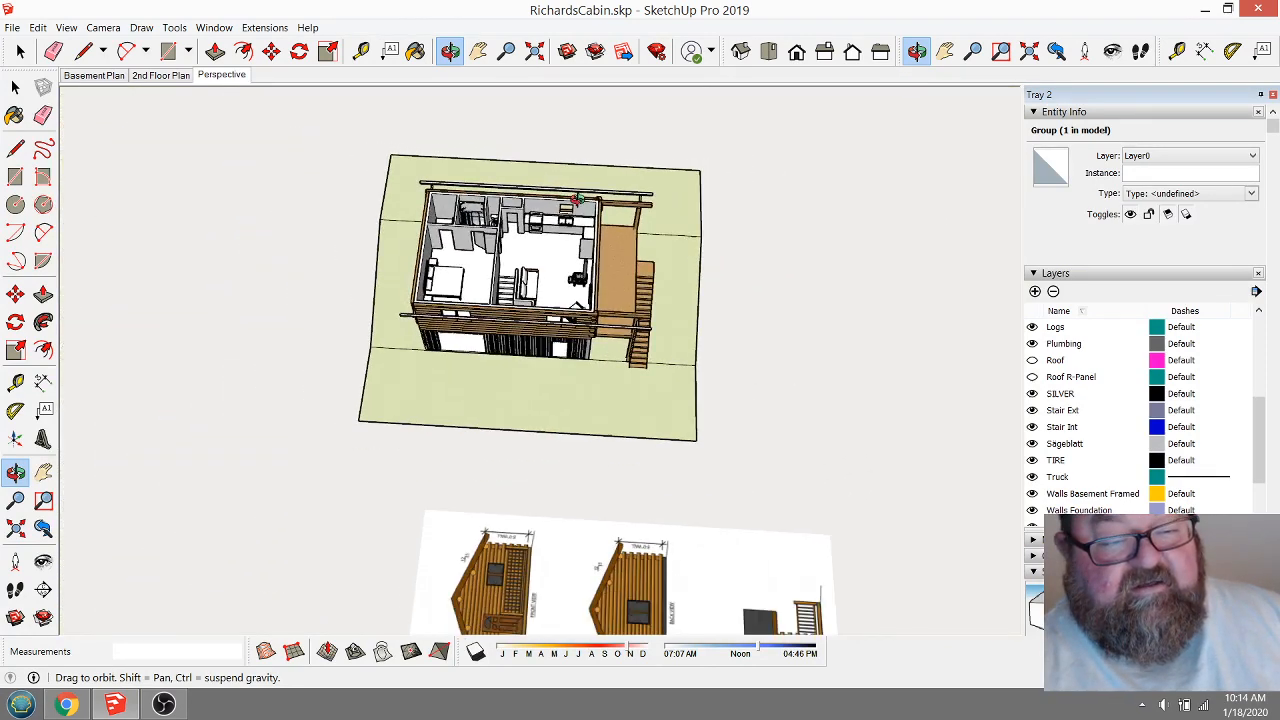
{"action": "scroll", "coordinate": [577, 200], "scroll_direction": "down", "scroll_amount": 3}
{"action": "left_click_drag", "start_coordinate": [599, 238], "coordinate": [562, 436]}
{"action": "scroll", "coordinate": [588, 578], "scroll_direction": "up", "scroll_amount": 3}
{"action": "scroll", "coordinate": [590, 571], "scroll_direction": "up", "scroll_amount": 6}
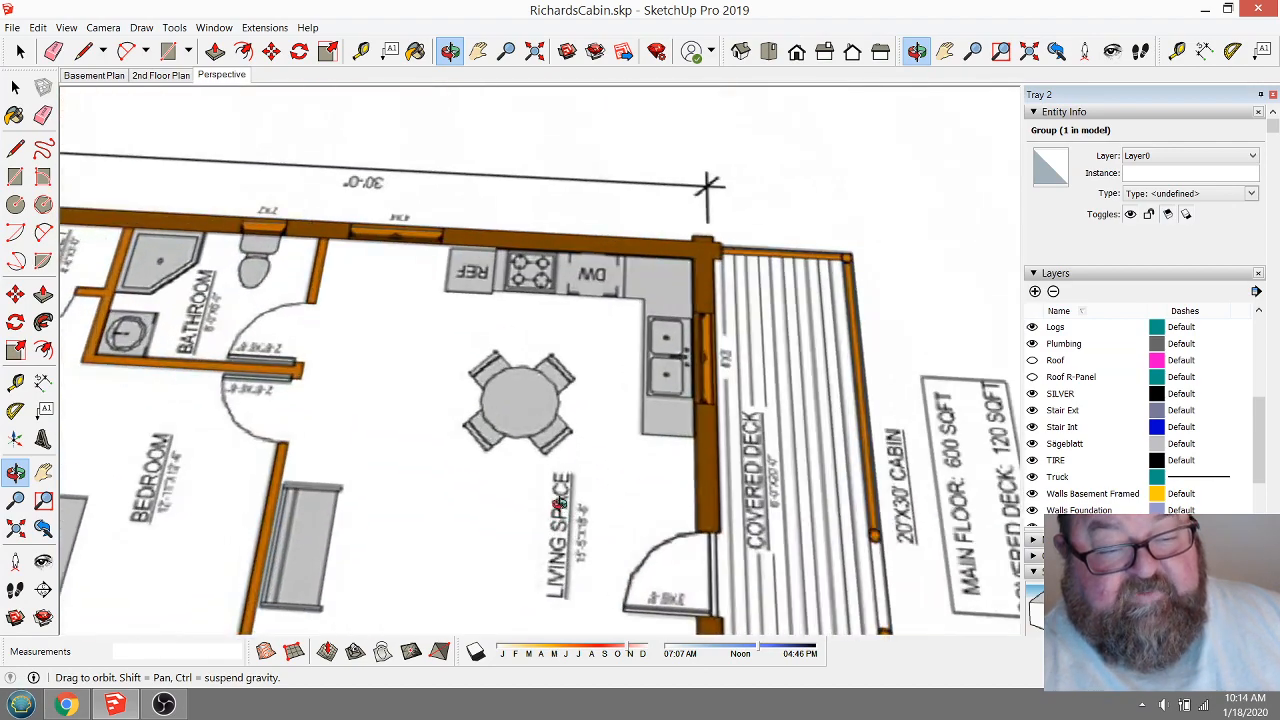
{"action": "left_click_drag", "start_coordinate": [623, 480], "coordinate": [636, 328]}
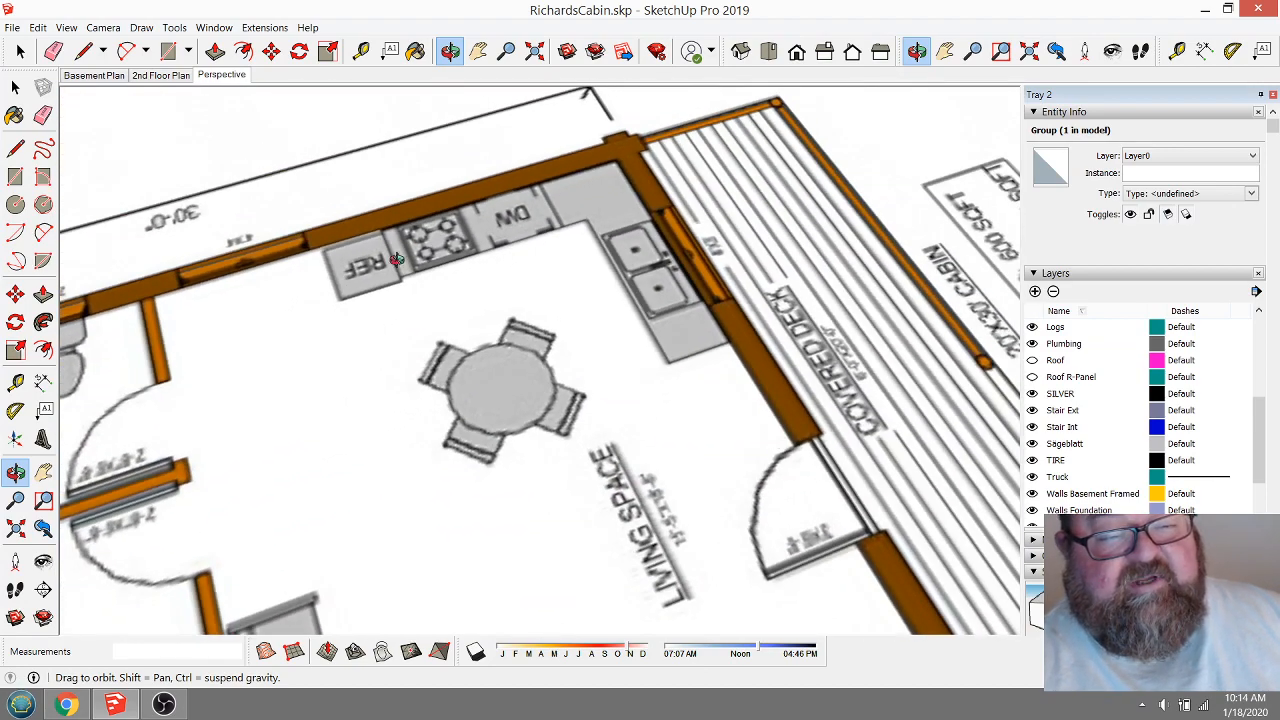
{"action": "scroll", "coordinate": [630, 290], "scroll_direction": "up", "scroll_amount": 5}
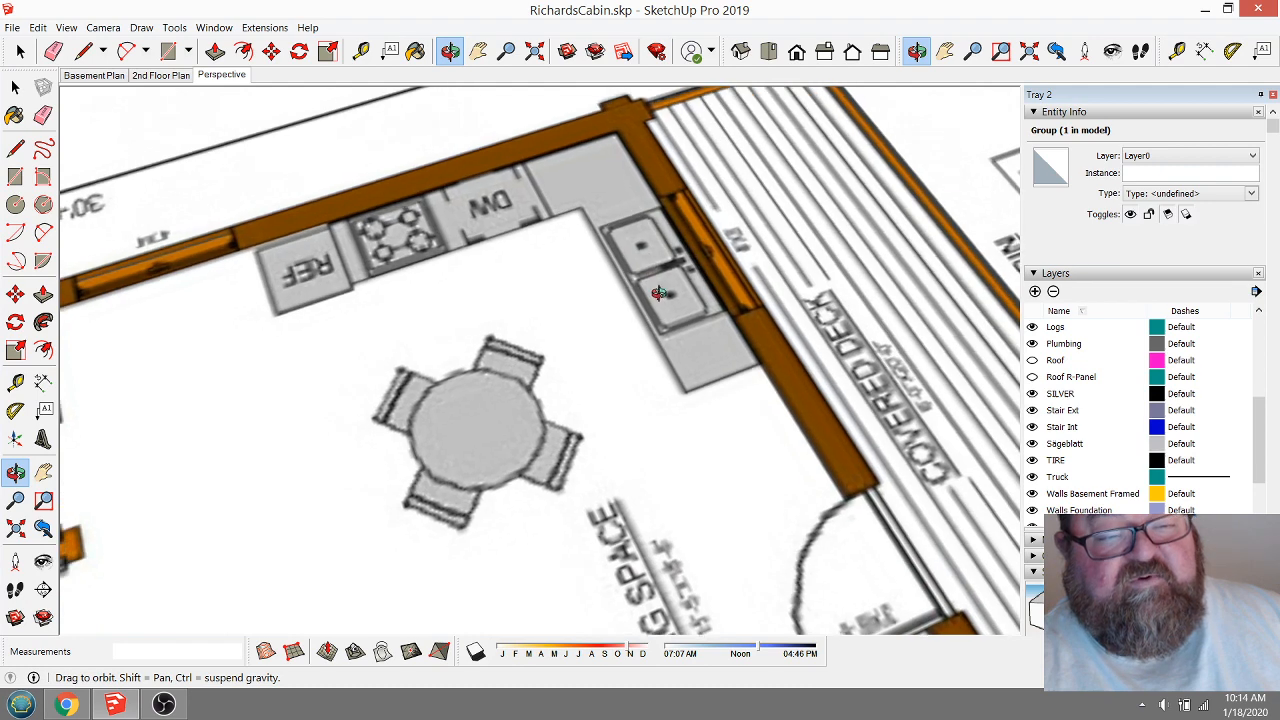
{"action": "left_click_drag", "start_coordinate": [683, 291], "coordinate": [668, 232]}
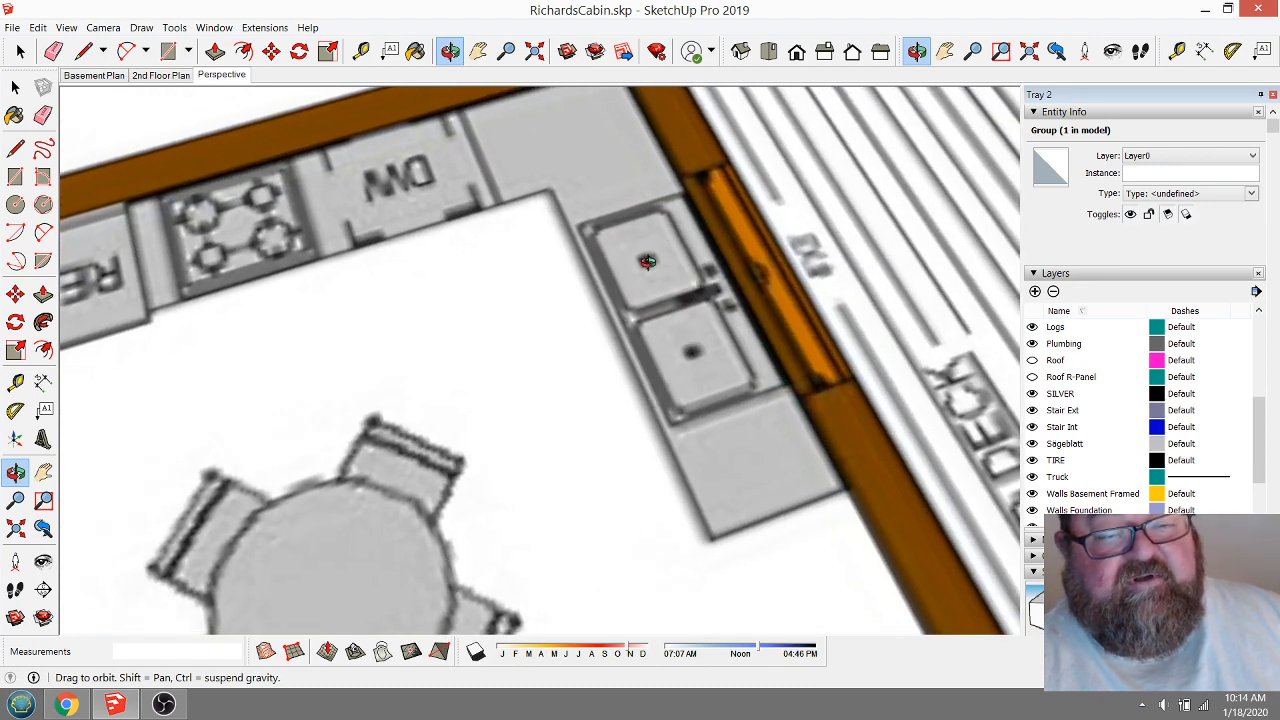
{"action": "left_click_drag", "start_coordinate": [681, 328], "coordinate": [361, 215]}
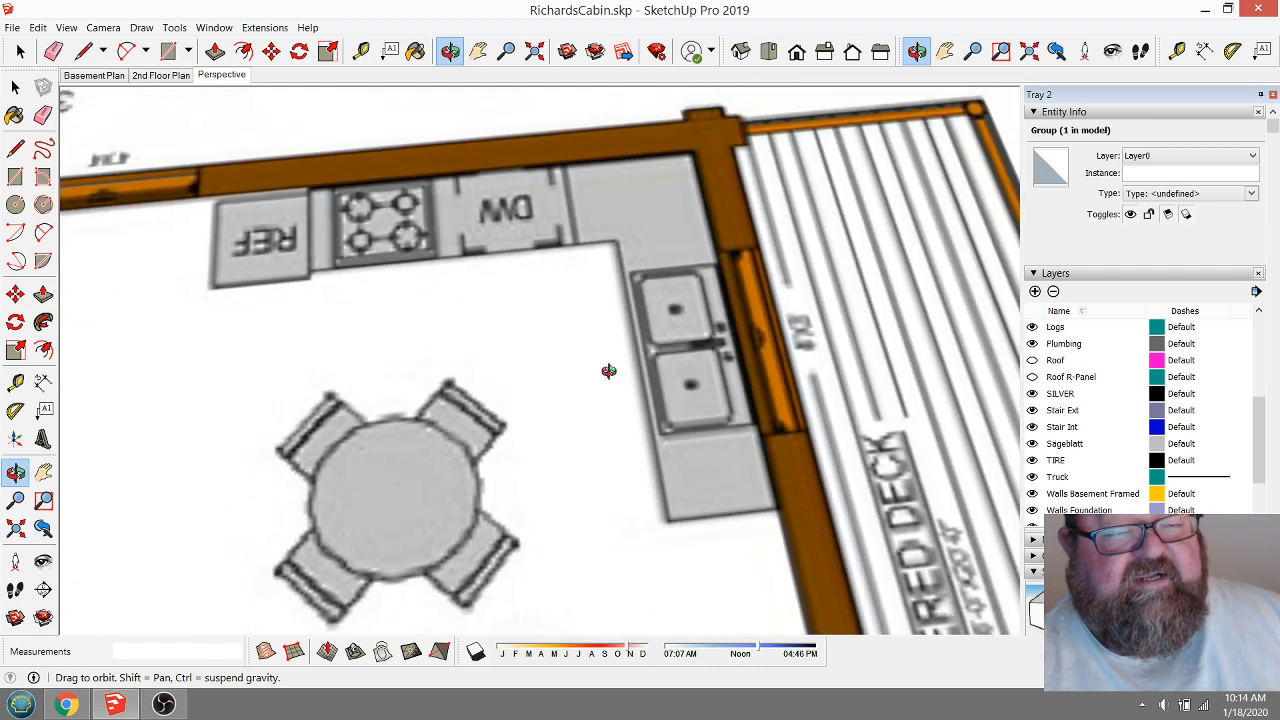
{"action": "left_click_drag", "start_coordinate": [578, 326], "coordinate": [573, 267]}
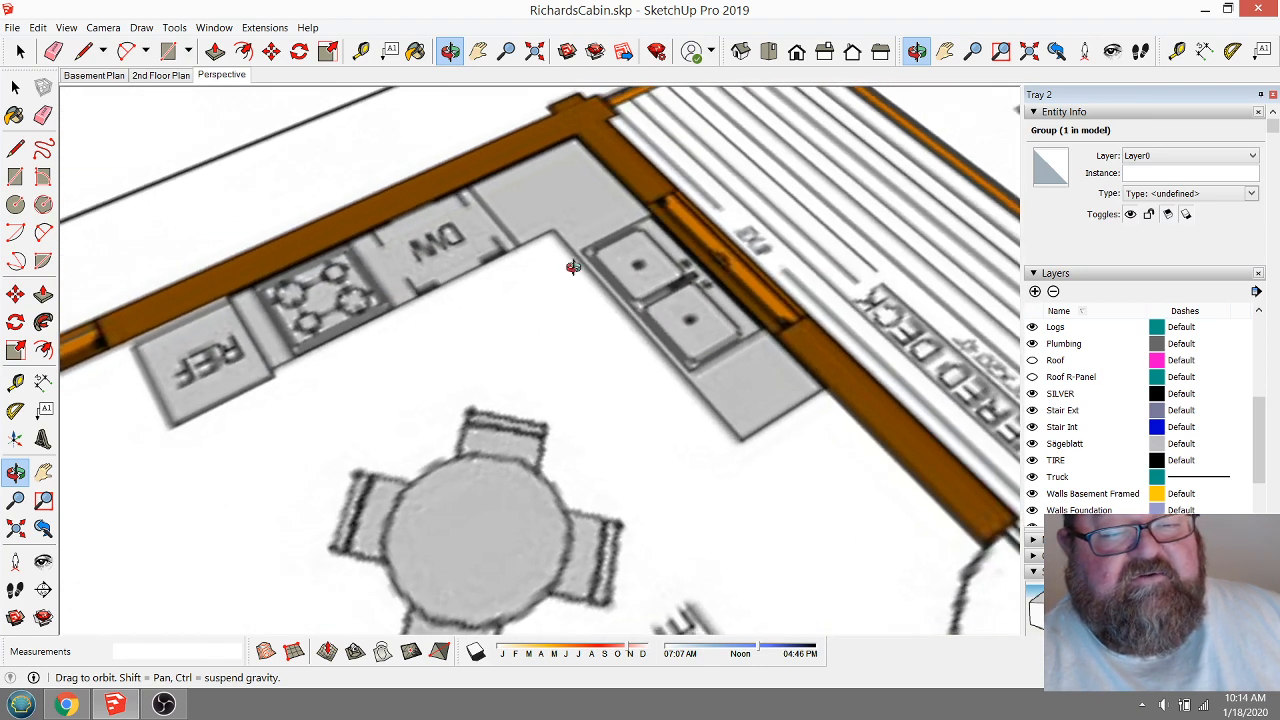
Inspect the modelled cabin's kitchen counters, sink and appliances, and the living area with the wood stove, television and seating.
{"action": "scroll", "coordinate": [727, 318], "scroll_direction": "down", "scroll_amount": 4}
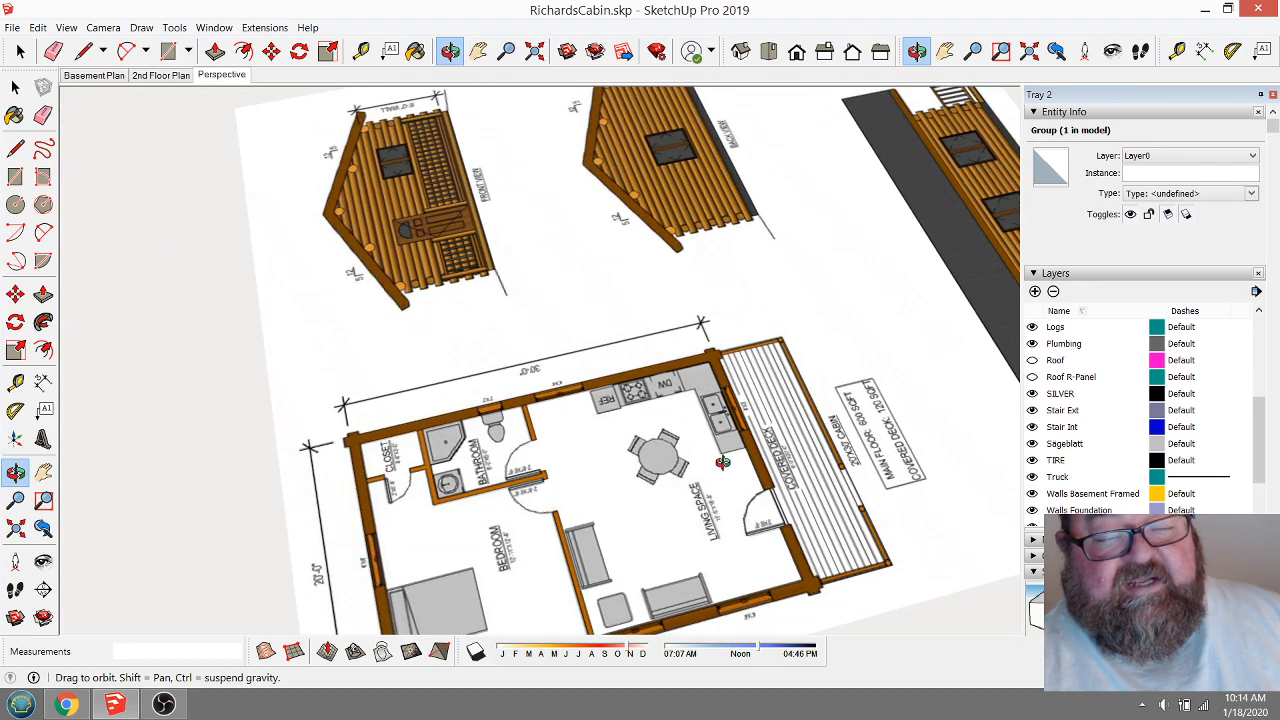
{"action": "scroll", "coordinate": [722, 462], "scroll_direction": "down", "scroll_amount": 8}
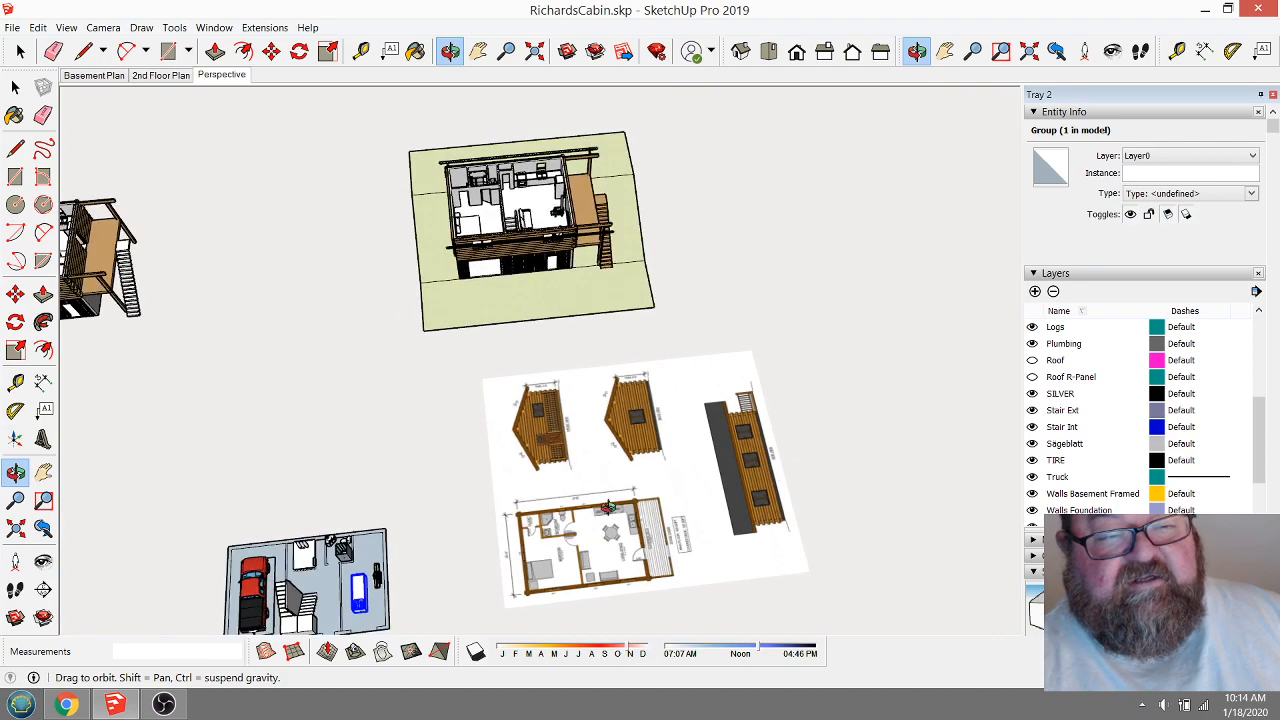
{"action": "scroll", "coordinate": [546, 331], "scroll_direction": "up", "scroll_amount": 8}
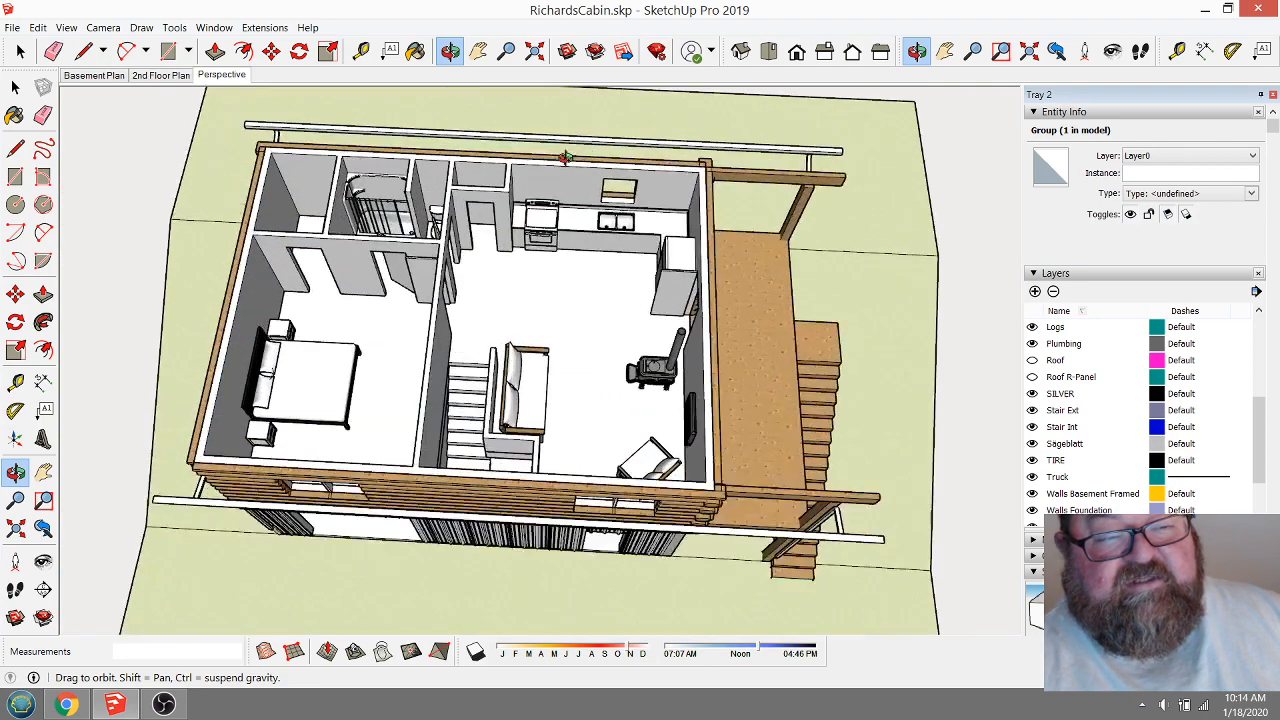
{"action": "scroll", "coordinate": [565, 157], "scroll_direction": "up", "scroll_amount": 5}
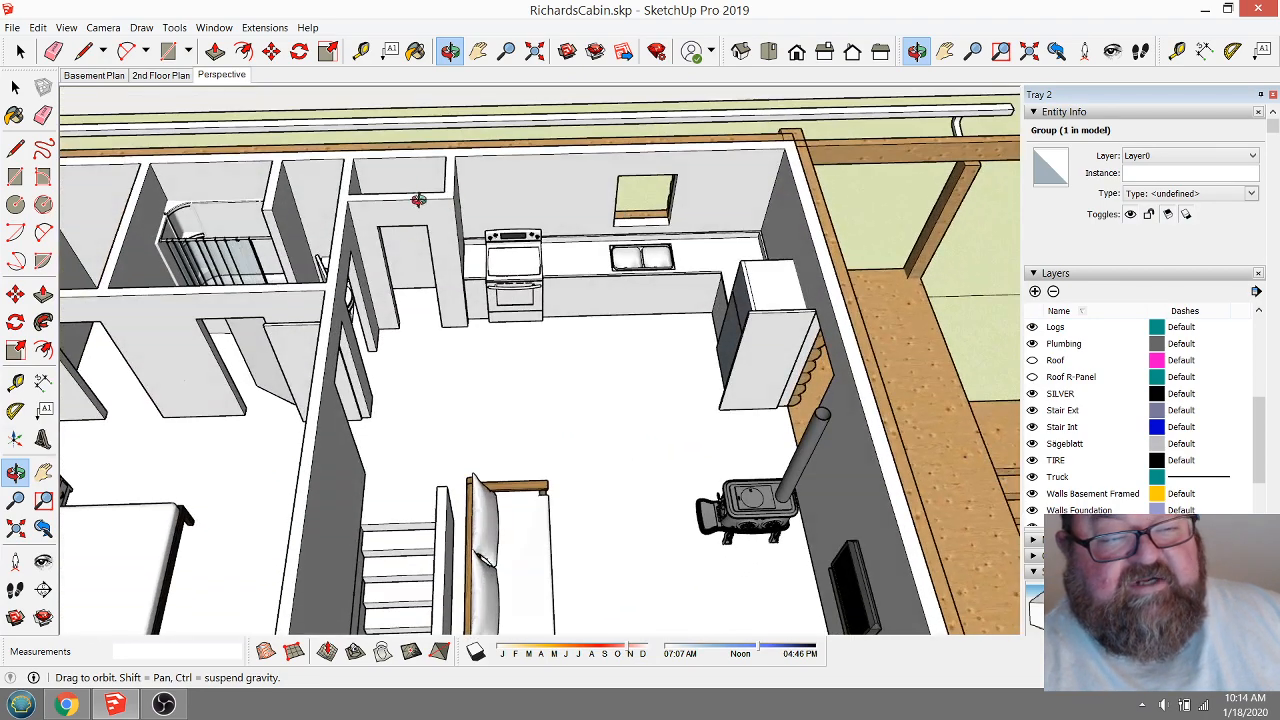
{"action": "left_click_drag", "start_coordinate": [418, 200], "coordinate": [424, 225]}
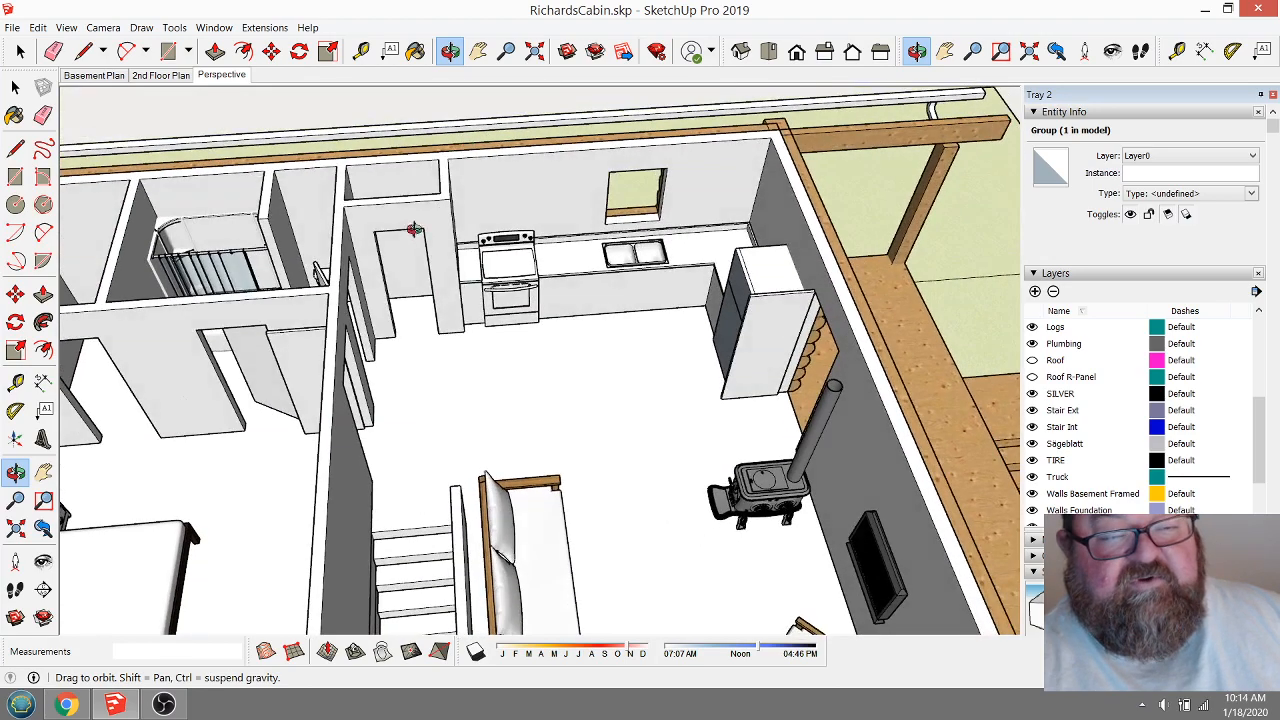
{"action": "scroll", "coordinate": [444, 260], "scroll_direction": "up", "scroll_amount": 2}
{"action": "scroll", "coordinate": [605, 268], "scroll_direction": "up", "scroll_amount": 4}
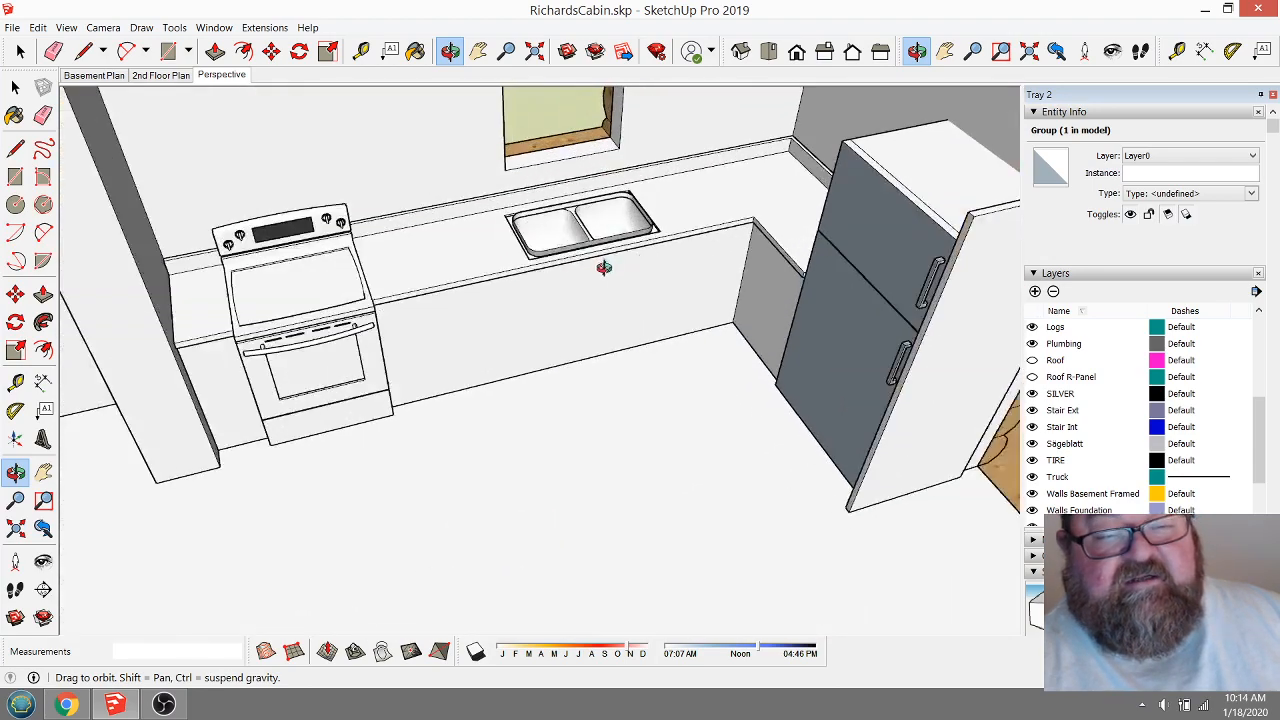
{"action": "scroll", "coordinate": [733, 246], "scroll_direction": "up", "scroll_amount": 3}
{"action": "left_click_drag", "start_coordinate": [733, 246], "coordinate": [695, 290]}
{"action": "left_click_drag", "start_coordinate": [667, 212], "coordinate": [390, 236]}
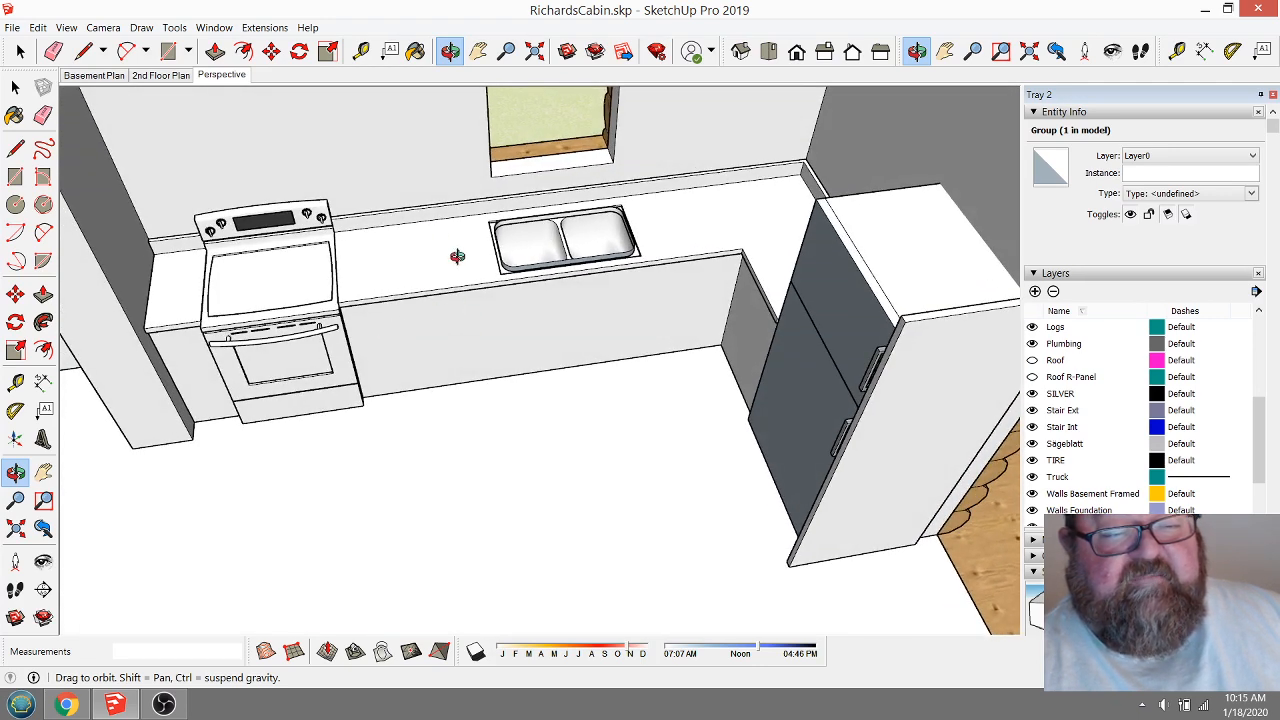
{"action": "left_click_drag", "start_coordinate": [572, 317], "coordinate": [474, 315]}
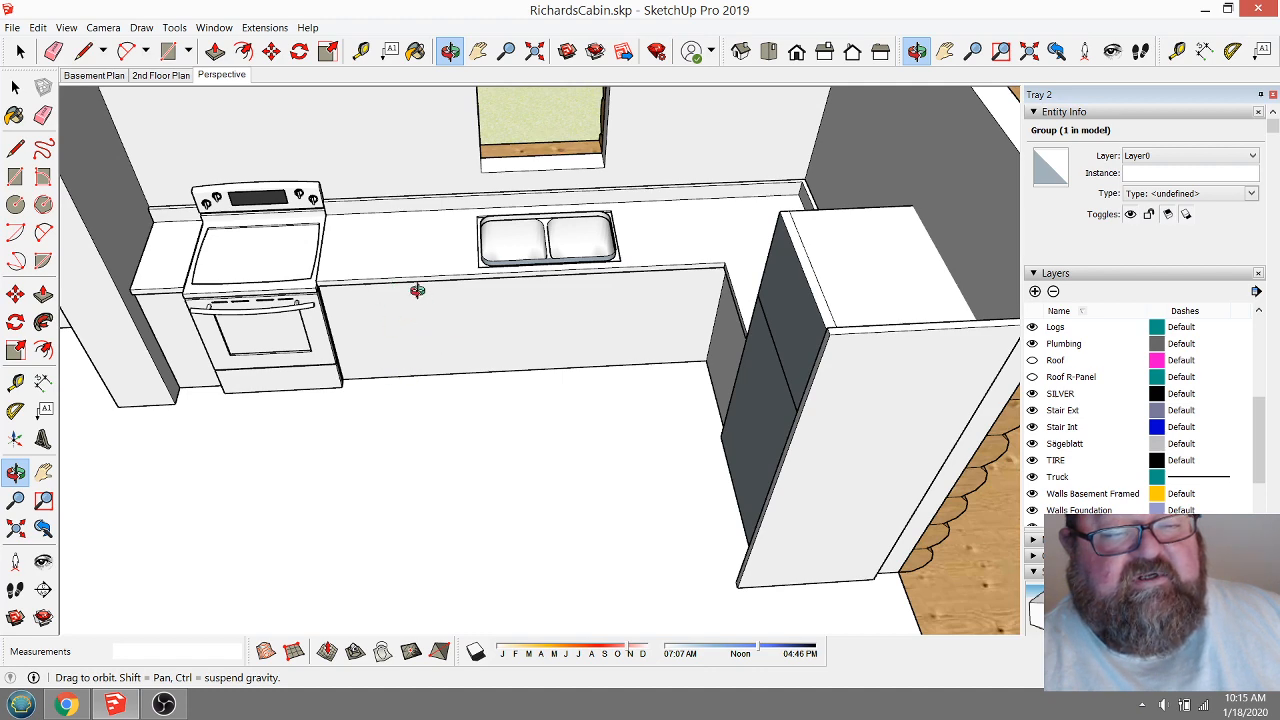
{"action": "left_click_drag", "start_coordinate": [659, 308], "coordinate": [518, 437]}
{"action": "scroll", "coordinate": [603, 293], "scroll_direction": "down", "scroll_amount": 6}
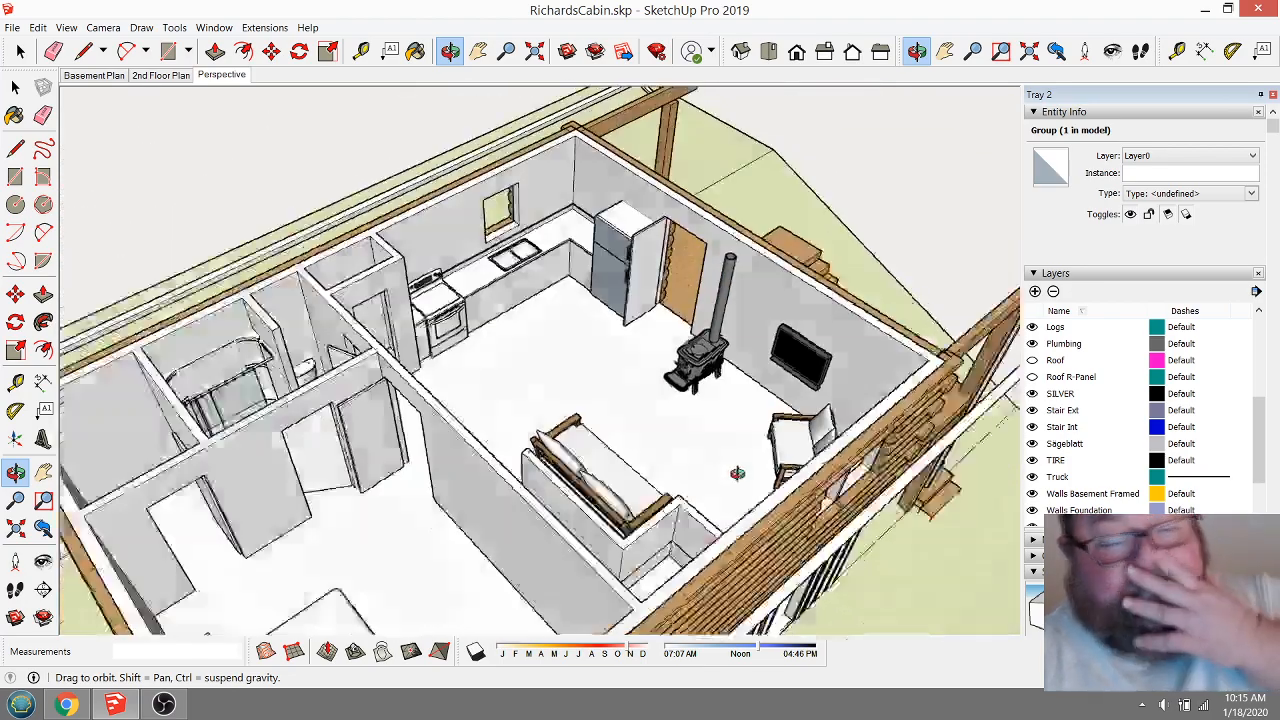
{"action": "left_click_drag", "start_coordinate": [737, 473], "coordinate": [640, 290]}
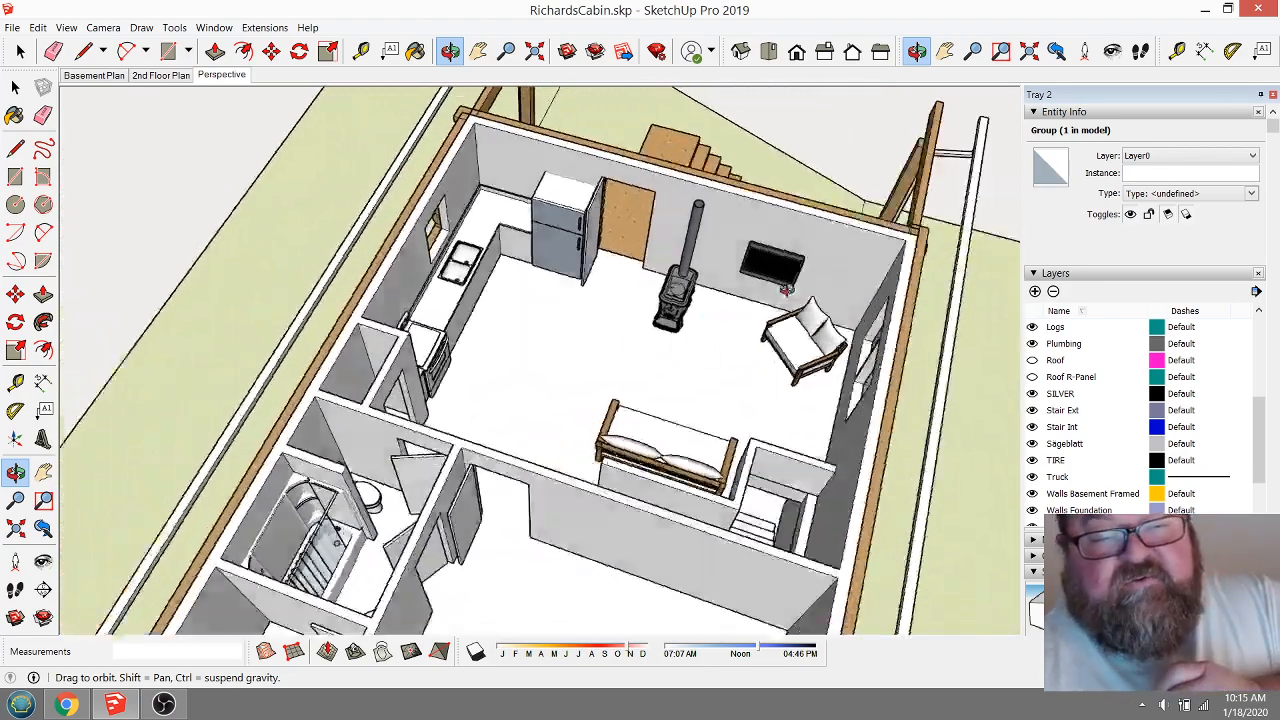
{"action": "scroll", "coordinate": [600, 235], "scroll_direction": "up", "scroll_amount": 5}
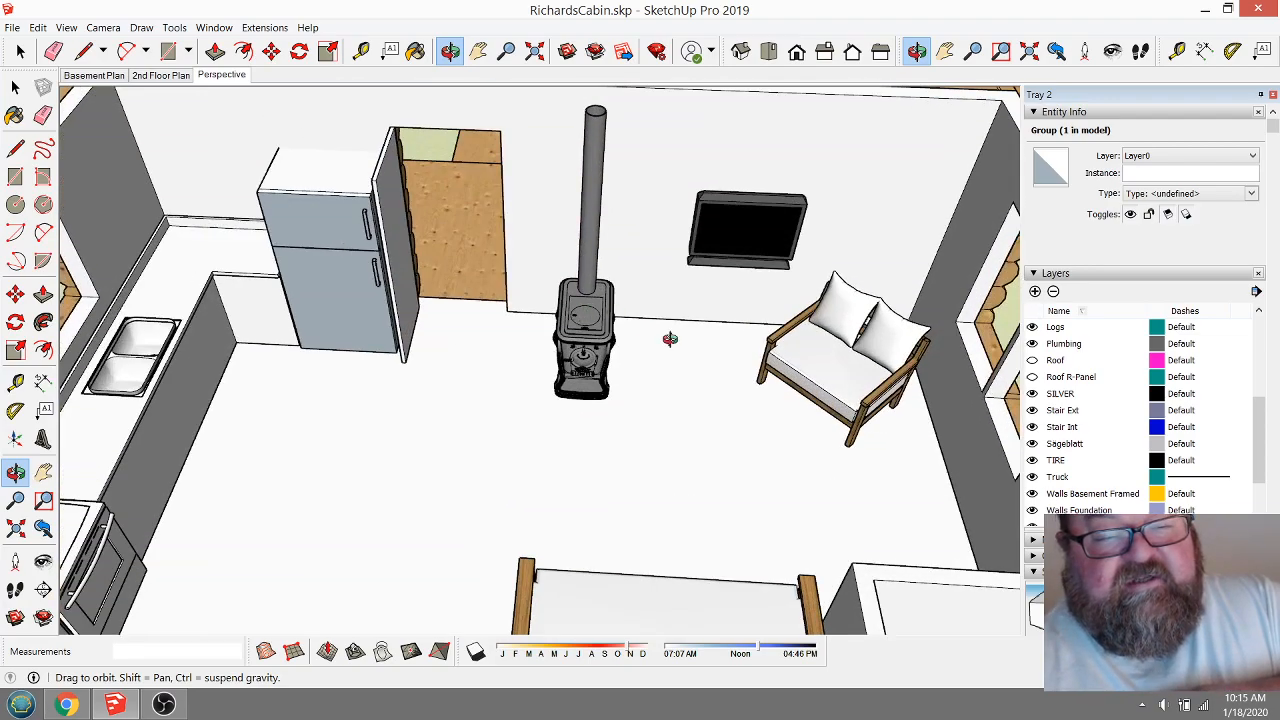
Inspect the modelled cabin's main floor from above and check the live stream dashboard in Chrome, returning to SketchUp.
{"action": "left_click_drag", "start_coordinate": [670, 339], "coordinate": [434, 446]}
{"action": "scroll", "coordinate": [646, 240], "scroll_direction": "down", "scroll_amount": 8}
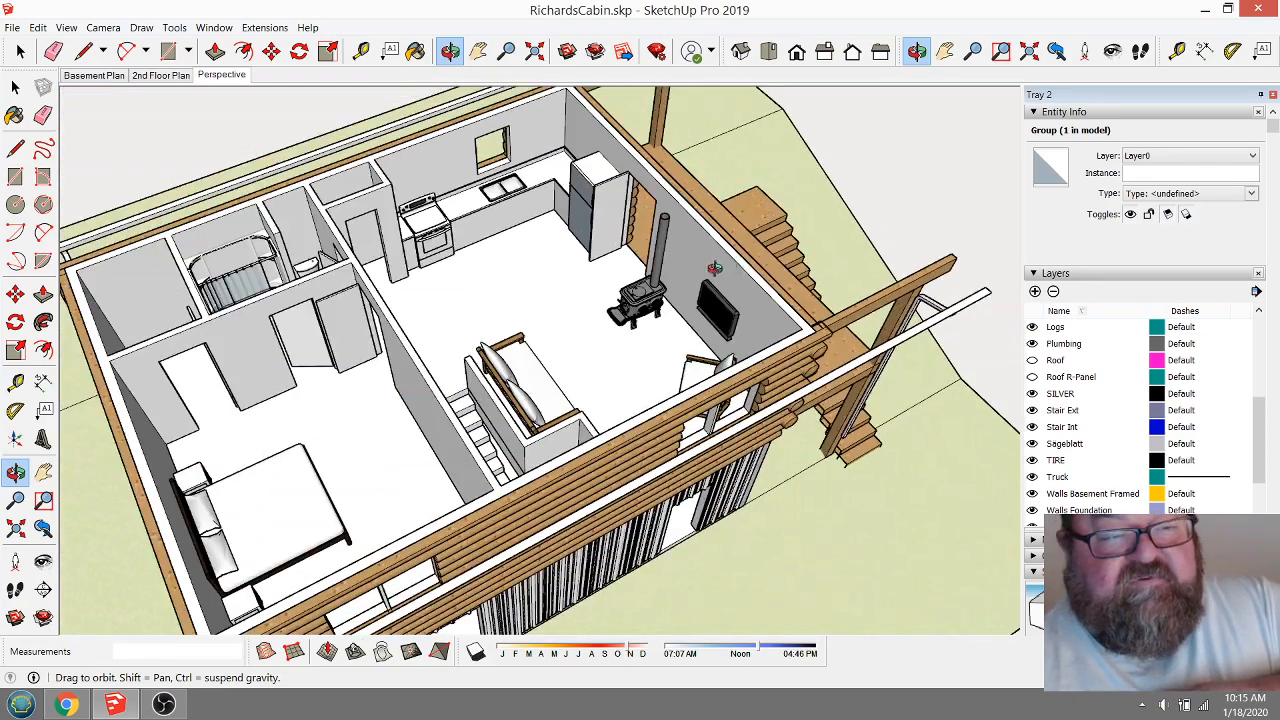
{"action": "left_click_drag", "start_coordinate": [714, 268], "coordinate": [742, 334]}
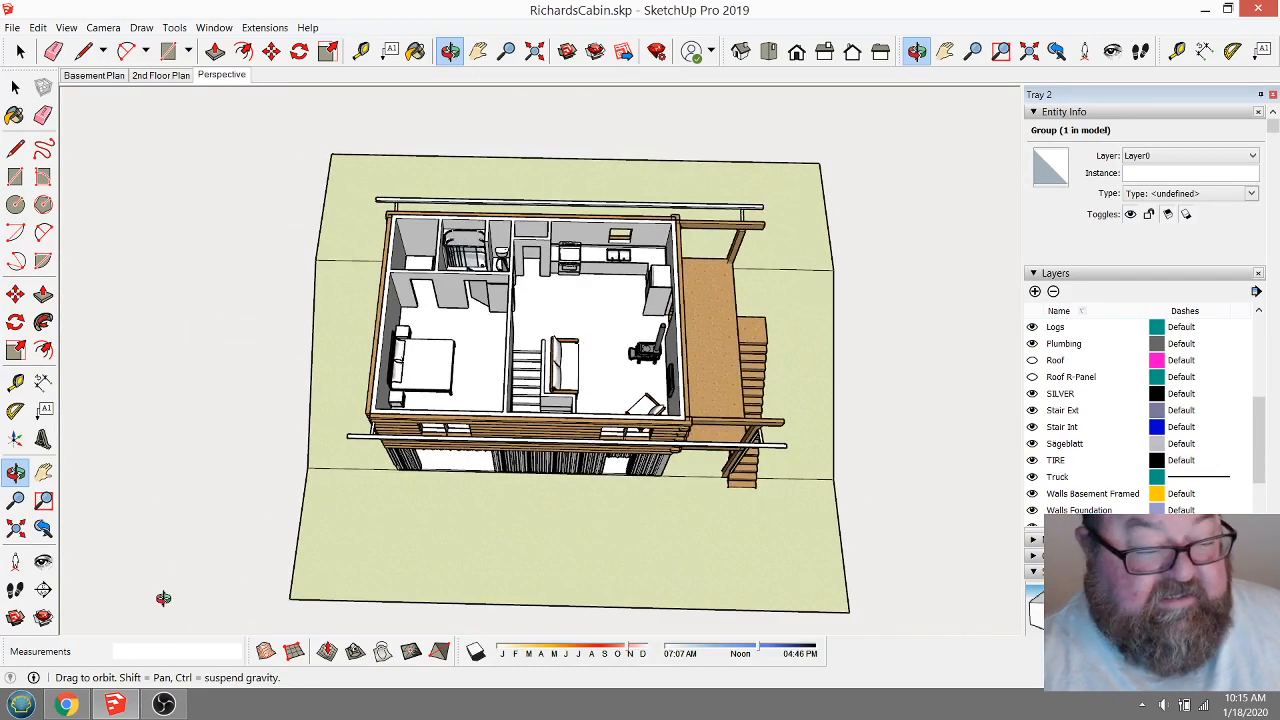
{"action": "left_click", "coordinate": [116, 703]}
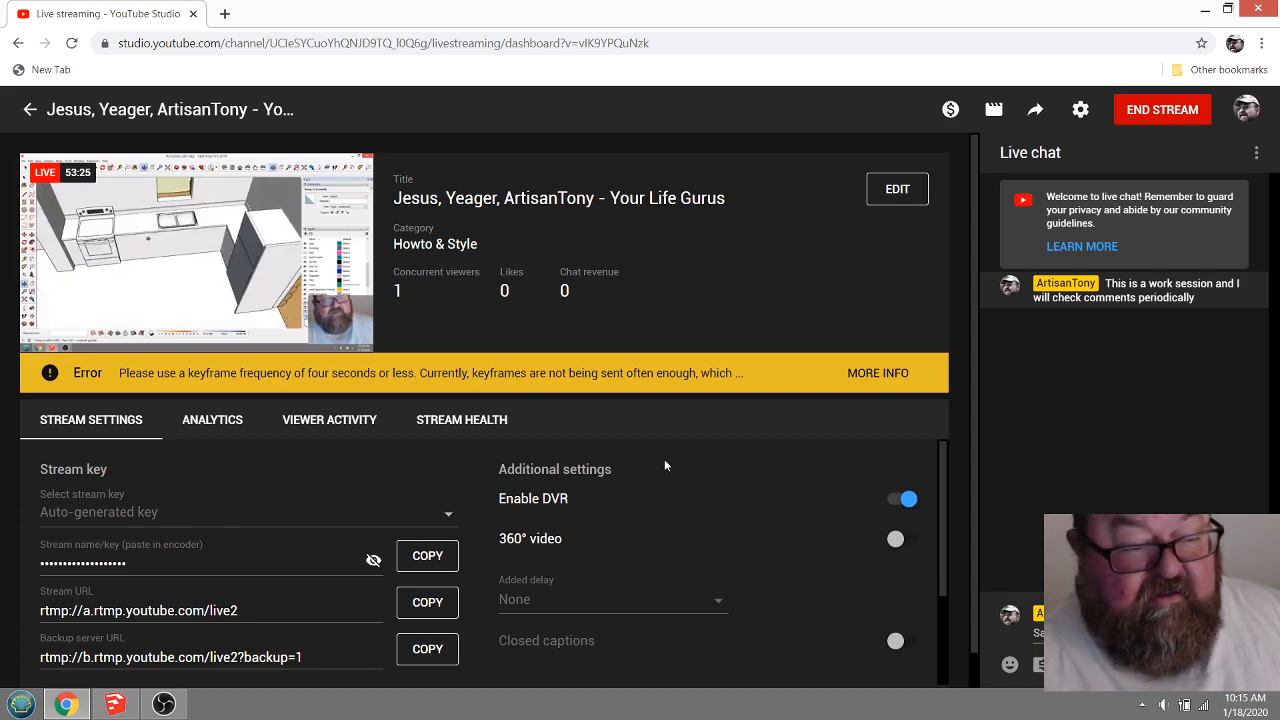
{"action": "left_click", "coordinate": [116, 704]}
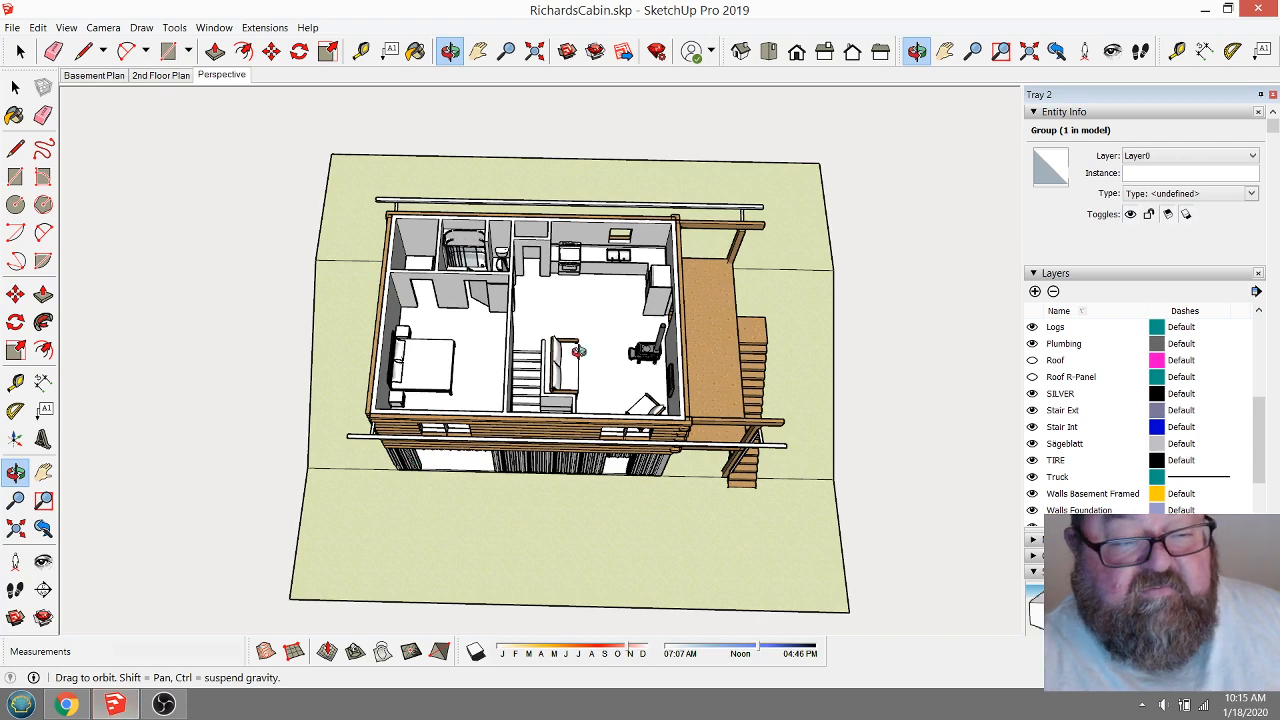
Clear the selection and examine the separate basement plan with the truck, stairs, bathroom and workbench.
{"action": "scroll", "coordinate": [578, 350], "scroll_direction": "down", "scroll_amount": 10}
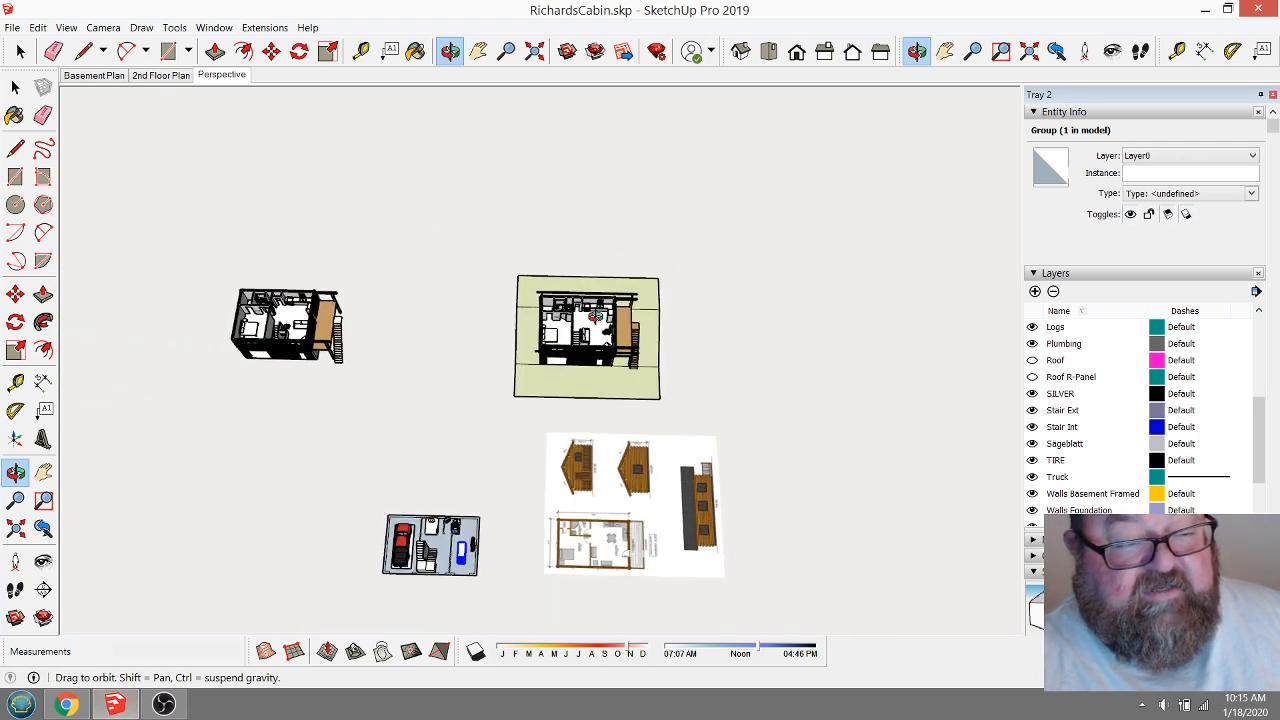
{"action": "scroll", "coordinate": [457, 517], "scroll_direction": "up", "scroll_amount": 8}
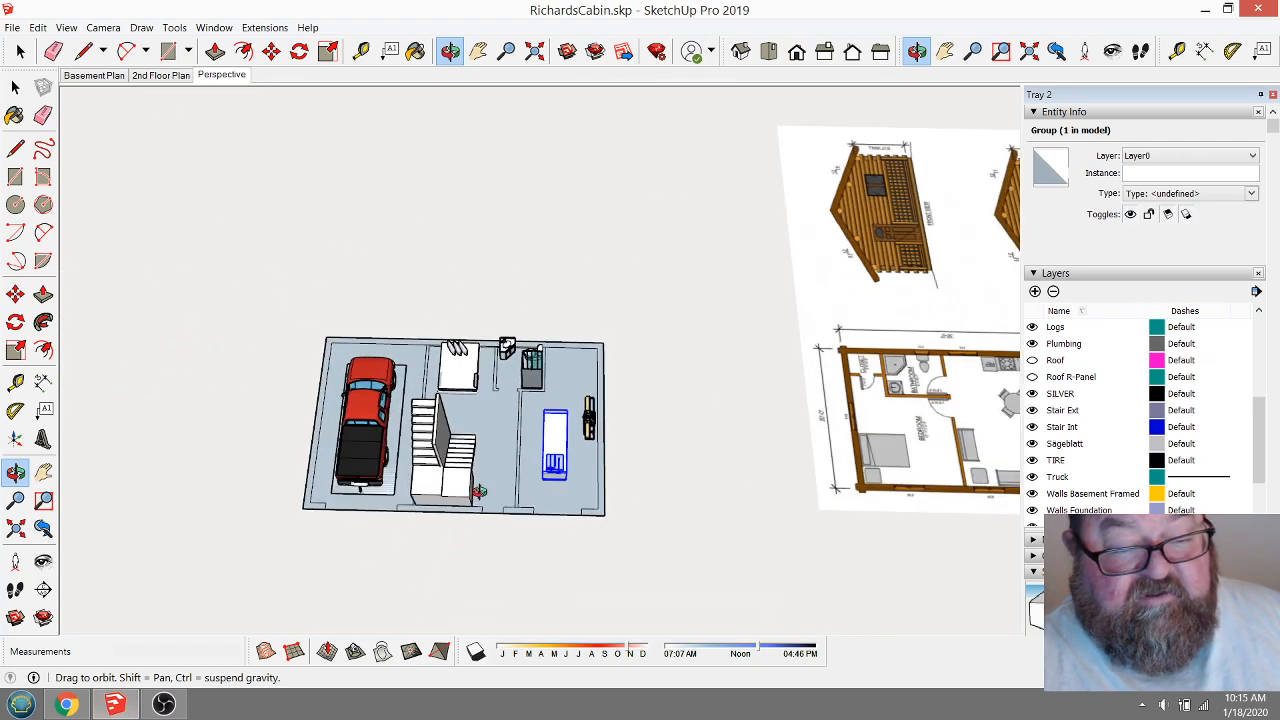
{"action": "scroll", "coordinate": [475, 475], "scroll_direction": "up", "scroll_amount": 3}
{"action": "left_click", "coordinate": [20, 51]}
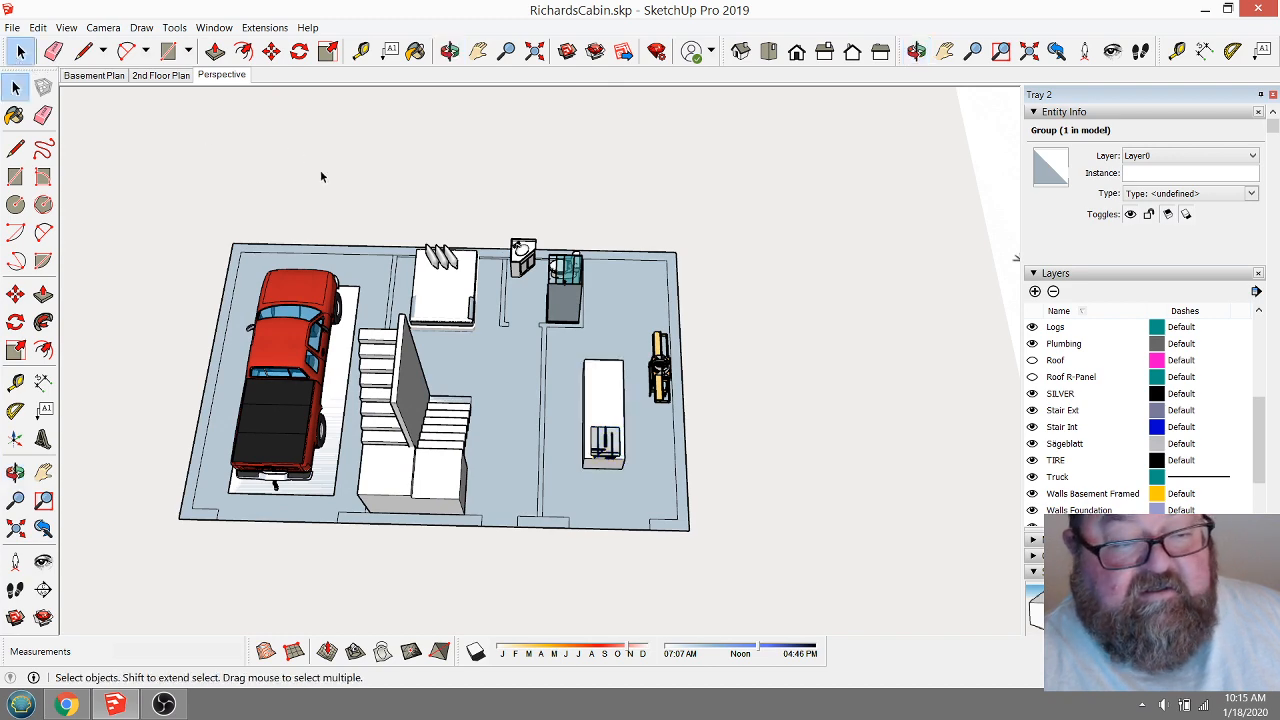
{"action": "left_click", "coordinate": [320, 177]}
{"action": "left_click", "coordinate": [449, 51]}
{"action": "left_click_drag", "start_coordinate": [494, 330], "coordinate": [462, 409]}
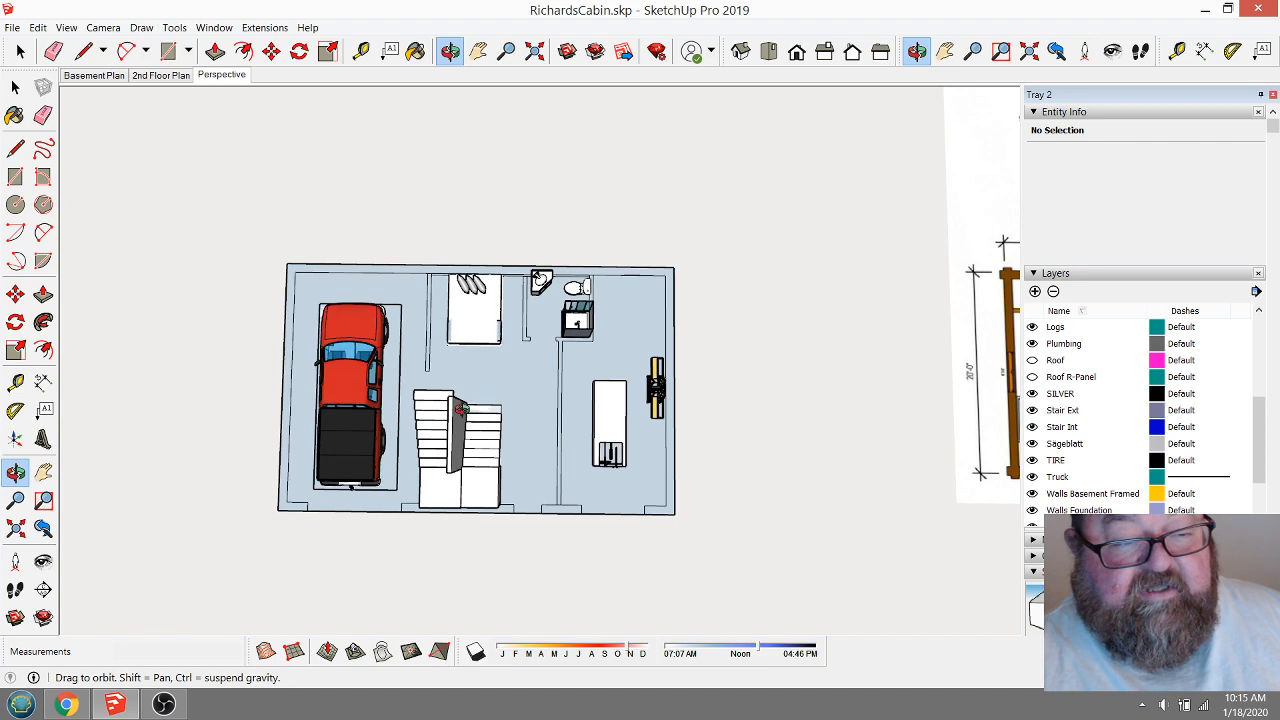
{"action": "scroll", "coordinate": [452, 400], "scroll_direction": "up", "scroll_amount": 1}
{"action": "left_click_drag", "start_coordinate": [558, 421], "coordinate": [551, 359]}
{"action": "left_click_drag", "start_coordinate": [648, 411], "coordinate": [647, 423]}
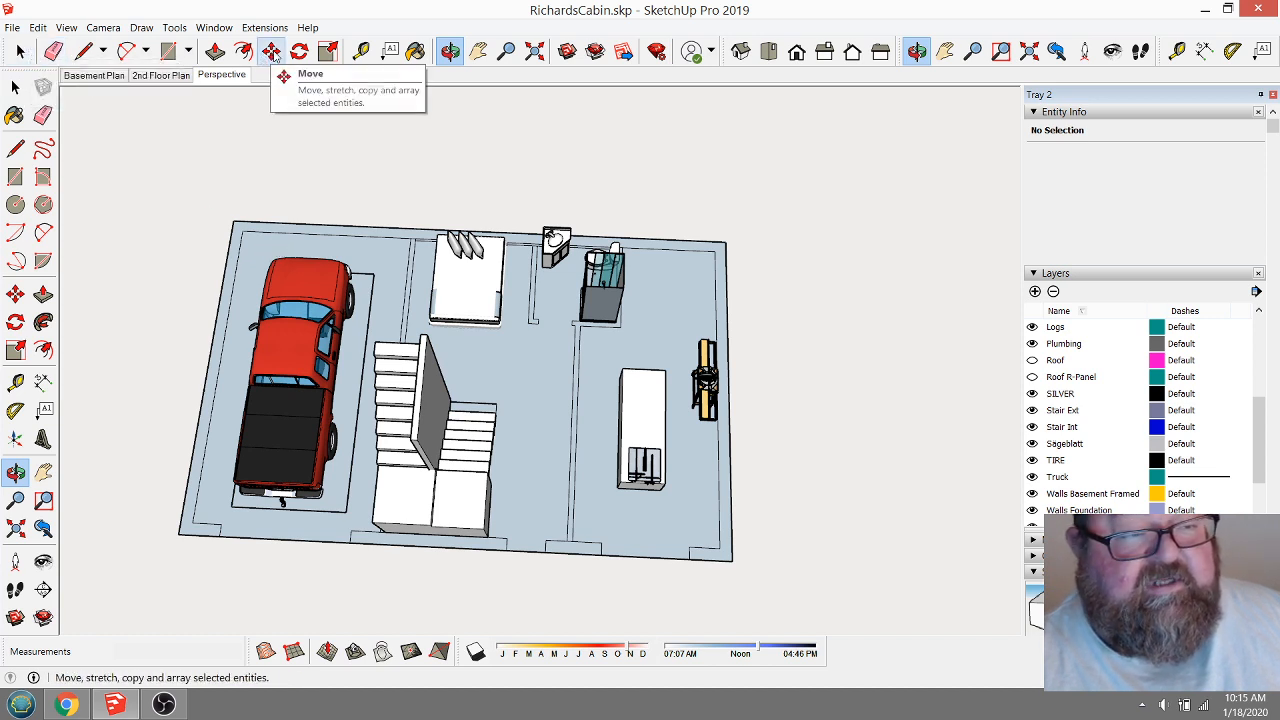
Push/Pull the outer foundation wall outline of the basement plan up to a height of 10'.
{"action": "left_click", "coordinate": [215, 51]}
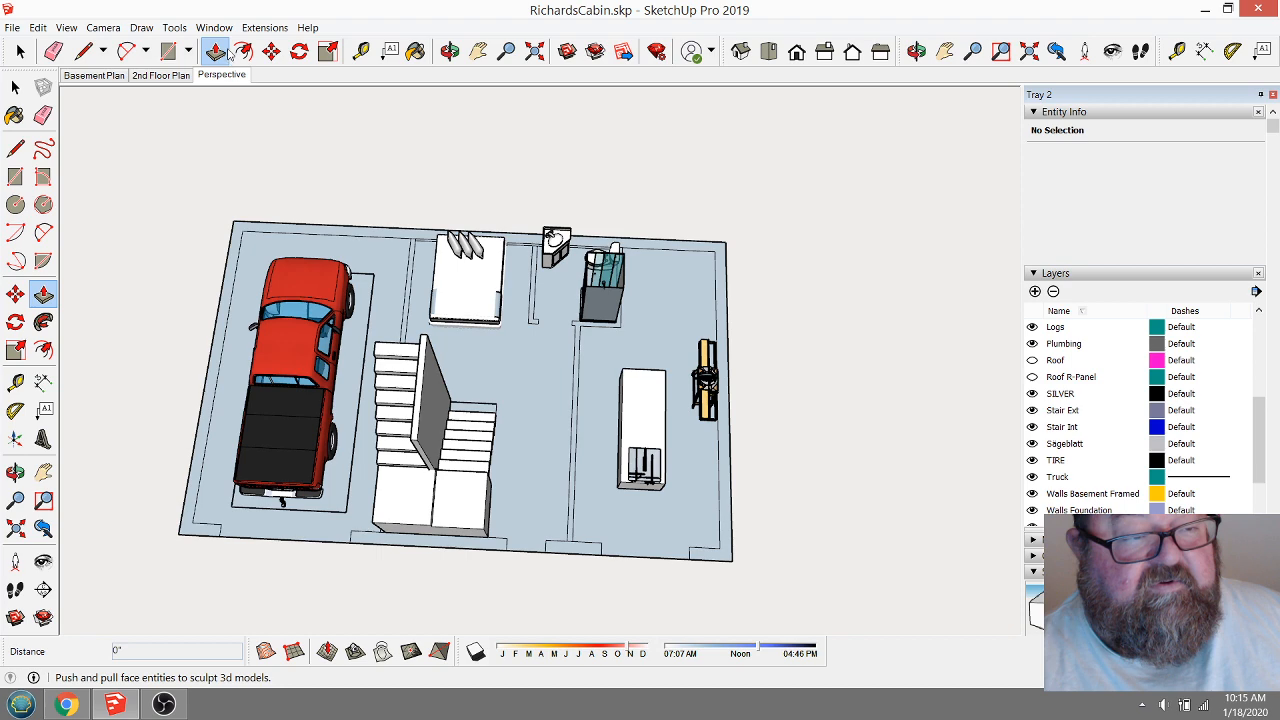
{"action": "left_click_drag", "start_coordinate": [224, 244], "coordinate": [217, 206]}
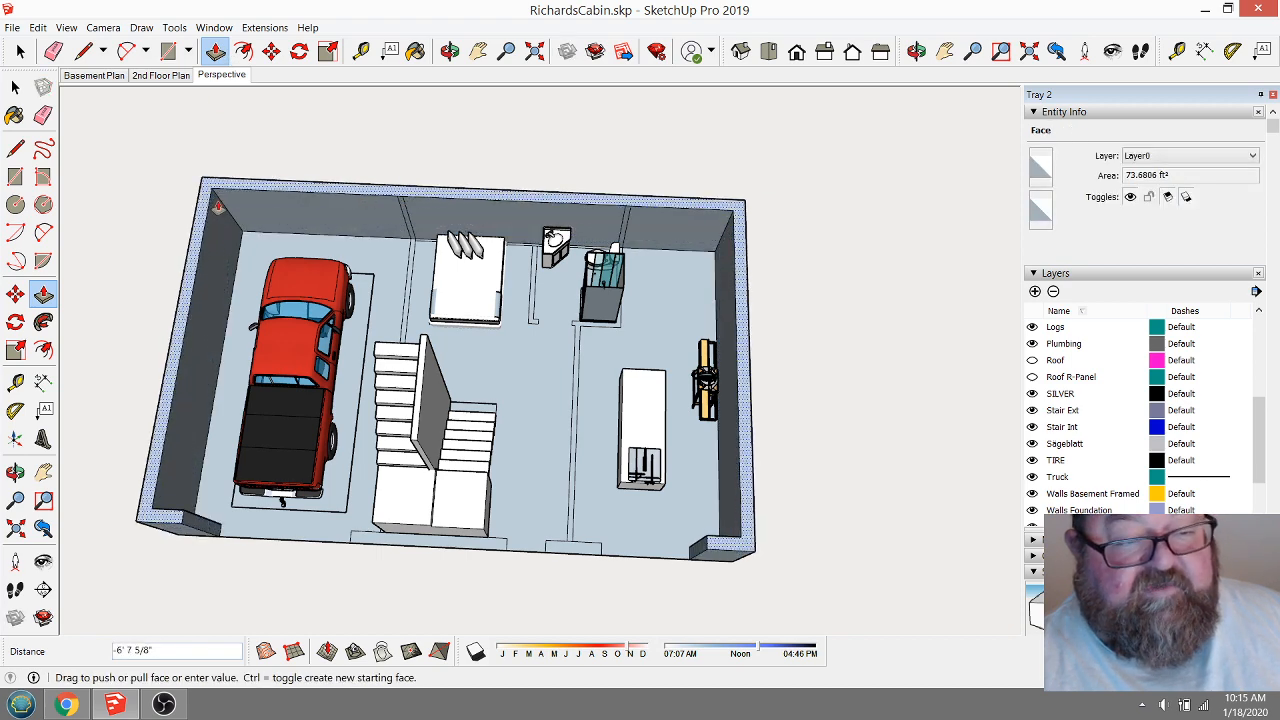
{"action": "left_click", "coordinate": [217, 206]}
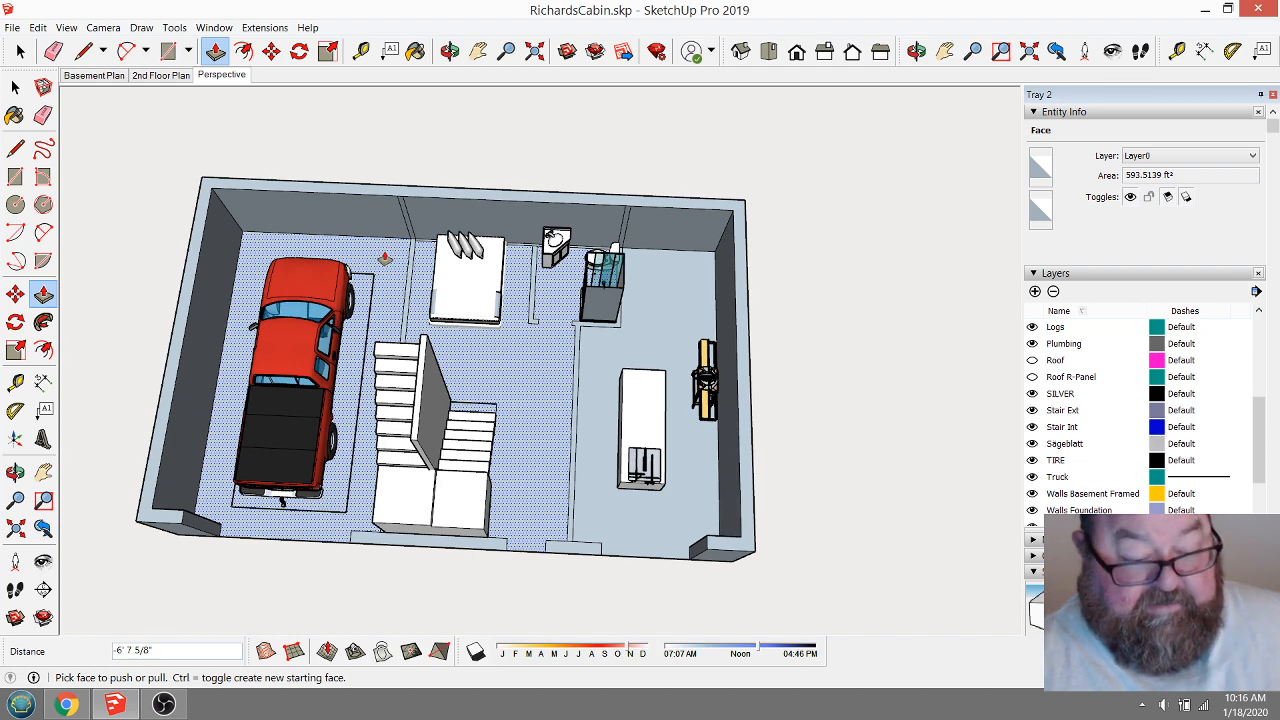
{"action": "type", "text": "10'"}
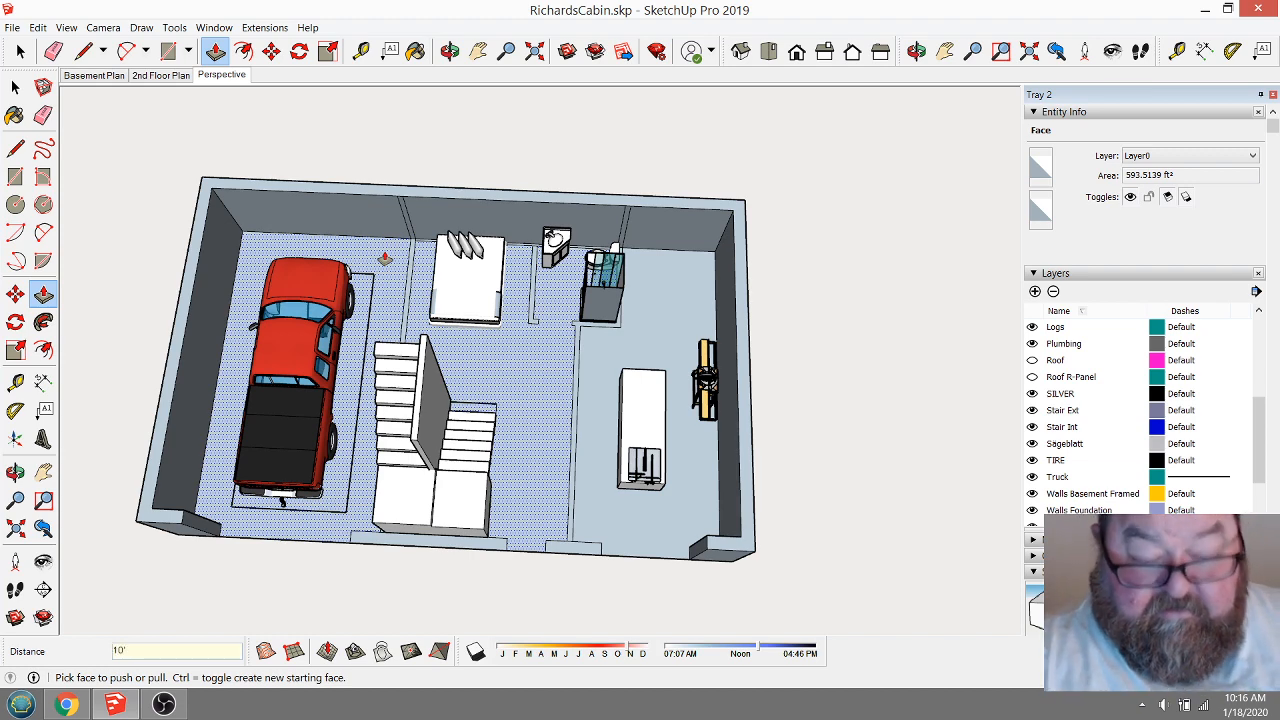
{"action": "key", "text": "Return"}
{"action": "middle_click_drag", "start_coordinate": [1000, 300], "coordinate": [49, 89]}
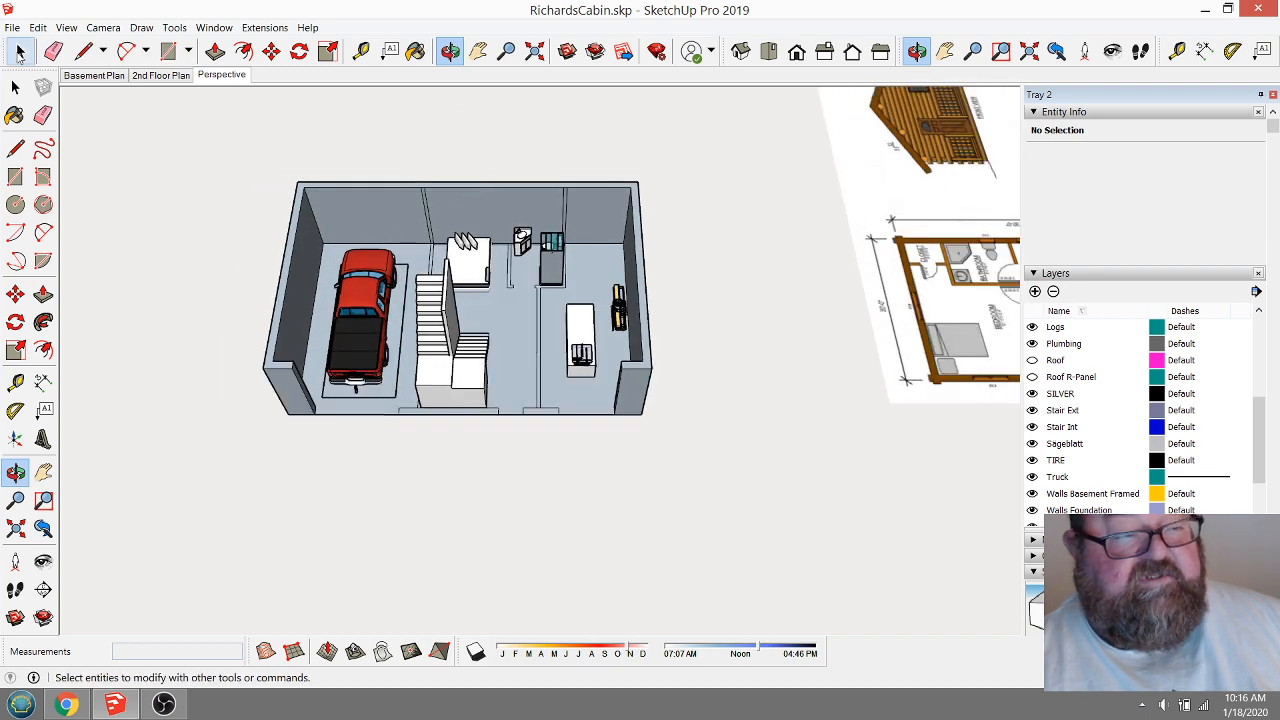
Reverse the faces of the entire basement model so the walls and floor show their front sides.
{"action": "left_click", "coordinate": [20, 53]}
{"action": "left_click_drag", "start_coordinate": [243, 137], "coordinate": [728, 468]}
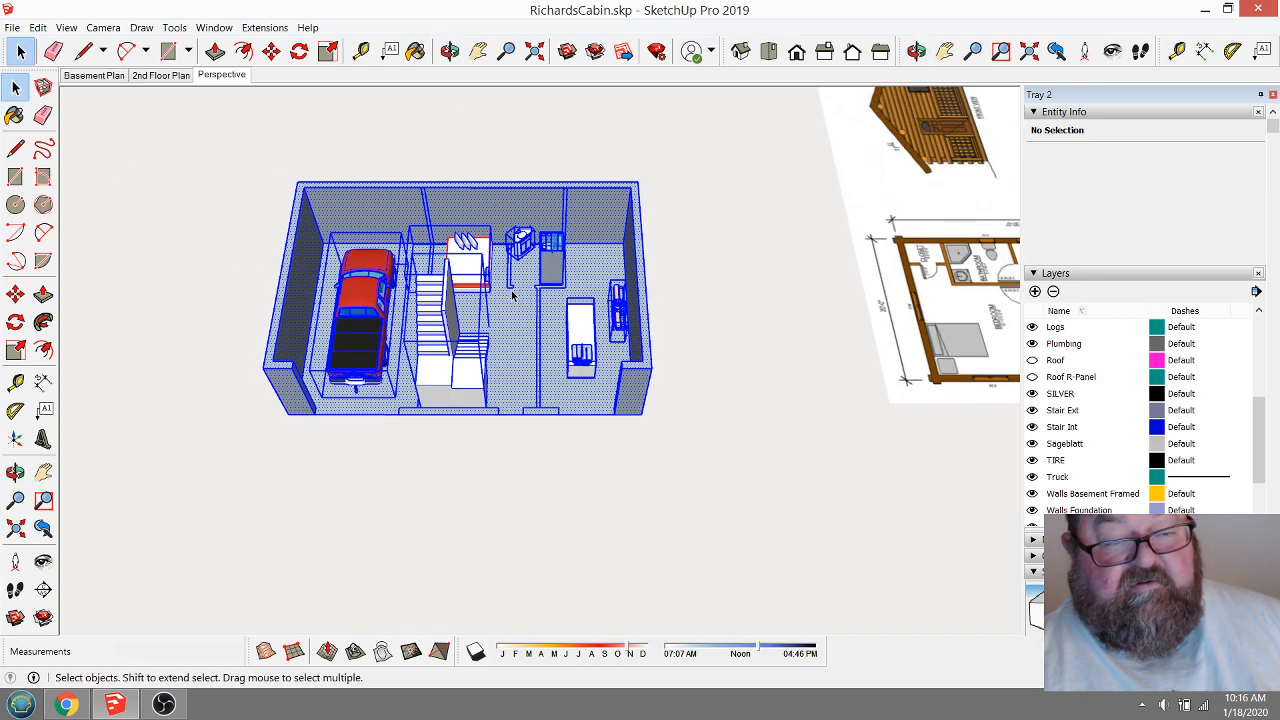
{"action": "right_click", "coordinate": [512, 295]}
{"action": "left_click", "coordinate": [568, 483]}
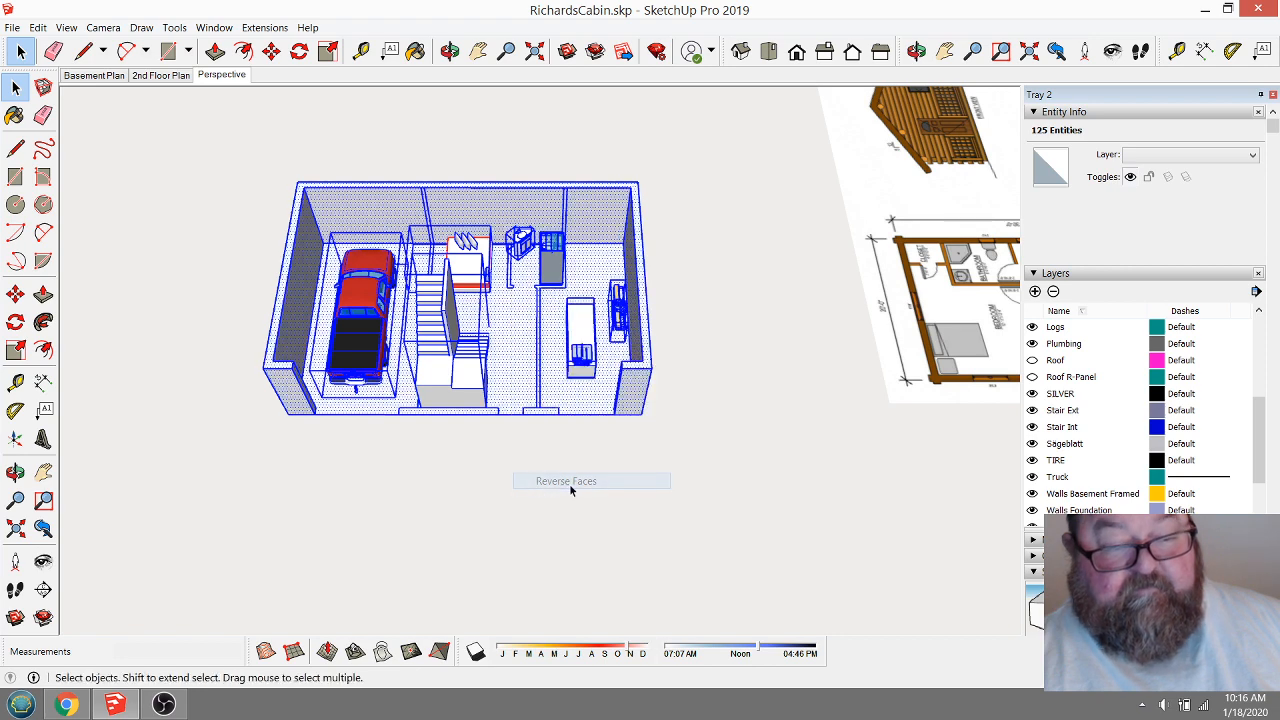
{"action": "left_click", "coordinate": [509, 163]}
{"action": "scroll", "coordinate": [405, 207], "scroll_direction": "up", "scroll_amount": 4}
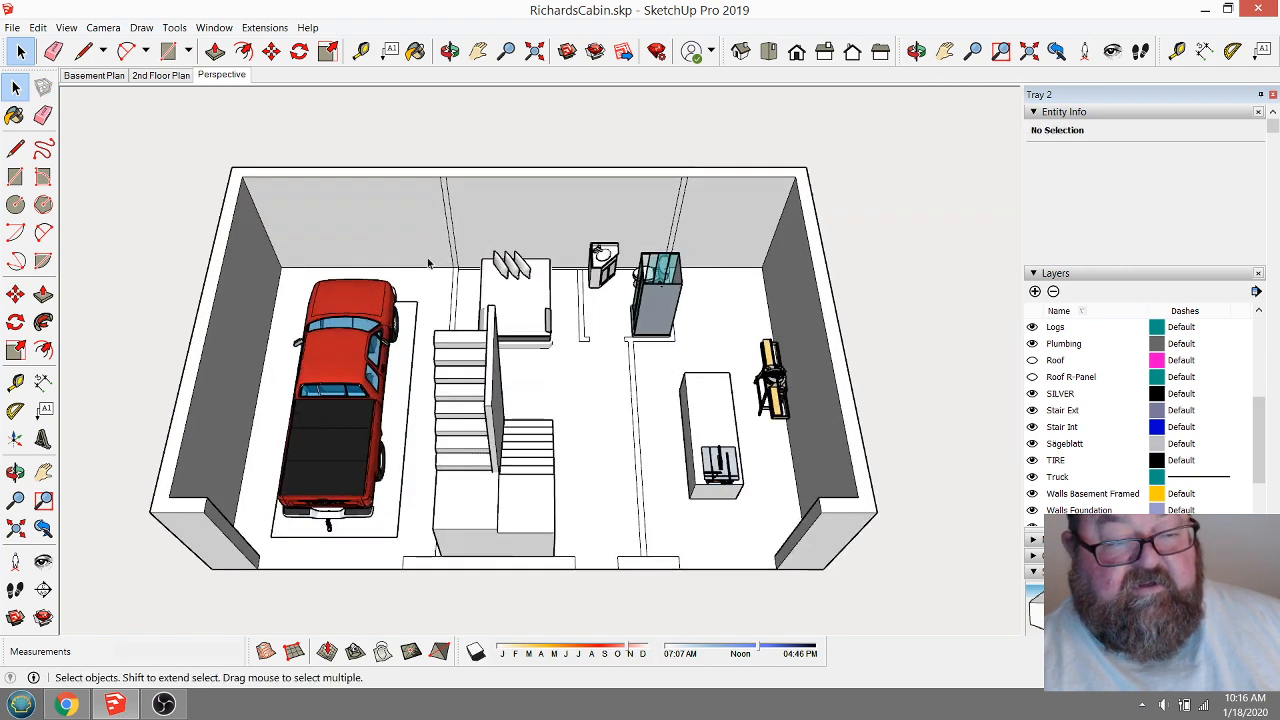
Push/Pull the basement's interior partition walls around the closet, bathroom and workshop up to 10'.
{"action": "left_click", "coordinate": [215, 51]}
{"action": "scroll", "coordinate": [457, 286], "scroll_direction": "up", "scroll_amount": 2}
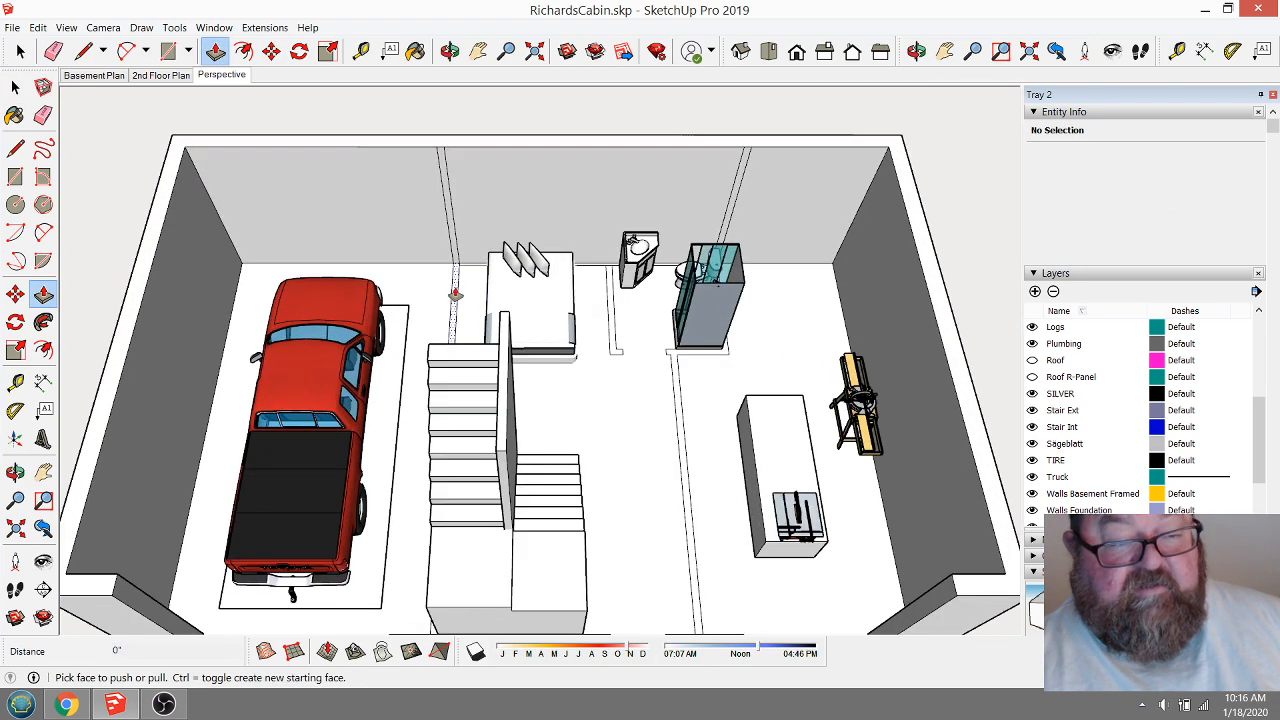
{"action": "left_click_drag", "start_coordinate": [457, 286], "coordinate": [481, 159]}
{"action": "left_click_drag", "start_coordinate": [604, 287], "coordinate": [590, 155]}
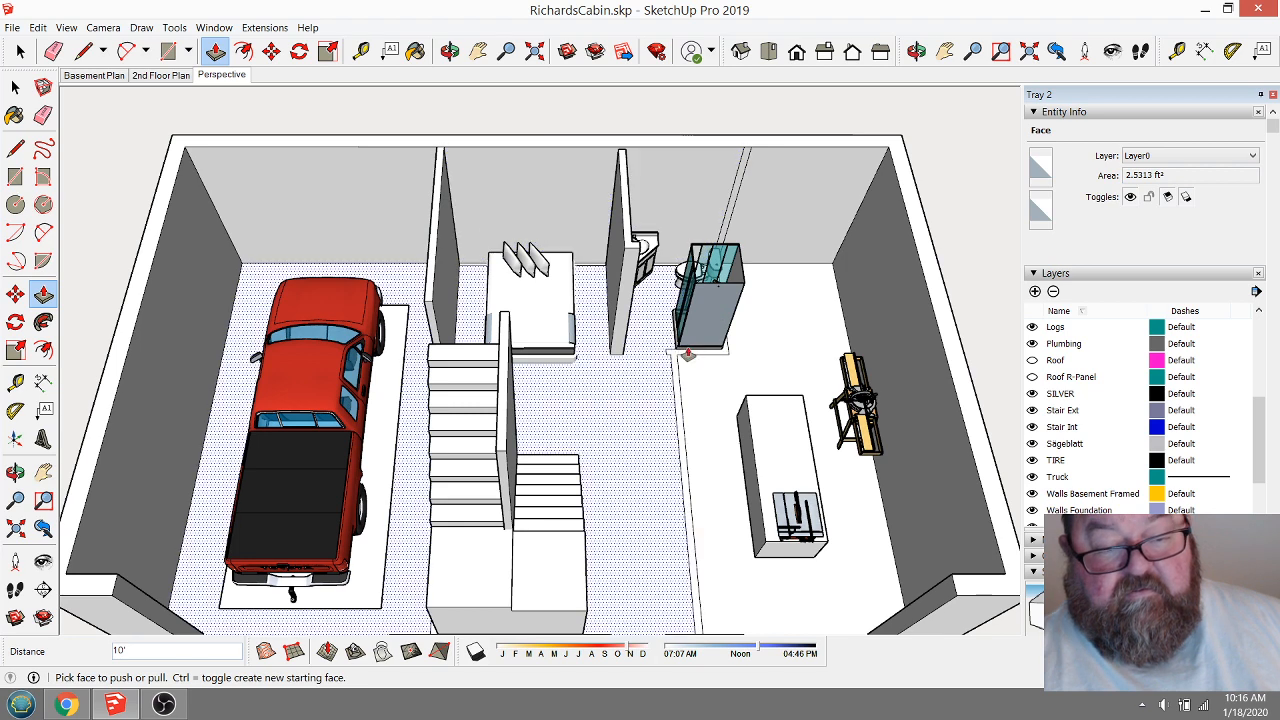
{"action": "left_click_drag", "start_coordinate": [673, 349], "coordinate": [660, 250]}
{"action": "scroll", "coordinate": [549, 230], "scroll_direction": "down", "scroll_amount": 2}
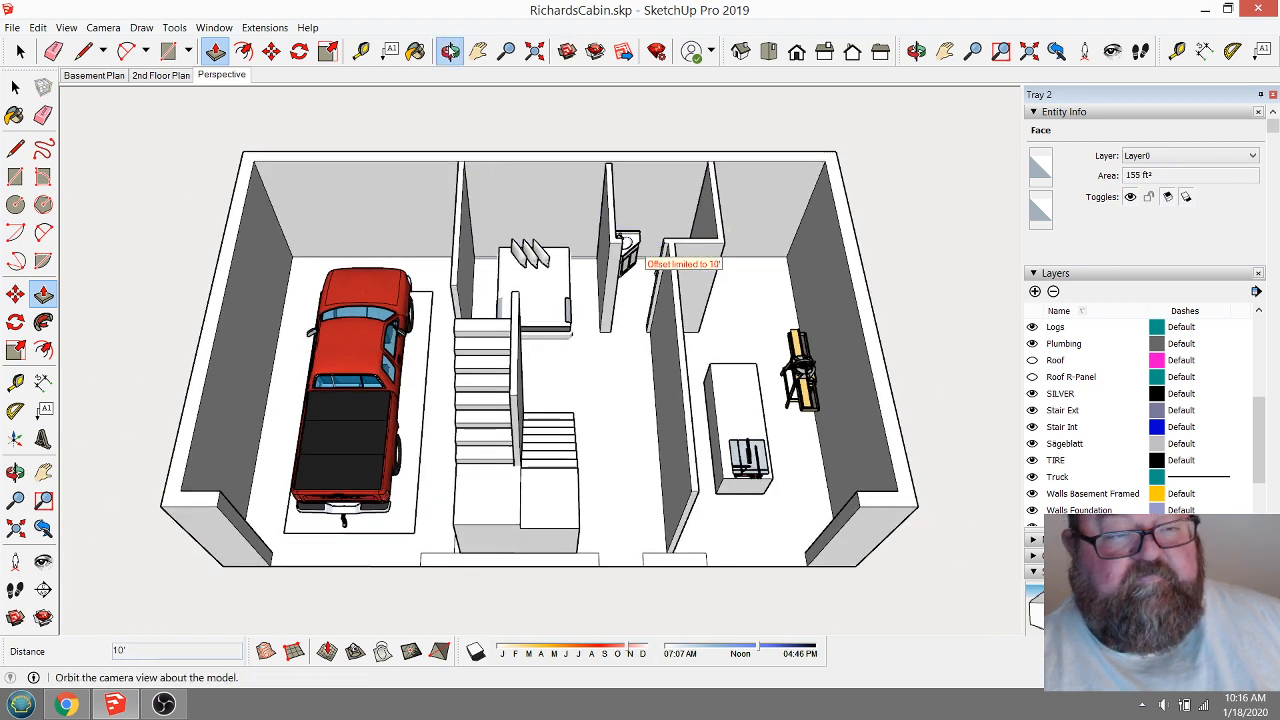
Close the partition outline under the stairs with a 4 1/2" line and erase the edge where its two wall strips meet.
{"action": "left_click", "coordinate": [449, 50]}
{"action": "left_click_drag", "start_coordinate": [600, 350], "coordinate": [1011, 299]}
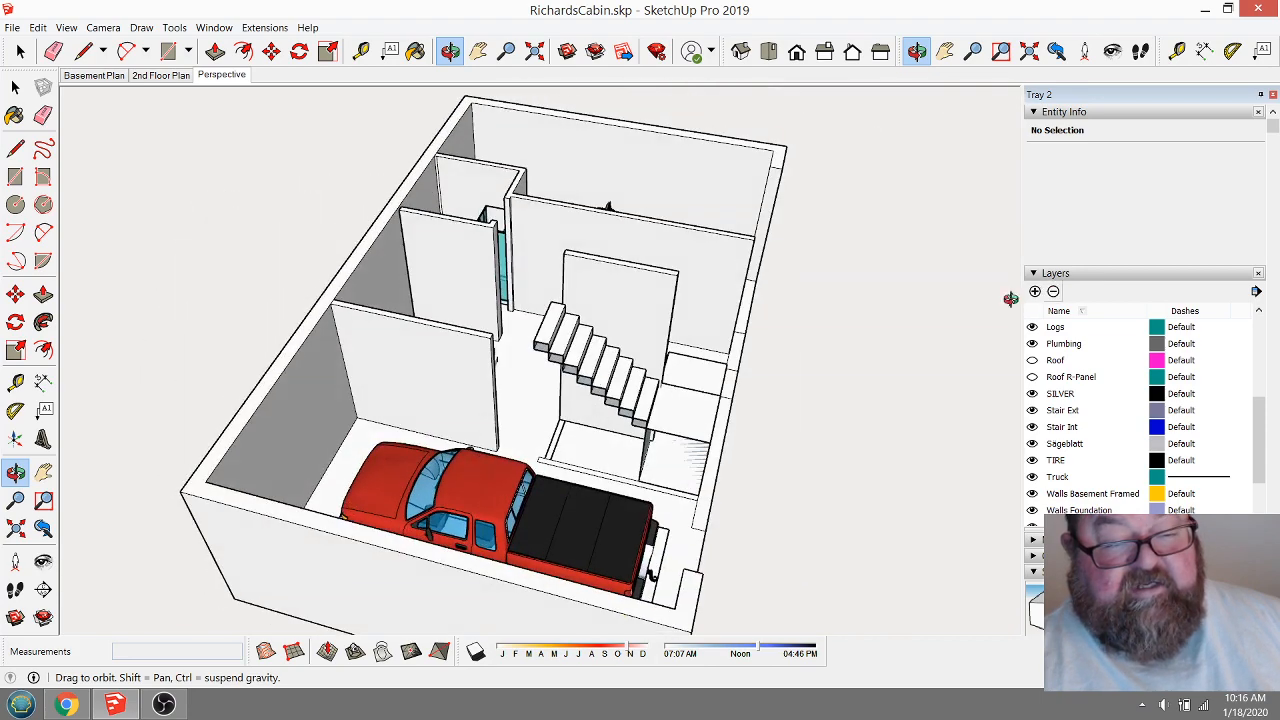
{"action": "left_click_drag", "start_coordinate": [590, 396], "coordinate": [630, 410]}
{"action": "scroll", "coordinate": [640, 410], "scroll_direction": "up", "scroll_amount": 5}
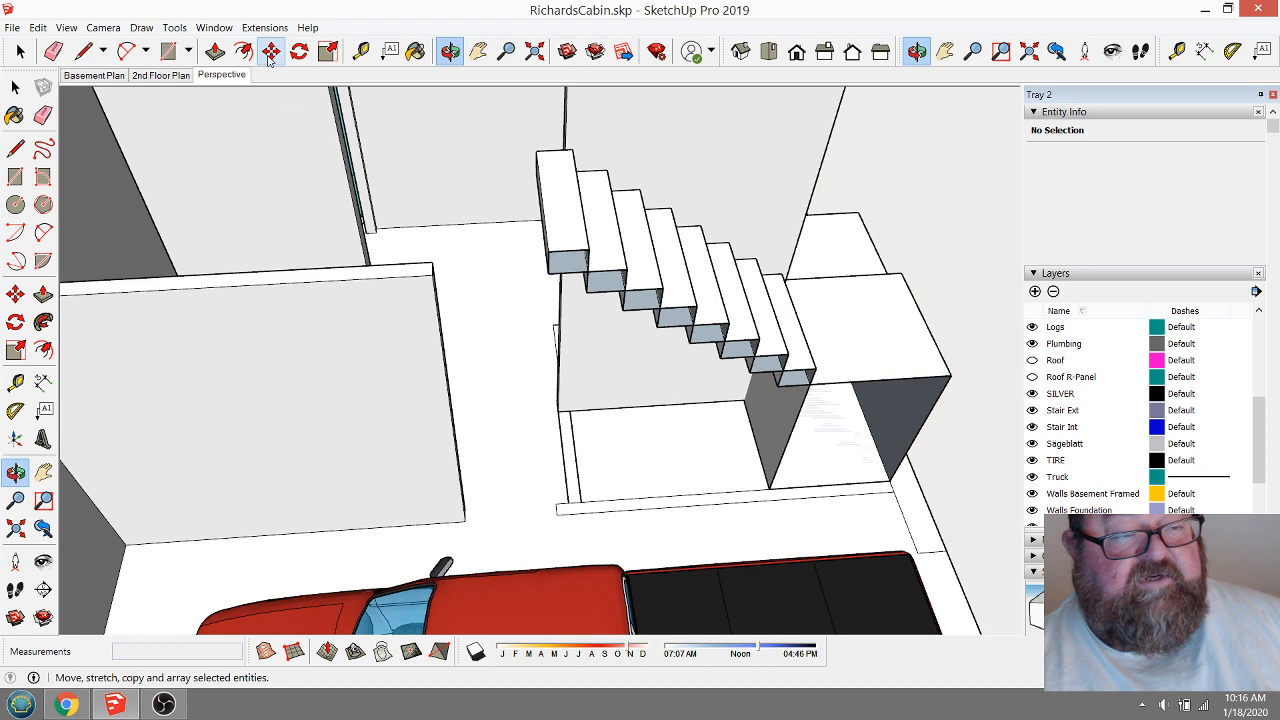
{"action": "left_click", "coordinate": [216, 51]}
{"action": "left_click_drag", "start_coordinate": [563, 434], "coordinate": [548, 388]}
{"action": "scroll", "coordinate": [548, 390], "scroll_direction": "up", "scroll_amount": 4}
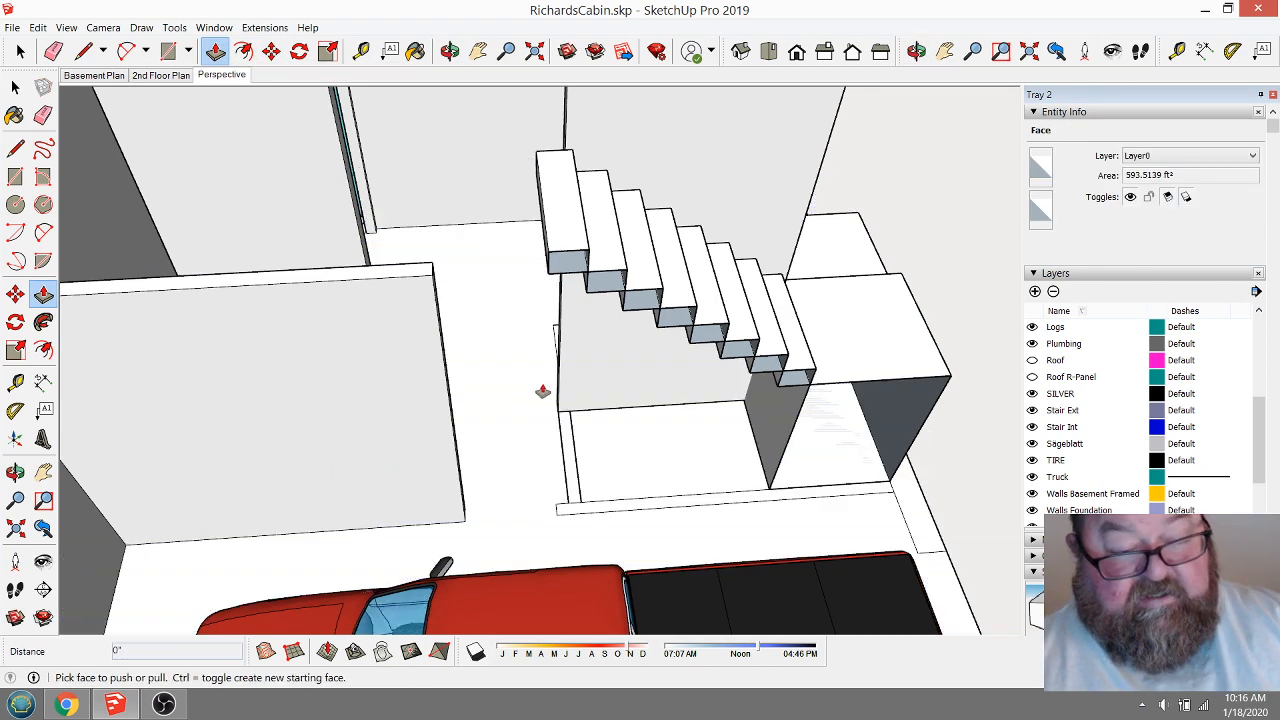
{"action": "scroll", "coordinate": [590, 495], "scroll_direction": "up", "scroll_amount": 3}
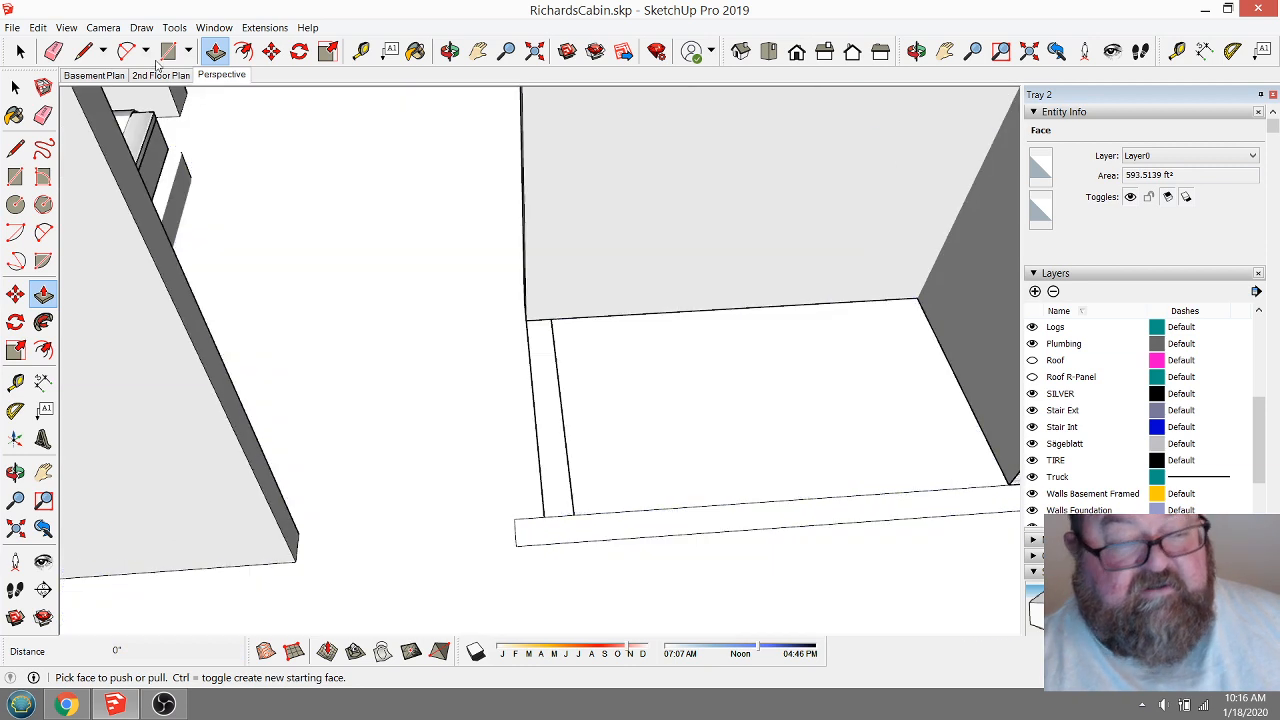
{"action": "left_click", "coordinate": [83, 51]}
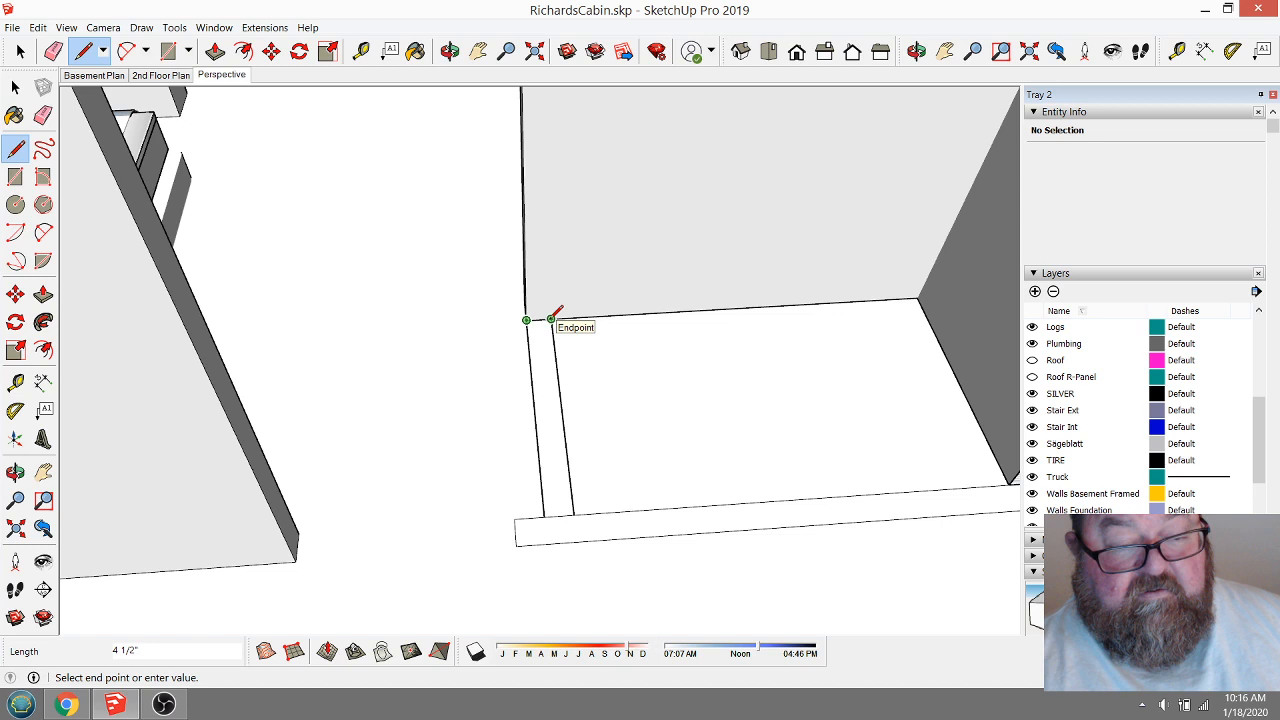
{"action": "left_click", "coordinate": [554, 318]}
{"action": "key", "text": "e"}
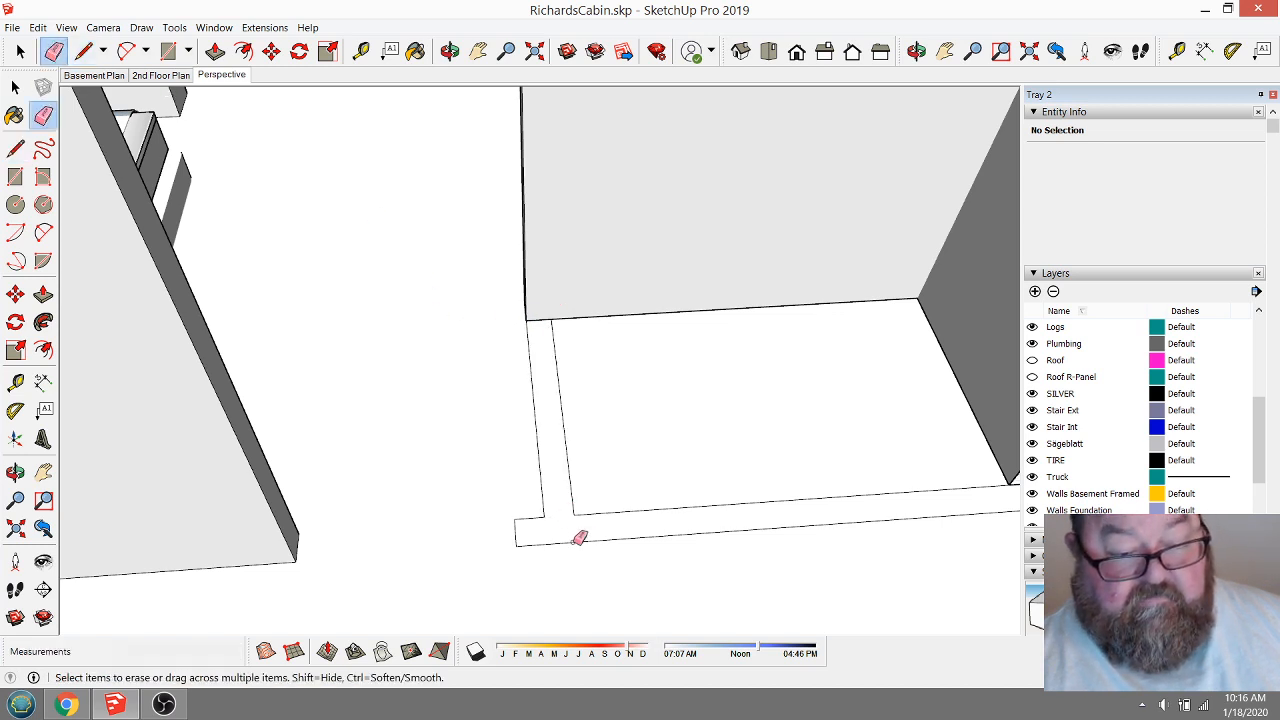
{"action": "scroll", "coordinate": [579, 538], "scroll_direction": "down", "scroll_amount": 5}
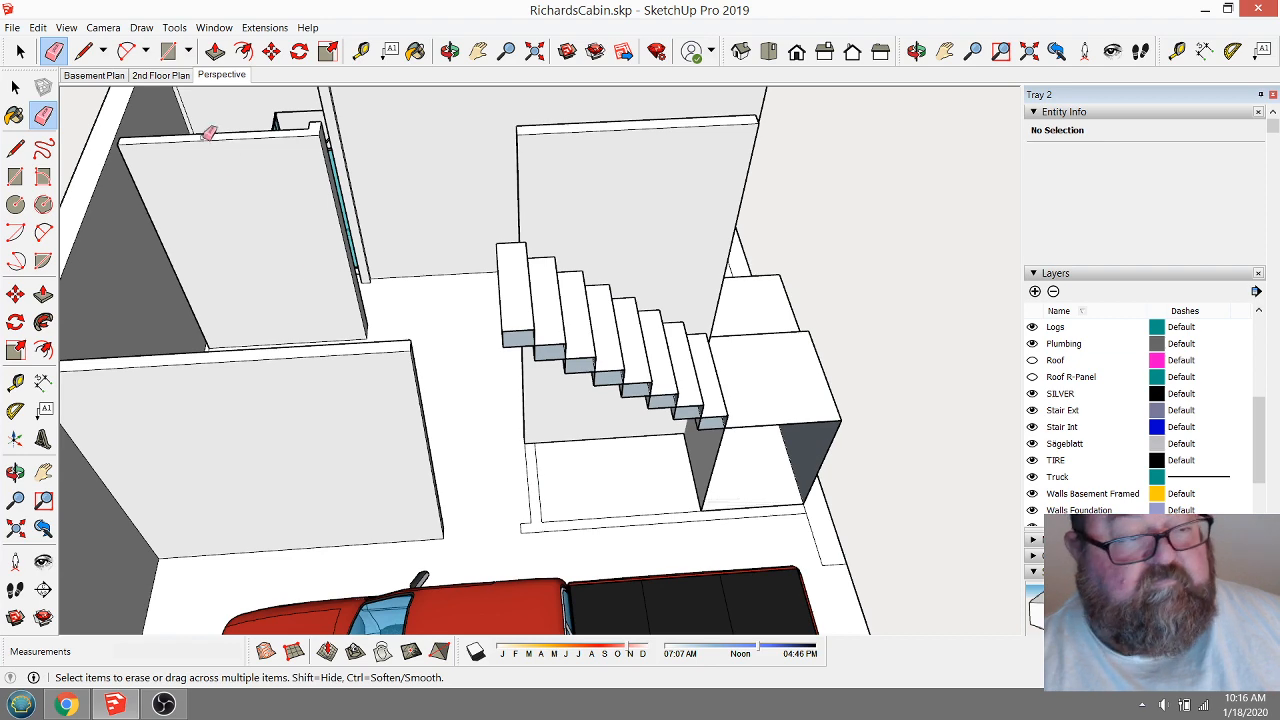
Pull the L-shaped wall outline beneath the stairs up to the height of the neighbouring partition walls.
{"action": "left_click", "coordinate": [215, 51]}
{"action": "left_click", "coordinate": [522, 494]}
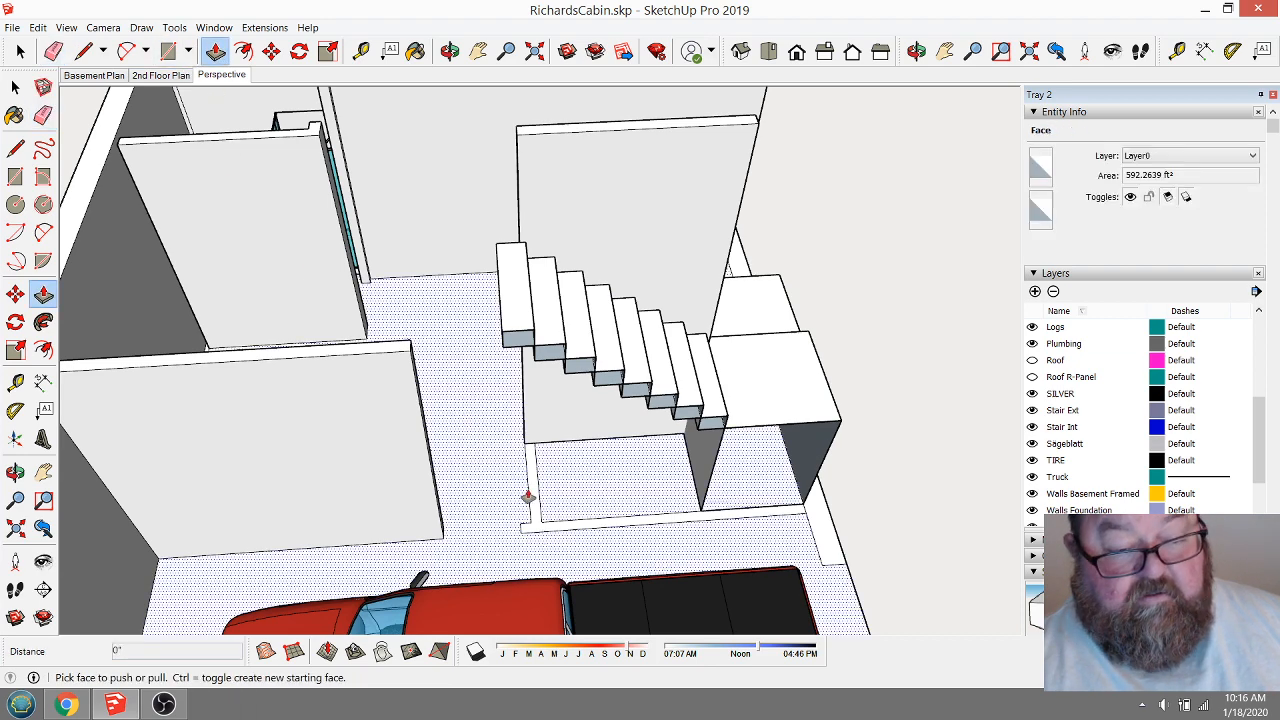
{"action": "left_click_drag", "start_coordinate": [528, 494], "coordinate": [403, 357]}
Draw a 4 1/2" line across the wall top beside the upper stair treads, separating the short wall from the long one.
{"action": "left_click", "coordinate": [450, 51]}
{"action": "left_click_drag", "start_coordinate": [560, 330], "coordinate": [198, 381]}
{"action": "scroll", "coordinate": [335, 185], "scroll_direction": "up", "scroll_amount": 10}
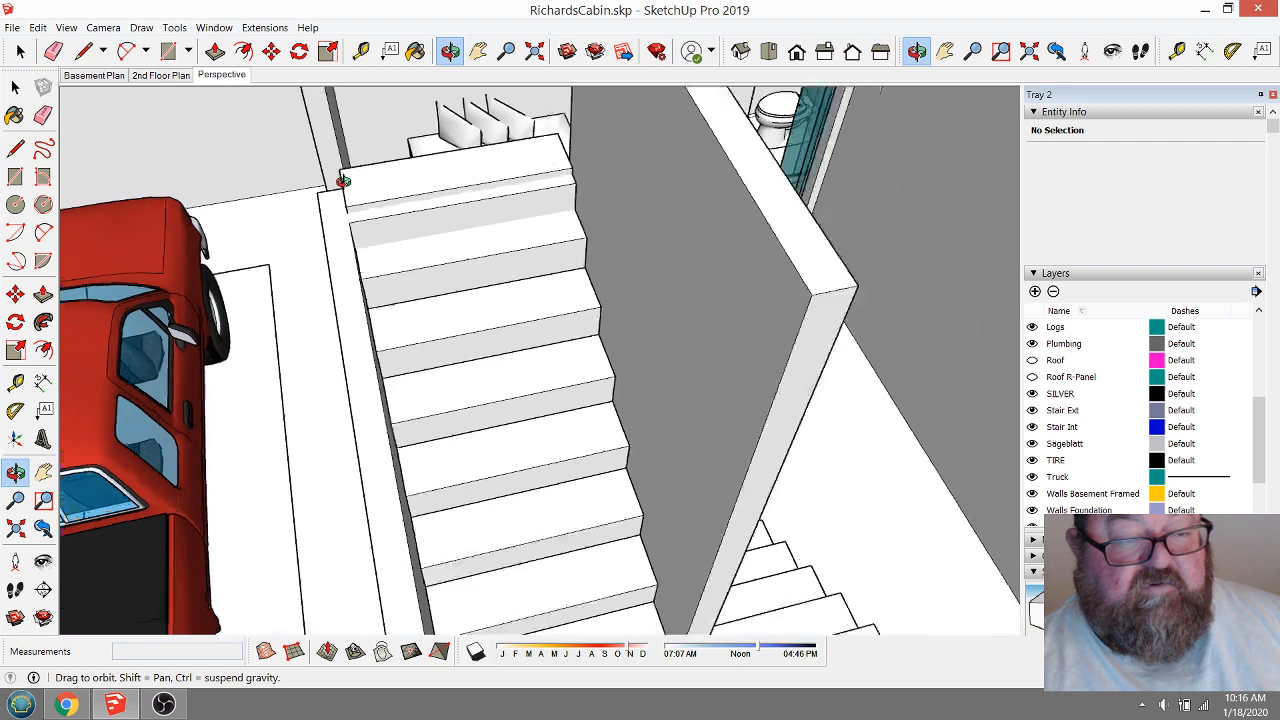
{"action": "left_click_drag", "start_coordinate": [342, 187], "coordinate": [223, 209]}
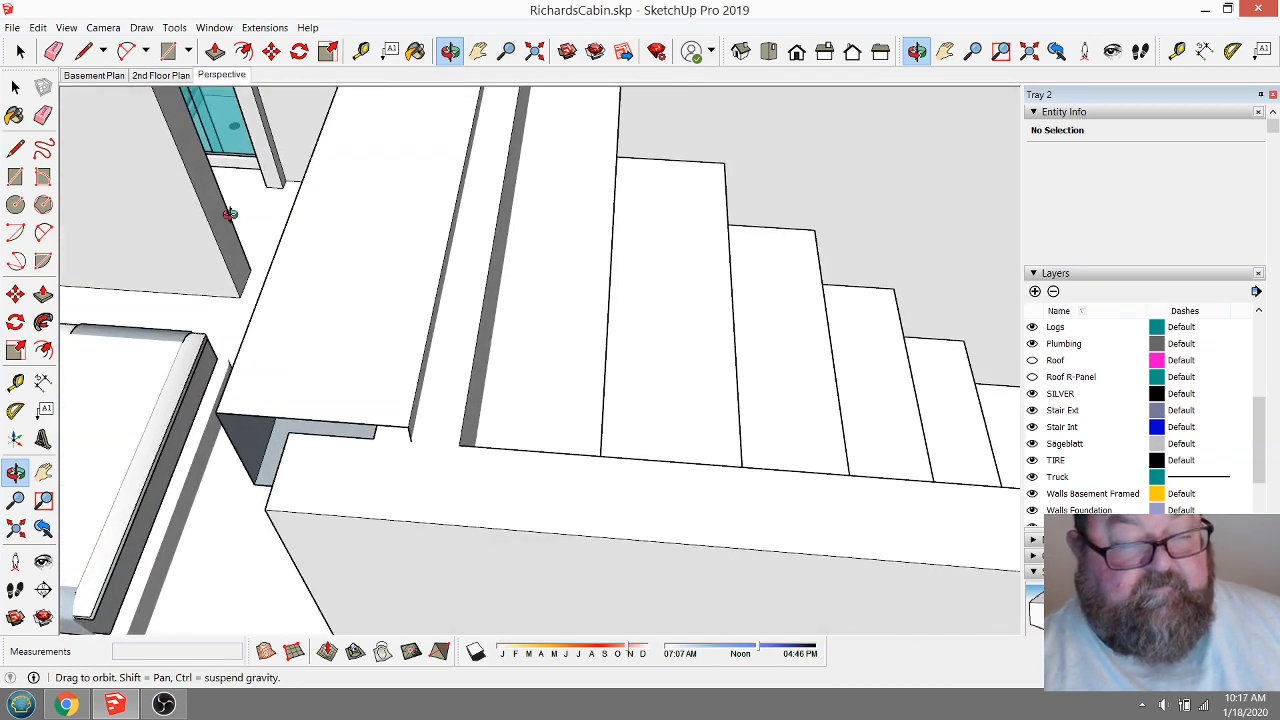
{"action": "left_click", "coordinate": [84, 55]}
{"action": "left_click", "coordinate": [380, 437]}
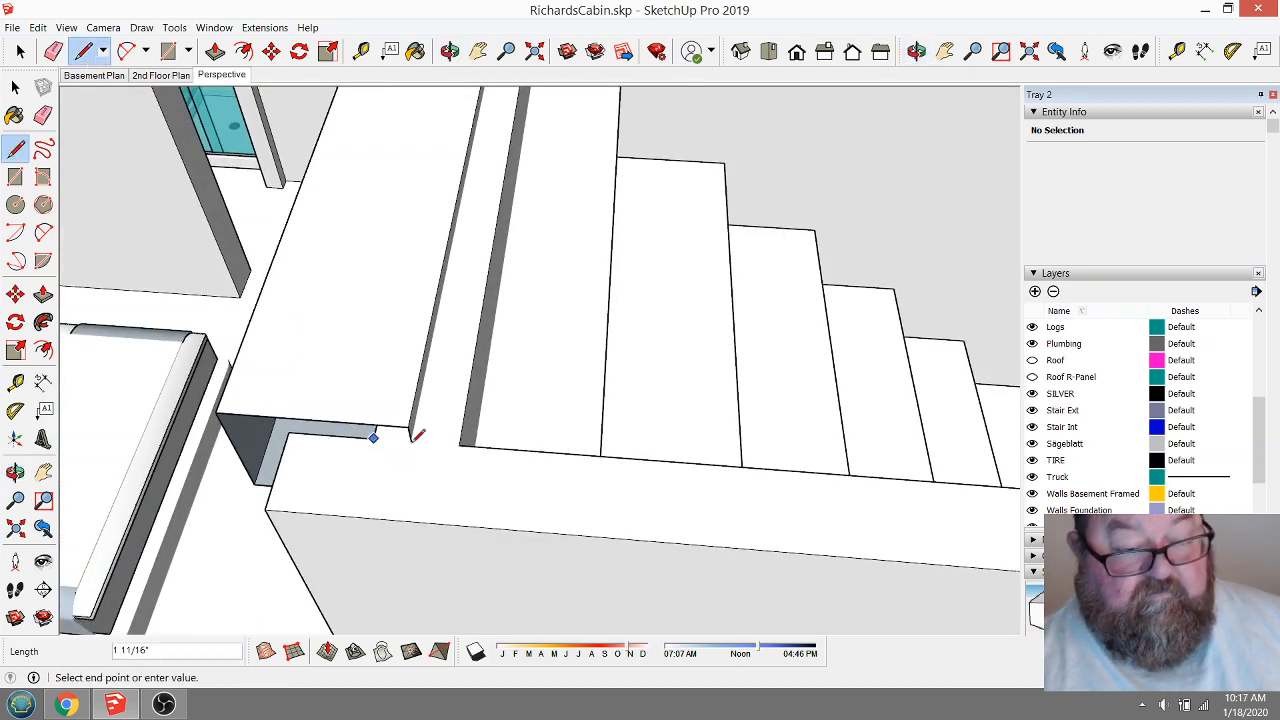
{"action": "left_click", "coordinate": [459, 444]}
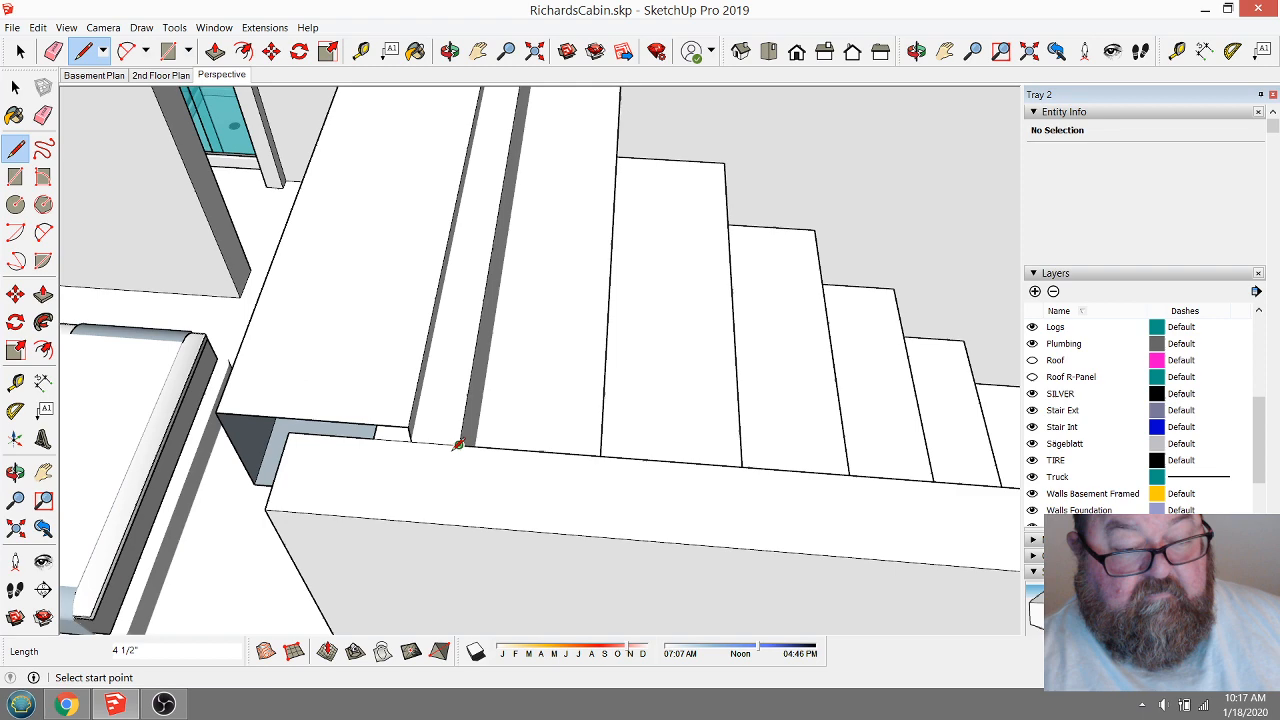
Push the short wall's top face down about 6 3/16" so it sits beneath the upper stair treads.
{"action": "left_click", "coordinate": [449, 51]}
{"action": "left_click_drag", "start_coordinate": [366, 309], "coordinate": [567, 280]}
{"action": "left_click", "coordinate": [215, 51]}
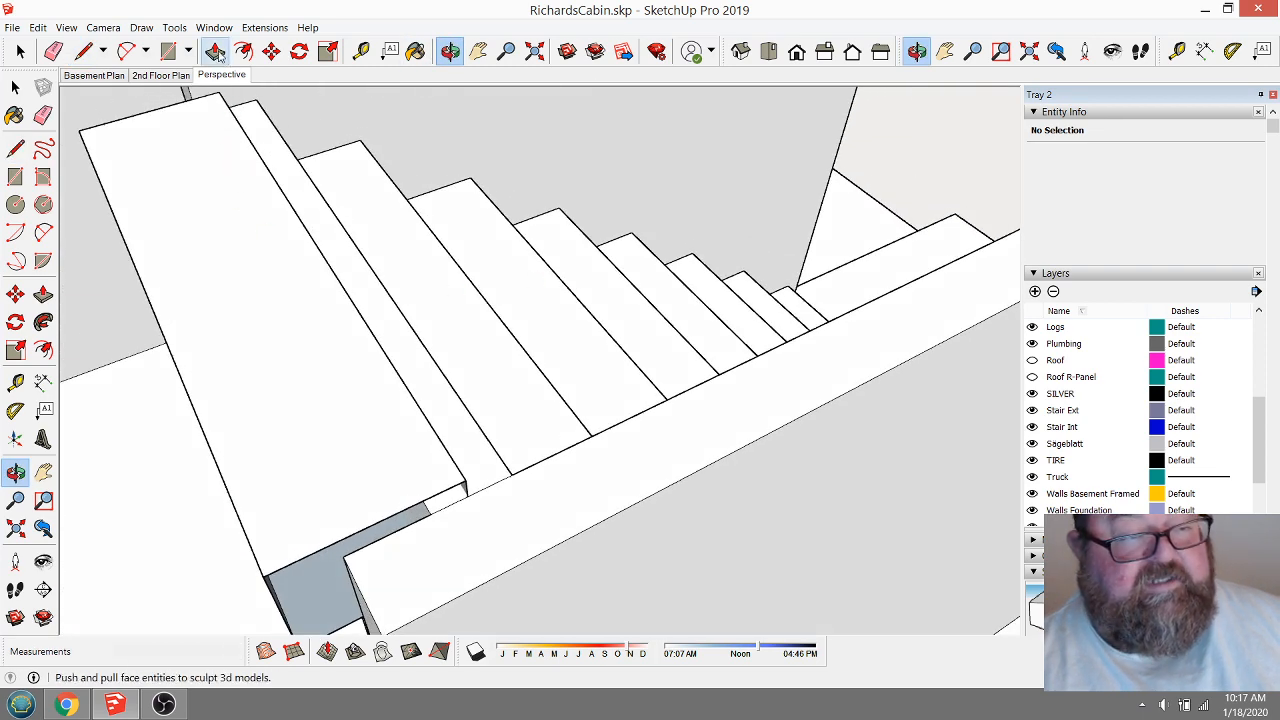
{"action": "left_click", "coordinate": [329, 220]}
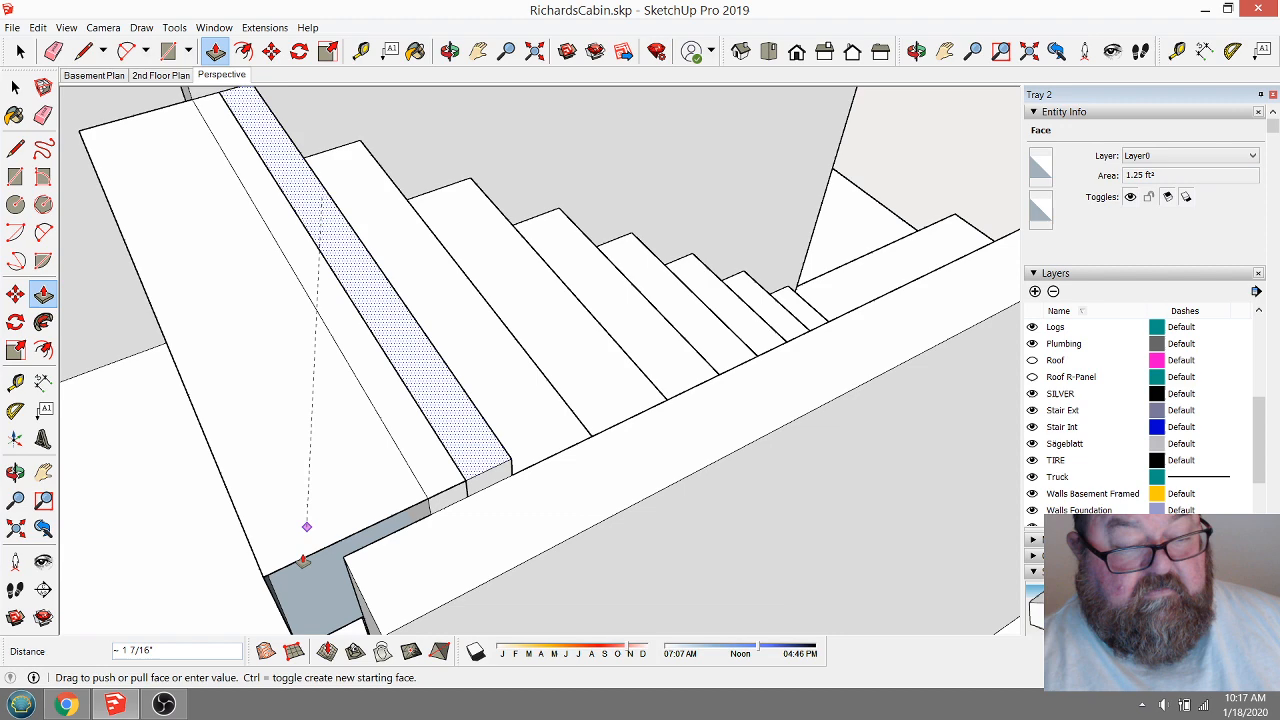
{"action": "left_click", "coordinate": [343, 621]}
{"action": "middle_click_drag", "start_coordinate": [364, 404], "coordinate": [527, 252]}
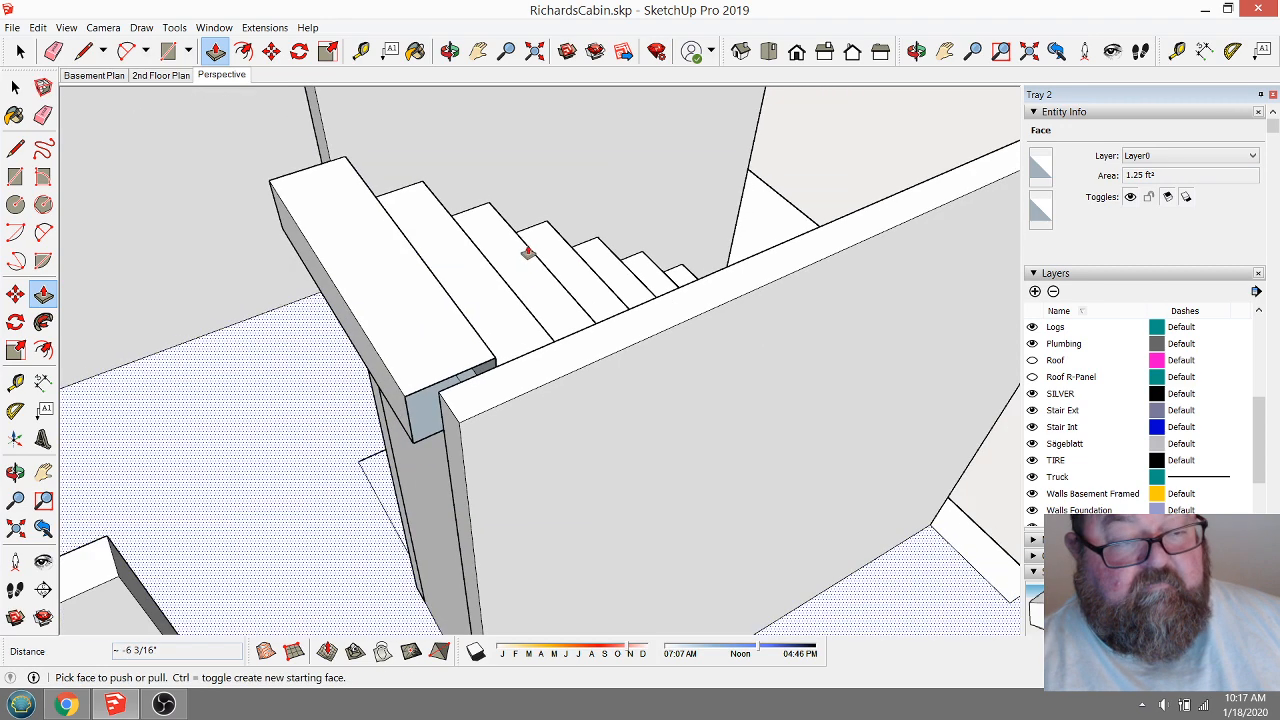
Push the top strip of the short wall beside the upper stair treads down 6" so it sits below the tread.
{"action": "left_click", "coordinate": [449, 51]}
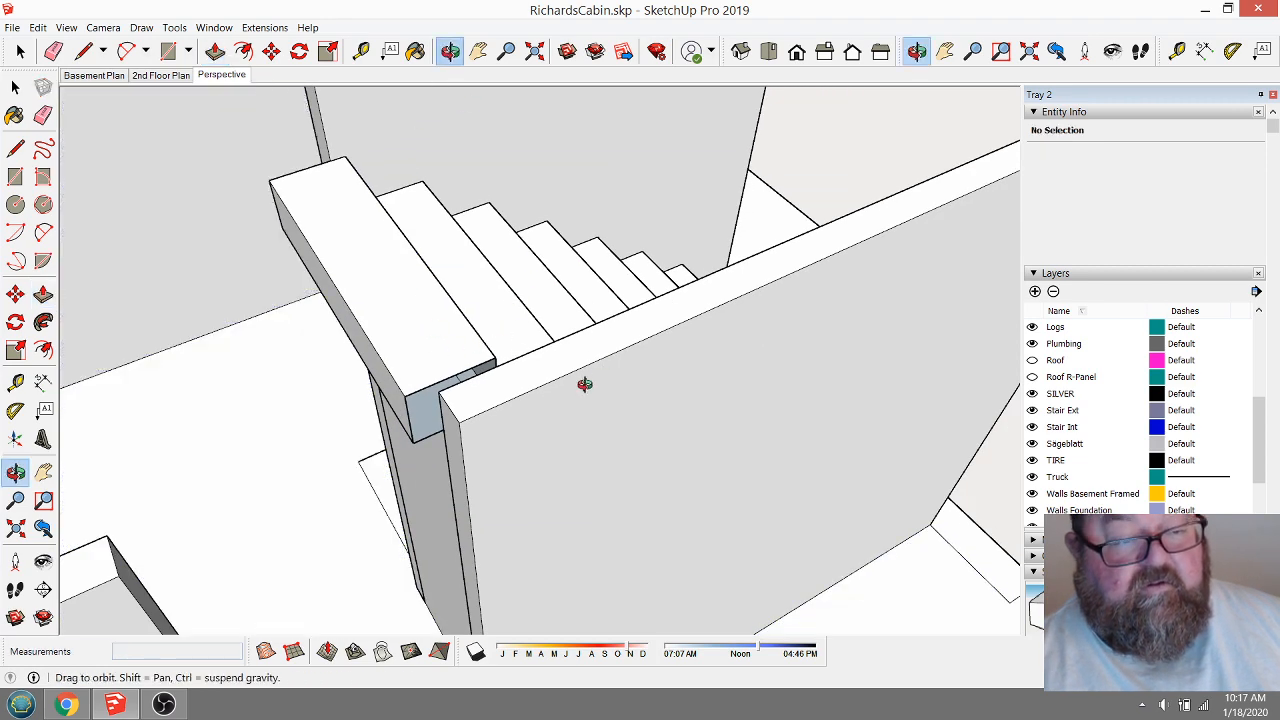
{"action": "left_click_drag", "start_coordinate": [583, 383], "coordinate": [375, 377]}
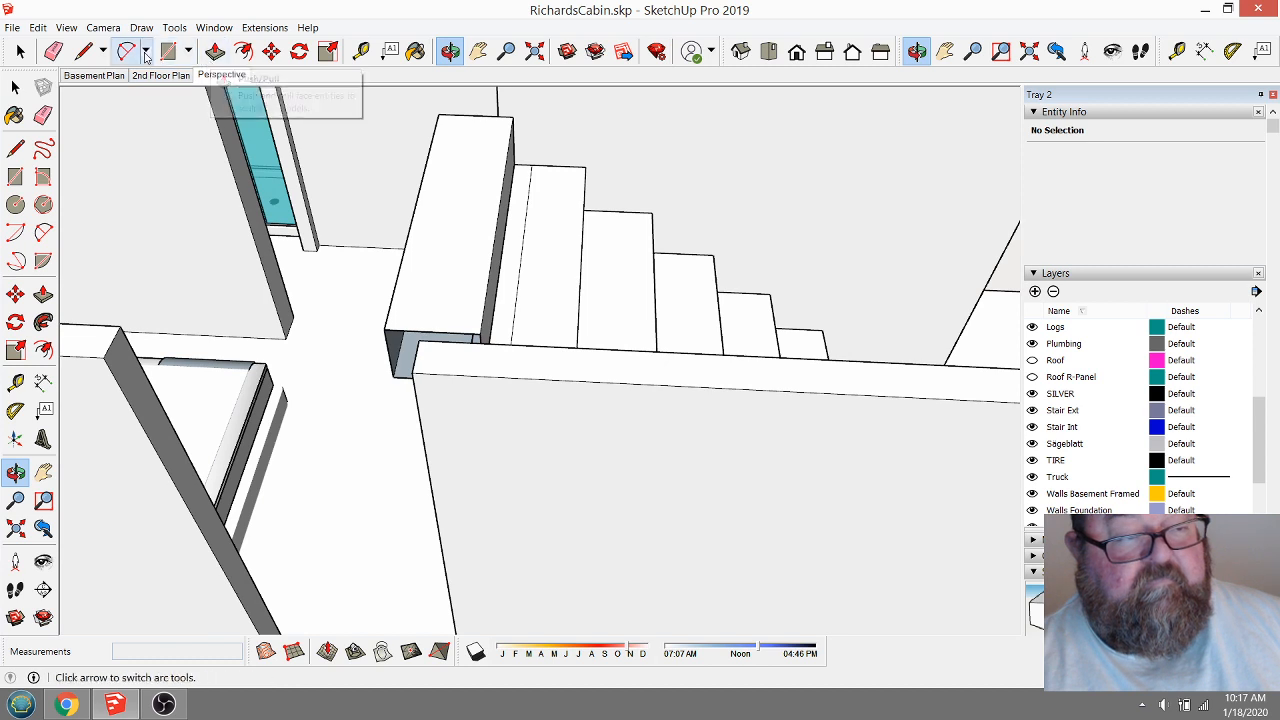
{"action": "left_click", "coordinate": [215, 51]}
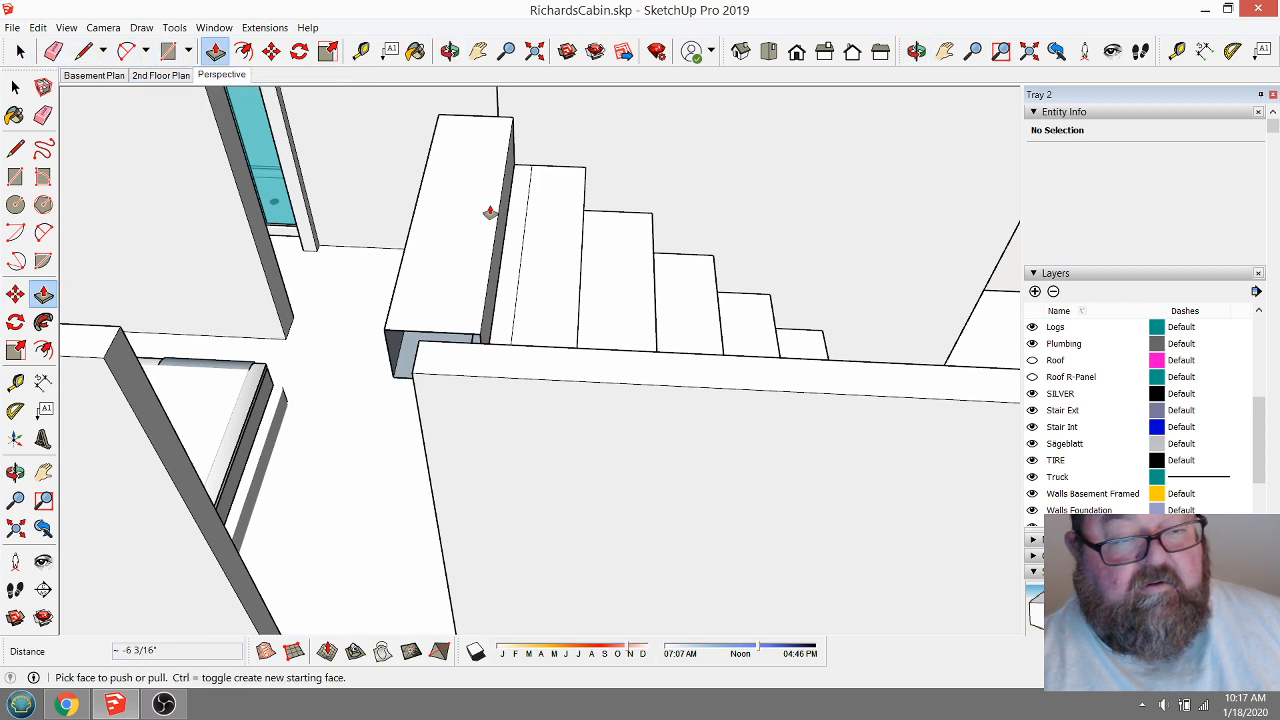
{"action": "left_click", "coordinate": [514, 222]}
{"action": "left_click", "coordinate": [513, 248]}
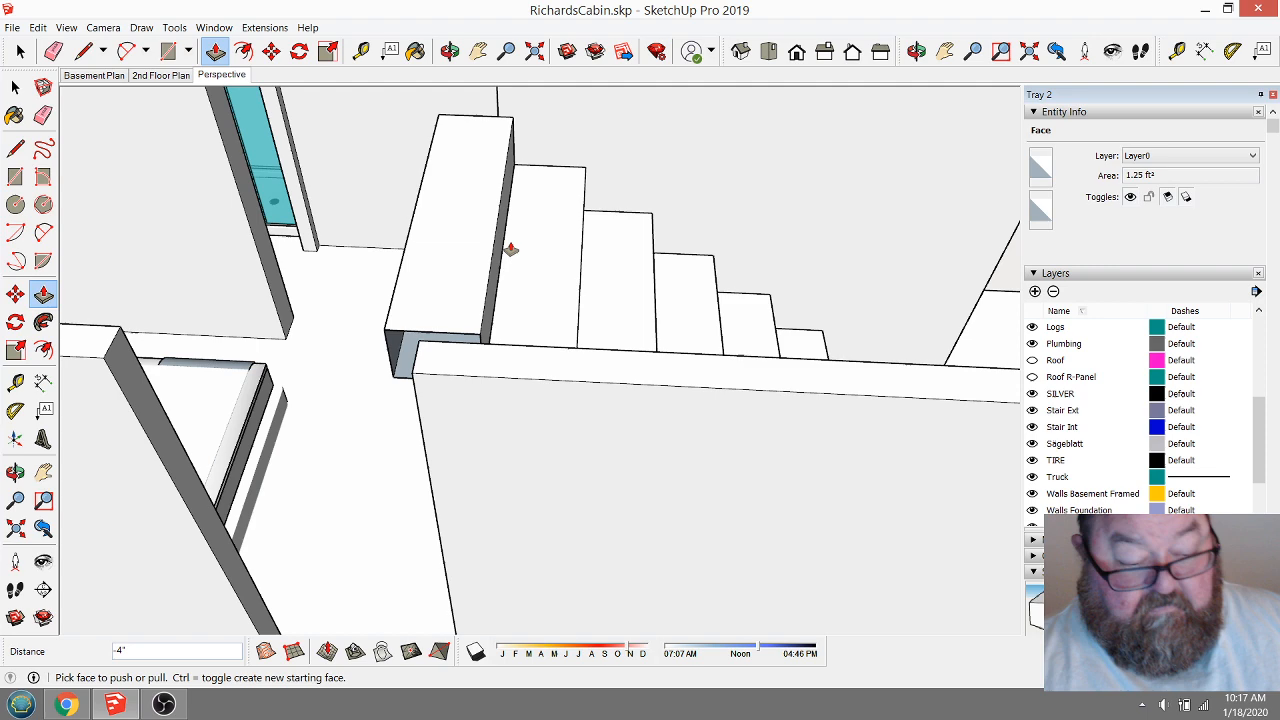
{"action": "left_click", "coordinate": [511, 249]}
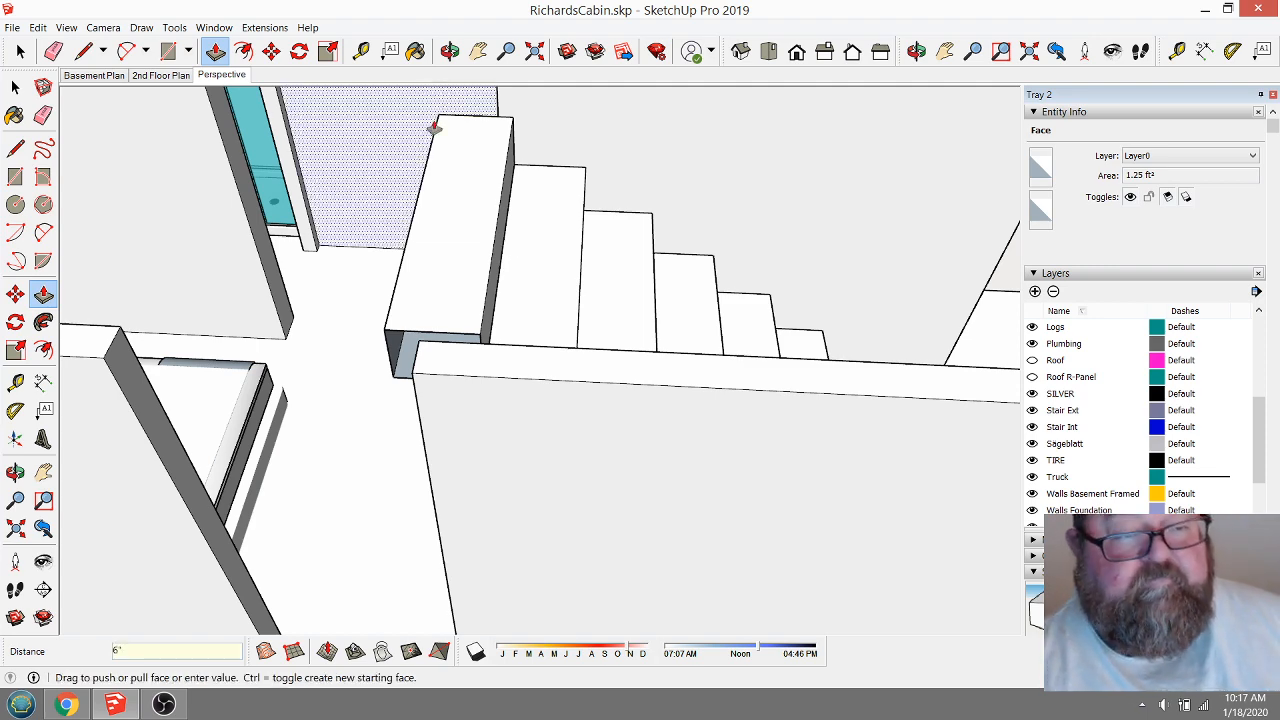
Examine the basement model from several sides, checking the foundation walls, partitions, stairs and the unraised front wall outlines.
{"action": "left_click", "coordinate": [449, 51]}
{"action": "left_click_drag", "start_coordinate": [560, 160], "coordinate": [476, 378]}
{"action": "left_click_drag", "start_coordinate": [505, 437], "coordinate": [893, 318]}
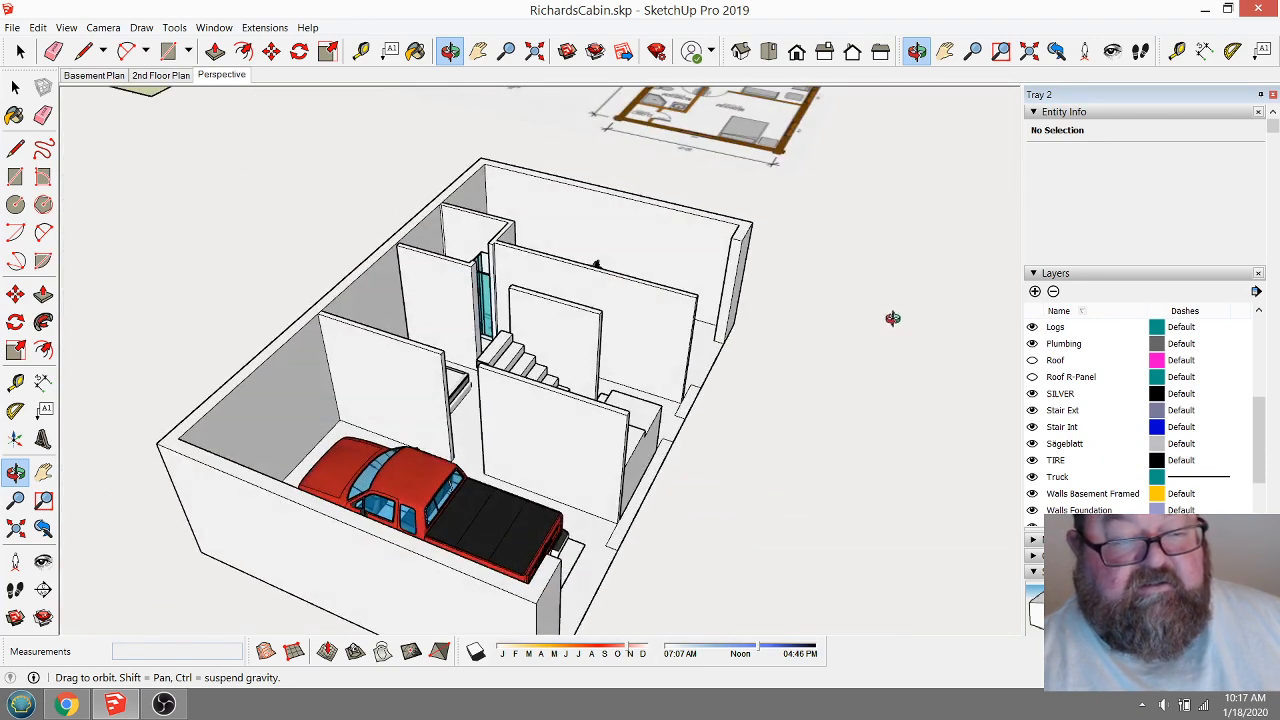
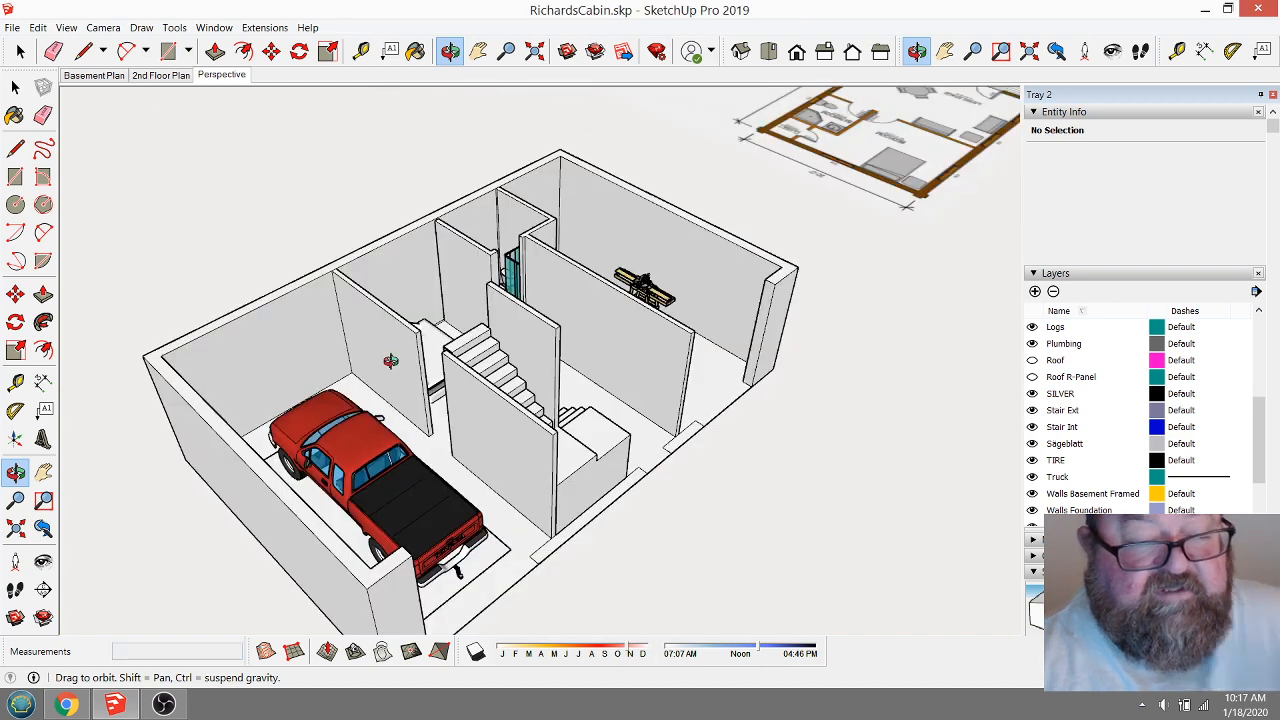
{"action": "left_click_drag", "start_coordinate": [500, 437], "coordinate": [663, 457]}
{"action": "scroll", "coordinate": [526, 429], "scroll_direction": "up", "scroll_amount": 6}
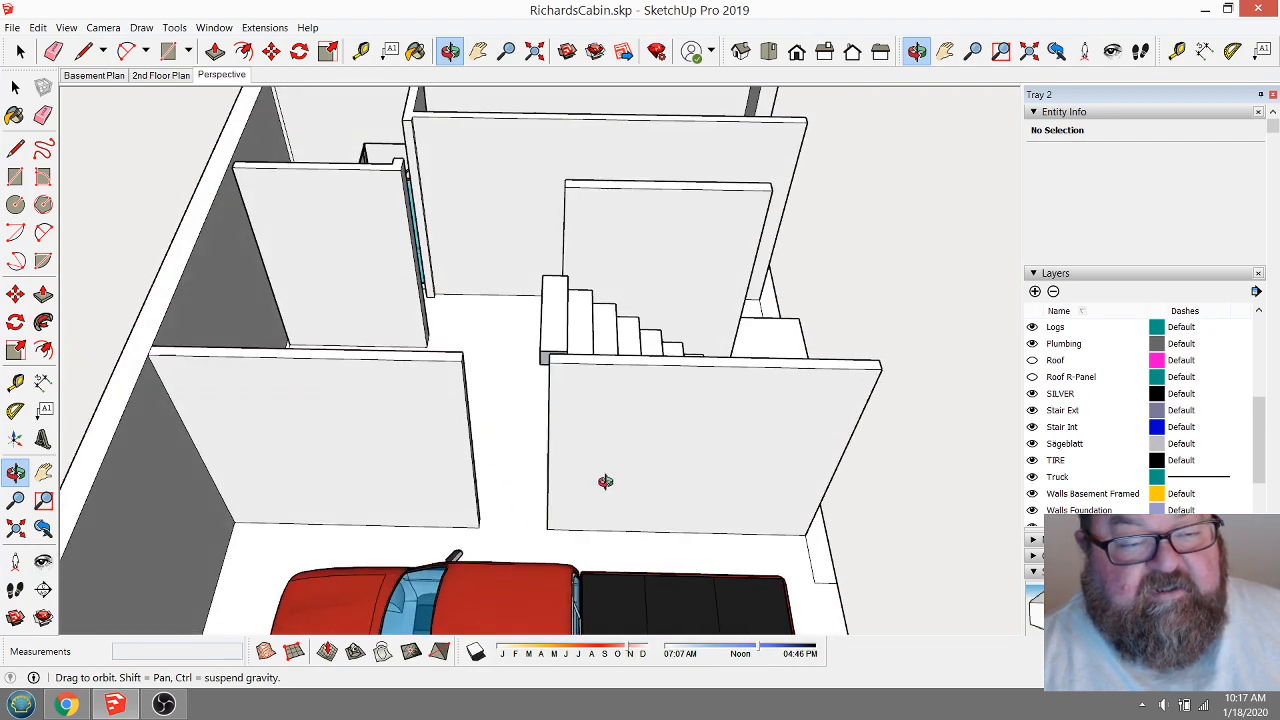
{"action": "left_click_drag", "start_coordinate": [511, 493], "coordinate": [374, 488]}
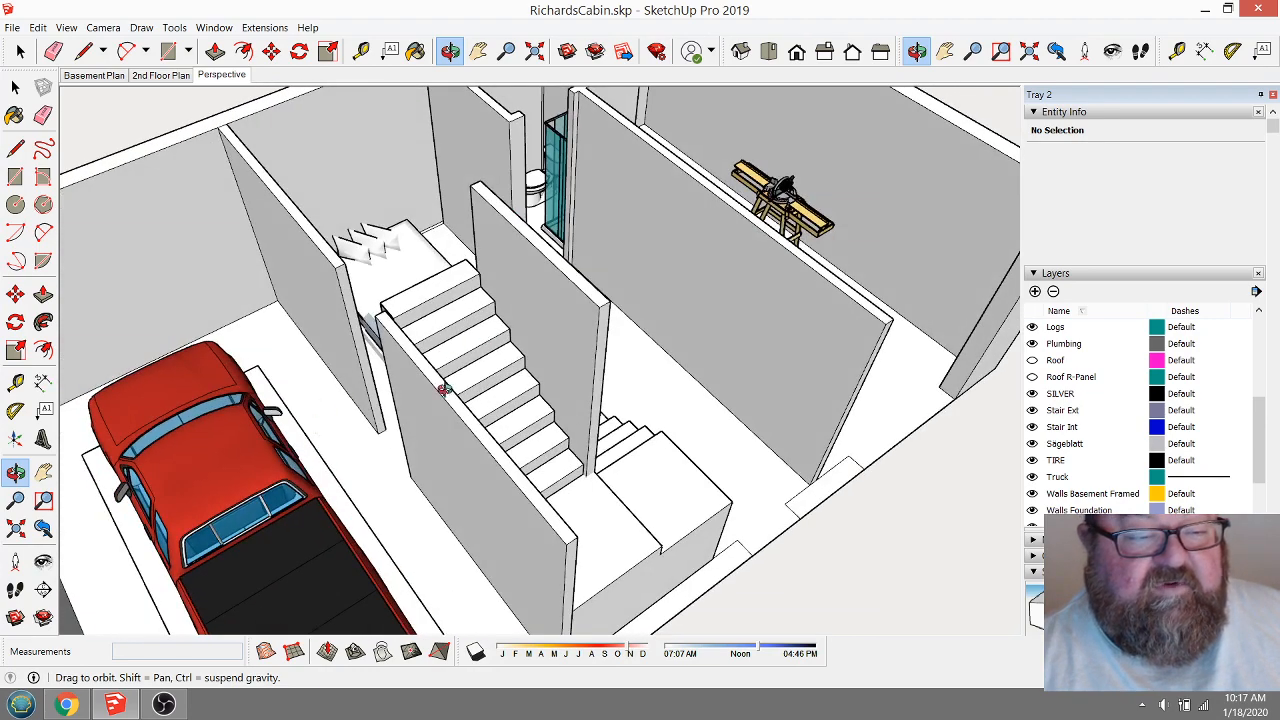
{"action": "left_click_drag", "start_coordinate": [444, 389], "coordinate": [382, 284]}
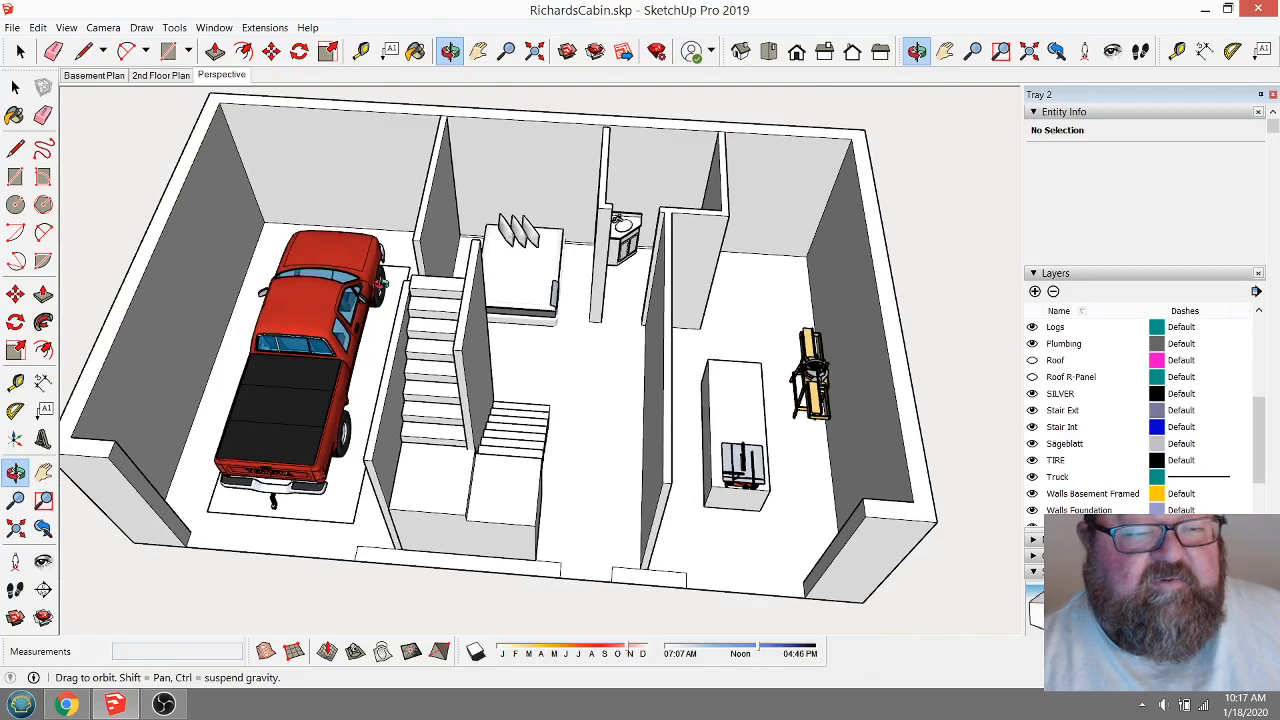
{"action": "left_click_drag", "start_coordinate": [388, 433], "coordinate": [677, 464]}
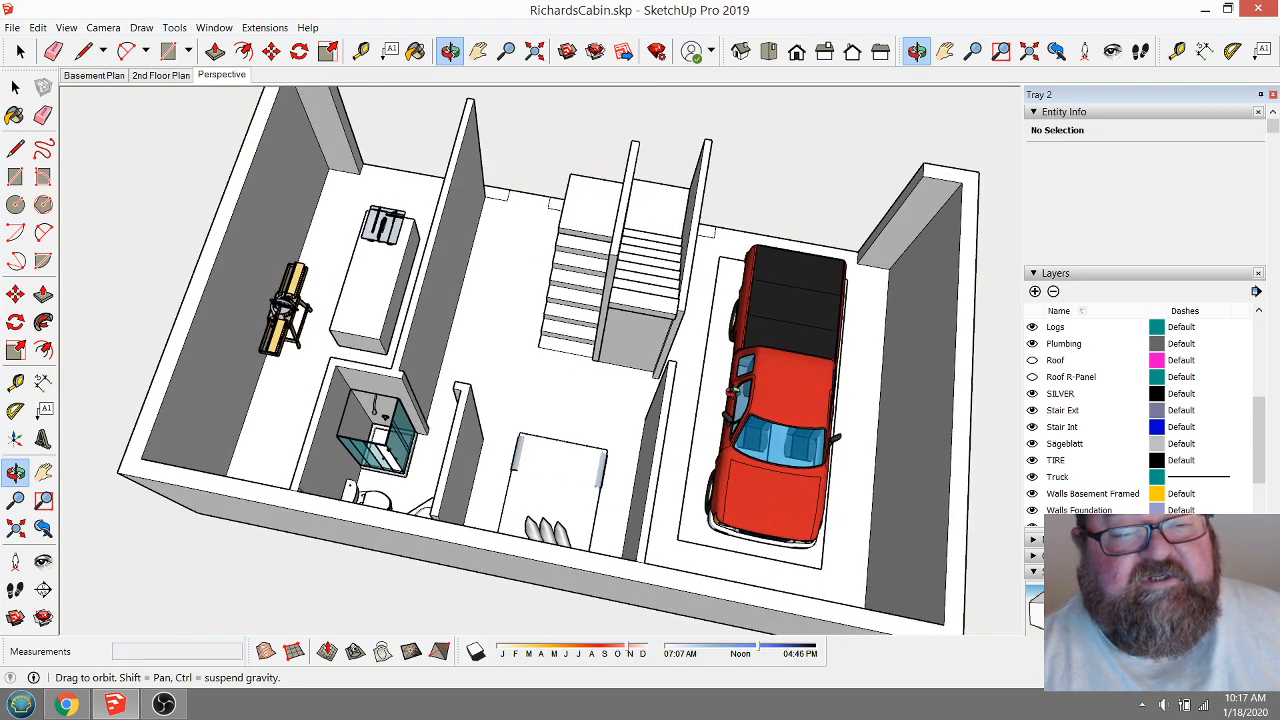
{"action": "left_click_drag", "start_coordinate": [736, 390], "coordinate": [340, 372]}
{"action": "left_click_drag", "start_coordinate": [739, 424], "coordinate": [387, 437]}
{"action": "left_click_drag", "start_coordinate": [540, 437], "coordinate": [491, 375]}
{"action": "left_click_drag", "start_coordinate": [301, 473], "coordinate": [320, 337]}
{"action": "scroll", "coordinate": [318, 386], "scroll_direction": "down", "scroll_amount": 2}
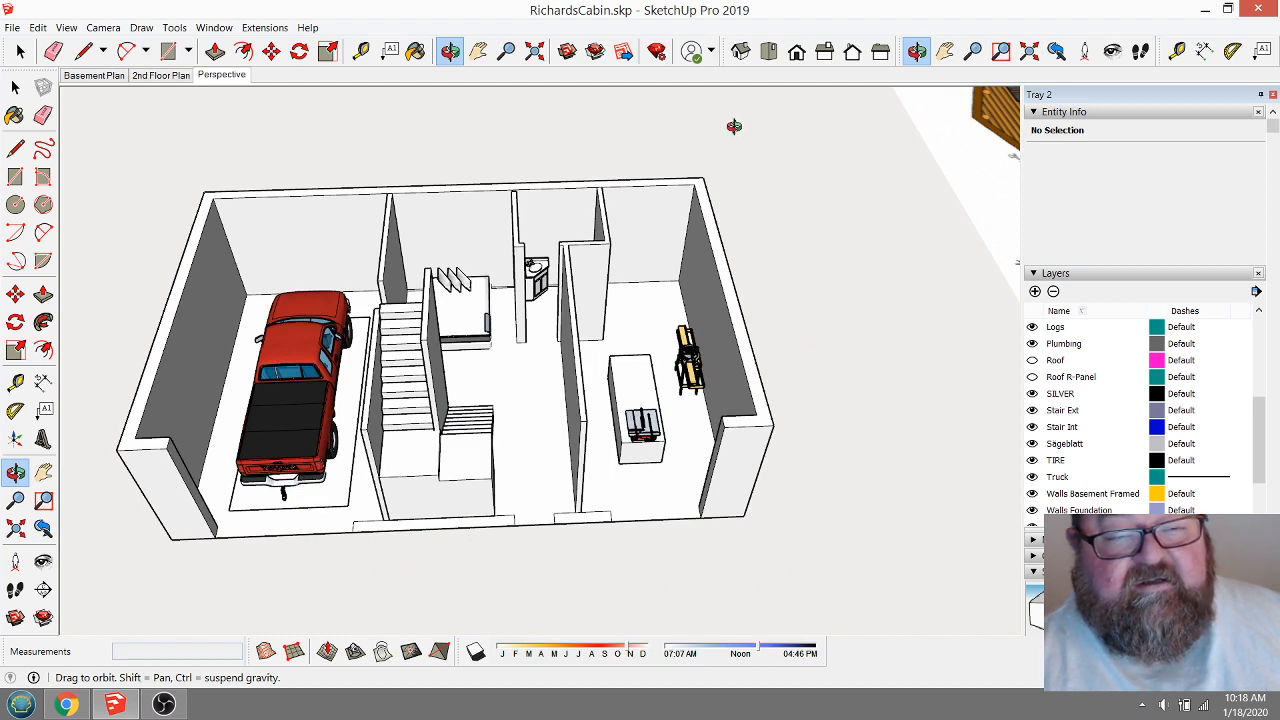
{"action": "left_click_drag", "start_coordinate": [661, 367], "coordinate": [614, 437]}
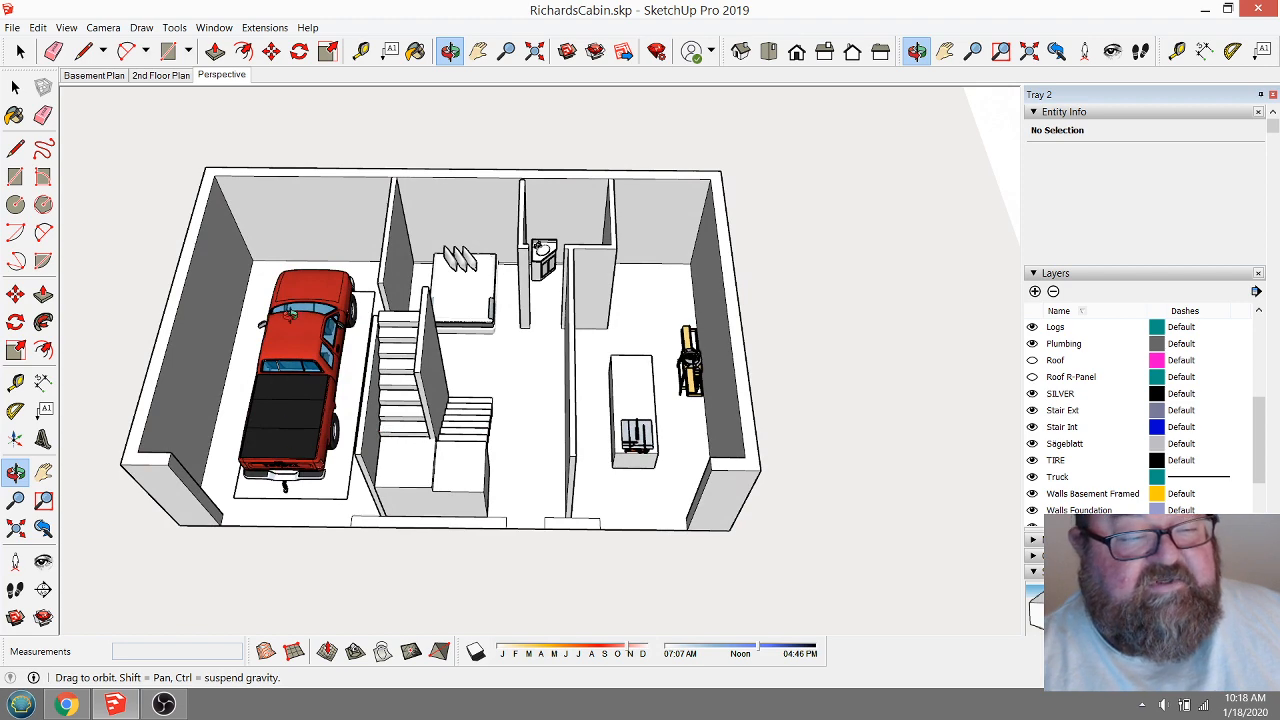
{"action": "left_click_drag", "start_coordinate": [503, 411], "coordinate": [410, 424]}
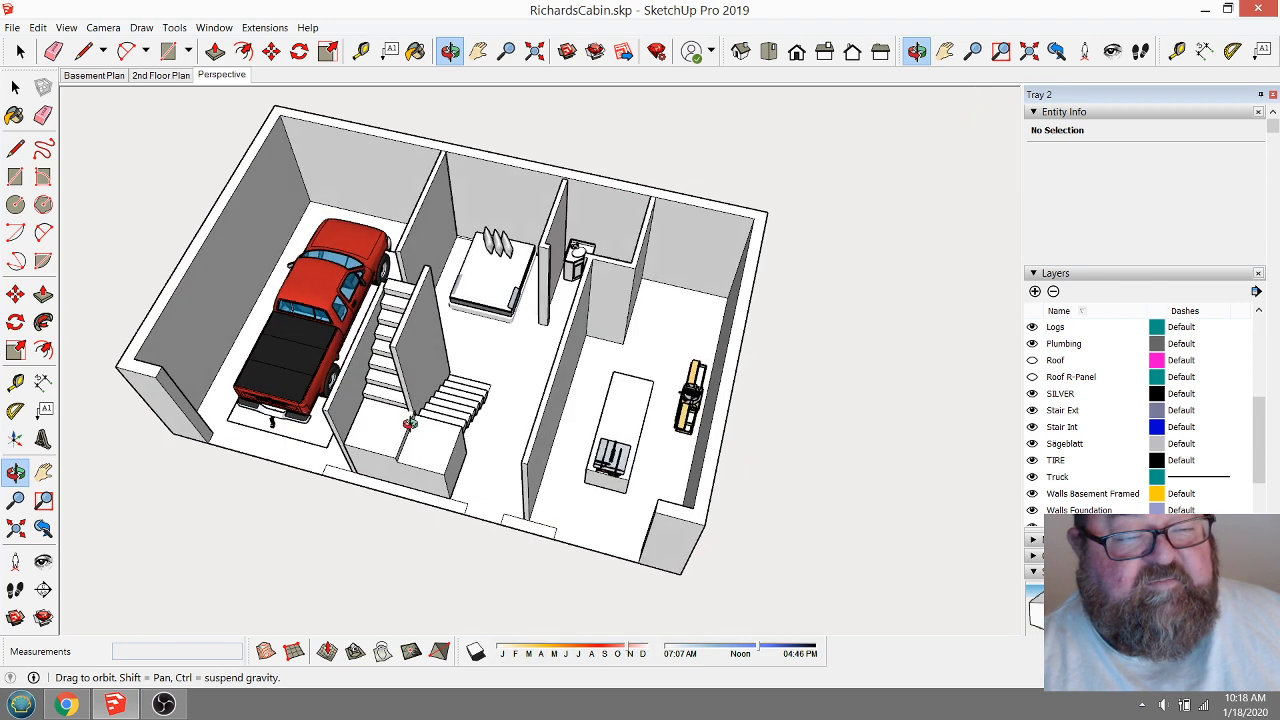
{"action": "left_click_drag", "start_coordinate": [395, 307], "coordinate": [488, 238]}
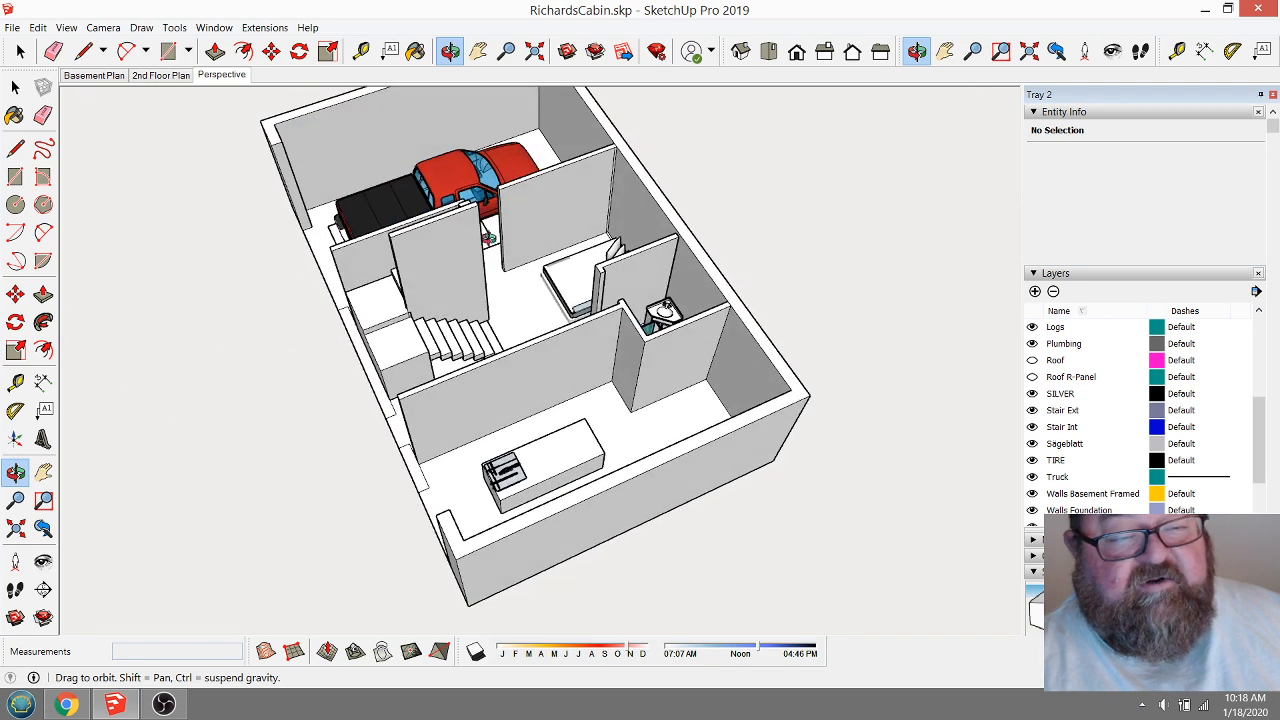
{"action": "left_click_drag", "start_coordinate": [406, 300], "coordinate": [397, 319]}
{"action": "left_click_drag", "start_coordinate": [337, 257], "coordinate": [540, 309]}
{"action": "left_click_drag", "start_coordinate": [529, 363], "coordinate": [507, 474]}
{"action": "scroll", "coordinate": [499, 396], "scroll_direction": "down", "scroll_amount": 2}
{"action": "left_click_drag", "start_coordinate": [592, 371], "coordinate": [580, 413]}
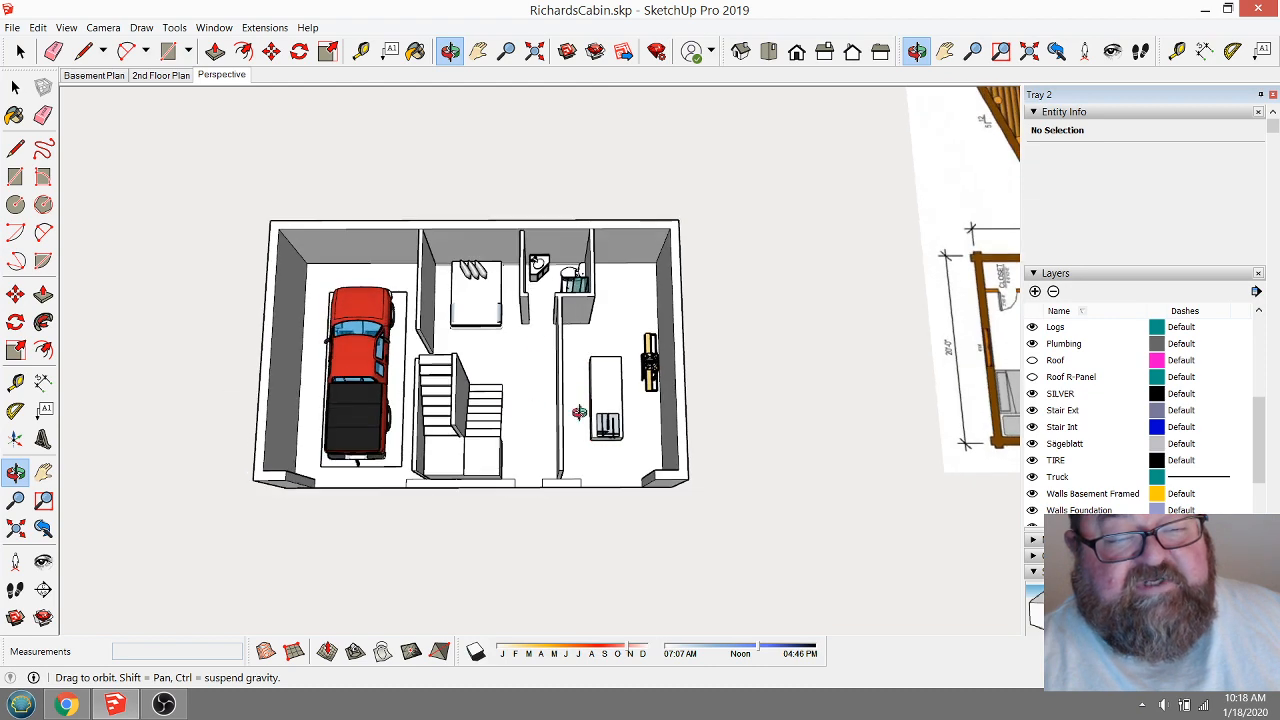
{"action": "scroll", "coordinate": [508, 305], "scroll_direction": "up", "scroll_amount": 3}
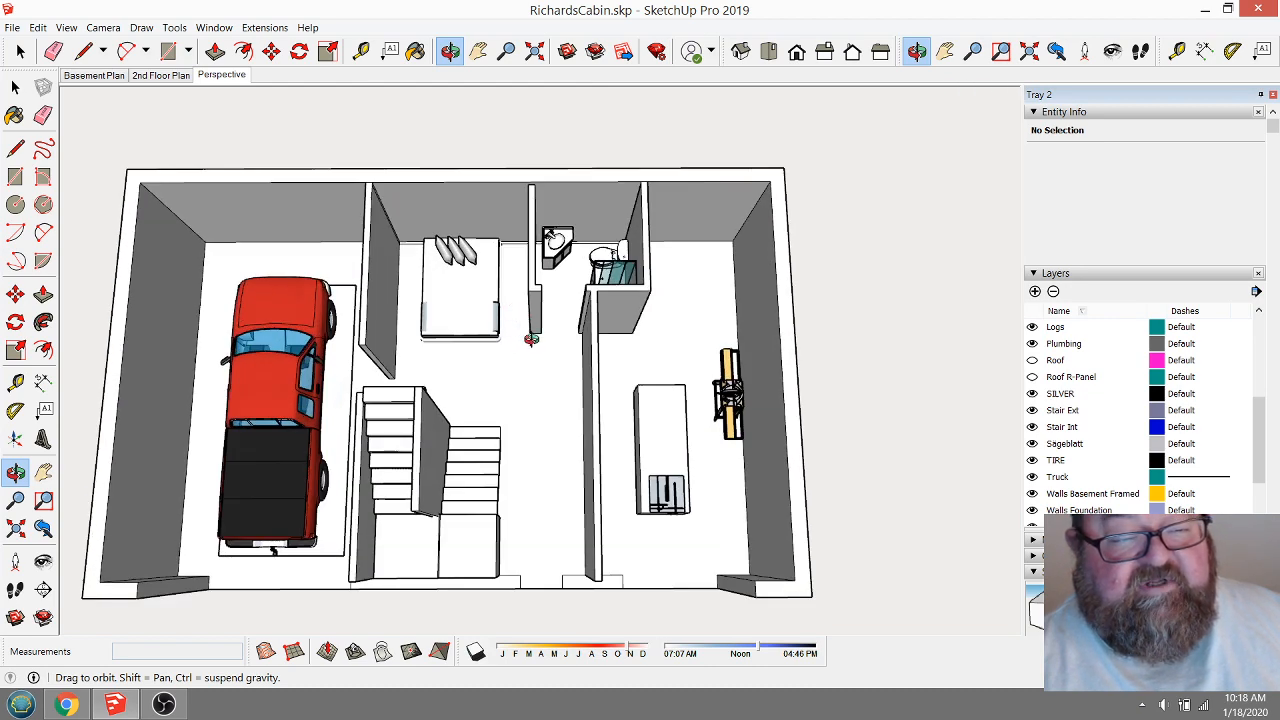
{"action": "left_click_drag", "start_coordinate": [580, 478], "coordinate": [536, 325]}
{"action": "scroll", "coordinate": [537, 515], "scroll_direction": "up", "scroll_amount": 2}
{"action": "left_click_drag", "start_coordinate": [537, 515], "coordinate": [566, 530]}
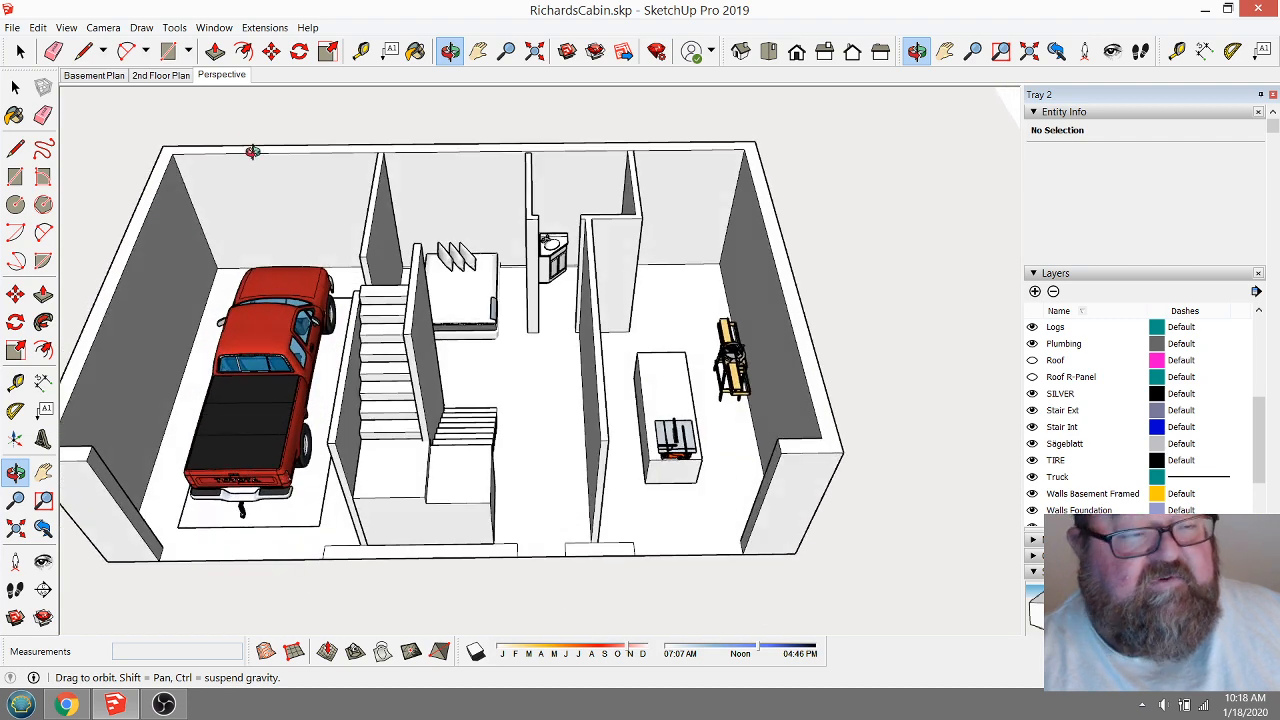
Try to raise the two front wall outlines between the openings to 10'.
{"action": "left_click", "coordinate": [215, 51]}
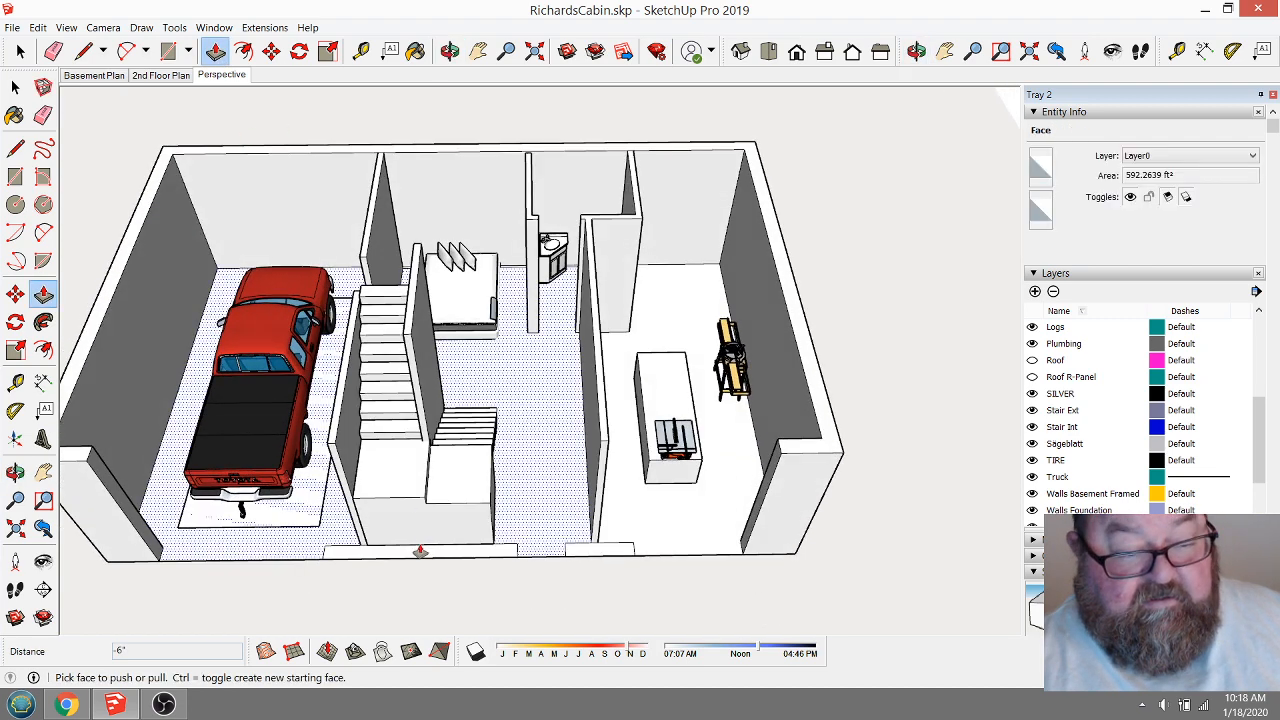
{"action": "left_click_drag", "start_coordinate": [420, 551], "coordinate": [340, 436]}
{"action": "left_click_drag", "start_coordinate": [600, 549], "coordinate": [609, 442]}
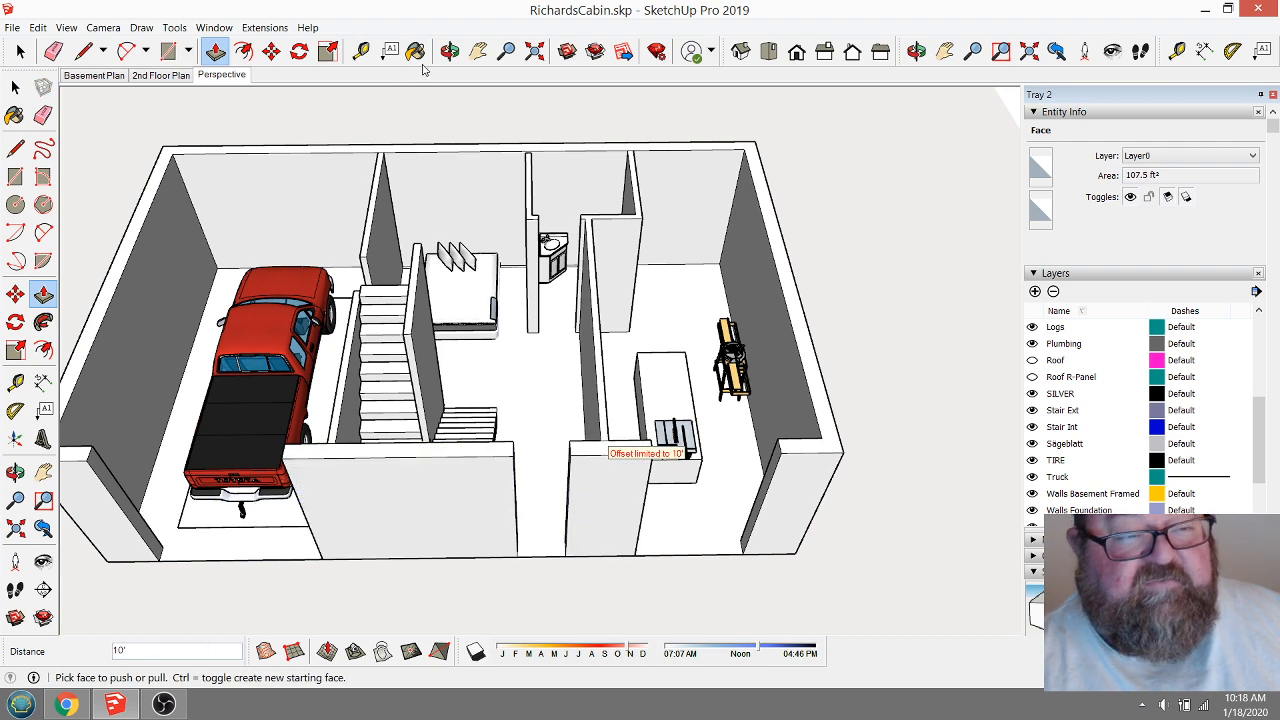
Undo raising both front wall outlines.
{"action": "left_click", "coordinate": [450, 52]}
{"action": "left_click_drag", "start_coordinate": [453, 481], "coordinate": [496, 535]}
{"action": "scroll", "coordinate": [496, 535], "scroll_direction": "up", "scroll_amount": 4}
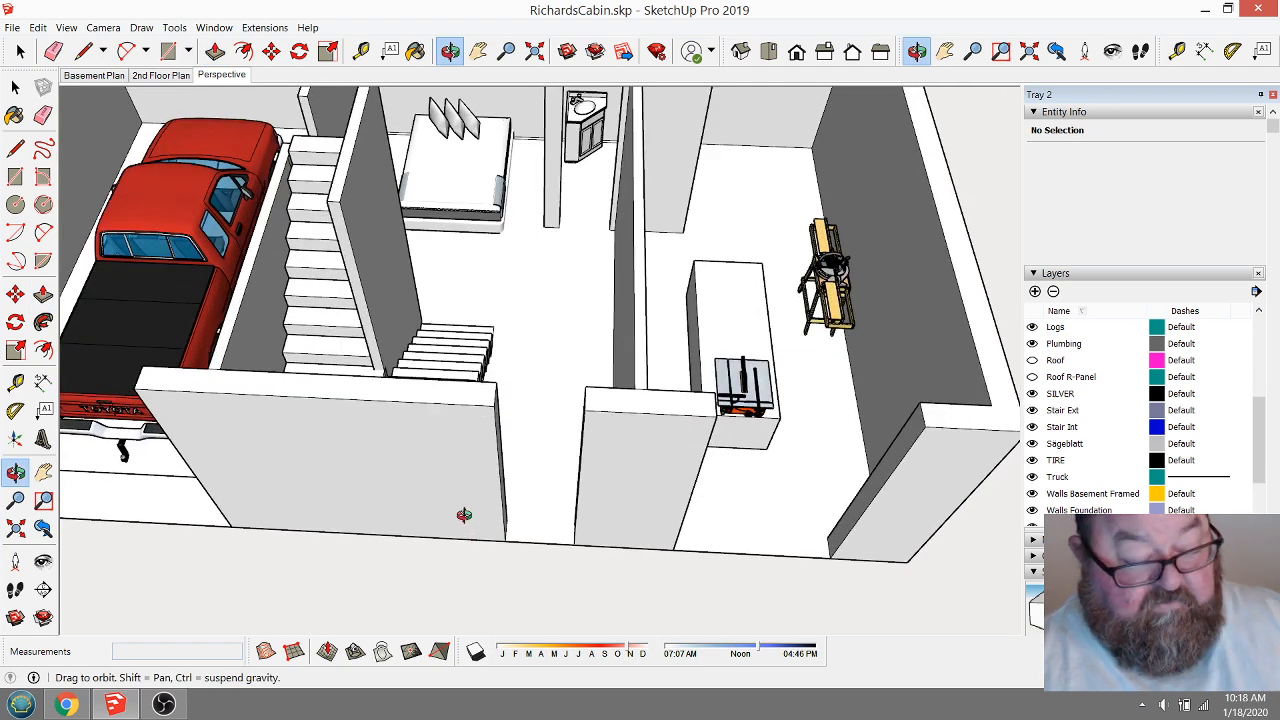
{"action": "key", "text": "ctrl+z"}
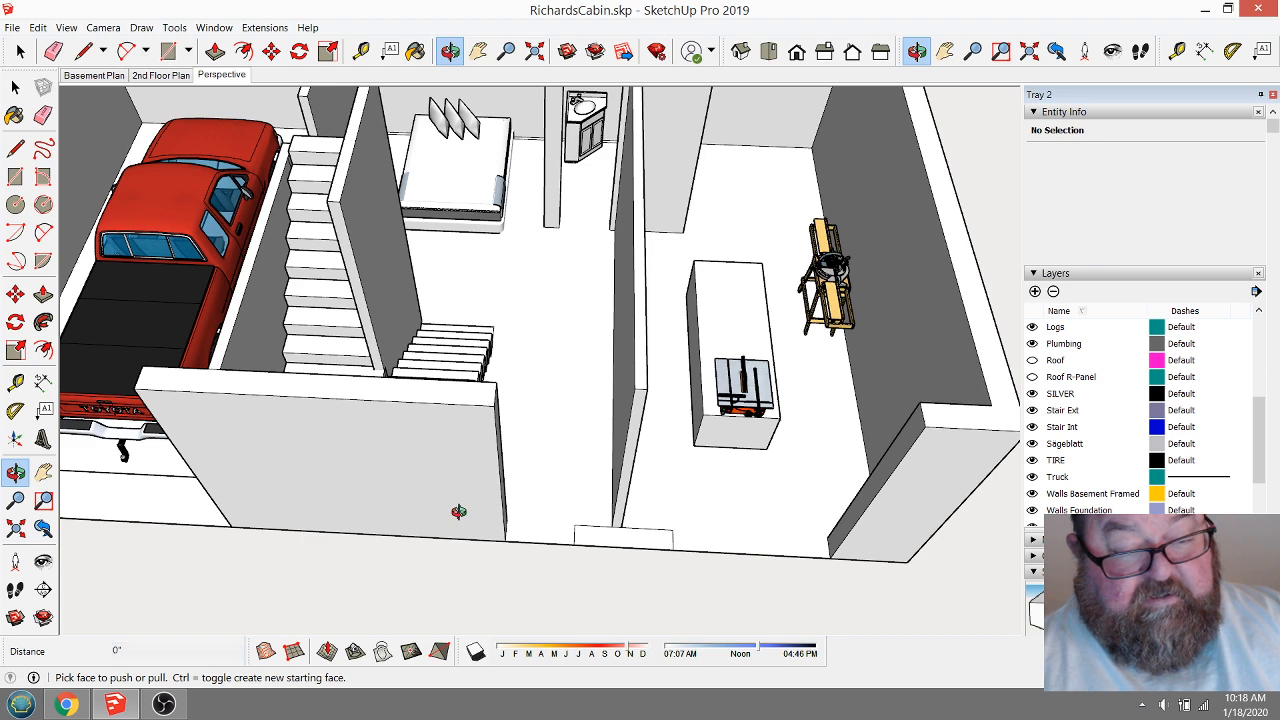
{"action": "key", "text": "ctrl+z"}
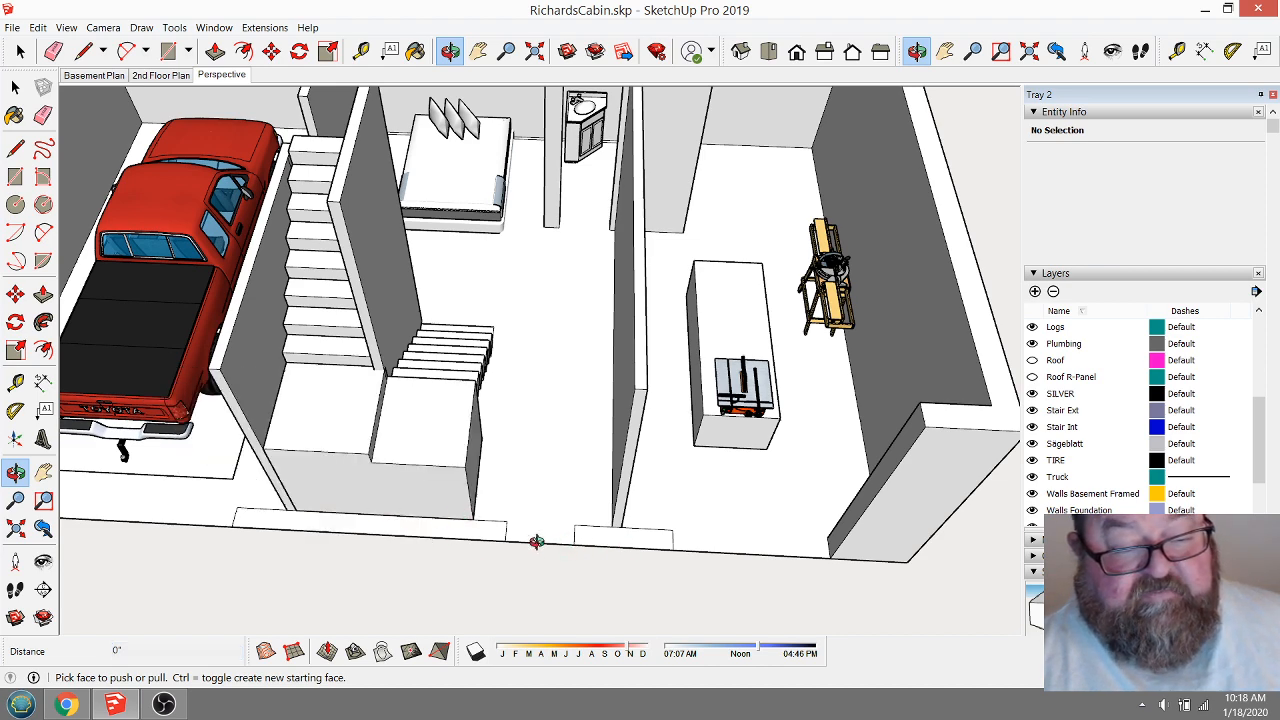
Examine the finished cabin's corrugated front basement wall and its door openings, comparing them with the open front of the new basement.
{"action": "scroll", "coordinate": [604, 533], "scroll_direction": "down", "scroll_amount": 2}
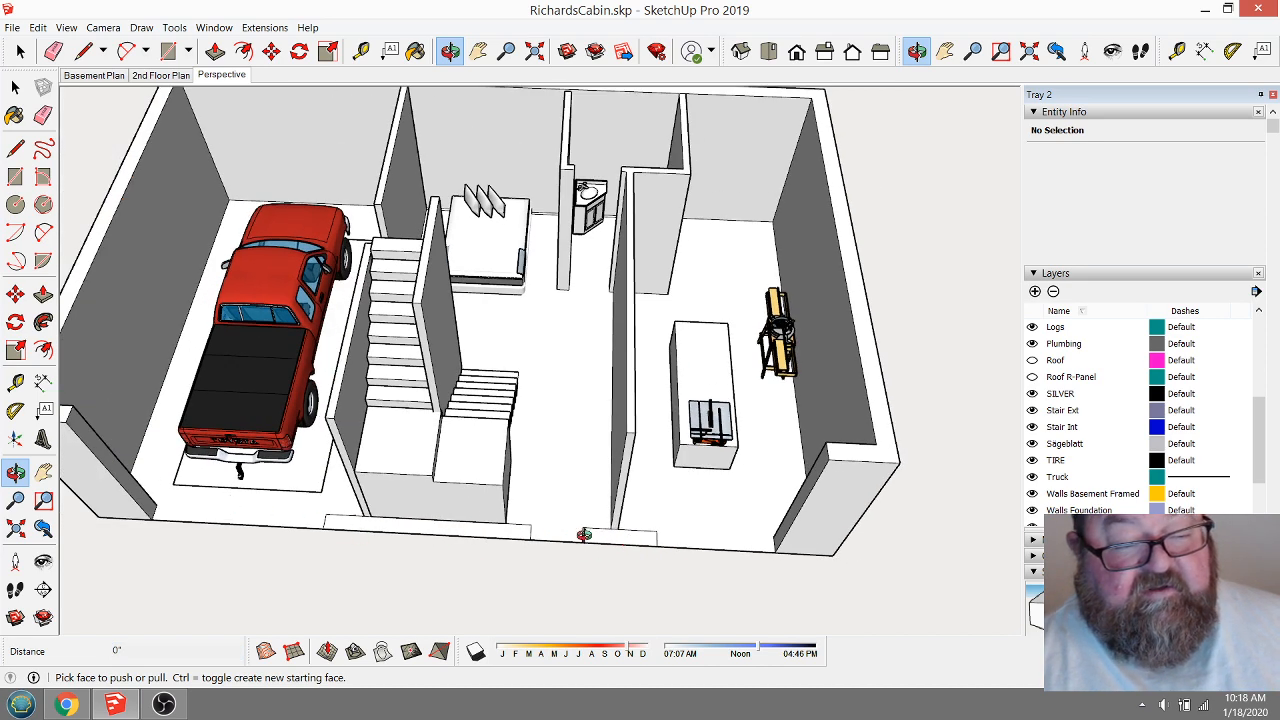
{"action": "middle_click_drag", "start_coordinate": [583, 530], "coordinate": [333, 435]}
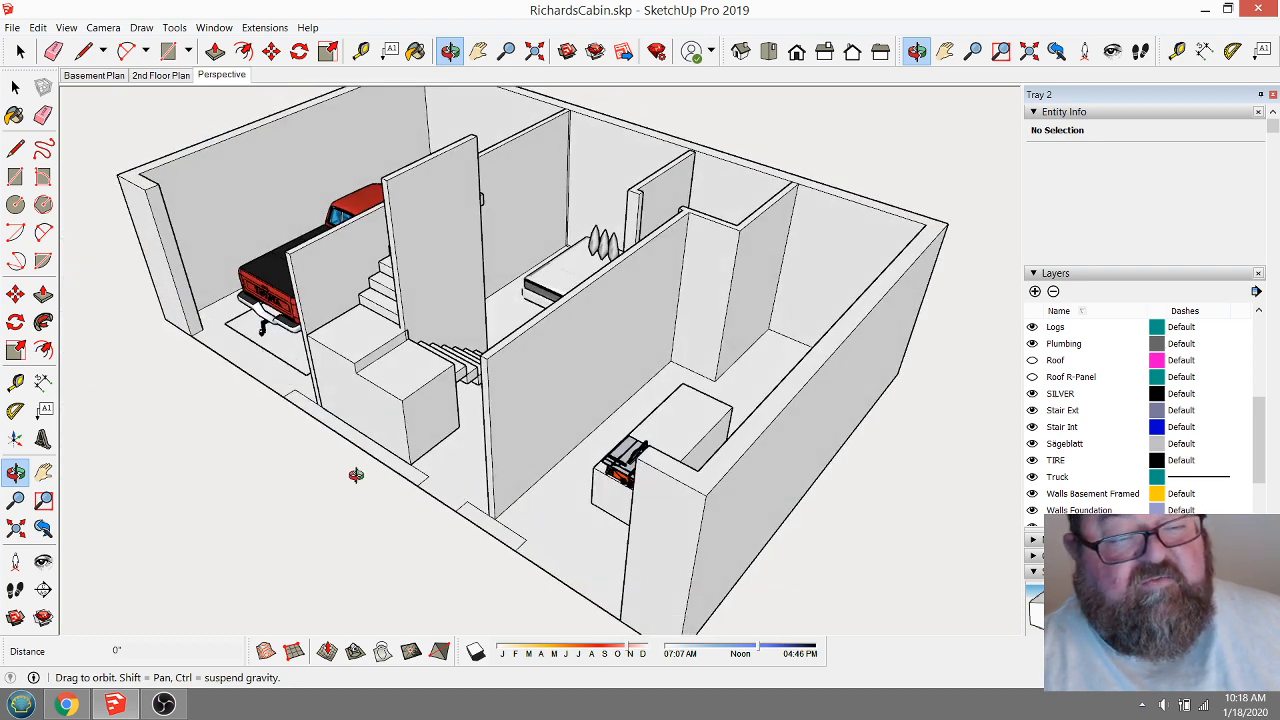
{"action": "scroll", "coordinate": [356, 475], "scroll_direction": "down", "scroll_amount": 10}
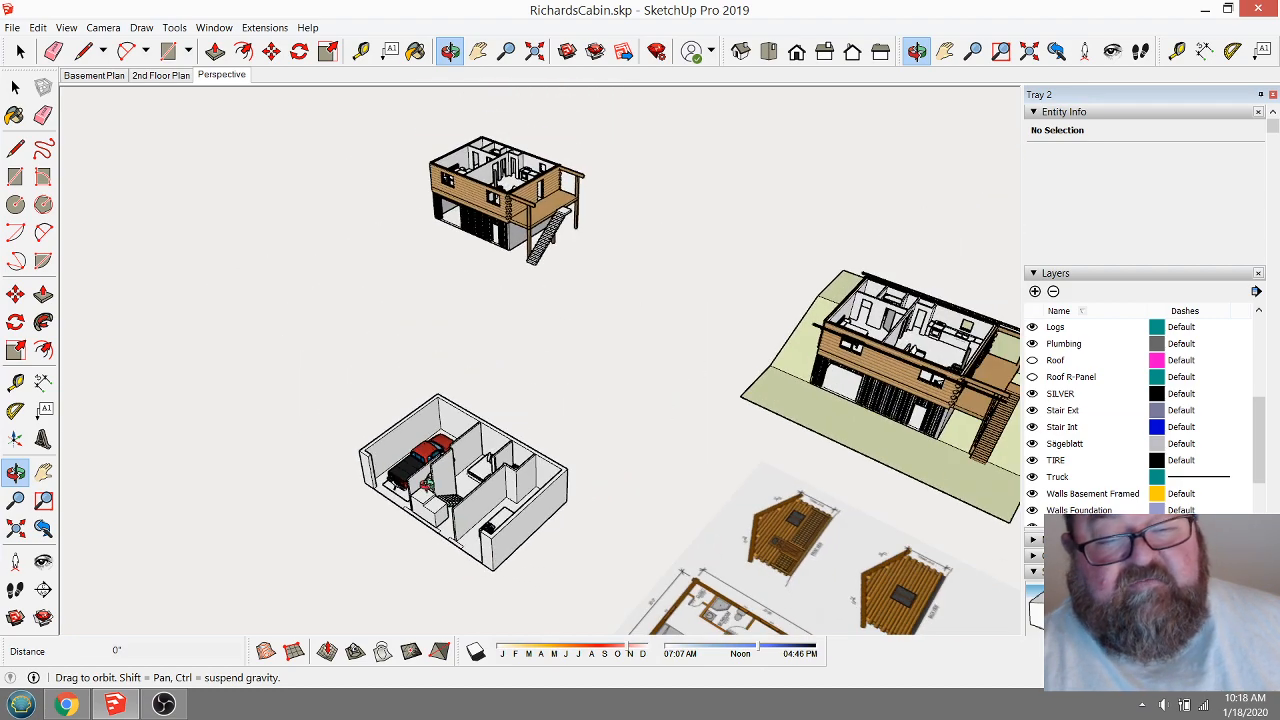
{"action": "scroll", "coordinate": [452, 250], "scroll_direction": "up", "scroll_amount": 8}
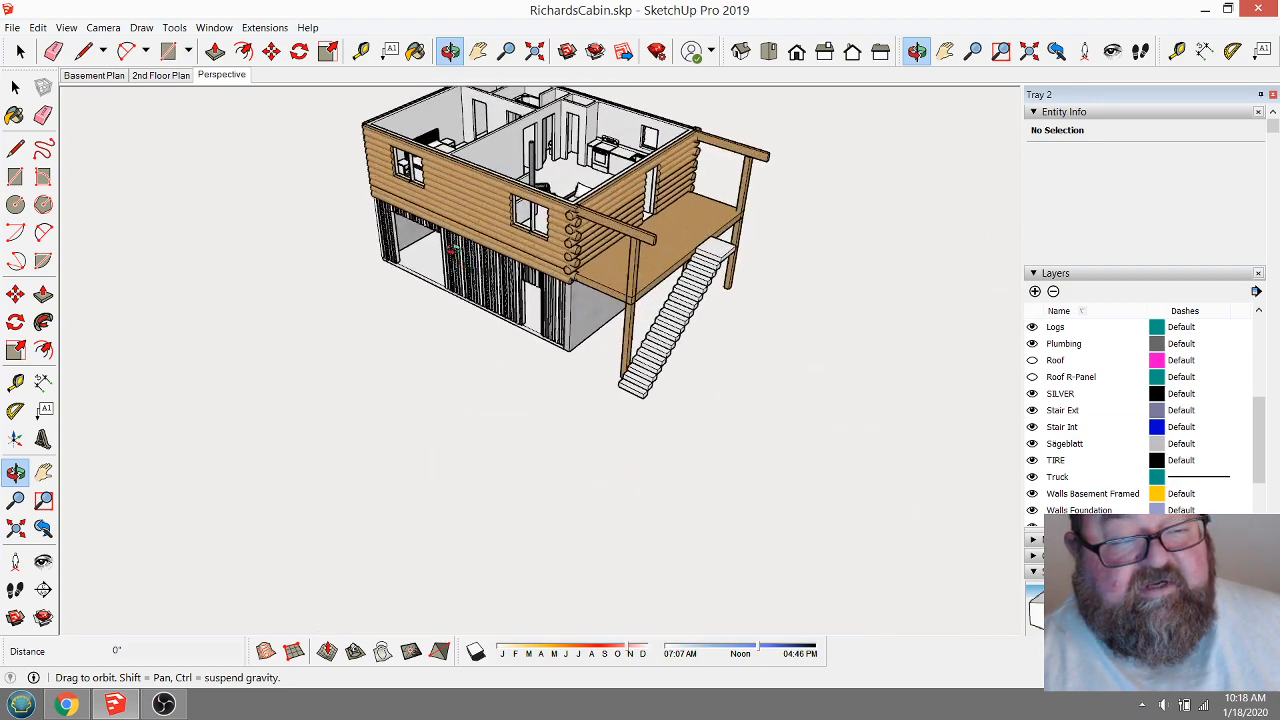
{"action": "scroll", "coordinate": [452, 250], "scroll_direction": "up", "scroll_amount": 10}
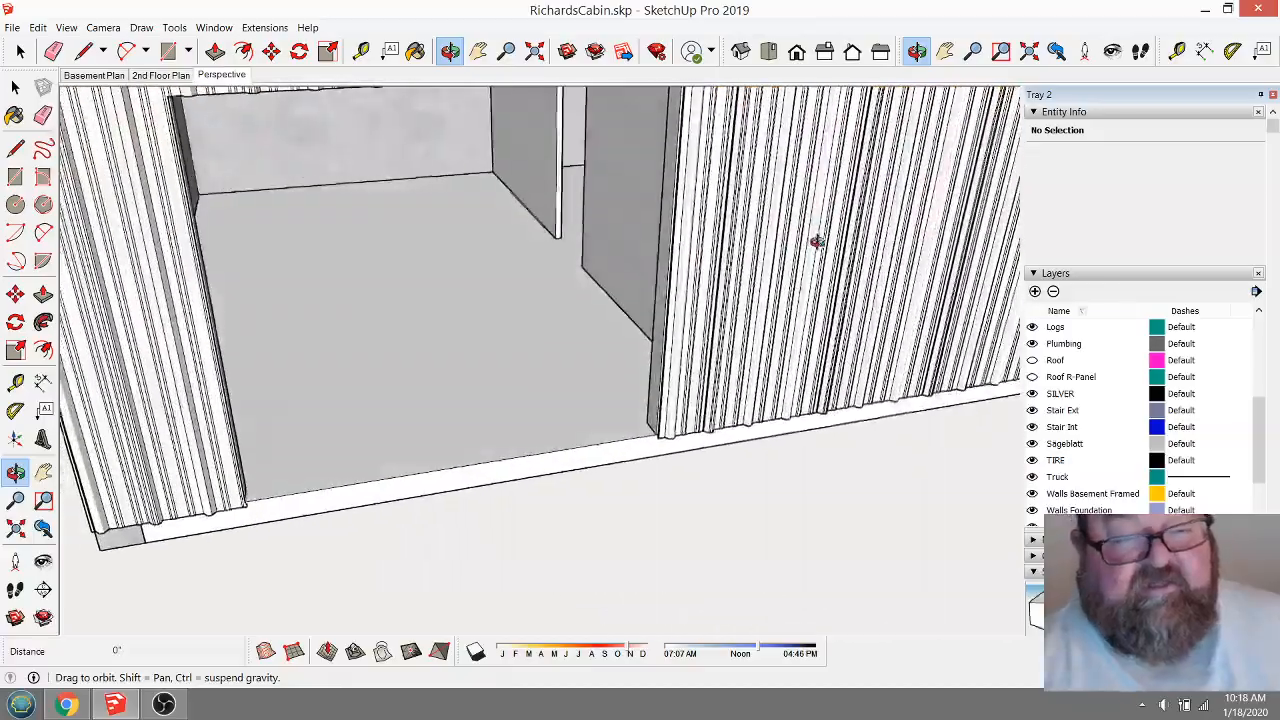
{"action": "mouse_move", "coordinate": [751, 334]}
{"action": "left_mouse_down"}
{"action": "mouse_move", "coordinate": [914, 343]}
{"action": "mouse_move", "coordinate": [373, 376]}
{"action": "mouse_move", "coordinate": [371, 357]}
{"action": "mouse_move", "coordinate": [520, 400]}
{"action": "mouse_move", "coordinate": [485, 355]}
{"action": "mouse_move", "coordinate": [489, 366]}
{"action": "mouse_move", "coordinate": [694, 374]}
{"action": "mouse_move", "coordinate": [783, 363]}
{"action": "mouse_move", "coordinate": [631, 303]}
{"action": "mouse_move", "coordinate": [591, 317]}
{"action": "mouse_move", "coordinate": [597, 346]}
{"action": "mouse_move", "coordinate": [480, 338]}
{"action": "left_mouse_up"}
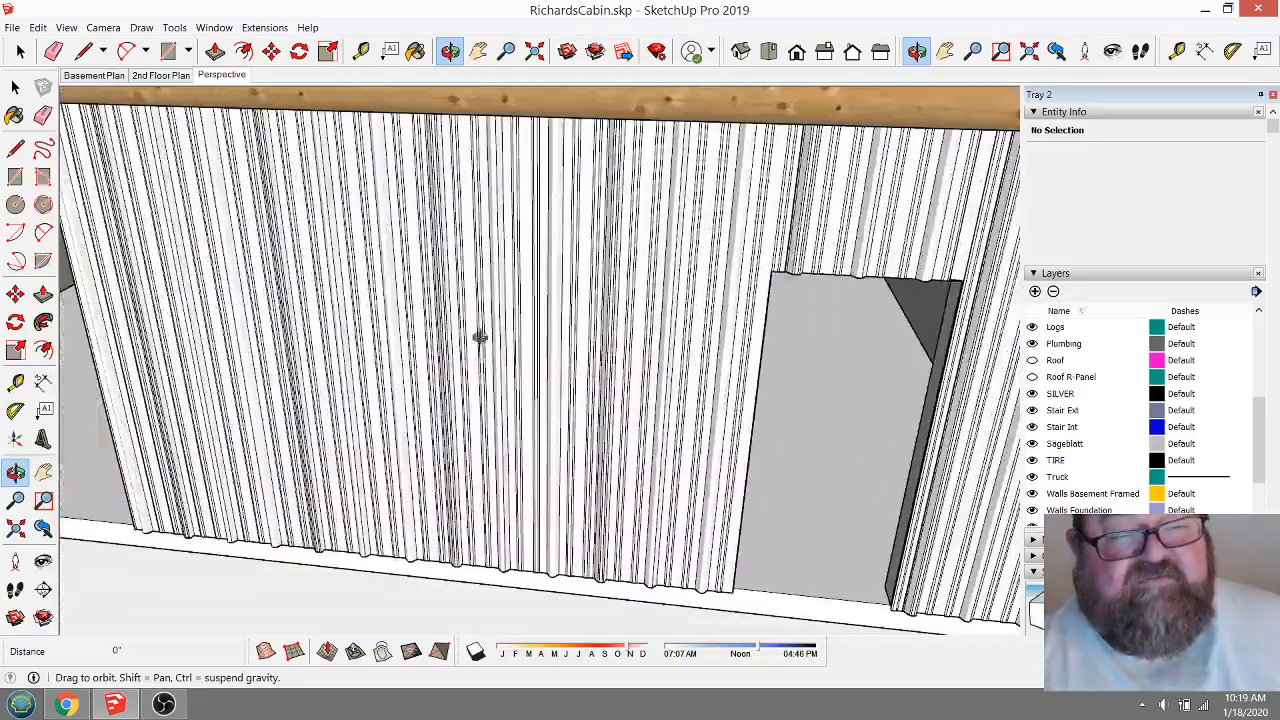
{"action": "scroll", "coordinate": [521, 355], "scroll_direction": "down", "scroll_amount": 5}
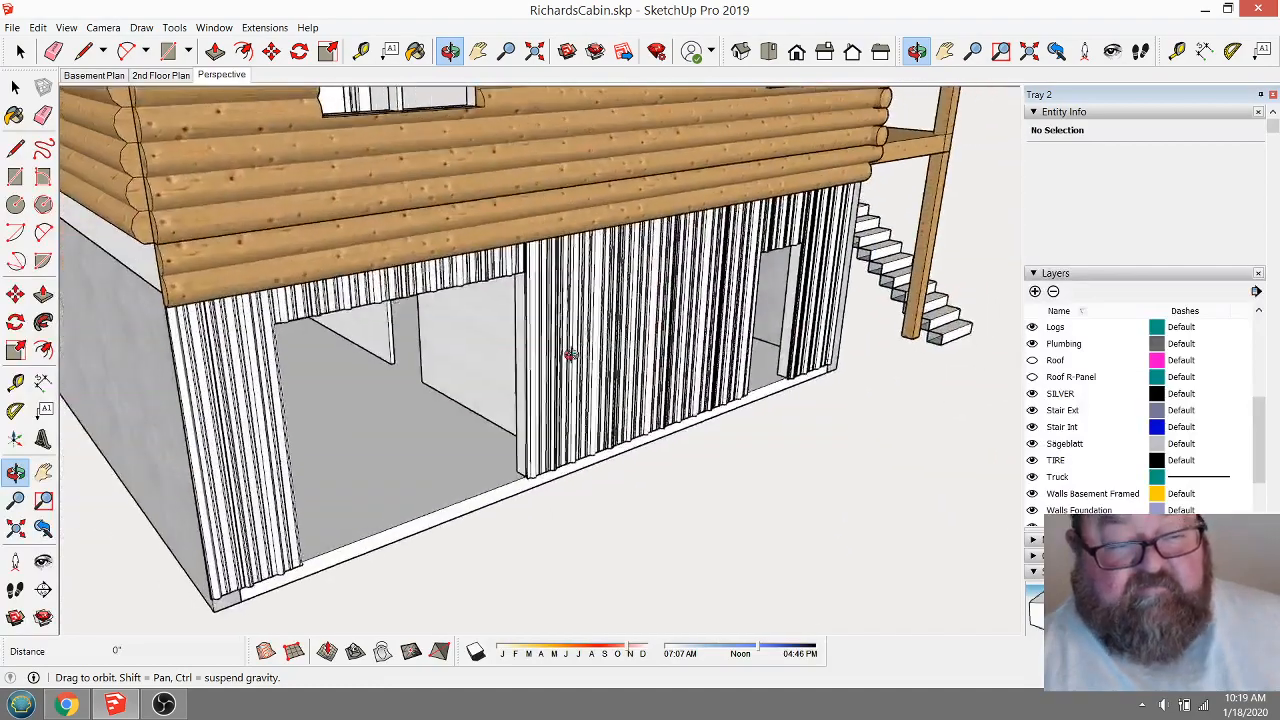
{"action": "left_click_drag", "start_coordinate": [570, 355], "coordinate": [700, 298]}
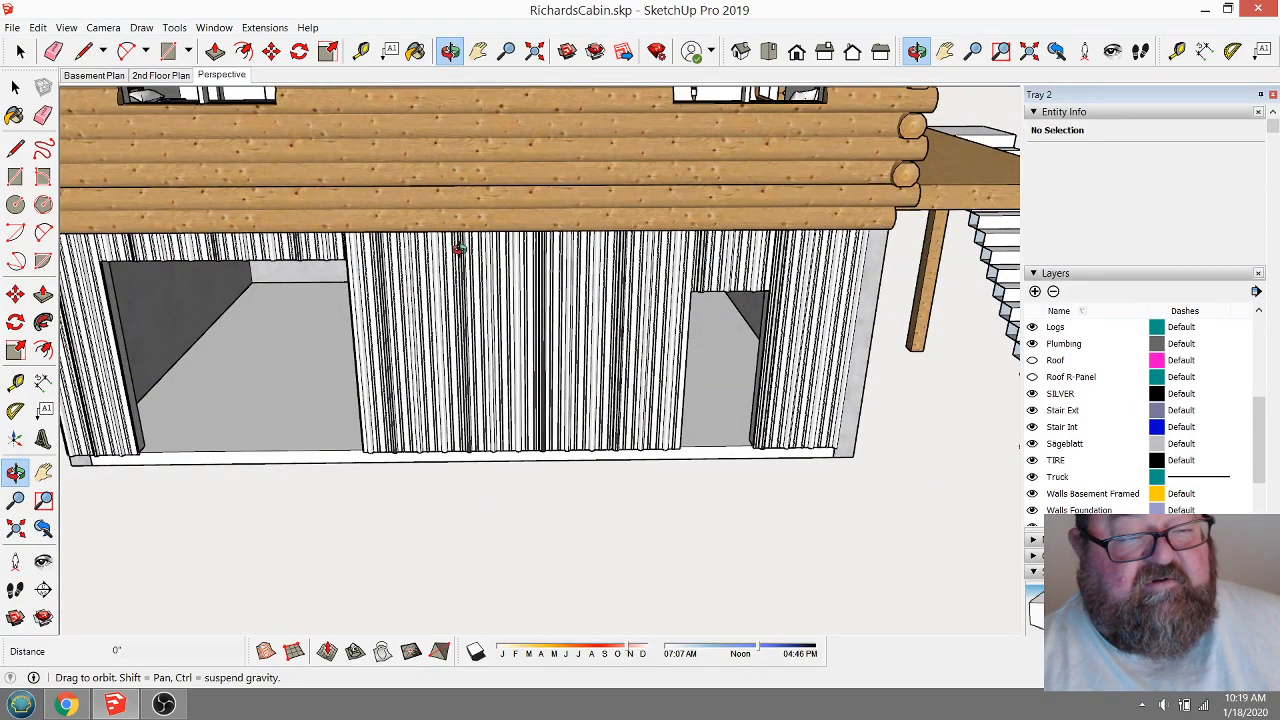
{"action": "scroll", "coordinate": [458, 248], "scroll_direction": "down", "scroll_amount": 6}
{"action": "left_click_drag", "start_coordinate": [458, 260], "coordinate": [464, 316]}
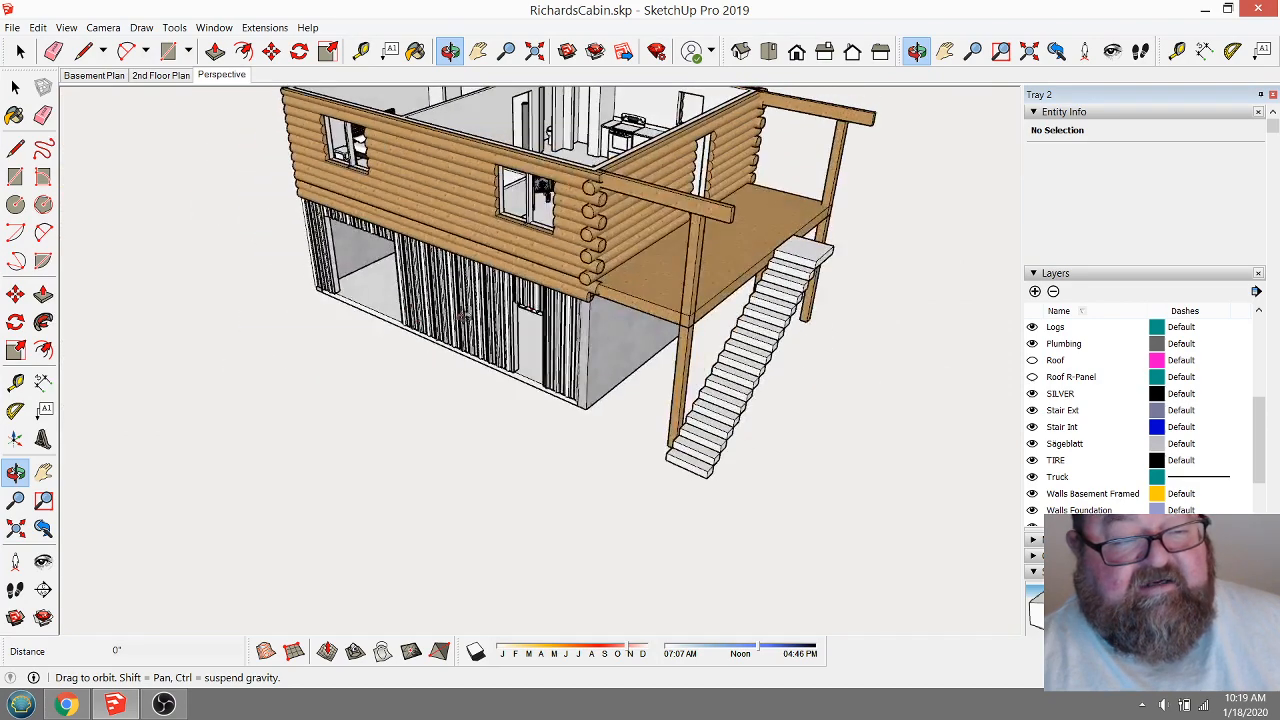
{"action": "scroll", "coordinate": [464, 233], "scroll_direction": "down", "scroll_amount": 3}
{"action": "scroll", "coordinate": [493, 240], "scroll_direction": "down", "scroll_amount": 8}
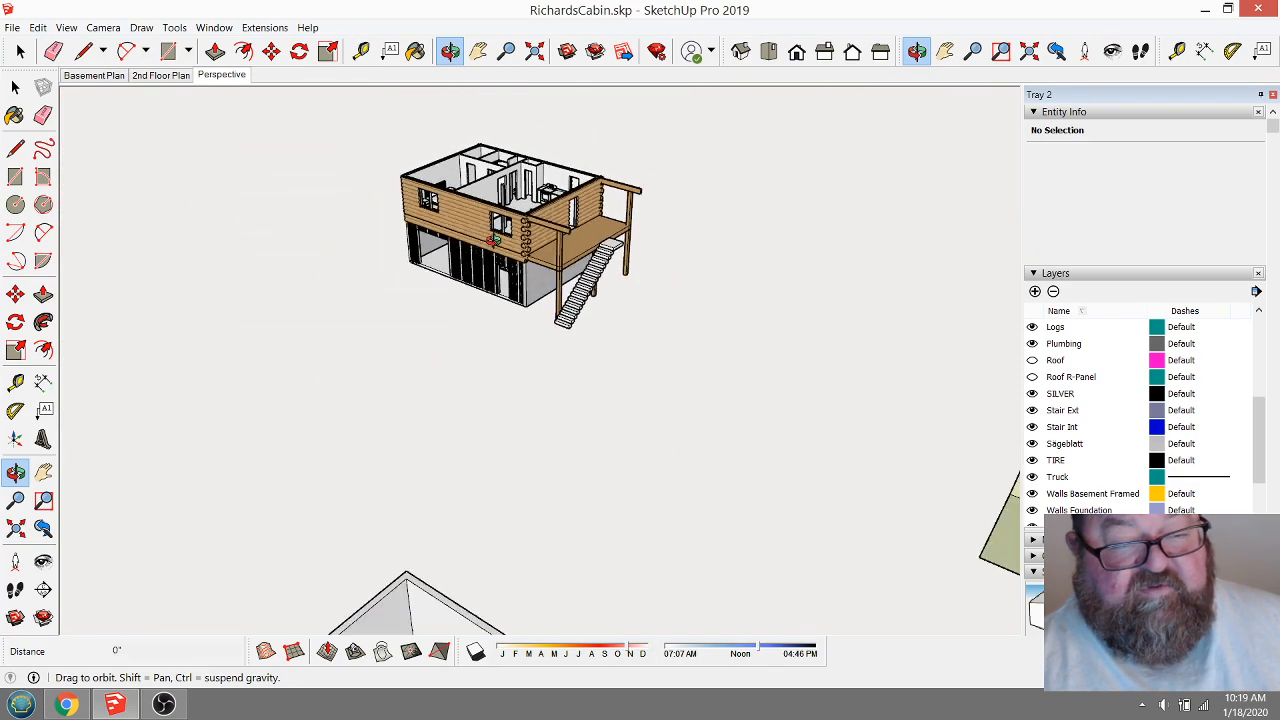
{"action": "left_click_drag", "start_coordinate": [500, 493], "coordinate": [646, 521]}
{"action": "scroll", "coordinate": [605, 482], "scroll_direction": "up", "scroll_amount": 6}
{"action": "scroll", "coordinate": [610, 488], "scroll_direction": "up", "scroll_amount": 3}
{"action": "scroll", "coordinate": [678, 509], "scroll_direction": "up", "scroll_amount": 3}
{"action": "scroll", "coordinate": [678, 509], "scroll_direction": "up", "scroll_amount": 3}
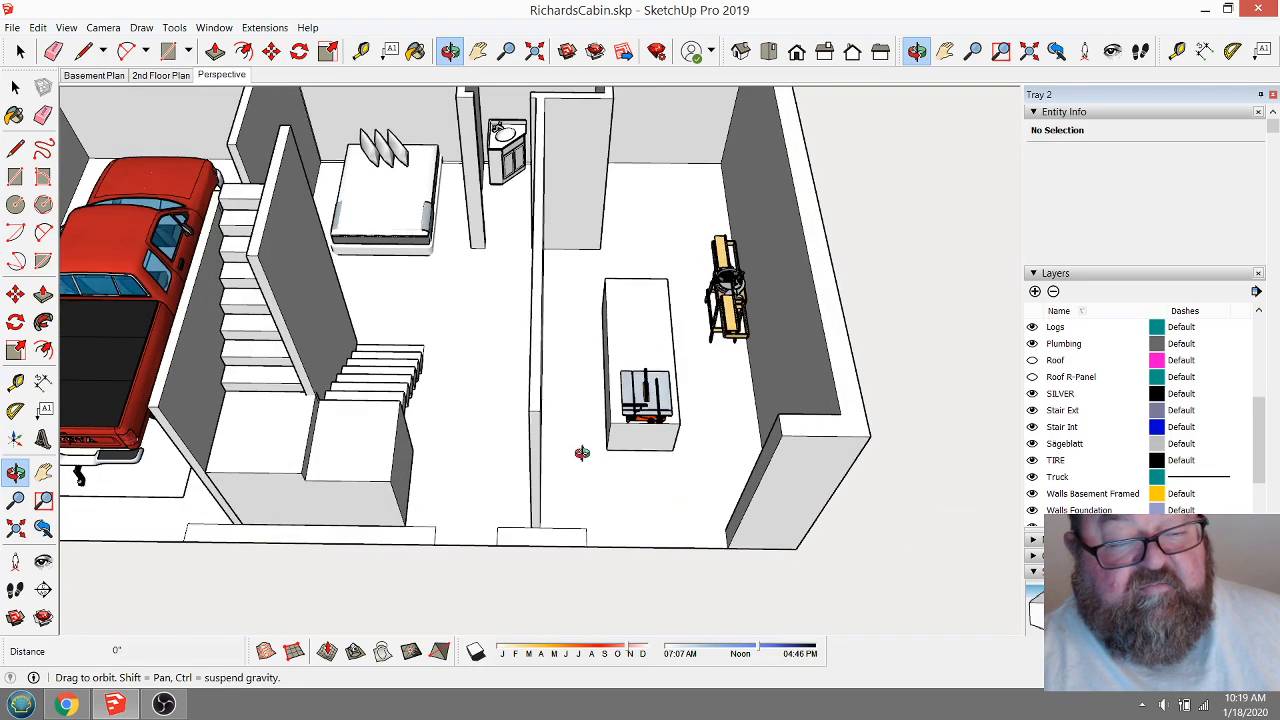
{"action": "left_click_drag", "start_coordinate": [583, 449], "coordinate": [572, 347]}
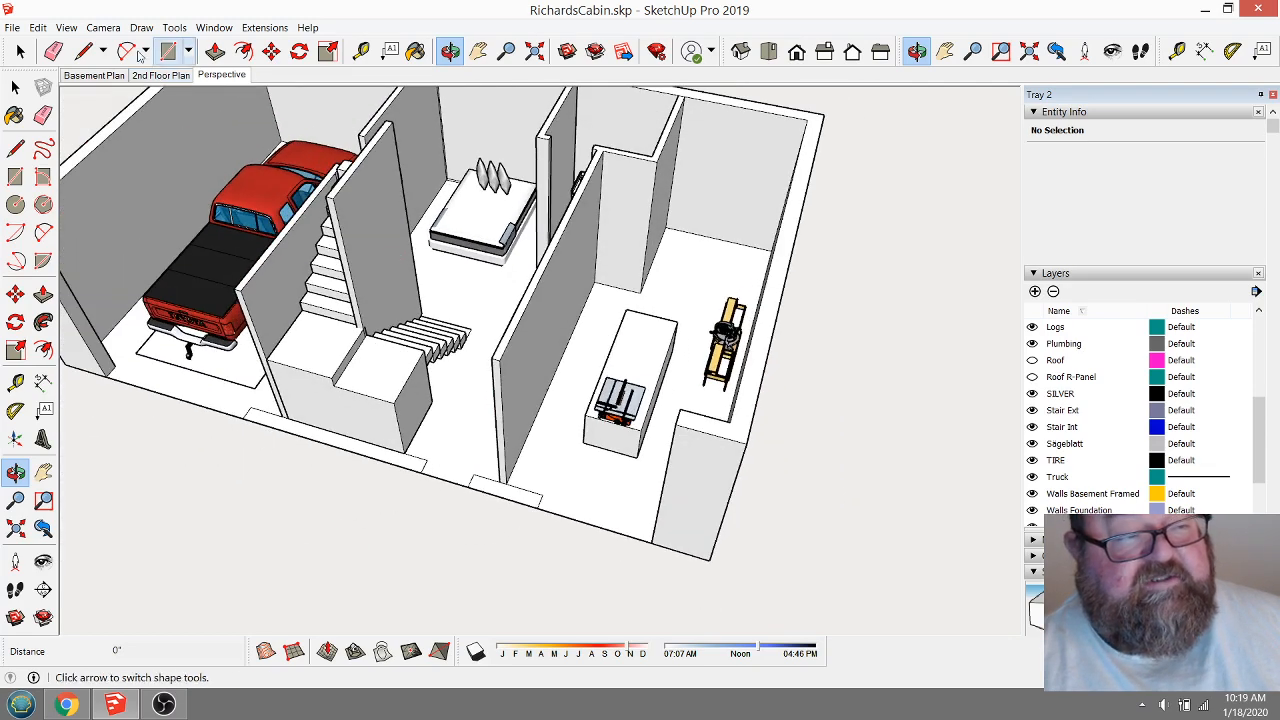
Raise the two front wall outlines between the openings to 10' so they match the existing walls.
{"action": "left_click", "coordinate": [215, 51]}
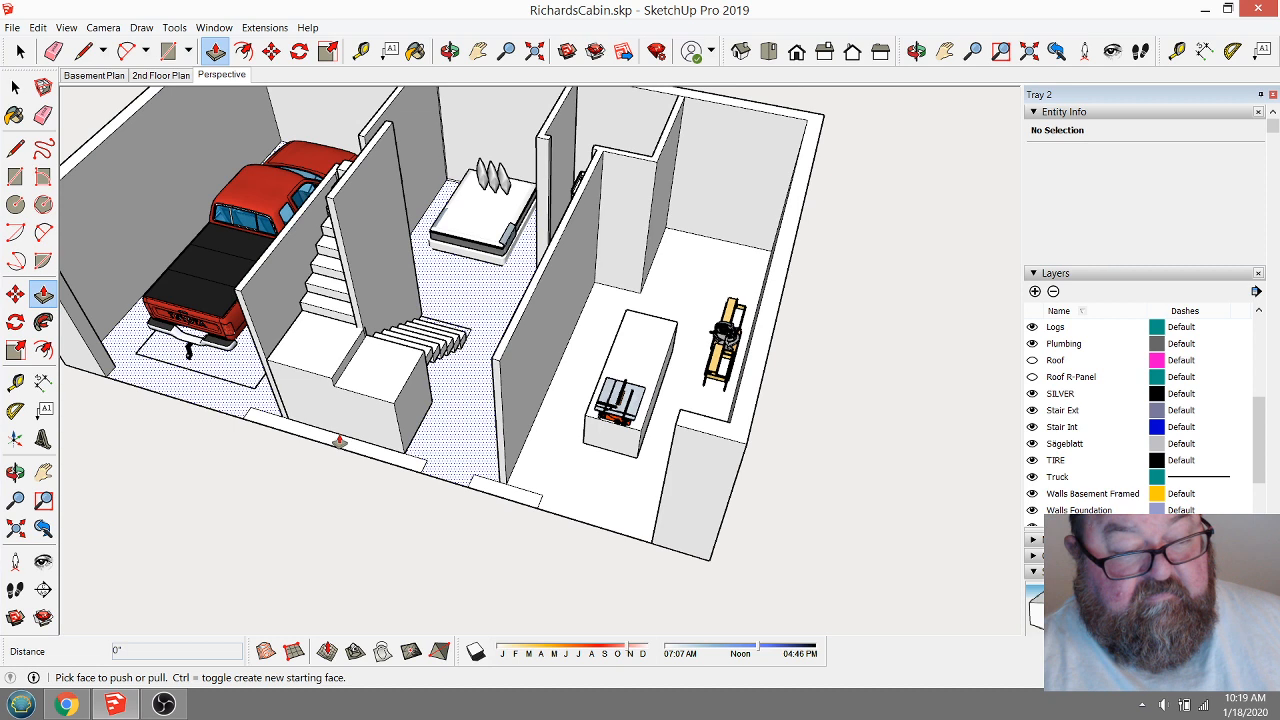
{"action": "left_click", "coordinate": [332, 432]}
{"action": "left_click", "coordinate": [505, 345]}
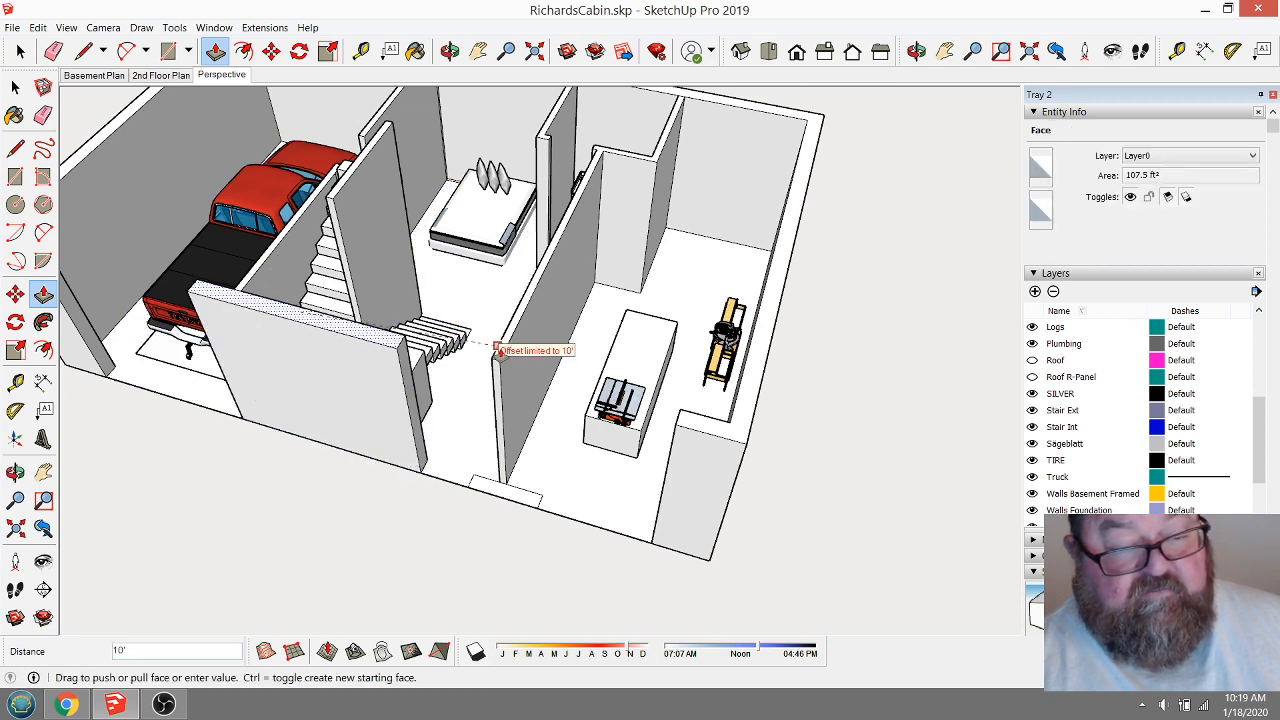
{"action": "left_click", "coordinate": [487, 496]}
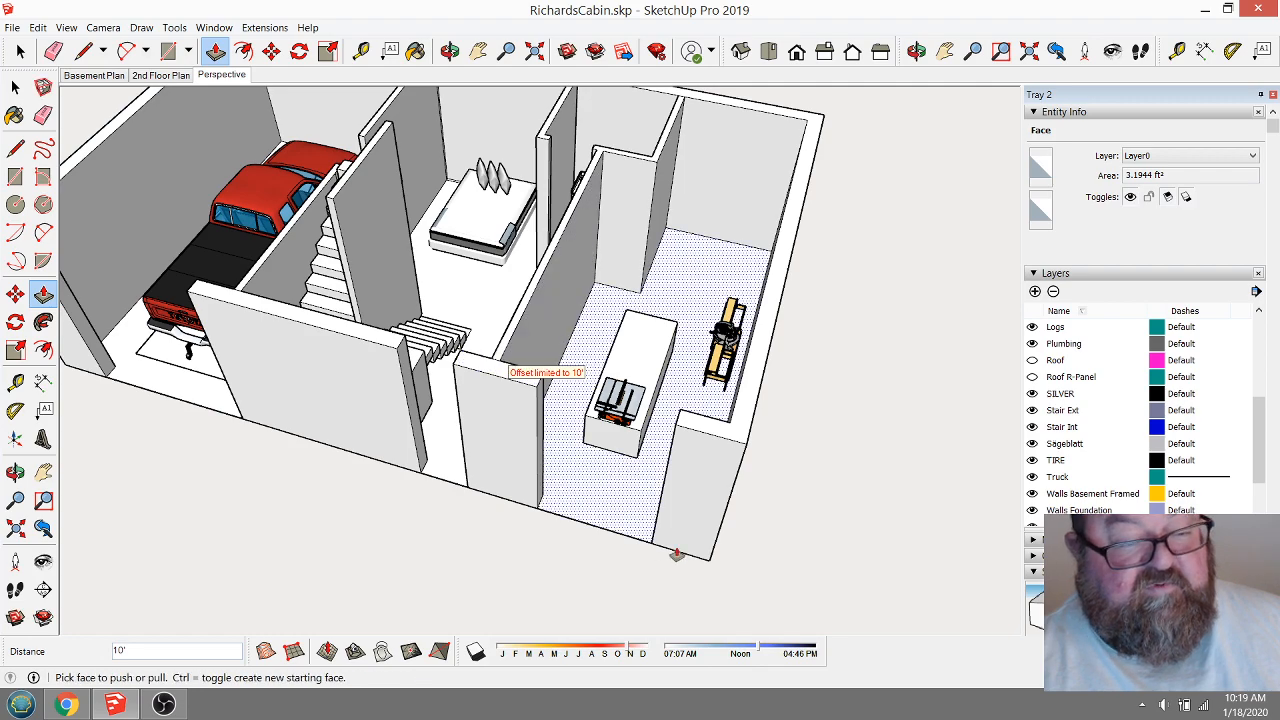
Place a horizontal guide 8' above the floor line at the front wall's end beside the truck opening.
{"action": "scroll", "coordinate": [687, 551], "scroll_direction": "down", "scroll_amount": 2}
{"action": "left_click", "coordinate": [450, 51]}
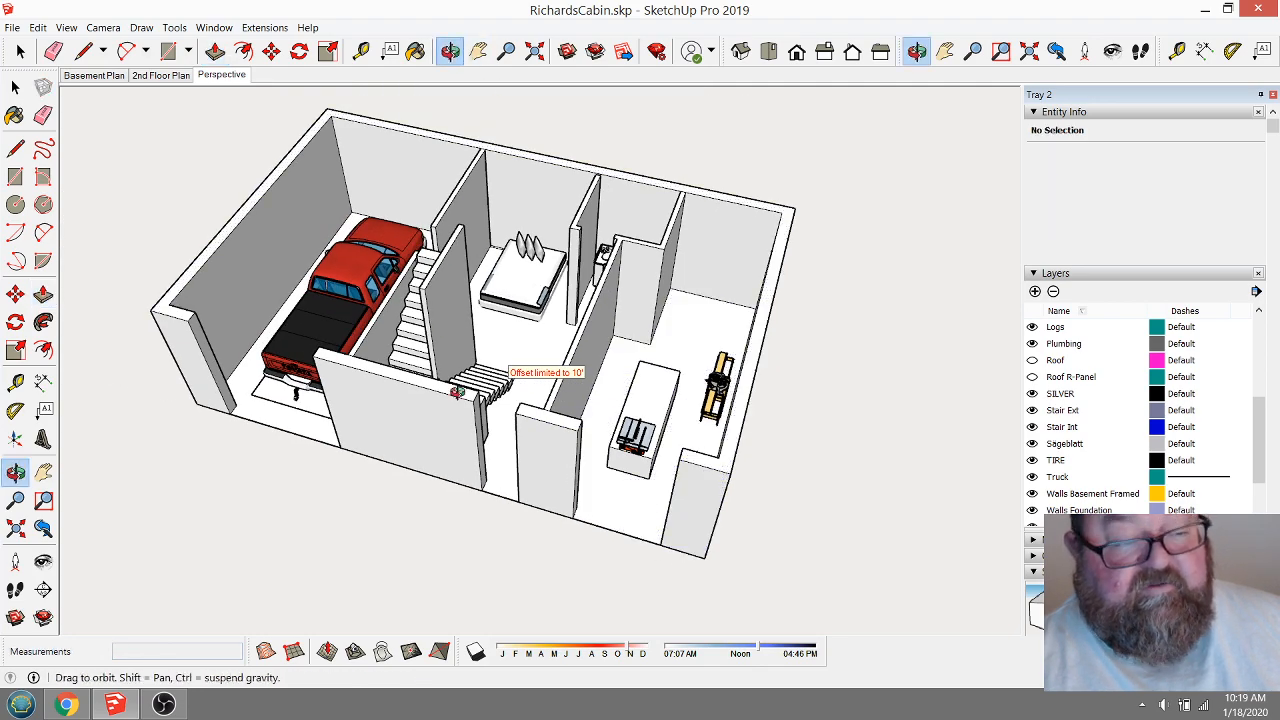
{"action": "left_click_drag", "start_coordinate": [530, 385], "coordinate": [561, 361]}
{"action": "left_click_drag", "start_coordinate": [306, 408], "coordinate": [595, 366]}
{"action": "left_click", "coordinate": [361, 51]}
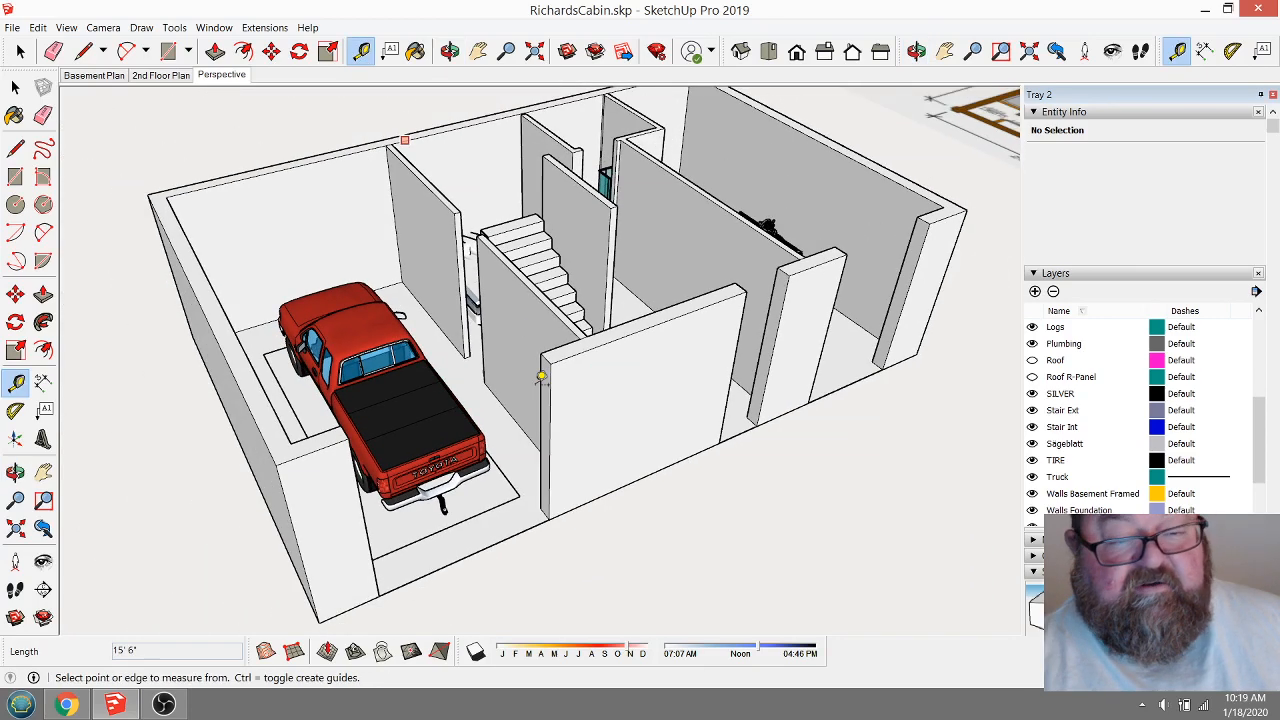
{"action": "scroll", "coordinate": [535, 520], "scroll_direction": "up", "scroll_amount": 4}
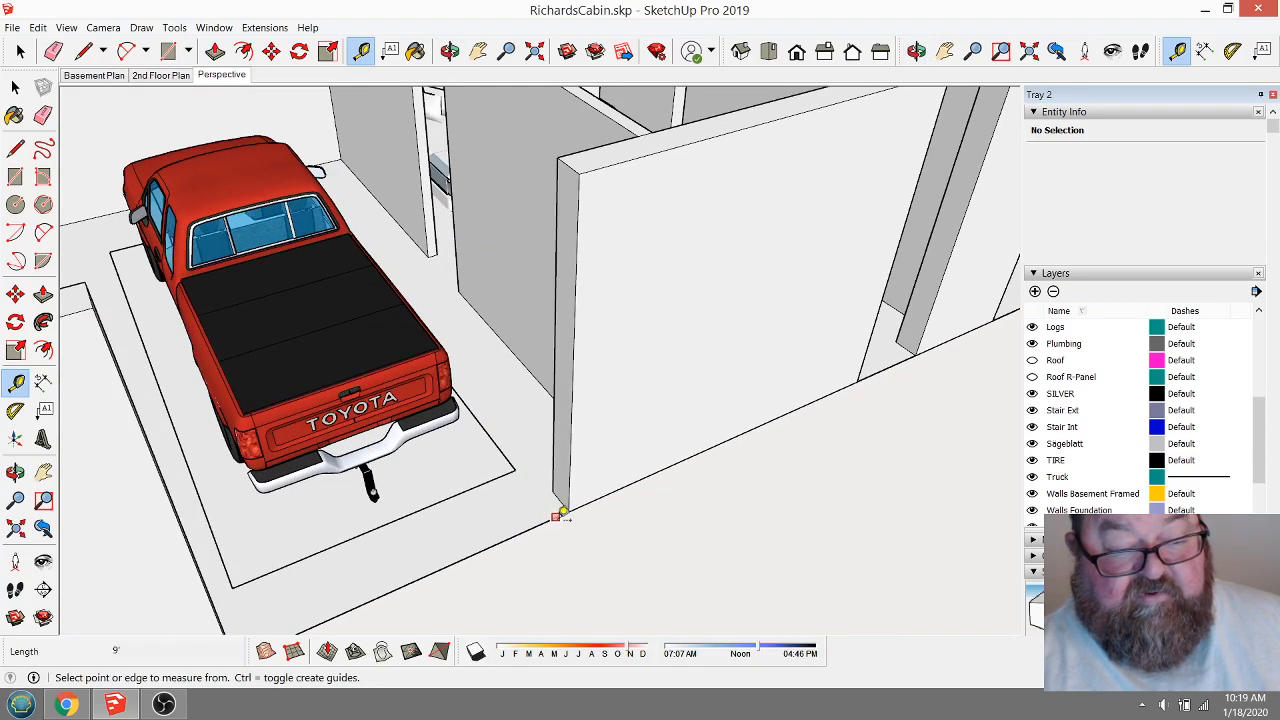
{"action": "left_click", "coordinate": [556, 516]}
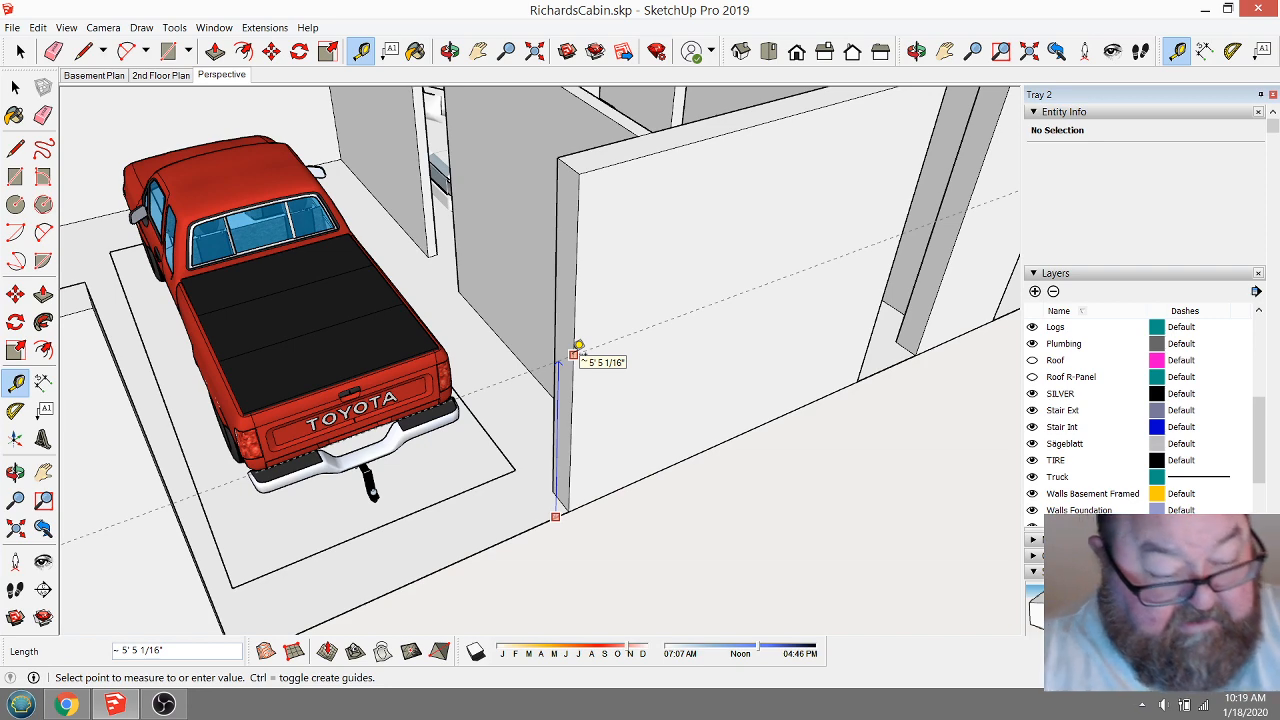
{"action": "key", "text": "Return"}
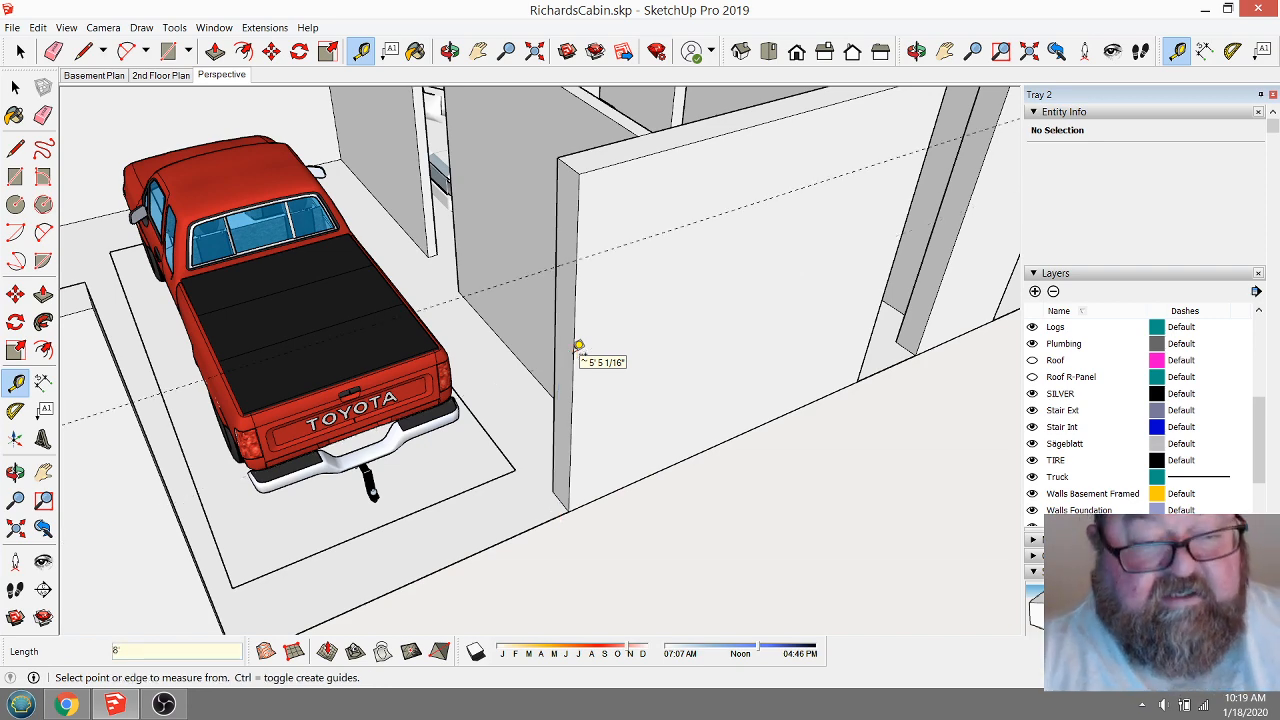
Draw a line across the wall's end face beside the truck opening at the 8' guide's height.
{"action": "left_click", "coordinate": [83, 51]}
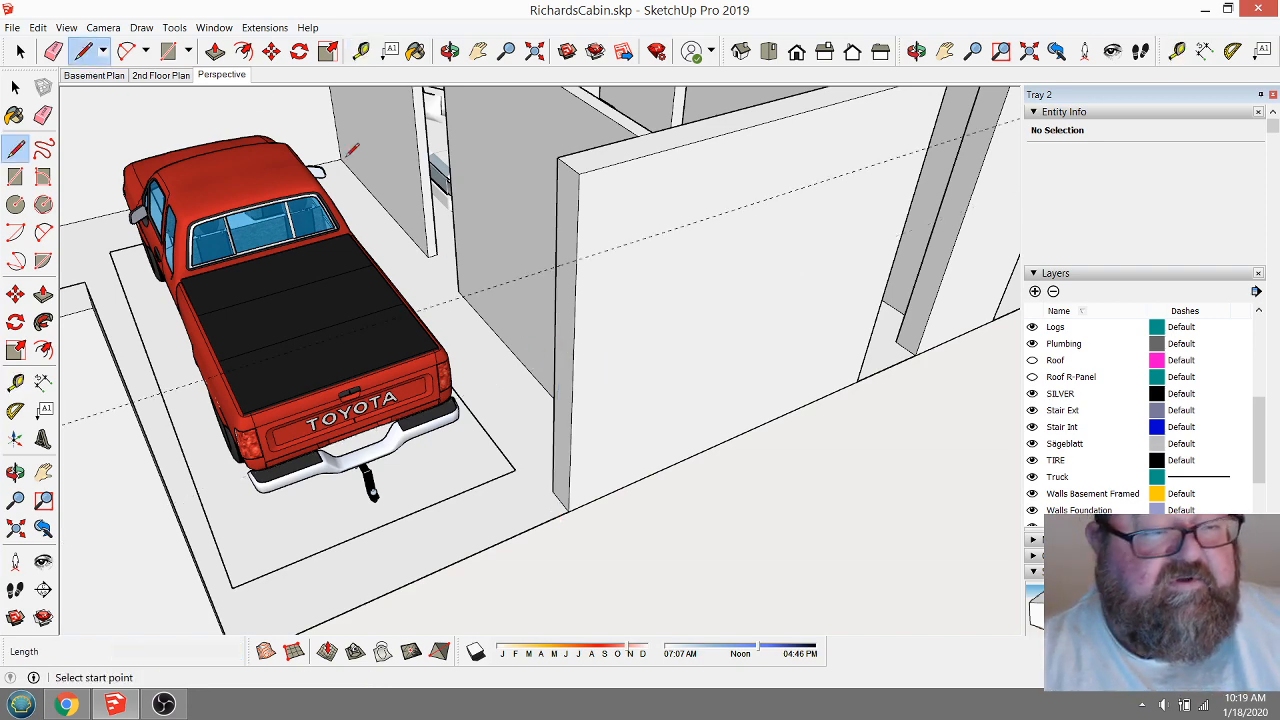
{"action": "scroll", "coordinate": [490, 222], "scroll_direction": "up", "scroll_amount": 2}
{"action": "scroll", "coordinate": [490, 222], "scroll_direction": "up", "scroll_amount": 2}
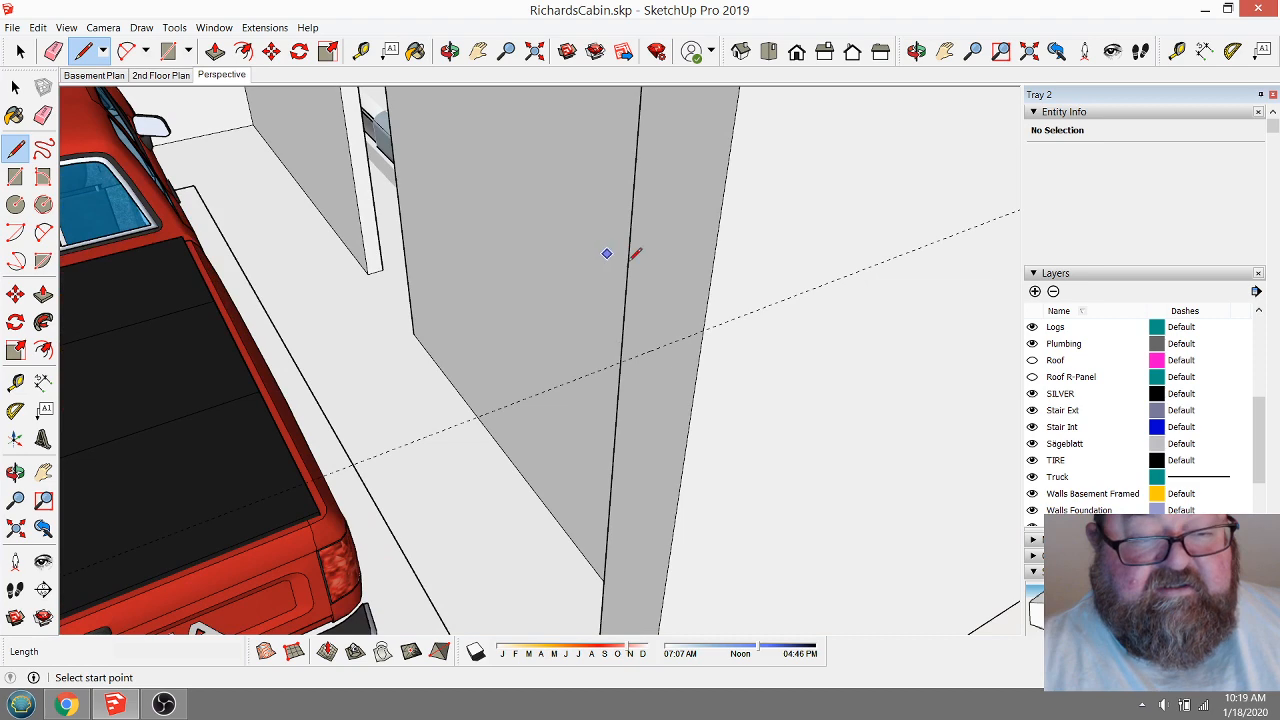
{"action": "left_click", "coordinate": [702, 329]}
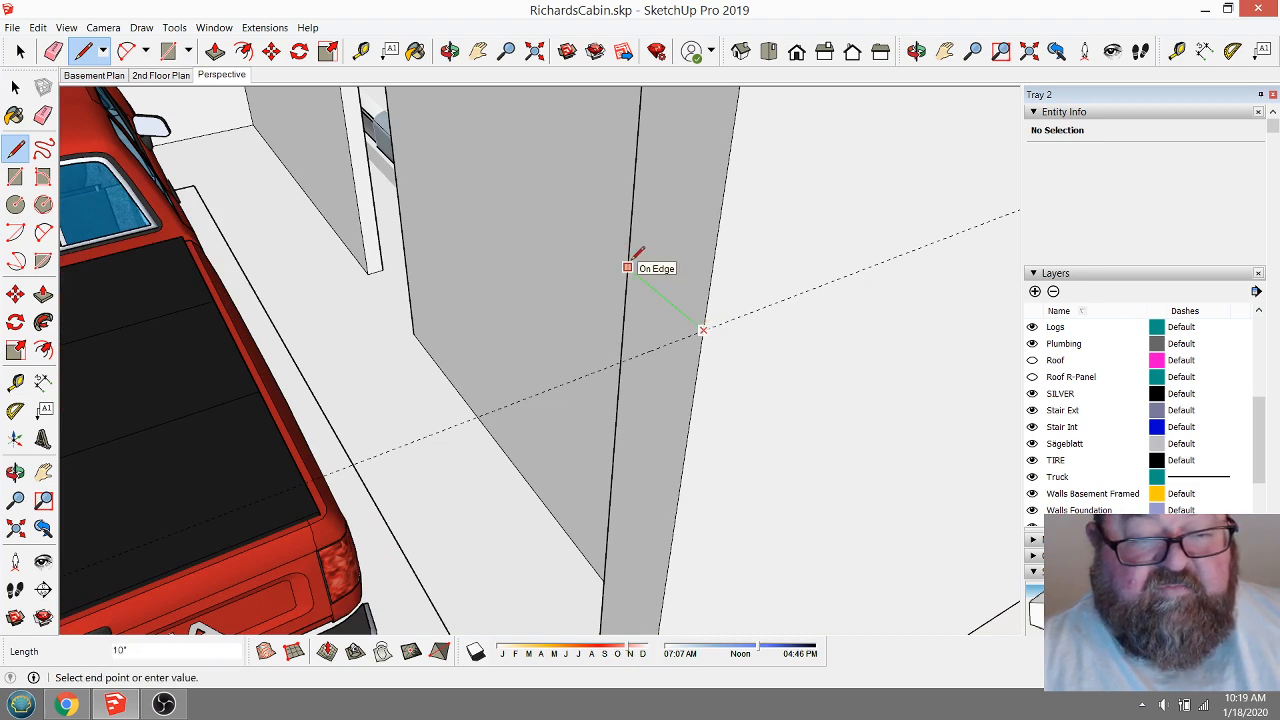
{"action": "left_click", "coordinate": [630, 268]}
{"action": "scroll", "coordinate": [815, 240], "scroll_direction": "down", "scroll_amount": 5}
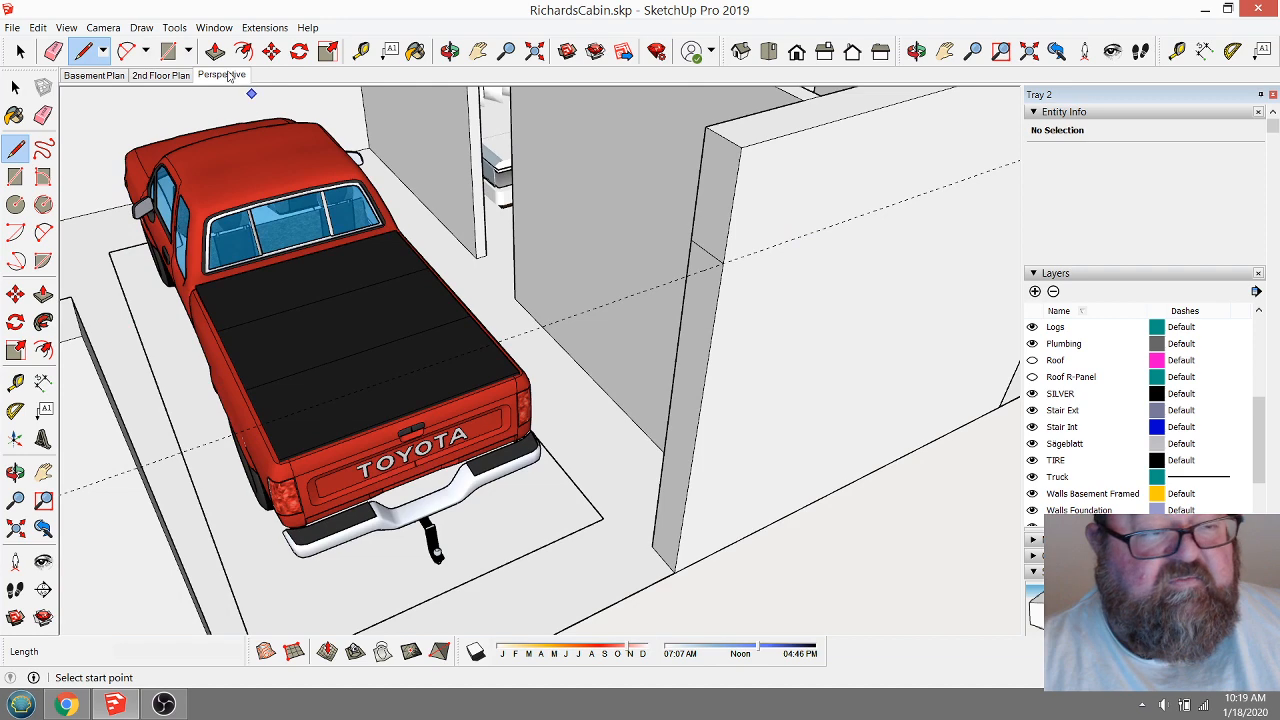
Push/Pull the upper part of the wall's end face 9' across the truck opening to form its header.
{"action": "left_click", "coordinate": [214, 51]}
{"action": "scroll", "coordinate": [751, 220], "scroll_direction": "down", "scroll_amount": 1}
{"action": "left_click", "coordinate": [740, 206]}
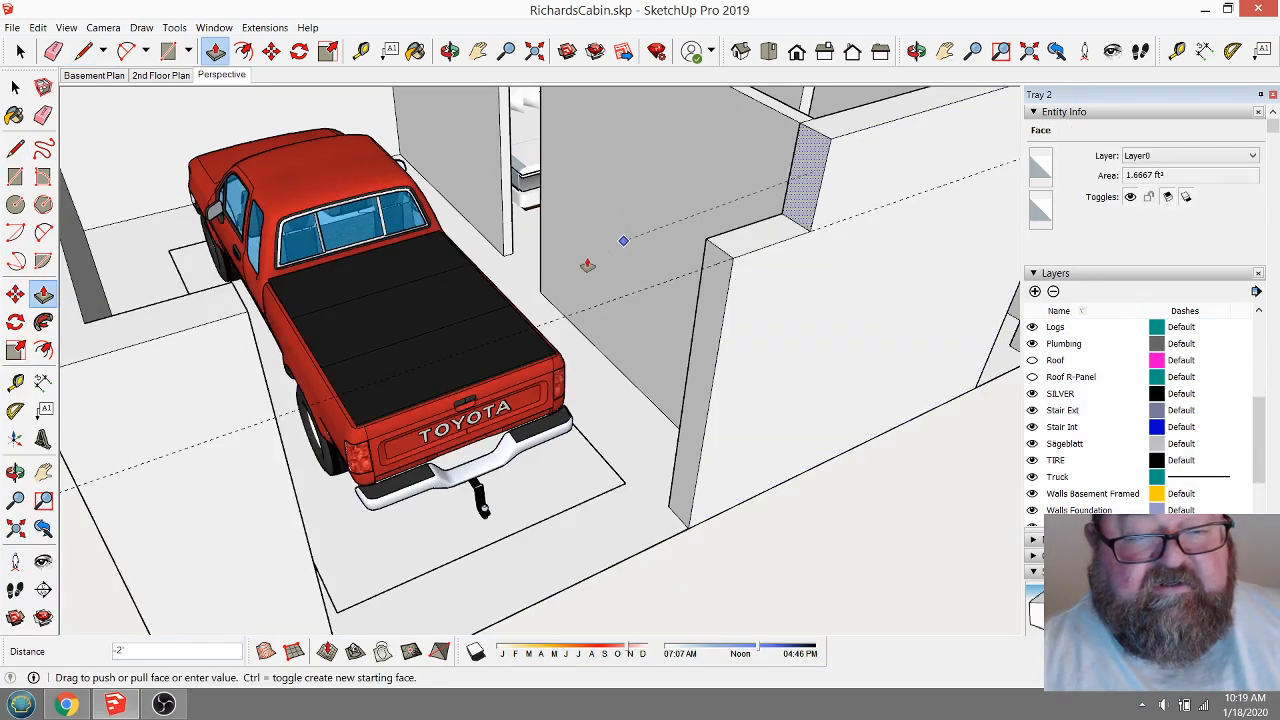
{"action": "left_click", "coordinate": [268, 395]}
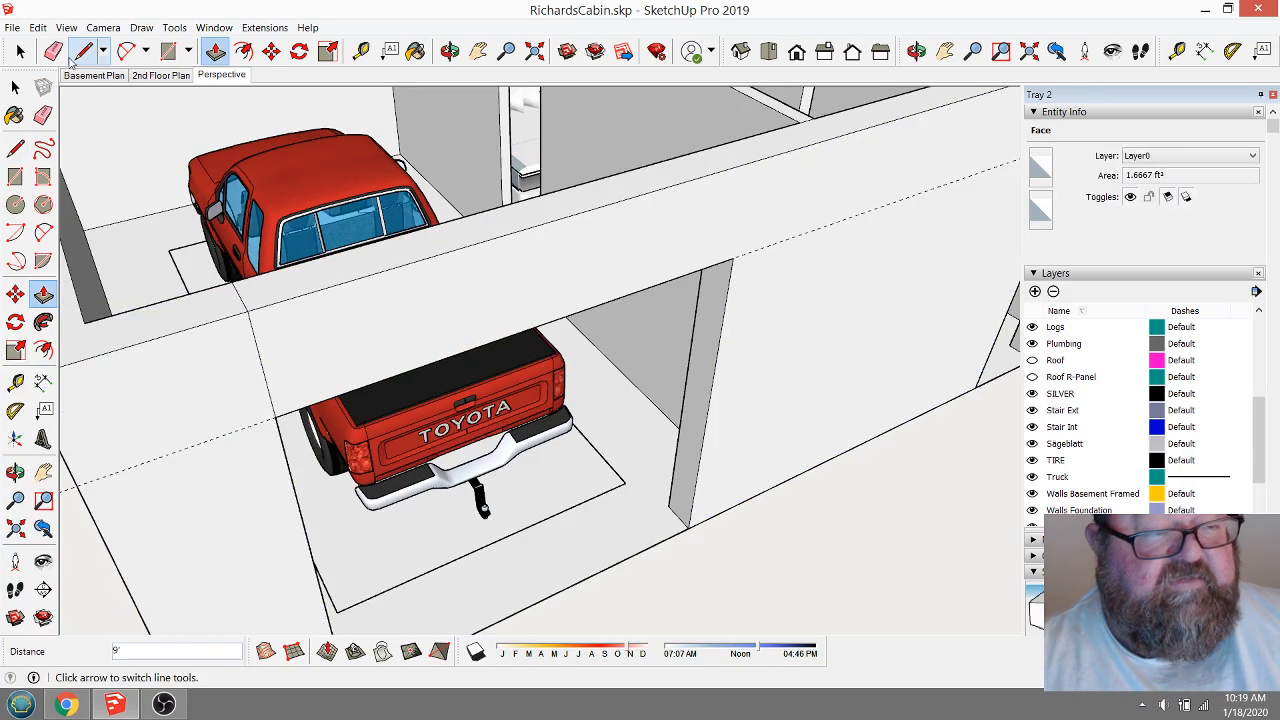
Erase the guide and the leftover seam edges around the truck opening's header, outside and inside.
{"action": "left_click", "coordinate": [53, 51]}
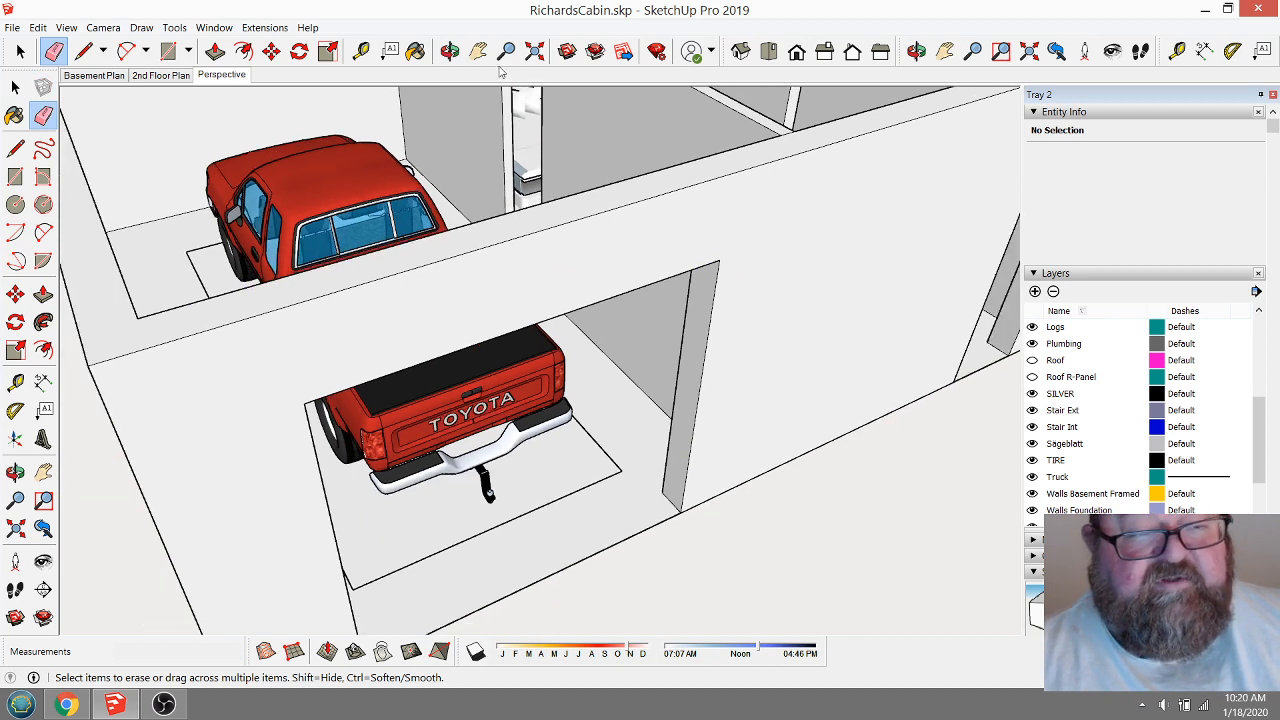
{"action": "left_click", "coordinate": [450, 51]}
{"action": "left_click_drag", "start_coordinate": [404, 206], "coordinate": [890, 312]}
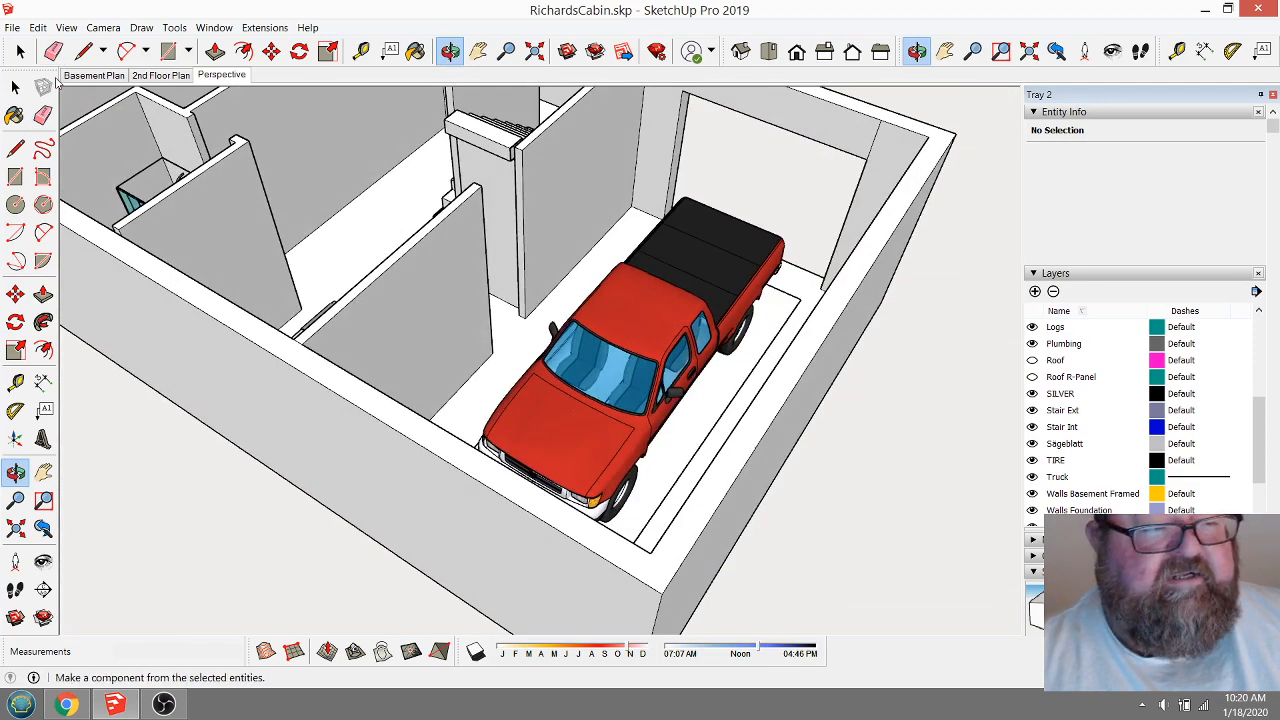
{"action": "left_click", "coordinate": [53, 51]}
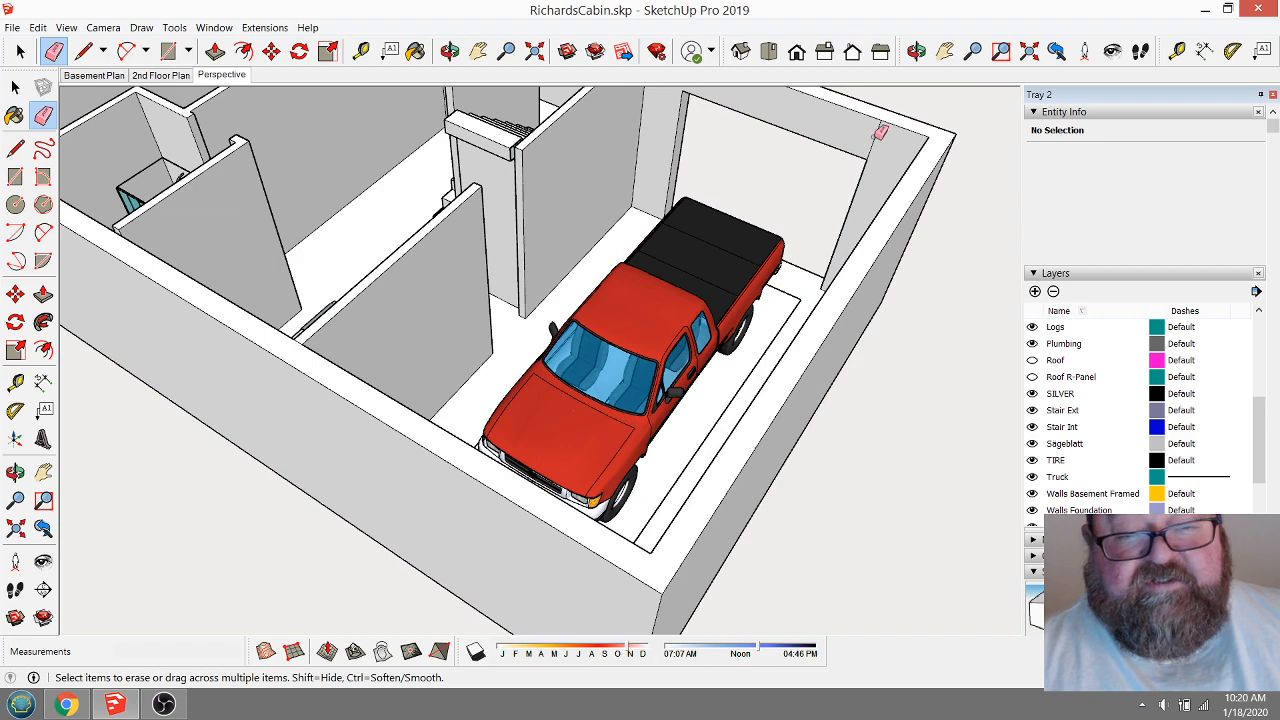
Try to place a horizontal guide above the floor line on the front wall beside the narrow door opening.
{"action": "left_click", "coordinate": [450, 51]}
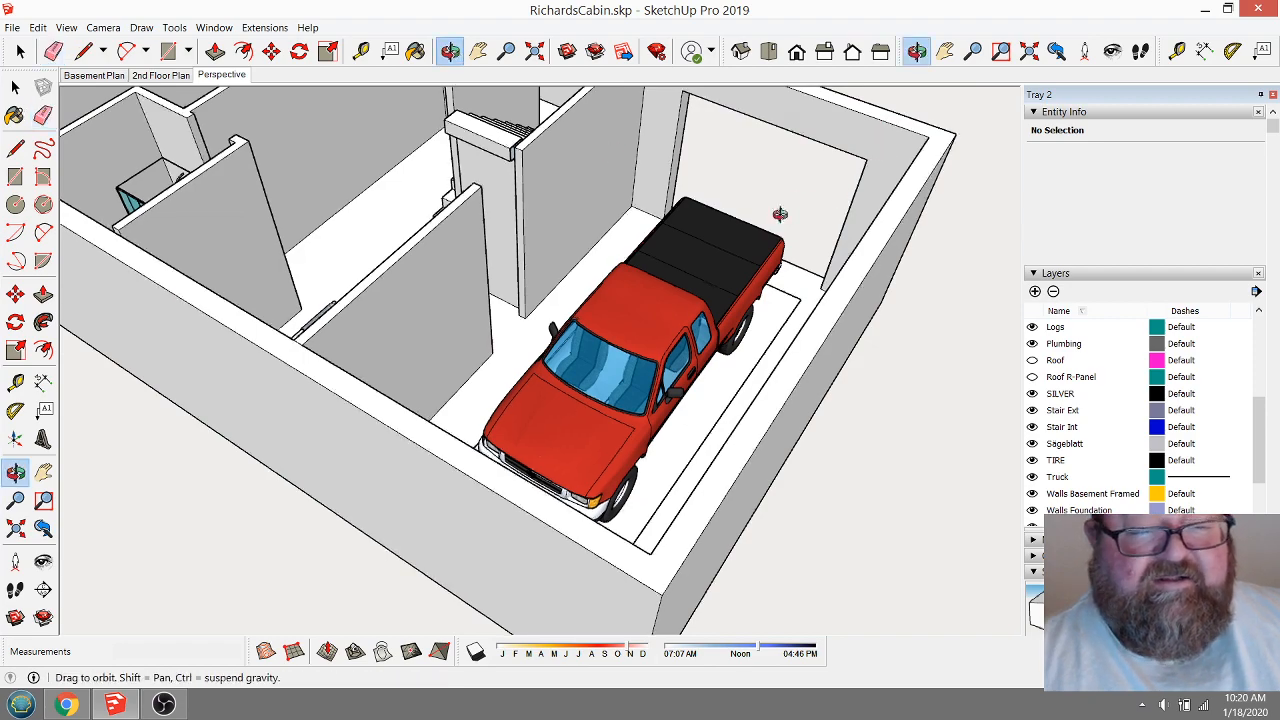
{"action": "left_click_drag", "start_coordinate": [783, 214], "coordinate": [437, 357]}
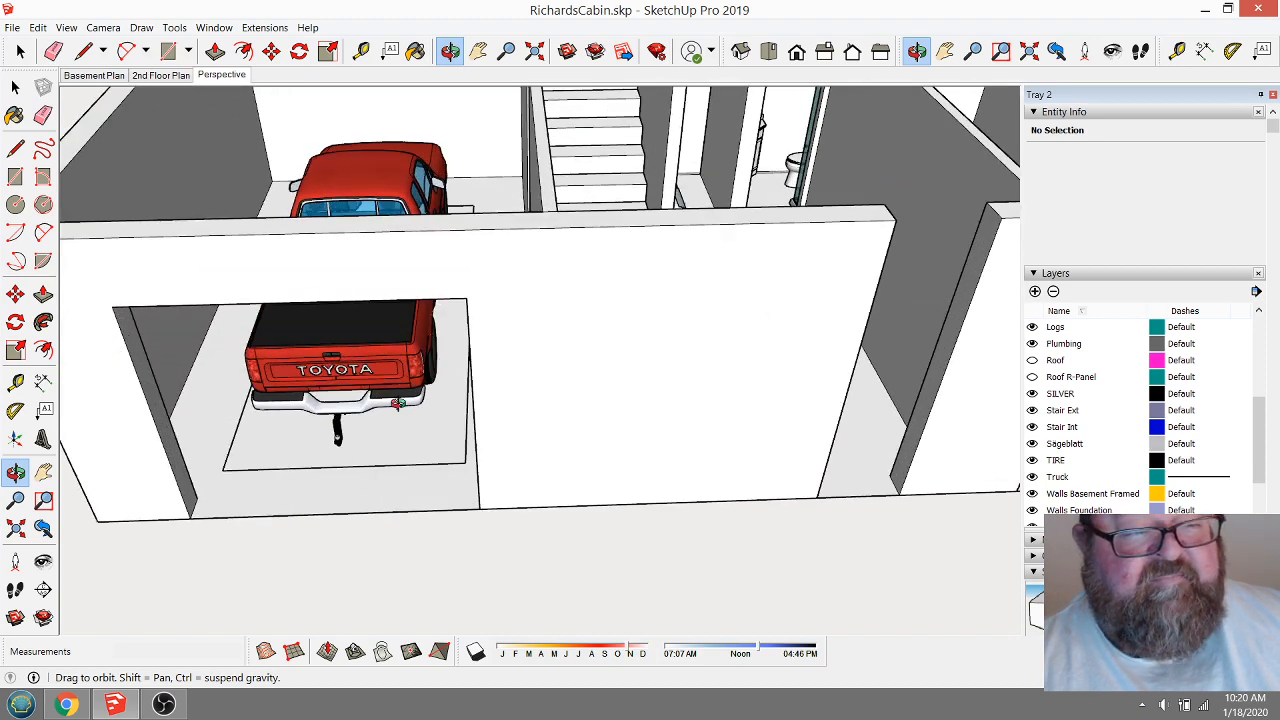
{"action": "left_click_drag", "start_coordinate": [398, 403], "coordinate": [423, 414]}
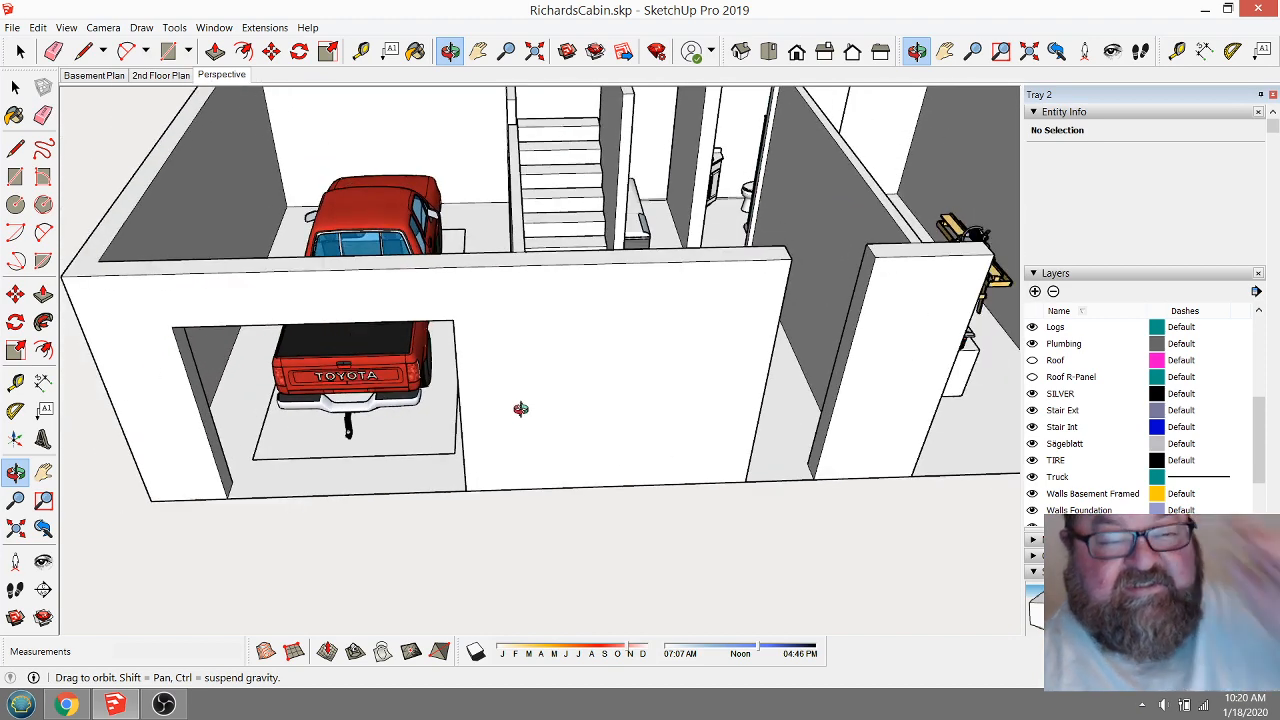
{"action": "left_click_drag", "start_coordinate": [435, 332], "coordinate": [294, 355]}
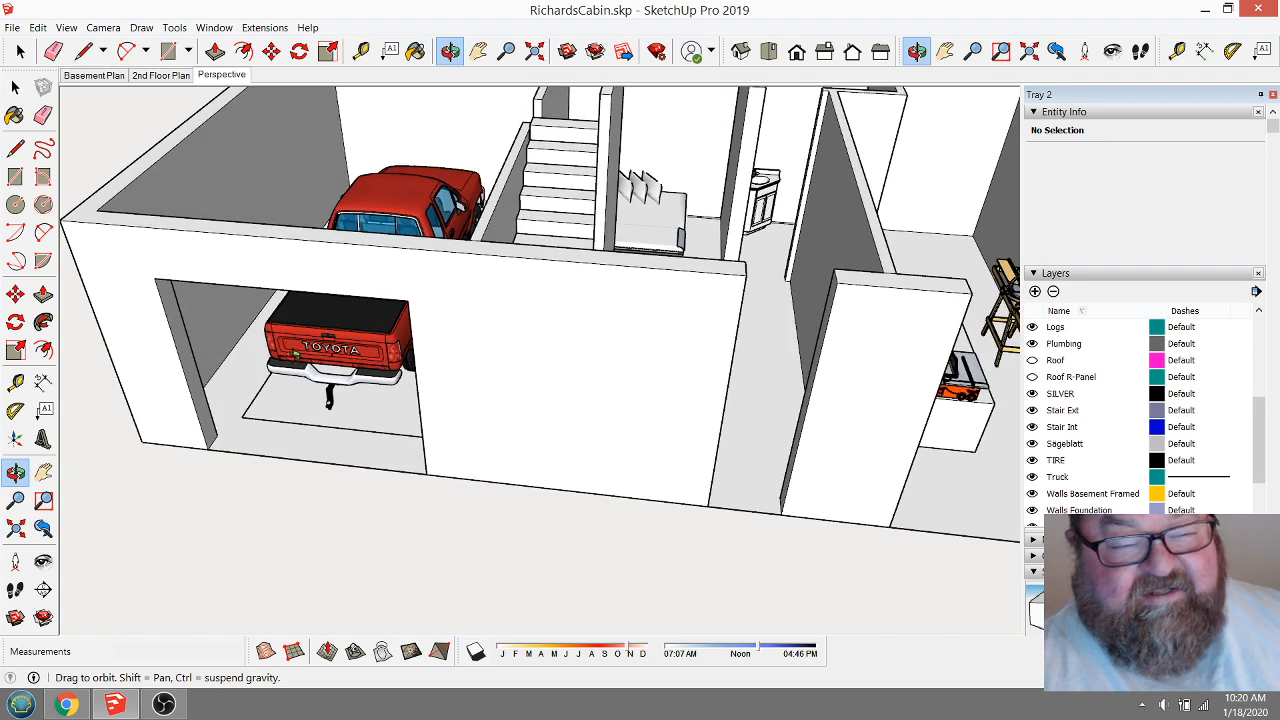
{"action": "left_click_drag", "start_coordinate": [467, 377], "coordinate": [628, 475]}
{"action": "left_click", "coordinate": [361, 51]}
{"action": "middle_click_drag", "start_coordinate": [563, 391], "coordinate": [420, 446]}
{"action": "scroll", "coordinate": [420, 446], "scroll_direction": "up", "scroll_amount": 2}
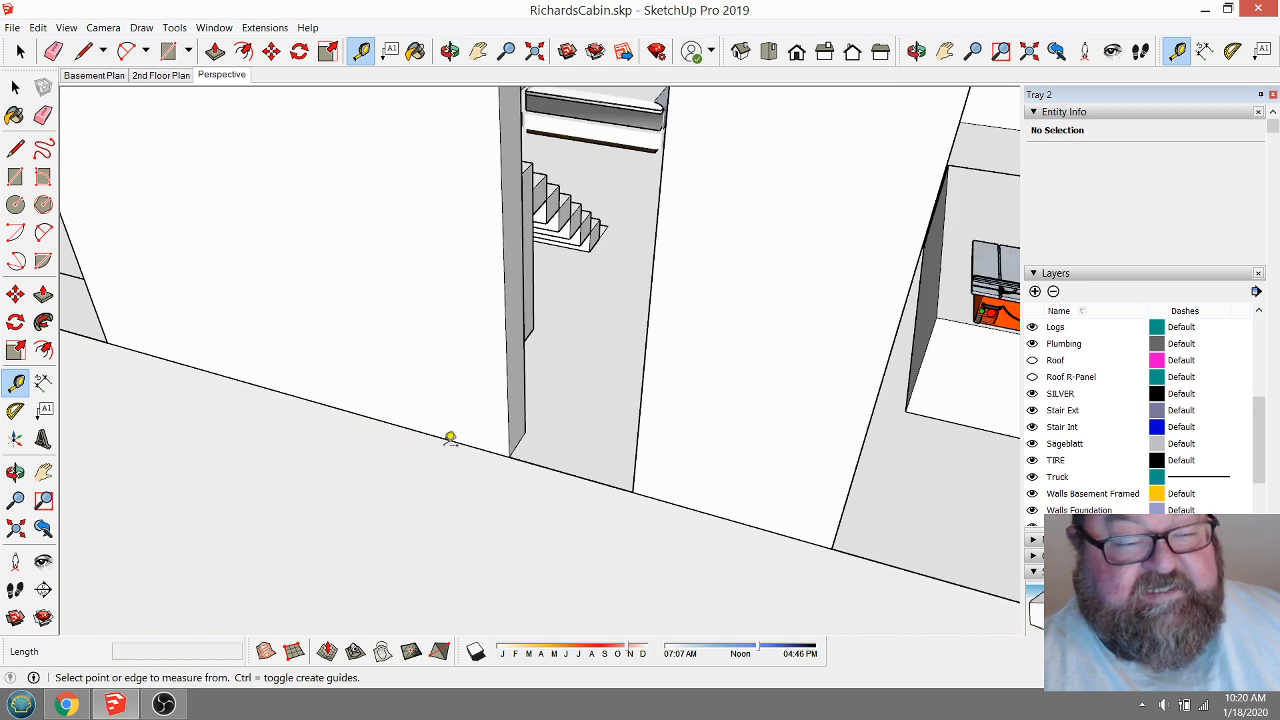
{"action": "left_click", "coordinate": [451, 439]}
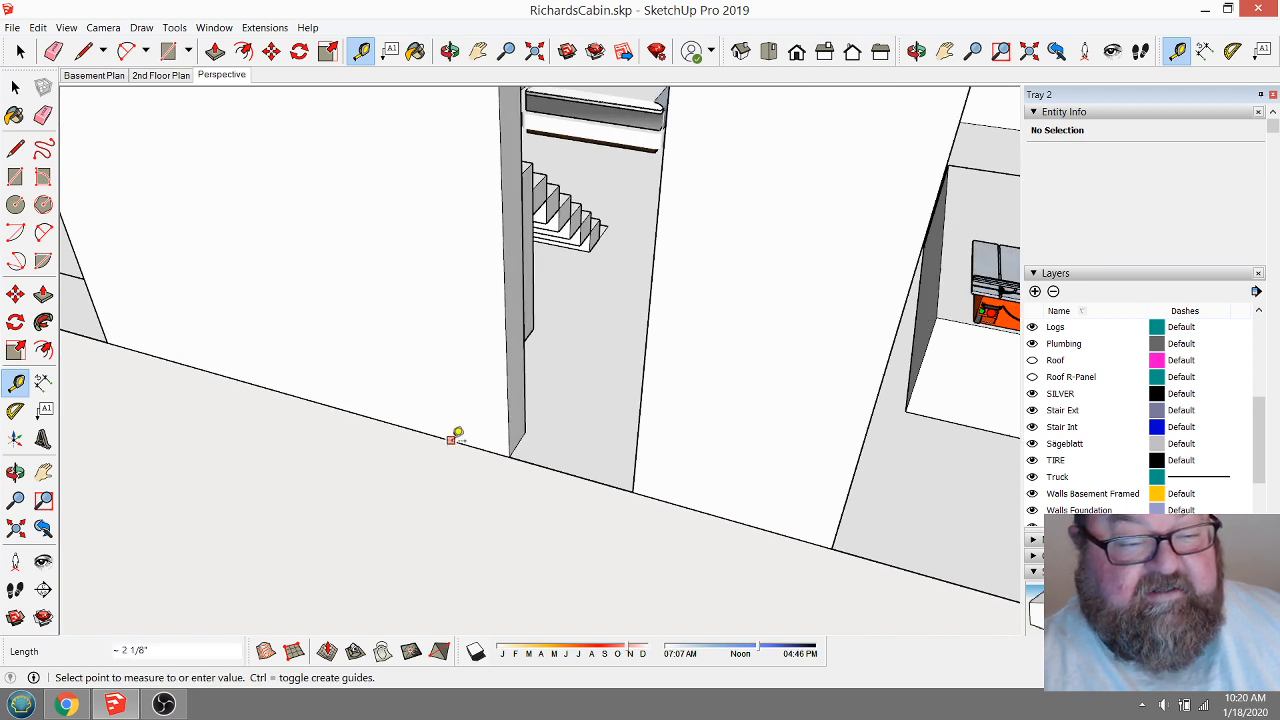
{"action": "left_click", "coordinate": [452, 368]}
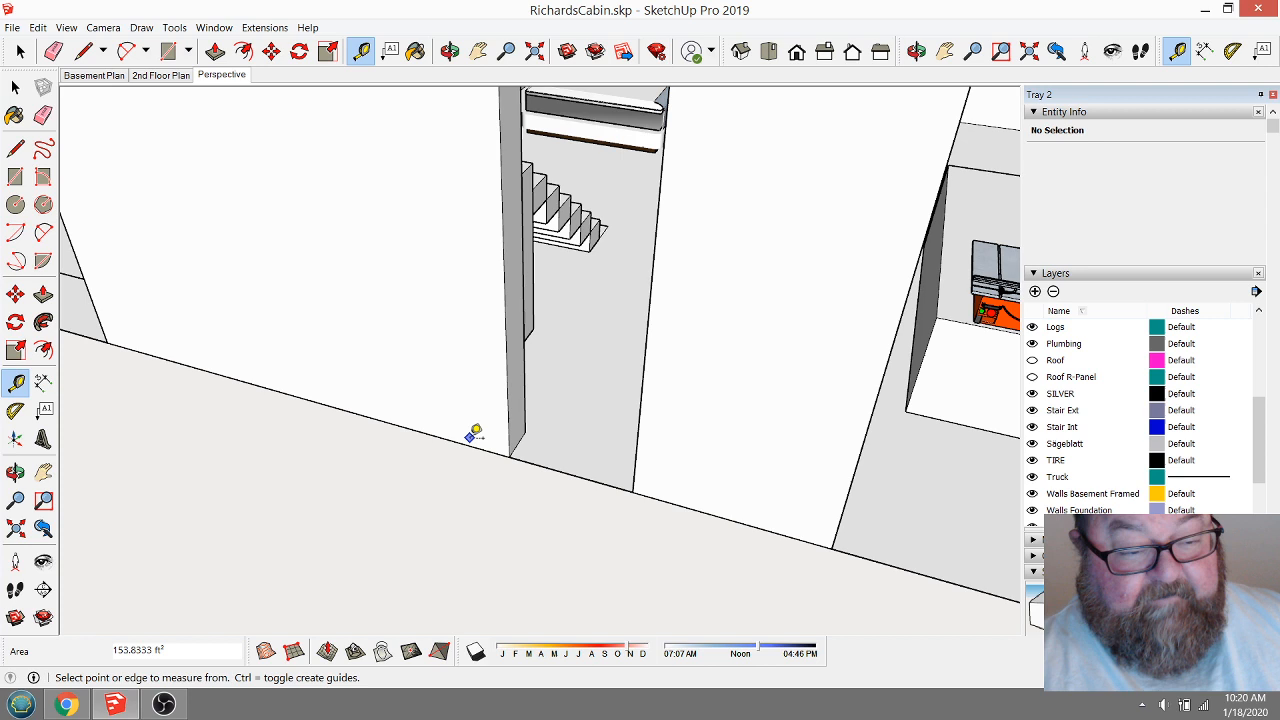
{"action": "left_click", "coordinate": [468, 444]}
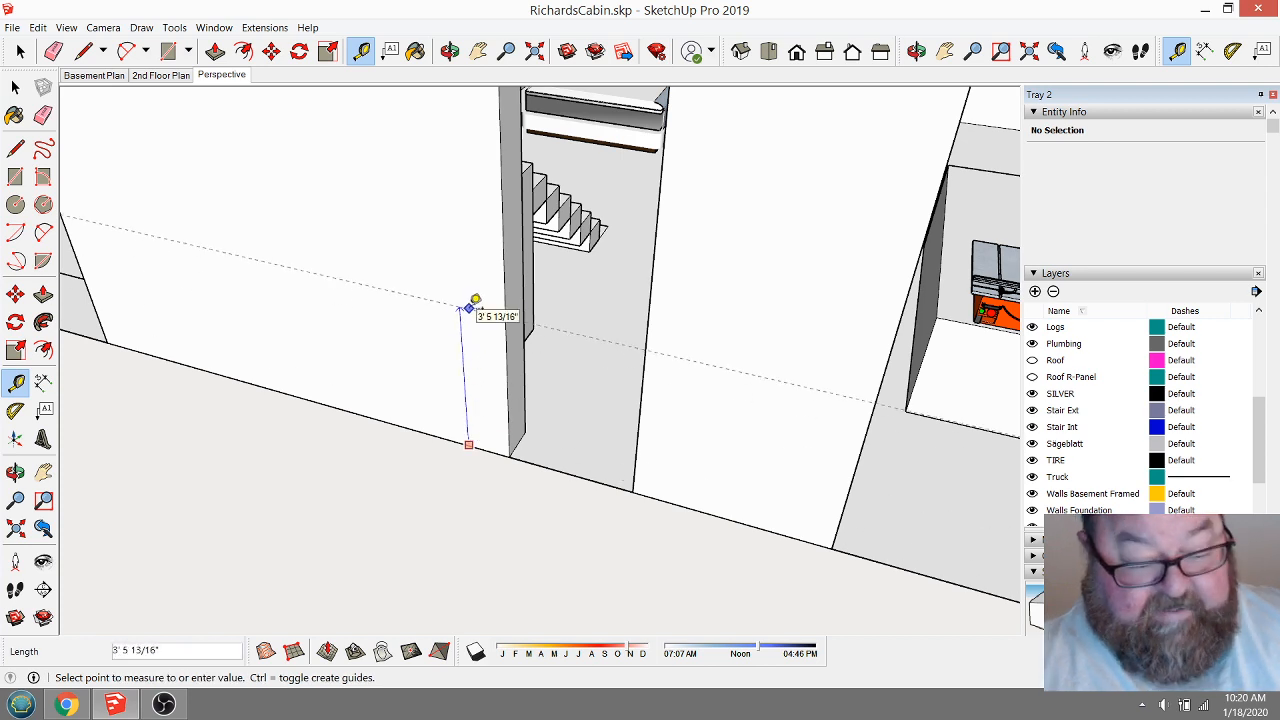
{"action": "type", "text": "7'8\""}
{"action": "key", "text": "Return"}
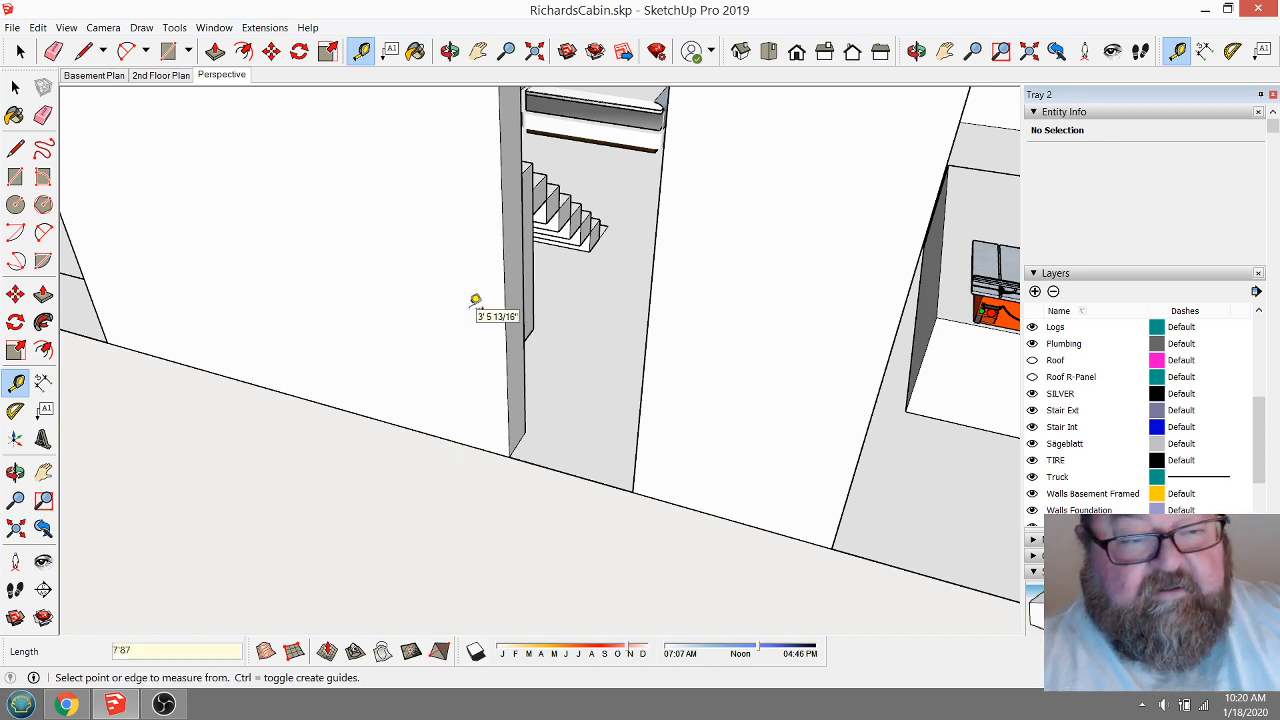
Place a guide 6'8" above the floor line at the narrow door opening and draw a line across the wall's end face there.
{"action": "scroll", "coordinate": [567, 422], "scroll_direction": "down", "scroll_amount": 3}
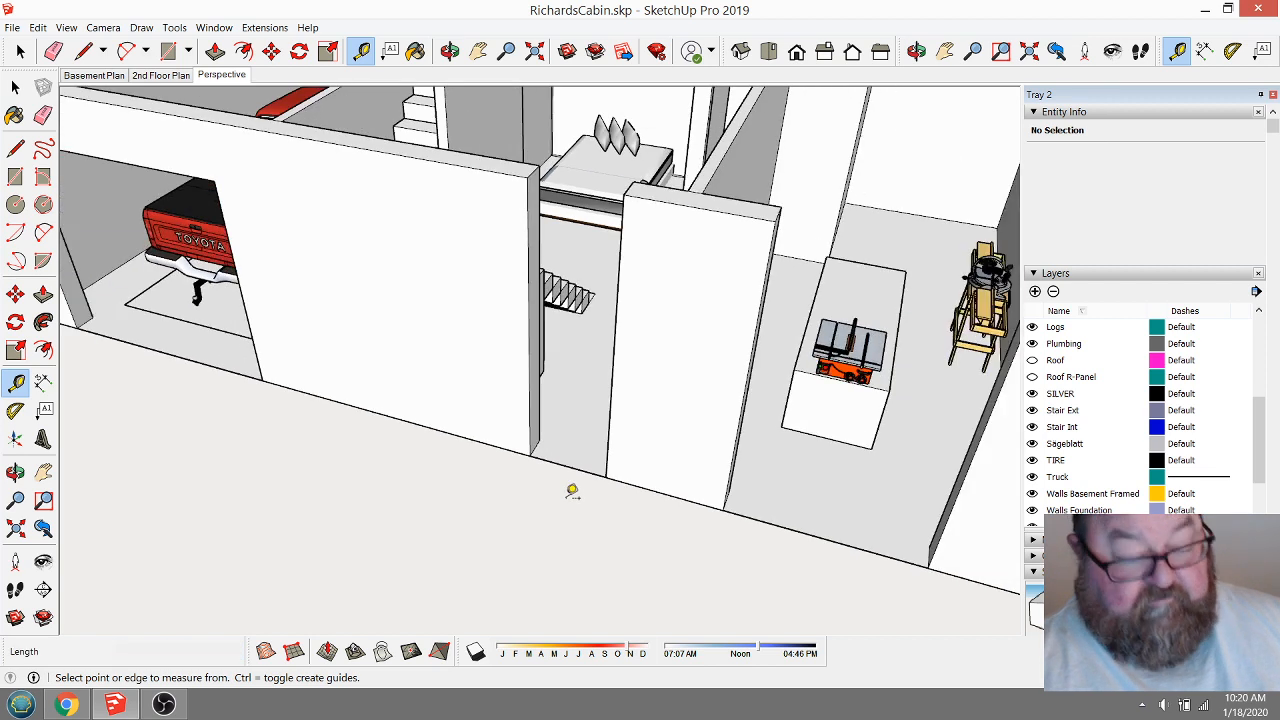
{"action": "left_click", "coordinate": [510, 450]}
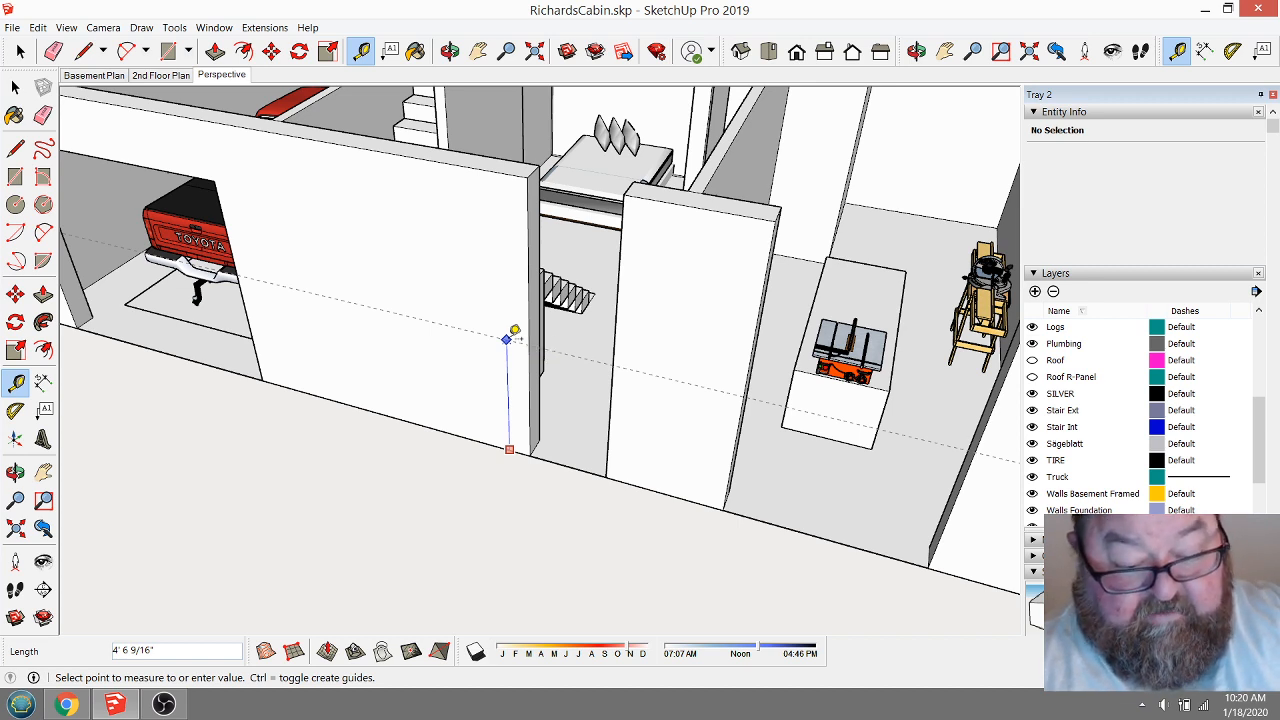
{"action": "left_click", "coordinate": [512, 334]}
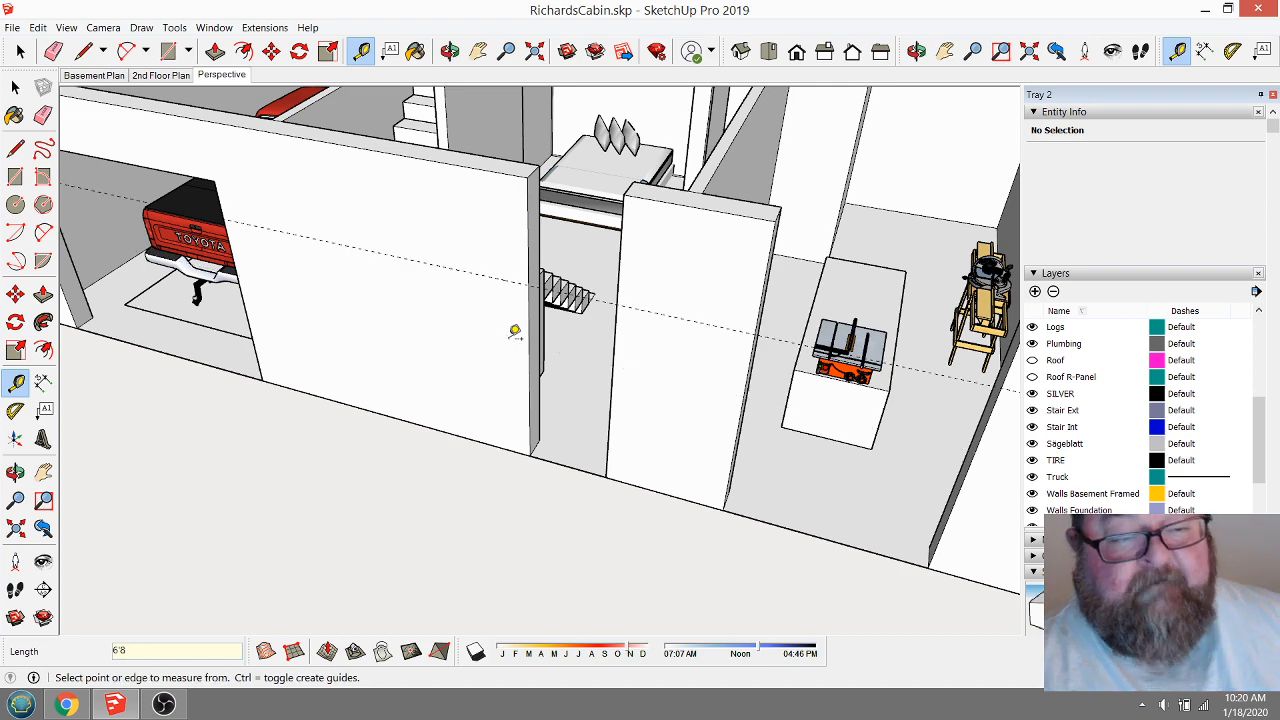
{"action": "scroll", "coordinate": [634, 329], "scroll_direction": "up", "scroll_amount": 5}
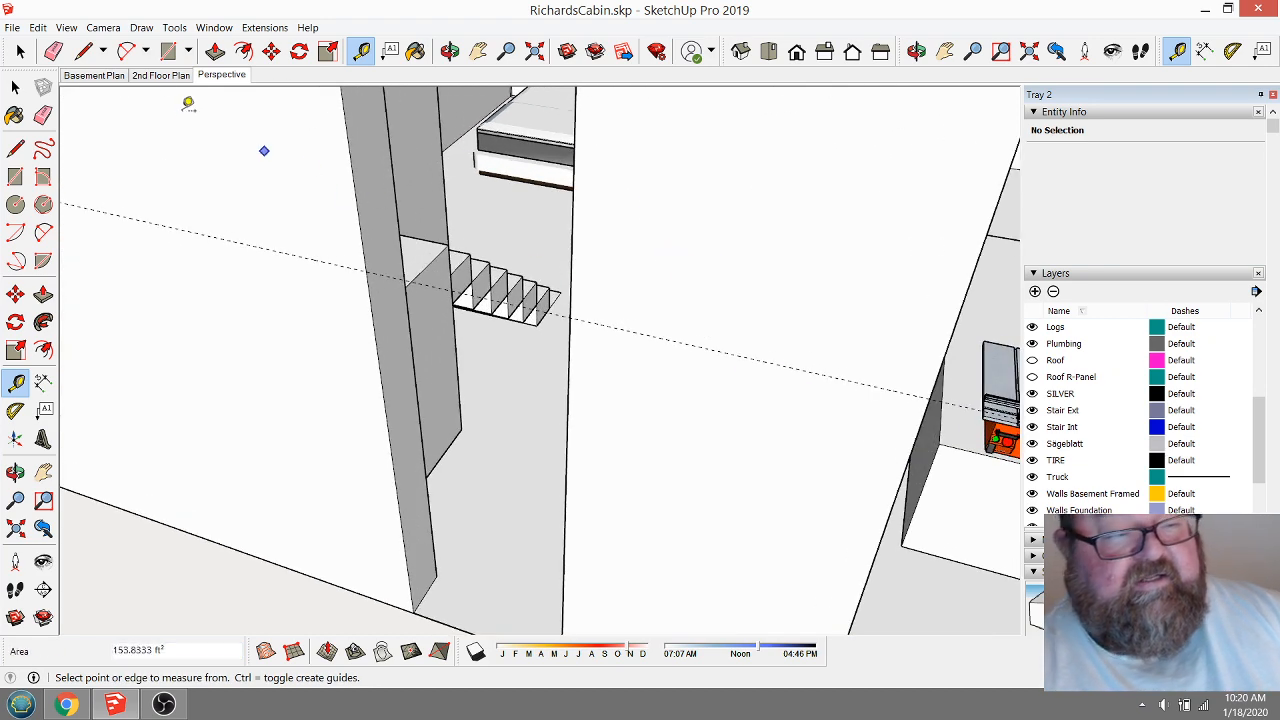
{"action": "left_click", "coordinate": [83, 51]}
{"action": "scroll", "coordinate": [360, 212], "scroll_direction": "up", "scroll_amount": 1}
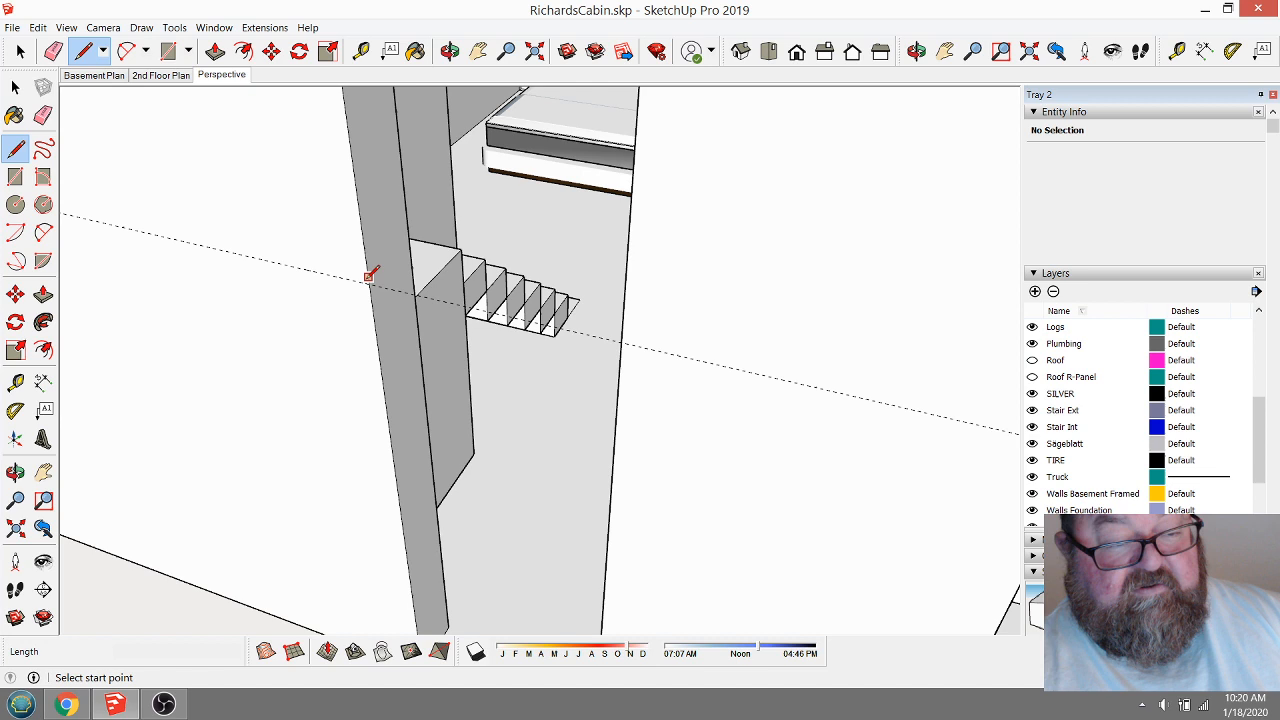
{"action": "left_click", "coordinate": [409, 245]}
{"action": "middle_click_drag", "start_coordinate": [409, 245], "coordinate": [312, 302]}
Extend the wall's upper end face 2'8" across the narrow door opening as a header, erasing the leftover seams and guide.
{"action": "left_click", "coordinate": [215, 51]}
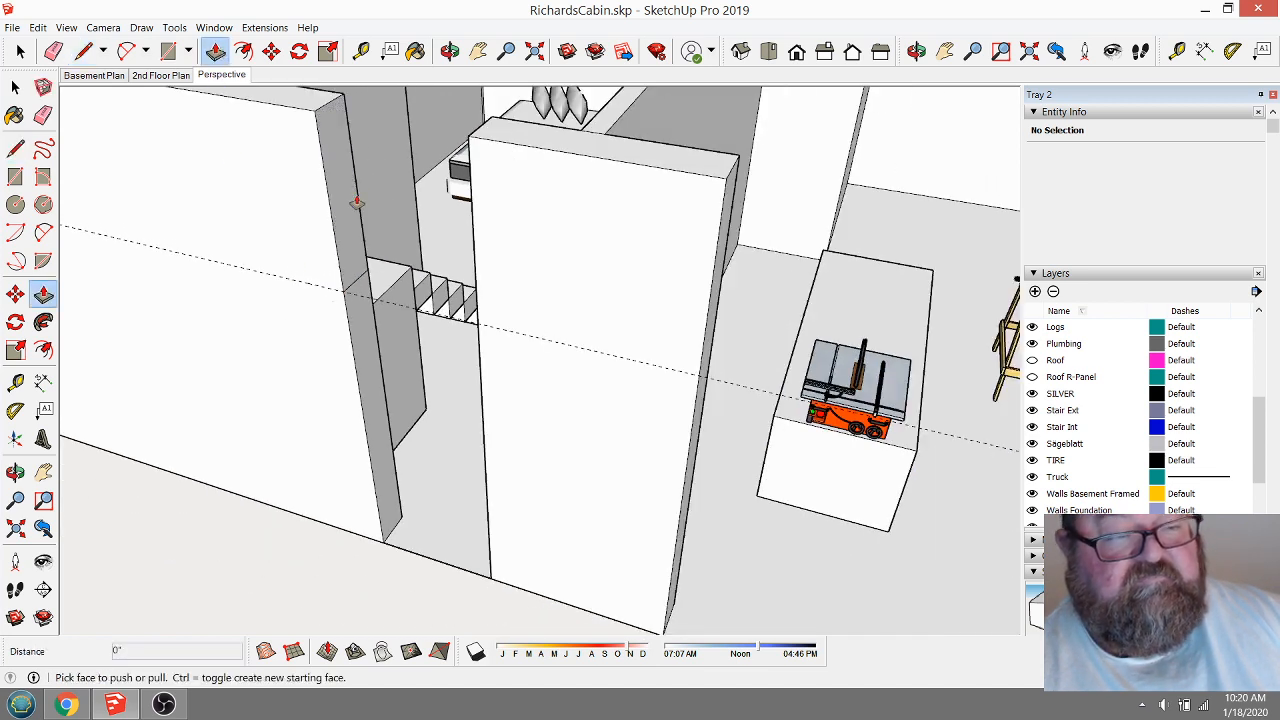
{"action": "left_click", "coordinate": [331, 200]}
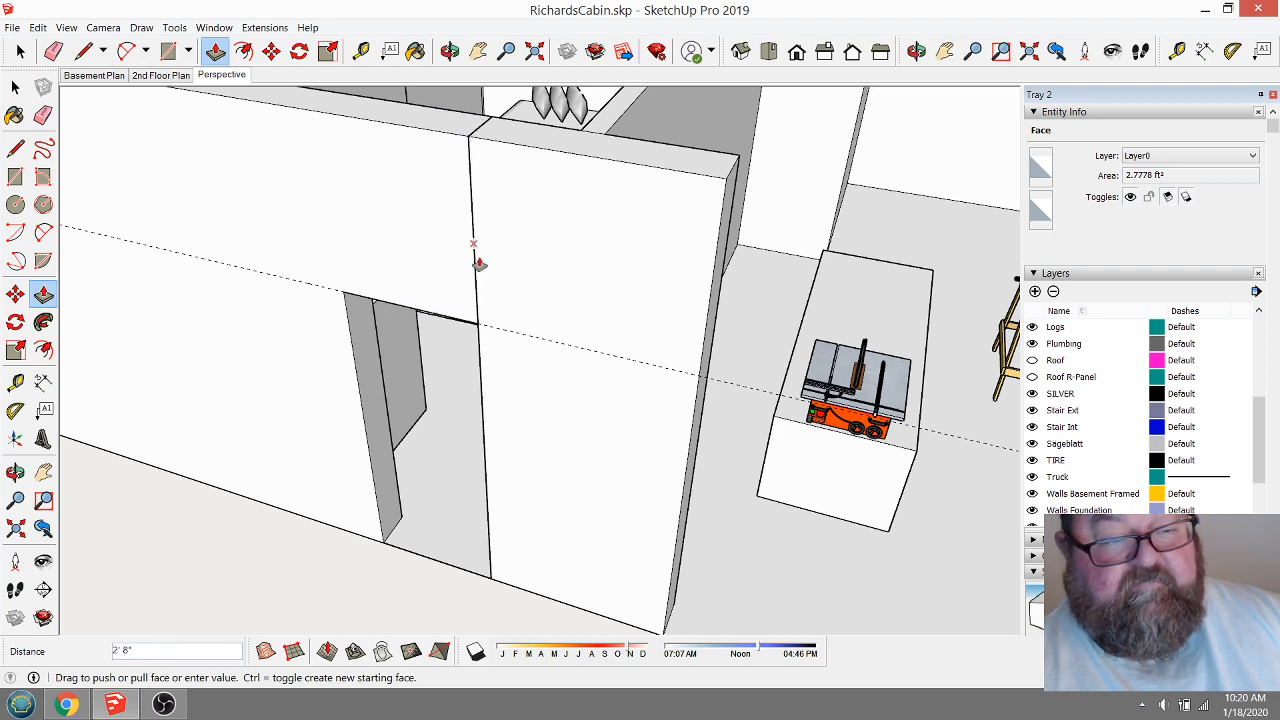
{"action": "left_click", "coordinate": [478, 310]}
{"action": "left_click", "coordinate": [53, 51]}
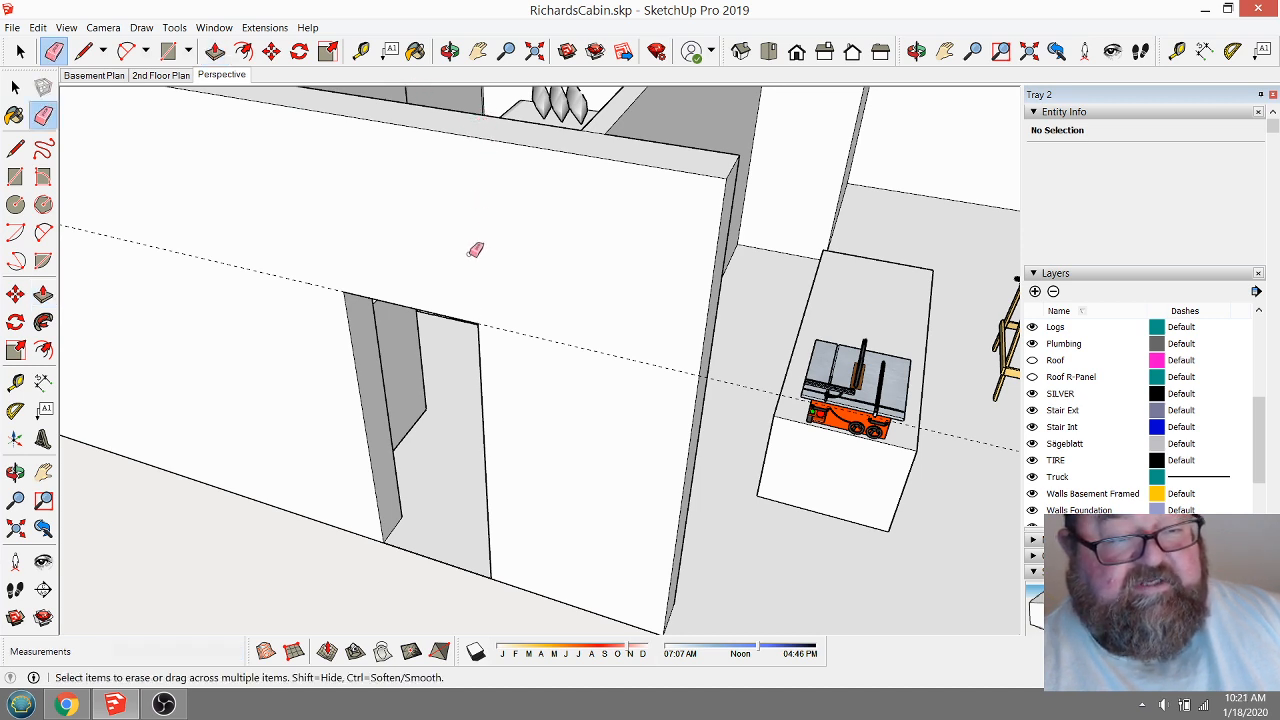
{"action": "scroll", "coordinate": [336, 286], "scroll_direction": "down", "scroll_amount": 4}
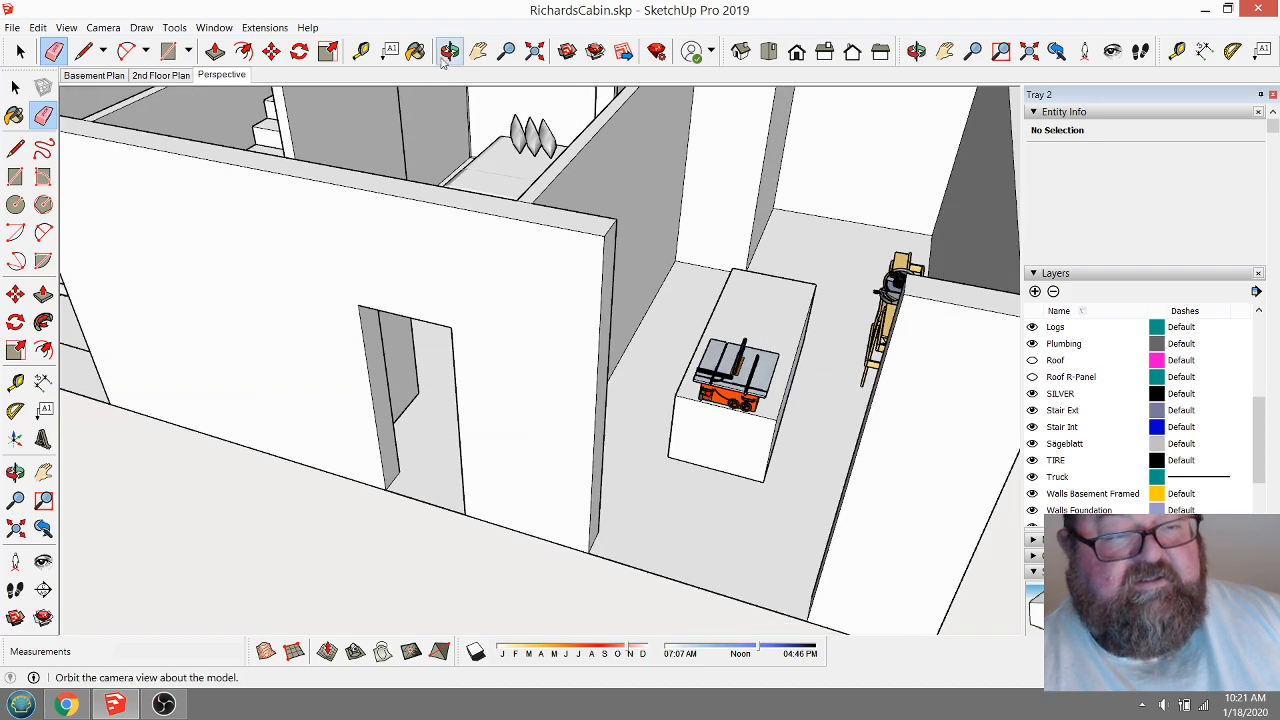
Erase the leftover vertical seam on the front wall's inside face above the narrow door opening.
{"action": "left_click", "coordinate": [449, 52]}
{"action": "mouse_move", "coordinate": [690, 300]}
{"action": "left_mouse_down"}
{"action": "mouse_move", "coordinate": [766, 249]}
{"action": "mouse_move", "coordinate": [843, 323]}
{"action": "mouse_move", "coordinate": [696, 417]}
{"action": "mouse_move", "coordinate": [712, 287]}
{"action": "left_mouse_up"}
{"action": "scroll", "coordinate": [634, 137], "scroll_direction": "up", "scroll_amount": 5}
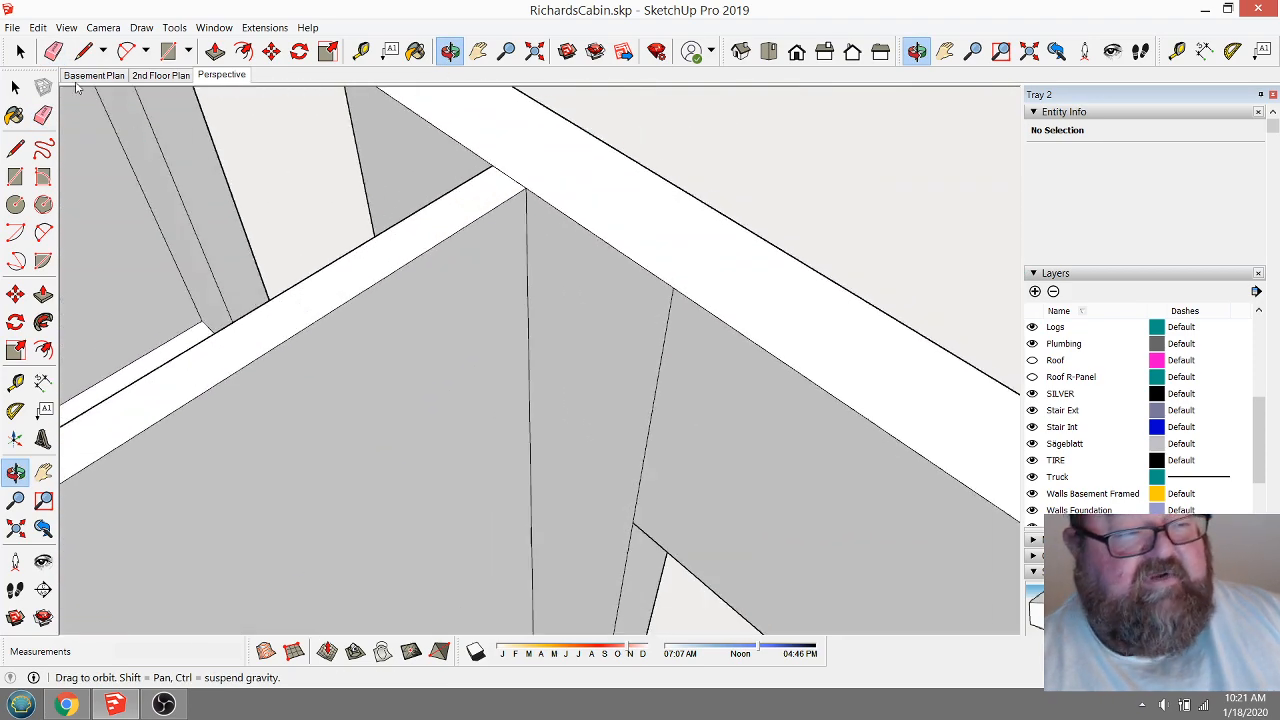
{"action": "key", "text": "e"}
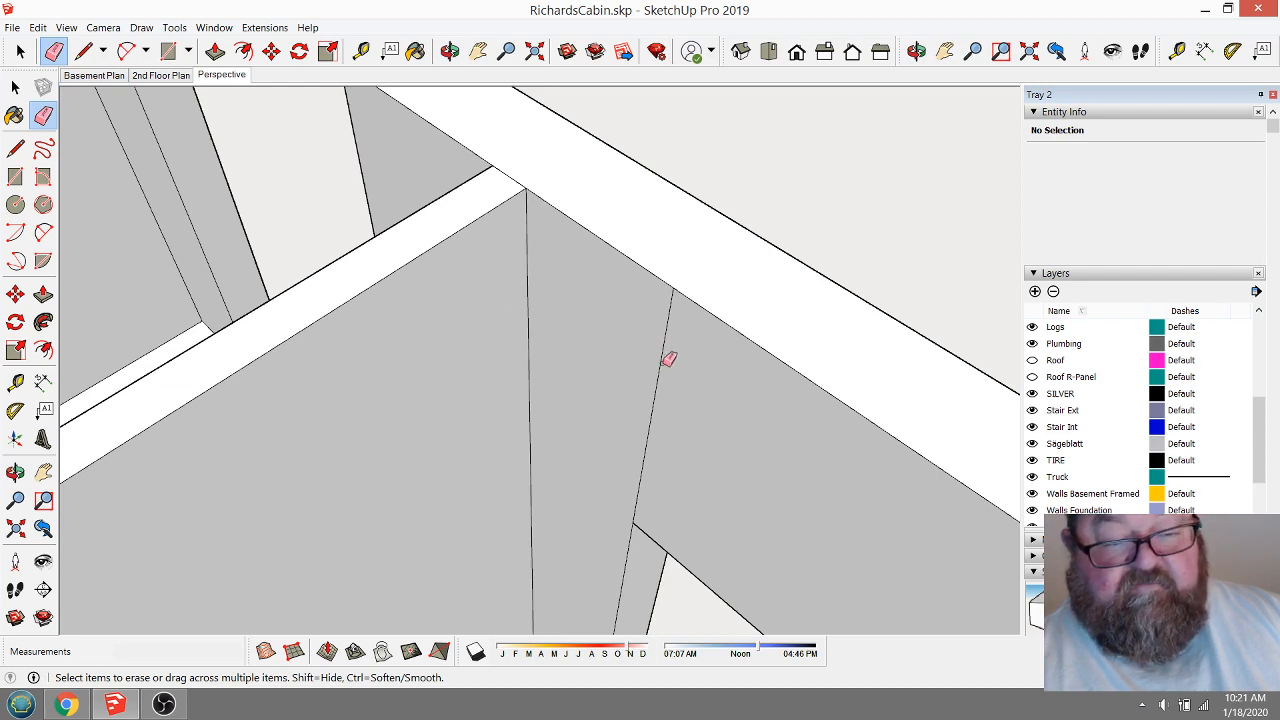
{"action": "scroll", "coordinate": [663, 367], "scroll_direction": "down", "scroll_amount": 5}
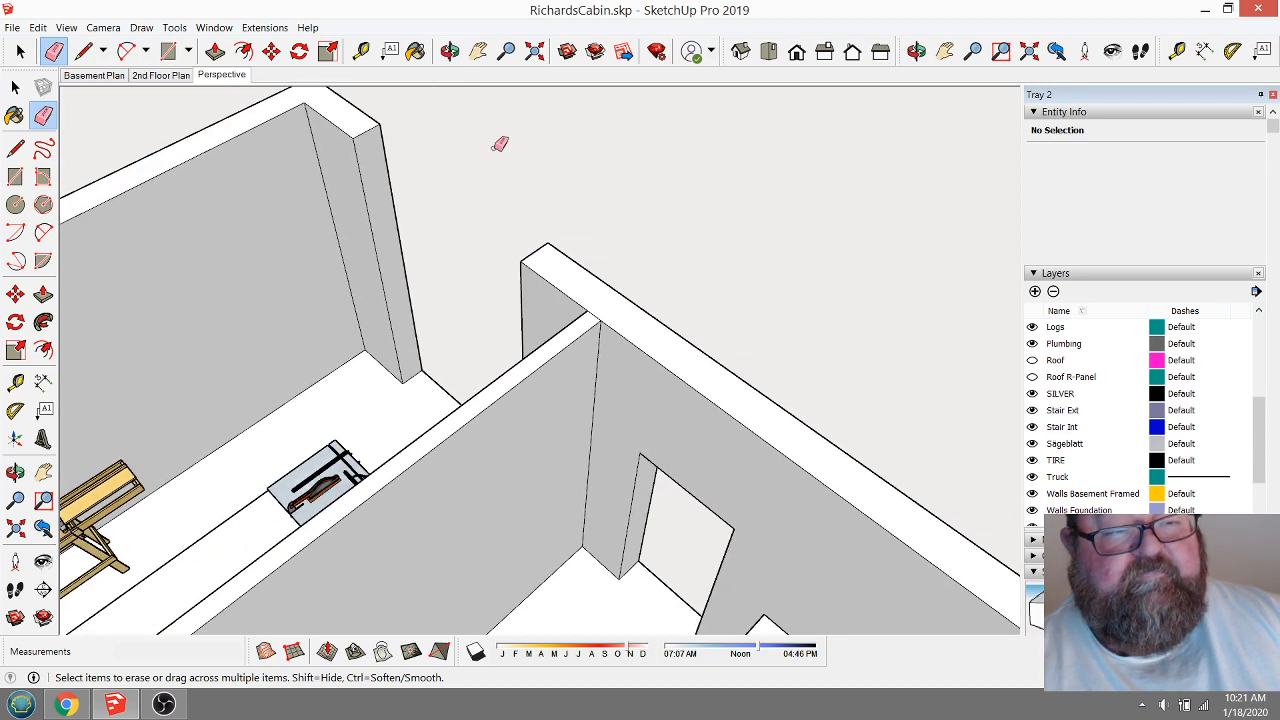
Place a horizontal guide 2' below the front wall's upper edge, extending across the table saw bay's opening.
{"action": "left_click", "coordinate": [449, 52]}
{"action": "left_click_drag", "start_coordinate": [691, 373], "coordinate": [320, 373]}
{"action": "left_click_drag", "start_coordinate": [334, 234], "coordinate": [674, 491]}
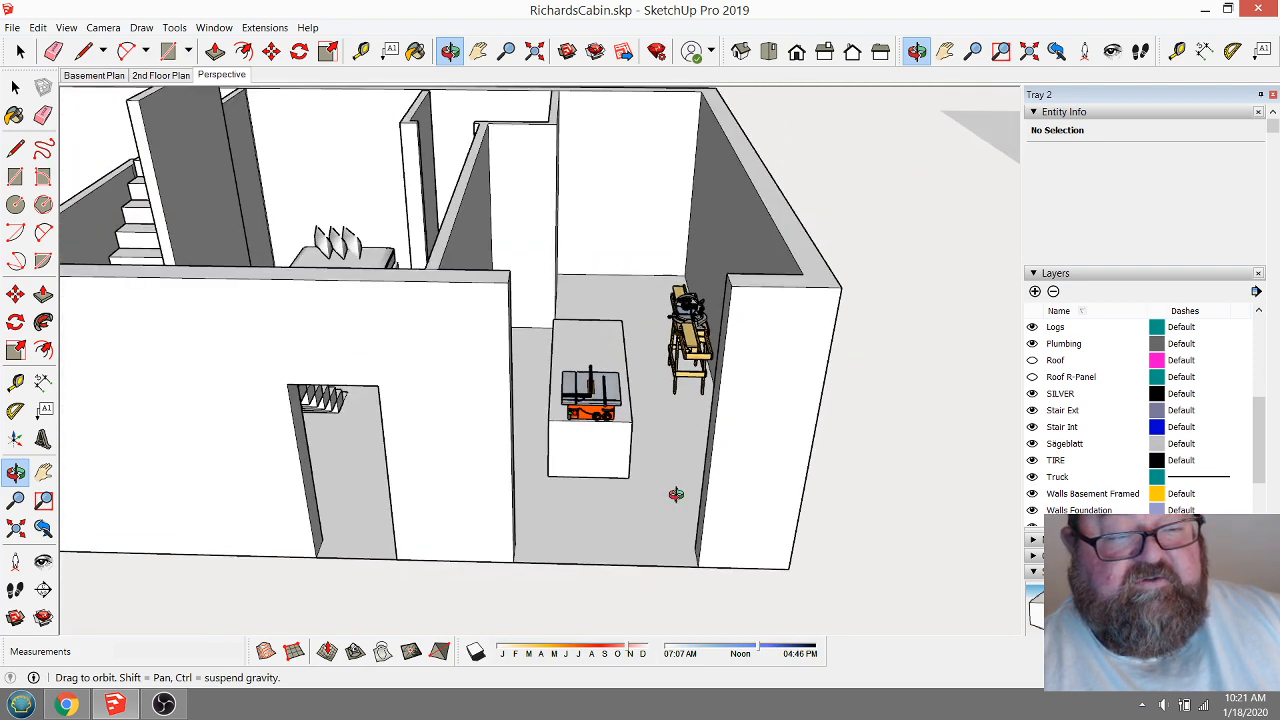
{"action": "scroll", "coordinate": [664, 494], "scroll_direction": "down", "scroll_amount": 2}
{"action": "left_click_drag", "start_coordinate": [549, 466], "coordinate": [630, 506]}
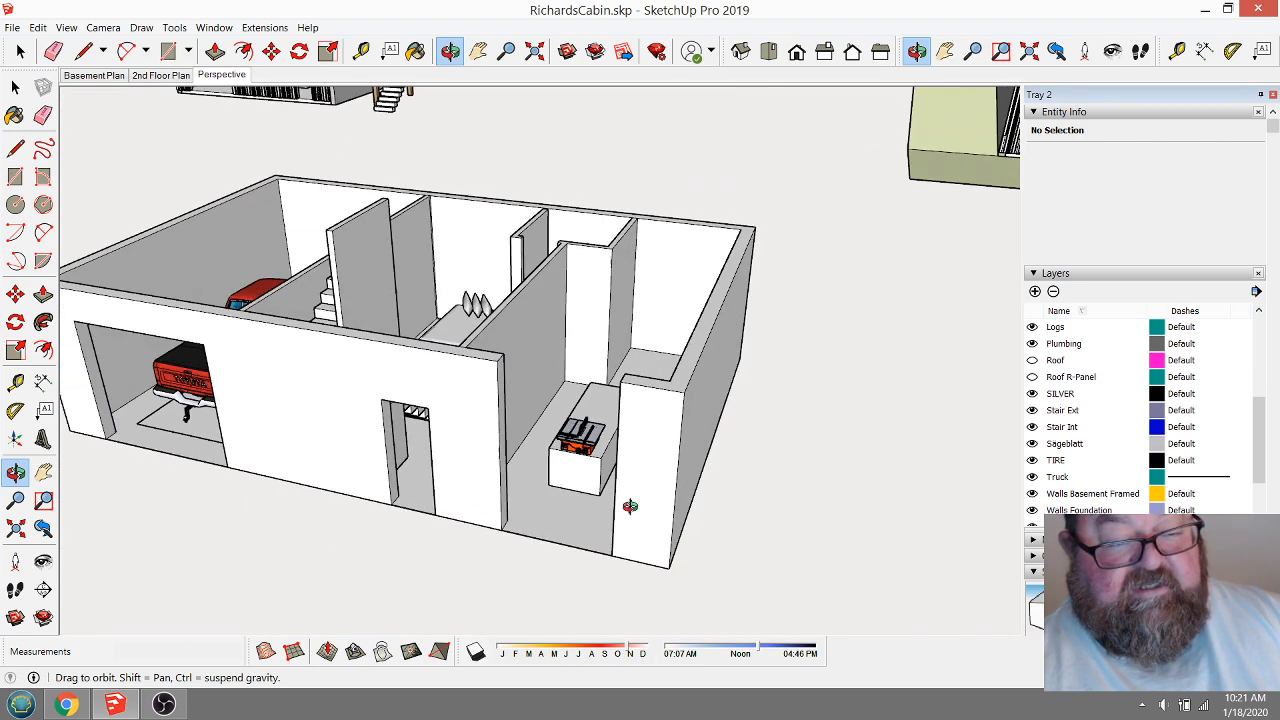
{"action": "left_click", "coordinate": [361, 51]}
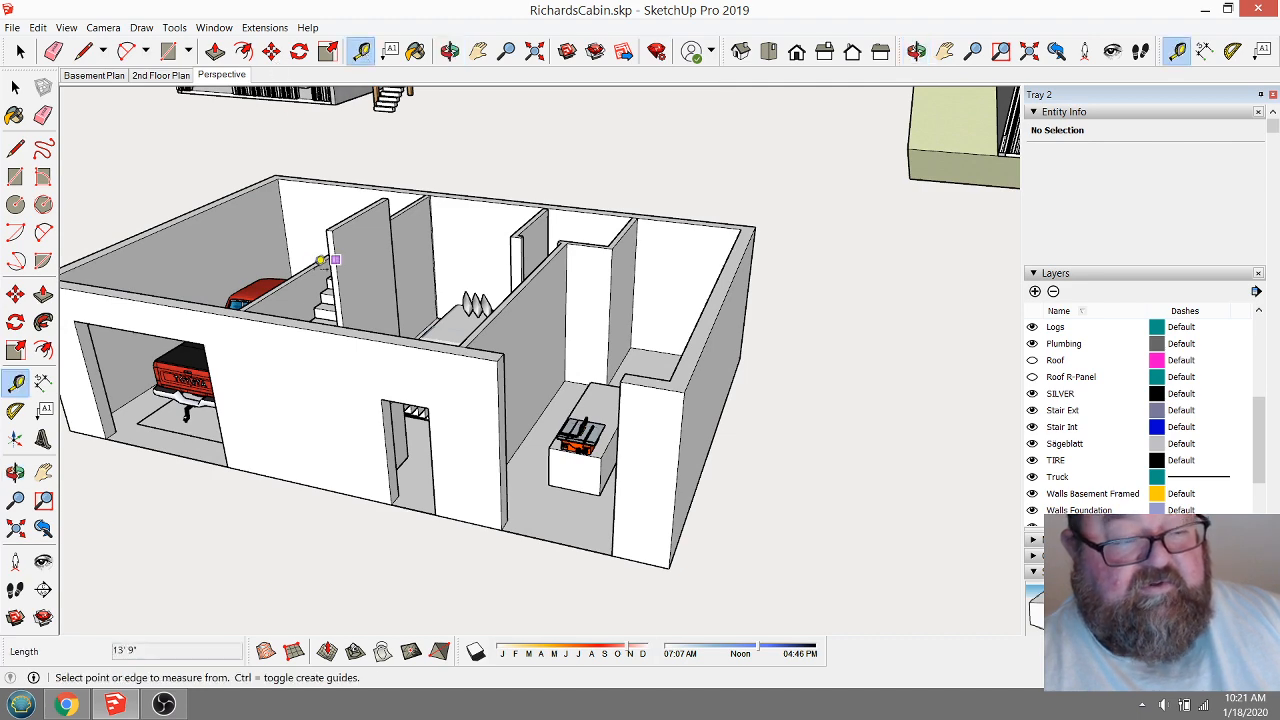
{"action": "left_click", "coordinate": [186, 301]}
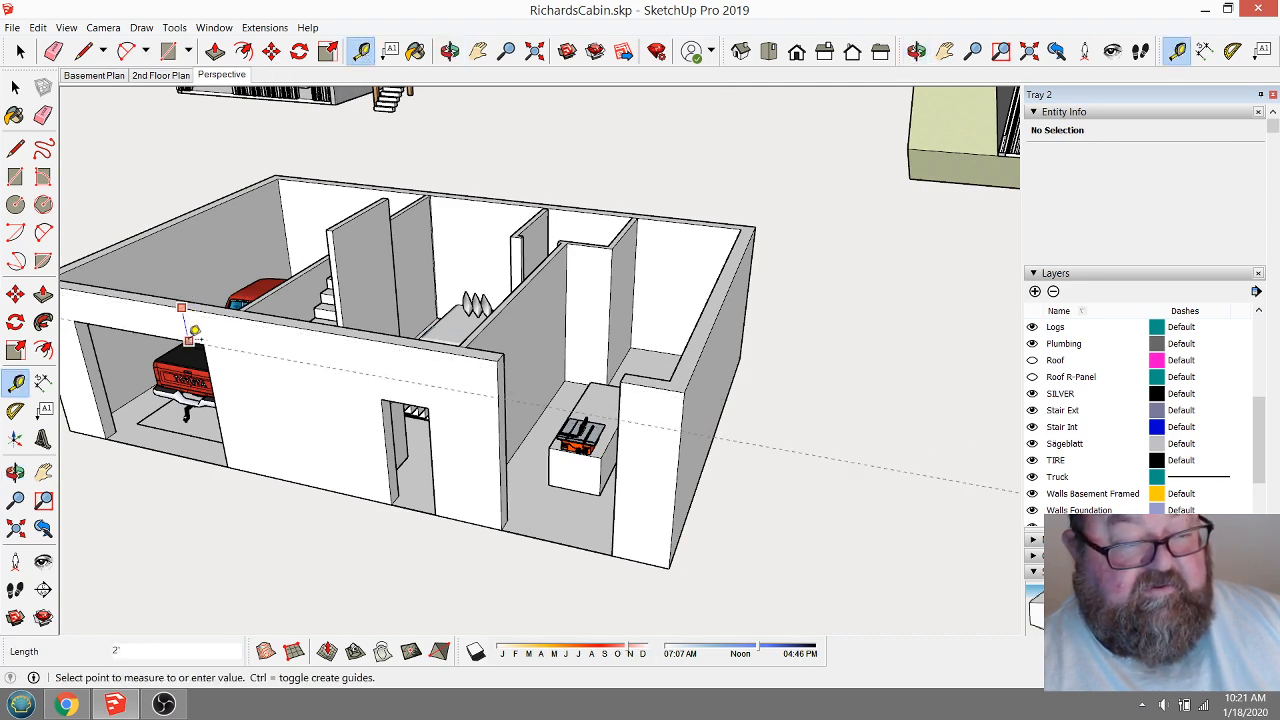
{"action": "left_click", "coordinate": [190, 336]}
Draw a line across the wall's end face beside the table saw bay's opening where the guide meets it.
{"action": "scroll", "coordinate": [527, 390], "scroll_direction": "up", "scroll_amount": 5}
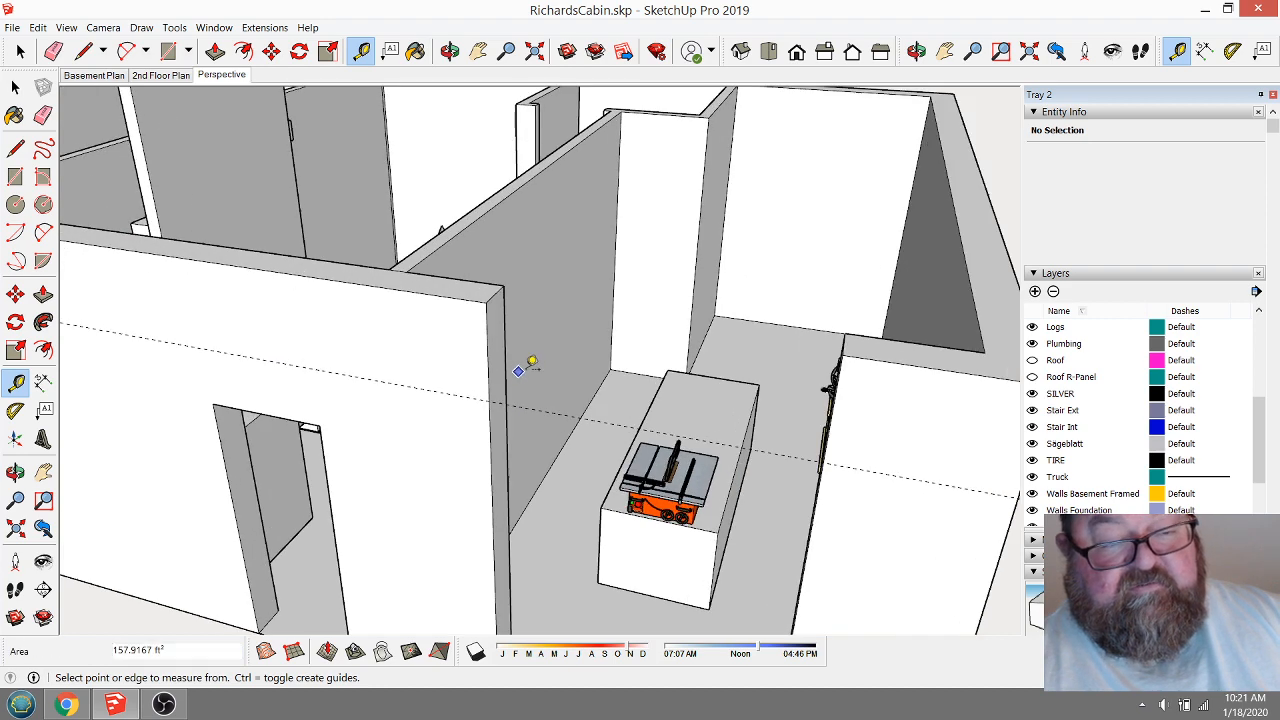
{"action": "scroll", "coordinate": [527, 366], "scroll_direction": "up", "scroll_amount": 3}
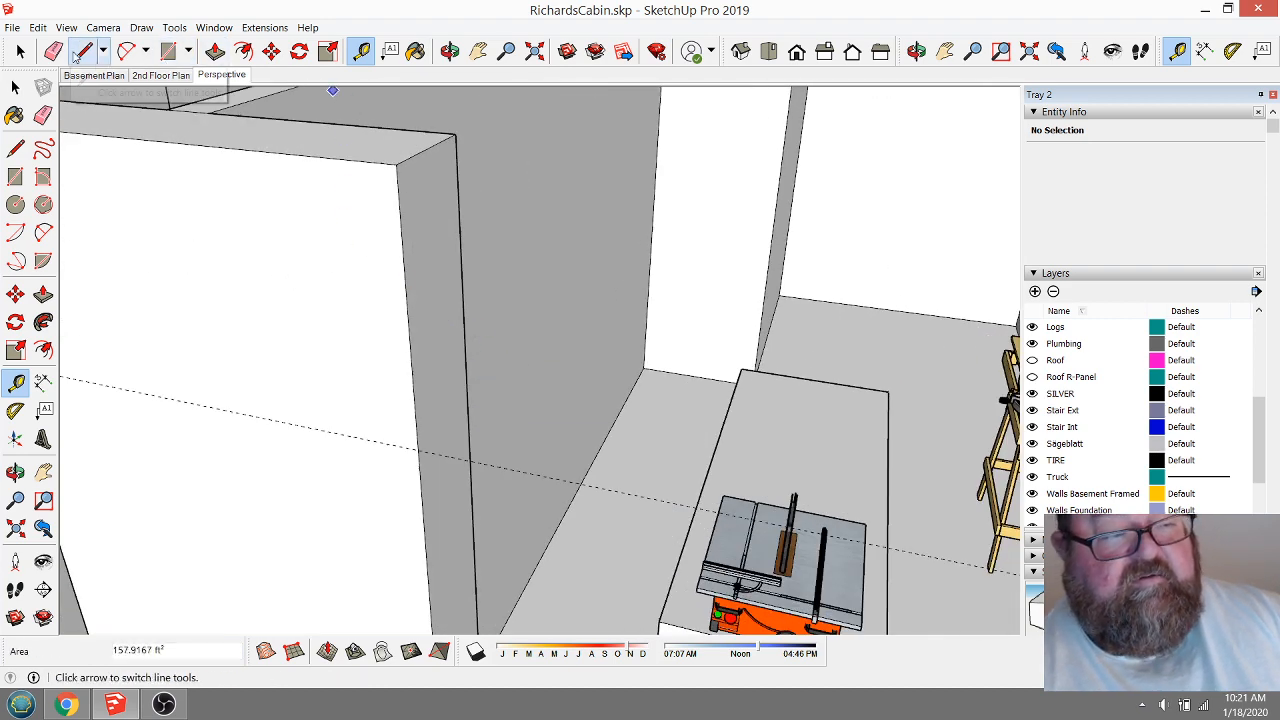
{"action": "left_click", "coordinate": [78, 53]}
{"action": "left_click", "coordinate": [418, 448]}
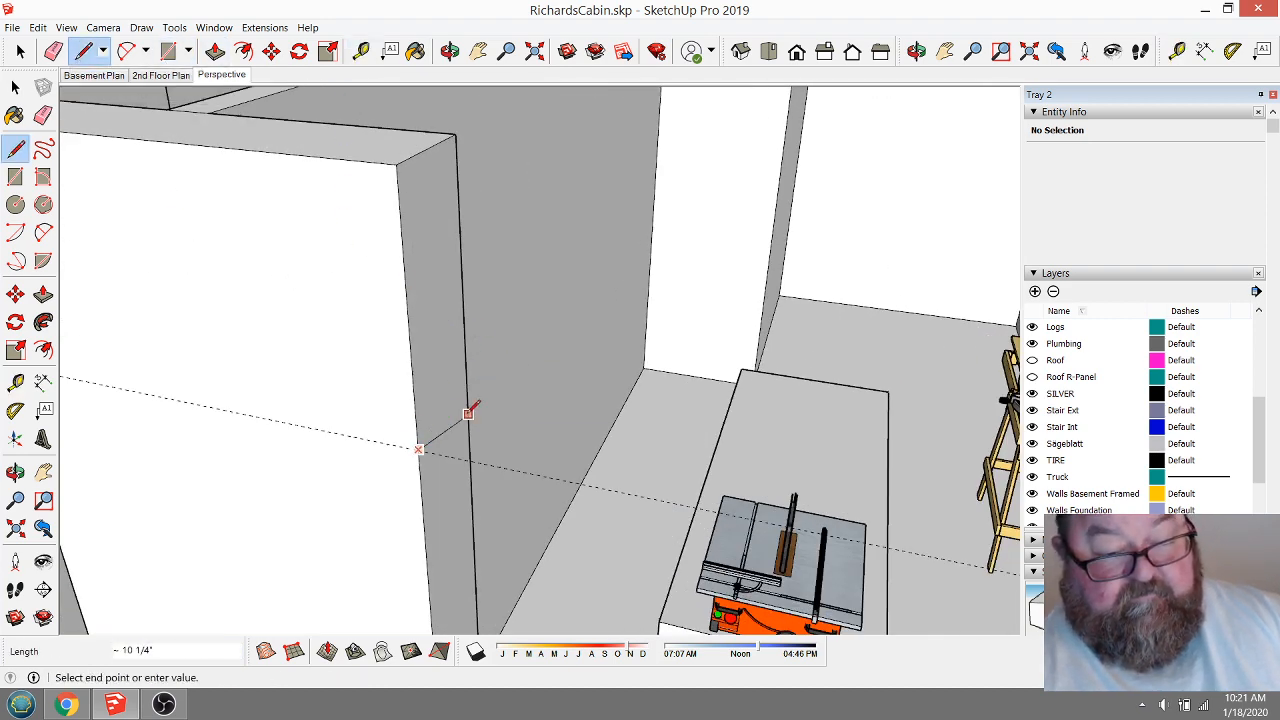
Extend the wall's upper end face 6' across the table saw bay's opening as a header, erasing the leftover seams and guide.
{"action": "left_click", "coordinate": [215, 51]}
{"action": "middle_click_drag", "start_coordinate": [183, 126], "coordinate": [243, 211]}
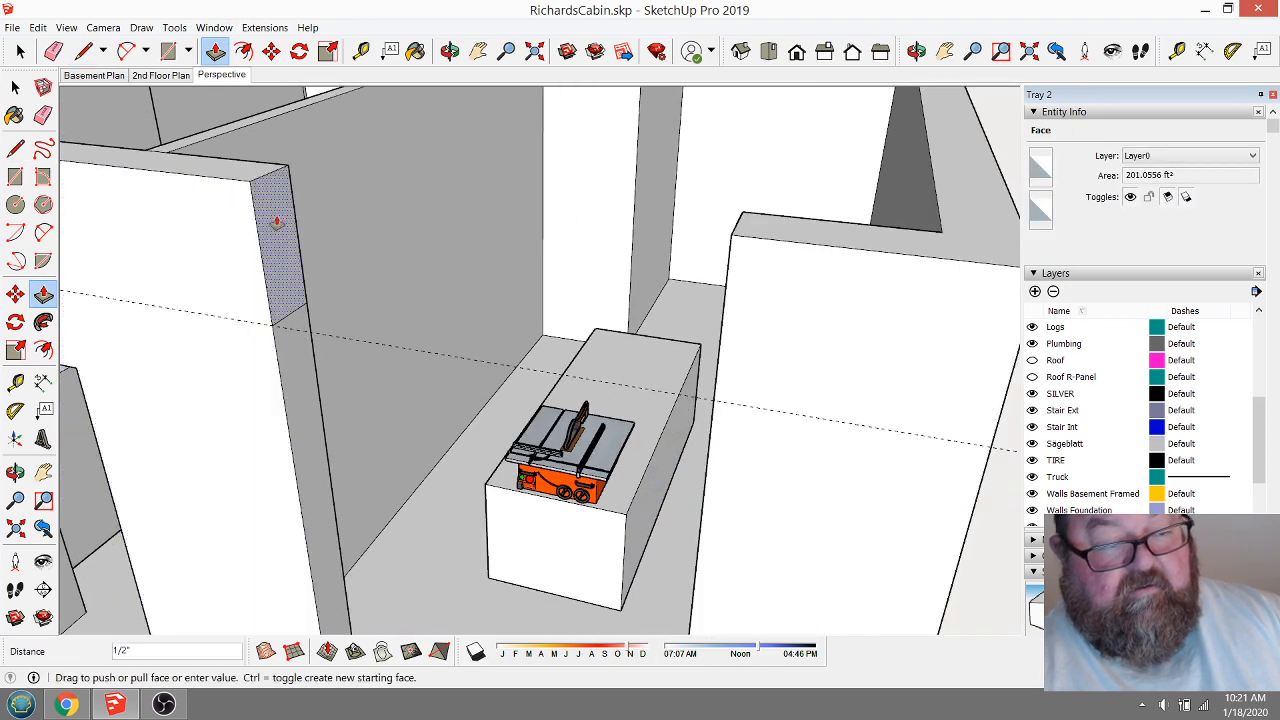
{"action": "left_click", "coordinate": [277, 222]}
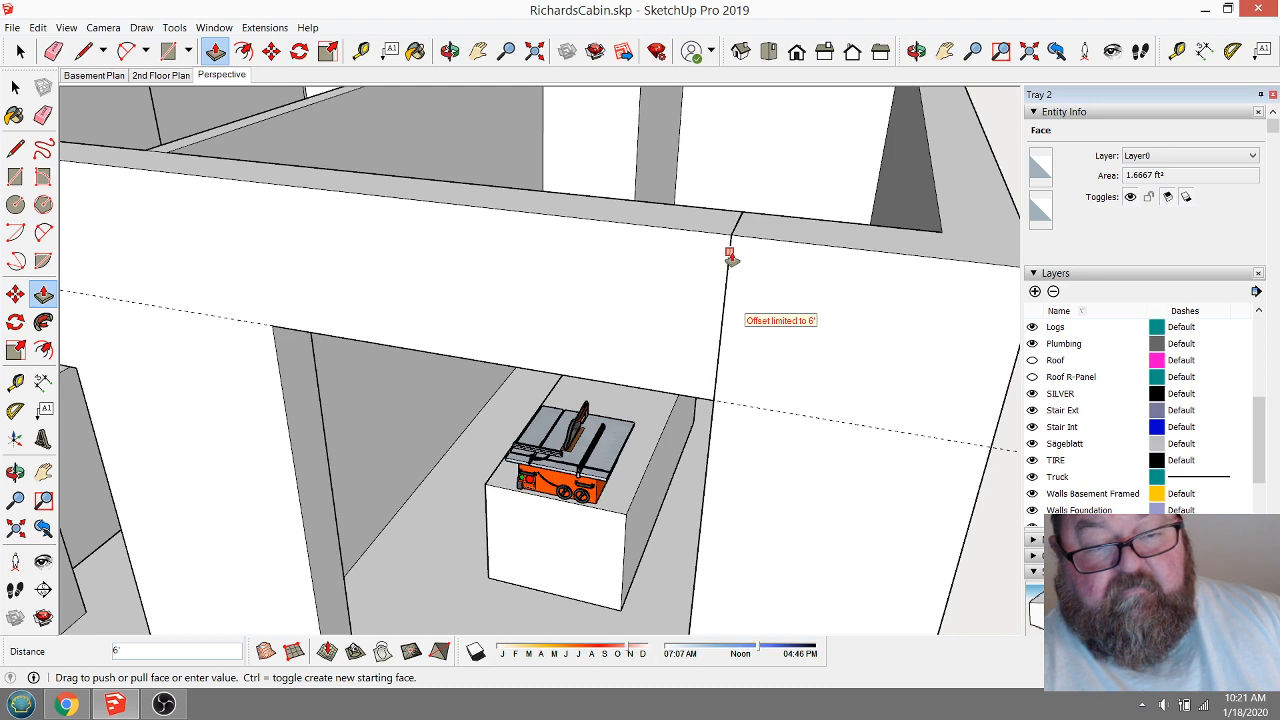
{"action": "left_click", "coordinate": [731, 254]}
{"action": "left_click", "coordinate": [54, 51]}
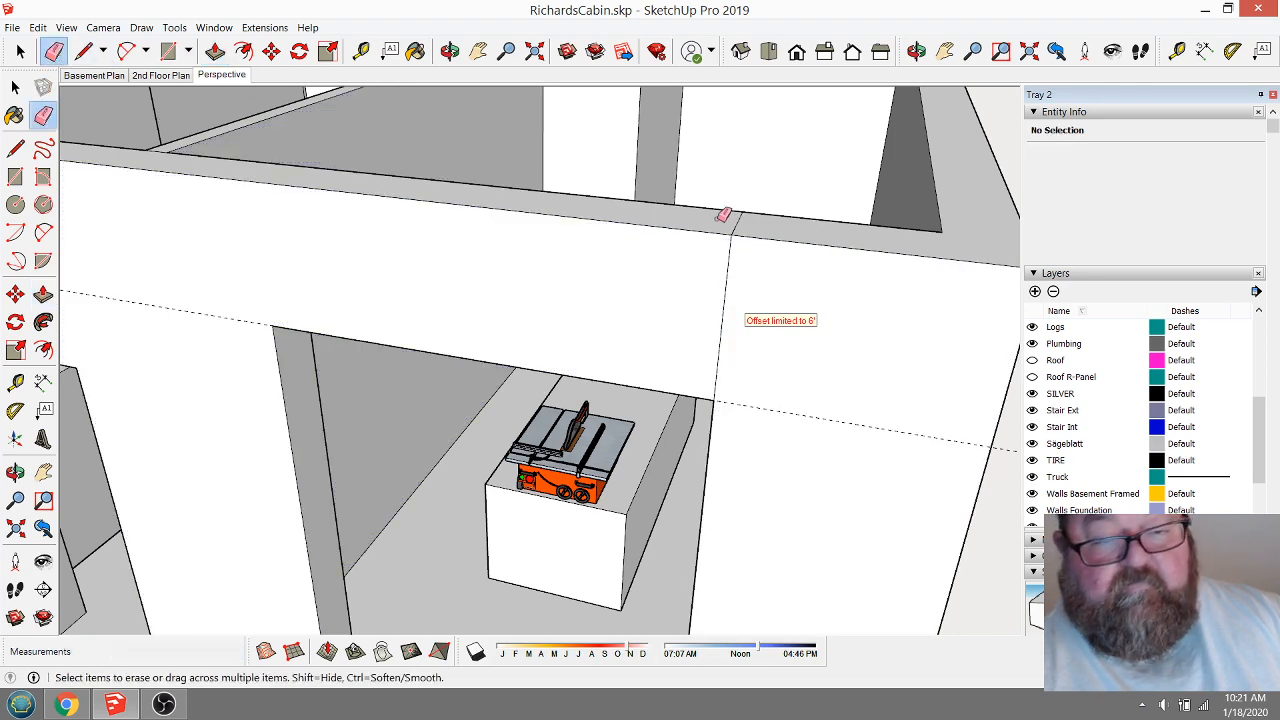
{"action": "left_click", "coordinate": [733, 254]}
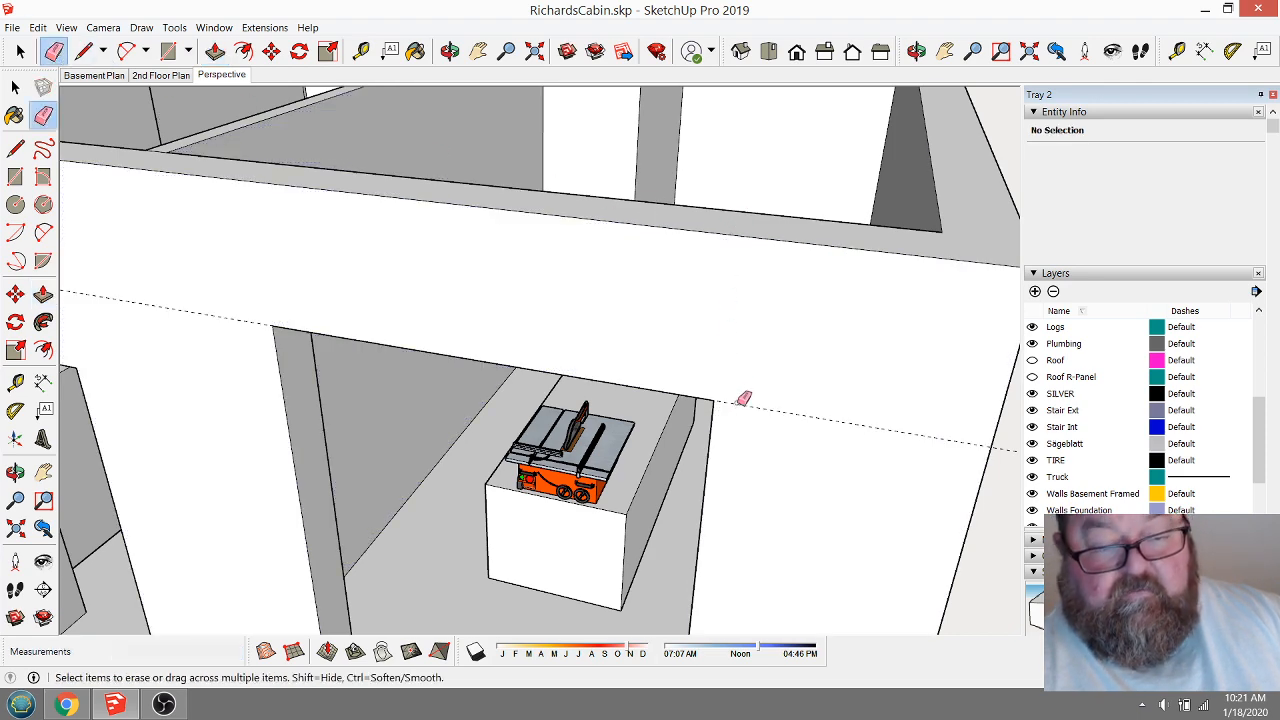
{"action": "scroll", "coordinate": [769, 400], "scroll_direction": "down", "scroll_amount": 10}
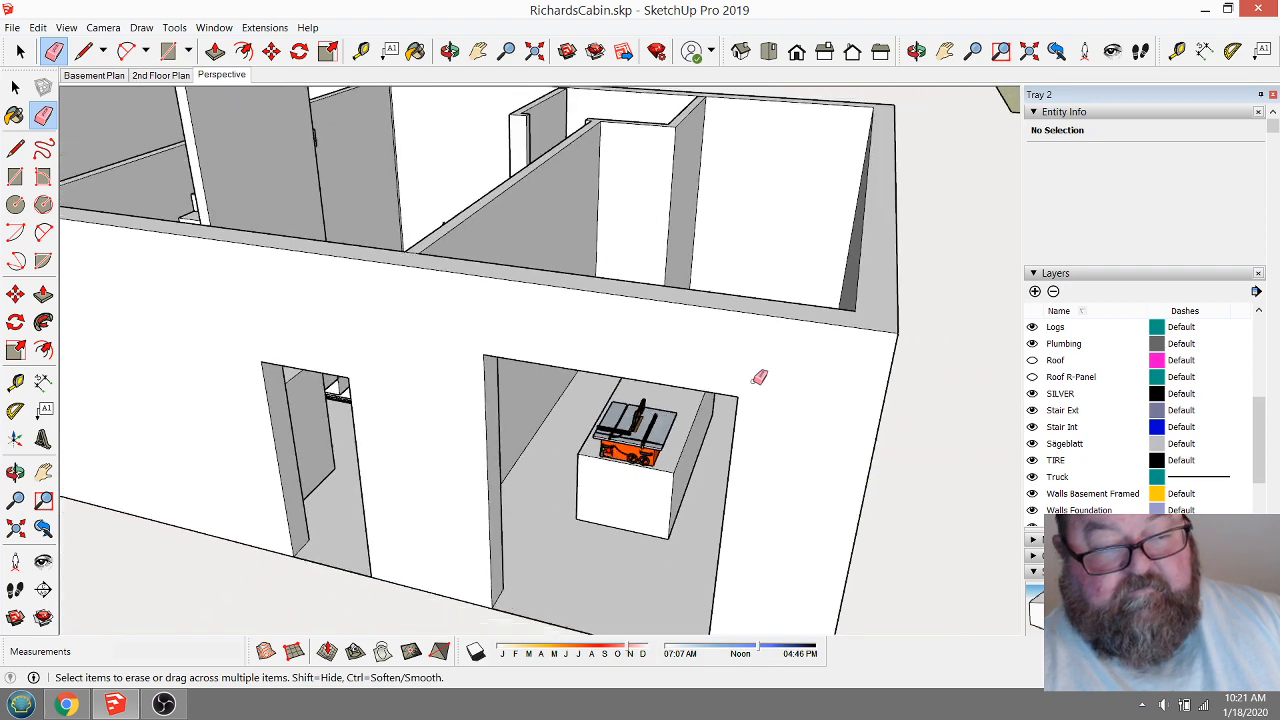
Draw a line across the wall top at the front corner by the table saw bay and straight down the front face.
{"action": "left_click", "coordinate": [450, 55]}
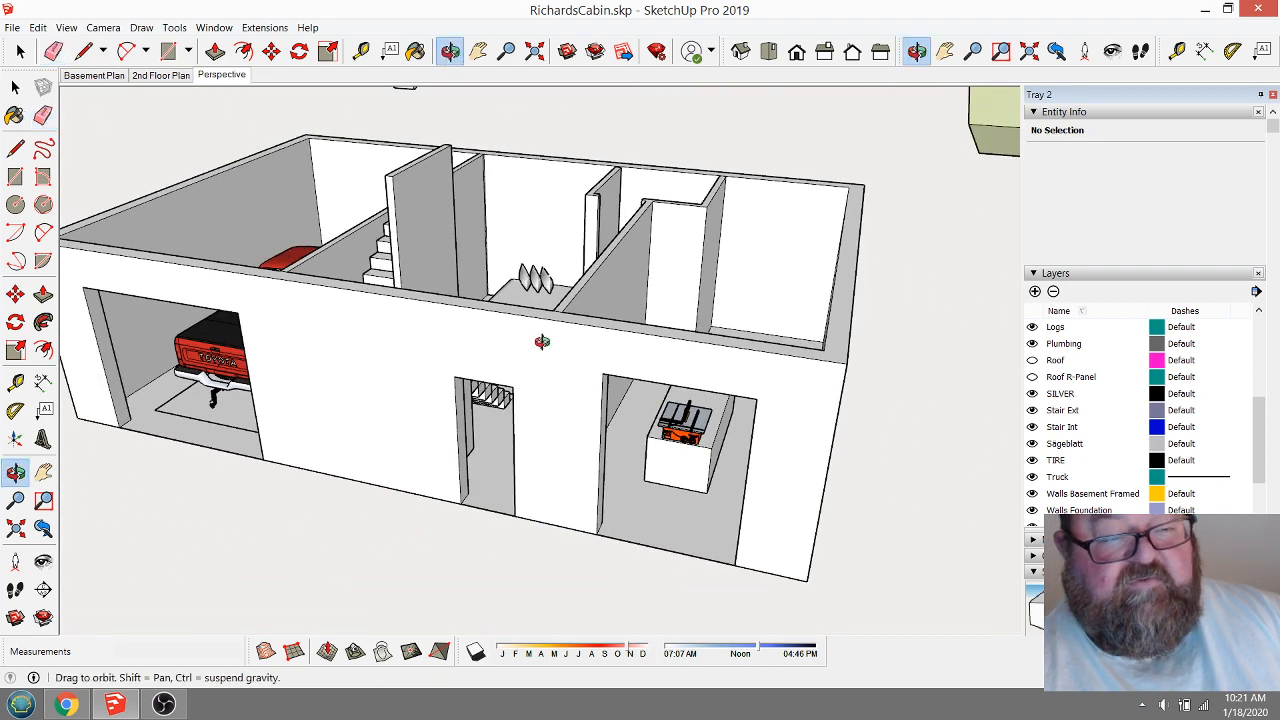
{"action": "left_click_drag", "start_coordinate": [543, 340], "coordinate": [498, 428]}
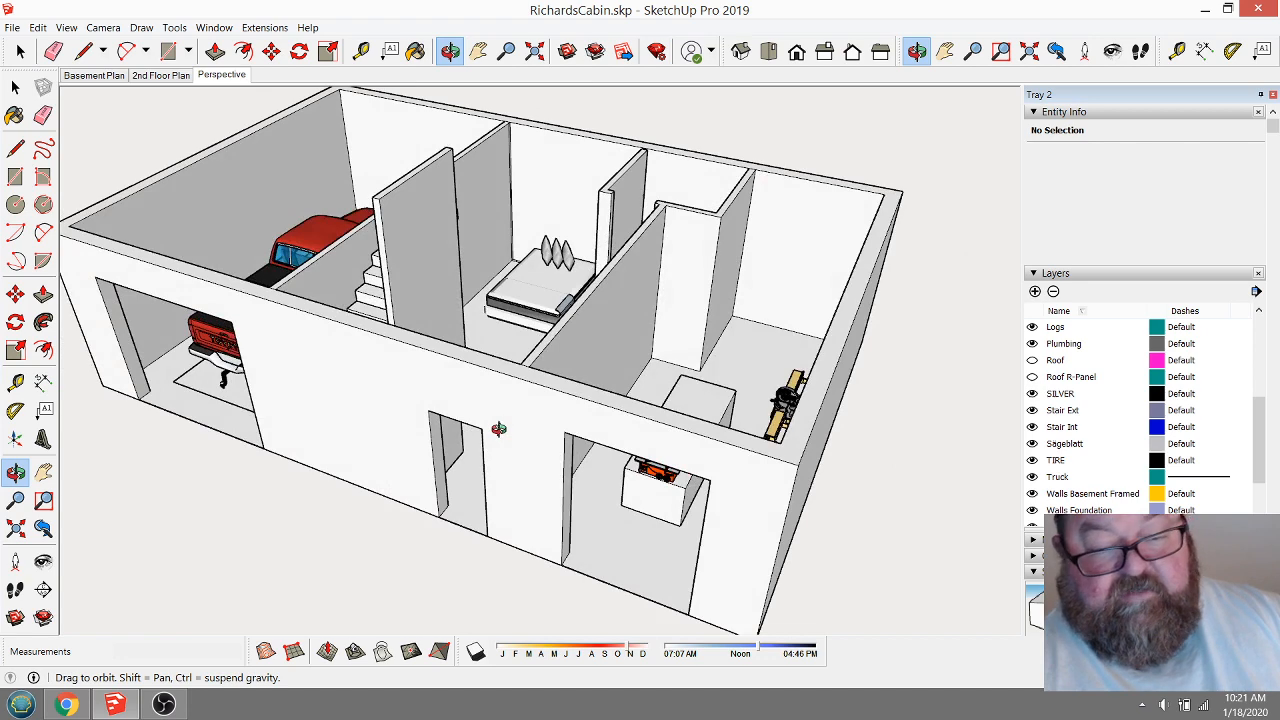
{"action": "scroll", "coordinate": [766, 509], "scroll_direction": "up", "scroll_amount": 6}
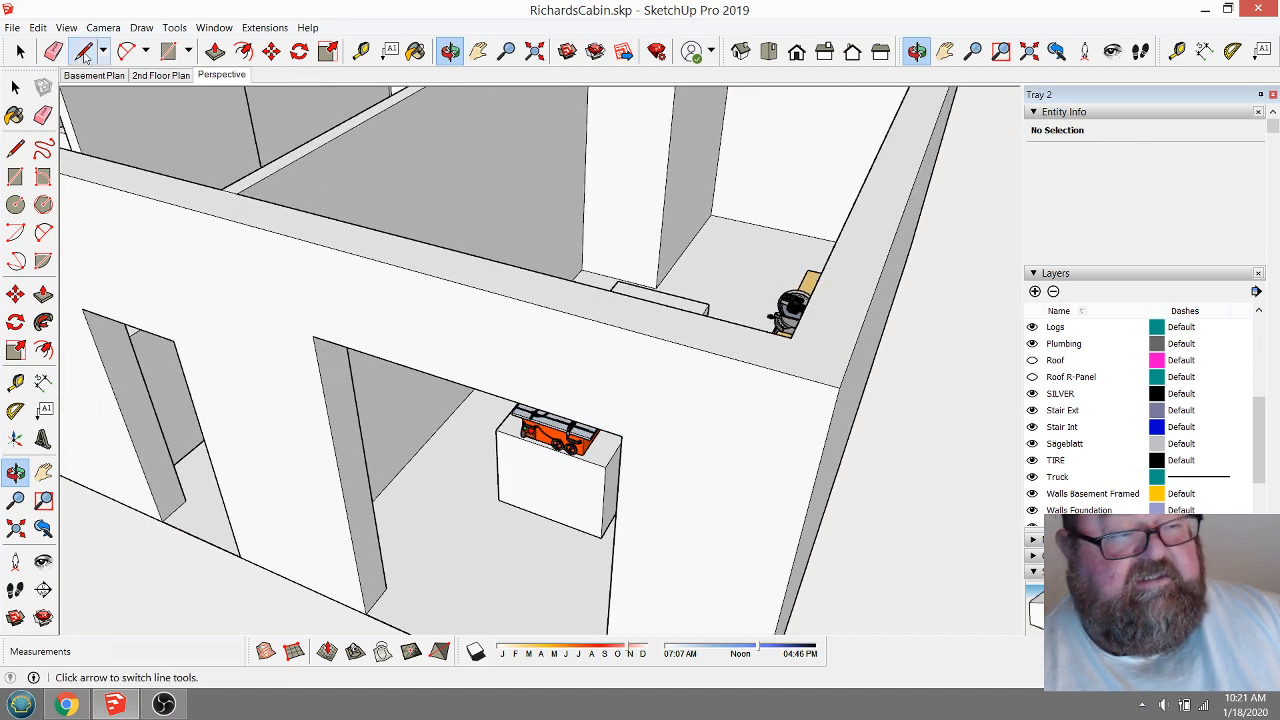
{"action": "left_click", "coordinate": [84, 52]}
{"action": "left_click", "coordinate": [789, 338]}
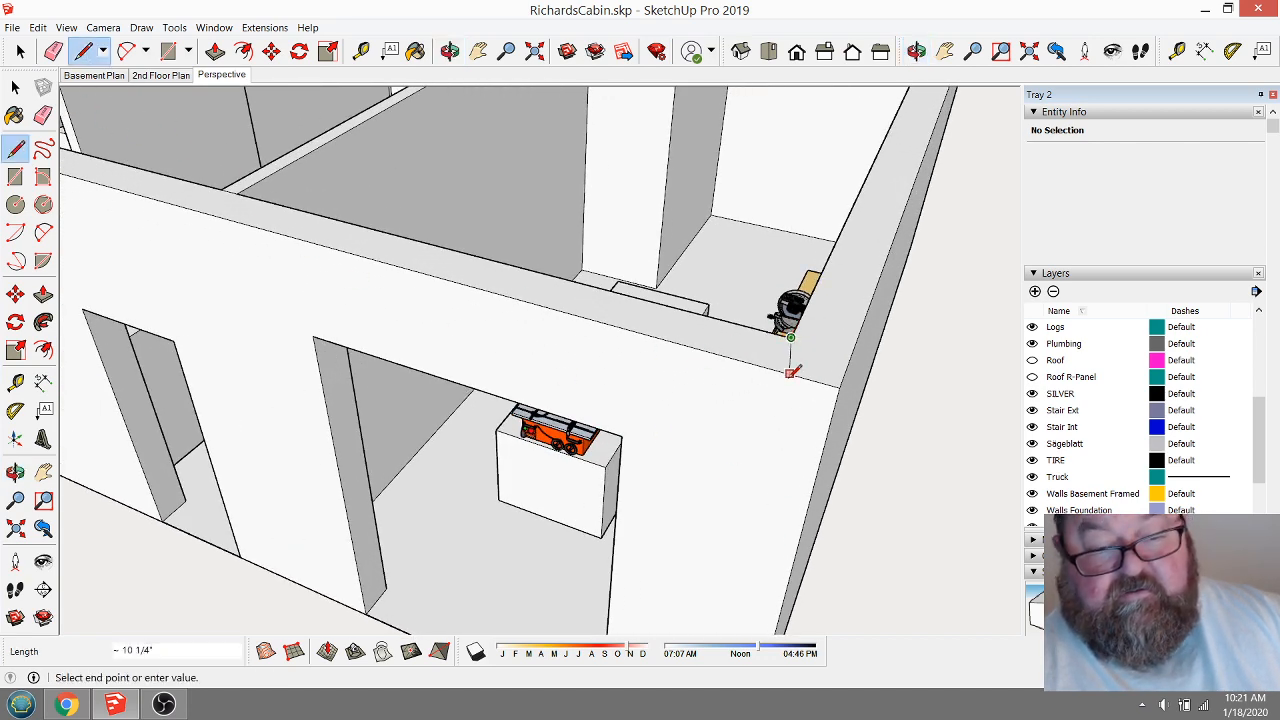
{"action": "key", "text": "Escape"}
{"action": "scroll", "coordinate": [791, 336], "scroll_direction": "down", "scroll_amount": 1}
{"action": "scroll", "coordinate": [792, 336], "scroll_direction": "down", "scroll_amount": 4}
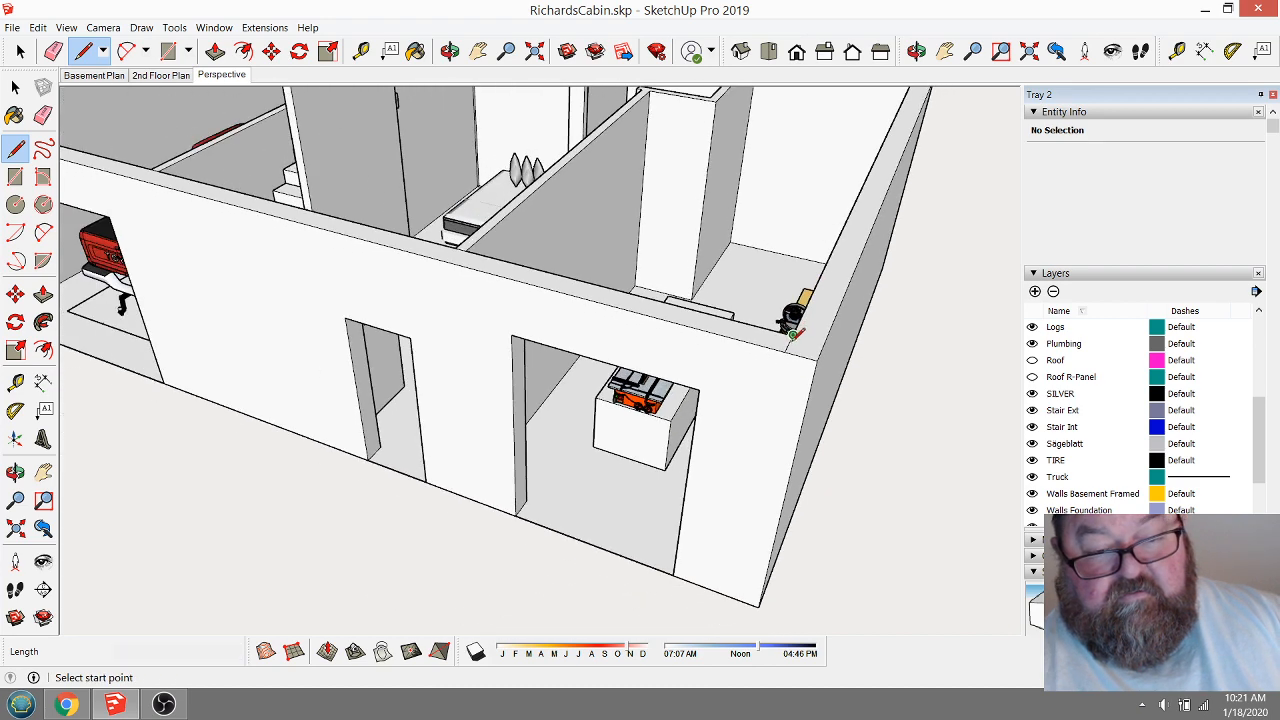
{"action": "left_click", "coordinate": [787, 349]}
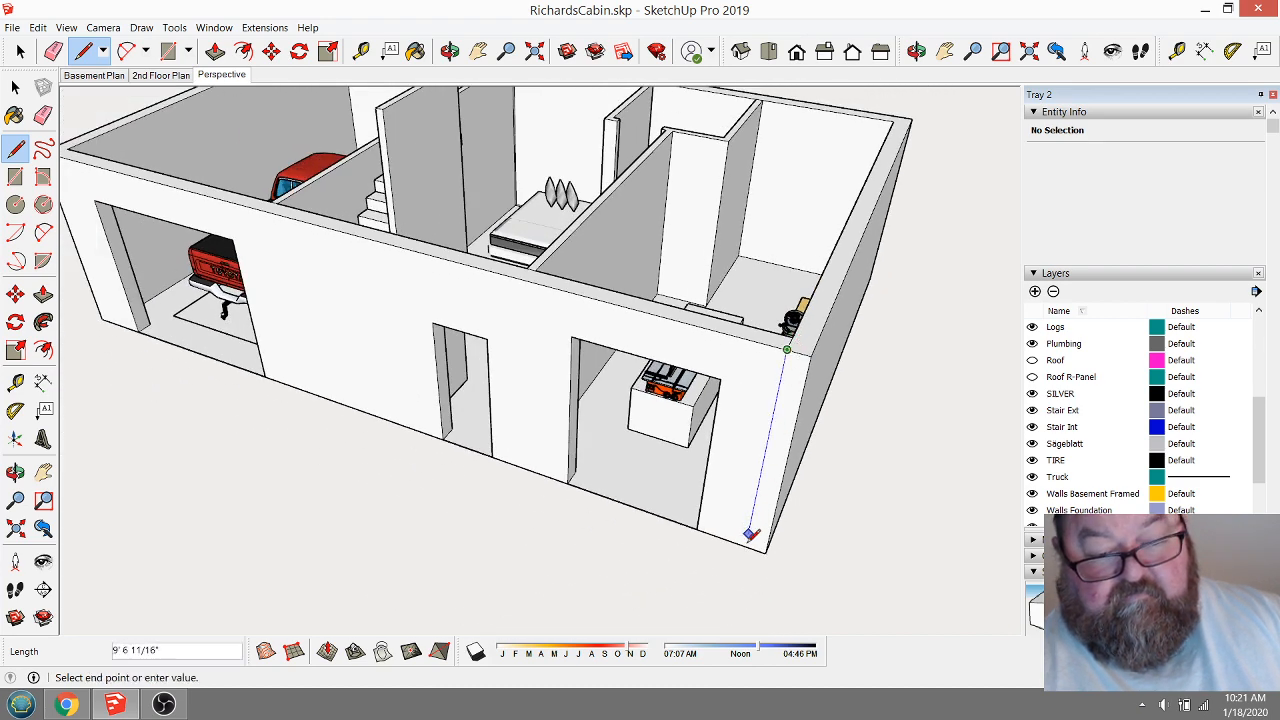
{"action": "key", "text": "Escape"}
{"action": "scroll", "coordinate": [880, 516], "scroll_direction": "down", "scroll_amount": 5}
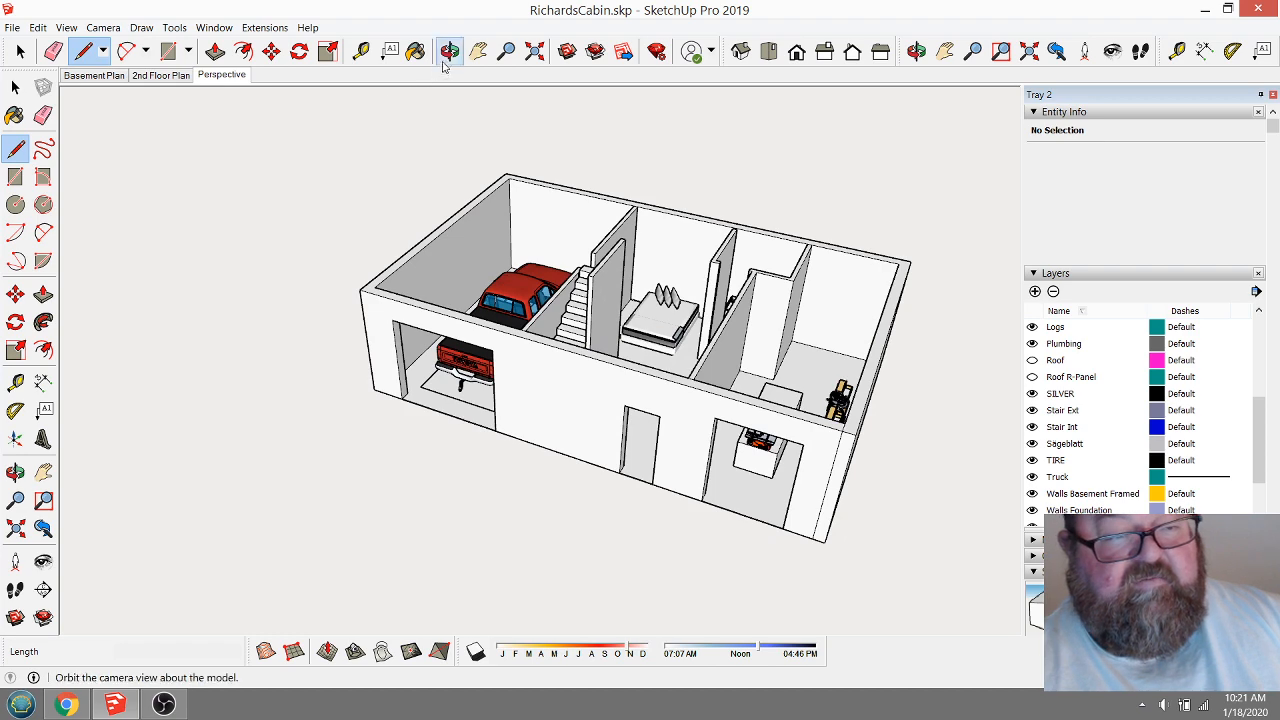
Draw a line across the wall top at the truck bay's front corner and 10' straight down the front face.
{"action": "left_click", "coordinate": [449, 58]}
{"action": "left_click_drag", "start_coordinate": [300, 328], "coordinate": [372, 318]}
{"action": "scroll", "coordinate": [408, 350], "scroll_direction": "up", "scroll_amount": 6}
{"action": "left_click", "coordinate": [83, 51]}
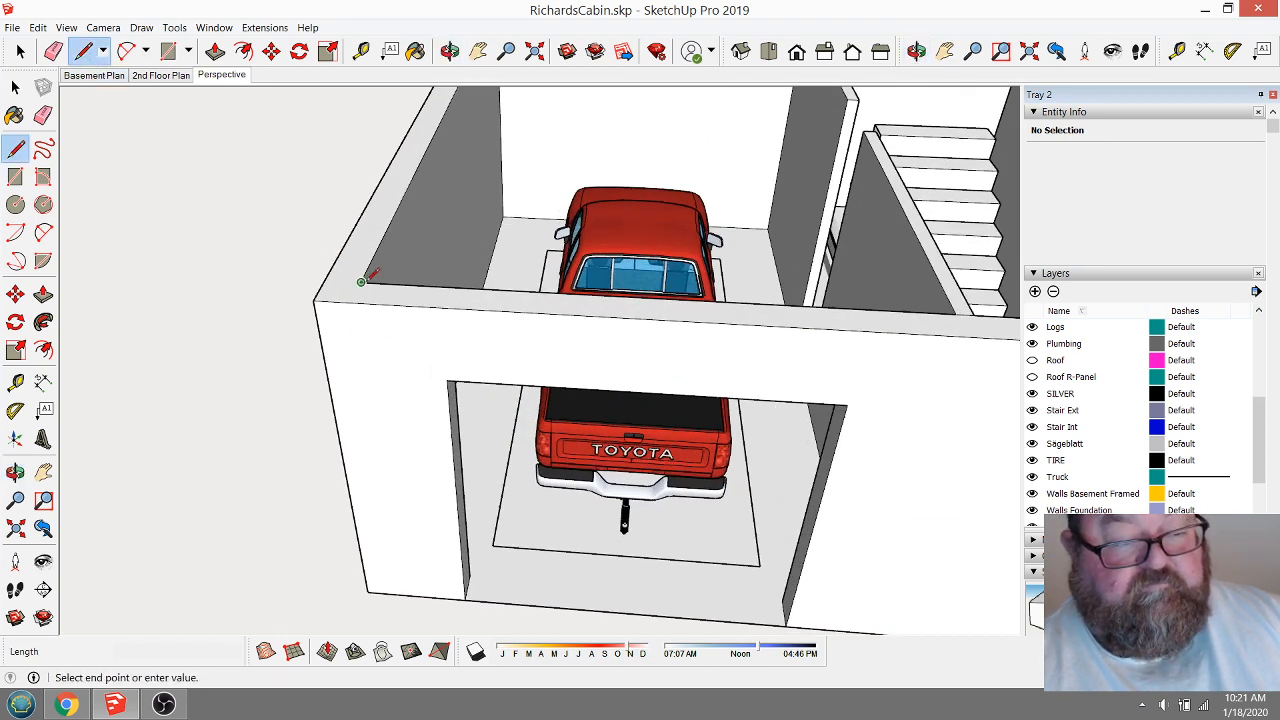
{"action": "left_click", "coordinate": [350, 302]}
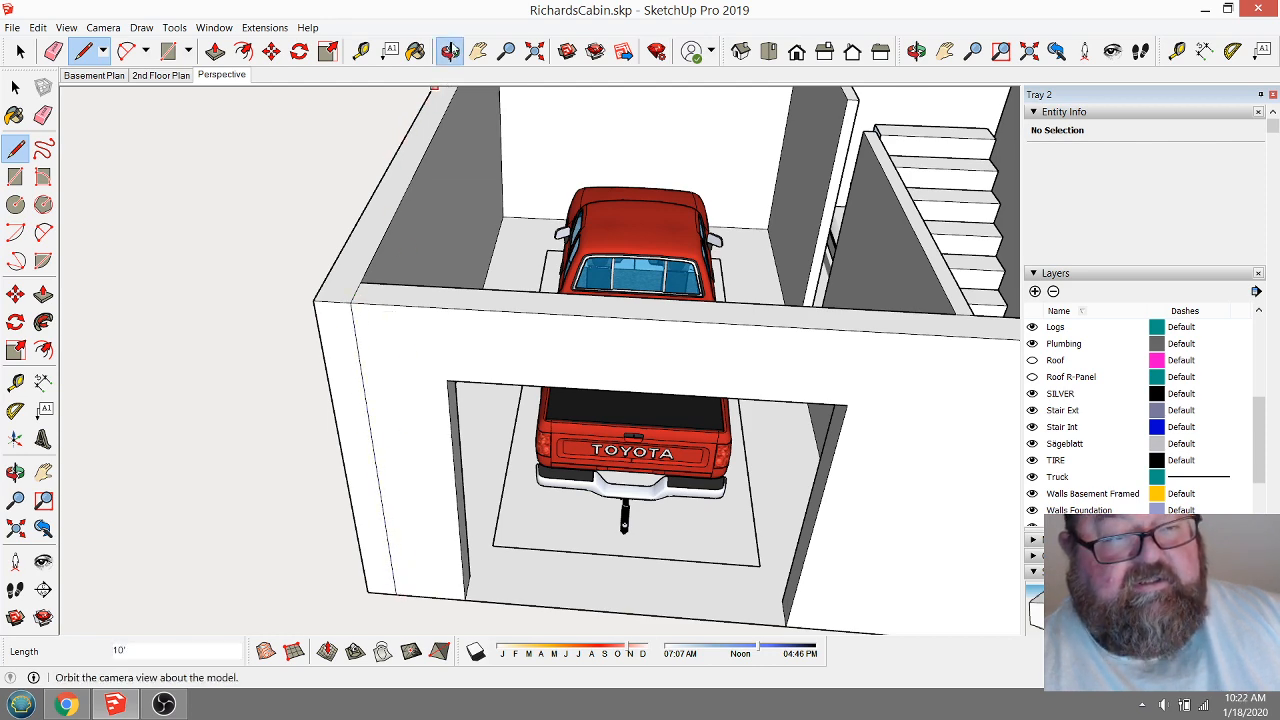
Place a guide along the top of the front wall, 6.5" in from its outer edge.
{"action": "left_click", "coordinate": [450, 51]}
{"action": "scroll", "coordinate": [363, 266], "scroll_direction": "down", "scroll_amount": 3}
{"action": "left_click_drag", "start_coordinate": [716, 367], "coordinate": [189, 443]}
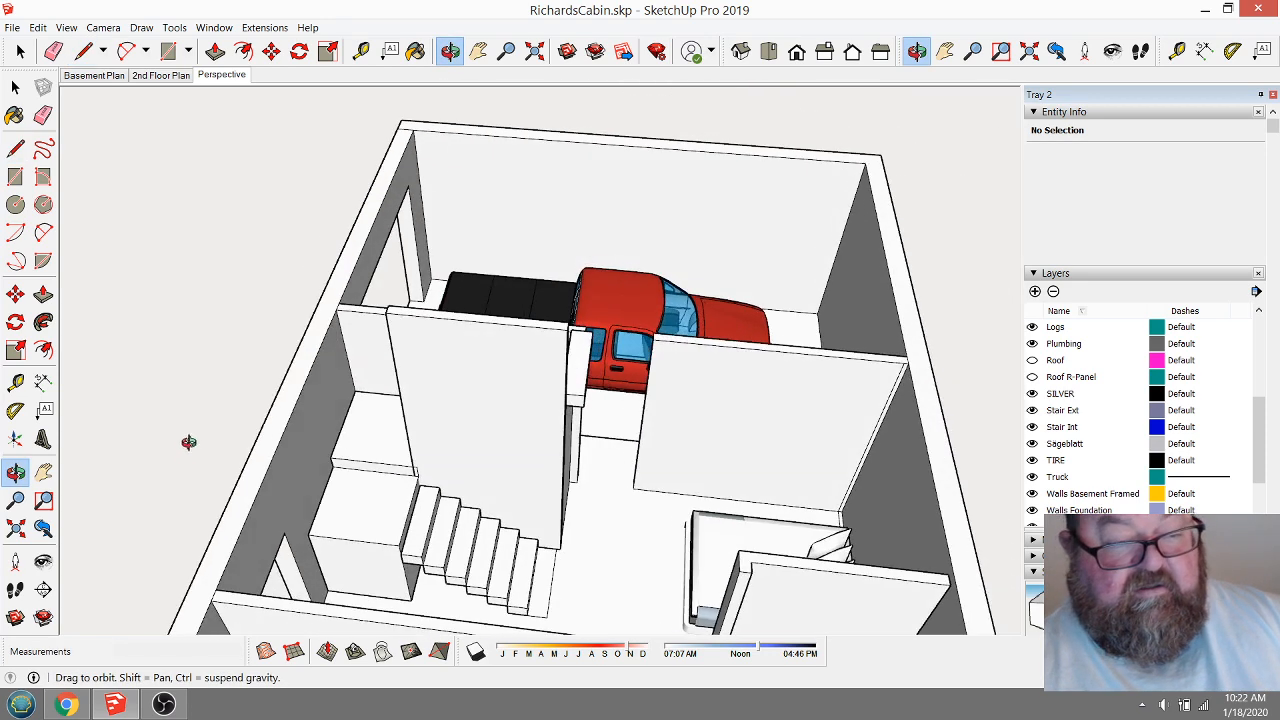
{"action": "scroll", "coordinate": [334, 225], "scroll_direction": "up", "scroll_amount": 8}
{"action": "scroll", "coordinate": [424, 390], "scroll_direction": "down", "scroll_amount": 1}
{"action": "scroll", "coordinate": [429, 397], "scroll_direction": "down", "scroll_amount": 1}
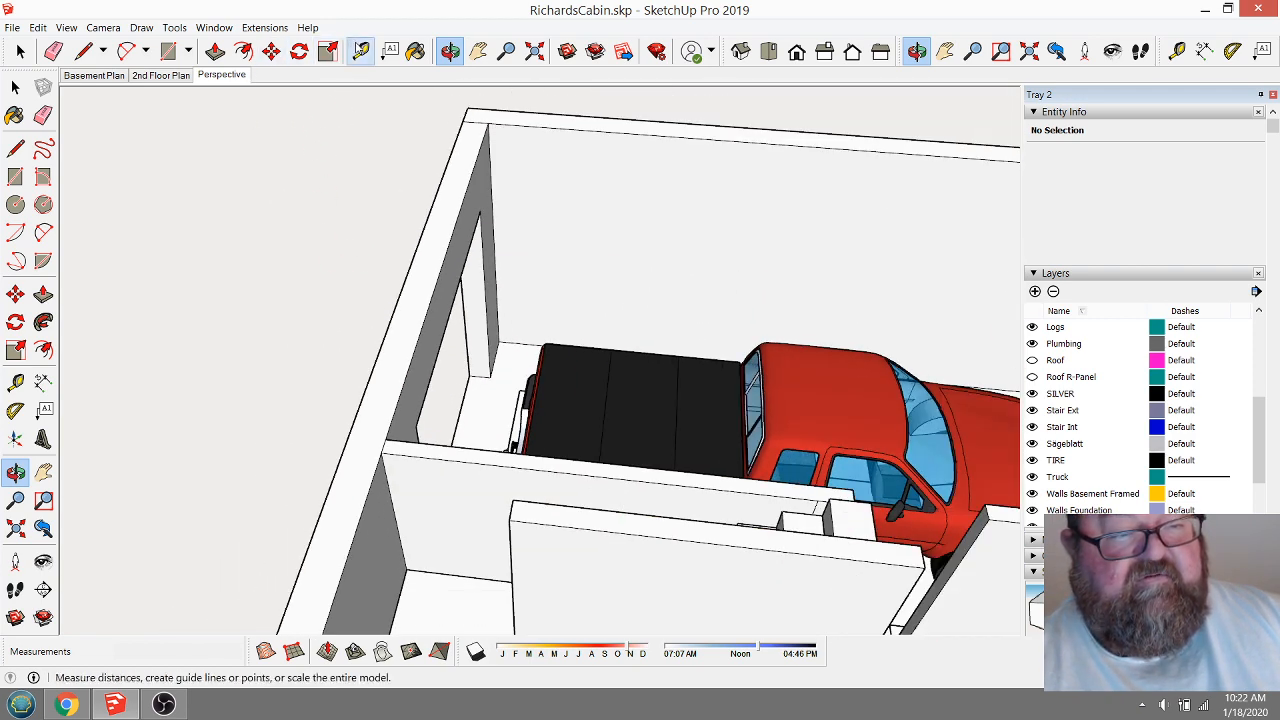
{"action": "left_click", "coordinate": [361, 51]}
{"action": "scroll", "coordinate": [474, 166], "scroll_direction": "up", "scroll_amount": 3}
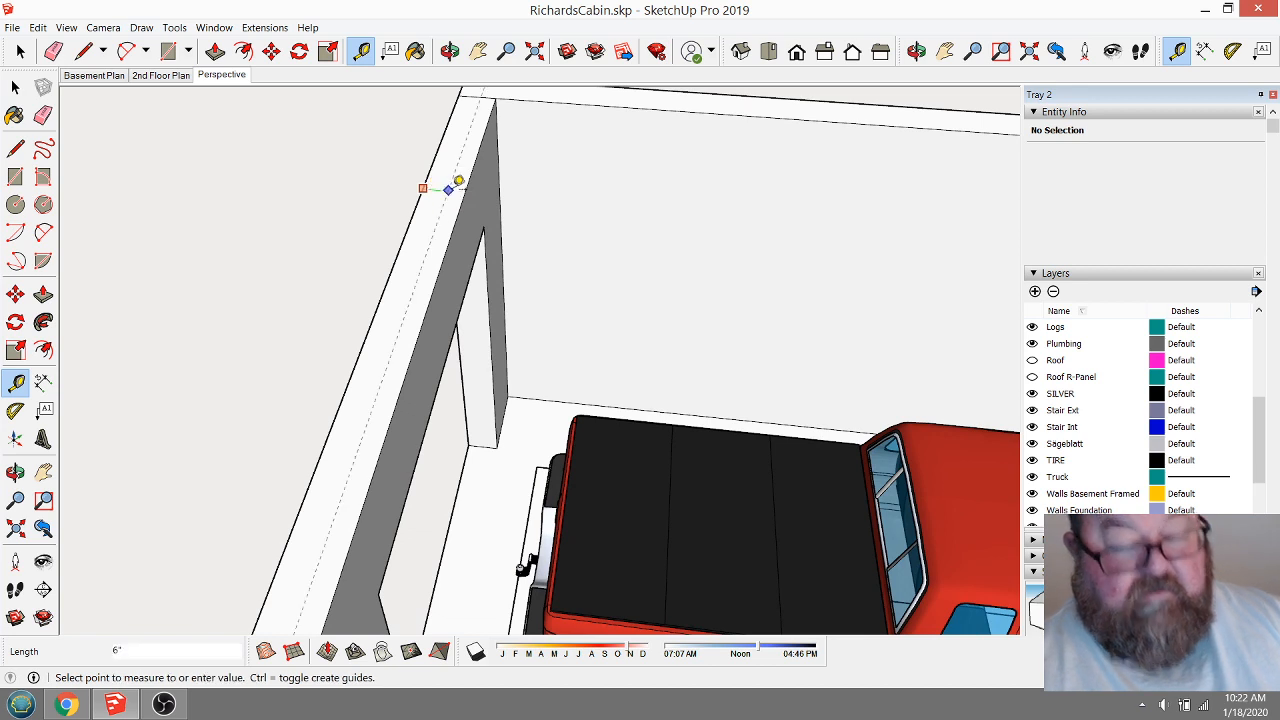
{"action": "type", "text": "6.5"}
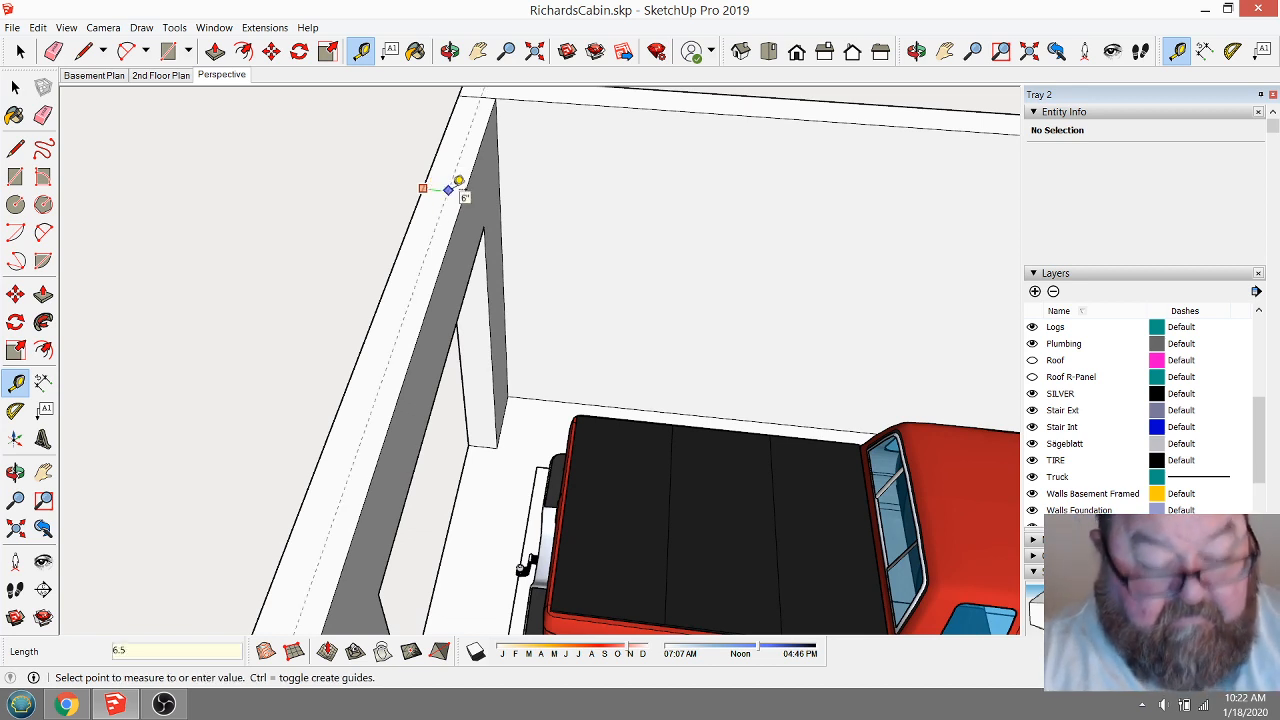
{"action": "key", "text": "Return"}
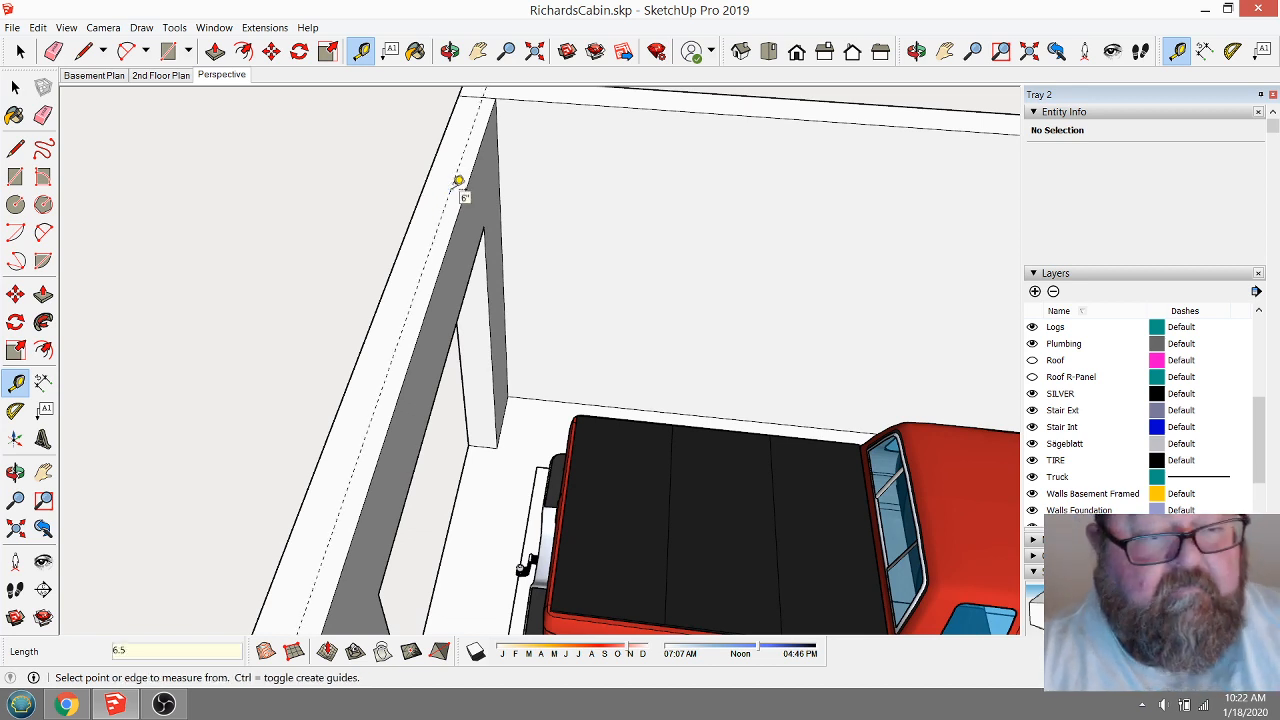
Push the front wall's inside faces in the truck bay and the stair bay back 3 1/2" to the guide.
{"action": "left_click", "coordinate": [215, 51]}
{"action": "left_click", "coordinate": [474, 229]}
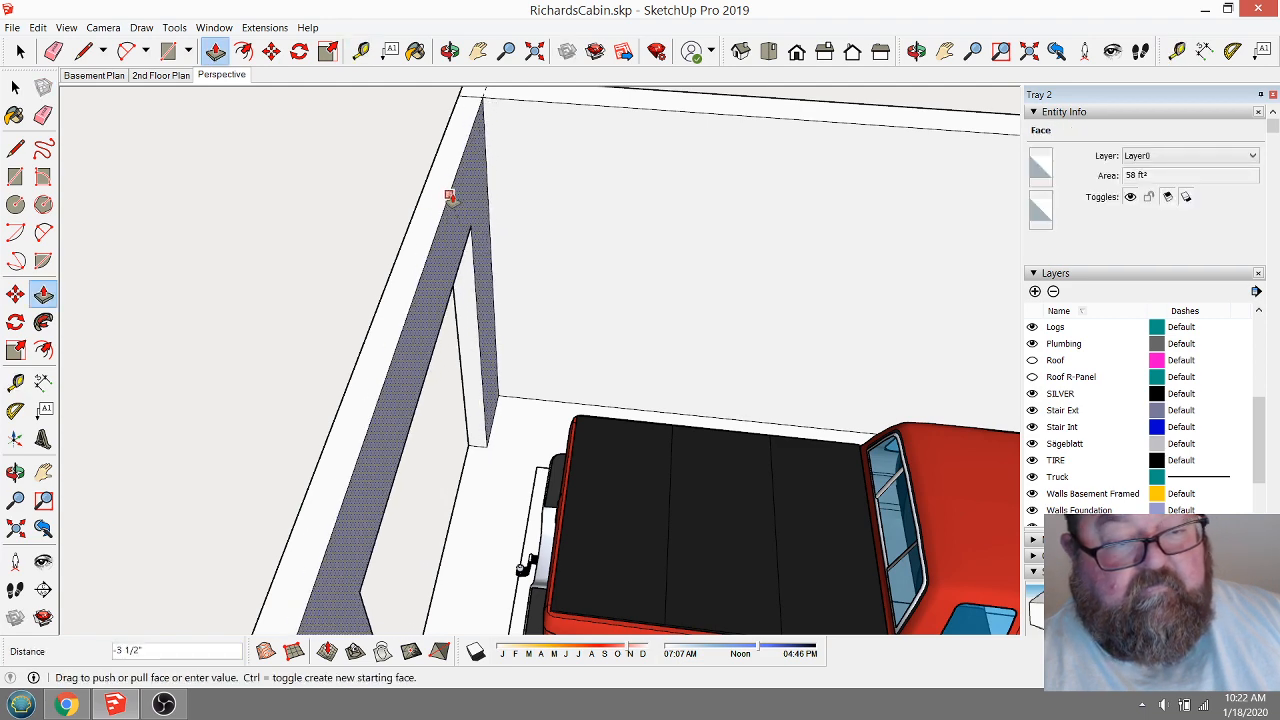
{"action": "left_click", "coordinate": [452, 190]}
{"action": "middle_click_drag", "start_coordinate": [452, 190], "coordinate": [514, 194]}
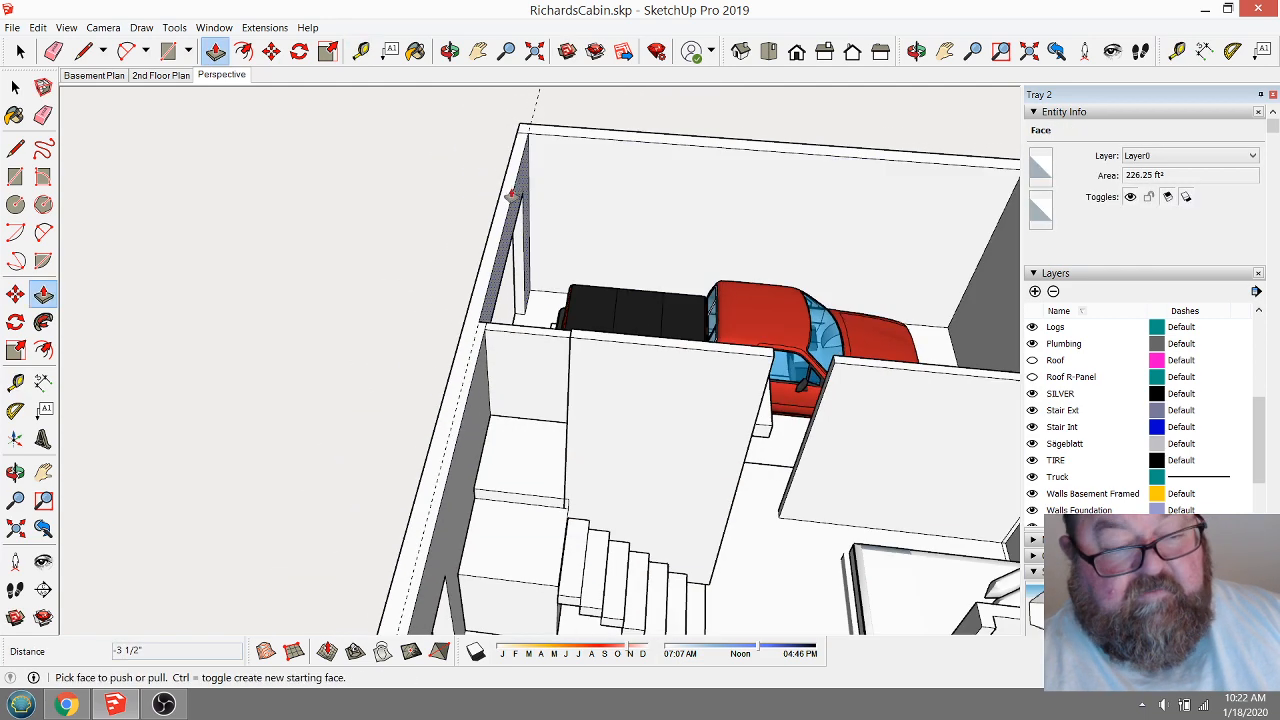
{"action": "scroll", "coordinate": [484, 362], "scroll_direction": "up", "scroll_amount": 3}
{"action": "left_click", "coordinate": [478, 337]}
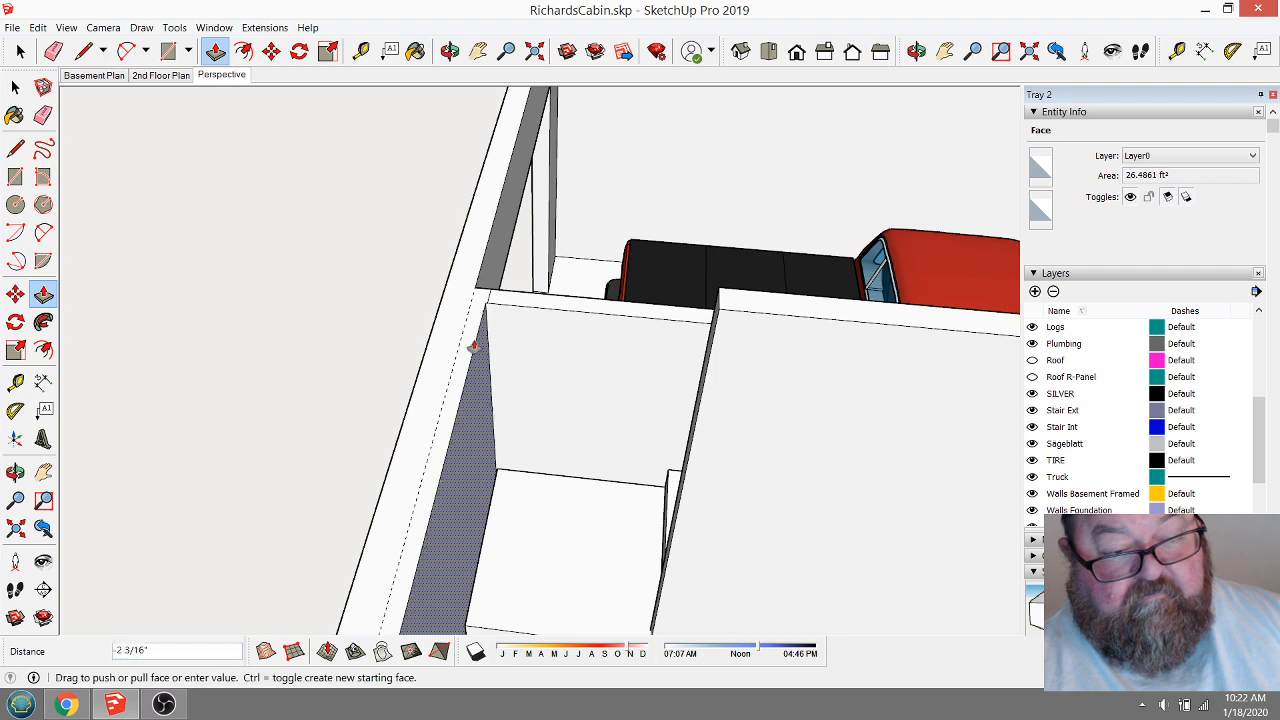
{"action": "left_click", "coordinate": [451, 297]}
Erase the leftover edge on top of the partition between the truck and stair bays where it meets the front wall.
{"action": "scroll", "coordinate": [202, 138], "scroll_direction": "up", "scroll_amount": 1}
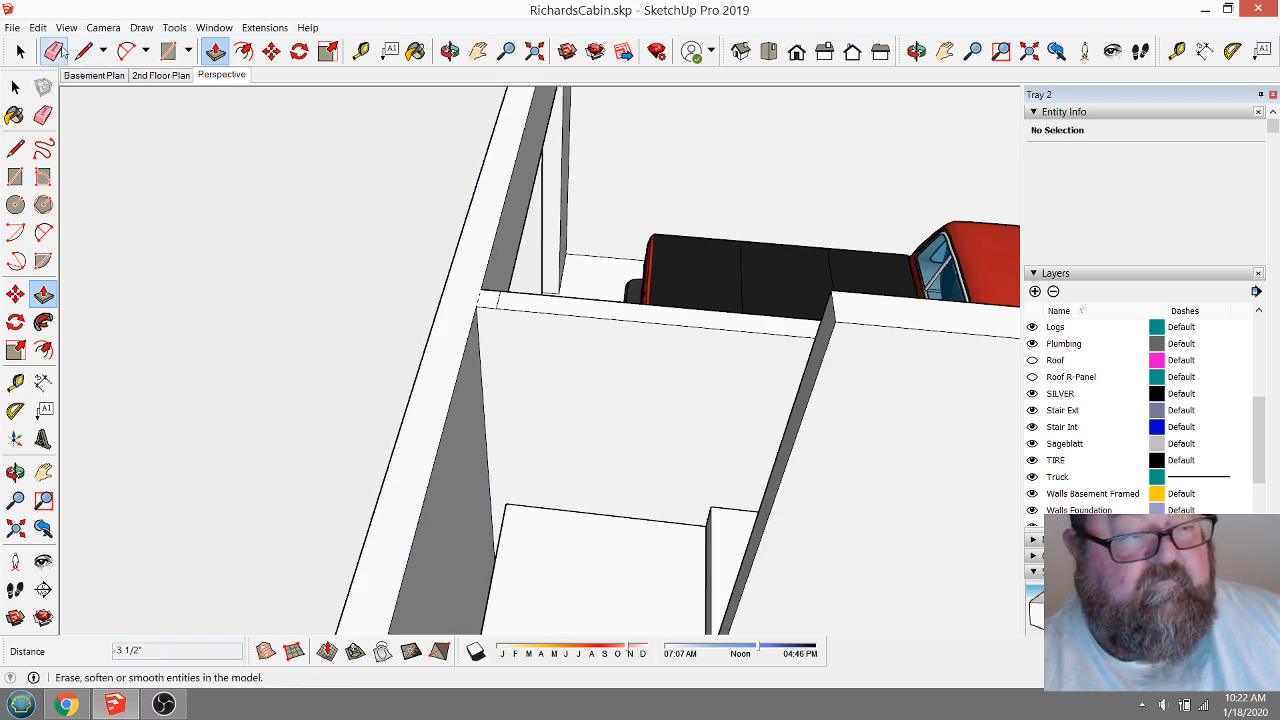
{"action": "key", "text": "e"}
{"action": "scroll", "coordinate": [511, 301], "scroll_direction": "up", "scroll_amount": 2}
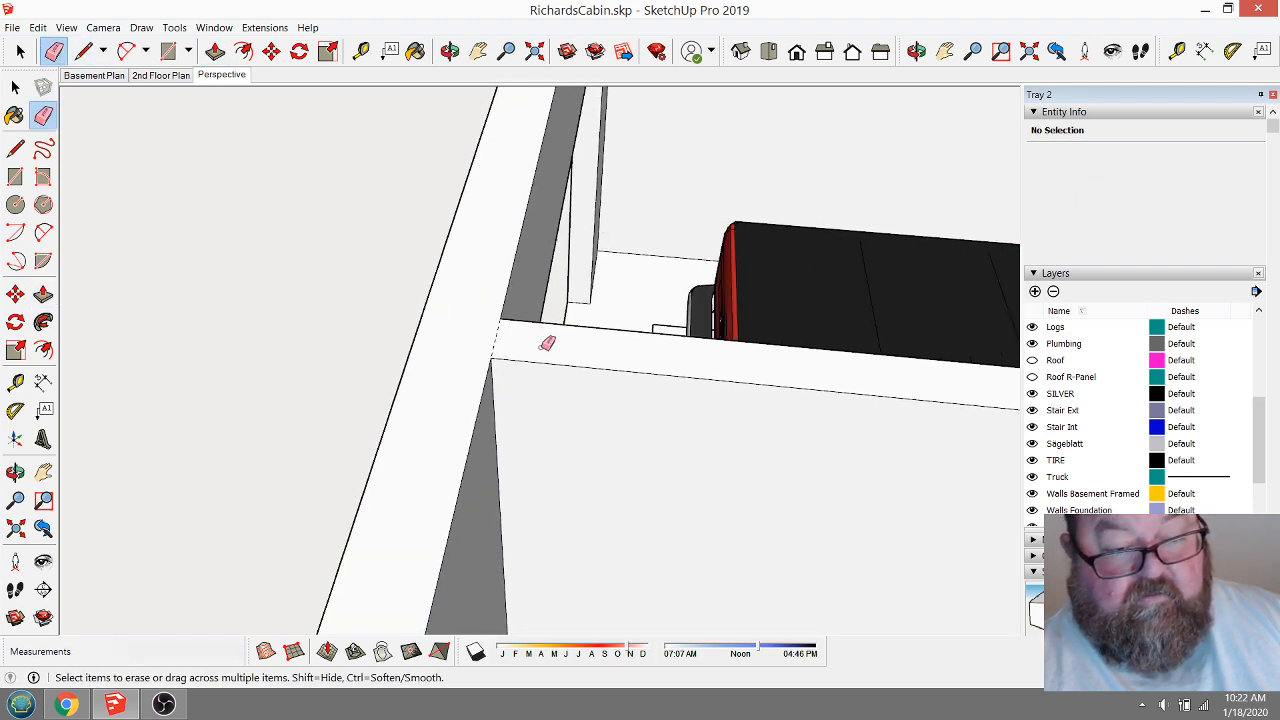
{"action": "scroll", "coordinate": [547, 343], "scroll_direction": "down", "scroll_amount": 8}
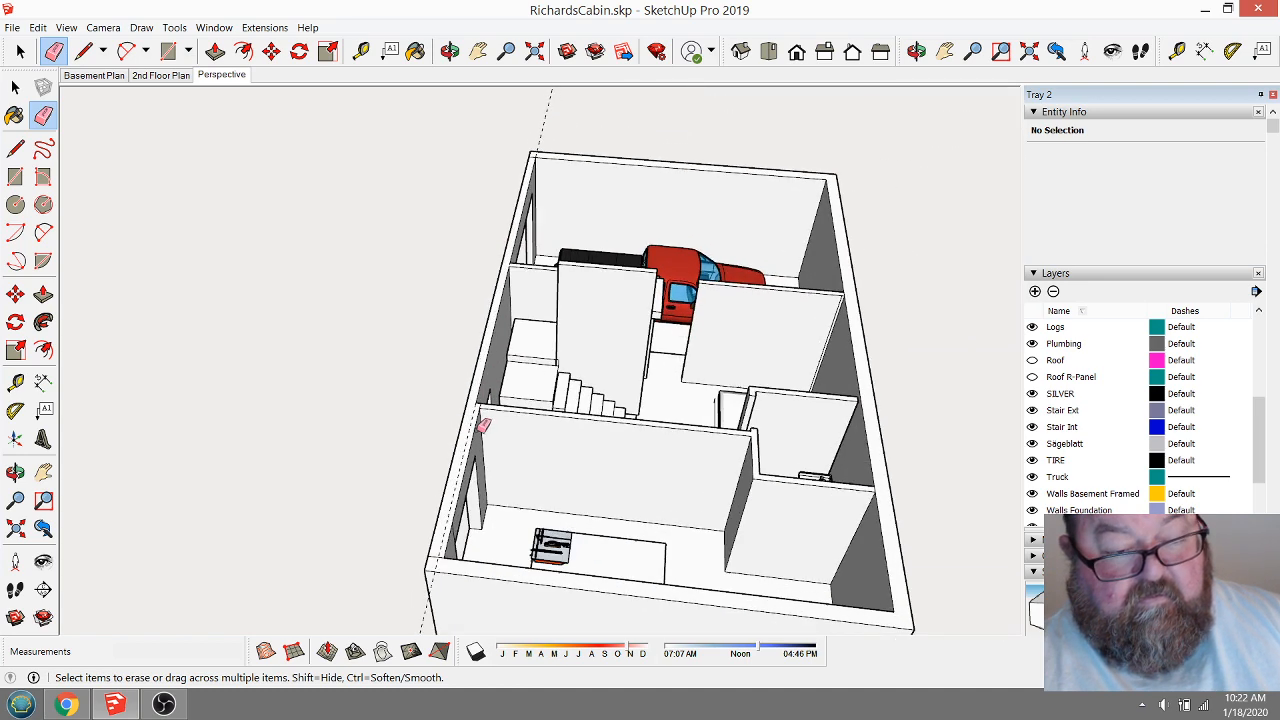
Push the front wall's inside face in the workshop bay back 3 1/2" and erase the leftover edge and guide at the stair-bay partition.
{"action": "scroll", "coordinate": [483, 424], "scroll_direction": "up", "scroll_amount": 5}
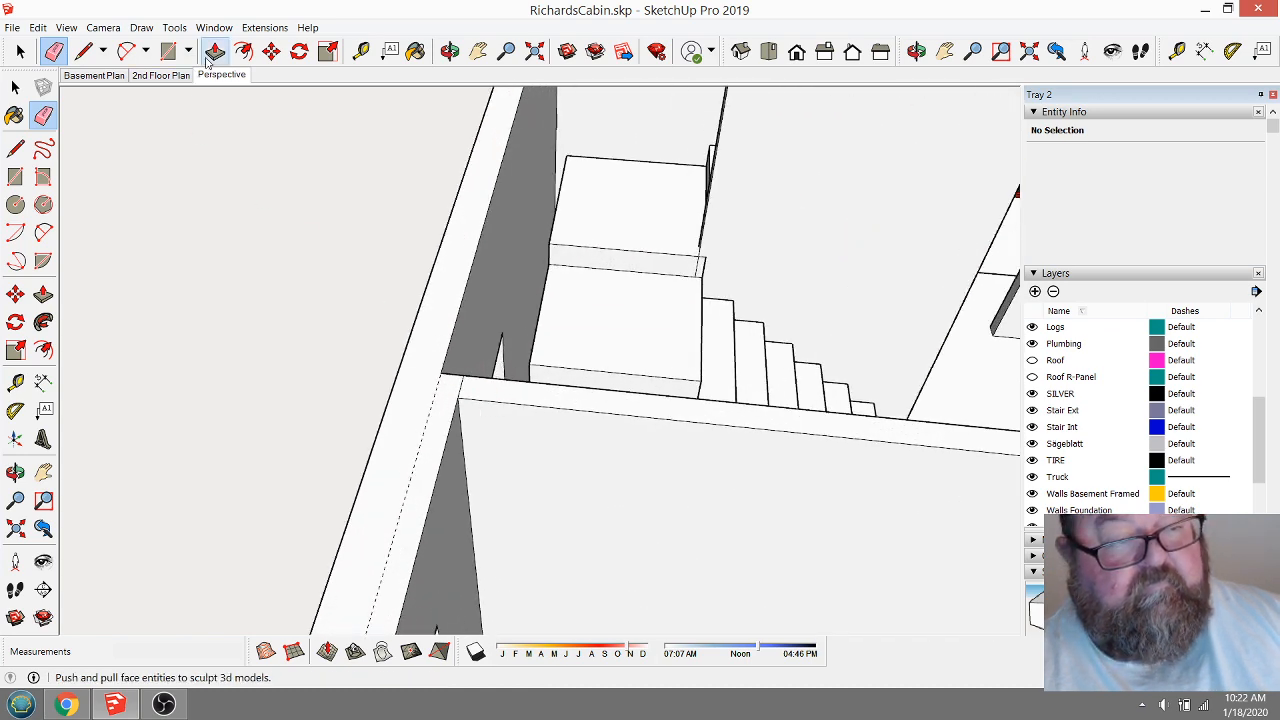
{"action": "left_click", "coordinate": [215, 51]}
{"action": "left_click", "coordinate": [443, 463]}
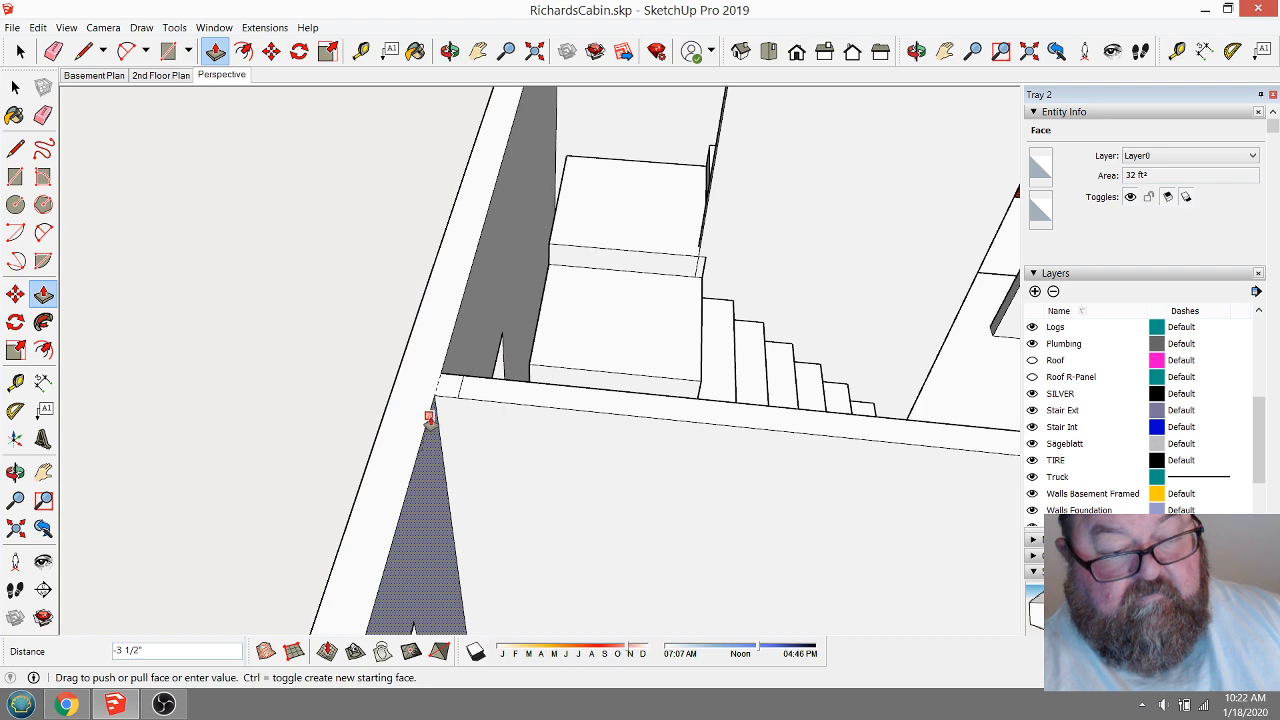
{"action": "left_click", "coordinate": [429, 418]}
{"action": "key", "text": "e"}
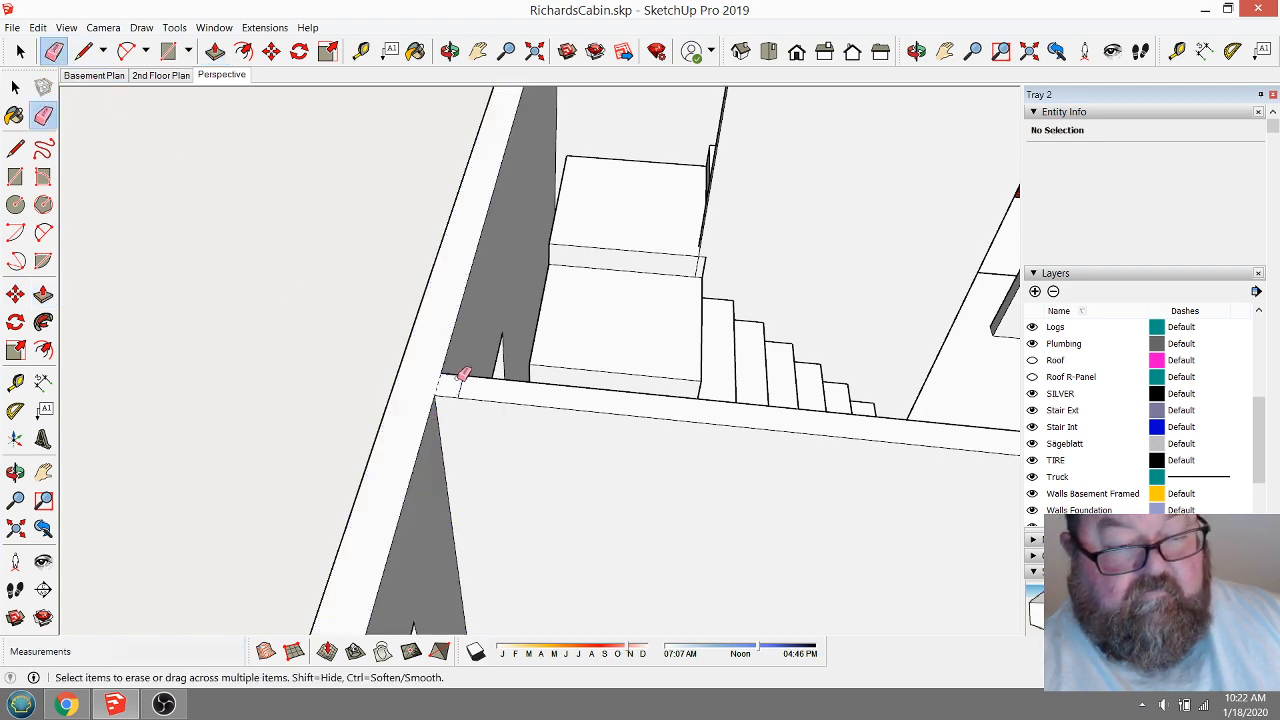
{"action": "scroll", "coordinate": [434, 349], "scroll_direction": "down", "scroll_amount": 8}
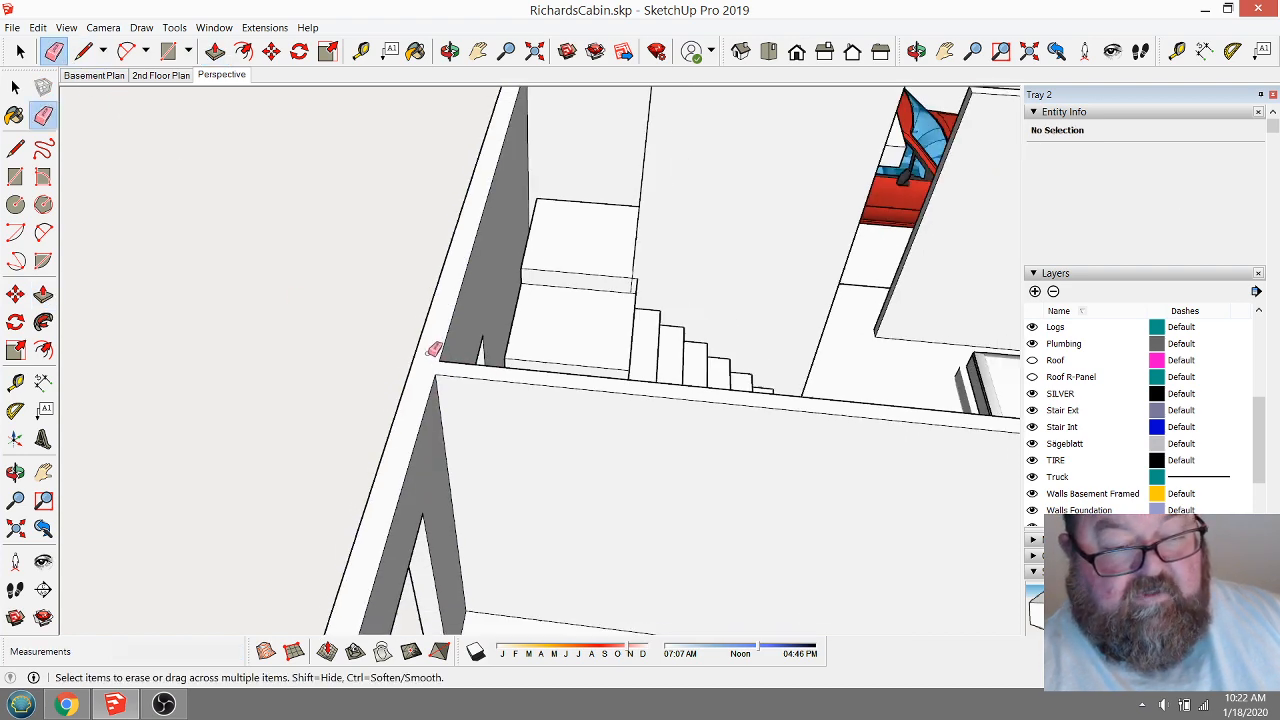
Push the protruding front wall piece beside the workshop's garage opening back 3 1/2" and erase the leftover vertical edge on its face.
{"action": "scroll", "coordinate": [380, 533], "scroll_direction": "up", "scroll_amount": 3}
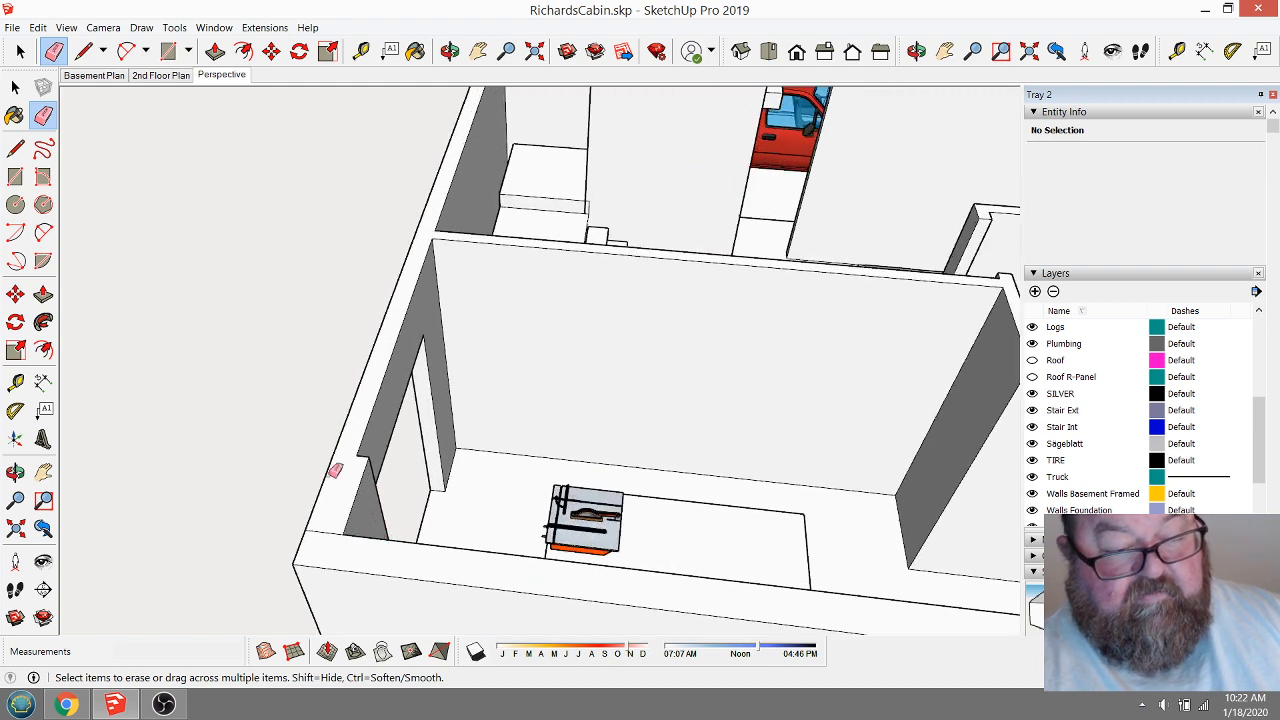
{"action": "left_click", "coordinate": [215, 51]}
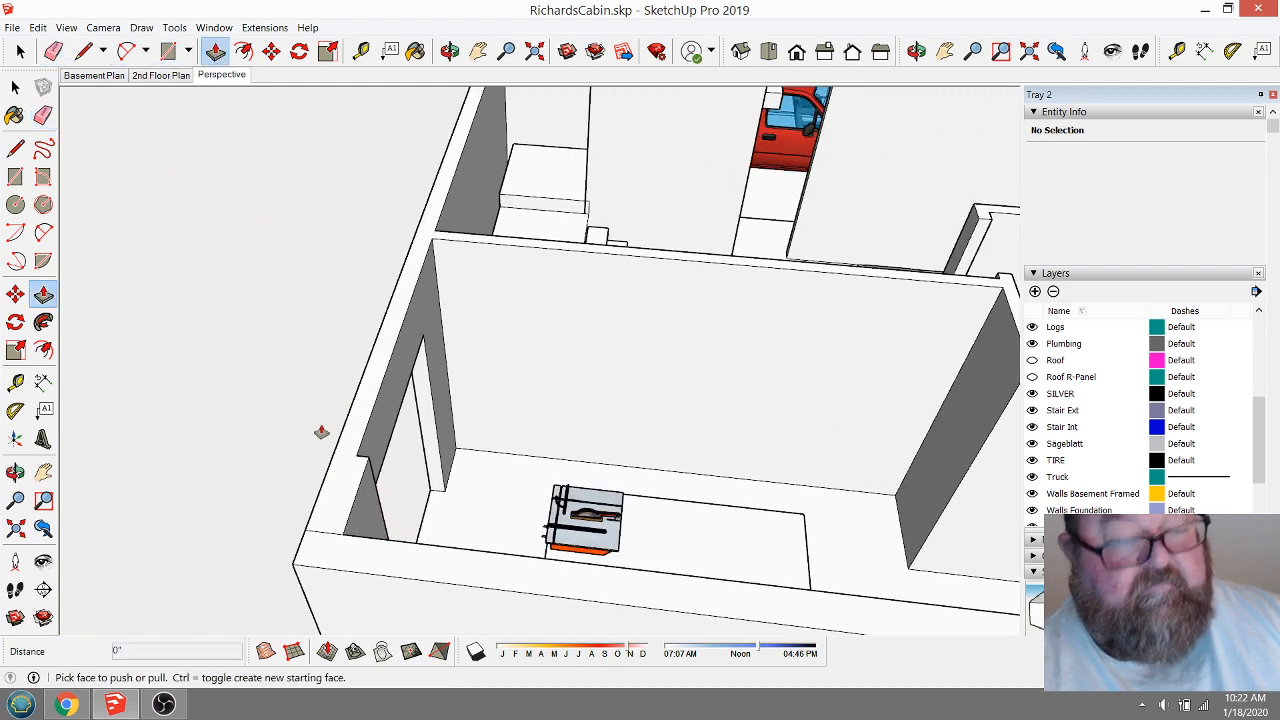
{"action": "left_click", "coordinate": [368, 490]}
{"action": "left_click", "coordinate": [363, 457]}
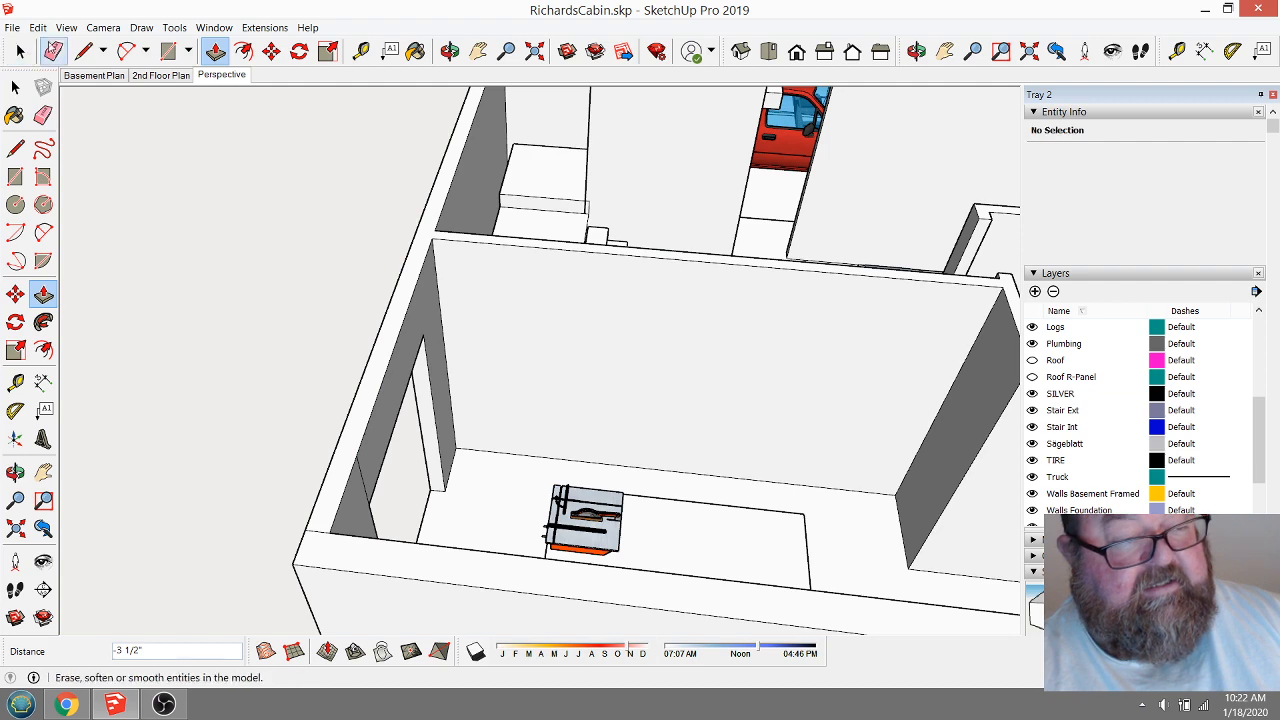
{"action": "left_click", "coordinate": [53, 51]}
{"action": "scroll", "coordinate": [328, 412], "scroll_direction": "up", "scroll_amount": 2}
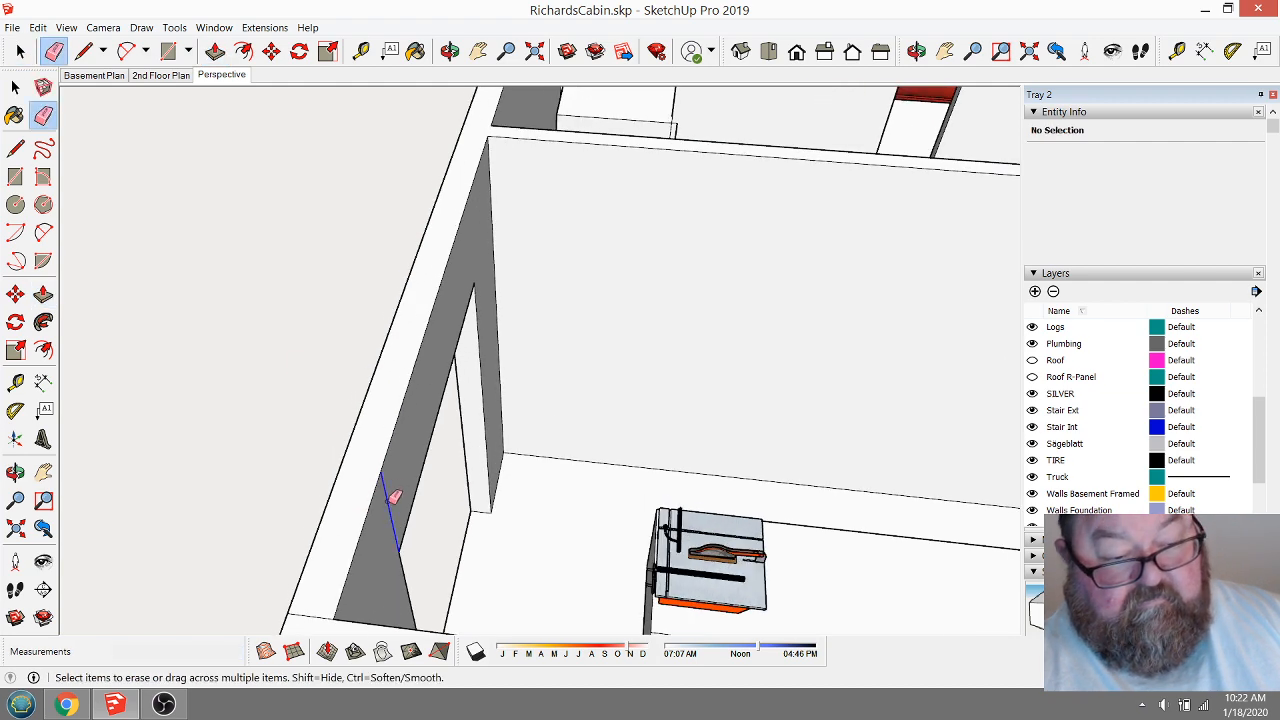
{"action": "scroll", "coordinate": [393, 497], "scroll_direction": "down", "scroll_amount": 6}
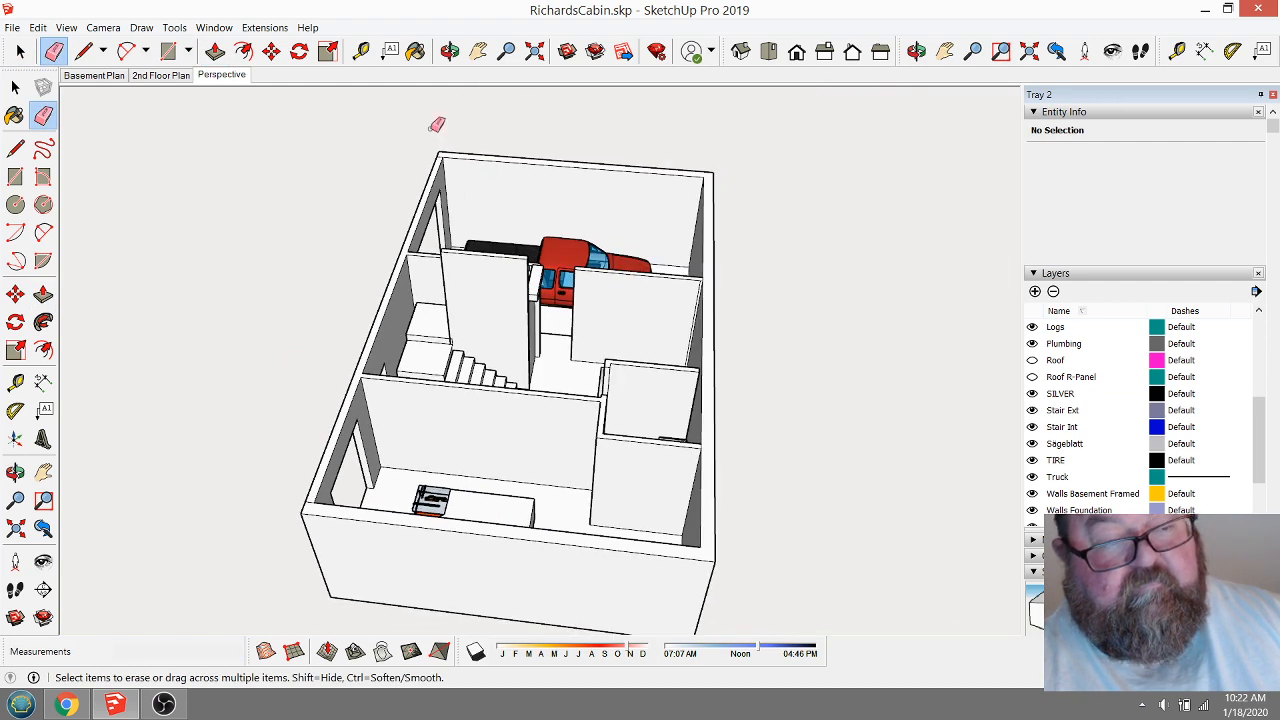
Move the bathroom's corner sink 6" sideways into the corner against the bedroom partition.
{"action": "left_click", "coordinate": [449, 51]}
{"action": "left_click_drag", "start_coordinate": [330, 320], "coordinate": [371, 287]}
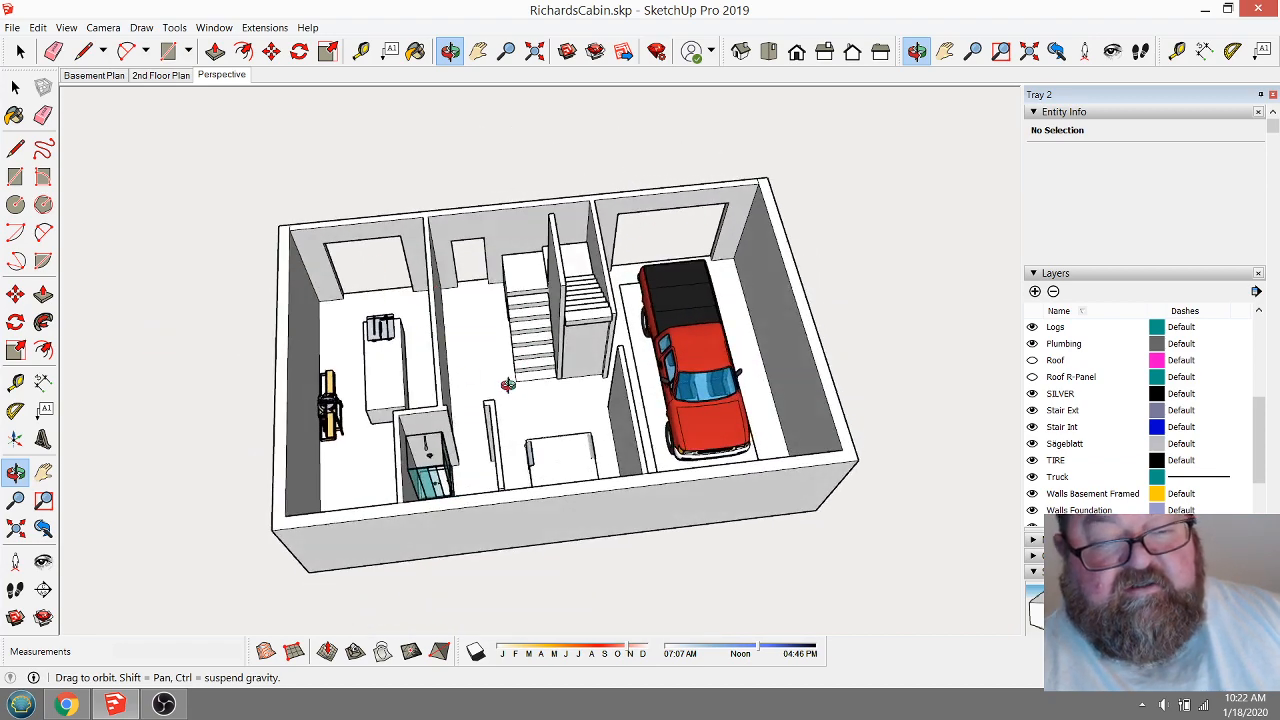
{"action": "left_click_drag", "start_coordinate": [508, 384], "coordinate": [860, 398]}
{"action": "left_click_drag", "start_coordinate": [466, 403], "coordinate": [346, 382]}
{"action": "scroll", "coordinate": [623, 301], "scroll_direction": "up", "scroll_amount": 6}
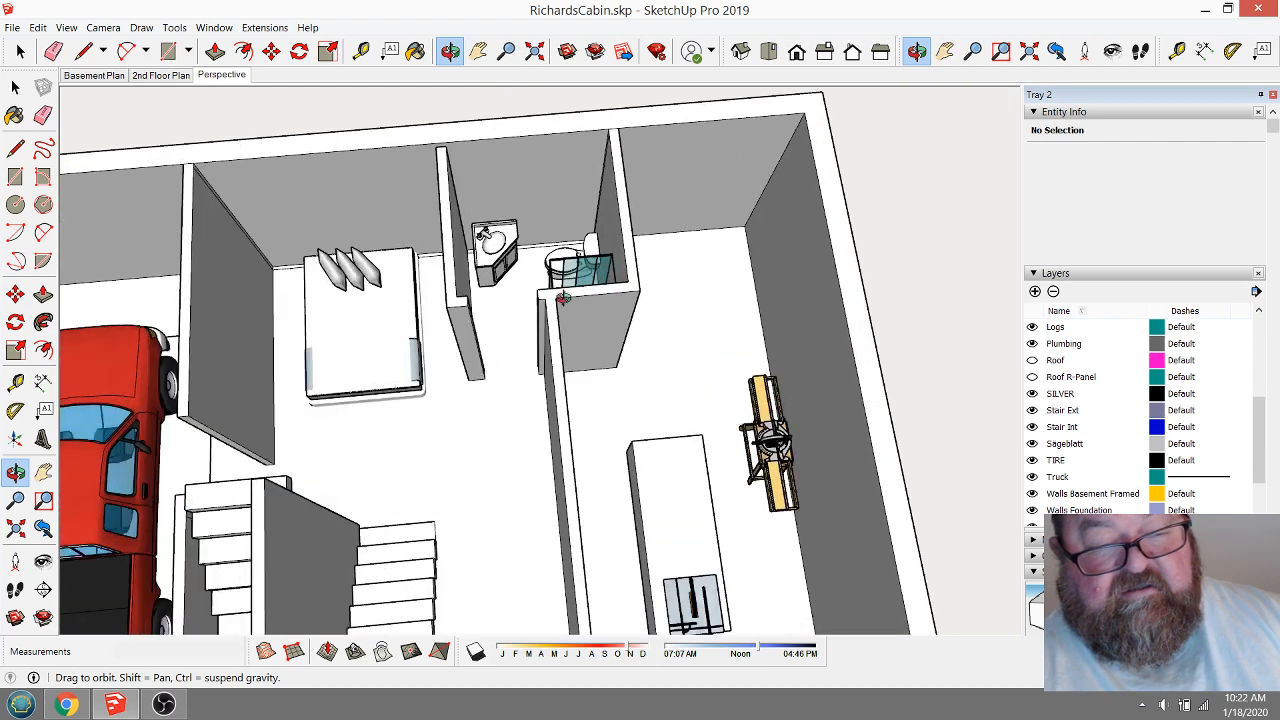
{"action": "scroll", "coordinate": [436, 225], "scroll_direction": "up", "scroll_amount": 3}
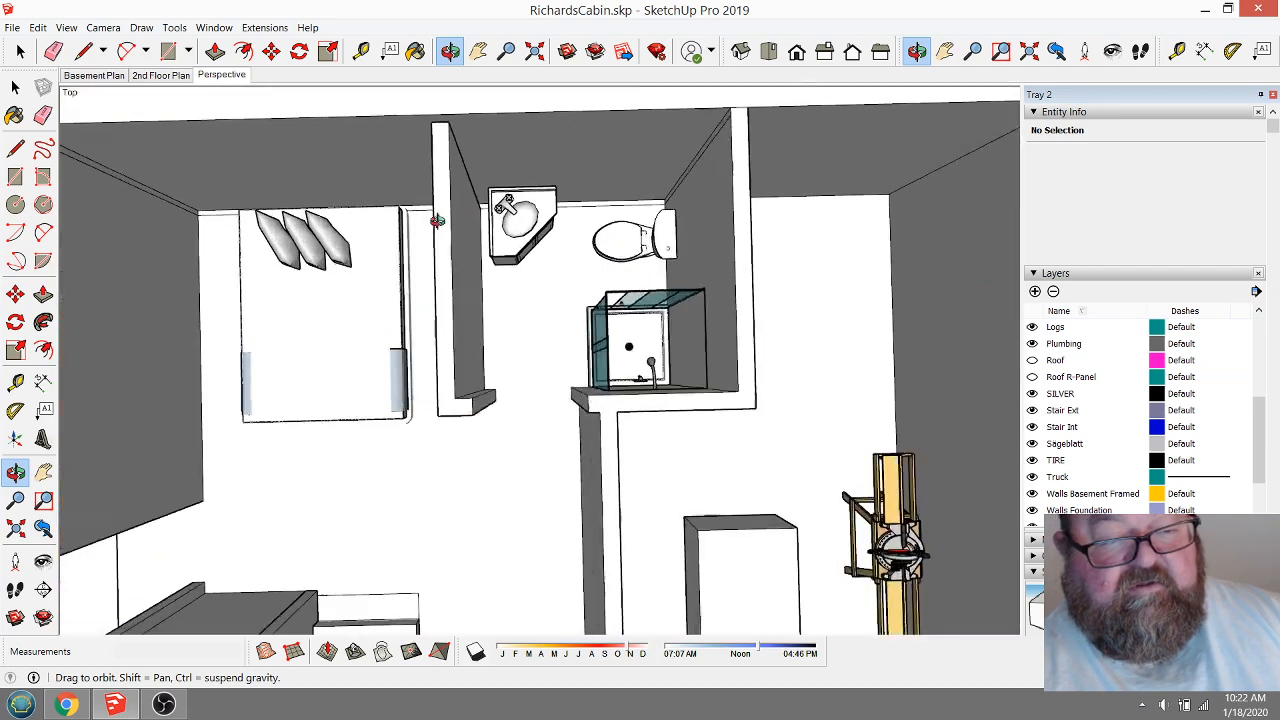
{"action": "key", "text": "space"}
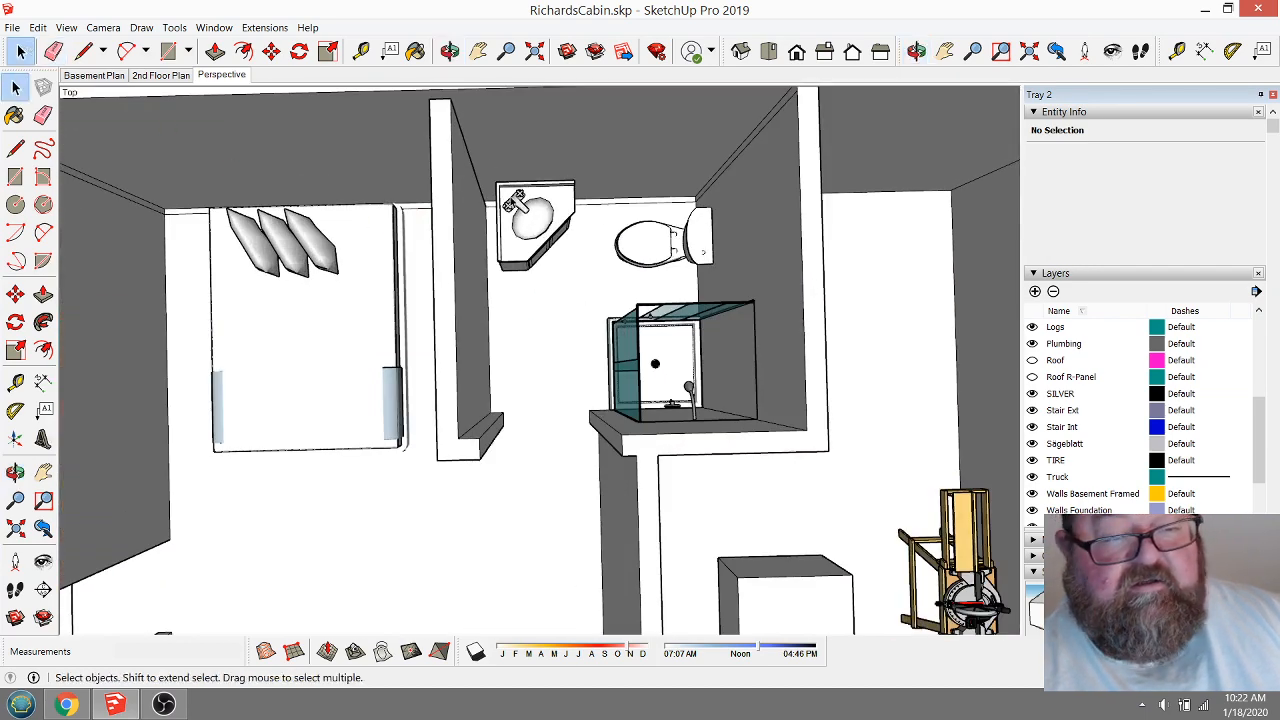
{"action": "left_click", "coordinate": [513, 200]}
{"action": "scroll", "coordinate": [513, 200], "scroll_direction": "up", "scroll_amount": 3}
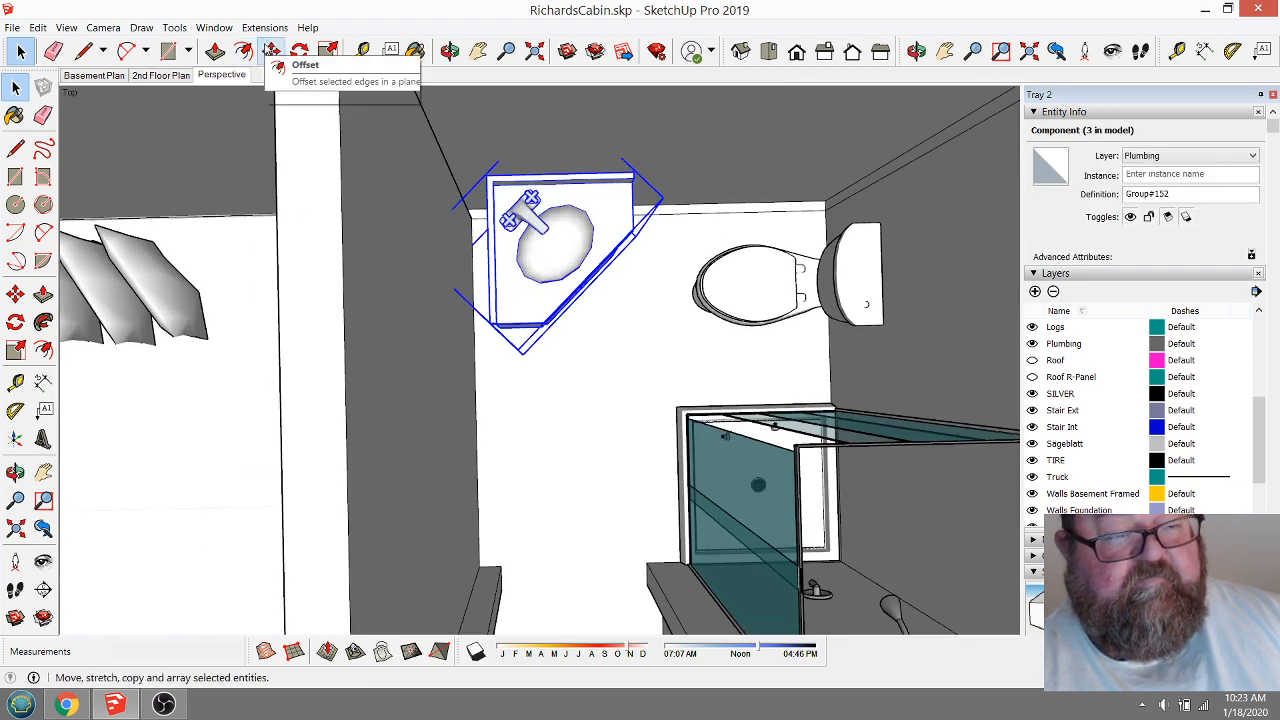
{"action": "left_click", "coordinate": [271, 51]}
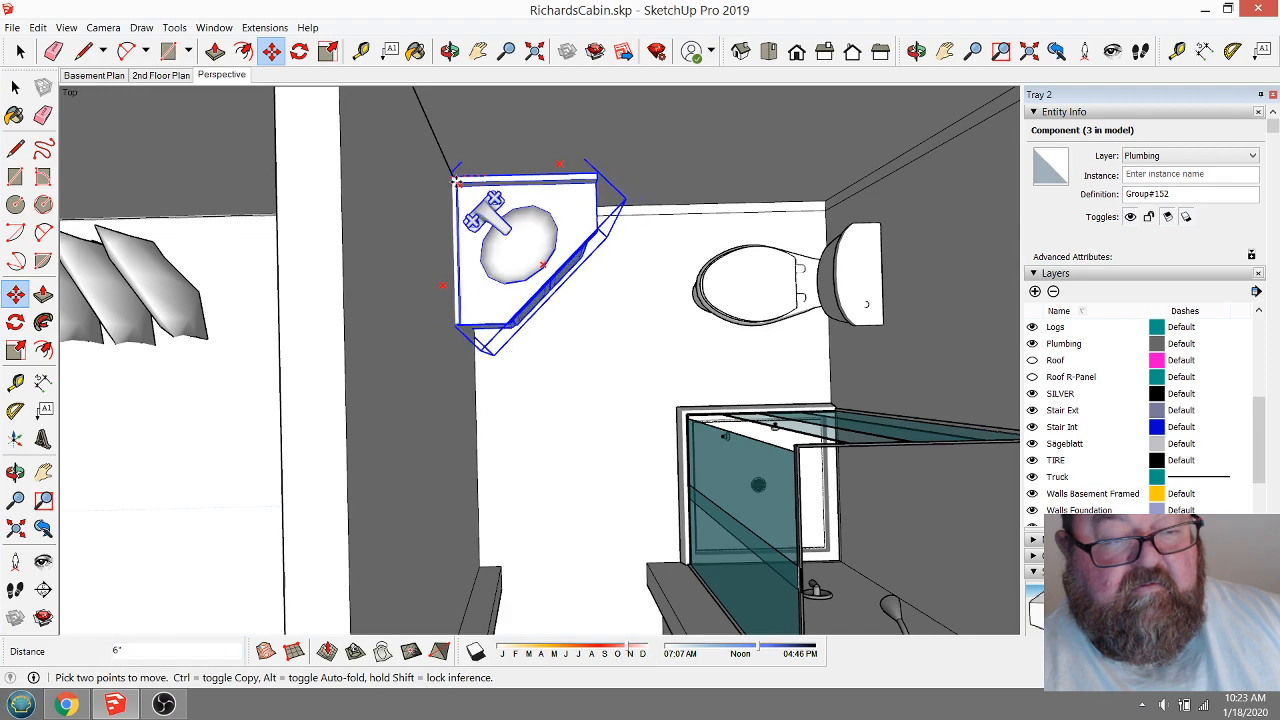
Examine the bathroom's sink, toilet and shower placement and the overall basement layout from several angles.
{"action": "mouse_move", "coordinate": [515, 225]}
{"action": "middle_mouse_down"}
{"action": "mouse_move", "coordinate": [524, 290]}
{"action": "mouse_move", "coordinate": [734, 367]}
{"action": "mouse_move", "coordinate": [797, 471]}
{"action": "mouse_move", "coordinate": [770, 463]}
{"action": "middle_mouse_up"}
{"action": "scroll", "coordinate": [525, 232], "scroll_direction": "down", "scroll_amount": 4}
{"action": "middle_click_drag", "start_coordinate": [524, 278], "coordinate": [536, 328]}
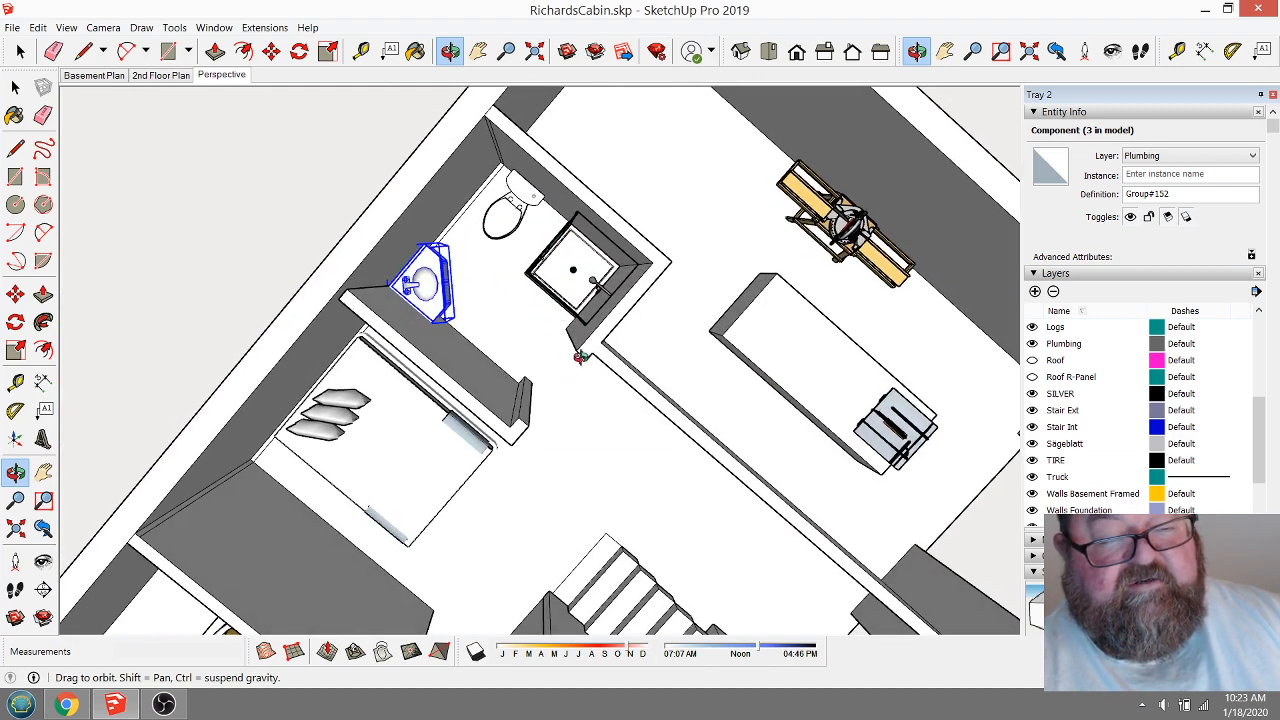
{"action": "middle_click_drag", "start_coordinate": [580, 357], "coordinate": [589, 267]}
{"action": "middle_click_drag", "start_coordinate": [480, 259], "coordinate": [708, 283]}
{"action": "scroll", "coordinate": [508, 257], "scroll_direction": "up", "scroll_amount": 6}
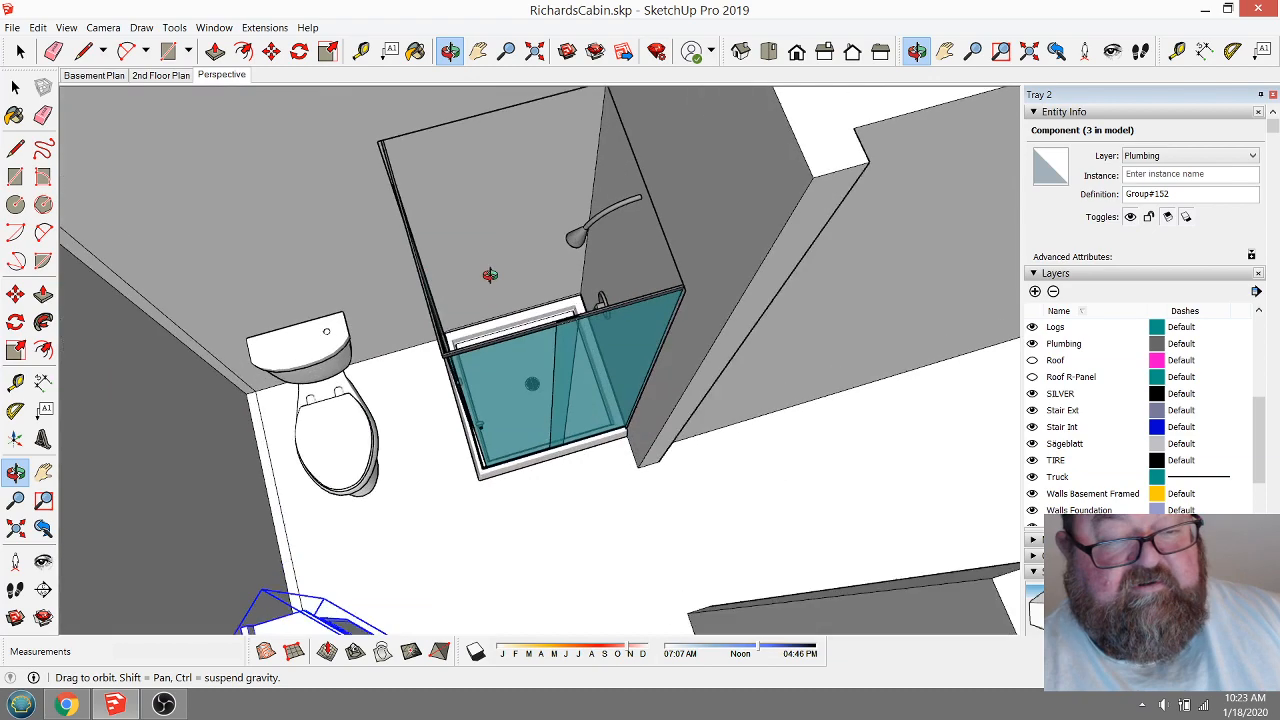
{"action": "mouse_move", "coordinate": [490, 274]}
{"action": "middle_mouse_down"}
{"action": "mouse_move", "coordinate": [586, 286]}
{"action": "mouse_move", "coordinate": [632, 357]}
{"action": "mouse_move", "coordinate": [562, 292]}
{"action": "middle_mouse_up"}
{"action": "middle_click_drag", "start_coordinate": [554, 214], "coordinate": [444, 259]}
{"action": "mouse_move", "coordinate": [650, 345]}
{"action": "middle_mouse_down"}
{"action": "mouse_move", "coordinate": [687, 391]}
{"action": "mouse_move", "coordinate": [660, 330]}
{"action": "mouse_move", "coordinate": [767, 387]}
{"action": "mouse_move", "coordinate": [237, 294]}
{"action": "middle_mouse_up"}
{"action": "scroll", "coordinate": [665, 313], "scroll_direction": "down", "scroll_amount": 5}
{"action": "mouse_move", "coordinate": [654, 329]}
{"action": "middle_mouse_down"}
{"action": "mouse_move", "coordinate": [484, 386]}
{"action": "mouse_move", "coordinate": [430, 372]}
{"action": "middle_mouse_up"}
{"action": "left_click", "coordinate": [514, 179]}
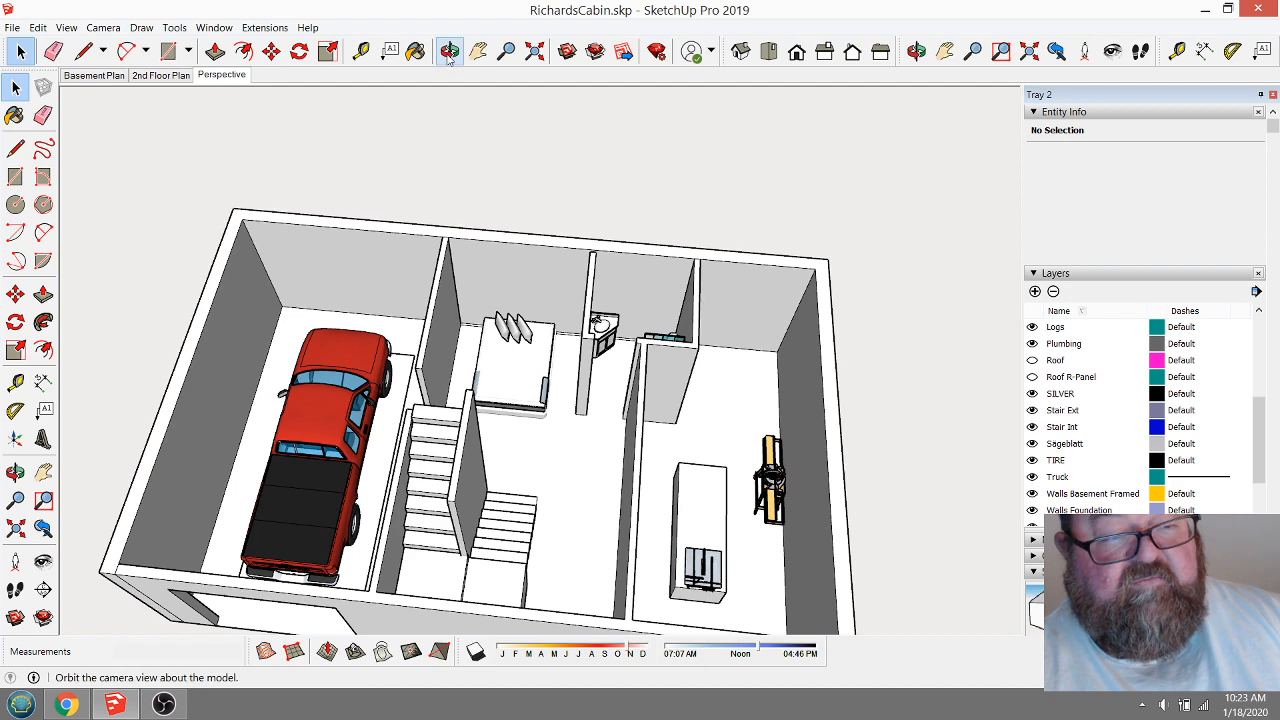
{"action": "left_click", "coordinate": [449, 51]}
{"action": "left_click_drag", "start_coordinate": [517, 294], "coordinate": [566, 355]}
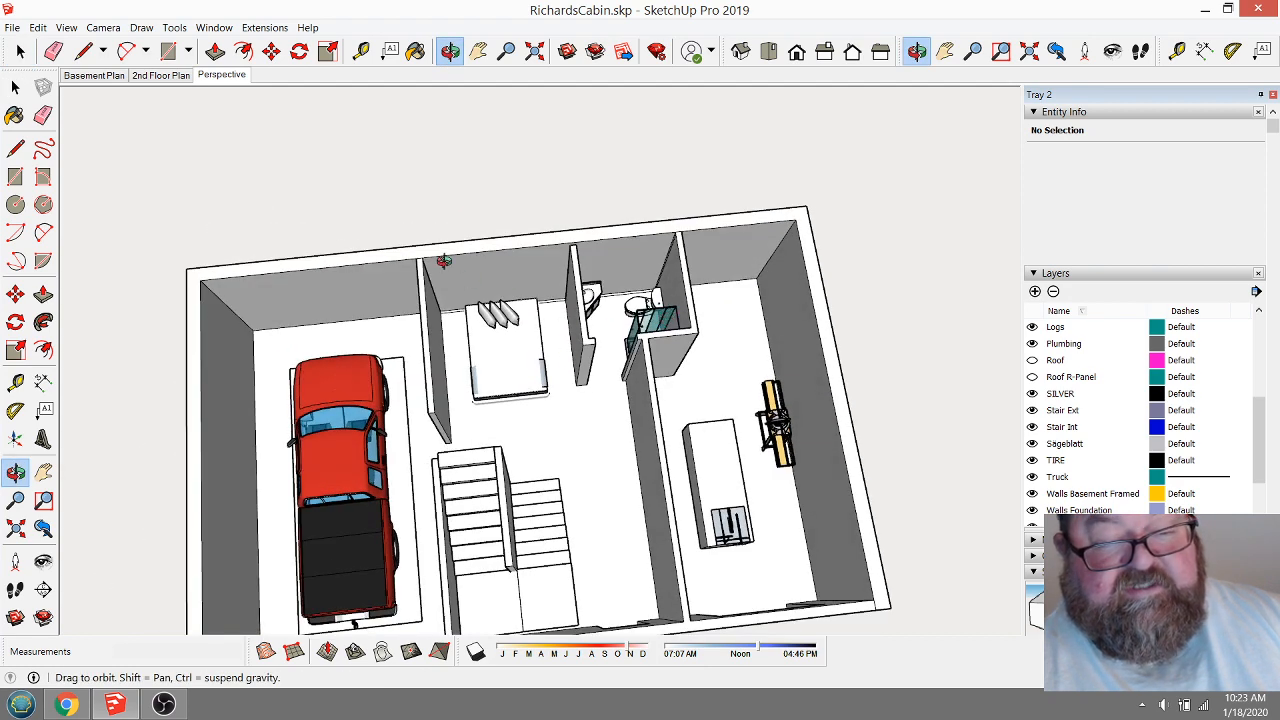
{"action": "left_click_drag", "start_coordinate": [443, 261], "coordinate": [443, 328]}
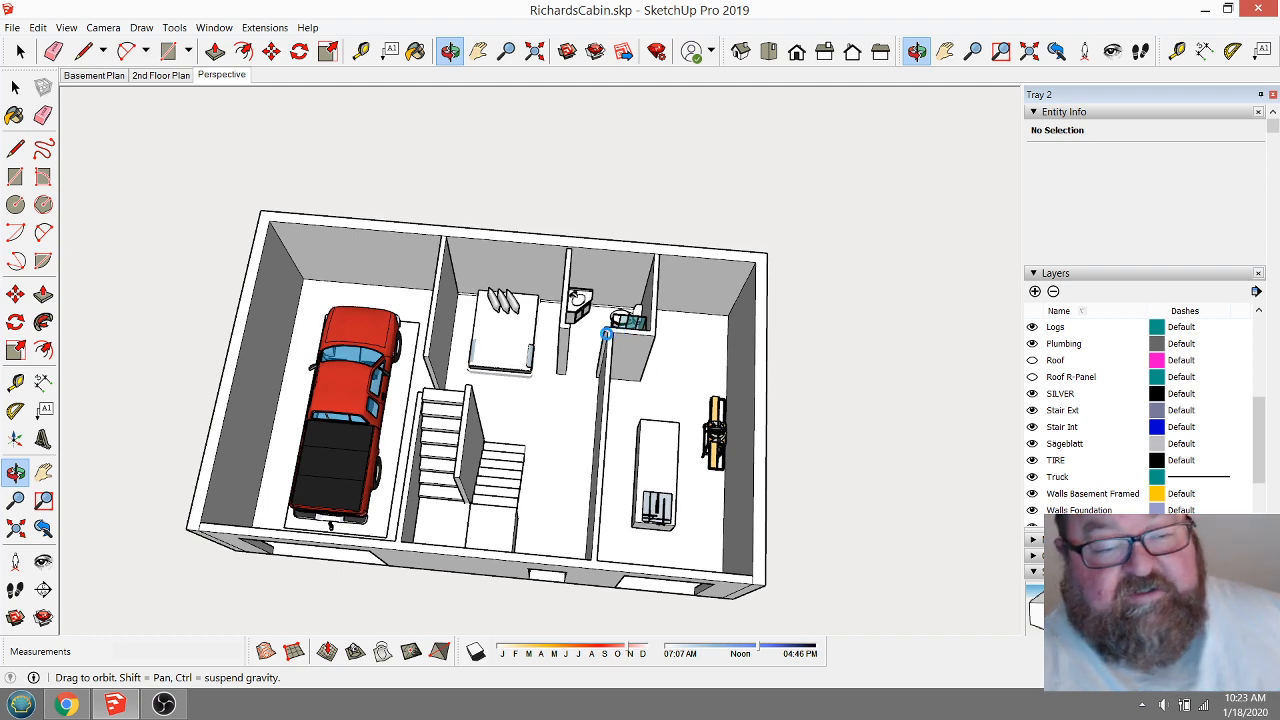
{"action": "left_click_drag", "start_coordinate": [615, 353], "coordinate": [470, 318]}
Measure the workshop's clear floor width between the partition and the outer side wall.
{"action": "scroll", "coordinate": [637, 404], "scroll_direction": "up", "scroll_amount": 3}
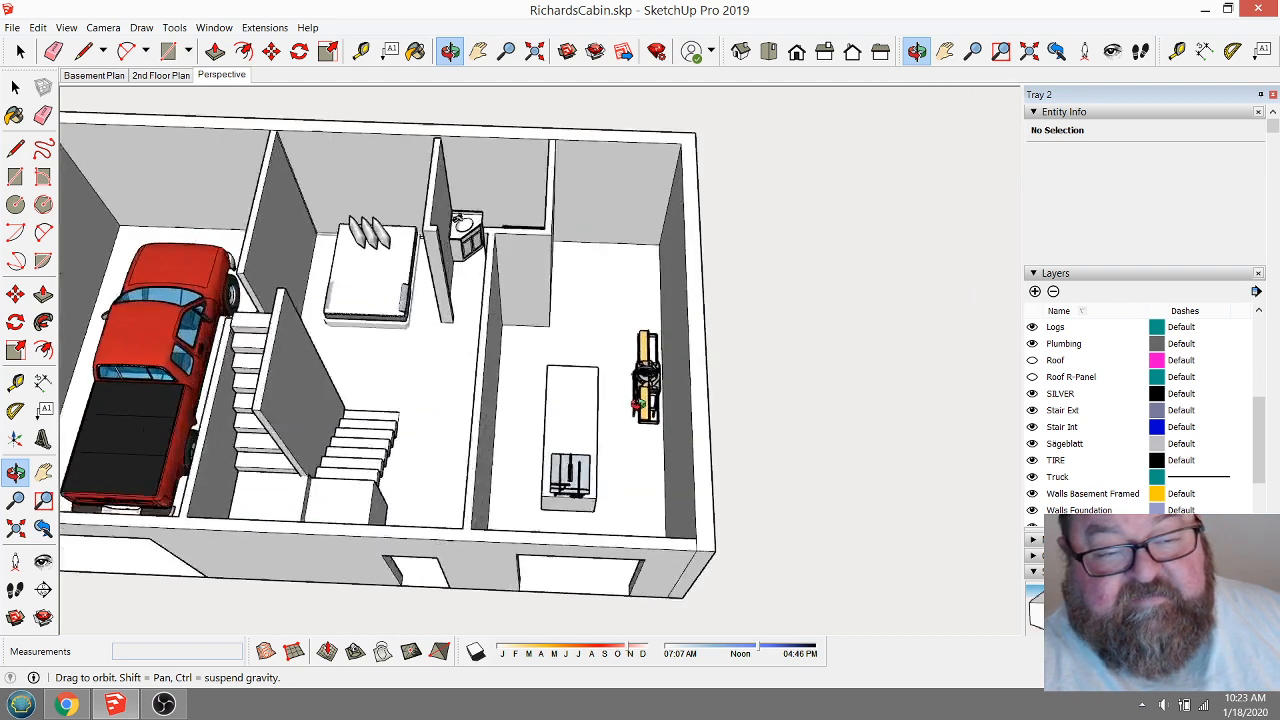
{"action": "scroll", "coordinate": [636, 402], "scroll_direction": "up", "scroll_amount": 2}
{"action": "scroll", "coordinate": [566, 380], "scroll_direction": "up", "scroll_amount": 2}
{"action": "scroll", "coordinate": [586, 343], "scroll_direction": "up", "scroll_amount": 3}
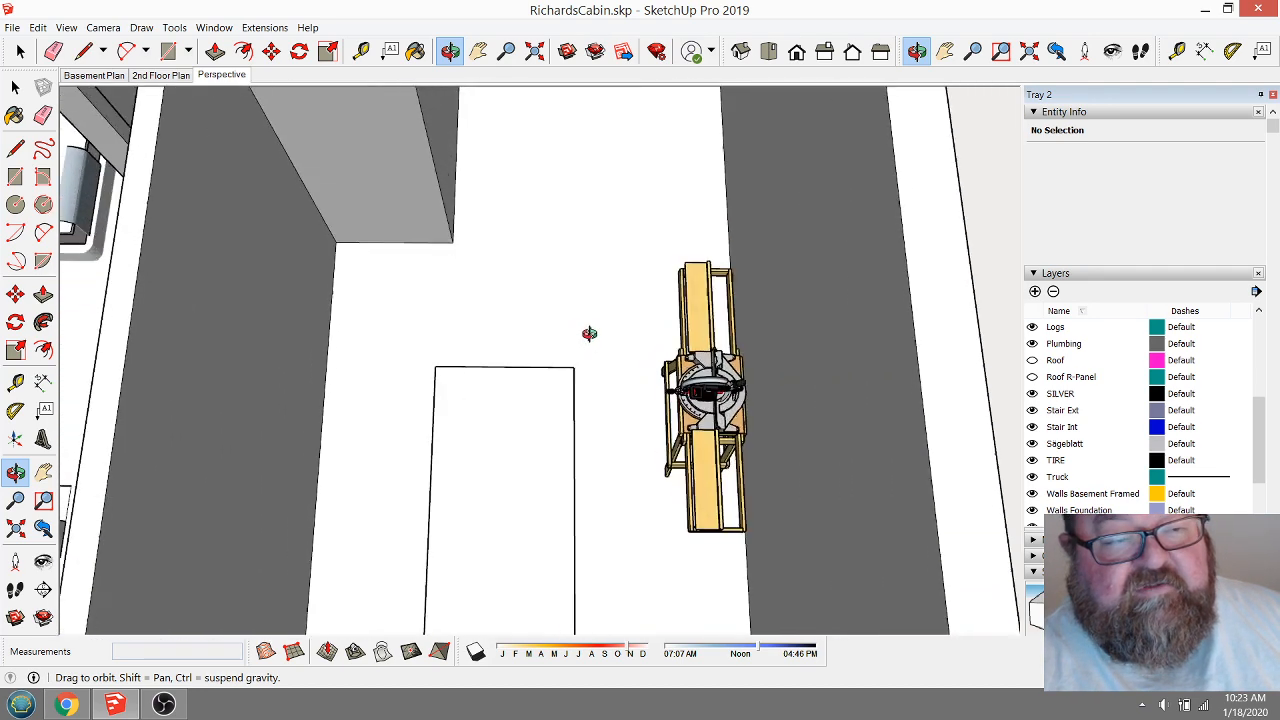
{"action": "left_click", "coordinate": [361, 51]}
{"action": "left_click", "coordinate": [334, 269]}
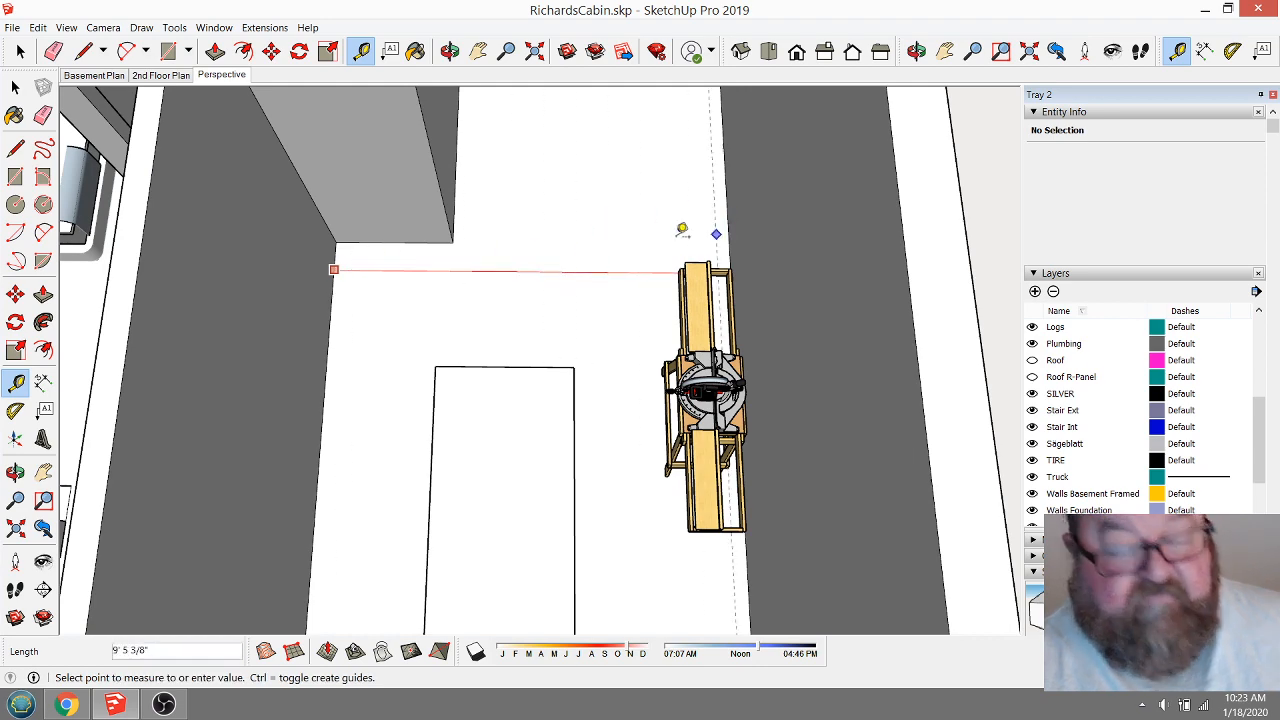
{"action": "key", "text": "Escape"}
Measure the workshop's floor length from the projecting bathroom wall to the inside of the front wall.
{"action": "scroll", "coordinate": [640, 232], "scroll_direction": "down", "scroll_amount": 3}
{"action": "scroll", "coordinate": [634, 248], "scroll_direction": "down", "scroll_amount": 3}
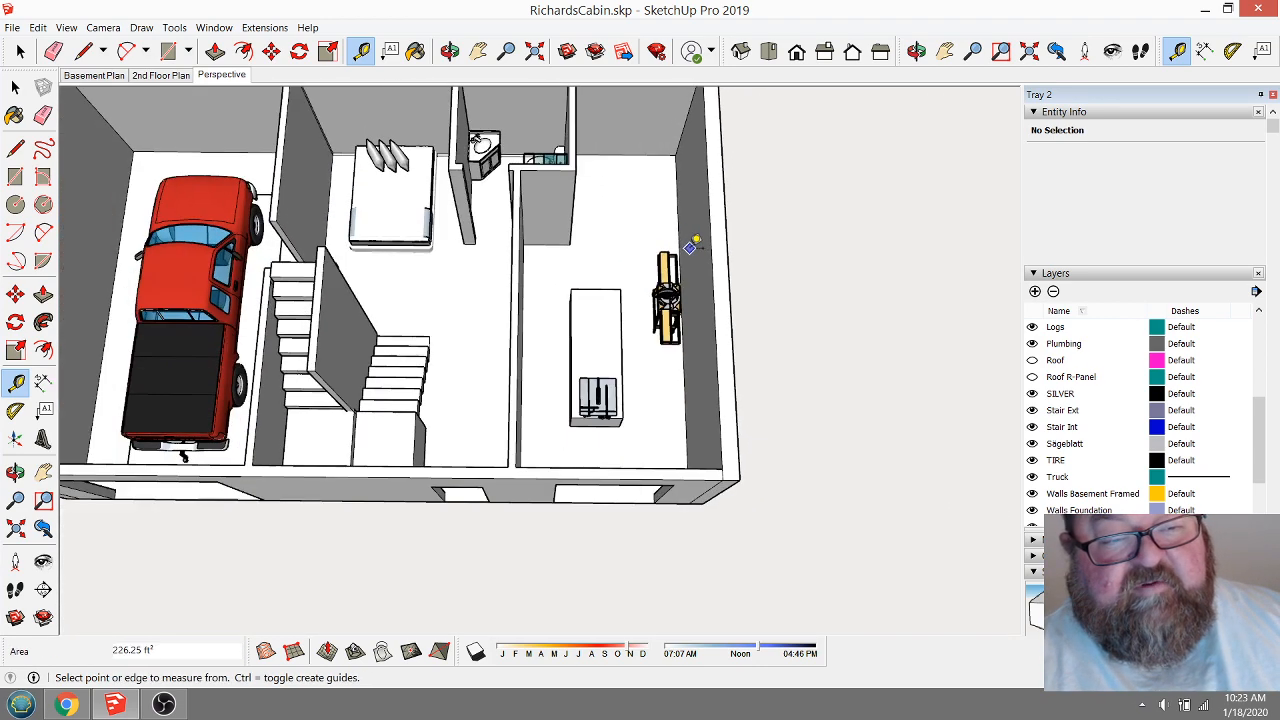
{"action": "scroll", "coordinate": [655, 175], "scroll_direction": "down", "scroll_amount": 2}
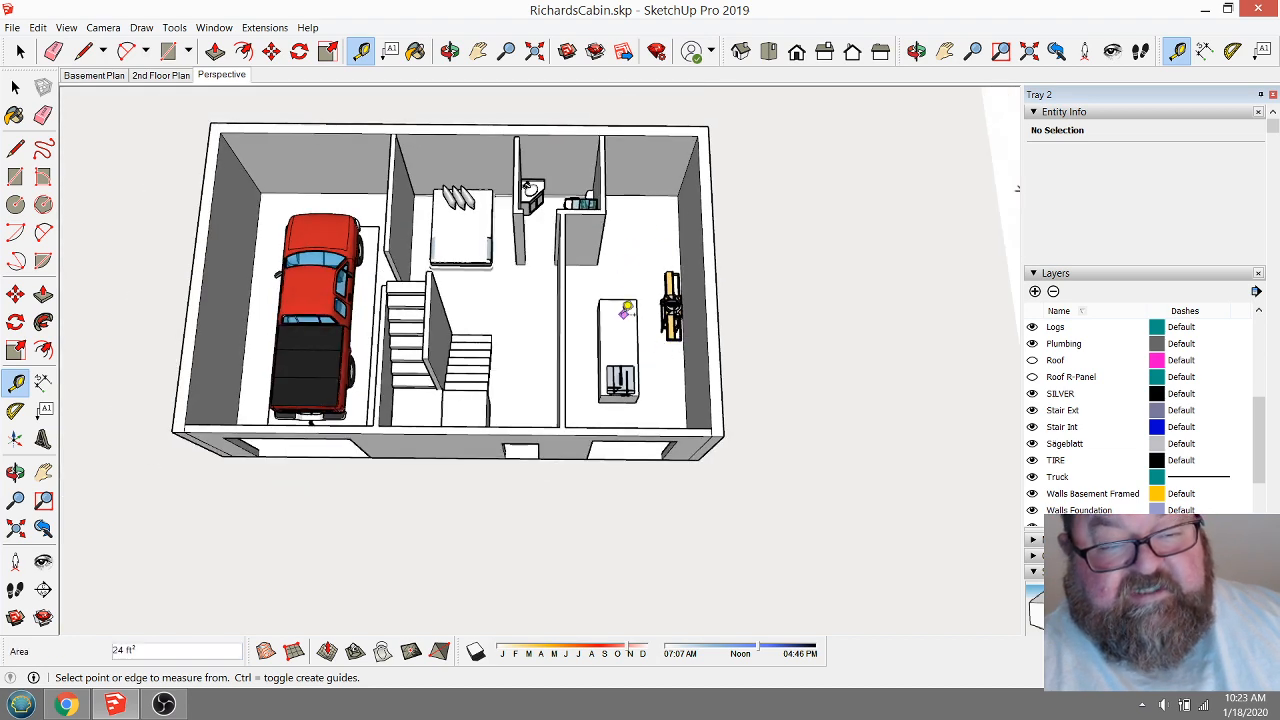
{"action": "scroll", "coordinate": [645, 288], "scroll_direction": "up", "scroll_amount": 2}
{"action": "left_click", "coordinate": [450, 51]}
{"action": "left_click_drag", "start_coordinate": [470, 300], "coordinate": [200, 320]}
{"action": "scroll", "coordinate": [200, 320], "scroll_direction": "up", "scroll_amount": 3}
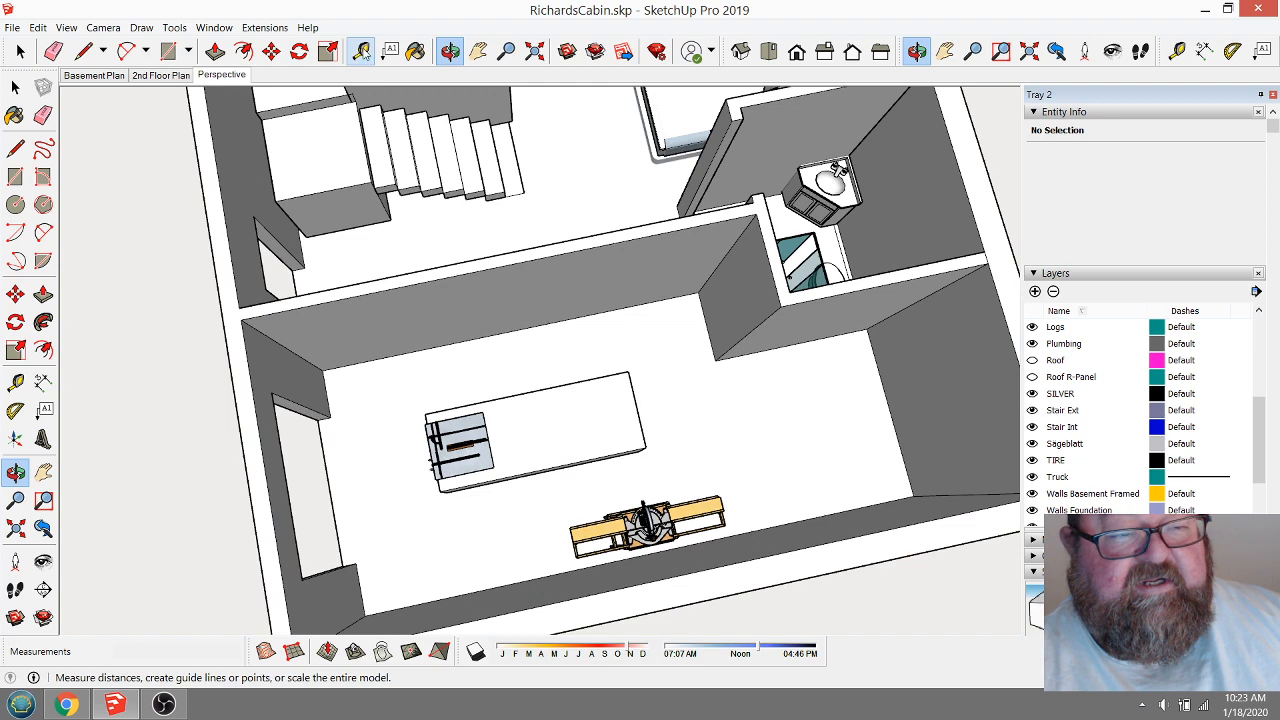
{"action": "left_click", "coordinate": [361, 51]}
{"action": "left_click", "coordinate": [707, 326]}
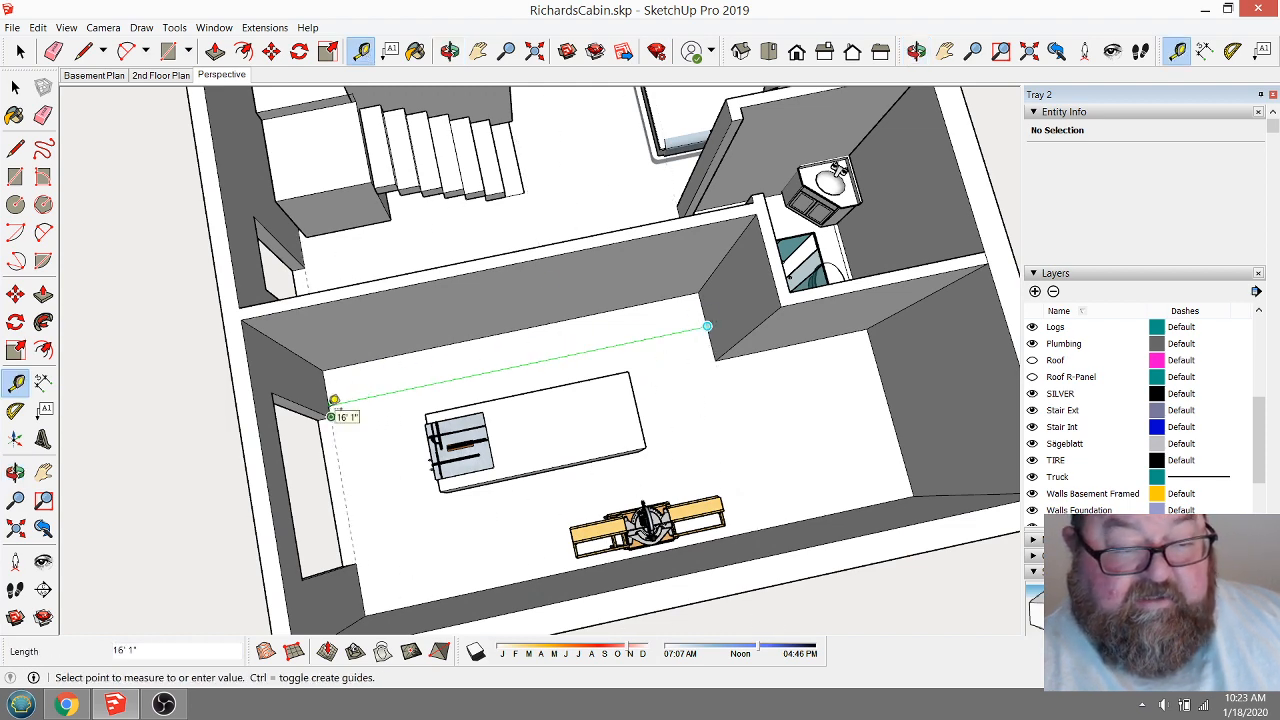
{"action": "scroll", "coordinate": [334, 401], "scroll_direction": "up", "scroll_amount": 4}
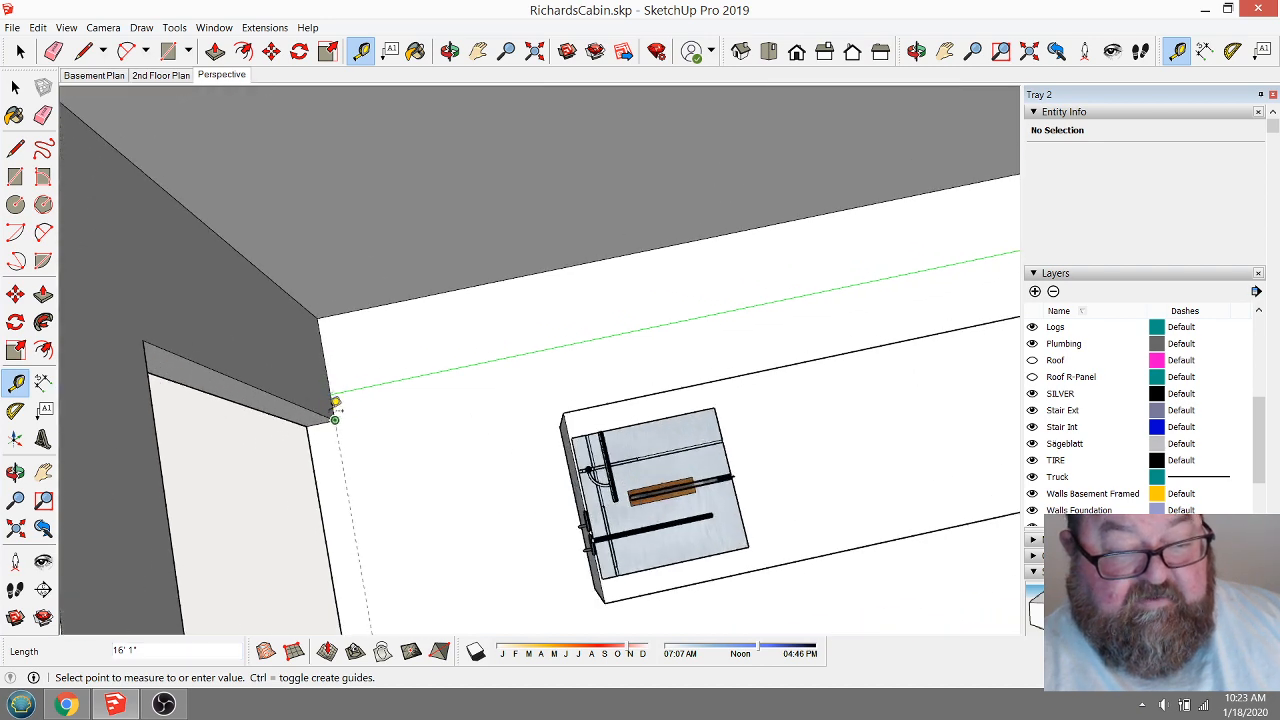
{"action": "left_click", "coordinate": [335, 405]}
{"action": "scroll", "coordinate": [546, 363], "scroll_direction": "down", "scroll_amount": 6}
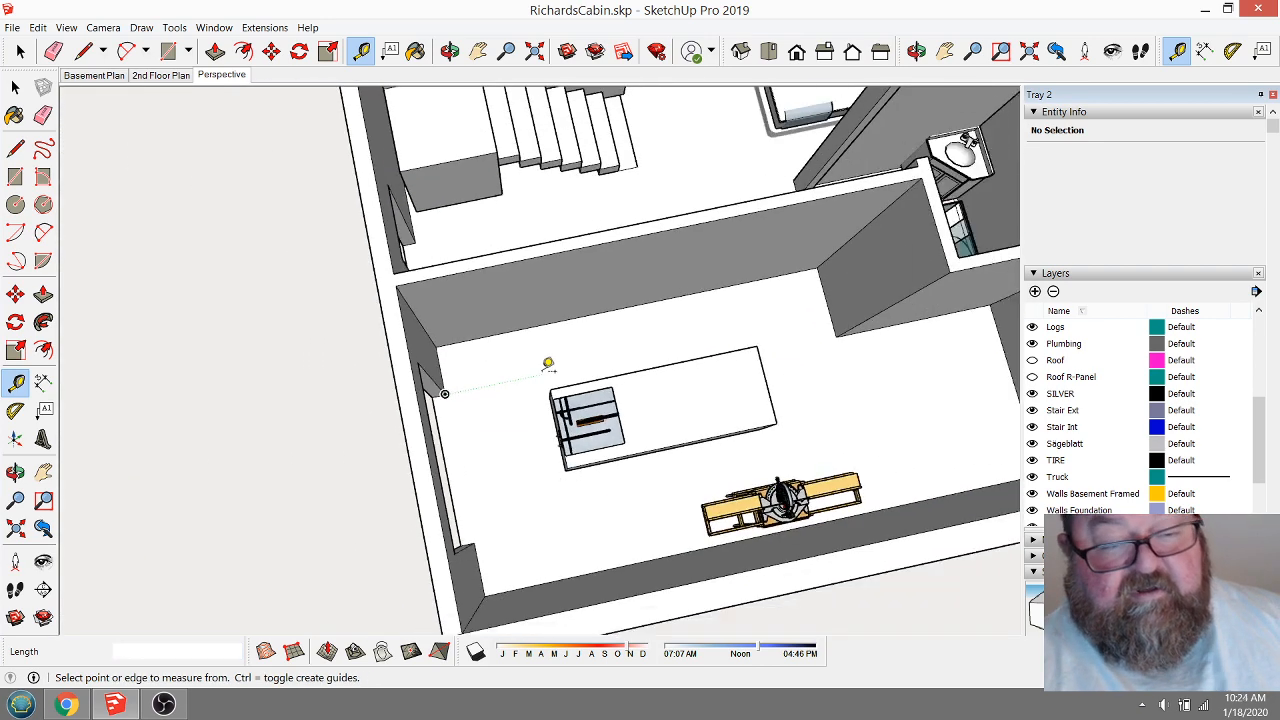
Examine the rear of the workshop beside the bathroom and the space around the workbench and miter saw.
{"action": "left_click", "coordinate": [449, 51]}
{"action": "left_click_drag", "start_coordinate": [440, 340], "coordinate": [848, 359]}
{"action": "left_click_drag", "start_coordinate": [570, 418], "coordinate": [634, 206]}
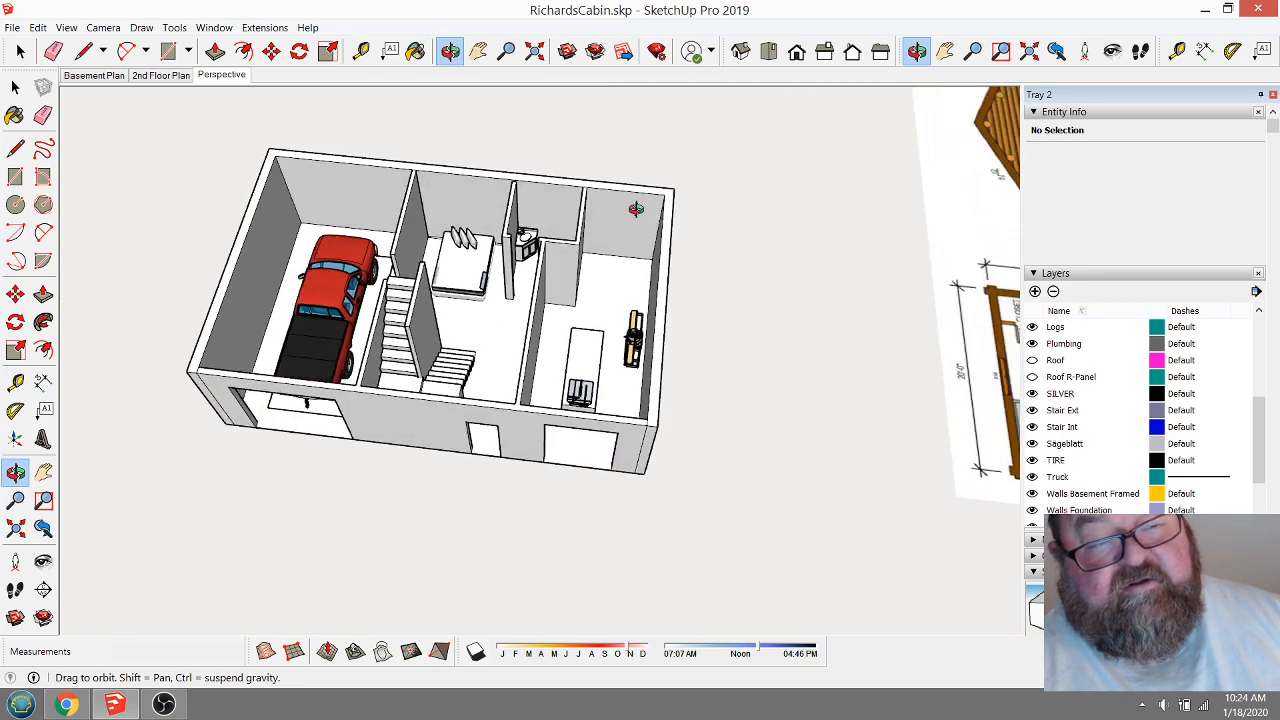
{"action": "scroll", "coordinate": [637, 206], "scroll_direction": "up", "scroll_amount": 5}
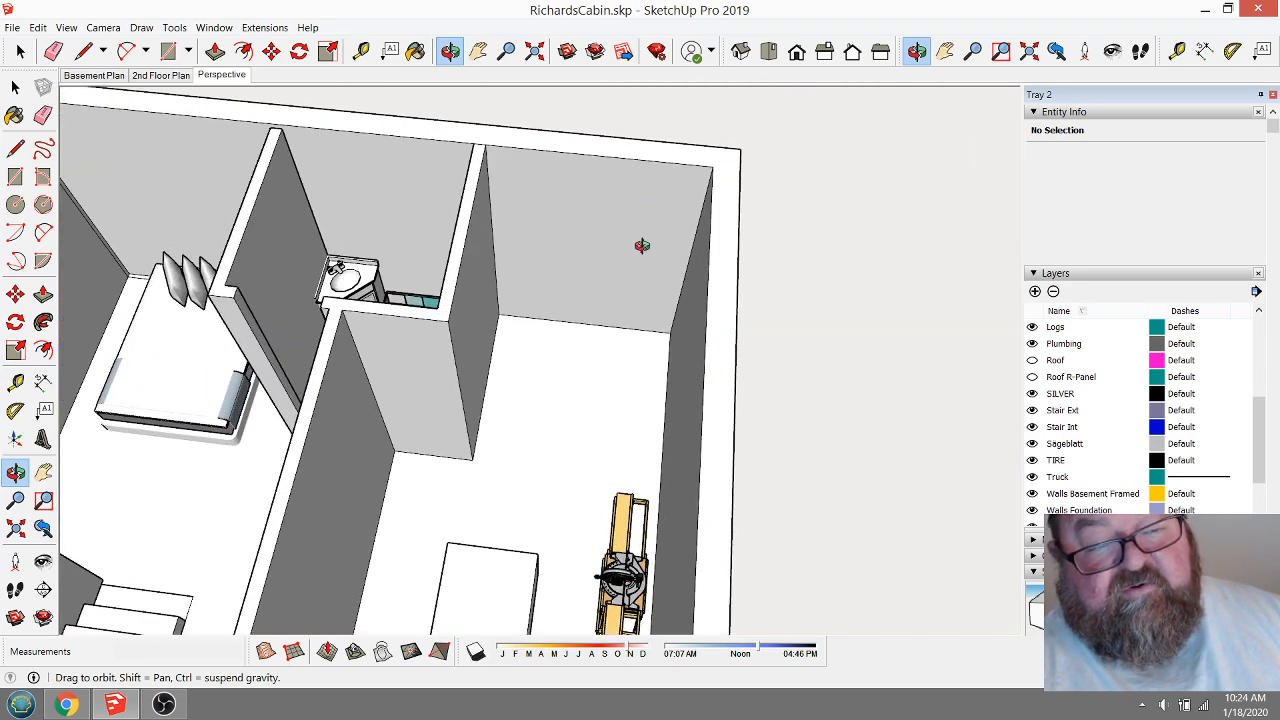
{"action": "left_click_drag", "start_coordinate": [594, 361], "coordinate": [637, 328]}
{"action": "left_click_drag", "start_coordinate": [497, 277], "coordinate": [521, 261]}
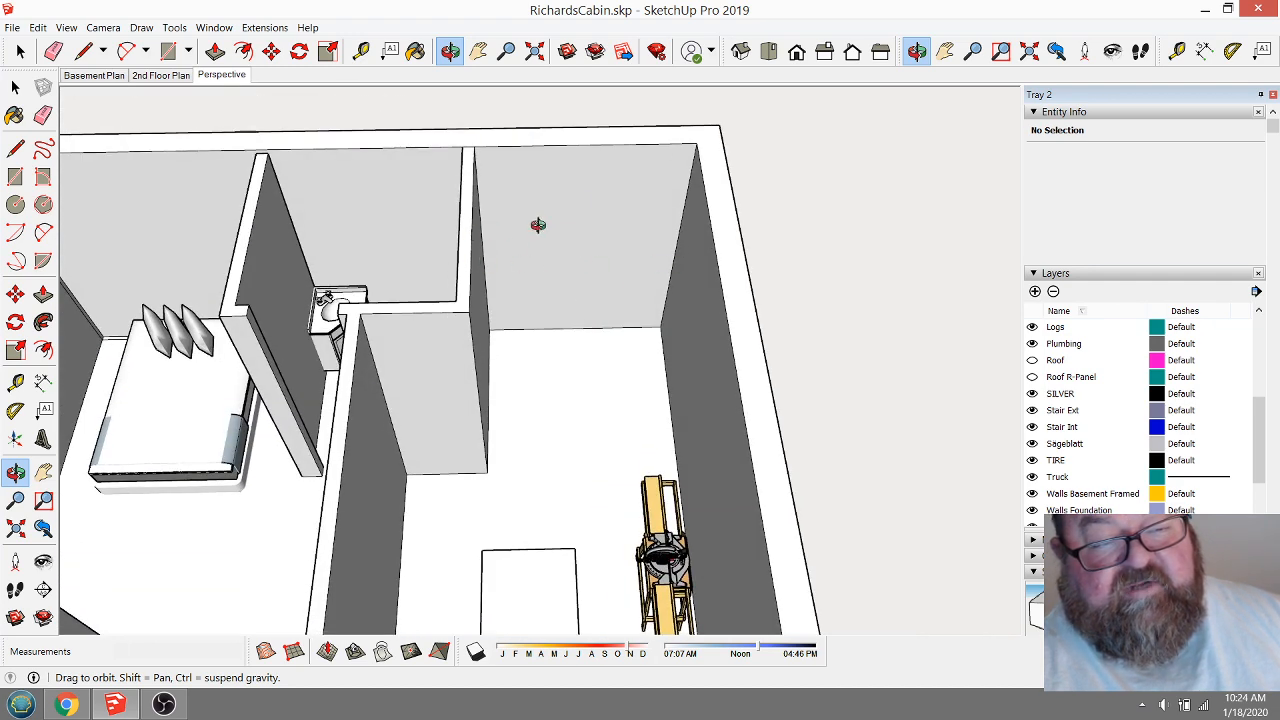
{"action": "scroll", "coordinate": [561, 199], "scroll_direction": "down", "scroll_amount": 10}
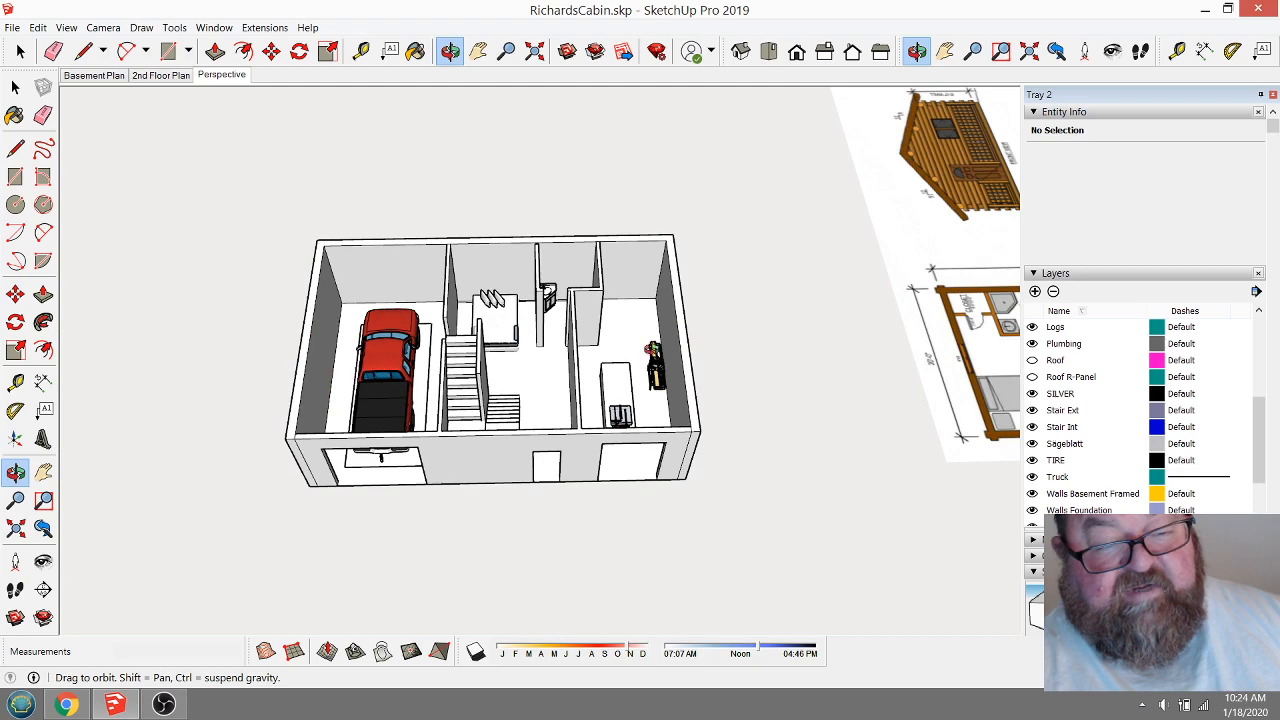
{"action": "scroll", "coordinate": [645, 428], "scroll_direction": "up", "scroll_amount": 8}
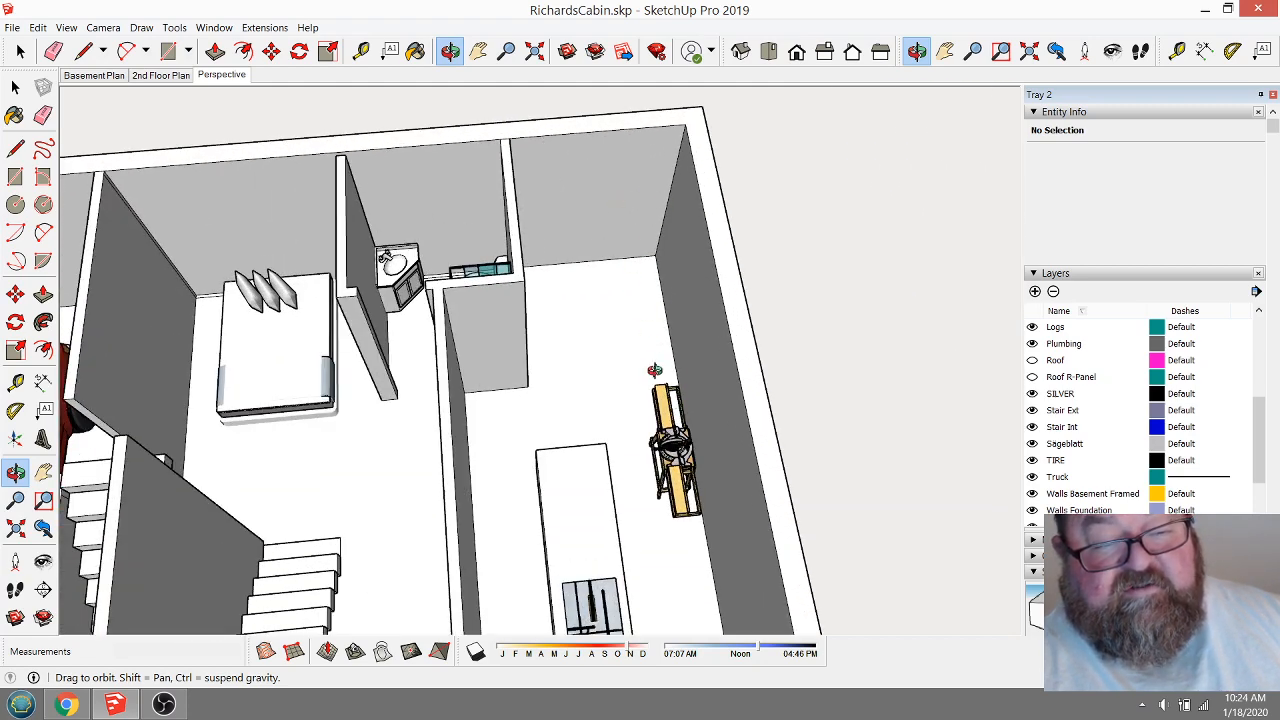
{"action": "left_click_drag", "start_coordinate": [631, 455], "coordinate": [761, 417]}
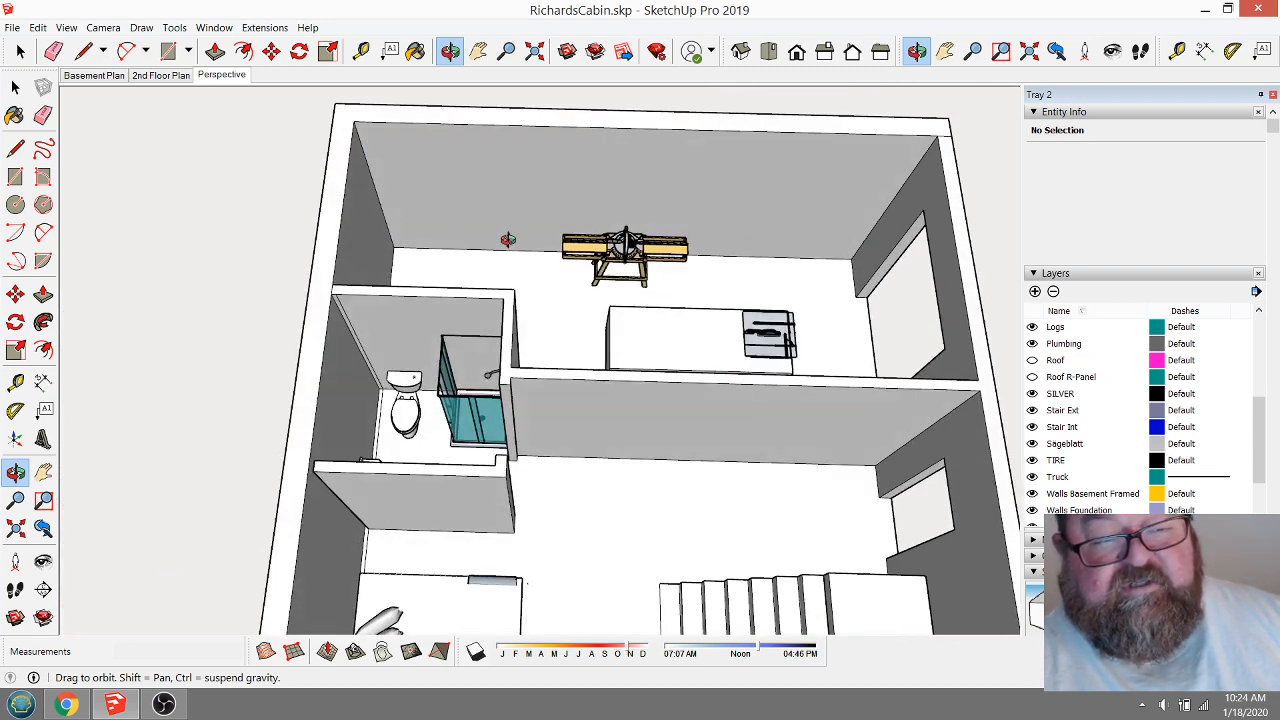
Examine the recess at the workshop's far end beside the projecting bathroom wall and the clearance behind the workbench.
{"action": "left_click_drag", "start_coordinate": [577, 270], "coordinate": [587, 503]}
{"action": "scroll", "coordinate": [587, 503], "scroll_direction": "up", "scroll_amount": 2}
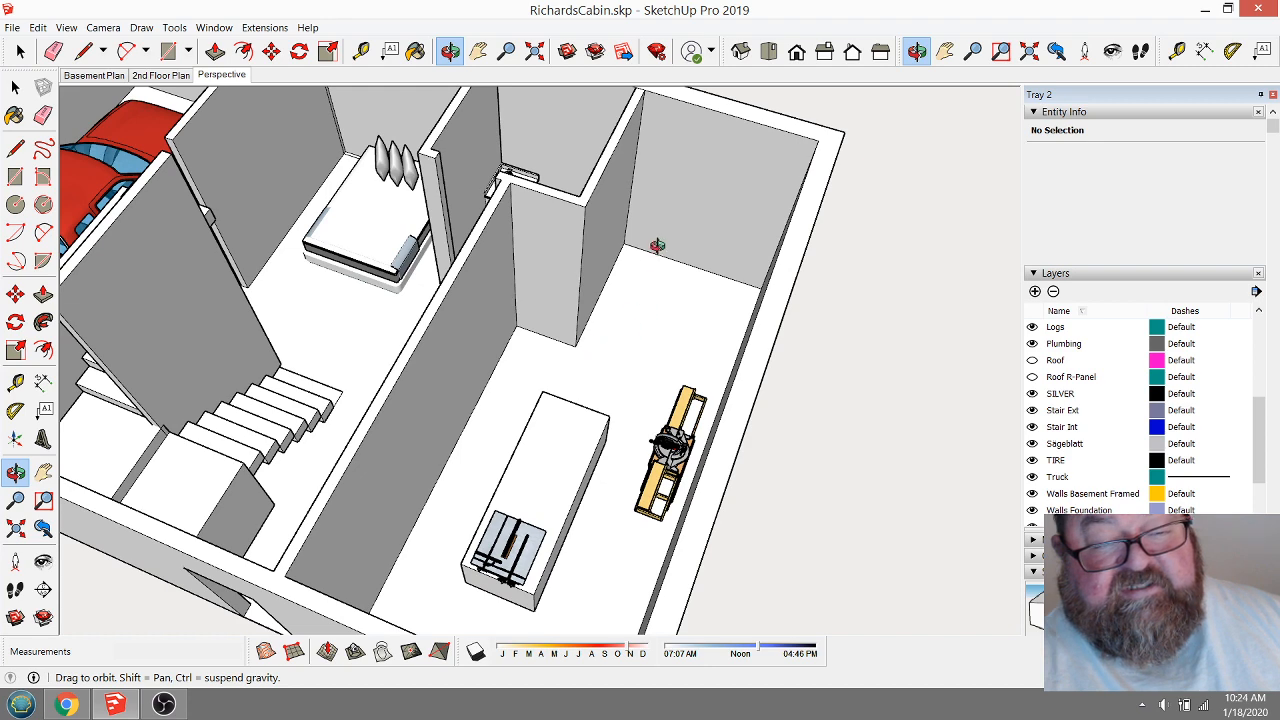
{"action": "left_click_drag", "start_coordinate": [591, 358], "coordinate": [668, 272]}
{"action": "scroll", "coordinate": [668, 272], "scroll_direction": "up", "scroll_amount": 2}
{"action": "left_click_drag", "start_coordinate": [658, 342], "coordinate": [493, 337]}
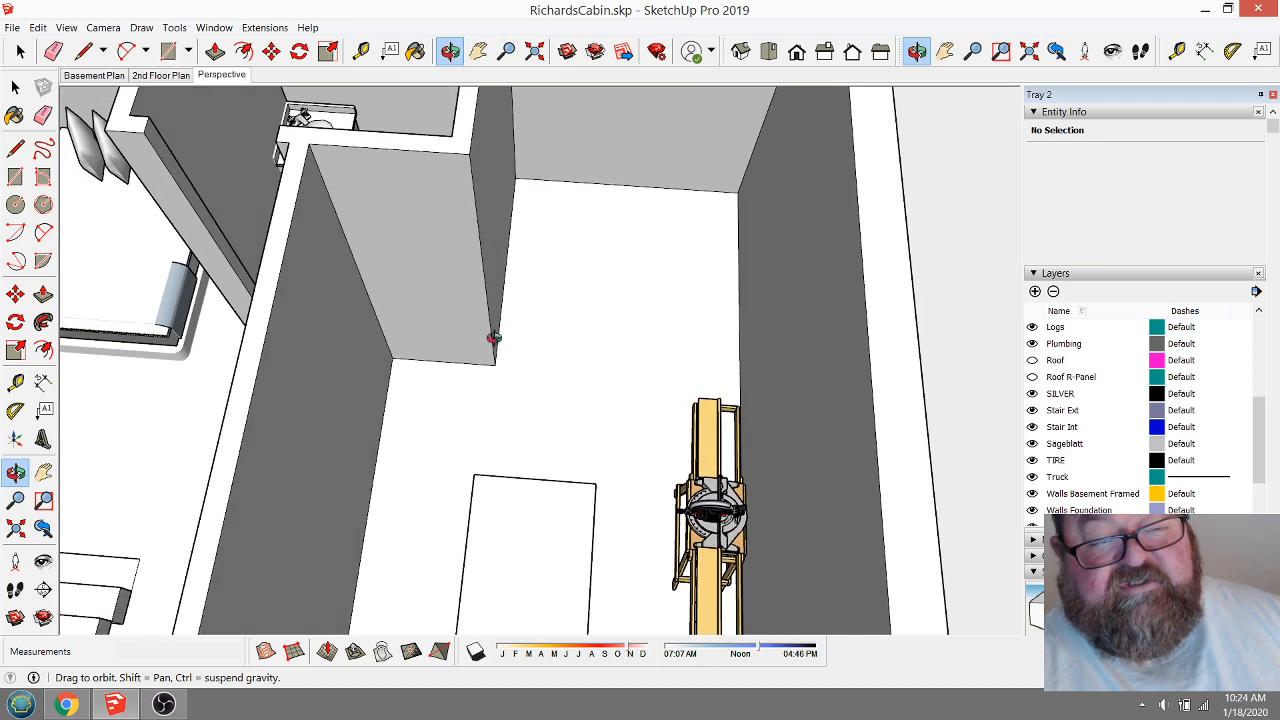
{"action": "left_click_drag", "start_coordinate": [507, 387], "coordinate": [374, 354]}
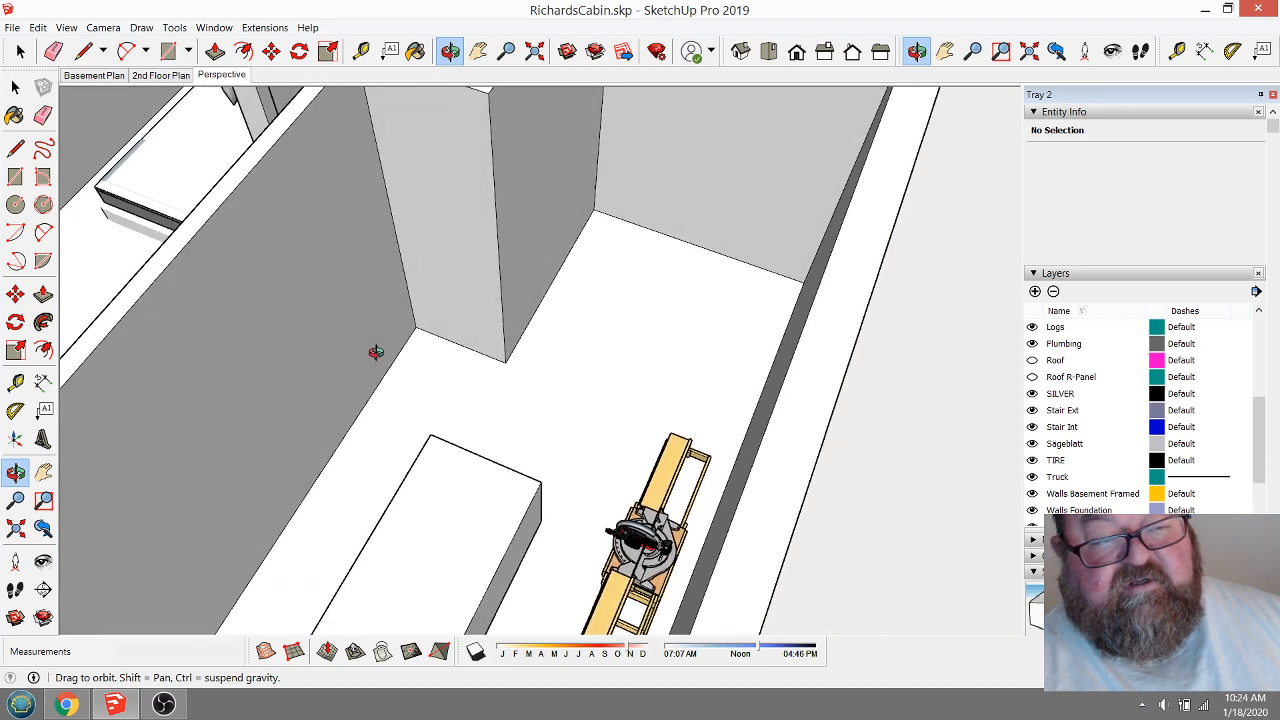
{"action": "left_click_drag", "start_coordinate": [470, 345], "coordinate": [517, 339]}
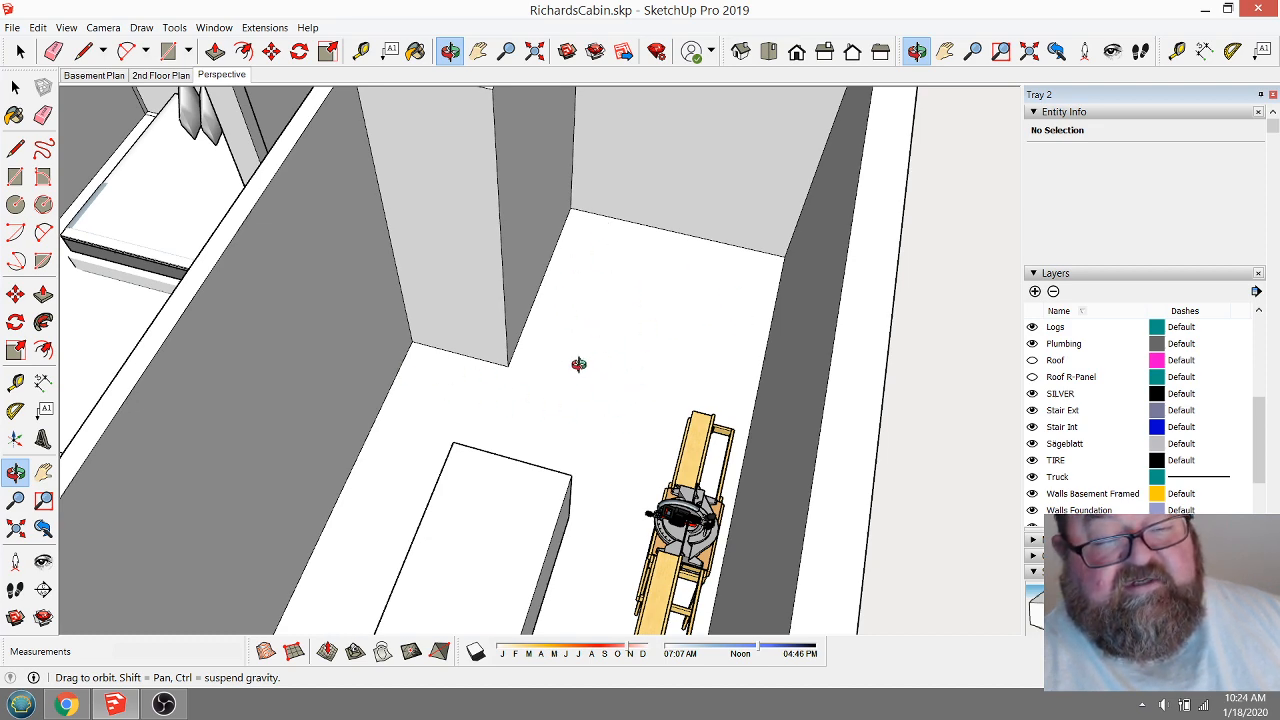
Examine the workshop's front door opening and the space around the table saw at the workbench's front end.
{"action": "scroll", "coordinate": [578, 364], "scroll_direction": "down", "scroll_amount": 10}
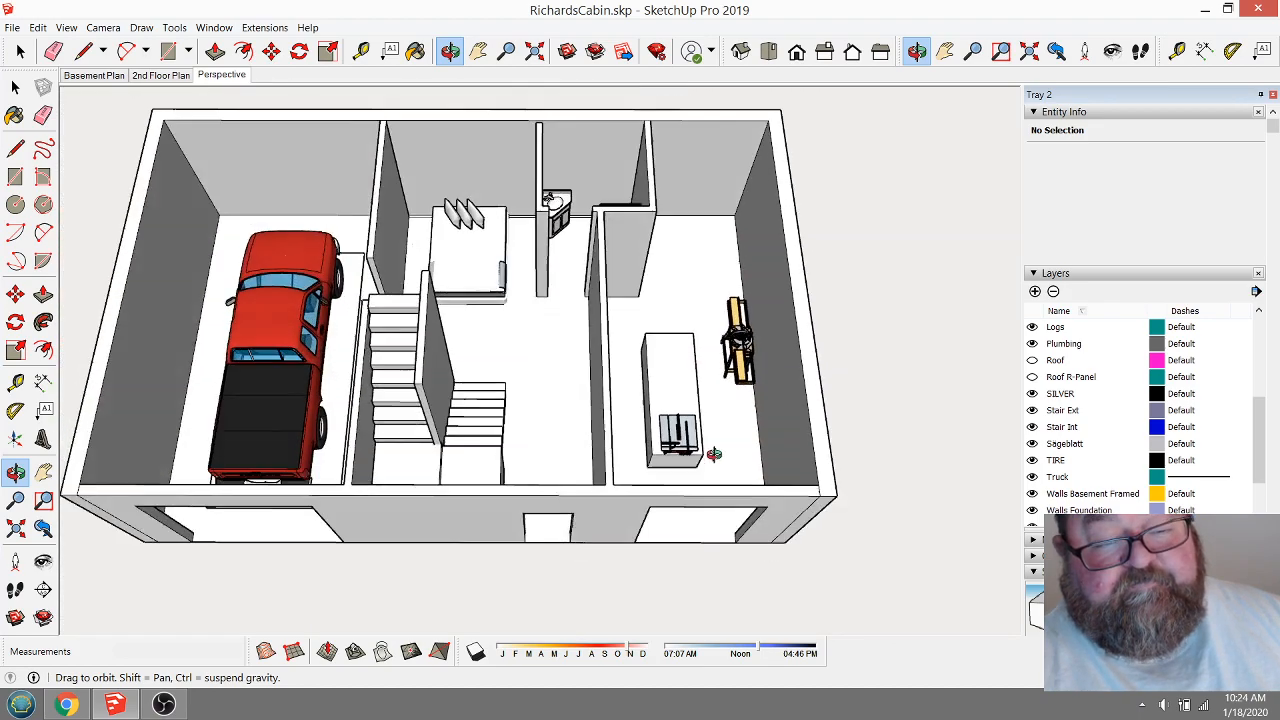
{"action": "scroll", "coordinate": [715, 400], "scroll_direction": "up", "scroll_amount": 5}
{"action": "left_click_drag", "start_coordinate": [705, 400], "coordinate": [775, 239]}
{"action": "scroll", "coordinate": [544, 133], "scroll_direction": "up", "scroll_amount": 4}
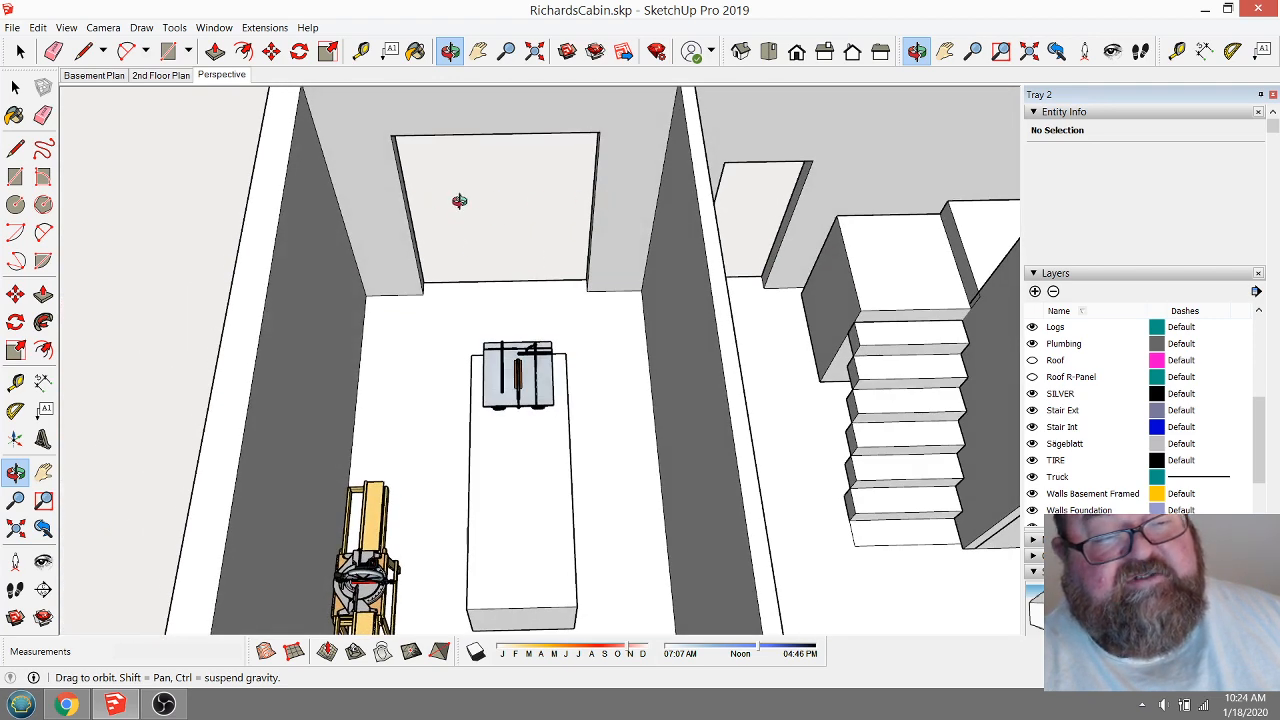
{"action": "left_click_drag", "start_coordinate": [653, 311], "coordinate": [556, 317]}
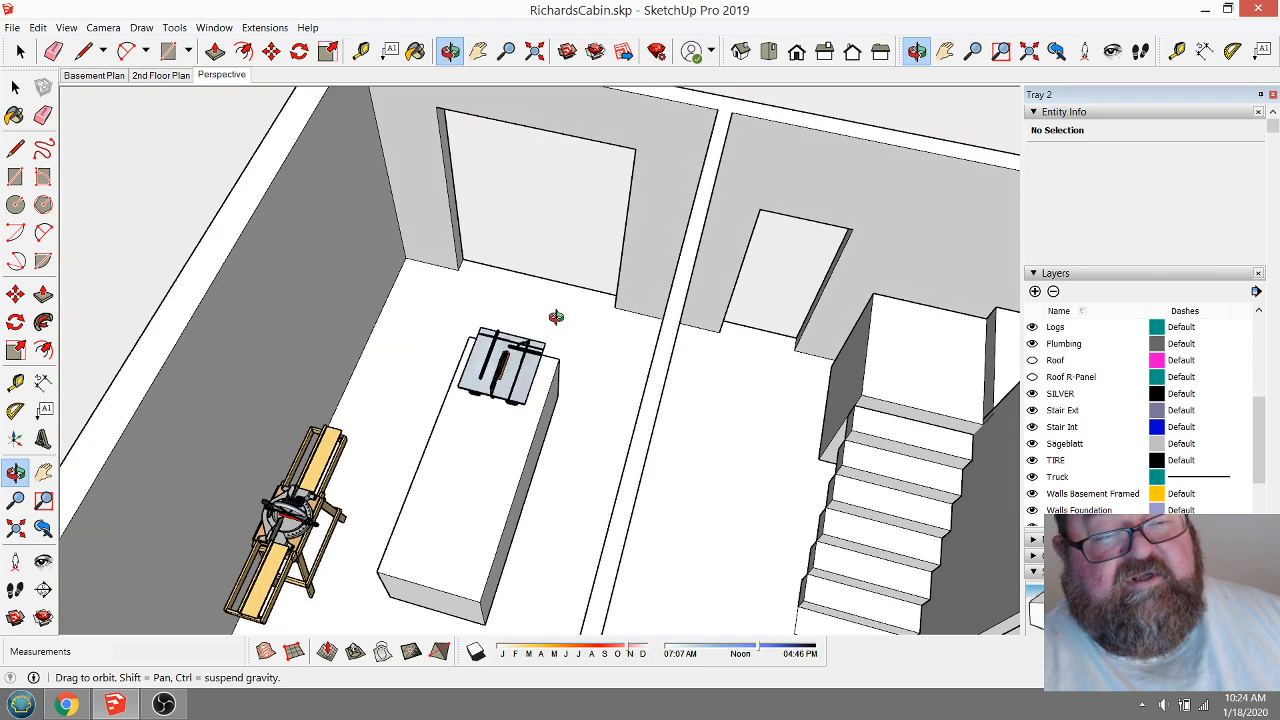
{"action": "left_click_drag", "start_coordinate": [687, 309], "coordinate": [645, 344]}
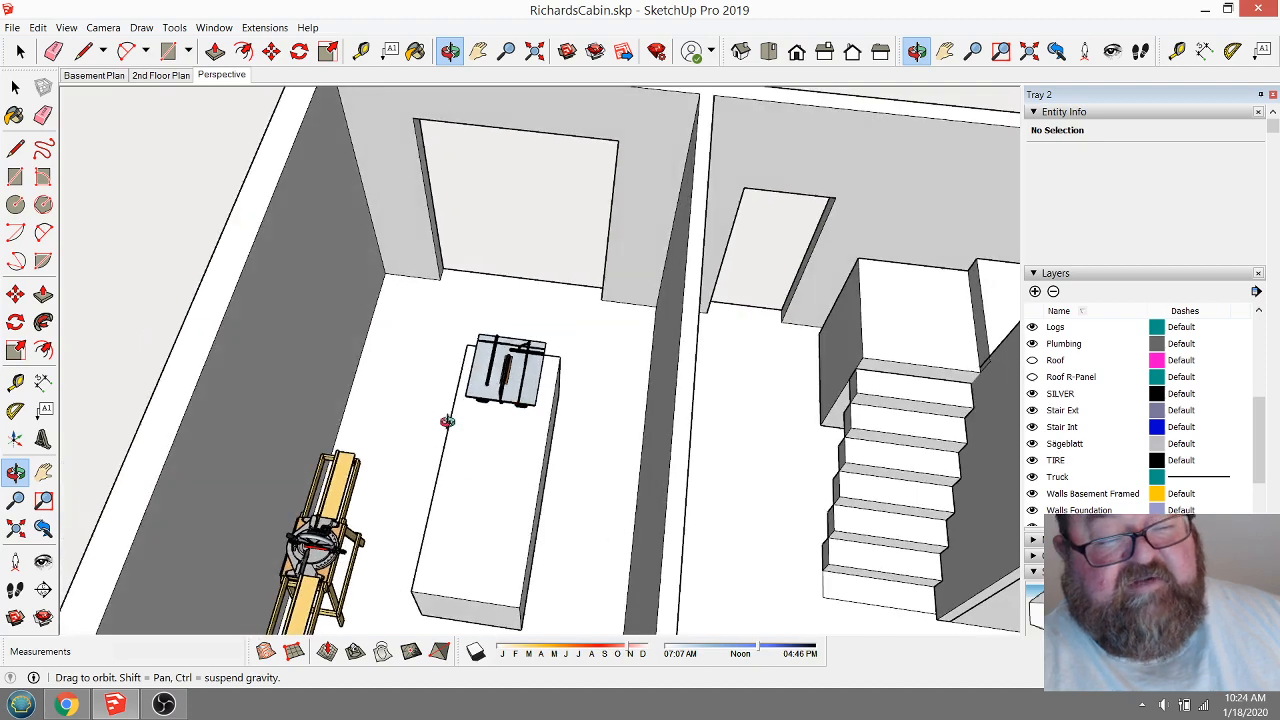
{"action": "left_click_drag", "start_coordinate": [494, 467], "coordinate": [508, 390]}
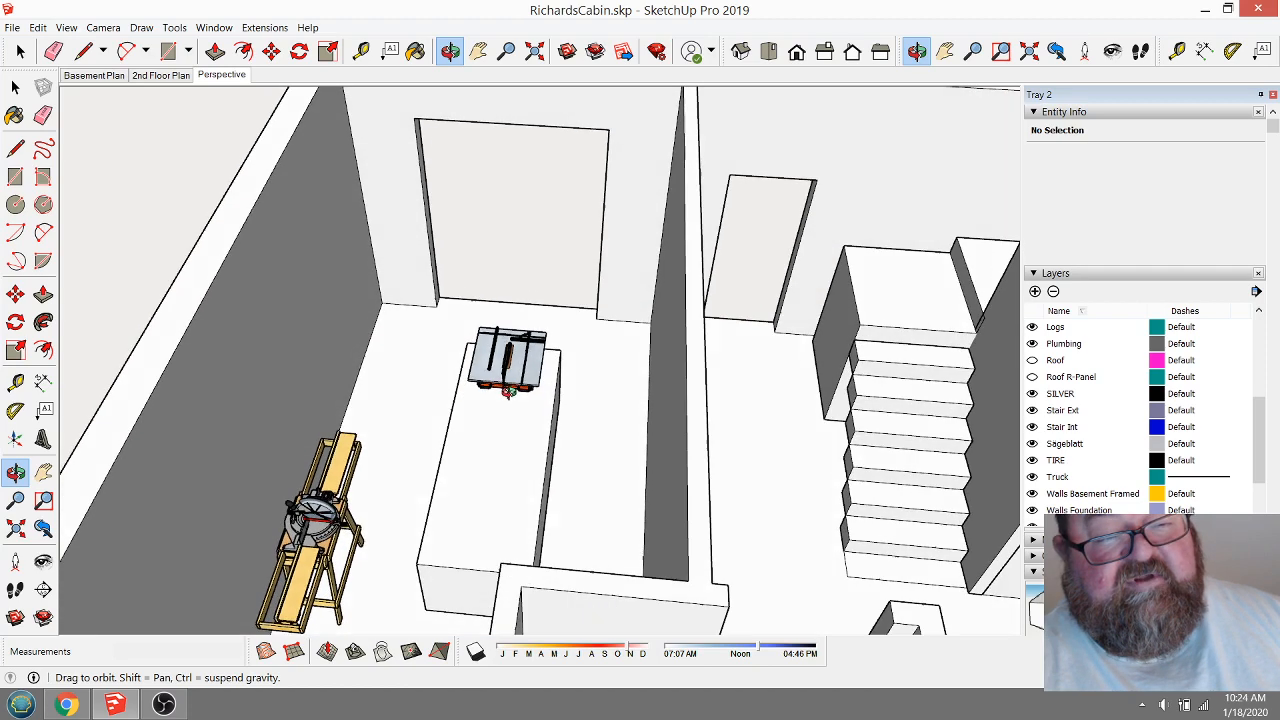
{"action": "left_click_drag", "start_coordinate": [633, 231], "coordinate": [560, 260]}
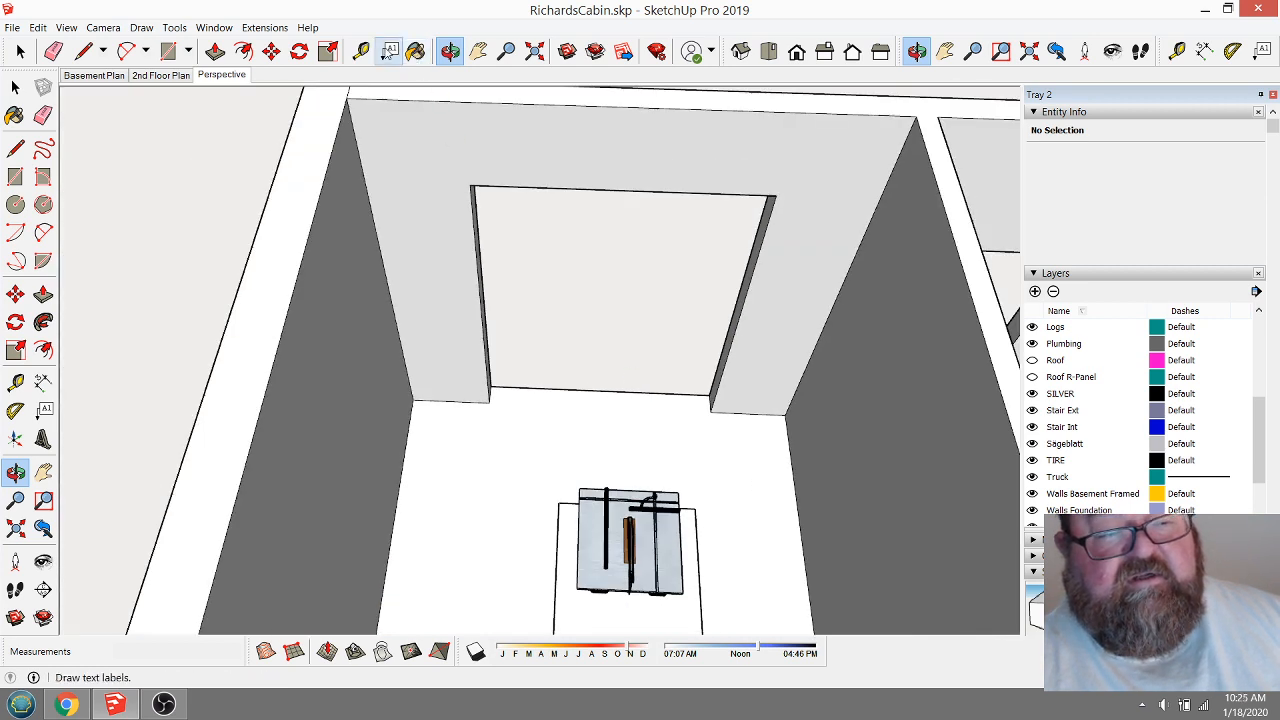
Measure the wall sections on both sides of the workshop's front door opening and the width of the opening.
{"action": "left_click", "coordinate": [361, 51]}
{"action": "left_click", "coordinate": [867, 227]}
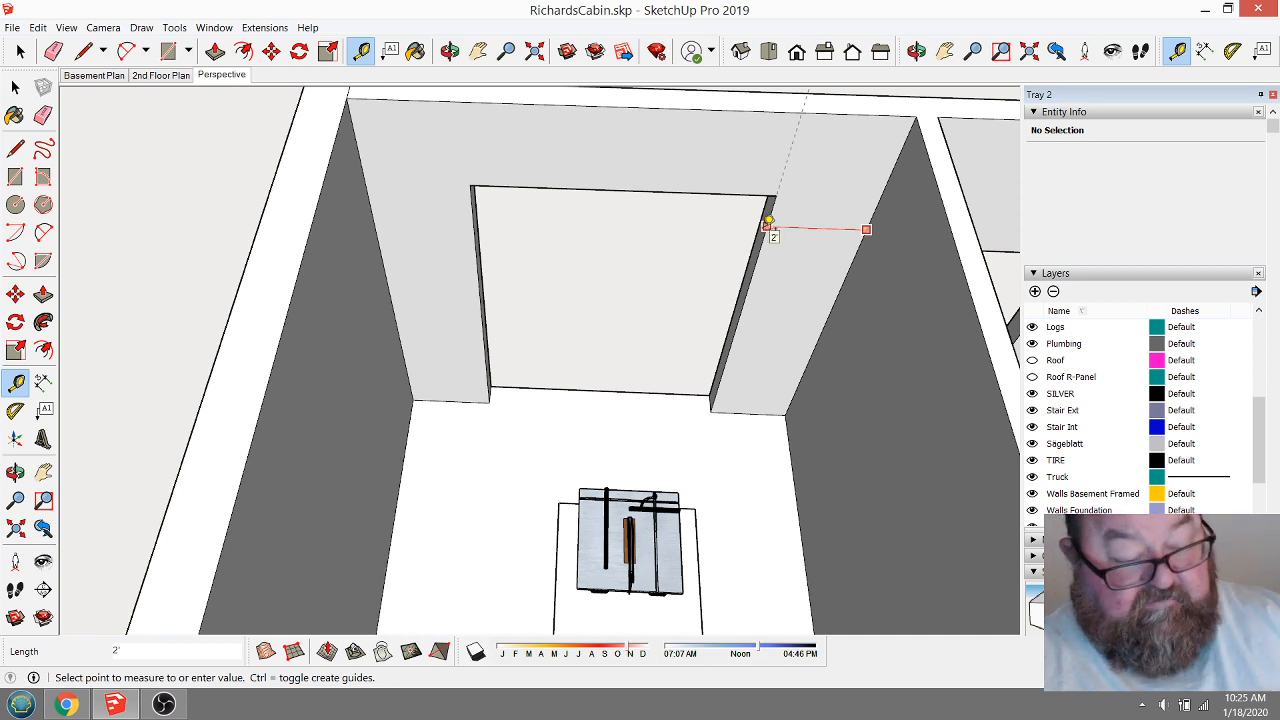
{"action": "left_click", "coordinate": [768, 222]}
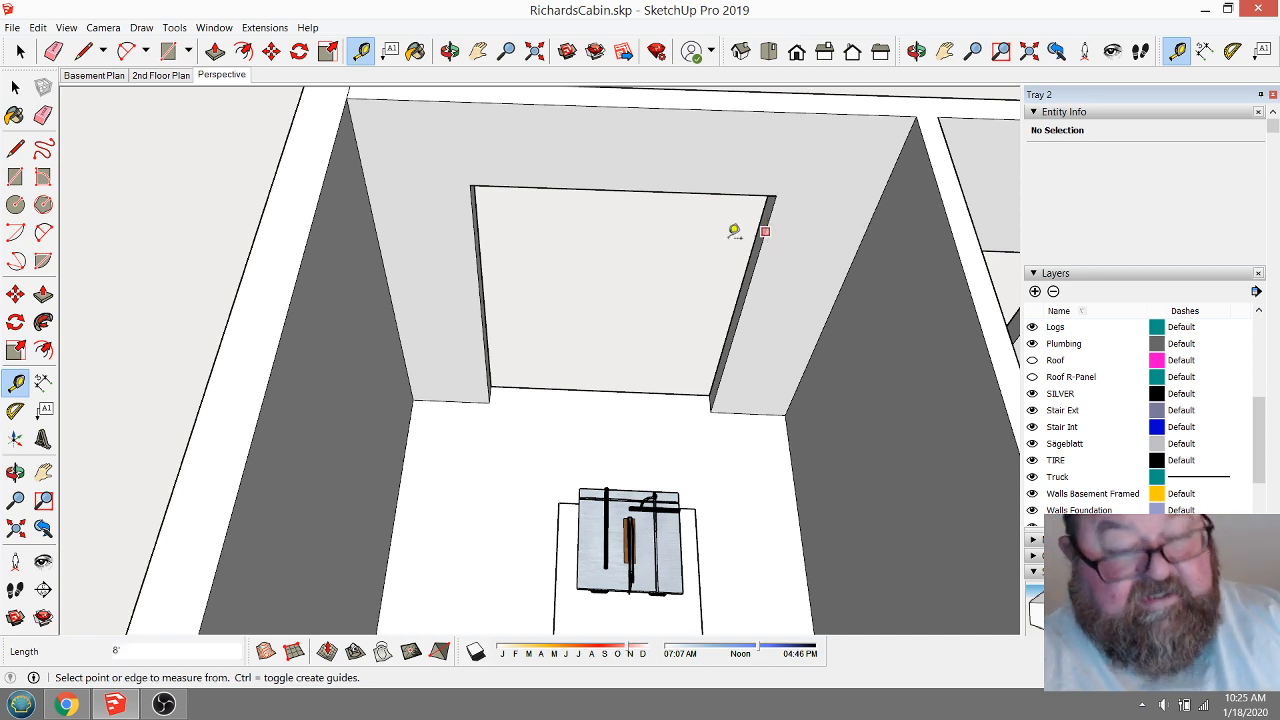
{"action": "left_click", "coordinate": [370, 243]}
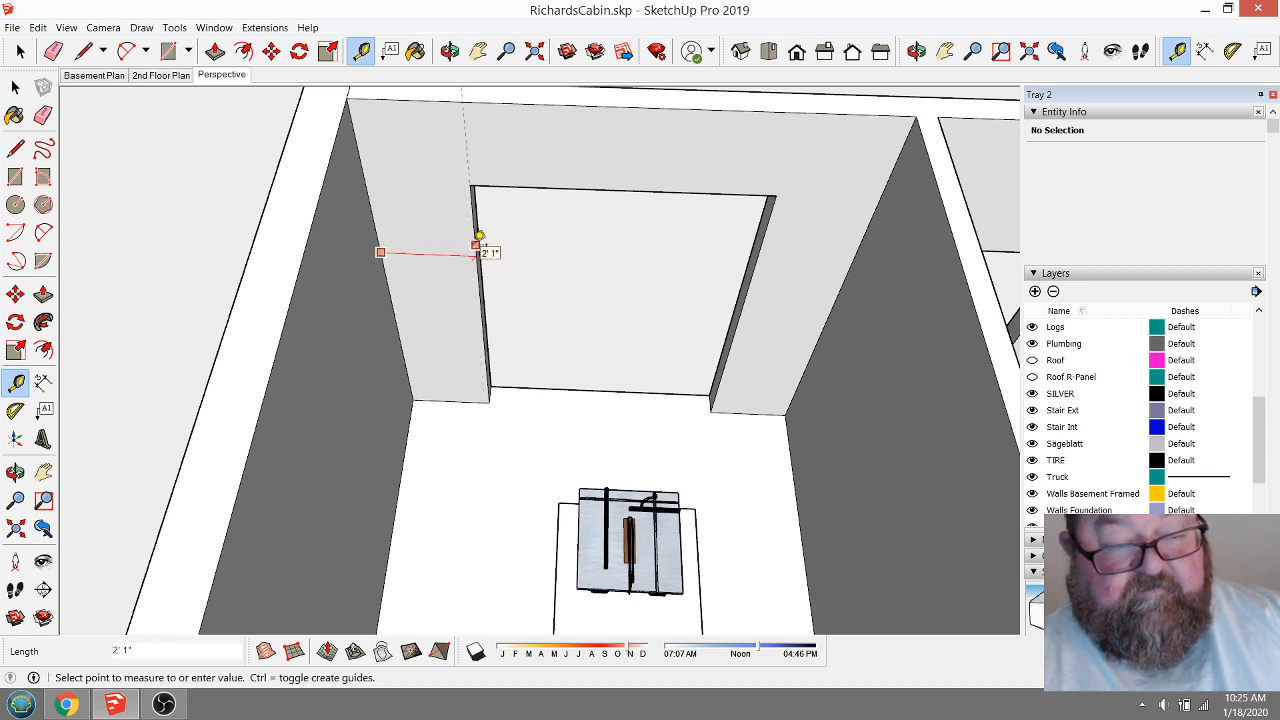
{"action": "key", "text": "Escape"}
{"action": "left_click", "coordinate": [475, 231]}
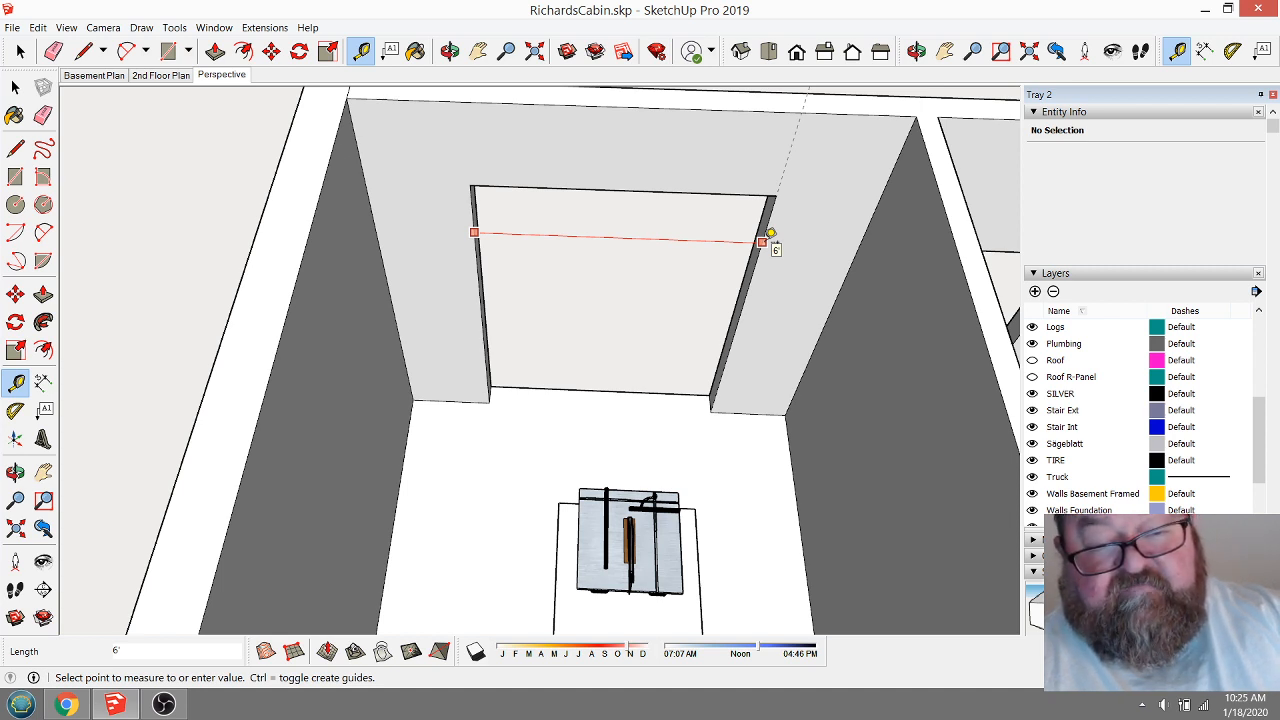
{"action": "left_click", "coordinate": [764, 240]}
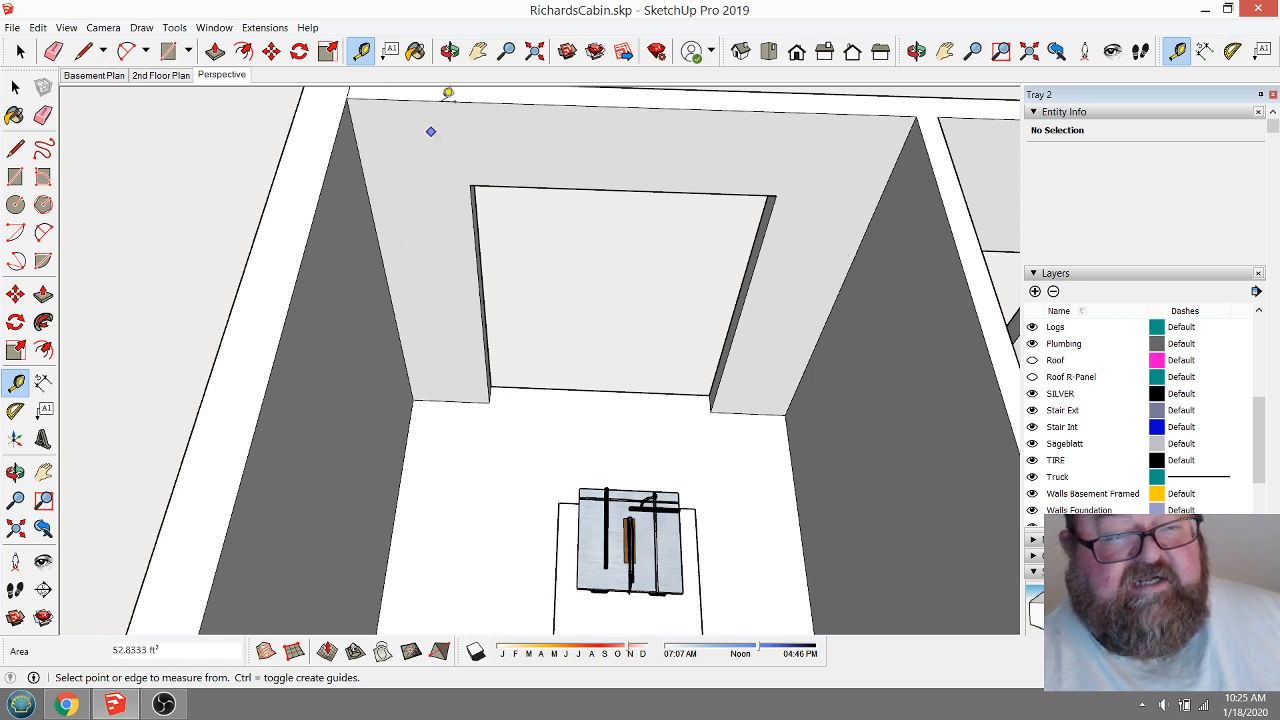
Examine the front corner of the workshop, the saw and workbench placement, and the whole basement layout from several angles.
{"action": "left_click", "coordinate": [450, 51]}
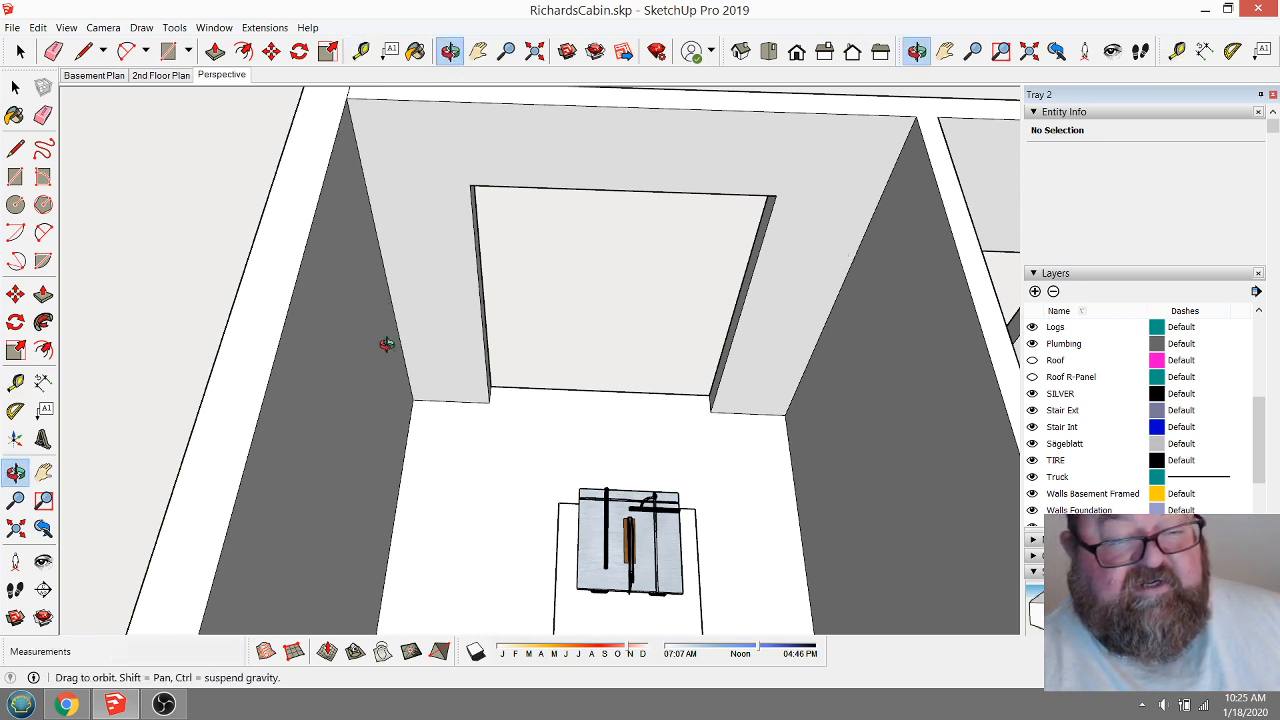
{"action": "left_click_drag", "start_coordinate": [580, 403], "coordinate": [654, 347]}
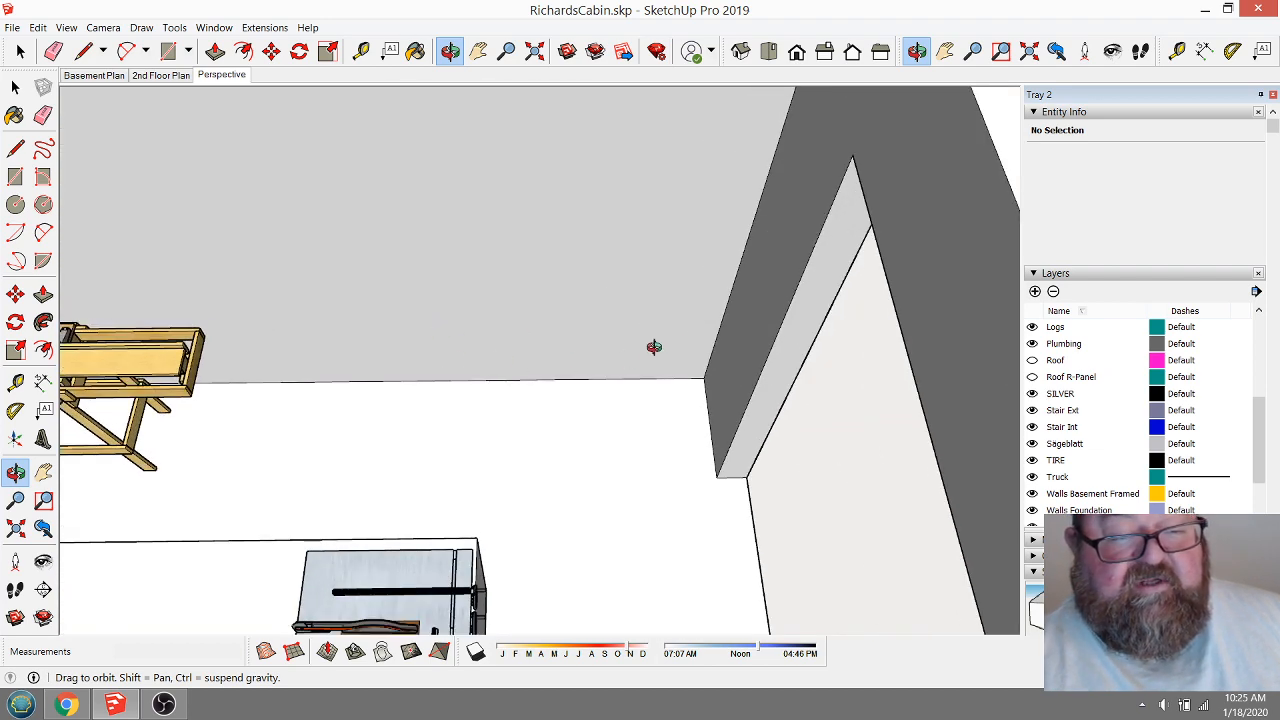
{"action": "left_click_drag", "start_coordinate": [597, 347], "coordinate": [635, 331]}
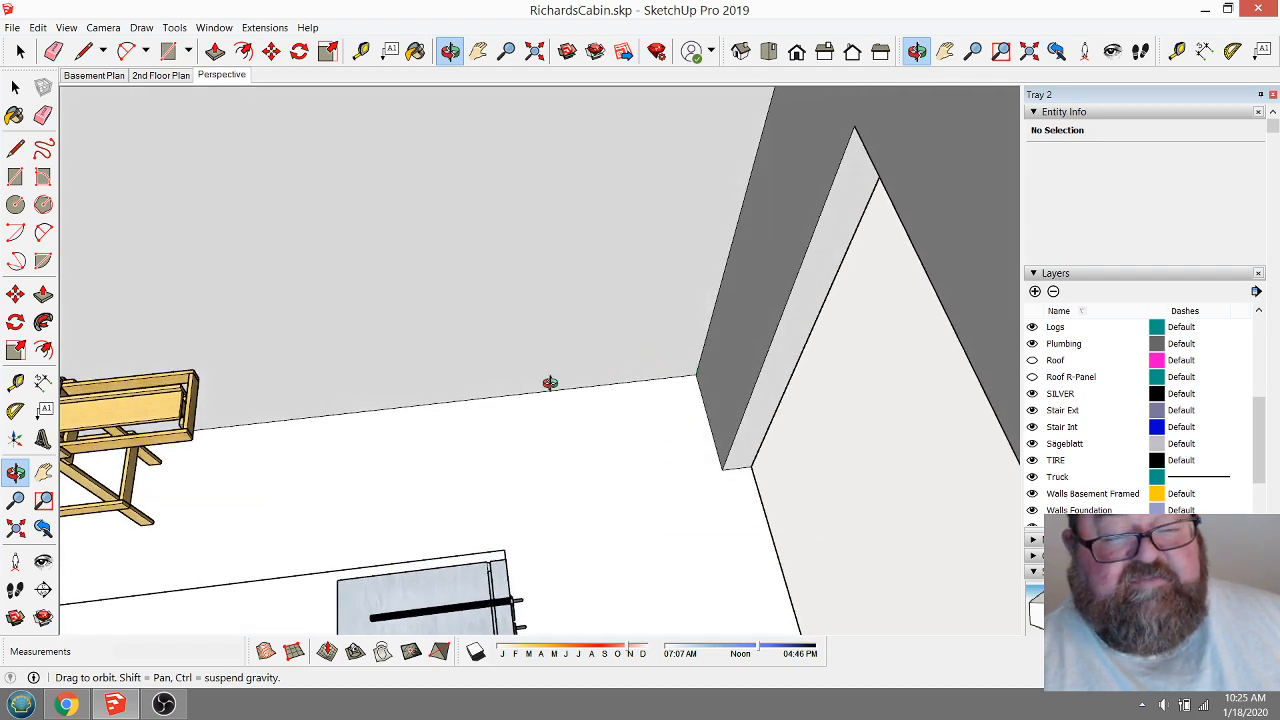
{"action": "left_click_drag", "start_coordinate": [567, 381], "coordinate": [907, 371]}
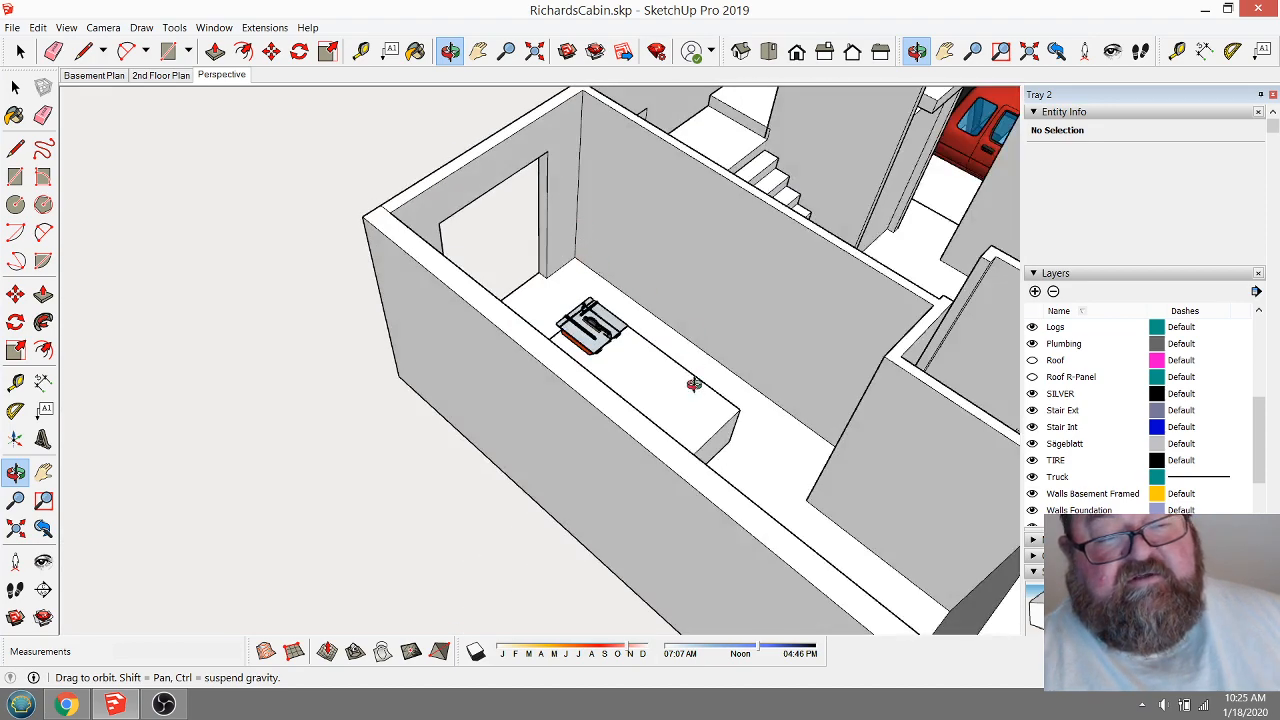
{"action": "left_click_drag", "start_coordinate": [694, 384], "coordinate": [444, 315]}
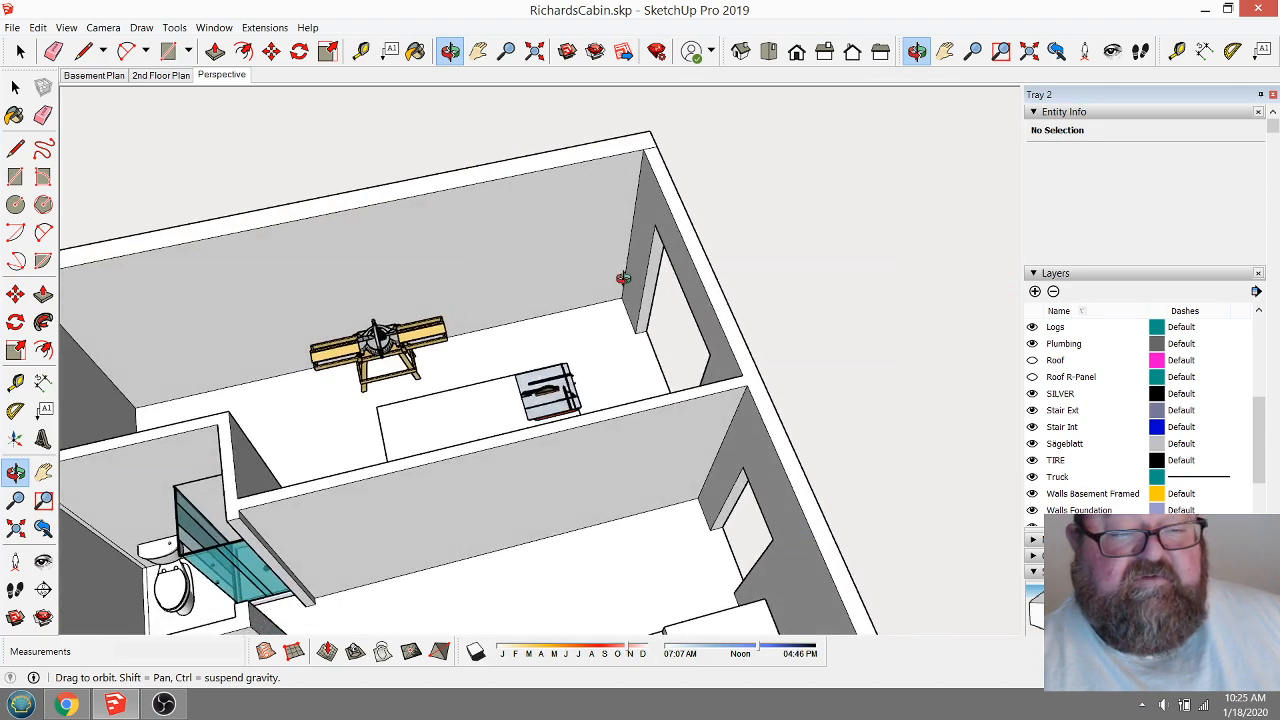
{"action": "left_click_drag", "start_coordinate": [526, 380], "coordinate": [647, 387]}
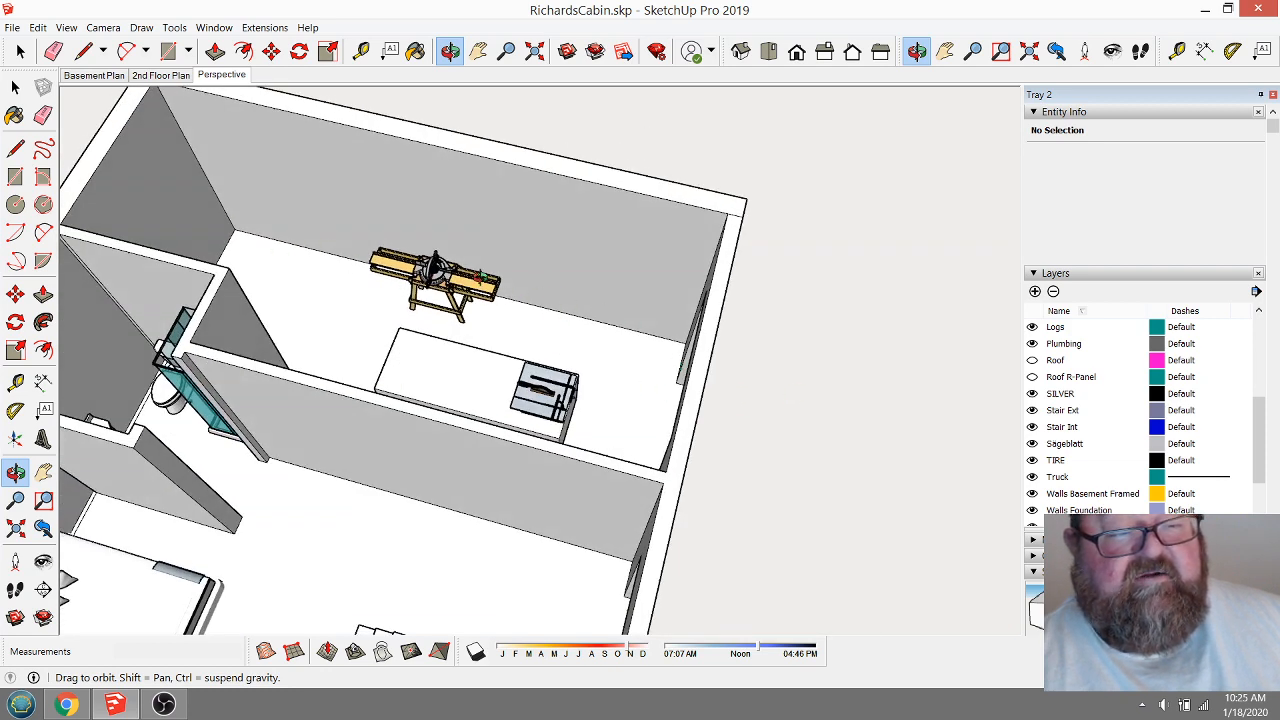
{"action": "left_click_drag", "start_coordinate": [474, 290], "coordinate": [503, 279]}
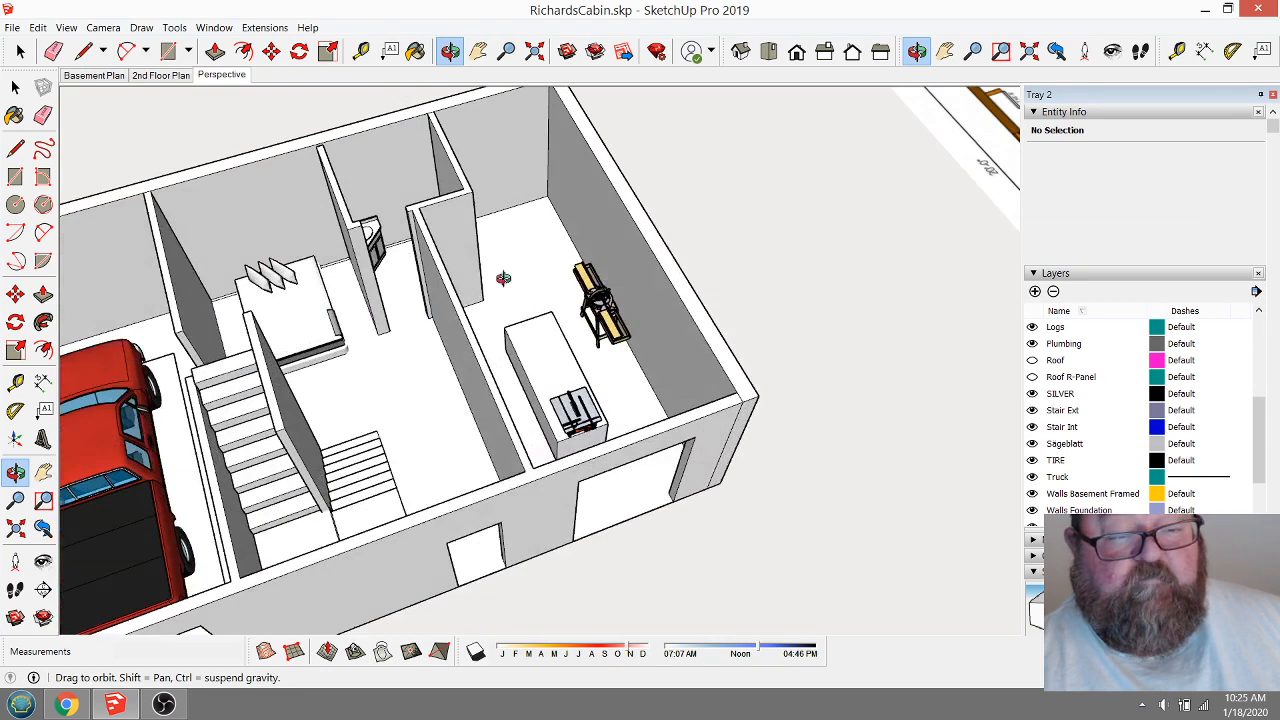
{"action": "scroll", "coordinate": [690, 350], "scroll_direction": "down", "scroll_amount": 3}
{"action": "left_click_drag", "start_coordinate": [711, 394], "coordinate": [523, 526]}
{"action": "scroll", "coordinate": [511, 388], "scroll_direction": "up", "scroll_amount": 5}
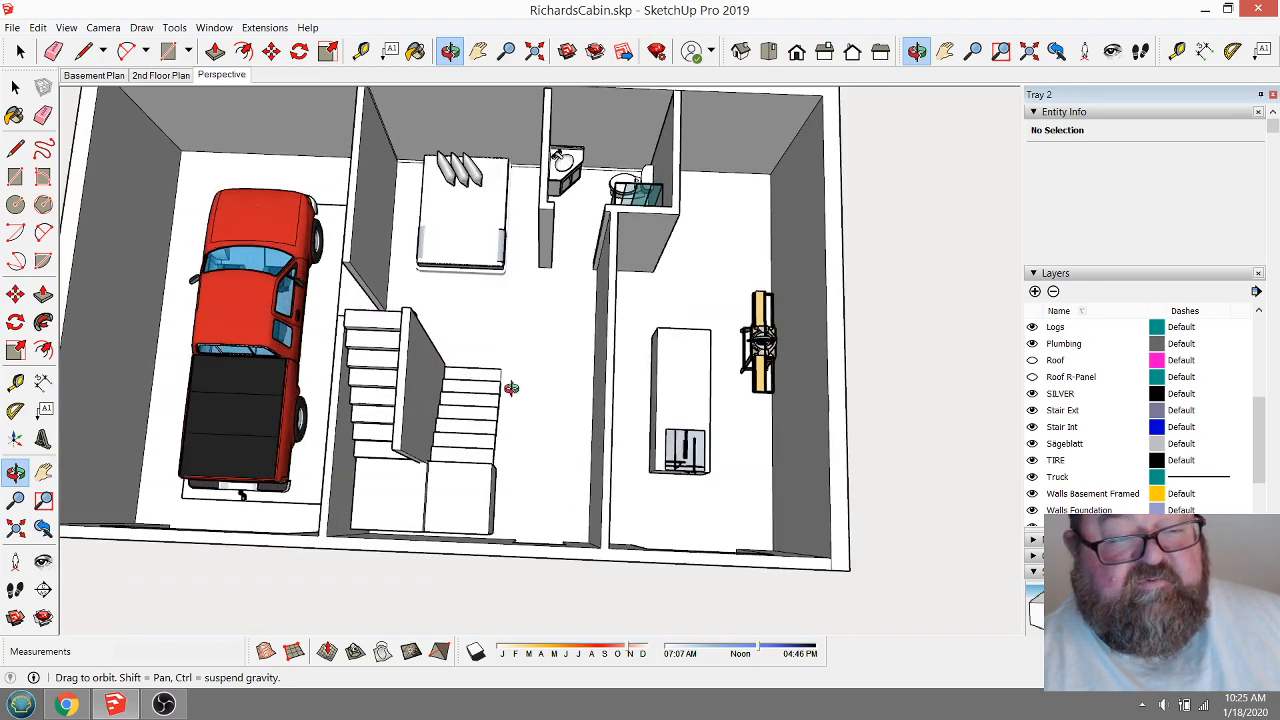
{"action": "left_click_drag", "start_coordinate": [511, 388], "coordinate": [514, 374]}
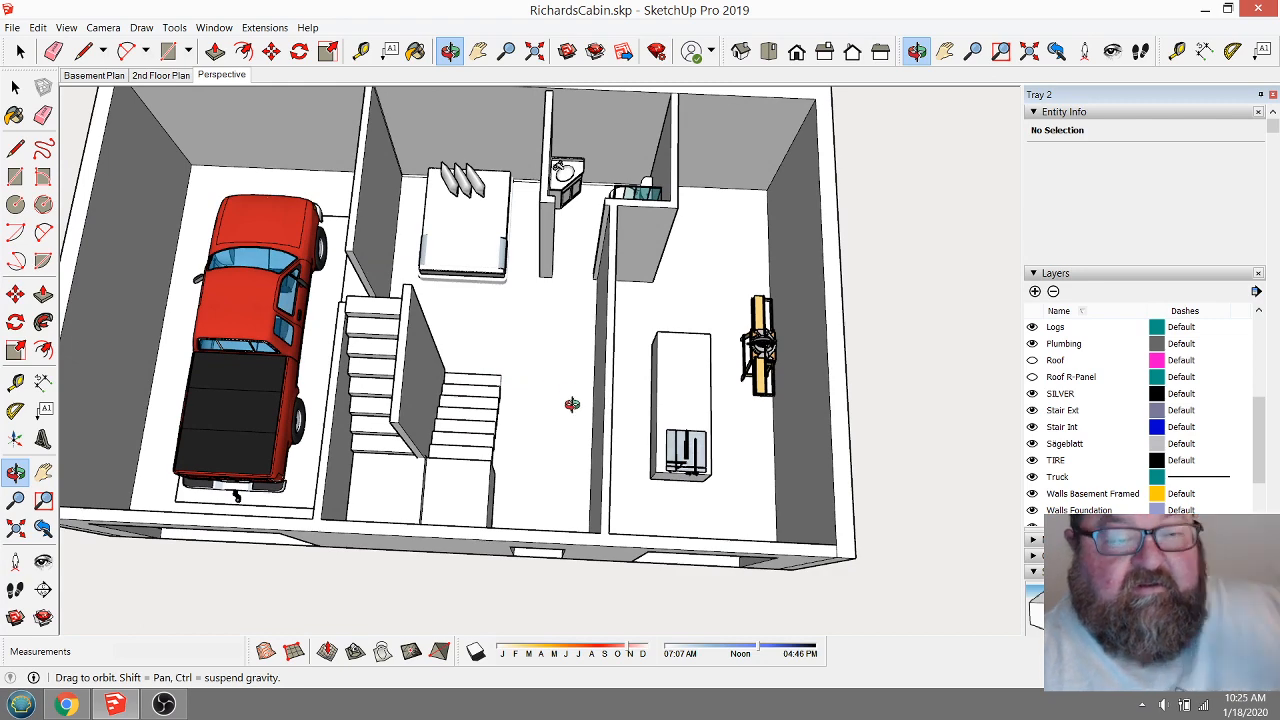
Switch to Chrome to check the YouTube live stream's chat, and return to the SketchUp model.
{"action": "left_click", "coordinate": [65, 704]}
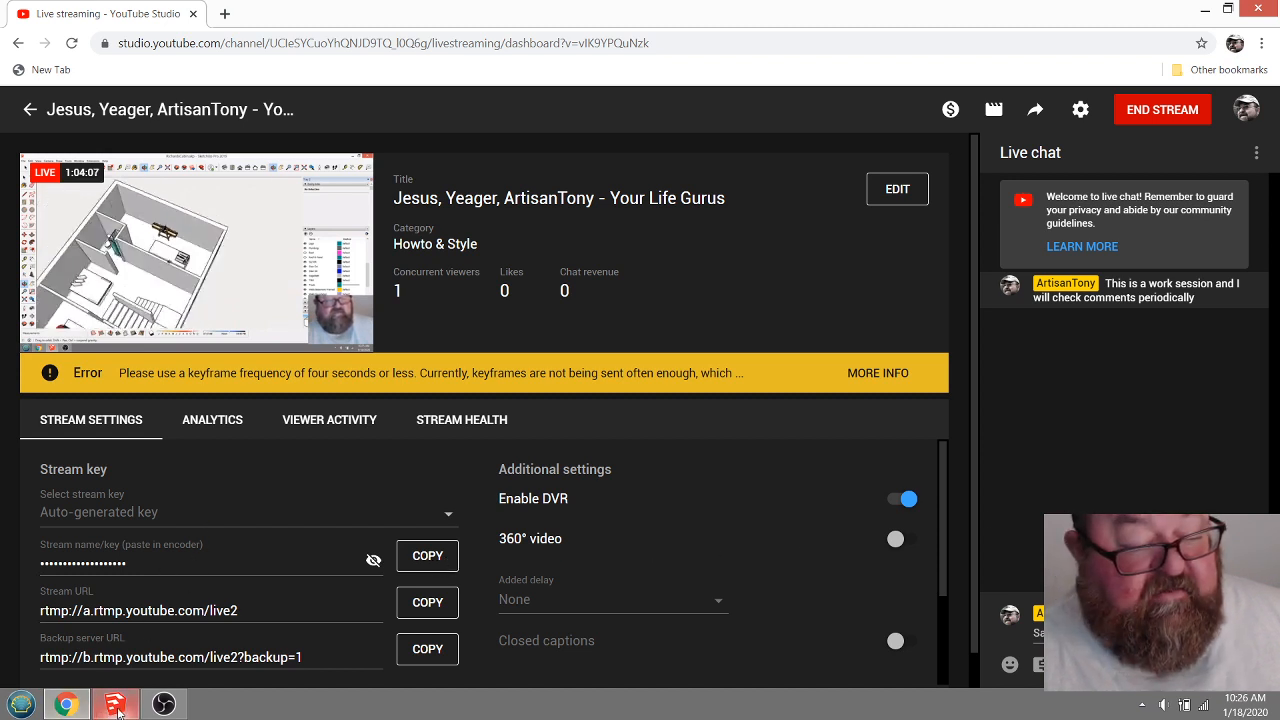
{"action": "left_click", "coordinate": [116, 708]}
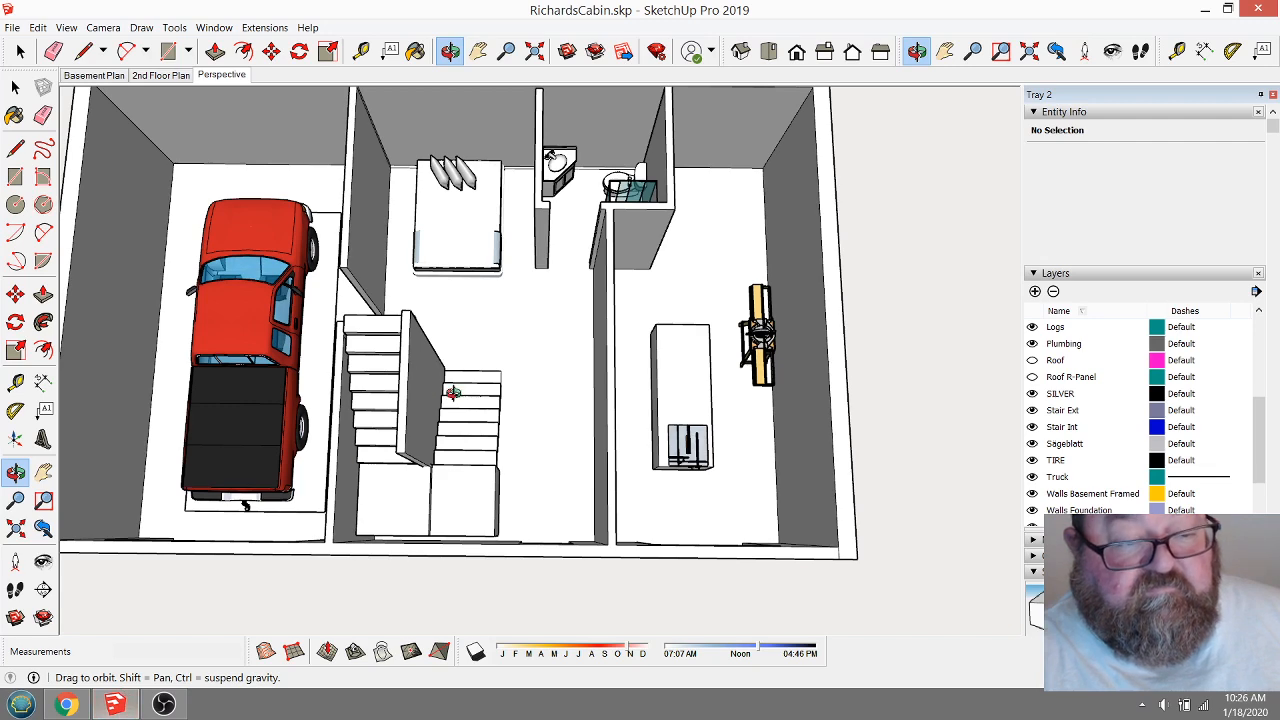
Measure the basement's overall length between the outer faces of the garage and workshop side walls.
{"action": "left_click_drag", "start_coordinate": [472, 462], "coordinate": [472, 401]}
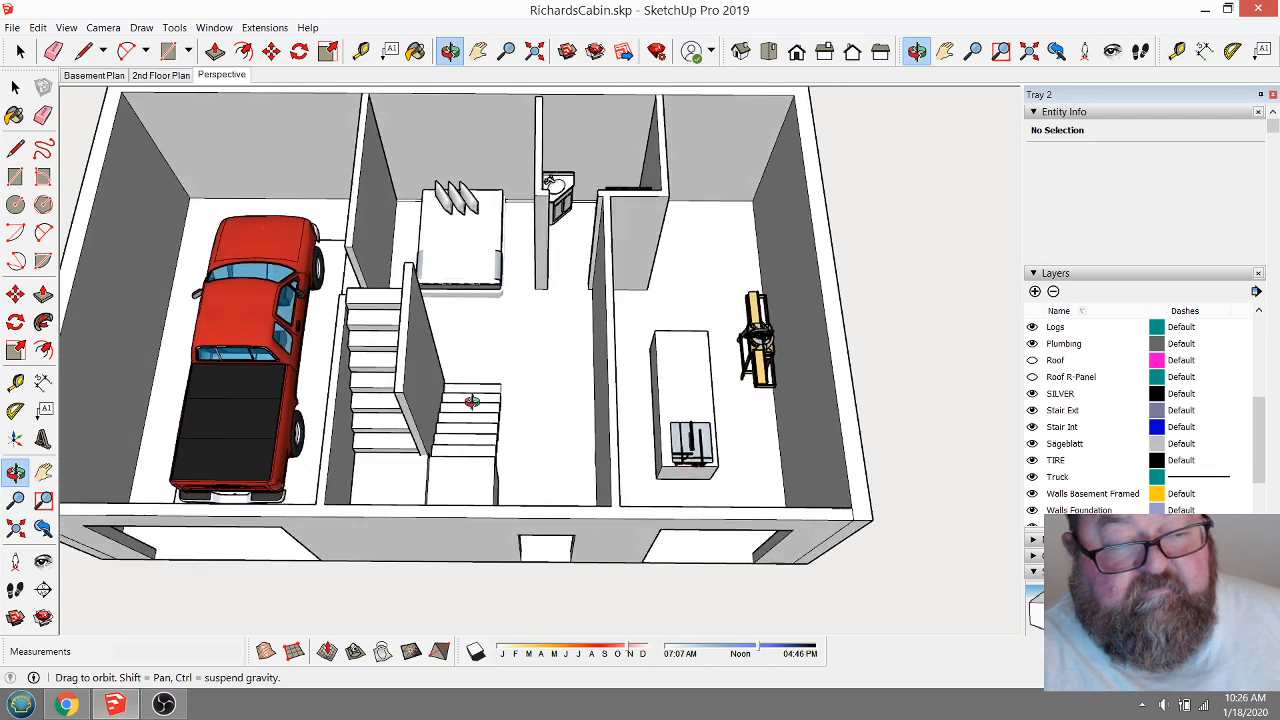
{"action": "scroll", "coordinate": [472, 401], "scroll_direction": "down", "scroll_amount": 4}
{"action": "scroll", "coordinate": [398, 431], "scroll_direction": "up", "scroll_amount": 2}
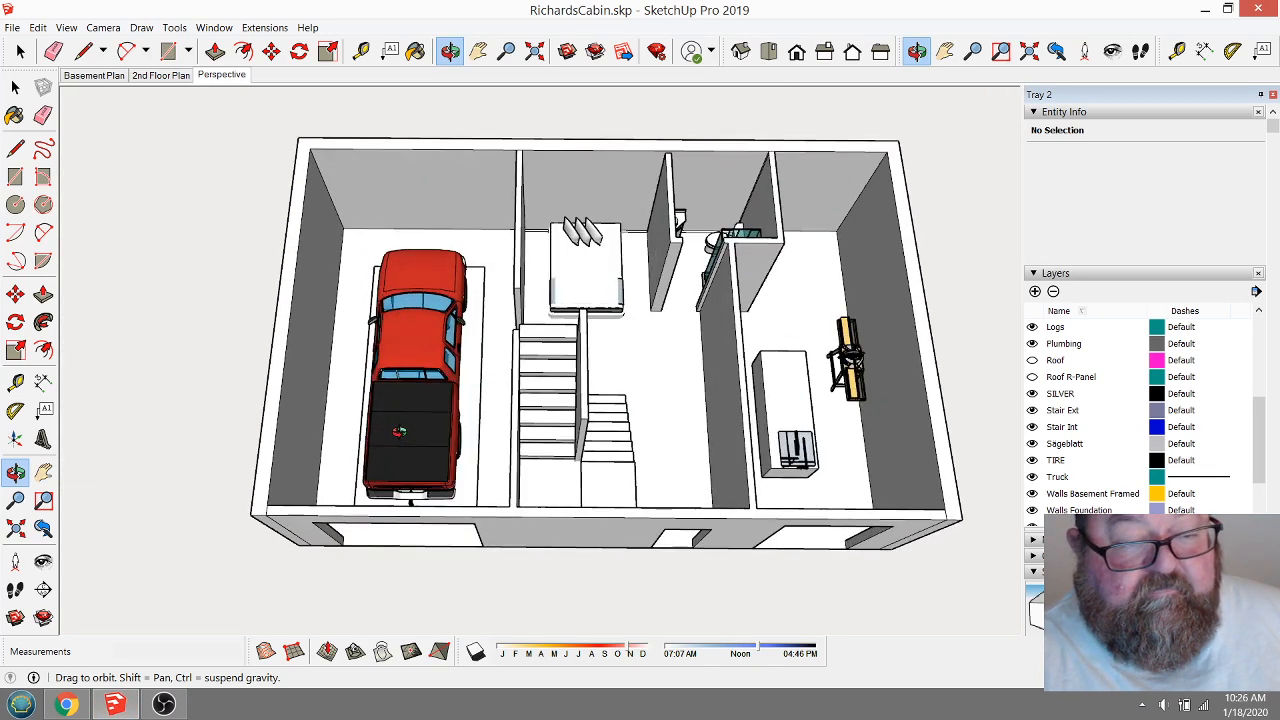
{"action": "scroll", "coordinate": [290, 450], "scroll_direction": "down", "scroll_amount": 5}
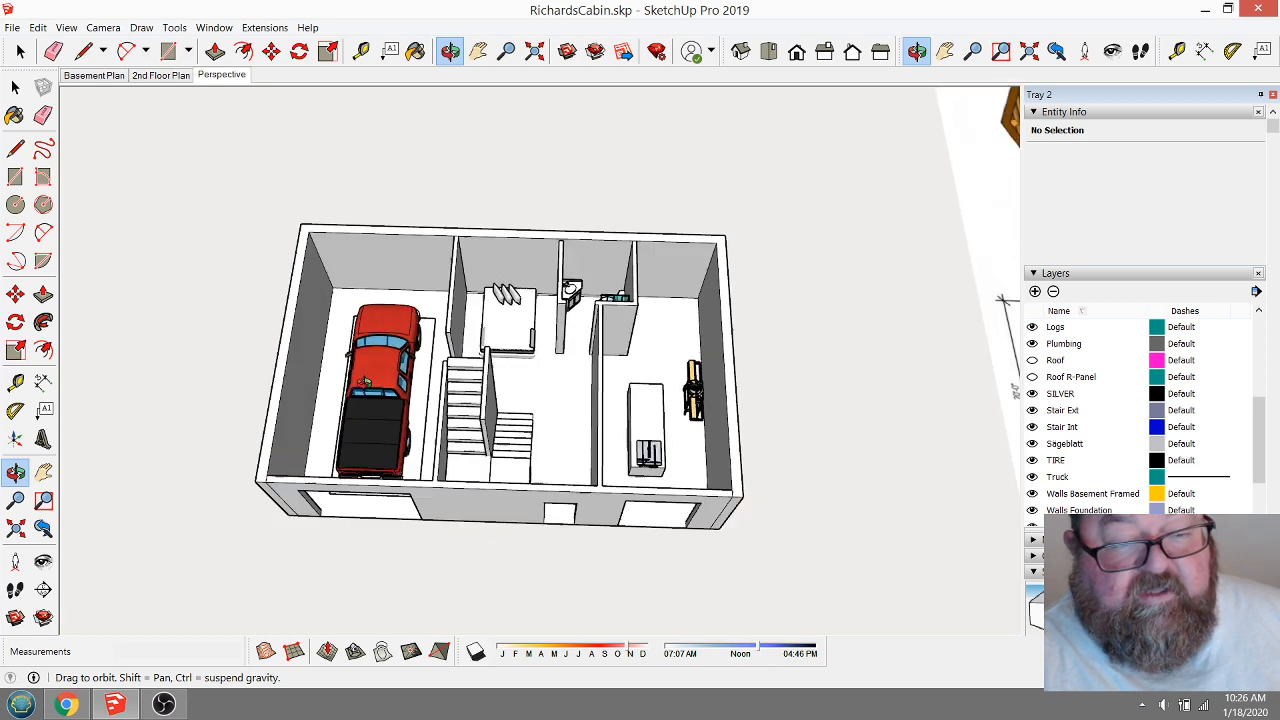
{"action": "left_click_drag", "start_coordinate": [366, 382], "coordinate": [419, 471]}
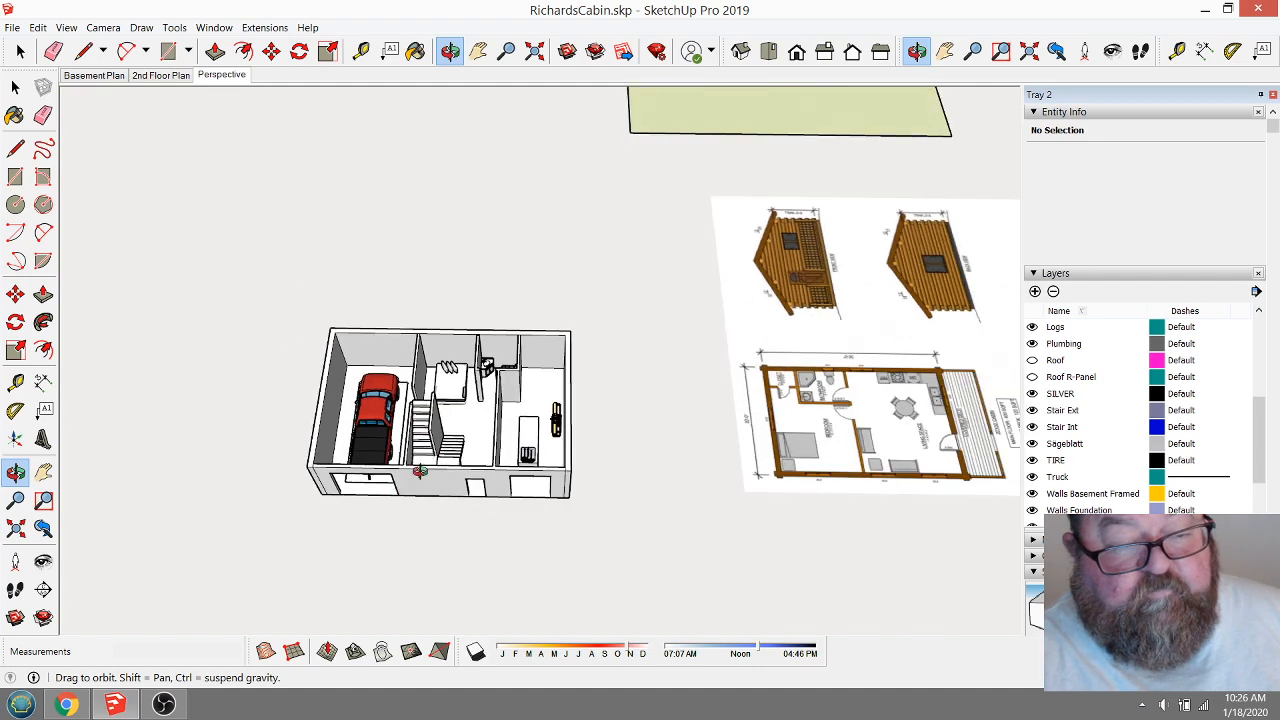
{"action": "scroll", "coordinate": [419, 471], "scroll_direction": "up", "scroll_amount": 4}
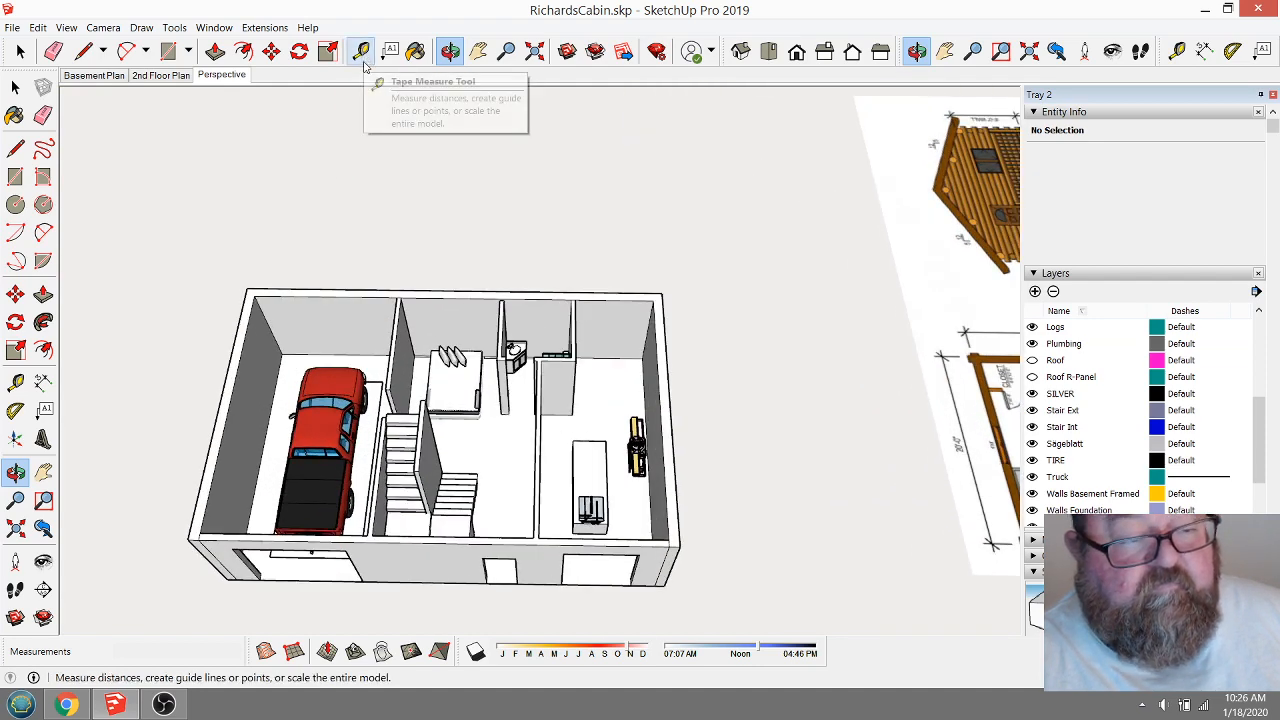
{"action": "left_click", "coordinate": [364, 58]}
{"action": "left_click", "coordinate": [240, 320]}
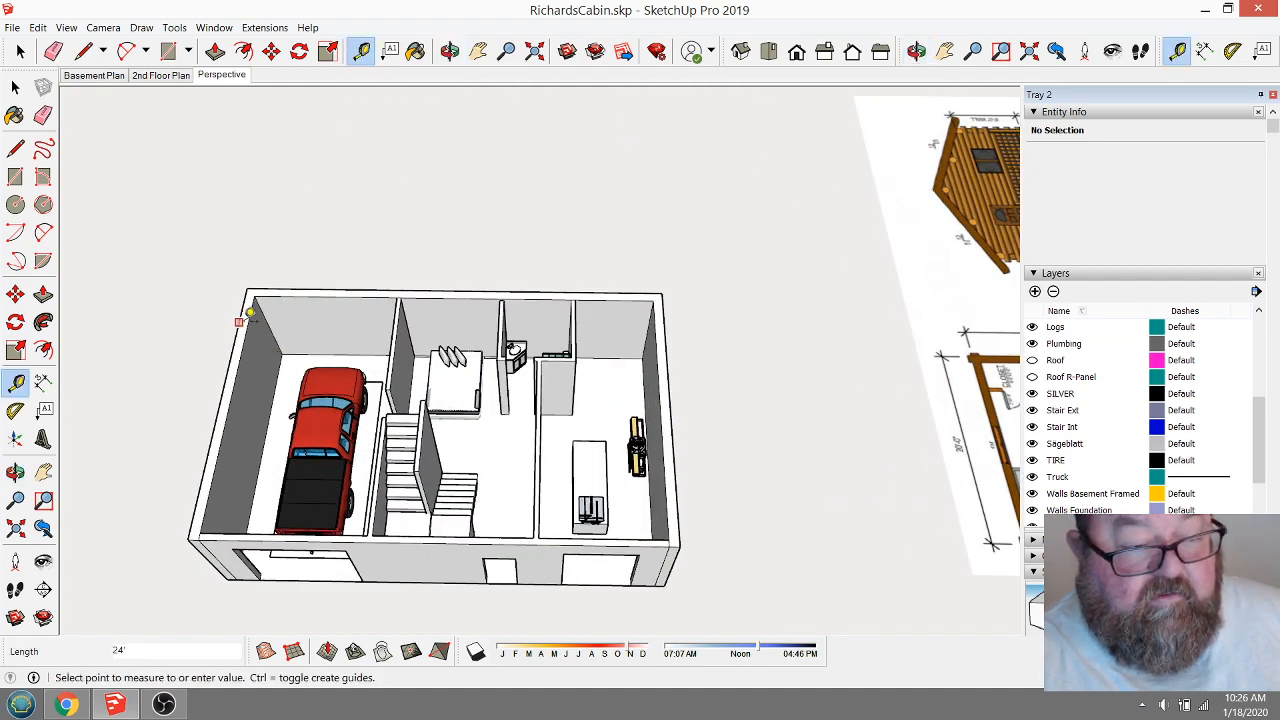
{"action": "left_click", "coordinate": [663, 317]}
Measure the full cabin model's overall length across the main floor between the bedroom and living room side walls.
{"action": "scroll", "coordinate": [356, 460], "scroll_direction": "down", "scroll_amount": 6}
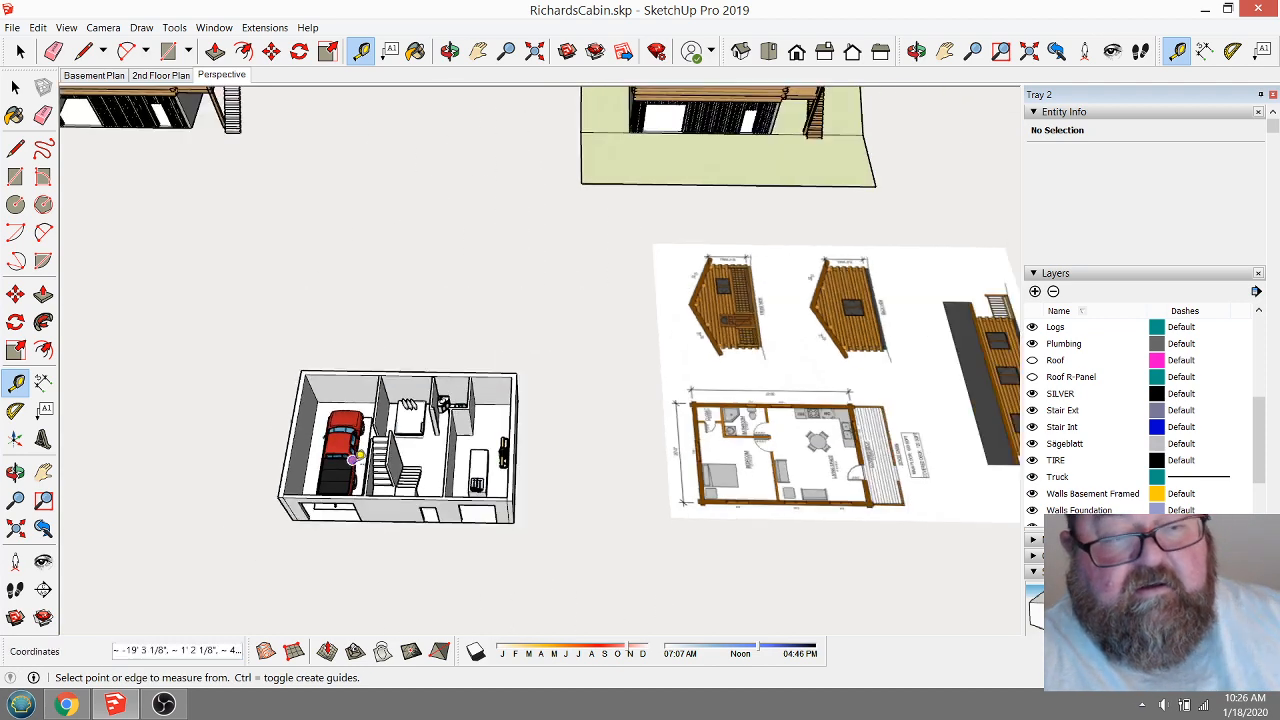
{"action": "scroll", "coordinate": [631, 119], "scroll_direction": "up", "scroll_amount": 5}
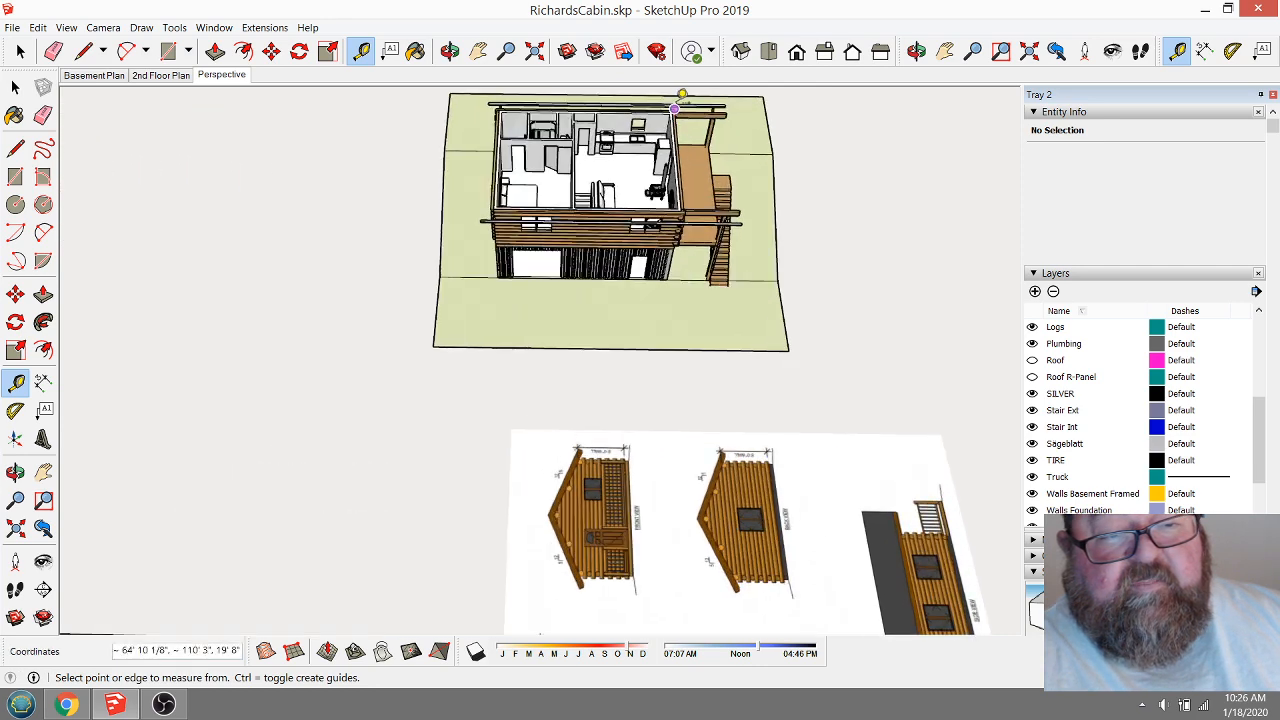
{"action": "scroll", "coordinate": [631, 119], "scroll_direction": "up", "scroll_amount": 3}
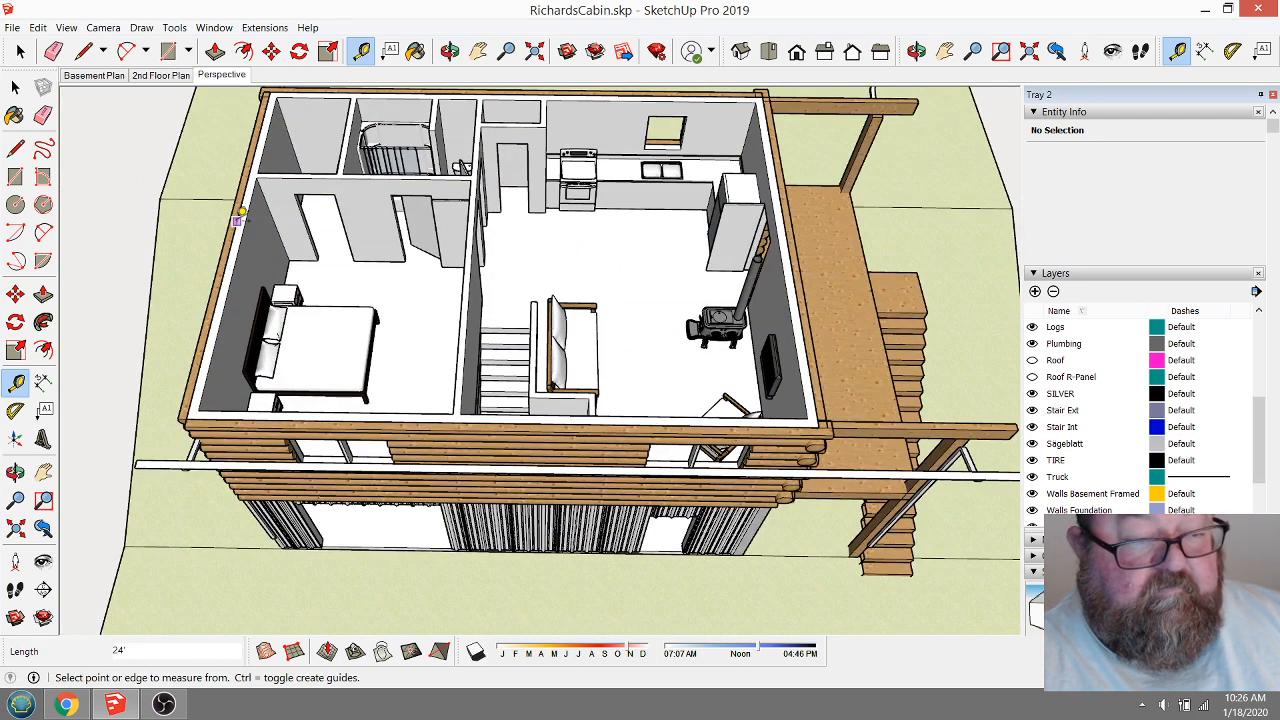
{"action": "left_click", "coordinate": [240, 215]}
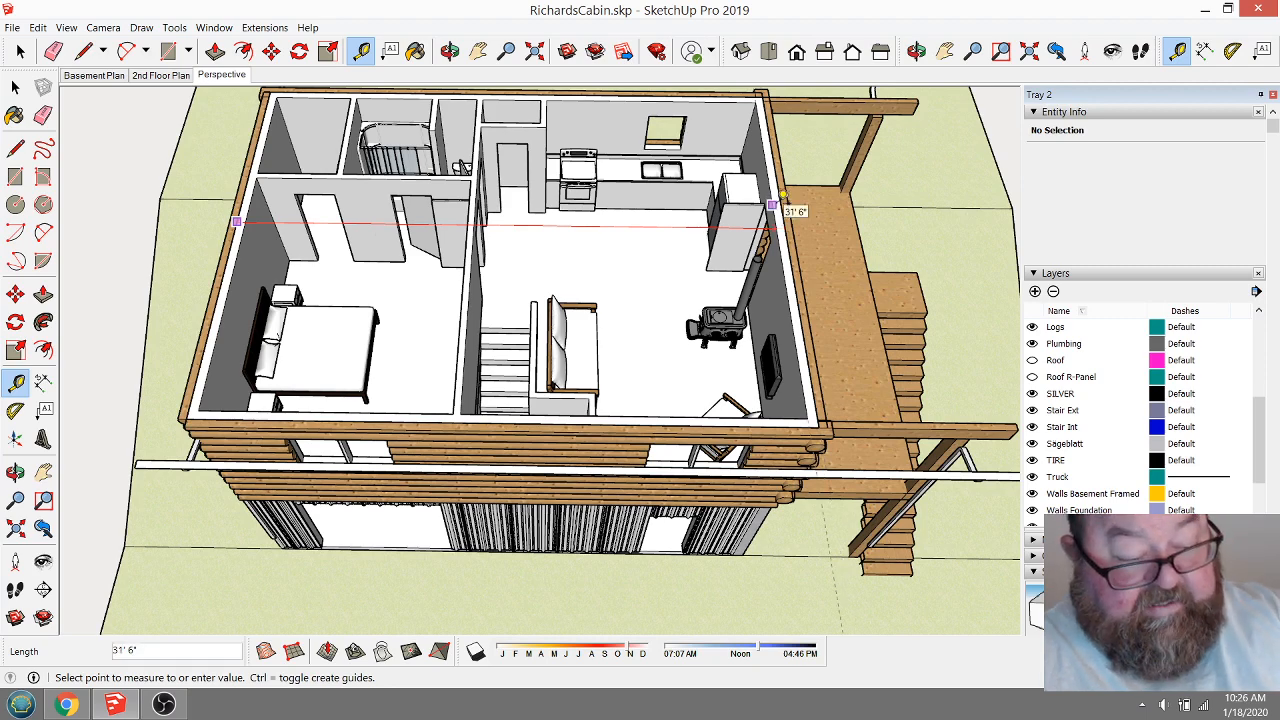
{"action": "left_click", "coordinate": [772, 205]}
Examine the full cabin's front facade, its basement openings and the front corner beneath the deck from several angles.
{"action": "left_click", "coordinate": [450, 51]}
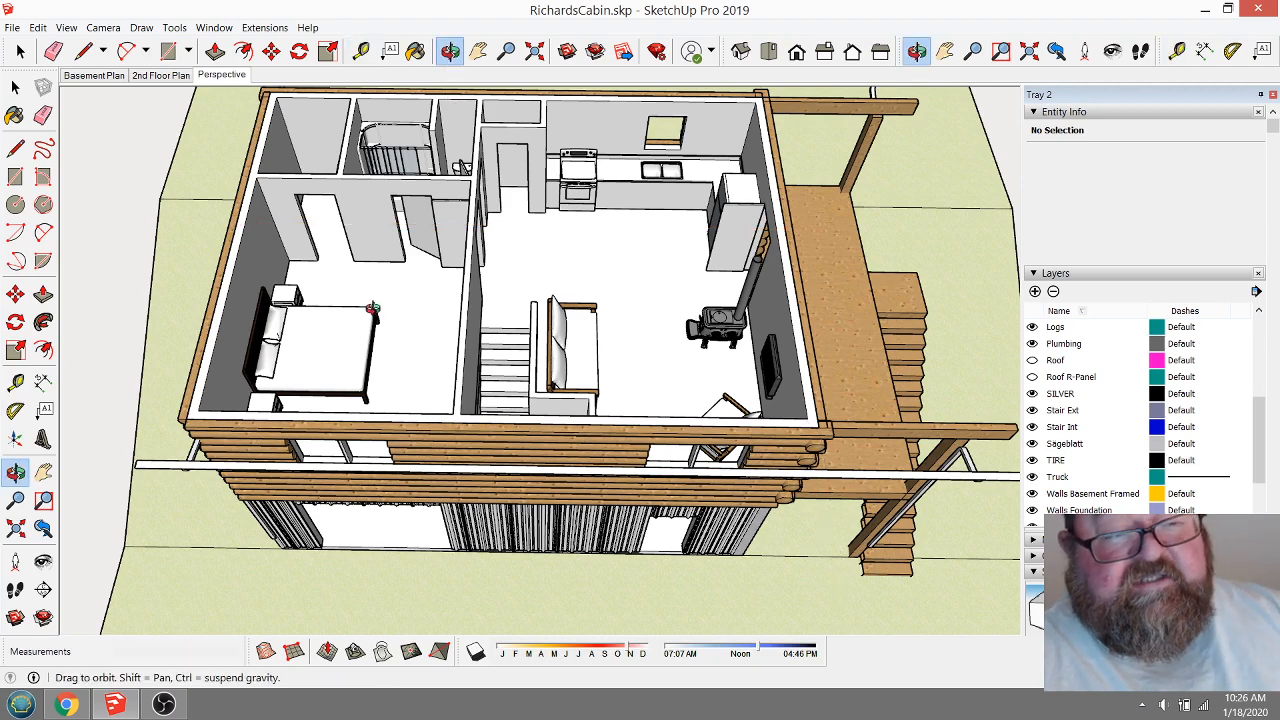
{"action": "scroll", "coordinate": [371, 309], "scroll_direction": "down", "scroll_amount": 2}
{"action": "left_click_drag", "start_coordinate": [617, 375], "coordinate": [512, 349]}
{"action": "scroll", "coordinate": [600, 405], "scroll_direction": "up", "scroll_amount": 4}
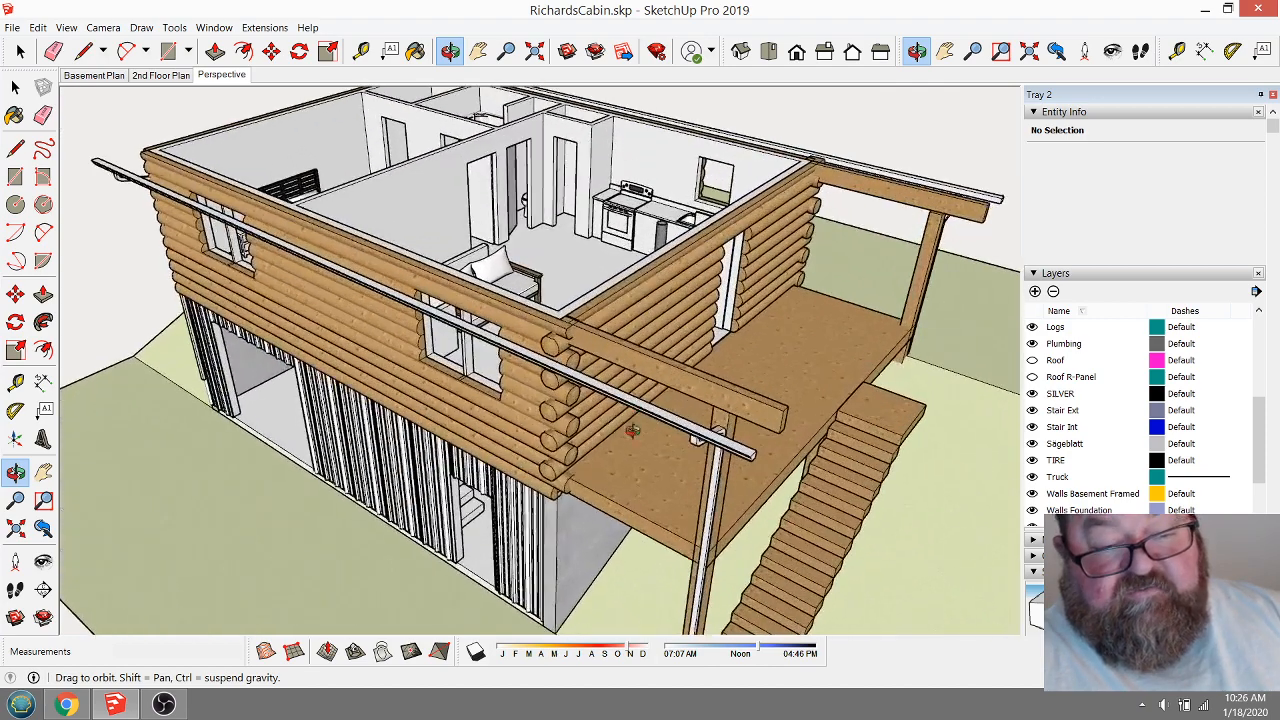
{"action": "left_click_drag", "start_coordinate": [632, 430], "coordinate": [704, 338]}
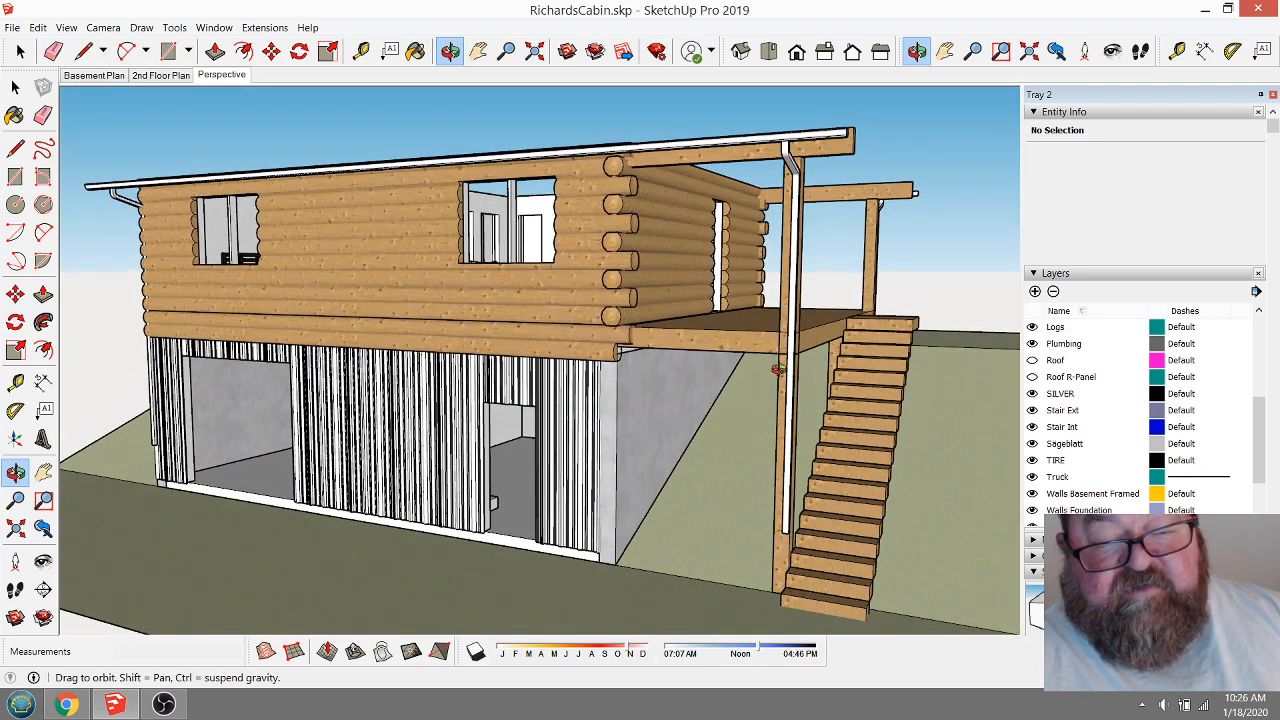
{"action": "left_click_drag", "start_coordinate": [778, 369], "coordinate": [757, 432]}
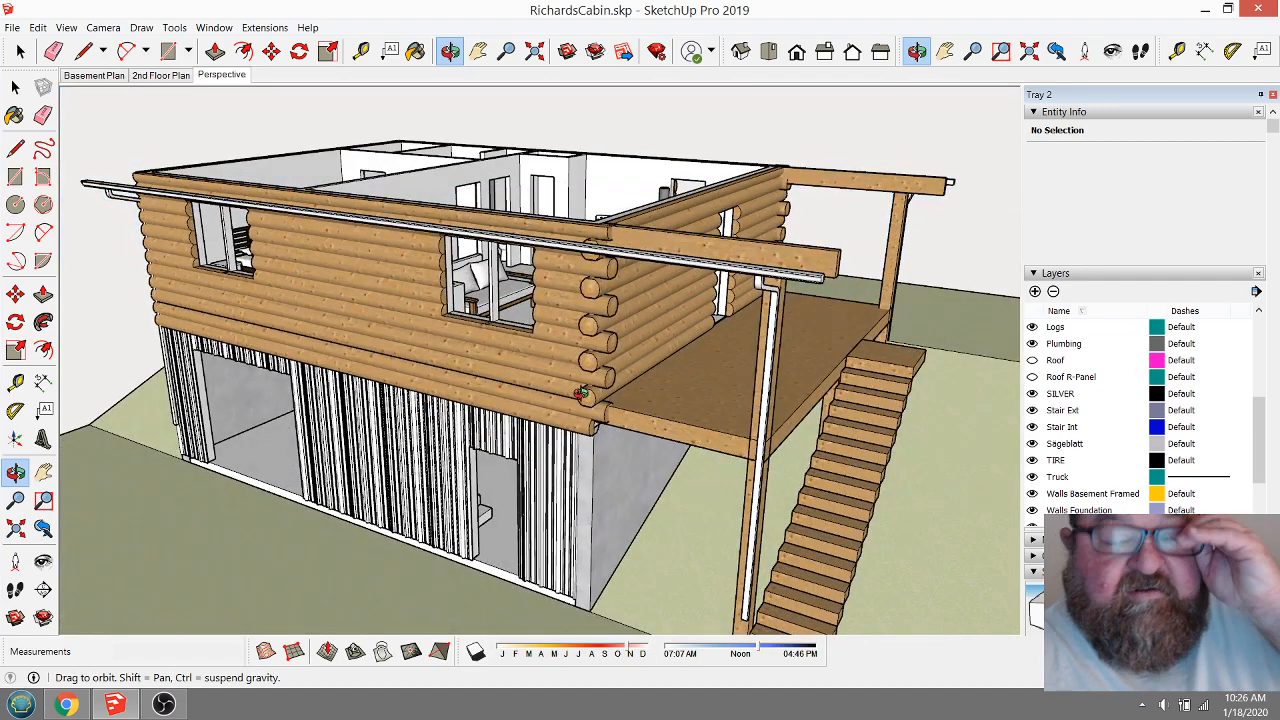
{"action": "left_click_drag", "start_coordinate": [658, 391], "coordinate": [747, 276]}
{"action": "scroll", "coordinate": [747, 276], "scroll_direction": "up", "scroll_amount": 6}
{"action": "scroll", "coordinate": [505, 290], "scroll_direction": "down", "scroll_amount": 6}
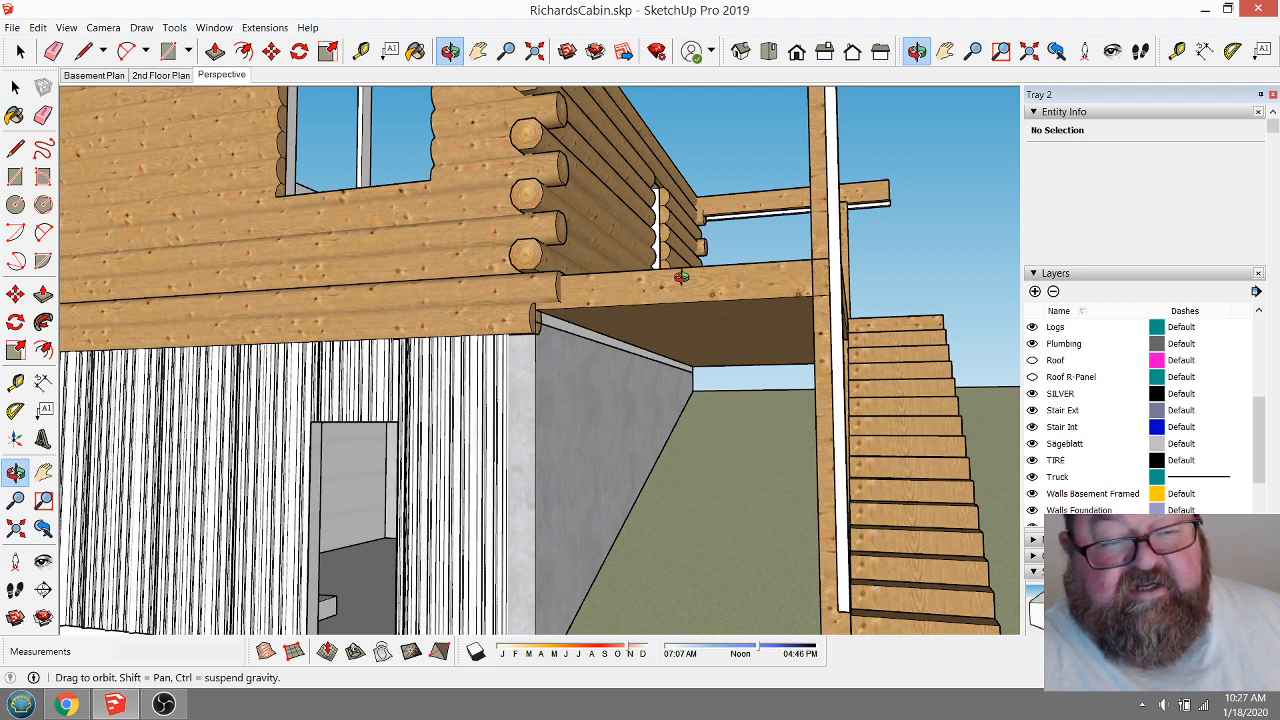
{"action": "left_click_drag", "start_coordinate": [548, 310], "coordinate": [546, 390]}
{"action": "scroll", "coordinate": [752, 351], "scroll_direction": "down", "scroll_amount": 4}
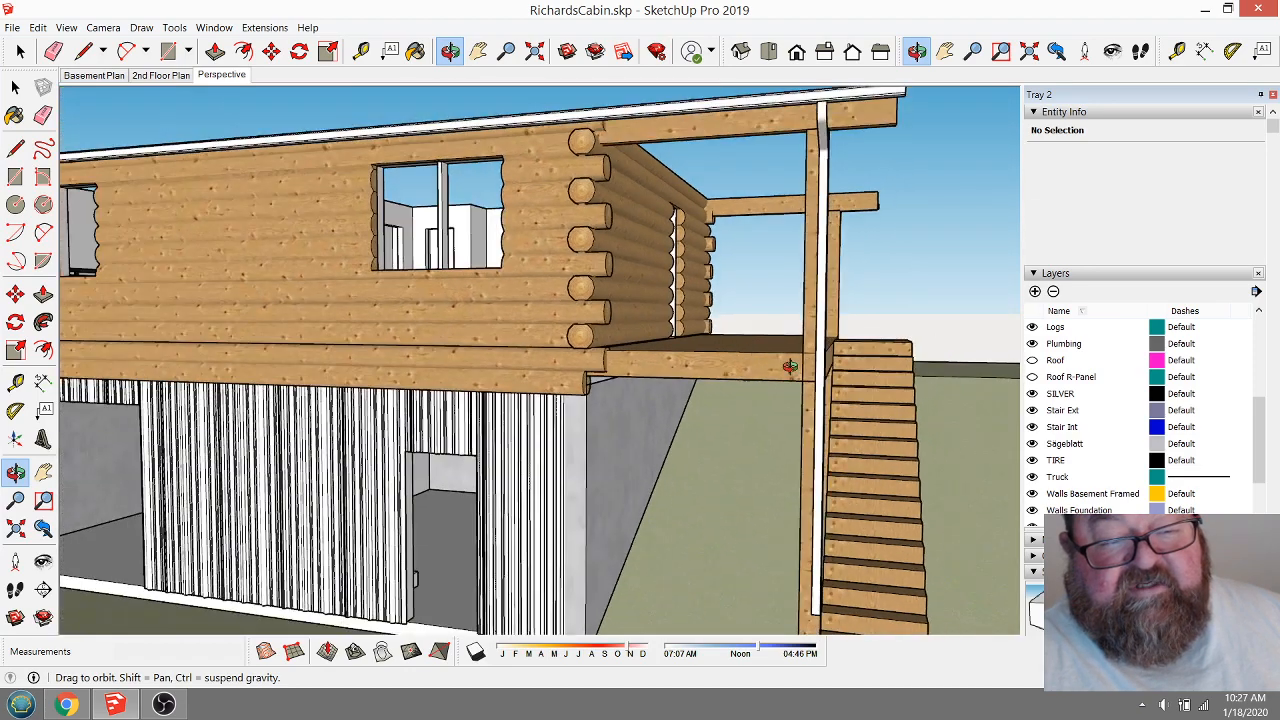
{"action": "scroll", "coordinate": [706, 261], "scroll_direction": "down", "scroll_amount": 1}
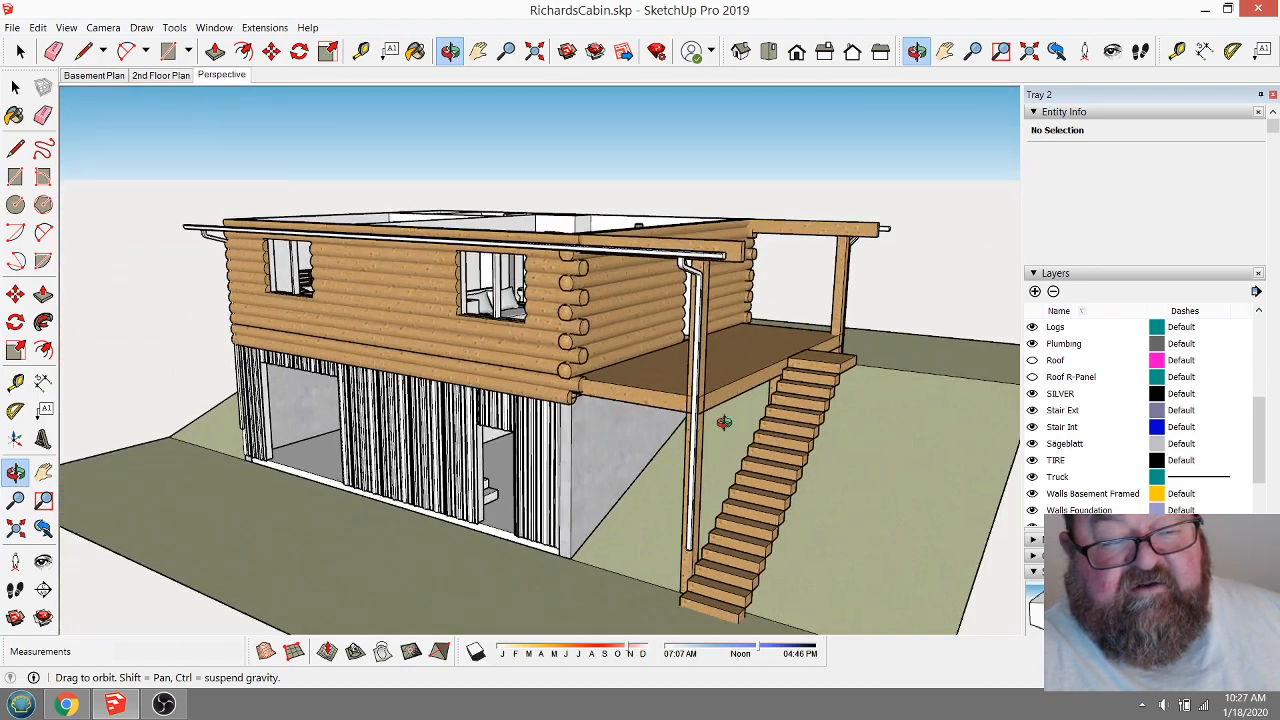
{"action": "left_click_drag", "start_coordinate": [723, 423], "coordinate": [745, 490]}
{"action": "scroll", "coordinate": [727, 276], "scroll_direction": "down", "scroll_amount": 4}
{"action": "scroll", "coordinate": [727, 276], "scroll_direction": "down", "scroll_amount": 6}
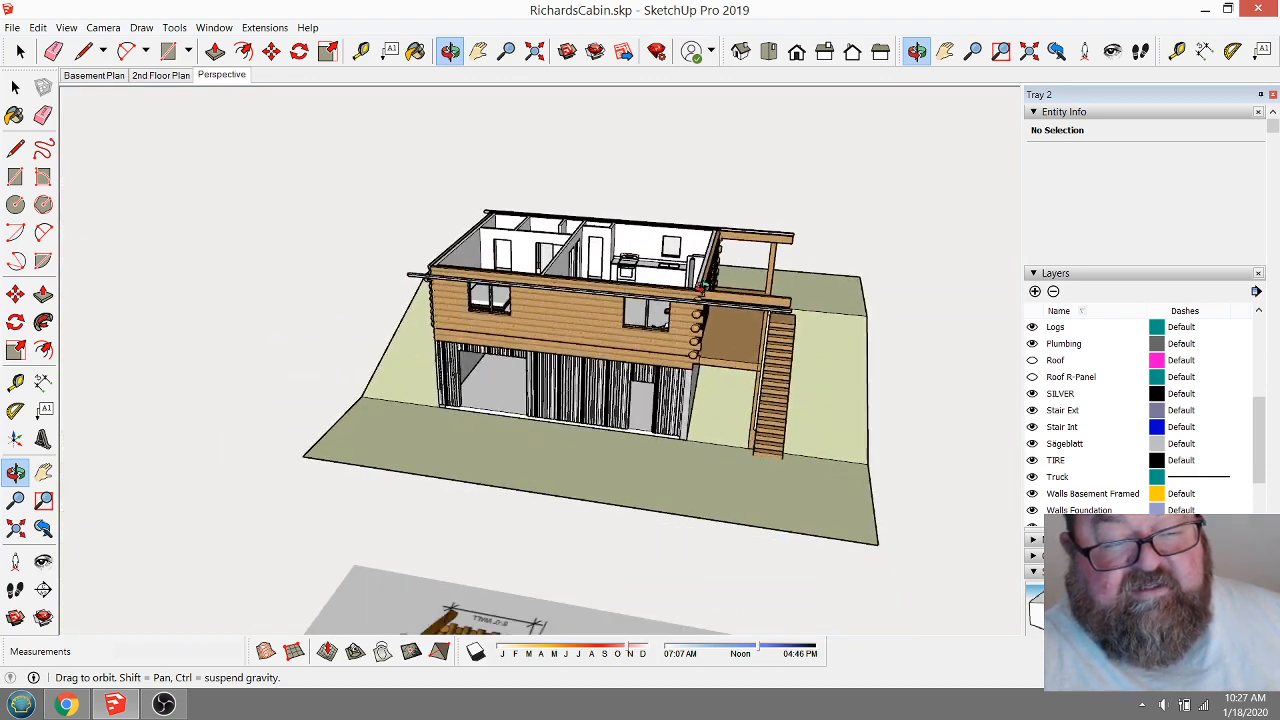
{"action": "mouse_move", "coordinate": [228, 481]}
{"action": "left_mouse_down"}
{"action": "mouse_move", "coordinate": [265, 470]}
{"action": "mouse_move", "coordinate": [330, 485]}
{"action": "mouse_move", "coordinate": [510, 550]}
{"action": "mouse_move", "coordinate": [343, 477]}
{"action": "mouse_move", "coordinate": [331, 501]}
{"action": "left_mouse_up"}
{"action": "scroll", "coordinate": [398, 503], "scroll_direction": "up", "scroll_amount": 5}
{"action": "scroll", "coordinate": [216, 441], "scroll_direction": "down", "scroll_amount": 3}
{"action": "scroll", "coordinate": [216, 441], "scroll_direction": "down", "scroll_amount": 2}
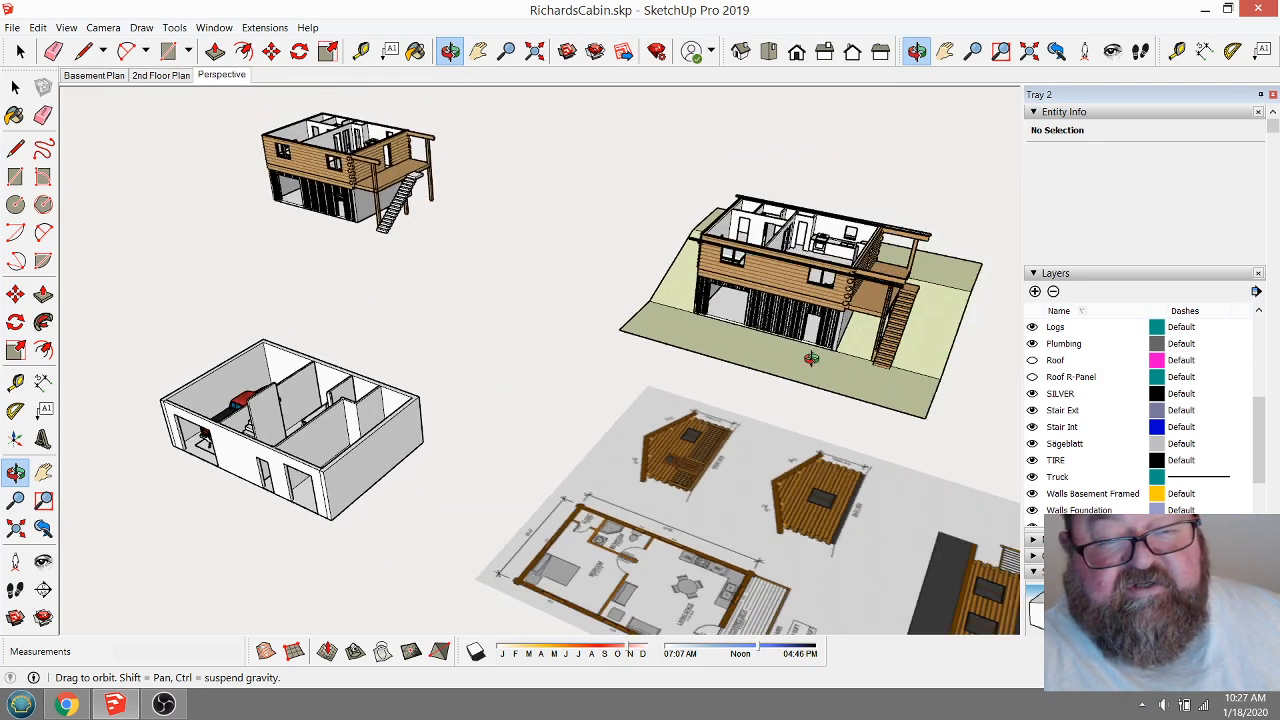
Examine the deck, the exterior stairs and the foundation side wall where they meet at the cabin's front corner.
{"action": "scroll", "coordinate": [872, 325], "scroll_direction": "up", "scroll_amount": 9}
{"action": "scroll", "coordinate": [873, 282], "scroll_direction": "up", "scroll_amount": 4}
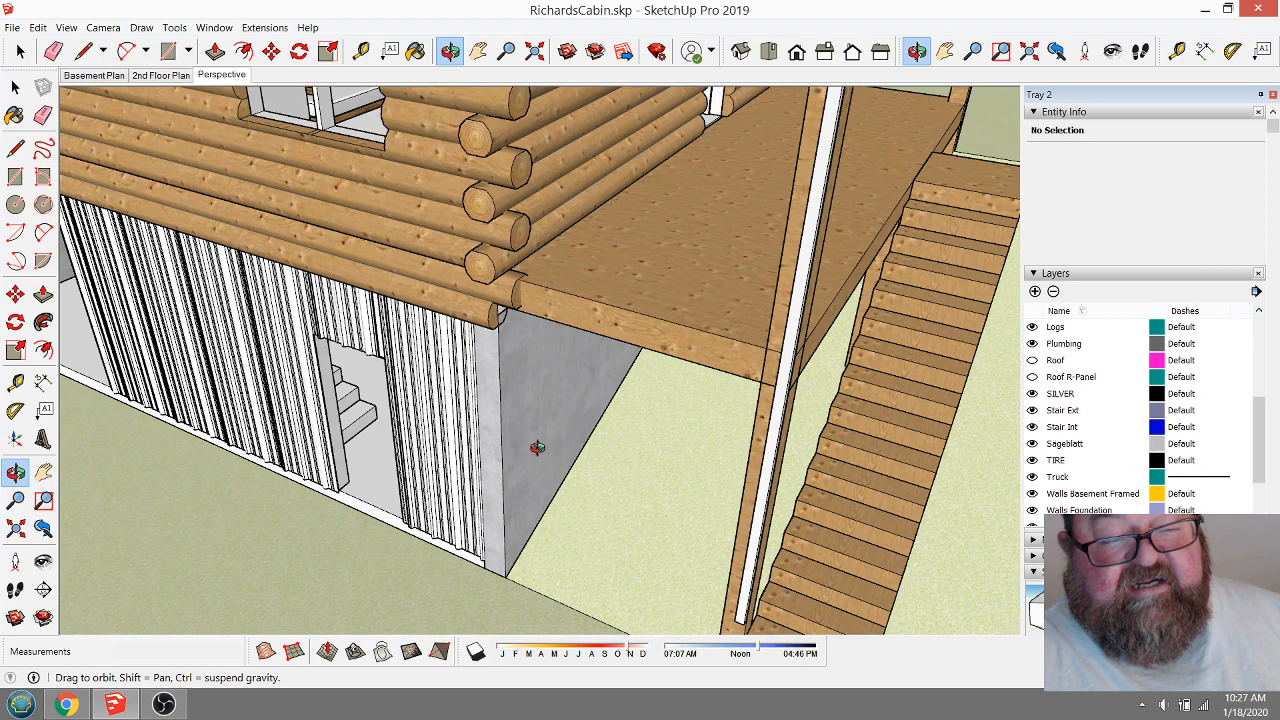
{"action": "left_click_drag", "start_coordinate": [675, 346], "coordinate": [570, 337]}
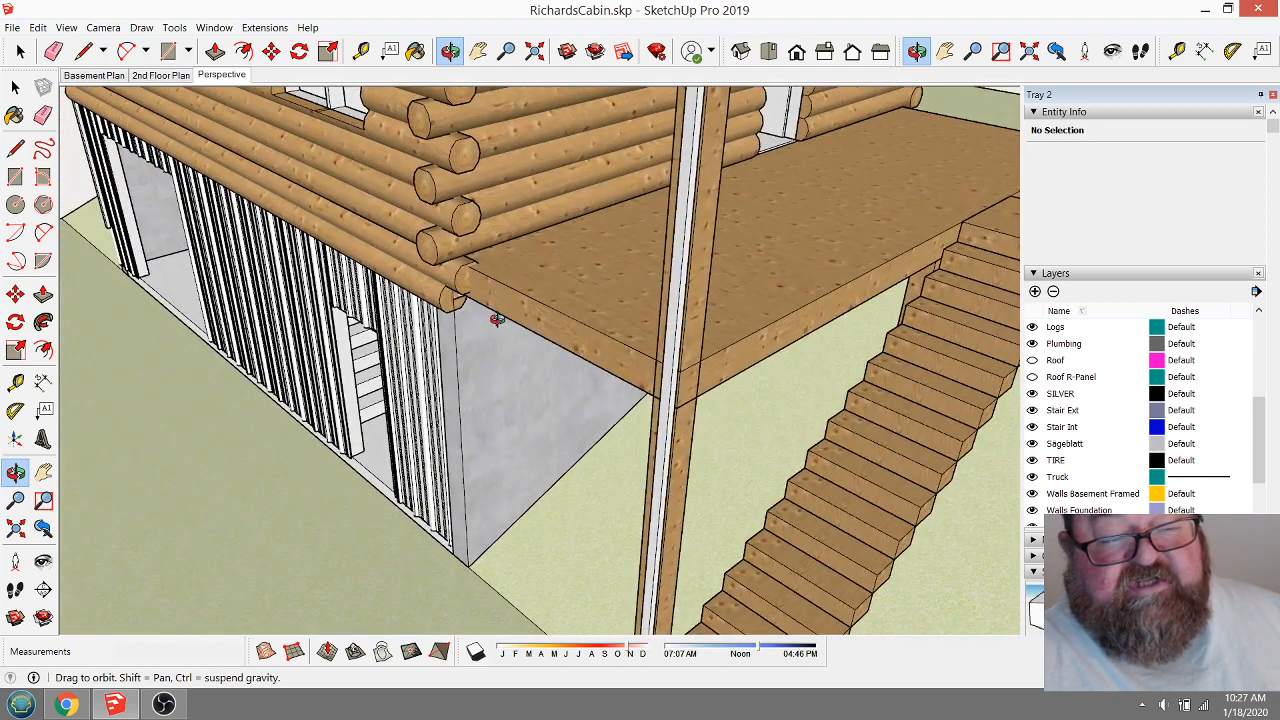
{"action": "left_click_drag", "start_coordinate": [856, 330], "coordinate": [831, 259]}
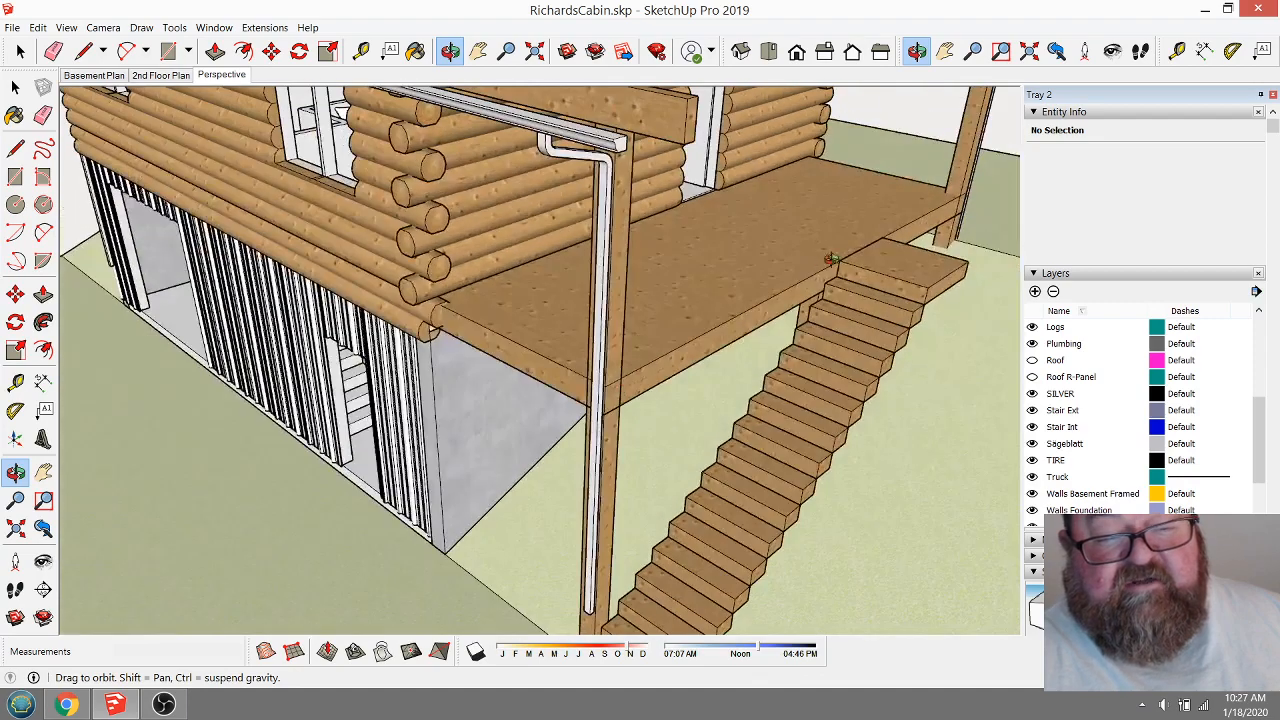
{"action": "left_click_drag", "start_coordinate": [544, 374], "coordinate": [706, 321]}
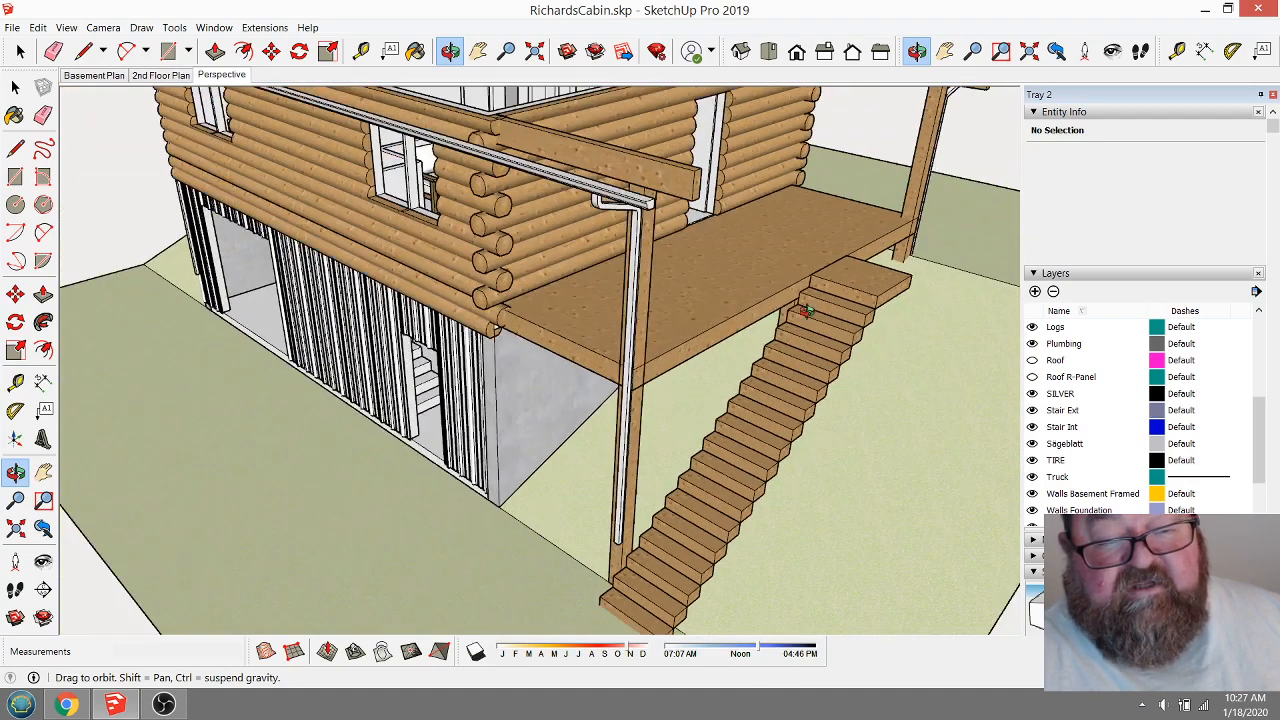
{"action": "left_click_drag", "start_coordinate": [806, 312], "coordinate": [708, 364]}
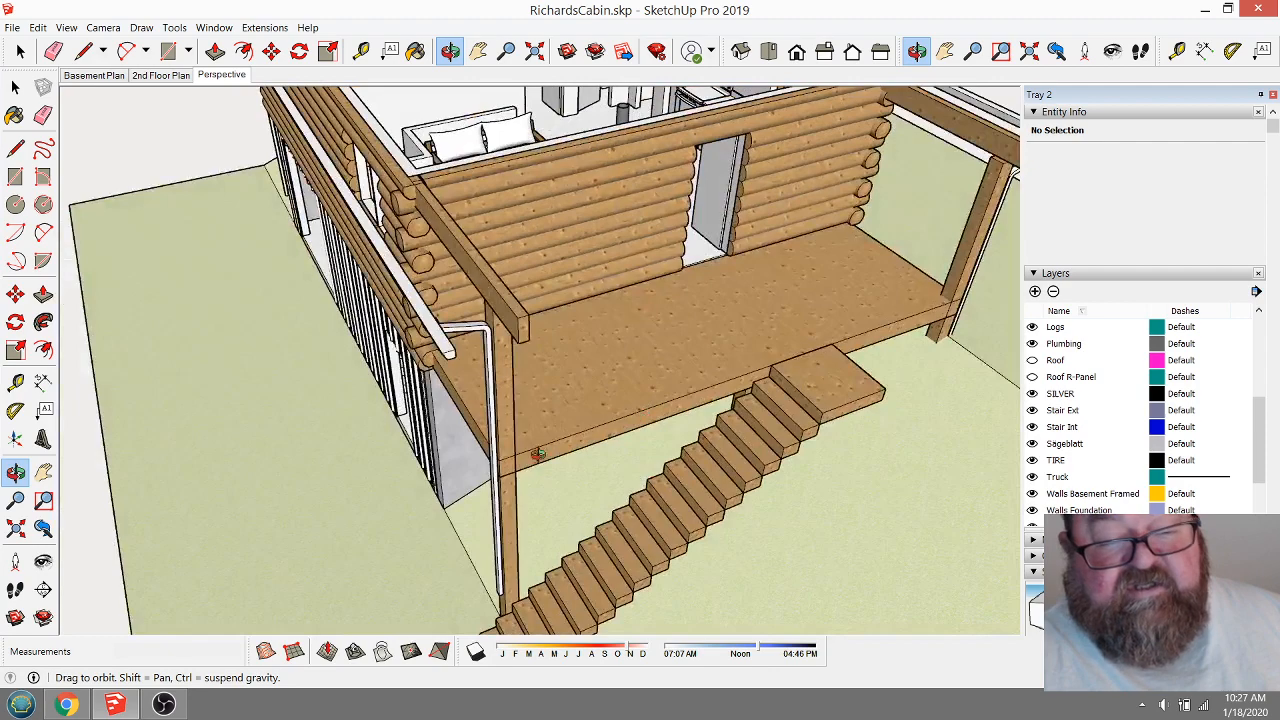
{"action": "scroll", "coordinate": [538, 453], "scroll_direction": "up", "scroll_amount": 3}
{"action": "left_click_drag", "start_coordinate": [523, 460], "coordinate": [663, 351]}
{"action": "scroll", "coordinate": [743, 325], "scroll_direction": "down", "scroll_amount": 2}
{"action": "left_click_drag", "start_coordinate": [572, 333], "coordinate": [889, 340]}
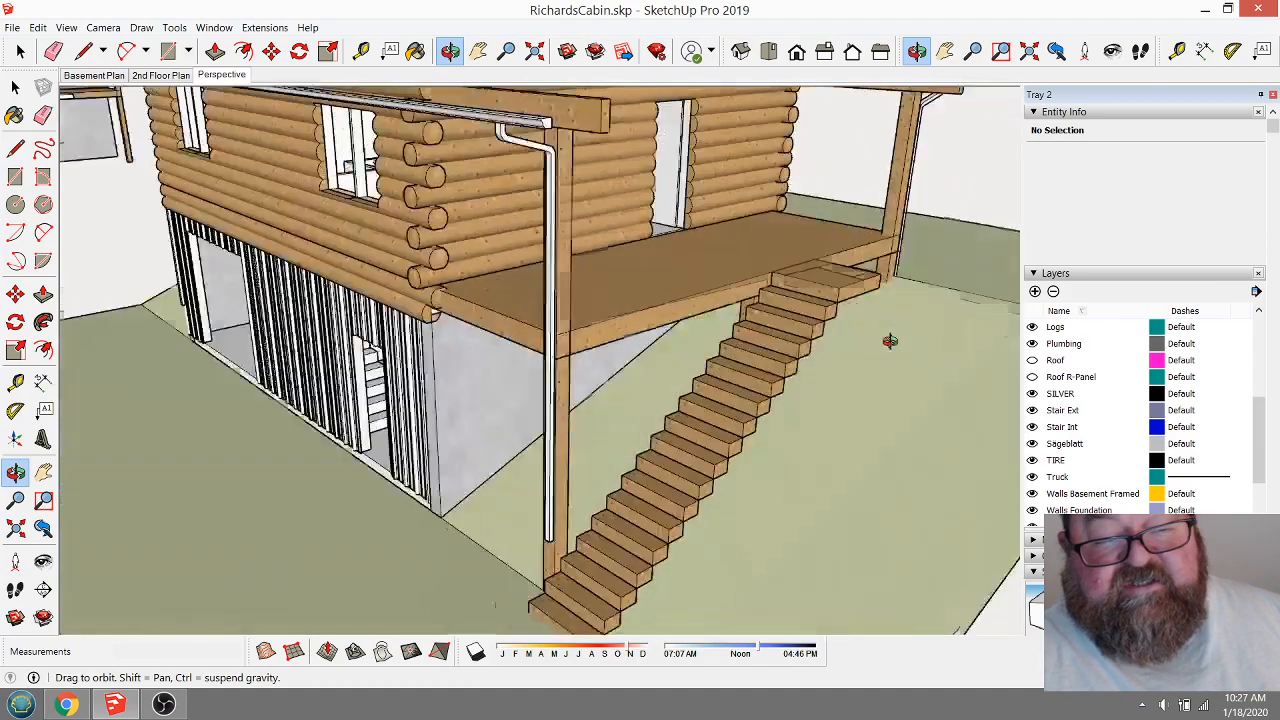
{"action": "scroll", "coordinate": [737, 366], "scroll_direction": "down", "scroll_amount": 5}
{"action": "left_click_drag", "start_coordinate": [680, 302], "coordinate": [830, 406]}
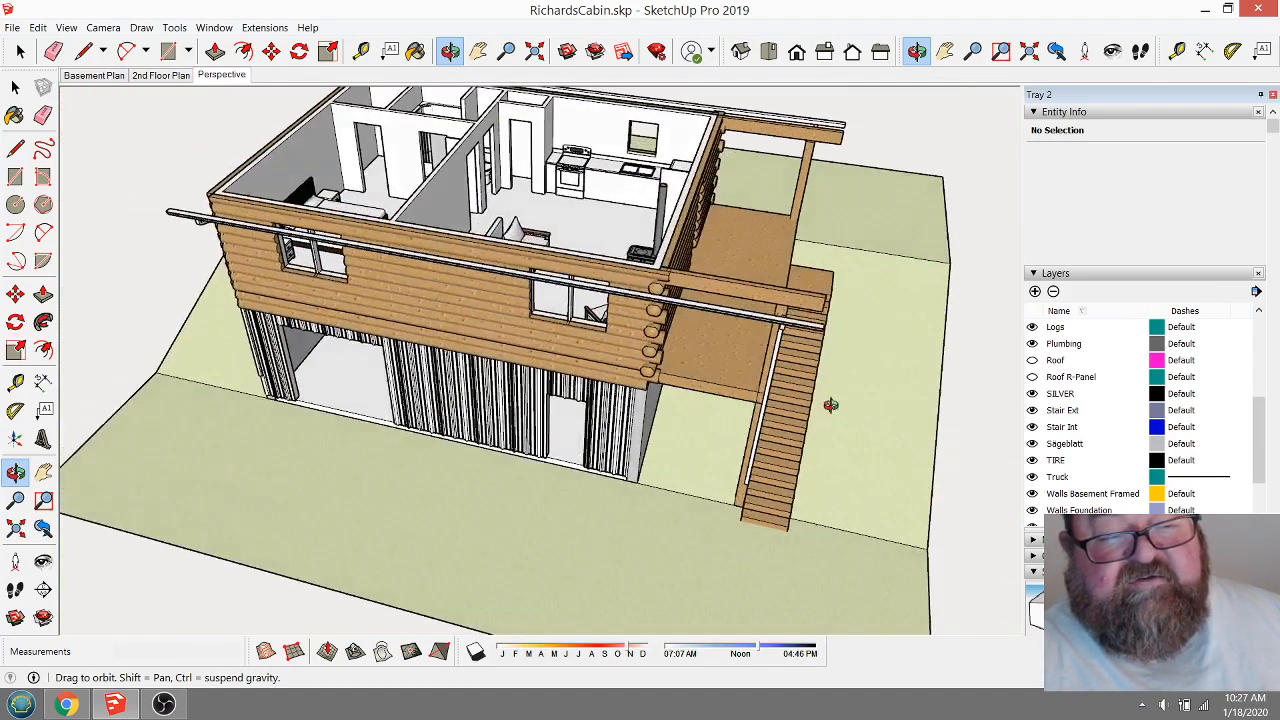
{"action": "scroll", "coordinate": [756, 350], "scroll_direction": "down", "scroll_amount": 3}
{"action": "left_click_drag", "start_coordinate": [681, 342], "coordinate": [600, 288]}
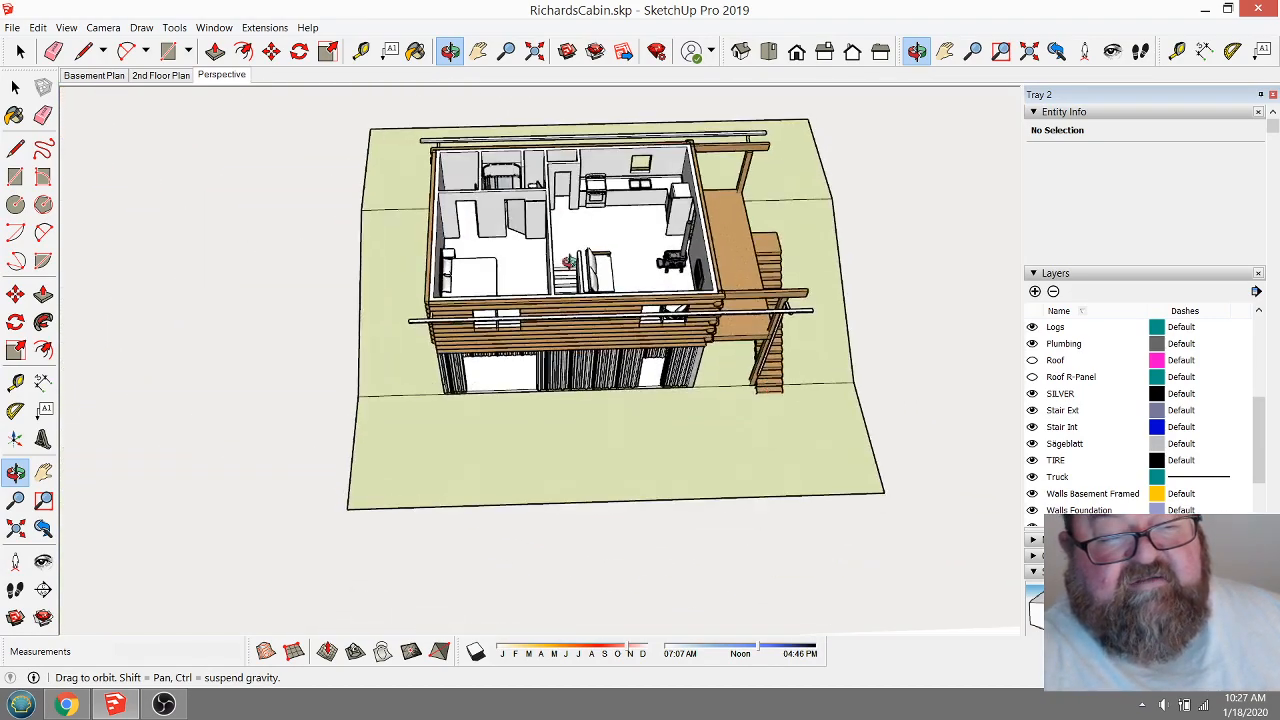
Examine the separate basement model's garage, stairs, bathroom and workshop layout from above.
{"action": "scroll", "coordinate": [594, 283], "scroll_direction": "down", "scroll_amount": 5}
{"action": "scroll", "coordinate": [595, 282], "scroll_direction": "down", "scroll_amount": 1}
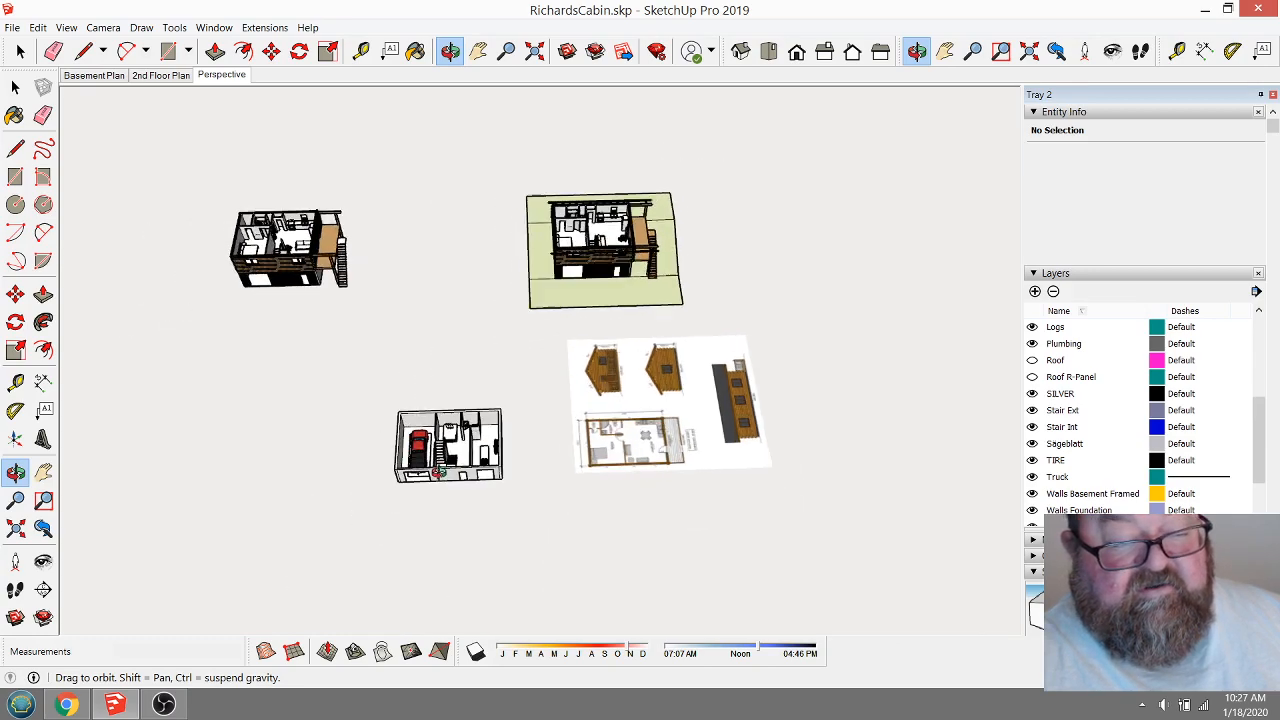
{"action": "scroll", "coordinate": [451, 443], "scroll_direction": "up", "scroll_amount": 9}
{"action": "scroll", "coordinate": [451, 443], "scroll_direction": "up", "scroll_amount": 2}
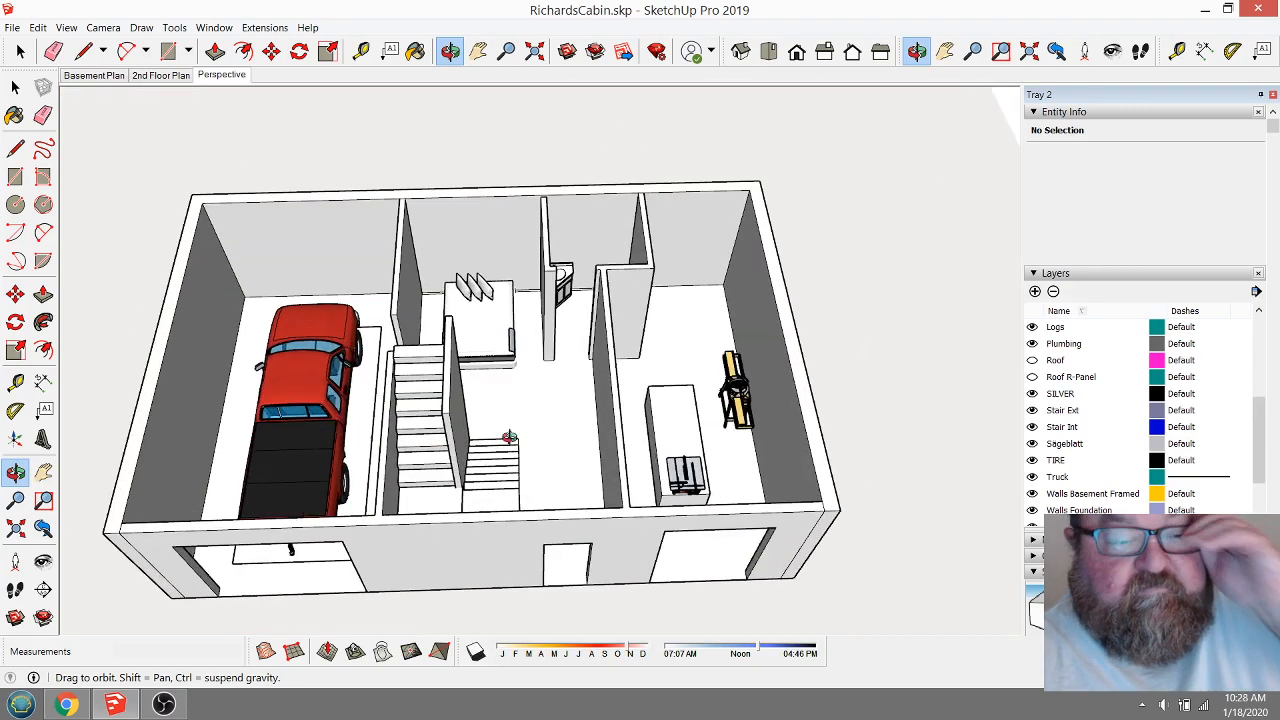
{"action": "left_click_drag", "start_coordinate": [508, 437], "coordinate": [522, 463]}
{"action": "scroll", "coordinate": [521, 463], "scroll_direction": "up", "scroll_amount": 3}
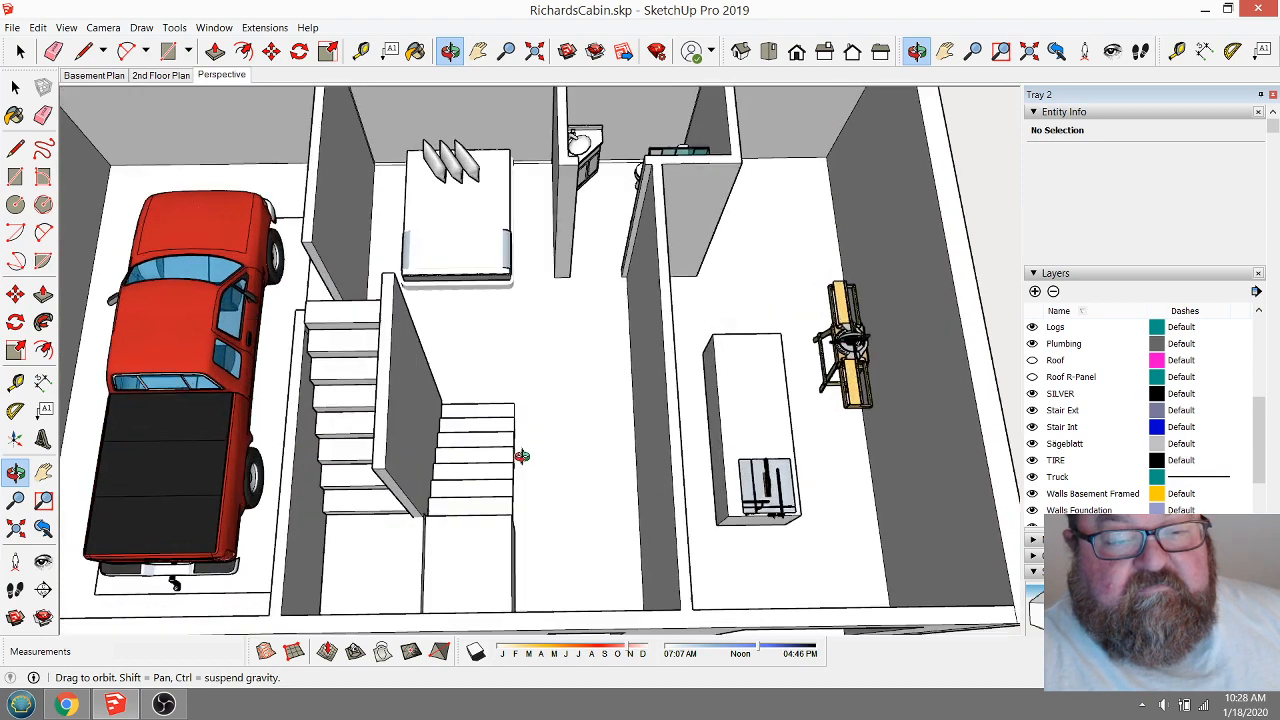
{"action": "scroll", "coordinate": [516, 418], "scroll_direction": "down", "scroll_amount": 3}
{"action": "left_click_drag", "start_coordinate": [516, 418], "coordinate": [736, 459]}
{"action": "scroll", "coordinate": [736, 459], "scroll_direction": "down", "scroll_amount": 2}
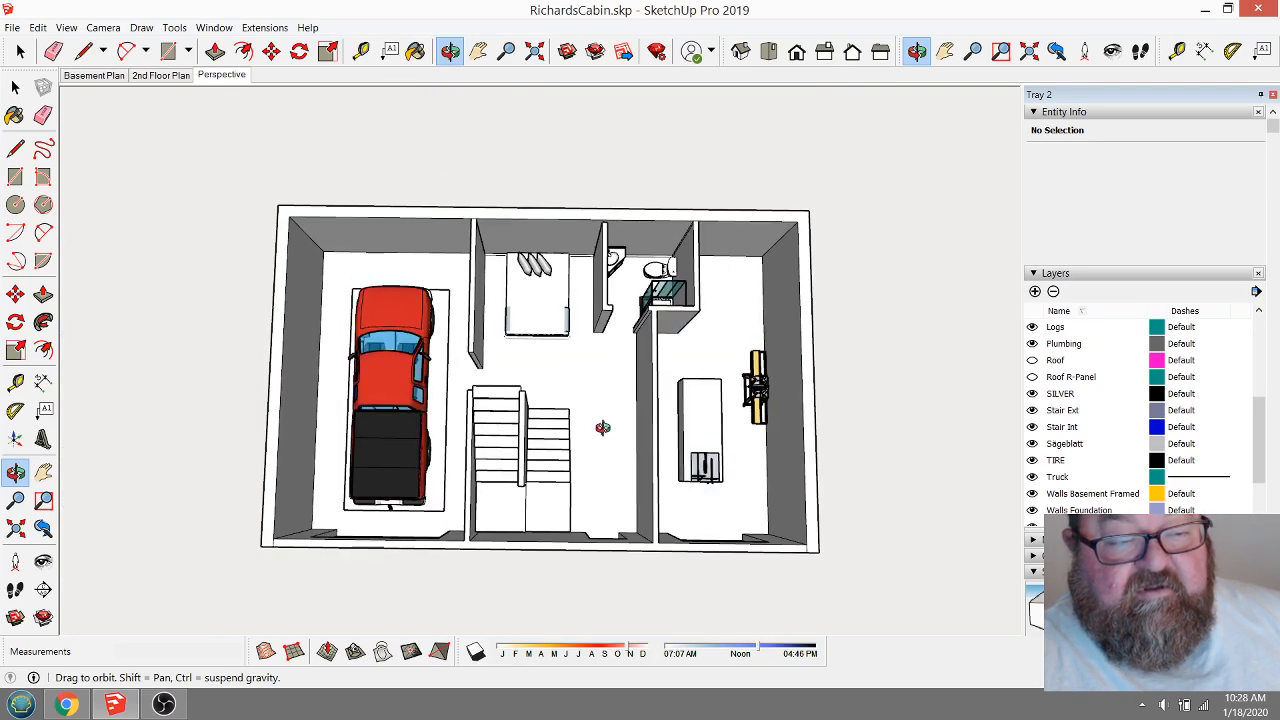
{"action": "scroll", "coordinate": [655, 431], "scroll_direction": "up", "scroll_amount": 3}
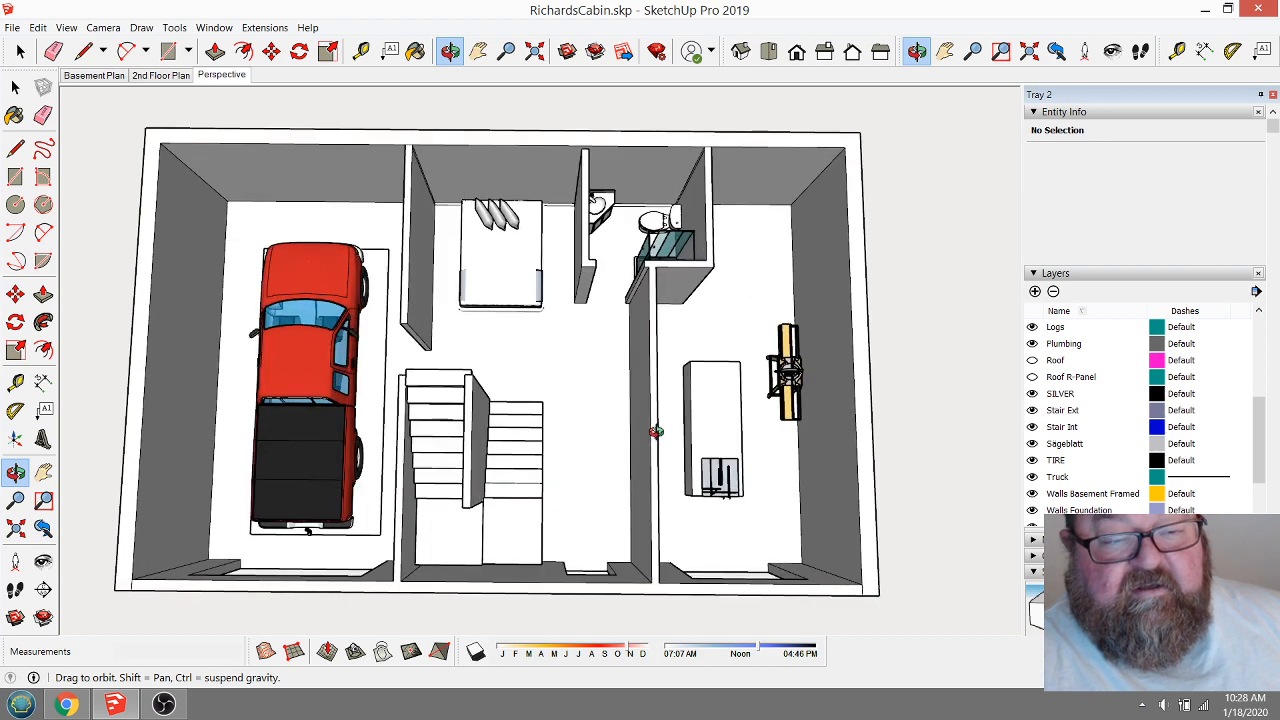
{"action": "left_click_drag", "start_coordinate": [610, 431], "coordinate": [609, 470]}
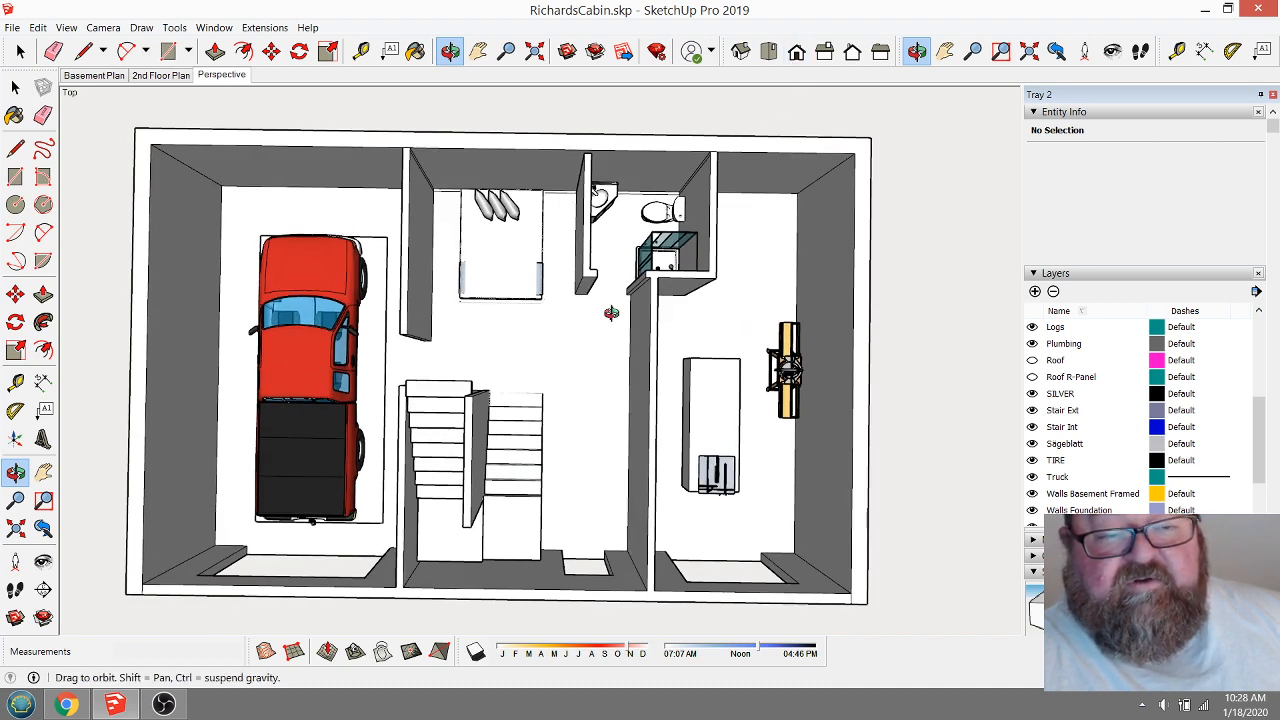
{"action": "left_click_drag", "start_coordinate": [620, 320], "coordinate": [622, 319]}
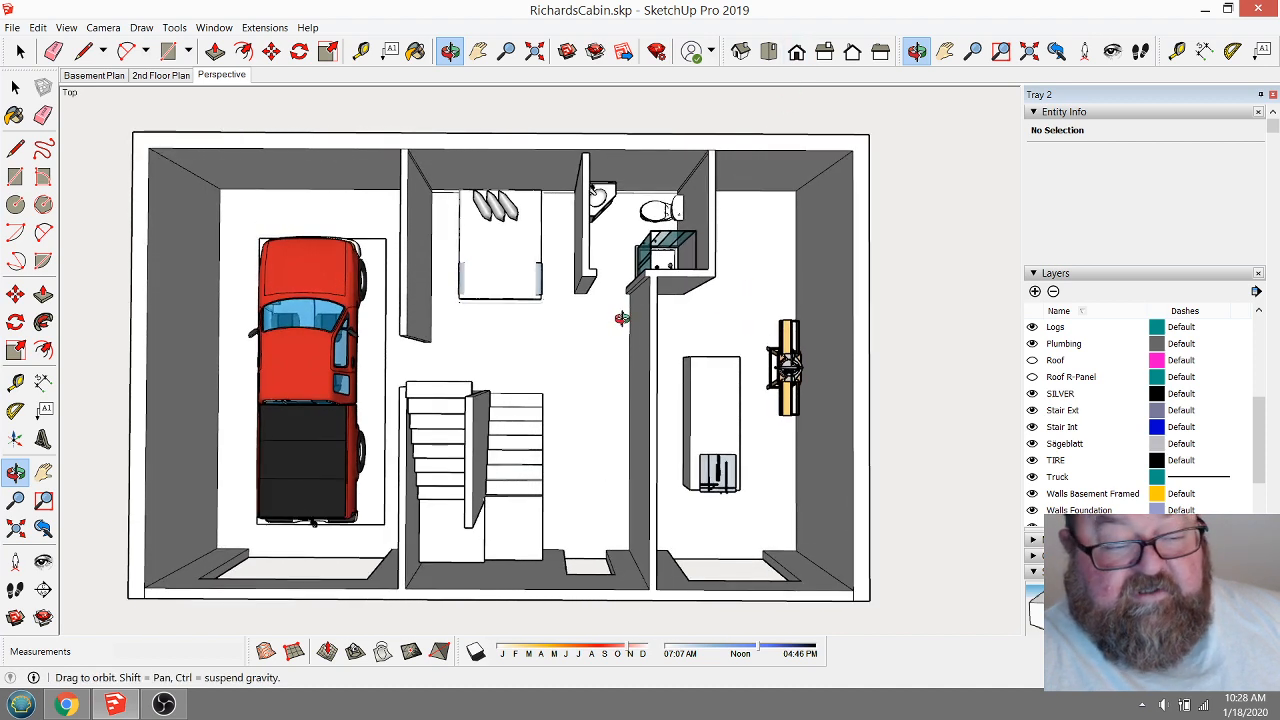
Set the basement model to the top view and save it as a new scene named New Basement Plan.
{"action": "left_click", "coordinate": [770, 52]}
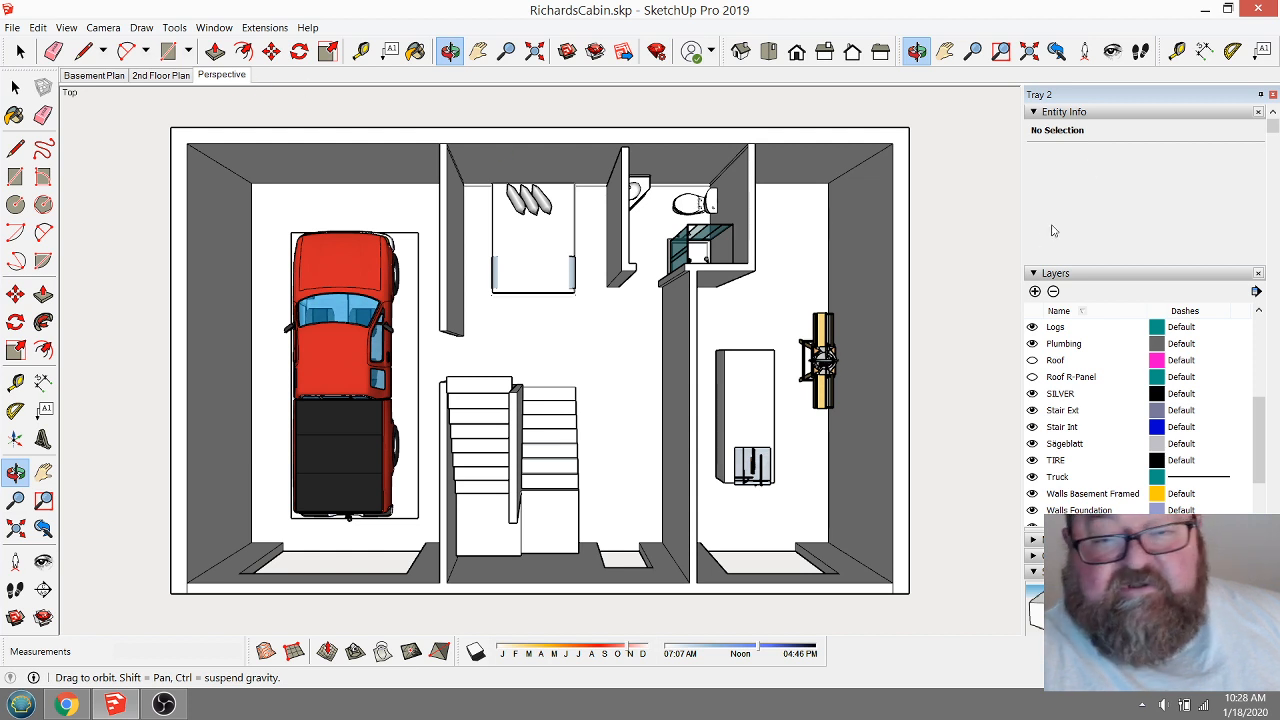
{"action": "left_click", "coordinate": [1034, 113]}
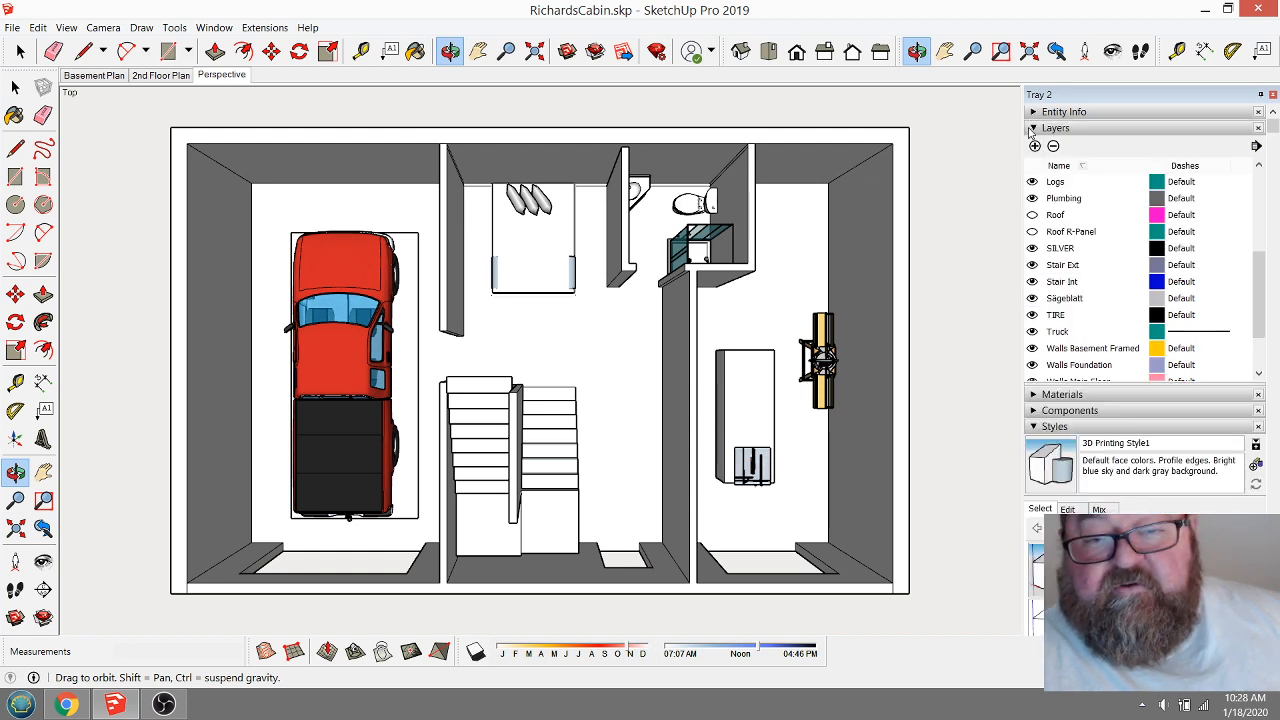
{"action": "left_click", "coordinate": [1032, 128]}
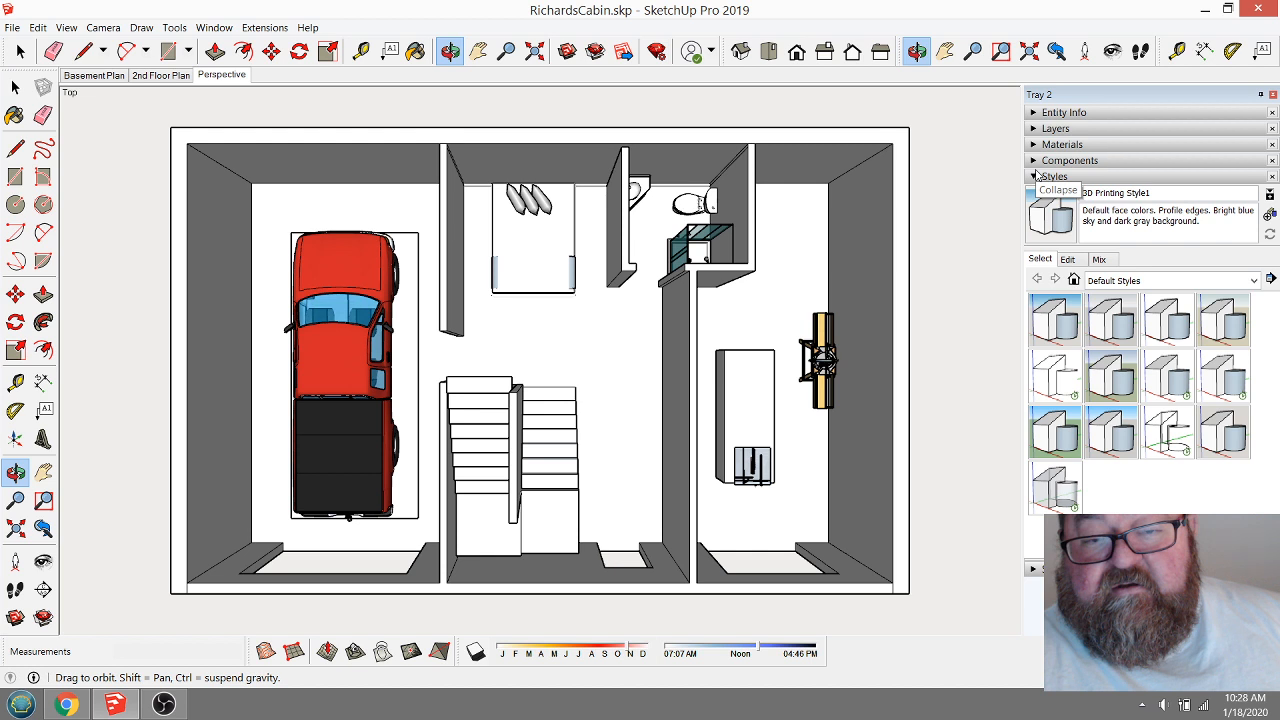
{"action": "left_click", "coordinate": [1033, 178]}
{"action": "left_click", "coordinate": [1032, 193]}
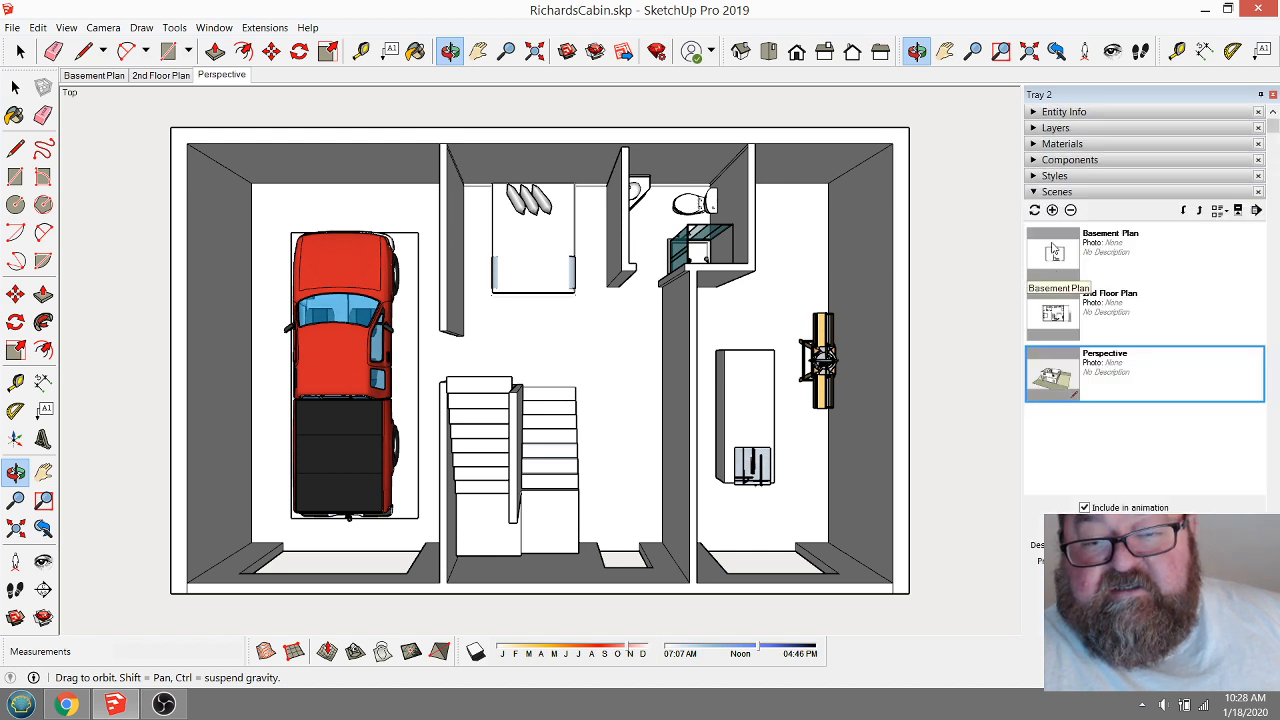
{"action": "left_click", "coordinate": [1052, 211]}
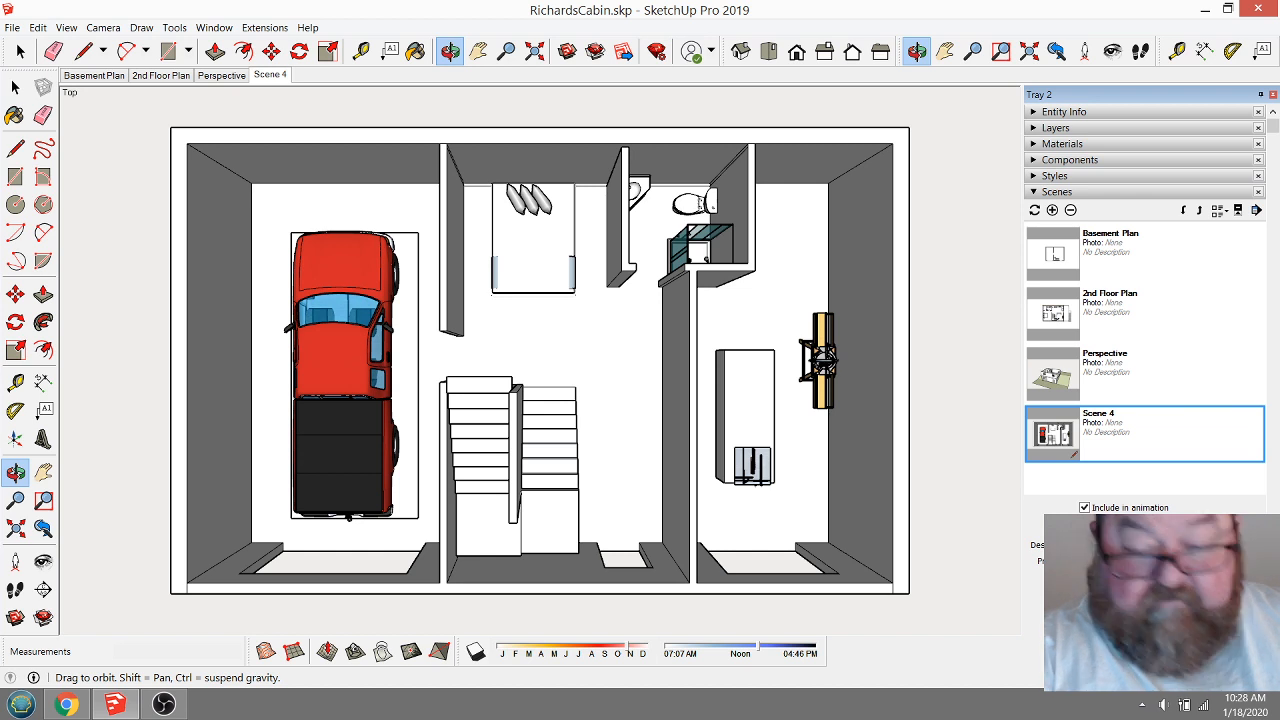
{"action": "key", "text": "Return"}
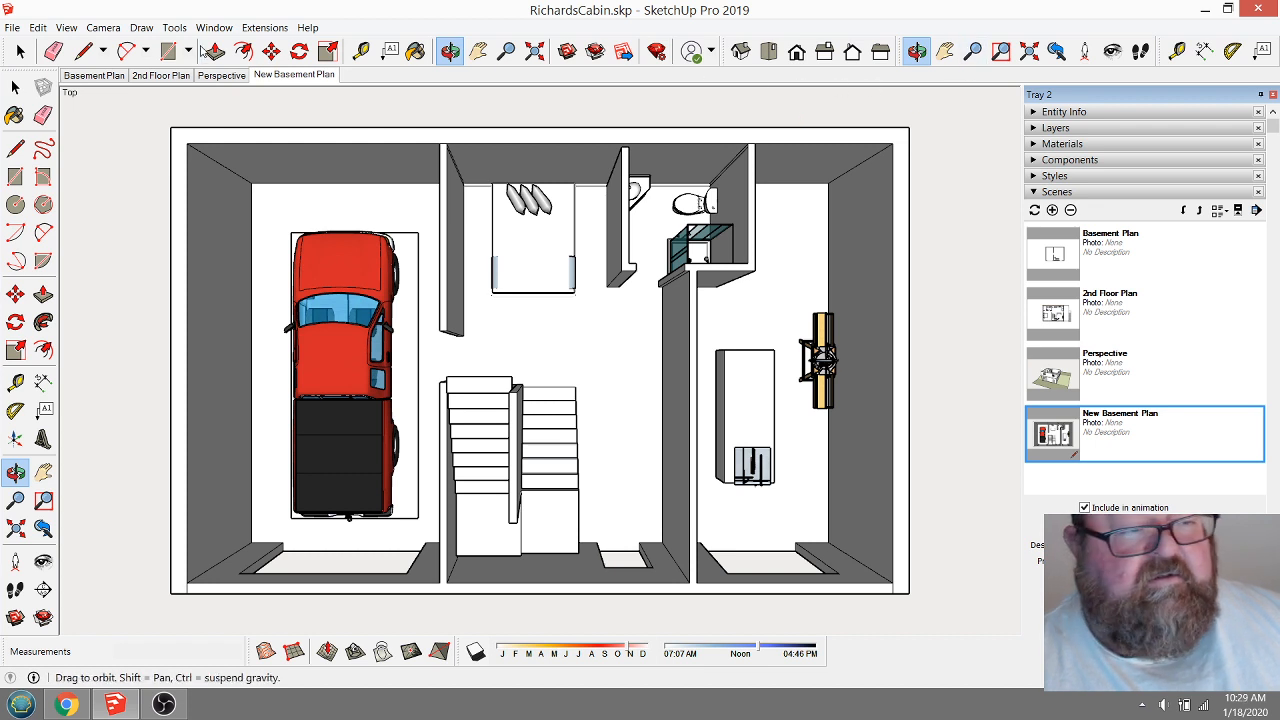
Switch the camera to parallel projection for a flat plan view of the basement.
{"action": "left_click", "coordinate": [103, 27]}
{"action": "left_click", "coordinate": [146, 98]}
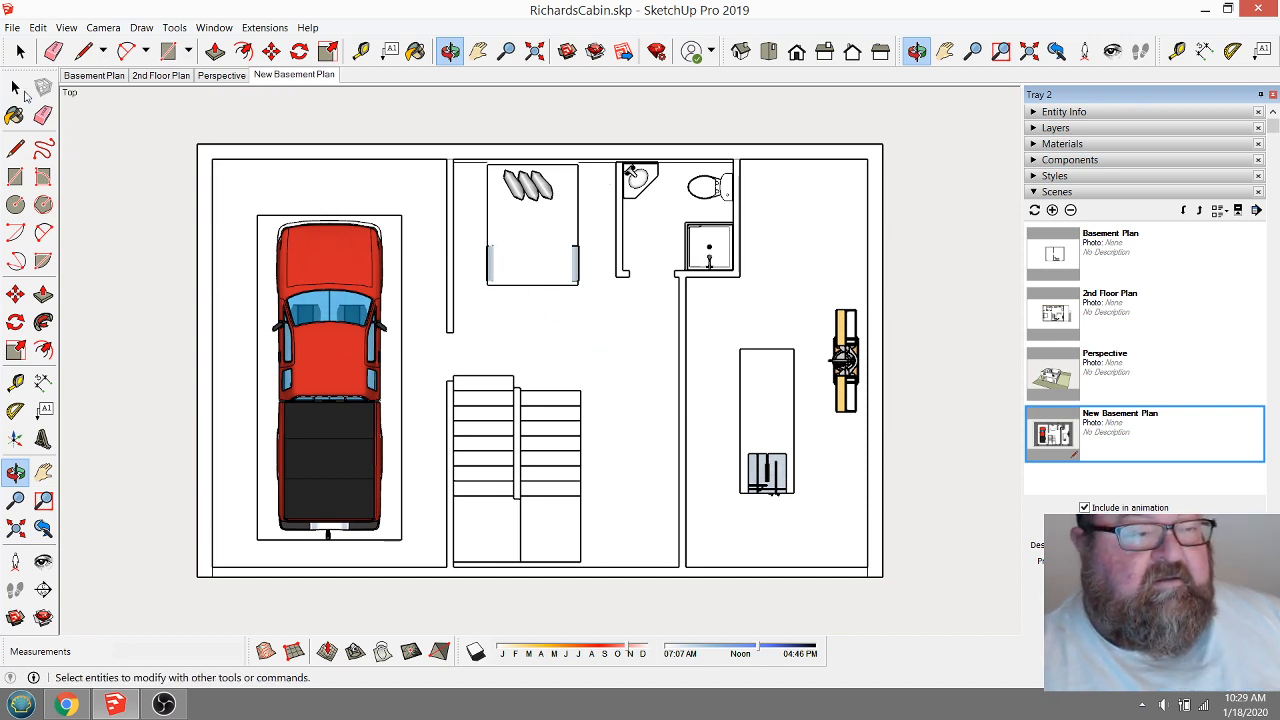
Open the pickup truck for editing in the garage and delete the outline edges surrounding it.
{"action": "left_click", "coordinate": [15, 88]}
{"action": "left_click", "coordinate": [375, 322]}
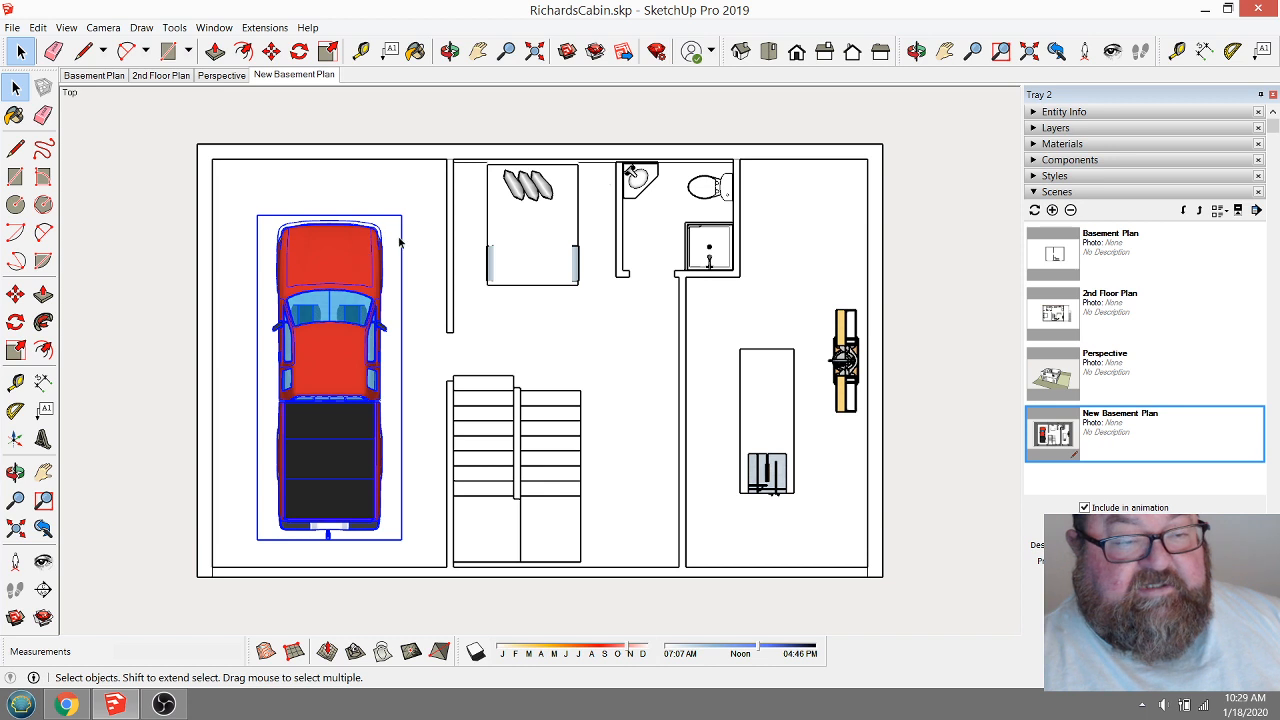
{"action": "double_click", "coordinate": [330, 258]}
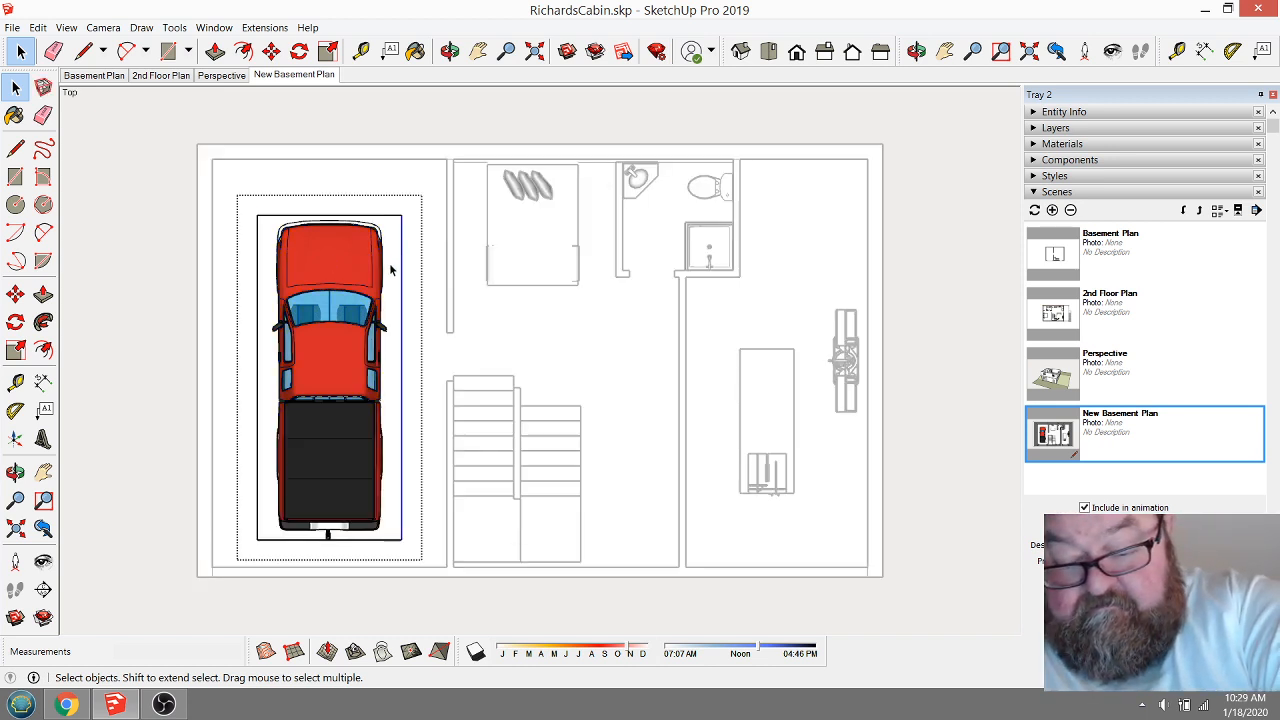
{"action": "left_click", "coordinate": [365, 216]}
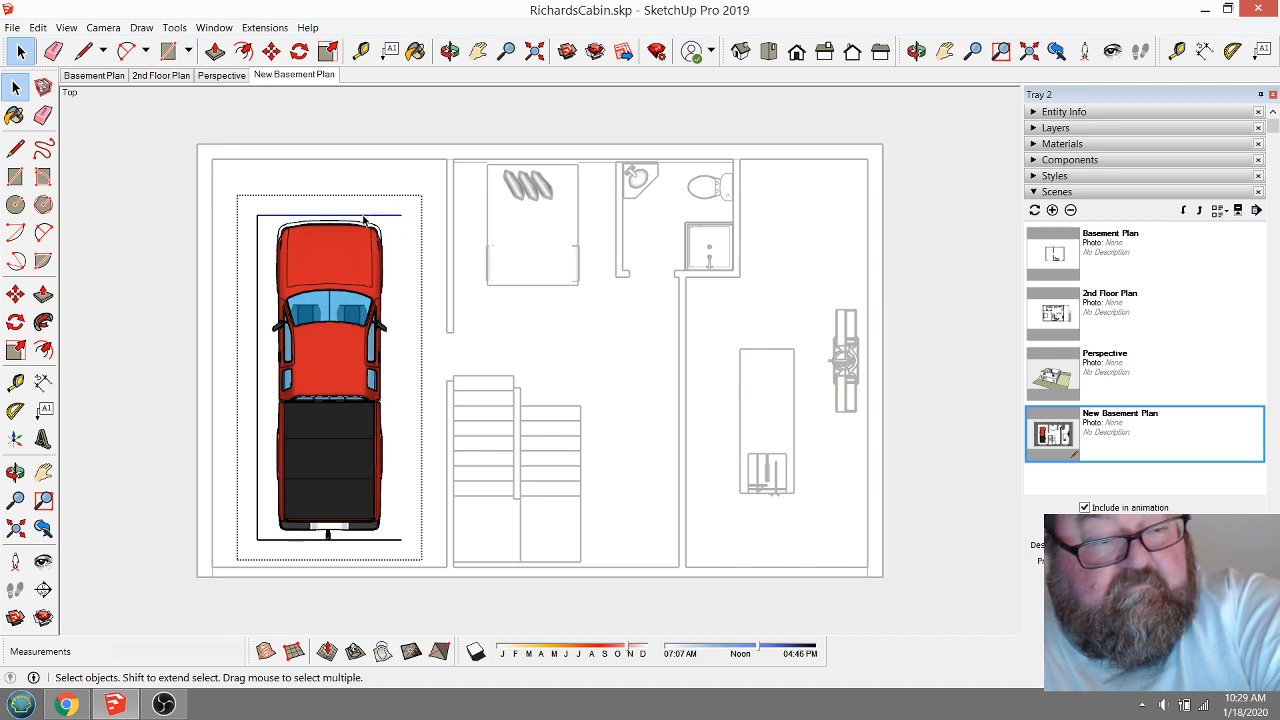
{"action": "key", "text": "Delete"}
{"action": "left_click", "coordinate": [257, 251]}
{"action": "key", "text": "Delete"}
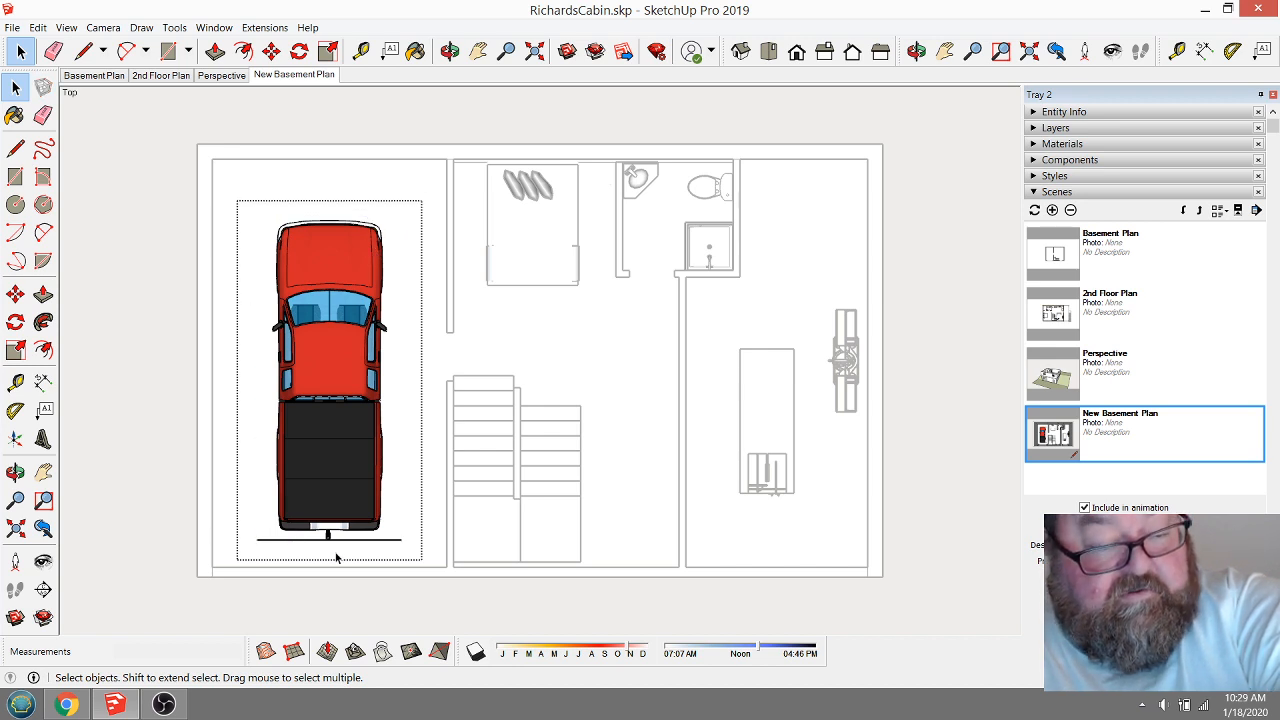
{"action": "left_click", "coordinate": [358, 543]}
{"action": "key", "text": "Delete"}
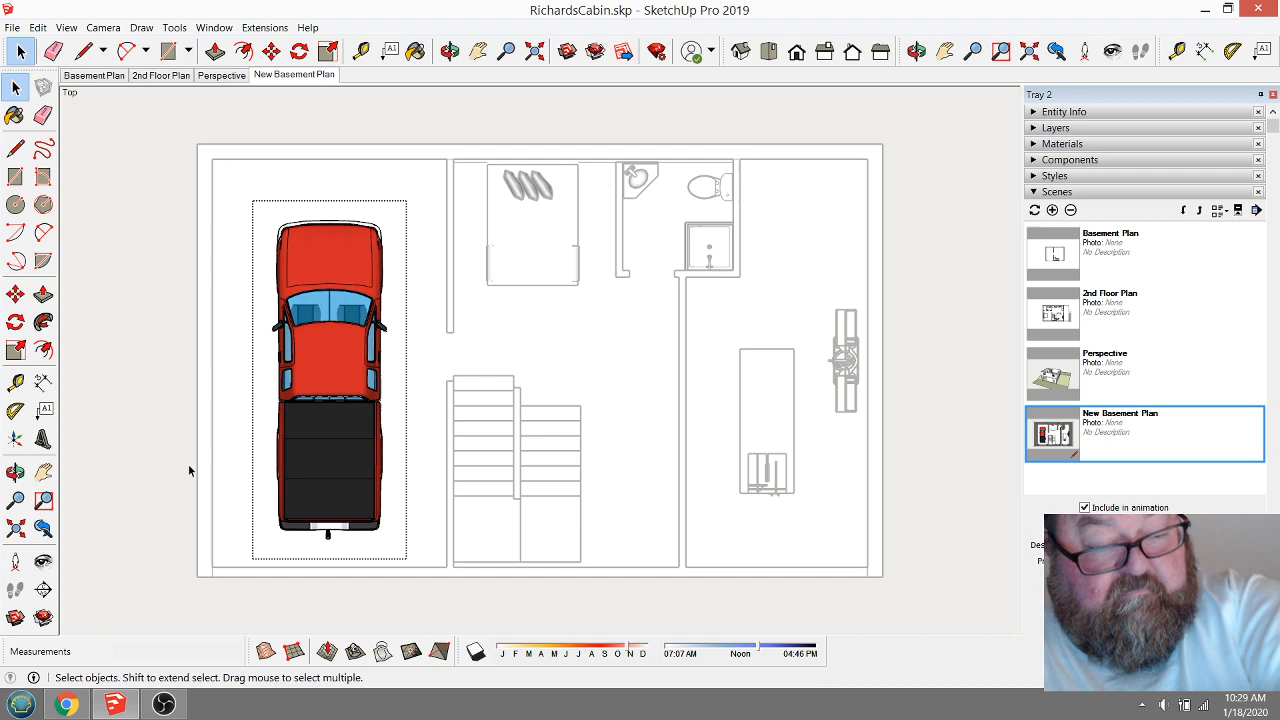
{"action": "left_click", "coordinate": [151, 368]}
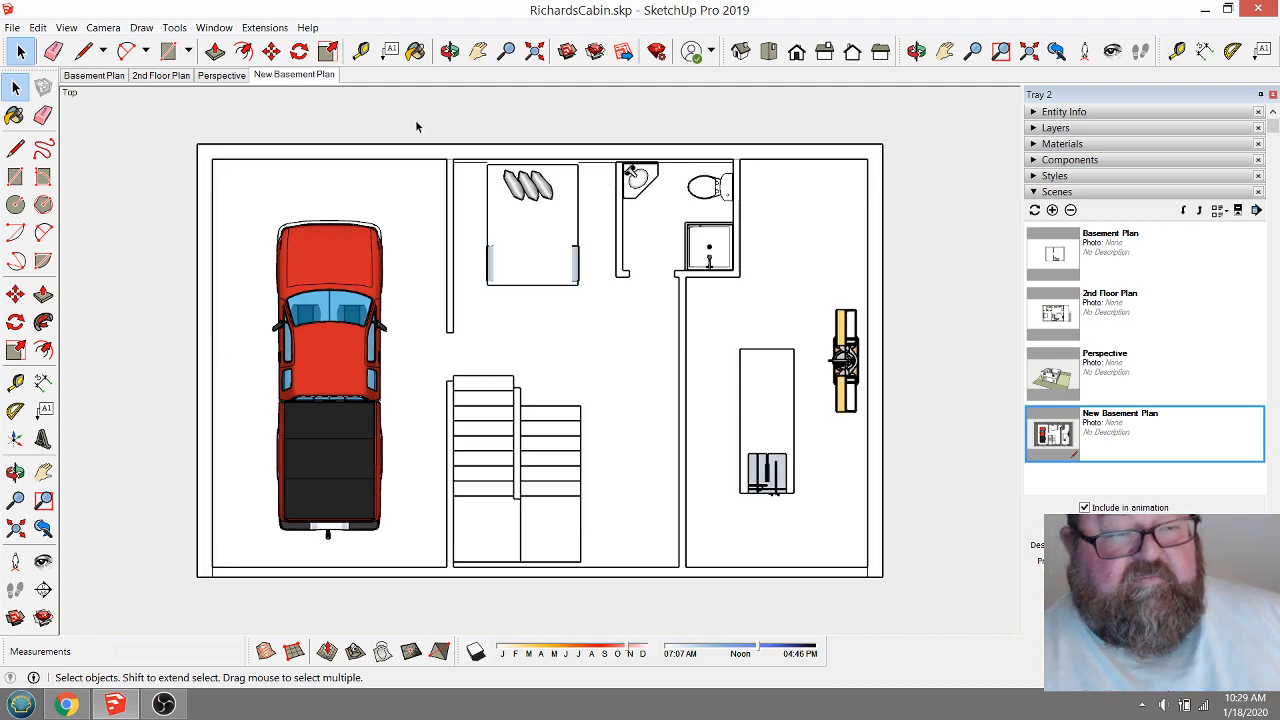
Set the basement model back to the top view and update the New Basement Plan scene.
{"action": "left_click", "coordinate": [450, 51]}
{"action": "left_click_drag", "start_coordinate": [476, 371], "coordinate": [510, 210]}
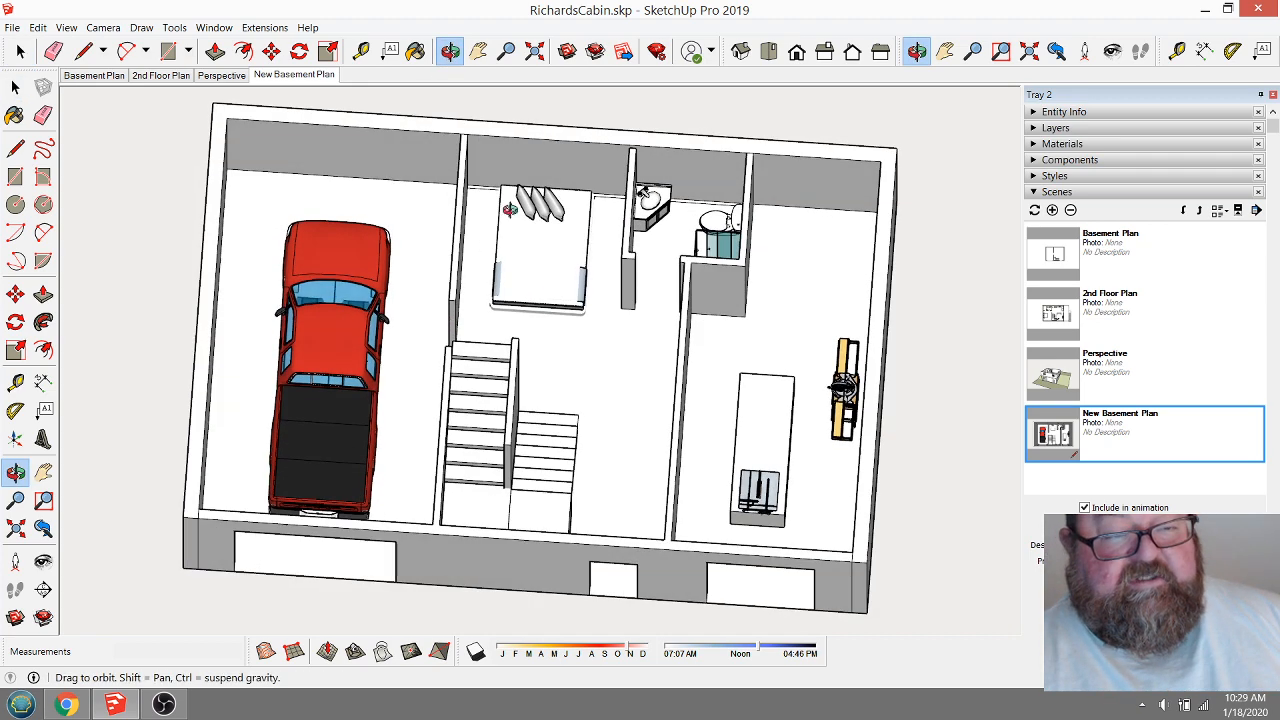
{"action": "left_click", "coordinate": [767, 52]}
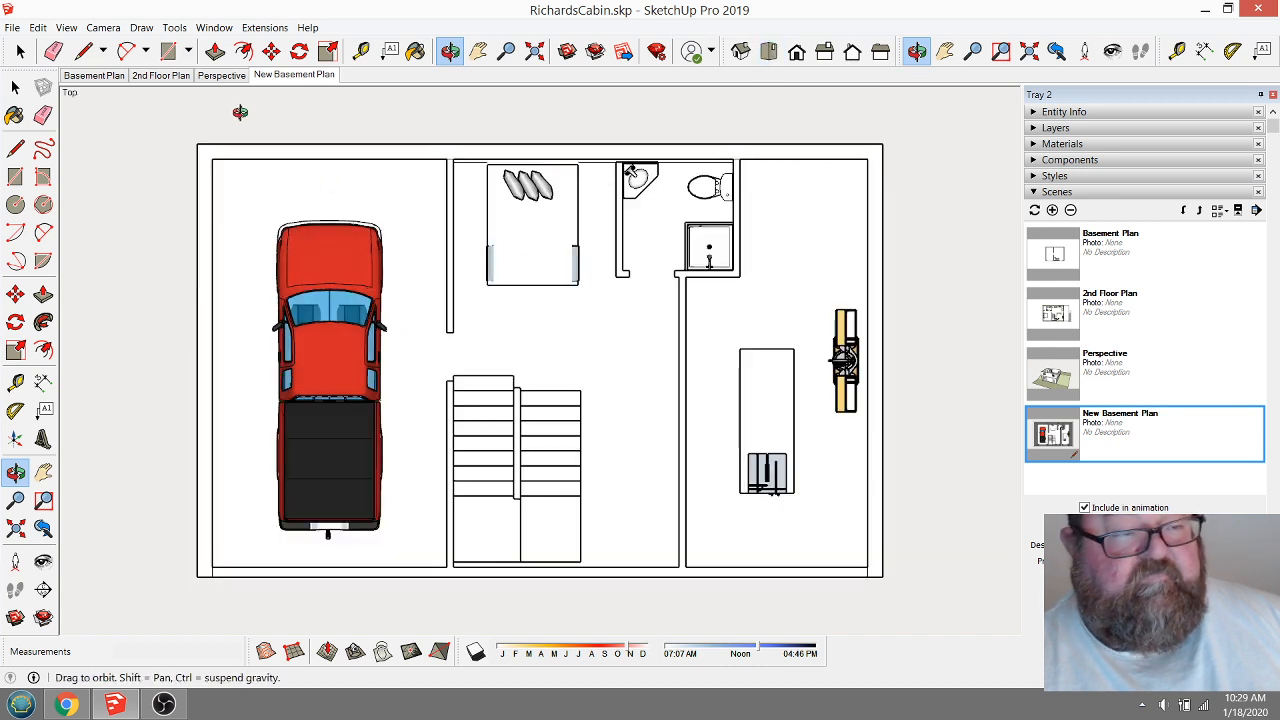
{"action": "right_click", "coordinate": [295, 82]}
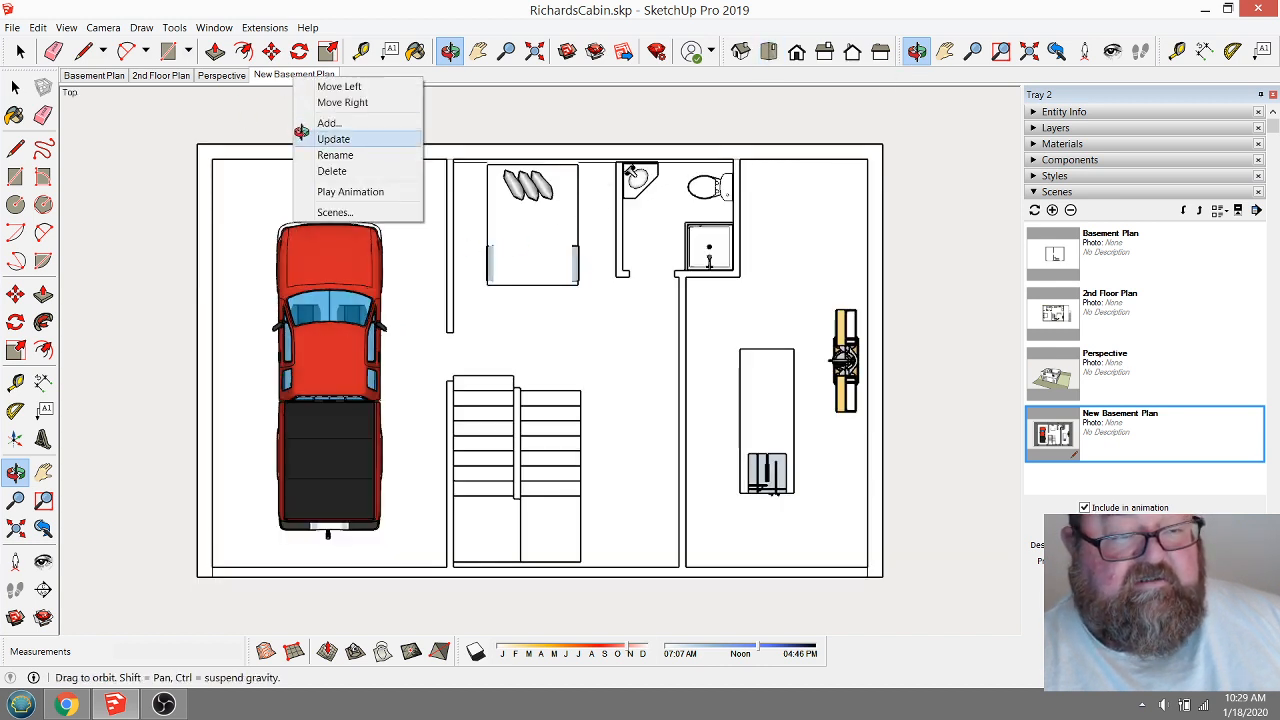
{"action": "left_click", "coordinate": [305, 137]}
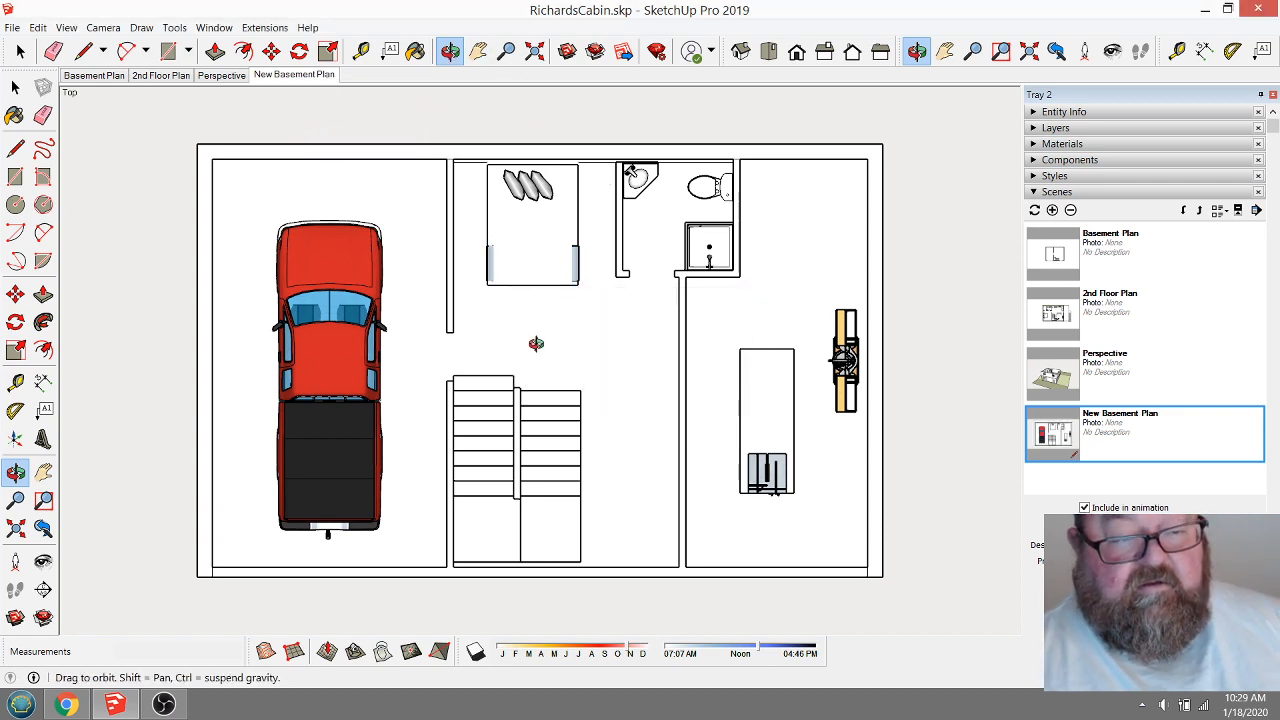
Make a single group from the entire basement model, including the truck, stairs and furnishings.
{"action": "left_click_drag", "start_coordinate": [531, 340], "coordinate": [470, 265]}
{"action": "scroll", "coordinate": [398, 323], "scroll_direction": "down", "scroll_amount": 2}
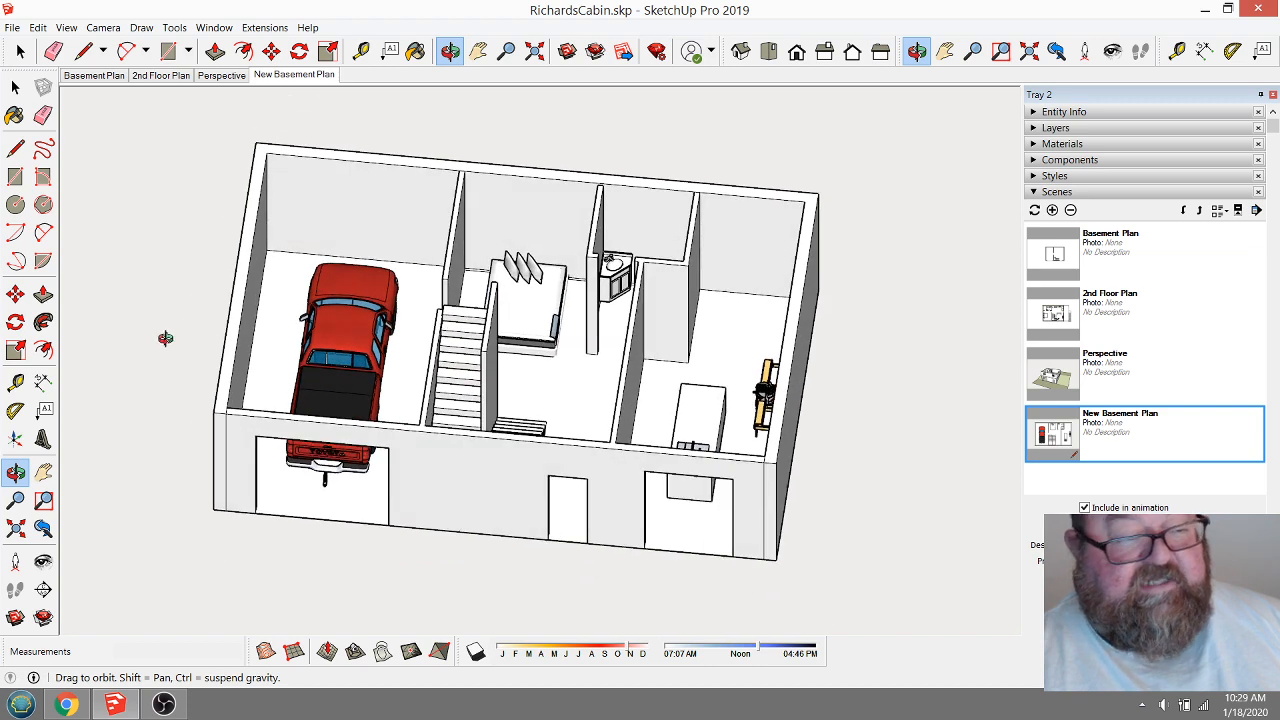
{"action": "scroll", "coordinate": [300, 395], "scroll_direction": "down", "scroll_amount": 2}
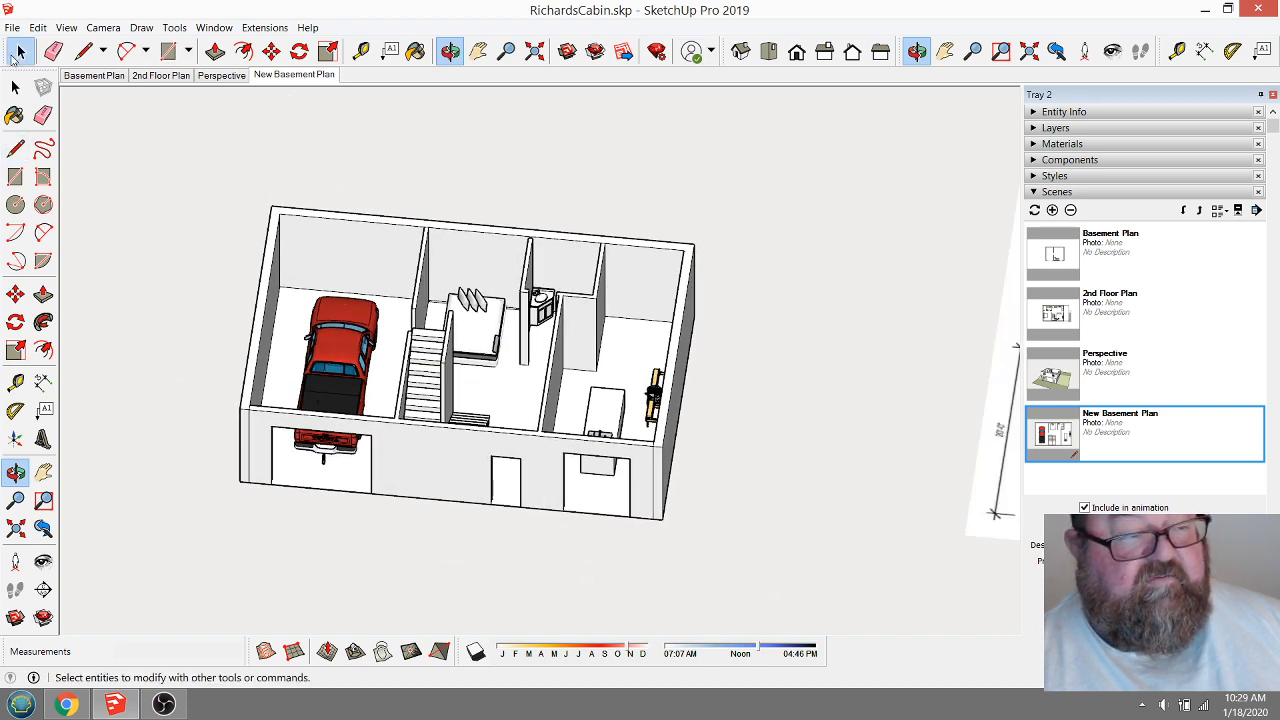
{"action": "left_click", "coordinate": [20, 51]}
{"action": "left_click_drag", "start_coordinate": [176, 180], "coordinate": [760, 565]}
{"action": "right_click", "coordinate": [468, 390]}
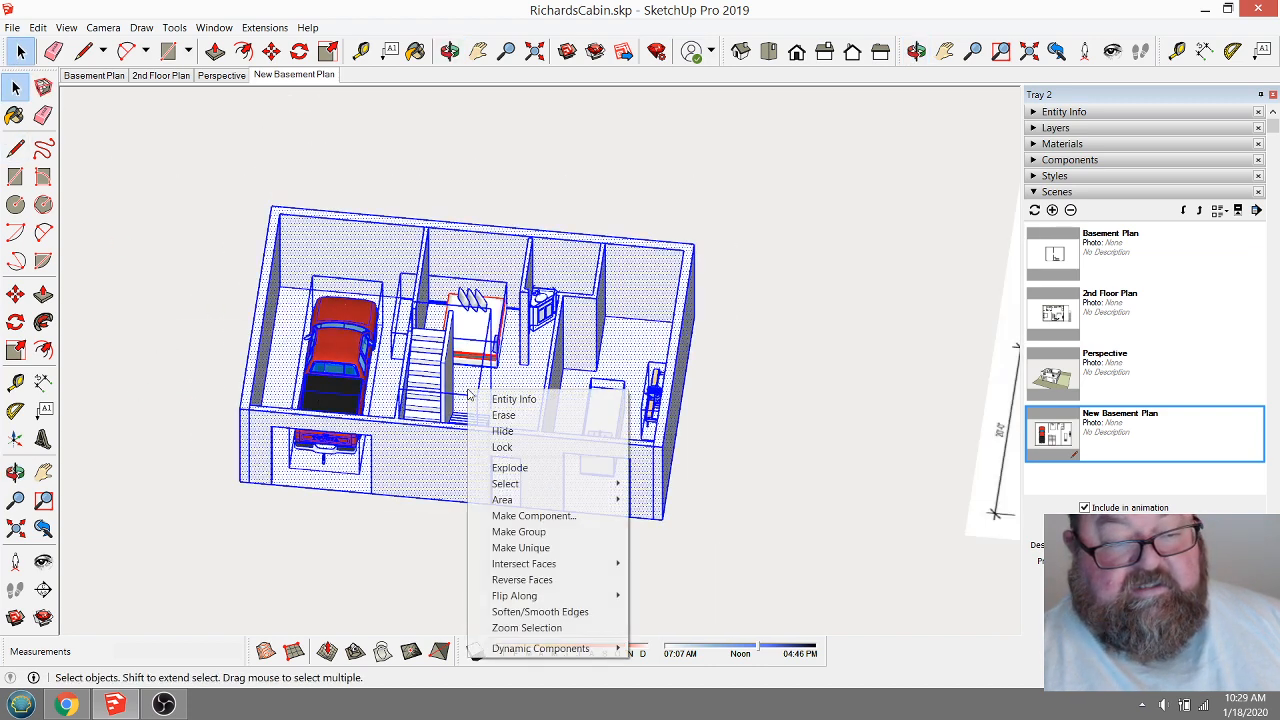
{"action": "left_click", "coordinate": [522, 531]}
Open the basement group for editing and place a horizontal section plane at its base, accepting the default name and symbol.
{"action": "double_click", "coordinate": [454, 455]}
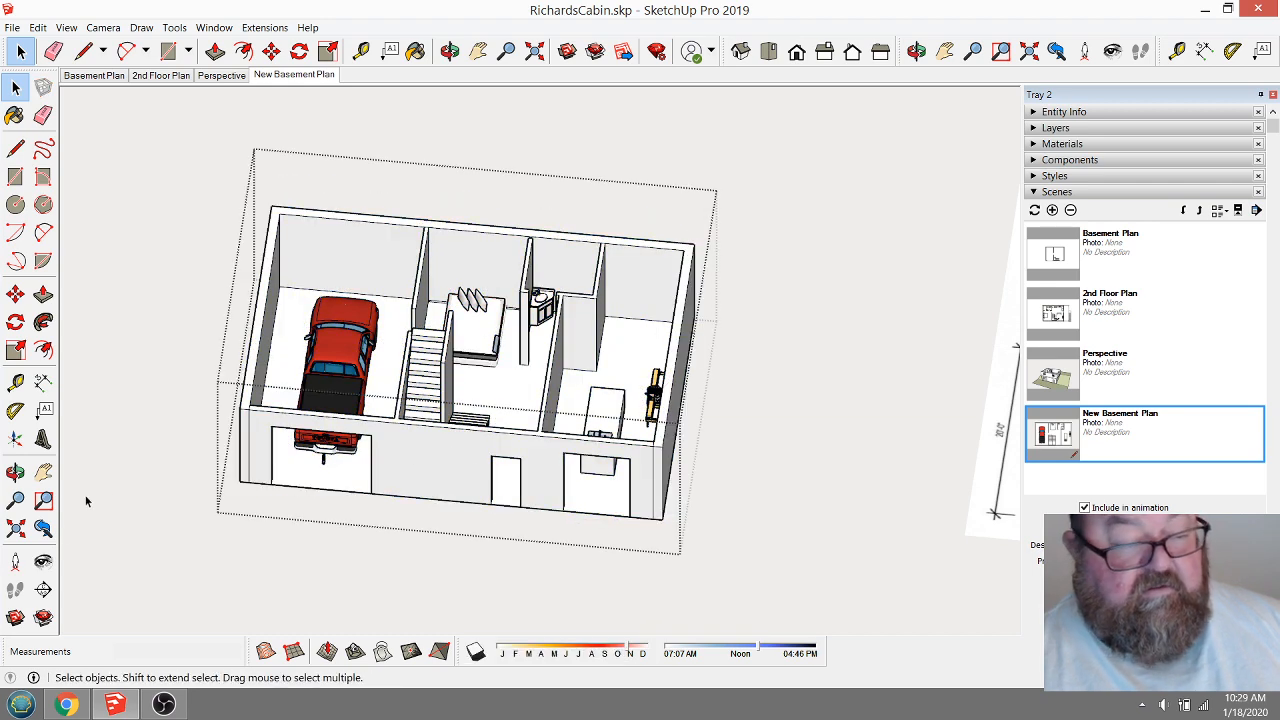
{"action": "left_click", "coordinate": [43, 589]}
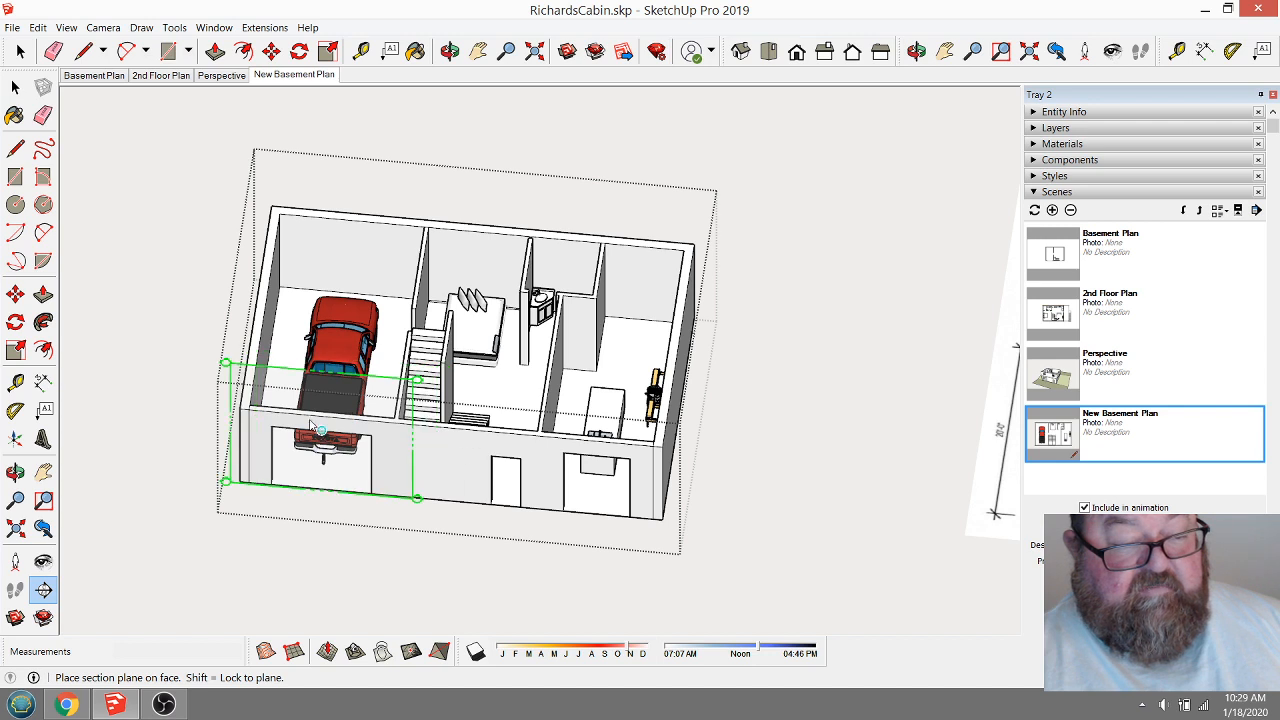
{"action": "left_click", "coordinate": [224, 430]}
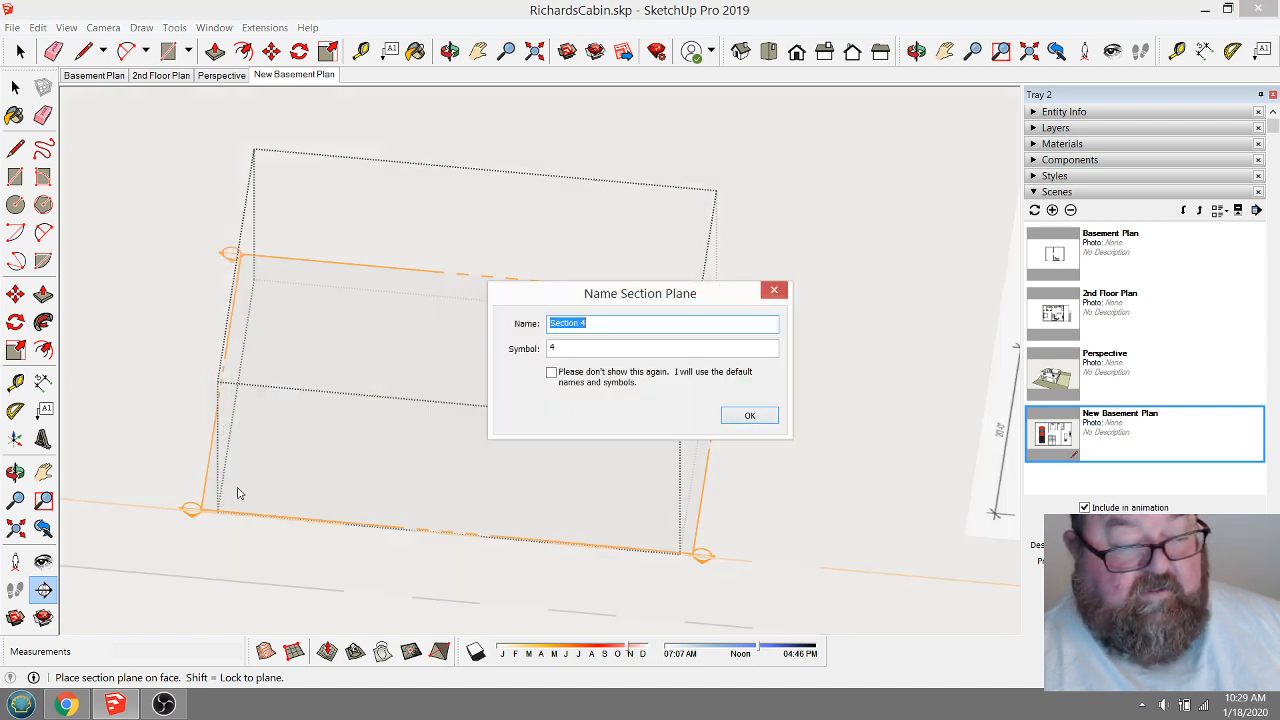
{"action": "left_click", "coordinate": [749, 415]}
Switch the camera to perspective and move the section plane up about 5' 10" so it cuts through the basement walls.
{"action": "left_click", "coordinate": [105, 28]}
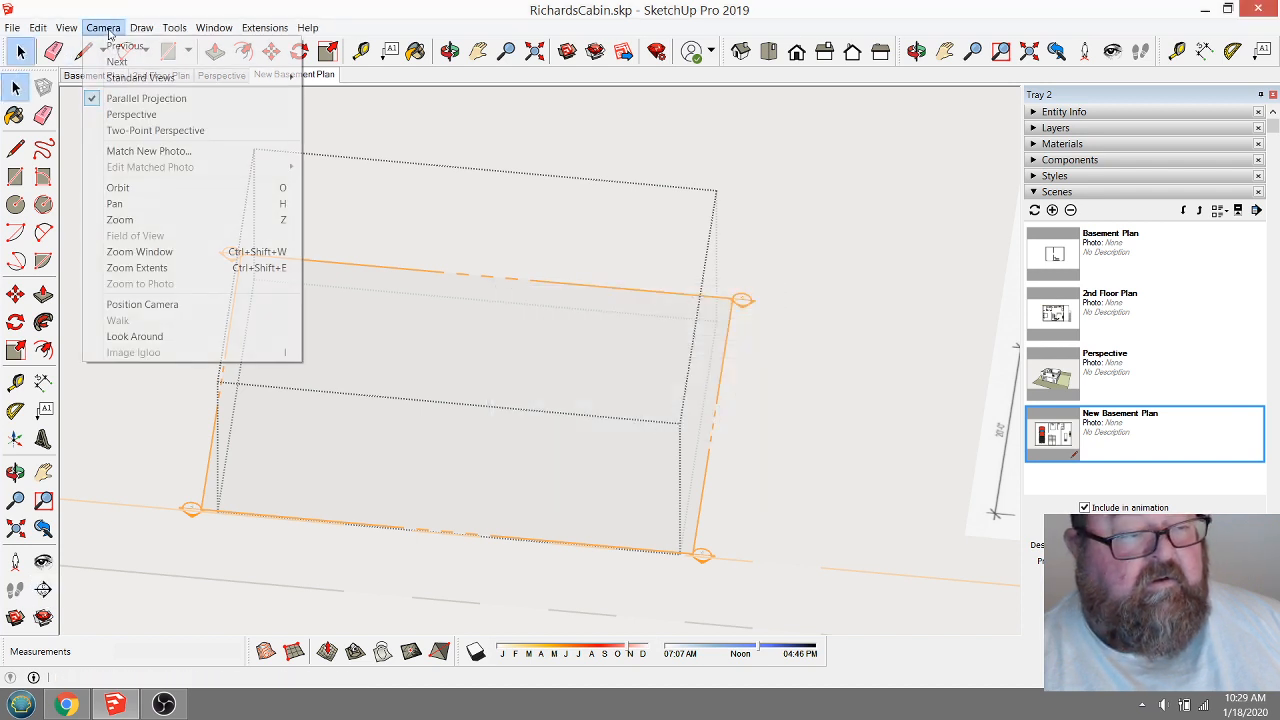
{"action": "left_click", "coordinate": [120, 114]}
{"action": "scroll", "coordinate": [435, 302], "scroll_direction": "down", "scroll_amount": 2}
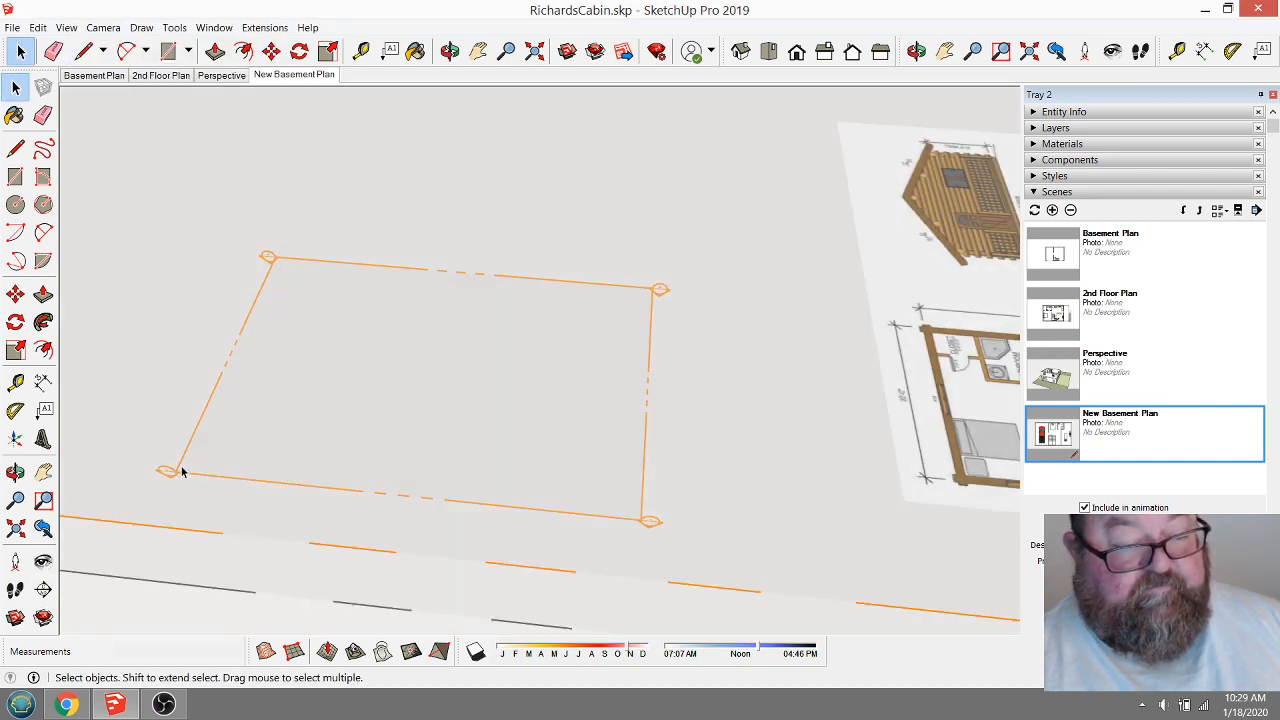
{"action": "left_click", "coordinate": [181, 469]}
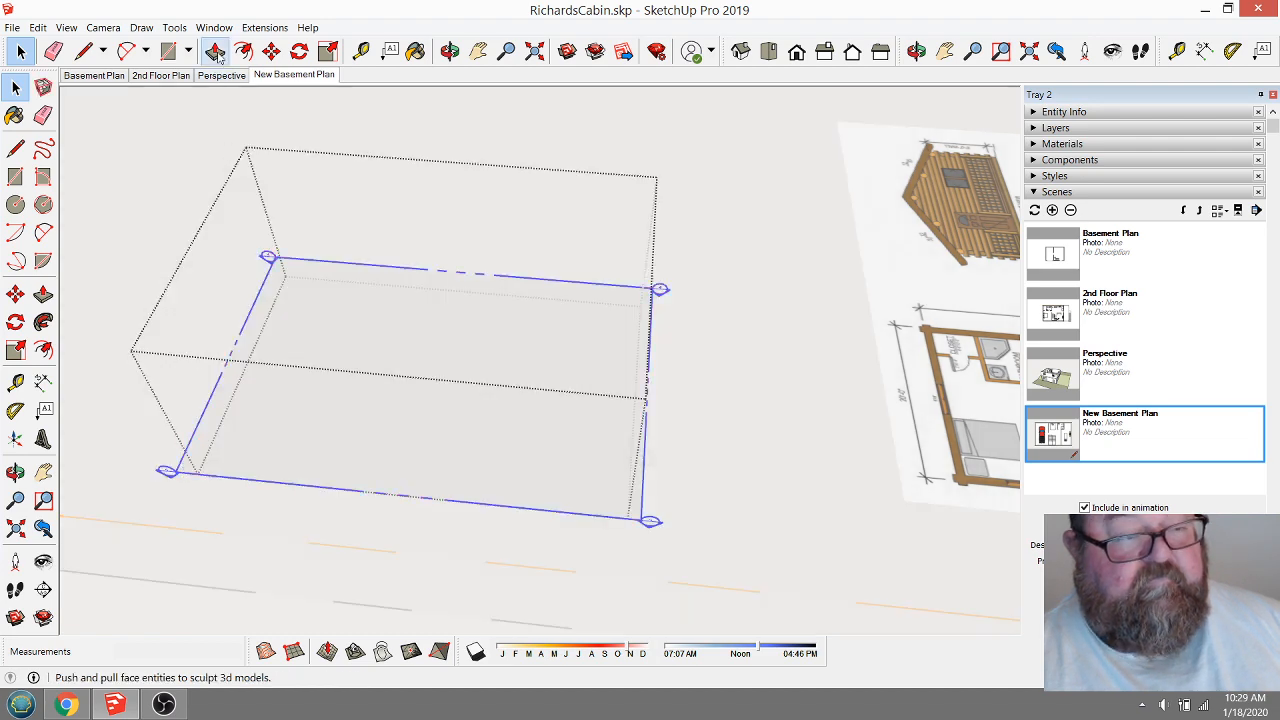
{"action": "left_click", "coordinate": [271, 51]}
{"action": "left_click", "coordinate": [297, 291]}
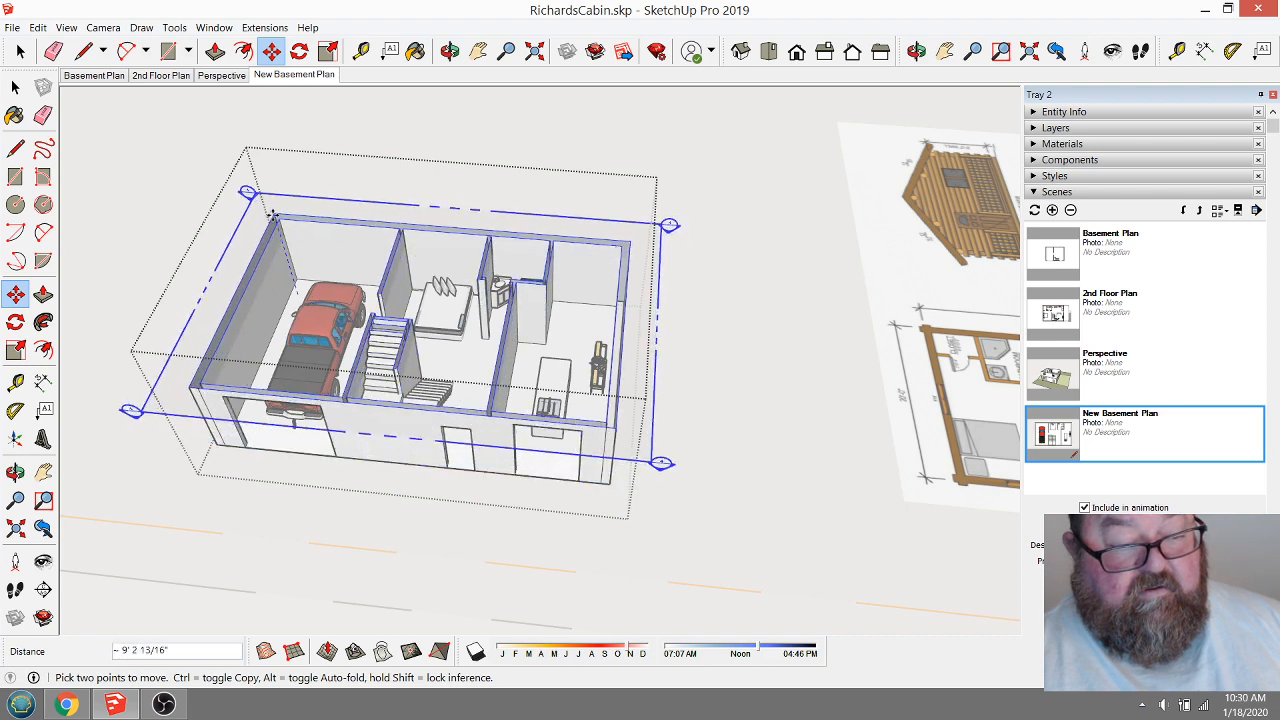
{"action": "left_click", "coordinate": [284, 244]}
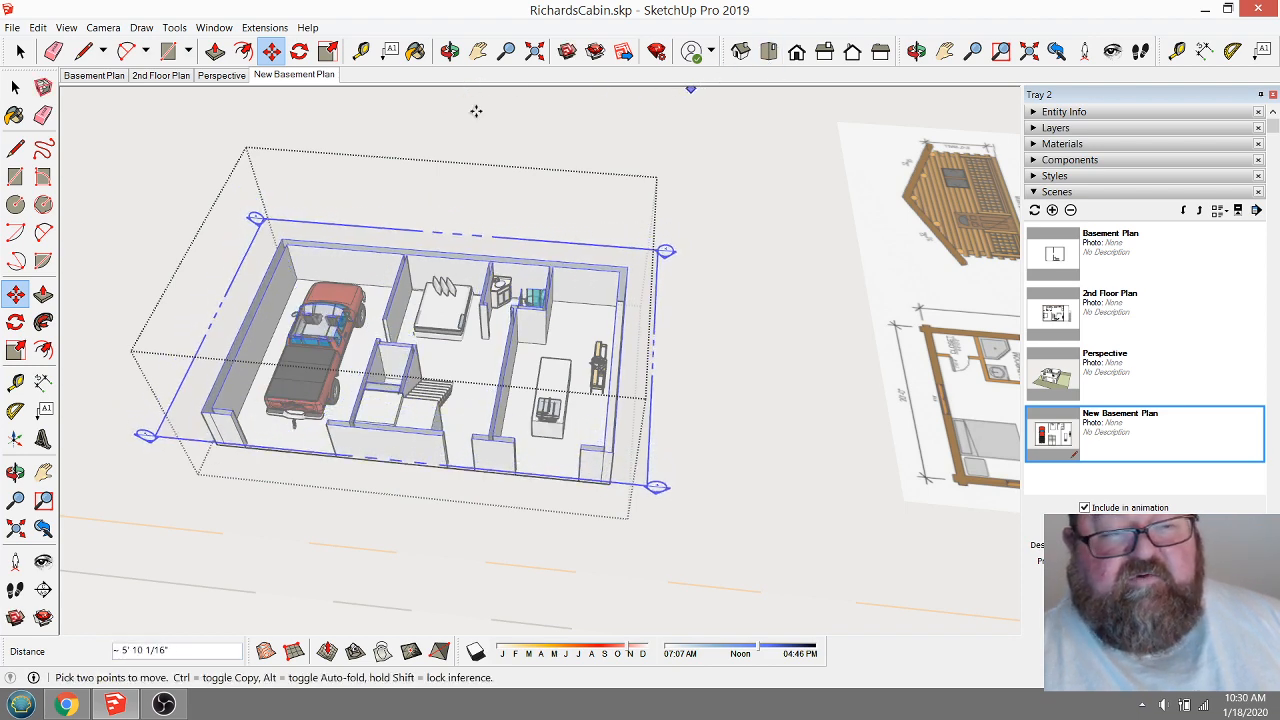
Return to the New Basement Plan scene, reopen the basement group for editing and select the top face of the outer walls.
{"action": "left_click", "coordinate": [294, 76]}
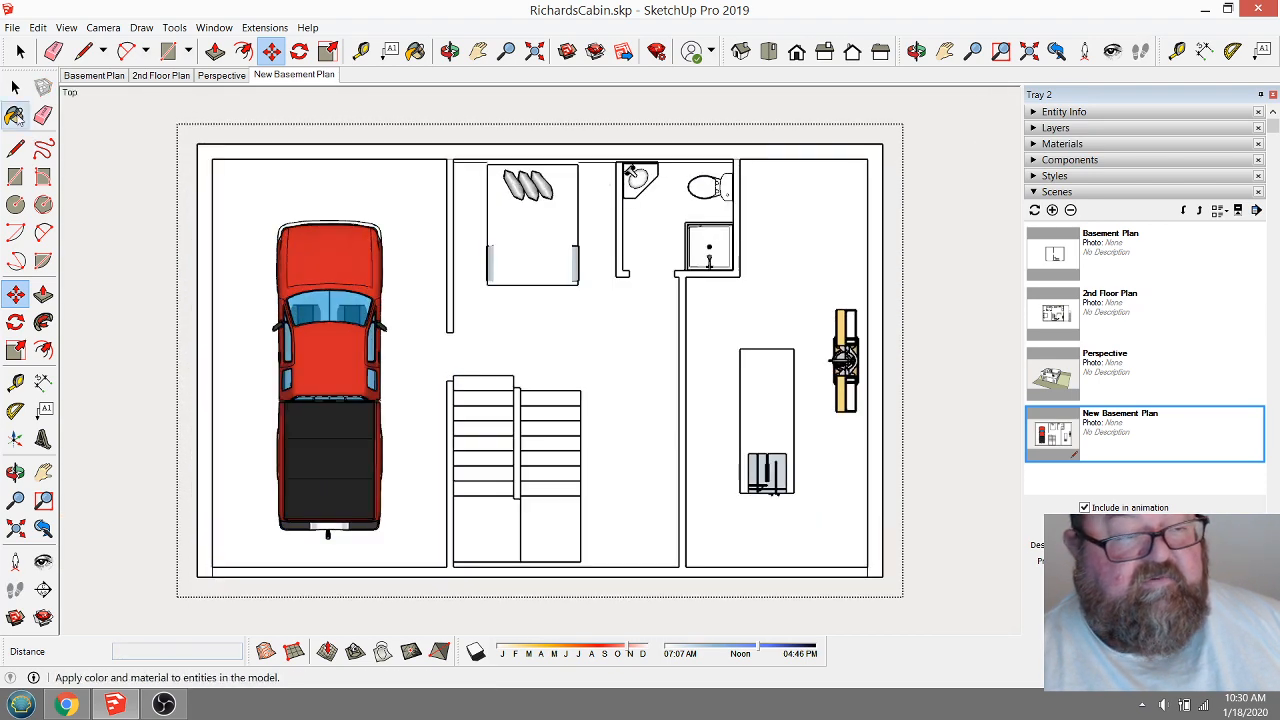
{"action": "left_click", "coordinate": [19, 52]}
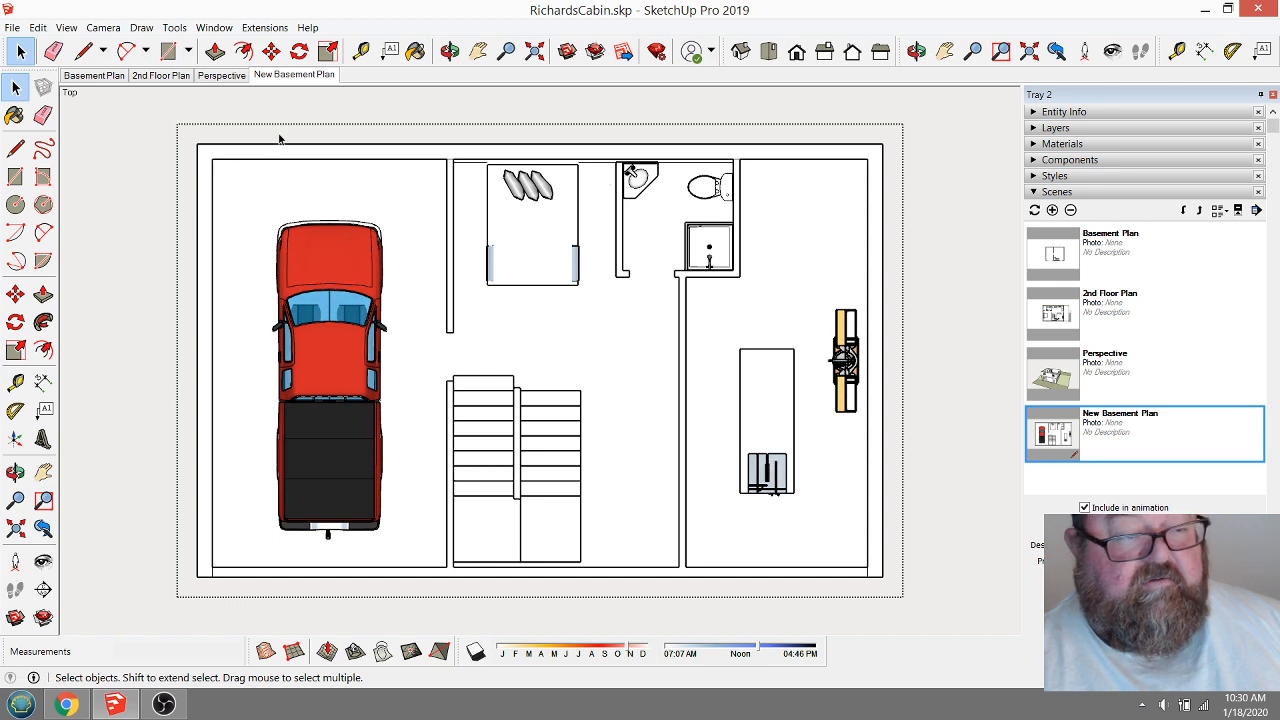
{"action": "left_click", "coordinate": [143, 186]}
{"action": "left_click", "coordinate": [214, 180]}
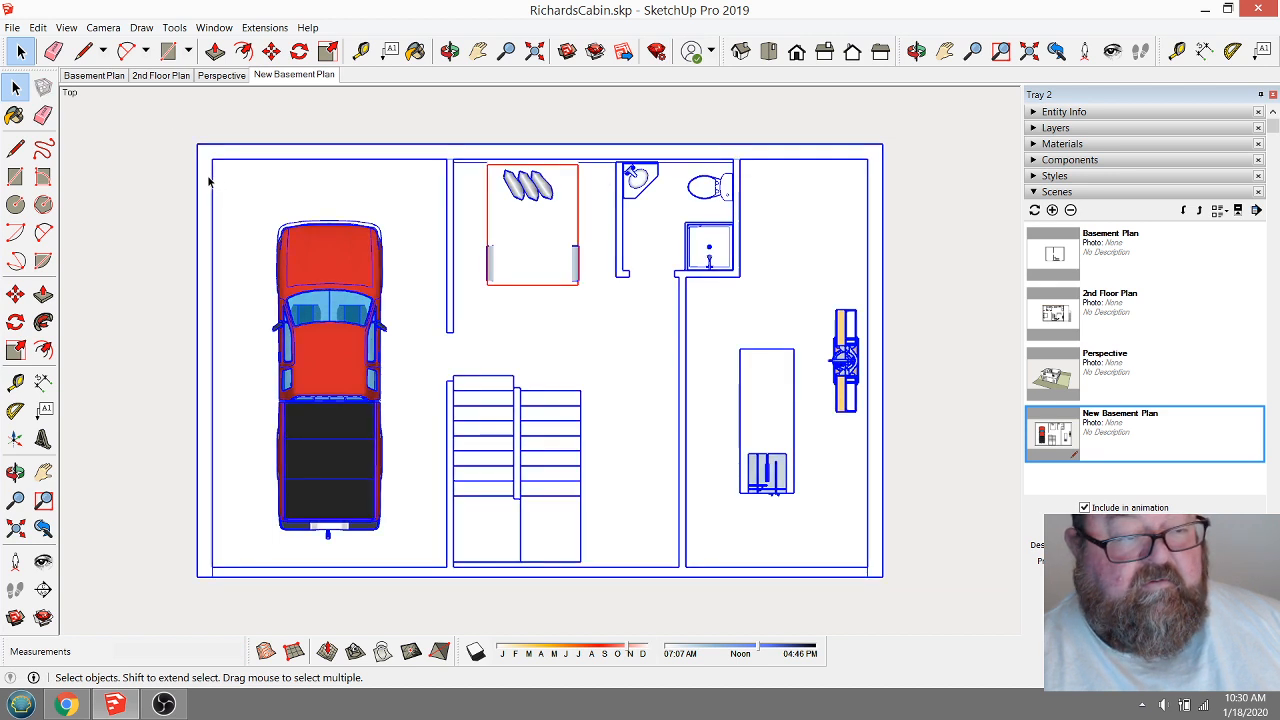
{"action": "double_click", "coordinate": [208, 179]}
{"action": "left_click", "coordinate": [208, 180]}
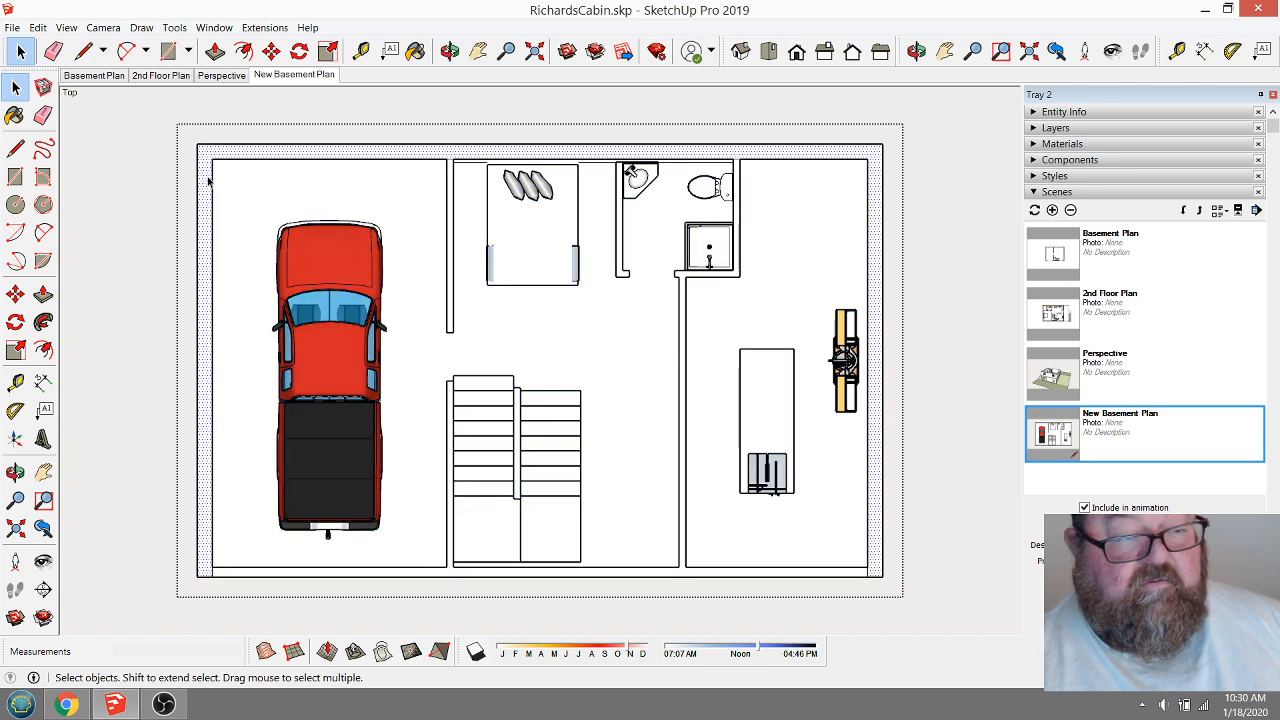
Turn on the display of section cuts and section planes in the basement plan view.
{"action": "left_click", "coordinate": [66, 27]}
{"action": "left_click", "coordinate": [87, 116]}
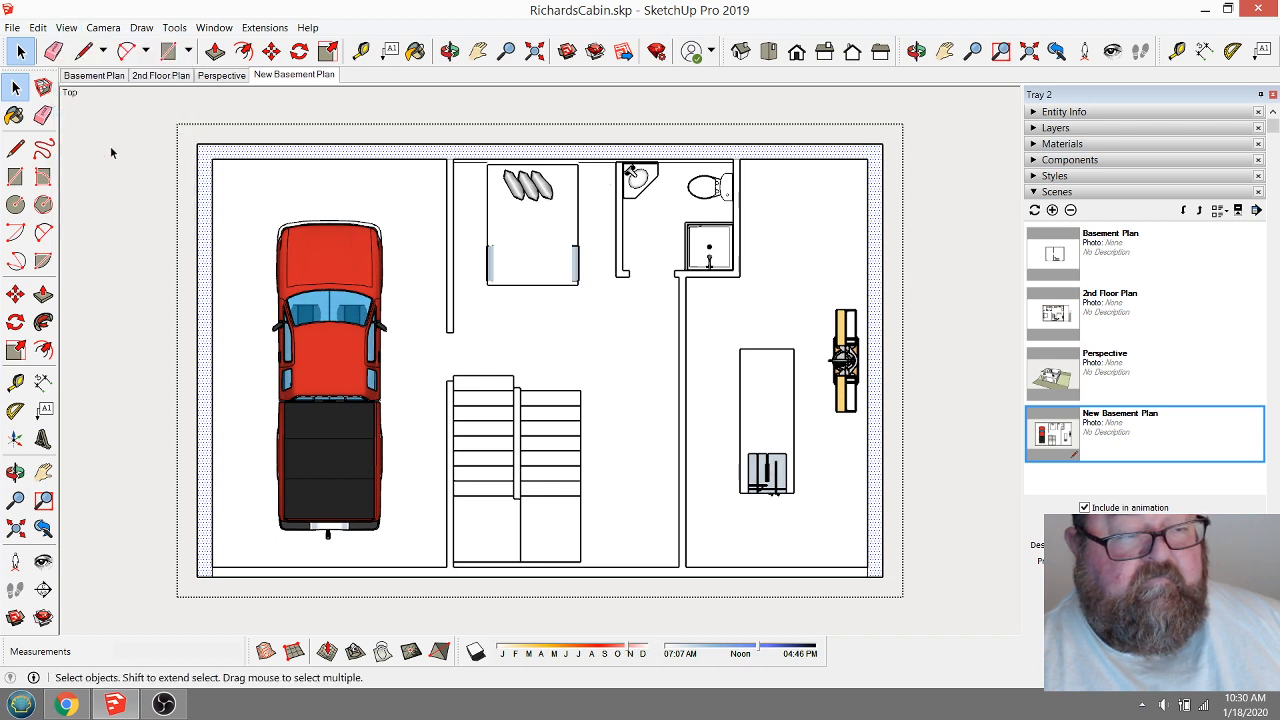
{"action": "left_click", "coordinate": [450, 51]}
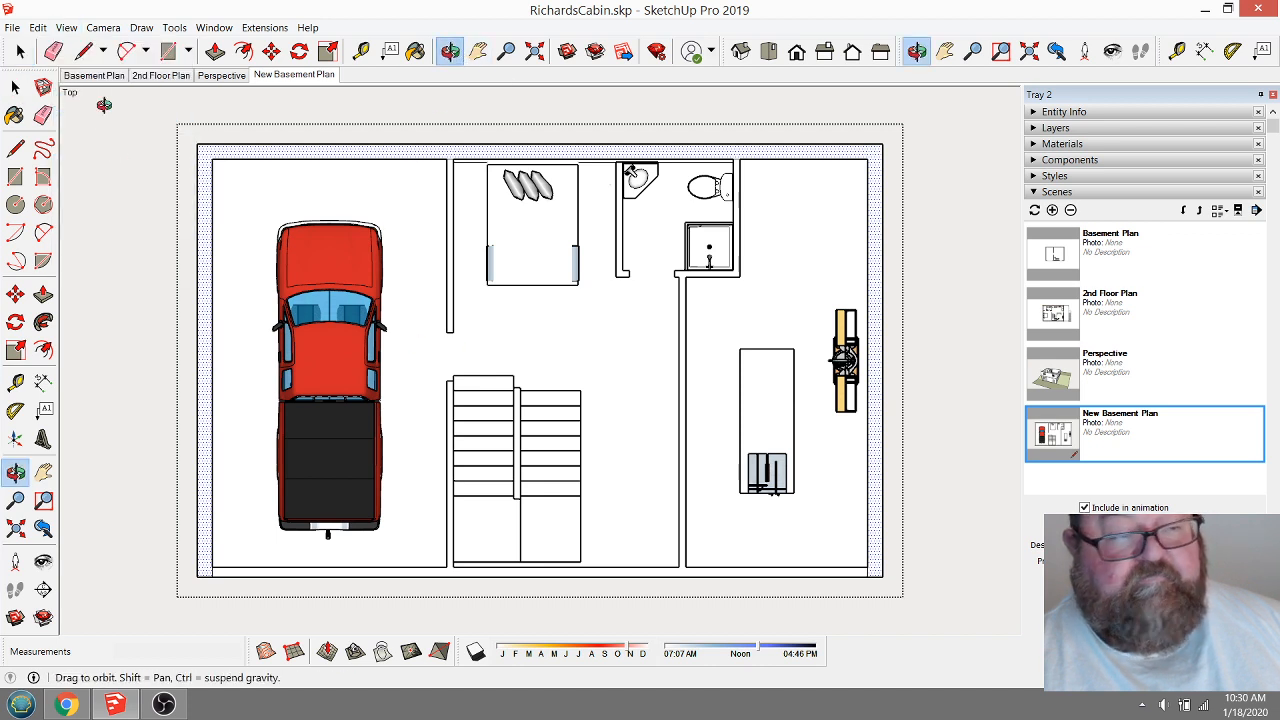
{"action": "left_click", "coordinate": [66, 27]}
{"action": "left_click", "coordinate": [90, 96]}
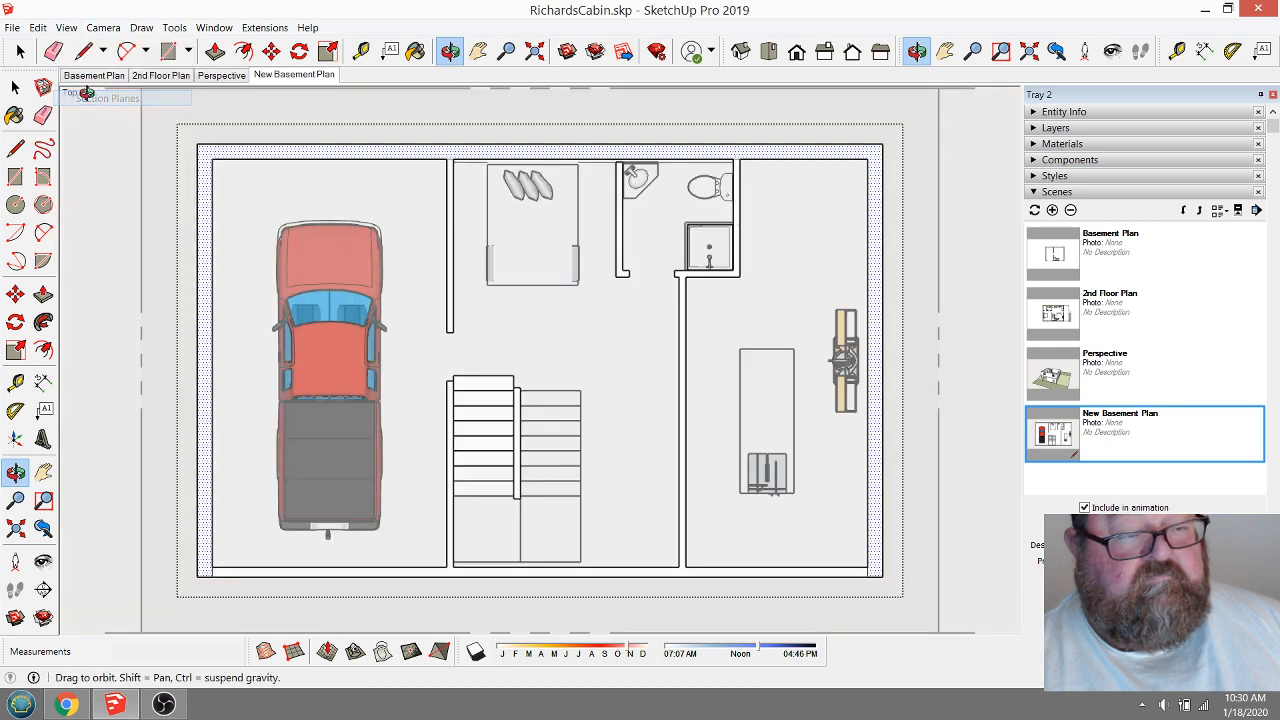
Make the basement's section plane the active cut in the plan view.
{"action": "left_click", "coordinate": [20, 51]}
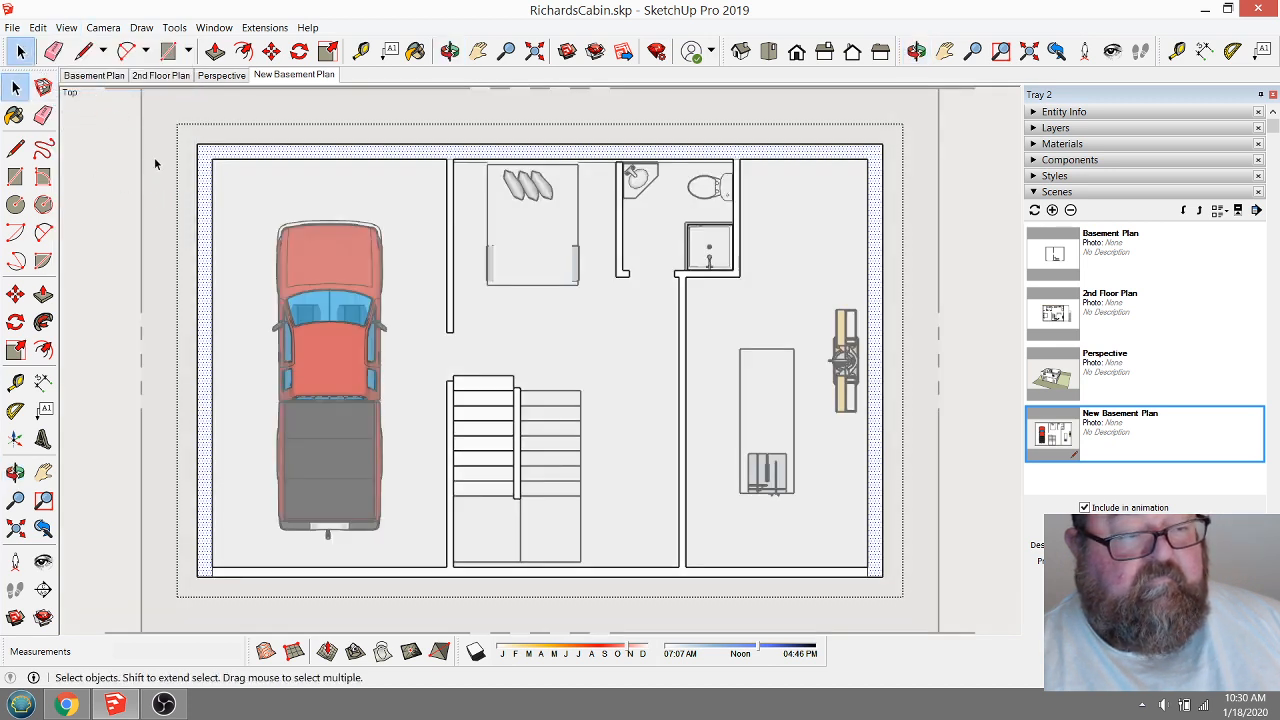
{"action": "left_click", "coordinate": [155, 166]}
{"action": "right_click", "coordinate": [150, 166]}
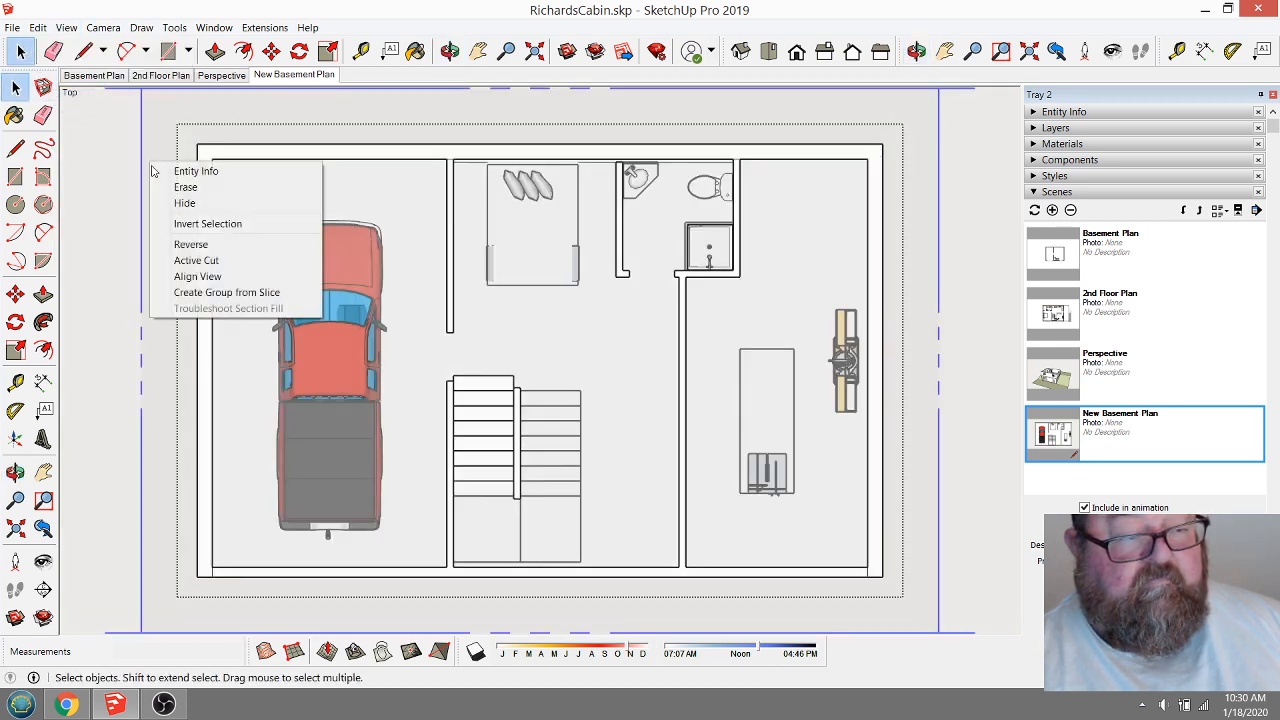
{"action": "left_click", "coordinate": [165, 261]}
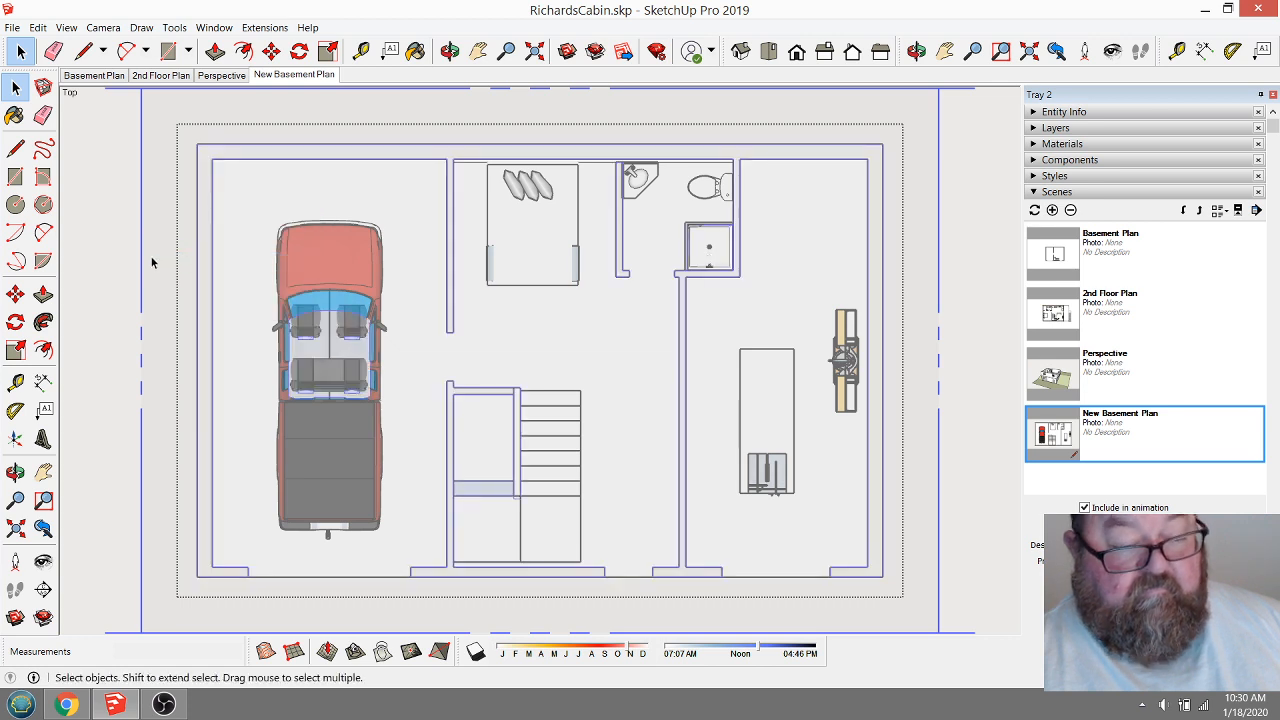
Close the basement group and hide the section planes while keeping the section cut.
{"action": "left_click", "coordinate": [97, 200]}
{"action": "left_click", "coordinate": [66, 27]}
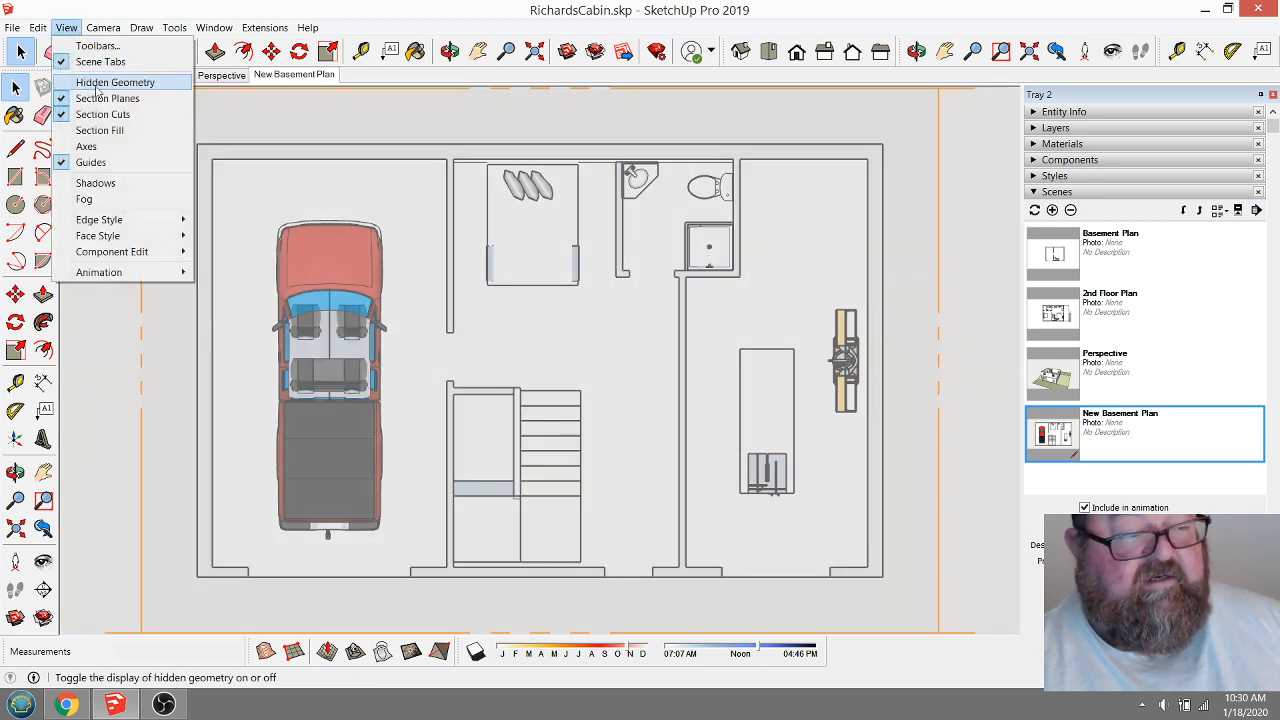
{"action": "left_click", "coordinate": [107, 98]}
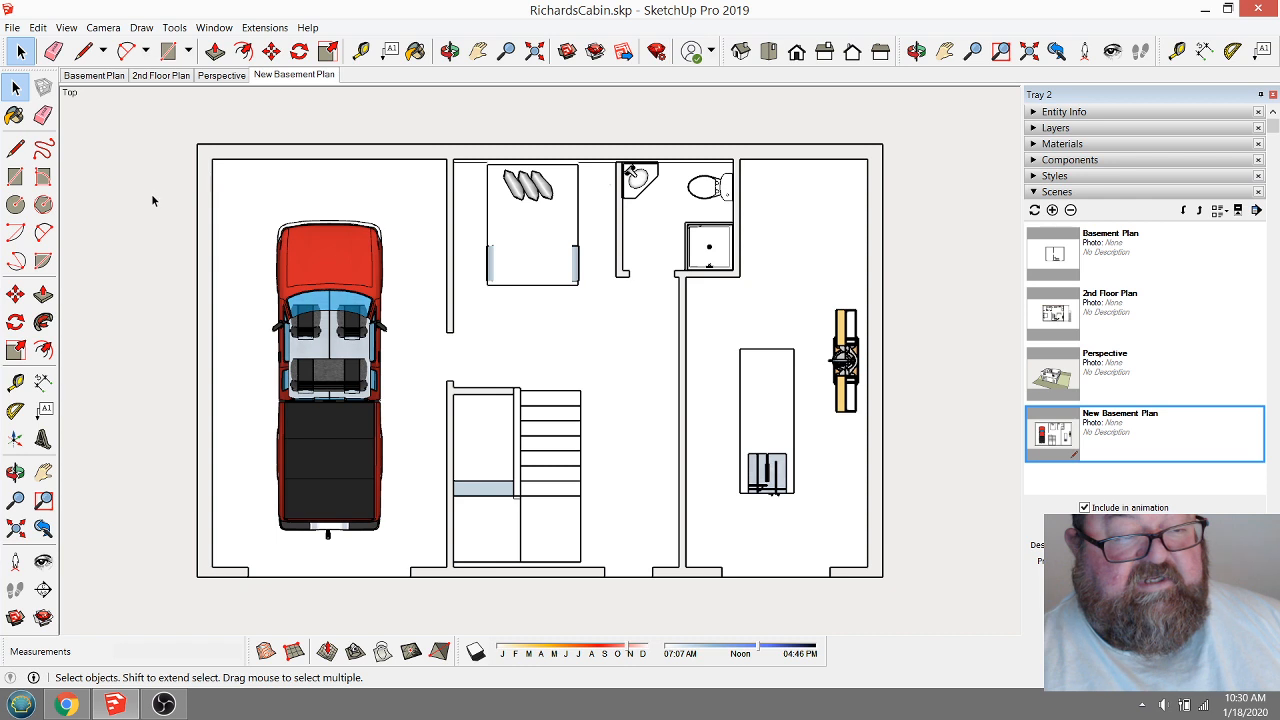
Apply the in-model Construction Documentation Style to the basement plan view and update the New Basement Plan scene with it.
{"action": "left_click", "coordinate": [1036, 192]}
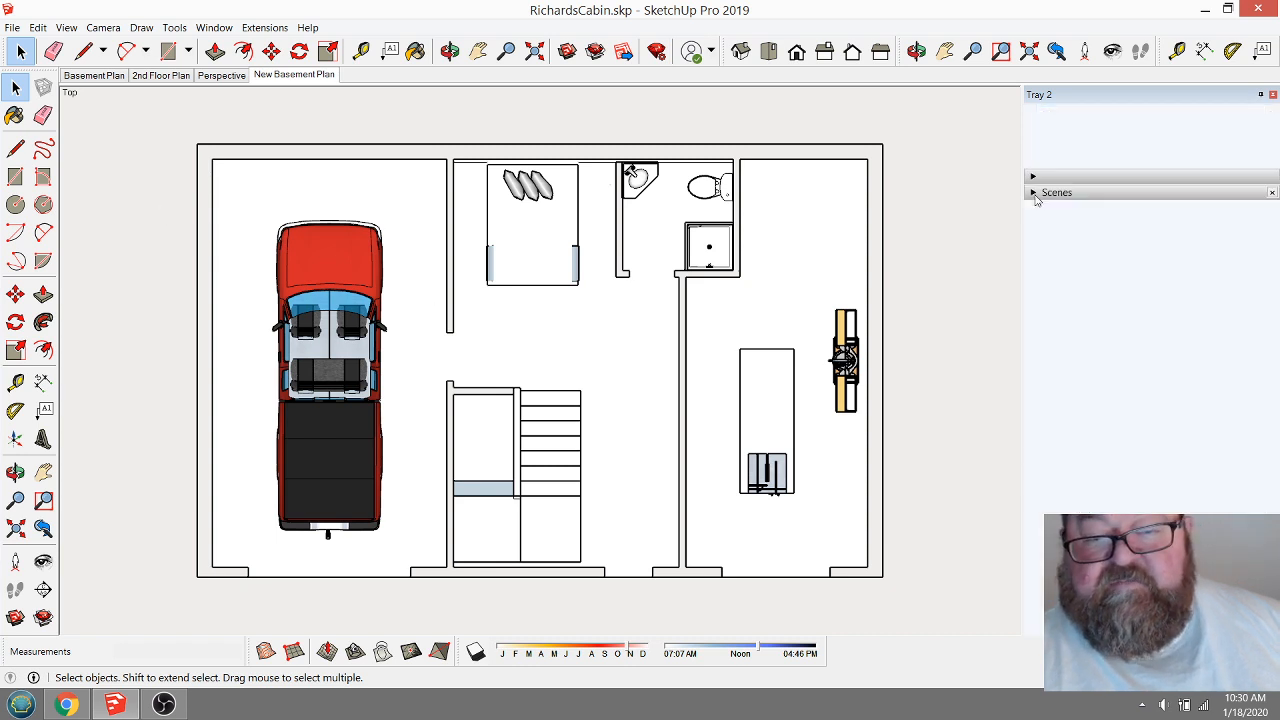
{"action": "left_click", "coordinate": [1035, 178]}
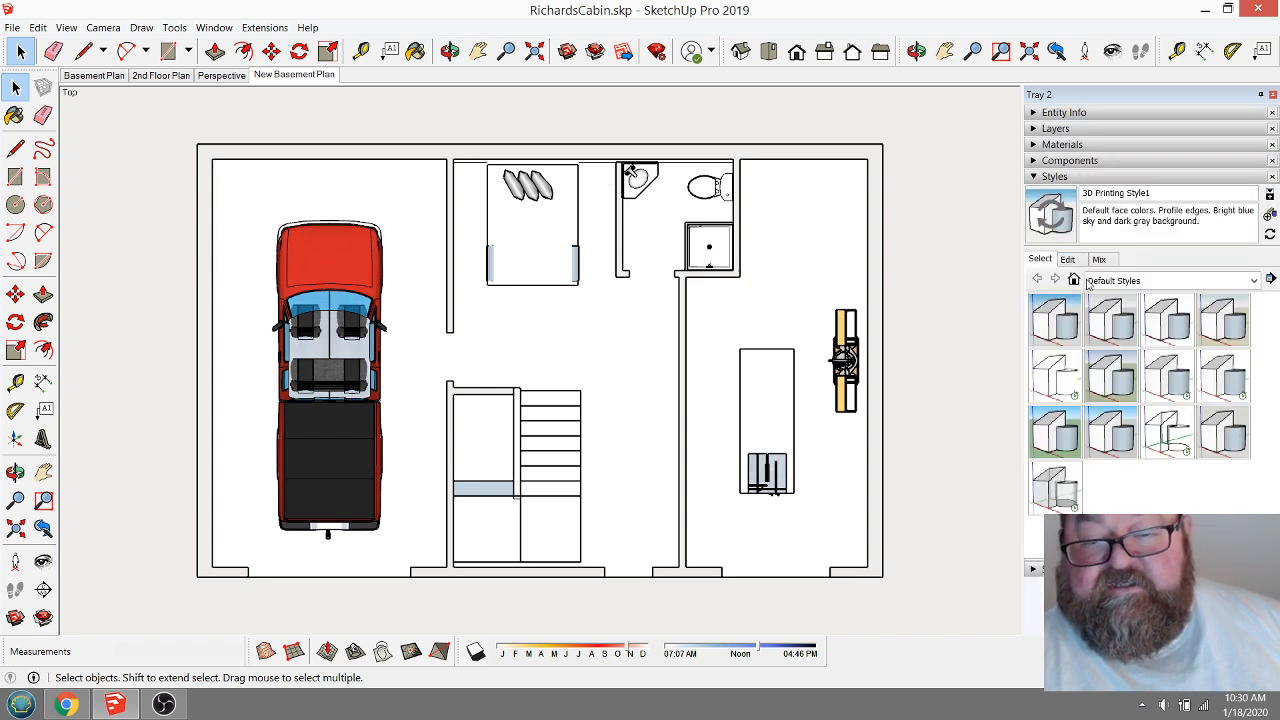
{"action": "left_click", "coordinate": [1255, 281]}
{"action": "left_click", "coordinate": [1195, 297]}
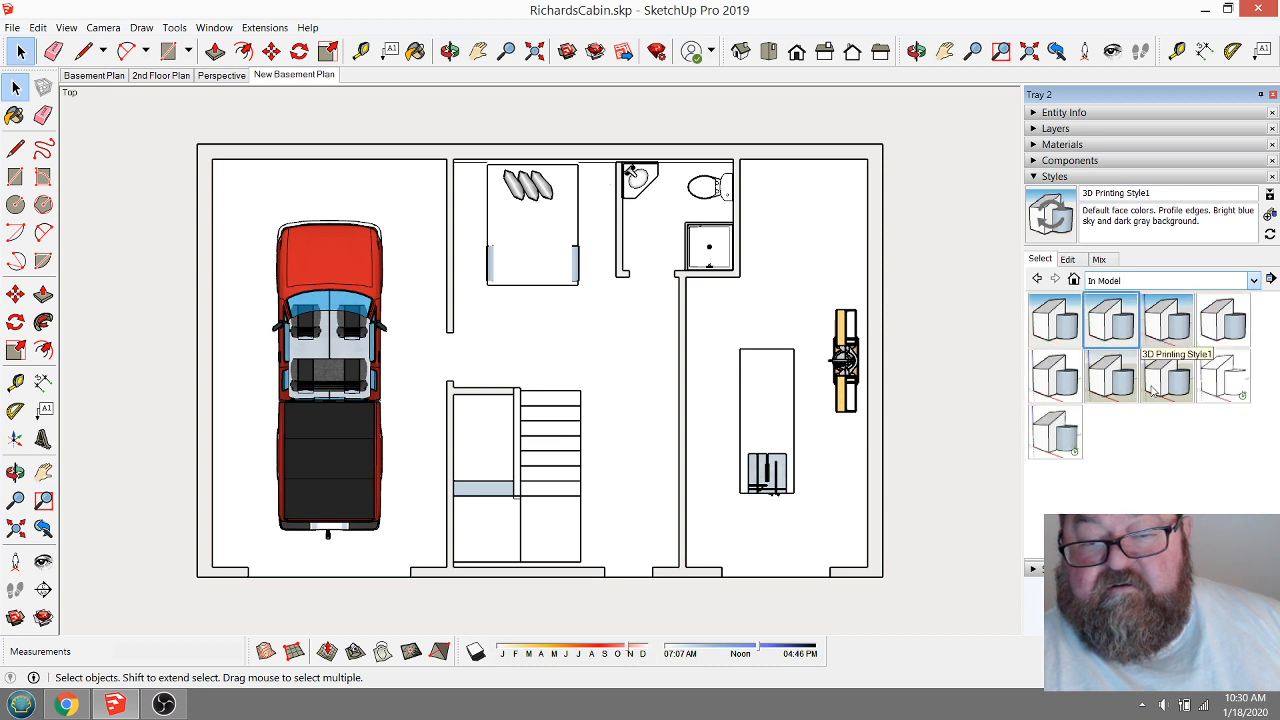
{"action": "left_click", "coordinate": [1225, 320]}
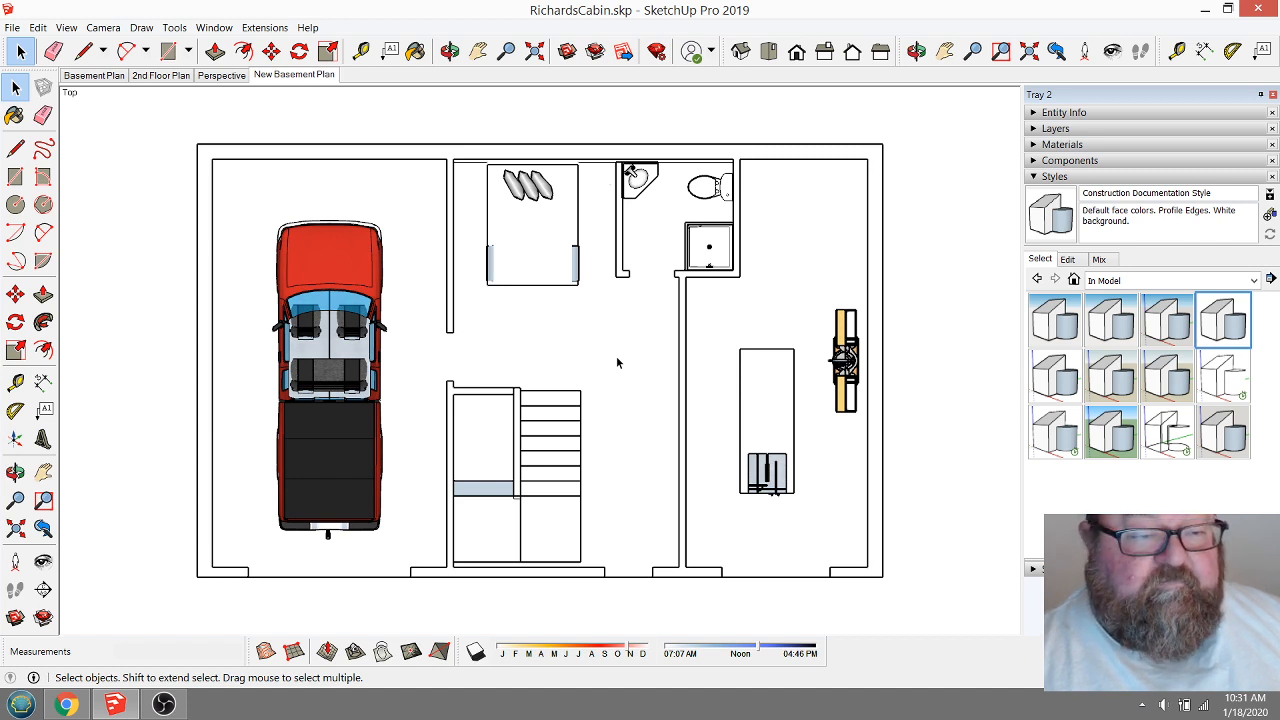
{"action": "right_click", "coordinate": [306, 79]}
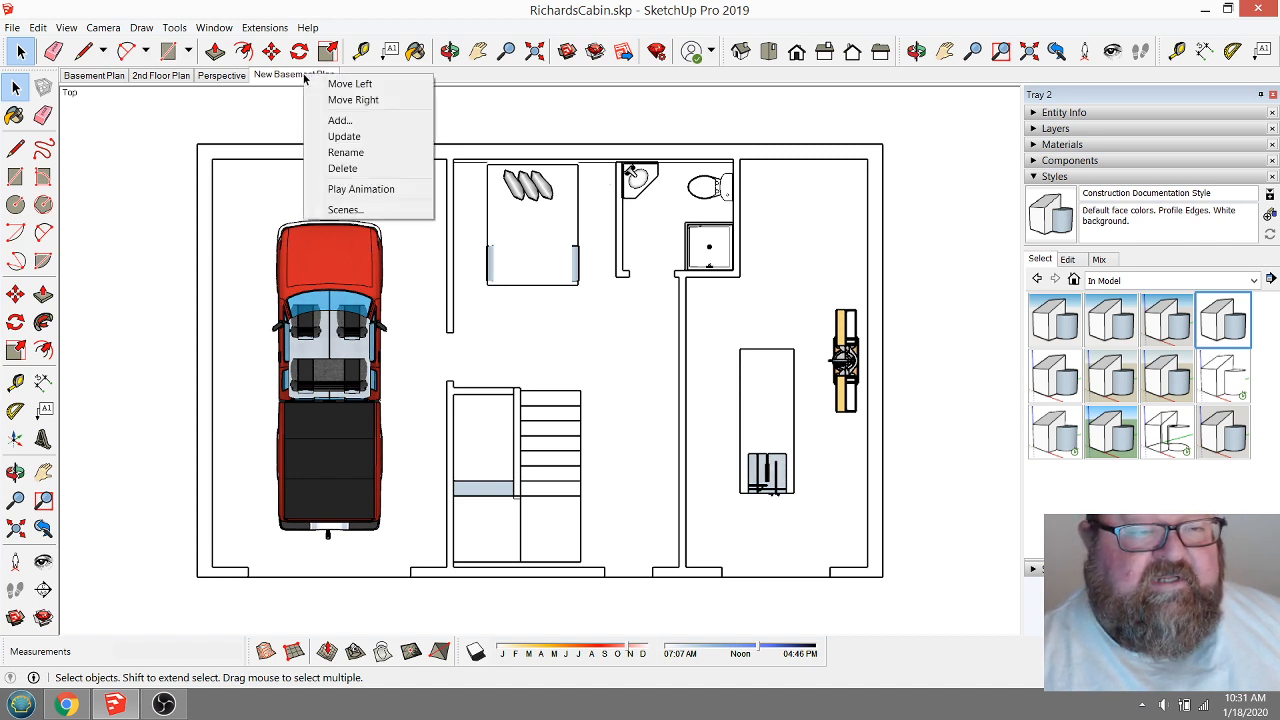
{"action": "left_click", "coordinate": [336, 134]}
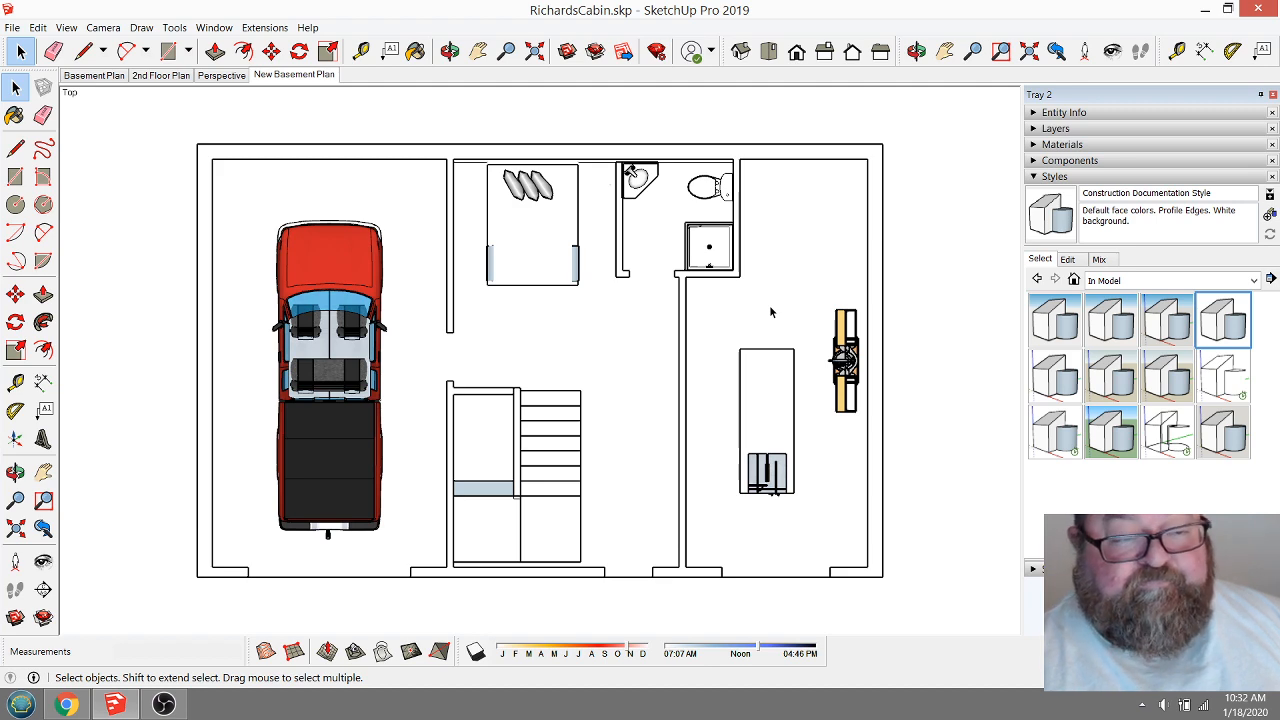
Show the Perspective scene, check the live chat in YouTube Studio and return to SketchUp.
{"action": "left_click", "coordinate": [205, 78]}
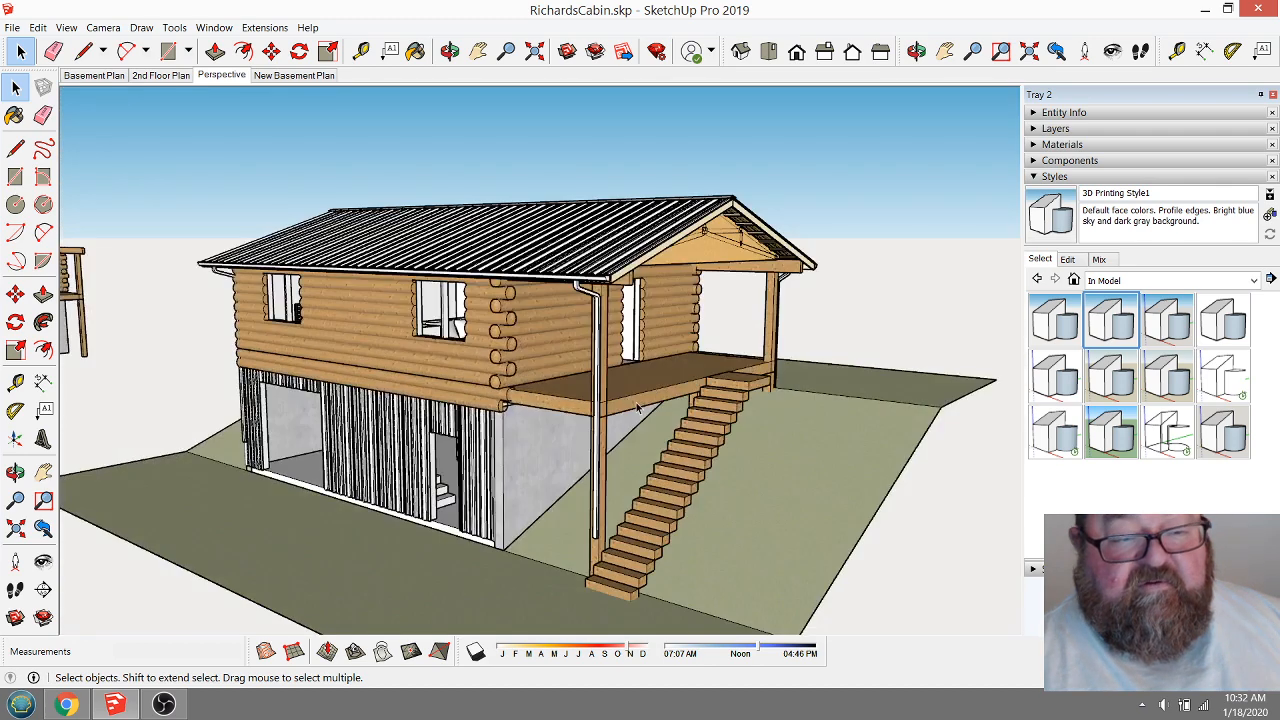
{"action": "left_click", "coordinate": [65, 704]}
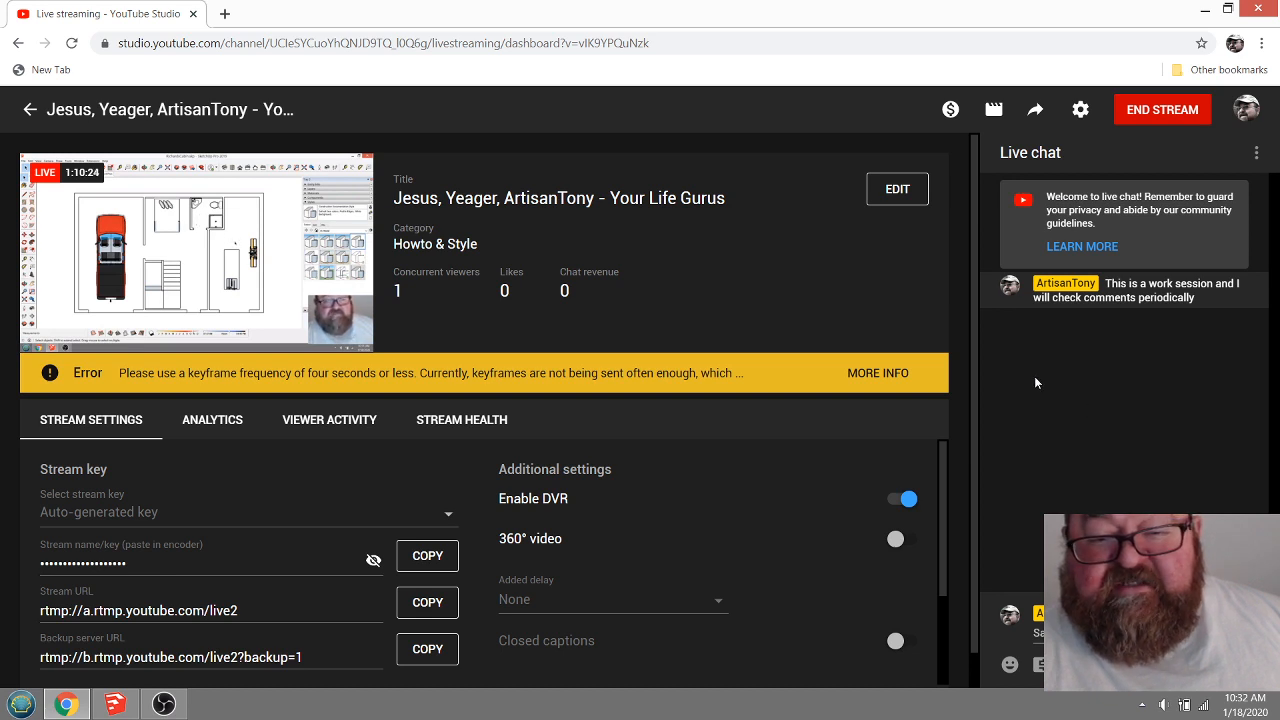
{"action": "left_click", "coordinate": [110, 705]}
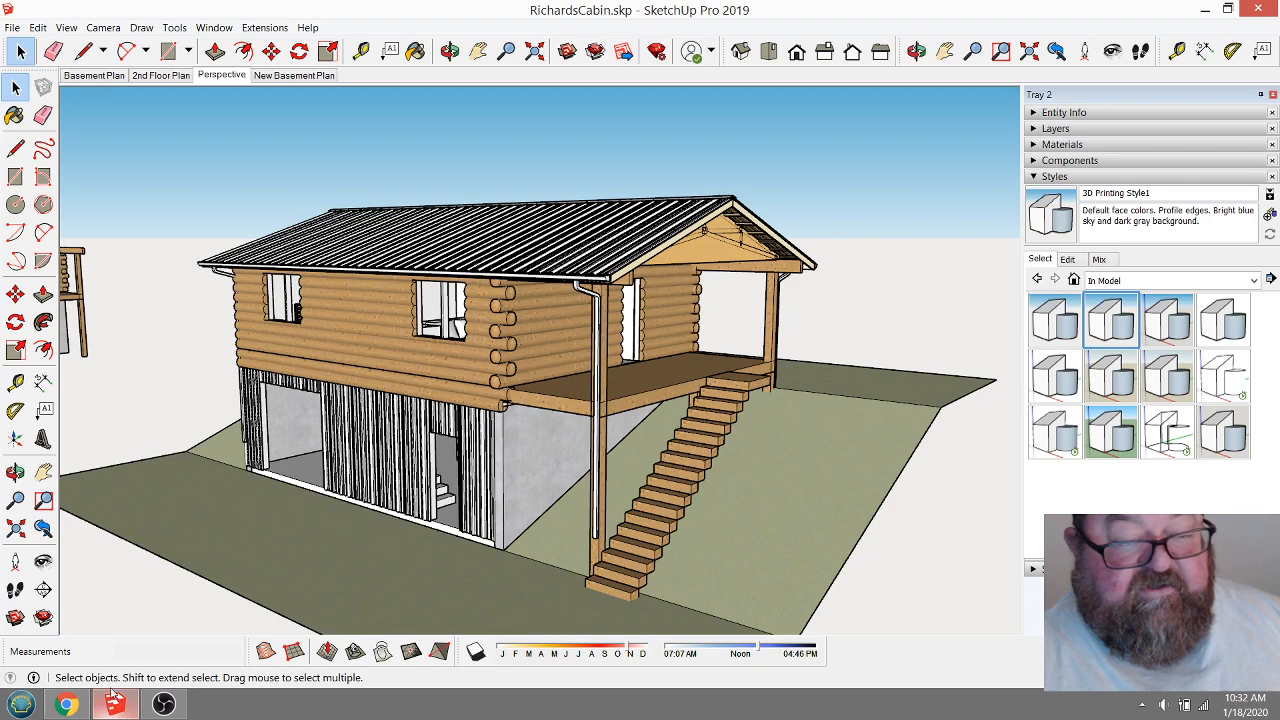
Examine the full cabin, the roofless cabin, the basement model and the reference drawings together in 3D.
{"action": "left_click", "coordinate": [449, 51]}
{"action": "left_click_drag", "start_coordinate": [600, 260], "coordinate": [678, 318]}
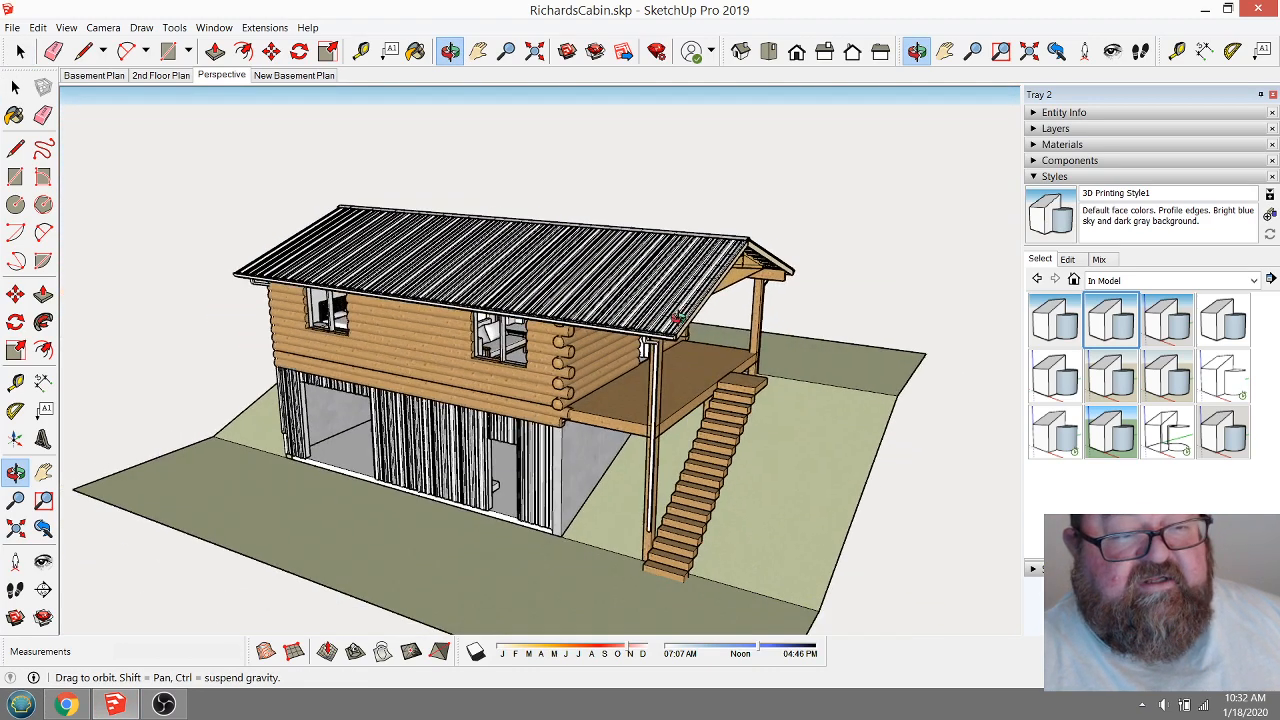
{"action": "left_click_drag", "start_coordinate": [578, 349], "coordinate": [575, 498]}
{"action": "scroll", "coordinate": [556, 323], "scroll_direction": "down", "scroll_amount": 2}
{"action": "scroll", "coordinate": [671, 371], "scroll_direction": "down", "scroll_amount": 1}
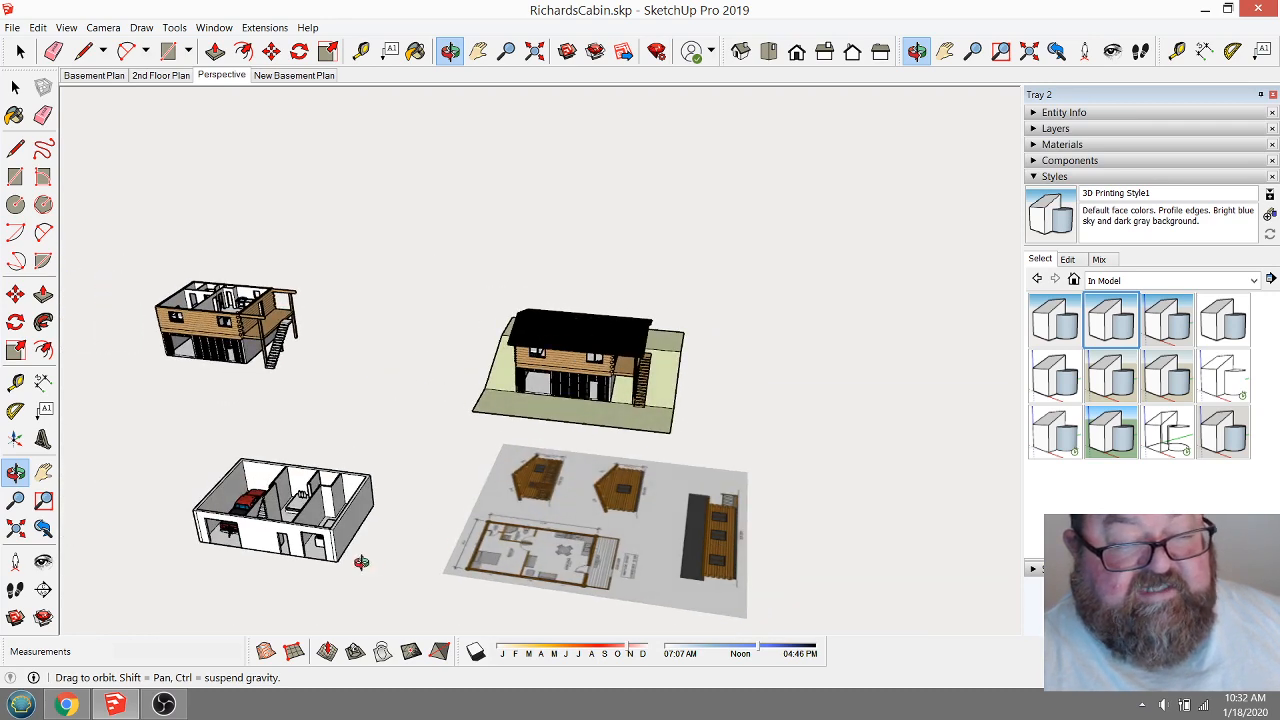
{"action": "scroll", "coordinate": [361, 562], "scroll_direction": "up", "scroll_amount": 2}
{"action": "scroll", "coordinate": [277, 468], "scroll_direction": "down", "scroll_amount": 4}
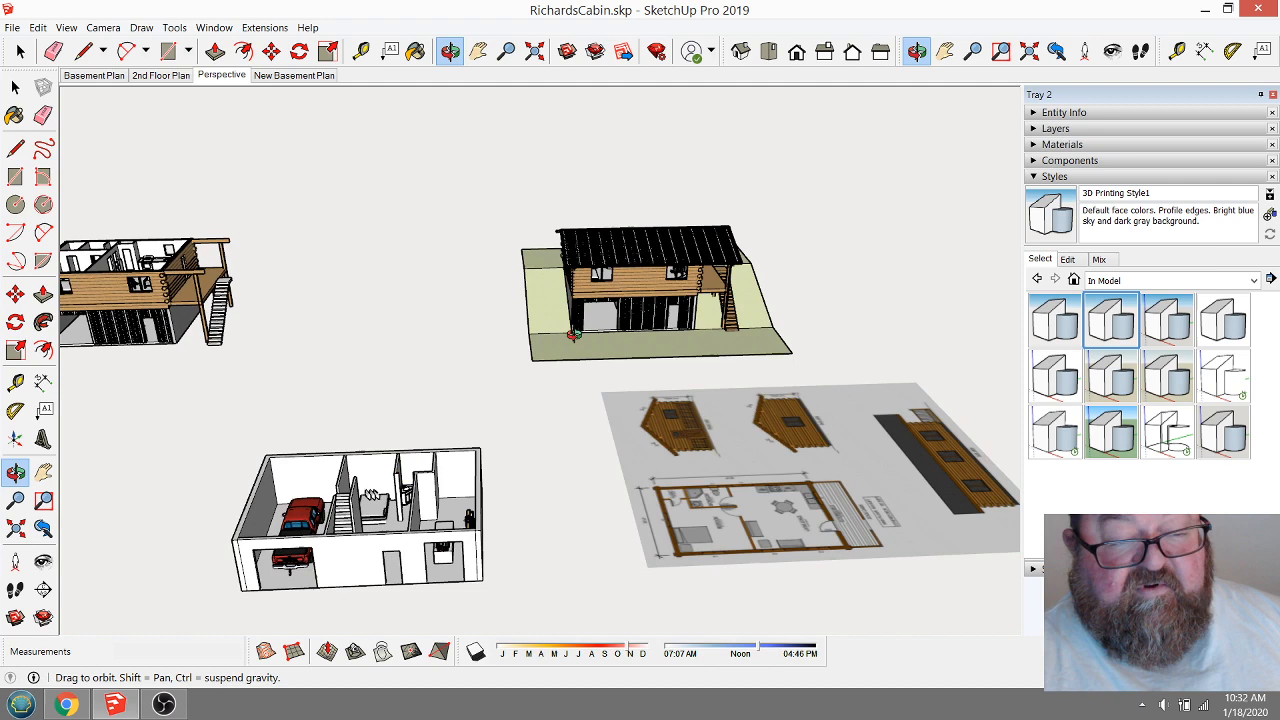
{"action": "left_click_drag", "start_coordinate": [494, 468], "coordinate": [621, 342]}
{"action": "left_click_drag", "start_coordinate": [728, 378], "coordinate": [472, 545]}
Inspect the basement's rooms, stairs, truck and furniture from several angles, ending with an overview of all models.
{"action": "scroll", "coordinate": [475, 550], "scroll_direction": "up", "scroll_amount": 5}
{"action": "scroll", "coordinate": [475, 550], "scroll_direction": "up", "scroll_amount": 10}
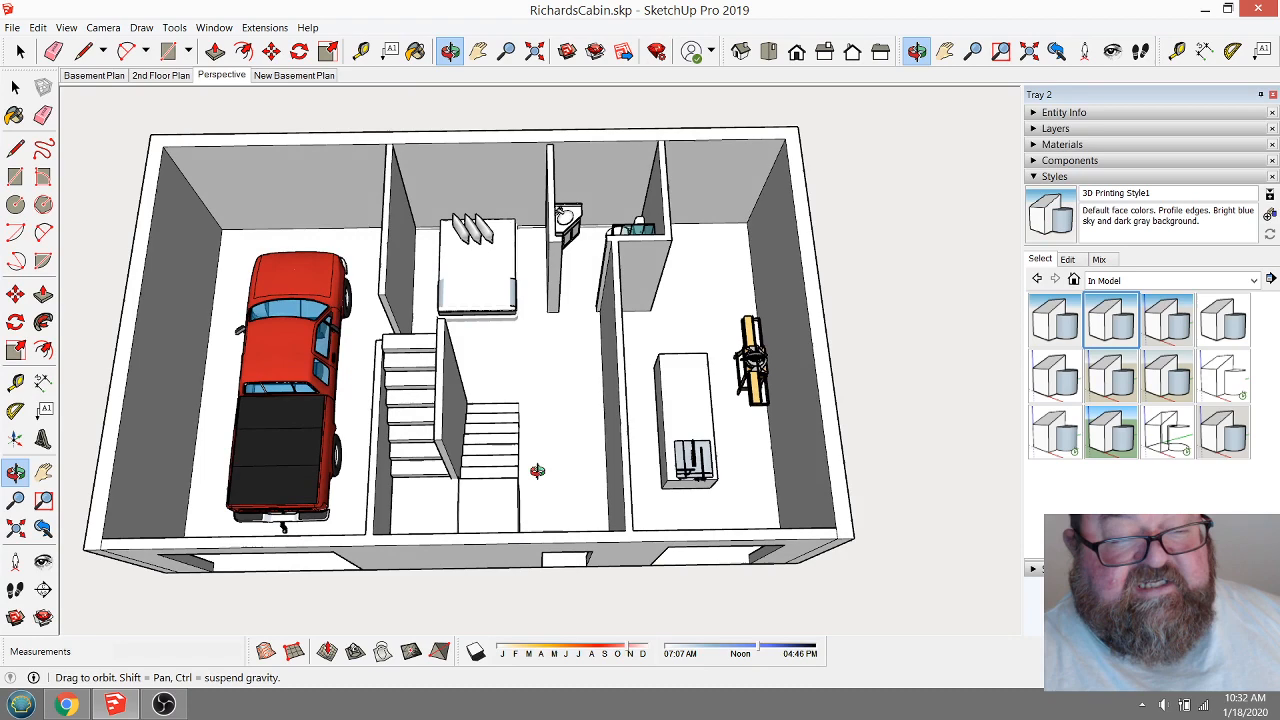
{"action": "left_click_drag", "start_coordinate": [537, 471], "coordinate": [391, 449]}
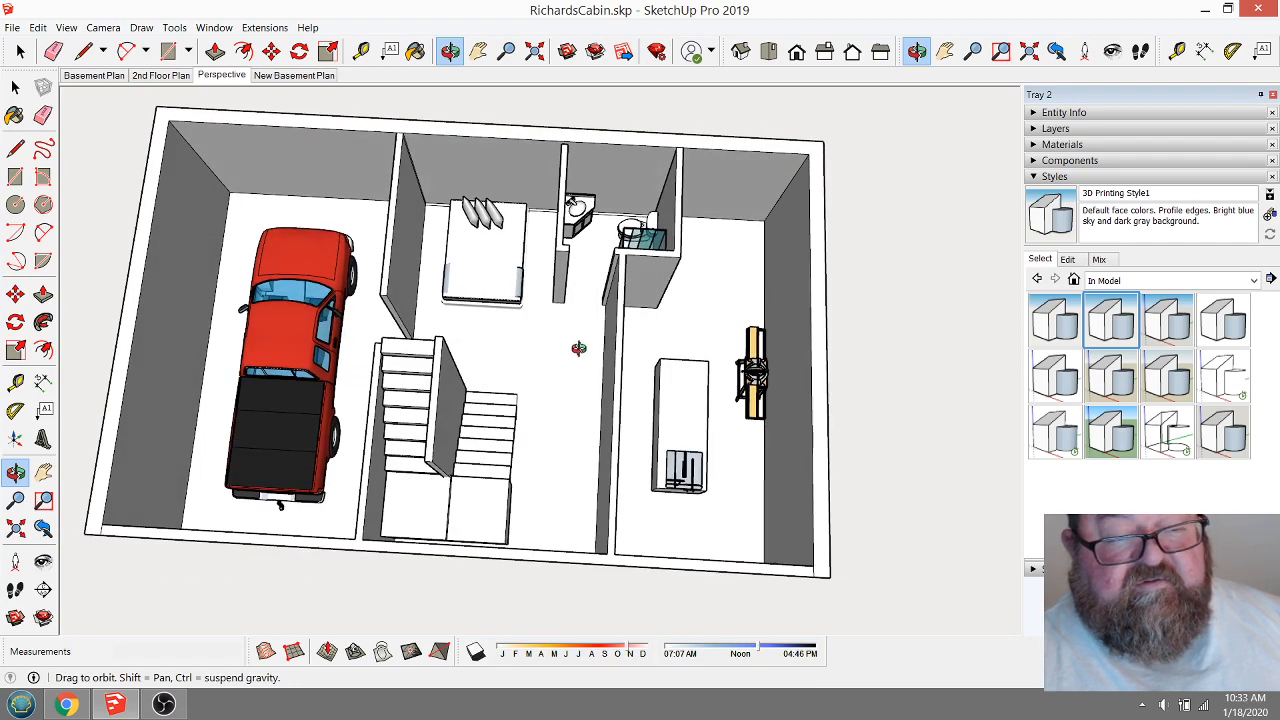
{"action": "left_click_drag", "start_coordinate": [578, 348], "coordinate": [467, 279]}
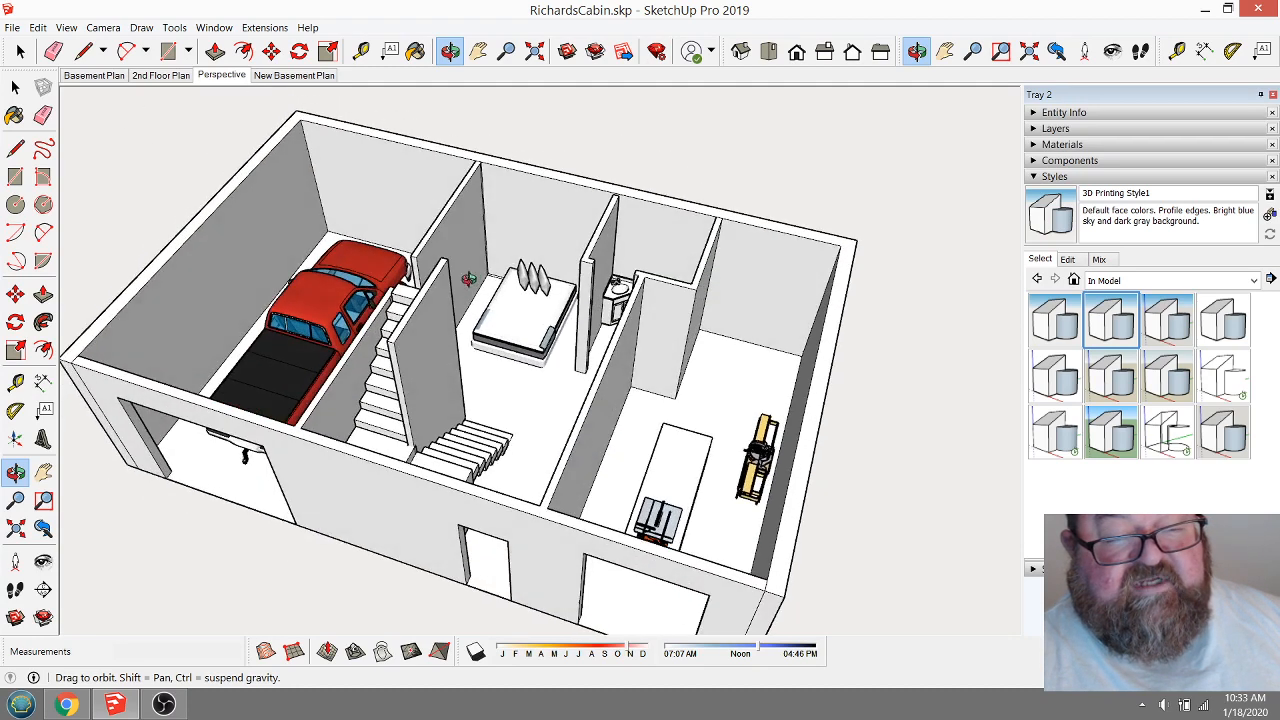
{"action": "left_click_drag", "start_coordinate": [619, 408], "coordinate": [745, 479]}
{"action": "scroll", "coordinate": [537, 446], "scroll_direction": "down", "scroll_amount": 5}
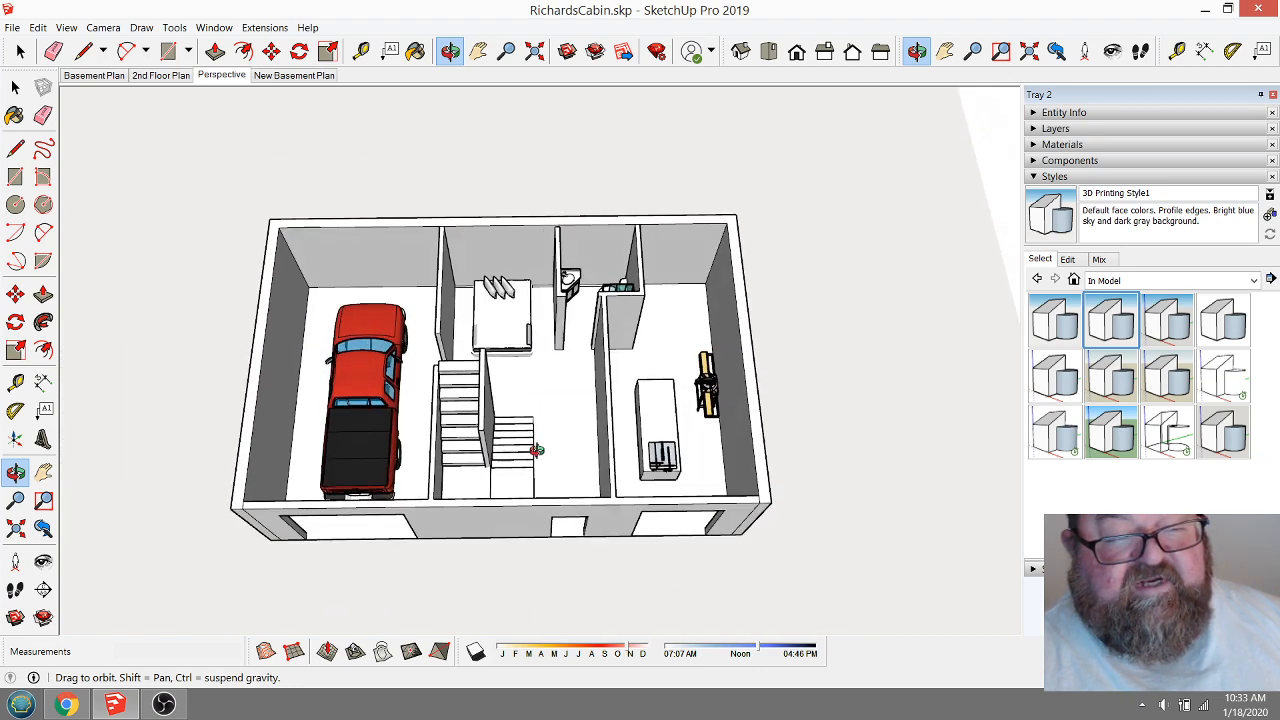
{"action": "scroll", "coordinate": [537, 450], "scroll_direction": "down", "scroll_amount": 5}
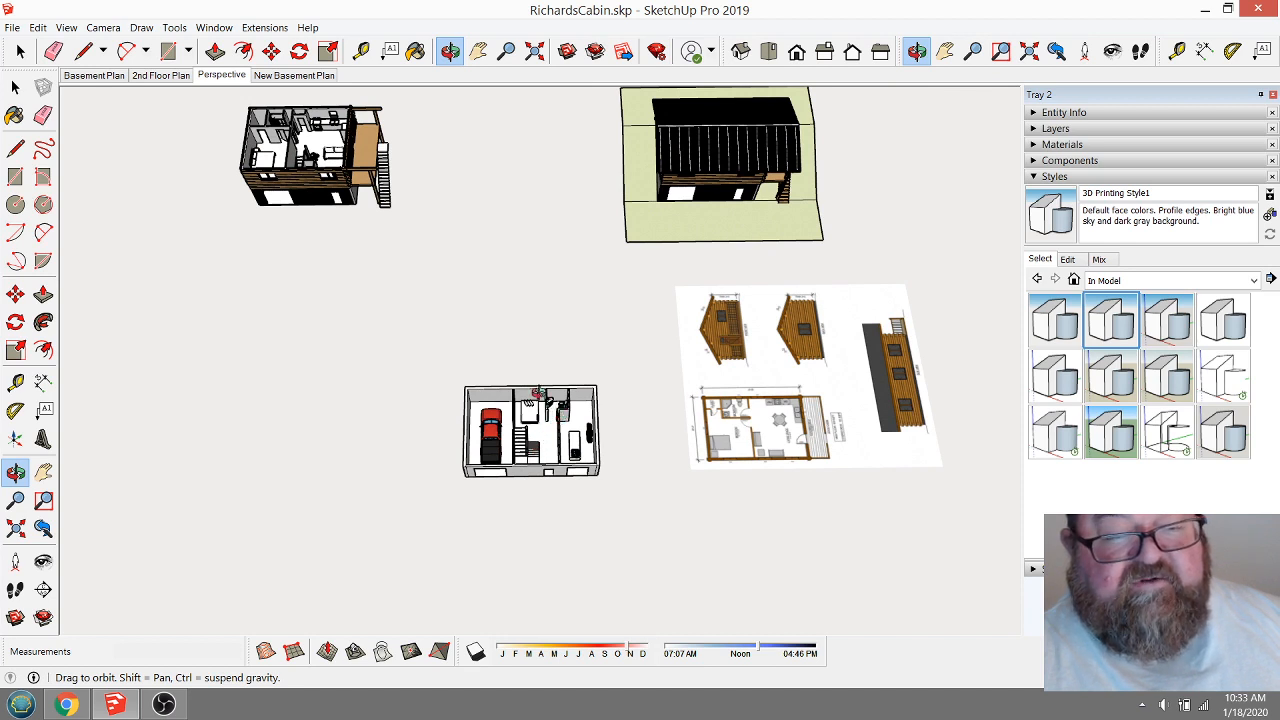
{"action": "left_click_drag", "start_coordinate": [537, 393], "coordinate": [410, 245]}
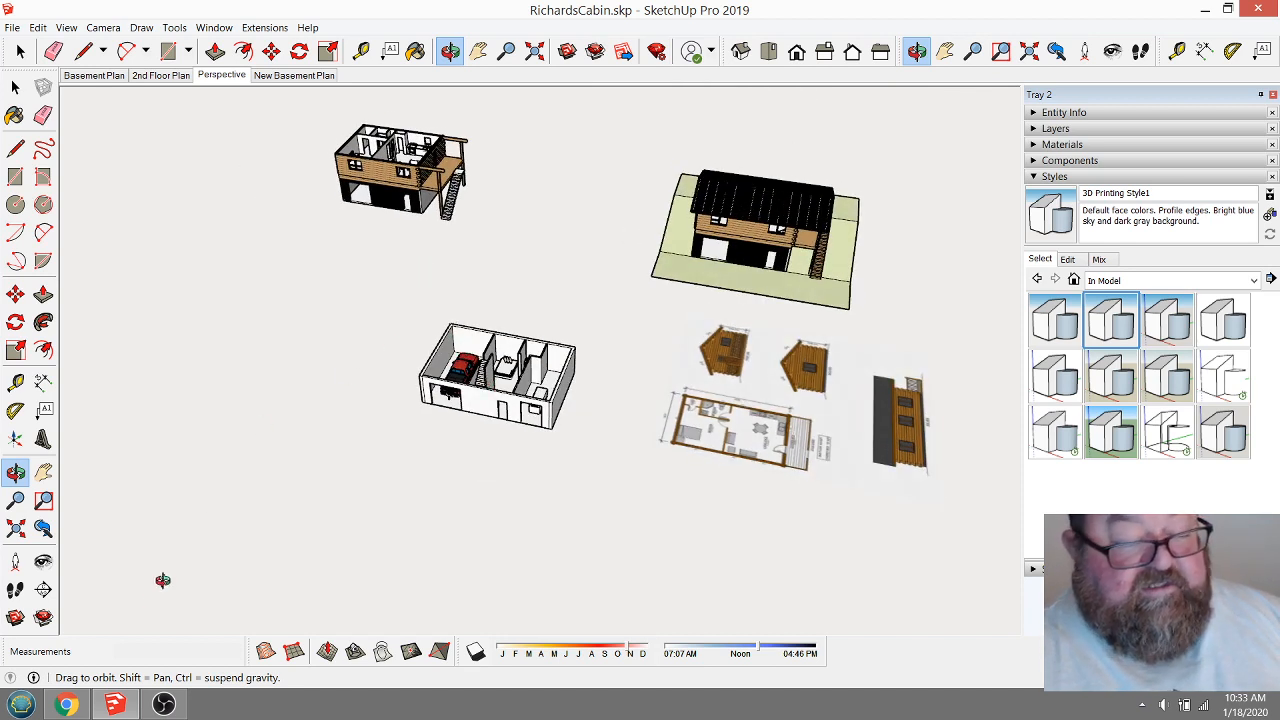
Switch to YouTube Studio and request the end of the live stream.
{"action": "left_click", "coordinate": [117, 707]}
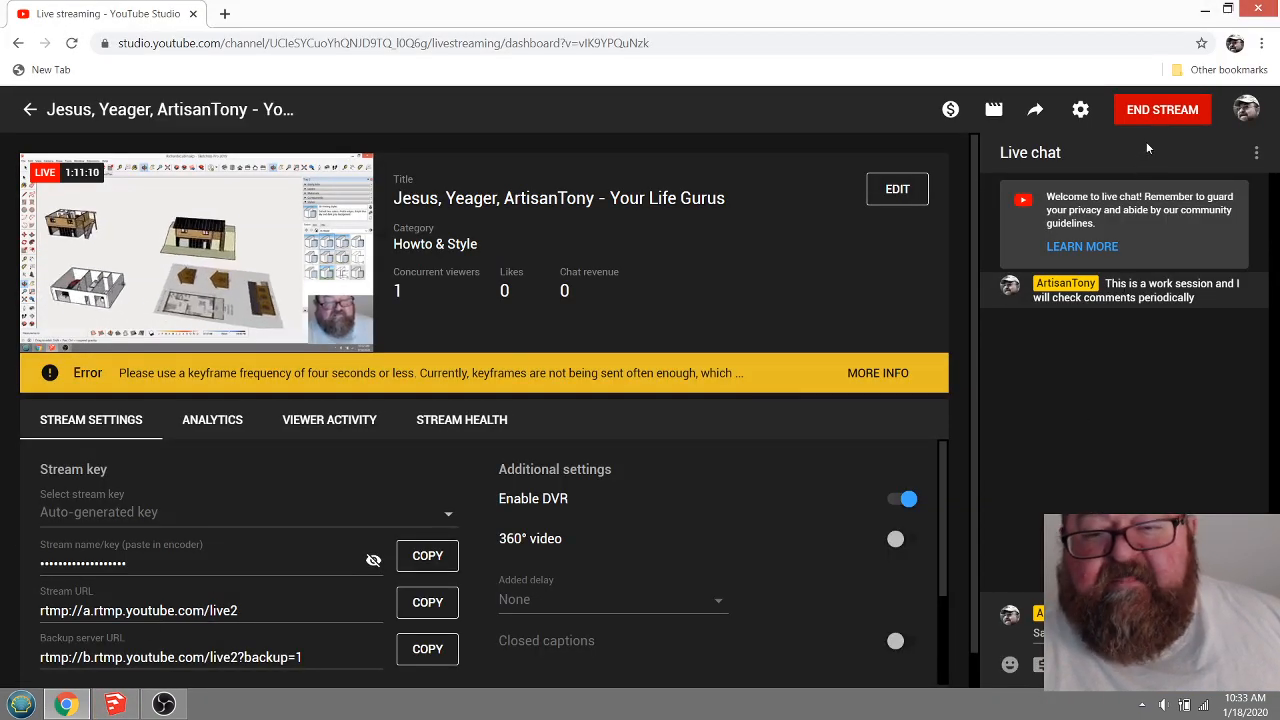
{"action": "left_click", "coordinate": [1162, 112]}
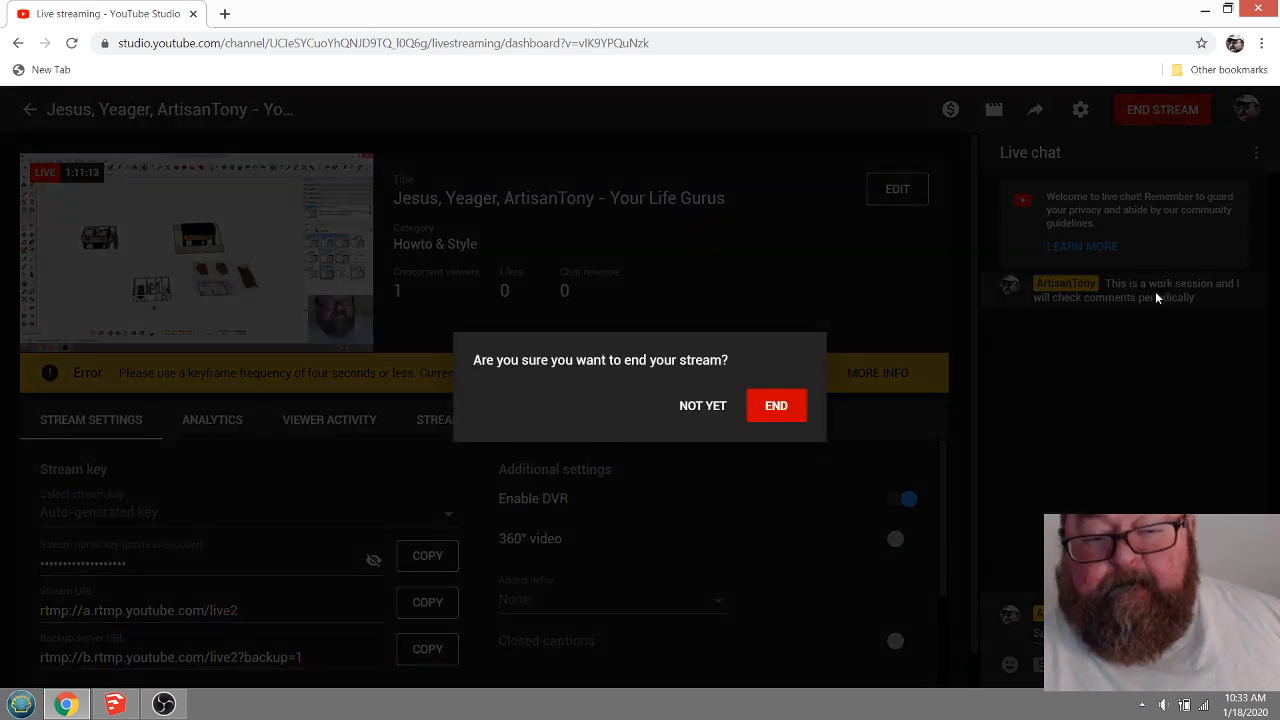